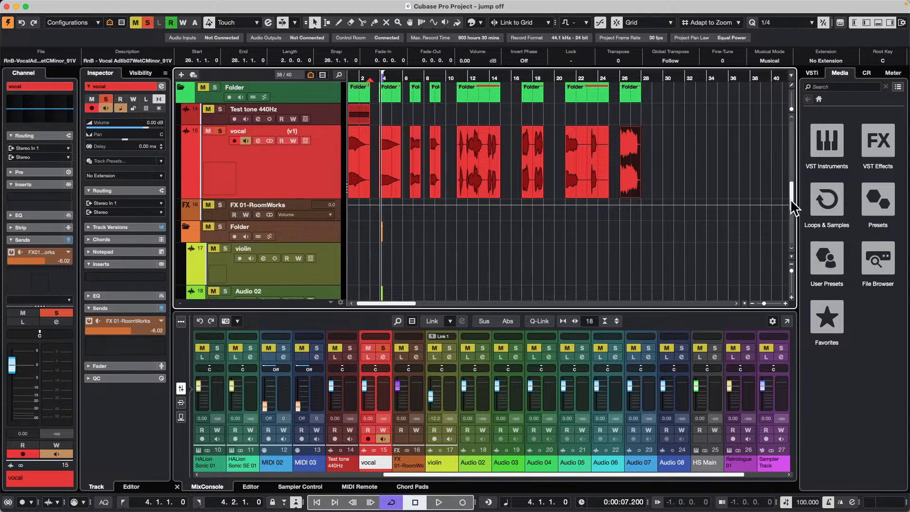
# Move the project cursor to the start of the project and show the first tracks
pyautogui.moveTo(790, 198); pyautogui.dragTo(793, 139)
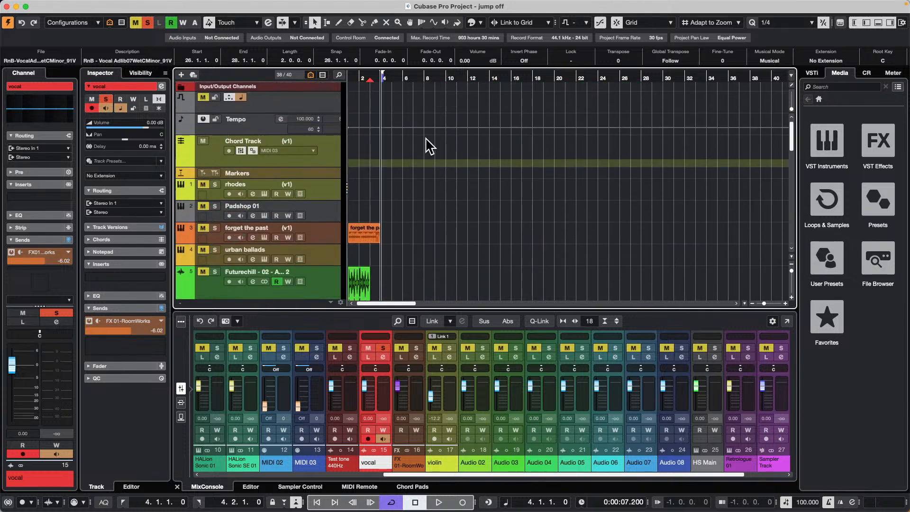
pyautogui.moveTo(394, 78); pyautogui.dragTo(221, 84)
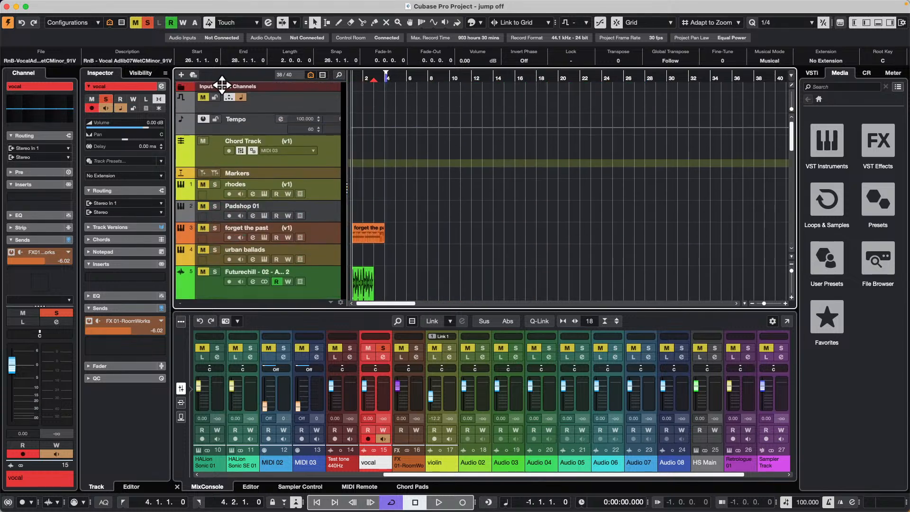
pyautogui.scroll(-5, 403, 193)
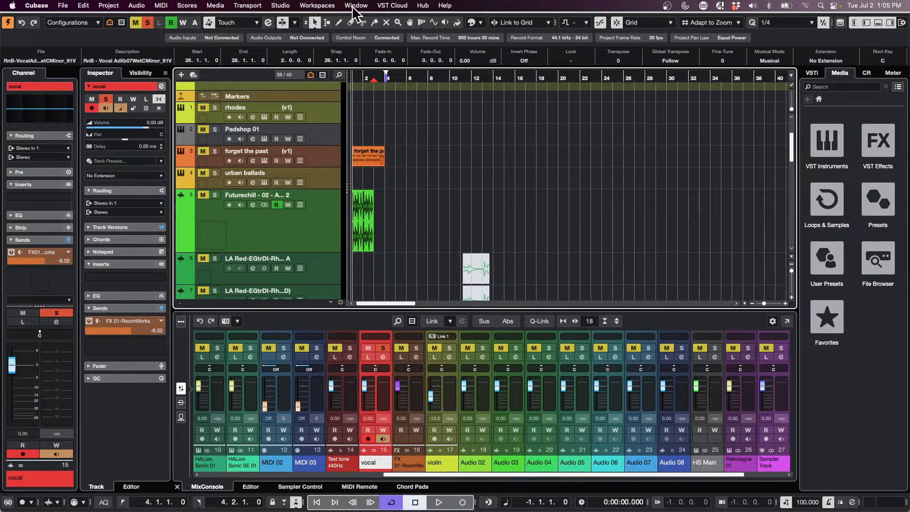
# Deactivate Punch Out for the project
pyautogui.click(284, 6)
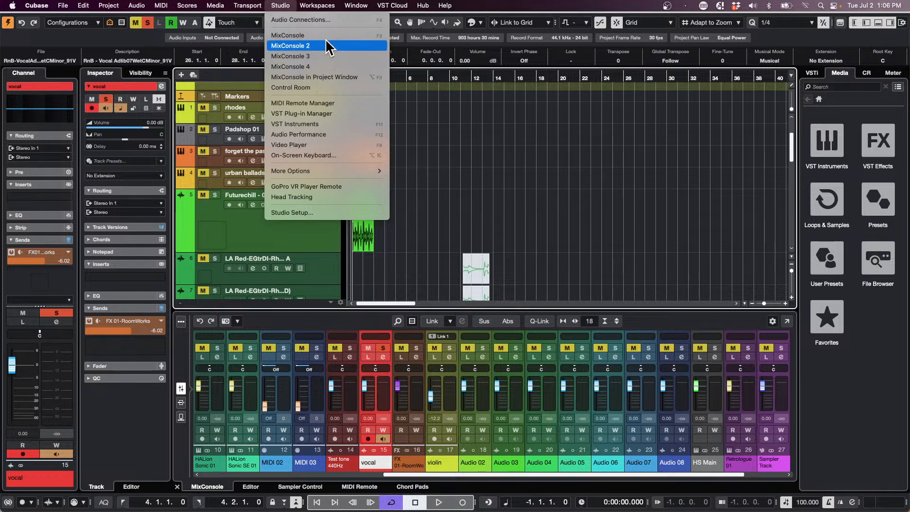
pyautogui.moveTo(248, 6)
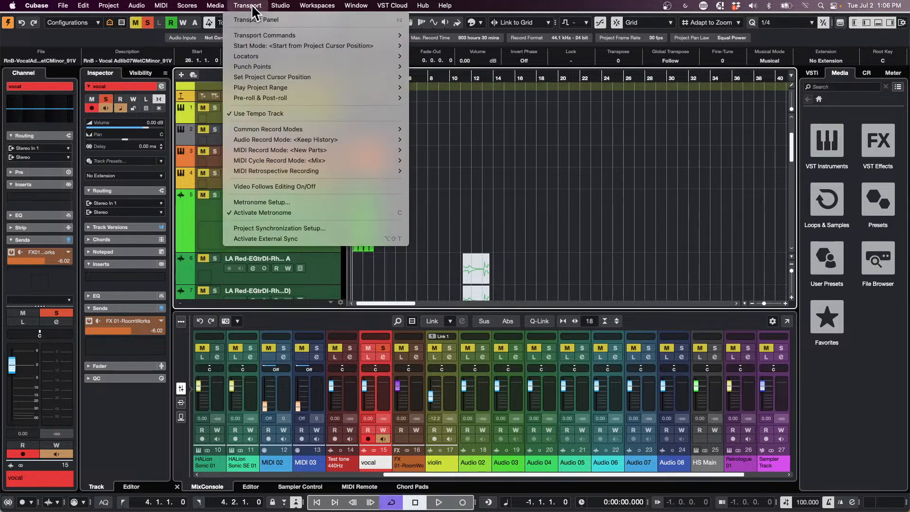
pyautogui.moveTo(293, 76)
pyautogui.moveTo(328, 66)
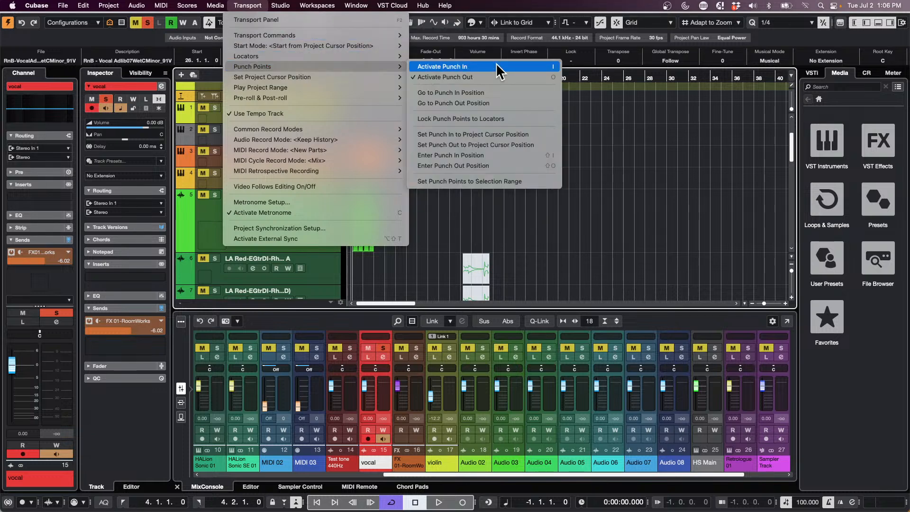
pyautogui.click(450, 77)
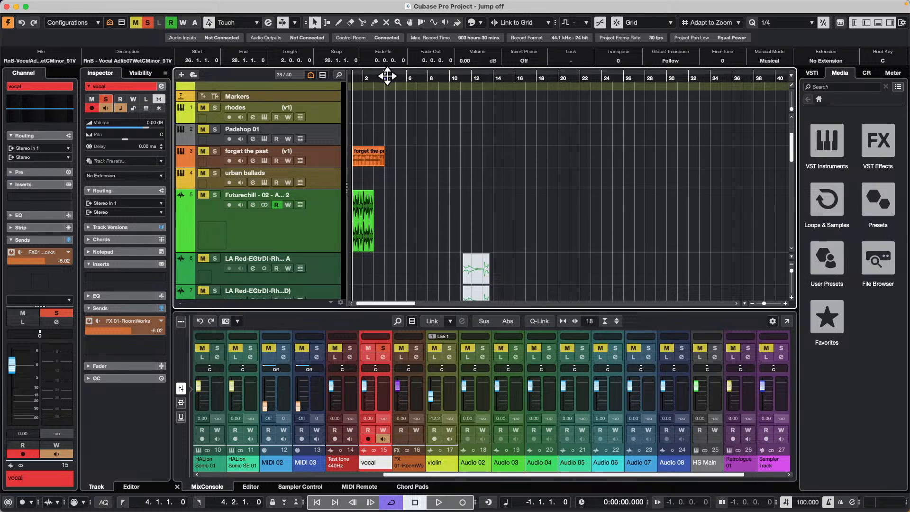
# Erase the existing MIDI part on the "forget the past" track
pyautogui.press('h')
pyautogui.press('h')
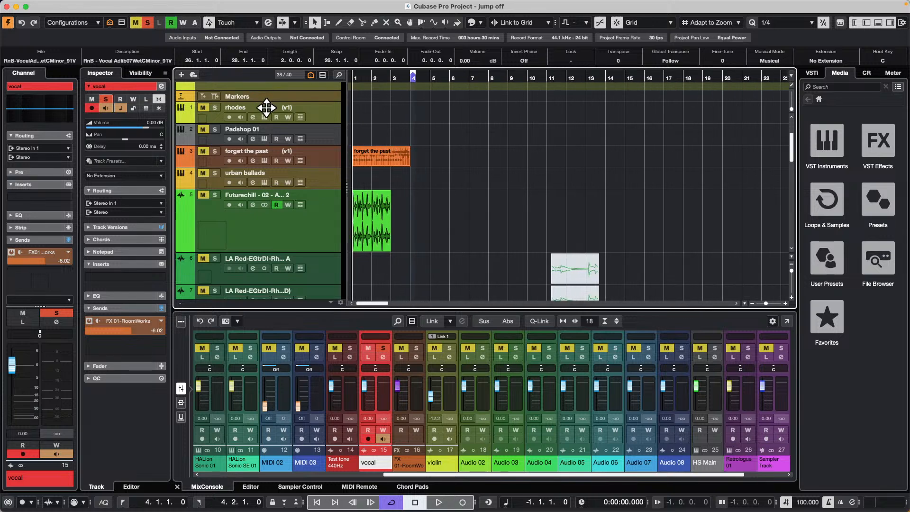
pyautogui.scroll(-10, 399, 152)
pyautogui.scroll(10, 400, 152)
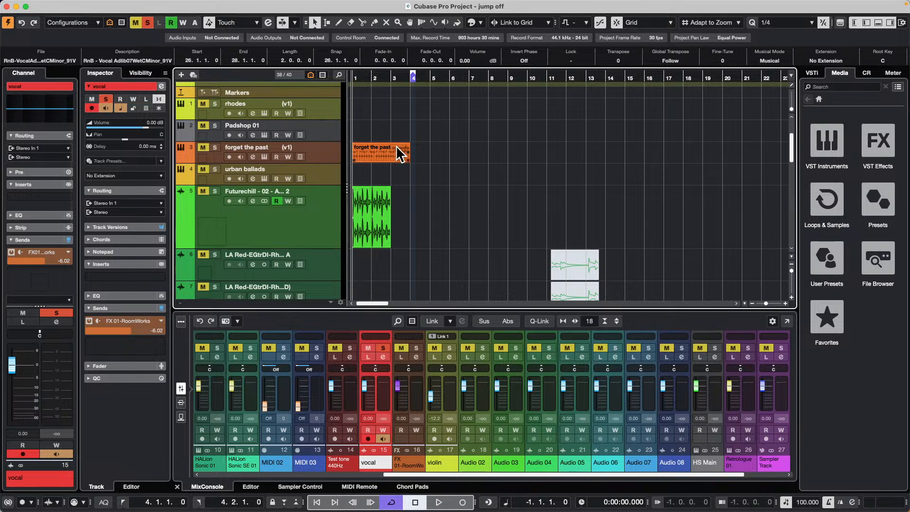
pyautogui.rightClick(397, 146)
pyautogui.click(432, 147)
pyautogui.click(388, 150)
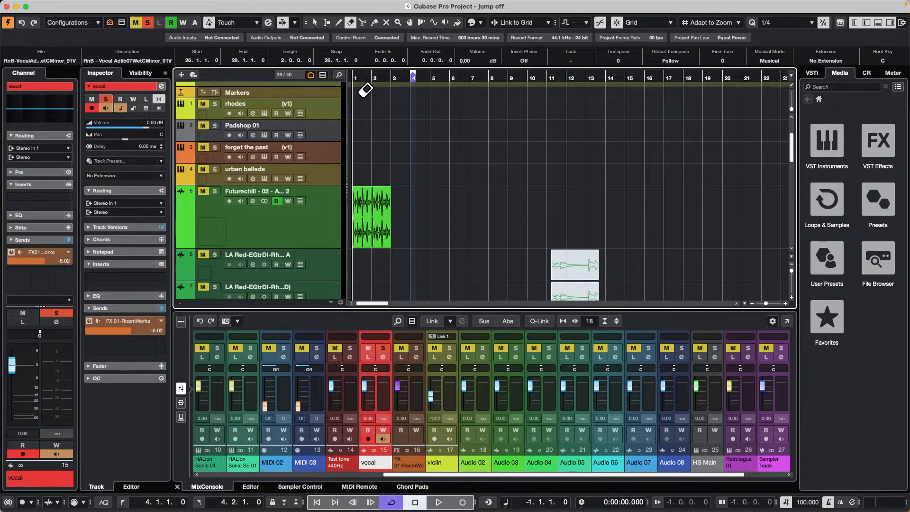
# Draw empty one-bar MIDI parts at bar 1 on the "forget the past" and "urban ballads" tracks
pyautogui.press('h')
pyautogui.press('h')
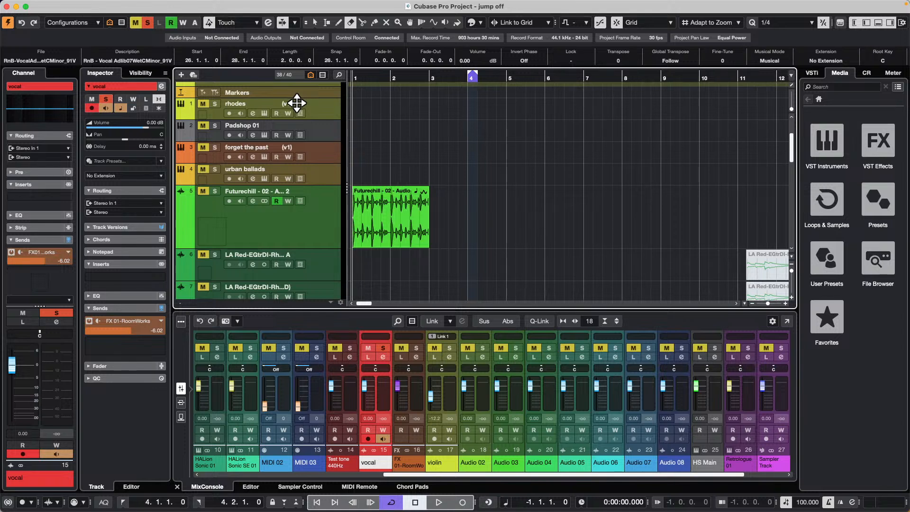
pyautogui.rightClick(365, 134)
pyautogui.click(369, 134)
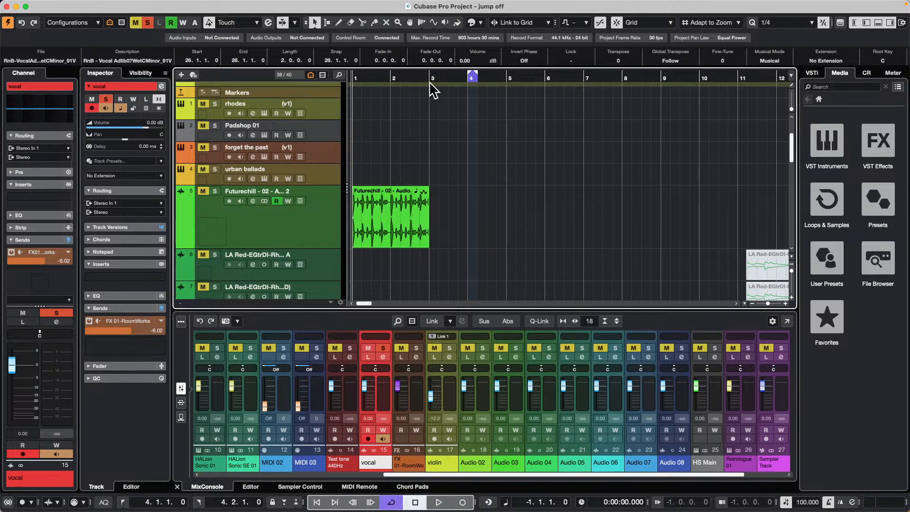
pyautogui.rightClick(362, 147)
pyautogui.click(399, 147)
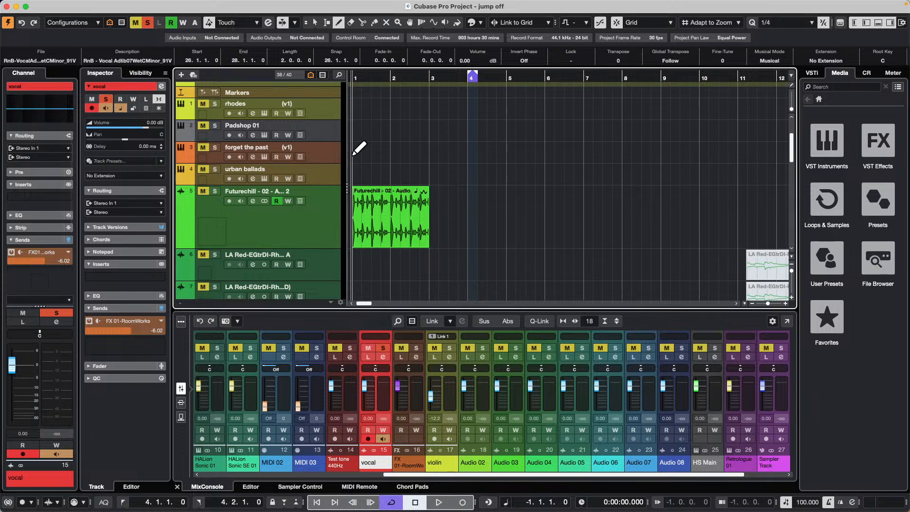
pyautogui.moveTo(351, 152)
pyautogui.mouseDown()
pyautogui.moveTo(388, 159)
pyautogui.moveTo(417, 148)
pyautogui.moveTo(392, 157)
pyautogui.moveTo(385, 178)
pyautogui.moveTo(392, 174)
pyautogui.mouseUp()
# Add one MIDI track directly below "urban ballads", keeping the default settings
pyautogui.click(298, 165)
pyautogui.rightClick(314, 174)
pyautogui.moveTo(353, 180)
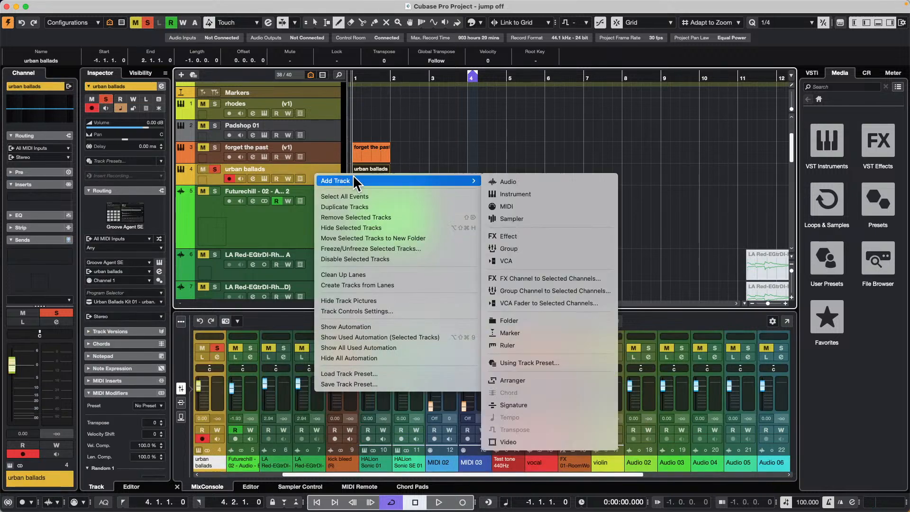
pyautogui.click(539, 207)
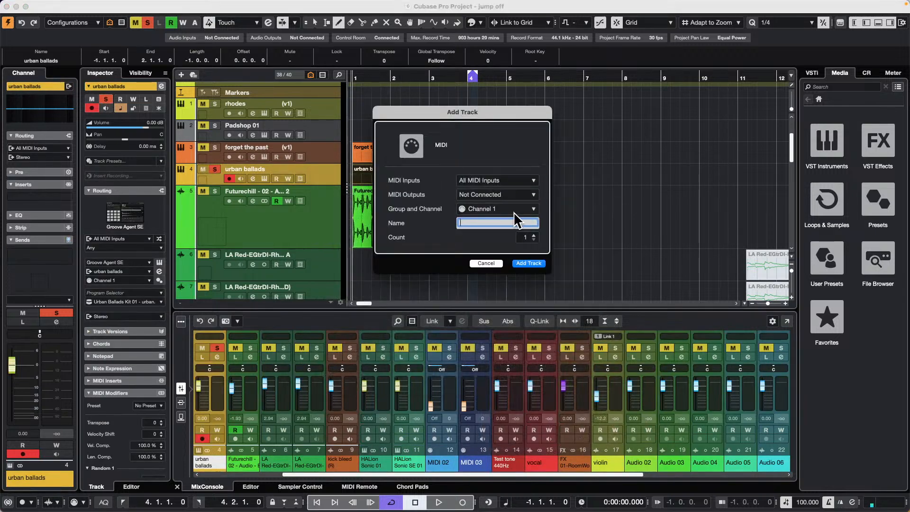
pyautogui.press('Return')
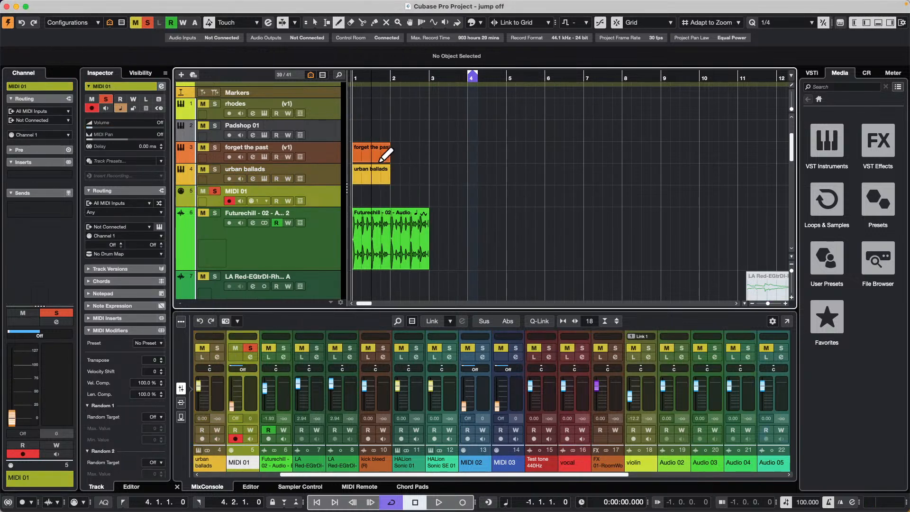
# Erase the empty part on the "urban ballads" track and return to the Object Selection tool
pyautogui.press('1')
pyautogui.rightClick(370, 177)
pyautogui.click(404, 181)
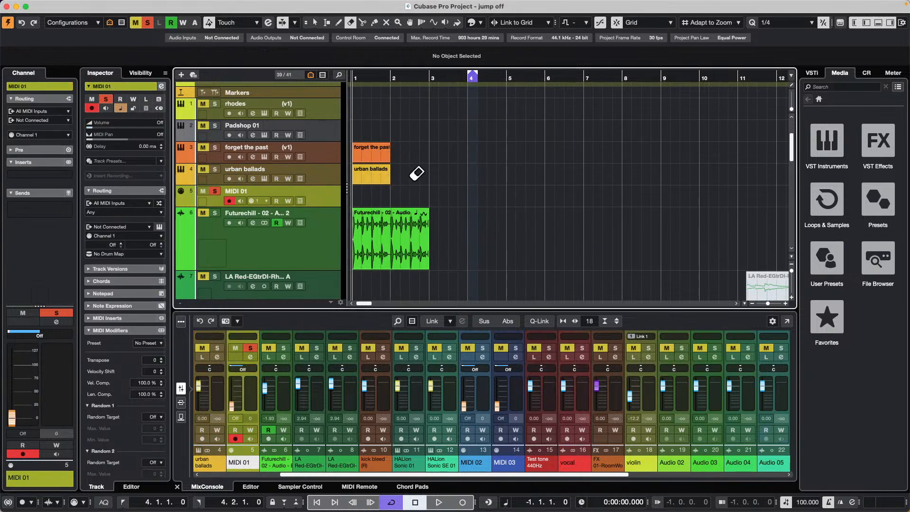
pyautogui.click(365, 168)
pyautogui.rightClick(371, 170)
pyautogui.click(376, 171)
# Open the "forget the past" part in the drum editor and set the Kick (C1) snap to 1/4
pyautogui.doubleClick(370, 157)
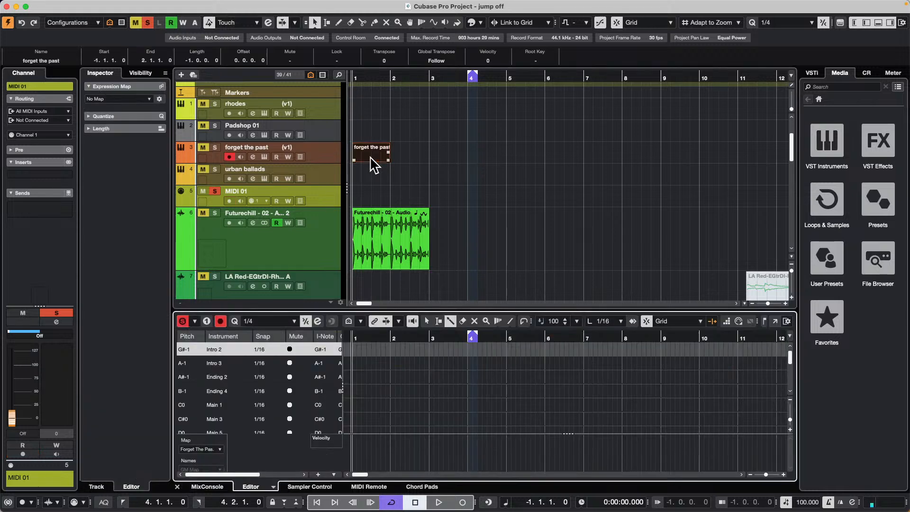
pyautogui.rightClick(378, 172)
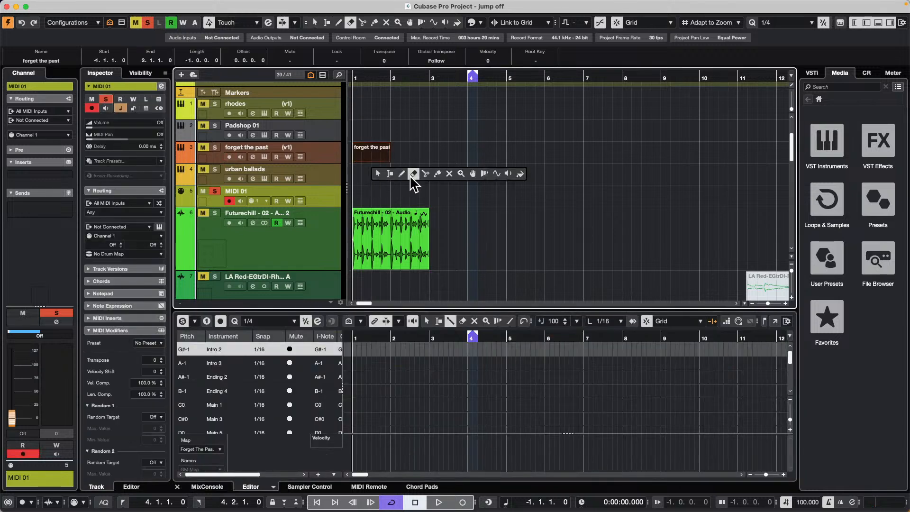
pyautogui.click(401, 173)
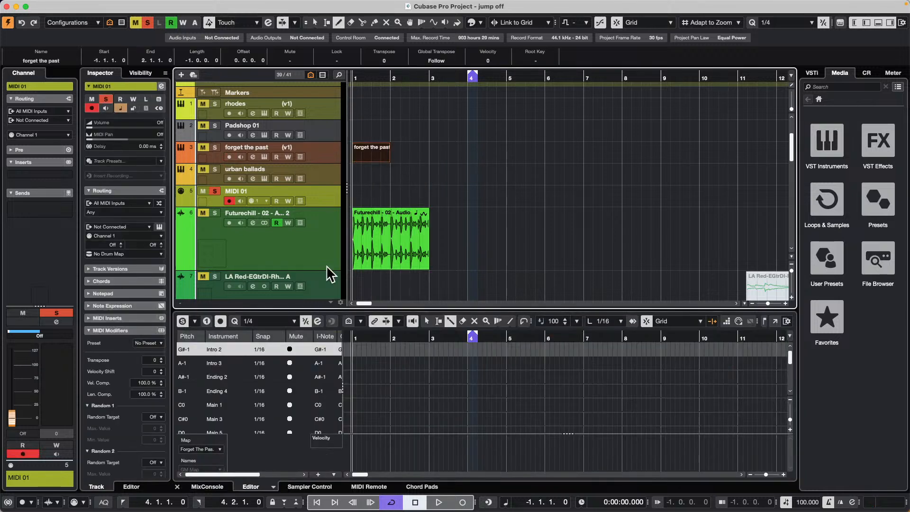
pyautogui.scroll(-3, 260, 366)
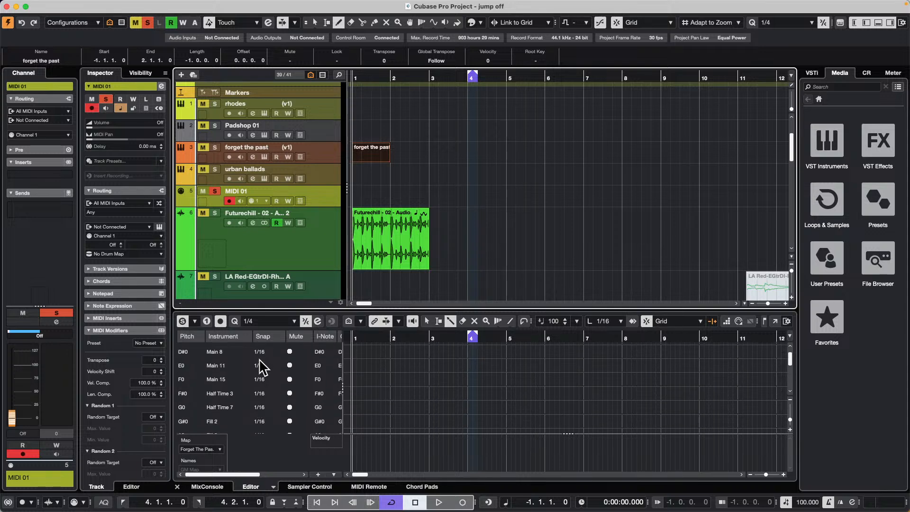
pyautogui.scroll(-3, 261, 366)
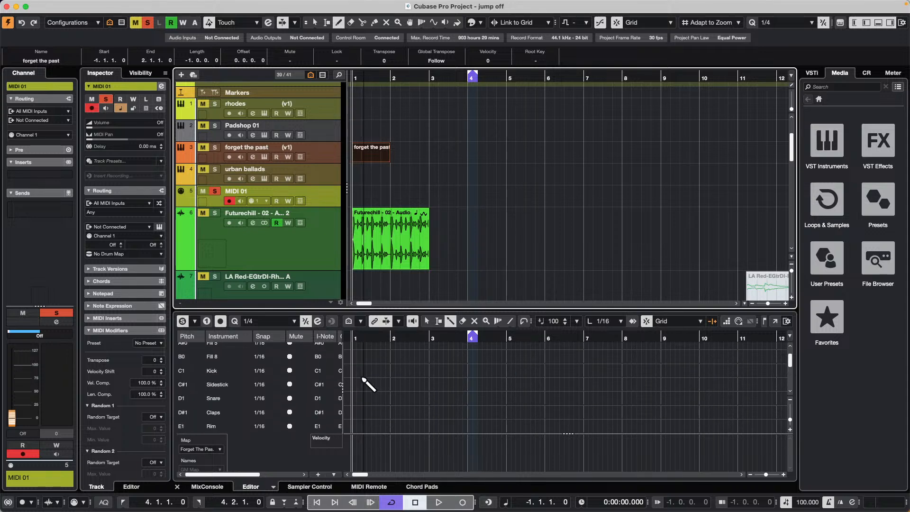
pyautogui.moveTo(365, 338); pyautogui.dragTo(301, 344)
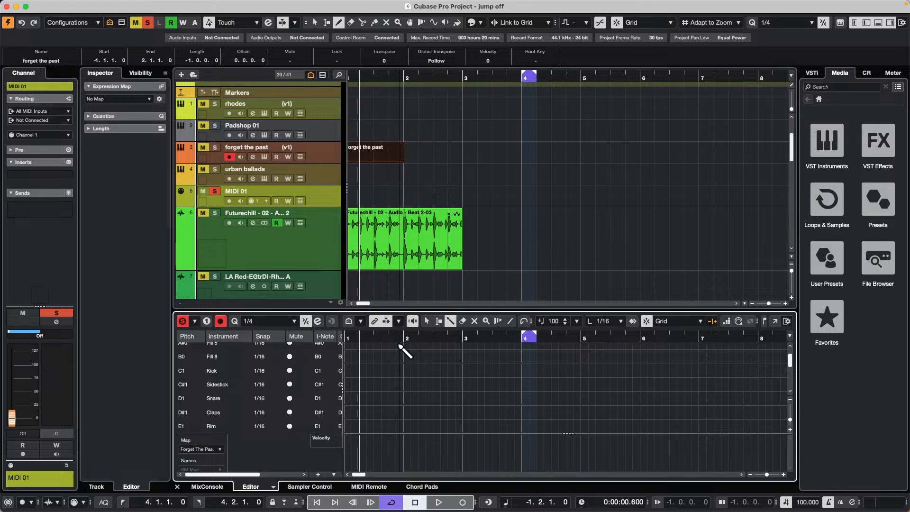
pyautogui.moveTo(363, 336); pyautogui.dragTo(316, 342)
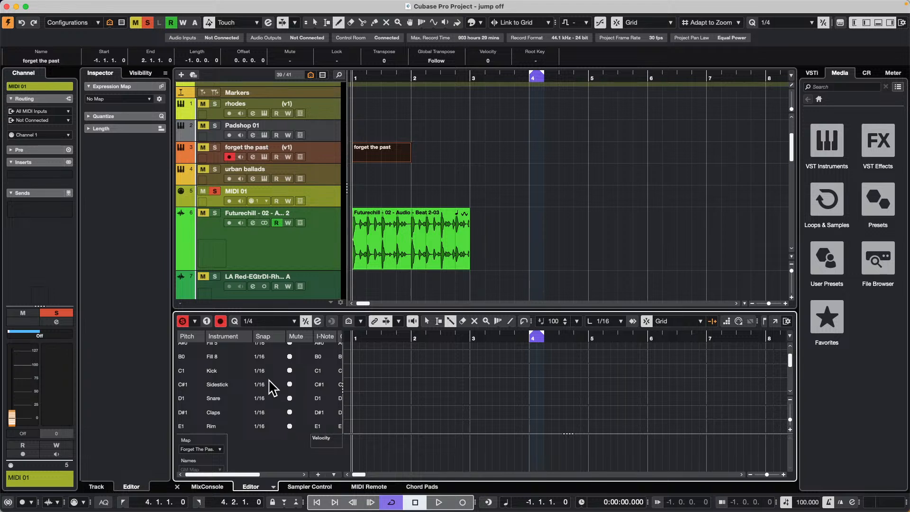
pyautogui.click(263, 370)
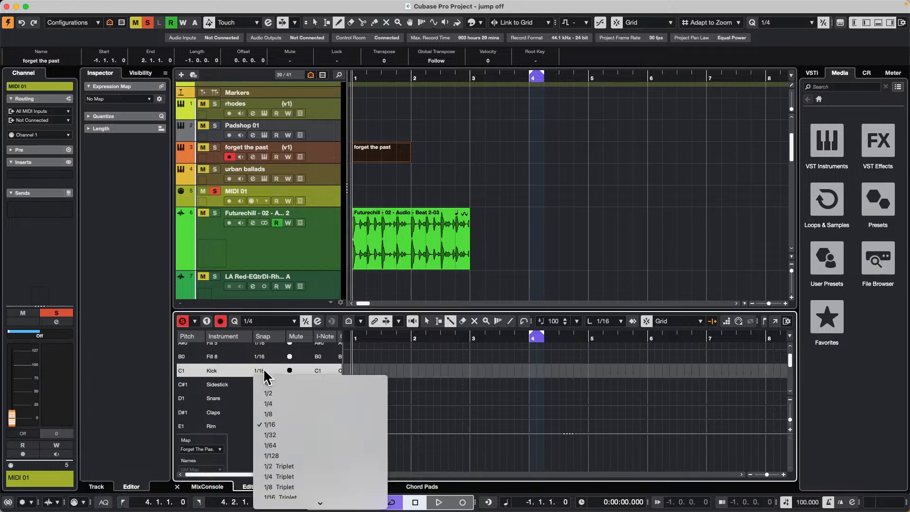
pyautogui.click(290, 412)
# Draw Kick hits on the four beats of bar 1 and erase the extra hit at bar 2
pyautogui.moveTo(356, 371); pyautogui.dragTo(430, 374)
pyautogui.rightClick(428, 373)
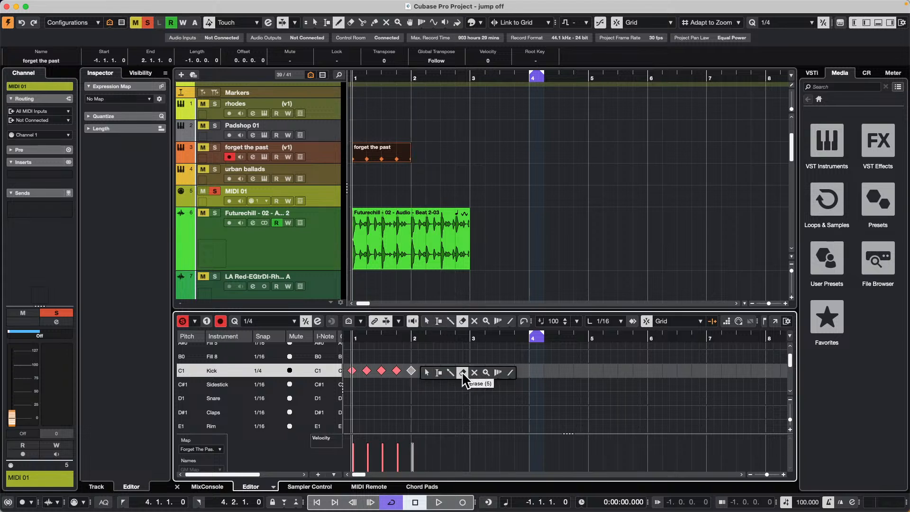
pyautogui.click(464, 375)
pyautogui.click(411, 370)
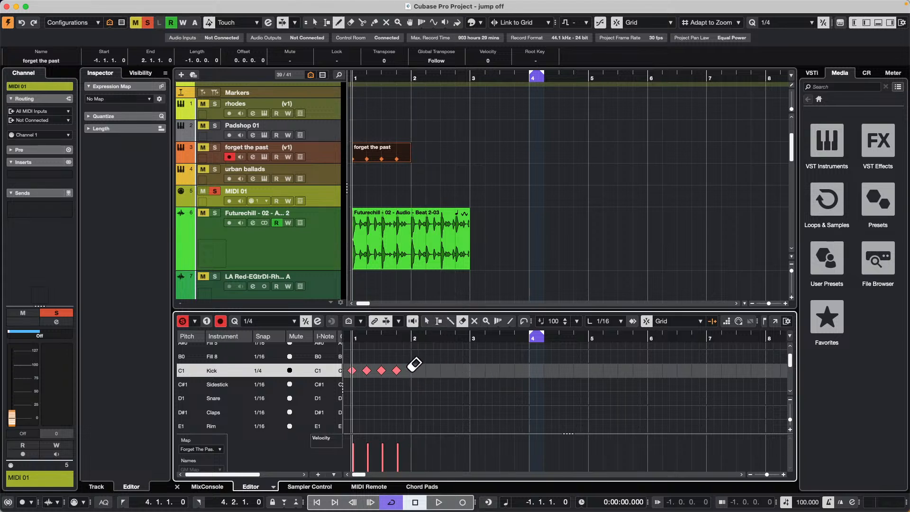
# Copy the "forget the past" part at bar 1 to the "urban ballads" and MIDI 01 tracks
pyautogui.click(389, 161)
pyautogui.moveTo(386, 157); pyautogui.dragTo(380, 180)
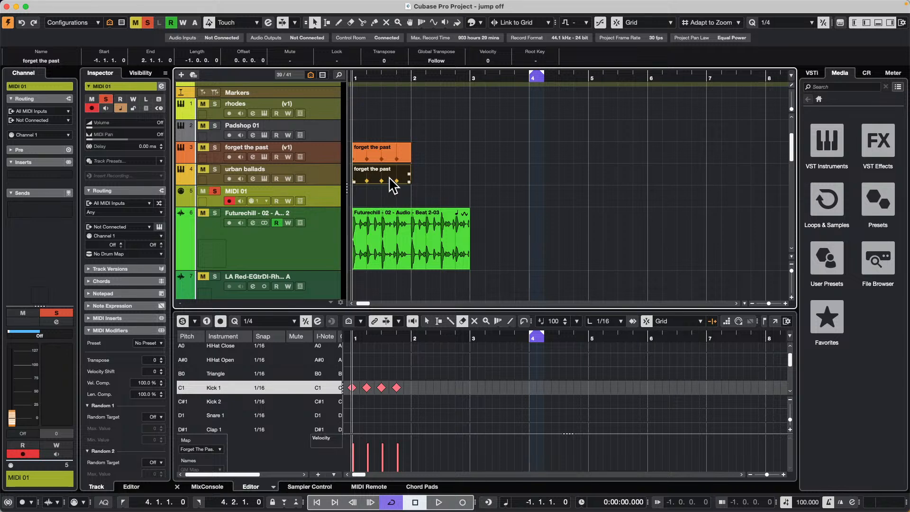
pyautogui.keyDown('alt'); pyautogui.moveTo(389, 179); pyautogui.dragTo(389, 192); pyautogui.keyUp('alt')
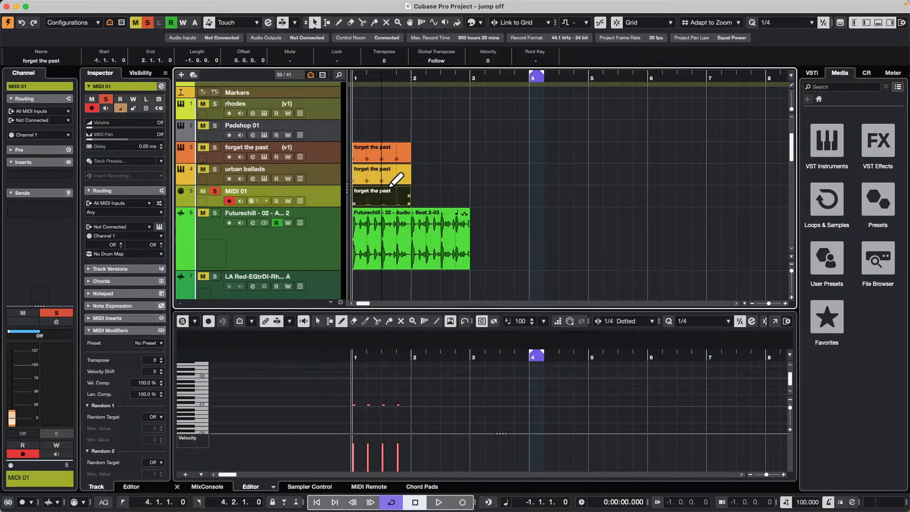
pyautogui.keyDown('alt'); pyautogui.moveTo(385, 153); pyautogui.dragTo(385, 194); pyautogui.keyUp('alt')
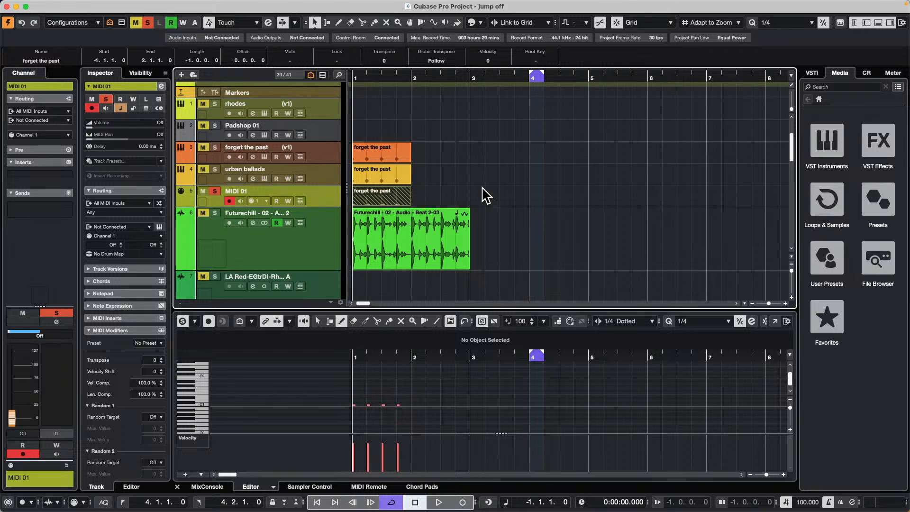
# Unmute the copied part on the MIDI 01 track
pyautogui.rightClick(418, 186)
pyautogui.click(480, 188)
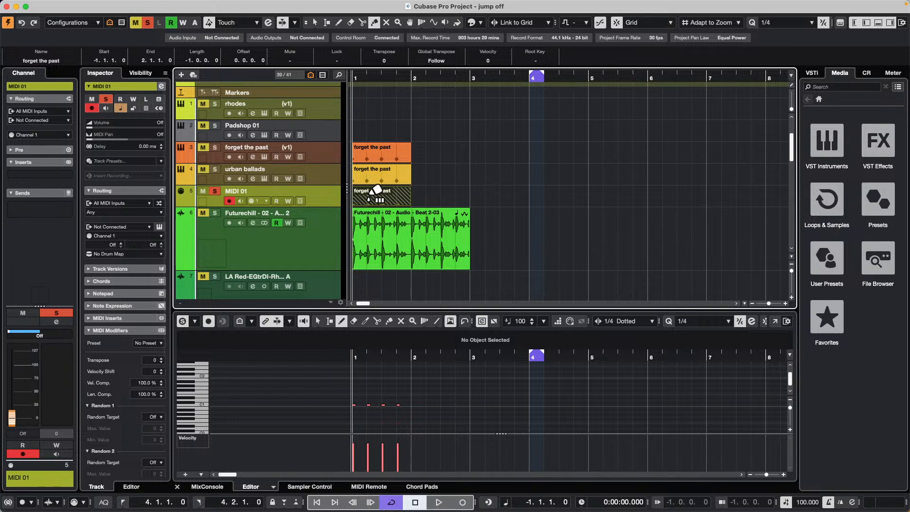
pyautogui.click(374, 192)
# Open the MIDI 01 part in the Key Editor, enlarge its C1 notes and select the note on beat 2
pyautogui.press('1')
pyautogui.doubleClick(387, 199)
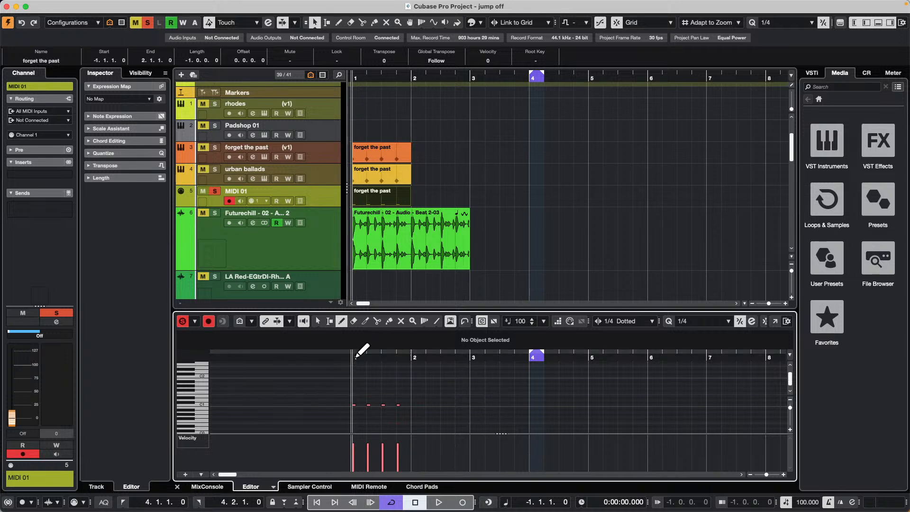
pyautogui.moveTo(386, 346); pyautogui.dragTo(343, 380)
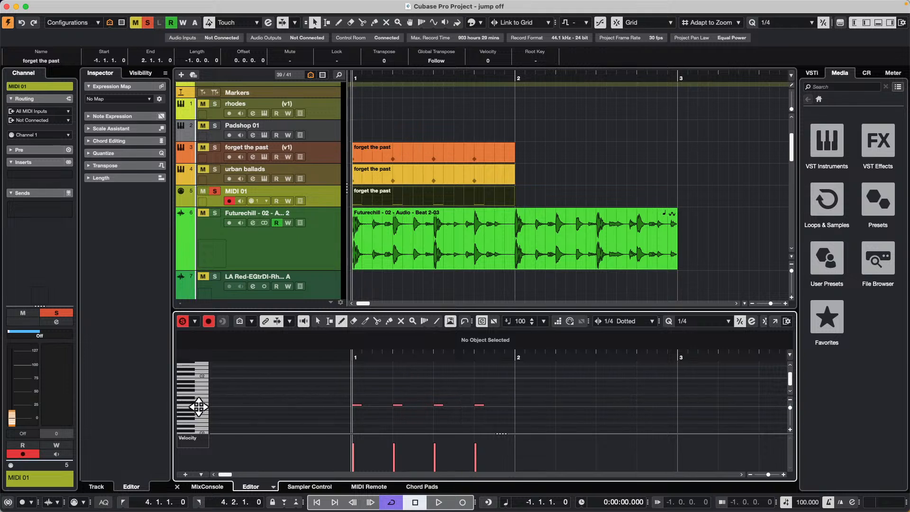
pyautogui.moveTo(198, 407); pyautogui.dragTo(268, 395)
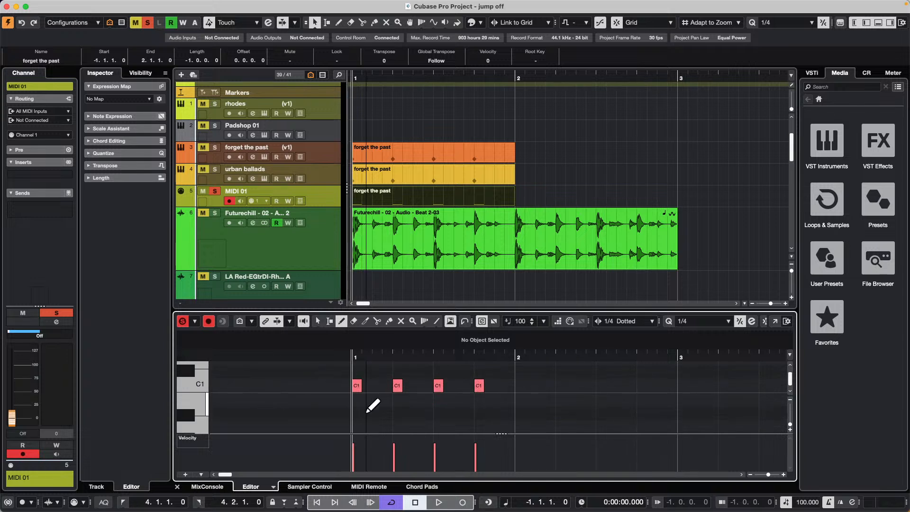
pyautogui.click(398, 399)
pyautogui.press('1')
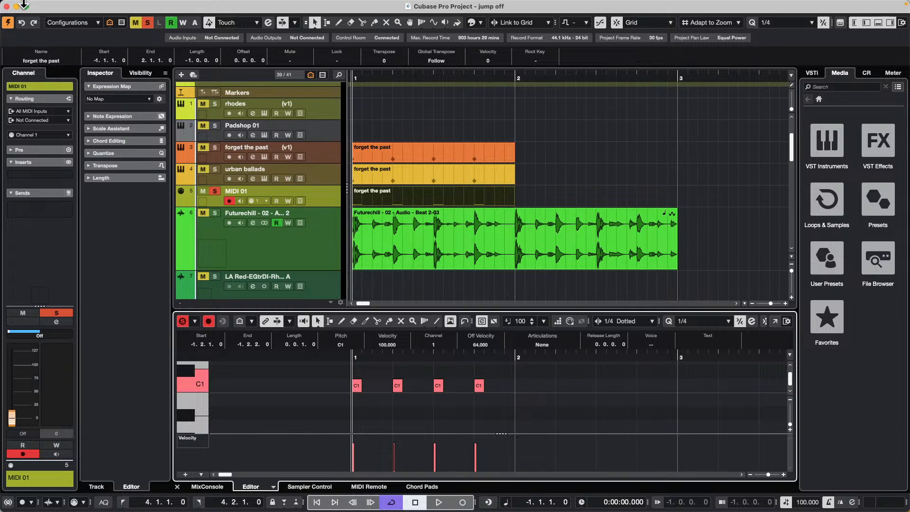
# Open the MIDI 01 part in the List Editor, inspect its note events for duplicates, and close the editor
pyautogui.click(391, 196)
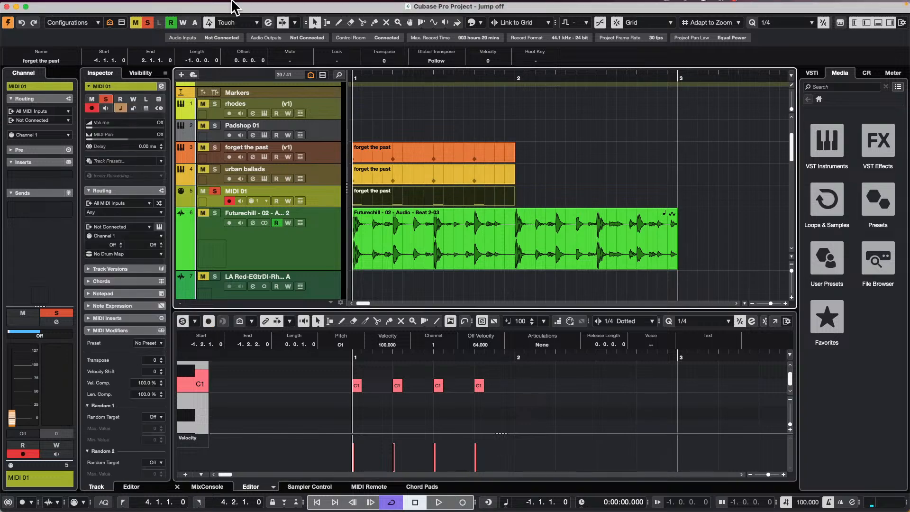
pyautogui.click(136, 5)
pyautogui.moveTo(164, 7)
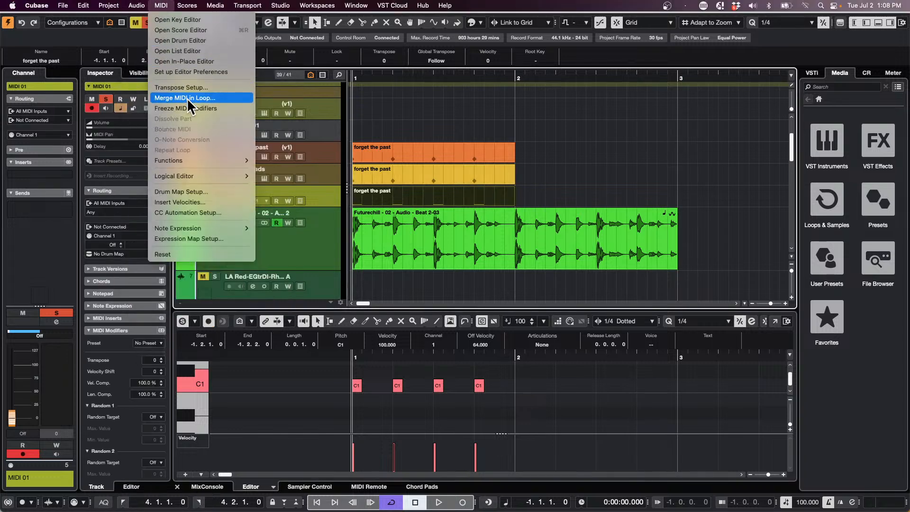
pyautogui.click(194, 51)
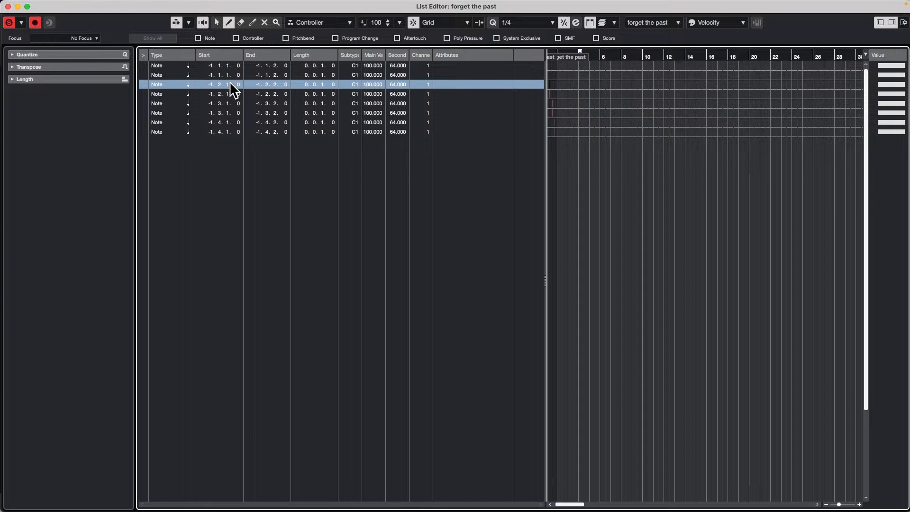
pyautogui.click(7, 7)
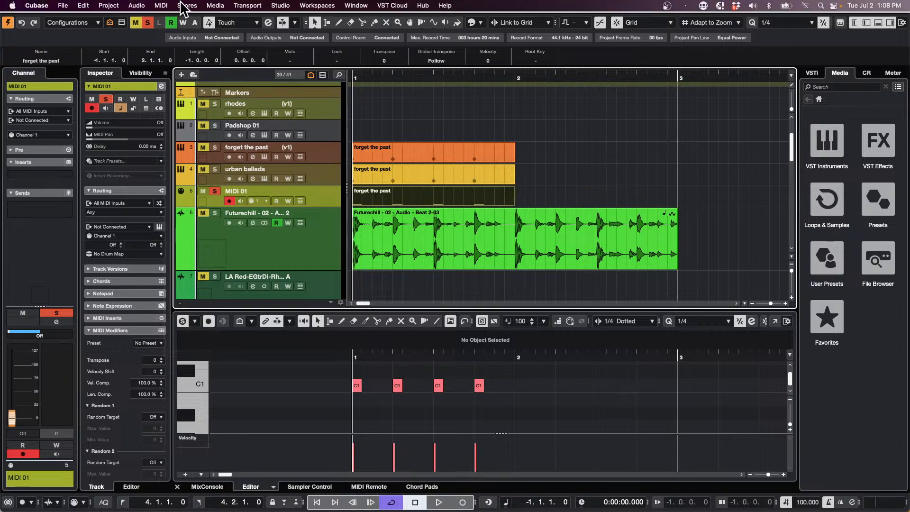
# Apply the Delete Doubles function to the "forget the past" part on the MIDI 01 track
pyautogui.click(161, 6)
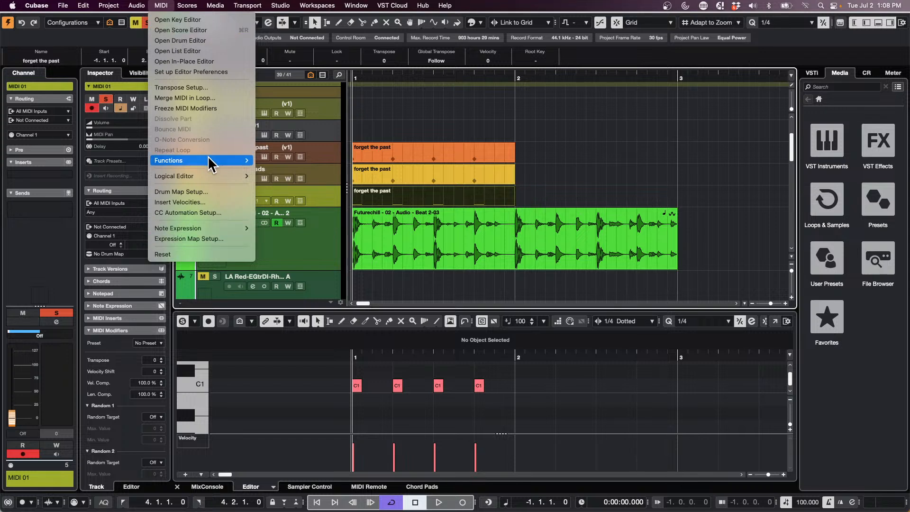
pyautogui.moveTo(208, 161)
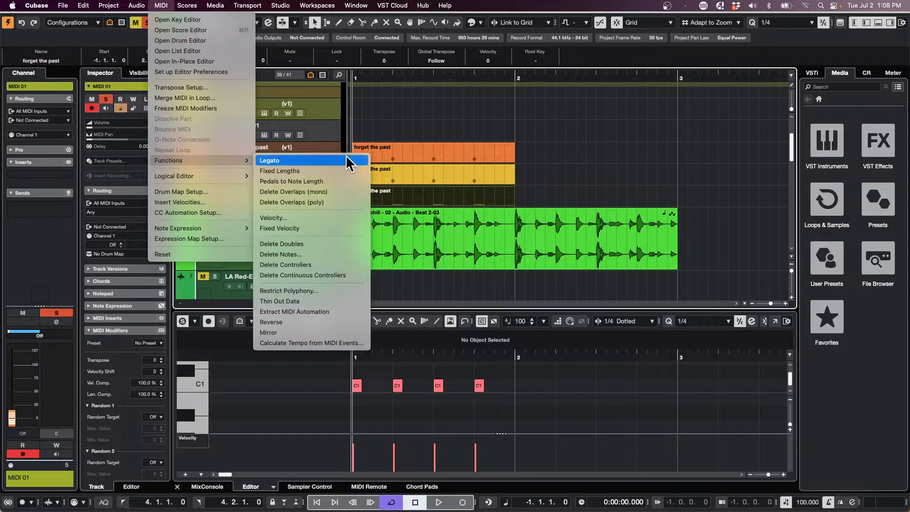
pyautogui.click(323, 245)
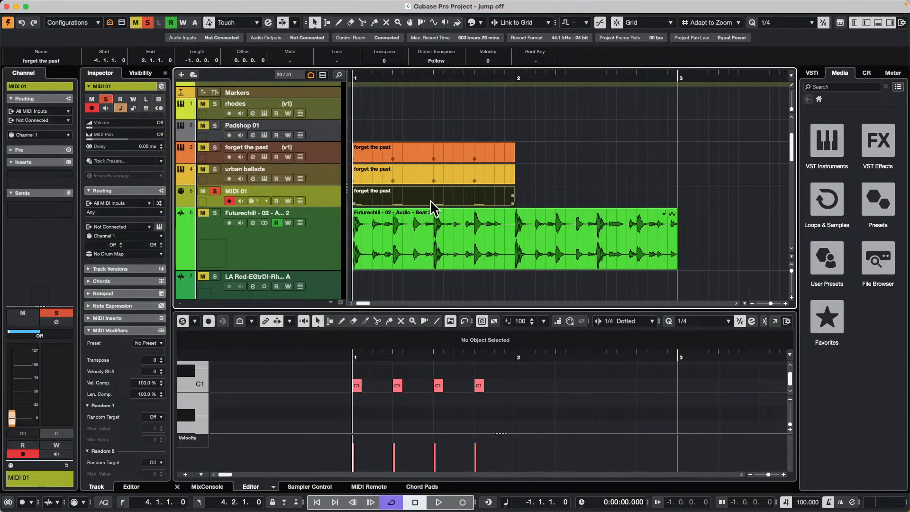
# Reselect the MIDI 01 part and open it in the List Editor to check its note events
pyautogui.click(565, 196)
pyautogui.click(456, 197)
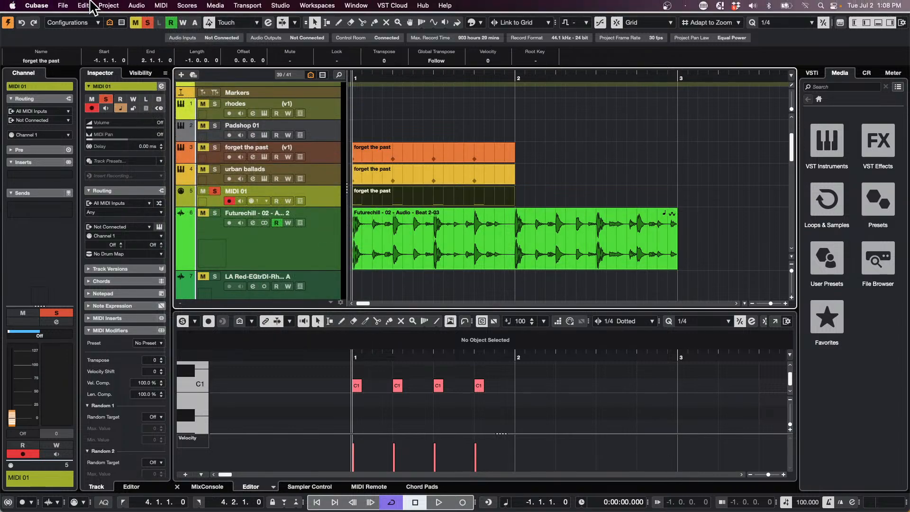
pyautogui.click(161, 5)
pyautogui.click(169, 52)
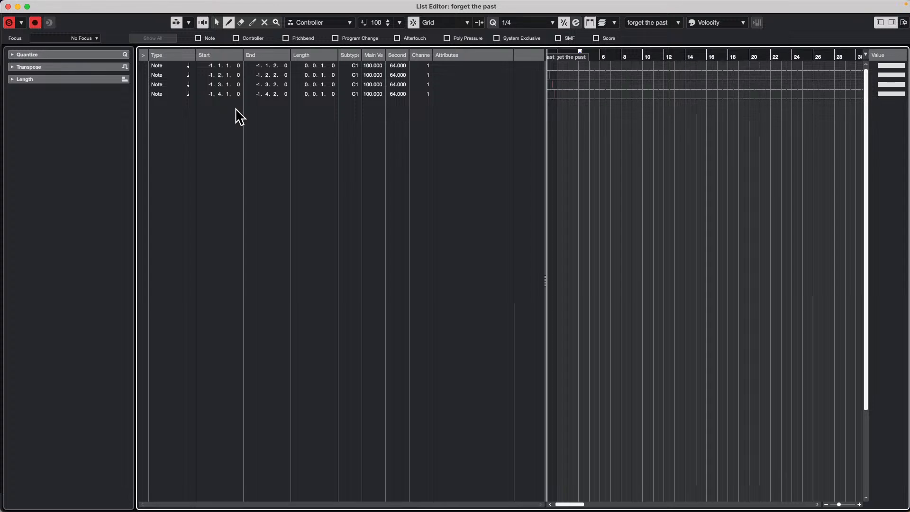
# Compare the note list before and after by undoing, redoing and again undoing the Delete Doubles edit
pyautogui.press('super+z')
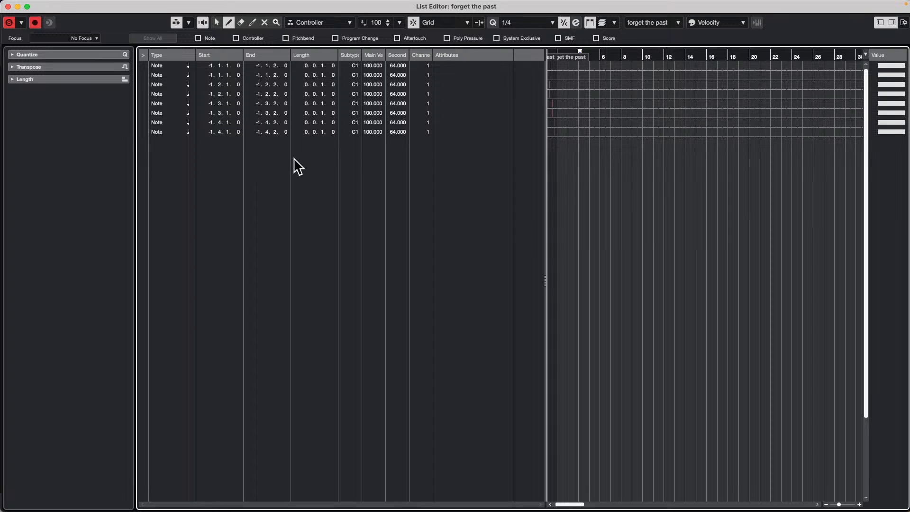
pyautogui.press('super+z')
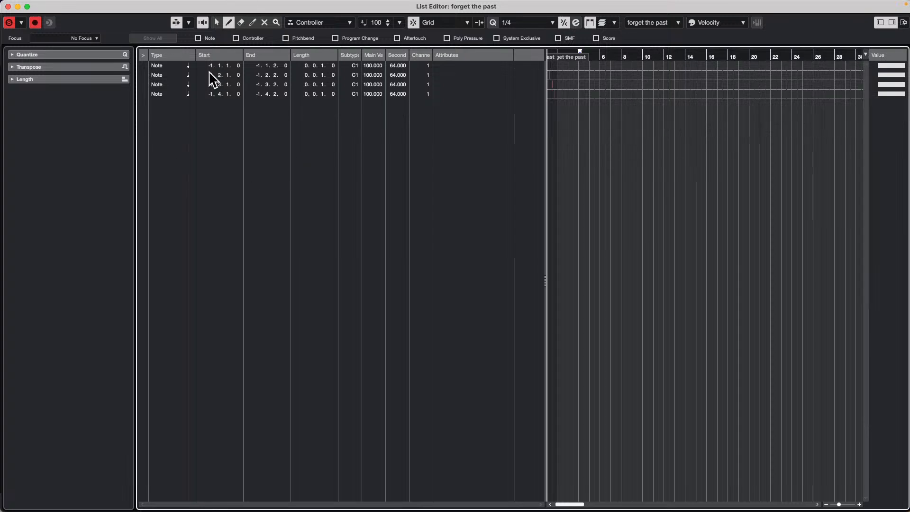
pyautogui.press('super+shift+z')
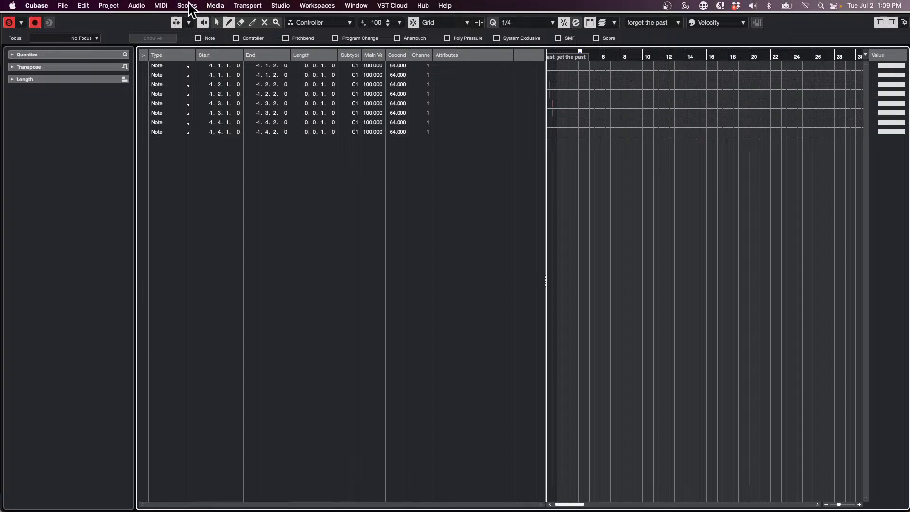
# Run Delete Doubles on the part from within the List Editor and close the editor
pyautogui.click(161, 5)
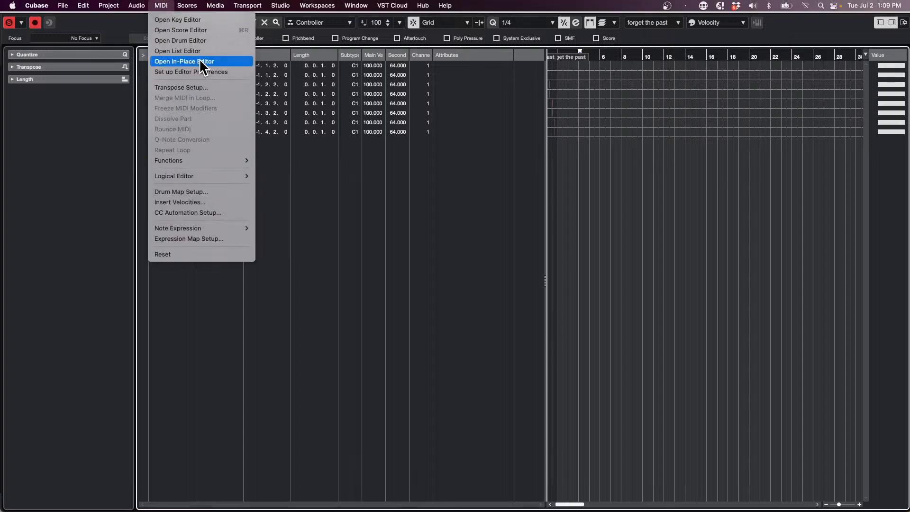
pyautogui.moveTo(197, 161)
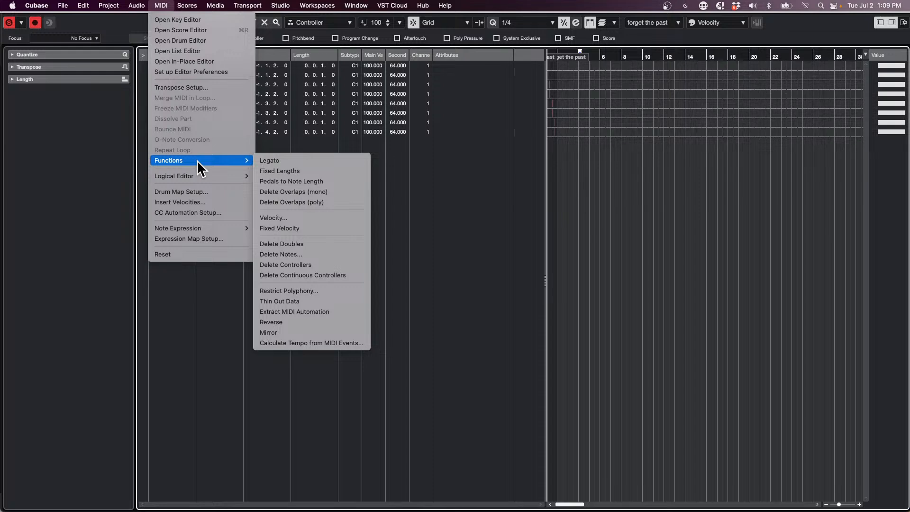
pyautogui.click(316, 246)
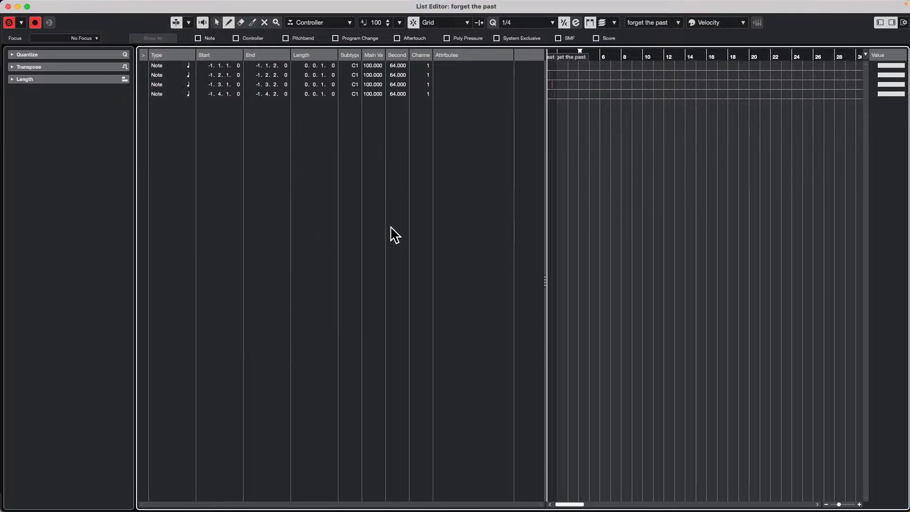
pyautogui.click(8, 7)
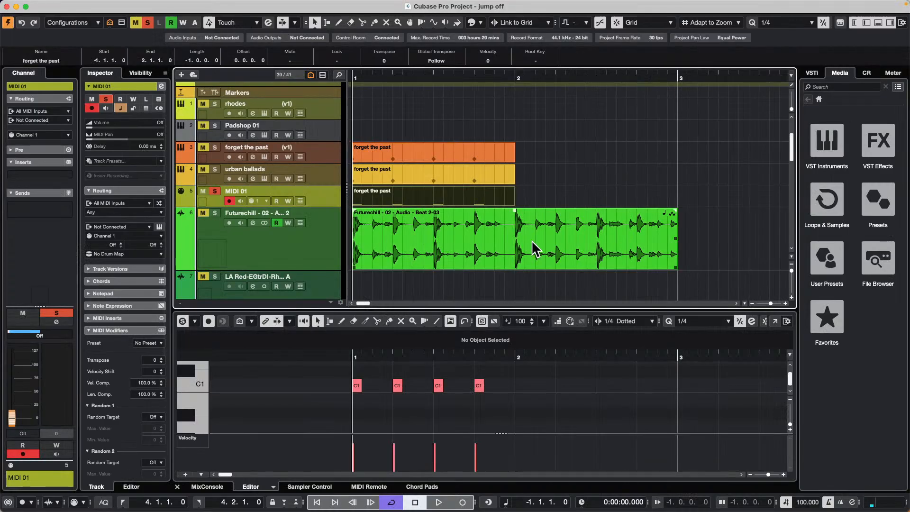
# Open the "urban ballads" track's part in the Drum Editor and select all four Kick 1 hits
pyautogui.click(574, 174)
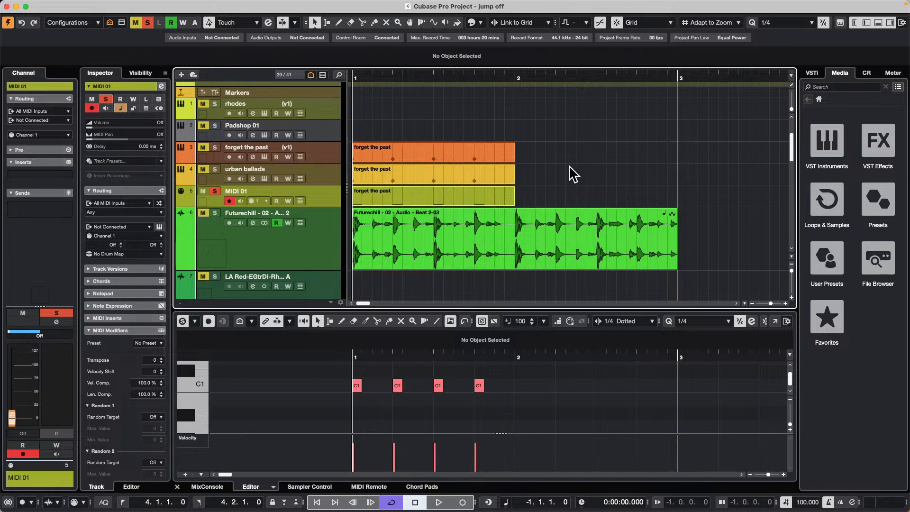
pyautogui.click(440, 176)
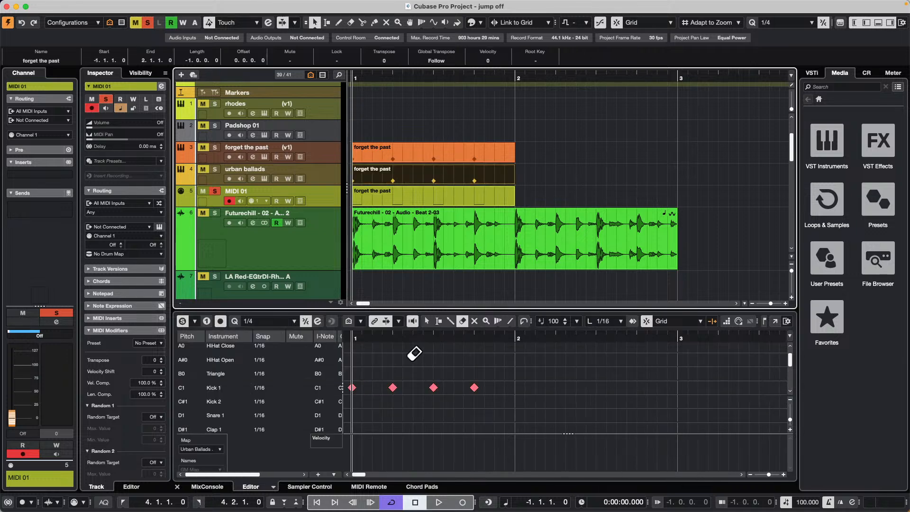
pyautogui.rightClick(511, 377)
pyautogui.click(511, 376)
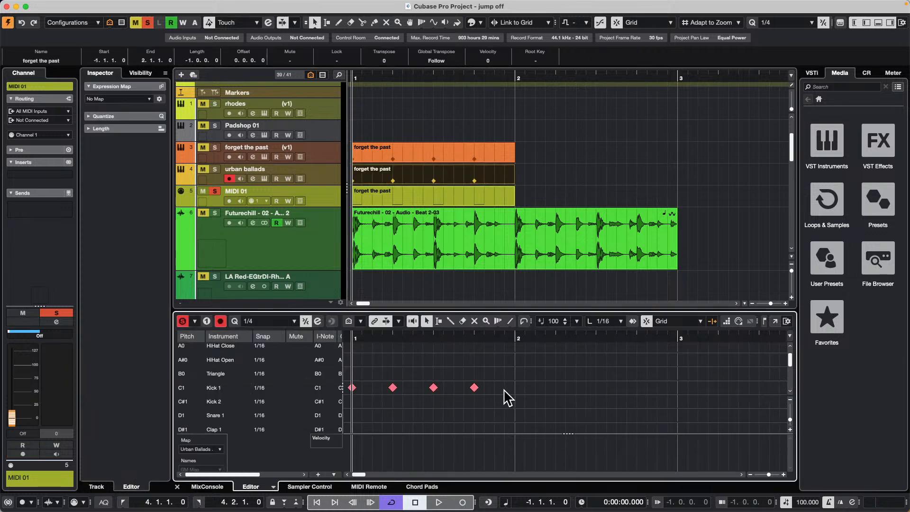
pyautogui.moveTo(520, 382); pyautogui.dragTo(350, 408)
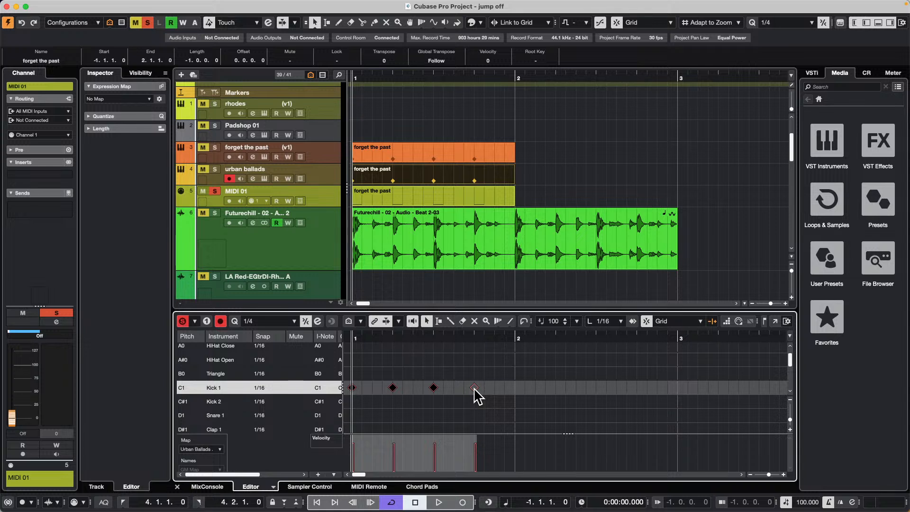
# Switch the part to the Key Editor and set the MIDI channel of its four kick notes to 2
pyautogui.click(273, 486)
pyautogui.click(293, 463)
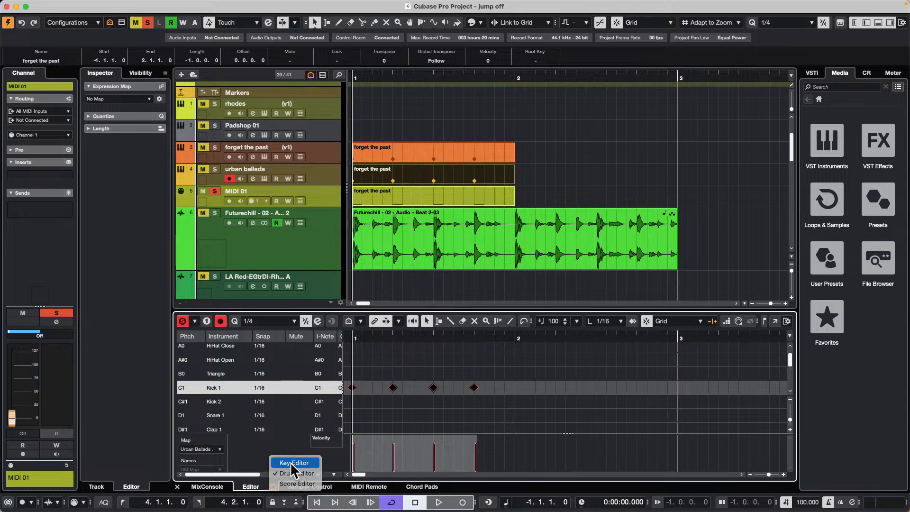
pyautogui.moveTo(495, 406); pyautogui.dragTo(354, 409)
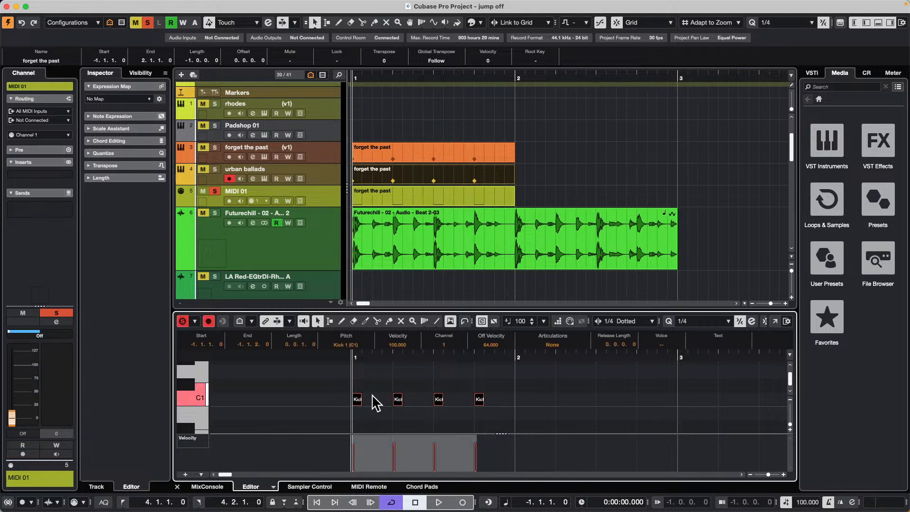
pyautogui.click(445, 345)
pyautogui.write('2')
pyautogui.press('Return')
# Erase the "forget the past" part from the MIDI 01 track and return to the Object Selection tool
pyautogui.rightClick(487, 195)
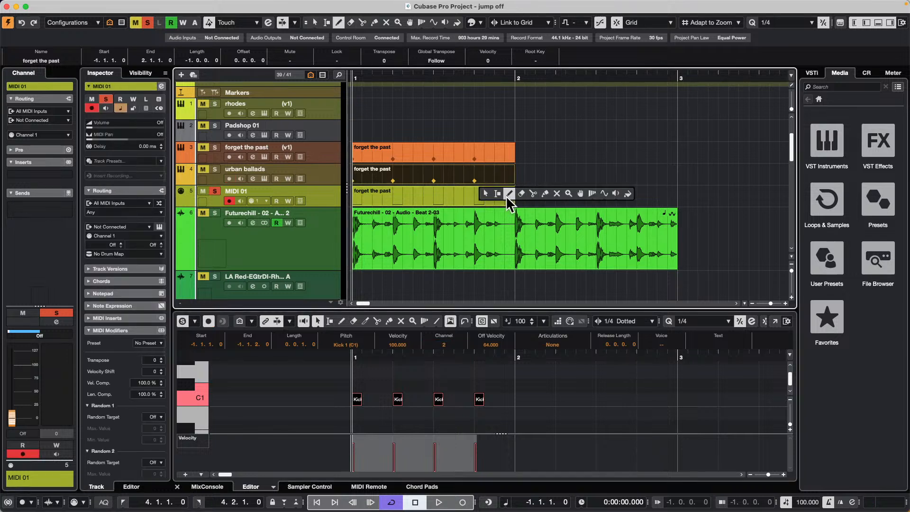
pyautogui.click(521, 193)
pyautogui.click(500, 193)
pyautogui.press('1')
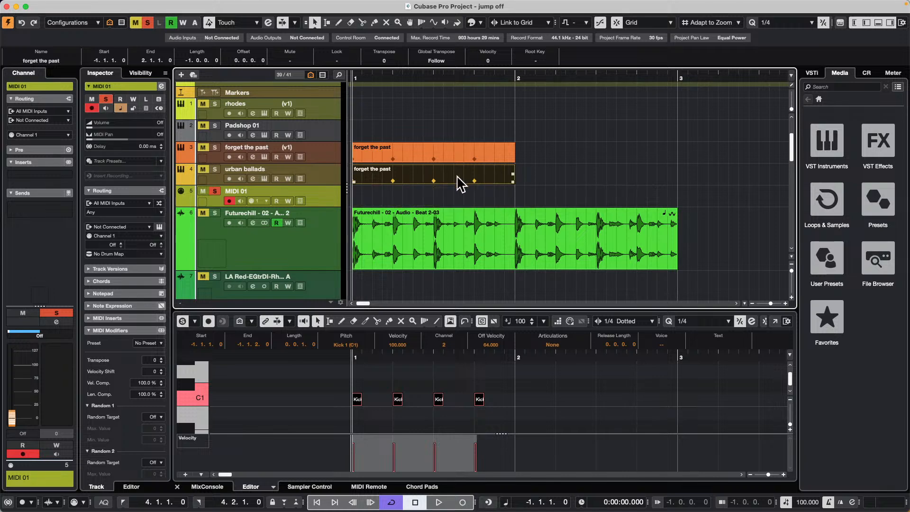
# Move the "urban ballads" track's part to MIDI 01 at bar 1 and copy the "forget the past" track's part onto it
pyautogui.moveTo(467, 177); pyautogui.dragTo(464, 191)
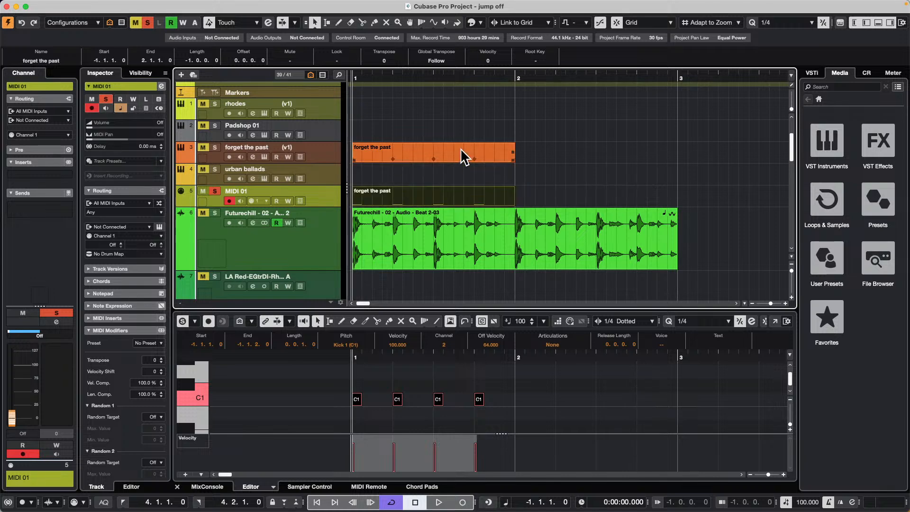
pyautogui.moveTo(460, 149); pyautogui.dragTo(456, 194)
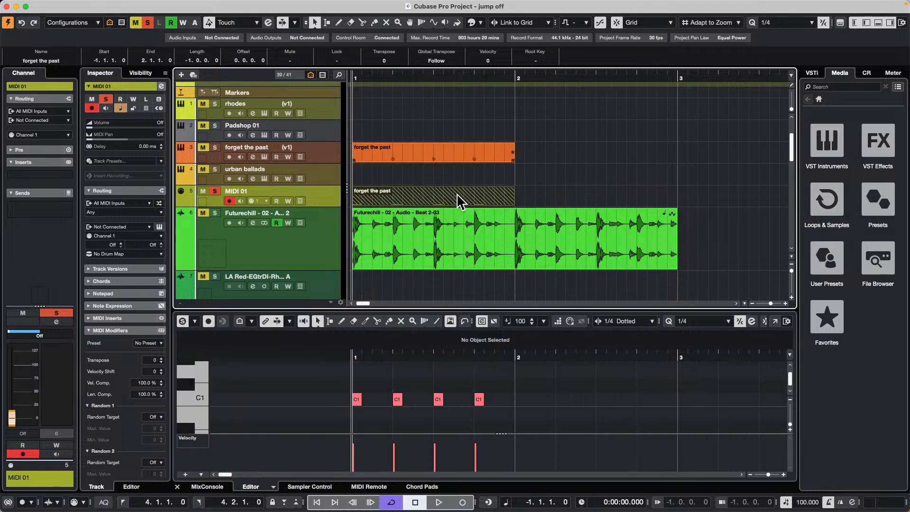
# Glue the overlapping parts on the MIDI 01 track into one part and return to the Object Selection tool
pyautogui.rightClick(402, 201)
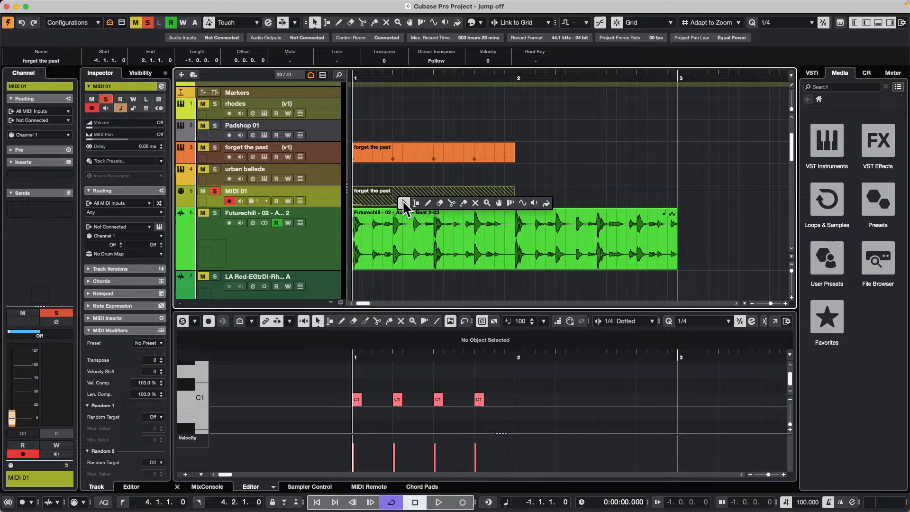
pyautogui.click(463, 204)
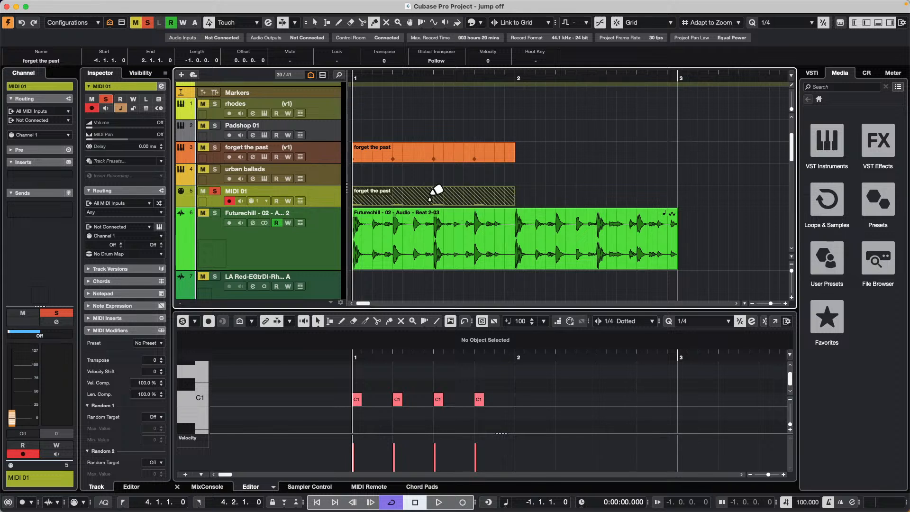
pyautogui.click(405, 199)
pyautogui.press('1')
# Open the glued MIDI 01 part in the Key Editor and List Editor, compare its notes' channels, and close the list
pyautogui.doubleClick(406, 198)
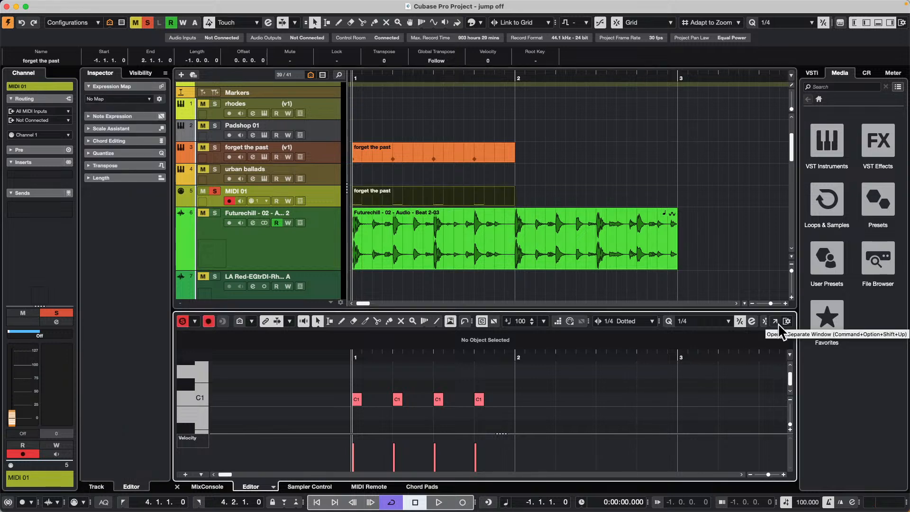
pyautogui.moveTo(155, 1)
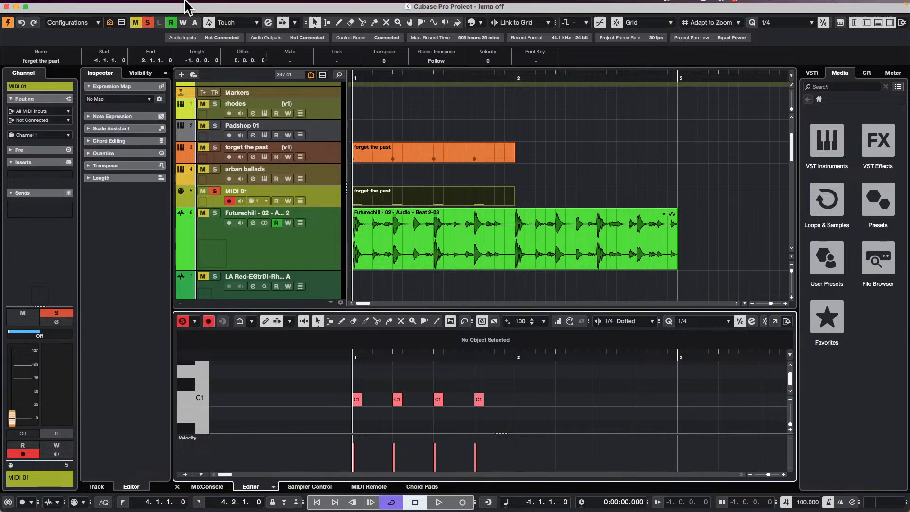
pyautogui.click(162, 6)
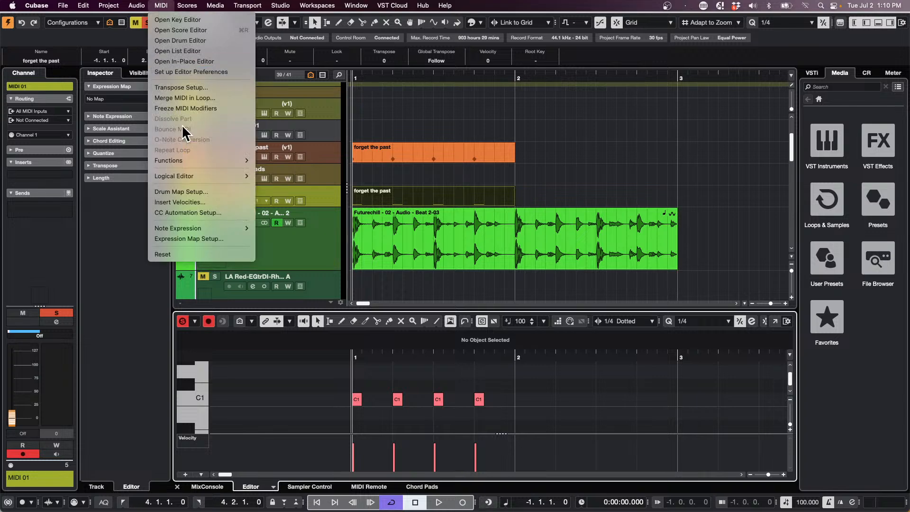
pyautogui.click(182, 52)
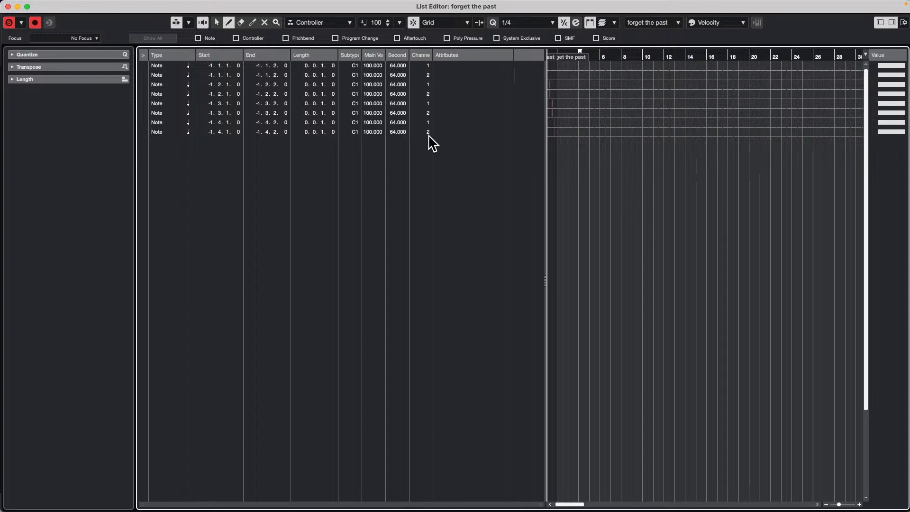
pyautogui.click(8, 6)
# Run Delete Doubles on the glued "forget the past" part on the MIDI 01 track
pyautogui.click(554, 197)
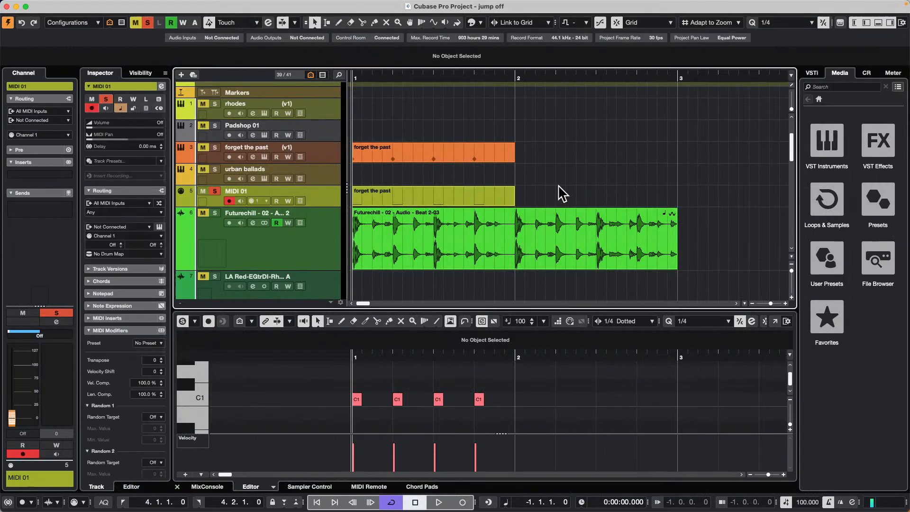
pyautogui.click(442, 194)
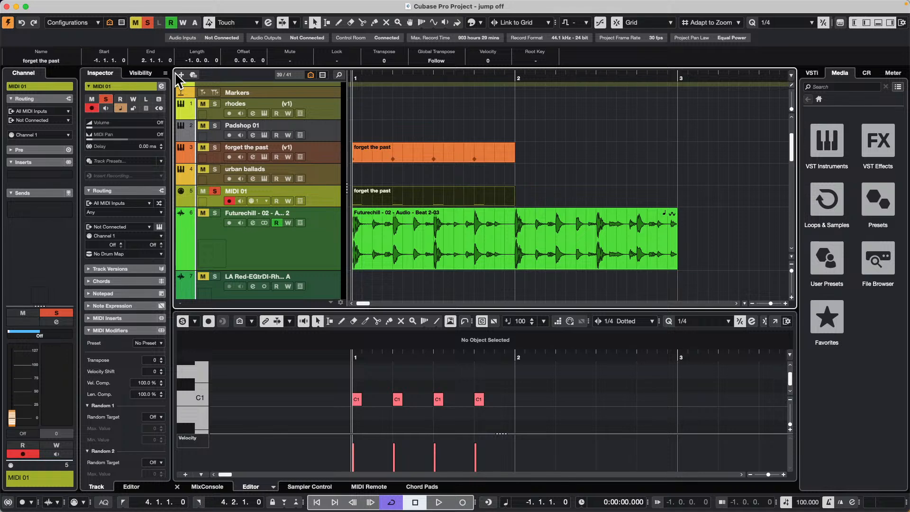
pyautogui.click(136, 5)
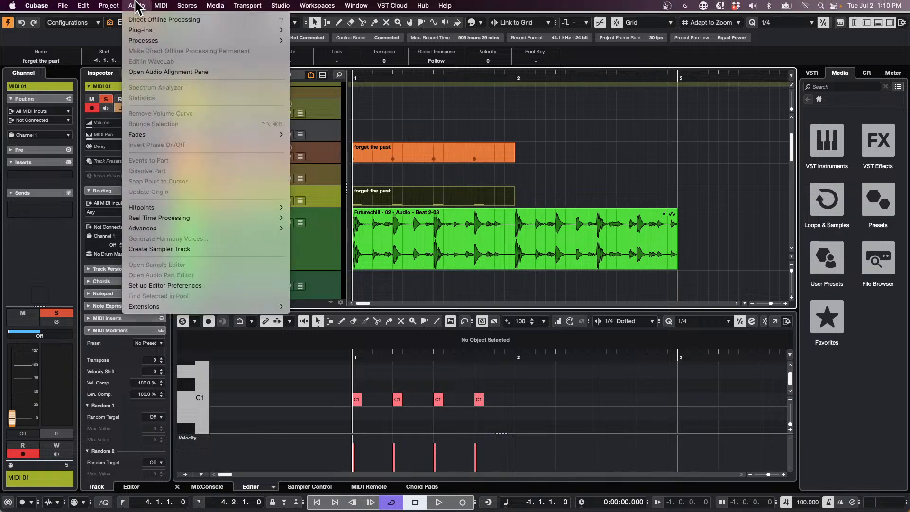
pyautogui.moveTo(160, 5)
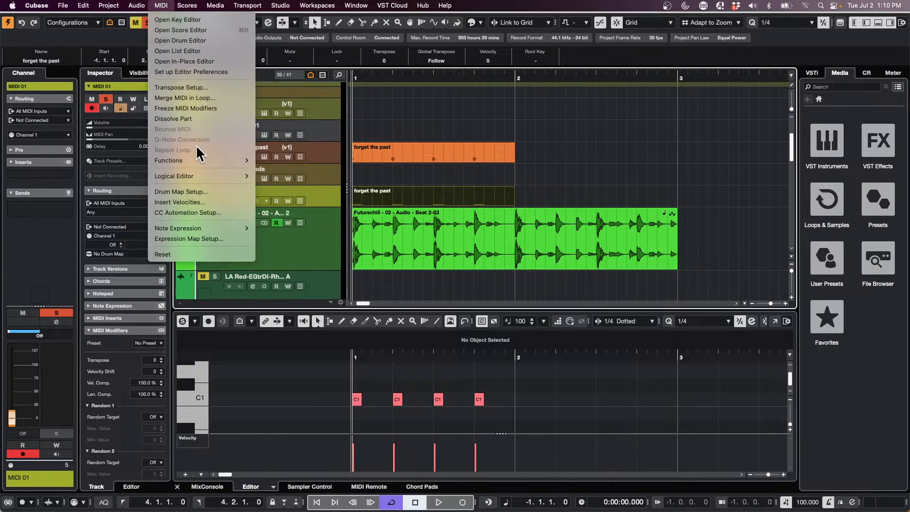
pyautogui.moveTo(200, 159)
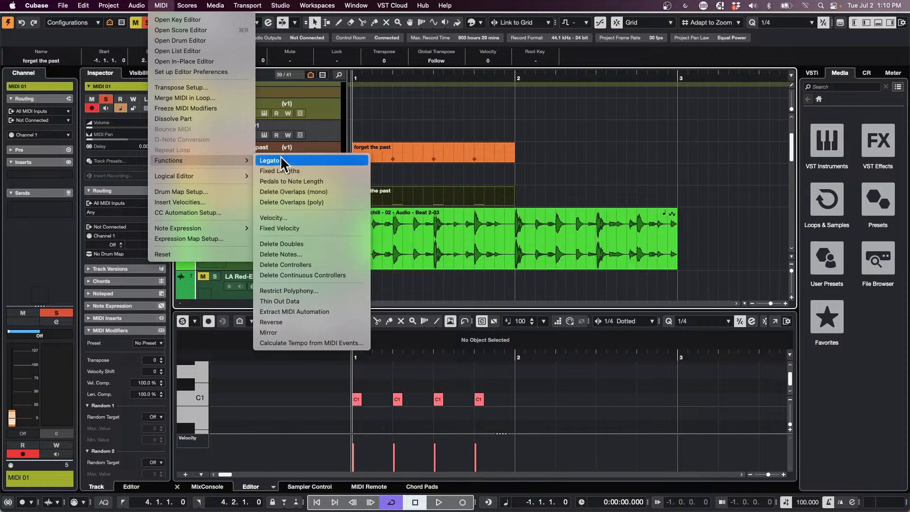
pyautogui.click(322, 244)
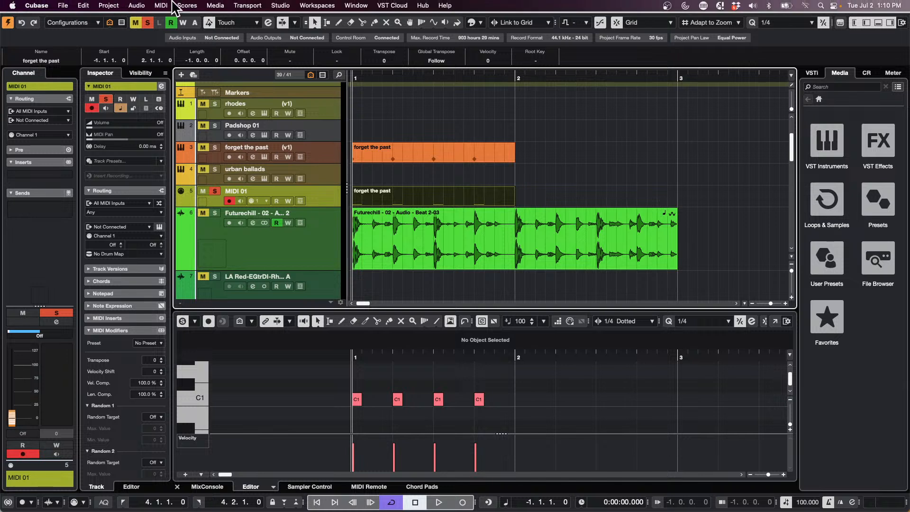
# Open the MIDI 01 part in the List Editor and select the first note on channel 2
pyautogui.click(163, 5)
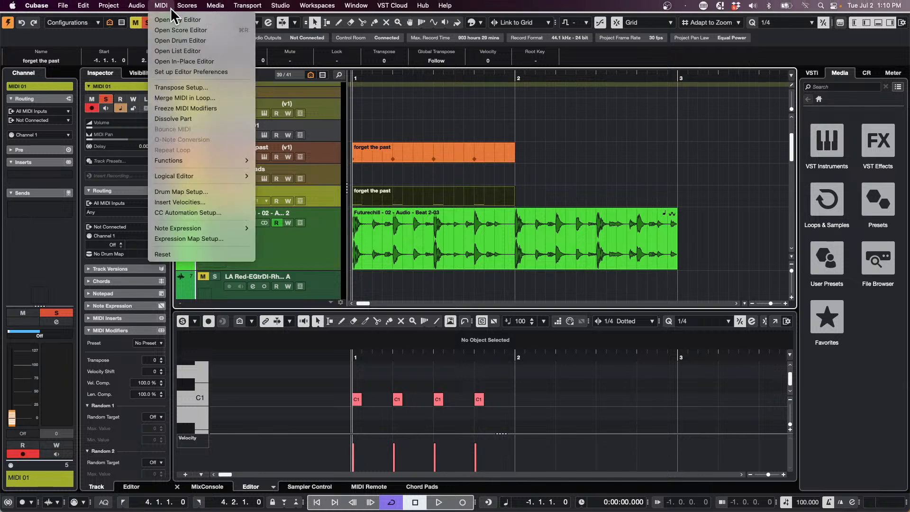
pyautogui.click(183, 50)
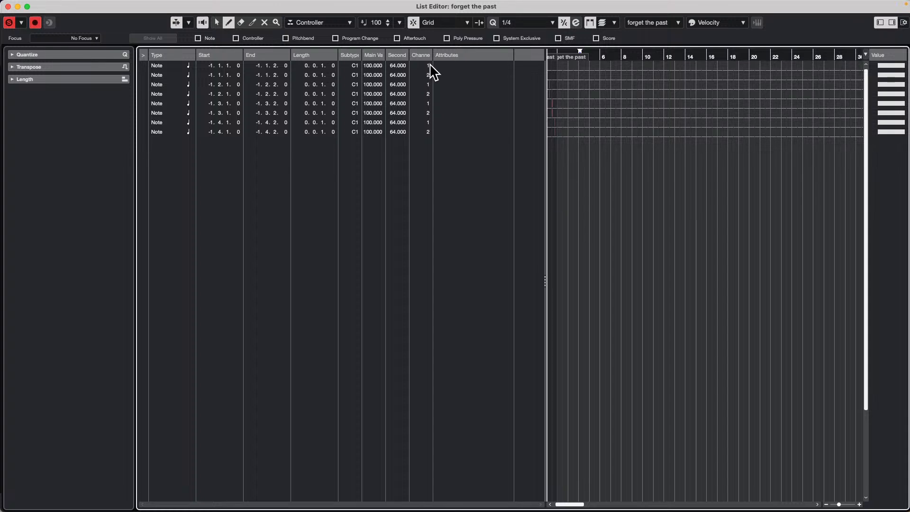
pyautogui.click(173, 75)
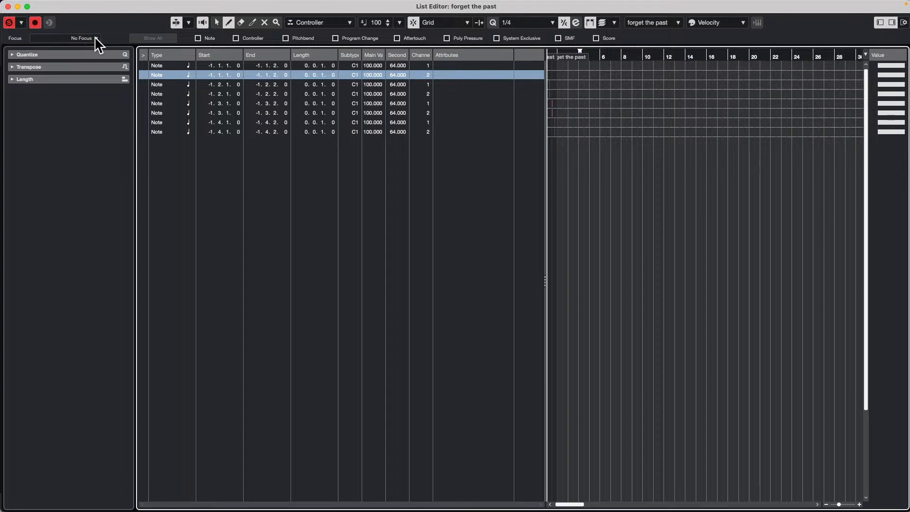
# Toggle the Filters bar in the List Editor's window layout setup, ending with it shown
pyautogui.click(904, 22)
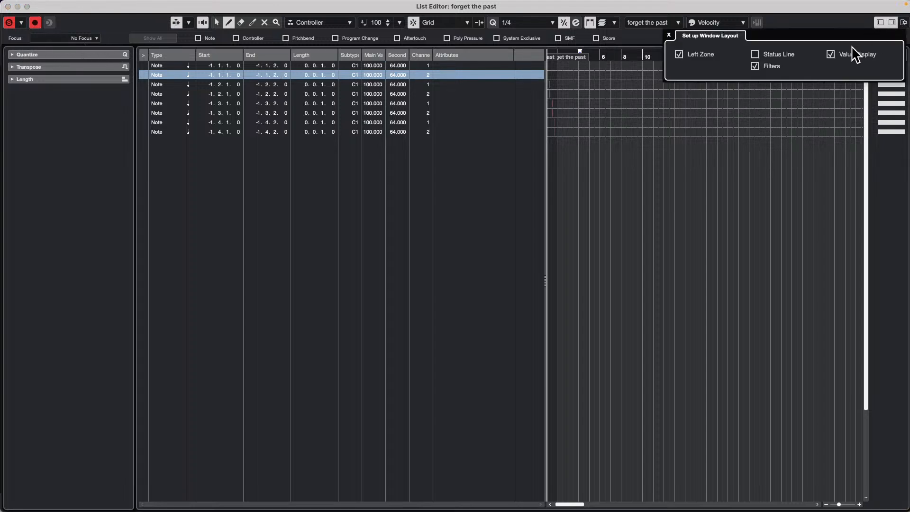
pyautogui.click(755, 67)
pyautogui.click(755, 66)
pyautogui.click(756, 67)
pyautogui.click(755, 66)
pyautogui.click(755, 66)
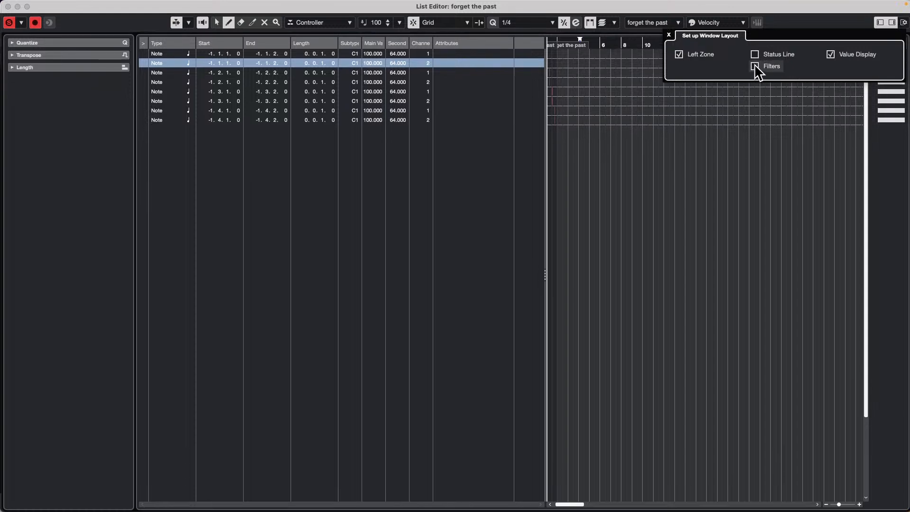
pyautogui.click(756, 67)
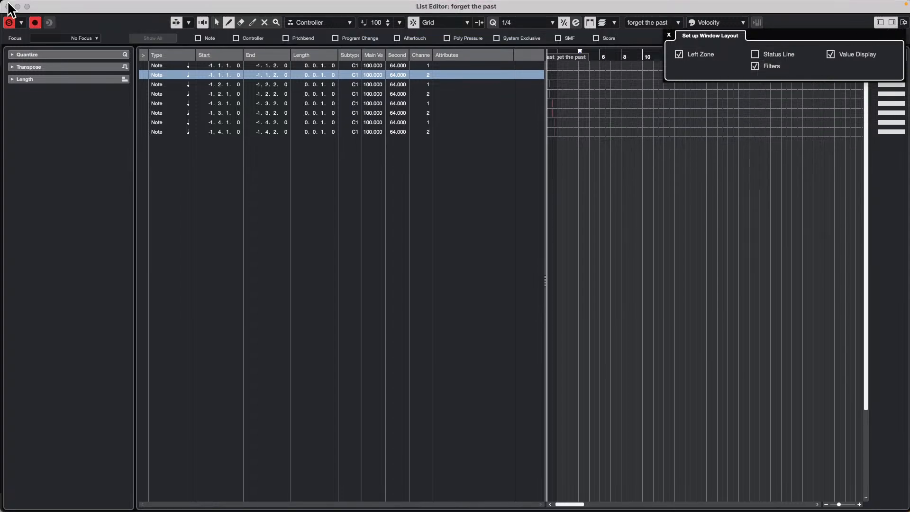
# Focus the event list on the selected note's channel with Event Channels and delete all of the channel 2 notes
pyautogui.click(84, 38)
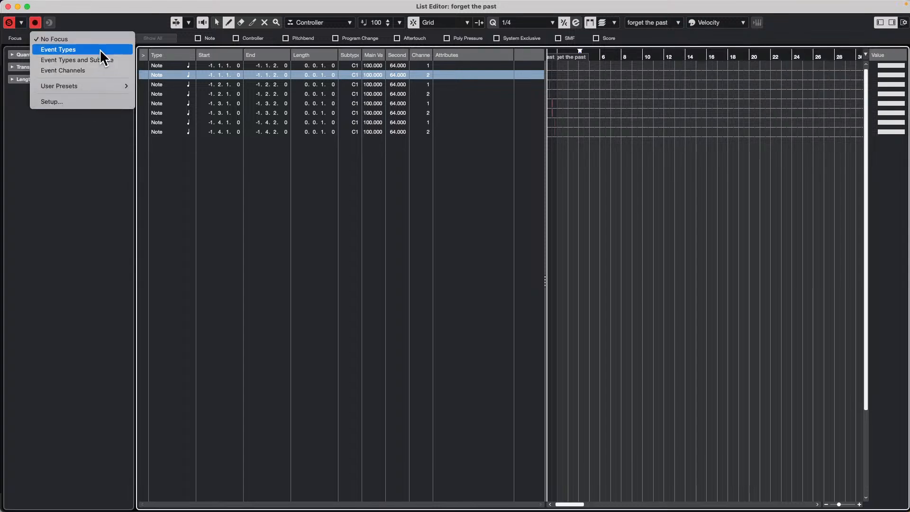
pyautogui.click(91, 70)
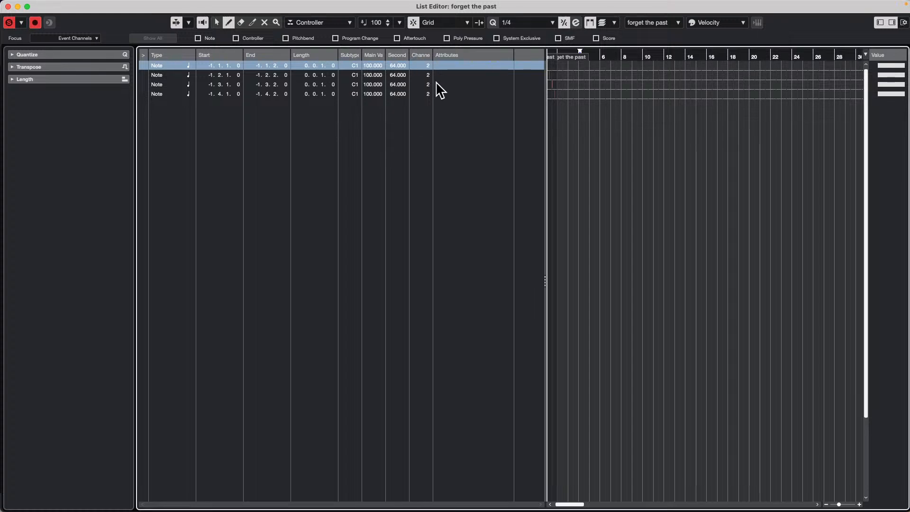
pyautogui.press('super+a')
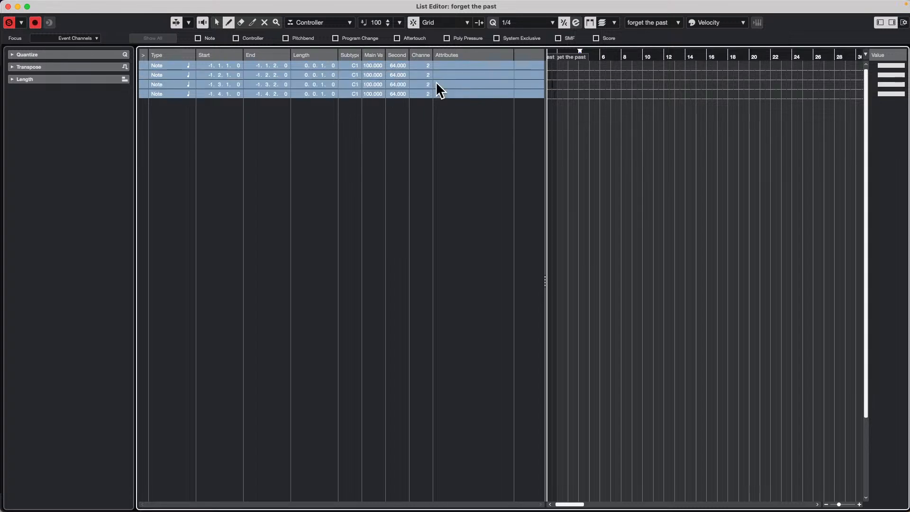
pyautogui.press('Delete')
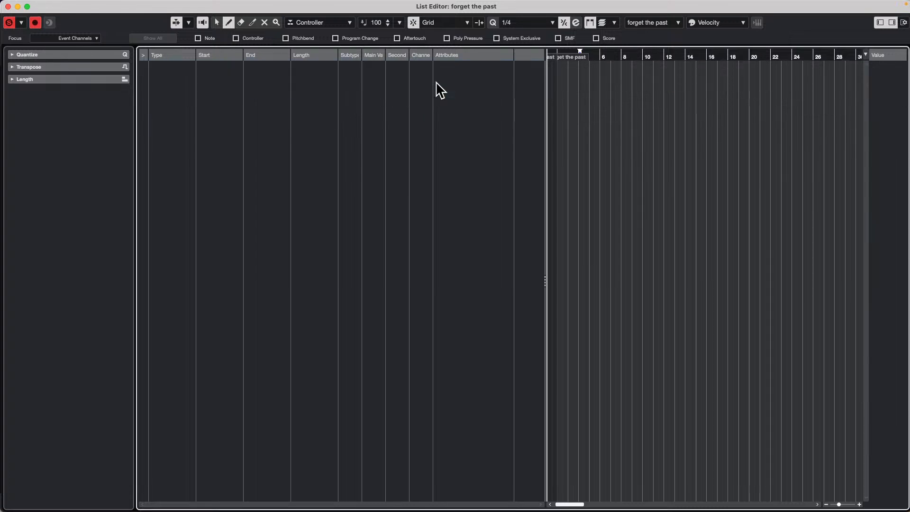
# Set the event list back to No Focus and close the List Editor
pyautogui.click(76, 38)
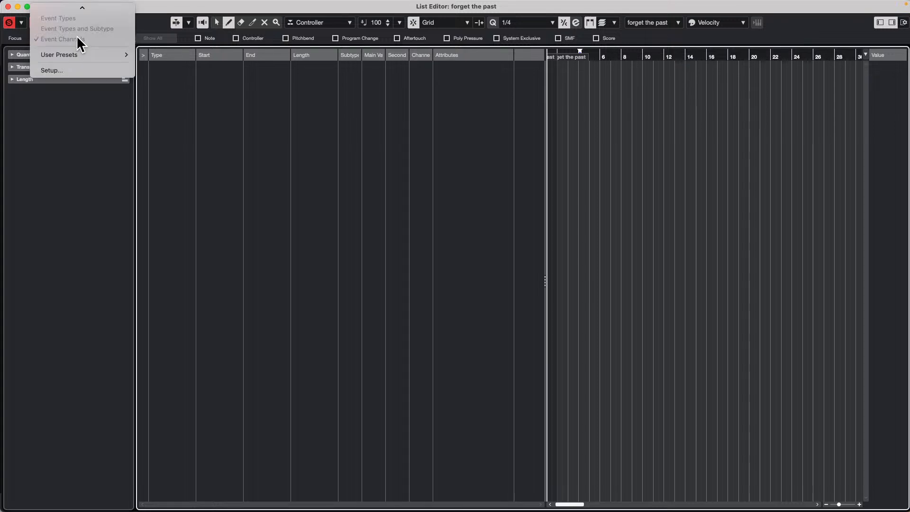
pyautogui.click(88, 11)
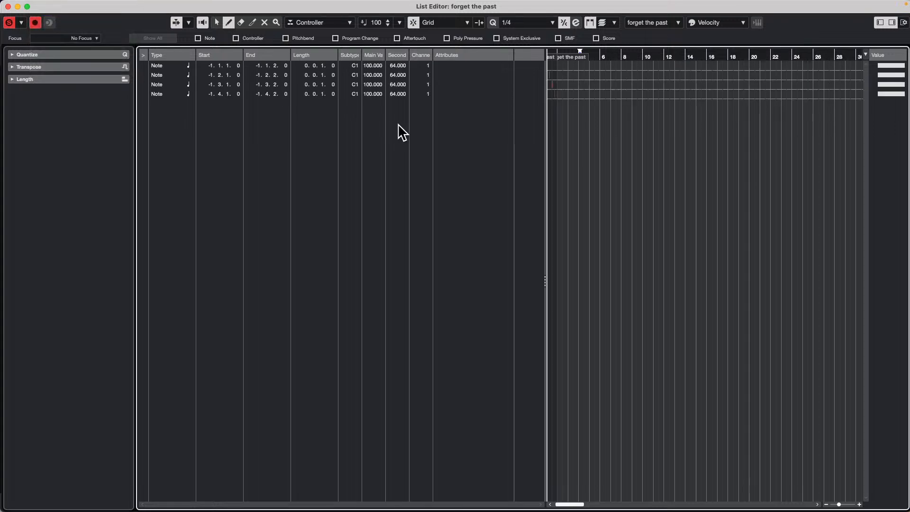
pyautogui.click(8, 7)
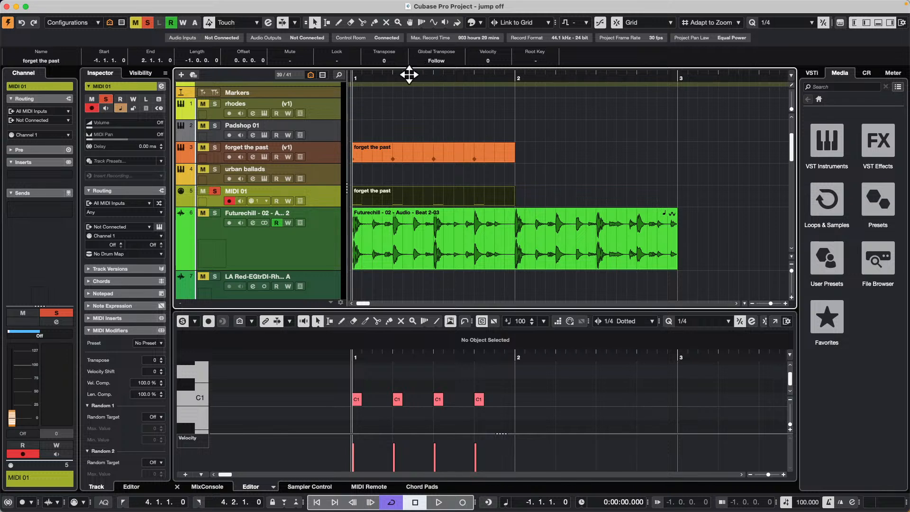
# Select the vocal track's event at bar 26 and try moving it with Snap on and the grid type at Adapt to Zoom
pyautogui.moveTo(408, 72); pyautogui.dragTo(407, 58)
pyautogui.scroll(-15, 561, 163)
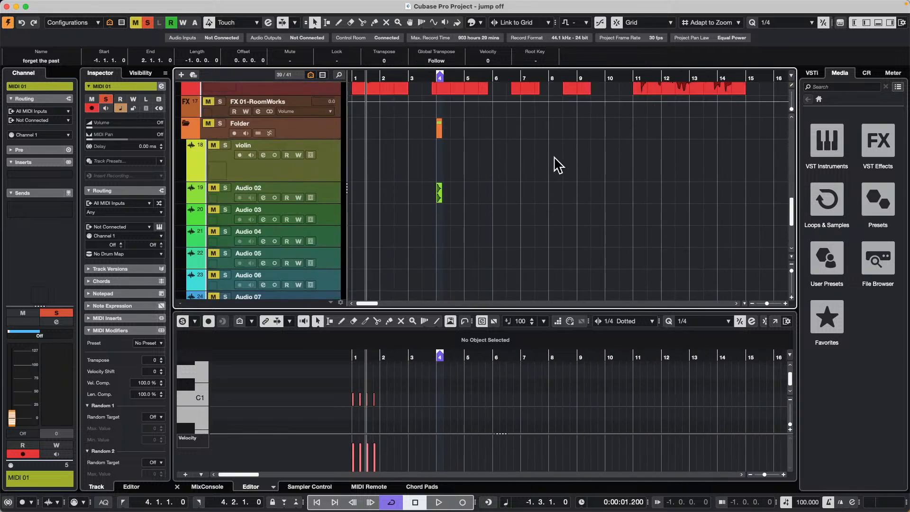
pyautogui.scroll(5, 504, 146)
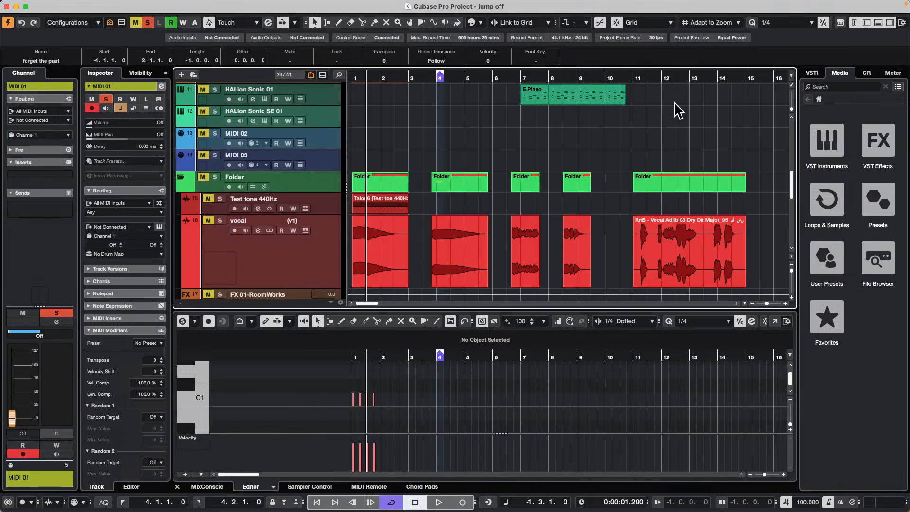
pyautogui.moveTo(418, 79); pyautogui.dragTo(415, 70)
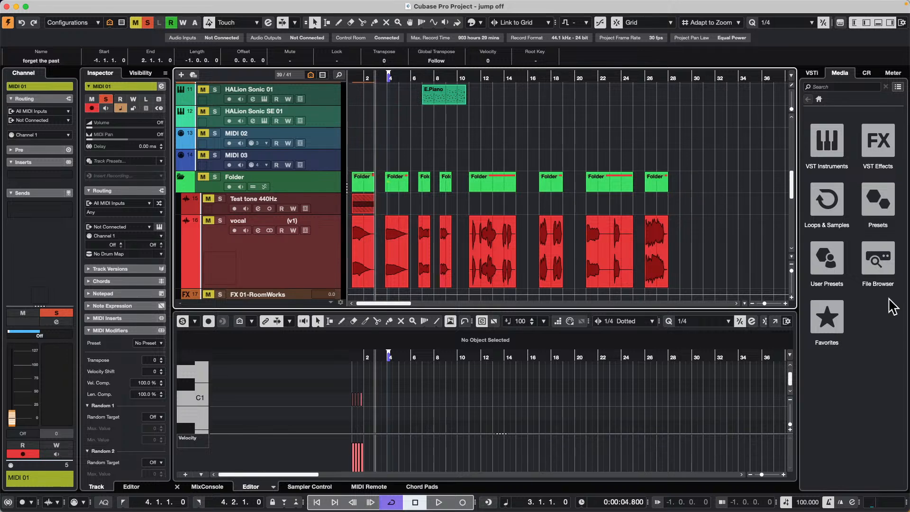
pyautogui.moveTo(698, 75); pyautogui.dragTo(701, 107)
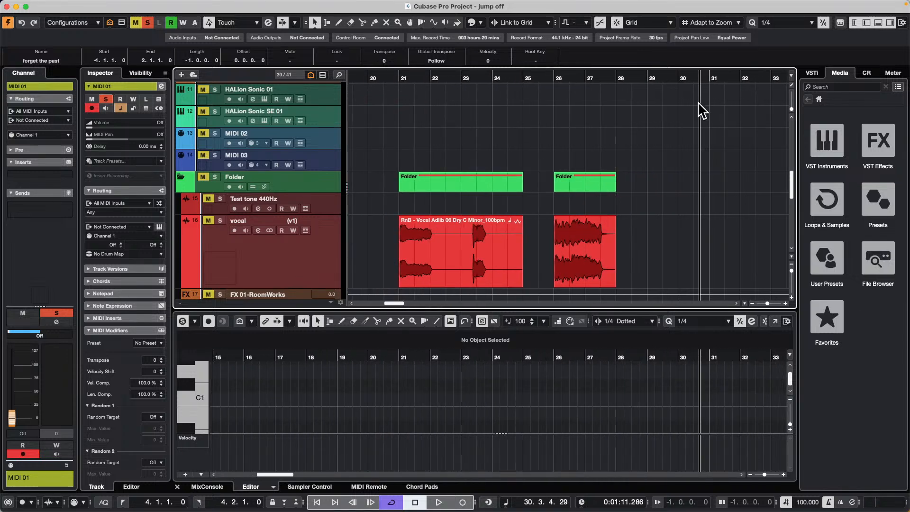
pyautogui.click(615, 22)
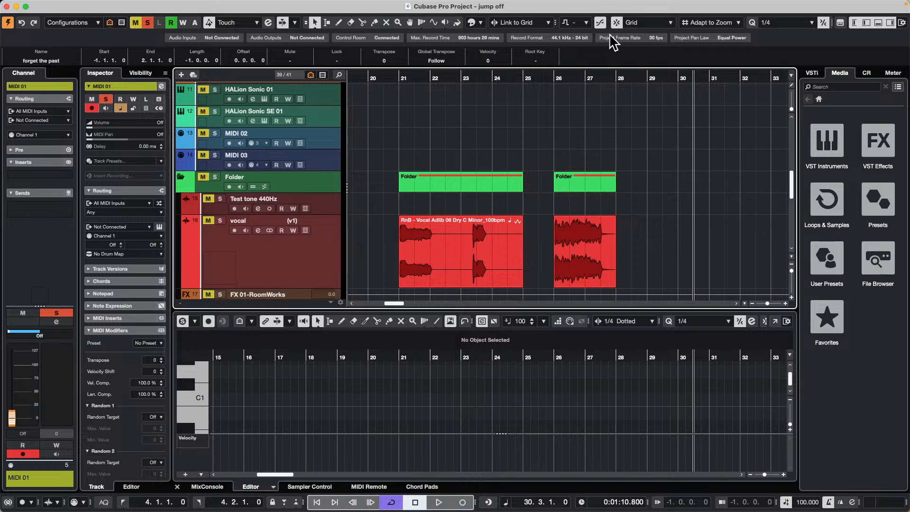
pyautogui.click(617, 22)
pyautogui.moveTo(605, 264); pyautogui.dragTo(563, 241)
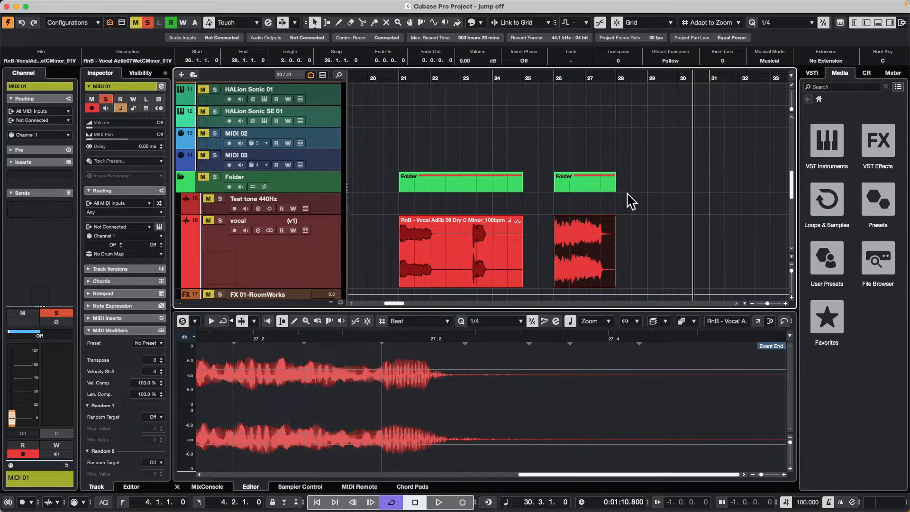
# Set the grid type to Bar and try moving the vocal event at bar 26 along that grid
pyautogui.click(715, 20)
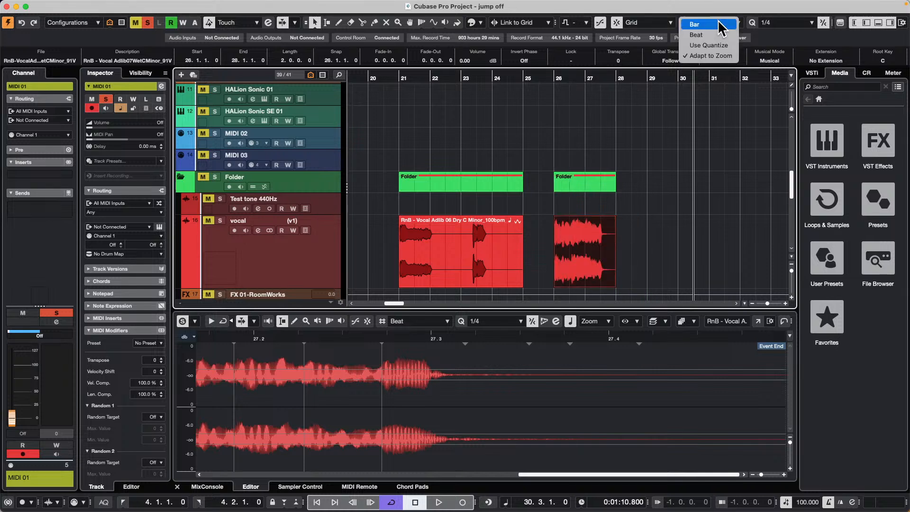
pyautogui.click(713, 9)
pyautogui.moveTo(570, 237)
pyautogui.mouseDown()
pyautogui.moveTo(652, 239)
pyautogui.moveTo(556, 236)
pyautogui.mouseUp()
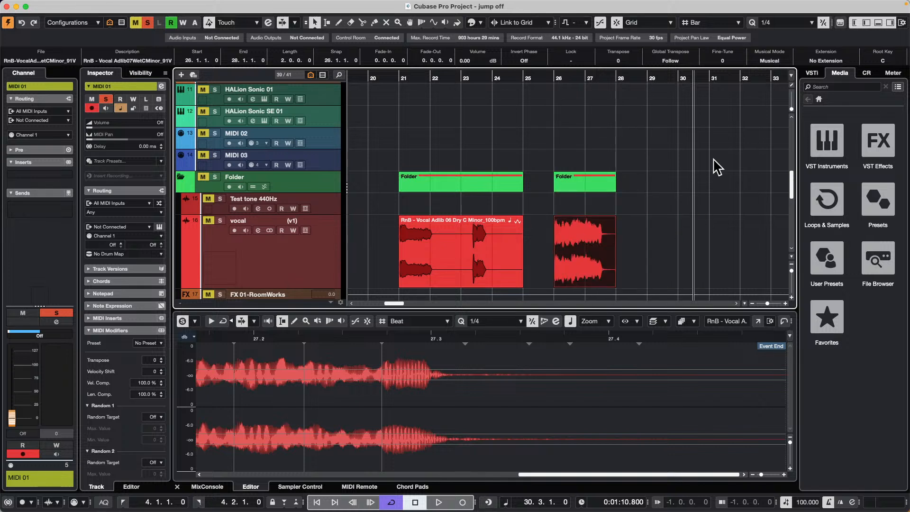
# Set the grid type to Beat and try moving the bar 26 vocal event in beat steps
pyautogui.click(724, 23)
pyautogui.click(718, 35)
pyautogui.moveTo(594, 248); pyautogui.dragTo(583, 230)
# Set the quantize preset to 1/16 and the grid type to Adapt to Zoom
pyautogui.click(785, 23)
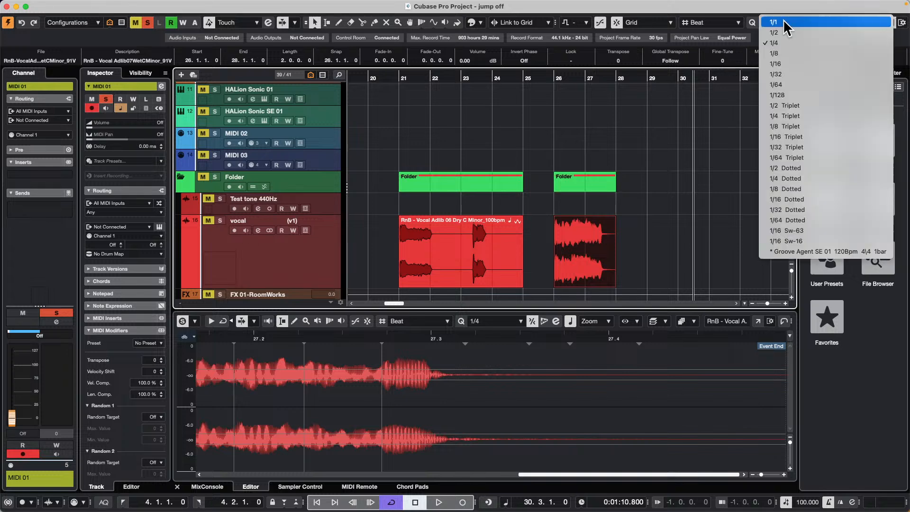
pyautogui.click(792, 64)
pyautogui.click(716, 29)
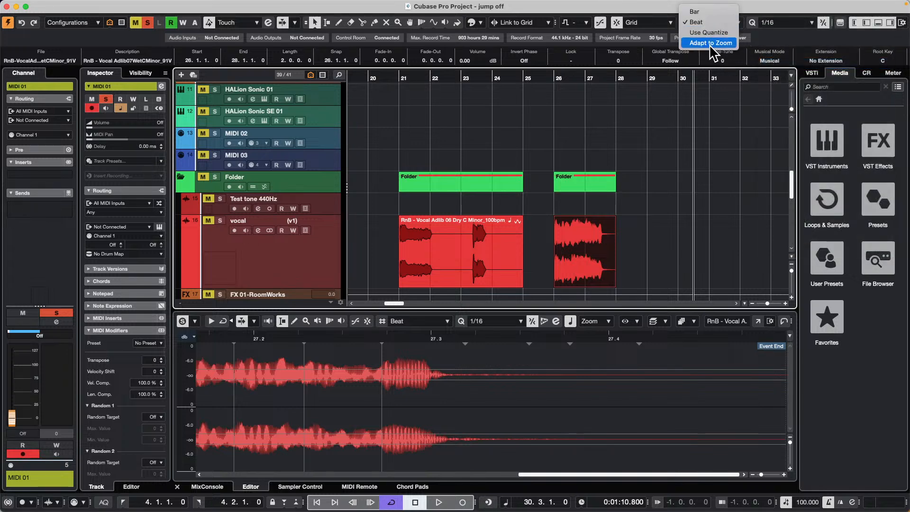
pyautogui.click(714, 56)
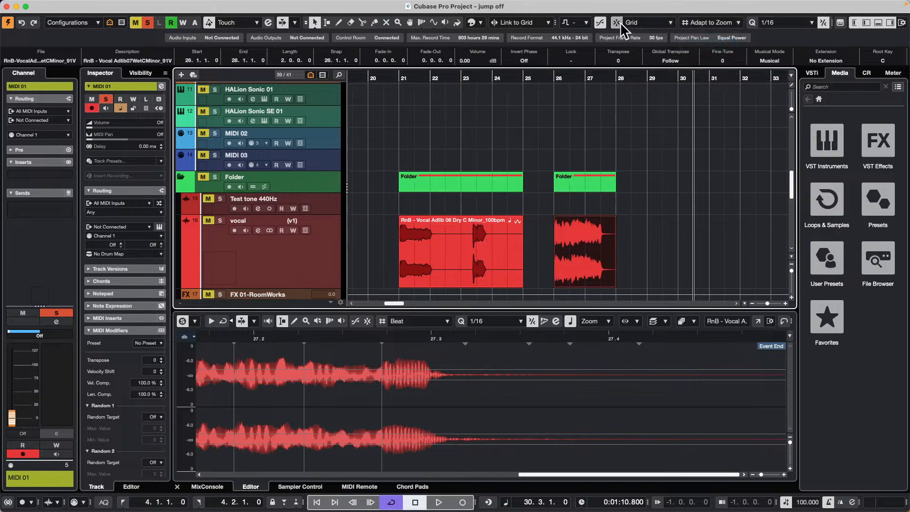
# Move the vocal event to 26.1.2.42 with Snap off, and return it to the start of bar 26 with Snap on
pyautogui.moveTo(573, 234)
pyautogui.mouseDown()
pyautogui.moveTo(601, 236)
pyautogui.moveTo(576, 235)
pyautogui.mouseUp()
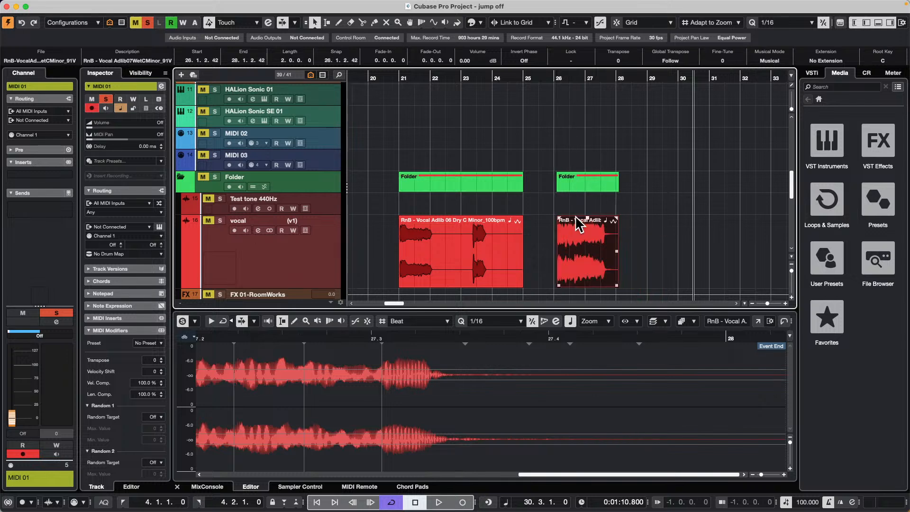
pyautogui.click(558, 84)
pyautogui.moveTo(558, 83); pyautogui.dragTo(559, 118)
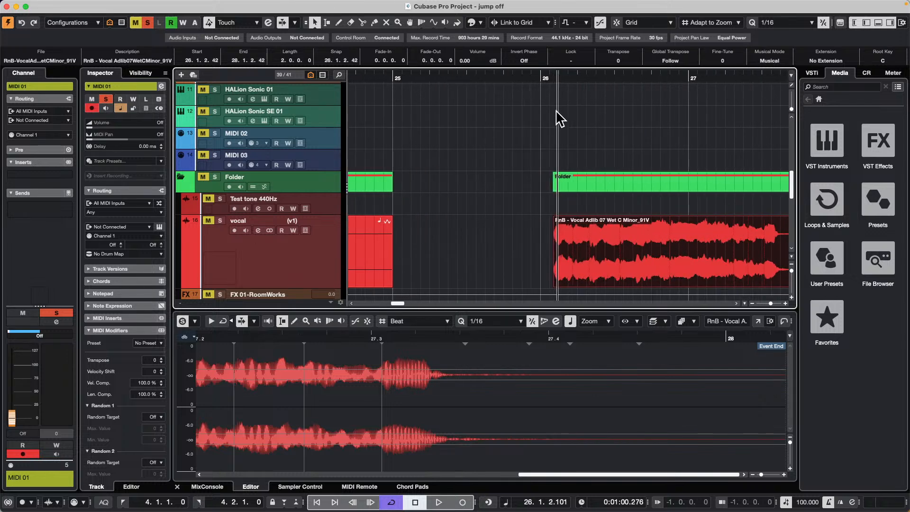
pyautogui.moveTo(619, 256)
pyautogui.mouseDown()
pyautogui.moveTo(590, 246)
pyautogui.moveTo(630, 242)
pyautogui.moveTo(593, 252)
pyautogui.moveTo(622, 251)
pyautogui.mouseUp()
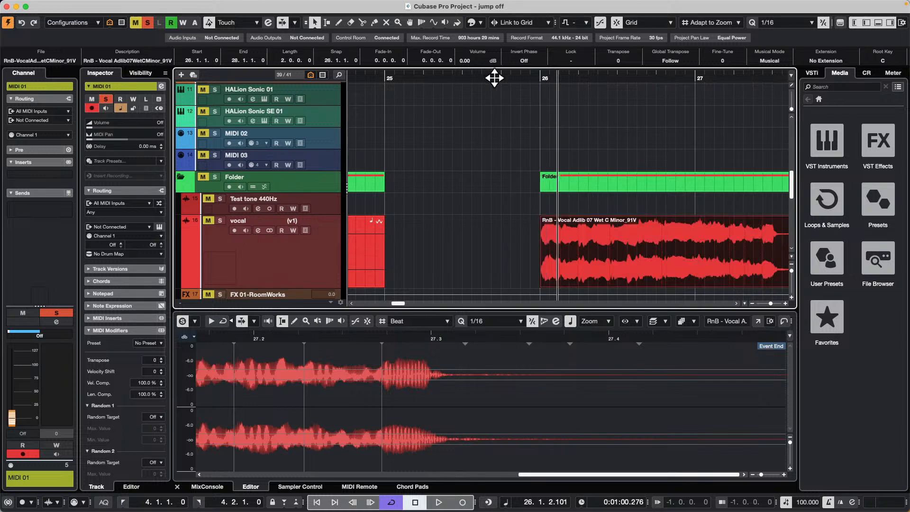
# Nudge the selected vocal event later along the grid to start at 26.4.1.0
pyautogui.moveTo(494, 77); pyautogui.dragTo(490, 55)
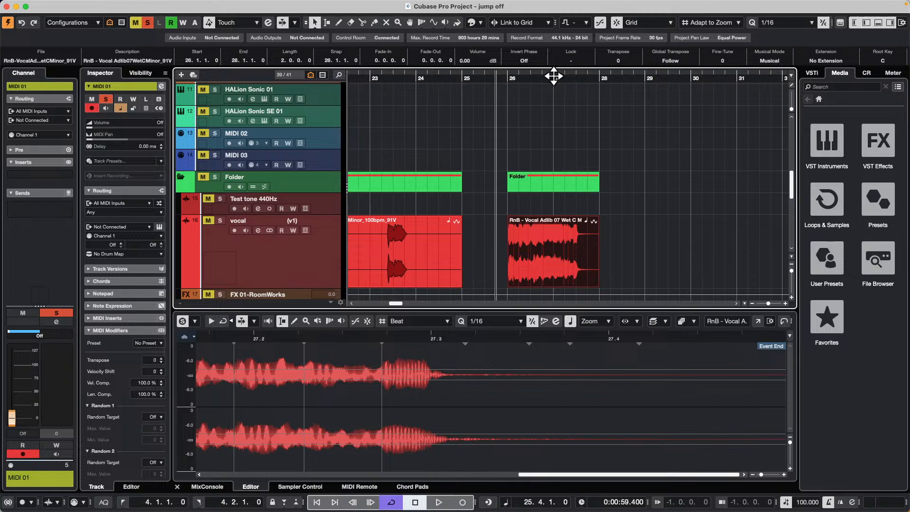
pyautogui.press('super+Right')
pyautogui.press('super+Right')
pyautogui.press('super+Right')
pyautogui.press('super+Right')
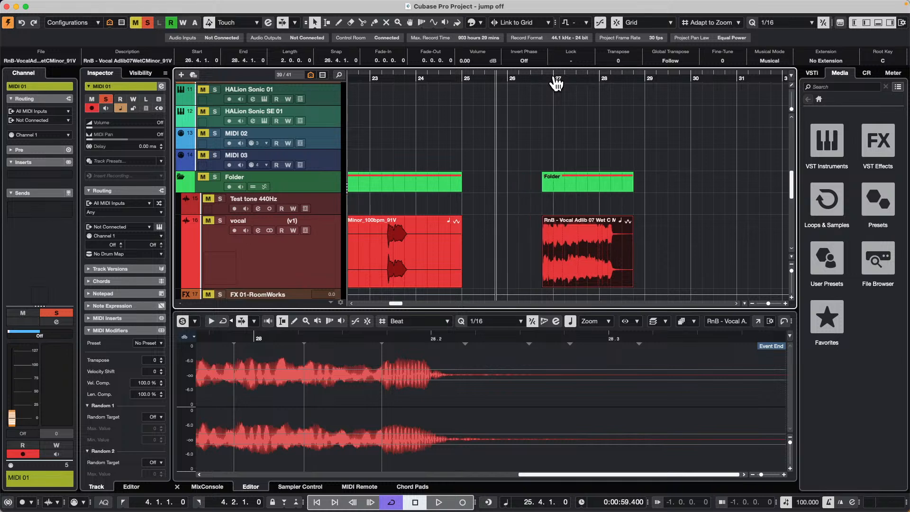
# Nudge the selected vocal event back and forth along the grid, ending at the start of bar 26
pyautogui.press('super+Left')
pyautogui.press('super+Left')
pyautogui.press('super+Left')
pyautogui.press('super+Left')
pyautogui.press('super+Left')
pyautogui.press('super+Right')
pyautogui.press('super+Right')
pyautogui.press('super+Right')
pyautogui.press('super+Right')
pyautogui.press('super+Left')
pyautogui.press('super+Left')
pyautogui.press('super+Left')
pyautogui.press('super+Left')
pyautogui.press('super+Left')
pyautogui.press('super+Right')
pyautogui.press('super+Right')
pyautogui.press('super+Right')
pyautogui.press('super+Right')
pyautogui.press('super+Right')
pyautogui.press('super+Left')
pyautogui.press('super+Left')
pyautogui.press('super+Left')
pyautogui.press('super+Left')
pyautogui.press('super+Right')
pyautogui.press('super+Right')
pyautogui.press('super+Left')
pyautogui.press('super+Left')
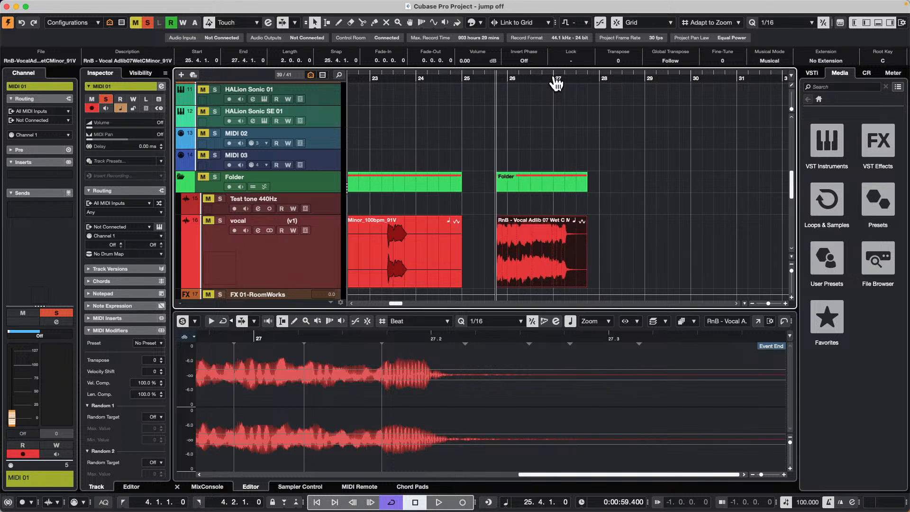
pyautogui.press('super+Right')
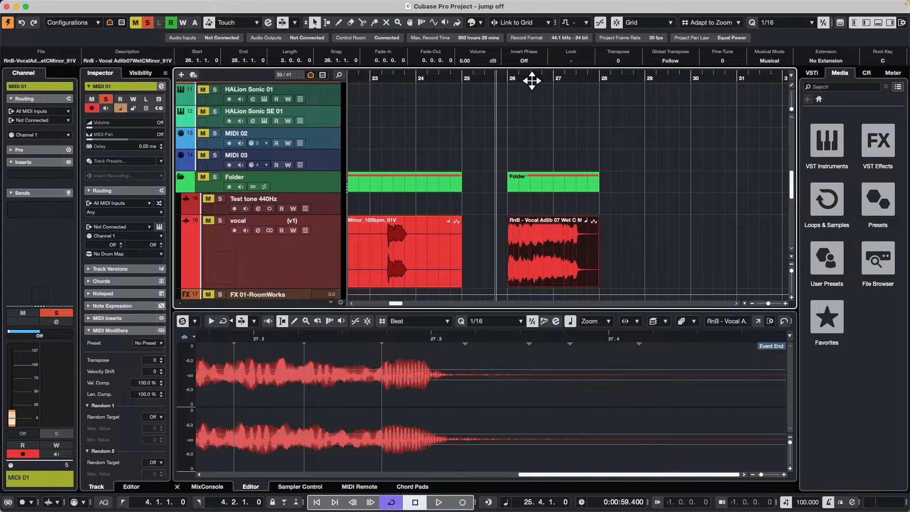
# Examine the toolbar setup list and the available nudge increment options
pyautogui.rightClick(541, 22)
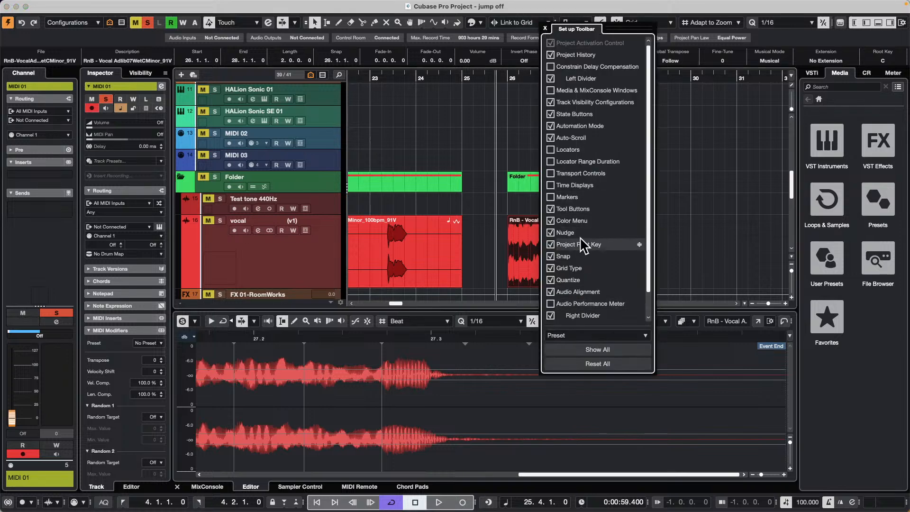
pyautogui.click(517, 106)
pyautogui.click(545, 22)
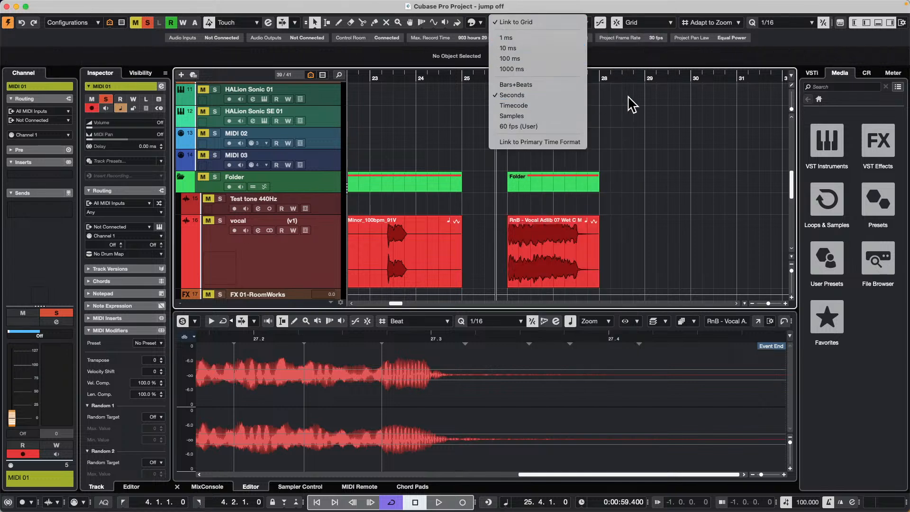
pyautogui.click(682, 92)
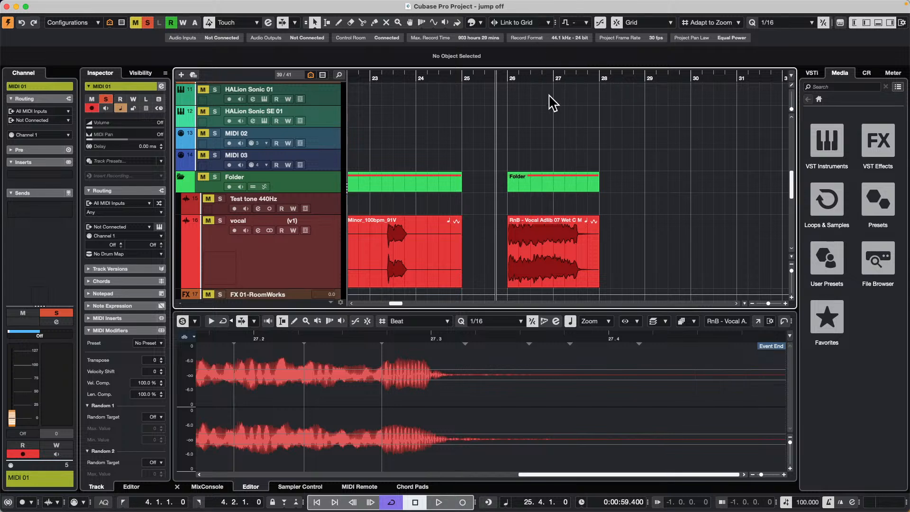
# Set the grid type to Beat, and nudge the vocal event to bar 27 and back to bar 26
pyautogui.click(720, 23)
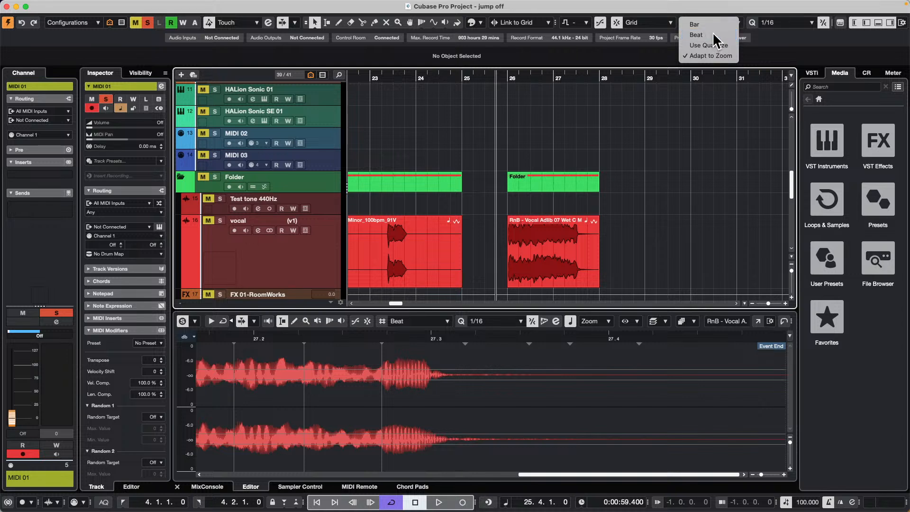
pyautogui.click(714, 35)
pyautogui.click(591, 234)
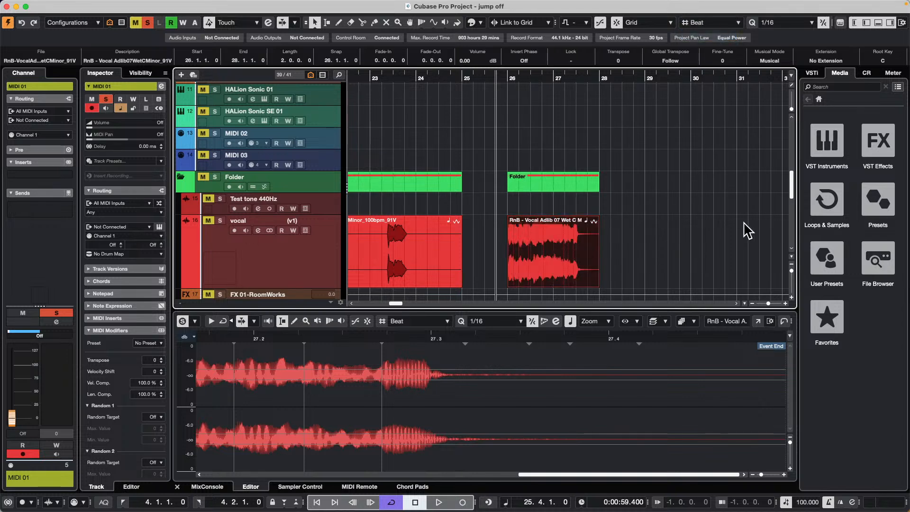
pyautogui.press('super+Right')
pyautogui.press('super+Right')
pyautogui.press('super+Right')
pyautogui.press('super+Right')
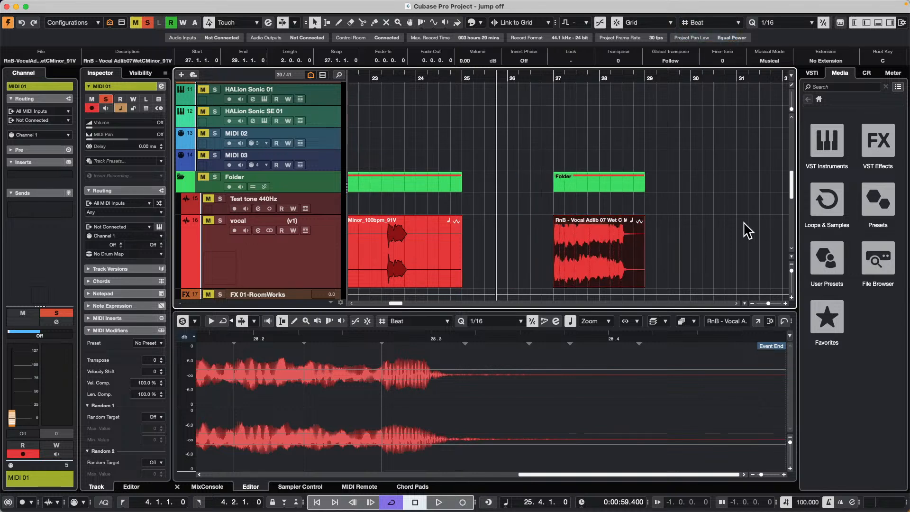
pyautogui.press('super+Left')
pyautogui.press('super+Left')
pyautogui.press('super+Left')
pyautogui.press('super+Left')
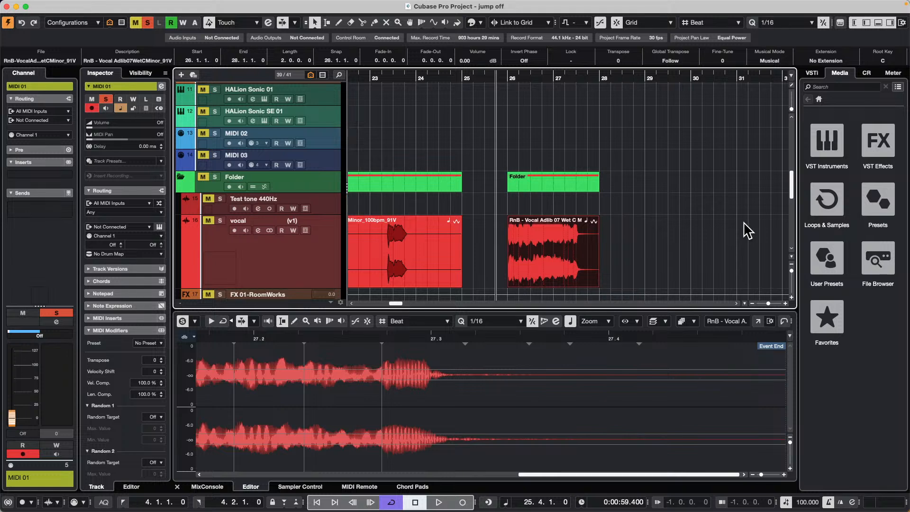
# Nudge the vocal event in beat steps to 28.2.1.0 and 25.4.1.0, and return it to the start of bar 26
pyautogui.press('super+Right')
pyautogui.press('super+Right')
pyautogui.press('super+Right')
pyautogui.press('super+Right')
pyautogui.press('super+Right')
pyautogui.press('super+Right')
pyautogui.press('super+Right')
pyautogui.press('super+Right')
pyautogui.press('super+Right')
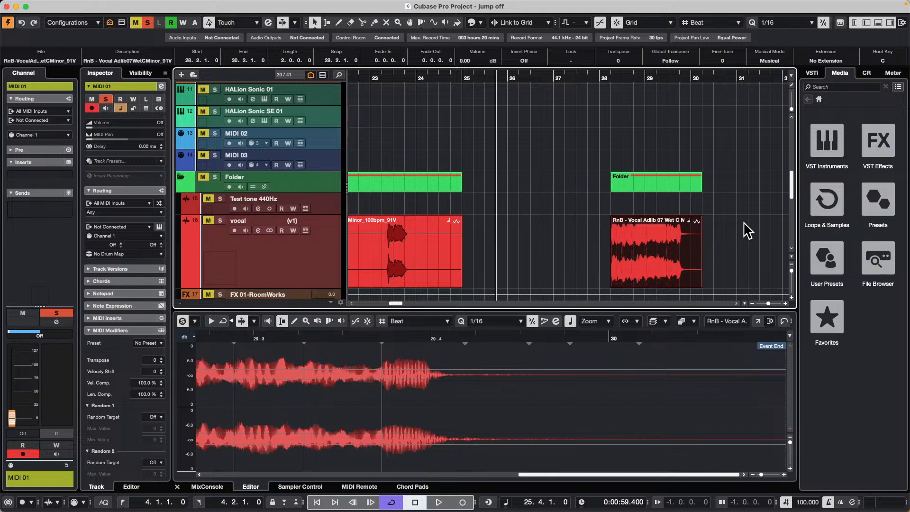
pyautogui.press('super+Left')
pyautogui.press('super+Left')
pyautogui.press('super+Left')
pyautogui.press('super+Left')
pyautogui.press('super+Left')
pyautogui.press('super+Left')
pyautogui.press('super+Left')
pyautogui.press('super+Left')
pyautogui.press('super+Left')
pyautogui.press('super+Left')
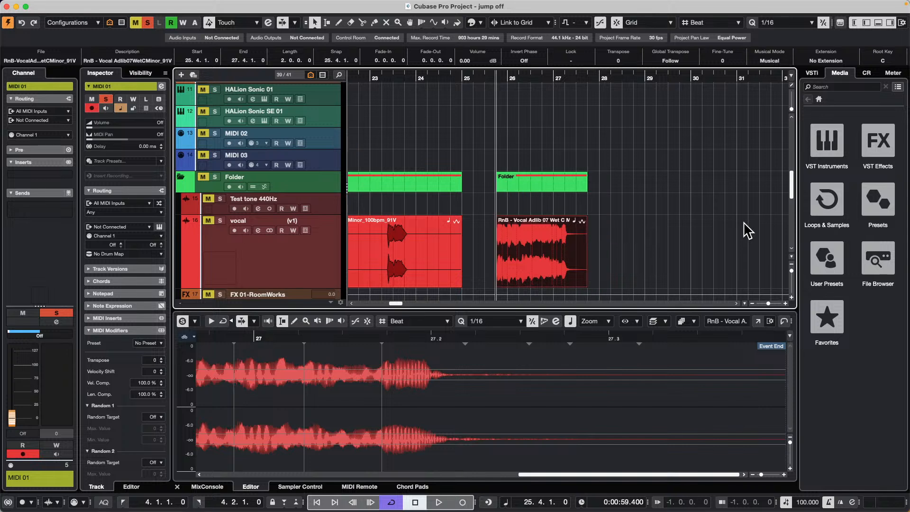
pyautogui.press('super+Right')
pyautogui.press('super+Right')
pyautogui.press('super+Right')
pyautogui.press('super+Right')
pyautogui.press('super+Right')
pyautogui.press('super+Right')
pyautogui.press('super+Right')
pyautogui.press('super+Right')
pyautogui.press('super+Left')
pyautogui.press('super+Left')
pyautogui.press('super+Left')
pyautogui.press('super+Left')
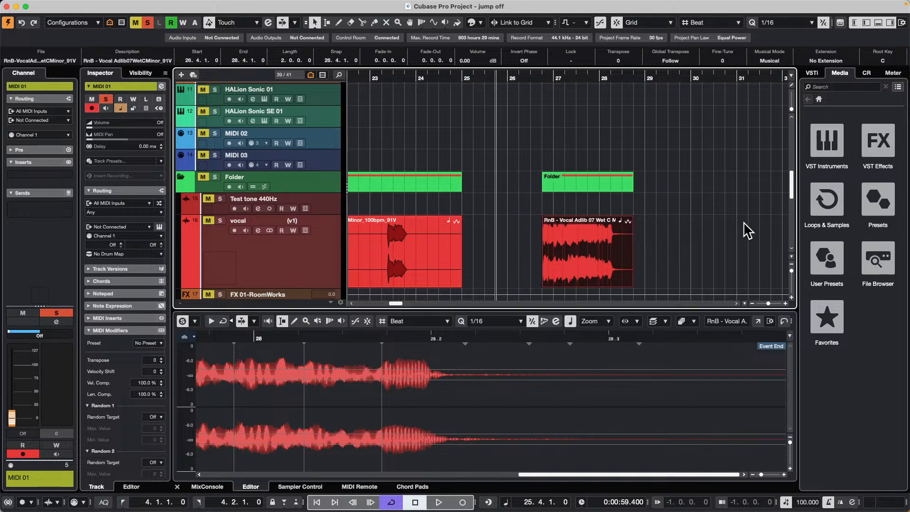
pyautogui.press('super+Left')
pyautogui.press('super+Left')
pyautogui.press('super+Left')
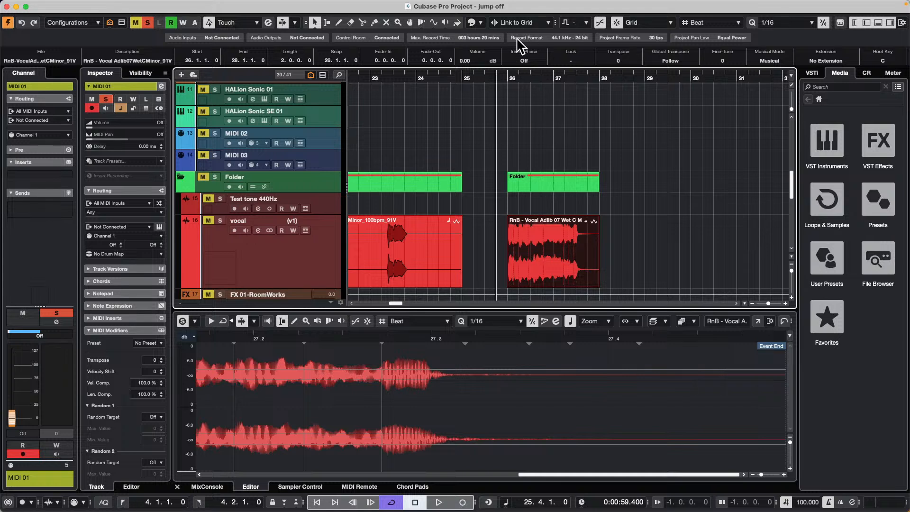
# Set the nudge increment to 10 ms and nudge the vocal event slightly later than bar 26
pyautogui.click(548, 23)
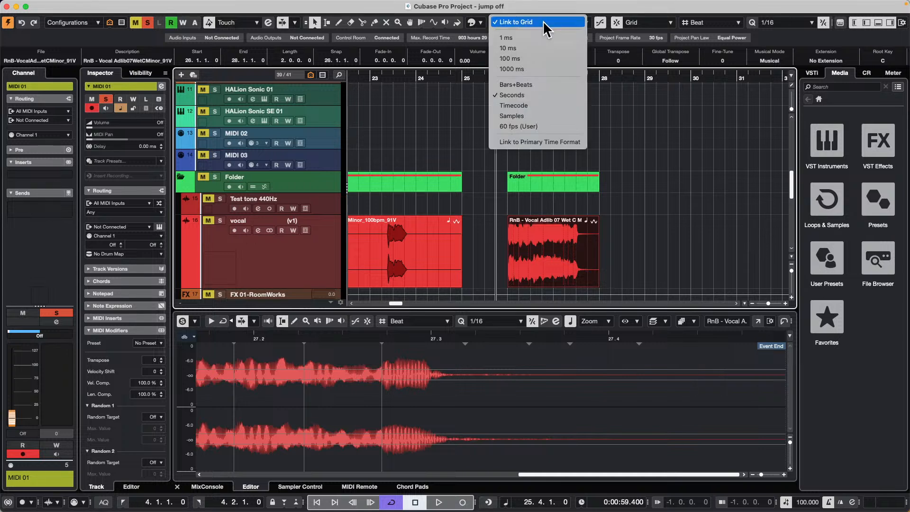
pyautogui.click(546, 48)
pyautogui.moveTo(513, 77); pyautogui.dragTo(507, 100)
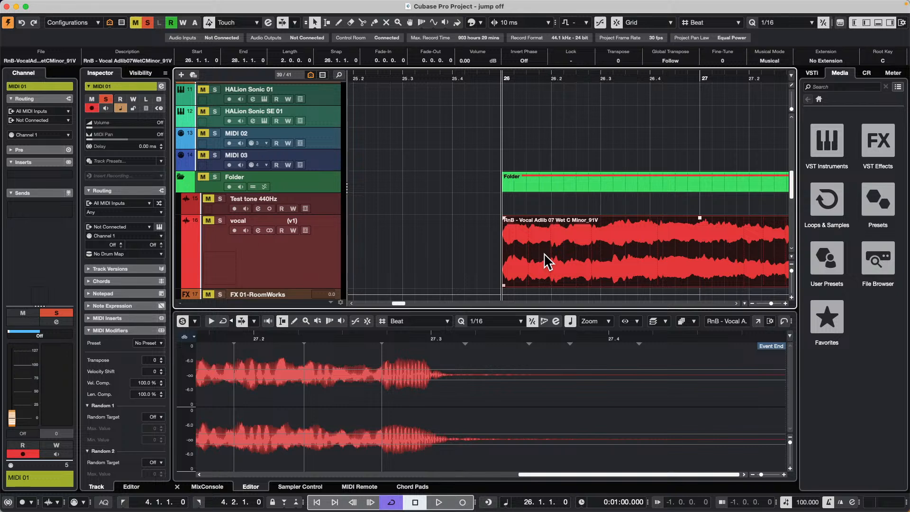
pyautogui.press('super+Right')
pyautogui.press('super+Right')
pyautogui.press('super+Right')
pyautogui.press('super+Right')
pyautogui.press('super+Right')
pyautogui.press('super+Right')
pyautogui.press('super+Right')
pyautogui.press('super+Right')
pyautogui.press('super+Right')
pyautogui.press('super+Right')
pyautogui.press('super+Right')
pyautogui.press('super+Right')
pyautogui.press('super+Right')
pyautogui.press('super+Right')
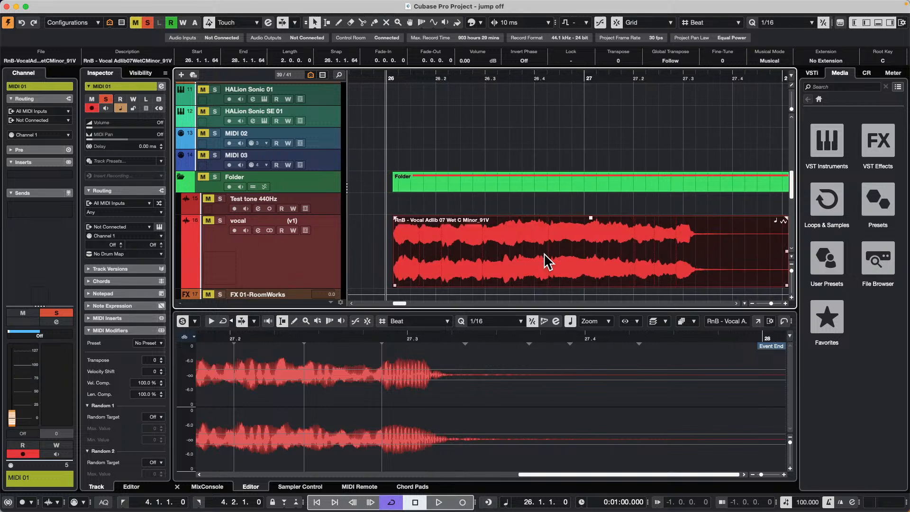
# Nudge the vocal event earlier and later around bar 26 in 10 ms steps, and return it to 26.1.1.0
pyautogui.press('super+Left')
pyautogui.press('super+Left')
pyautogui.press('super+Left')
pyautogui.press('super+Left')
pyautogui.press('super+Left')
pyautogui.press('super+Left')
pyautogui.press('super+Left')
pyautogui.press('super+Left')
pyautogui.press('super+Left')
pyautogui.press('super+Left')
pyautogui.press('super+Left')
pyautogui.press('super+Left')
pyautogui.press('super+Left')
pyautogui.press('super+Left')
pyautogui.press('super+Left')
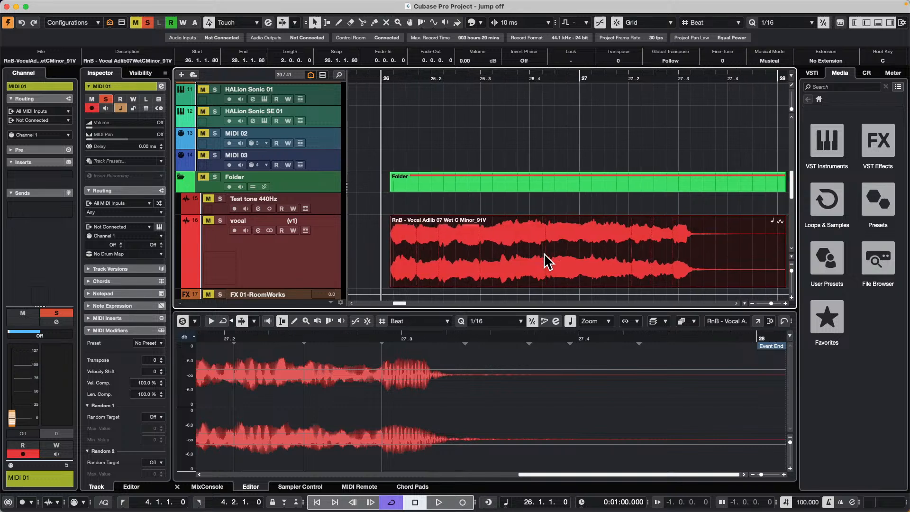
pyautogui.press('super+Left')
pyautogui.press('super+Left')
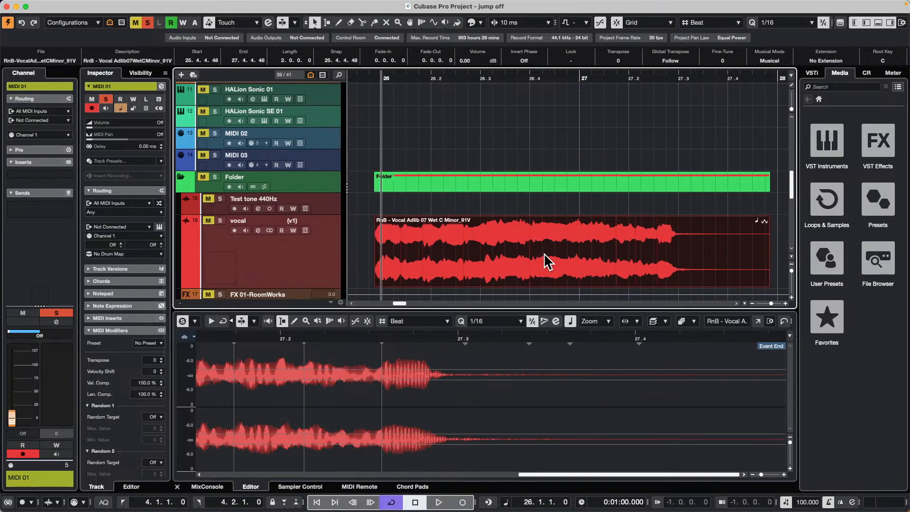
pyautogui.press('super+Right')
pyautogui.press('super+Right')
pyautogui.press('super+Right')
pyautogui.press('super+Right')
pyautogui.press('super+Right')
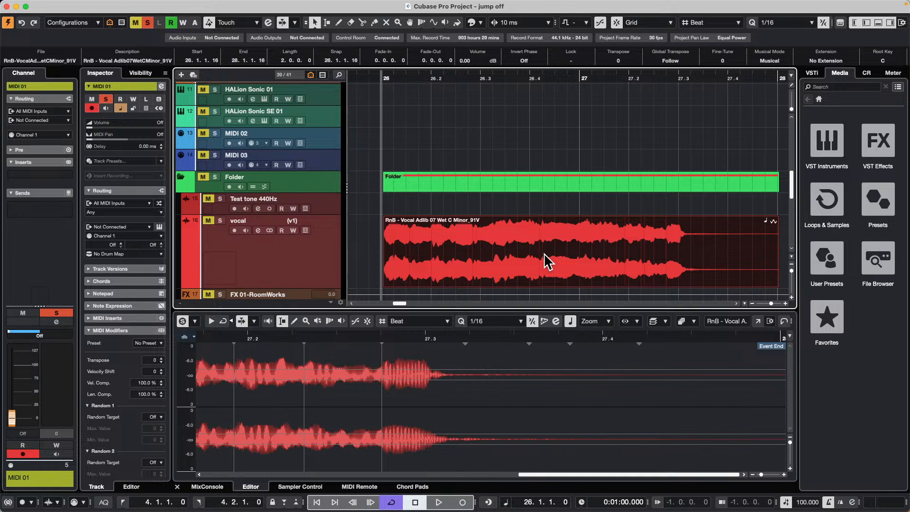
pyautogui.press('super+Right')
pyautogui.press('super+Right')
pyautogui.press('super+Right')
pyautogui.press('super+Right')
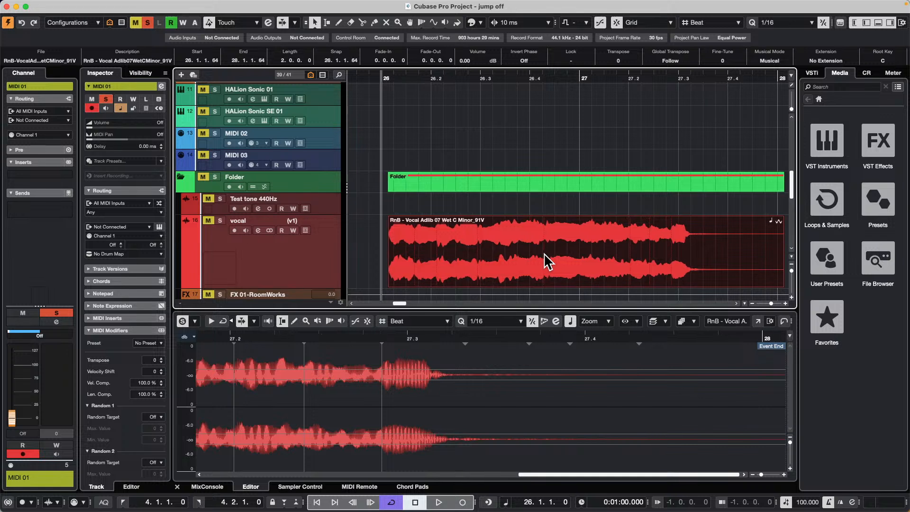
pyautogui.press('super+Left')
pyautogui.press('super+Left')
pyautogui.press('super+Left')
pyautogui.press('super+Left')
pyautogui.press('super+Left')
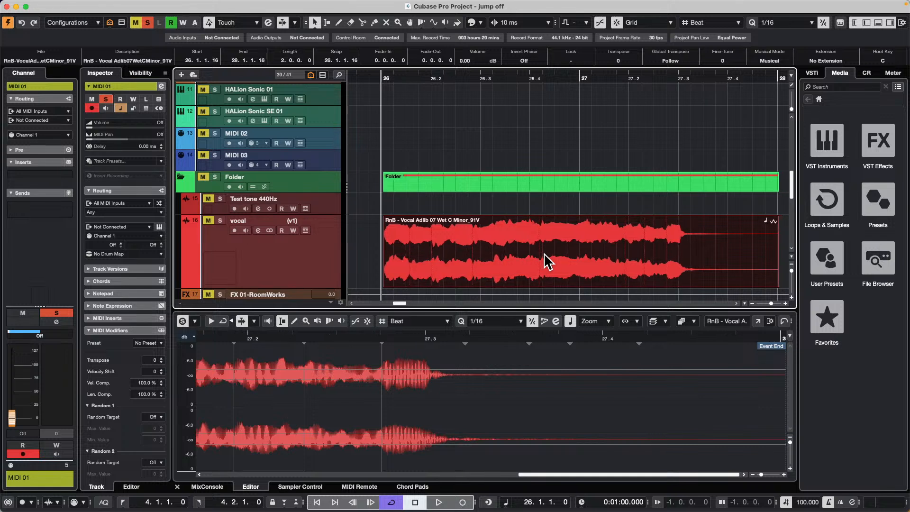
pyautogui.press('super+Left')
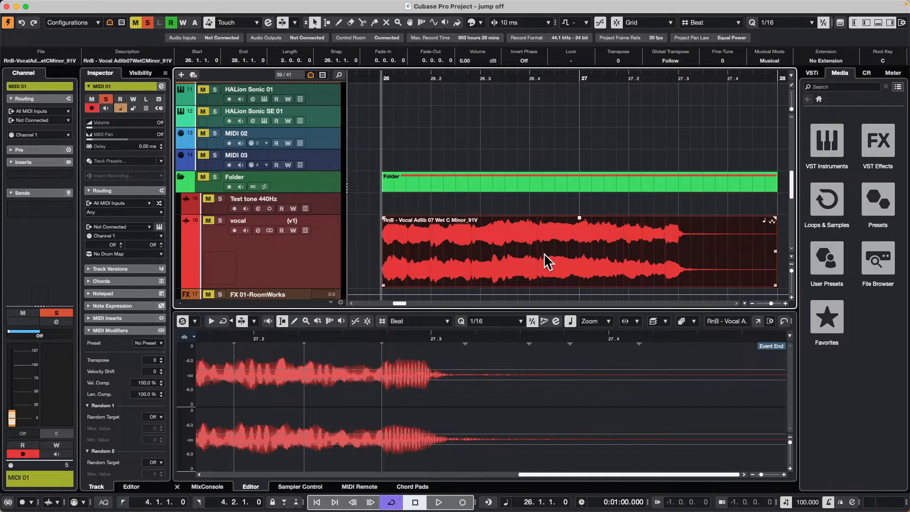
# Link the nudge settings to the primary time format and place the project cursor at bar 27
pyautogui.click(511, 22)
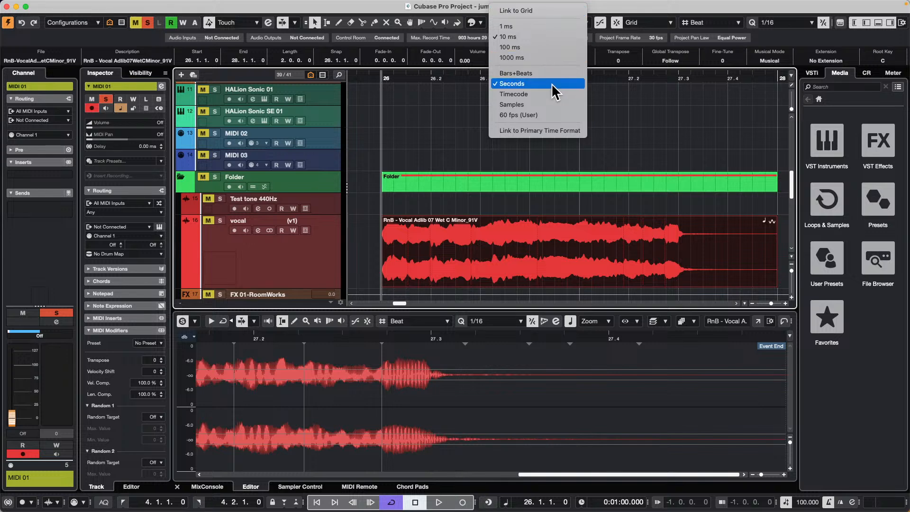
pyautogui.click(562, 130)
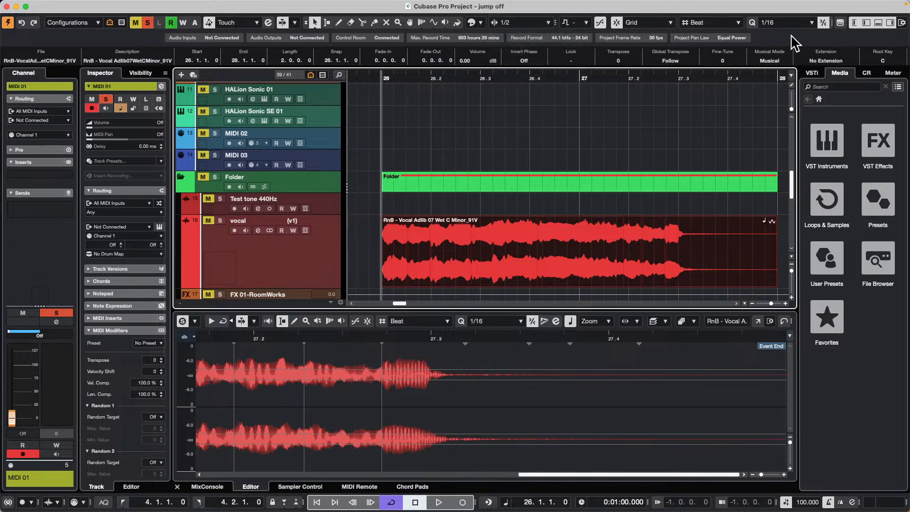
pyautogui.rightClick(561, 75)
pyautogui.click(559, 75)
pyautogui.moveTo(559, 75); pyautogui.dragTo(558, 69)
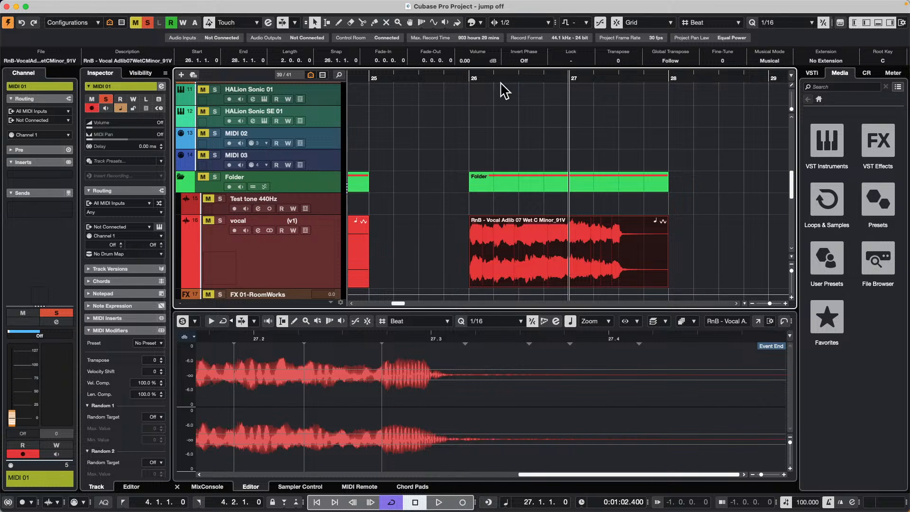
pyautogui.moveTo(301, 2)
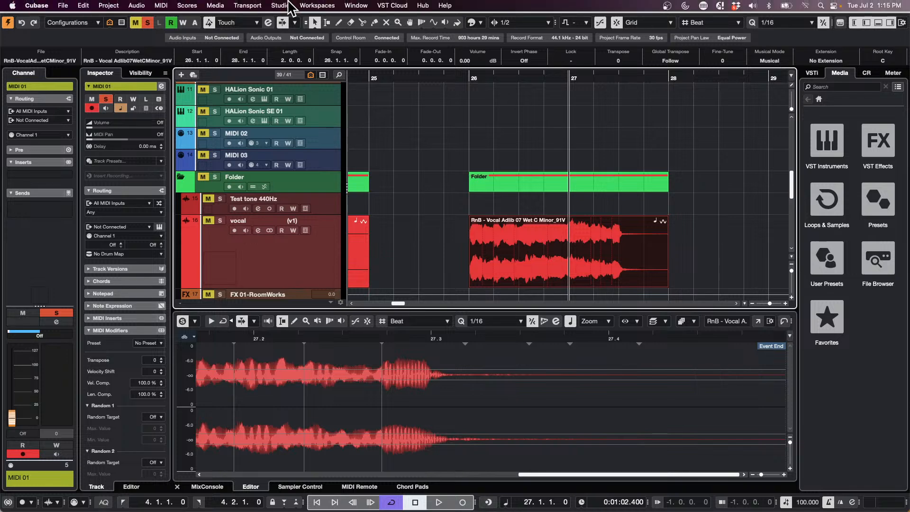
pyautogui.click(204, 6)
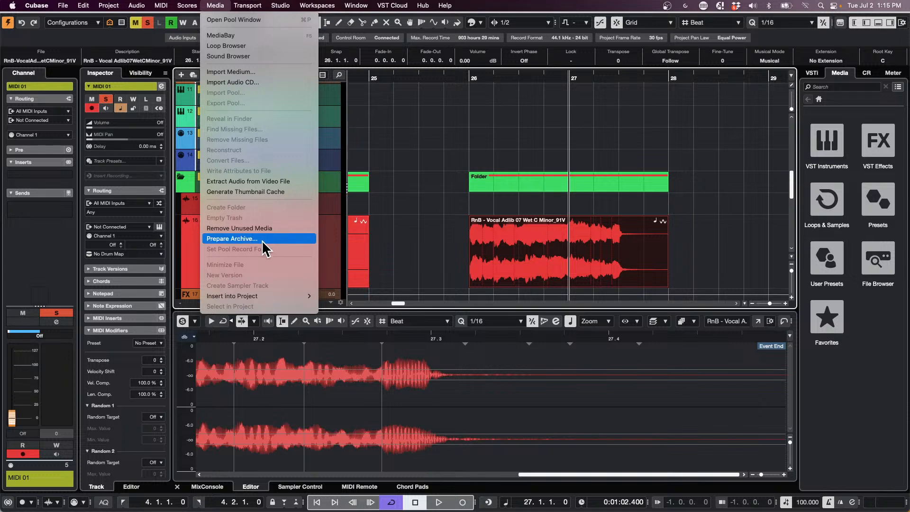
pyautogui.click(432, 145)
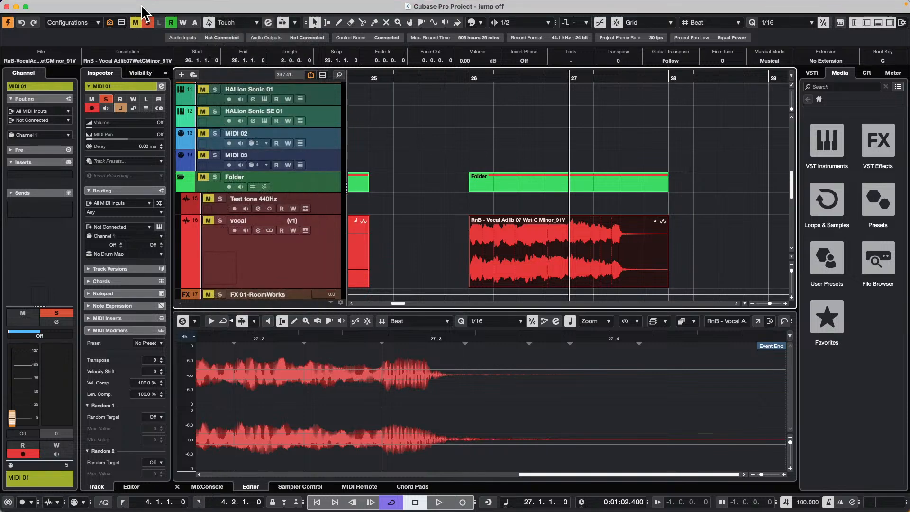
# In the Editing-Audio preferences, toggle copying all imported audio files to the project folder and accept the settings
pyautogui.click(37, 6)
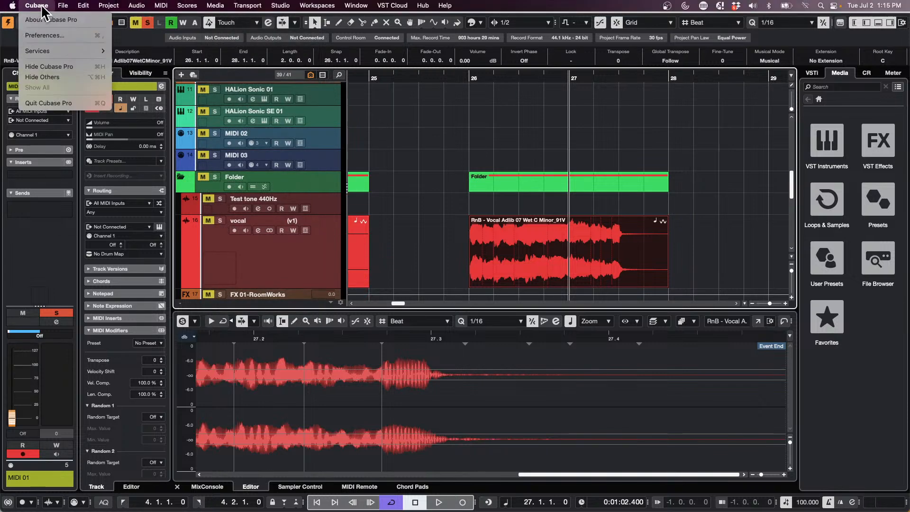
pyautogui.click(45, 33)
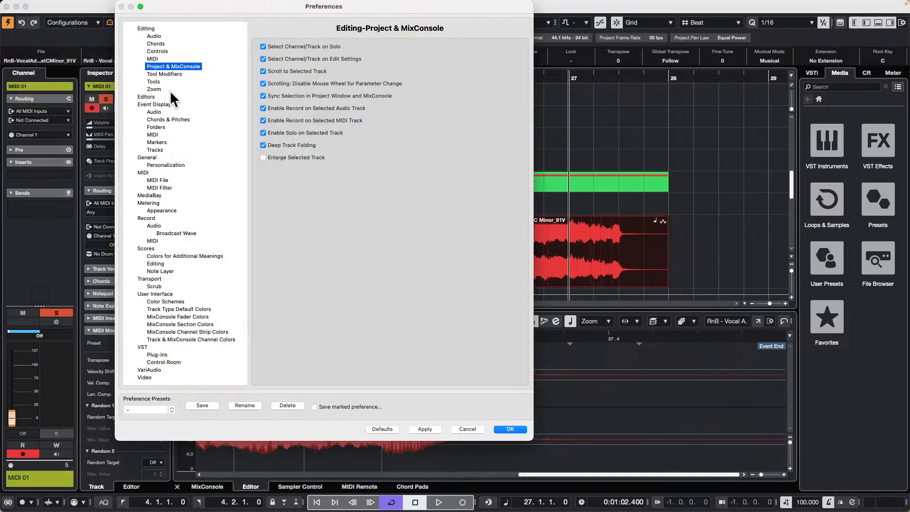
pyautogui.click(154, 36)
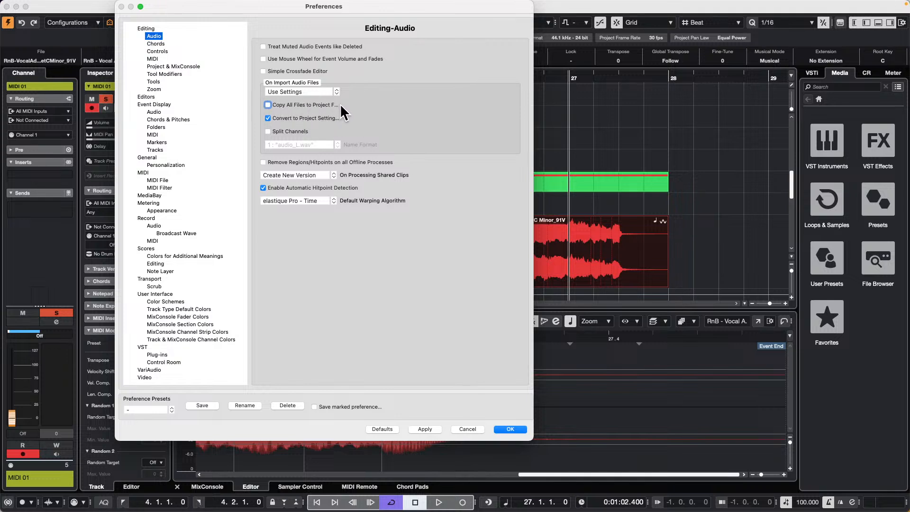
pyautogui.click(268, 105)
pyautogui.click(268, 104)
pyautogui.click(518, 429)
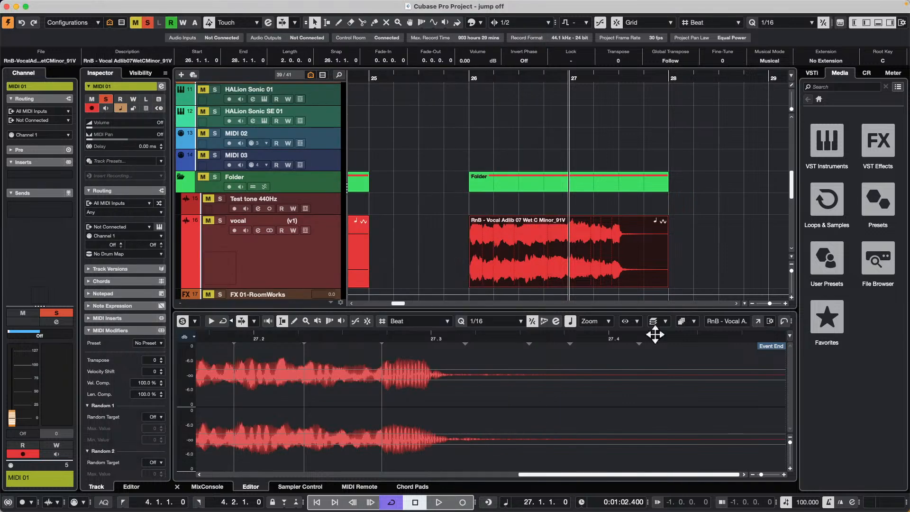
# Create an empty project in a new folder named "media test" inside the July 2 2024 folder
pyautogui.click(63, 5)
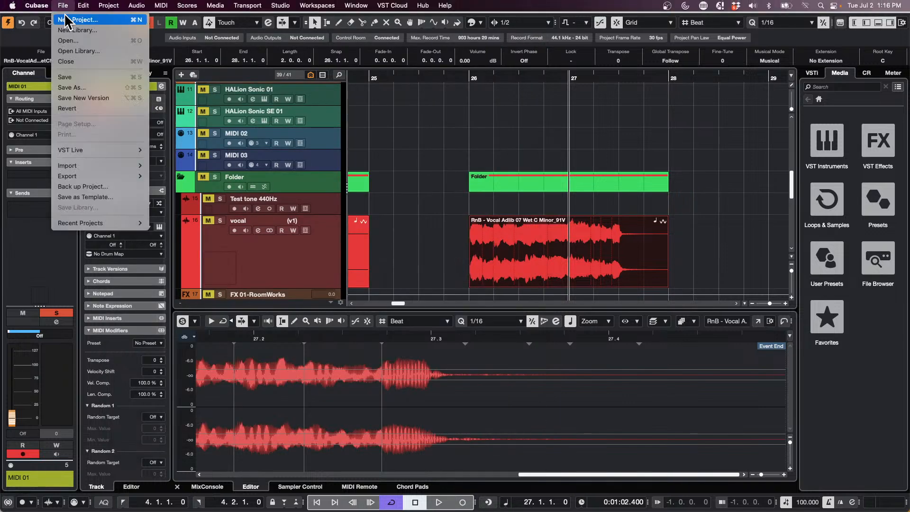
pyautogui.click(72, 18)
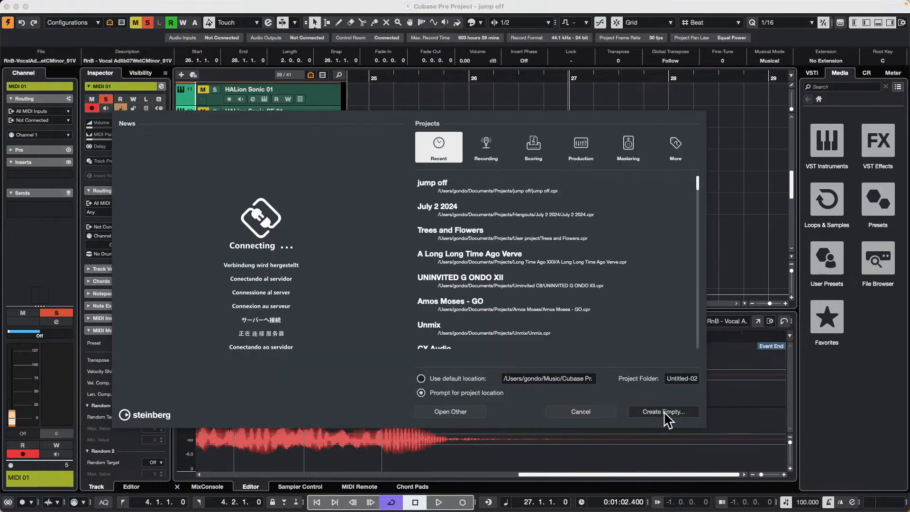
pyautogui.click(664, 412)
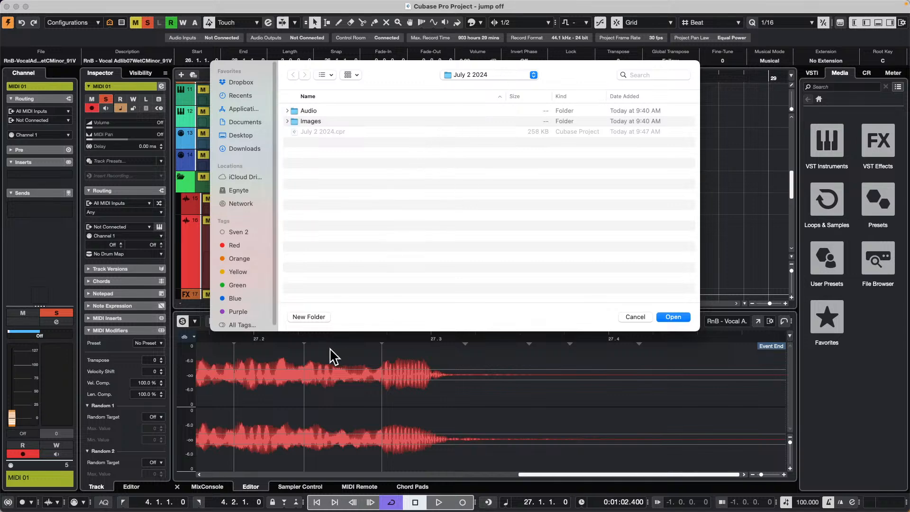
pyautogui.click(309, 317)
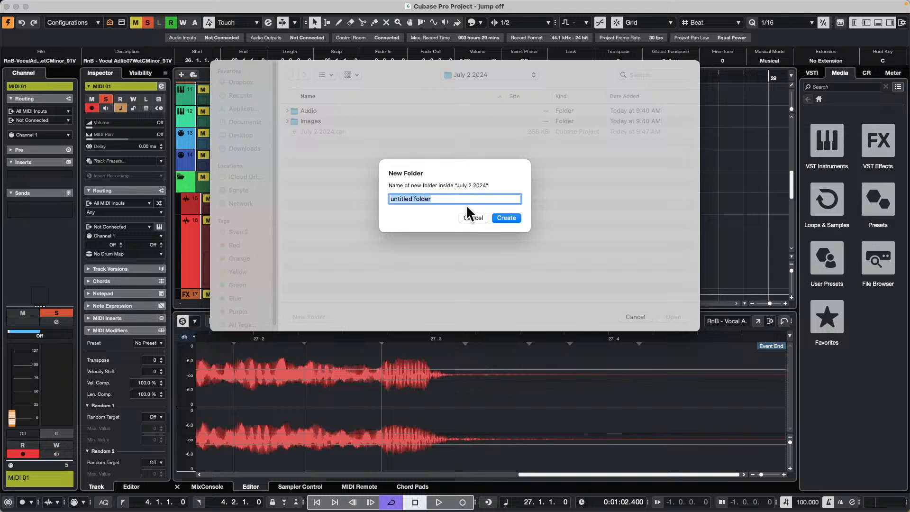
pyautogui.write('media test')
pyautogui.press('Return')
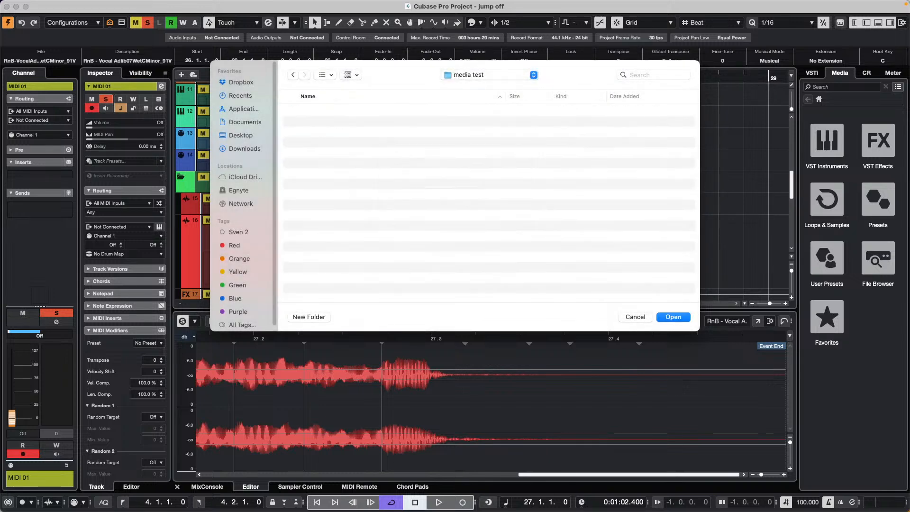
pyautogui.click(681, 320)
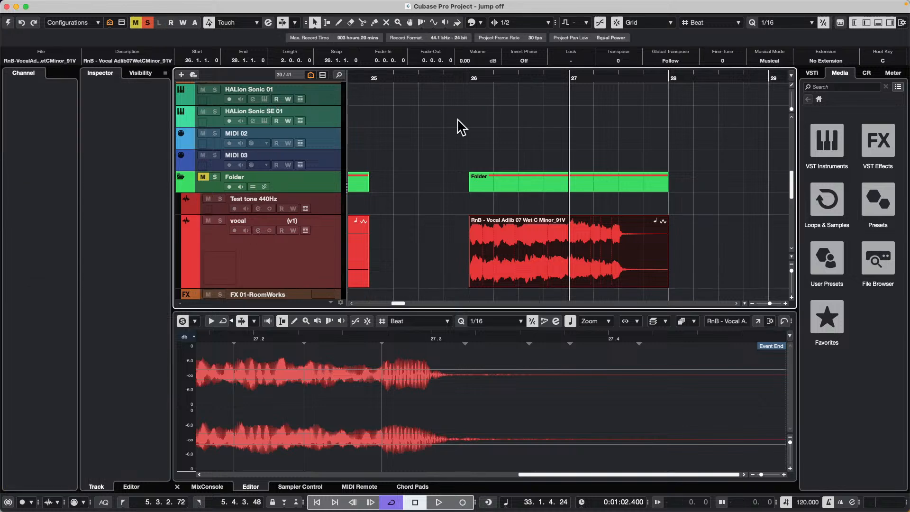
# Add an audio track to the empty project and record a short take on it
pyautogui.rightClick(266, 115)
pyautogui.click(270, 114)
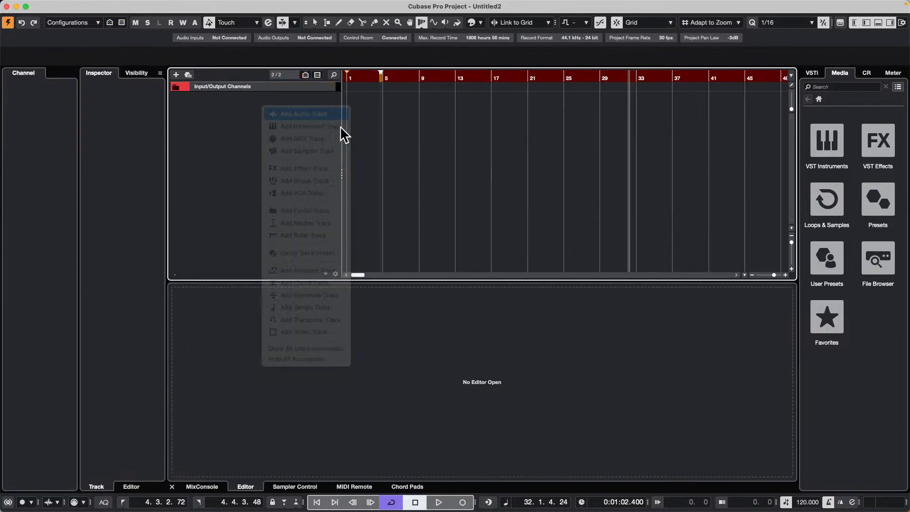
pyautogui.click(529, 263)
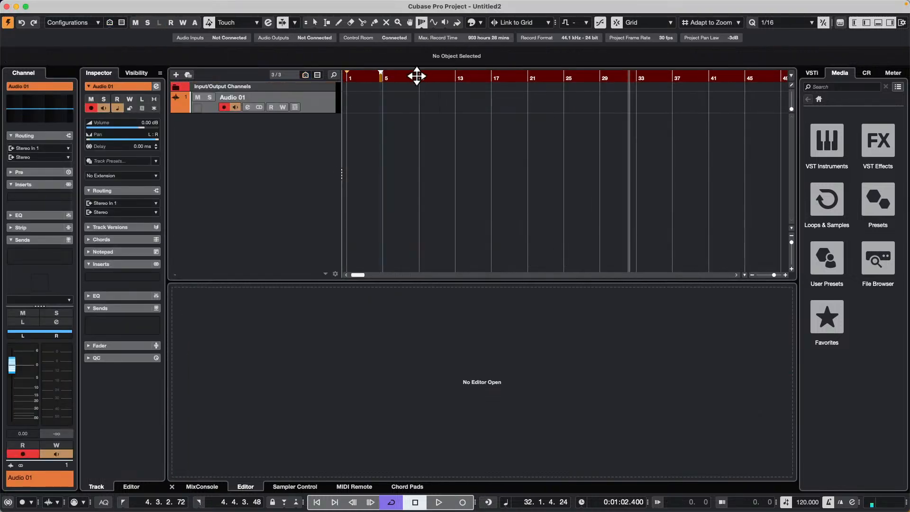
pyautogui.press('*')
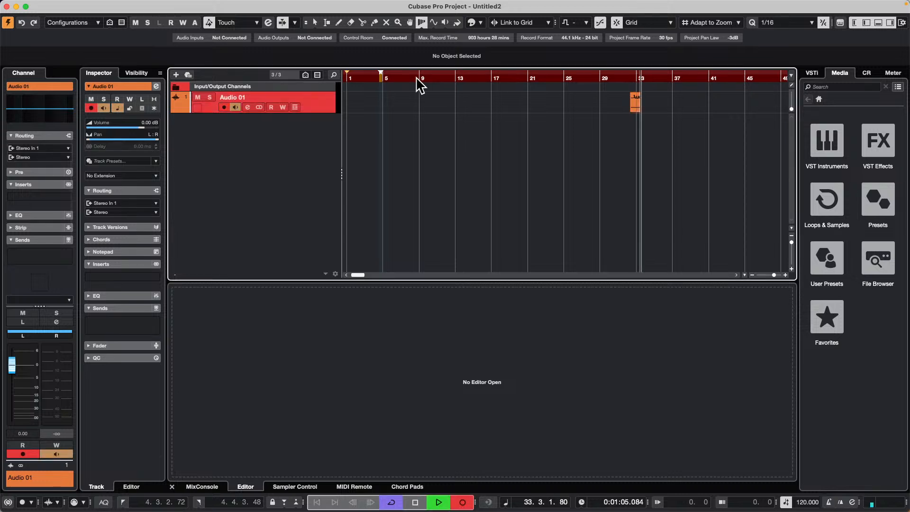
pyautogui.press('space')
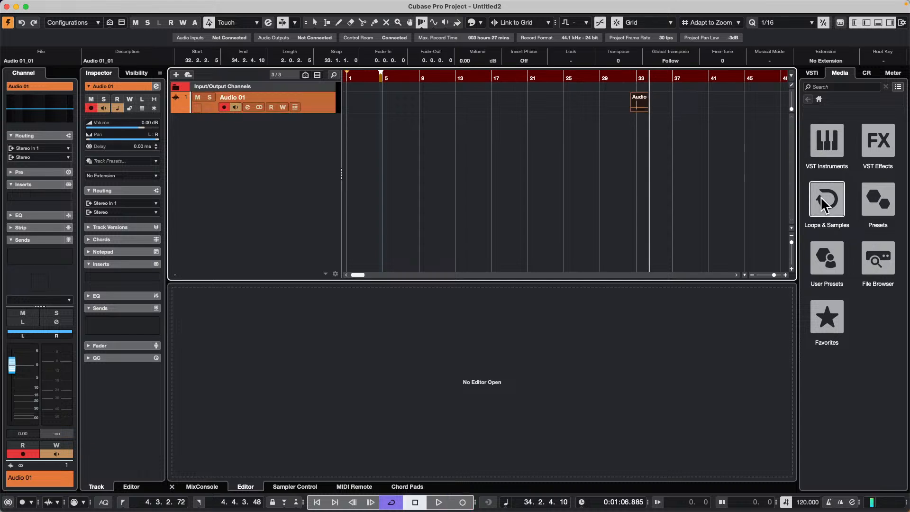
# Add the Caleidoscope loop Atmo 06_AM from Loops & Samples as a new track below Audio 01
pyautogui.click(827, 200)
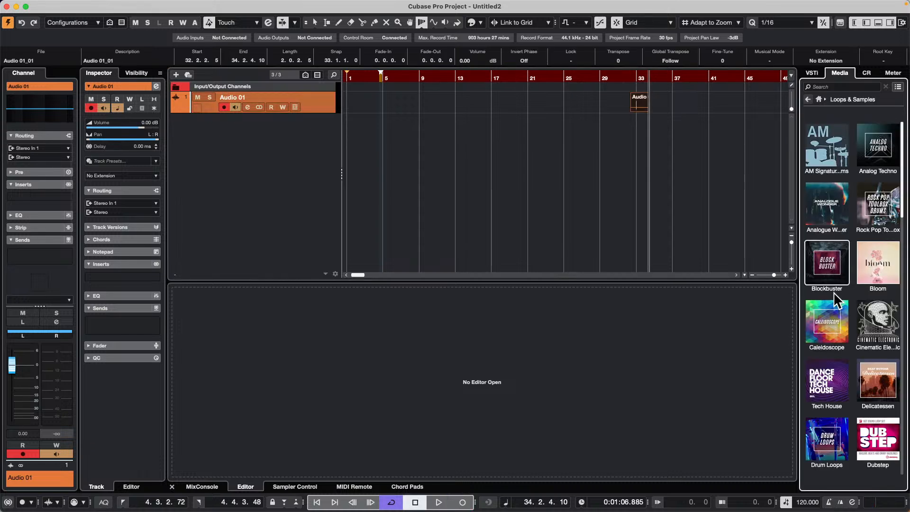
pyautogui.click(837, 333)
pyautogui.moveTo(847, 304); pyautogui.dragTo(279, 154)
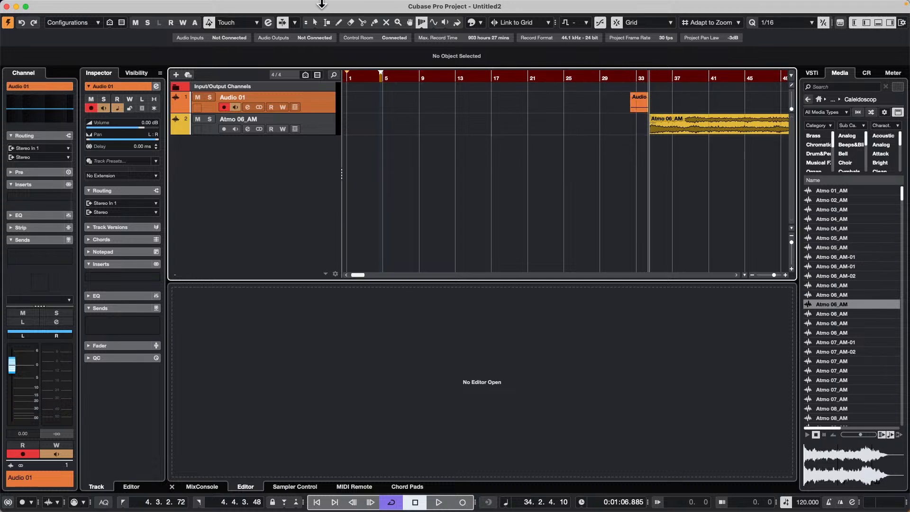
# Open the Pool, expand its Audio folder and examine the file paths of both clips, then close the Pool
pyautogui.click(215, 6)
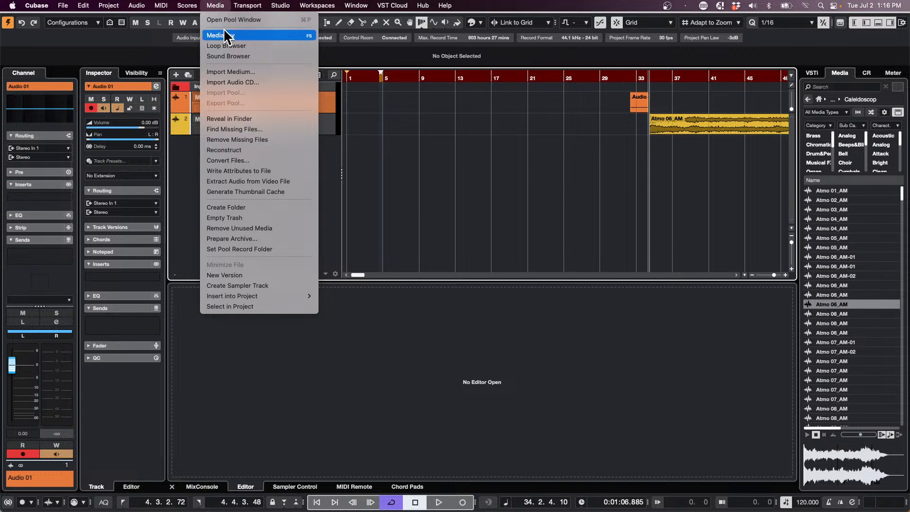
pyautogui.click(231, 19)
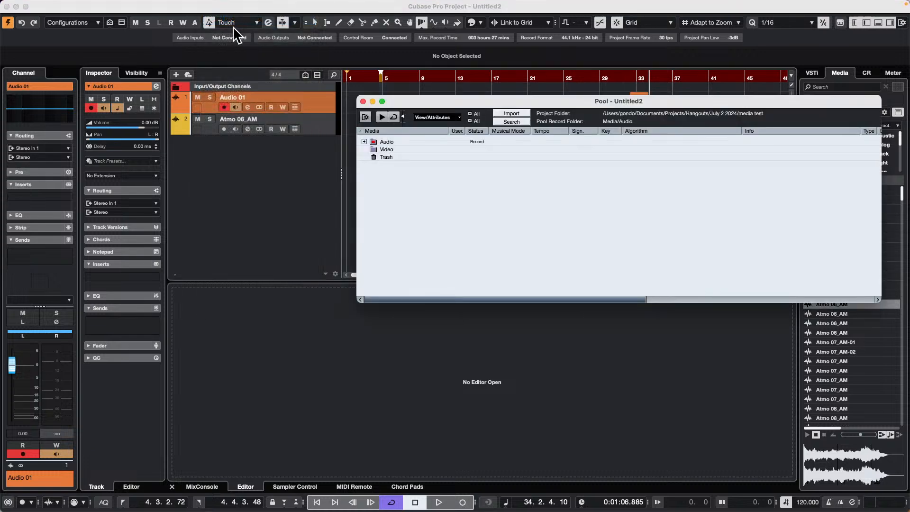
pyautogui.click(365, 141)
pyautogui.moveTo(443, 100); pyautogui.dragTo(234, 93)
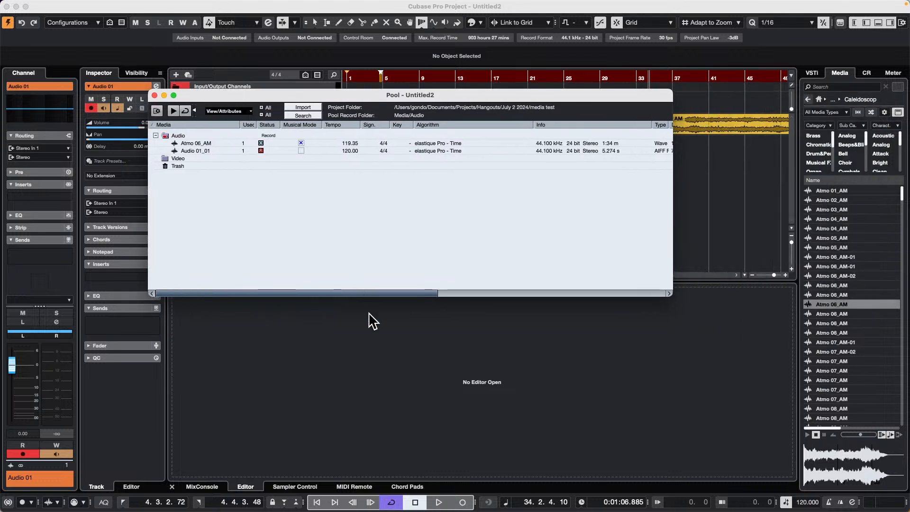
pyautogui.moveTo(426, 293); pyautogui.dragTo(659, 293)
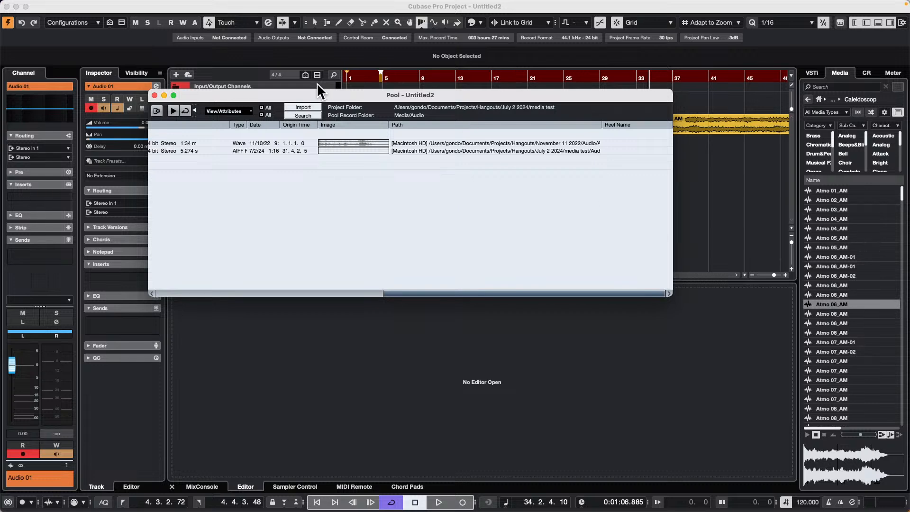
pyautogui.moveTo(317, 83); pyautogui.dragTo(456, 260)
pyautogui.click(187, 6)
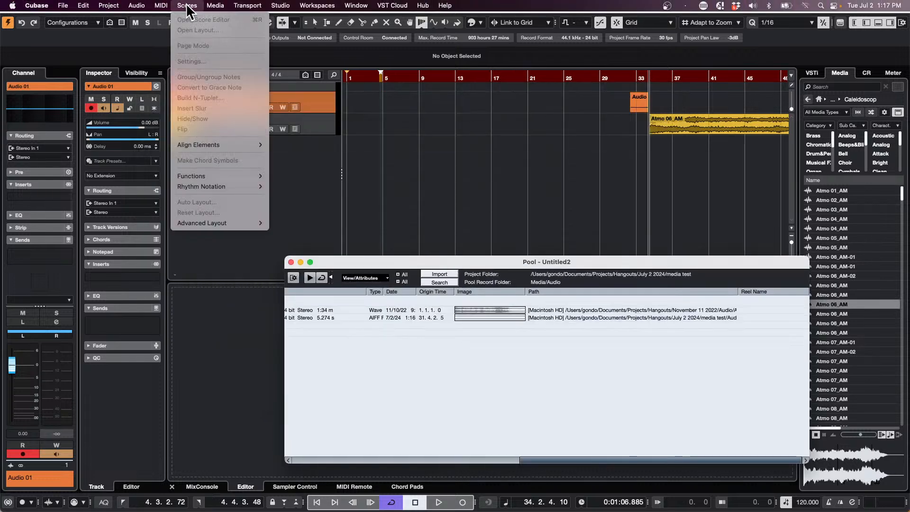
pyautogui.moveTo(224, 5)
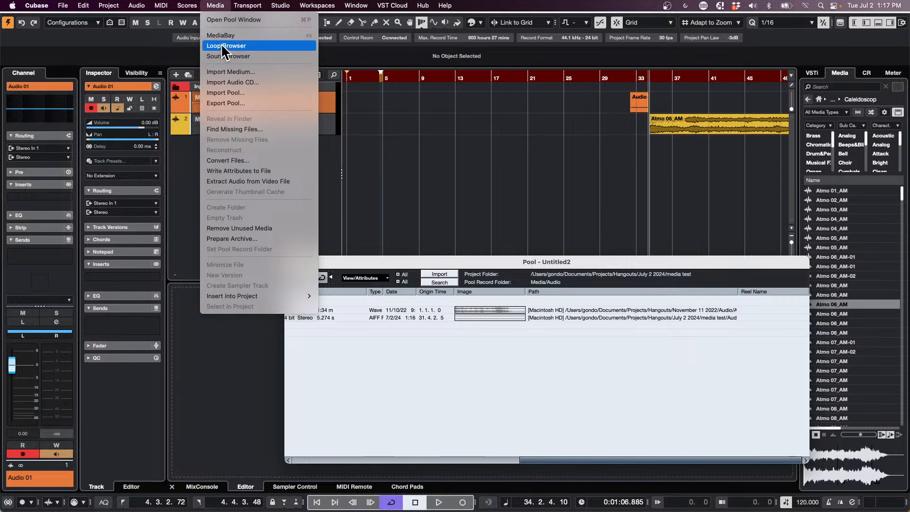
pyautogui.click(377, 227)
pyautogui.click(291, 261)
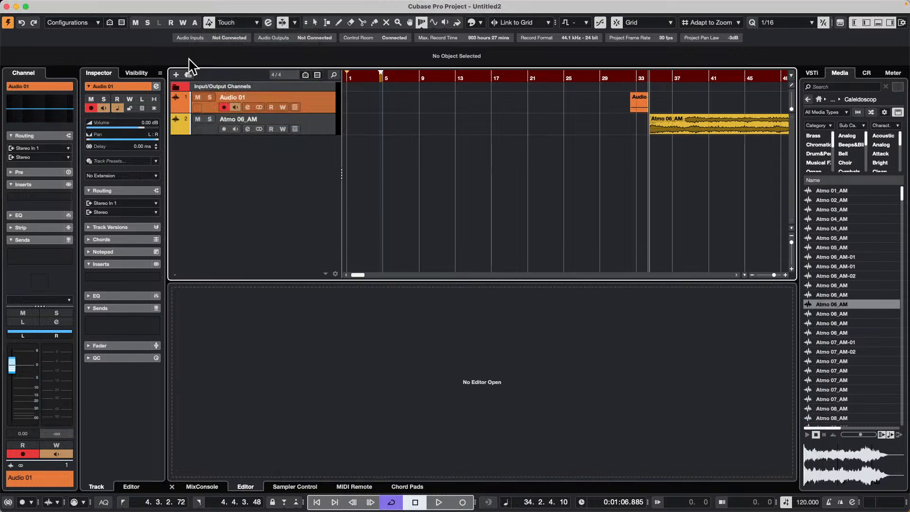
# Run Prepare Archive to copy the externally stored audio into the project folder
pyautogui.click(216, 6)
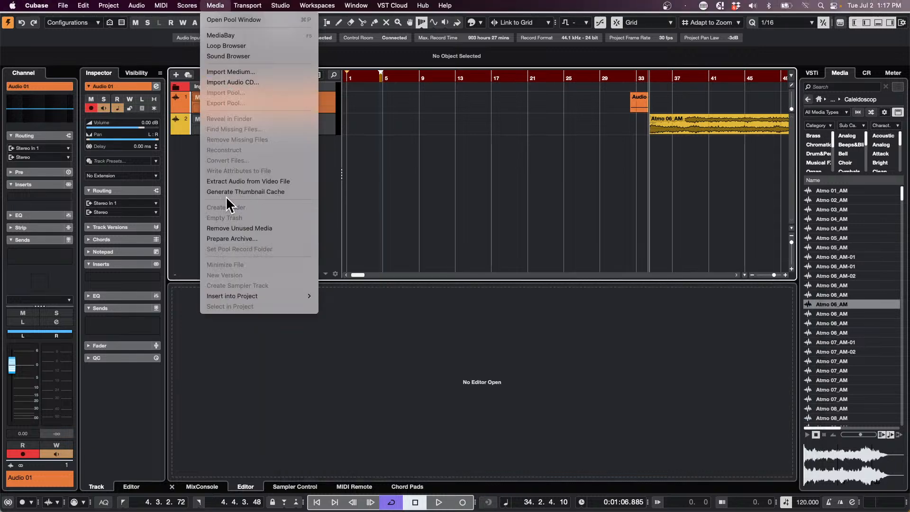
pyautogui.click(250, 239)
pyautogui.click(540, 174)
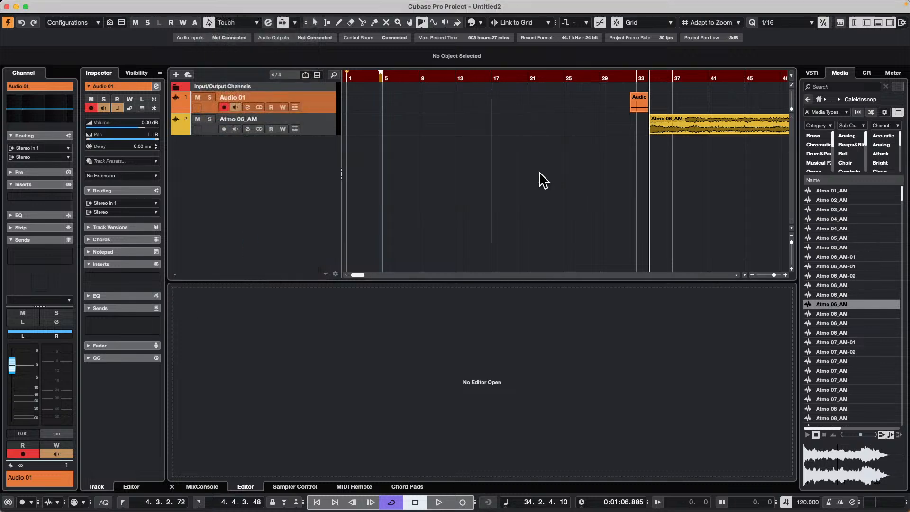
pyautogui.click(510, 173)
# Reopen the Pool, check the path of the Atmo 06_AM clip against the recorded take, and close the Pool
pyautogui.press('super+p')
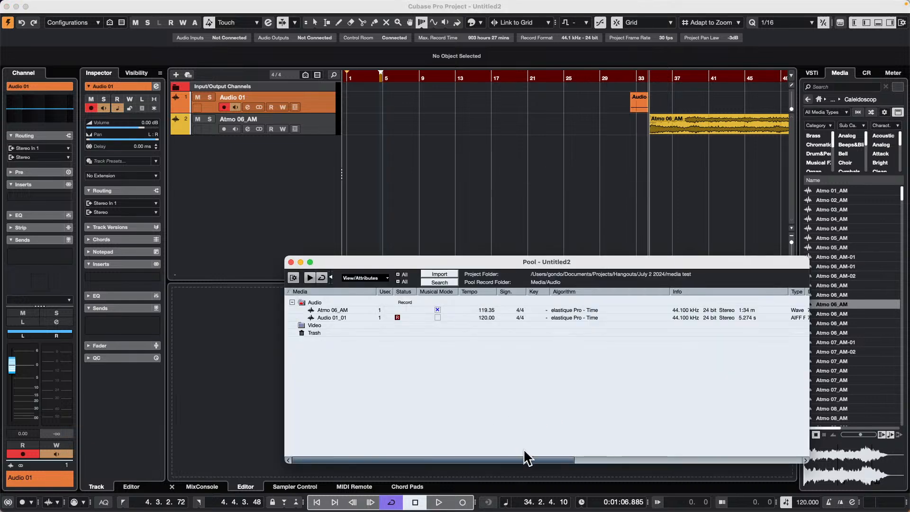
pyautogui.moveTo(527, 457); pyautogui.dragTo(746, 465)
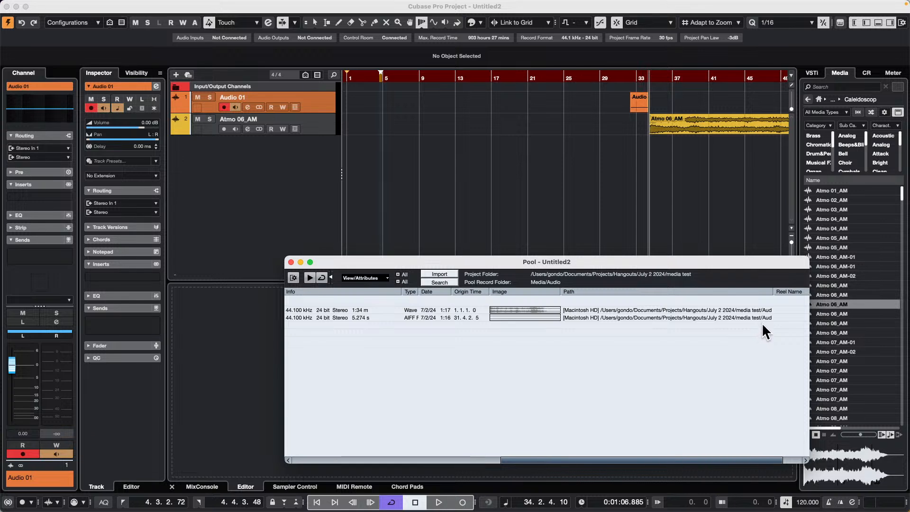
pyautogui.click(291, 262)
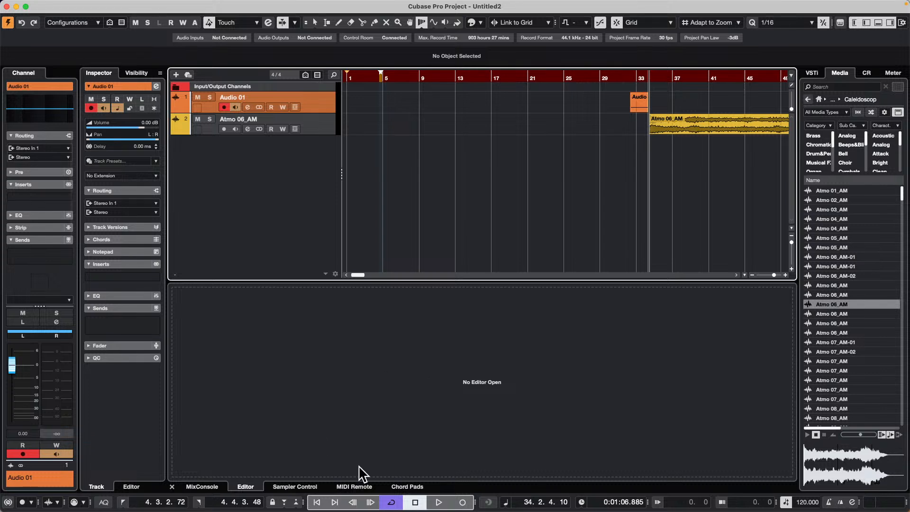
# Show the MIDI Remote for the nanoKONTROL2 and set its mapping page to Untitled Page
pyautogui.click(355, 486)
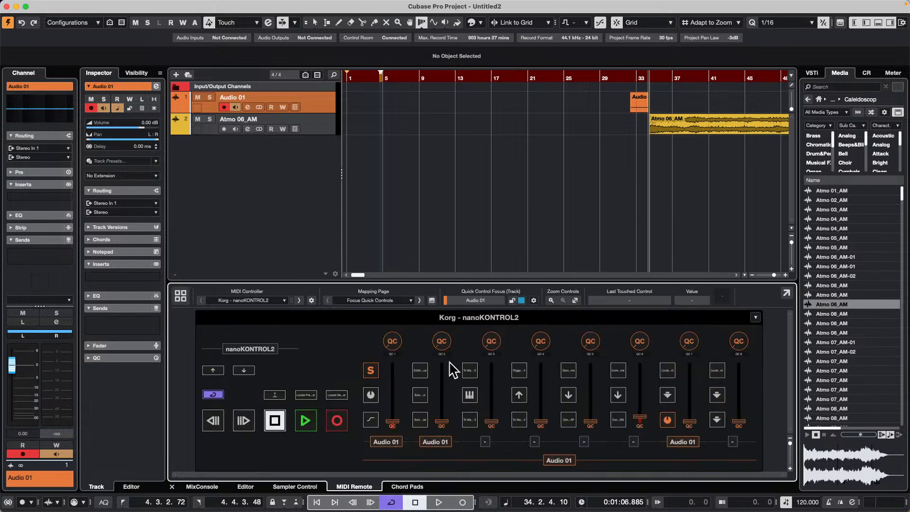
pyautogui.click(368, 300)
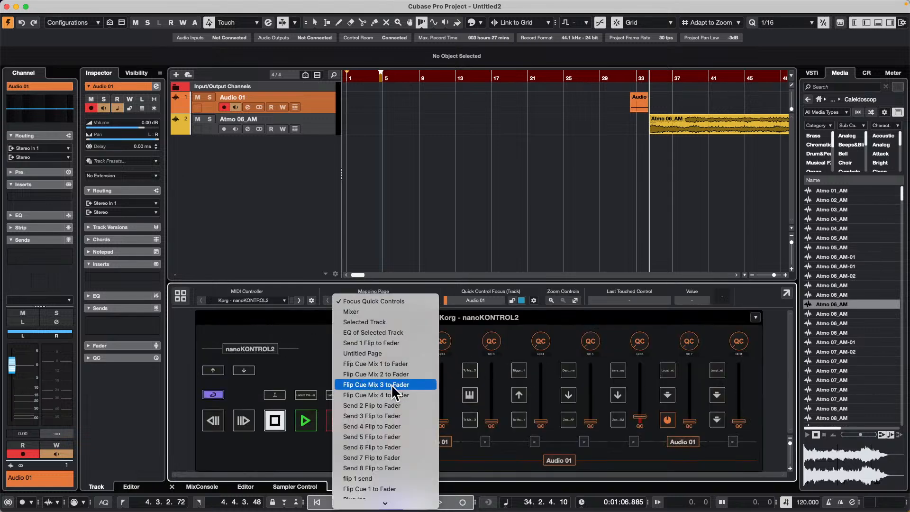
pyautogui.click(387, 351)
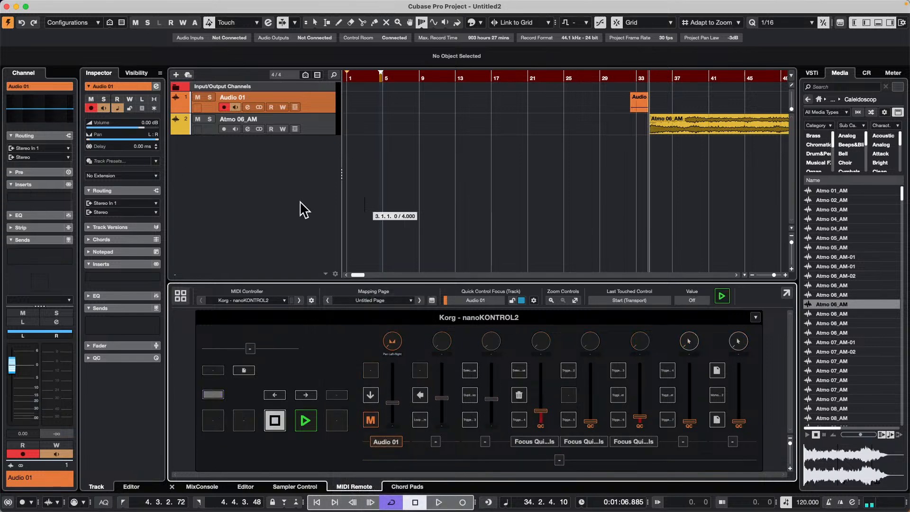
# Insert the ModMachine delay on the Atmo 06_AM track and move its window clear of the MIDI Remote knobs
pyautogui.click(319, 124)
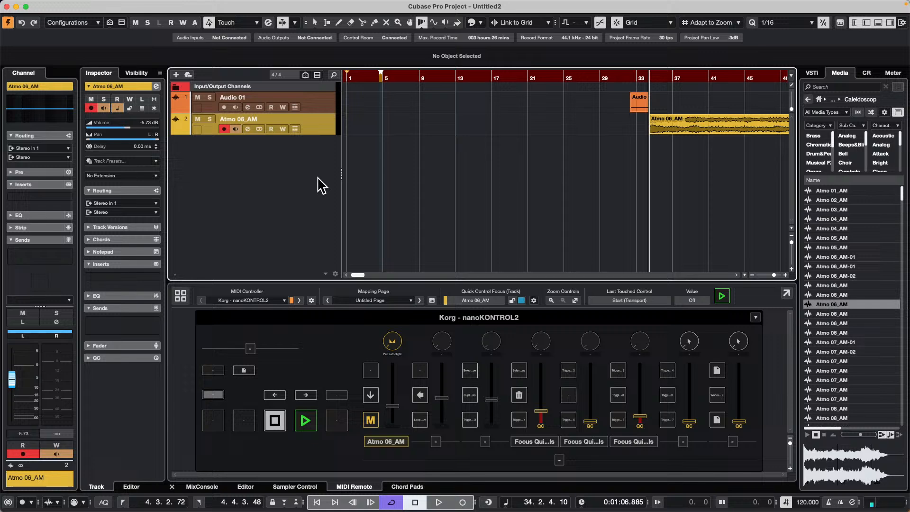
pyautogui.rightClick(259, 142)
pyautogui.click(203, 152)
pyautogui.click(65, 197)
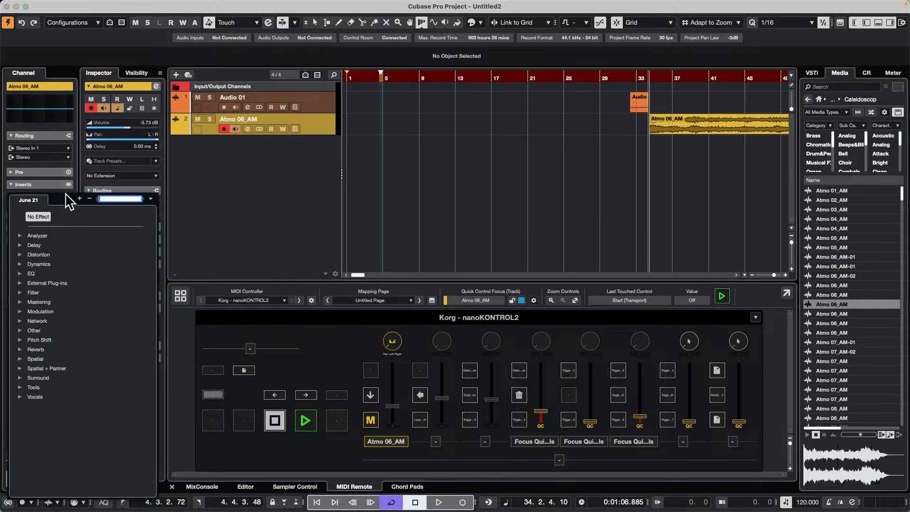
pyautogui.click(20, 246)
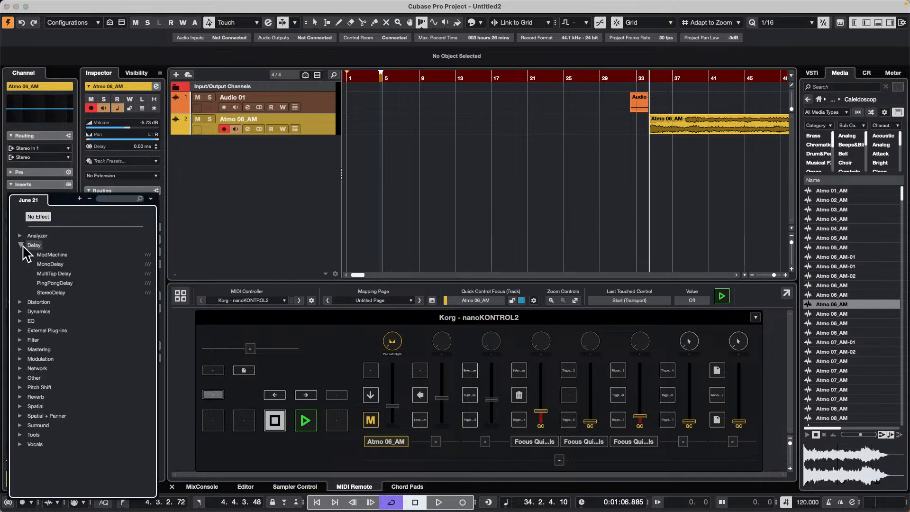
pyautogui.click(52, 255)
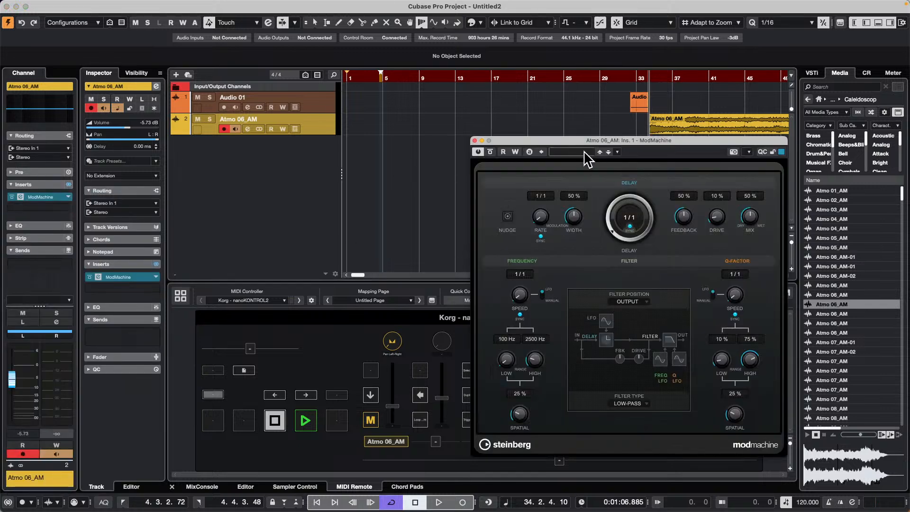
pyautogui.moveTo(576, 138); pyautogui.dragTo(388, 35)
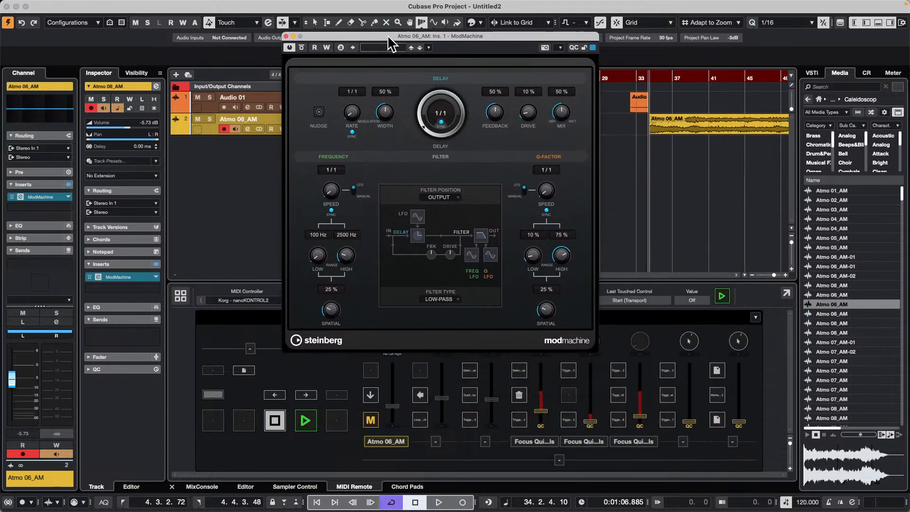
# Examine the Focus Quick Controls slots offered for ModMachine's ModWidth parameter without assigning one
pyautogui.rightClick(386, 112)
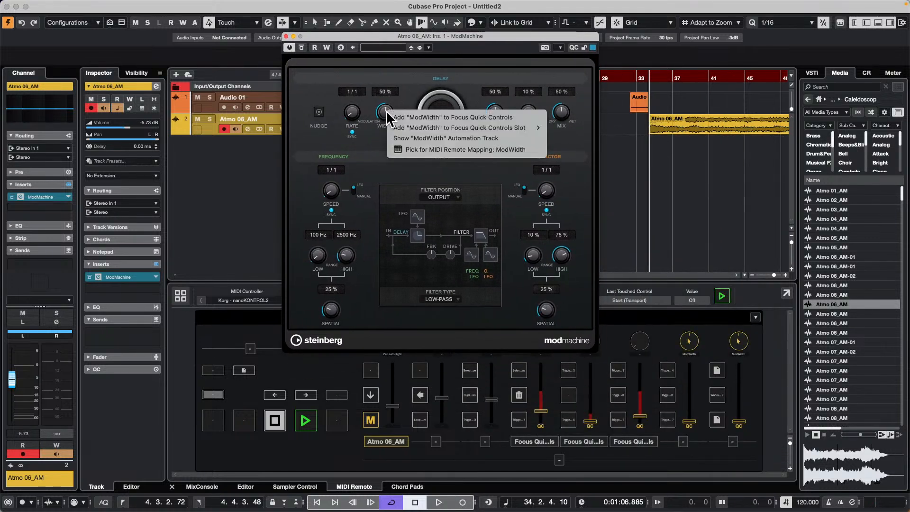
pyautogui.moveTo(469, 126)
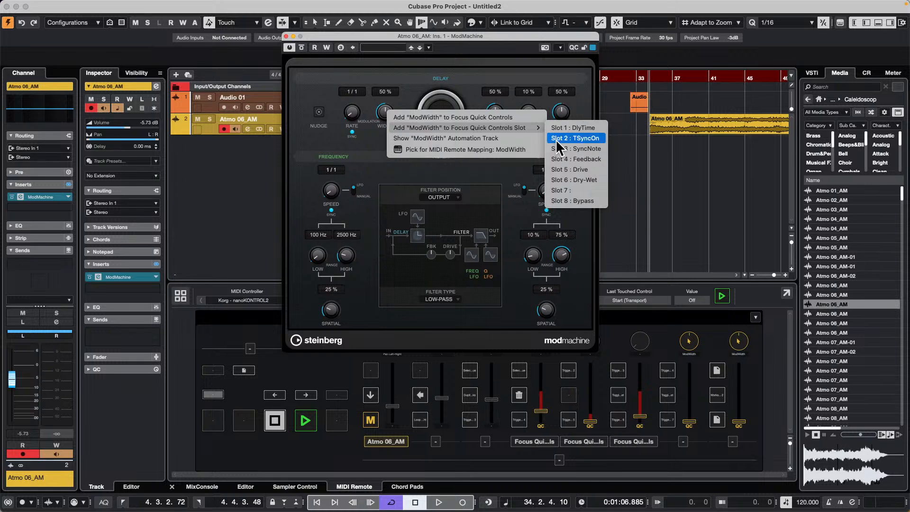
pyautogui.click(582, 94)
# Add an instrument track that uses Retrologue with all MIDI inputs and the Stereo output
pyautogui.rightClick(238, 148)
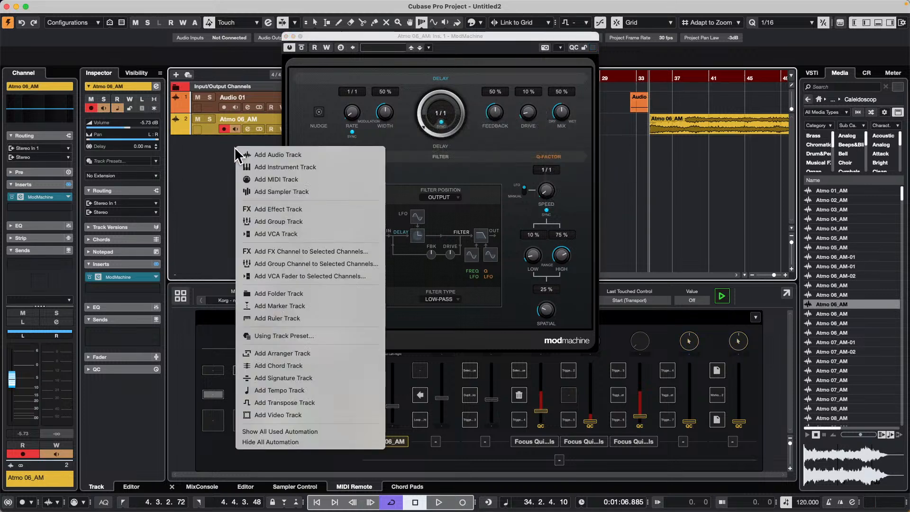
pyautogui.click(299, 167)
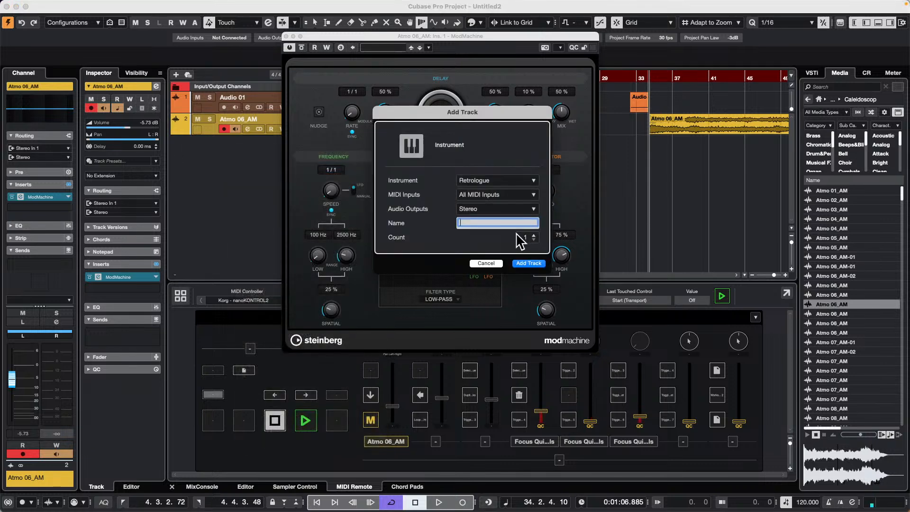
pyautogui.click(528, 263)
# Examine the mapping options offered for Retrologue's Osc 1 Fine parameter and close the instrument window
pyautogui.rightClick(486, 230)
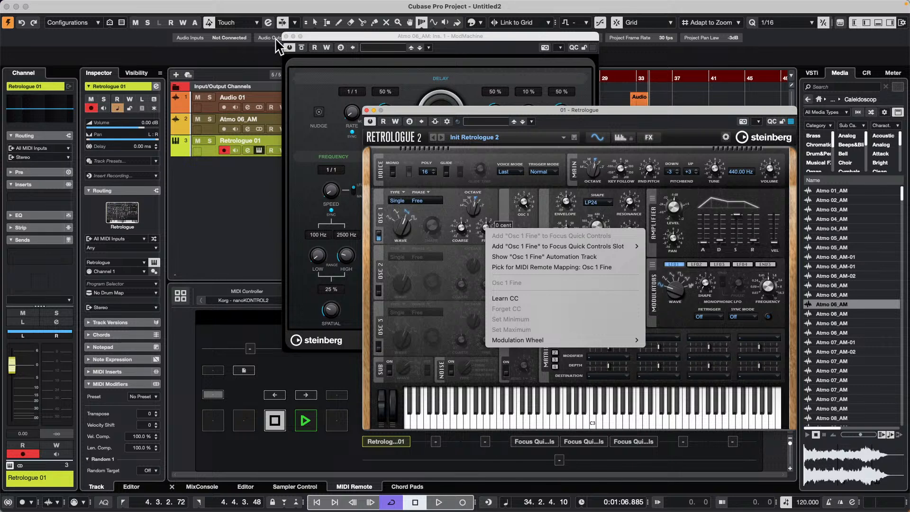
pyautogui.click(298, 77)
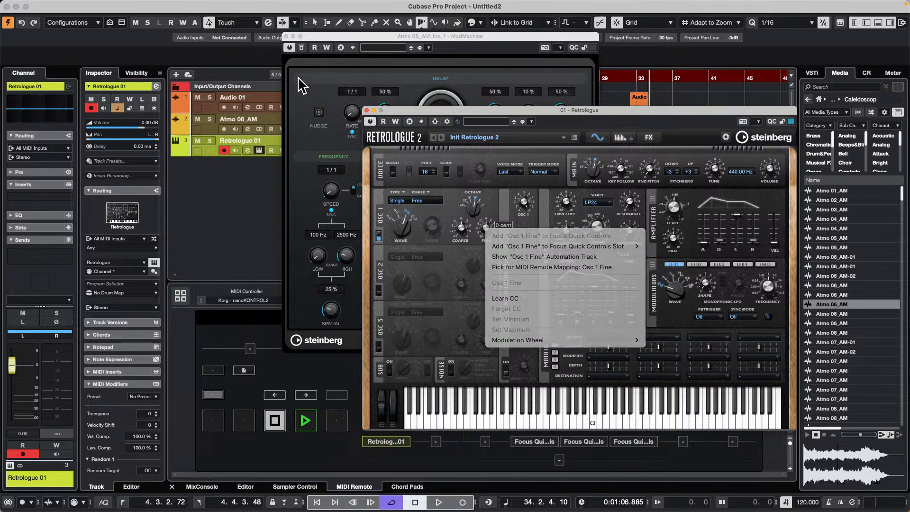
pyautogui.click(367, 110)
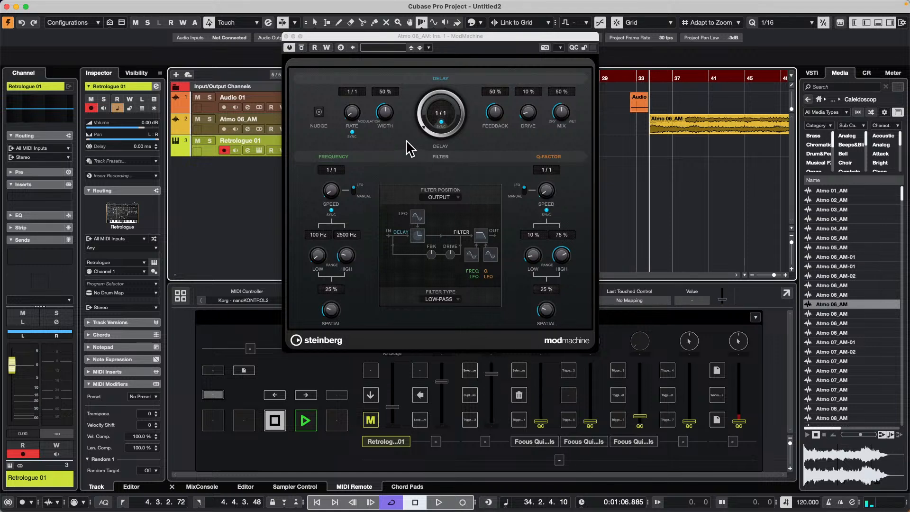
# Map ModMachine's SyncNote parameter on Atmo 06_AM to the first nanoKONTROL2 fader and close the Mapping Assistant
pyautogui.rightClick(433, 132)
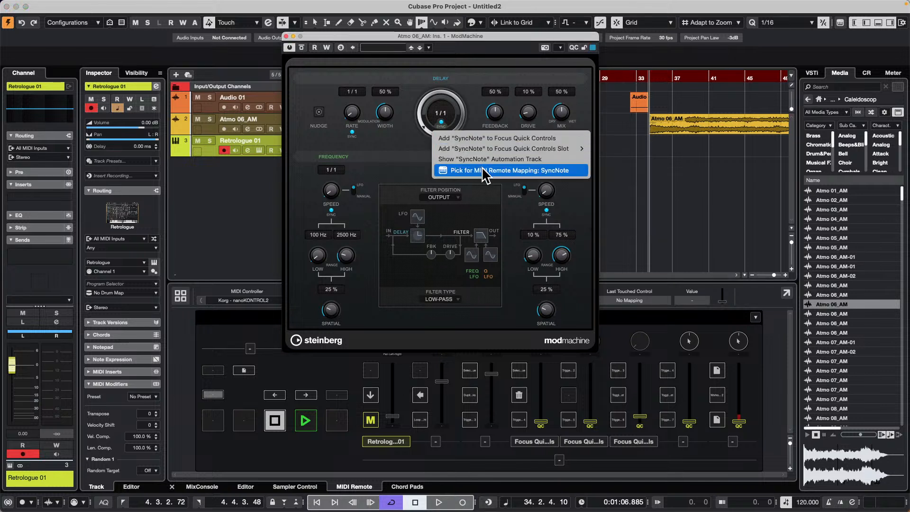
pyautogui.click(530, 167)
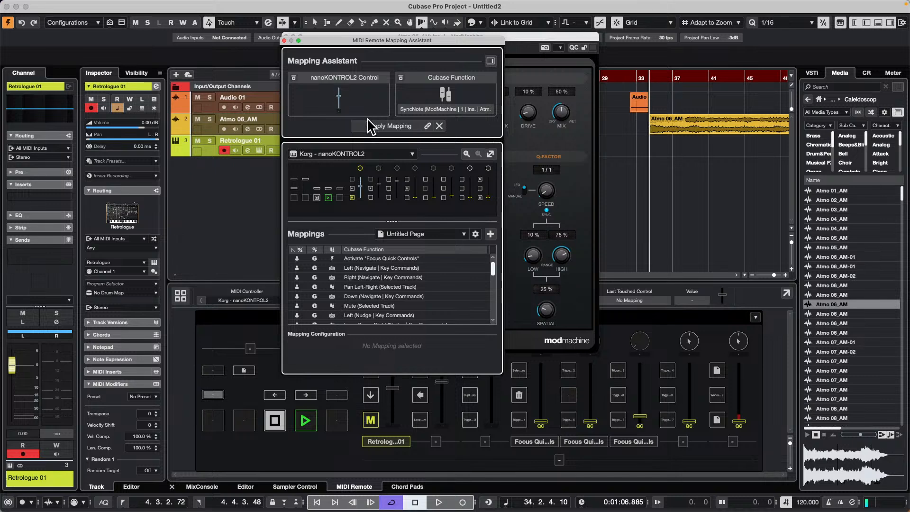
pyautogui.click(378, 124)
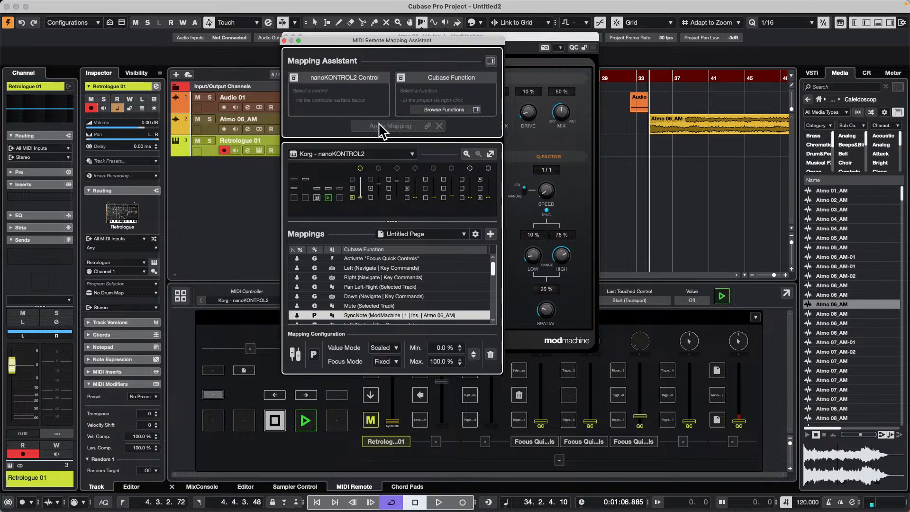
pyautogui.click(284, 40)
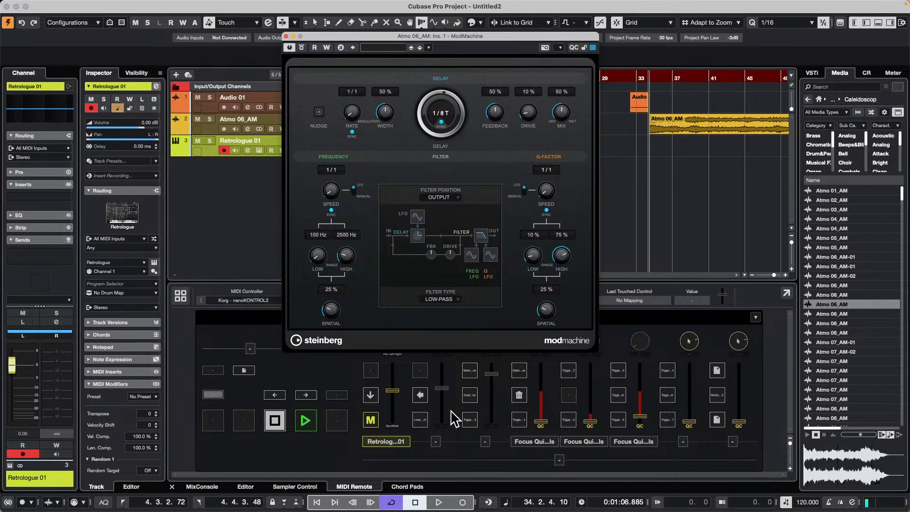
# Map the Retrologue 01 track's volume to the second nanoKONTROL2 fader, and close the Mapping Assistant and the ModMachine window
pyautogui.rightClick(125, 126)
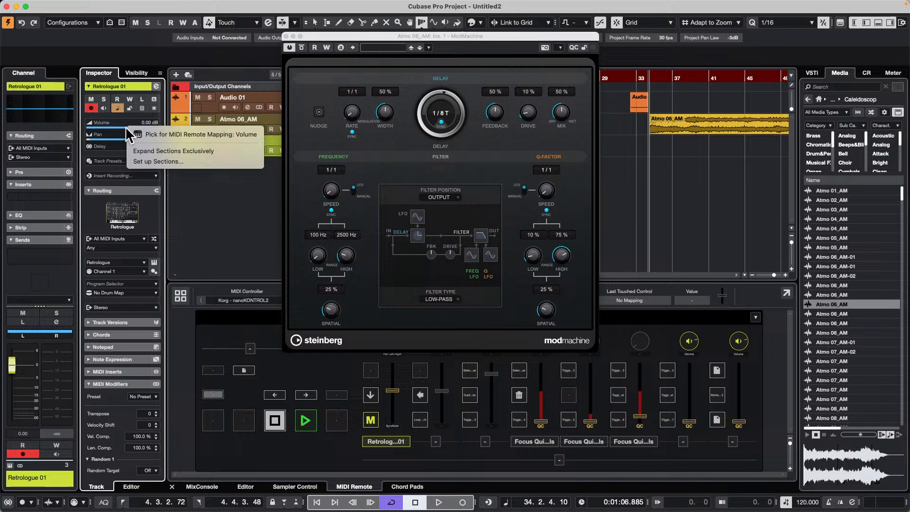
pyautogui.click(204, 134)
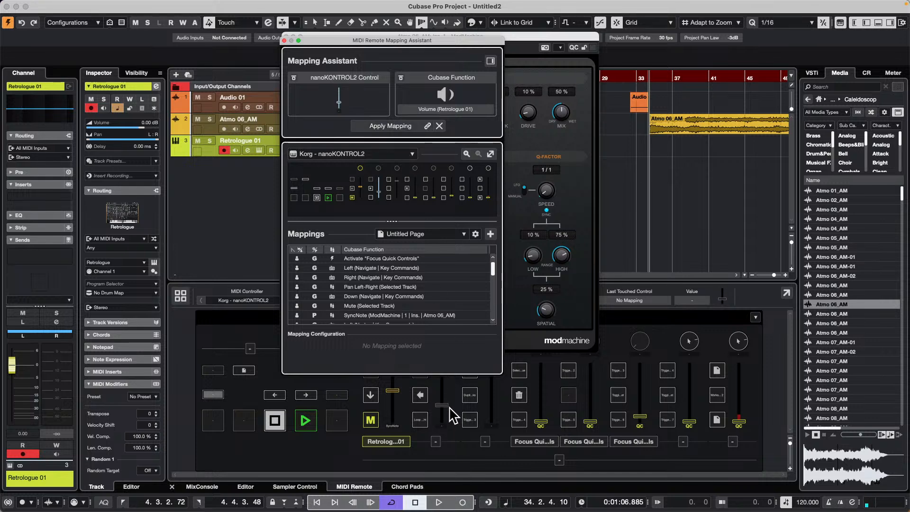
pyautogui.click(372, 125)
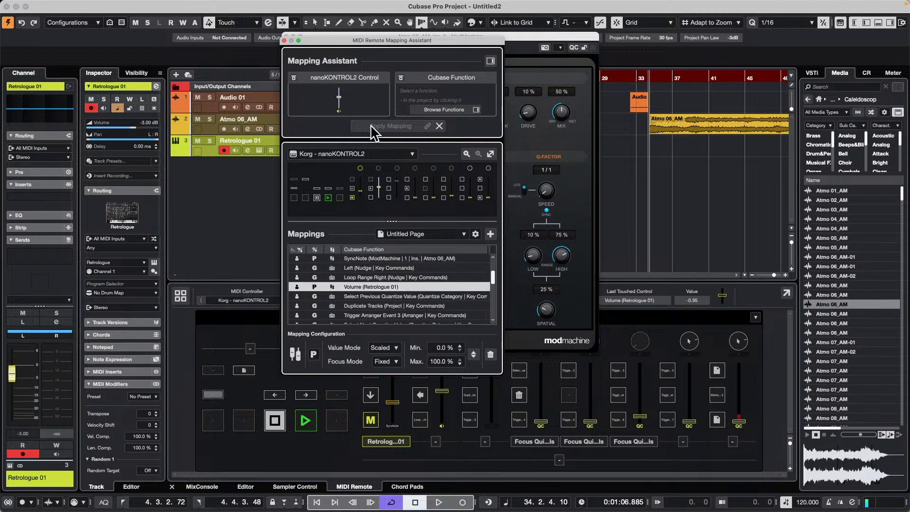
pyautogui.click(285, 40)
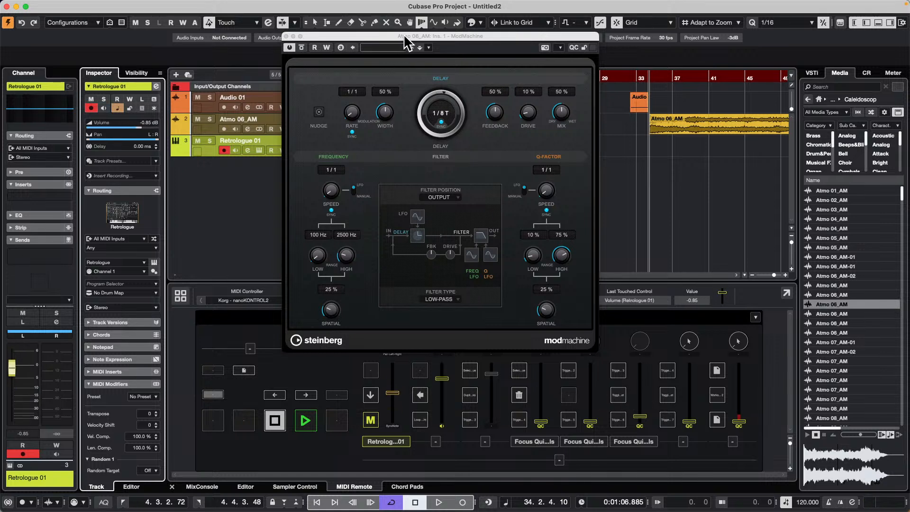
pyautogui.moveTo(403, 34); pyautogui.dragTo(571, 19)
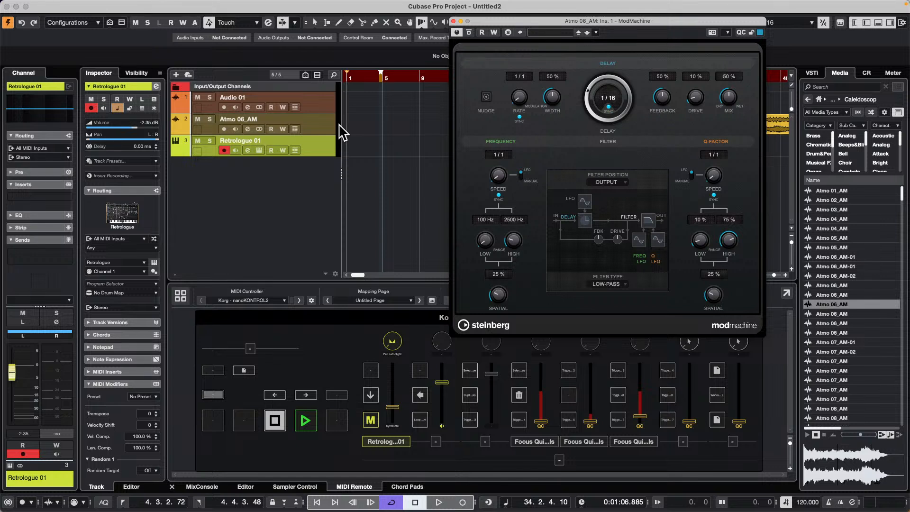
pyautogui.click(454, 21)
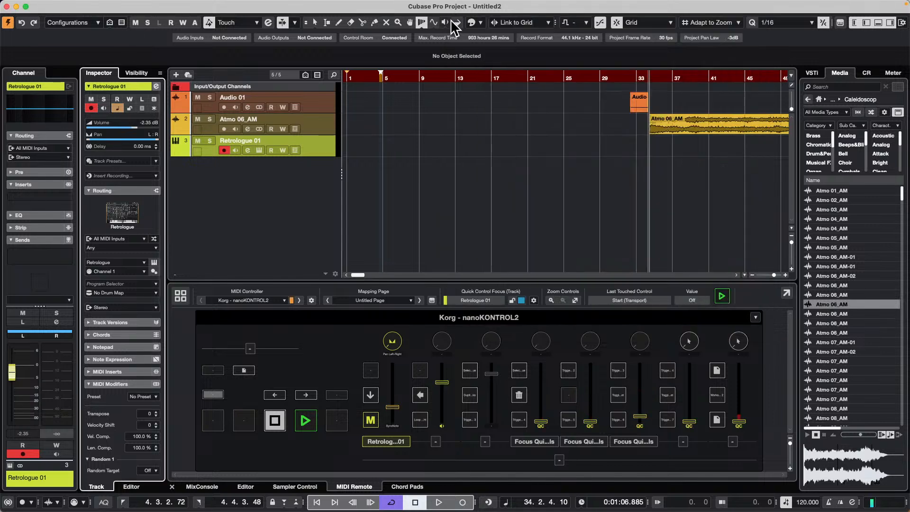
# Check the Audio System settings in Studio Setup, including the option to release the driver in the background, and close the dialog
pyautogui.click(281, 6)
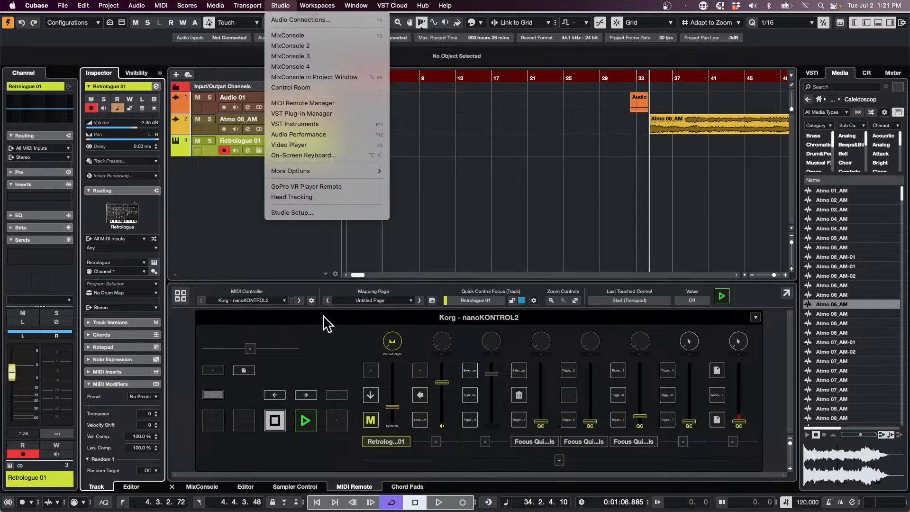
pyautogui.click(291, 213)
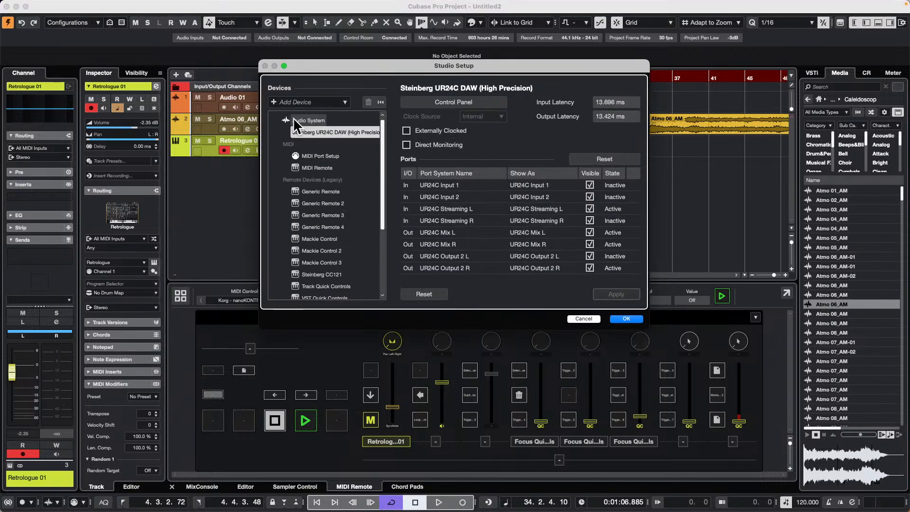
pyautogui.click(295, 119)
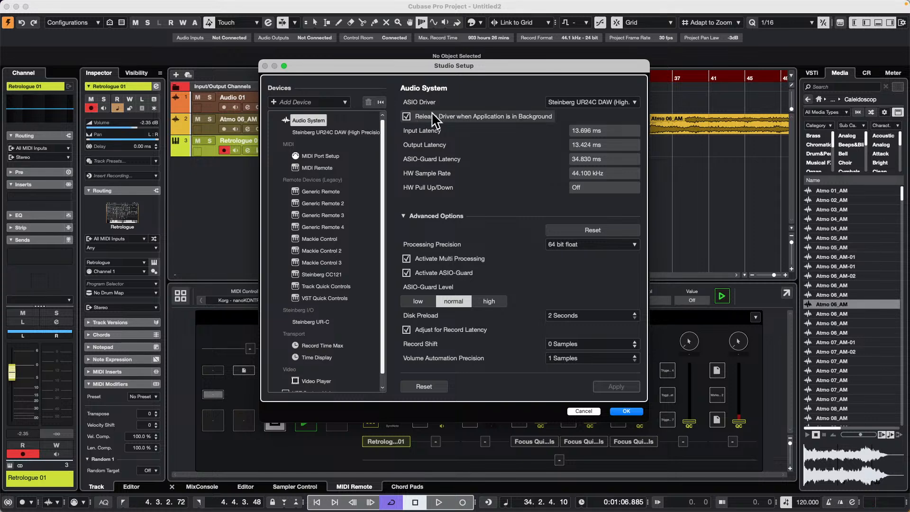
pyautogui.click(626, 412)
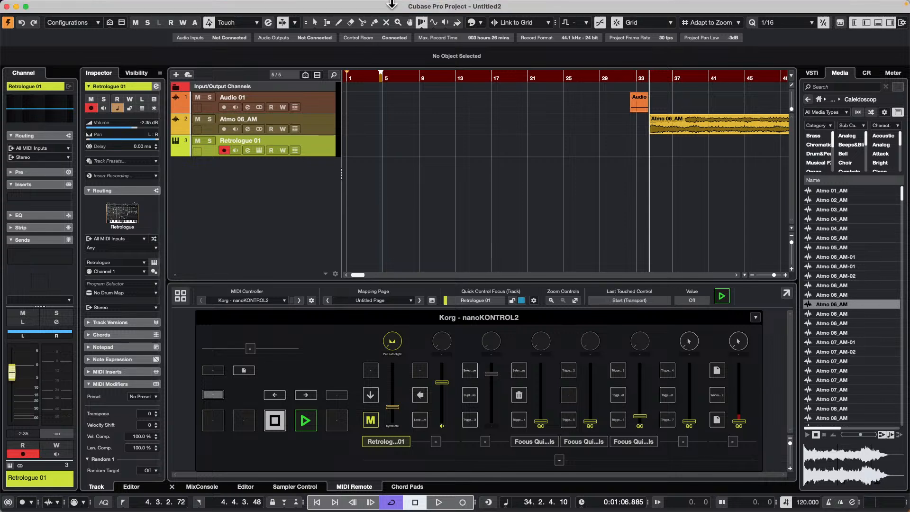
# Switch to the jump off project and activate it
pyautogui.click(356, 5)
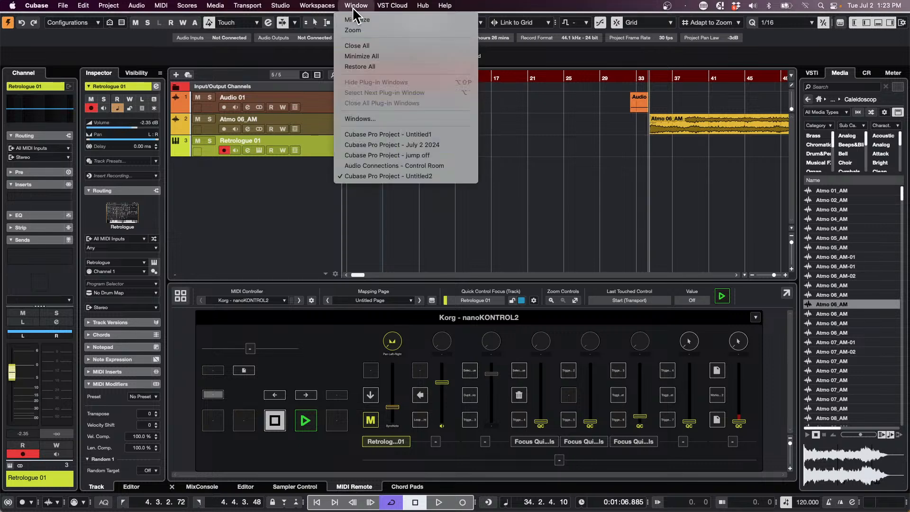
pyautogui.click(412, 155)
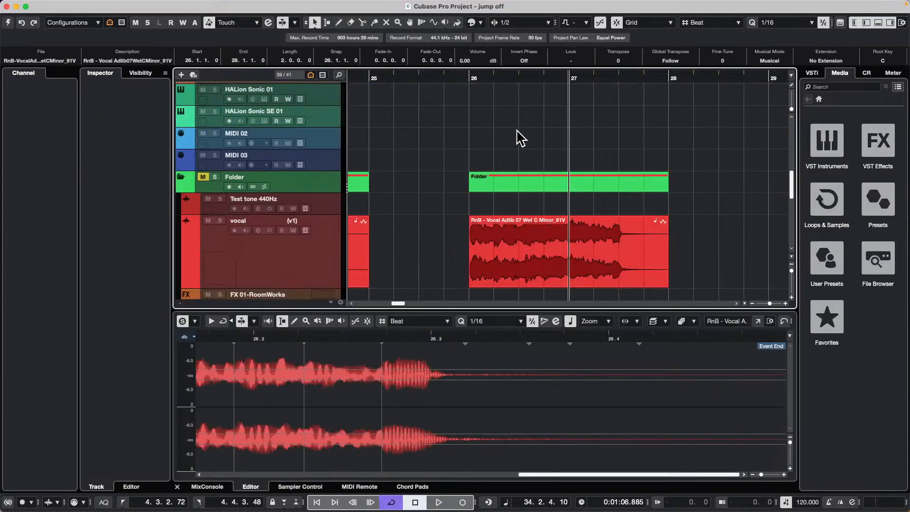
pyautogui.click(7, 22)
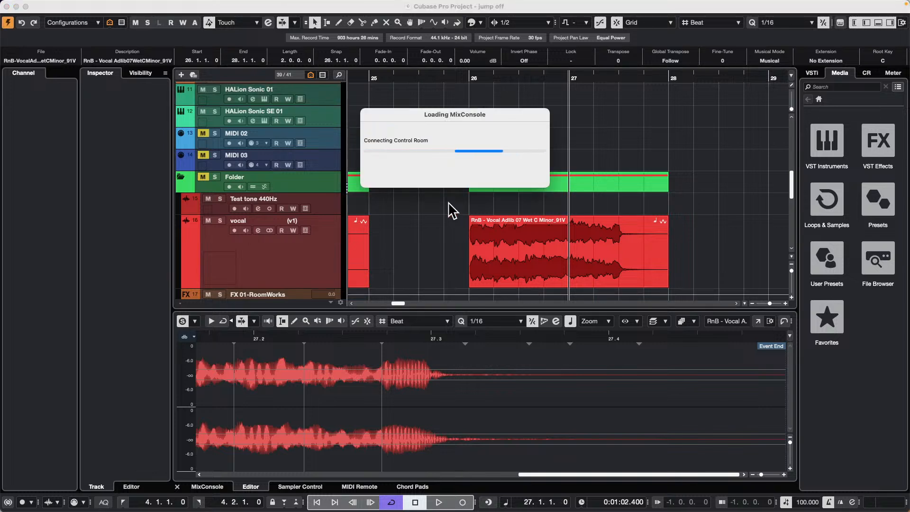
# Return to the project start and open the E.Piano part on the HALion Sonic 01 track in the Key Editor
pyautogui.scroll(-5, 451, 210)
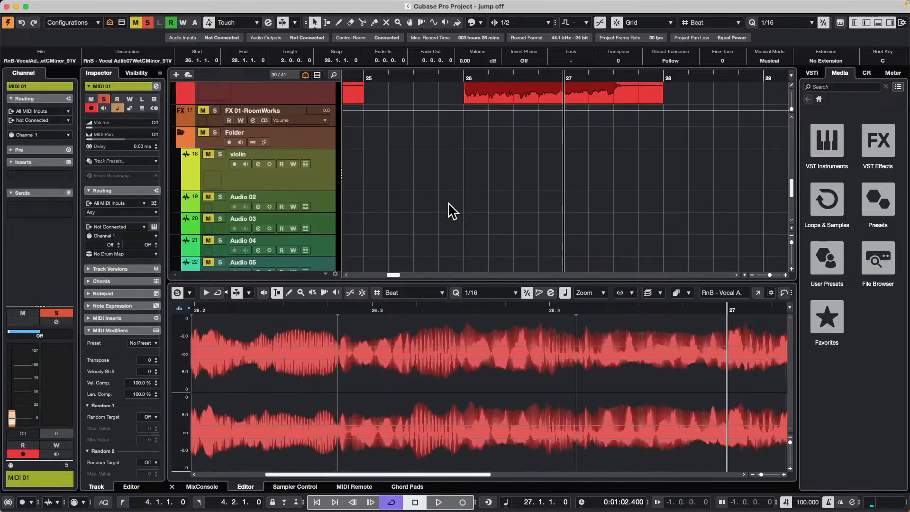
pyautogui.moveTo(408, 76); pyautogui.dragTo(403, 41)
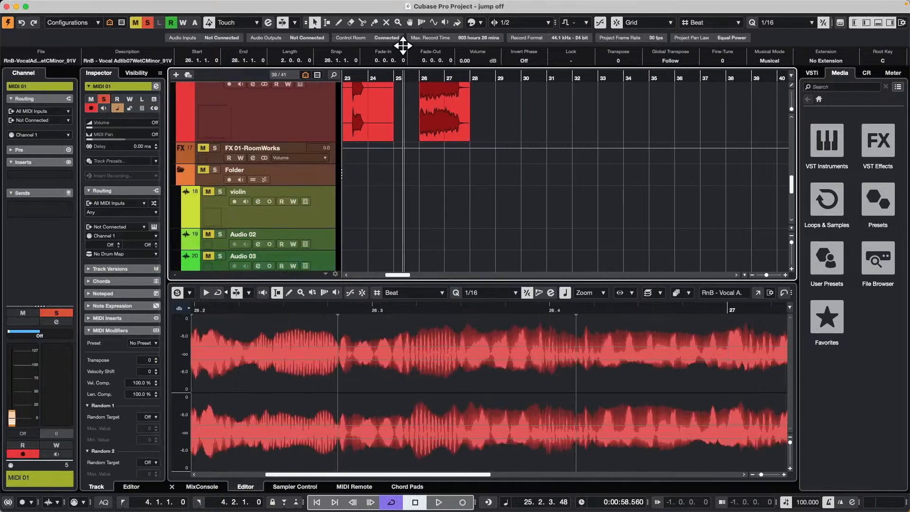
pyautogui.scroll(5, 614, 216)
pyautogui.scroll(-5, 528, 229)
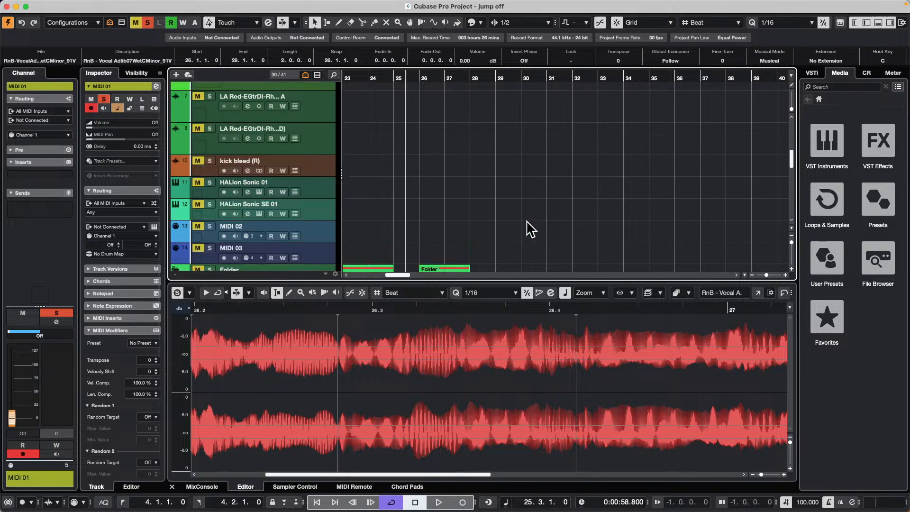
pyautogui.scroll(10, 528, 229)
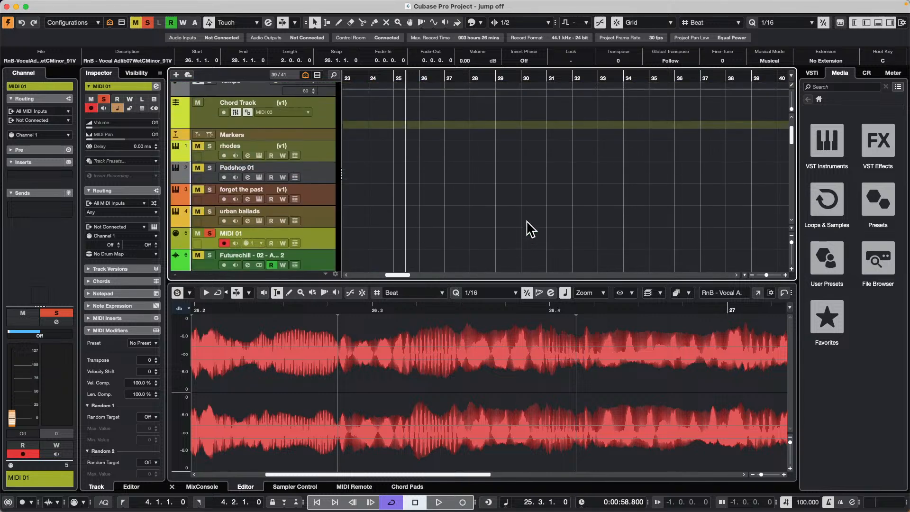
pyautogui.press(',')
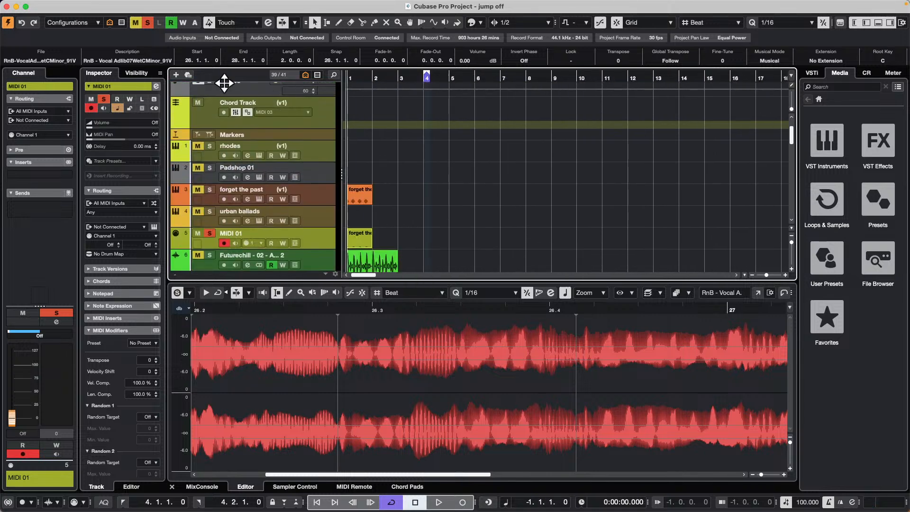
pyautogui.scroll(-3, 443, 139)
pyautogui.scroll(-5, 449, 141)
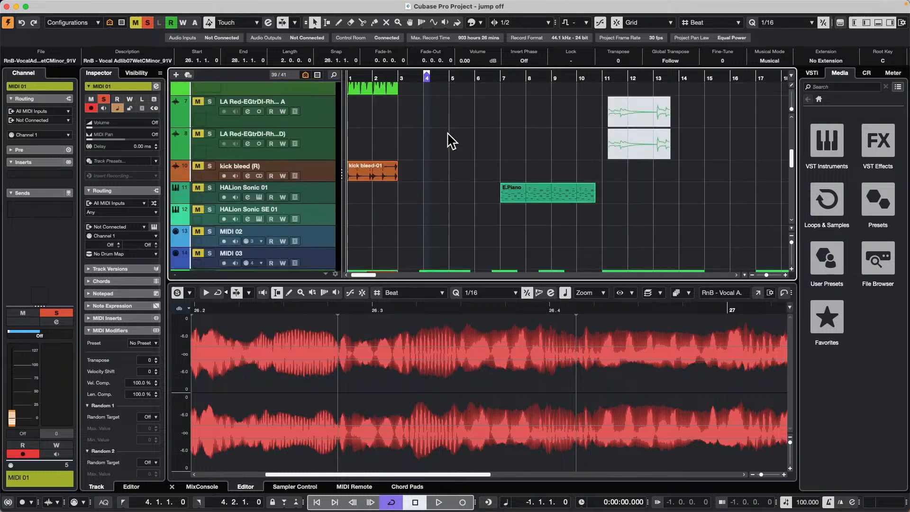
pyautogui.click(548, 205)
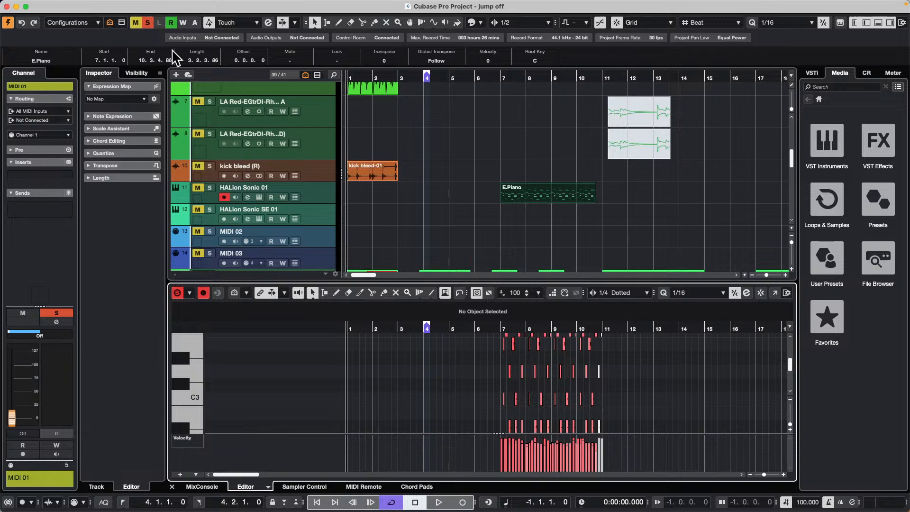
# Clear all active solo states in the project and solo only the HALion Sonic 01 track
pyautogui.click(31, 87)
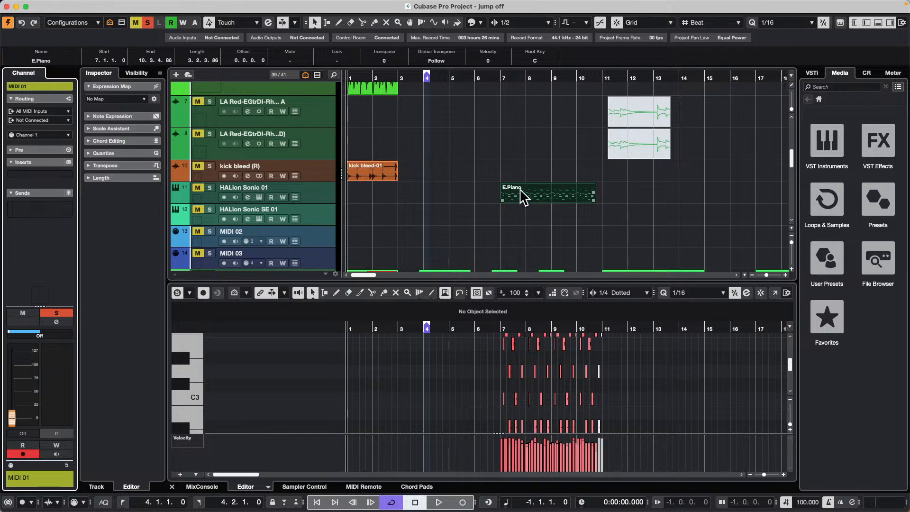
pyautogui.click(854, 22)
pyautogui.click(854, 22)
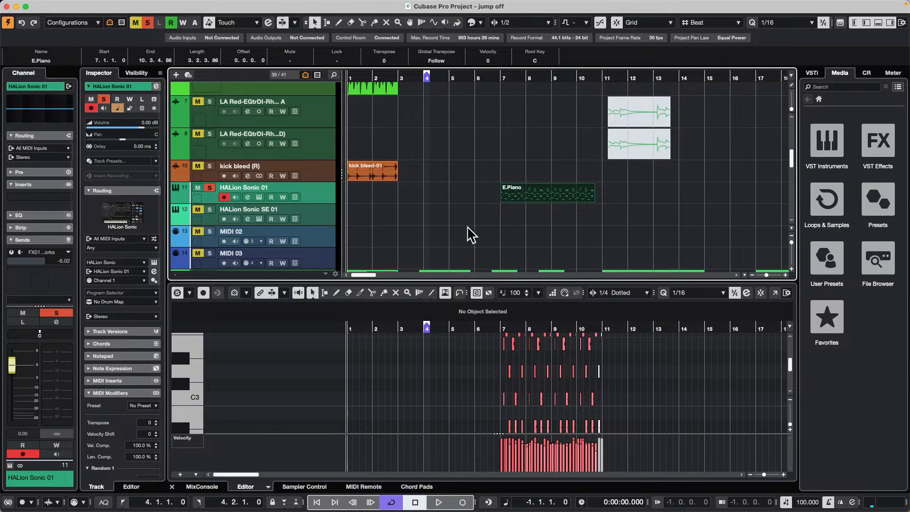
pyautogui.click(148, 22)
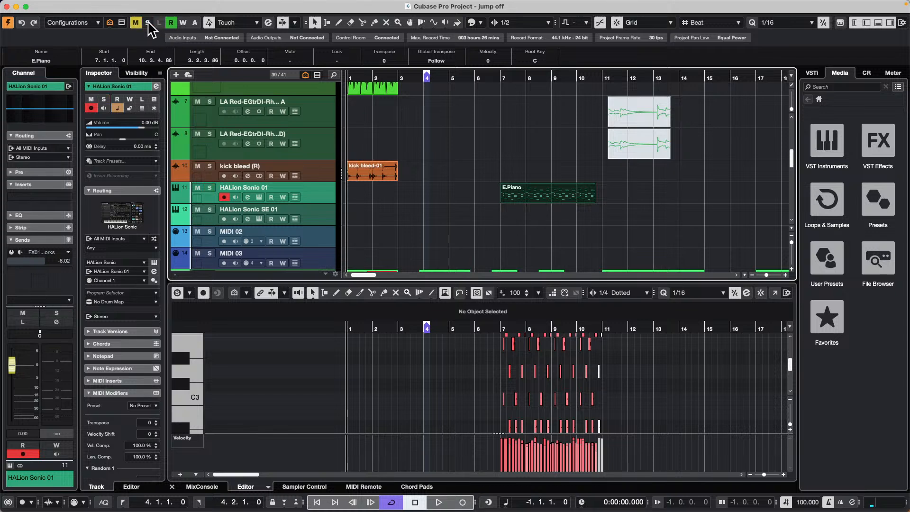
pyautogui.click(209, 187)
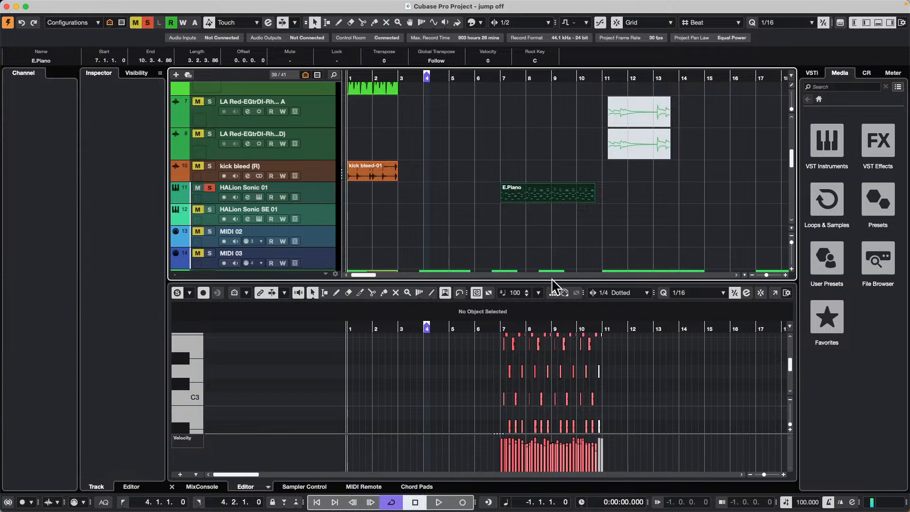
# Play the start of the E.Piano part from bar 7 and stop playback
pyautogui.click(497, 75)
pyautogui.press('space')
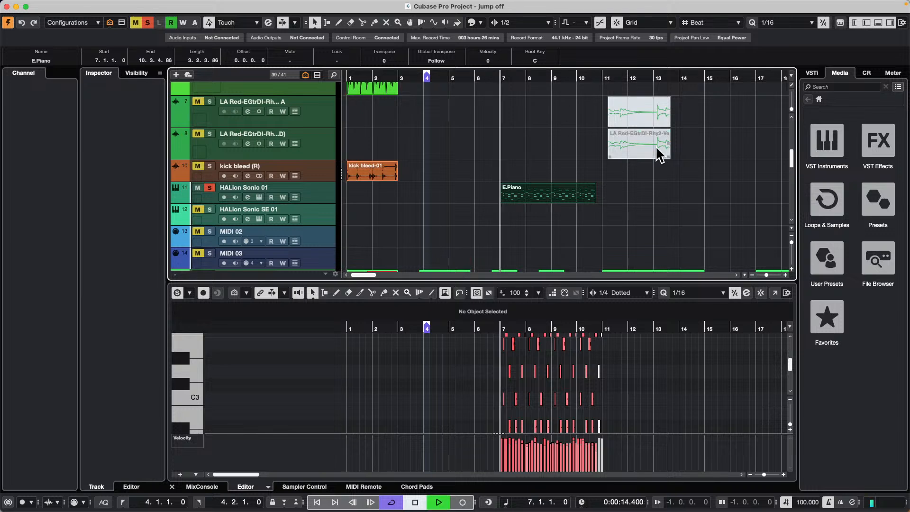
pyautogui.press('space')
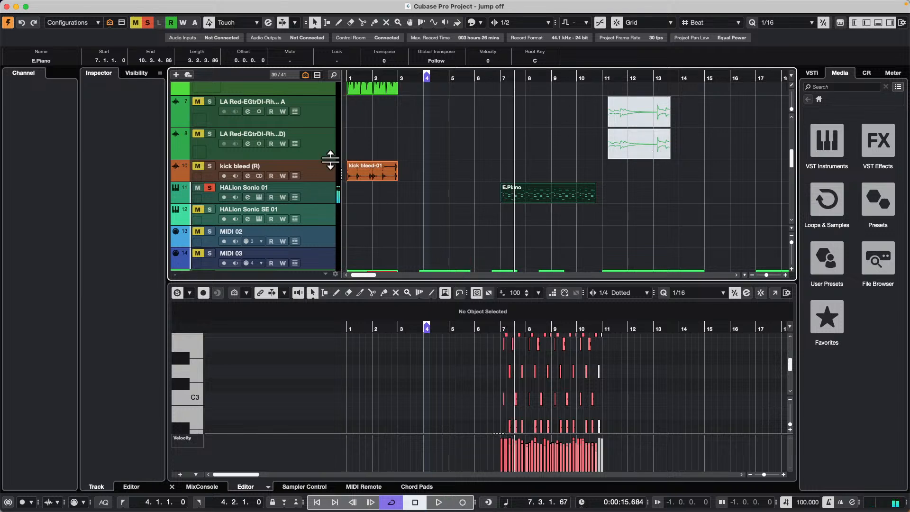
# Select the HALion Sonic 01 track to show its channel strip, and deselect the E.Piano part
pyautogui.click(330, 197)
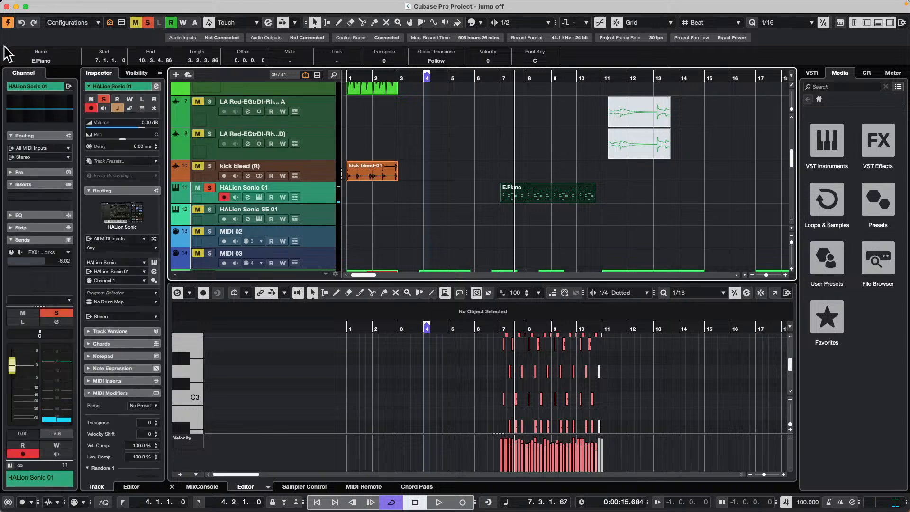
pyautogui.click(36, 106)
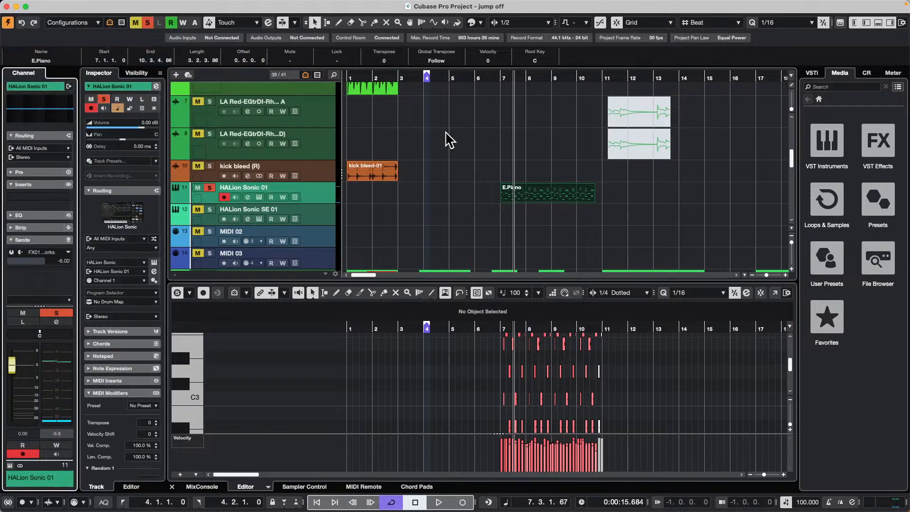
pyautogui.click(447, 138)
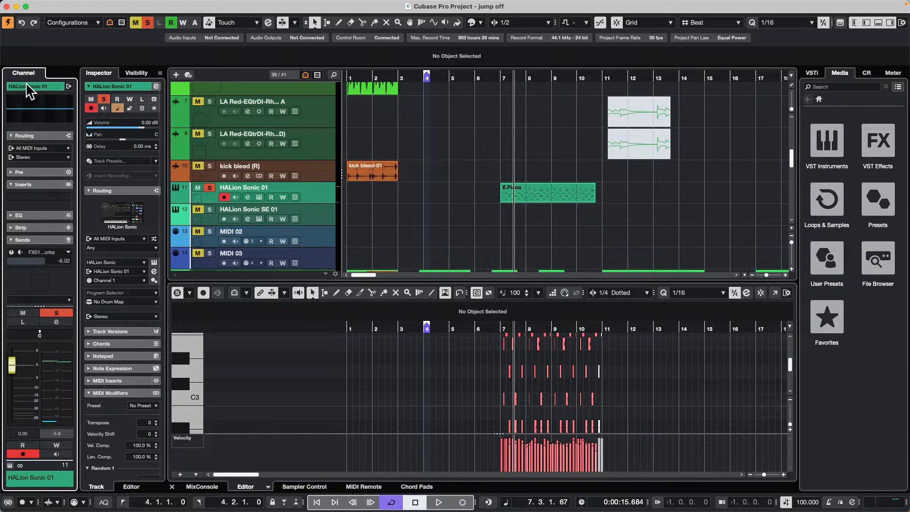
# View the section setup options for the HALion Sonic 01 channel strip and close them
pyautogui.rightClick(33, 110)
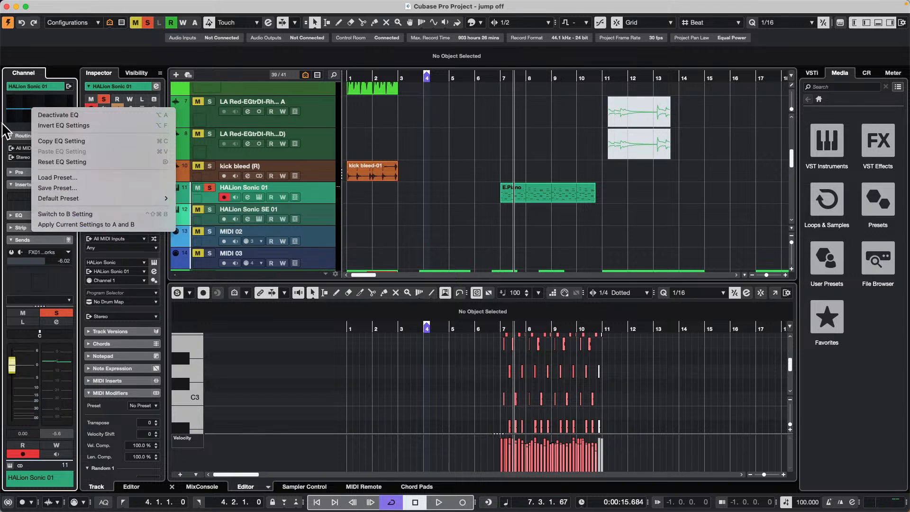
pyautogui.click(29, 156)
pyautogui.rightClick(27, 139)
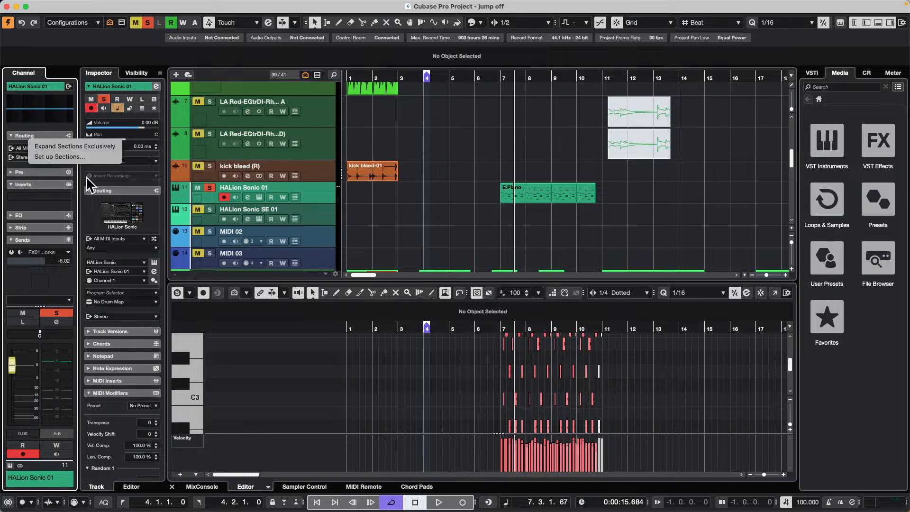
pyautogui.click(69, 163)
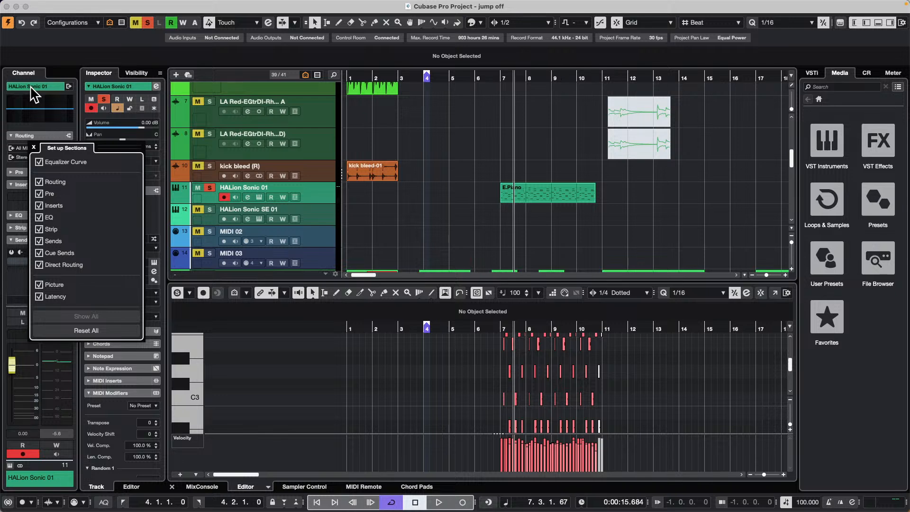
pyautogui.click(483, 144)
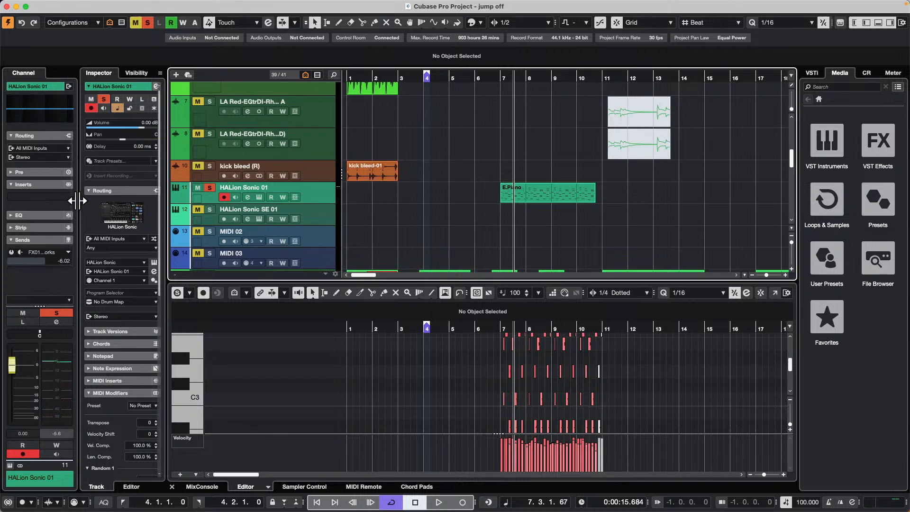
# During playback, cut HALion Sonic 01's EQ by 10.4 dB in the LMF band at 312.1 Hz and the HMF band at 497.6 Hz
pyautogui.click(55, 150)
pyautogui.click(52, 146)
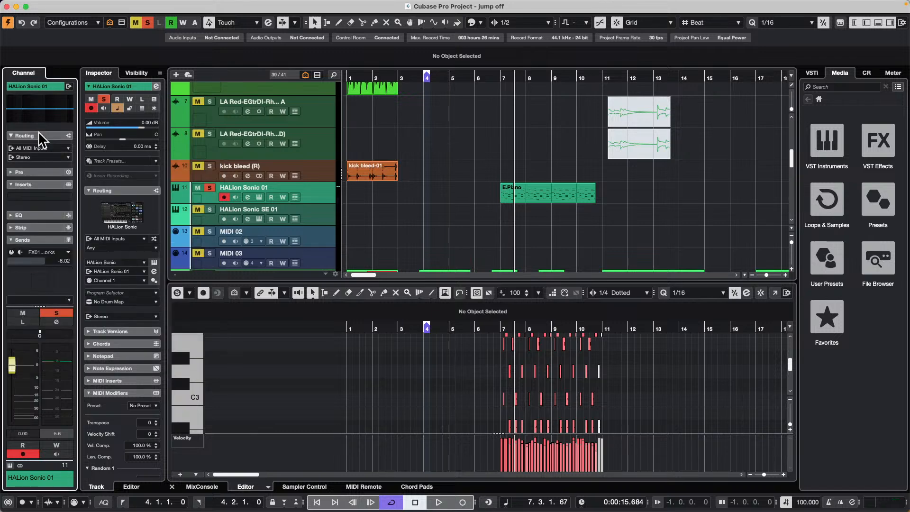
pyautogui.press('space')
pyautogui.click(41, 117)
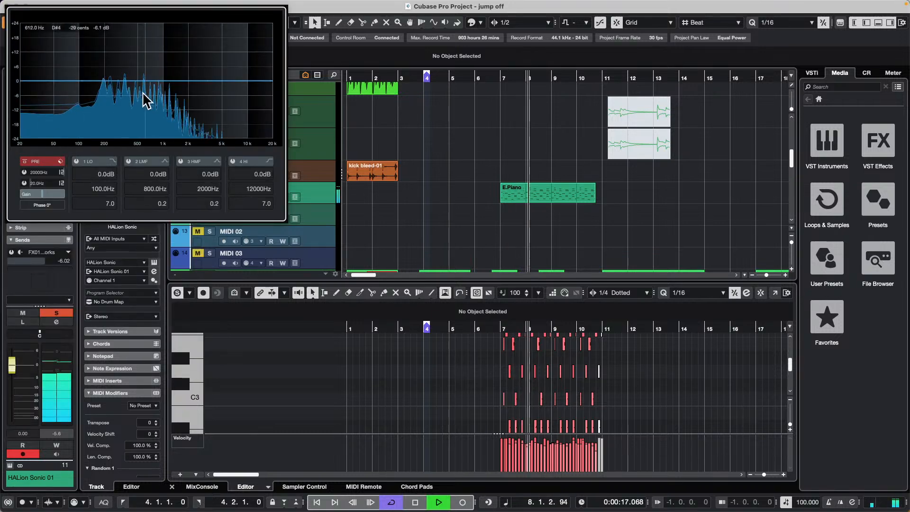
pyautogui.moveTo(146, 99)
pyautogui.mouseDown()
pyautogui.moveTo(128, 101)
pyautogui.moveTo(133, 126)
pyautogui.moveTo(121, 105)
pyautogui.moveTo(143, 67)
pyautogui.moveTo(236, 55)
pyautogui.moveTo(235, 34)
pyautogui.moveTo(87, 33)
pyautogui.moveTo(127, 139)
pyautogui.moveTo(137, 104)
pyautogui.mouseUp()
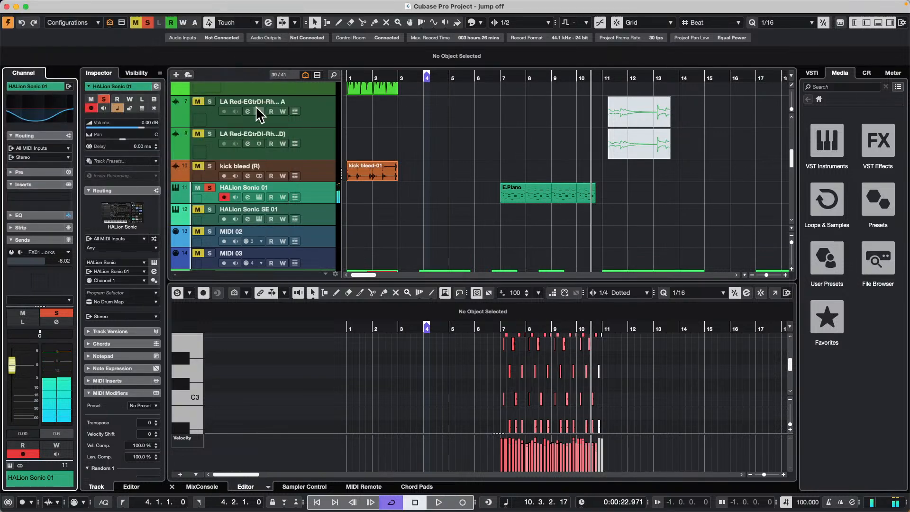
# Expand the channel's Pre section, invert the phase to 180° during playback, and stop playback
pyautogui.click(39, 170)
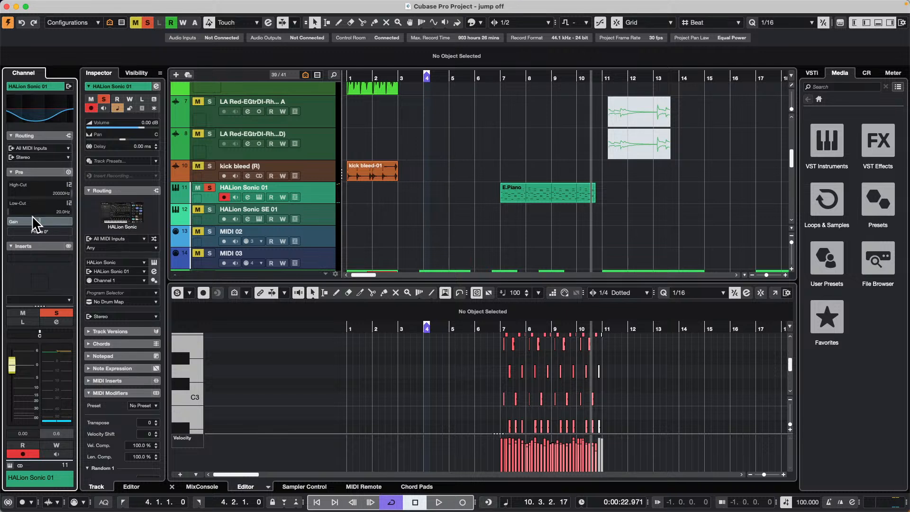
pyautogui.press('space')
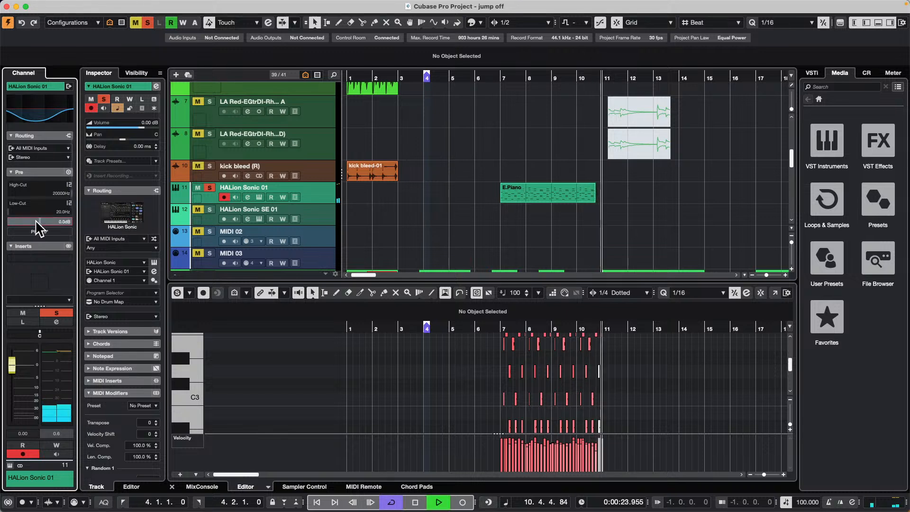
pyautogui.click(47, 232)
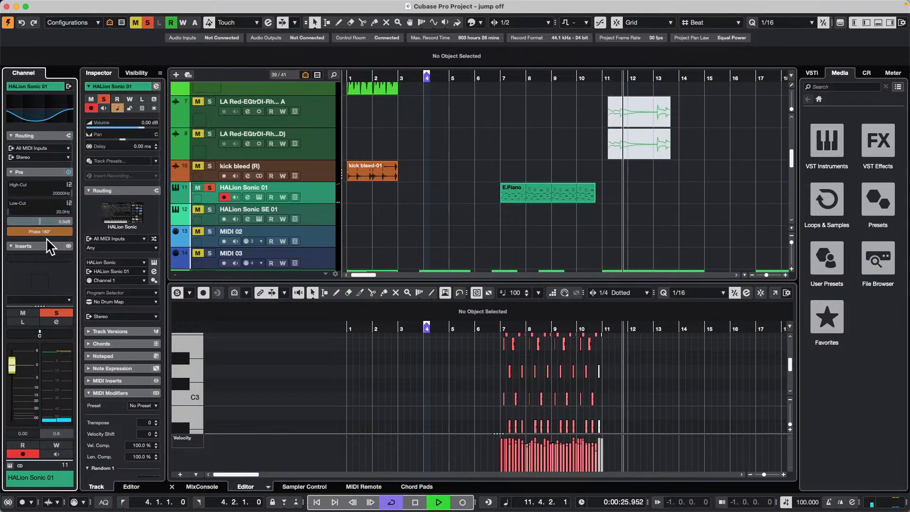
pyautogui.press('space')
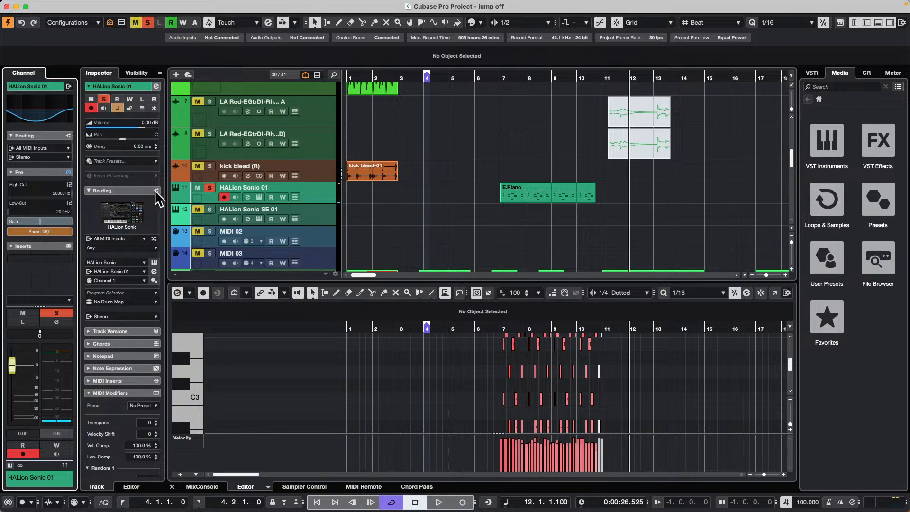
# Set the locators to the E.Piano part, start looped playback, and return the channel's phase to 0°
pyautogui.click(519, 188)
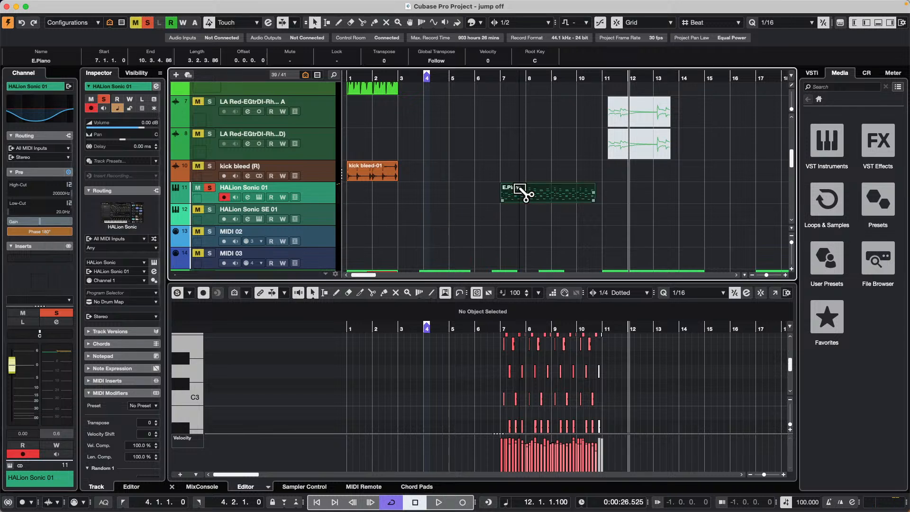
pyautogui.press('p')
pyautogui.press('space')
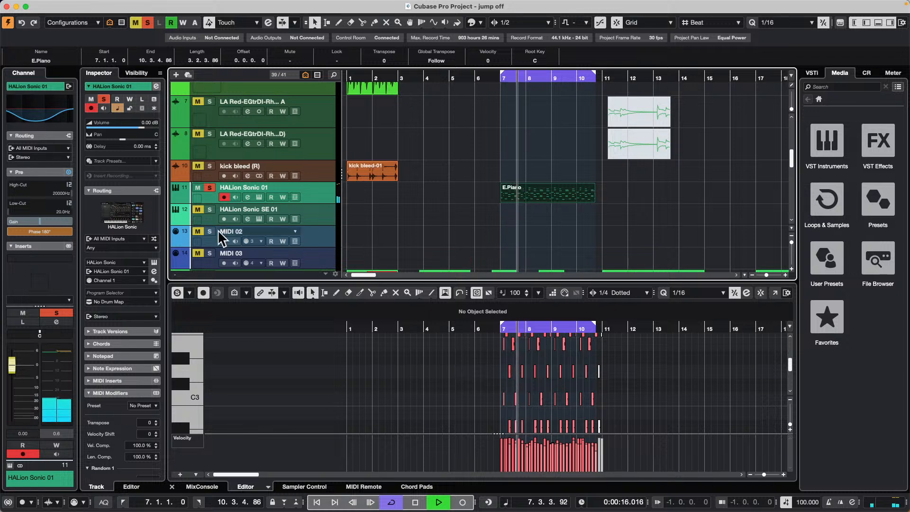
pyautogui.click(42, 231)
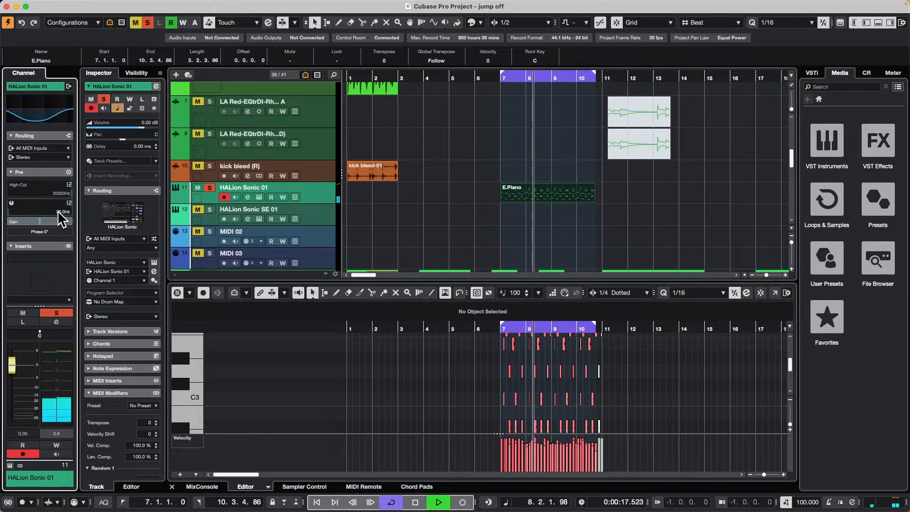
# Load the Chorus modulation effect into the first insert slot of HALion Sonic 01
pyautogui.click(47, 259)
pyautogui.click(20, 307)
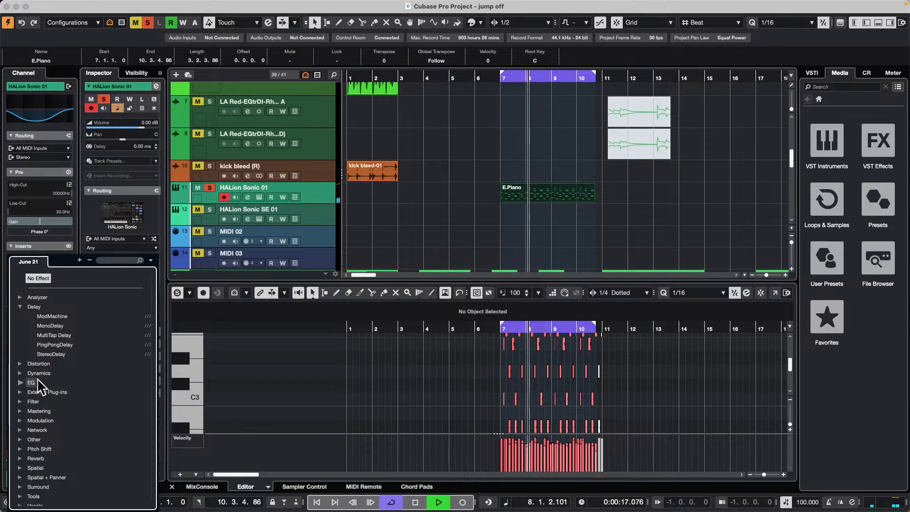
pyautogui.click(20, 420)
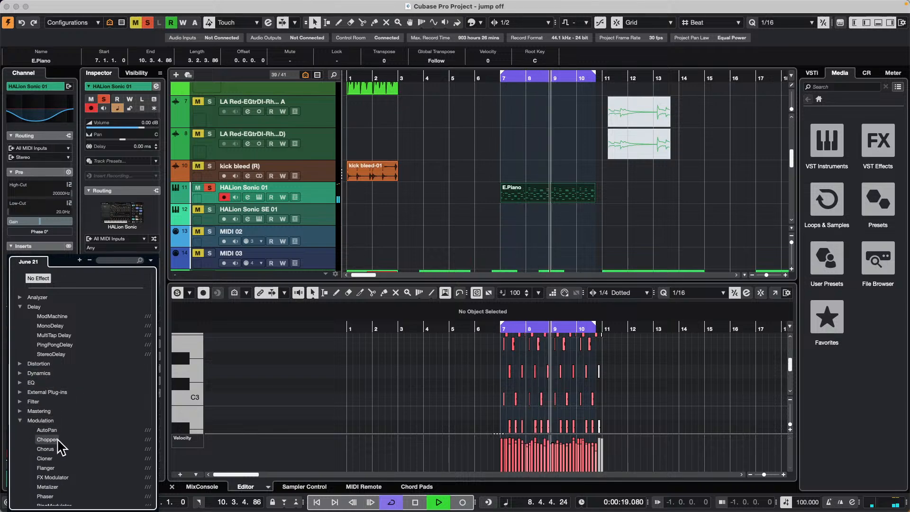
pyautogui.click(47, 448)
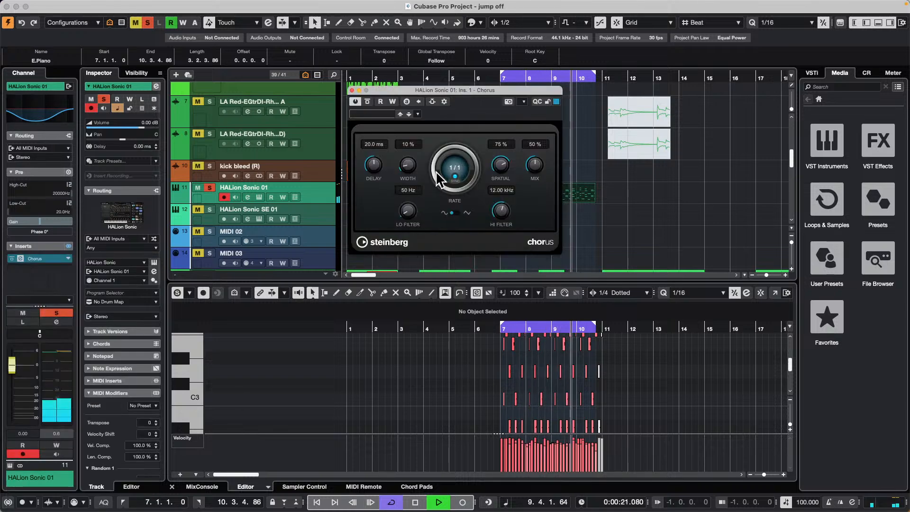
# Set the Chorus mix to 84% and its rate to 1/2
pyautogui.moveTo(537, 160); pyautogui.dragTo(553, 71)
pyautogui.moveTo(536, 165); pyautogui.dragTo(539, 187)
pyautogui.moveTo(446, 171); pyautogui.dragTo(430, 163)
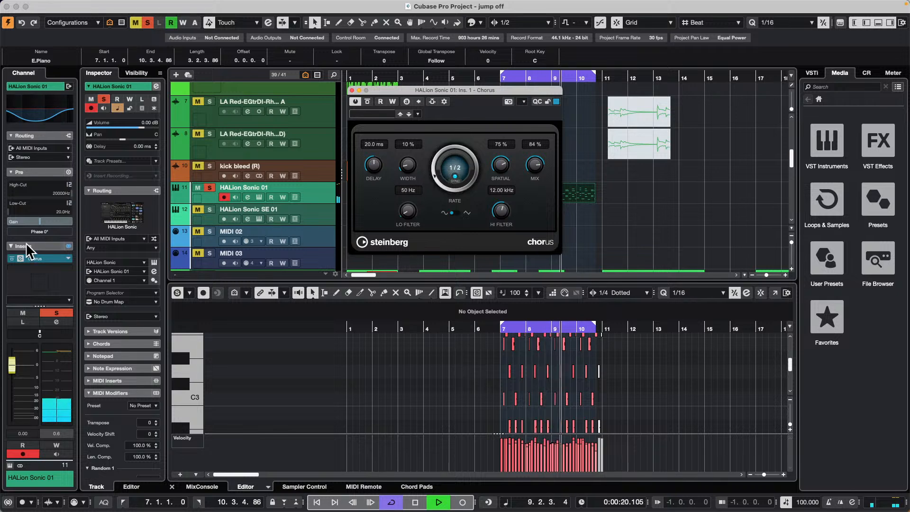
# Expand the channel's Strip section, enable its Standard Compressor, and adjust the compressor threshold
pyautogui.scroll(-5, 26, 242)
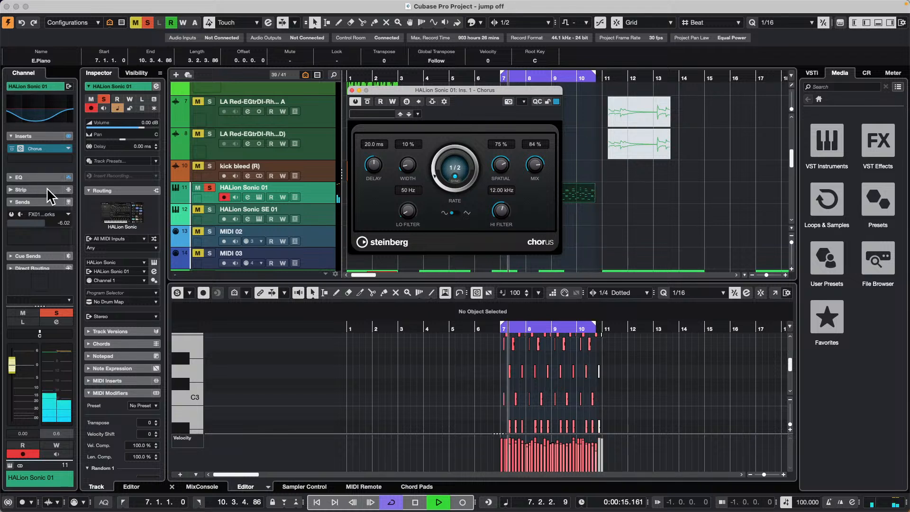
pyautogui.click(46, 190)
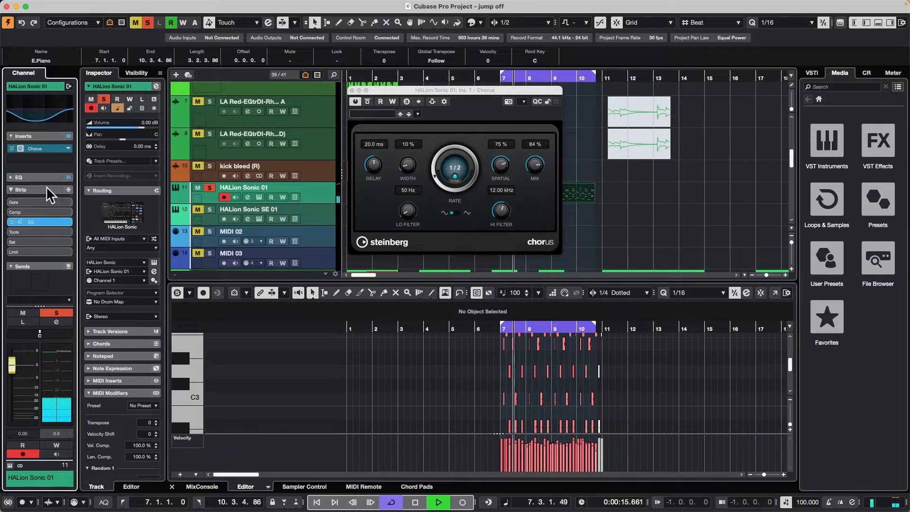
pyautogui.click(60, 211)
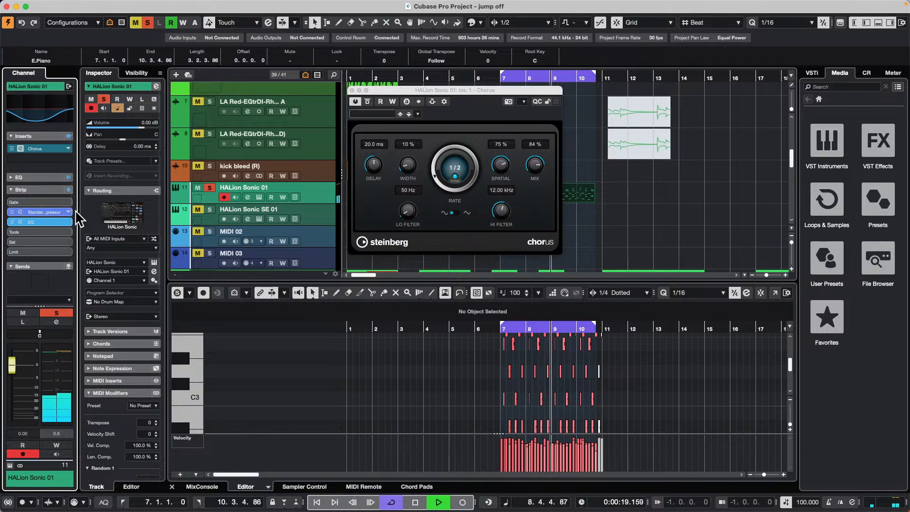
pyautogui.click(63, 212)
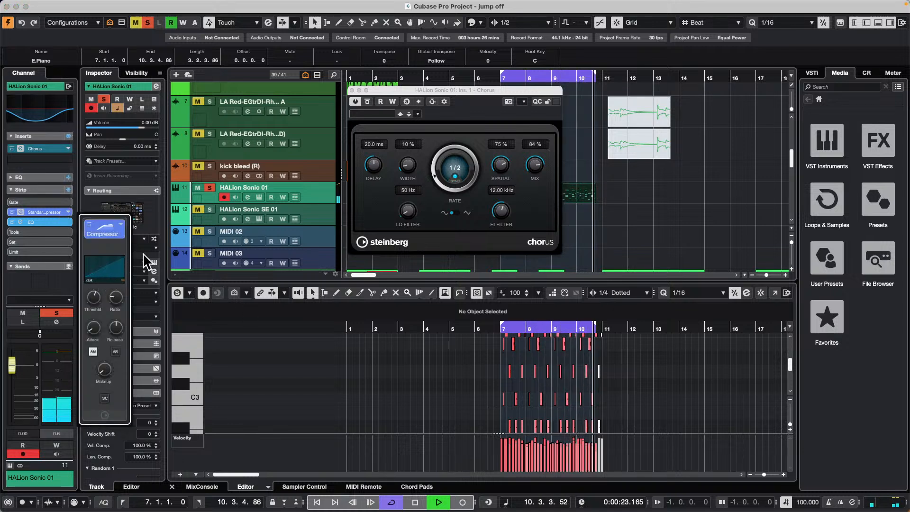
pyautogui.moveTo(96, 294); pyautogui.dragTo(96, 280)
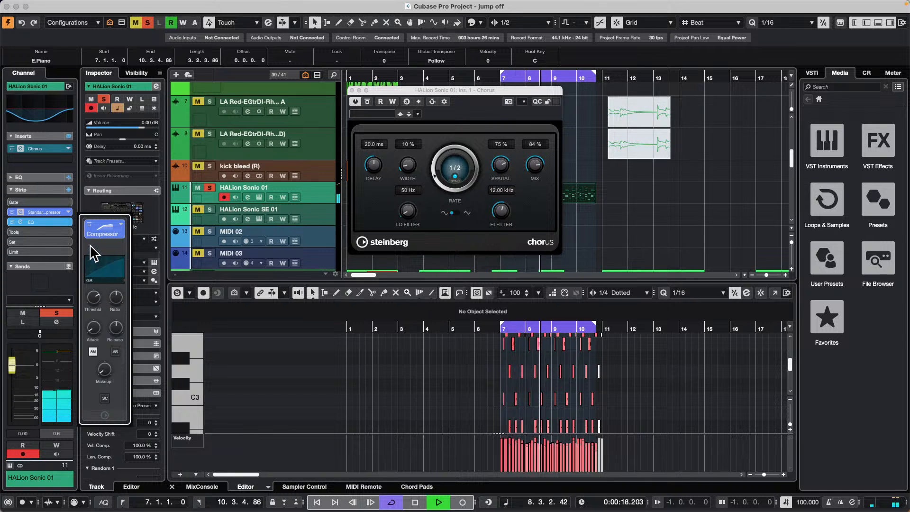
# Enable the DeEsser and Magneto II modules in the channel's Strip section, and adjust the Magneto II saturation
pyautogui.click(38, 230)
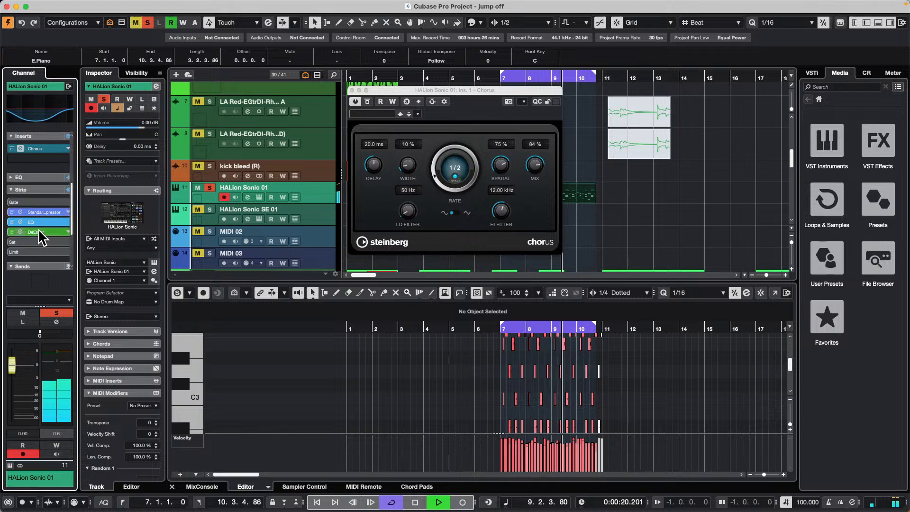
pyautogui.click(35, 240)
pyautogui.moveTo(52, 238)
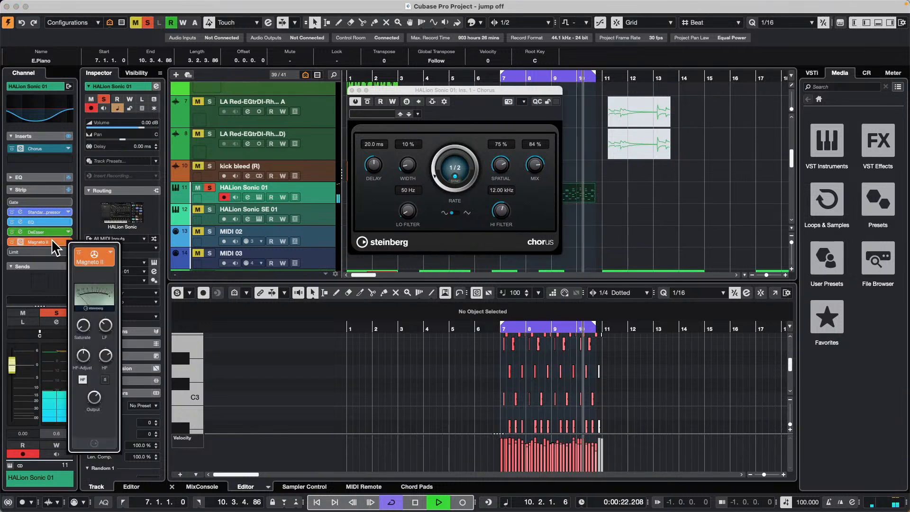
pyautogui.moveTo(81, 307); pyautogui.dragTo(86, 267)
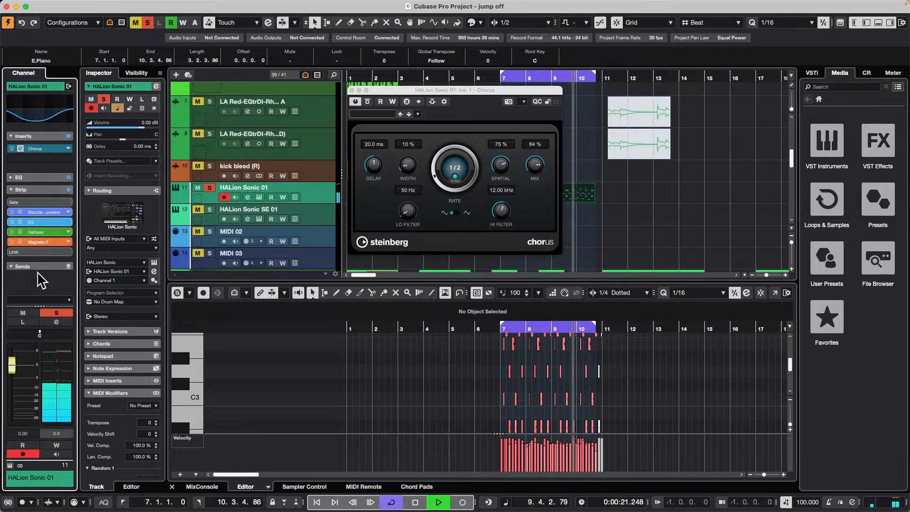
# Stop playback and expand the channel's Direct Routing section
pyautogui.press('space')
pyautogui.click(51, 268)
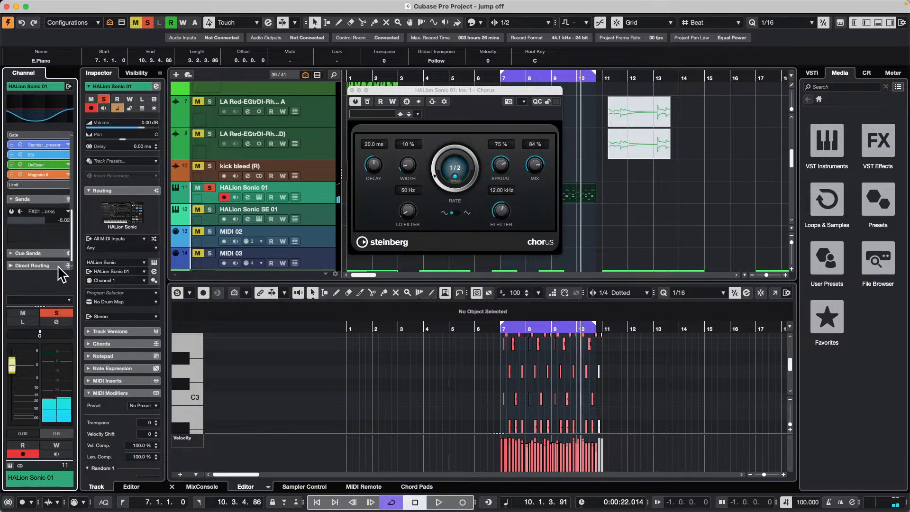
pyautogui.click(34, 269)
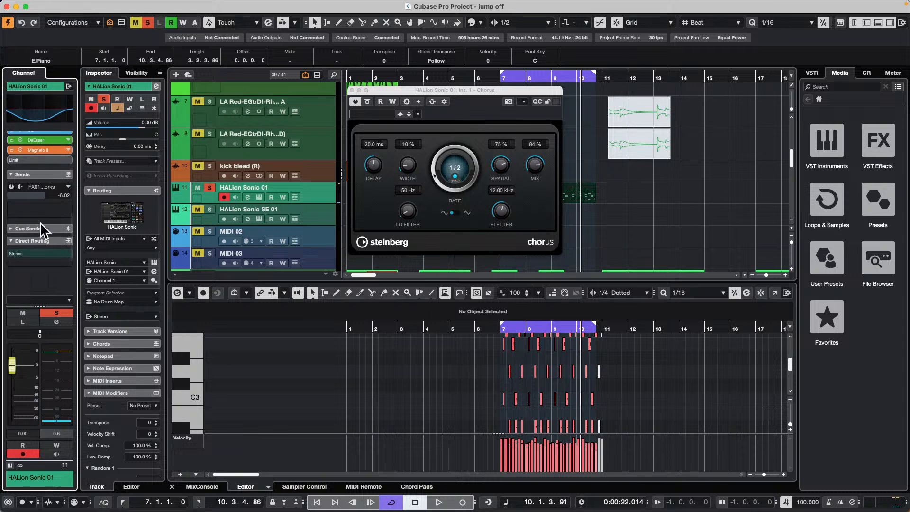
pyautogui.scroll(5, 37, 224)
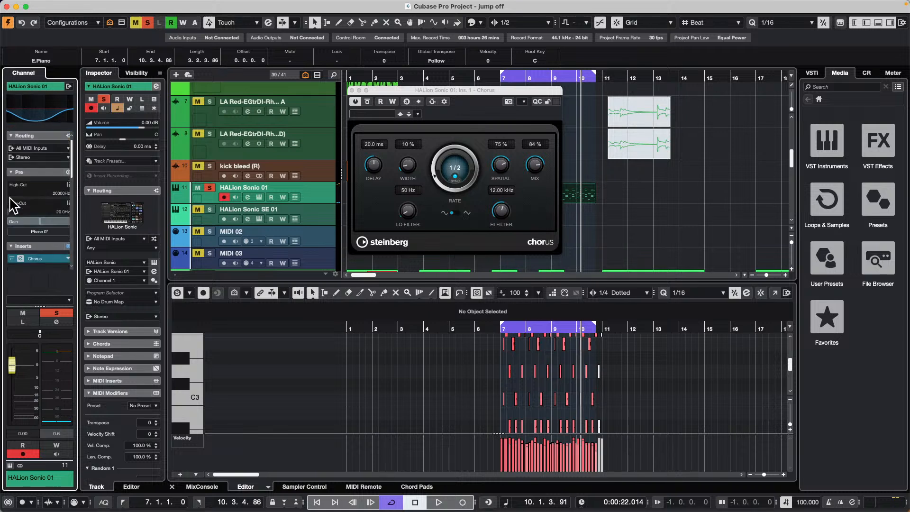
# Remove the LMF and HMF band cuts from HALion Sonic 01's equalizer curve
pyautogui.click(38, 121)
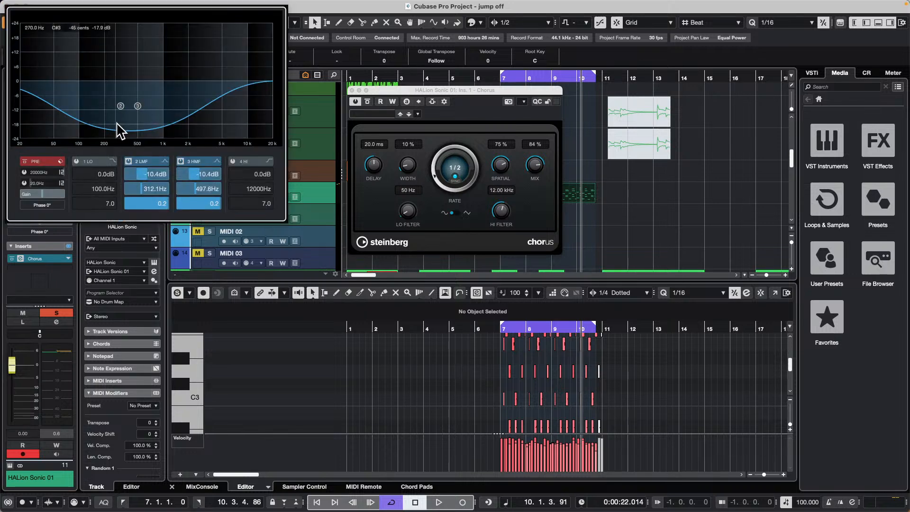
pyautogui.moveTo(116, 130); pyautogui.dragTo(144, 85)
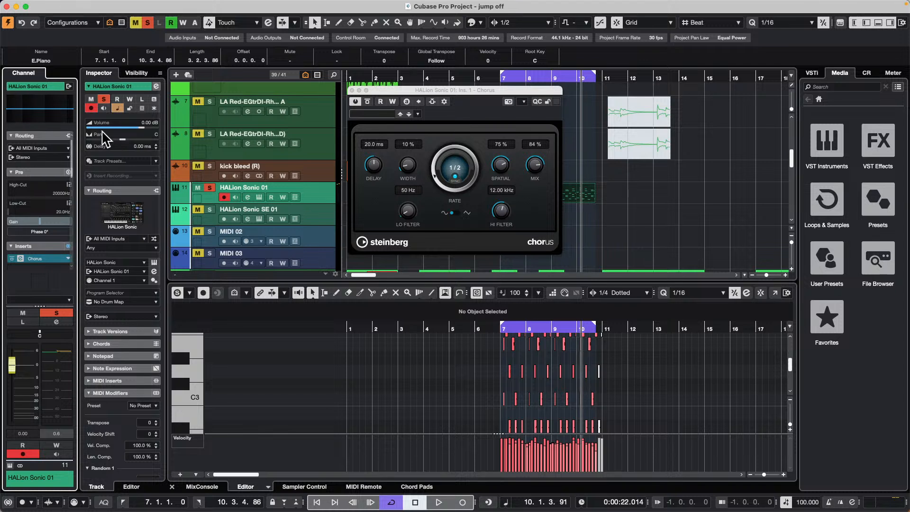
pyautogui.scroll(-3, 22, 244)
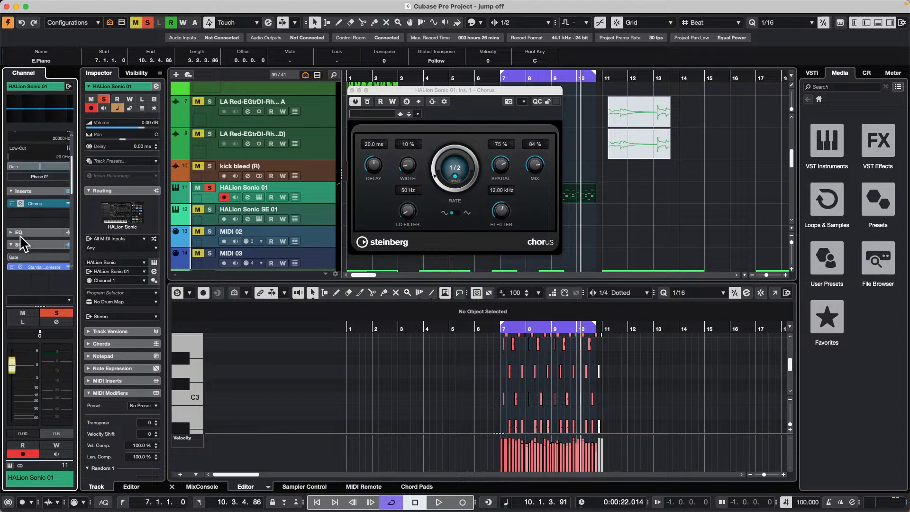
# Expand the Chords and MIDI Inserts sections in the Inspector of the HALion Sonic 01 track
pyautogui.click(135, 343)
pyautogui.scroll(-10, 125, 304)
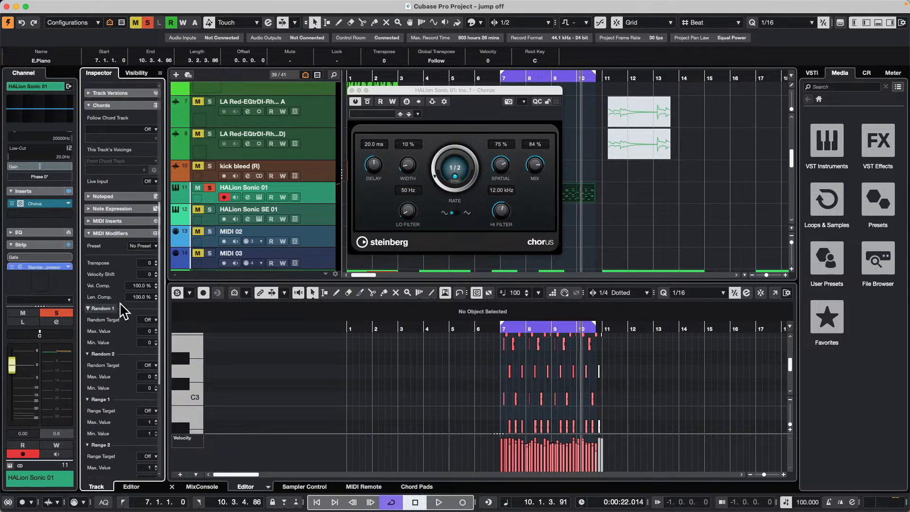
pyautogui.click(107, 221)
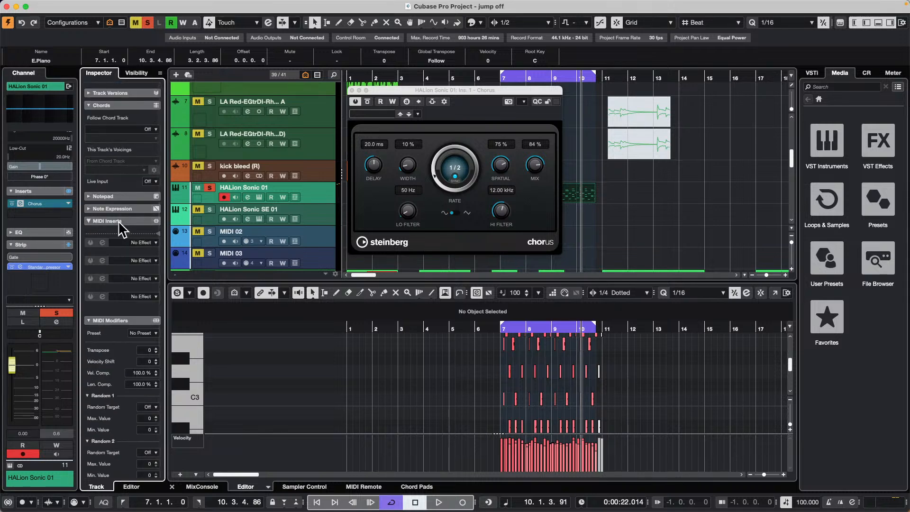
pyautogui.scroll(5, 124, 317)
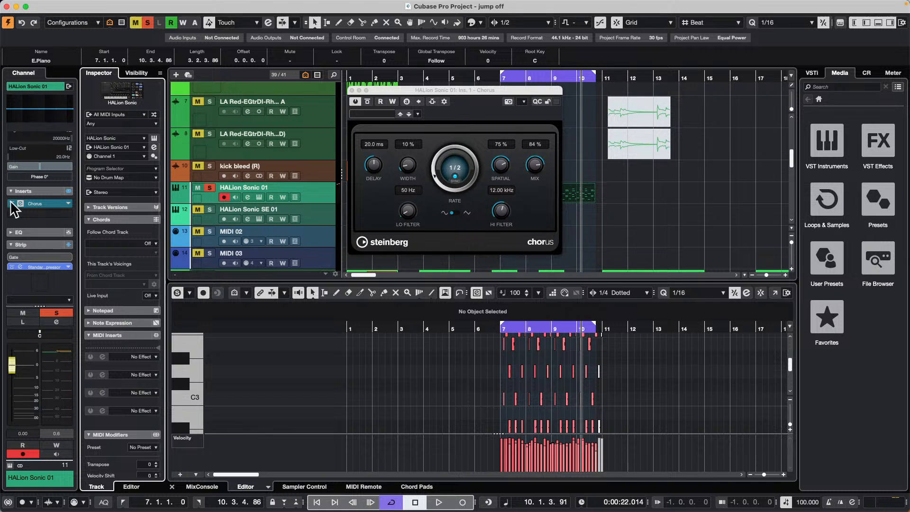
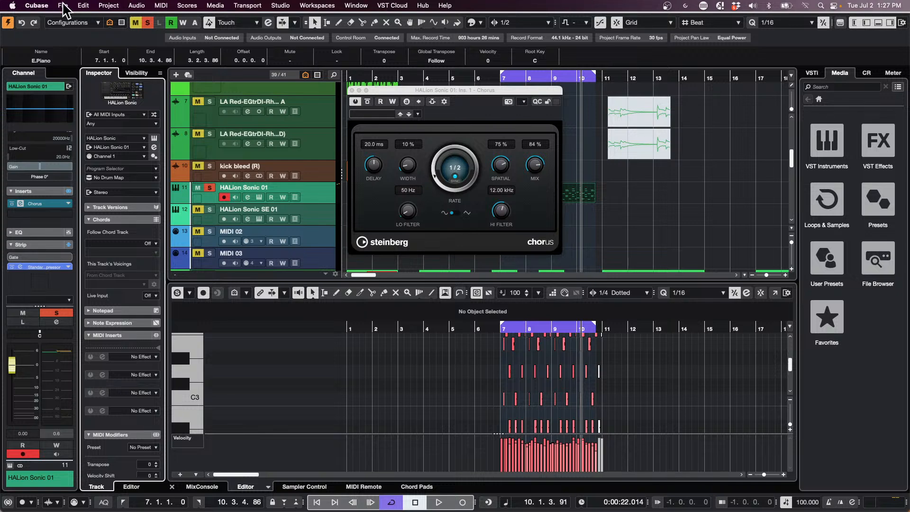
# Start opening another project and go to the Projects folder
pyautogui.click(63, 6)
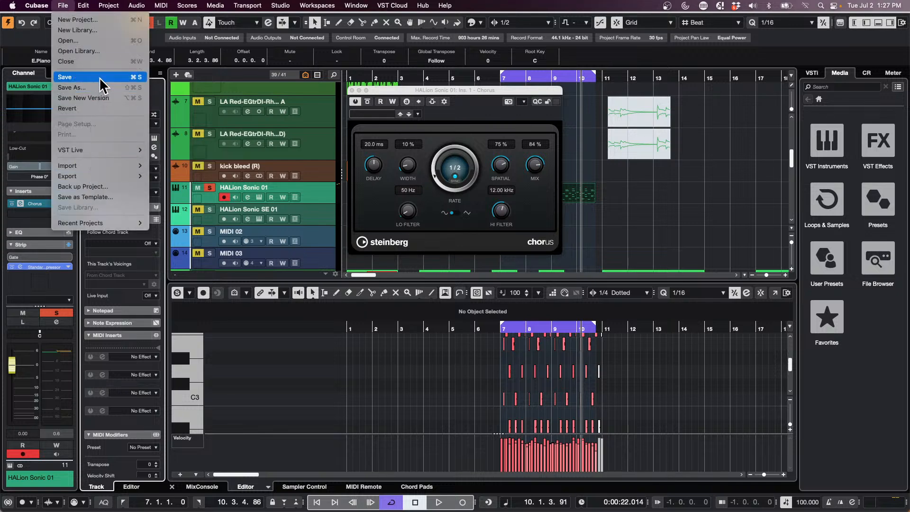
pyautogui.click(102, 41)
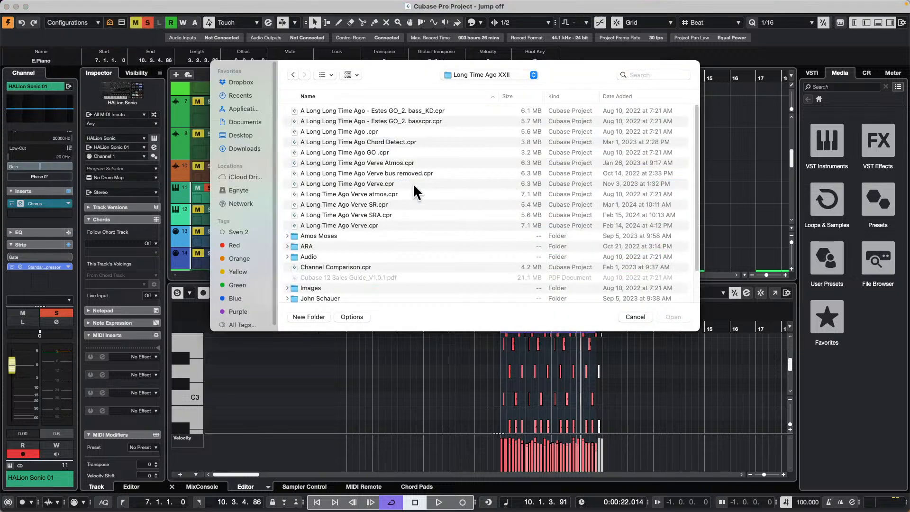
pyautogui.click(477, 74)
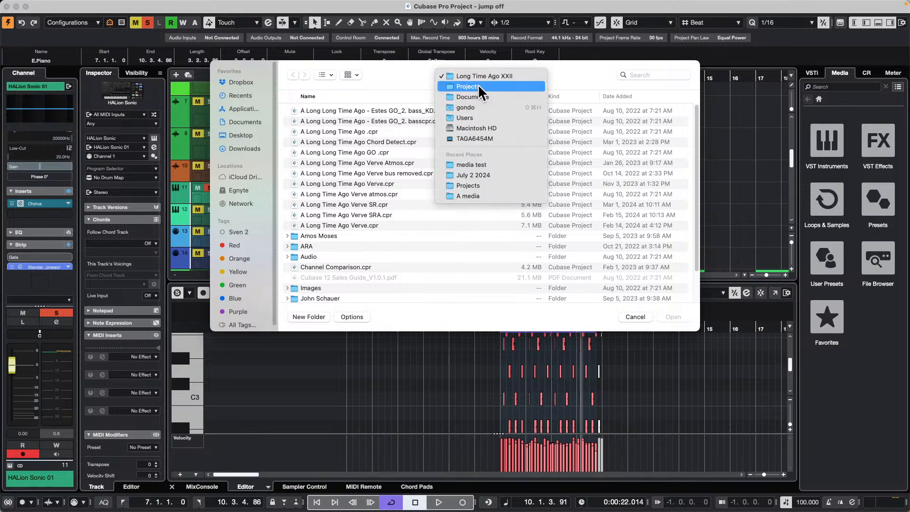
pyautogui.click(485, 85)
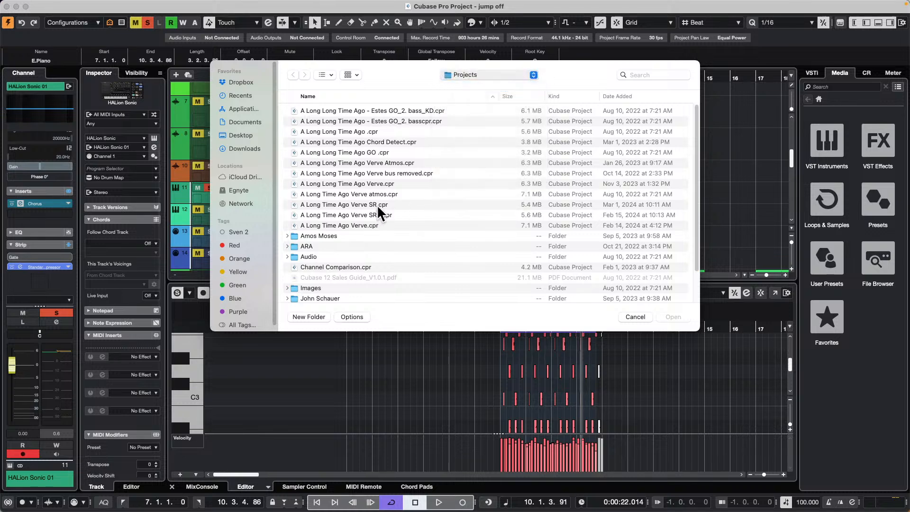
# Open the project Lose My Faith GO VCA.cpr from the If I Ever Lose My Faith folder and activate it
pyautogui.scroll(-5, 335, 220)
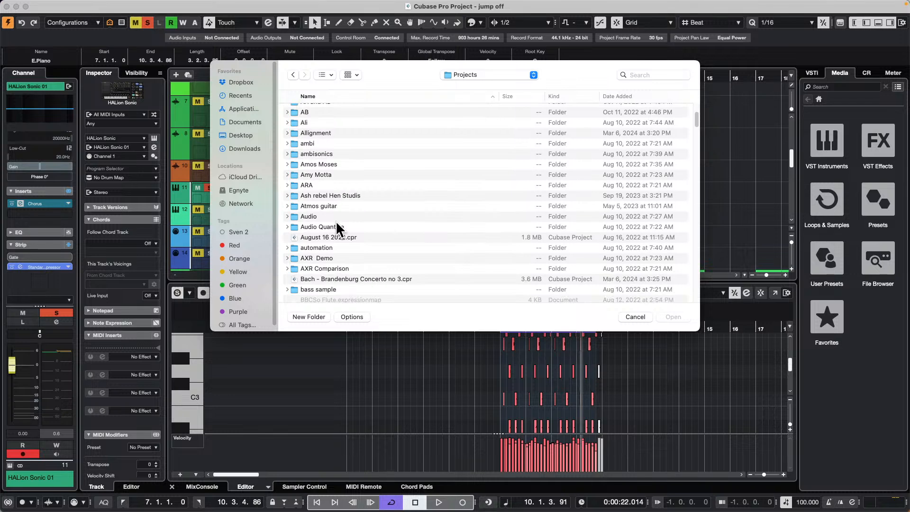
pyautogui.scroll(-10, 336, 220)
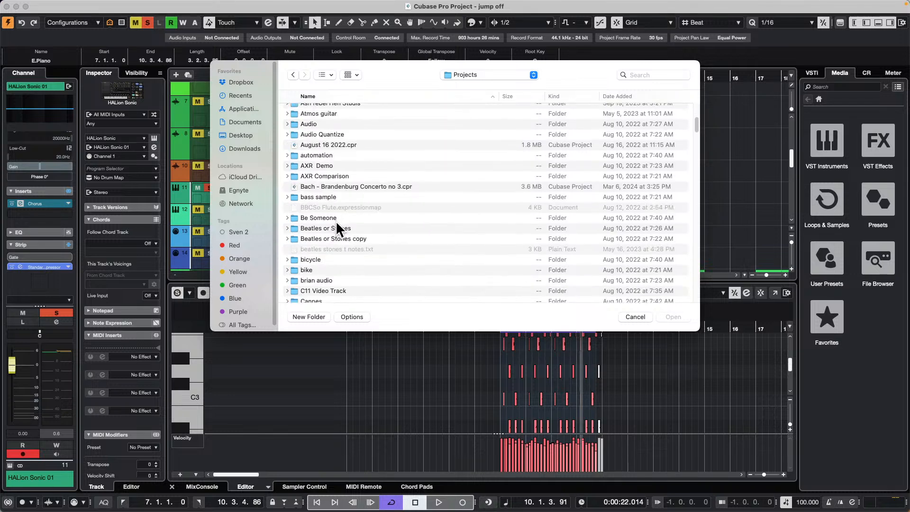
pyautogui.scroll(-8, 337, 219)
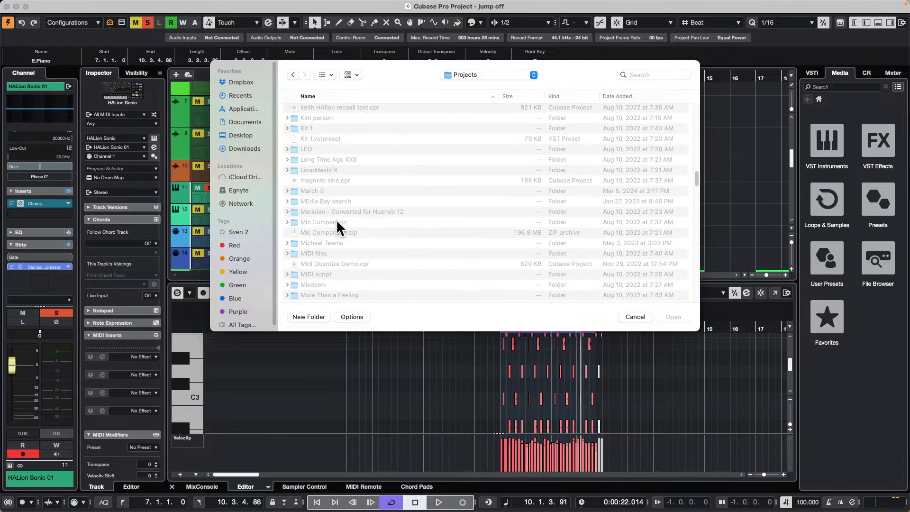
pyautogui.scroll(5, 336, 219)
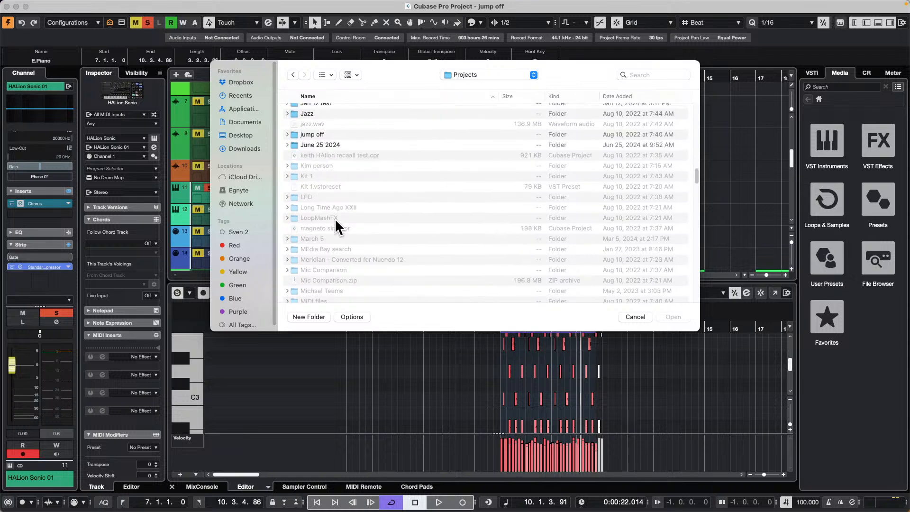
pyautogui.scroll(10, 335, 218)
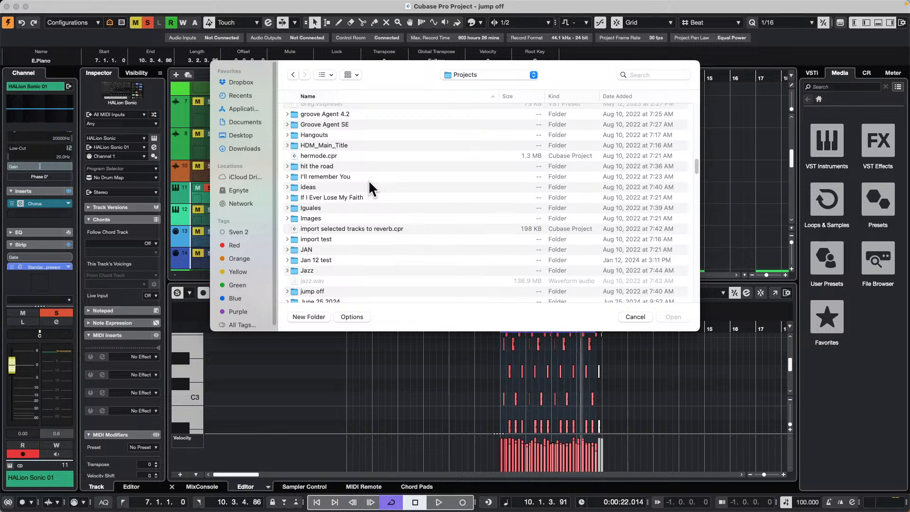
pyautogui.doubleClick(322, 197)
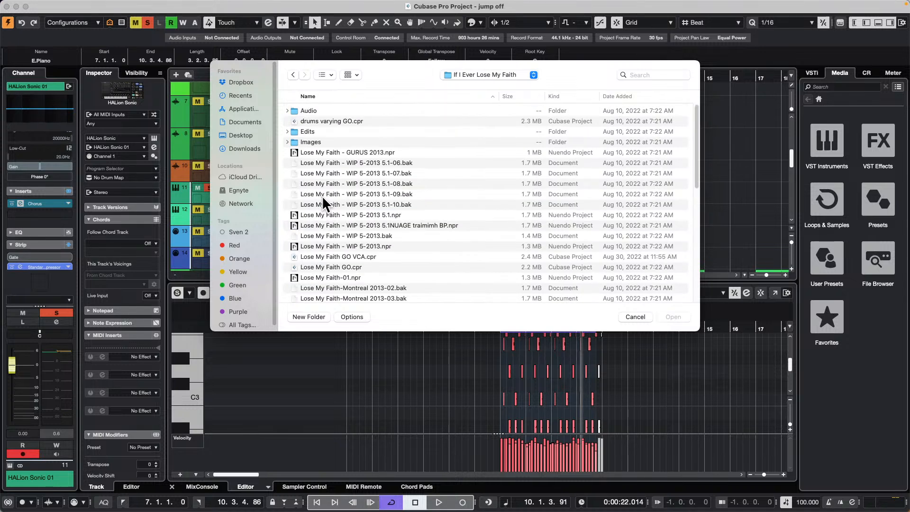
pyautogui.doubleClick(345, 255)
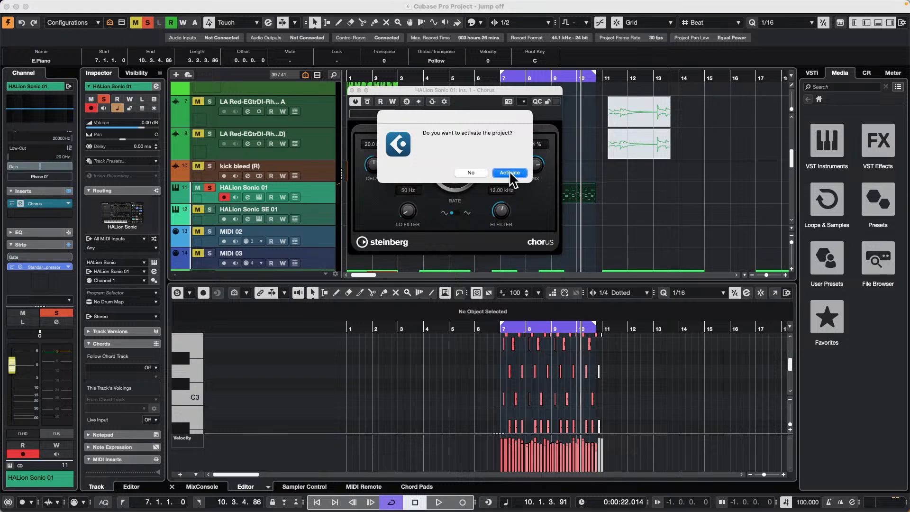
pyautogui.click(512, 172)
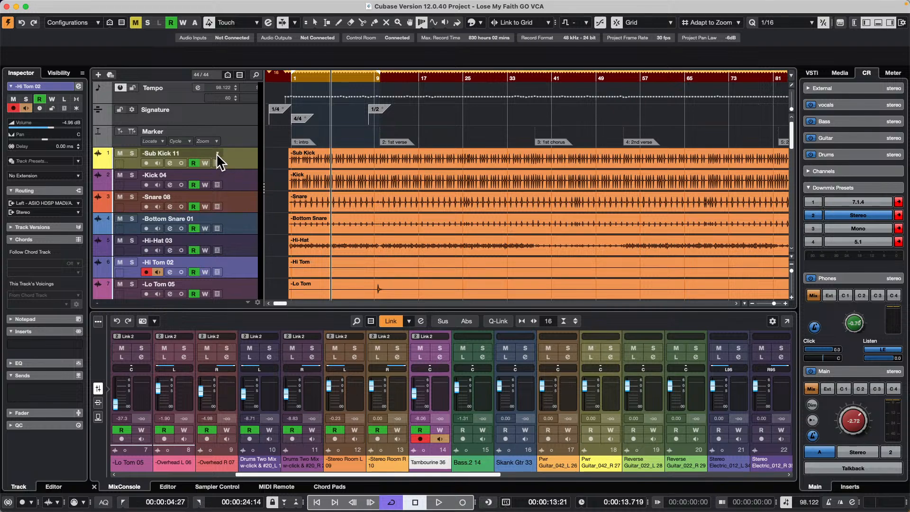
# Look through the project's track list from the drums to the vocals, with the full length of the song in view
pyautogui.scroll(-8, 217, 154)
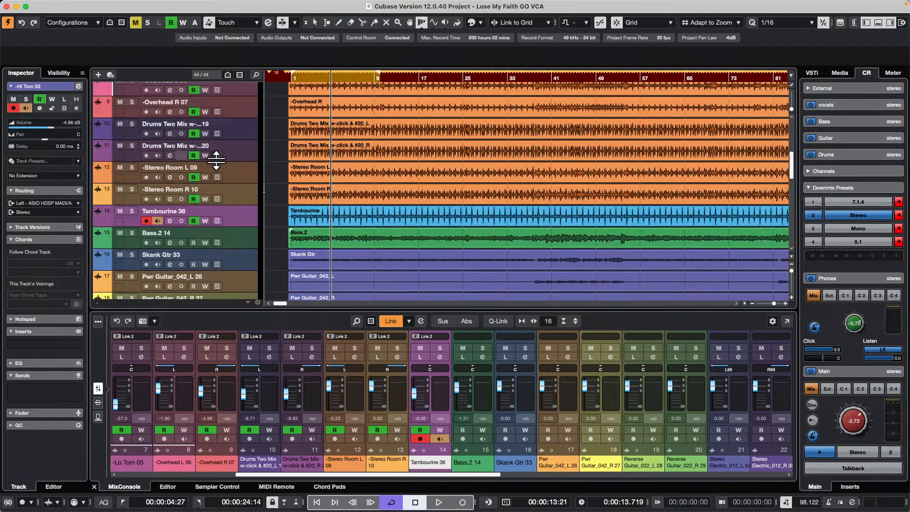
pyautogui.scroll(-6, 217, 158)
pyautogui.scroll(-4, 216, 160)
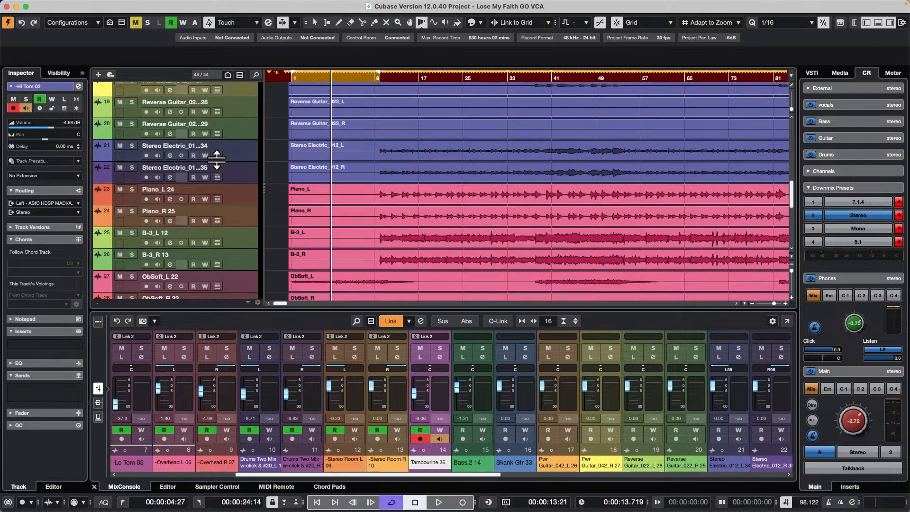
pyautogui.scroll(-10, 218, 158)
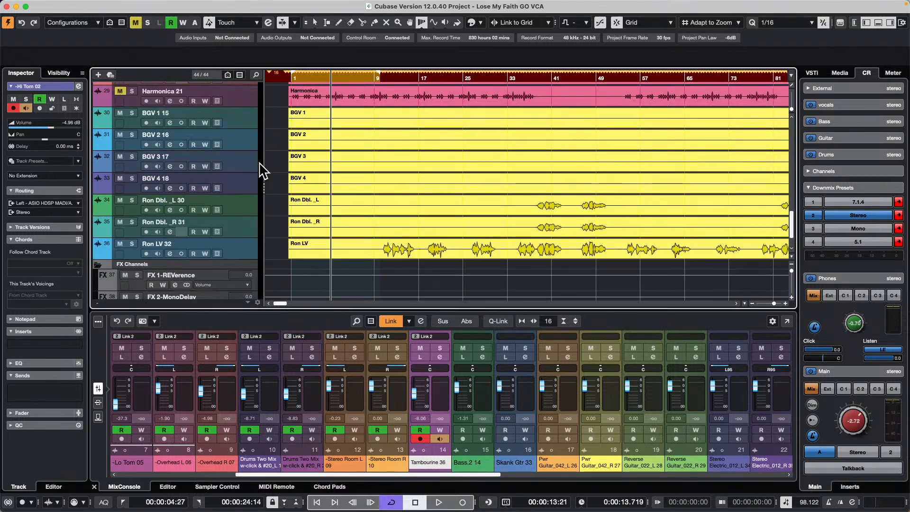
pyautogui.scroll(7, 261, 170)
pyautogui.scroll(4, 278, 149)
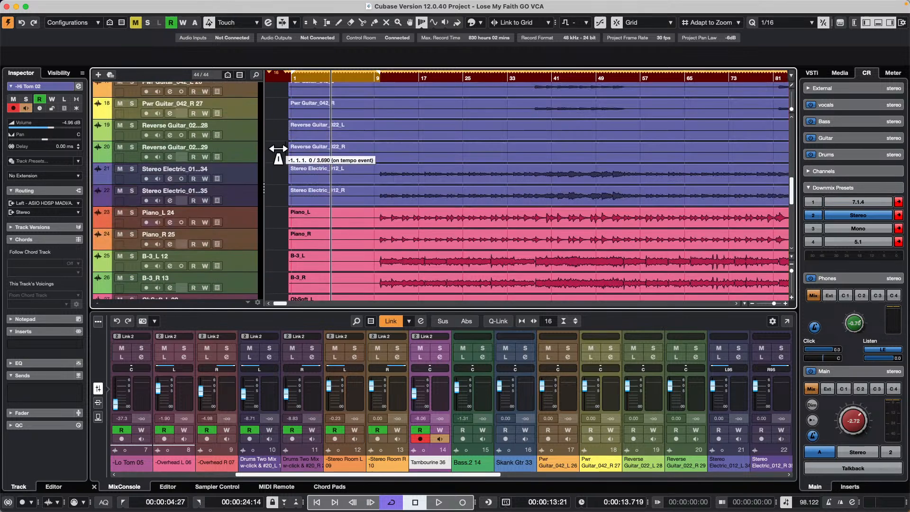
pyautogui.moveTo(308, 77); pyautogui.dragTo(290, 52)
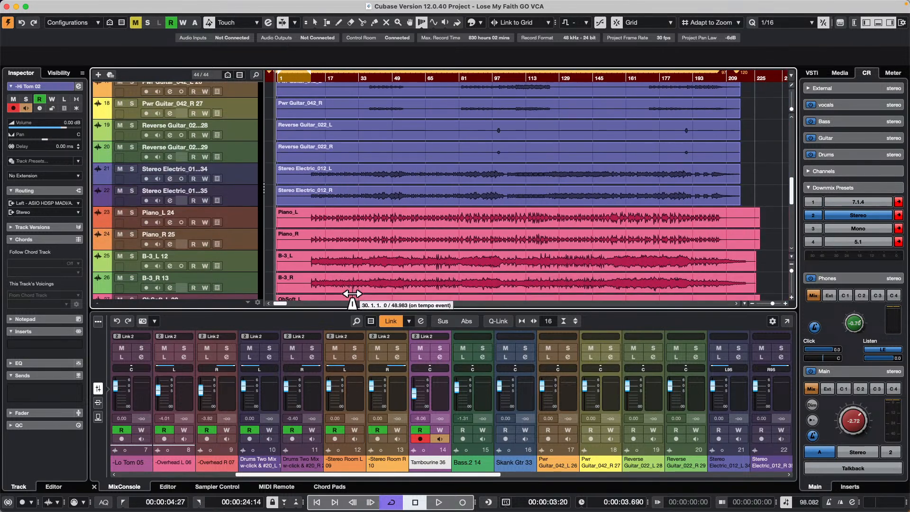
pyautogui.scroll(15, 181, 191)
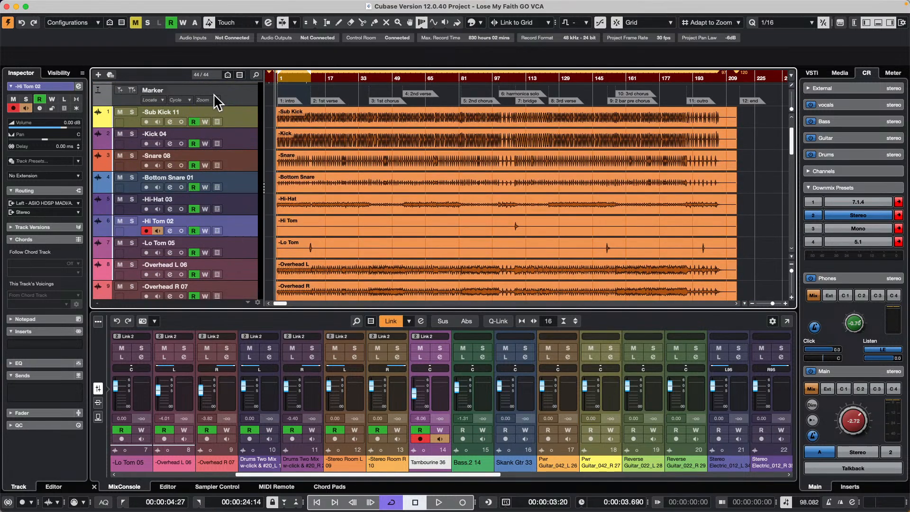
# Select the tracks from Sub Kick 11 through Tambourine 36 and show only these selected tracks
pyautogui.click(243, 124)
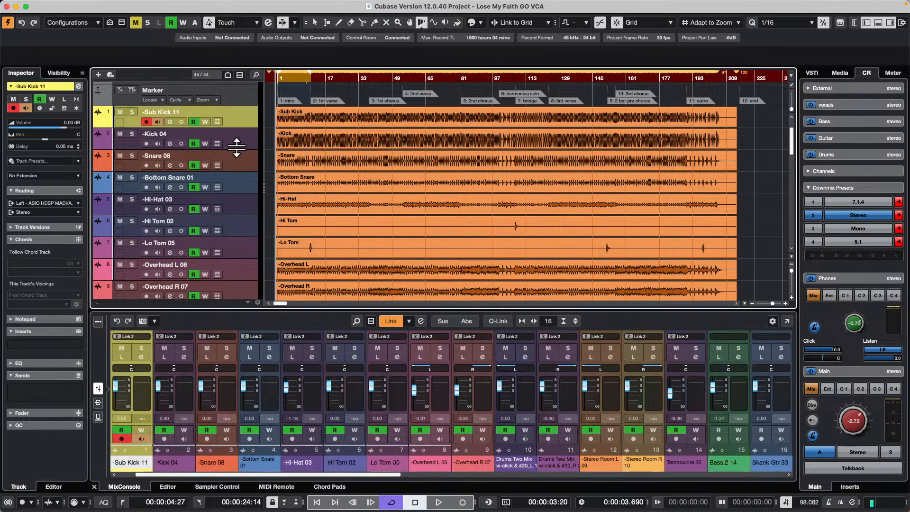
pyautogui.scroll(-8, 244, 232)
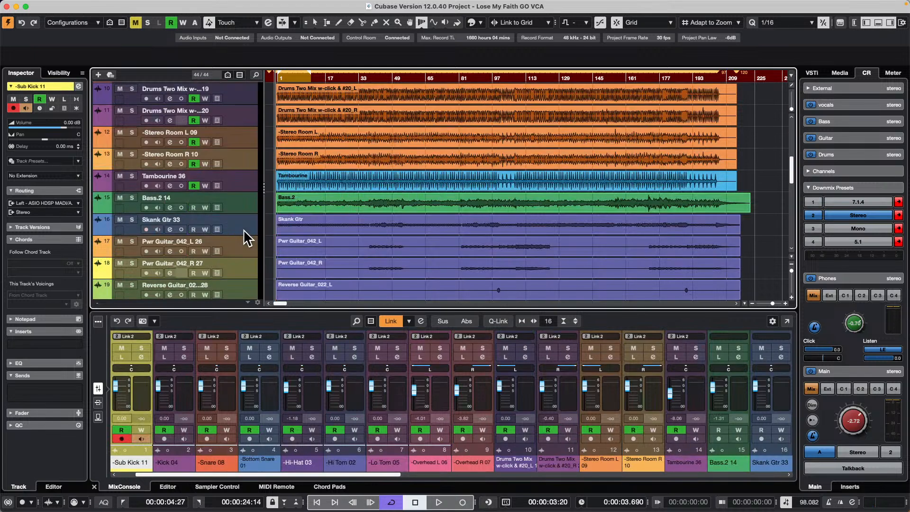
pyautogui.keyDown('shift'); pyautogui.click(233, 181); pyautogui.keyUp('shift')
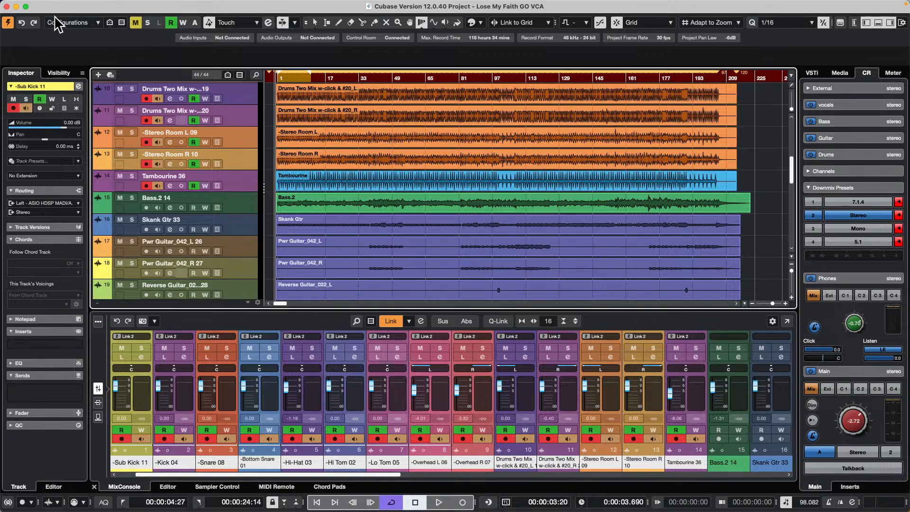
pyautogui.click(110, 22)
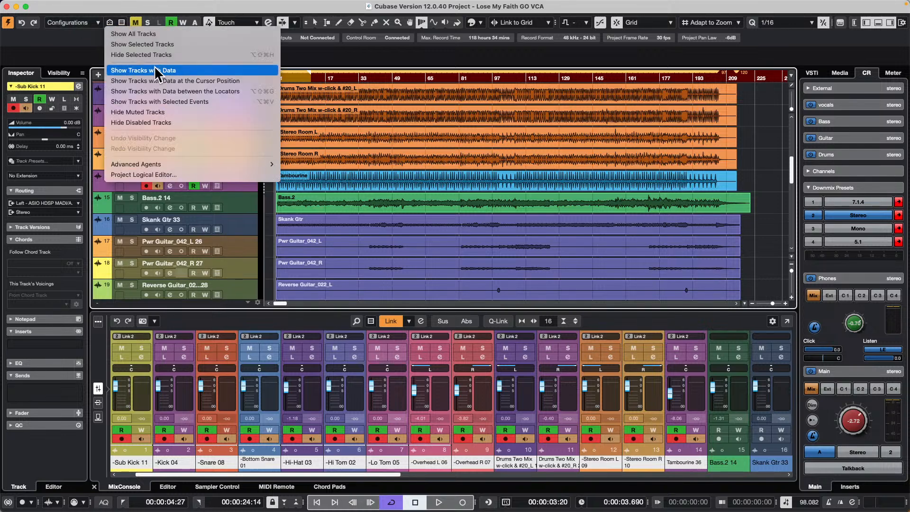
pyautogui.click(181, 43)
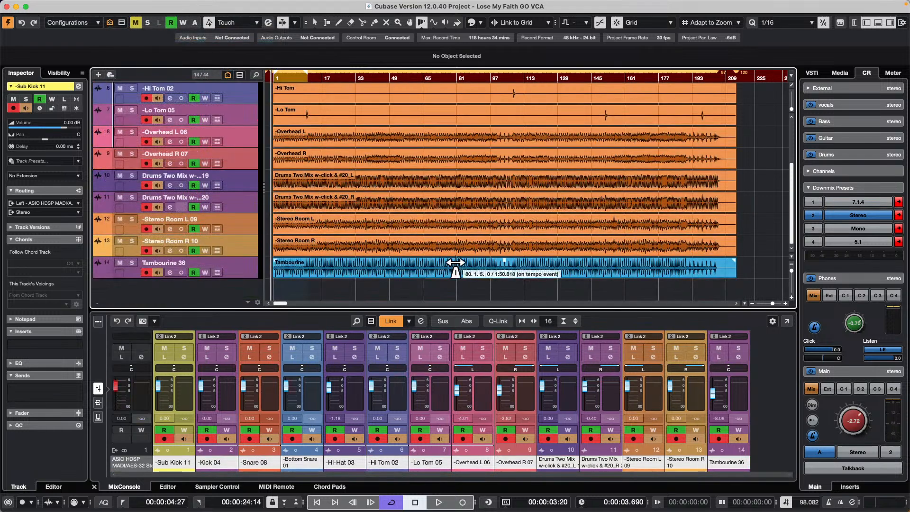
# Enlarge the lower-zone MixConsole, then play the drum tracks briefly with the Control Room main level lowered to -12.3
pyautogui.moveTo(389, 308); pyautogui.dragTo(401, 253)
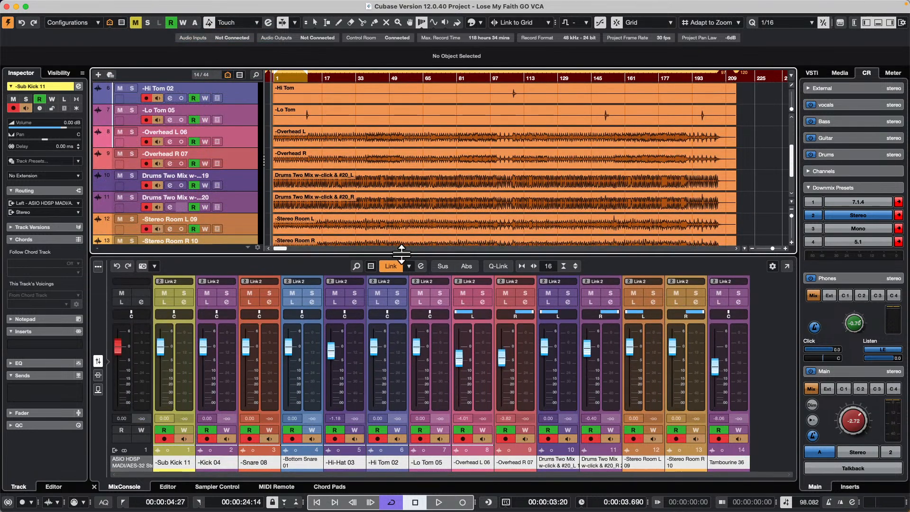
pyautogui.moveTo(860, 416); pyautogui.dragTo(837, 419)
pyautogui.press('space')
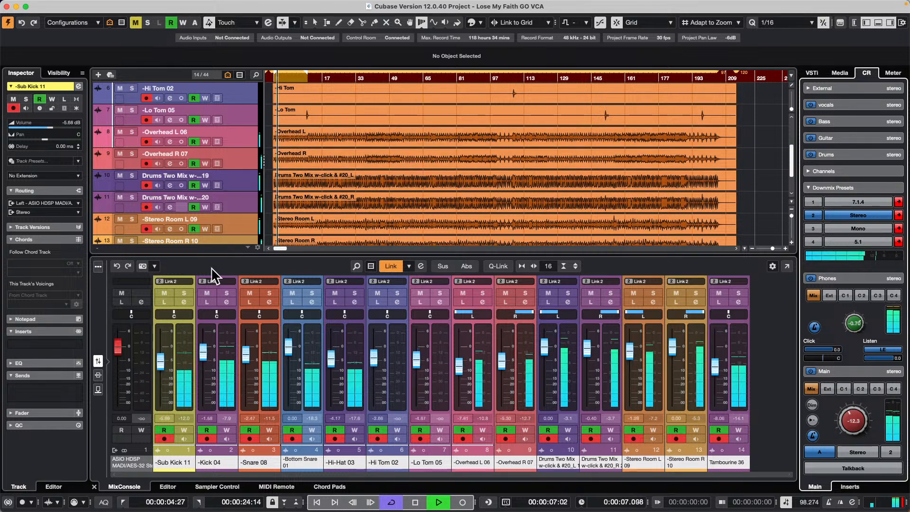
pyautogui.press('space')
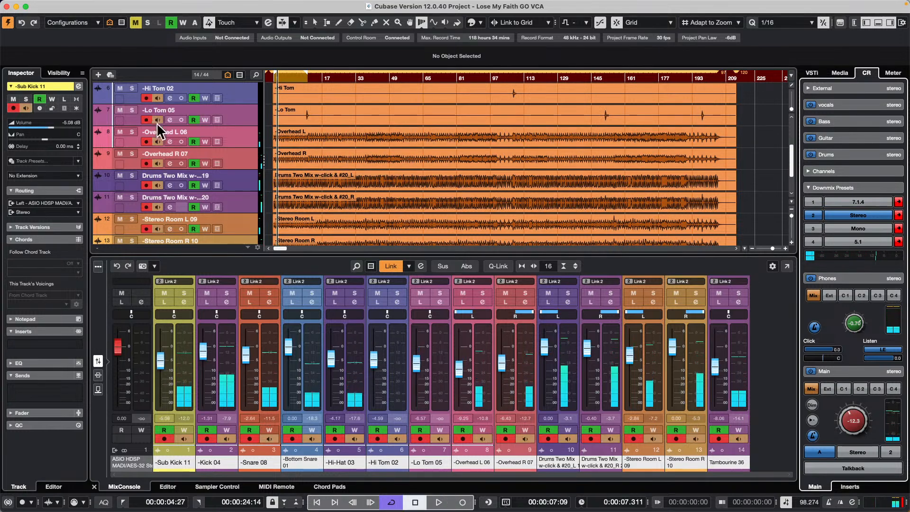
# Solo the drum tracks from Sub Kick 11 through Lo Tom 05 one by one
pyautogui.scroll(2, 157, 122)
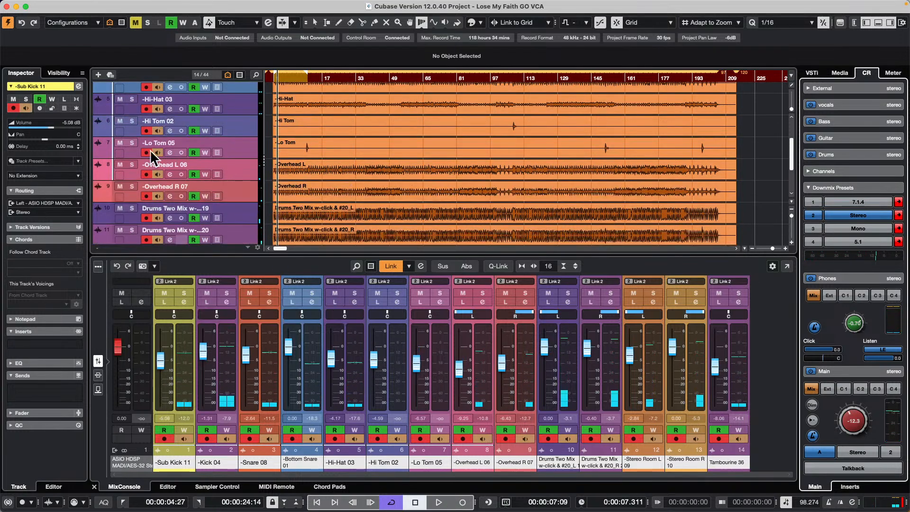
pyautogui.scroll(4, 151, 153)
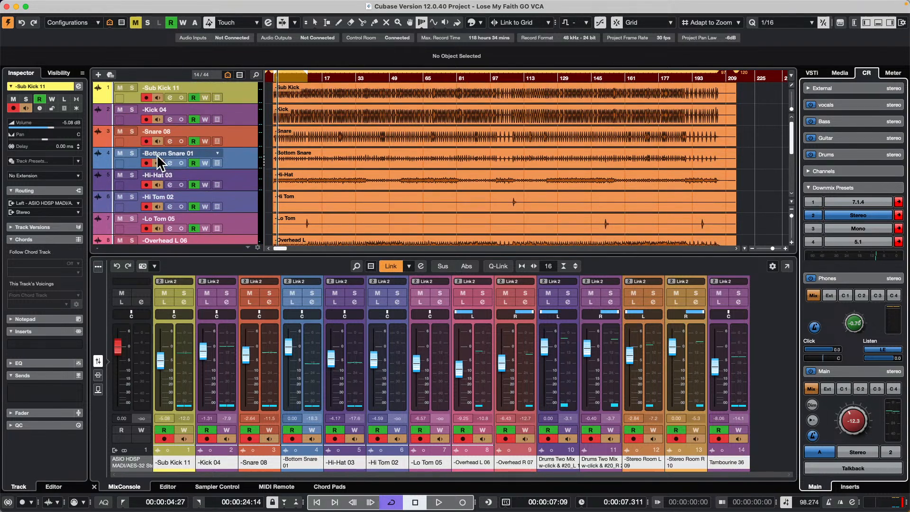
pyautogui.click(132, 87)
pyautogui.click(130, 109)
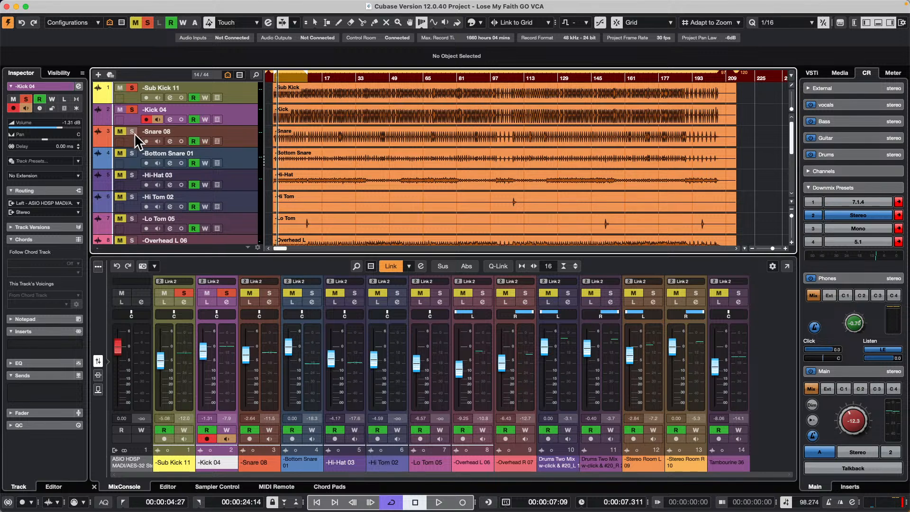
pyautogui.click(133, 131)
pyautogui.click(131, 153)
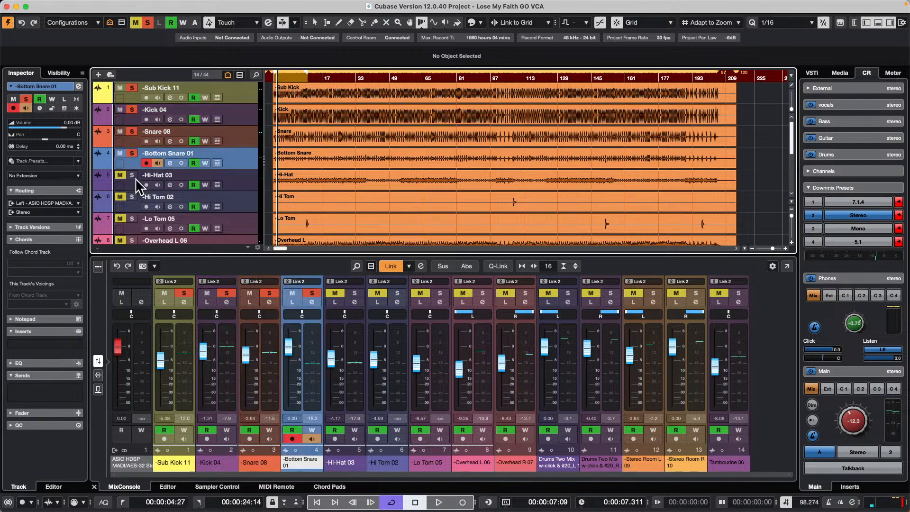
pyautogui.click(133, 174)
pyautogui.click(132, 197)
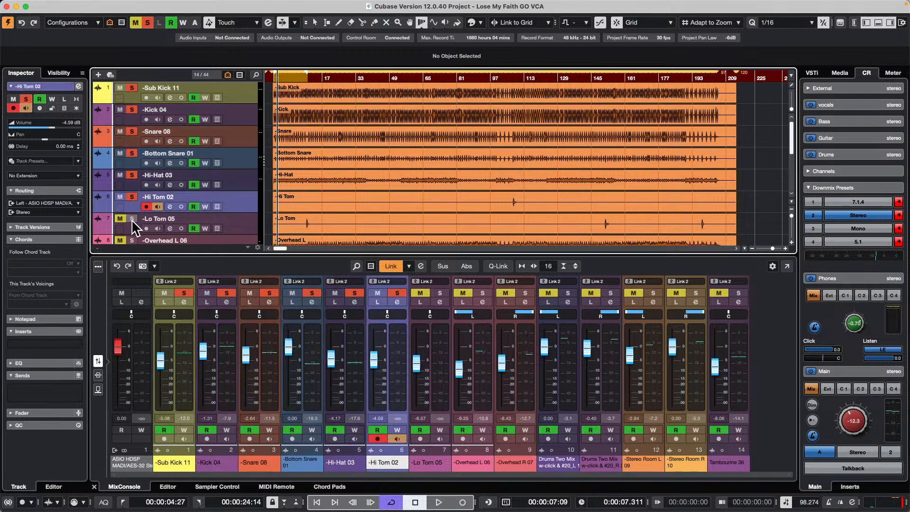
pyautogui.click(131, 219)
# Solo the remaining drum tracks from Overhead L 06 through Tambourine 36, including both Drums Two Mix and both Stereo Room tracks
pyautogui.scroll(-3, 133, 220)
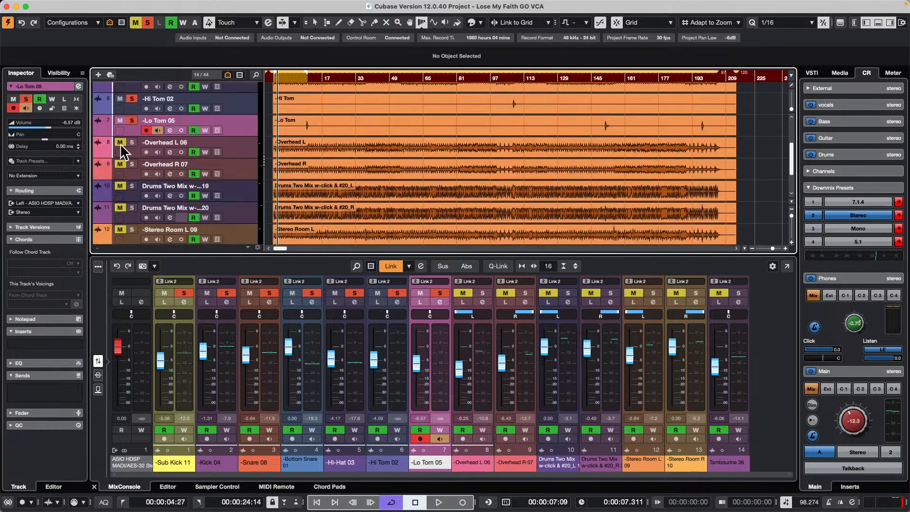
pyautogui.click(132, 142)
pyautogui.click(132, 164)
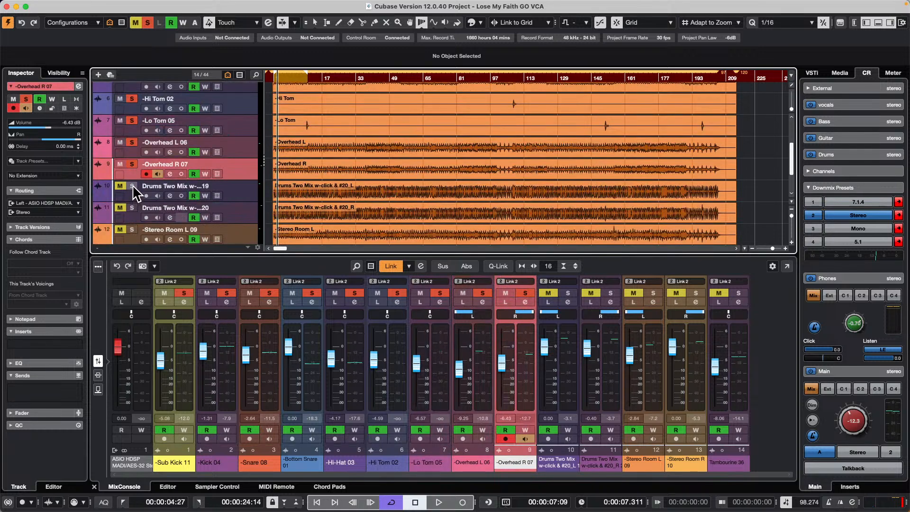
pyautogui.click(133, 186)
pyautogui.click(132, 208)
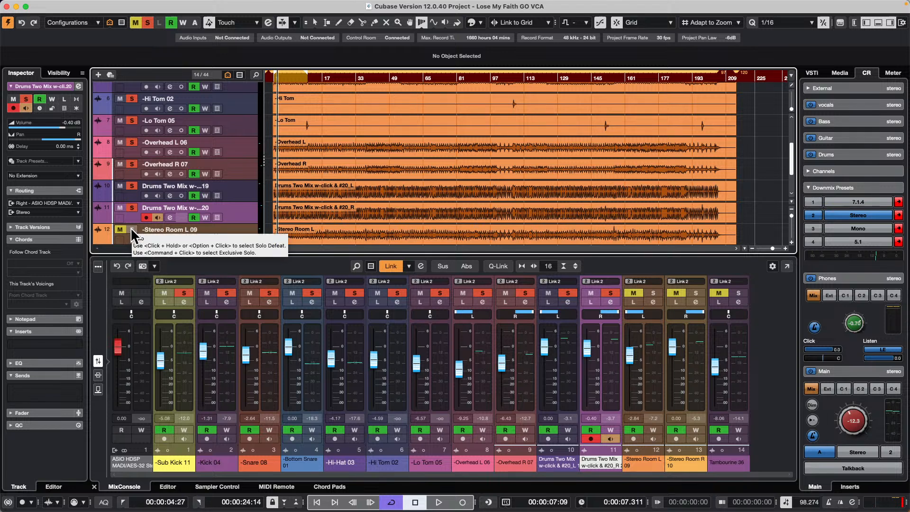
pyautogui.click(132, 230)
pyautogui.scroll(-3, 225, 185)
pyautogui.click(131, 186)
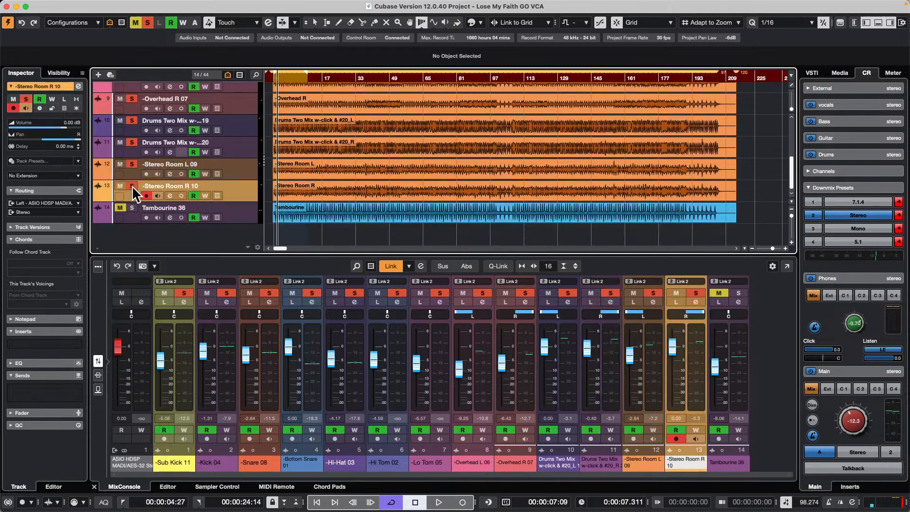
pyautogui.click(133, 207)
# Play the soloed drum tracks and watch their automated faders and meters, then stop playback
pyautogui.press('space')
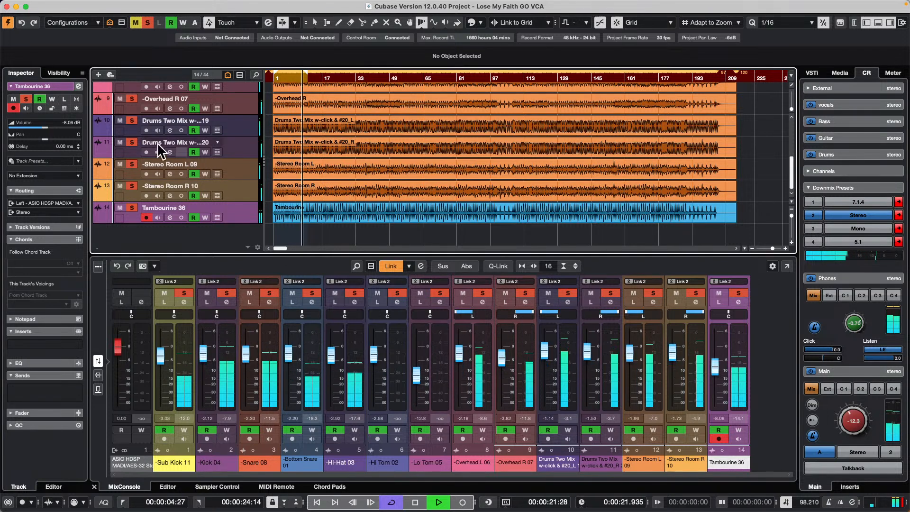
pyautogui.scroll(3, 192, 146)
pyautogui.scroll(3, 192, 142)
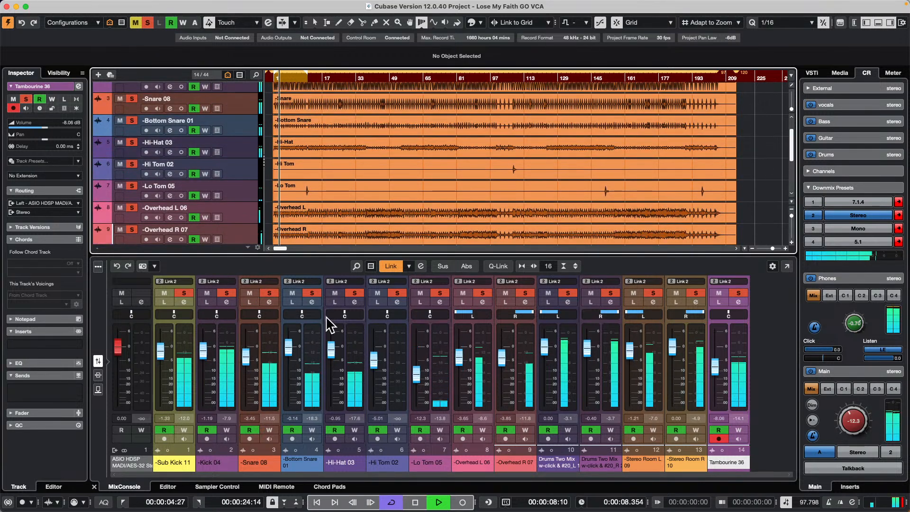
pyautogui.press('space')
# Select all drum channels from Sub Kick 11 through Tambourine 36 and add one unnamed stereo group channel to them
pyautogui.click(183, 343)
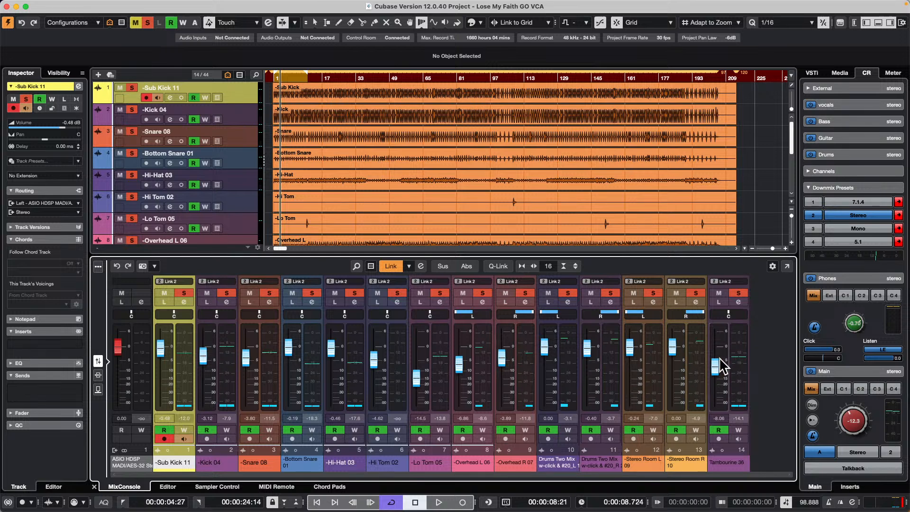
pyautogui.keyDown('shift'); pyautogui.click(738, 351); pyautogui.keyUp('shift')
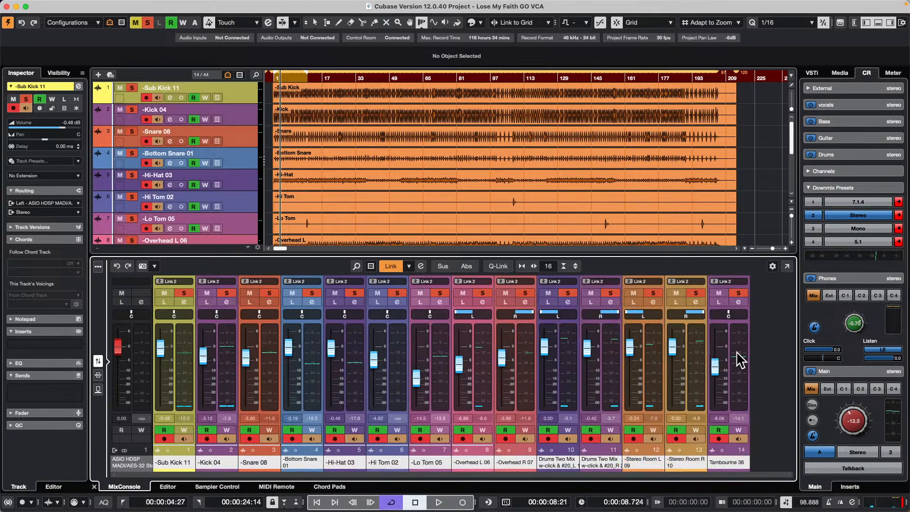
pyautogui.rightClick(737, 353)
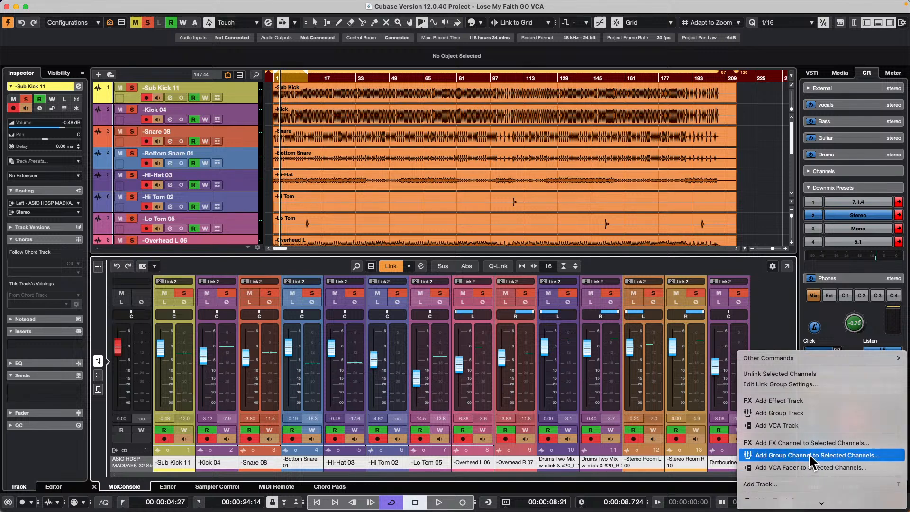
pyautogui.click(809, 455)
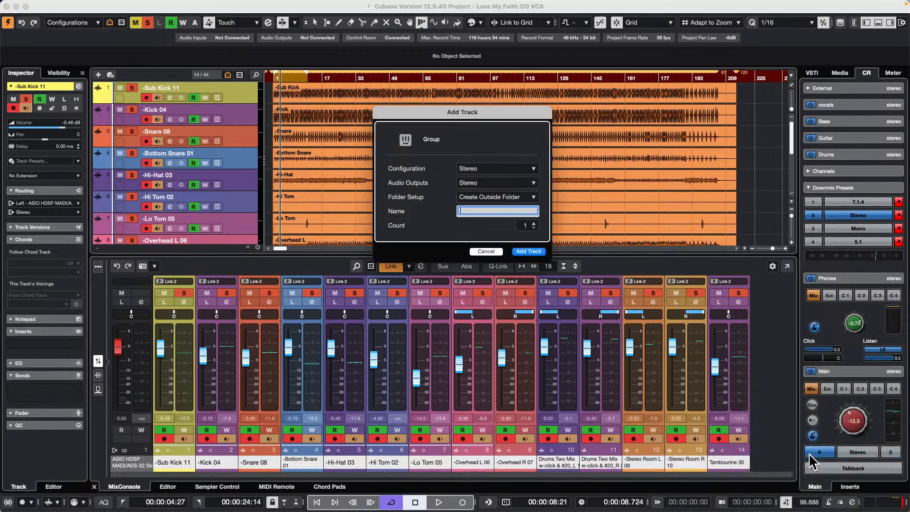
pyautogui.click(529, 251)
# Play the drums and lower the new group channel's fader to about -1.81 dB
pyautogui.press('space')
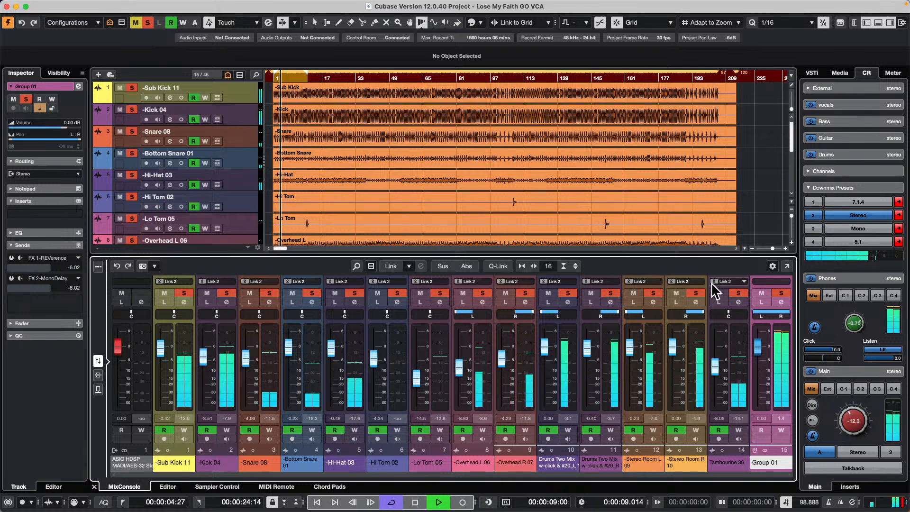
pyautogui.moveTo(758, 346)
pyautogui.mouseDown()
pyautogui.moveTo(761, 400)
pyautogui.moveTo(769, 352)
pyautogui.mouseUp()
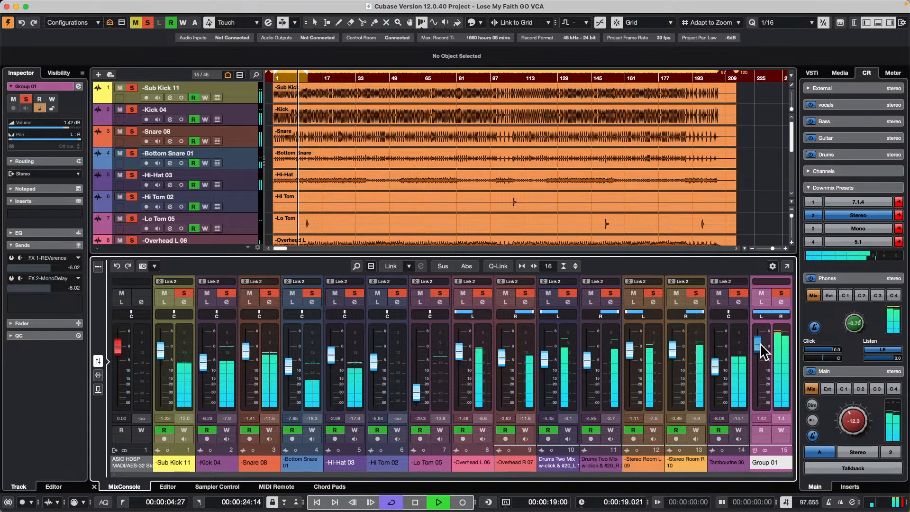
pyautogui.moveTo(762, 352)
pyautogui.mouseDown()
pyautogui.moveTo(763, 380)
pyautogui.moveTo(760, 351)
pyautogui.mouseUp()
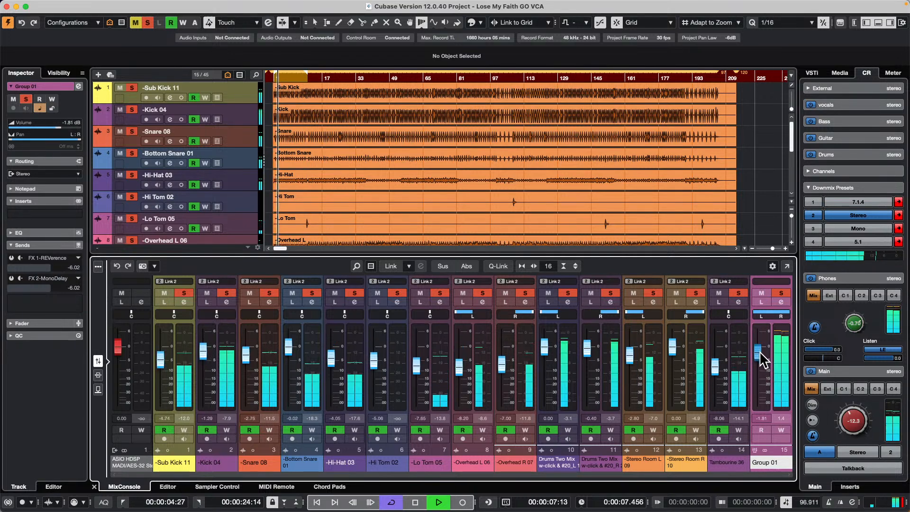
# Open the group channel's settings and load Tube Compressor into its channel strip
pyautogui.click(785, 303)
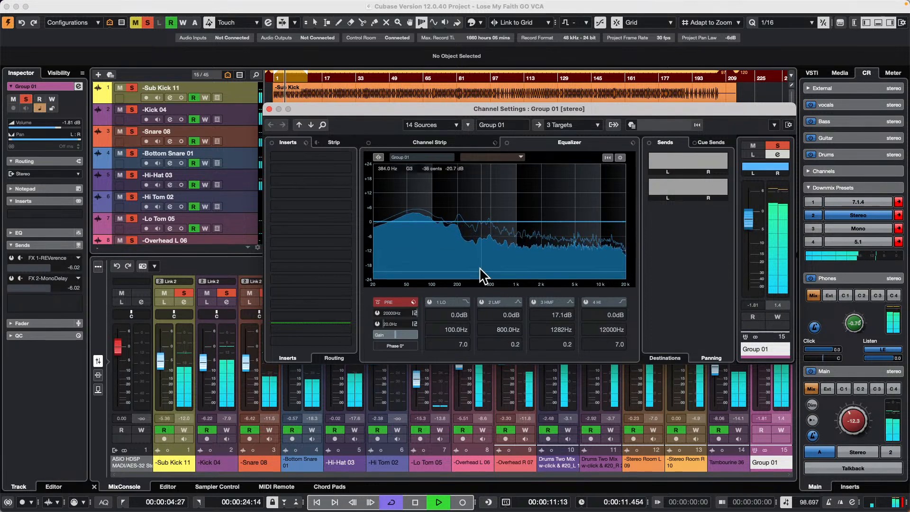
pyautogui.click(440, 143)
pyautogui.click(446, 160)
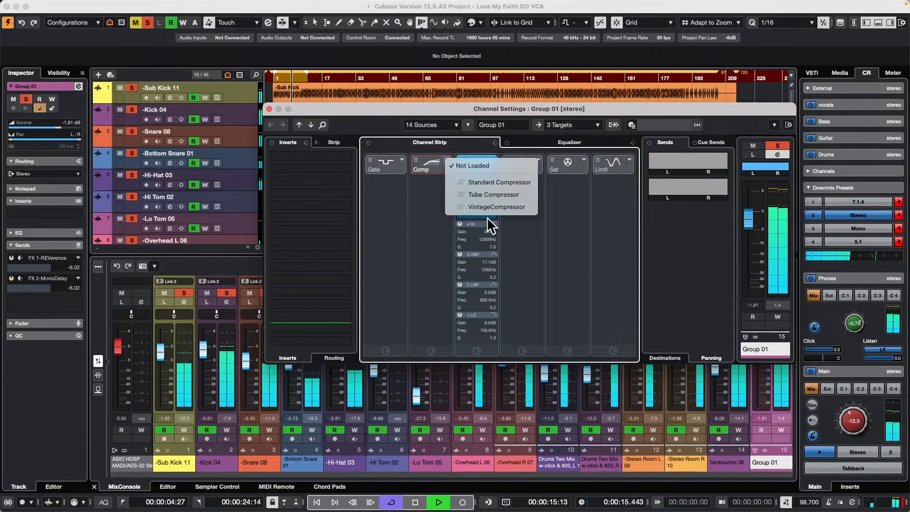
pyautogui.click(492, 194)
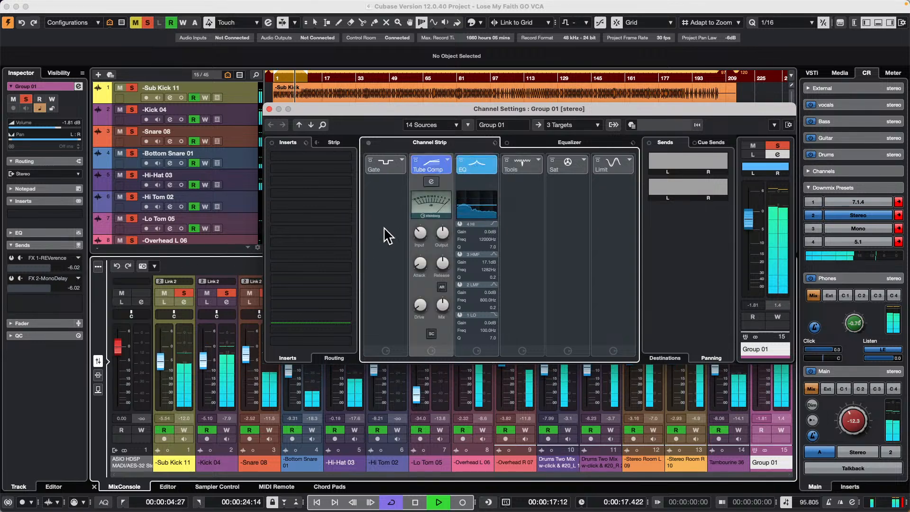
# Adjust the Tube Compressor's input and output levels during playback, and close the group's channel settings once playback is stopped
pyautogui.moveTo(420, 230); pyautogui.dragTo(420, 218)
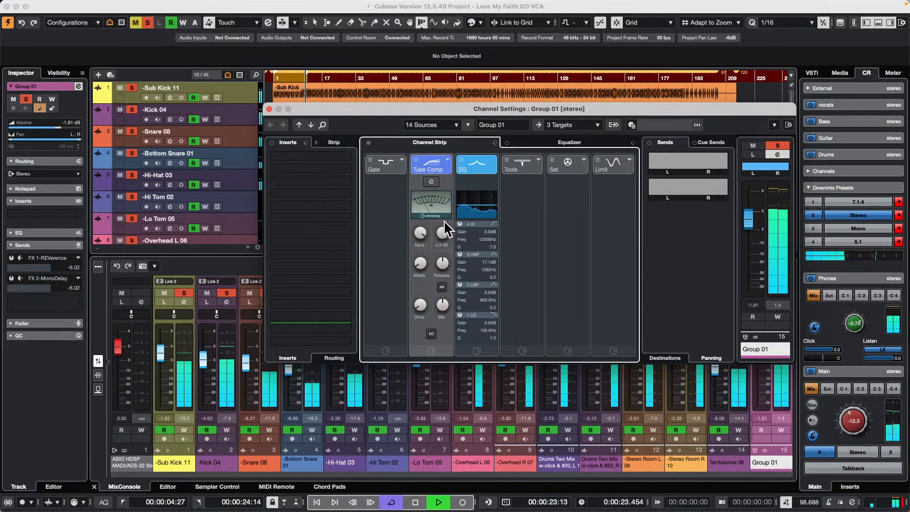
pyautogui.moveTo(442, 231); pyautogui.dragTo(417, 290)
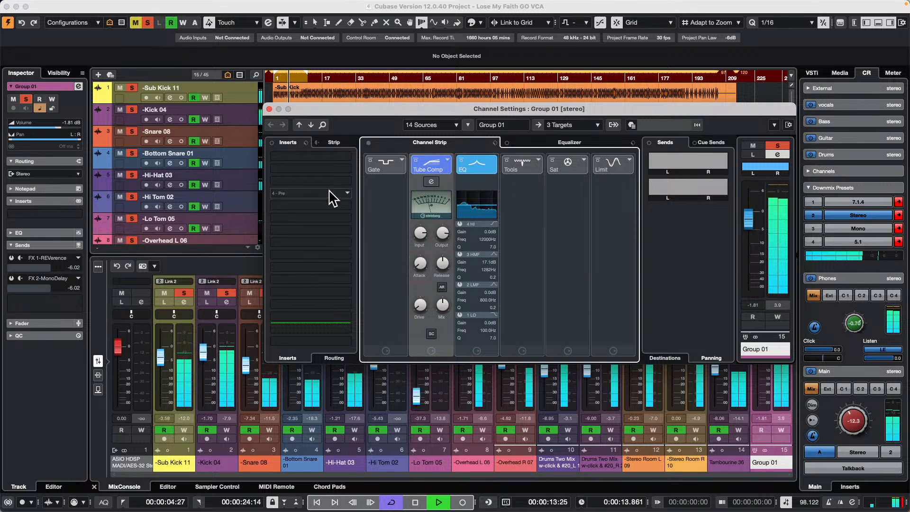
pyautogui.press('space')
pyautogui.click(269, 109)
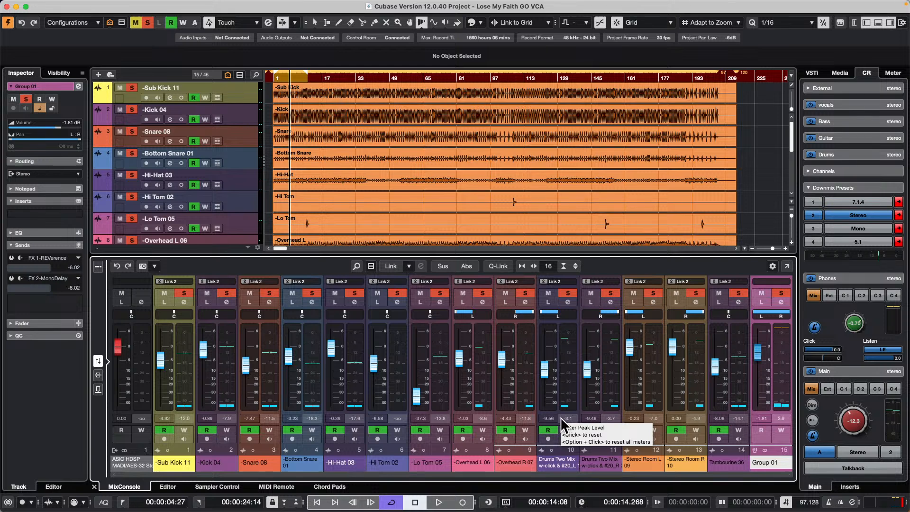
# Undo the creation of the group channel and select all drum channels from Sub Kick 11 through Tambourine 36 again
pyautogui.press('super+z')
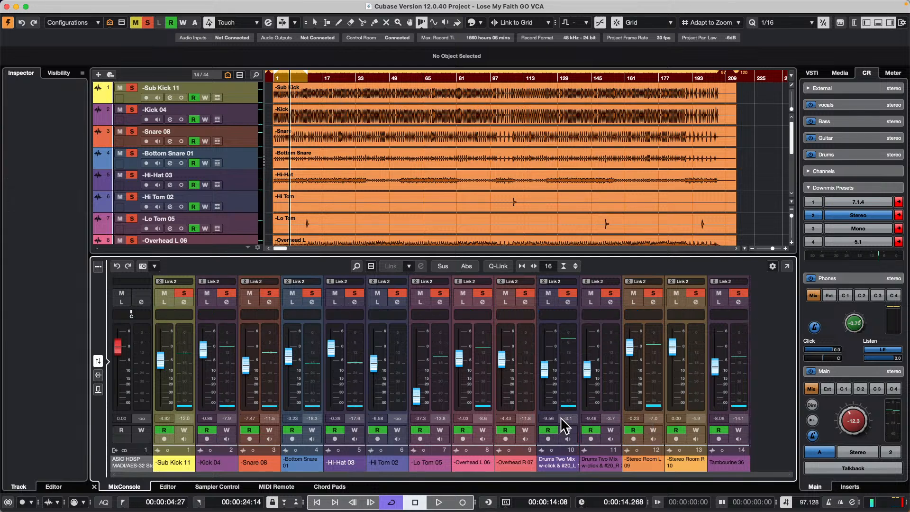
pyautogui.click(185, 373)
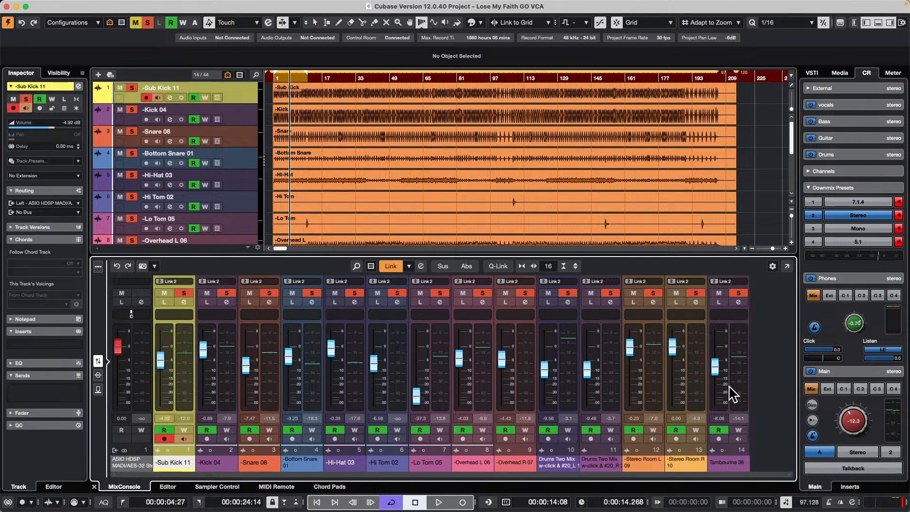
pyautogui.press('super+a')
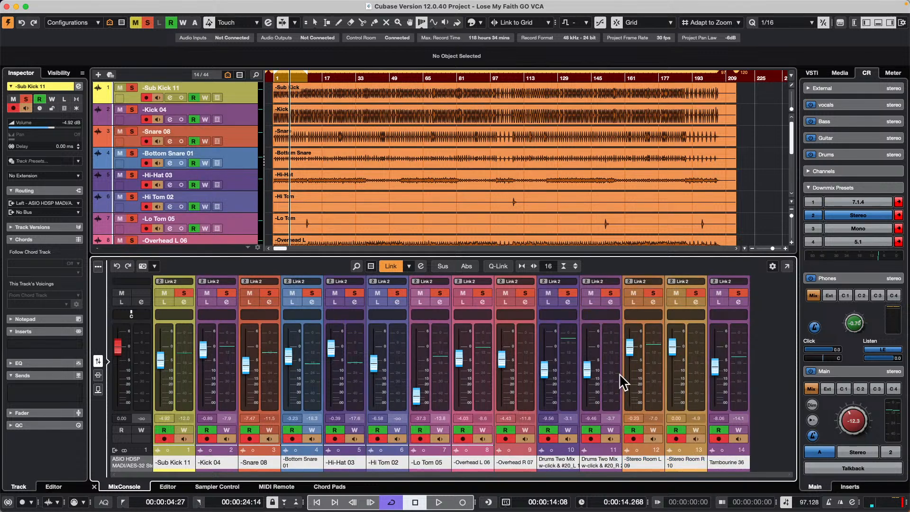
pyautogui.rightClick(351, 342)
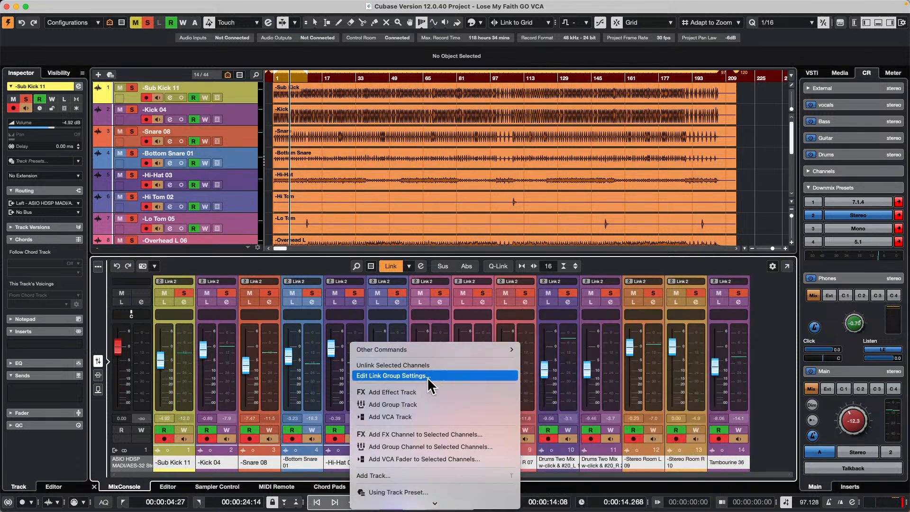
pyautogui.click(447, 417)
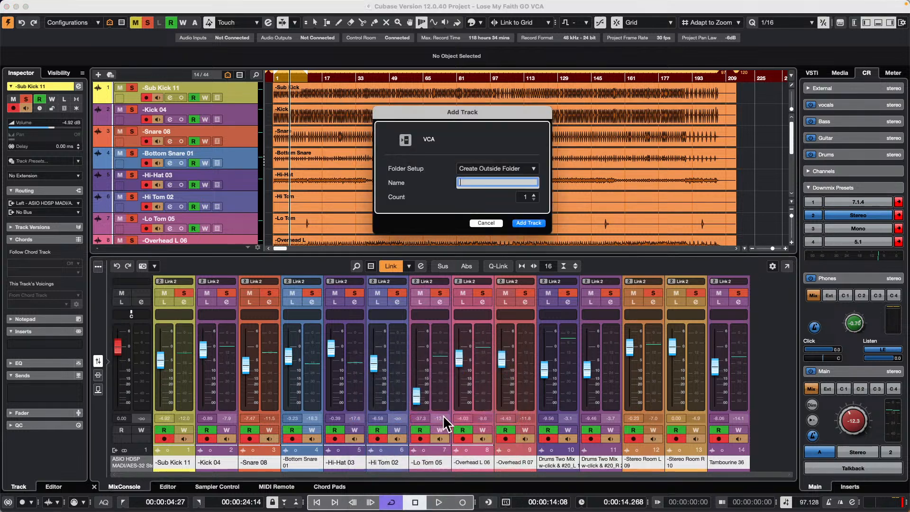
pyautogui.click(486, 223)
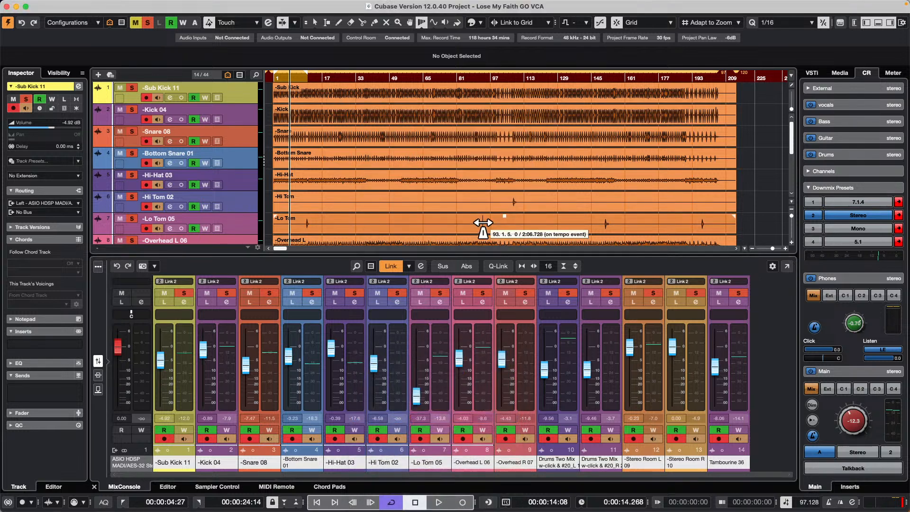
# Try to add a VCA fader to the selected drum channels and check the end of the track list
pyautogui.rightClick(397, 344)
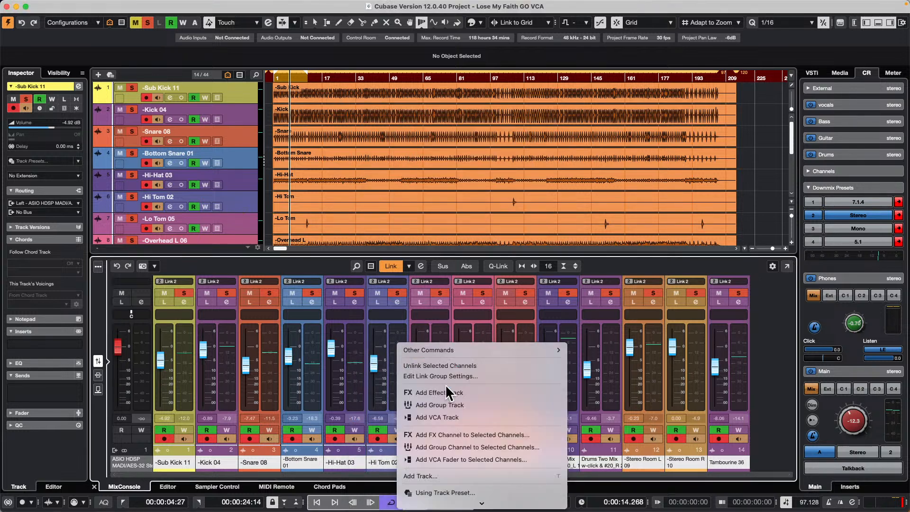
pyautogui.click(458, 456)
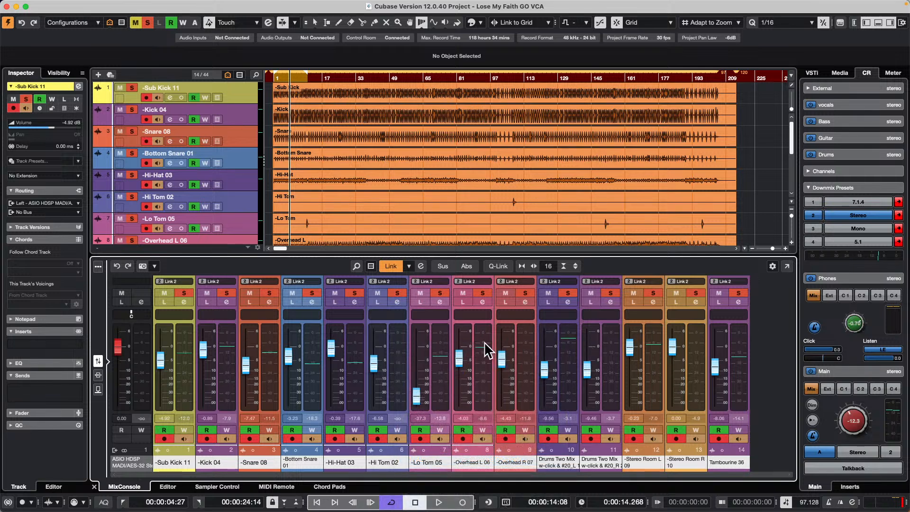
pyautogui.rightClick(428, 337)
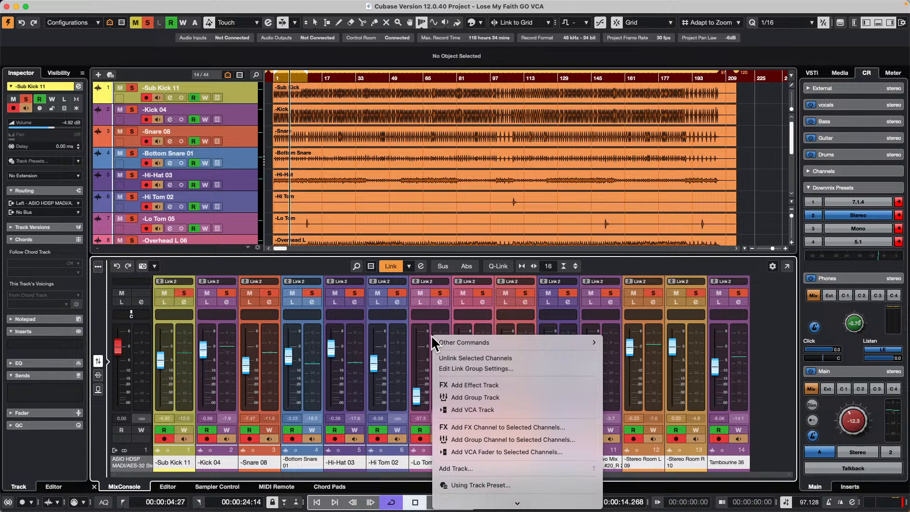
pyautogui.click(489, 453)
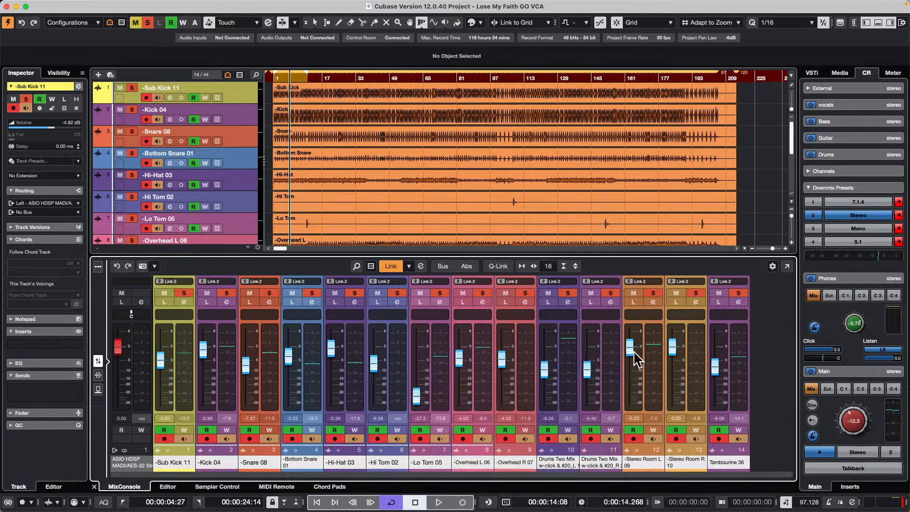
pyautogui.scroll(-5, 264, 158)
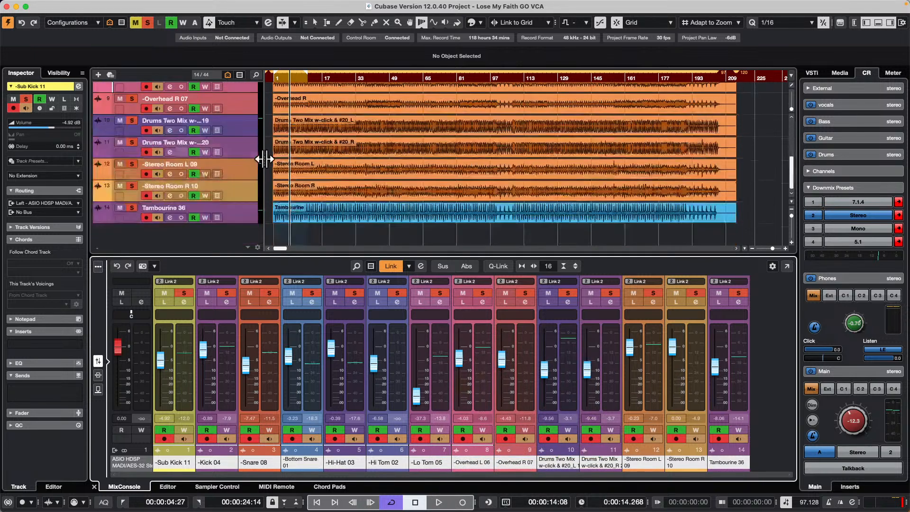
# Show the track visibility list, reselect the drum channels from Sub Kick 11 through Tambourine 36, and try again to add a VCA fader to them
pyautogui.click(59, 73)
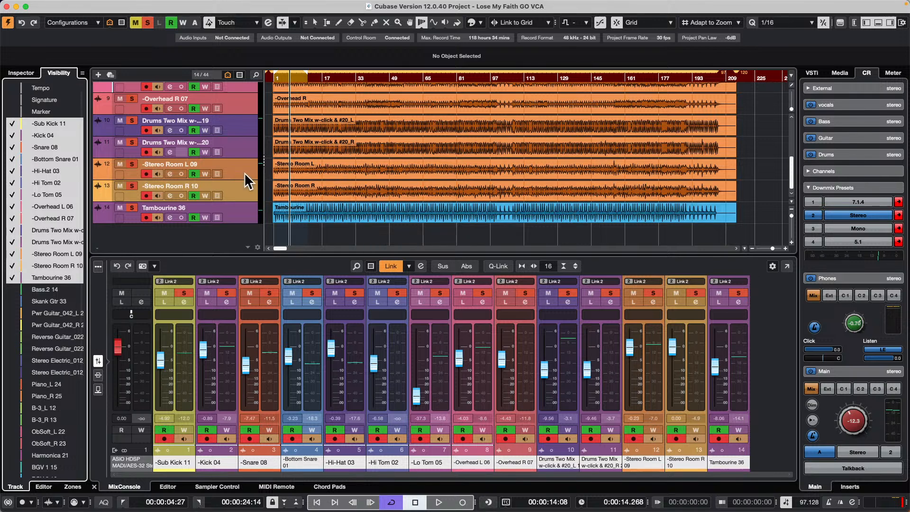
pyautogui.rightClick(390, 231)
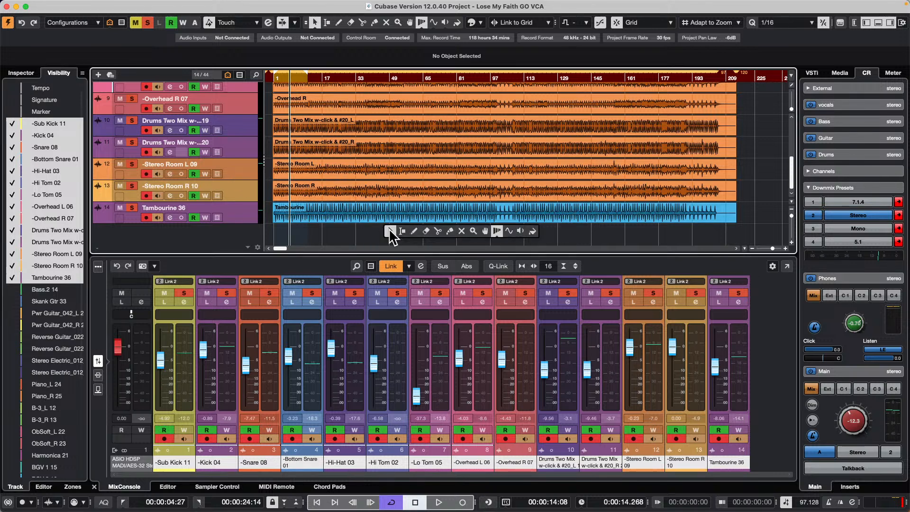
pyautogui.click(390, 230)
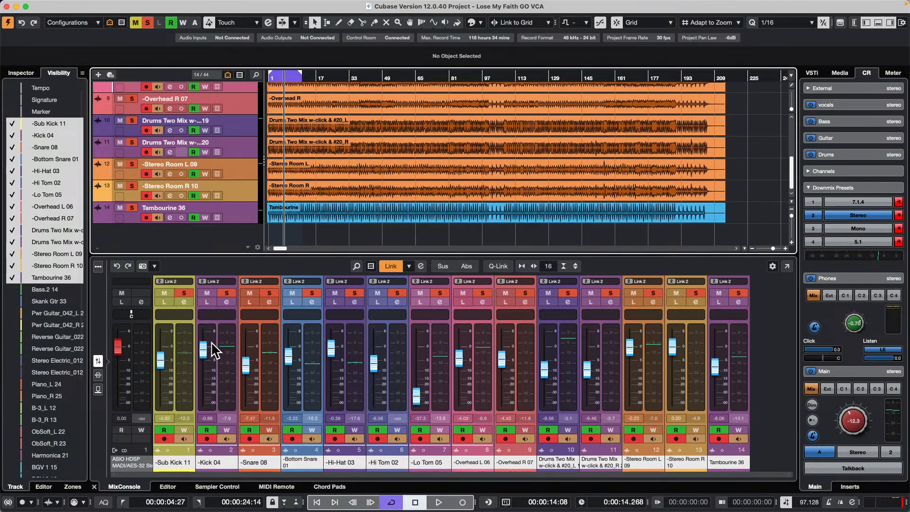
pyautogui.click(183, 376)
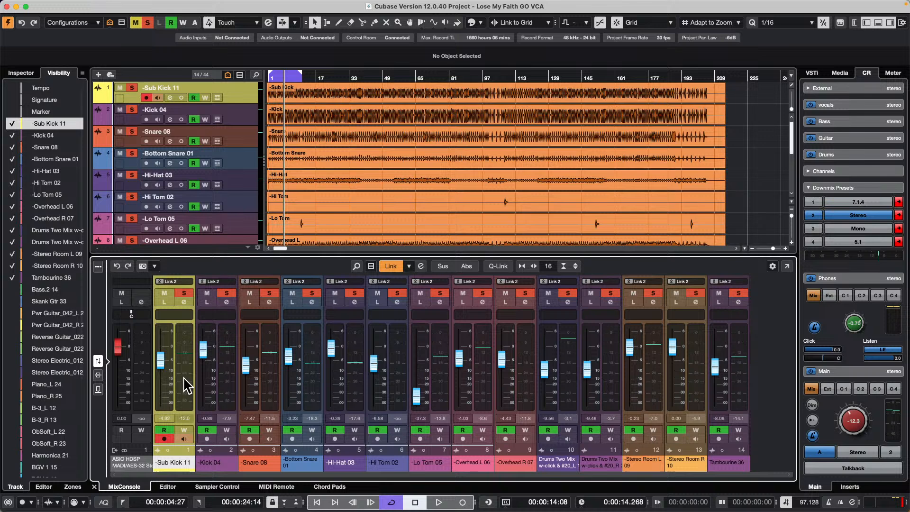
pyautogui.keyDown('shift'); pyautogui.click(743, 363); pyautogui.keyUp('shift')
pyautogui.rightClick(739, 360)
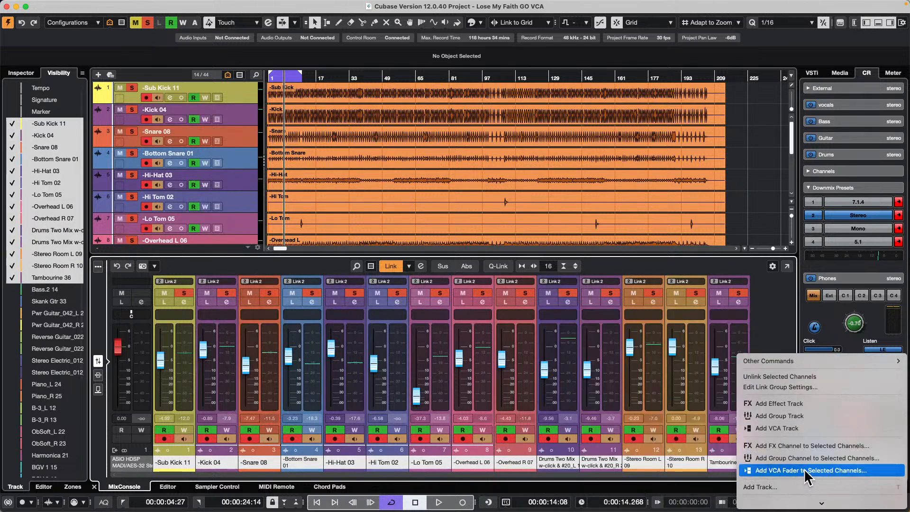
pyautogui.click(804, 468)
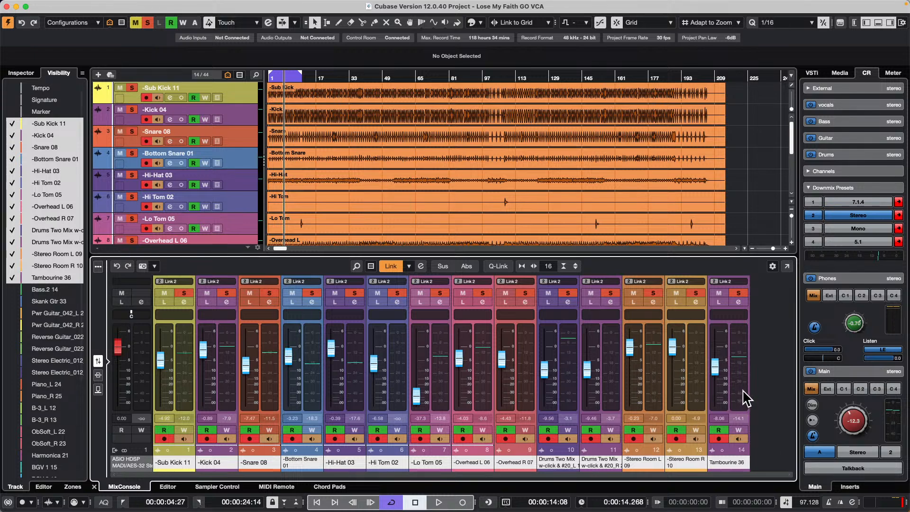
# Check the end of the track list and the full track visibility list for the new VCA fader
pyautogui.scroll(-5, 227, 186)
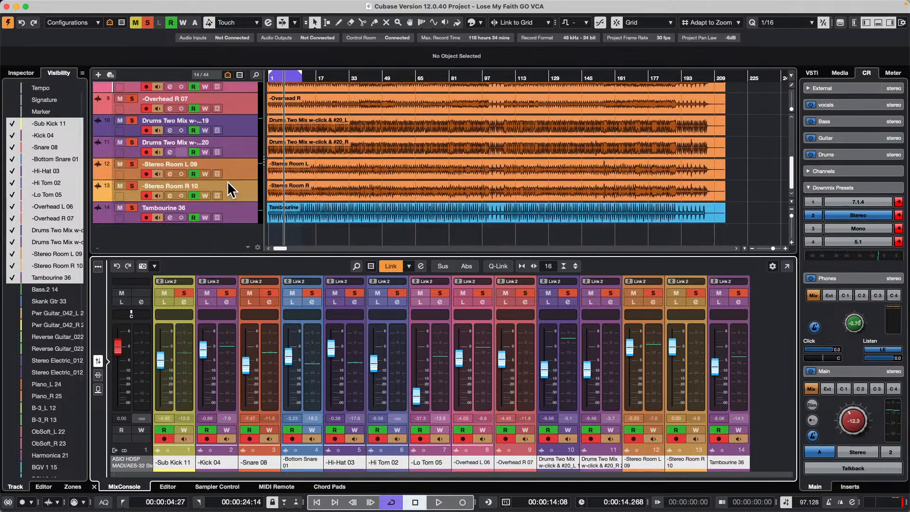
pyautogui.scroll(-5, 41, 325)
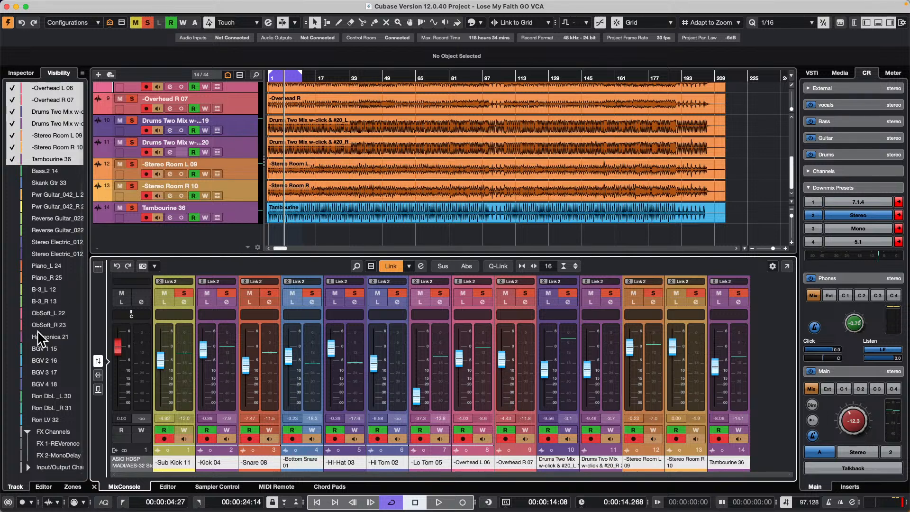
pyautogui.scroll(5, 40, 337)
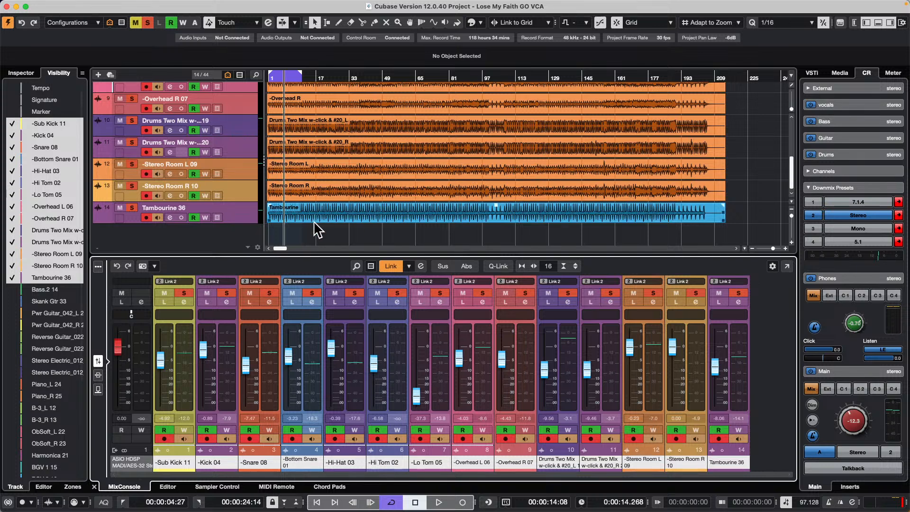
pyautogui.click(383, 243)
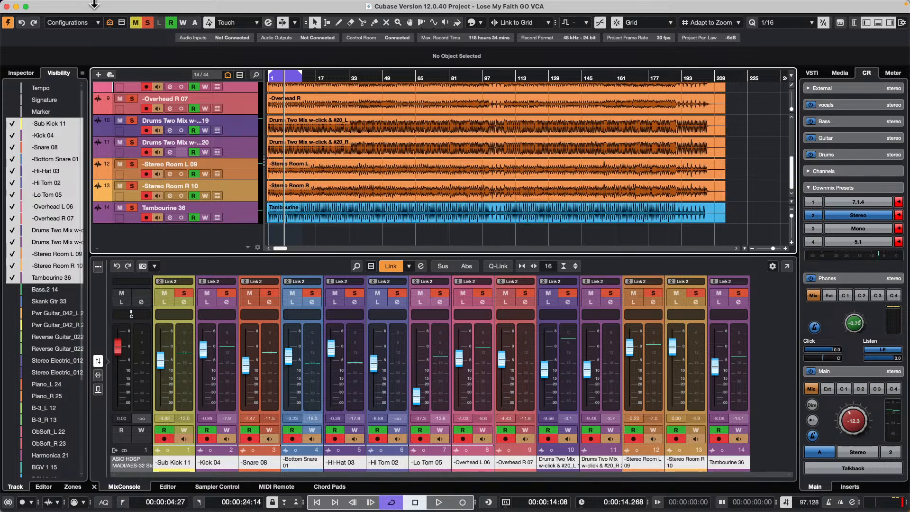
pyautogui.moveTo(93, 2)
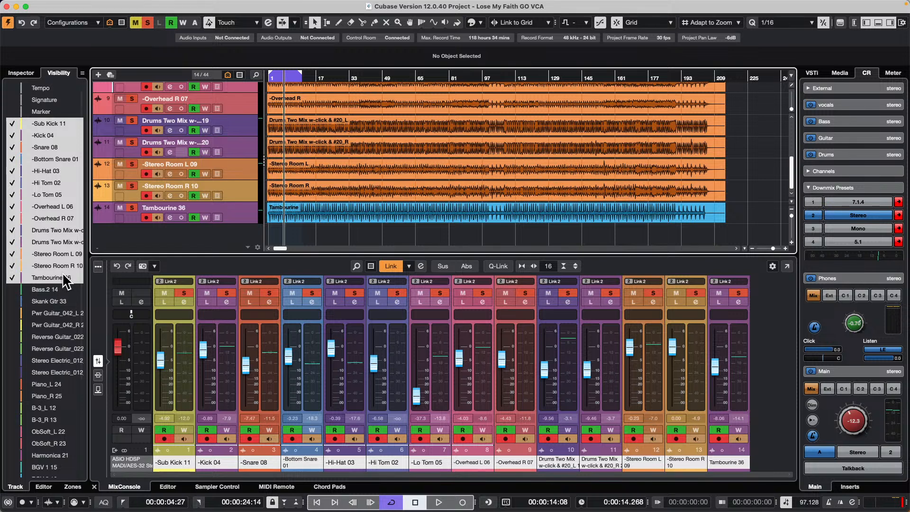
pyautogui.scroll(-5, 65, 280)
pyautogui.scroll(5, 65, 281)
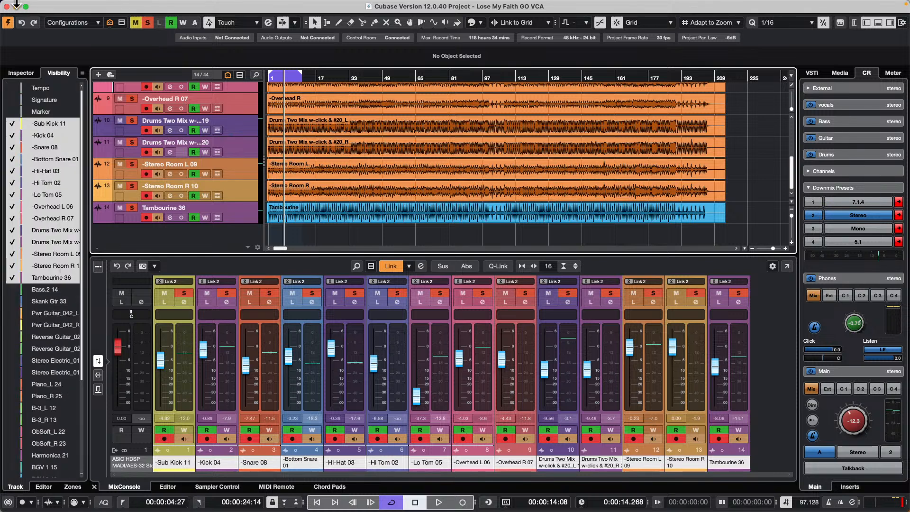
# Revert the project to its previously saved version and accept the unmapped Steinberg CC121 ports
pyautogui.click(62, 6)
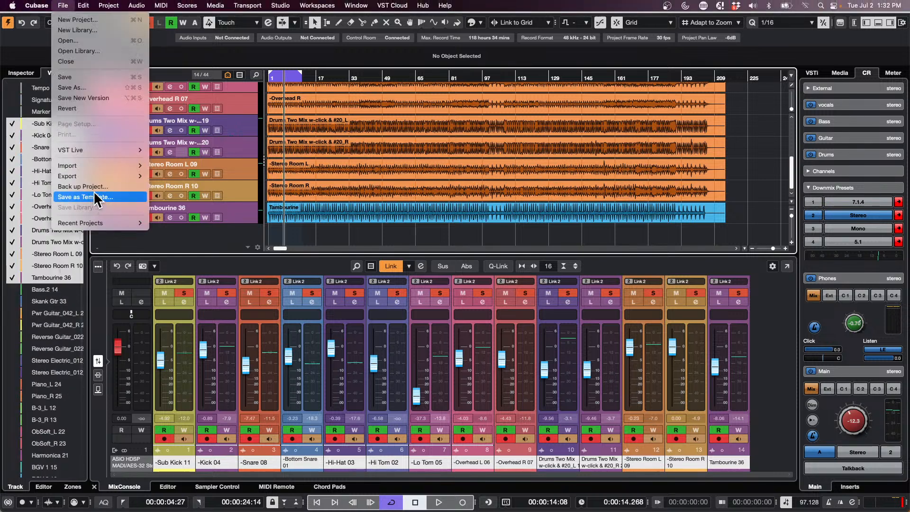
pyautogui.moveTo(92, 222)
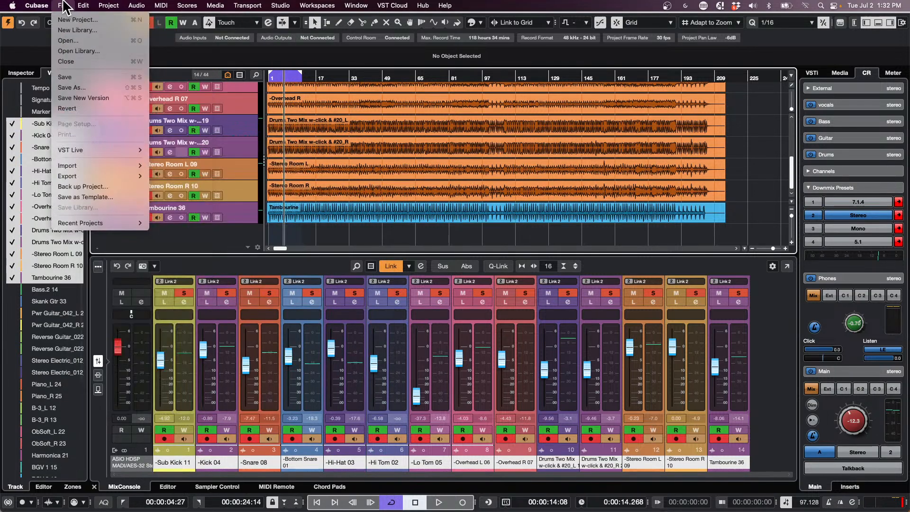
pyautogui.click(79, 108)
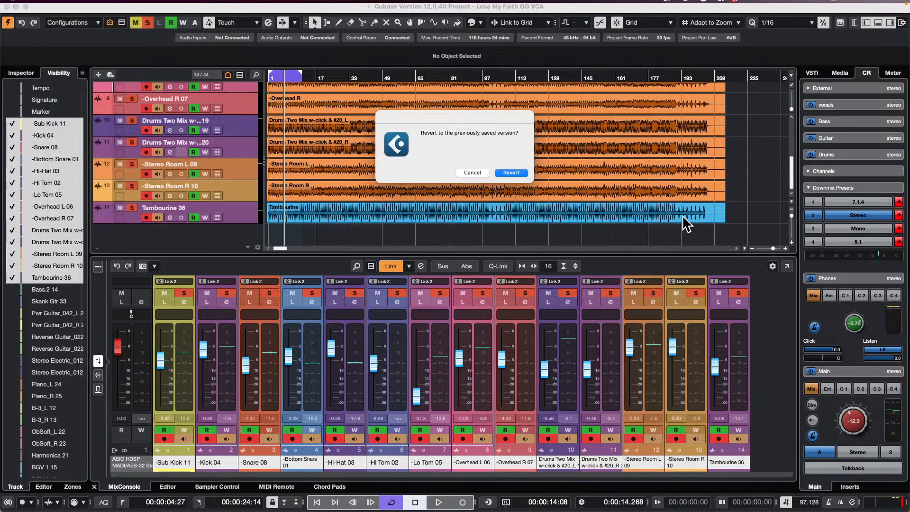
pyautogui.click(511, 172)
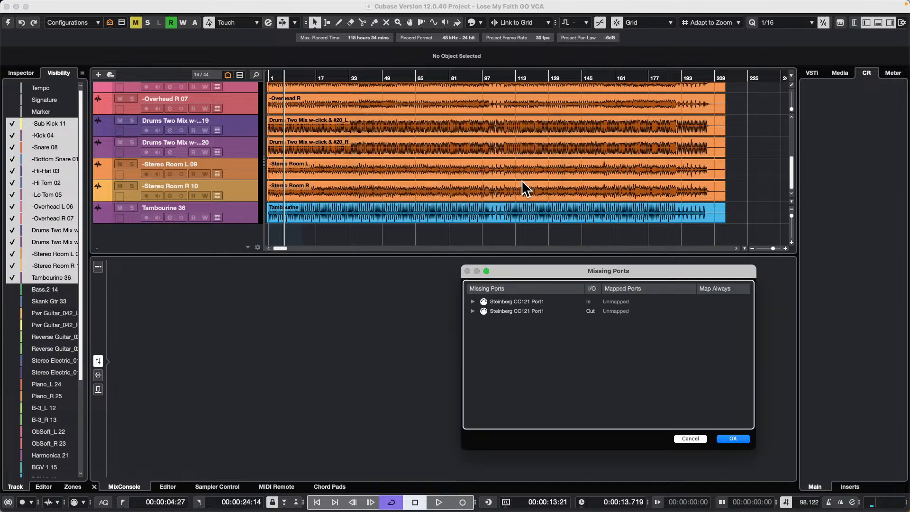
pyautogui.click(741, 441)
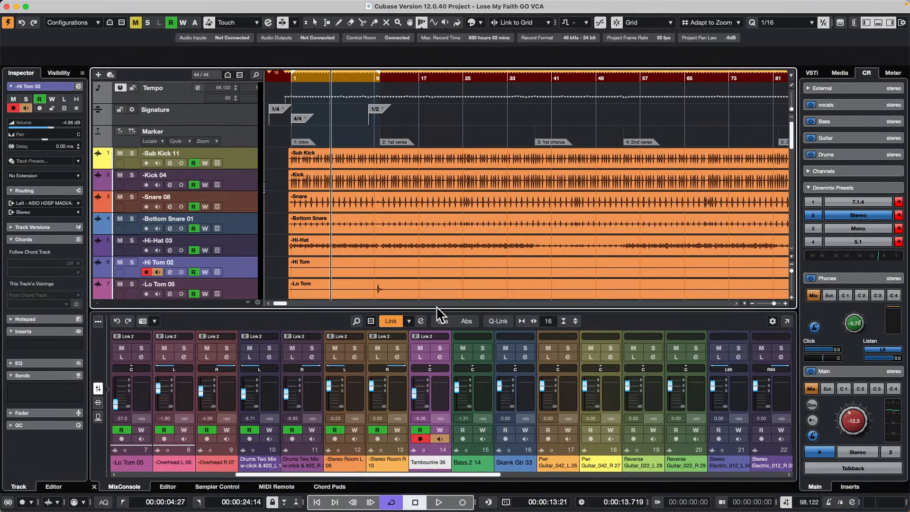
# Enlarge the mixer, select the drum channels from Sub Kick 11 through Tambourine 36, and try to add a VCA fader to them
pyautogui.moveTo(437, 311); pyautogui.dragTo(433, 245)
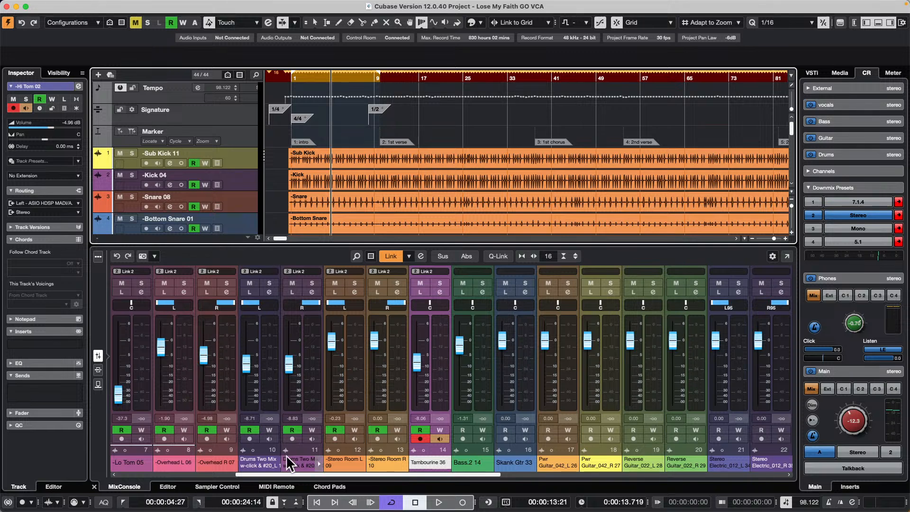
pyautogui.hscroll(-8, 215, 466)
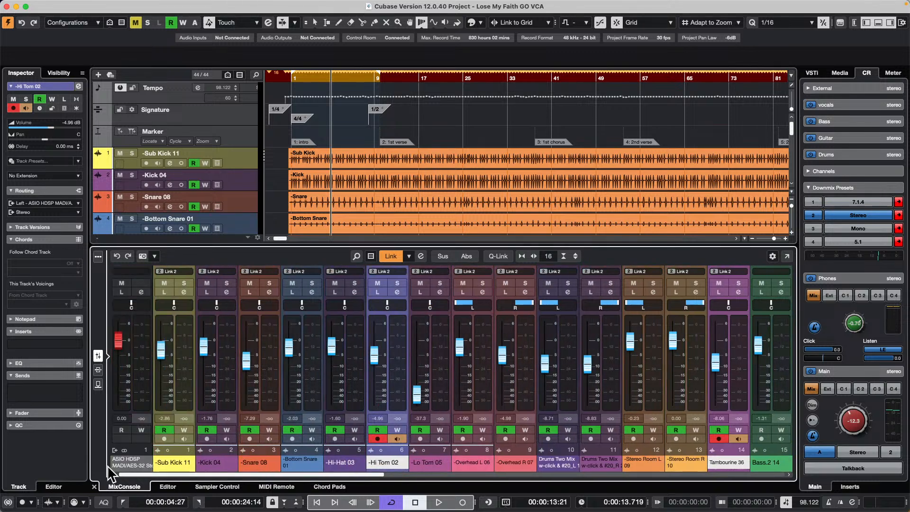
pyautogui.click(187, 372)
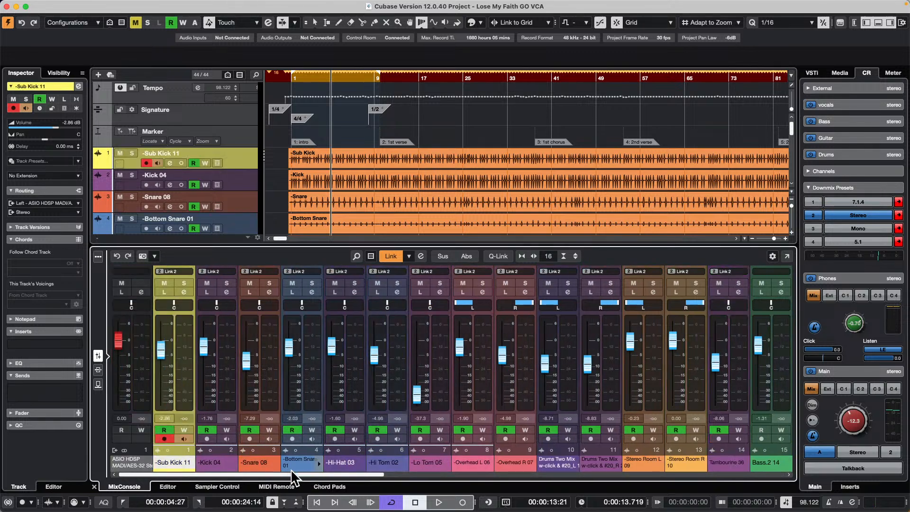
pyautogui.moveTo(292, 474); pyautogui.dragTo(461, 481)
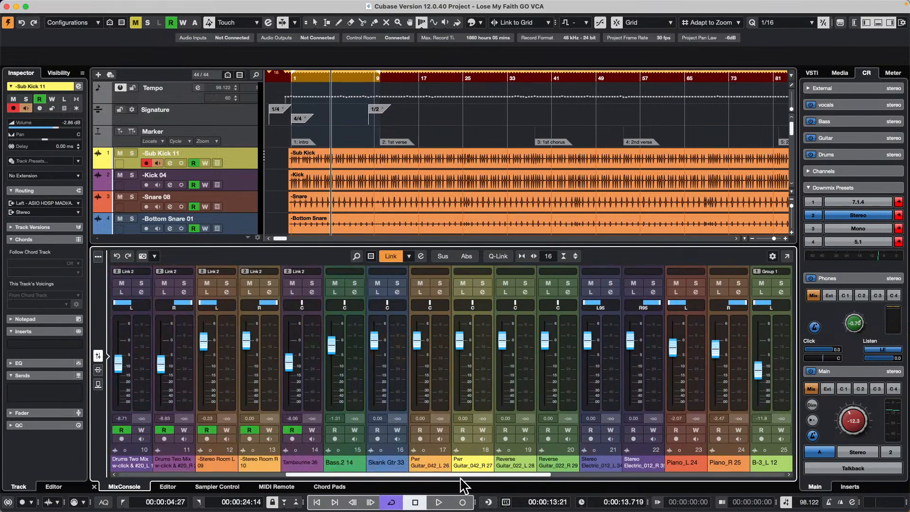
pyautogui.click(308, 375)
pyautogui.rightClick(306, 370)
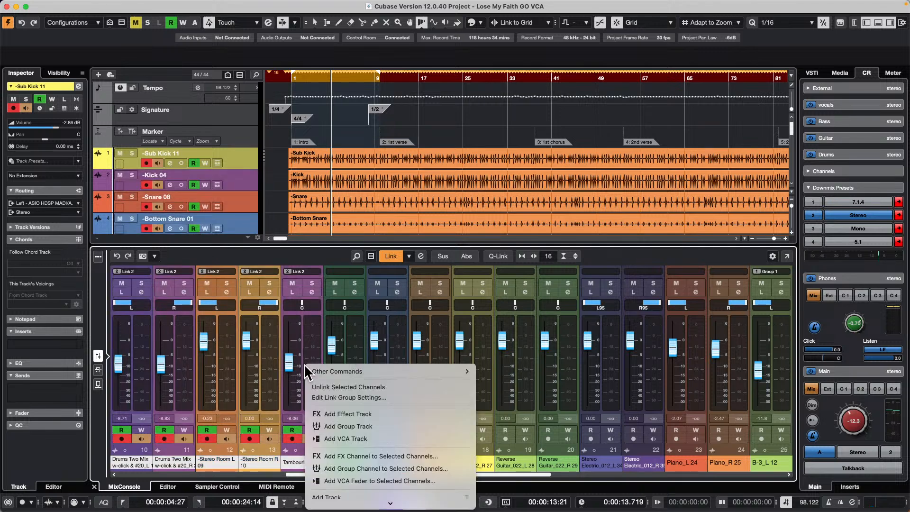
pyautogui.click(382, 482)
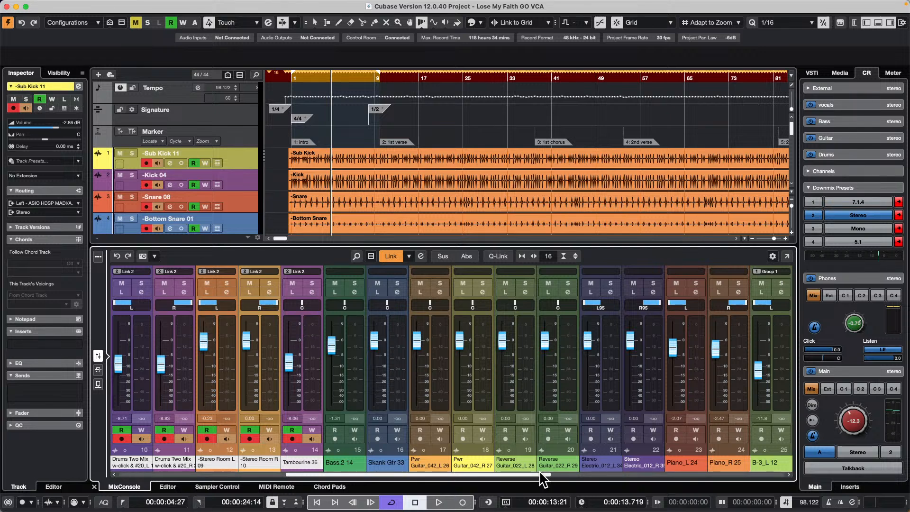
pyautogui.moveTo(545, 474); pyautogui.dragTo(294, 467)
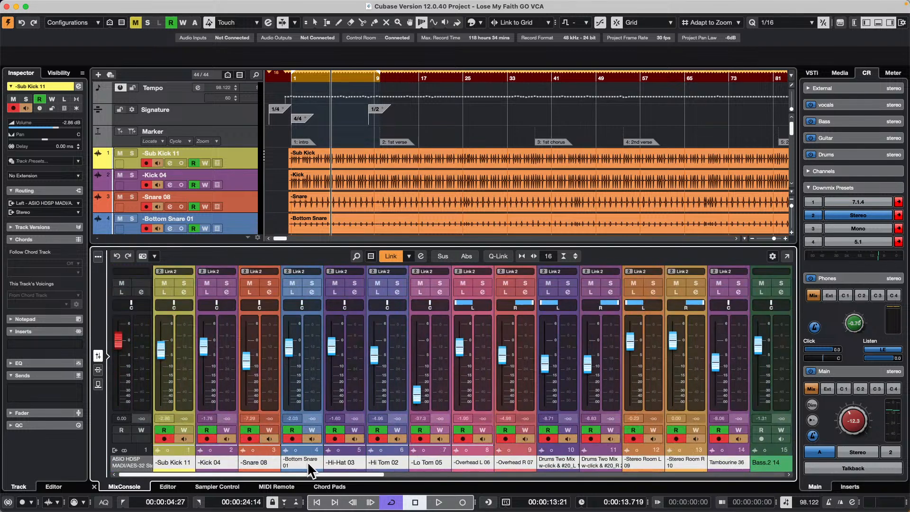
# Open the recent project CX Audio.cpr, activate it, and accept the unmapped Steinberg CC121 ports
pyautogui.moveTo(194, 2)
pyautogui.click(63, 5)
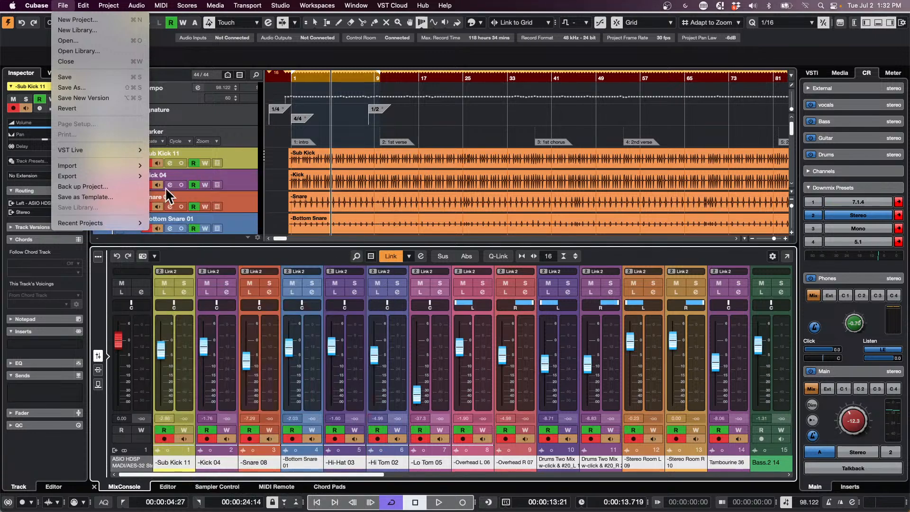
pyautogui.moveTo(125, 229)
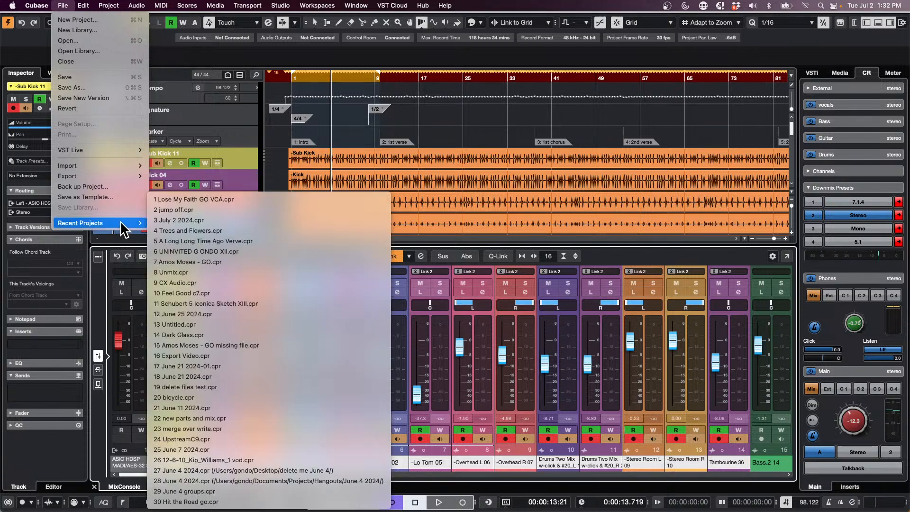
pyautogui.click(239, 283)
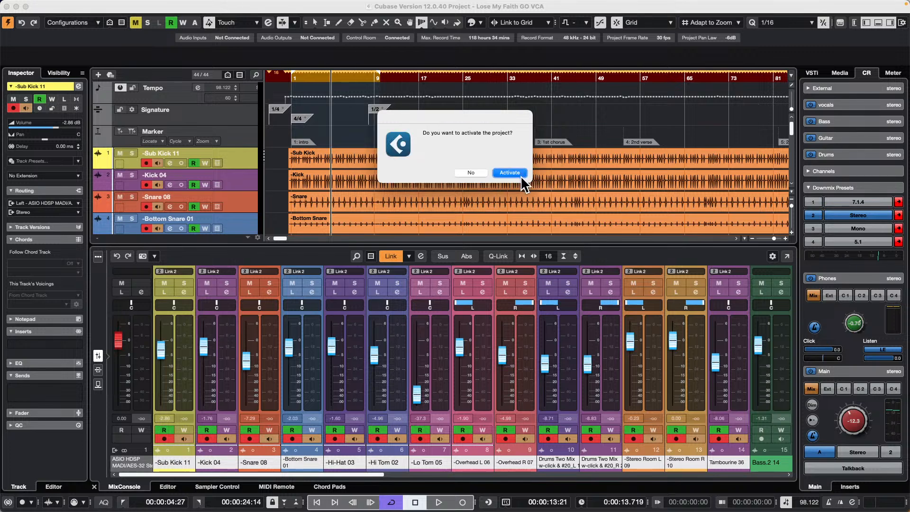
pyautogui.click(510, 172)
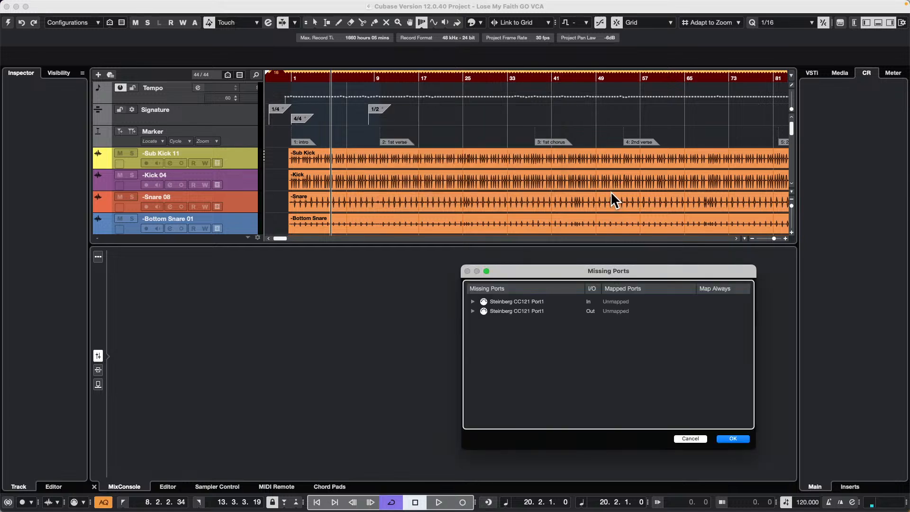
pyautogui.click(733, 438)
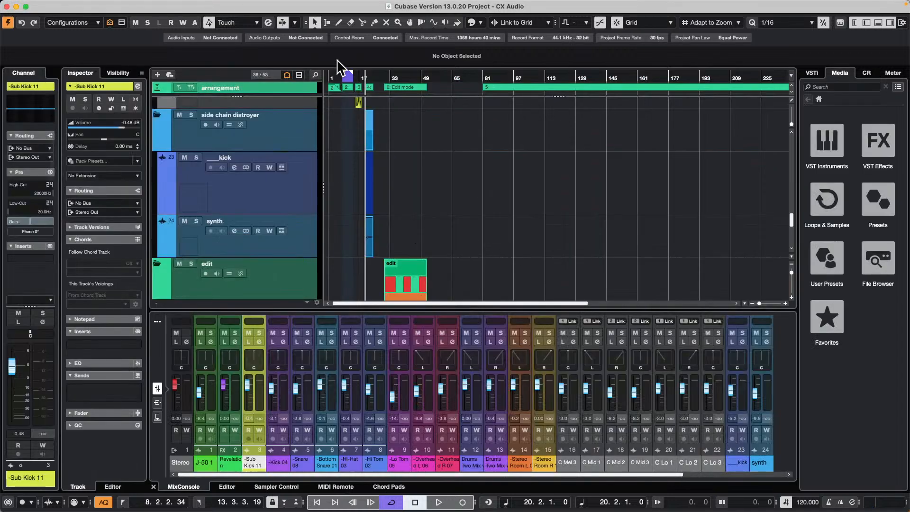
# Select the Drums Two Mix clip on track 12 and set the locators to its range, from 8.1.1.0 to 13.3.3.19
pyautogui.scroll(8, 337, 164)
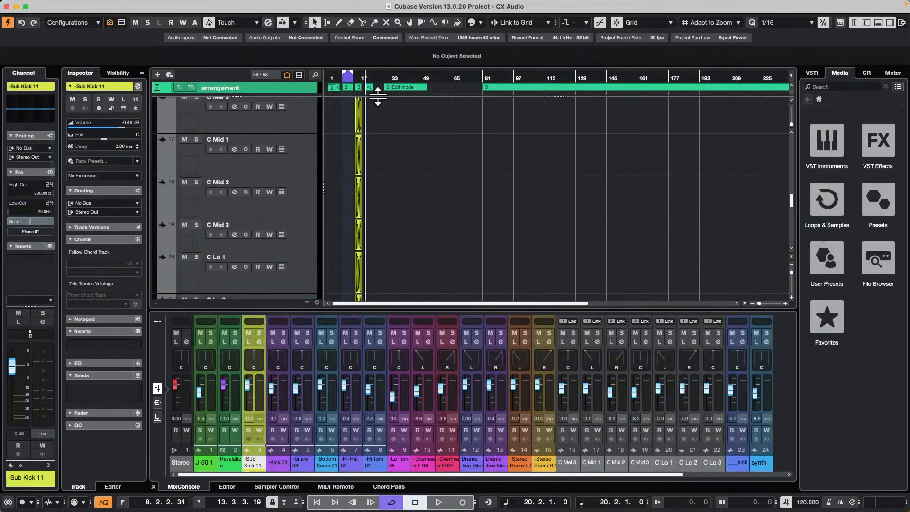
pyautogui.moveTo(370, 78); pyautogui.dragTo(266, 122)
pyautogui.hscroll(-5, 266, 123)
pyautogui.scroll(5, 392, 159)
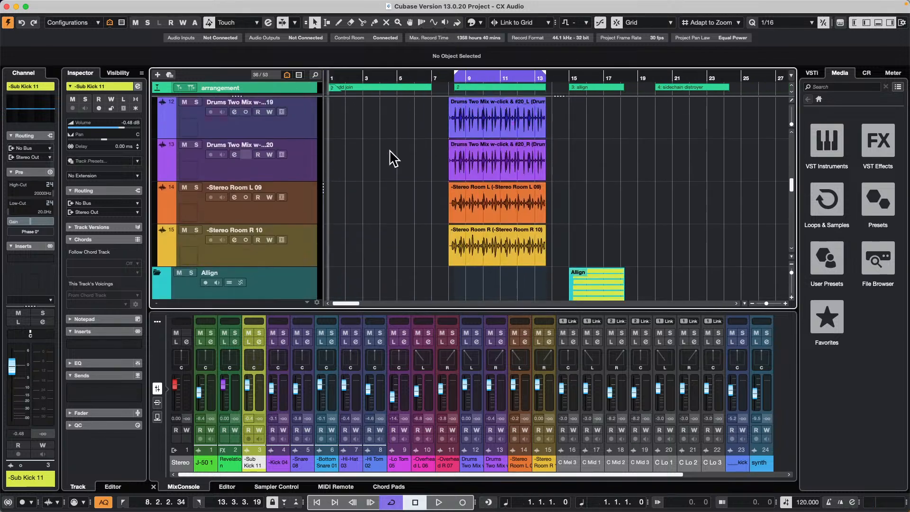
pyautogui.click(520, 112)
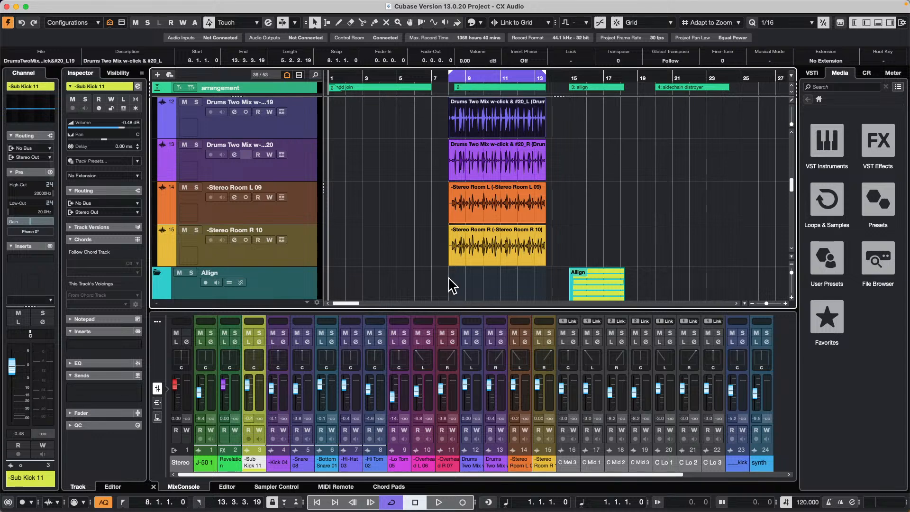
# Select the clips on tracks 12 to 15, then all drum tracks from Stereo Room R 10 up to Sub Kick 11
pyautogui.moveTo(482, 284); pyautogui.dragTo(497, 108)
pyautogui.click(305, 263)
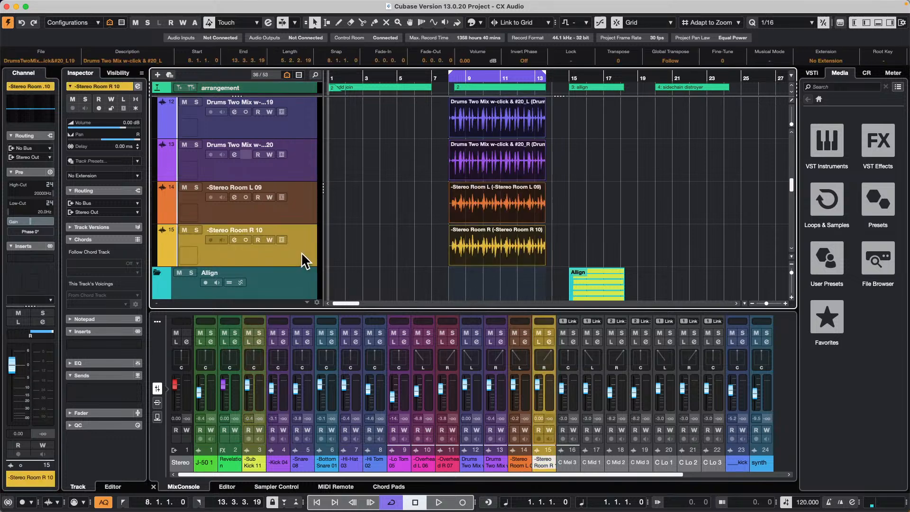
pyautogui.scroll(10, 306, 261)
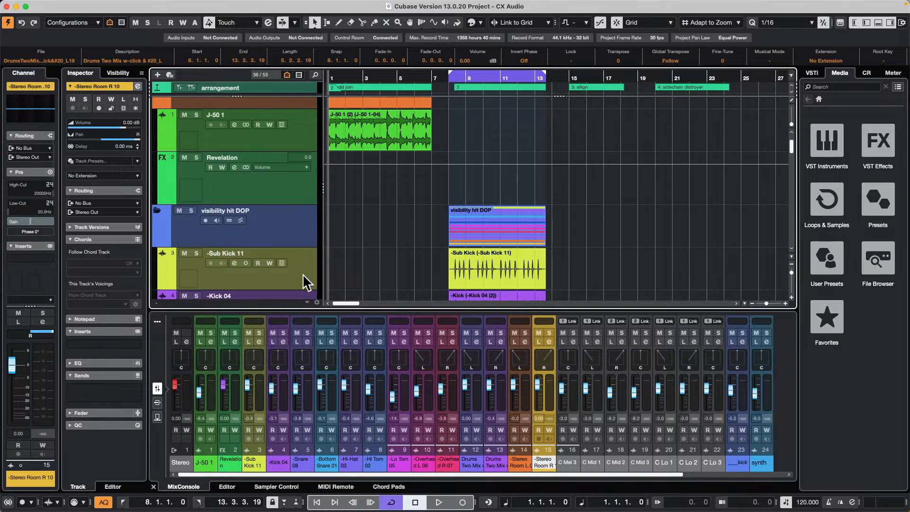
pyautogui.click(306, 283)
pyautogui.scroll(-4, 332, 241)
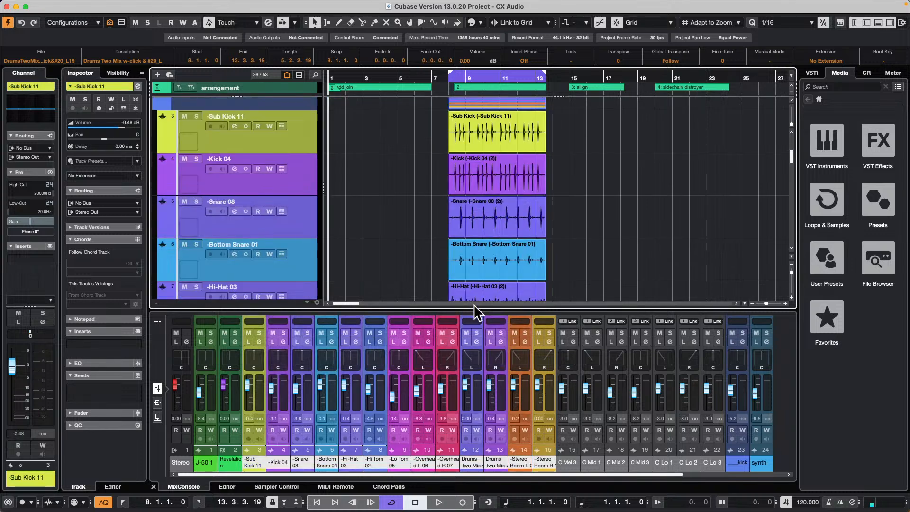
# Select the mixer channels from Stereo Room R 10 back to Sub Kick 11 and add a VCA fader to the selected channels
pyautogui.press('h')
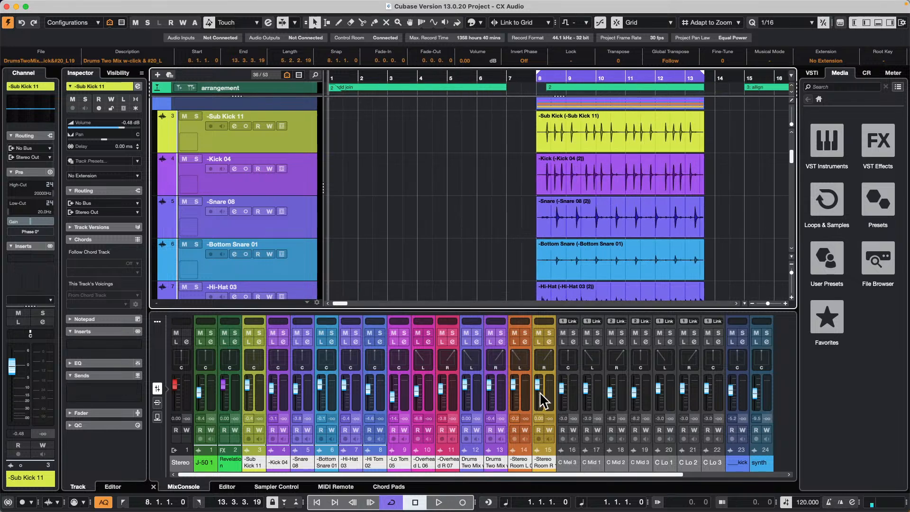
pyautogui.click(553, 397)
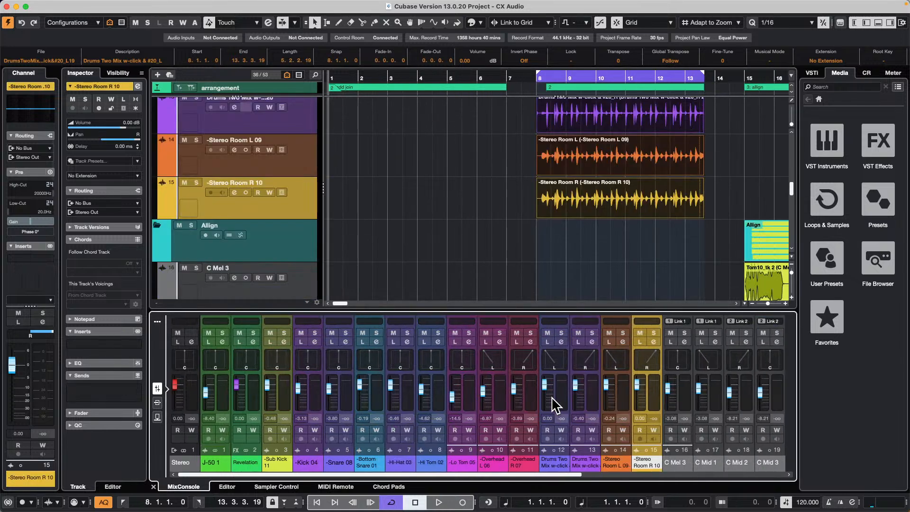
pyautogui.click(287, 393)
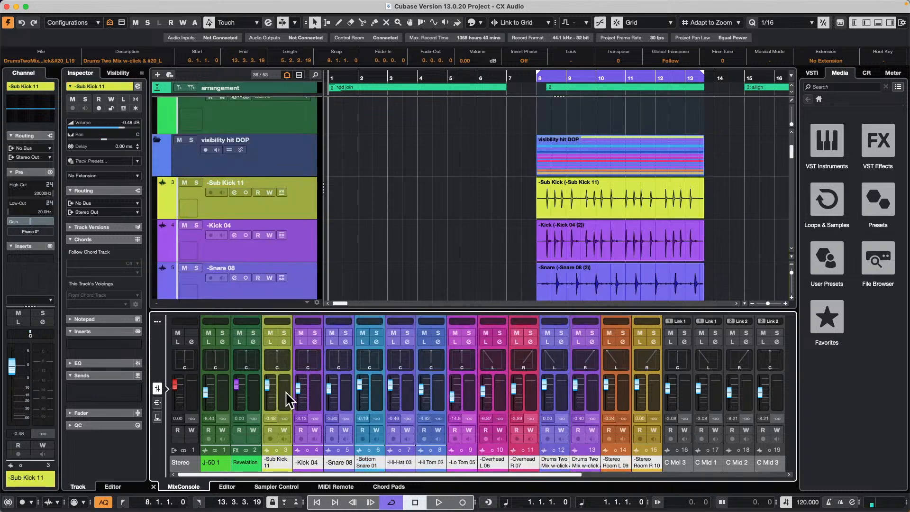
pyautogui.rightClick(464, 385)
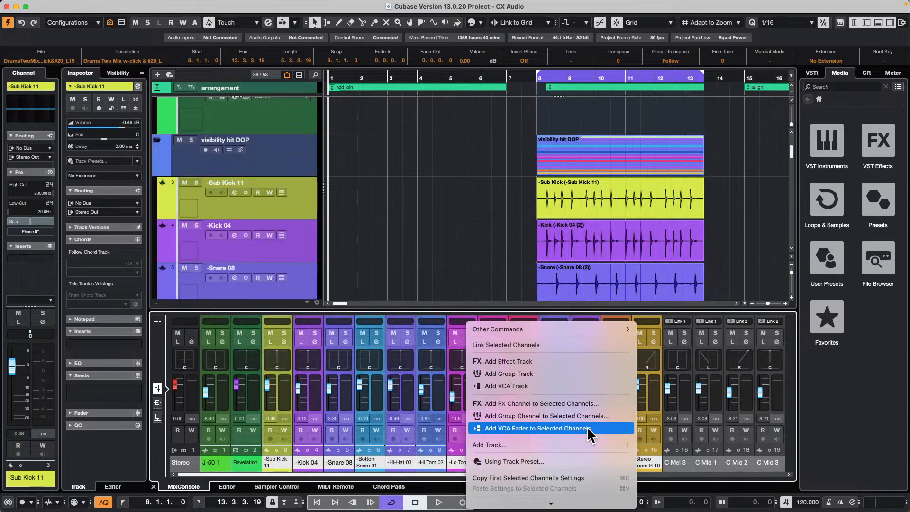
pyautogui.click(591, 429)
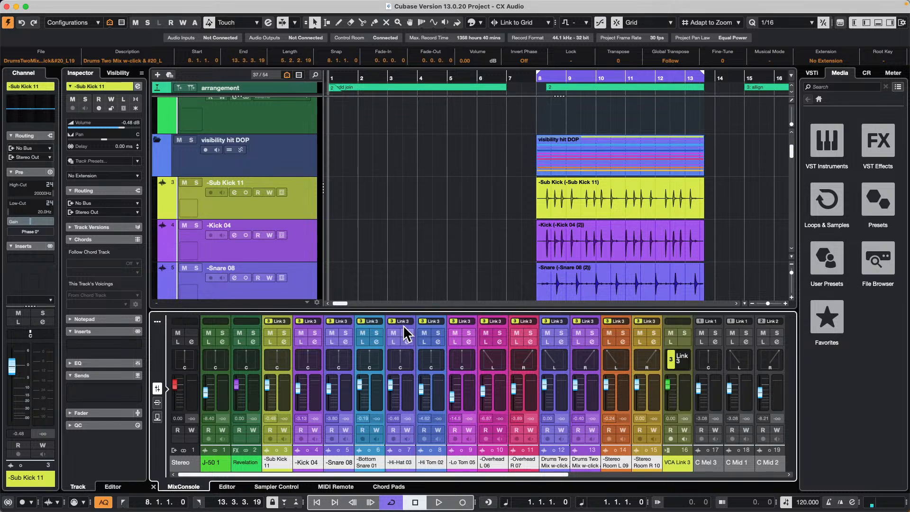
# Make the mixer taller and enable automation Read on the channels from Sub Kick 11 through Lo Tom 05
pyautogui.moveTo(426, 310); pyautogui.dragTo(427, 268)
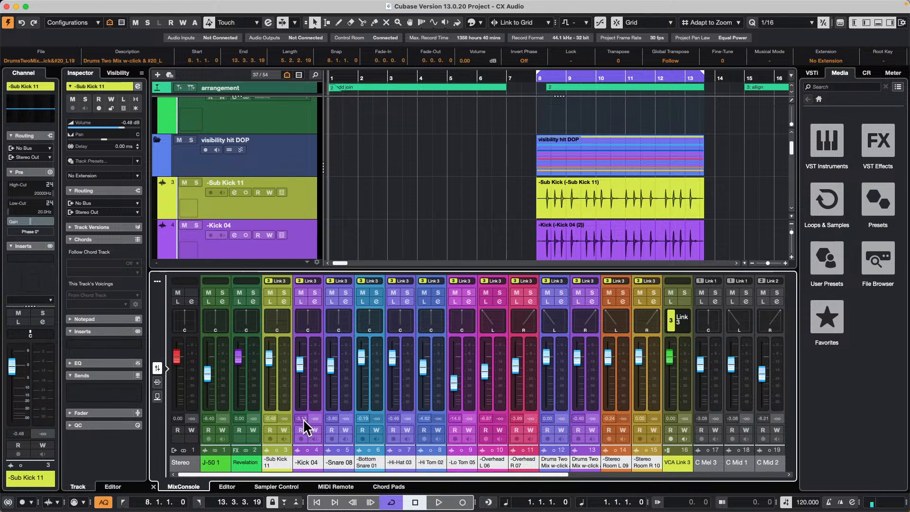
pyautogui.click(269, 430)
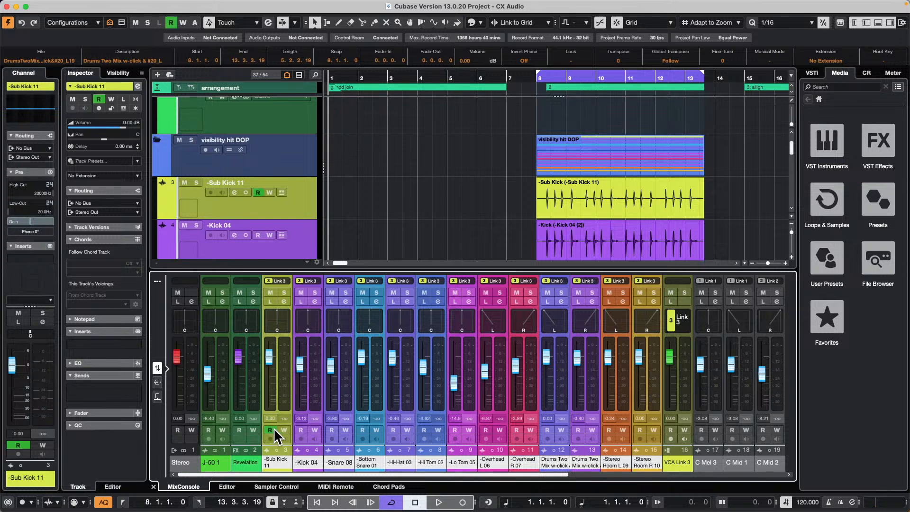
pyautogui.click(301, 430)
pyautogui.click(331, 430)
pyautogui.click(363, 429)
pyautogui.click(393, 429)
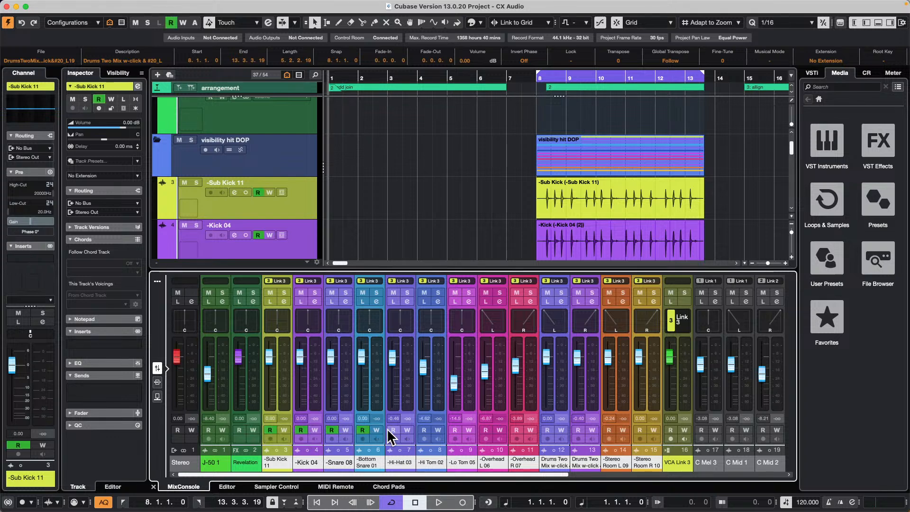
pyautogui.click(425, 430)
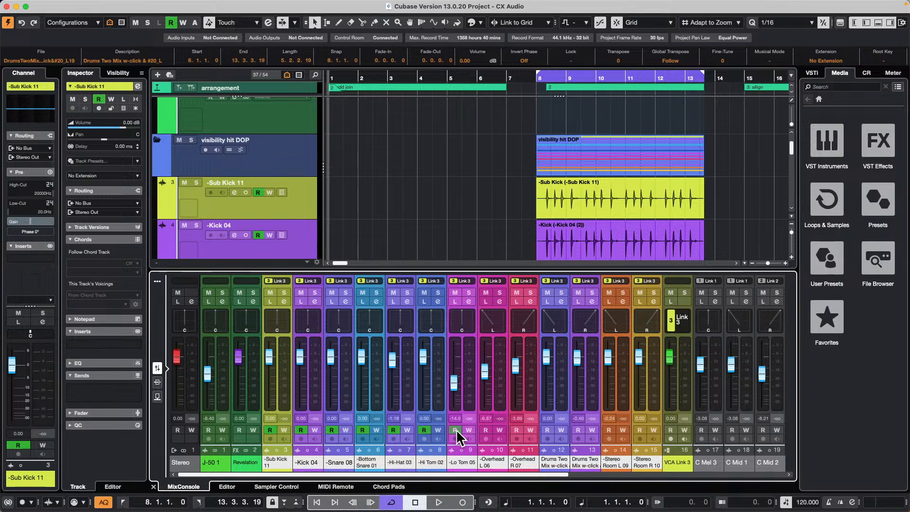
pyautogui.click(456, 429)
# Start playback and enable automation Read on the remaining drum channels from Overhead L 06 through Stereo Room R 10
pyautogui.press('space')
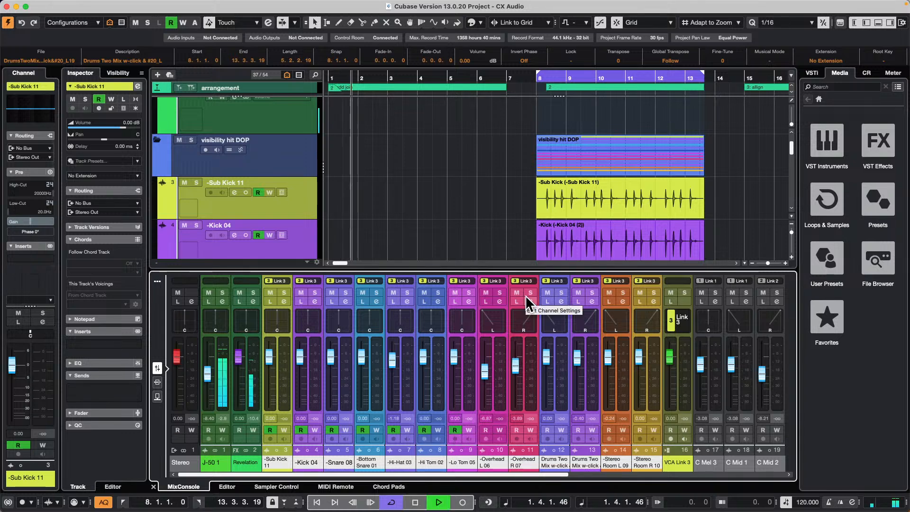
pyautogui.click(485, 429)
pyautogui.click(517, 429)
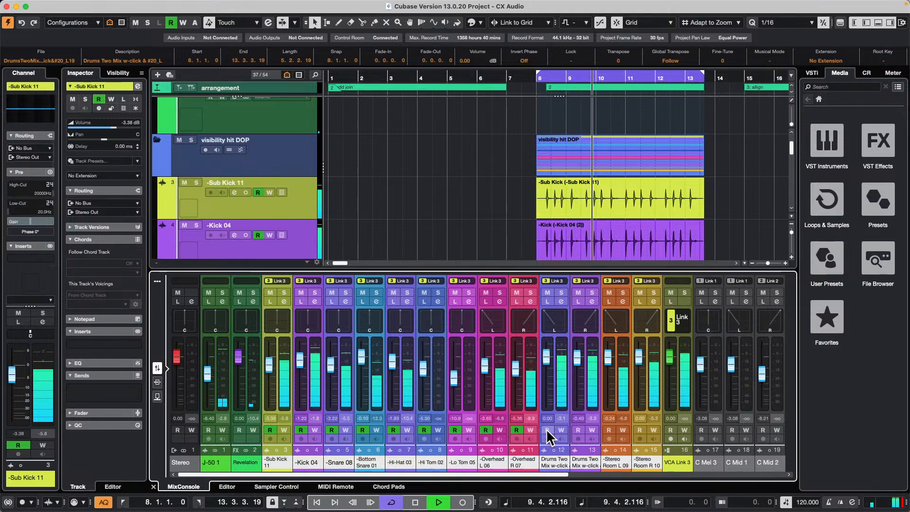
pyautogui.click(609, 430)
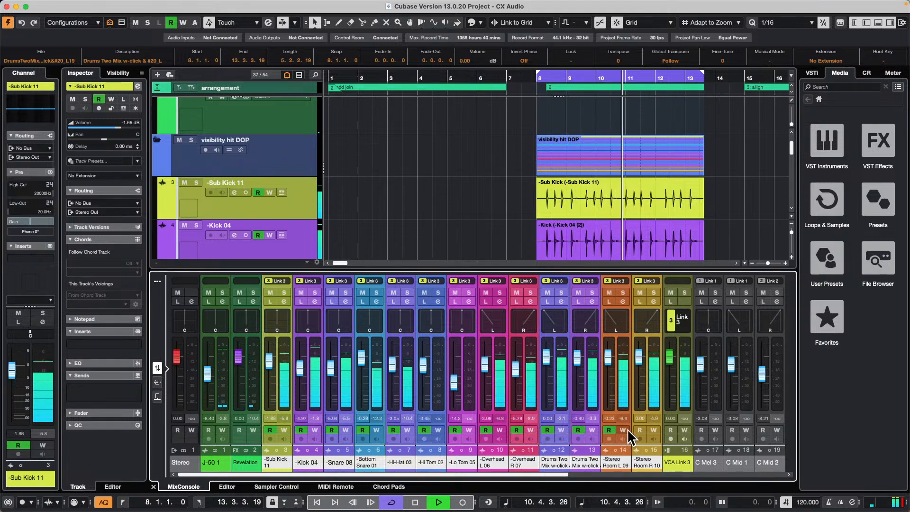
pyautogui.click(640, 429)
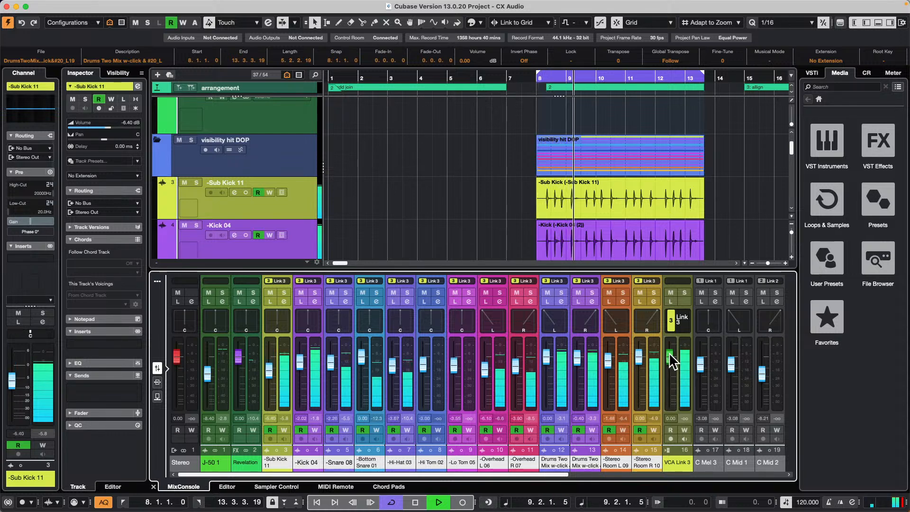
# Pull the VCA Link 3 fader well down during playback and bring it back up to about -1.44 dB
pyautogui.moveTo(669, 352); pyautogui.dragTo(669, 382)
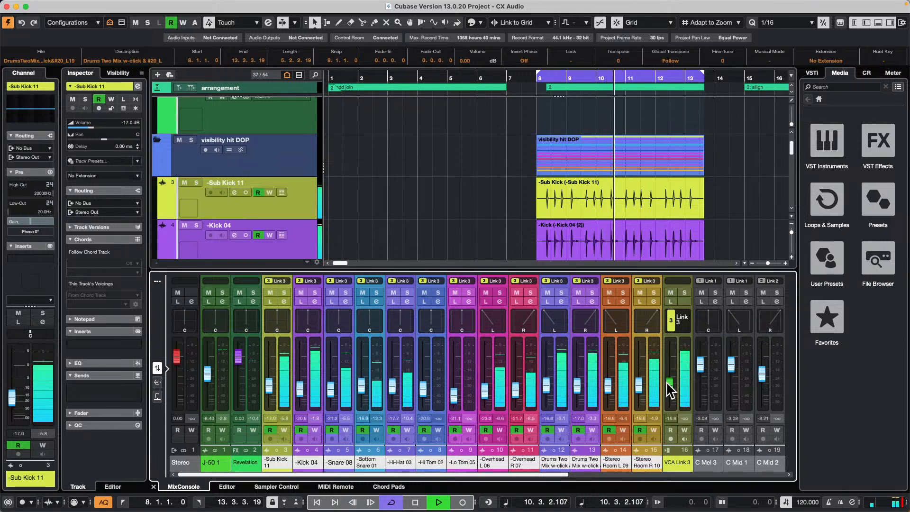
pyautogui.moveTo(667, 381); pyautogui.dragTo(667, 380)
pyautogui.moveTo(667, 377); pyautogui.dragTo(669, 359)
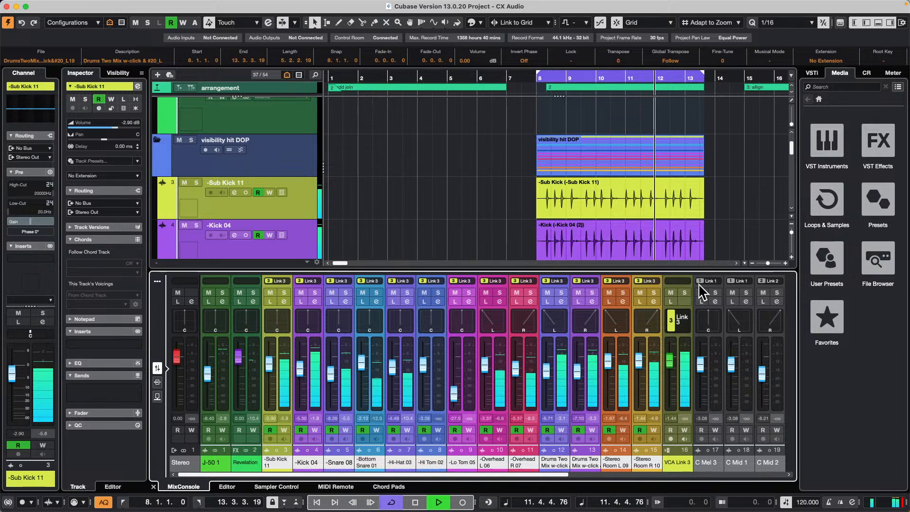
# Enable automation writing on VCA Link 3 and record a downward fader ride during playback
pyautogui.click(685, 428)
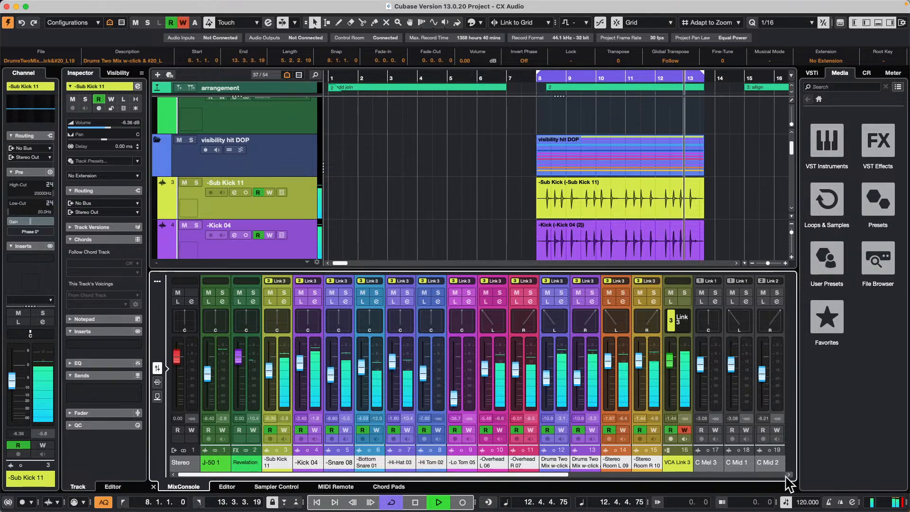
pyautogui.moveTo(672, 354)
pyautogui.mouseDown()
pyautogui.moveTo(670, 389)
pyautogui.moveTo(667, 363)
pyautogui.mouseUp()
pyautogui.press('space')
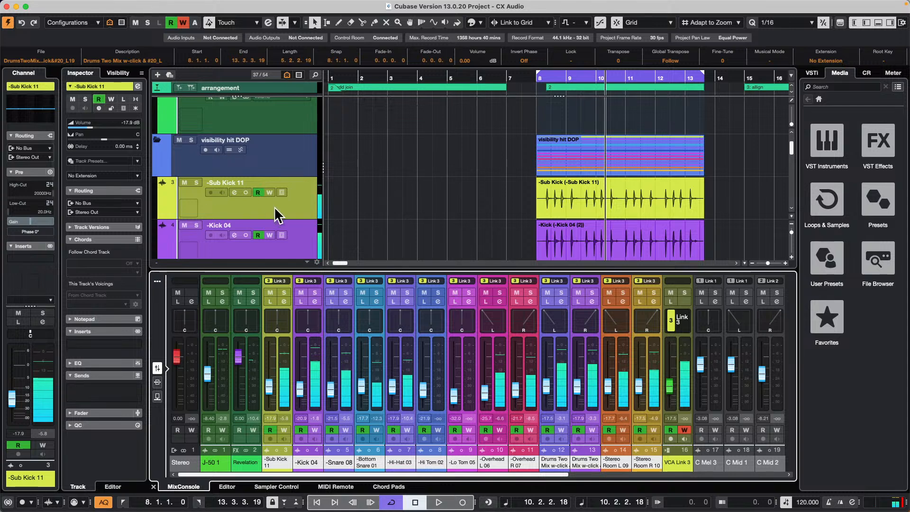
# Show the volume automation lane beneath the Snare 08 track
pyautogui.scroll(-1, 423, 197)
pyautogui.scroll(-2, 426, 198)
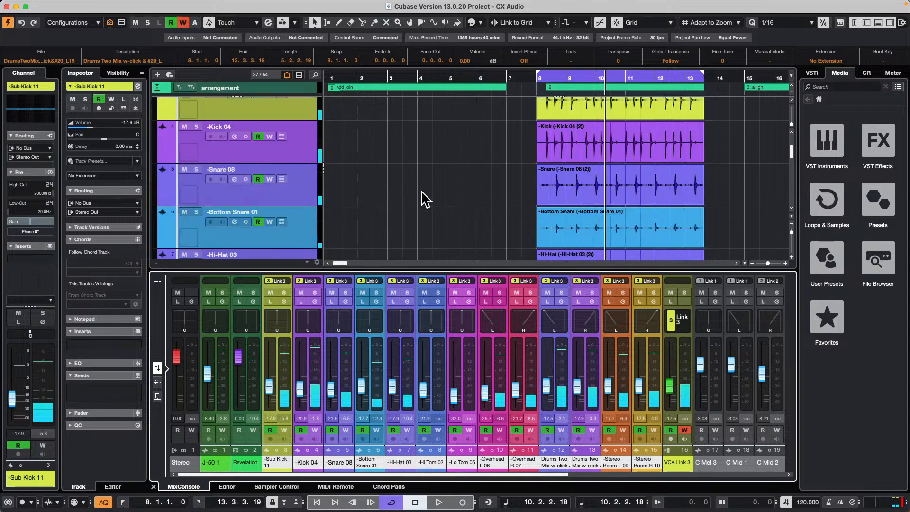
pyautogui.click(163, 202)
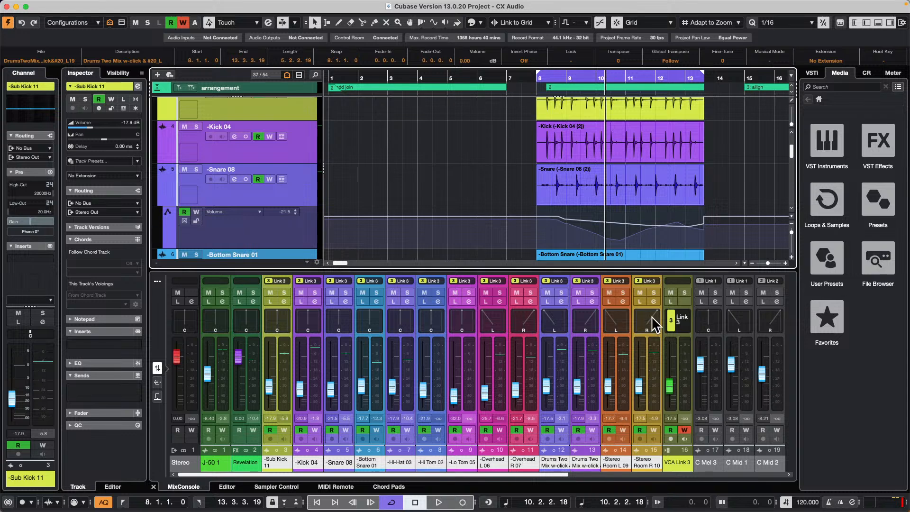
# Combine the automation of VCA Link 3 with its linked channels and undo it
pyautogui.click(687, 316)
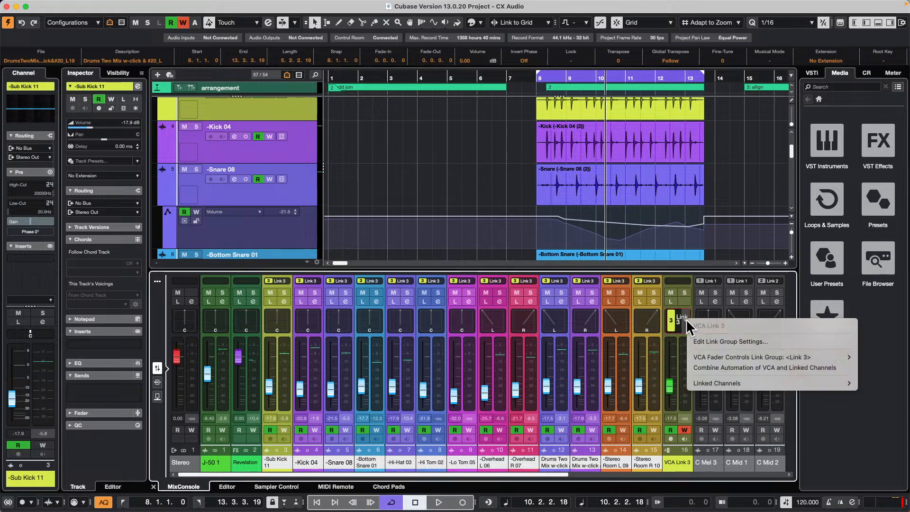
pyautogui.moveTo(749, 357)
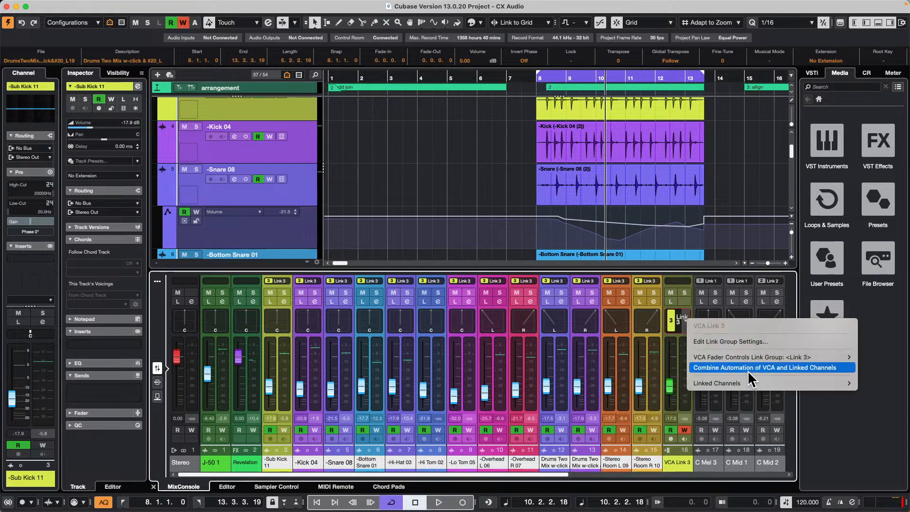
pyautogui.click(796, 371)
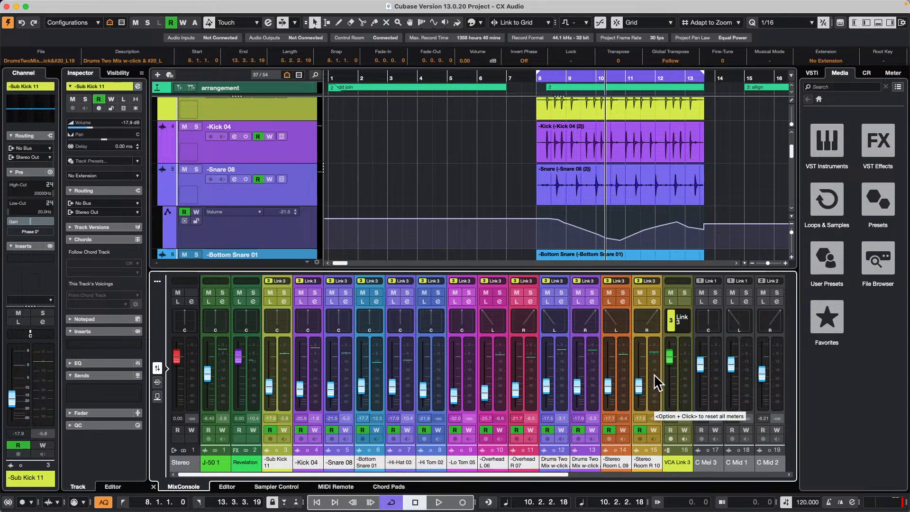
pyautogui.press('super+z')
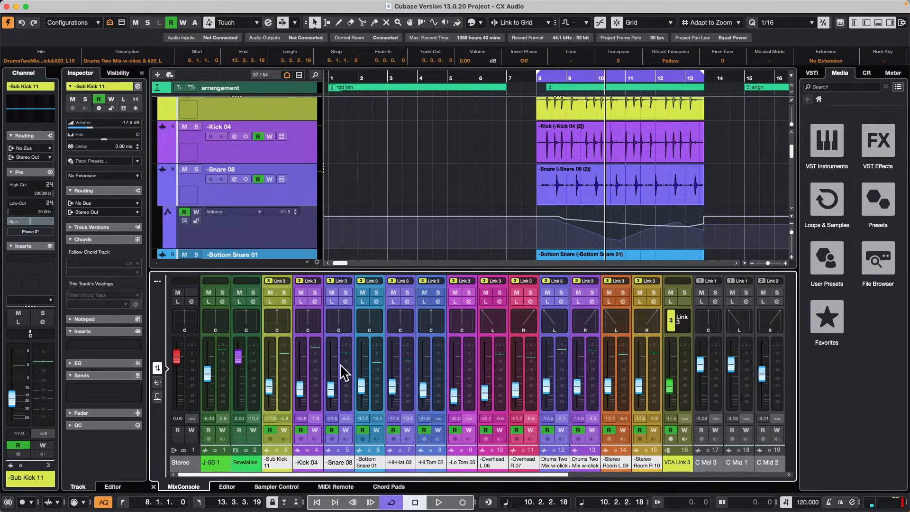
# Turn off automation reading on VCA Link 3 and Snare 08, and raise the VCA fader to -1.44 dB
pyautogui.click(670, 430)
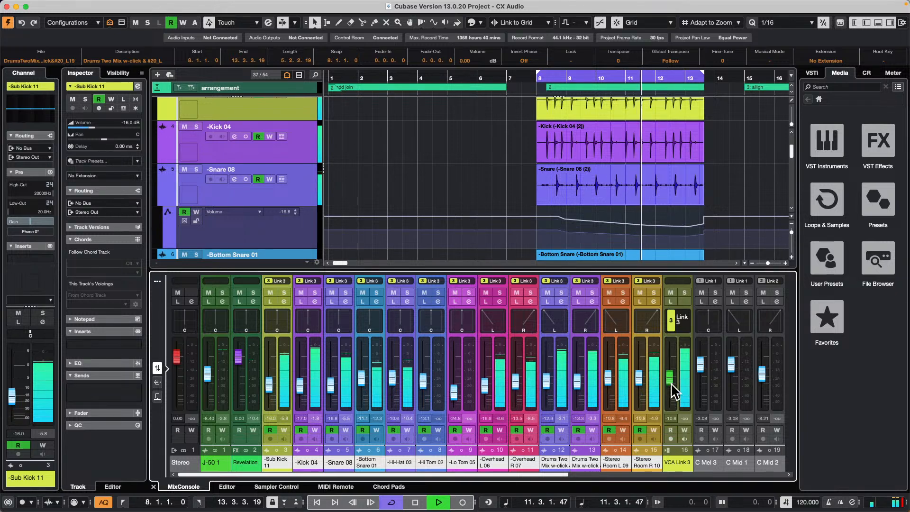
pyautogui.moveTo(670, 383); pyautogui.dragTo(669, 360)
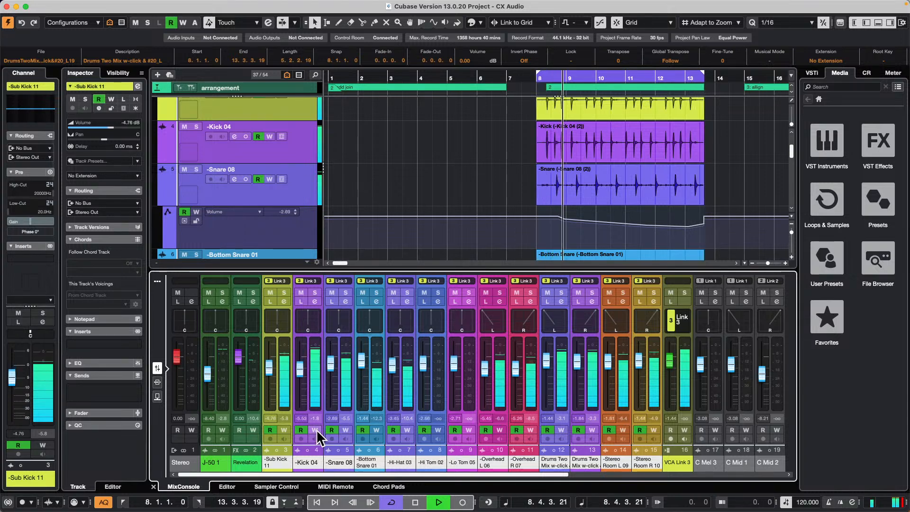
pyautogui.click(330, 429)
pyautogui.click(346, 301)
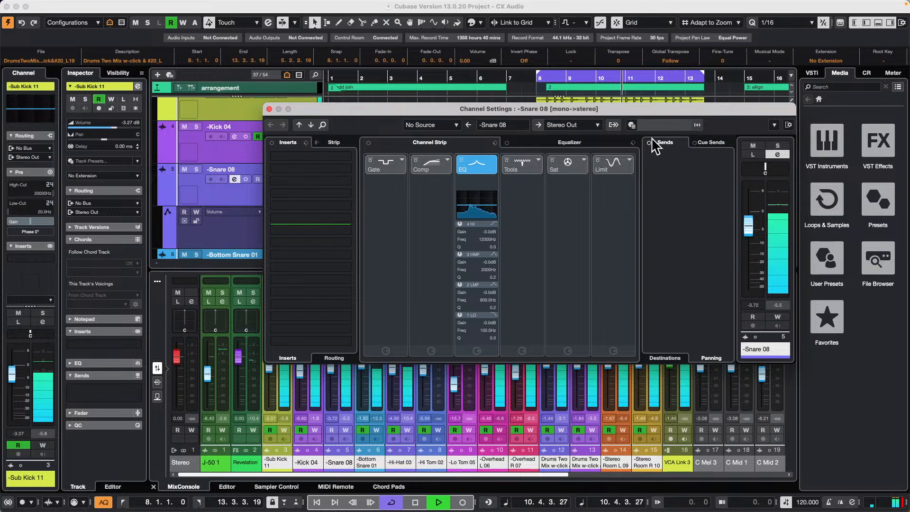
pyautogui.moveTo(664, 124); pyautogui.dragTo(499, 117)
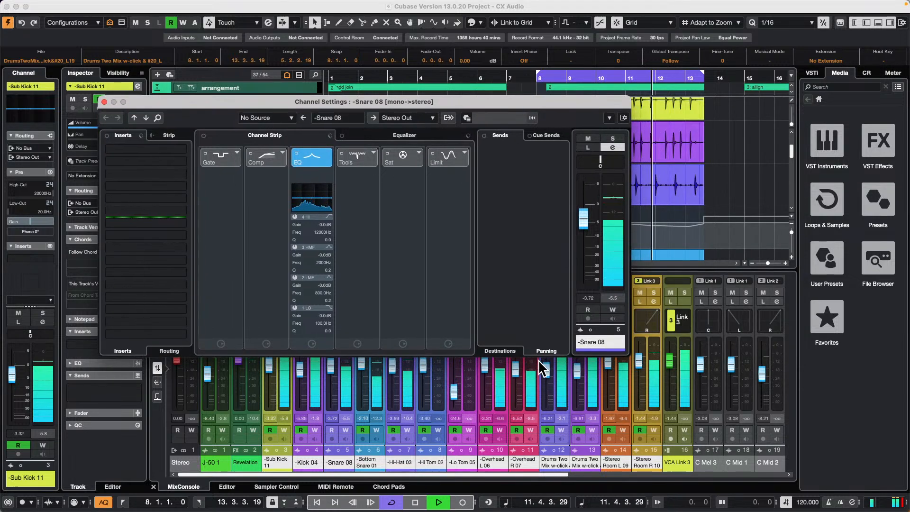
pyautogui.rightClick(512, 154)
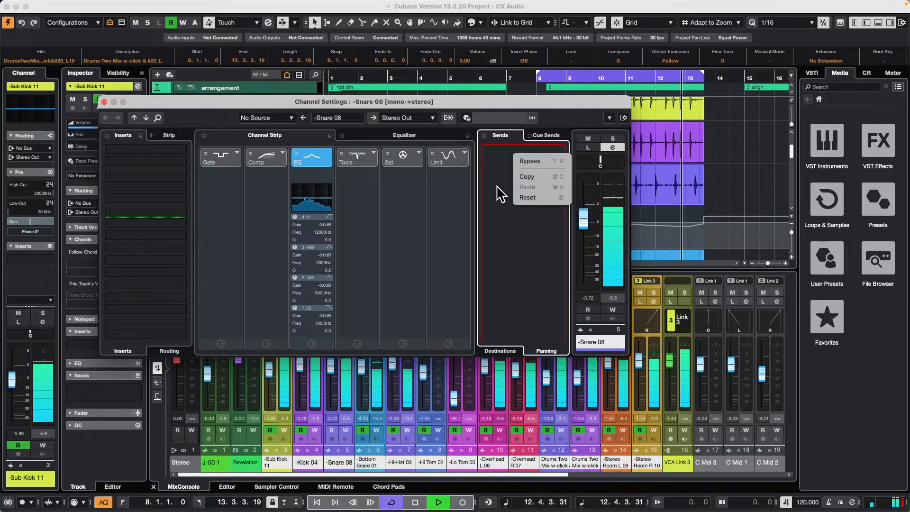
pyautogui.click(488, 135)
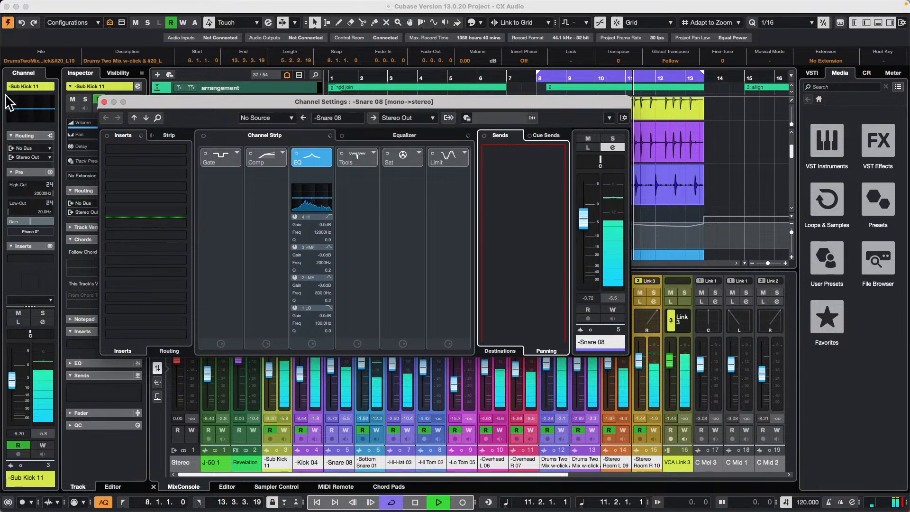
pyautogui.click(105, 102)
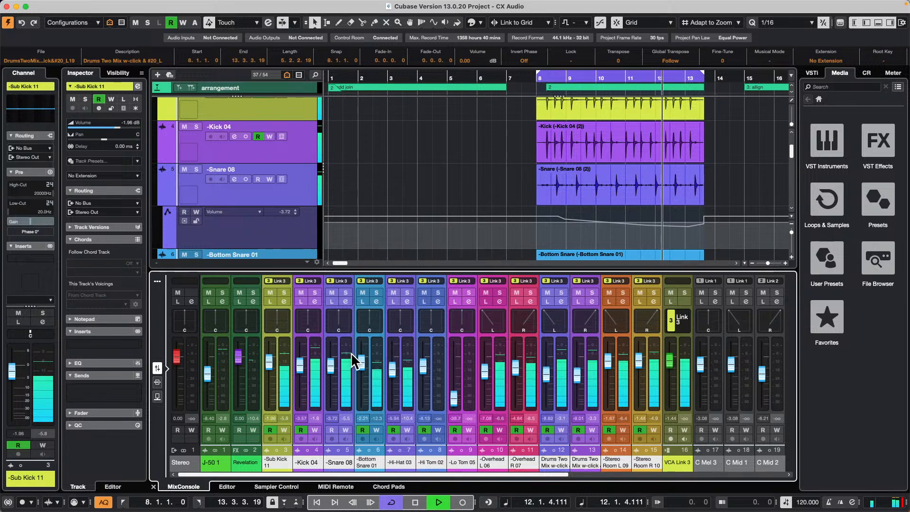
# Add a stereo REVerence FX channel to the Snare 08 channel, routed to Stereo Out
pyautogui.click(343, 359)
pyautogui.rightClick(344, 357)
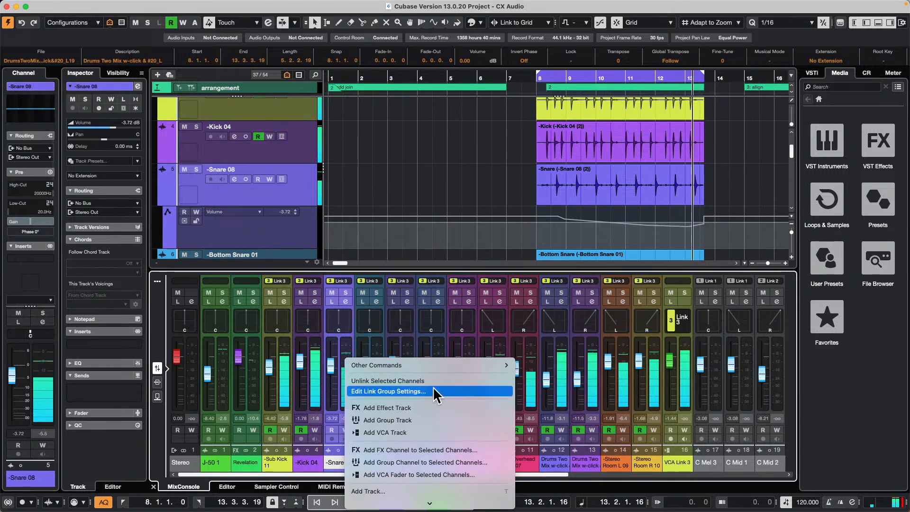
pyautogui.click(460, 448)
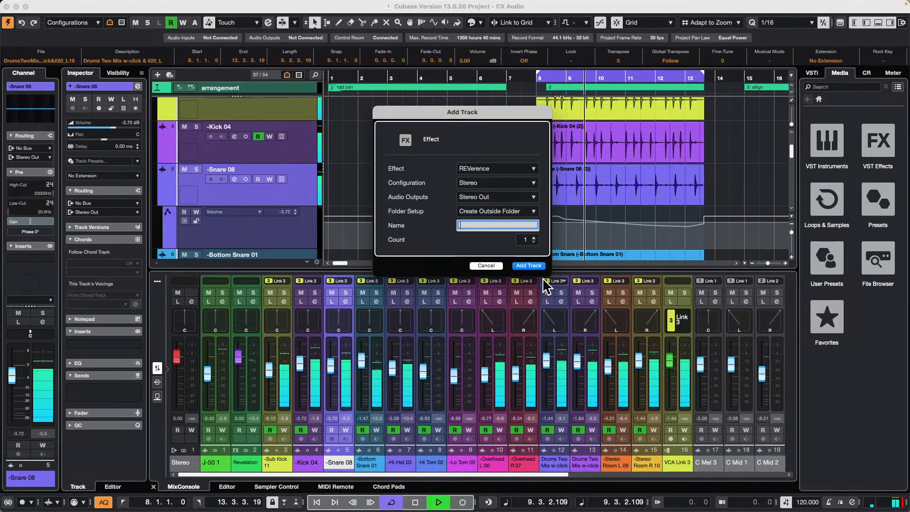
pyautogui.click(529, 266)
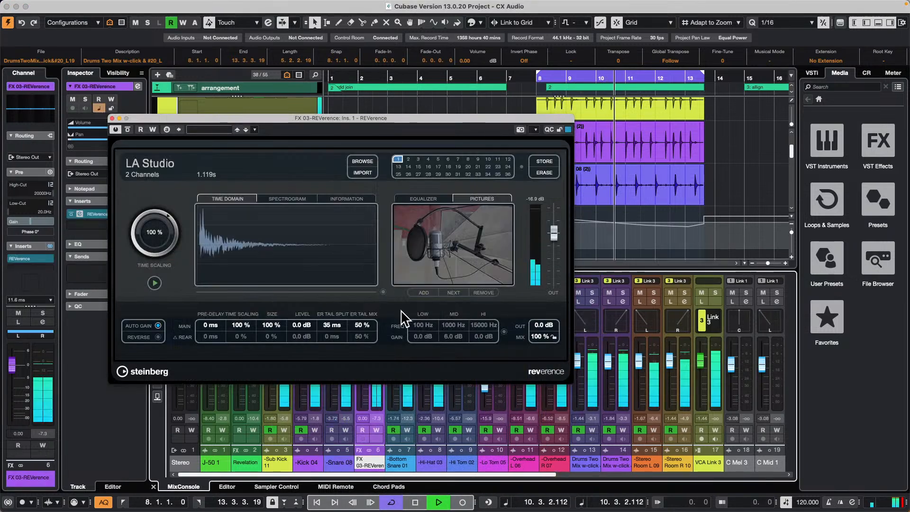
# Load the Plate At 2sec preset into REVerence and close the plug-in window
pyautogui.moveTo(555, 229); pyautogui.dragTo(555, 203)
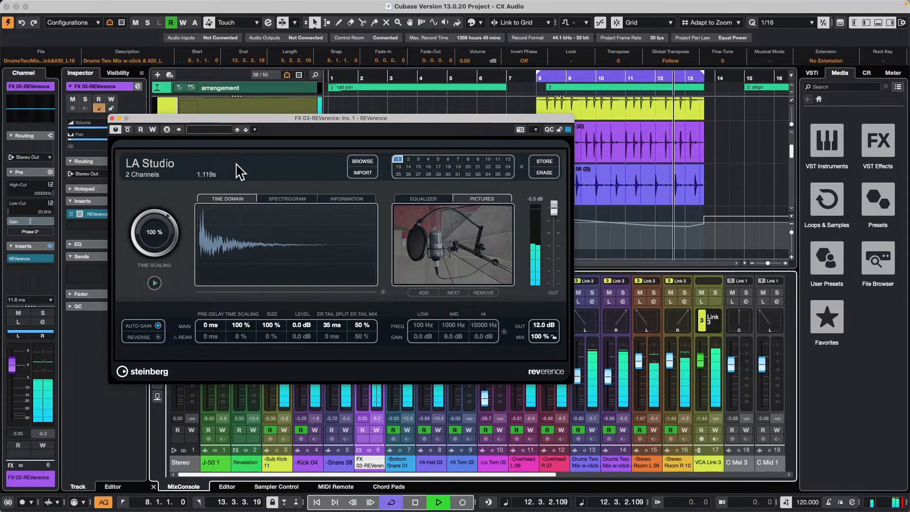
pyautogui.click(369, 163)
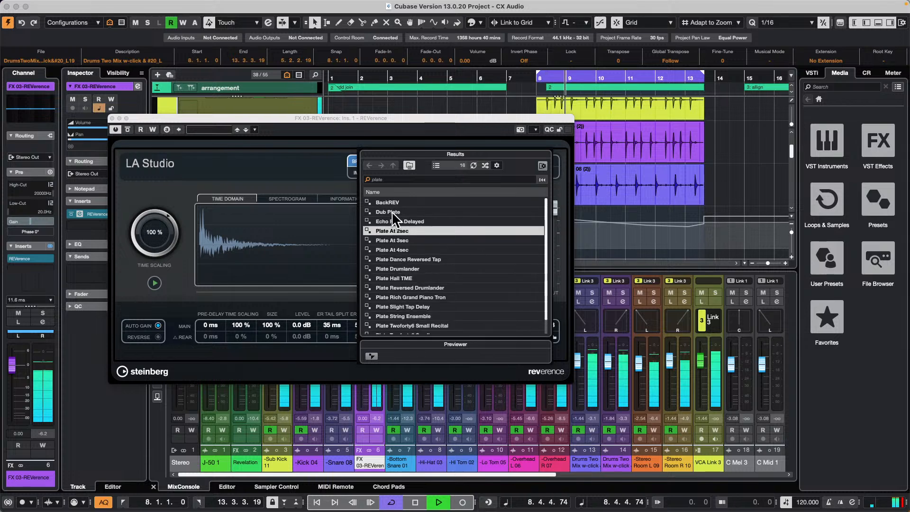
pyautogui.doubleClick(406, 230)
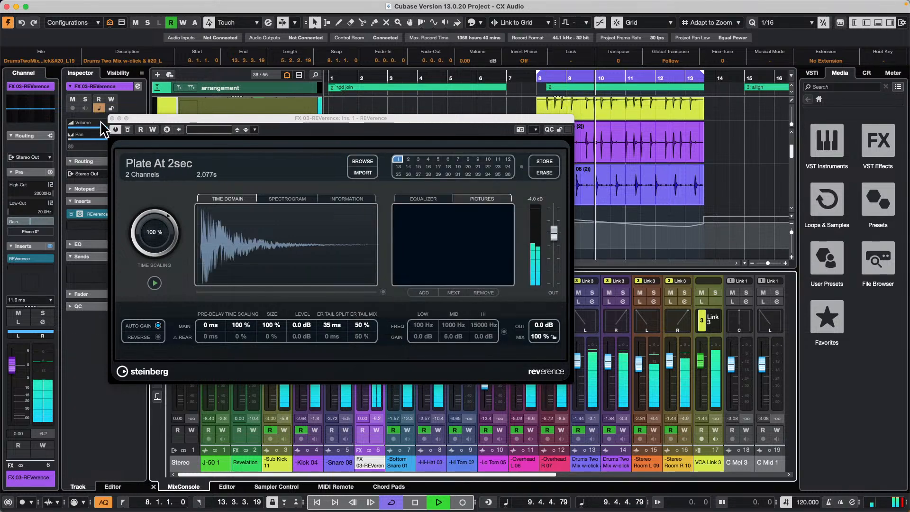
pyautogui.click(112, 117)
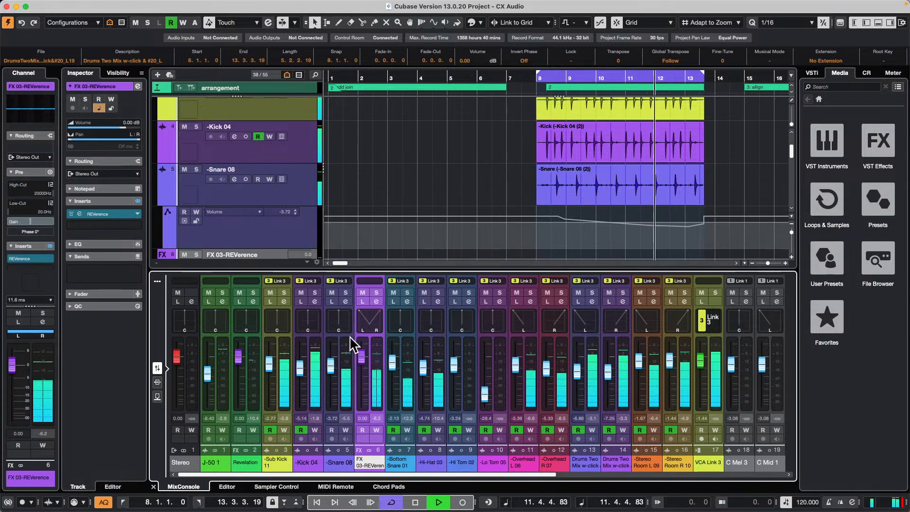
# Check the send destination and level of the Snare 08 channel in its channel settings
pyautogui.click(345, 301)
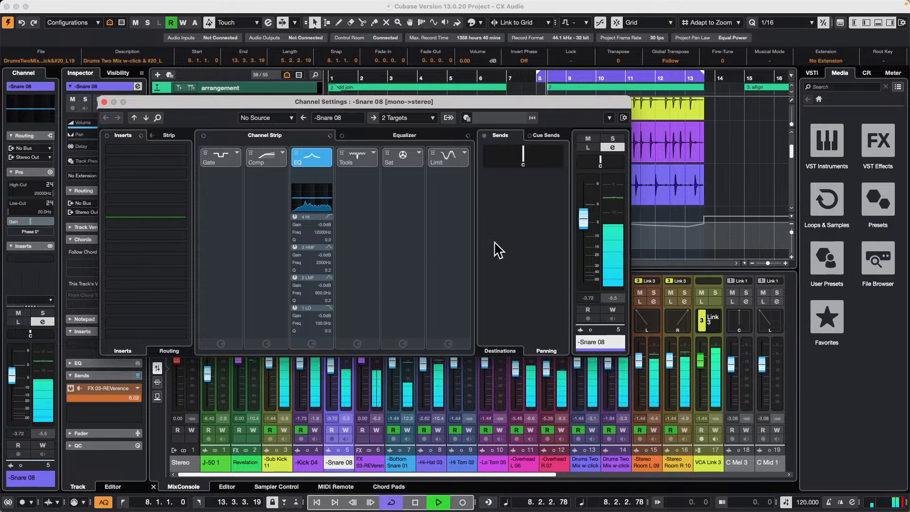
pyautogui.click(505, 349)
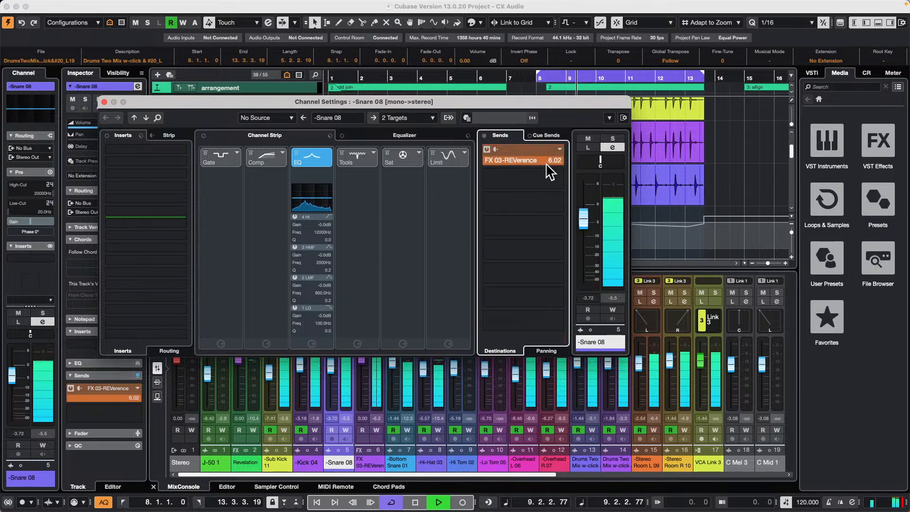
pyautogui.click(104, 102)
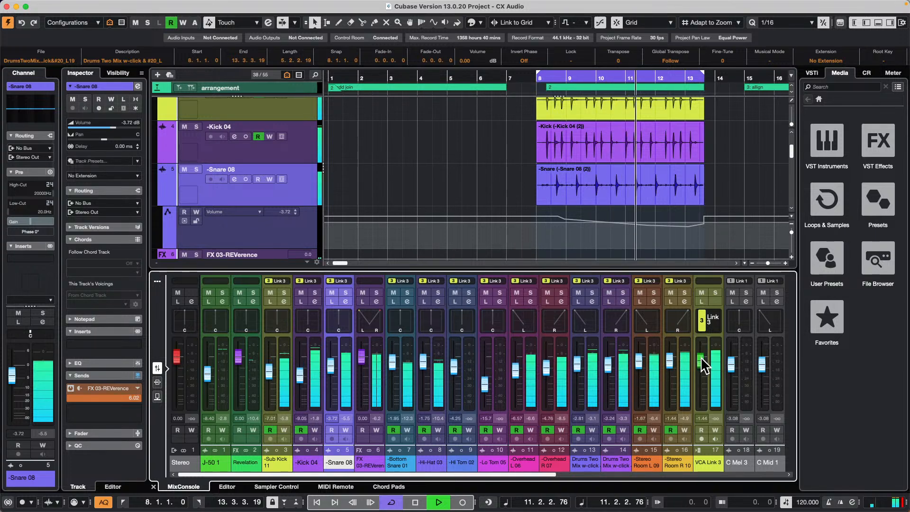
# Lower the VCA Link 3 fader to -4.27 dB during playback, finishing with playback stopped
pyautogui.moveTo(701, 356)
pyautogui.mouseDown()
pyautogui.moveTo(700, 394)
pyautogui.moveTo(701, 366)
pyautogui.mouseUp()
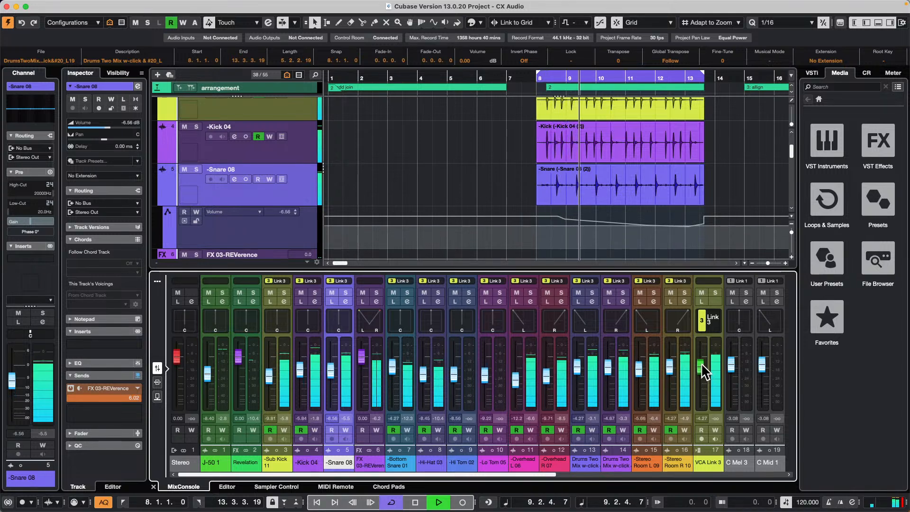
pyautogui.click(415, 502)
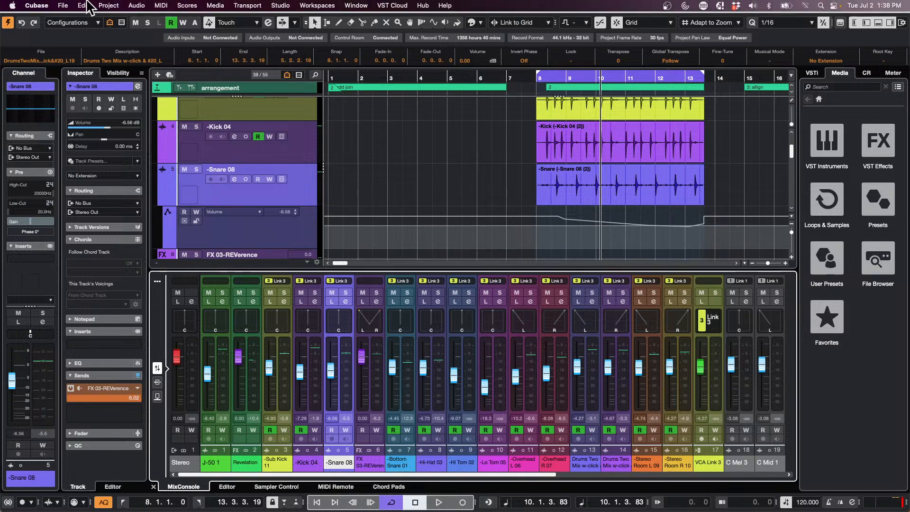
# Open and activate the recent project Unmix.cpr, accepting the missing ports mapping
pyautogui.click(61, 6)
pyautogui.moveTo(119, 223)
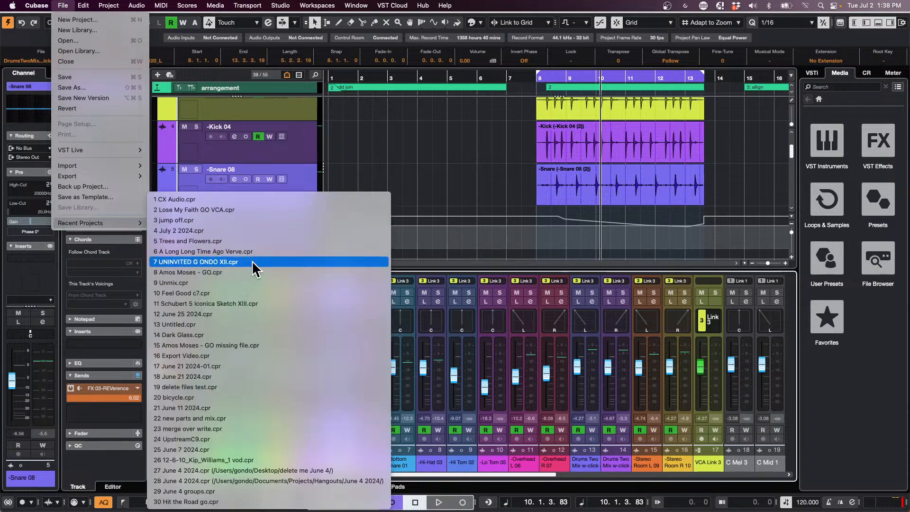
pyautogui.click(249, 282)
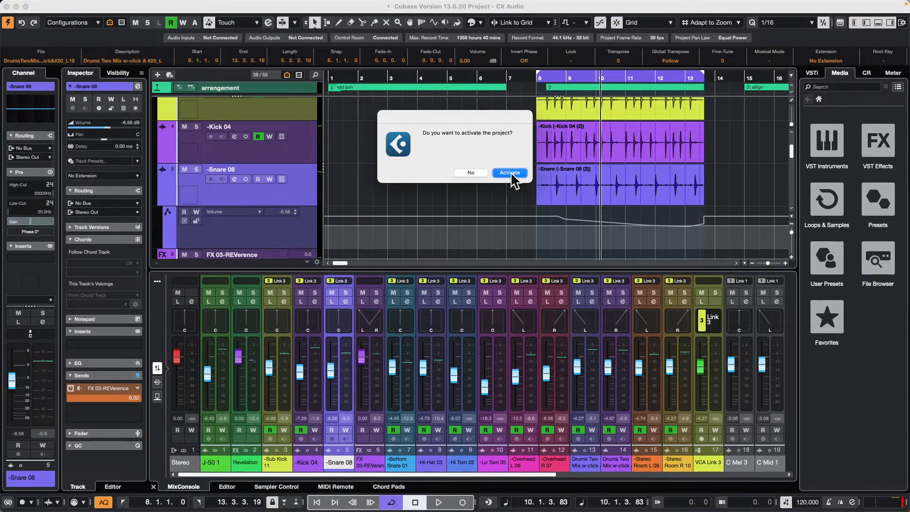
pyautogui.click(509, 173)
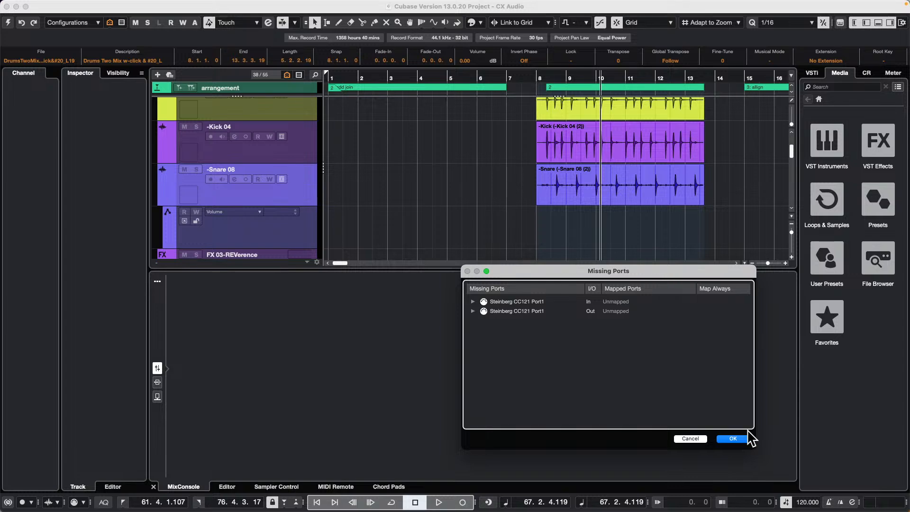
pyautogui.click(734, 439)
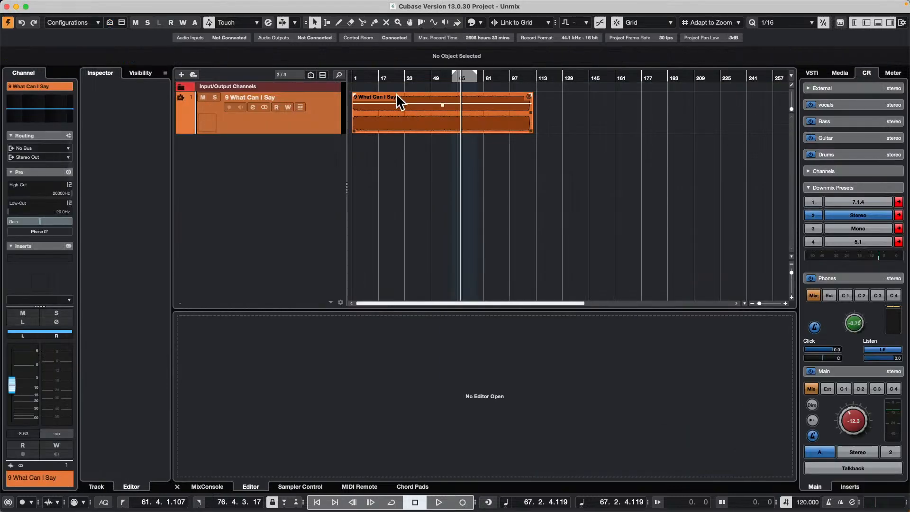
# Play the What Can I Say track from bar 25 and set the Control Room main level to -11.1 dB
pyautogui.click(391, 80)
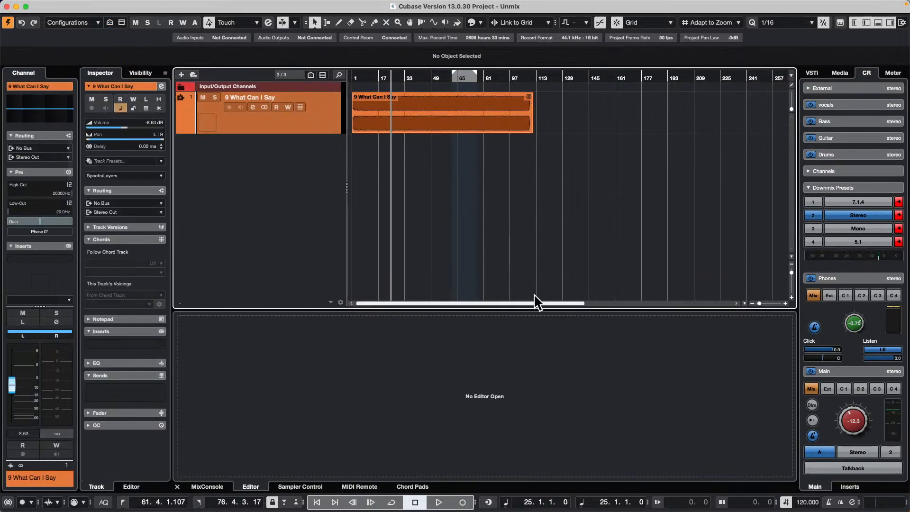
pyautogui.click(851, 421)
pyautogui.press('space')
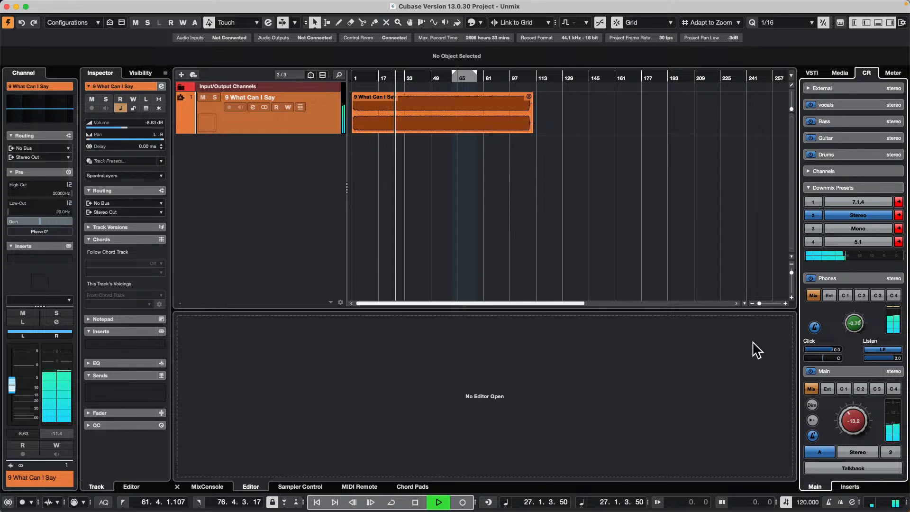
pyautogui.moveTo(856, 421); pyautogui.dragTo(856, 416)
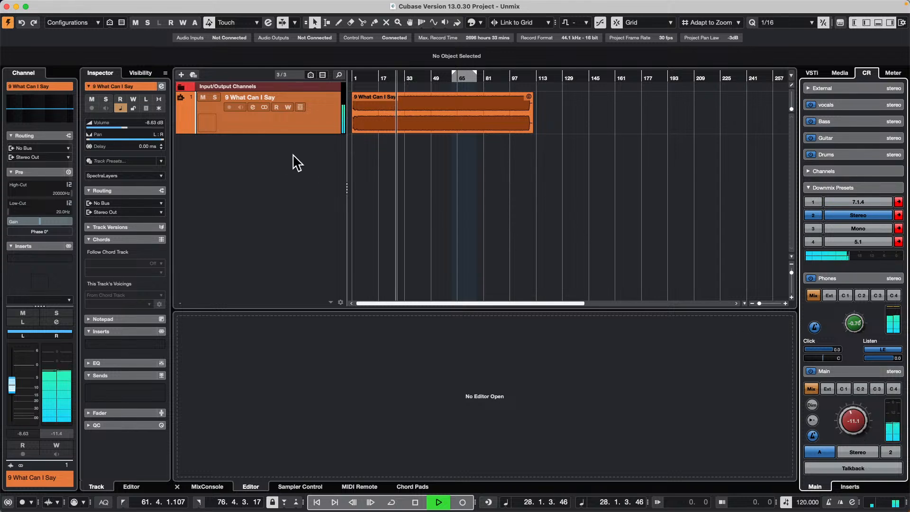
pyautogui.press('space')
pyautogui.click(289, 118)
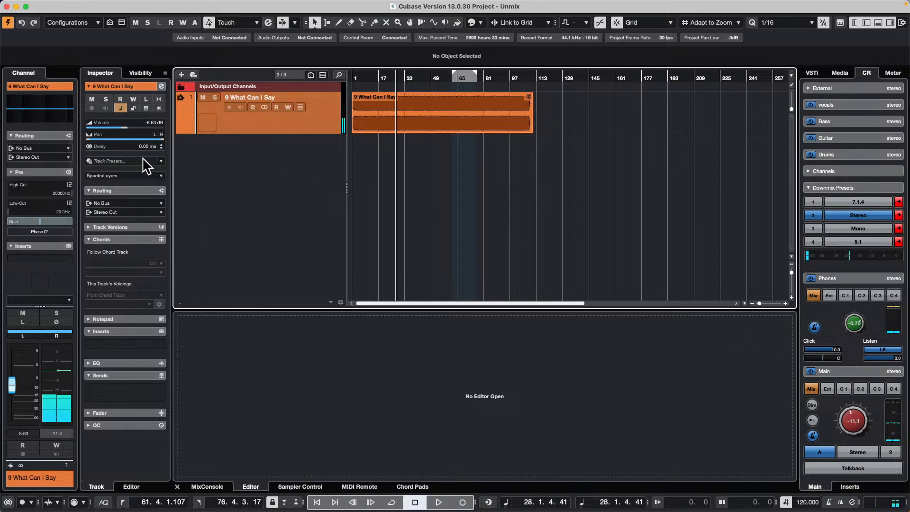
# Check the extension options of the What Can I Say track and show its event in an enlarged SpectraLayers editor
pyautogui.click(129, 175)
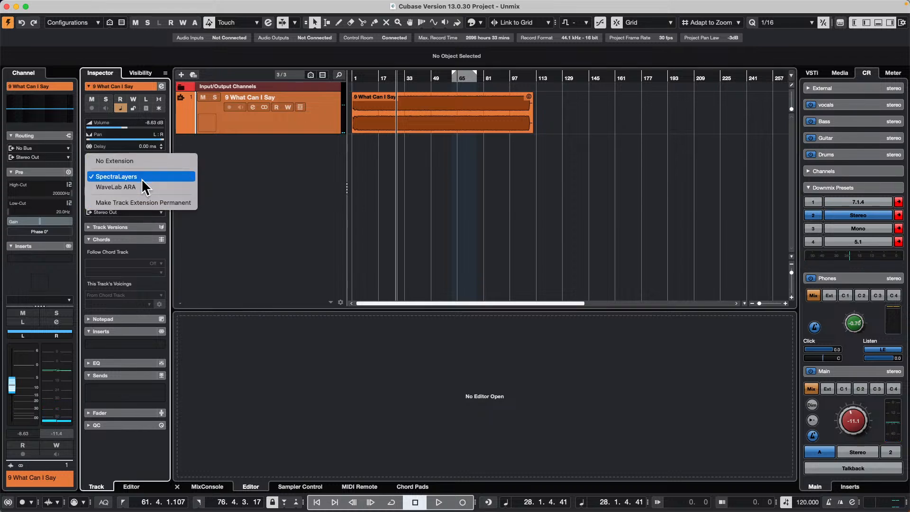
pyautogui.click(476, 168)
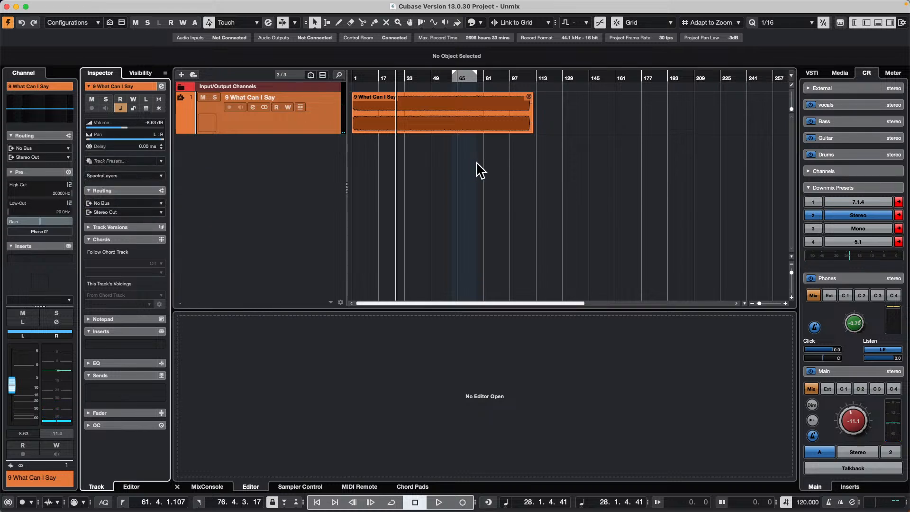
pyautogui.click(445, 117)
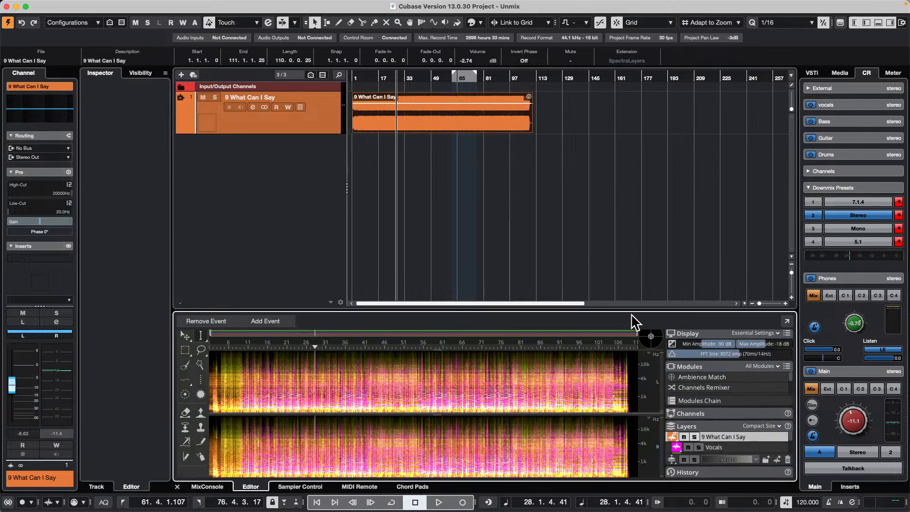
pyautogui.moveTo(633, 310); pyautogui.dragTo(645, 271)
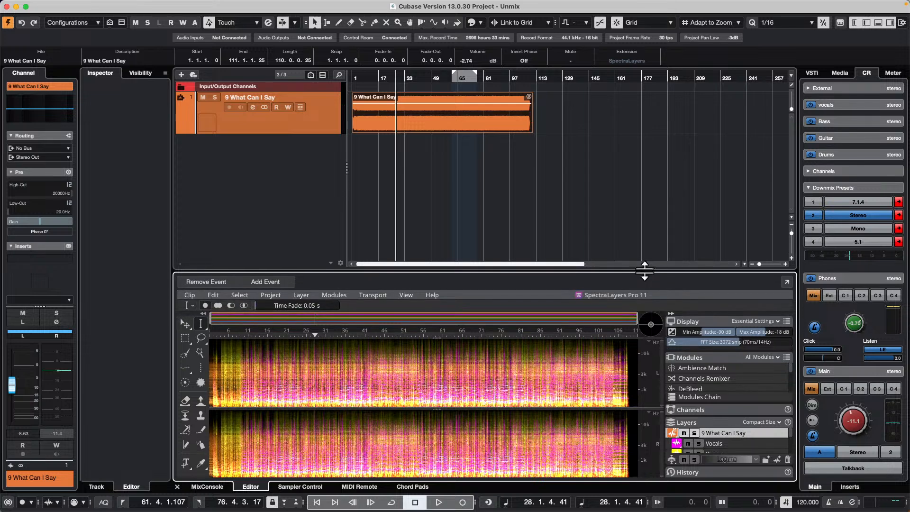
# Review the SpectraLayers unmix and repair modules and give the editor more height, finishing with the module list closed
pyautogui.click(341, 294)
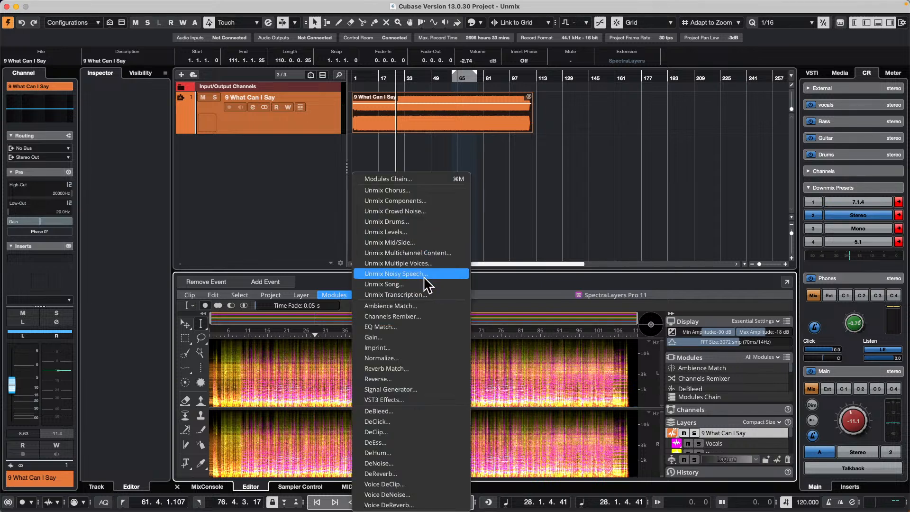
pyautogui.moveTo(305, 294)
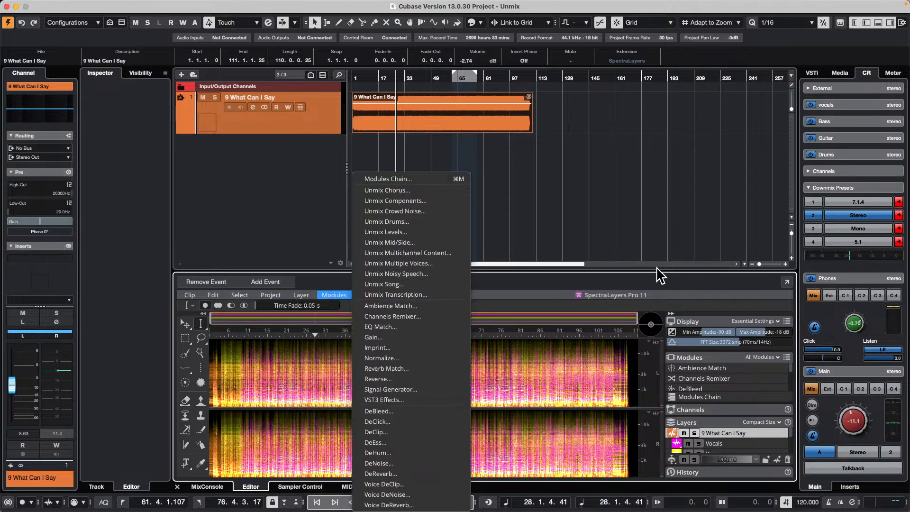
pyautogui.moveTo(656, 271); pyautogui.dragTo(657, 228)
pyautogui.click(643, 209)
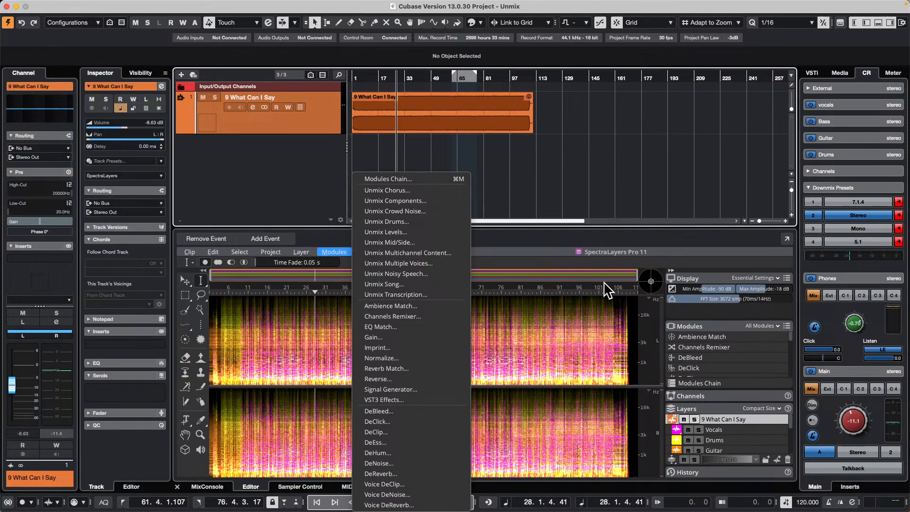
pyautogui.click(546, 331)
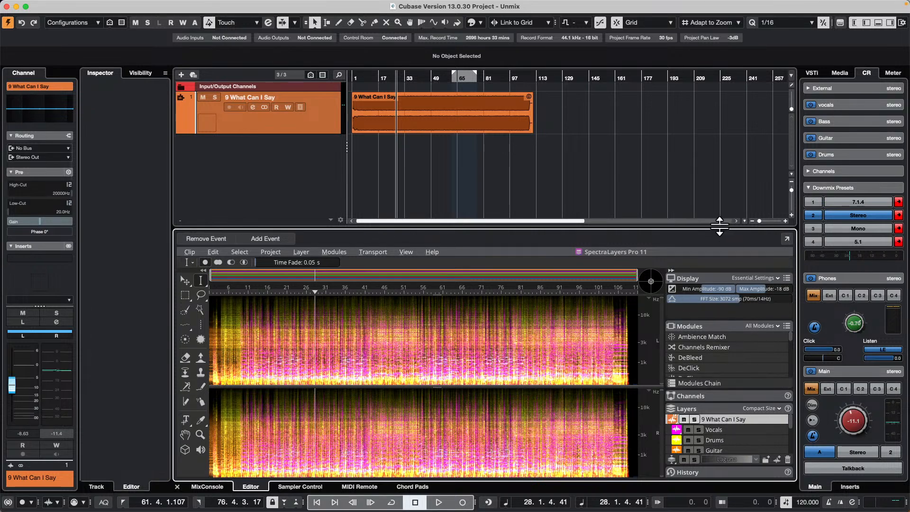
# Audition the unmixed Vocals, Drums and Bass layers during playback, soloing each in turn and releasing the solo
pyautogui.press('space')
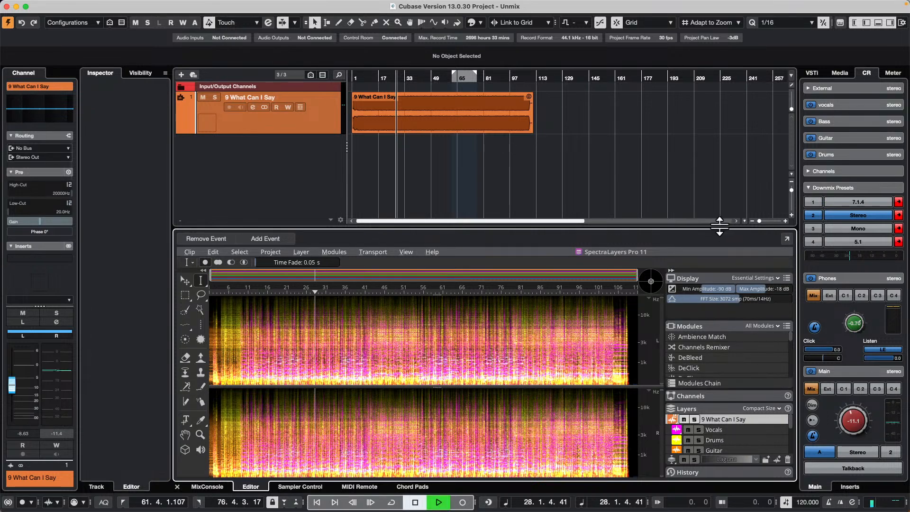
pyautogui.click(699, 429)
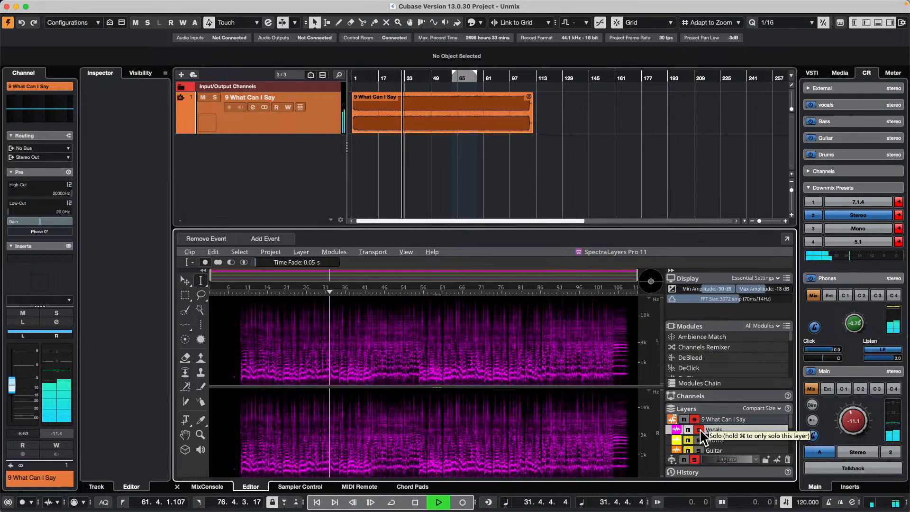
pyautogui.click(729, 326)
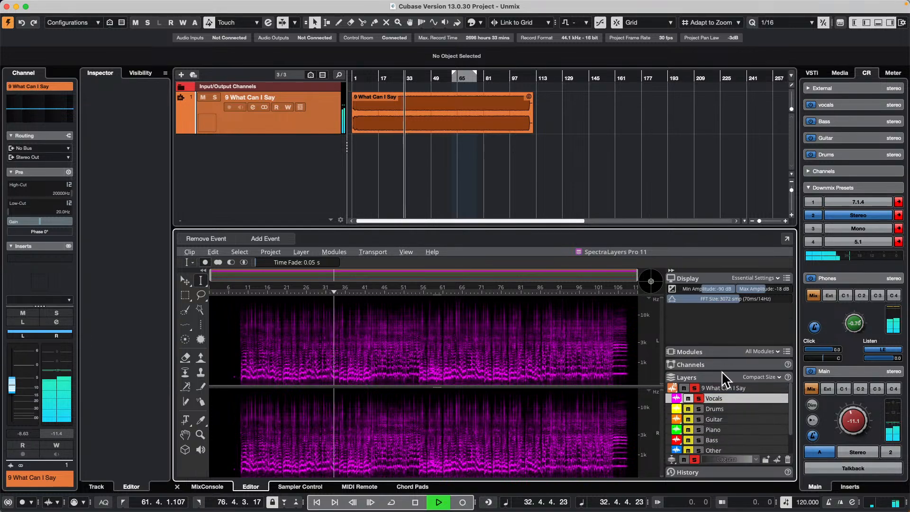
pyautogui.click(700, 399)
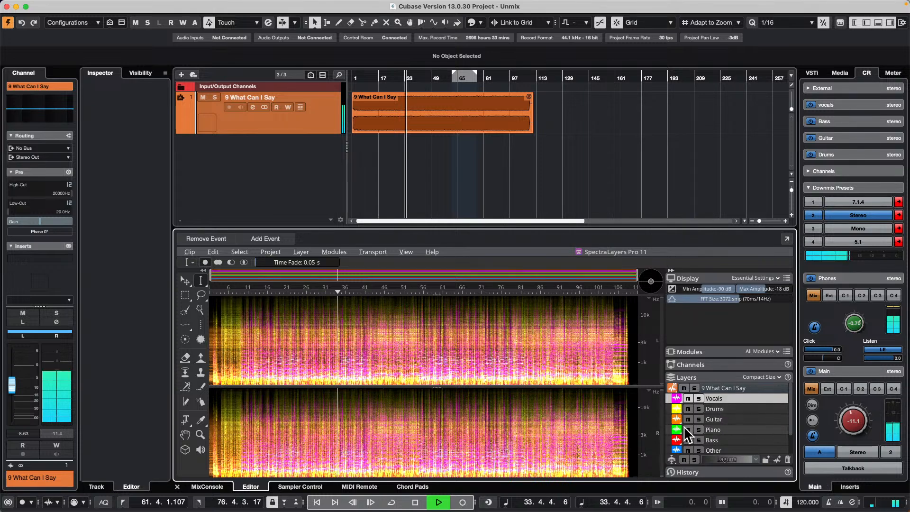
pyautogui.click(700, 408)
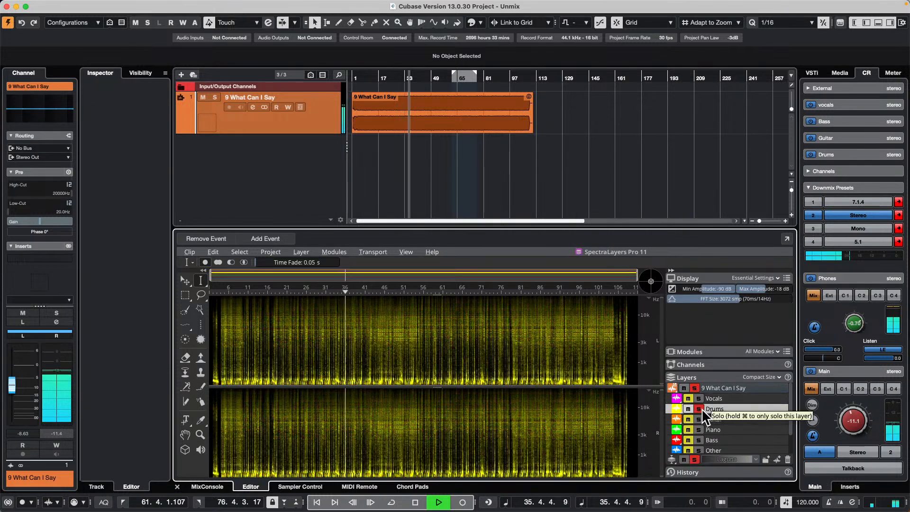
pyautogui.click(701, 408)
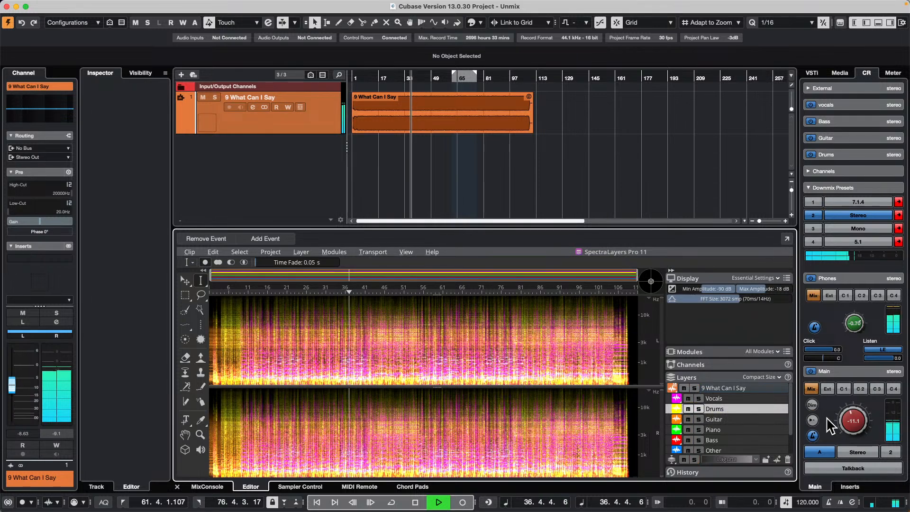
pyautogui.click(700, 439)
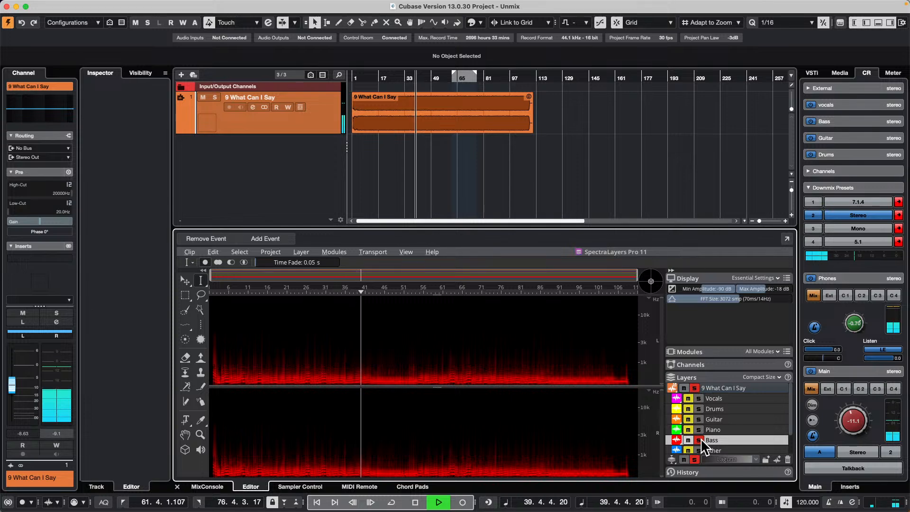
pyautogui.click(700, 439)
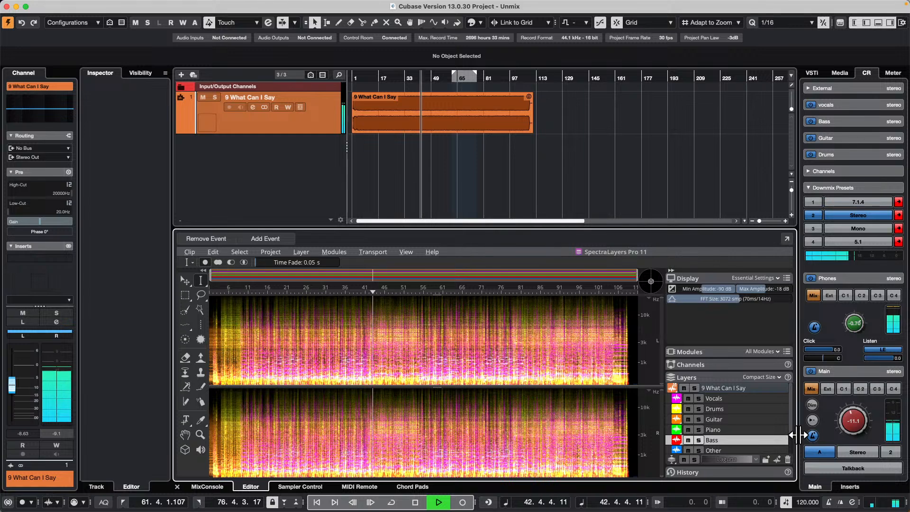
# Show the layers at Standard Size and set Vocals to 2.0 dB, Drums to 2.0 dB and Guitar to -1.0 dB
pyautogui.click(744, 399)
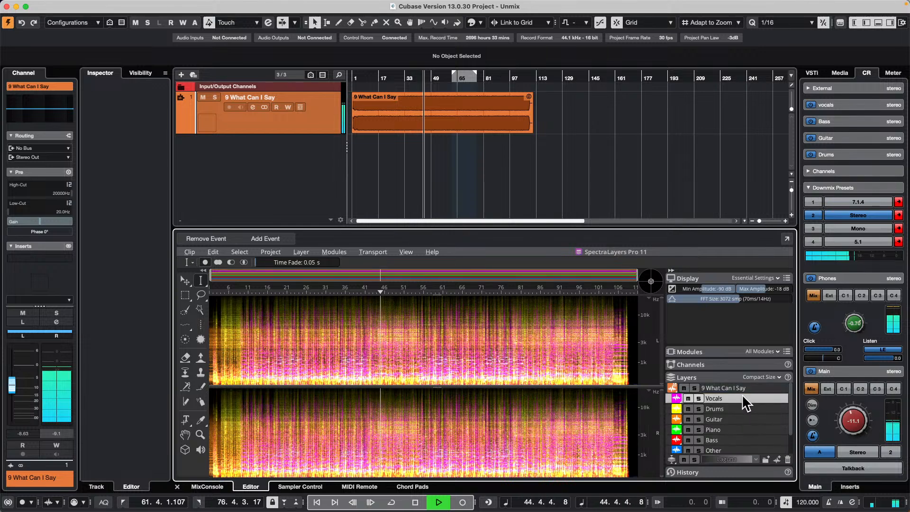
pyautogui.scroll(-2, 749, 390)
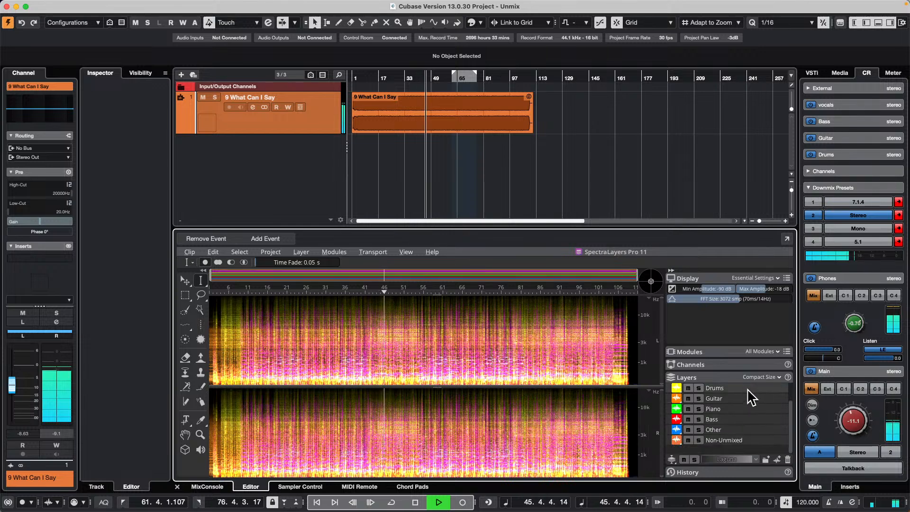
pyautogui.click(781, 377)
pyautogui.click(767, 386)
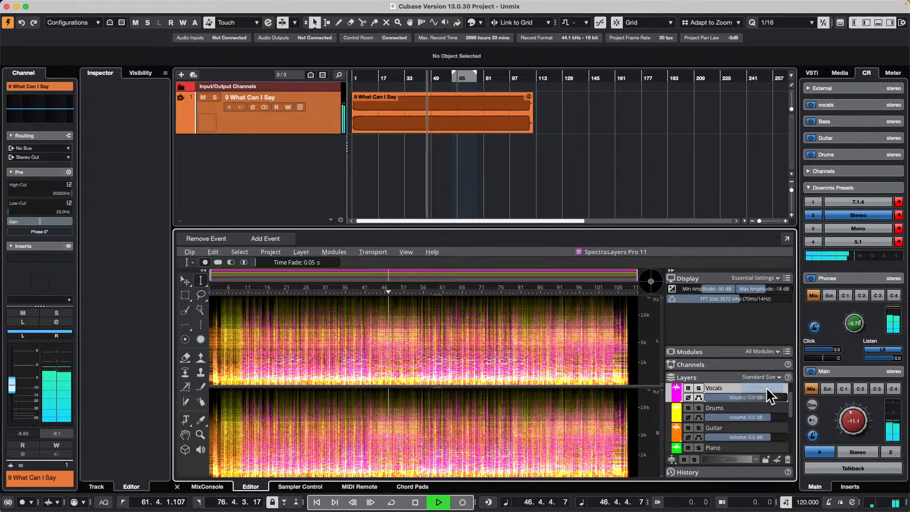
pyautogui.moveTo(772, 398); pyautogui.dragTo(767, 436)
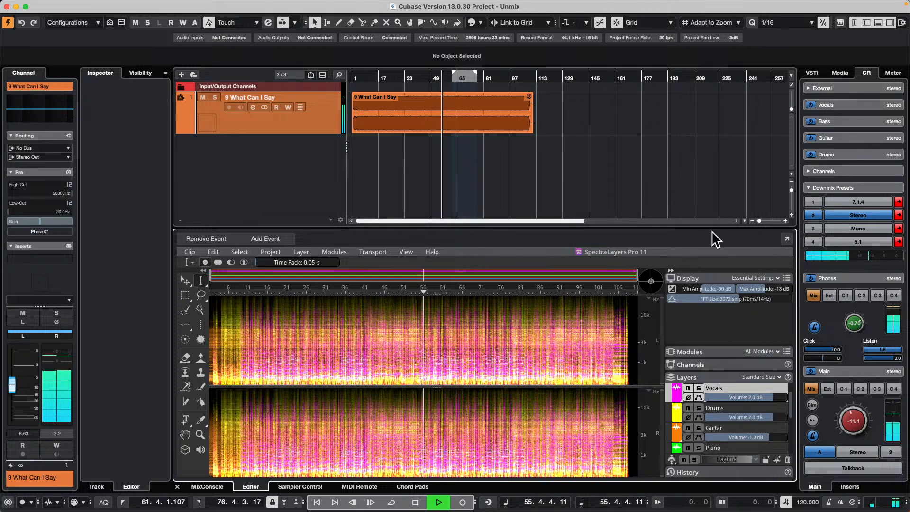
# Stop playback and move the Vocals layer out of SpectraLayers onto its own track below What Can I Say
pyautogui.press('space')
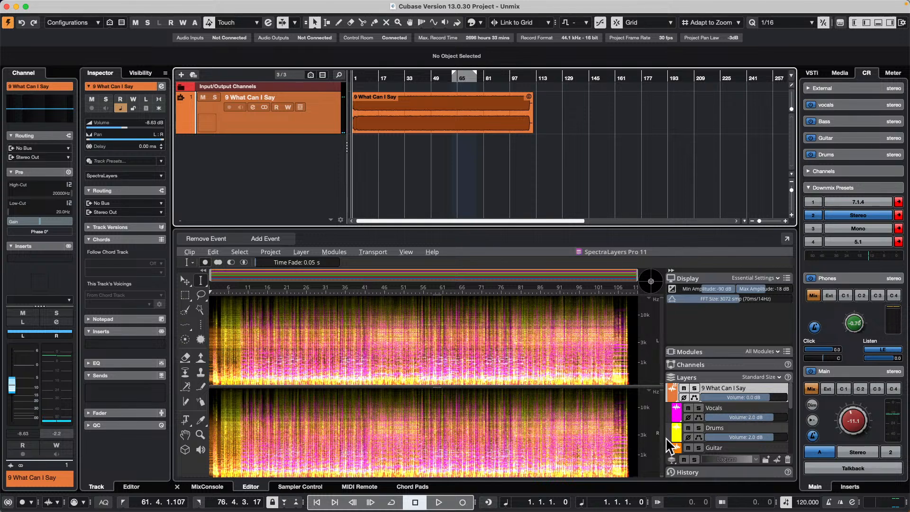
pyautogui.click(743, 408)
pyautogui.moveTo(742, 406); pyautogui.dragTo(316, 139)
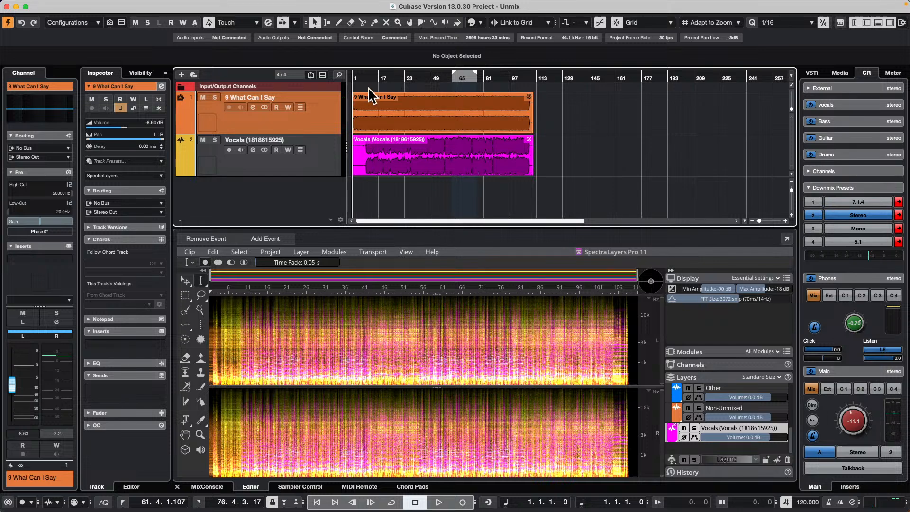
# Play both tracks from shortly before bar 25 and set the Vocals track volume to -4.60 dB
pyautogui.click(390, 79)
pyautogui.press('space')
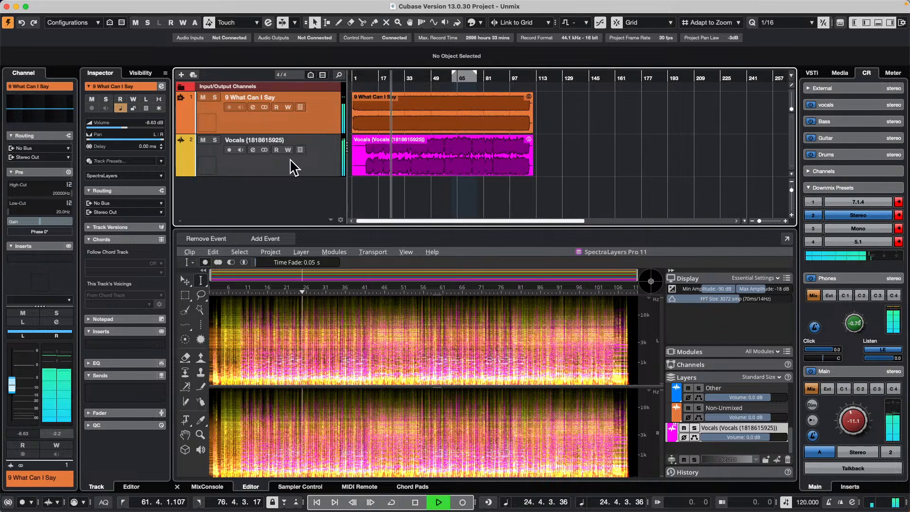
pyautogui.click(323, 166)
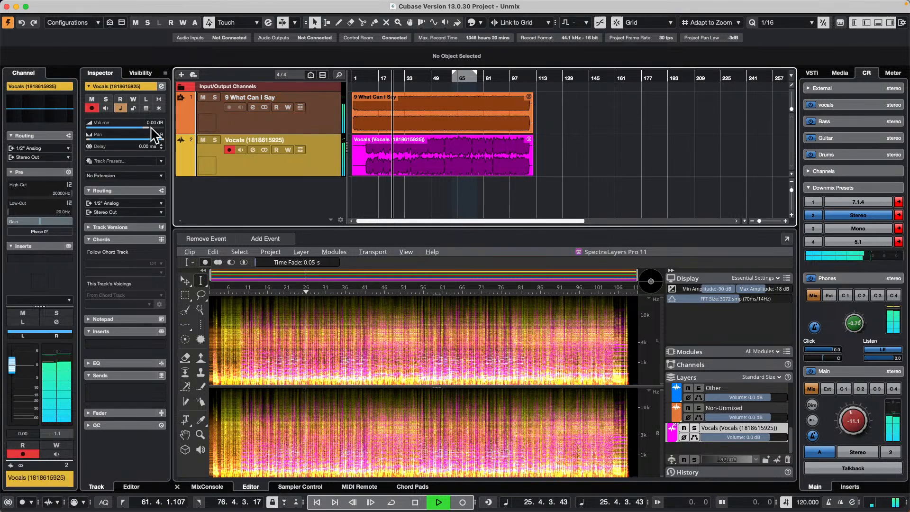
pyautogui.moveTo(148, 127)
pyautogui.mouseDown()
pyautogui.moveTo(122, 128)
pyautogui.moveTo(134, 127)
pyautogui.mouseUp()
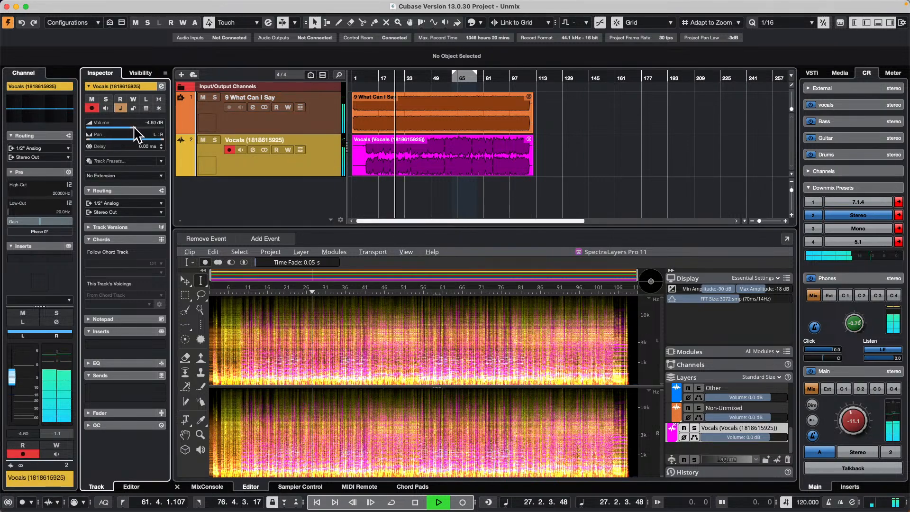
# Compare the Vocals and What Can I Say tracks during playback by soloing each one briefly
pyautogui.click(213, 139)
pyautogui.click(212, 139)
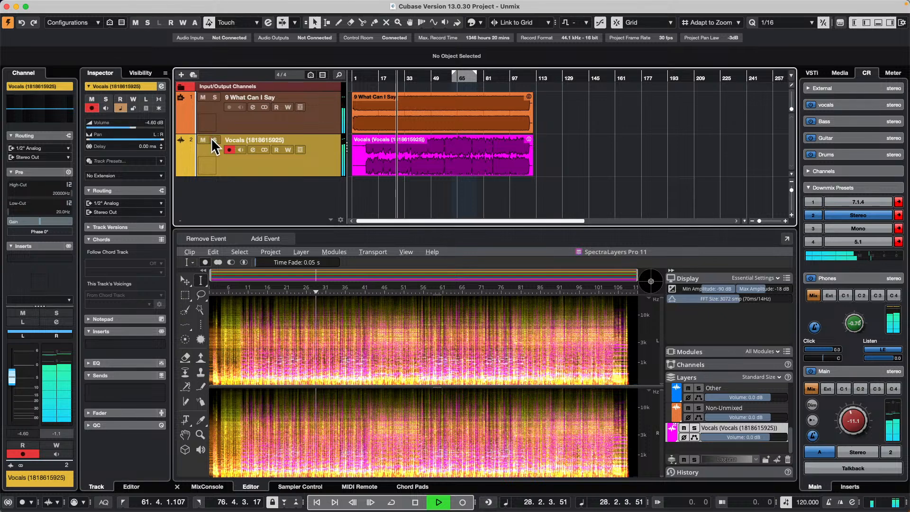
pyautogui.click(215, 97)
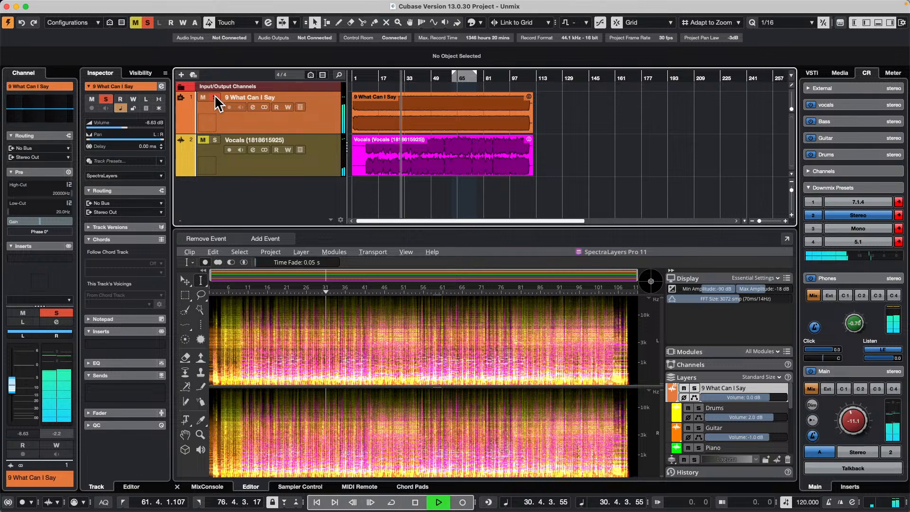
pyautogui.click(216, 97)
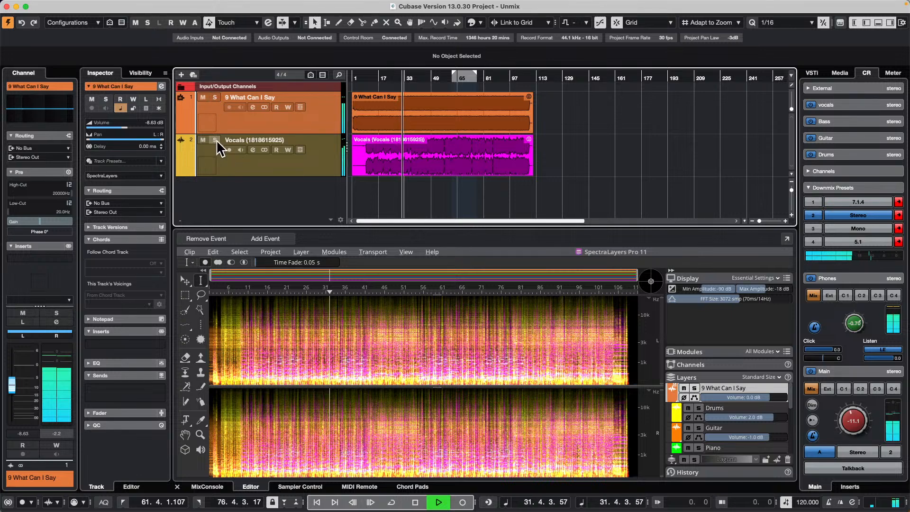
# Rebalance the two tracks with the Vocals track volume at -5.54 dB, finishing with playback stopped
pyautogui.moveTo(126, 127)
pyautogui.mouseDown()
pyautogui.moveTo(101, 127)
pyautogui.moveTo(123, 127)
pyautogui.moveTo(130, 138)
pyautogui.moveTo(115, 127)
pyautogui.moveTo(132, 126)
pyautogui.mouseUp()
pyautogui.click(319, 165)
pyautogui.press('space')
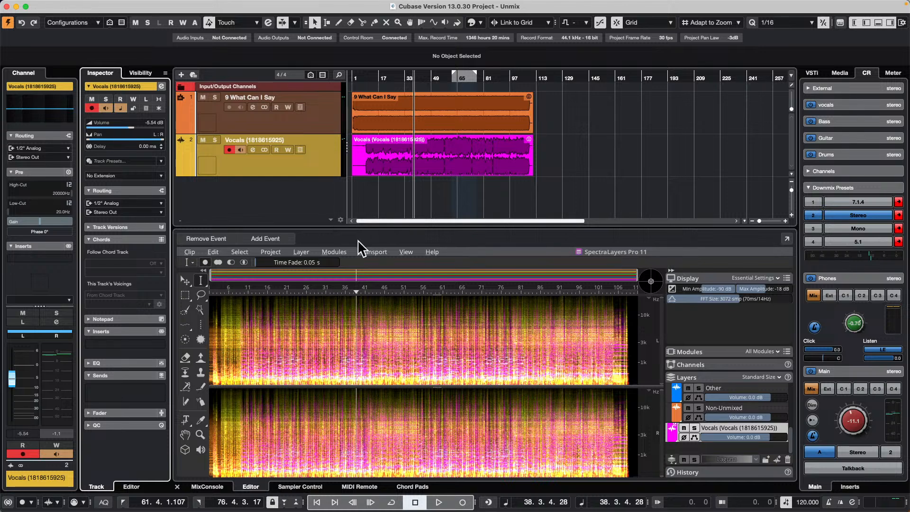
# Revert the Unmix project to its previously saved version, accepting the missing ports mapping
pyautogui.moveTo(103, 11)
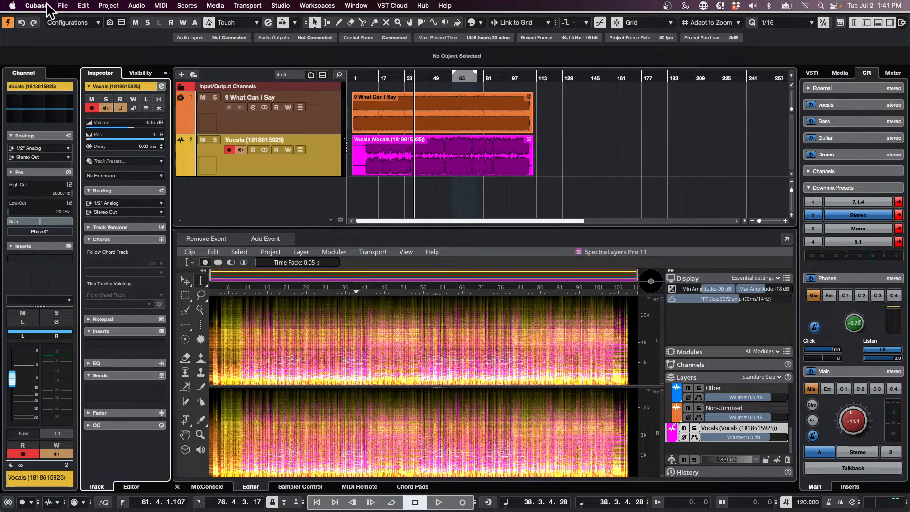
pyautogui.click(63, 6)
pyautogui.moveTo(85, 222)
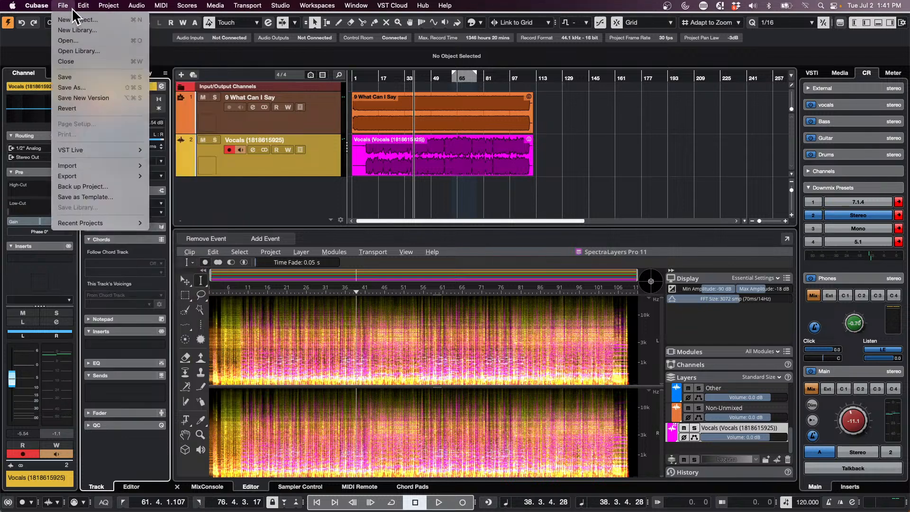
pyautogui.moveTo(83, 6)
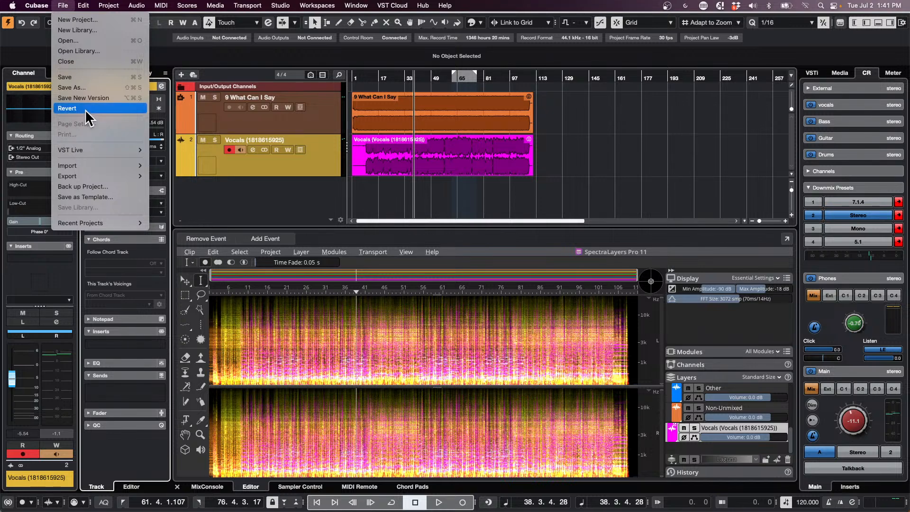
pyautogui.click(84, 108)
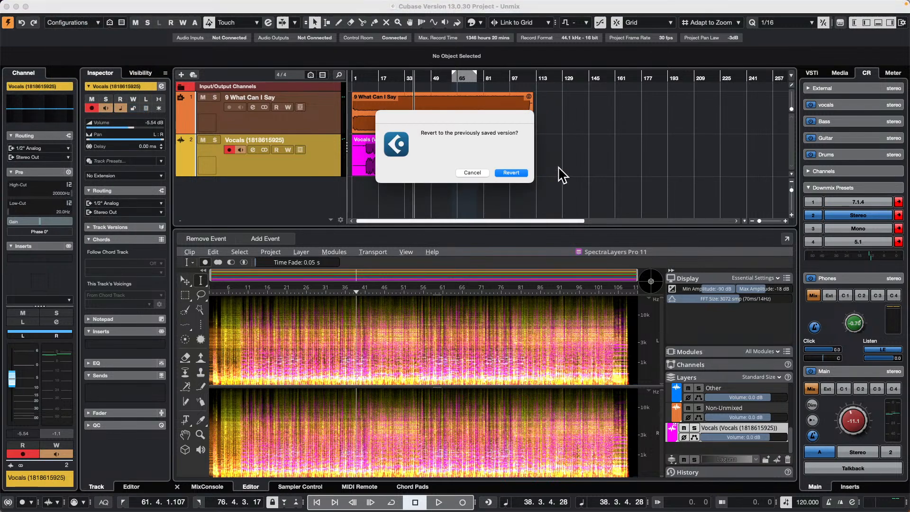
pyautogui.click(520, 175)
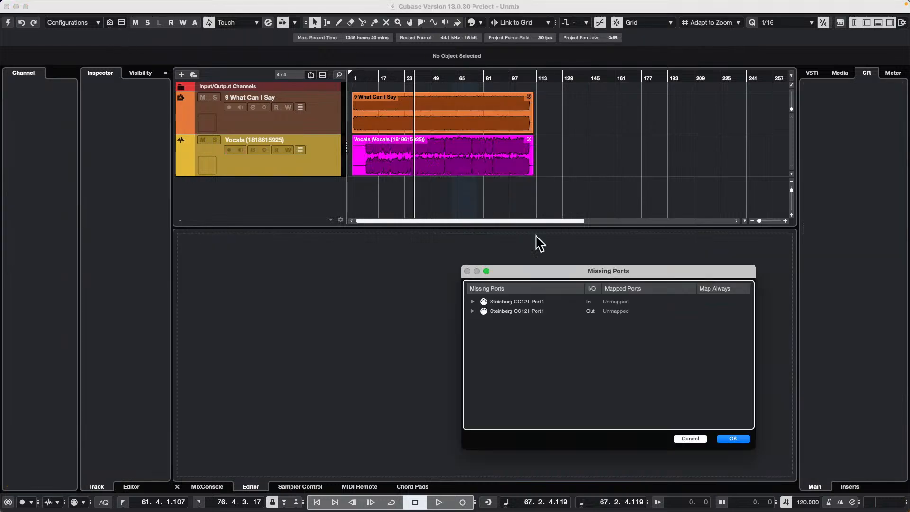
pyautogui.click(736, 438)
pyautogui.moveTo(126, 2)
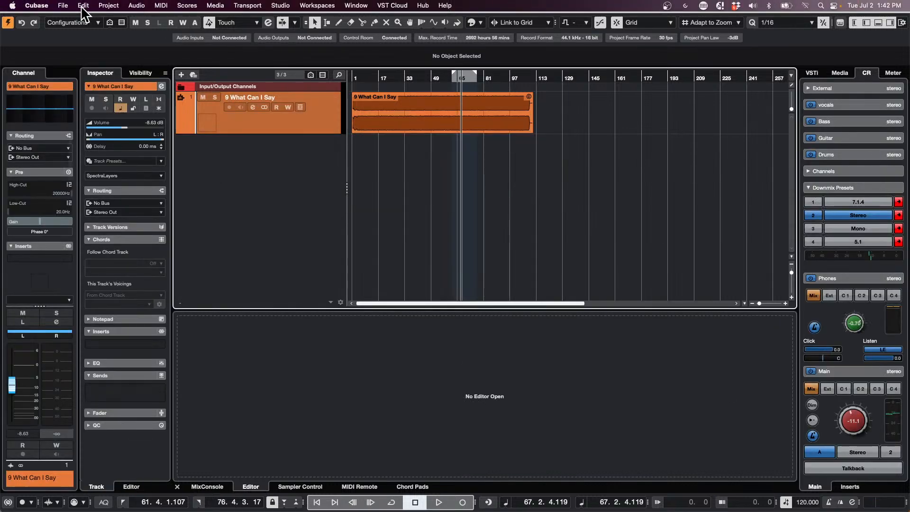
# Open the recent project jump off.cpr, activate it and close the Chorus plug-in window
pyautogui.click(63, 5)
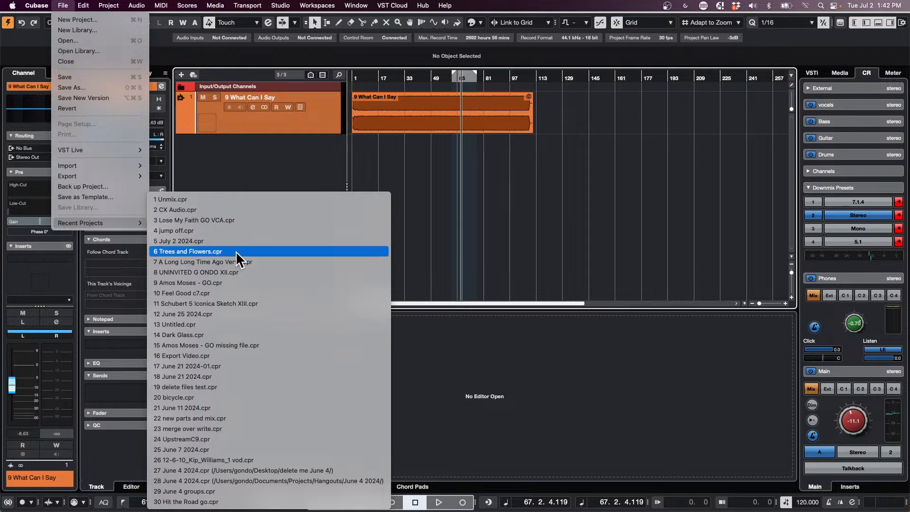
pyautogui.click(235, 230)
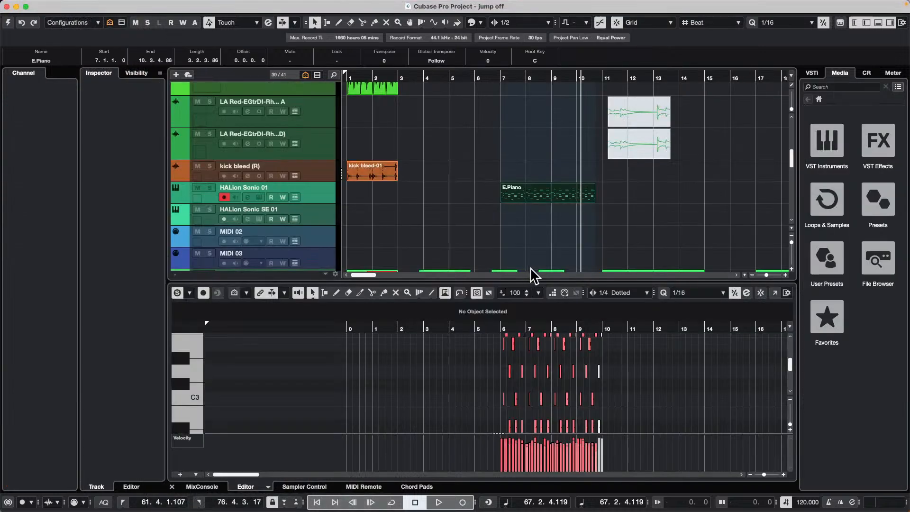
pyautogui.click(8, 22)
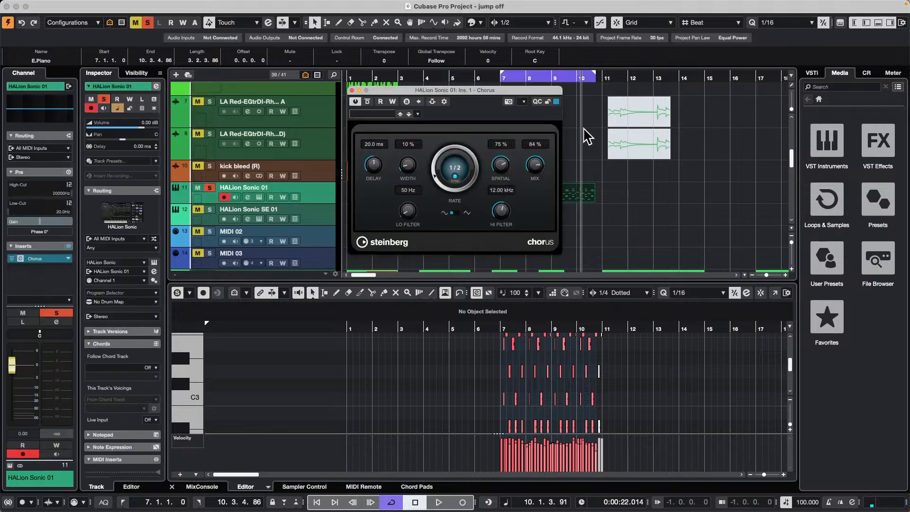
pyautogui.click(352, 90)
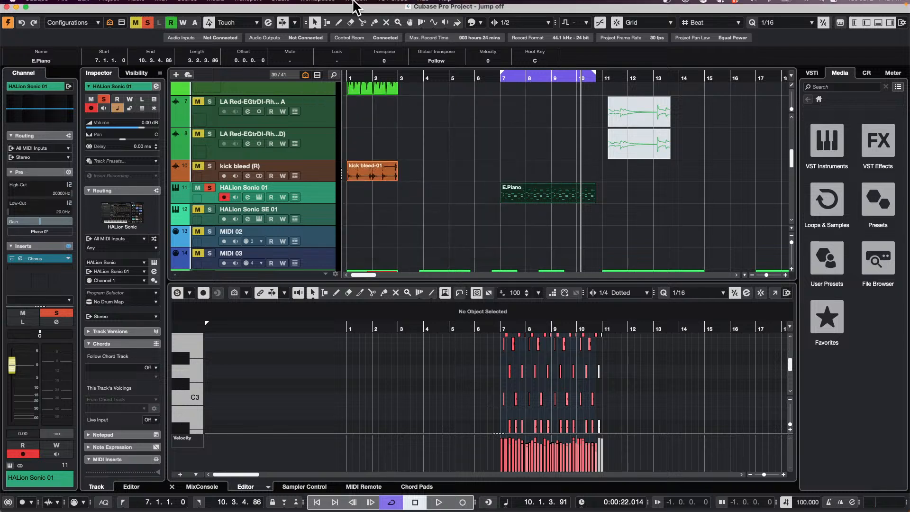
# Show the left and right ports of the Motif XF external instrument's Return Bus 1 in the audio connections
pyautogui.click(280, 6)
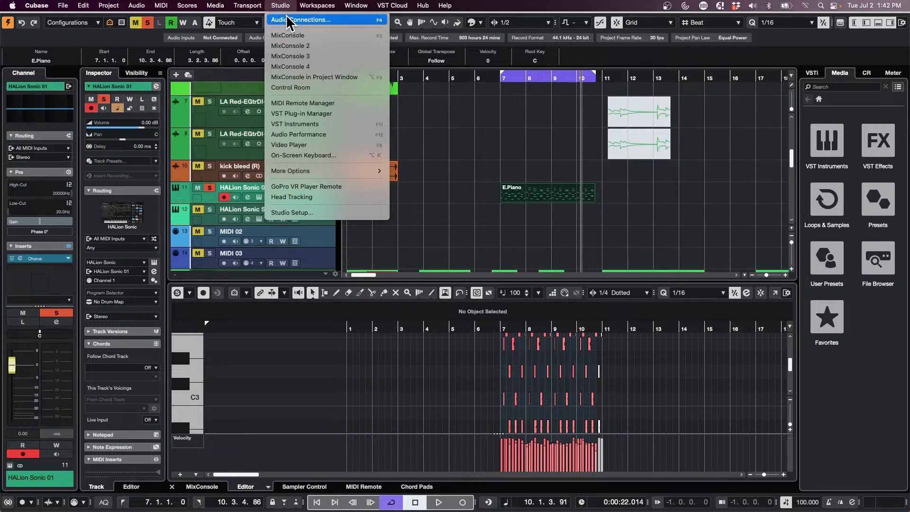
pyautogui.click(288, 20)
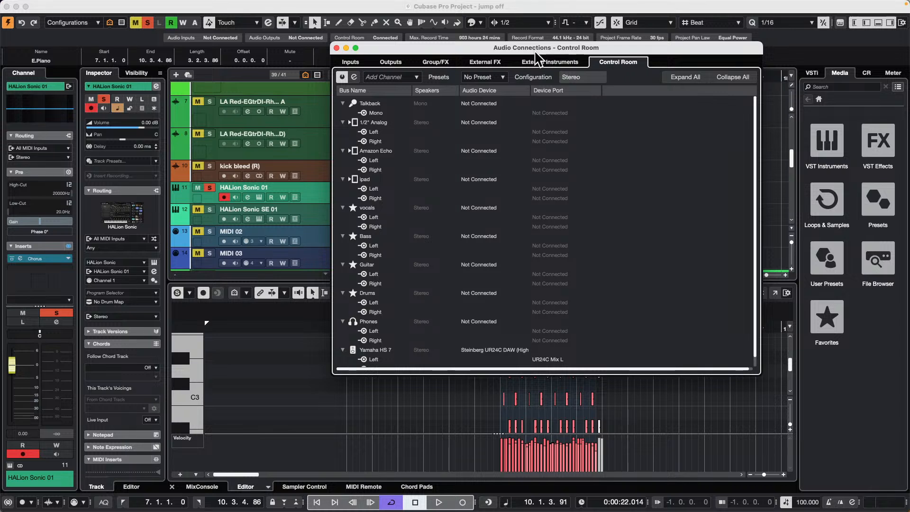
pyautogui.click(545, 63)
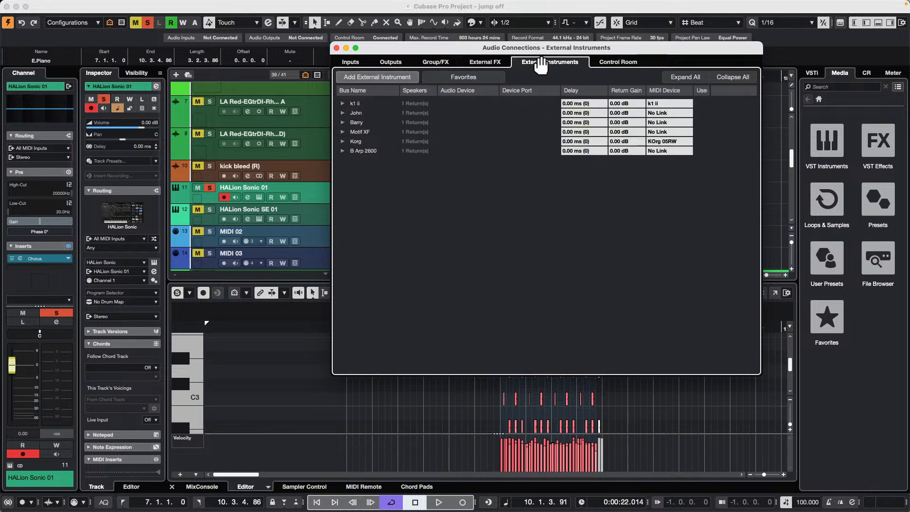
pyautogui.click(343, 132)
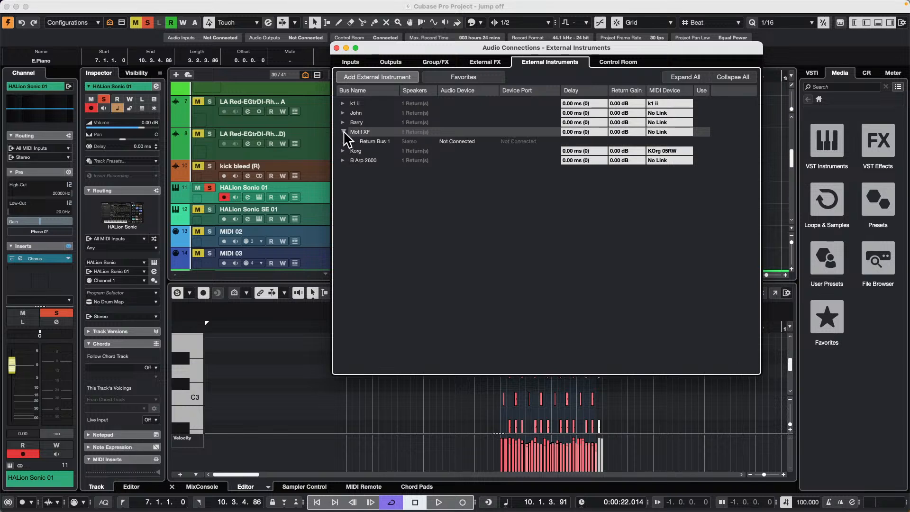
pyautogui.click(353, 141)
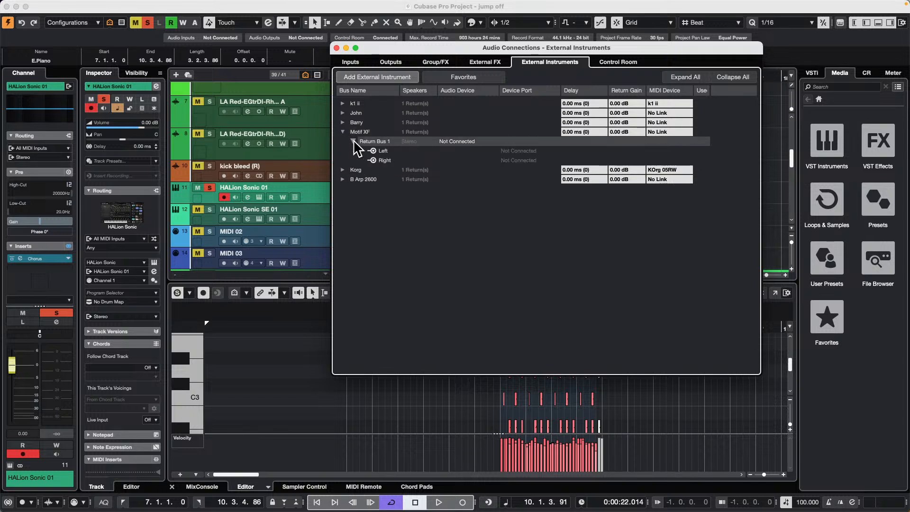
# Assign the Motif XF return bus to Steinberg UR24C DAW (High Precision) and check the port choices for its left channel
pyautogui.click(457, 142)
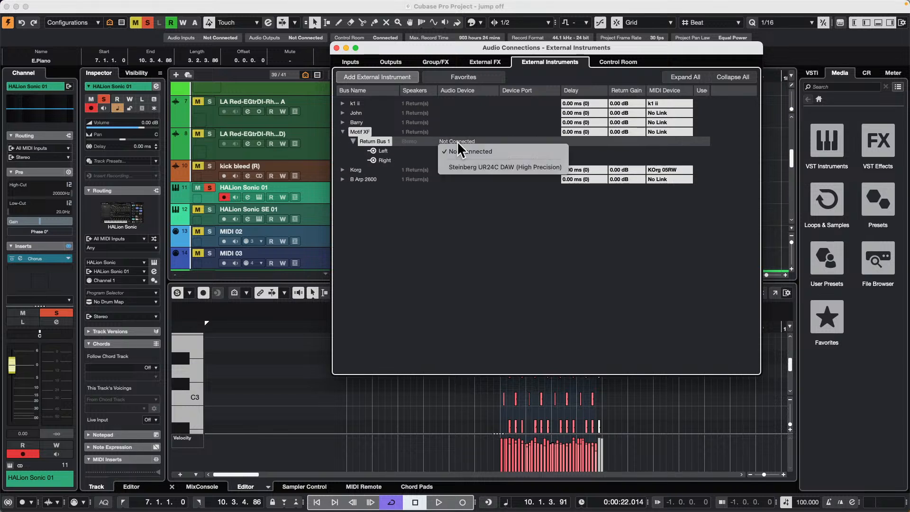
pyautogui.click(482, 169)
pyautogui.click(527, 151)
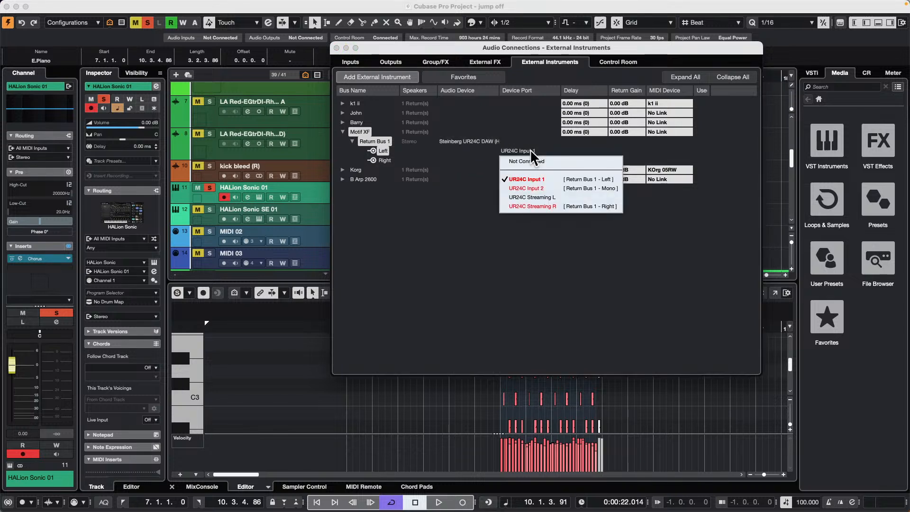
pyautogui.click(463, 183)
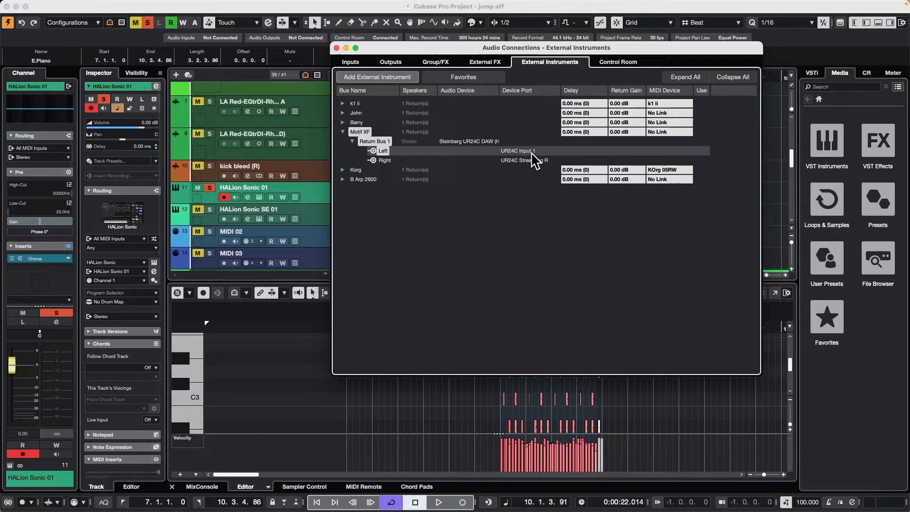
# Set the Motif XF return bus back to Not Connected and close the audio connections
pyautogui.click(488, 141)
pyautogui.click(487, 150)
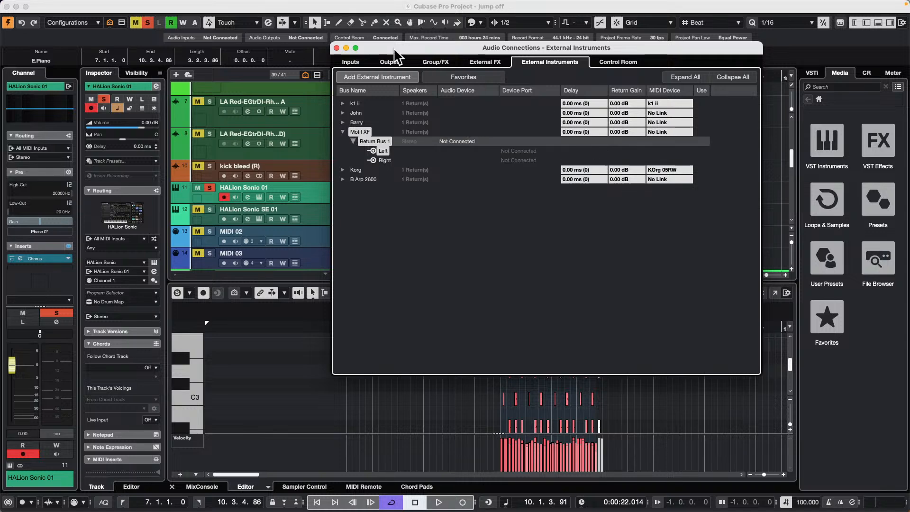
pyautogui.click(336, 48)
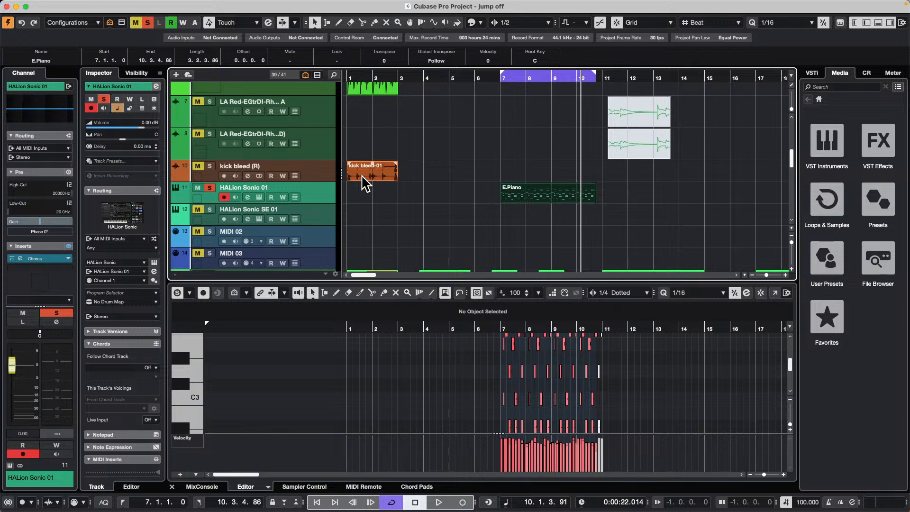
# Add an instrument track below HALion Sonic 01 using the Motif XF external plug-in as its instrument
pyautogui.rightClick(319, 189)
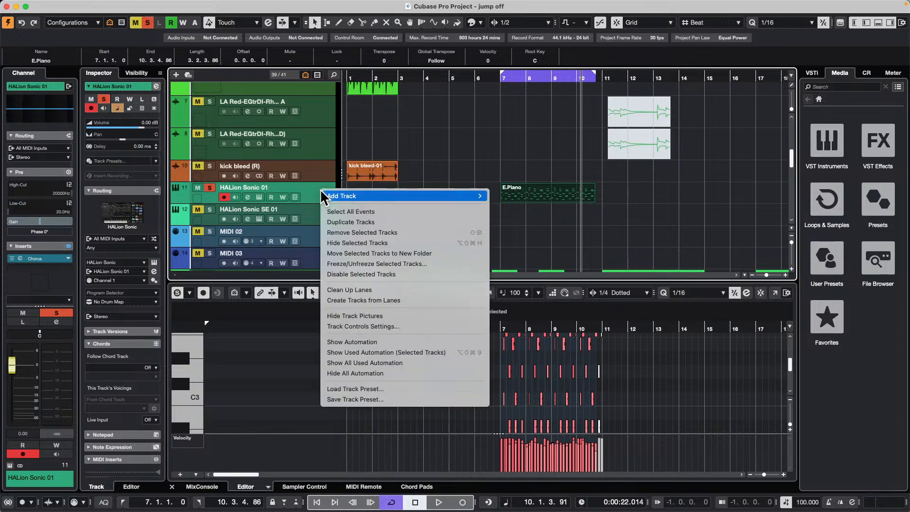
pyautogui.moveTo(369, 196)
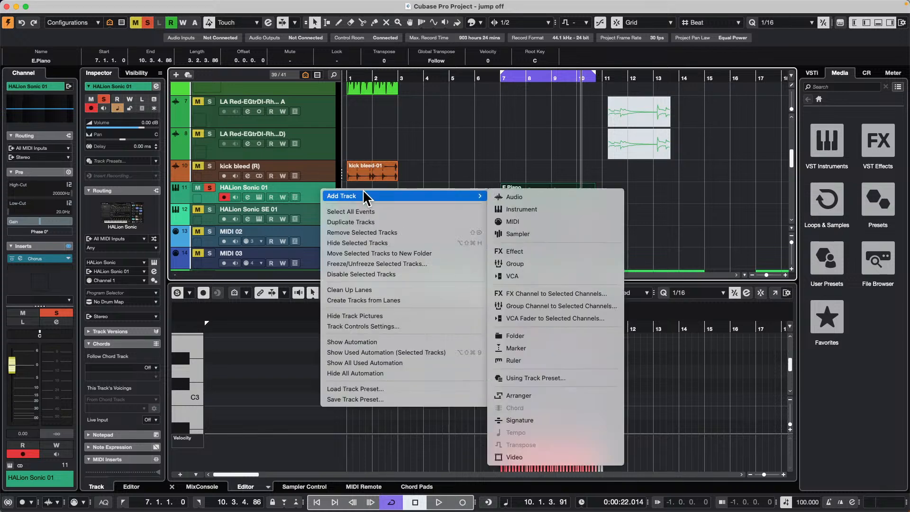
pyautogui.click(554, 206)
pyautogui.click(484, 181)
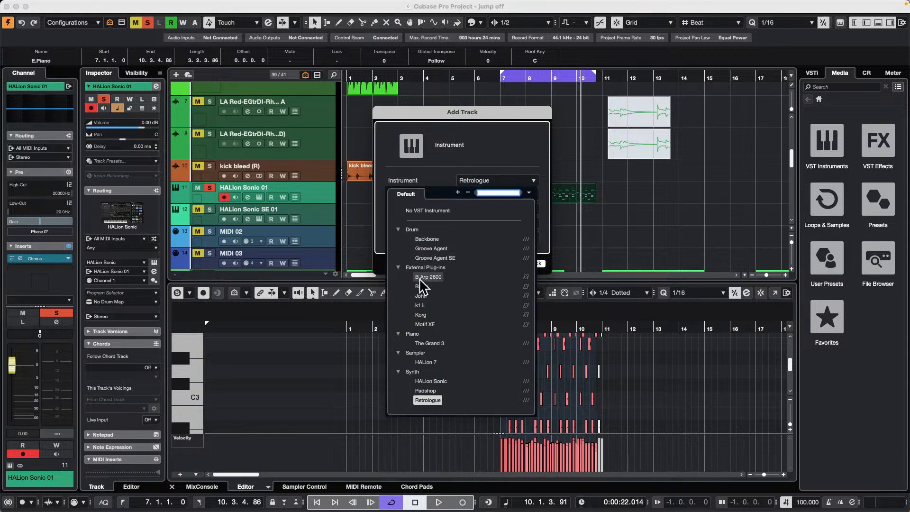
pyautogui.click(425, 324)
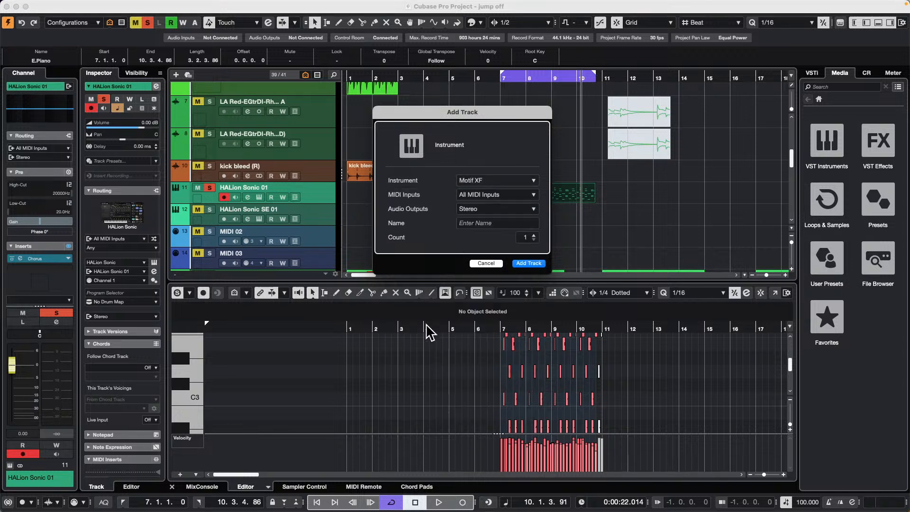
pyautogui.click(530, 264)
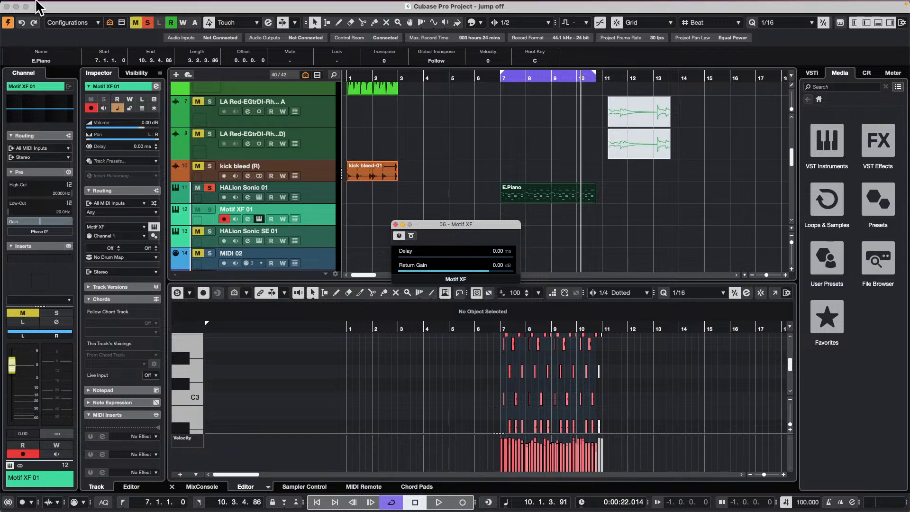
# Start opening another project and browse the Projects folder down to the Long Time Ago XXII folder
pyautogui.click(63, 5)
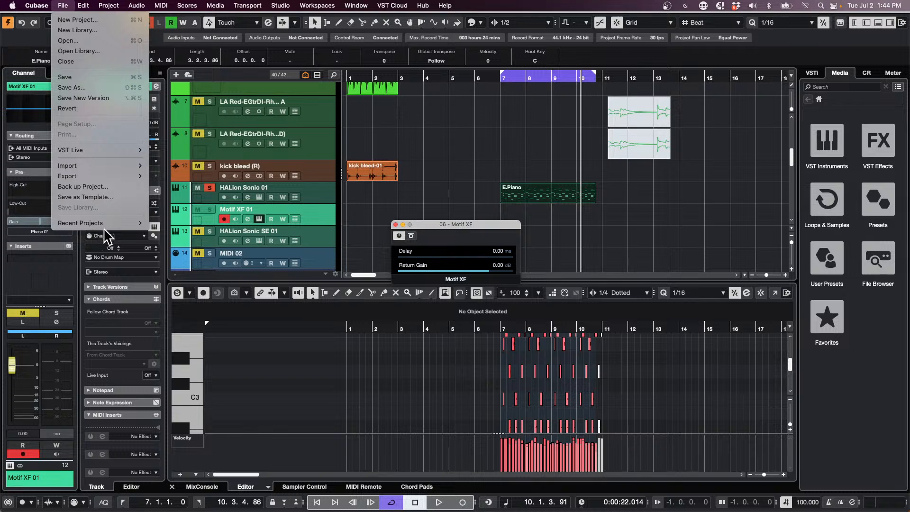
pyautogui.moveTo(106, 223)
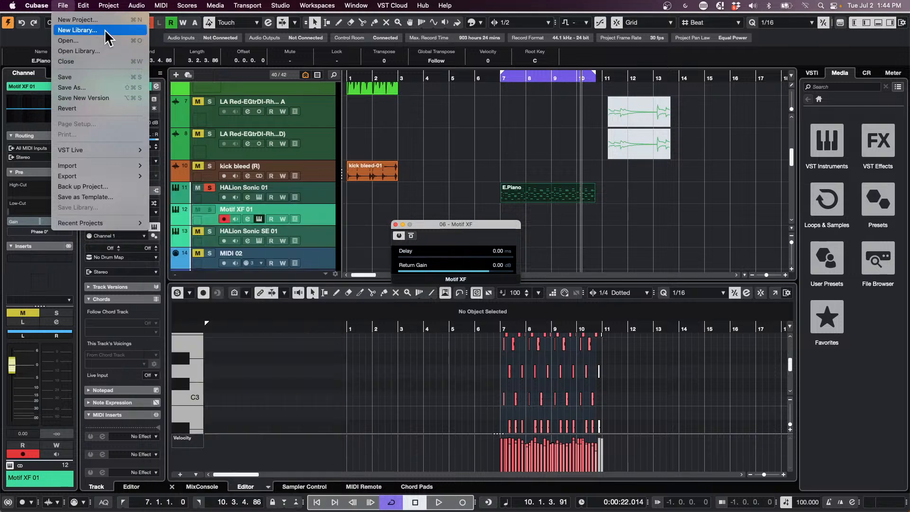
pyautogui.click(394, 98)
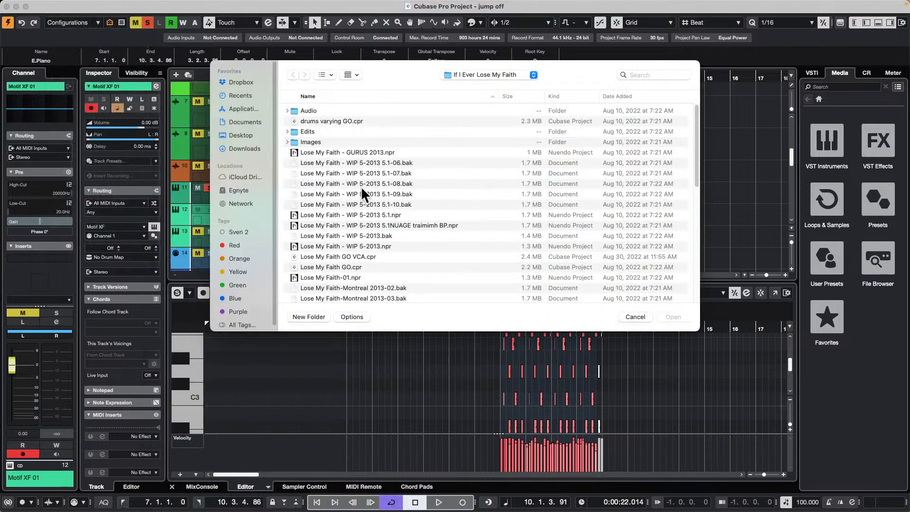
pyautogui.click(487, 73)
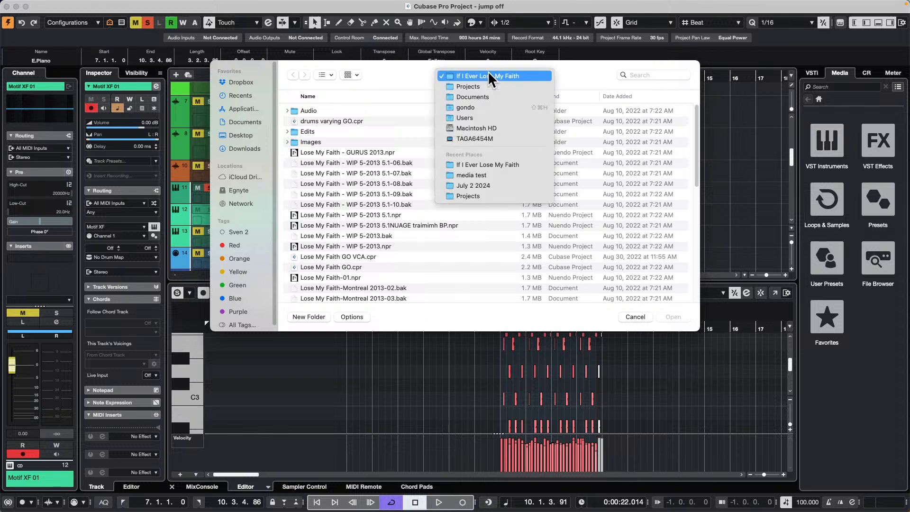
pyautogui.click(486, 82)
pyautogui.scroll(-20, 395, 169)
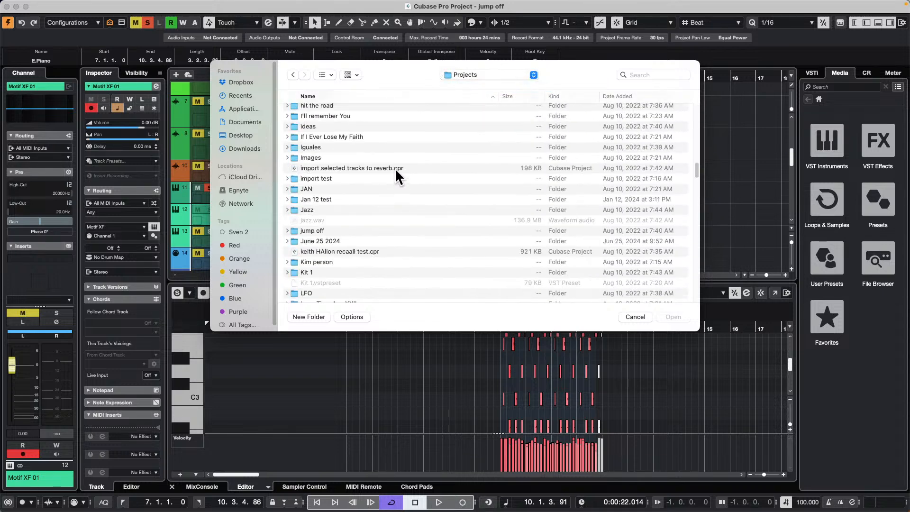
pyautogui.scroll(-10, 395, 168)
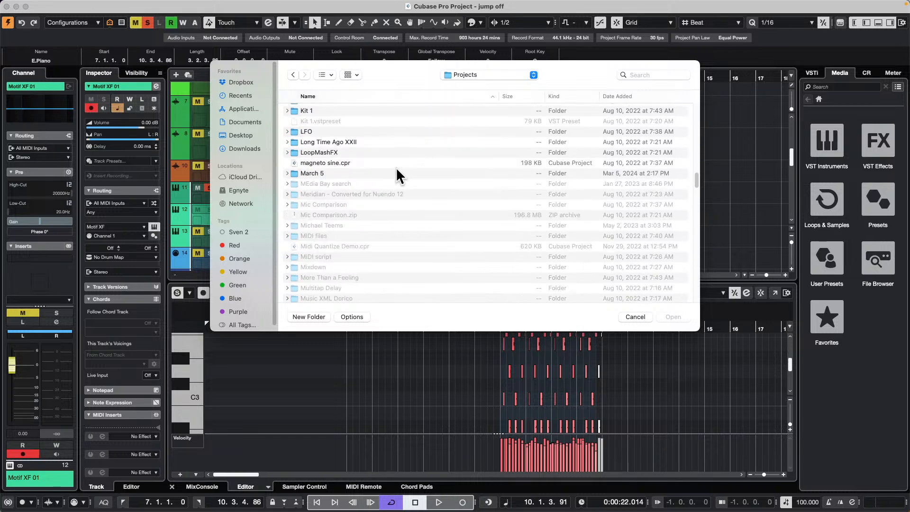
# Open A Long Long Time Ago Verve Atmos.cpr from the Long Time Ago XXII folder and activate the project
pyautogui.click(350, 140)
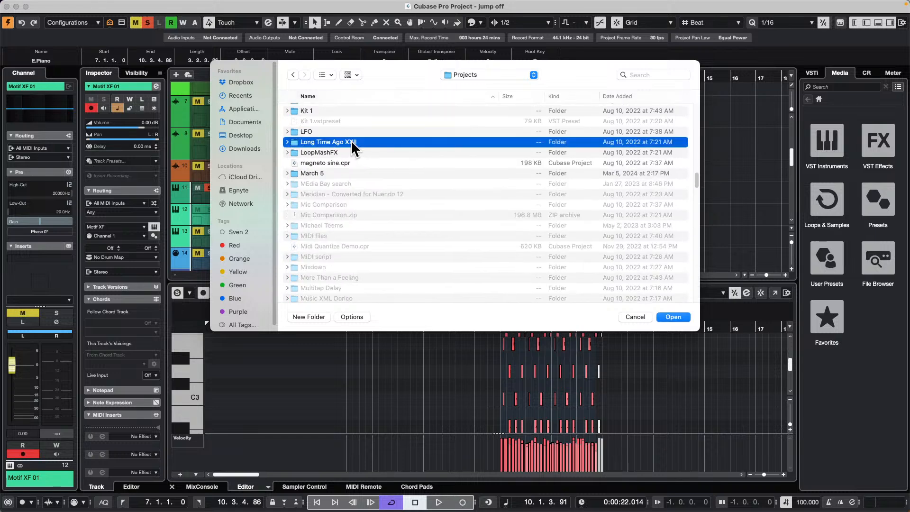
pyautogui.click(287, 142)
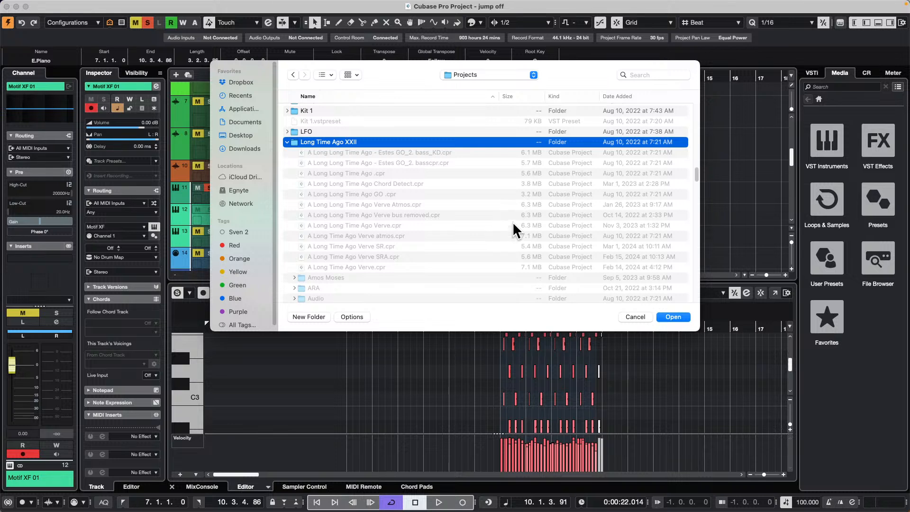
pyautogui.click(390, 205)
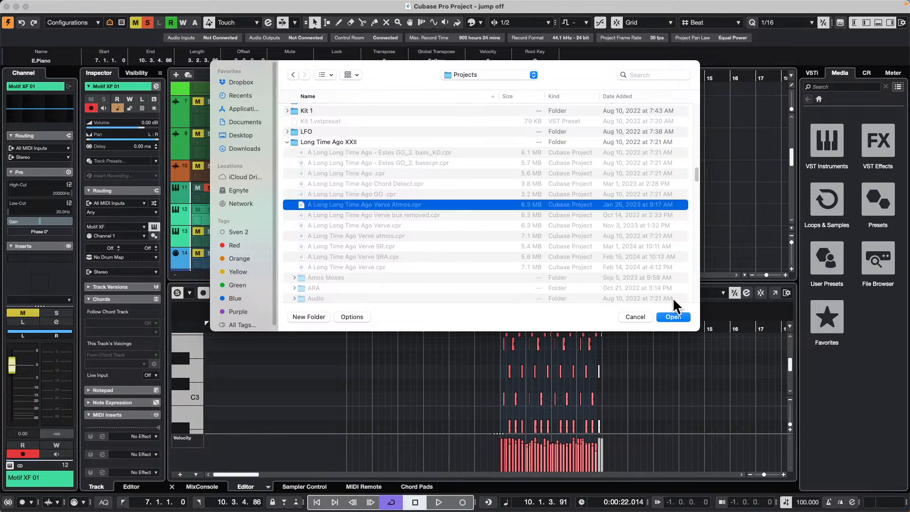
pyautogui.click(673, 316)
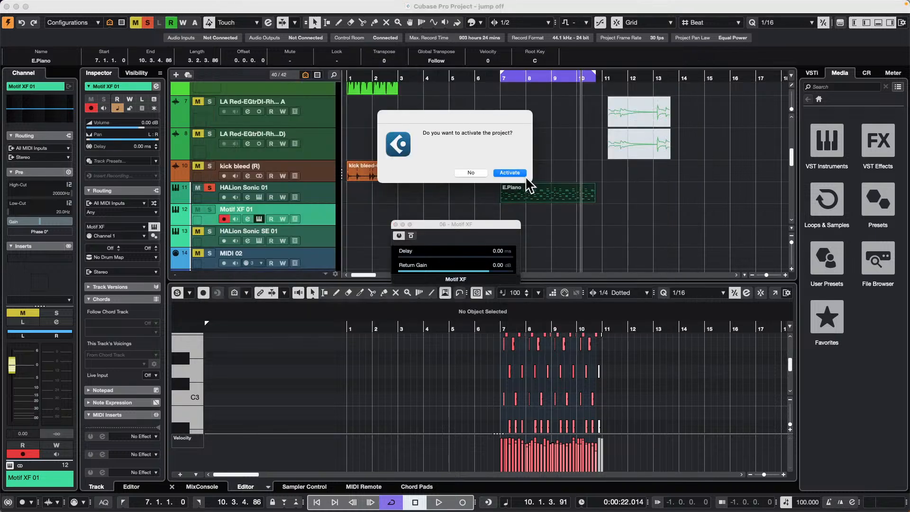
pyautogui.click(517, 173)
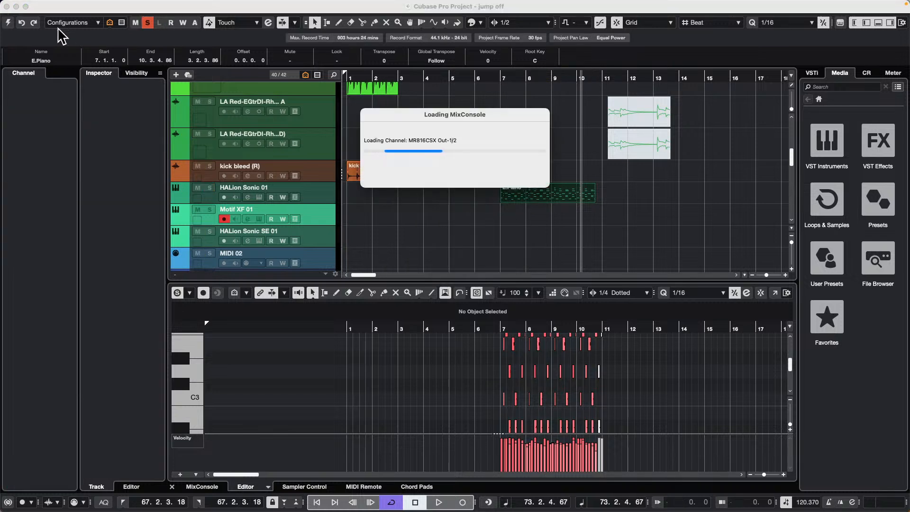
# Close the missing files dialog without locating Bass_29-01.wav, so the project finishes loading
pyautogui.moveTo(112, 2)
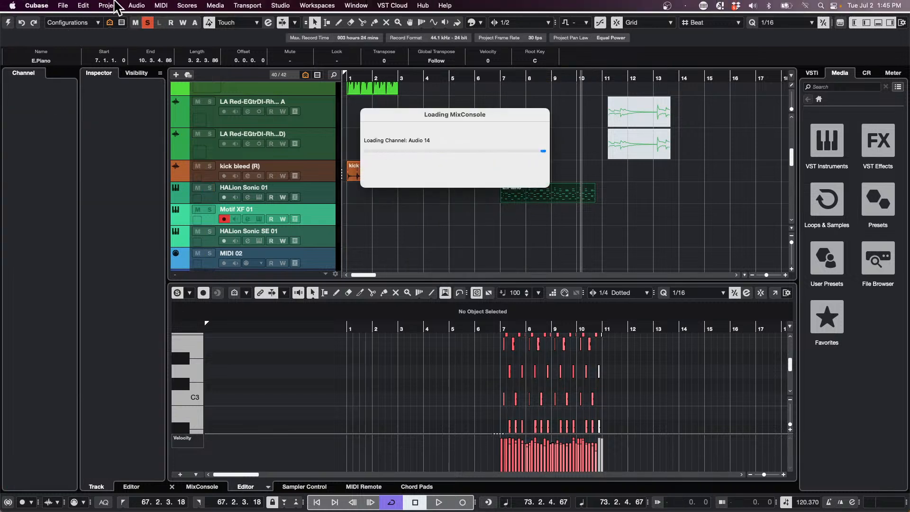
pyautogui.click(66, 7)
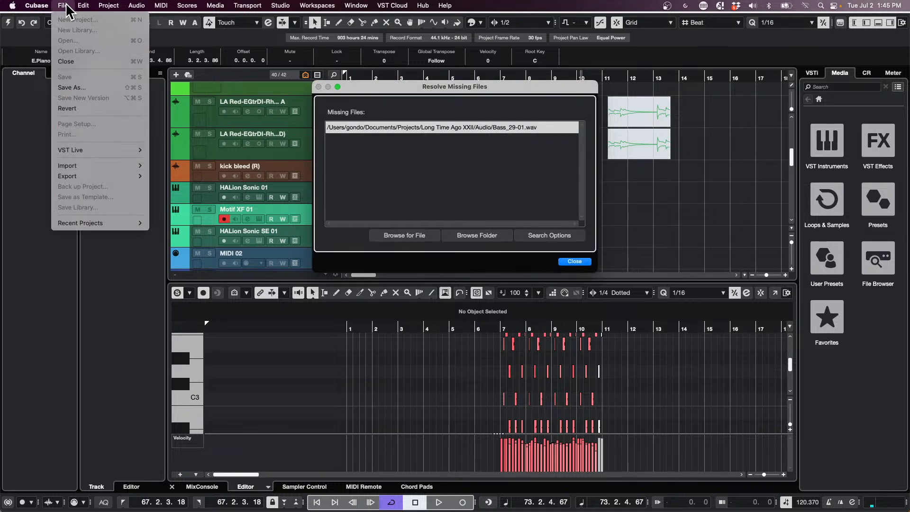
pyautogui.click(575, 264)
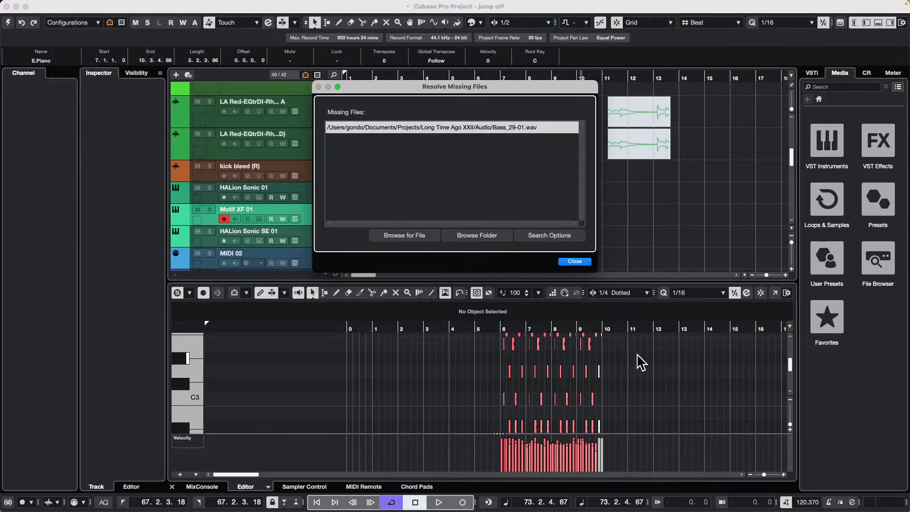
pyautogui.click(575, 262)
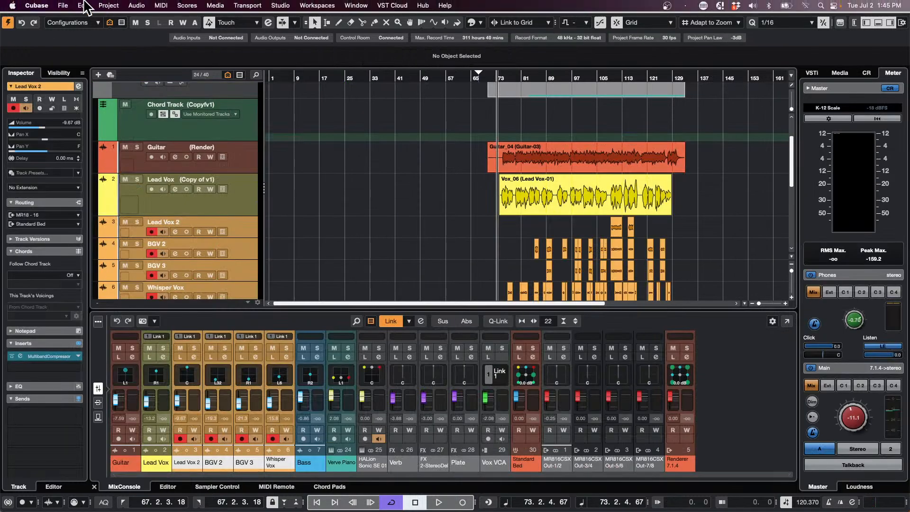
# Start opening another project and browse the Projects folder to expand the contents of the Atmos guitar folder
pyautogui.click(64, 5)
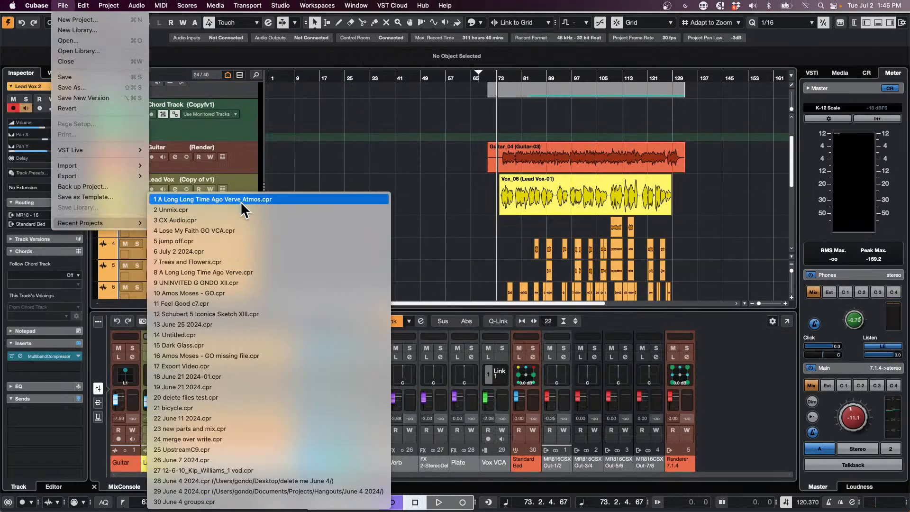
pyautogui.click(88, 39)
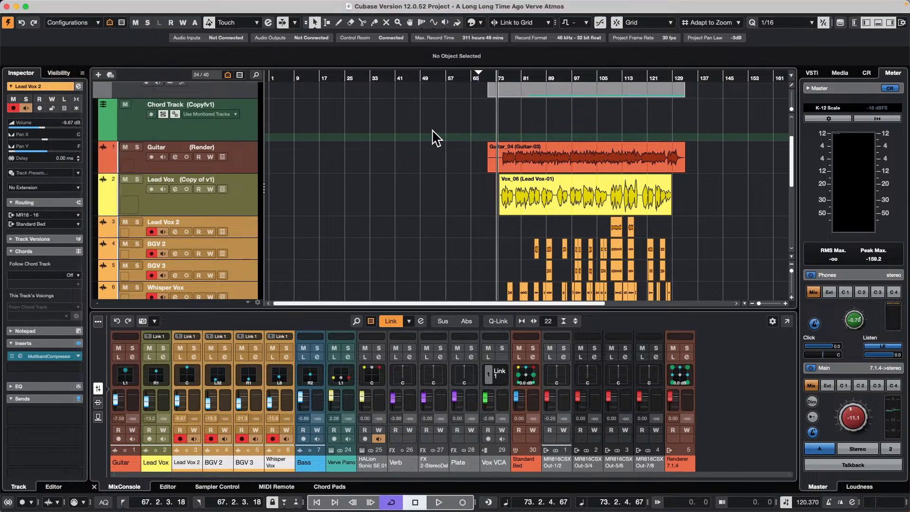
pyautogui.click(491, 73)
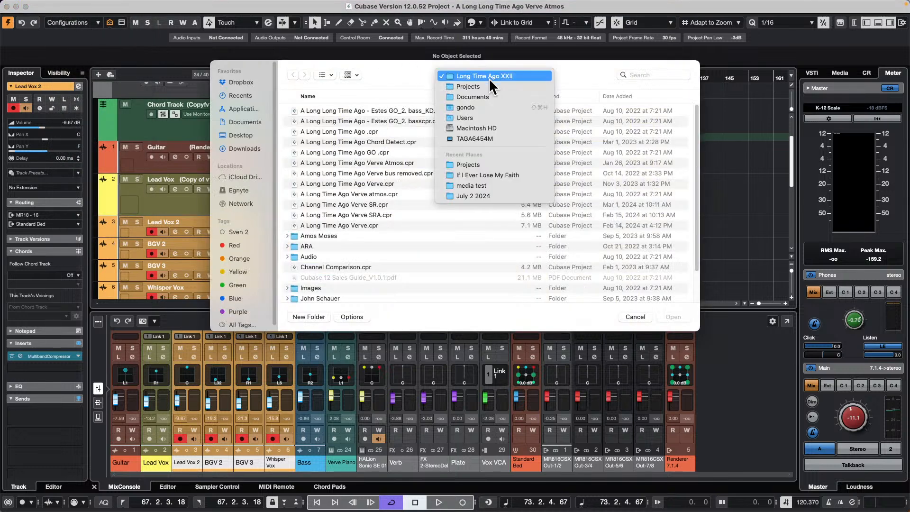
pyautogui.click(489, 84)
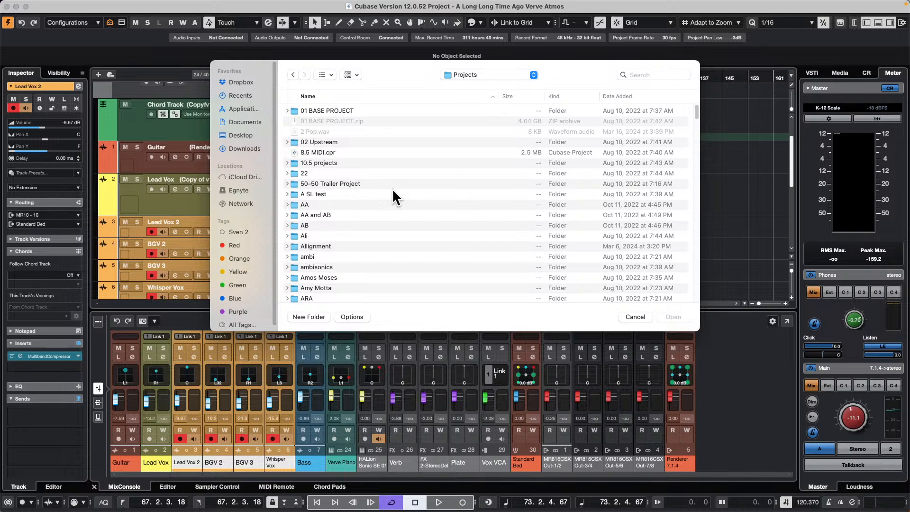
pyautogui.scroll(-2, 391, 191)
pyautogui.scroll(-2, 392, 195)
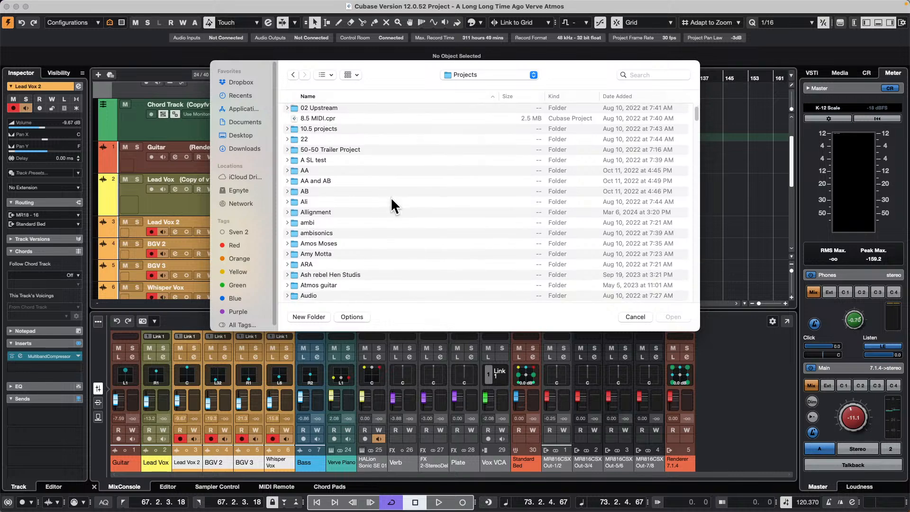
pyautogui.scroll(-3, 353, 241)
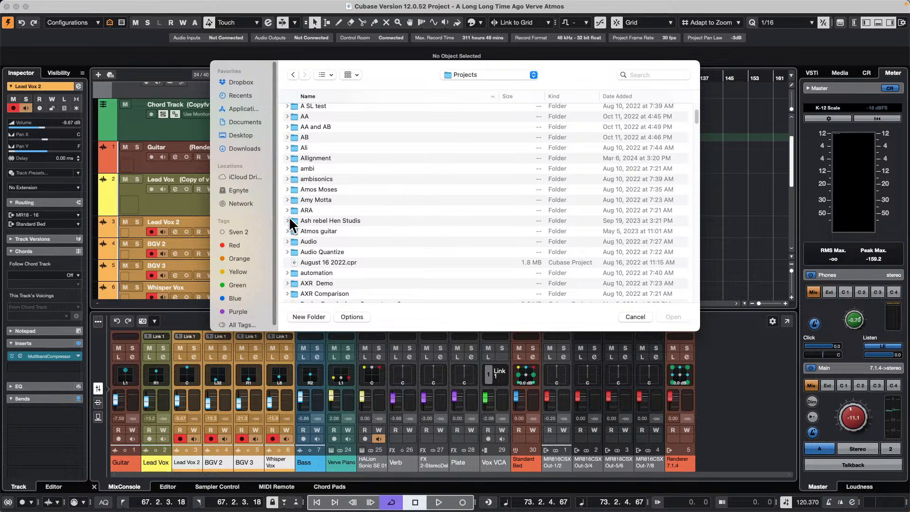
pyautogui.click(287, 231)
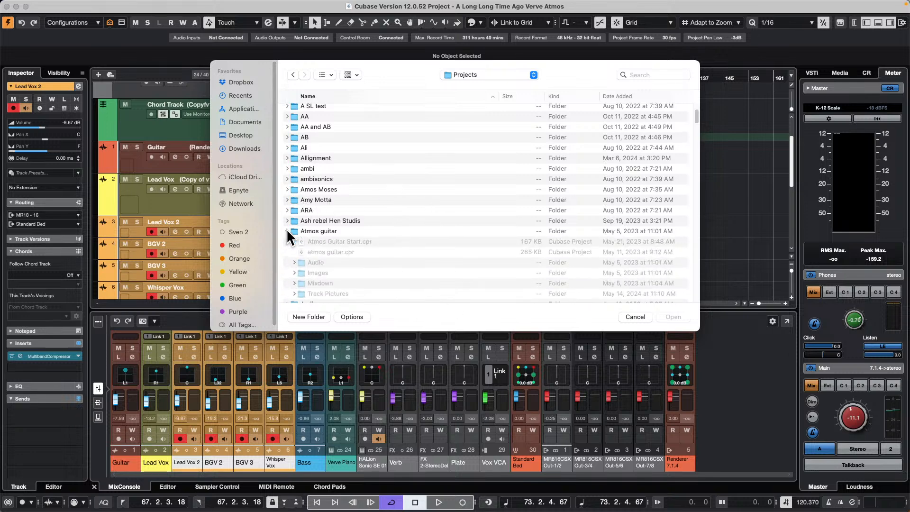
# Open Atmos Guitar Start.cpr, activate the project and accept the missing Steinberg CC121 ports as unmapped
pyautogui.doubleClick(346, 240)
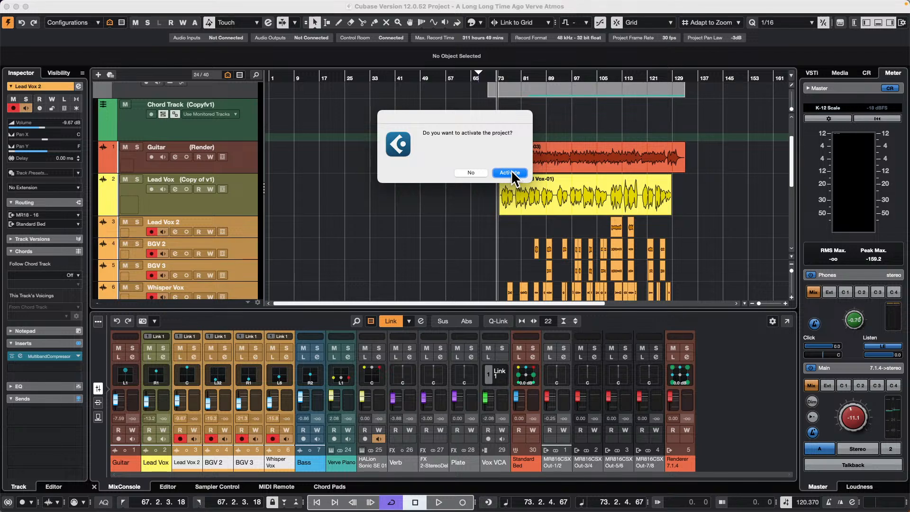
pyautogui.click(517, 176)
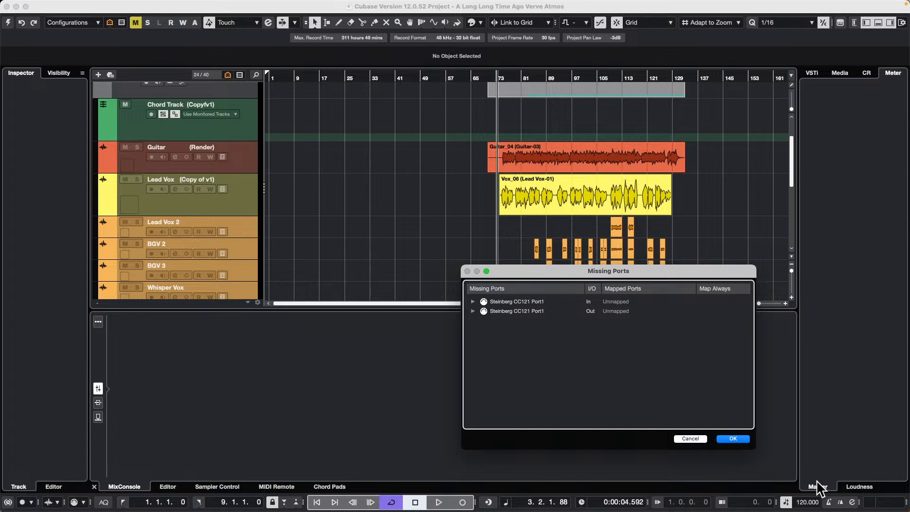
pyautogui.click(734, 439)
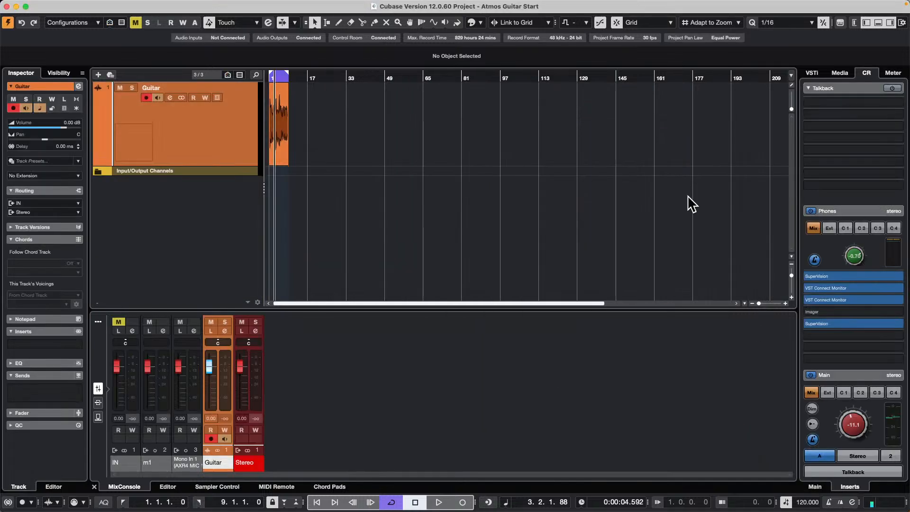
# Zoom in on the guitar event, play it from the start while panning the Guitar track to L7, and stop playback
pyautogui.moveTo(290, 76); pyautogui.dragTo(220, 114)
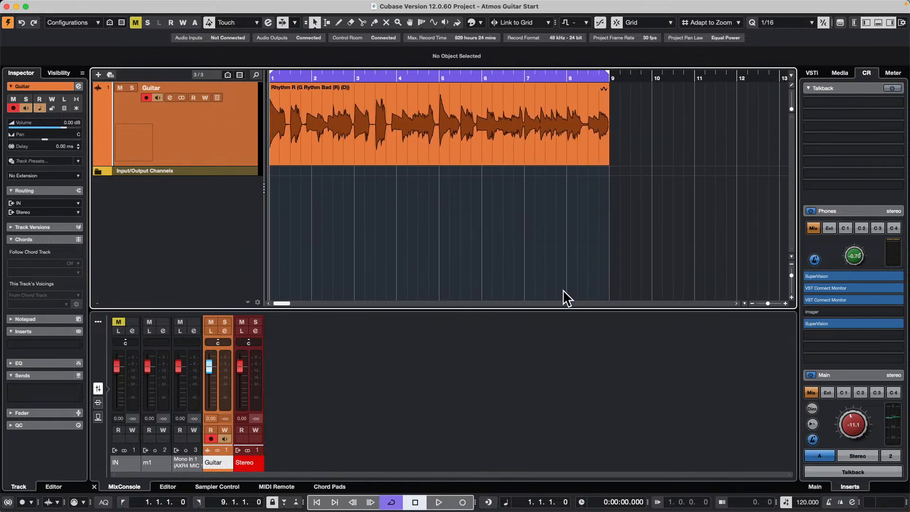
pyautogui.press('space')
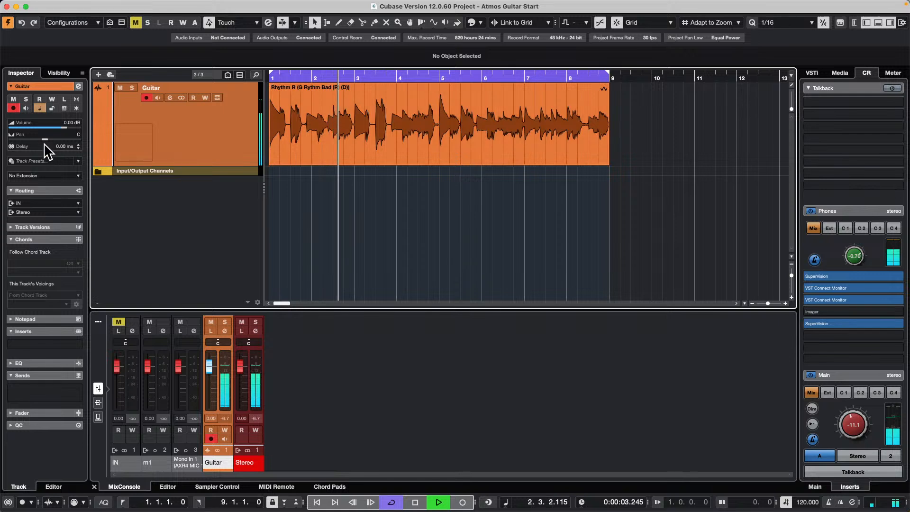
pyautogui.moveTo(44, 140)
pyautogui.mouseDown()
pyautogui.moveTo(56, 140)
pyautogui.moveTo(42, 139)
pyautogui.mouseUp()
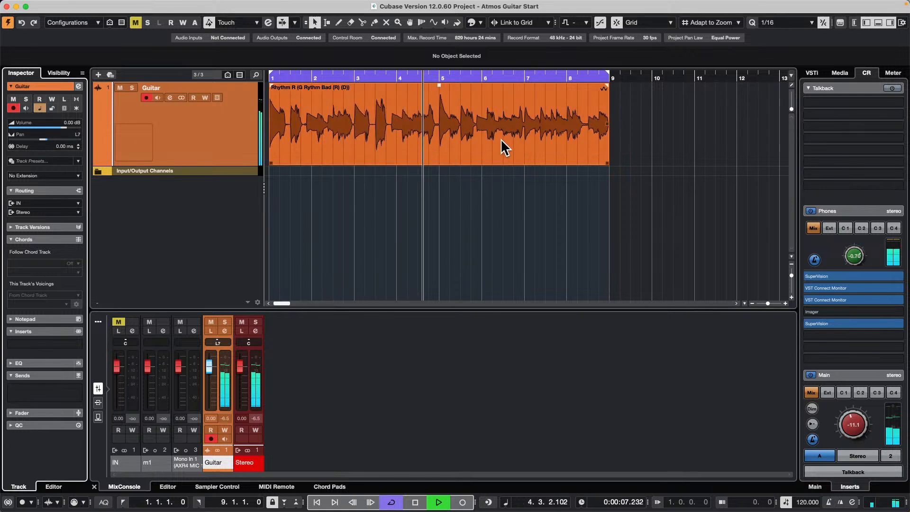
pyautogui.press('space')
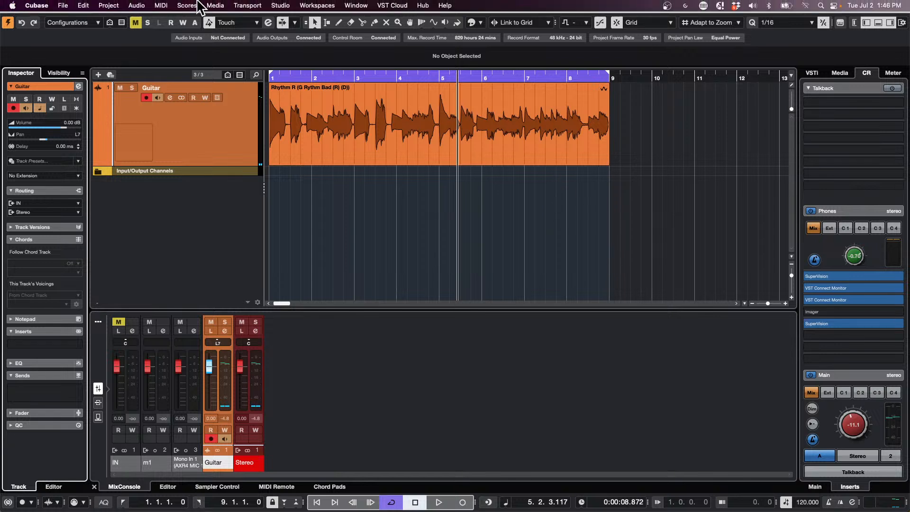
# Open the ADM Authoring window and check the audio requirements in the Dolby Atmos Setup Assistant without enabling any options
pyautogui.click(135, 5)
pyautogui.moveTo(117, 8)
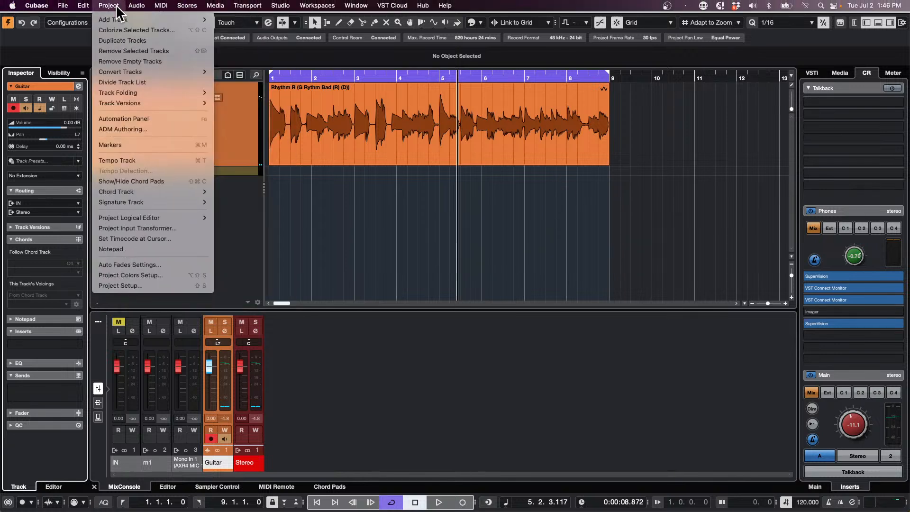
pyautogui.click(166, 128)
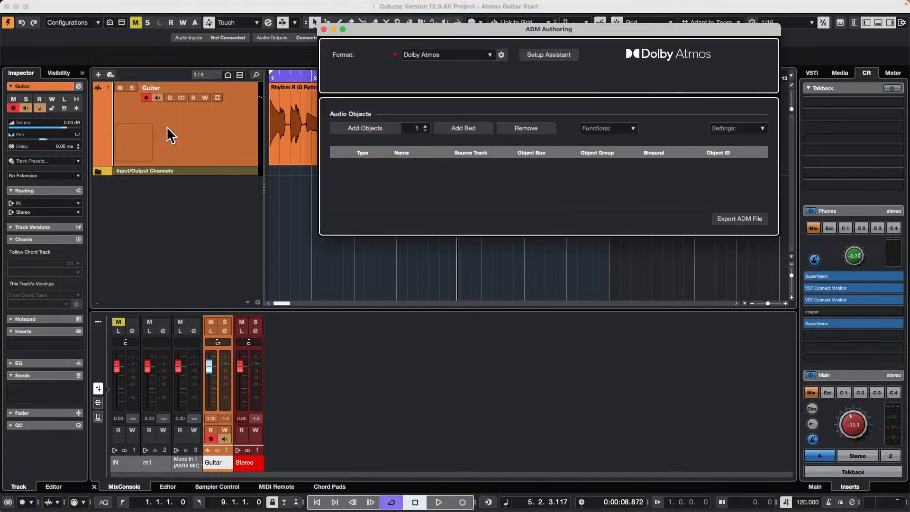
pyautogui.click(567, 59)
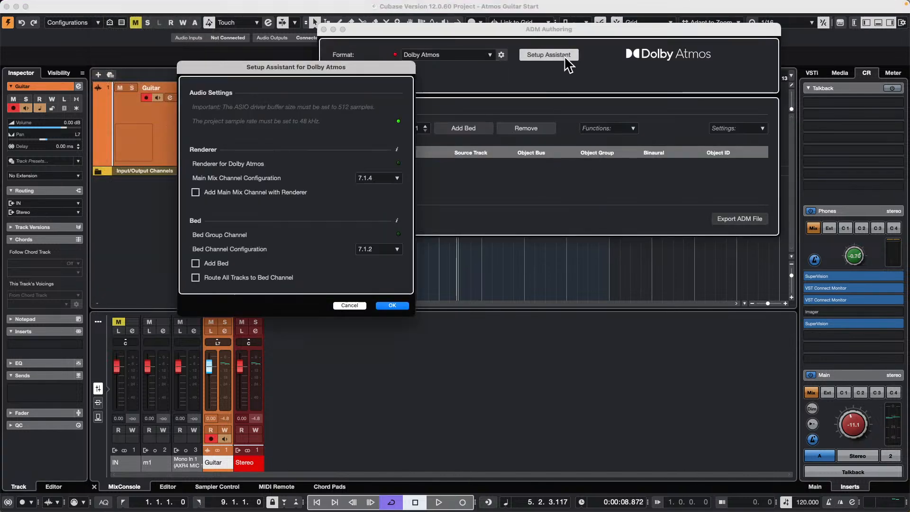
pyautogui.click(392, 306)
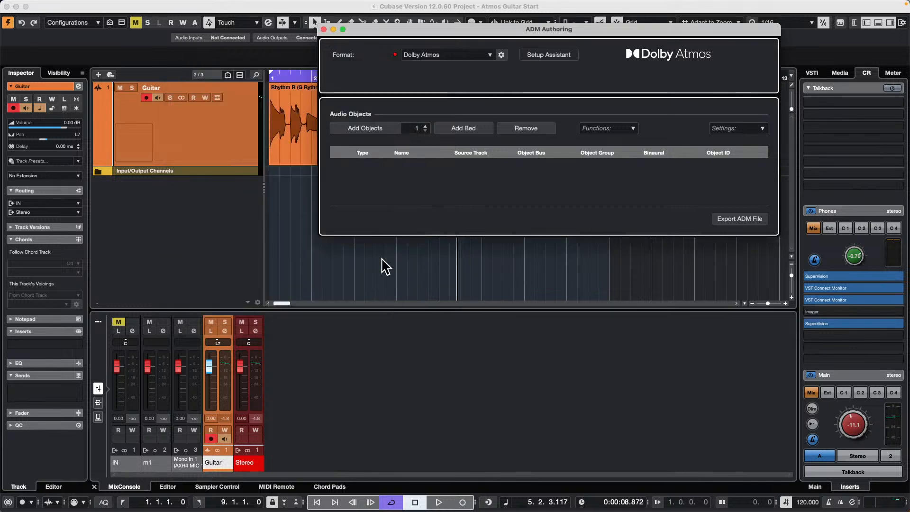
# Check the project's sample rate in Project Setup, keeping the settings as they are
pyautogui.click(231, 4)
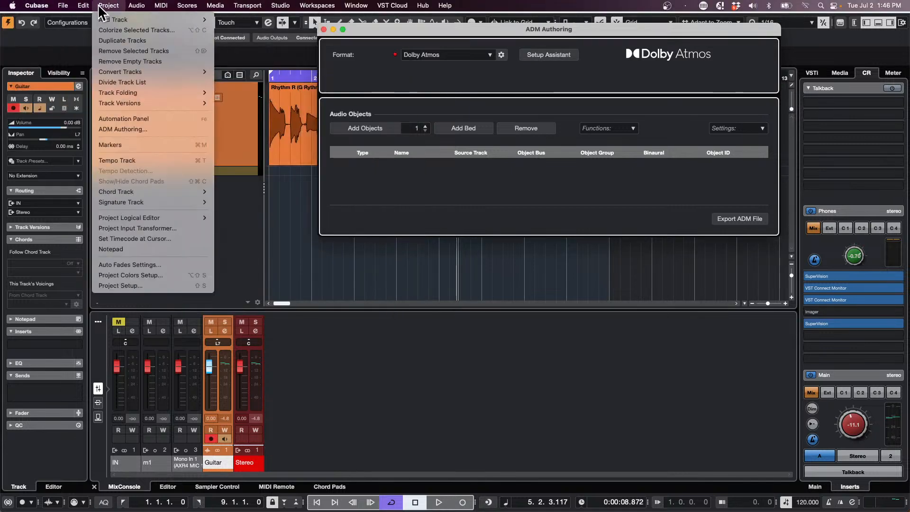
pyautogui.click(151, 285)
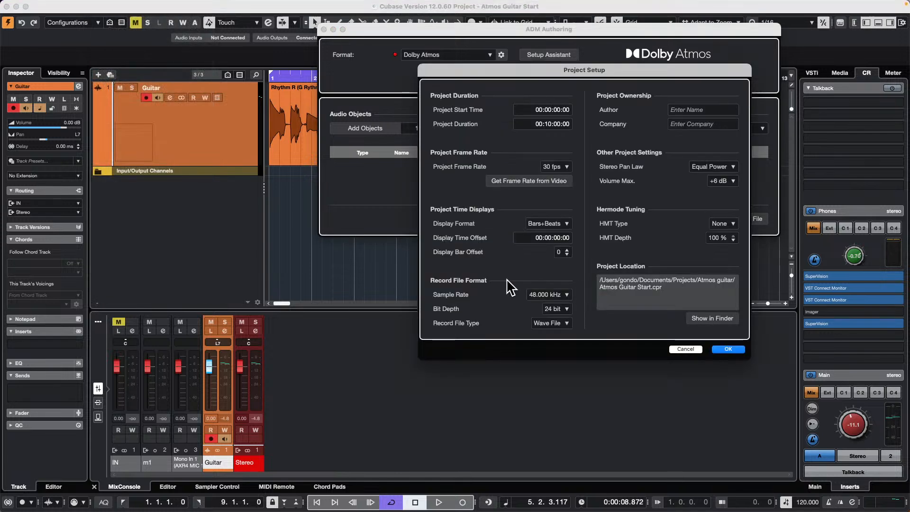
pyautogui.click(723, 350)
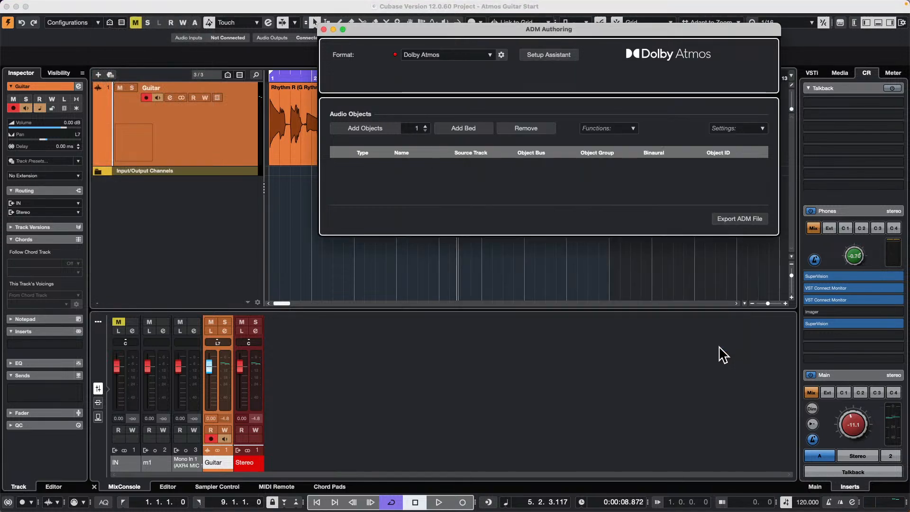
# Check the buffer size of the Steinberg UR24C DAW (High Precision) driver through Studio Setup, keeping the settings as they are
pyautogui.click(279, 5)
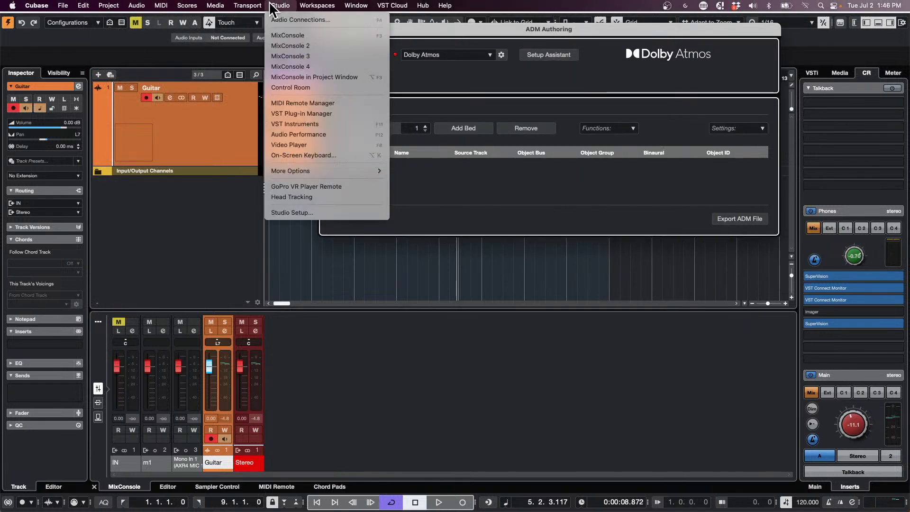
pyautogui.click(311, 213)
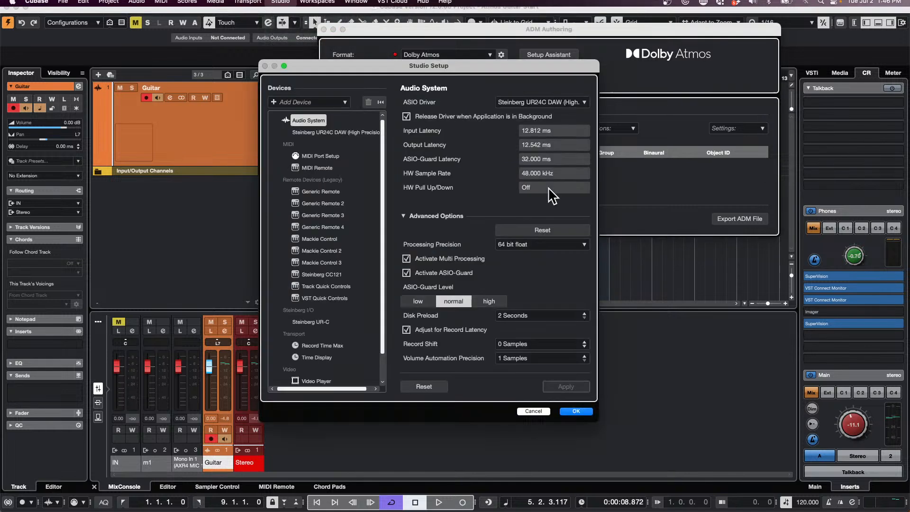
pyautogui.click(319, 132)
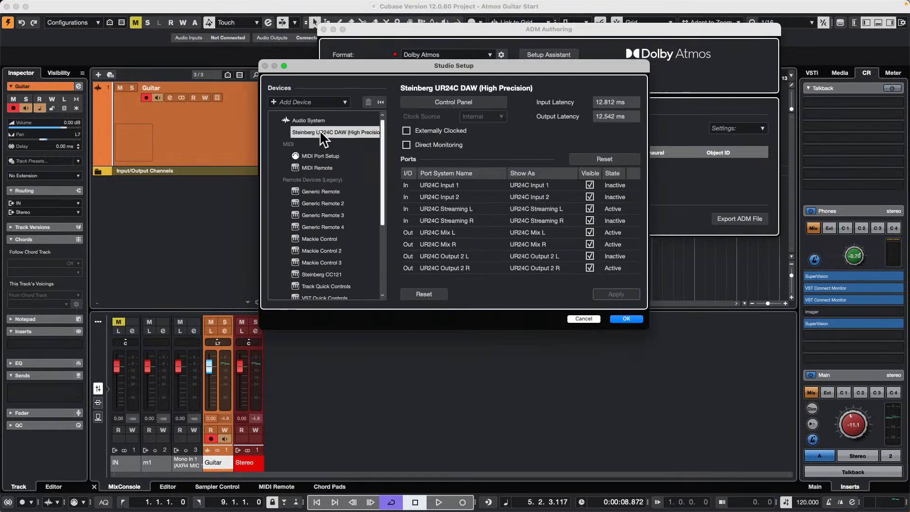
pyautogui.click(475, 102)
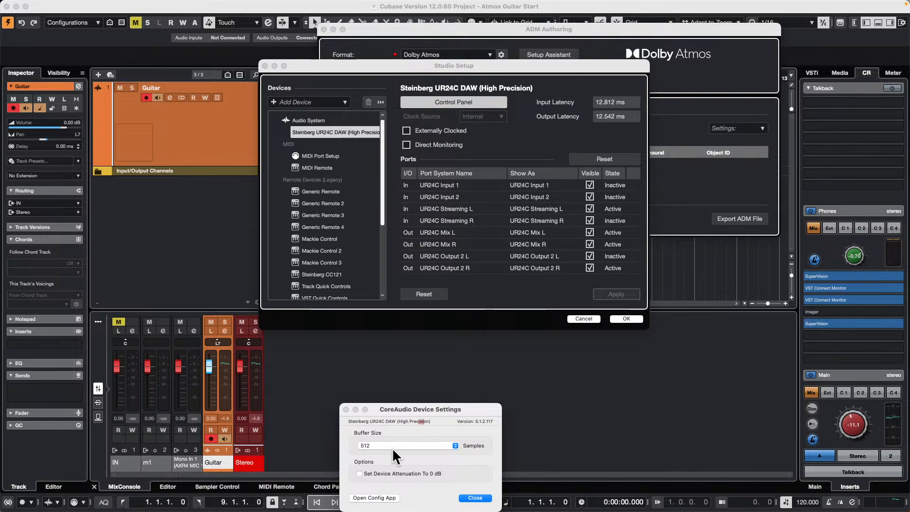
pyautogui.click(475, 497)
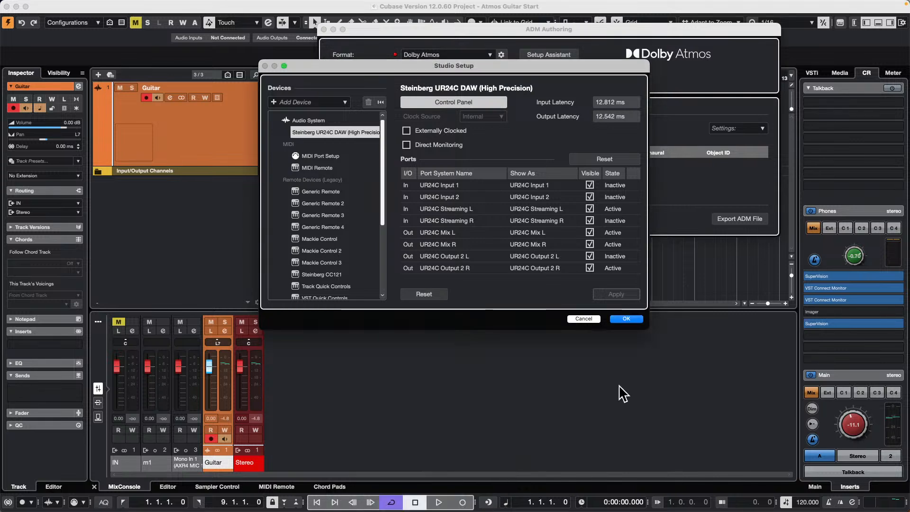
pyautogui.click(638, 320)
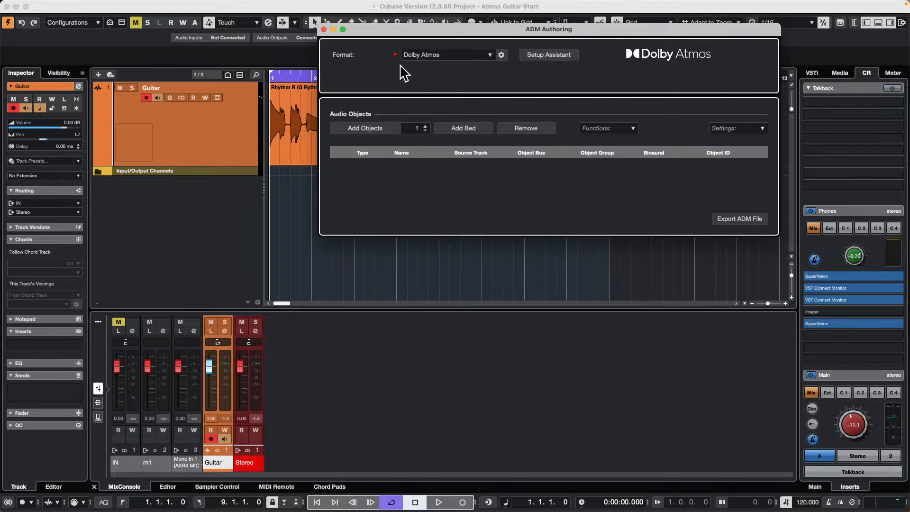
# Use the Dolby Atmos Setup Assistant to add a 7.1.4 main mix channel with renderer and a 7.1.2 bed, routing all tracks to the bed
pyautogui.click(556, 56)
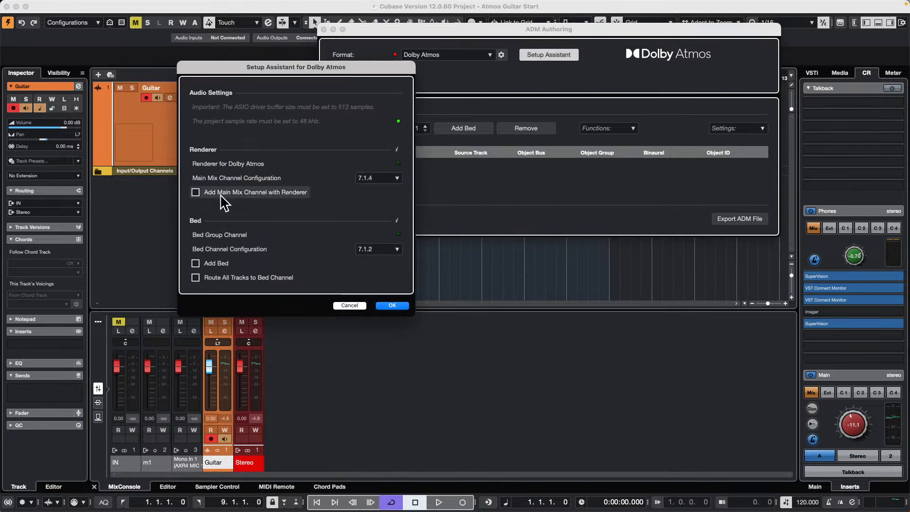
pyautogui.click(391, 179)
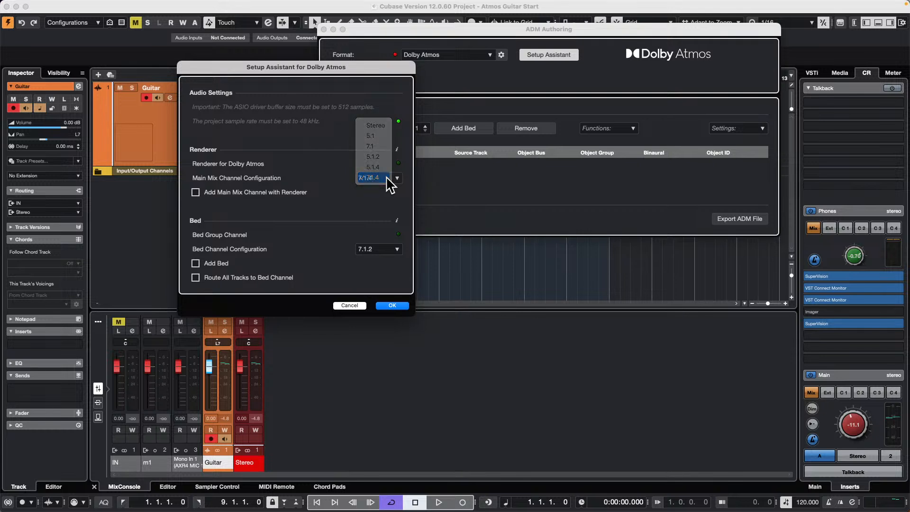
pyautogui.click(386, 181)
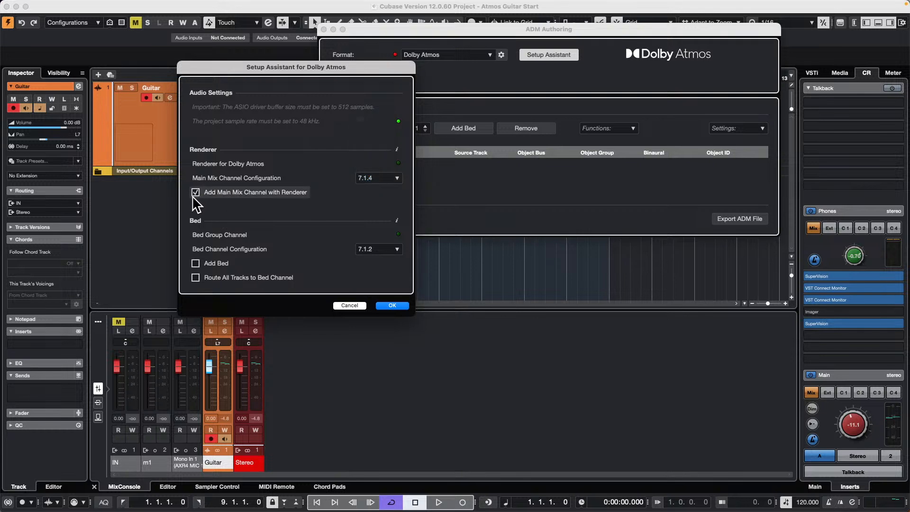
pyautogui.click(195, 264)
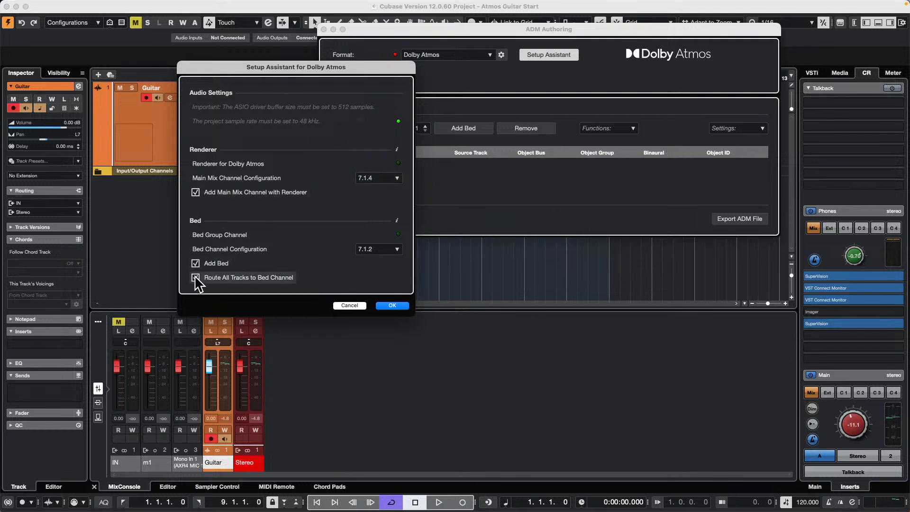
pyautogui.click(196, 278)
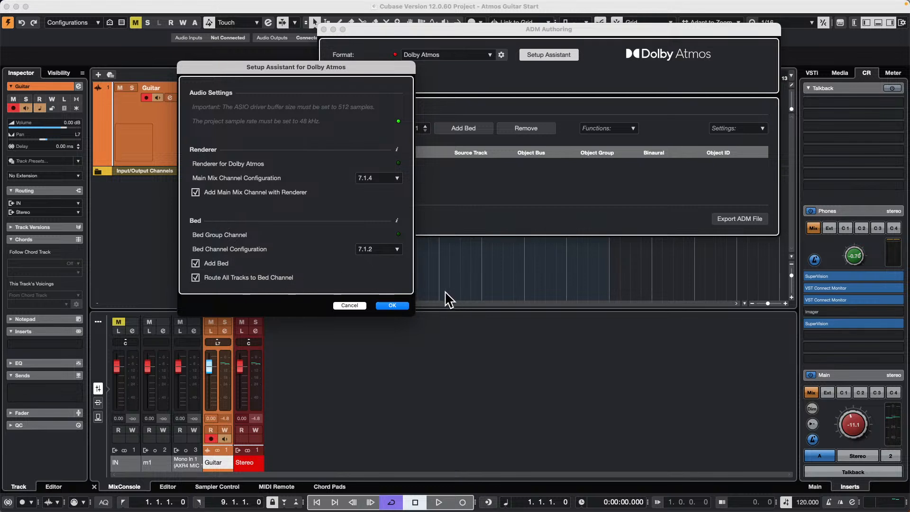
pyautogui.click(395, 306)
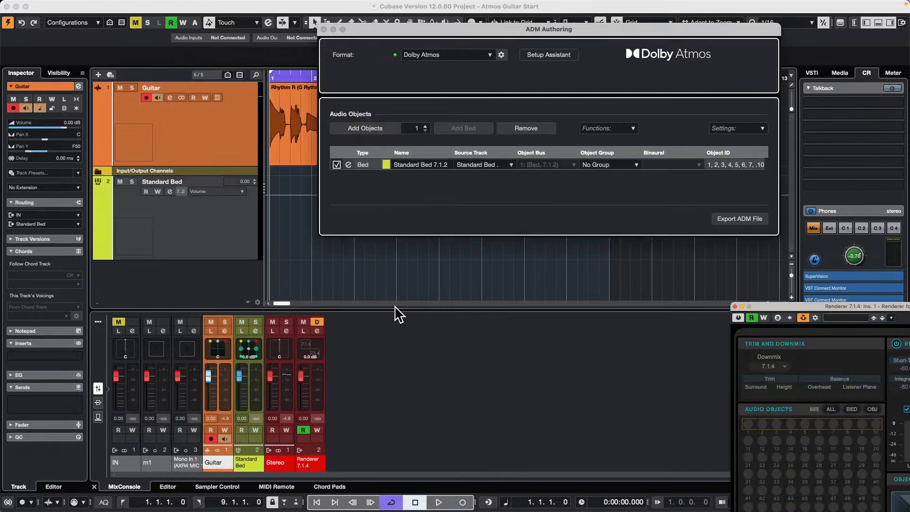
# Move the Renderer for Dolby Atmos window fully into view over the project area, clear of the mixer channels
pyautogui.moveTo(788, 306); pyautogui.dragTo(256, 181)
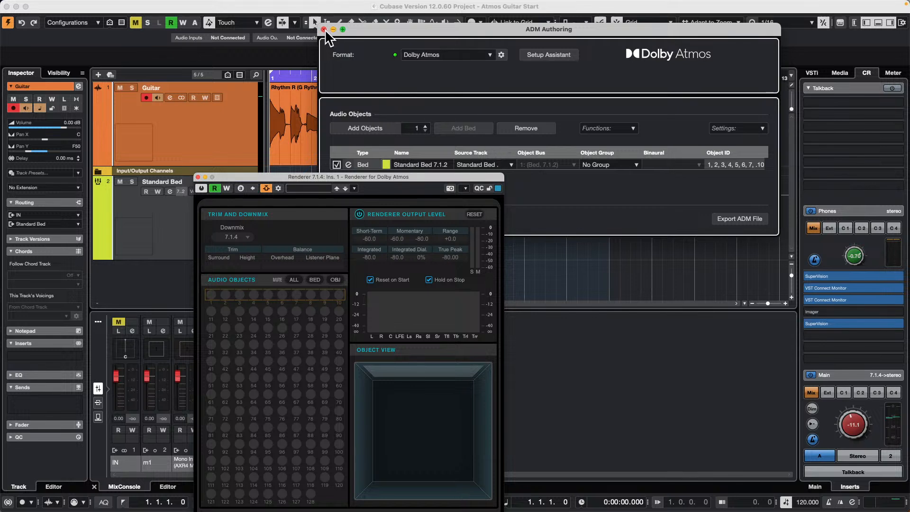
pyautogui.moveTo(365, 175); pyautogui.dragTo(590, 73)
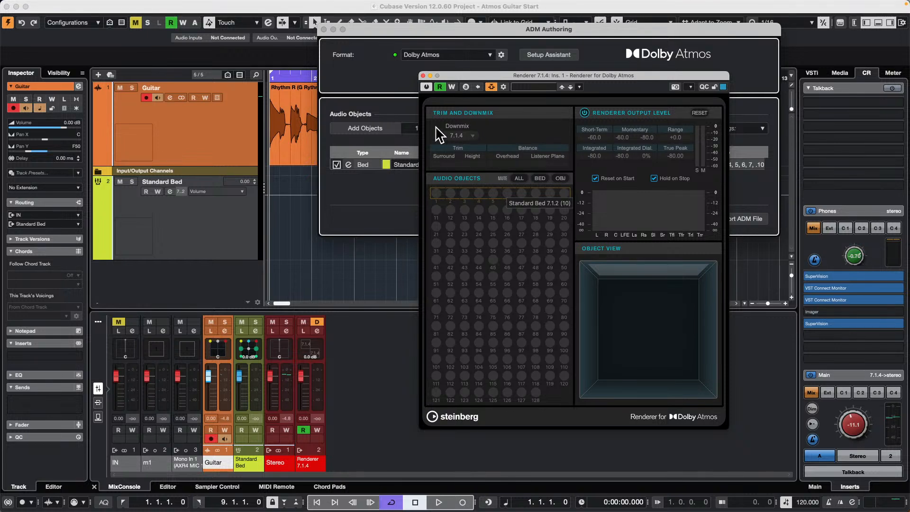
# Set the Dolby Atmos renderer's downmix to Binaural and close the renderer and ADM Authoring windows
pyautogui.click(470, 137)
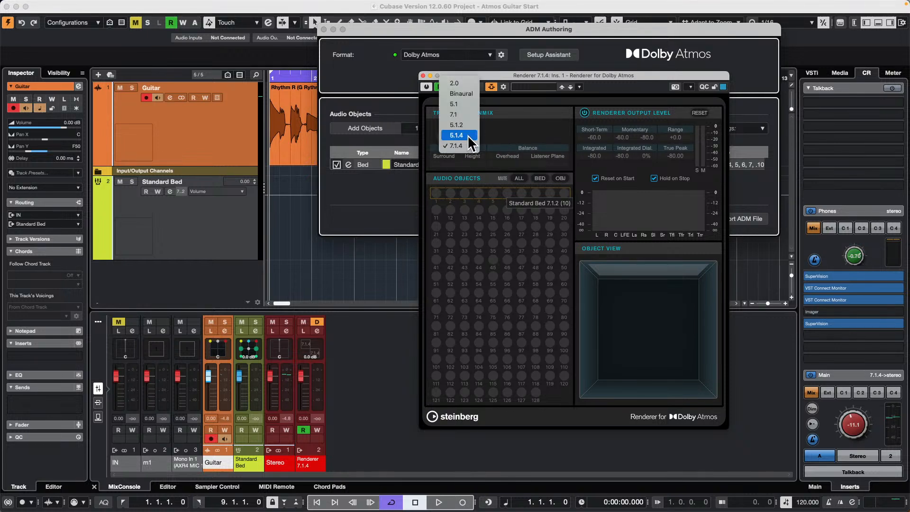
pyautogui.click(468, 94)
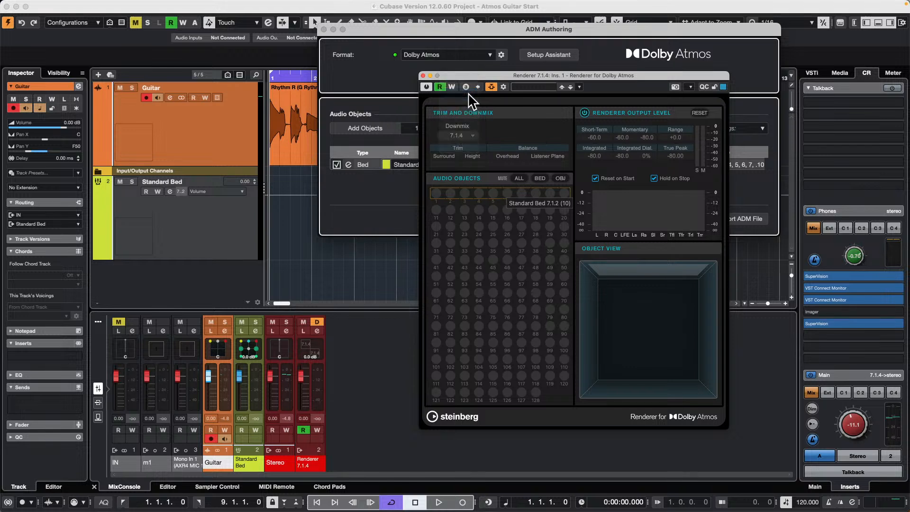
pyautogui.click(423, 75)
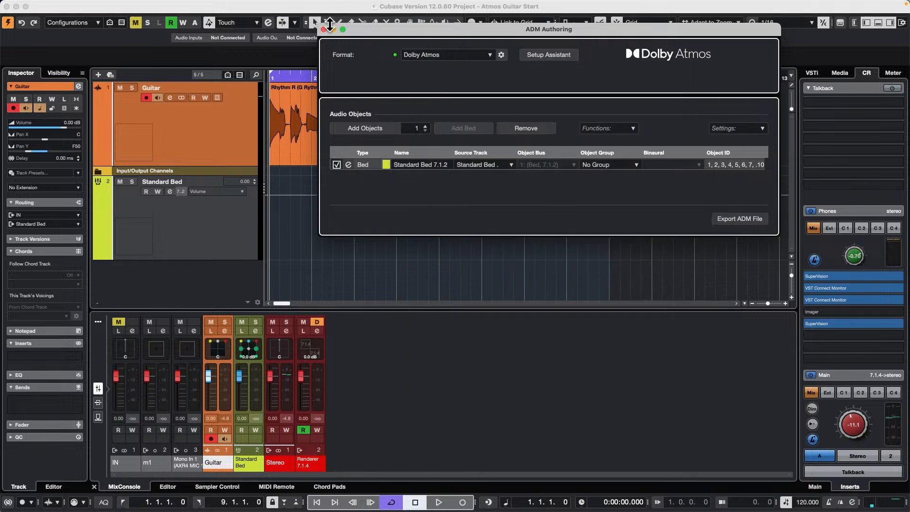
pyautogui.click(324, 30)
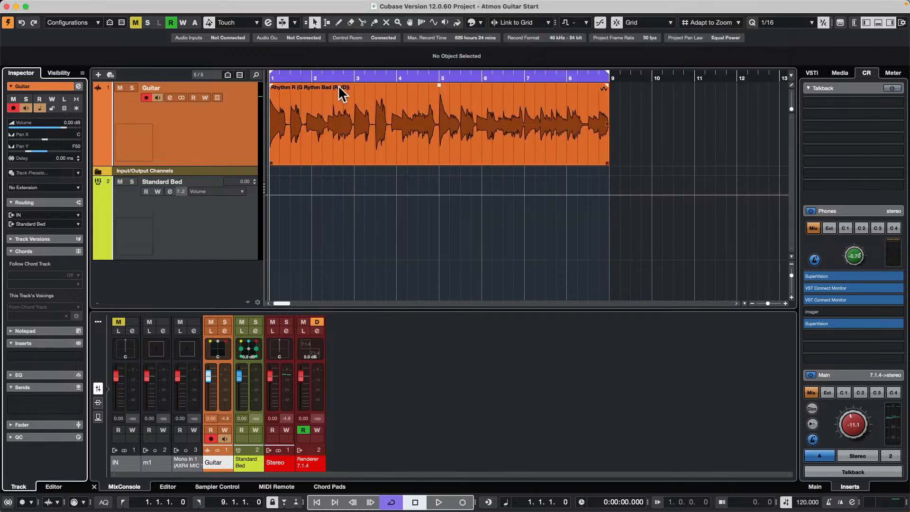
# Play from bar 2 and pan the Guitar channel toward the rear to about R17 in its VST MultiPanner
pyautogui.click(313, 75)
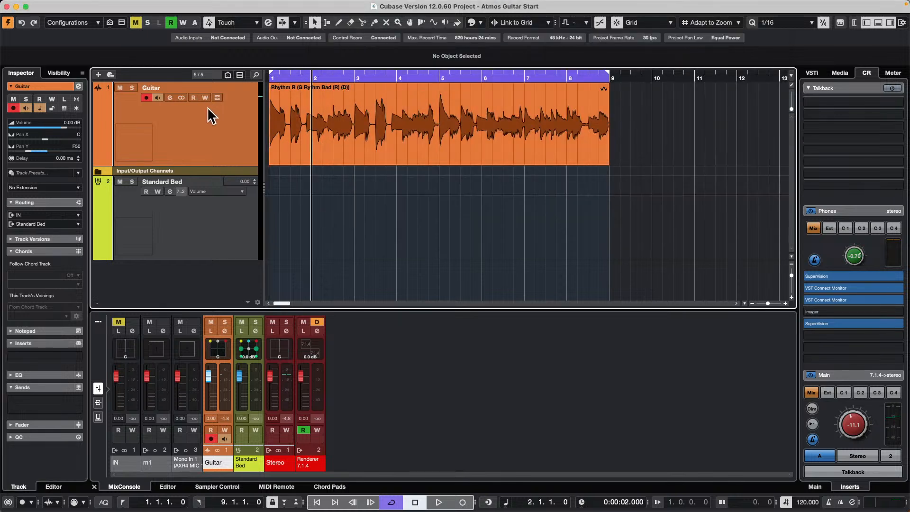
pyautogui.click(79, 87)
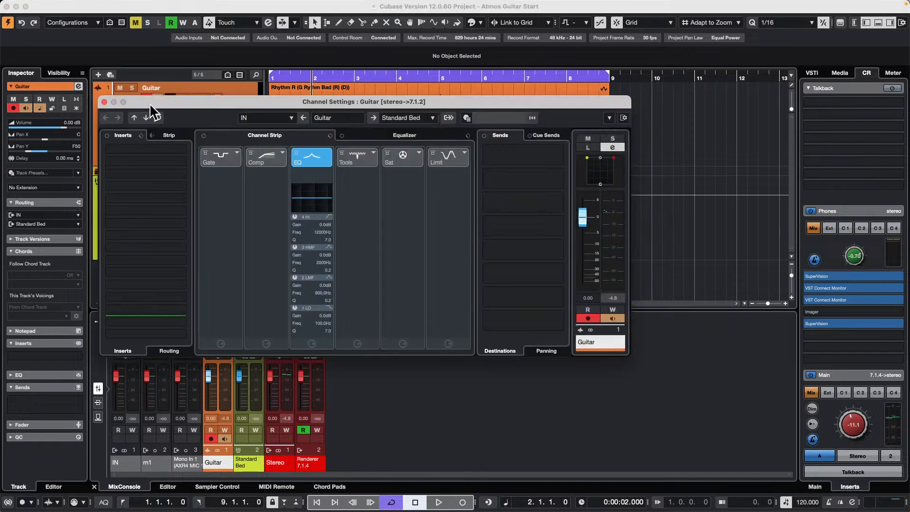
pyautogui.doubleClick(600, 174)
pyautogui.press('space')
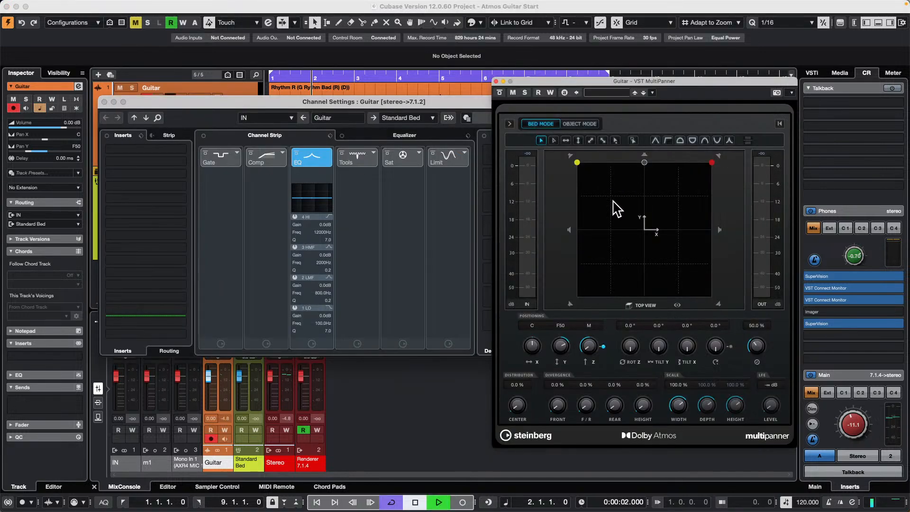
pyautogui.moveTo(600, 189); pyautogui.dragTo(592, 257)
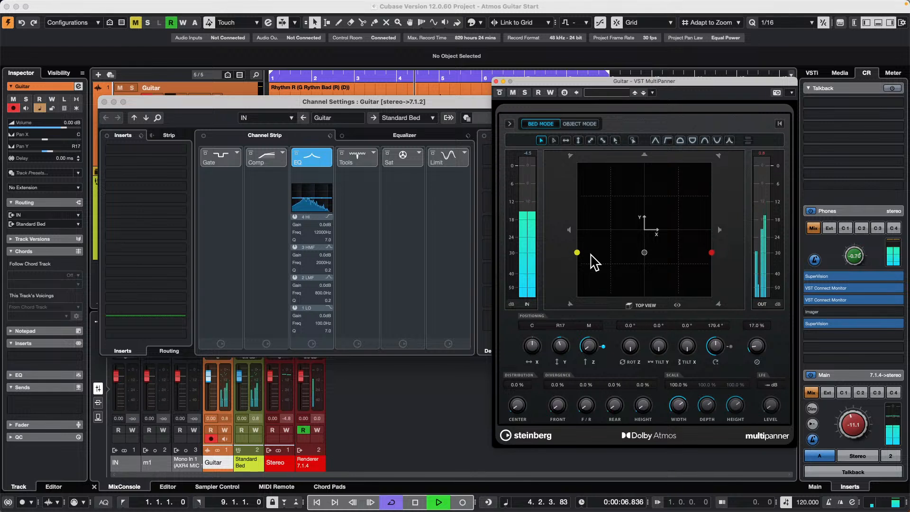
# Expand the MultiPanner to include the rear view and raise the guitar's height to about T42
pyautogui.click(509, 123)
pyautogui.moveTo(715, 81); pyautogui.dragTo(502, 78)
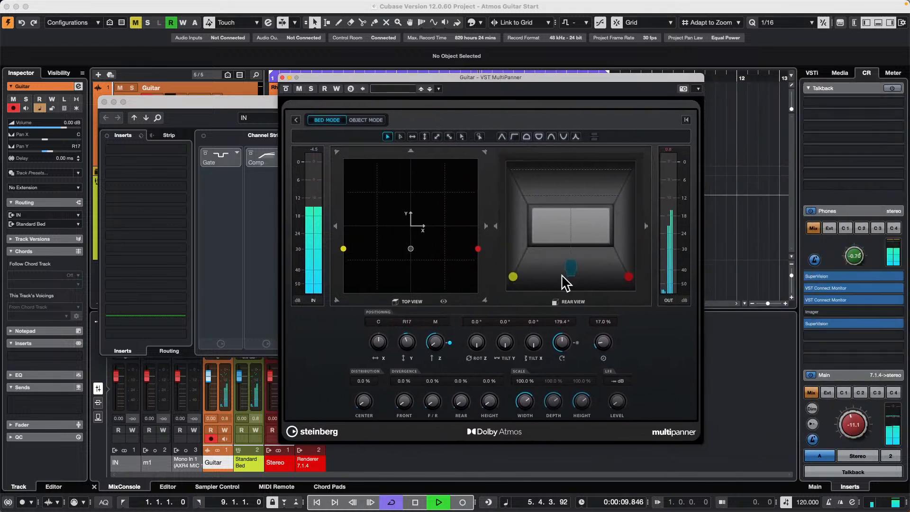
pyautogui.moveTo(588, 270); pyautogui.dragTo(583, 142)
# Move the guitar toward the front left, enable automation writing, and record panning movements across the front during playback
pyautogui.moveTo(425, 247); pyautogui.dragTo(356, 190)
pyautogui.click(337, 89)
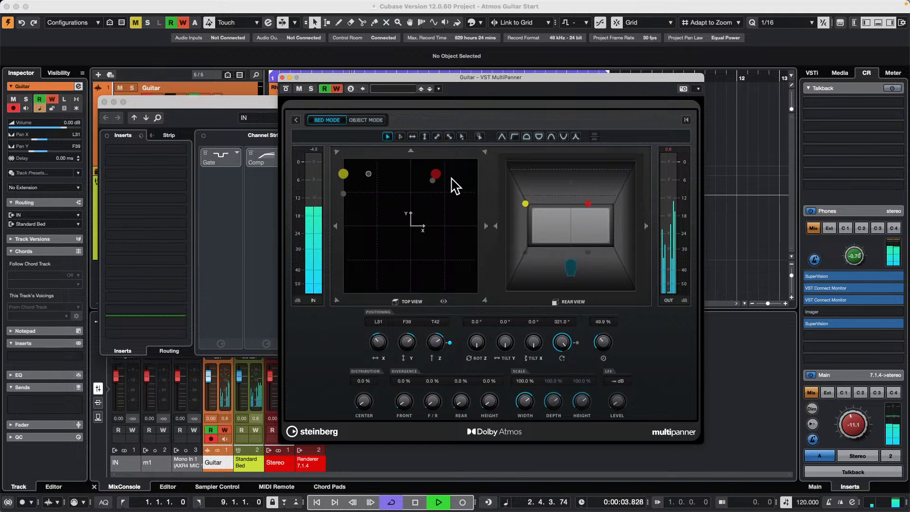
pyautogui.moveTo(455, 185)
pyautogui.mouseDown()
pyautogui.moveTo(437, 177)
pyautogui.moveTo(471, 190)
pyautogui.moveTo(512, 177)
pyautogui.moveTo(537, 192)
pyautogui.moveTo(568, 229)
pyautogui.moveTo(556, 279)
pyautogui.moveTo(459, 288)
pyautogui.moveTo(382, 258)
pyautogui.moveTo(366, 218)
pyautogui.moveTo(365, 170)
pyautogui.moveTo(523, 167)
pyautogui.moveTo(549, 200)
pyautogui.mouseUp()
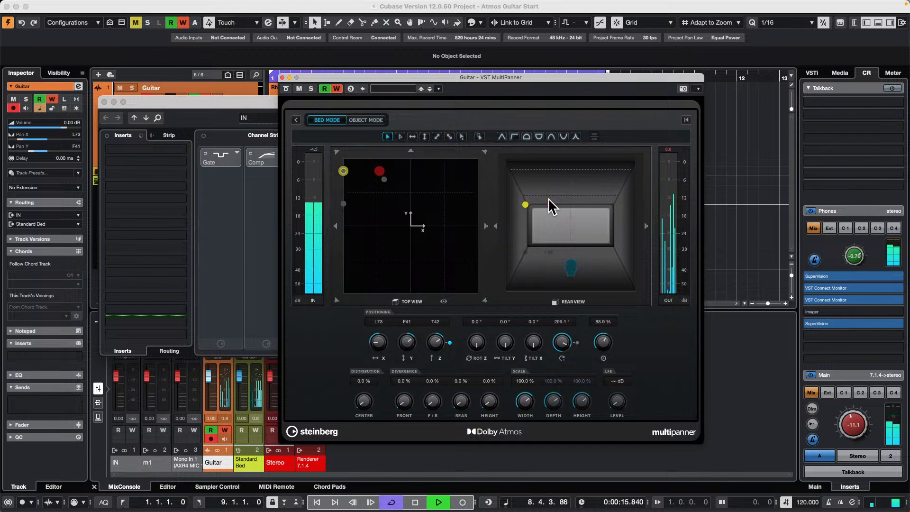
# Stop playback and close the Guitar channel settings and MultiPanner windows
pyautogui.press('space')
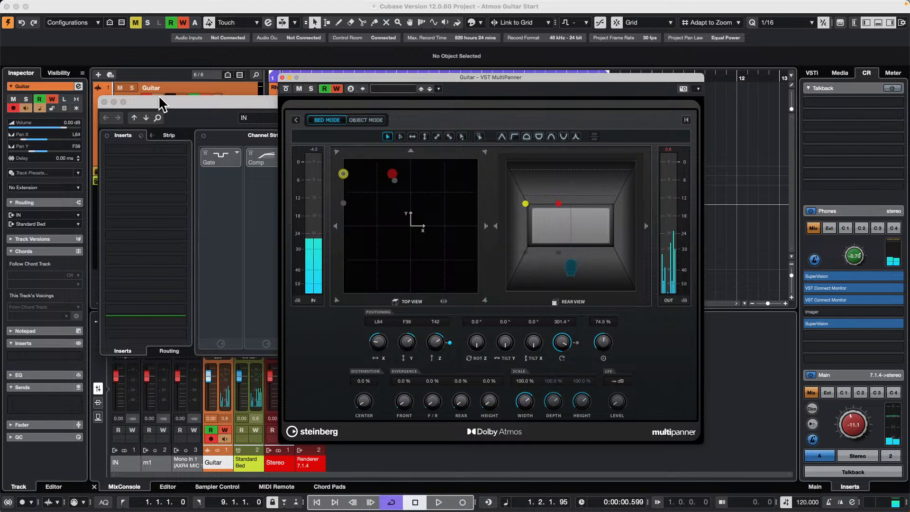
pyautogui.click(104, 102)
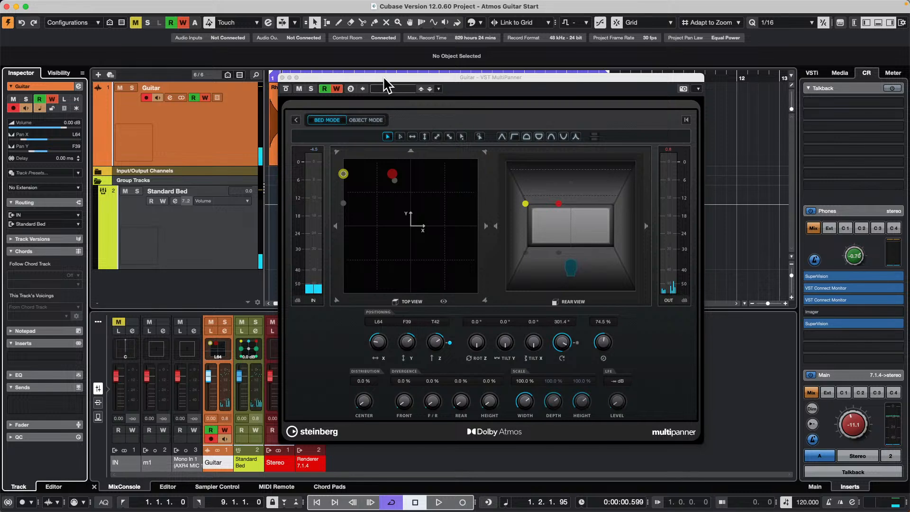
pyautogui.moveTo(384, 79); pyautogui.dragTo(580, 117)
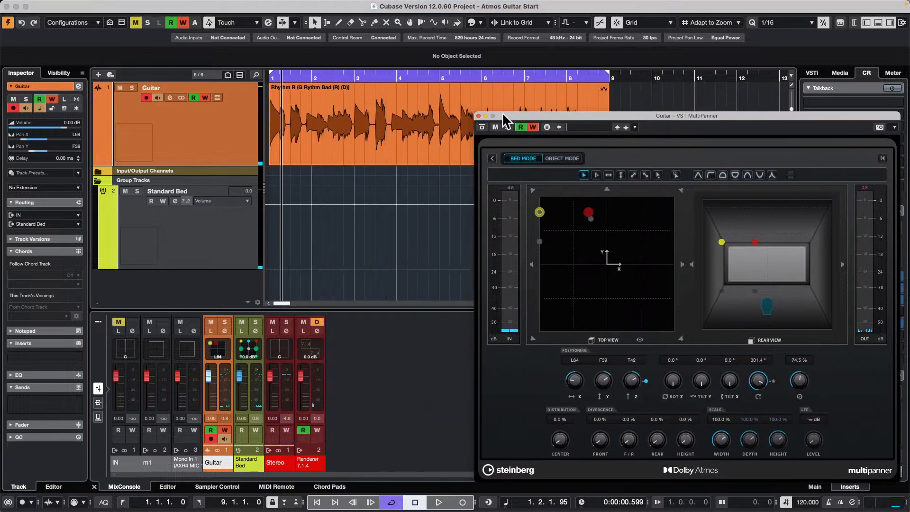
pyautogui.click(478, 116)
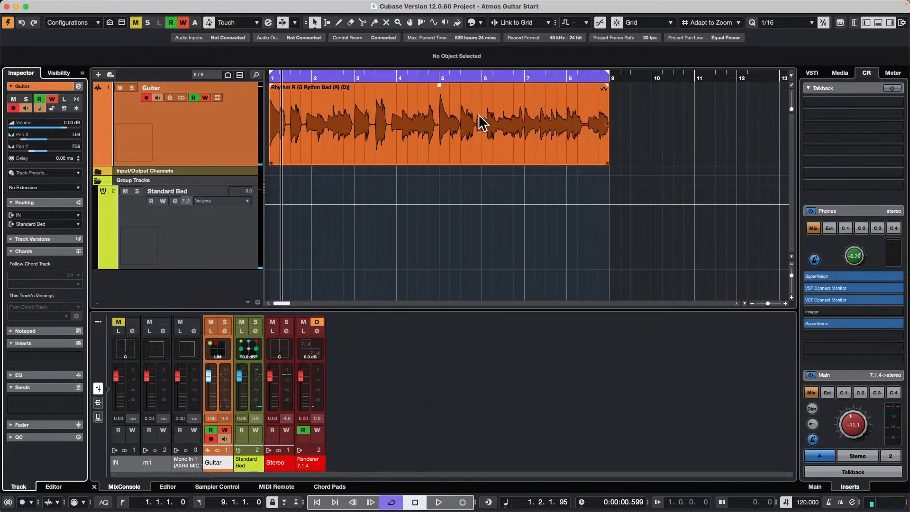
# Show the mixer inserts and review the renderer's downmix formats on the Renderer 7.1.4 channel, keeping Binaural
pyautogui.click(98, 402)
pyautogui.click(310, 380)
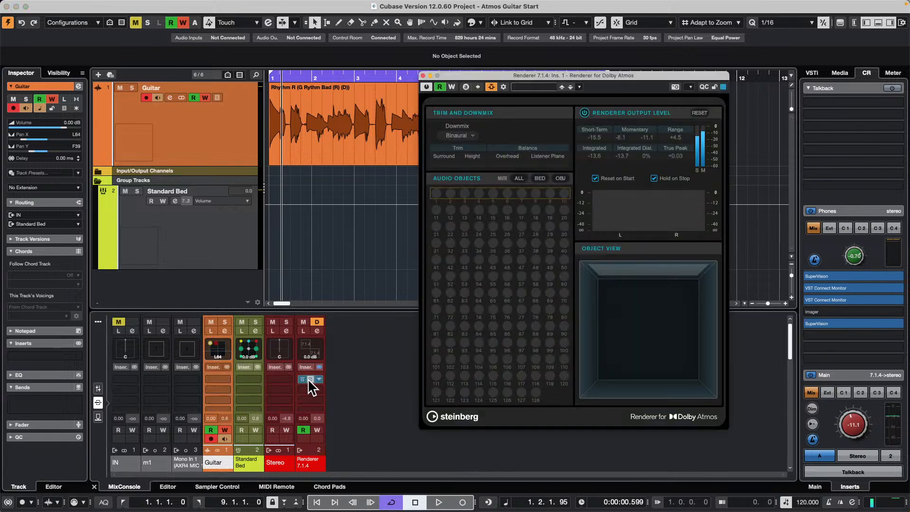
pyautogui.click(462, 136)
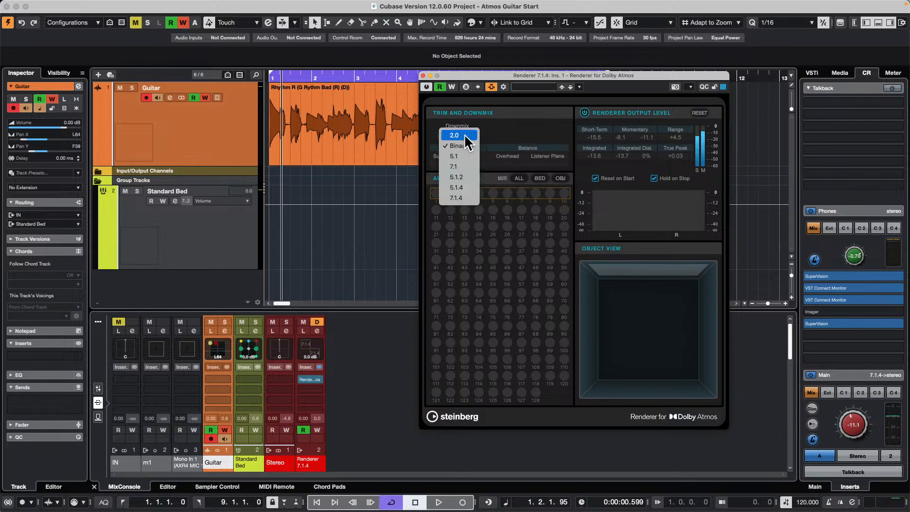
pyautogui.click(423, 76)
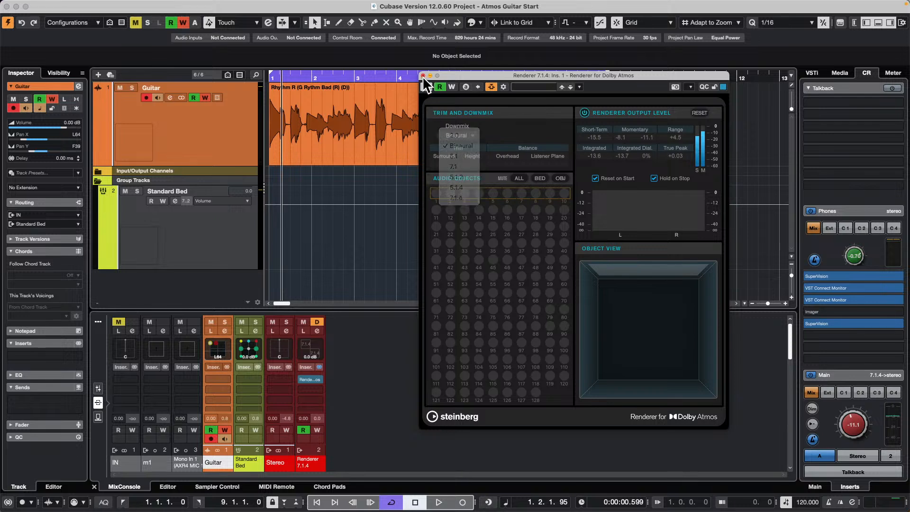
pyautogui.click(423, 75)
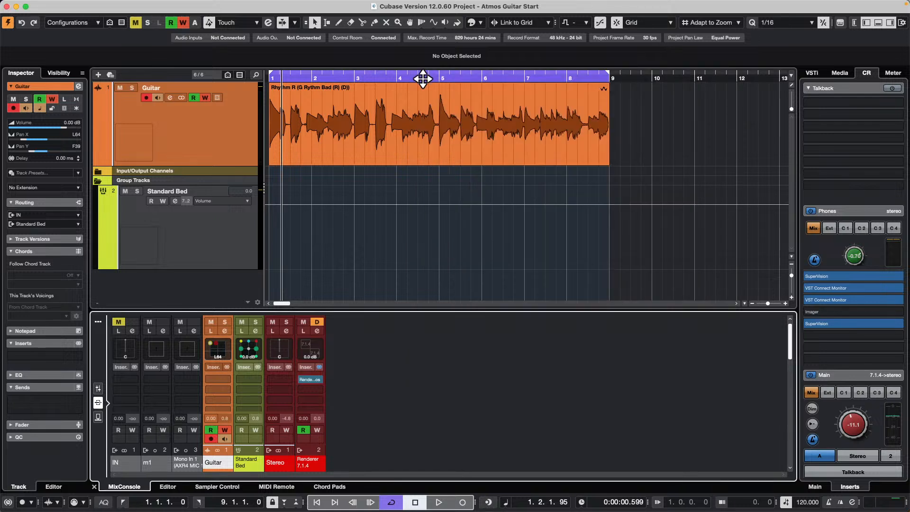
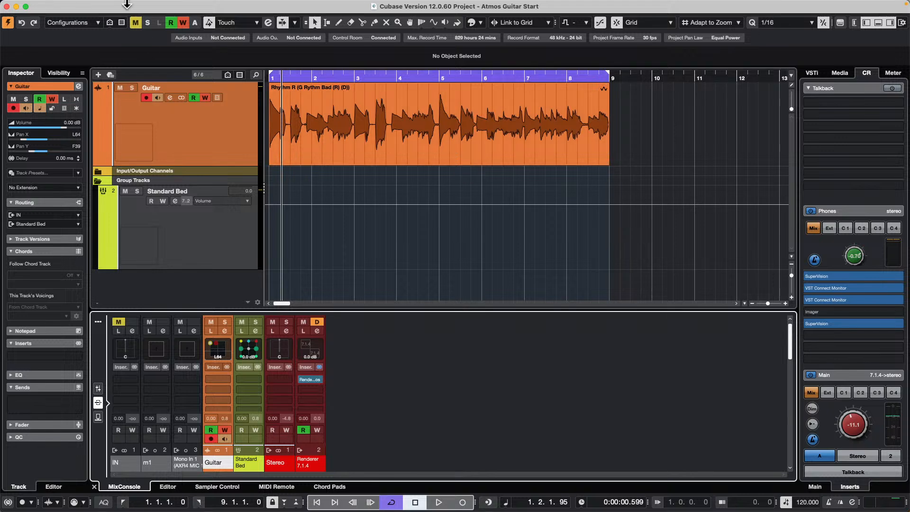
# Create a new empty project
pyautogui.click(63, 6)
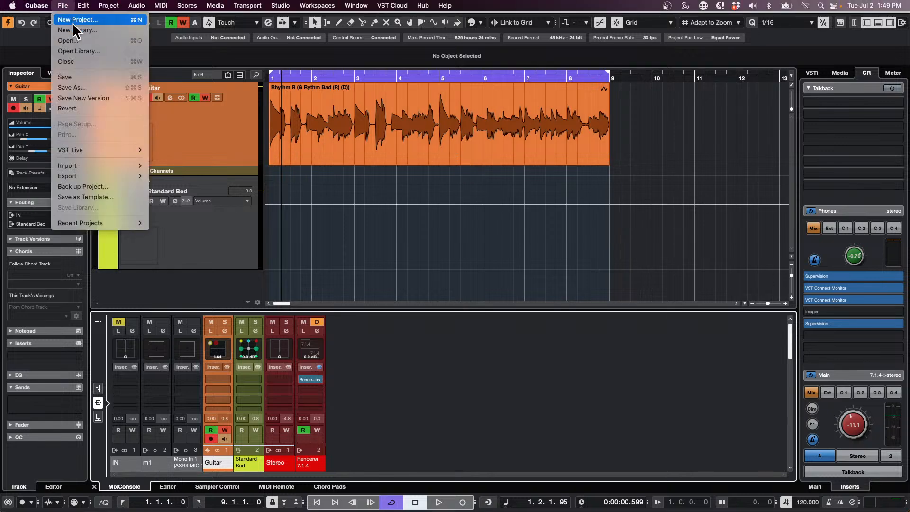
pyautogui.click(67, 21)
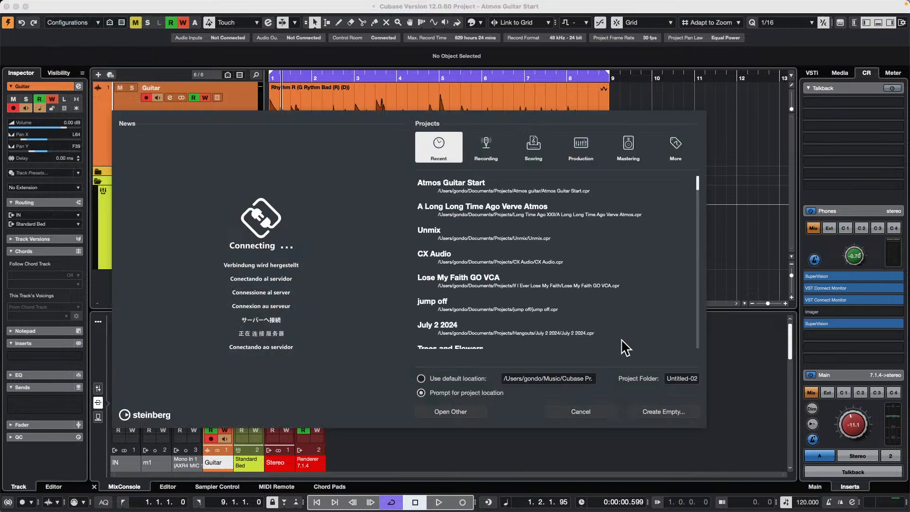
pyautogui.click(677, 412)
pyautogui.click(684, 316)
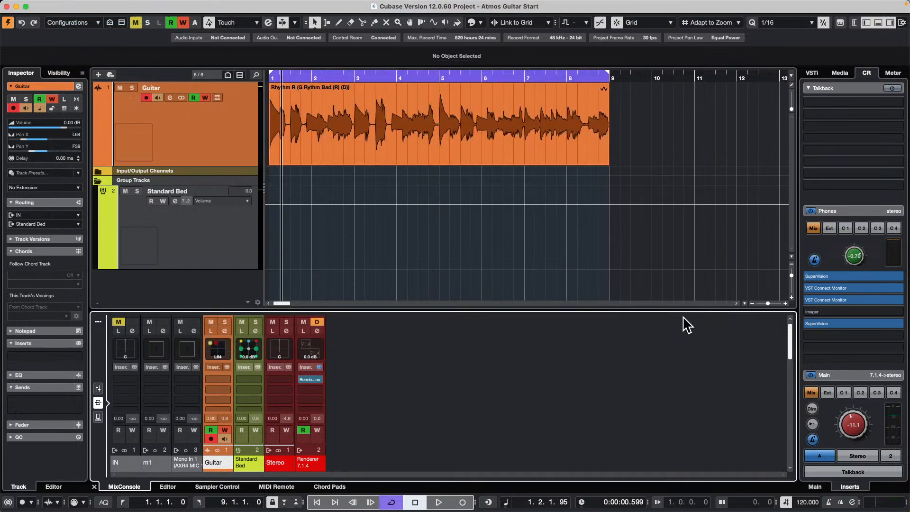
# Add one instrument track with Groove Agent SE, taking all MIDI inputs and routed to Renderer 7.1.4
pyautogui.rightClick(213, 131)
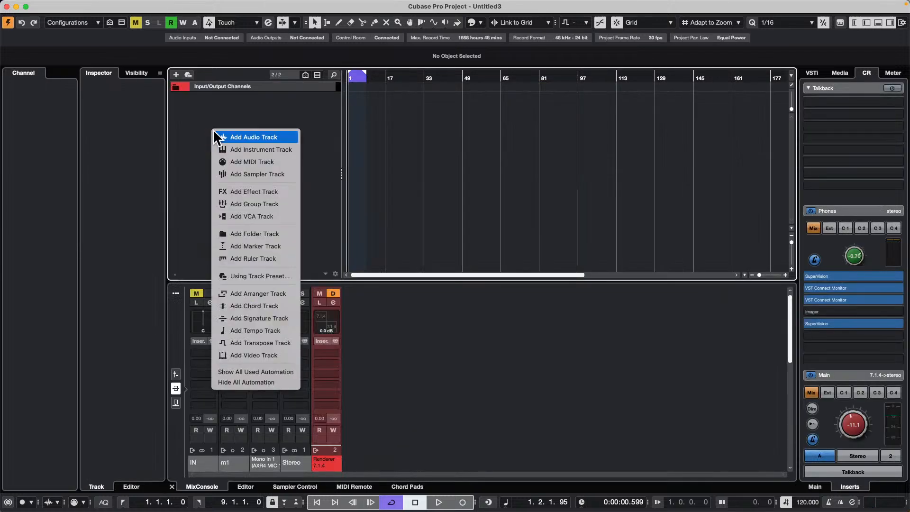
pyautogui.click(263, 149)
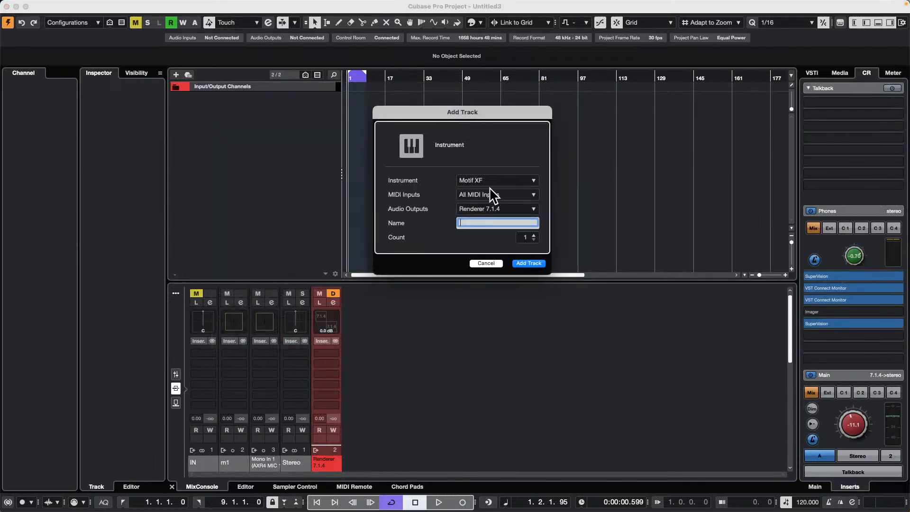
pyautogui.click(503, 181)
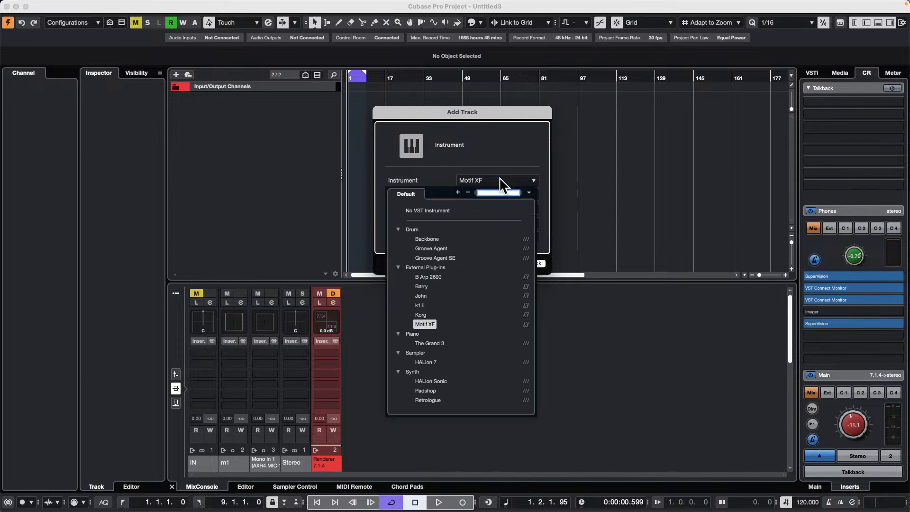
pyautogui.click(452, 255)
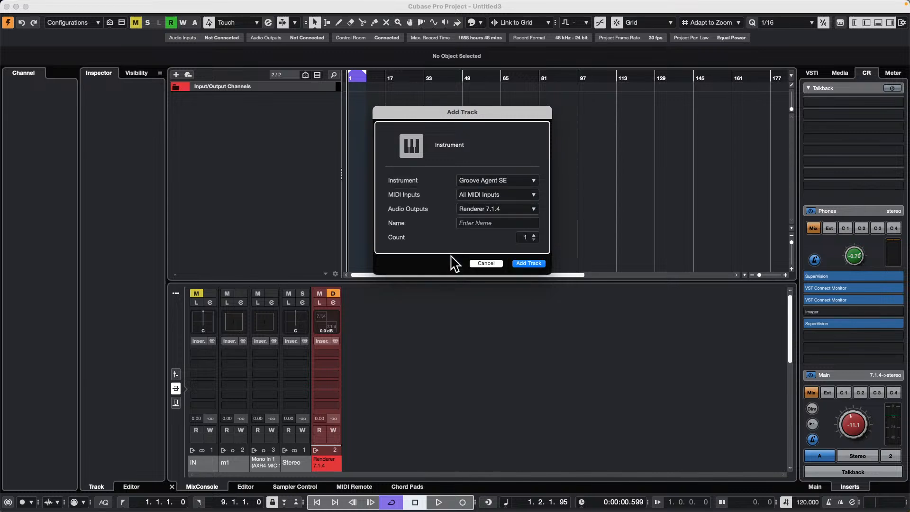
pyautogui.click(529, 263)
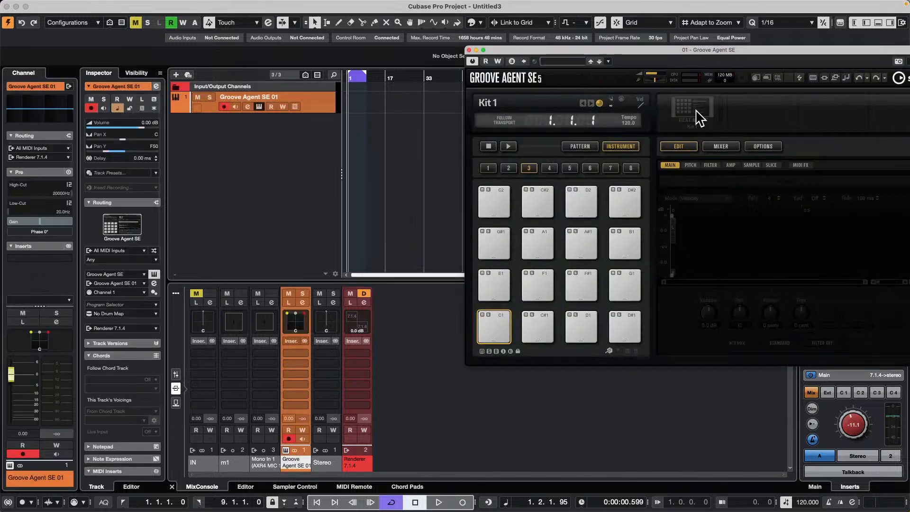
# Load the Funky Rave kit from the SE Studio Kit library into Groove Agent SE
pyautogui.click(697, 111)
pyautogui.click(710, 92)
pyautogui.moveTo(656, 49); pyautogui.dragTo(358, 44)
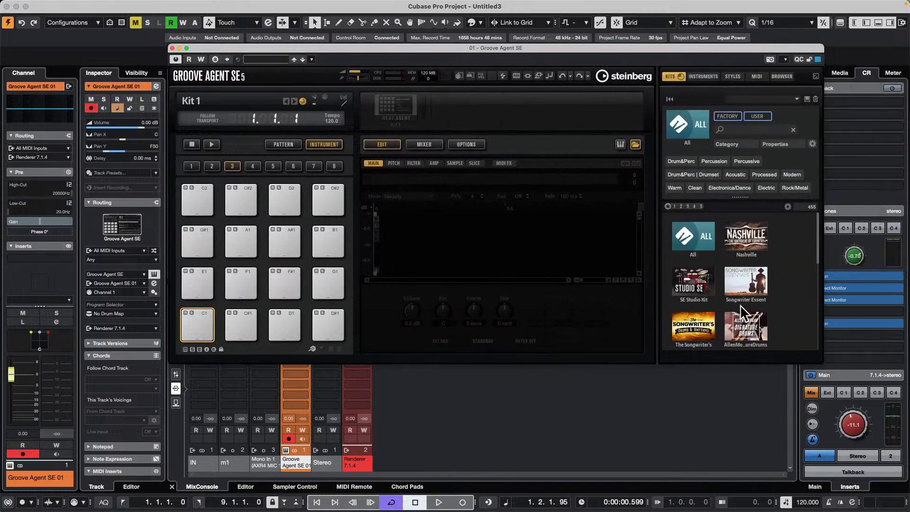
pyautogui.click(693, 284)
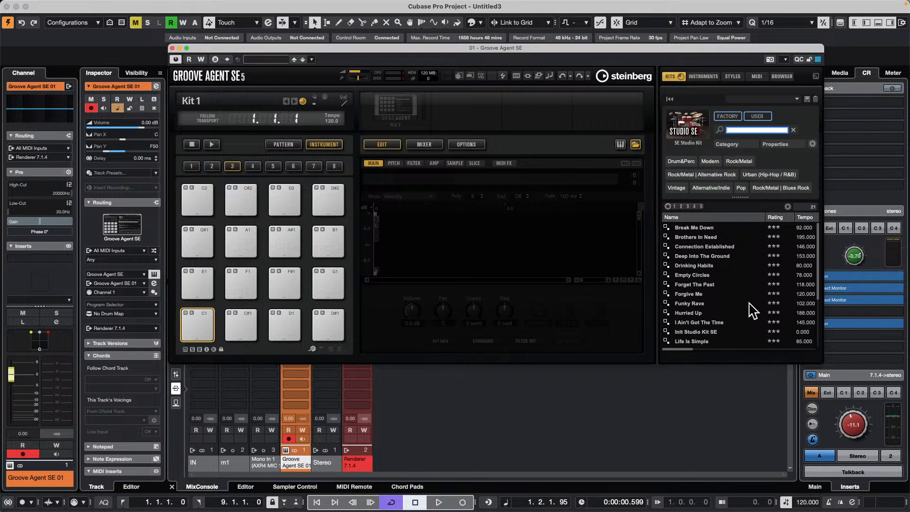
pyautogui.doubleClick(701, 304)
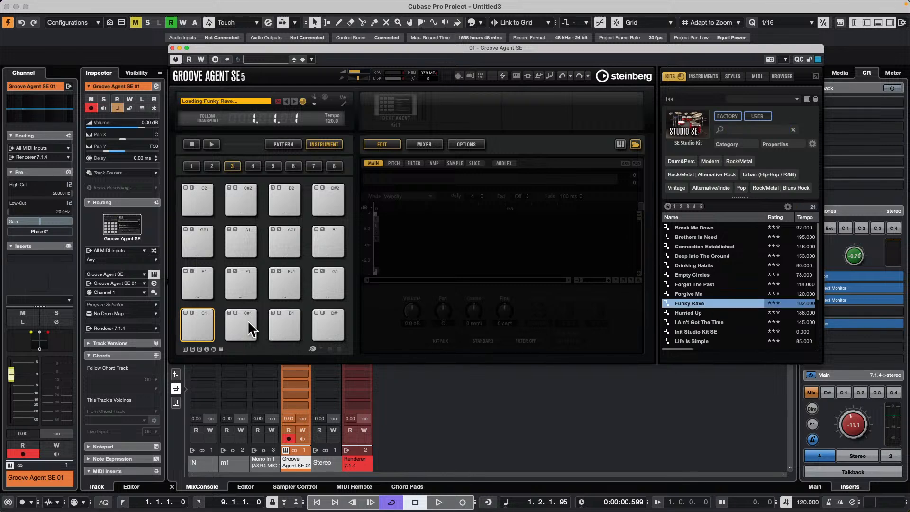
# Audition the kit's Kick and Snare pads and raise the Control Room main level to -1.58
pyautogui.click(194, 316)
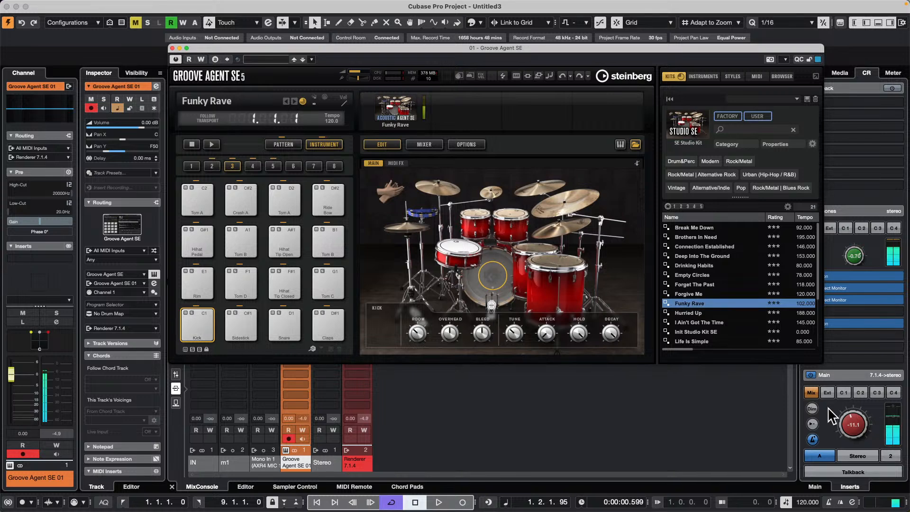
pyautogui.moveTo(847, 421); pyautogui.dragTo(846, 405)
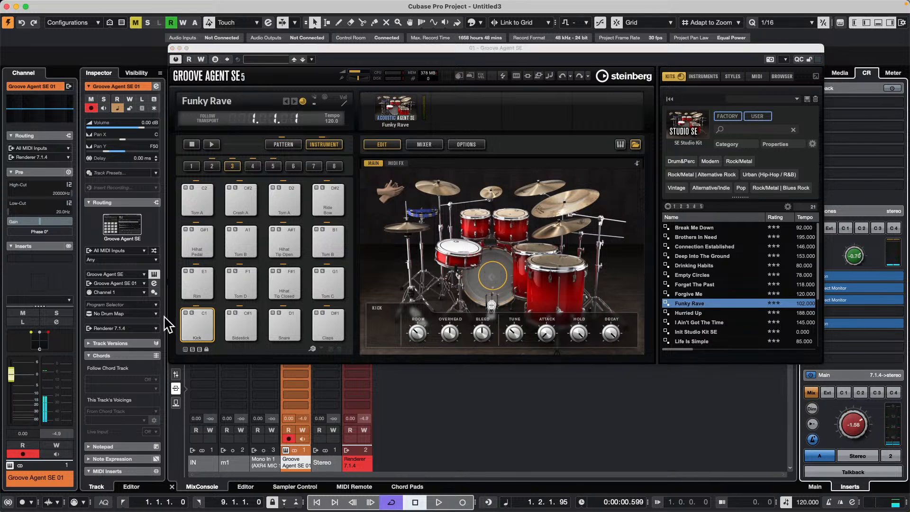
pyautogui.click(195, 316)
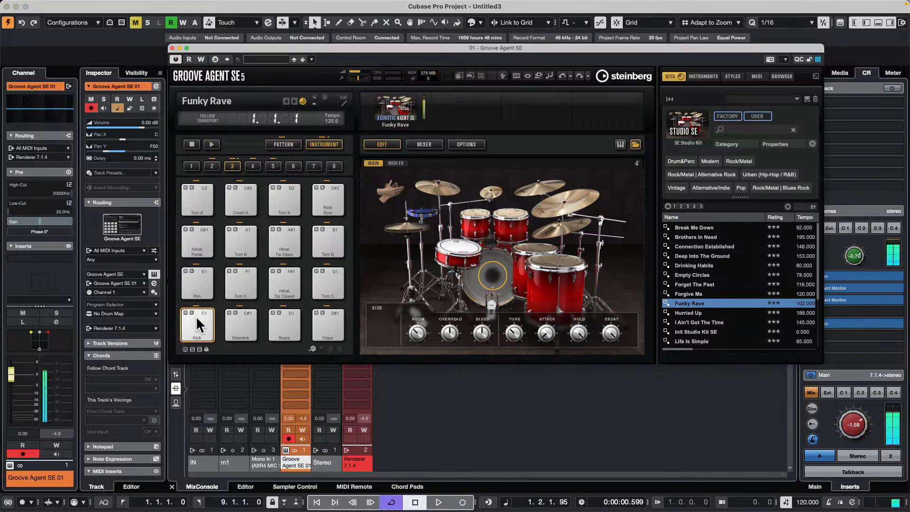
pyautogui.click(291, 320)
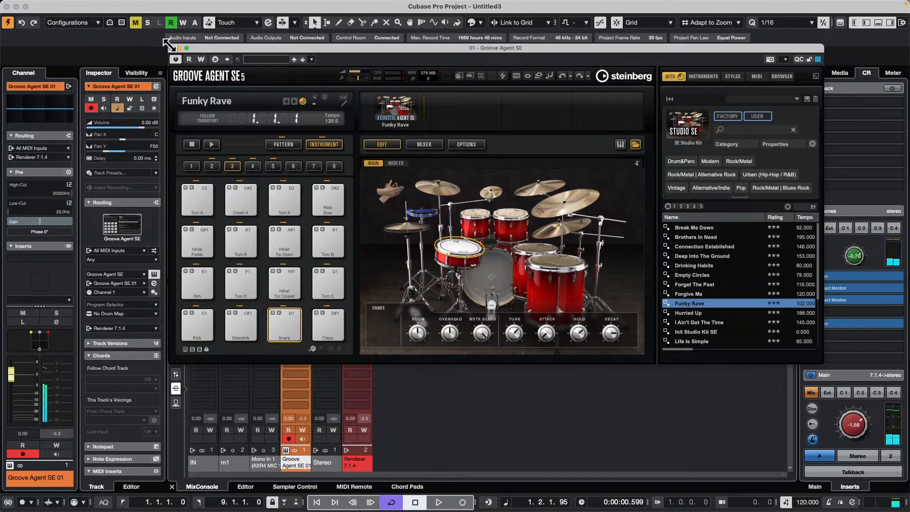
# Add one MIDI track taking all MIDI inputs and feeding Groove Agent SE on channel 1, and record-enable it alongside the instrument track
pyautogui.click(172, 48)
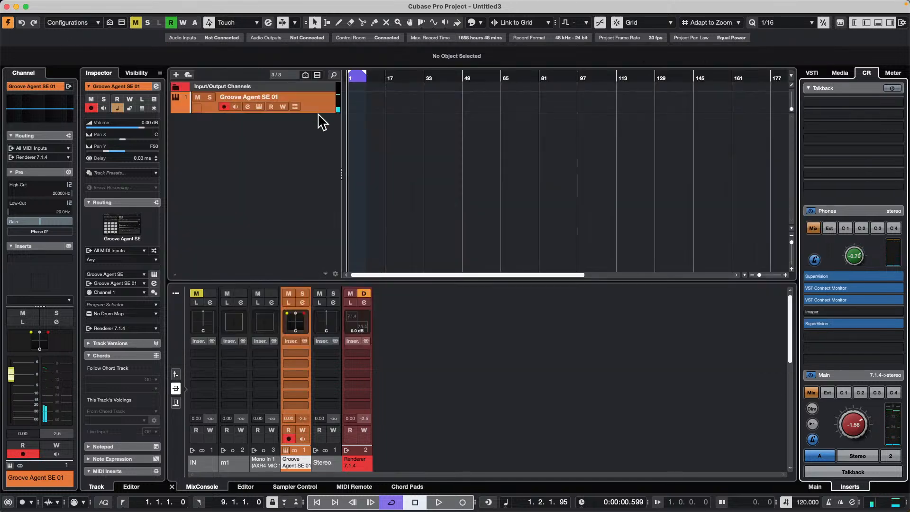
pyautogui.rightClick(258, 124)
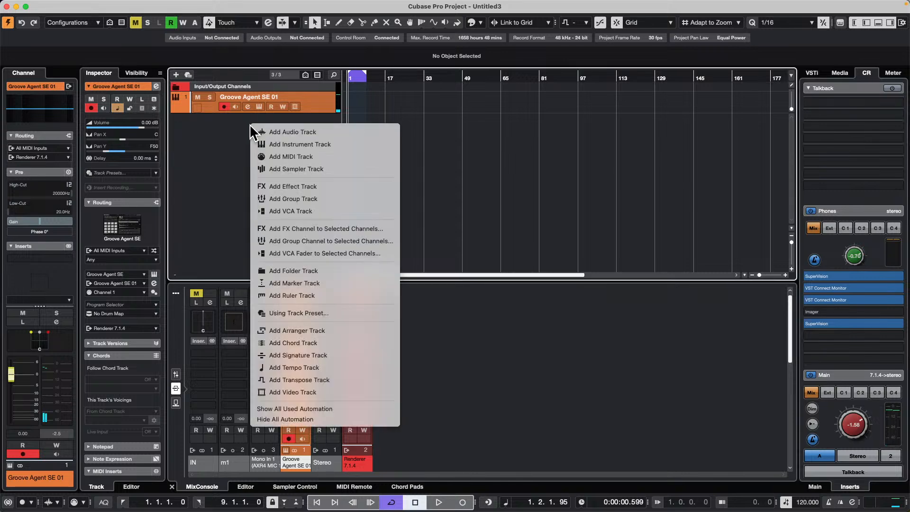
pyautogui.click(331, 157)
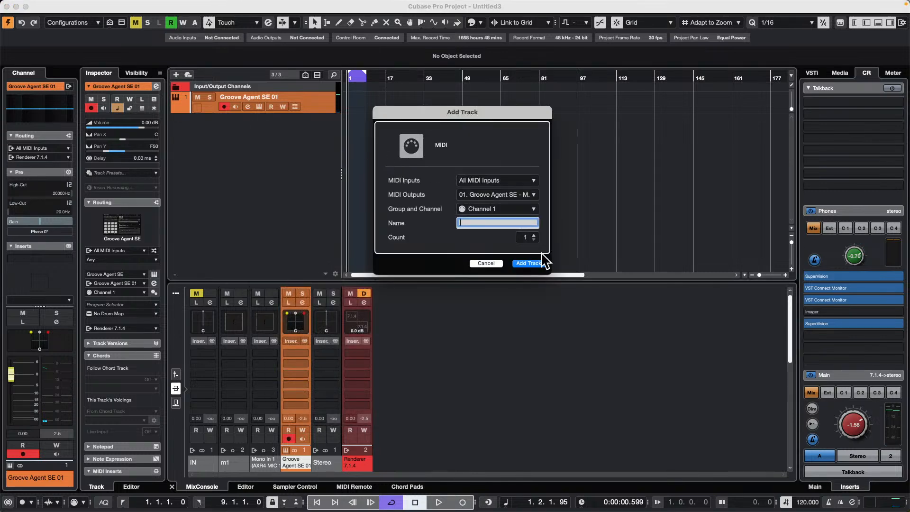
pyautogui.click(534, 234)
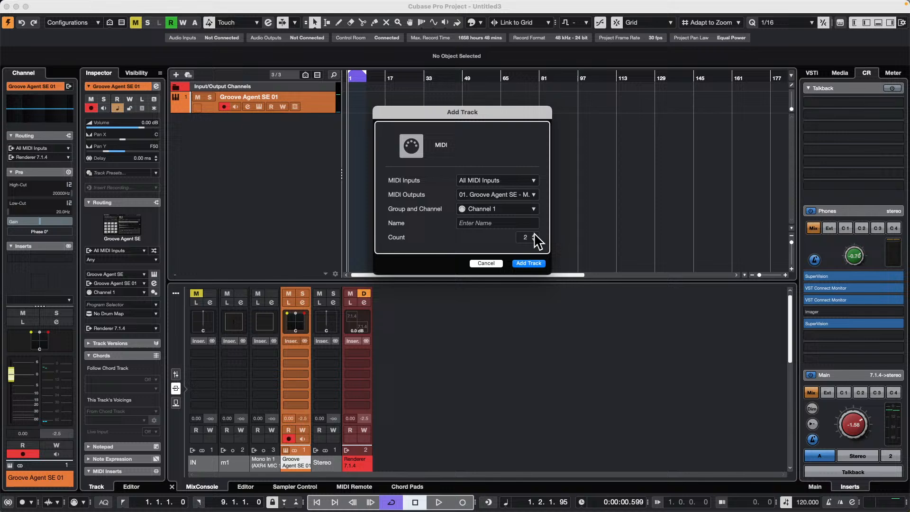
pyautogui.click(529, 264)
pyautogui.click(314, 97)
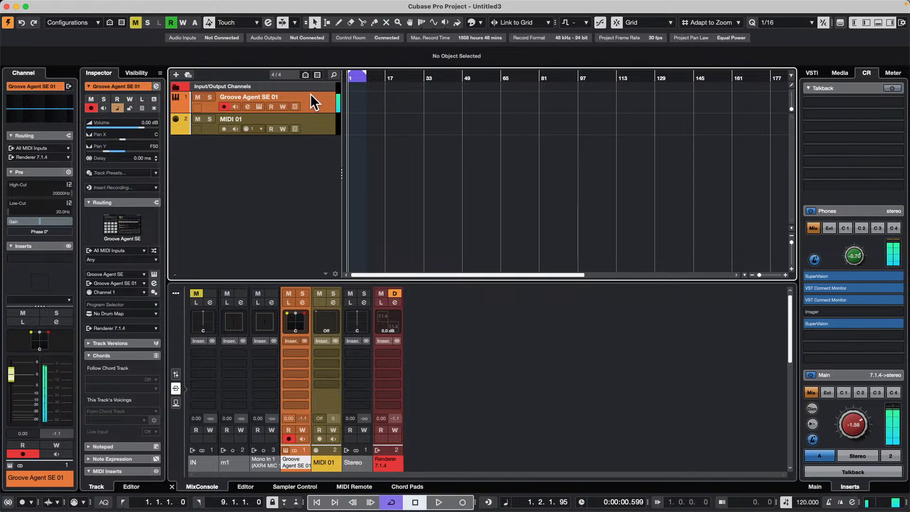
pyautogui.click(224, 129)
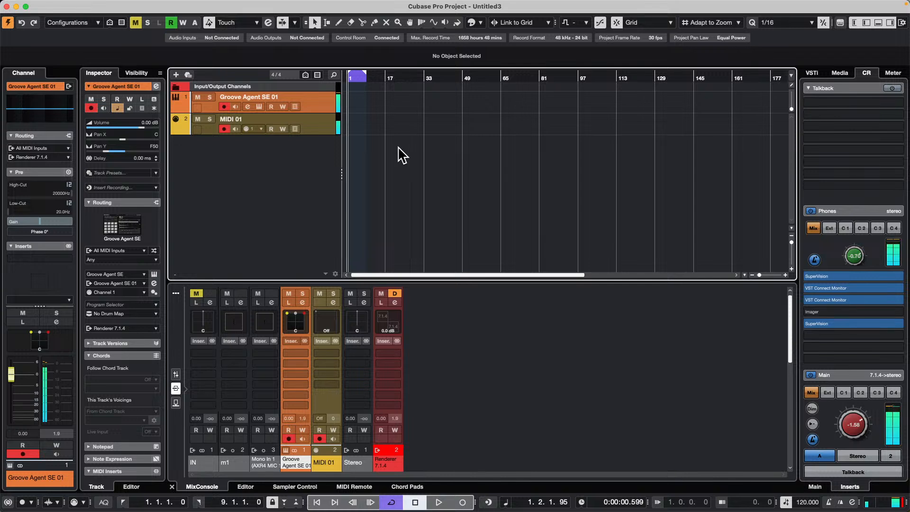
# Record a short kick-and-snare pattern onto both armed tracks from the project start
pyautogui.moveTo(372, 80); pyautogui.dragTo(322, 95)
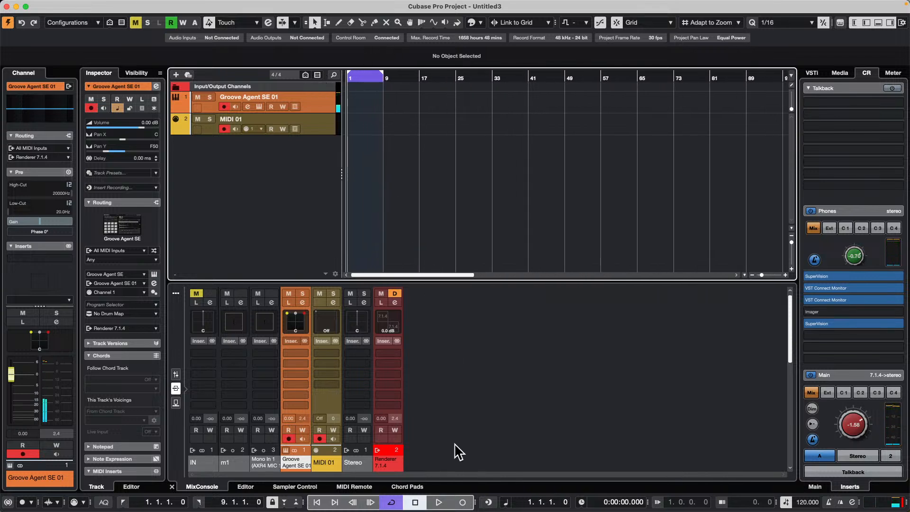
pyautogui.click(463, 503)
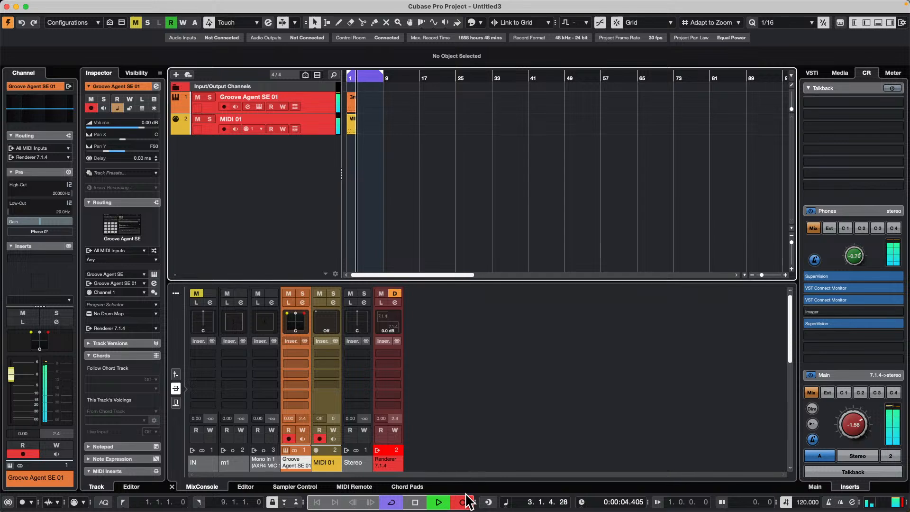
pyautogui.press('space')
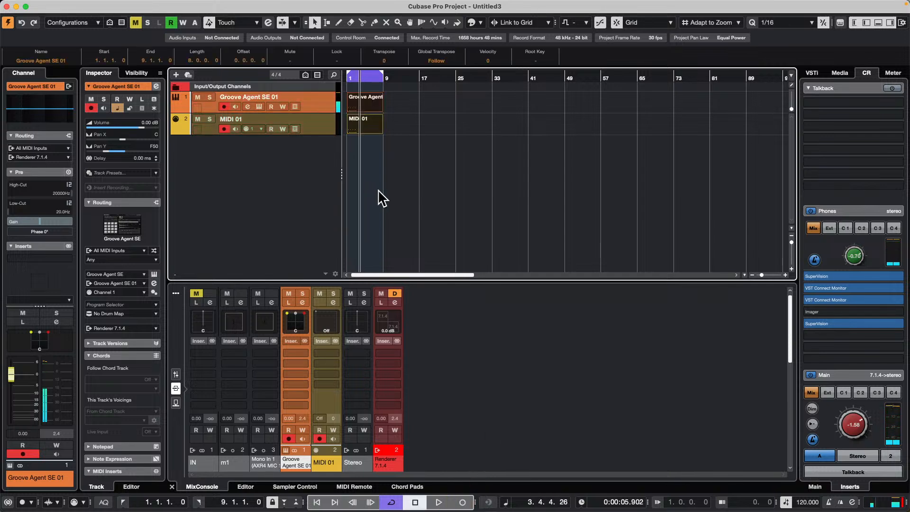
# Compare the recorded notes of the Groove Agent SE 01 and MIDI 01 parts in the Key Editor and delete both parts
pyautogui.doubleClick(353, 122)
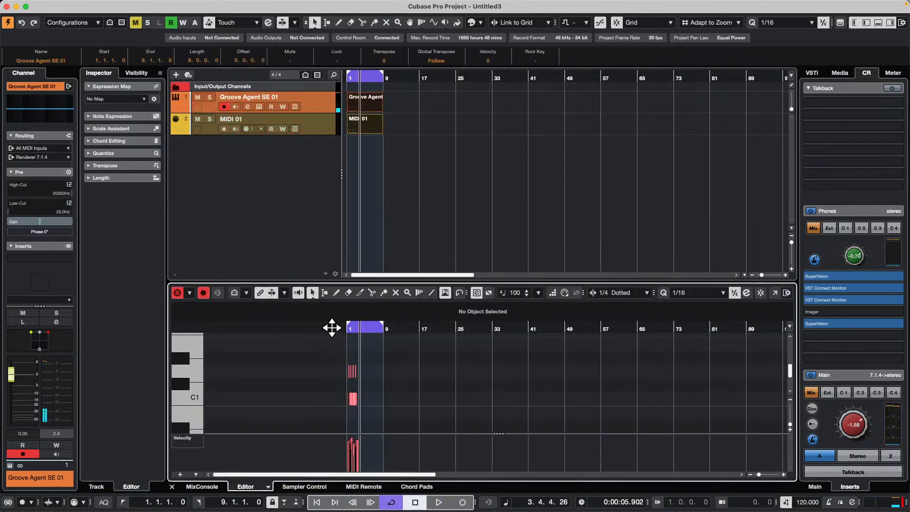
pyautogui.moveTo(338, 328); pyautogui.dragTo(340, 351)
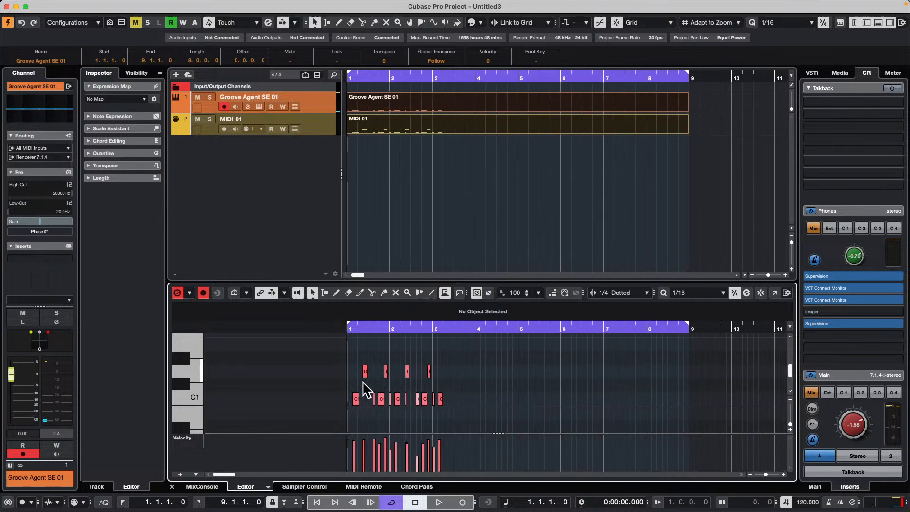
pyautogui.click(385, 145)
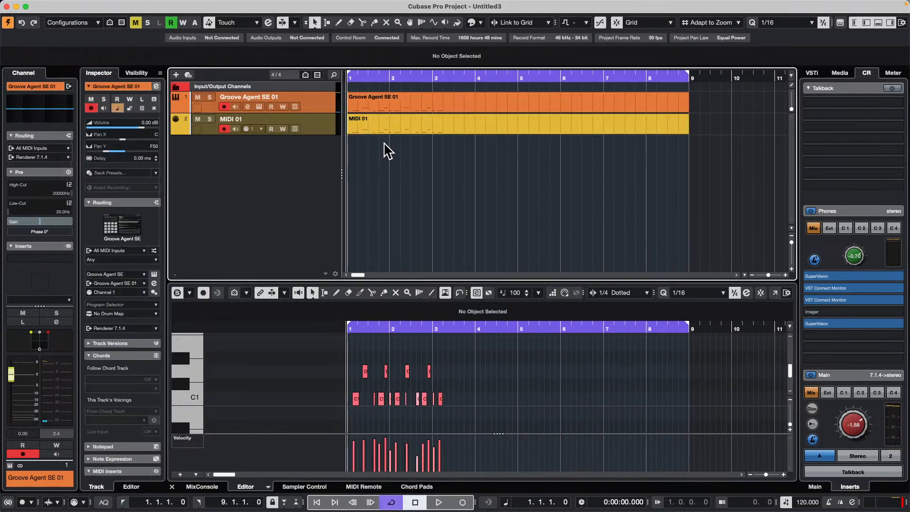
pyautogui.click(387, 101)
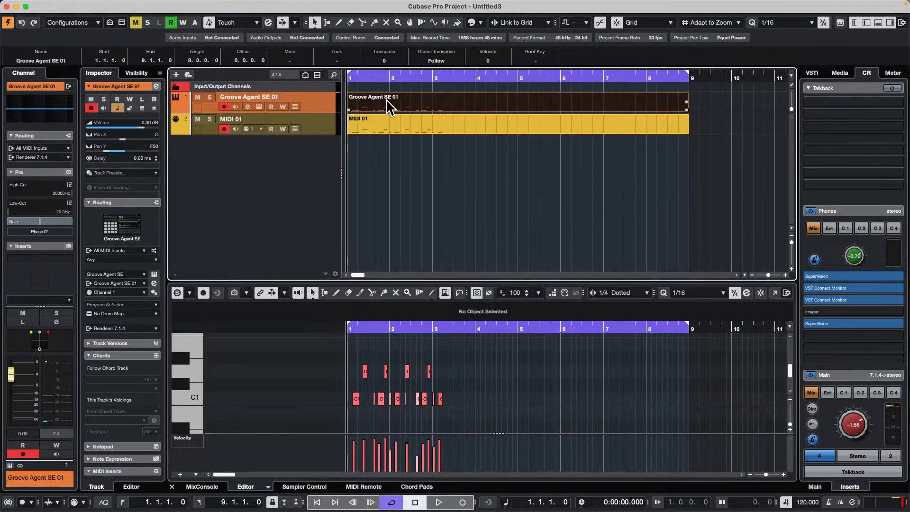
pyautogui.click(374, 128)
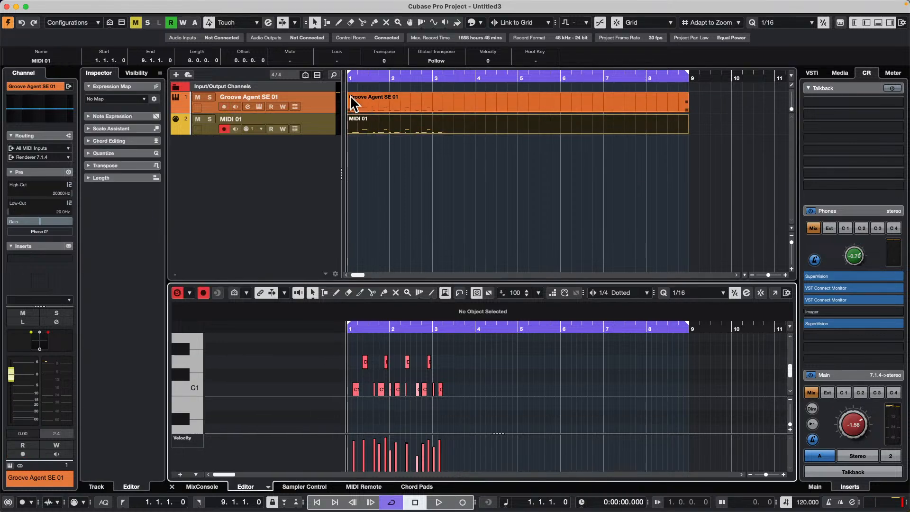
pyautogui.moveTo(705, 100); pyautogui.dragTo(559, 132)
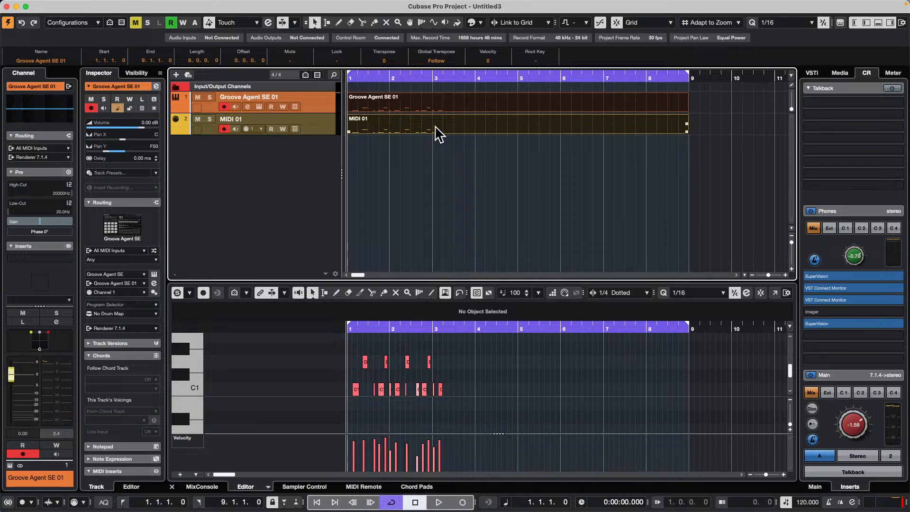
pyautogui.press('Delete')
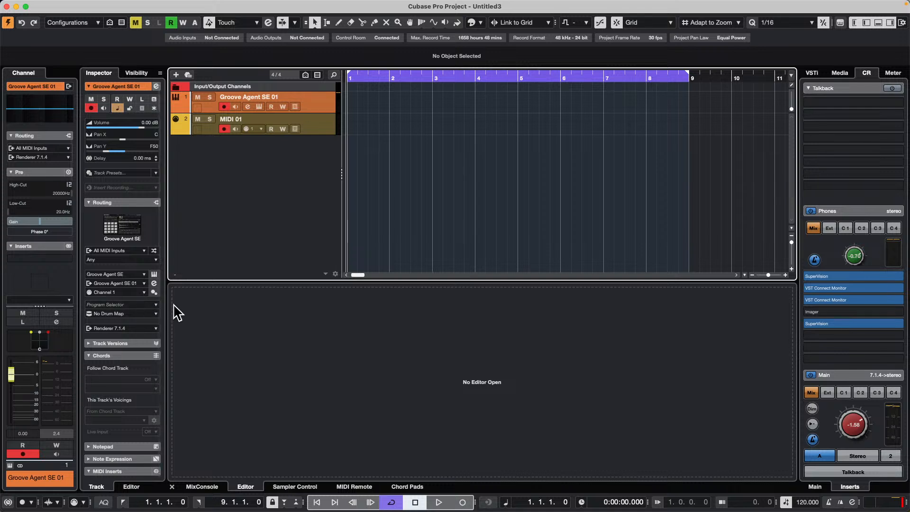
# Set the Groove Agent SE 01 track's Input Transformer to Track mode and open its settings beside the track list
pyautogui.click(126, 201)
pyautogui.click(126, 203)
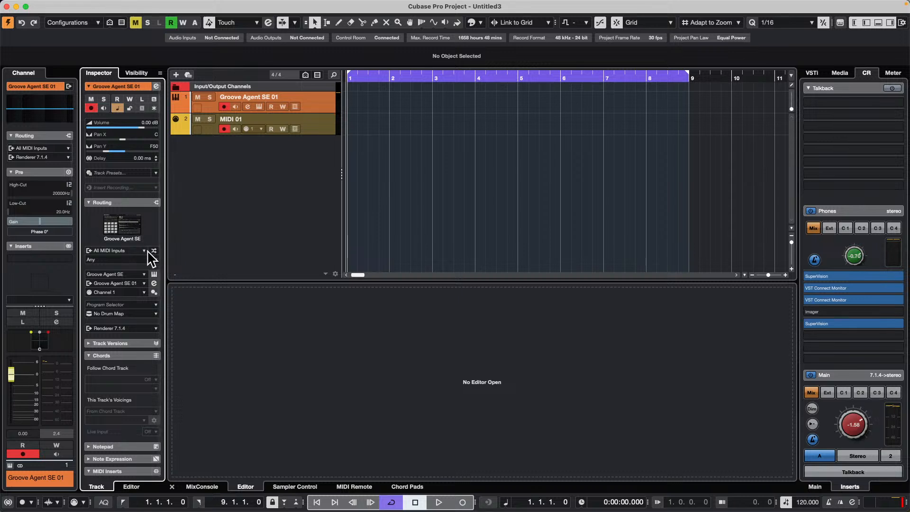
pyautogui.click(121, 201)
pyautogui.click(121, 200)
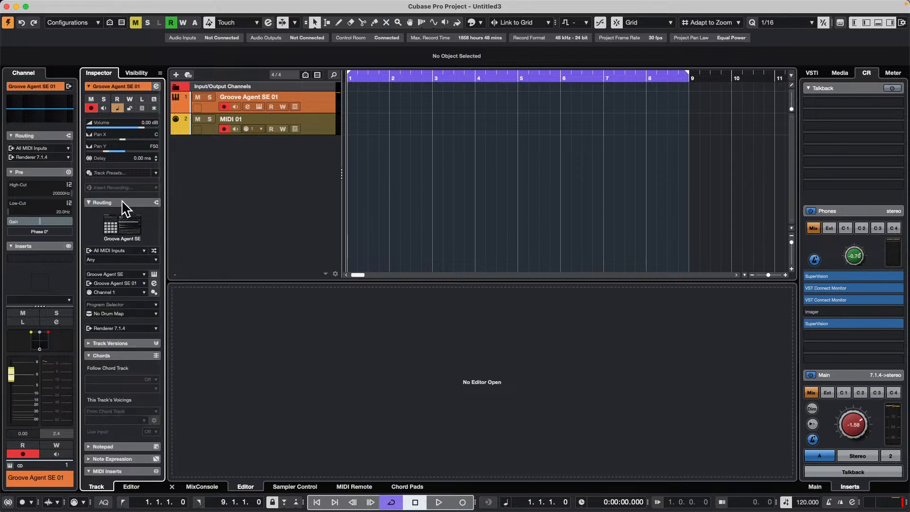
pyautogui.click(154, 250)
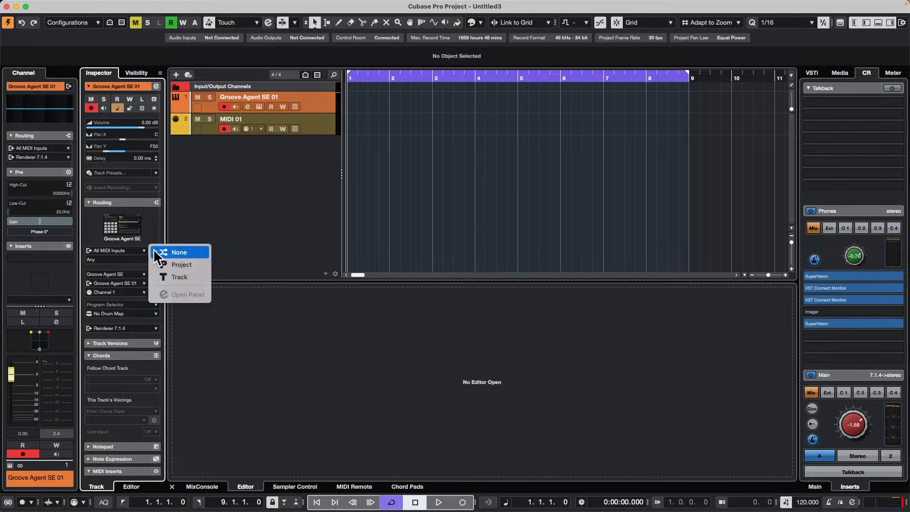
pyautogui.click(190, 277)
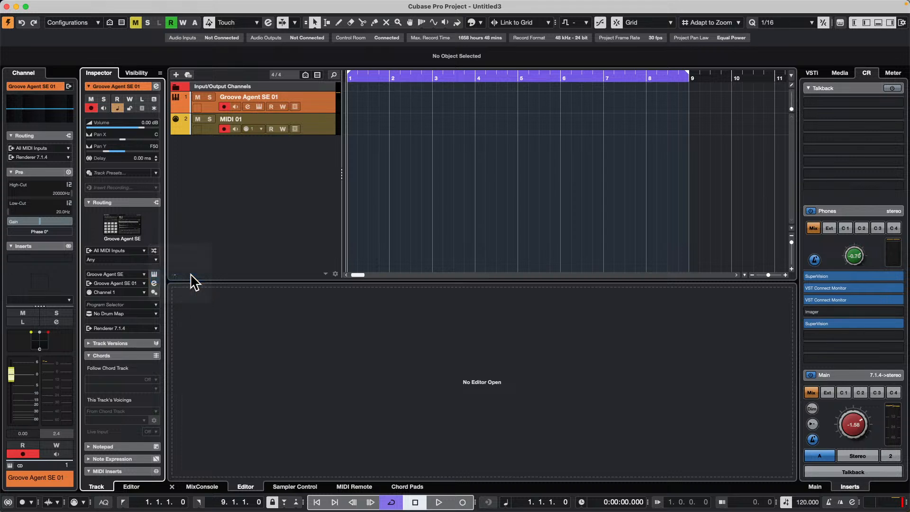
pyautogui.click(152, 250)
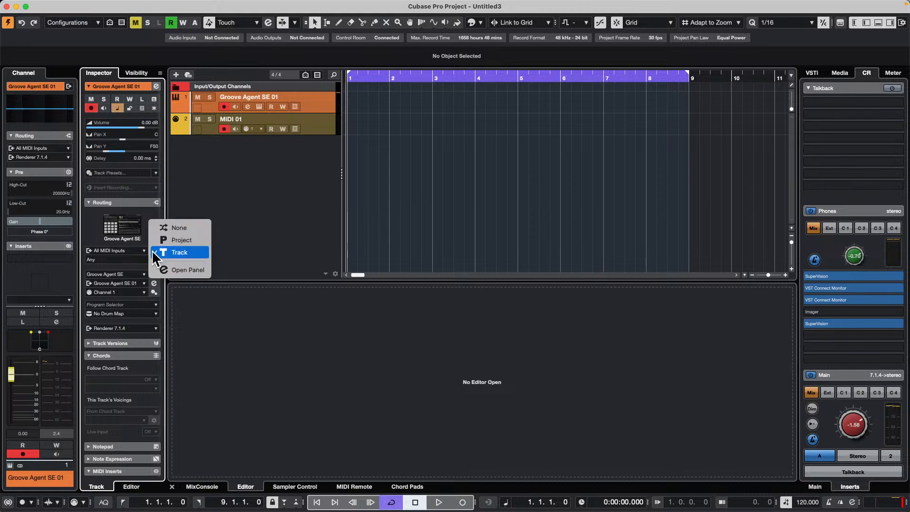
pyautogui.click(174, 268)
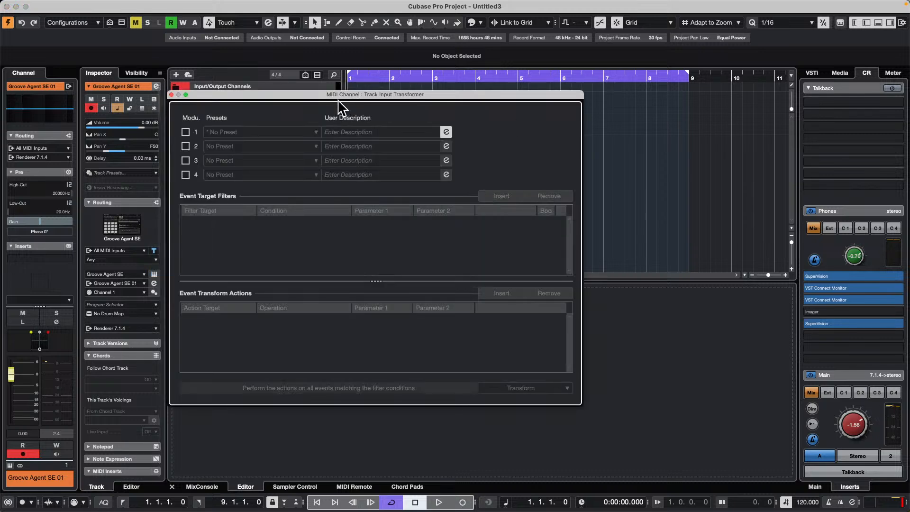
pyautogui.moveTo(341, 94); pyautogui.dragTo(535, 72)
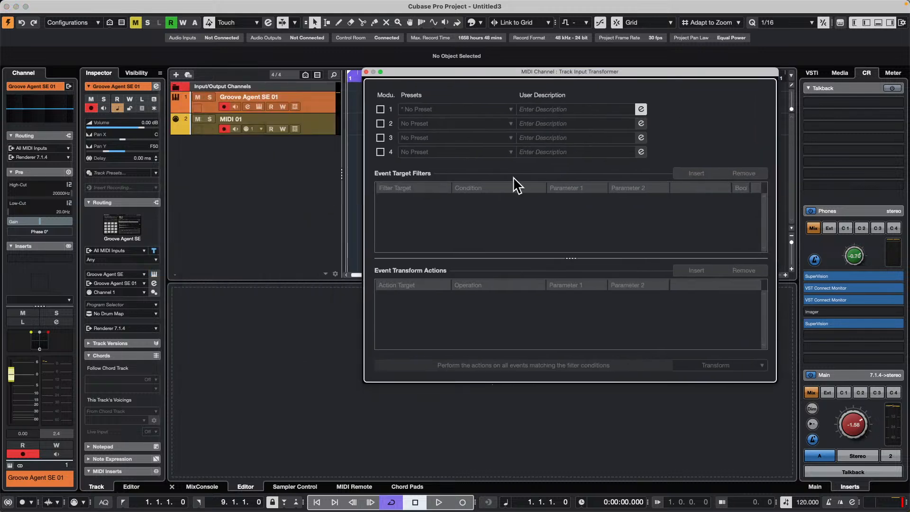
# Enable module 1 in the Groove Agent SE 01 transformer, set it to Filter, and insert the condition Type Is Equal Note
pyautogui.click(381, 110)
pyautogui.click(723, 367)
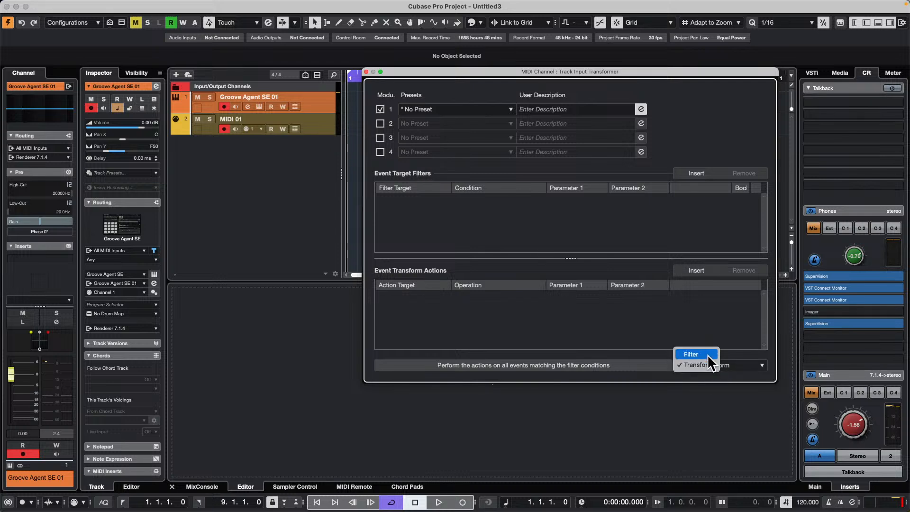
pyautogui.click(706, 355)
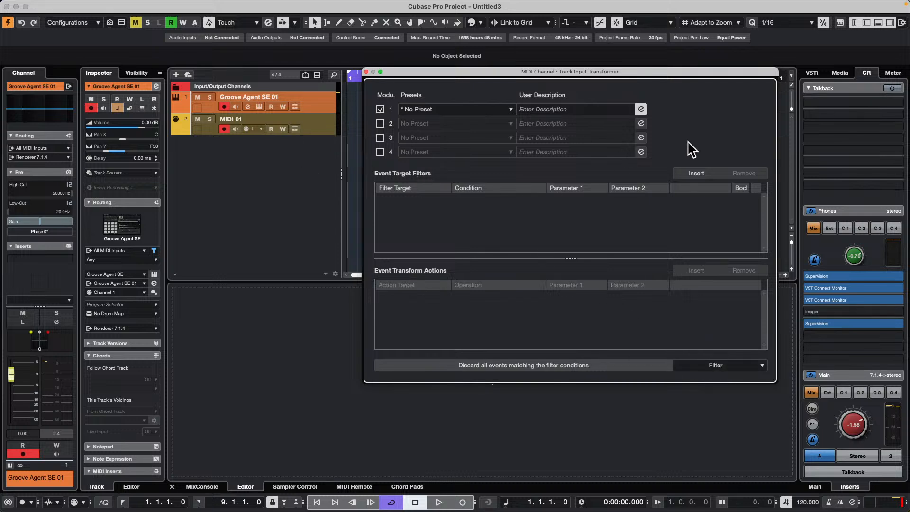
pyautogui.click(693, 173)
pyautogui.click(392, 197)
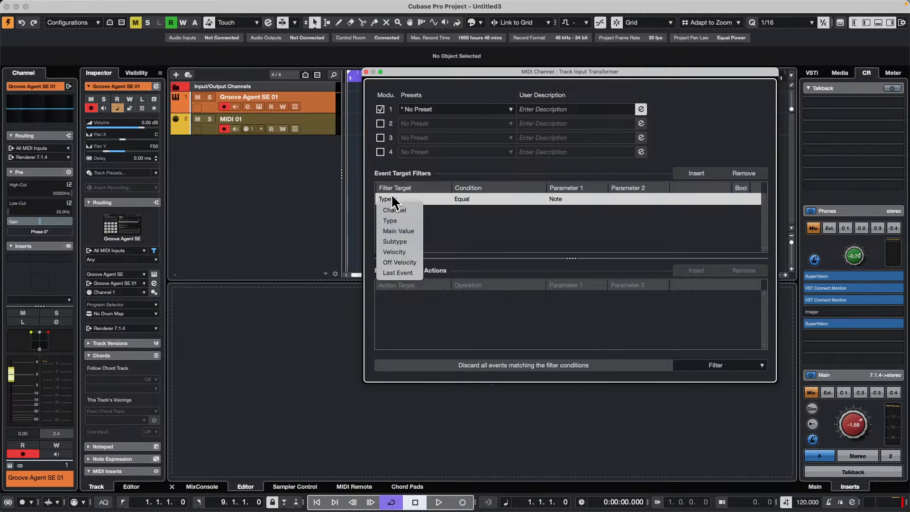
pyautogui.click(552, 212)
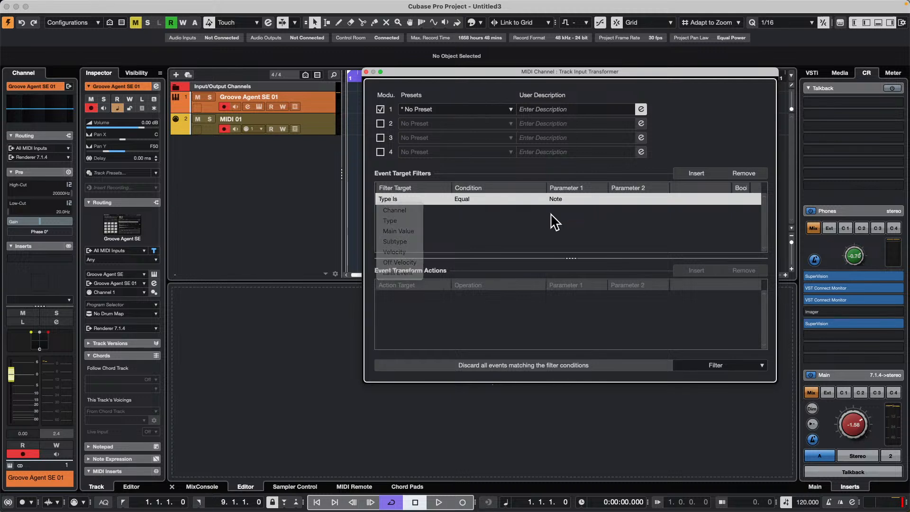
# Insert a second target filter condition in module 1: Pitch Unequal C1
pyautogui.click(697, 173)
pyautogui.click(389, 210)
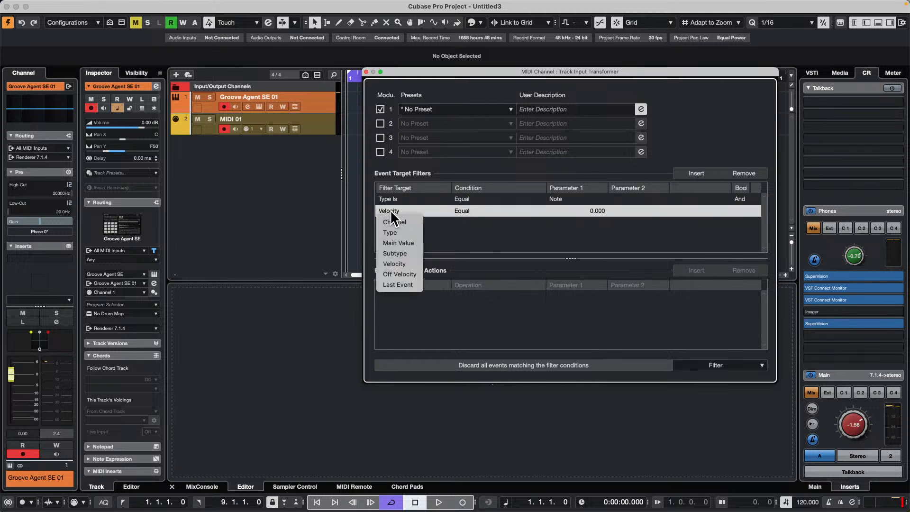
pyautogui.click(407, 254)
pyautogui.click(469, 210)
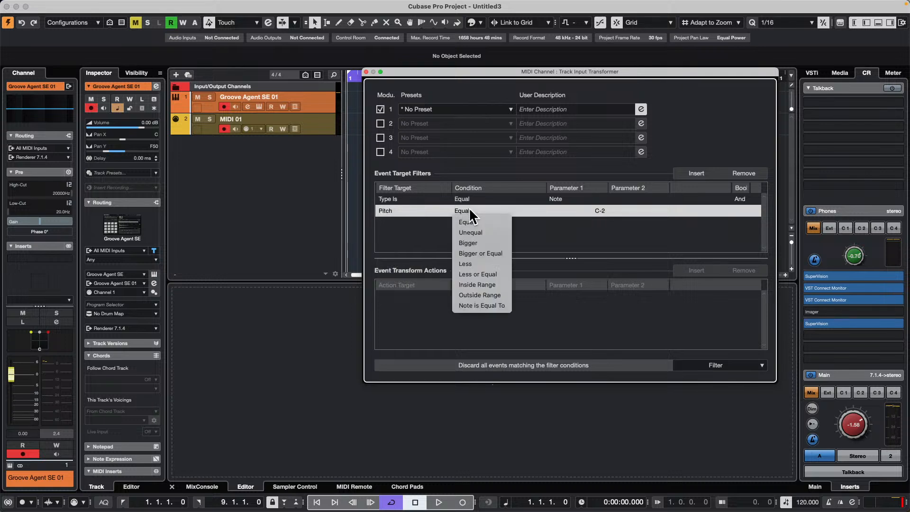
pyautogui.click(483, 232)
pyautogui.click(605, 211)
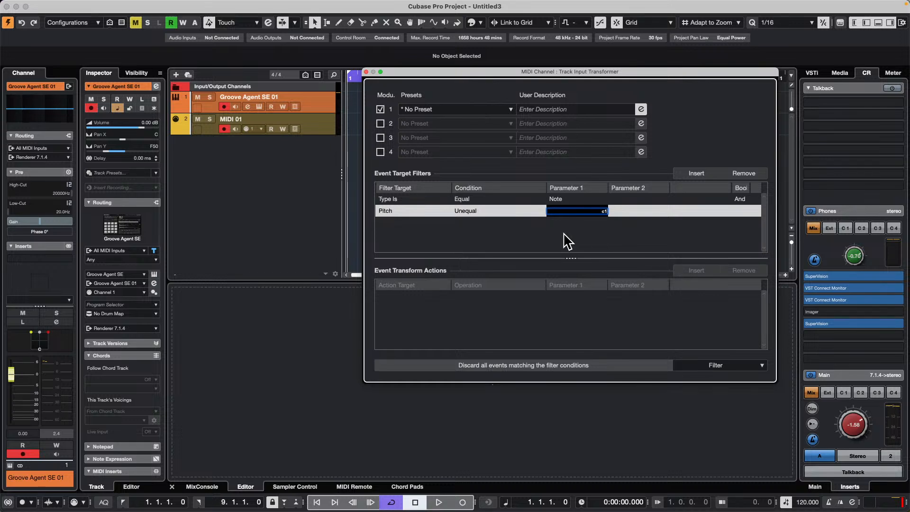
pyautogui.press('Return')
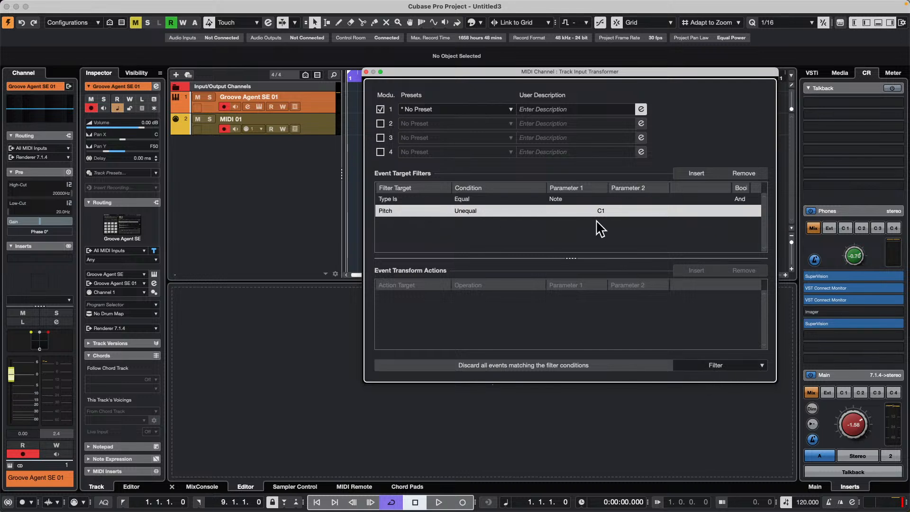
# Set the MIDI 01 track's Input Transformer to Track mode and open its settings
pyautogui.click(322, 124)
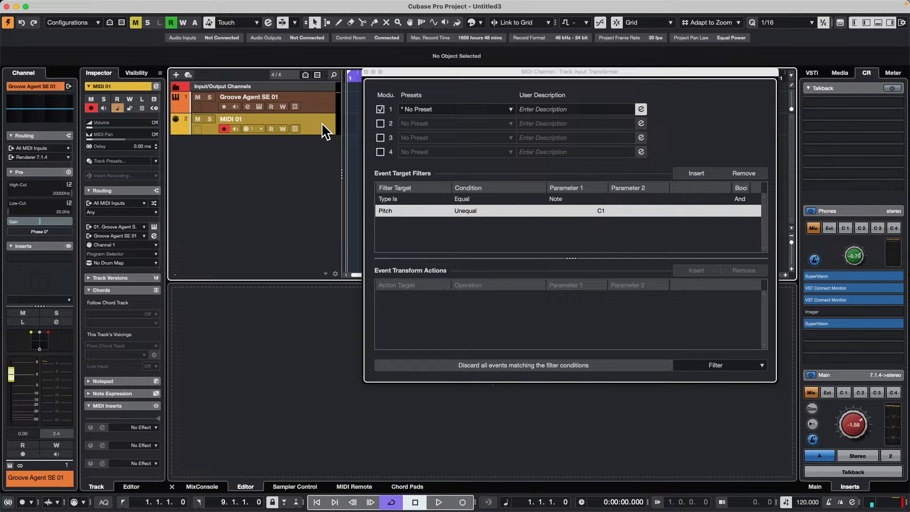
pyautogui.click(154, 204)
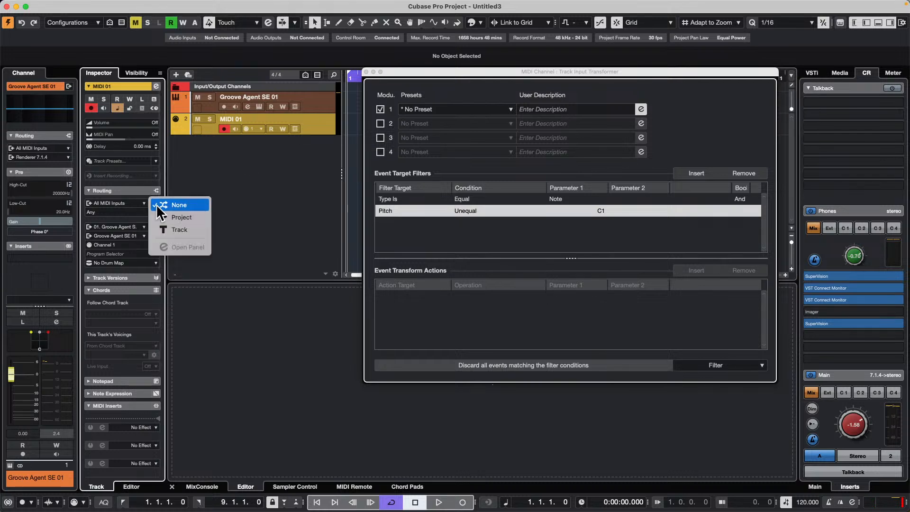
pyautogui.click(183, 230)
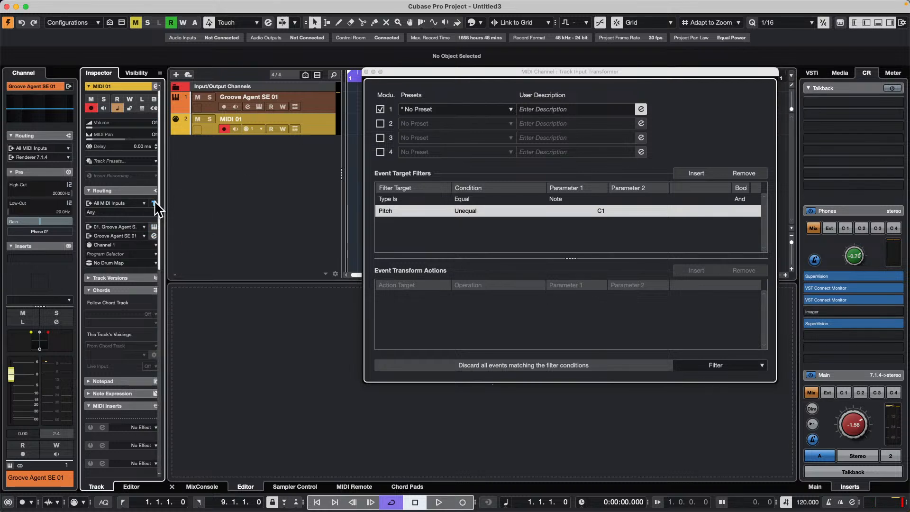
pyautogui.click(154, 202)
pyautogui.click(168, 224)
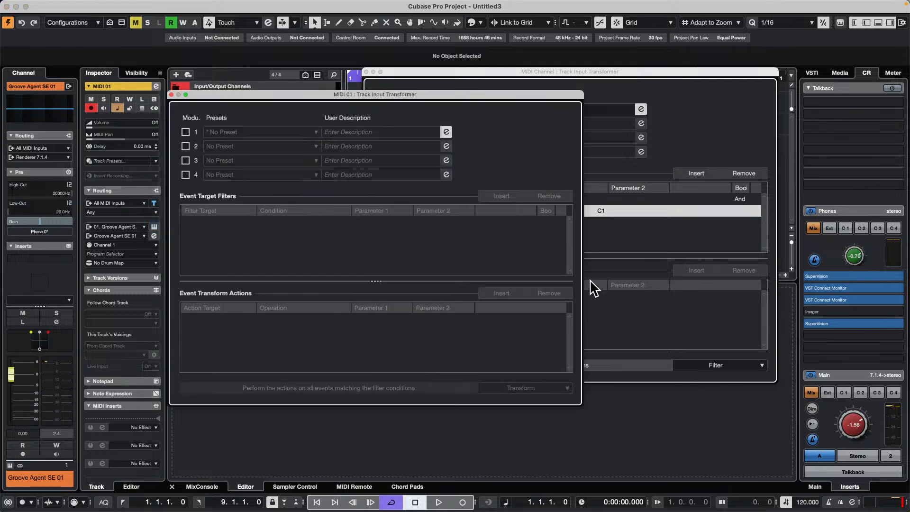
# Enable module 1 in the MIDI 01 transformer, set it to Filter, and insert two target filter conditions, the first Type Is Equal Note
pyautogui.click(185, 133)
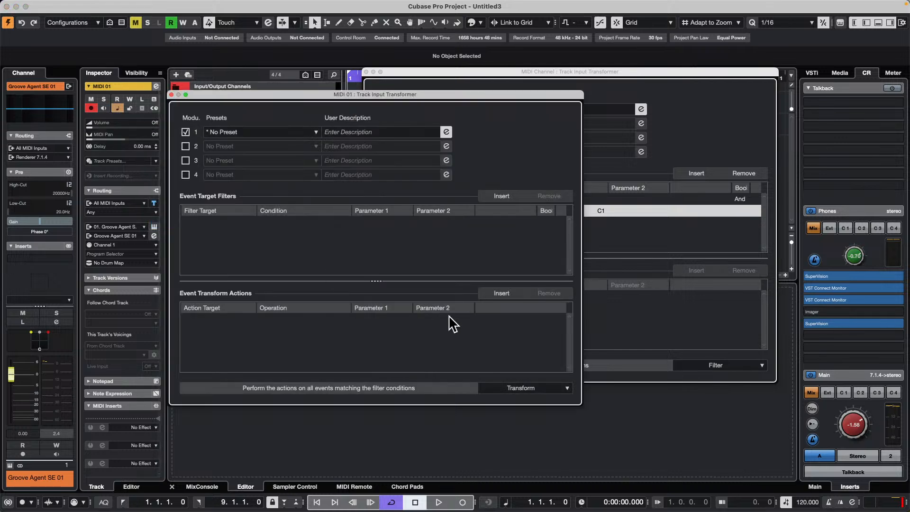
pyautogui.click(523, 389)
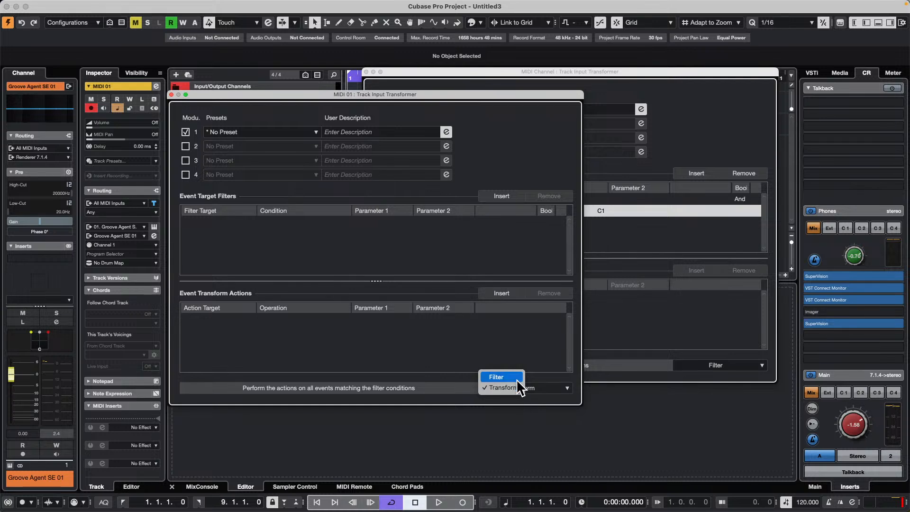
pyautogui.click(516, 378)
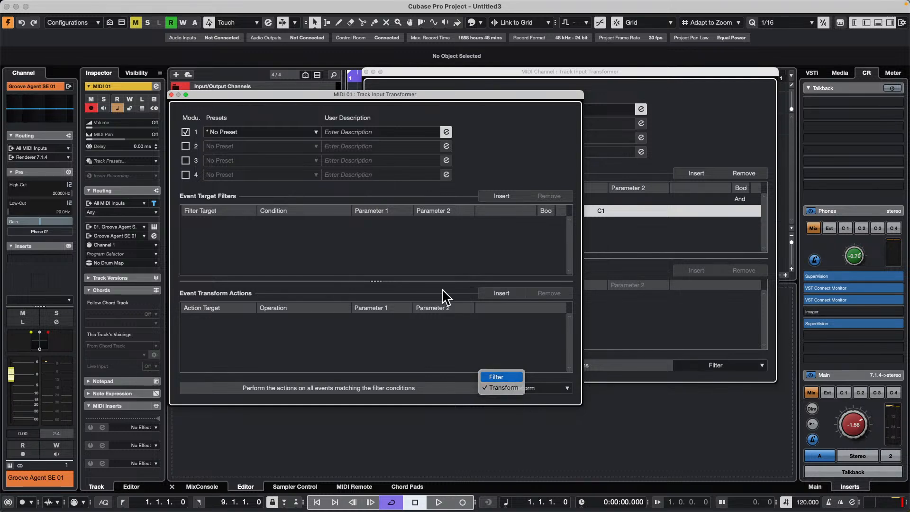
pyautogui.click(499, 196)
pyautogui.click(501, 196)
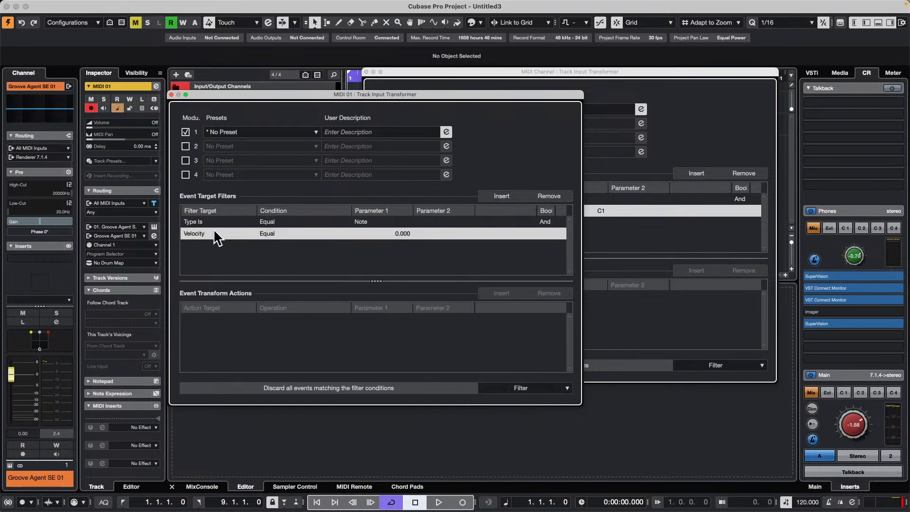
# Set the second MIDI 01 filter condition to Pitch Unequal D1 and close both Track Input Transformer windows
pyautogui.click(202, 234)
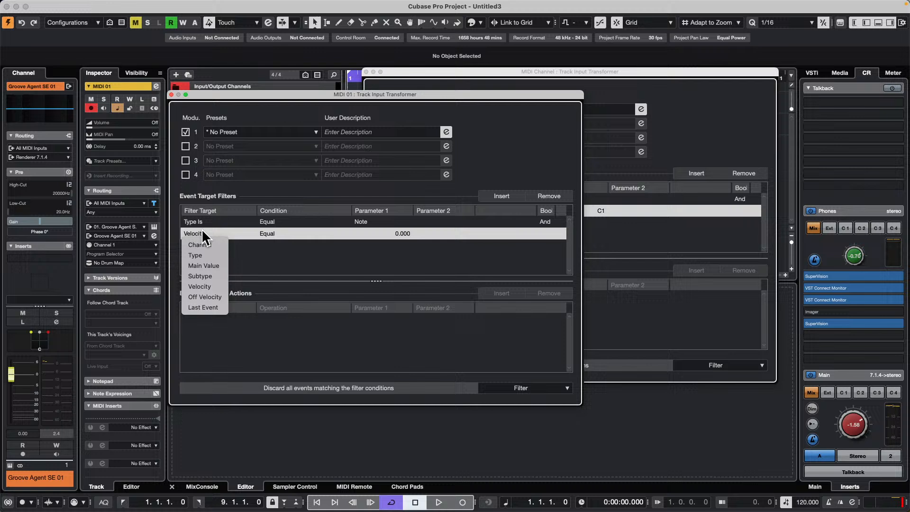
pyautogui.click(205, 265)
pyautogui.click(266, 233)
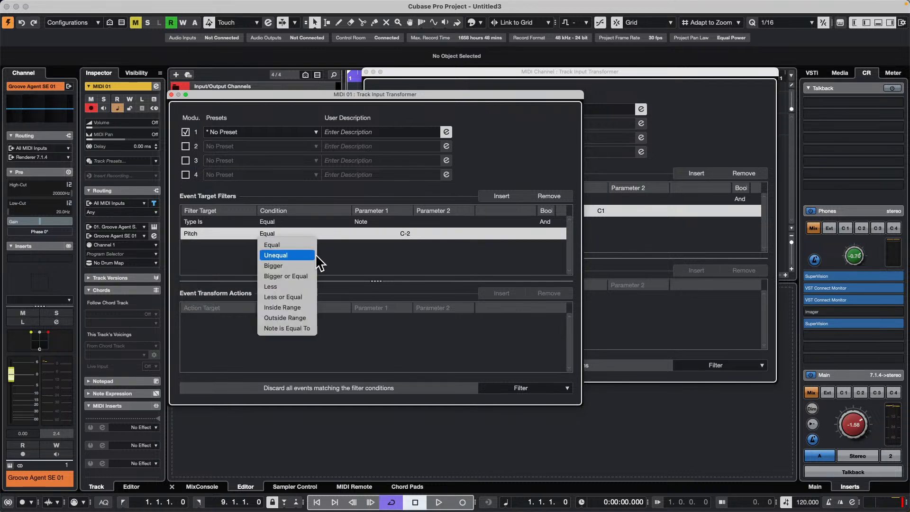
pyautogui.click(285, 255)
pyautogui.click(406, 234)
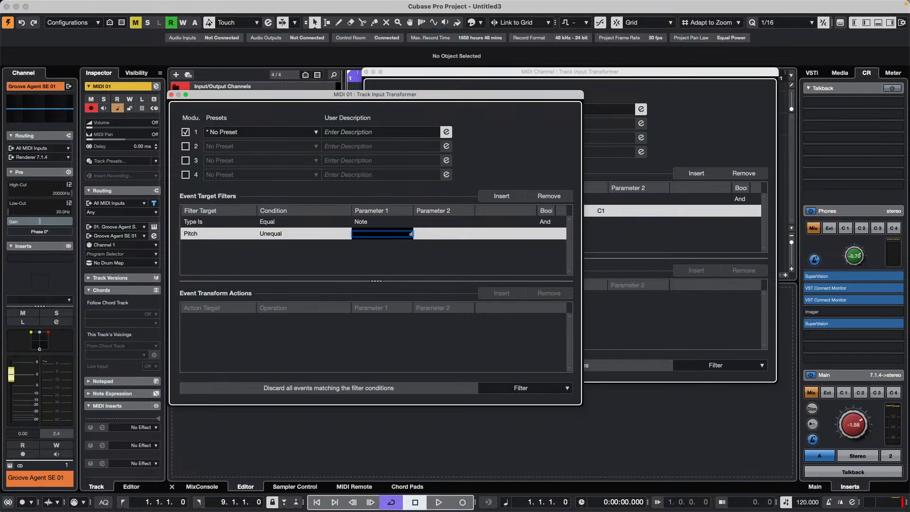
pyautogui.press('Return')
pyautogui.moveTo(234, 96); pyautogui.dragTo(421, 117)
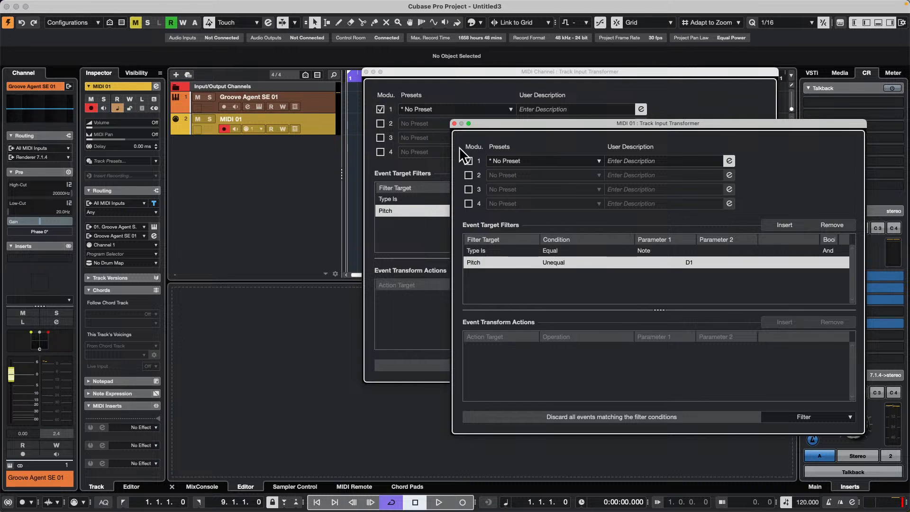
pyautogui.click(366, 71)
pyautogui.click(455, 123)
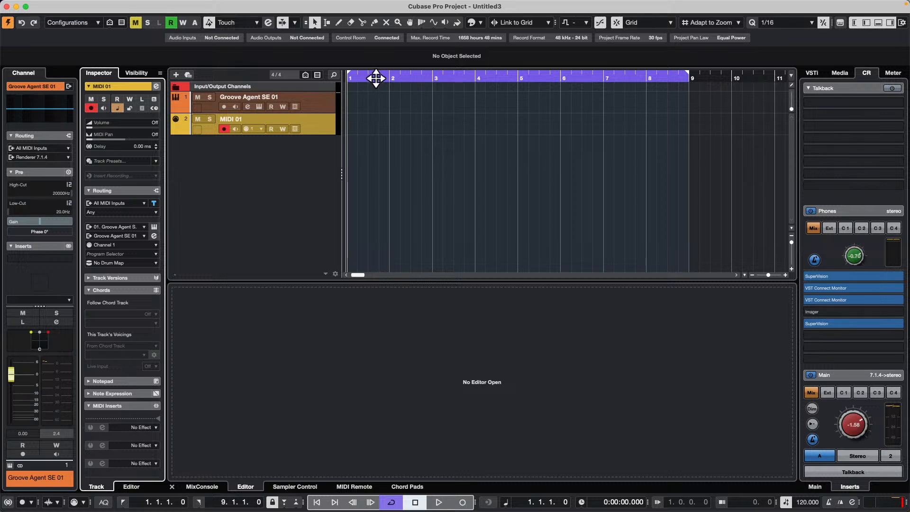
pyautogui.moveTo(377, 78); pyautogui.dragTo(255, 75)
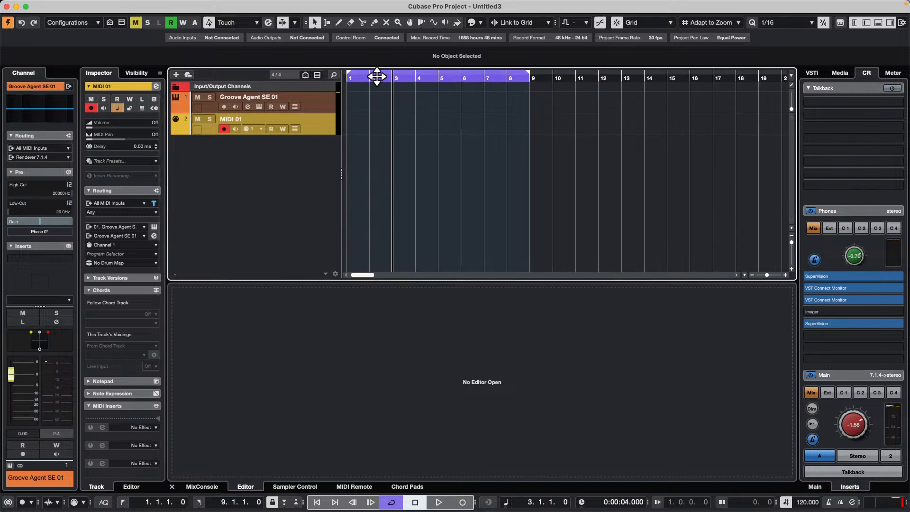
pyautogui.moveTo(376, 75); pyautogui.dragTo(232, 76)
pyautogui.press('KP_Multiply')
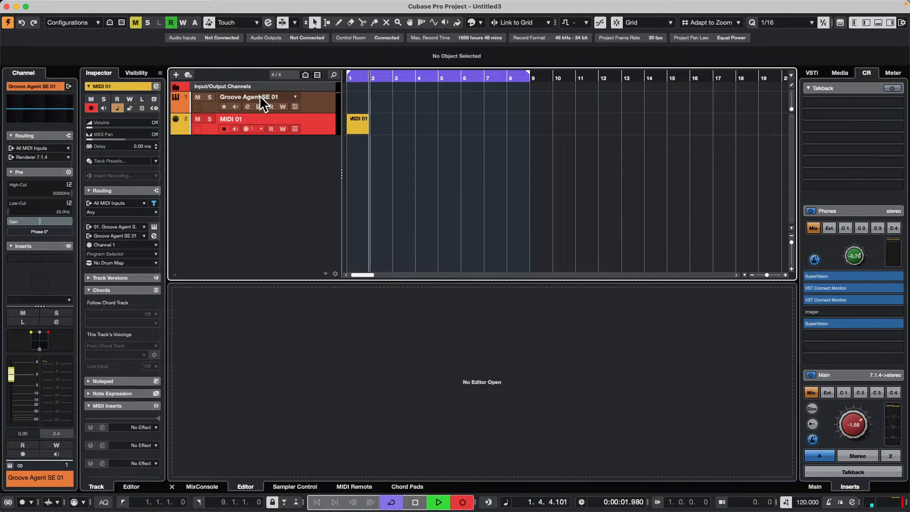
pyautogui.press('space')
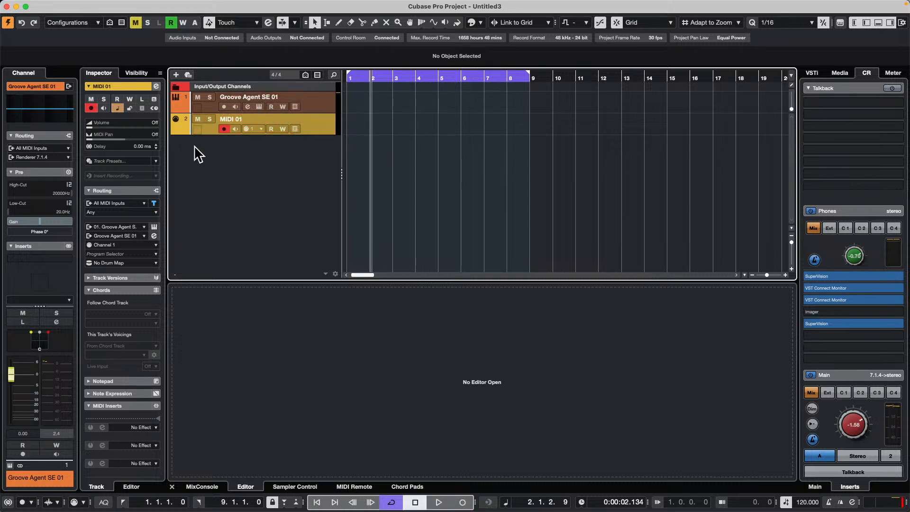
pyautogui.press('KP_Decimal')
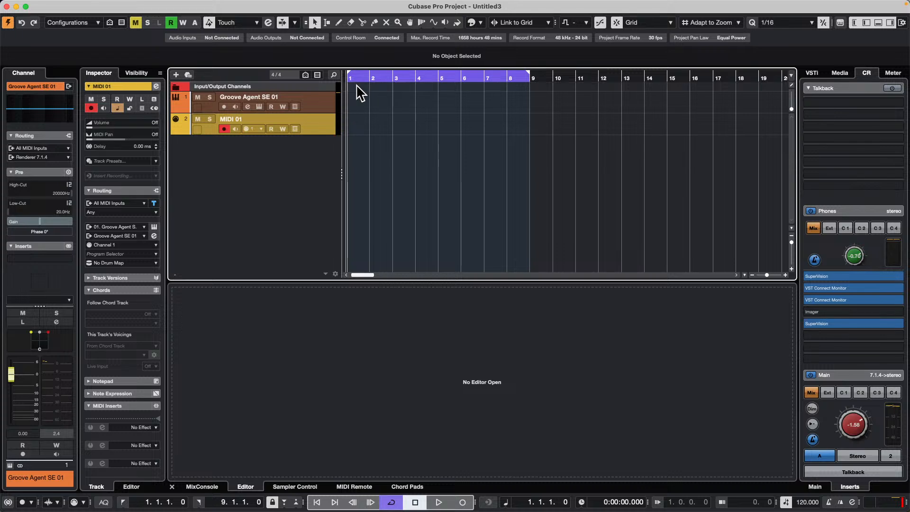
# Record-enable Groove Agent SE 01 alongside MIDI 01 and record a kick and snare performance onto both tracks from bar 1
pyautogui.click(224, 107)
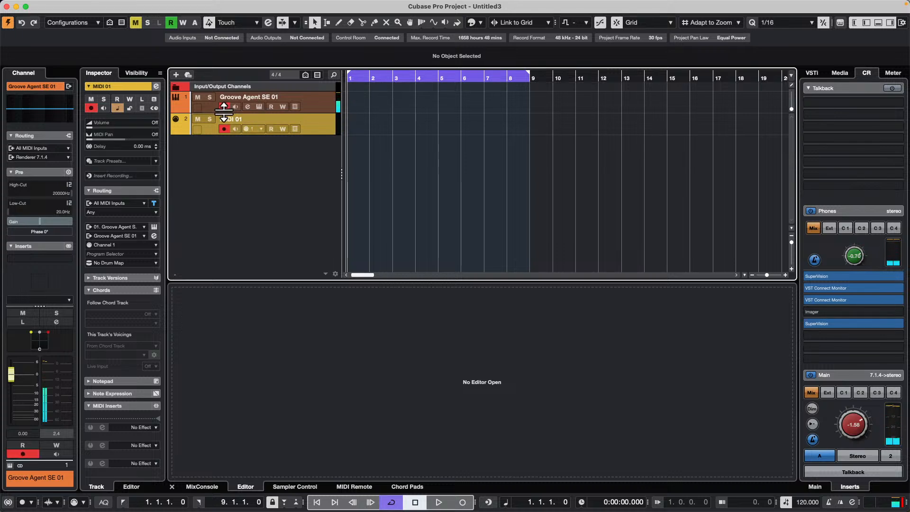
pyautogui.press('KP_Multiply')
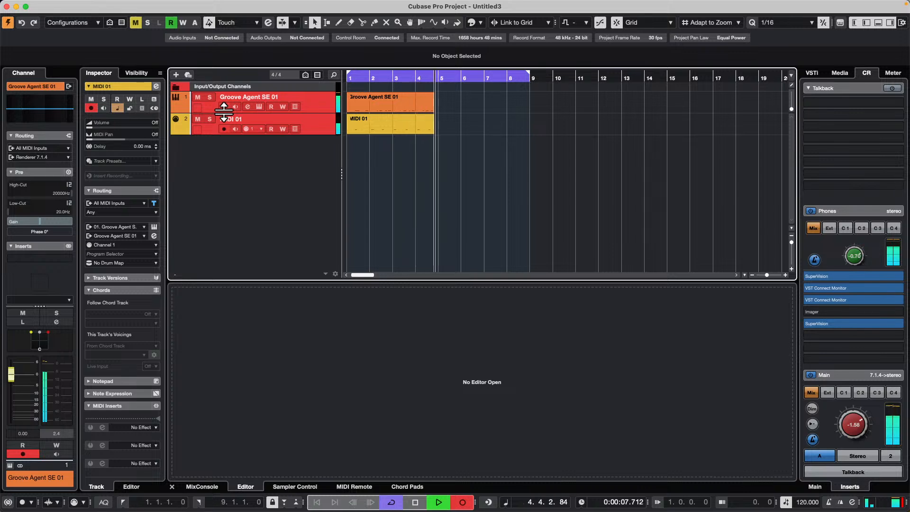
pyautogui.press('space')
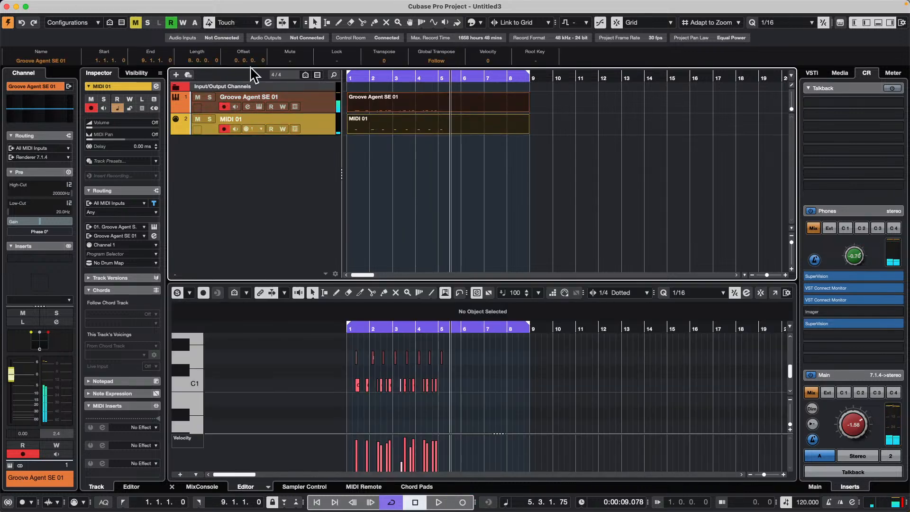
# Compare the notes in the recorded Groove Agent SE 01 and MIDI 01 parts by viewing each in the Key Editor
pyautogui.click(409, 110)
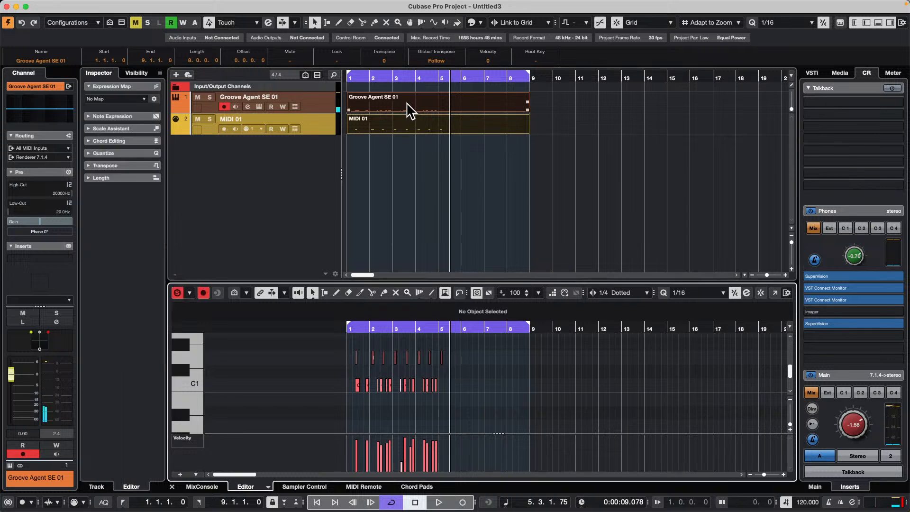
pyautogui.click(404, 148)
pyautogui.click(395, 106)
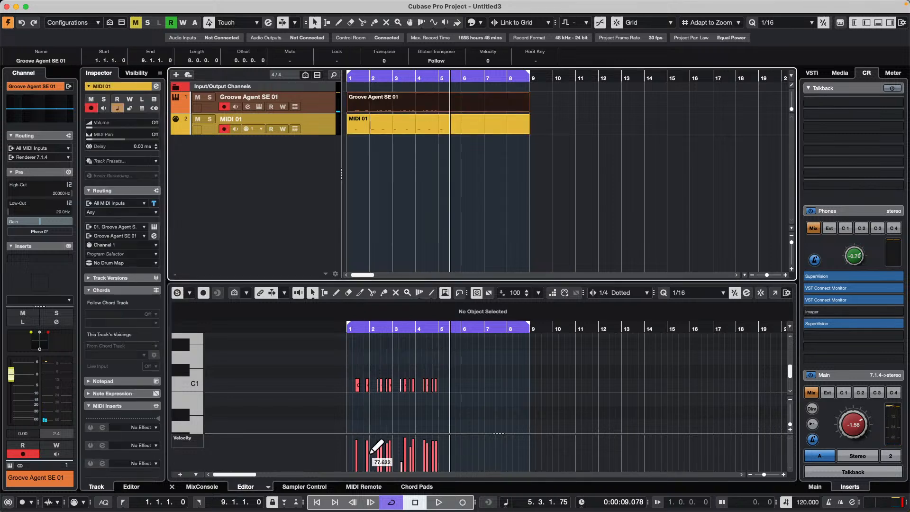
pyautogui.click(406, 132)
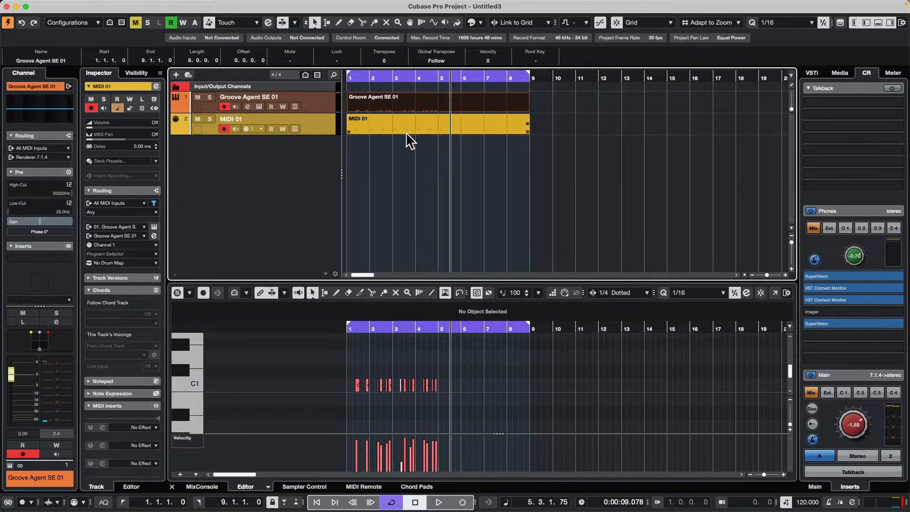
pyautogui.click(407, 131)
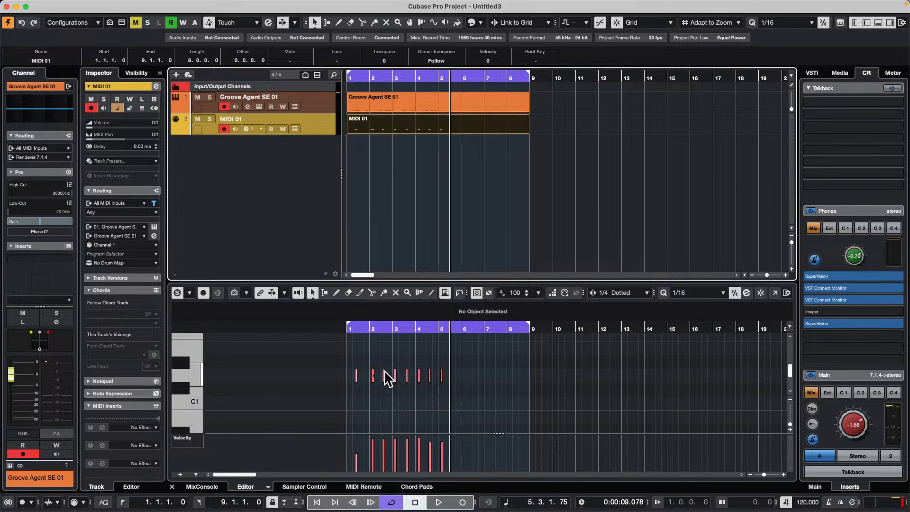
pyautogui.click(407, 102)
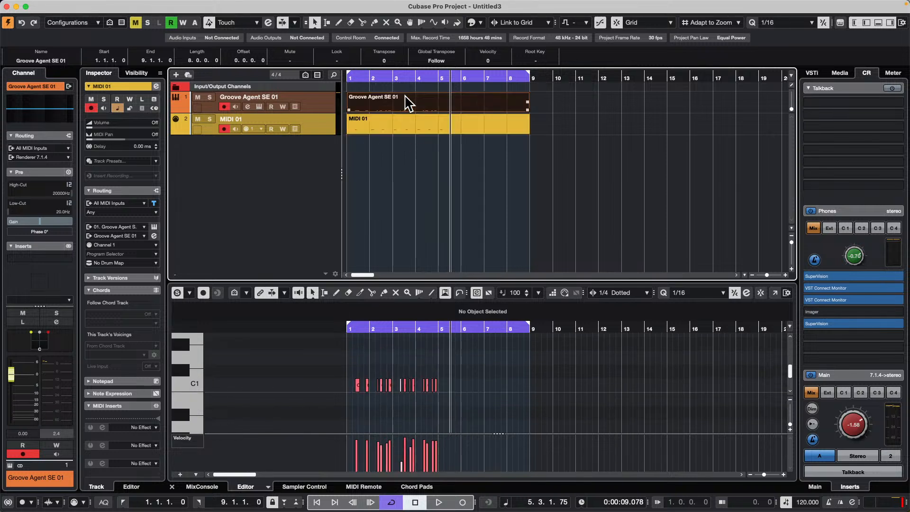
# Review the MIDI 01 track's Input Transformer modes and its filter conditions, then close the transformer
pyautogui.click(153, 203)
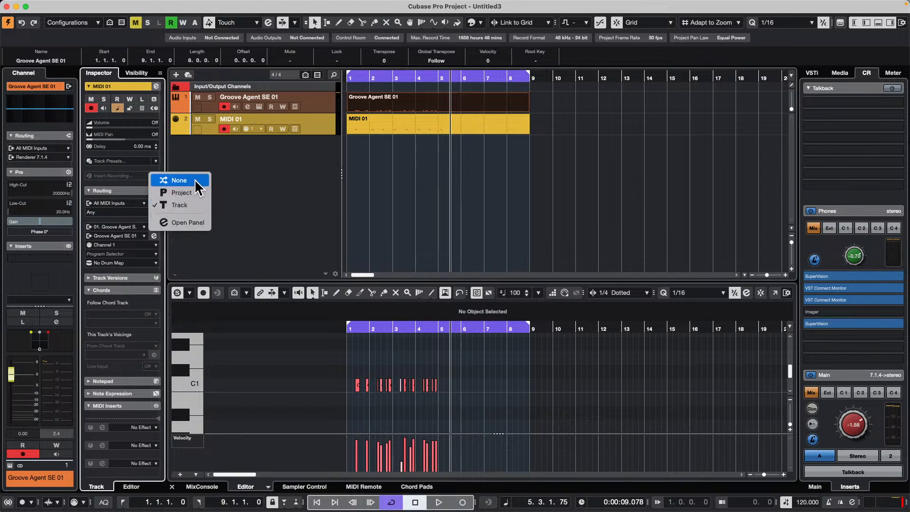
pyautogui.click(192, 204)
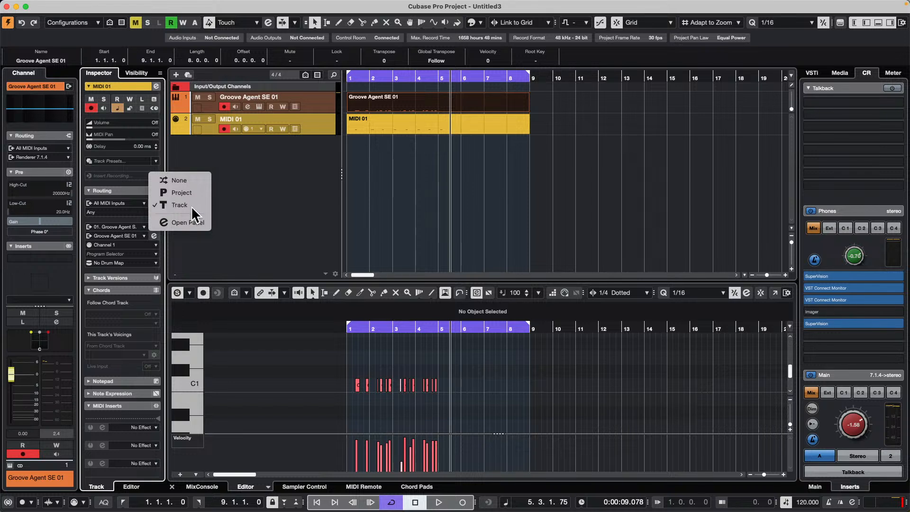
pyautogui.click(421, 106)
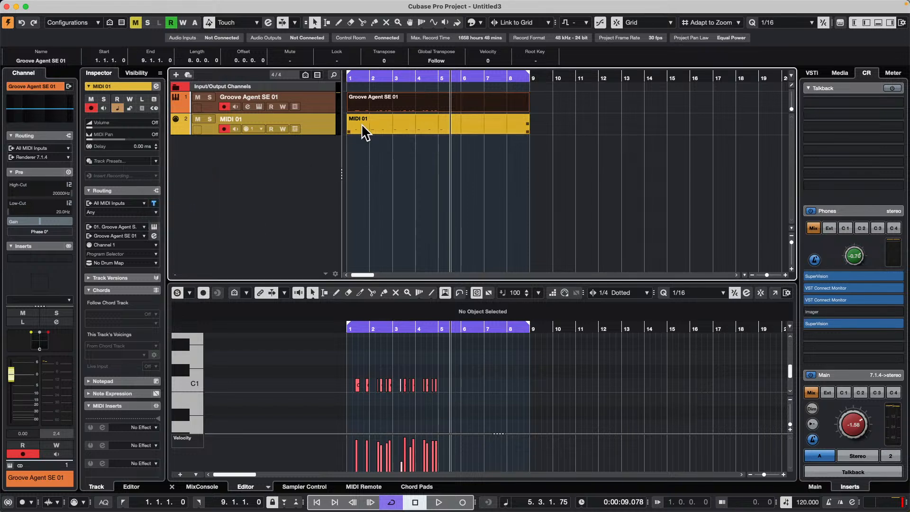
pyautogui.click(152, 202)
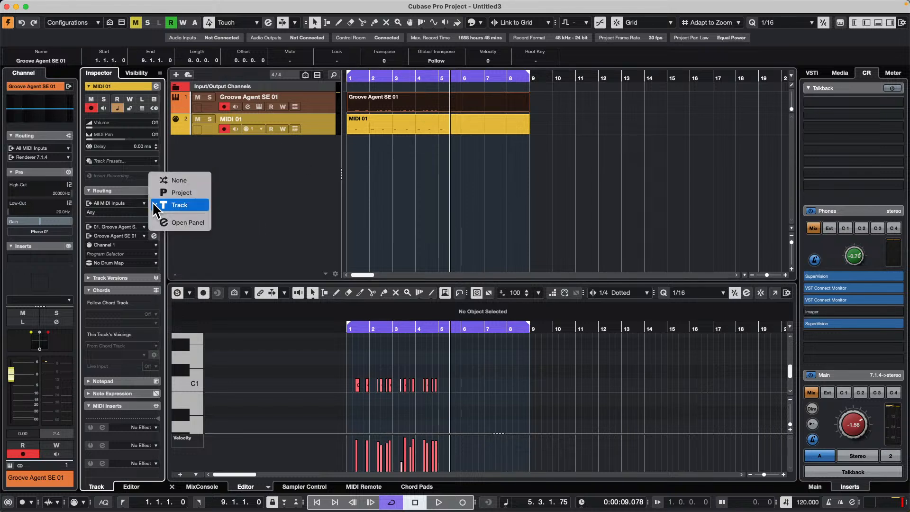
pyautogui.click(167, 222)
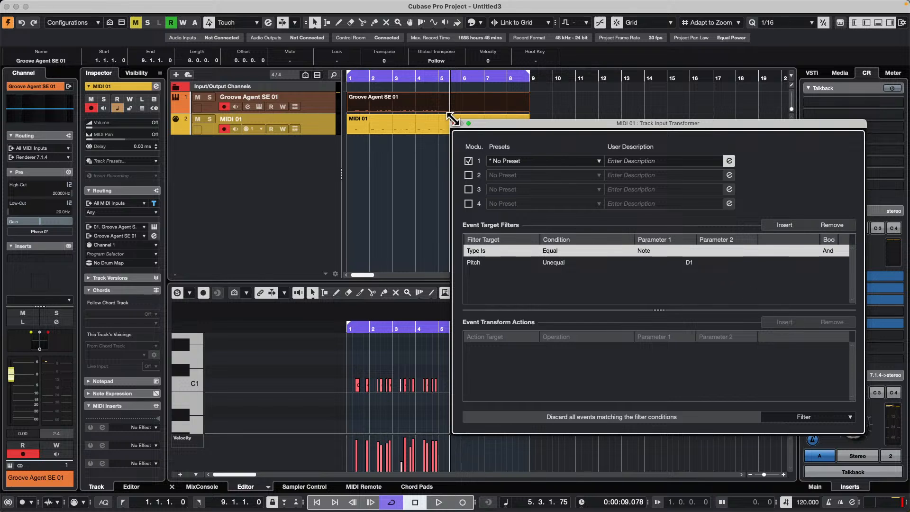
pyautogui.click(455, 124)
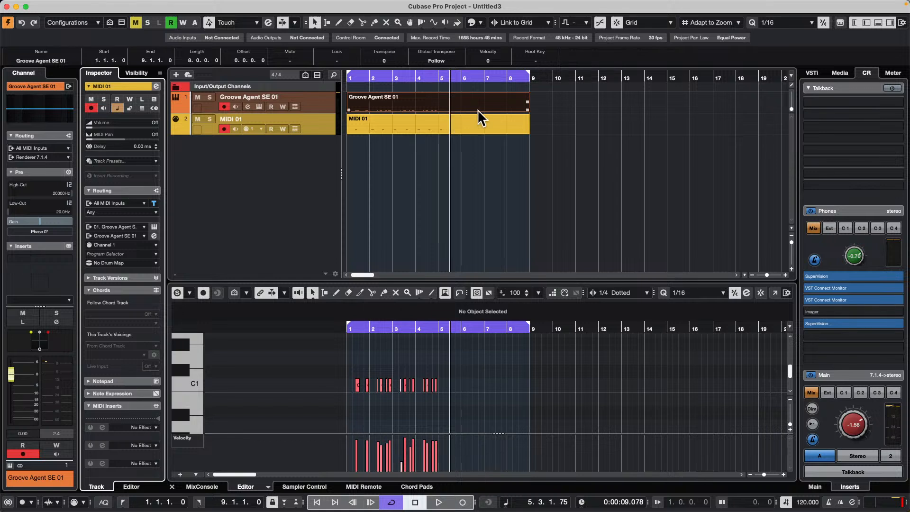
# Add an instrument track using HALion Sonic
pyautogui.rightClick(307, 152)
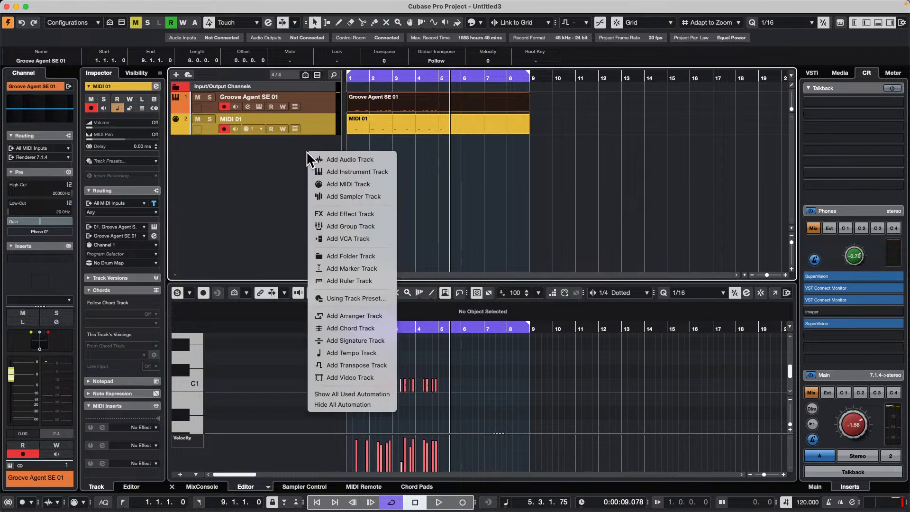
pyautogui.click(368, 171)
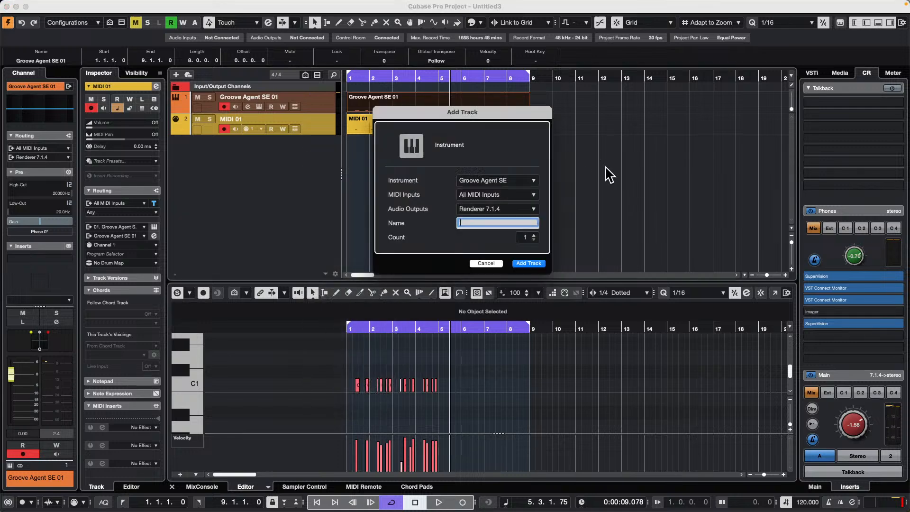
pyautogui.click(508, 180)
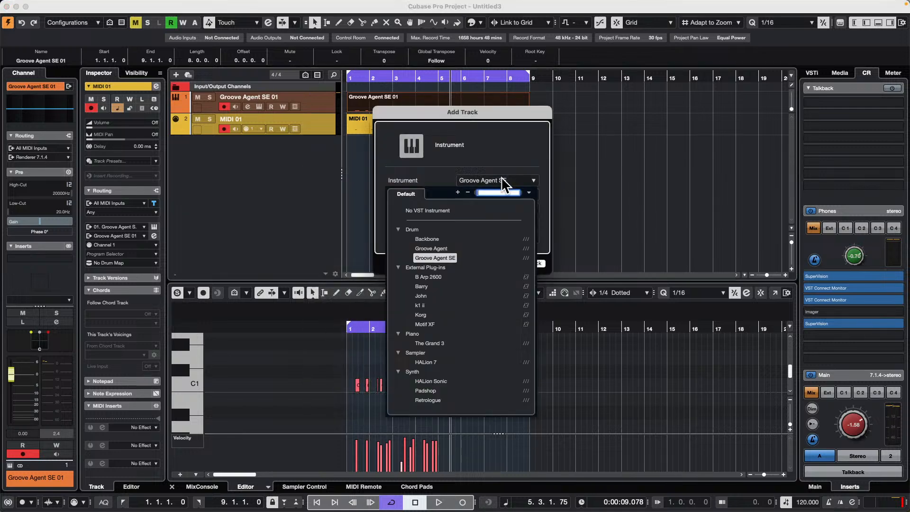
pyautogui.click(431, 381)
pyautogui.click(539, 263)
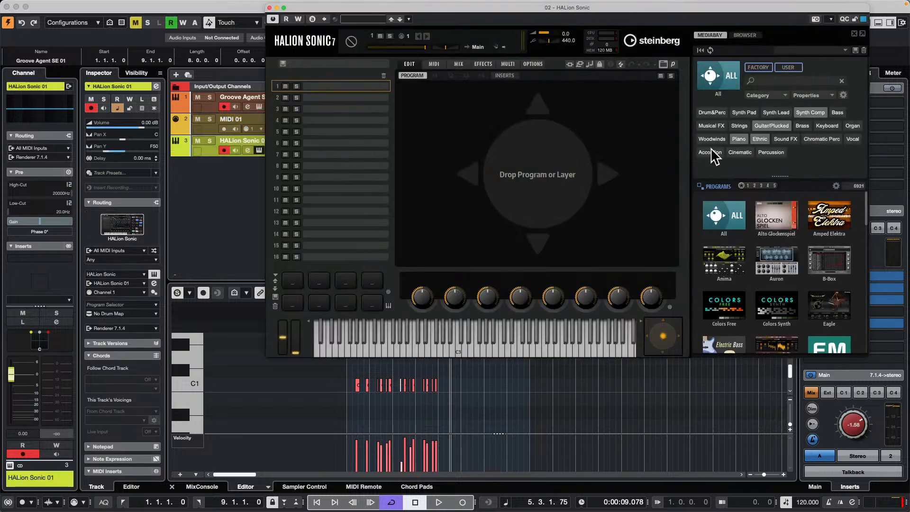
# Search all HALion Sonic programs for "silk roa" and load Silk Road Reeds into slot 1
pyautogui.click(711, 237)
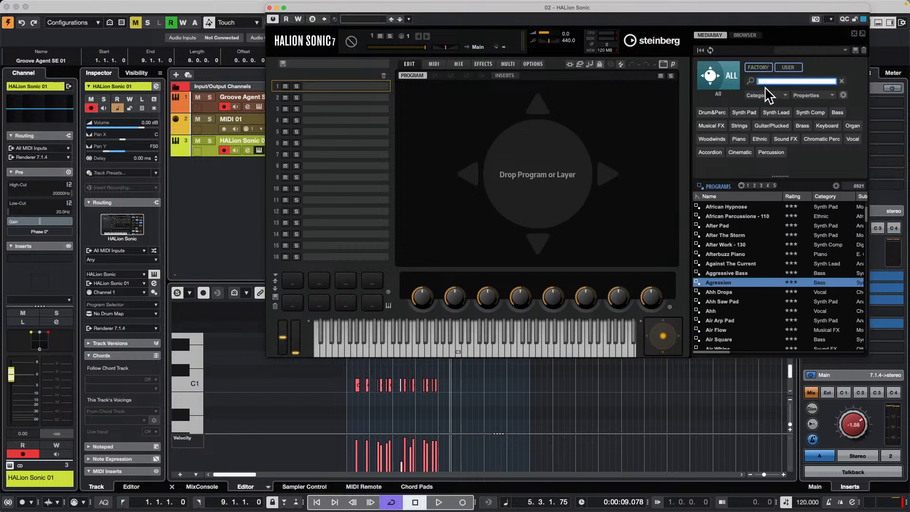
pyautogui.write('silk roads')
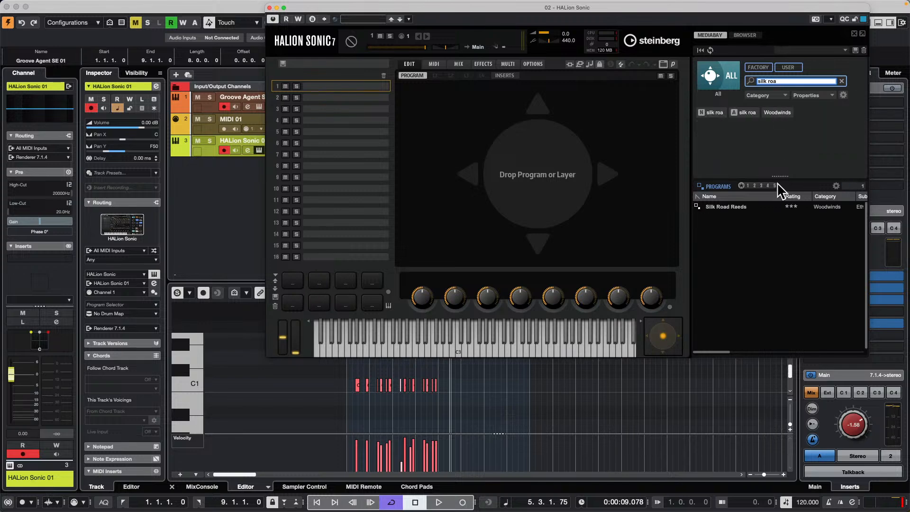
pyautogui.doubleClick(726, 207)
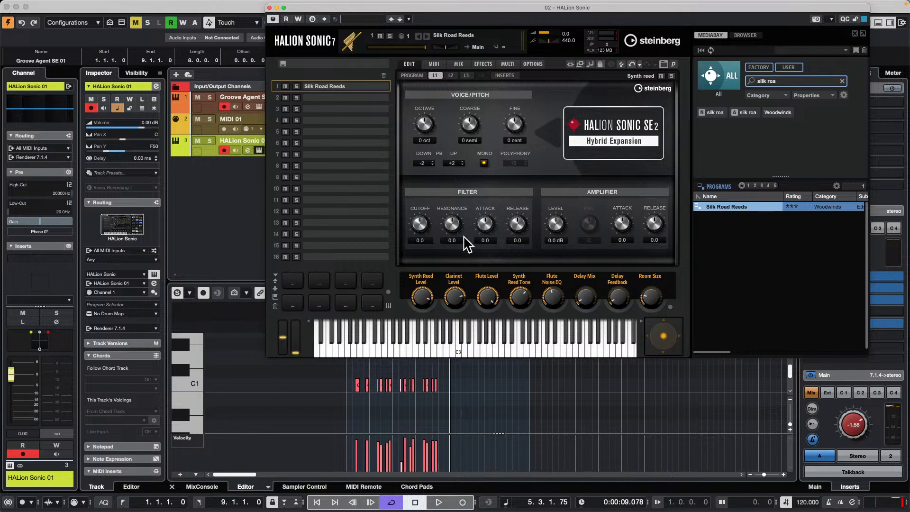
# Search the HALion Sonic programs for "silk", load Silk Road Reeds and audition it on the virtual keyboard
pyautogui.click(783, 81)
pyautogui.write('si')
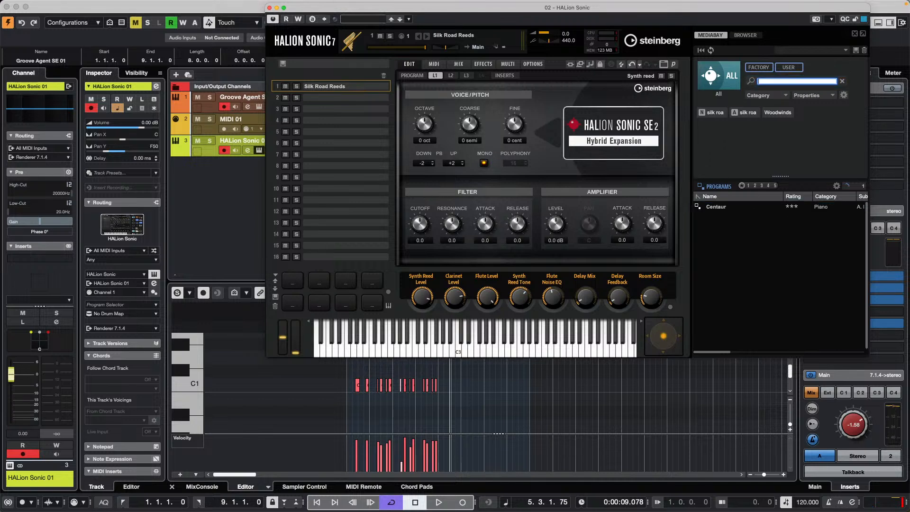
pyautogui.write('lk')
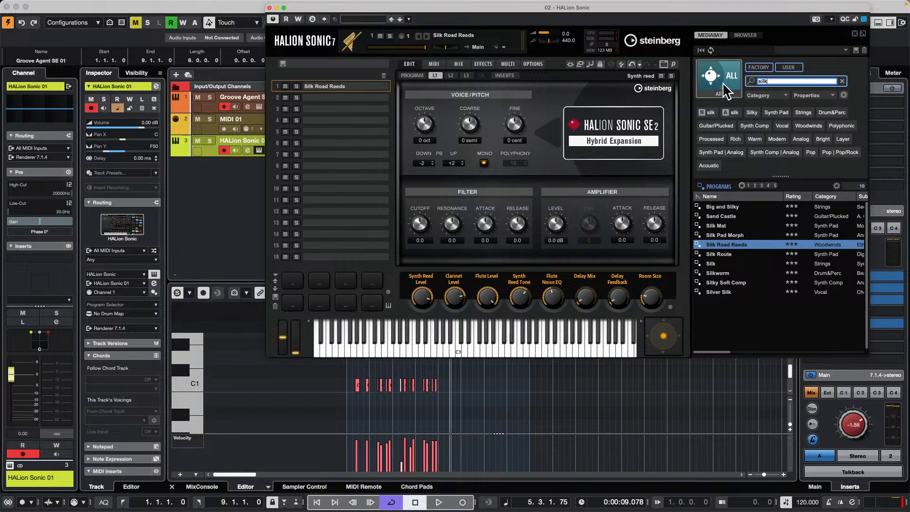
pyautogui.doubleClick(737, 241)
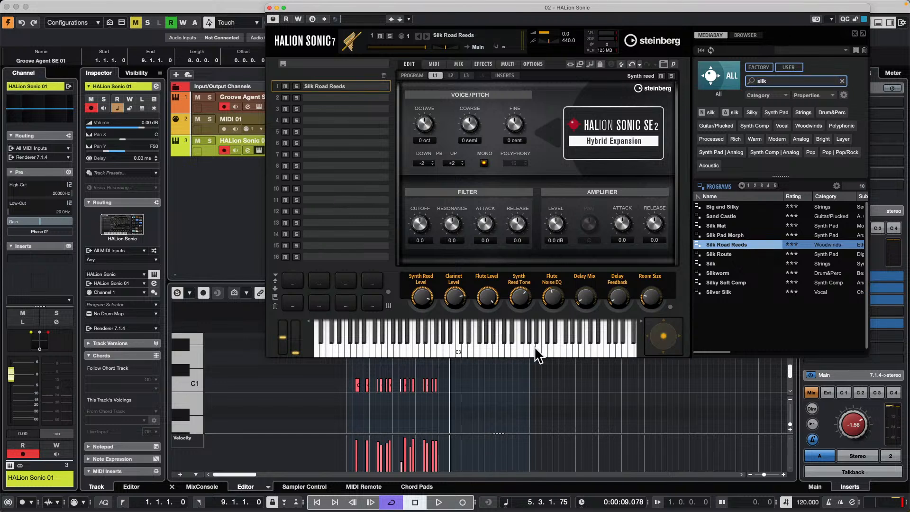
pyautogui.moveTo(516, 343); pyautogui.dragTo(468, 343)
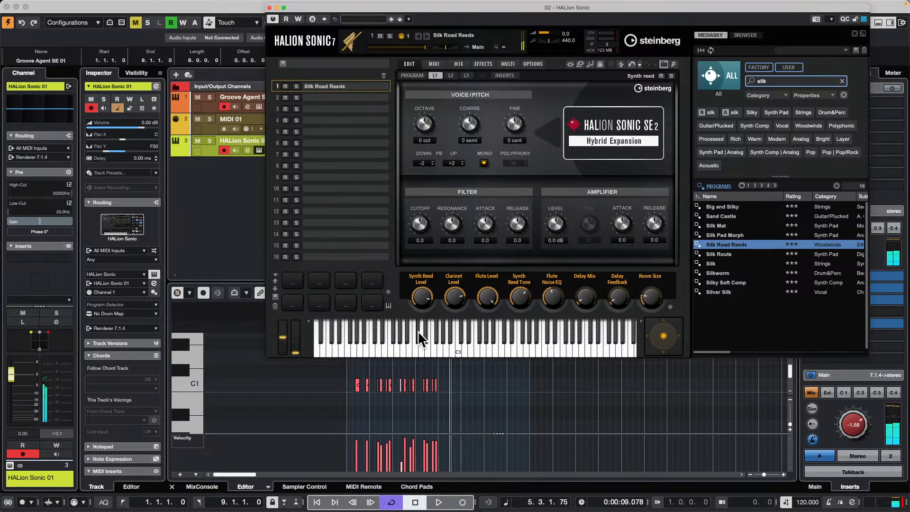
# Search the HALion Sonic programs for "piano", load Warm Grand into slot 1 and close the instrument window
pyautogui.doubleClick(775, 80)
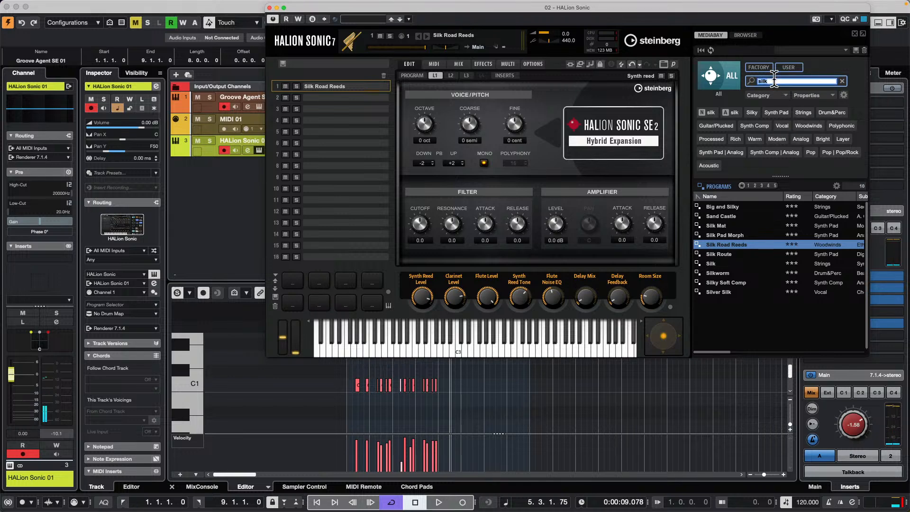
pyautogui.write('piano')
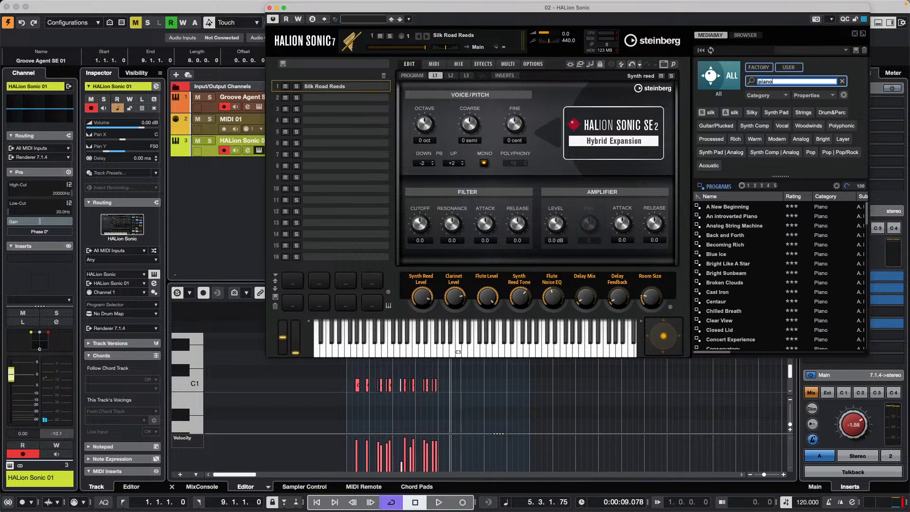
pyautogui.scroll(-5, 746, 264)
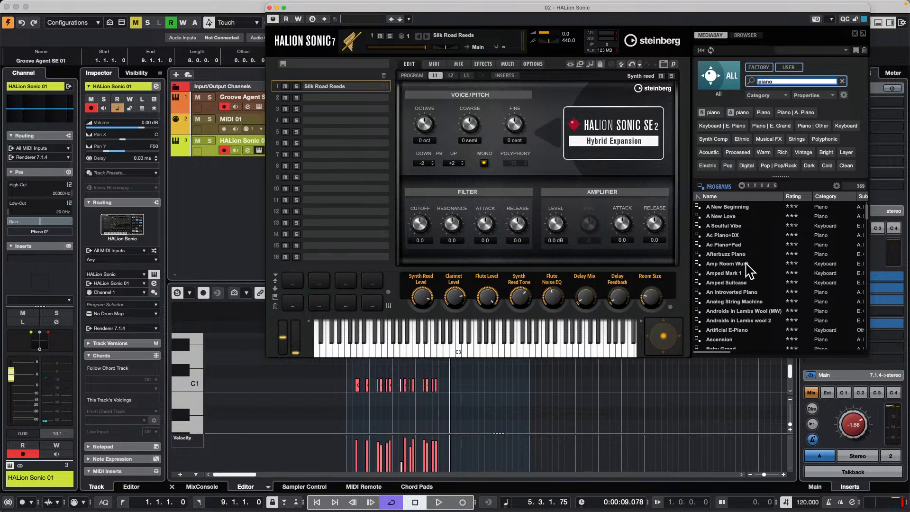
pyautogui.scroll(-8, 746, 271)
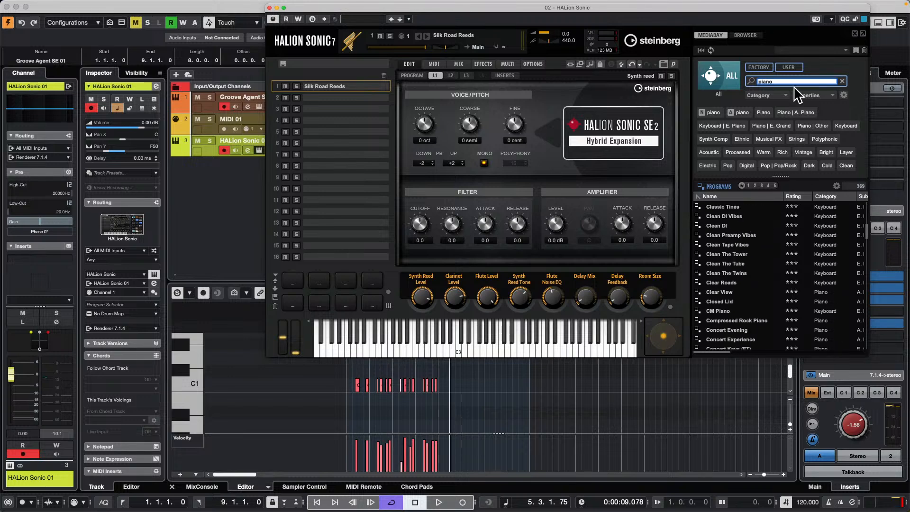
pyautogui.scroll(-20, 769, 280)
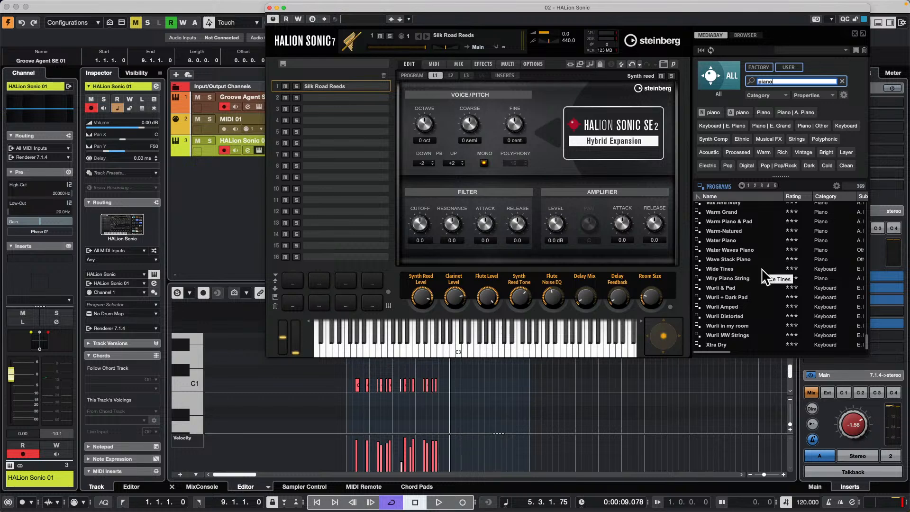
pyautogui.doubleClick(728, 212)
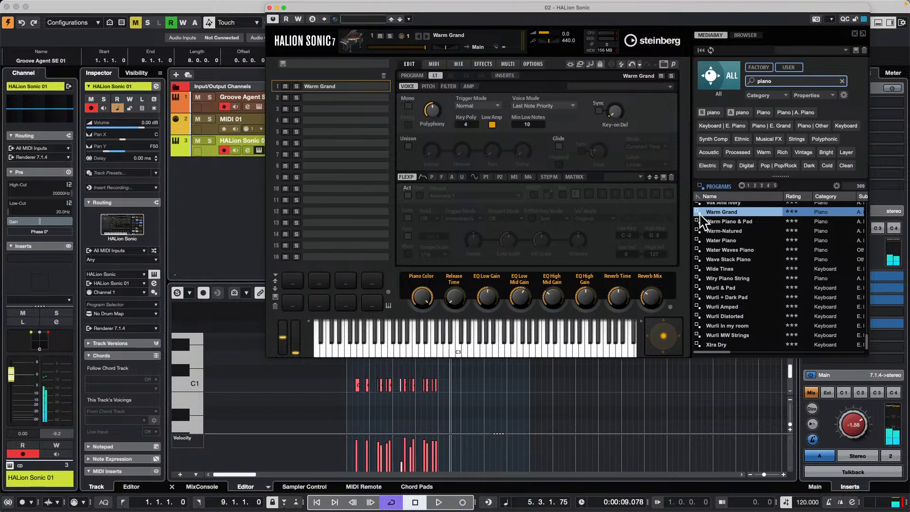
pyautogui.click(269, 7)
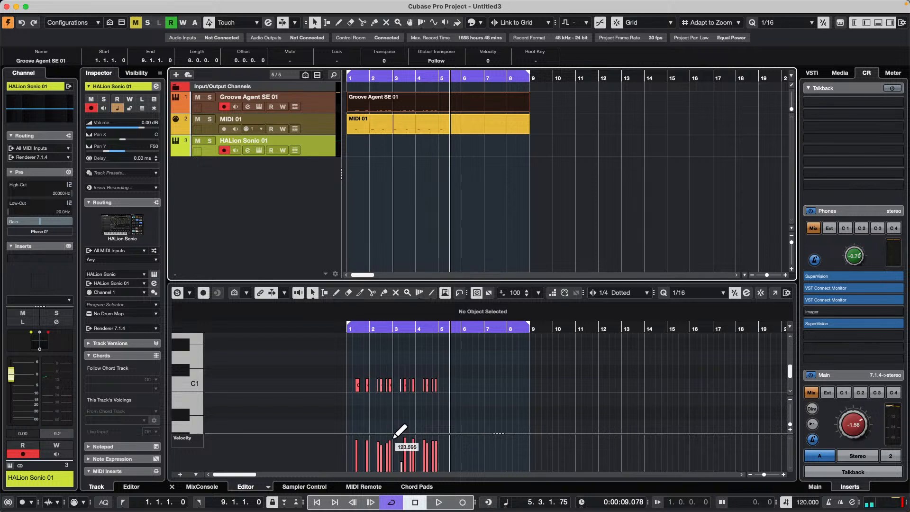
# Show the Chord Pads, disarm recording on the Groove Agent SE 01 track and audition chords with HALion Sonic 01
pyautogui.click(414, 487)
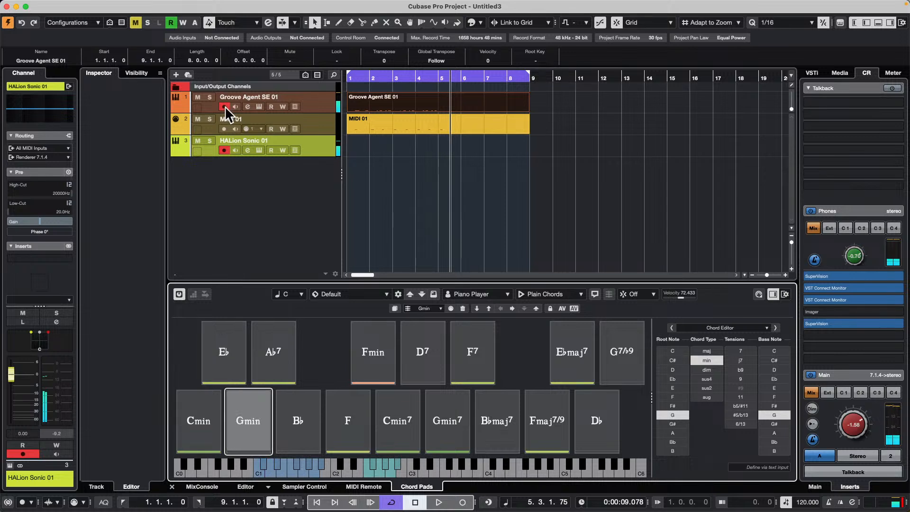
pyautogui.click(259, 261)
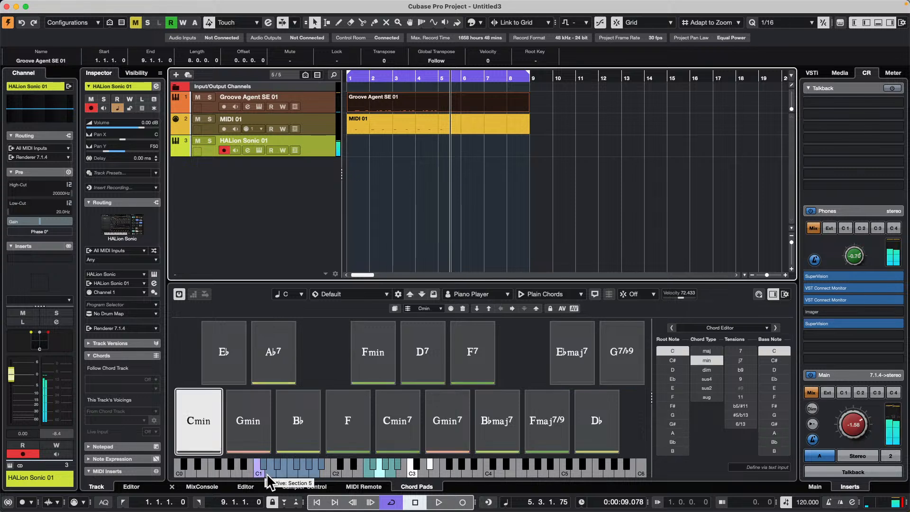
pyautogui.click(210, 412)
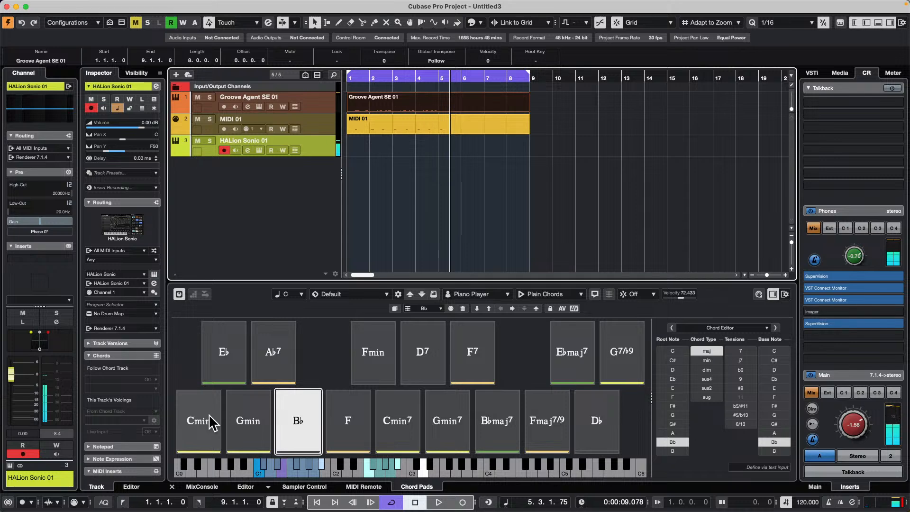
# Review the pad and player remote control assignments in the Chord Pads Remote Settings, then close the dialog
pyautogui.click(759, 294)
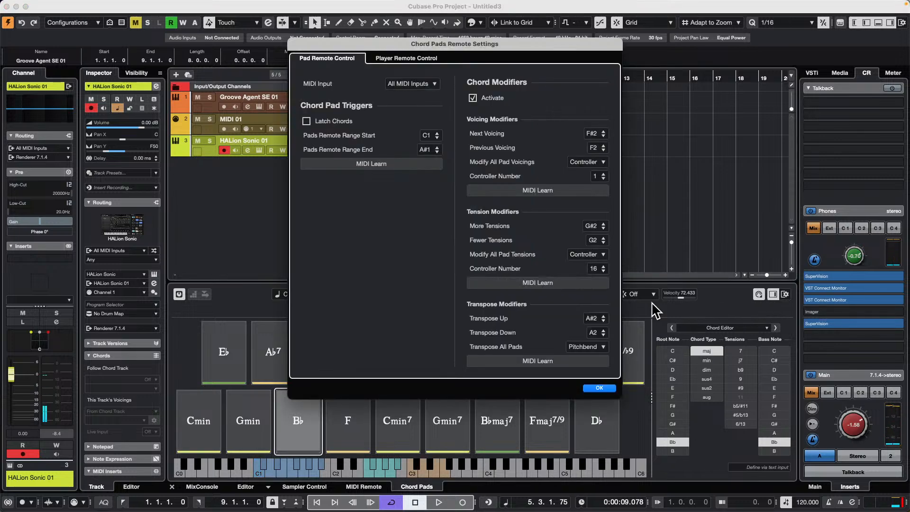
pyautogui.click(406, 59)
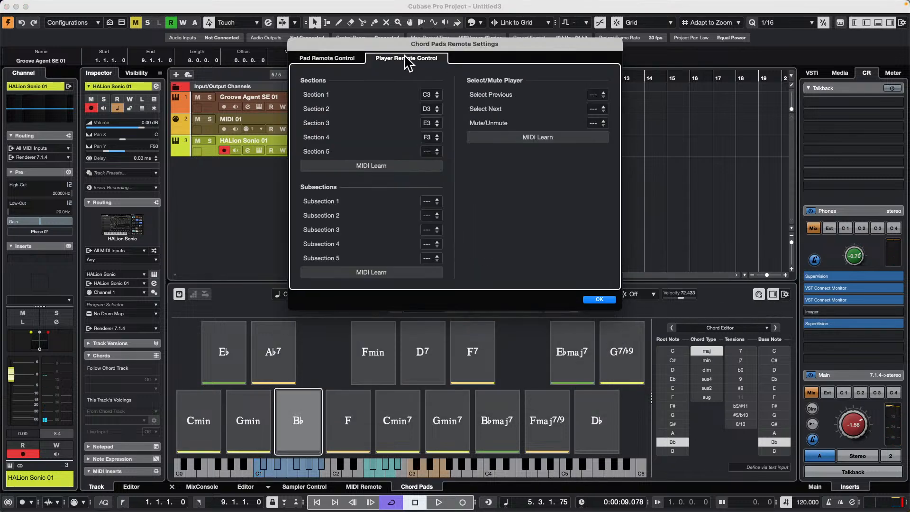
pyautogui.click(326, 58)
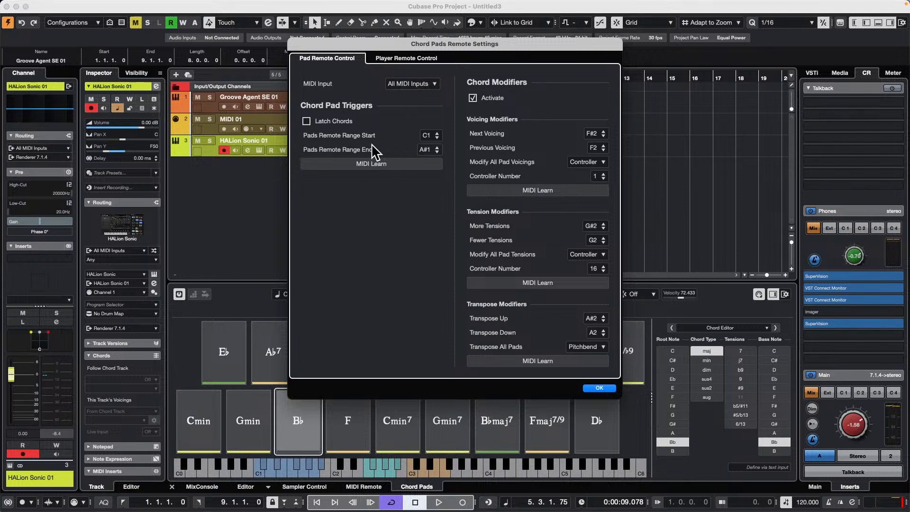
pyautogui.click(598, 389)
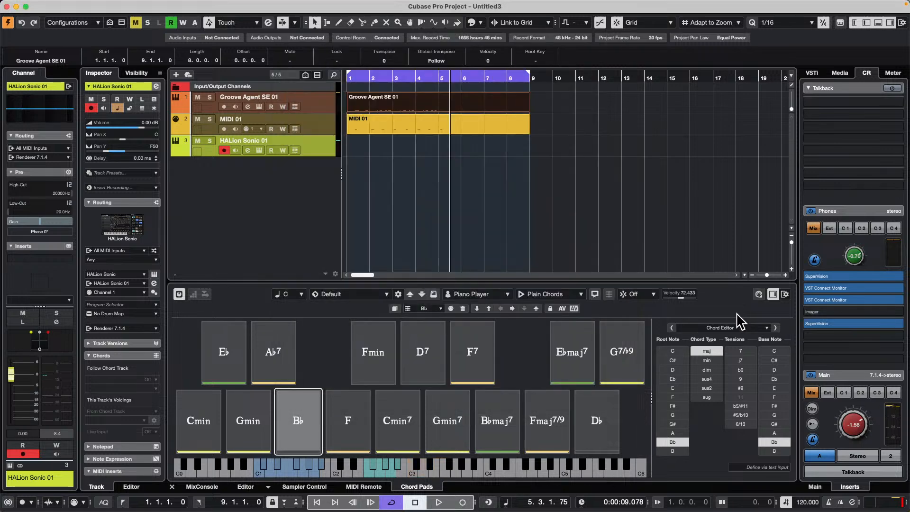
# Reopen the Chord Pads Remote Settings, activate MIDI Learn for the chord pad triggers and set Pads Remote Range Start to C1
pyautogui.click(759, 294)
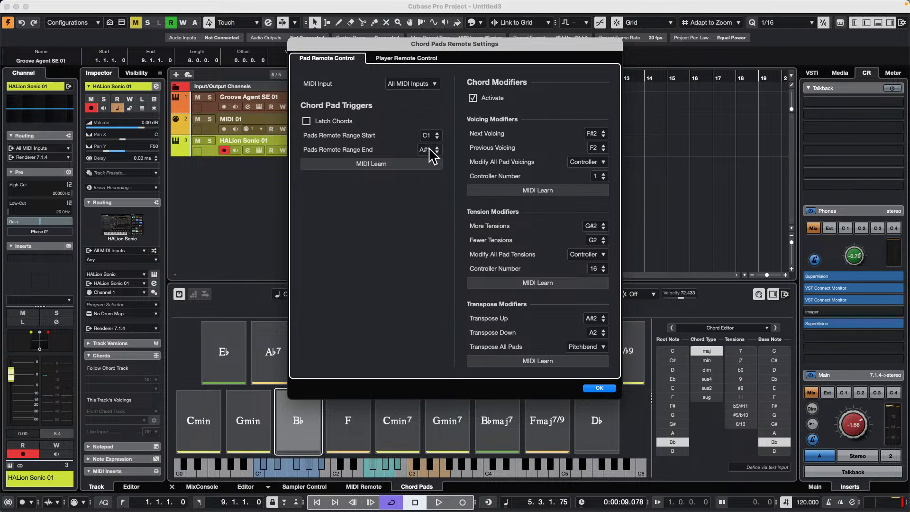
pyautogui.click(377, 169)
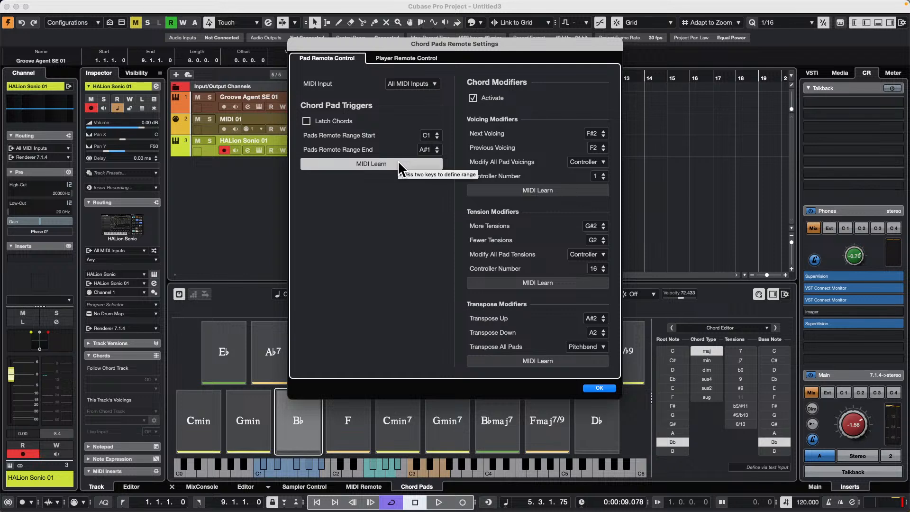
pyautogui.scroll(1, 430, 136)
pyautogui.scroll(-2, 430, 136)
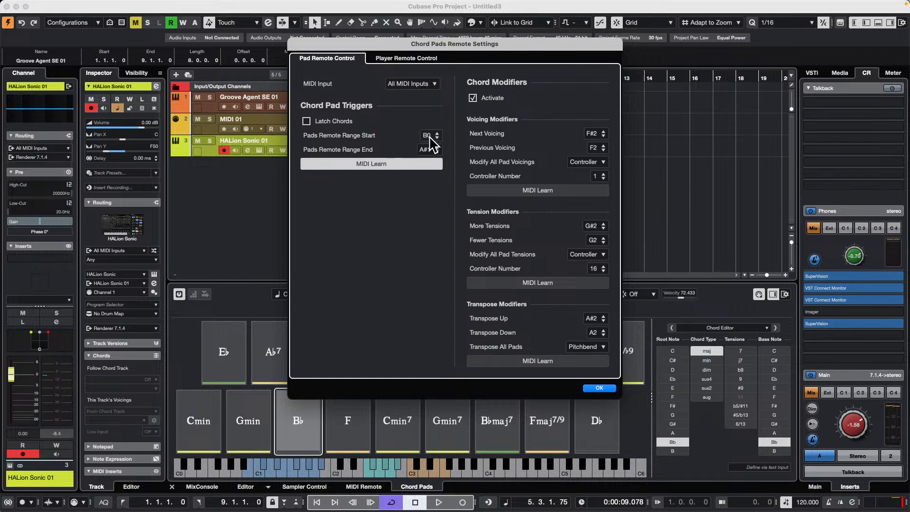
pyautogui.scroll(1, 431, 137)
pyautogui.click(430, 136)
pyautogui.click(415, 183)
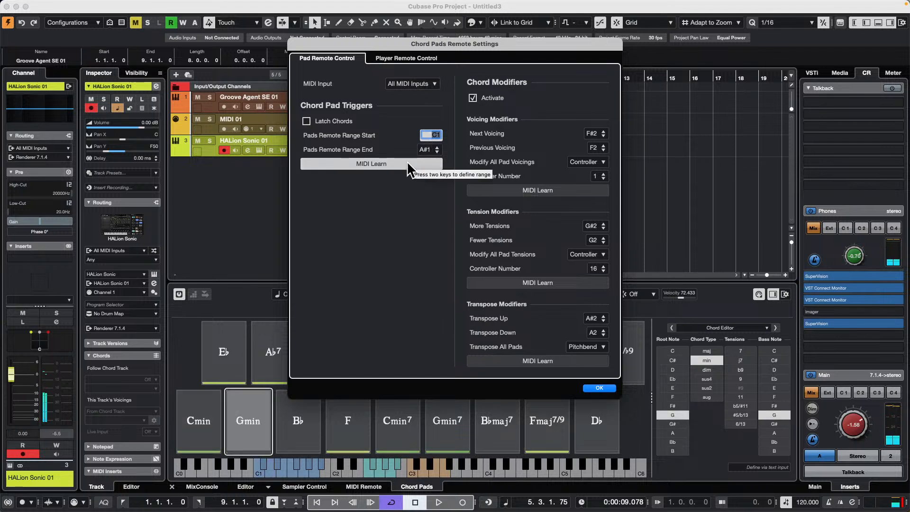
# Enable Latch Chords, set Pads Remote Range Start to D1 and switch off MIDI Learn for the chord pad triggers
pyautogui.click(306, 121)
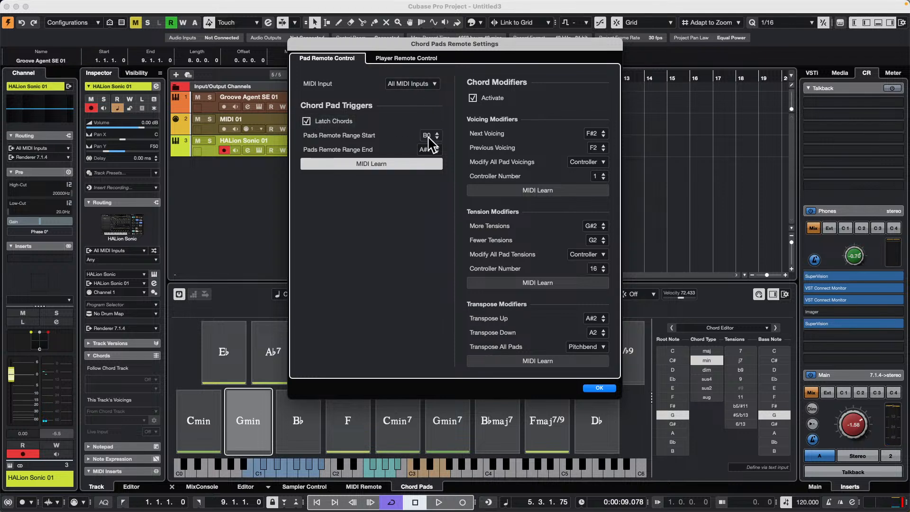
pyautogui.scroll(1, 430, 138)
pyautogui.click(429, 138)
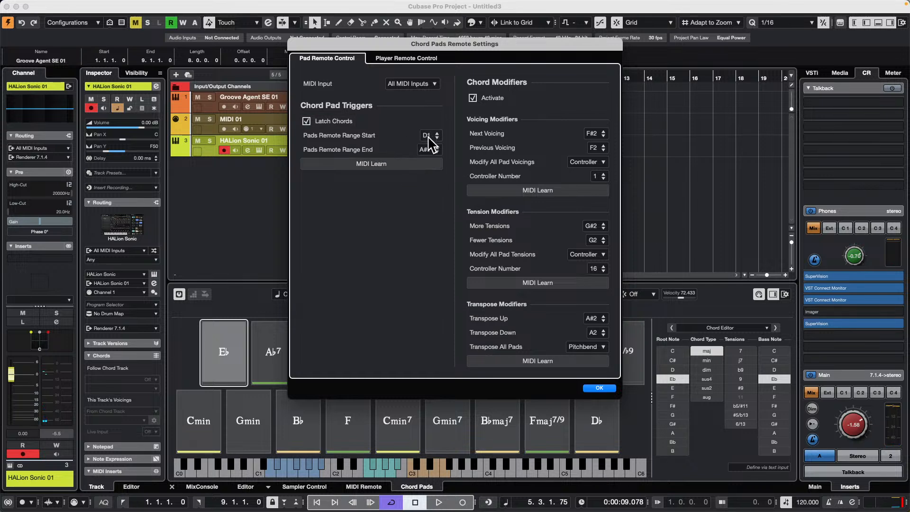
pyautogui.click(395, 166)
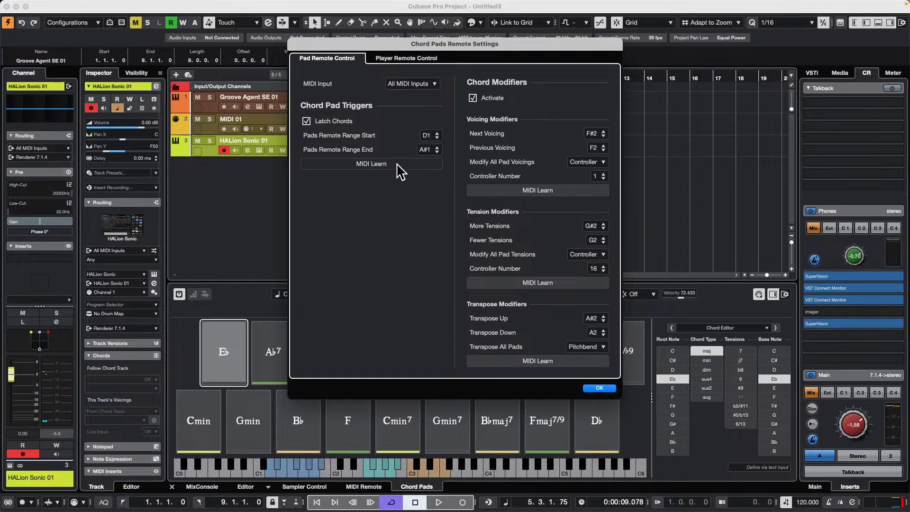
# Use MIDI Learn to set both Pads Remote Range Start and Pads Remote Range End to E2
pyautogui.doubleClick(429, 135)
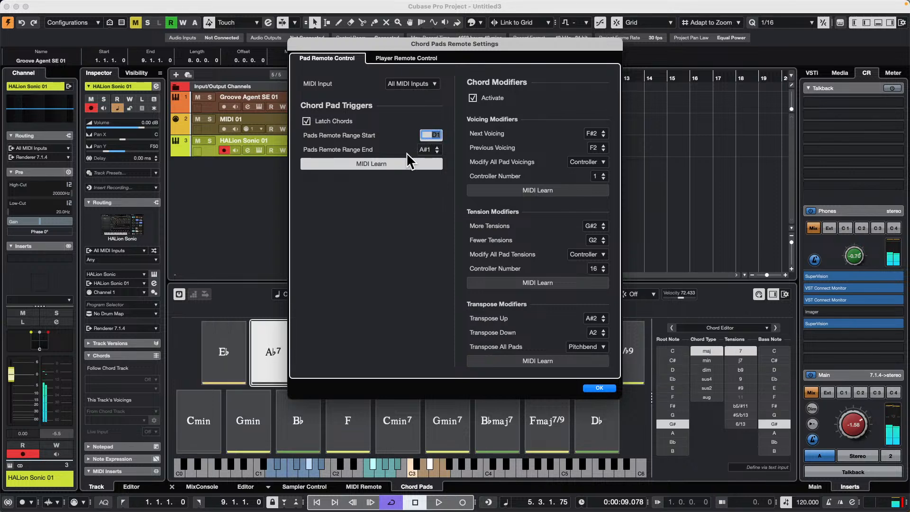
pyautogui.click(396, 165)
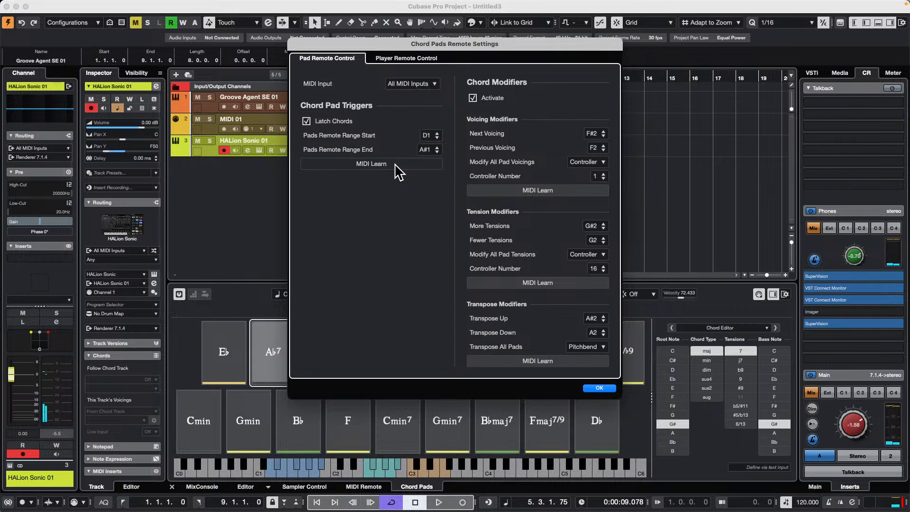
pyautogui.doubleClick(429, 150)
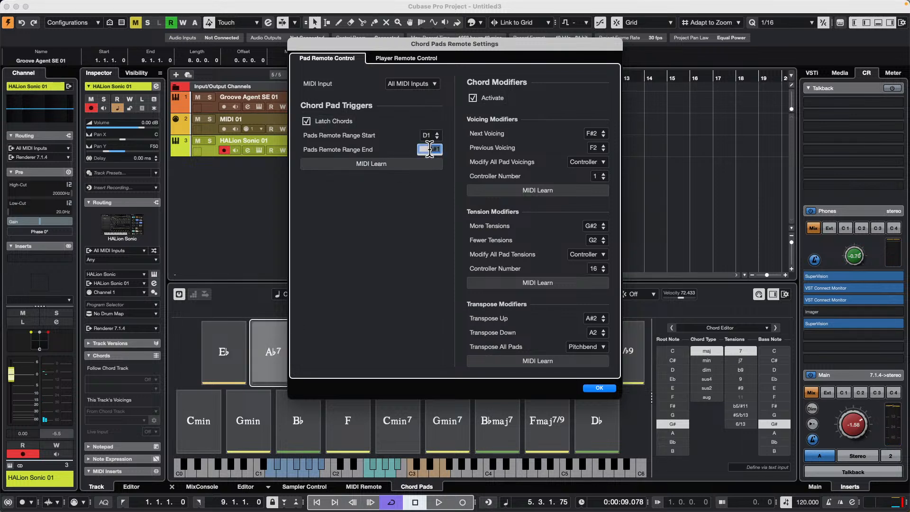
pyautogui.click(414, 165)
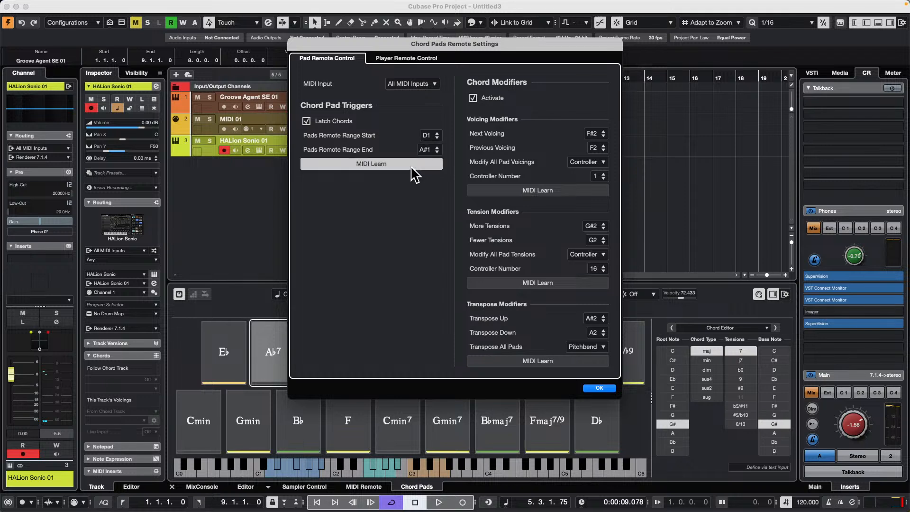
pyautogui.doubleClick(426, 149)
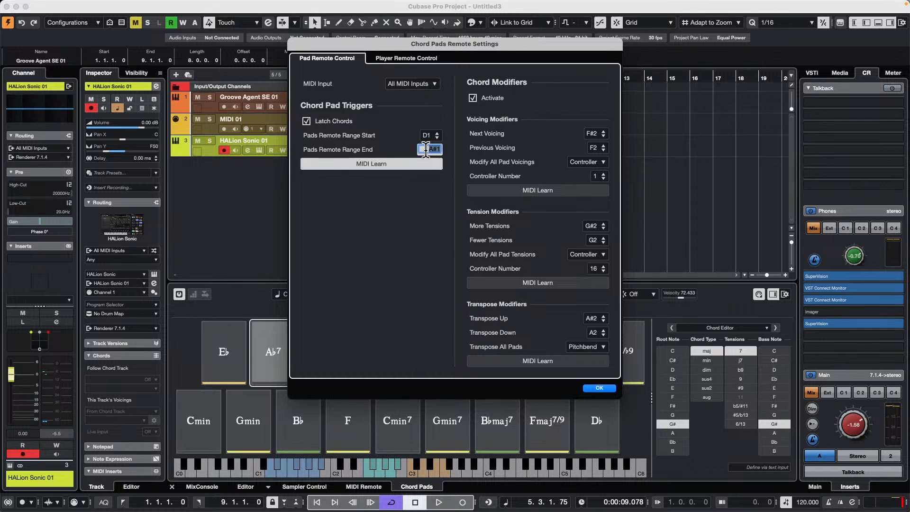
pyautogui.click(395, 165)
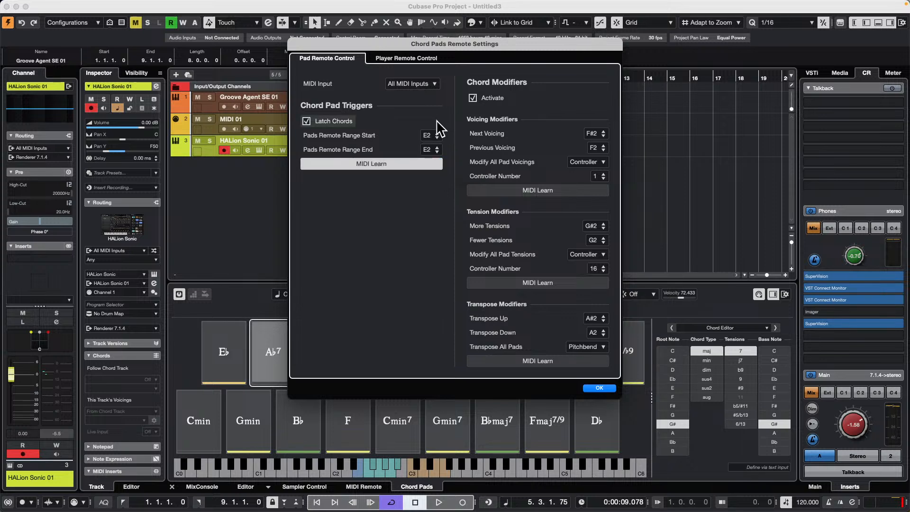
# Set Pads Remote Range Start to D1 and adjust it up to E1
pyautogui.doubleClick(429, 136)
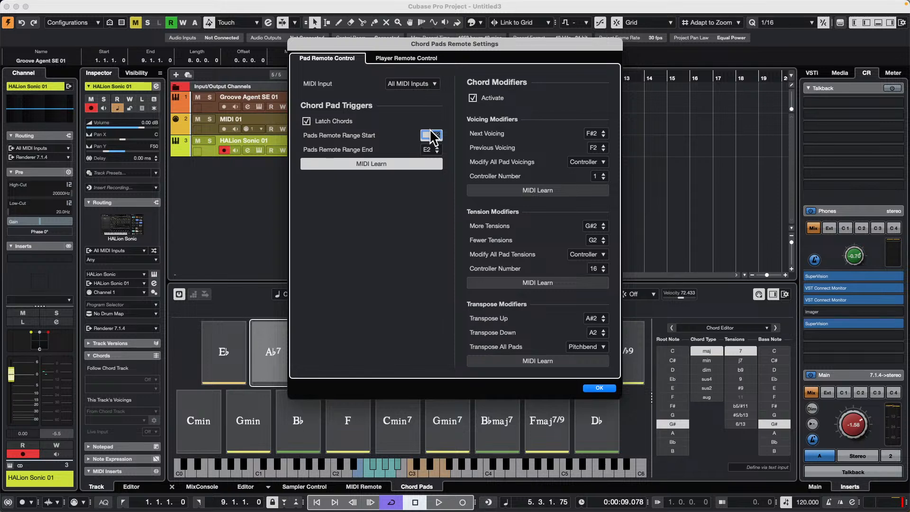
pyautogui.write('D1')
pyautogui.press('Return')
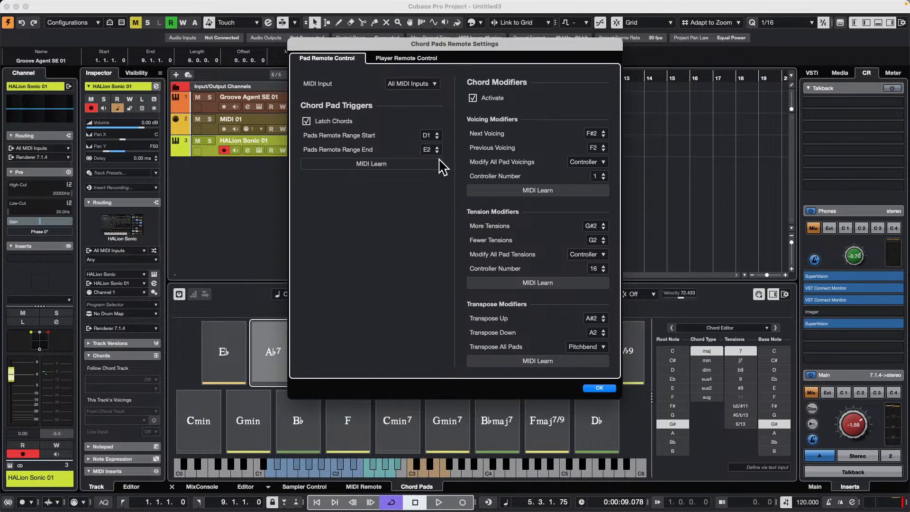
pyautogui.scroll(6, 430, 134)
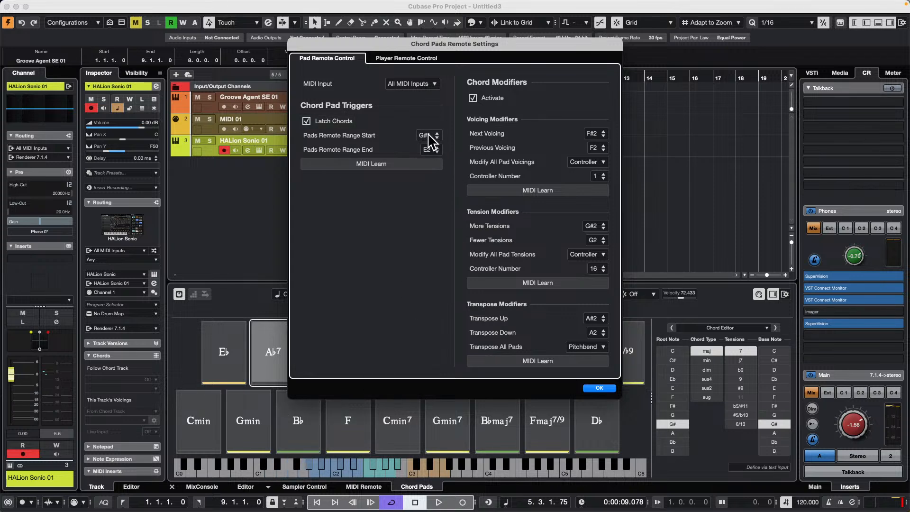
pyautogui.scroll(-4, 430, 134)
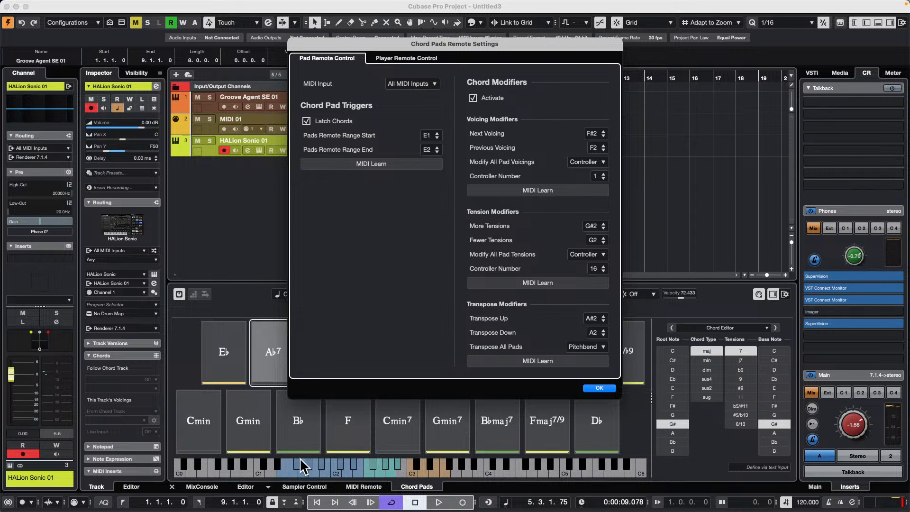
# Set Pads Remote Range Start to C1, activate MIDI Learn for the chord pad triggers and confirm the Chord Pads Remote Settings
pyautogui.scroll(-3, 431, 140)
pyautogui.scroll(1, 432, 141)
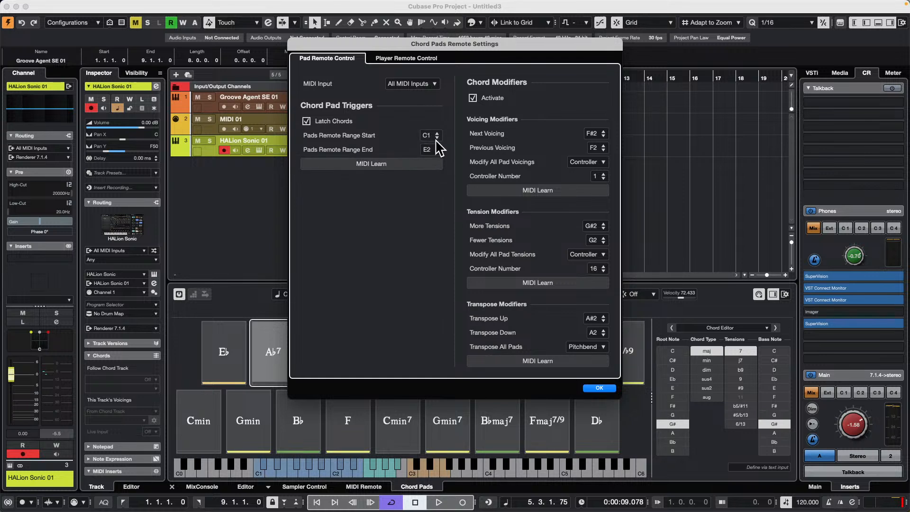
pyautogui.click(241, 420)
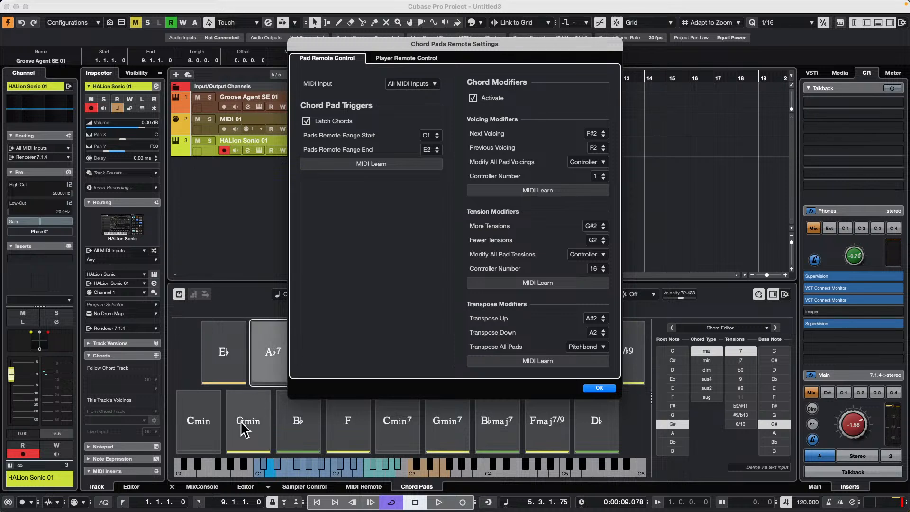
pyautogui.click(222, 356)
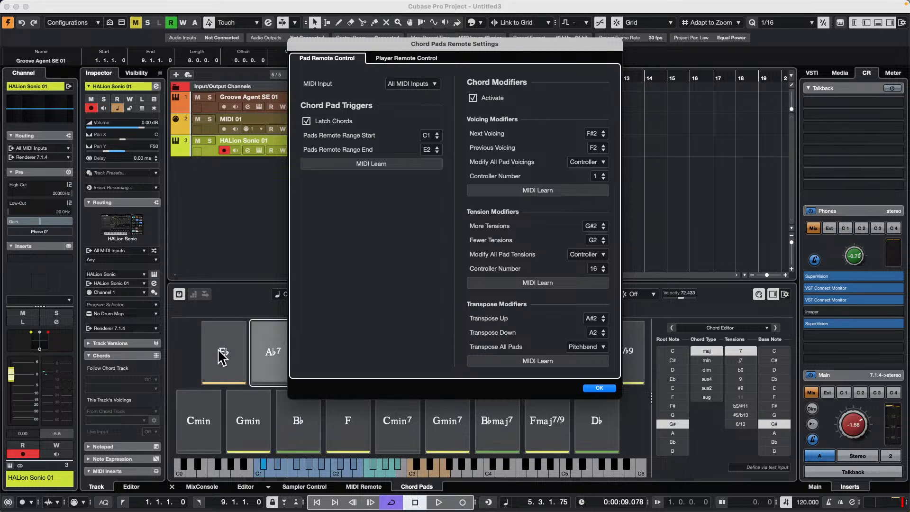
pyautogui.click(505, 400)
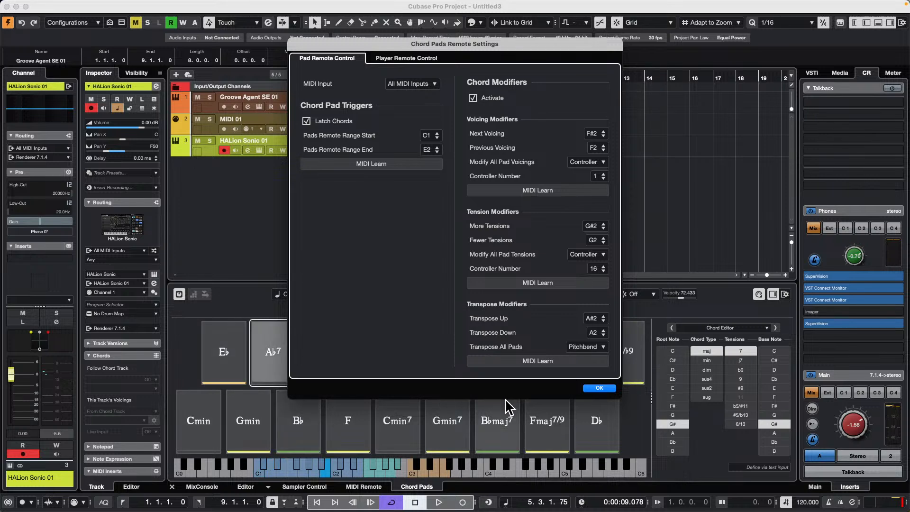
pyautogui.click(389, 163)
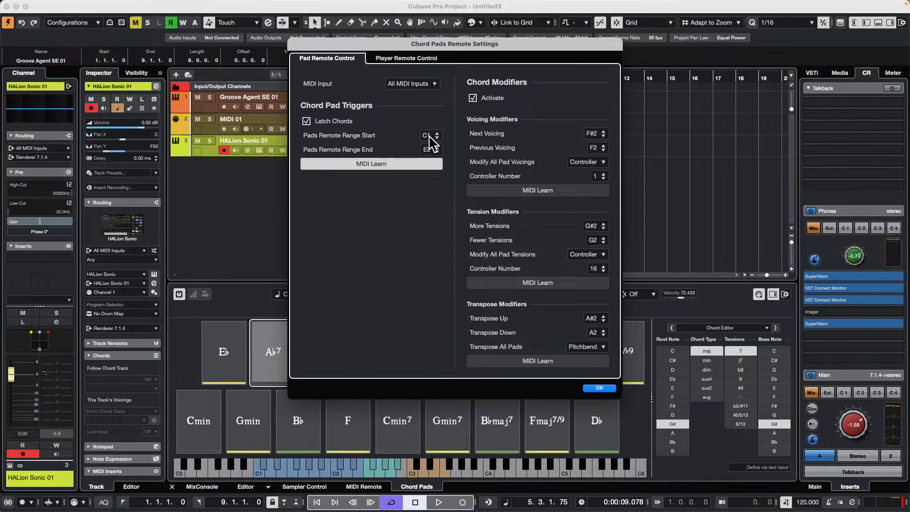
pyautogui.click(606, 387)
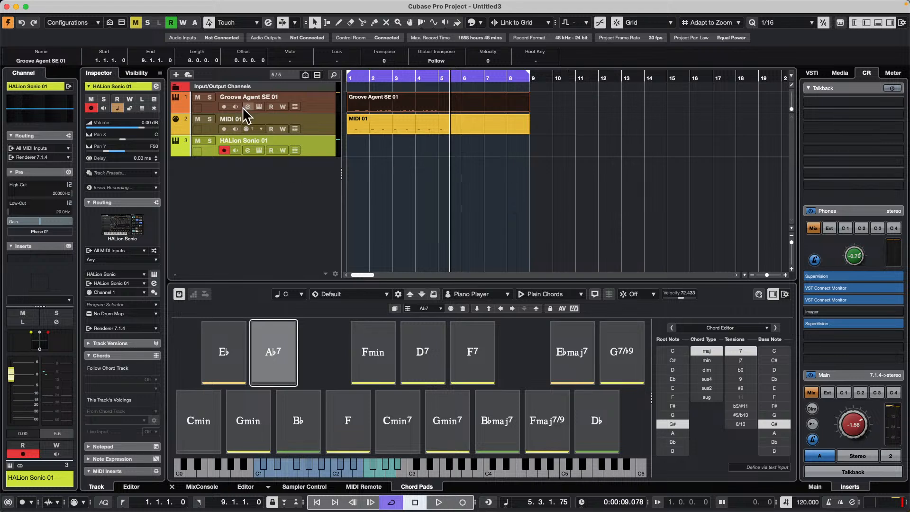
# Open the MIDI Device Manager and select the installed device 05R W
pyautogui.moveTo(242, 12)
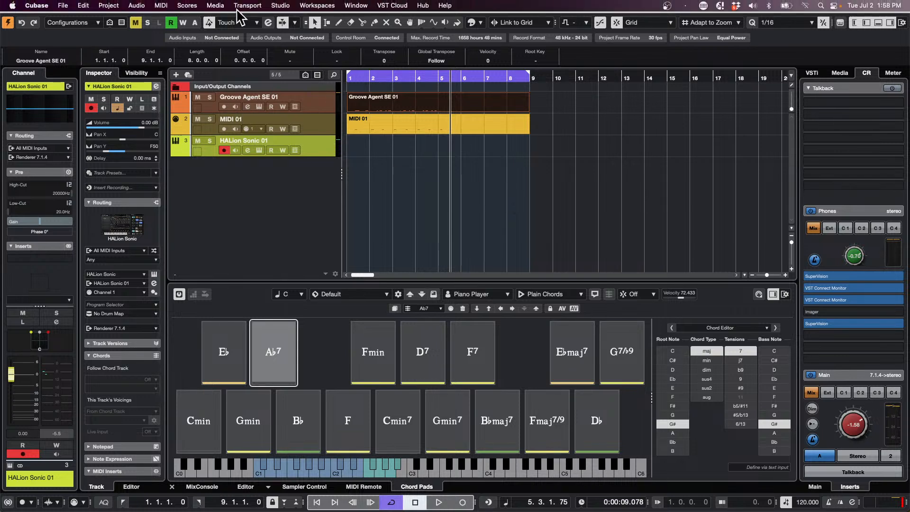
pyautogui.click(284, 6)
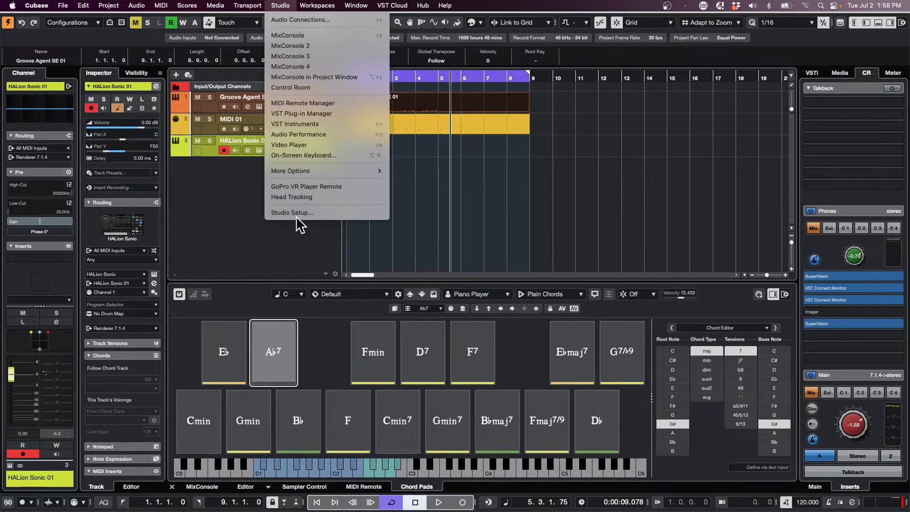
pyautogui.moveTo(309, 172)
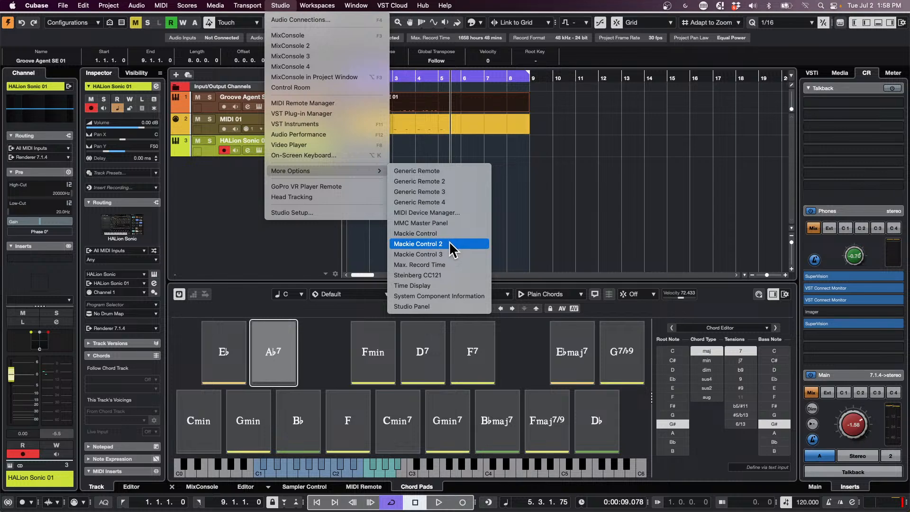
pyautogui.click(448, 212)
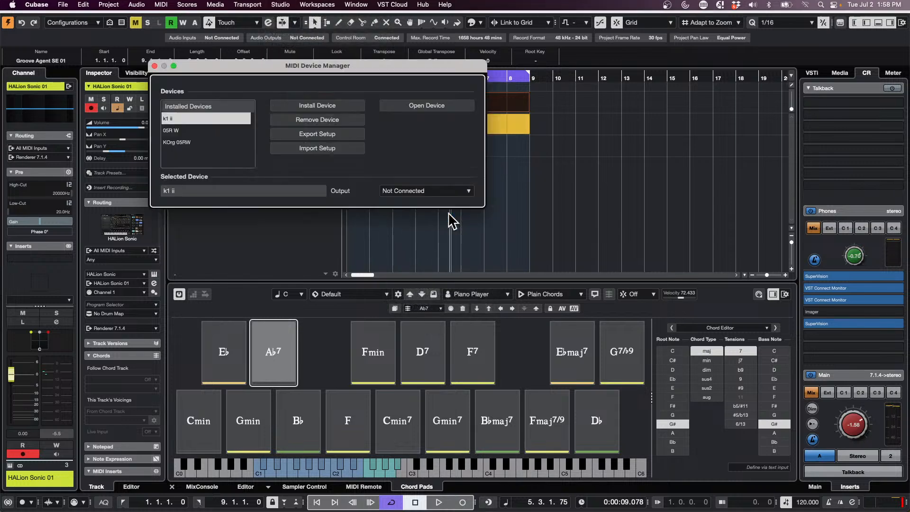
pyautogui.click(177, 130)
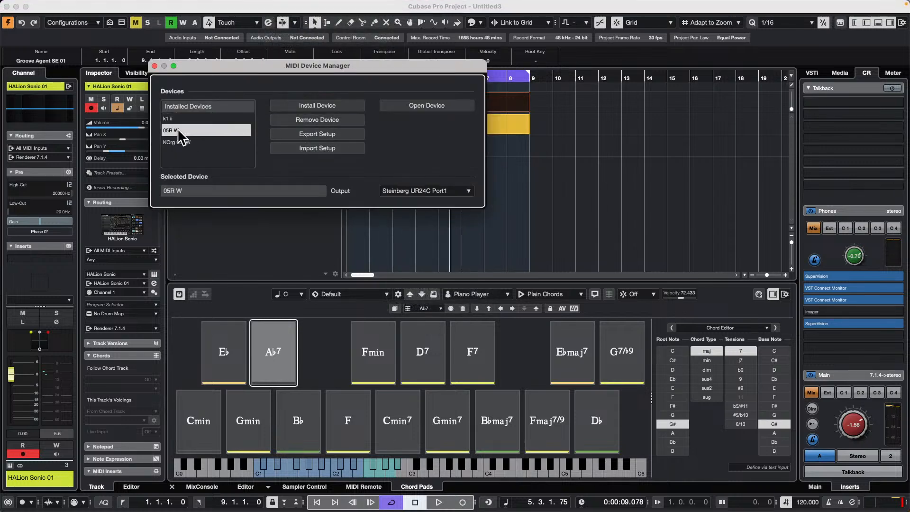
# Review the installable device scripts and the new MIDI device definition options without adding one, and close the MIDI Device Manager
pyautogui.click(339, 107)
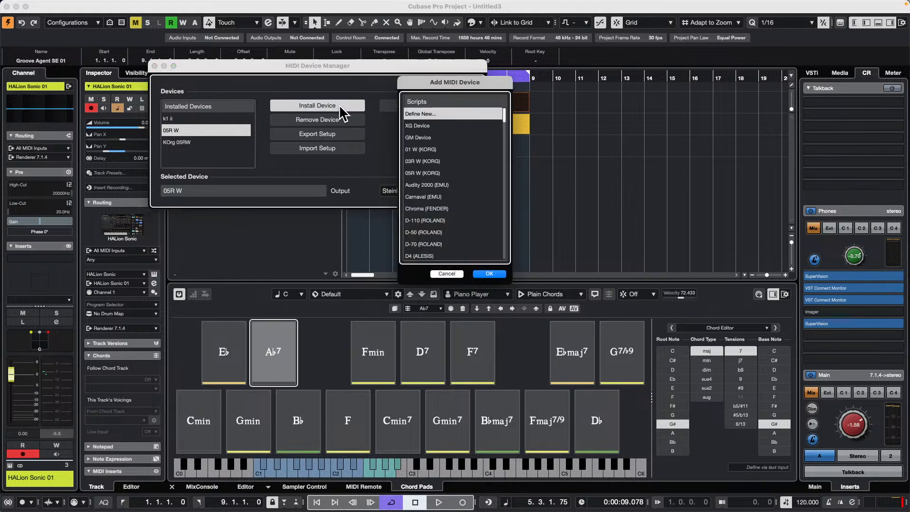
pyautogui.scroll(-10, 421, 221)
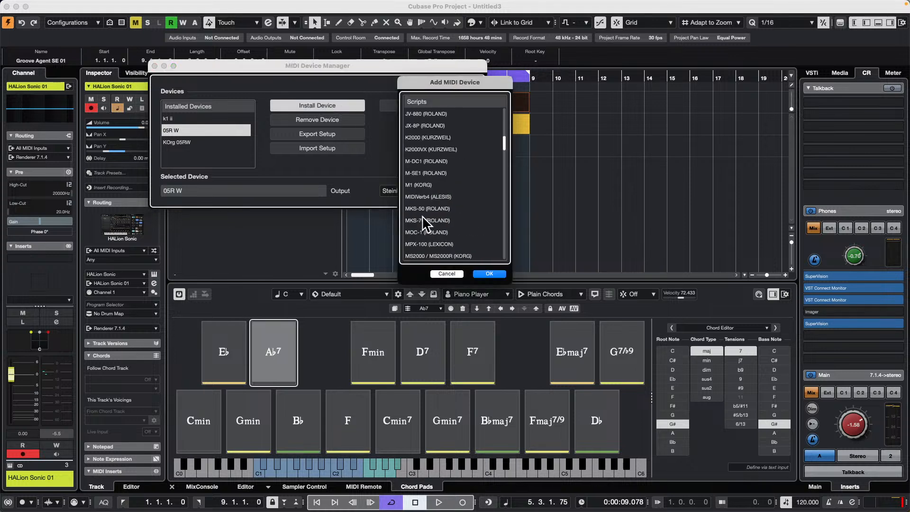
pyautogui.click(503, 275)
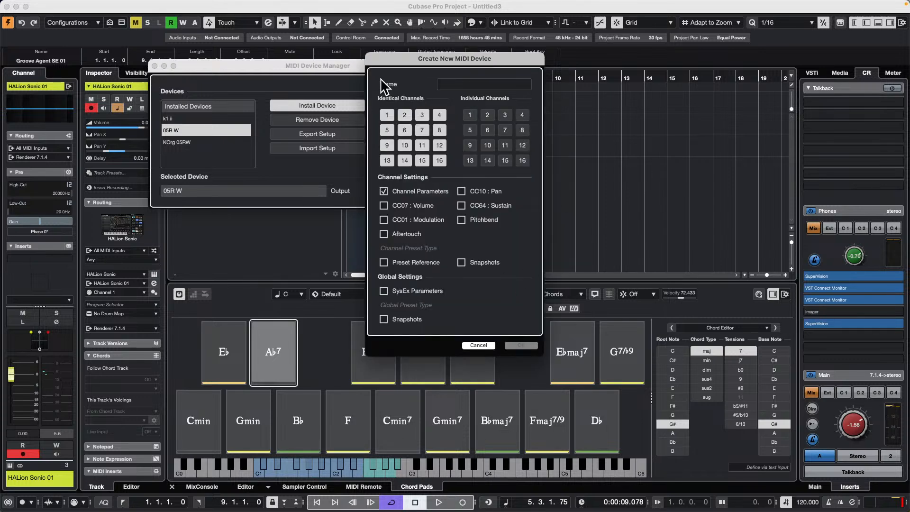
pyautogui.click(484, 346)
pyautogui.click(176, 131)
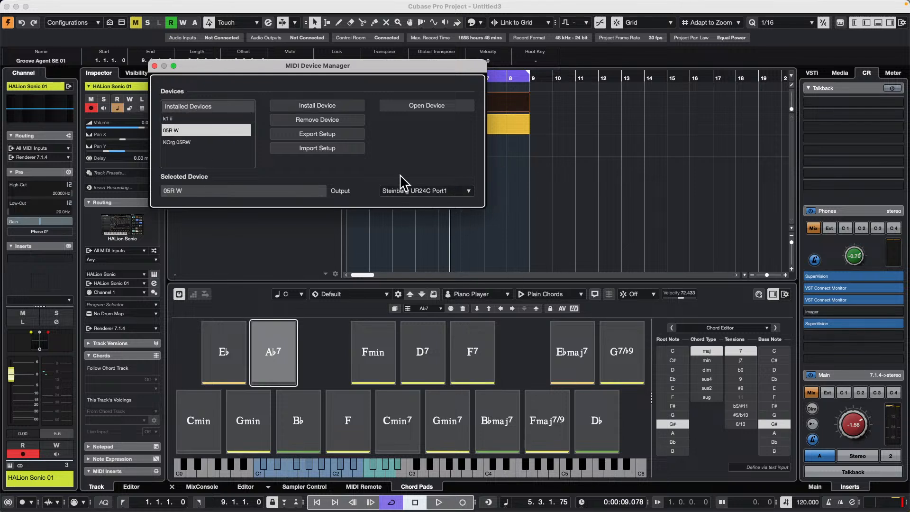
pyautogui.click(155, 65)
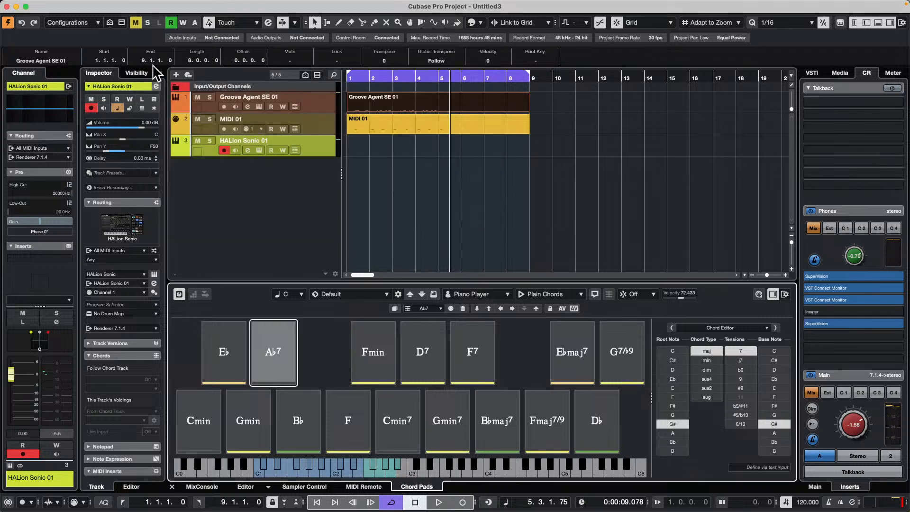
# Collapse the basic settings of the HALion Sonic 01 track in the Inspector and view its Program Selector
pyautogui.click(315, 148)
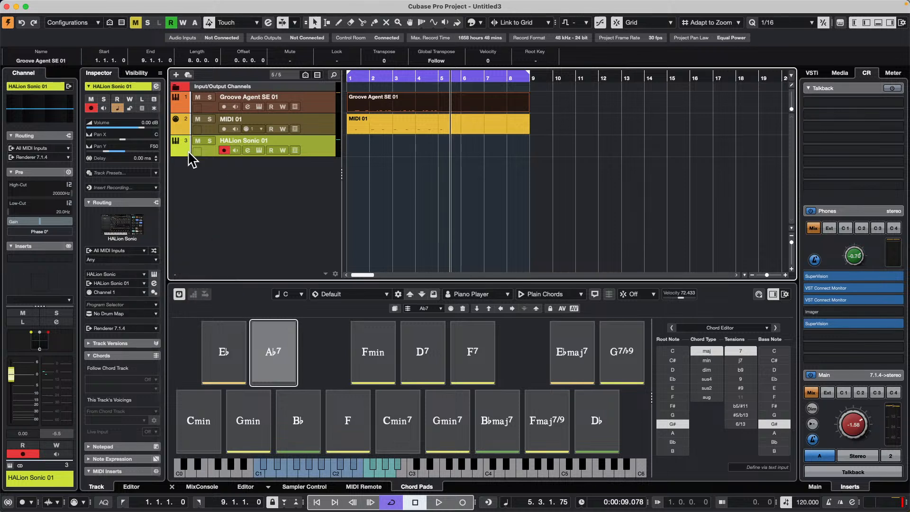
pyautogui.click(124, 84)
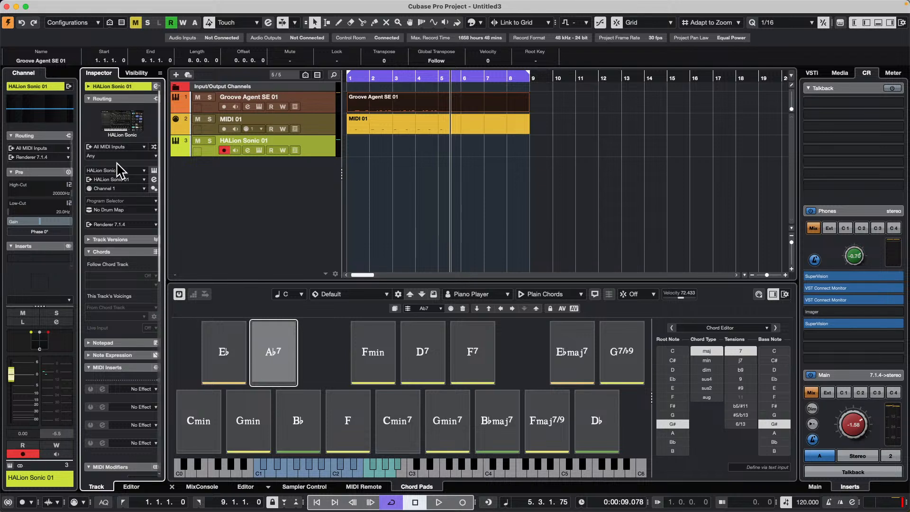
pyautogui.click(142, 201)
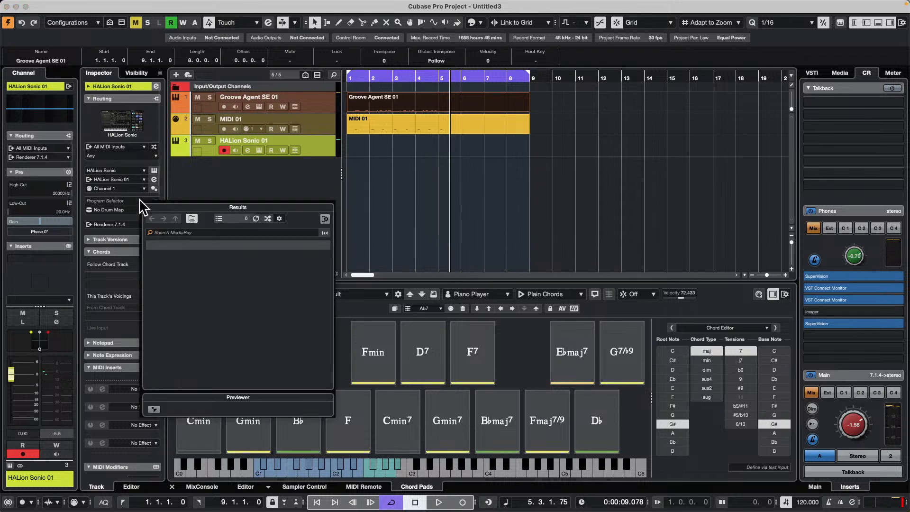
pyautogui.click(235, 181)
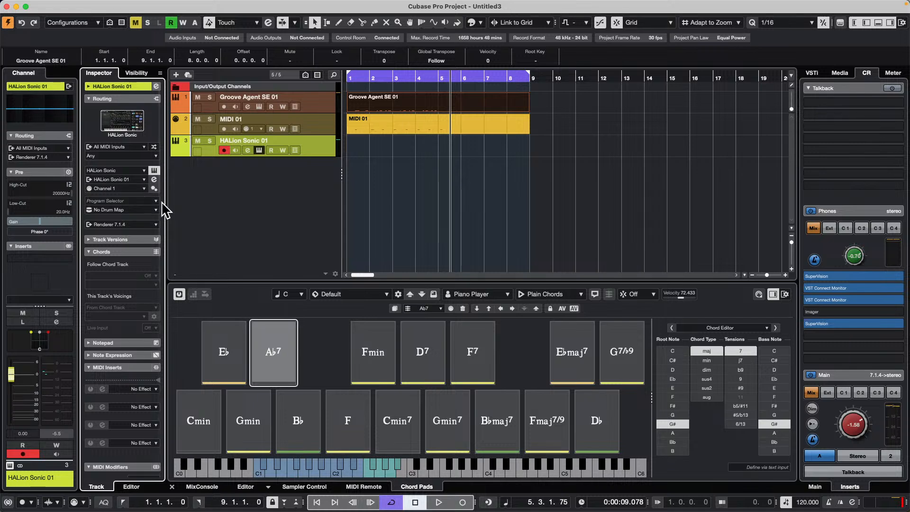
# Add a MIDI track with its MIDI output routed to KOrg 05RW (Steinberg UR24C Port1)
pyautogui.rightClick(205, 179)
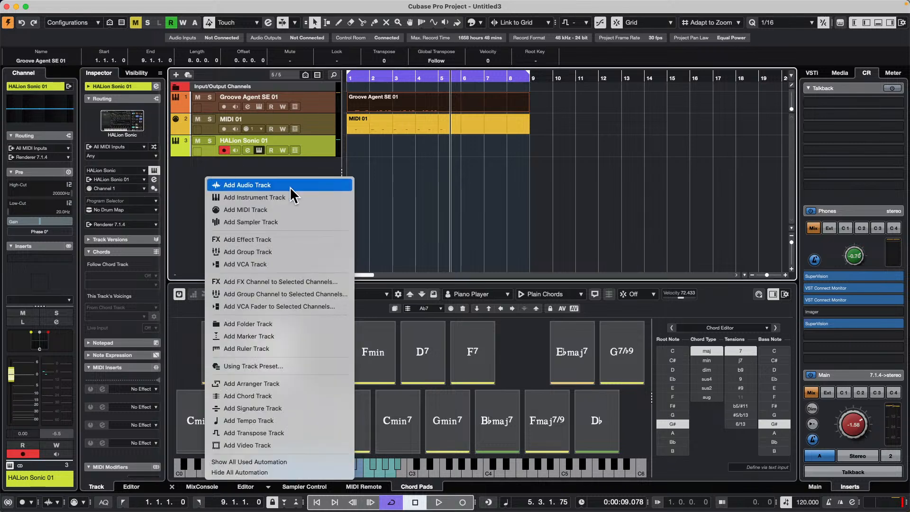
pyautogui.click(276, 208)
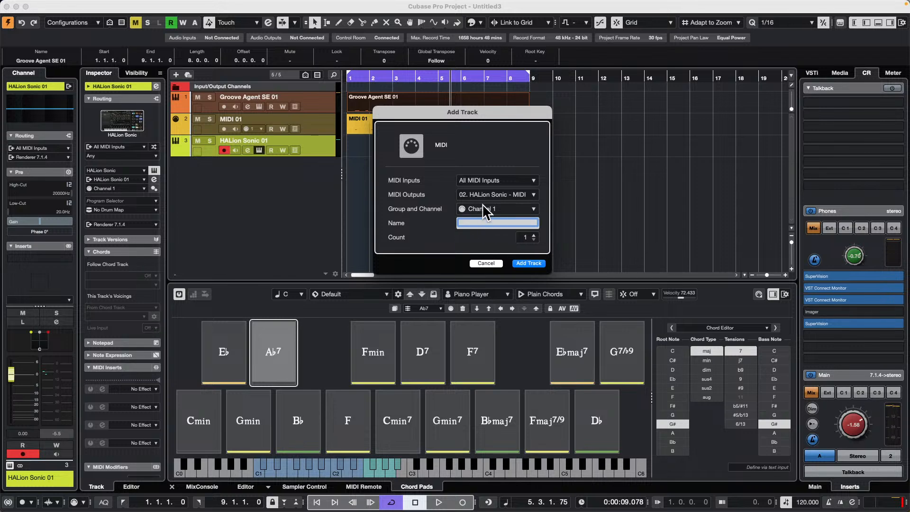
pyautogui.click(525, 190)
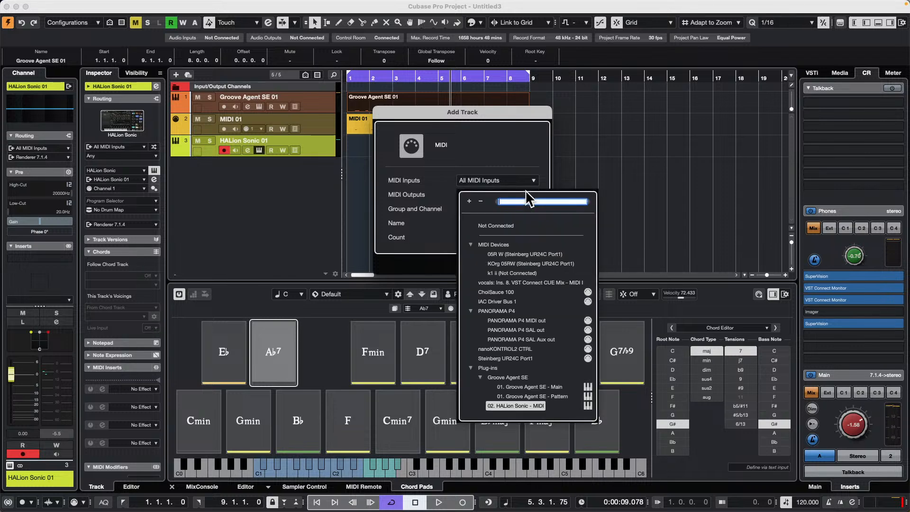
pyautogui.click(511, 259)
pyautogui.click(531, 264)
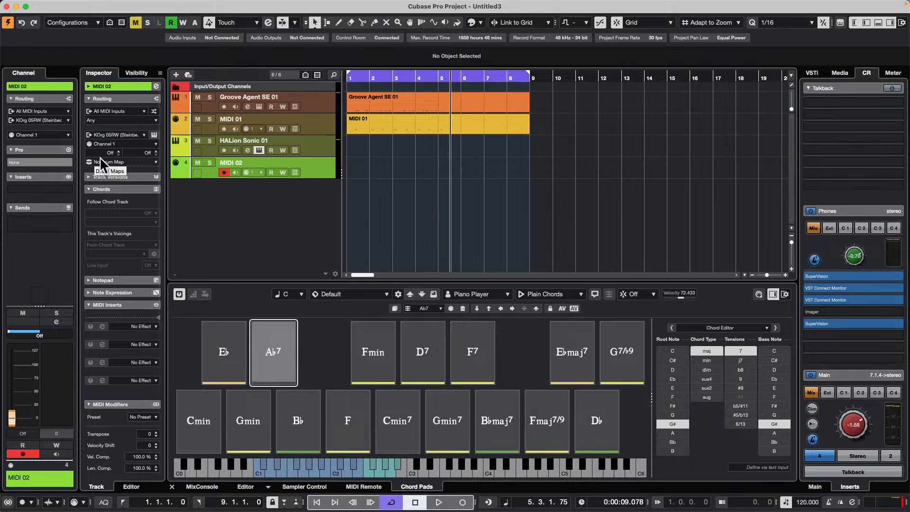
# Check the output routing of the MIDI 02 track and set its MIDI channel to Channel 2
pyautogui.click(309, 165)
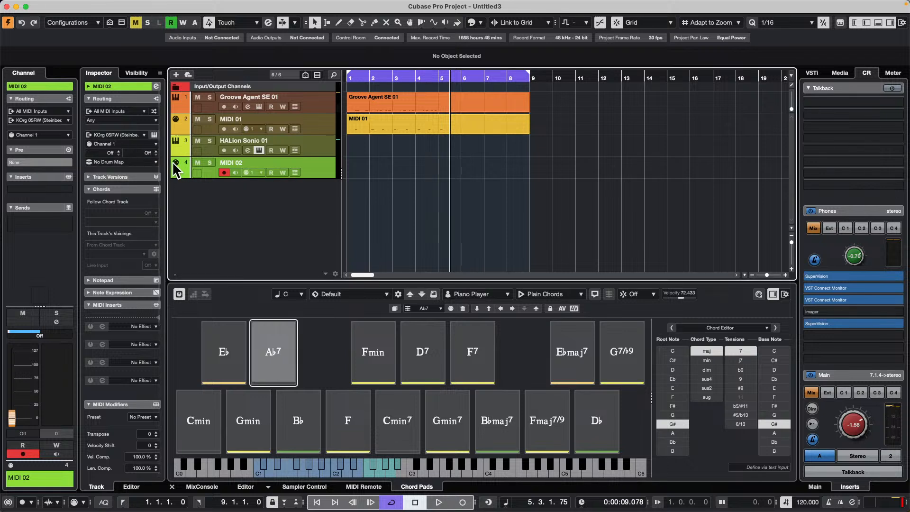
pyautogui.click(105, 153)
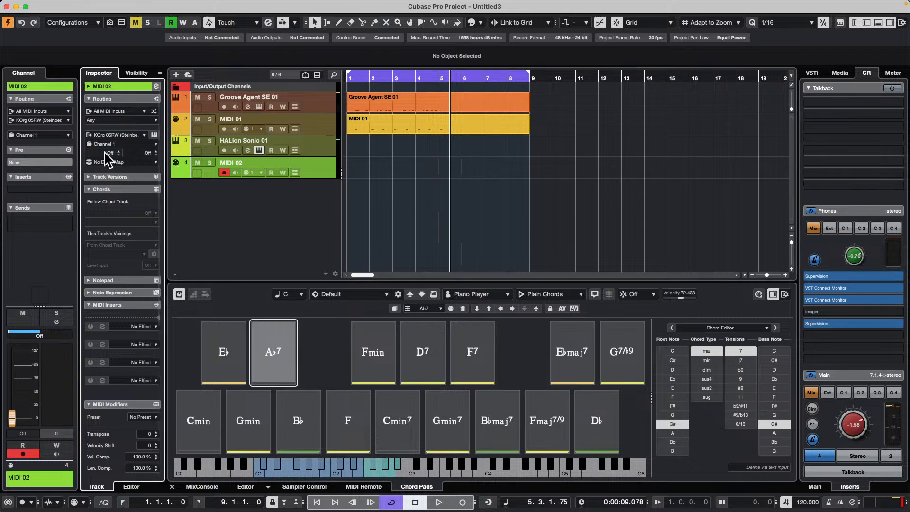
pyautogui.click(139, 134)
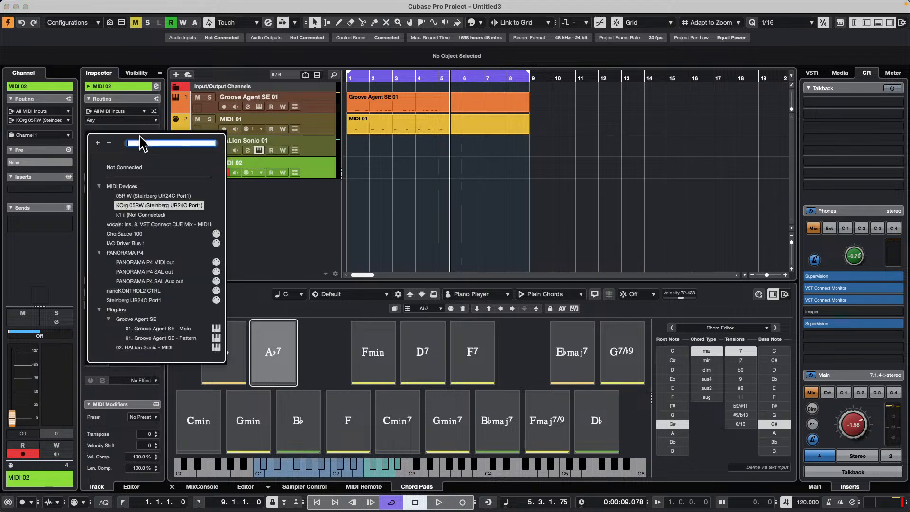
pyautogui.click(276, 192)
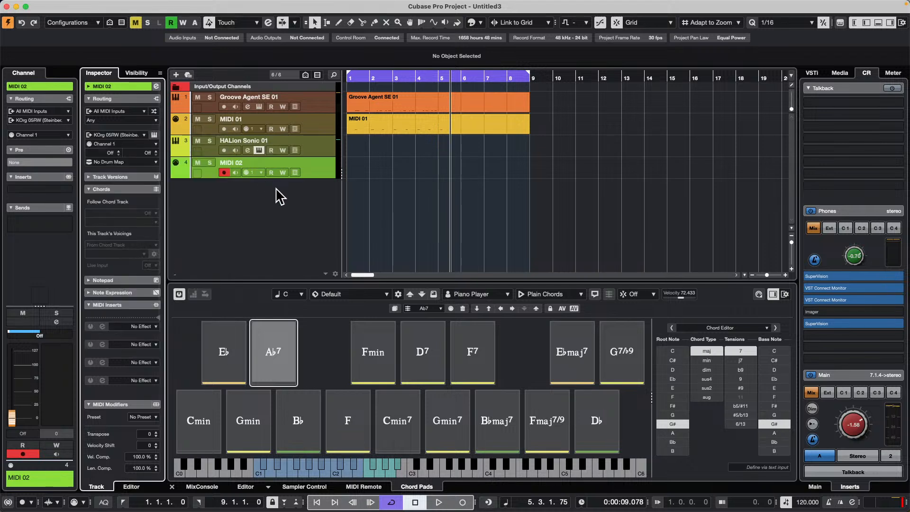
pyautogui.click(154, 142)
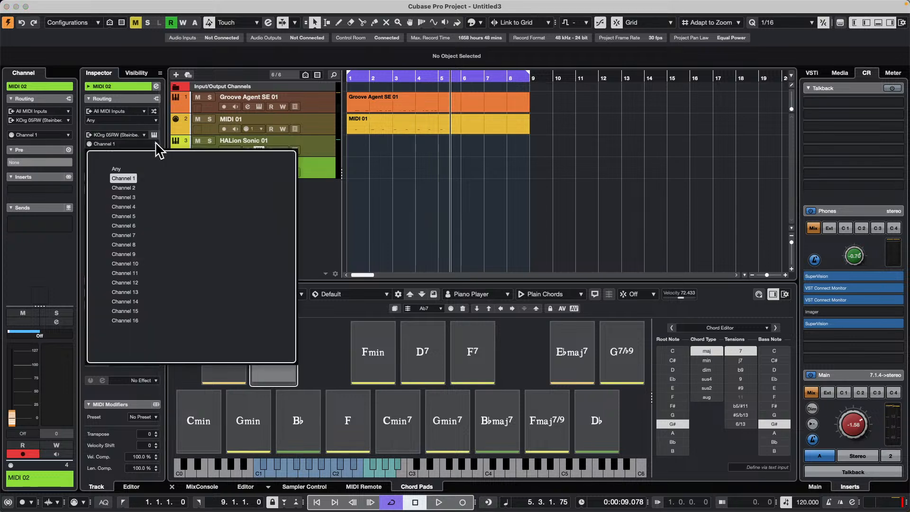
pyautogui.click(126, 187)
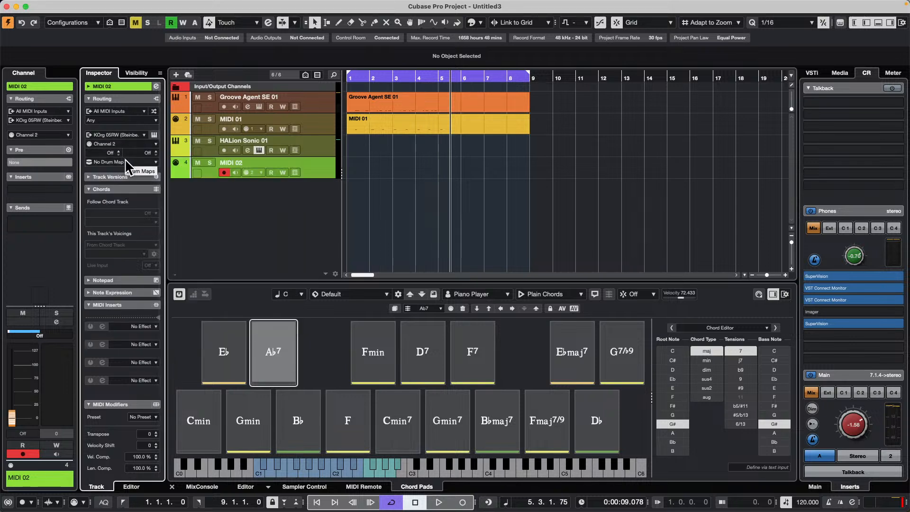
pyautogui.click(126, 164)
pyautogui.click(102, 148)
pyautogui.click(107, 152)
pyautogui.click(149, 152)
# Examine the MIDI Filter page in the Preferences and close the Preferences
pyautogui.click(47, 6)
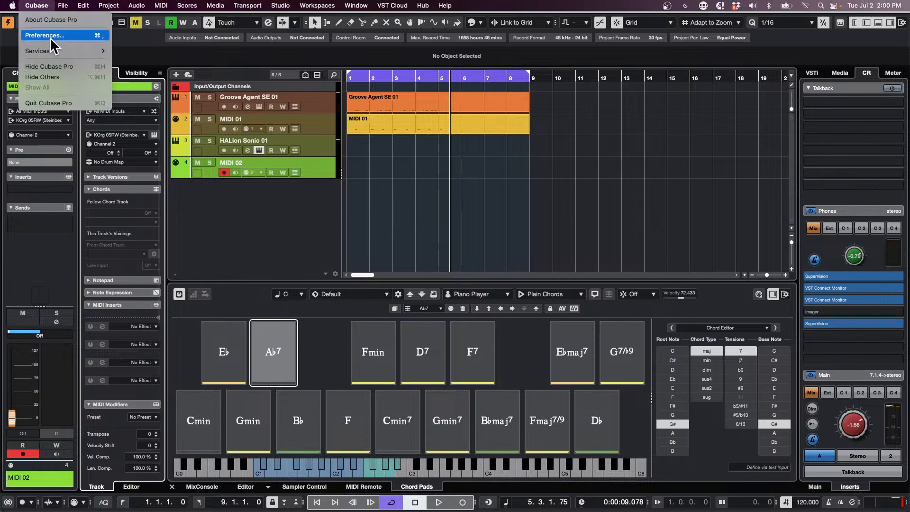
pyautogui.click(48, 35)
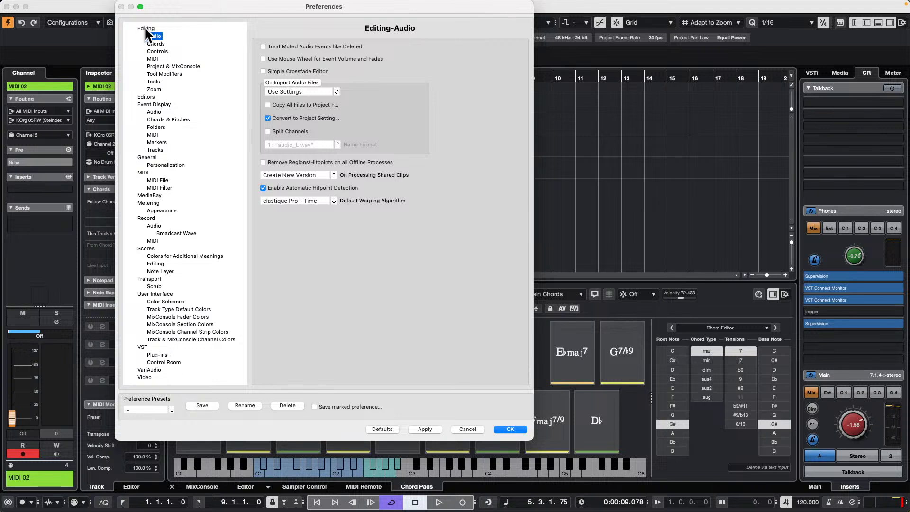
pyautogui.click(152, 187)
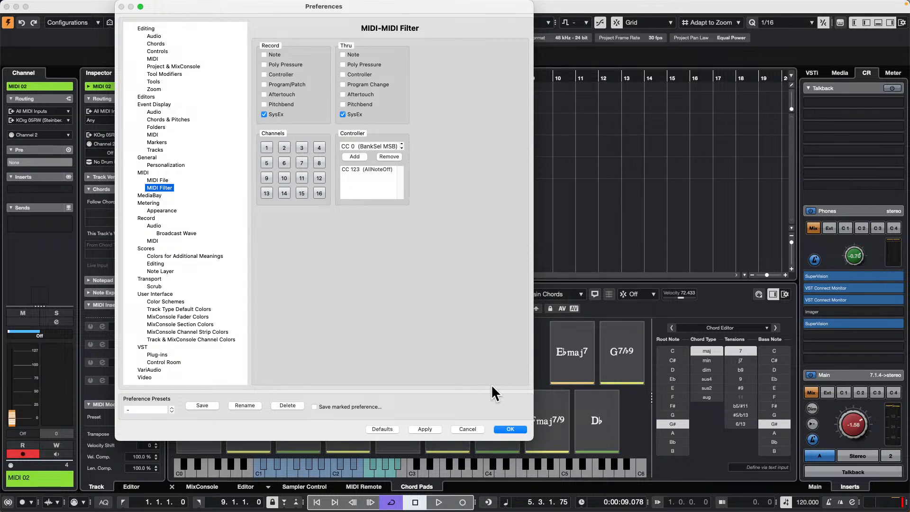
pyautogui.click(520, 429)
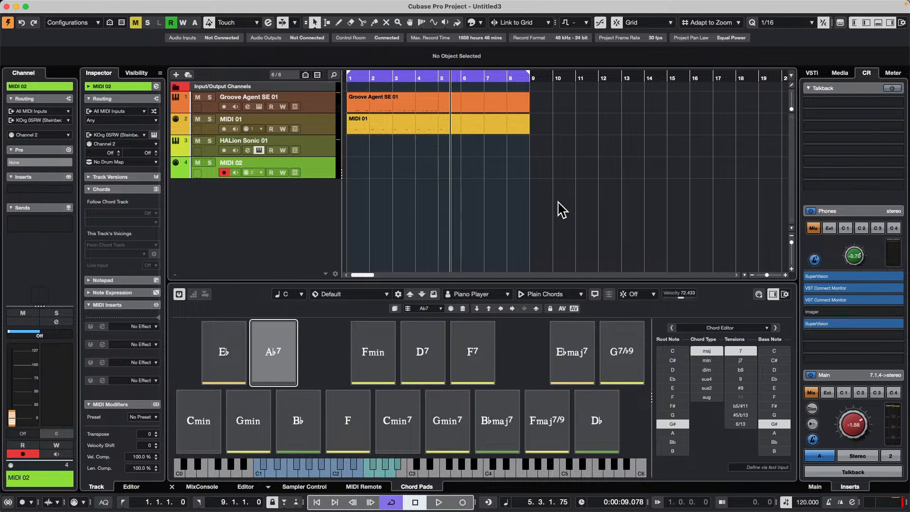
# Switch to the Cubase Version 13.0.20 Project - CX Audio window
pyautogui.hotkey('ctrl', 'Up')
pyautogui.click(559, 204)
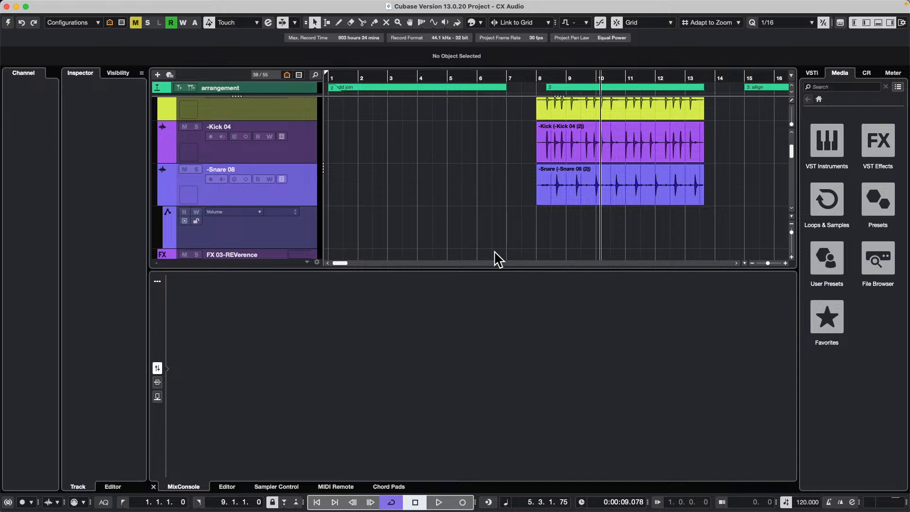
# Close the MixConsole of the other project and activate the CX Audio project
pyautogui.press('F3')
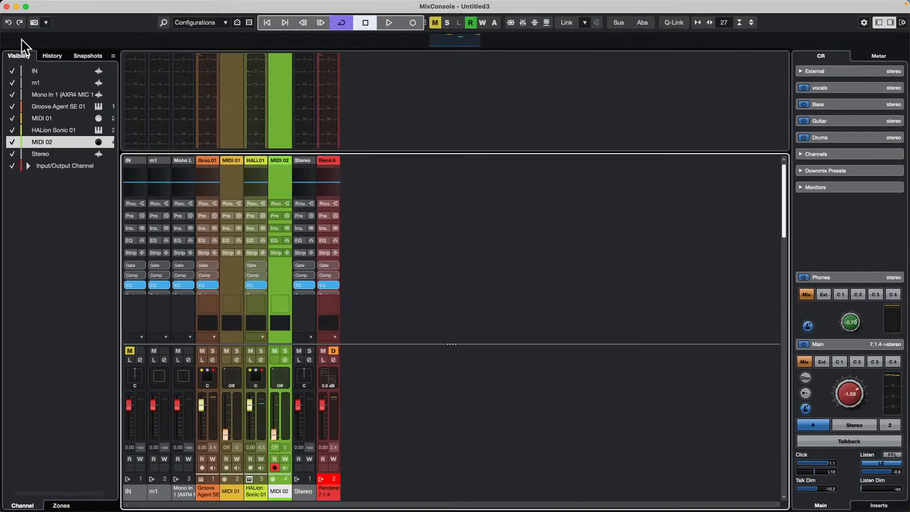
pyautogui.click(7, 6)
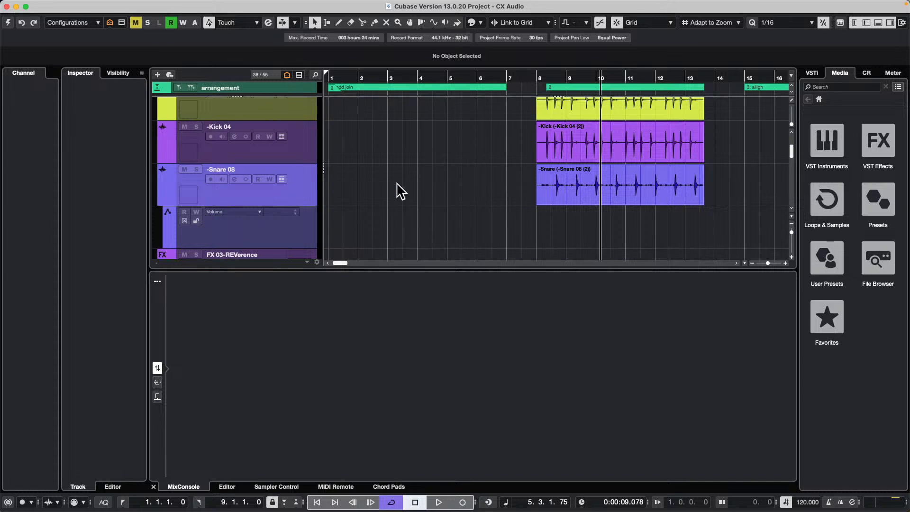
pyautogui.click(8, 22)
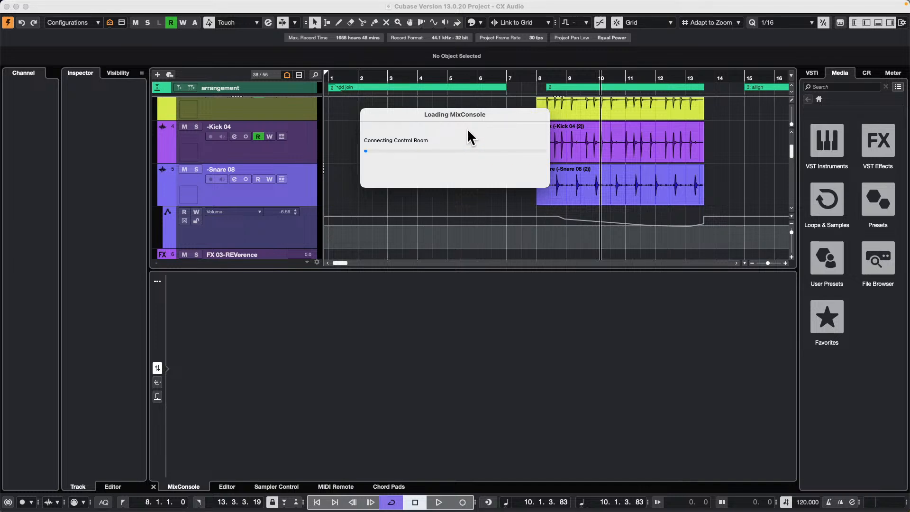
pyautogui.scroll(2, 481, 175)
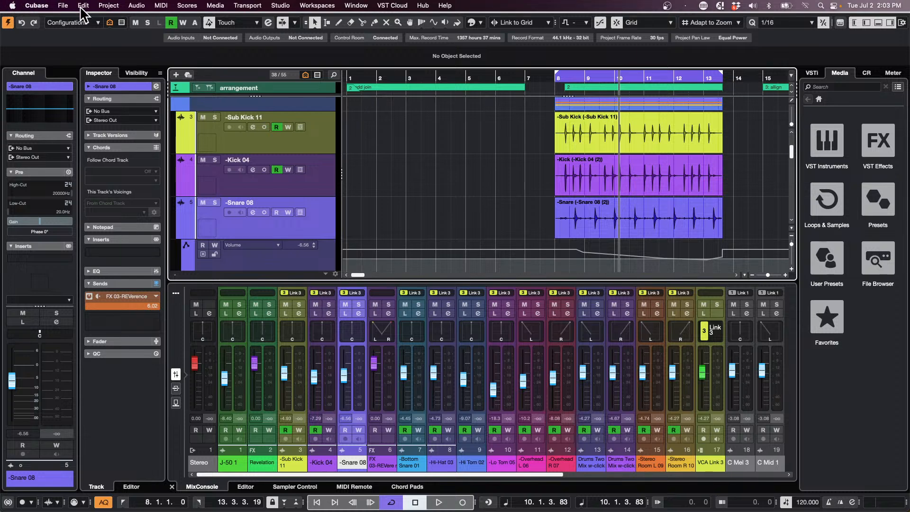
# Revert the CX Audio project to its previously saved version and accept the missing port mapping
pyautogui.click(64, 5)
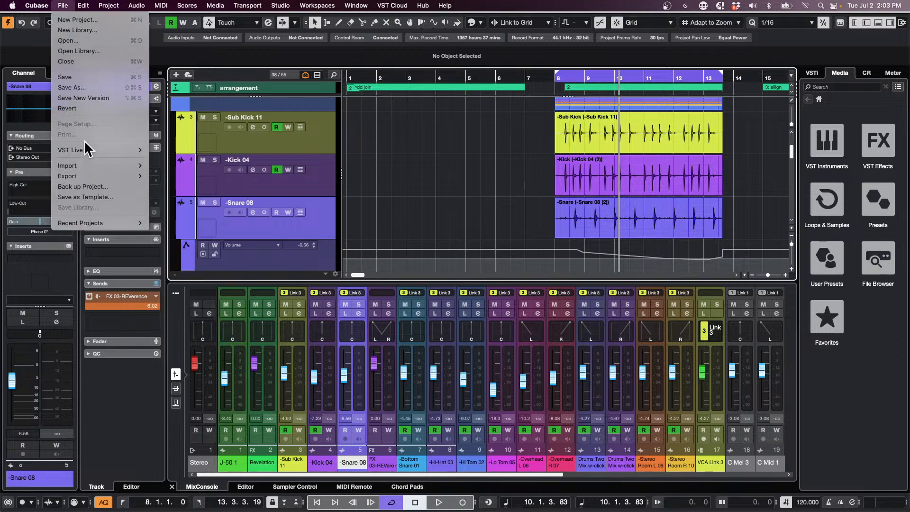
pyautogui.click(84, 108)
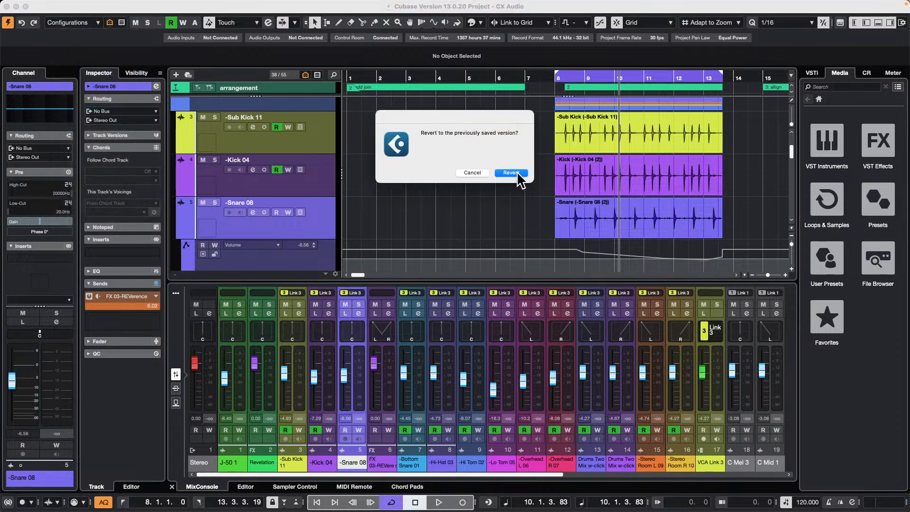
pyautogui.click(516, 173)
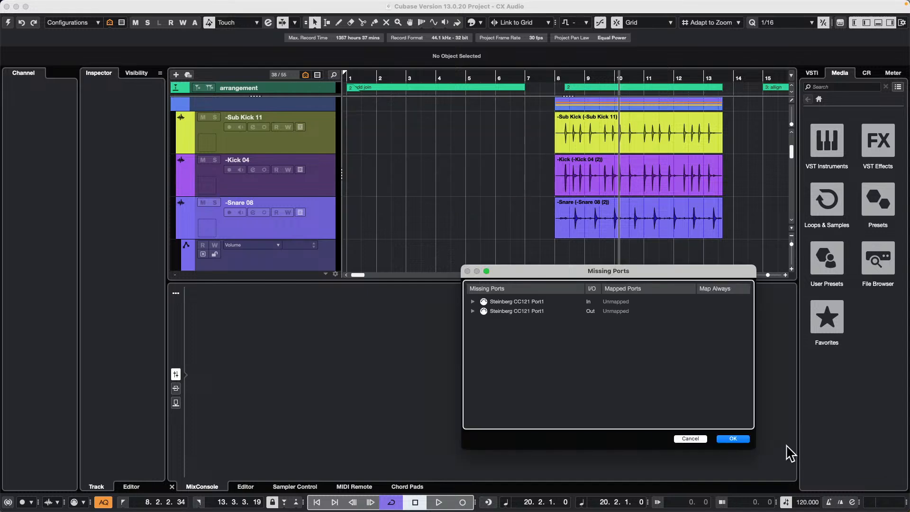
pyautogui.press('Return')
# Move the playback position to bar 15 at the start of the align section
pyautogui.scroll(15, 356, 133)
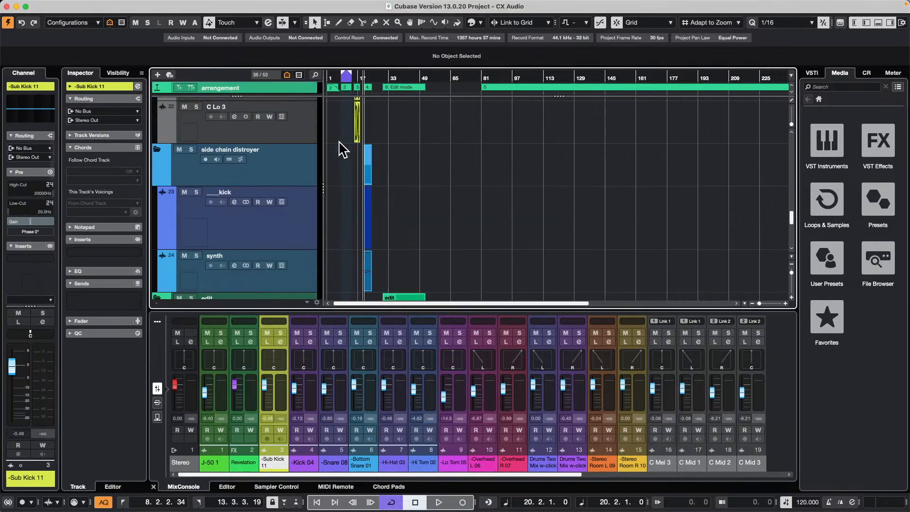
pyautogui.click(334, 77)
pyautogui.moveTo(335, 89); pyautogui.dragTo(490, 175)
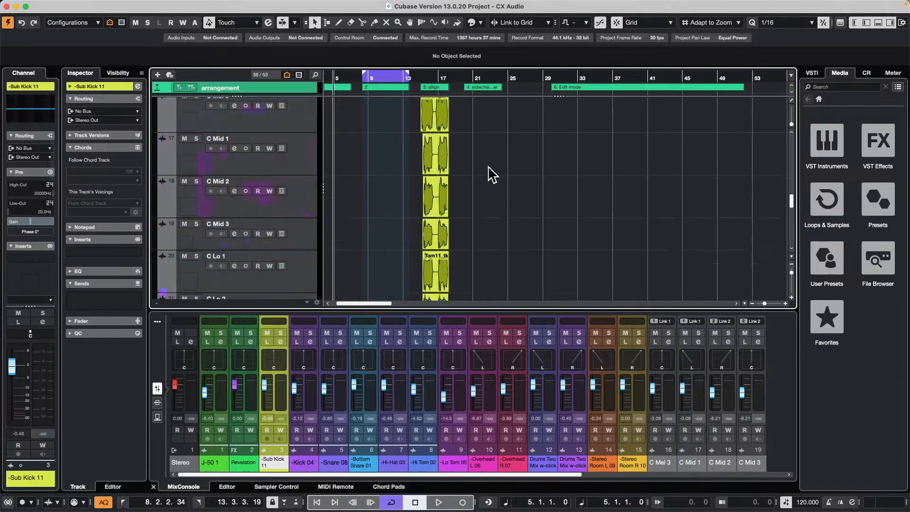
pyautogui.moveTo(422, 74); pyautogui.dragTo(429, 104)
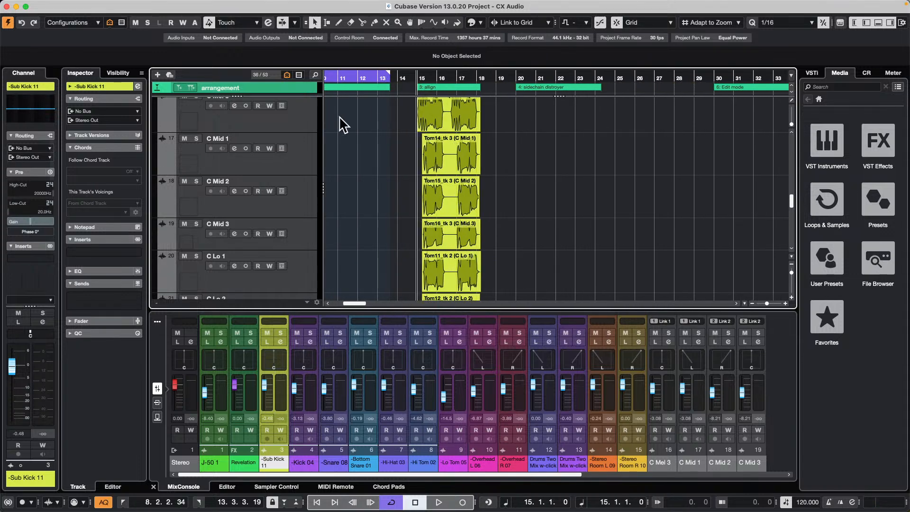
# Reduce the height of the C Mid 2, C Mid 3 and C Lo tracks in the track list
pyautogui.click(285, 126)
pyautogui.scroll(-4, 276, 172)
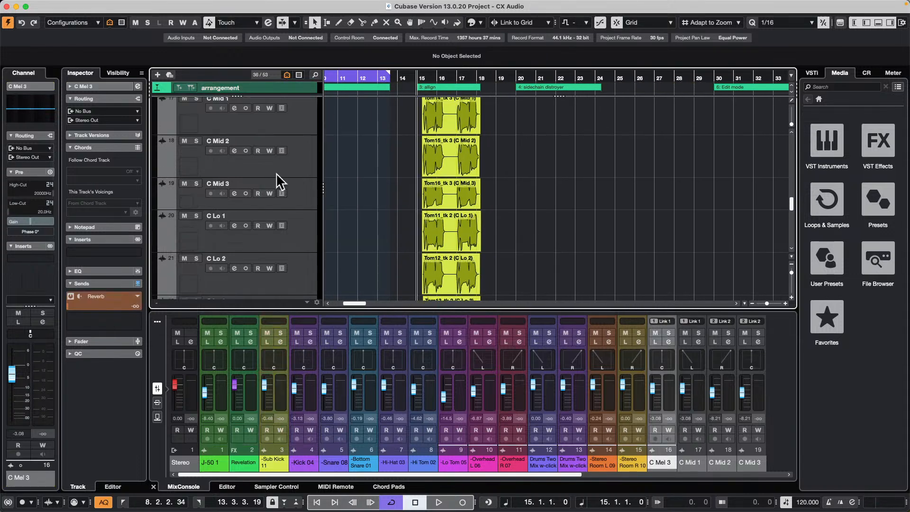
pyautogui.keyDown('shift'); pyautogui.click(287, 214); pyautogui.keyUp('shift')
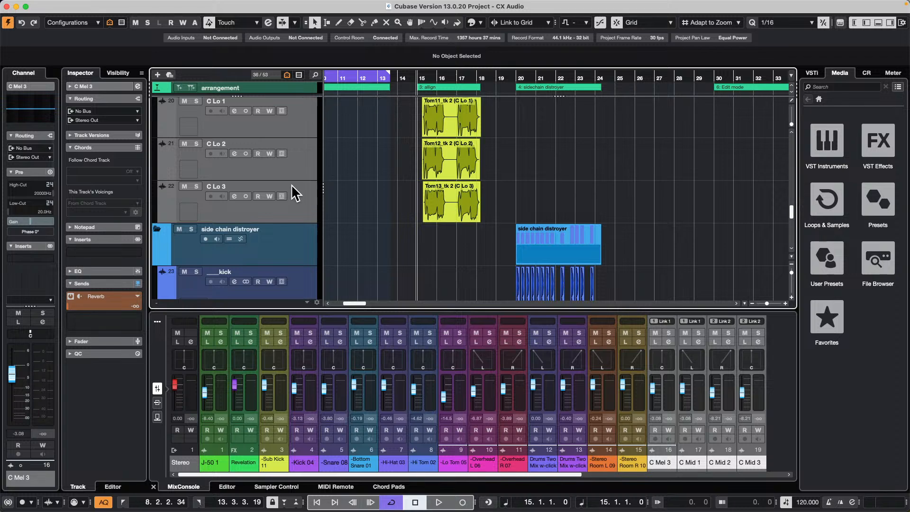
pyautogui.scroll(2, 292, 184)
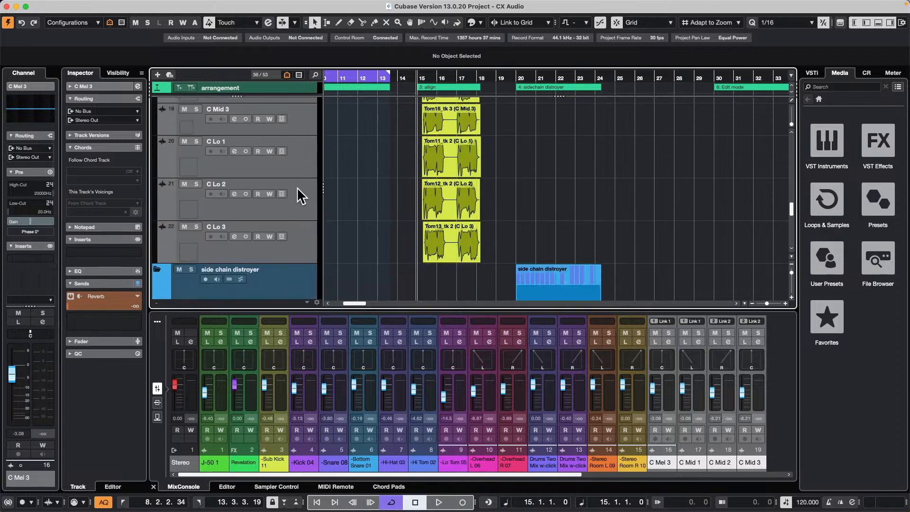
pyautogui.scroll(2, 297, 186)
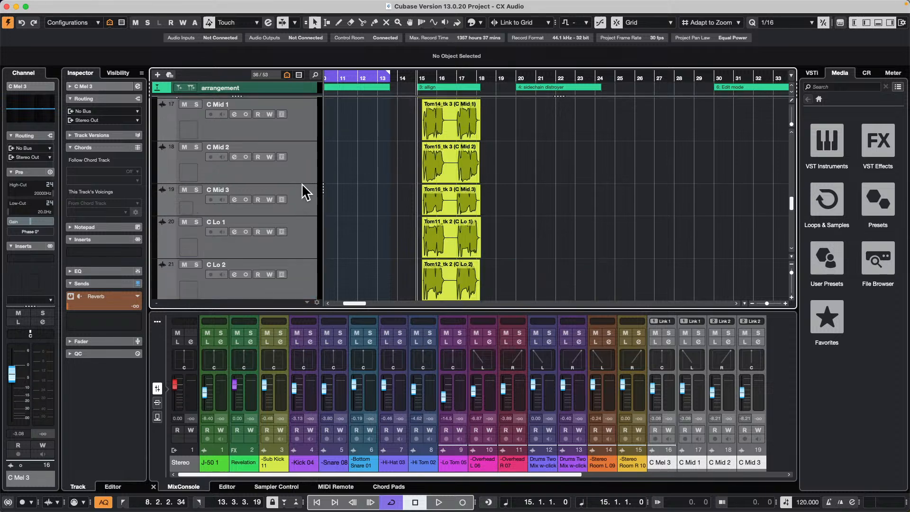
pyautogui.moveTo(301, 184); pyautogui.dragTo(301, 165)
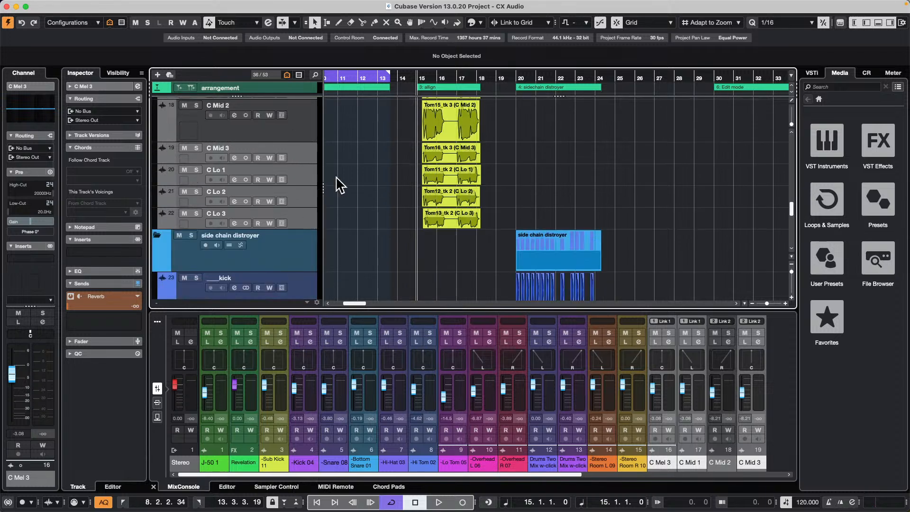
pyautogui.click(300, 126)
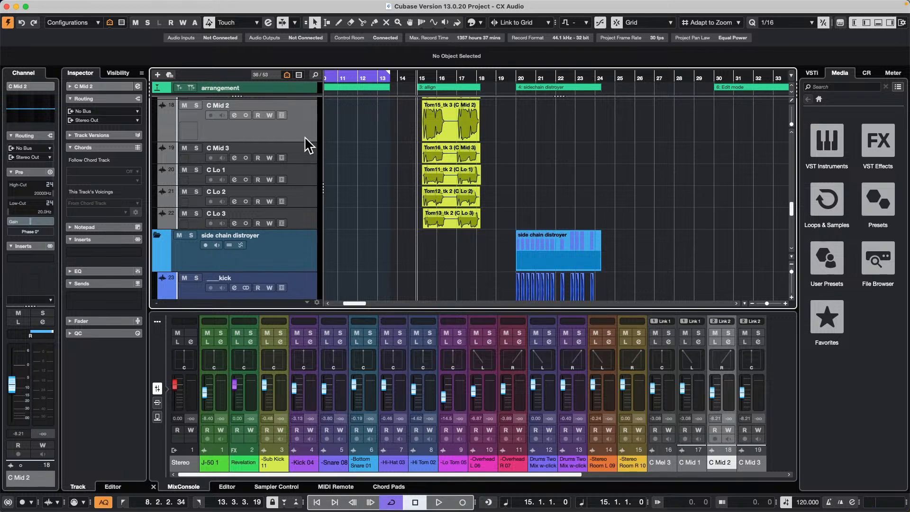
pyautogui.moveTo(300, 142); pyautogui.dragTo(301, 120)
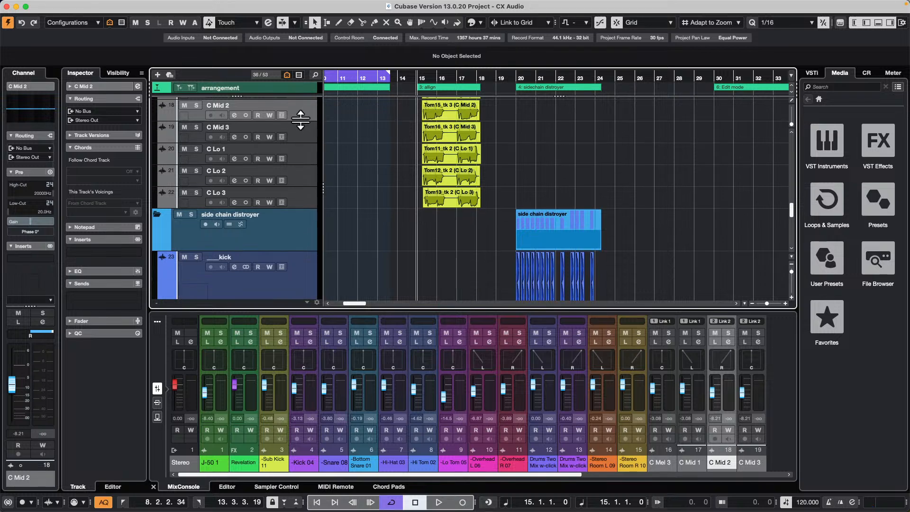
# Add a group channel to the selected tracks C Mid 2 through C Lo 3
pyautogui.rightClick(304, 202)
pyautogui.moveTo(340, 209)
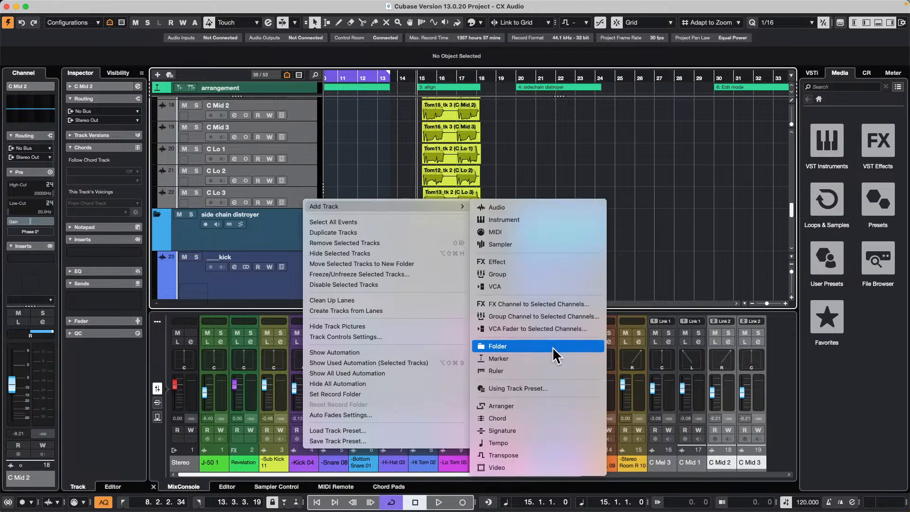
pyautogui.click(562, 316)
pyautogui.click(529, 251)
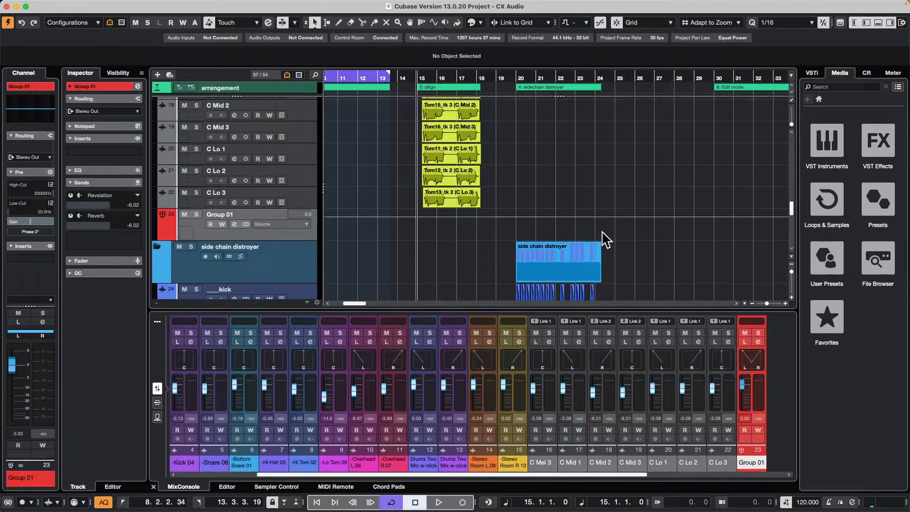
# Draw falling volume automation on the Group 01 track with the Draw tool from bar 15, ending after bar 17 at about -9.47 dB
pyautogui.rightClick(407, 226)
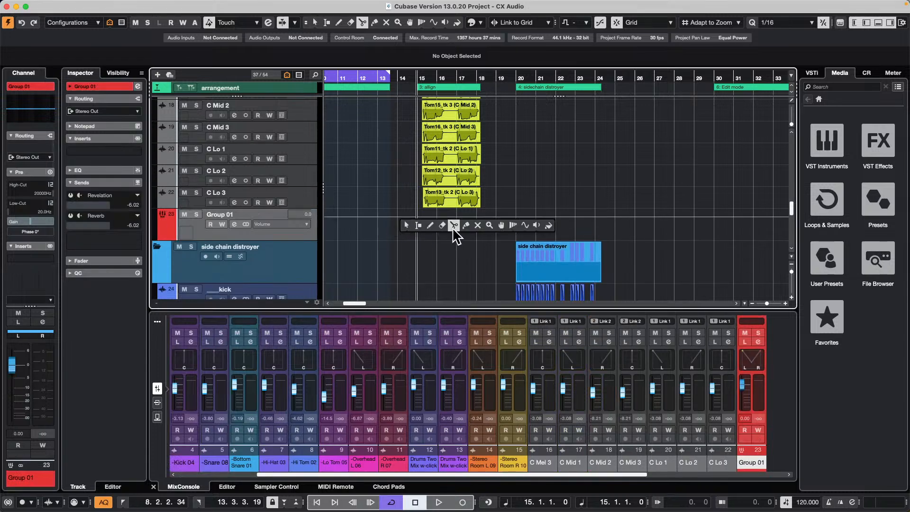
pyautogui.click(431, 226)
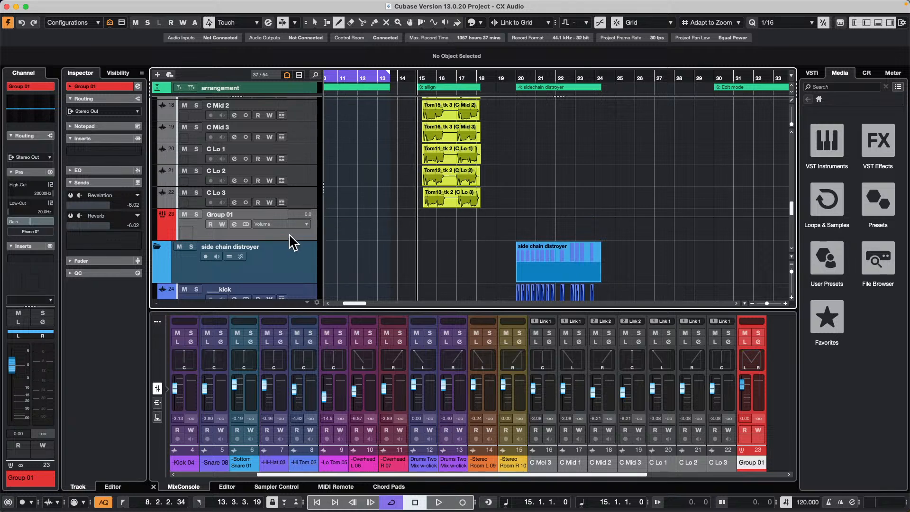
pyautogui.click(423, 221)
pyautogui.moveTo(429, 222); pyautogui.dragTo(474, 226)
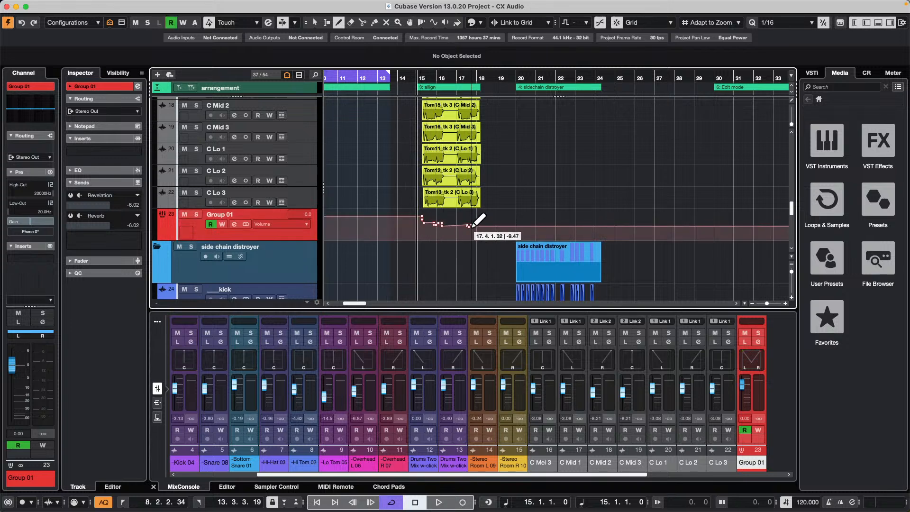
# Show the volume automation lane of C Lo 2 and draw a curve from about bar 16 to after bar 17, ending near -1.74 dB
pyautogui.click(162, 182)
pyautogui.click(162, 182)
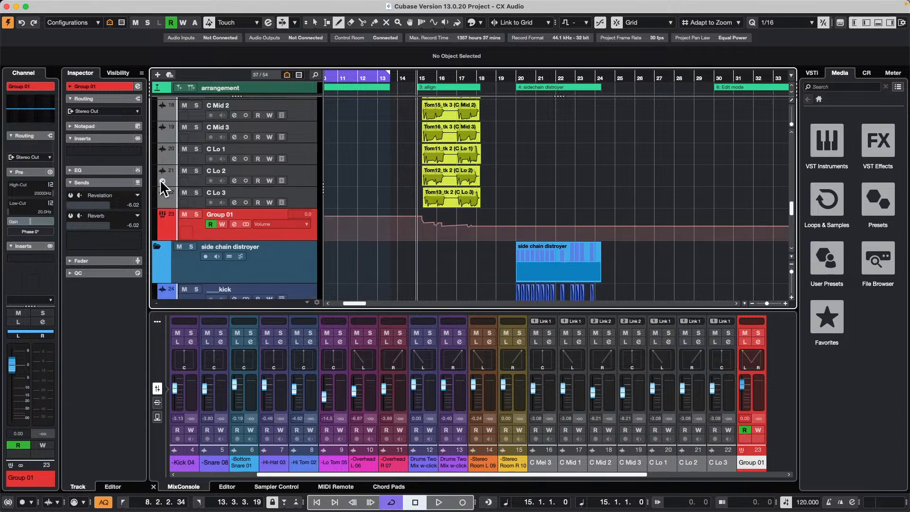
pyautogui.click(162, 182)
pyautogui.click(162, 182)
pyautogui.click(163, 182)
pyautogui.click(162, 182)
pyautogui.click(162, 182)
pyautogui.moveTo(438, 199); pyautogui.dragTo(476, 203)
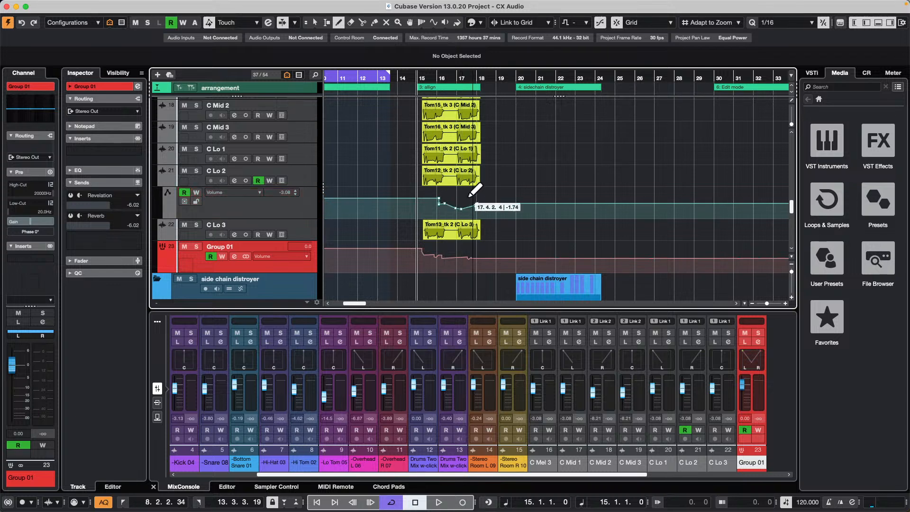
# Draw a volume automation rise at bar 15 in the C Lo 1 lane and hide the automation lanes of C Lo 1 and C Lo 2
pyautogui.click(162, 182)
pyautogui.click(162, 160)
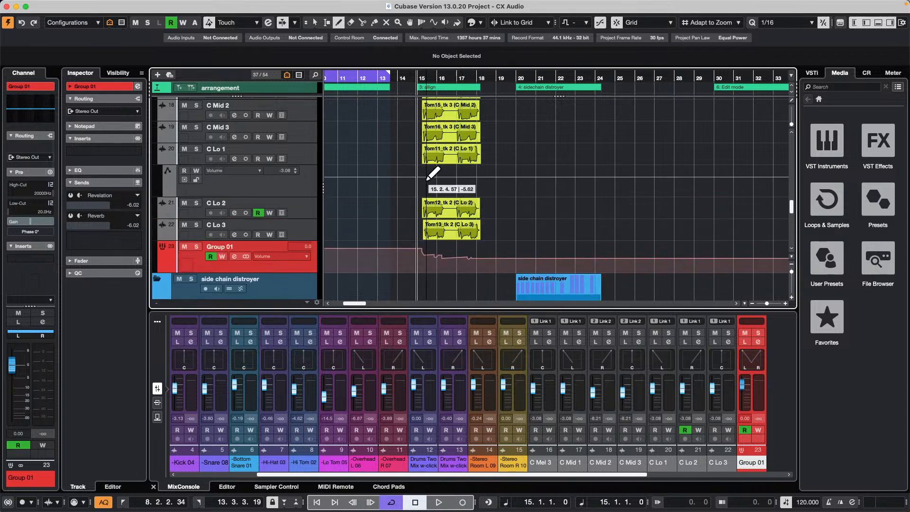
pyautogui.click(421, 175)
pyautogui.moveTo(421, 176); pyautogui.dragTo(420, 172)
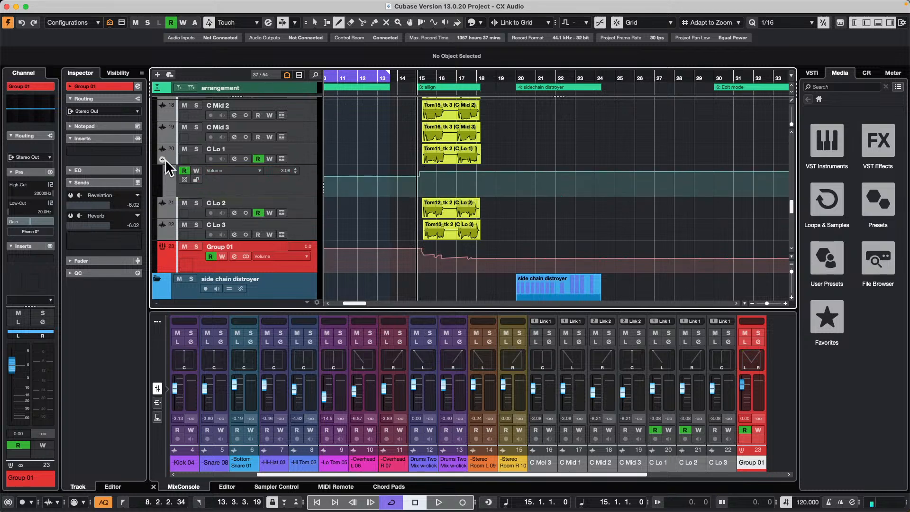
pyautogui.click(162, 160)
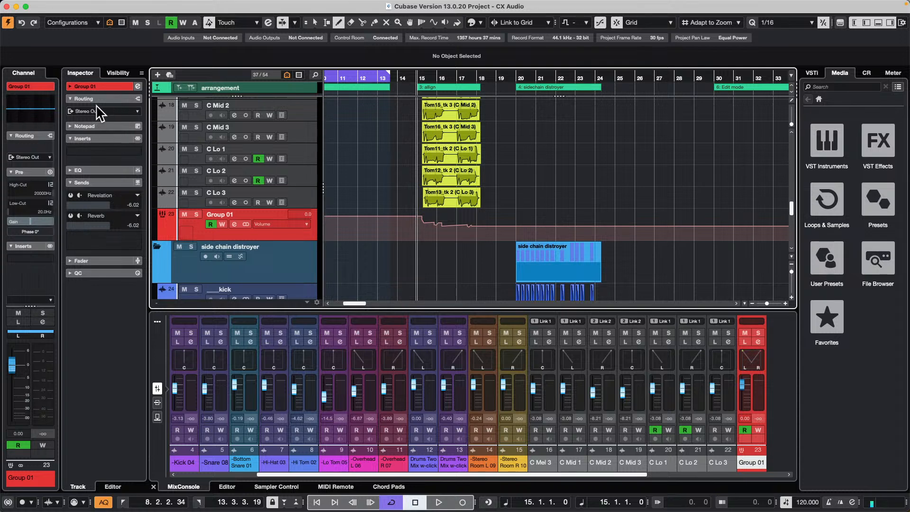
# Try the Group 01 fader and lower the C Lo 2 channel fader to -6.87 dB
pyautogui.moveTo(12, 364); pyautogui.dragTo(12, 366)
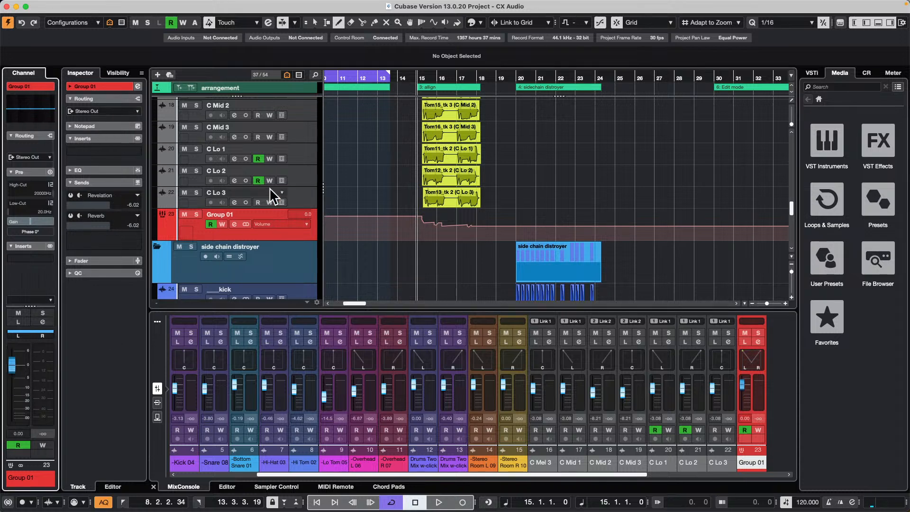
pyautogui.click(304, 172)
pyautogui.moveTo(12, 375); pyautogui.dragTo(11, 382)
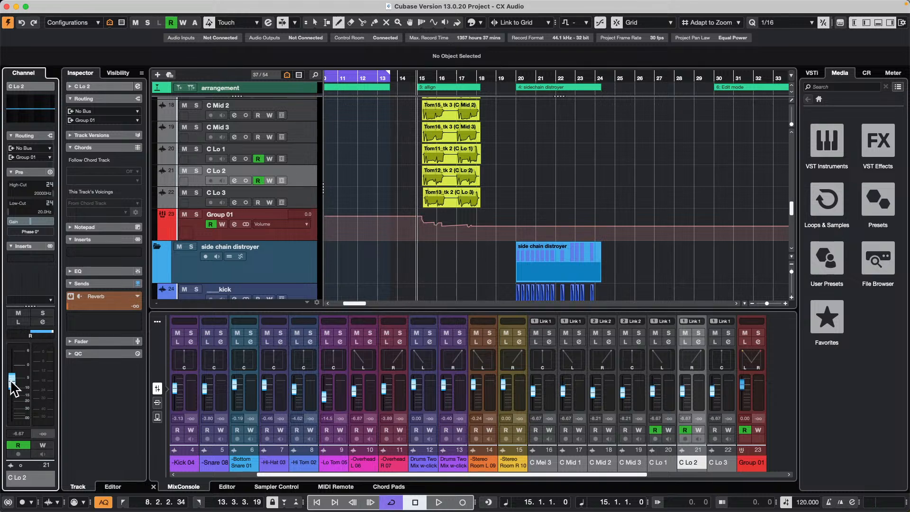
# Check the automation lanes of the C Lo 3 and C Lo 1 tracks, hiding them again
pyautogui.click(161, 201)
pyautogui.click(161, 201)
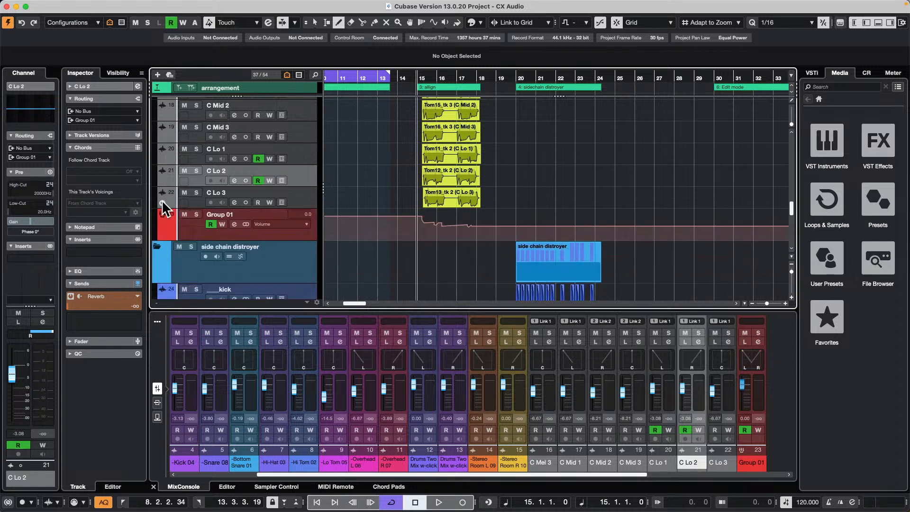
pyautogui.click(162, 159)
pyautogui.click(163, 160)
pyautogui.click(162, 159)
pyautogui.click(163, 160)
# Show the volume automation lane of C Mid 3 and draw a rise to -0.30 dB at about bar 15 with a drop after bar 17
pyautogui.click(163, 136)
pyautogui.click(163, 137)
pyautogui.click(163, 137)
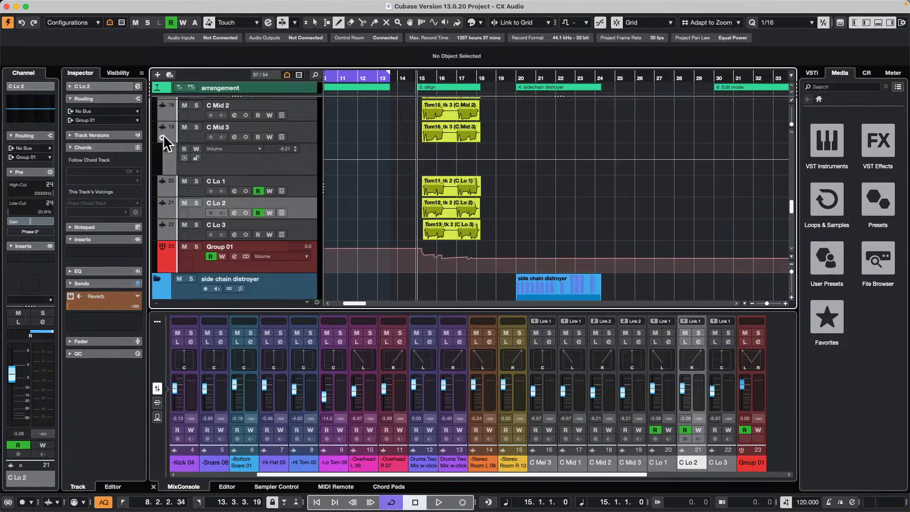
pyautogui.click(163, 137)
pyautogui.click(163, 137)
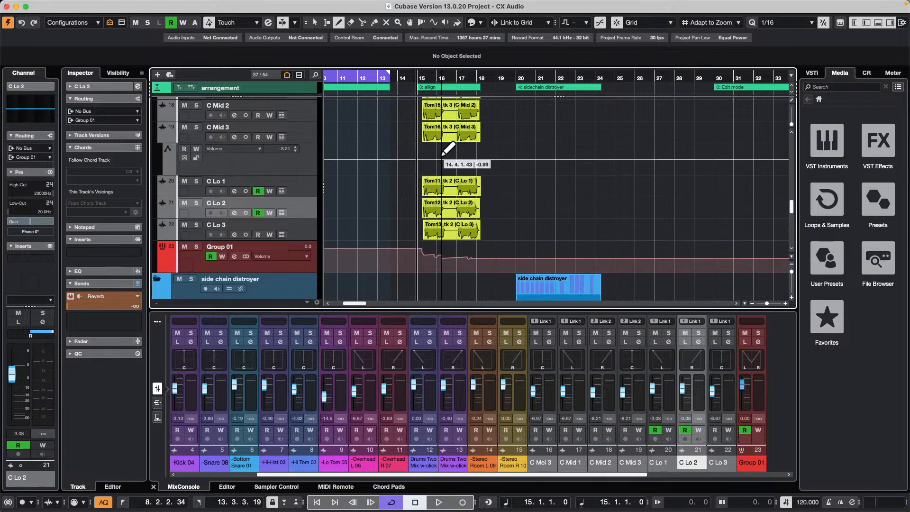
pyautogui.click(417, 158)
pyautogui.moveTo(417, 158); pyautogui.dragTo(417, 151)
pyautogui.moveTo(422, 249); pyautogui.dragTo(469, 244)
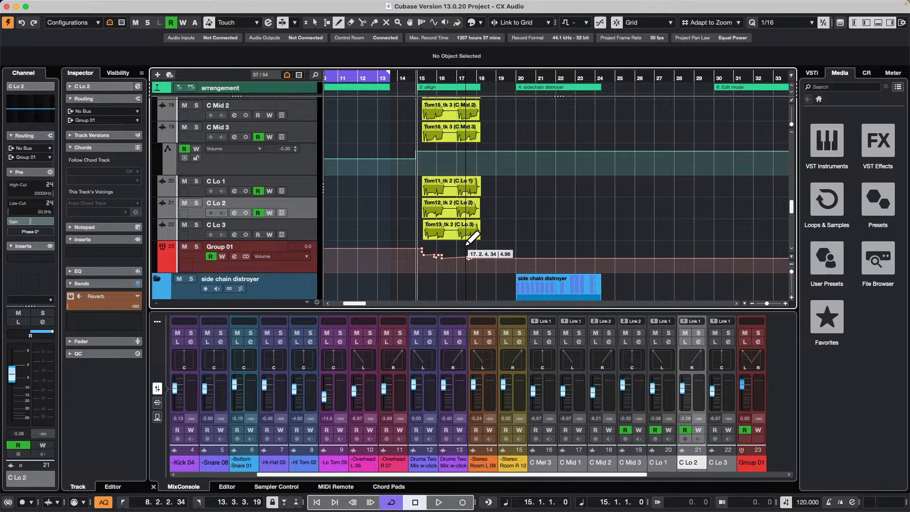
pyautogui.moveTo(465, 152)
pyautogui.mouseDown()
pyautogui.moveTo(466, 164)
pyautogui.moveTo(525, 164)
pyautogui.mouseUp()
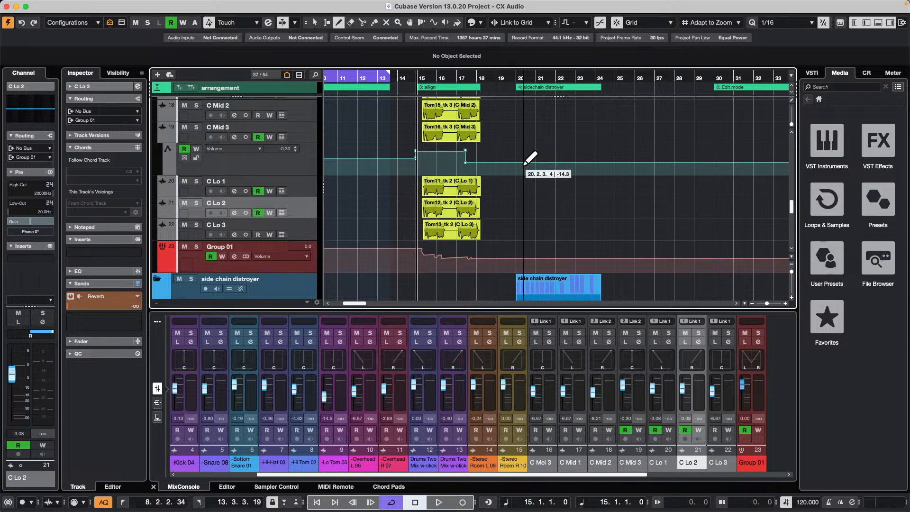
# Create a new empty project and store it in the media test folder
pyautogui.click(63, 5)
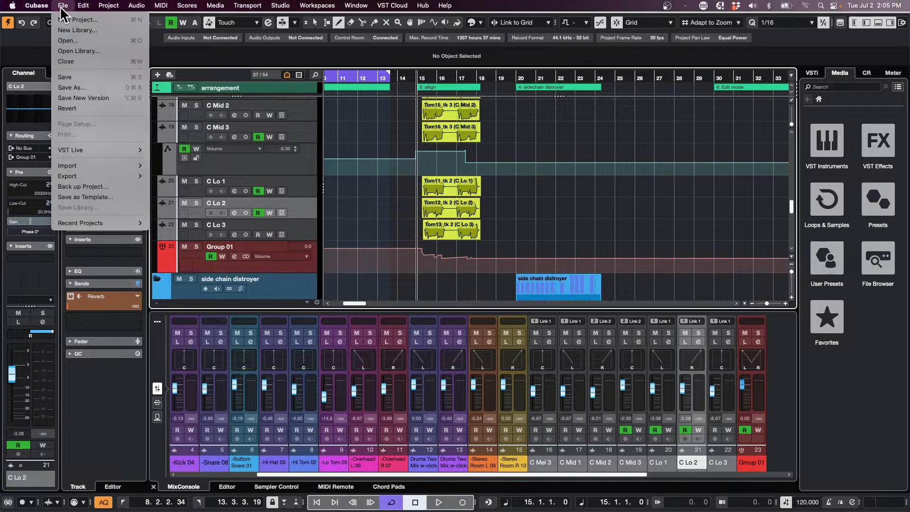
pyautogui.click(65, 20)
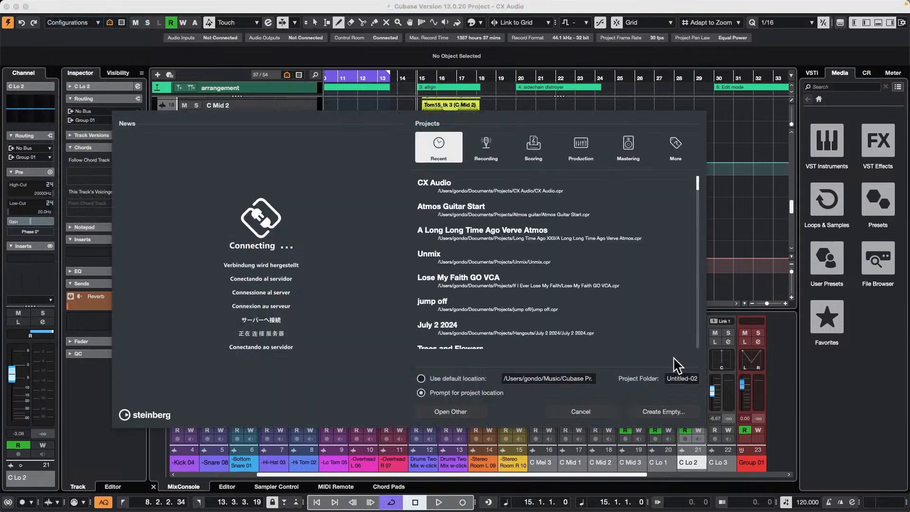
pyautogui.click(675, 412)
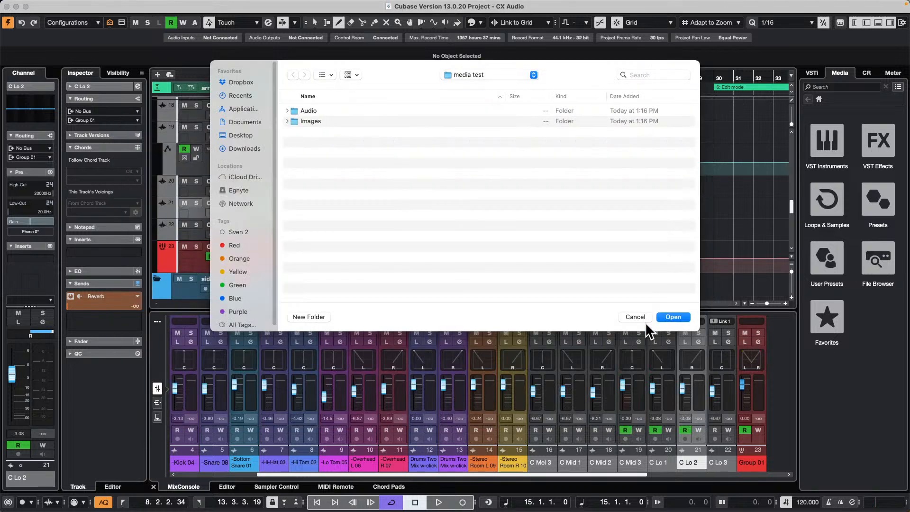
pyautogui.click(678, 315)
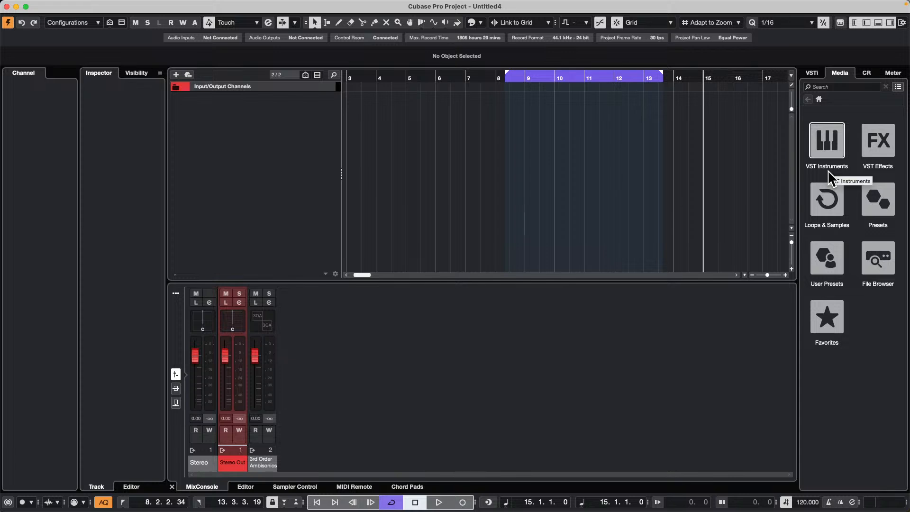
# Browse the Drum Loops set under Loops & Samples, shuffle its list and audition the loop 18 128 Hardcore Industrial-a
pyautogui.click(829, 199)
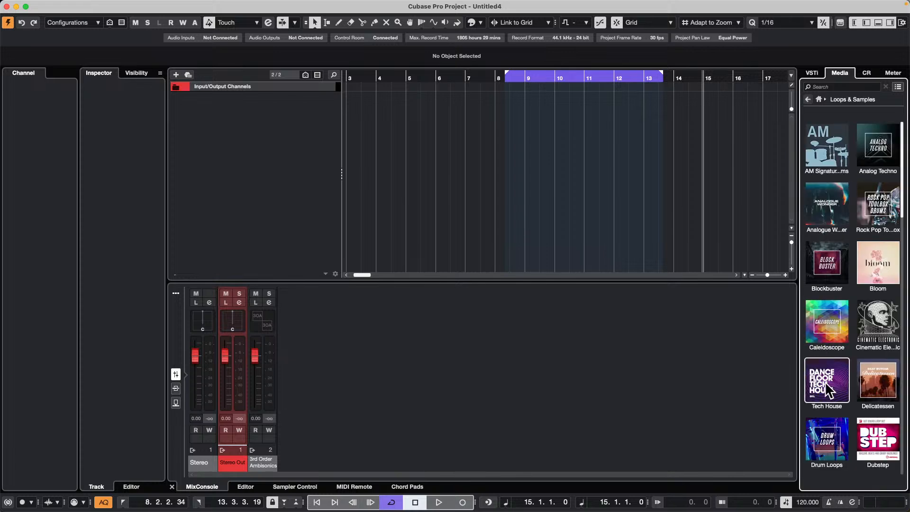
pyautogui.click(826, 452)
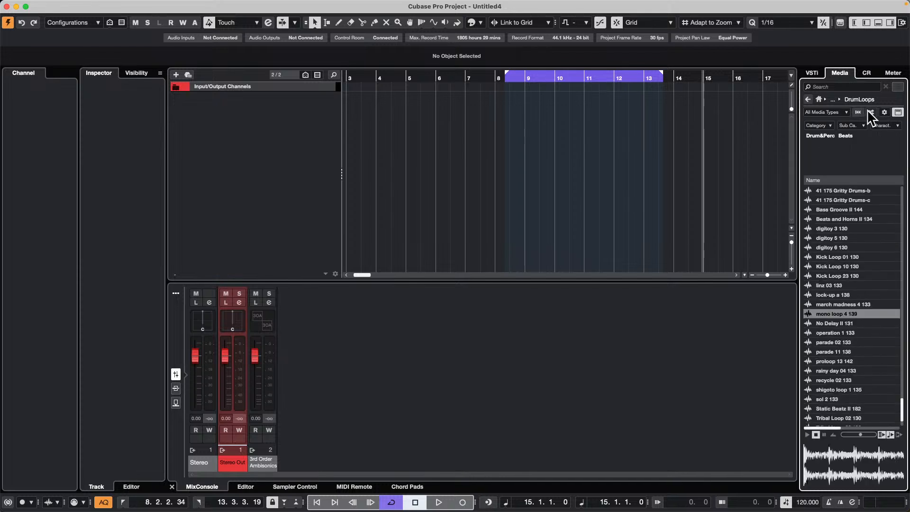
pyautogui.click(870, 112)
pyautogui.click(826, 353)
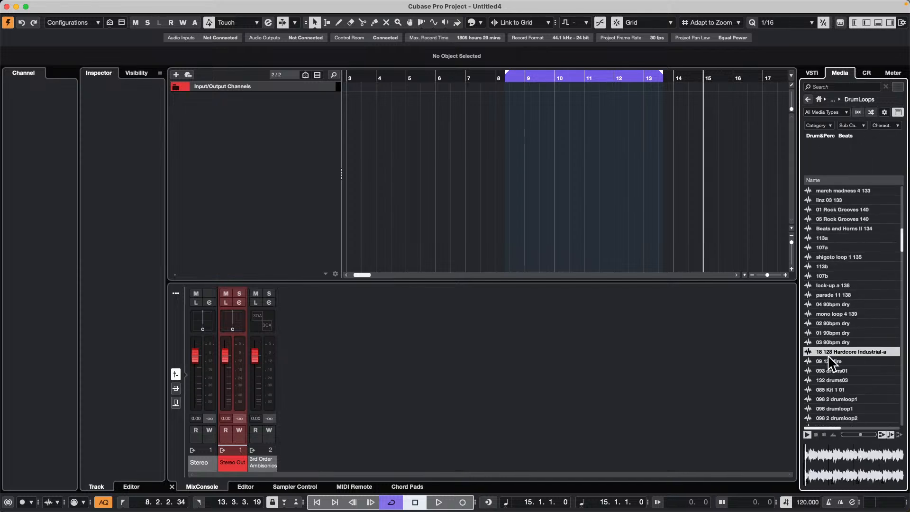
# Add the 02 90bpm dry drum loop to the project as a new audio track and align its clip to bar 1
pyautogui.click(819, 325)
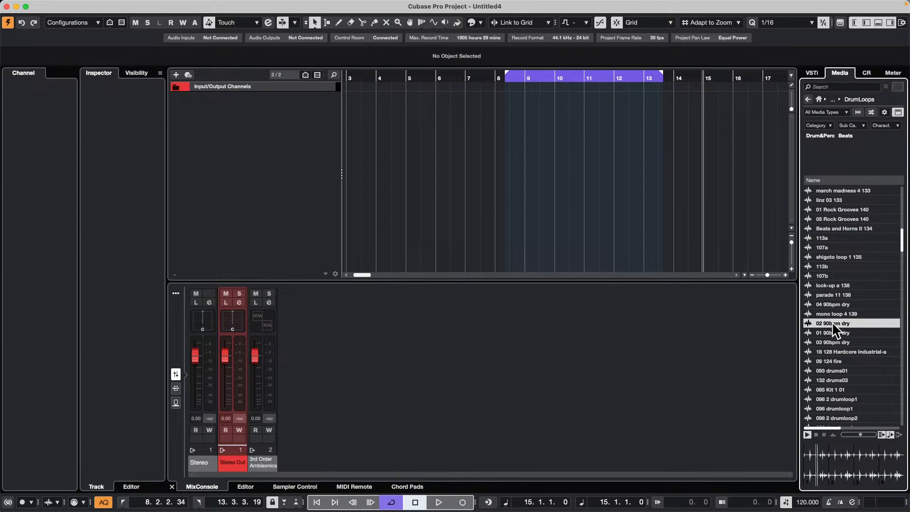
pyautogui.moveTo(833, 322); pyautogui.dragTo(252, 124)
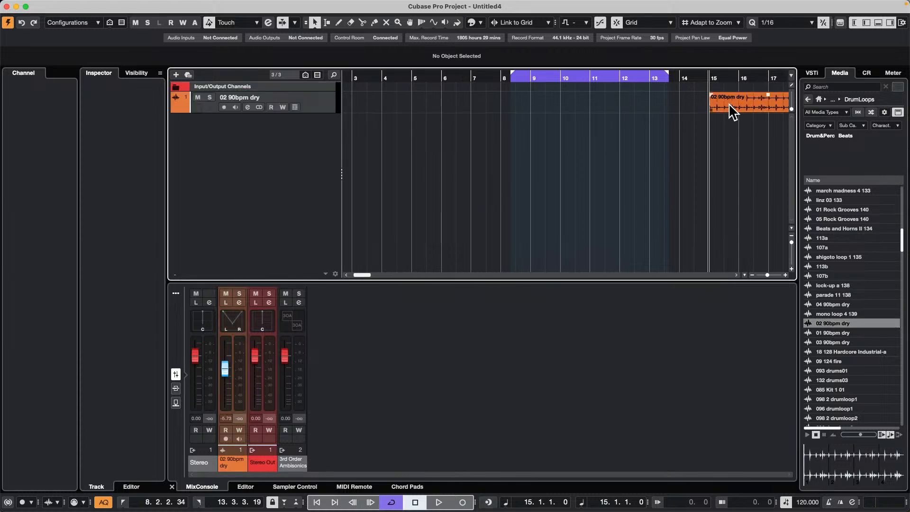
pyautogui.moveTo(729, 103); pyautogui.dragTo(358, 108)
pyautogui.hscroll(-3, 376, 78)
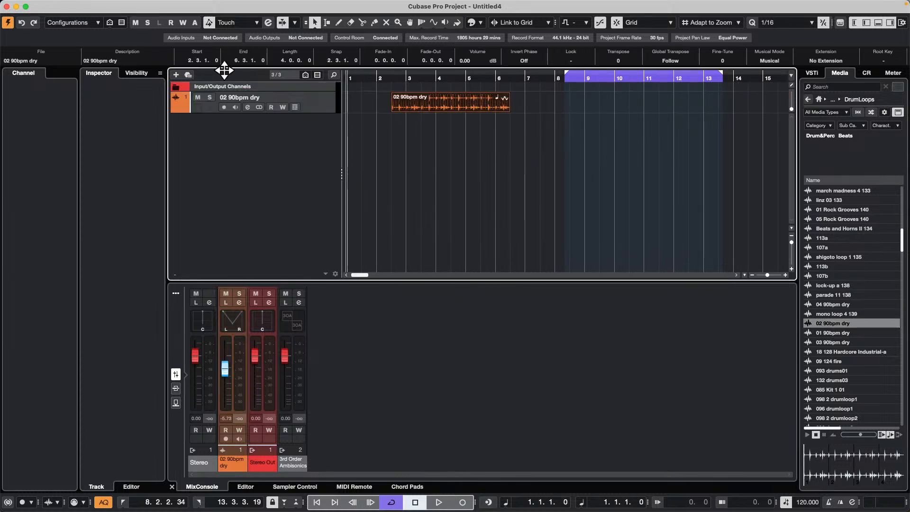
pyautogui.moveTo(451, 106); pyautogui.dragTo(350, 106)
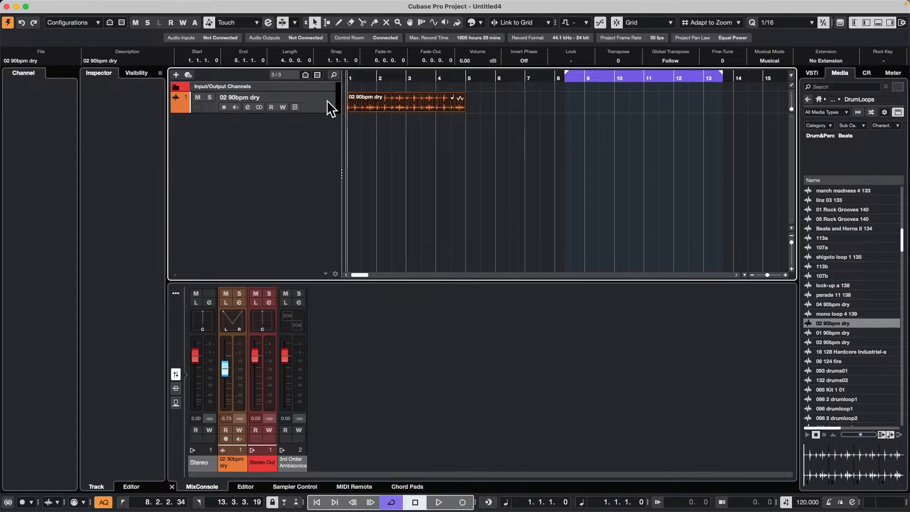
# Add three stereo group tracks below the drum loop track, routed to Stereo Out and created outside a folder
pyautogui.click(331, 108)
pyautogui.rightClick(304, 127)
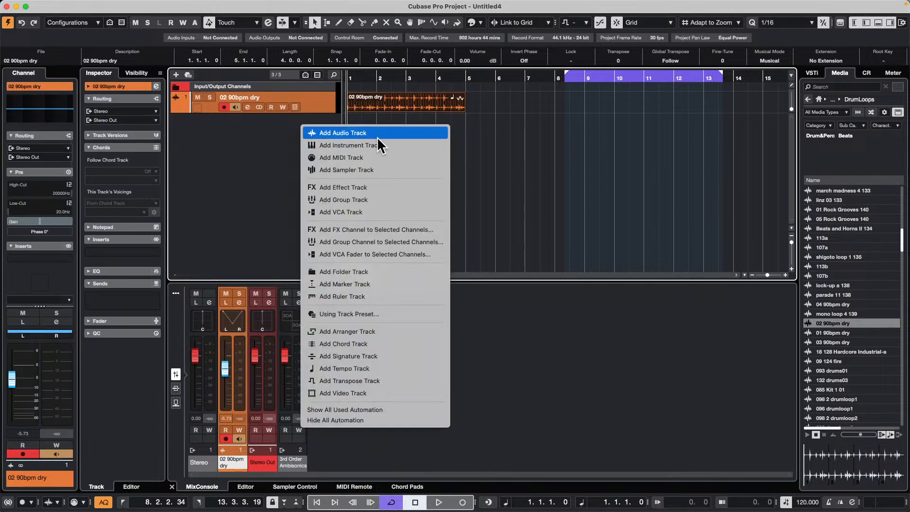
pyautogui.click(406, 200)
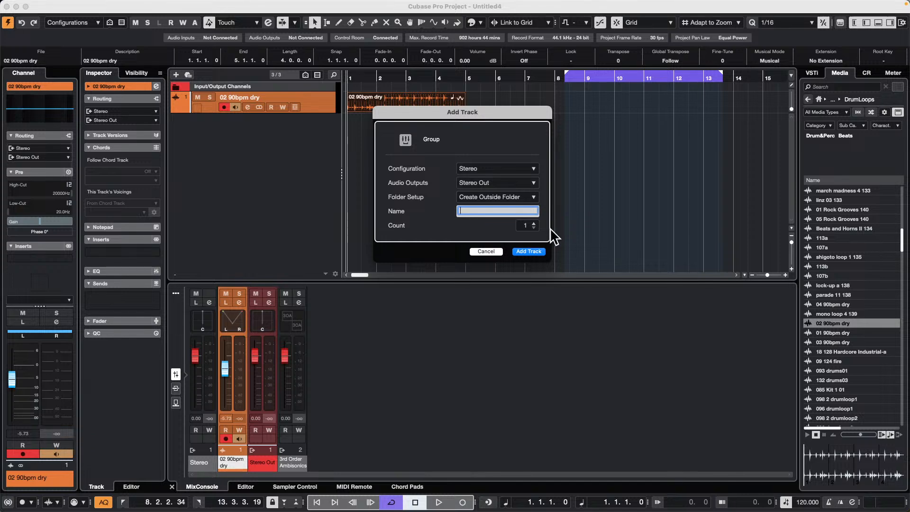
pyautogui.click(529, 252)
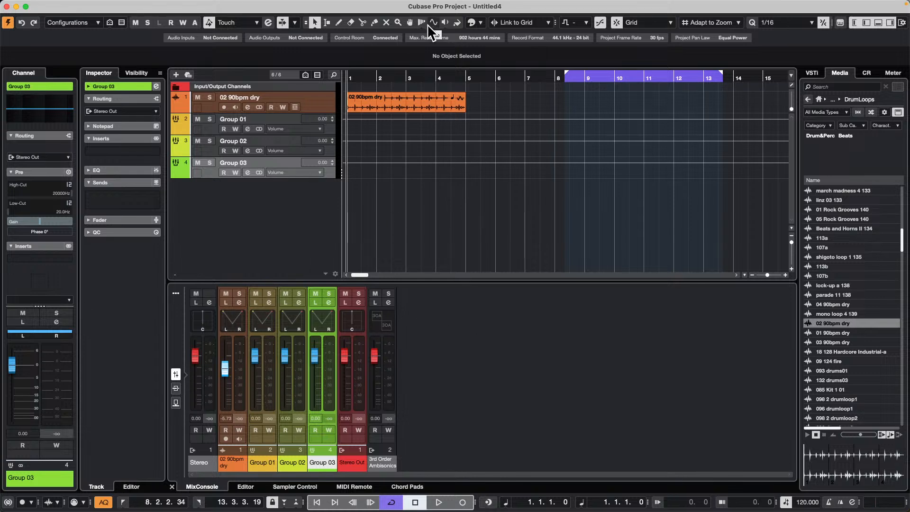
# Remove the 3rd Order Ambisonics Out bus from the output connections and close Audio Connections
pyautogui.press('F4')
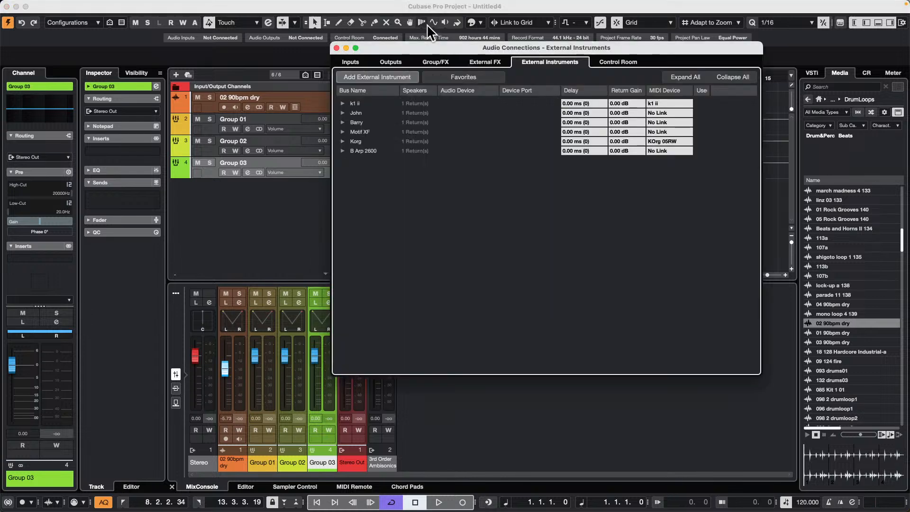
pyautogui.click(383, 66)
pyautogui.rightClick(370, 113)
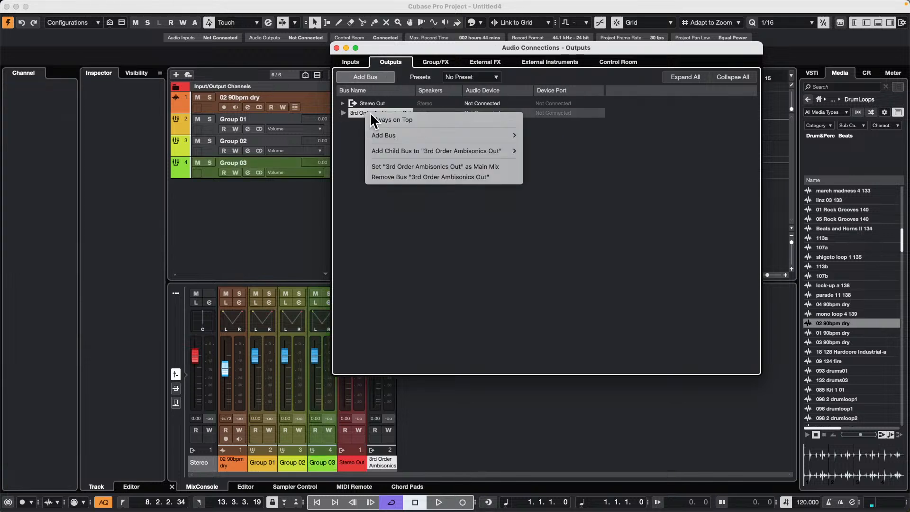
pyautogui.click(411, 177)
pyautogui.click(337, 47)
# Start playback and set the cycle range to the length of the drum loop clip
pyautogui.press('space')
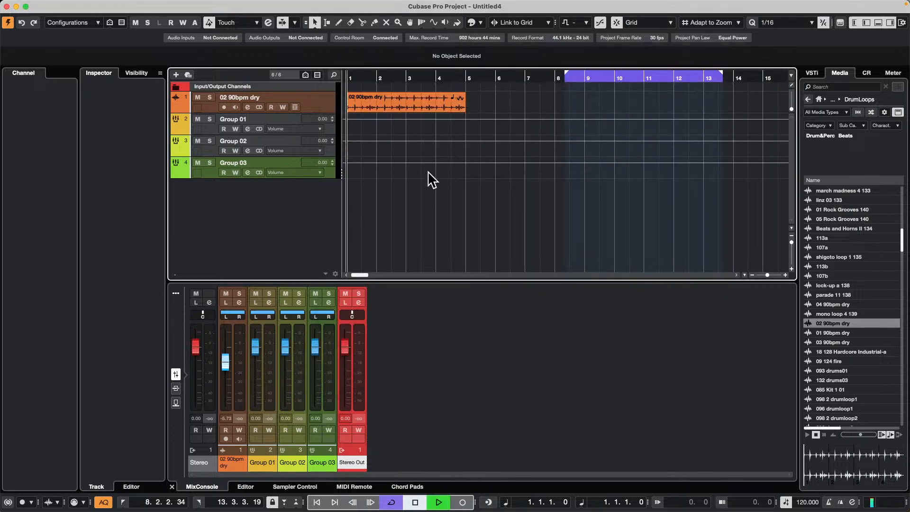
pyautogui.click(401, 110)
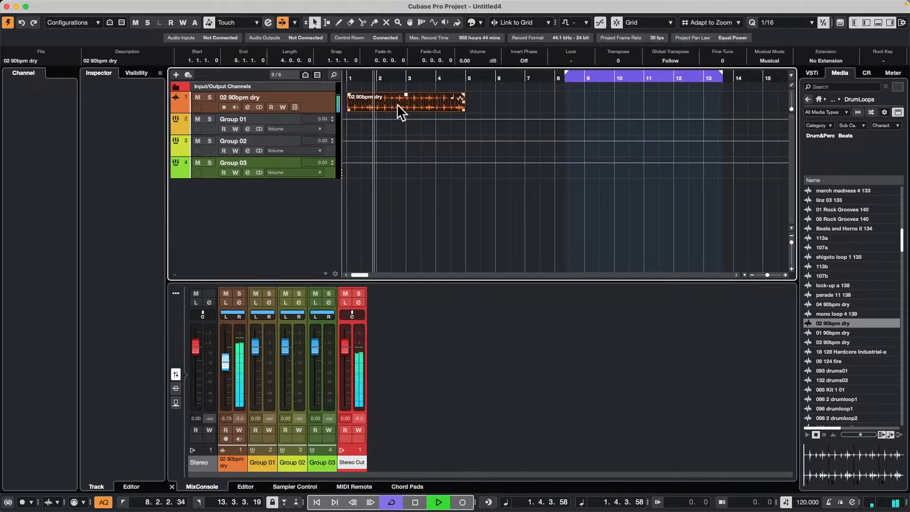
pyautogui.press('p')
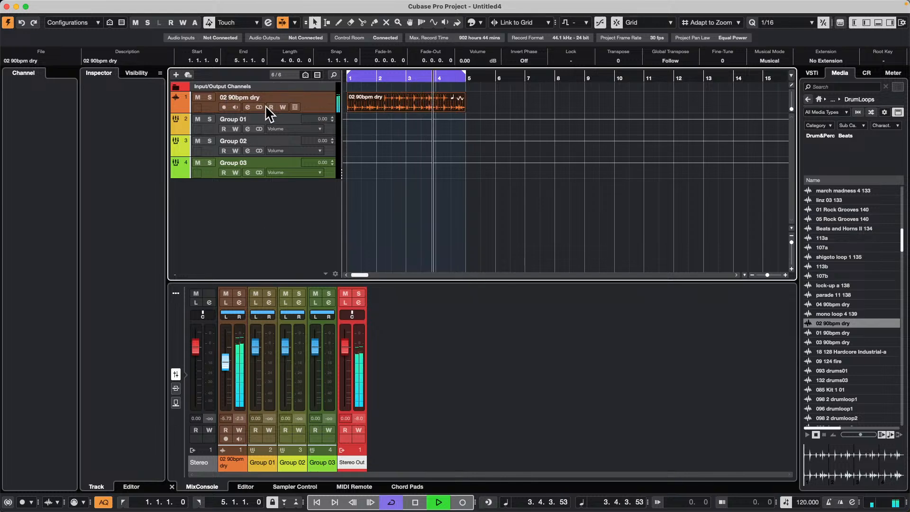
# In the drum loop track's channel settings, assign the first three sends to Group 01, Group 02 and Group 03
pyautogui.click(248, 107)
pyautogui.moveTo(506, 110); pyautogui.dragTo(670, 195)
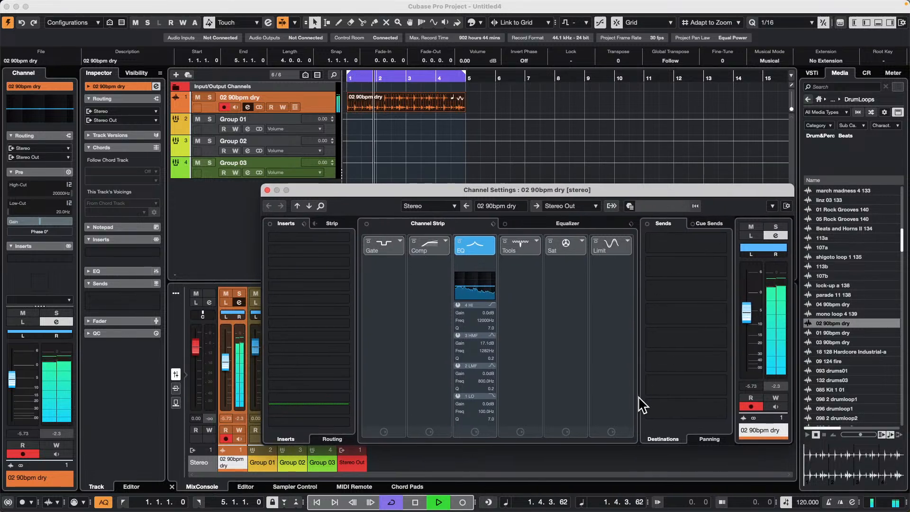
pyautogui.click(722, 247)
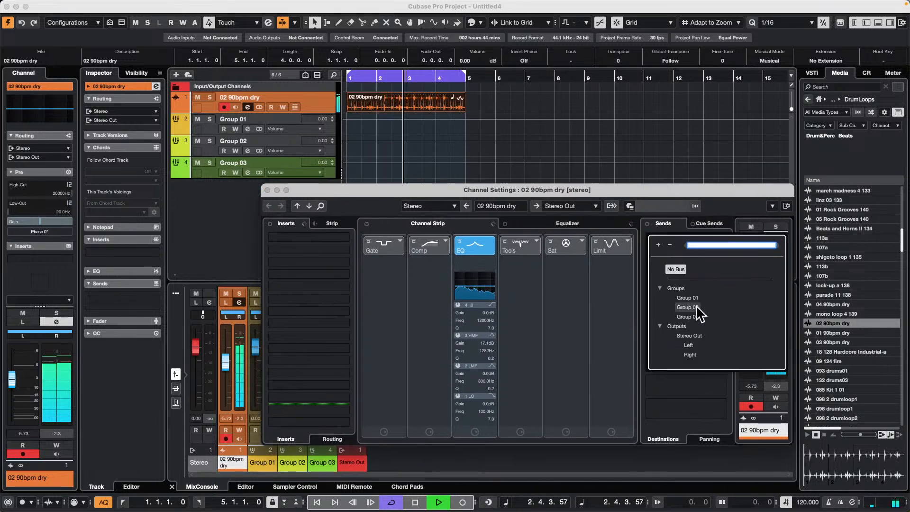
pyautogui.click(687, 297)
pyautogui.click(724, 275)
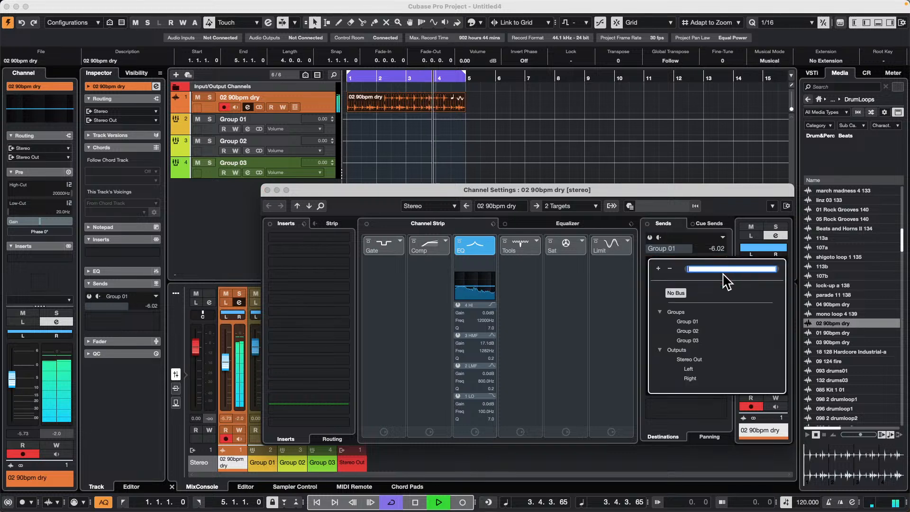
pyautogui.click(685, 331)
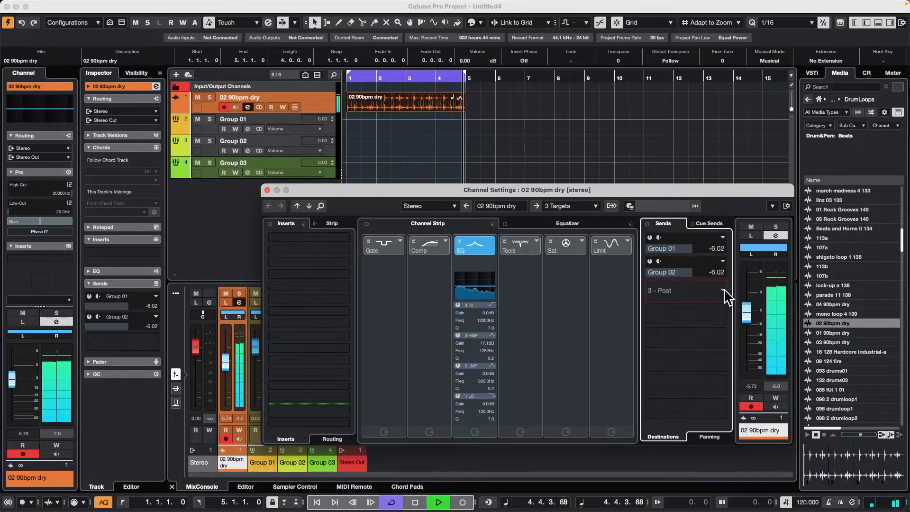
pyautogui.click(723, 291)
pyautogui.click(688, 360)
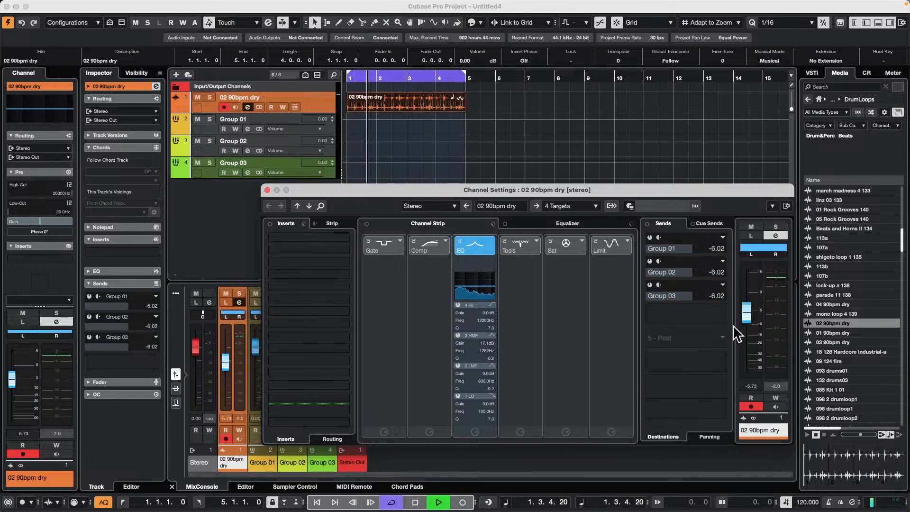
# Activate the drum loop channel's sends to Group 01, Group 02 and Group 03
pyautogui.click(651, 237)
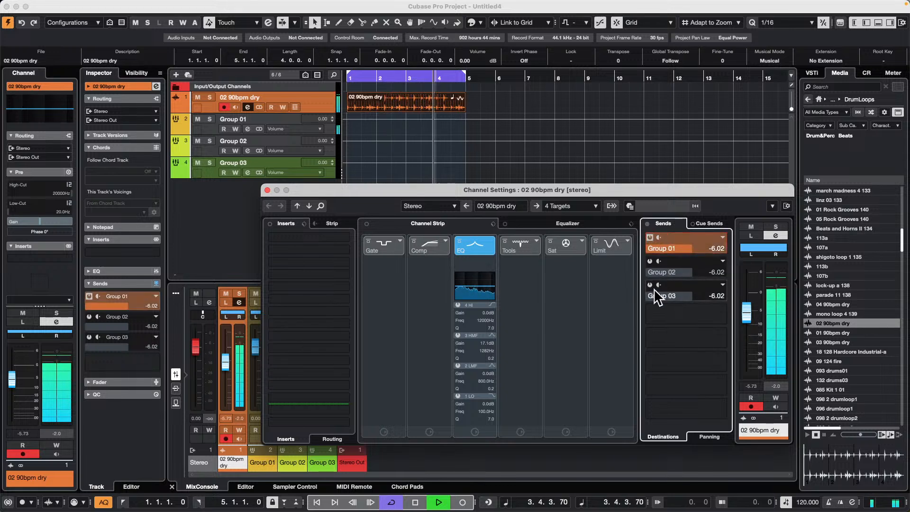
pyautogui.click(650, 260)
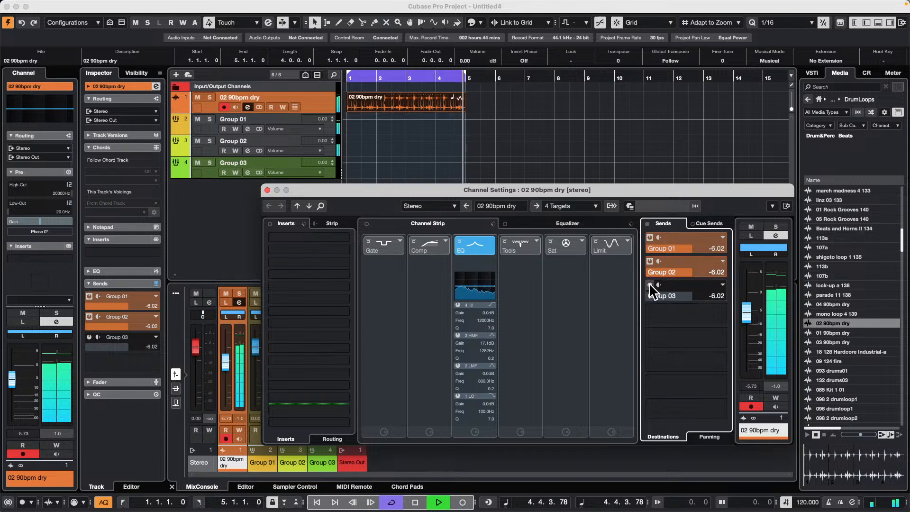
pyautogui.click(651, 285)
pyautogui.moveTo(418, 186); pyautogui.dragTo(431, 205)
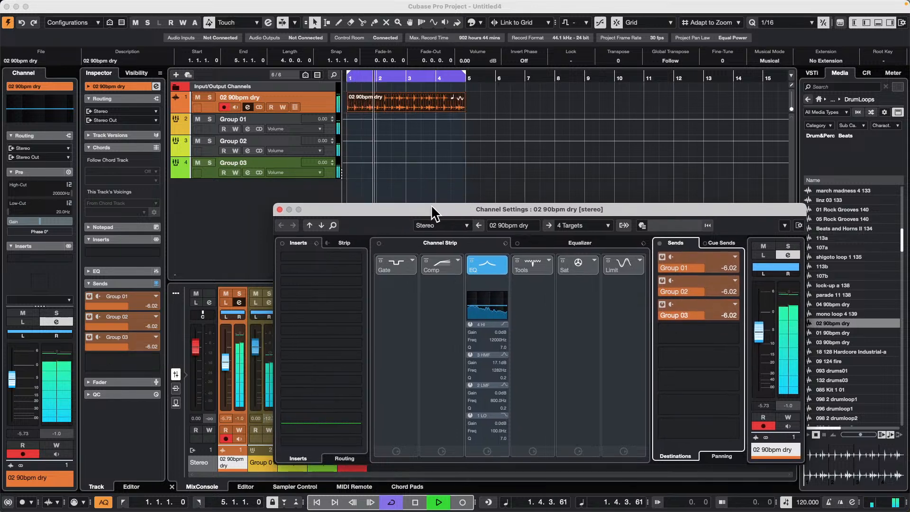
# Set all three sends of the drum loop channel back to No Bus and close its channel settings
pyautogui.click(735, 257)
pyautogui.click(684, 289)
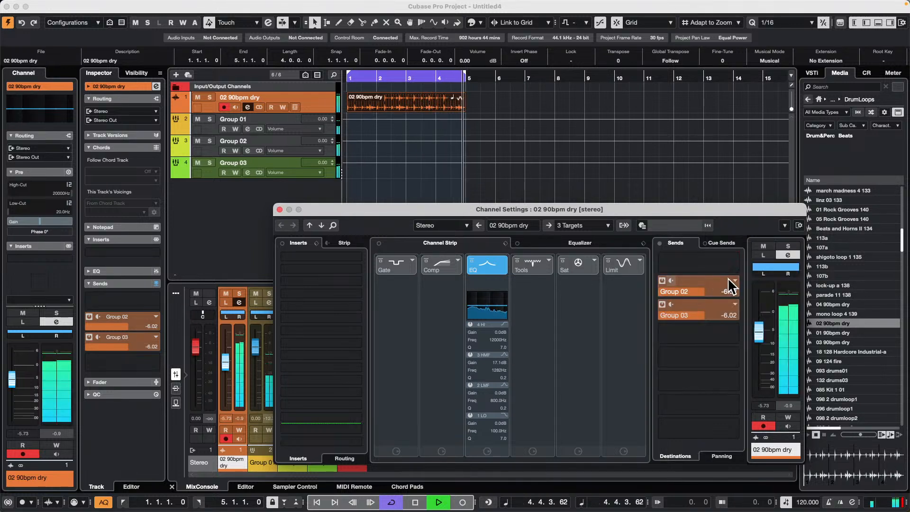
pyautogui.click(734, 281)
pyautogui.click(693, 313)
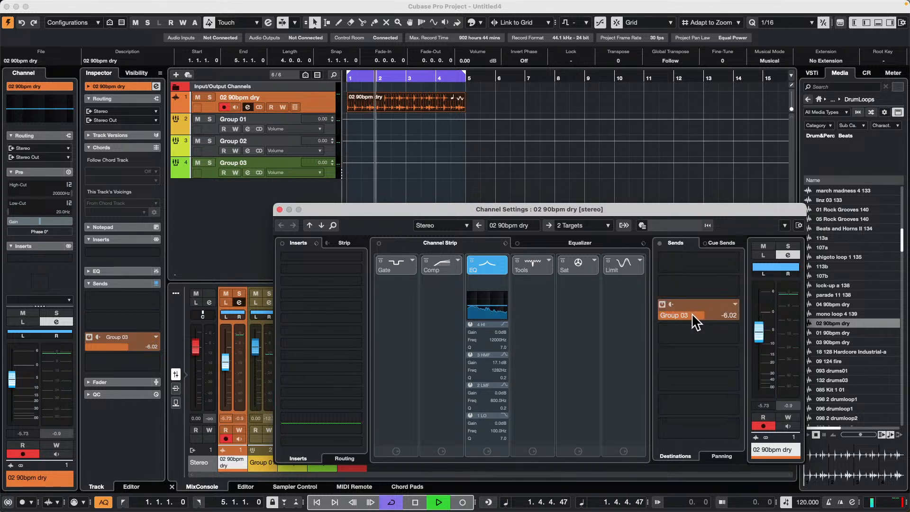
pyautogui.click(735, 304)
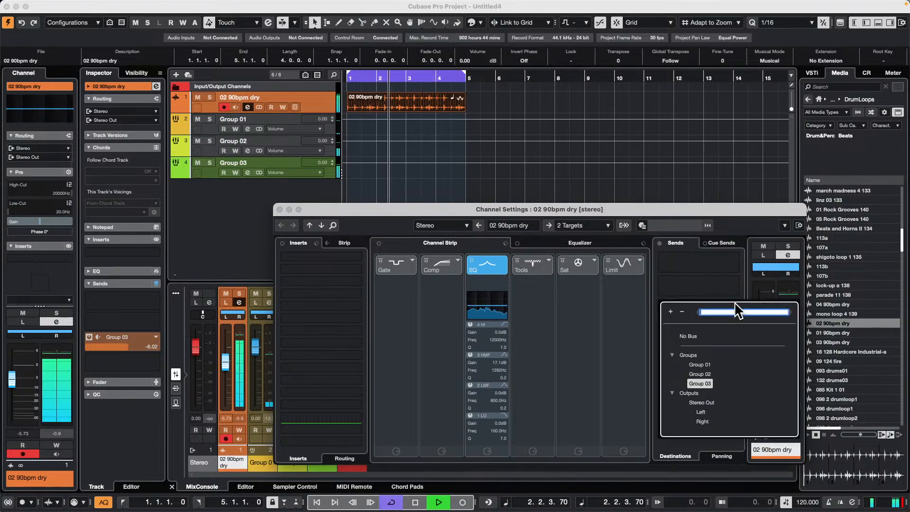
pyautogui.click(690, 335)
pyautogui.moveTo(493, 210); pyautogui.dragTo(593, 151)
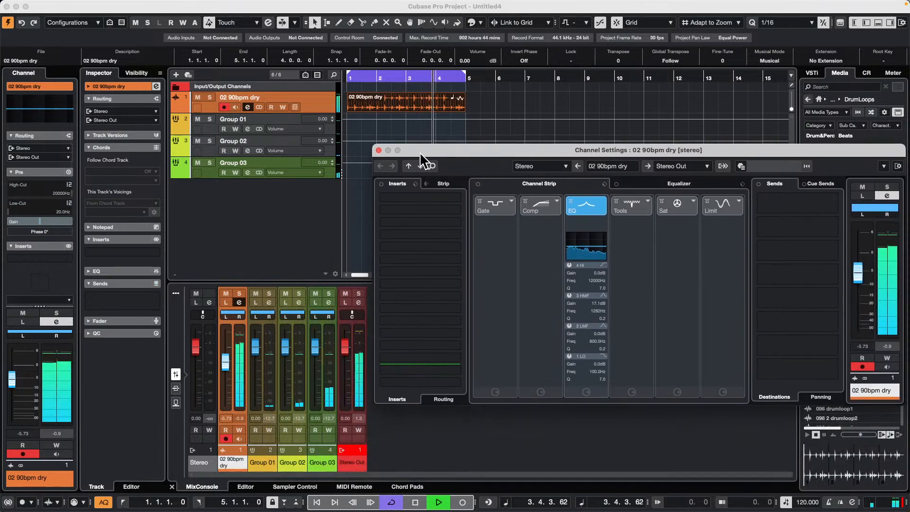
pyautogui.click(377, 151)
# Check in the channel's section setup whether Direct Routing is enabled for display
pyautogui.rightClick(27, 173)
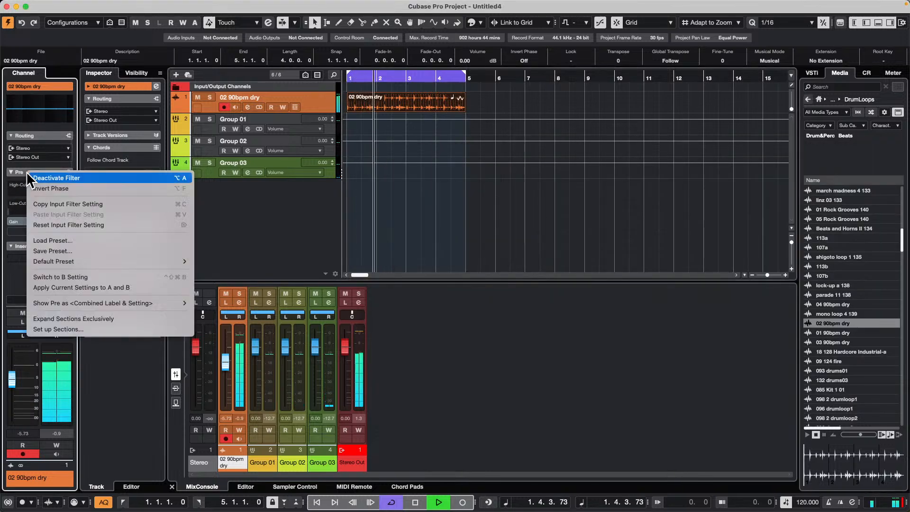
pyautogui.click(63, 329)
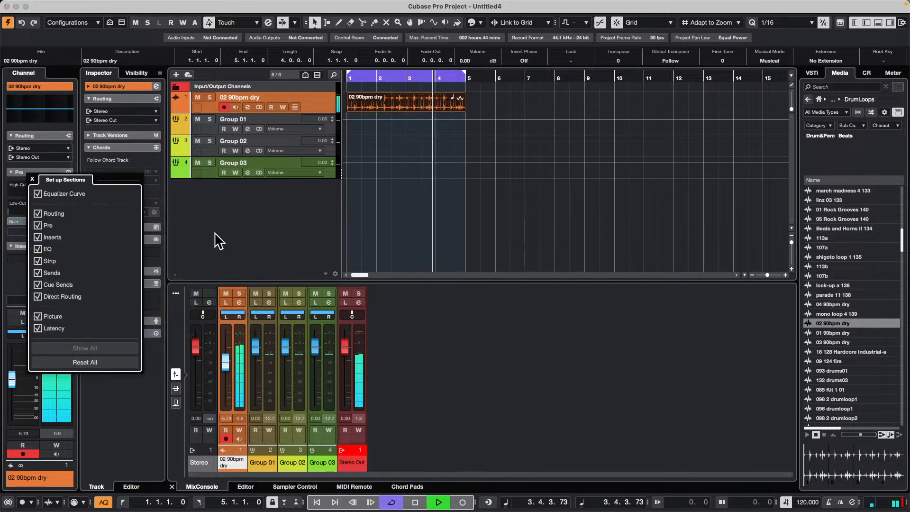
pyautogui.click(460, 213)
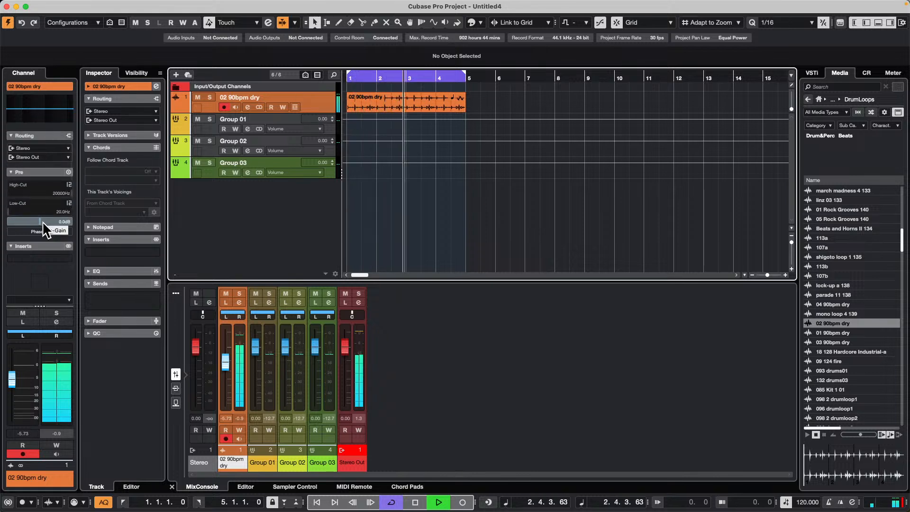
# Set the drum loop channel's first Direct Routing destination to Group 01 instead of Stereo Out
pyautogui.click(38, 246)
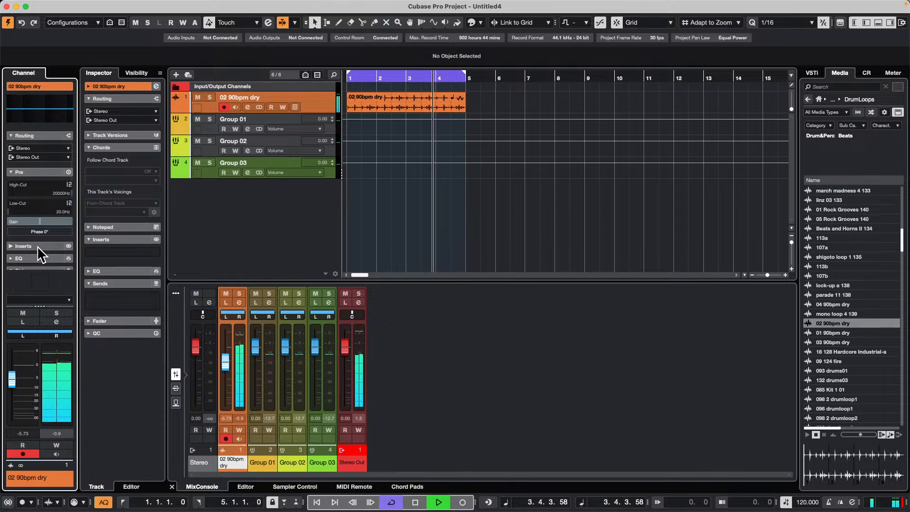
pyautogui.scroll(-5, 37, 245)
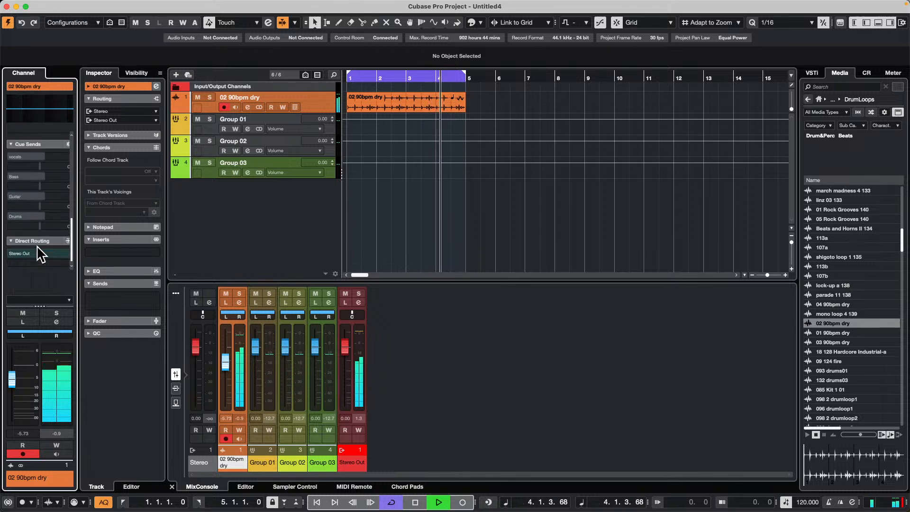
pyautogui.click(67, 254)
pyautogui.click(49, 353)
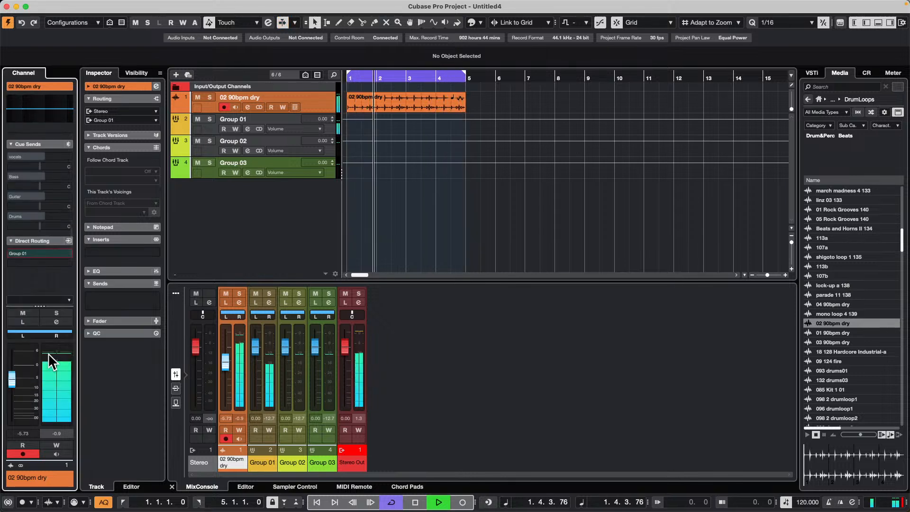
# Assign Group 02 and Group 03 as the second and third Direct Routing destinations of the drum loop channel
pyautogui.click(71, 264)
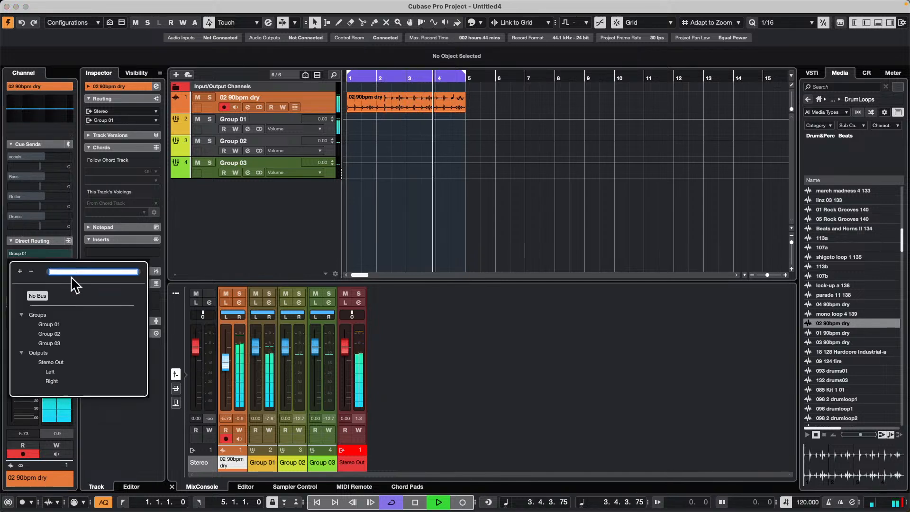
pyautogui.click(51, 334)
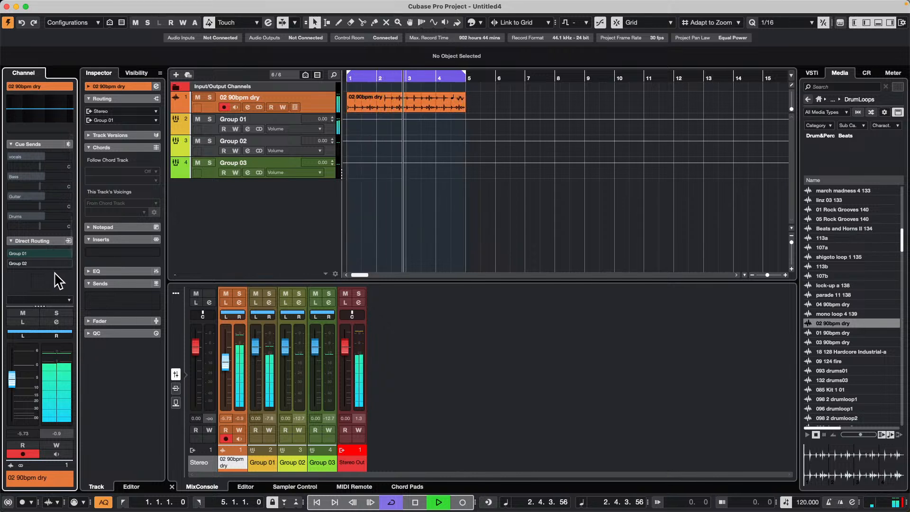
pyautogui.scroll(-1, 49, 258)
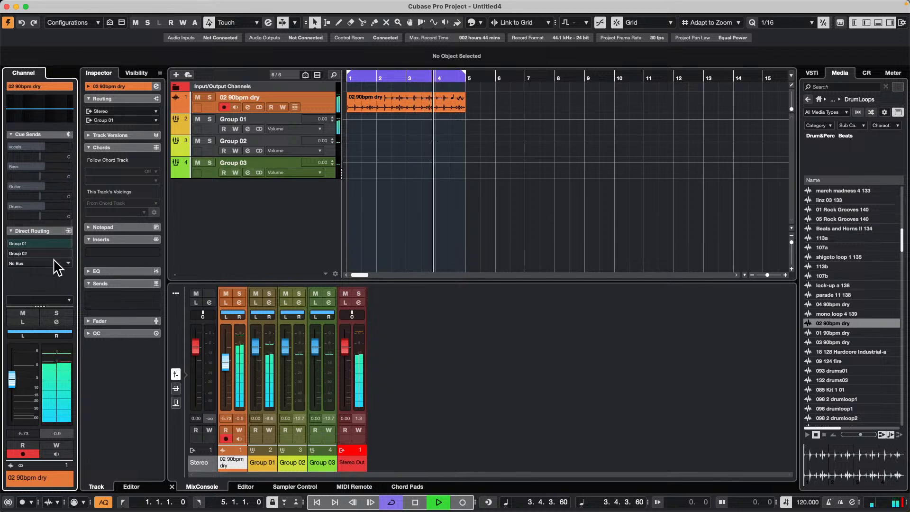
pyautogui.click(67, 263)
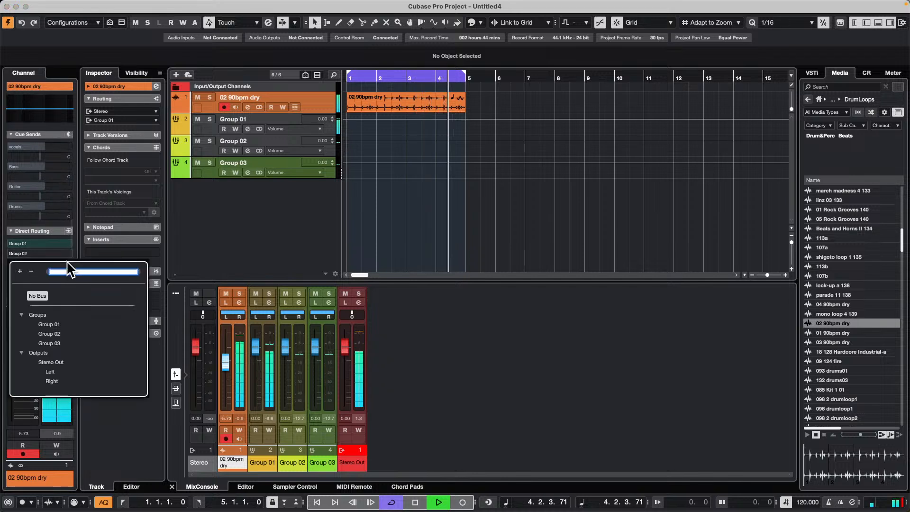
pyautogui.click(50, 343)
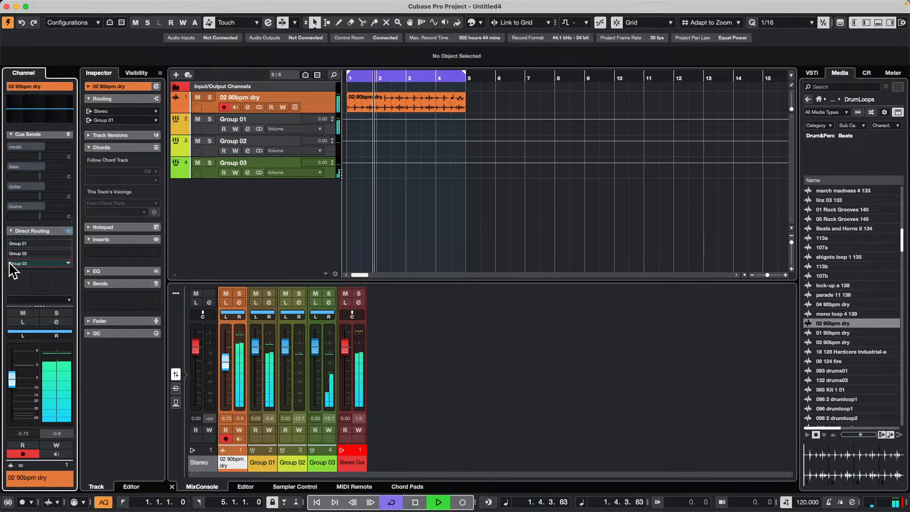
# Collapse the drum loop channel's Cue Sends section, expand Direct Routing again, and switch between the group destinations during playback
pyautogui.click(10, 231)
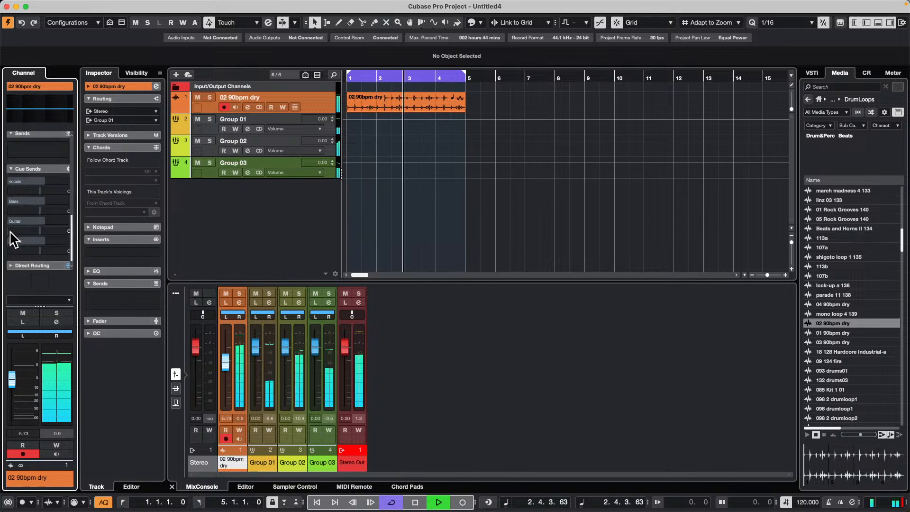
pyautogui.click(10, 169)
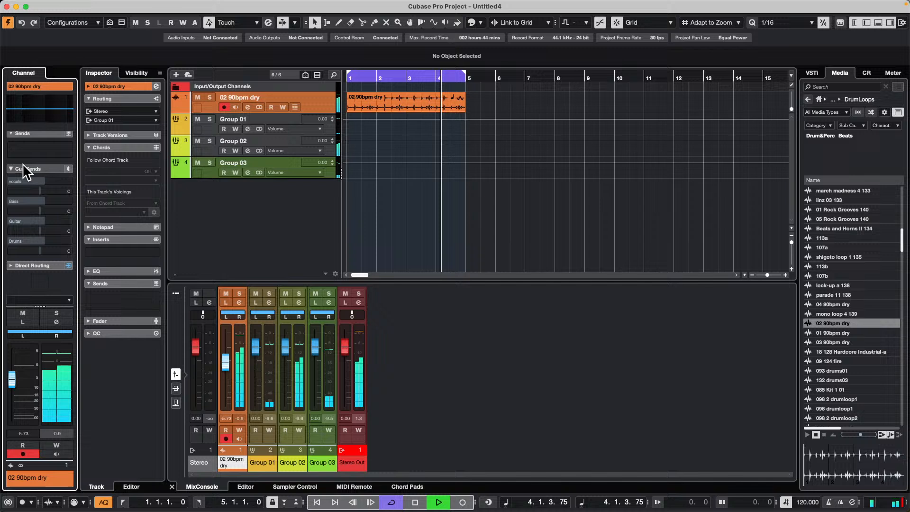
pyautogui.click(41, 264)
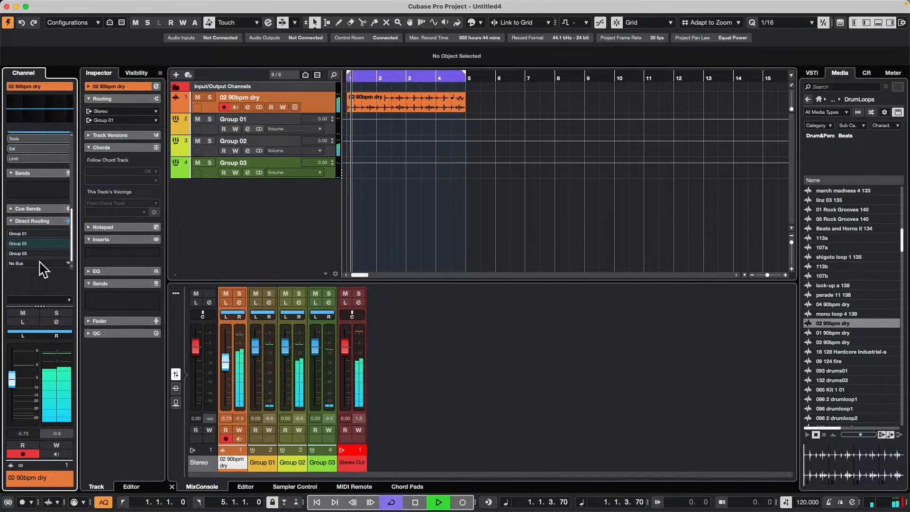
pyautogui.click(30, 232)
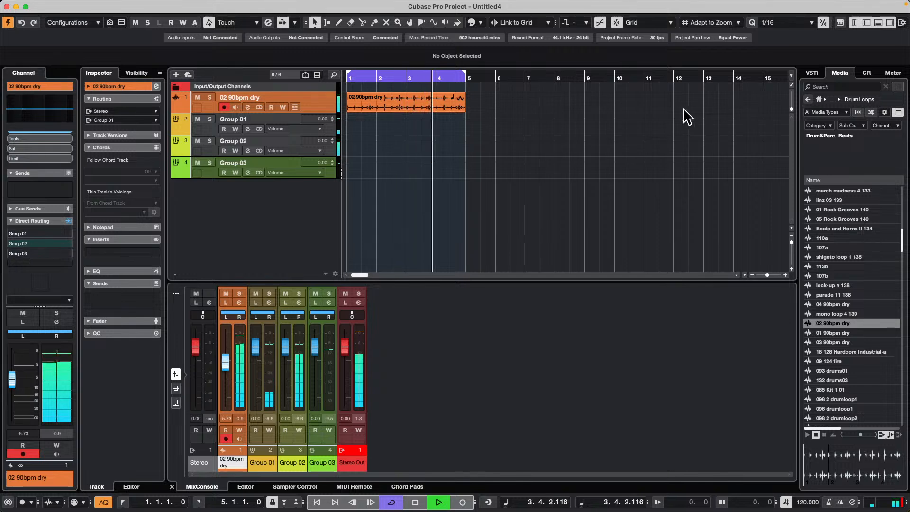
# Enable Summing Mode for Direct Routing in the MixConsole's functions and return to the project window
pyautogui.press('F3')
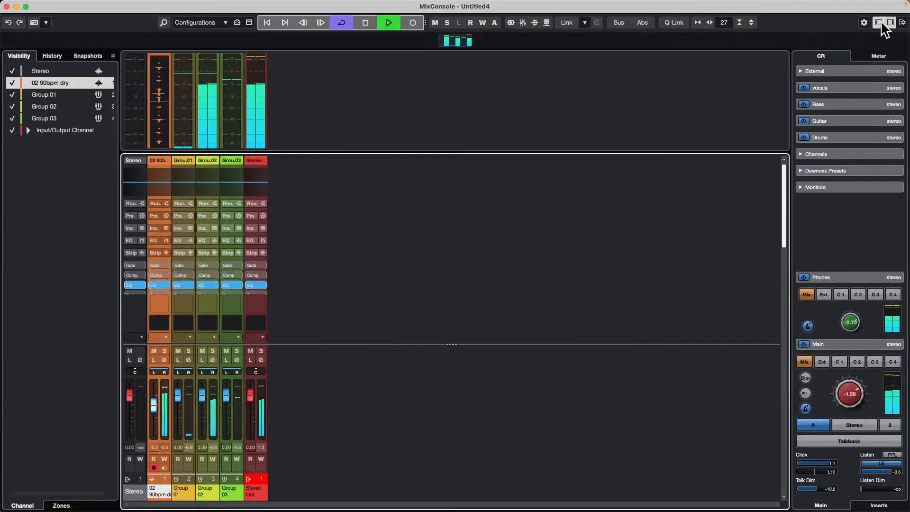
pyautogui.click(864, 23)
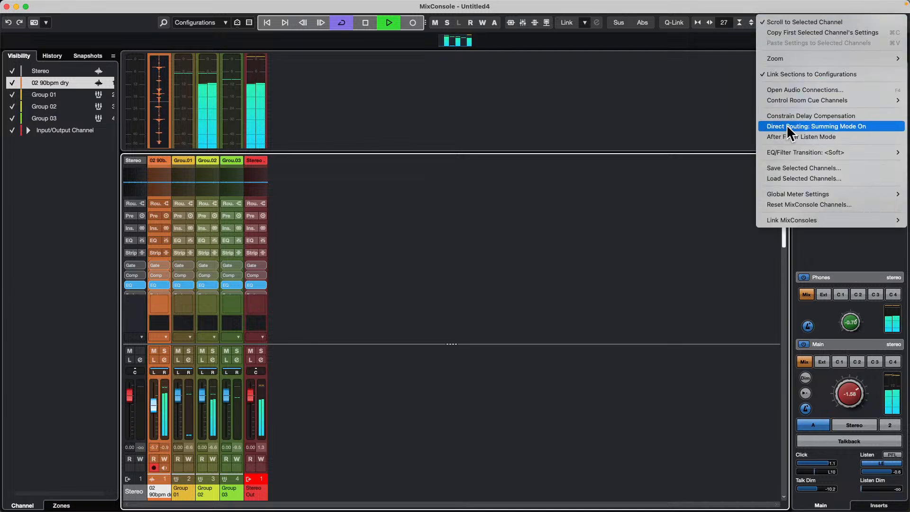
pyautogui.click(701, 75)
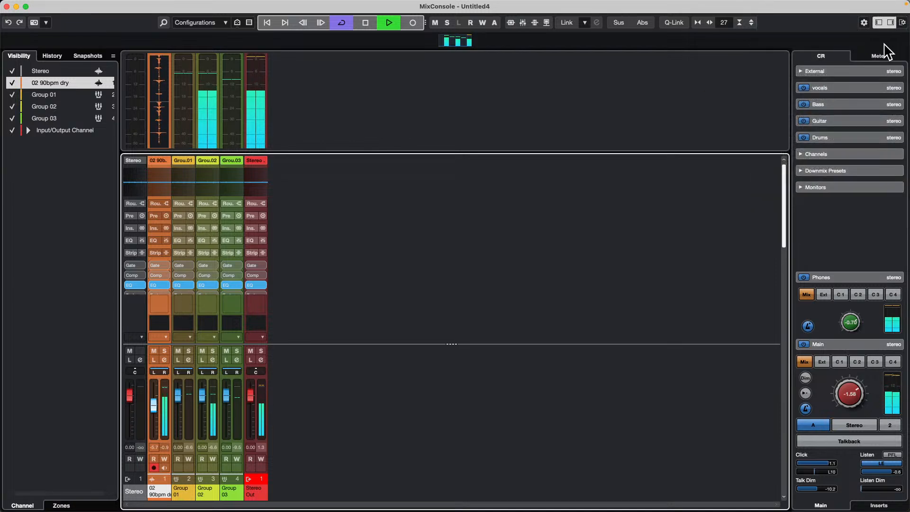
pyautogui.click(863, 22)
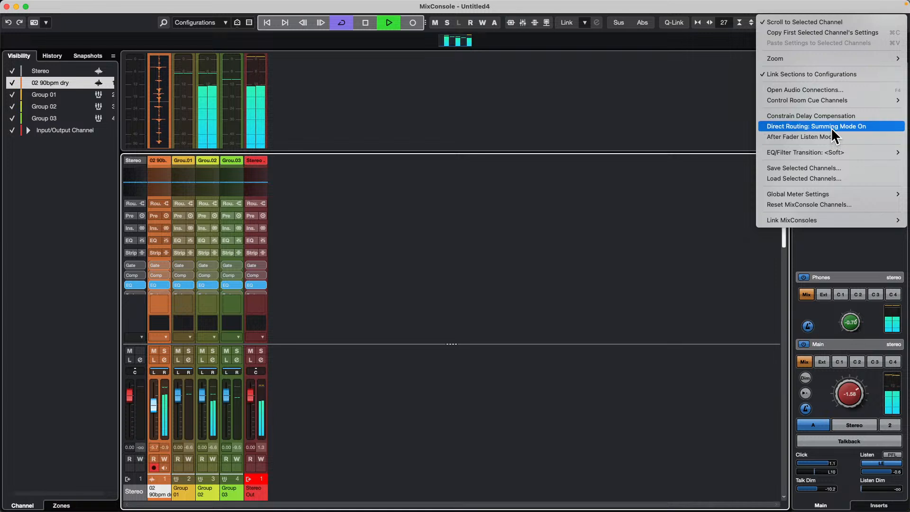
pyautogui.click(833, 127)
pyautogui.click(864, 22)
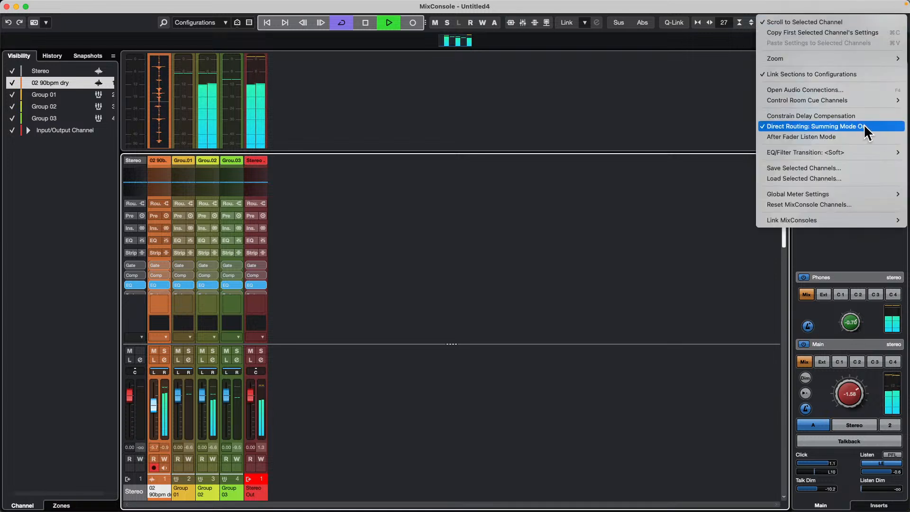
pyautogui.click(7, 7)
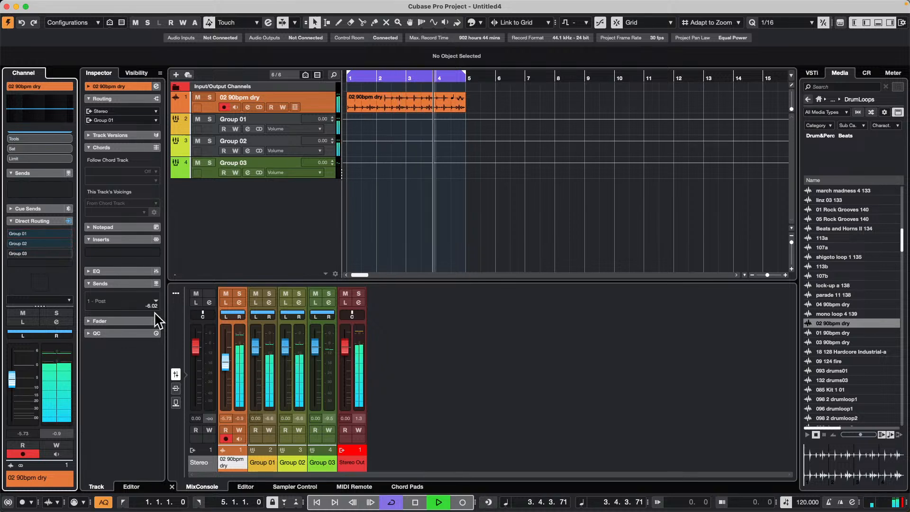
# Activate all three groups as simultaneous Direct Routing destinations of the drum loop channel, then stop playback
pyautogui.click(26, 255)
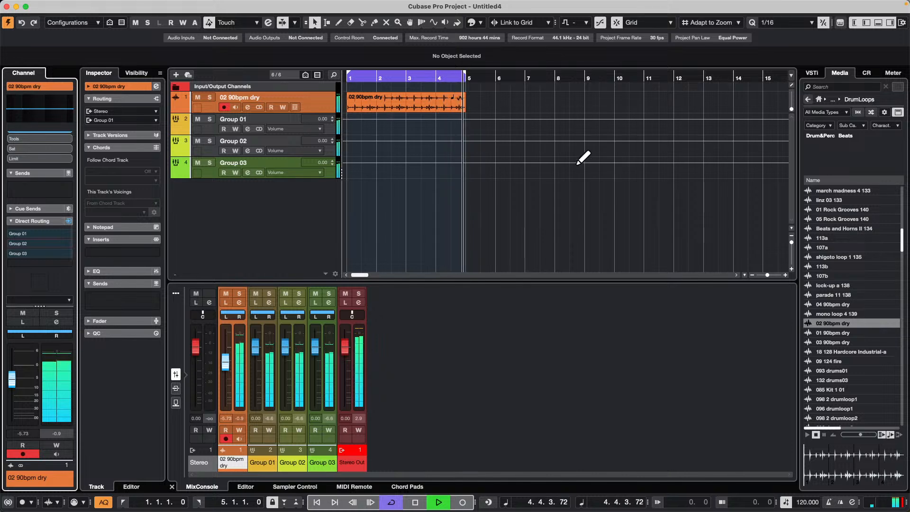
pyautogui.press('space')
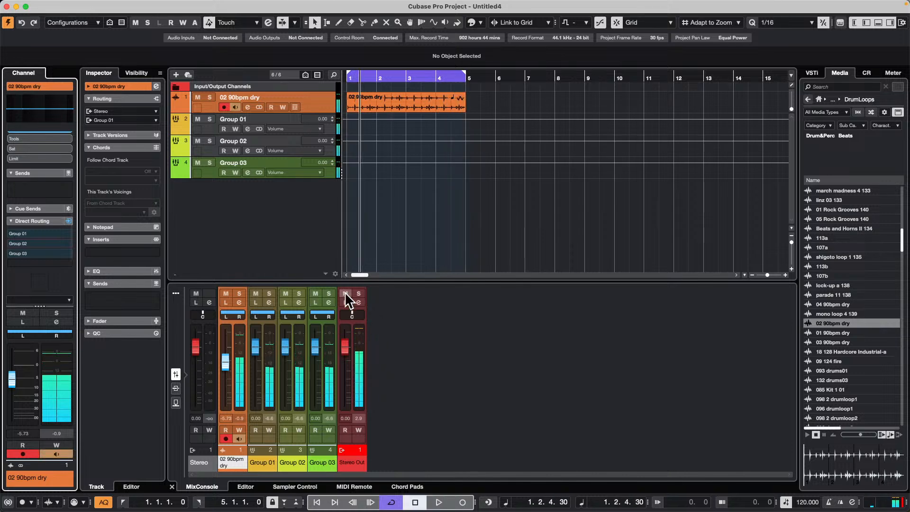
# Look over Group 03's channel settings and its strip in the MixConsole
pyautogui.click(329, 302)
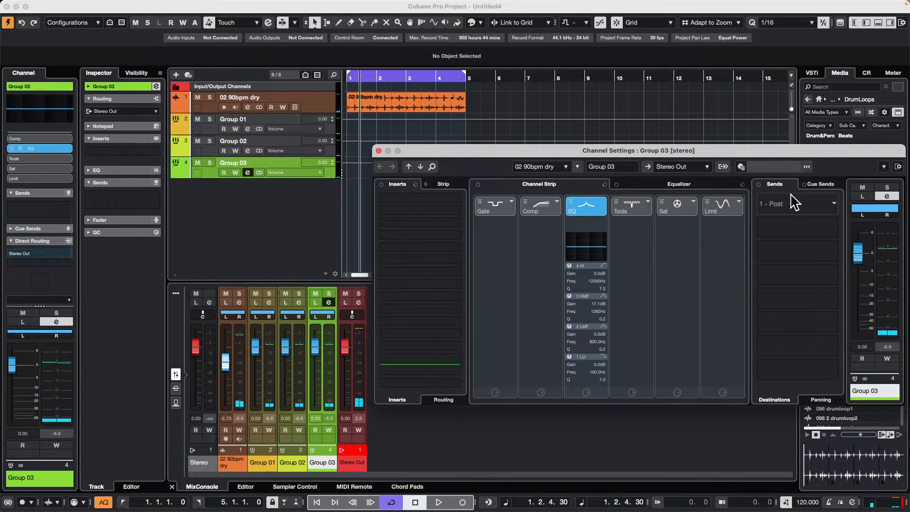
pyautogui.click(378, 151)
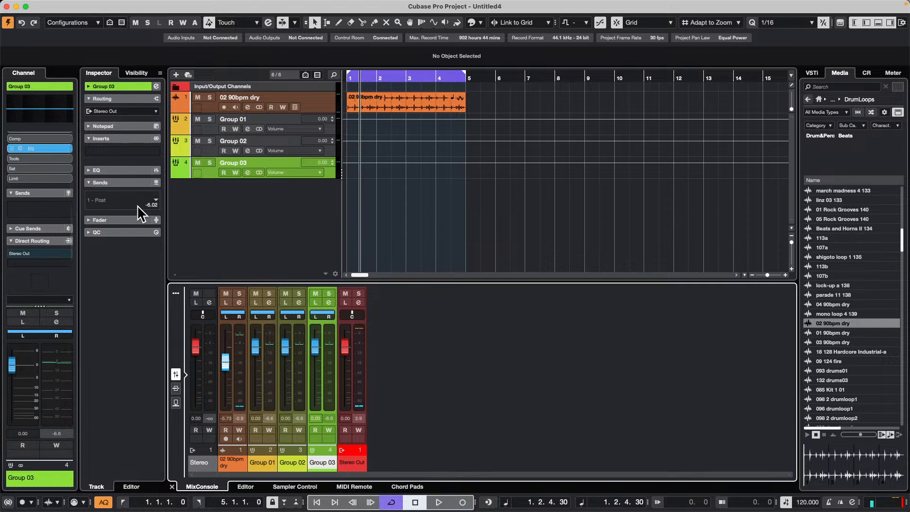
pyautogui.press('F3')
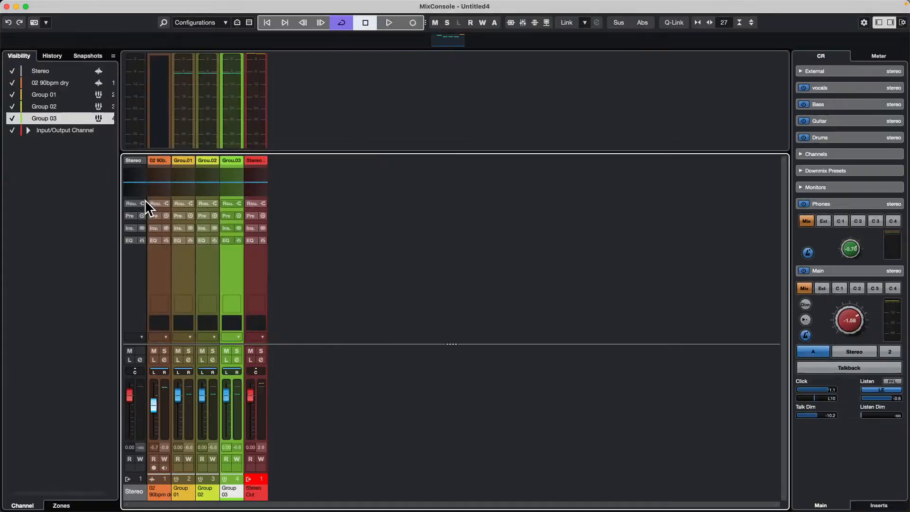
pyautogui.press('F3')
pyautogui.press('F3')
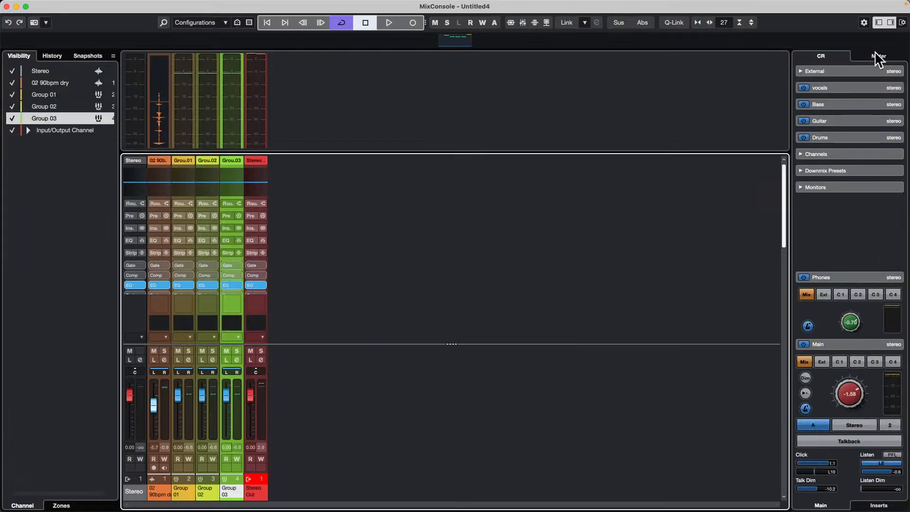
pyautogui.press('F3')
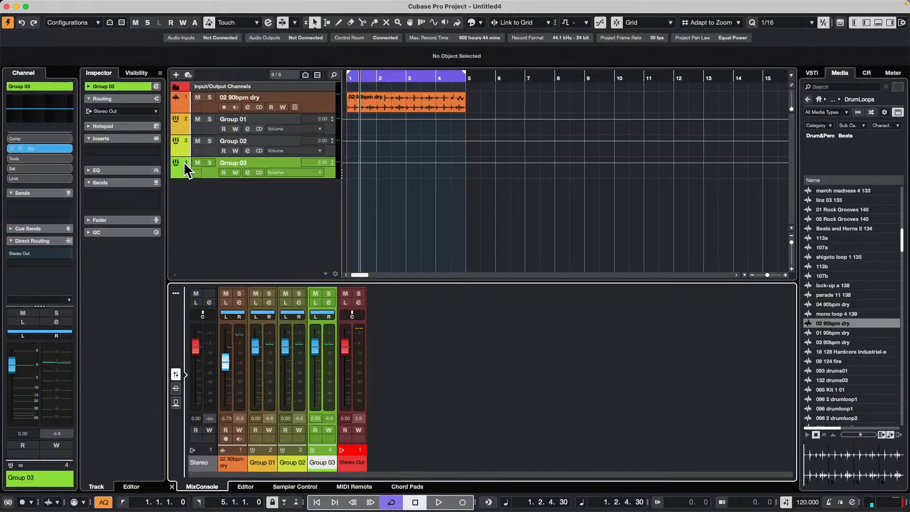
# Check the Summing Mode option in Group 03's Direct Routing options and in the MixConsole's functions
pyautogui.rightClick(28, 241)
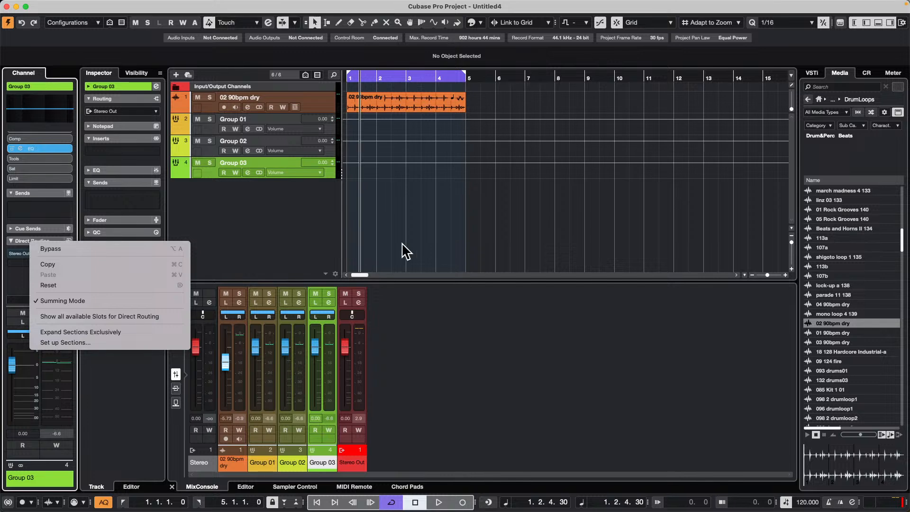
pyautogui.click(661, 142)
pyautogui.press('F3')
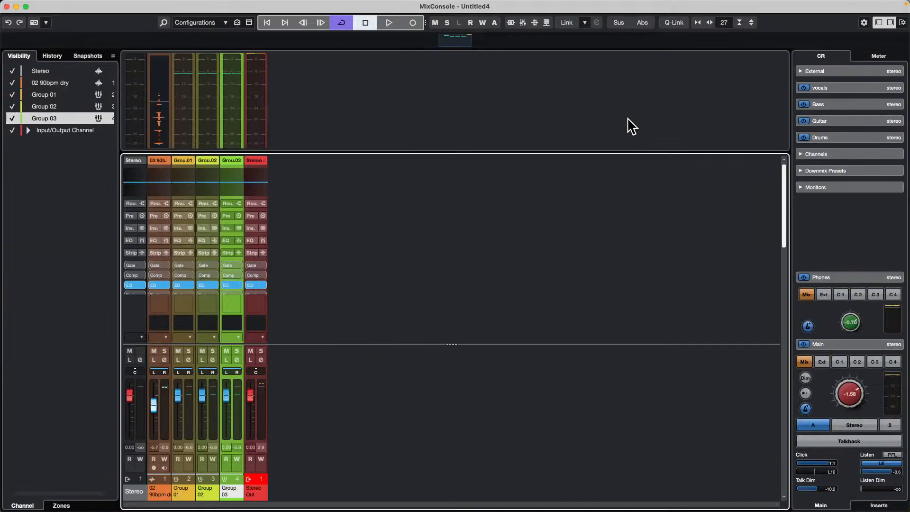
pyautogui.click(864, 21)
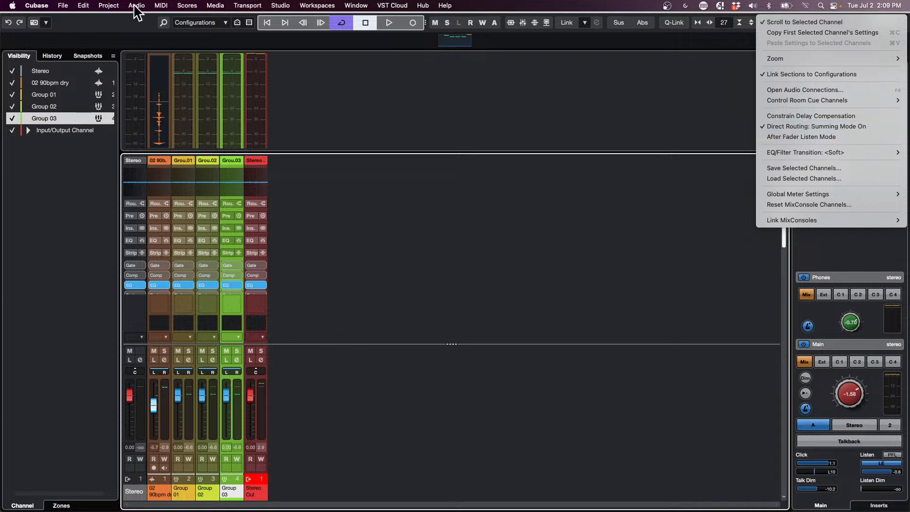
pyautogui.click(408, 268)
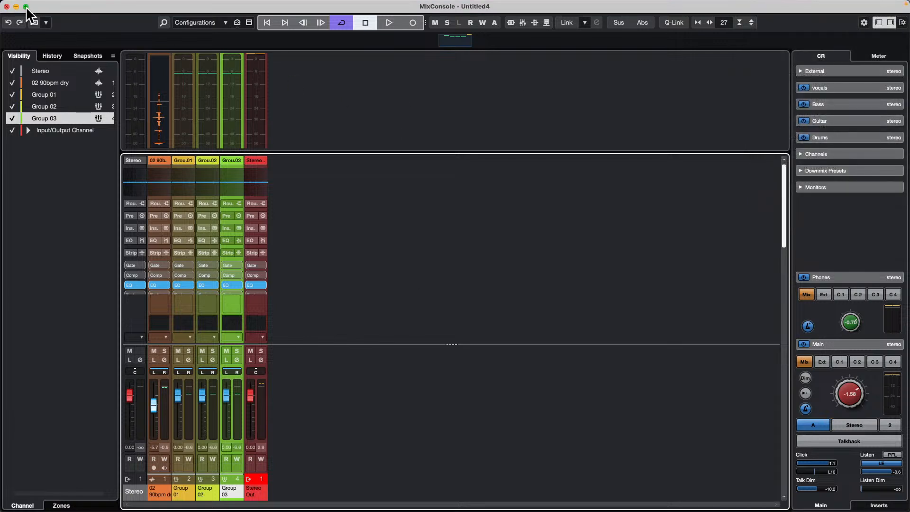
pyautogui.click(7, 7)
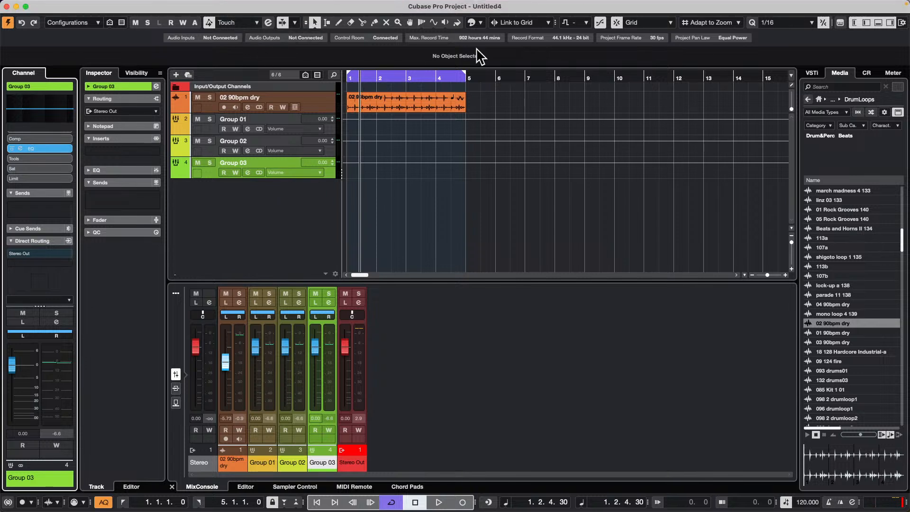
# Review the Steinberg UR24C audio device's port list in Studio Setup
pyautogui.click(273, 5)
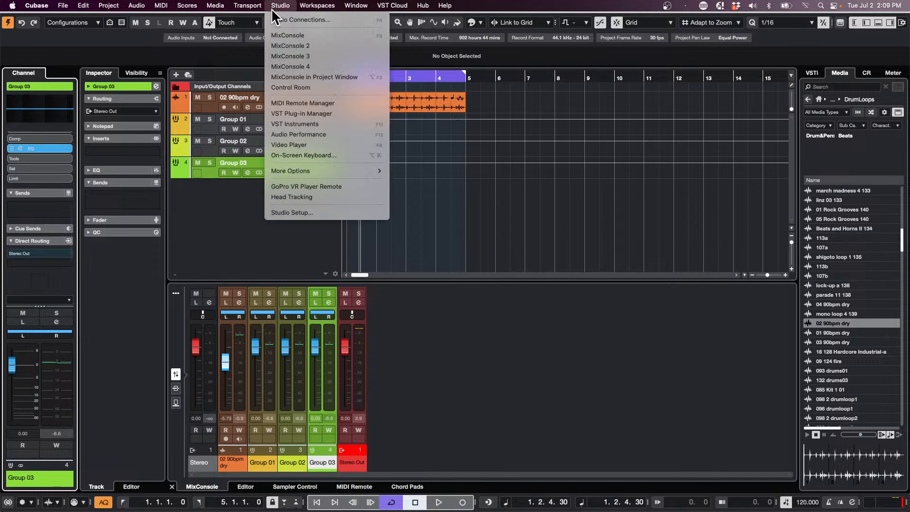
pyautogui.click(280, 212)
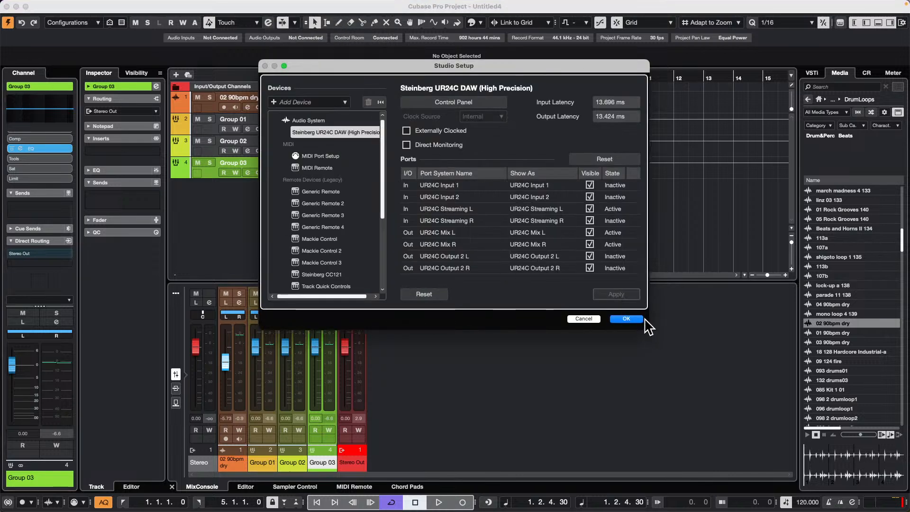
pyautogui.click(636, 319)
# Examine the Stereo Out bus and Control Room audio connections, including the device ports of the Yamaha HS 7 monitor channel
pyautogui.press('F4')
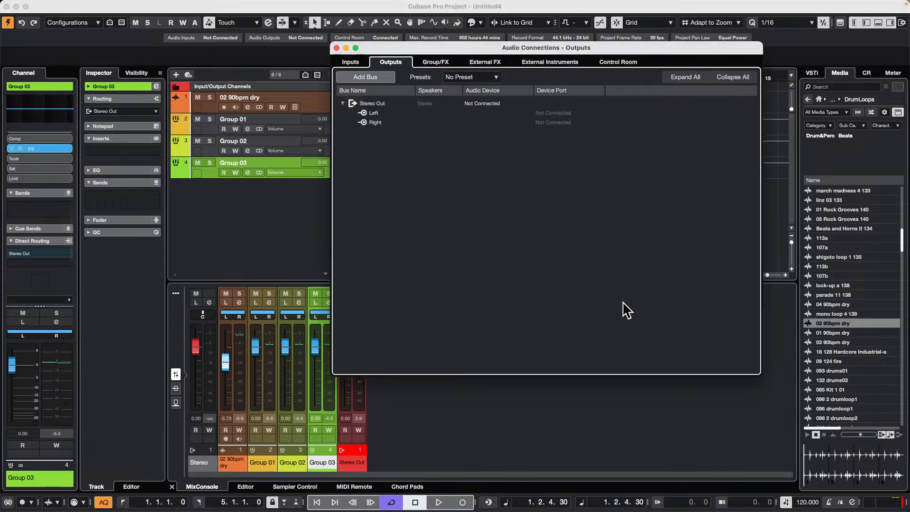
pyautogui.click(612, 62)
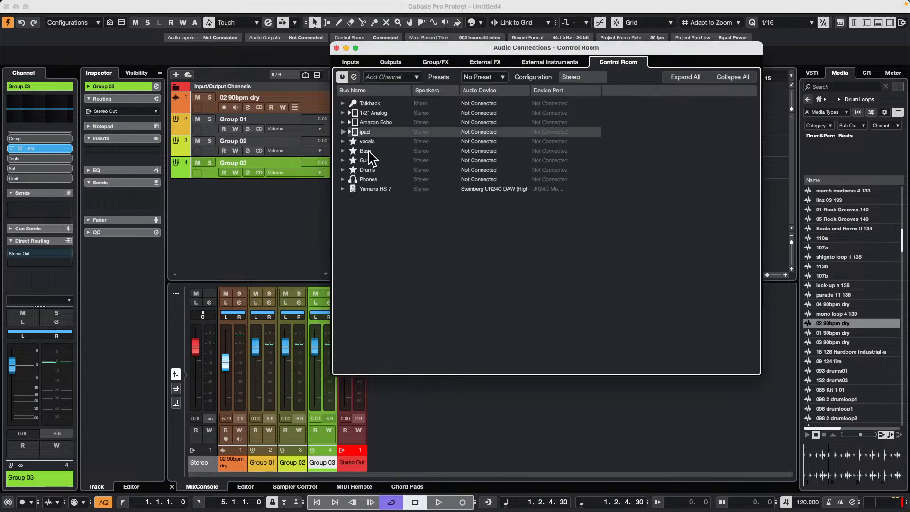
pyautogui.click(394, 58)
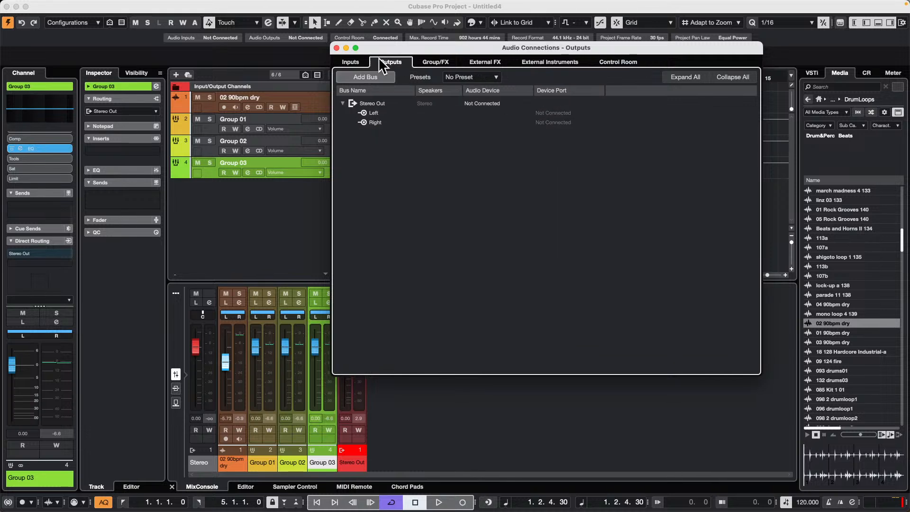
pyautogui.click(336, 48)
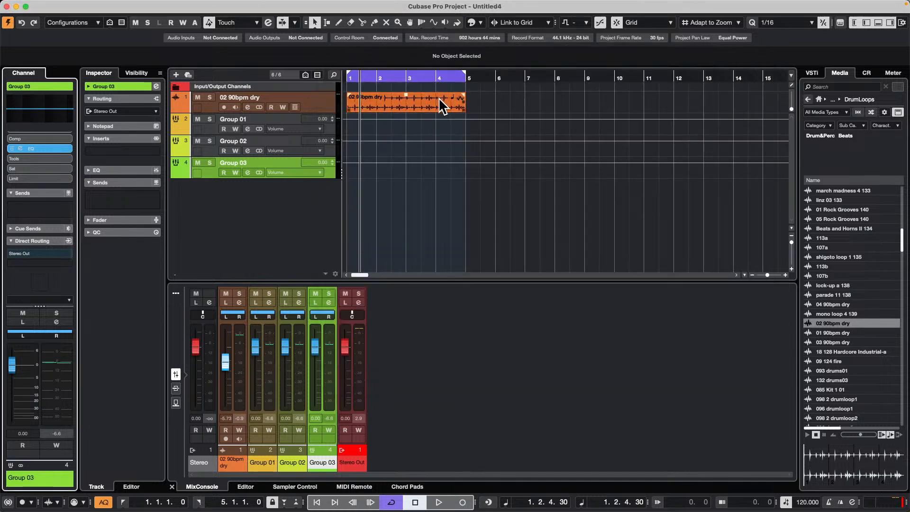
pyautogui.press('F4')
pyautogui.click(616, 62)
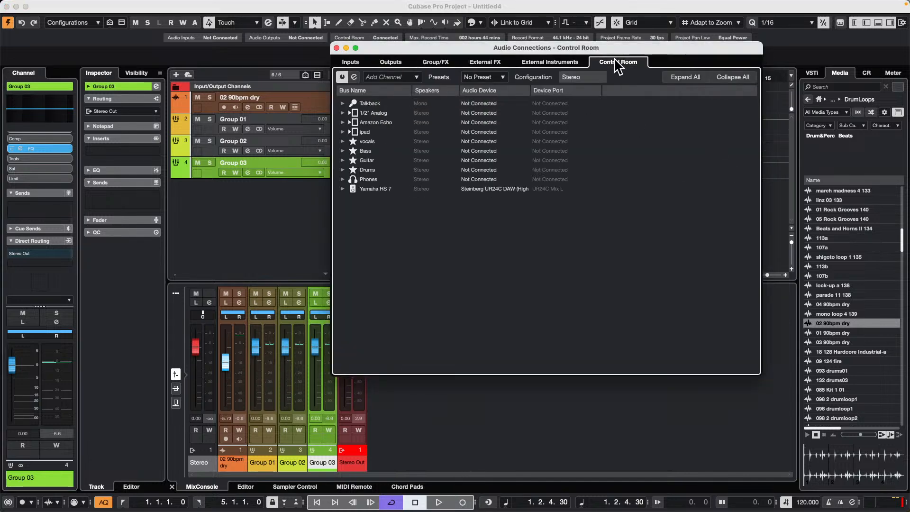
pyautogui.click(343, 188)
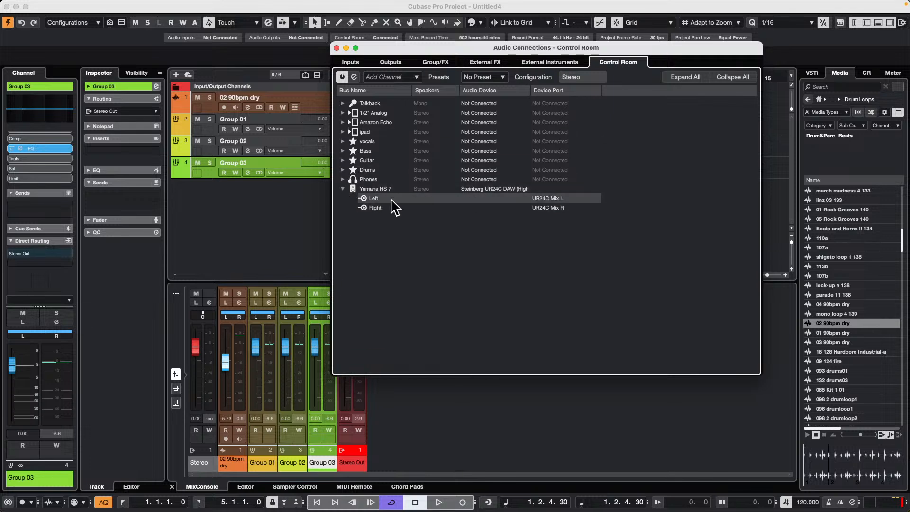
pyautogui.click(337, 48)
# Audition drum loops in the media browser, from lock-up a 138 through mono loop 4 139 to 05 Rock Grooves 140
pyautogui.click(825, 284)
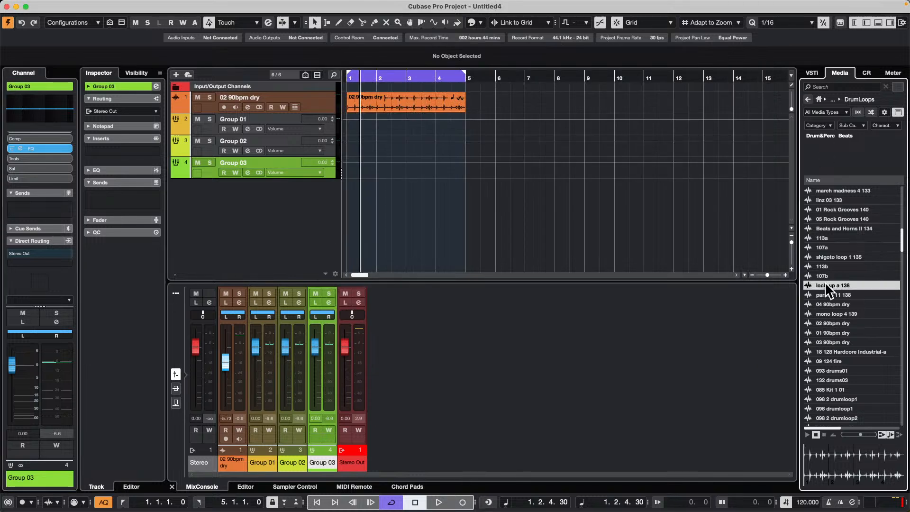
pyautogui.click(834, 332)
pyautogui.click(830, 379)
pyautogui.click(831, 407)
pyautogui.click(824, 314)
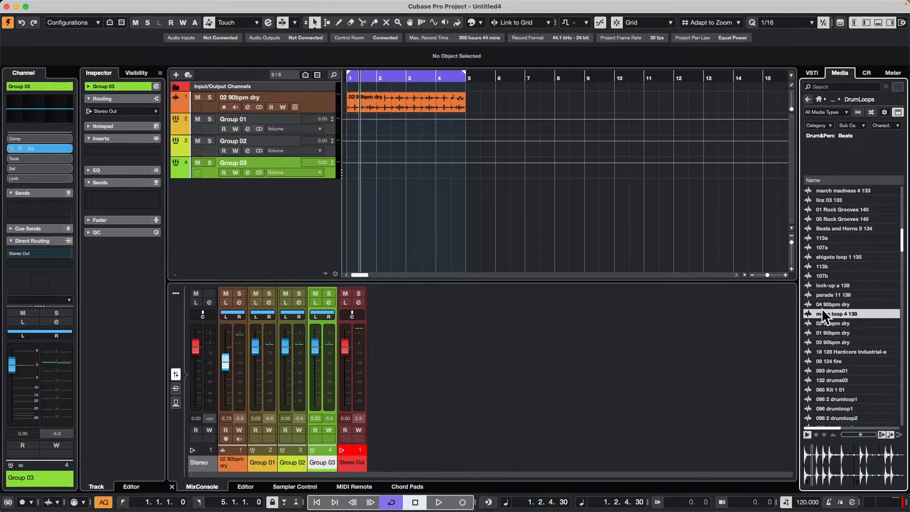
pyautogui.click(838, 275)
pyautogui.click(835, 238)
pyautogui.click(833, 218)
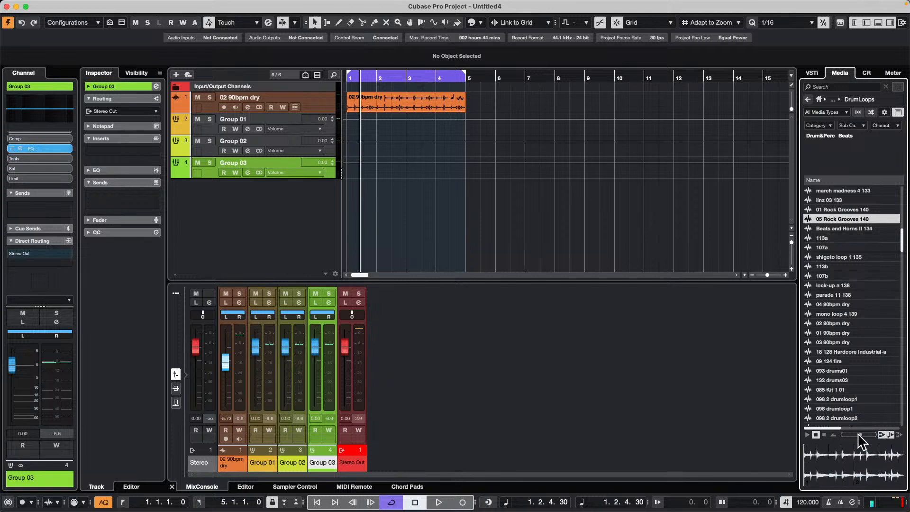
# Adjust the media preview level and audition the loops 132 drums03, 113b, 02 90bpm dry and 03 90bpm dry
pyautogui.click(827, 380)
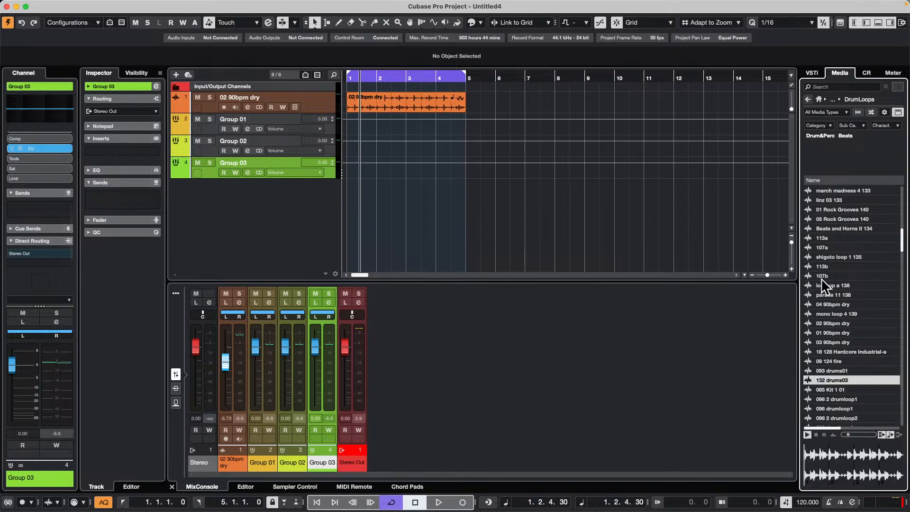
pyautogui.click(827, 266)
pyautogui.click(828, 323)
pyautogui.click(834, 343)
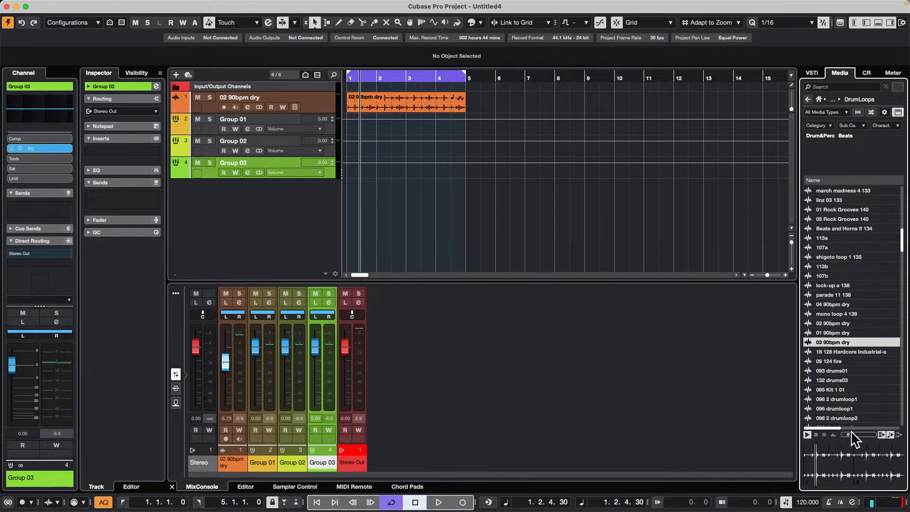
# Audition the loops 085 Kit 1 01, 093 drums01, 03 90bpm dry and mono loop 4 139 in the media browser
pyautogui.click(816, 389)
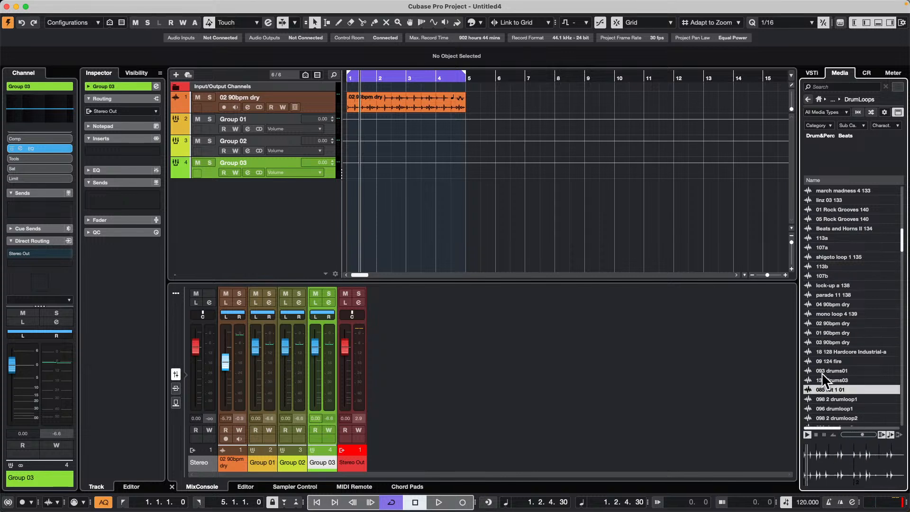
pyautogui.click(821, 371)
pyautogui.click(835, 342)
pyautogui.click(834, 328)
pyautogui.click(834, 314)
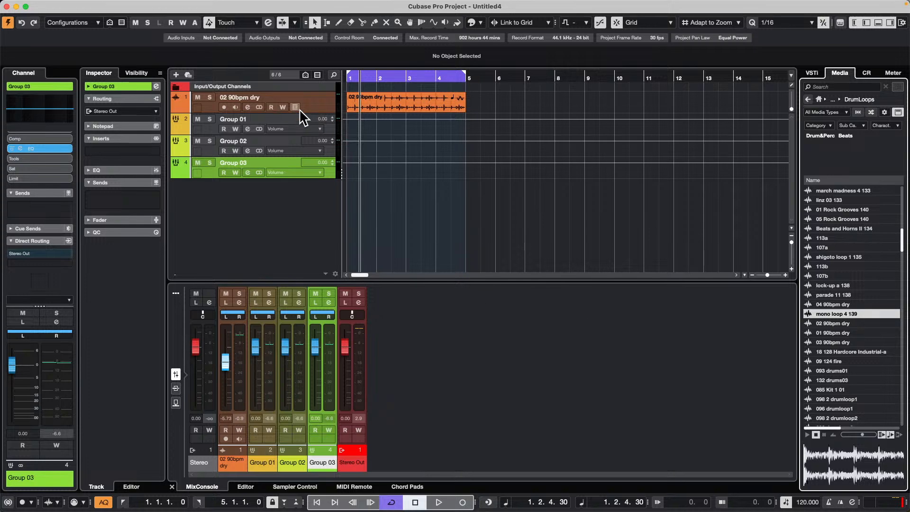
# Add eight stereo audio tracks routed to Stereo Out below the group tracks
pyautogui.rightClick(280, 203)
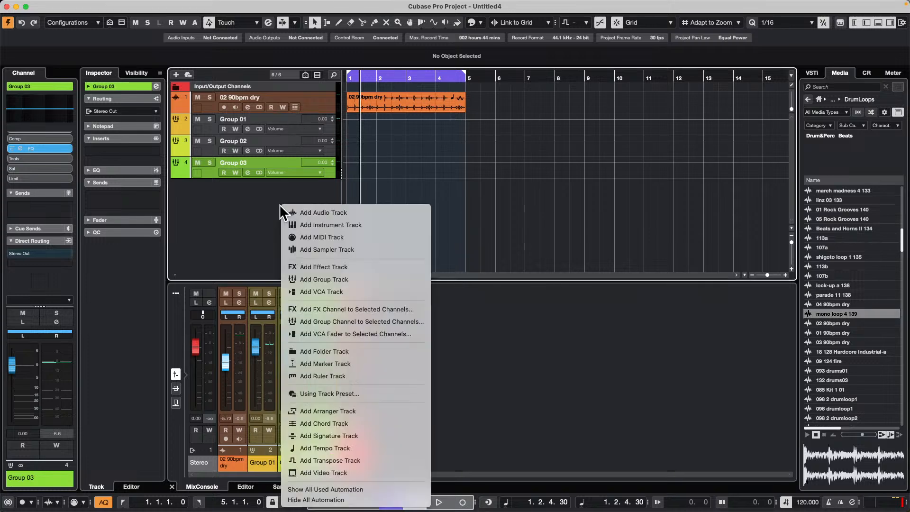
pyautogui.click(358, 213)
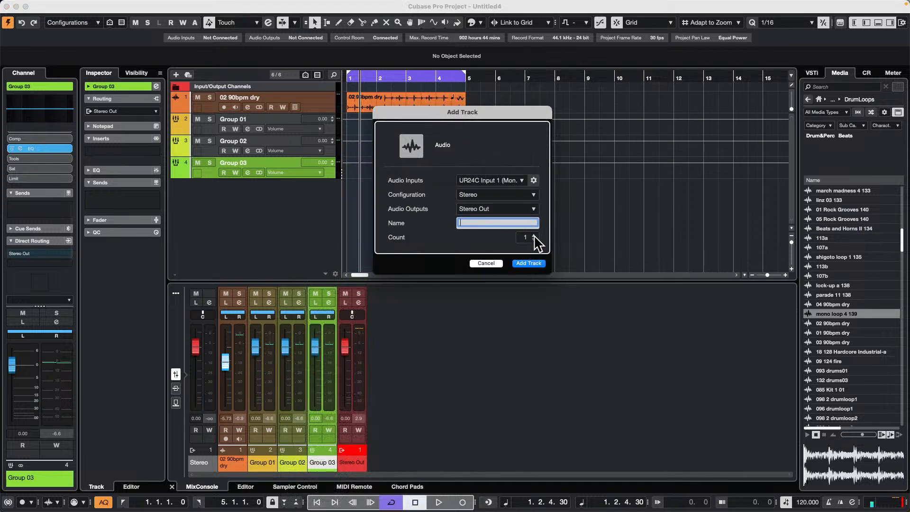
pyautogui.click(535, 236)
pyautogui.click(530, 264)
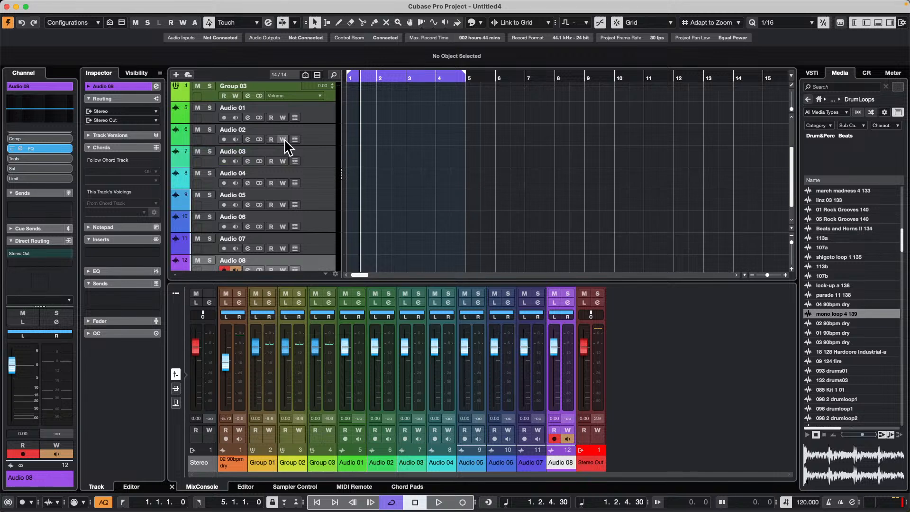
# Go through the new tracks Audio 01 to Audio 08 one by one to examine each one's output routing
pyautogui.click(319, 109)
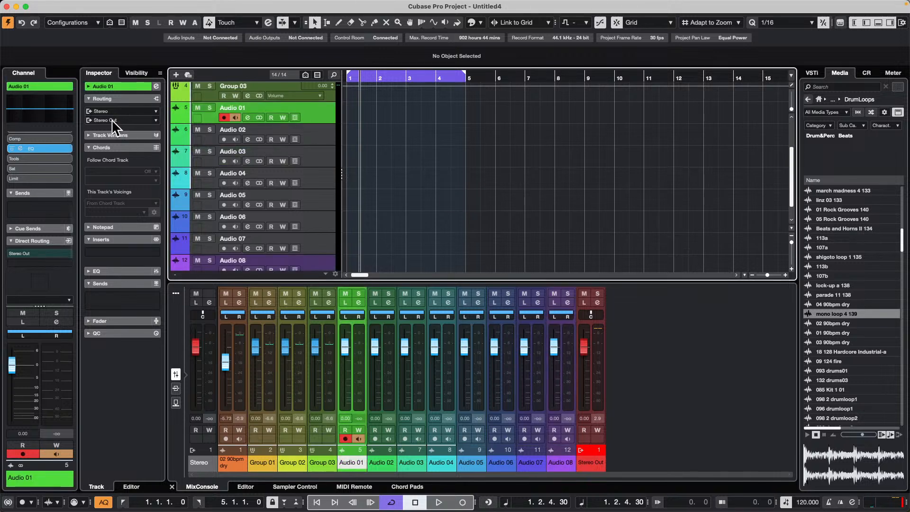
pyautogui.scroll(-1, 183, 130)
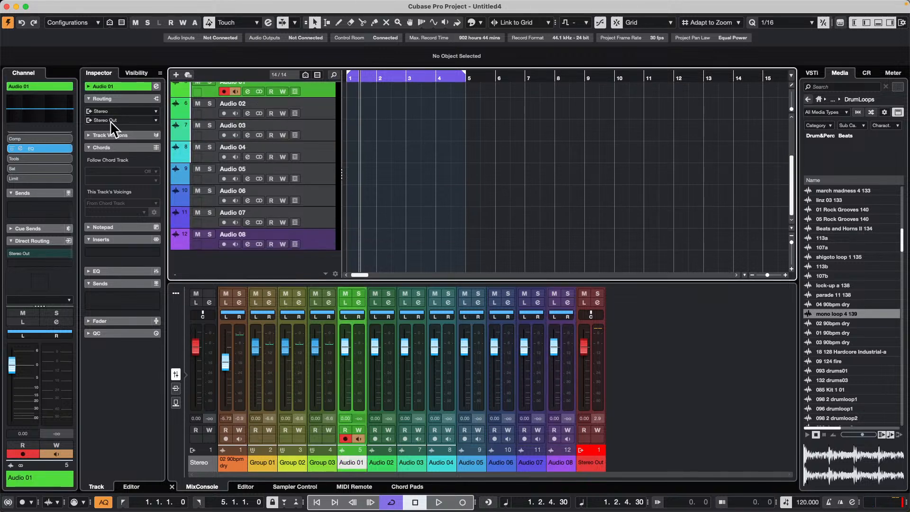
pyautogui.press('Down')
pyautogui.press('Down')
pyautogui.press('Down')
pyautogui.press('Down')
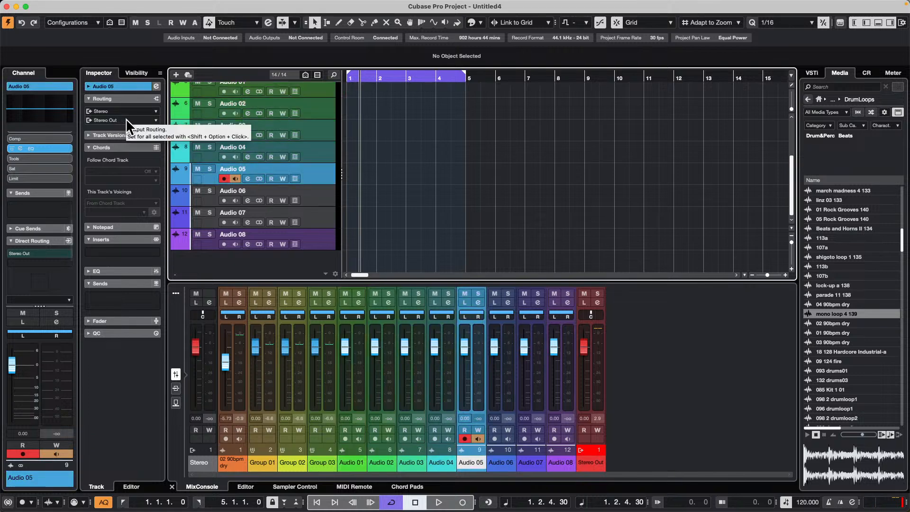
pyautogui.press('Down')
pyautogui.press('Down')
pyautogui.press('Down')
pyautogui.press('Up')
pyautogui.press('Up')
pyautogui.press('Up')
pyautogui.press('Up')
pyautogui.press('Up')
pyautogui.press('Up')
pyautogui.press('Up')
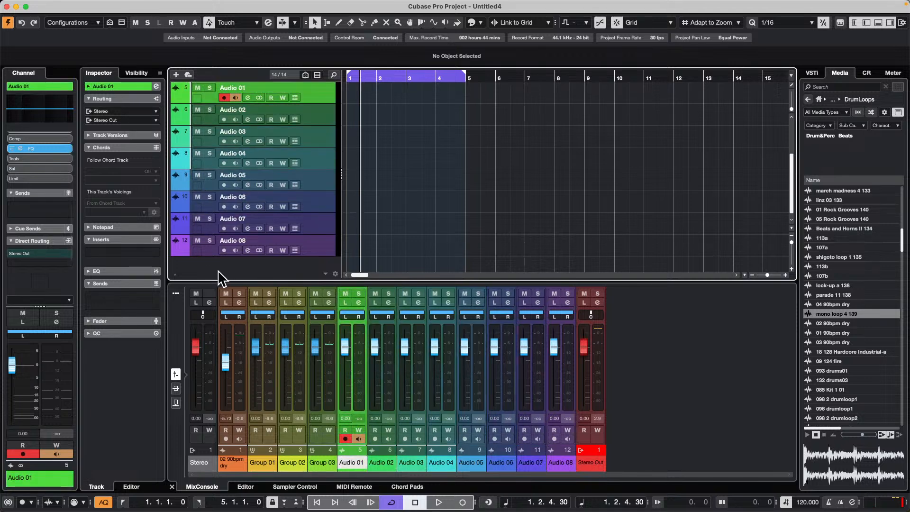
# Select tracks Audio 01 to Audio 08 and set their shared output routing to Group 03
pyautogui.keyDown('shift'); pyautogui.click(322, 254); pyautogui.keyUp('shift')
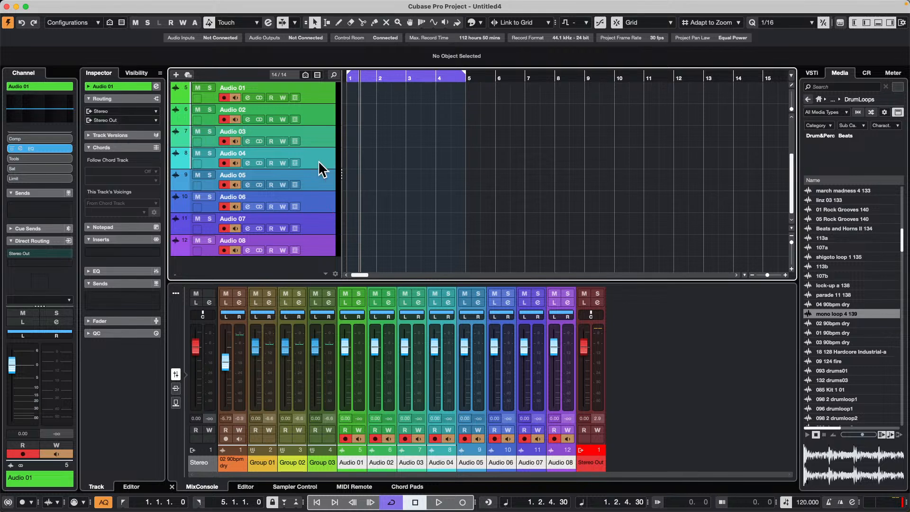
pyautogui.click(127, 121)
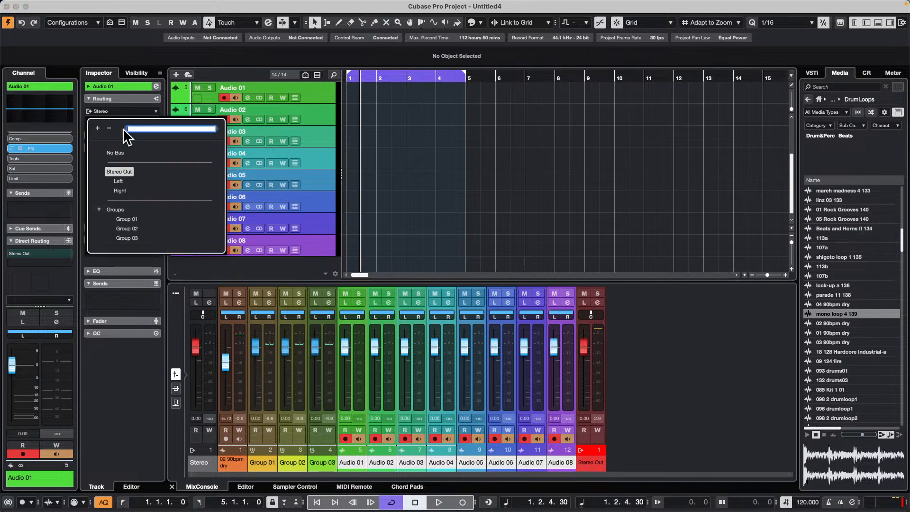
pyautogui.click(127, 238)
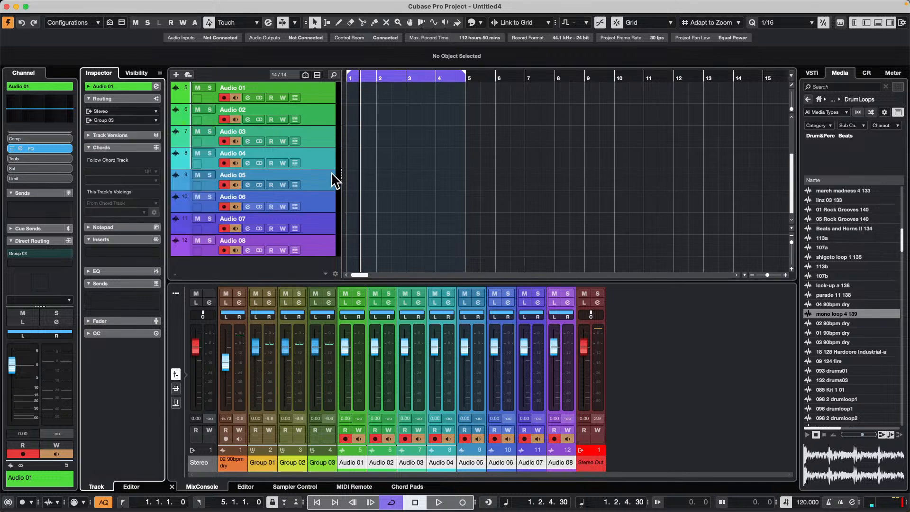
# Check each audio track's output routing individually after the Group 03 assignment
pyautogui.click(320, 97)
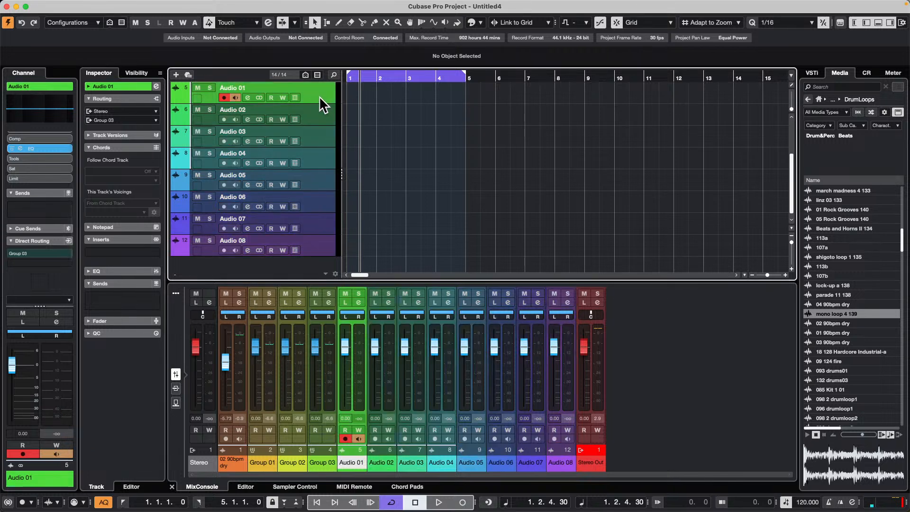
pyautogui.press('Down')
pyautogui.press('Down')
pyautogui.press('Down')
pyautogui.press('Down')
pyautogui.press('Down')
pyautogui.press('Down')
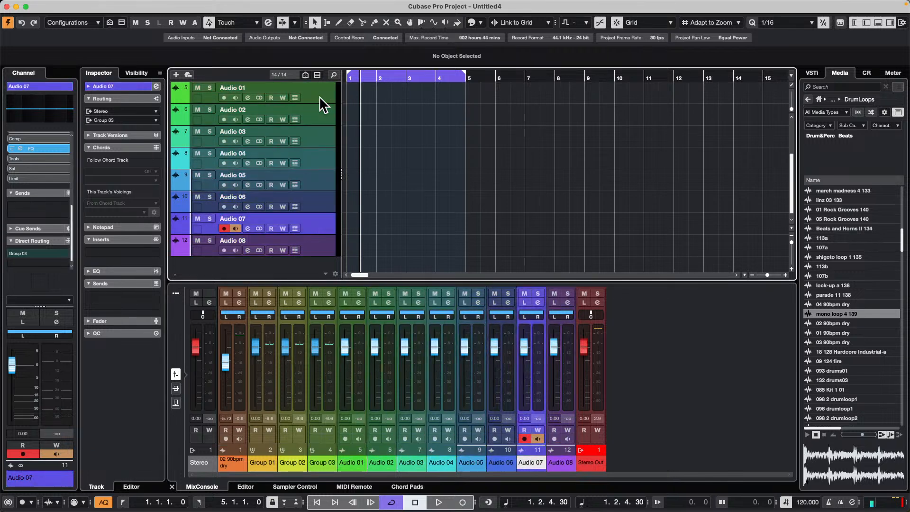
pyautogui.press('Down')
pyautogui.press('Up')
pyautogui.press('Up')
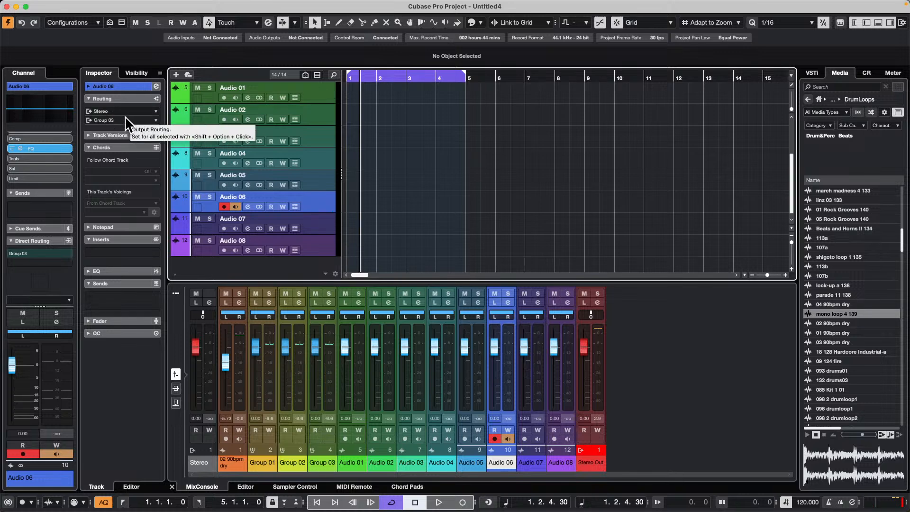
pyautogui.press('Down')
pyautogui.press('Down')
pyautogui.press('Up')
pyautogui.press('Up')
pyautogui.press('Up')
pyautogui.press('Up')
pyautogui.press('Up')
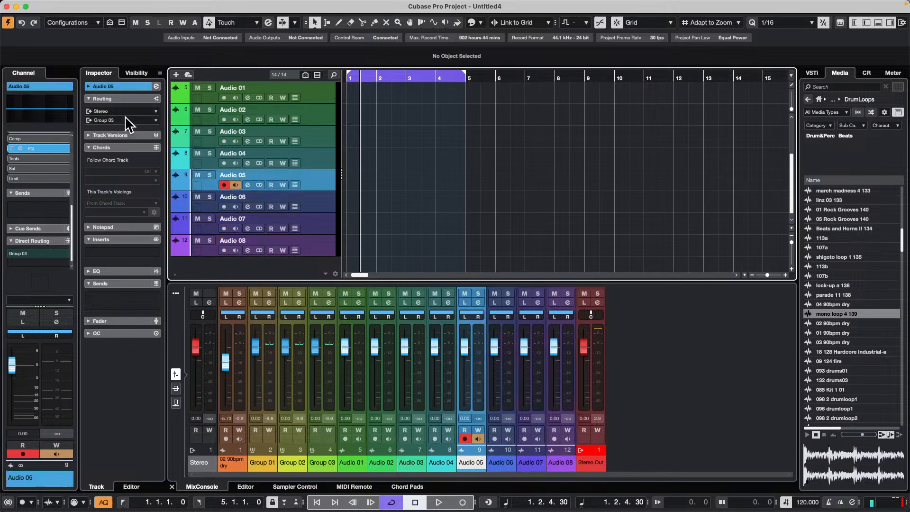
pyautogui.press('Up')
pyautogui.press('Up')
pyautogui.press('Down')
pyautogui.press('Down')
pyautogui.press('Down')
pyautogui.press('Down')
pyautogui.press('Down')
pyautogui.press('Down')
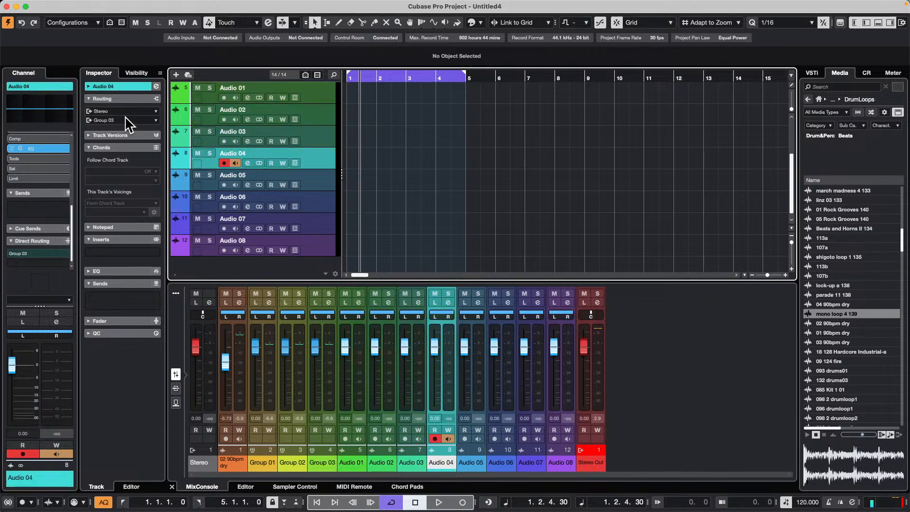
pyautogui.press('Down')
pyautogui.press('Up')
pyautogui.press('Up')
pyautogui.press('Up')
pyautogui.press('Up')
pyautogui.press('Up')
pyautogui.press('Up')
pyautogui.press('Up')
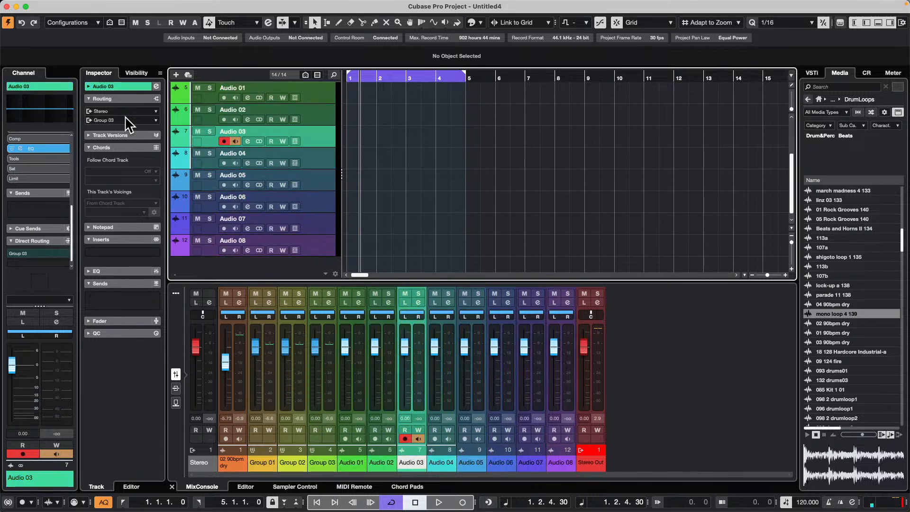
pyautogui.press('Down')
pyautogui.press('Down')
pyautogui.press('Down')
pyautogui.press('Down')
pyautogui.press('Down')
pyautogui.press('Down')
pyautogui.press('Down')
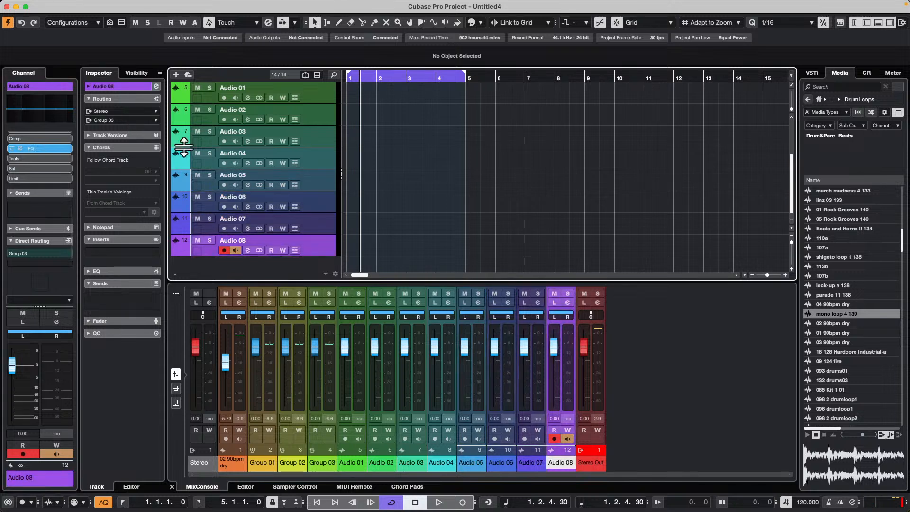
# Reselect all eight audio tracks and change their output routing to Group 02 together
pyautogui.keyDown('shift'); pyautogui.click(321, 93); pyautogui.keyUp('shift')
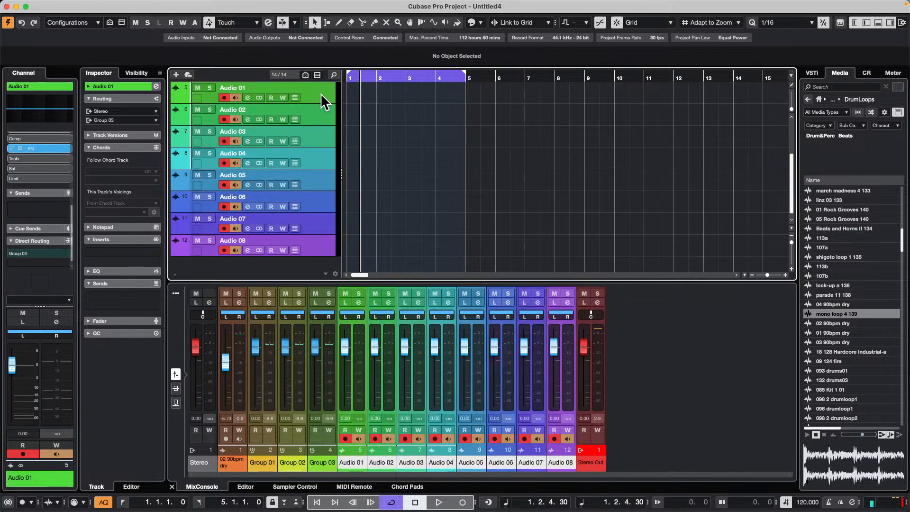
pyautogui.click(133, 121)
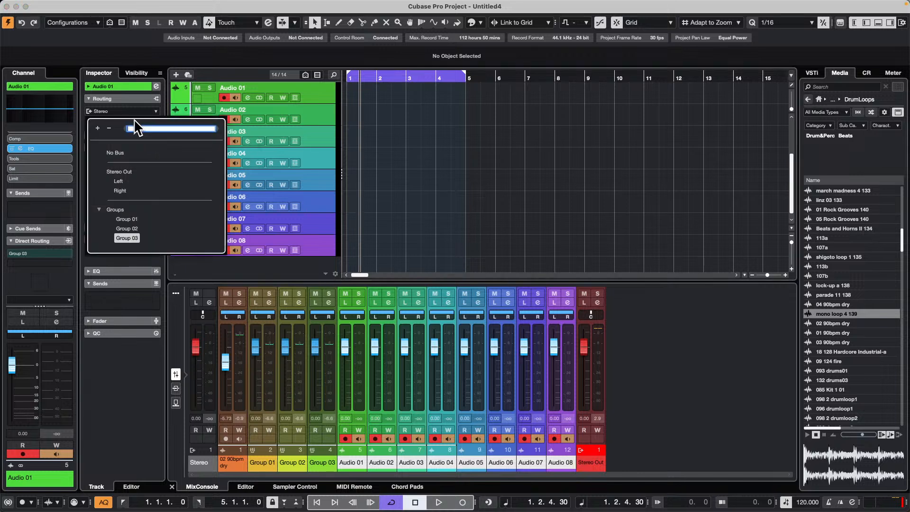
pyautogui.click(135, 228)
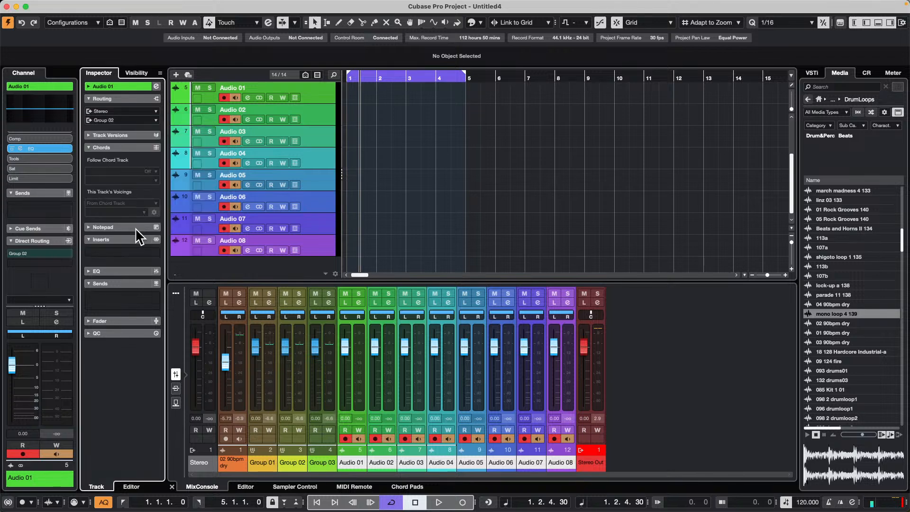
# Review the output routing of the individual audio tracks after the Group 02 assignment
pyautogui.click(327, 97)
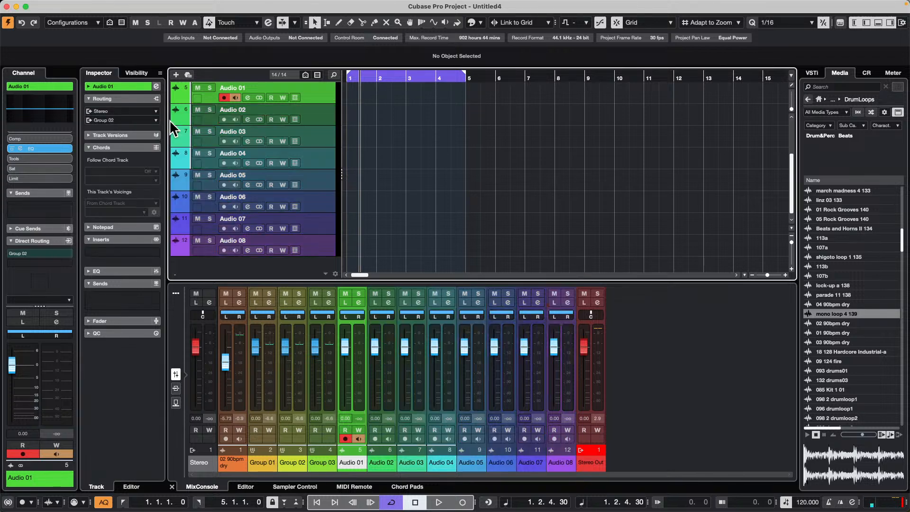
pyautogui.press('Down')
pyautogui.press('Down')
pyautogui.press('Down')
pyautogui.press('Down')
pyautogui.press('Down')
pyautogui.press('Down')
pyautogui.press('Down')
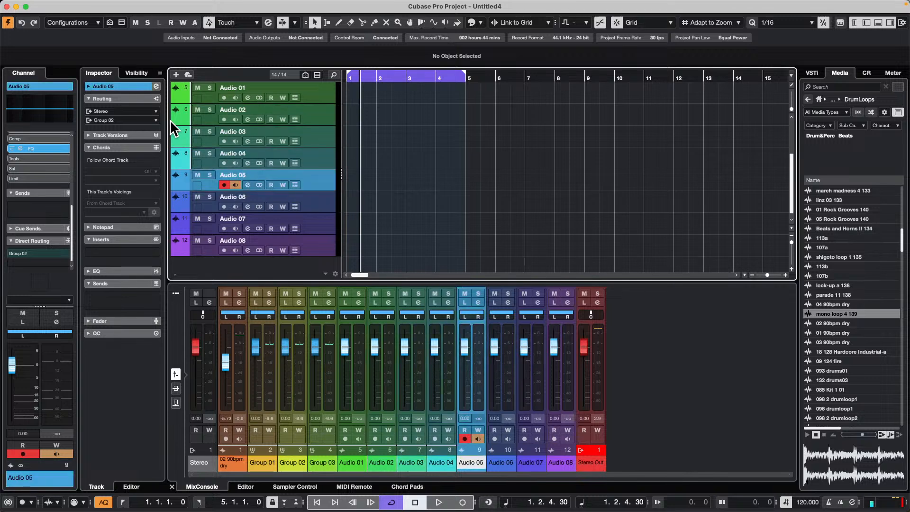
pyautogui.press('Up')
pyautogui.press('Up')
pyautogui.press('Up')
pyautogui.press('Up')
pyautogui.press('Up')
pyautogui.press('Up')
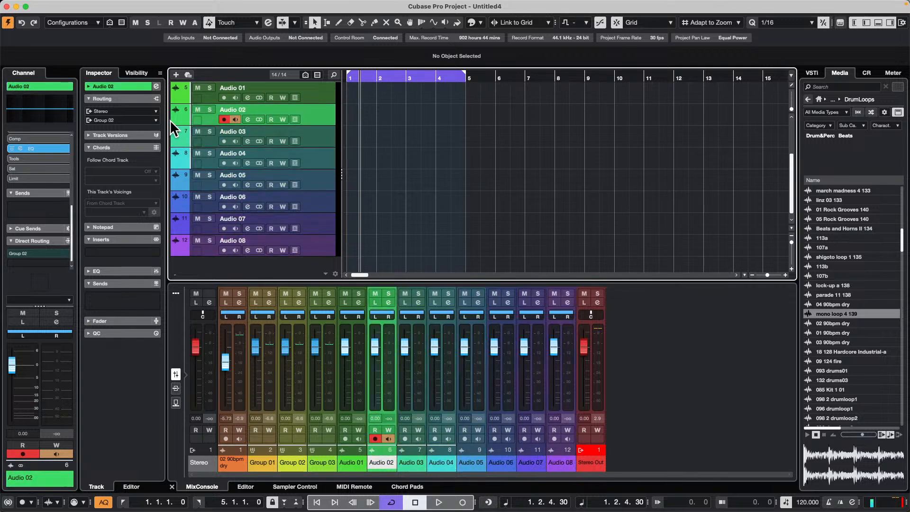
pyautogui.press('Down')
pyautogui.press('Down')
pyautogui.press('Down')
pyautogui.press('Down')
pyautogui.press('Up')
pyautogui.press('Up')
pyautogui.press('Up')
pyautogui.press('Up')
pyautogui.press('Up')
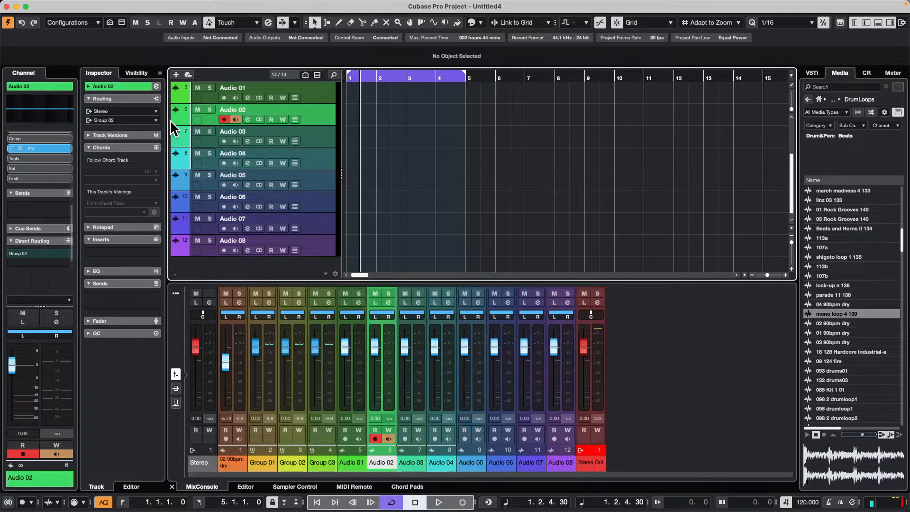
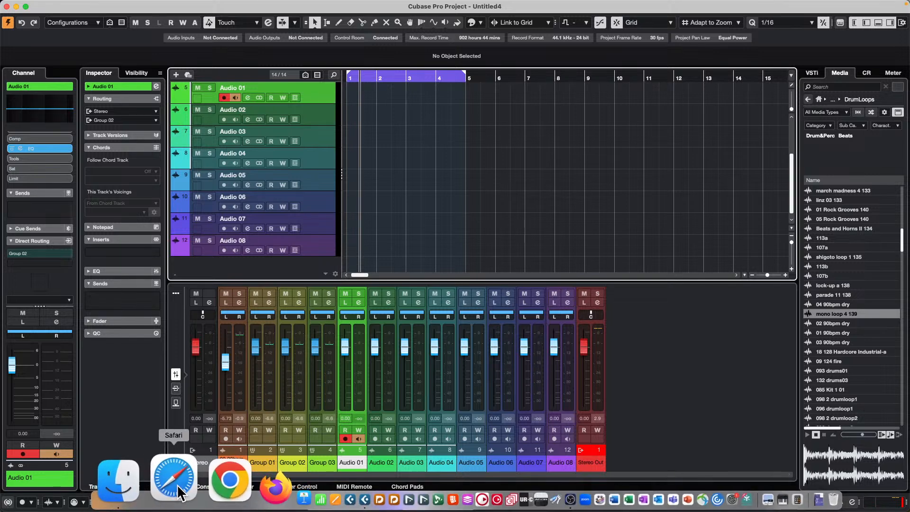
pyautogui.click(177, 479)
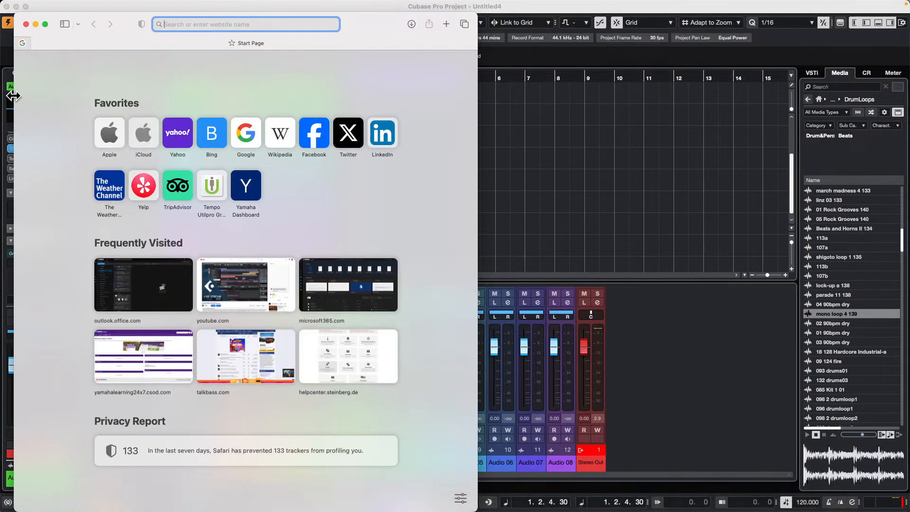
pyautogui.click(45, 24)
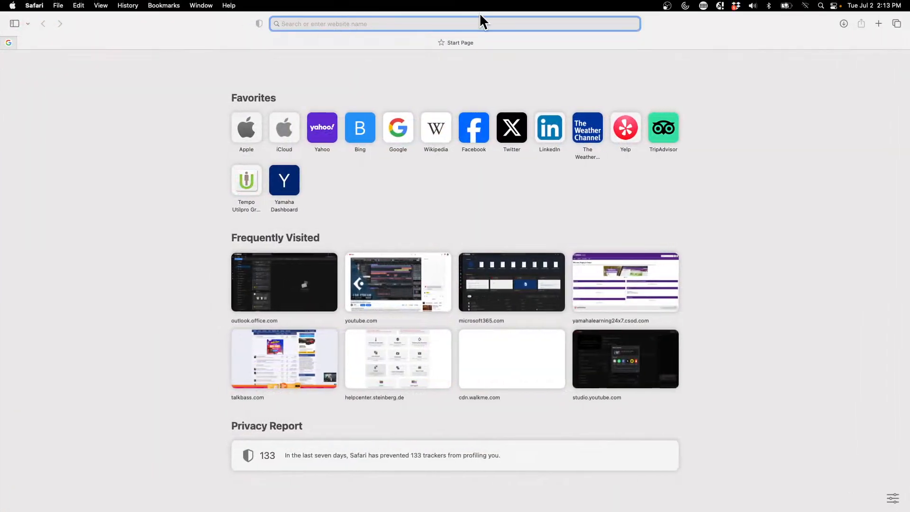
pyautogui.write('ww')
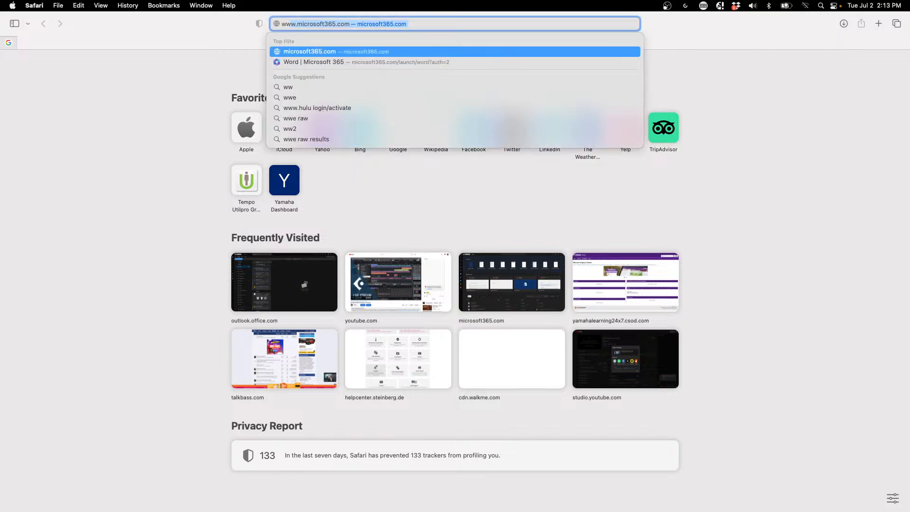
pyautogui.write('w.steinberg.net — steinberg.net')
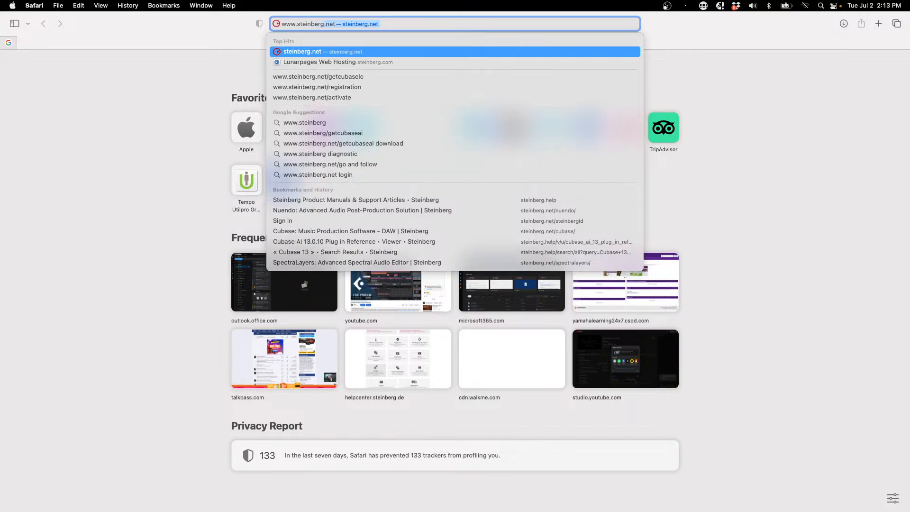
pyautogui.press('Return')
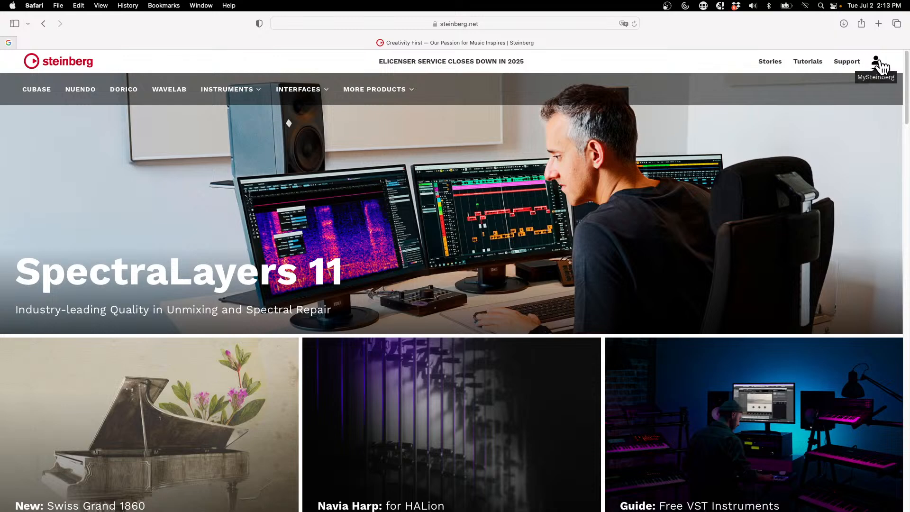
# Sign in to the MySteinberg account with the saved e-mail and password
pyautogui.click(877, 63)
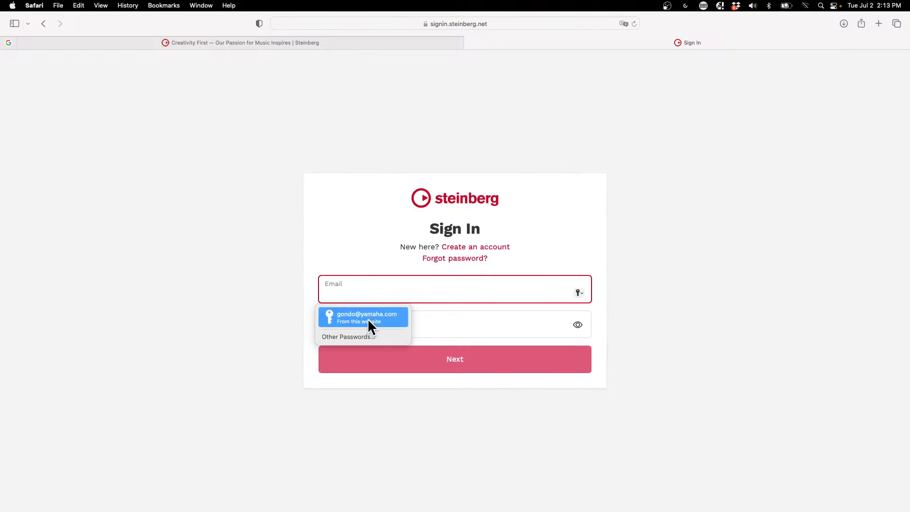
pyautogui.click(368, 318)
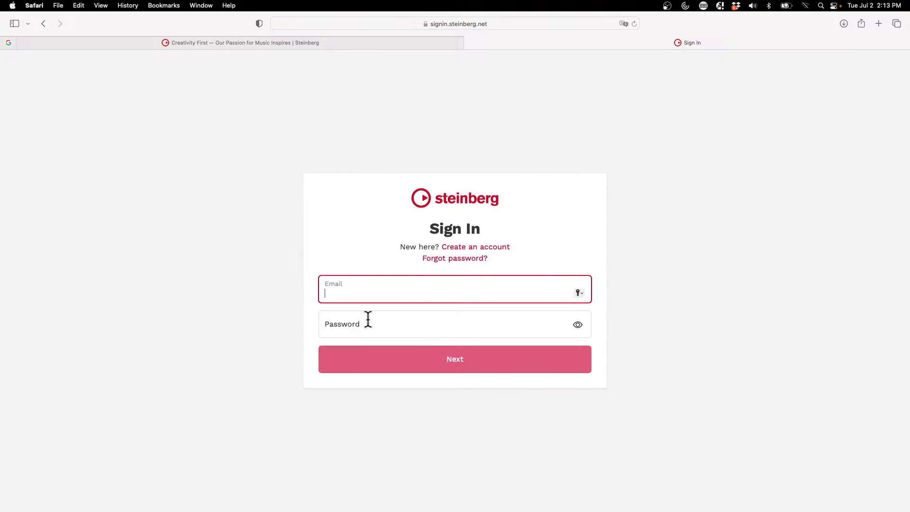
pyautogui.click(478, 362)
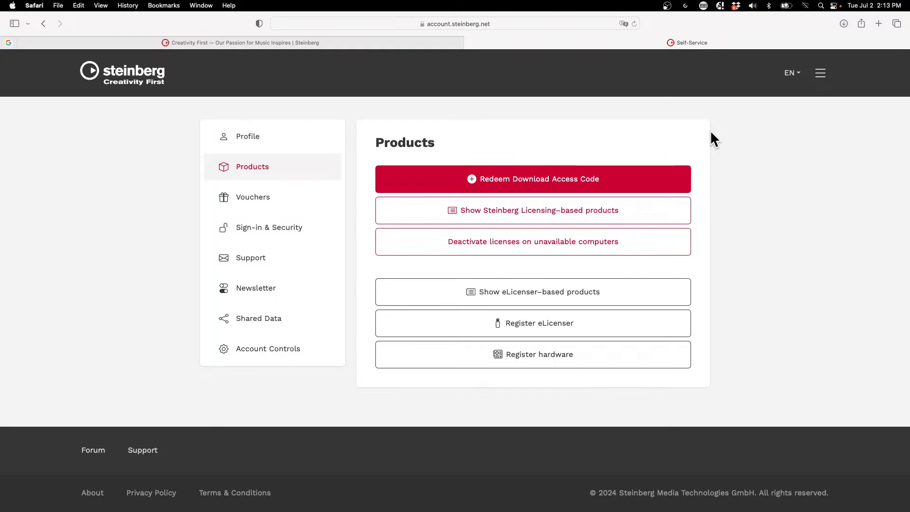
# Open the account's Vouchers page, quit Safari and return to the Cubase project window
pyautogui.click(247, 198)
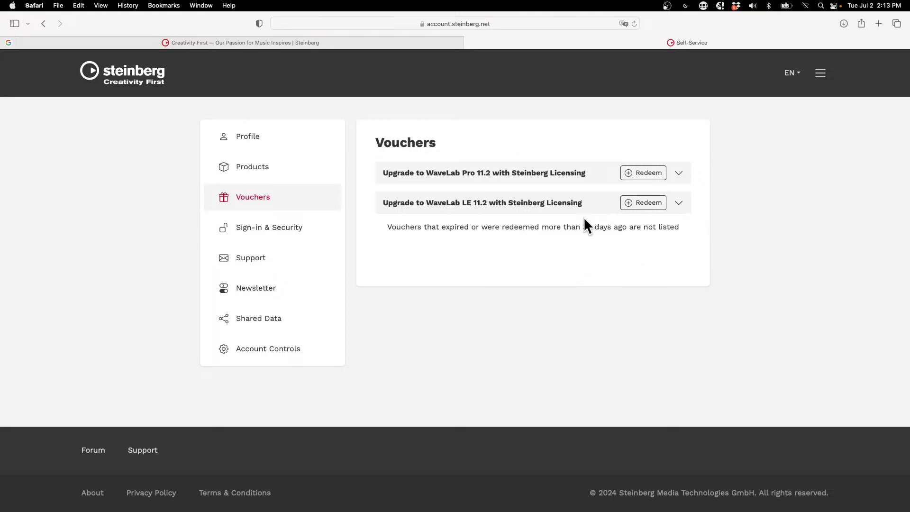
pyautogui.moveTo(9, 6)
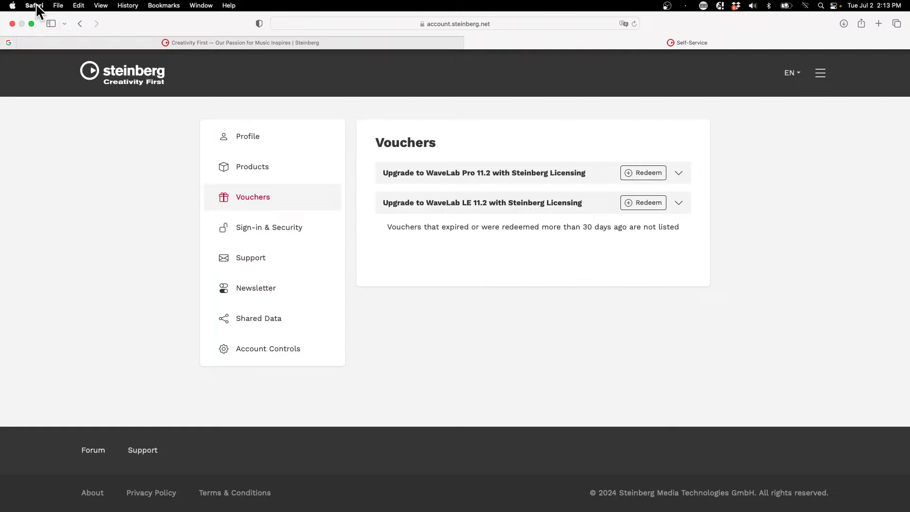
pyautogui.click(34, 6)
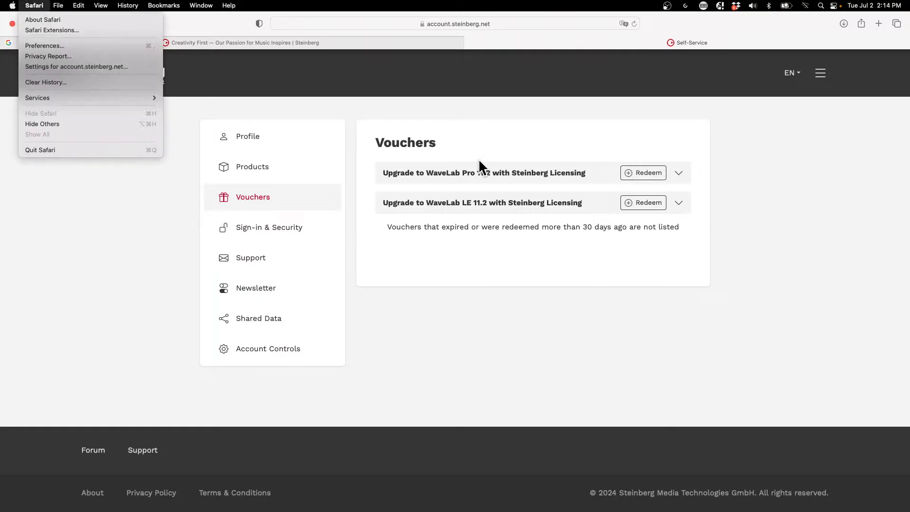
pyautogui.click(95, 149)
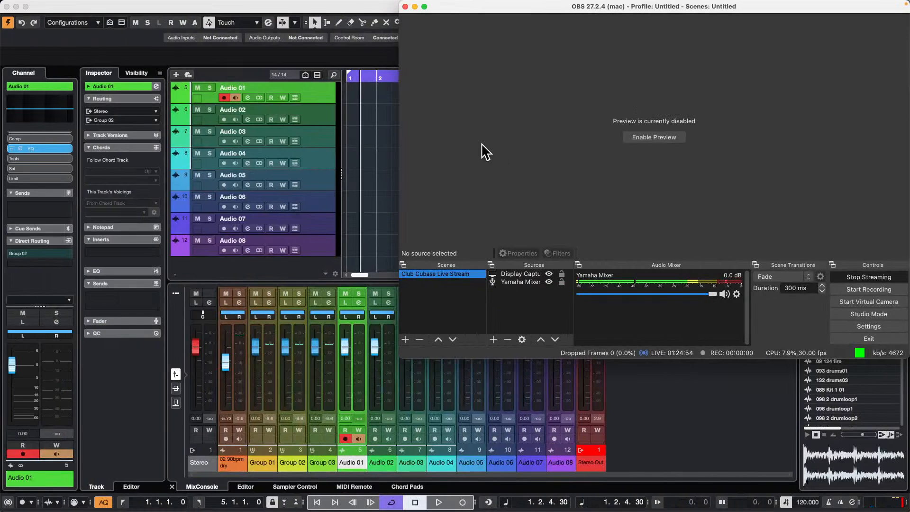
pyautogui.click(382, 166)
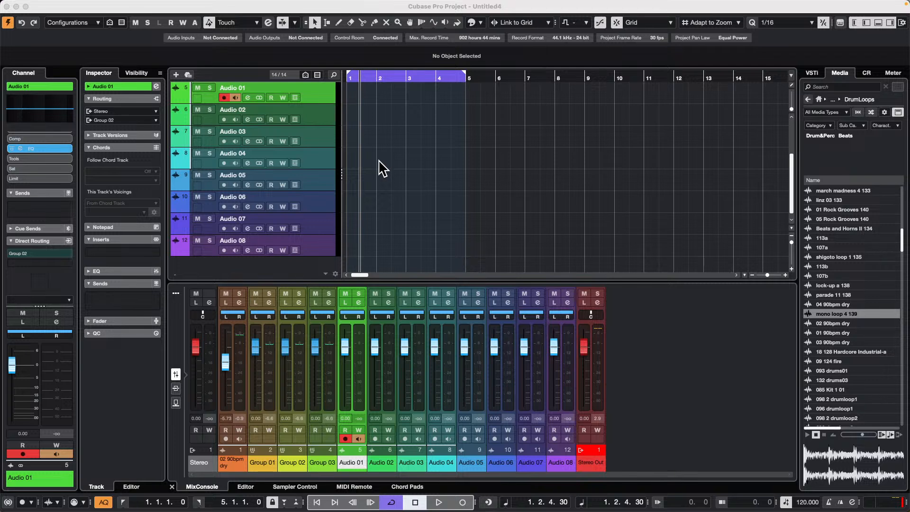
pyautogui.click(383, 168)
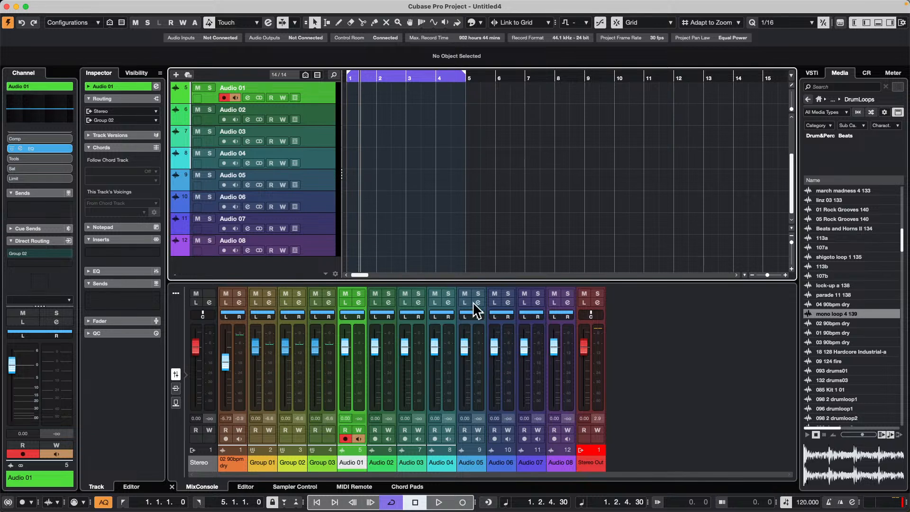
# Select the Audio 02 through Audio 08 channels in the MixConsole and toggle solo on and off for the selection
pyautogui.click(395, 387)
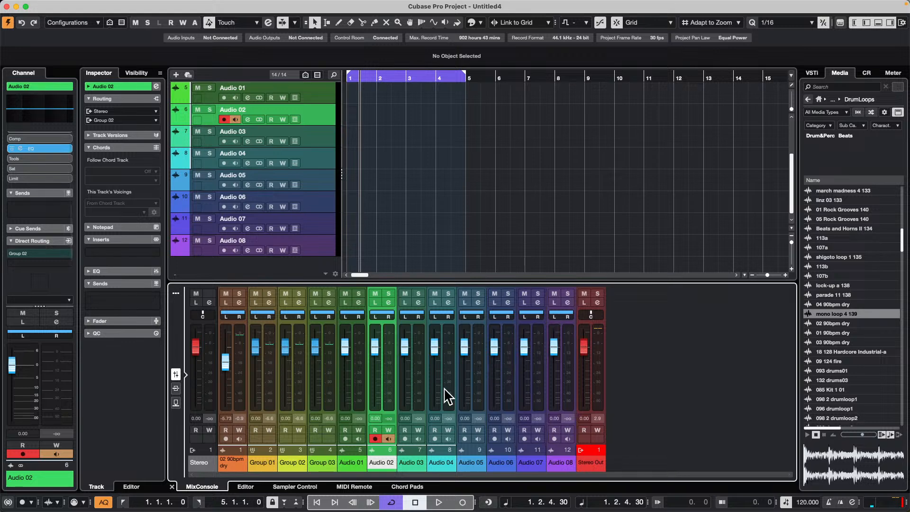
pyautogui.keyDown('shift'); pyautogui.click(569, 379); pyautogui.keyUp('shift')
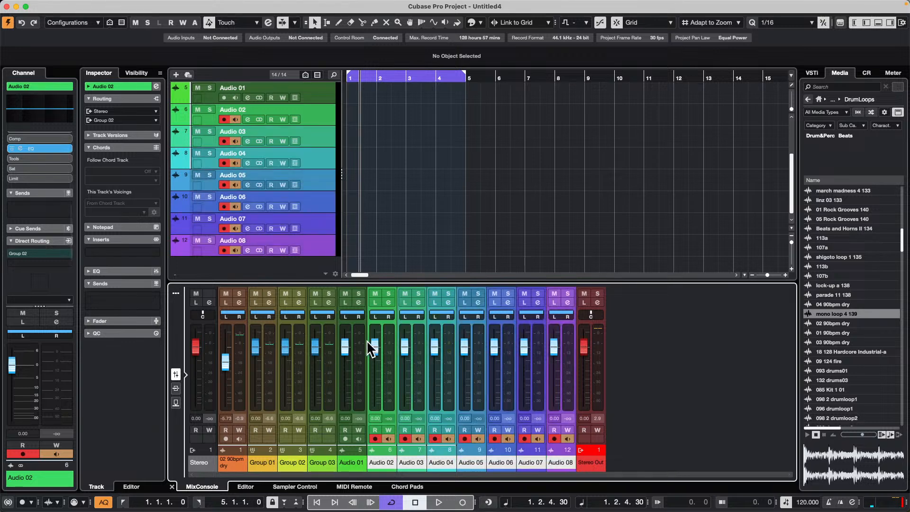
pyautogui.press('s')
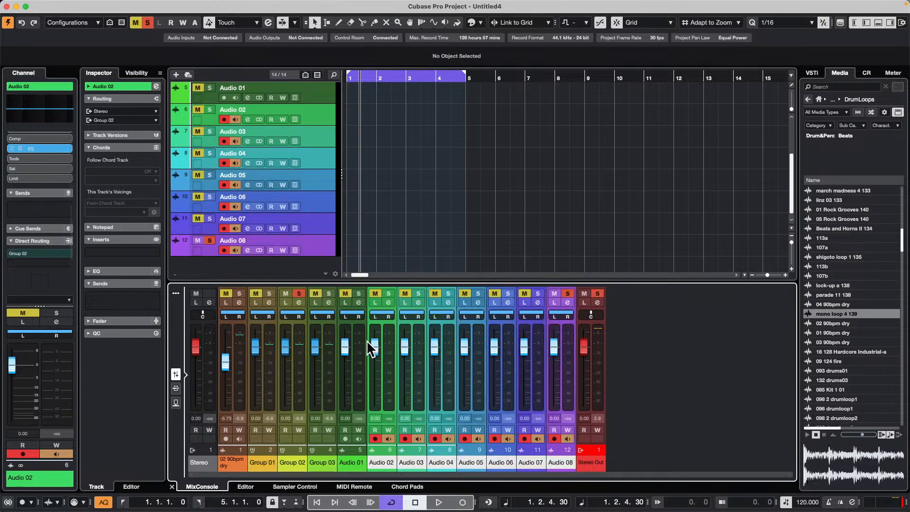
pyautogui.press('s')
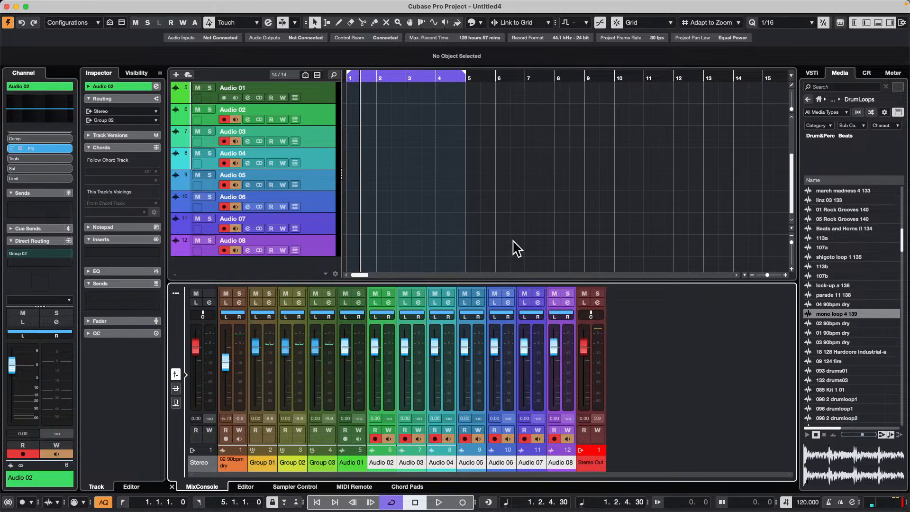
# Reselect Audio 02 through Audio 08 in the track list and repeatedly toggle solo from the Audio 07 channel
pyautogui.click(313, 118)
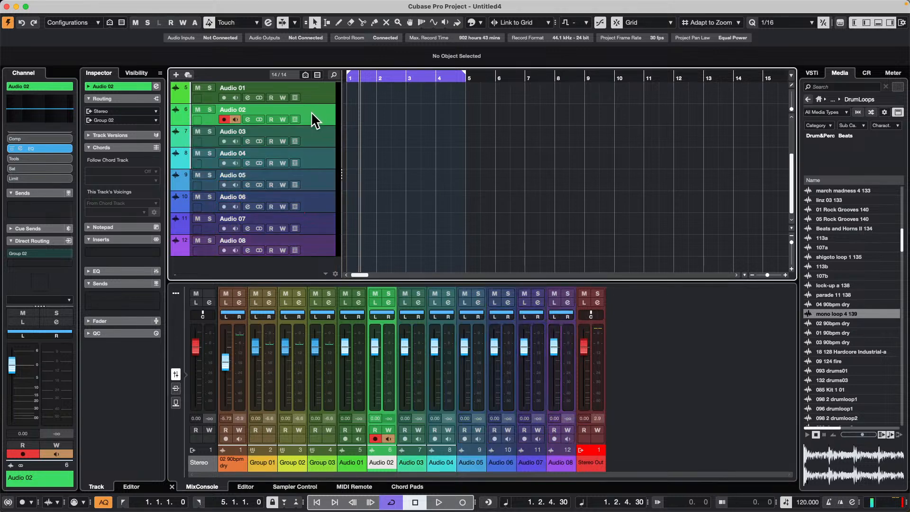
pyautogui.keyDown('shift'); pyautogui.click(316, 250); pyautogui.keyUp('shift')
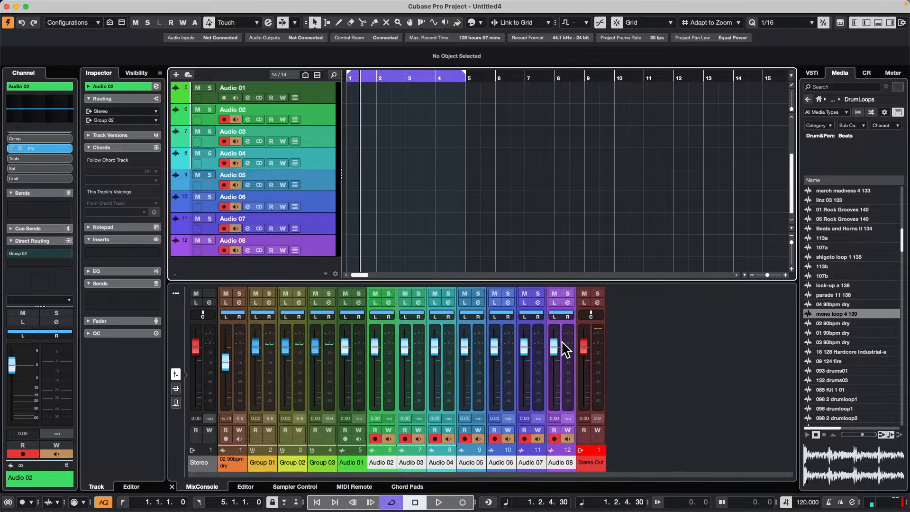
pyautogui.click(537, 294)
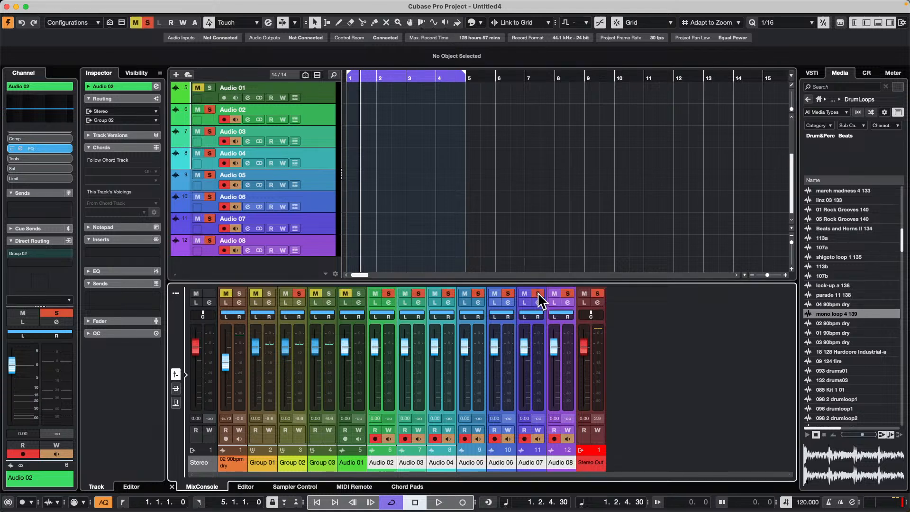
pyautogui.click(537, 293)
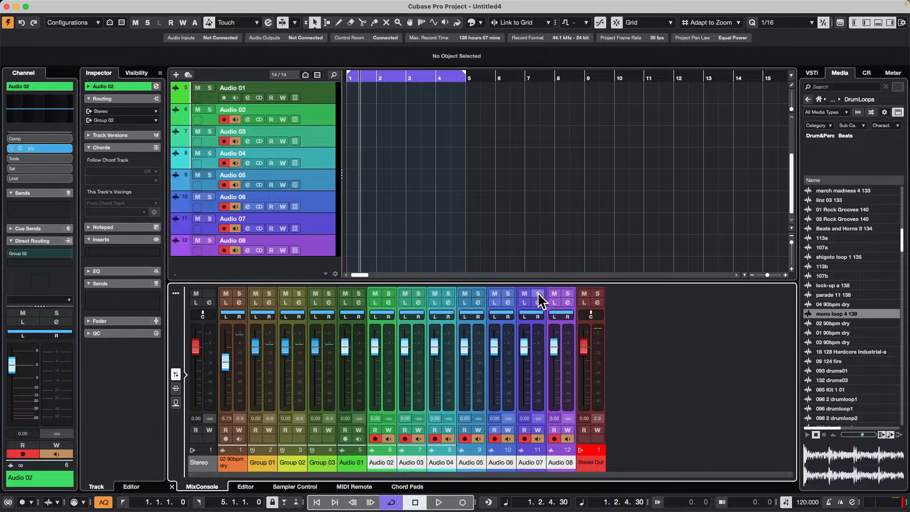
pyautogui.click(538, 293)
pyautogui.click(538, 294)
pyautogui.click(537, 293)
pyautogui.click(538, 293)
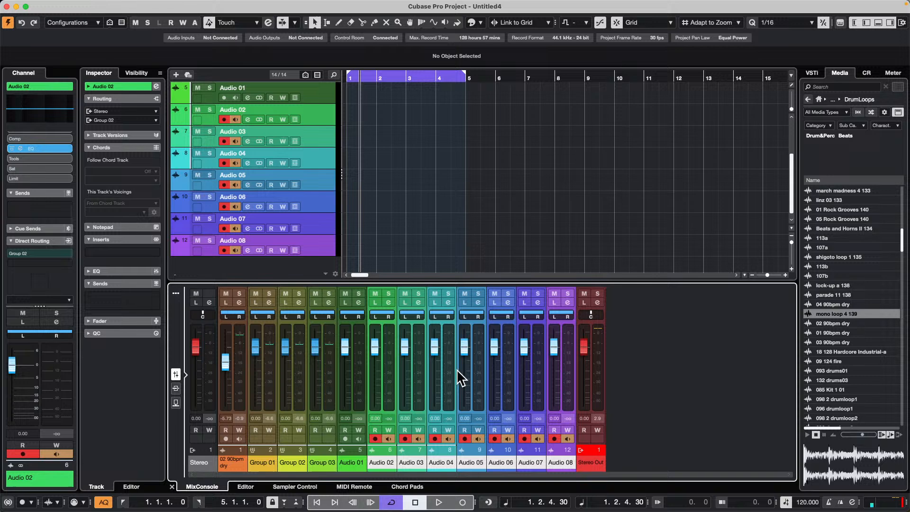
# Select a range of mixer channels, replace it with only Audio 02, 04, 06 and 08, and solo them together
pyautogui.click(391, 374)
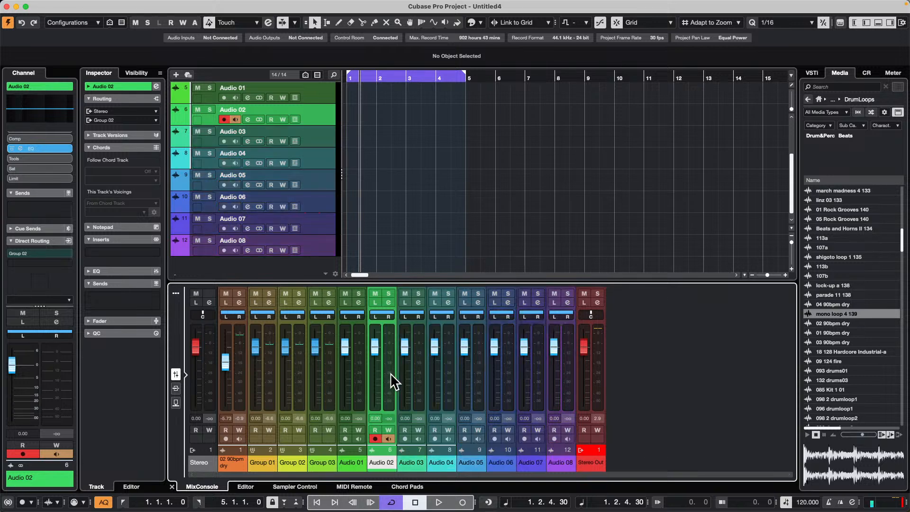
pyautogui.keyDown('shift'); pyautogui.click(451, 371); pyautogui.keyUp('shift')
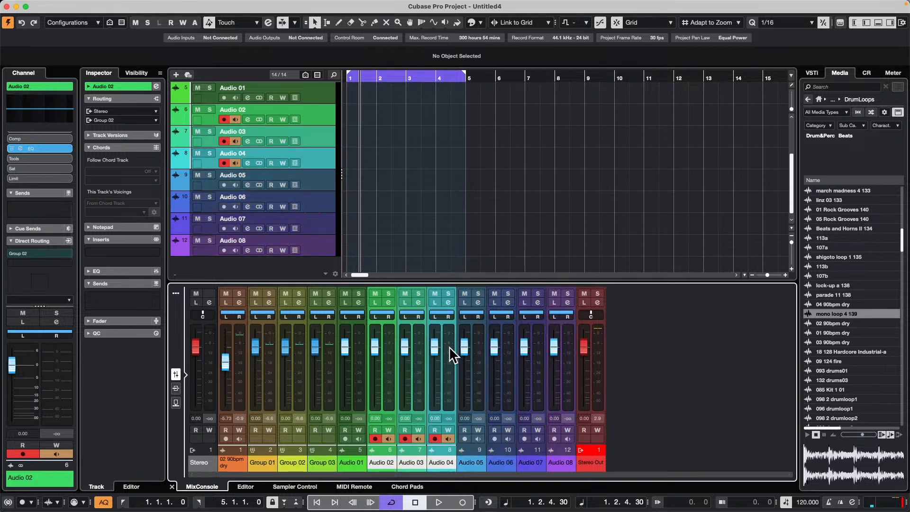
pyautogui.click(390, 374)
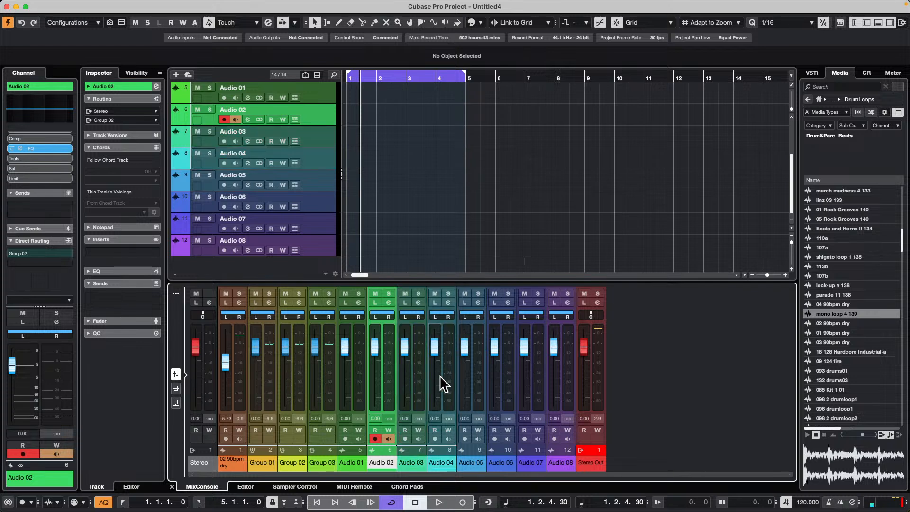
pyautogui.keyDown('super'); pyautogui.click(448, 378); pyautogui.keyUp('super')
pyautogui.keyDown('super'); pyautogui.click(510, 375); pyautogui.keyUp('super')
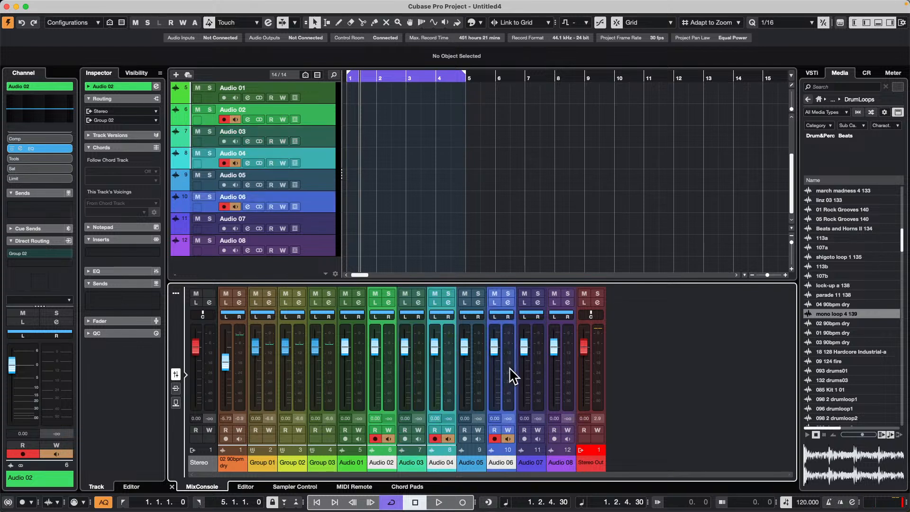
pyautogui.keyDown('super'); pyautogui.click(568, 377); pyautogui.keyUp('super')
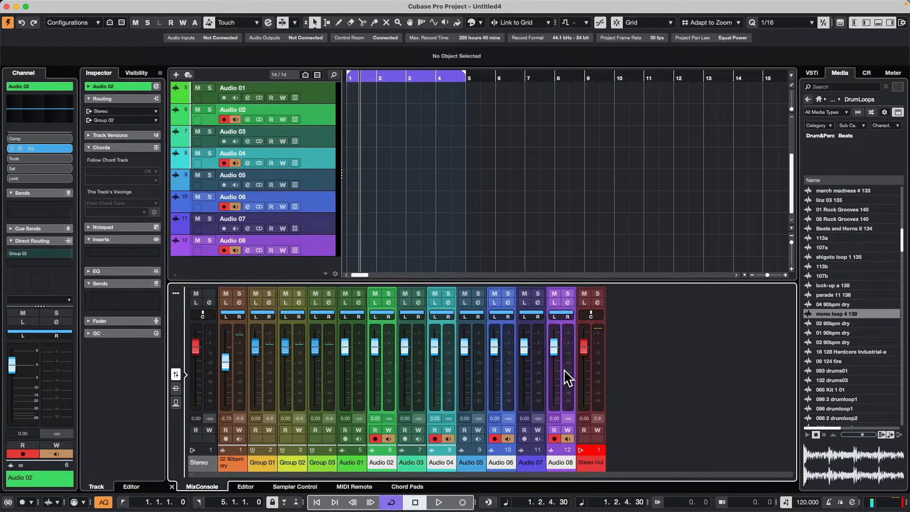
pyautogui.click(568, 294)
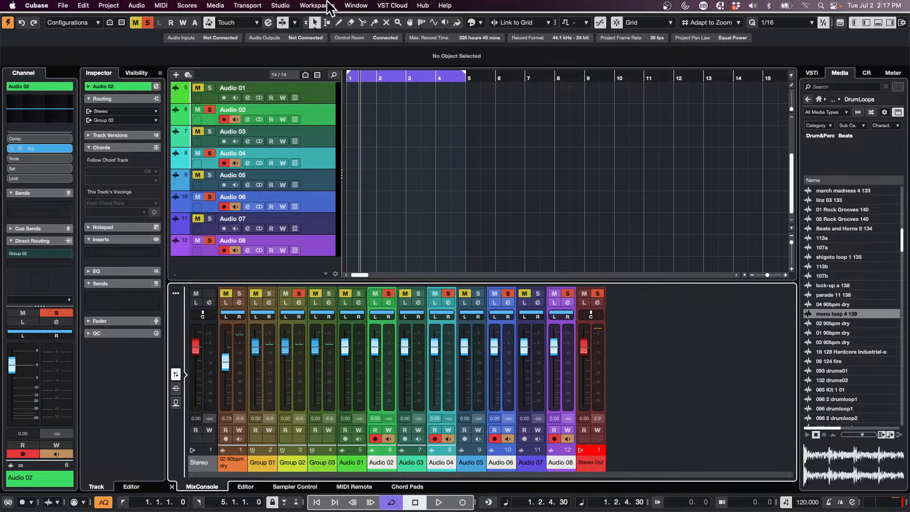
pyautogui.click(281, 5)
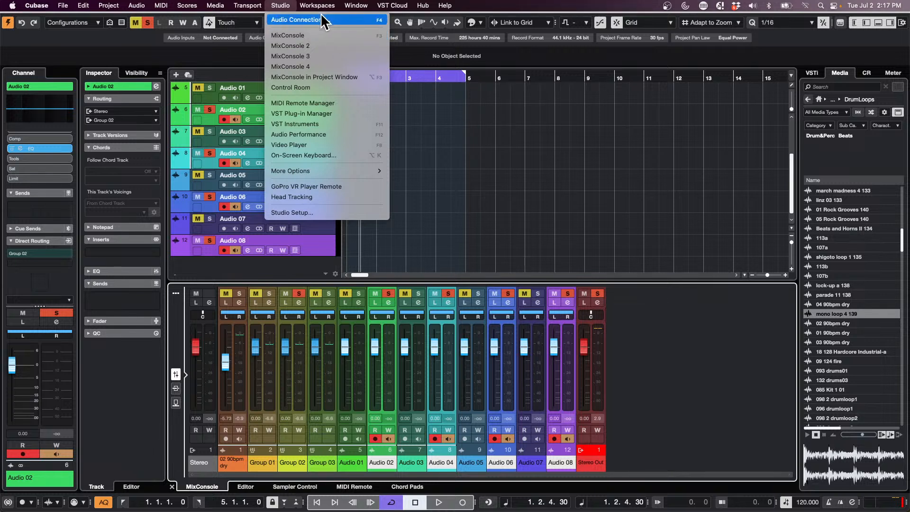
pyautogui.click(554, 198)
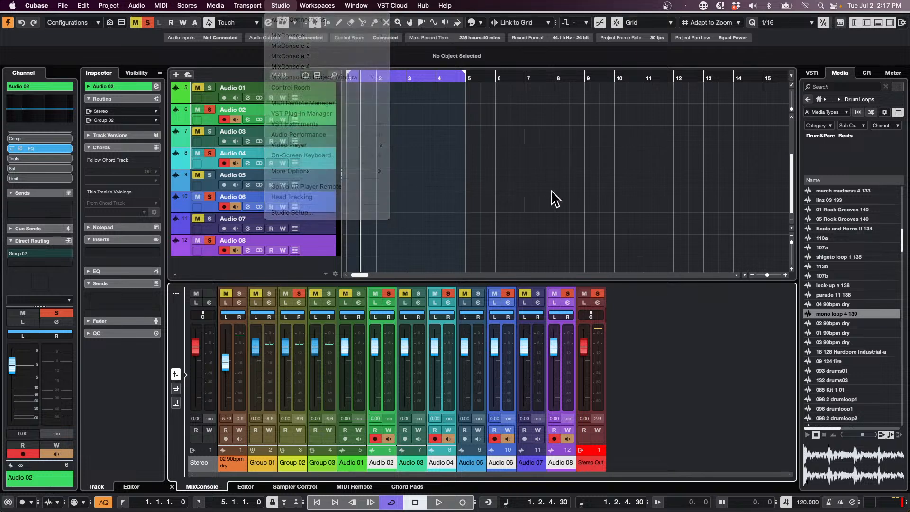
pyautogui.click(62, 7)
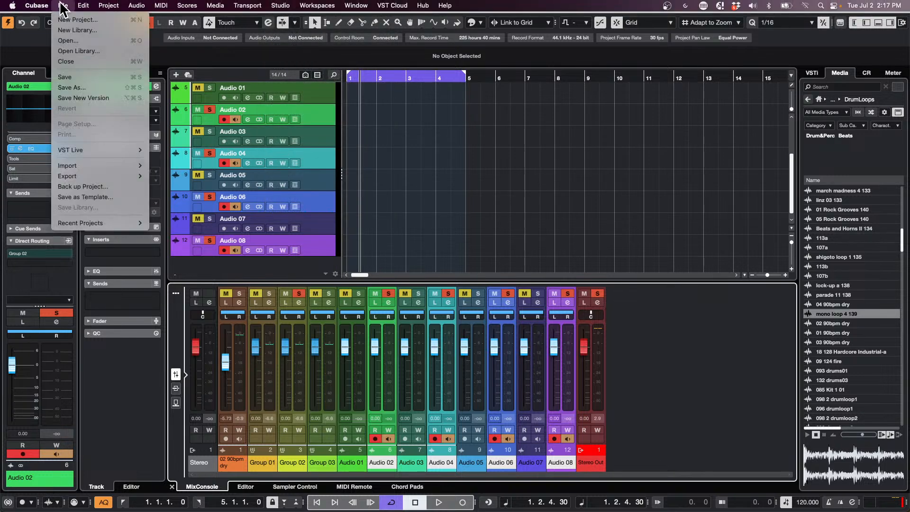
pyautogui.moveTo(248, 5)
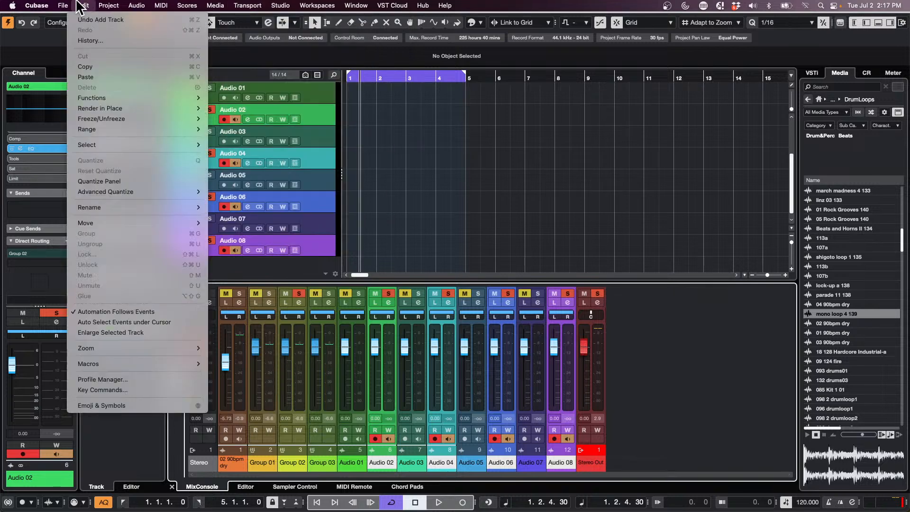
pyautogui.moveTo(63, 7)
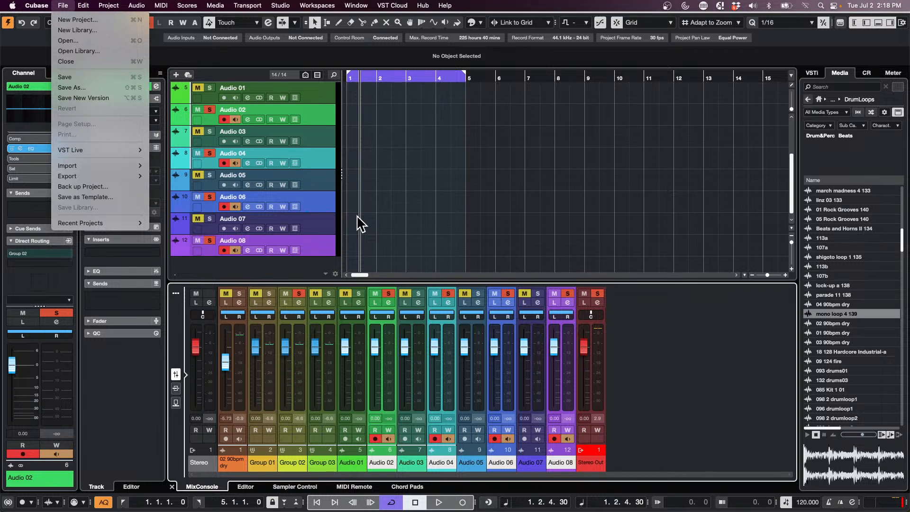
pyautogui.click(210, 299)
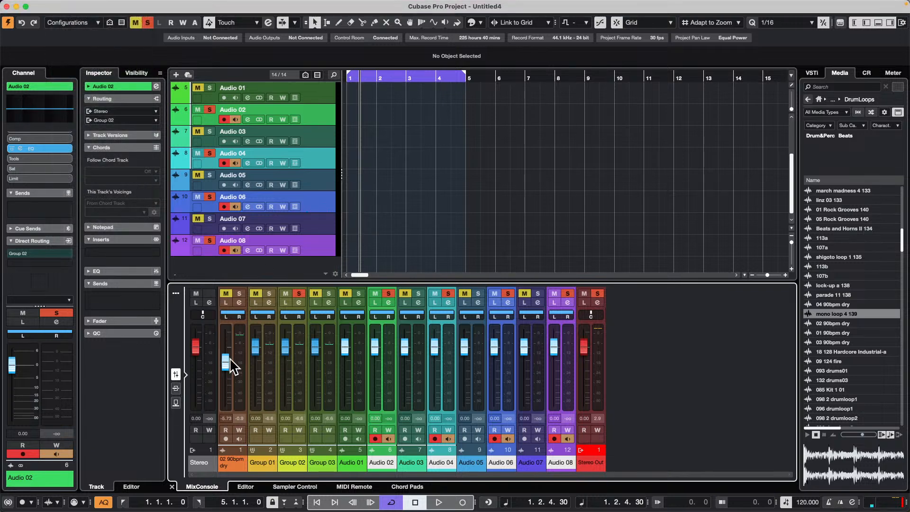
# Open the Stereo input channel's settings, browse the effects available for its first insert slot, and close the settings window
pyautogui.click(209, 302)
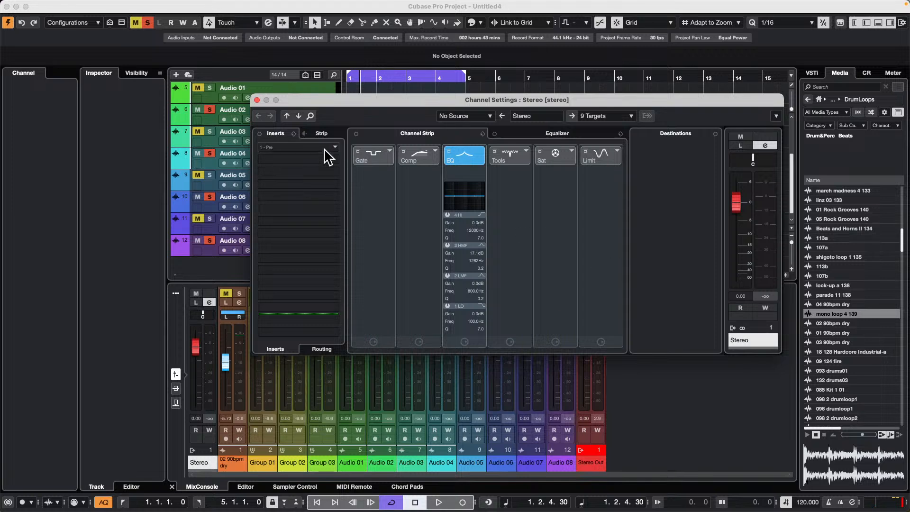
pyautogui.click(328, 149)
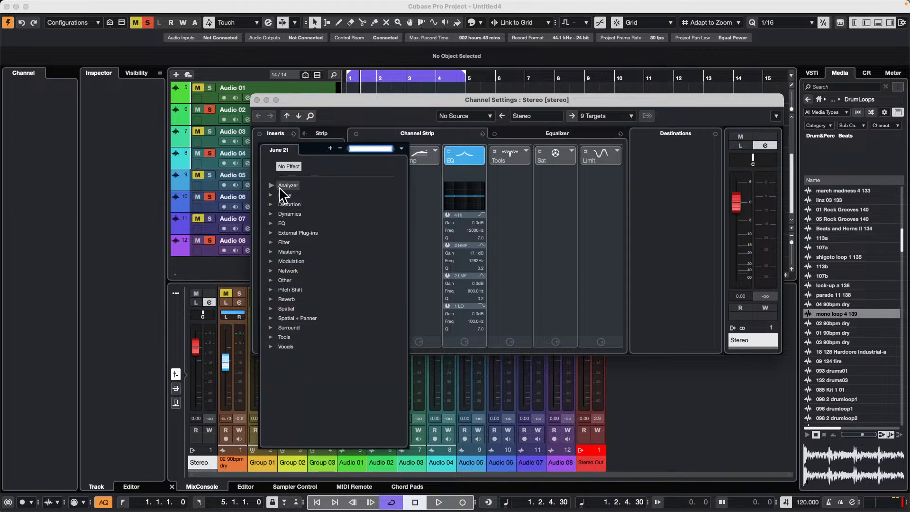
pyautogui.moveTo(344, 101); pyautogui.dragTo(479, 122)
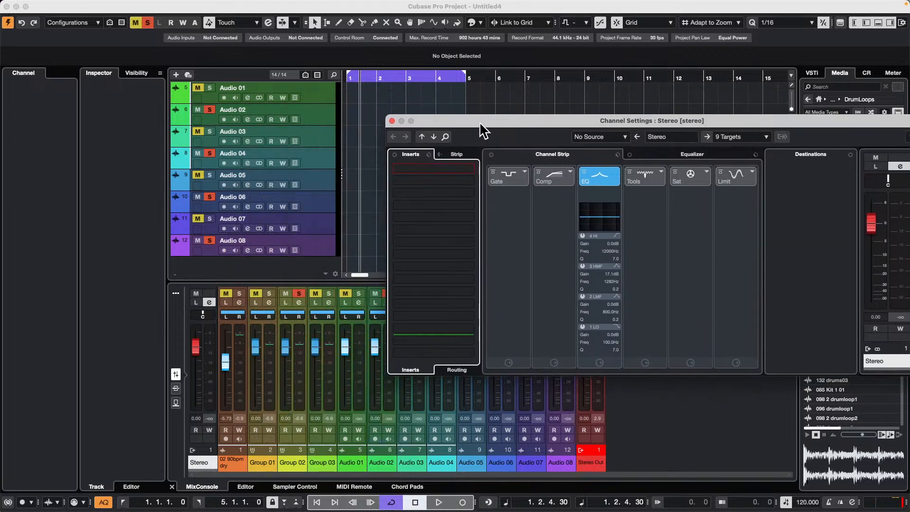
pyautogui.click(472, 170)
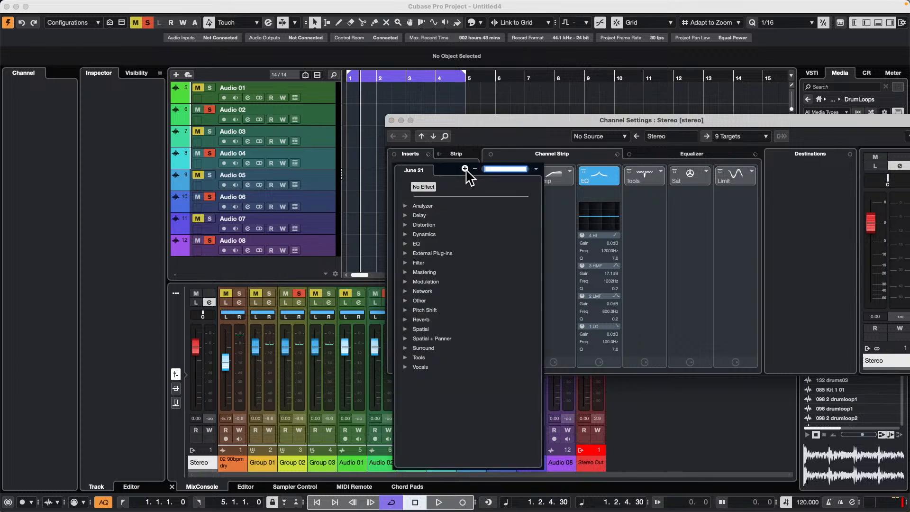
pyautogui.click(462, 134)
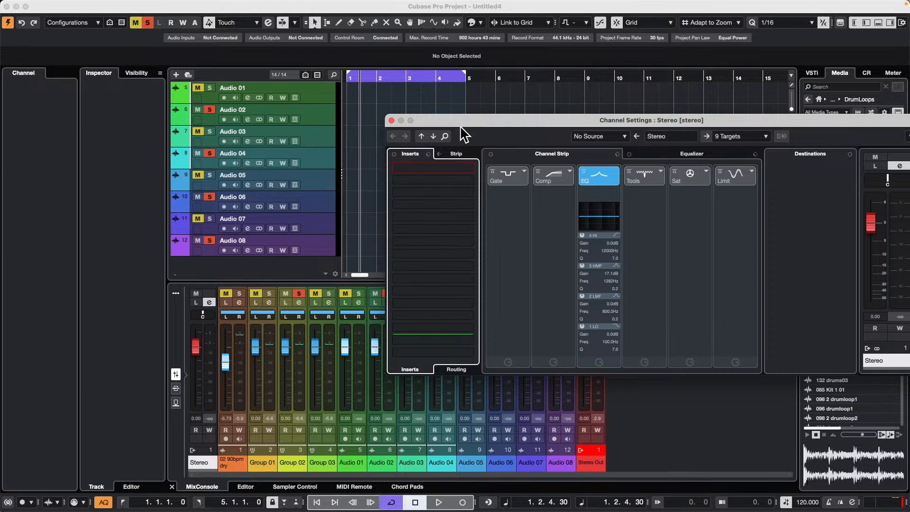
pyautogui.click(392, 119)
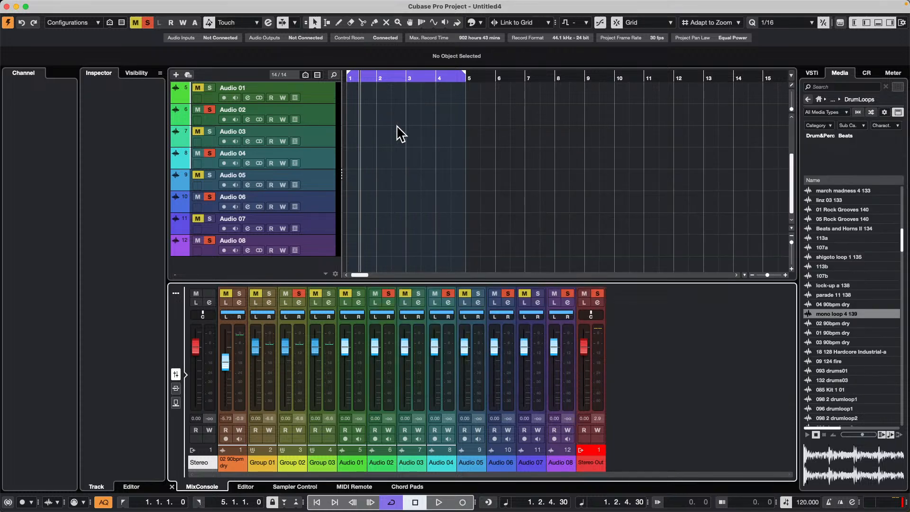
pyautogui.scroll(5, 396, 133)
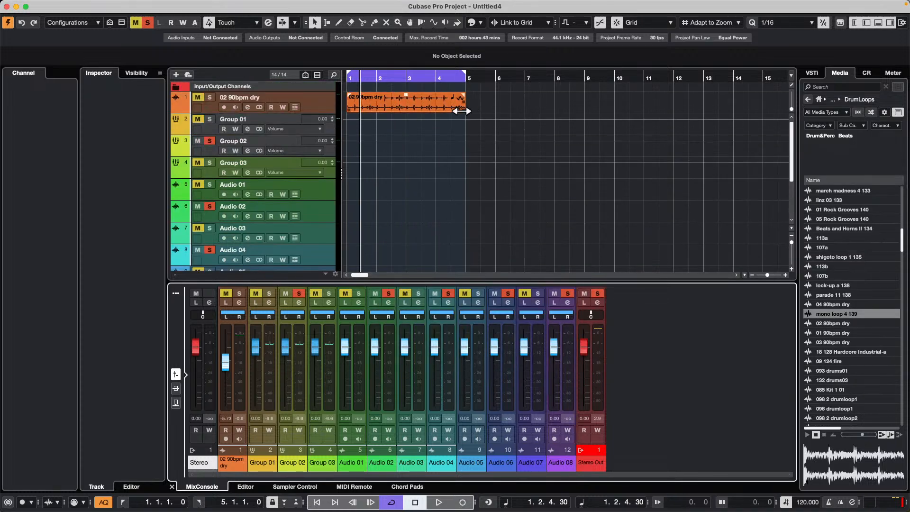
pyautogui.moveTo(40, 9)
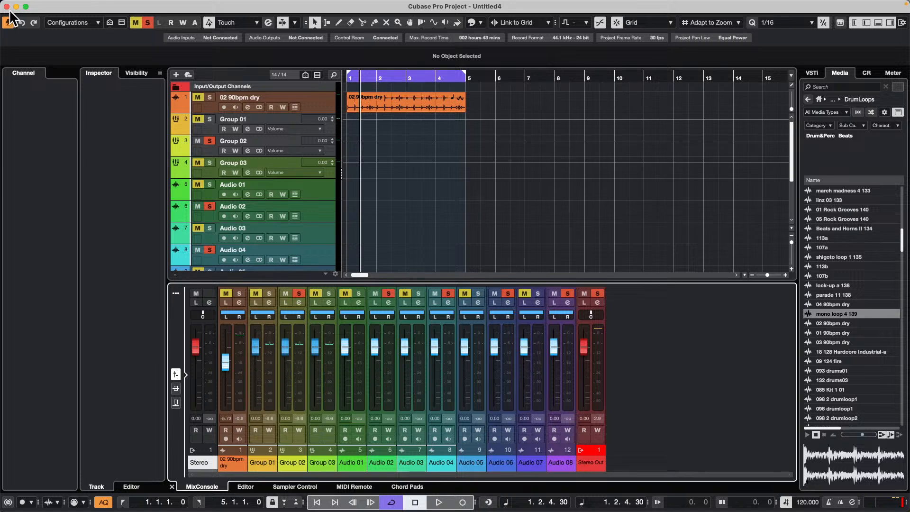
# Close the Untitled4 project without saving and delete the files newly created in it
pyautogui.click(6, 7)
pyautogui.click(442, 174)
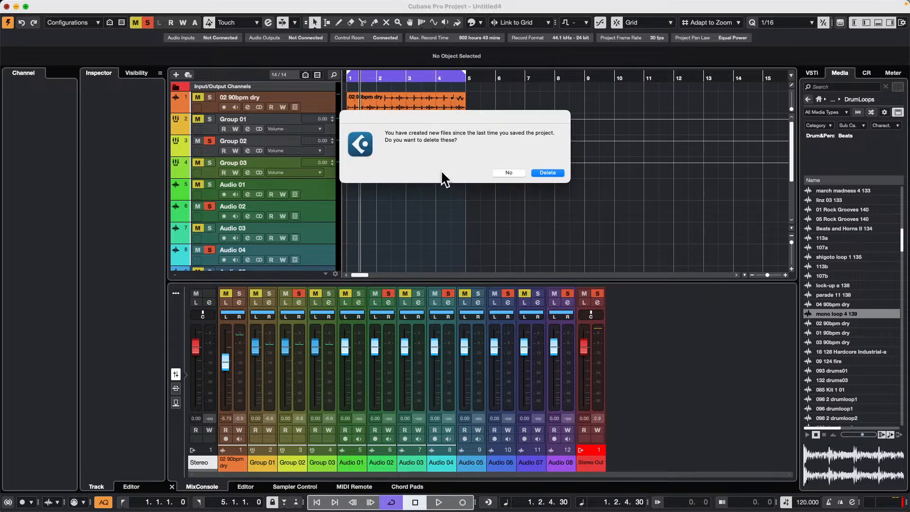
pyautogui.click(558, 171)
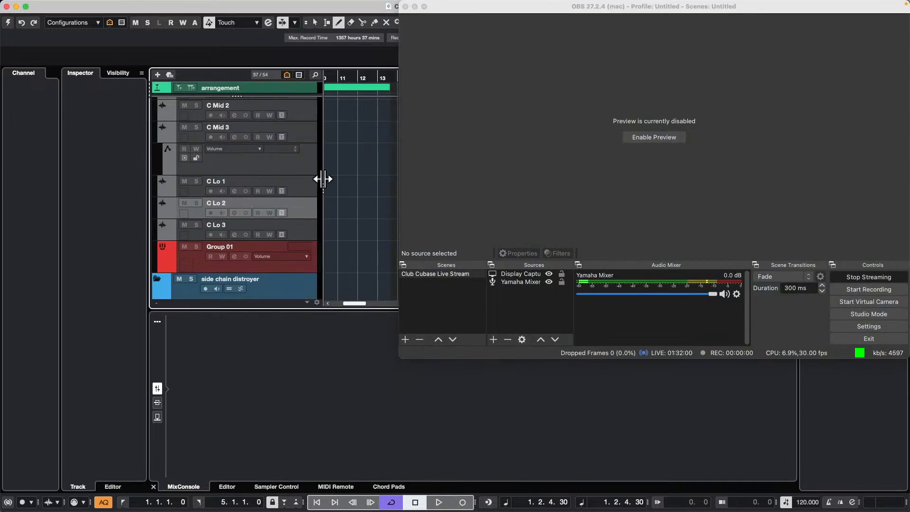
# Switch to the open Untitled3 project, activate it and select the HALion Sonic 01 track
pyautogui.click(343, 191)
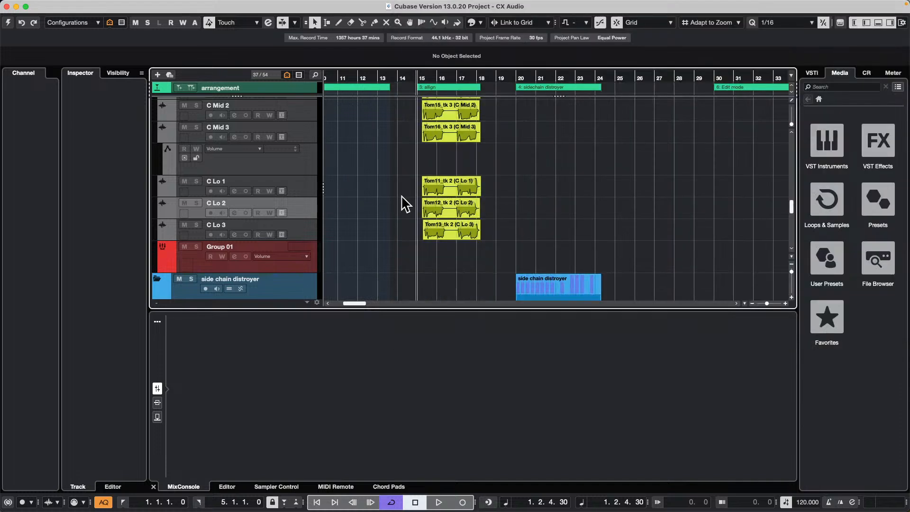
pyautogui.scroll(1, 505, 175)
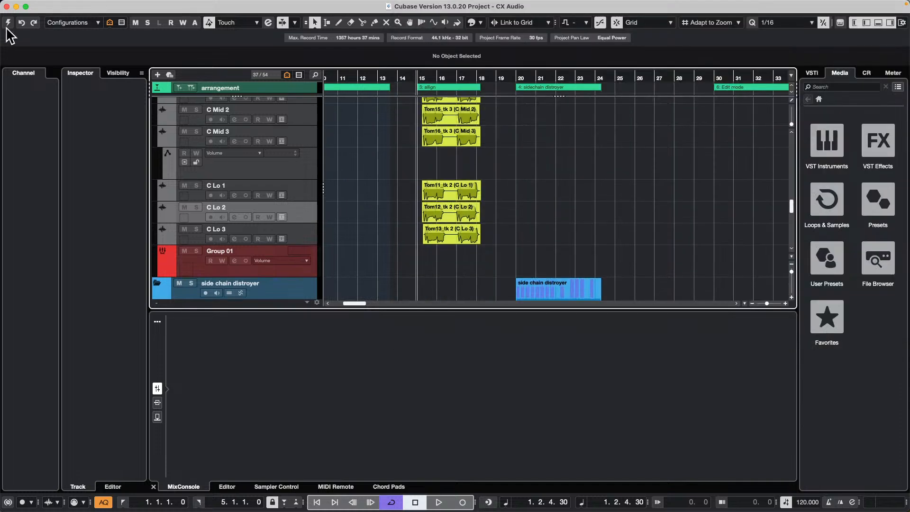
pyautogui.click(358, 5)
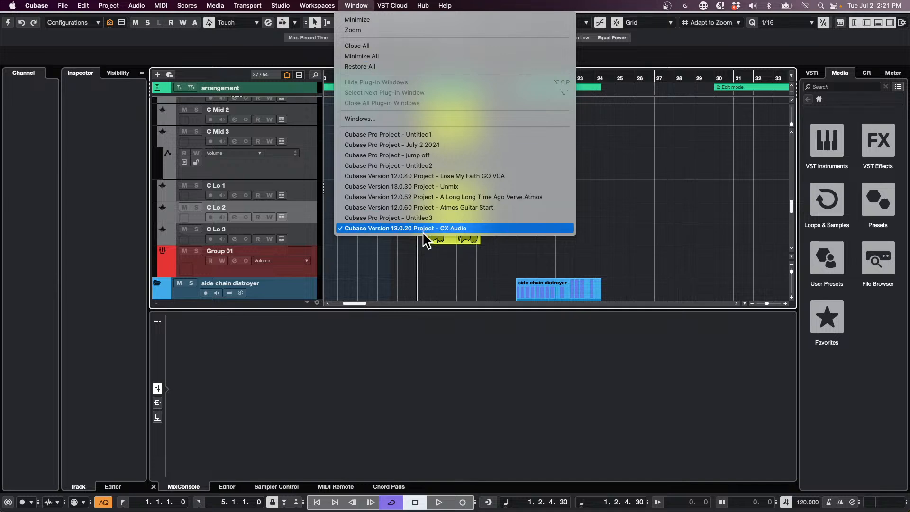
pyautogui.click(455, 216)
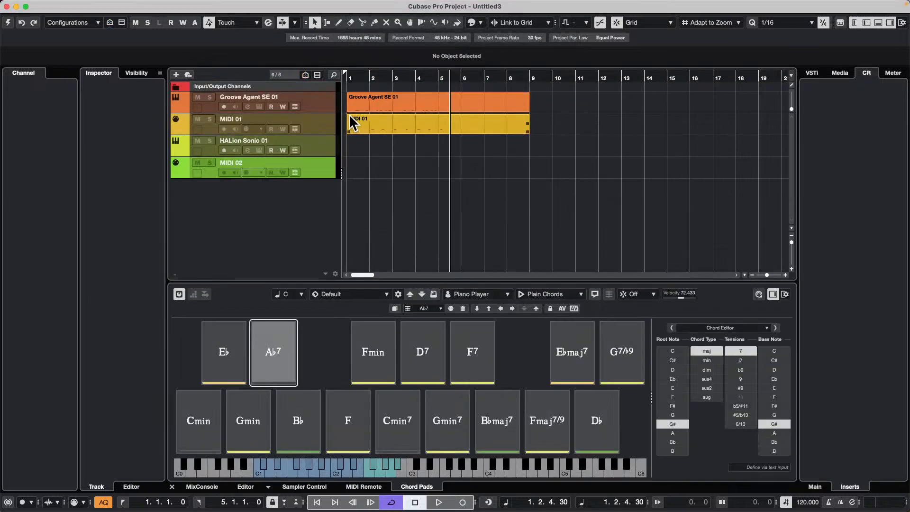
pyautogui.click(314, 144)
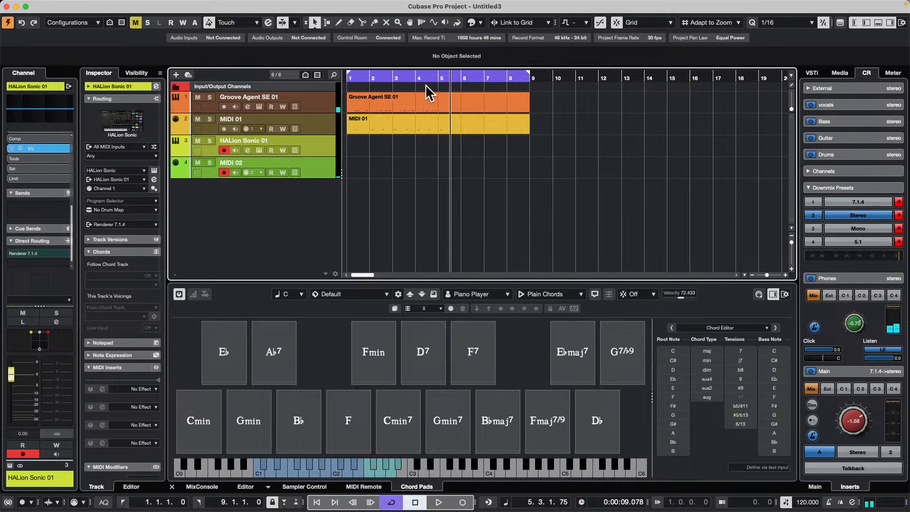
# Set the Chord Pads player mode to Pattern and load the factory preset FM EP Superstar
pyautogui.click(180, 293)
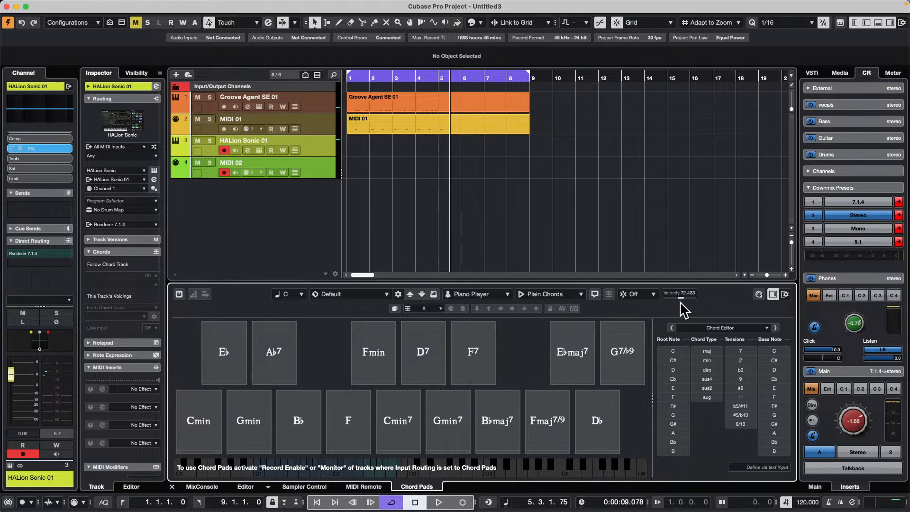
pyautogui.click(578, 295)
pyautogui.click(534, 354)
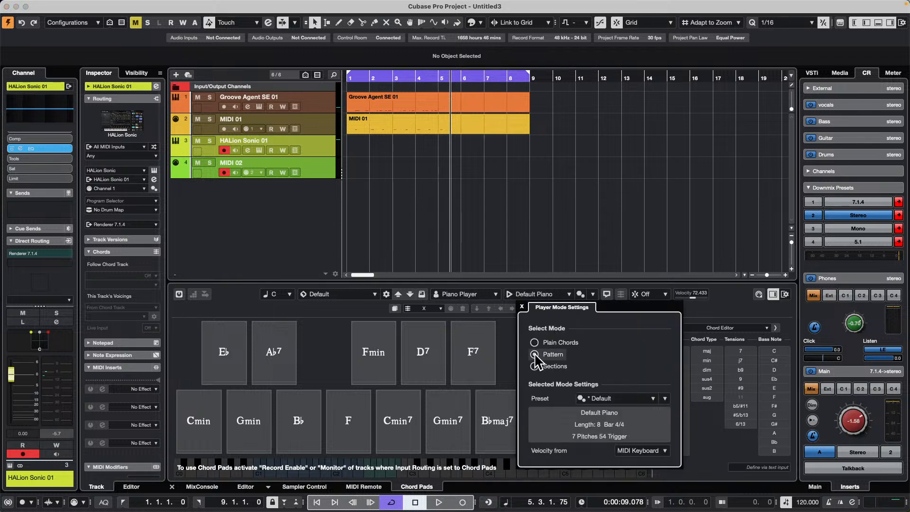
pyautogui.click(619, 399)
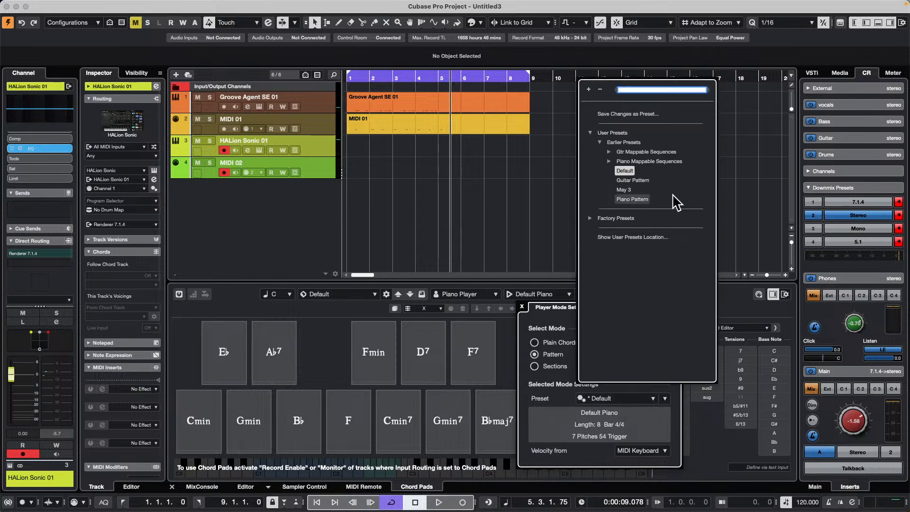
pyautogui.click(590, 220)
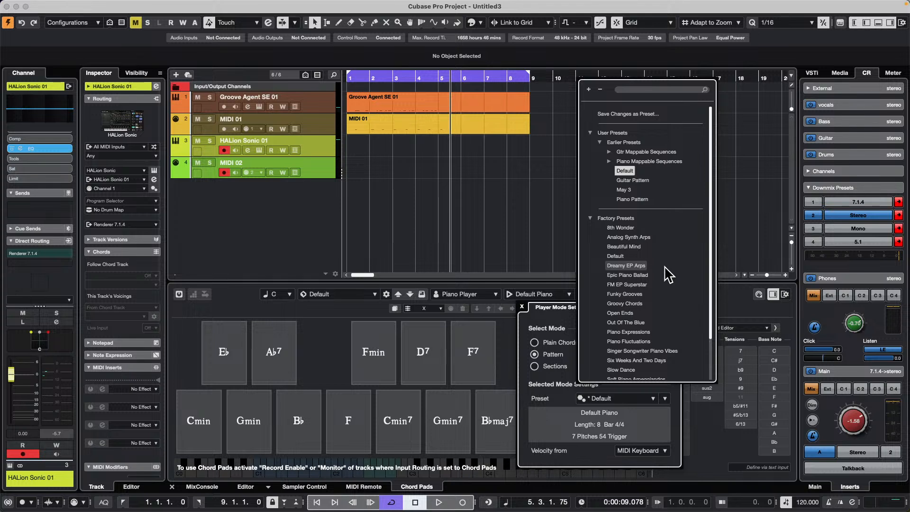
pyautogui.click(647, 285)
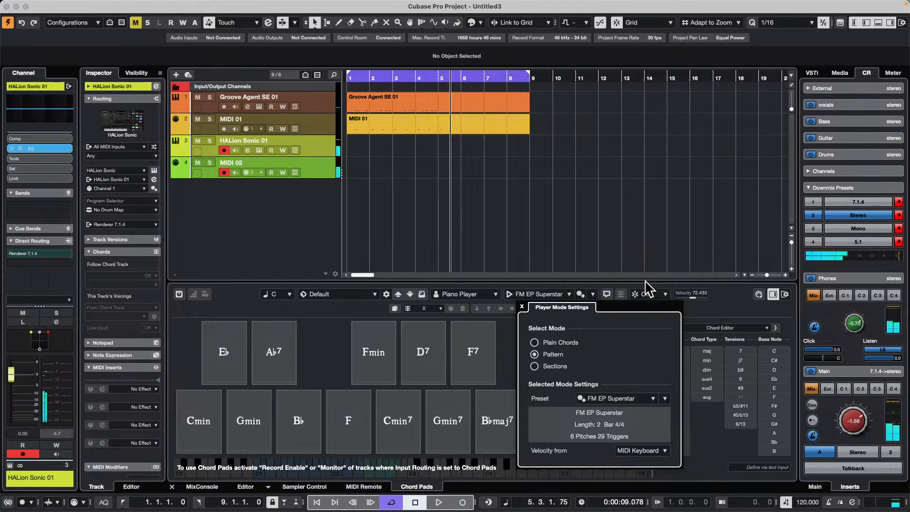
# Send the chord pads' output to all record-enabled tracks and audition the B♭ pad
pyautogui.click(179, 294)
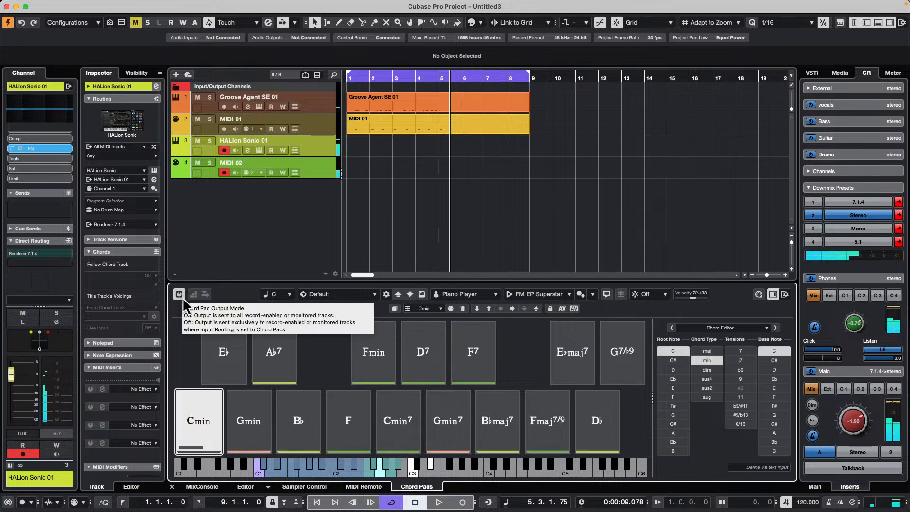
pyautogui.click(304, 424)
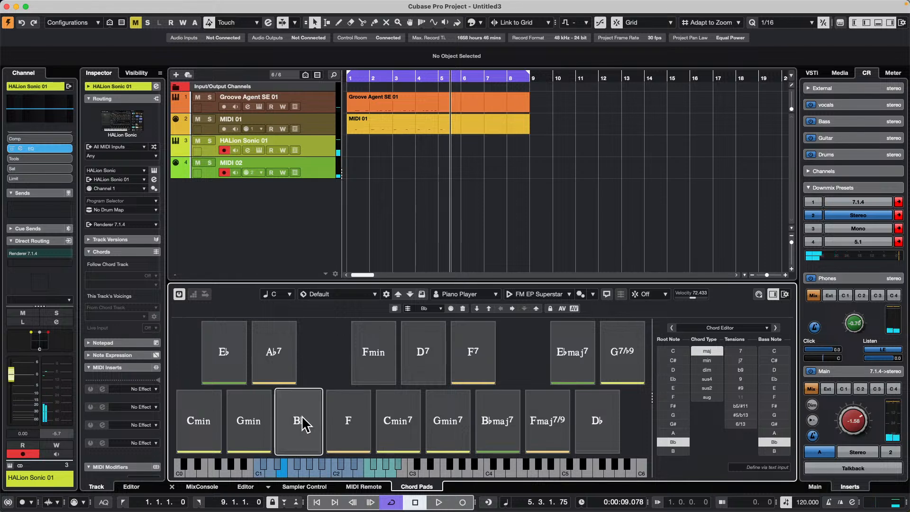
pyautogui.click(304, 424)
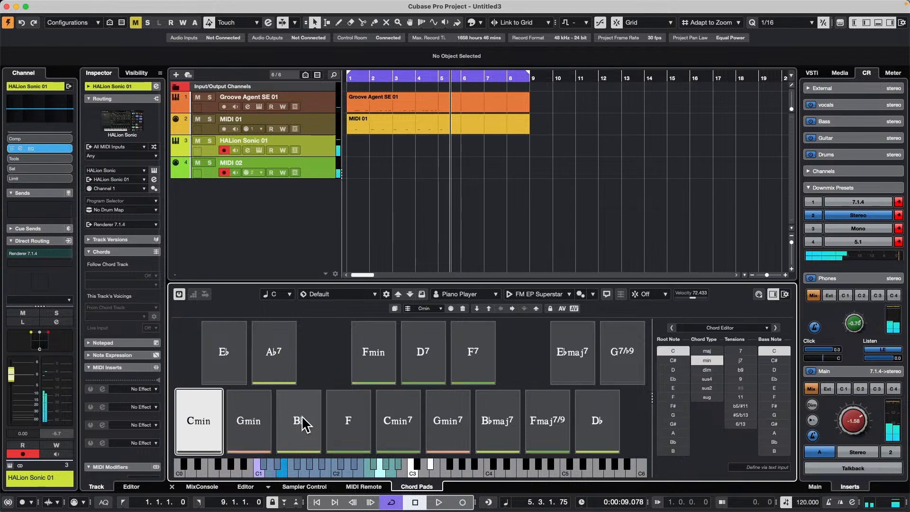
# Move the playhead to bar 10 and place the Cmin7 chord pad there as an event on the HALion Sonic 01 track
pyautogui.click(558, 83)
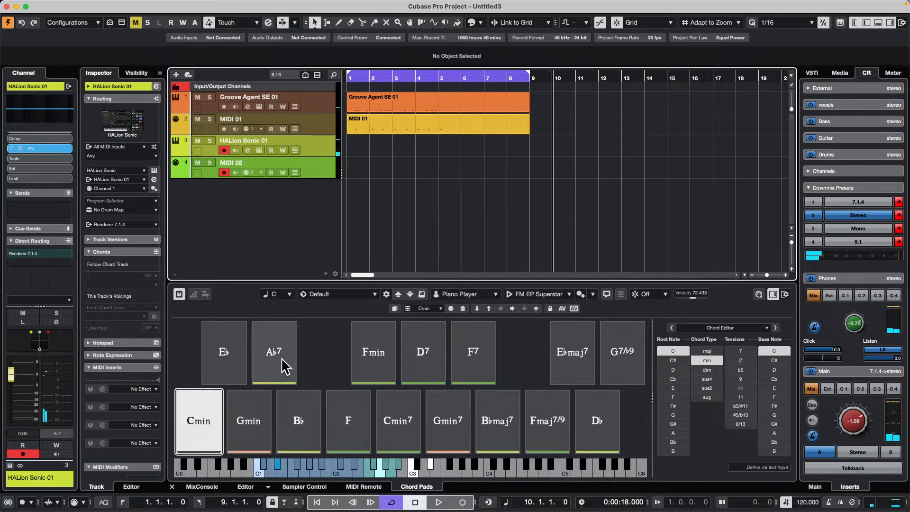
pyautogui.click(391, 423)
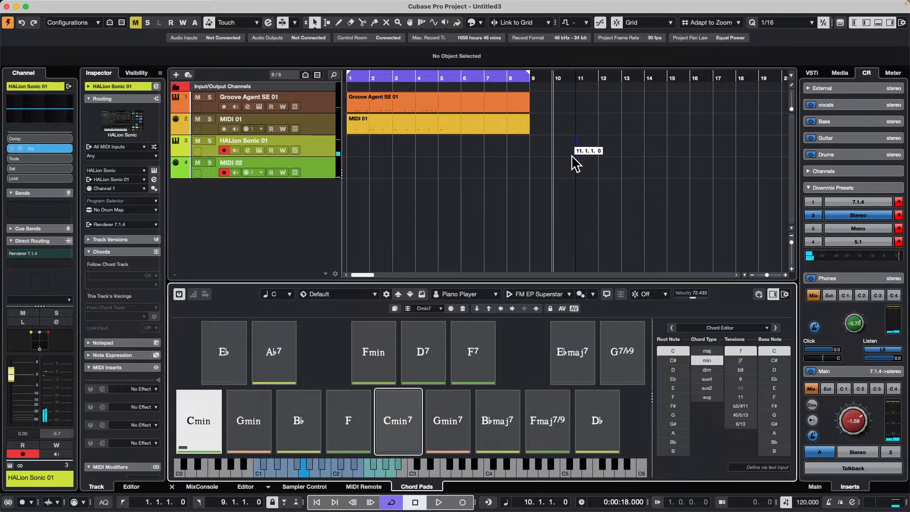
pyautogui.moveTo(547, 156); pyautogui.dragTo(549, 156)
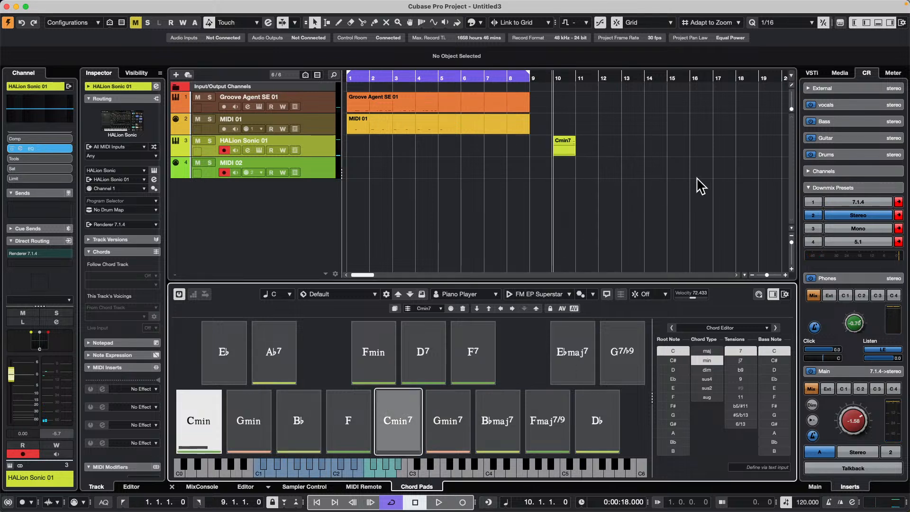
# Open the Cmin7 event in the Key Editor and examine the notes it contains
pyautogui.doubleClick(567, 146)
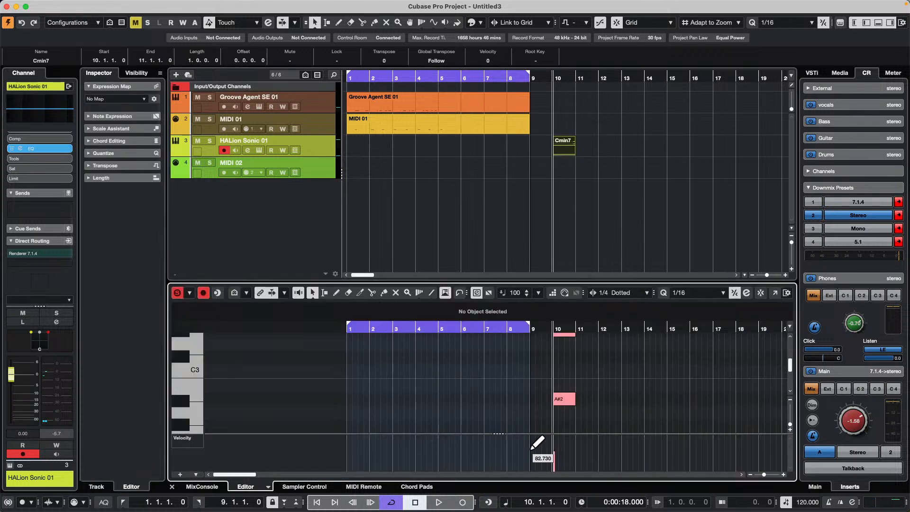
pyautogui.scroll(2, 600, 355)
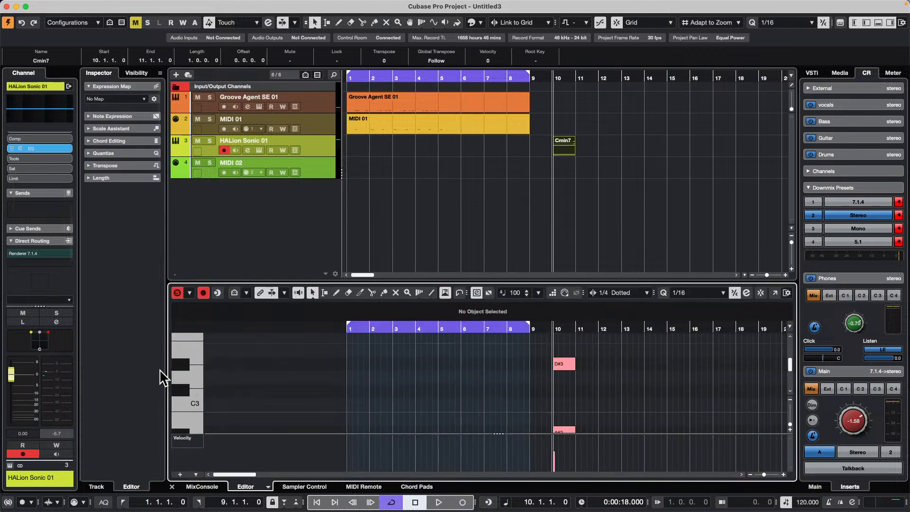
pyautogui.scroll(-2, 190, 369)
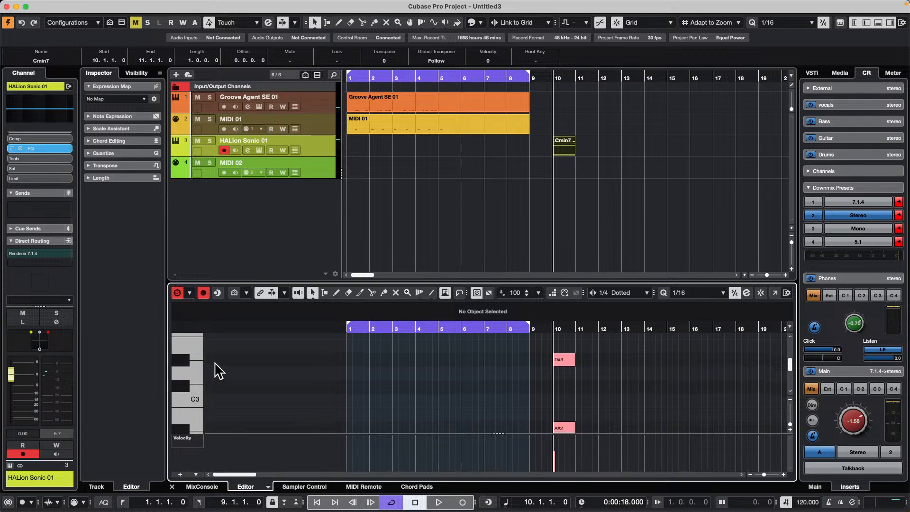
pyautogui.moveTo(242, 356); pyautogui.dragTo(151, 364)
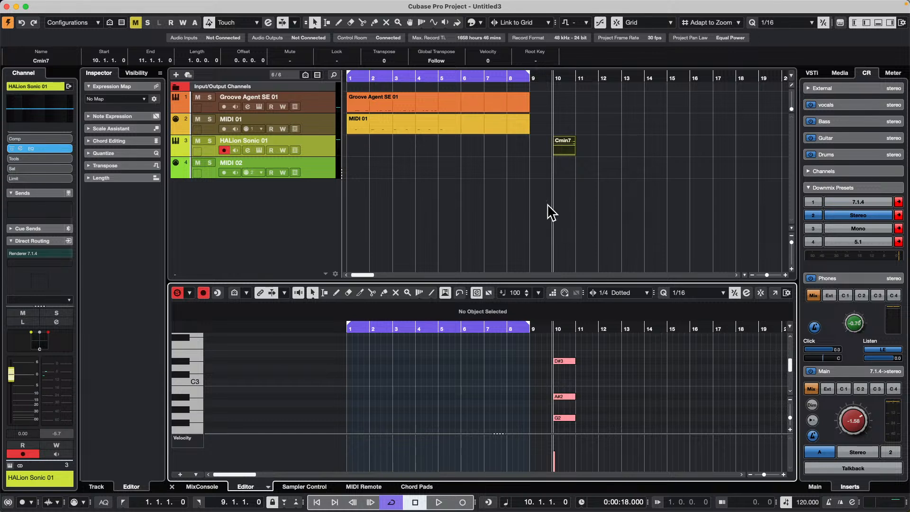
# Erase the Cmin7 event from the HALion Sonic 01 track and return to the chord pads
pyautogui.rightClick(522, 176)
pyautogui.click(558, 174)
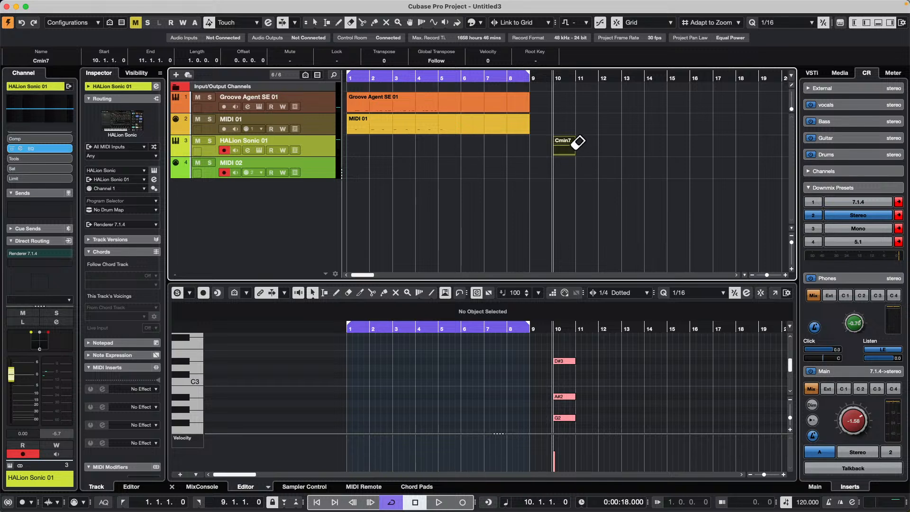
pyautogui.click(565, 145)
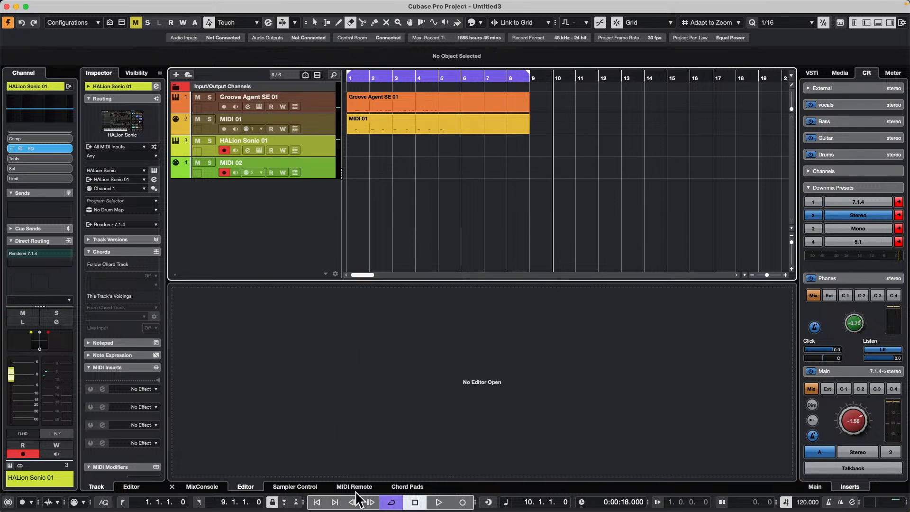
pyautogui.click(404, 487)
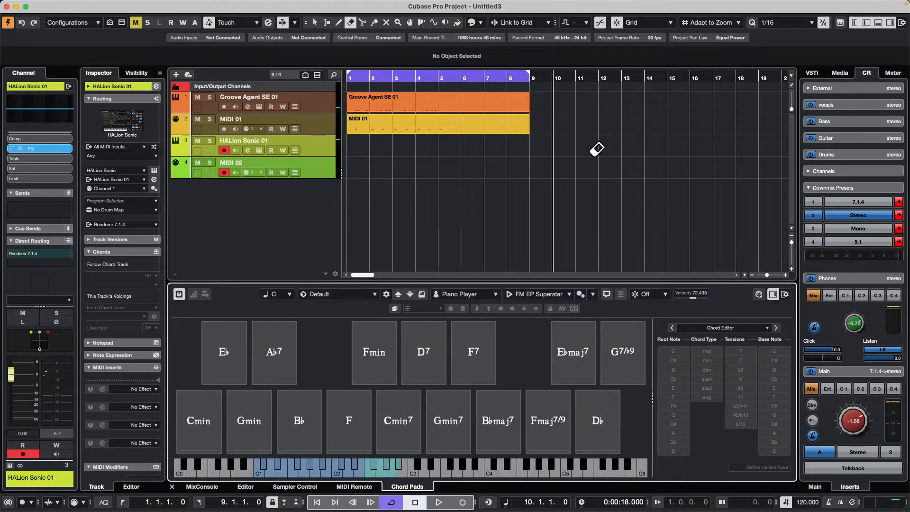
# Start playback from bar 10, punch in recording of the chord pad patterns on the armed HALion Sonic 01 and MIDI 02 tracks, and stop
pyautogui.press('space')
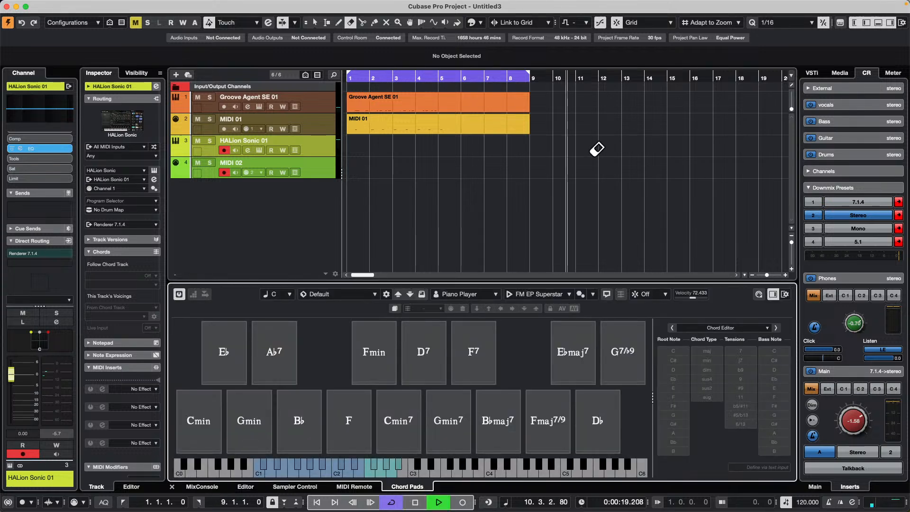
pyautogui.press('KP_Multiply')
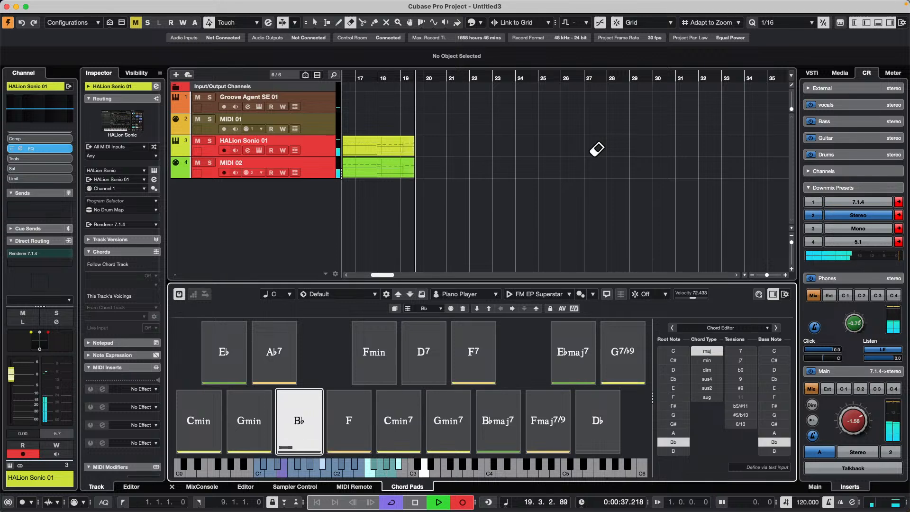
pyautogui.press('space')
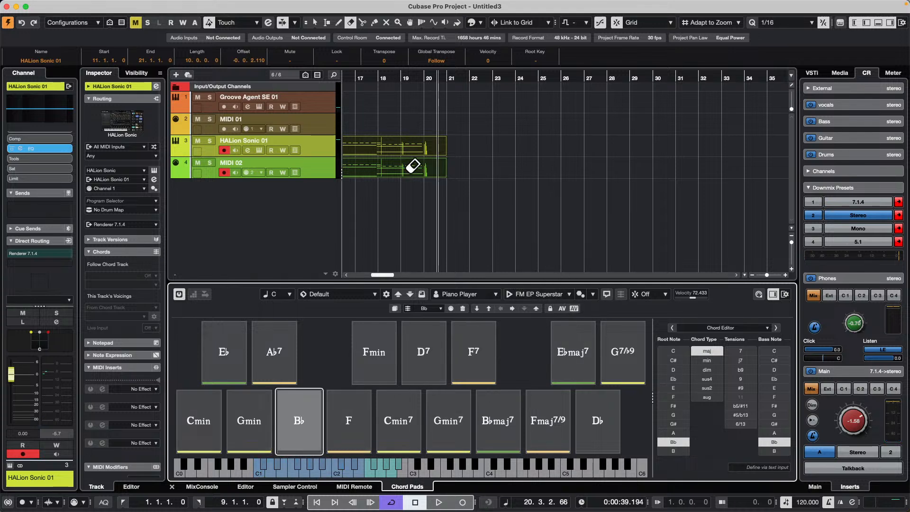
# Open the recorded HALion Sonic 01 part in the Key Editor and examine its pattern notes across the full range
pyautogui.click(413, 182)
pyautogui.press('1')
pyautogui.moveTo(368, 77); pyautogui.dragTo(555, 76)
pyautogui.doubleClick(629, 152)
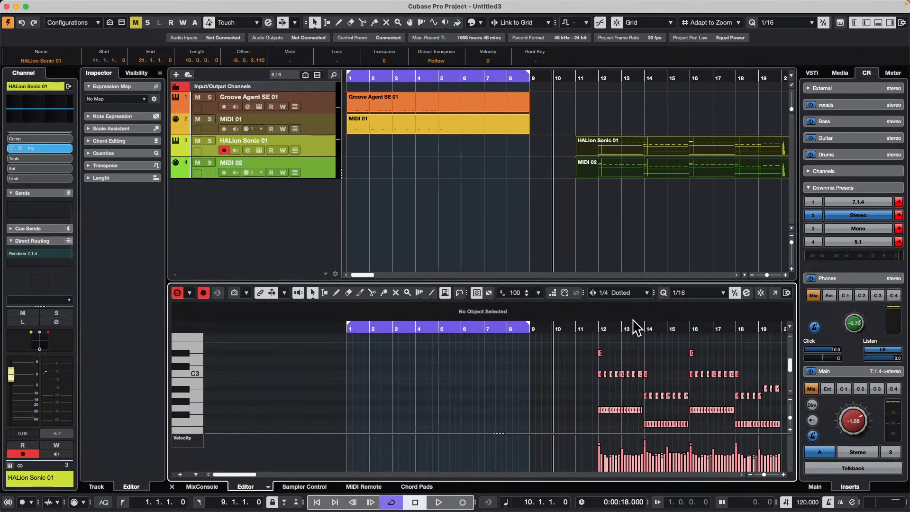
pyautogui.press('g')
pyautogui.press('g')
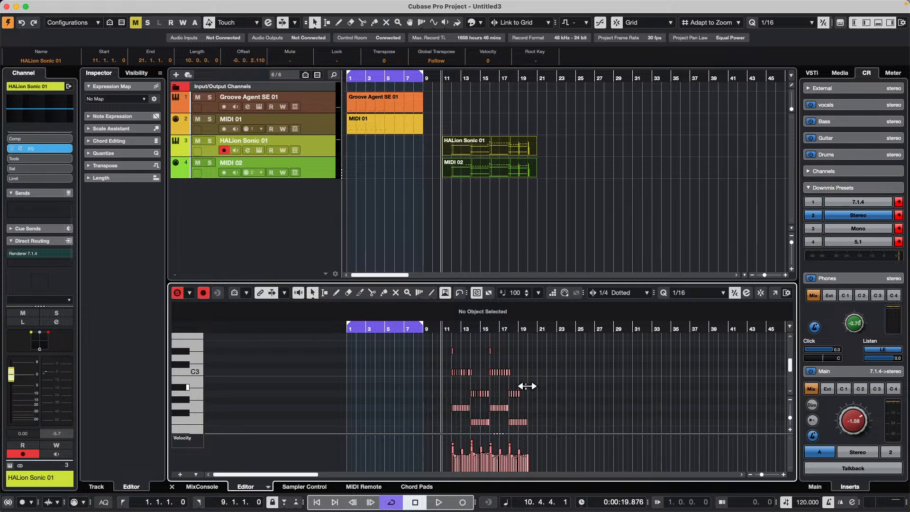
pyautogui.scroll(-1, 524, 386)
pyautogui.scroll(-1, 531, 392)
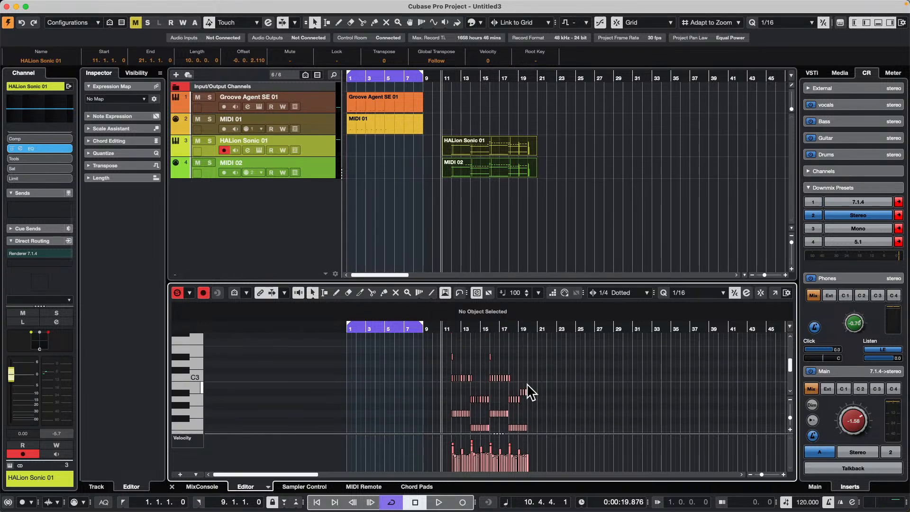
pyautogui.scroll(-2, 531, 392)
pyautogui.scroll(-1, 530, 391)
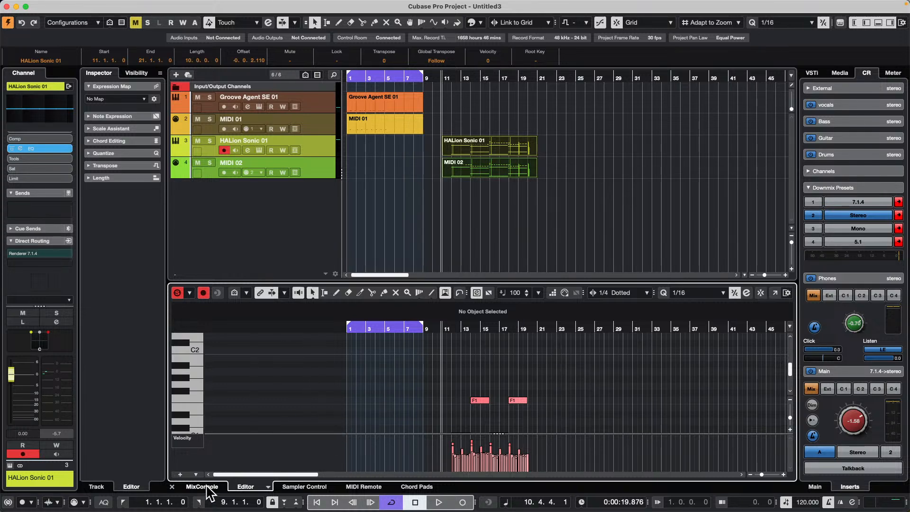
# Return to the chord pads and erase the recorded part on the MIDI 02 track
pyautogui.click(416, 487)
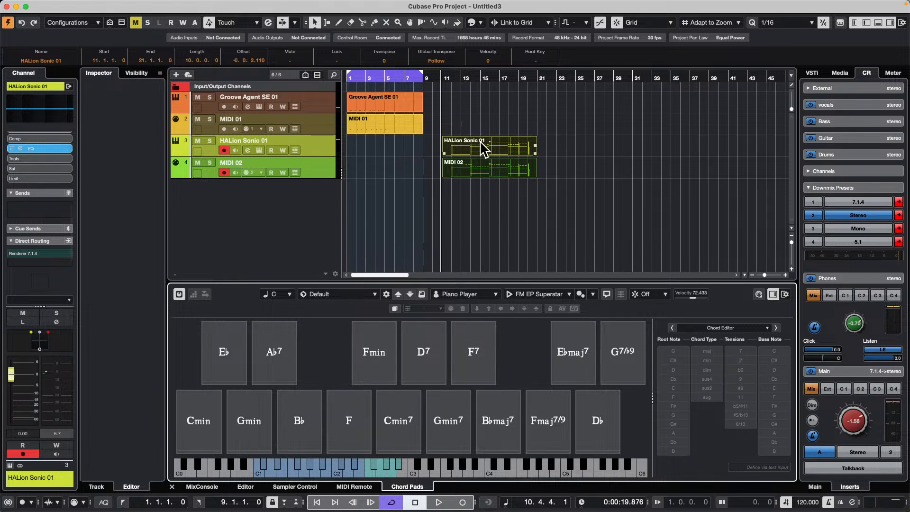
pyautogui.click(485, 203)
pyautogui.rightClick(456, 188)
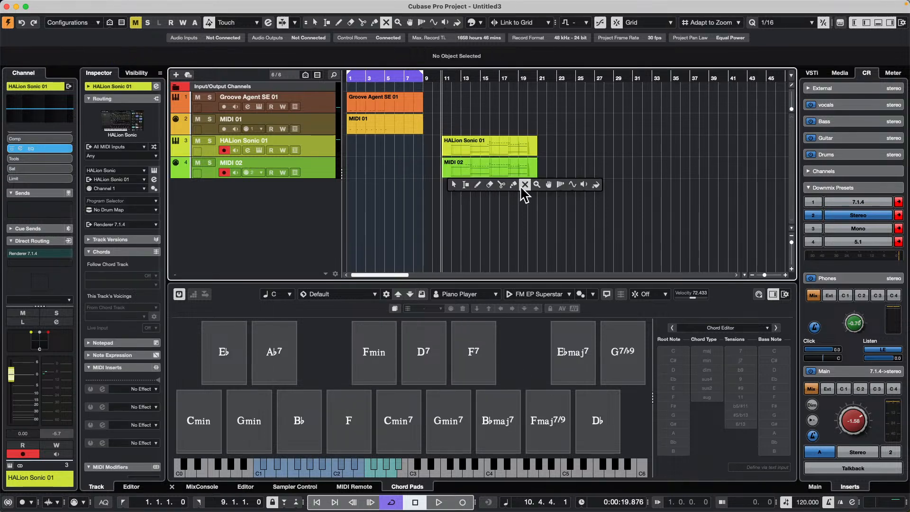
pyautogui.click(490, 184)
pyautogui.click(491, 165)
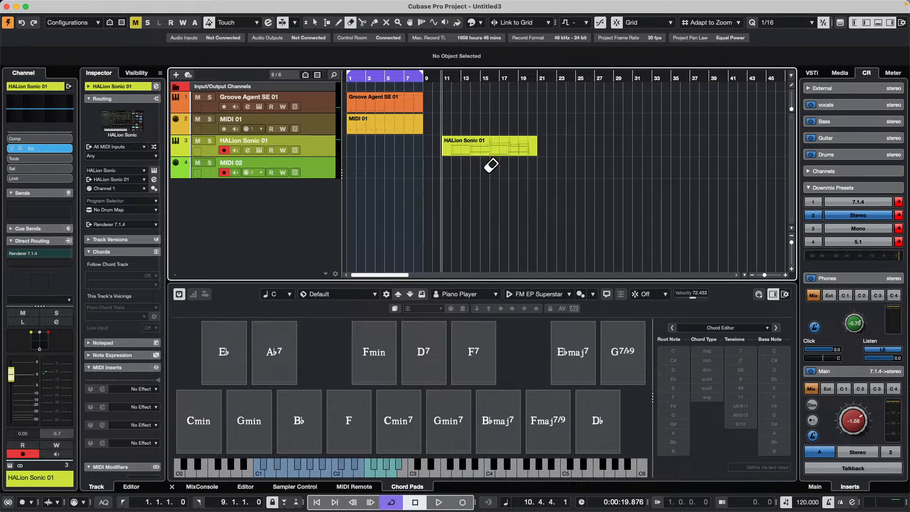
# Open the HALion Sonic 01 part in the Key Editor, examine its notes across the full range, and return to the chord pads
pyautogui.press('1')
pyautogui.doubleClick(485, 150)
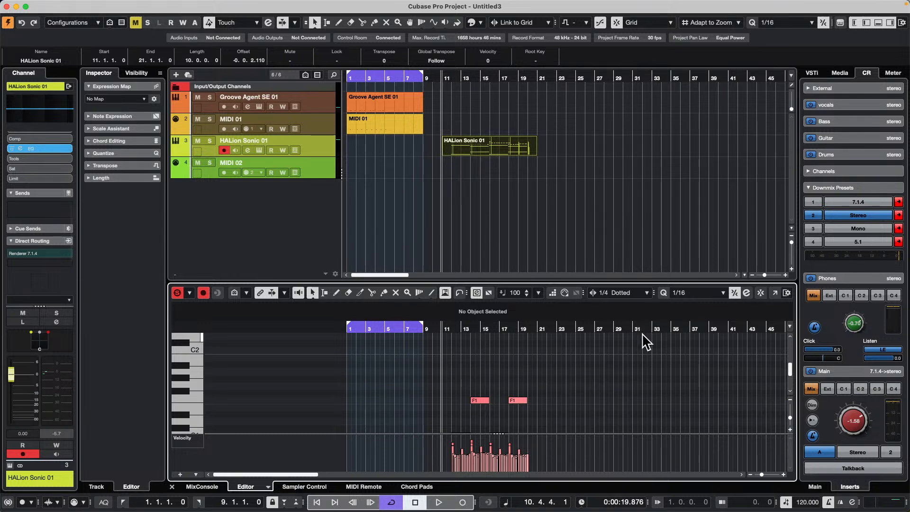
pyautogui.scroll(5, 631, 355)
pyautogui.scroll(-6, 625, 367)
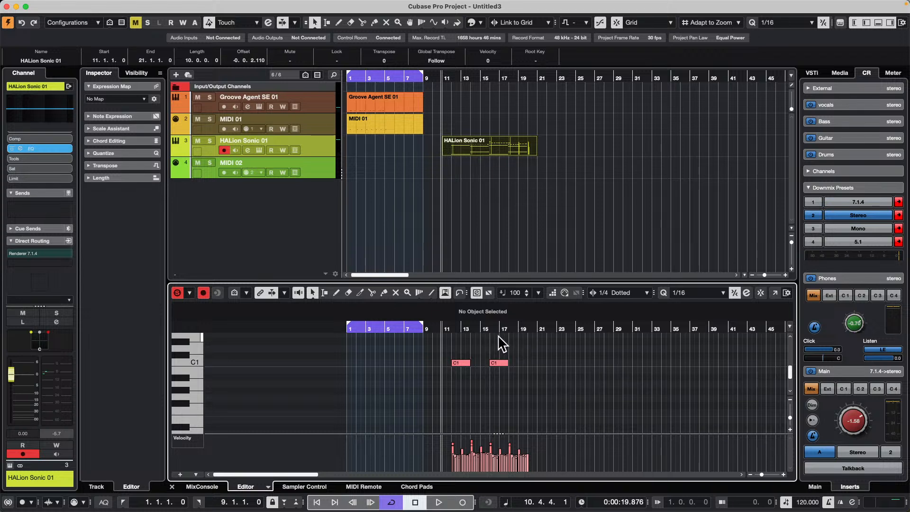
pyautogui.moveTo(177, 370); pyautogui.dragTo(135, 365)
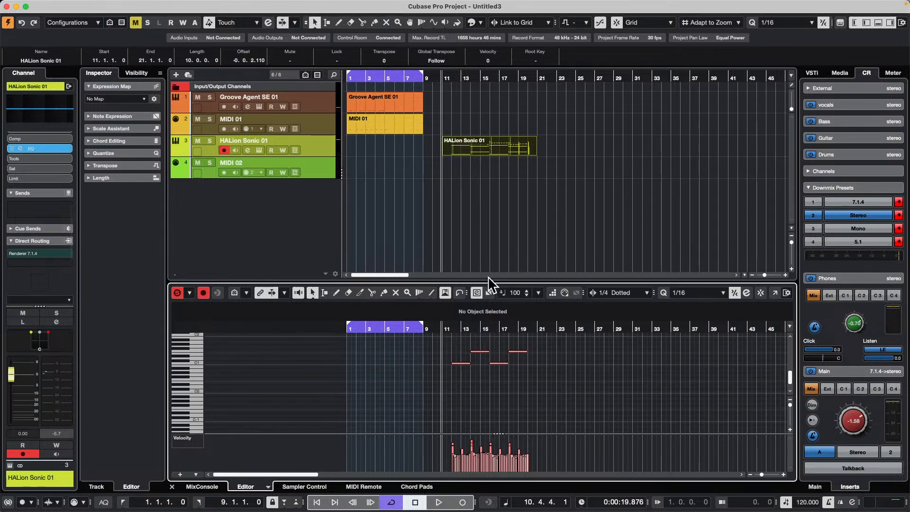
pyautogui.moveTo(488, 280); pyautogui.dragTo(488, 182)
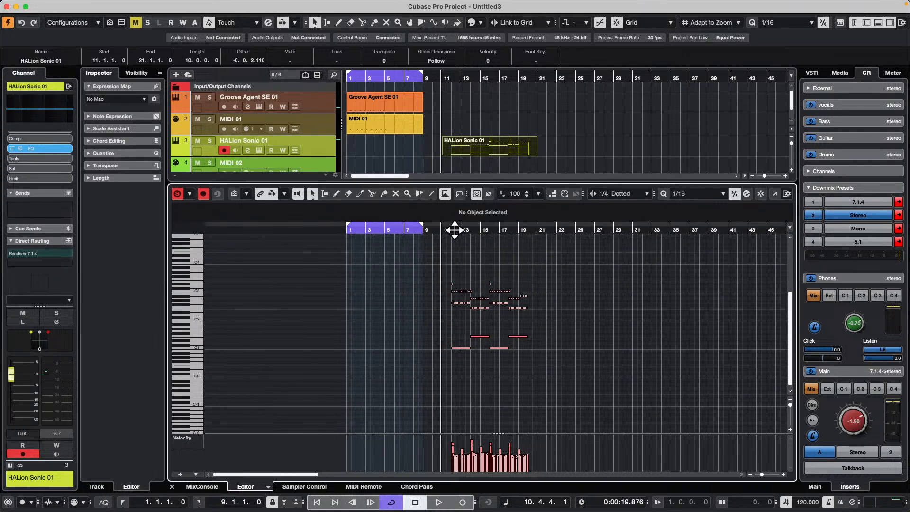
pyautogui.moveTo(455, 229); pyautogui.dragTo(451, 260)
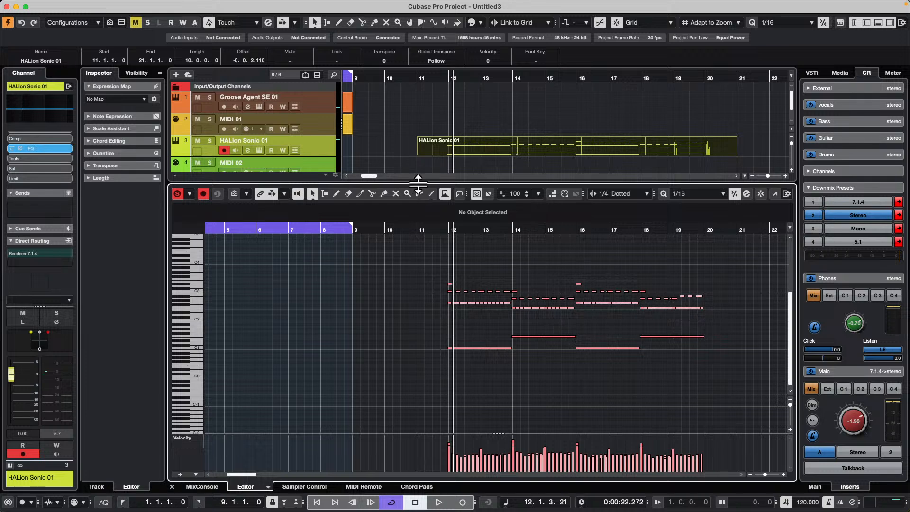
pyautogui.moveTo(418, 182); pyautogui.dragTo(418, 295)
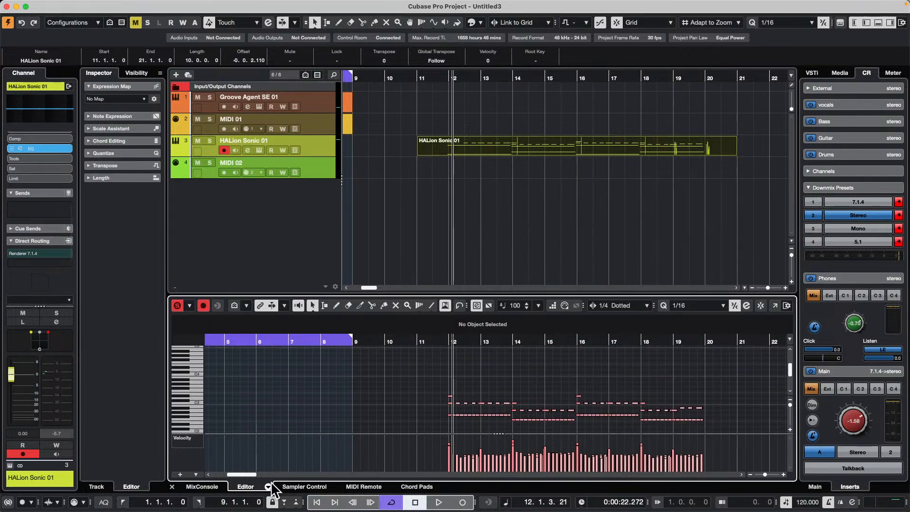
pyautogui.click(404, 486)
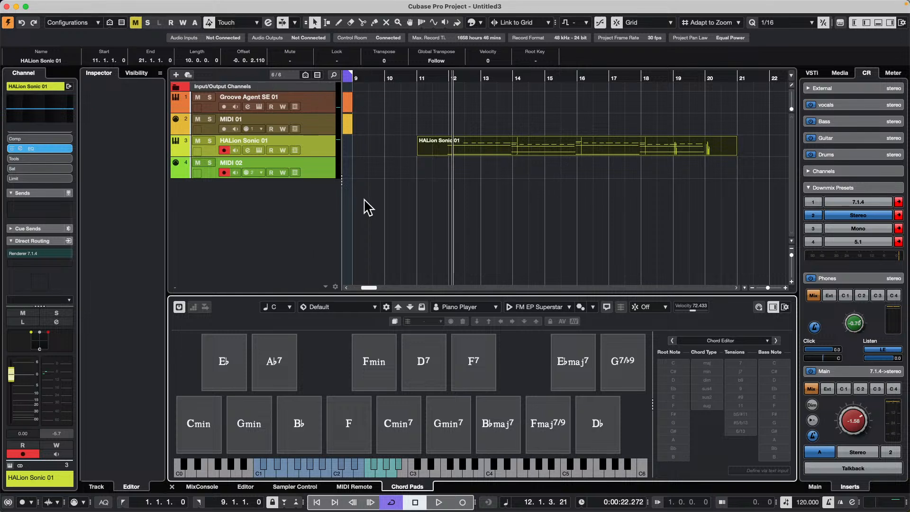
# Add an instrument track with Groove Agent SE and move its plug-in window clear of the media browser
pyautogui.rightClick(287, 195)
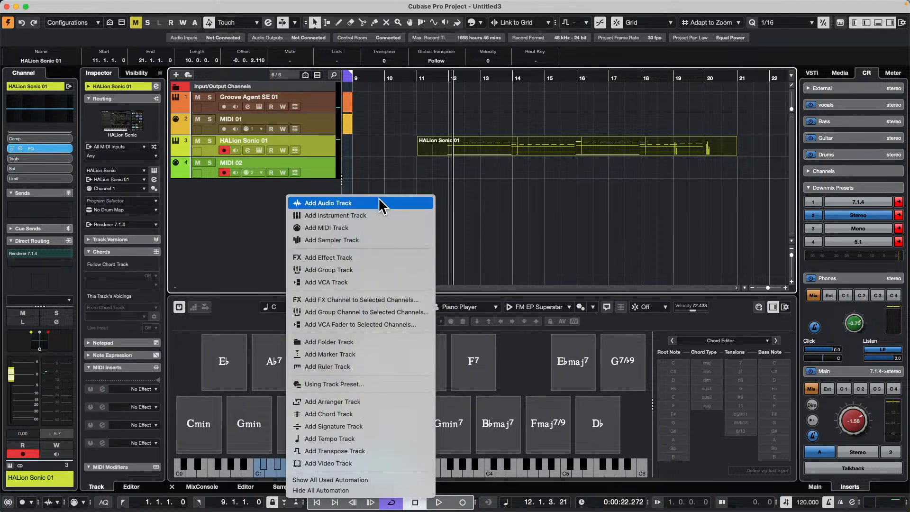
pyautogui.click(374, 215)
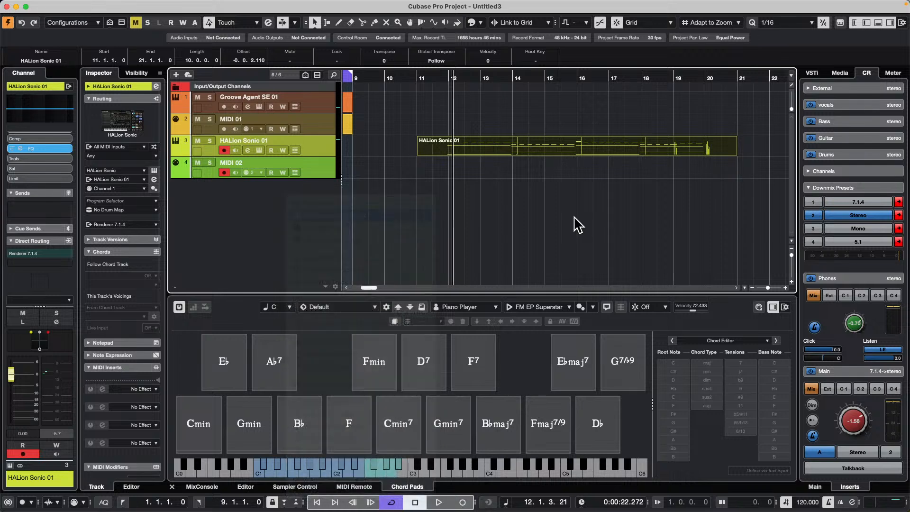
pyautogui.click(500, 180)
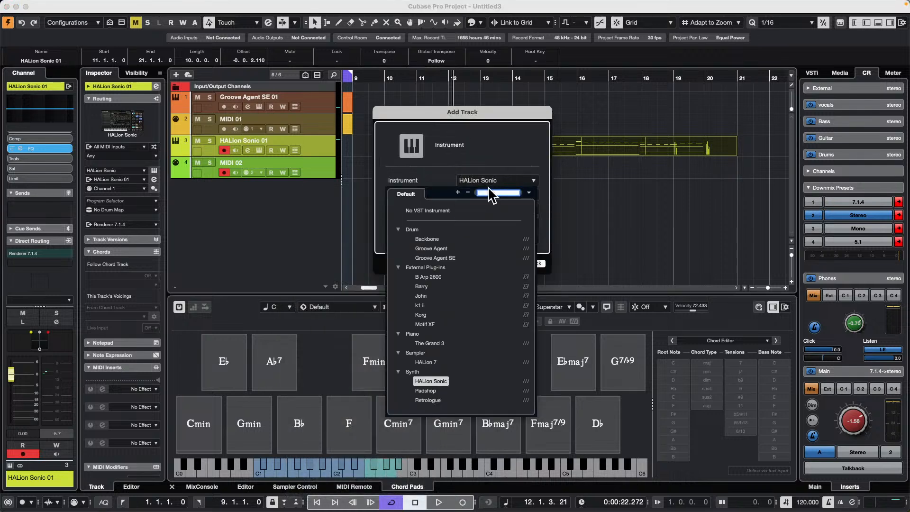
pyautogui.click(445, 263)
pyautogui.click(534, 263)
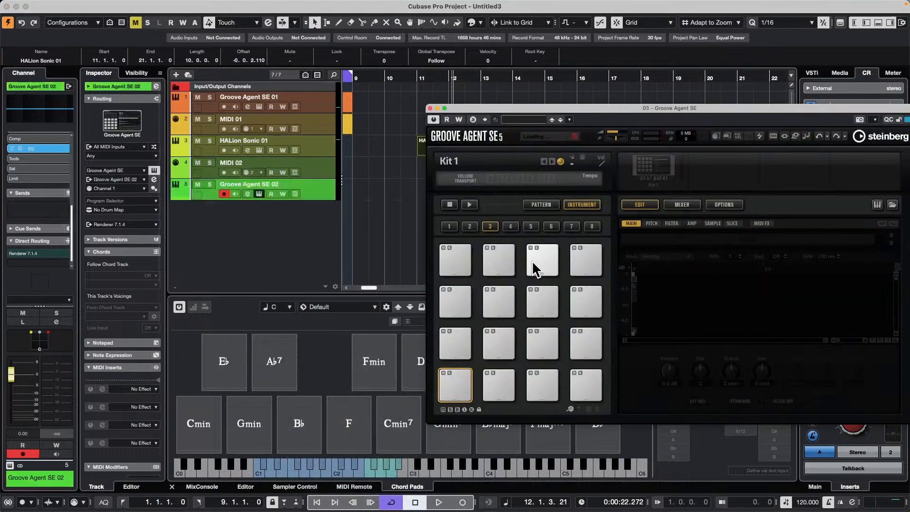
pyautogui.moveTo(541, 111); pyautogui.dragTo(303, 65)
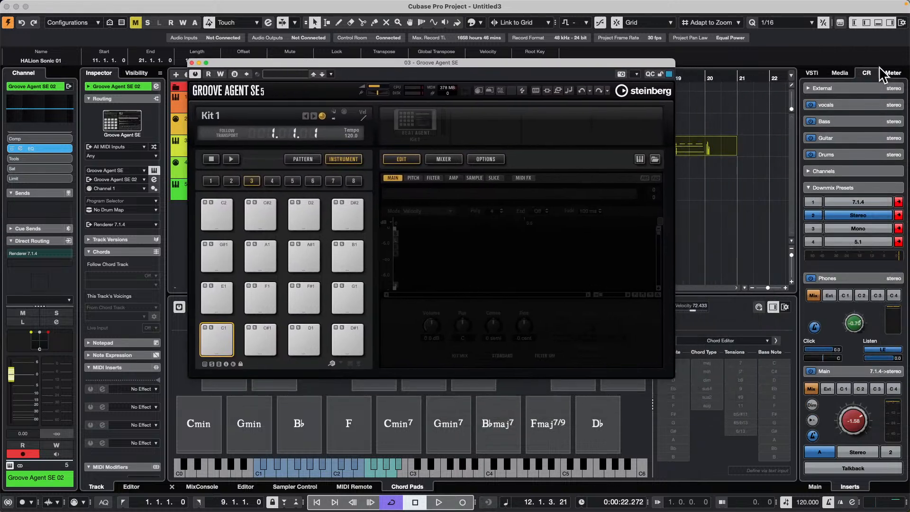
# Browse the computer's files to the Projects folder inside Documents and look through its project folders
pyautogui.click(844, 73)
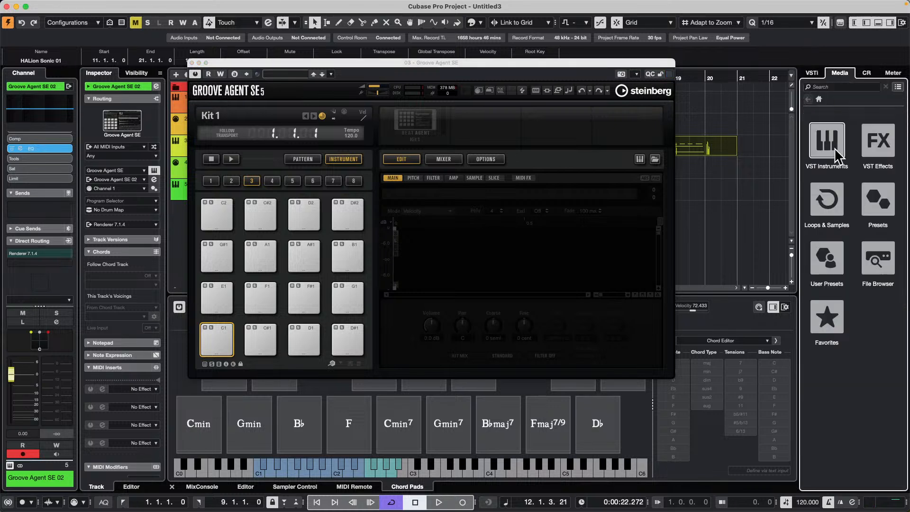
pyautogui.click(876, 275)
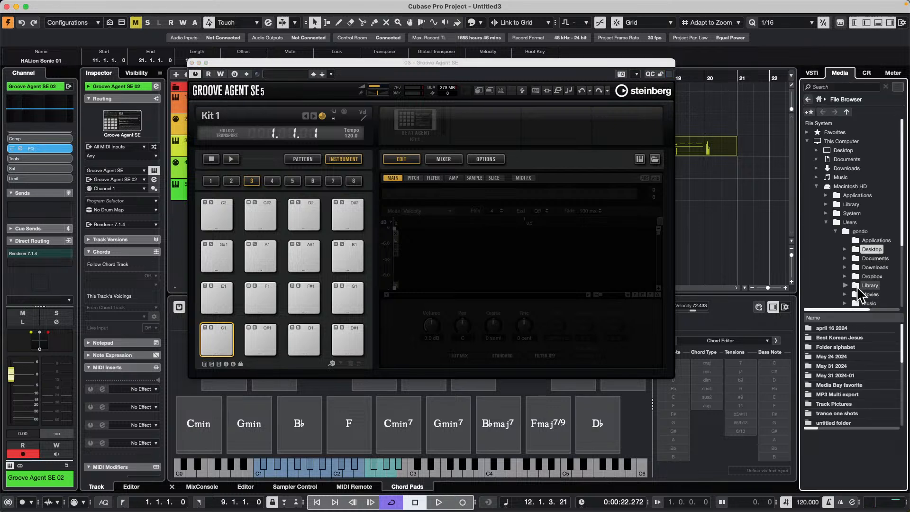
pyautogui.click(854, 257)
pyautogui.scroll(-6, 846, 339)
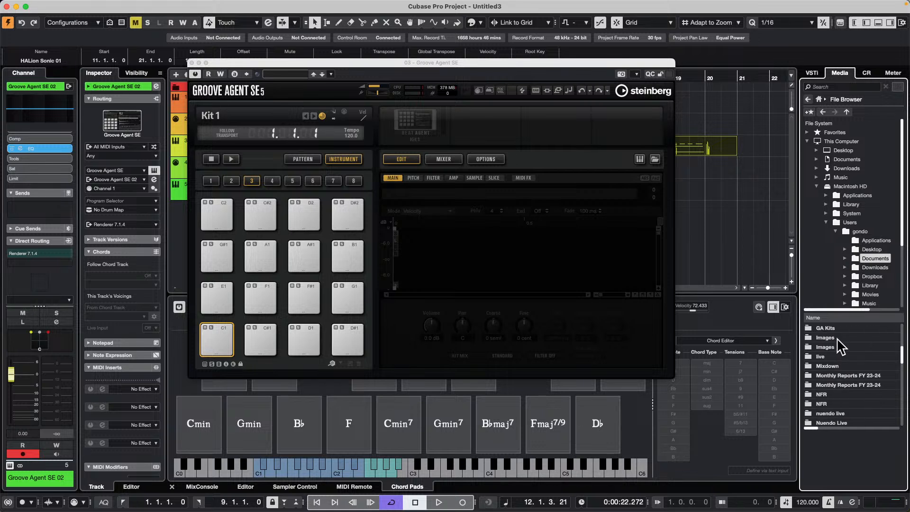
pyautogui.scroll(-3, 859, 355)
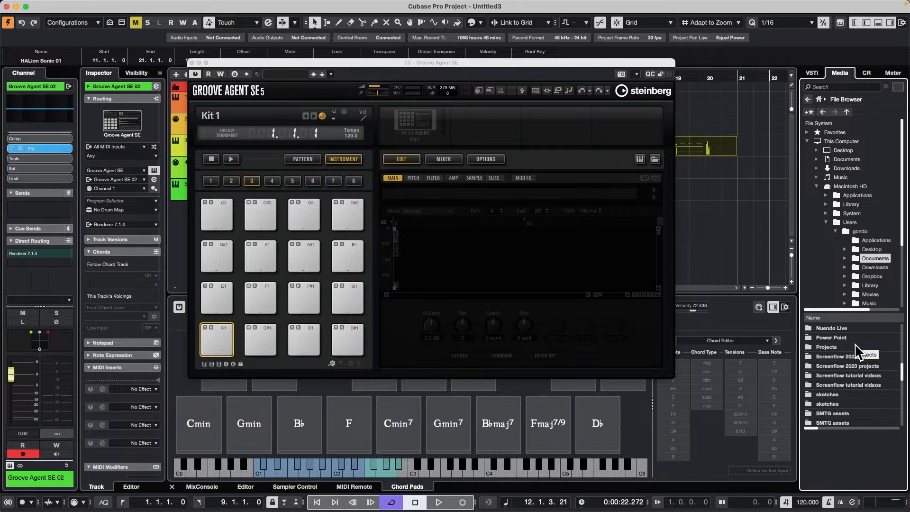
pyautogui.doubleClick(826, 346)
pyautogui.scroll(-10, 858, 343)
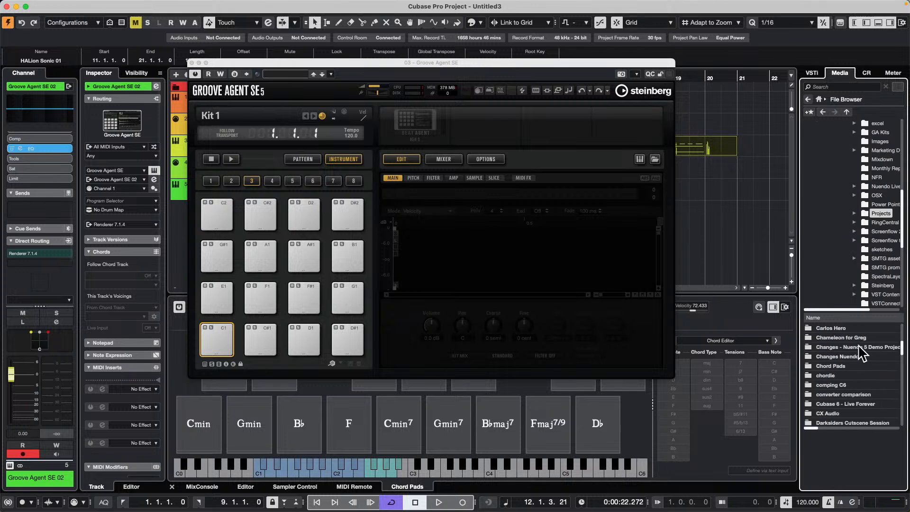
pyautogui.scroll(-2, 858, 343)
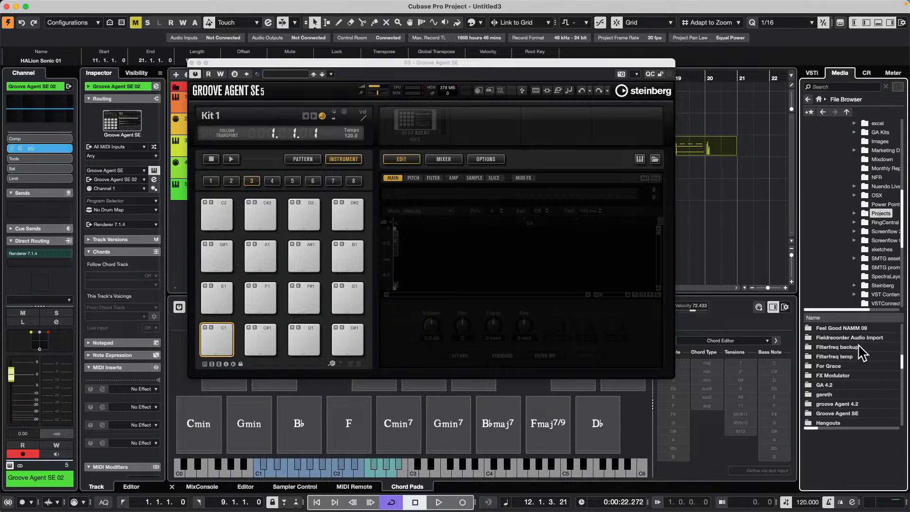
# Open the Groove Agent 4.2 project from its folder without activating it, and close it again
pyautogui.click(856, 414)
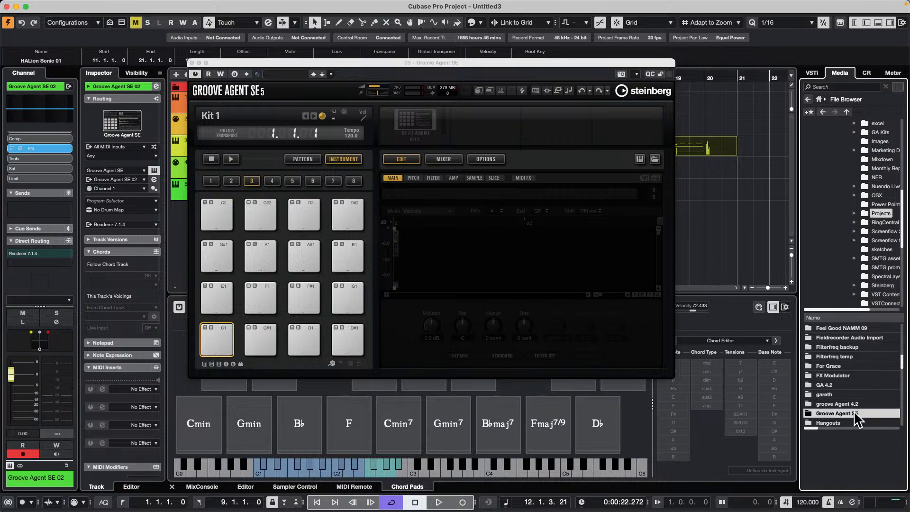
pyautogui.doubleClick(846, 404)
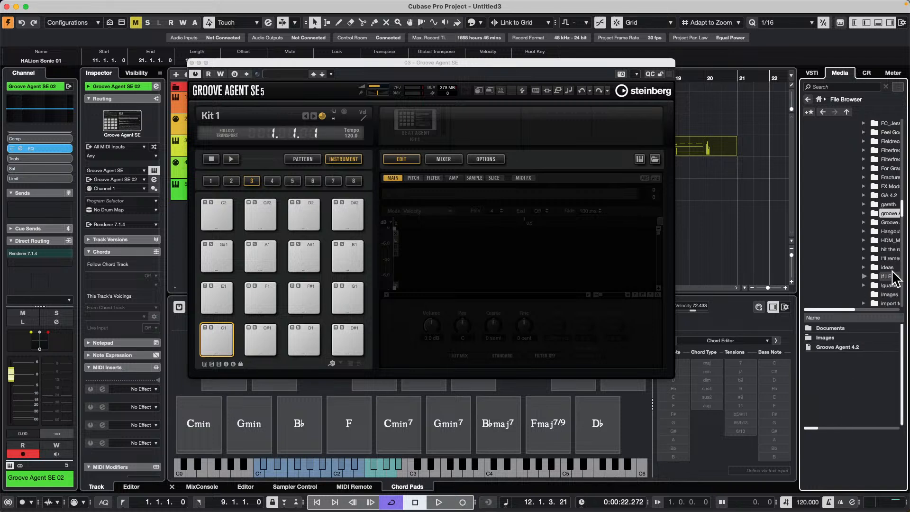
pyautogui.doubleClick(851, 347)
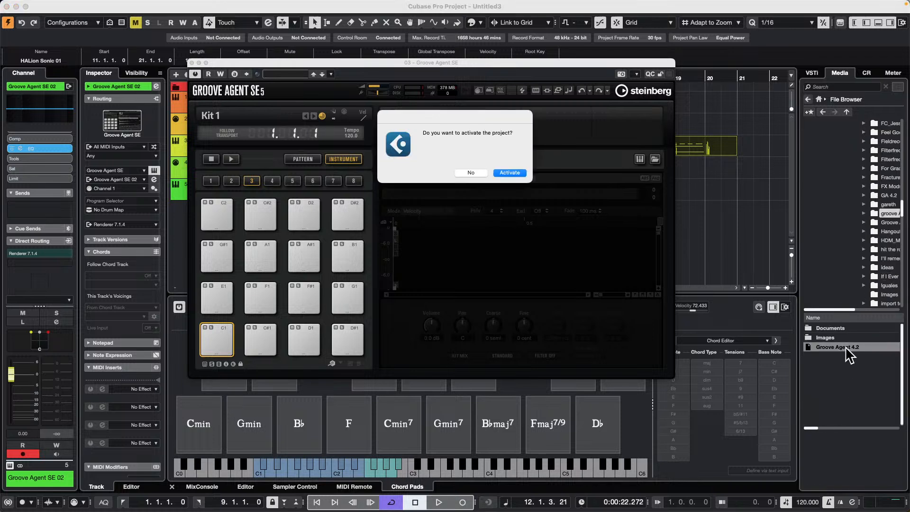
pyautogui.click(472, 172)
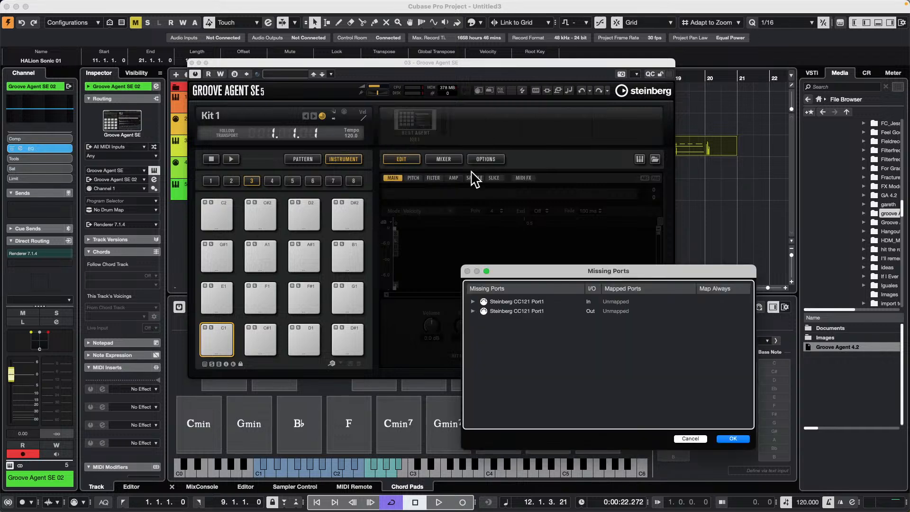
pyautogui.click(690, 438)
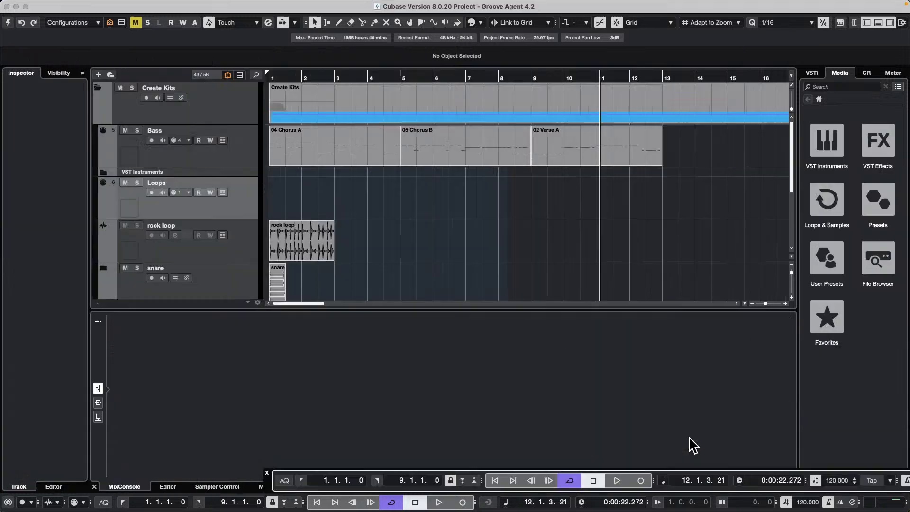
pyautogui.click(7, 6)
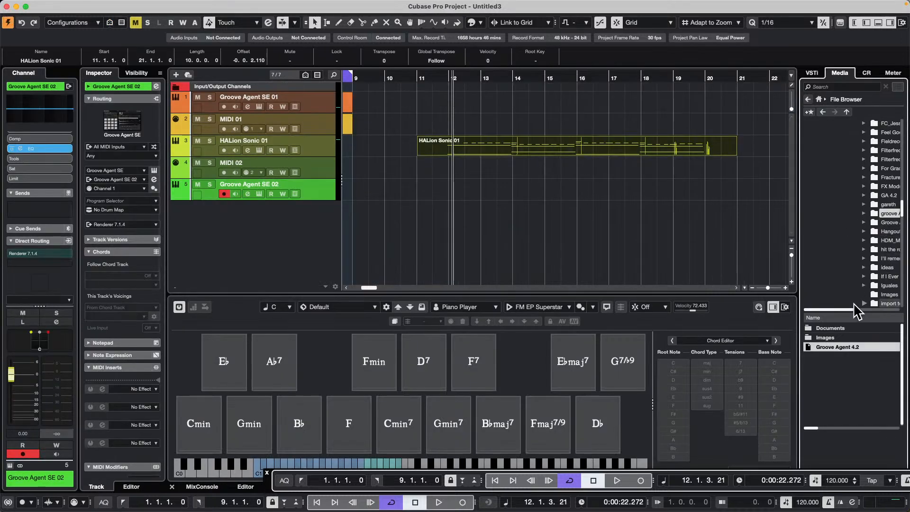
# Expand the GA 4.2 and Groove Agent SE project folders and list the snare samples in the Groove Agent SE Audio folder
pyautogui.moveTo(849, 308); pyautogui.dragTo(870, 309)
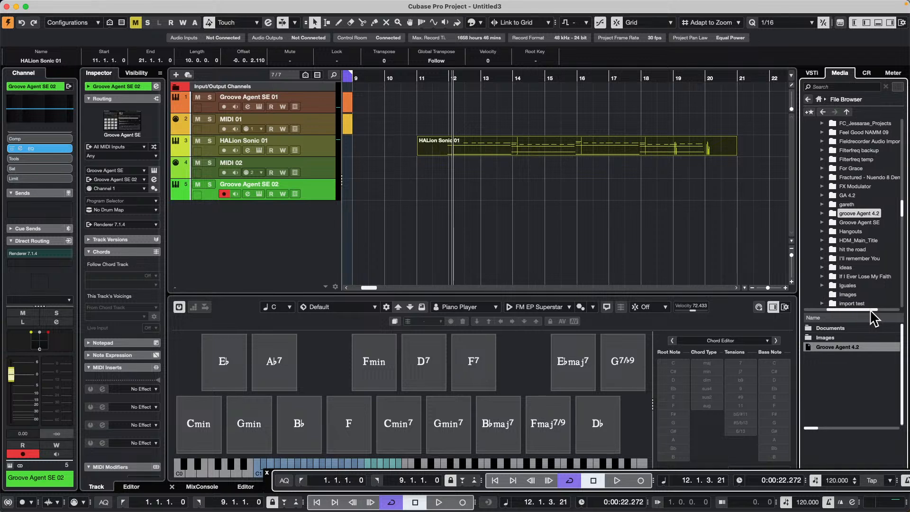
pyautogui.click(823, 195)
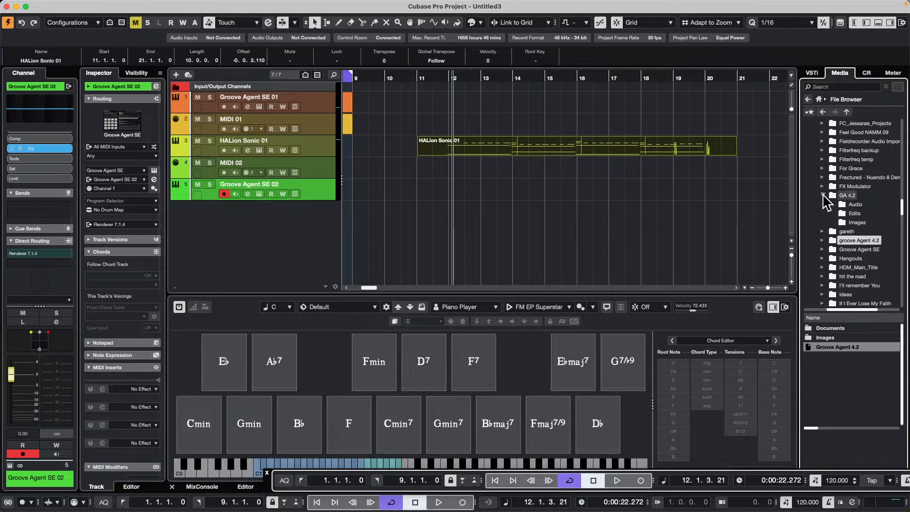
pyautogui.click(823, 249)
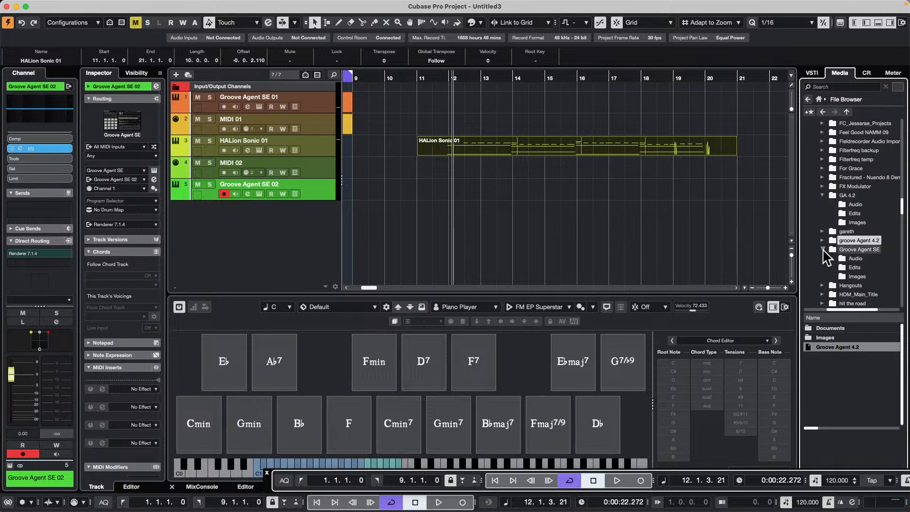
pyautogui.click(855, 258)
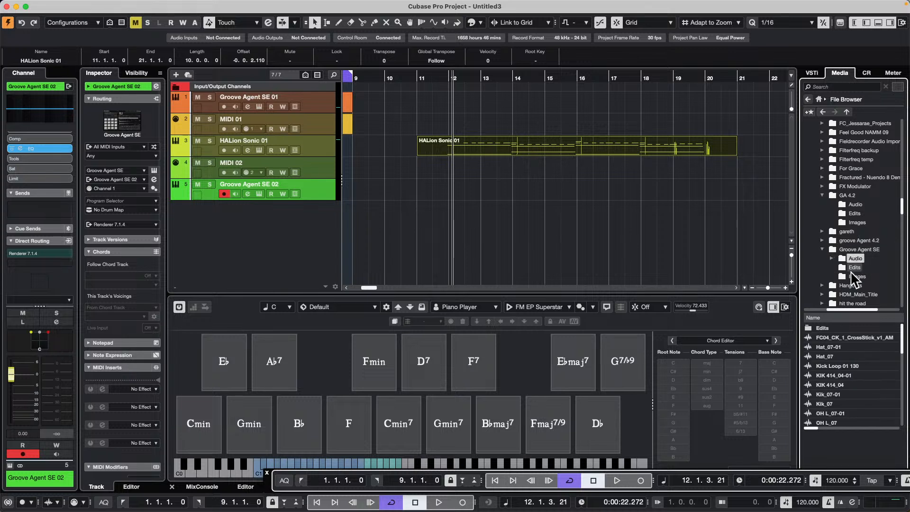
pyautogui.scroll(-8, 852, 373)
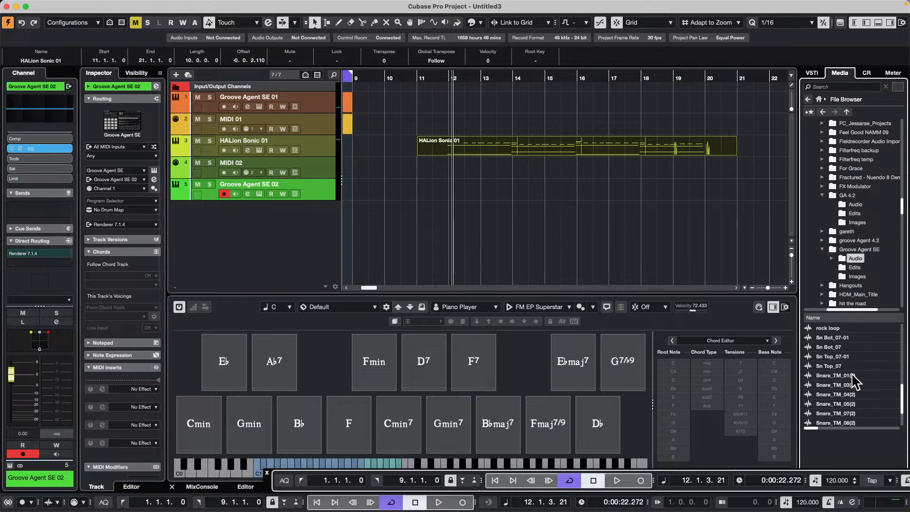
# Reopen Groove Agent SE and load the samples Snare_TM_01(2) through Snare_TM_10(2) onto consecutive pads starting at C1
pyautogui.click(258, 194)
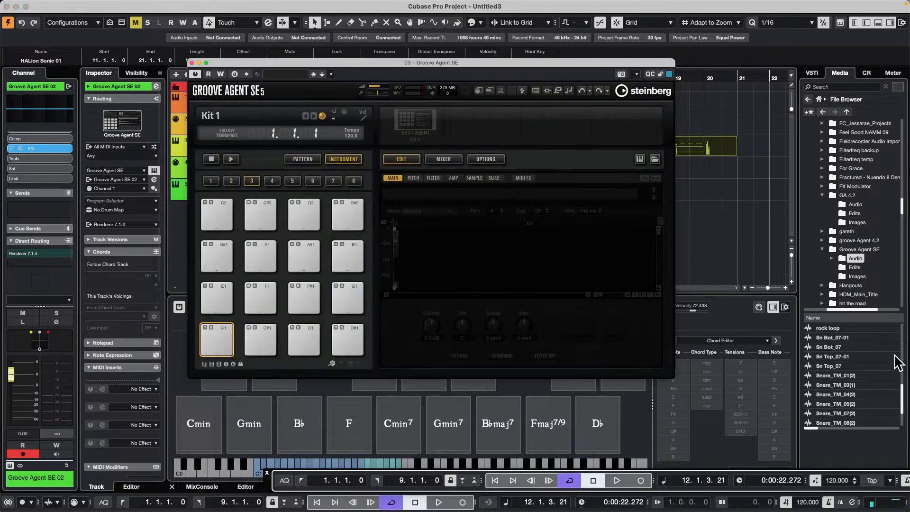
pyautogui.click(837, 375)
pyautogui.scroll(-2, 838, 374)
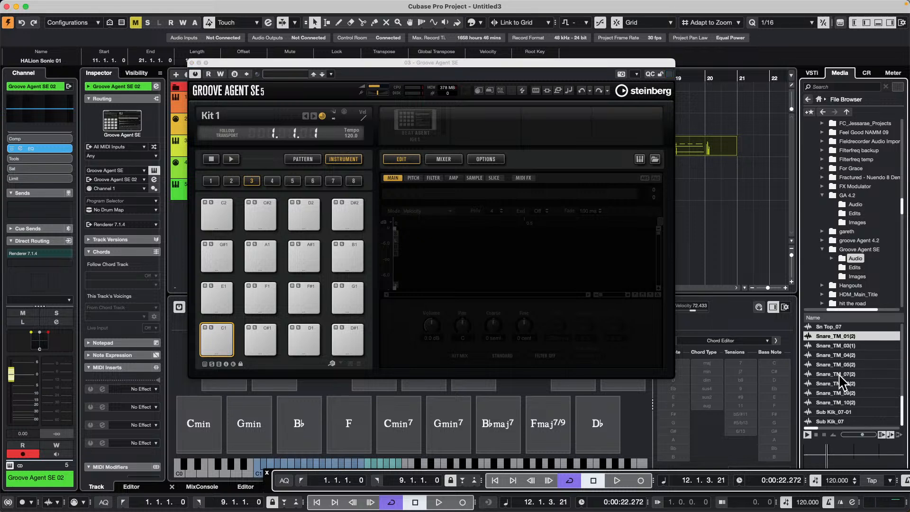
pyautogui.keyDown('shift'); pyautogui.click(851, 403); pyautogui.keyUp('shift')
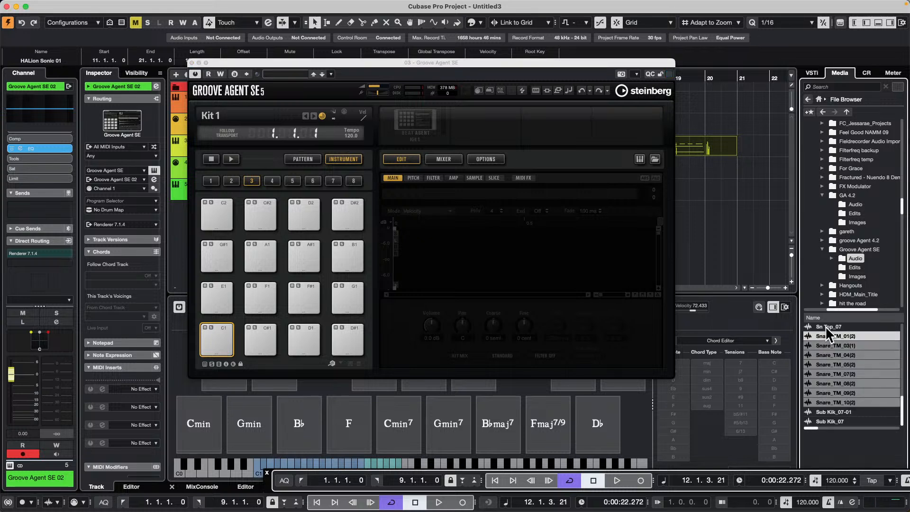
pyautogui.moveTo(830, 338); pyautogui.dragTo(225, 352)
# Audition the loaded snare samples on the pads from C1 to G1
pyautogui.click(216, 333)
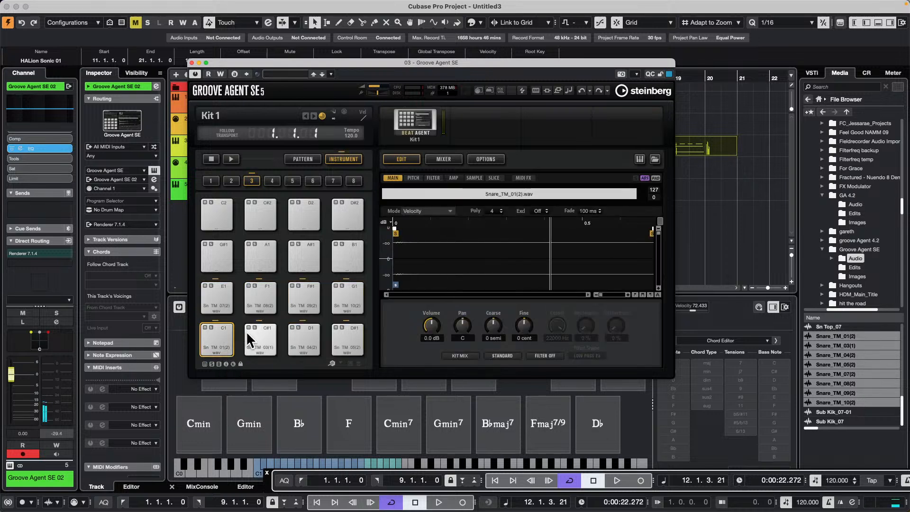
pyautogui.click(258, 335)
pyautogui.click(309, 337)
pyautogui.click(338, 332)
pyautogui.click(219, 293)
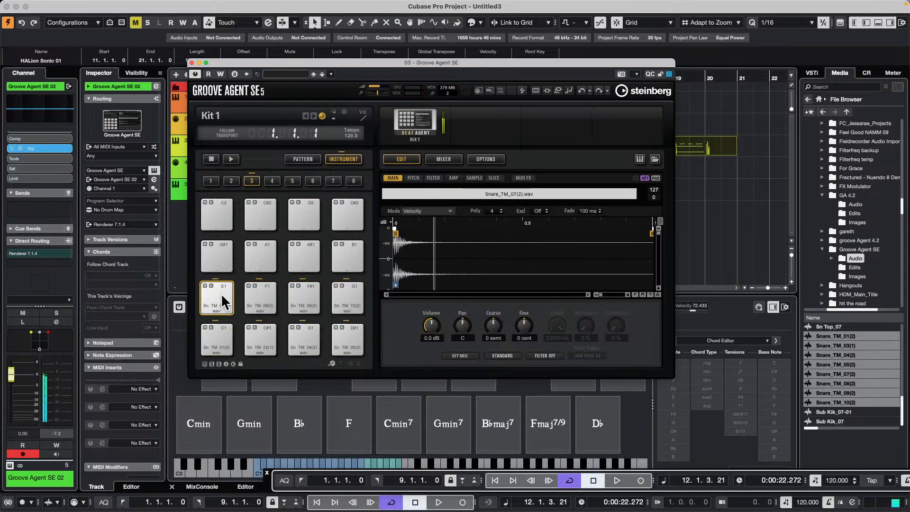
pyautogui.click(271, 292)
pyautogui.click(310, 293)
pyautogui.click(352, 292)
pyautogui.click(353, 292)
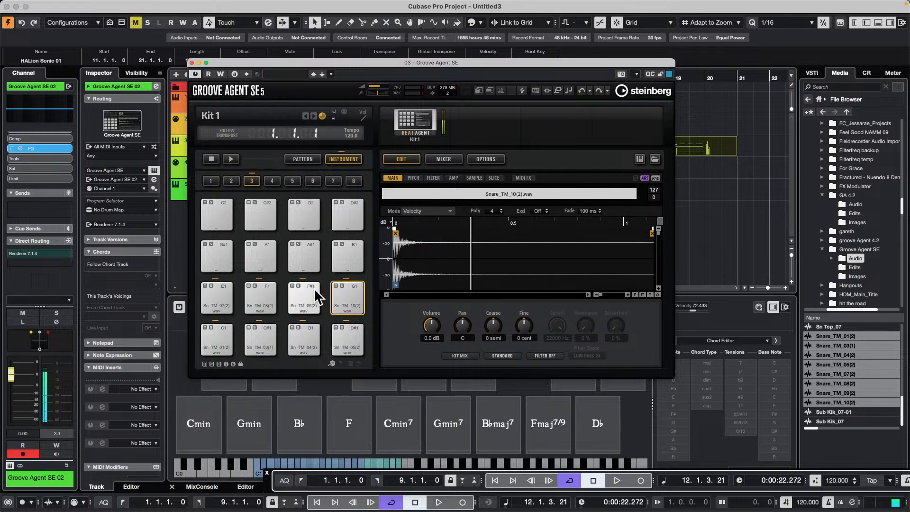
# Audition the loaded snare samples in reverse order on the pads from F#1 down to C1
pyautogui.click(312, 289)
pyautogui.click(263, 295)
pyautogui.click(212, 294)
pyautogui.click(335, 328)
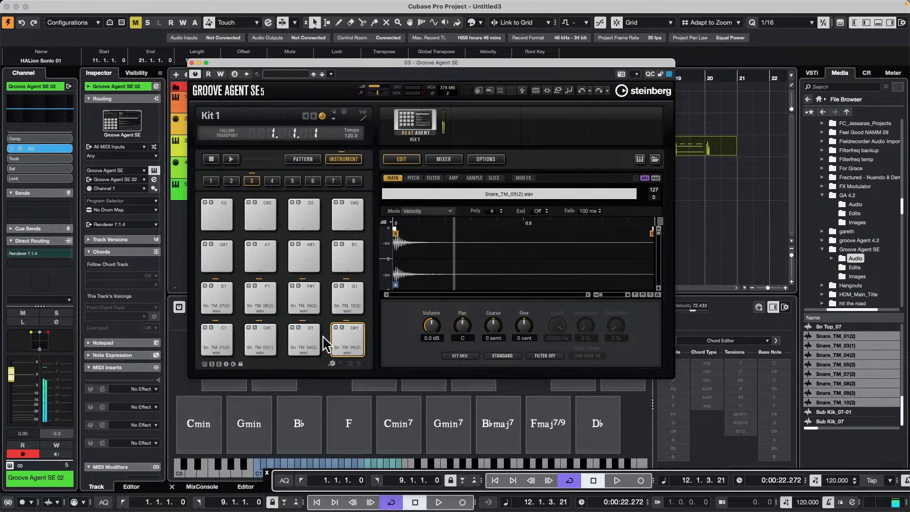
pyautogui.click(304, 335)
pyautogui.click(264, 331)
pyautogui.click(216, 332)
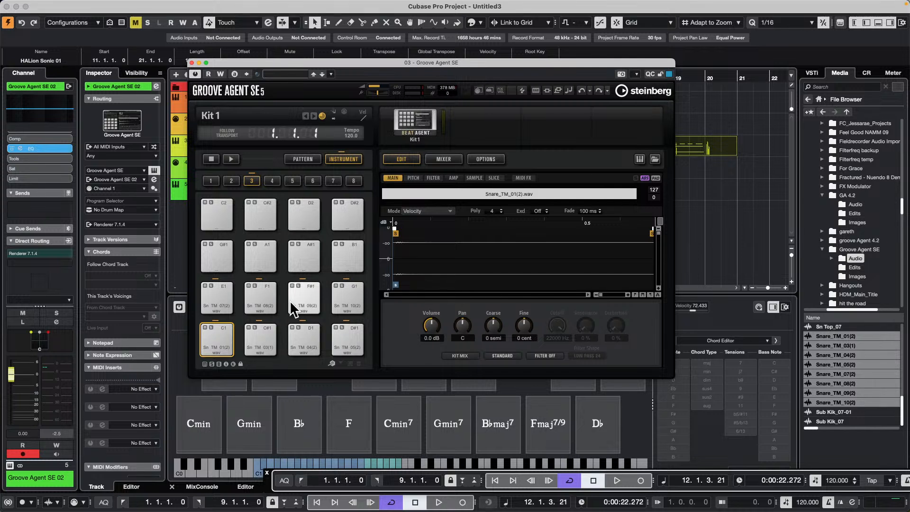
# Open the Export Kit With Samples dialog for Kit 1 to view its location settings, and cancel it
pyautogui.click(416, 123)
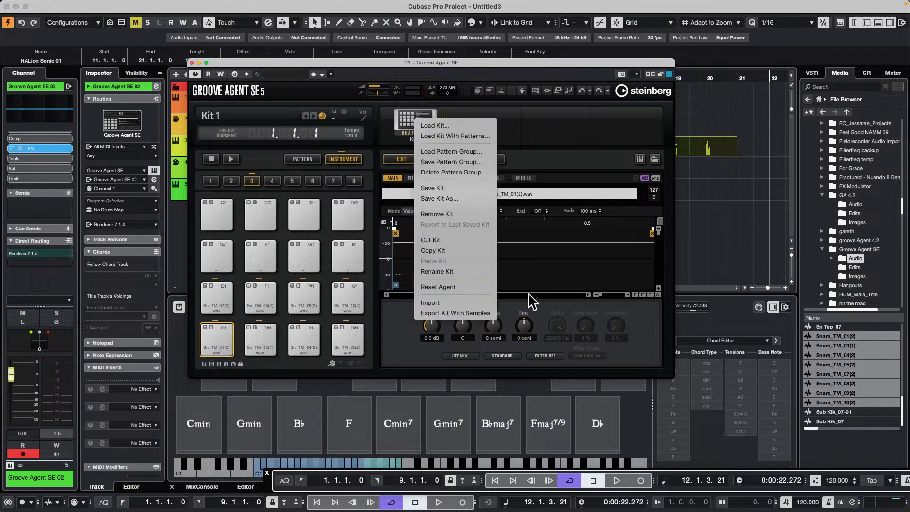
pyautogui.click(474, 315)
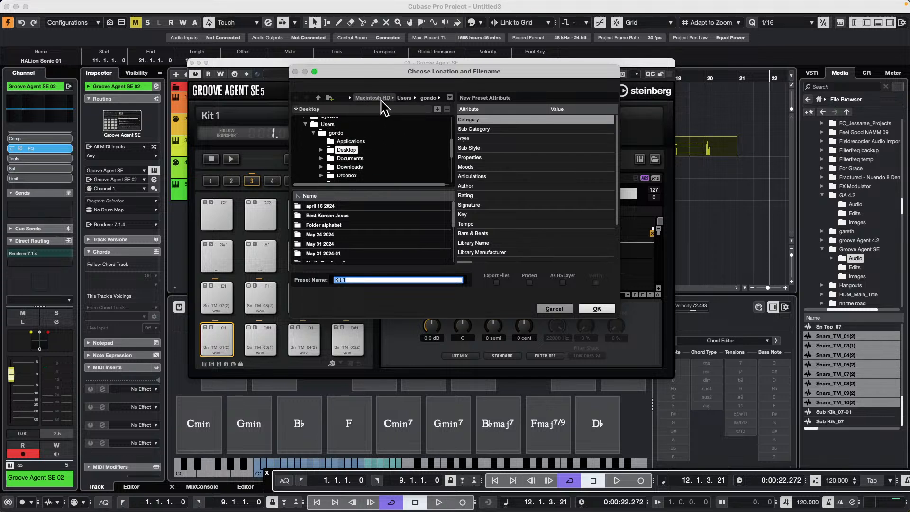
pyautogui.click(346, 97)
pyautogui.click(568, 309)
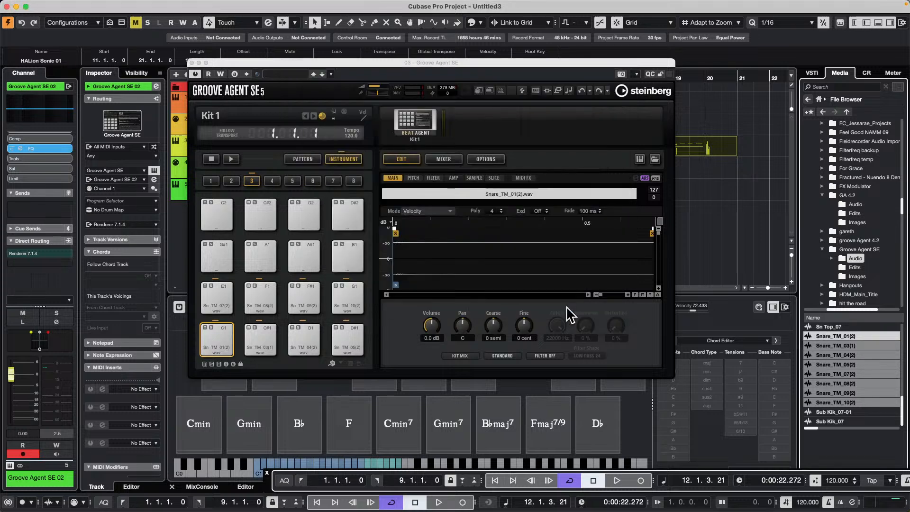
# Try the Export Files, Protect and As HS Layer options for exporting Kit 1 with samples, cancel the export, and close Groove Agent SE
pyautogui.click(413, 120)
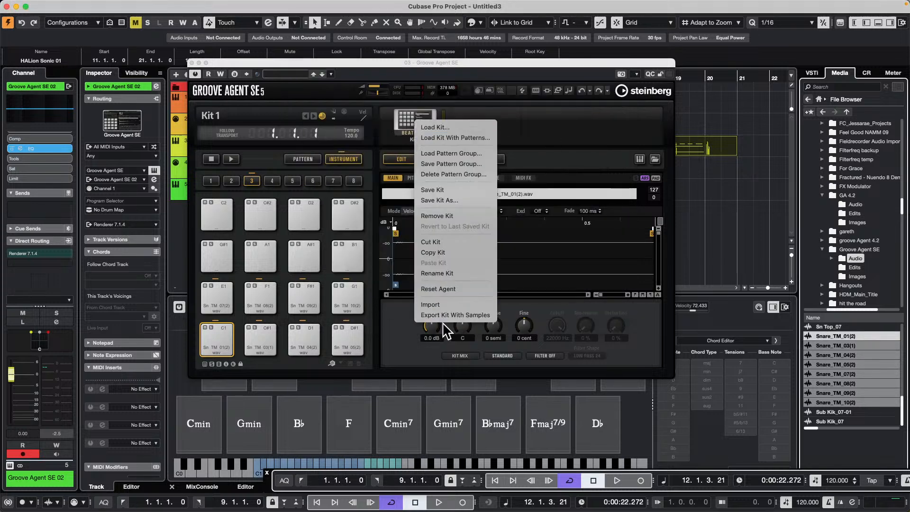
pyautogui.click(479, 312)
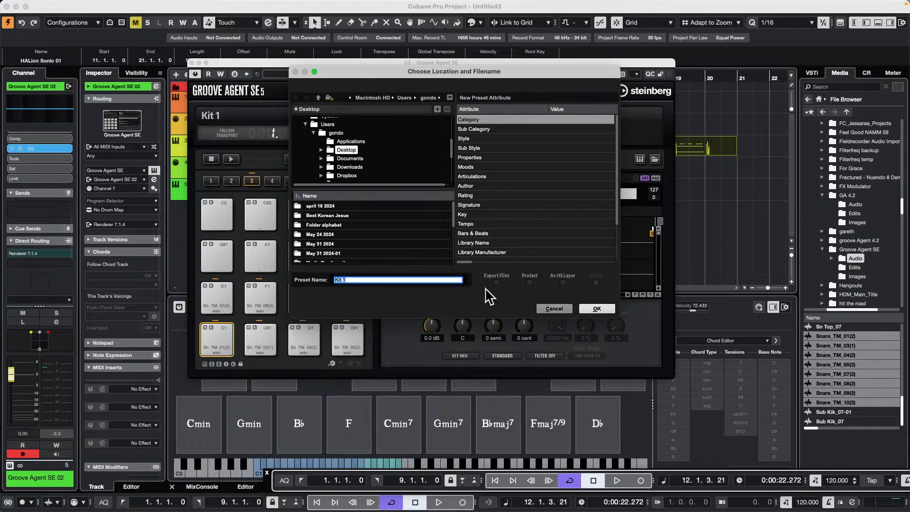
pyautogui.click(497, 282)
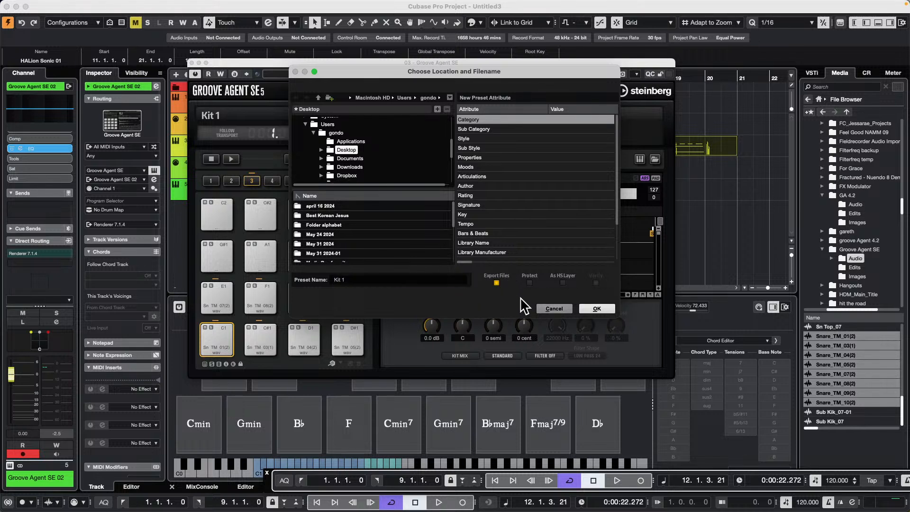
pyautogui.click(530, 283)
pyautogui.click(563, 283)
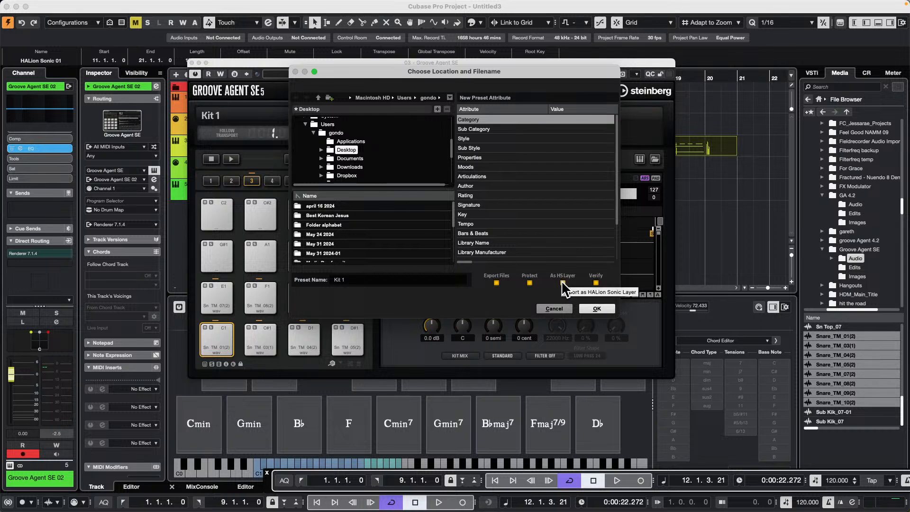
pyautogui.click(563, 283)
pyautogui.click(529, 283)
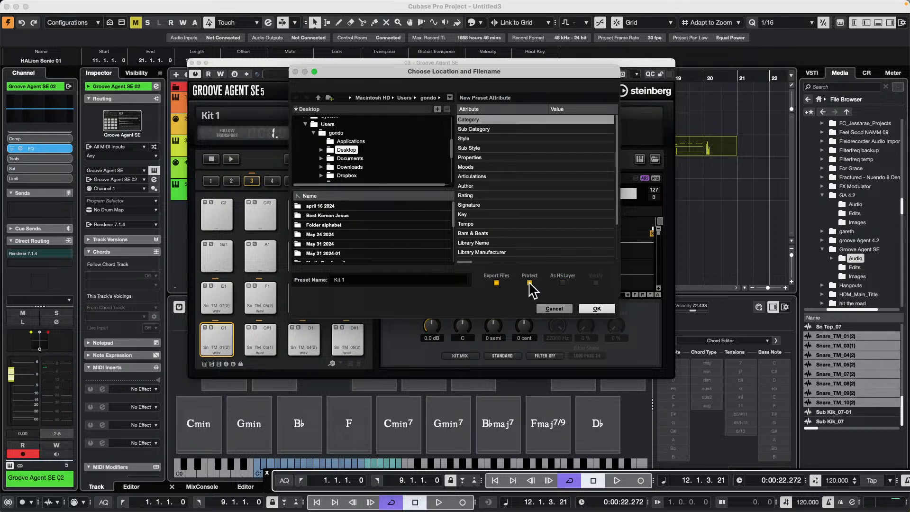
pyautogui.click(497, 283)
pyautogui.click(497, 283)
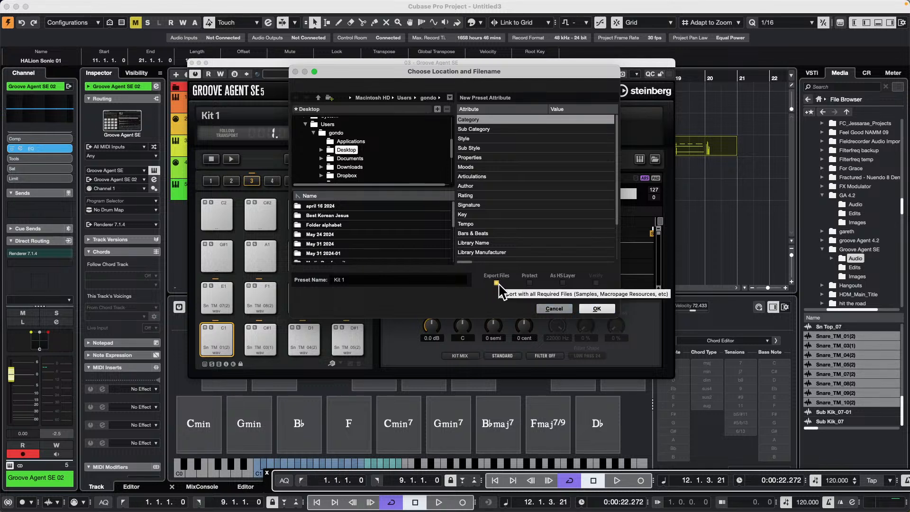
pyautogui.click(497, 283)
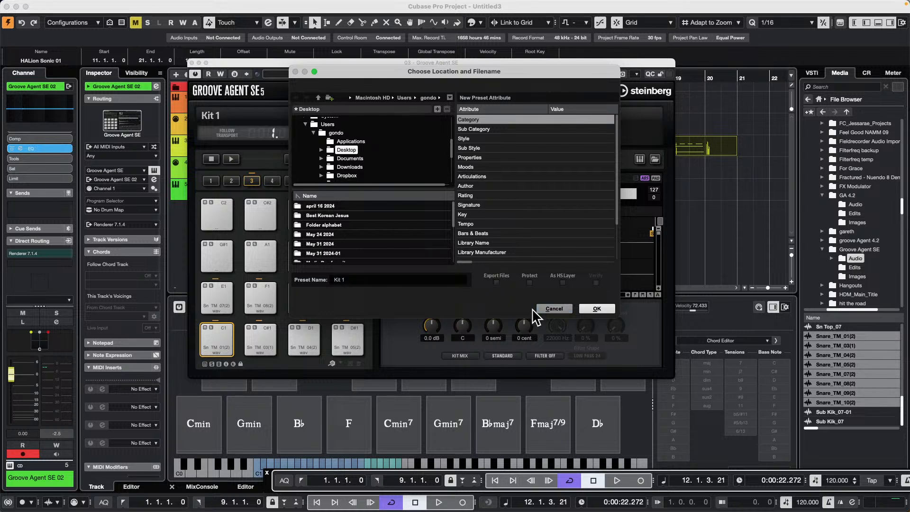
pyautogui.click(551, 308)
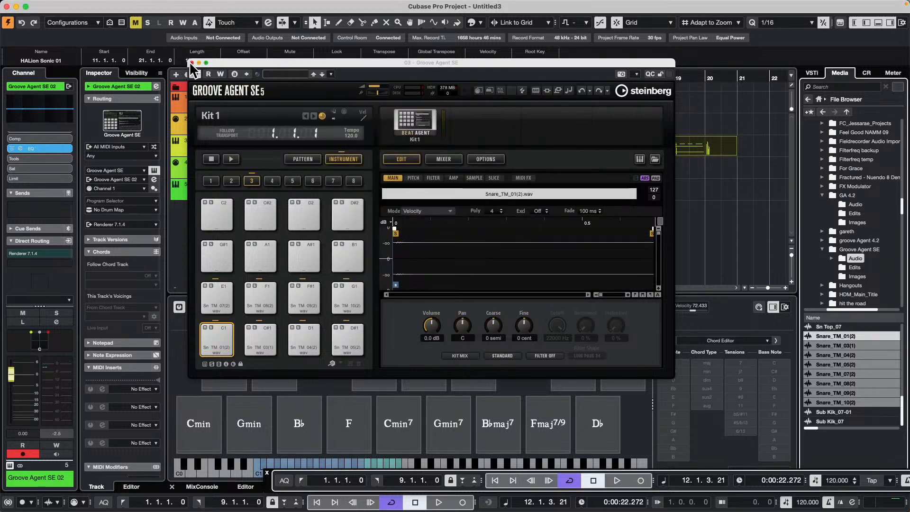
pyautogui.click(191, 62)
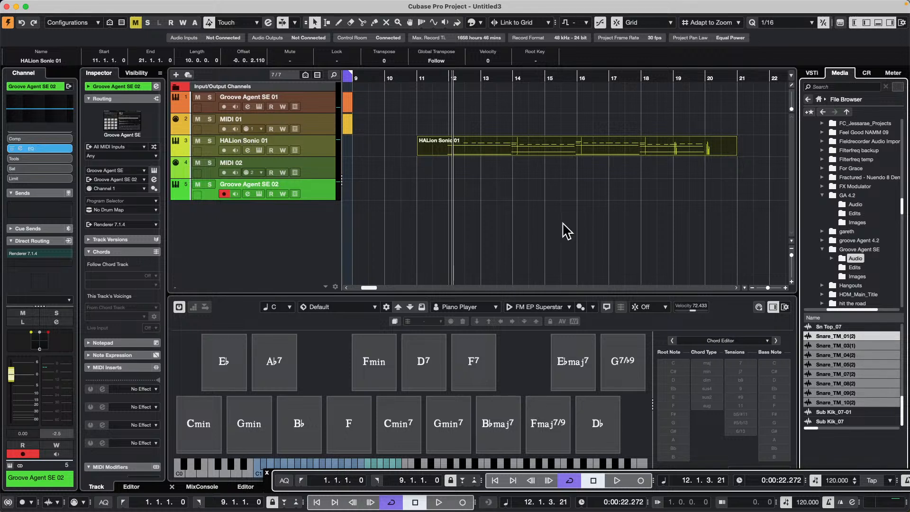
# Examine the Auto Save and backup settings in the General preferences, and close the preferences
pyautogui.moveTo(3, 6)
pyautogui.click(28, 6)
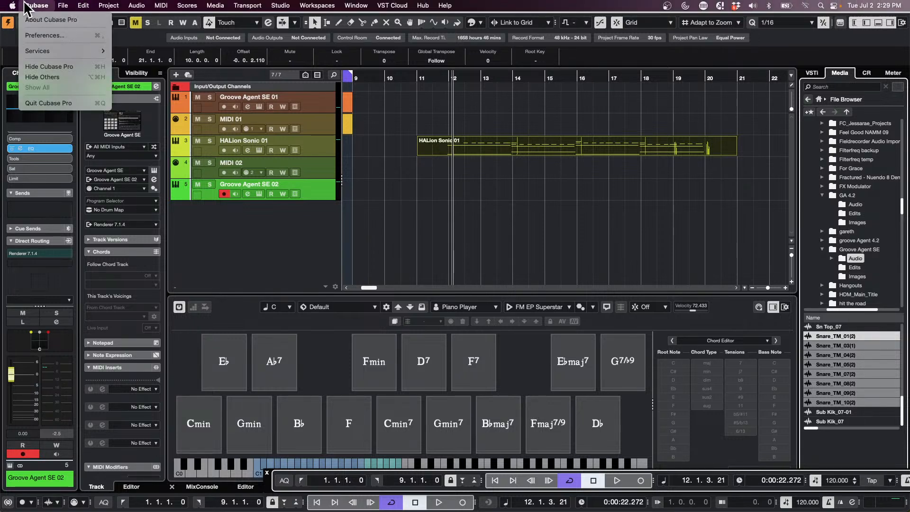
pyautogui.moveTo(55, 52)
pyautogui.moveTo(83, 6)
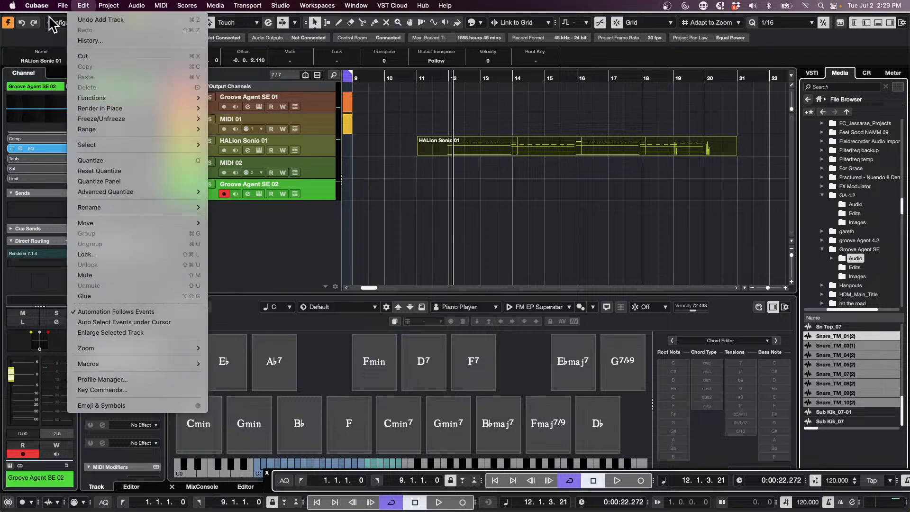
pyautogui.moveTo(36, 5)
pyautogui.click(47, 34)
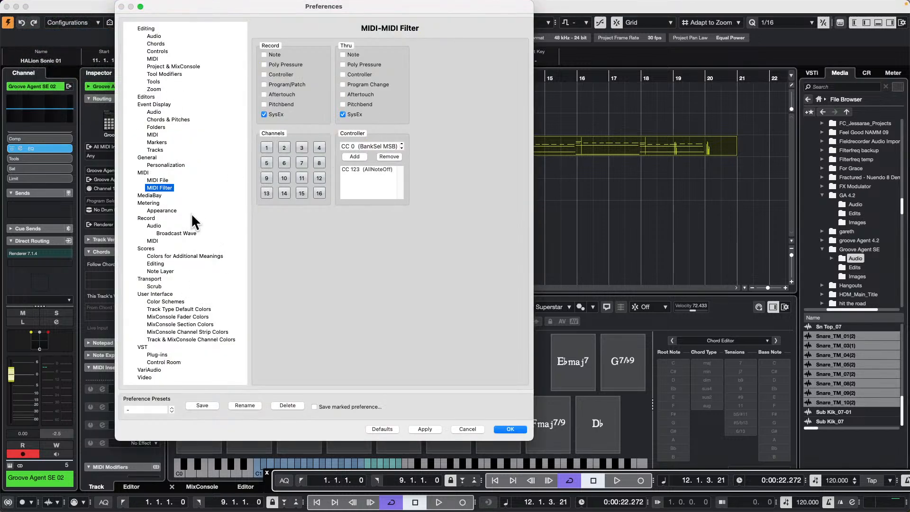
pyautogui.click(147, 156)
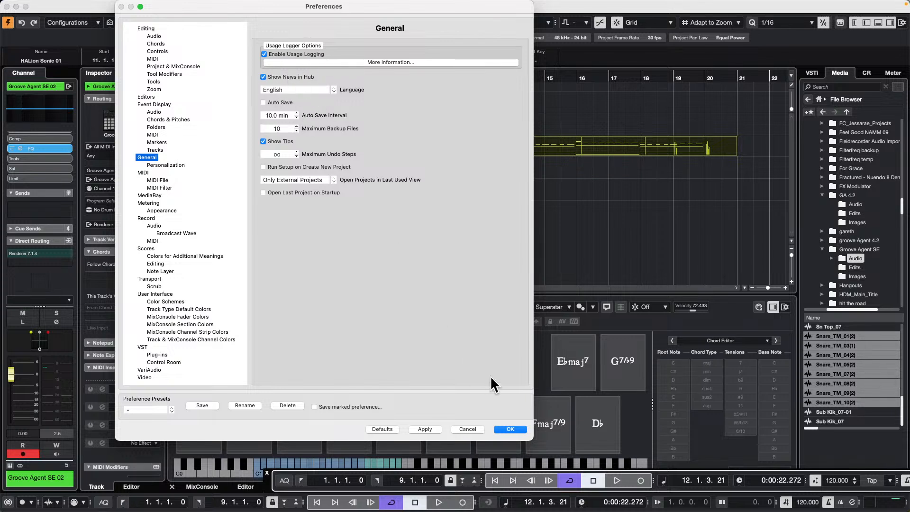
pyautogui.click(515, 429)
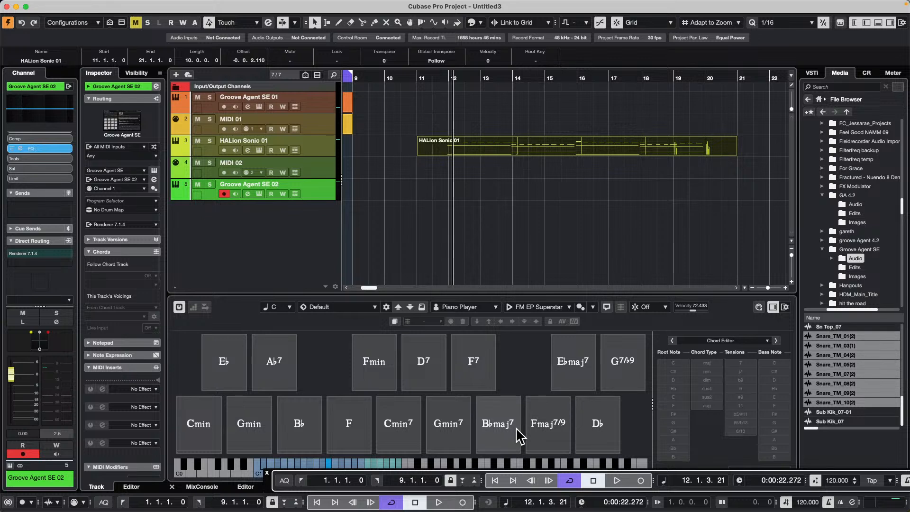
# Open and activate the recent project Amos Moses - GO.cpr, and dismiss its list of missing files
pyautogui.click(63, 5)
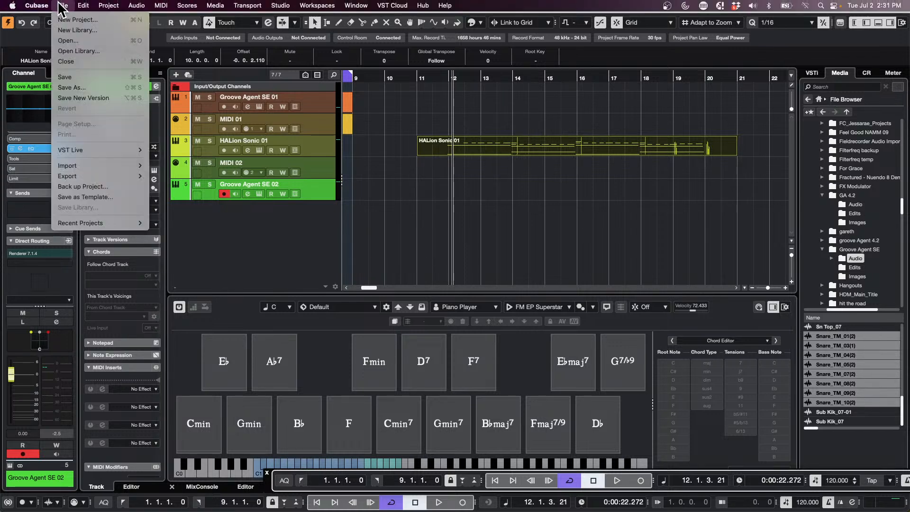
pyautogui.moveTo(97, 223)
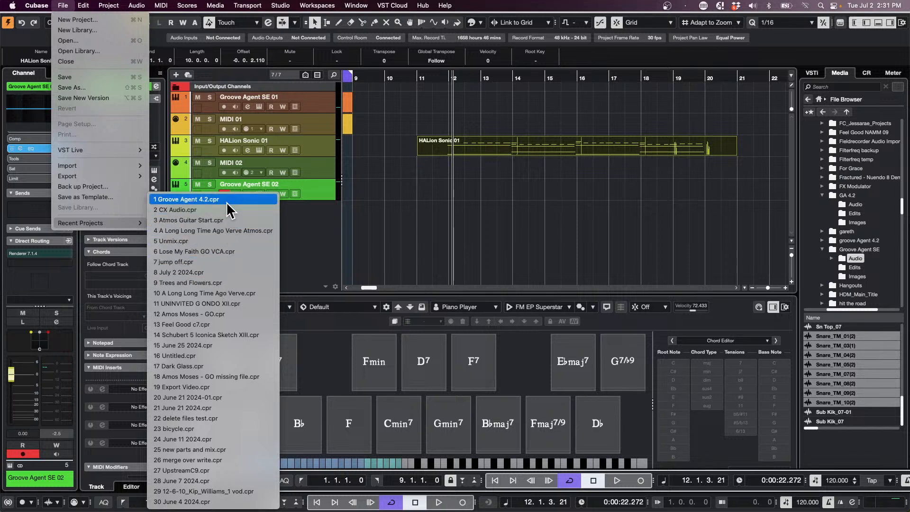
pyautogui.click(232, 314)
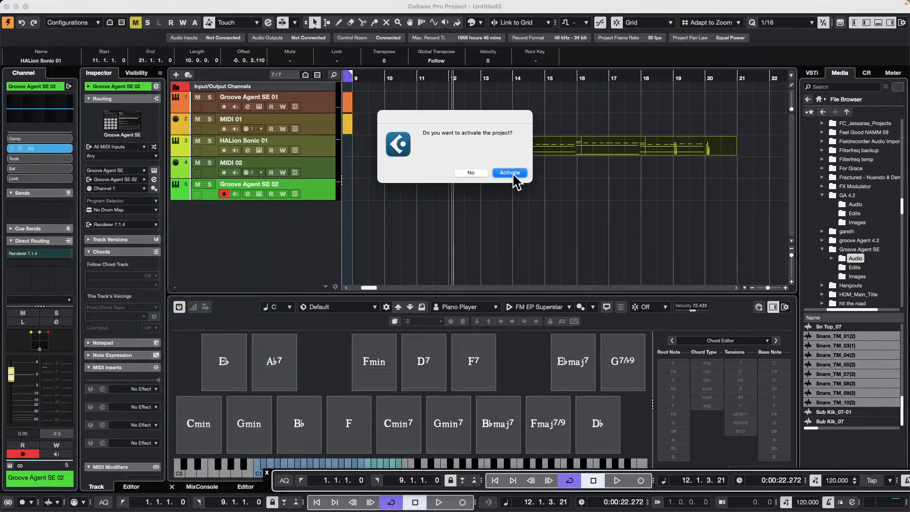
pyautogui.click(514, 174)
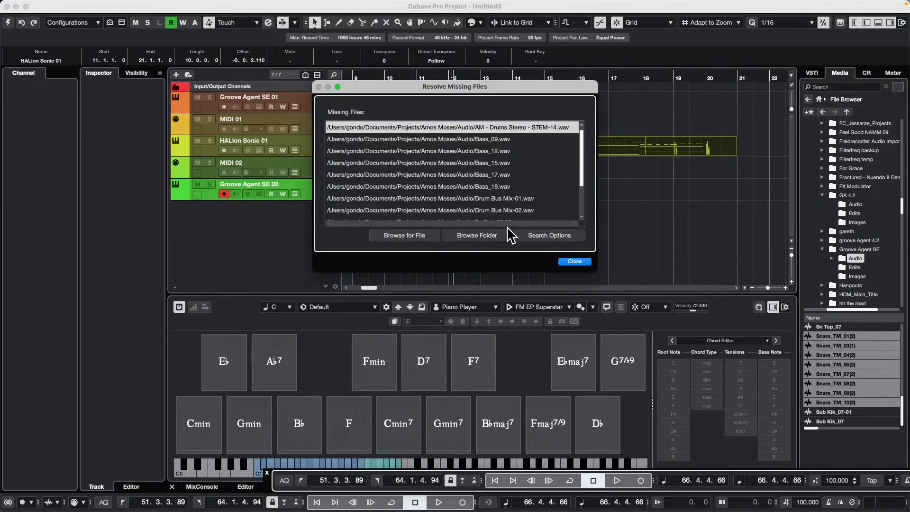
pyautogui.press('Return')
pyautogui.press('Return')
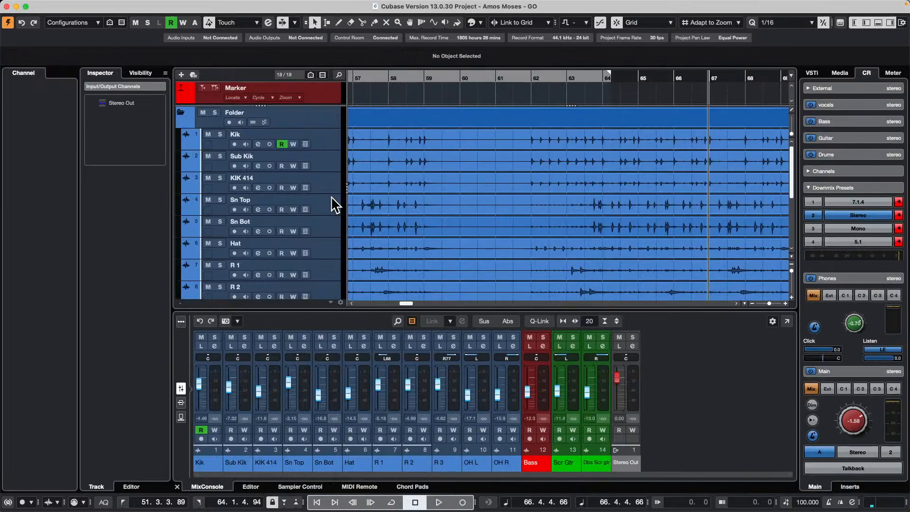
# Select all tracks from Kik to Dbs Scr gtr and add a stereo group channel named Pre Master Bus to them
pyautogui.click(325, 142)
pyautogui.scroll(-5, 323, 143)
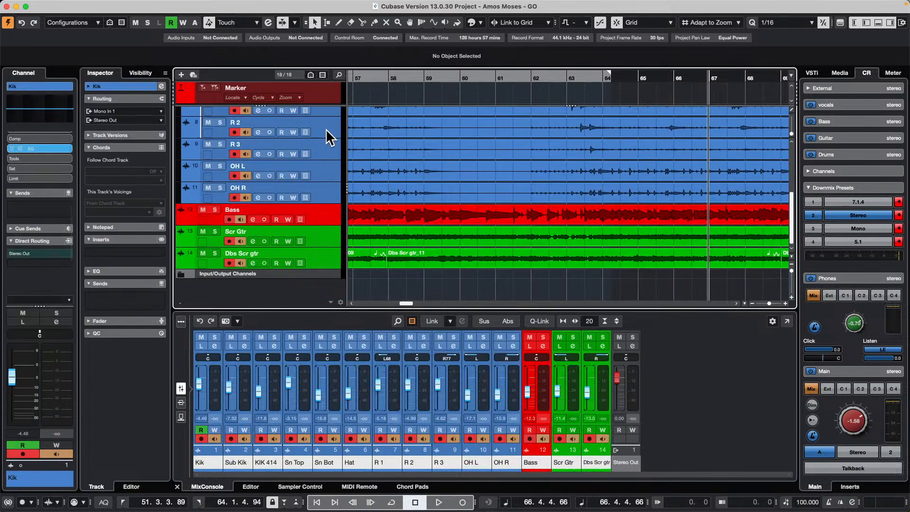
pyautogui.rightClick(325, 129)
pyautogui.moveTo(425, 135)
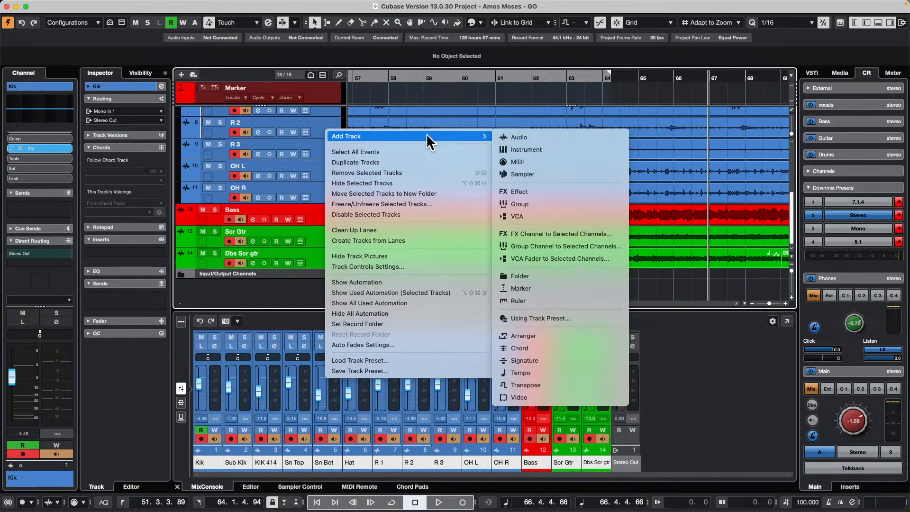
pyautogui.click(590, 243)
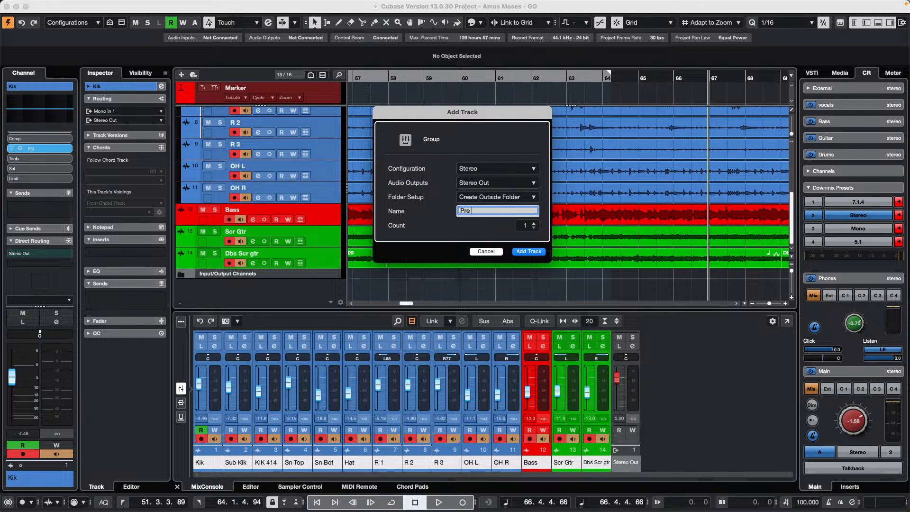
pyautogui.write('Pre Master Bus')
pyautogui.press('Return')
# Play the project while lowering the Pre Master Bus fader slightly, return the fader to 0.00, and stop playback
pyautogui.press('space')
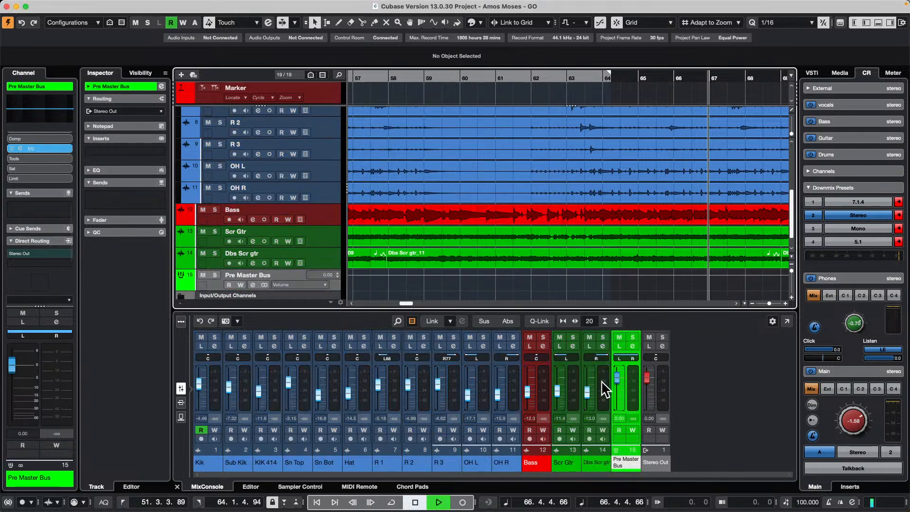
pyautogui.moveTo(623, 377)
pyautogui.mouseDown()
pyautogui.moveTo(620, 400)
pyautogui.moveTo(624, 378)
pyautogui.mouseUp()
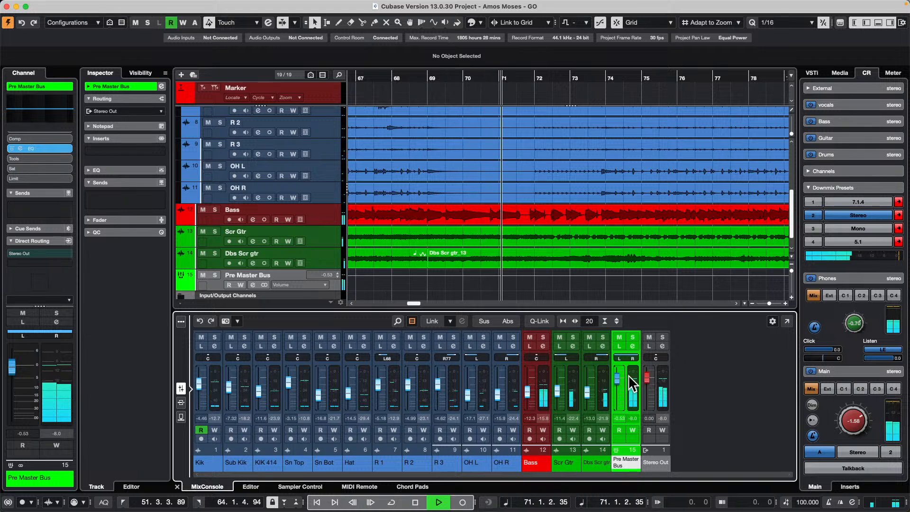
pyautogui.moveTo(616, 376)
pyautogui.mouseDown()
pyautogui.moveTo(616, 401)
pyautogui.moveTo(618, 377)
pyautogui.mouseUp()
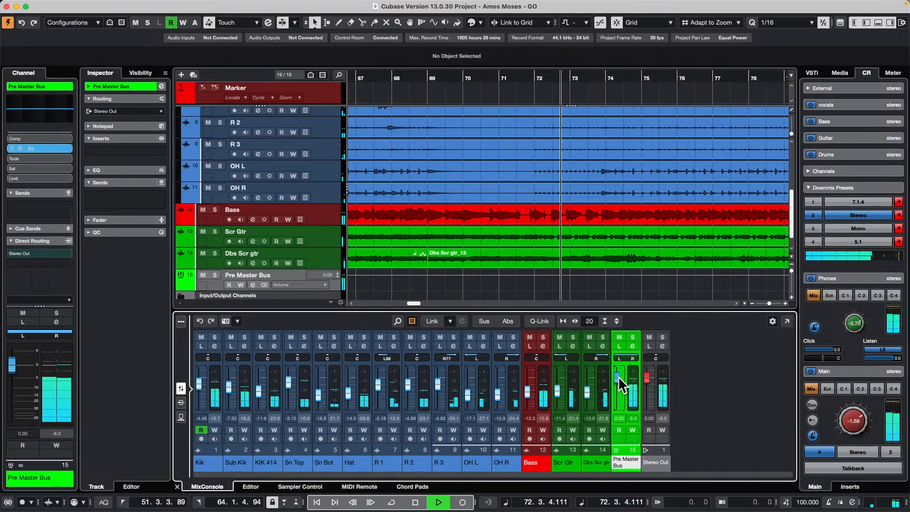
pyautogui.press('space')
# View the Add Track options for the tracks from Kik to Dbs Scr gtr, undo the Pre Master Bus group creation, and select OH R
pyautogui.click(326, 260)
pyautogui.scroll(5, 326, 256)
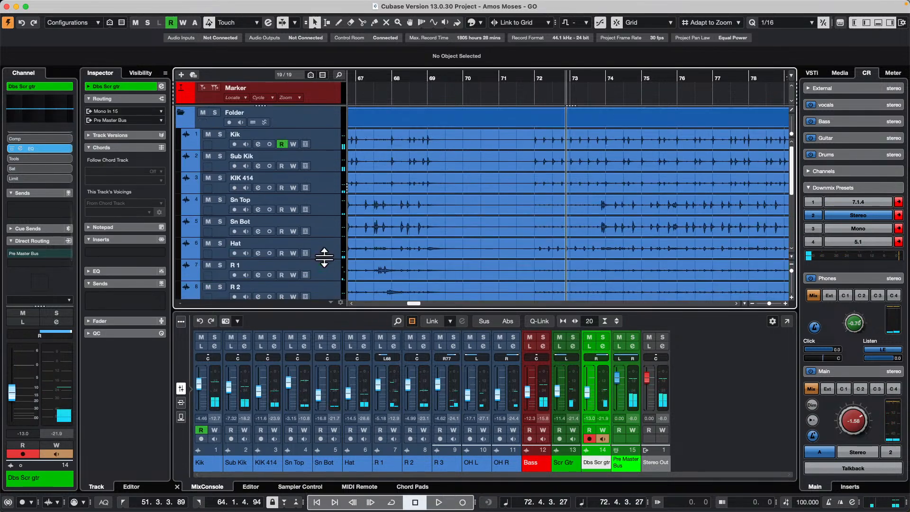
pyautogui.rightClick(323, 139)
pyautogui.moveTo(400, 147)
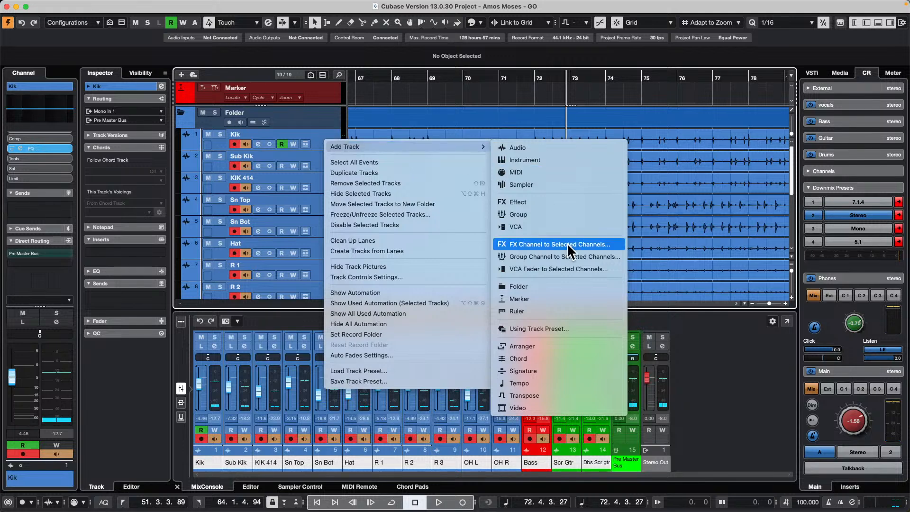
pyautogui.click(723, 338)
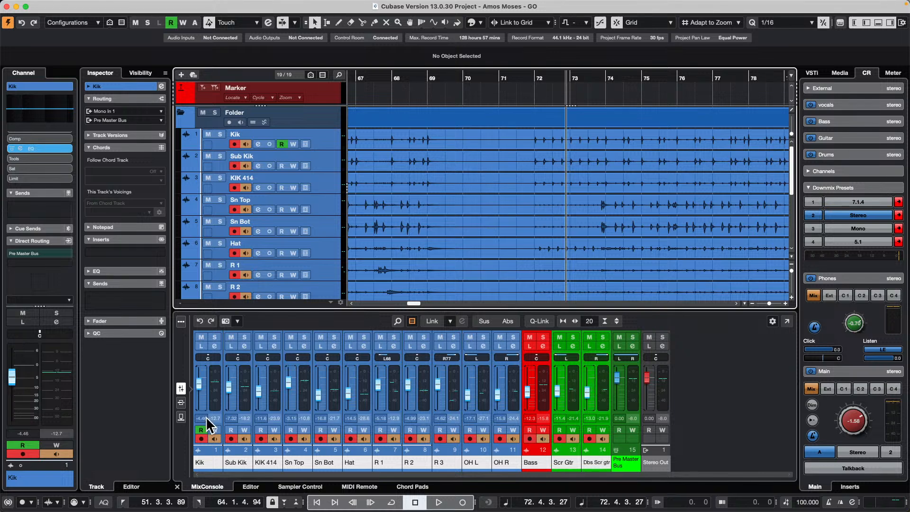
pyautogui.press('super+z')
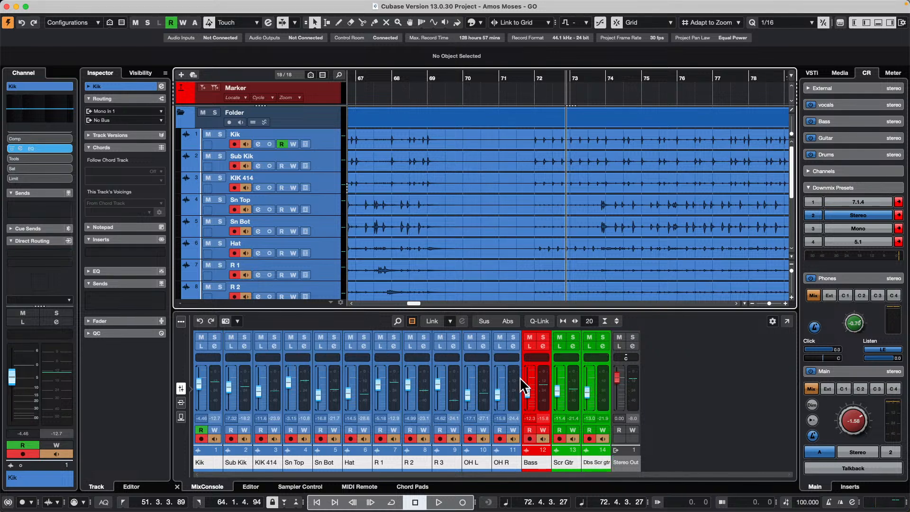
pyautogui.click(514, 402)
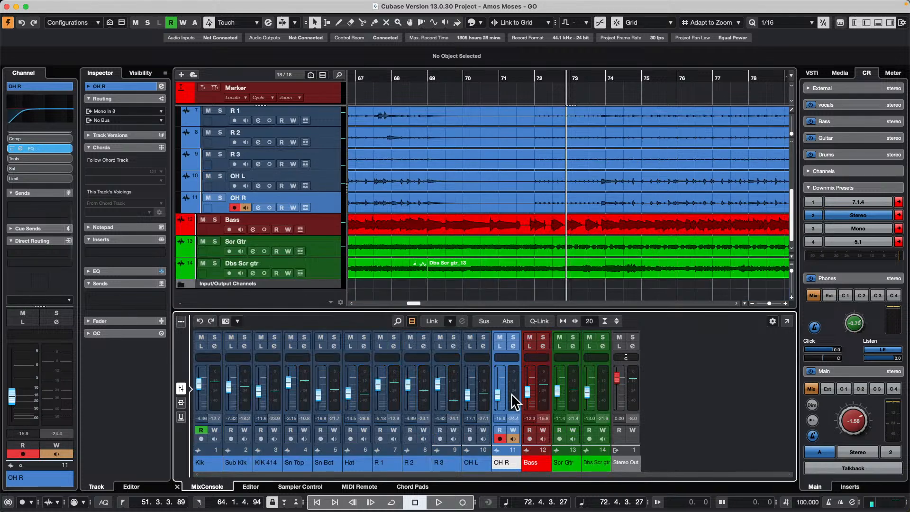
# Select the channels from Kik to OH R and add a stereo group channel named Drums to them
pyautogui.keyDown('shift'); pyautogui.click(214, 397); pyautogui.keyUp('shift')
pyautogui.rightClick(214, 397)
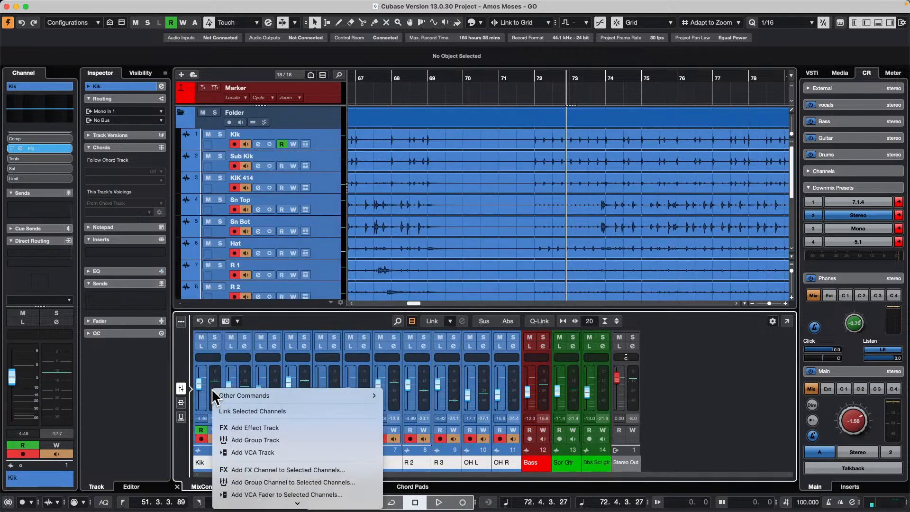
pyautogui.moveTo(345, 503)
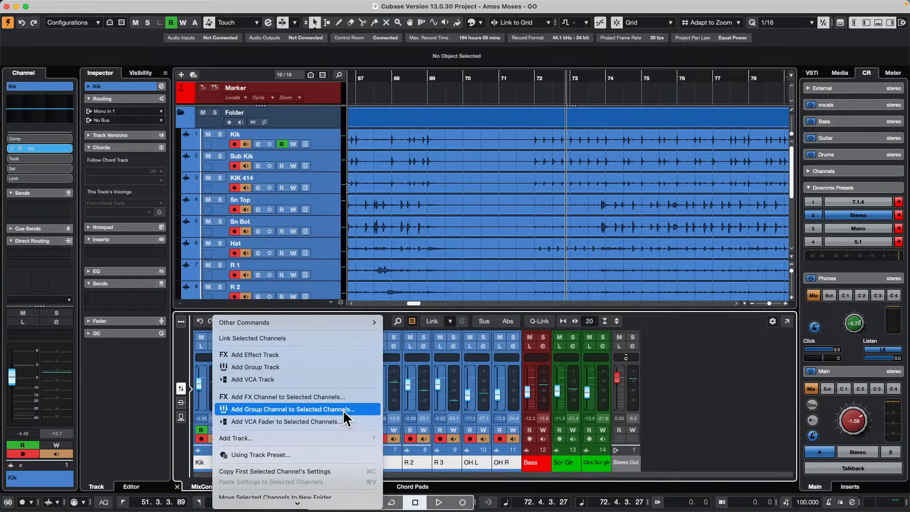
pyautogui.click(343, 409)
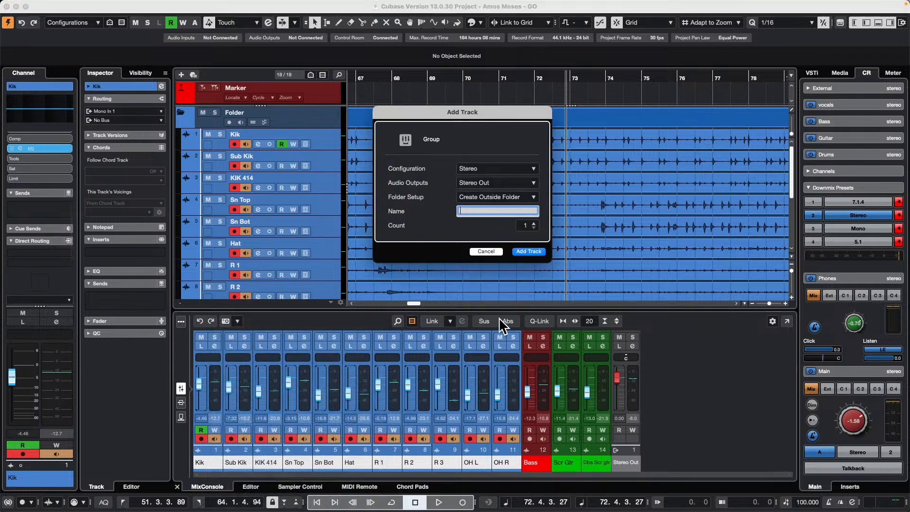
pyautogui.write('Drums')
pyautogui.press('Return')
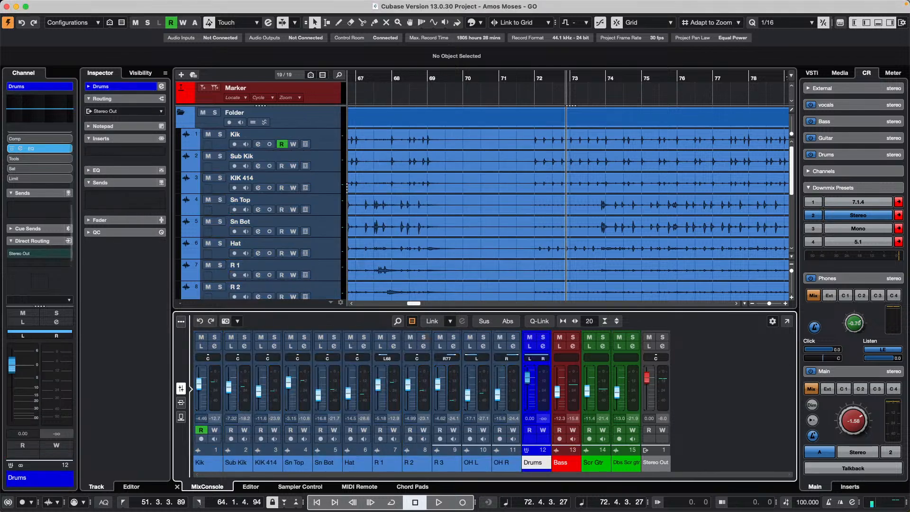
# Select the tracks from Kik to Dbs Scr gtr and add a stereo group channel named Pre masyer to the selected channels
pyautogui.click(318, 142)
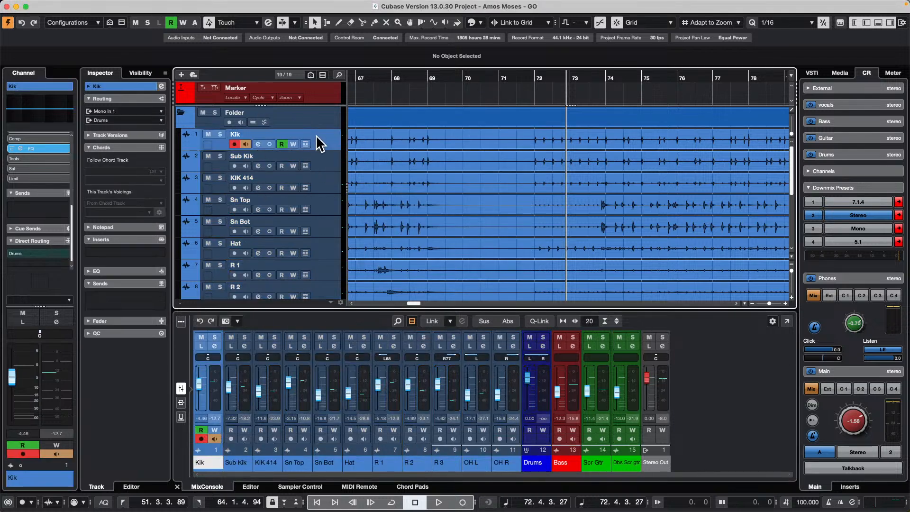
pyautogui.scroll(-5, 319, 142)
pyautogui.keyDown('shift'); pyautogui.click(327, 263); pyautogui.keyUp('shift')
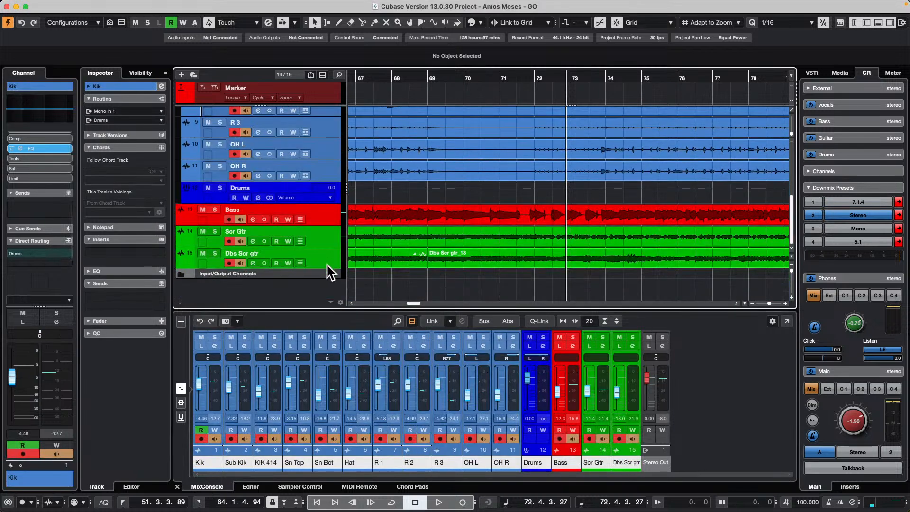
pyautogui.keyDown('super'); pyautogui.click(543, 387); pyautogui.keyUp('super')
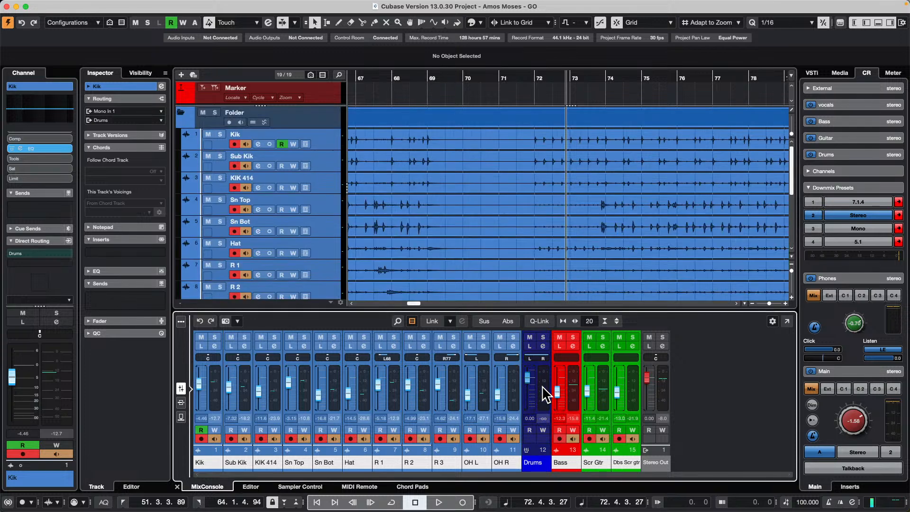
pyautogui.rightClick(645, 392)
pyautogui.moveTo(646, 394)
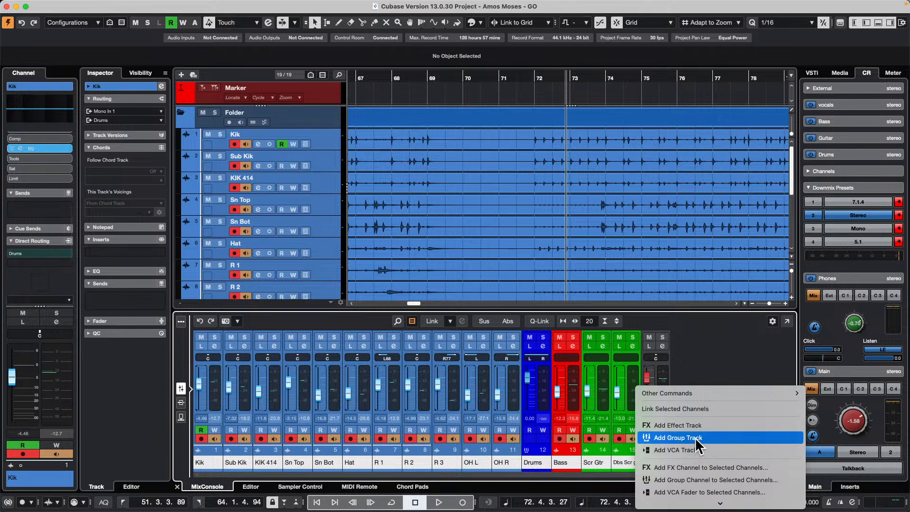
pyautogui.click(724, 480)
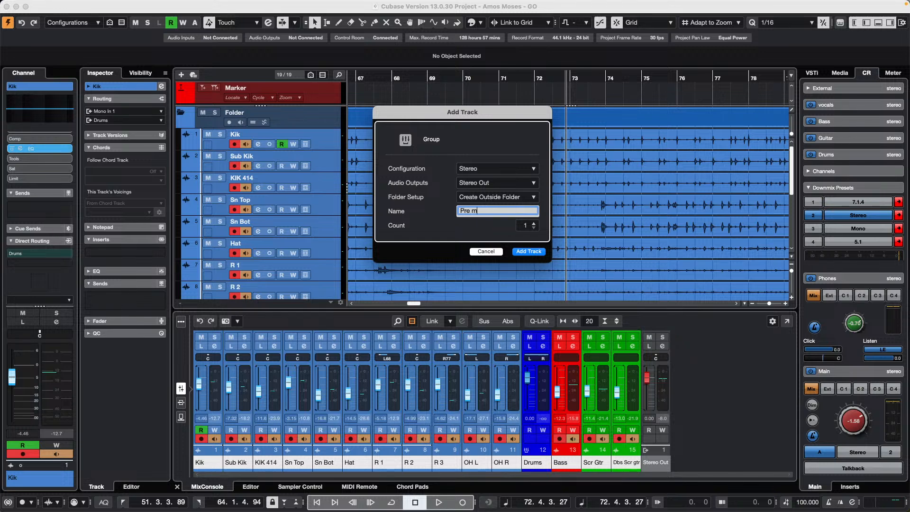
pyautogui.write('Pre masyer')
pyautogui.press('Return')
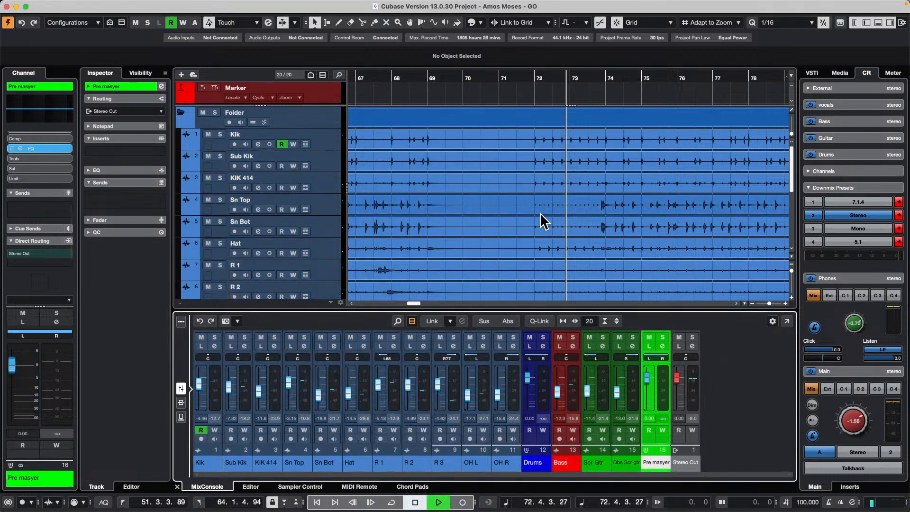
# Play the project while lowering the Pre masyer and Drums group faders to -4.29, and stop playback
pyautogui.press('space')
pyautogui.moveTo(647, 378)
pyautogui.mouseDown()
pyautogui.moveTo(649, 392)
pyautogui.moveTo(650, 382)
pyautogui.mouseUp()
pyautogui.moveTo(527, 378); pyautogui.dragTo(530, 387)
pyautogui.press('space')
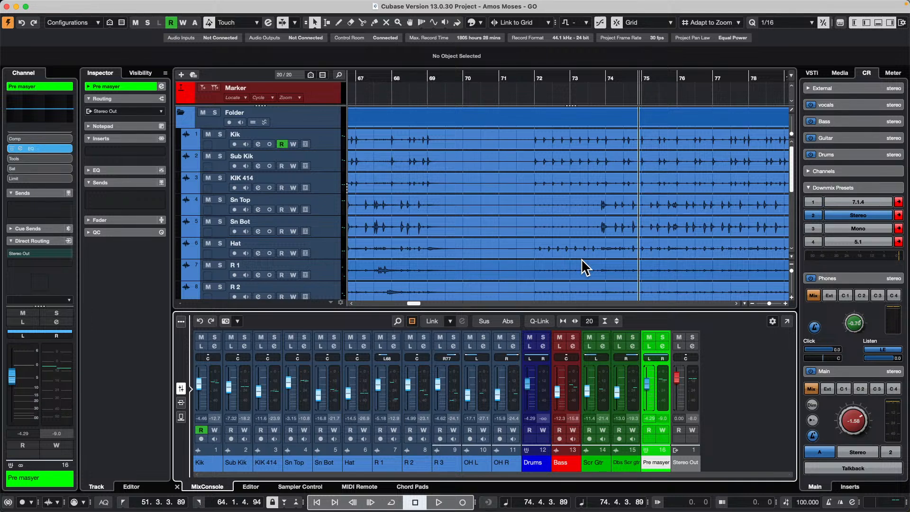
# Open and activate the recent project jump off.cpr, and close its Motif XF window
pyautogui.moveTo(132, 4)
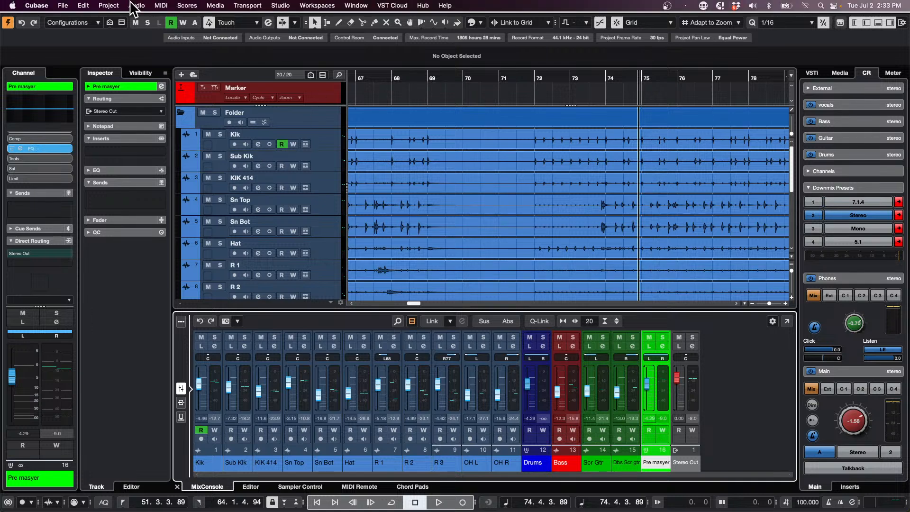
pyautogui.click(65, 6)
pyautogui.moveTo(124, 224)
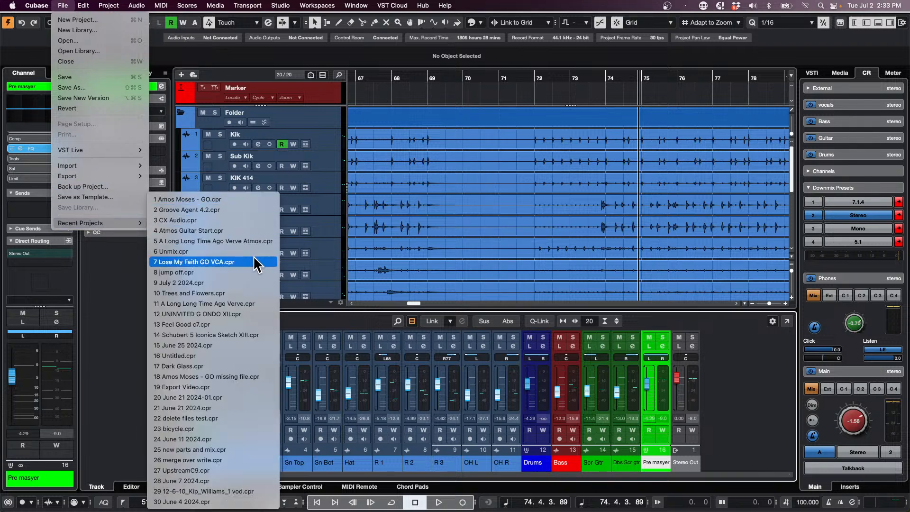
pyautogui.click(259, 272)
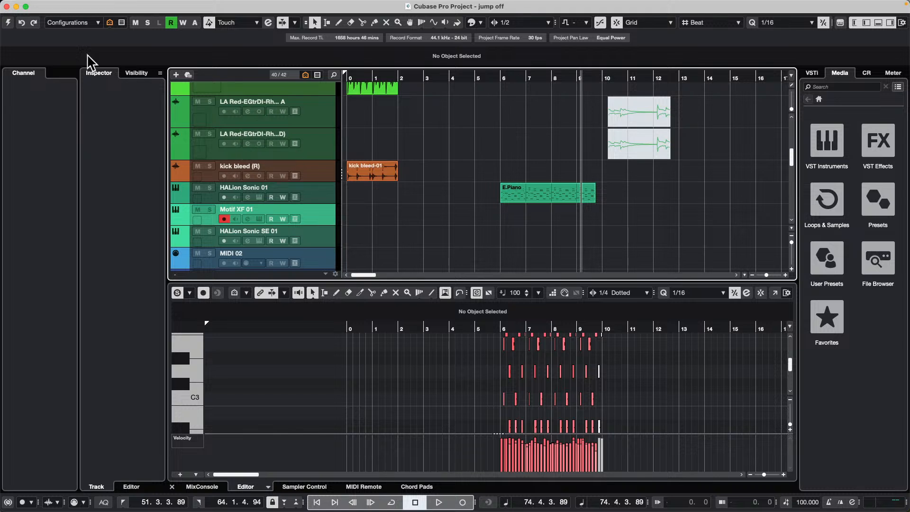
pyautogui.click(8, 22)
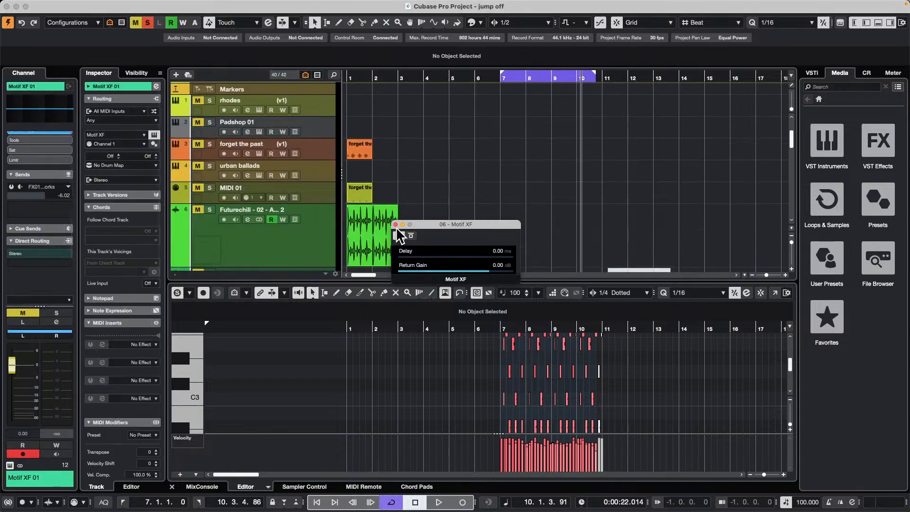
pyautogui.click(396, 224)
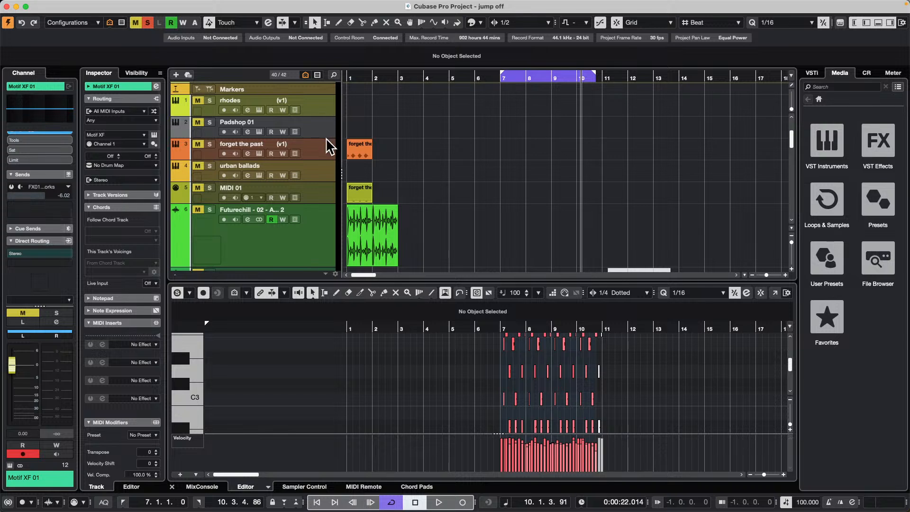
# Erase the existing part at bar 1 of the forget the past track
pyautogui.rightClick(365, 146)
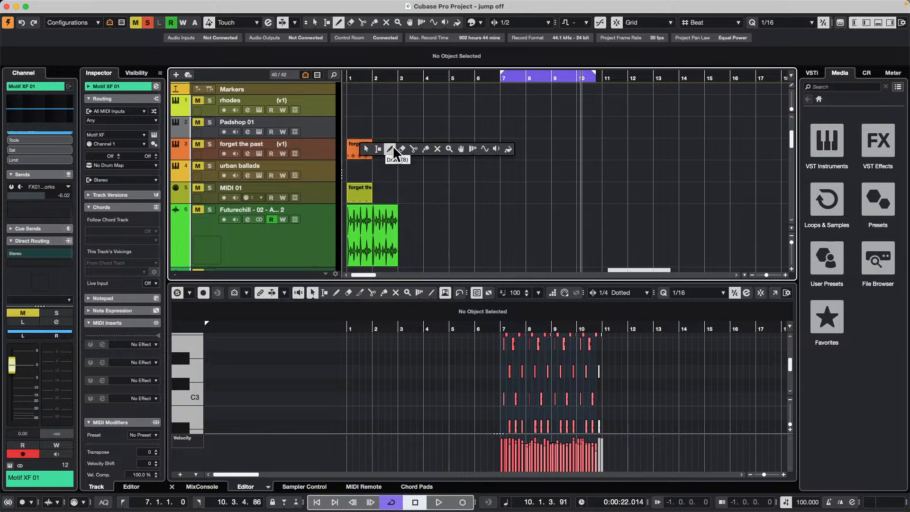
pyautogui.click(402, 149)
pyautogui.click(358, 147)
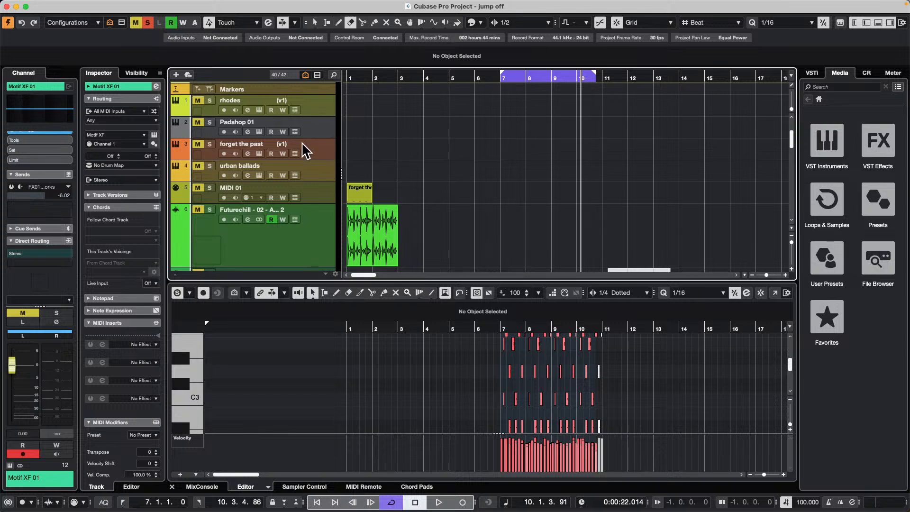
# Open Groove Agent SE on the forget the past track and place its Main 1 pattern on the track at bar 1
pyautogui.click(260, 153)
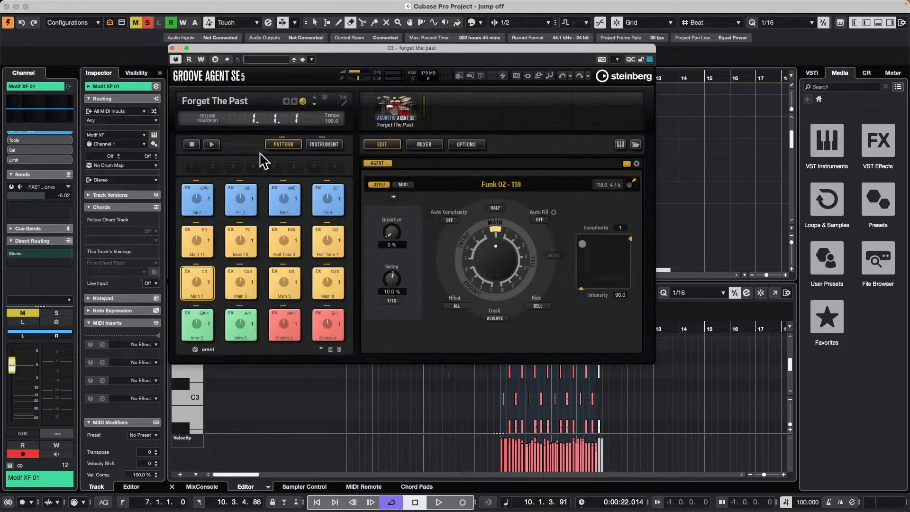
pyautogui.moveTo(398, 48); pyautogui.dragTo(761, 47)
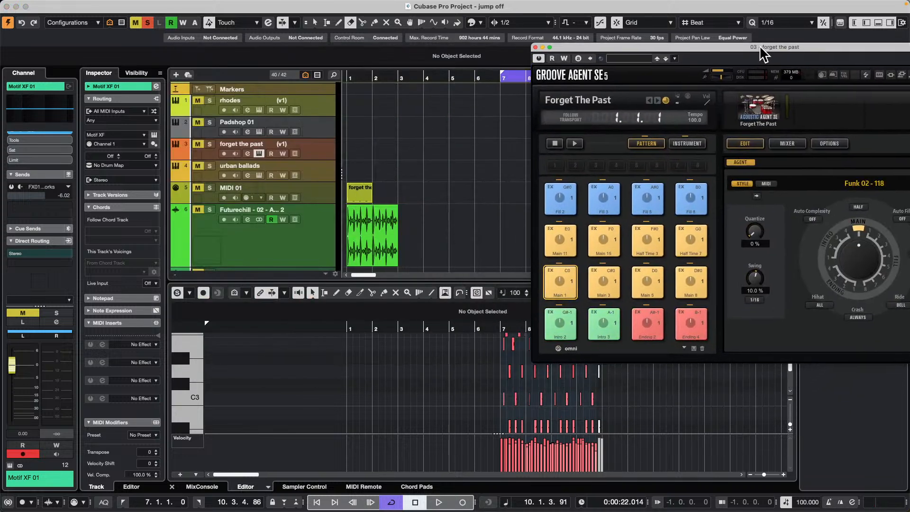
pyautogui.moveTo(562, 282); pyautogui.dragTo(347, 157)
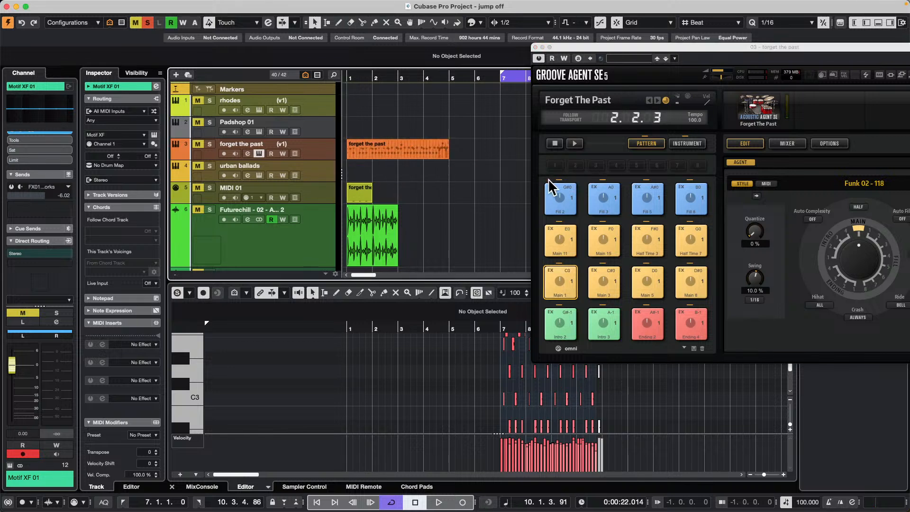
# Clear all solos, solo the forget the past track, play the new pattern from the project start, and stop playback
pyautogui.click(213, 148)
pyautogui.click(148, 22)
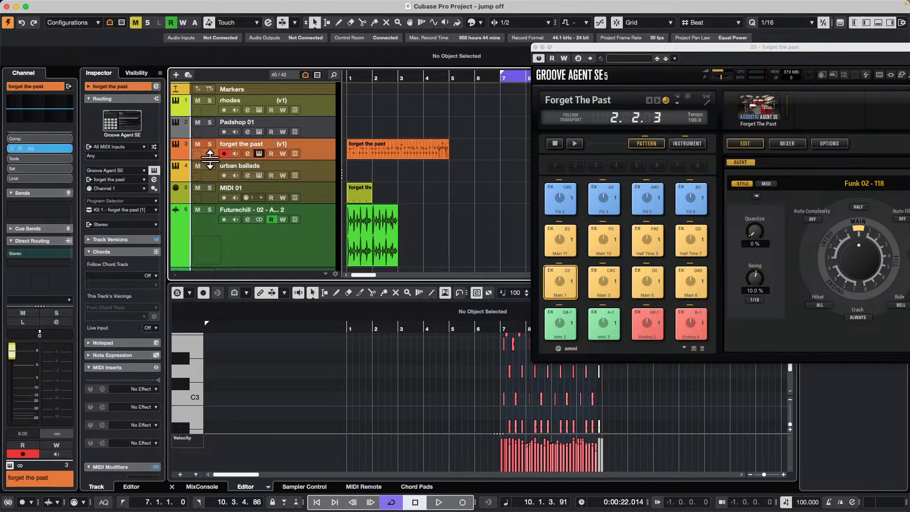
pyautogui.click(210, 144)
pyautogui.press('space')
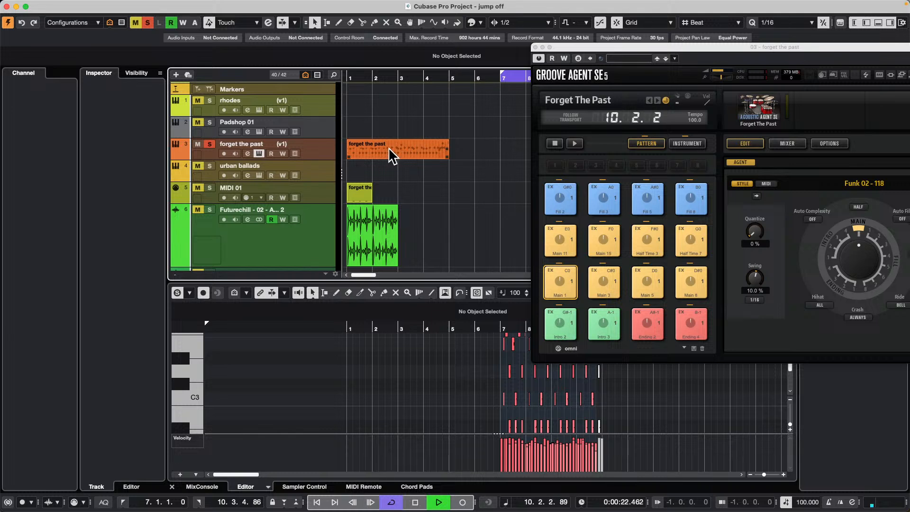
pyautogui.moveTo(354, 74); pyautogui.dragTo(321, 75)
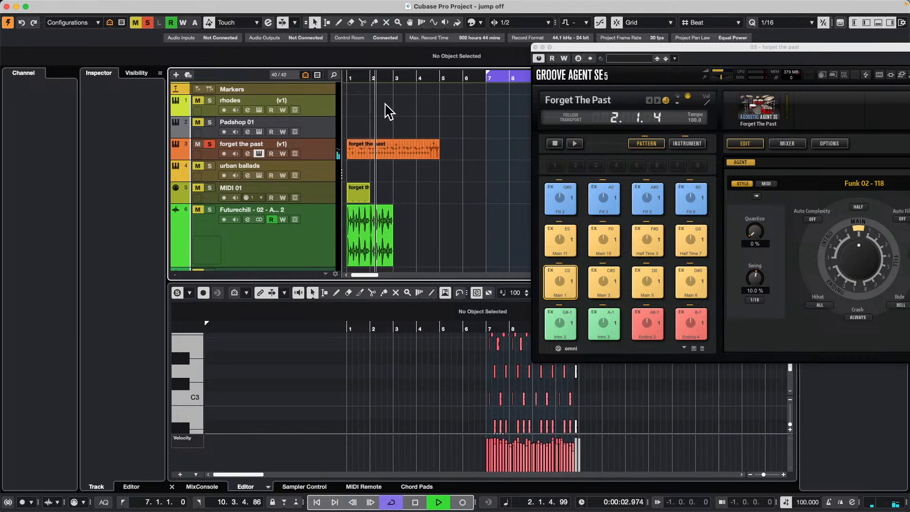
pyautogui.press('space')
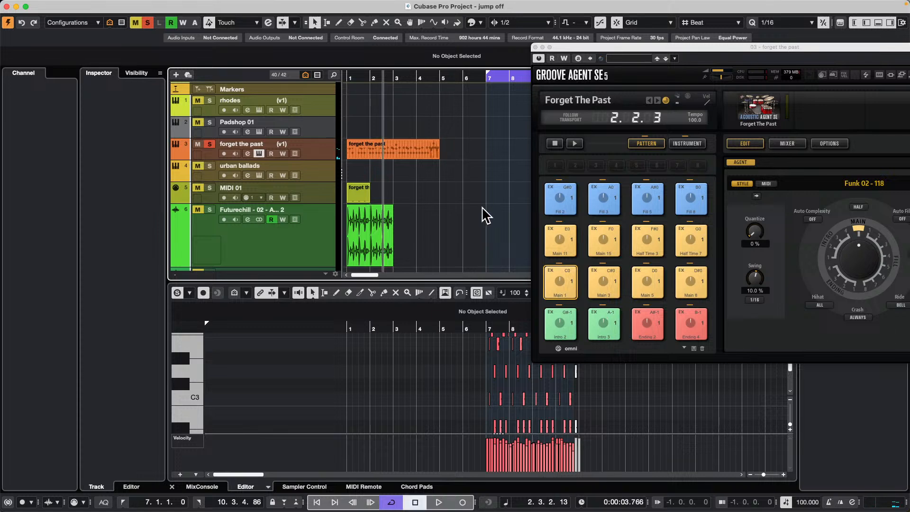
# Select the forget the past part and, in Groove Agent SE's mixer, route Kick to Out 2, Snare to Out 3 and Hihat to Out 4
pyautogui.click(405, 148)
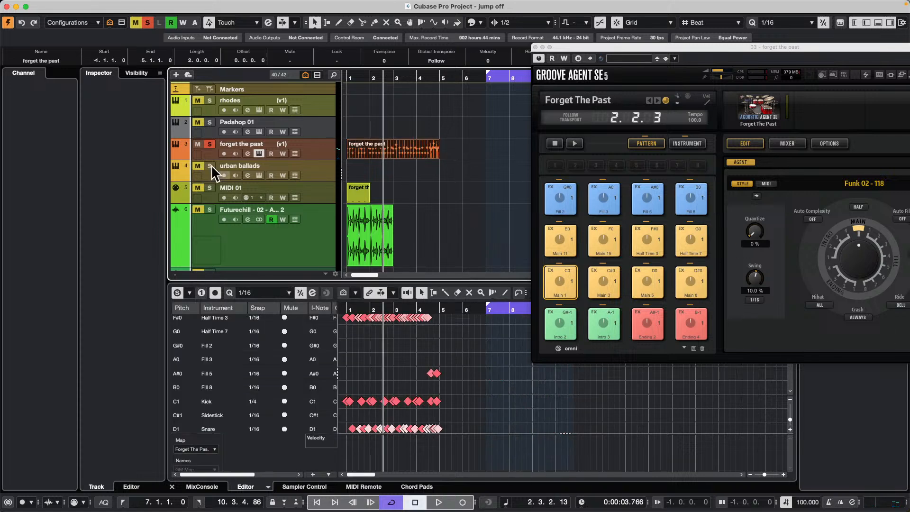
pyautogui.rightClick(374, 148)
pyautogui.click(788, 144)
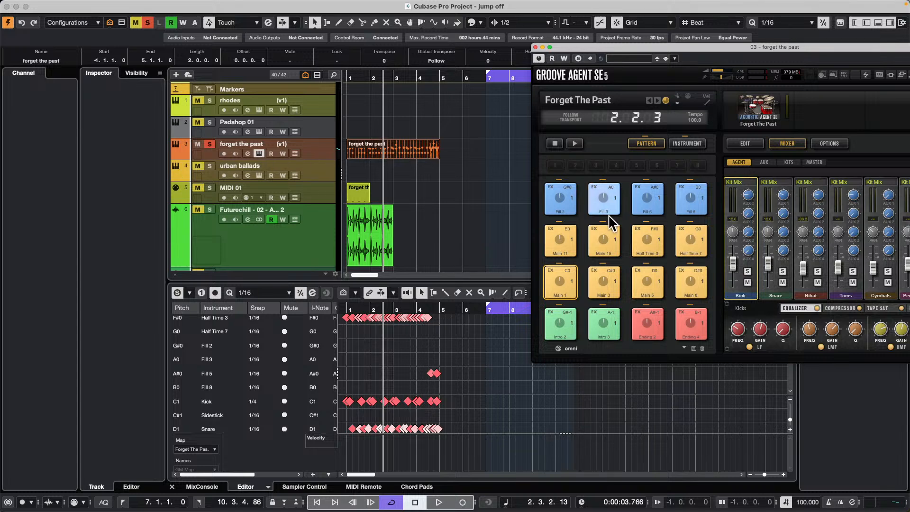
pyautogui.click(749, 189)
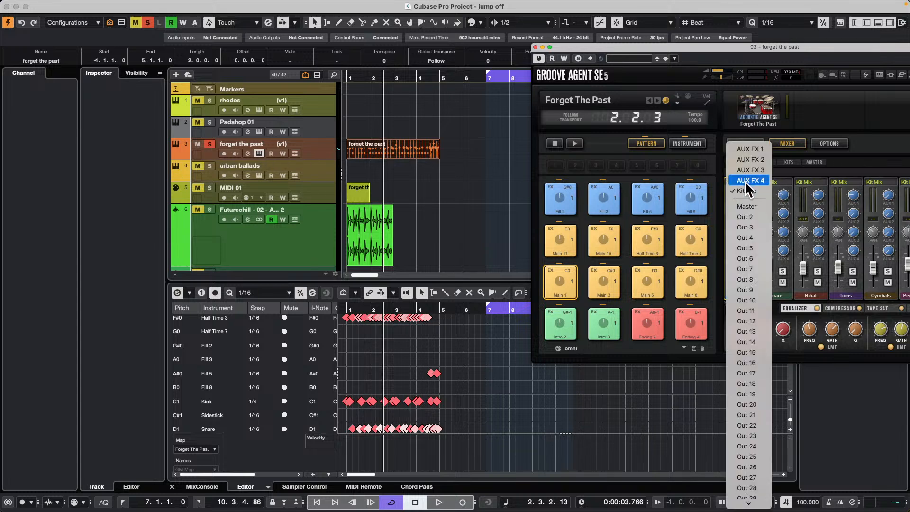
pyautogui.click(752, 215)
pyautogui.click(786, 182)
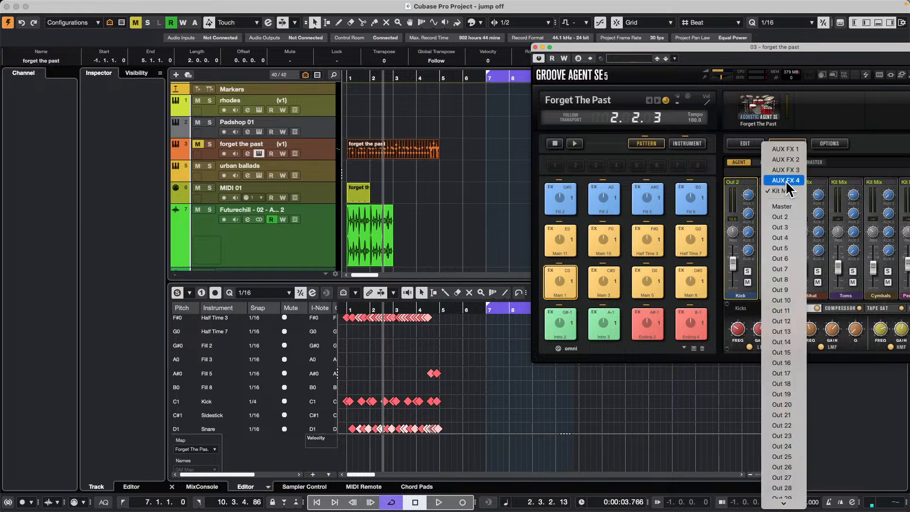
pyautogui.click(789, 228)
pyautogui.click(822, 185)
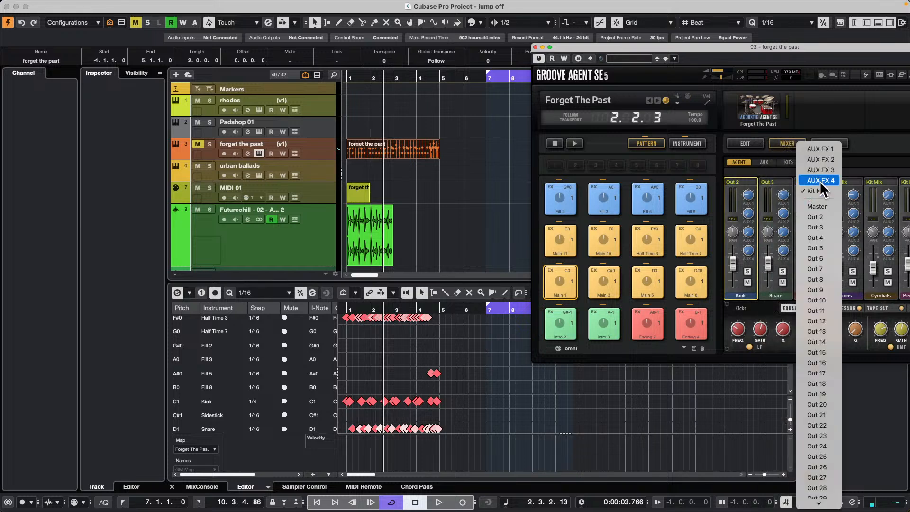
pyautogui.click(824, 238)
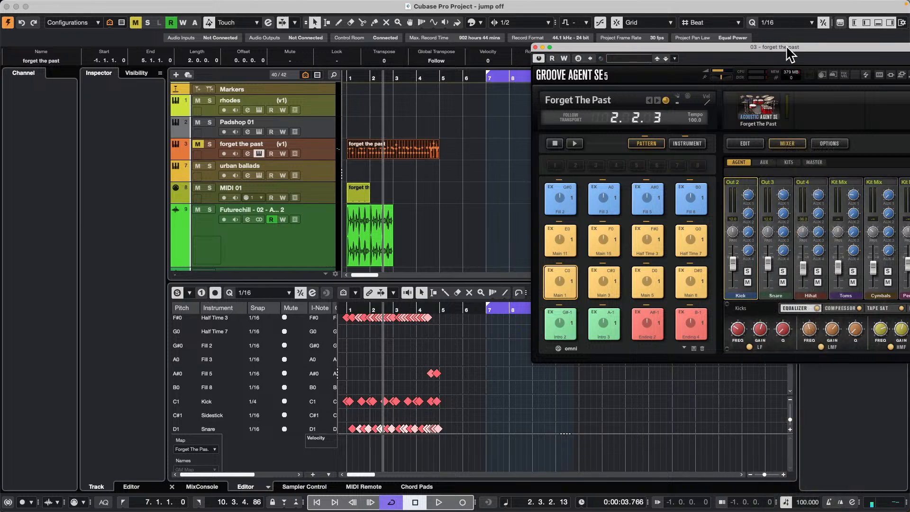
# Route Groove Agent SE's Overhead channel to Out 5 and Room to Out 6, and move the plug-in window aside
pyautogui.click(866, 188)
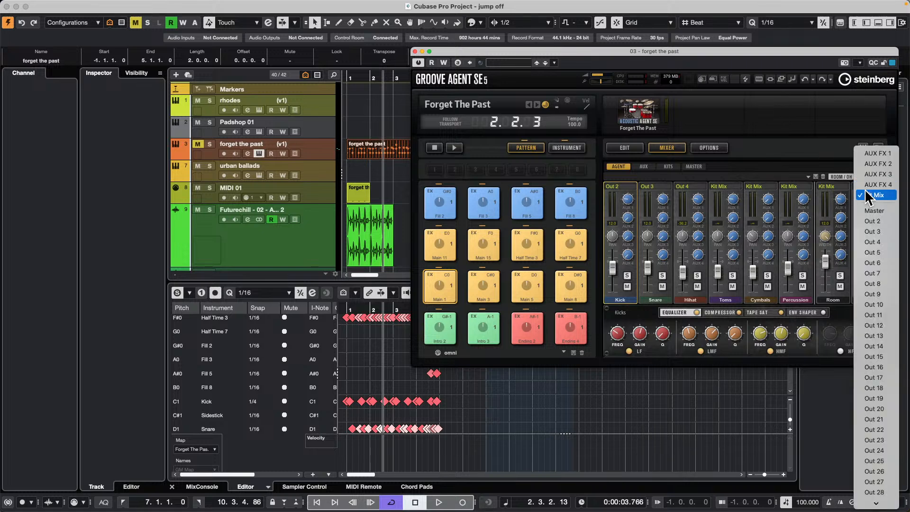
pyautogui.click(877, 252)
pyautogui.click(827, 187)
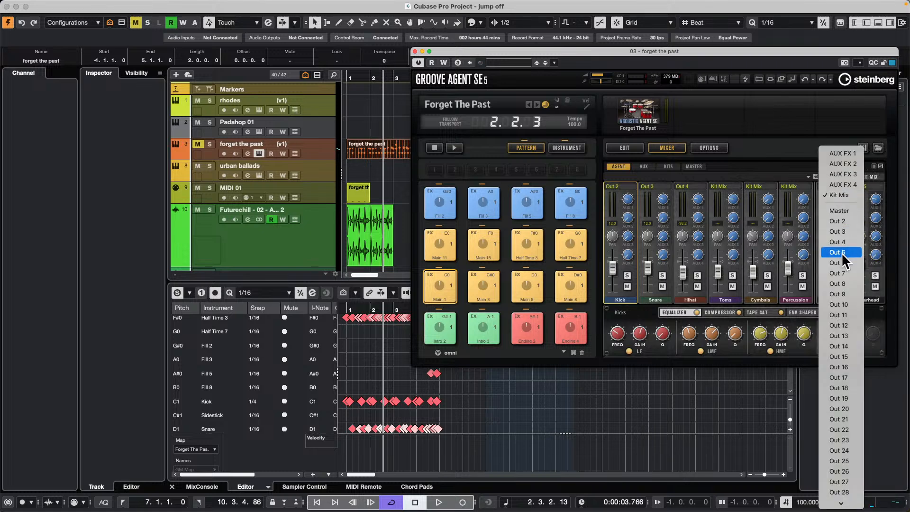
pyautogui.click(849, 262)
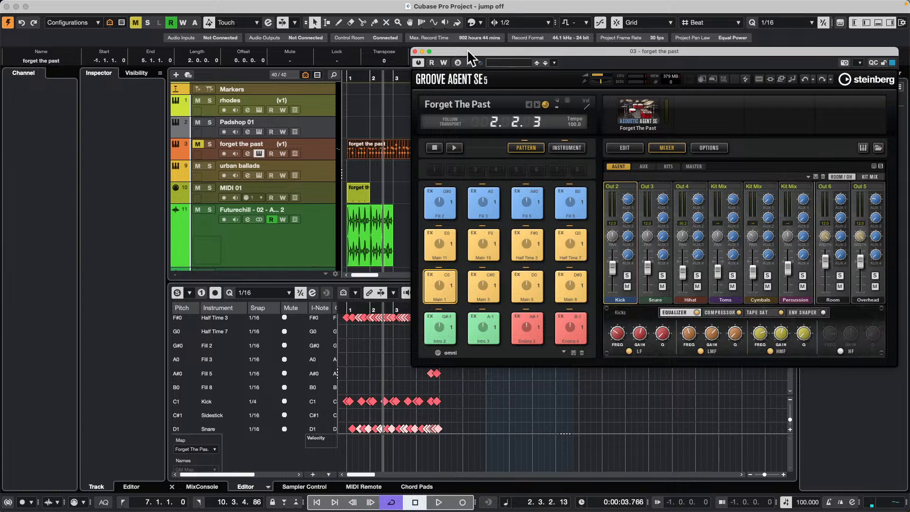
pyautogui.moveTo(467, 50); pyautogui.dragTo(546, 55)
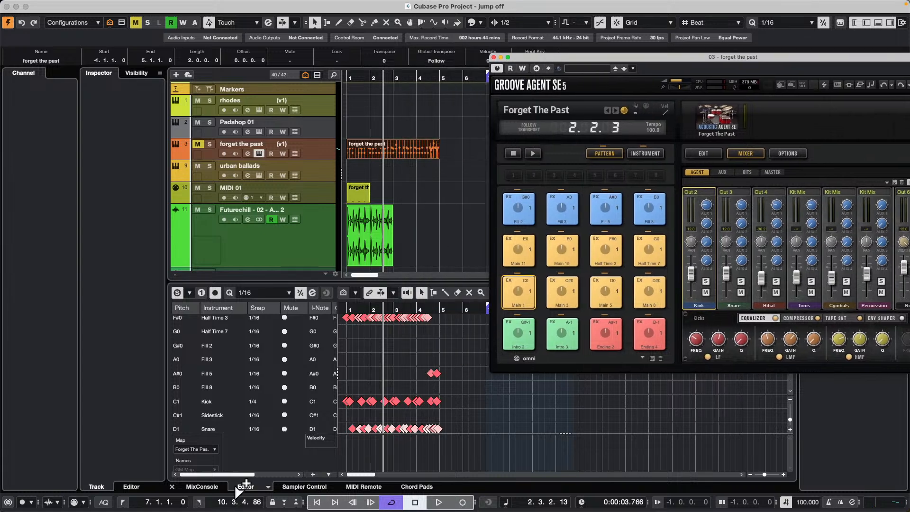
# Show the MixConsole in the lower zone, select the forget the past track, and close the Groove Agent SE window
pyautogui.click(212, 488)
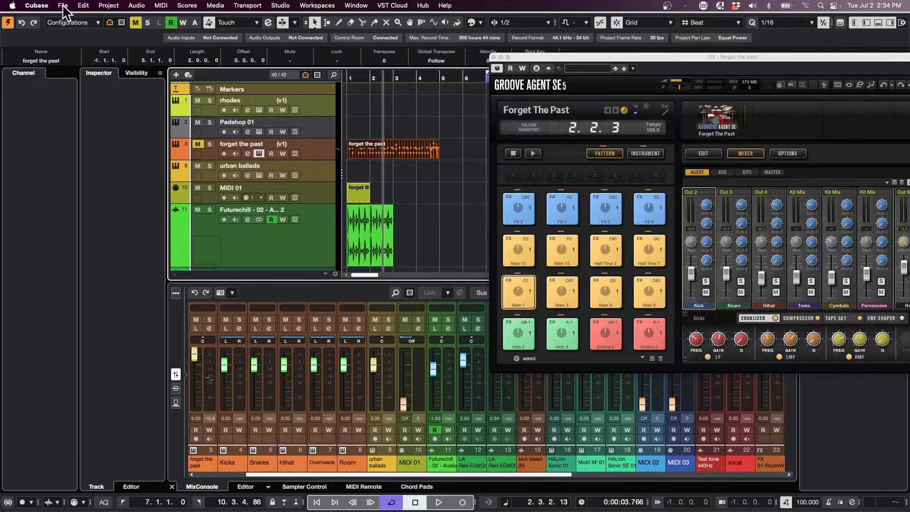
pyautogui.click(109, 5)
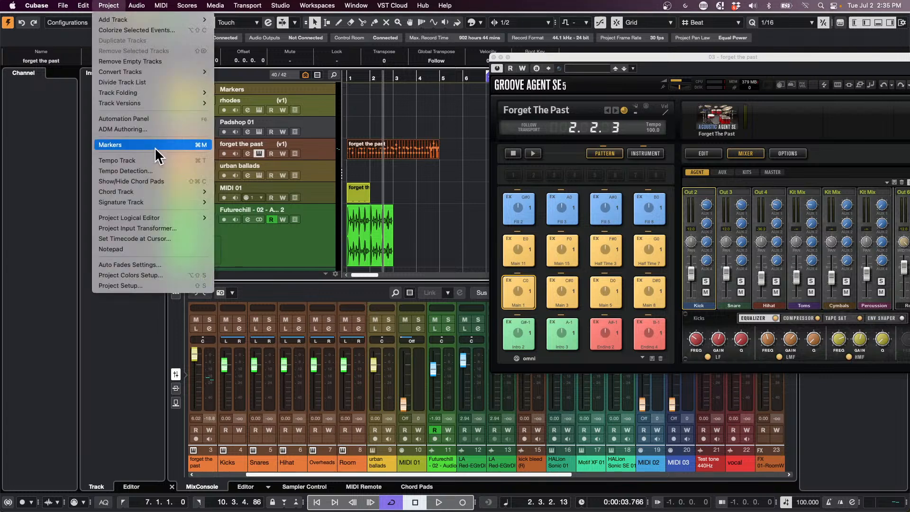
pyautogui.moveTo(84, 6)
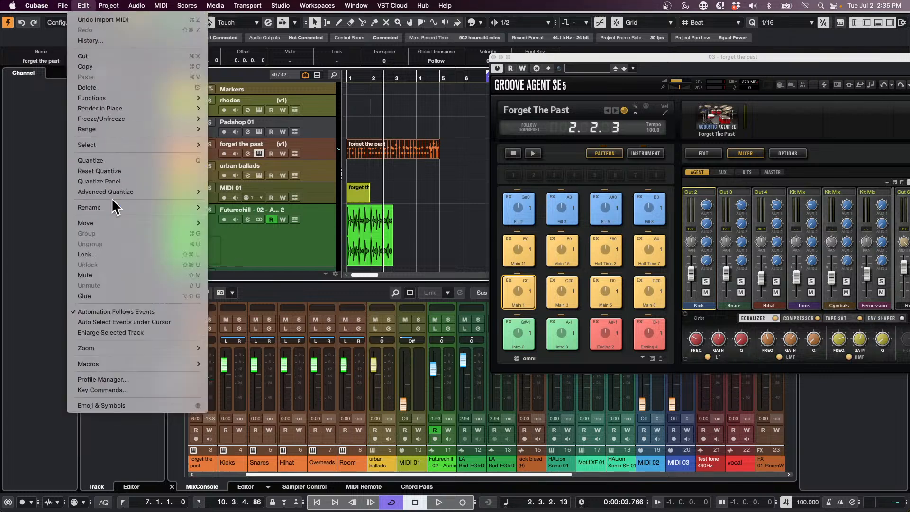
pyautogui.moveTo(120, 110)
pyautogui.click(430, 176)
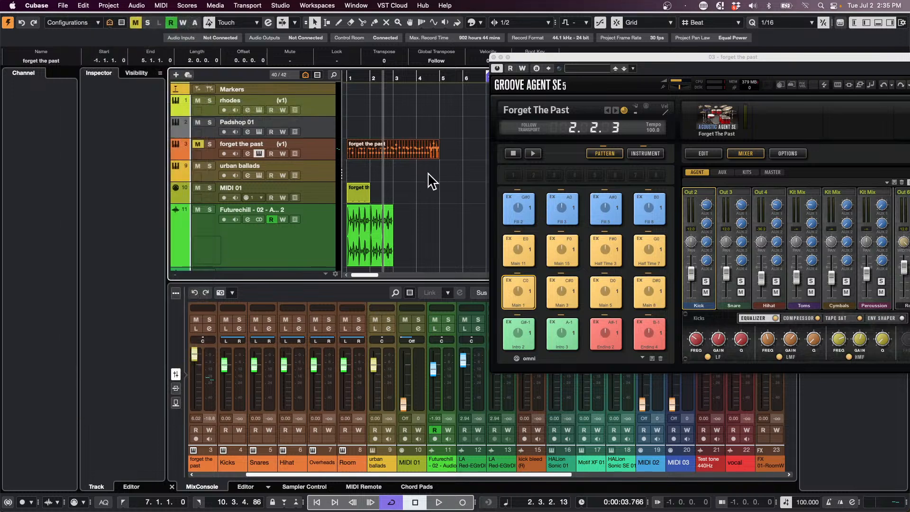
pyautogui.click(327, 158)
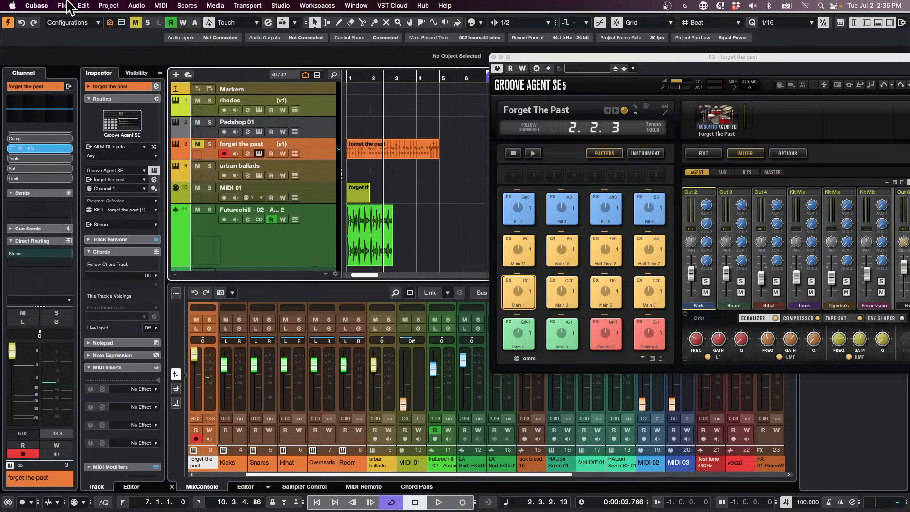
pyautogui.click(84, 6)
pyautogui.moveTo(98, 109)
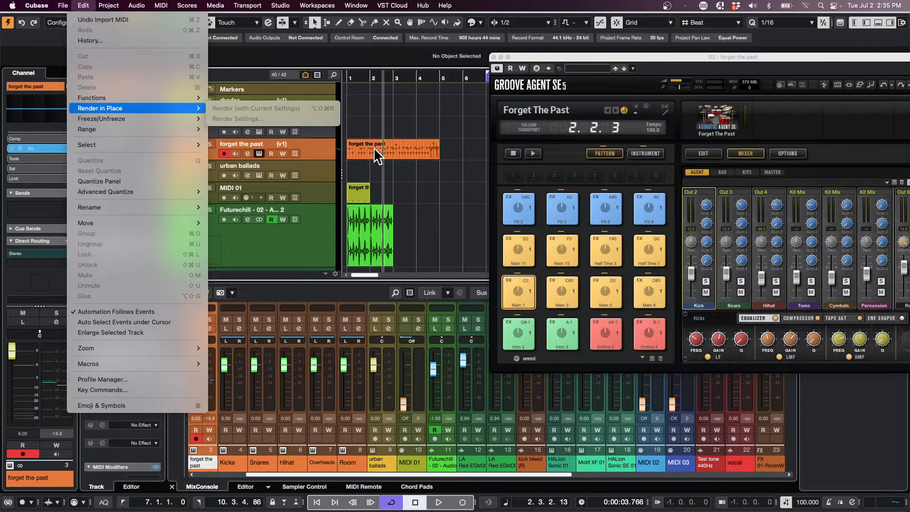
pyautogui.click(494, 56)
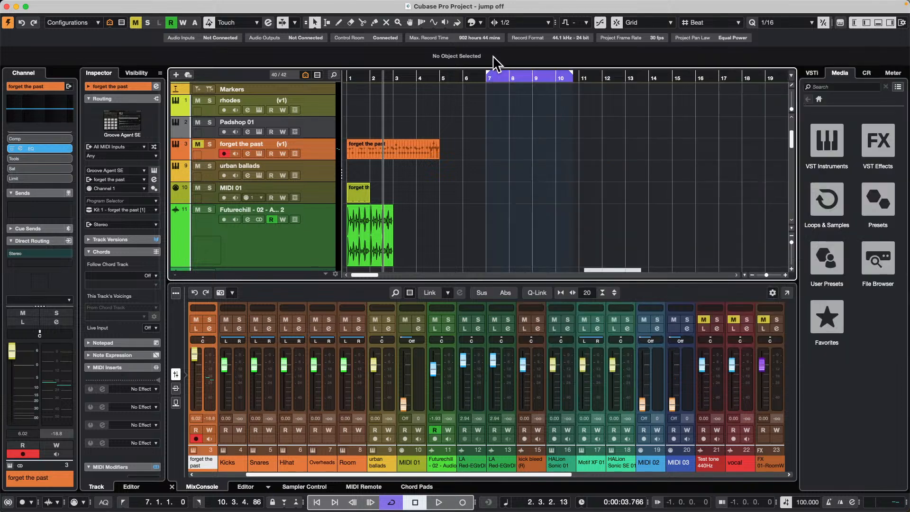
pyautogui.click(493, 57)
# Render the forget the past part in place as separate events with channel settings, muting the source events, and undo the render
pyautogui.click(412, 152)
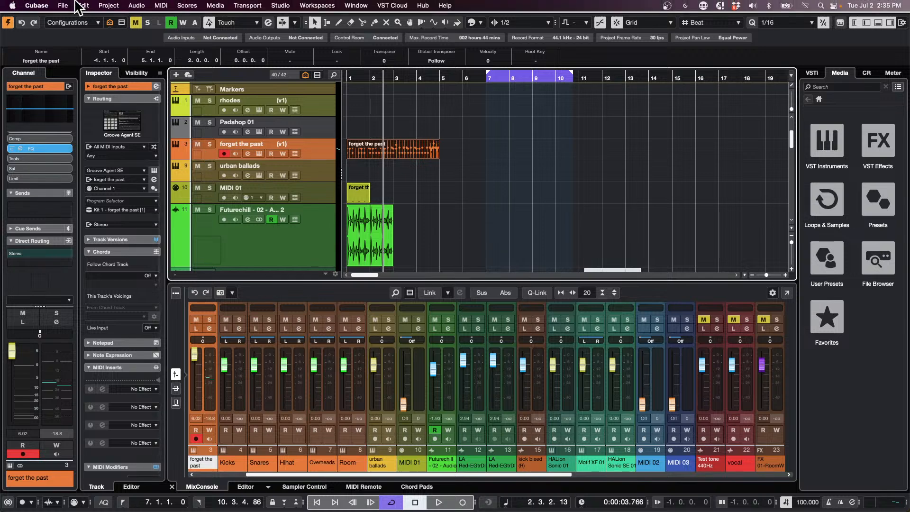
pyautogui.click(84, 5)
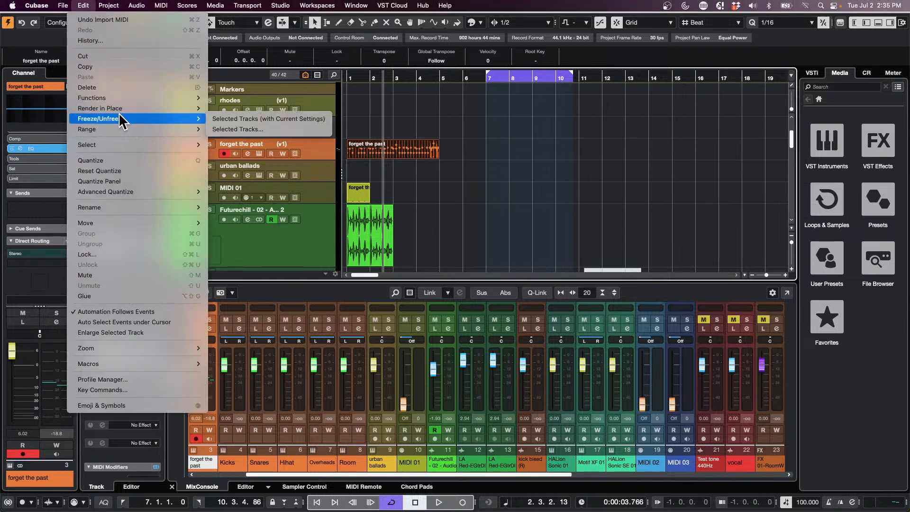
pyautogui.moveTo(124, 110)
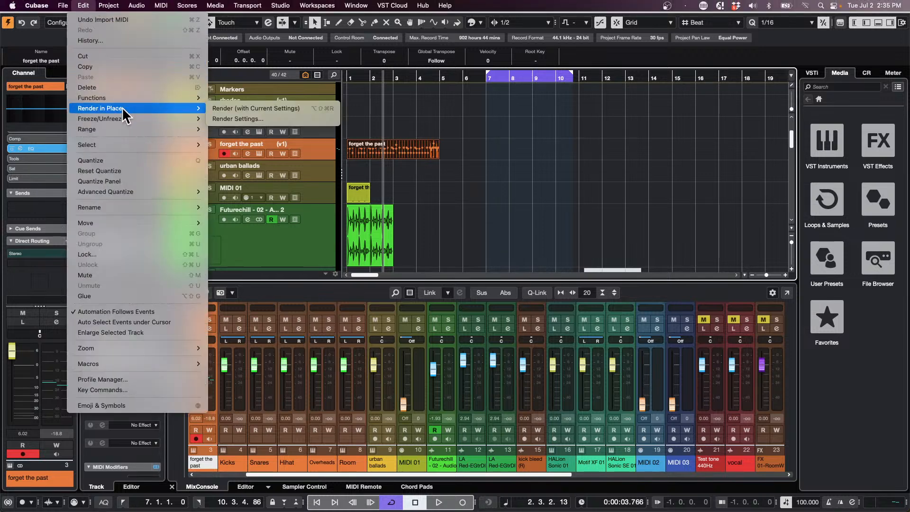
pyautogui.click(293, 118)
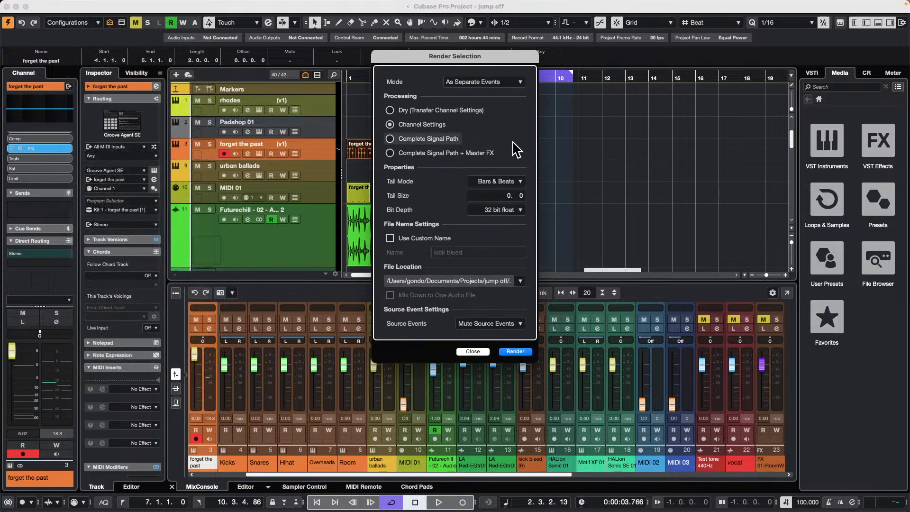
pyautogui.click(515, 352)
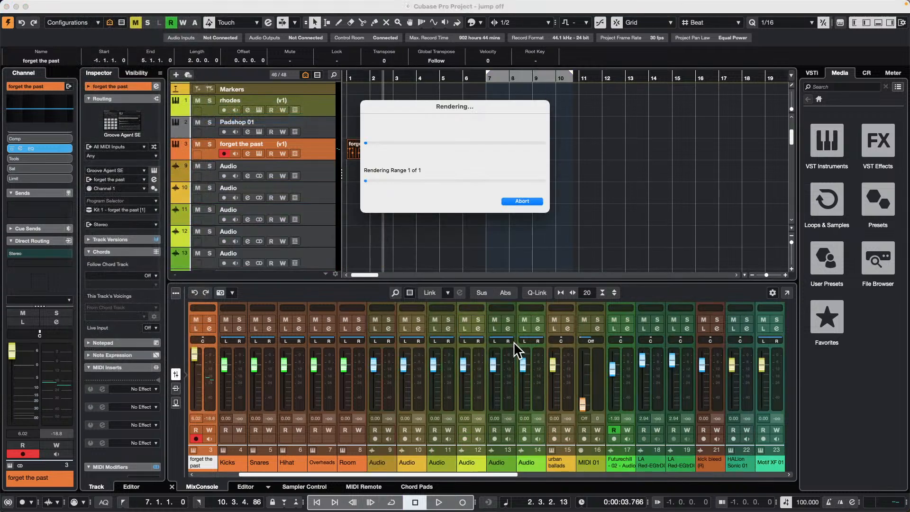
pyautogui.click(405, 175)
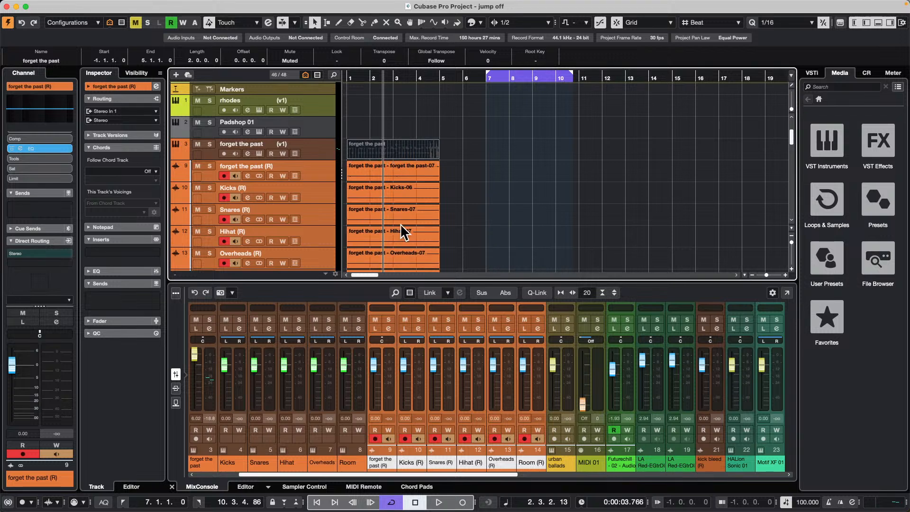
pyautogui.scroll(-2, 403, 228)
pyautogui.scroll(2, 379, 131)
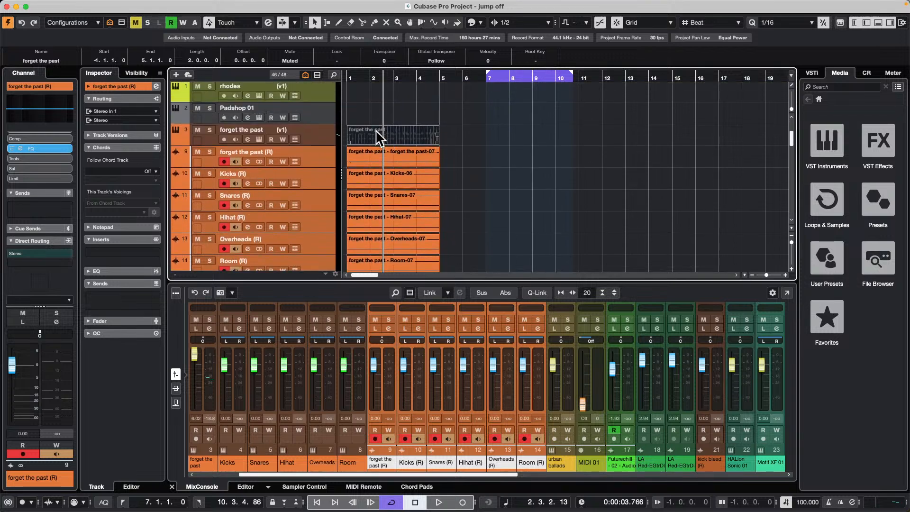
pyautogui.press('super+z')
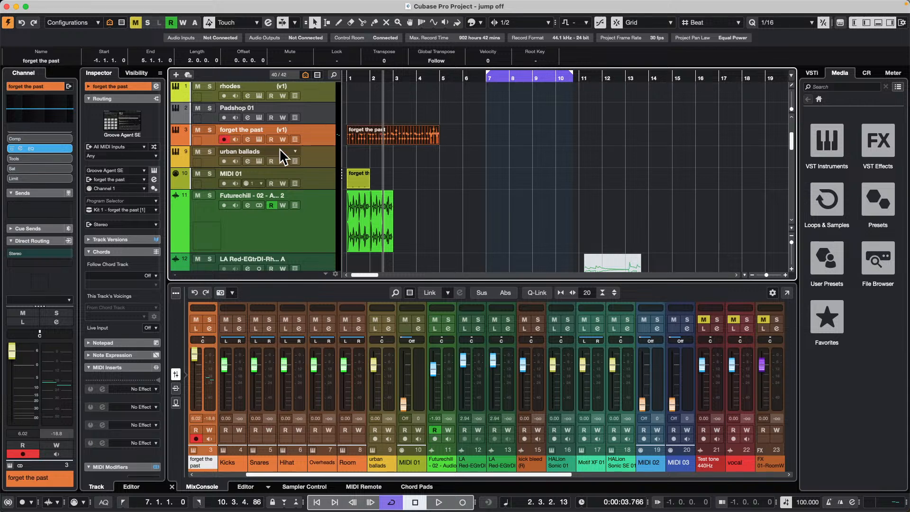
# Select the MIDI 01 track and examine its input, output and channel routing
pyautogui.click(332, 162)
pyautogui.click(323, 172)
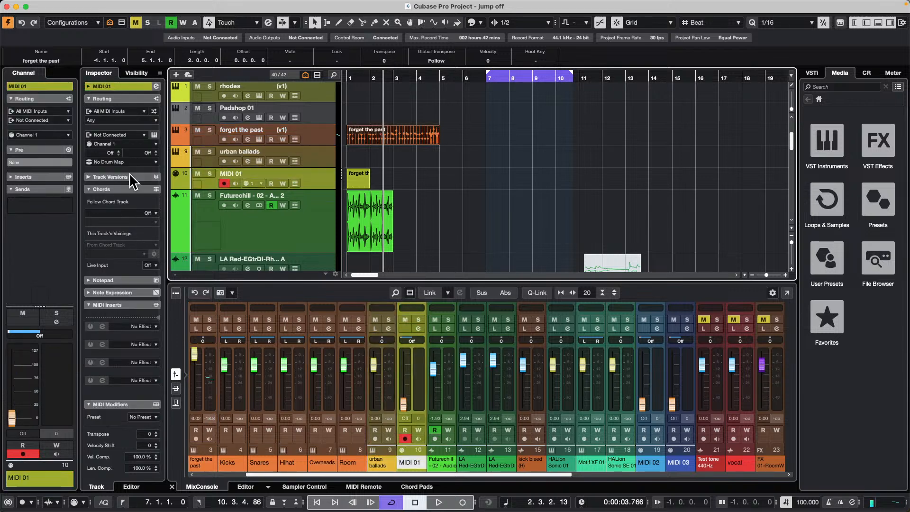
pyautogui.scroll(5, 106, 152)
pyautogui.scroll(1, 105, 152)
pyautogui.scroll(2, 145, 154)
pyautogui.scroll(6, 145, 154)
pyautogui.scroll(-1, 112, 152)
pyautogui.scroll(1, 109, 152)
pyautogui.scroll(2, 111, 153)
# Add one MIDI track below urban ballads with All MIDI Inputs, the KOrg 05RW output and Channel 1
pyautogui.rightClick(308, 160)
pyautogui.moveTo(354, 165)
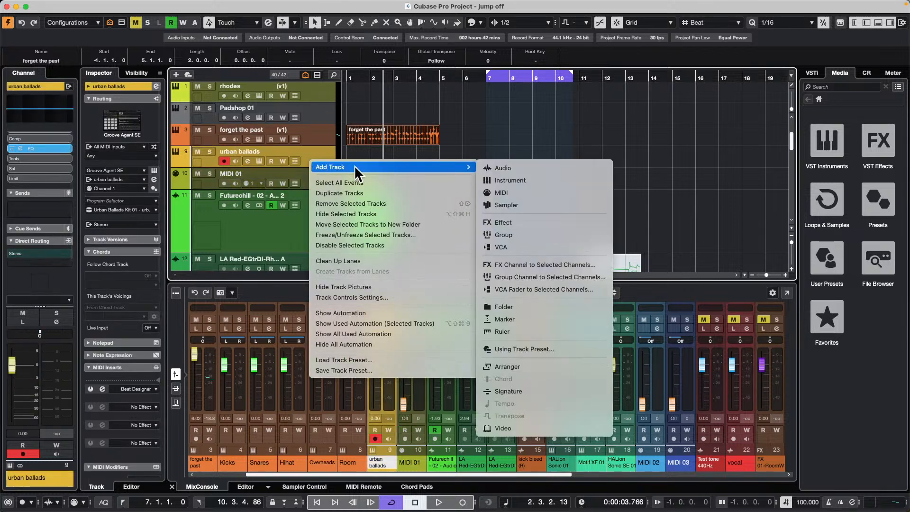
pyautogui.click(500, 192)
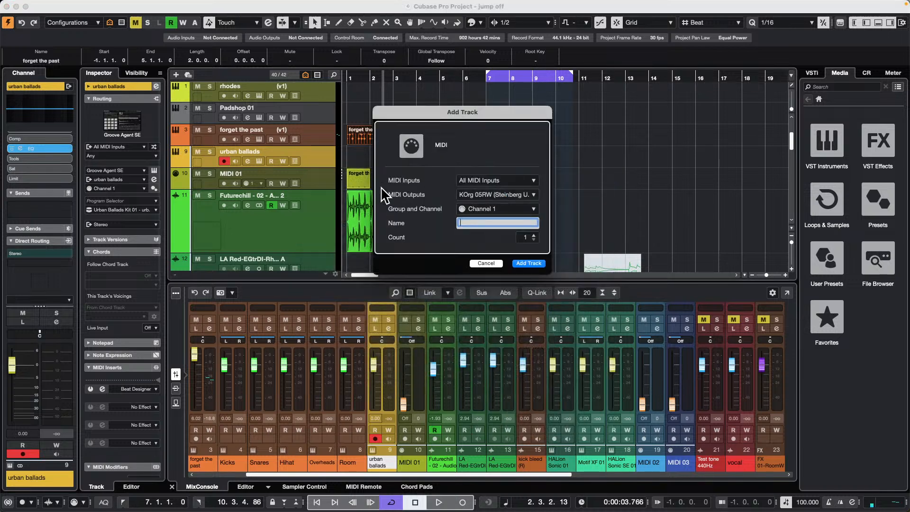
pyautogui.click(529, 263)
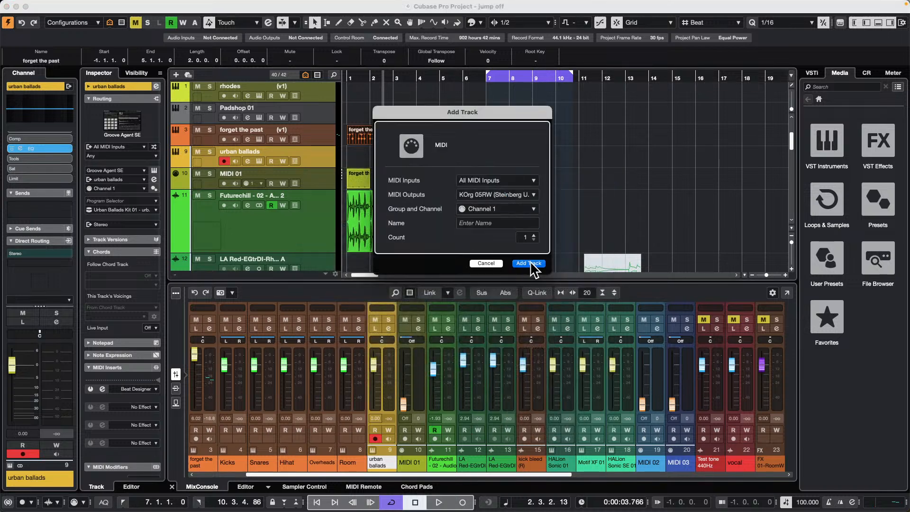
# Examine the MIDI output devices and MIDI channels available for the new MIDI track
pyautogui.click(133, 135)
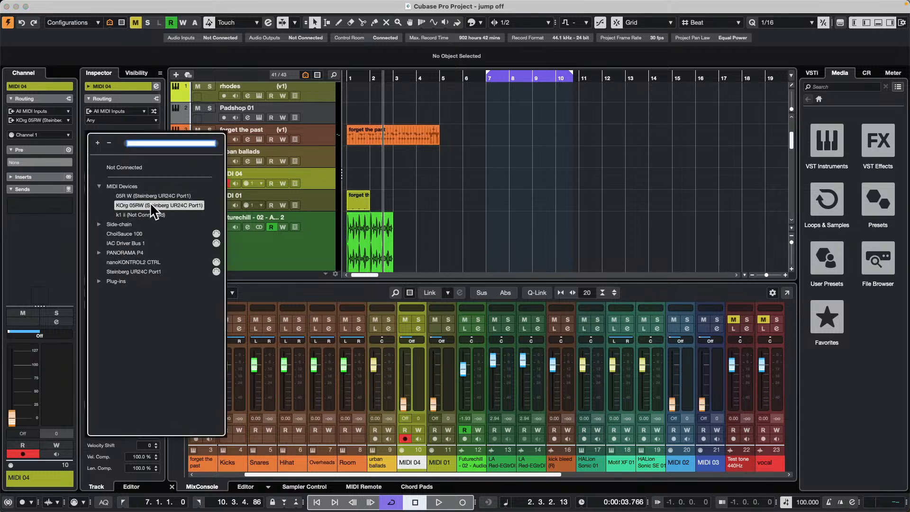
pyautogui.click(306, 177)
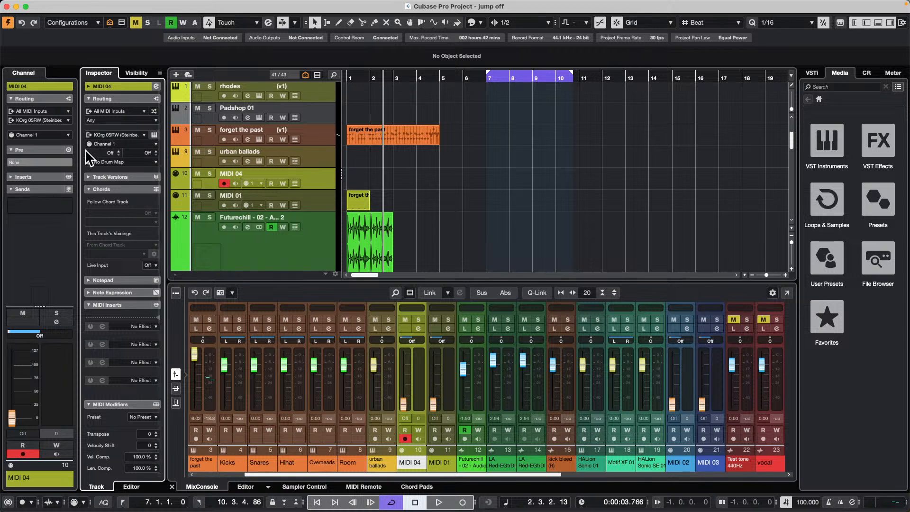
pyautogui.click(133, 144)
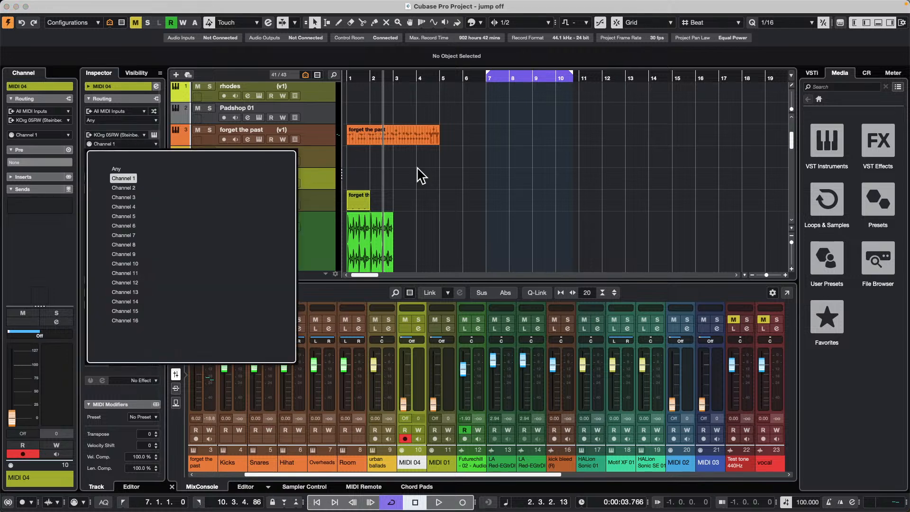
pyautogui.click(437, 178)
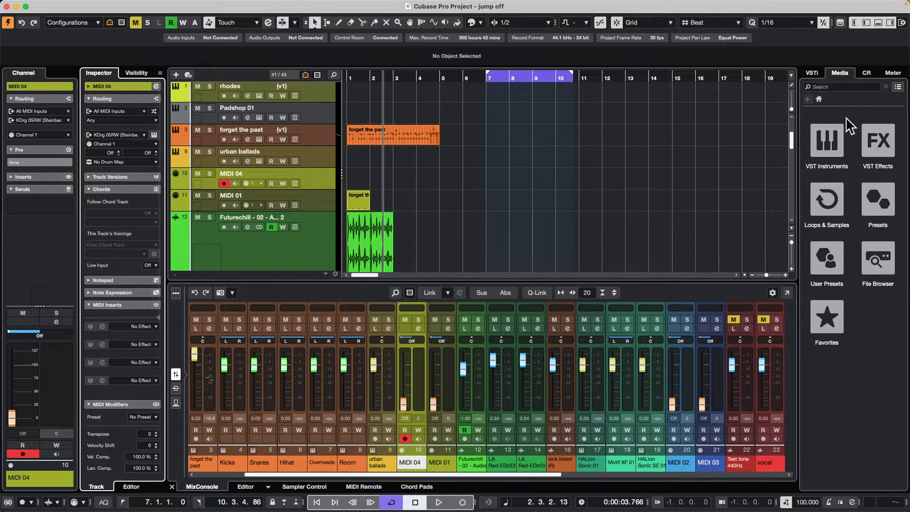
# Open the VST Effects collection in the media rack, look into Distortion and Dynamics, and expand all effect categories
pyautogui.click(869, 138)
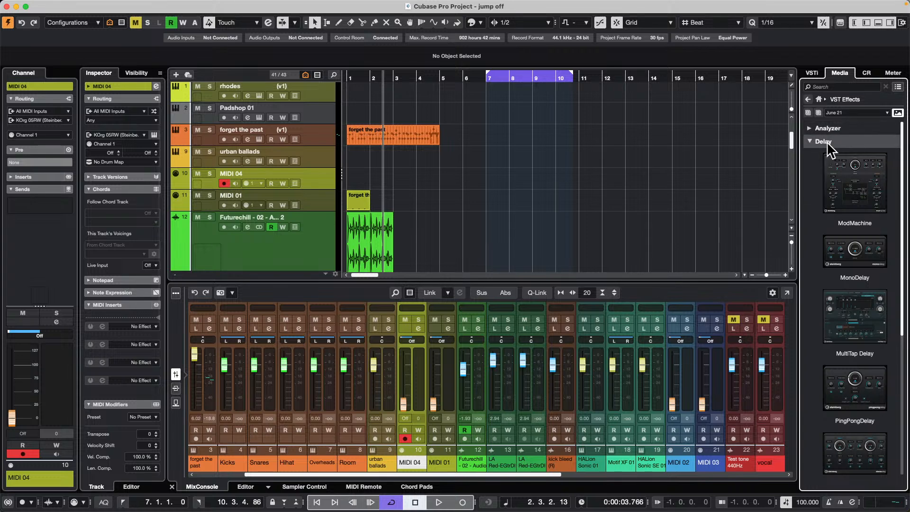
pyautogui.scroll(-5, 829, 151)
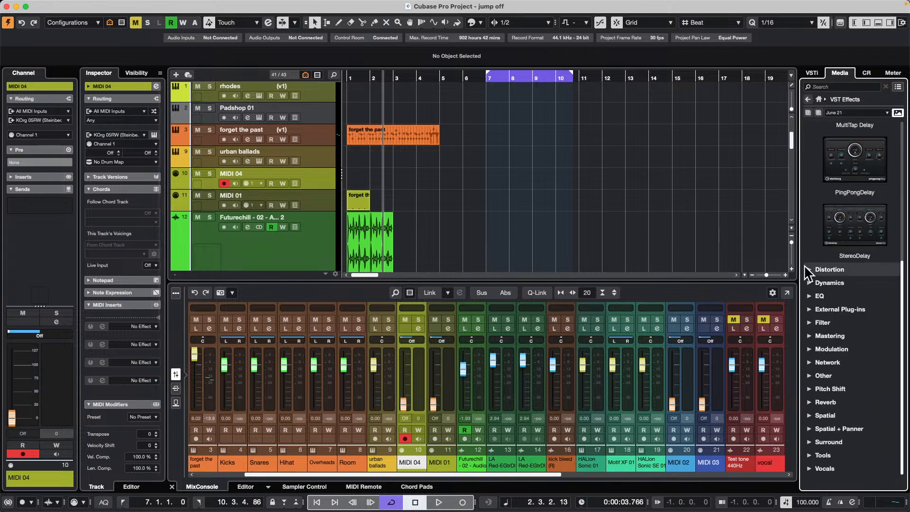
pyautogui.click(812, 269)
pyautogui.click(811, 270)
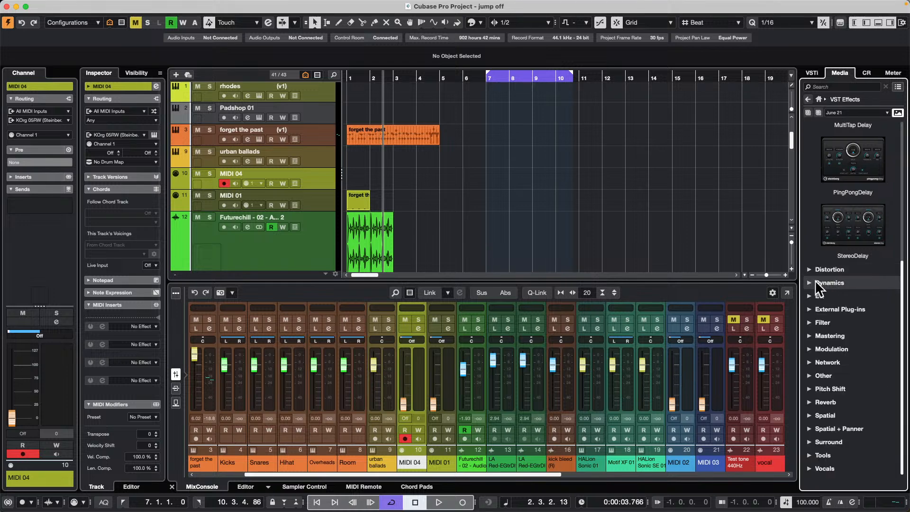
pyautogui.click(810, 282)
pyautogui.click(809, 282)
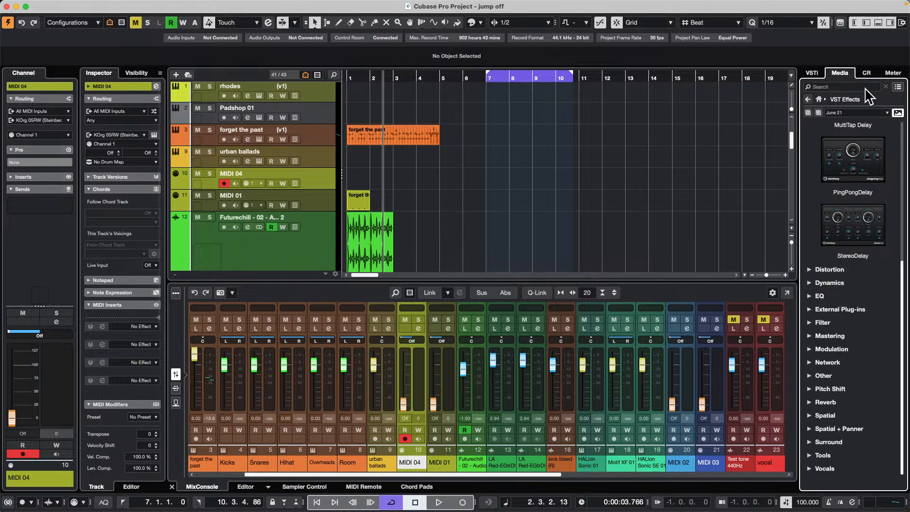
pyautogui.click(819, 113)
pyautogui.click(812, 141)
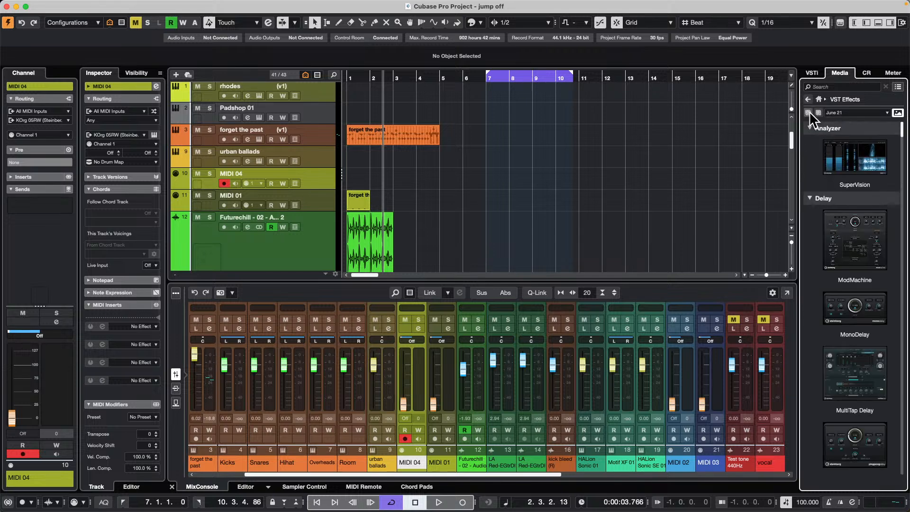
# Add Black Valve from the Dynamics effects as an FX channel track below urban ballads, and close its plug-in window
pyautogui.scroll(-10, 852, 226)
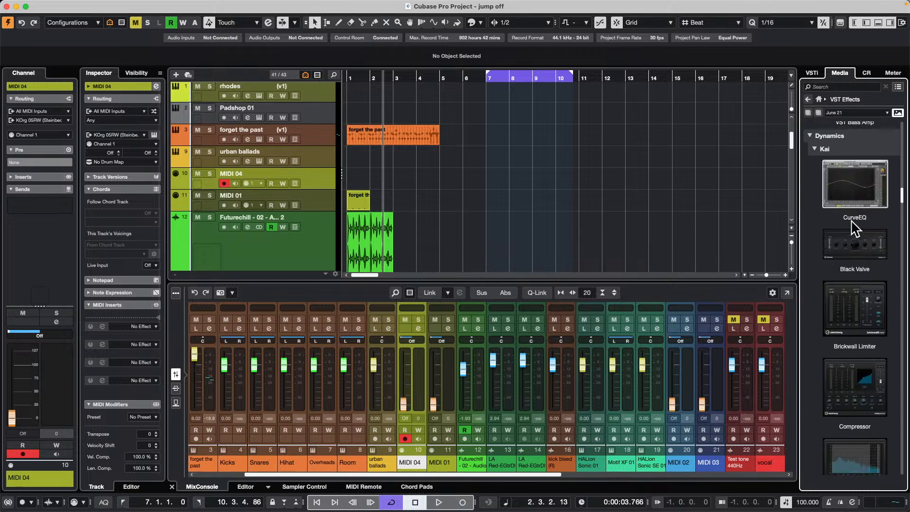
pyautogui.moveTo(867, 242); pyautogui.dragTo(262, 169)
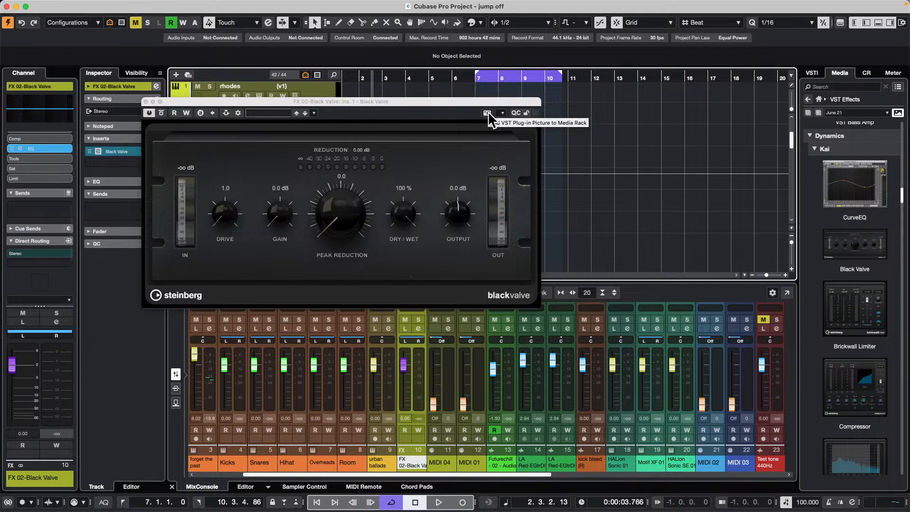
pyautogui.click(145, 100)
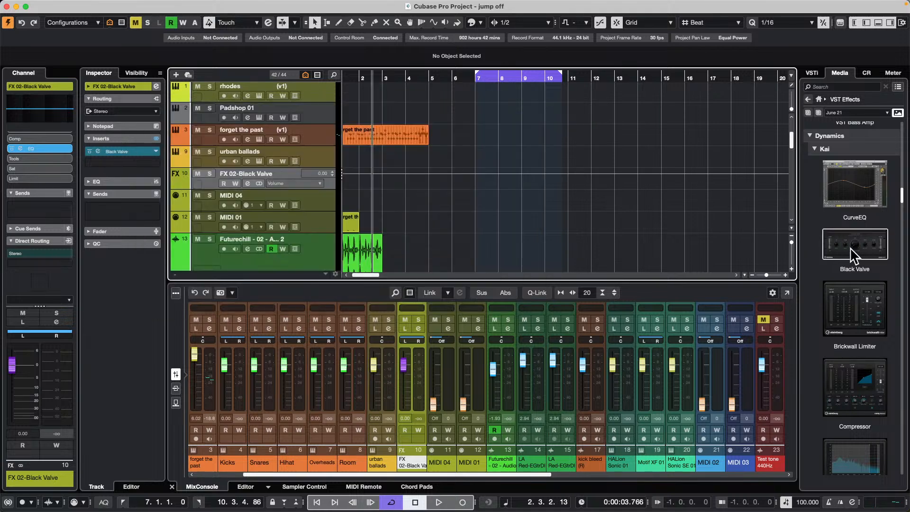
pyautogui.scroll(-5, 852, 256)
pyautogui.scroll(-10, 852, 256)
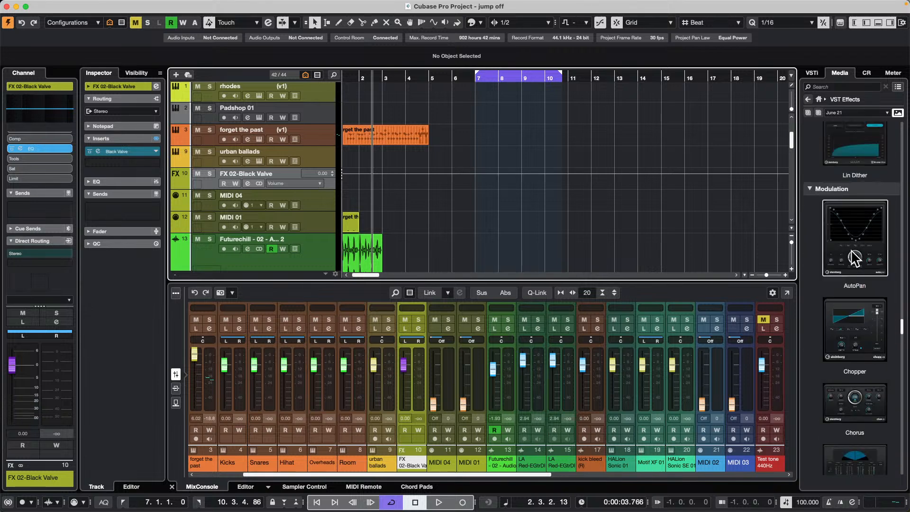
pyautogui.scroll(10, 852, 256)
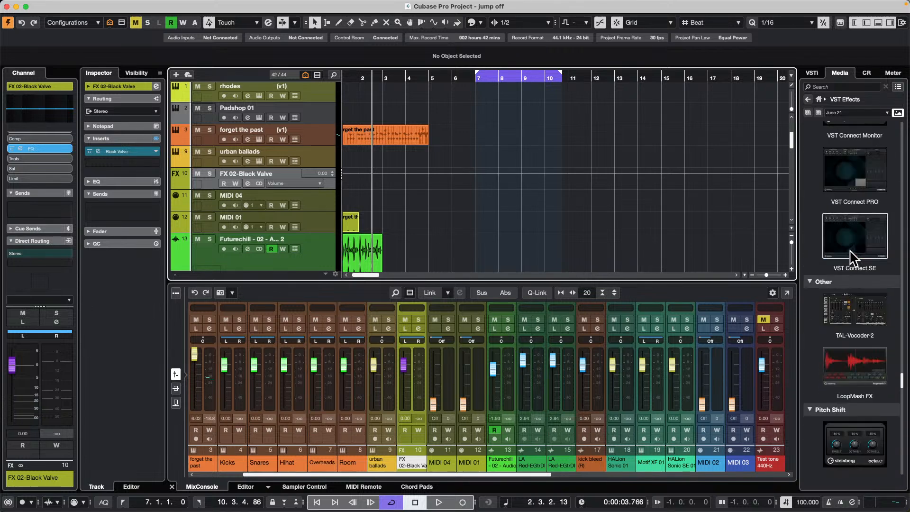
pyautogui.scroll(5, 852, 256)
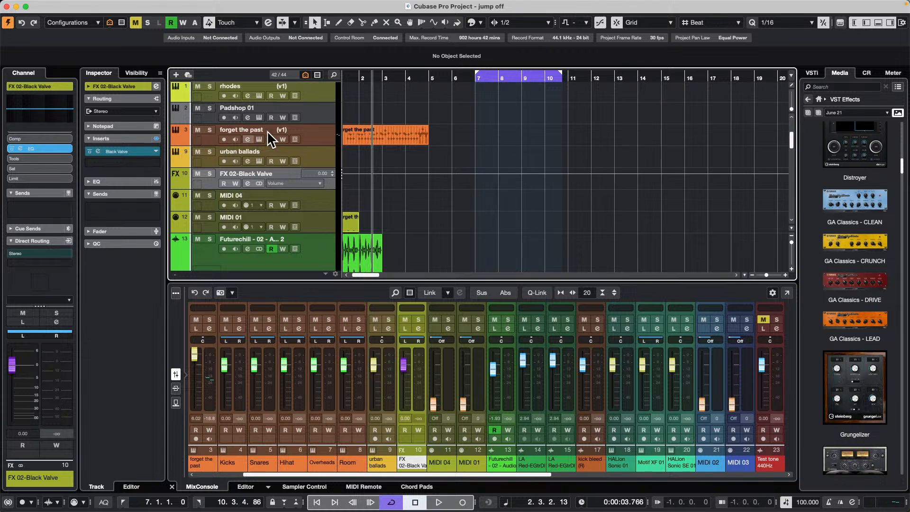
pyautogui.scroll(4, 314, 157)
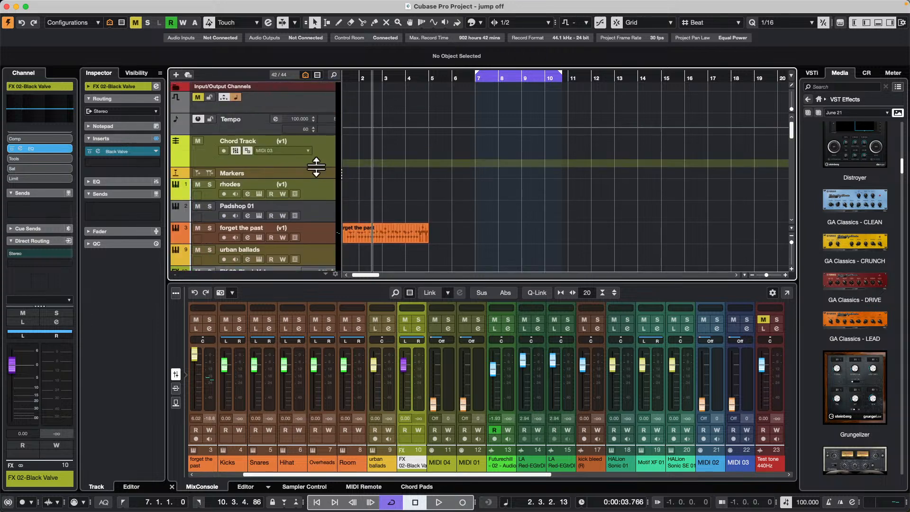
# Show the Chord Pads for the rhodes track, use the Piano Player, and try the chord pad output mode on and off
pyautogui.click(316, 184)
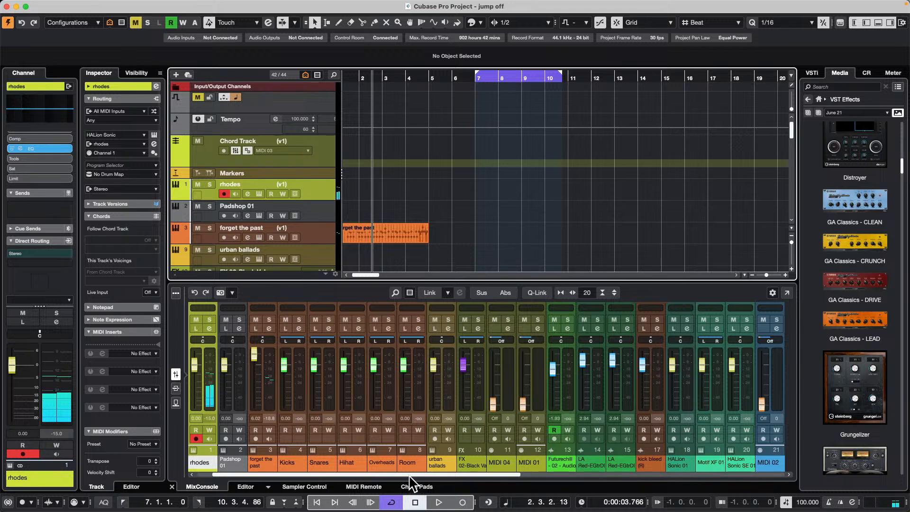
pyautogui.click(415, 487)
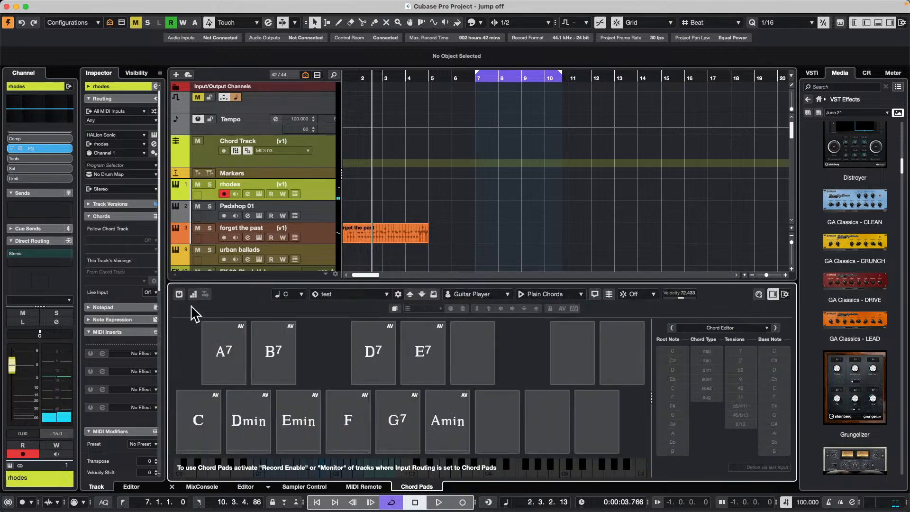
pyautogui.click(181, 293)
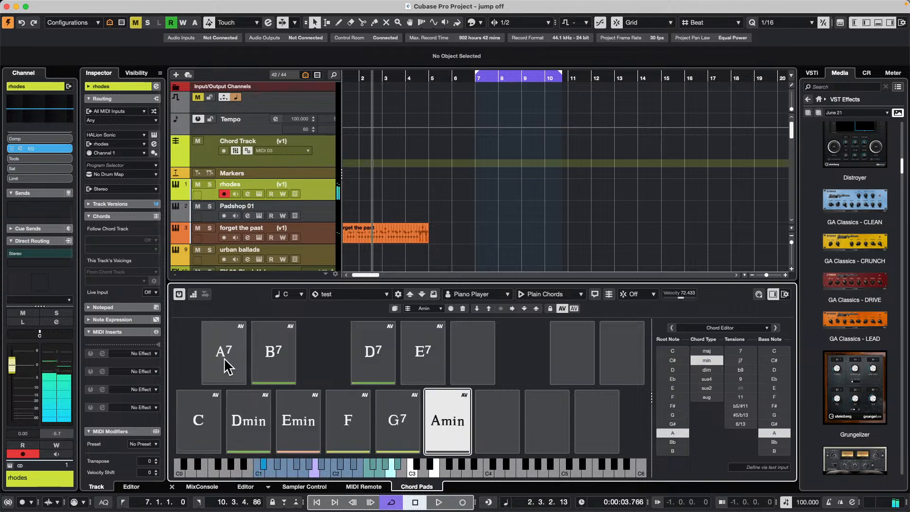
pyautogui.click(180, 294)
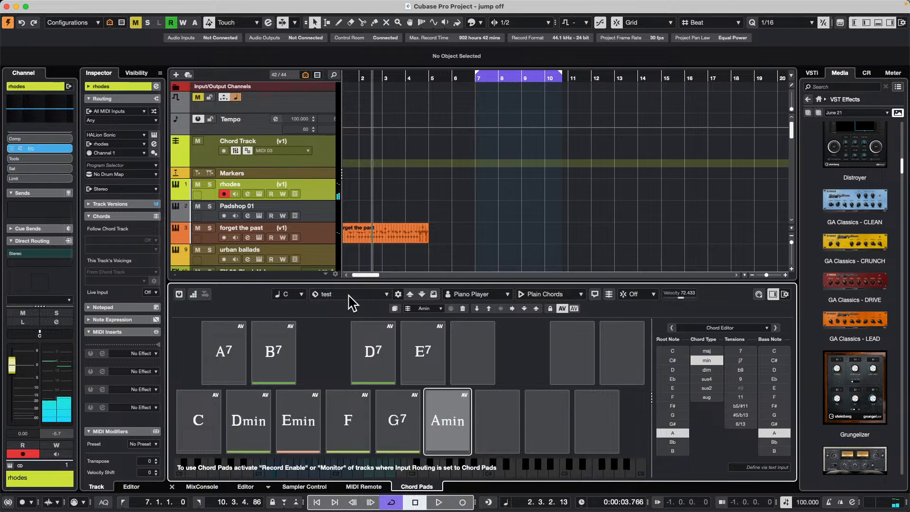
# Load the Astral Synth Plucks chord pad preset with the Piano Player and try it with the output mode switched on
pyautogui.click(387, 294)
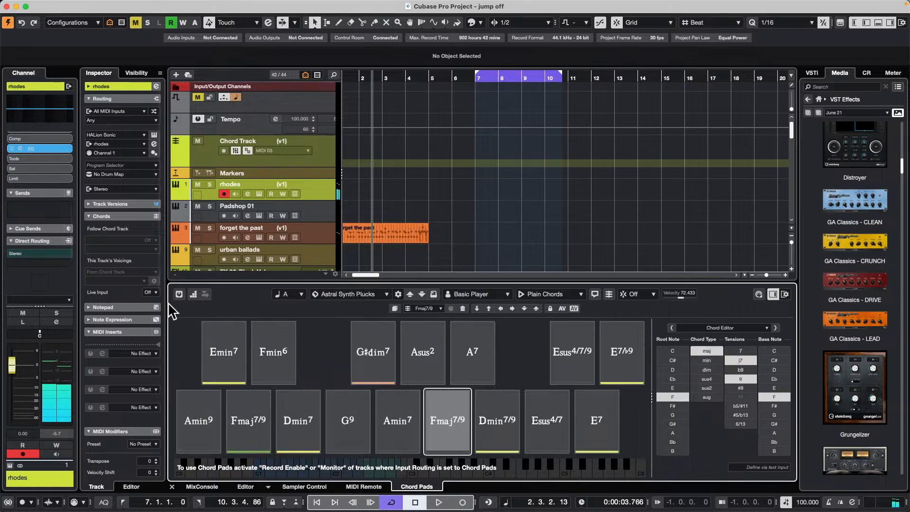
pyautogui.click(179, 294)
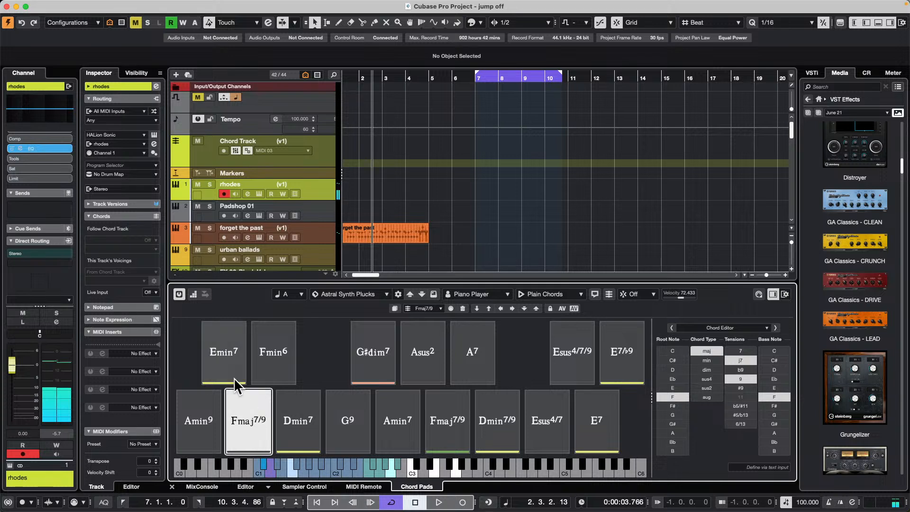
pyautogui.click(179, 295)
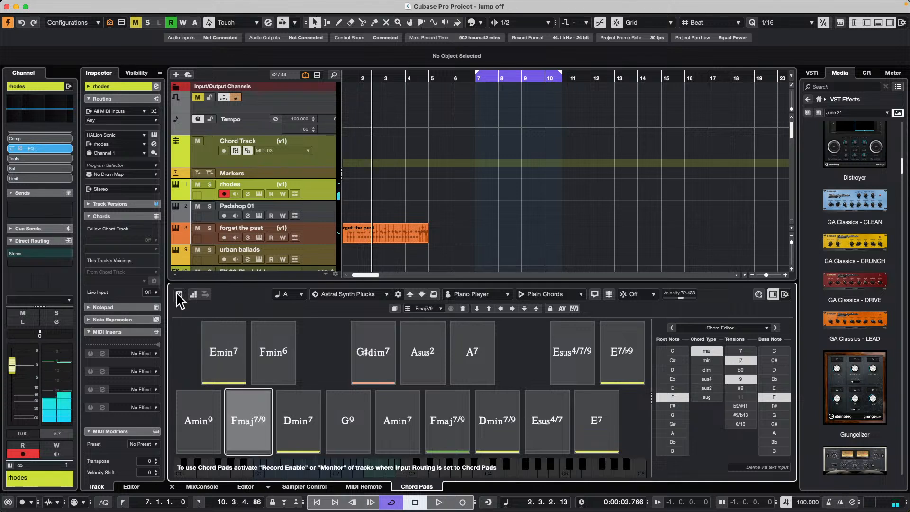
# Toggle the chord pad output mode repeatedly to compare playing the rhodes track with it on and off
pyautogui.click(180, 295)
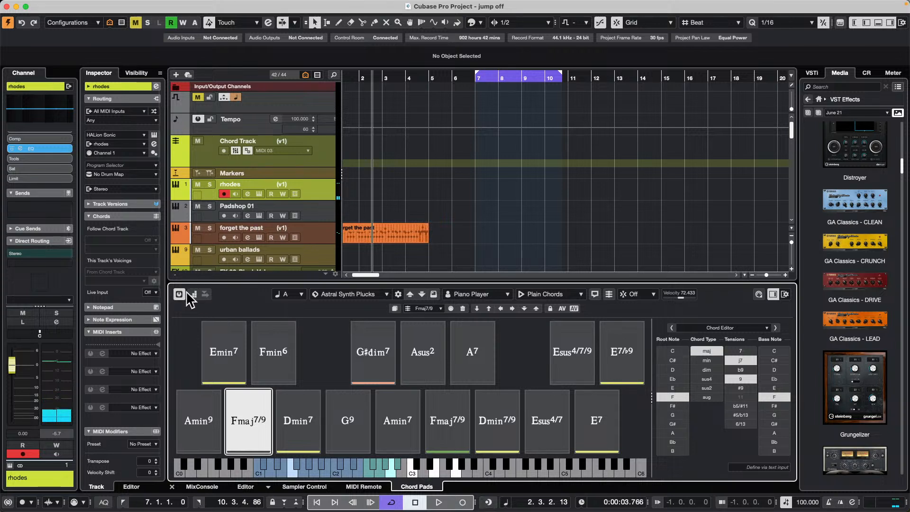
pyautogui.click(181, 294)
pyautogui.click(179, 295)
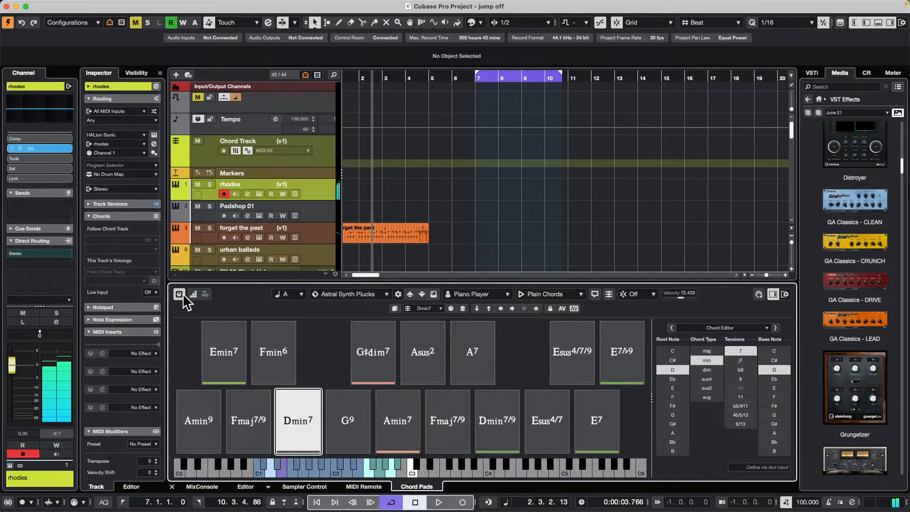
pyautogui.click(181, 294)
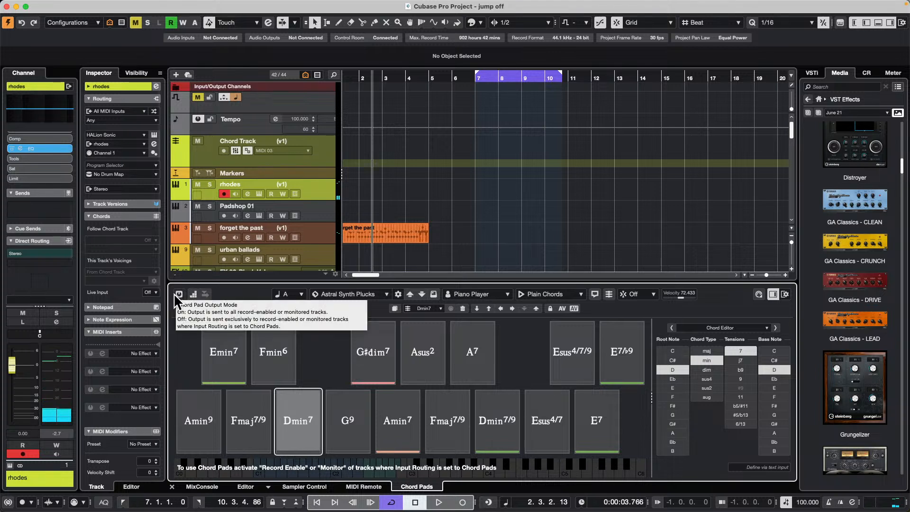
pyautogui.click(174, 295)
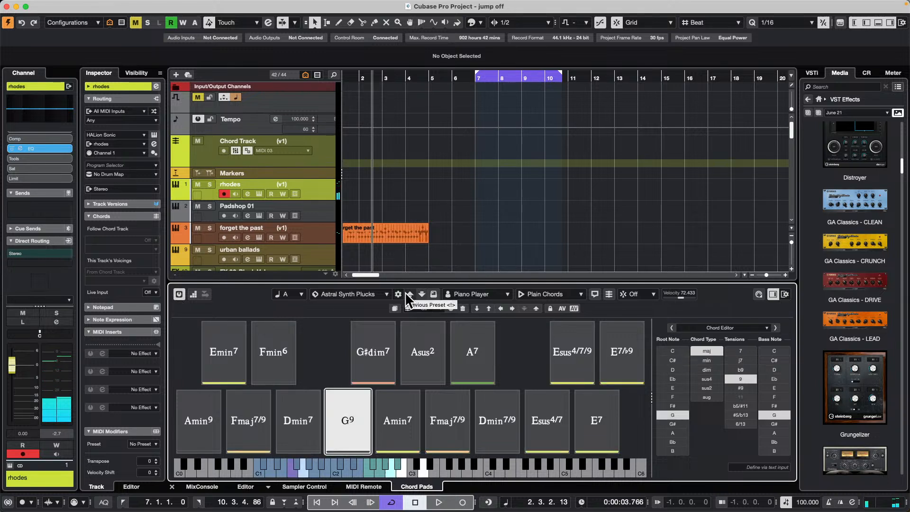
pyautogui.click(179, 294)
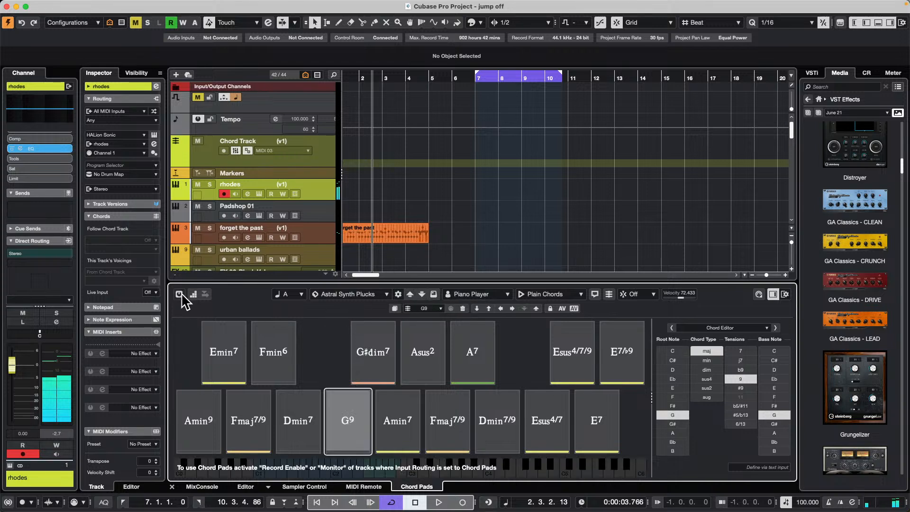
# Transpose the G9 chord pad down one semitone to F♯9 and switch the chord pad output mode on
pyautogui.click(362, 422)
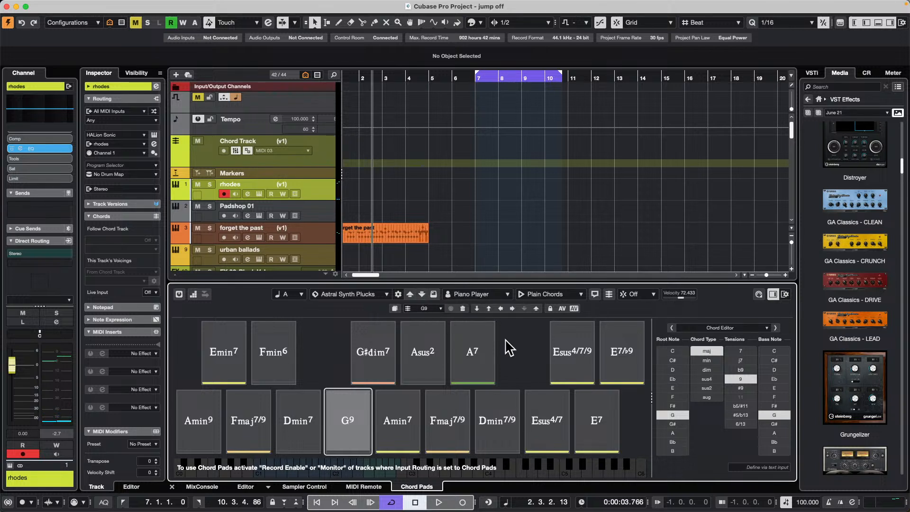
pyautogui.click(477, 309)
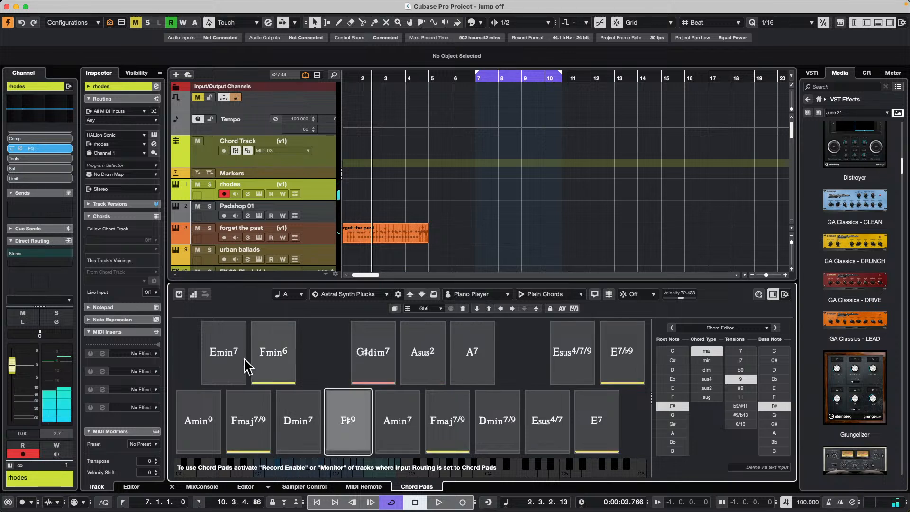
pyautogui.click(178, 294)
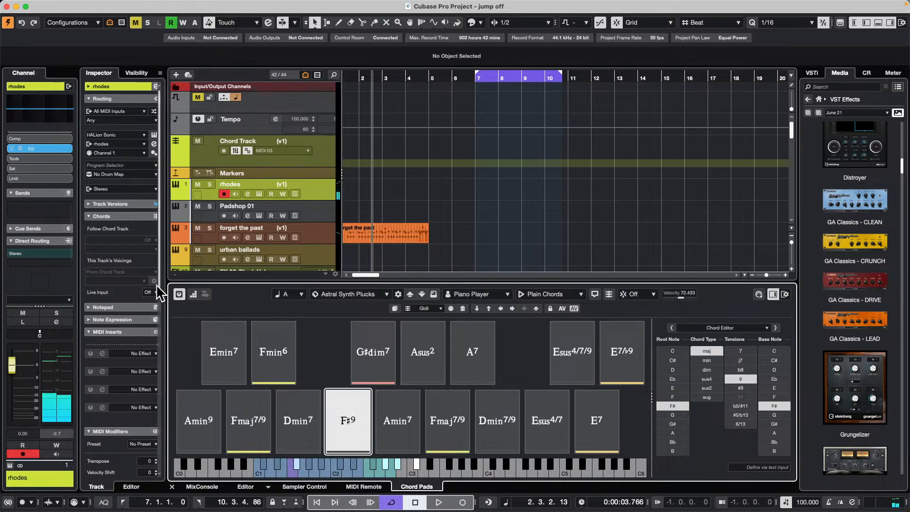
pyautogui.click(180, 294)
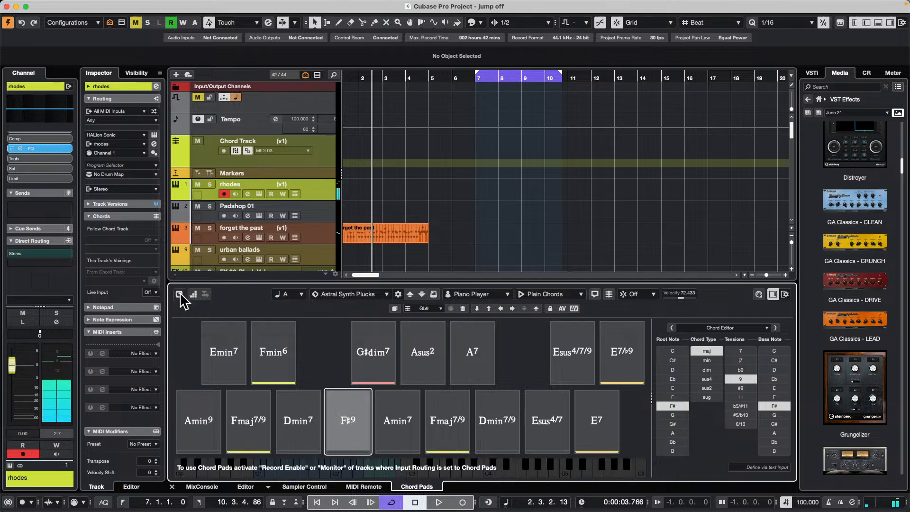
pyautogui.click(180, 295)
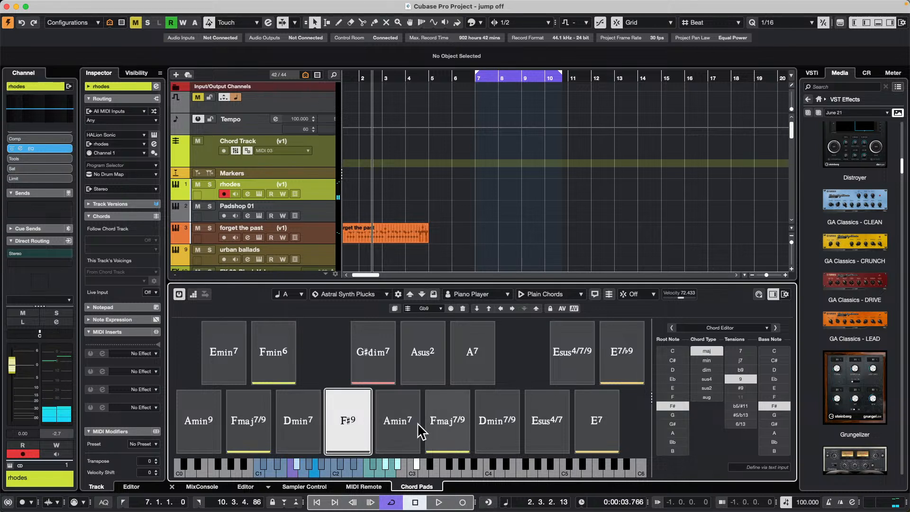
# Audition the Esus4/7 chord pad several times, toggling the chord pad output mode off and back on in between
pyautogui.click(550, 422)
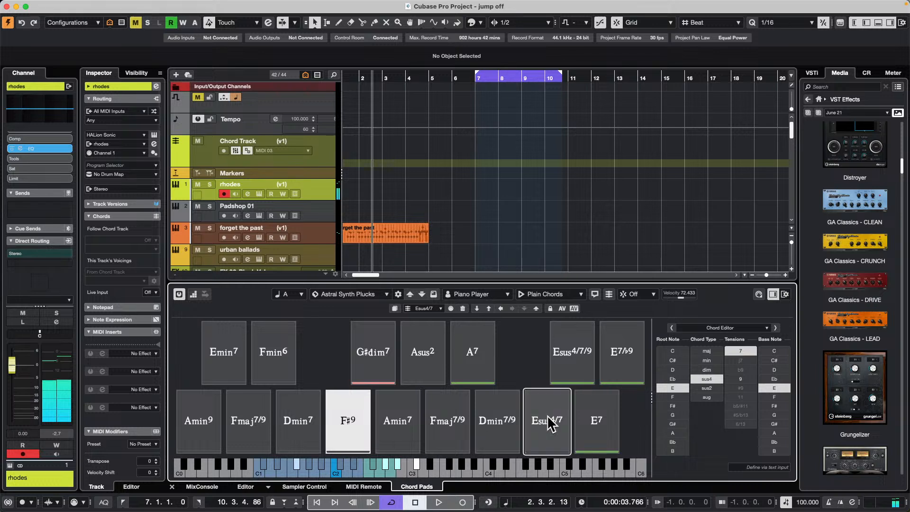
pyautogui.click(537, 422)
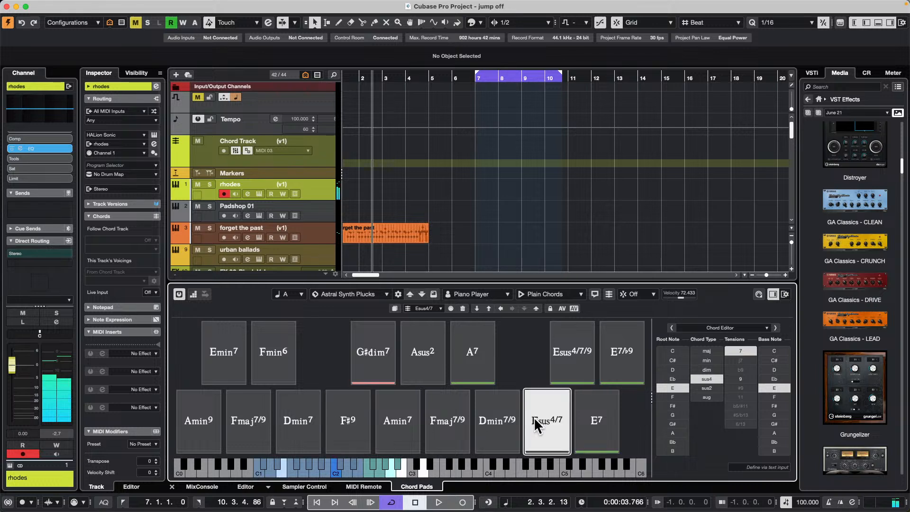
pyautogui.click(534, 417)
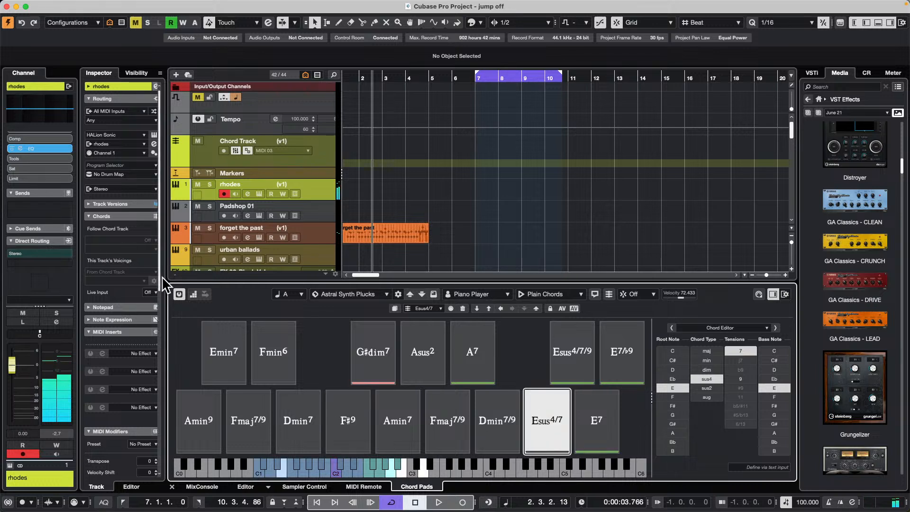
pyautogui.click(180, 294)
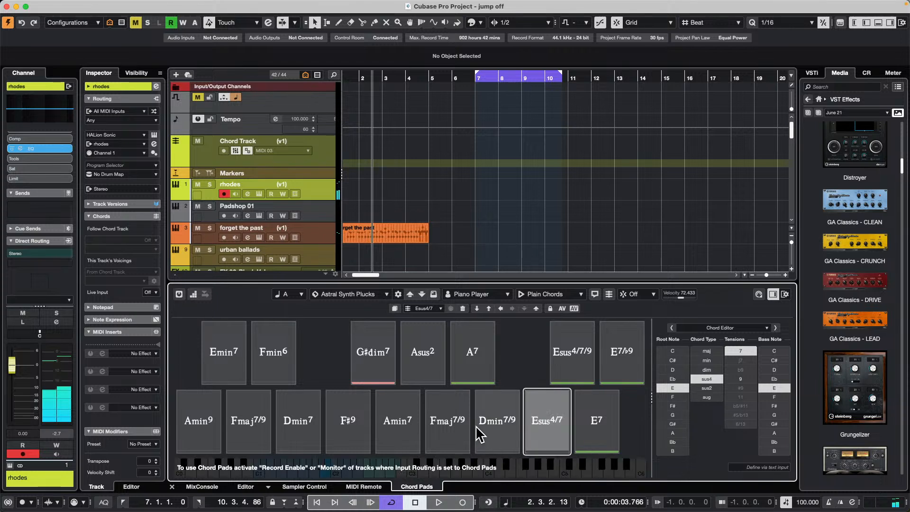
pyautogui.click(180, 294)
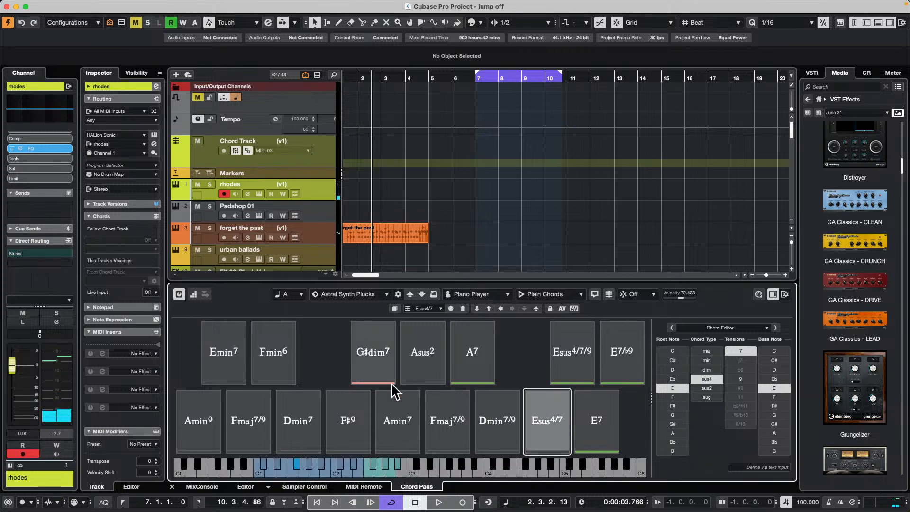
pyautogui.click(549, 425)
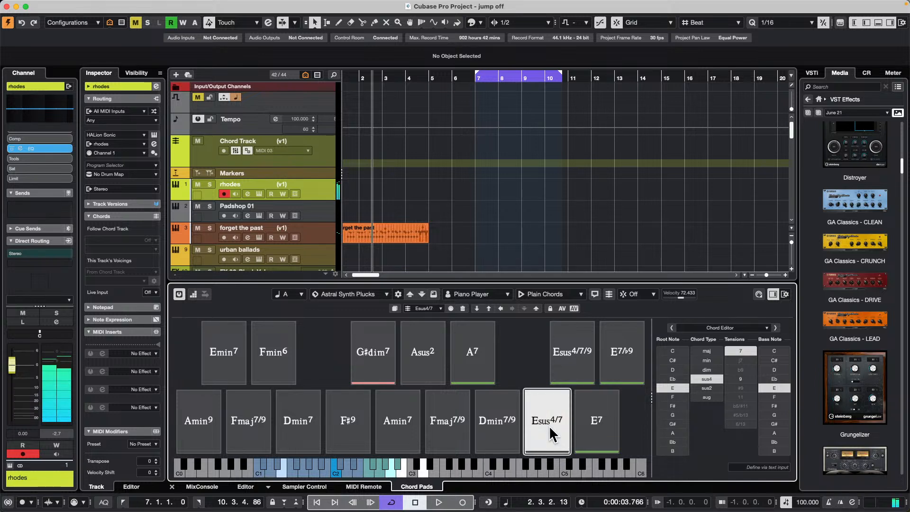
pyautogui.click(549, 426)
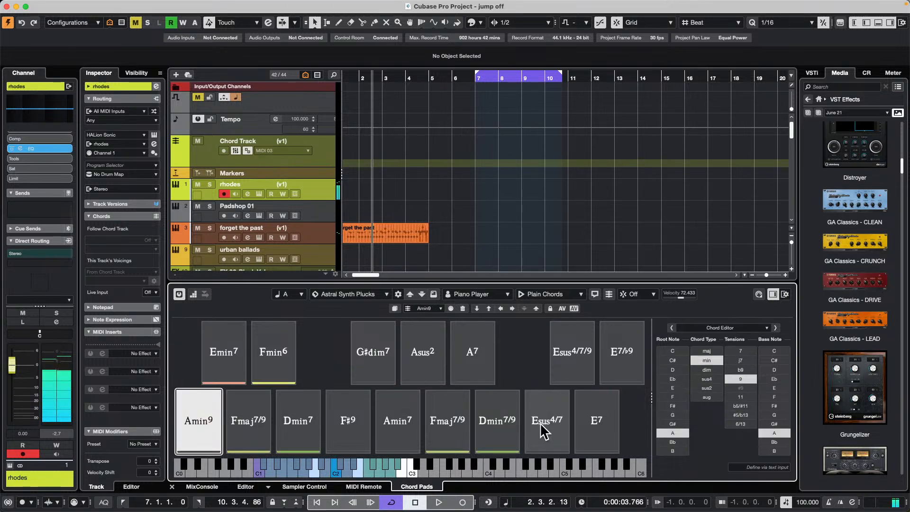
# Change the root note of the Amin9 chord pad to Bb, close its Chord Editor, and leave the output mode on
pyautogui.doubleClick(185, 430)
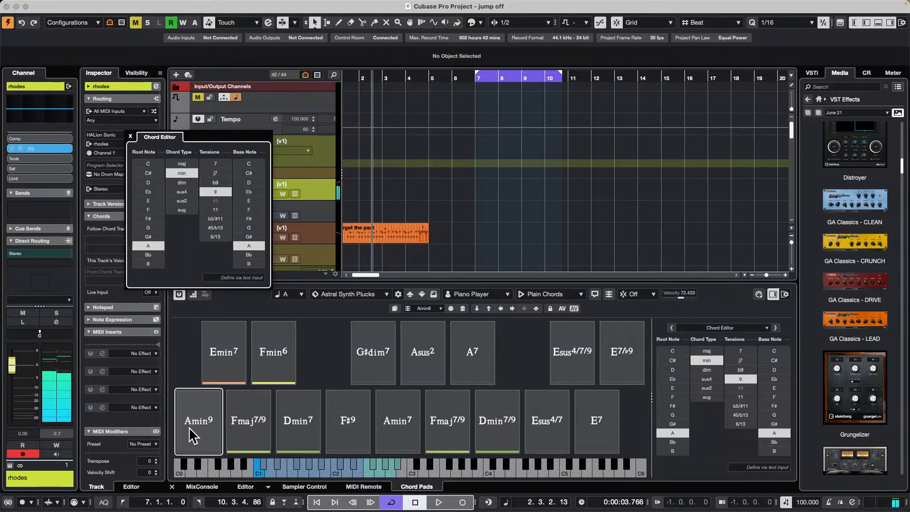
pyautogui.click(155, 255)
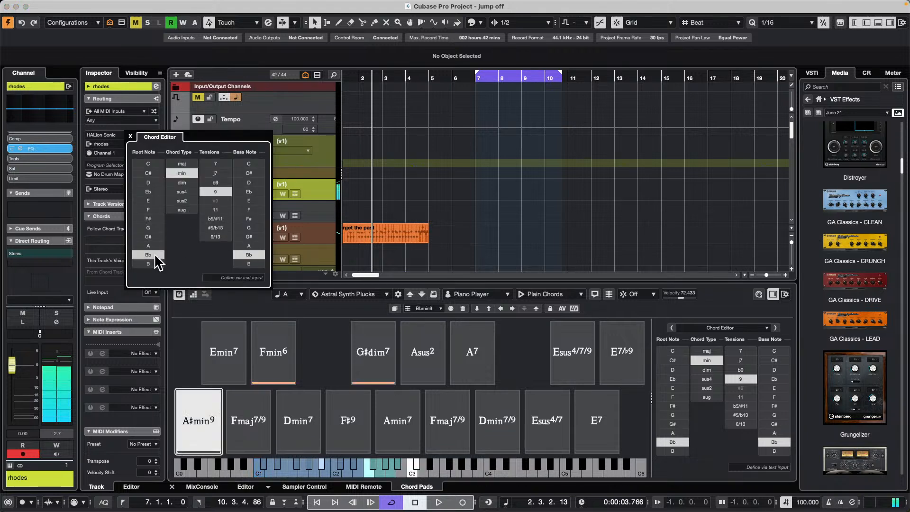
pyautogui.click(185, 355)
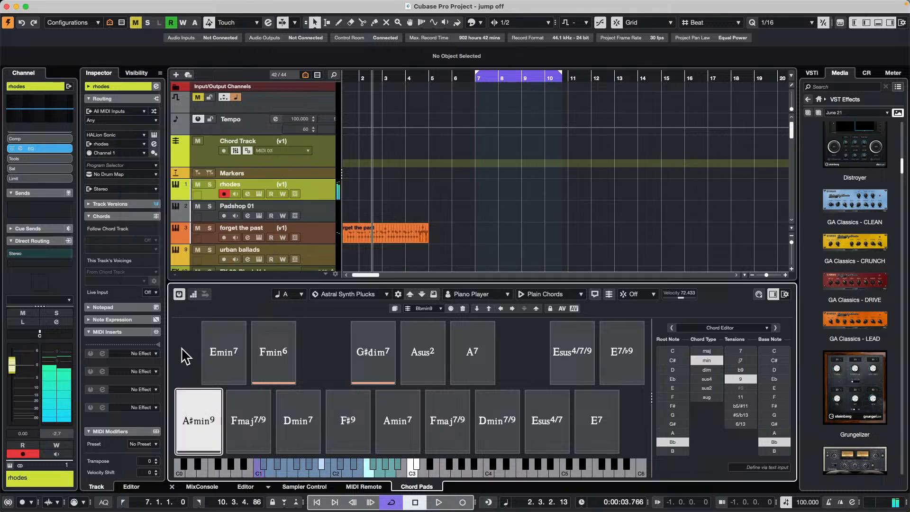
pyautogui.click(180, 297)
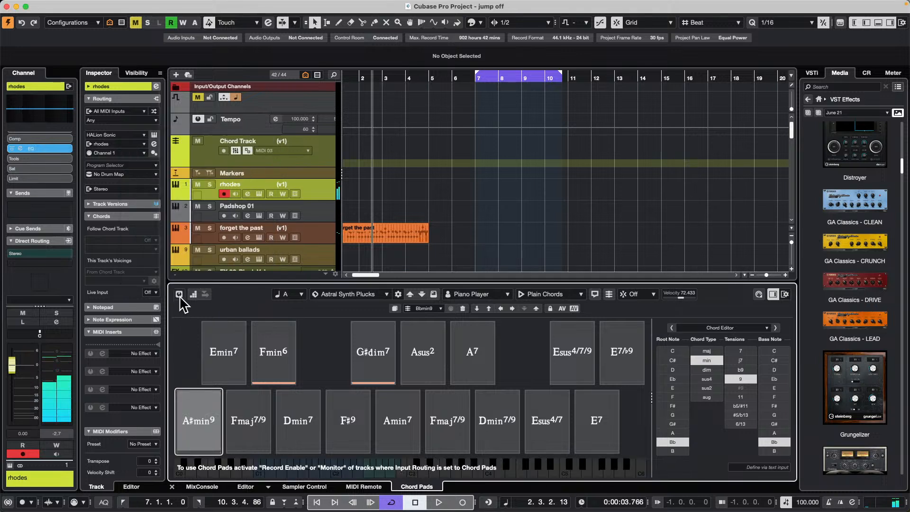
pyautogui.click(180, 298)
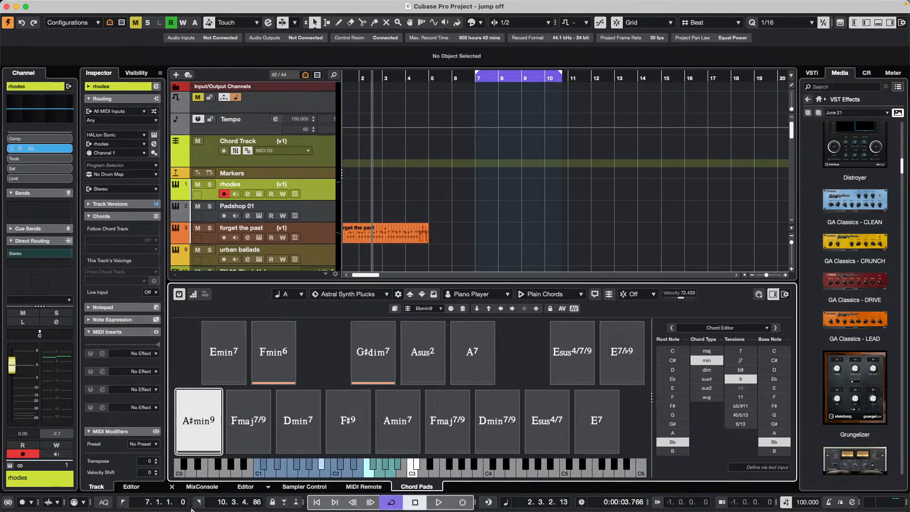
# Switch to Safari and search Google for "spectralayers 11 comparison"
pyautogui.moveTo(189, 507)
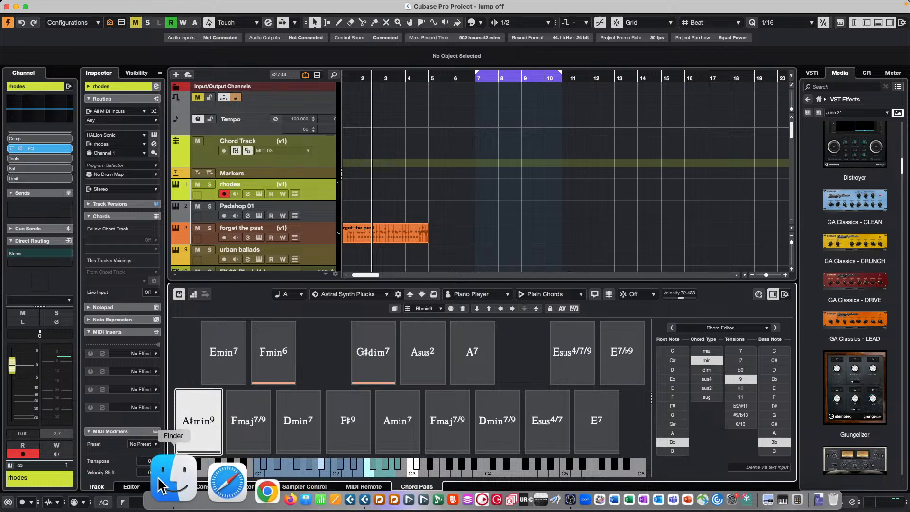
pyautogui.click(175, 476)
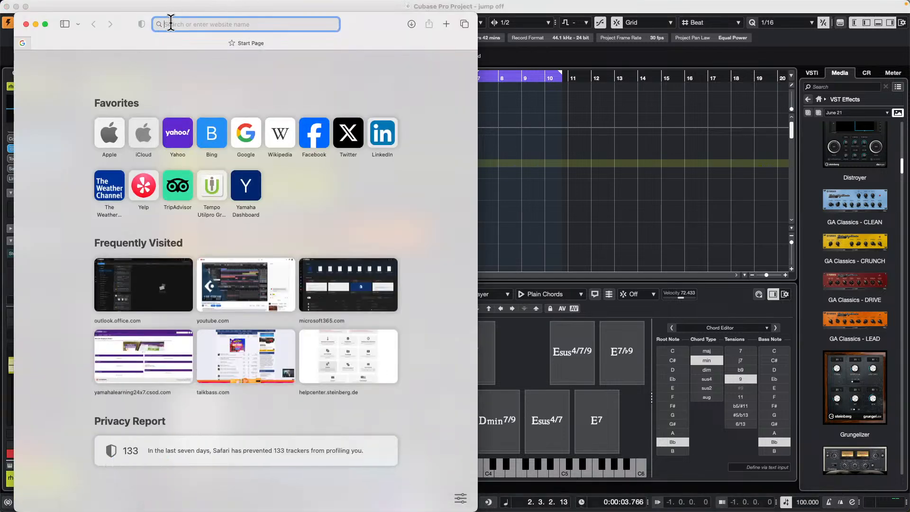
pyautogui.write('spec')
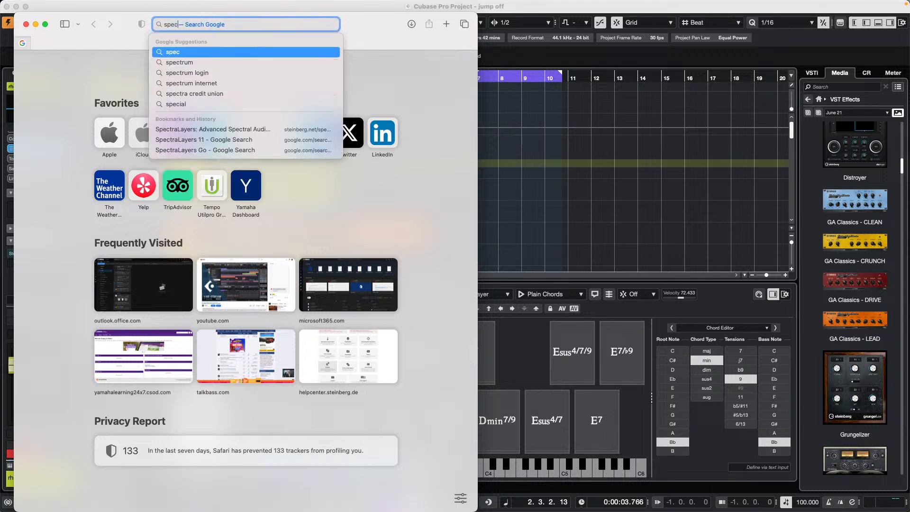
pyautogui.write('tral')
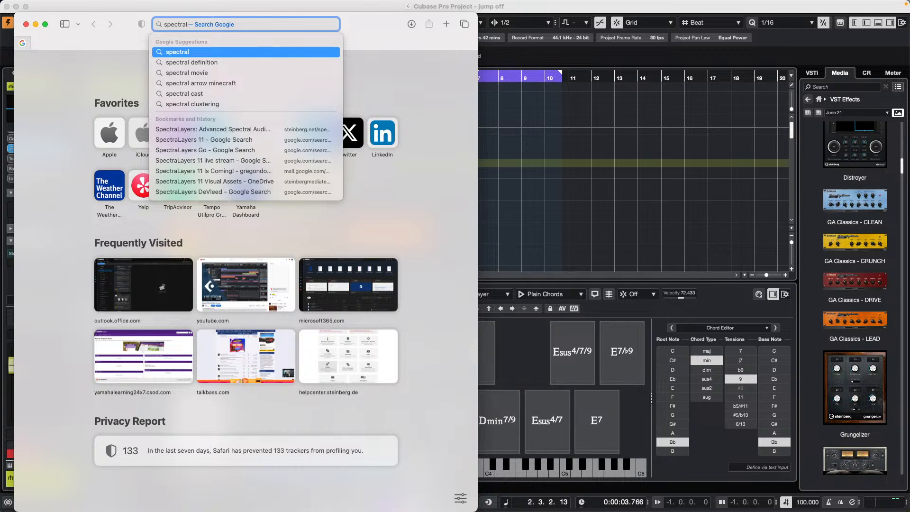
pyautogui.write('ayer')
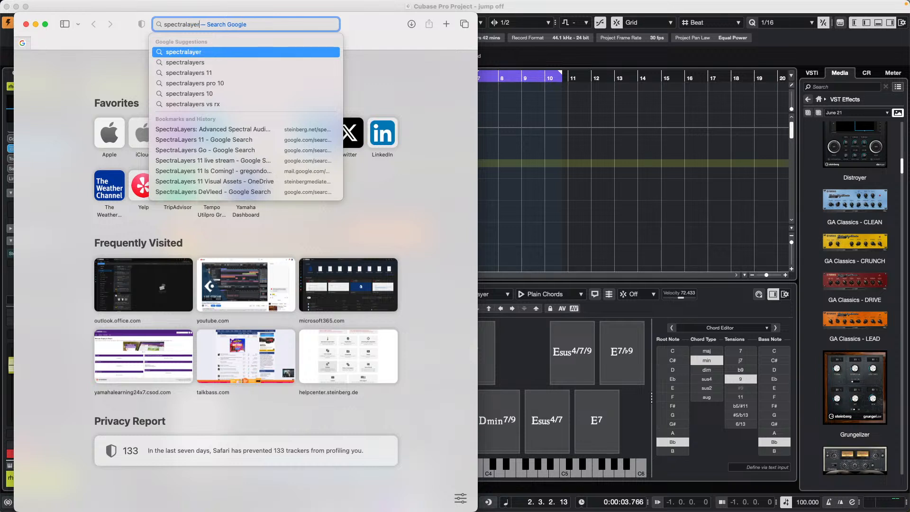
pyautogui.write('s 11 com')
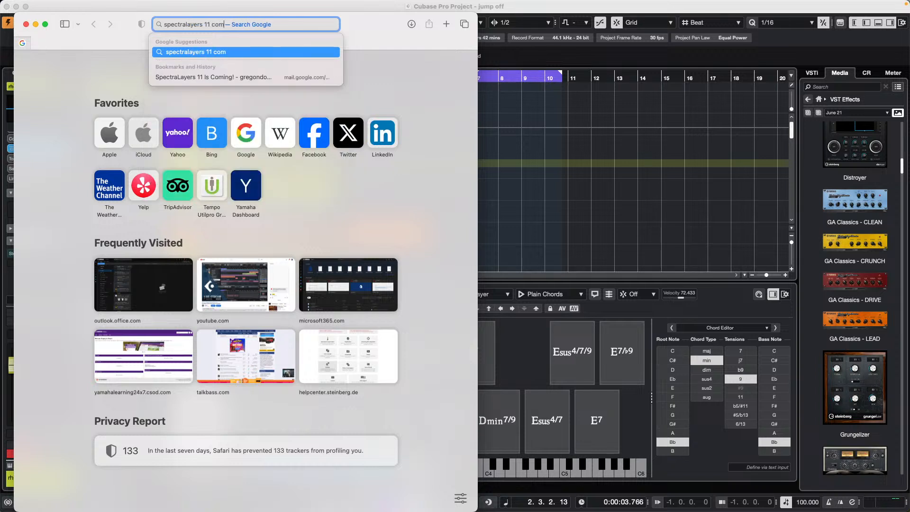
pyautogui.write('parison')
pyautogui.press('Return')
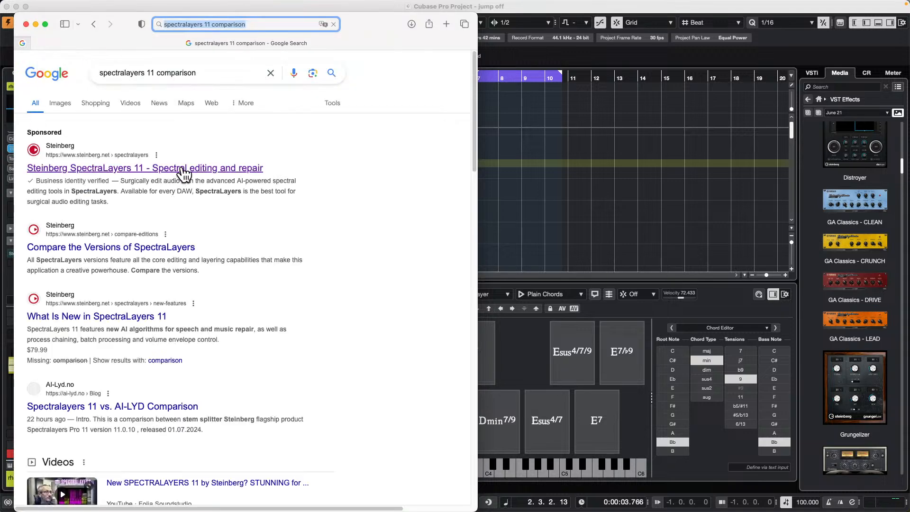
# Open Steinberg's Compare the Versions of SpectraLayers page and look through the comparison chart
pyautogui.click(170, 252)
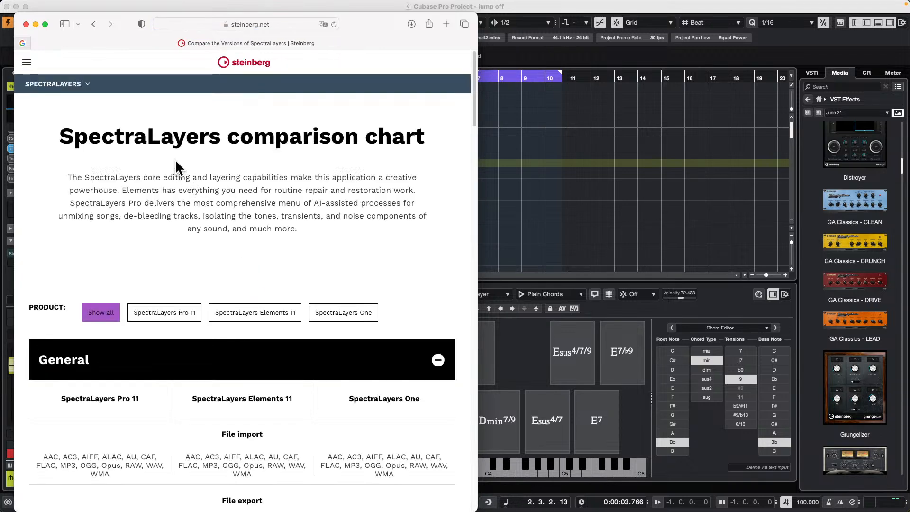
pyautogui.scroll(-2, 118, 133)
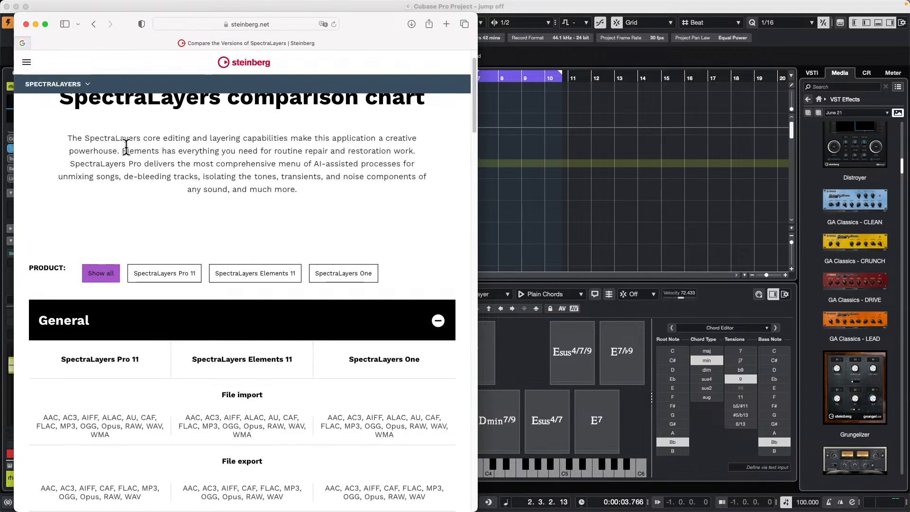
# Enlarge the browser window and review the General section of the SpectraLayers comparison chart across the three editions
pyautogui.click(46, 24)
pyautogui.scroll(-4, 351, 159)
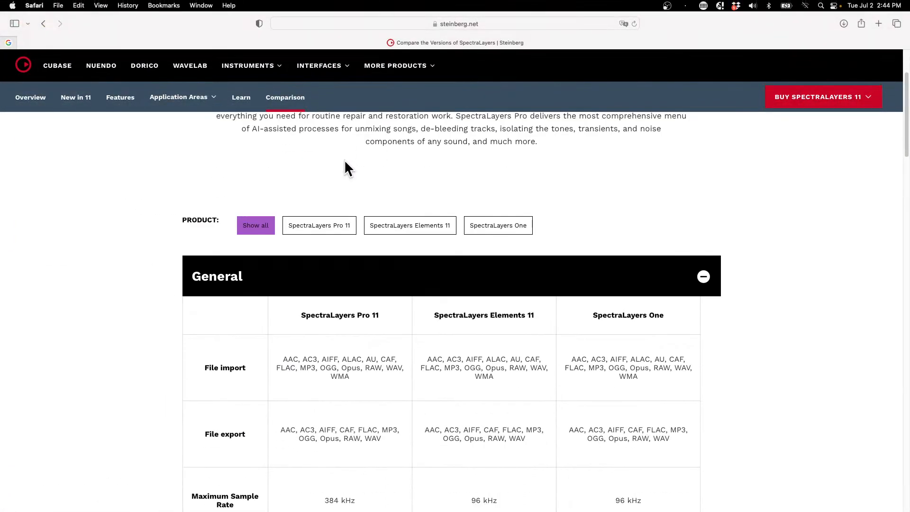
pyautogui.scroll(-3, 345, 170)
pyautogui.scroll(-6, 332, 230)
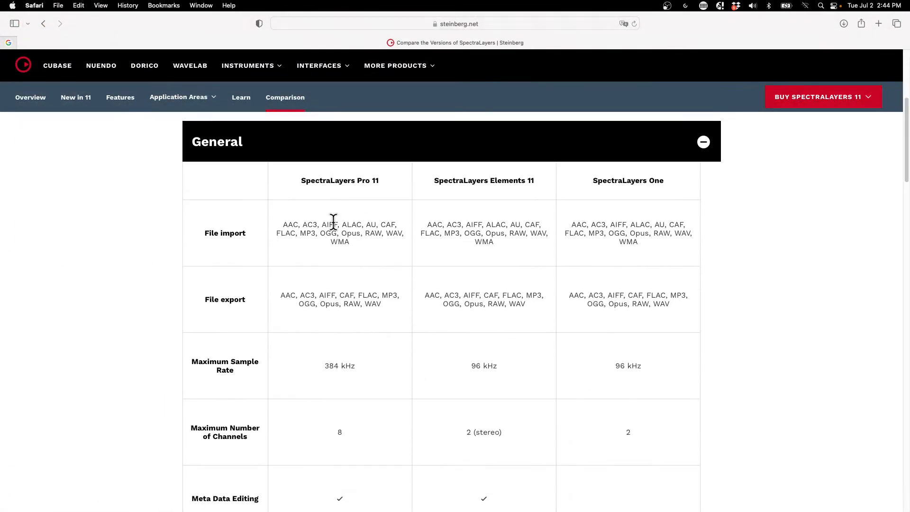
pyautogui.scroll(-4, 334, 220)
pyautogui.scroll(6, 337, 227)
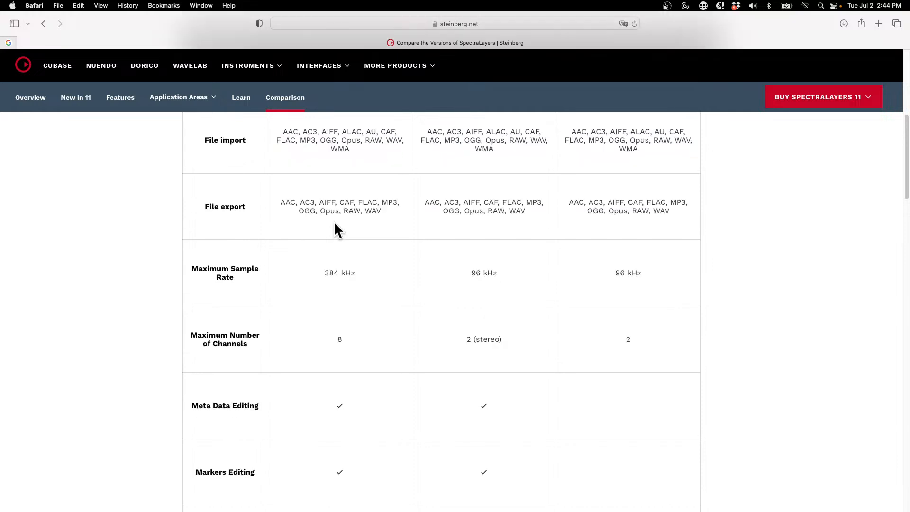
pyautogui.scroll(-5, 464, 248)
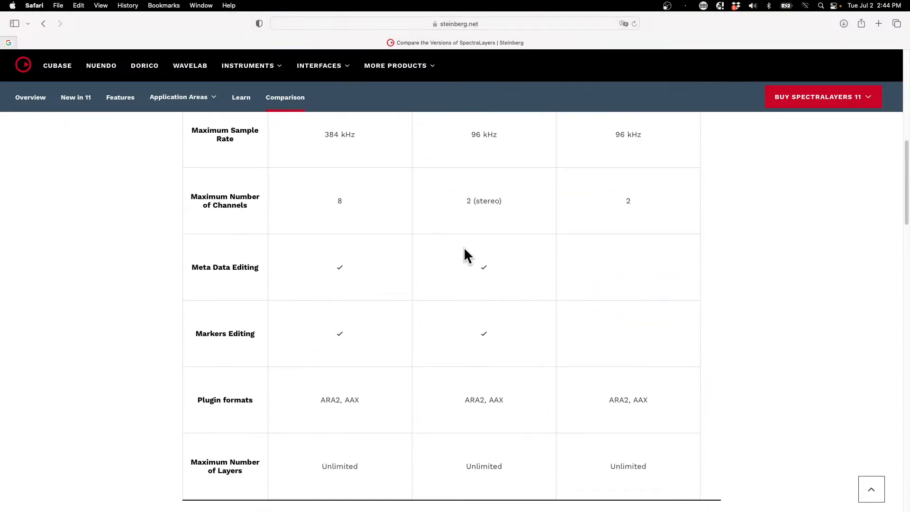
pyautogui.scroll(-4, 463, 247)
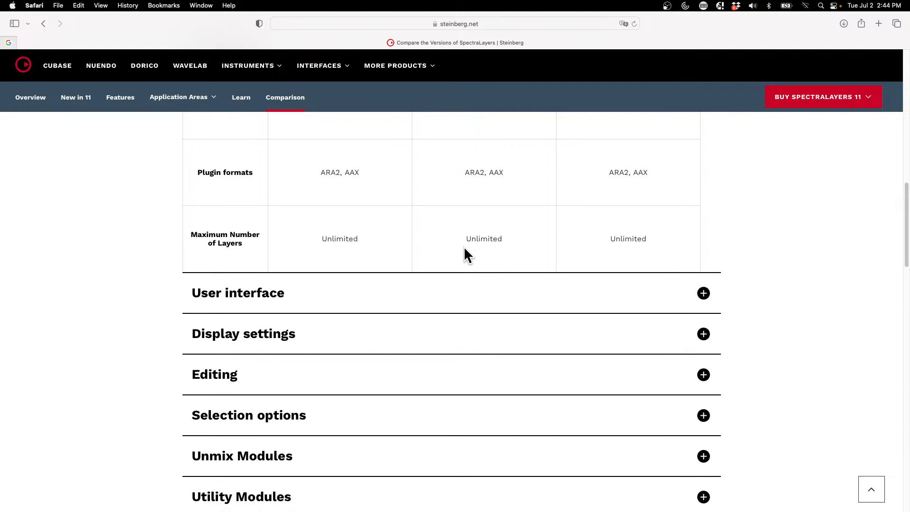
# Expand the Unmix Modules section and compare song and drum unmixing support across the SpectraLayers editions
pyautogui.click(266, 460)
pyautogui.scroll(-3, 383, 263)
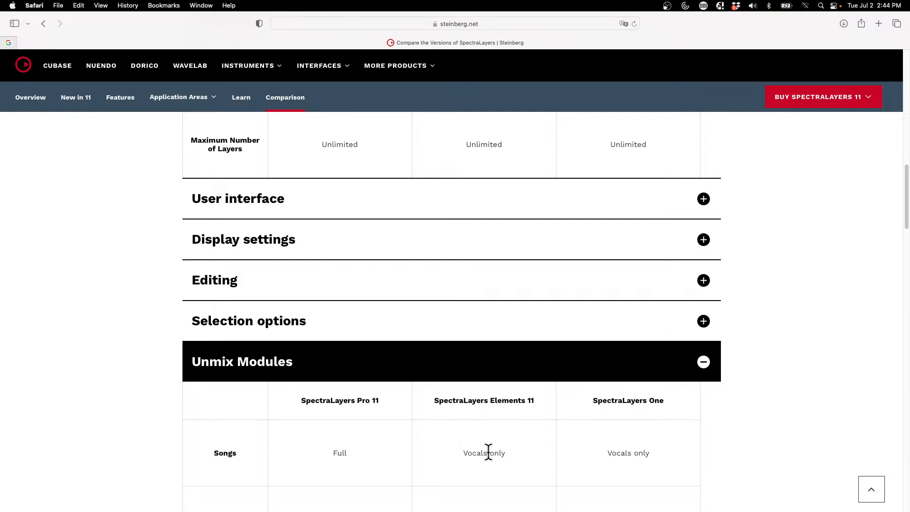
pyautogui.scroll(-2, 488, 452)
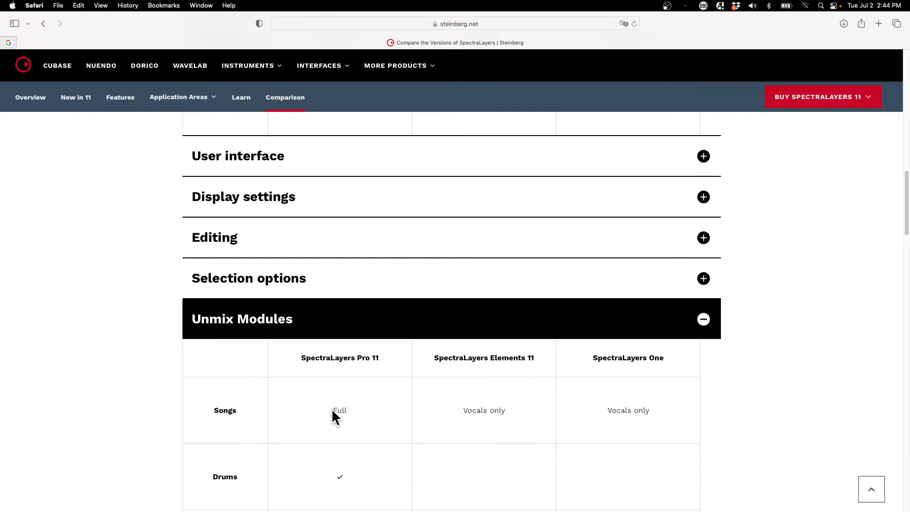
pyautogui.scroll(-1, 500, 420)
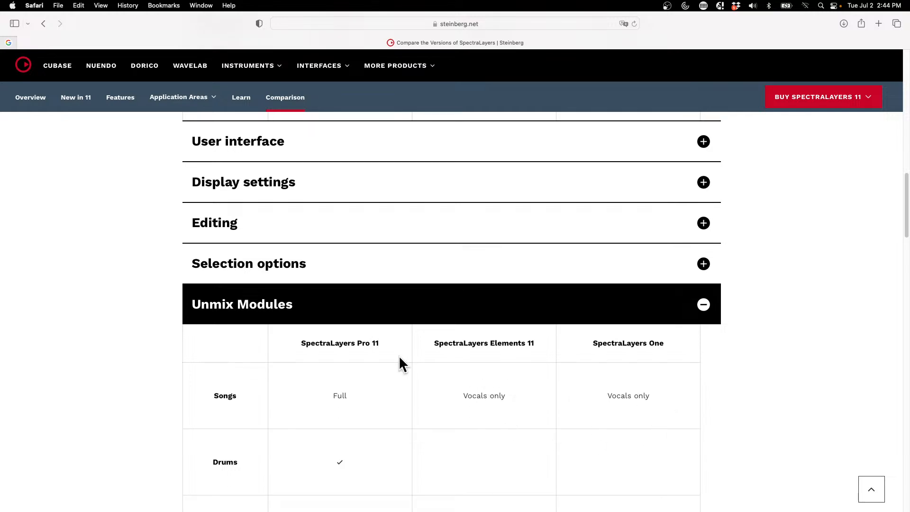
# Quit Safari
pyautogui.click(33, 5)
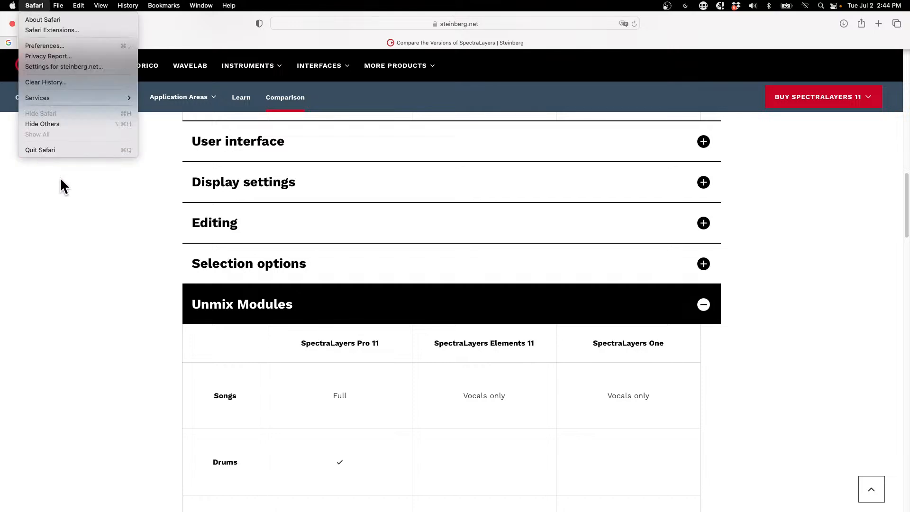
pyautogui.click(52, 157)
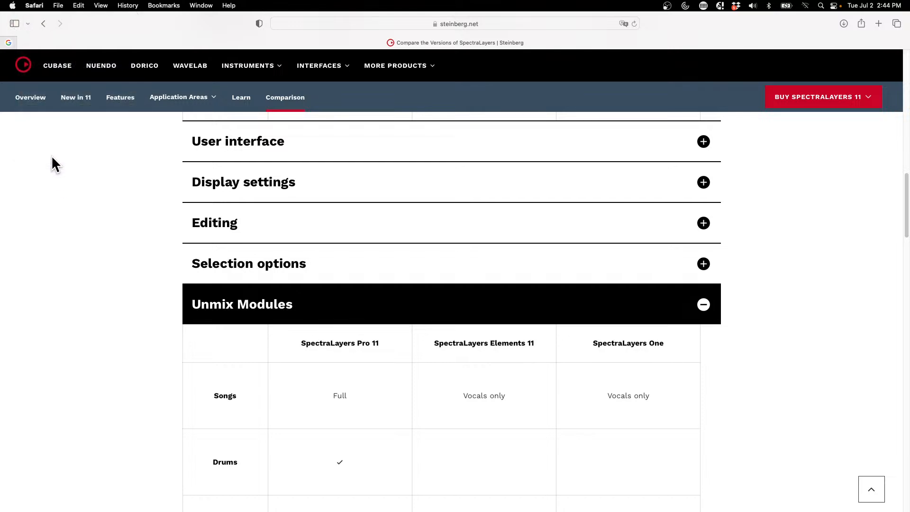
pyautogui.click(42, 5)
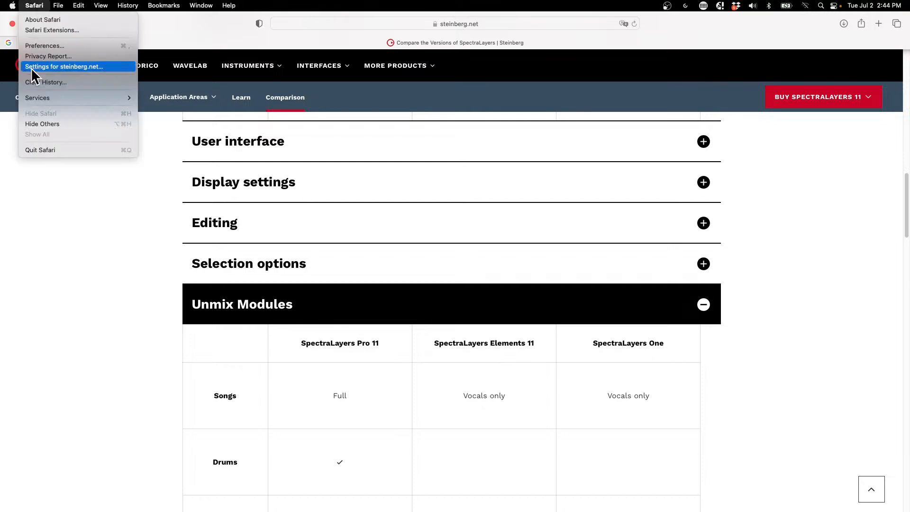
pyautogui.click(51, 150)
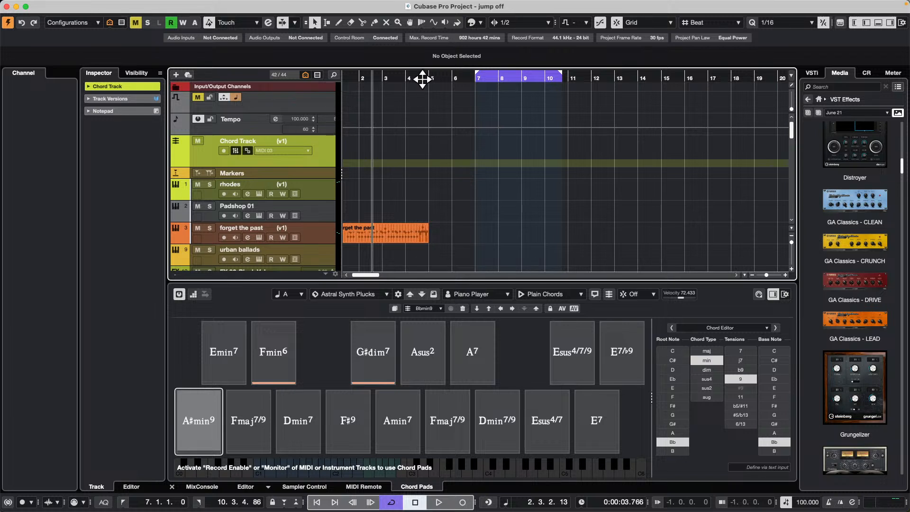
# Start opening an existing project in Cubase and browse up to the Projects folder
pyautogui.moveTo(134, 5)
pyautogui.click(63, 5)
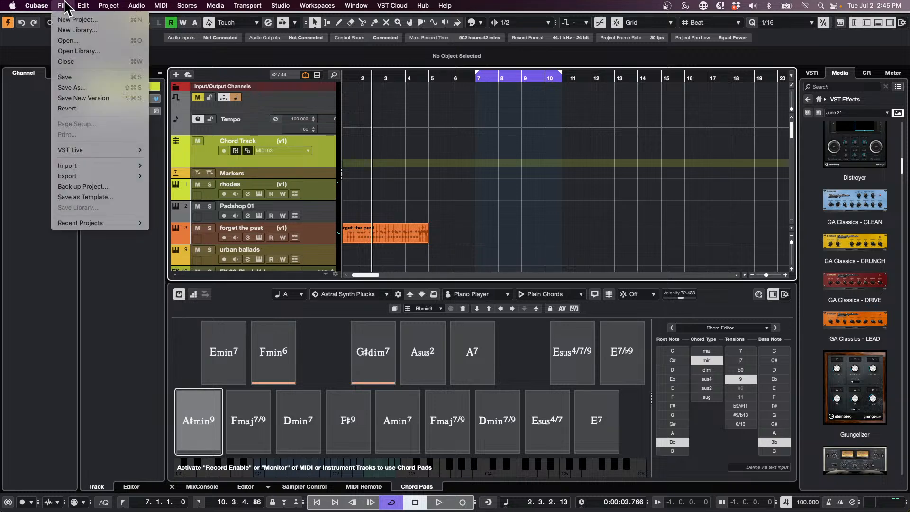
pyautogui.moveTo(102, 223)
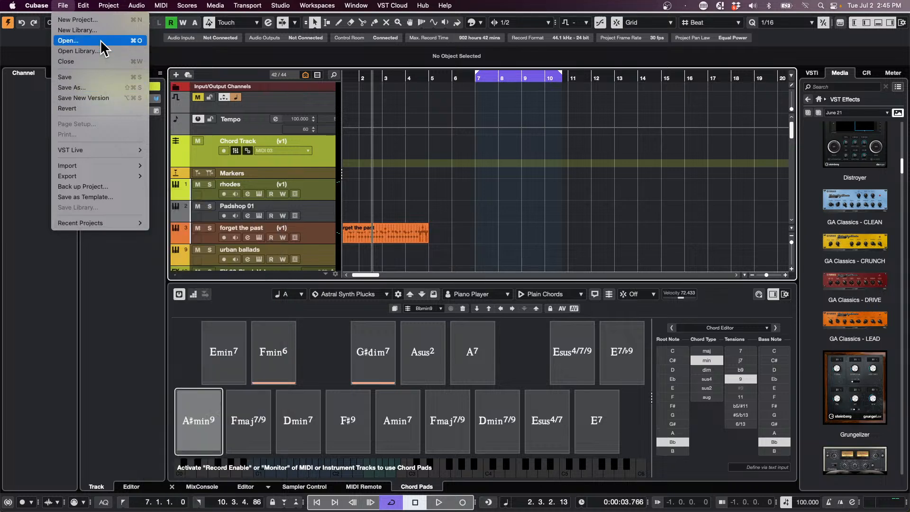
pyautogui.click(66, 40)
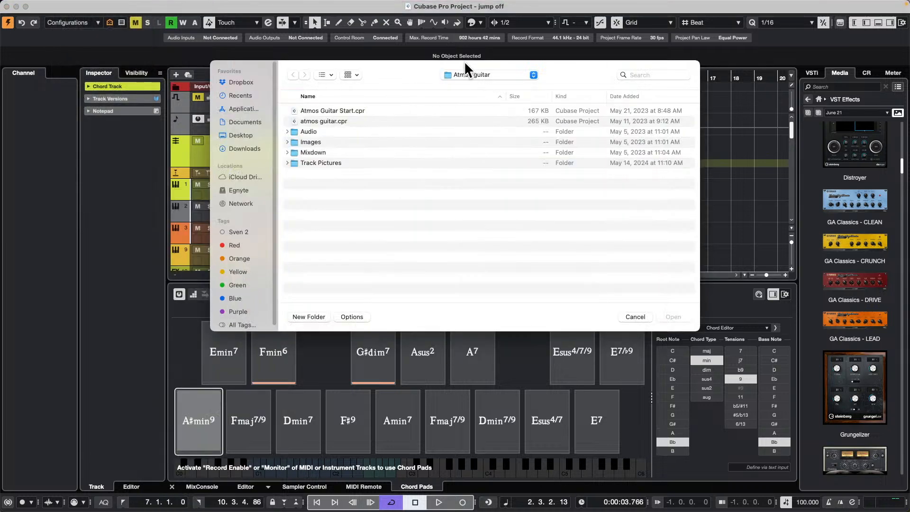
pyautogui.click(488, 74)
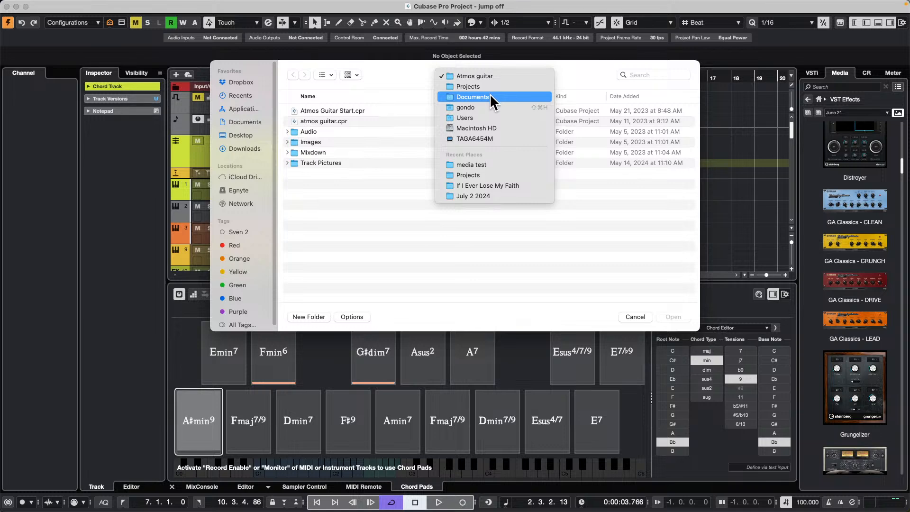
pyautogui.click(485, 86)
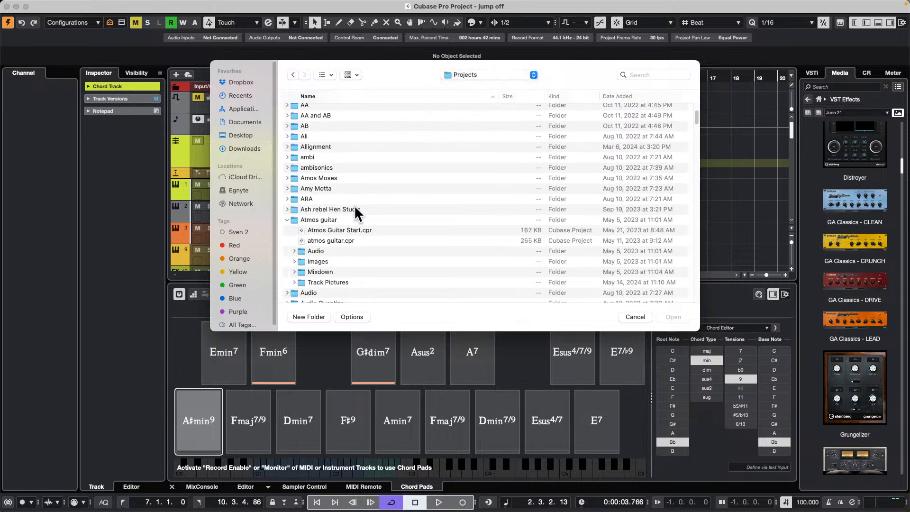
# Open the project file Hit the Road go.cpr from the hit the road folder
pyautogui.scroll(-15, 356, 208)
pyautogui.scroll(-5, 357, 204)
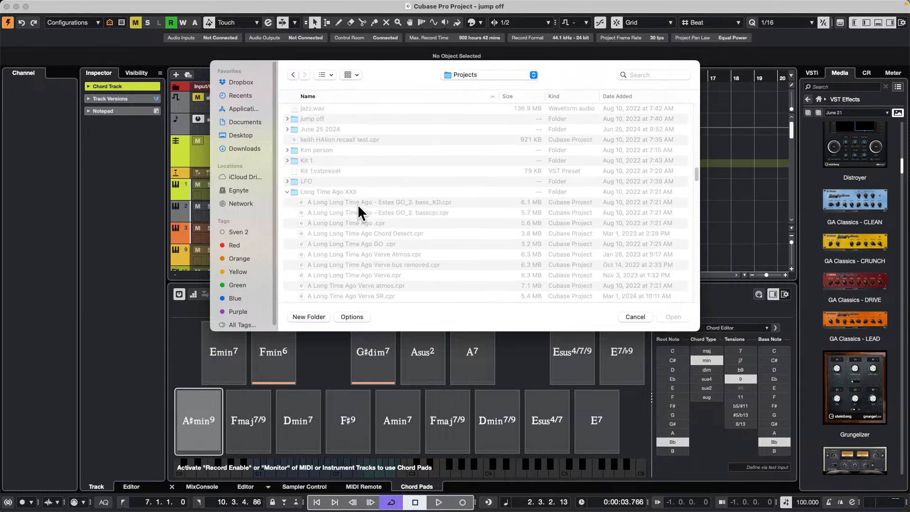
pyautogui.scroll(3, 332, 185)
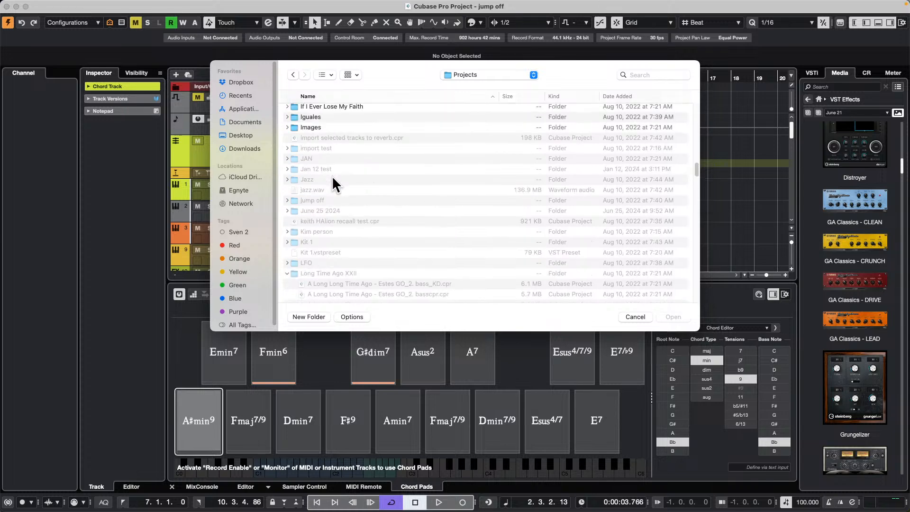
pyautogui.scroll(3, 333, 184)
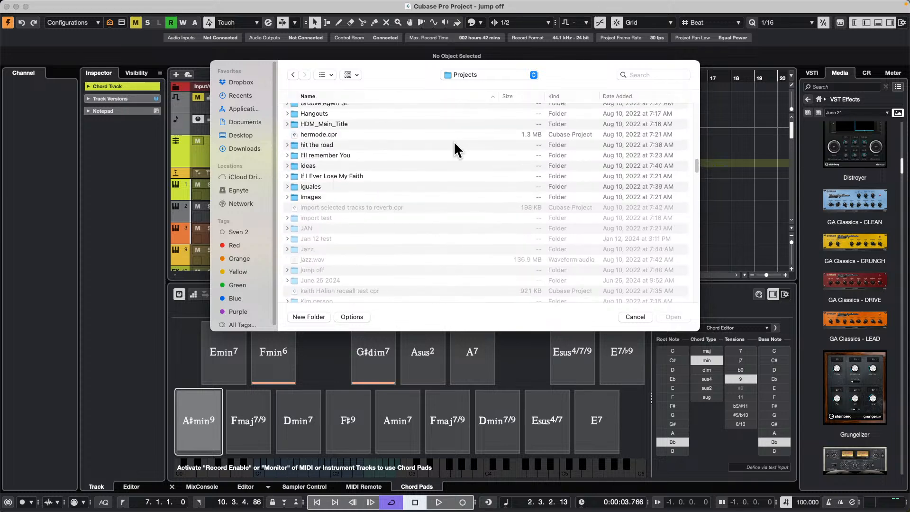
pyautogui.scroll(2, 376, 143)
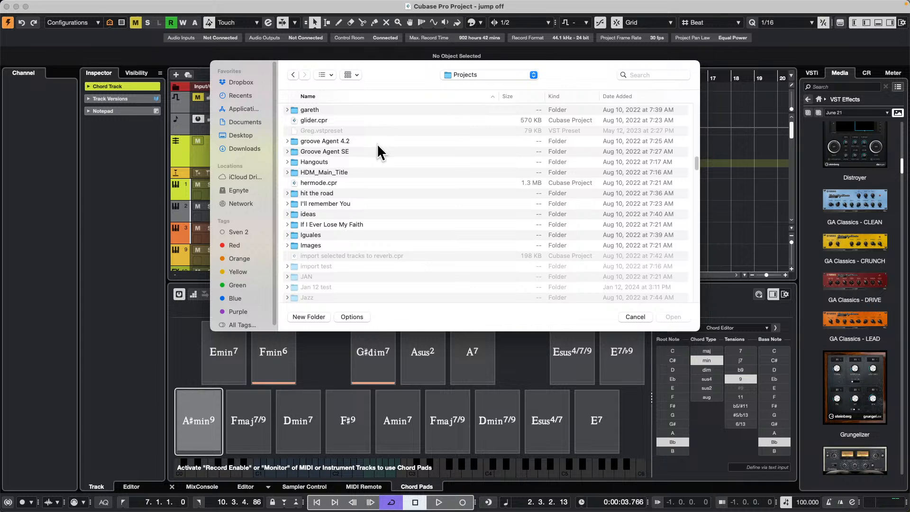
pyautogui.click(289, 192)
pyautogui.click(286, 192)
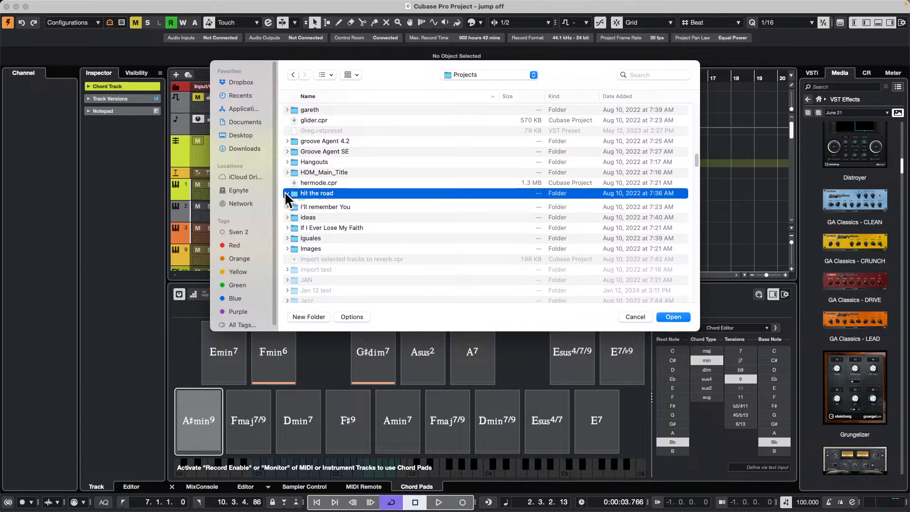
pyautogui.scroll(-2, 346, 185)
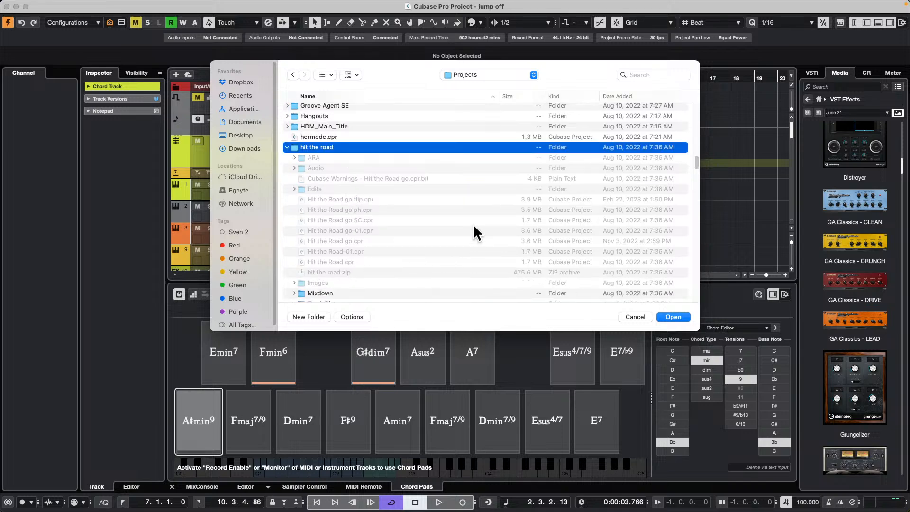
pyautogui.doubleClick(342, 240)
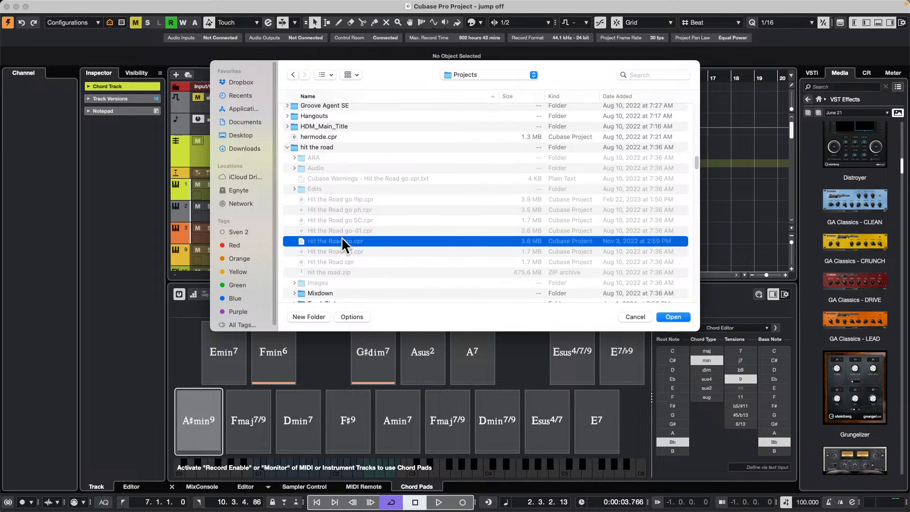
# Finish loading the project, dismissing the missing files list and accepting the missing ports as unmapped
pyautogui.click(512, 171)
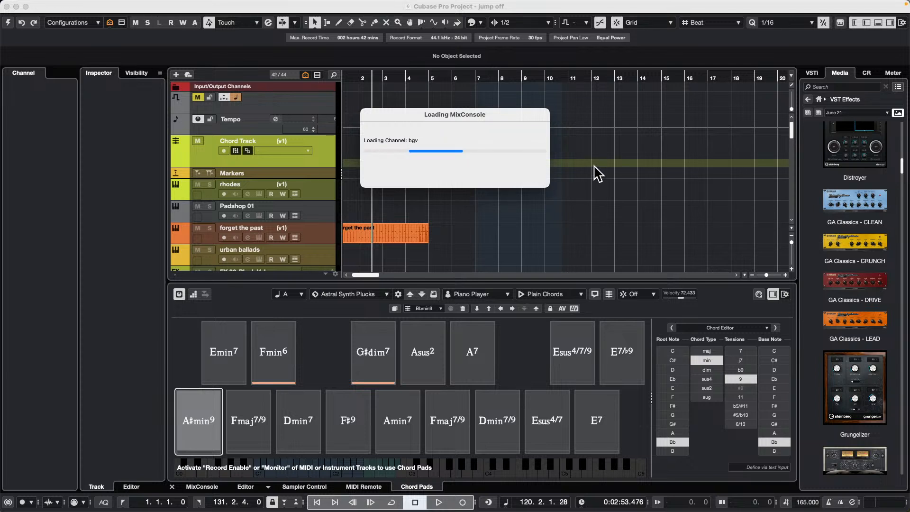
pyautogui.click(608, 220)
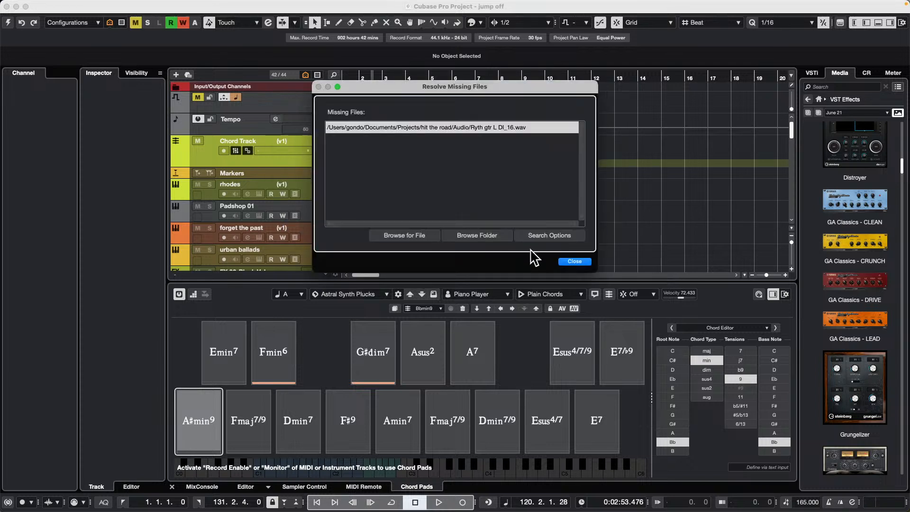
pyautogui.click(574, 261)
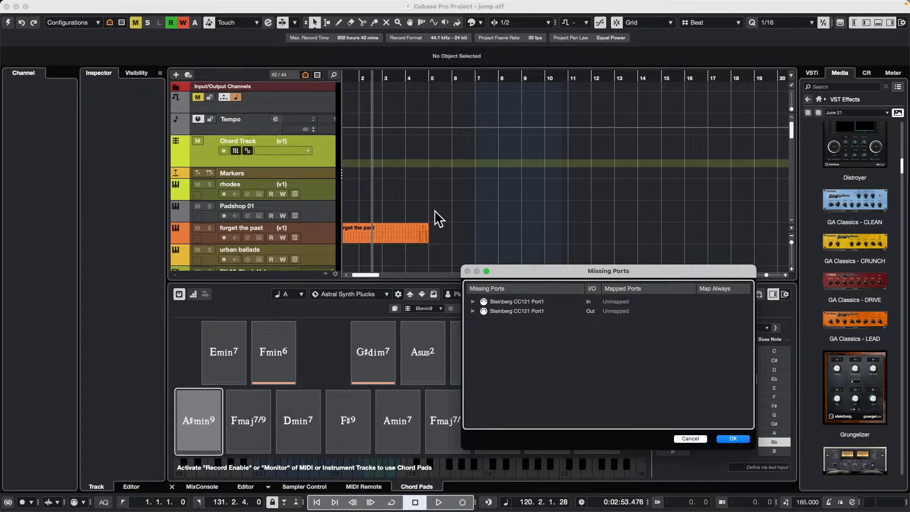
pyautogui.click(733, 438)
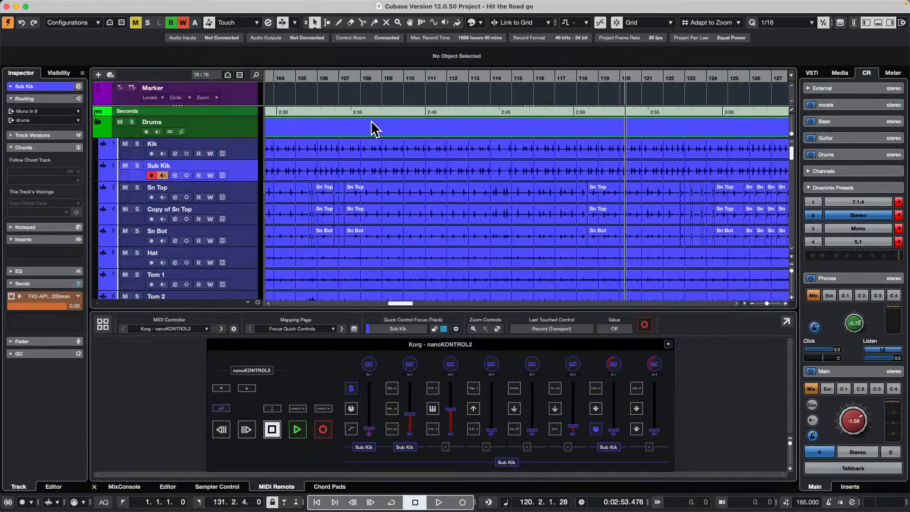
# Play the project with the Ryth gtr L DI and Ryth Gtr R di tracks soloed
pyautogui.scroll(-15, 338, 193)
pyautogui.scroll(-8, 389, 186)
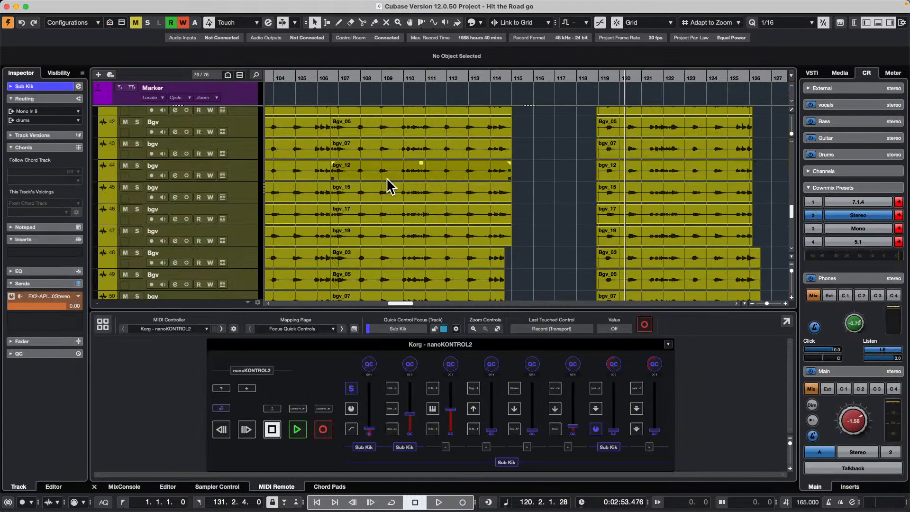
pyautogui.scroll(8, 388, 179)
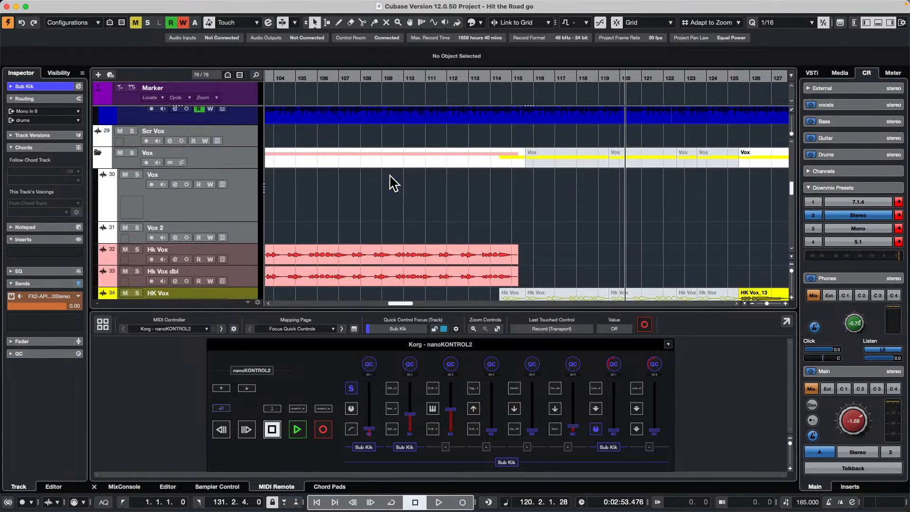
pyautogui.scroll(4, 346, 192)
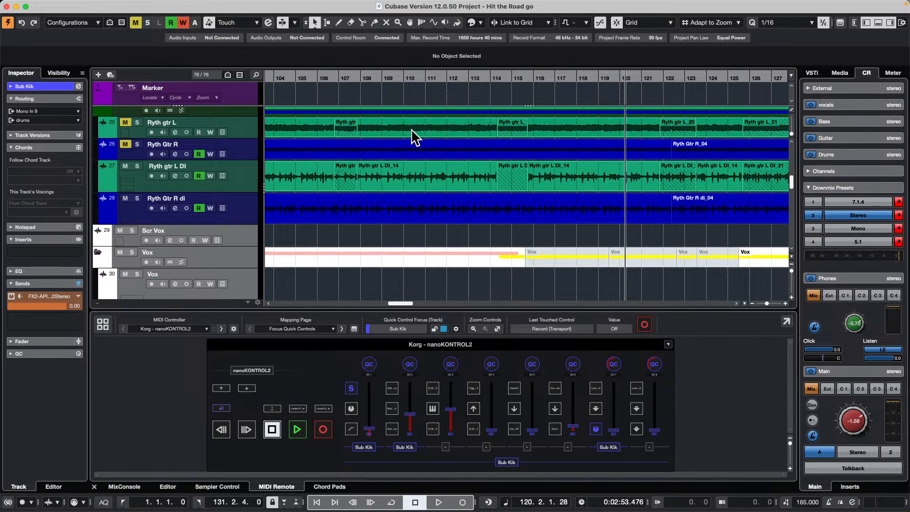
pyautogui.click(138, 166)
pyautogui.press('space')
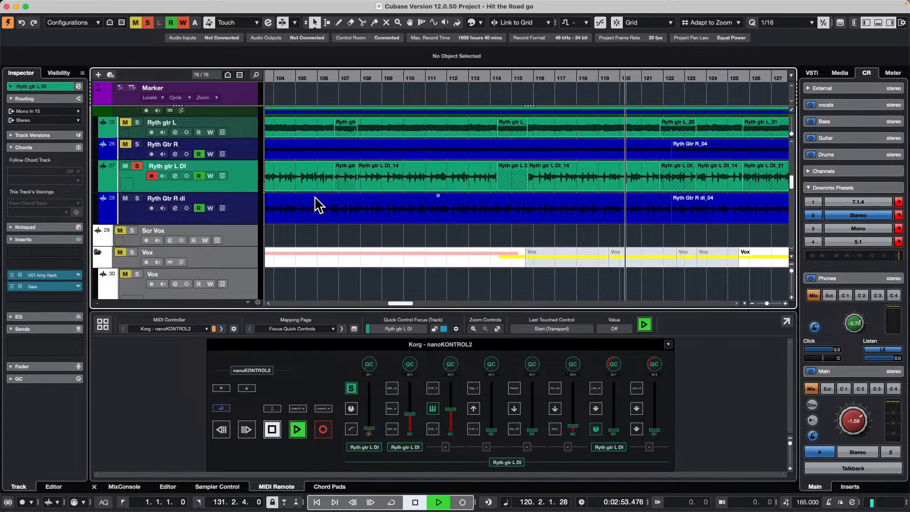
pyautogui.click(137, 199)
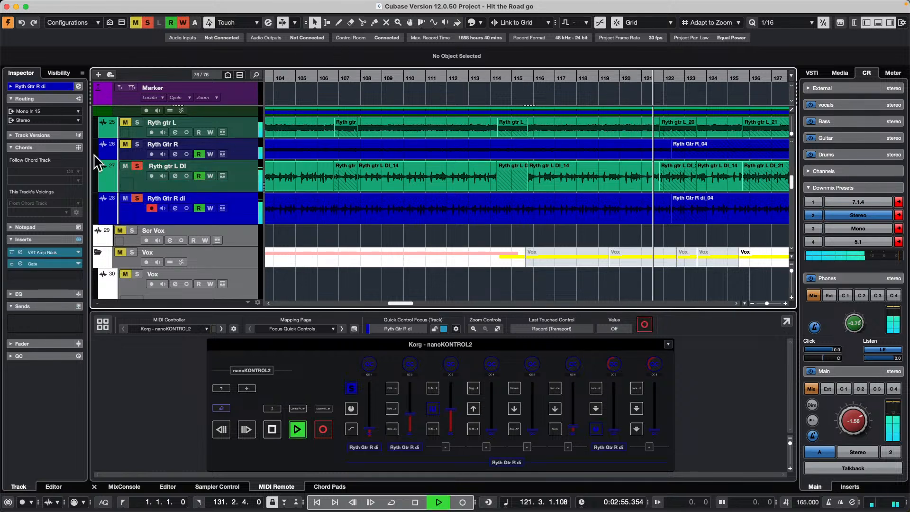
# Clear all solos and lower the Control Room main level to -6.79 while playing an early part of the song
pyautogui.click(147, 23)
pyautogui.scroll(-5, 854, 418)
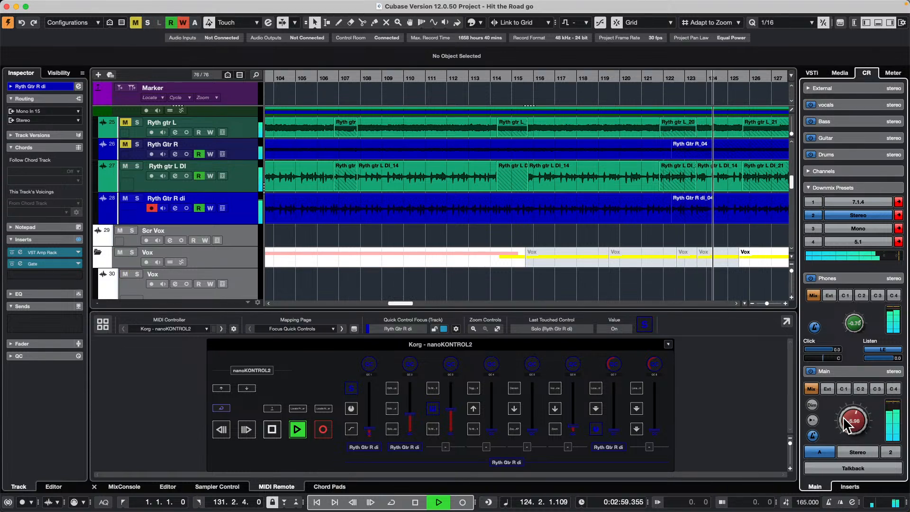
pyautogui.moveTo(290, 80); pyautogui.dragTo(713, 74)
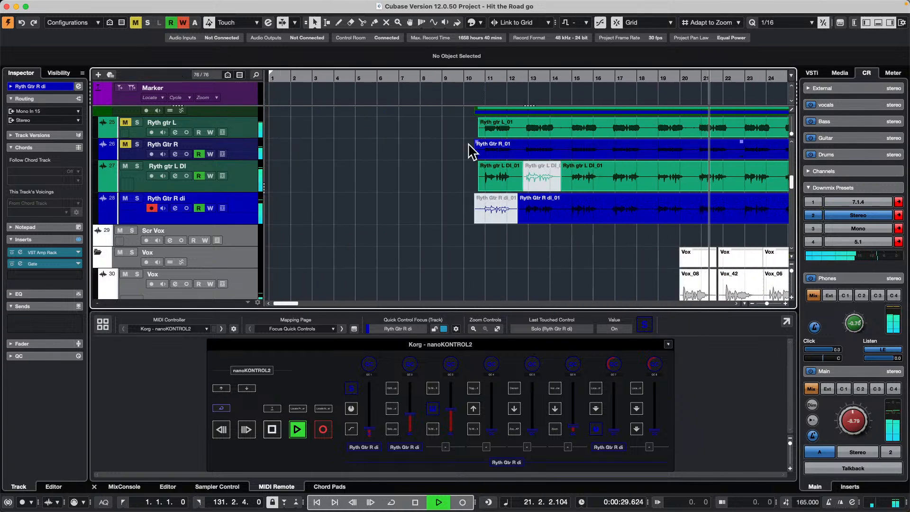
# Open the VST Amp Rack inserts of the Ryth gtr L DI and Ryth Gtr R di tracks and deactivate both
pyautogui.click(244, 187)
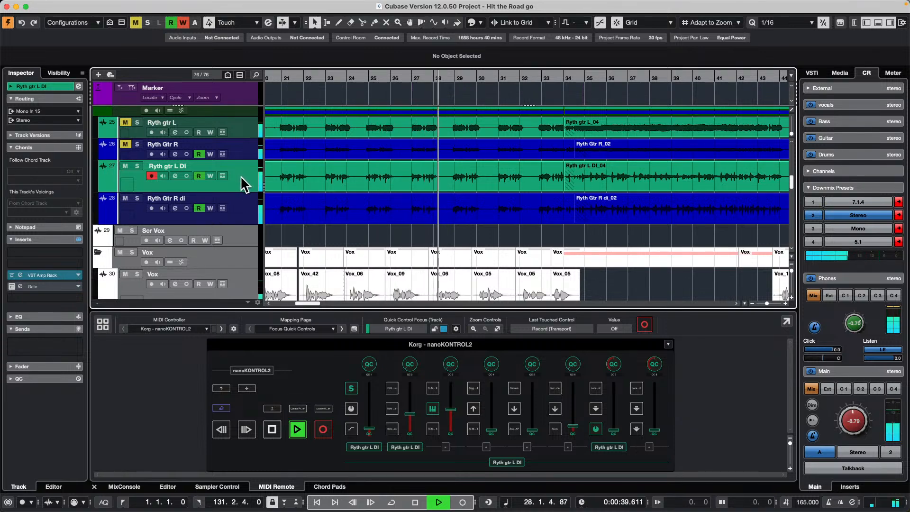
pyautogui.click(52, 276)
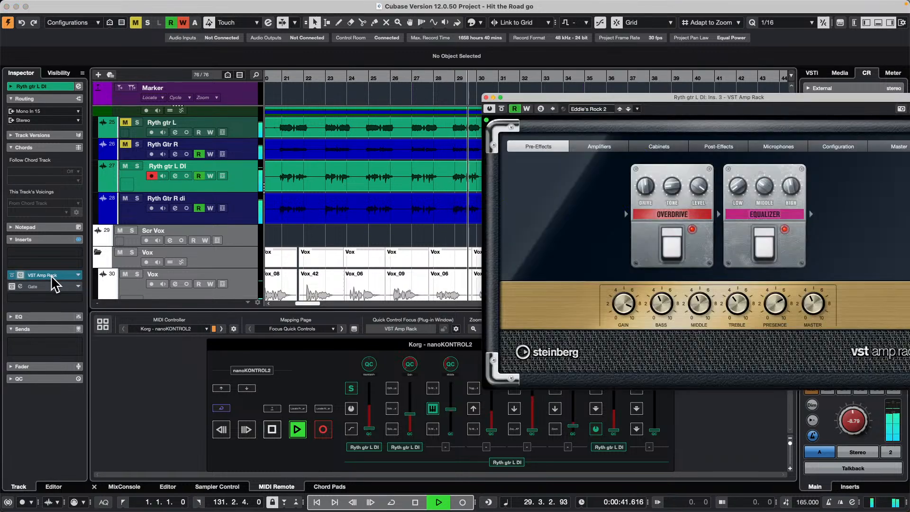
pyautogui.click(247, 217)
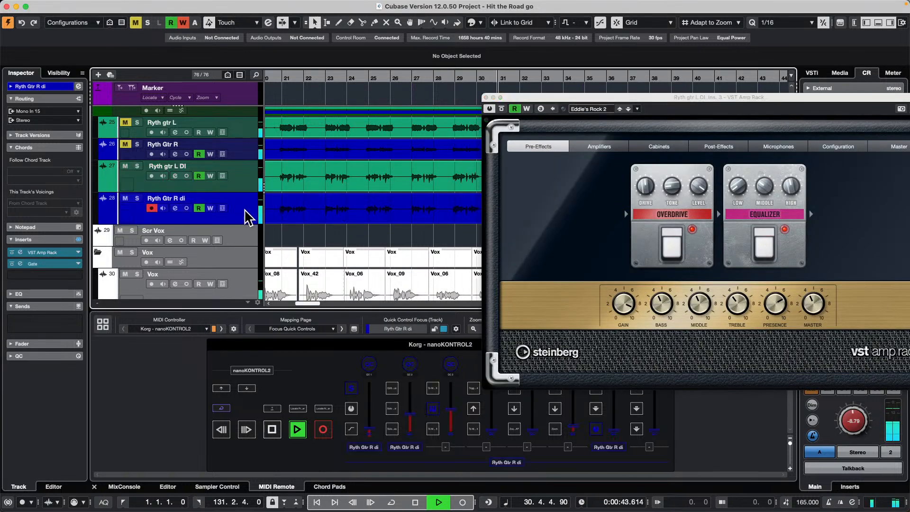
pyautogui.click(48, 252)
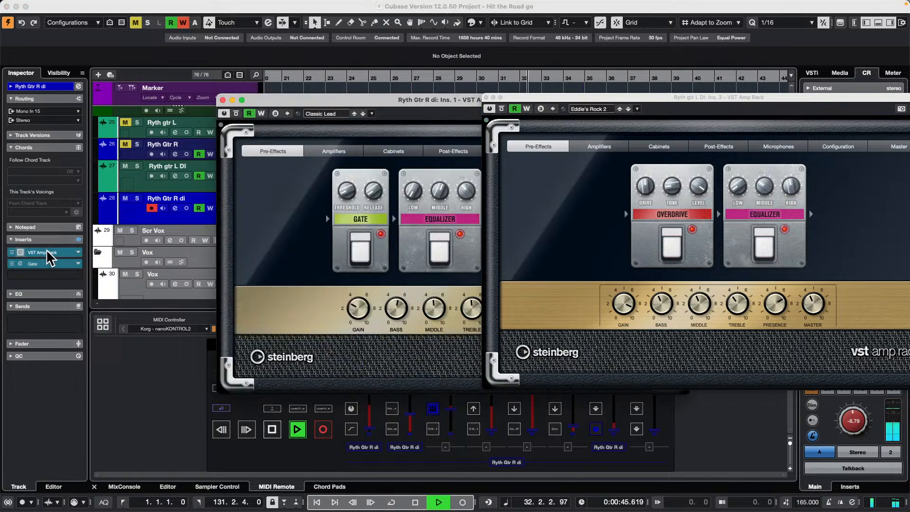
pyautogui.click(225, 113)
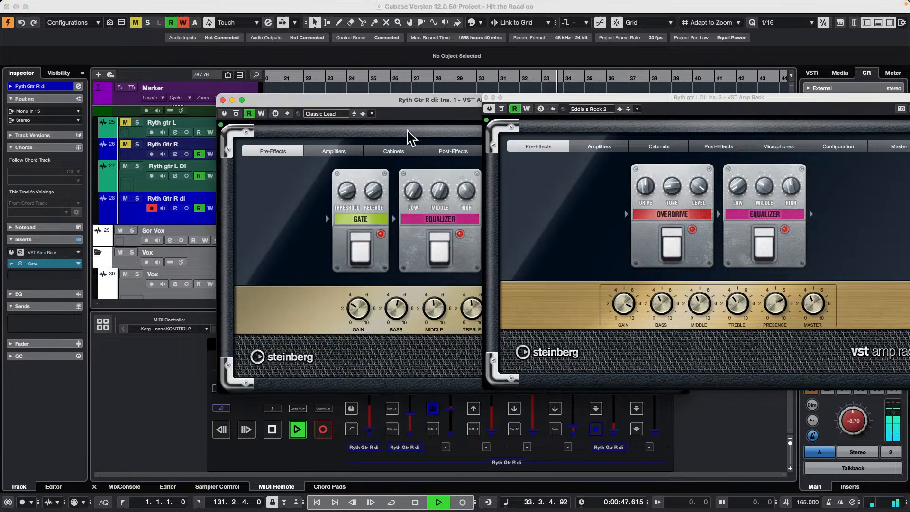
pyautogui.click(490, 109)
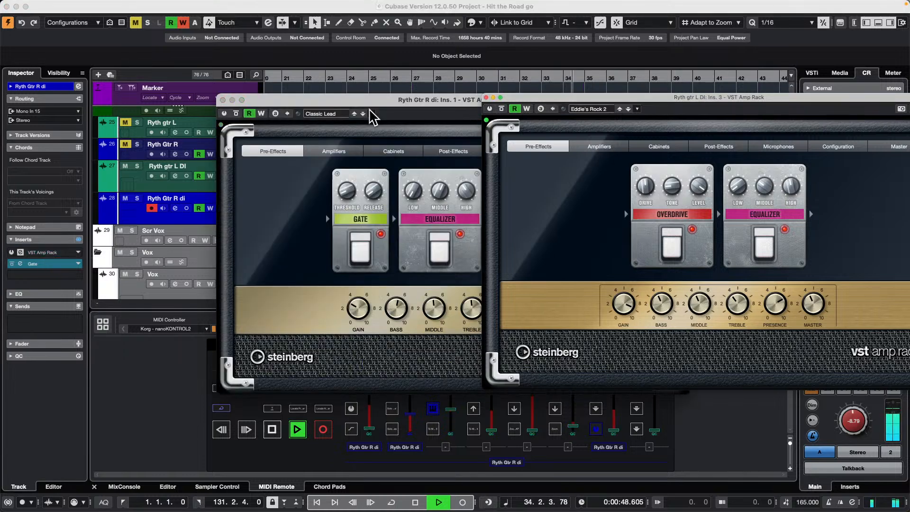
# Solo Ryth gtr L DI and Ryth Gtr R di and listen to the dry signals, moving the amp rack window out of the way
pyautogui.click(137, 166)
pyautogui.click(139, 199)
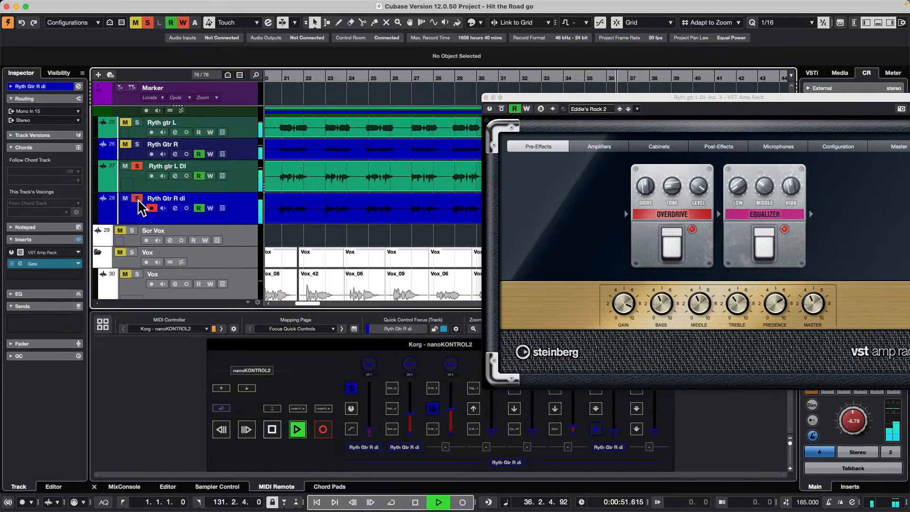
pyautogui.moveTo(541, 103); pyautogui.dragTo(575, 288)
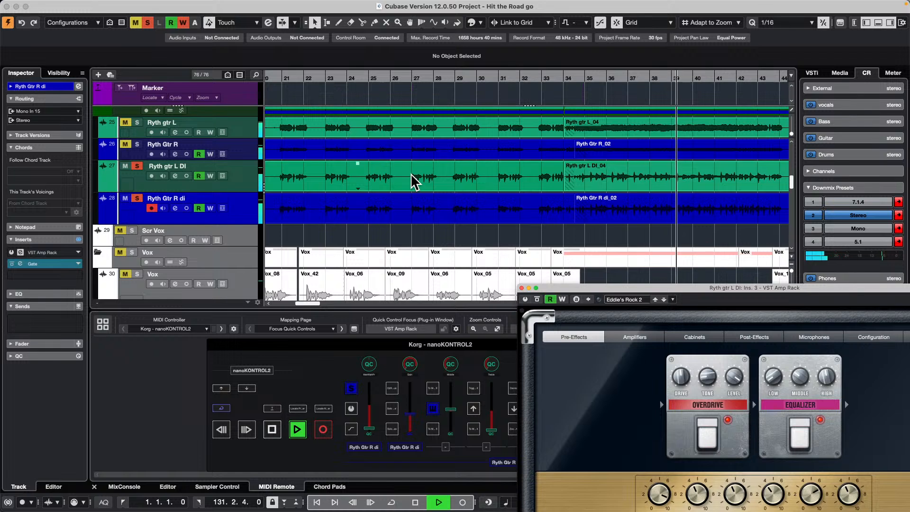
pyautogui.click(58, 253)
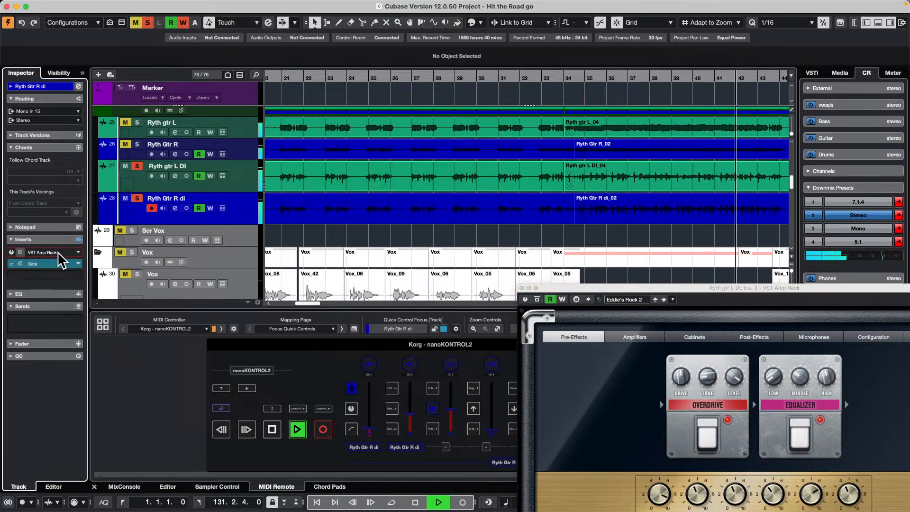
pyautogui.click(240, 184)
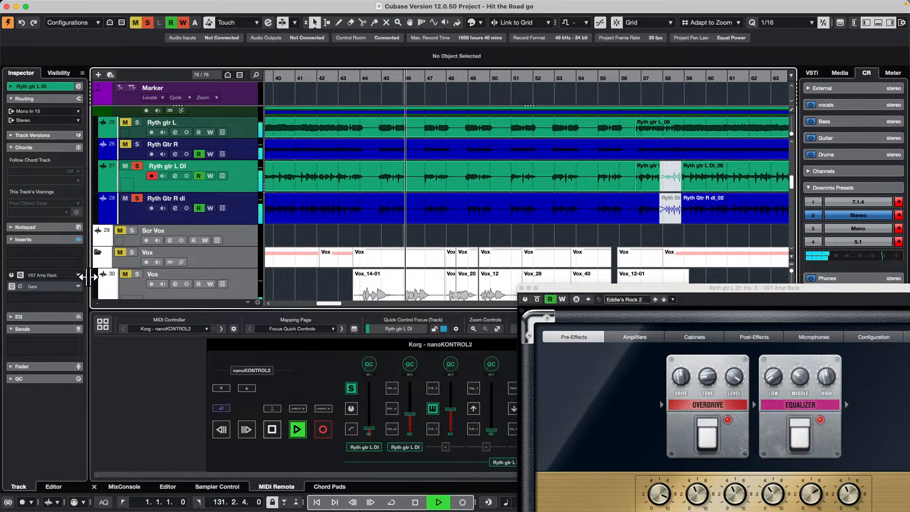
pyautogui.click(55, 274)
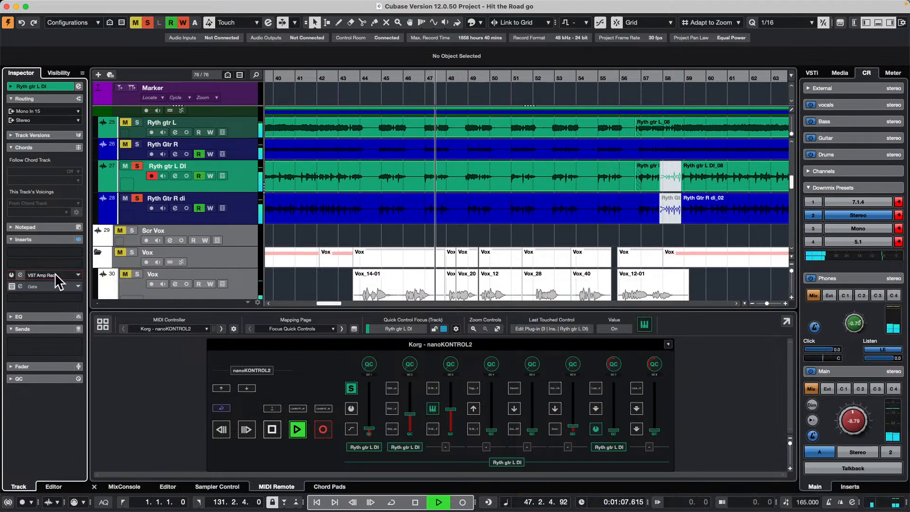
pyautogui.click(55, 274)
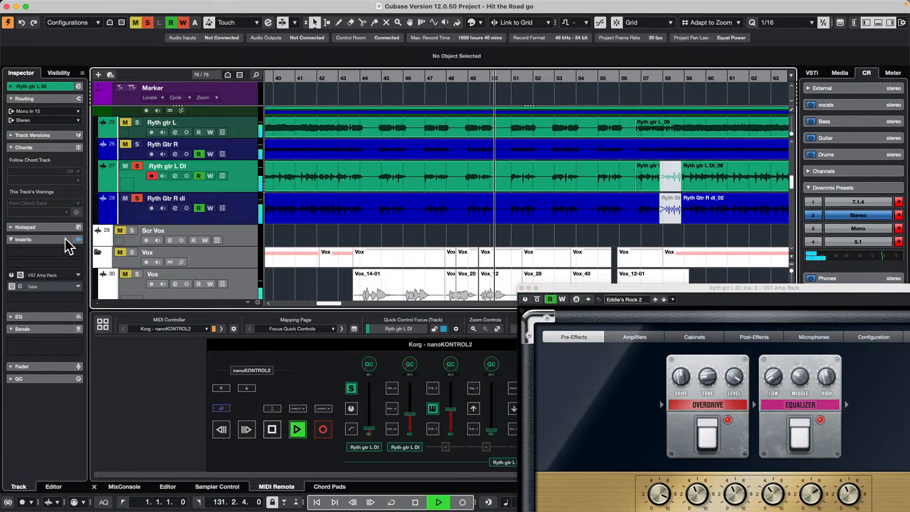
# Reactivate the VST Amp Rack inserts on the Ryth gtr L DI and Ryth Gtr R di tracks
pyautogui.click(12, 275)
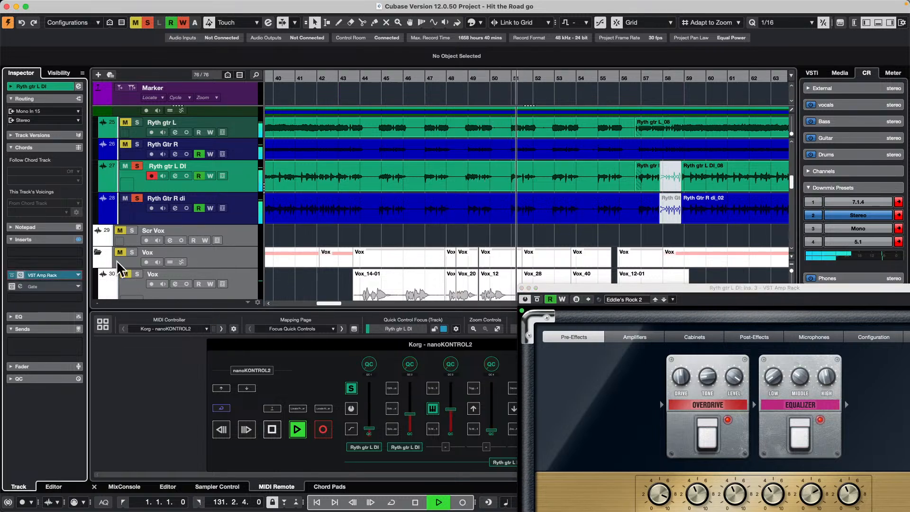
pyautogui.click(240, 211)
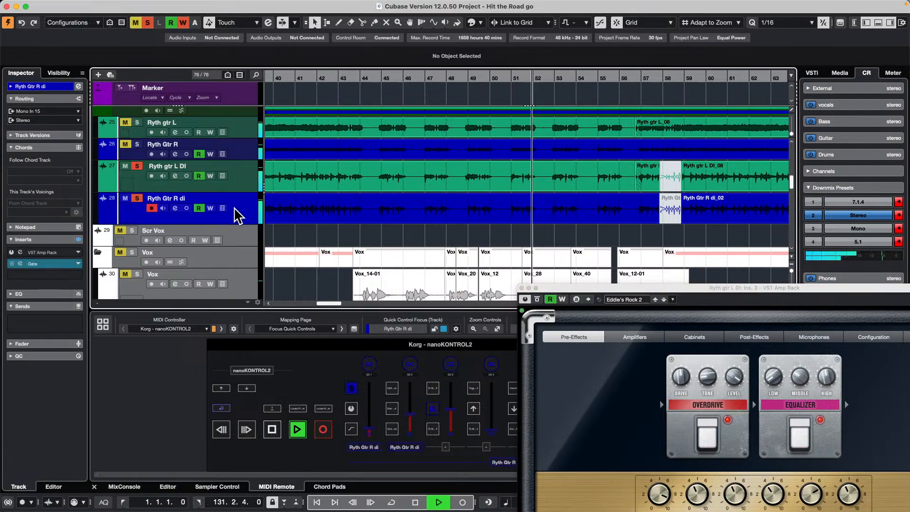
pyautogui.click(10, 252)
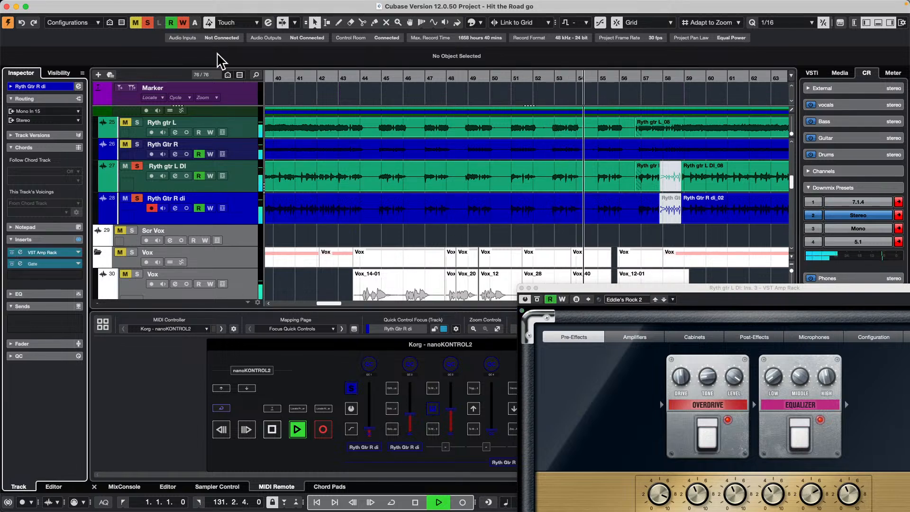
# Clear all solos to play the full mix, close the amp rack window and stop playback
pyautogui.click(148, 22)
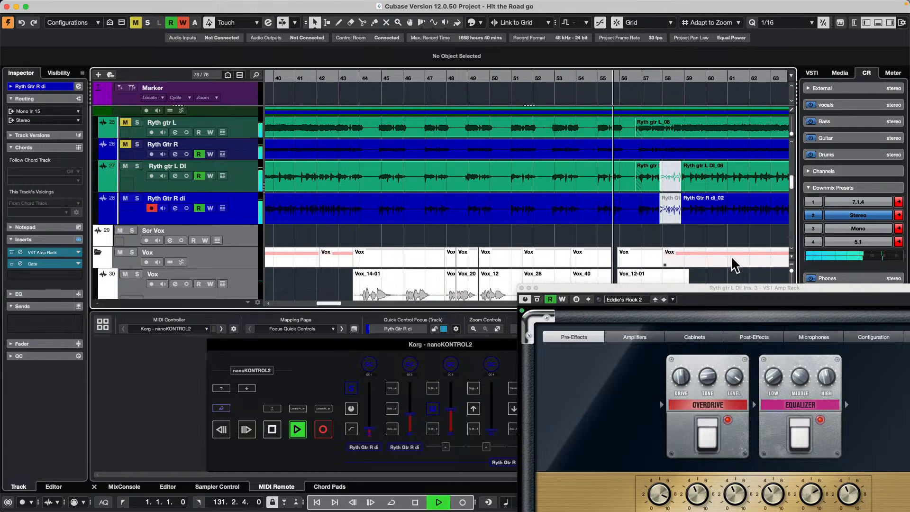
pyautogui.click(522, 288)
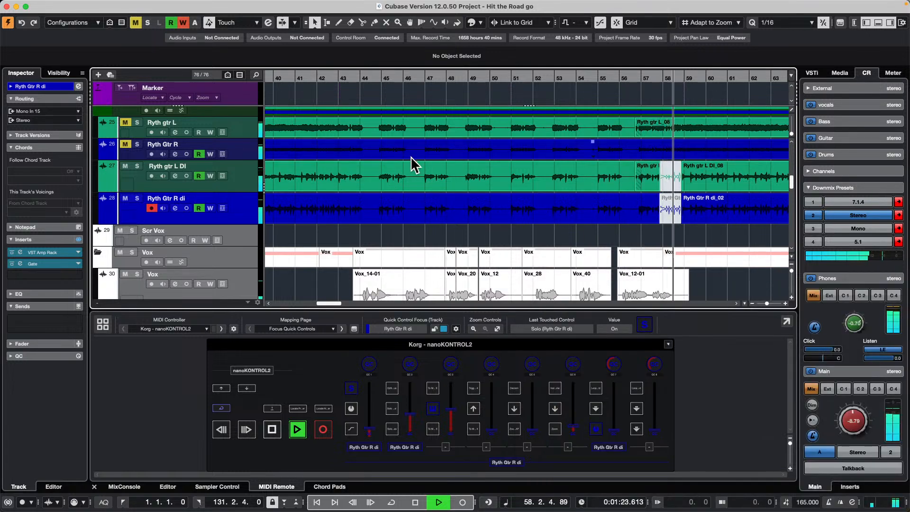
pyautogui.press('space')
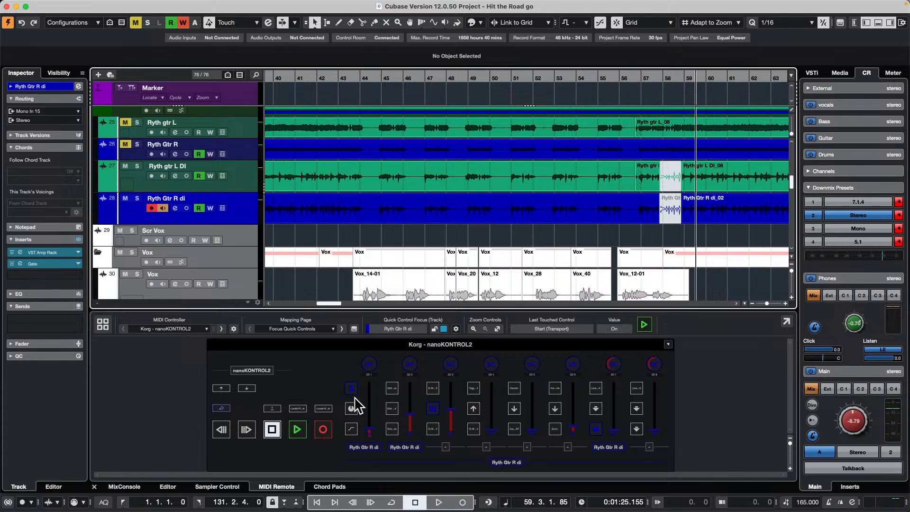
# Switch to Safari, load steinberg.net and expand the browser window to full screen
pyautogui.moveTo(179, 493)
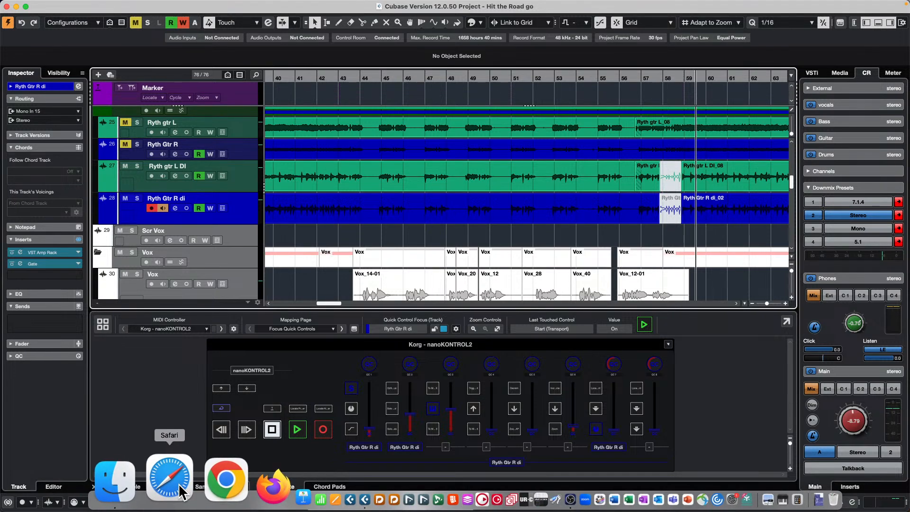
pyautogui.click(181, 492)
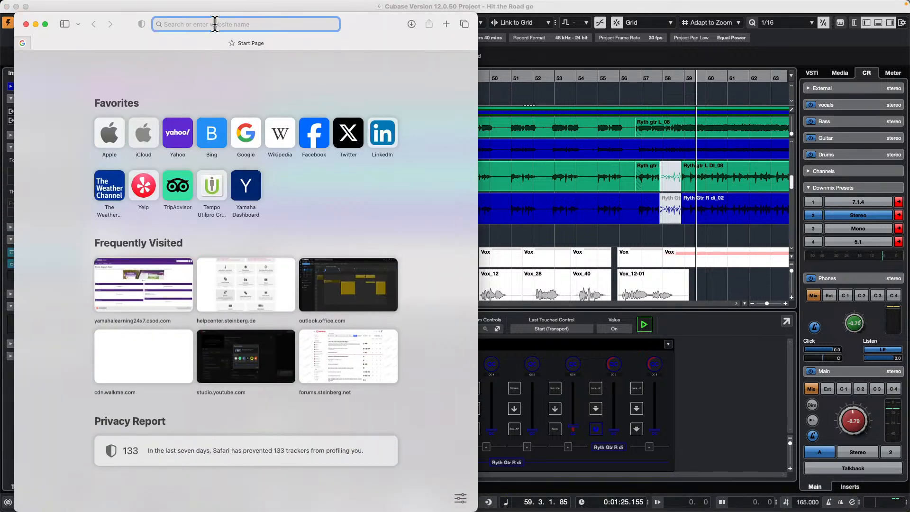
pyautogui.write('steinberg.ne')
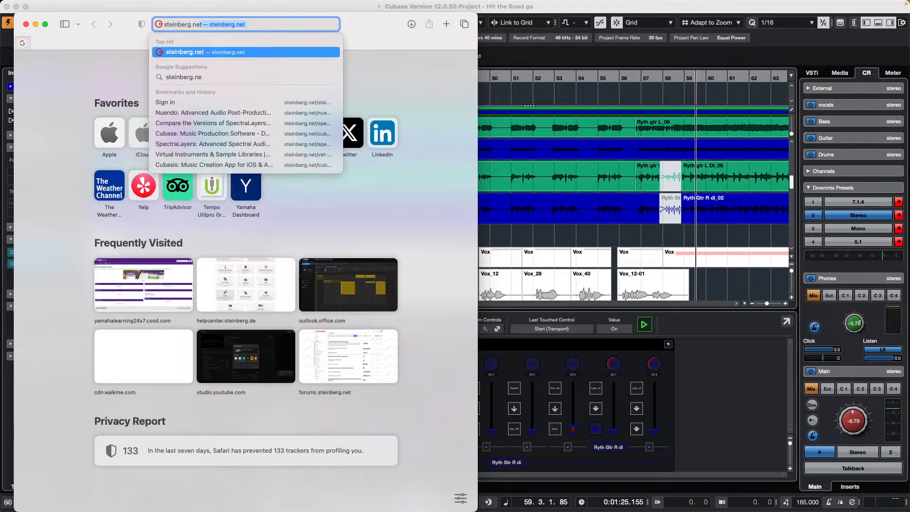
pyautogui.press('Return')
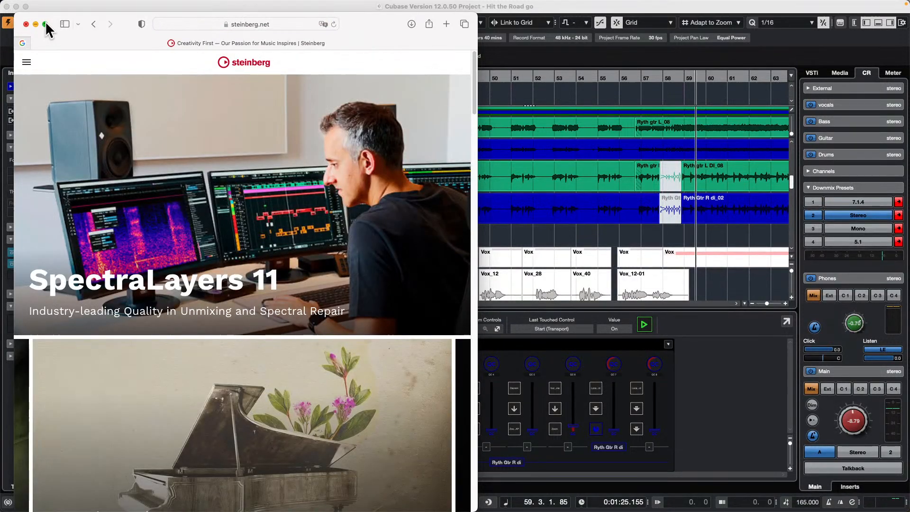
pyautogui.click(45, 24)
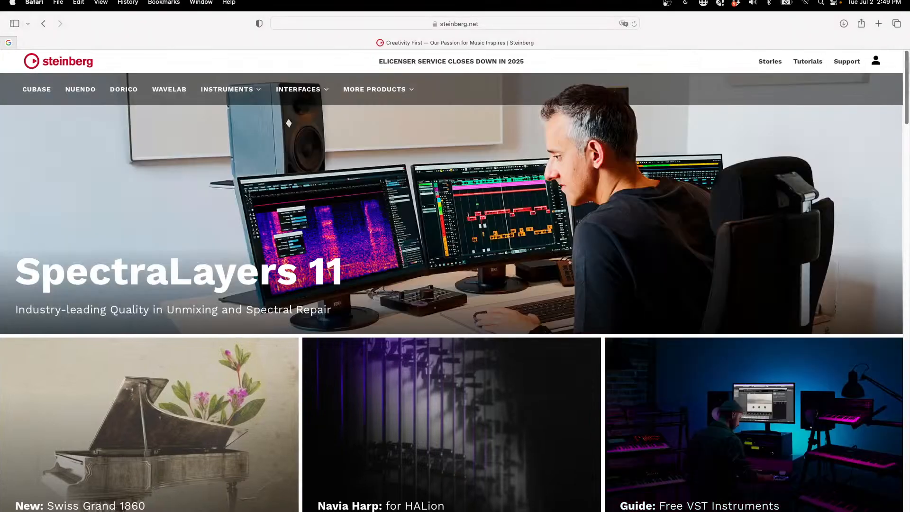
# Sign in to the Steinberg account with the saved e-mail and account password
pyautogui.click(875, 60)
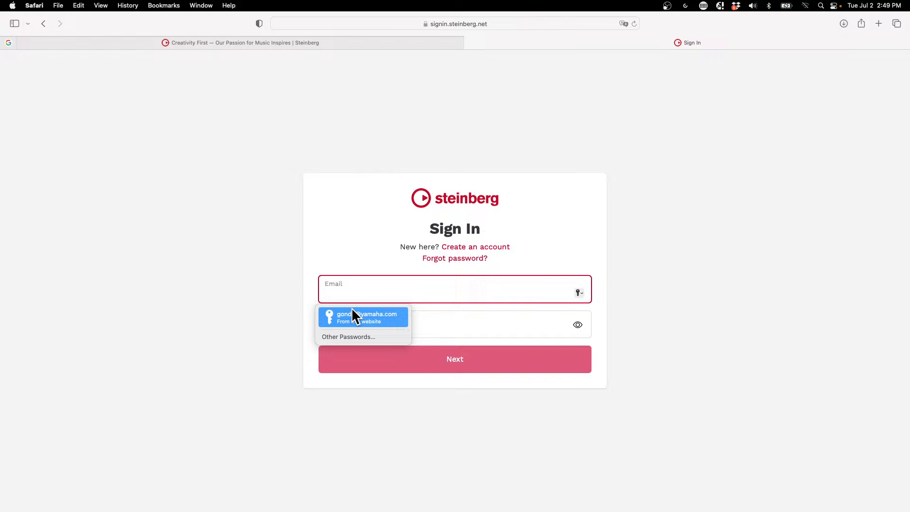
pyautogui.click(354, 314)
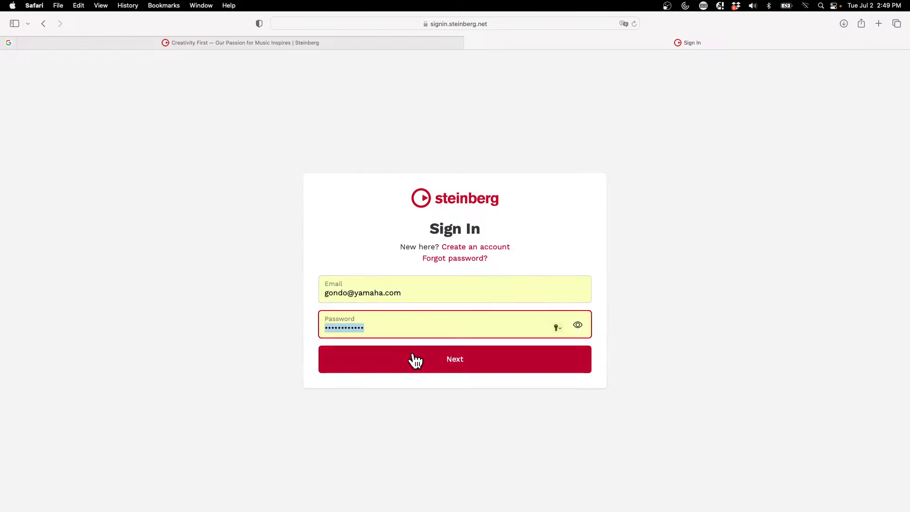
pyautogui.click(416, 360)
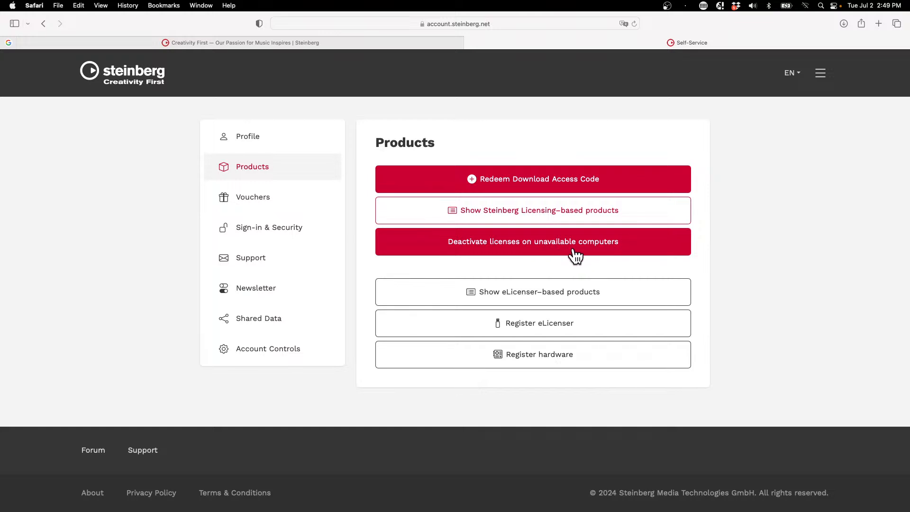
# Look through the Steinberg Licensing-based products, check the activation details of Colors Free, and return to the Products overview
pyautogui.click(558, 211)
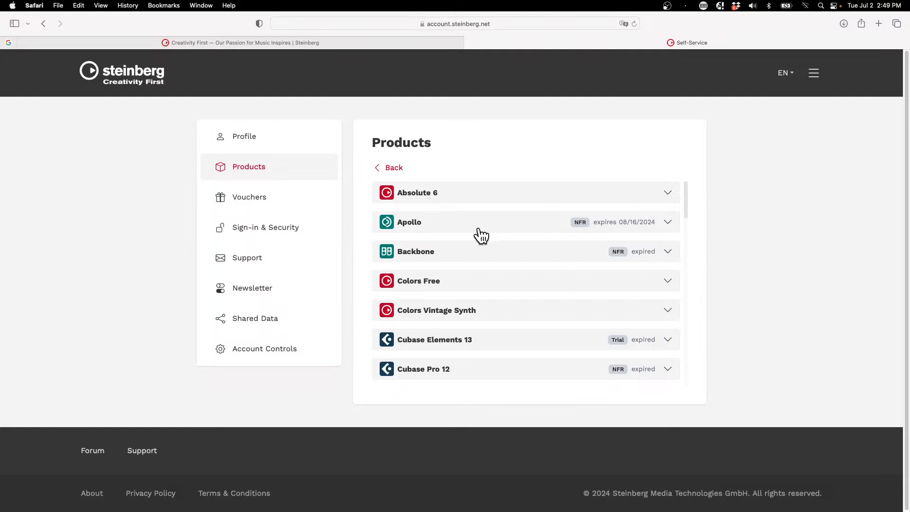
pyautogui.scroll(-1, 478, 234)
pyautogui.click(431, 281)
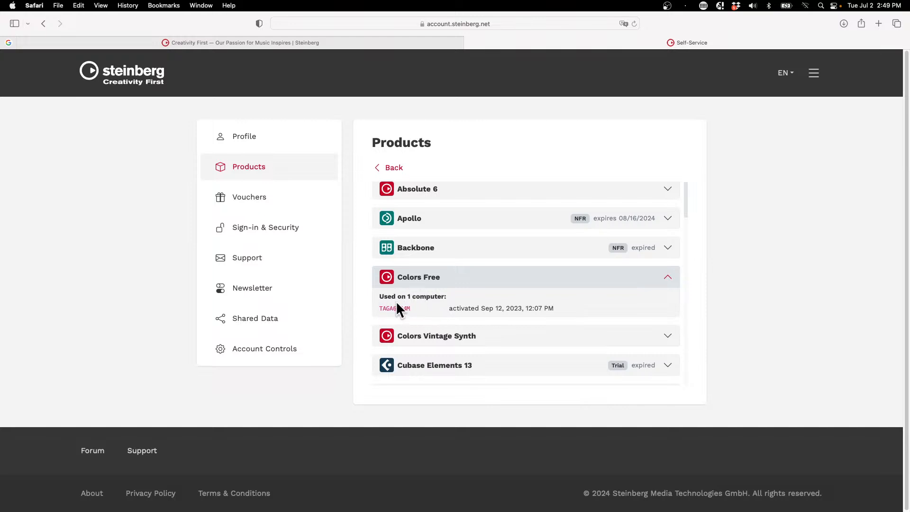
pyautogui.click(440, 283)
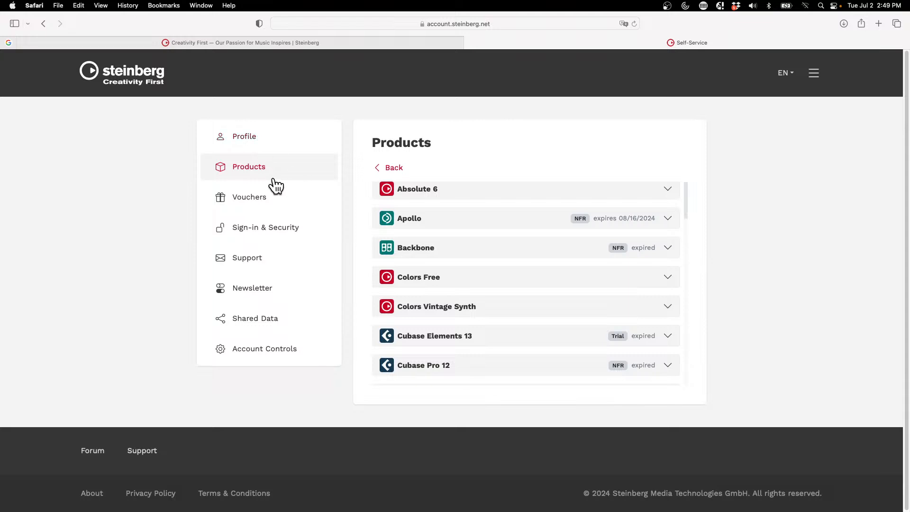
pyautogui.click(261, 173)
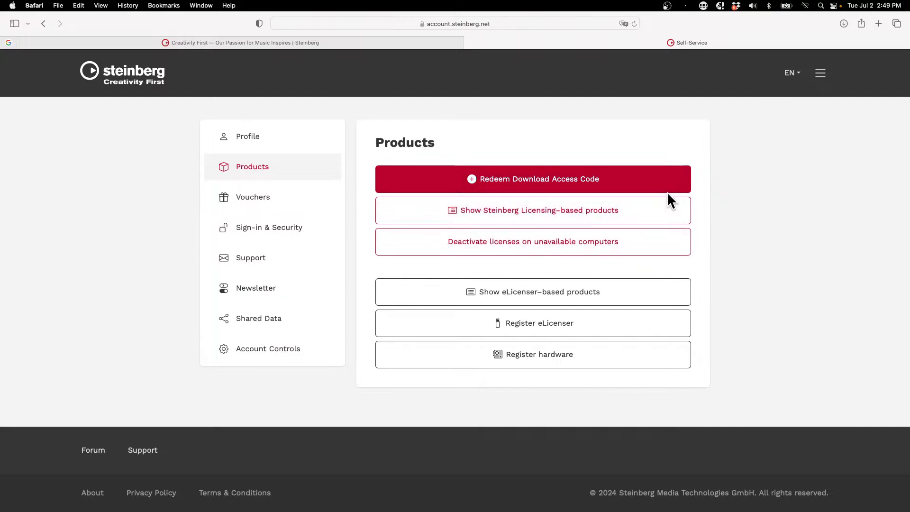
# Quit Safari and return to the Hit the Road go project in Cubase
pyautogui.click(34, 6)
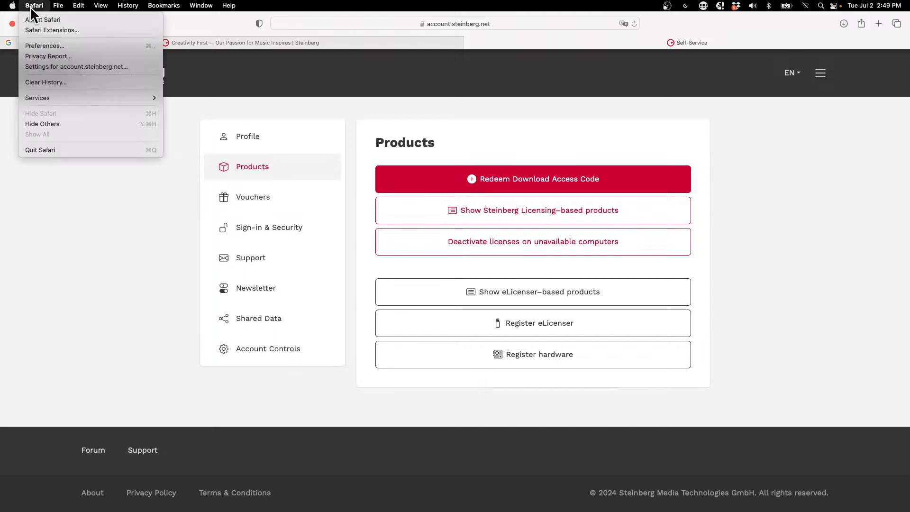
pyautogui.click(33, 6)
pyautogui.click(33, 6)
pyautogui.click(45, 151)
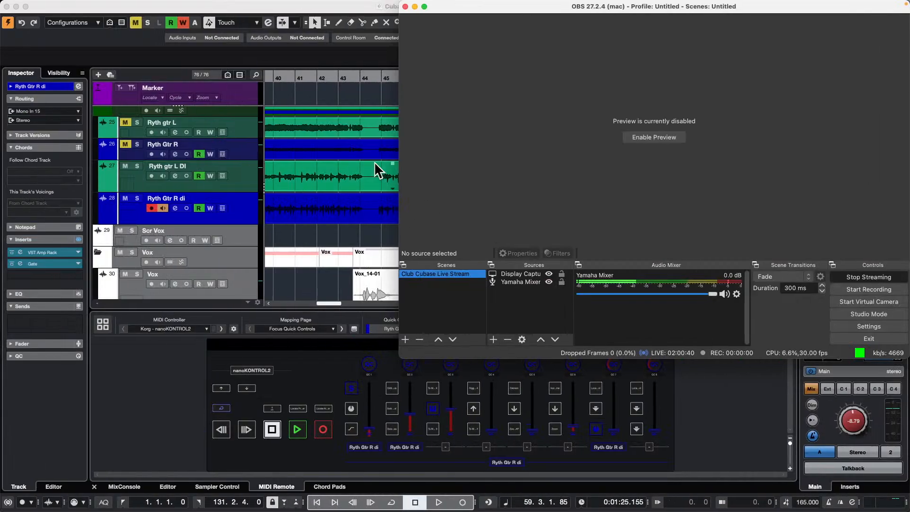
pyautogui.click(328, 233)
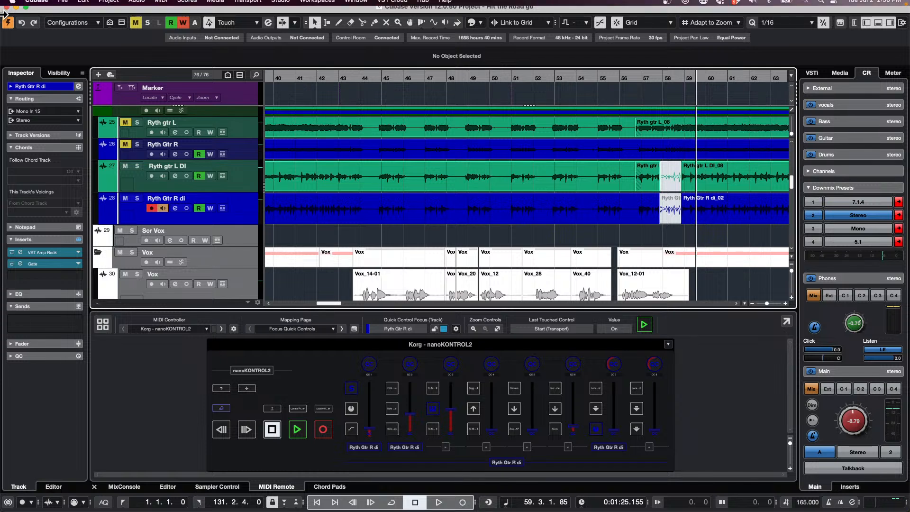
# Create a new project in the media test folder
pyautogui.click(63, 5)
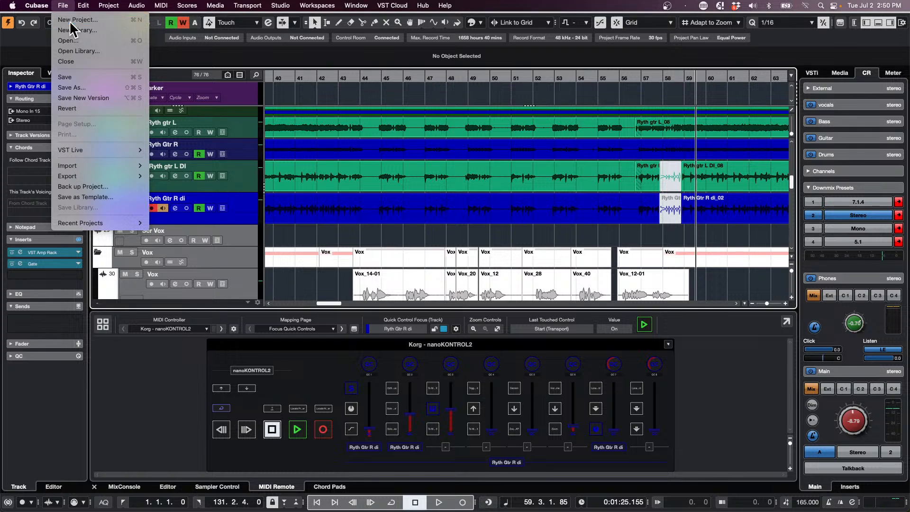
pyautogui.click(72, 22)
pyautogui.click(664, 410)
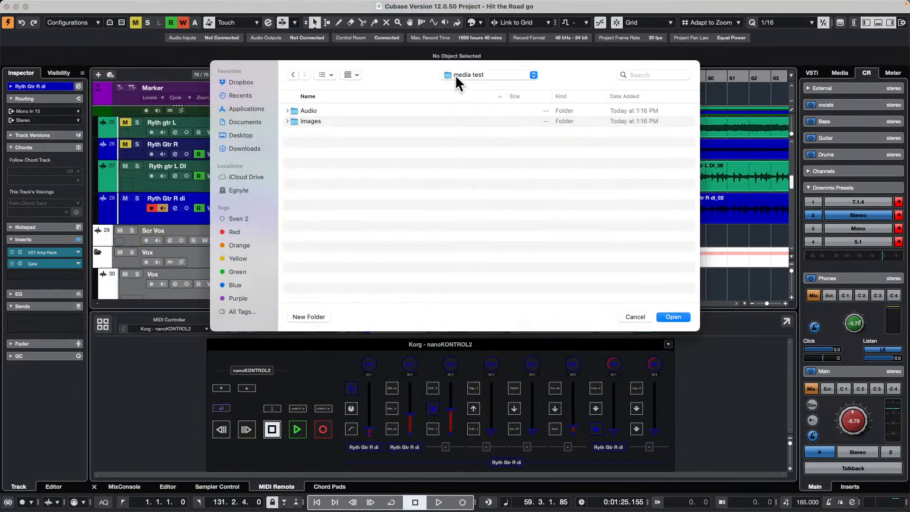
pyautogui.click(671, 316)
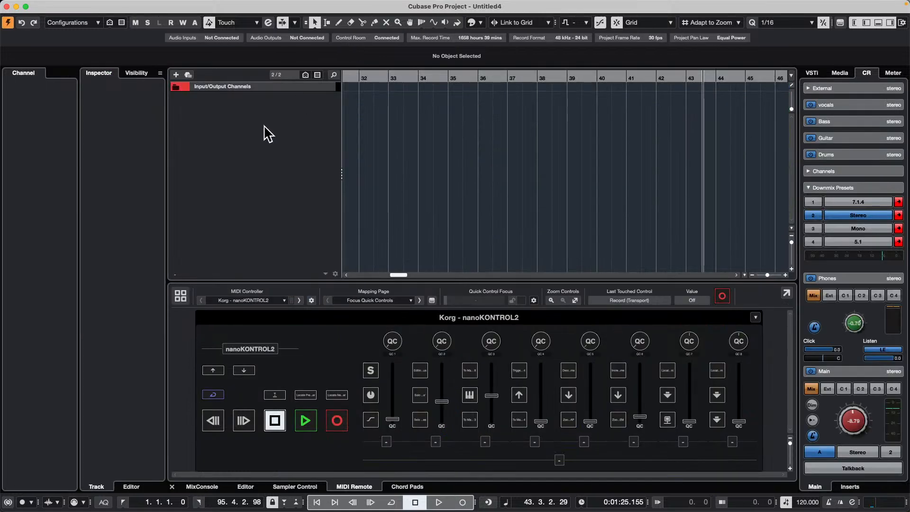
# Add an instrument track with HALion Sonic as its instrument
pyautogui.rightClick(213, 106)
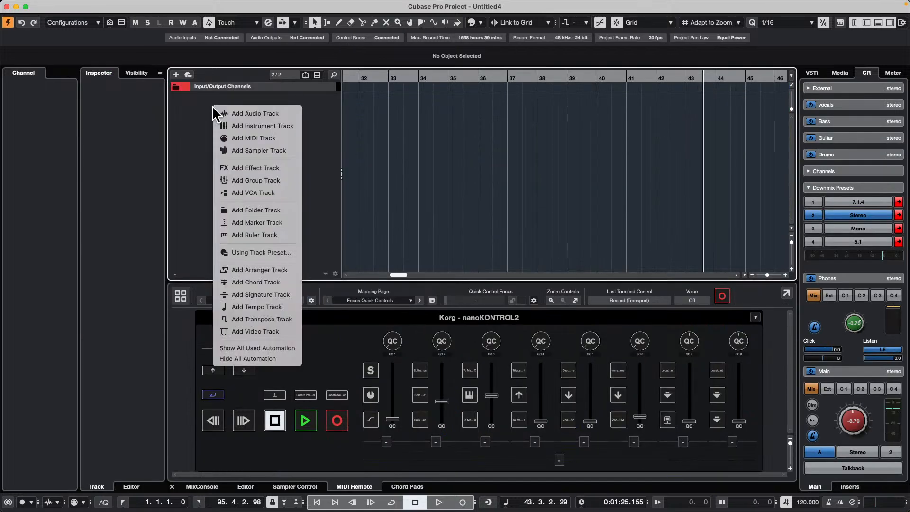
pyautogui.click(270, 127)
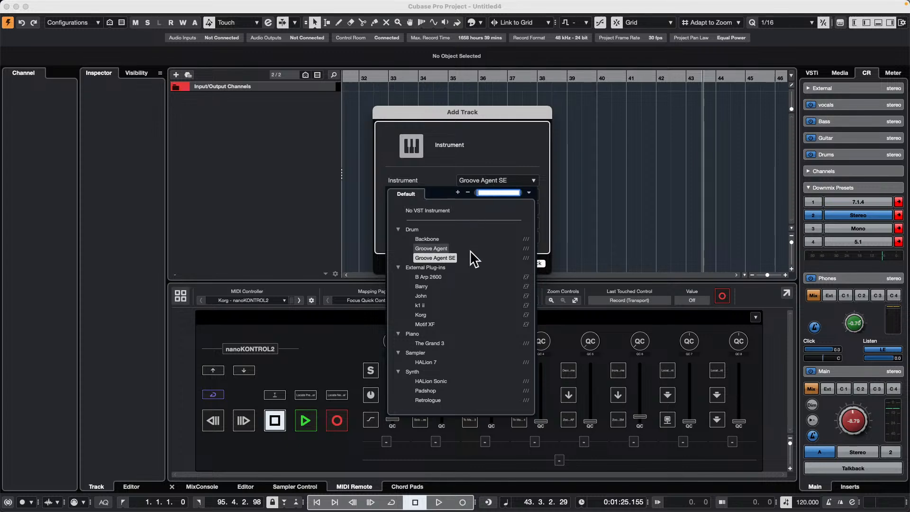
pyautogui.click(438, 381)
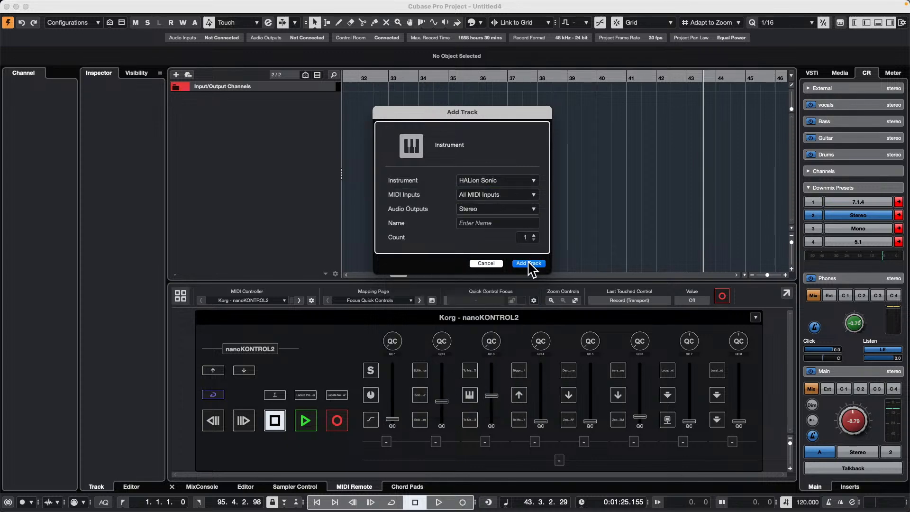
pyautogui.click(529, 264)
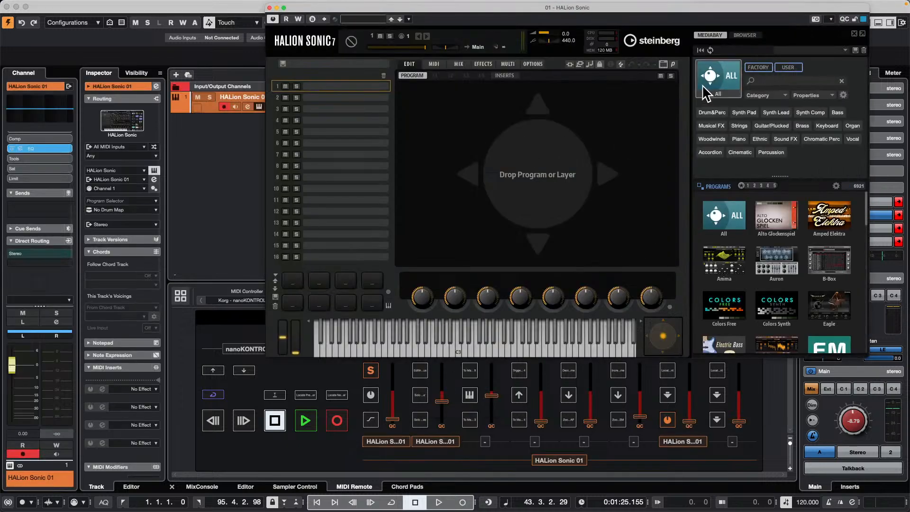
# Search all HALion Sonic programs for "warm grand", load Warm Grand into slot 1, and close the instrument window
pyautogui.click(724, 215)
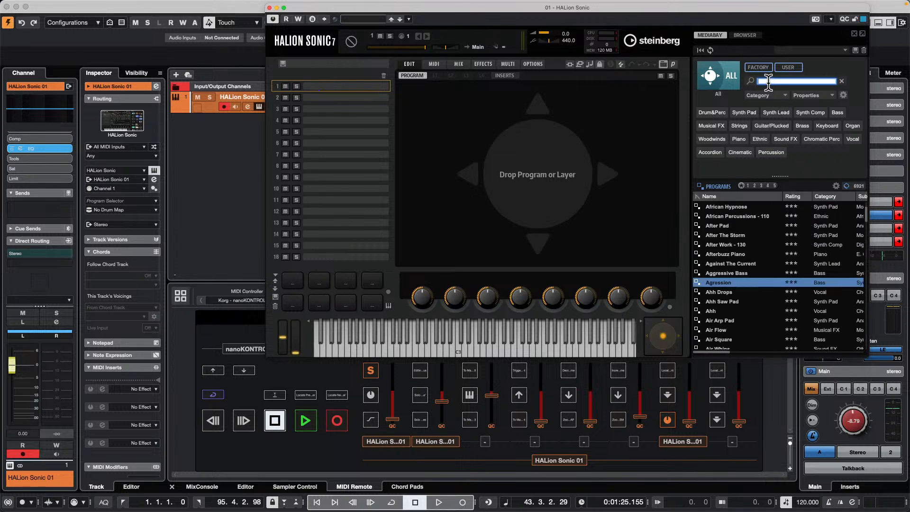
pyautogui.write('warm gr')
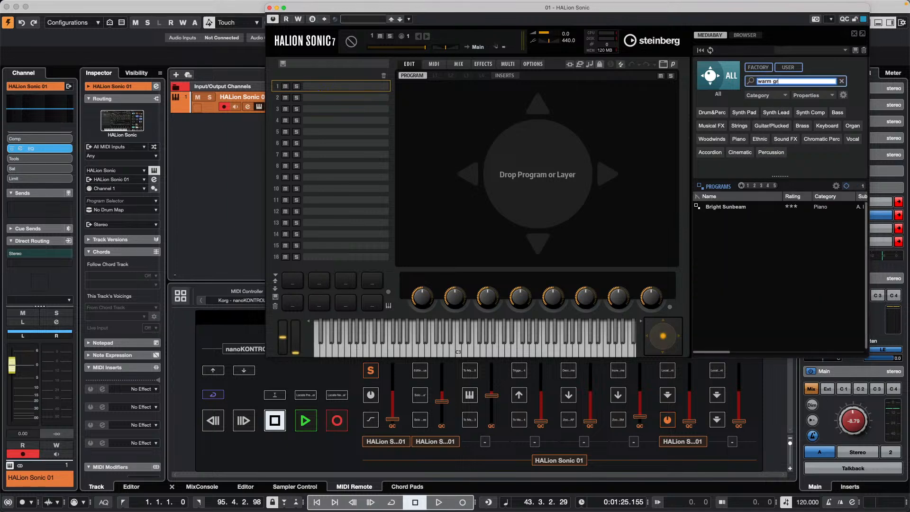
pyautogui.write('and')
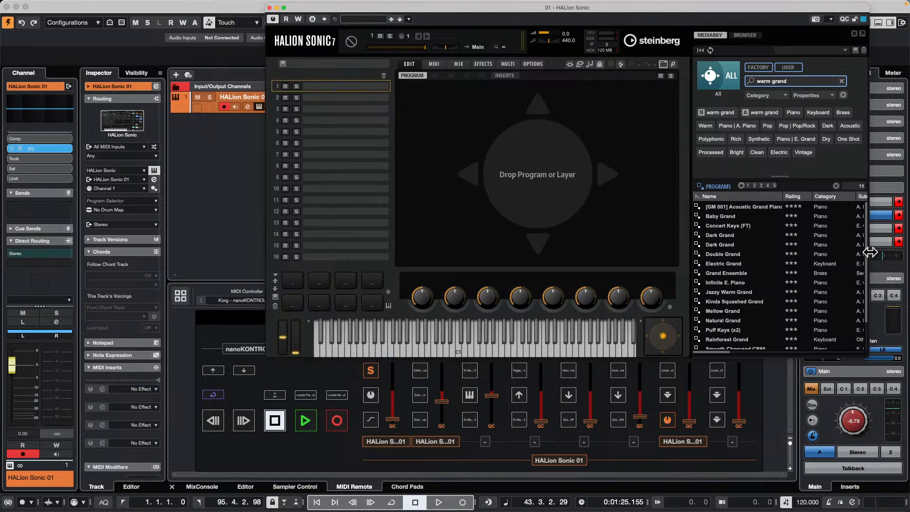
pyautogui.scroll(-3, 742, 259)
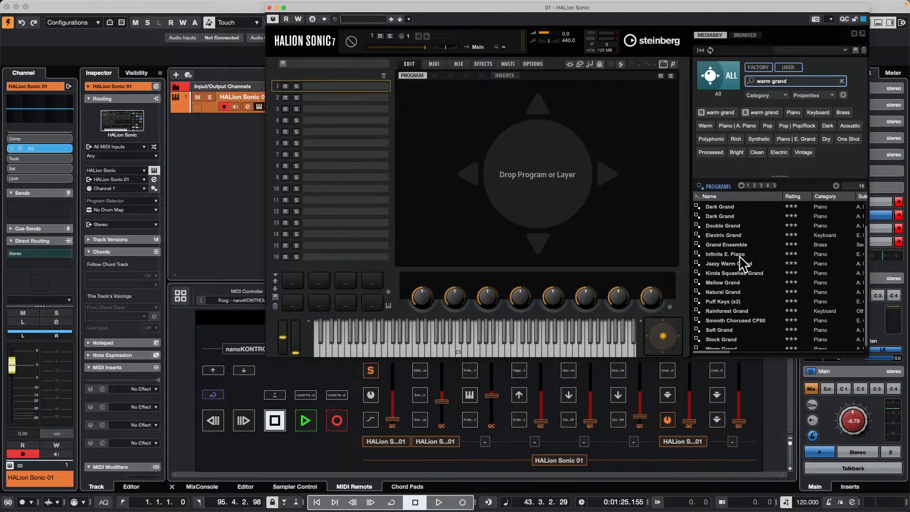
pyautogui.doubleClick(726, 345)
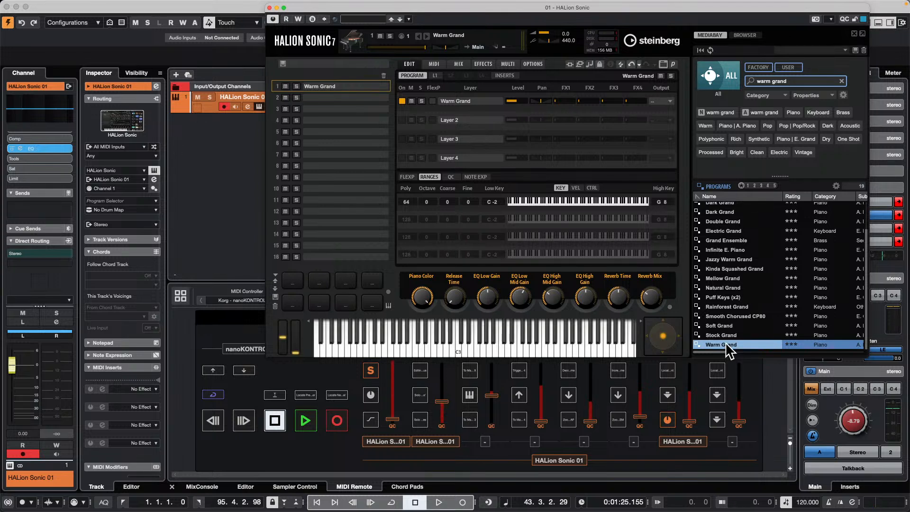
pyautogui.click(231, 154)
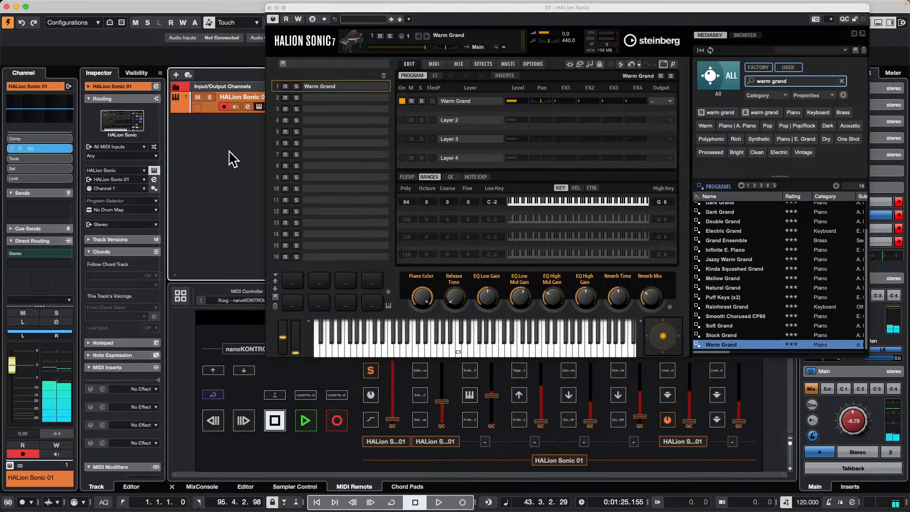
pyautogui.click(269, 7)
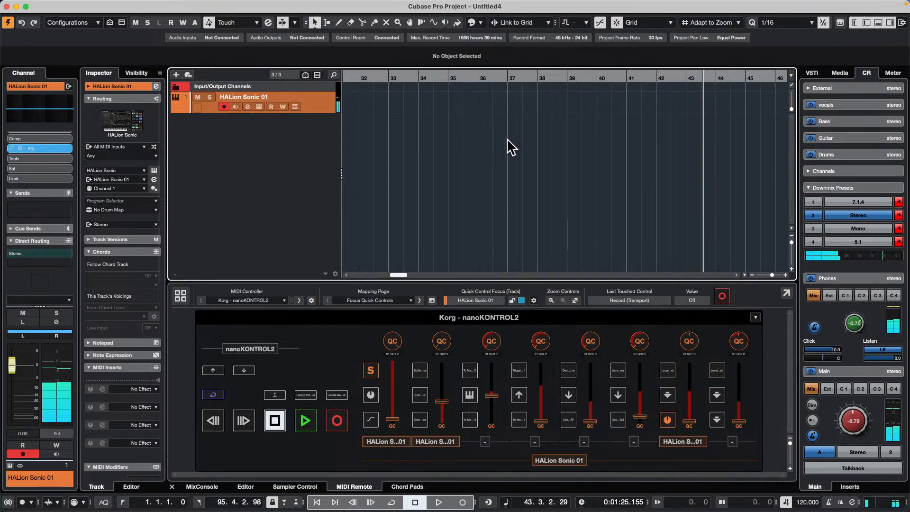
# Set the locator range from bar 1 to bar 3 and review the MIDI record modes
pyautogui.press('Home')
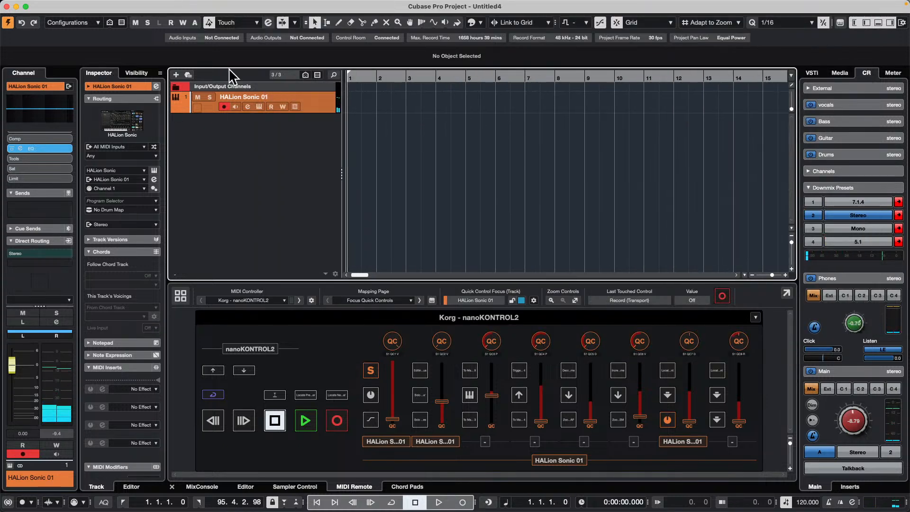
pyautogui.keyDown('alt'); pyautogui.click(407, 86); pyautogui.keyUp('alt')
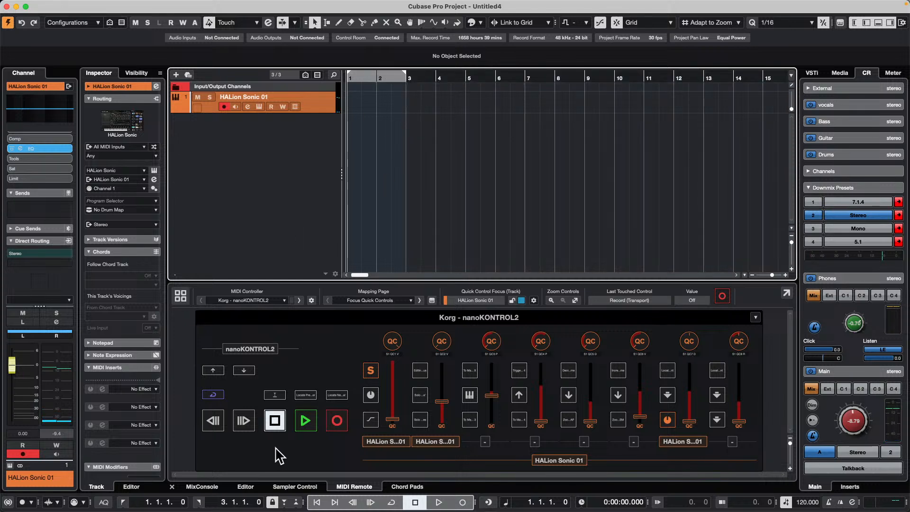
pyautogui.click(82, 504)
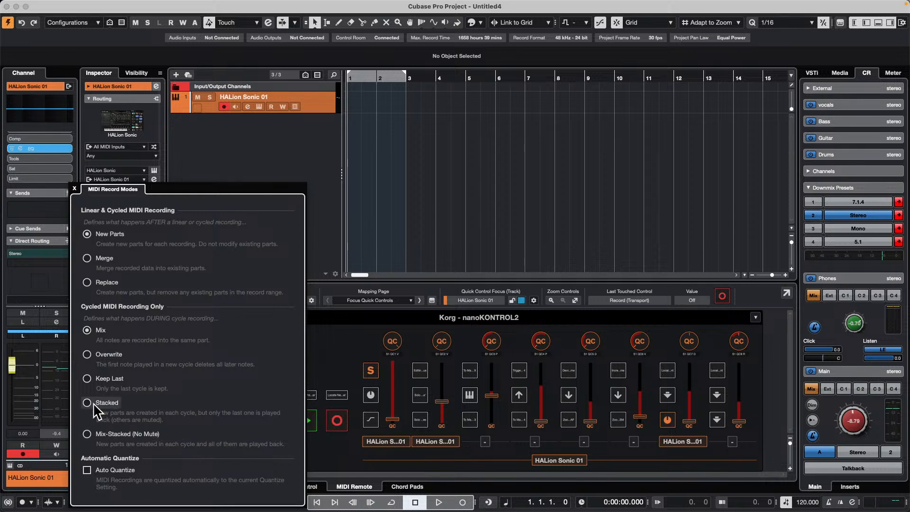
pyautogui.click(373, 85)
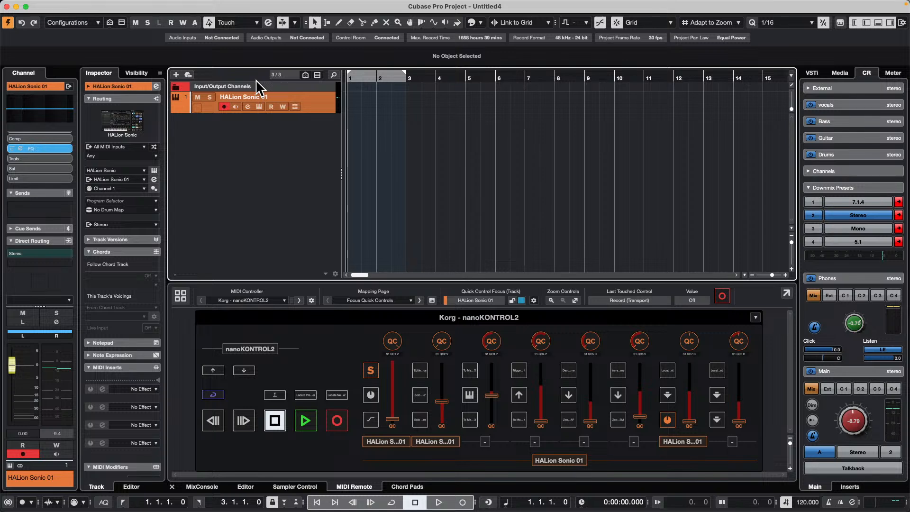
# Show the lanes of the HALion Sonic 01 track and record a first MIDI take from bar 1
pyautogui.click(296, 107)
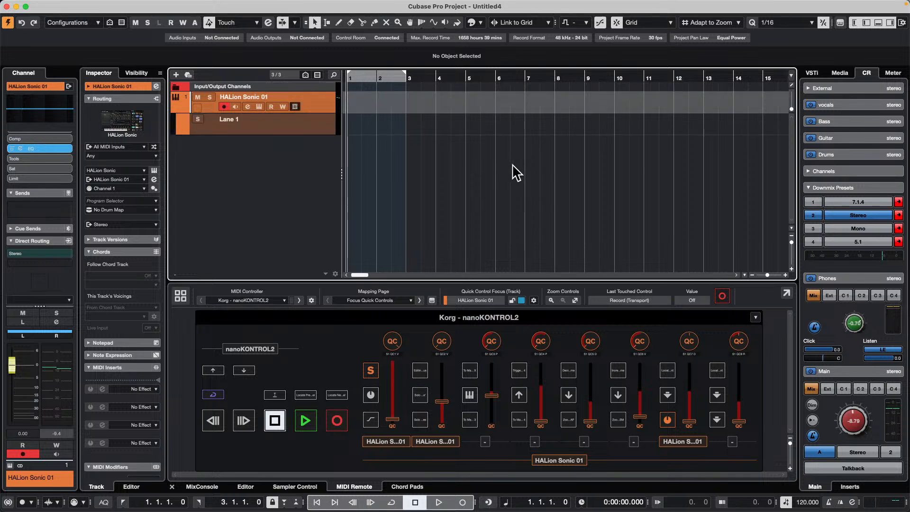
pyautogui.press('KP_Multiply')
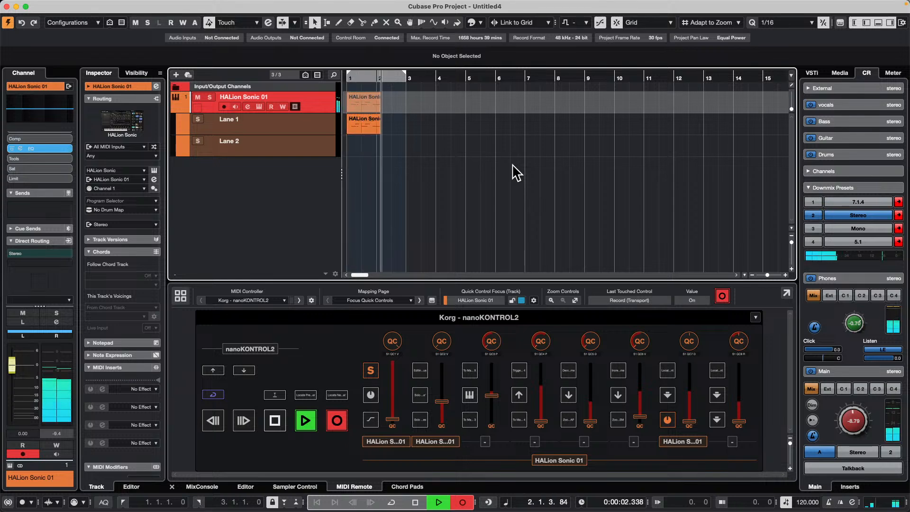
pyautogui.press('space')
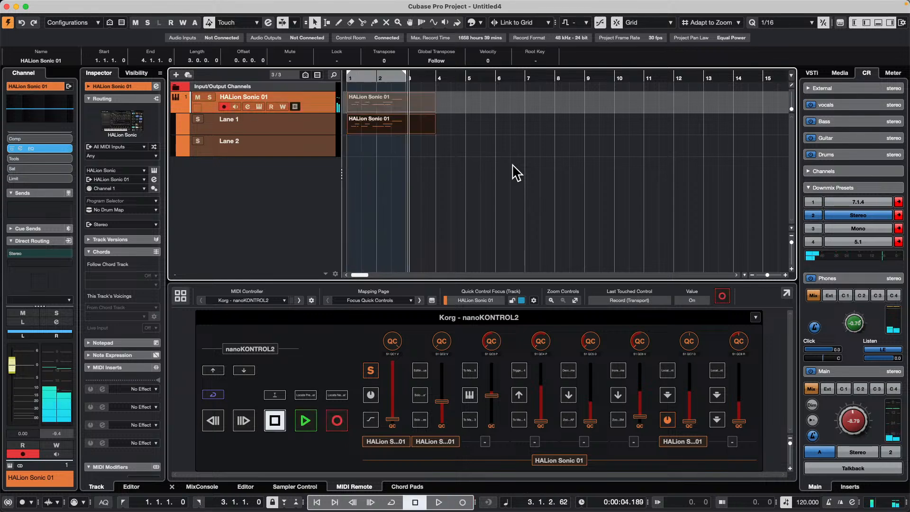
# Try to punch in a second MIDI take at bar 2 while playing from the project start
pyautogui.click(306, 147)
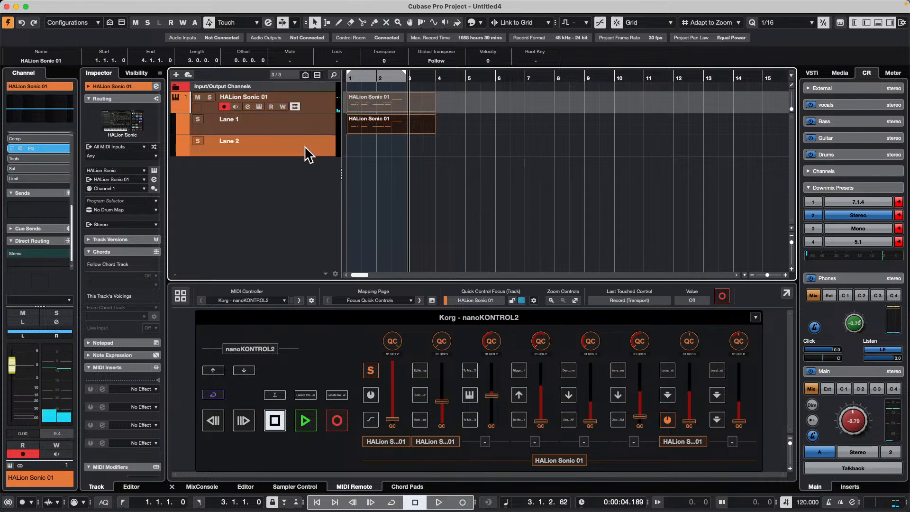
pyautogui.click(360, 77)
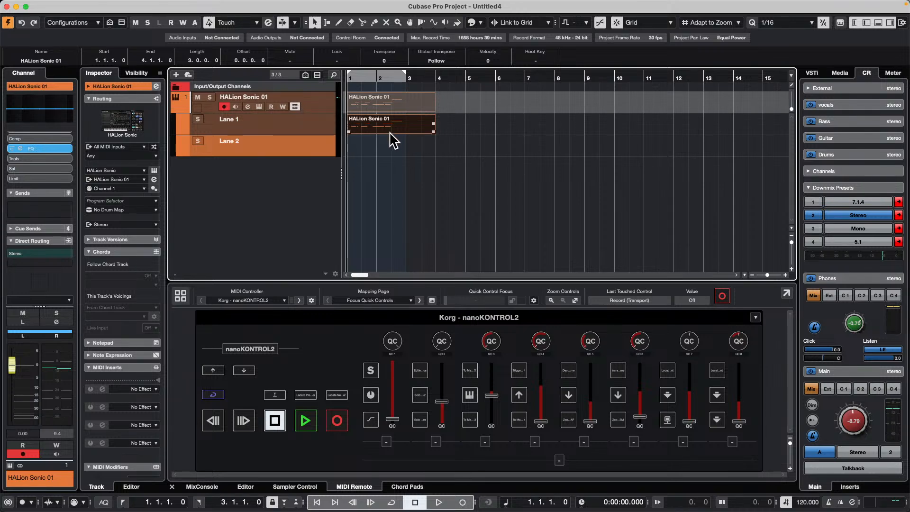
pyautogui.press('space')
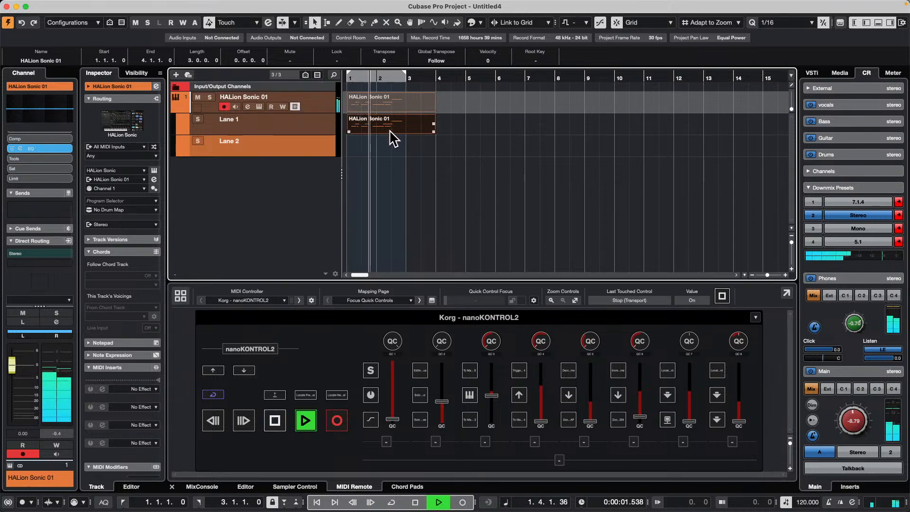
pyautogui.press('KP_Multiply')
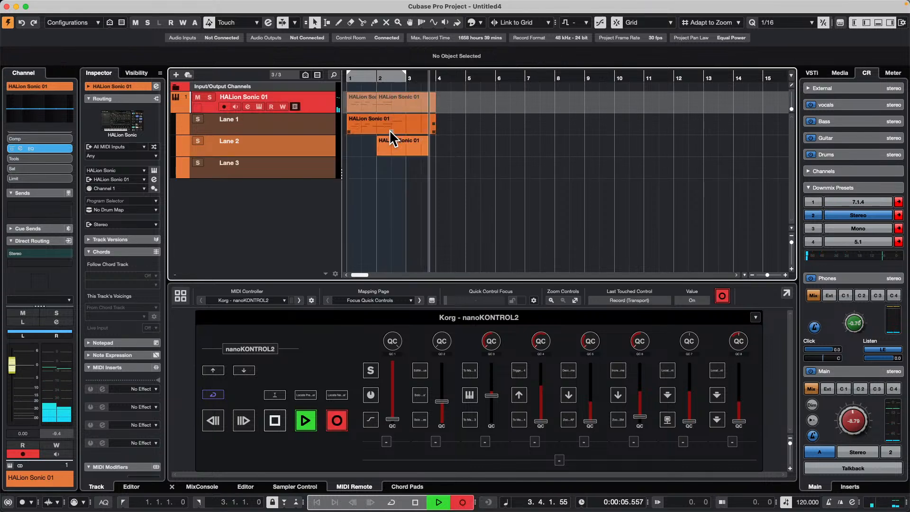
pyautogui.press('space')
pyautogui.press('space')
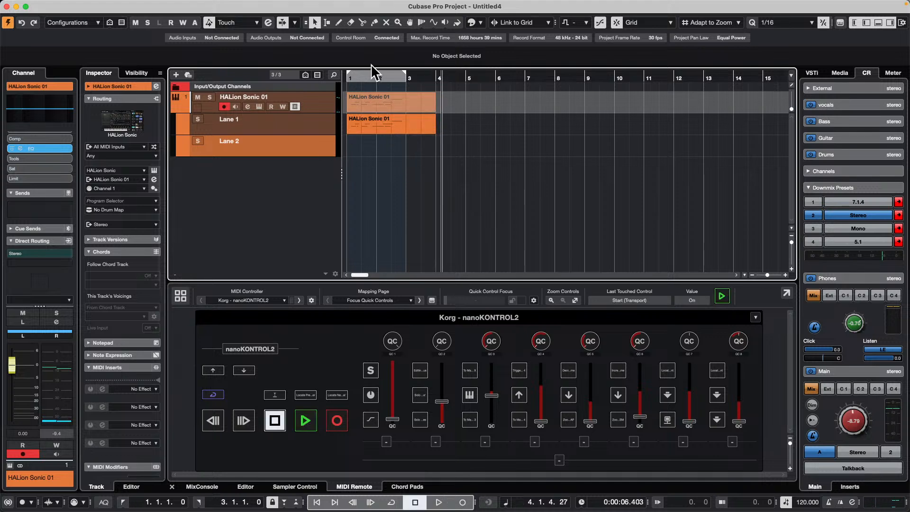
# Select Lane 1, return to the project start, and record a second MIDI take
pyautogui.click(312, 120)
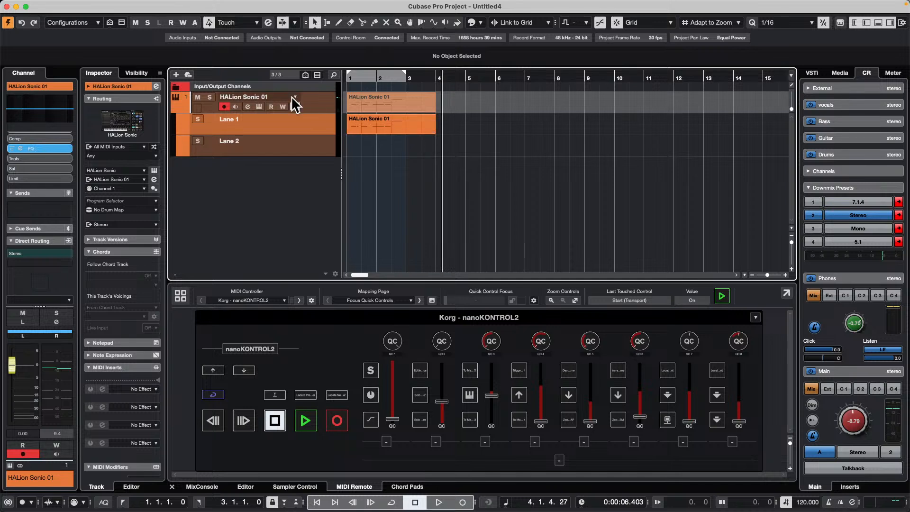
pyautogui.moveTo(359, 79); pyautogui.dragTo(343, 78)
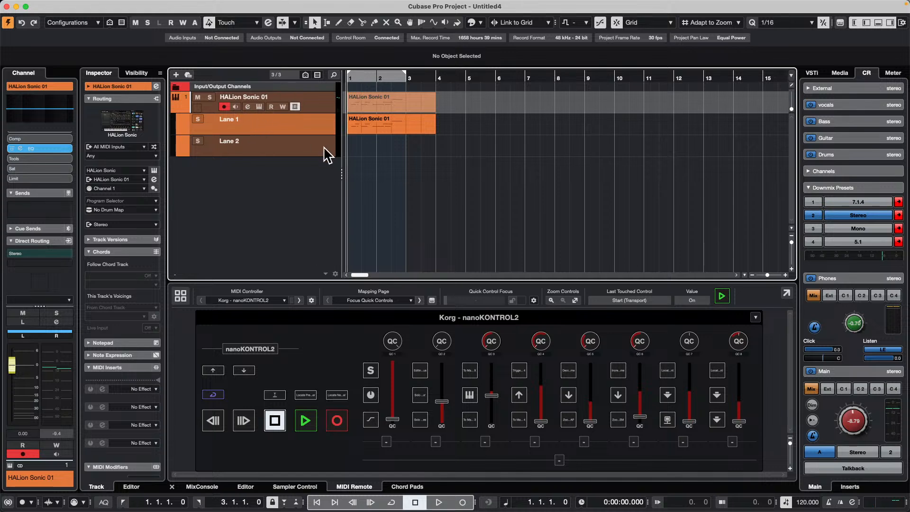
pyautogui.press('KP_Multiply')
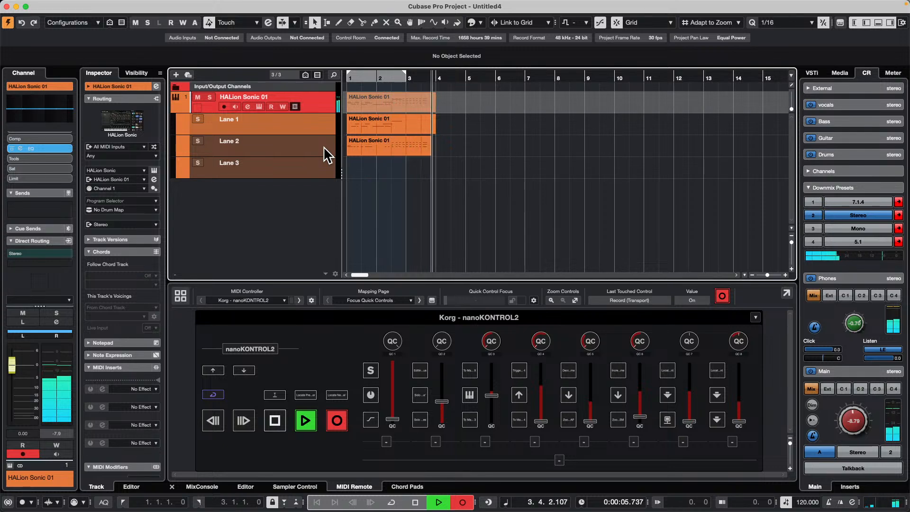
pyautogui.press('space')
# Return to the project start and record a third MIDI take on the HALion Sonic 01 track
pyautogui.click(417, 124)
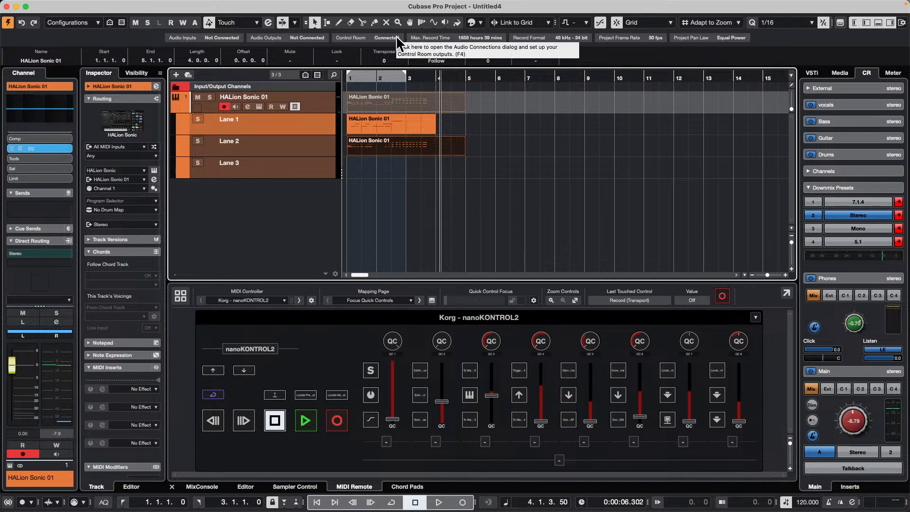
pyautogui.press('Home')
pyautogui.press('KP_Multiply')
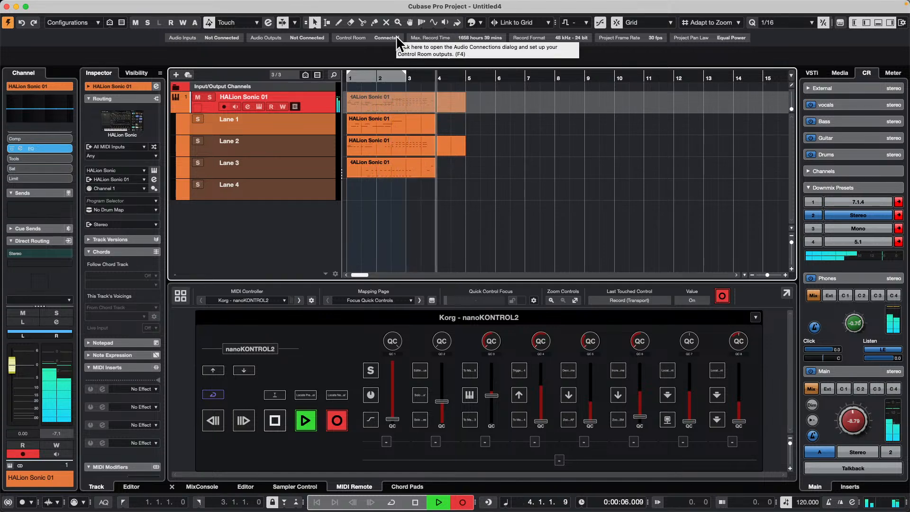
pyautogui.press('space')
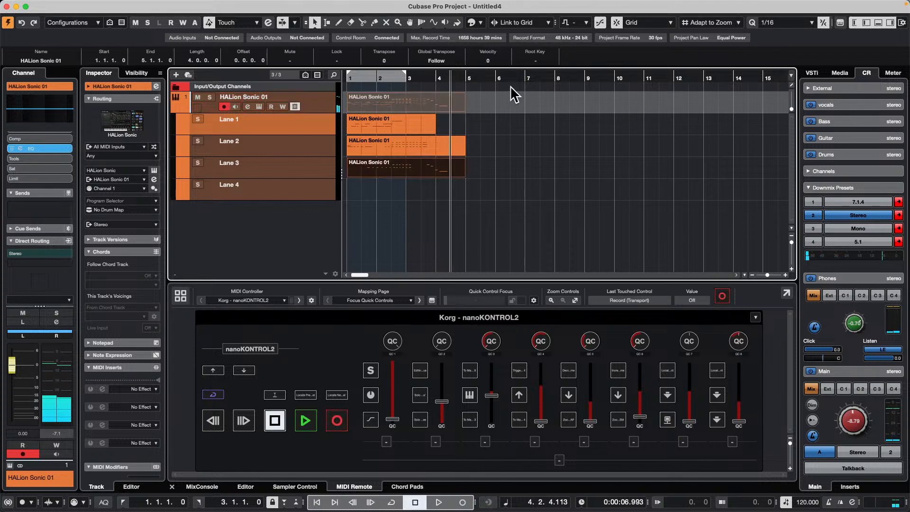
# Select the recorded MIDI parts in Lanes 1, 2 and 3 together
pyautogui.click(409, 97)
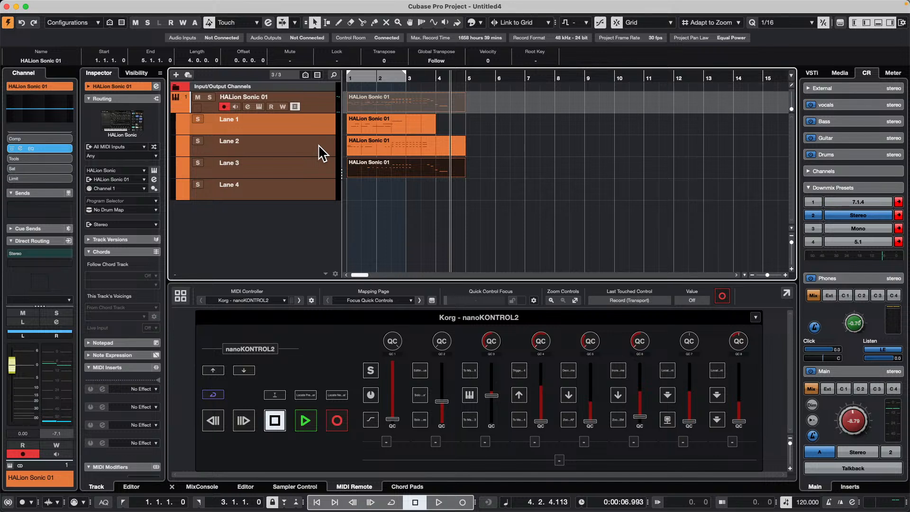
pyautogui.click(431, 147)
pyautogui.click(384, 125)
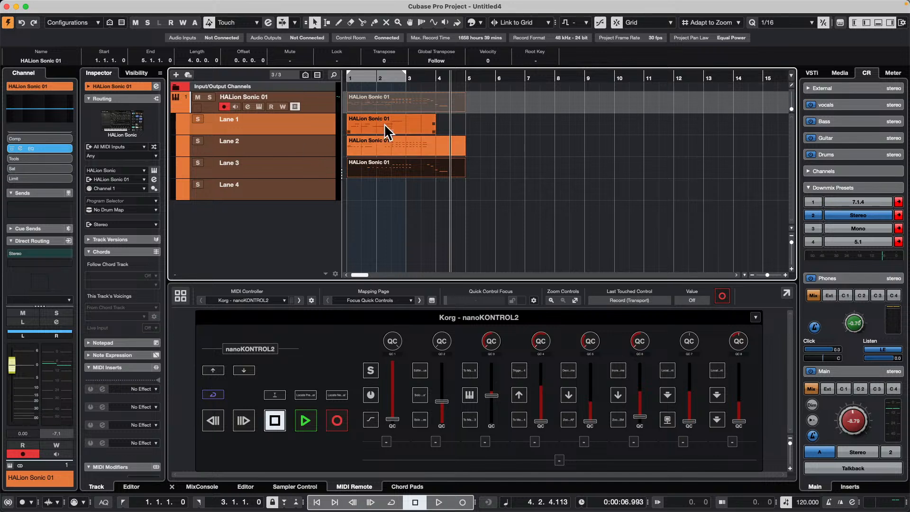
pyautogui.moveTo(385, 185); pyautogui.dragTo(393, 125)
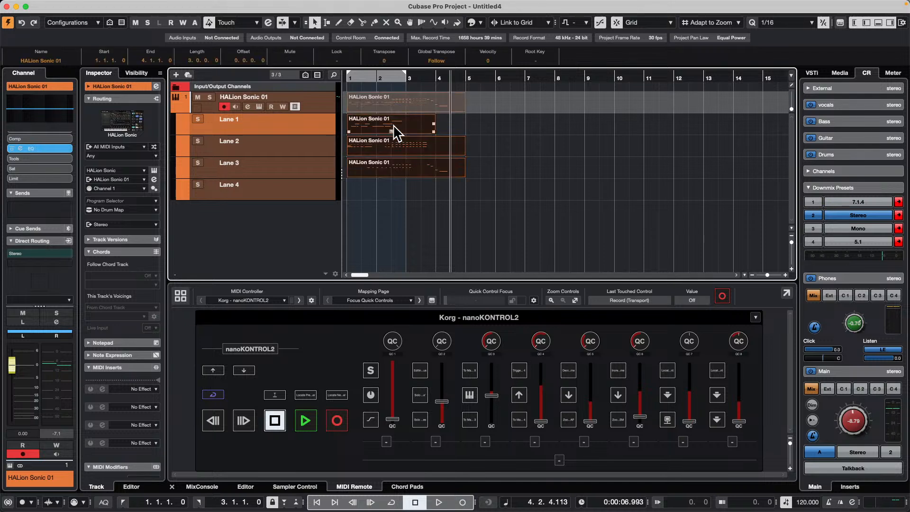
# Delete the selected parts in Lanes 1, 2 and 3 and record a new MIDI take from the project start
pyautogui.press('Delete')
pyautogui.click(348, 75)
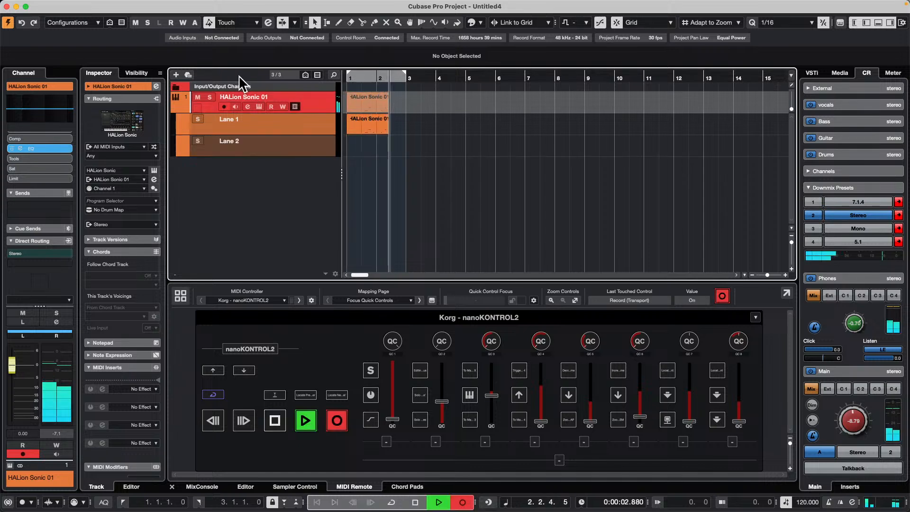
pyautogui.press('space')
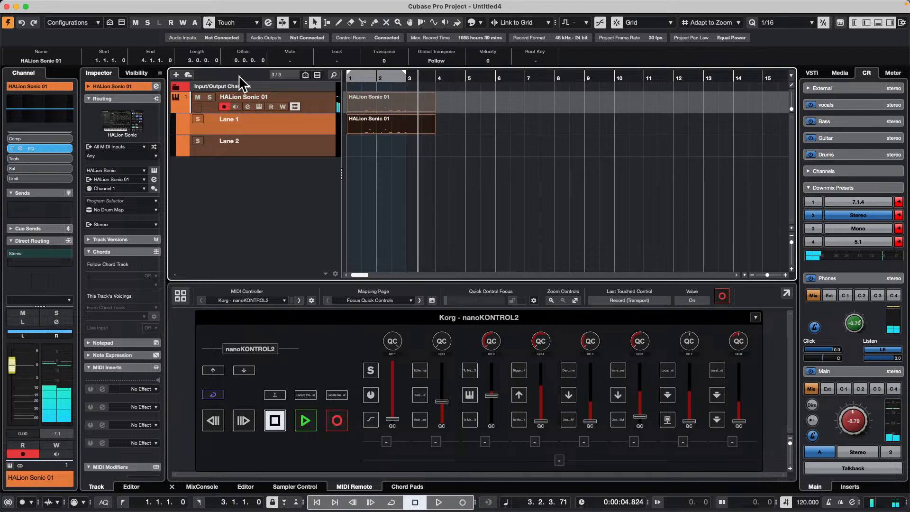
# Undo the last take and cycle-record three MIDI takes between bars 1 and 3 on the HALion Sonic 01 track
pyautogui.press('super+z')
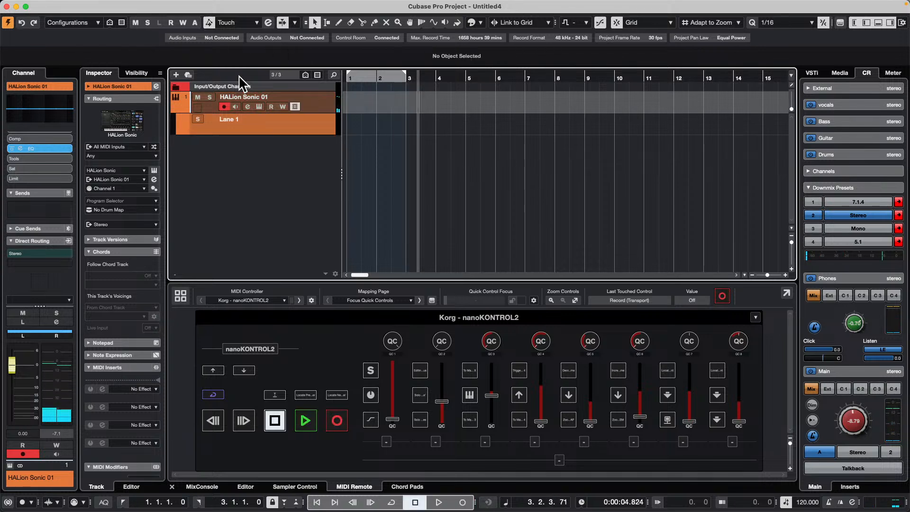
pyautogui.press('.')
pyautogui.press('KP_Multiply')
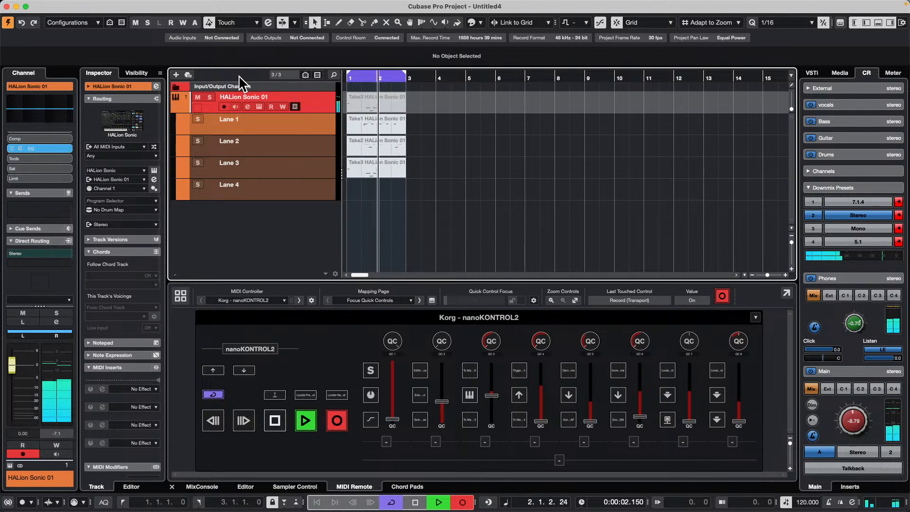
pyautogui.press('space')
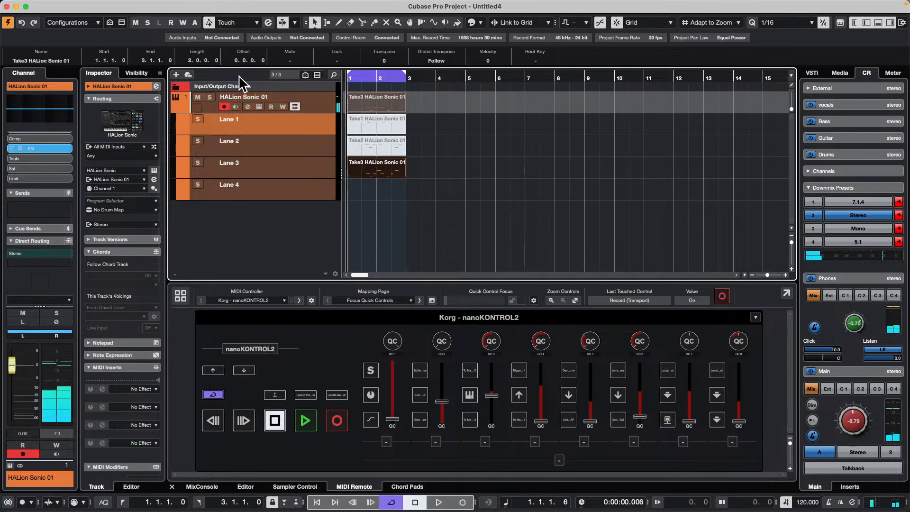
# Open the MIDI record modes and choose Mix-Stacked (No Mute) for cycled MIDI recording
pyautogui.click(84, 503)
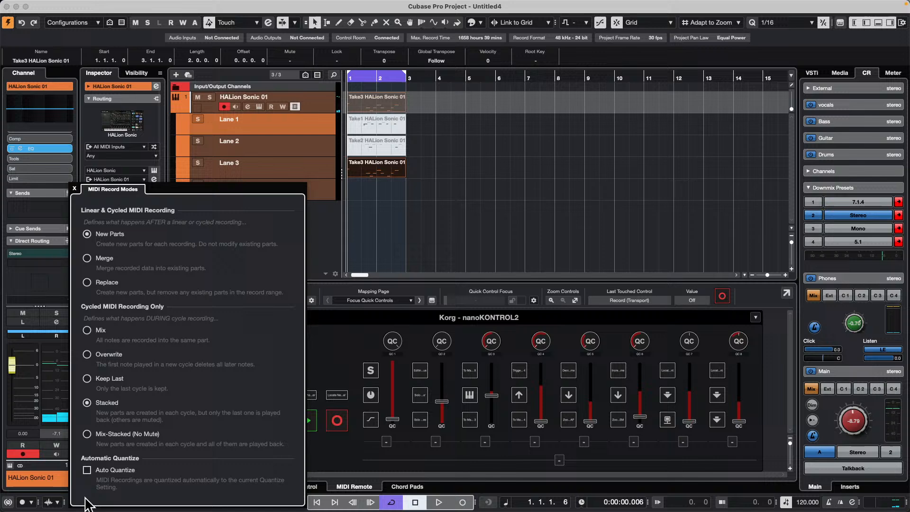
pyautogui.click(87, 435)
pyautogui.click(393, 167)
# Play the cycle and use the Comp tool to activate Lane 2 from the middle of bar 1 to the middle of bar 2
pyautogui.moveTo(369, 199); pyautogui.dragTo(371, 184)
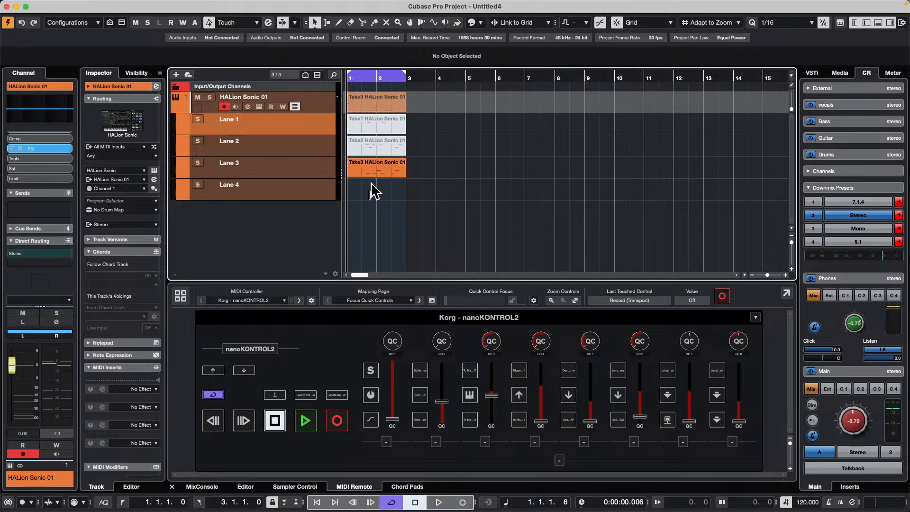
pyautogui.moveTo(379, 127); pyautogui.dragTo(380, 125)
pyautogui.click(449, 147)
pyautogui.press('space')
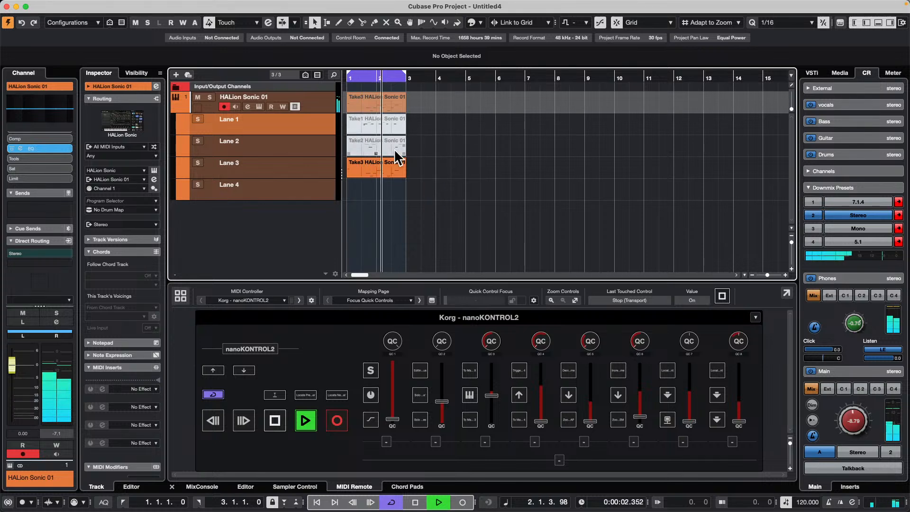
pyautogui.rightClick(366, 155)
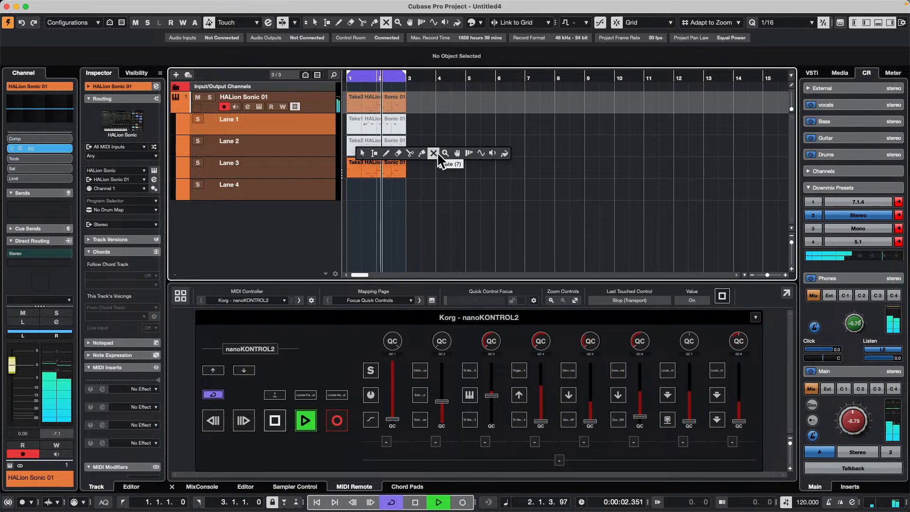
pyautogui.click(460, 151)
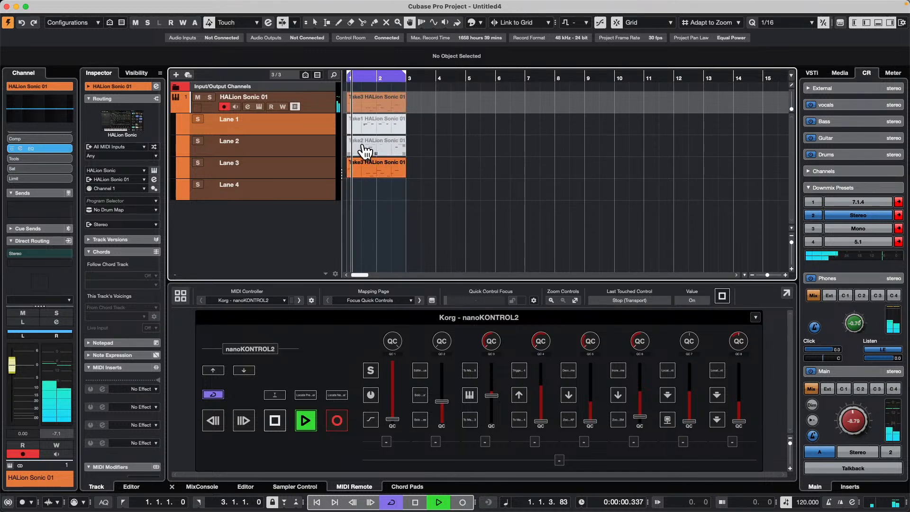
pyautogui.moveTo(375, 145); pyautogui.dragTo(386, 145)
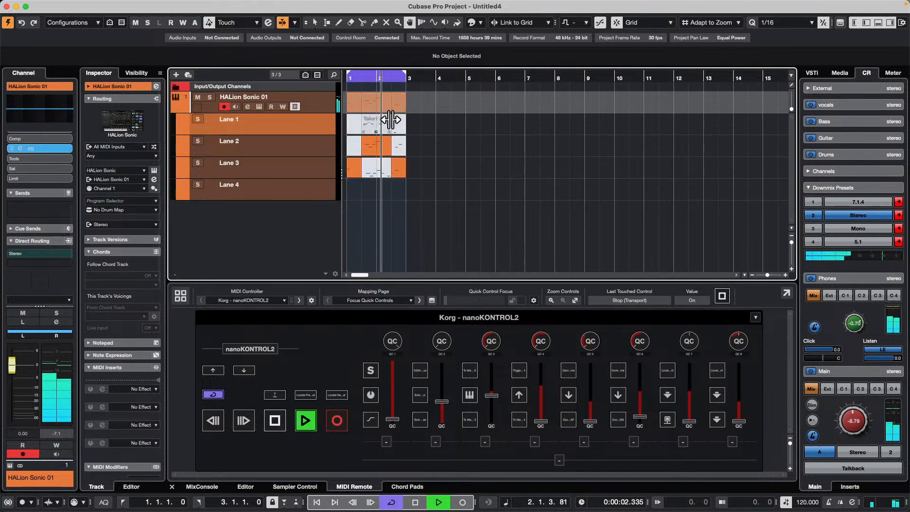
# Comp all of bar 1 from Lane 1 and the second half of bar 2 from Lane 3, ending with playback stopped
pyautogui.click(400, 127)
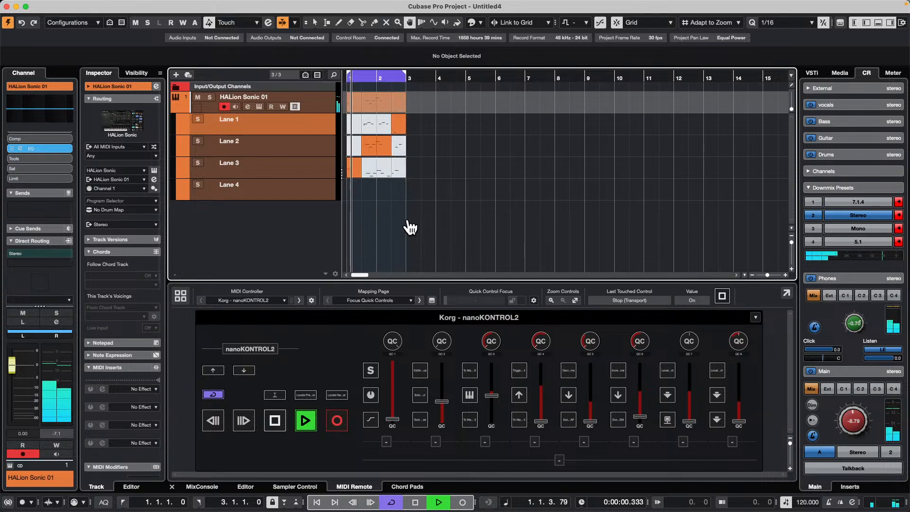
pyautogui.click(358, 126)
pyautogui.click(400, 173)
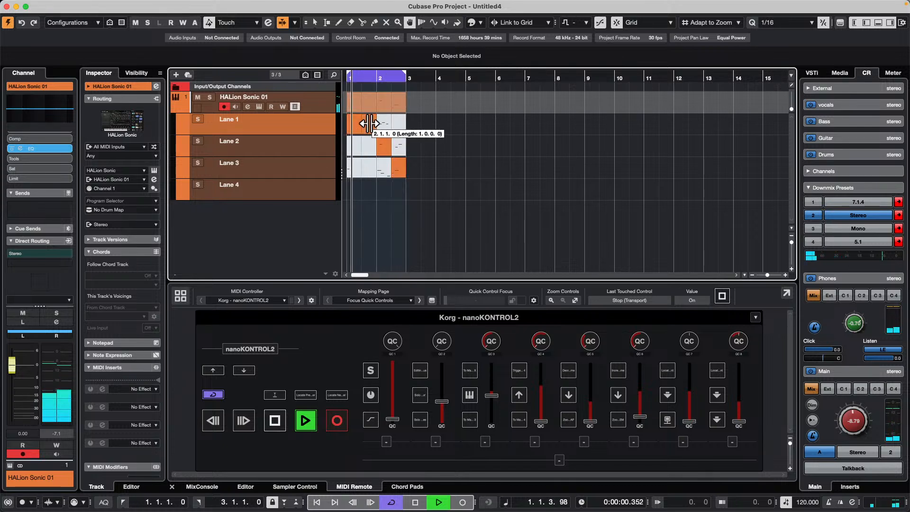
pyautogui.moveTo(359, 131); pyautogui.dragTo(378, 127)
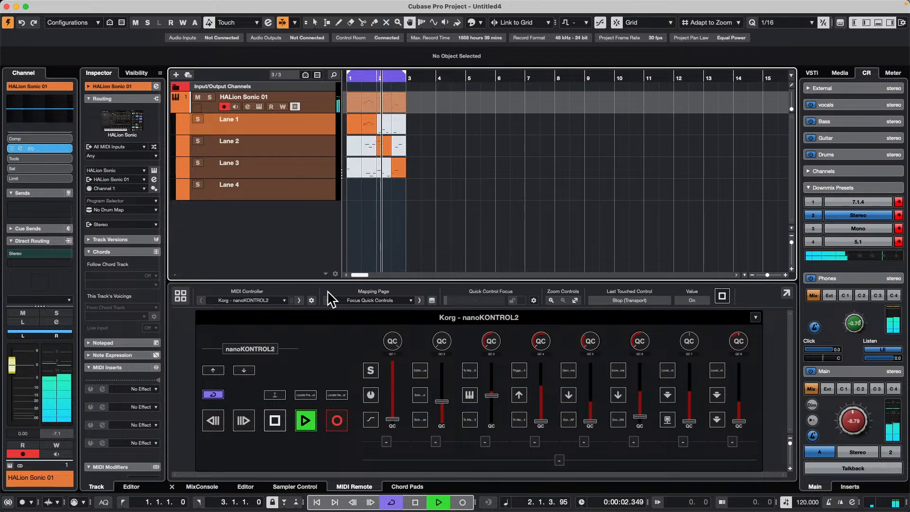
pyautogui.press('space')
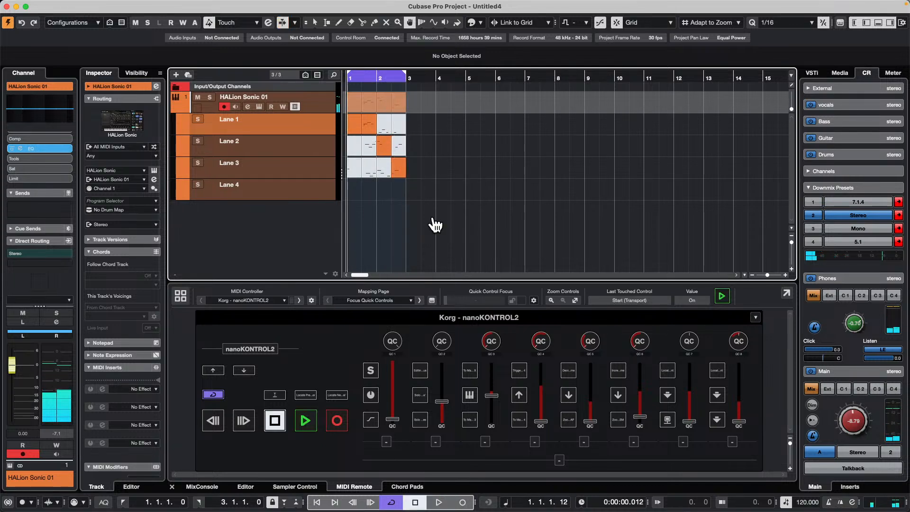
# Create a new empty project in the media test folder
pyautogui.click(84, 502)
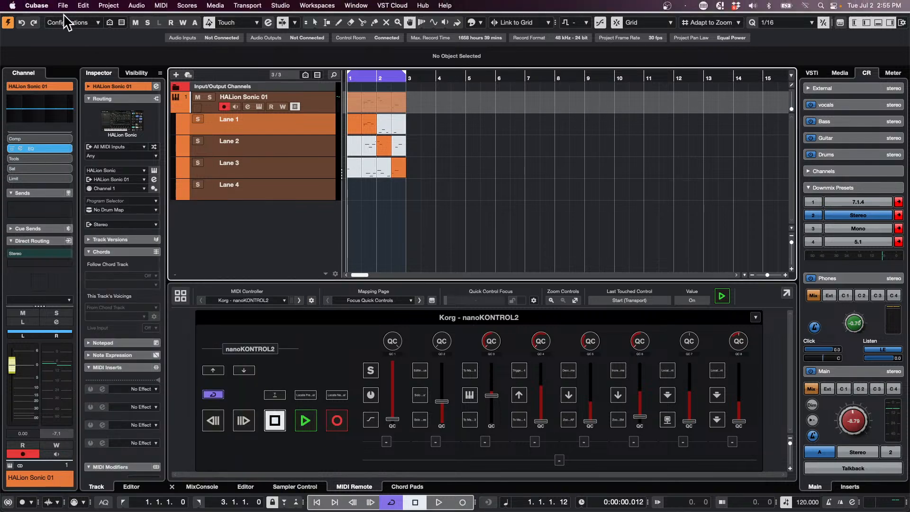
pyautogui.click(63, 5)
pyautogui.moveTo(108, 223)
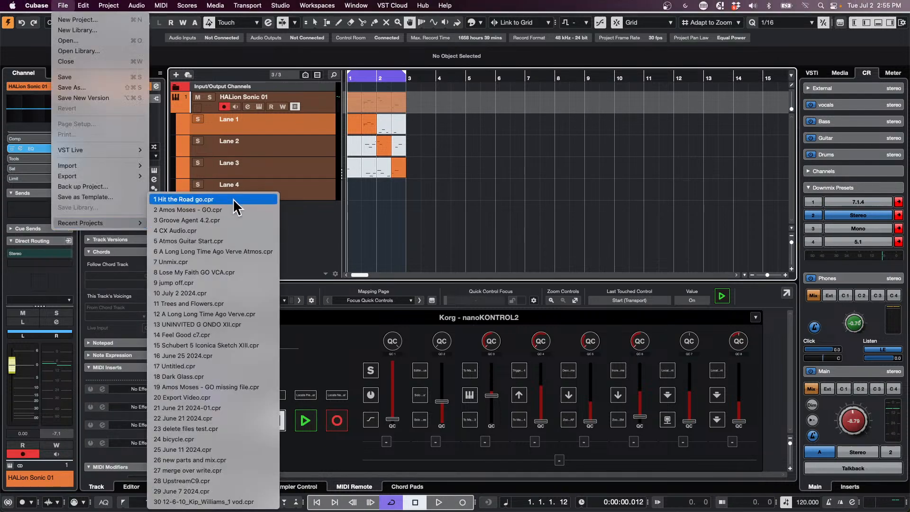
pyautogui.click(68, 20)
pyautogui.click(663, 409)
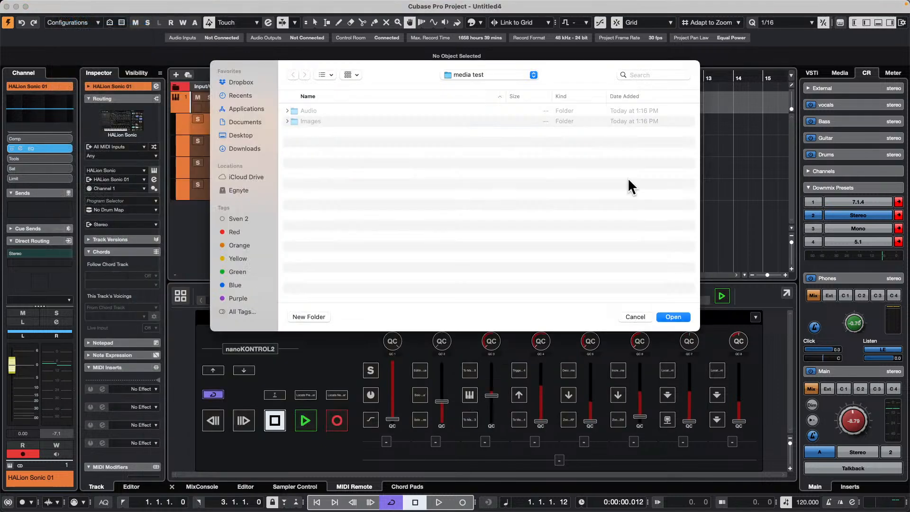
pyautogui.click(672, 317)
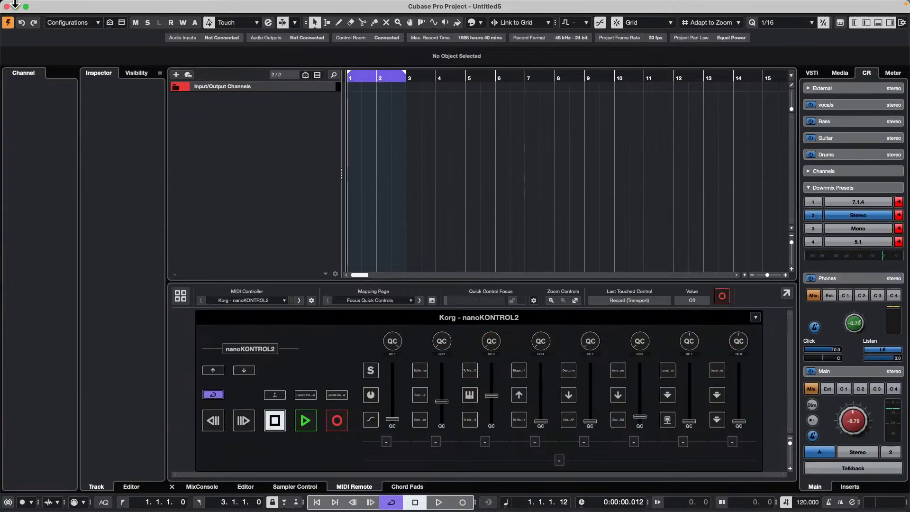
# Start an audio file import and browse to the Projects folder in Documents
pyautogui.click(83, 5)
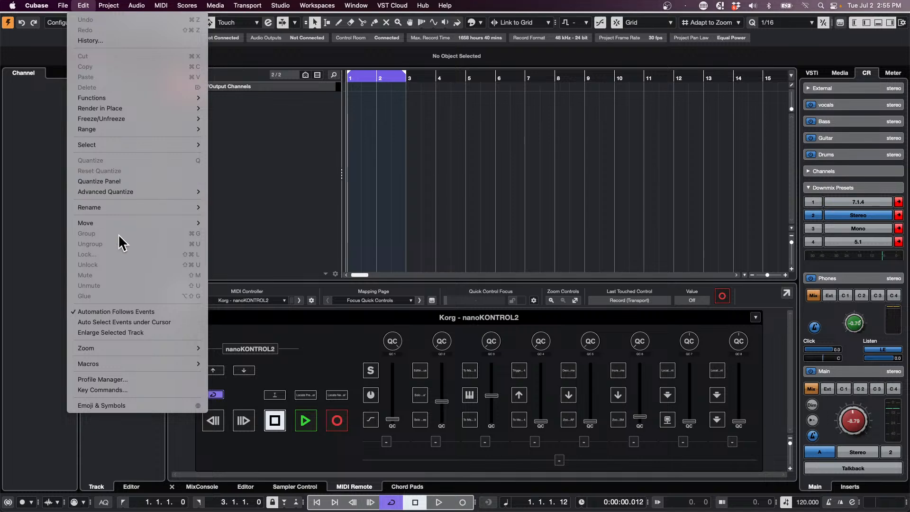
pyautogui.moveTo(68, 8)
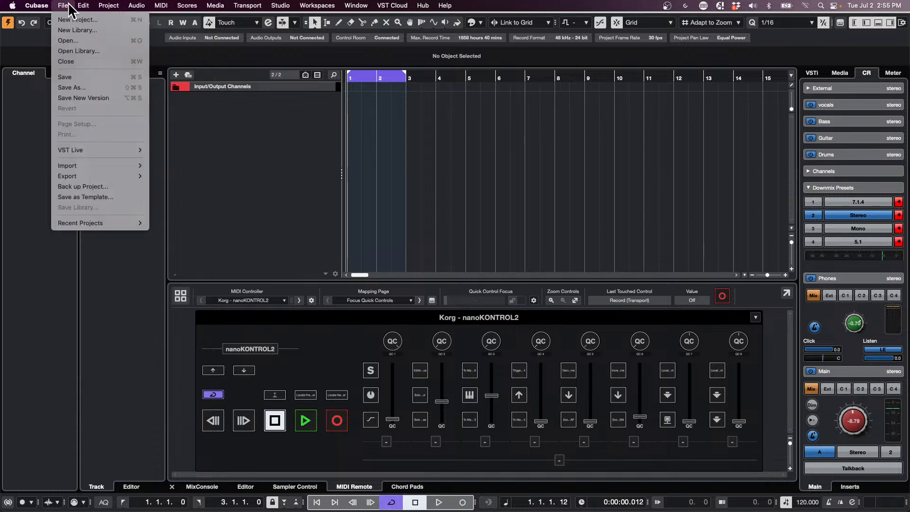
pyautogui.moveTo(80, 166)
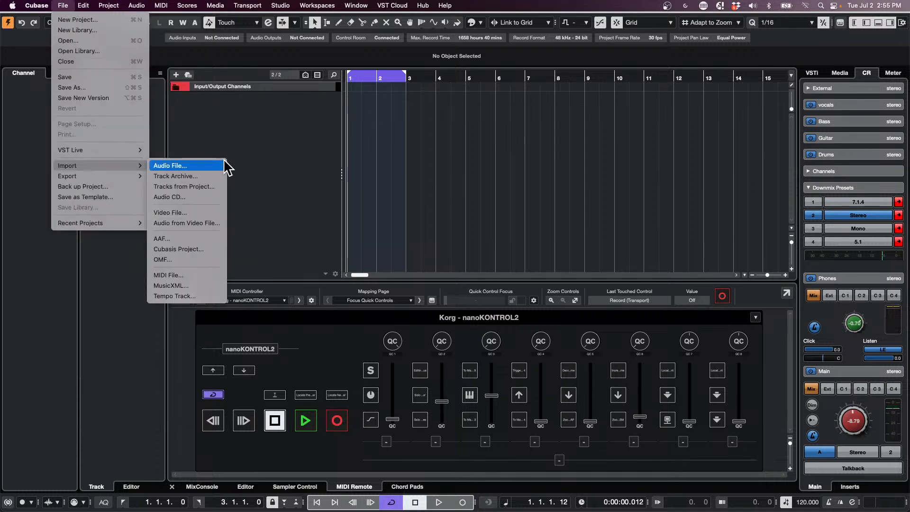
pyautogui.click(198, 165)
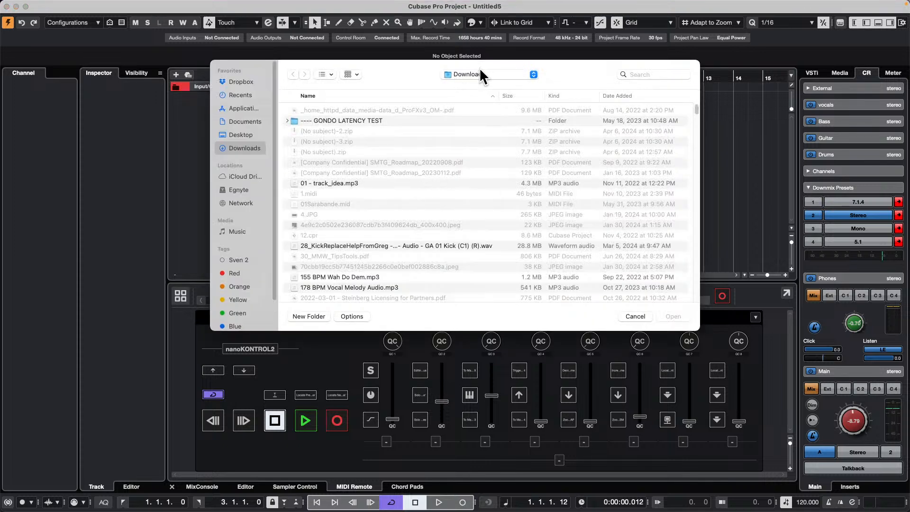
pyautogui.click(494, 75)
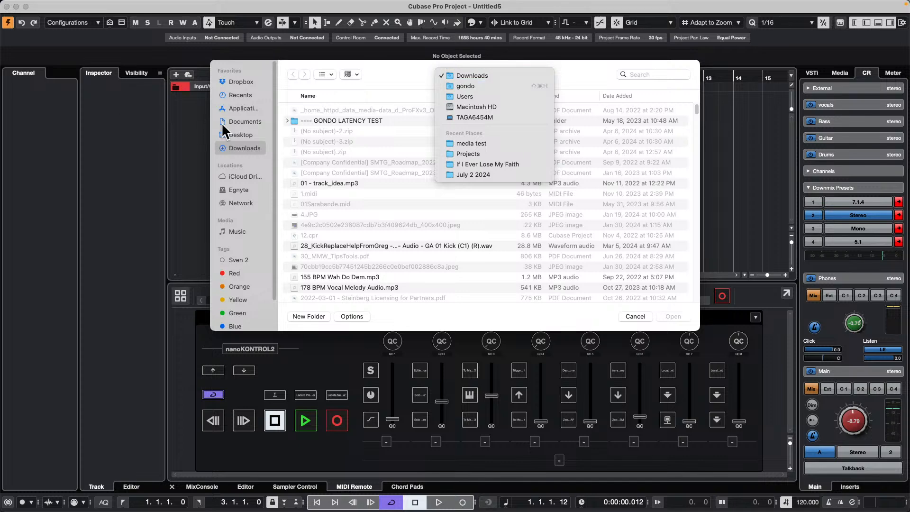
pyautogui.click(256, 122)
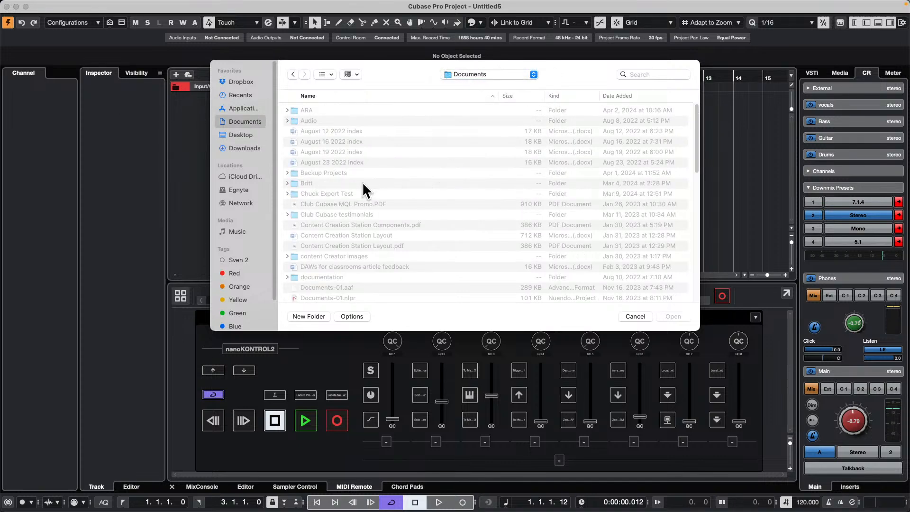
pyautogui.scroll(-15, 358, 188)
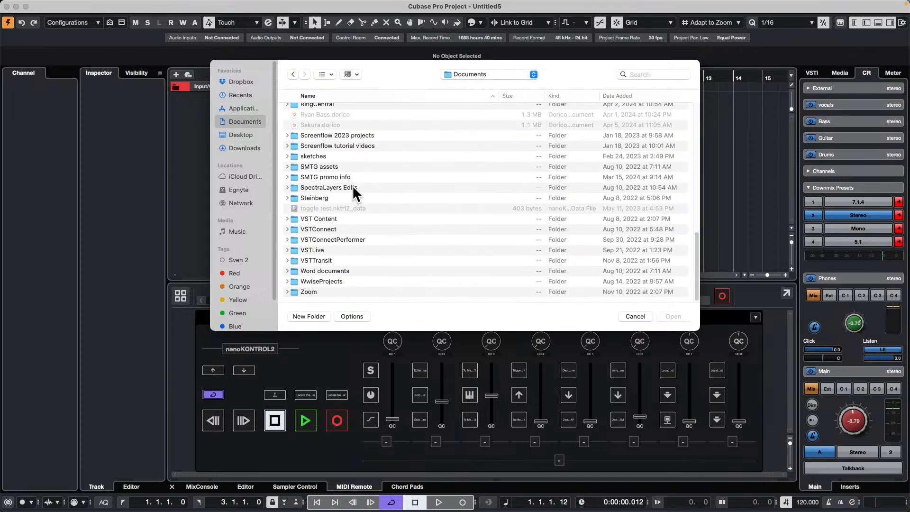
pyautogui.scroll(5, 353, 190)
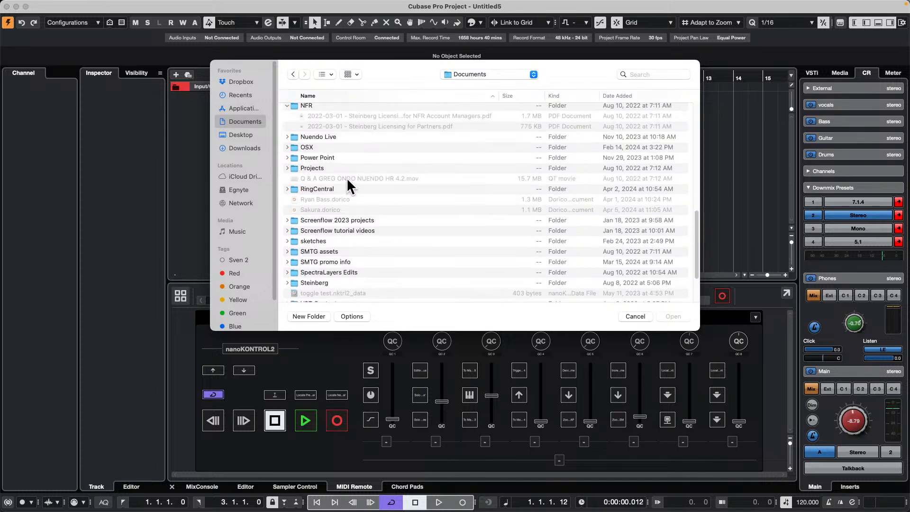
pyautogui.doubleClick(310, 169)
# Import Beatles or Stones.wav from the WaveLab Audio files folder into the project
pyautogui.scroll(-15, 402, 180)
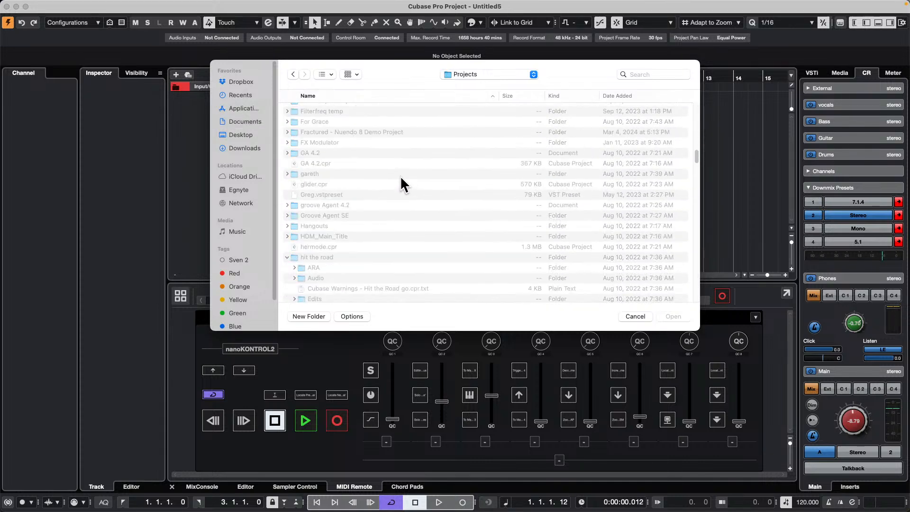
pyautogui.scroll(-10, 397, 194)
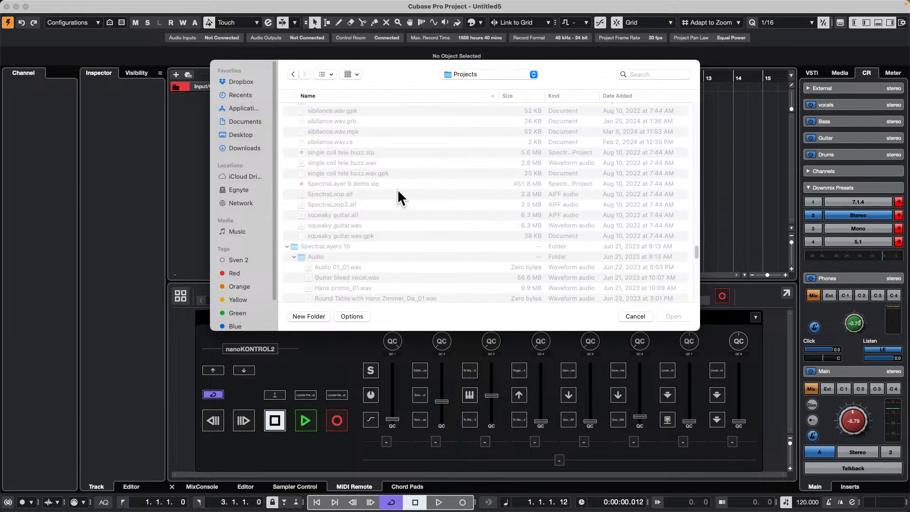
pyautogui.scroll(-15, 397, 189)
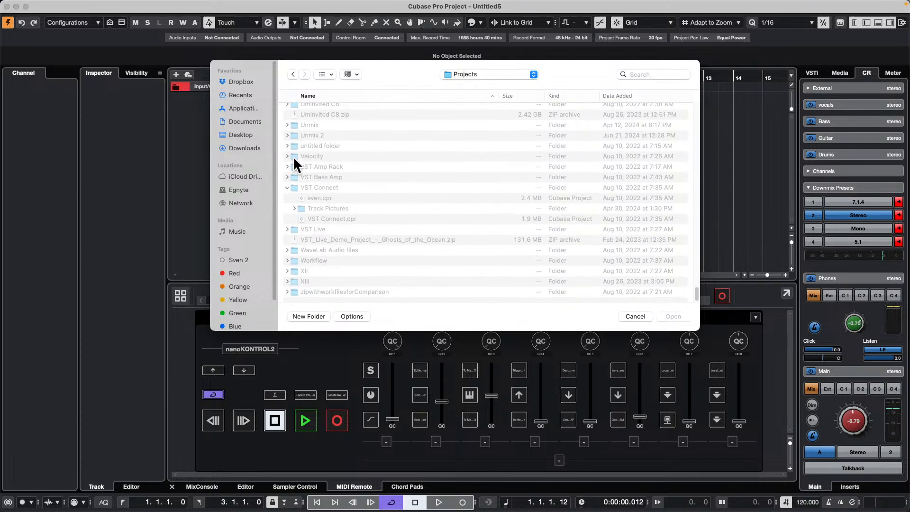
pyautogui.doubleClick(346, 249)
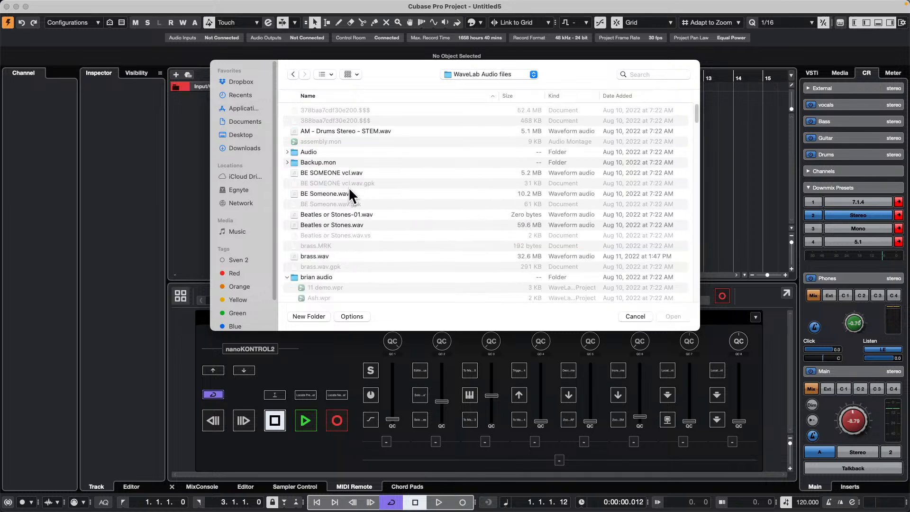
pyautogui.scroll(-1, 422, 223)
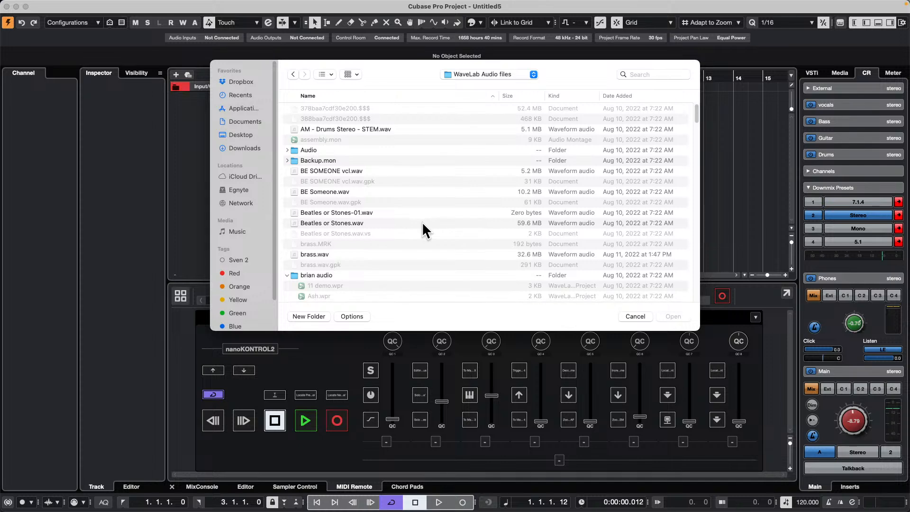
pyautogui.doubleClick(349, 222)
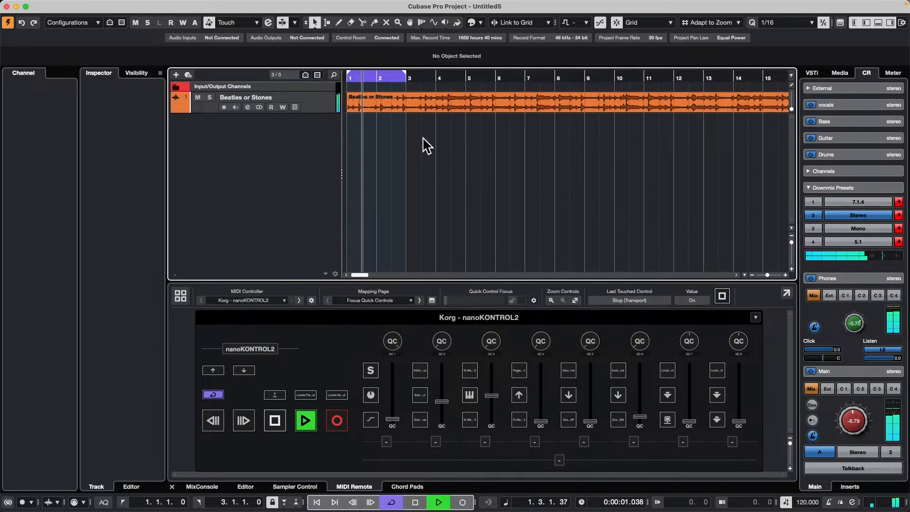
# Increase the height of the Beatles or Stones track, stop playback, and select its audio event
pyautogui.moveTo(326, 112); pyautogui.dragTo(322, 132)
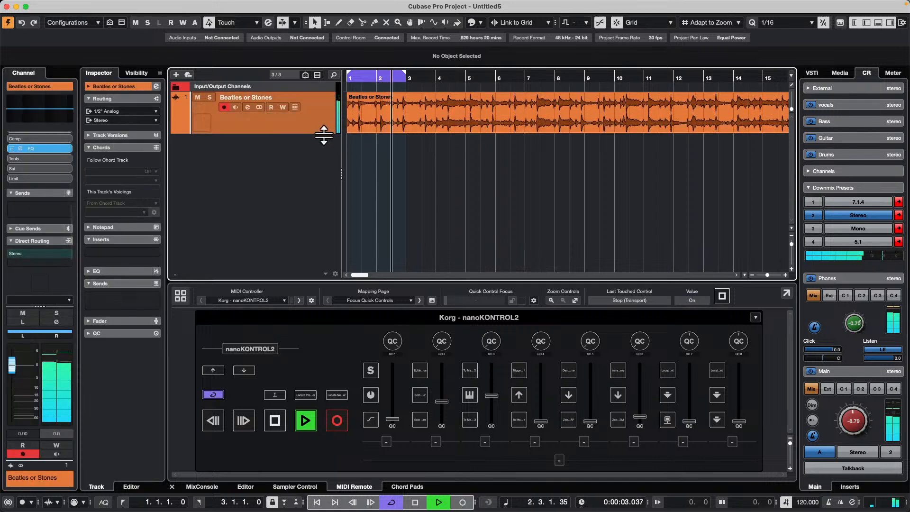
pyautogui.press('space')
pyautogui.click(434, 117)
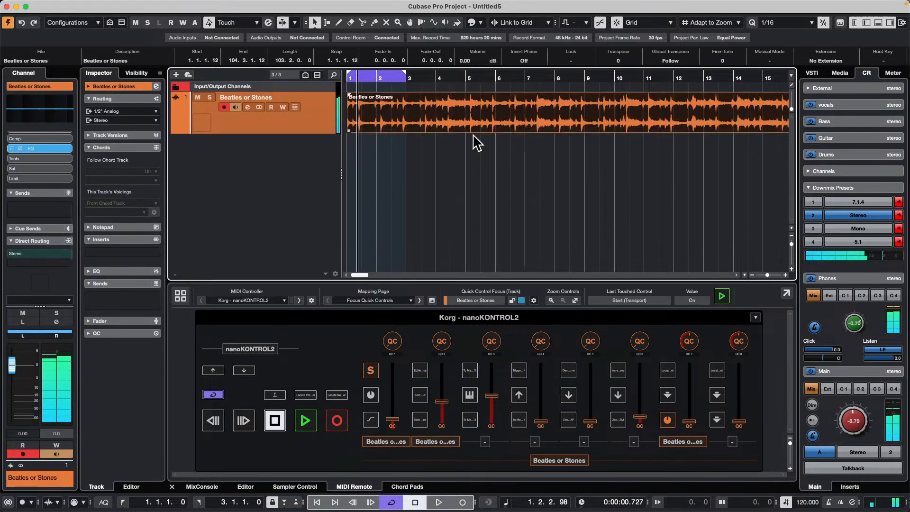
# Enable Musical Mode for the Beatles or Stones audio file in the Pool and close the Pool
pyautogui.moveTo(187, 5)
pyautogui.click(108, 5)
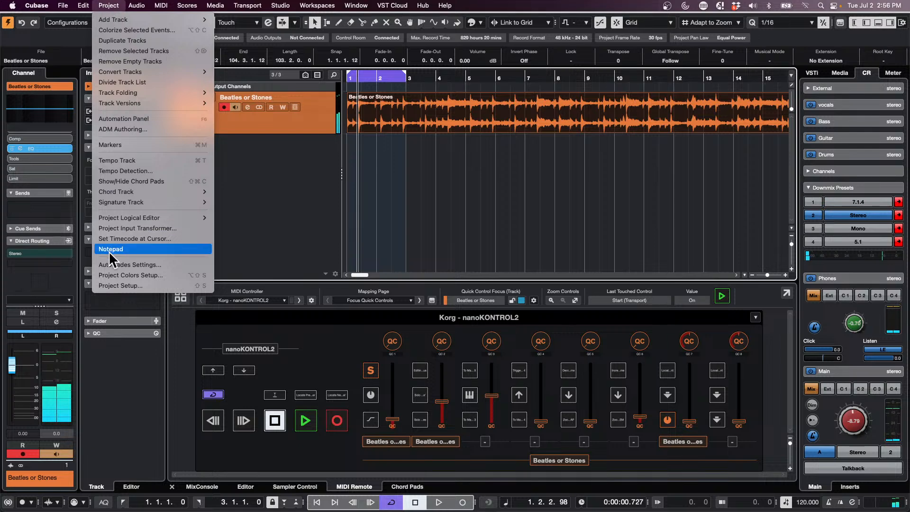
pyautogui.click(561, 197)
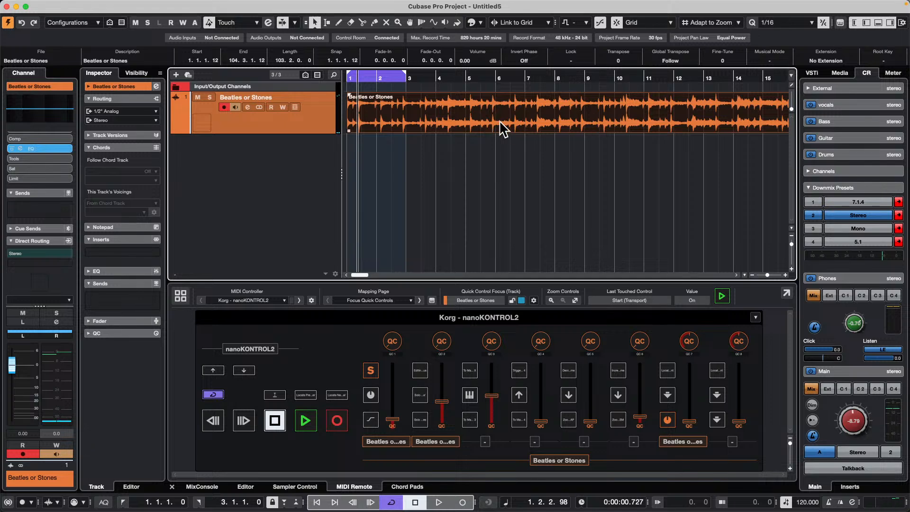
pyautogui.press('super+p')
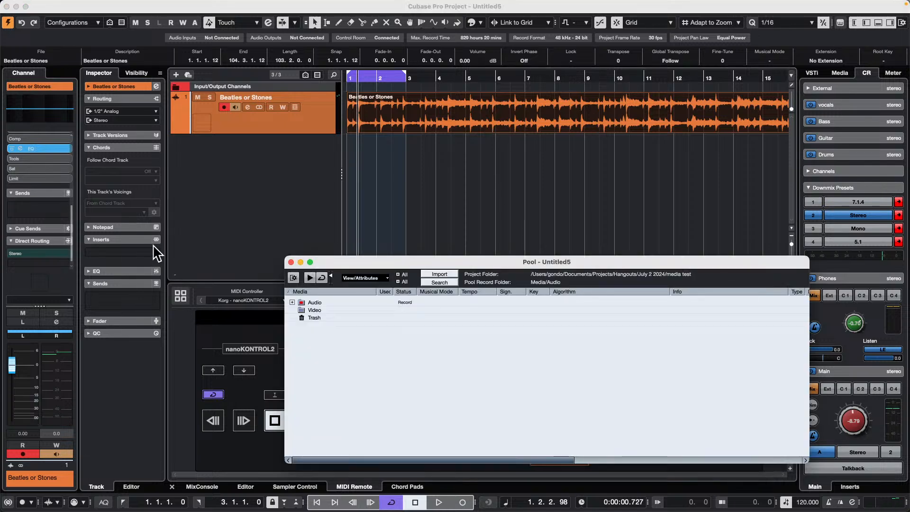
pyautogui.click(292, 302)
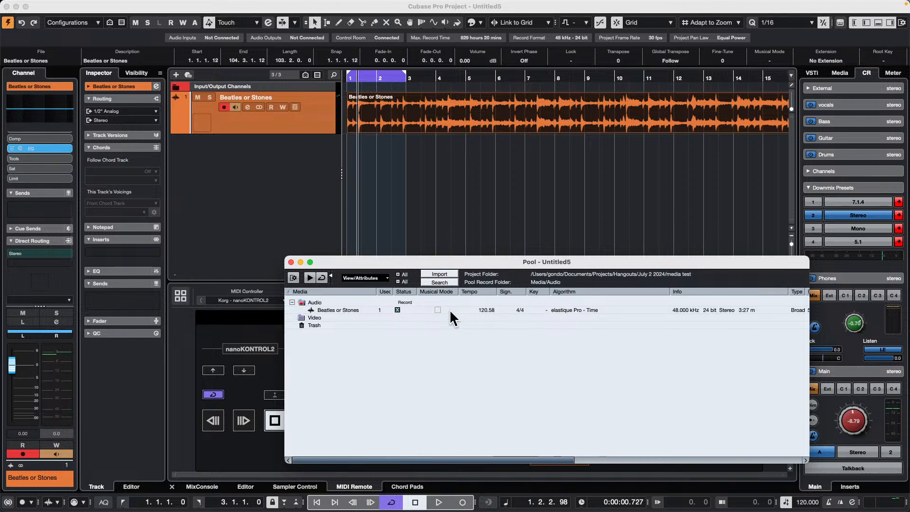
pyautogui.click(437, 310)
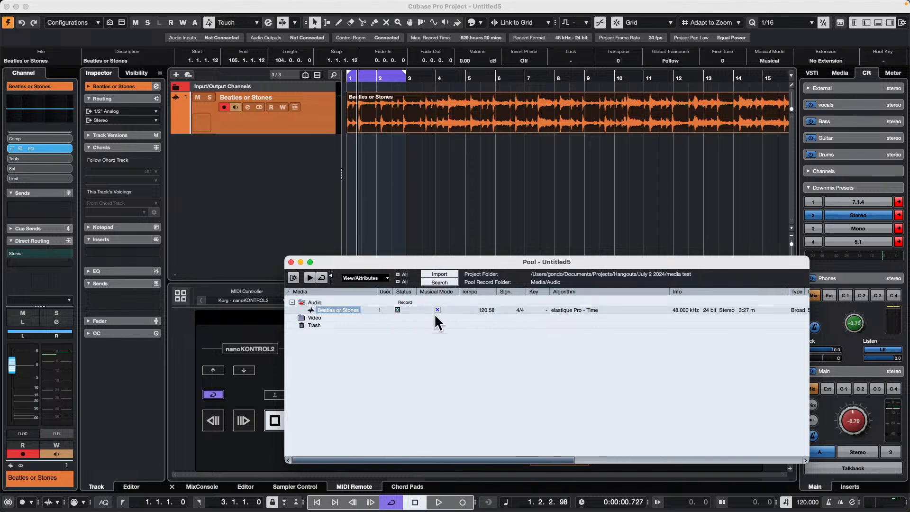
pyautogui.click(291, 262)
# Play the project while sweeping its tempo down to 101 BPM and up to 157 BPM
pyautogui.press('space')
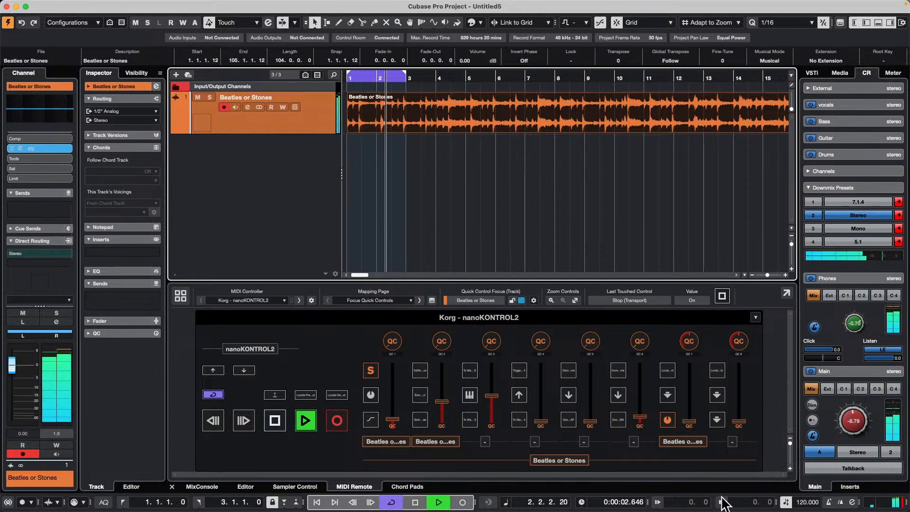
pyautogui.scroll(-6, 808, 502)
pyautogui.scroll(-10, 808, 503)
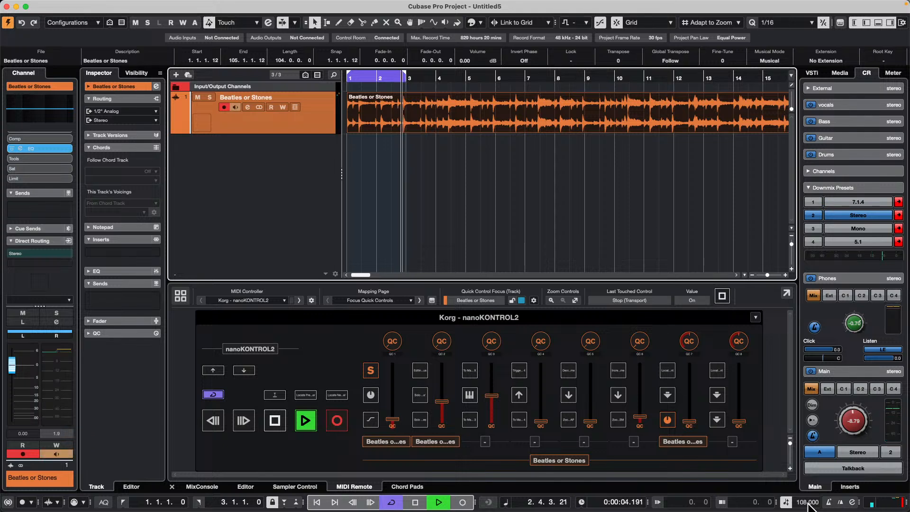
pyautogui.scroll(-8, 808, 502)
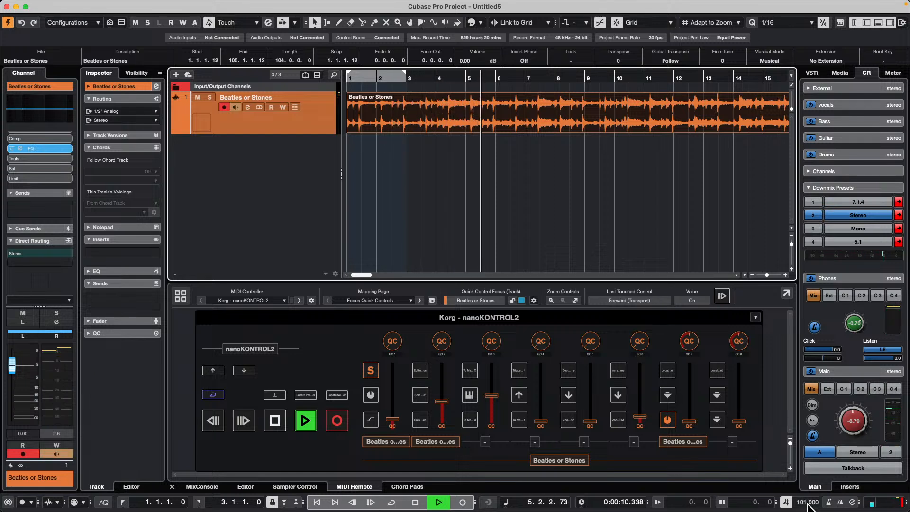
pyautogui.scroll(20, 808, 504)
pyautogui.scroll(20, 808, 505)
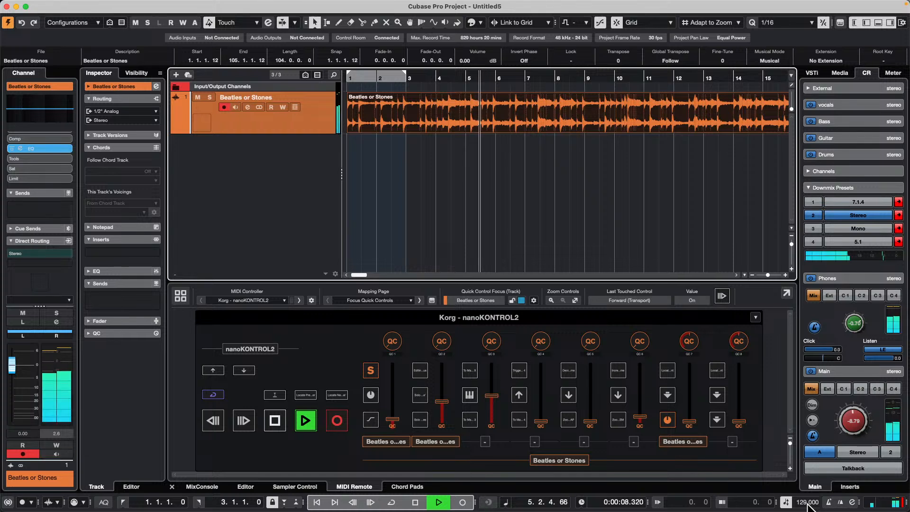
pyautogui.scroll(7, 808, 505)
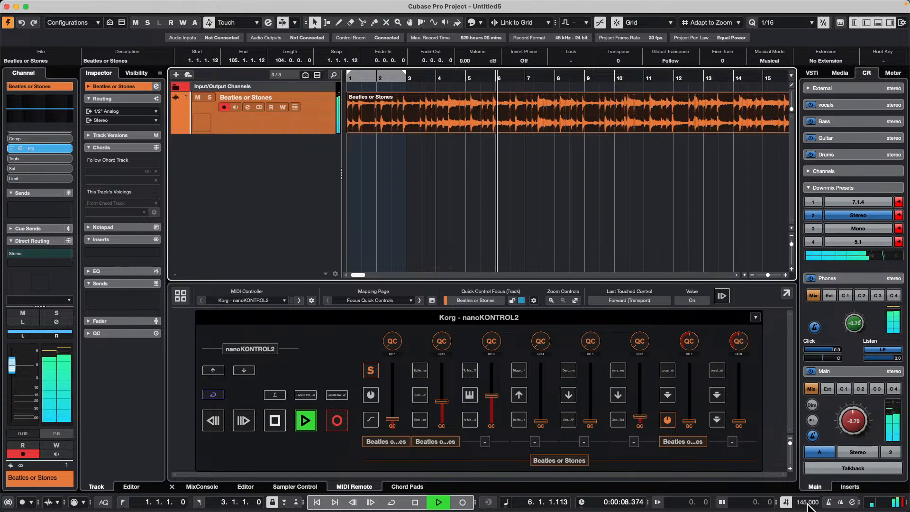
pyautogui.scroll(5, 809, 505)
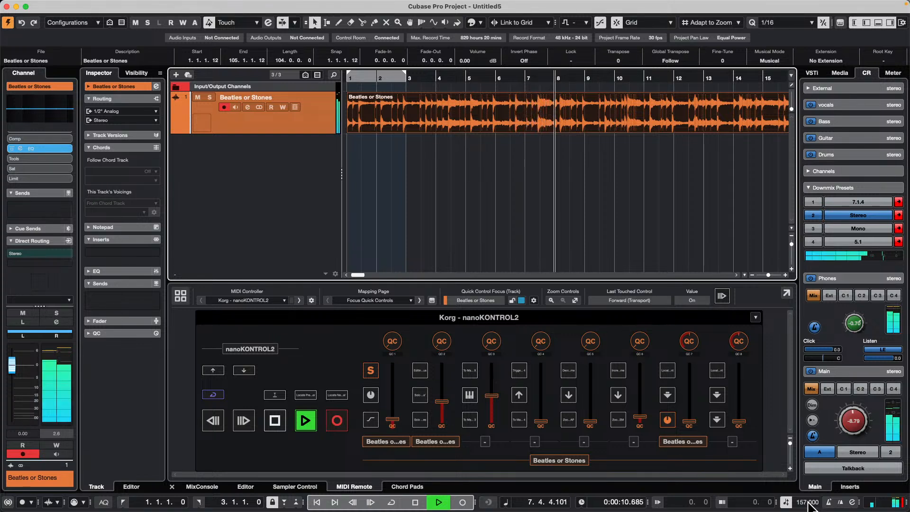
# Set the project tempo to 100 BPM, lower it to 93 BPM during playback, and stop playback
pyautogui.click(809, 503)
pyautogui.write('100')
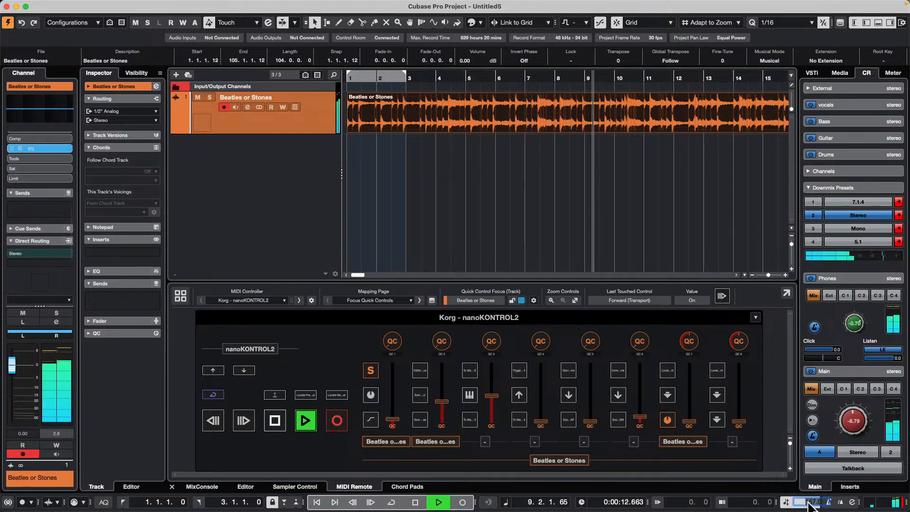
pyautogui.press('Return')
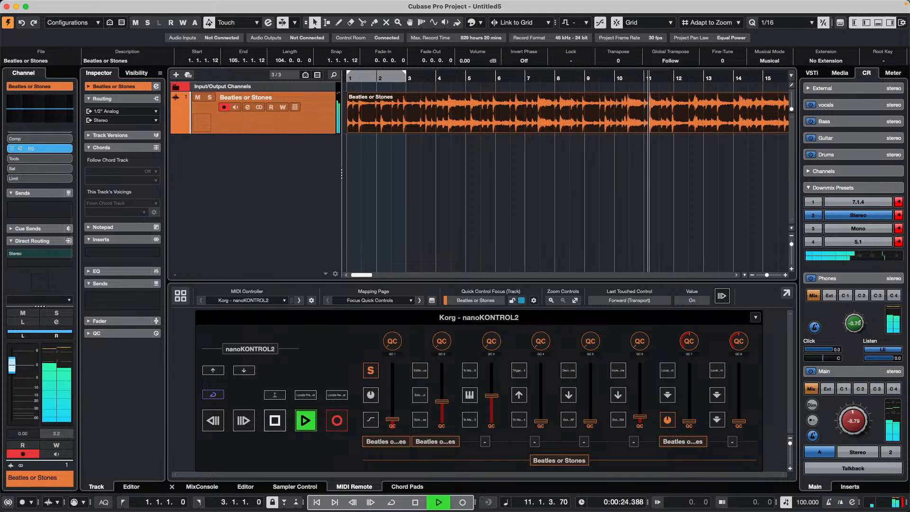
pyautogui.scroll(-7, 810, 506)
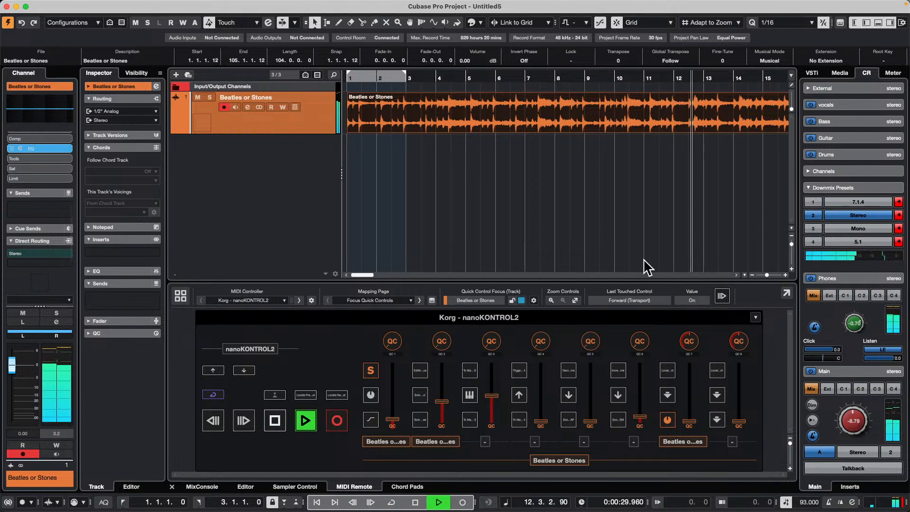
pyautogui.press('space')
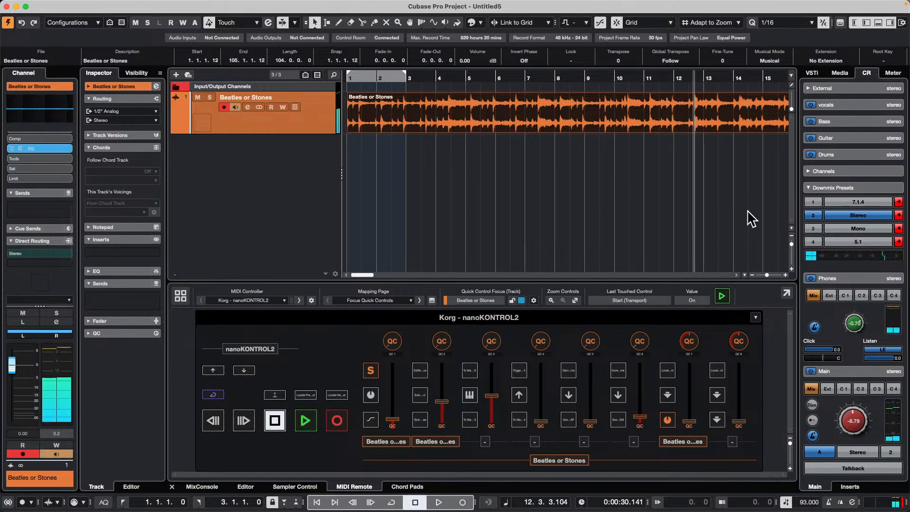
# Change the Beatles or Stones file's stretch algorithm in the Pool to elastique Pro - Tape and close the Pool
pyautogui.click(675, 110)
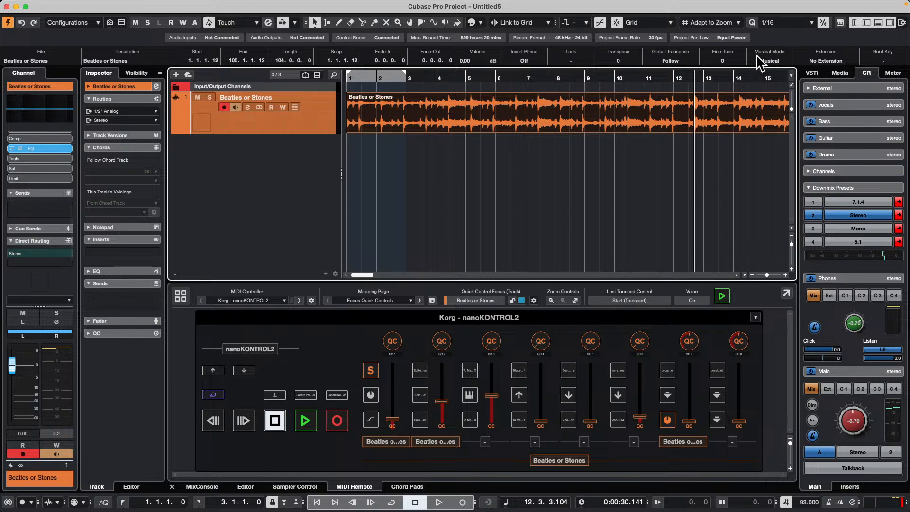
pyautogui.press('super+p')
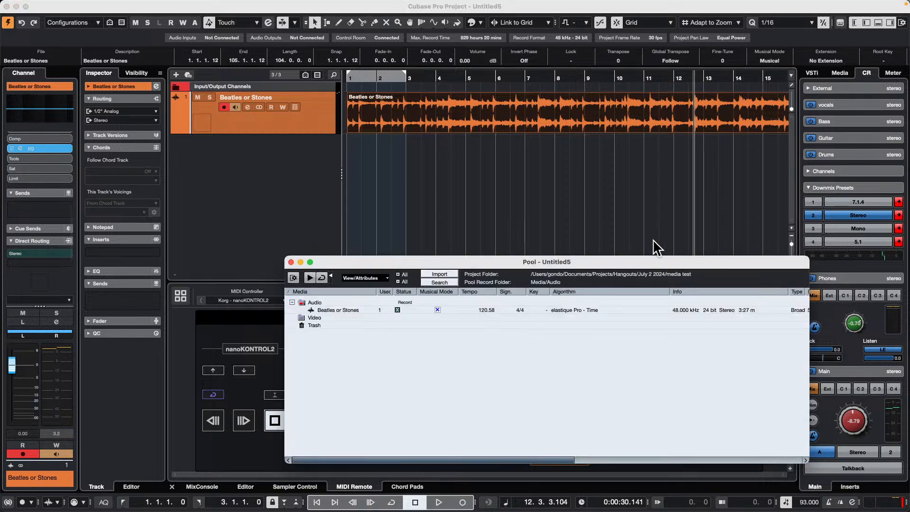
pyautogui.moveTo(586, 262); pyautogui.dragTo(453, 97)
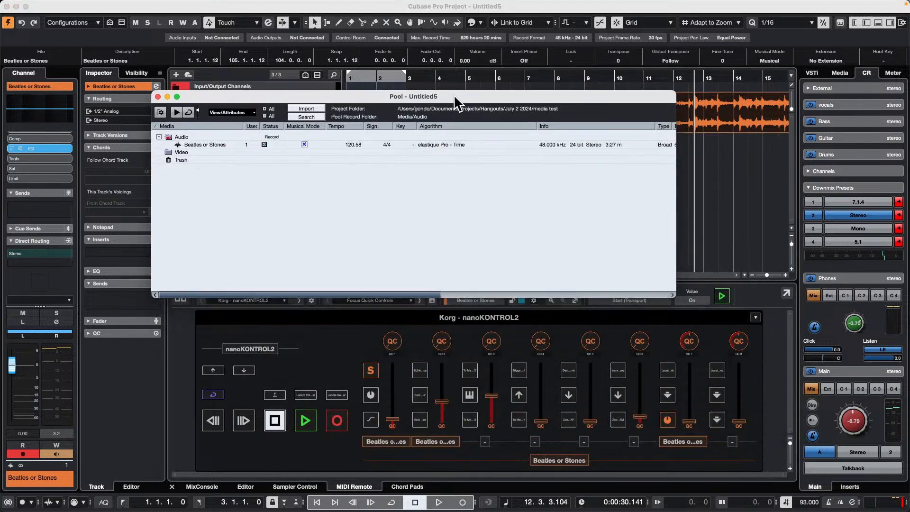
pyautogui.click(441, 145)
pyautogui.moveTo(444, 153)
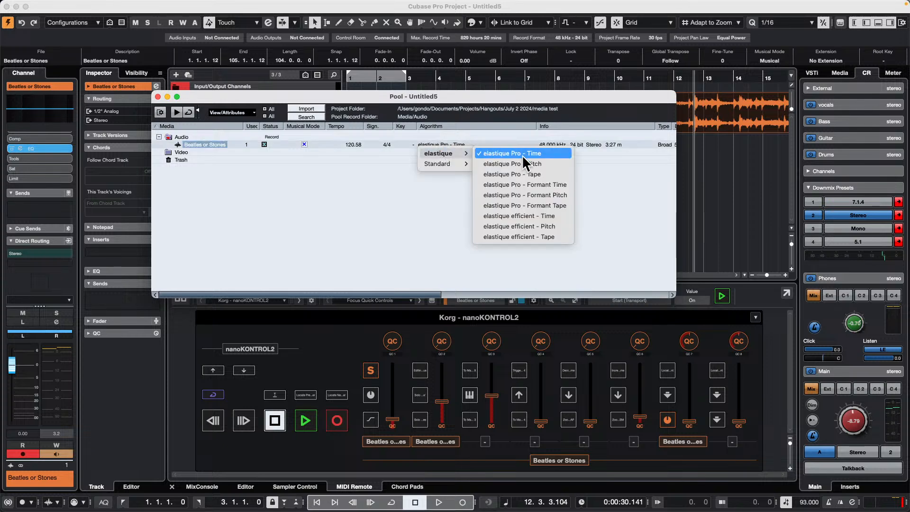
pyautogui.click(544, 175)
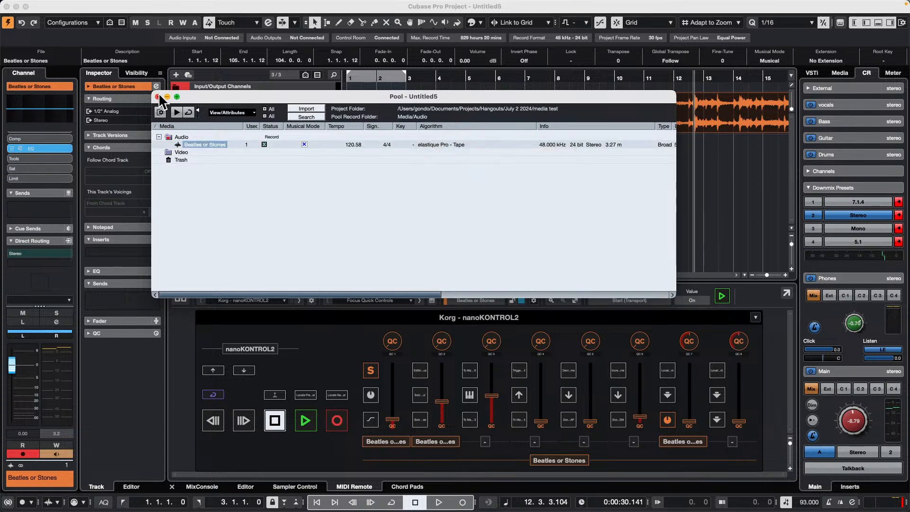
pyautogui.click(158, 97)
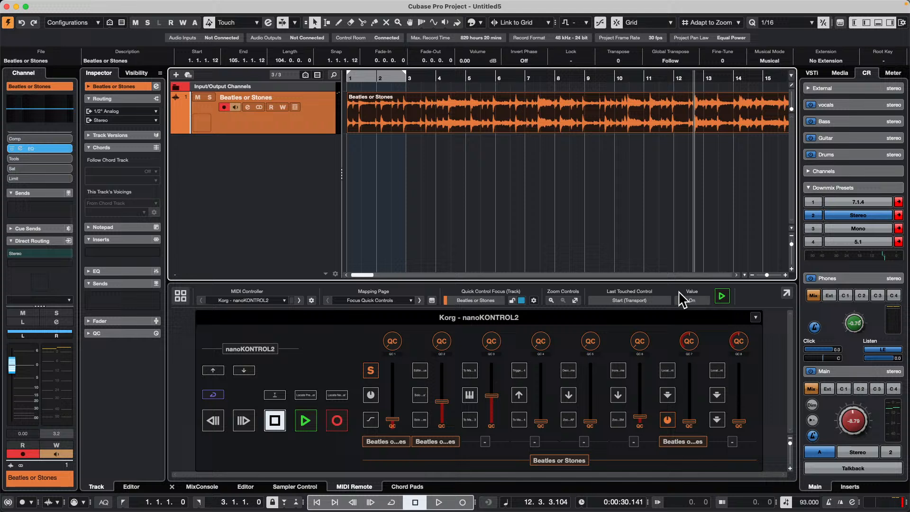
# Set the project tempo to 120 BPM, start playback, and gradually lower the tempo to 95 BPM
pyautogui.click(806, 503)
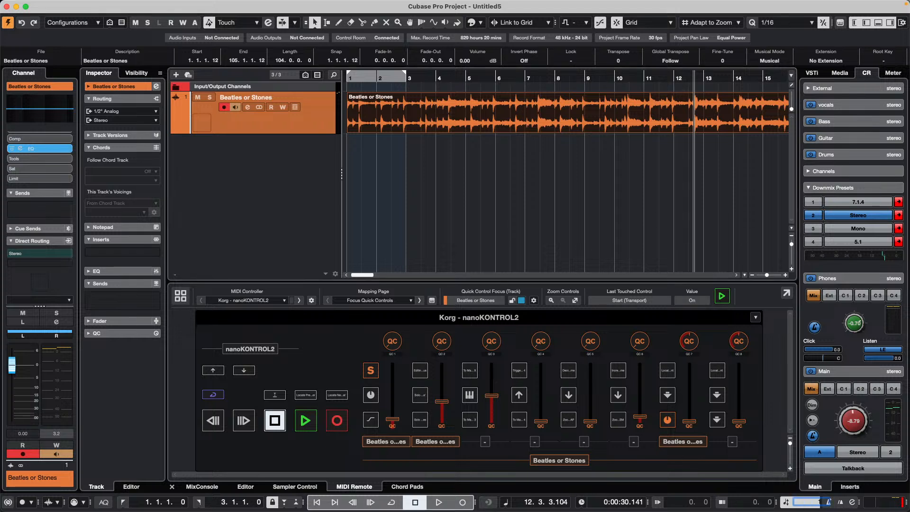
pyautogui.press('Return')
pyautogui.press('space')
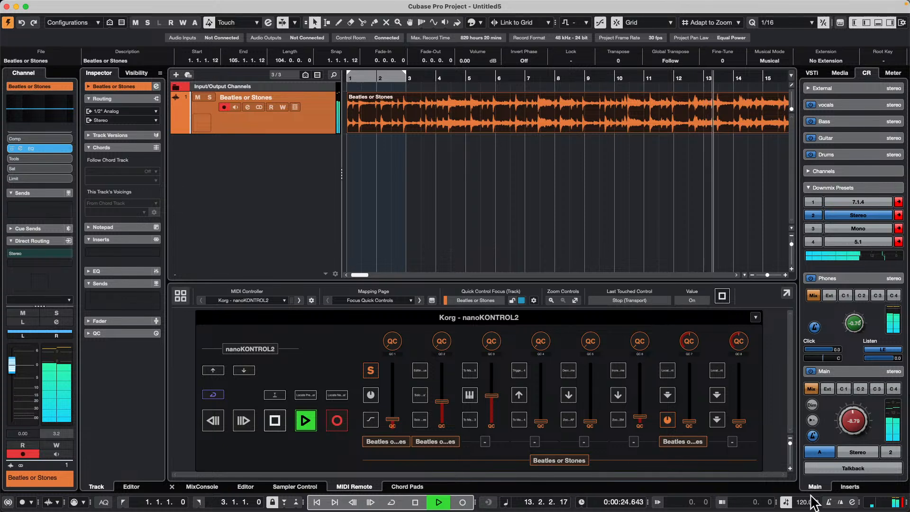
pyautogui.scroll(-6, 804, 504)
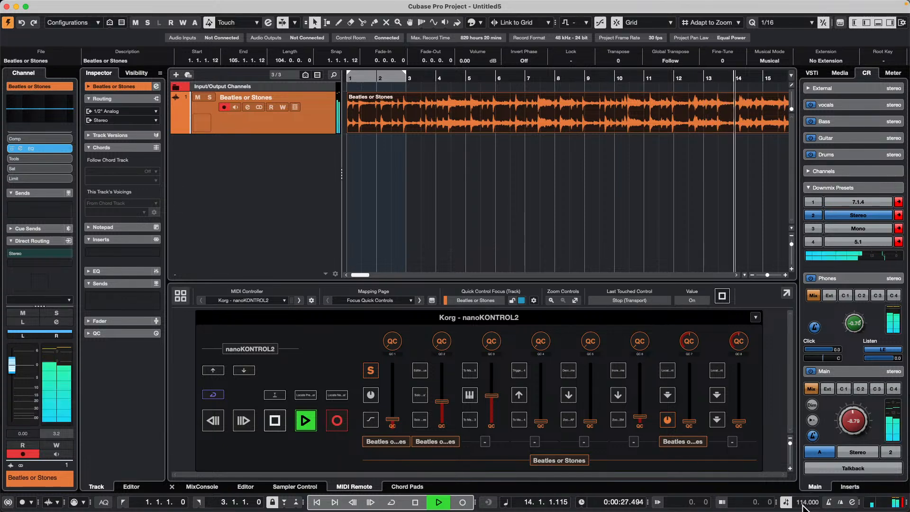
pyautogui.scroll(-7, 803, 504)
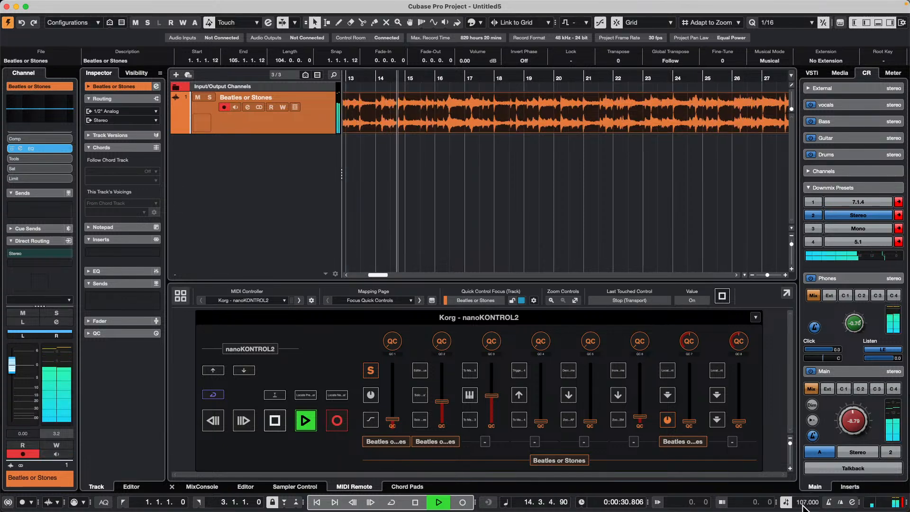
pyautogui.scroll(-6, 804, 504)
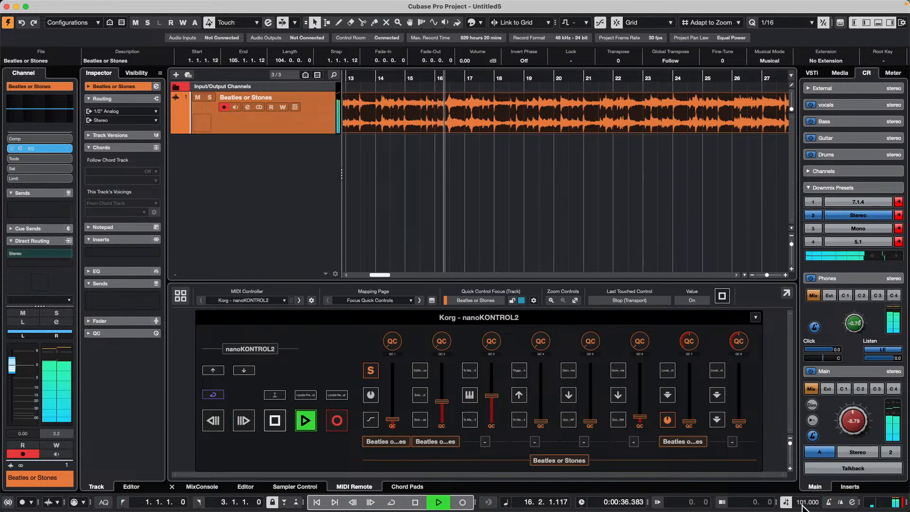
pyautogui.scroll(-6, 802, 504)
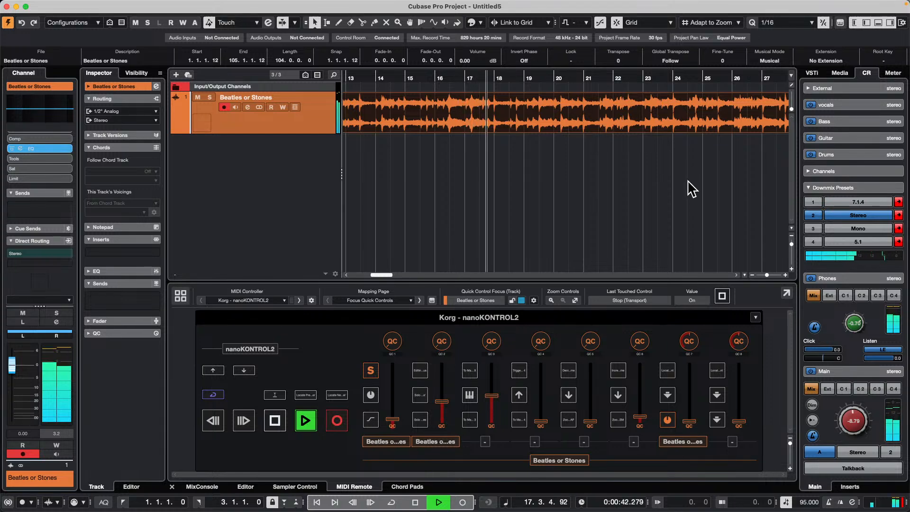
# Switch the Beatles or Stones file's stretch algorithm in the Pool to elastique Pro - Pitch and close the Pool
pyautogui.press('super+p')
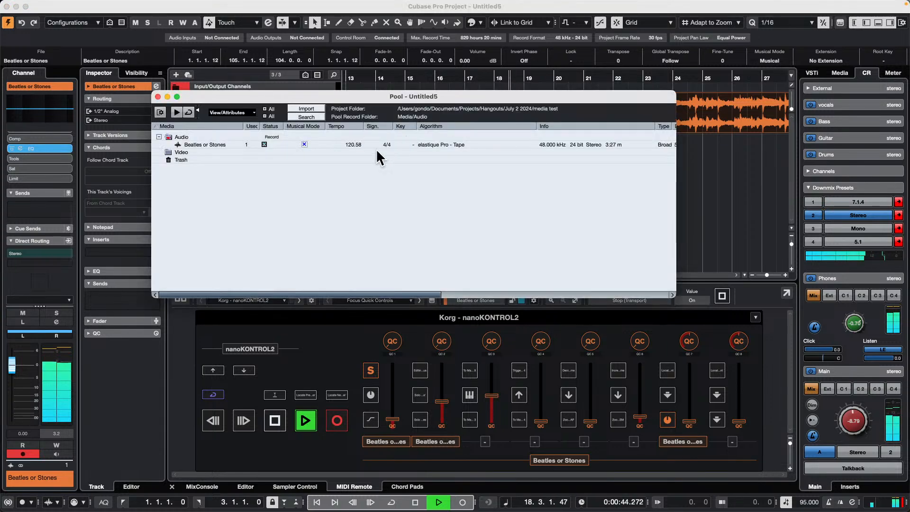
pyautogui.click(448, 145)
pyautogui.moveTo(441, 153)
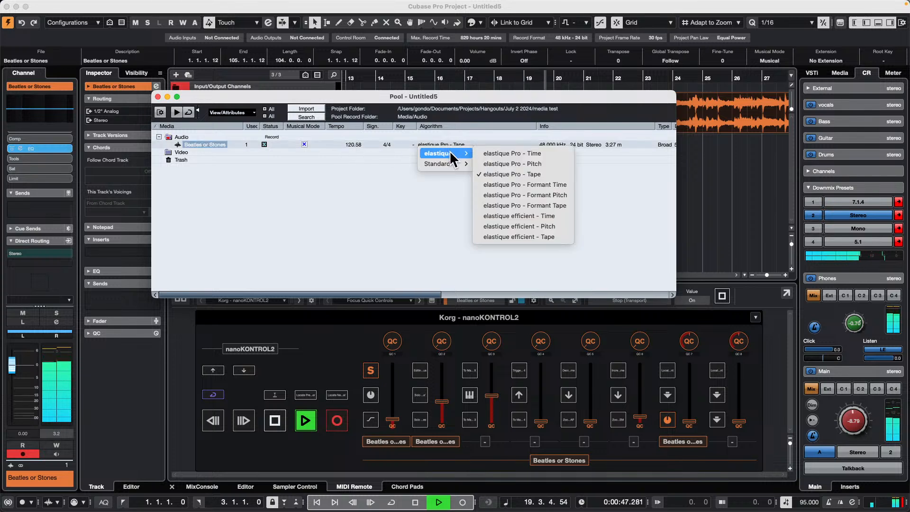
pyautogui.click(503, 164)
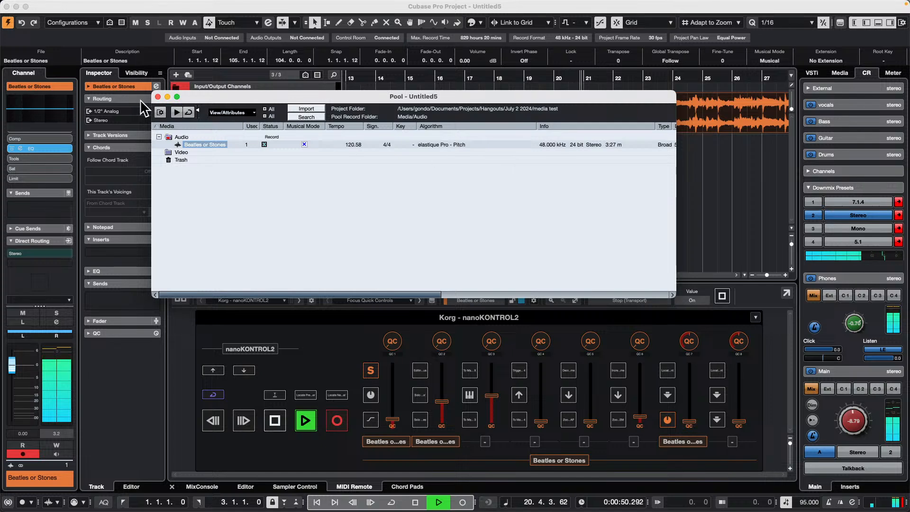
pyautogui.click(158, 97)
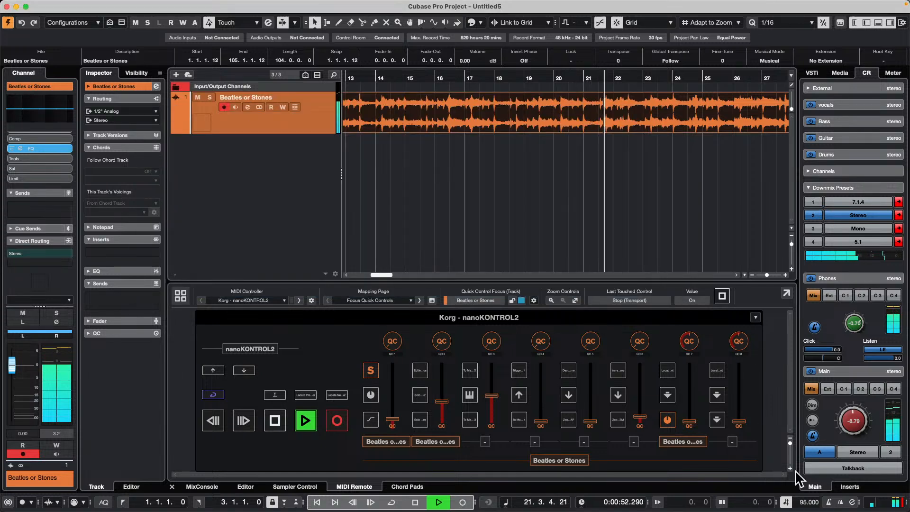
# Gradually raise the project tempo to 139 BPM while the song plays
pyautogui.scroll(9, 809, 502)
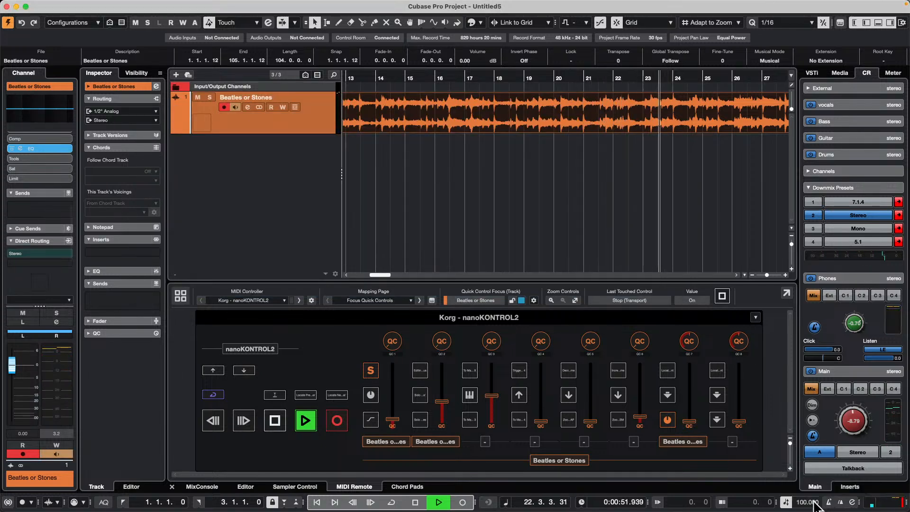
pyautogui.scroll(16, 814, 504)
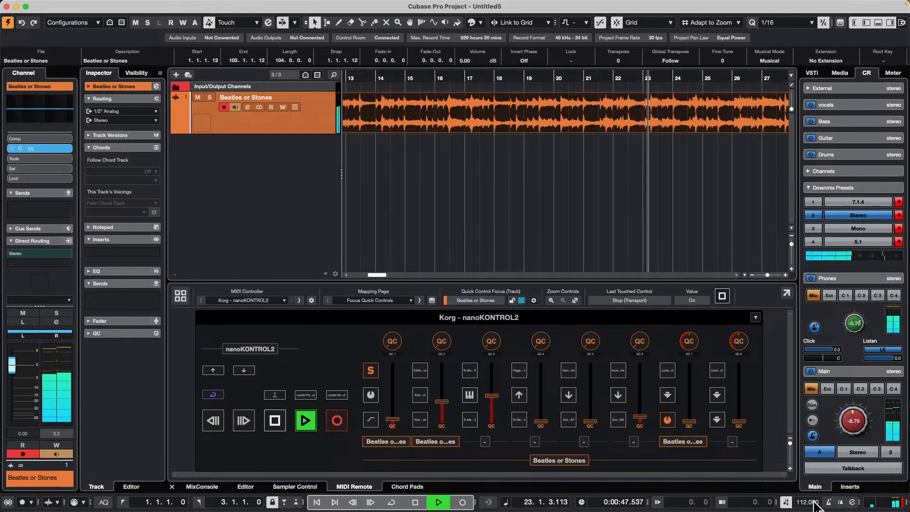
pyautogui.scroll(7, 816, 504)
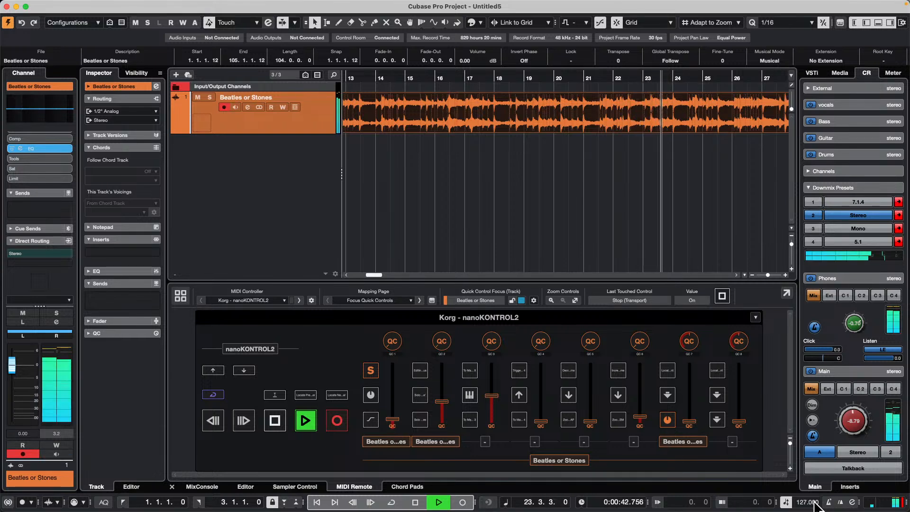
pyautogui.scroll(12, 816, 506)
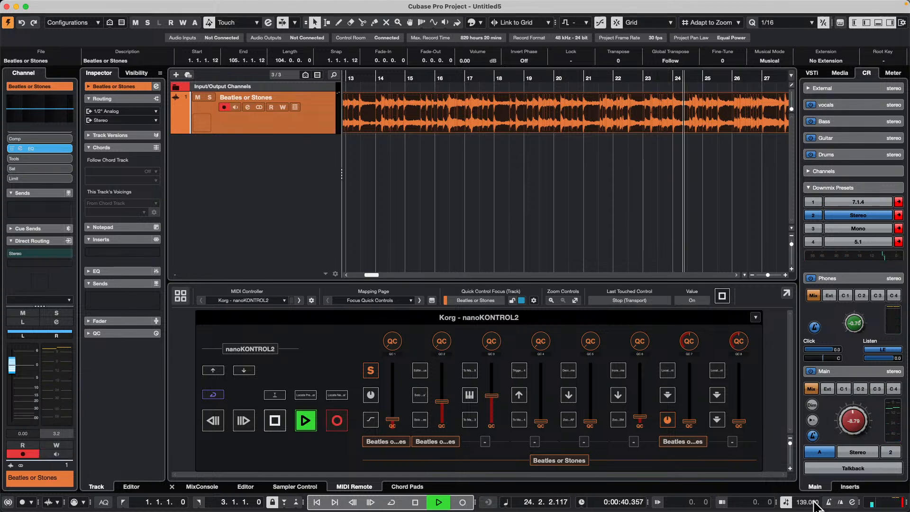
# Gradually lower the project tempo to 120 BPM while the song plays, and stop playback
pyautogui.scroll(-16, 817, 506)
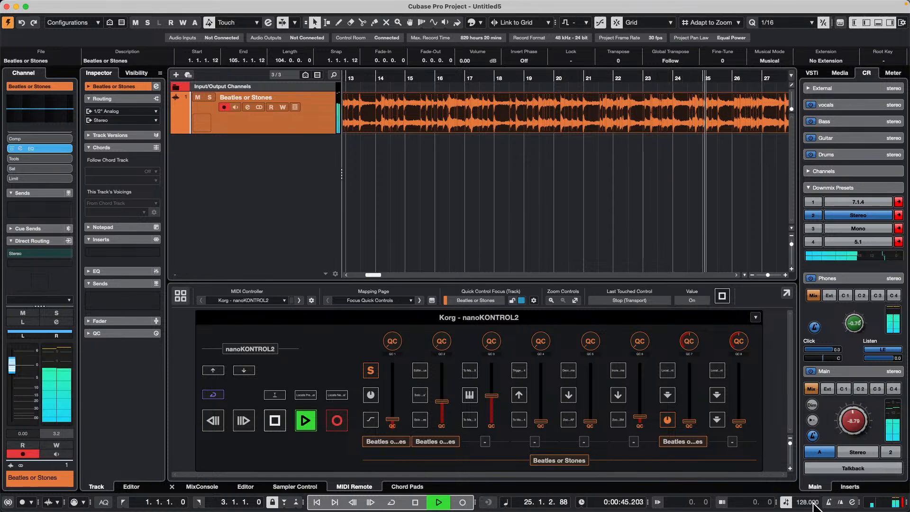
pyautogui.scroll(-3, 817, 506)
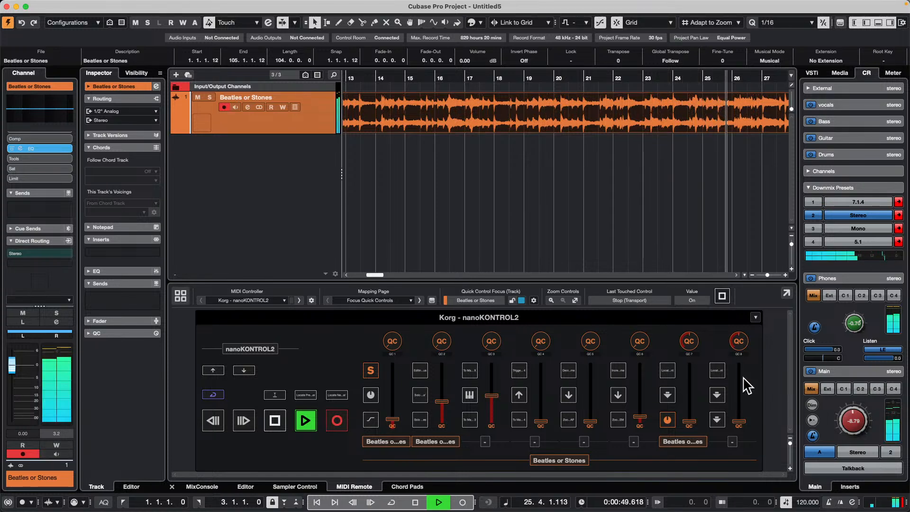
pyautogui.press('space')
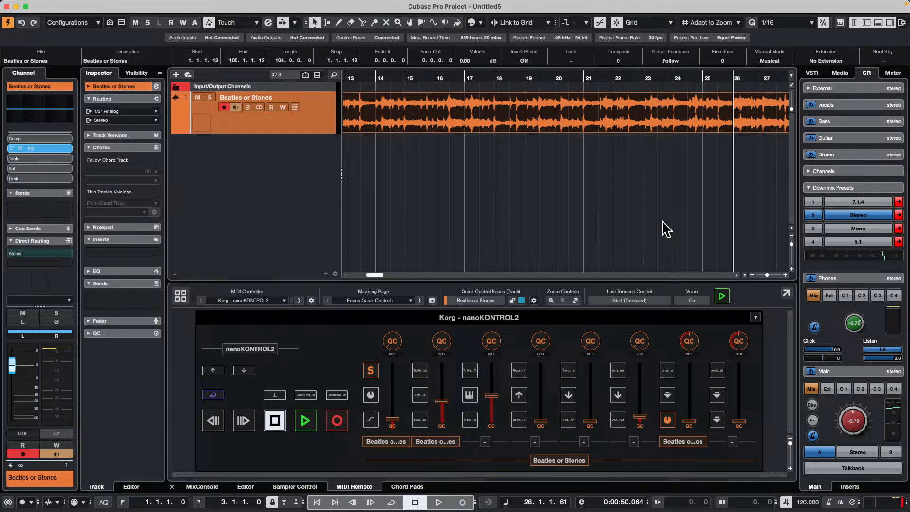
# Open the recent project Amos Moses - GO.cpr and activate it
pyautogui.click(63, 6)
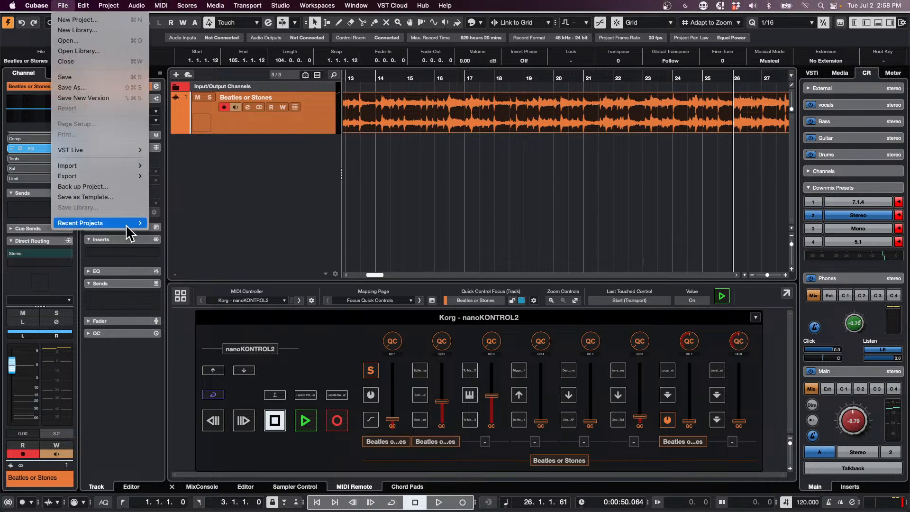
pyautogui.moveTo(126, 226)
pyautogui.click(234, 209)
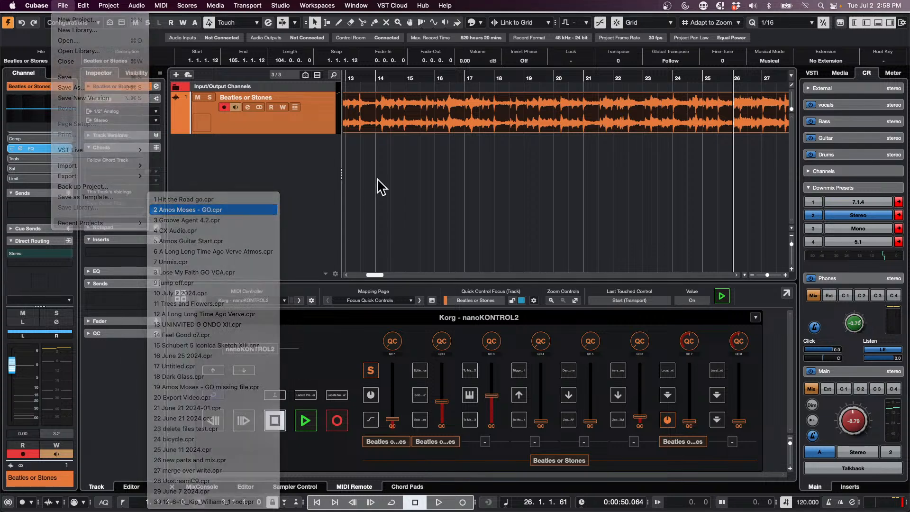
pyautogui.click(8, 23)
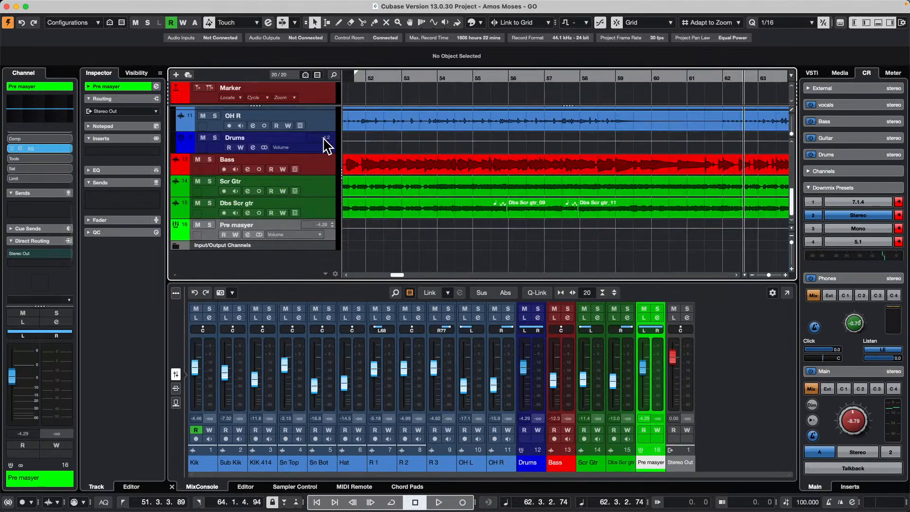
# Select all drum tracks from Kik through OH R and route their outputs to the Drums group
pyautogui.click(321, 126)
pyautogui.scroll(10, 322, 125)
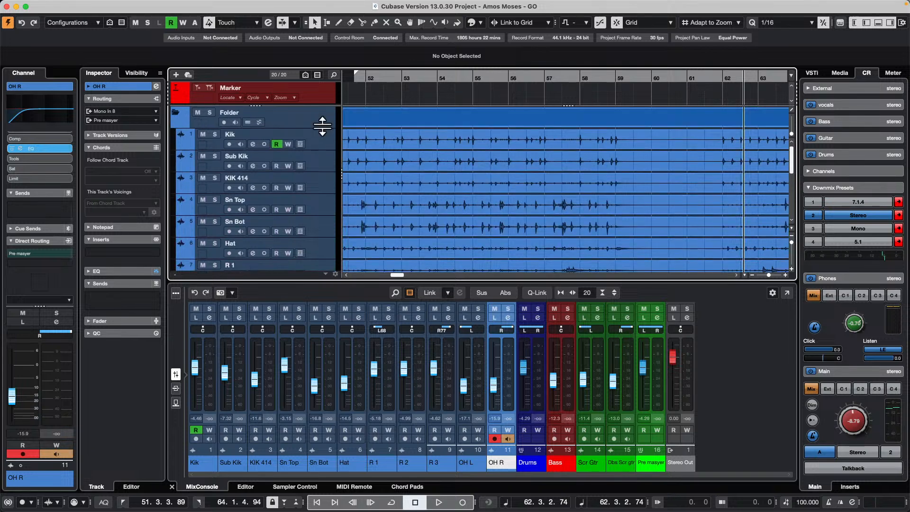
pyautogui.keyDown('shift'); pyautogui.click(320, 138); pyautogui.keyUp('shift')
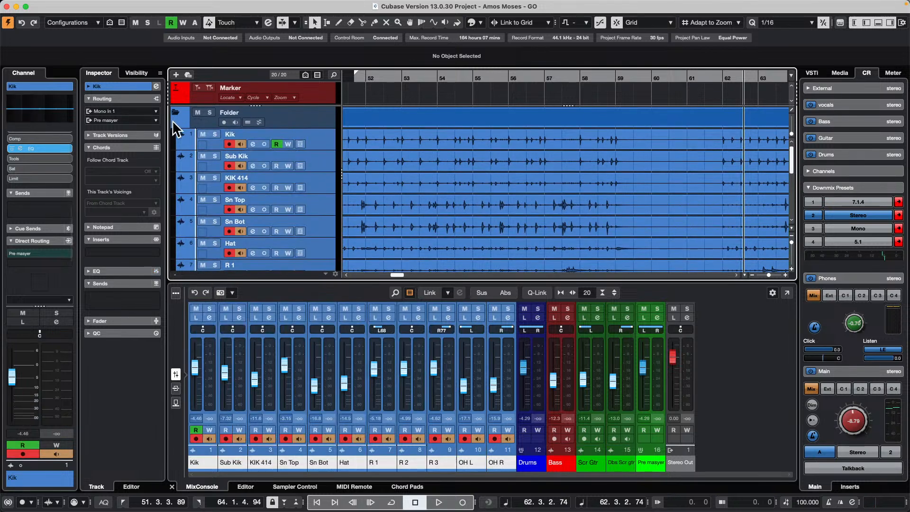
pyautogui.click(132, 120)
pyautogui.click(125, 219)
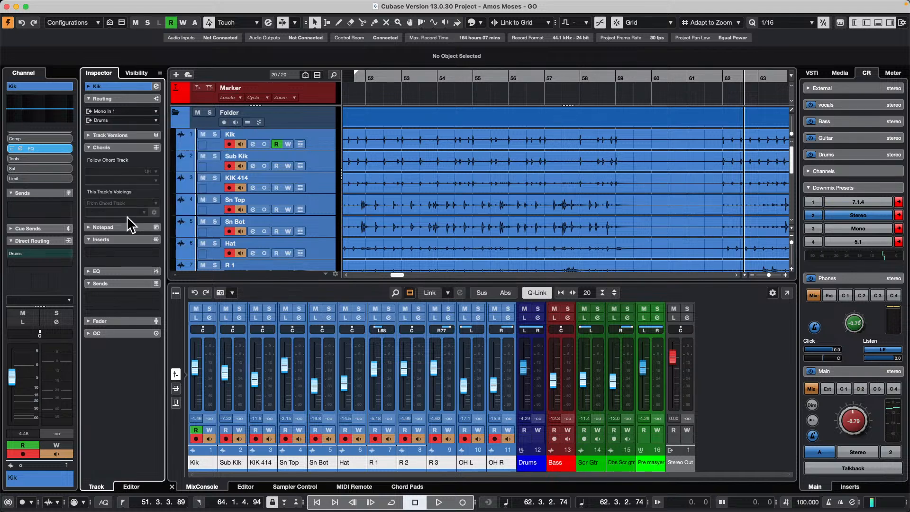
# Play the song from about bar 52 to check the drum tracks' signal through the Drums group, and stop playback
pyautogui.click(373, 79)
pyautogui.press('space')
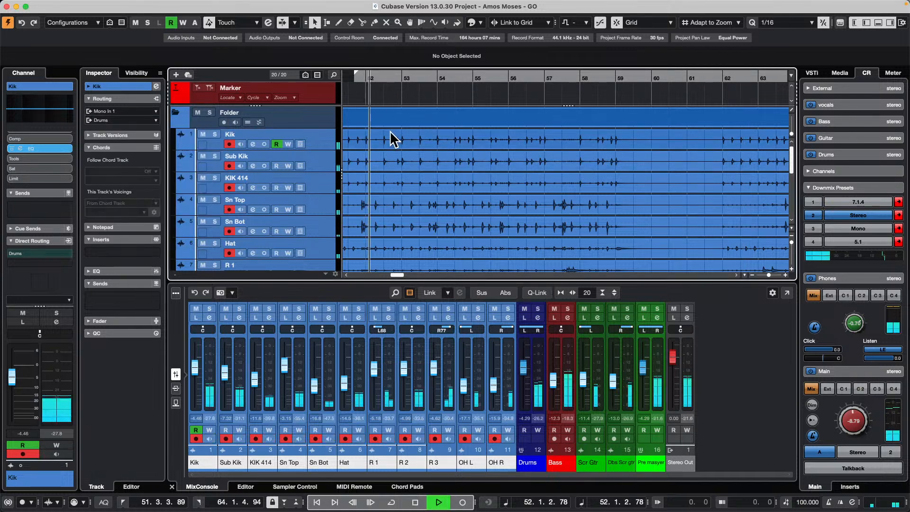
pyautogui.scroll(-4, 441, 147)
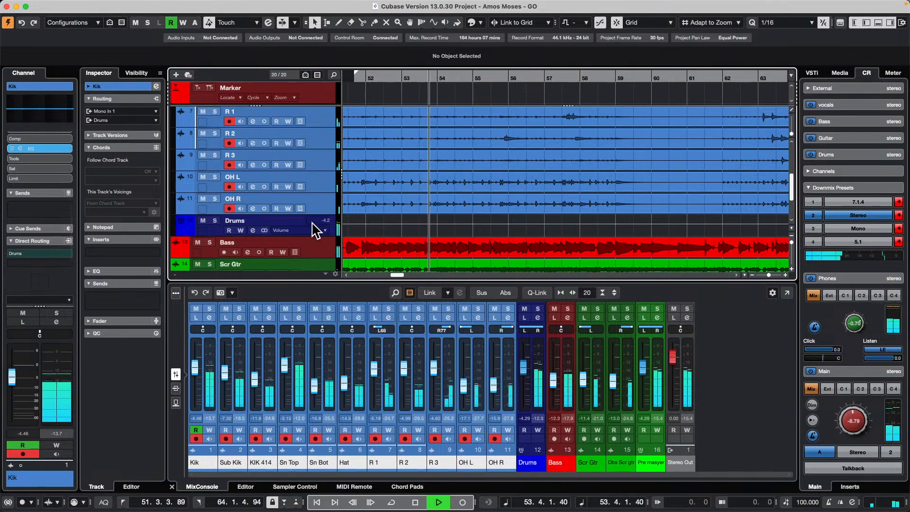
pyautogui.press('space')
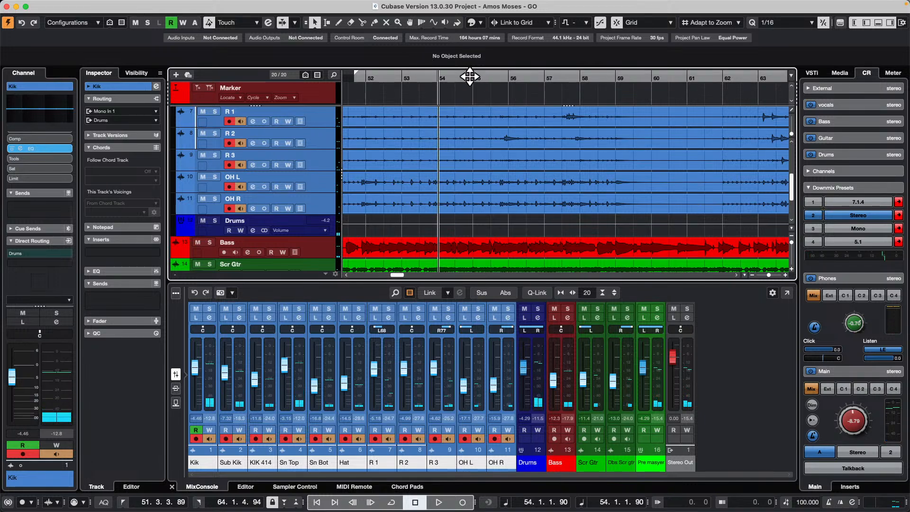
# Set the right locator to bar 55 and open the Audio Mixdown export
pyautogui.keyDown('alt'); pyautogui.click(471, 77); pyautogui.keyUp('alt')
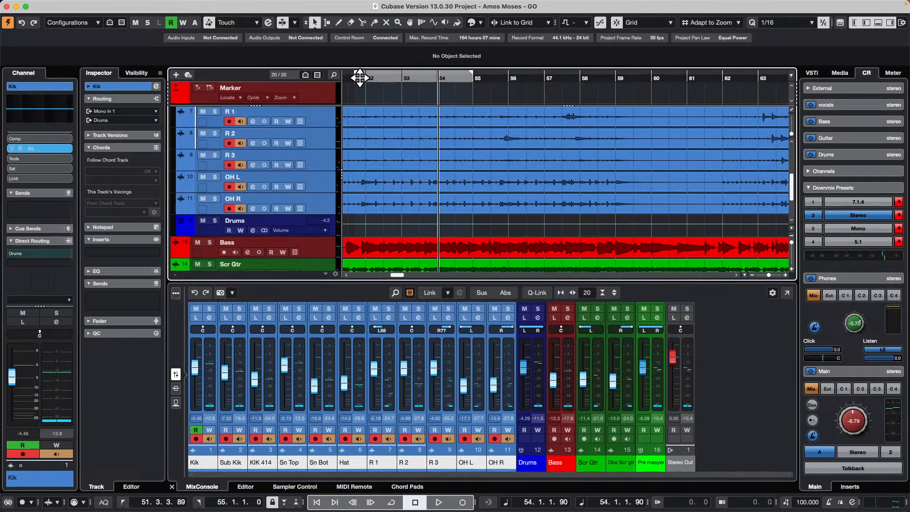
pyautogui.click(61, 6)
pyautogui.moveTo(87, 177)
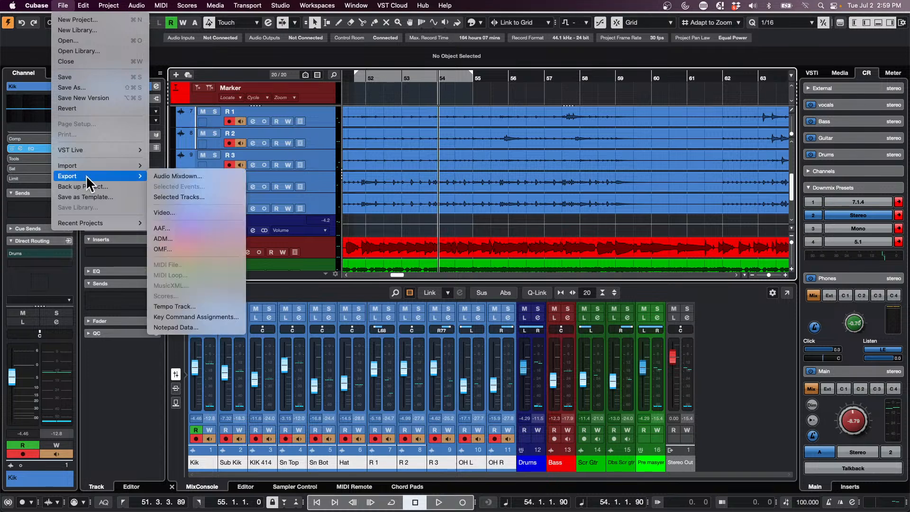
pyautogui.click(193, 178)
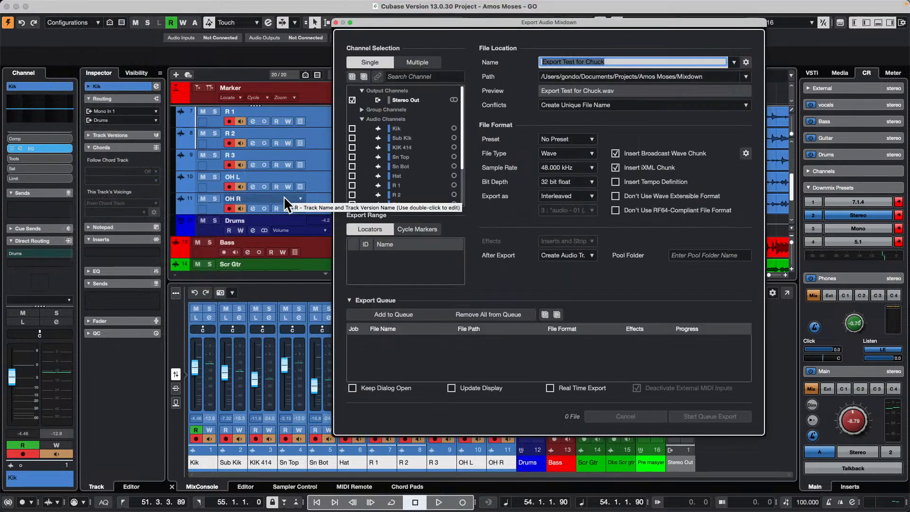
# Choose the Drums group as the only channel to export, keep Create Audio Track after export, and collapse the Export Queue
pyautogui.click(361, 109)
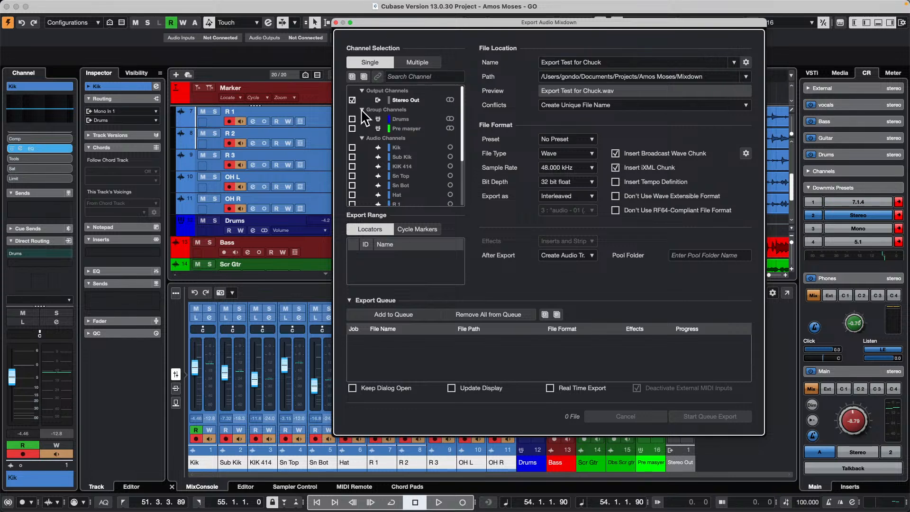
pyautogui.click(353, 119)
pyautogui.click(579, 256)
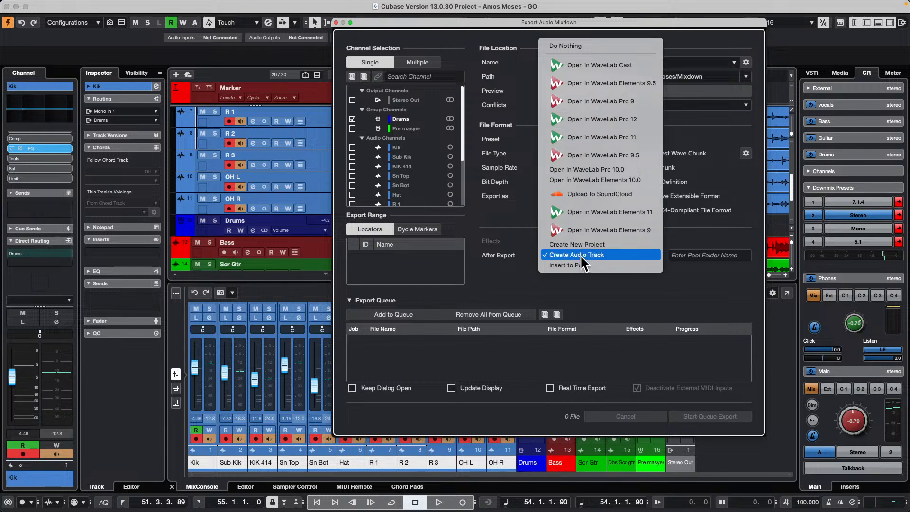
pyautogui.click(582, 257)
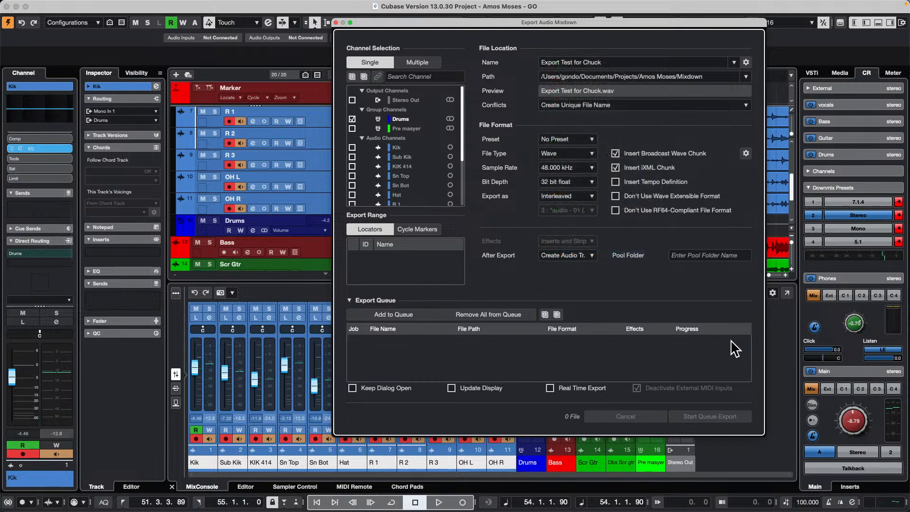
pyautogui.click(353, 301)
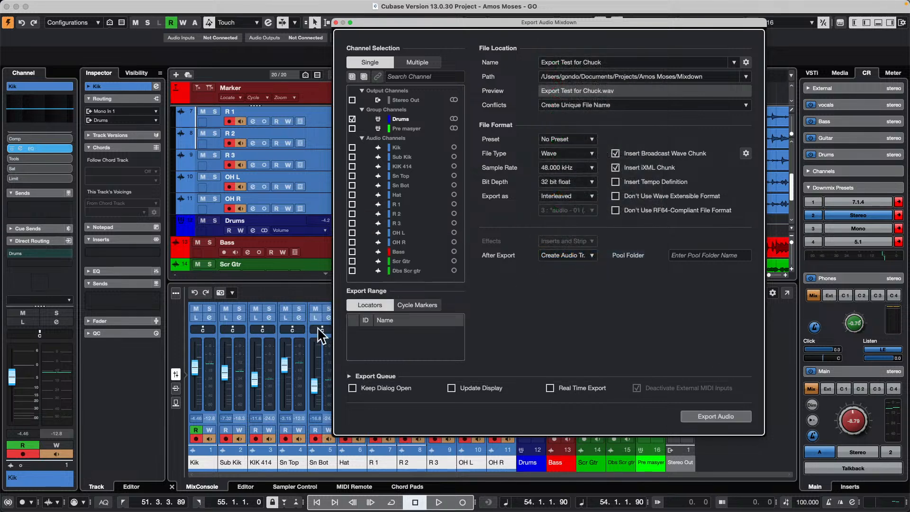
# Export the Drums group mixdown under the name July 2 2024
pyautogui.click(724, 416)
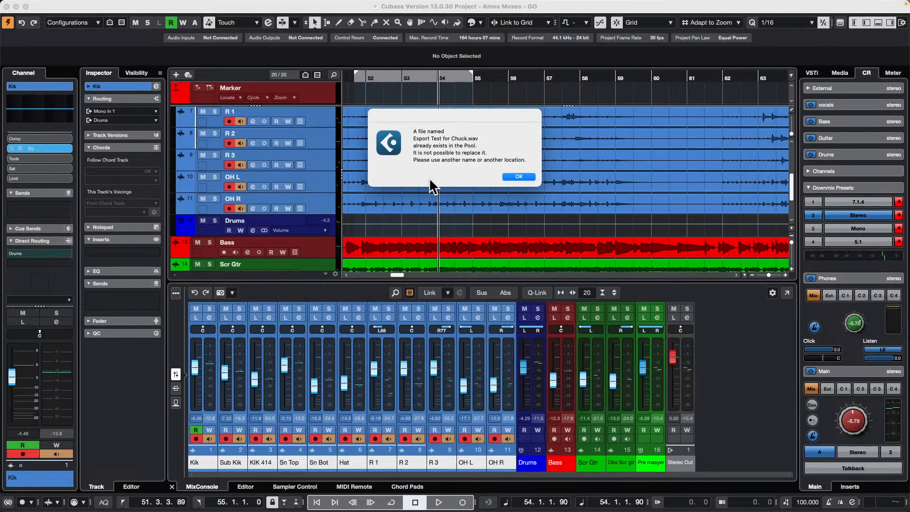
pyautogui.click(519, 176)
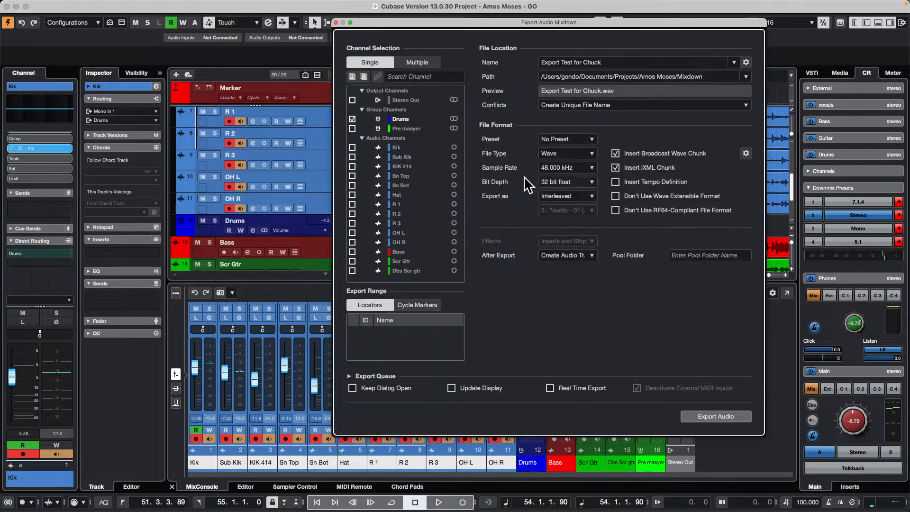
pyautogui.click(615, 61)
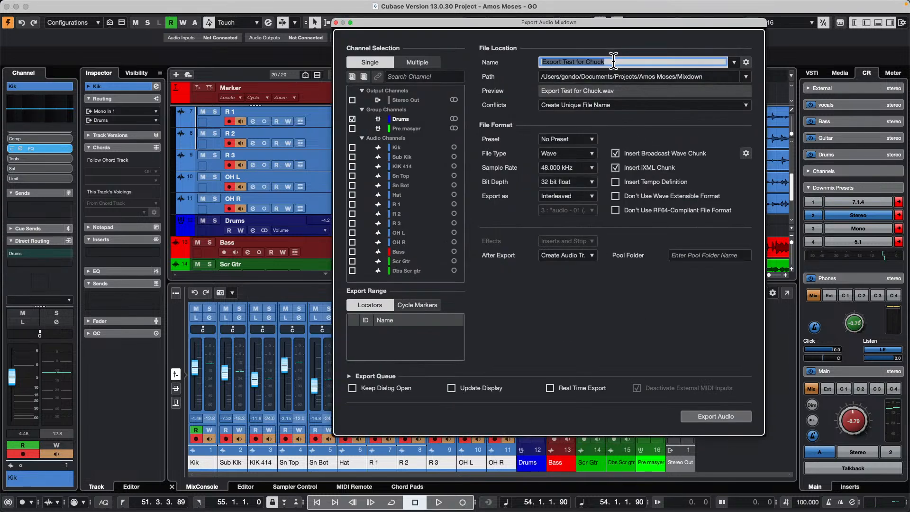
pyautogui.write('July 2')
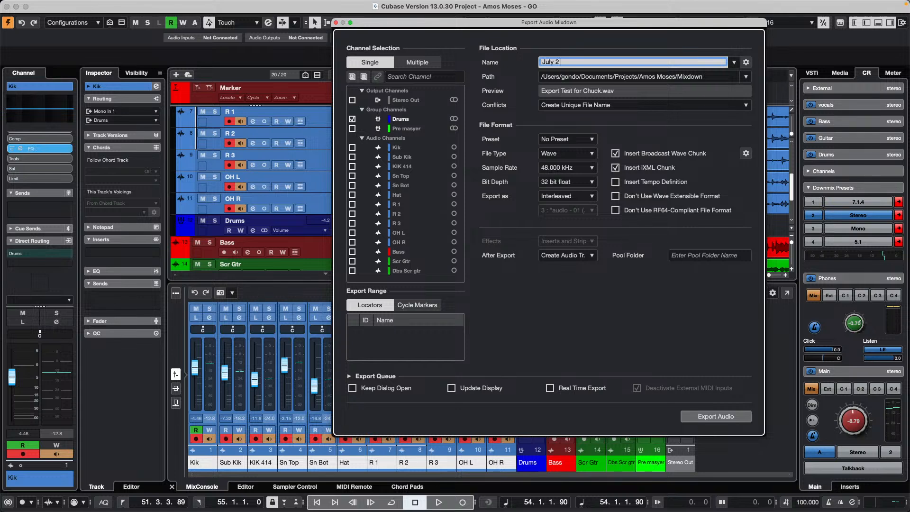
pyautogui.write(' 2024')
pyautogui.press('Return')
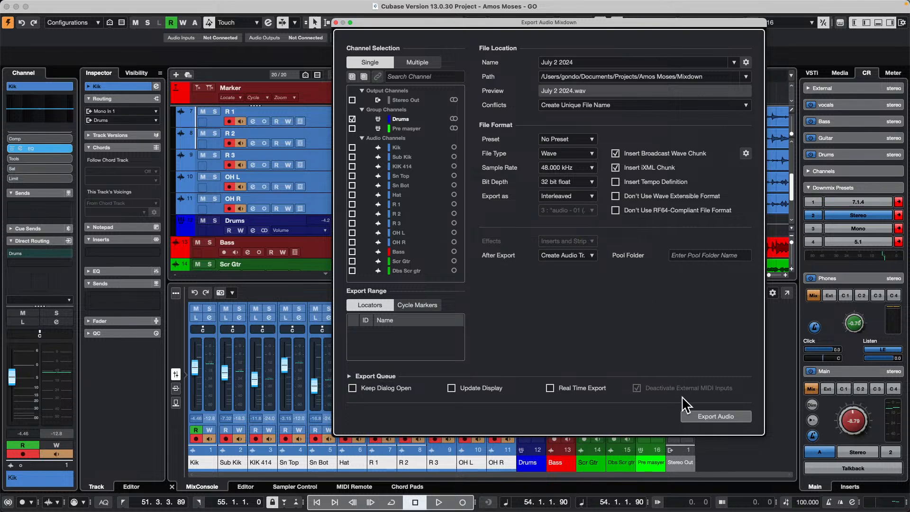
pyautogui.press('Return')
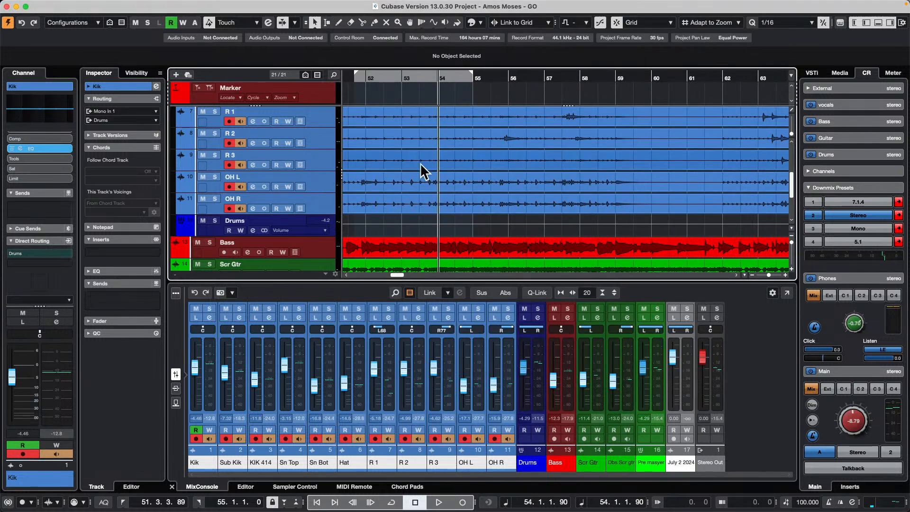
# Review the July 2 2024 audio track made by the export and undo its creation
pyautogui.scroll(-3, 418, 169)
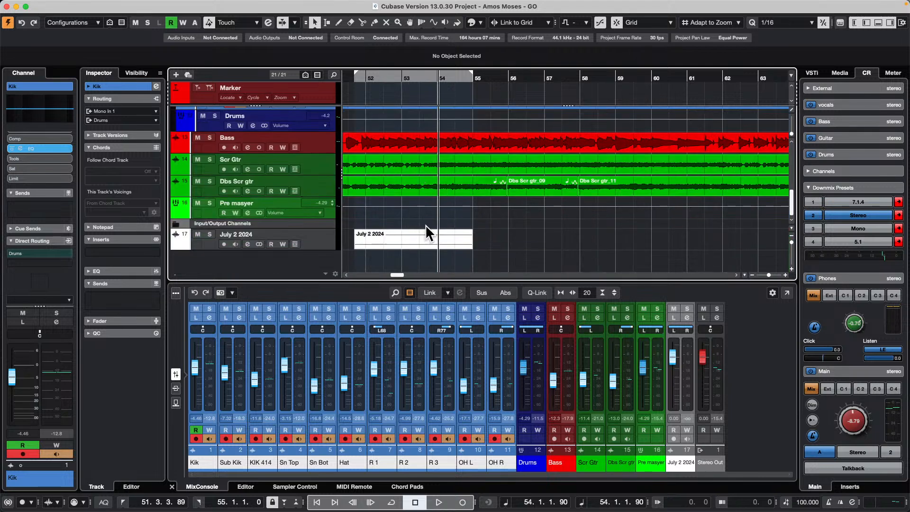
pyautogui.scroll(3, 420, 216)
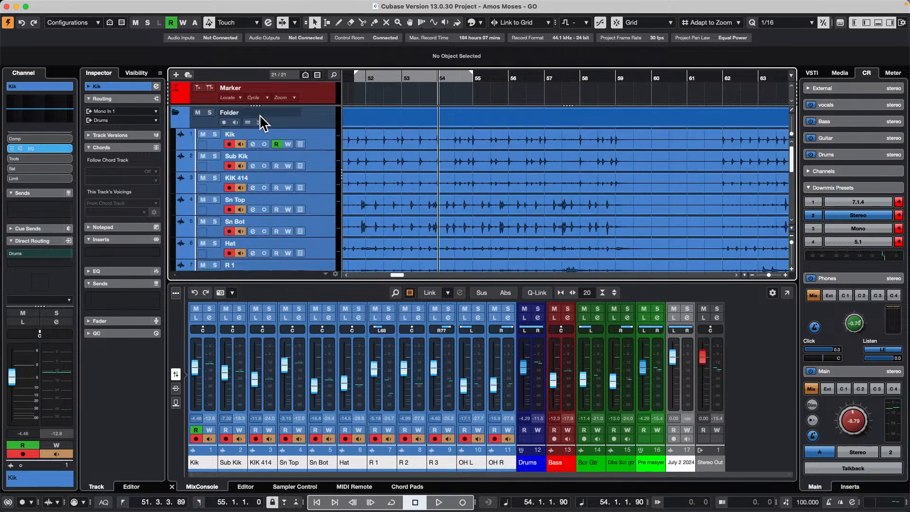
pyautogui.press('super+z')
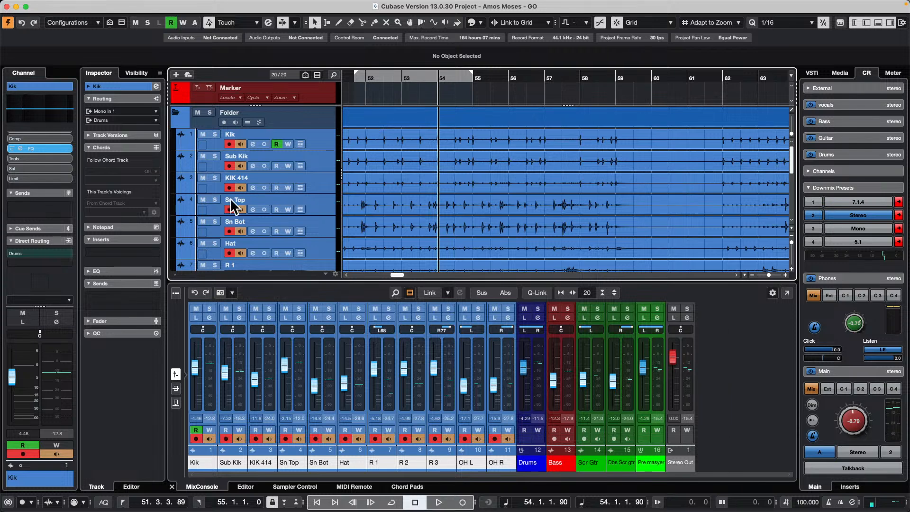
# Disable record on the Kik, Sub Kik, KIK 414, Sn Top, Sn Bot and Hat tracks
pyautogui.click(229, 145)
pyautogui.click(229, 165)
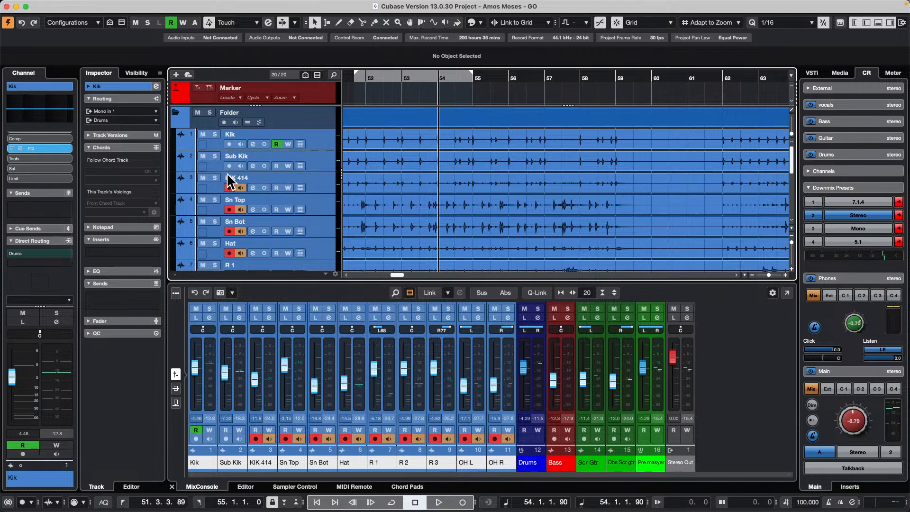
pyautogui.click(229, 188)
pyautogui.click(229, 210)
pyautogui.click(229, 232)
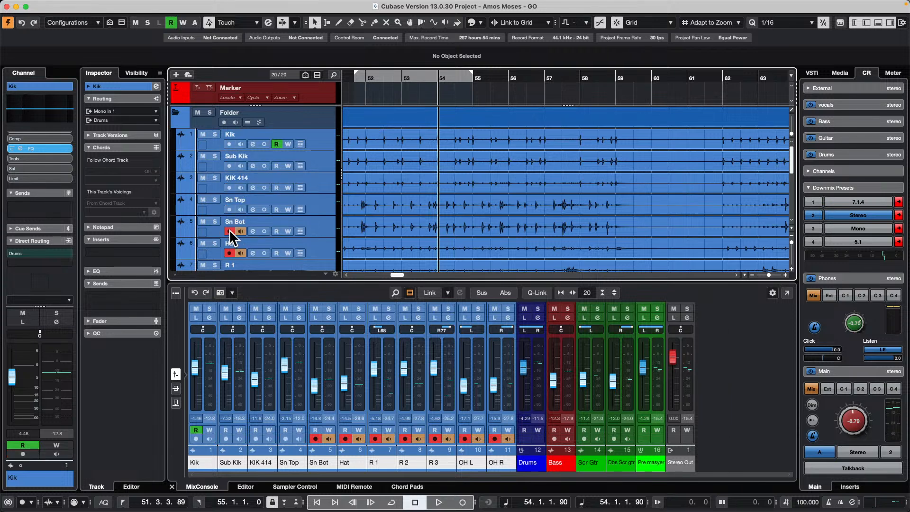
pyautogui.click(229, 253)
pyautogui.scroll(-6, 429, 210)
pyautogui.moveTo(104, 6)
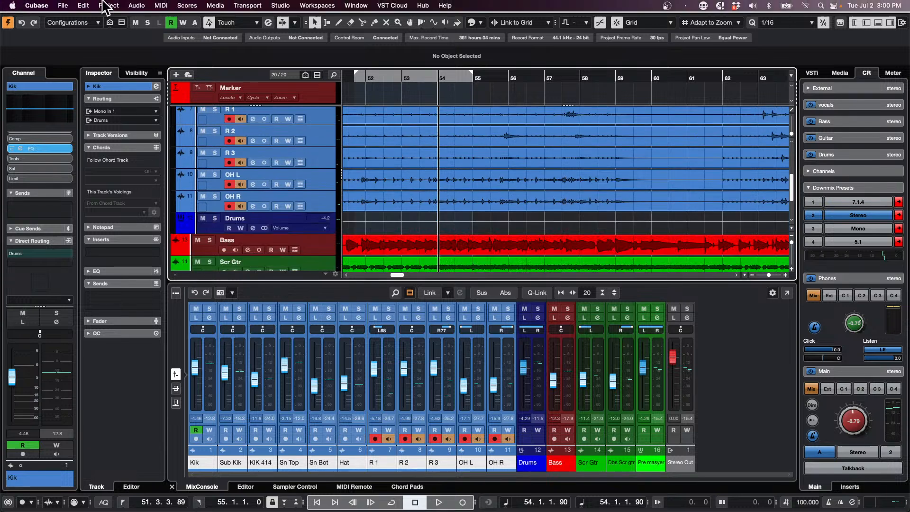
pyautogui.click(36, 5)
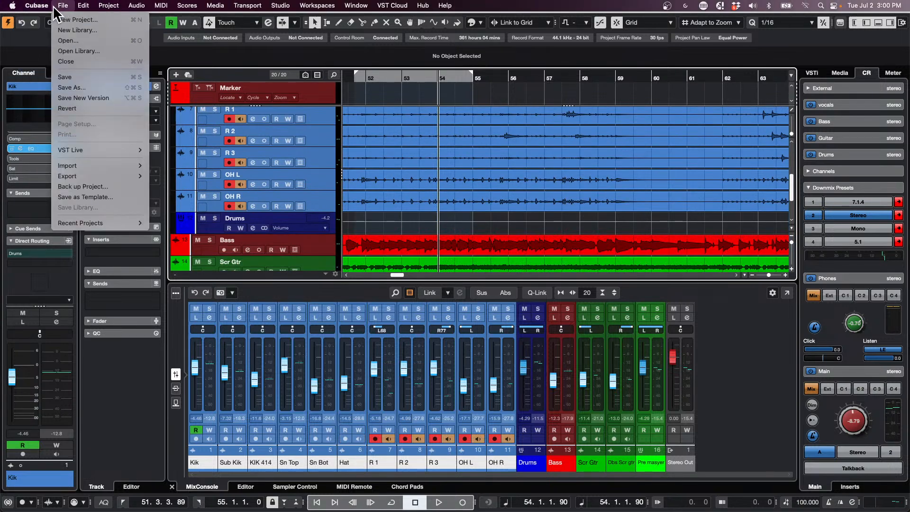
pyautogui.moveTo(109, 177)
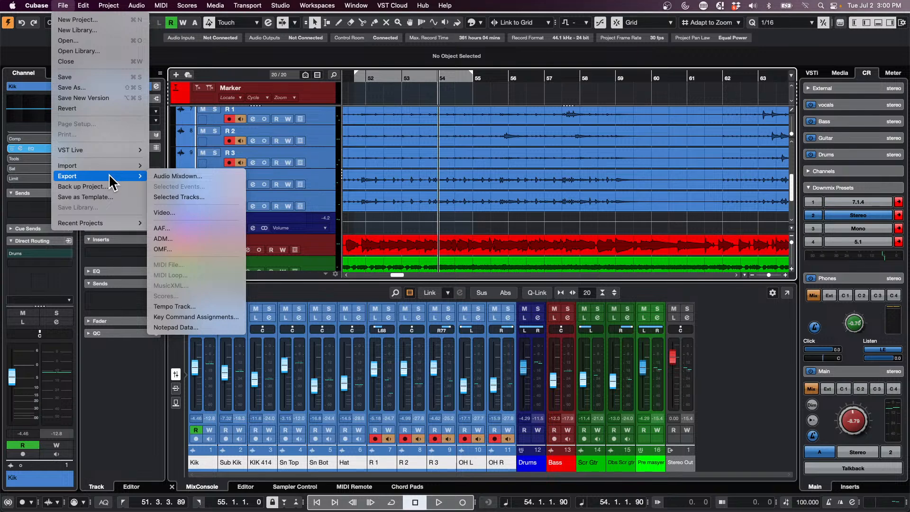
pyautogui.click(283, 230)
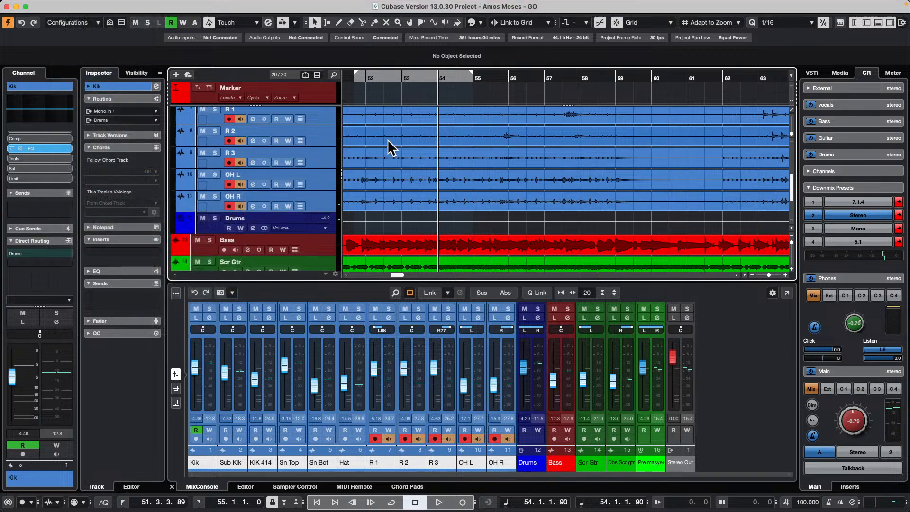
# Play the project with the drum Folder soloed and looped between the locators, and raise the Control Room main level to 5.41
pyautogui.press('space')
pyautogui.scroll(5, 251, 223)
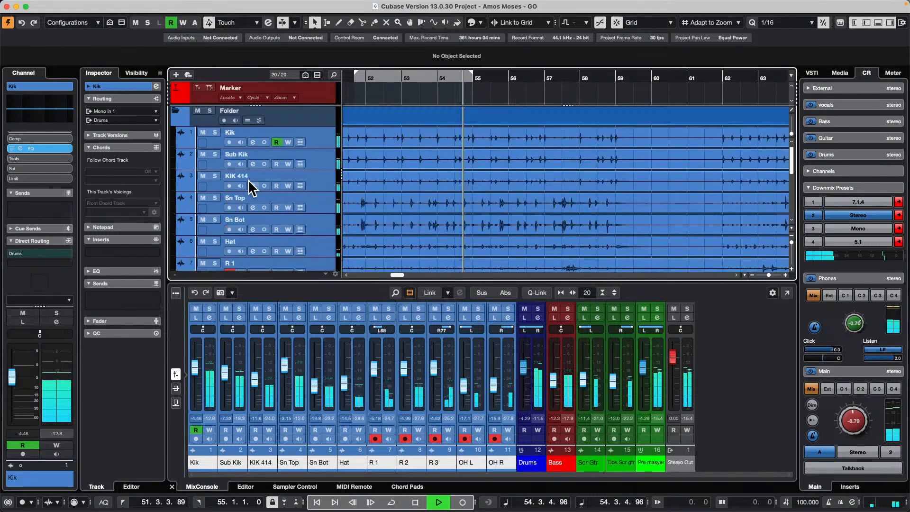
pyautogui.click(209, 110)
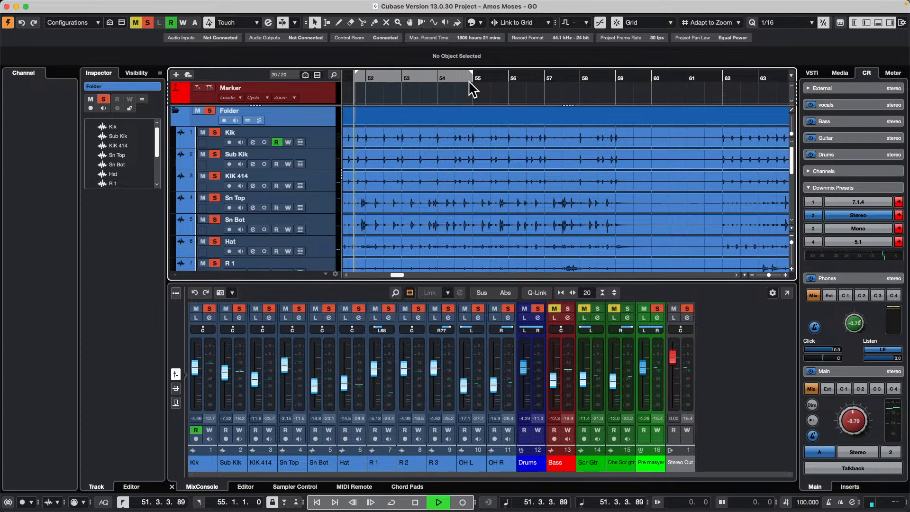
pyautogui.click(471, 86)
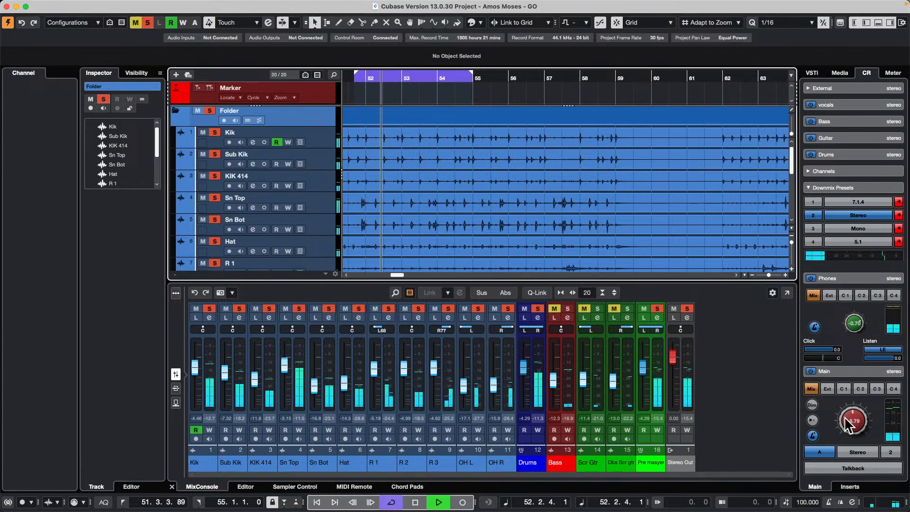
pyautogui.moveTo(857, 428); pyautogui.dragTo(856, 382)
pyautogui.scroll(-5, 508, 204)
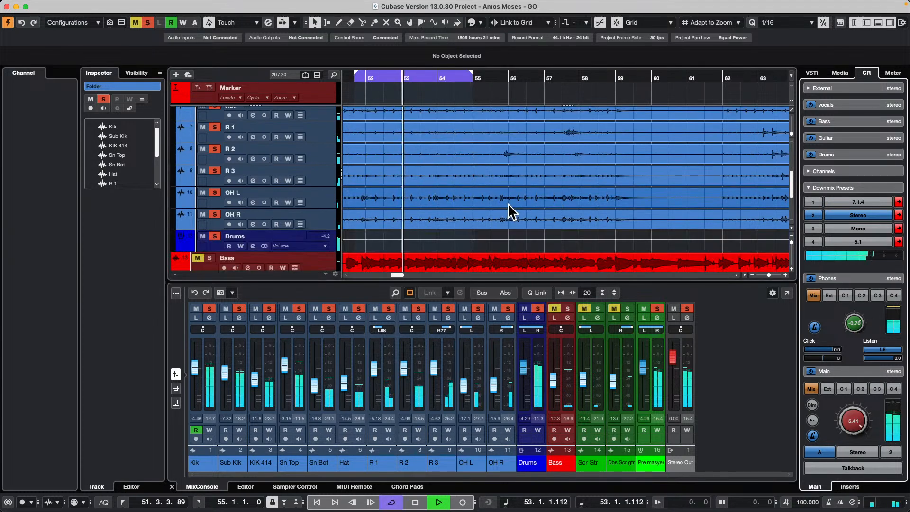
# Insert the Black Valve compressor in the first insert slot of the Drums group and close its windows
pyautogui.click(253, 246)
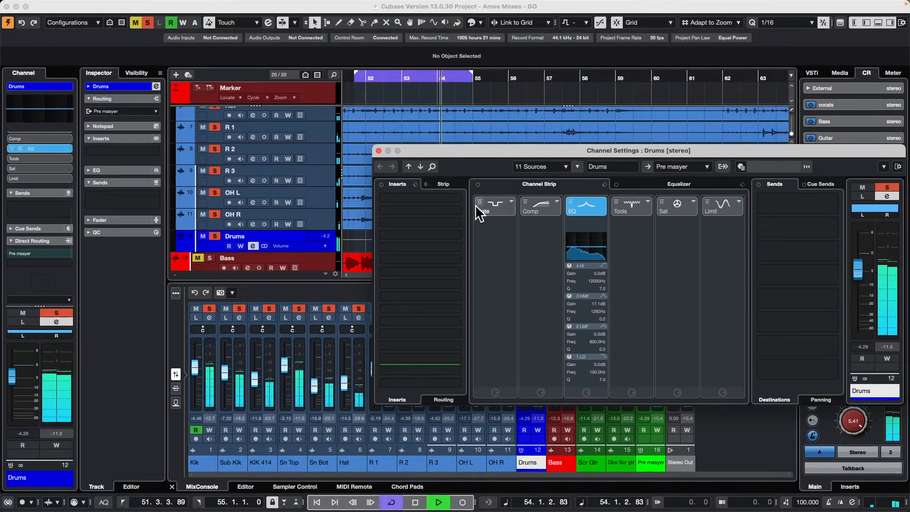
pyautogui.click(457, 199)
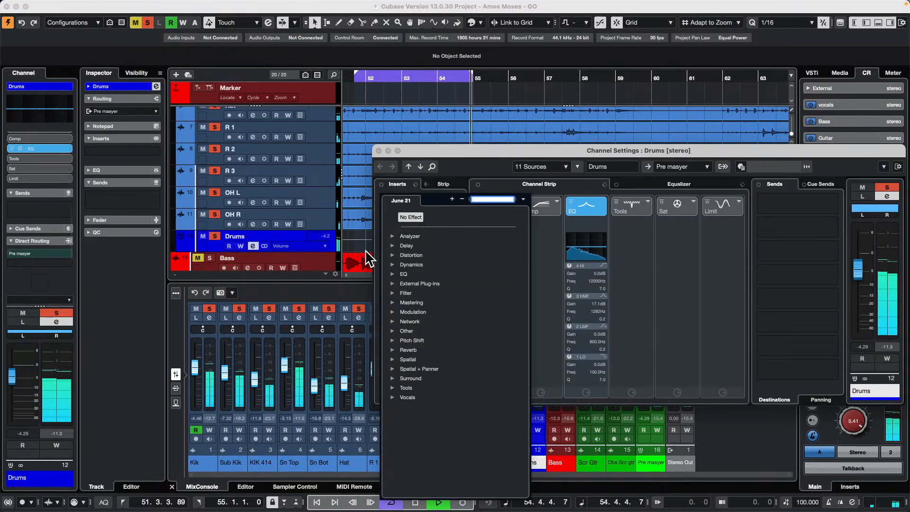
pyautogui.click(394, 264)
pyautogui.click(421, 284)
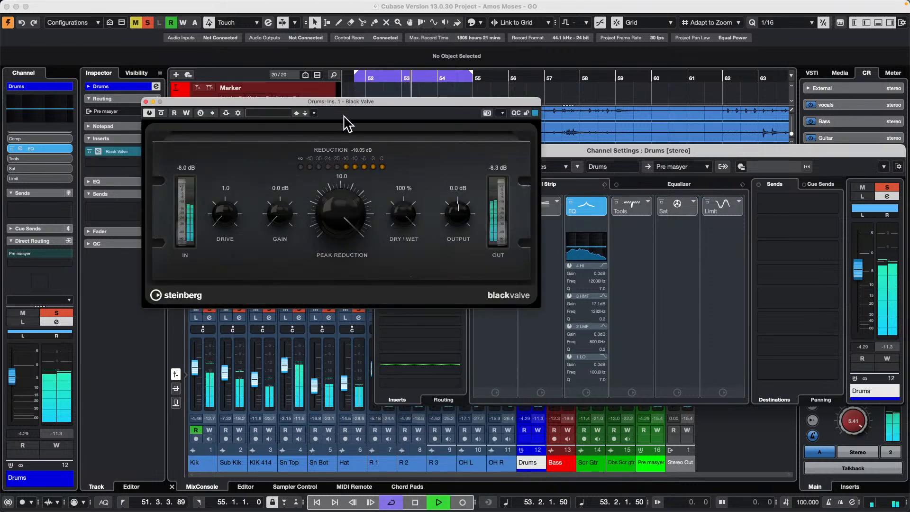
pyautogui.click(147, 102)
pyautogui.click(378, 151)
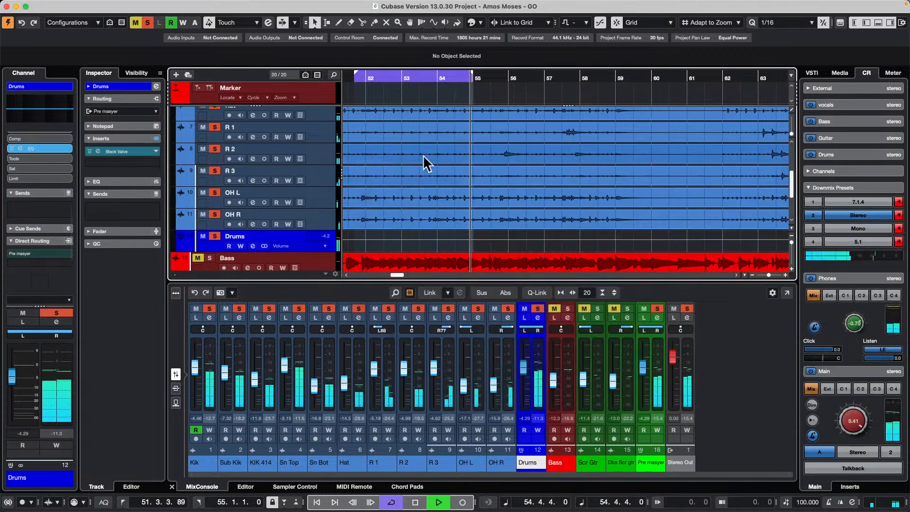
# Stop playback and clear all solo states in the project
pyautogui.press('space')
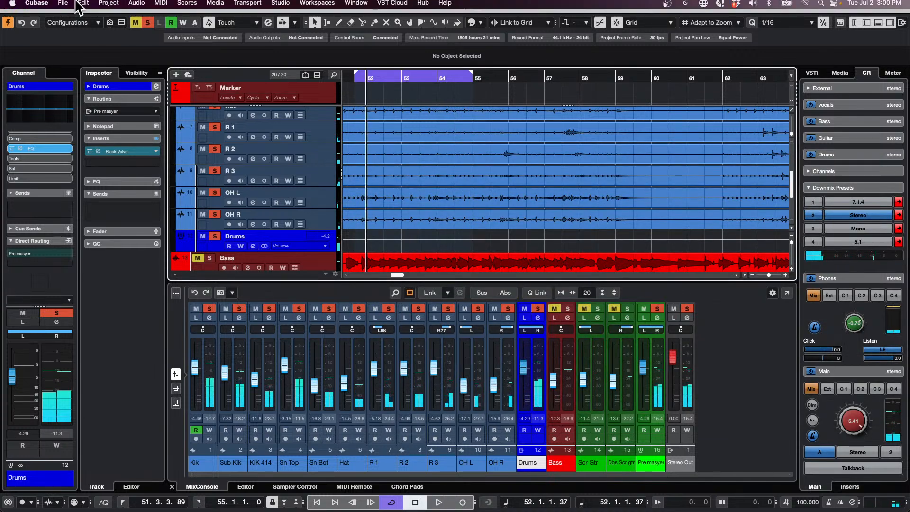
pyautogui.scroll(5, 233, 136)
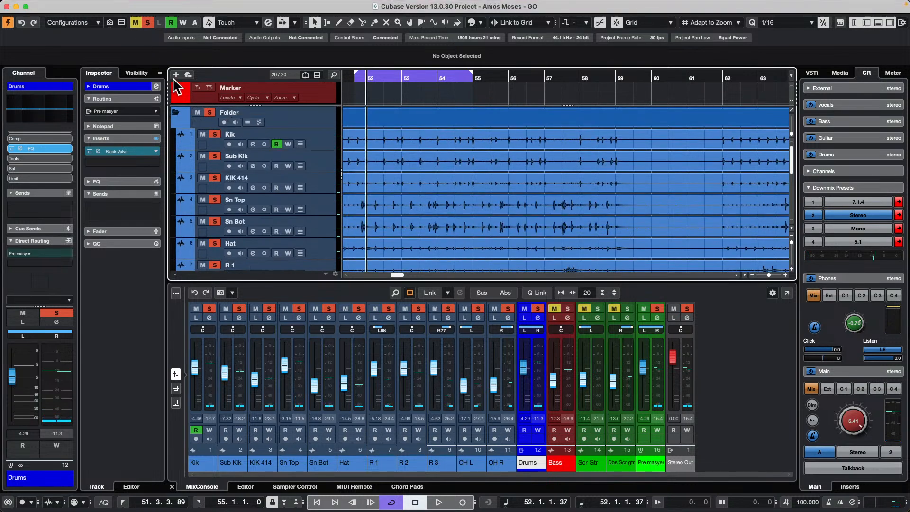
pyautogui.click(145, 22)
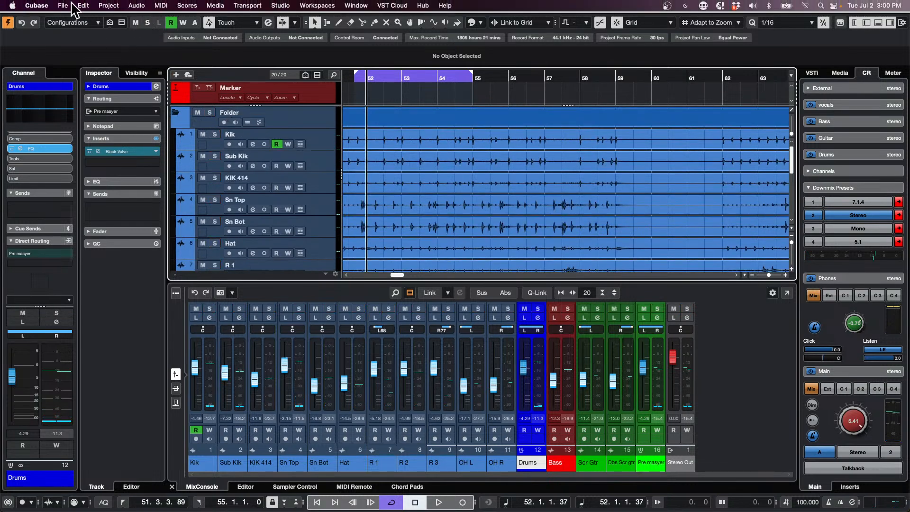
# Export an audio mixdown of only the Drums group channel named Drum group, creating an audio track after export
pyautogui.click(60, 5)
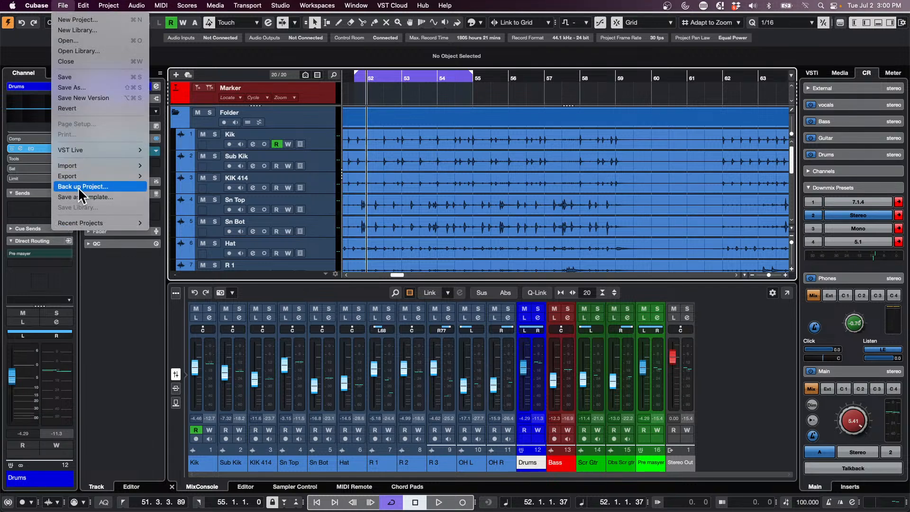
pyautogui.moveTo(83, 171)
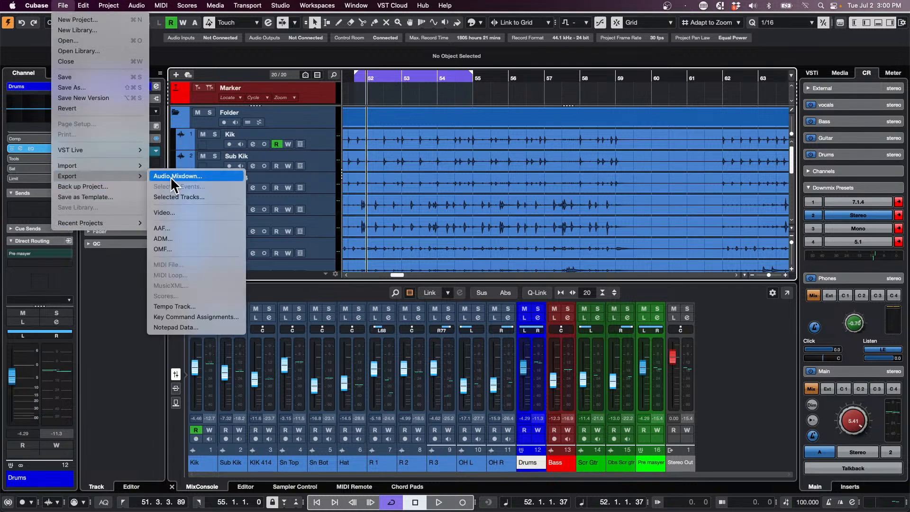
pyautogui.click(176, 176)
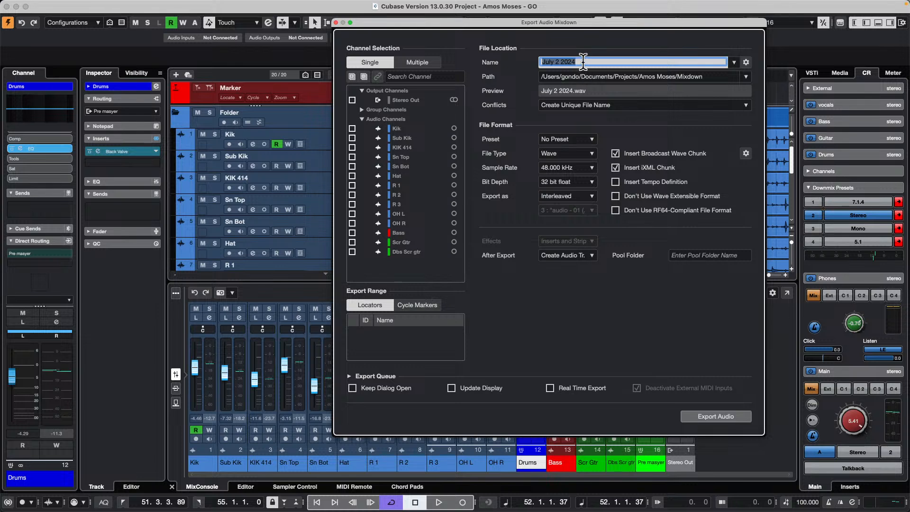
pyautogui.write('Drum group')
pyautogui.click(361, 110)
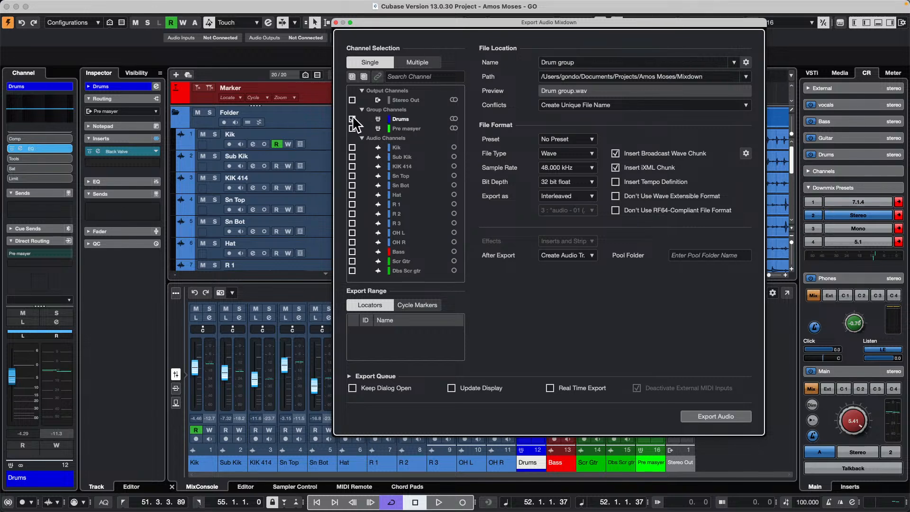
pyautogui.click(572, 258)
pyautogui.click(569, 254)
pyautogui.click(716, 415)
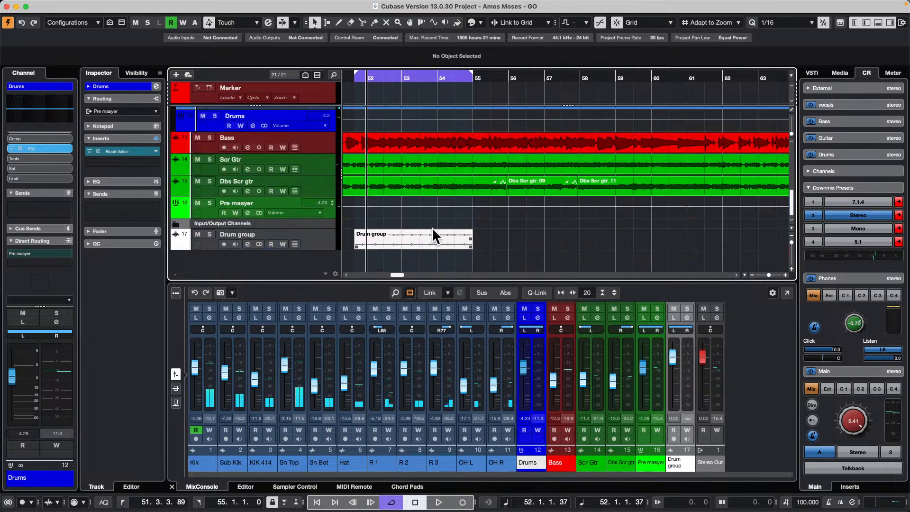
# Audition the exported Drum group track in solo and move it directly below the Drums group channel
pyautogui.click(209, 234)
pyautogui.press('space')
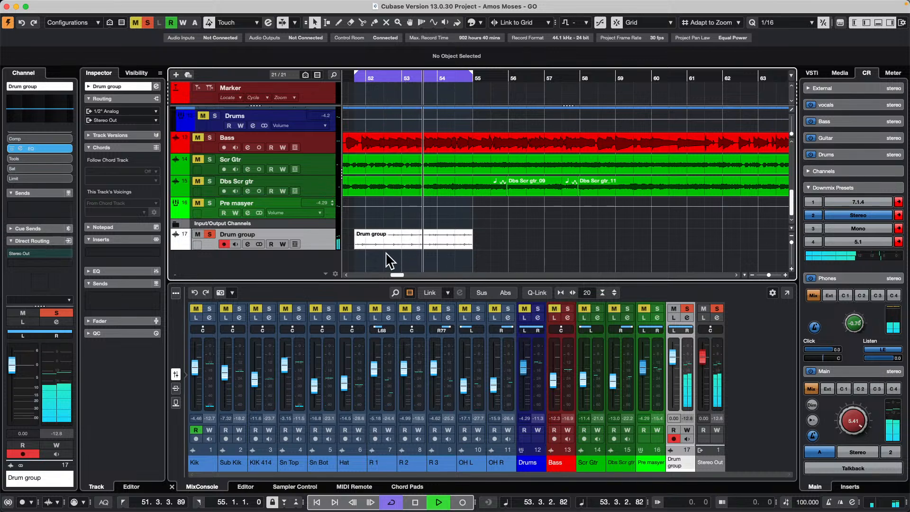
pyautogui.press('space')
pyautogui.moveTo(321, 248); pyautogui.dragTo(321, 171)
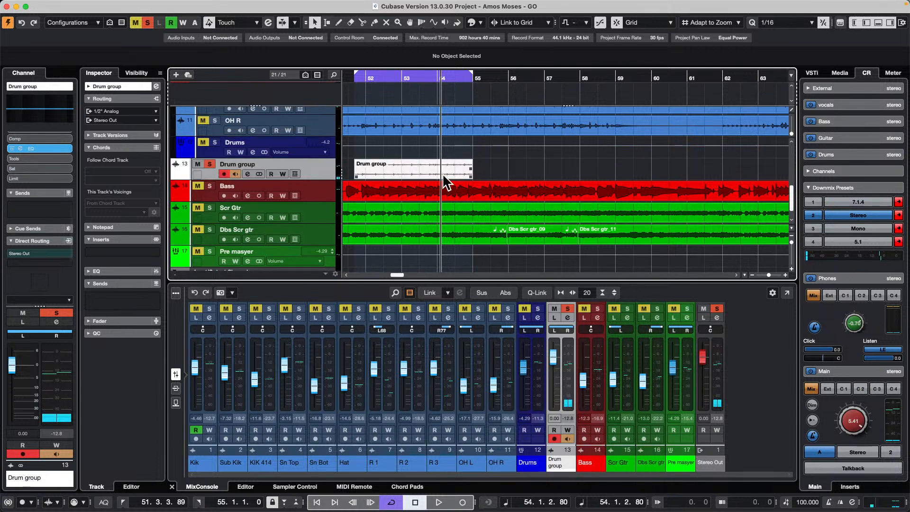
pyautogui.press('space')
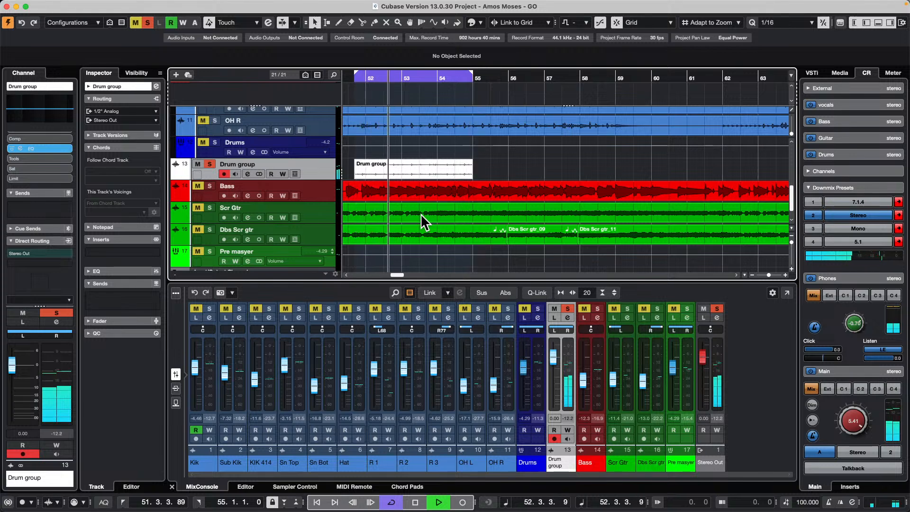
pyautogui.scroll(-1, 420, 213)
pyautogui.press('space')
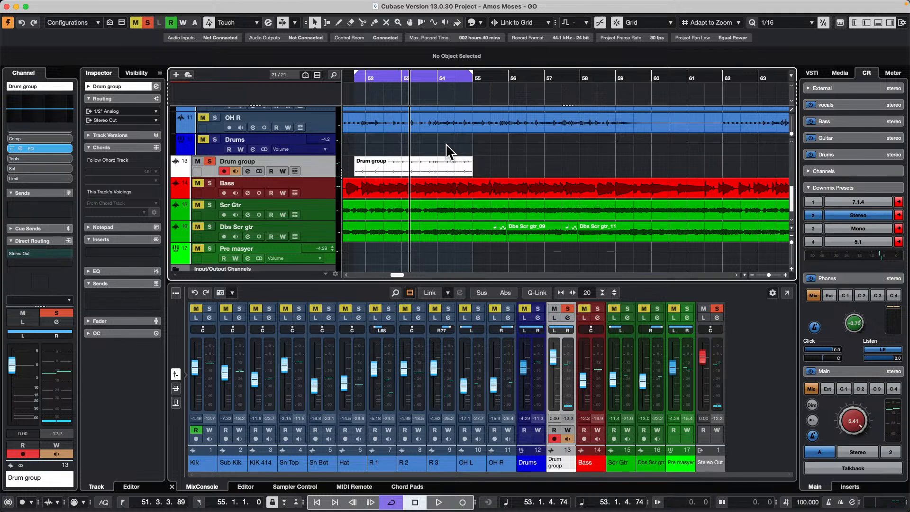
# Review the Drums group channel selection in the Export Audio Mixdown settings and close them without exporting
pyautogui.click(63, 5)
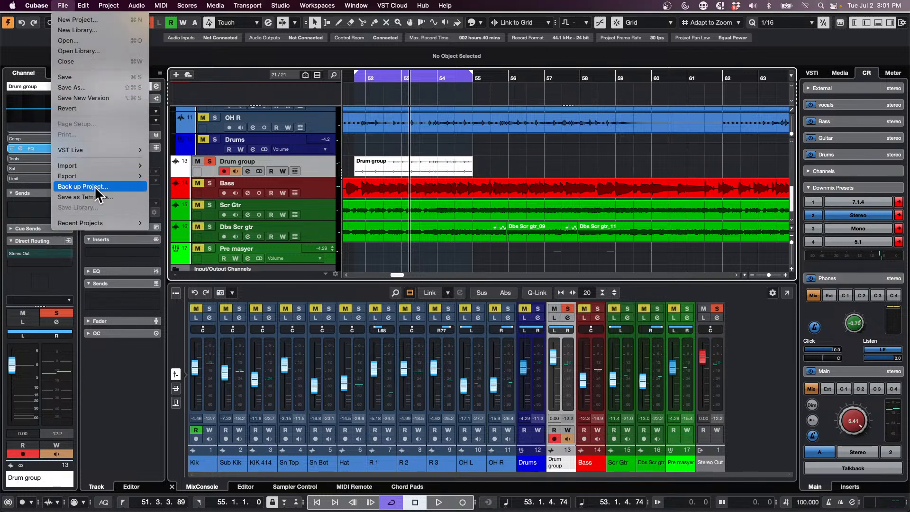
pyautogui.moveTo(100, 176)
pyautogui.click(214, 176)
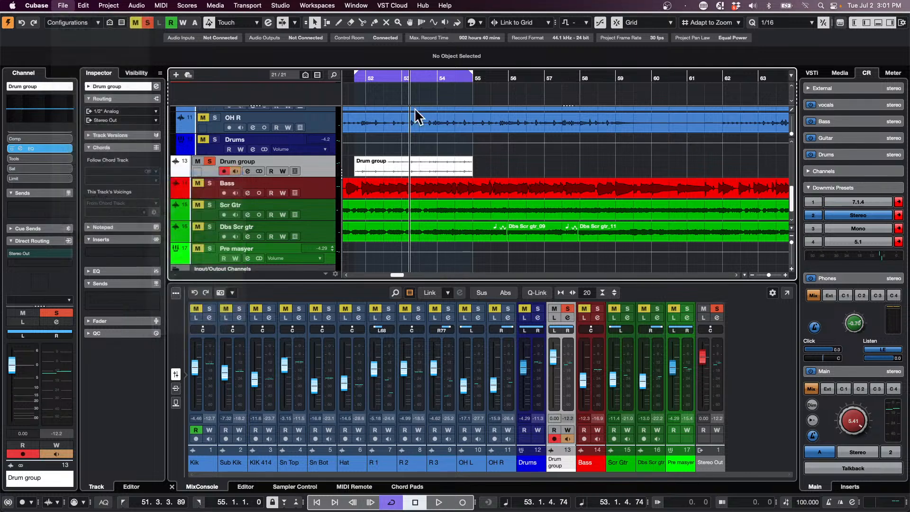
pyautogui.click(361, 110)
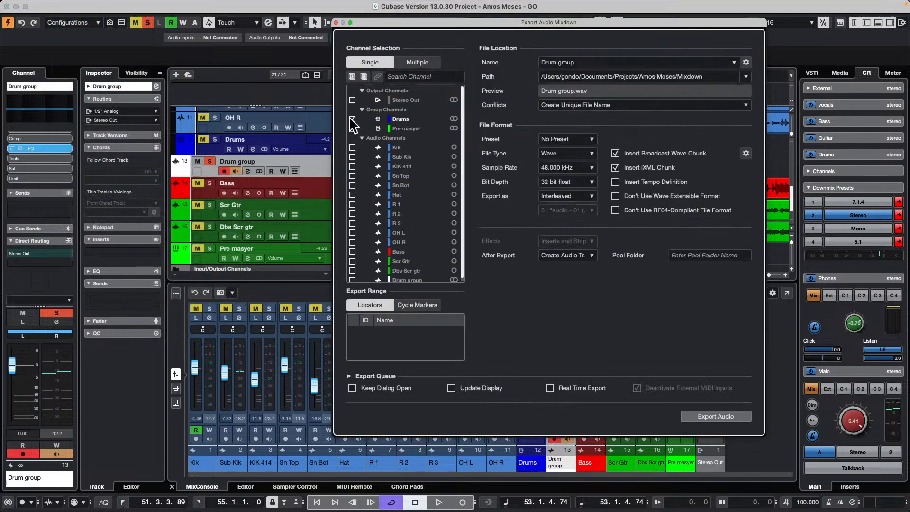
pyautogui.click(353, 119)
pyautogui.click(336, 23)
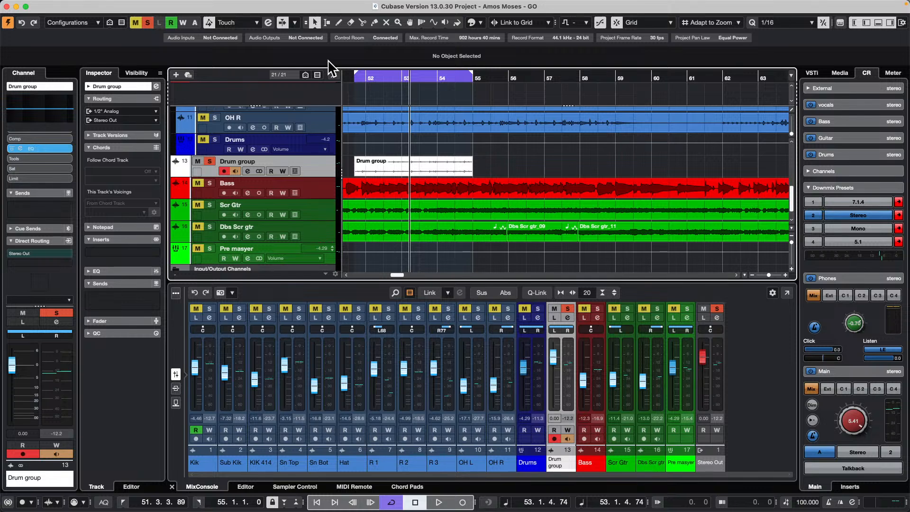
# Play from bar 56 with the Drum group track unsoloed and lower the Control Room main level to about -6.6
pyautogui.click(386, 73)
pyautogui.moveTo(386, 72); pyautogui.dragTo(513, 37)
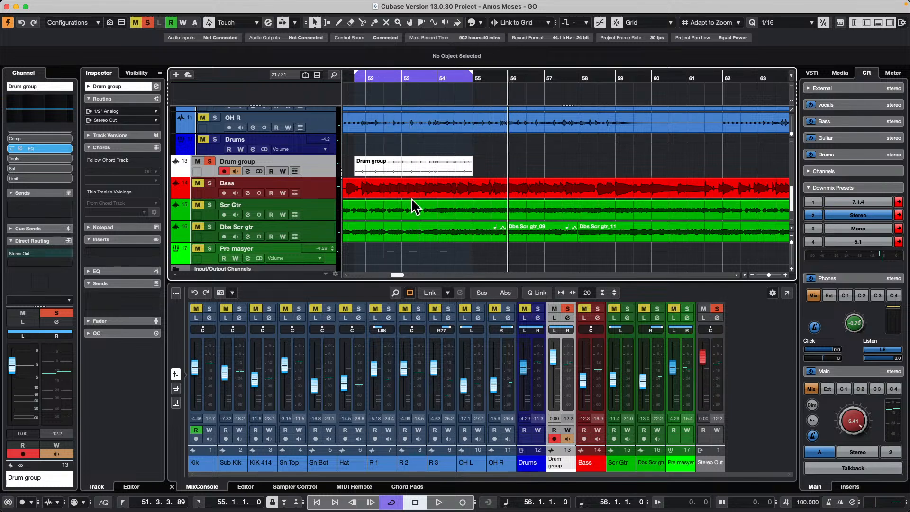
pyautogui.press('space')
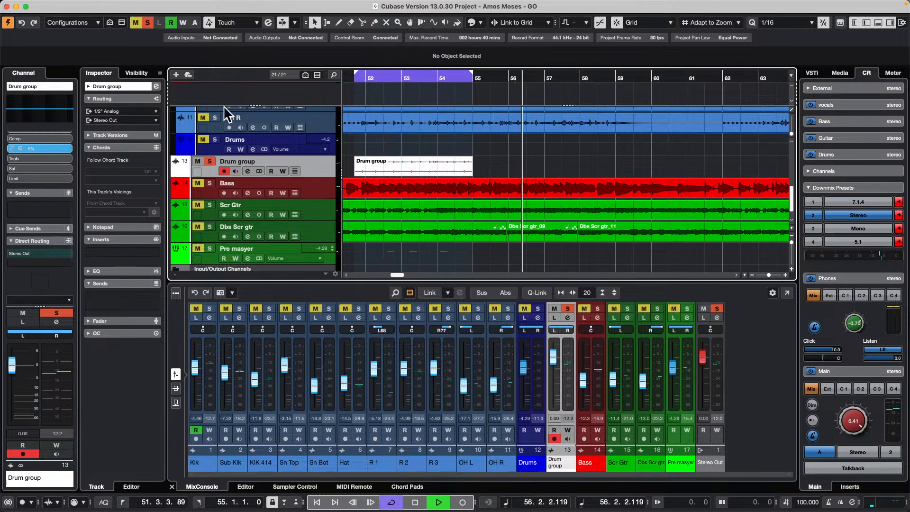
pyautogui.click(210, 161)
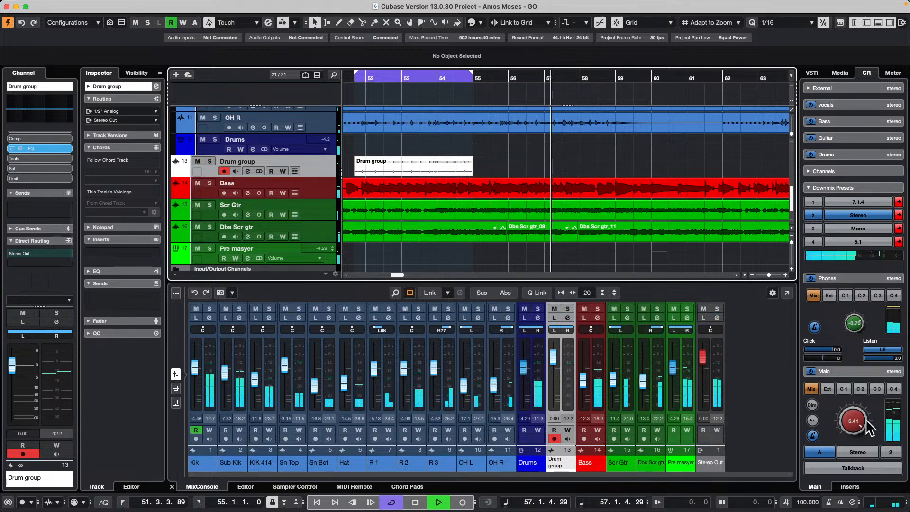
pyautogui.moveTo(849, 429); pyautogui.dragTo(849, 463)
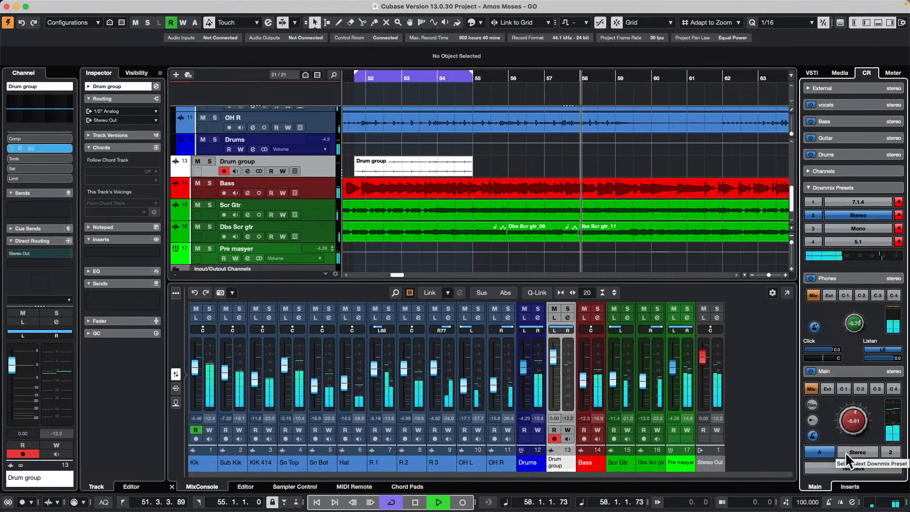
# Show the Caleidoscope content set from the Loops & Samples media
pyautogui.click(840, 73)
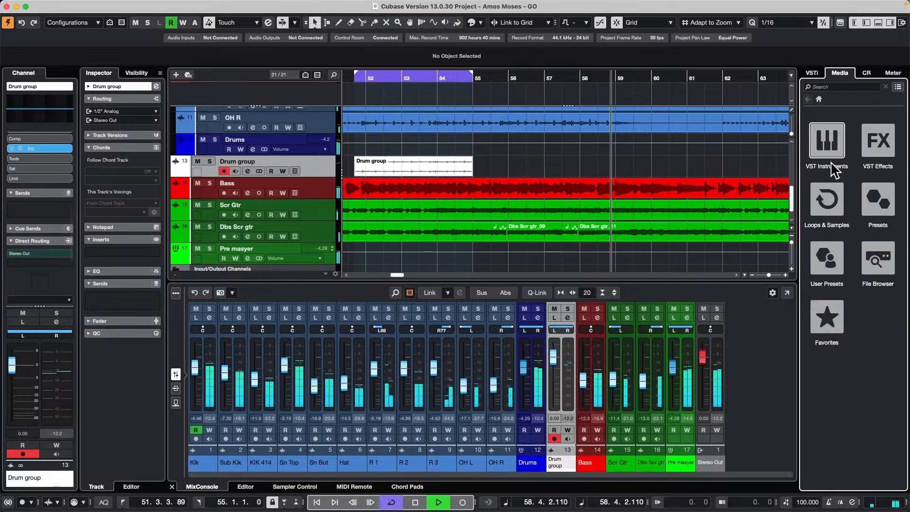
pyautogui.click(835, 214)
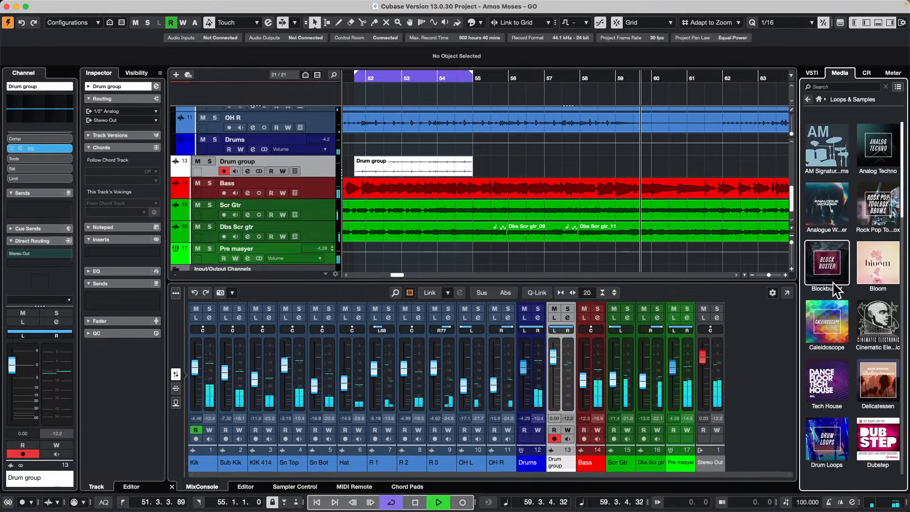
pyautogui.click(836, 312)
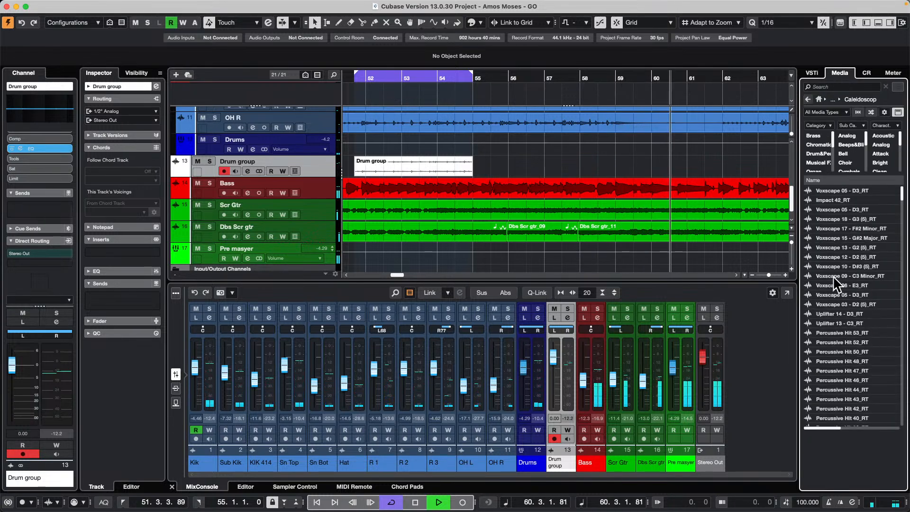
# Place the Voxscape 09 - C3 Minor_RT sample on the Drum group track around bar 56, and delete it
pyautogui.moveTo(836, 276); pyautogui.dragTo(516, 161)
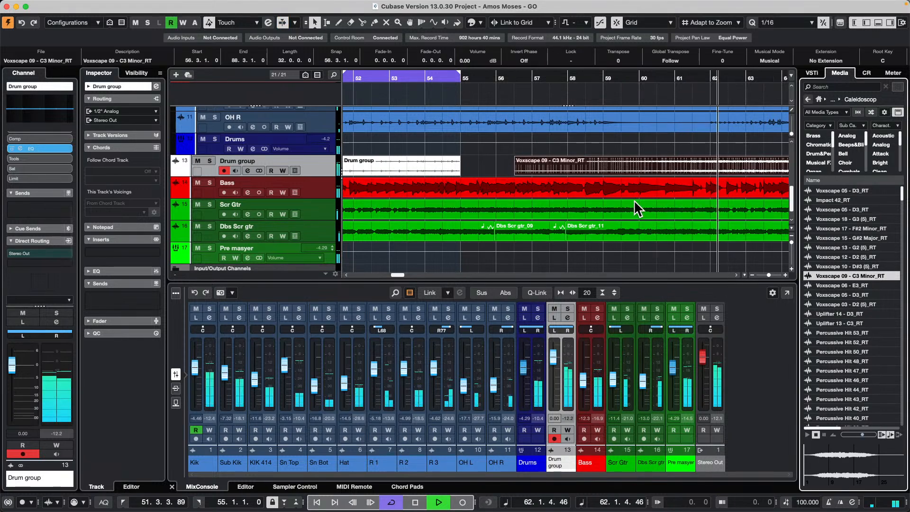
pyautogui.press('BackSpace')
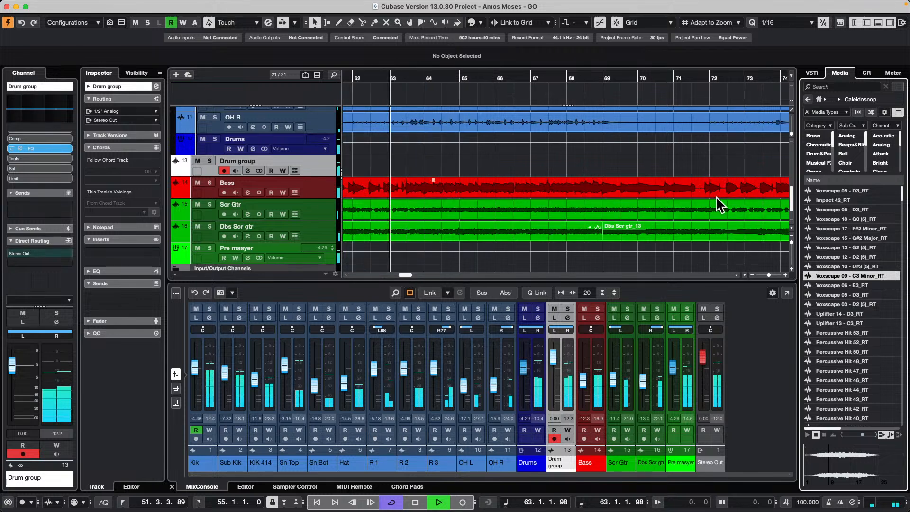
# Place the Percussive Hit 46_RT sample on the Drum group track at bar 70
pyautogui.press('g')
pyautogui.press('g')
pyautogui.press('g')
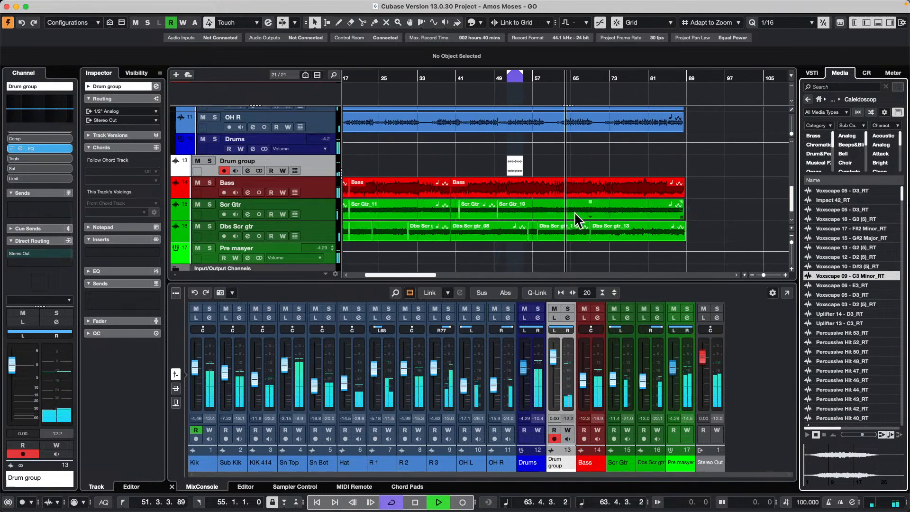
pyautogui.moveTo(860, 377); pyautogui.dragTo(597, 149)
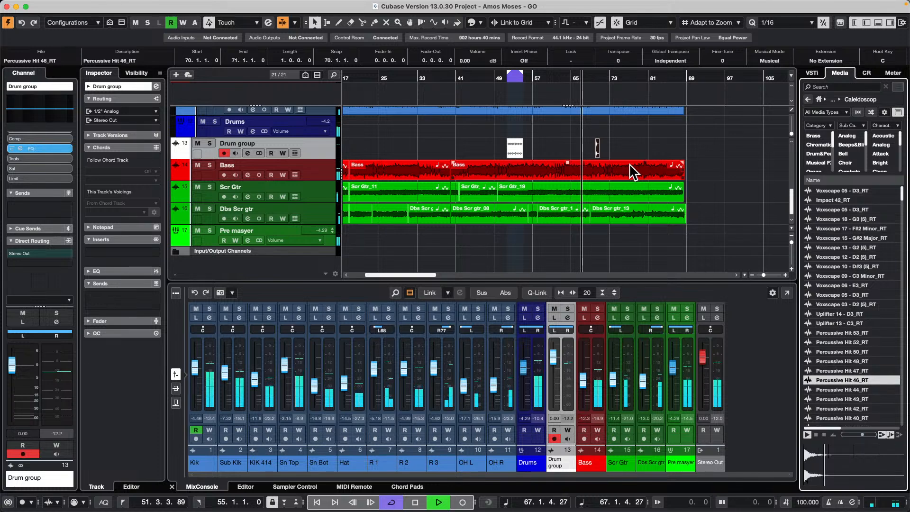
# Stop playback and create a new empty project in the media test folder
pyautogui.press('space')
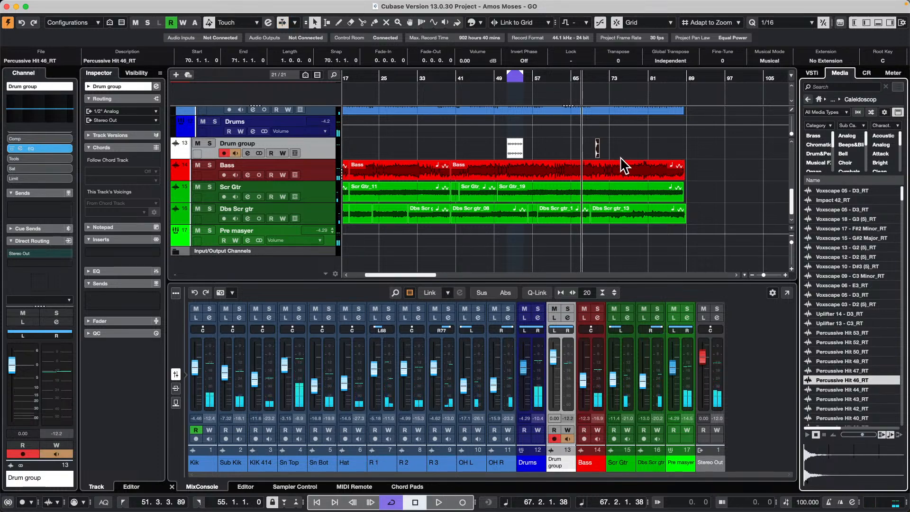
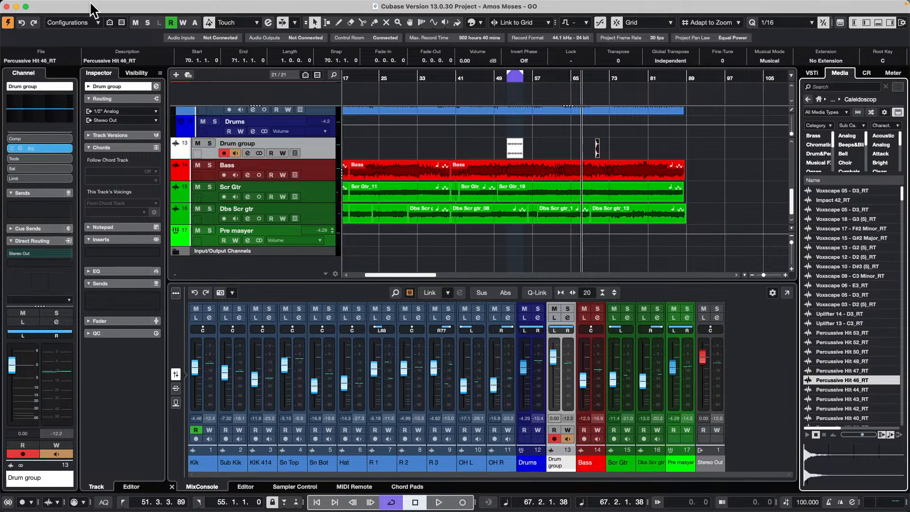
pyautogui.click(63, 5)
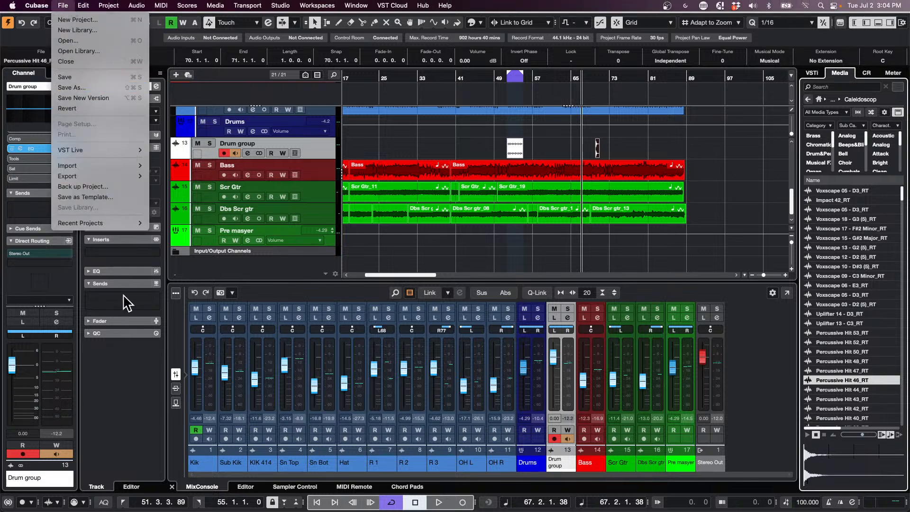
pyautogui.click(78, 19)
pyautogui.press('Return')
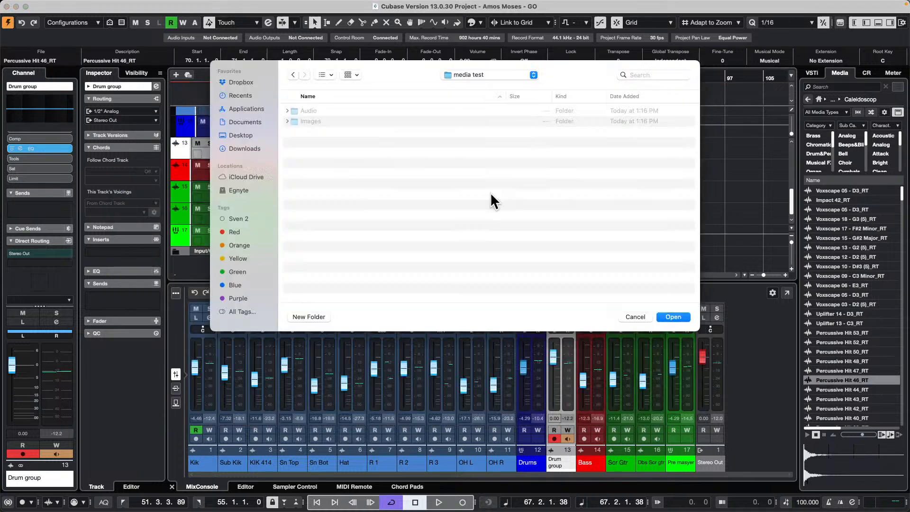
pyautogui.click(674, 317)
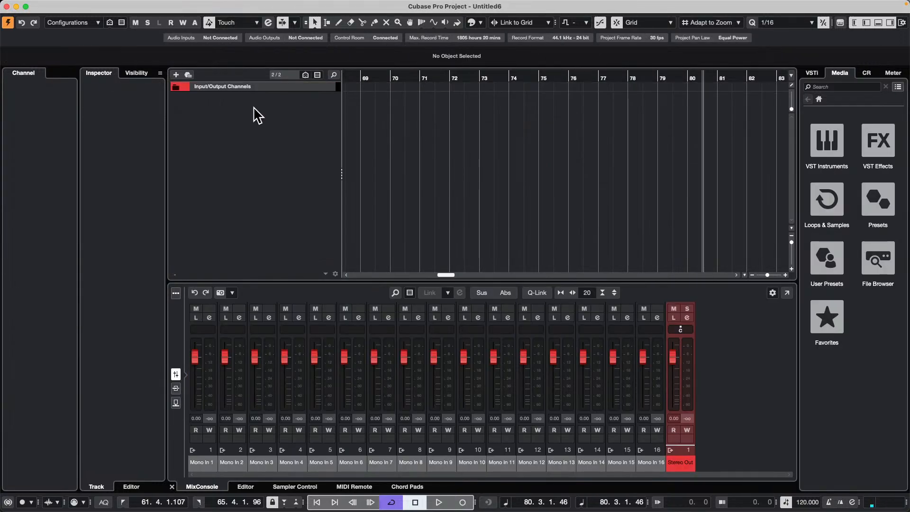
# Add one instrument track with HALion Sonic, receiving All MIDI Inputs and routed to Stereo Out
pyautogui.rightClick(255, 109)
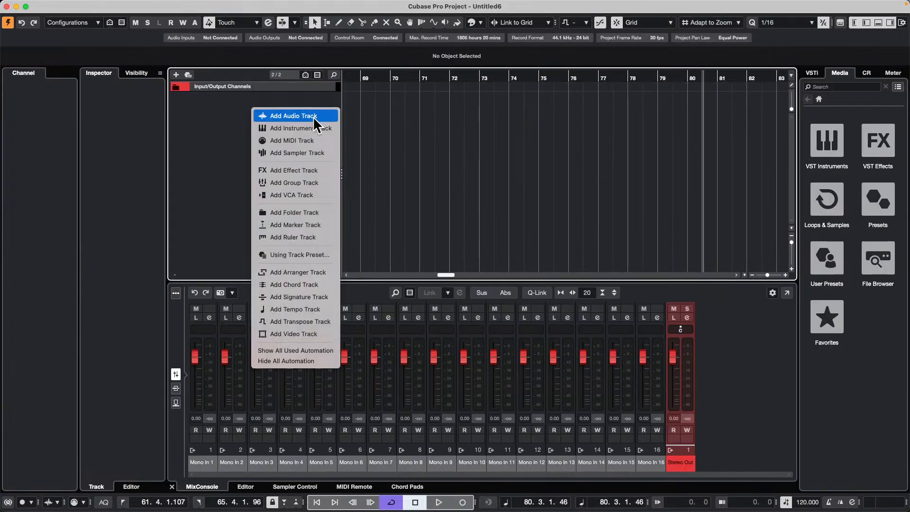
pyautogui.click(304, 126)
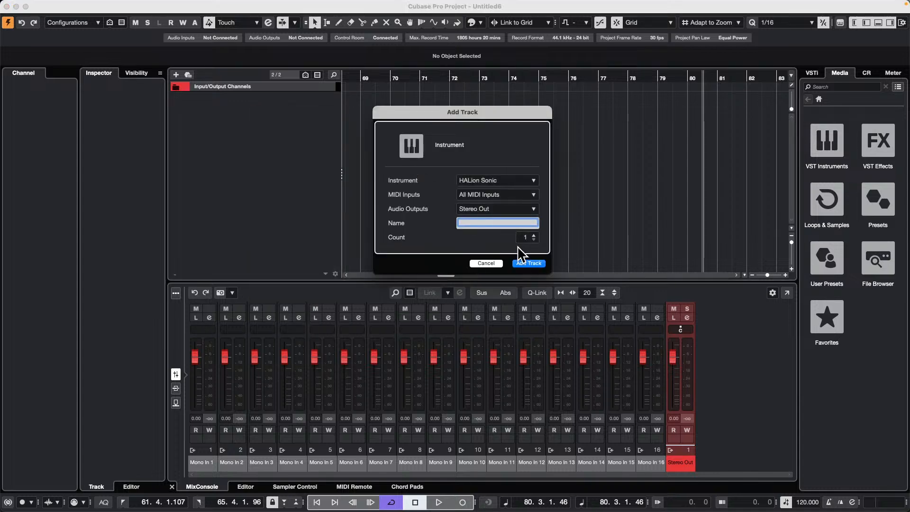
pyautogui.click(528, 263)
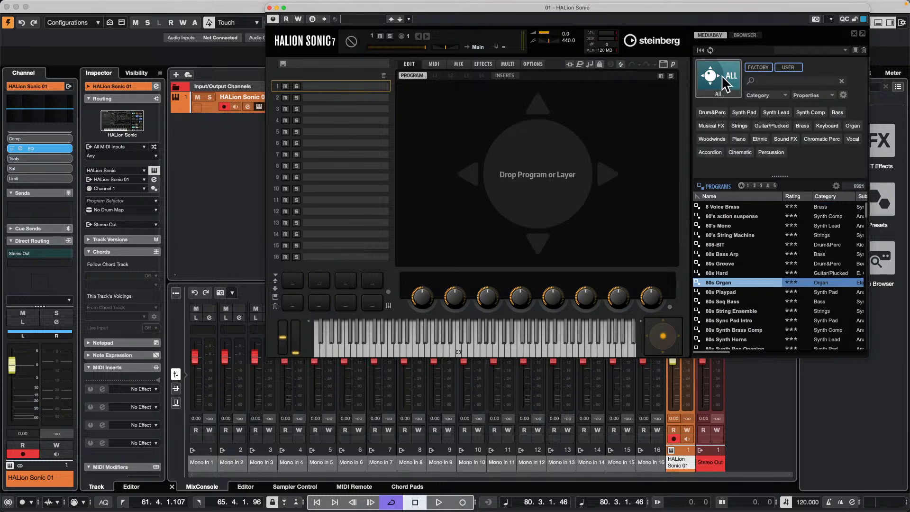
# Filter the HALion Sonic programs to the Electric Bass instrument
pyautogui.scroll(-10, 793, 212)
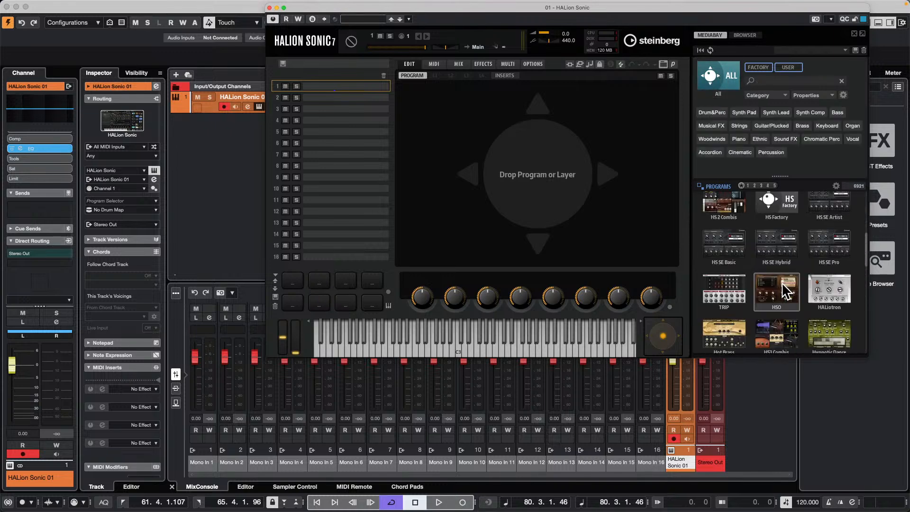
pyautogui.scroll(1, 772, 251)
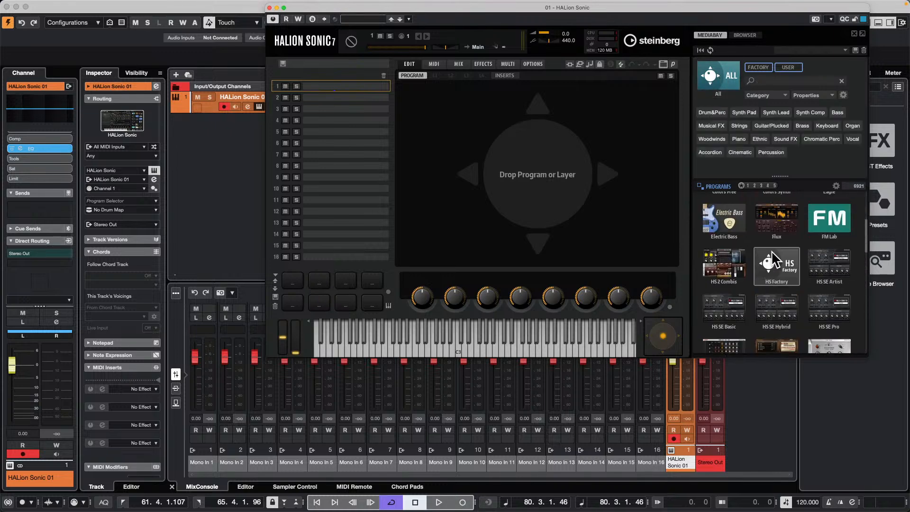
pyautogui.scroll(1, 771, 251)
pyautogui.click(731, 256)
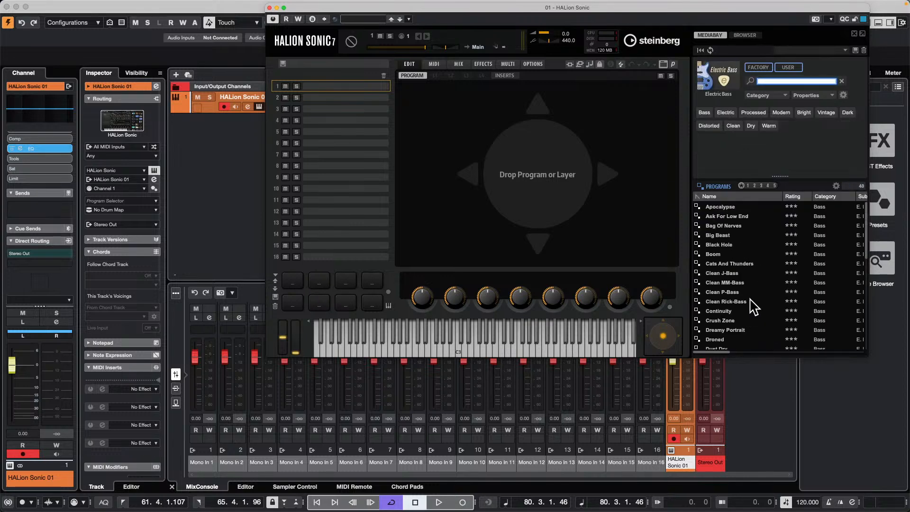
# Browse the Electric Bass programs and load Clean J-Bass into the first slot
pyautogui.scroll(-2, 754, 305)
pyautogui.scroll(-2, 753, 306)
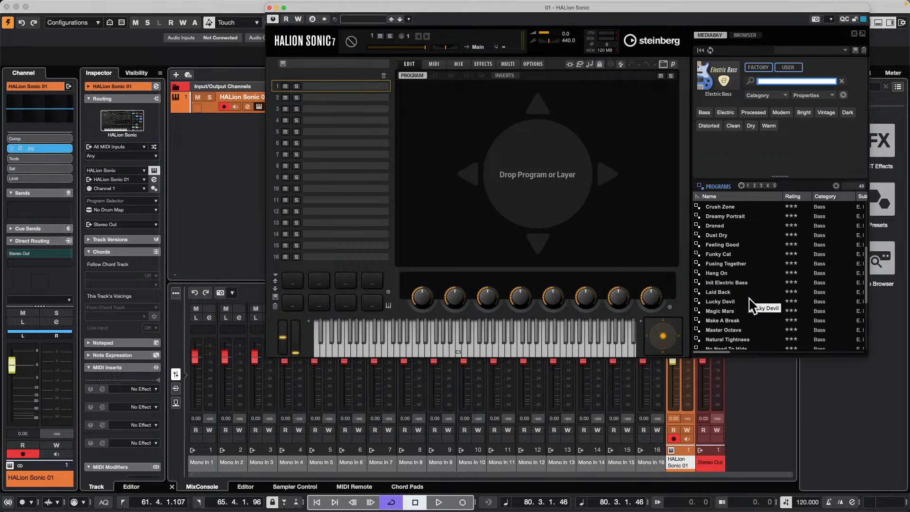
pyautogui.scroll(-2, 752, 306)
pyautogui.scroll(-2, 753, 306)
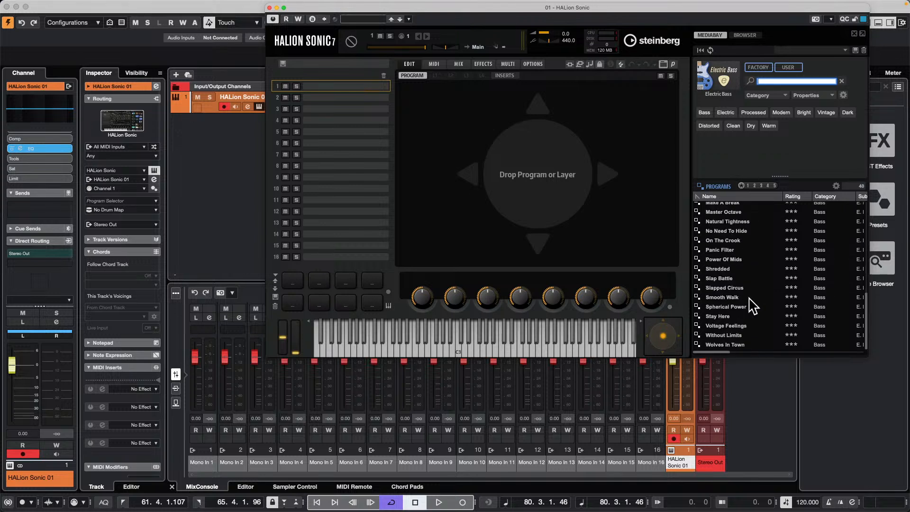
pyautogui.scroll(5, 753, 306)
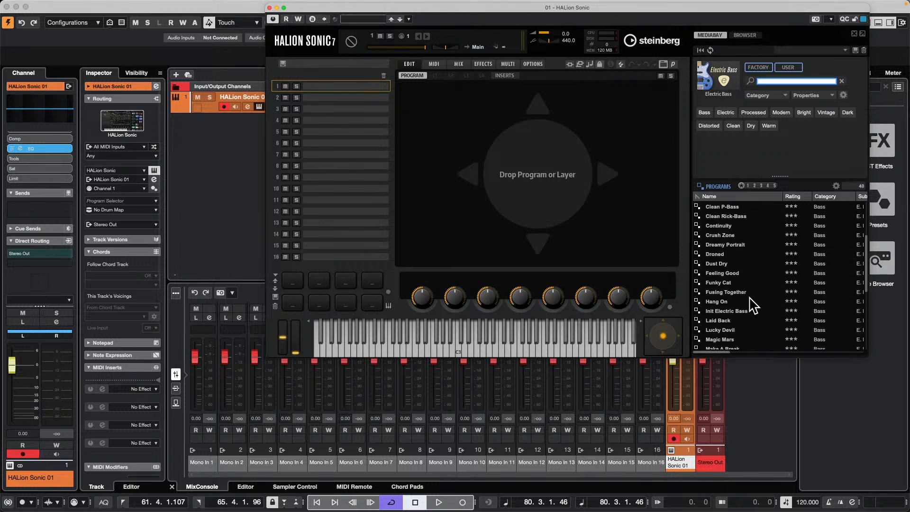
pyautogui.scroll(2, 754, 306)
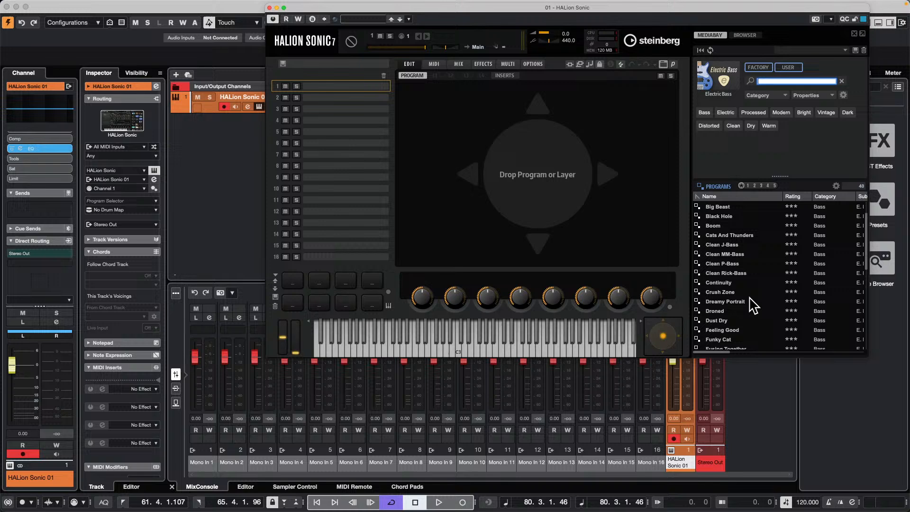
pyautogui.doubleClick(726, 244)
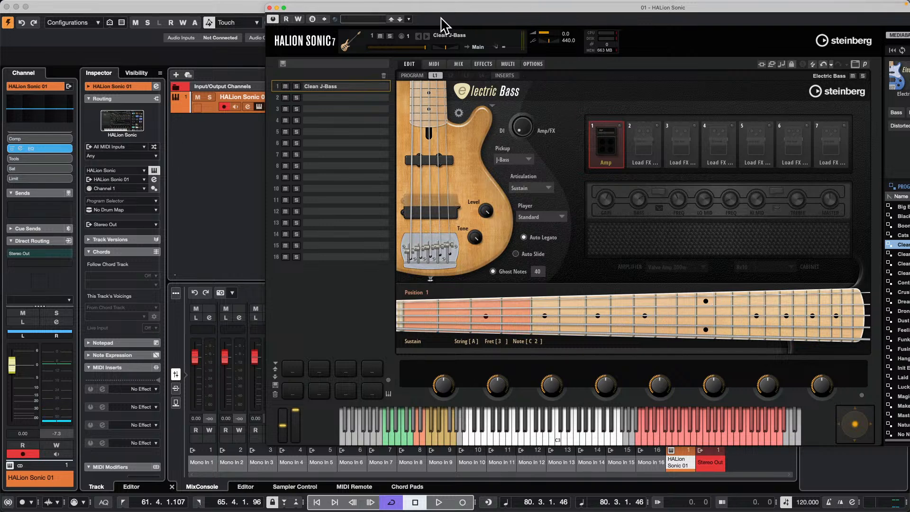
# Bring the whole HALion Sonic window into view and audition keys across the red upper zone of the Clean J-Bass keyboard
pyautogui.moveTo(450, 18); pyautogui.dragTo(315, 38)
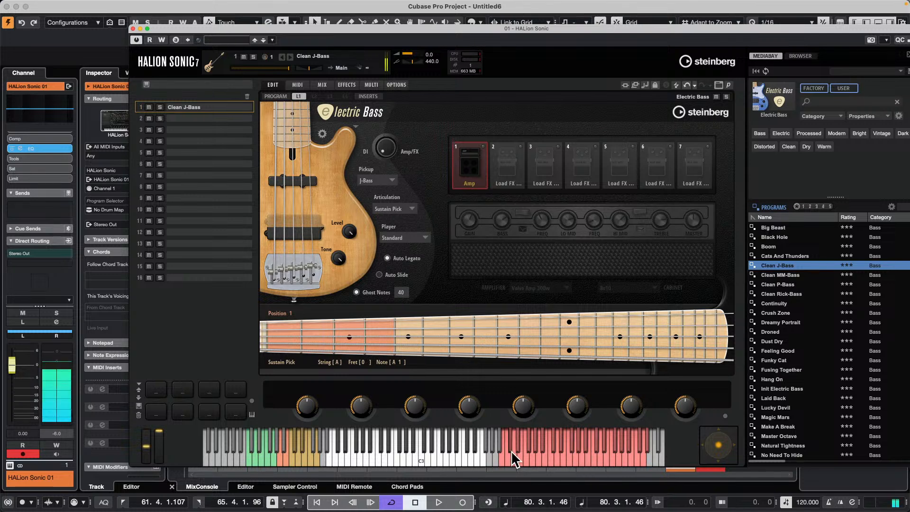
pyautogui.click(541, 452)
pyautogui.click(517, 441)
pyautogui.click(519, 446)
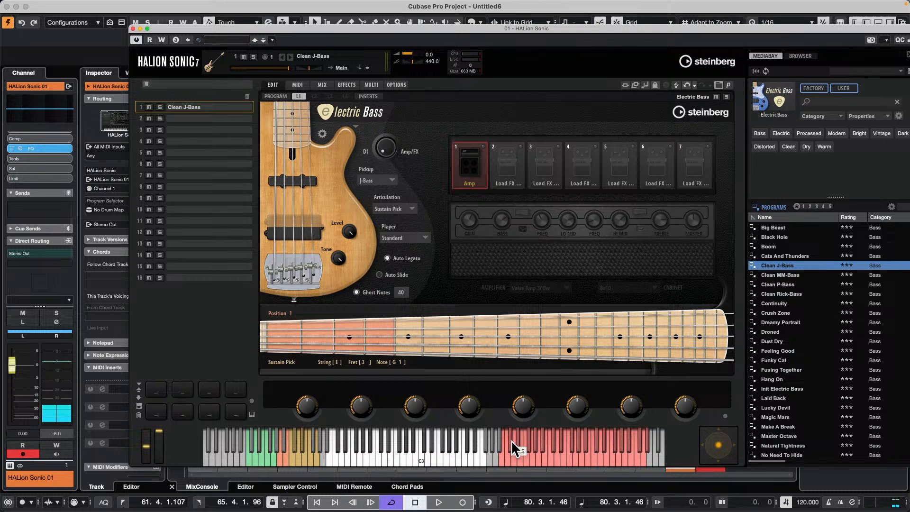
pyautogui.click(511, 440)
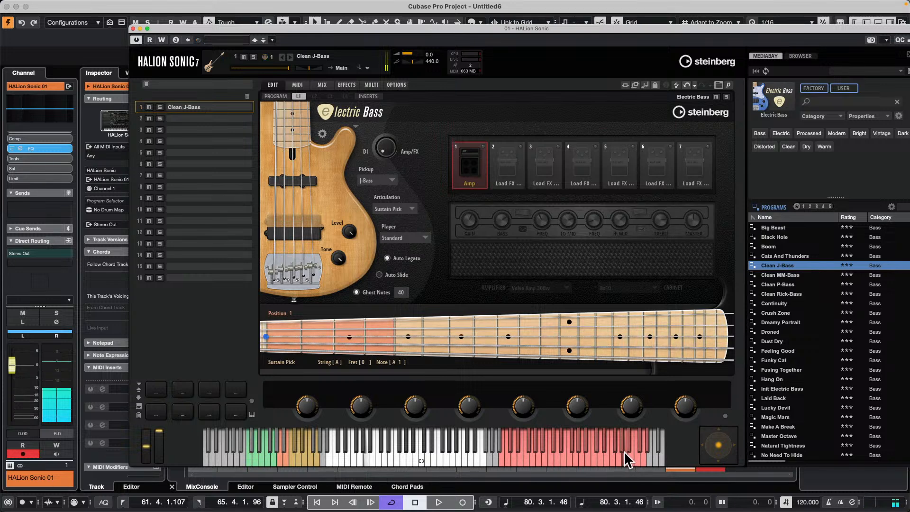
pyautogui.click(524, 453)
pyautogui.click(514, 454)
pyautogui.click(539, 454)
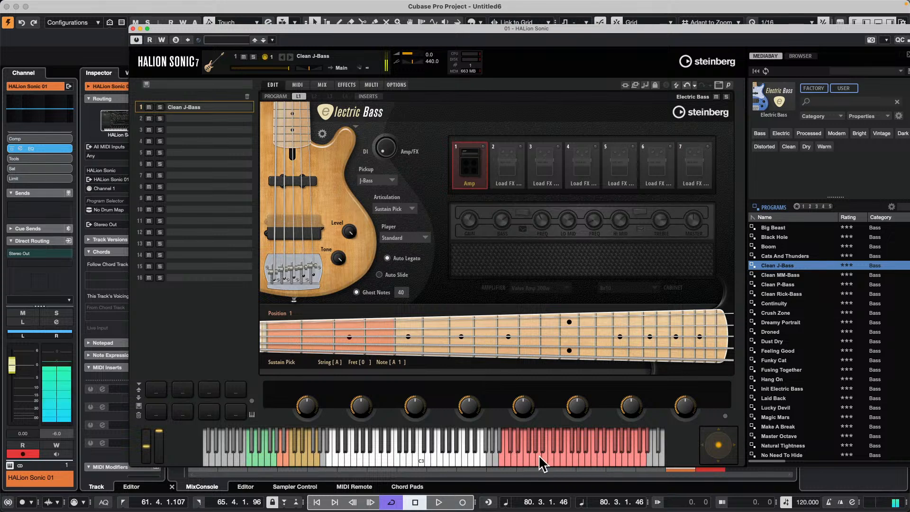
pyautogui.click(601, 454)
pyautogui.click(593, 454)
pyautogui.click(570, 441)
pyautogui.click(575, 440)
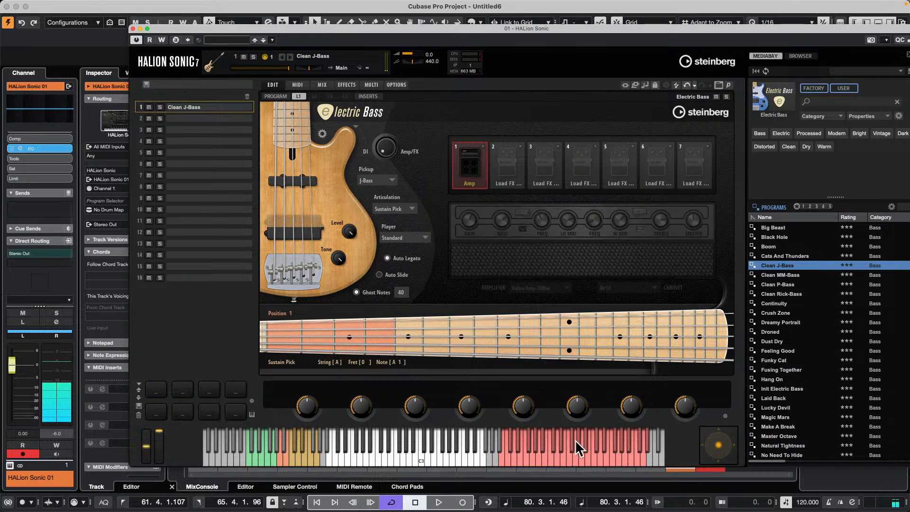
pyautogui.click(621, 442)
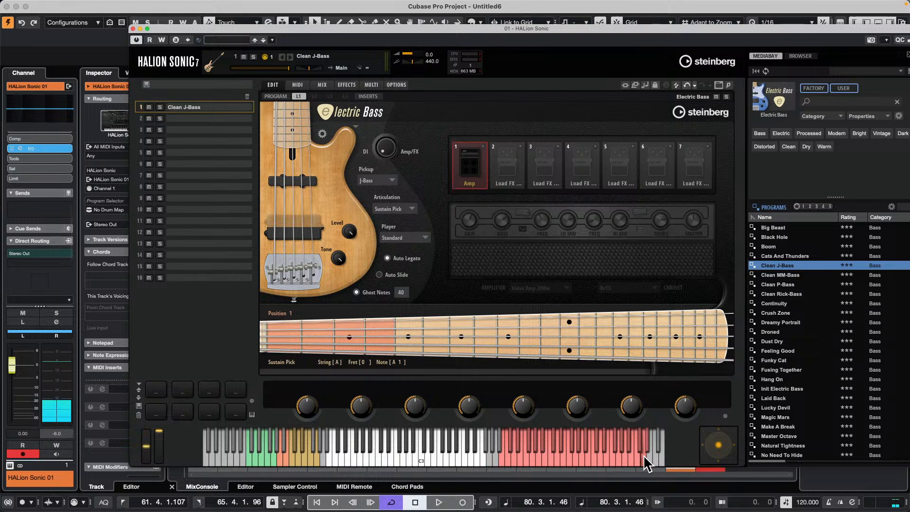
pyautogui.click(596, 455)
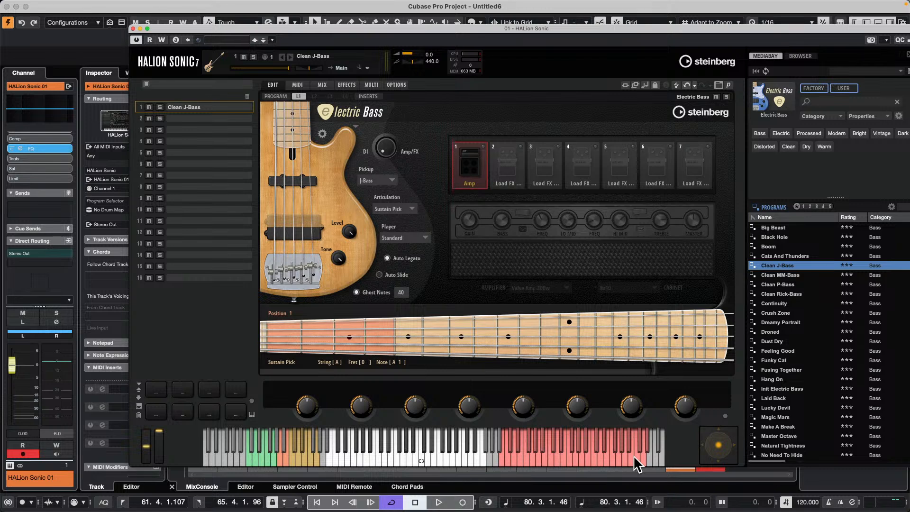
# Close HALion Sonic and the untitled project without saving, returning to the Amos Moses project
pyautogui.click(133, 29)
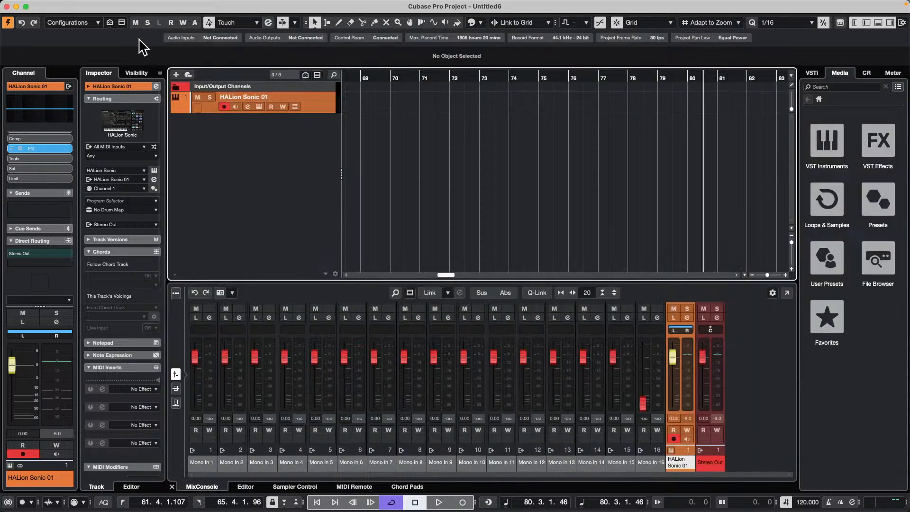
pyautogui.click(7, 6)
pyautogui.click(436, 172)
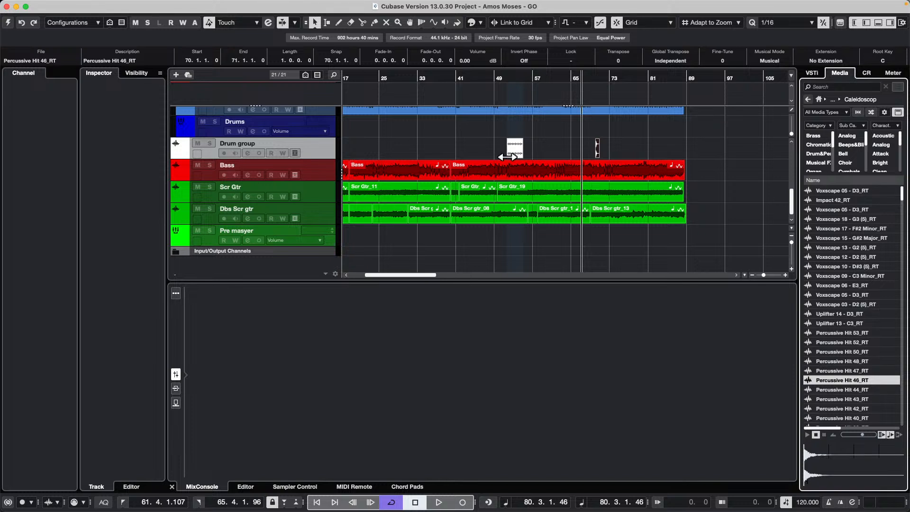
# Delete both audio events on the Drum group track and activate the Amos Moses project
pyautogui.moveTo(619, 146); pyautogui.dragTo(427, 156)
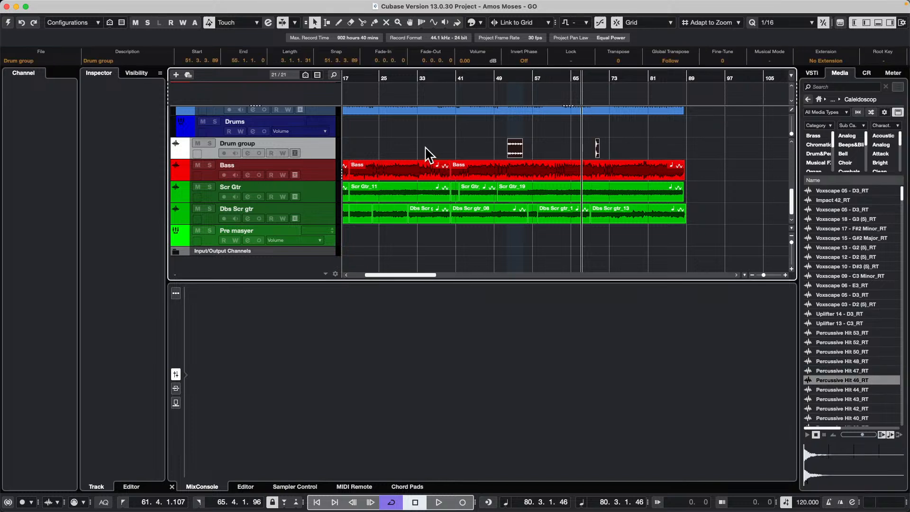
pyautogui.press('Delete')
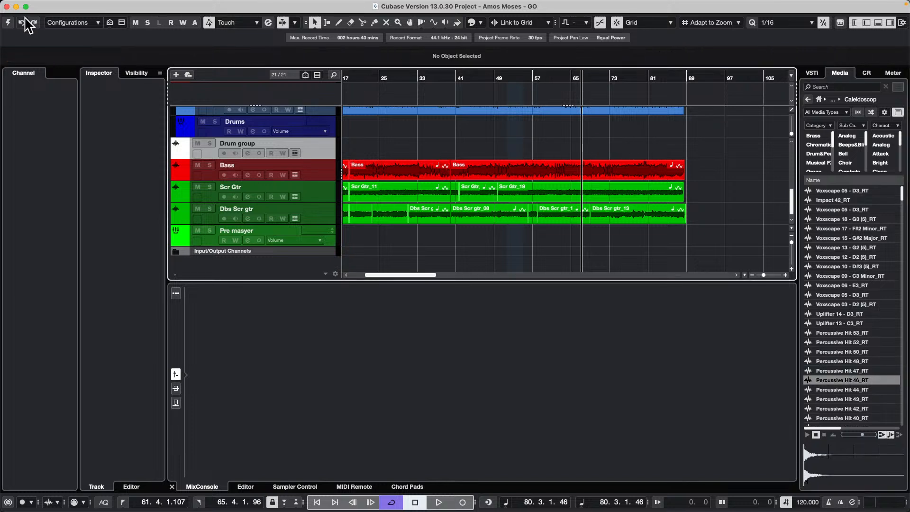
pyautogui.click(7, 22)
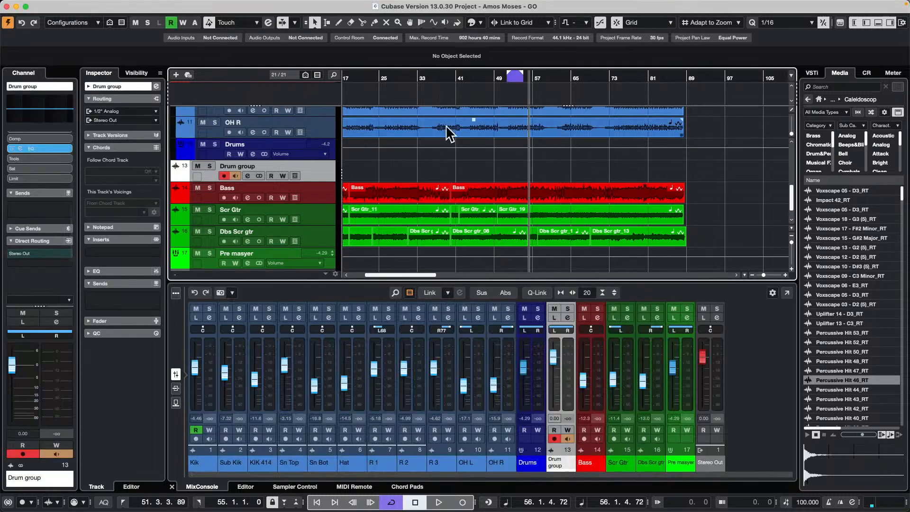
# Set the locator range from bar 33 to bar 49
pyautogui.scroll(10, 401, 159)
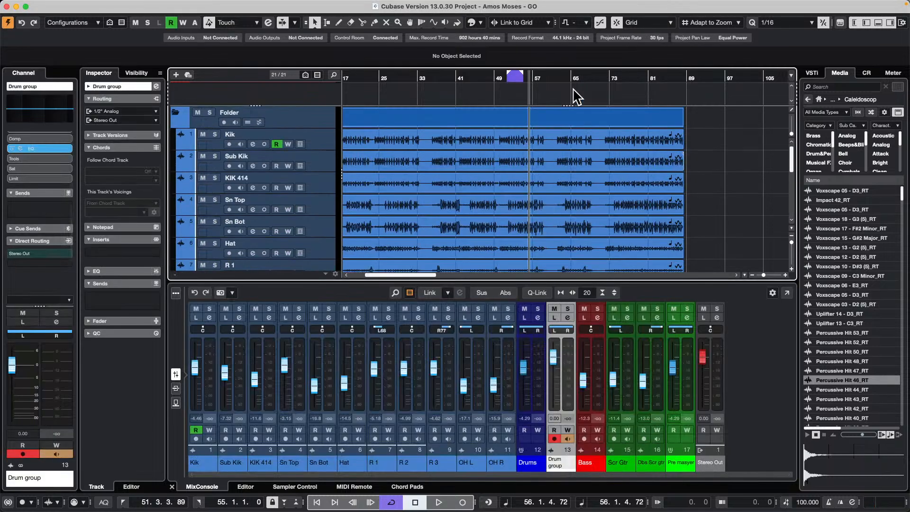
pyautogui.click(516, 74)
pyautogui.moveTo(509, 74); pyautogui.dragTo(368, 81)
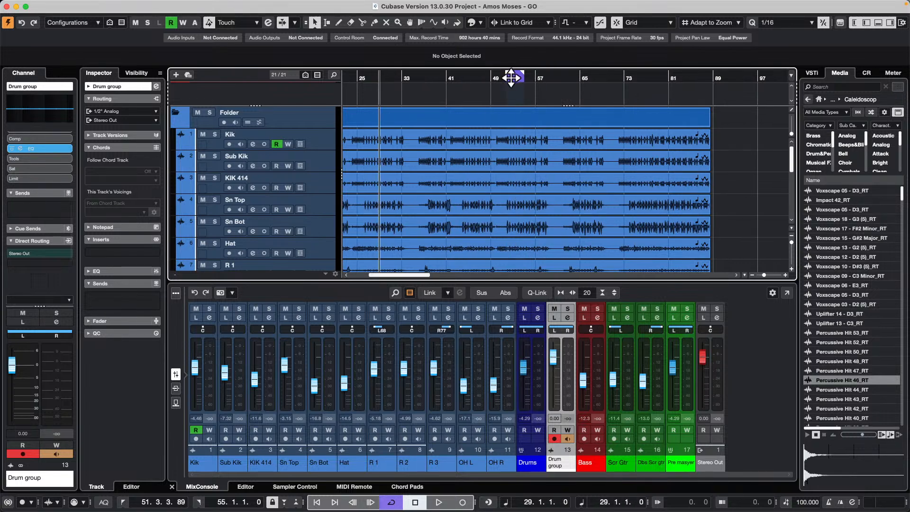
pyautogui.moveTo(510, 79); pyautogui.dragTo(402, 85)
pyautogui.moveTo(518, 74); pyautogui.dragTo(494, 85)
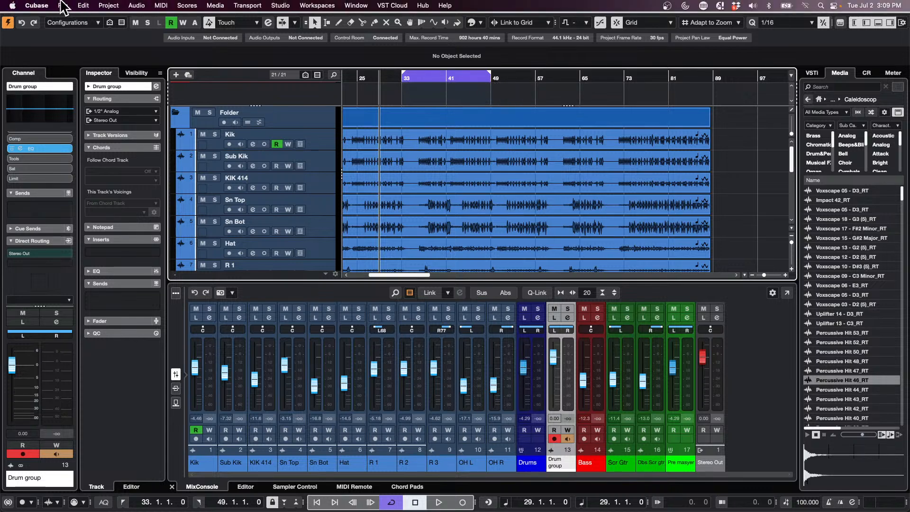
# Export an audio mixdown of only the Stereo Out channel, with the after-export action set to open in WaveLab Pro 12
pyautogui.click(63, 5)
pyautogui.moveTo(92, 178)
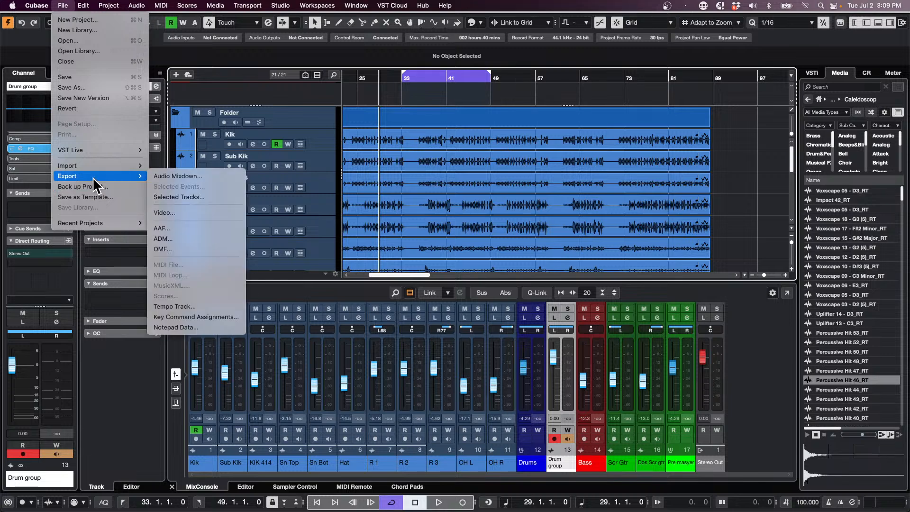
pyautogui.click(188, 176)
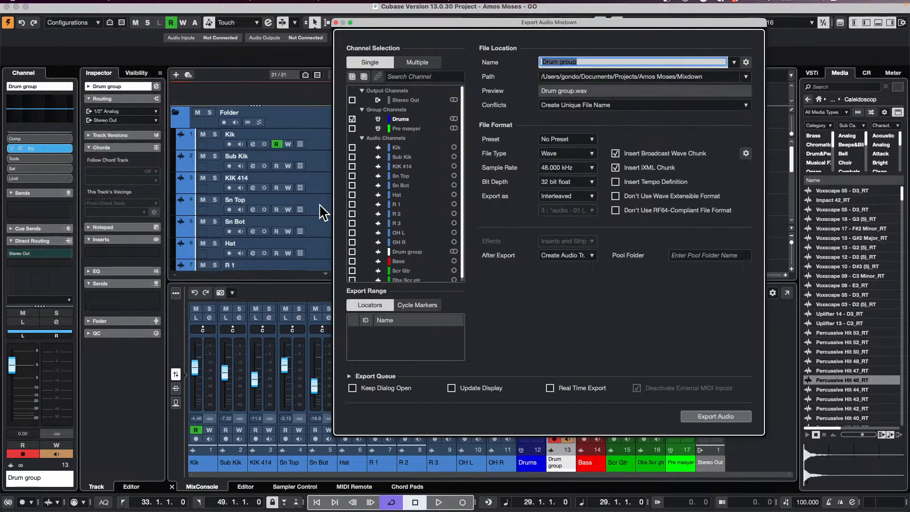
pyautogui.click(352, 101)
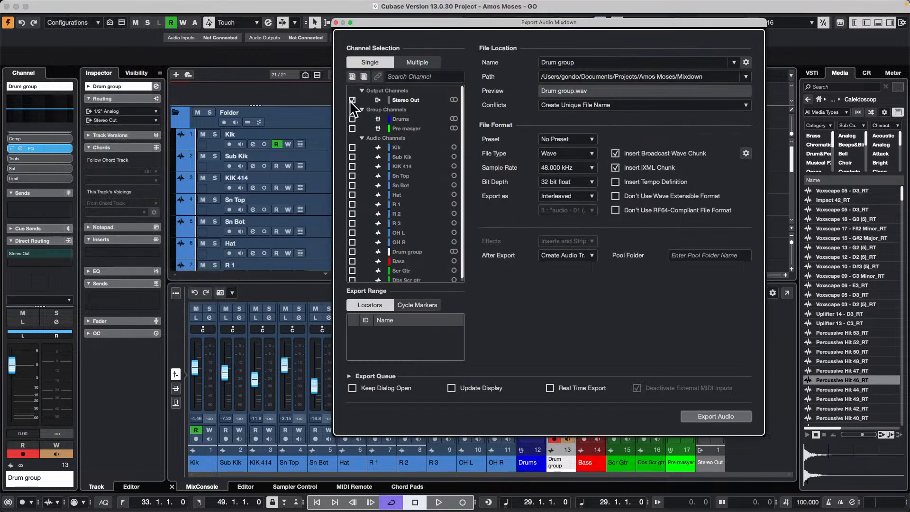
pyautogui.click(568, 255)
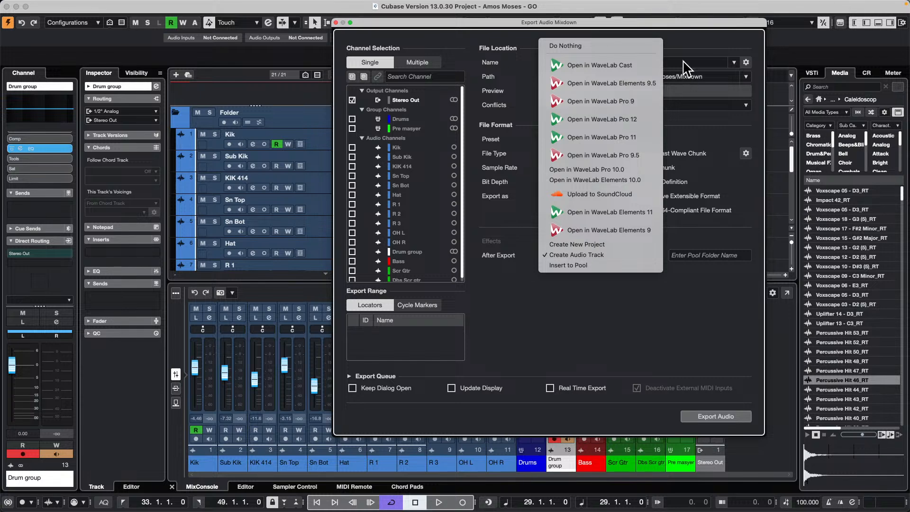
pyautogui.click(647, 121)
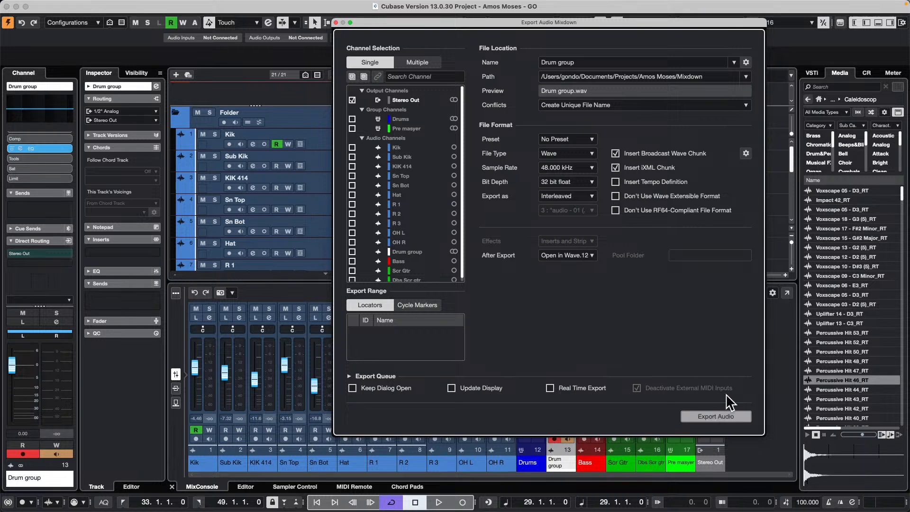
pyautogui.click(721, 415)
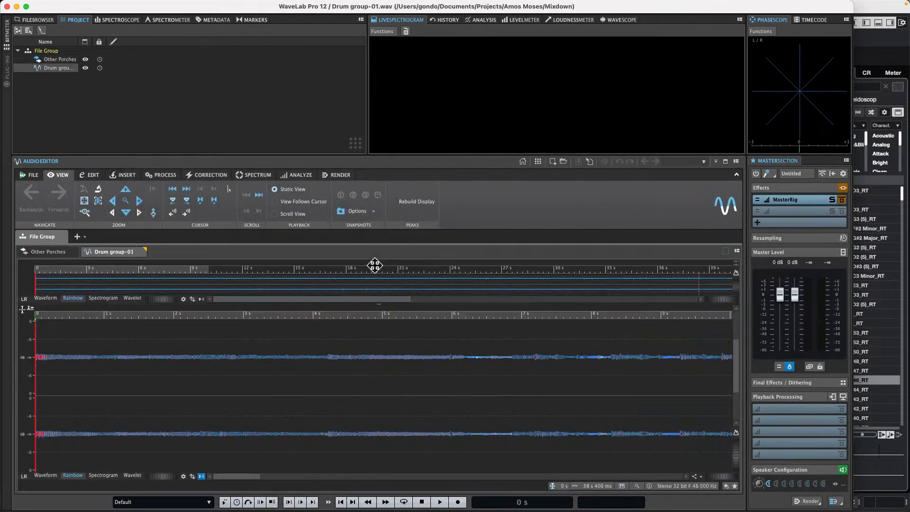
# Zoom out on the exported waveform in WaveLab Pro 12, play it from about 15 seconds, and return to Cubase
pyautogui.moveTo(274, 315)
pyautogui.mouseDown()
pyautogui.moveTo(270, 266)
pyautogui.moveTo(138, 284)
pyautogui.moveTo(281, 308)
pyautogui.mouseUp()
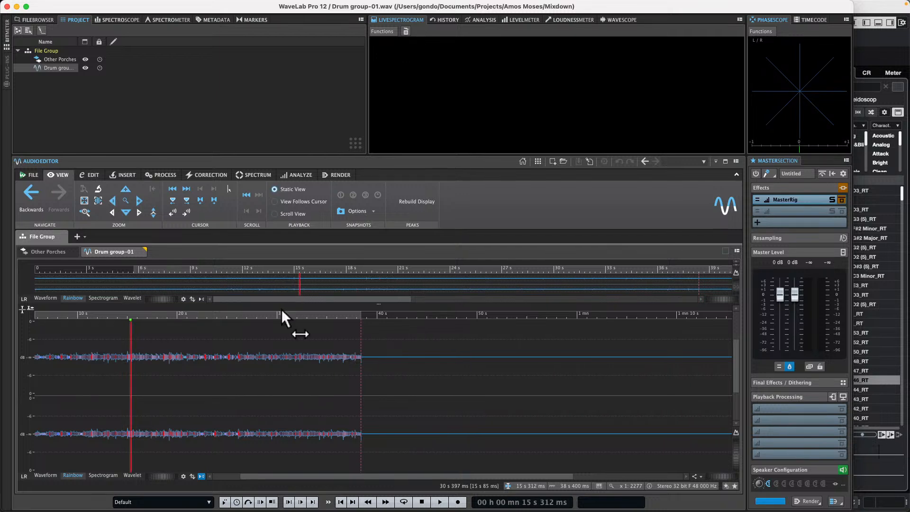
pyautogui.press('space')
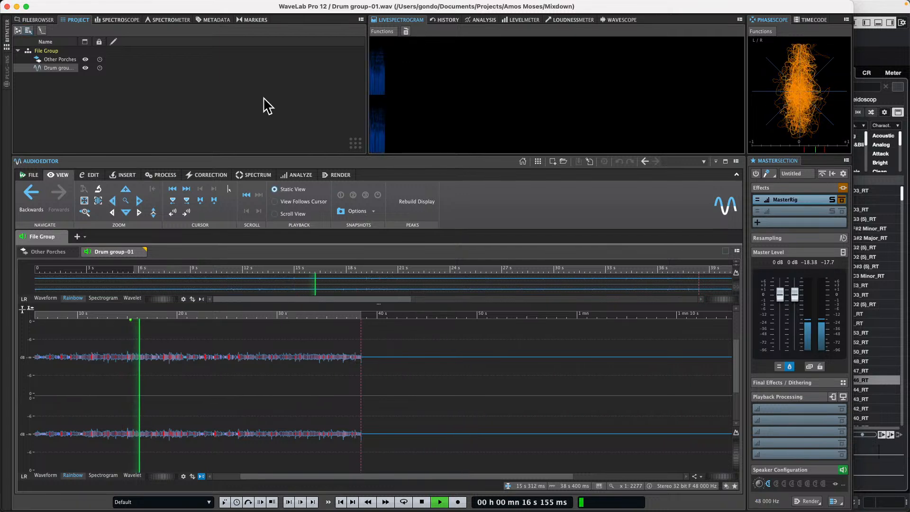
pyautogui.press('super+Tab')
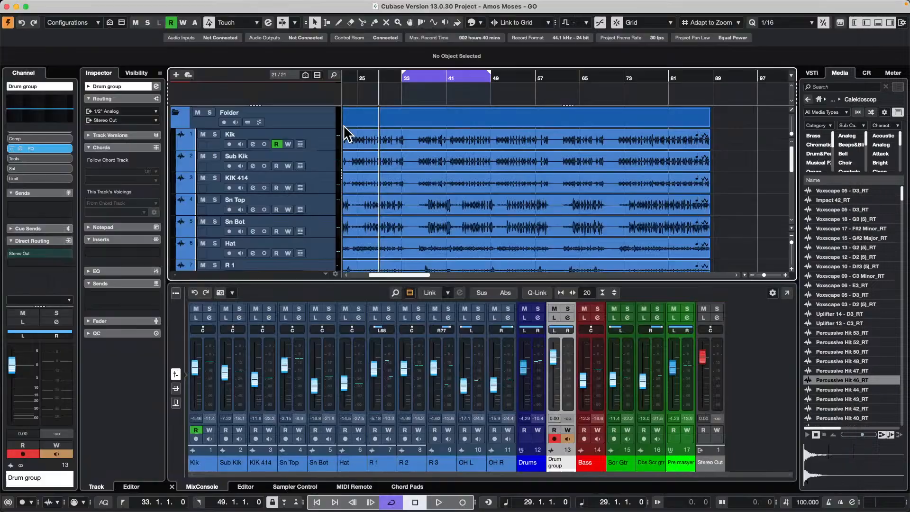
pyautogui.press('super+Tab')
pyautogui.press('super+Tab')
pyautogui.press('super+Tab')
pyautogui.press('super+Tab')
# Reopen the audio mixdown export settings, review the after-export options, and close them without exporting
pyautogui.click(63, 5)
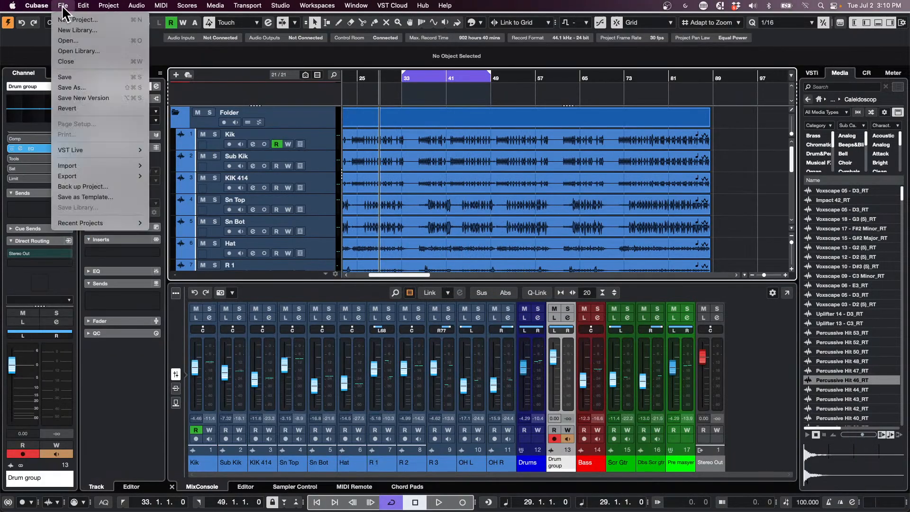
pyautogui.moveTo(90, 178)
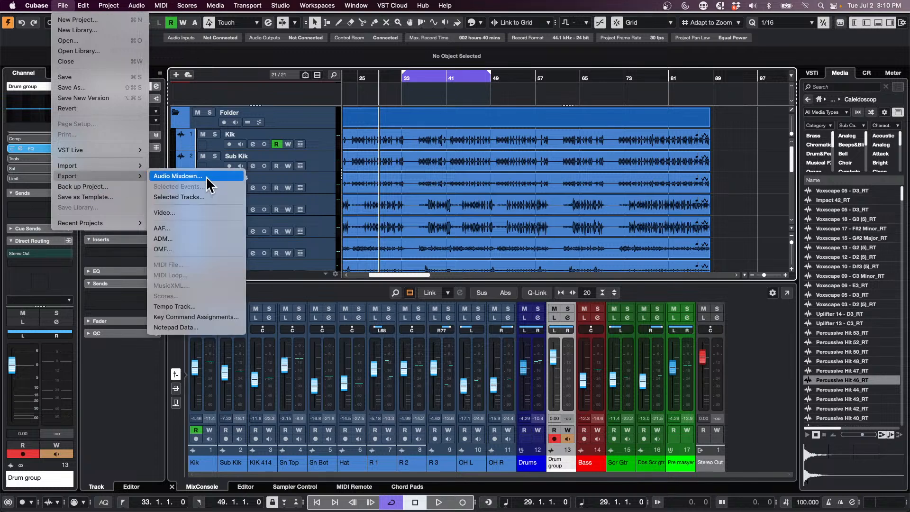
pyautogui.click(206, 177)
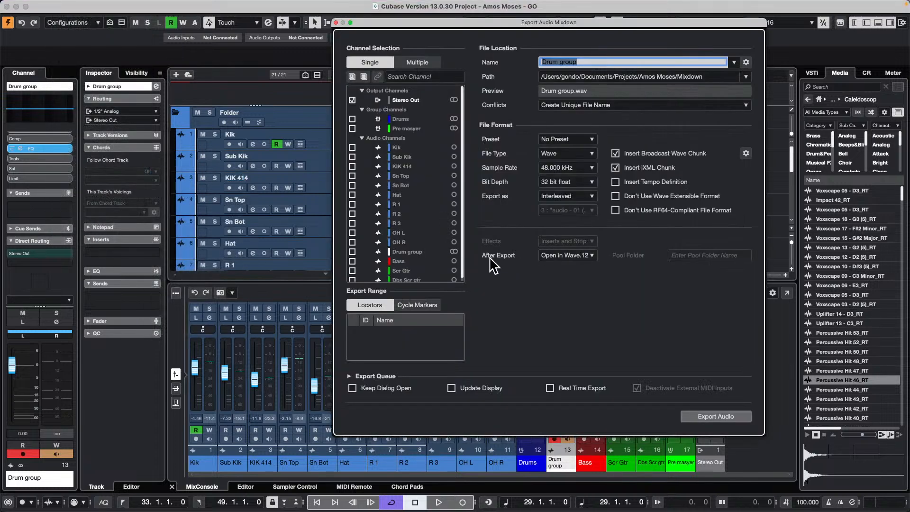
pyautogui.click(562, 256)
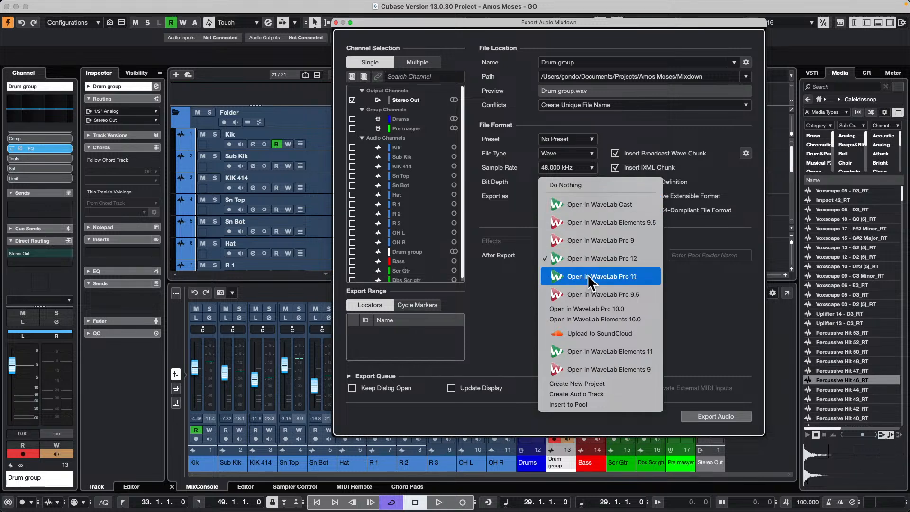
pyautogui.click(493, 275)
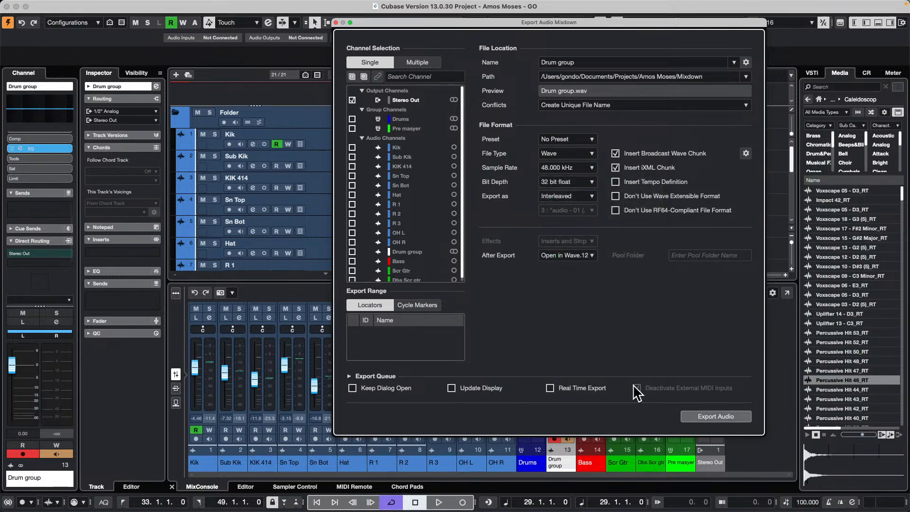
pyautogui.click(336, 22)
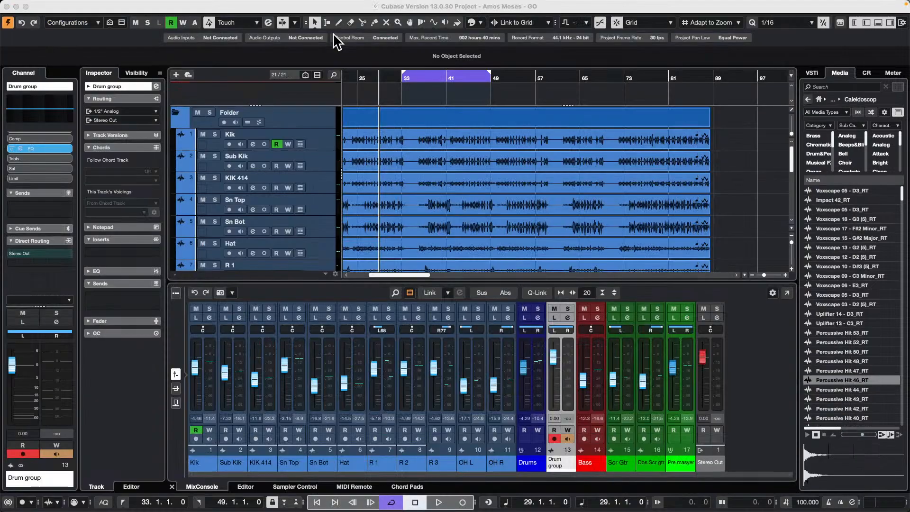
pyautogui.press('super+Tab')
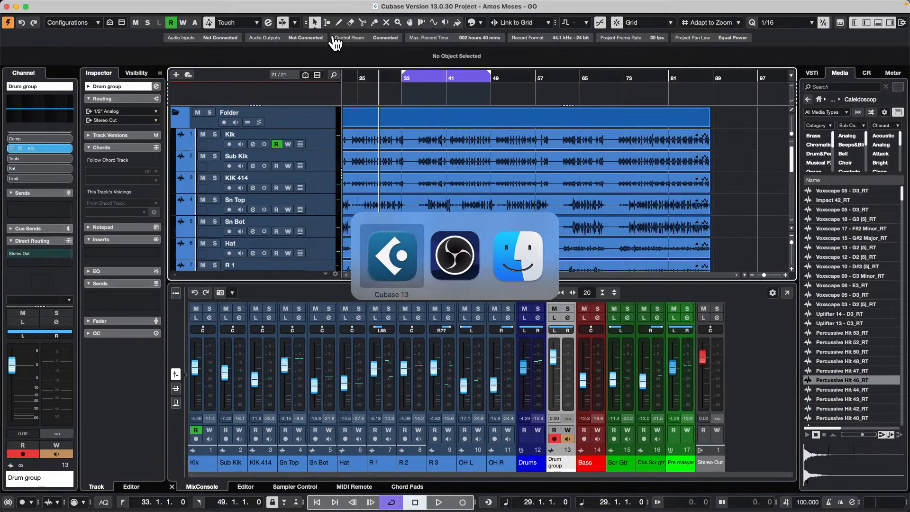
pyautogui.press('super+Tab')
pyautogui.press('super+Tab')
pyautogui.press('super+Tab')
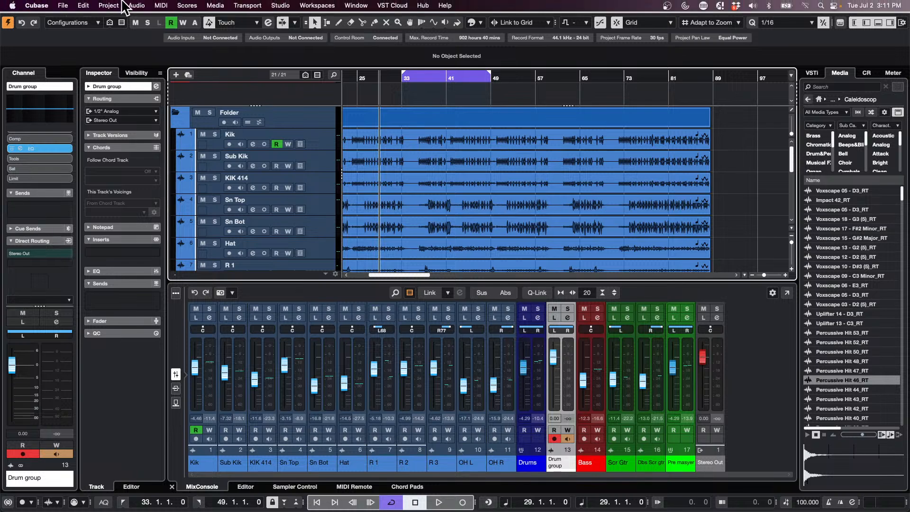
# Create a new empty project in the media test folder
pyautogui.click(63, 6)
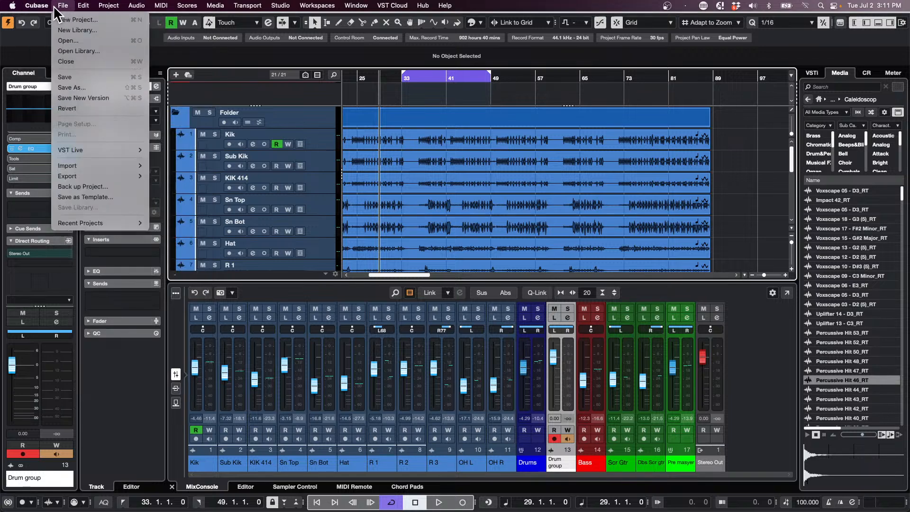
pyautogui.click(57, 23)
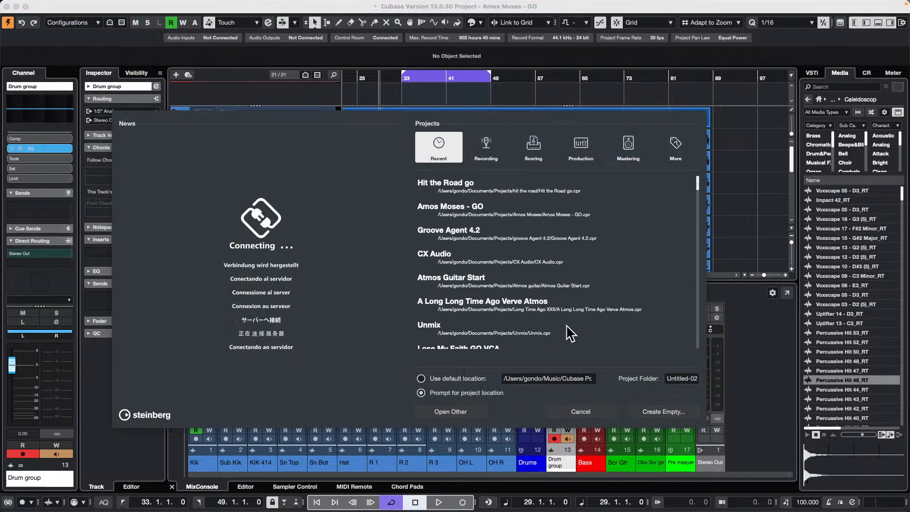
pyautogui.click(674, 411)
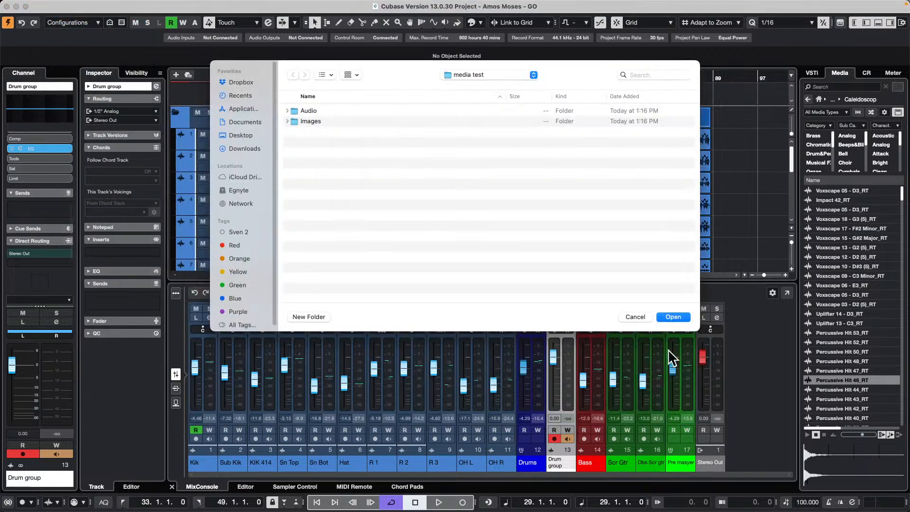
pyautogui.click(687, 314)
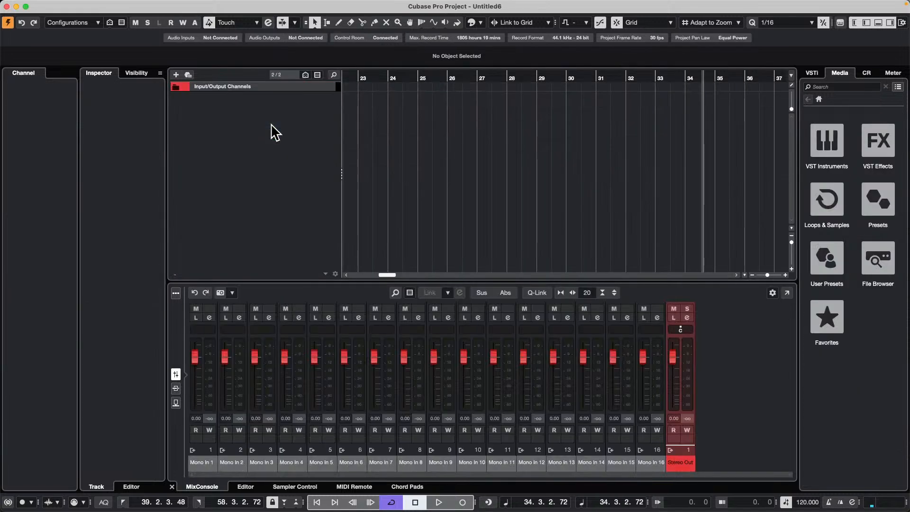
# Add one HALion Sonic instrument track with all MIDI inputs, routed to Stereo Out
pyautogui.rightClick(286, 124)
pyautogui.click(351, 140)
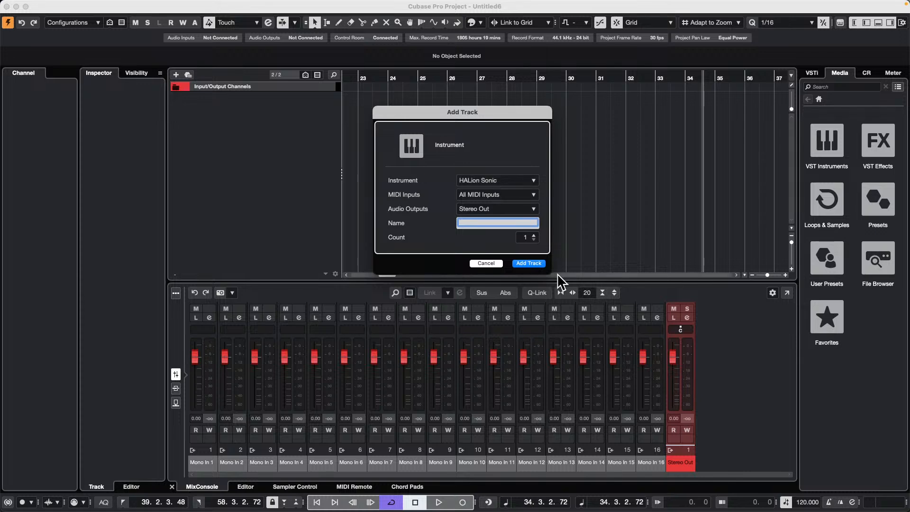
pyautogui.click(524, 264)
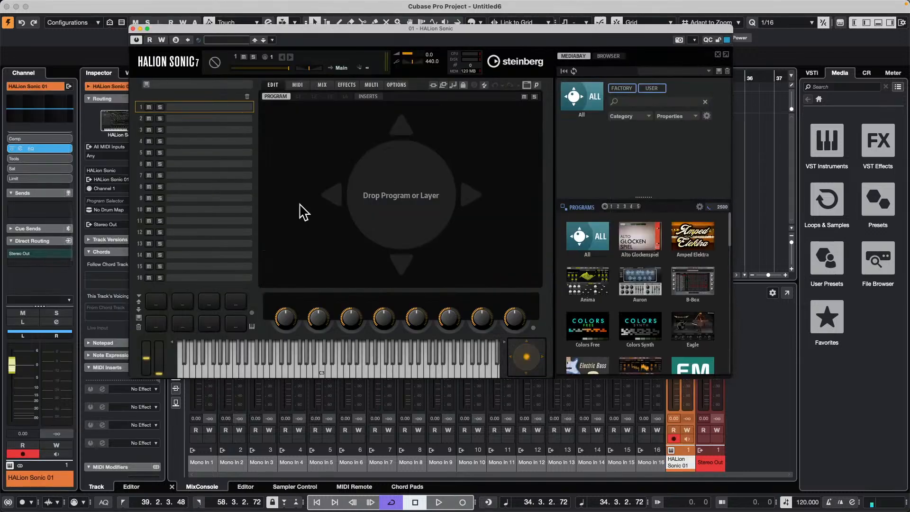
# Search the HALion Sonic programs for "nylon guitar" and load Chilling Nylon into slot 1
pyautogui.click(635, 101)
pyautogui.write('nylon')
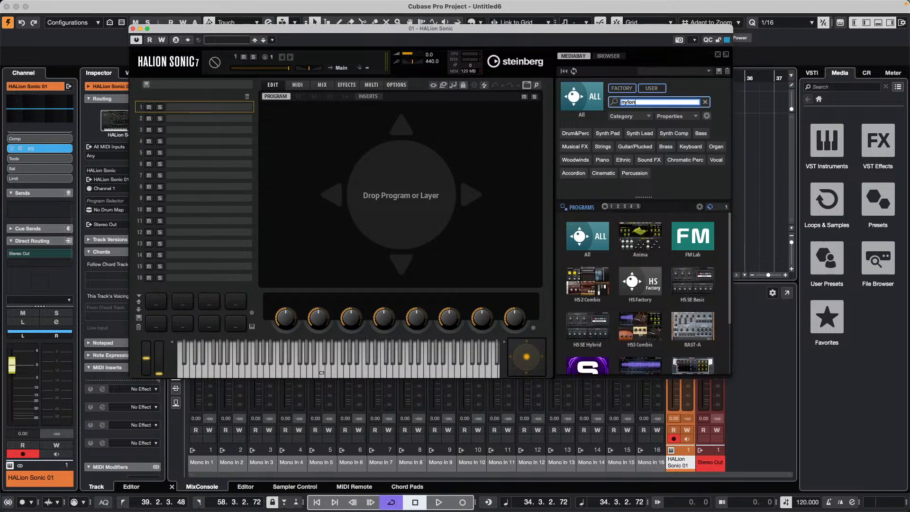
pyautogui.write(' guitar')
pyautogui.click(590, 246)
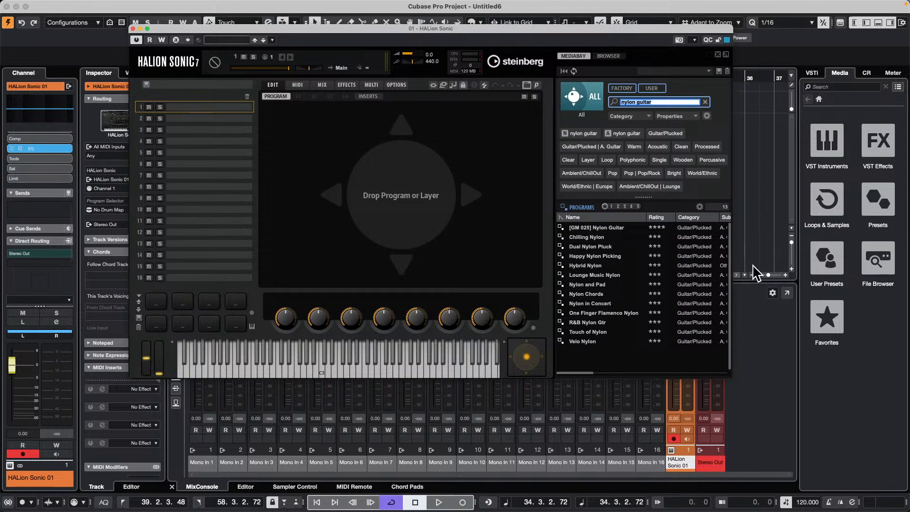
pyautogui.click(591, 238)
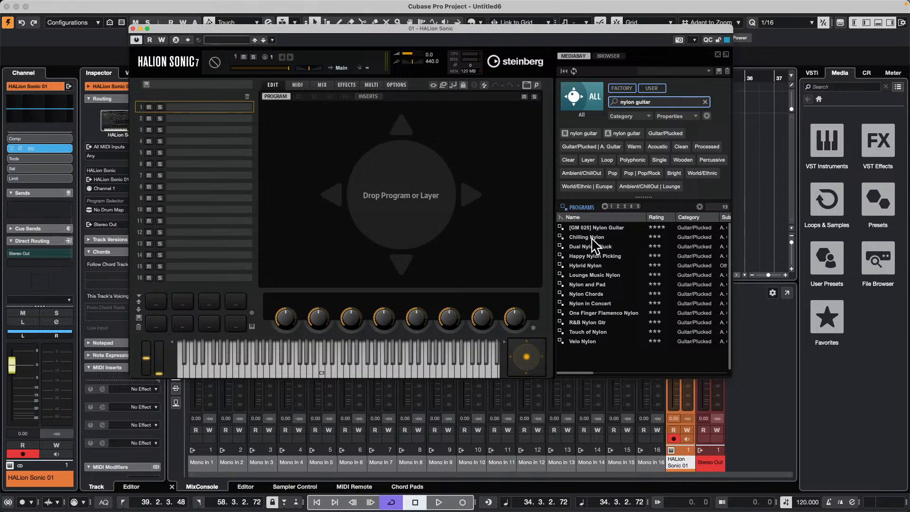
pyautogui.doubleClick(592, 238)
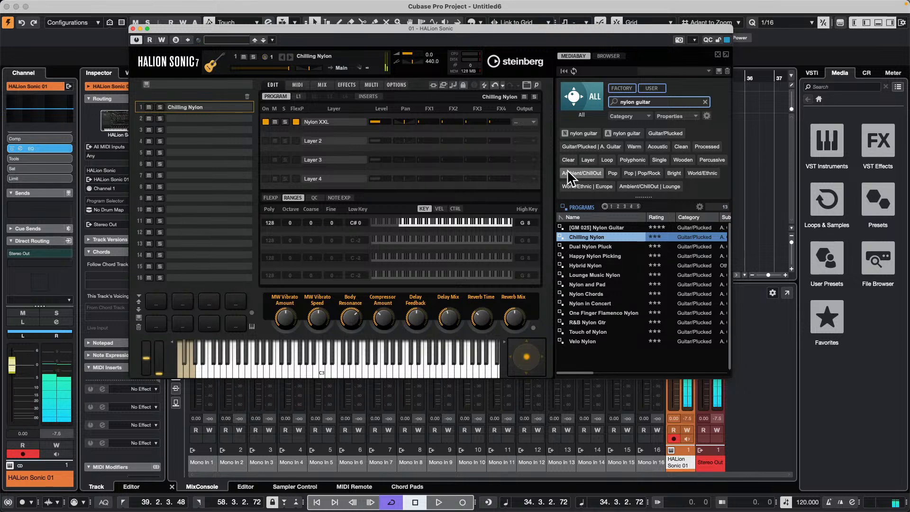
# Search the HALion Sonic programs for "nylon vx", excluding factory content and looking across all instruments
pyautogui.click(656, 102)
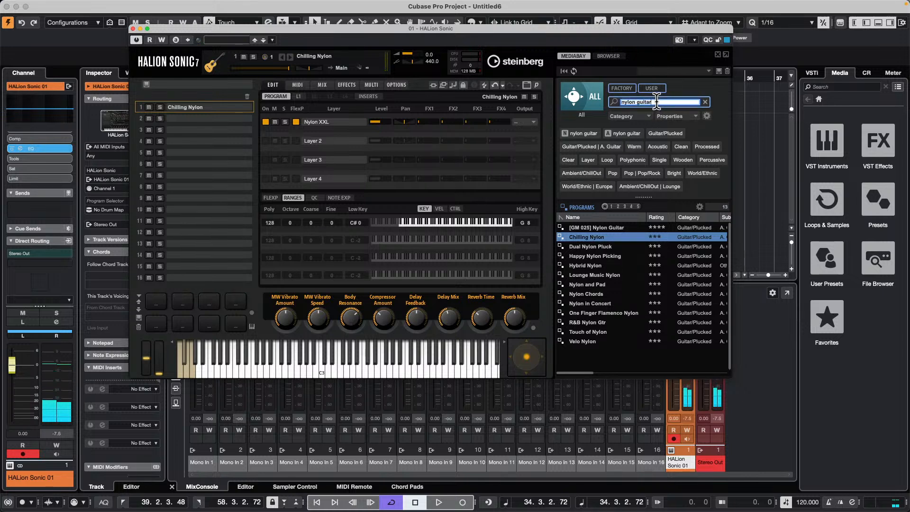
pyautogui.write('nylon')
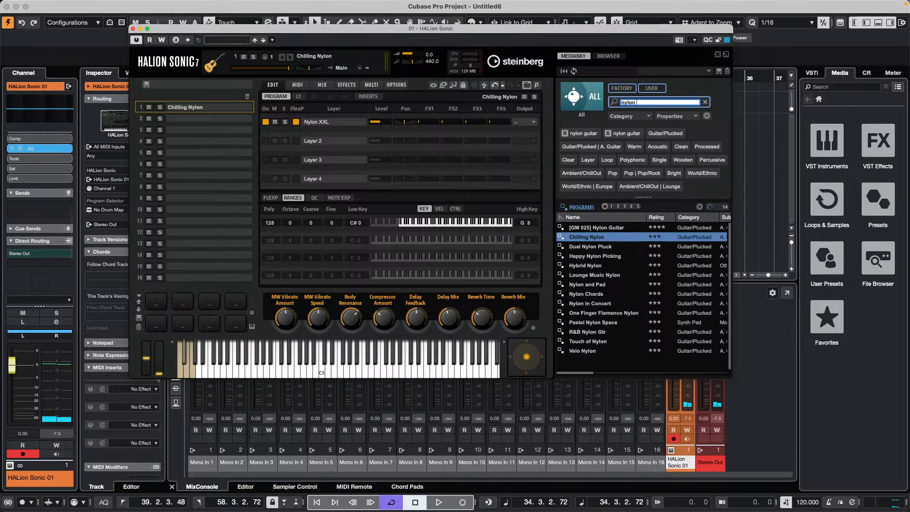
pyautogui.write(' vx')
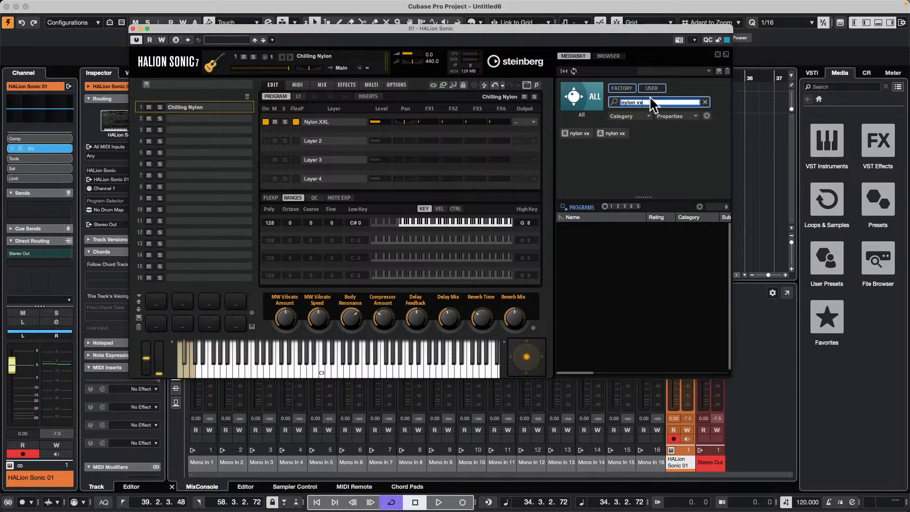
pyautogui.click(621, 88)
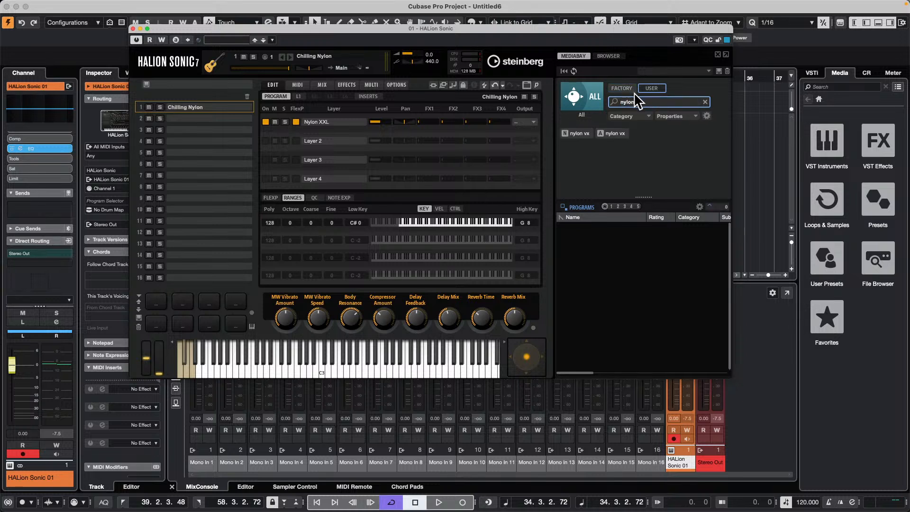
pyautogui.click(656, 102)
pyautogui.click(571, 99)
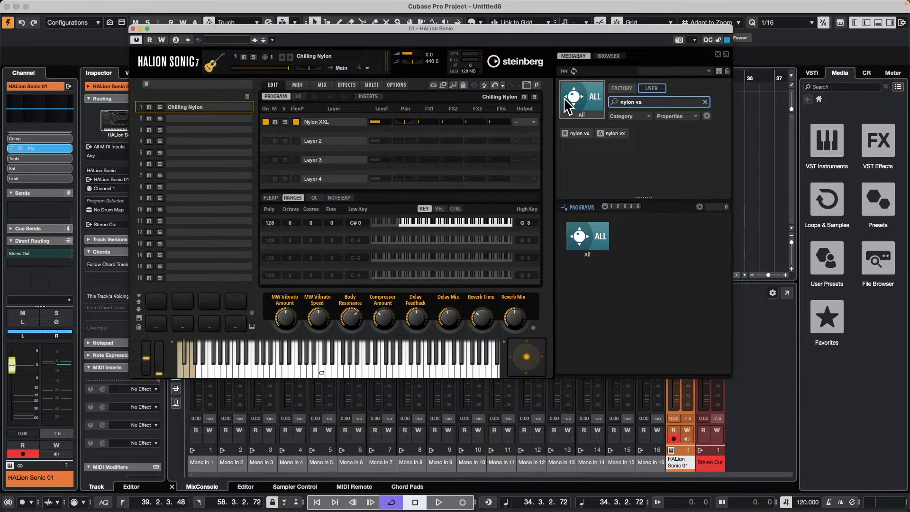
pyautogui.click(593, 242)
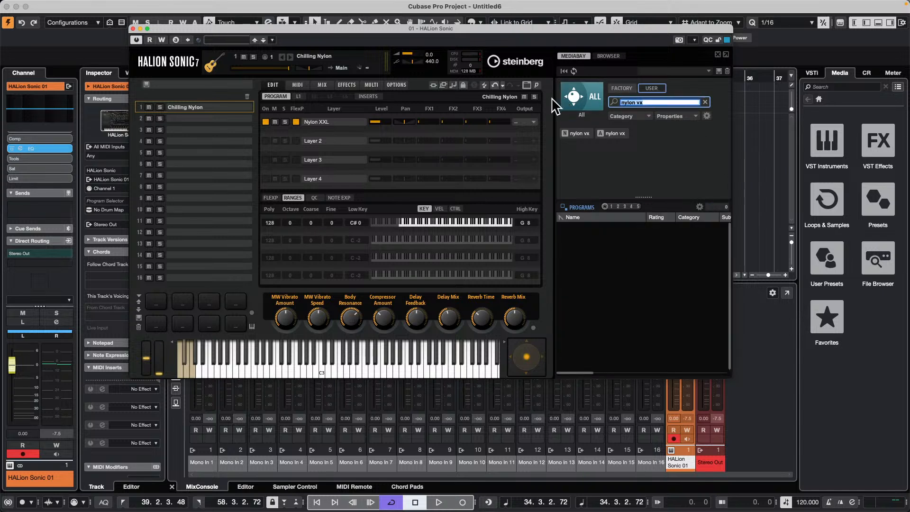
# Search the user programs for "VX" and clear the search text
pyautogui.write('VX')
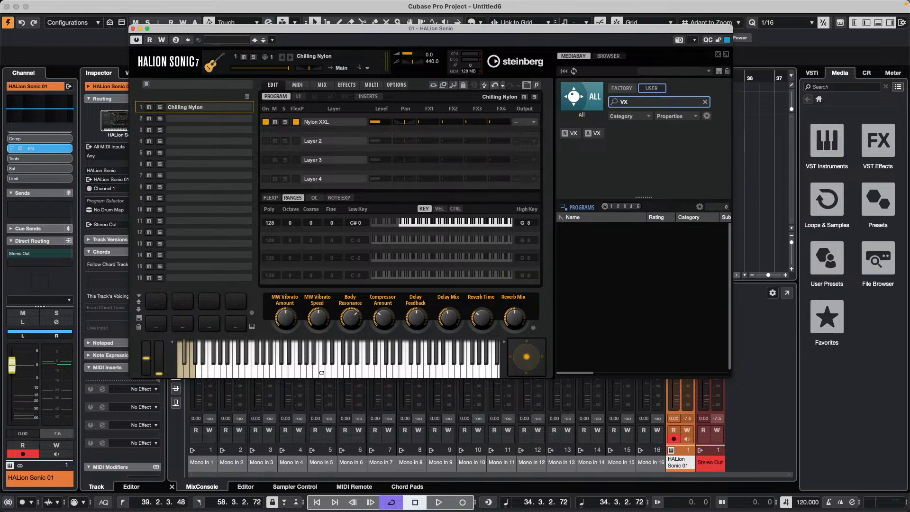
pyautogui.doubleClick(638, 102)
pyautogui.press('BackSpace')
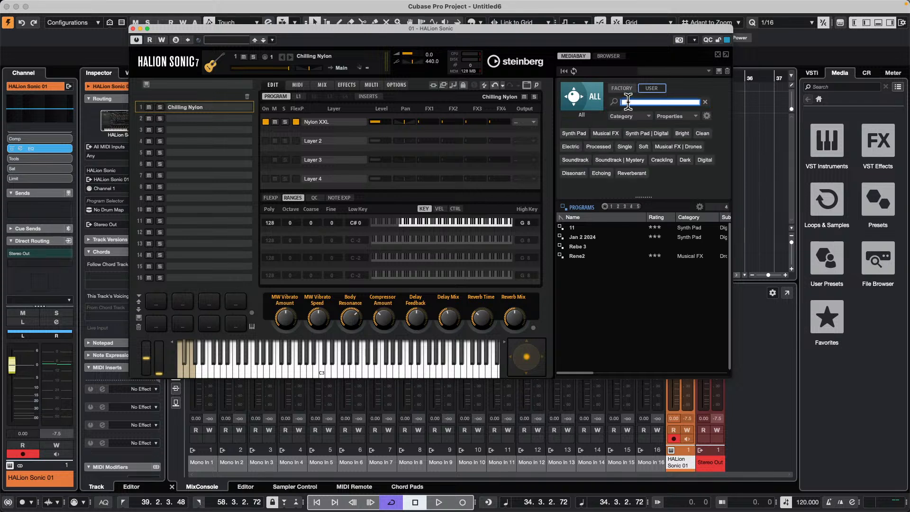
# Search the user programs for "nylon guitar" and clear the search text
pyautogui.write('ny')
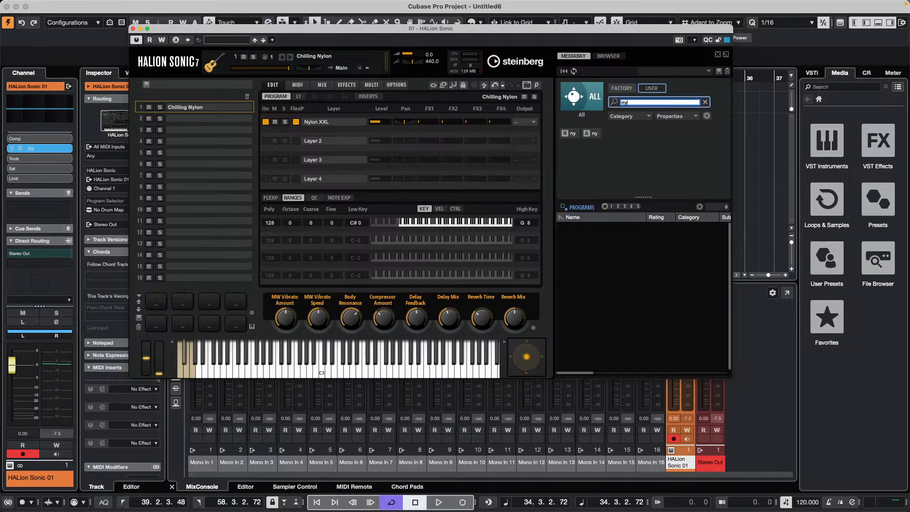
pyautogui.write('lon guitar')
pyautogui.press('Return')
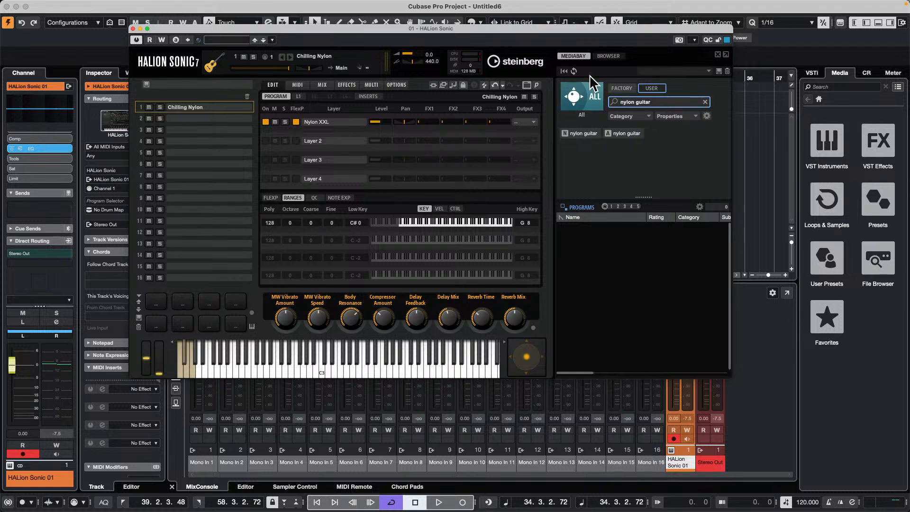
pyautogui.click(586, 89)
pyautogui.click(595, 241)
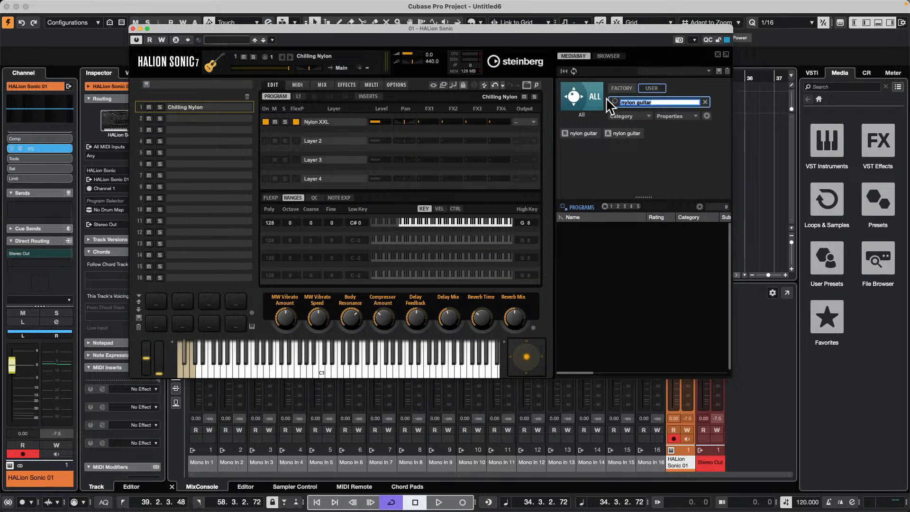
pyautogui.press('BackSpace')
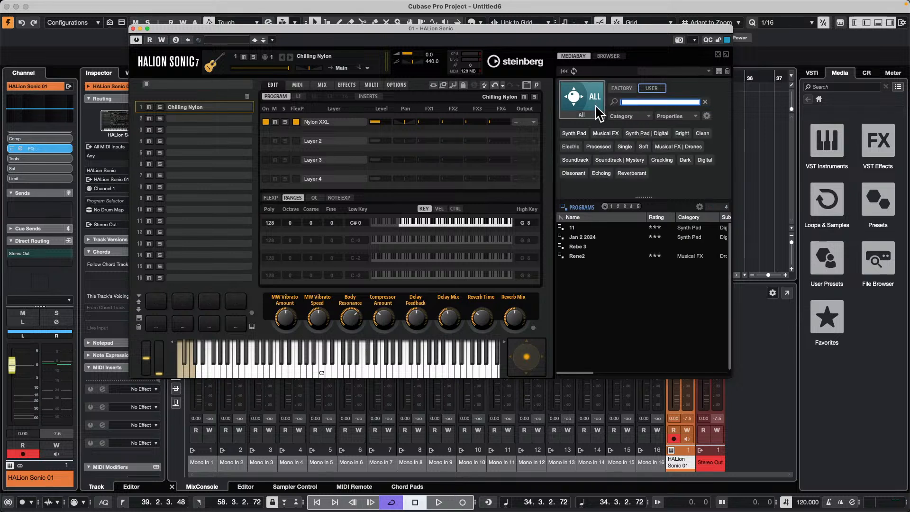
# Include factory content alongside user content and search the programs for "nylon guit"
pyautogui.click(622, 89)
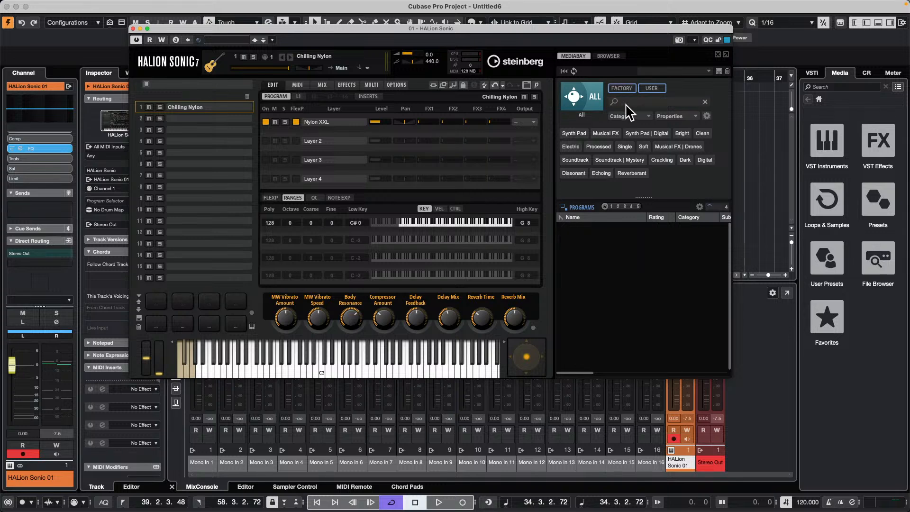
pyautogui.click(634, 102)
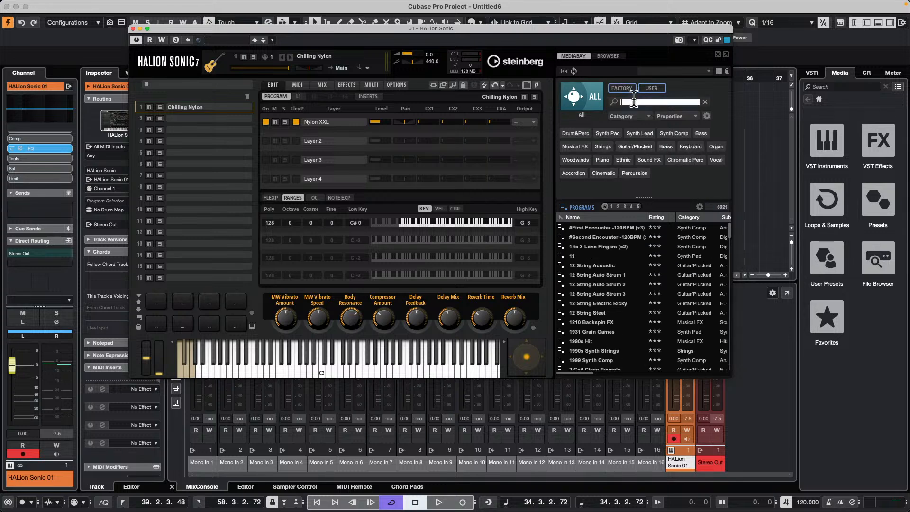
pyautogui.write('nylo')
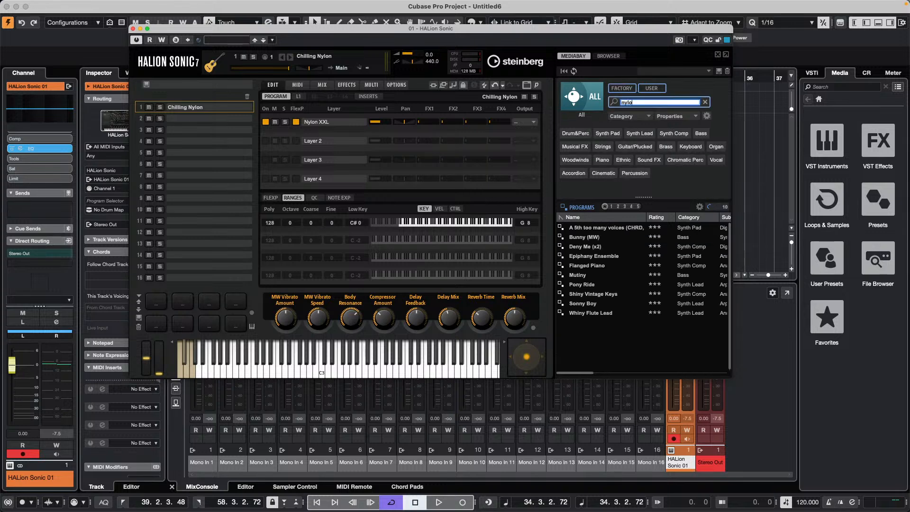
pyautogui.write('n guit')
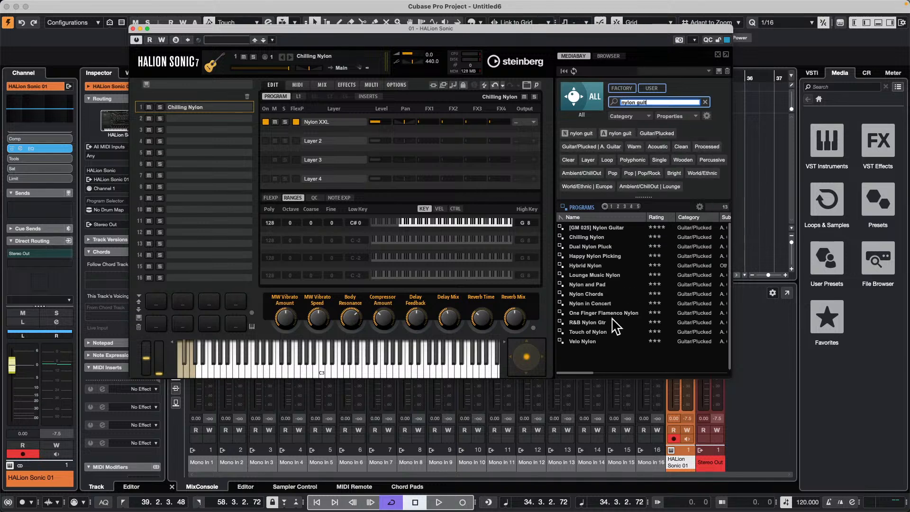
# Audition the Nylon Chords program in slot 1 and replace it with One Finger Flamenco Nylon
pyautogui.click(604, 314)
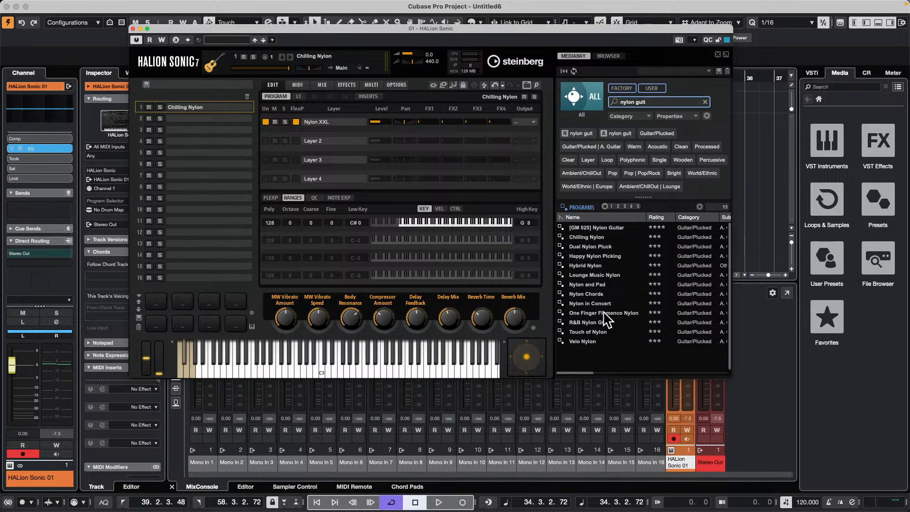
pyautogui.click(596, 295)
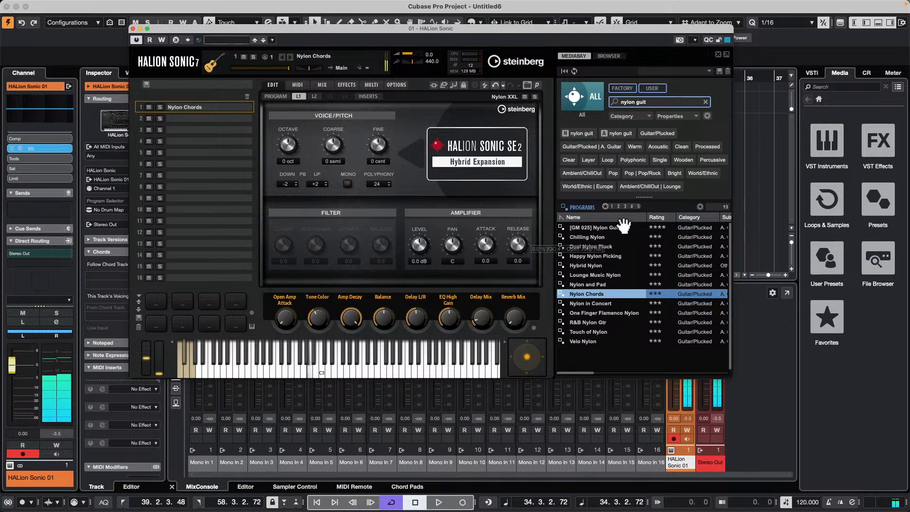
pyautogui.click(584, 314)
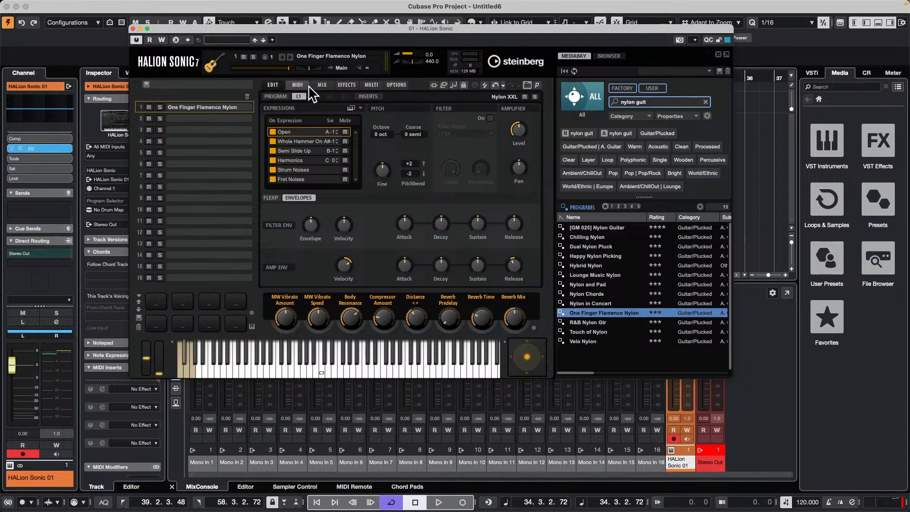
# Examine the program's layer setup, switching the Nylon XXL layer off and on and viewing its expressions
pyautogui.click(277, 96)
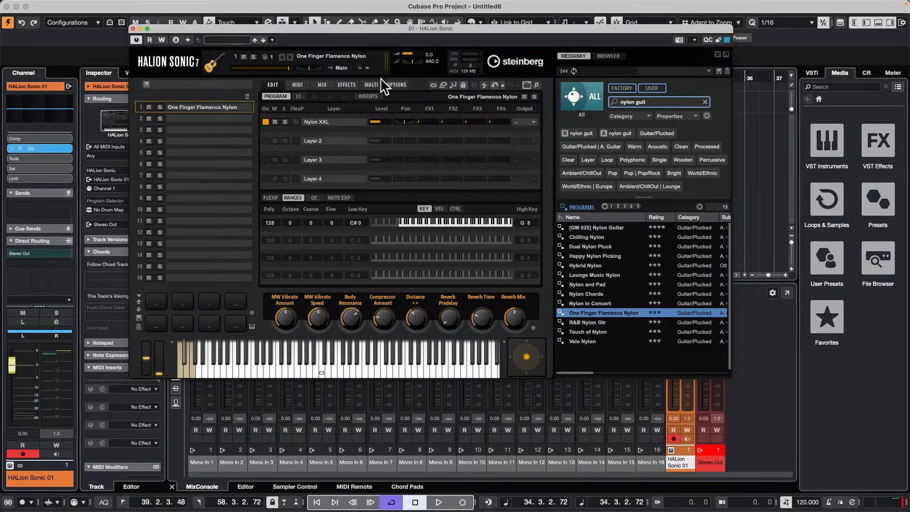
pyautogui.click(266, 123)
pyautogui.click(266, 123)
pyautogui.click(265, 121)
pyautogui.click(266, 122)
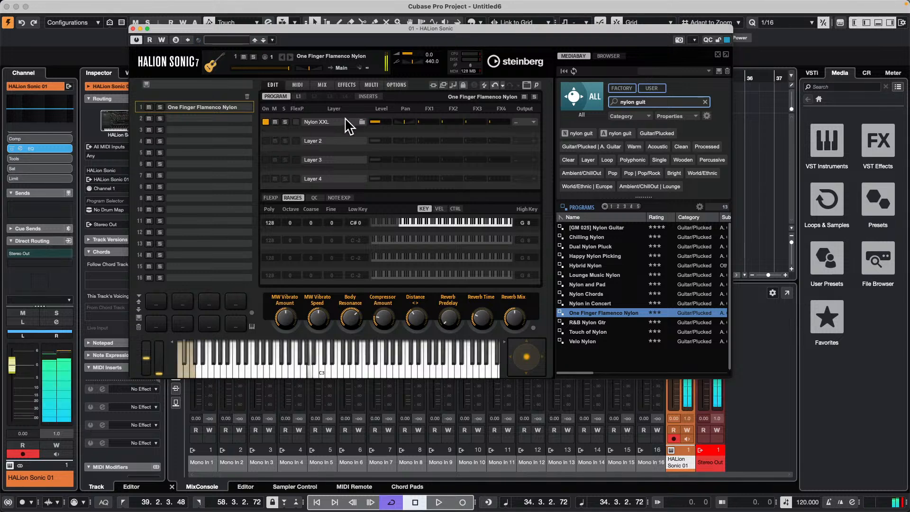
pyautogui.click(298, 97)
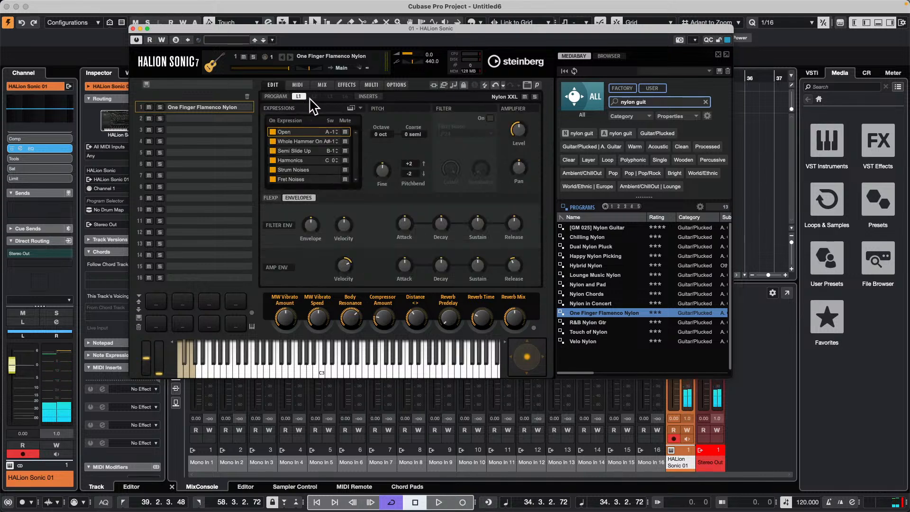
pyautogui.click(275, 96)
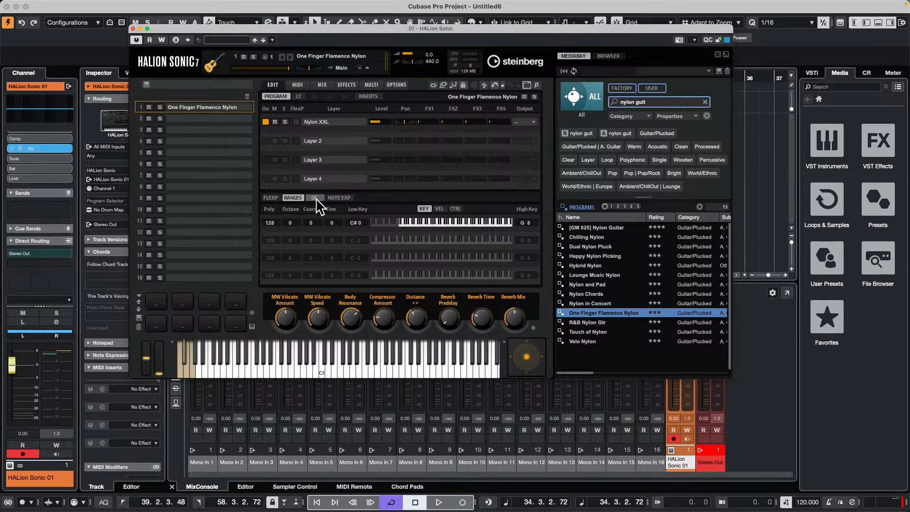
# Browse the FlexPhraser's 05 Guitar and Plucked phrases, audition Samba A, and set the phrase to Smooth 1A
pyautogui.click(271, 198)
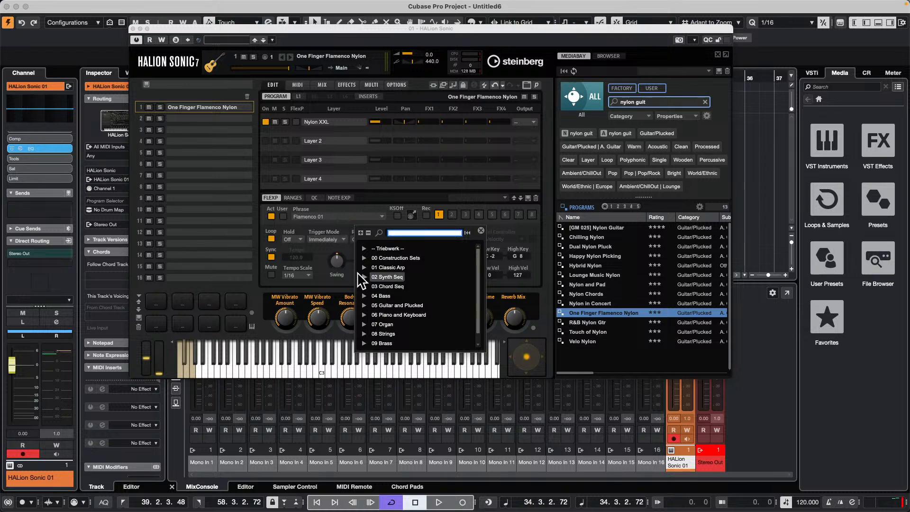
pyautogui.scroll(-1, 408, 301)
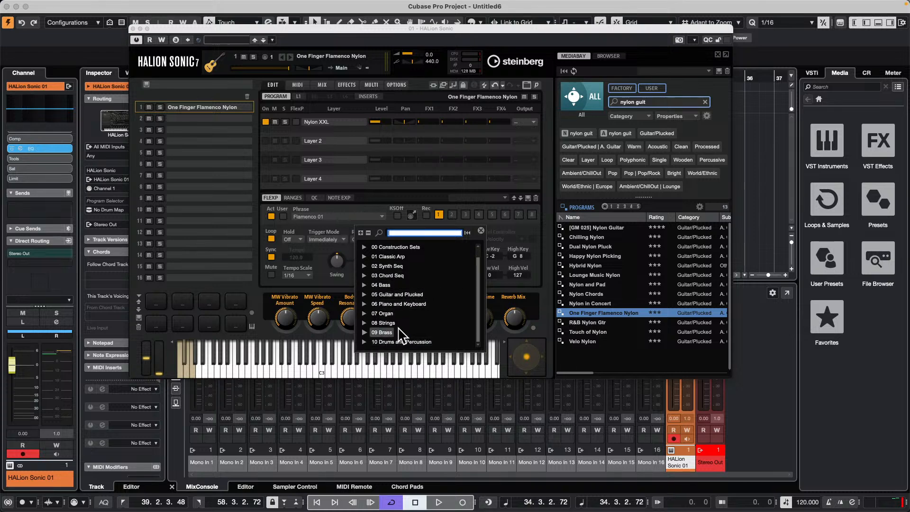
pyautogui.click(368, 295)
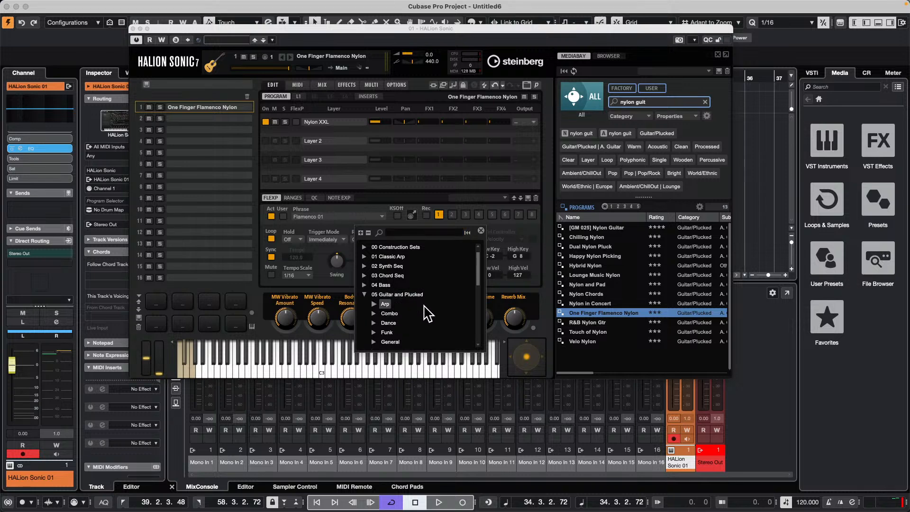
pyautogui.scroll(-5, 424, 322)
pyautogui.scroll(-5, 426, 313)
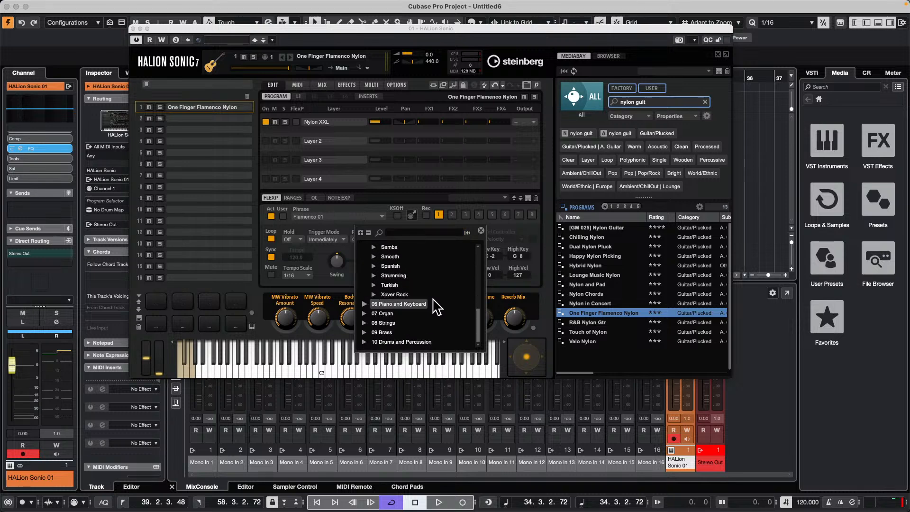
pyautogui.click(373, 266)
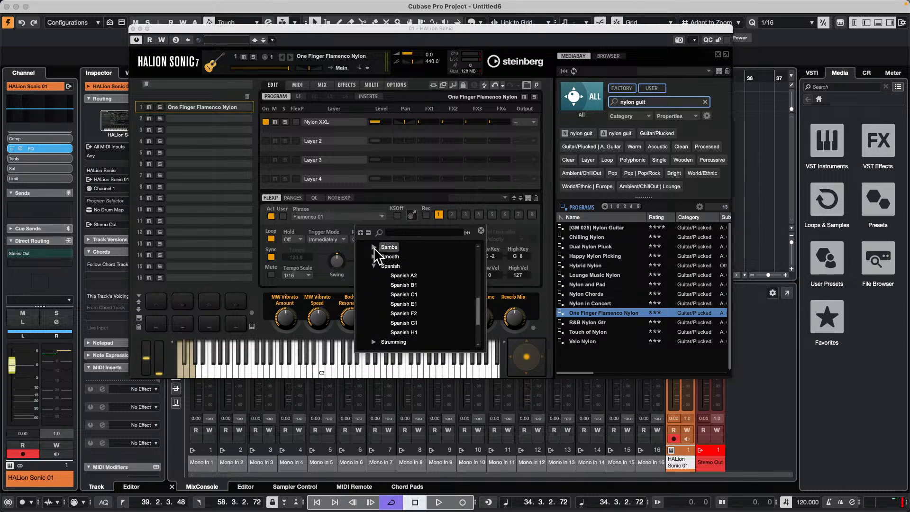
pyautogui.click(374, 247)
pyautogui.click(408, 259)
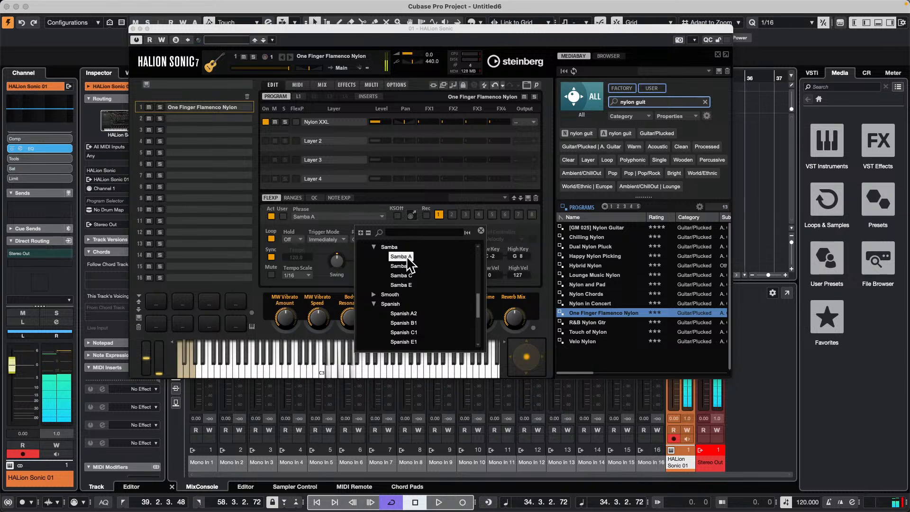
pyautogui.click(375, 294)
pyautogui.click(409, 305)
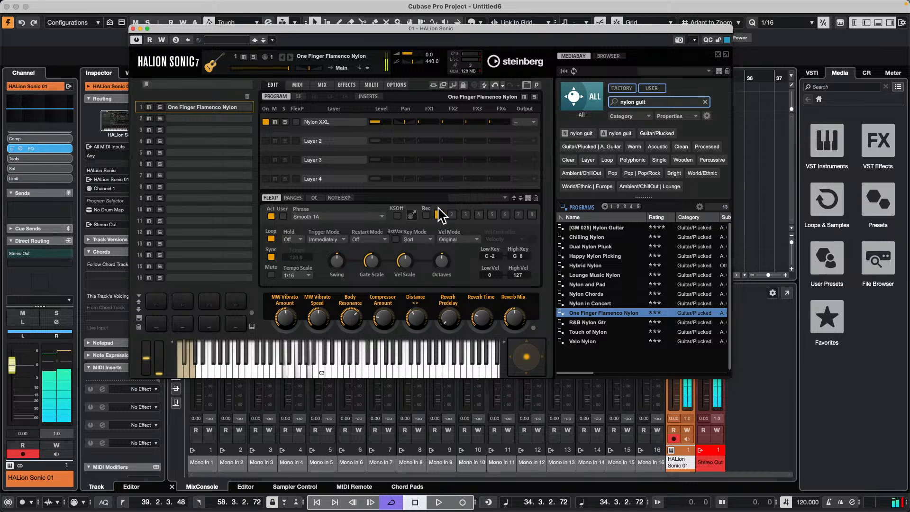
# Start project playback and record the FlexPhraser's Smooth 1A output as MIDI for export
pyautogui.moveTo(299, 27); pyautogui.dragTo(465, 47)
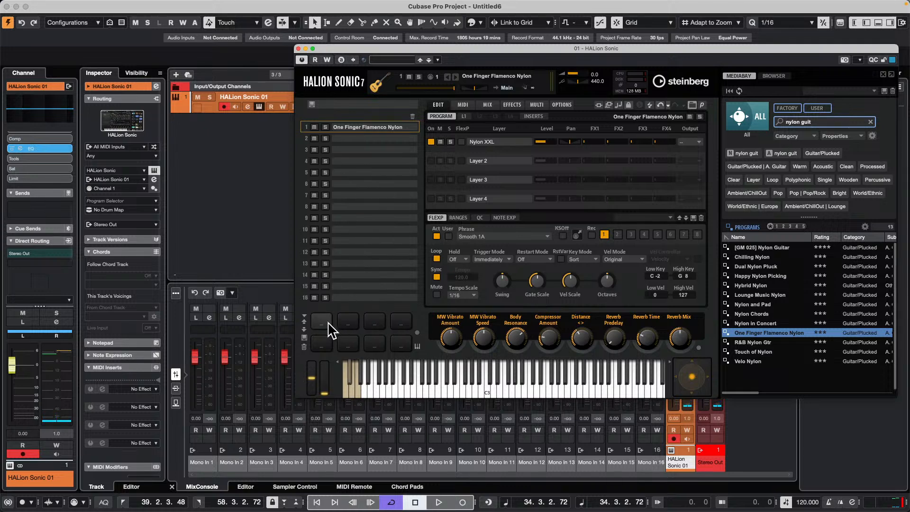
pyautogui.click(593, 236)
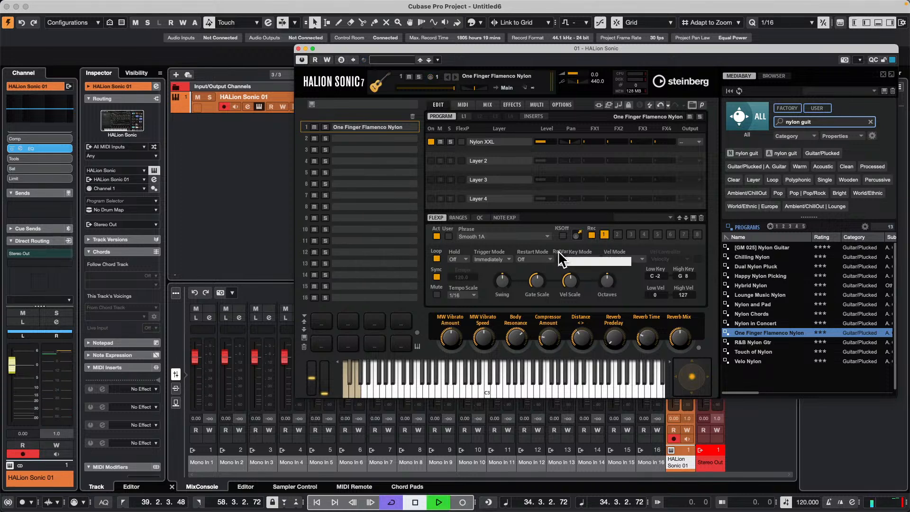
pyautogui.press('space')
pyautogui.click(591, 235)
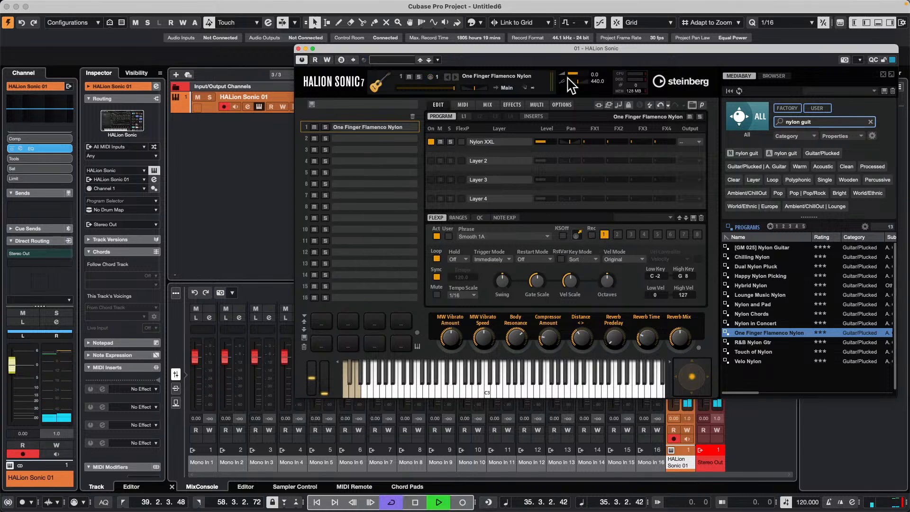
# Place the recorded phrase as a MIDI part at bar 36 on the HALion Sonic 01 track, stopping playback and closing the instrument
pyautogui.moveTo(511, 59); pyautogui.dragTo(665, 129)
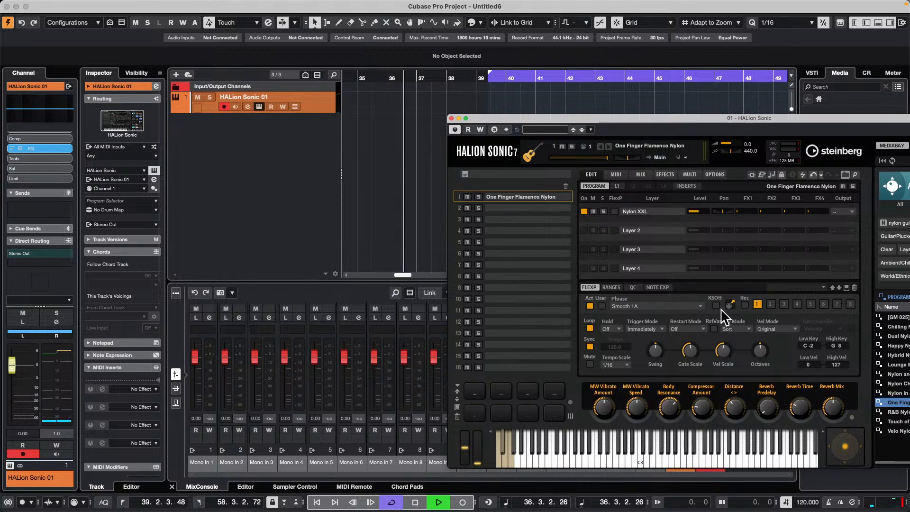
pyautogui.moveTo(733, 304); pyautogui.dragTo(397, 101)
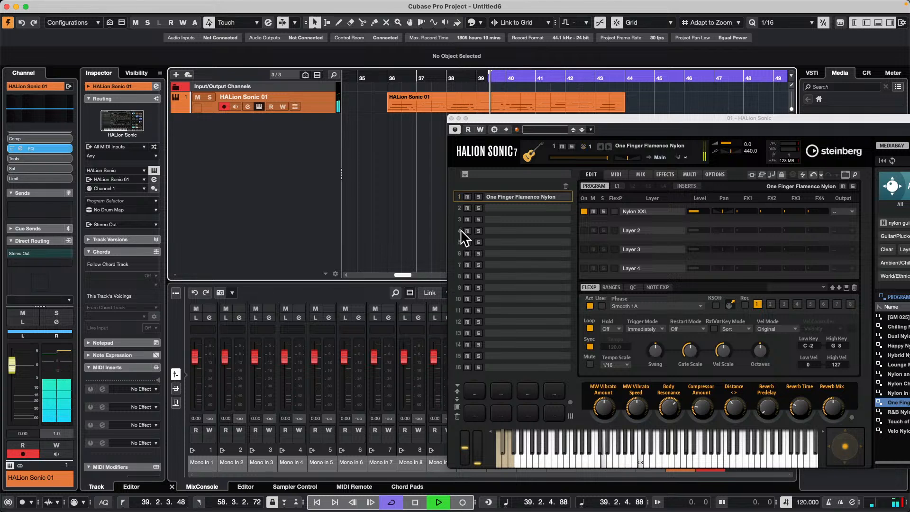
pyautogui.press('space')
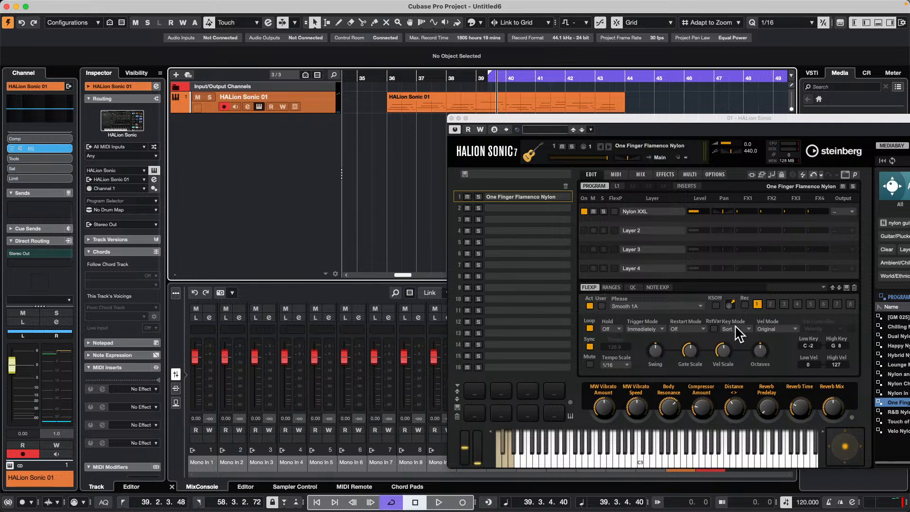
pyautogui.click(451, 118)
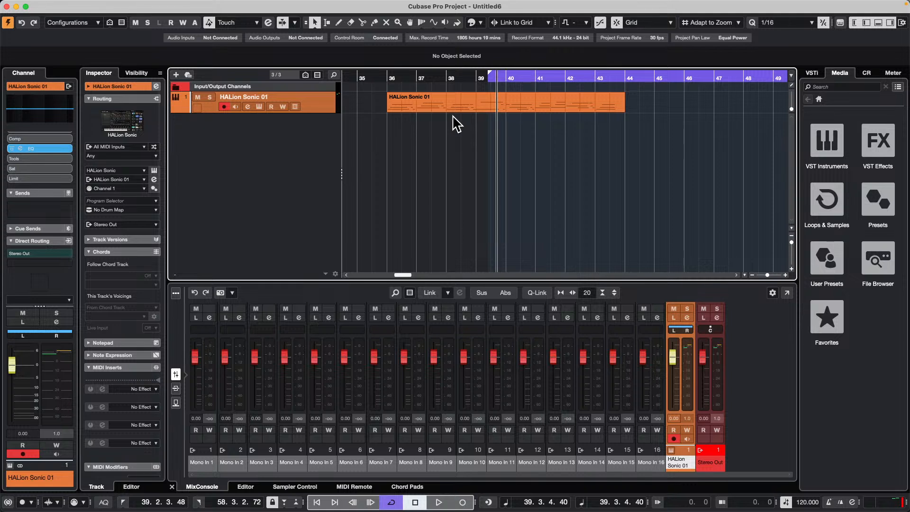
# Add one Backbone instrument track with all MIDI inputs, routed to Stereo Out
pyautogui.rightClick(233, 130)
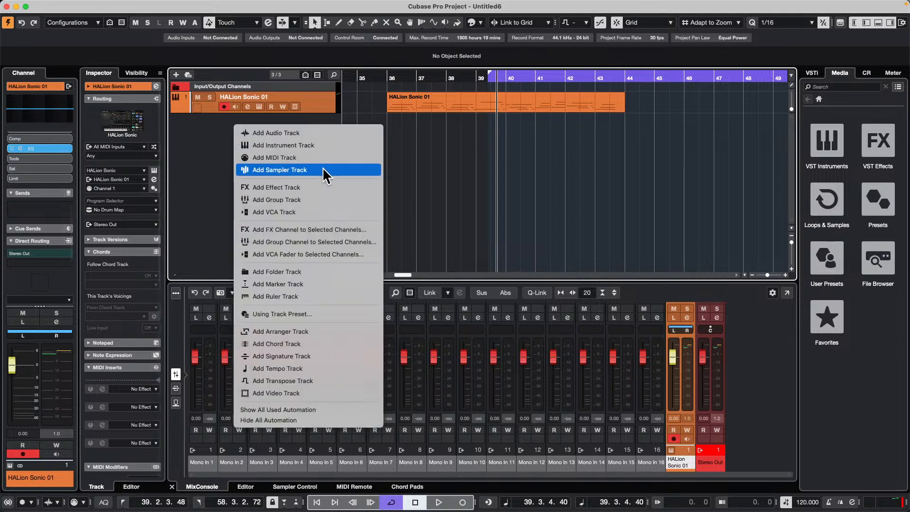
pyautogui.click(307, 146)
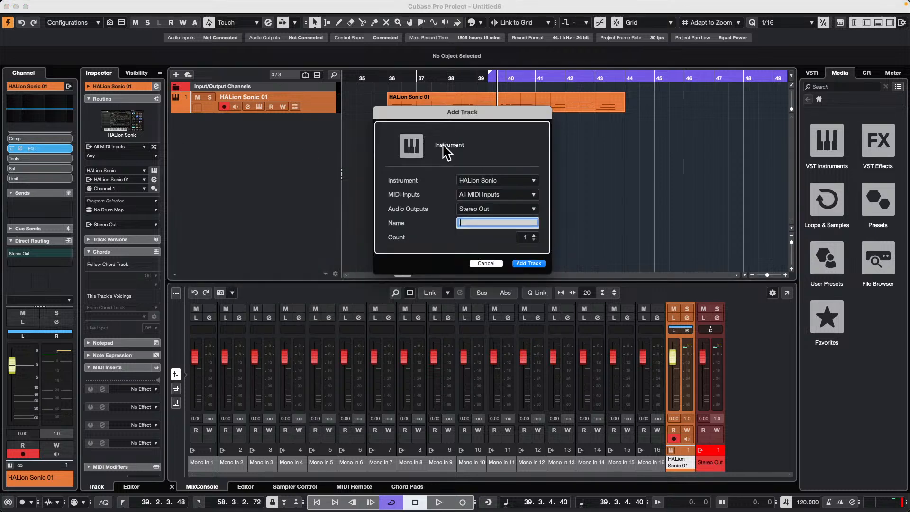
pyautogui.click(489, 179)
pyautogui.click(432, 239)
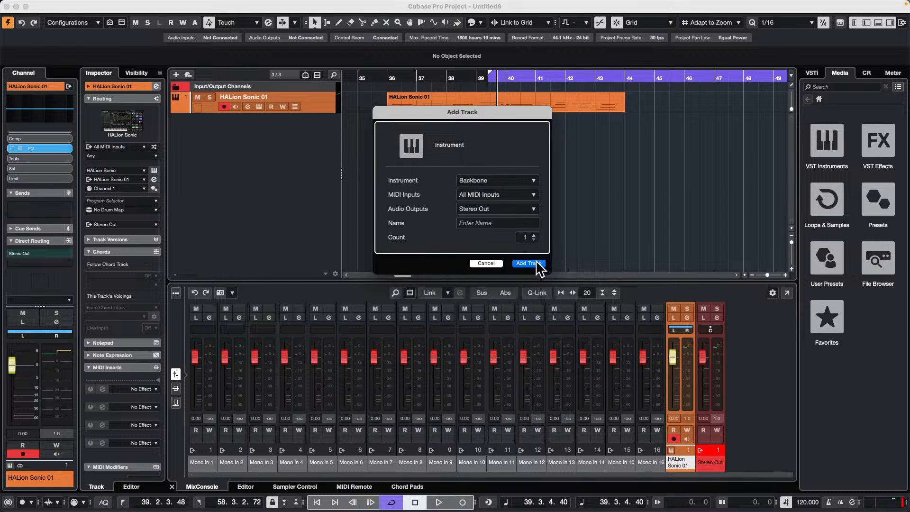
pyautogui.click(539, 263)
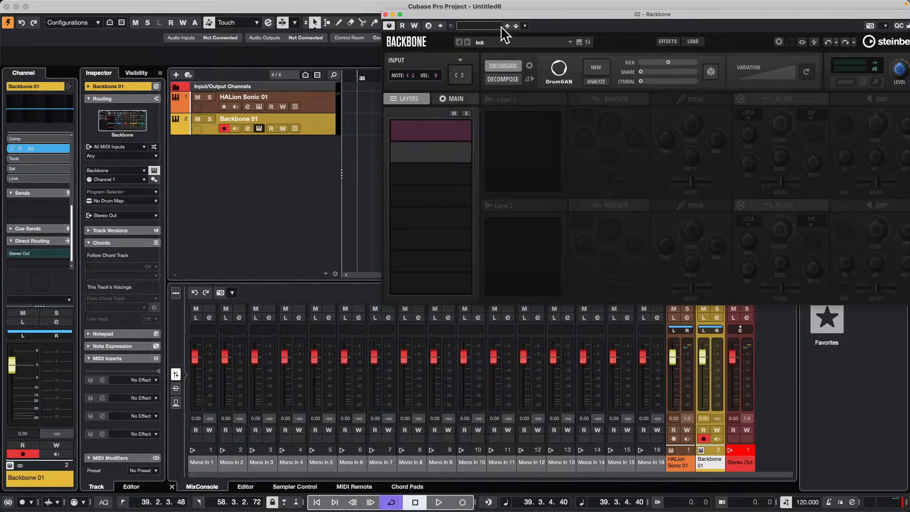
# Load the Angklung 001 Transient sound into Backbone's first layer and close the layer browser
pyautogui.moveTo(449, 14); pyautogui.dragTo(274, 23)
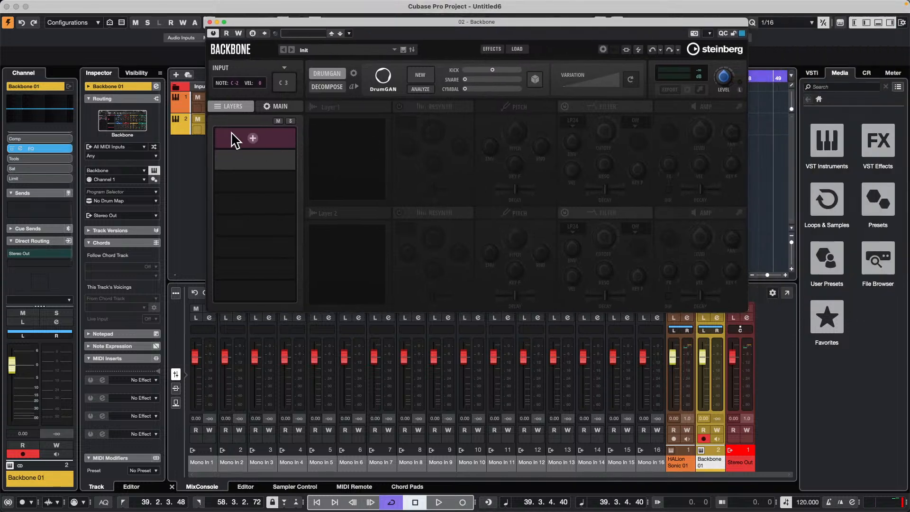
pyautogui.click(252, 137)
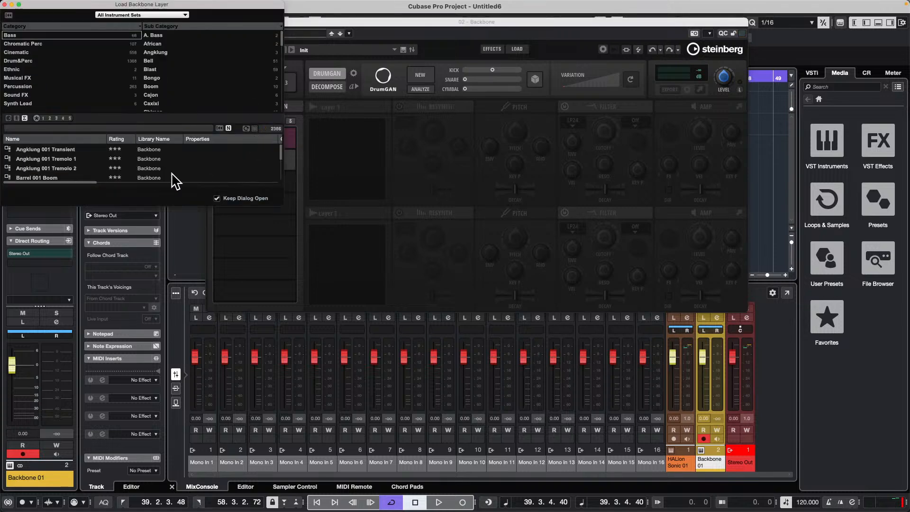
pyautogui.doubleClick(49, 148)
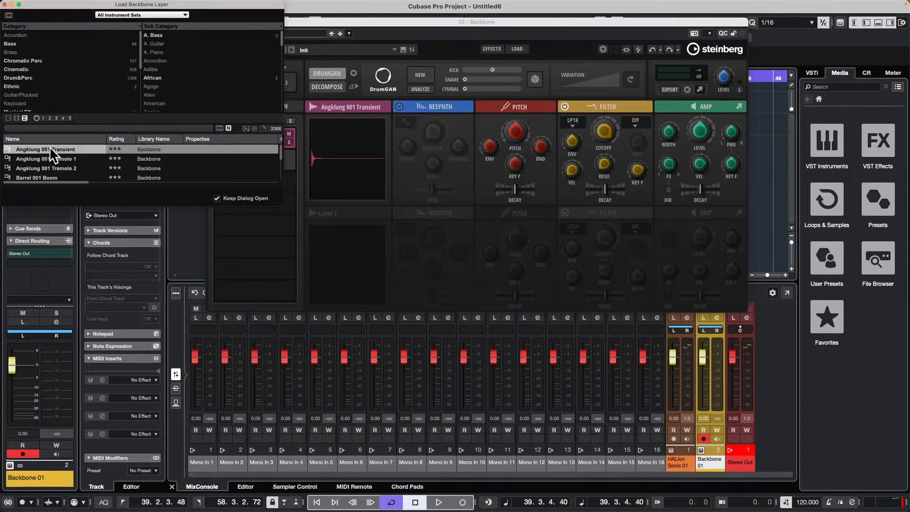
pyautogui.moveTo(346, 134)
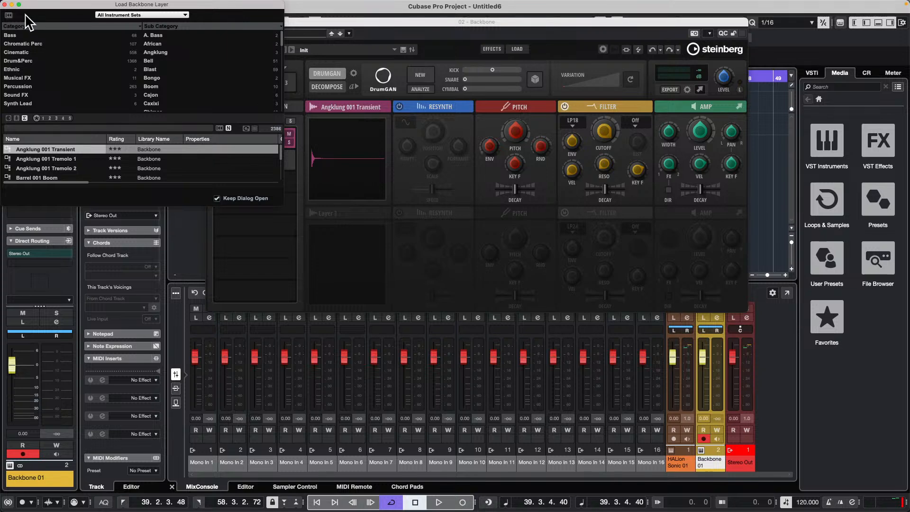
pyautogui.click(5, 4)
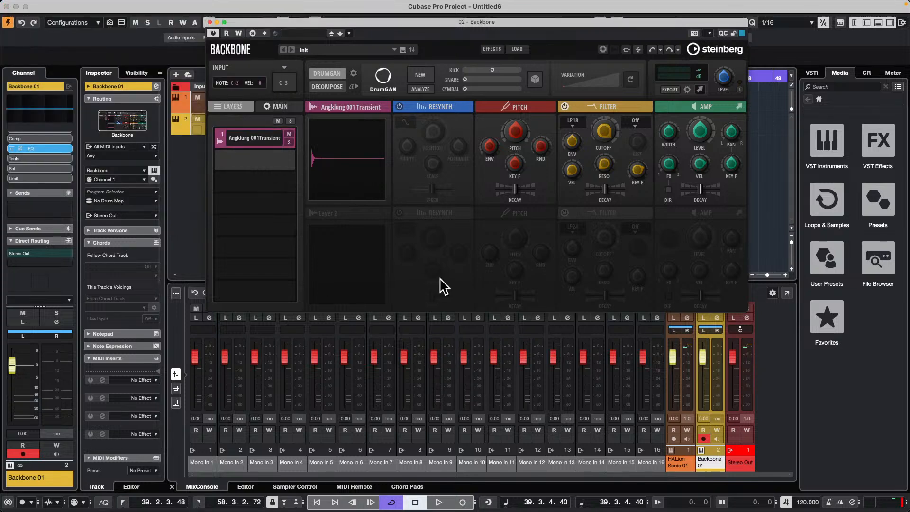
# View Backbone's DrumGAN sample folder settings, close them, and undo the Angklung layer load
pyautogui.moveTo(302, 24); pyautogui.dragTo(403, 26)
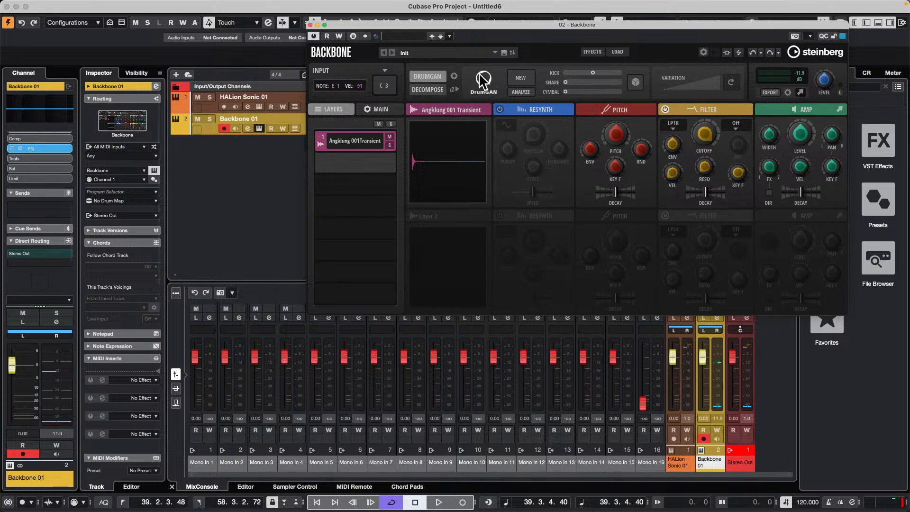
pyautogui.click(454, 75)
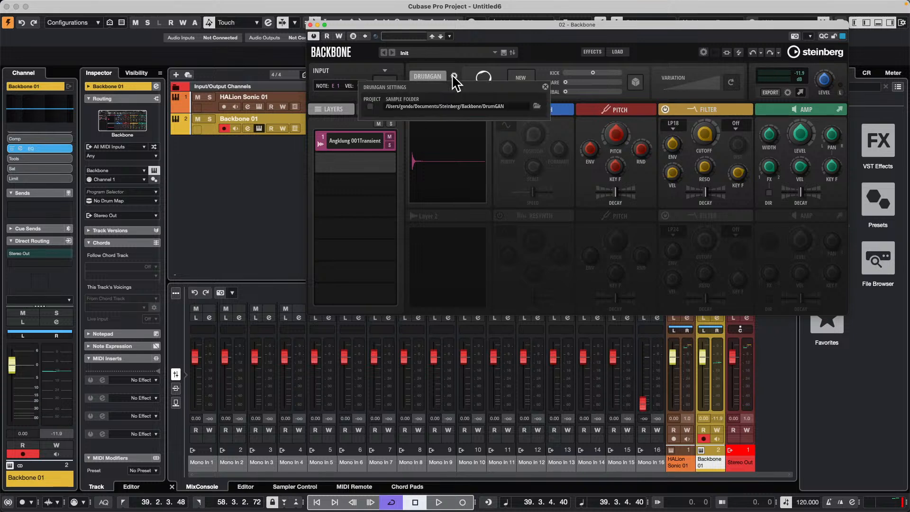
pyautogui.click(453, 76)
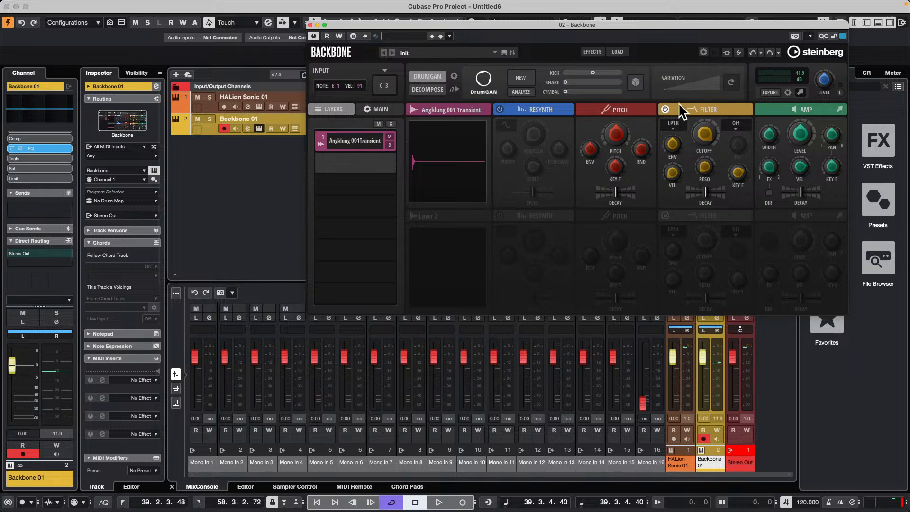
pyautogui.moveTo(793, 135)
pyautogui.moveTo(686, 31); pyautogui.dragTo(486, 88)
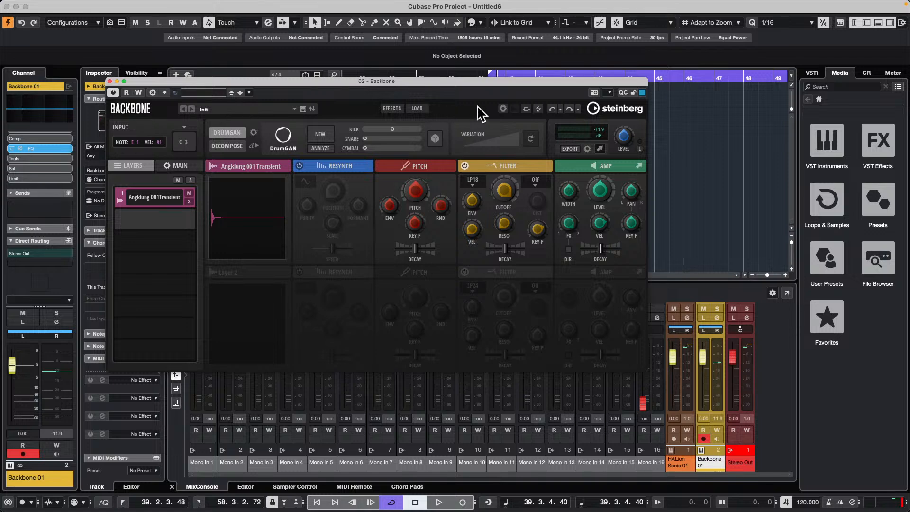
pyautogui.click(551, 109)
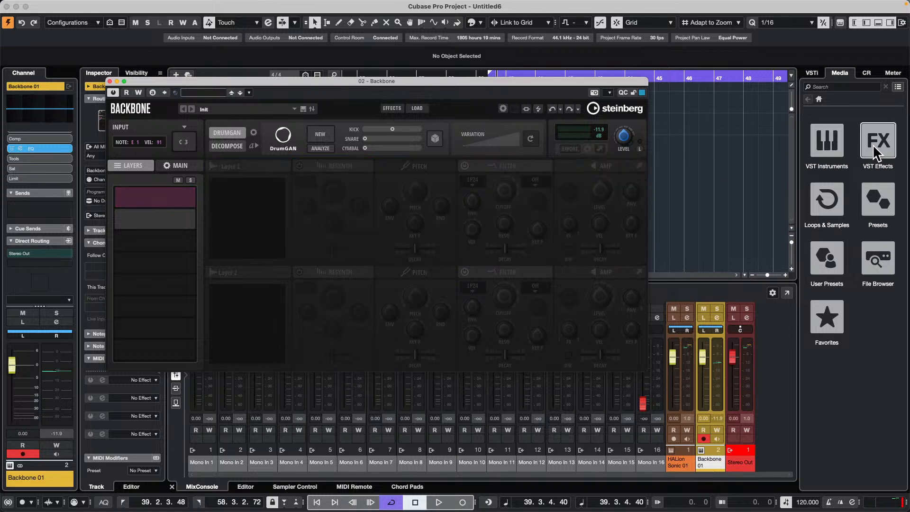
# Open the GA Library from the Loops & Samples content and start a search in it
pyautogui.click(821, 197)
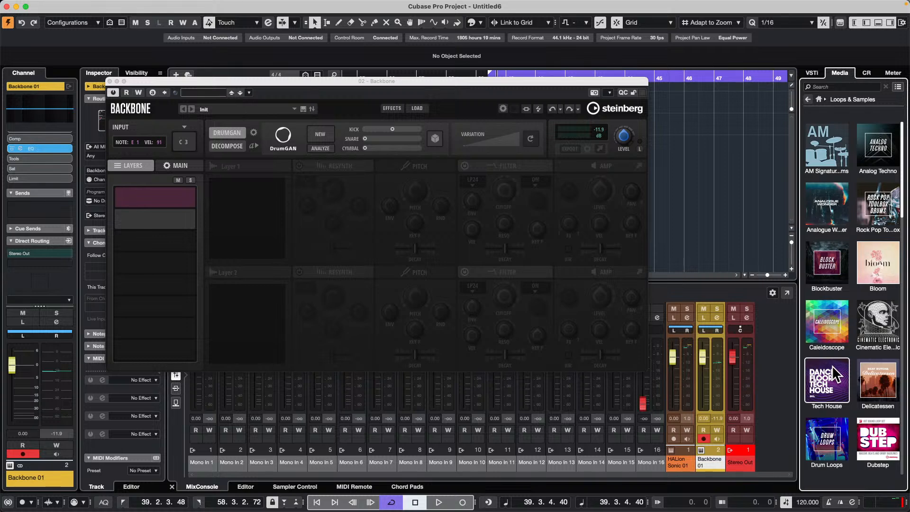
pyautogui.scroll(-3, 835, 436)
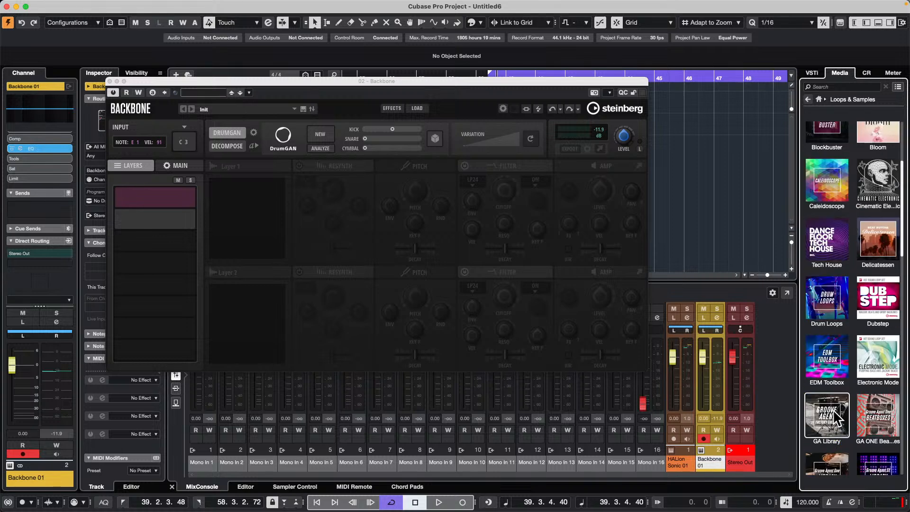
pyautogui.click(837, 420)
pyautogui.click(833, 87)
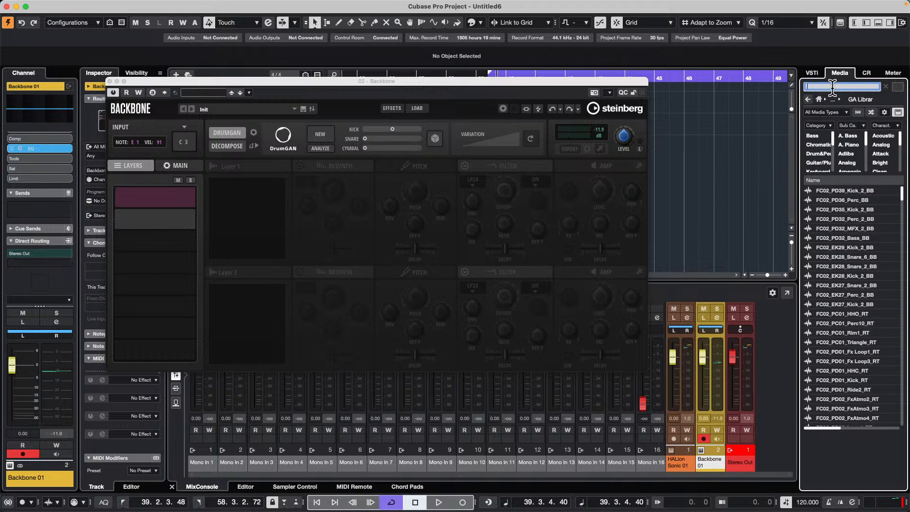
# Search the media library for "kick", audition several samples, and load FC02_EK16_Kick_SR into Backbone's first layer
pyautogui.write('kick')
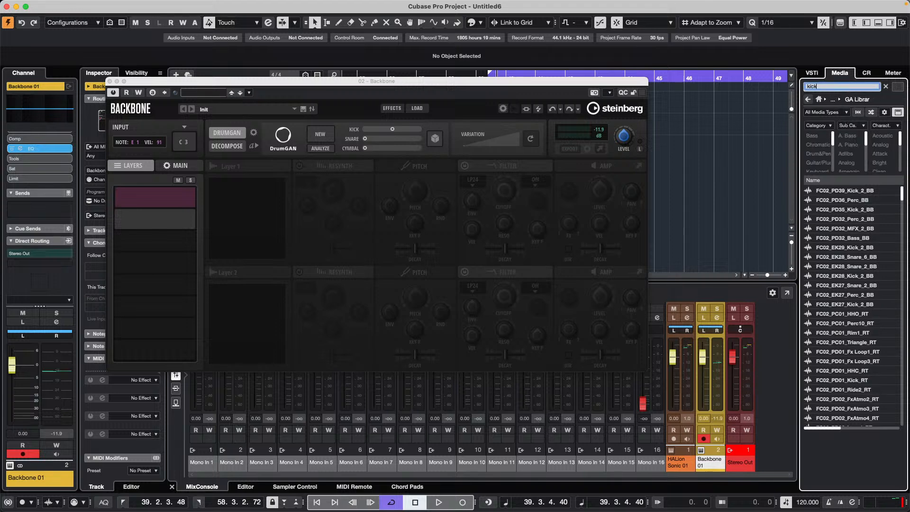
pyautogui.click(846, 295)
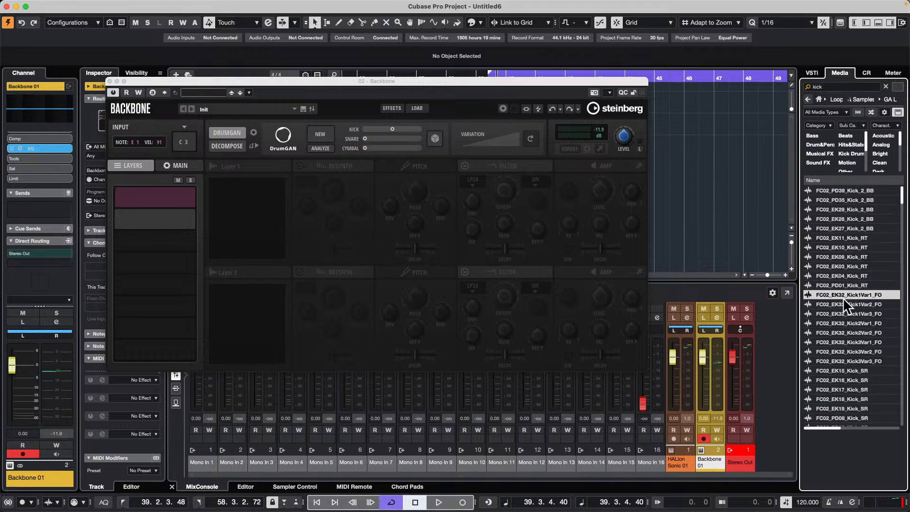
pyautogui.click(836, 352)
pyautogui.click(839, 371)
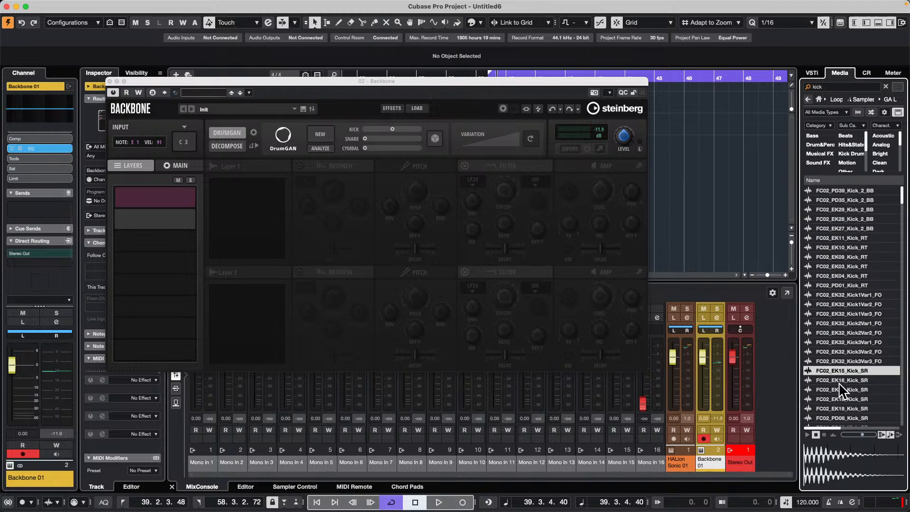
pyautogui.click(836, 378)
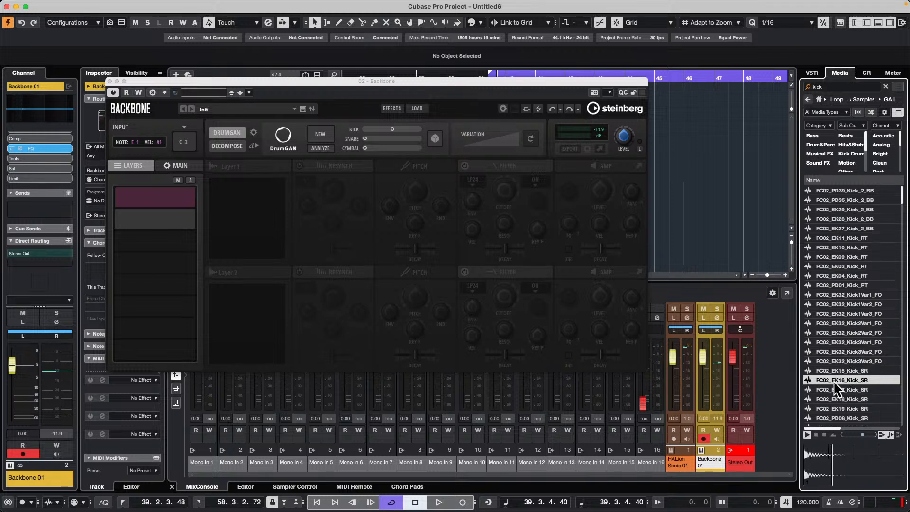
pyautogui.moveTo(836, 377); pyautogui.dragTo(169, 205)
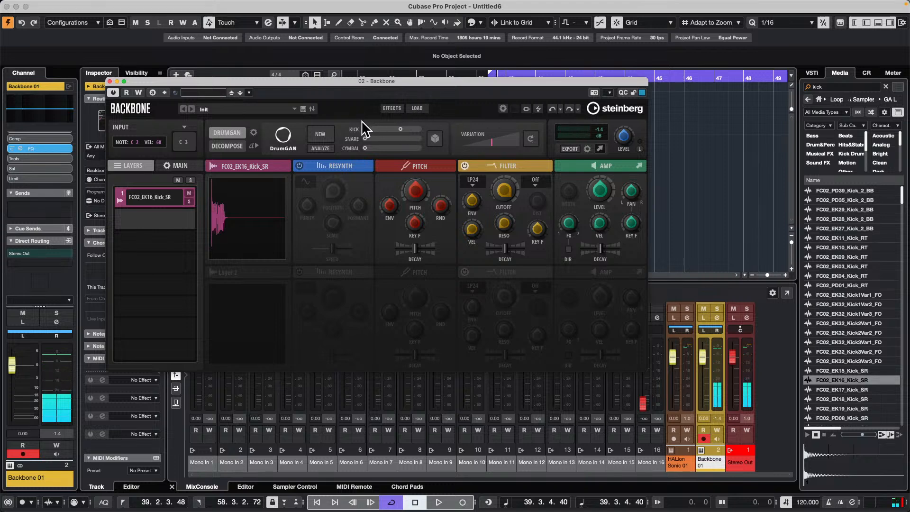
# Analyze the loaded kick sample with DrumGAN and check Backbone's main settings before returning to the layers
pyautogui.click(321, 148)
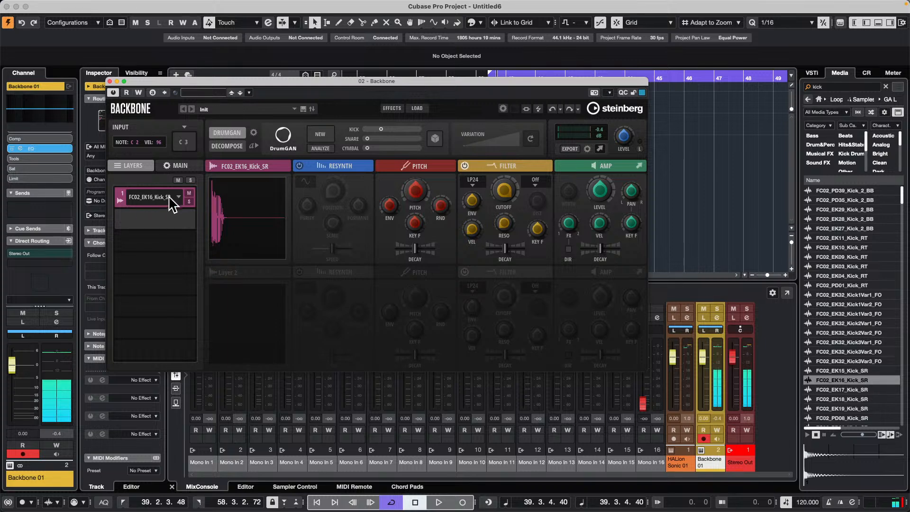
pyautogui.moveTo(288, 81); pyautogui.dragTo(372, 90)
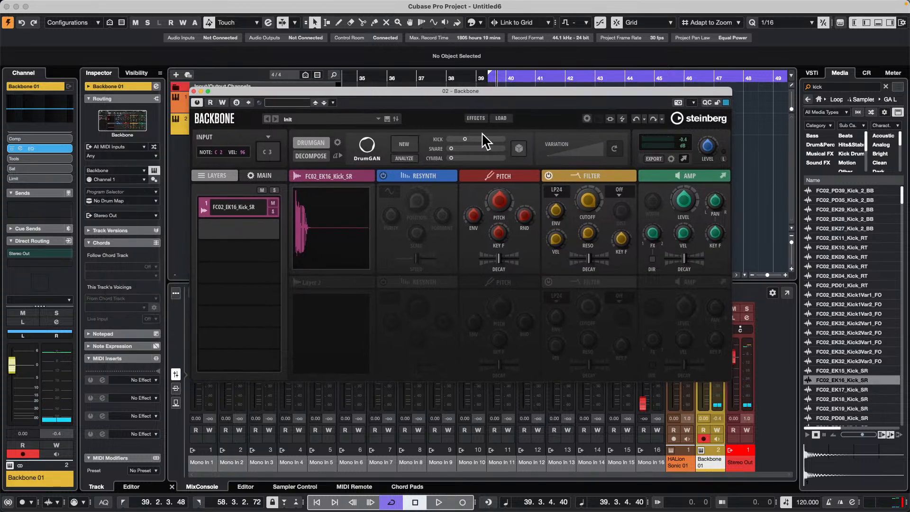
pyautogui.click(264, 175)
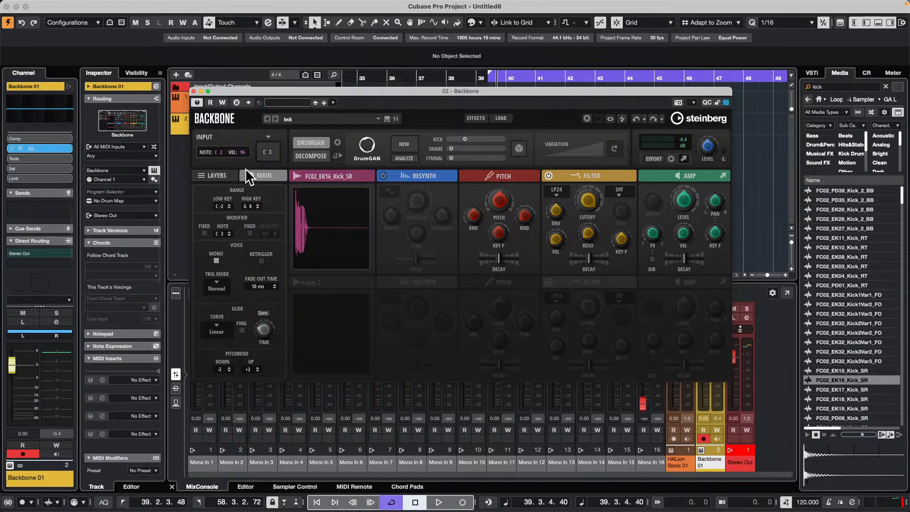
pyautogui.click(219, 175)
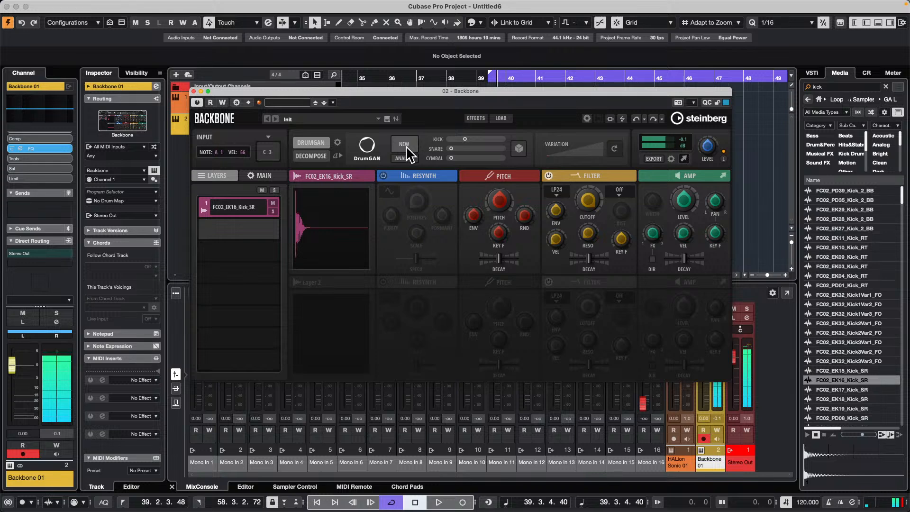
# Close the Backbone editor and switch to the open Untitled5 project, making it the active project
pyautogui.click(193, 91)
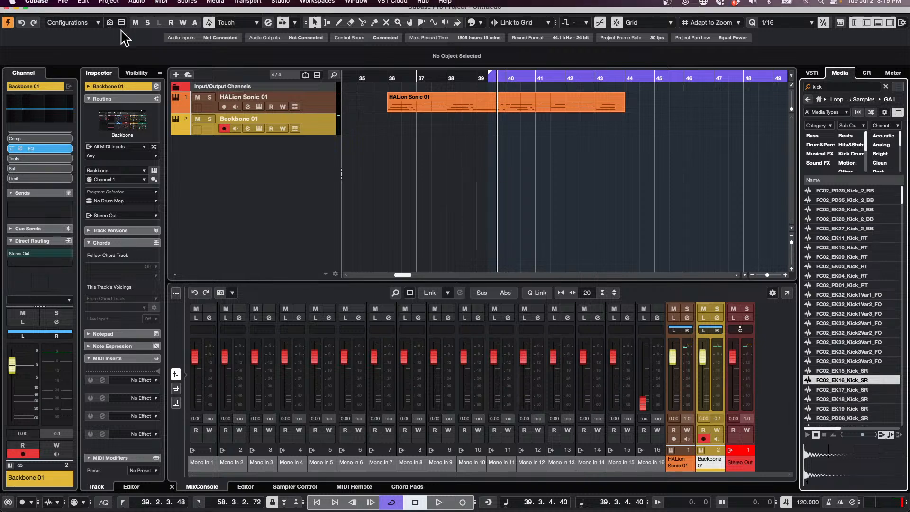
pyautogui.click(63, 5)
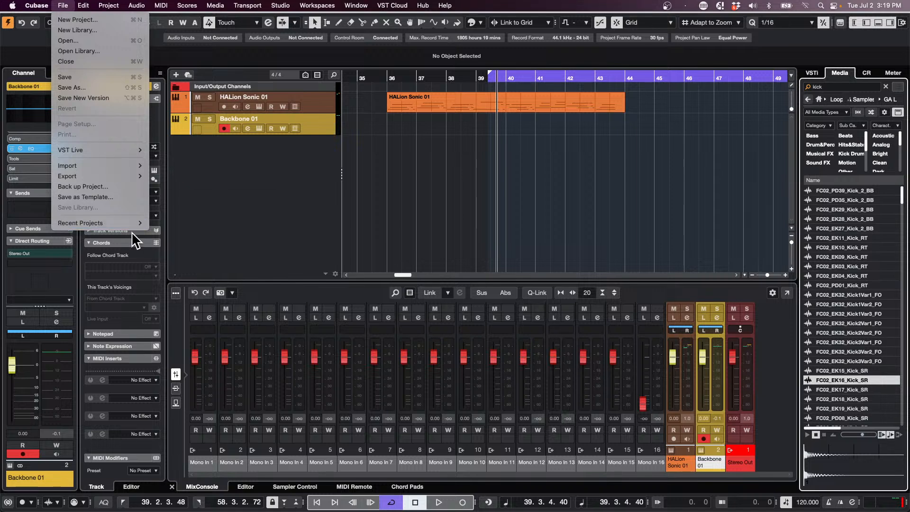
pyautogui.moveTo(130, 226)
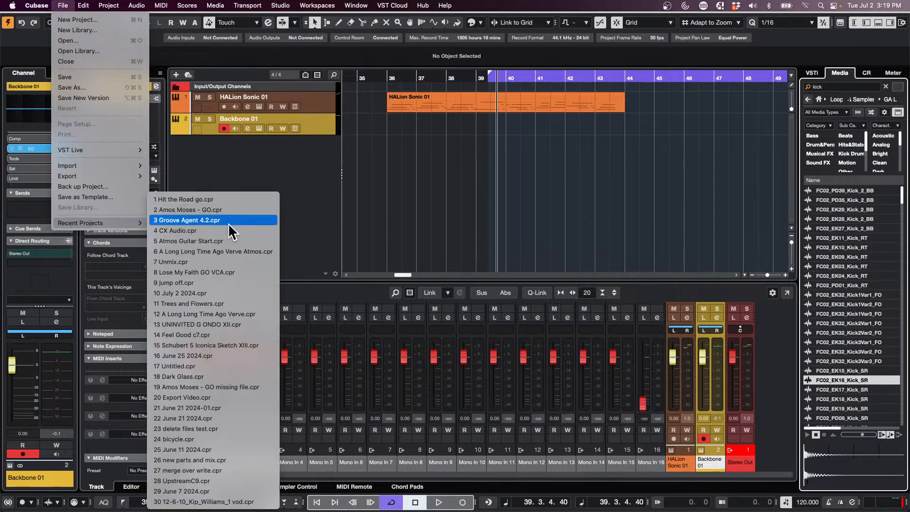
pyautogui.moveTo(356, 5)
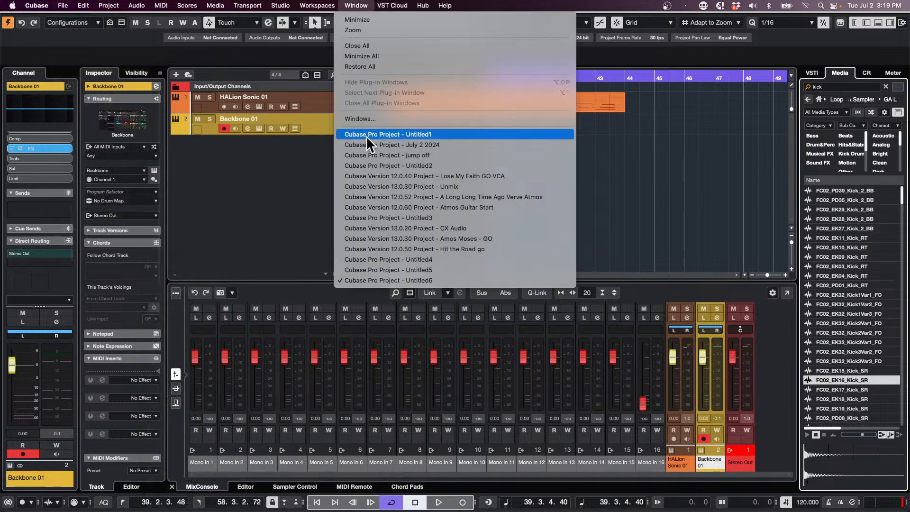
pyautogui.click(474, 269)
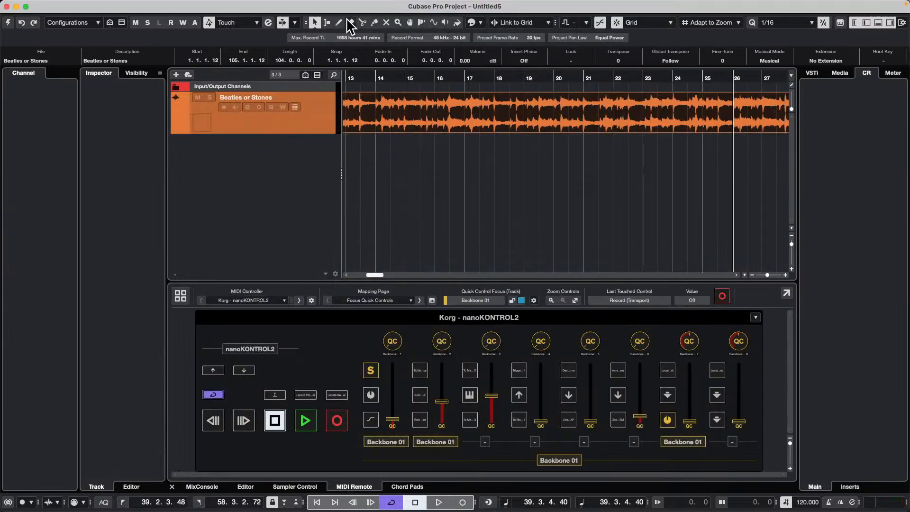
pyautogui.click(8, 23)
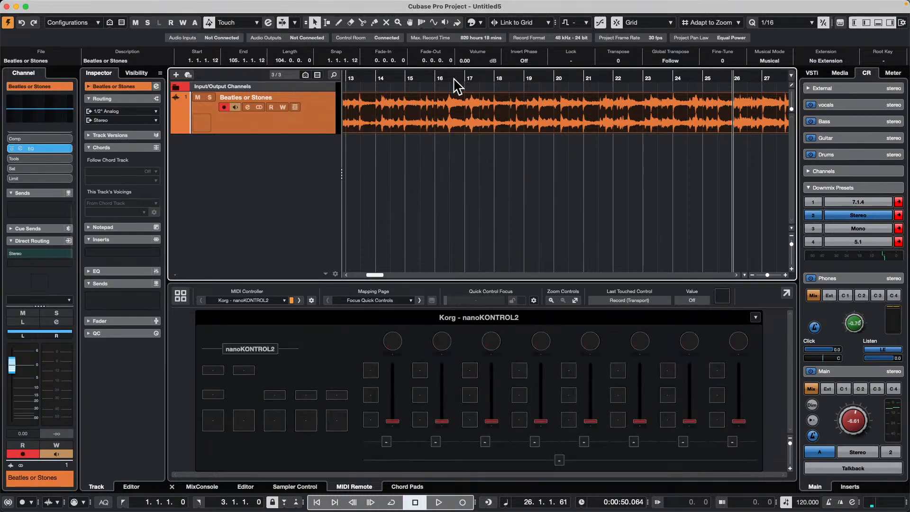
# Play a short passage near the end of the Beatles or Stones audio track
pyautogui.moveTo(394, 78); pyautogui.dragTo(443, 95)
pyautogui.press('space')
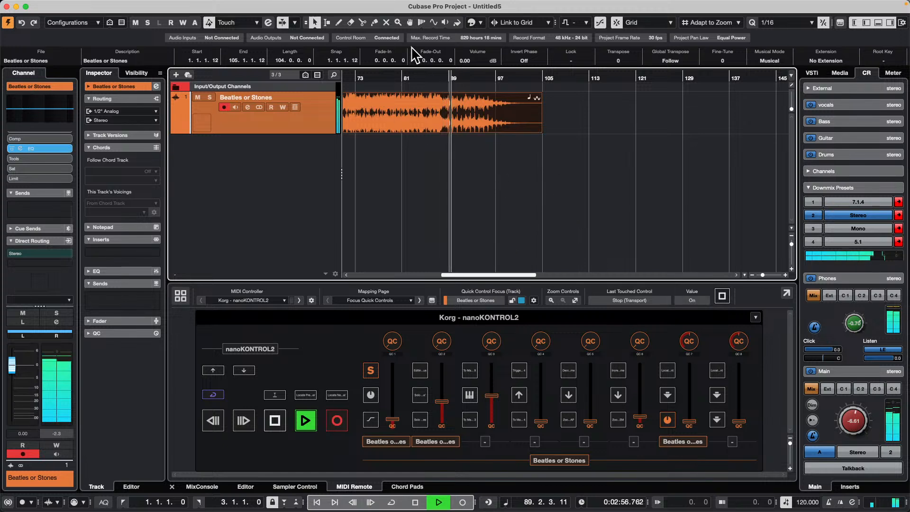
pyautogui.press('space')
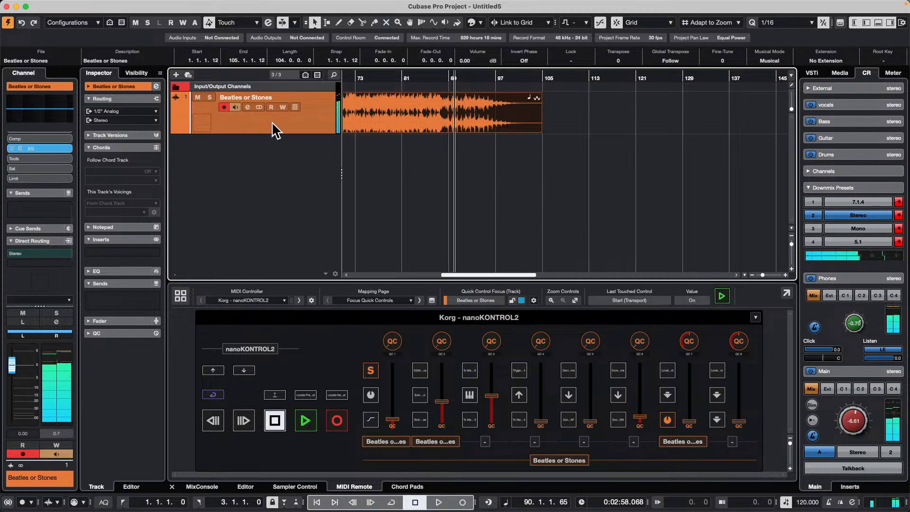
# Add a tempo track below the Beatles or Stones track
pyautogui.rightClick(198, 123)
pyautogui.moveTo(295, 127)
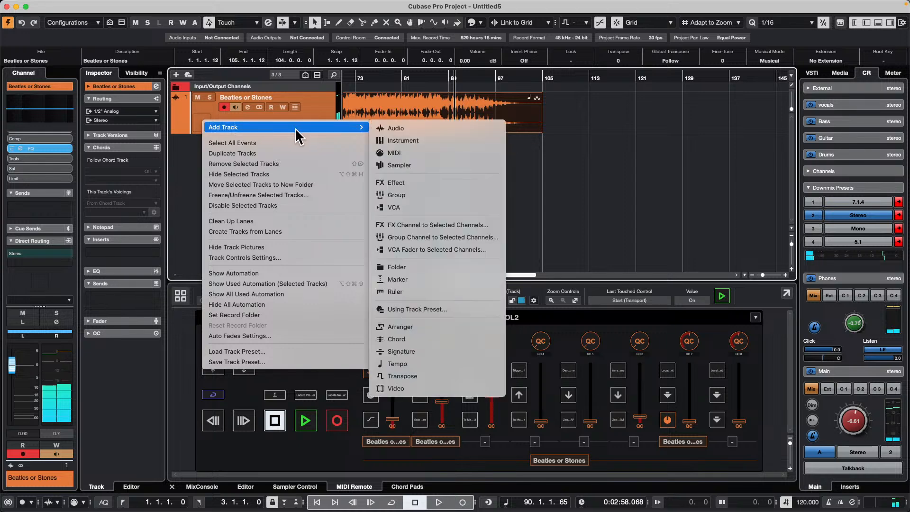
pyautogui.click(440, 364)
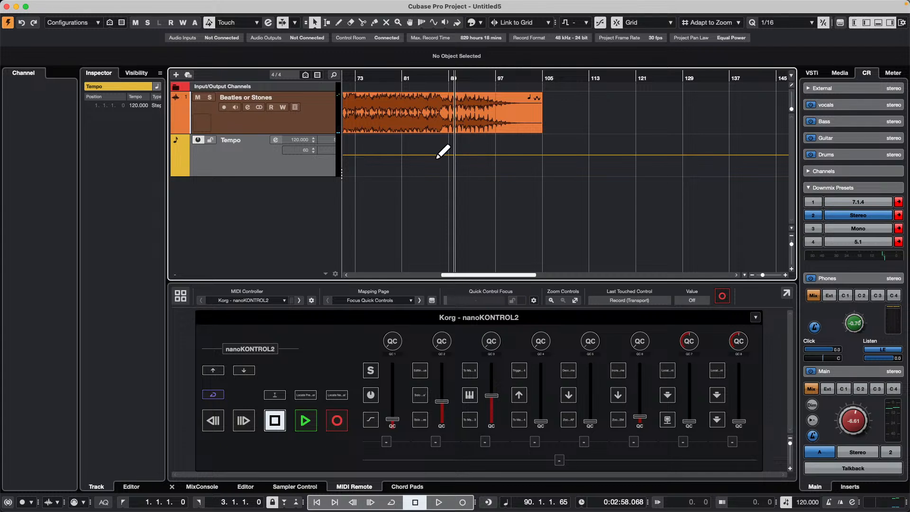
# Listen to the song's ending and add a 120 BPM tempo point at 88.3.2.54, where the slowdown should start
pyautogui.doubleClick(391, 77)
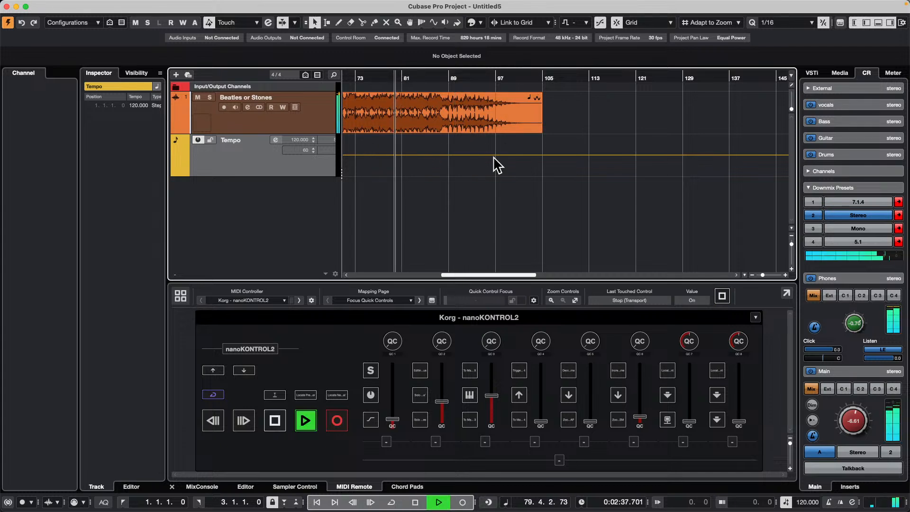
pyautogui.click(437, 76)
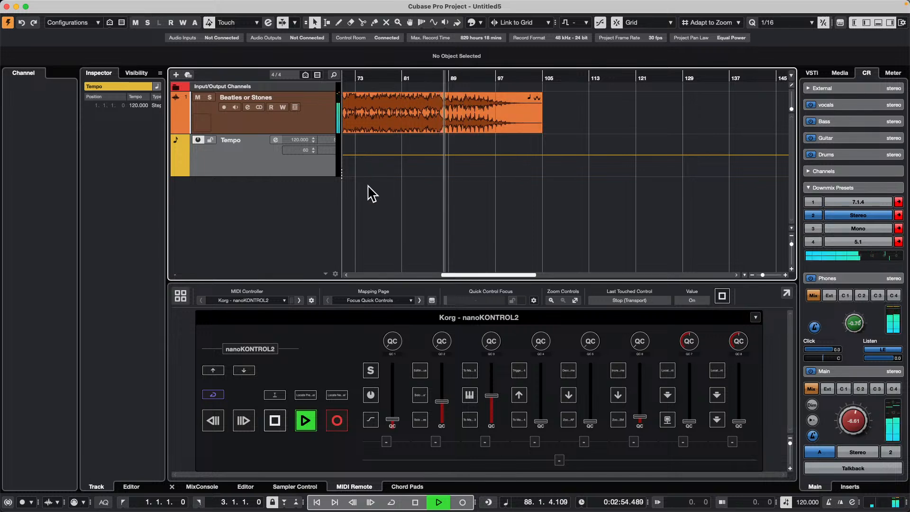
pyautogui.press('space')
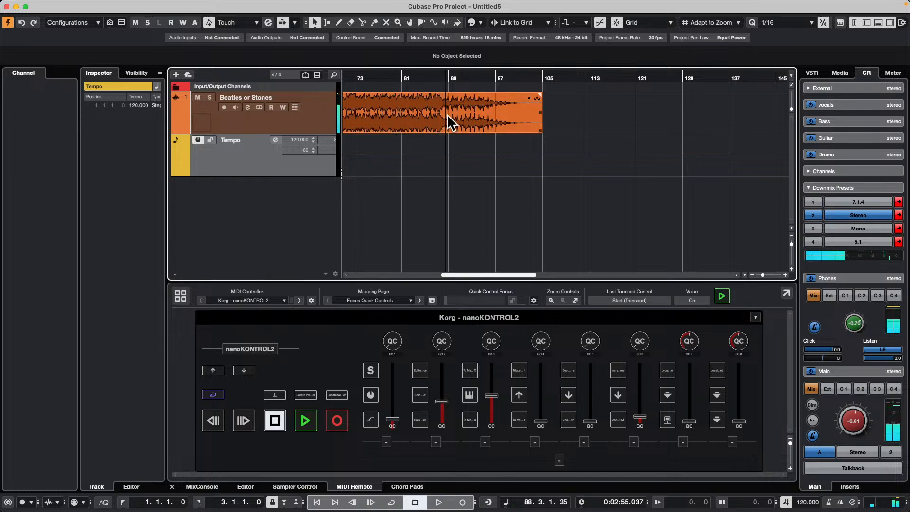
pyautogui.click(447, 155)
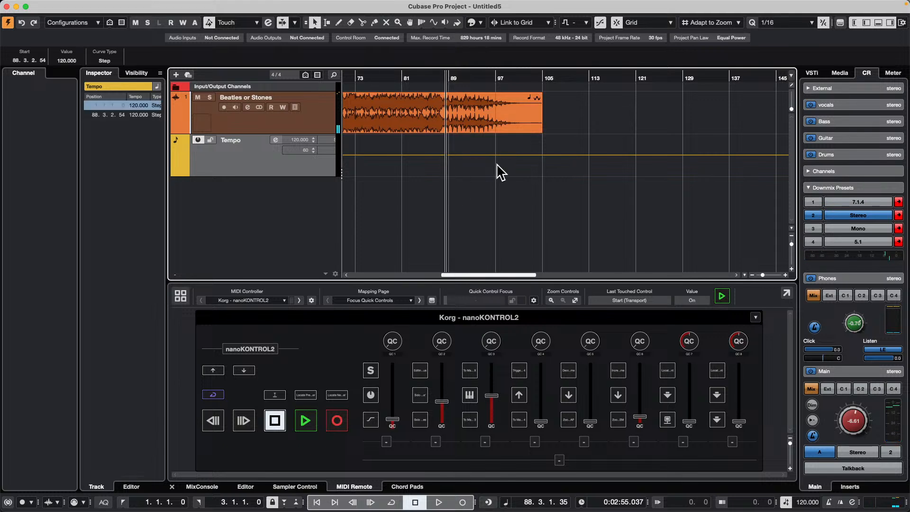
pyautogui.rightClick(497, 164)
pyautogui.click(519, 167)
pyautogui.rightClick(477, 113)
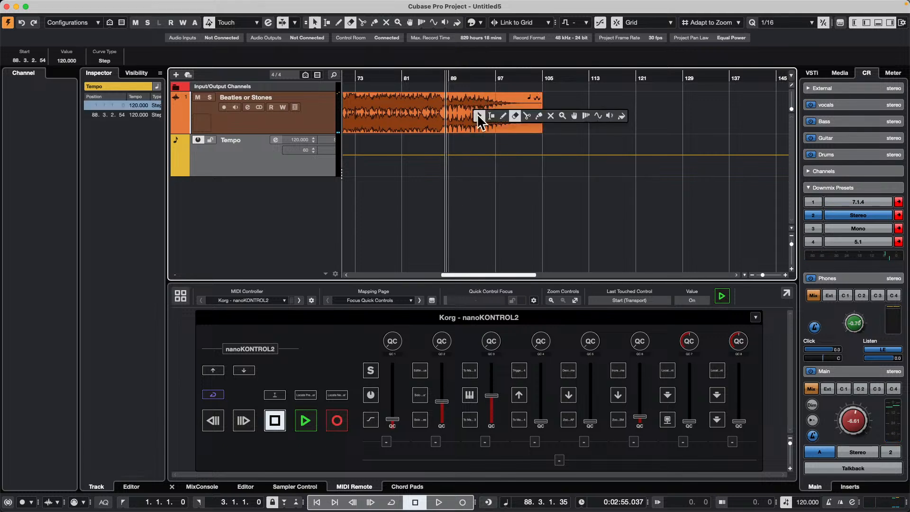
pyautogui.click(477, 113)
# Set the Beatles or Stones clip's stretch algorithm to elastique Pro - Tape in the Pool
pyautogui.click(477, 113)
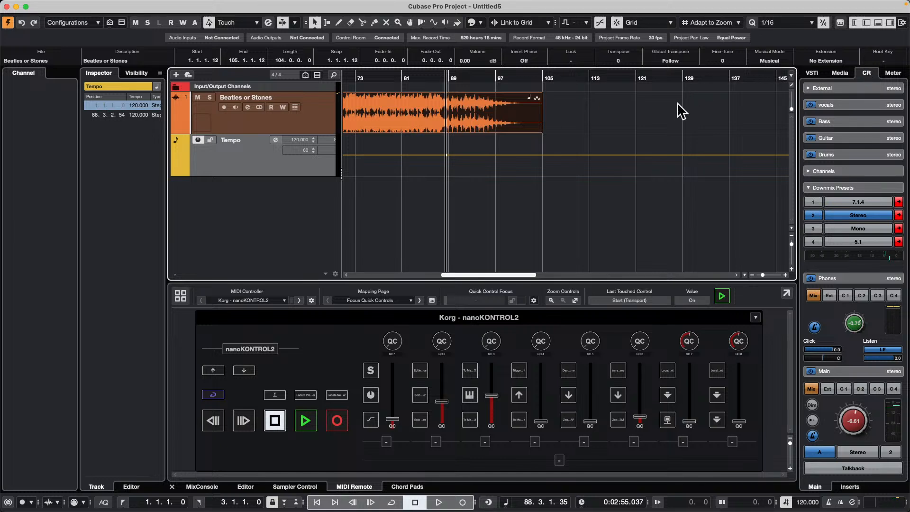
pyautogui.press('super+p')
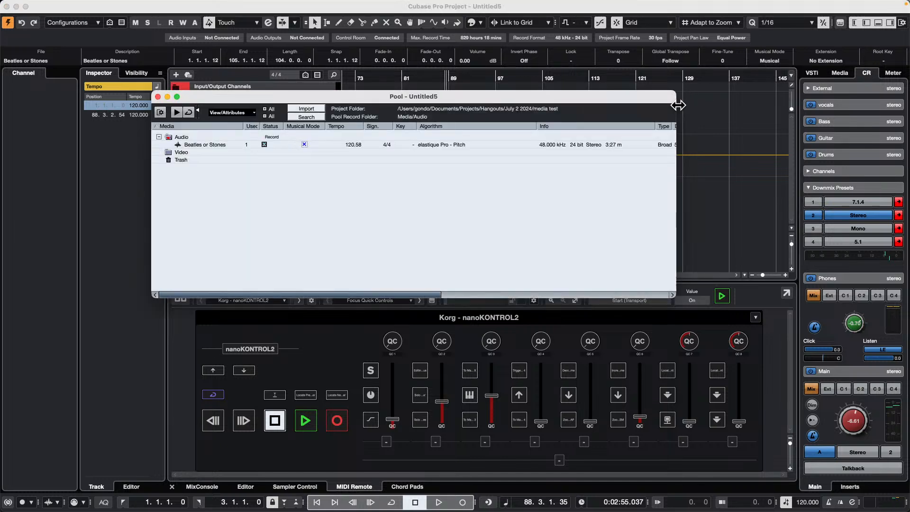
pyautogui.click(445, 144)
pyautogui.moveTo(448, 153)
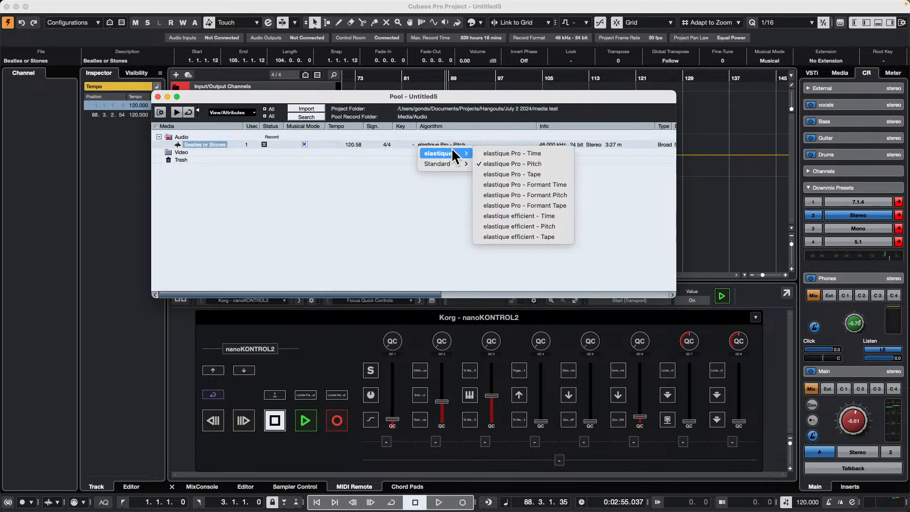
pyautogui.click(542, 173)
pyautogui.click(158, 97)
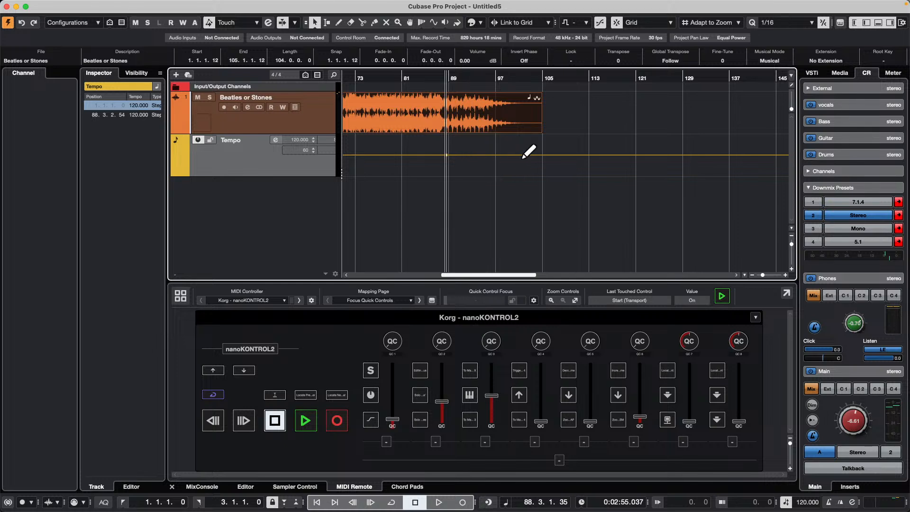
# Add another tempo point near the song's end, set its curve to Ramp, and place it at bar 99 with 55 BPM
pyautogui.click(541, 155)
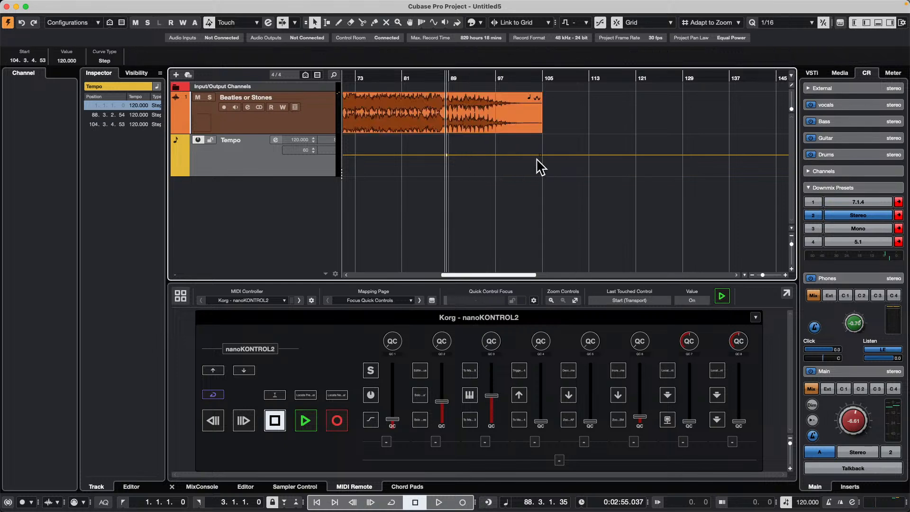
pyautogui.moveTo(540, 160); pyautogui.dragTo(578, 165)
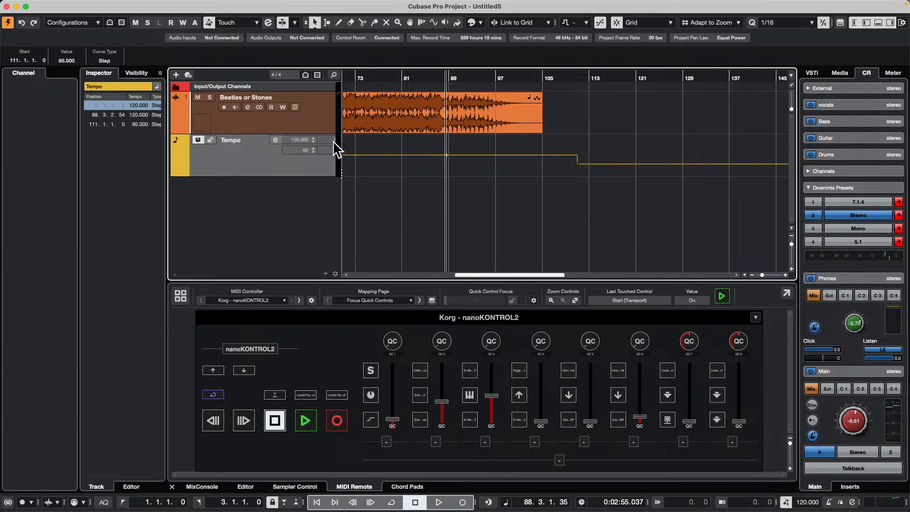
pyautogui.click(334, 141)
pyautogui.click(345, 151)
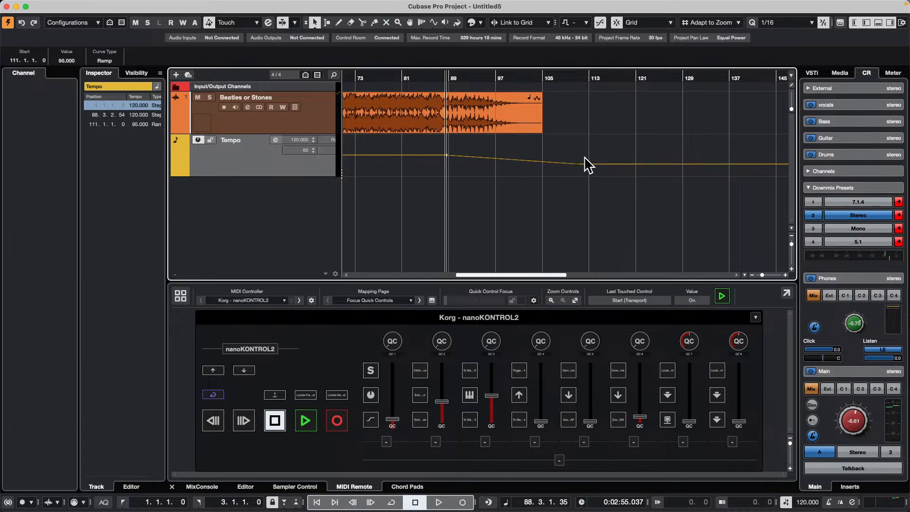
pyautogui.moveTo(574, 166); pyautogui.dragTo(509, 179)
# Play the ending from bar 83 and raise the bar 99 tempo point to 80, finally to 90 BPM
pyautogui.click(413, 75)
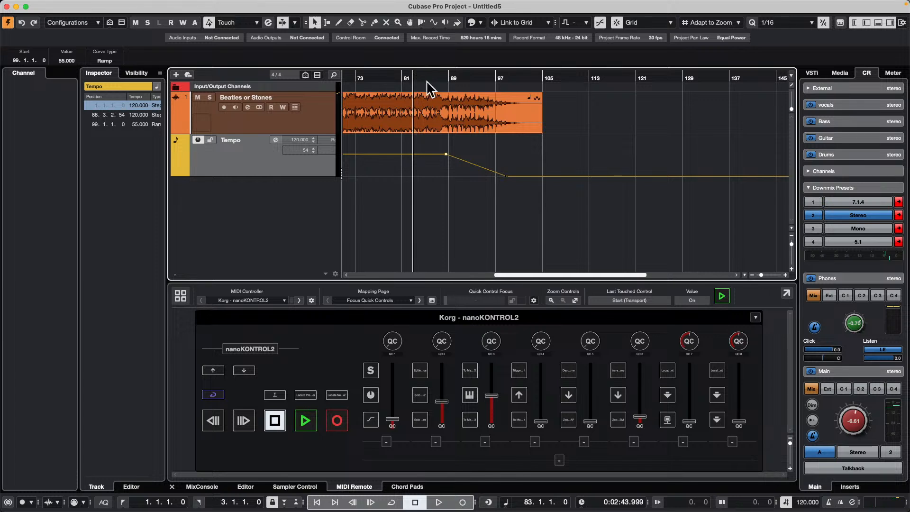
pyautogui.press('space')
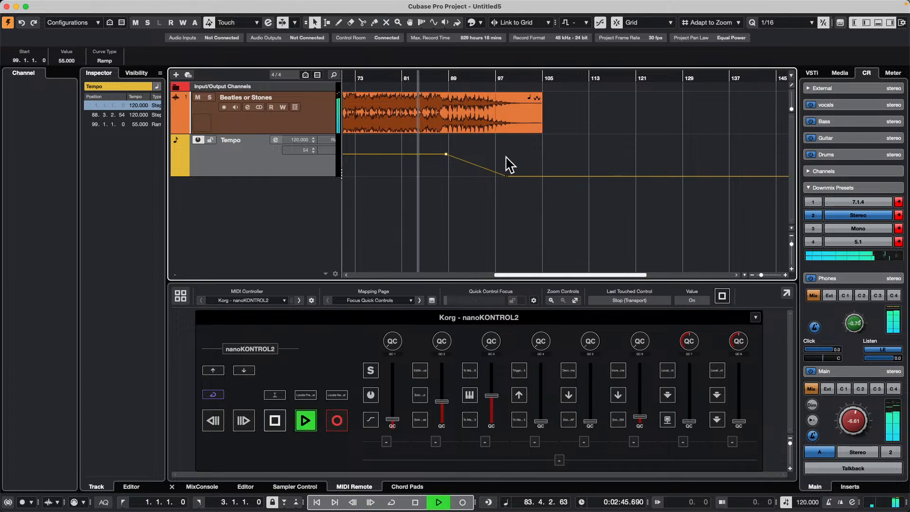
pyautogui.moveTo(506, 177); pyautogui.dragTo(508, 167)
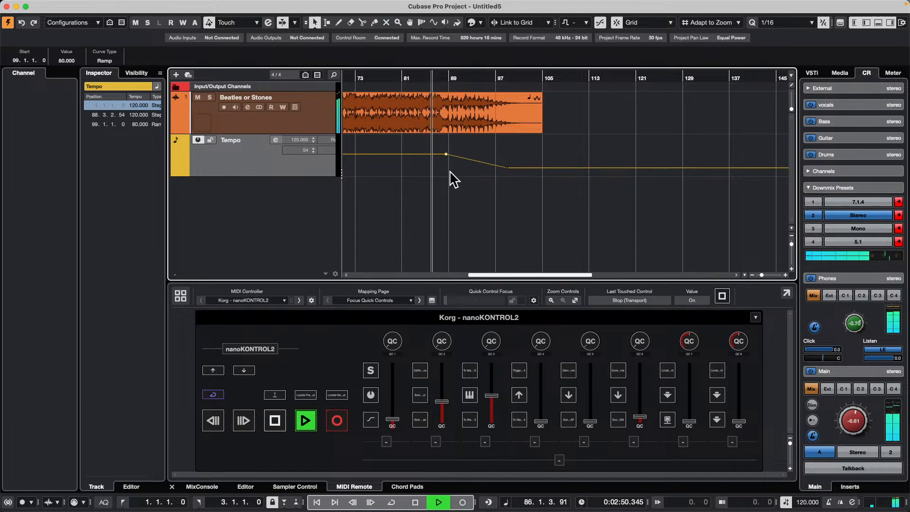
pyautogui.moveTo(507, 168); pyautogui.dragTo(508, 164)
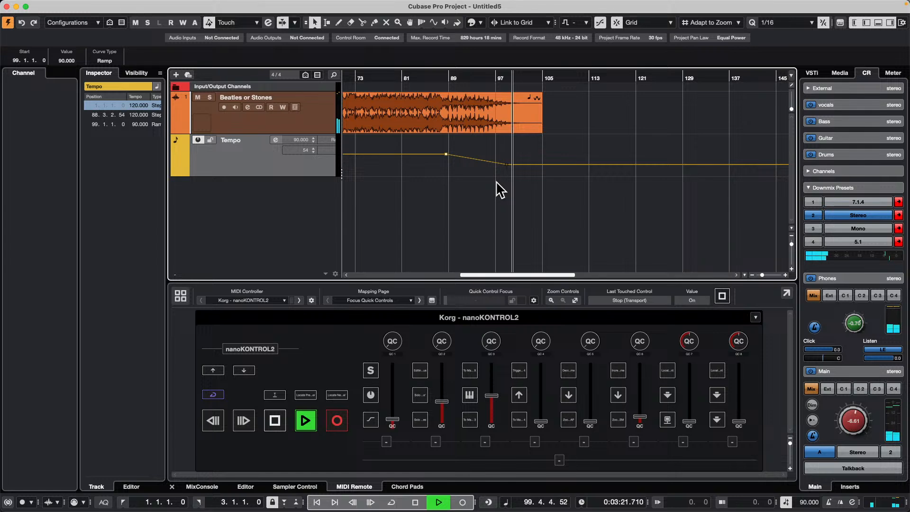
# Stop playback, then open the recent project Amos Moses - GO and activate it
pyautogui.press('space')
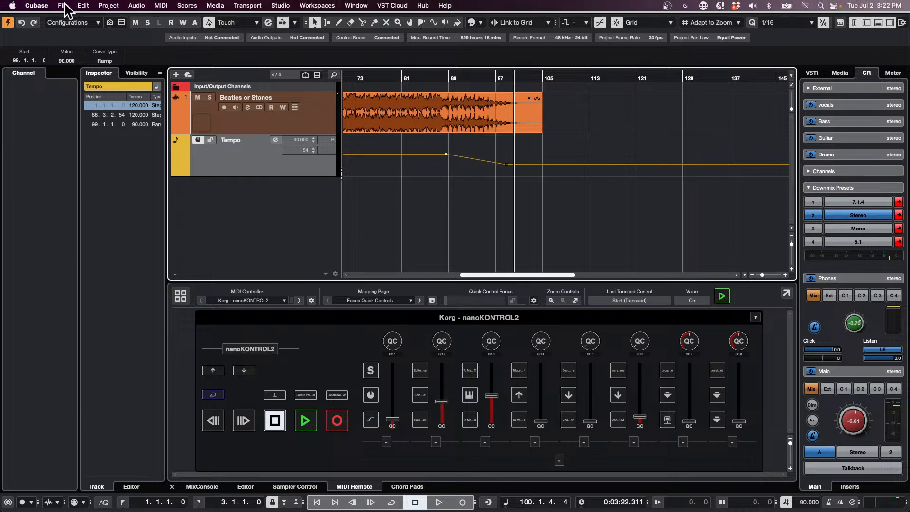
pyautogui.click(63, 6)
pyautogui.moveTo(119, 223)
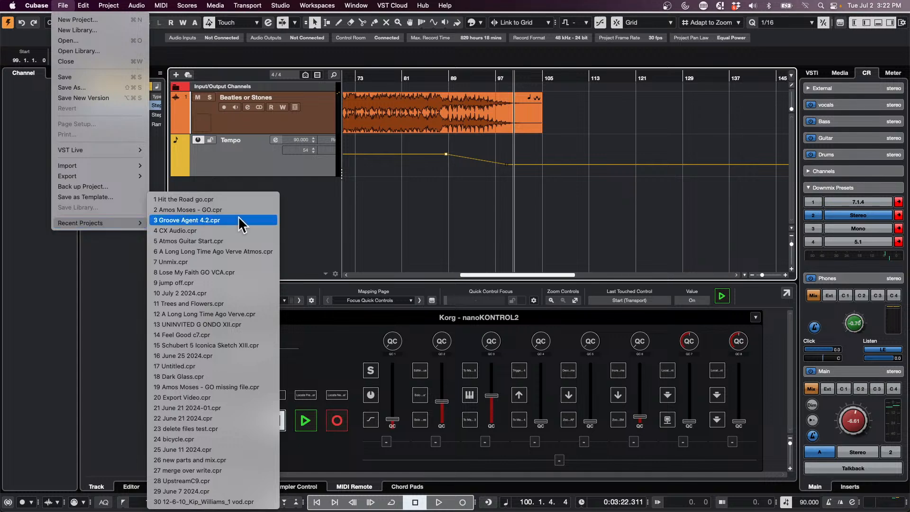
pyautogui.click(209, 213)
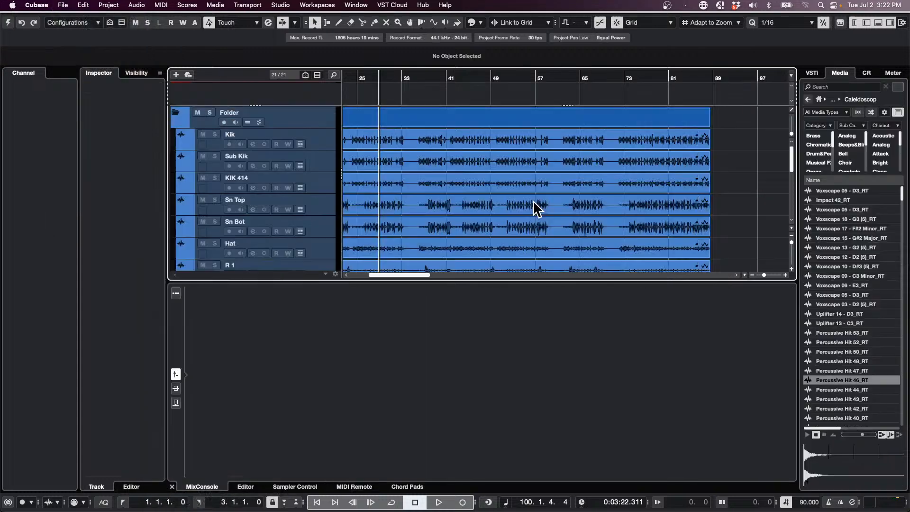
pyautogui.click(7, 22)
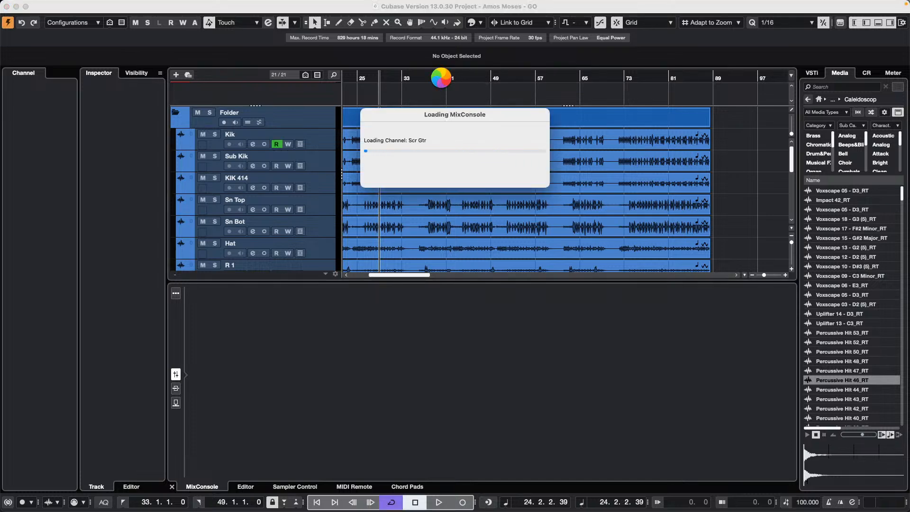
pyautogui.moveTo(437, 80); pyautogui.dragTo(447, 55)
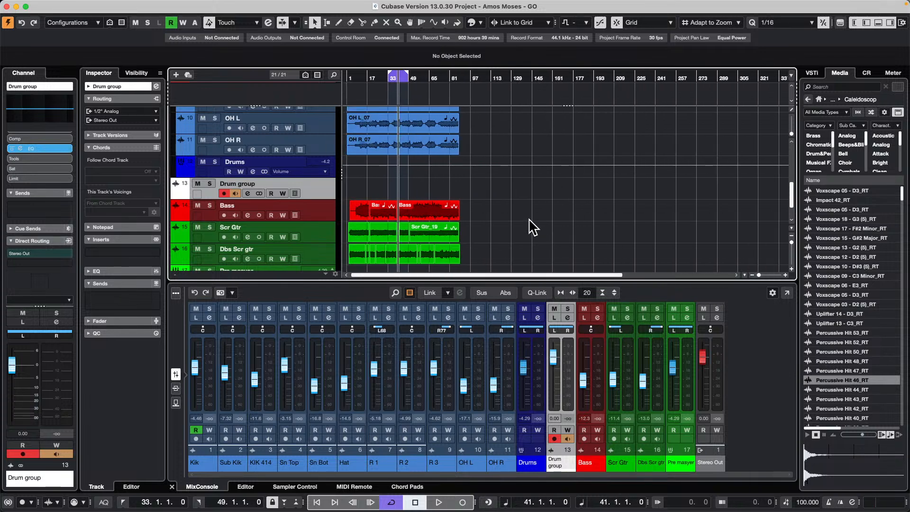
# During playback, copy the Scr Gtr_16 event onto the Drum group track at bar 67
pyautogui.press('space')
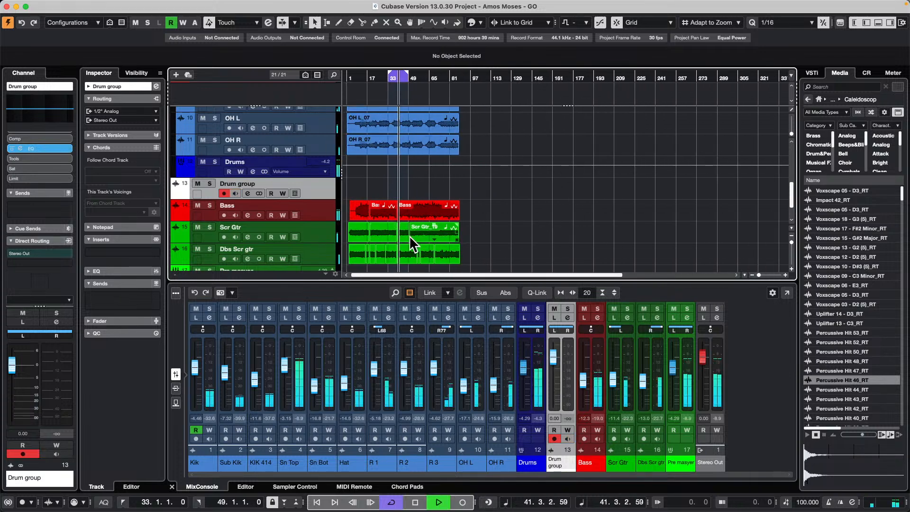
pyautogui.click(391, 234)
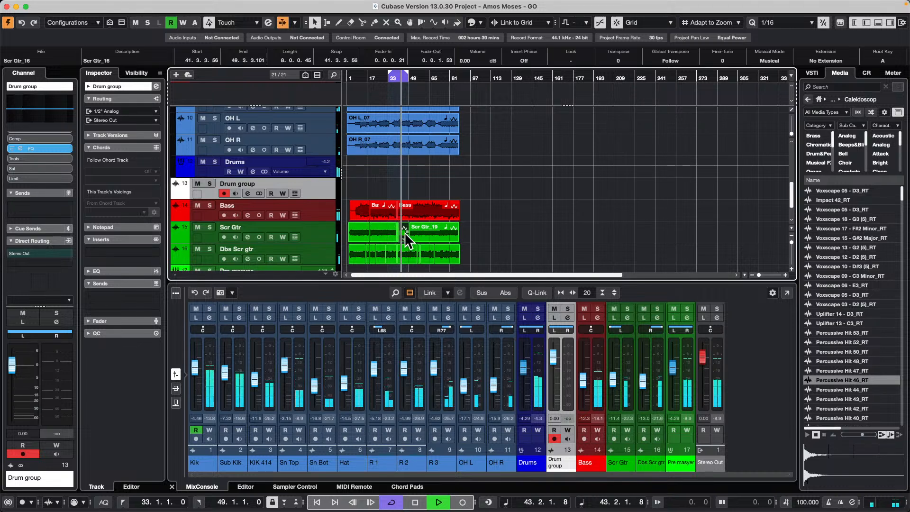
pyautogui.moveTo(405, 232); pyautogui.dragTo(439, 188)
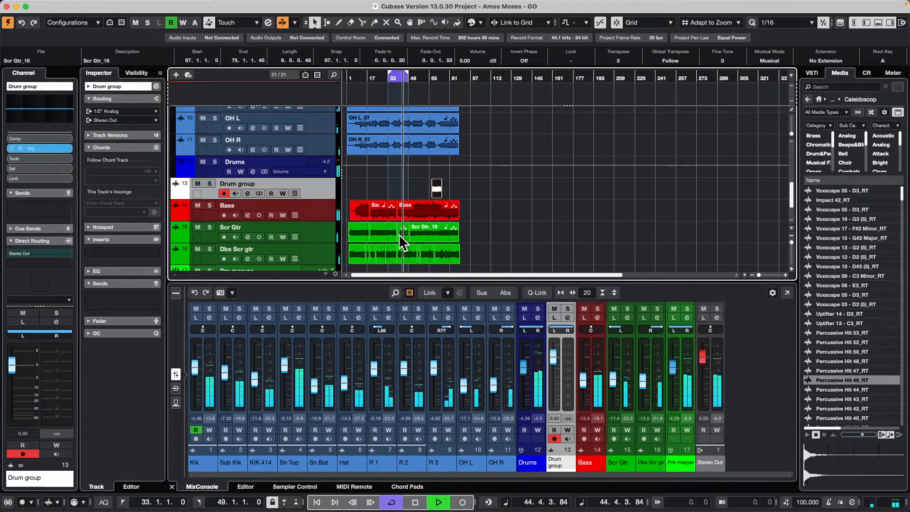
# Turn off cycle playback, paste a copy of Scr Gtr_19 onto the Drum group track at the playhead, and remove it
pyautogui.click(418, 234)
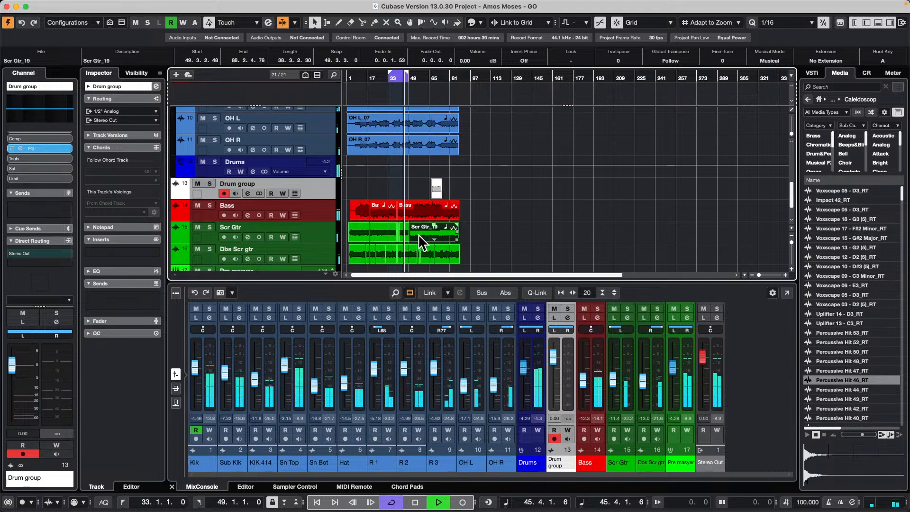
pyautogui.click(545, 194)
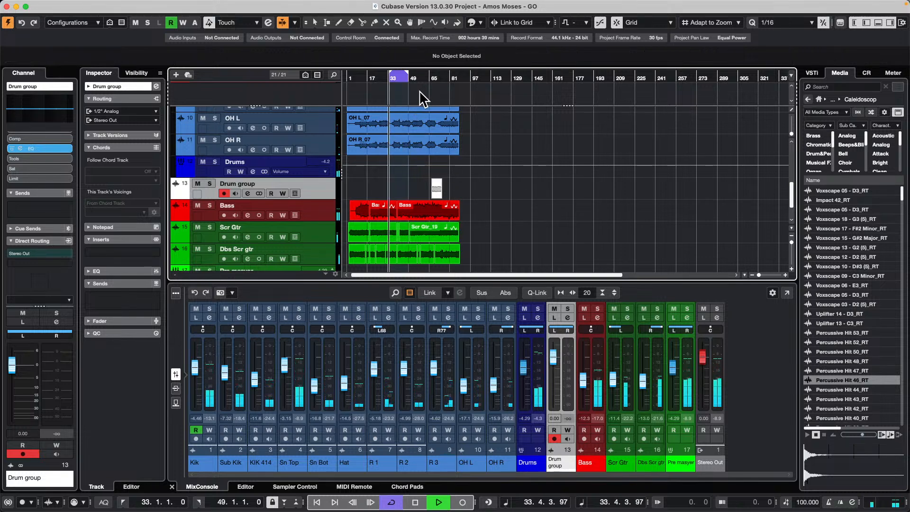
pyautogui.press('KP_Divide')
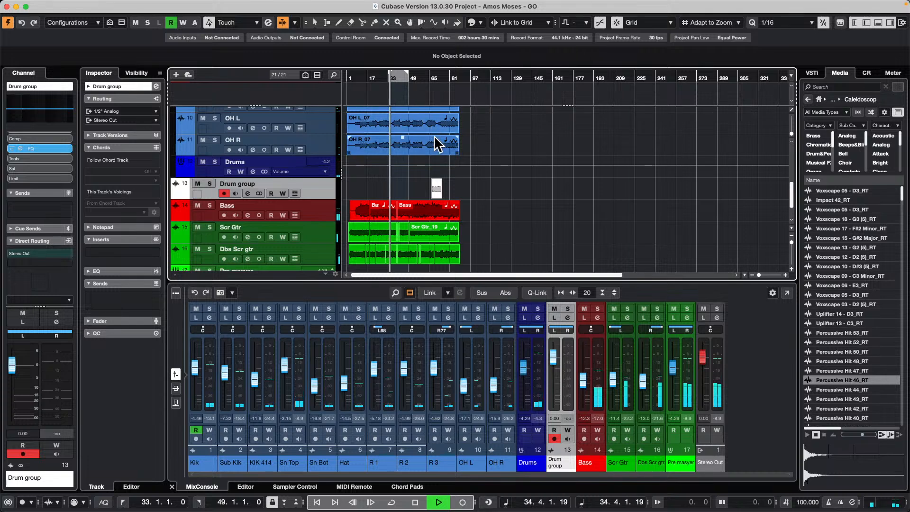
pyautogui.press('super+v')
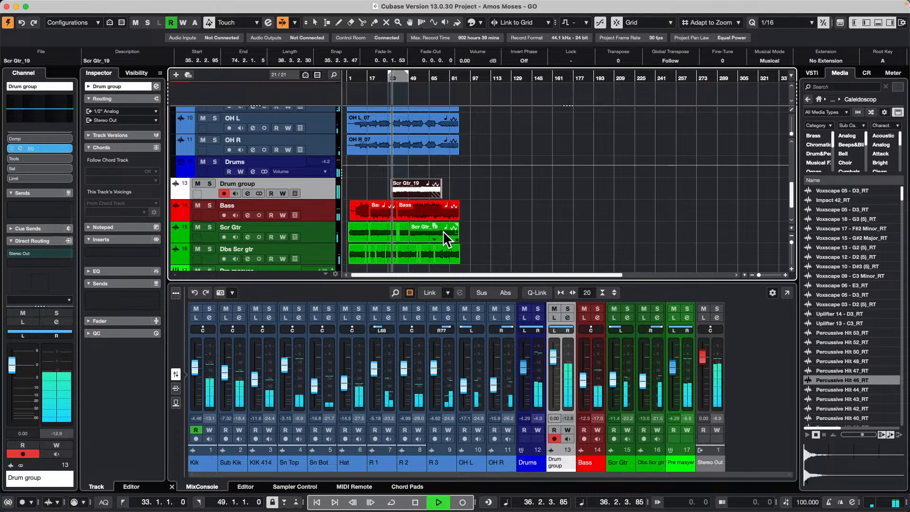
pyautogui.press('Delete')
# Copy the Scr Gtr_19 event onto the Drum group track at bar 137 and move the copy to bar 209
pyautogui.click(438, 231)
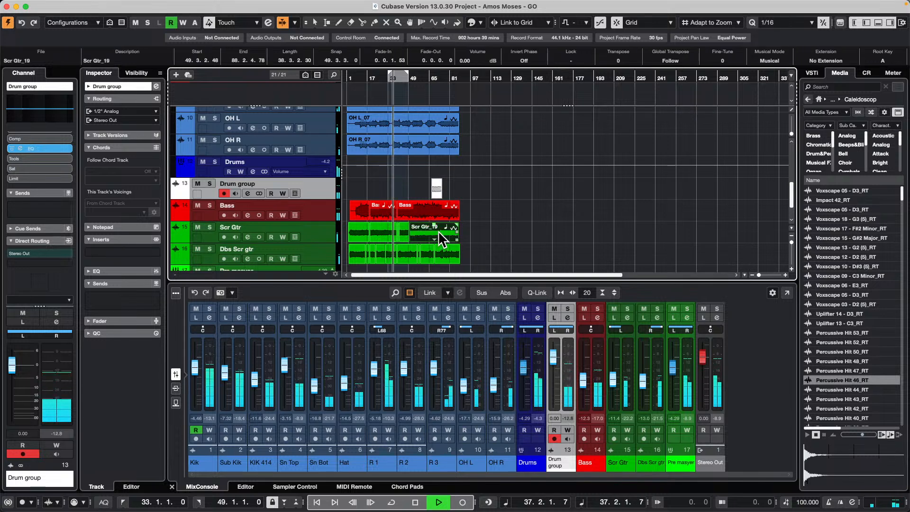
pyautogui.moveTo(438, 231); pyautogui.dragTo(551, 190)
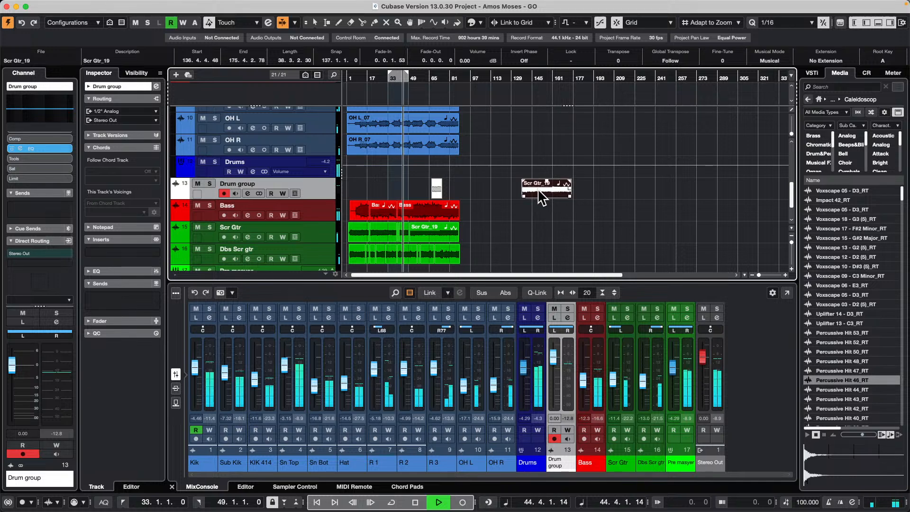
pyautogui.moveTo(540, 195); pyautogui.dragTo(633, 194)
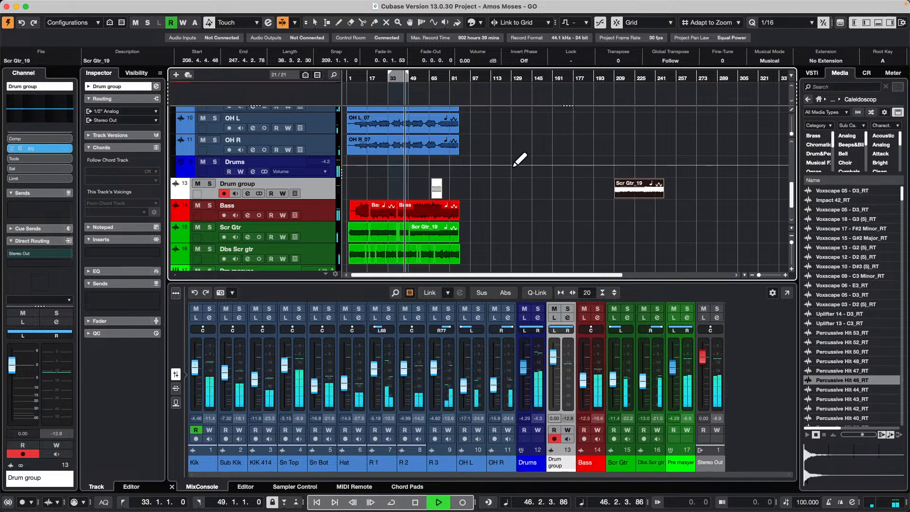
# Copy the first Bass event onto the Drum group track, paste another at the playhead, stop playback, and undo both copies
pyautogui.click(357, 209)
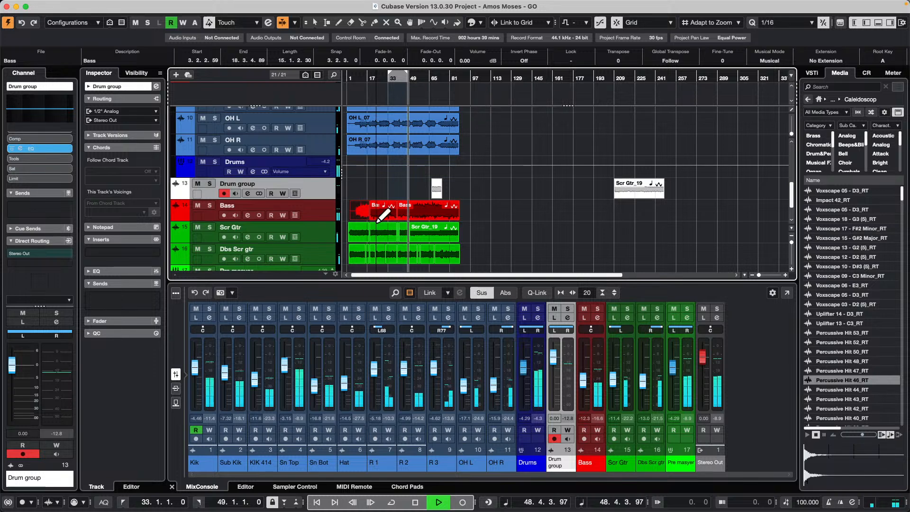
pyautogui.hotkey('alt', 'v')
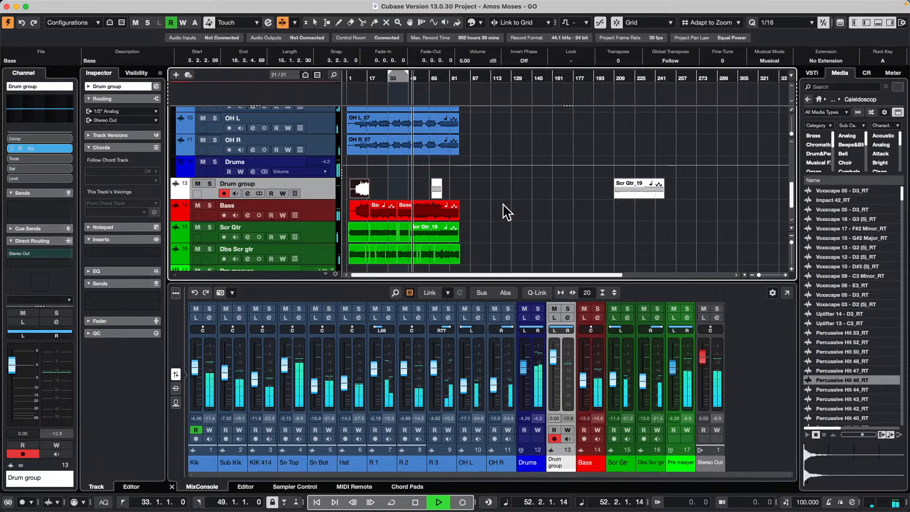
pyautogui.press('super+v')
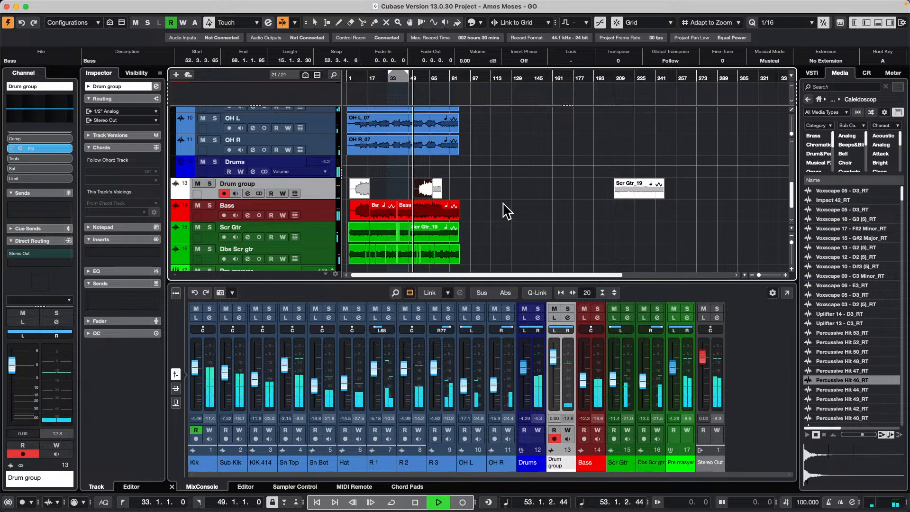
pyautogui.press('space')
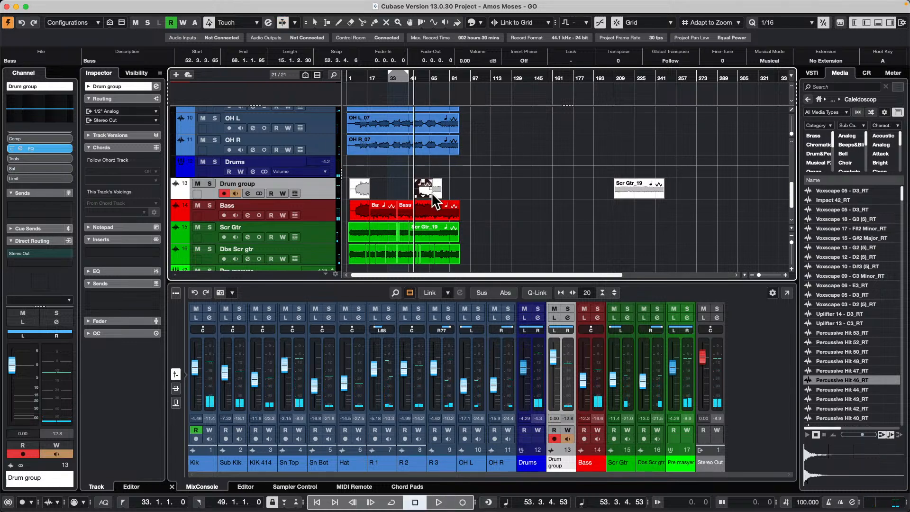
pyautogui.press('super+z')
pyautogui.press('super+z')
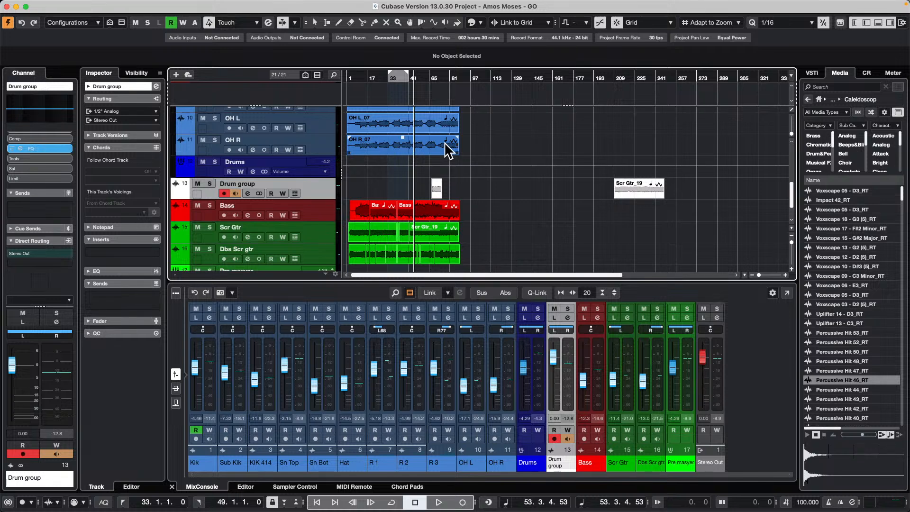
# Open and activate the recent project Feel Good c7, accepting the missing plug-in and missing ports notices
pyautogui.moveTo(19, 6)
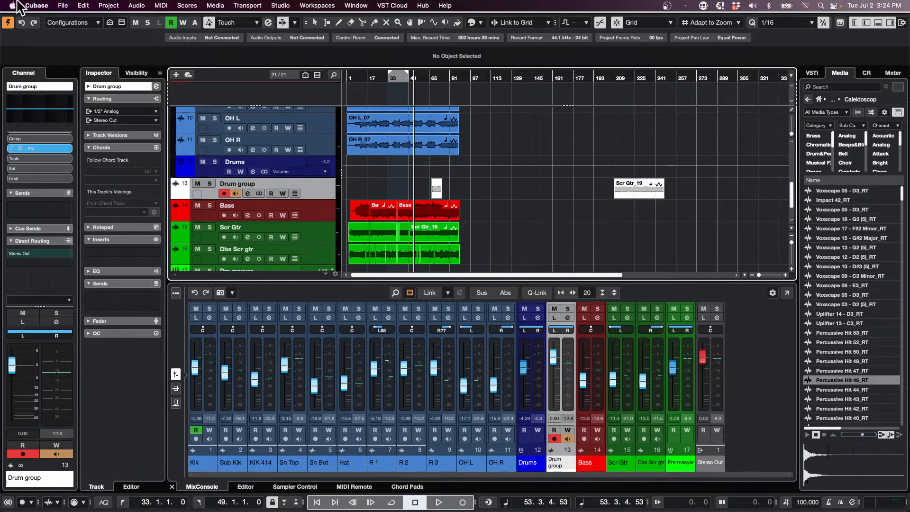
pyautogui.click(63, 6)
pyautogui.moveTo(129, 222)
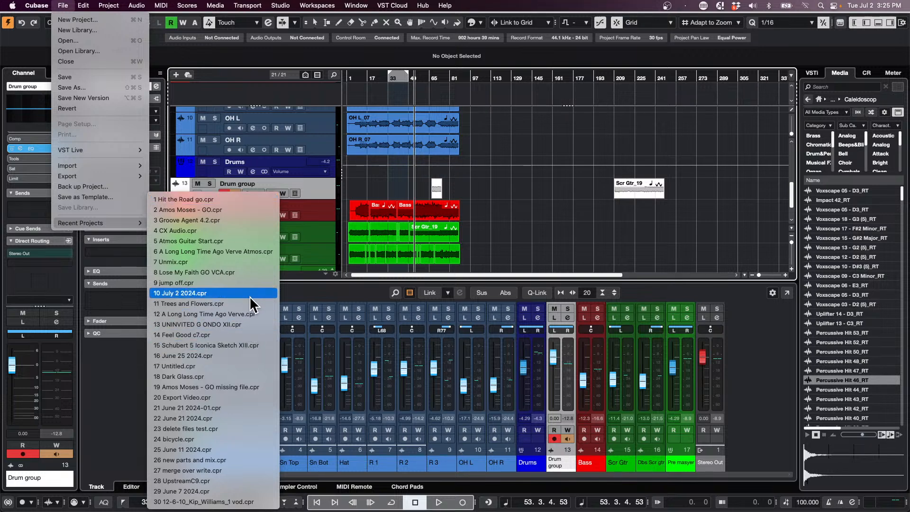
pyautogui.click(247, 335)
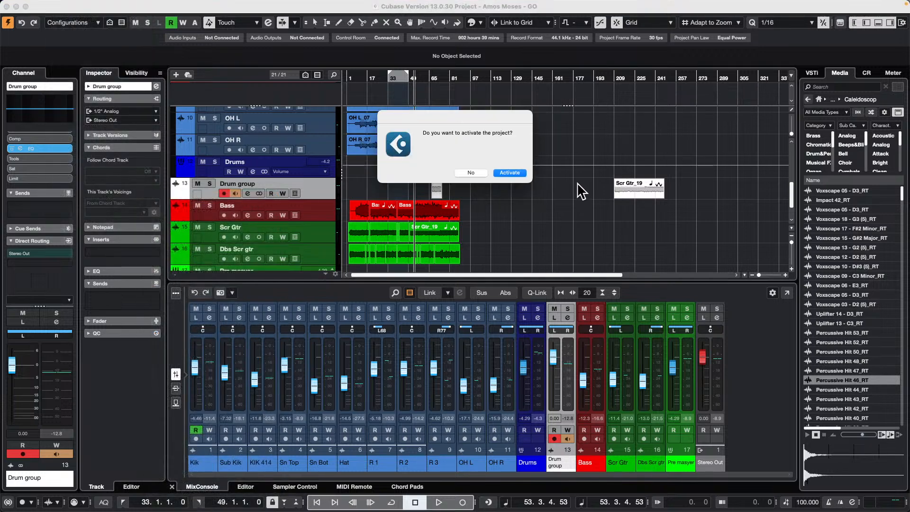
pyautogui.click(515, 175)
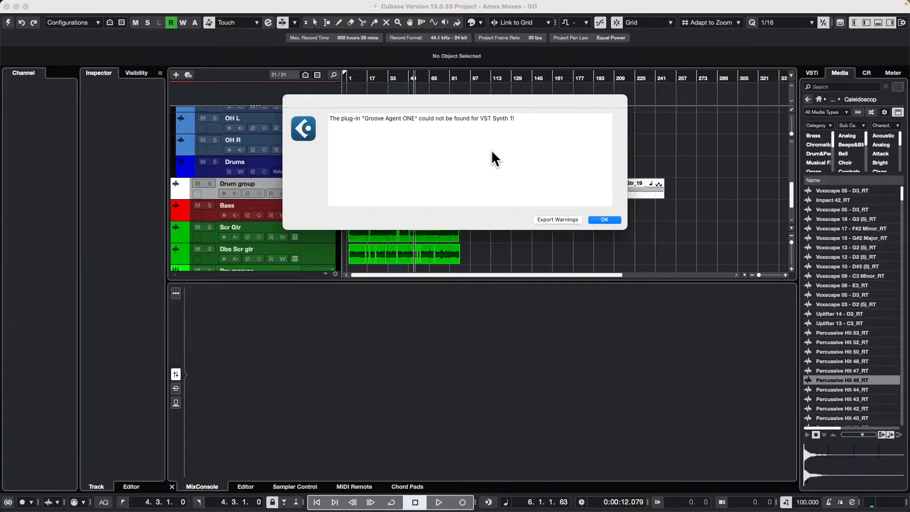
pyautogui.click(604, 219)
pyautogui.click(575, 262)
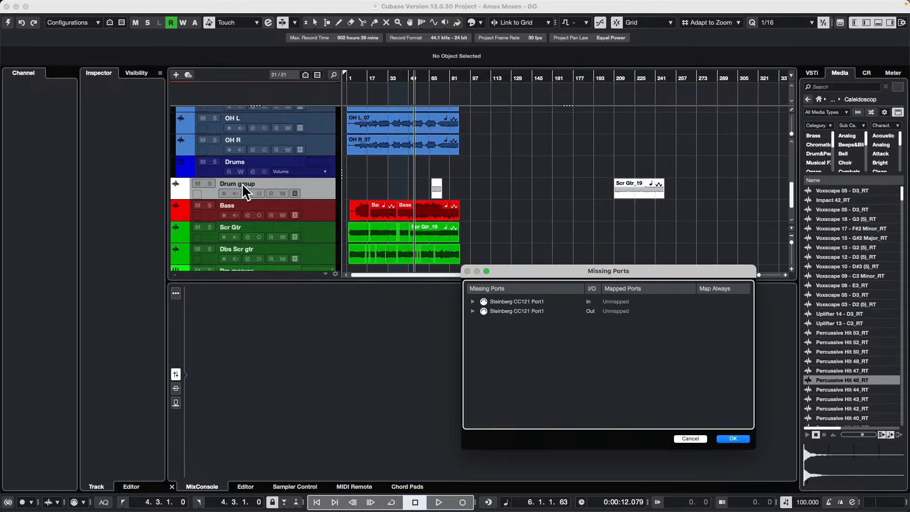
pyautogui.click(745, 438)
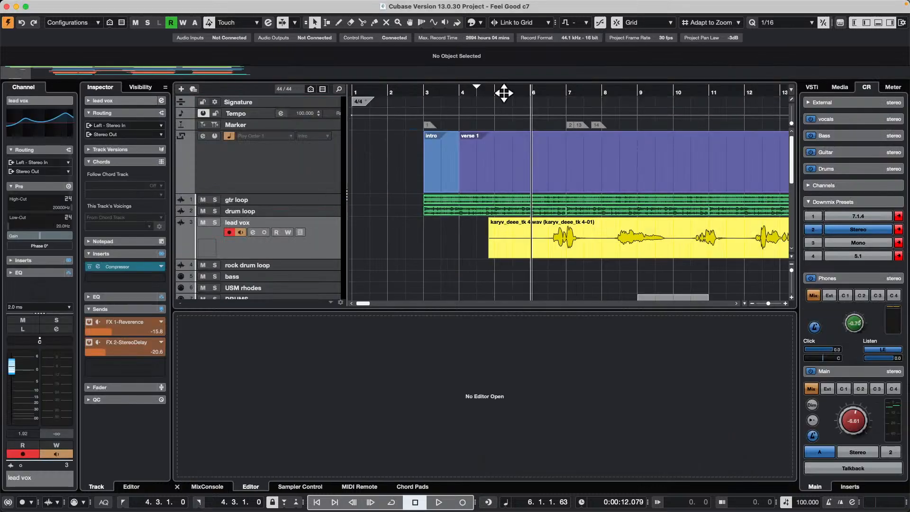
# Set the left and right locators to span bars 17 to 37
pyautogui.moveTo(417, 86); pyautogui.dragTo(414, 76)
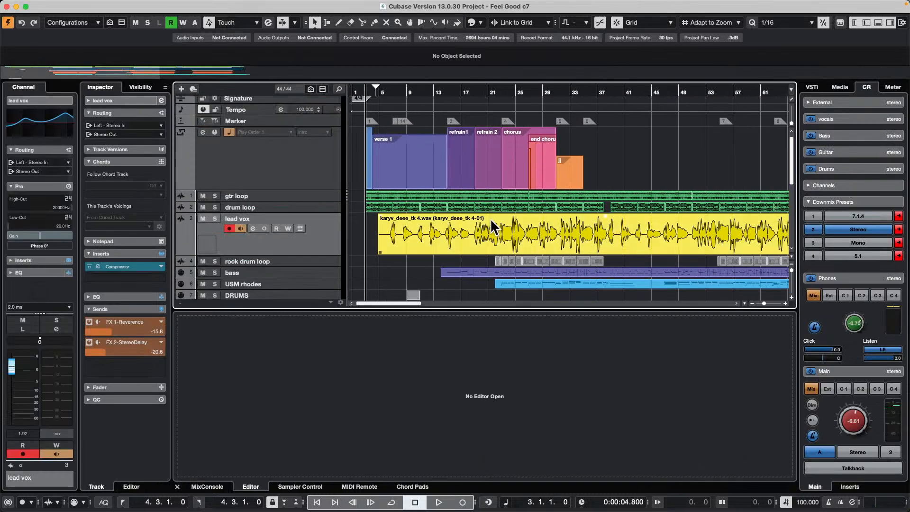
pyautogui.scroll(-5, 488, 228)
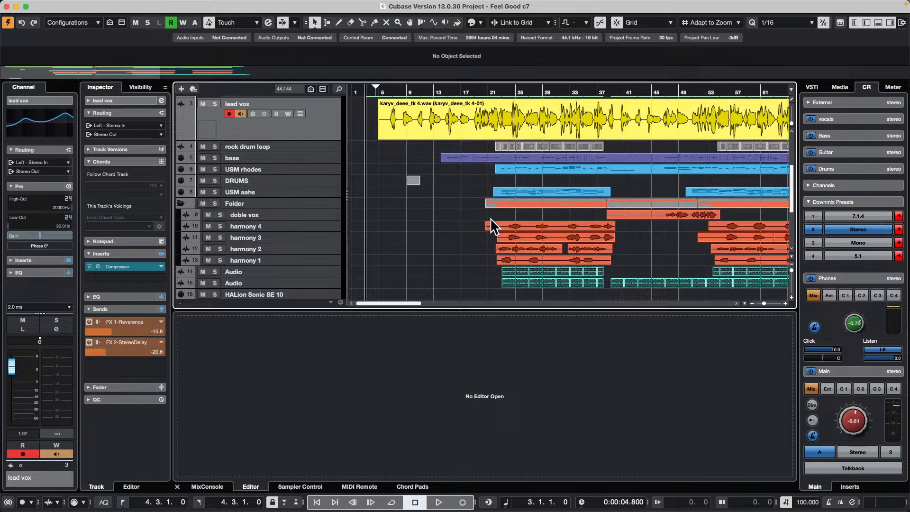
pyautogui.keyDown('alt'); pyautogui.click(463, 90); pyautogui.keyUp('alt')
pyautogui.keyDown('alt'); pyautogui.click(596, 88); pyautogui.keyUp('alt')
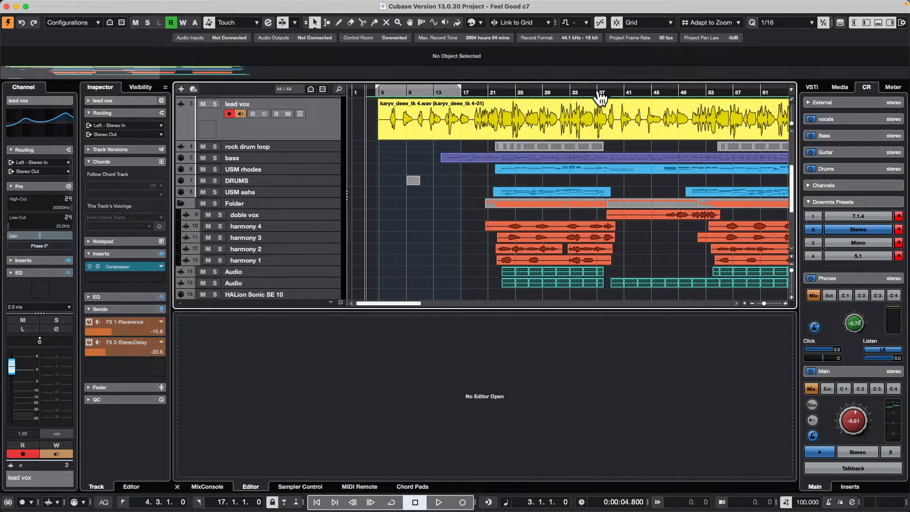
pyautogui.keyDown('super'); pyautogui.click(464, 92); pyautogui.keyUp('super')
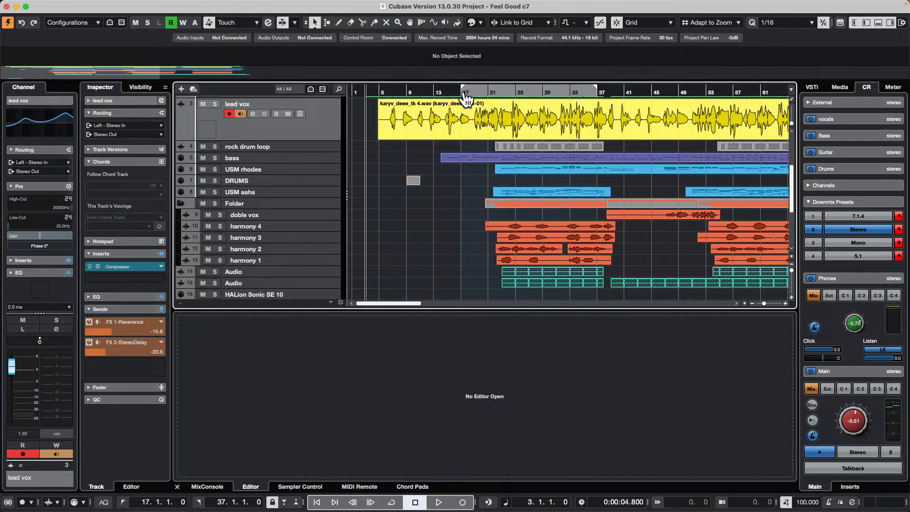
# Export an audio mixdown of Stereo Out between the locators, with After Export set to Create Audio Track
pyautogui.click(63, 6)
pyautogui.moveTo(122, 175)
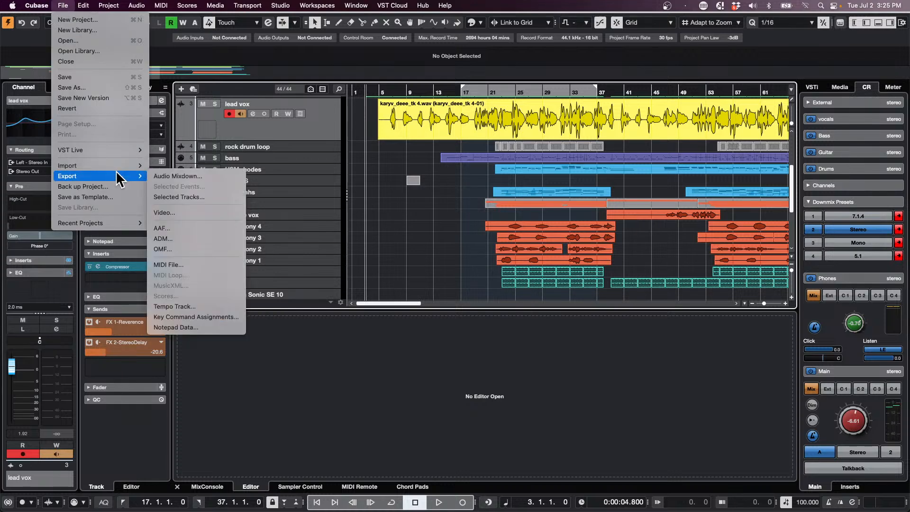
pyautogui.click(222, 177)
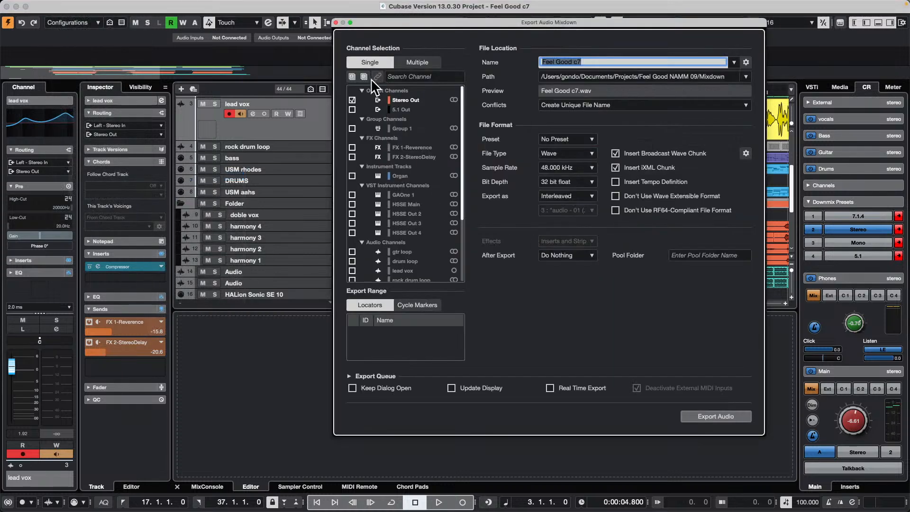
pyautogui.click(575, 257)
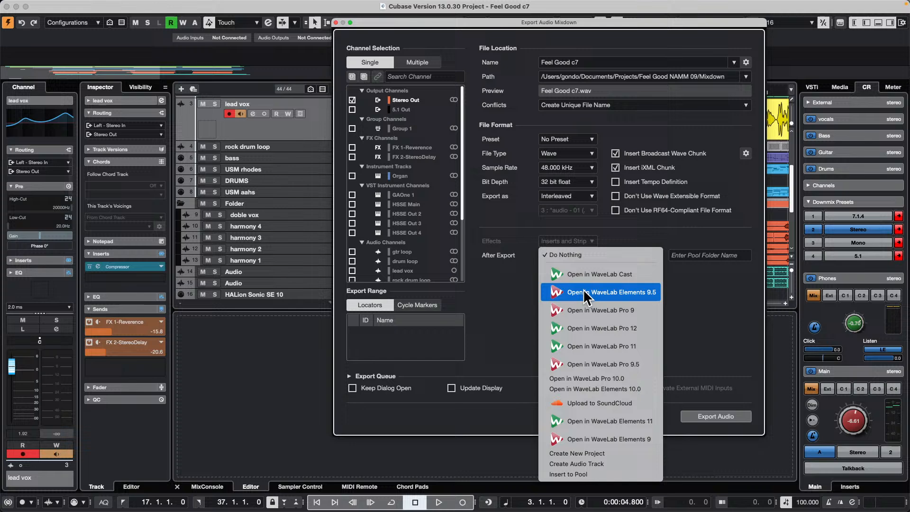
pyautogui.click(636, 463)
pyautogui.click(713, 418)
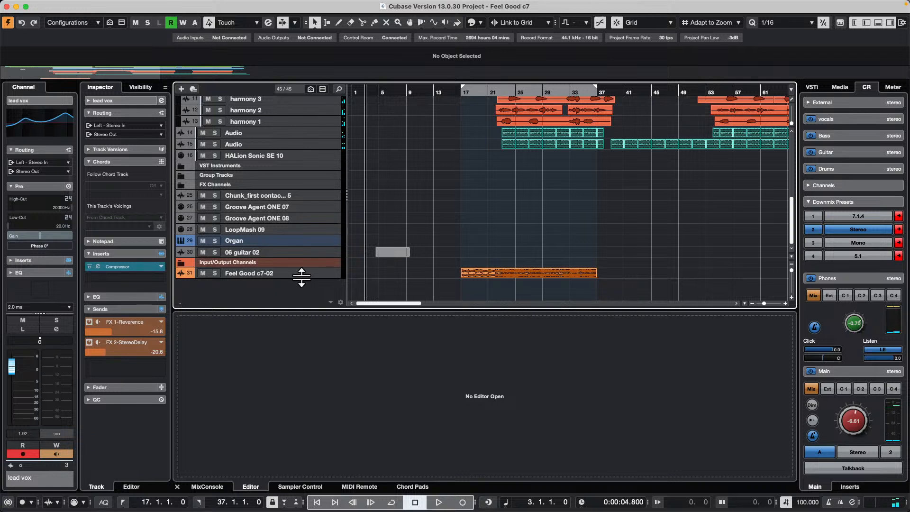
# Enlarge the Feel Good c7-02 track and audition its mixdown event with the Play tool, returning to the selection tool
pyautogui.moveTo(300, 279); pyautogui.dragTo(300, 298)
pyautogui.rightClick(496, 284)
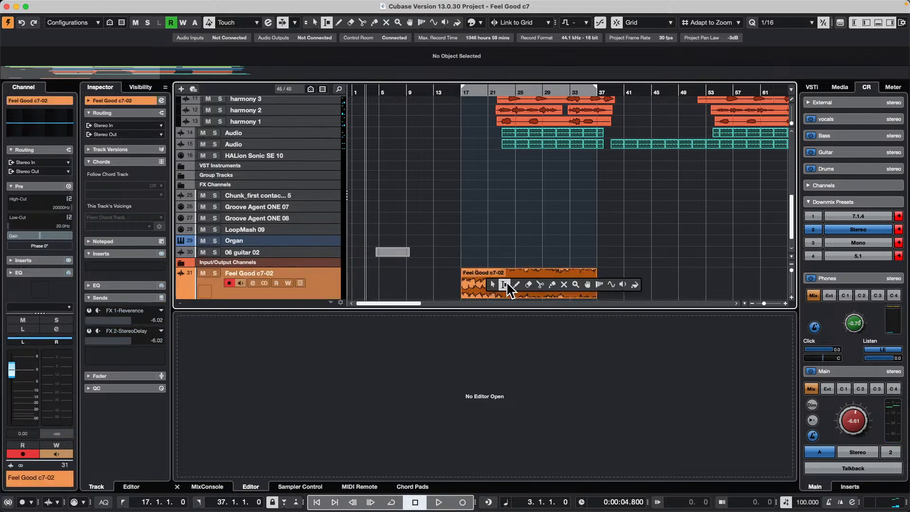
pyautogui.click(623, 284)
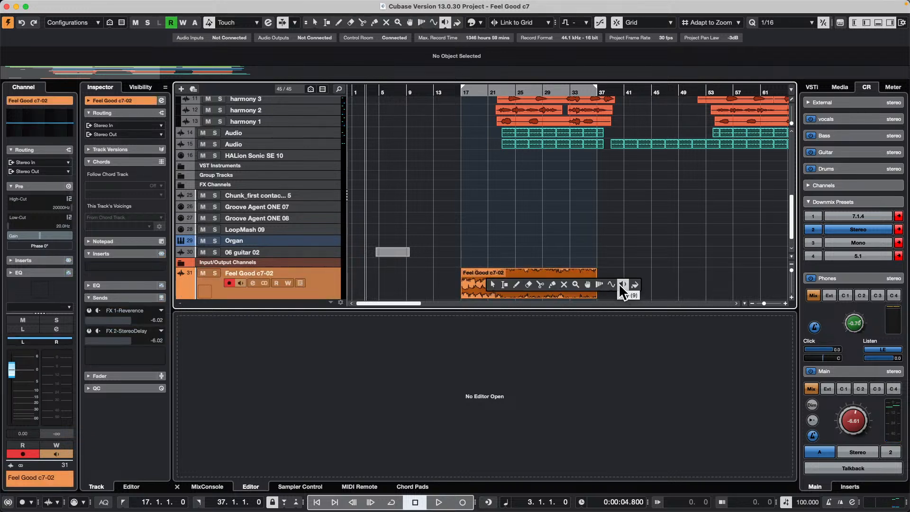
pyautogui.click(503, 280)
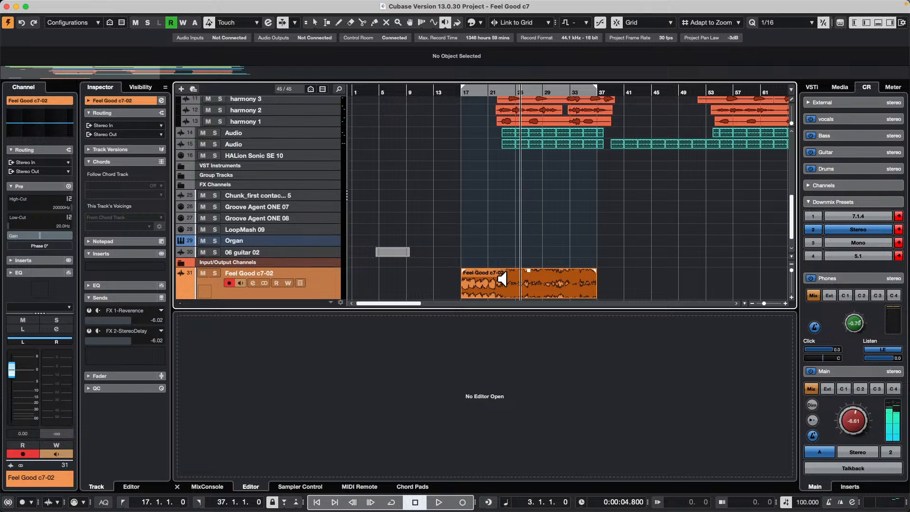
pyautogui.press('1')
# Open the Feel Good c7-02 event for editing and assign SpectraLayers as the track's extension
pyautogui.doubleClick(500, 274)
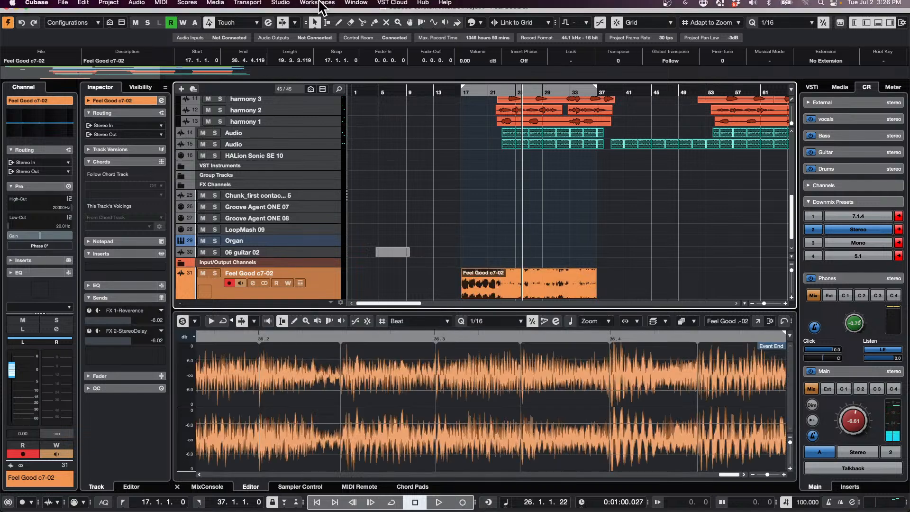
pyautogui.click(162, 5)
pyautogui.click(346, 264)
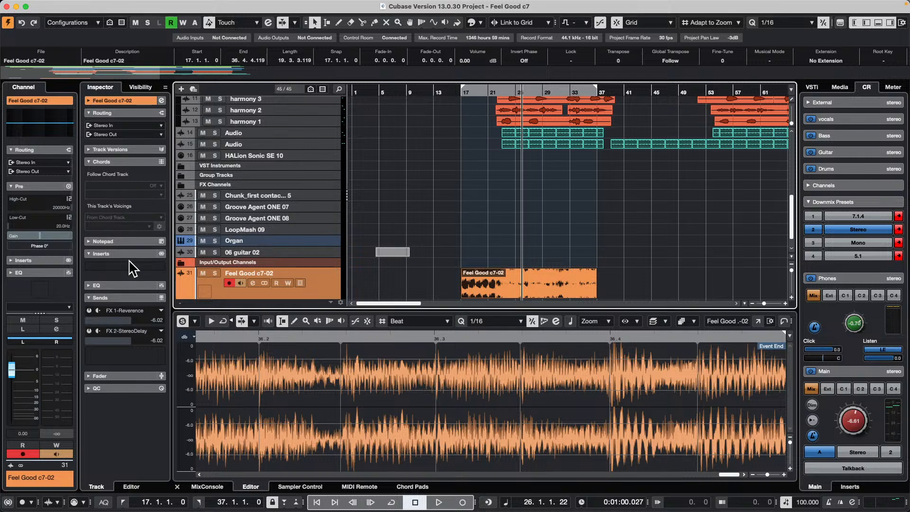
pyautogui.click(133, 99)
pyautogui.click(133, 99)
pyautogui.click(132, 100)
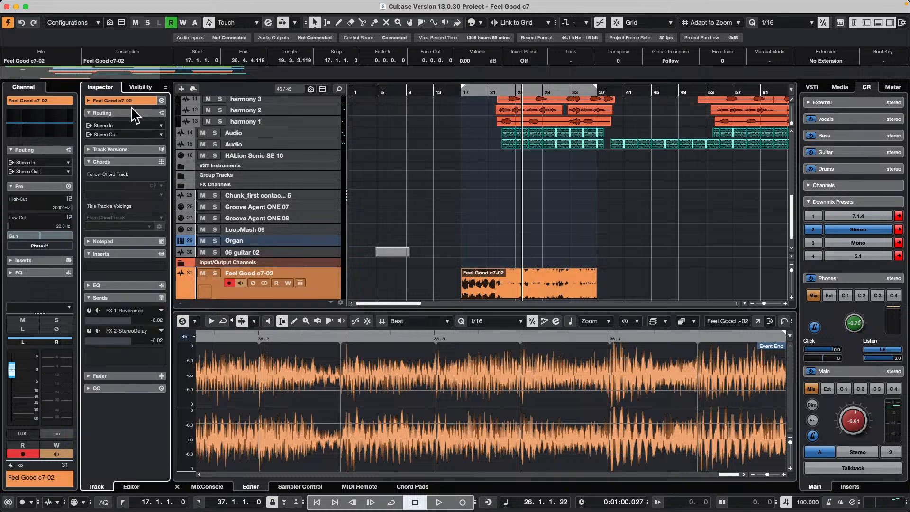
pyautogui.click(144, 98)
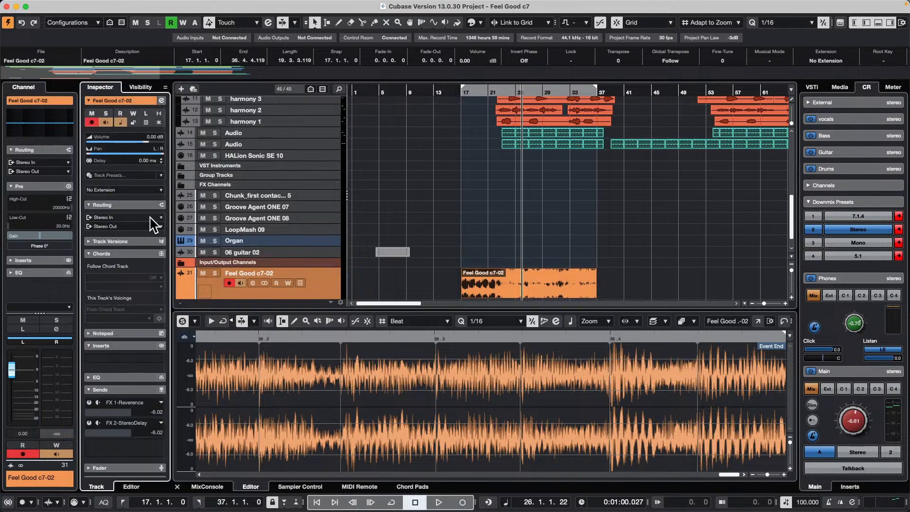
pyautogui.click(137, 190)
pyautogui.click(658, 270)
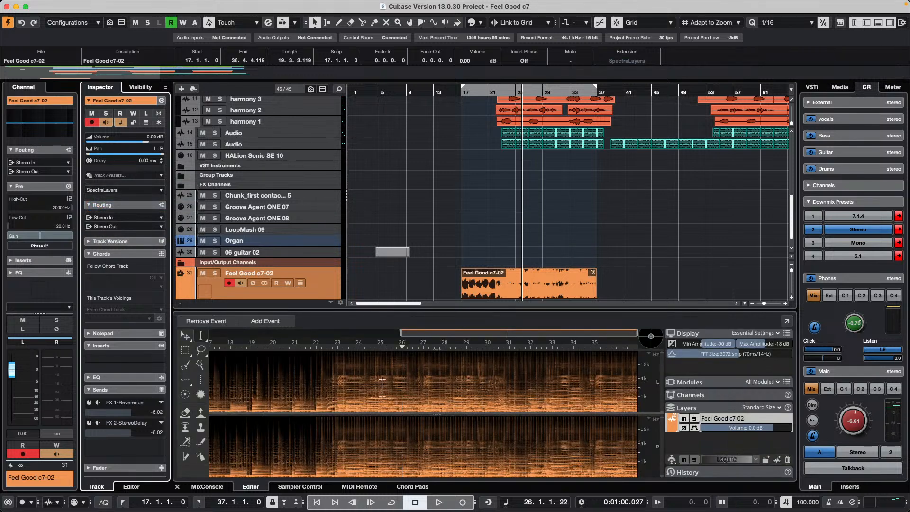
# Run the Unmix Song module on the mixdown with Vocals, Drums, Guitar, Piano and Bass enabled at High quality
pyautogui.rightClick(447, 377)
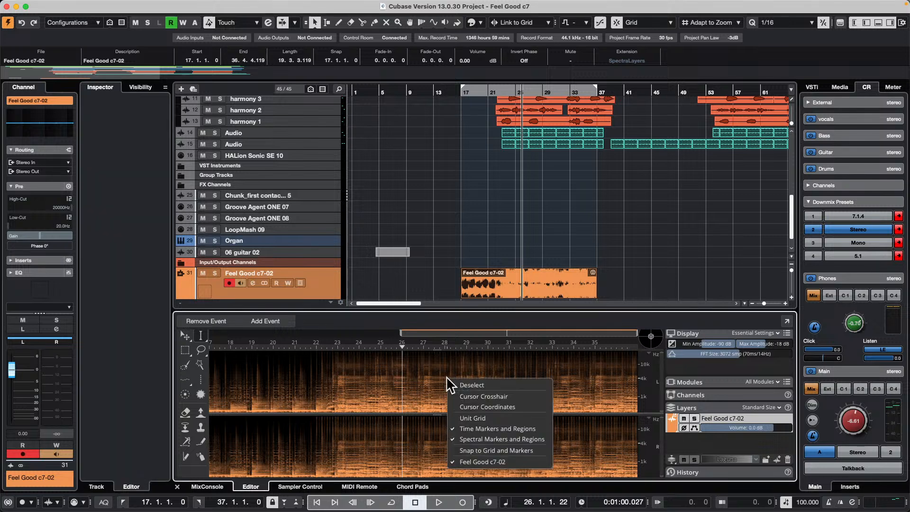
pyautogui.click(710, 385)
pyautogui.click(710, 384)
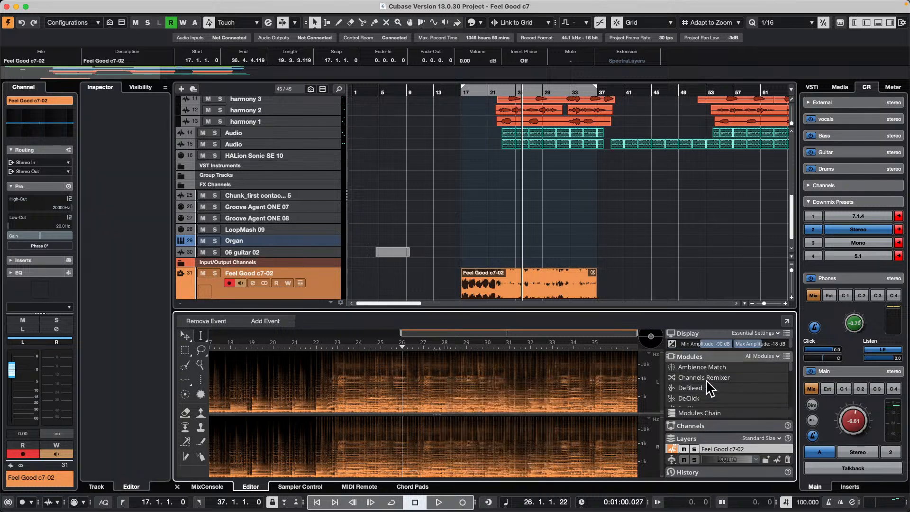
pyautogui.scroll(-6, 745, 396)
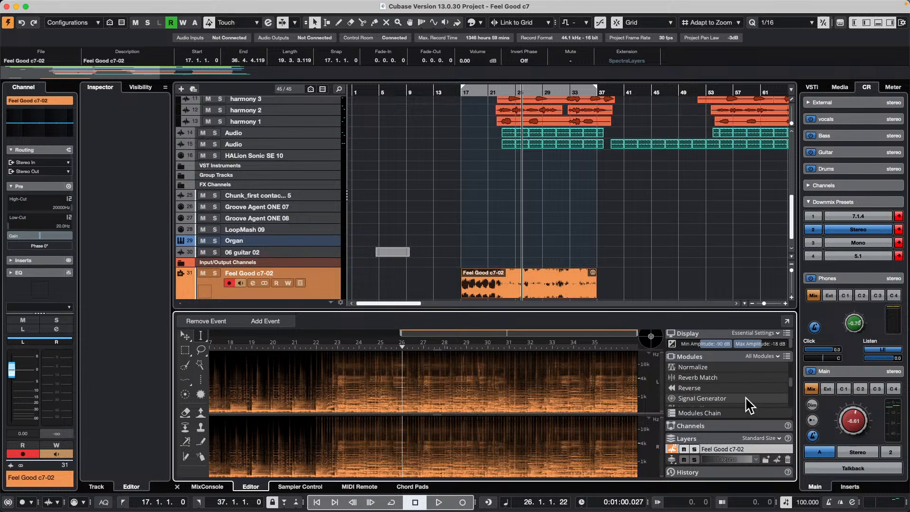
pyautogui.scroll(-3, 745, 394)
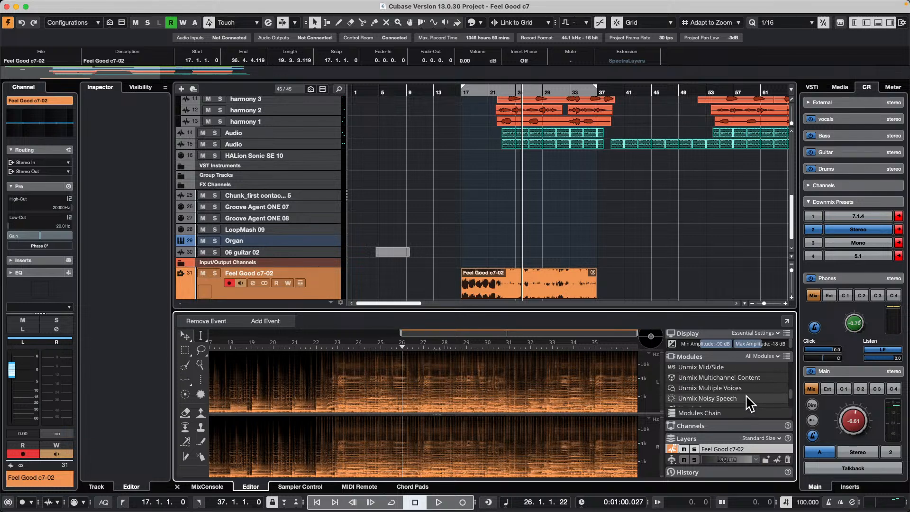
pyautogui.scroll(-3, 748, 393)
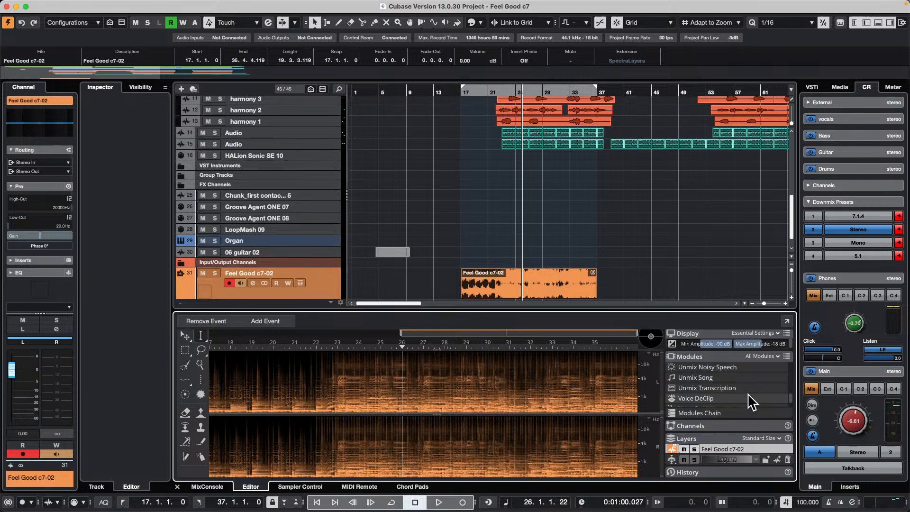
pyautogui.click(715, 378)
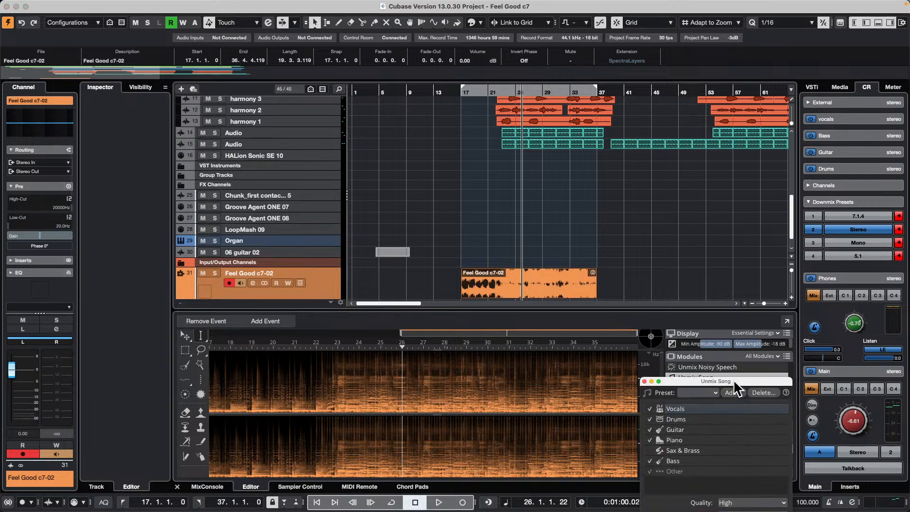
pyautogui.moveTo(737, 382); pyautogui.dragTo(691, 306)
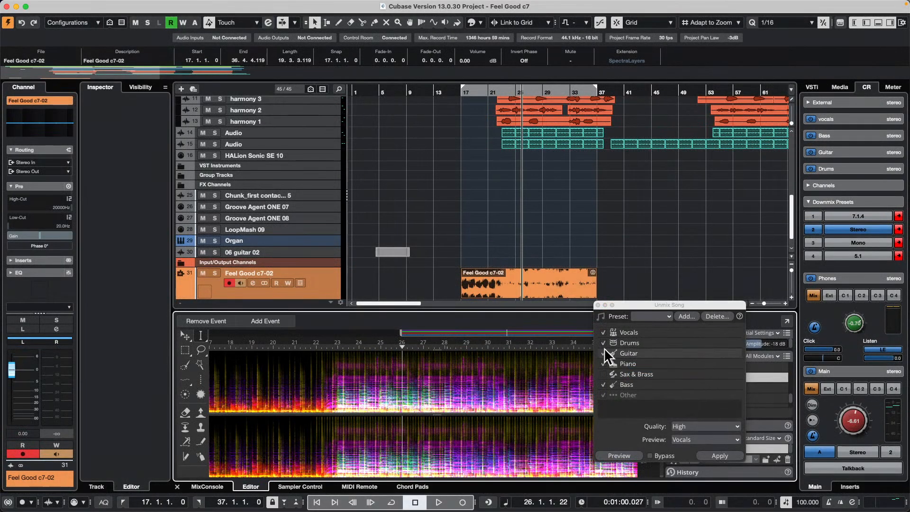
pyautogui.click(599, 305)
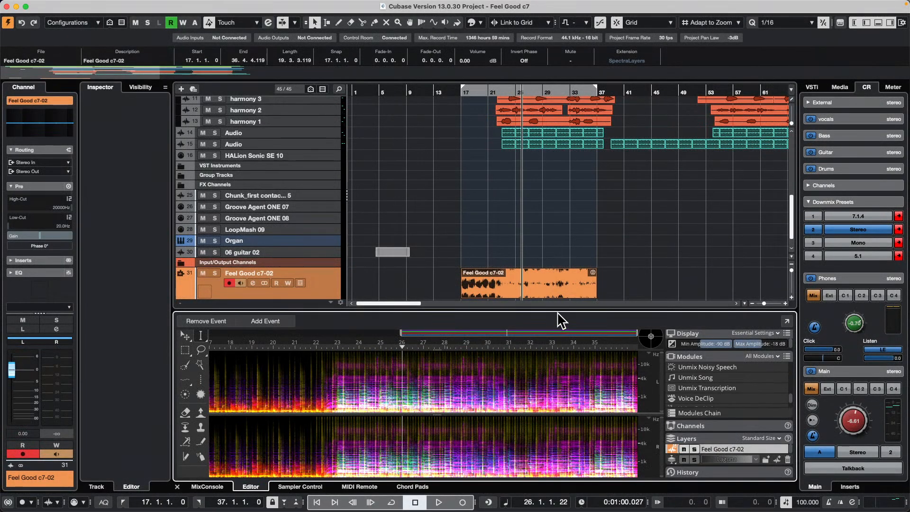
# Enlarge the spectral editor with its Layers list, and solo both the Vocals layer and the Feel Good c7-02 track during playback
pyautogui.moveTo(559, 310); pyautogui.dragTo(559, 154)
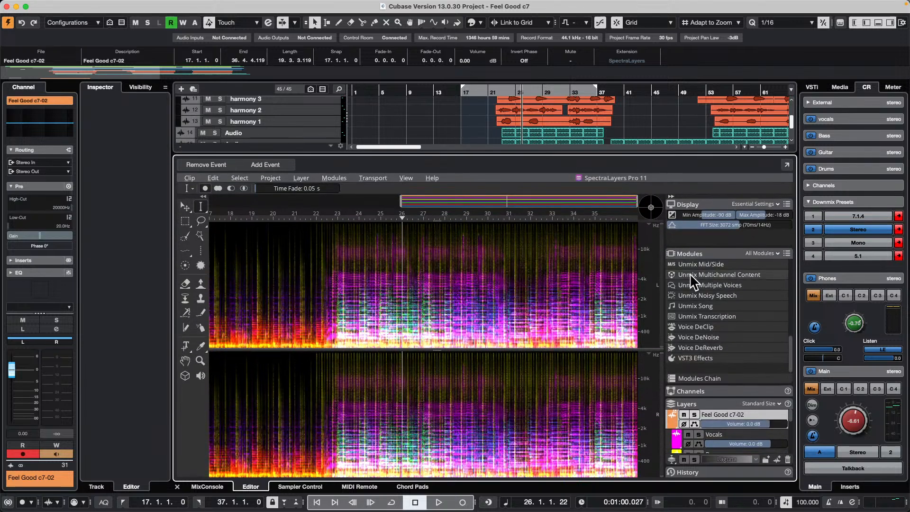
pyautogui.click(714, 251)
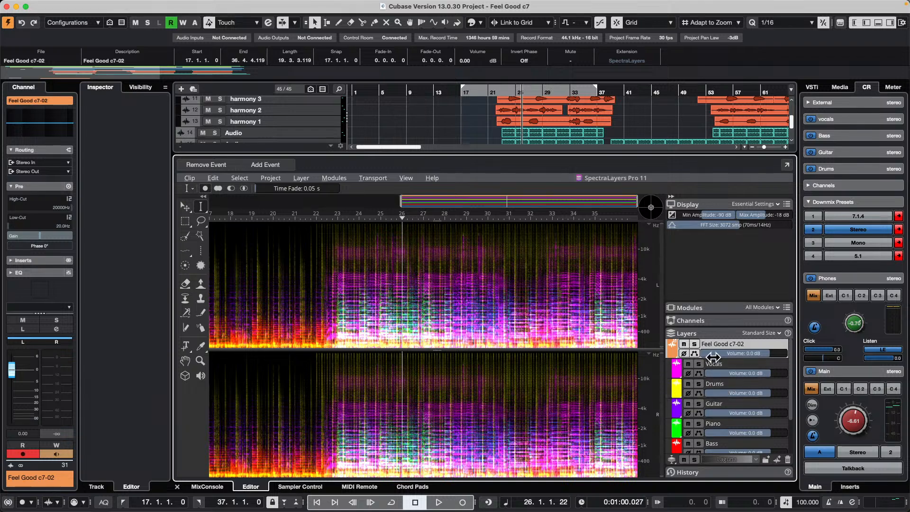
pyautogui.click(698, 363)
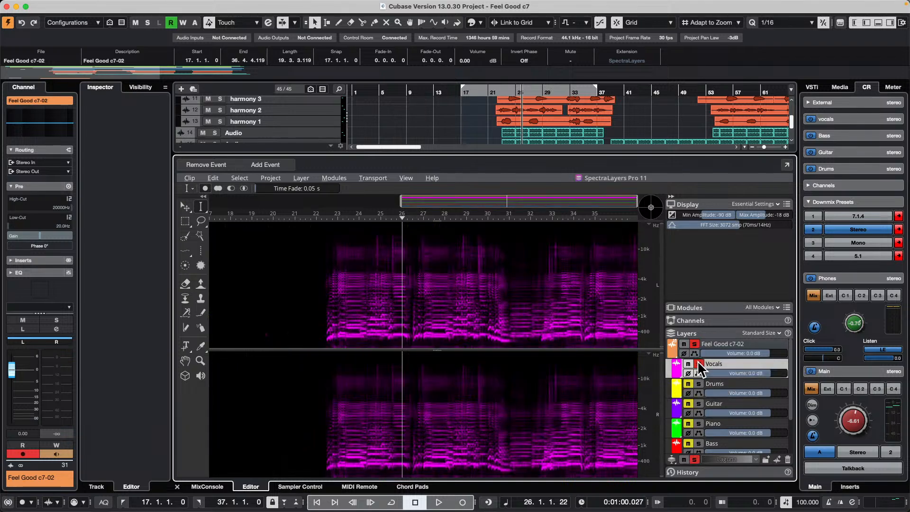
pyautogui.press('space')
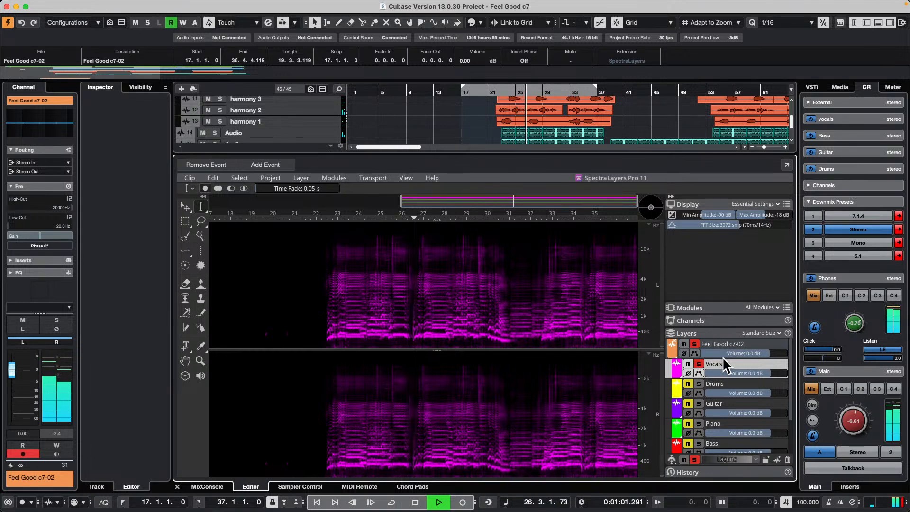
pyautogui.click(700, 362)
pyautogui.click(700, 362)
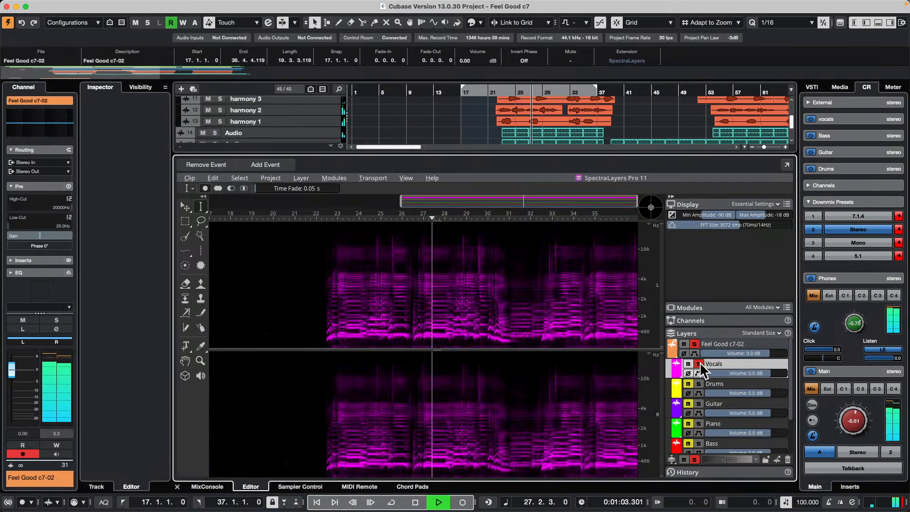
pyautogui.scroll(-10, 305, 116)
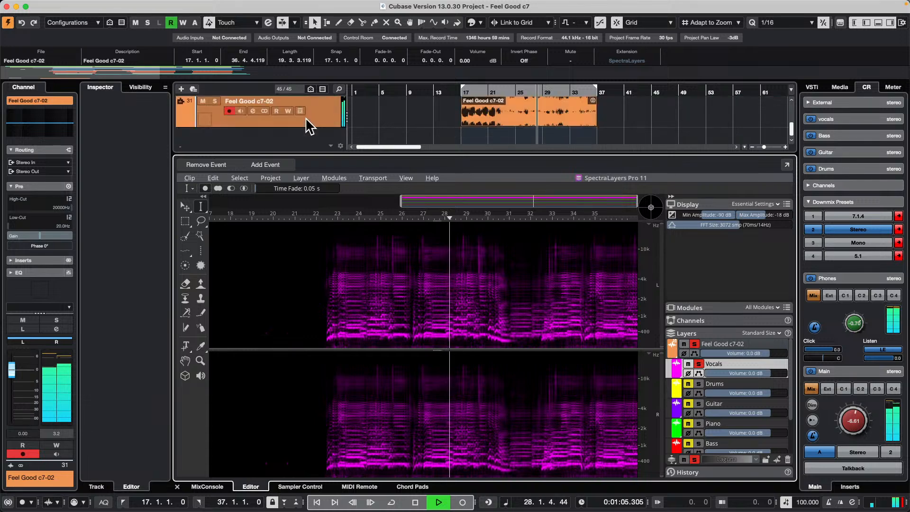
pyautogui.click(215, 101)
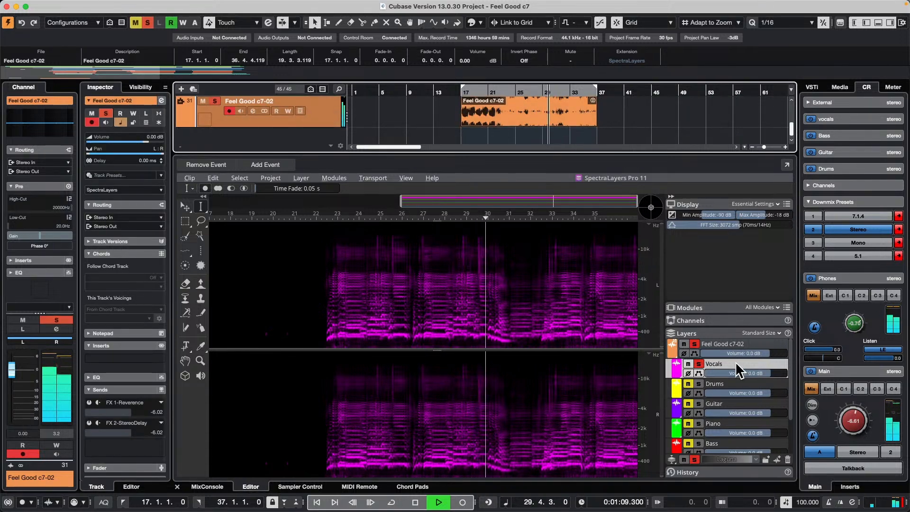
# Split the Vocals layer into Lead Vocals and Backing Vocals layers with the Unmix Chorus module
pyautogui.click(349, 182)
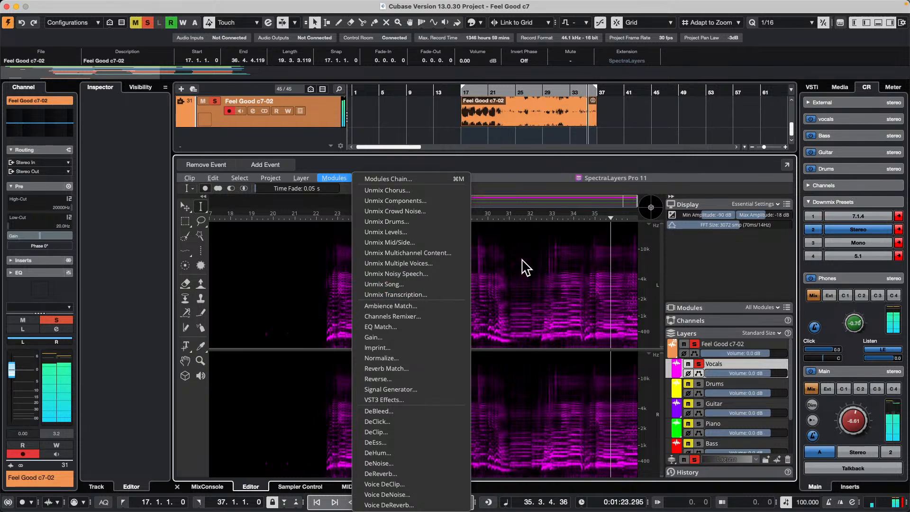
pyautogui.click(416, 191)
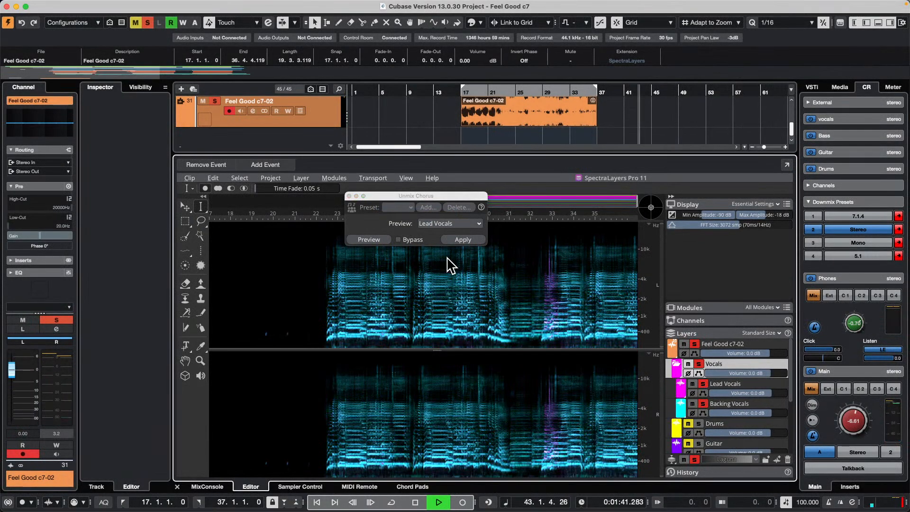
pyautogui.click(349, 196)
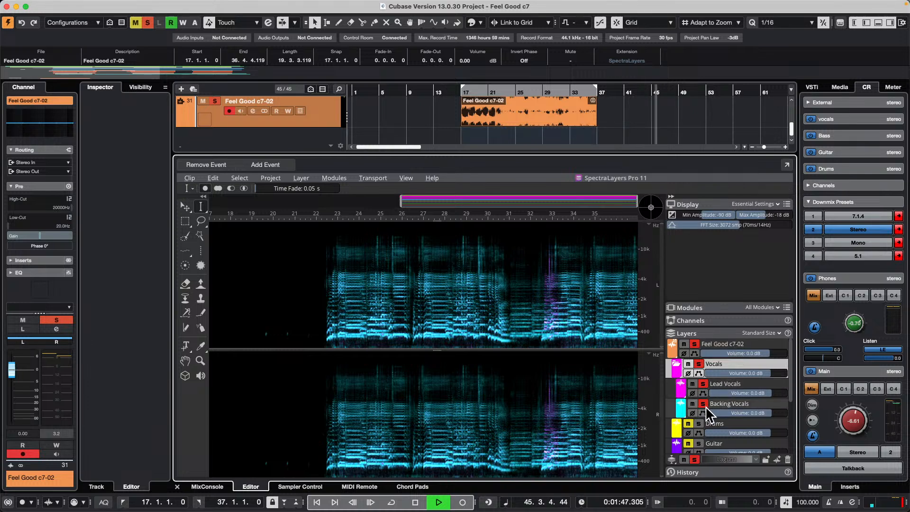
# Replay from around bar 24, isolate the Lead Vocals and Backing Vocals layers in turn, stop playback and silence both layers
pyautogui.press('space')
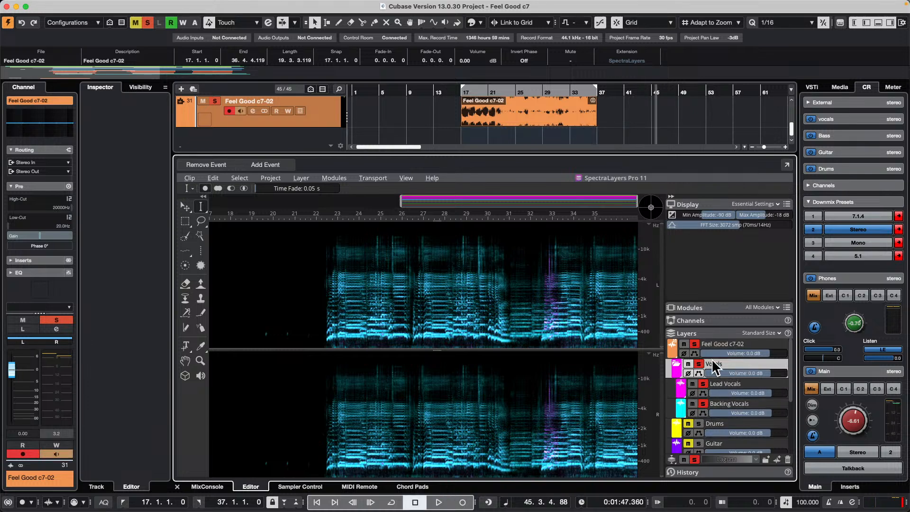
pyautogui.click(371, 218)
pyautogui.press('space')
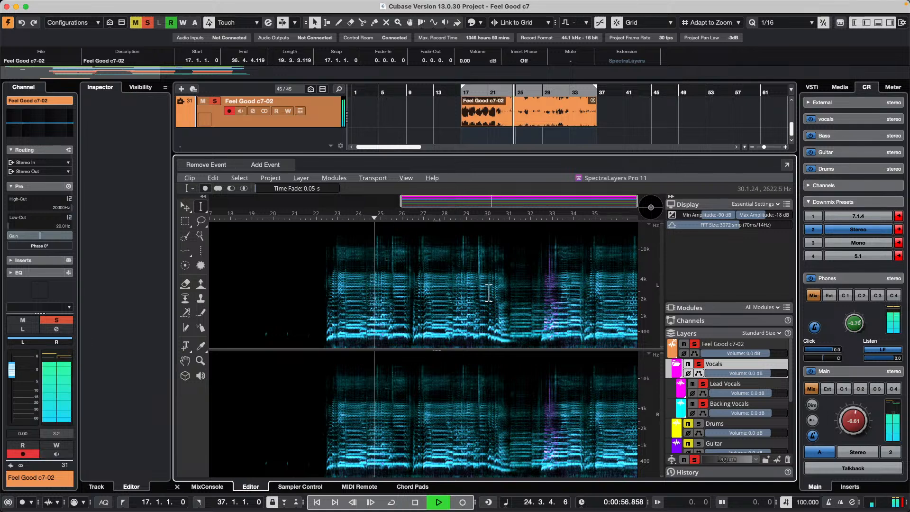
pyautogui.click(691, 403)
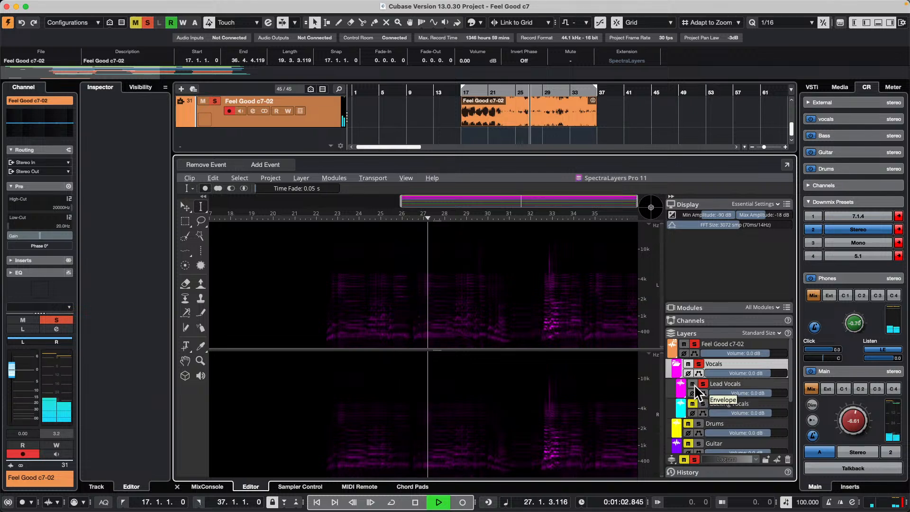
pyautogui.click(702, 403)
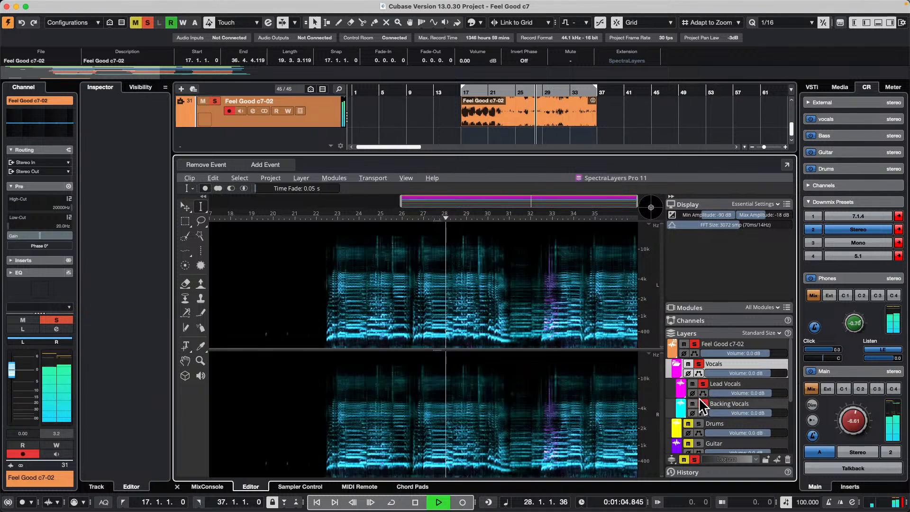
pyautogui.click(691, 385)
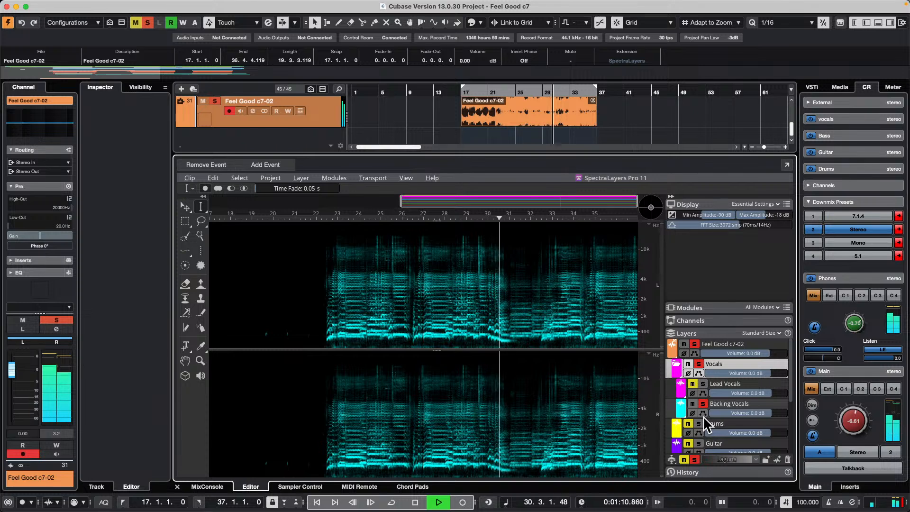
pyautogui.press('space')
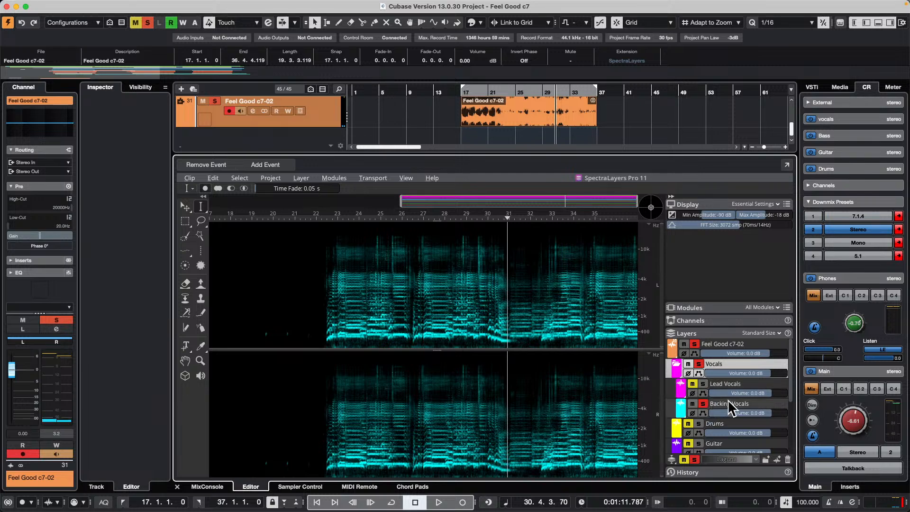
pyautogui.click(703, 403)
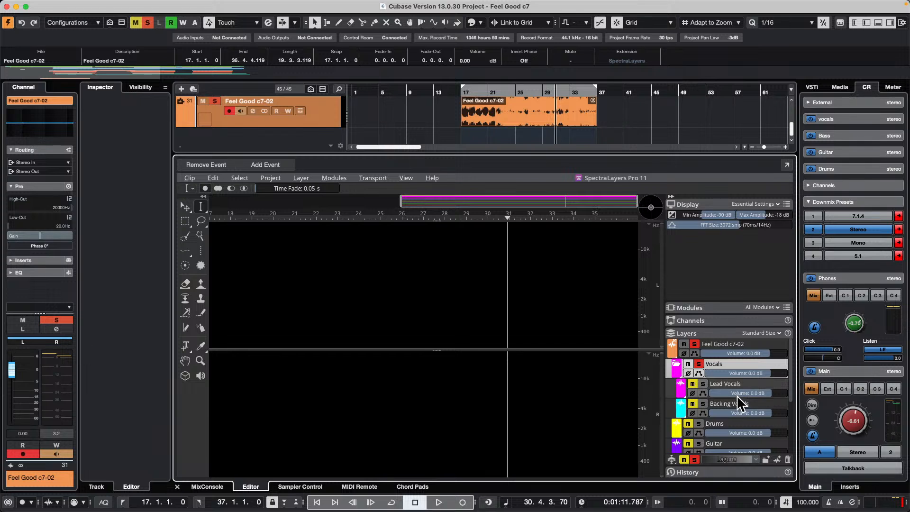
pyautogui.click(342, 176)
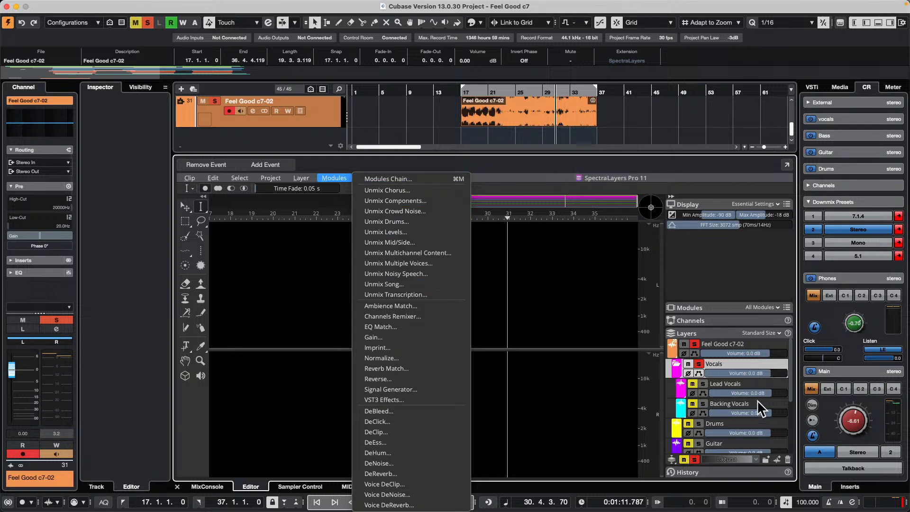
pyautogui.moveTo(275, 176)
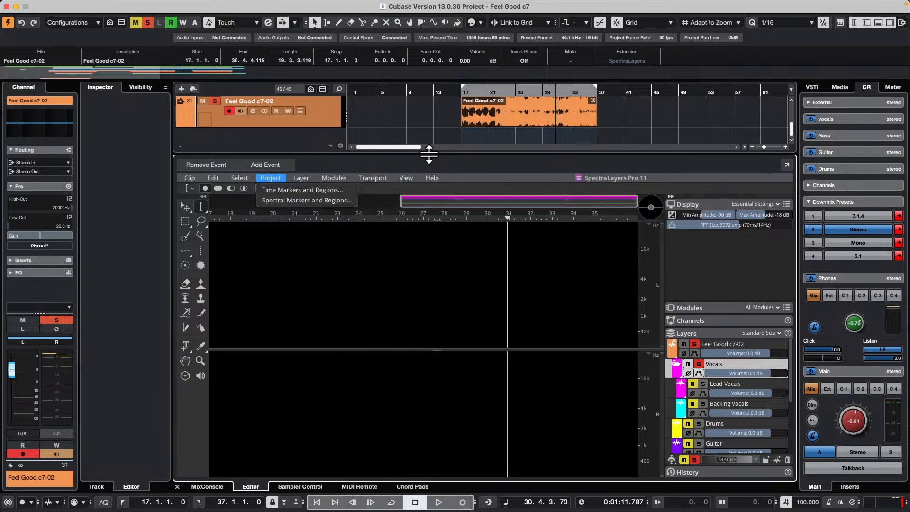
# Shrink the spectral editor to reveal more of the track list, and select the Groove Agent ONE 07 track
pyautogui.moveTo(429, 153); pyautogui.dragTo(433, 286)
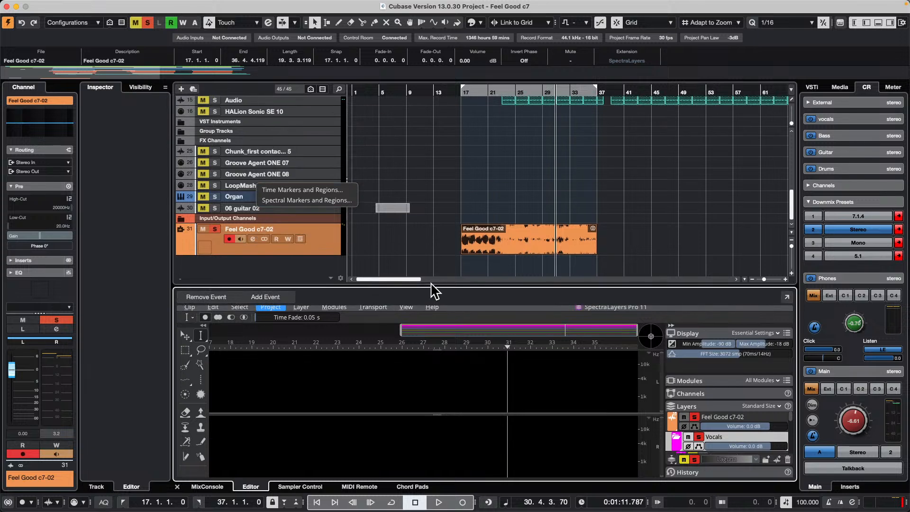
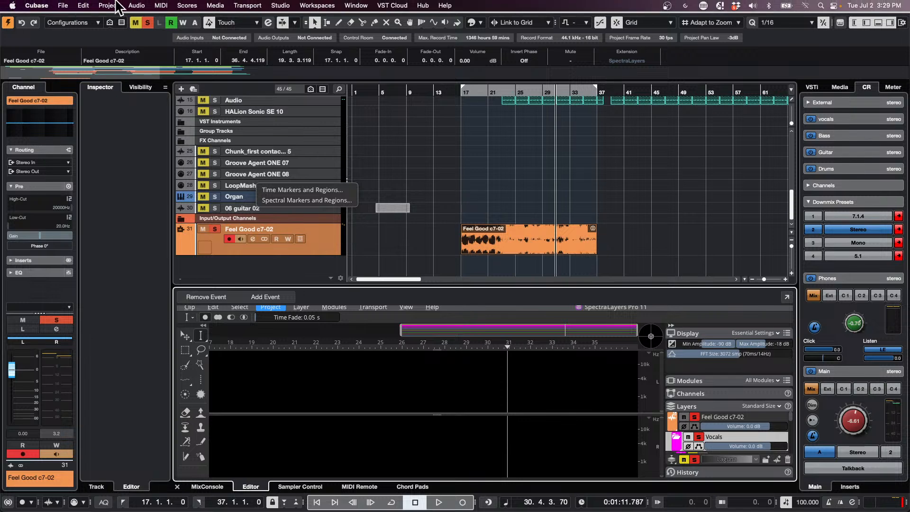
pyautogui.click(63, 5)
pyautogui.click(423, 163)
pyautogui.click(325, 161)
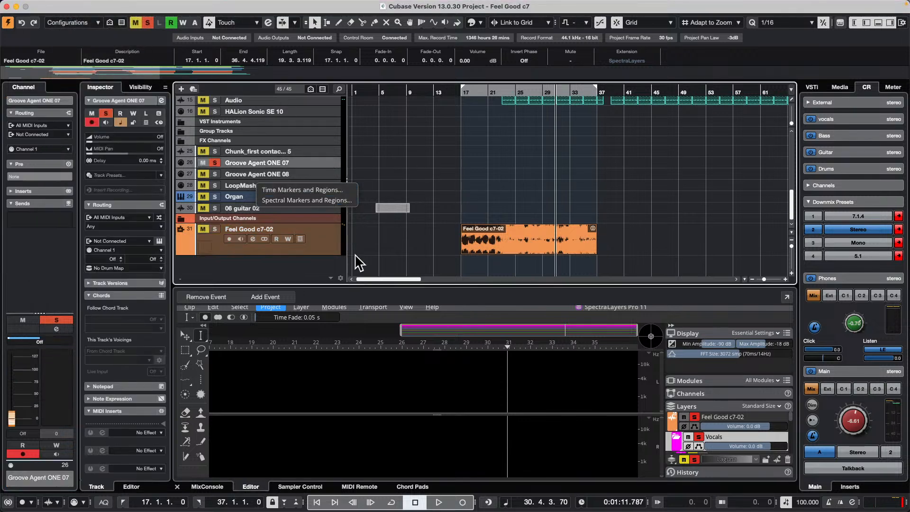
pyautogui.click(373, 307)
pyautogui.click(329, 374)
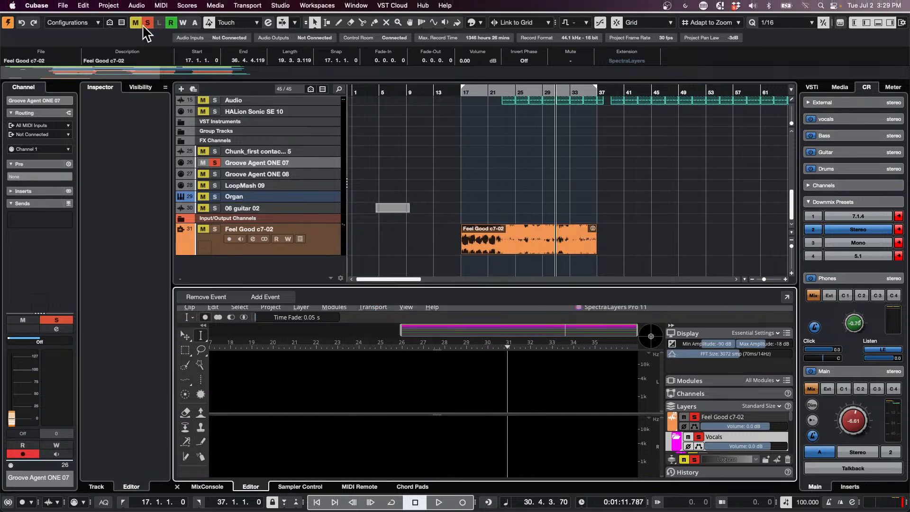
# Export a Stereo Out audio mixdown of the locator range with After Export set to open in WaveLab Pro 12, and quit WaveLab
pyautogui.click(63, 5)
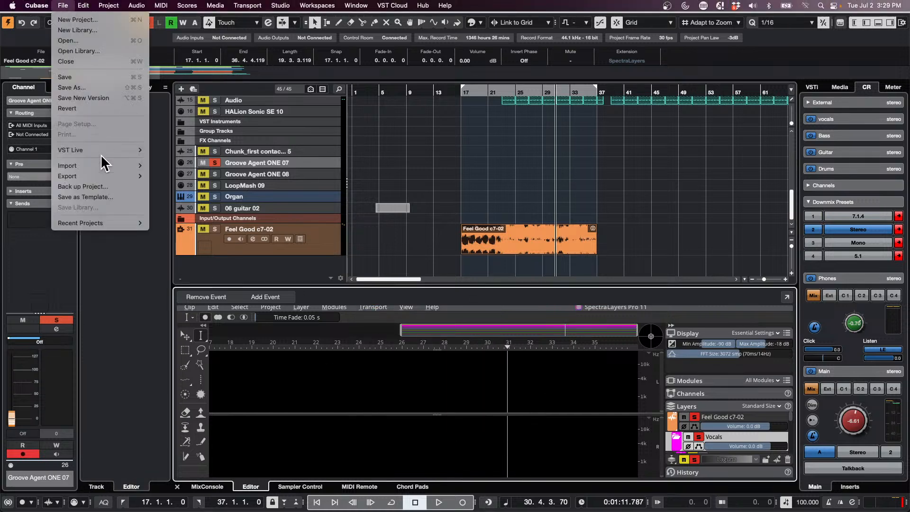
pyautogui.moveTo(93, 175)
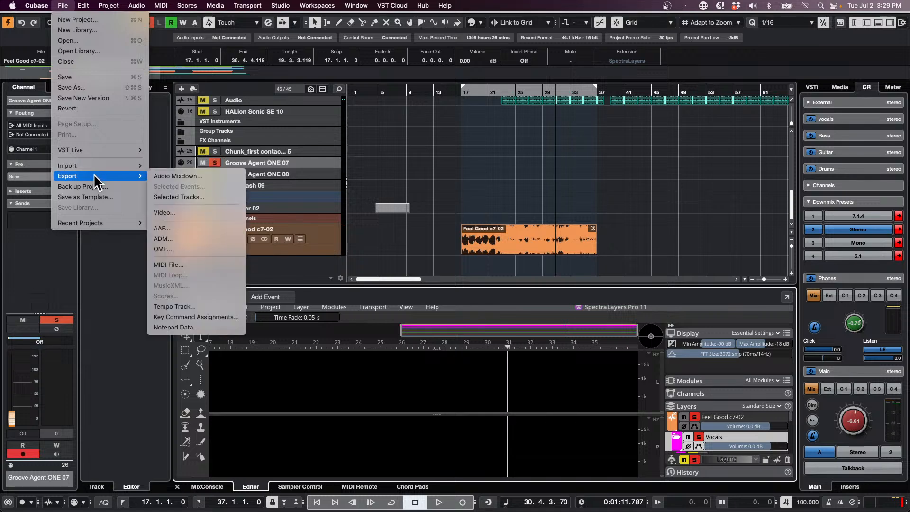
pyautogui.click(213, 176)
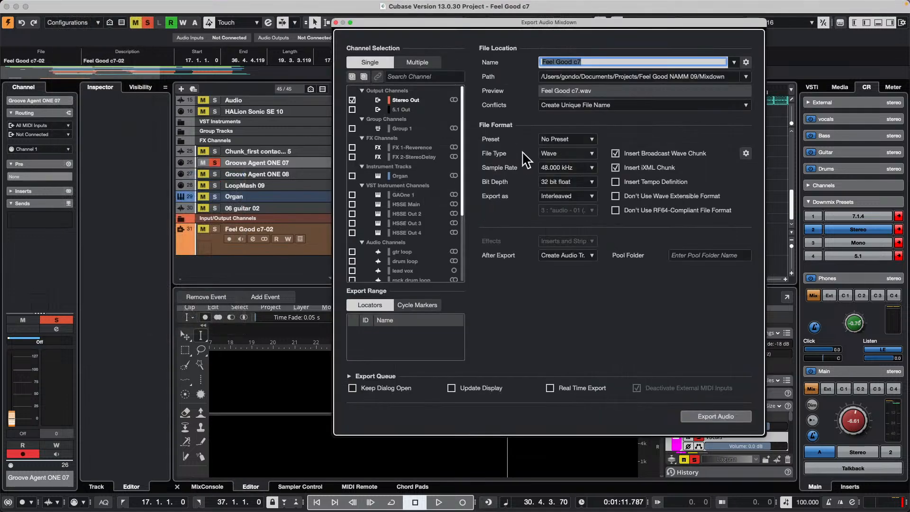
pyautogui.click(567, 256)
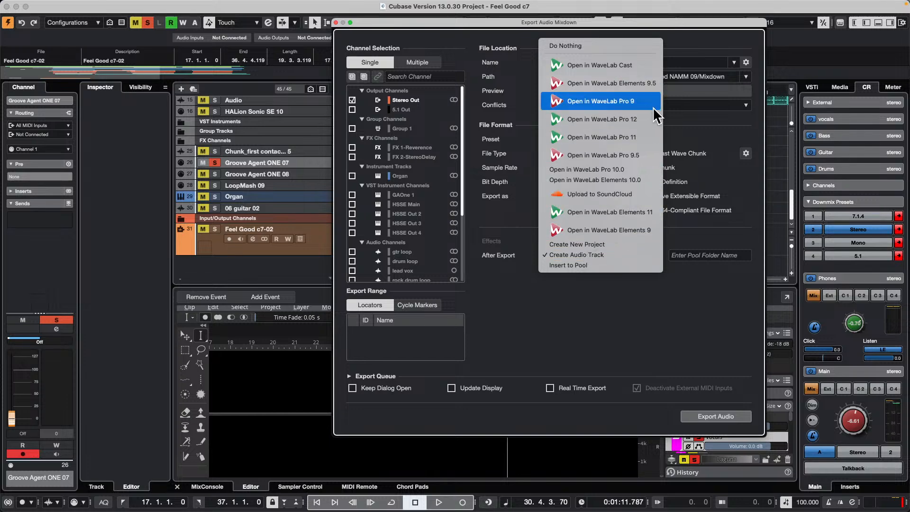
pyautogui.click(645, 120)
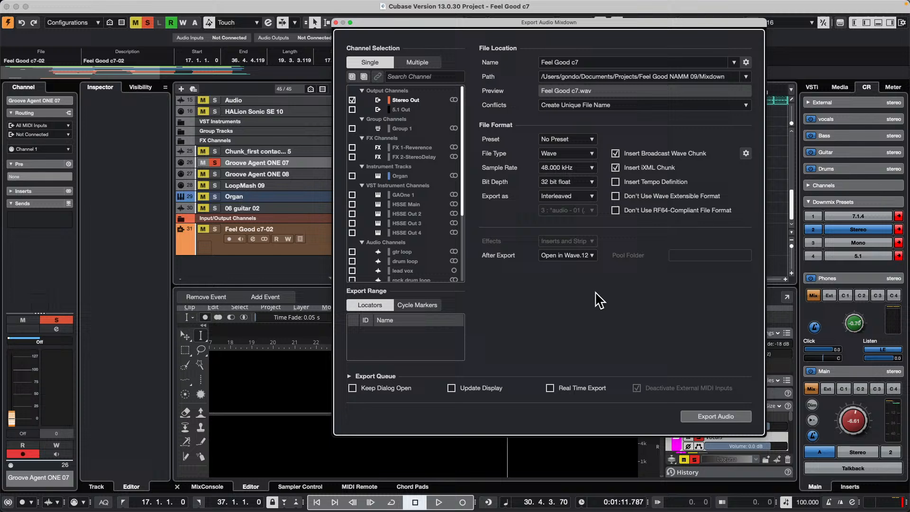
pyautogui.click(717, 417)
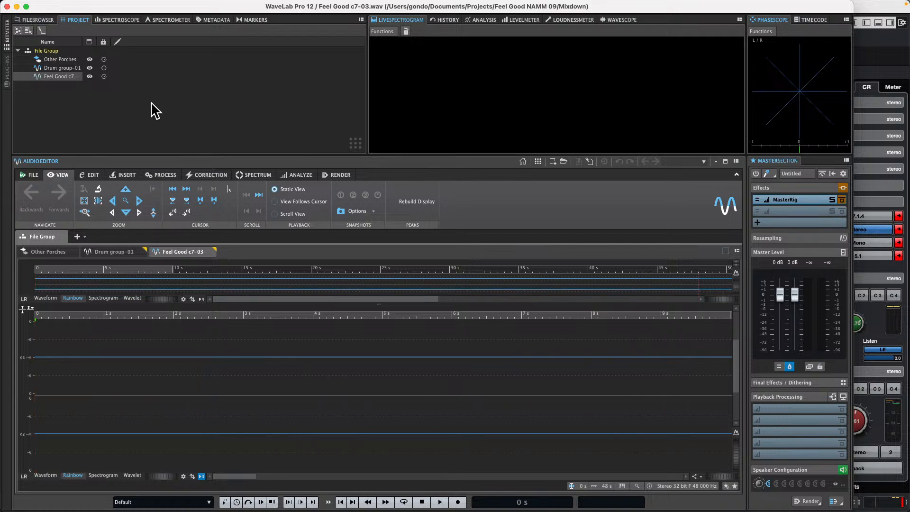
pyautogui.press('super+q')
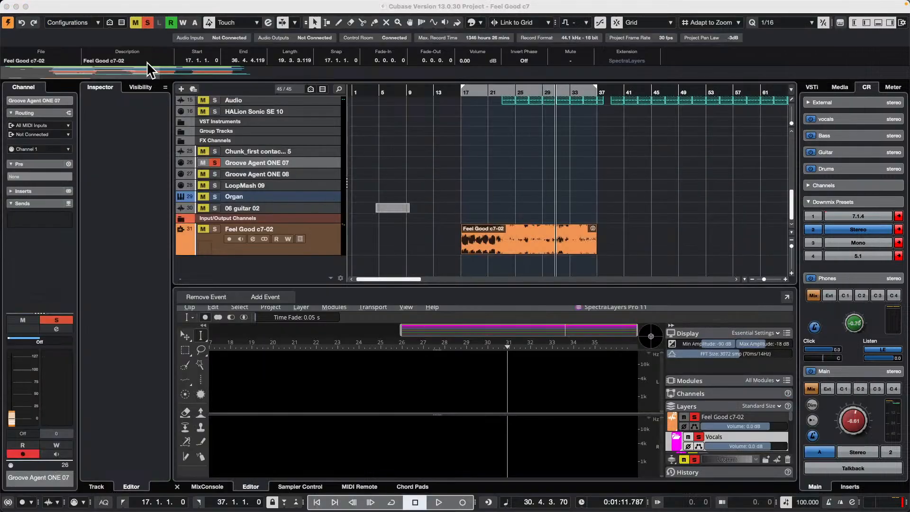
# Try to revert the Feel Good c7 project to its previously saved version
pyautogui.click(56, 4)
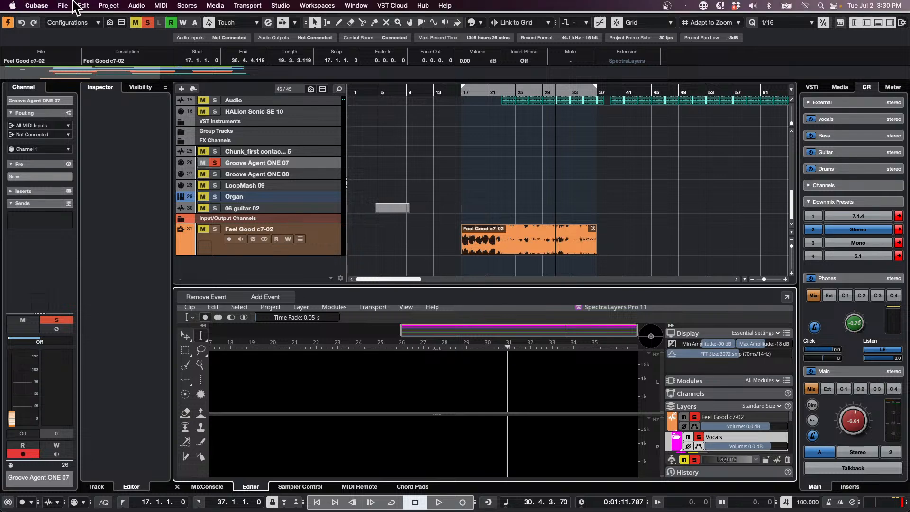
pyautogui.click(63, 6)
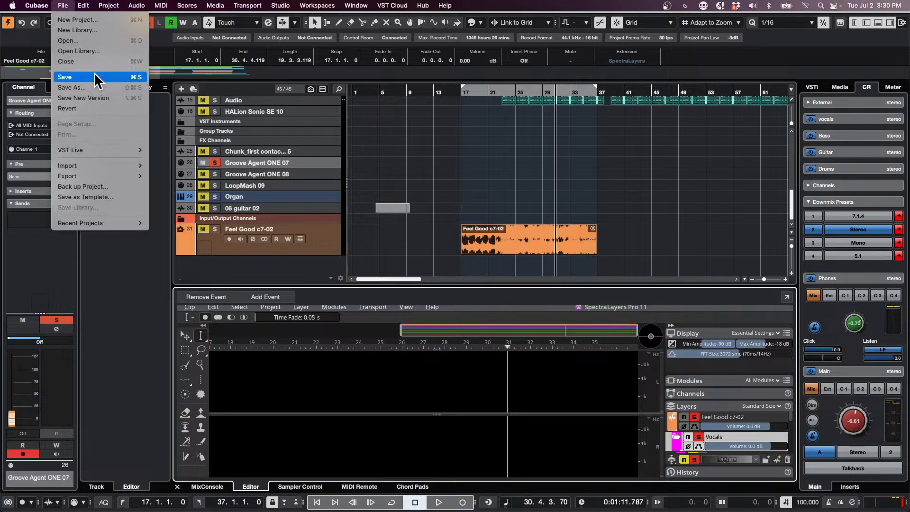
pyautogui.click(98, 108)
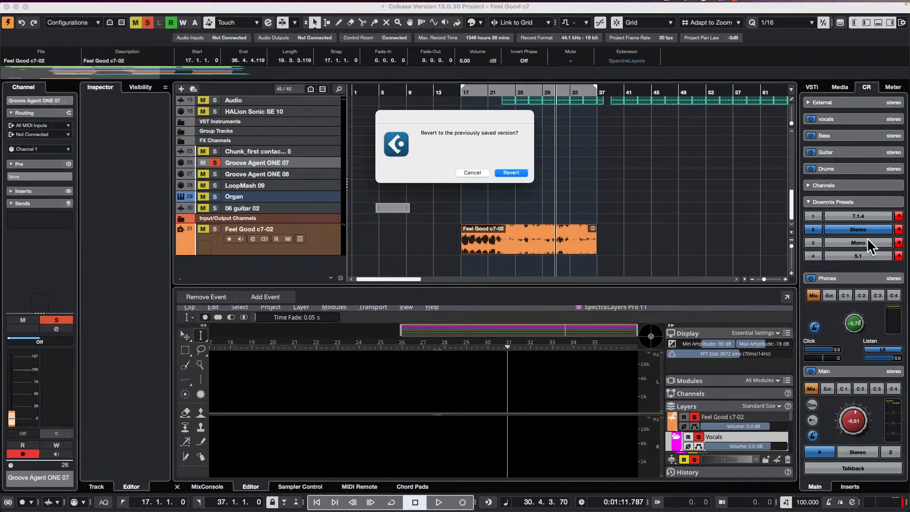
pyautogui.click(511, 173)
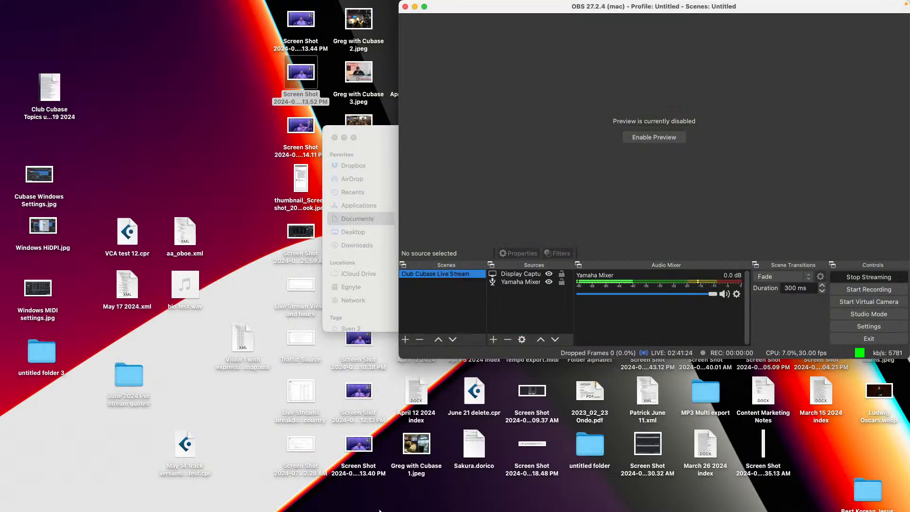
# Reopen Cubase 13 with the current program preferences and create an empty project in the media test folder
pyautogui.moveTo(383, 494)
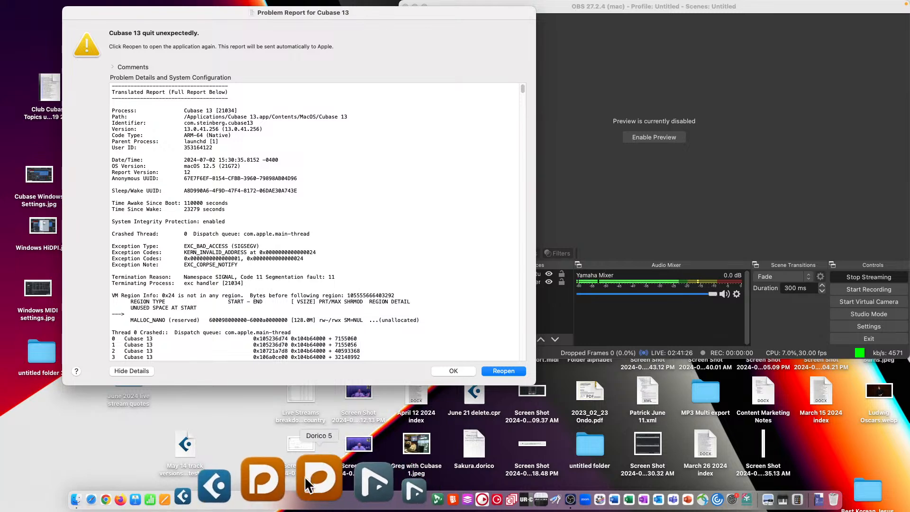
pyautogui.click(507, 368)
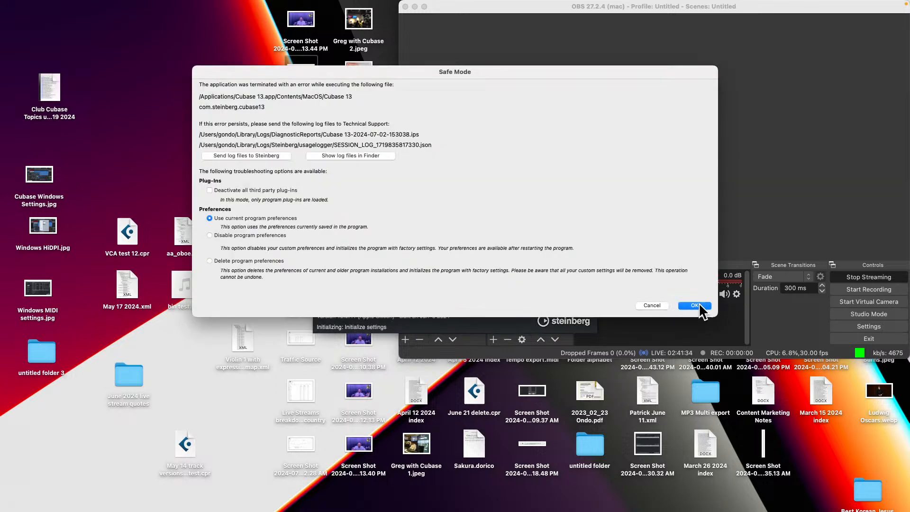
pyautogui.click(699, 303)
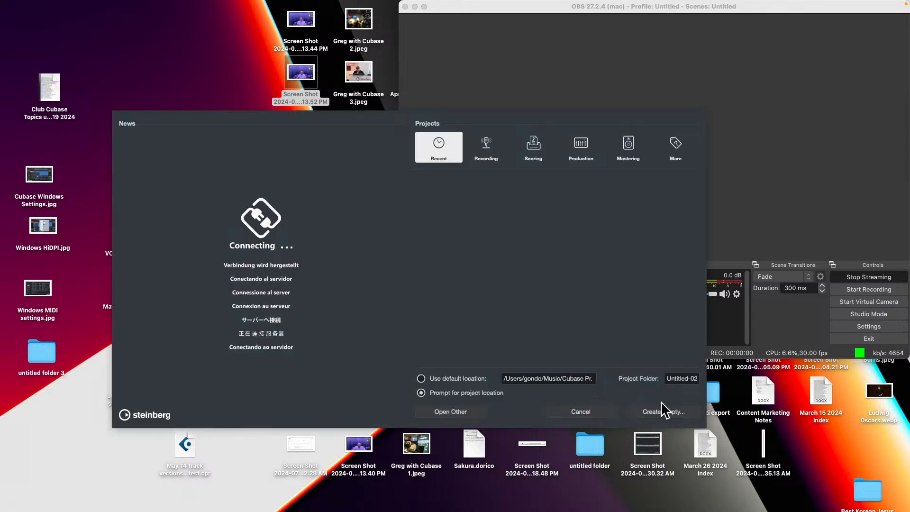
pyautogui.click(673, 413)
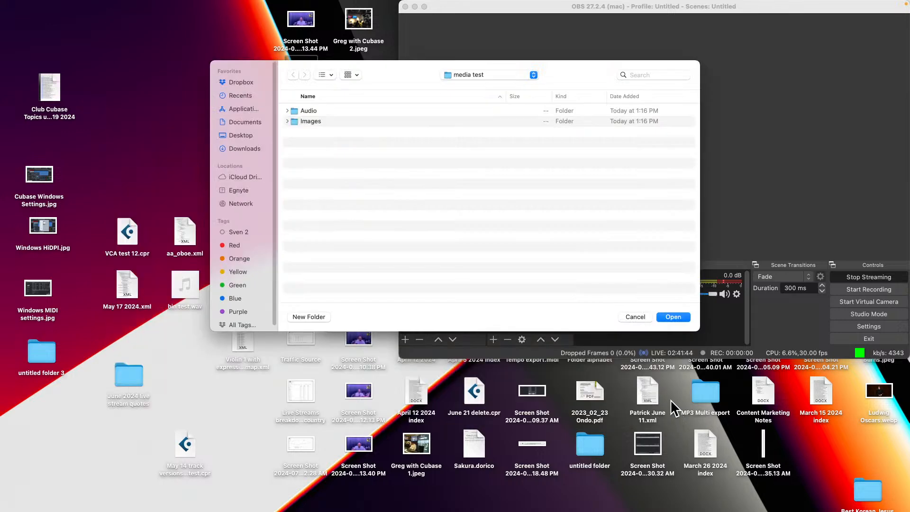
pyautogui.click(676, 322)
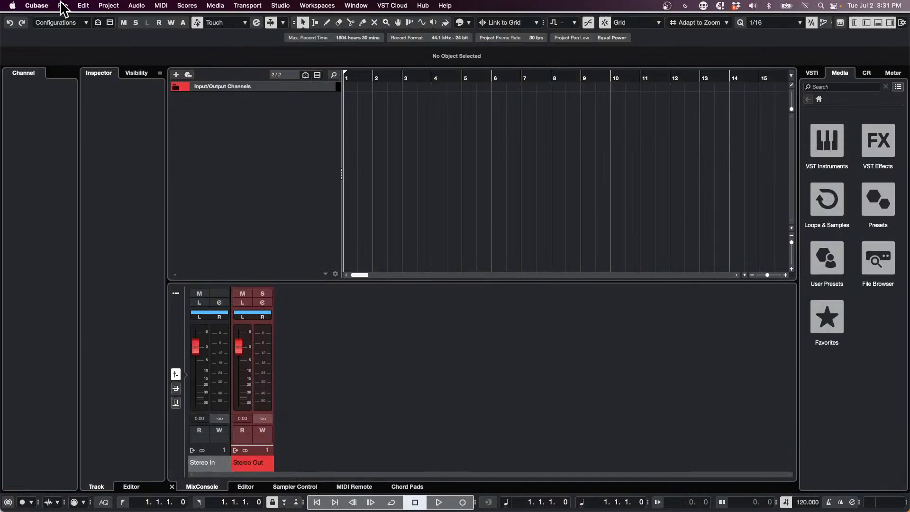
# Open and activate the recent project Feel Good c7.cpr, accepting the missing plug-in notice and skipping the missing file search
pyautogui.click(63, 5)
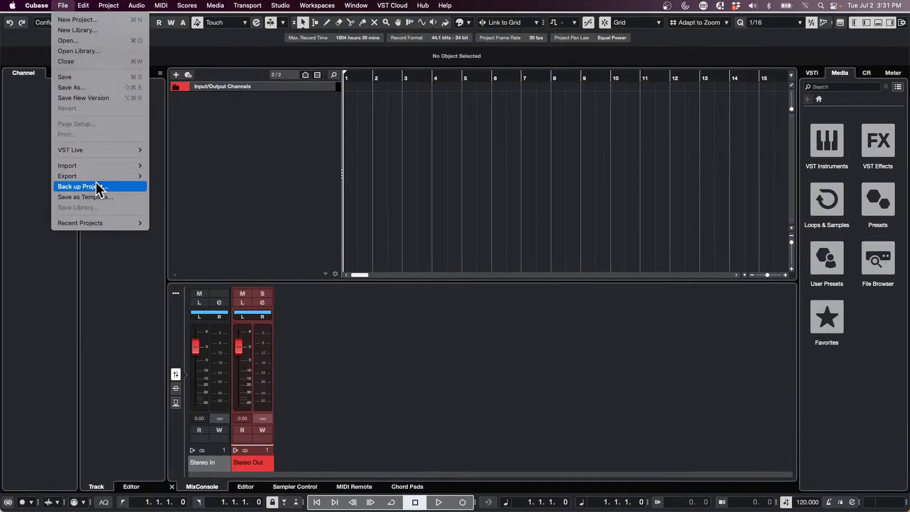
pyautogui.moveTo(102, 223)
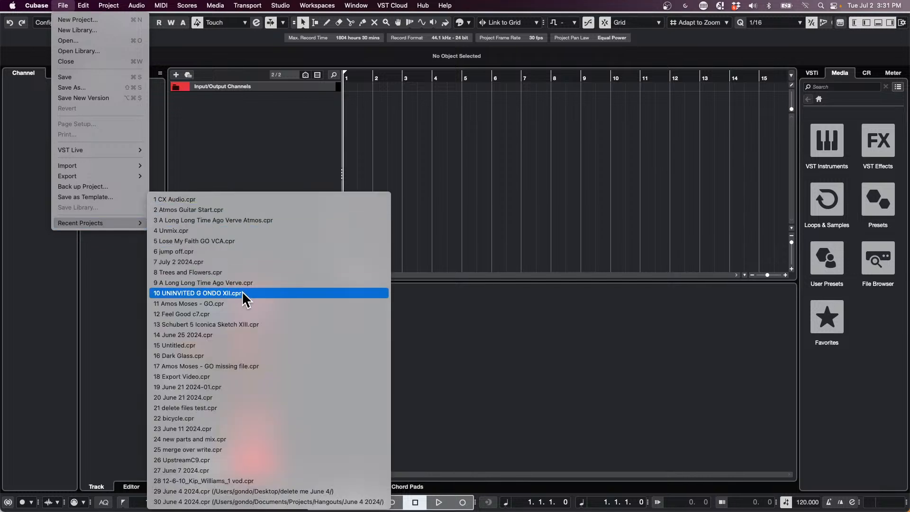
pyautogui.click(254, 314)
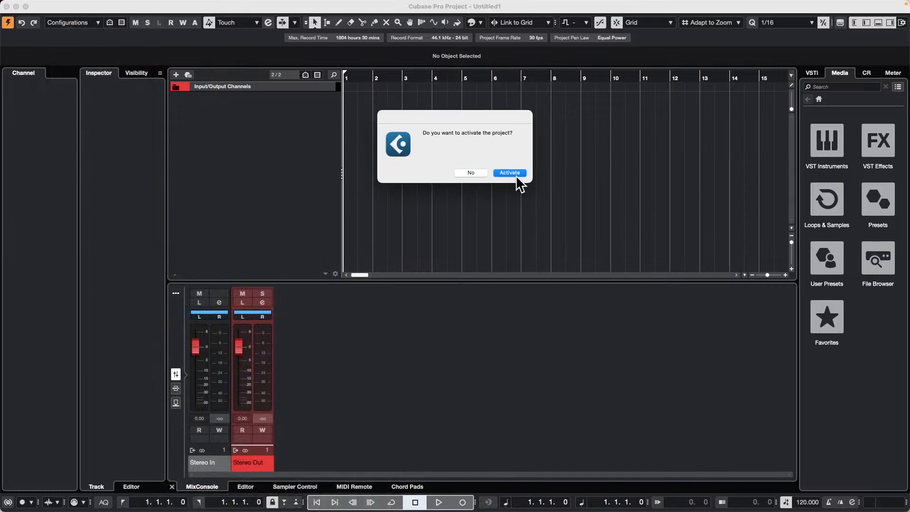
pyautogui.click(516, 173)
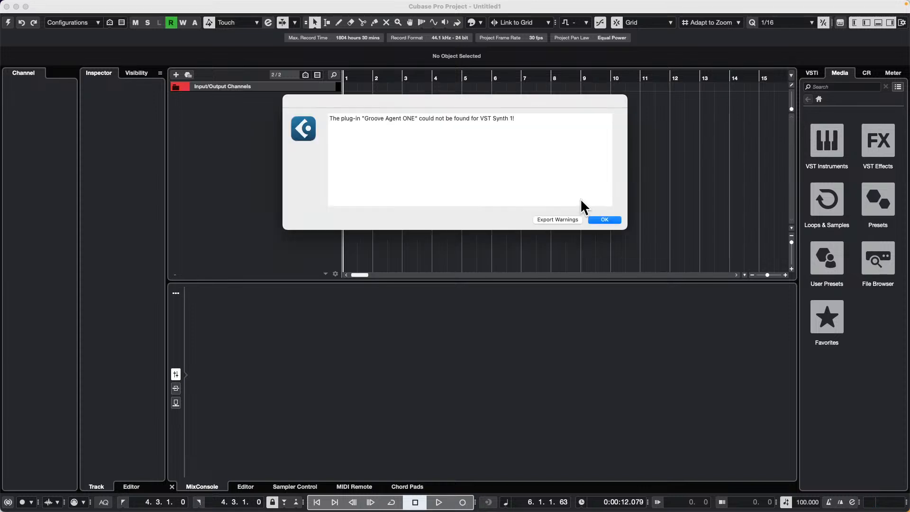
pyautogui.click(611, 221)
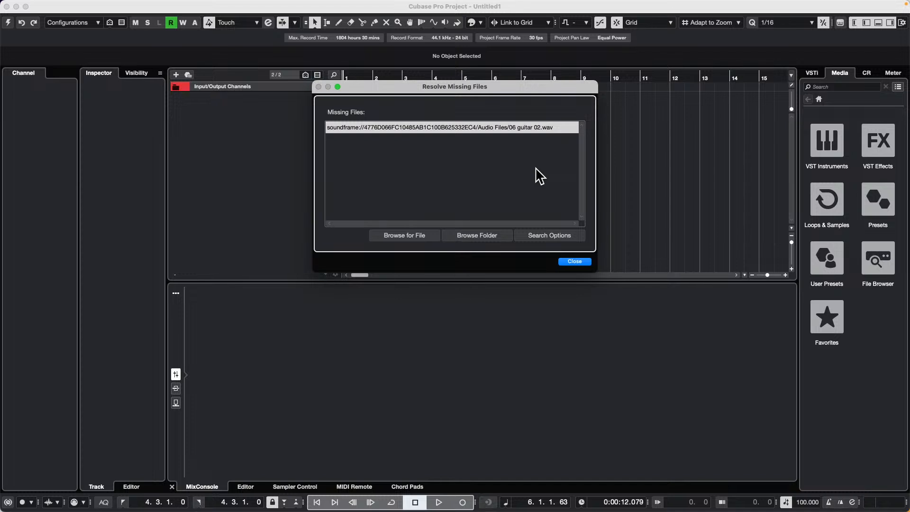
pyautogui.press('Return')
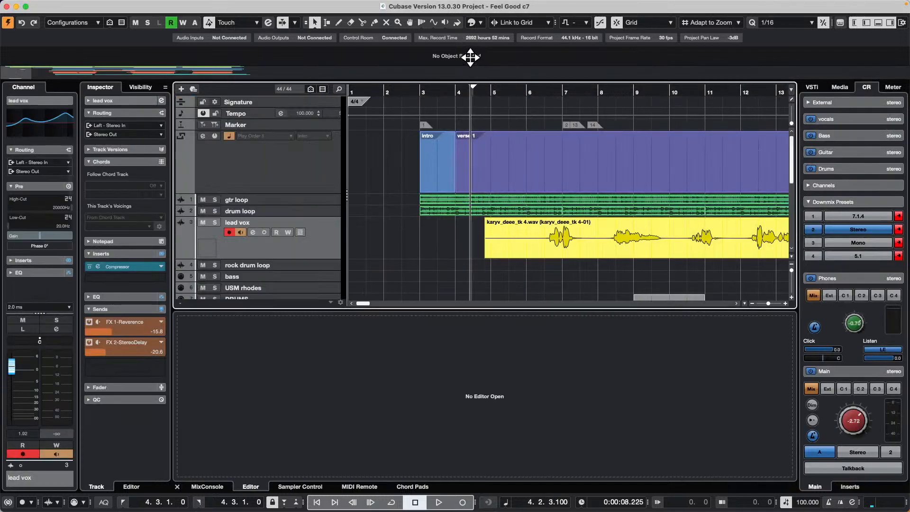
# Select the verse 1 section of the arranger track as a range with the Range Selection tool, and set the locators to bars 4 to 15
pyautogui.press('g')
pyautogui.press('g')
pyautogui.press('g')
pyautogui.click(444, 169)
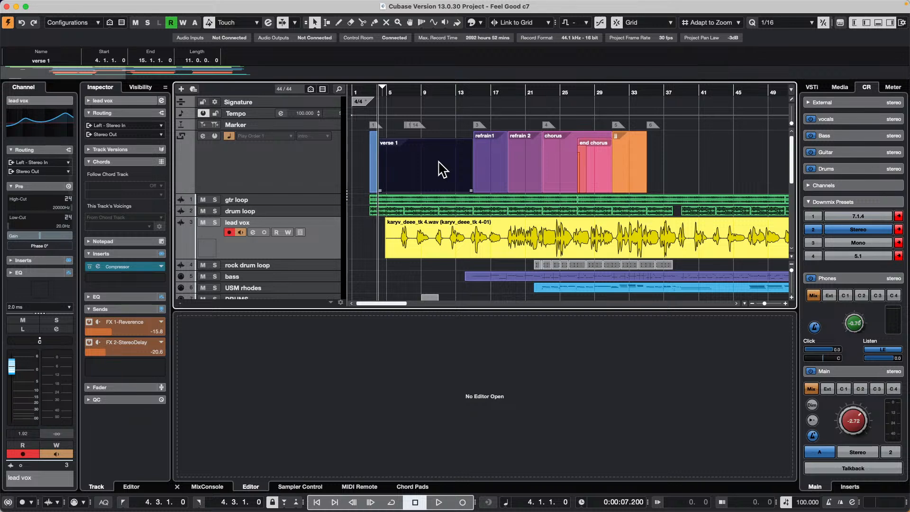
pyautogui.rightClick(391, 165)
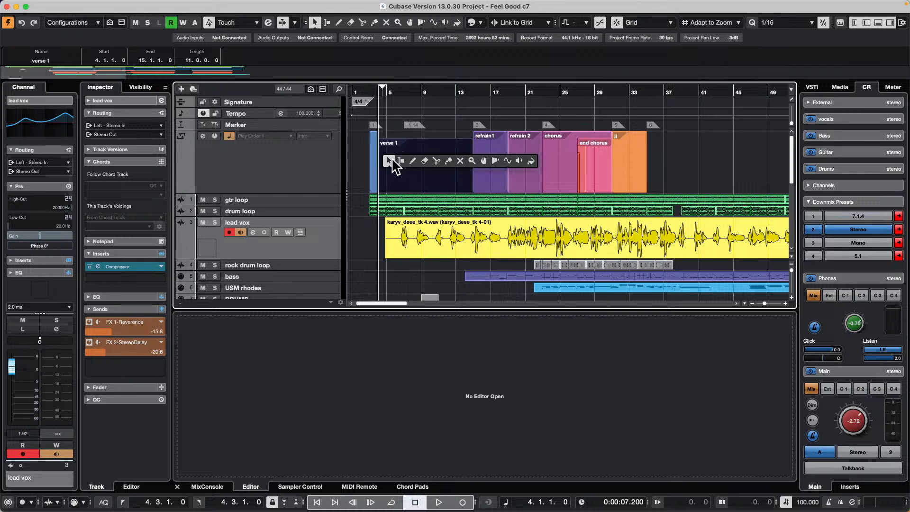
pyautogui.click(401, 161)
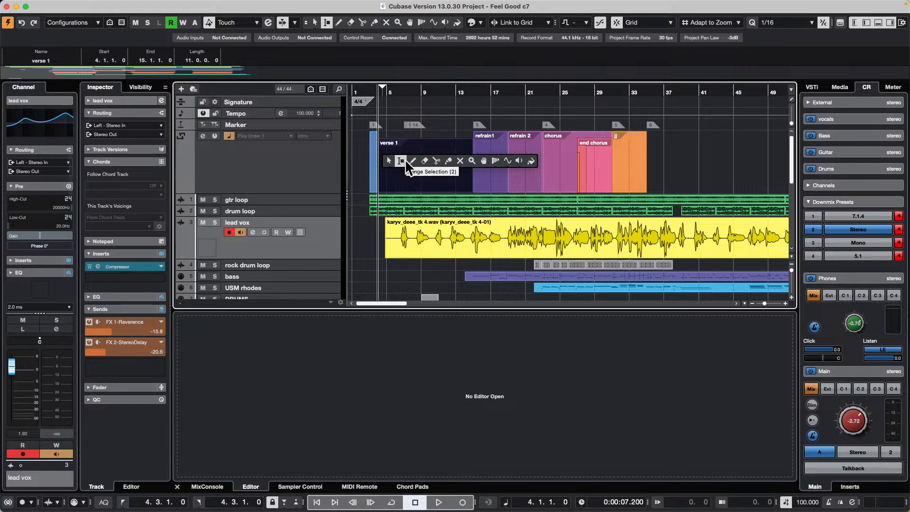
pyautogui.doubleClick(406, 166)
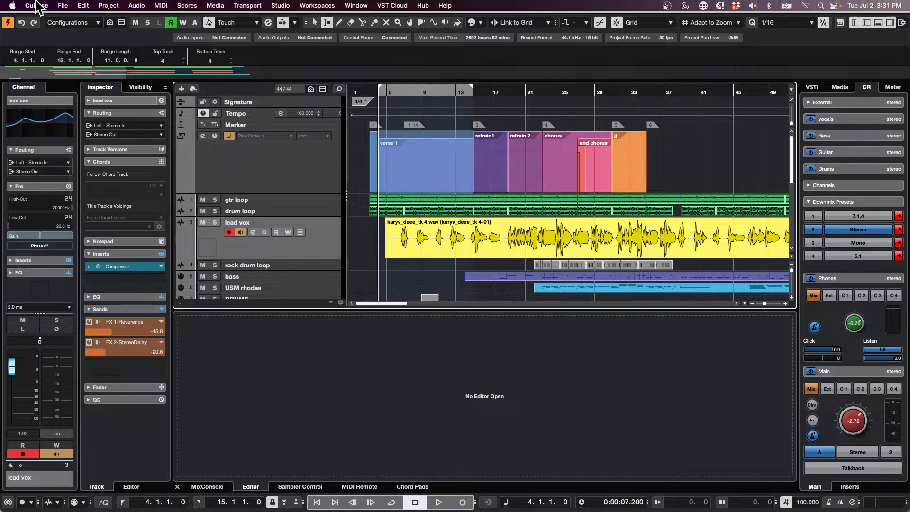
# Export the Stereo Out mixdown between the locators as Feel Good c7, with the after-export action set to open it in WaveLab Pro 12
pyautogui.click(63, 5)
pyautogui.moveTo(85, 175)
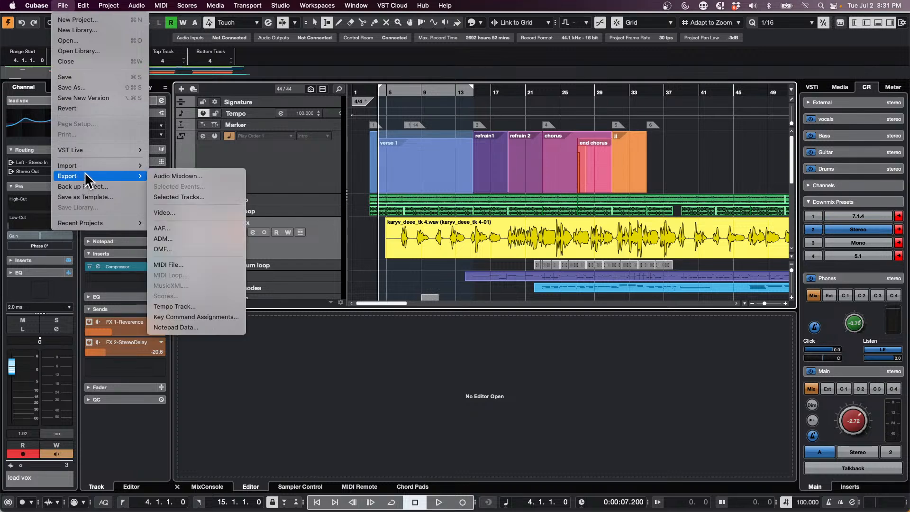
pyautogui.click(199, 177)
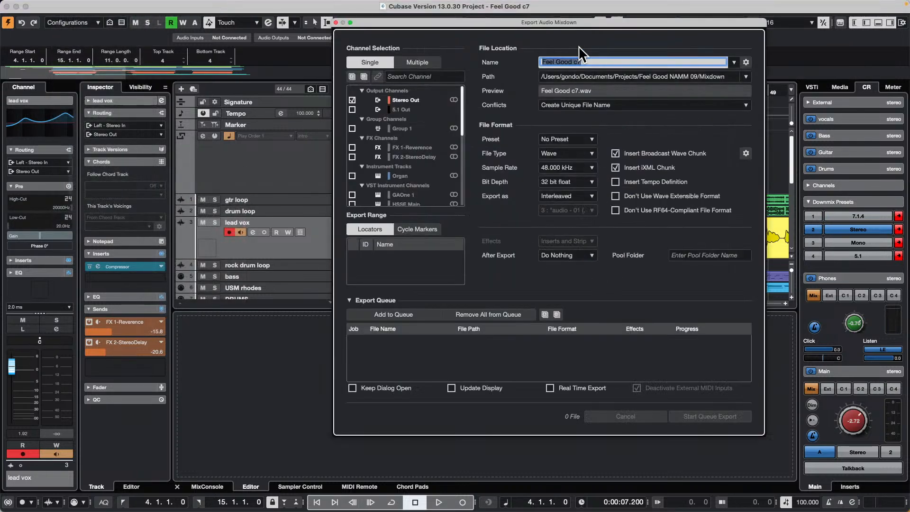
pyautogui.click(580, 258)
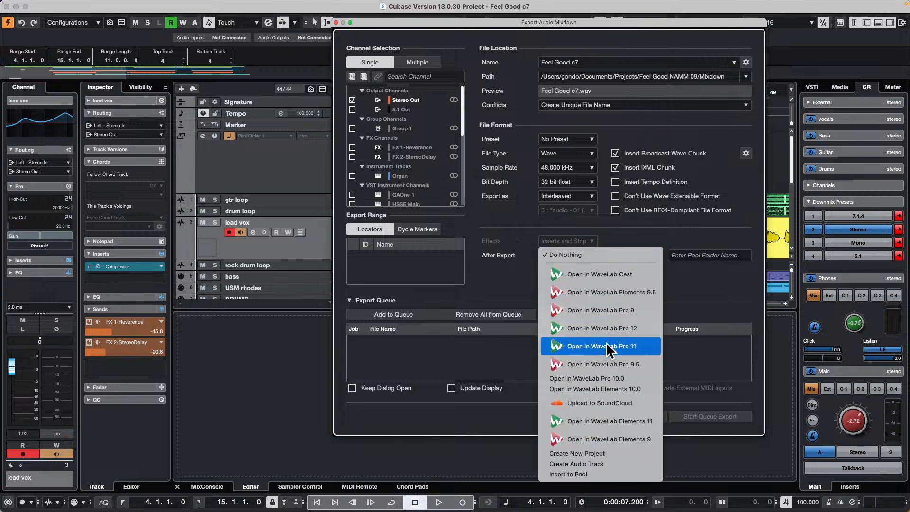
pyautogui.press('Escape')
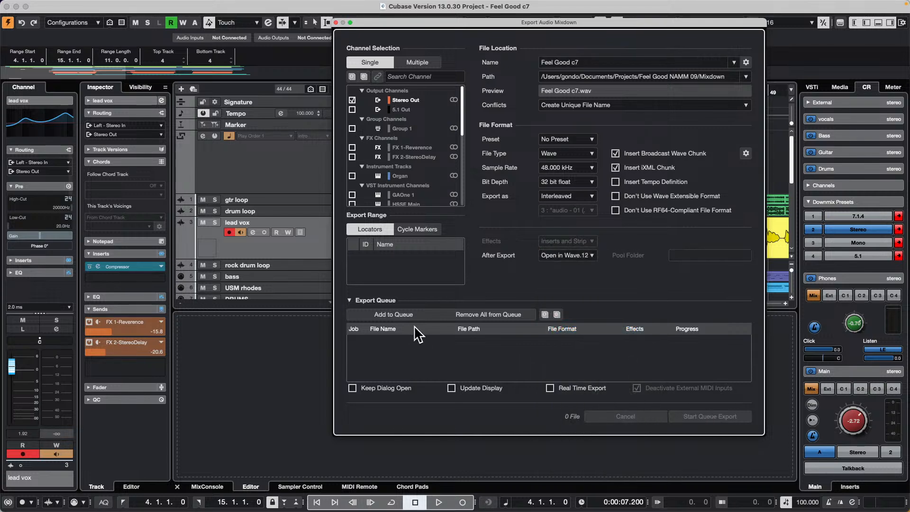
pyautogui.click(352, 300)
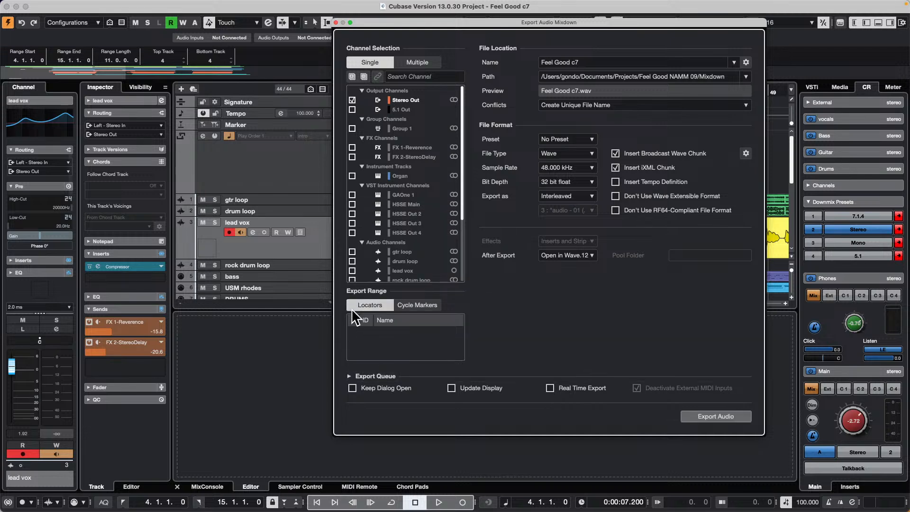
pyautogui.click(719, 417)
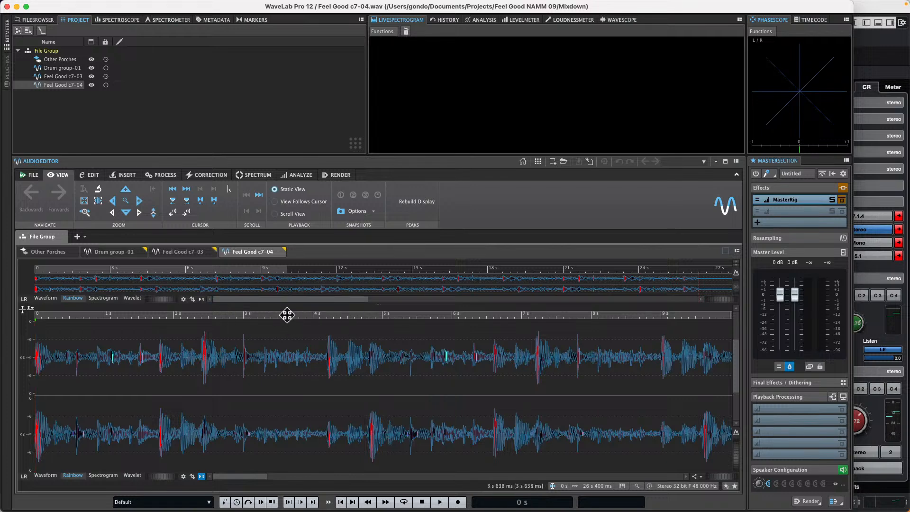
# Select a range of about 4.2 s starting near 12.7 s in Feel Good c7-04, and change the main wave display from Rainbow to Waveform
pyautogui.moveTo(288, 315); pyautogui.dragTo(283, 298)
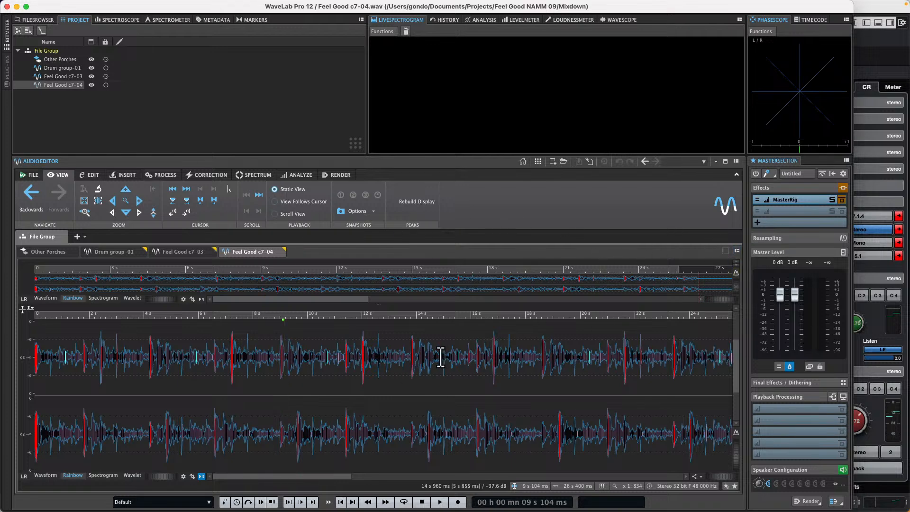
pyautogui.moveTo(381, 360); pyautogui.dragTo(497, 377)
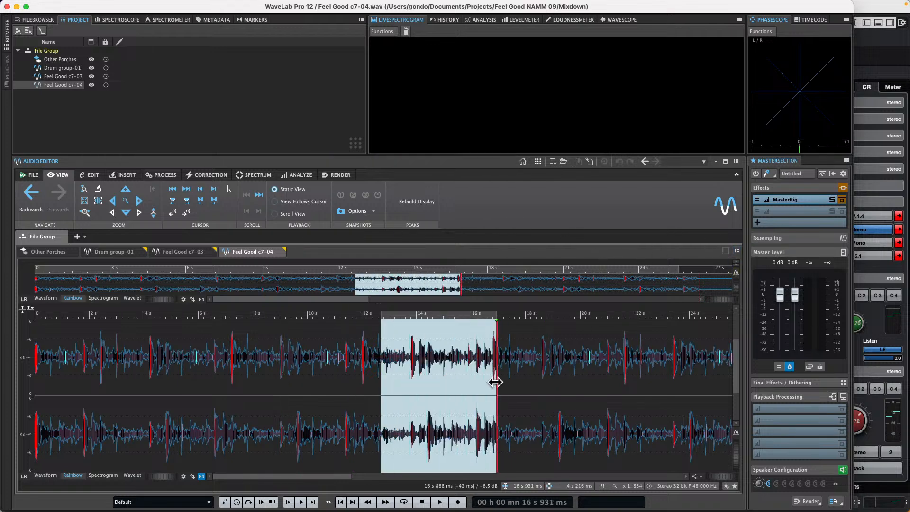
pyautogui.click(44, 475)
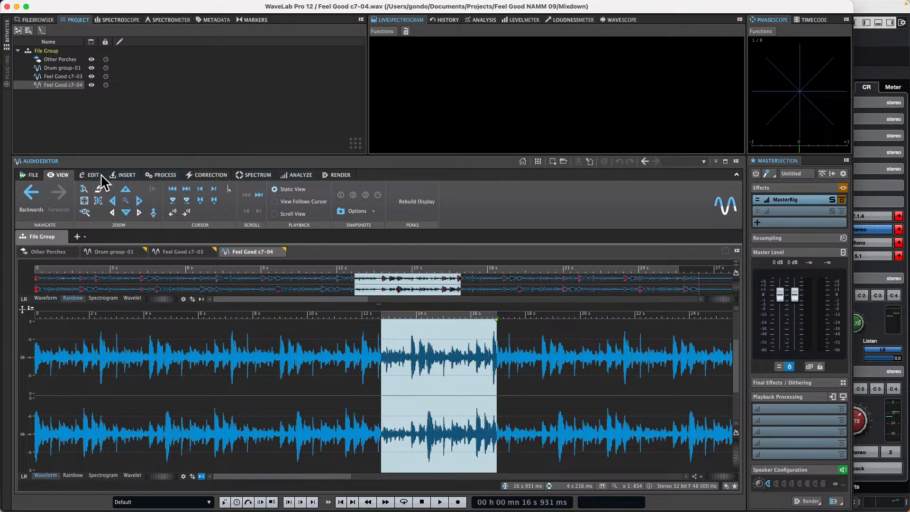
# Reverse a range of about 7 s in the Feel Good c7-04 audio, from about 9.2 s to 16.2 s
pyautogui.click(161, 175)
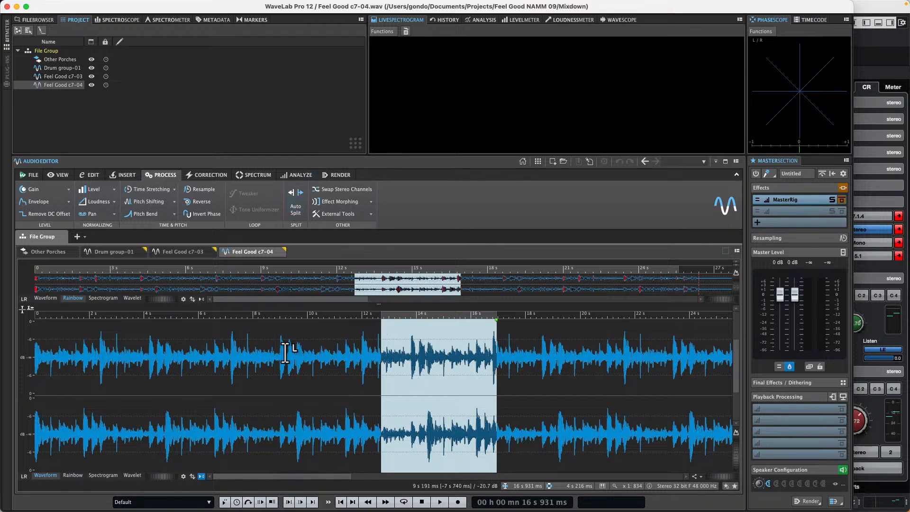
pyautogui.moveTo(285, 349); pyautogui.dragTo(477, 420)
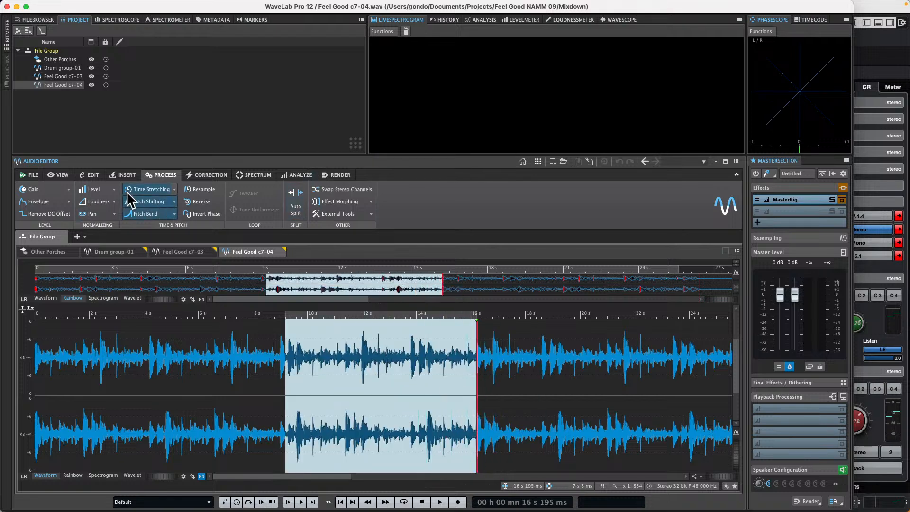
pyautogui.click(189, 202)
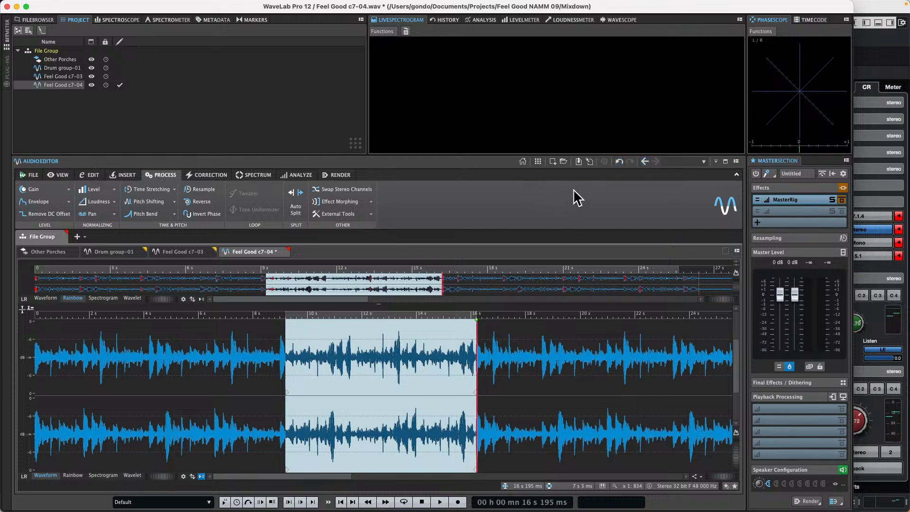
# View the reversed range in SpectraLayers Pro as the external editor, dismissing its update notice and closing it again
pyautogui.click(32, 175)
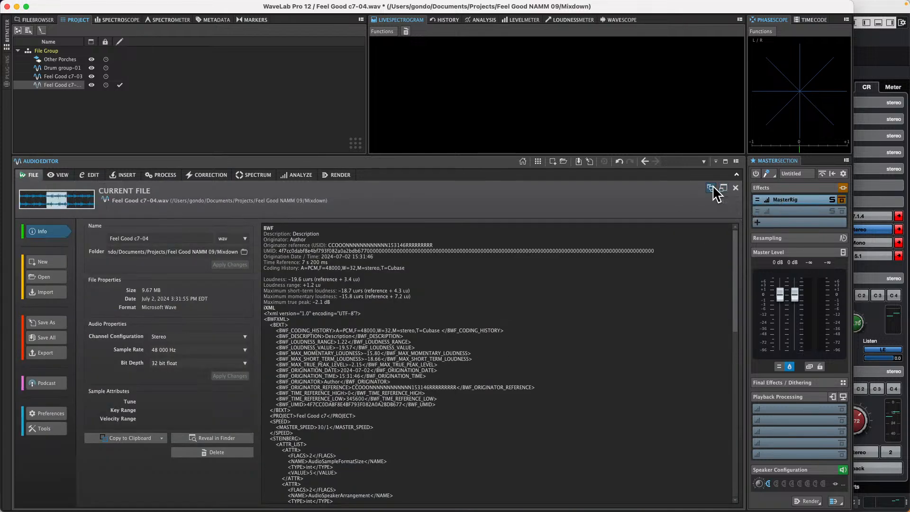
pyautogui.click(89, 175)
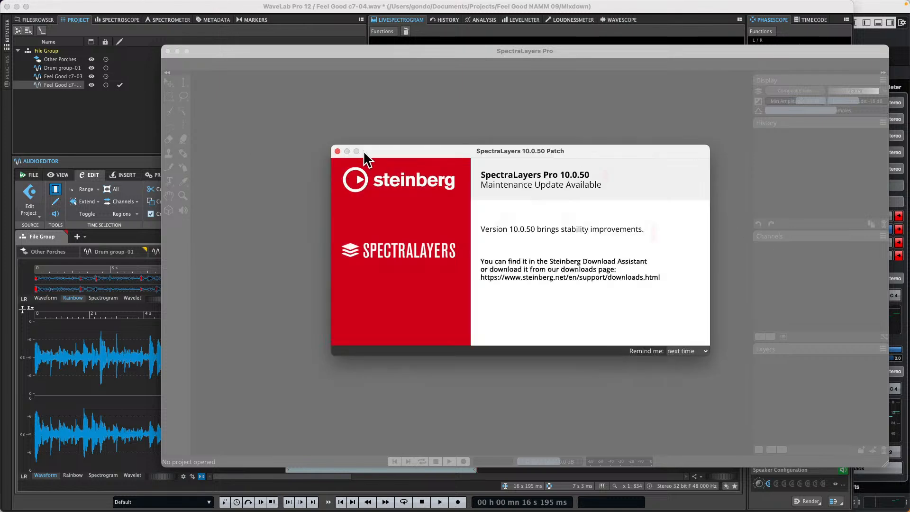
pyautogui.click(339, 152)
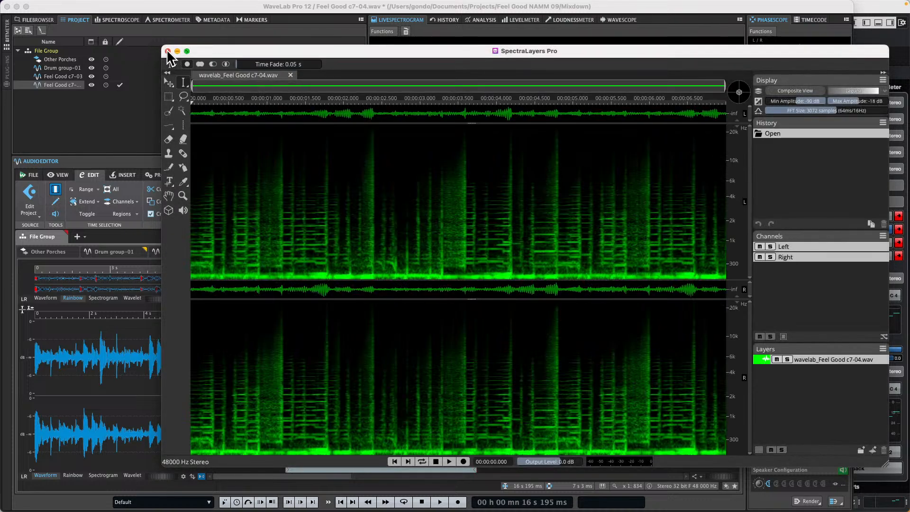
pyautogui.click(168, 52)
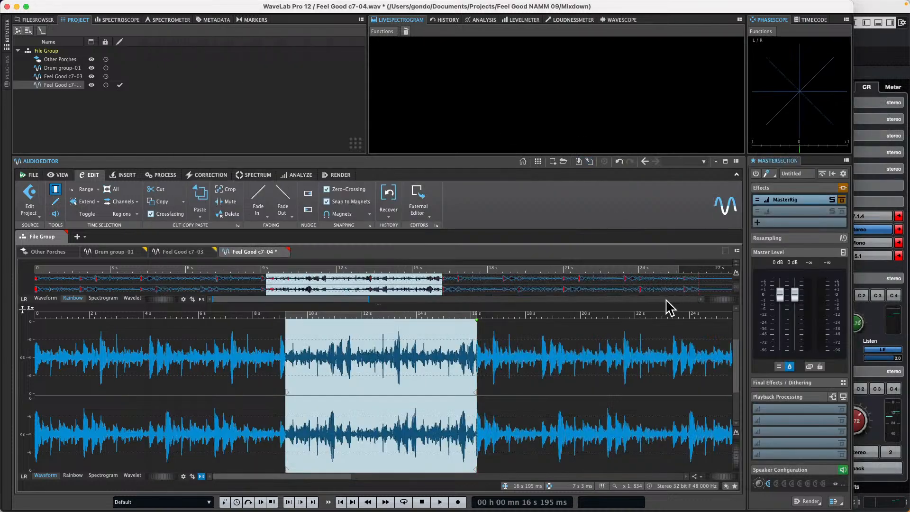
# Select a new range of about 5.6 s ending near 14 s in Feel Good c7-04, and switch back to Cubase
pyautogui.click(541, 351)
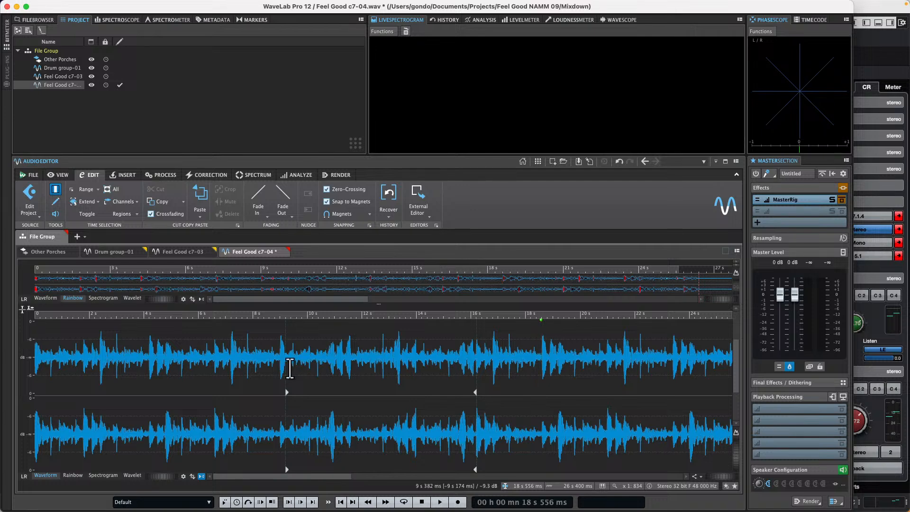
pyautogui.moveTo(265, 363); pyautogui.dragTo(420, 363)
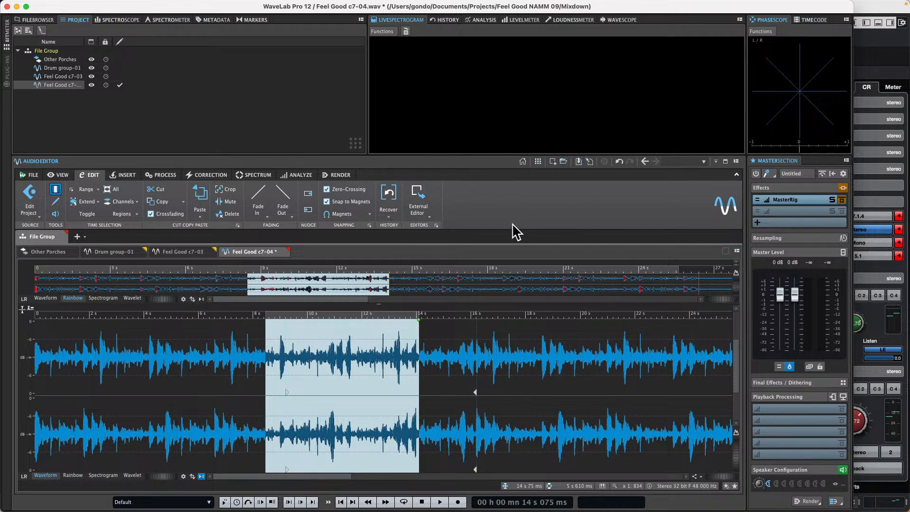
pyautogui.press('super+Tab')
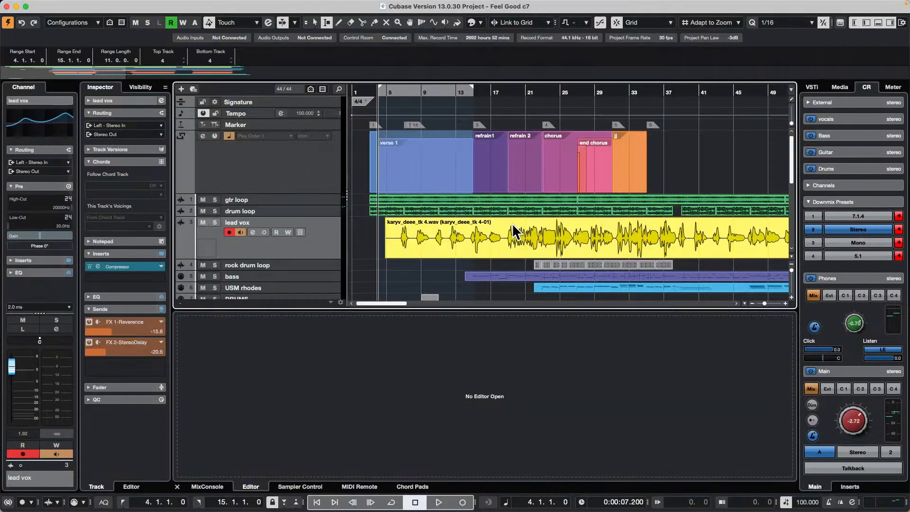
# Open the lead vox event in the lower zone editor and try to edit it in WaveLab, acknowledging the notice
pyautogui.doubleClick(452, 233)
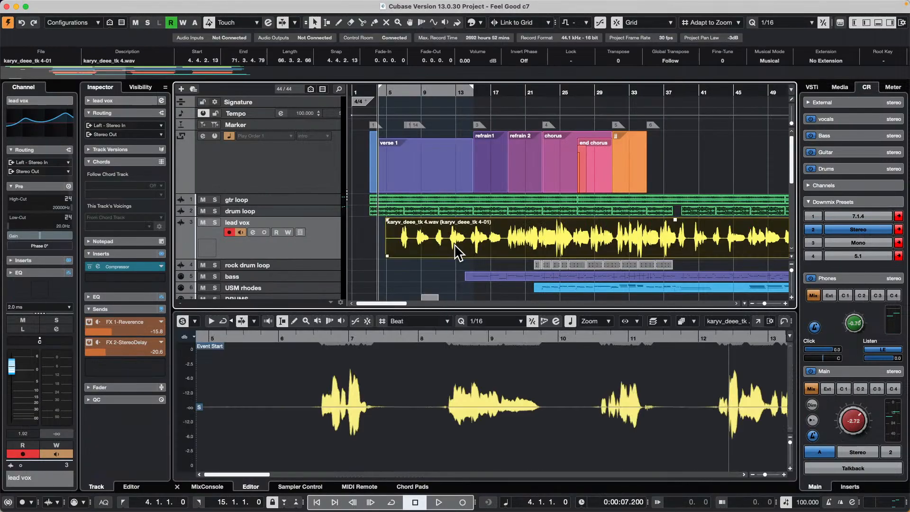
pyautogui.click(142, 6)
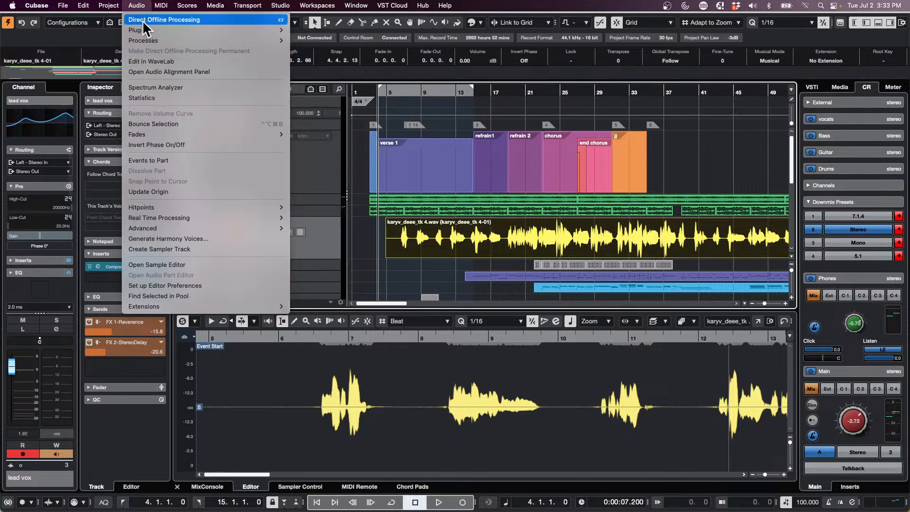
pyautogui.click(171, 62)
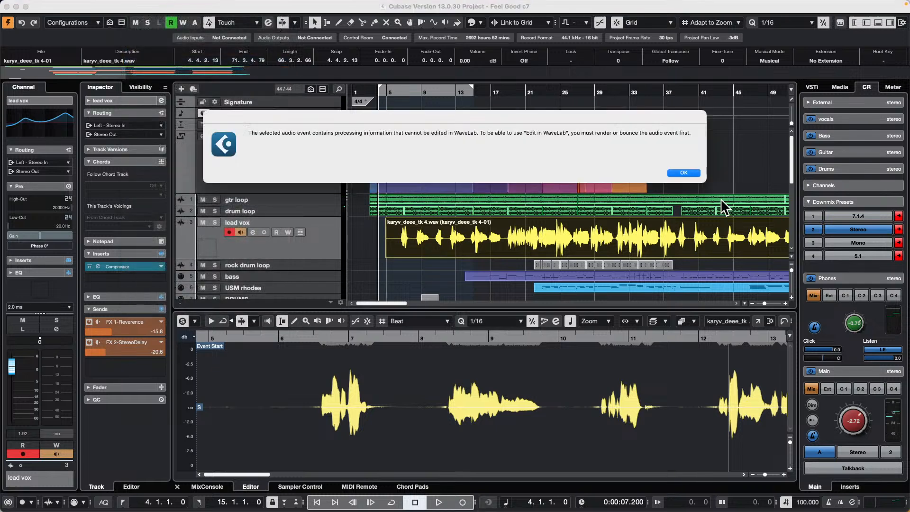
pyautogui.click(684, 173)
# Bounce the selected lead vox event and replace the original event with the bounced audio
pyautogui.click(498, 243)
pyautogui.moveTo(232, 1)
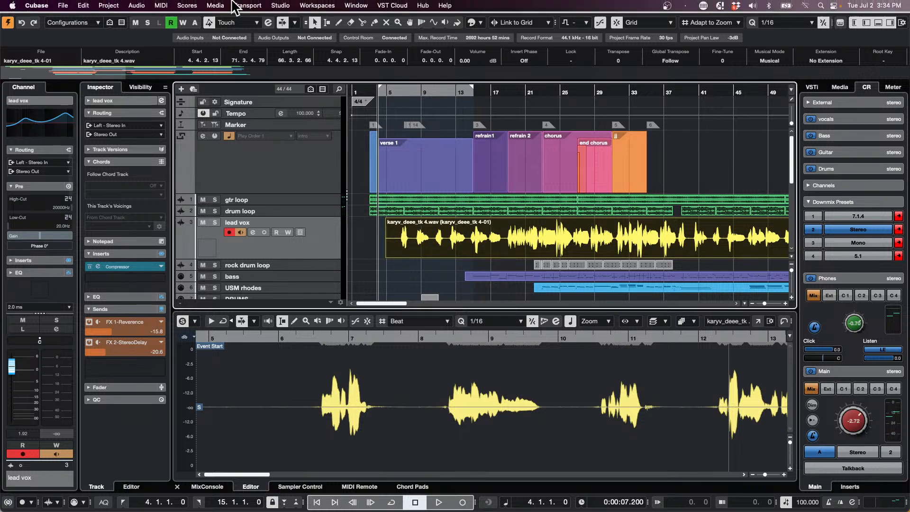
pyautogui.click(113, 5)
pyautogui.moveTo(137, 5)
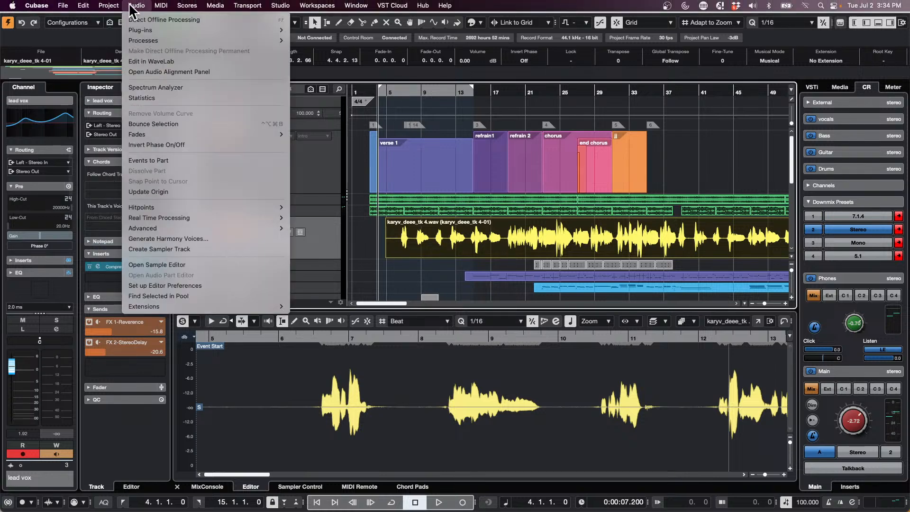
pyautogui.click(178, 124)
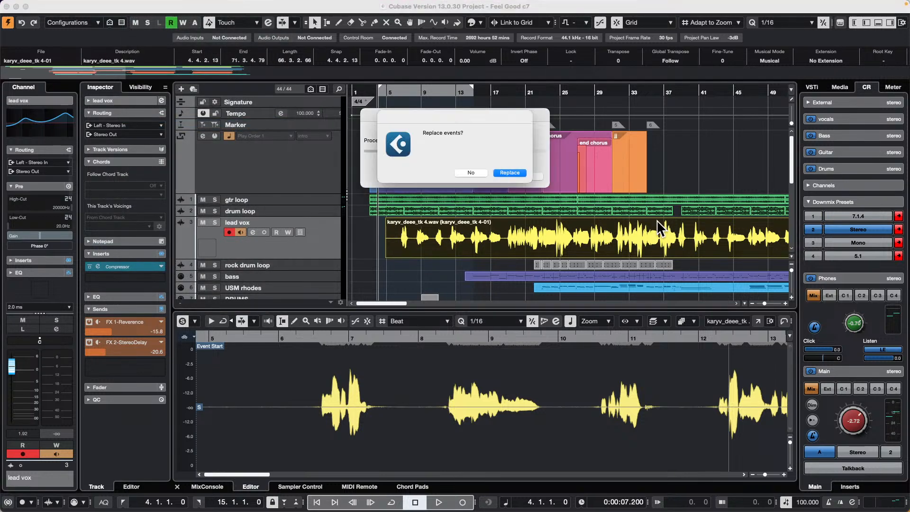
pyautogui.click(510, 172)
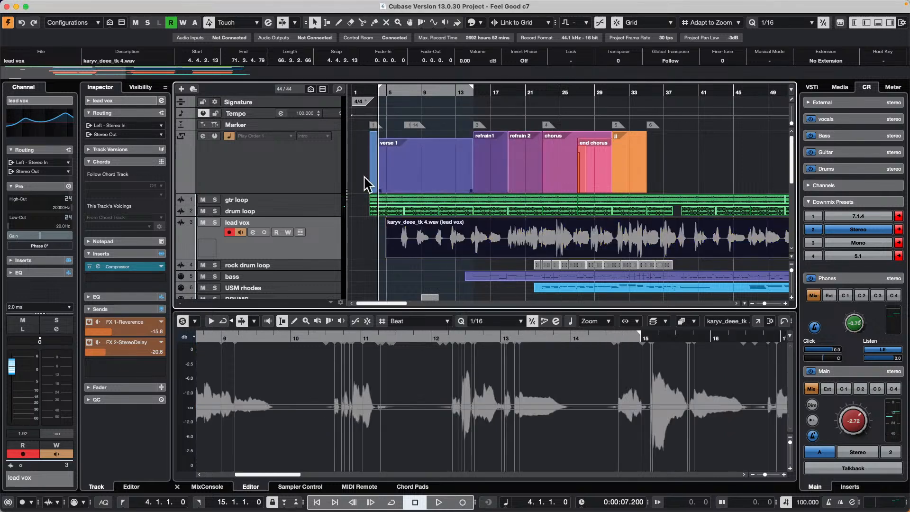
# Send the bounced lead vox event to WaveLab for editing
pyautogui.click(146, 5)
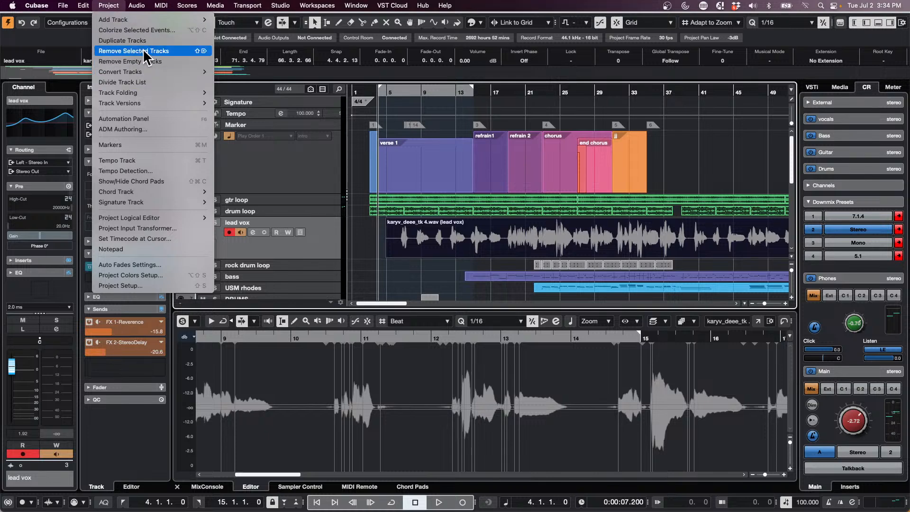
pyautogui.moveTo(143, 4)
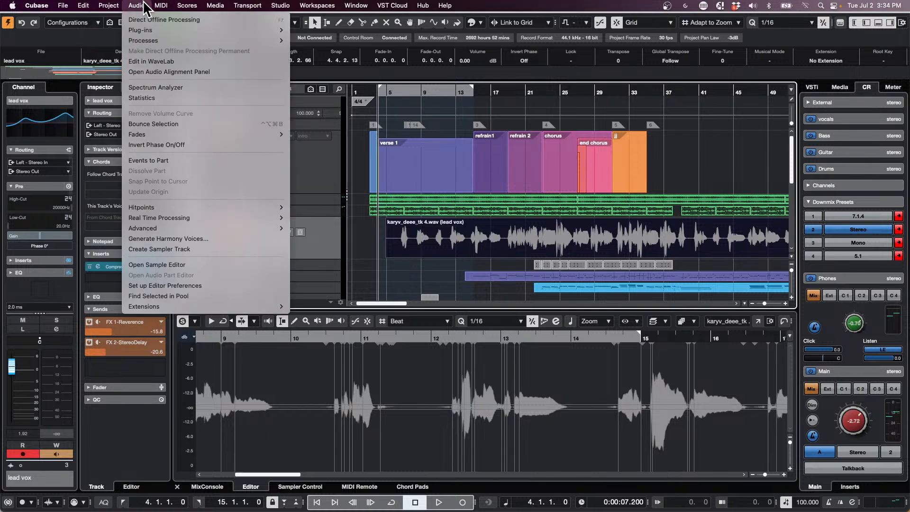
pyautogui.click(176, 61)
# Fade out a range of about 2.7 s from about 4 s in lead vox, and update the Cubase project with the edit
pyautogui.moveTo(311, 366); pyautogui.dragTo(498, 393)
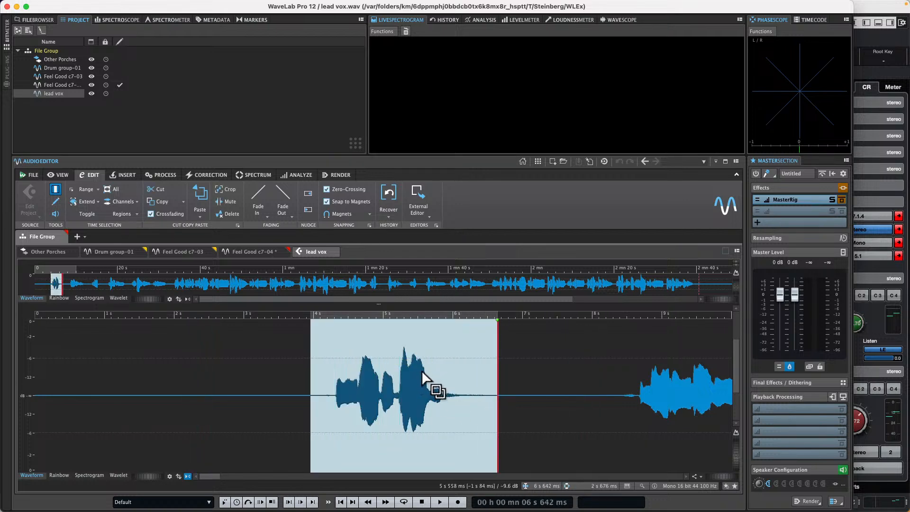
pyautogui.click(284, 201)
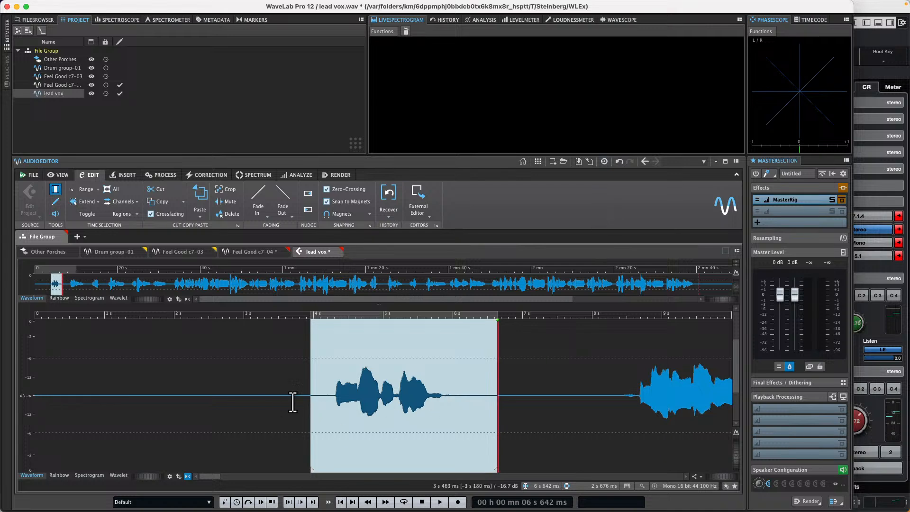
pyautogui.click(605, 162)
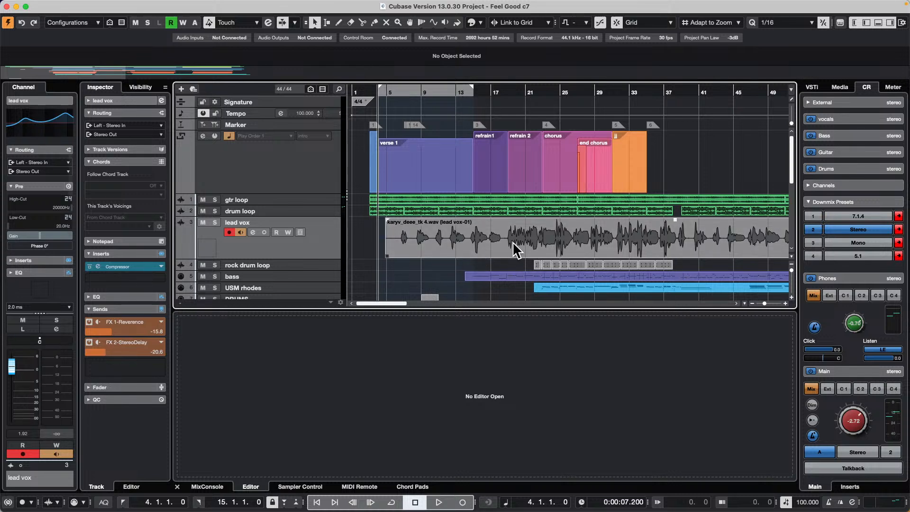
pyautogui.press('super+Tab')
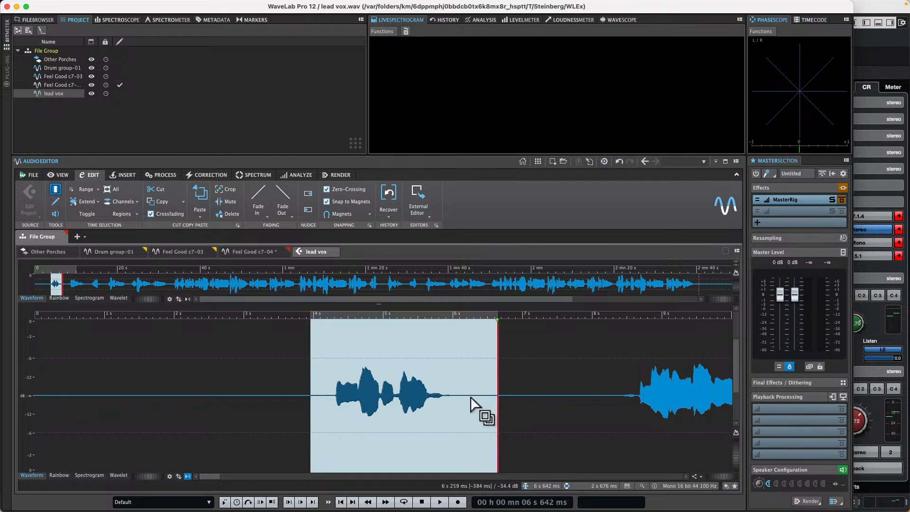
pyautogui.press('super+Tab')
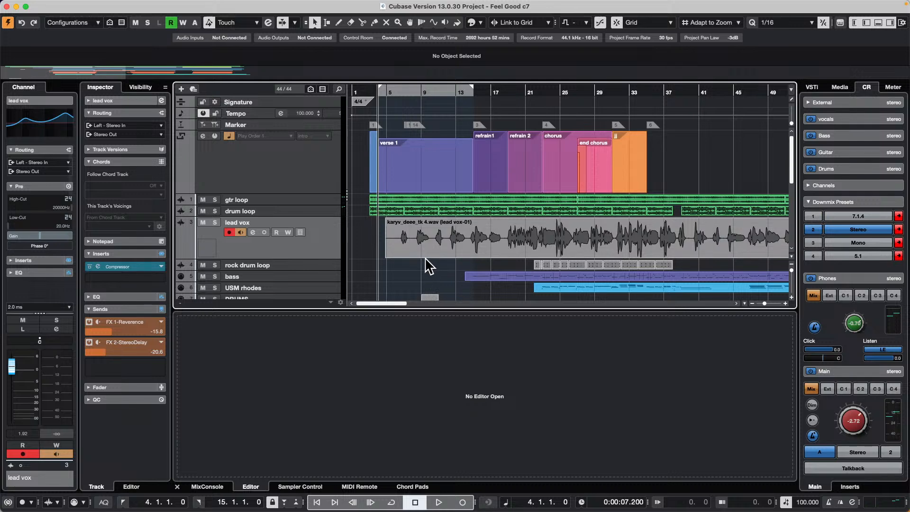
# Open the bounced lead vox event in the lower zone editor and choose Bars+Beats for the project ruler
pyautogui.doubleClick(425, 258)
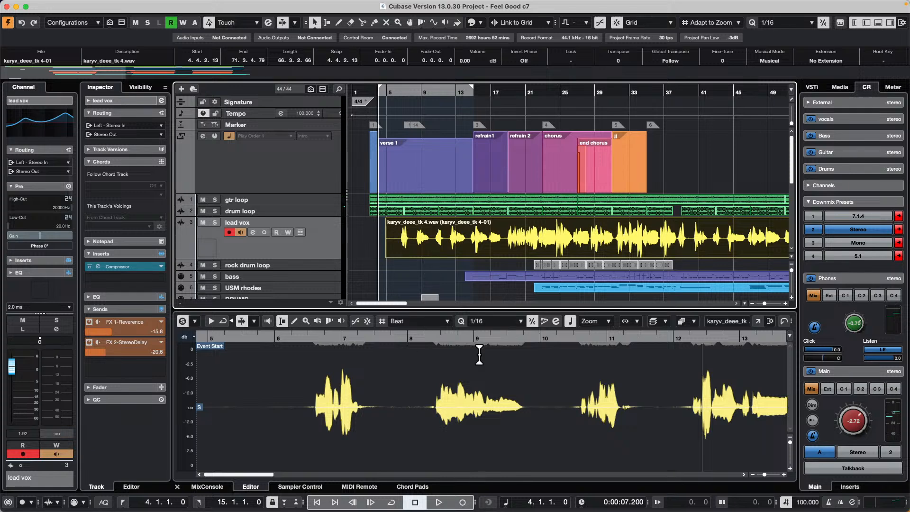
pyautogui.rightClick(496, 89)
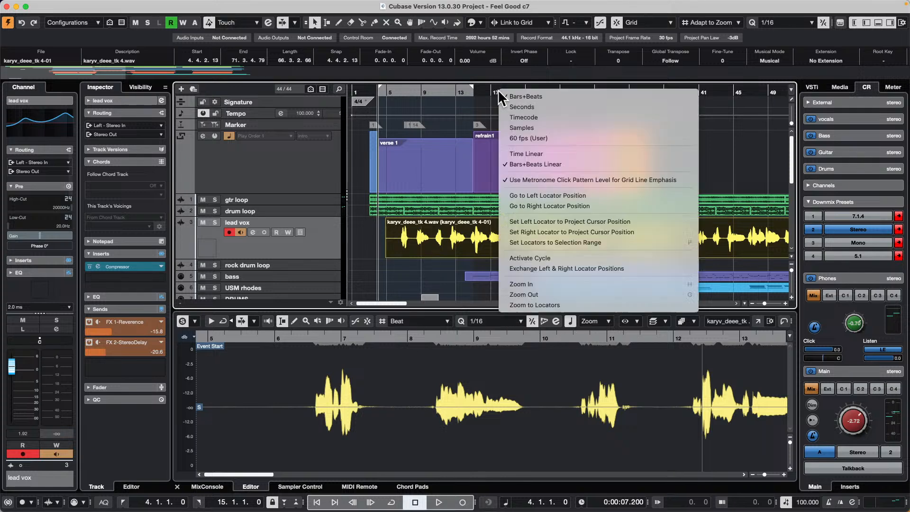
pyautogui.click(549, 97)
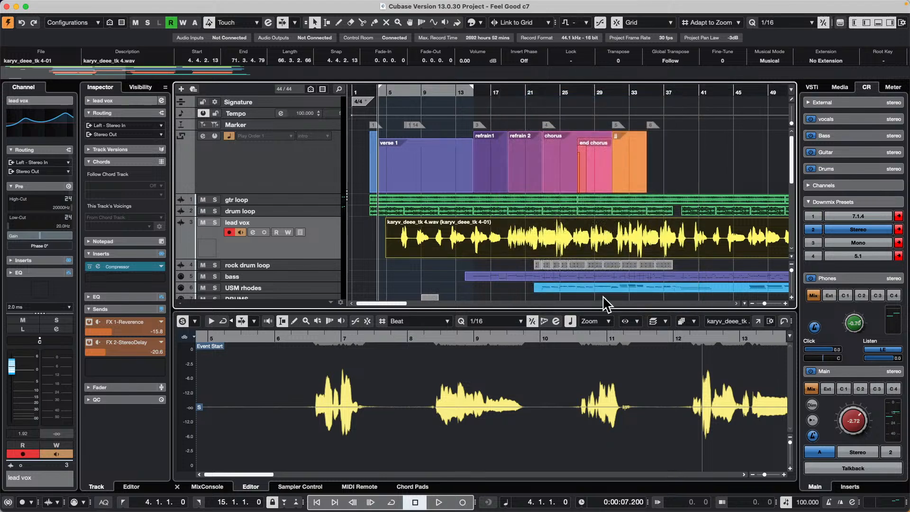
# Open the USM rhodes MIDI part in the lower zone Key Editor and set its ruler to Seconds
pyautogui.scroll(-3, 576, 222)
pyautogui.click(608, 218)
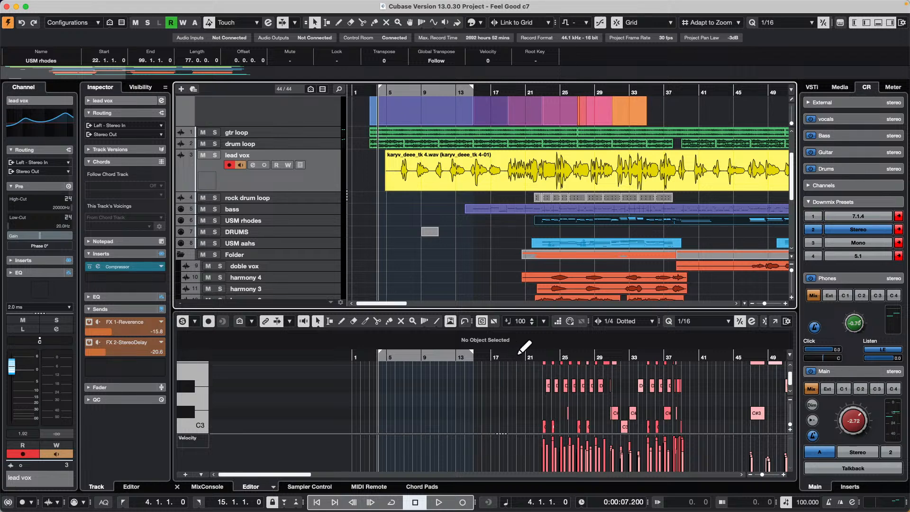
pyautogui.rightClick(517, 358)
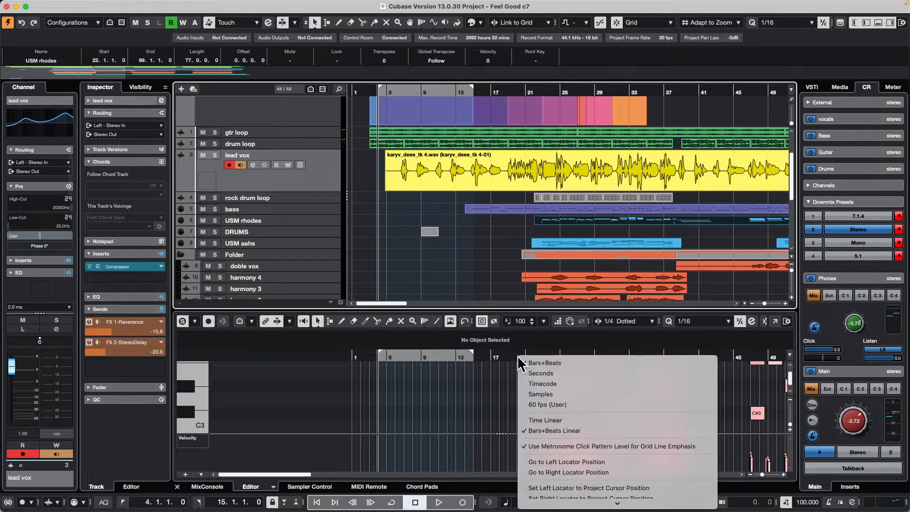
pyautogui.click(547, 373)
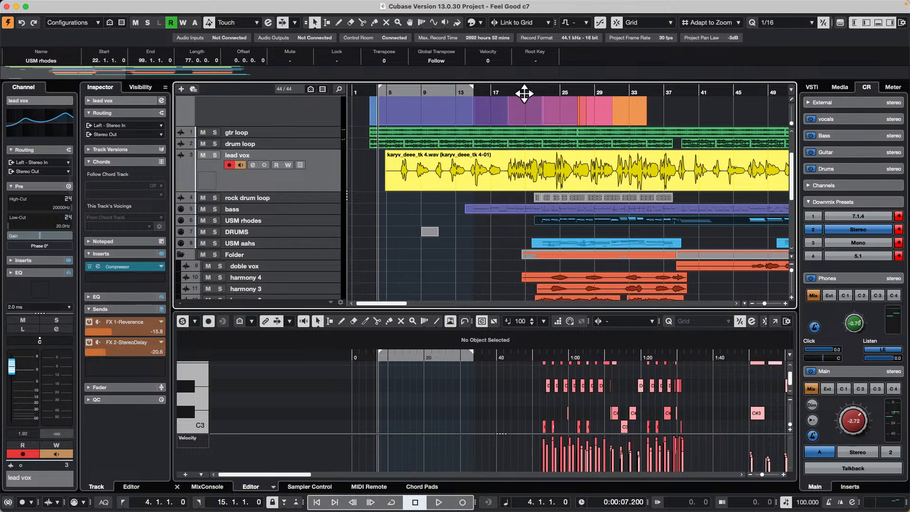
# Compare cursor positions on the project and Key Editor rulers, and set the Key Editor ruler back to Bars+Beats
pyautogui.moveTo(525, 92); pyautogui.dragTo(523, 116)
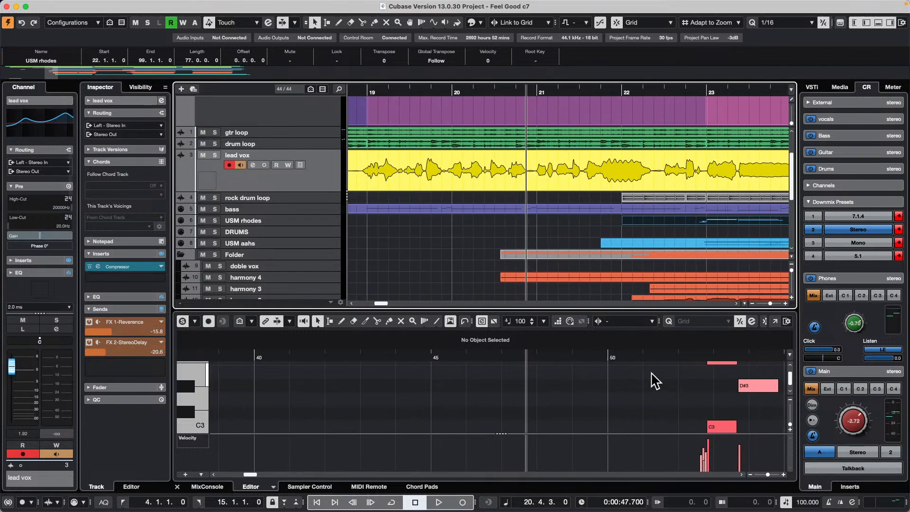
pyautogui.rightClick(462, 355)
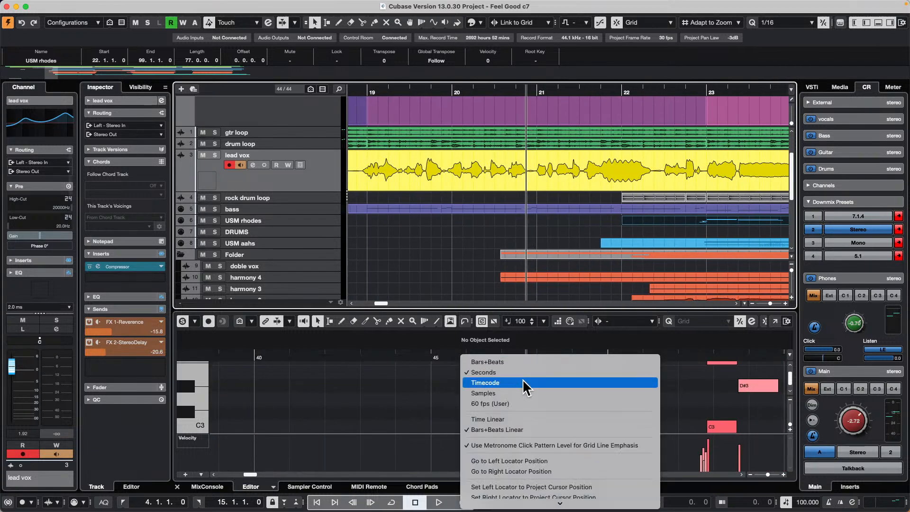
pyautogui.click(388, 383)
pyautogui.moveTo(503, 352); pyautogui.dragTo(496, 334)
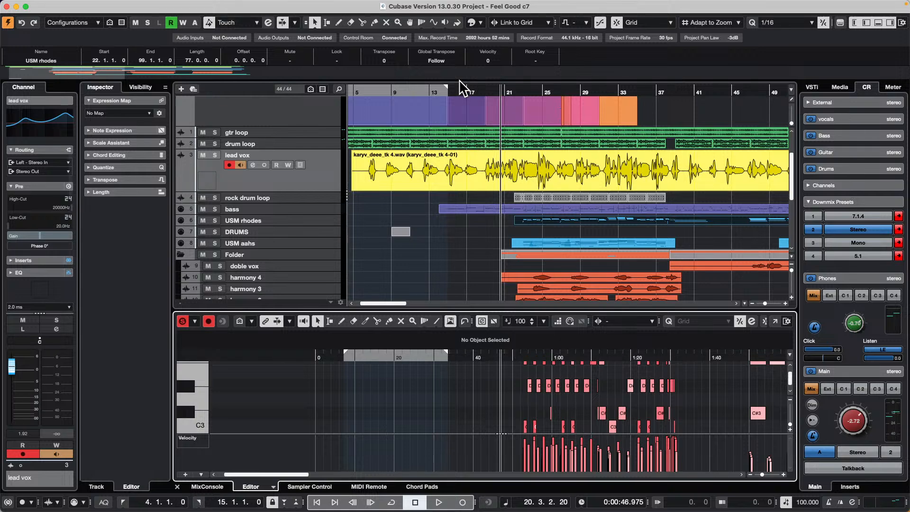
pyautogui.moveTo(476, 91); pyautogui.dragTo(431, 115)
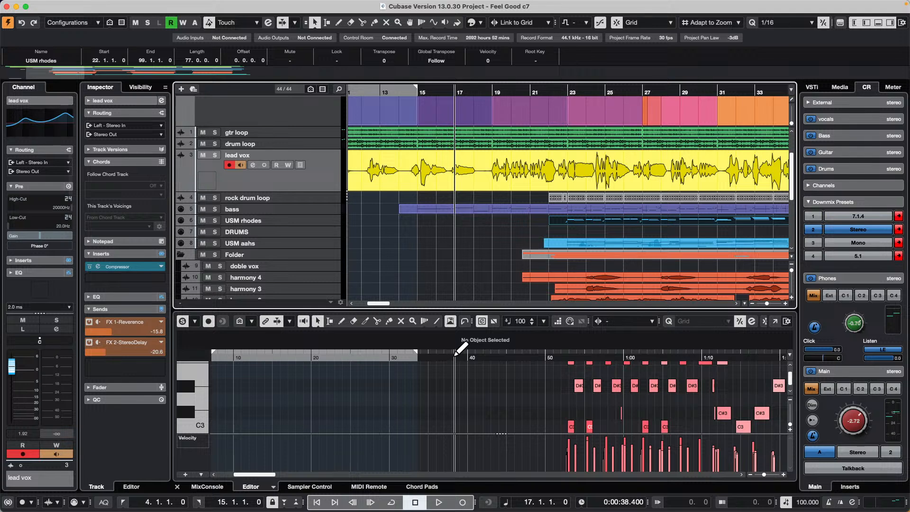
pyautogui.click(465, 92)
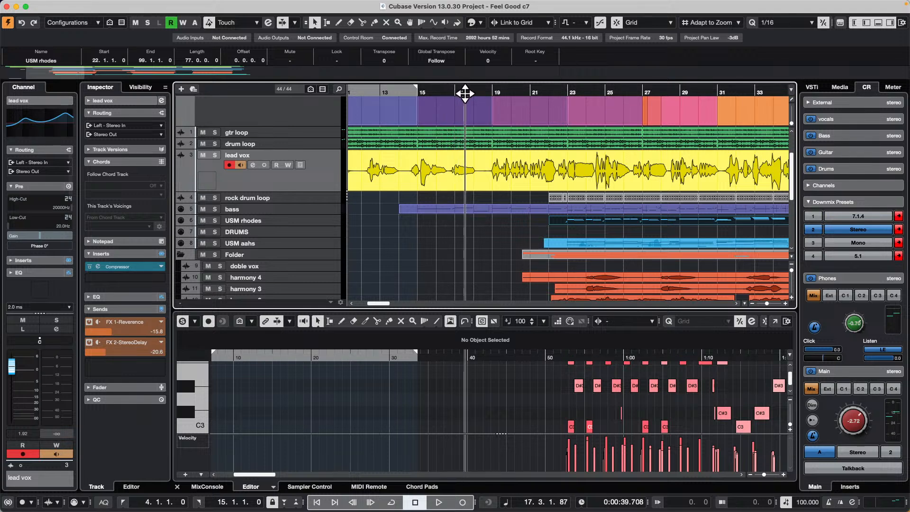
pyautogui.moveTo(465, 93); pyautogui.dragTo(493, 115)
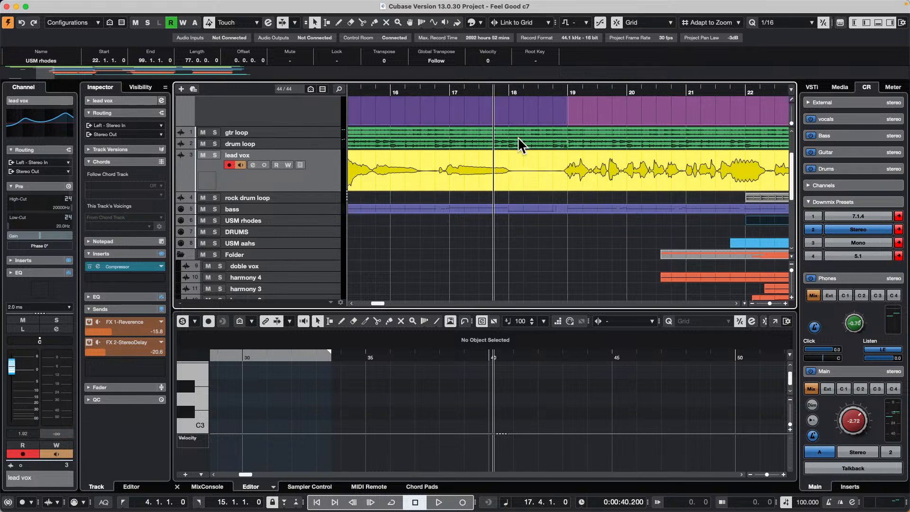
pyautogui.rightClick(429, 352)
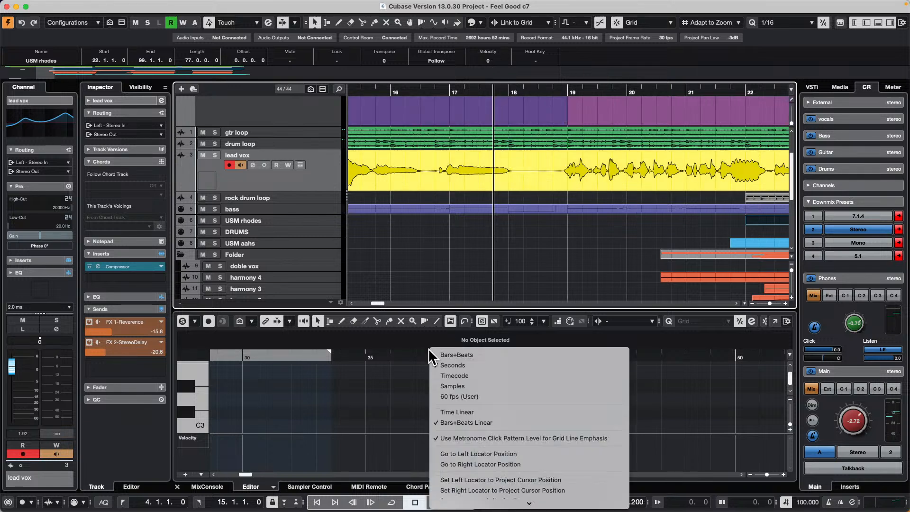
pyautogui.click(473, 357)
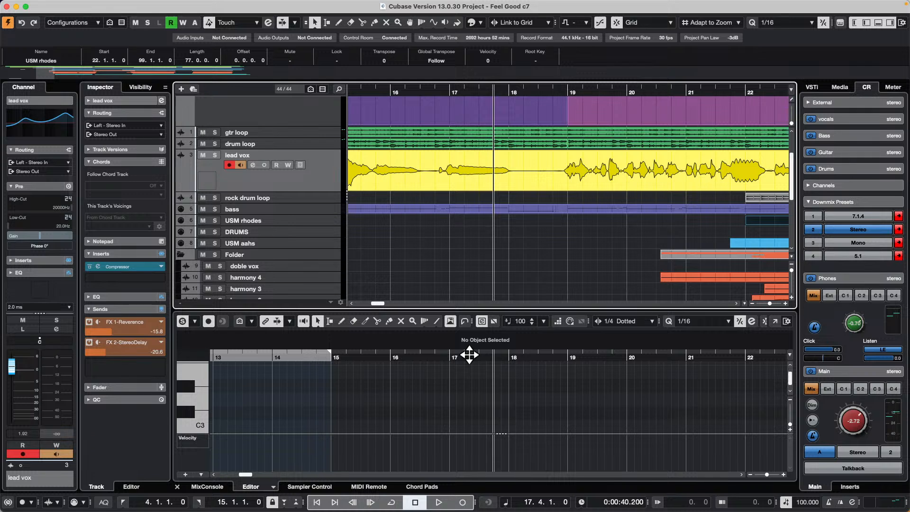
# Create a new empty project in the media test folder
pyautogui.moveTo(95, 4)
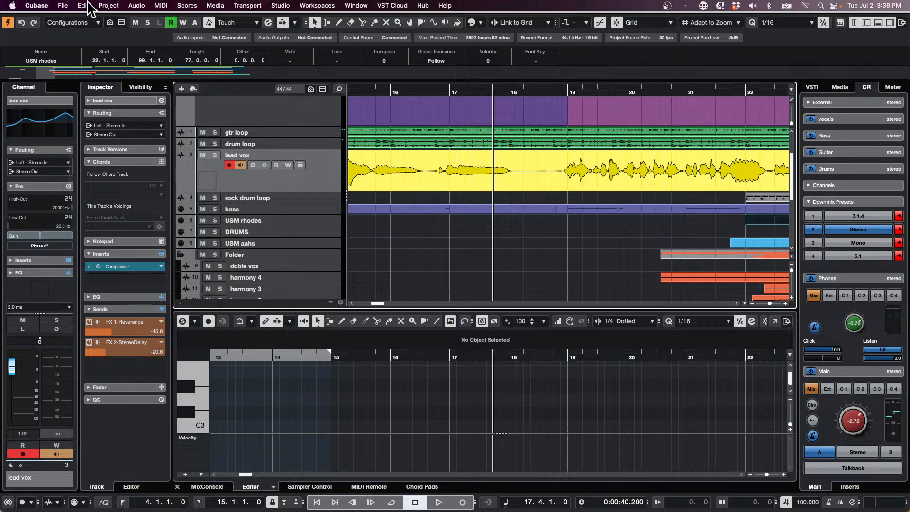
pyautogui.click(63, 6)
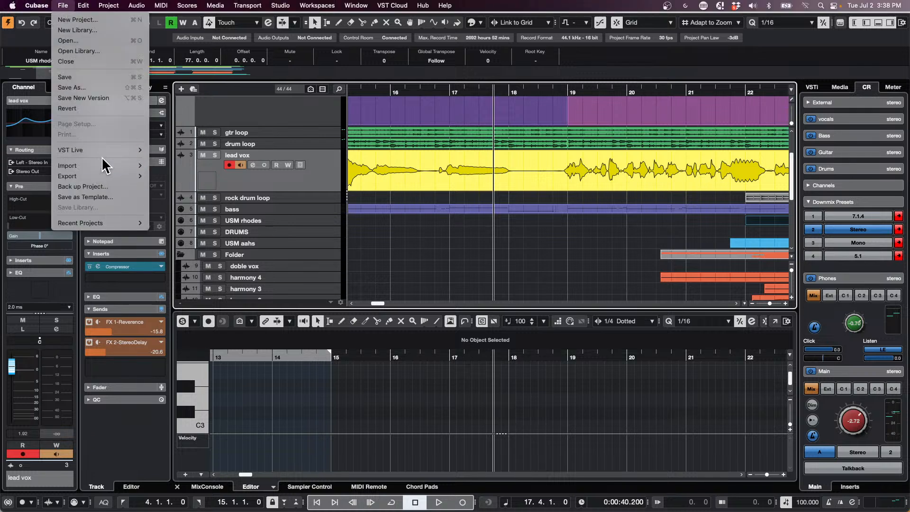
pyautogui.click(78, 20)
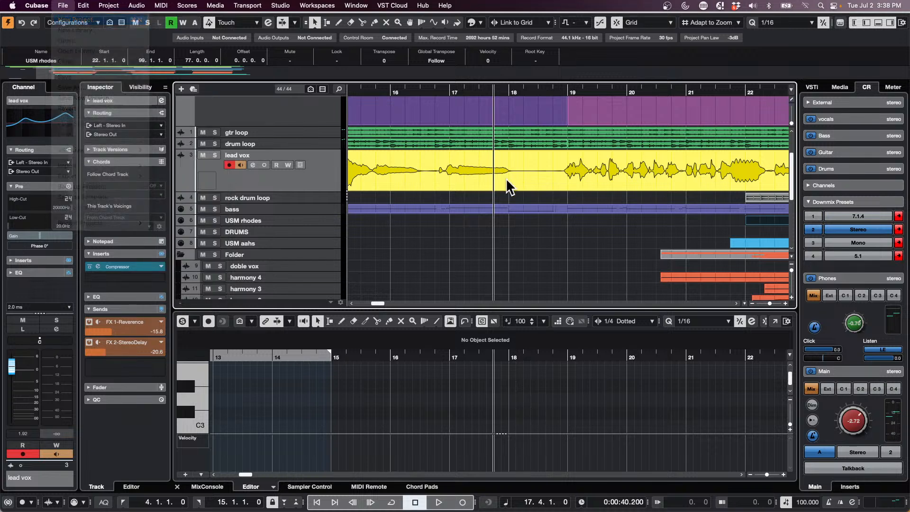
pyautogui.click(667, 412)
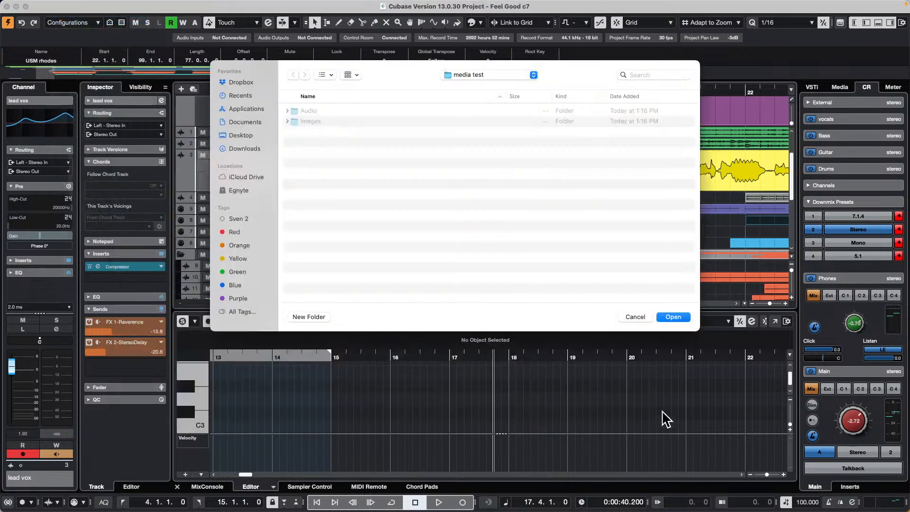
pyautogui.click(673, 318)
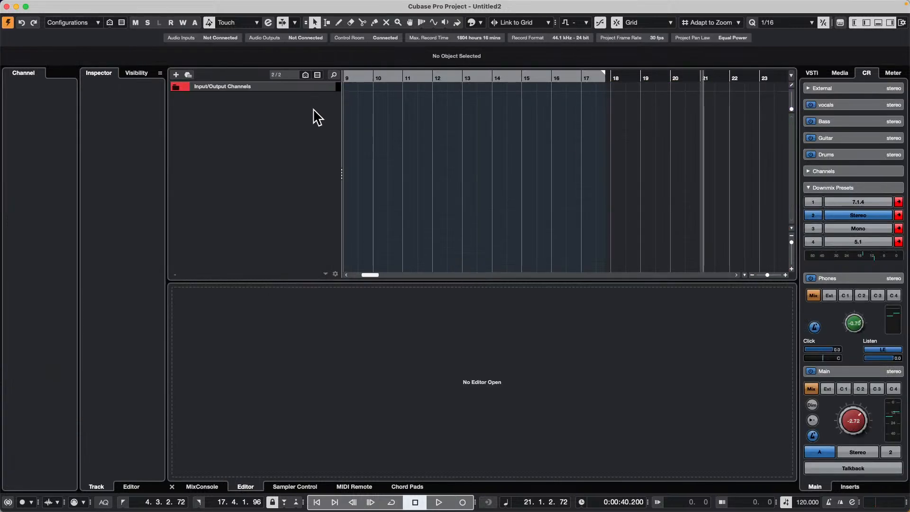
# Open the Soulful RnBVocals set in the Loops & Samples media library
pyautogui.click(843, 75)
pyautogui.click(827, 200)
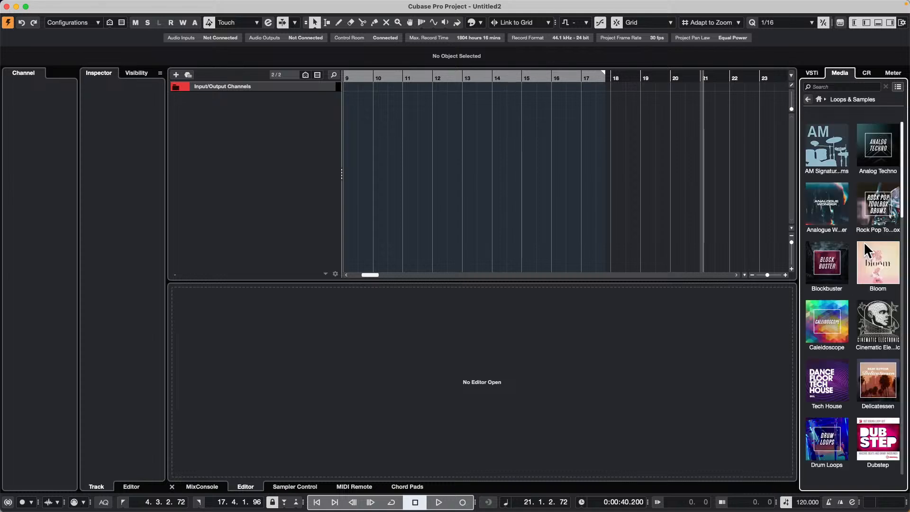
pyautogui.scroll(-10, 866, 249)
pyautogui.click(886, 386)
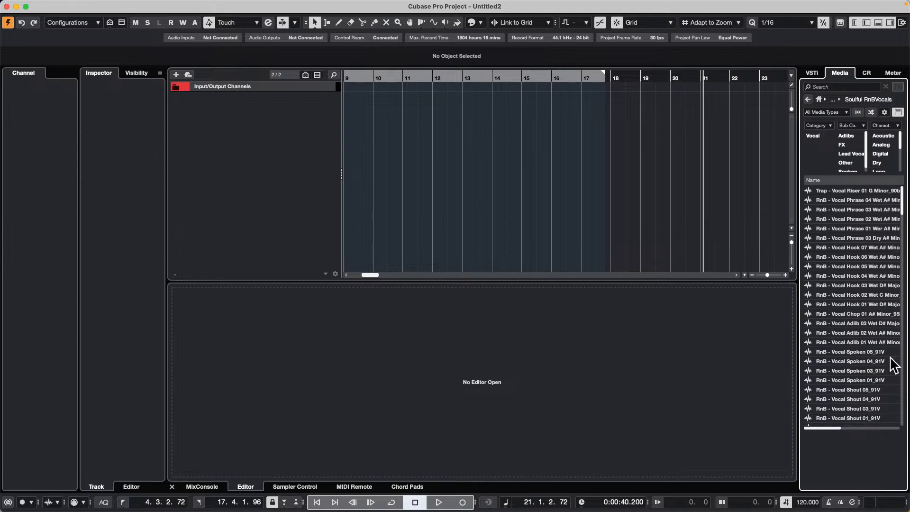
# Audition the RnB Vocal Spoken 05, Vocal Shout 05 and Vocal Hook 05 Wet samples
pyautogui.click(862, 352)
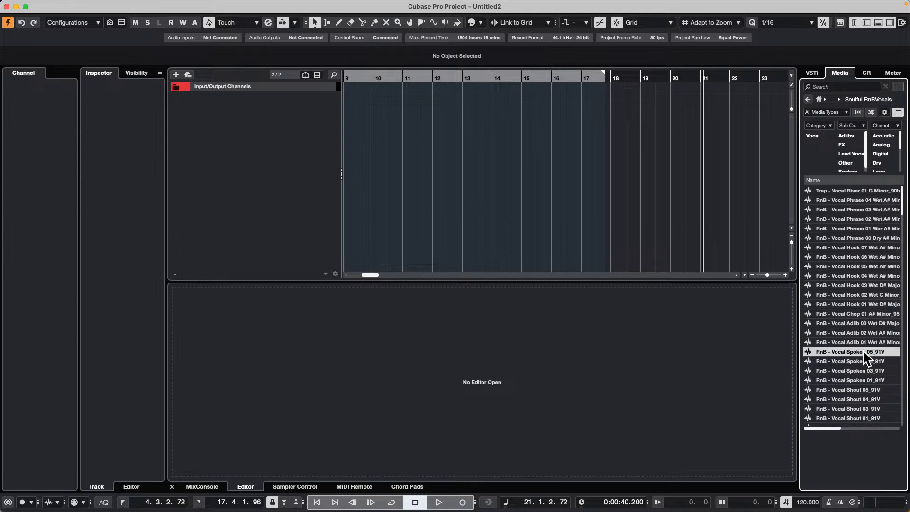
pyautogui.click(843, 389)
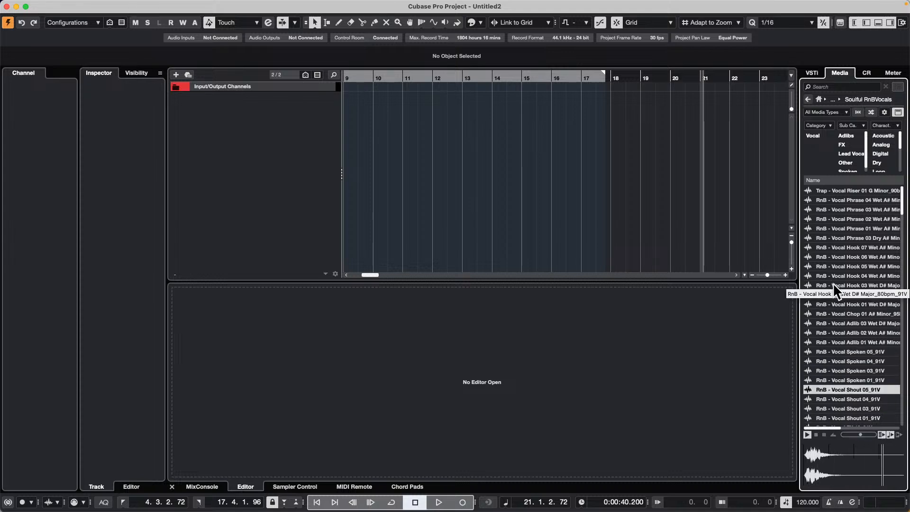
pyautogui.click(833, 268)
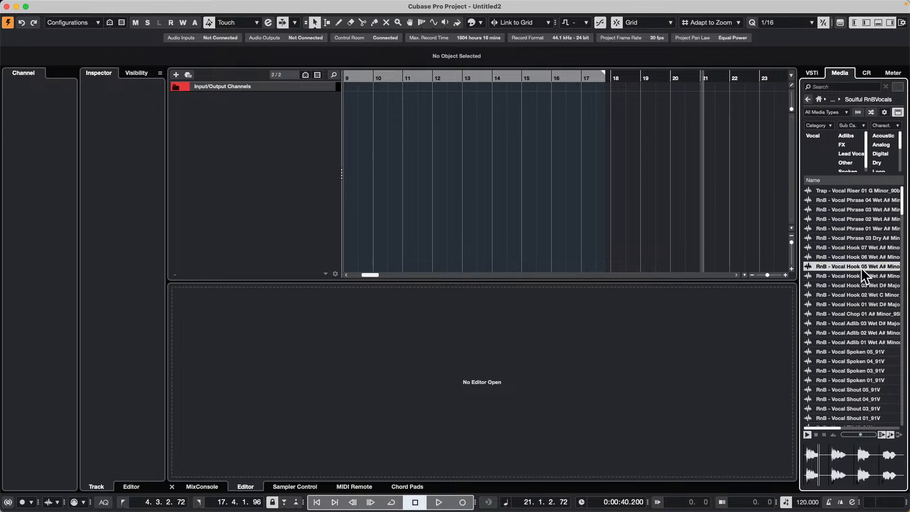
# Add the RnB - Vocal Hook 05 Wet sample on a new audio track and move its event to bar 1
pyautogui.moveTo(861, 266); pyautogui.dragTo(247, 166)
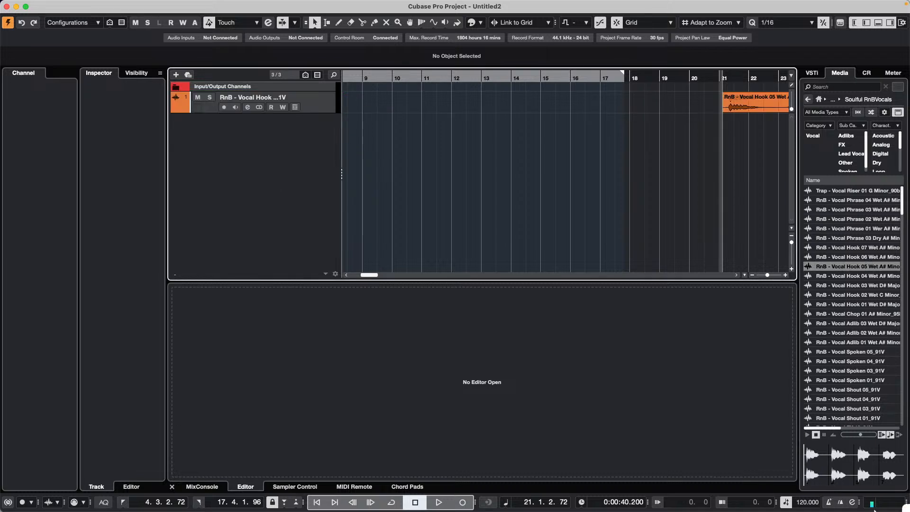
pyautogui.moveTo(746, 103); pyautogui.dragTo(319, 144)
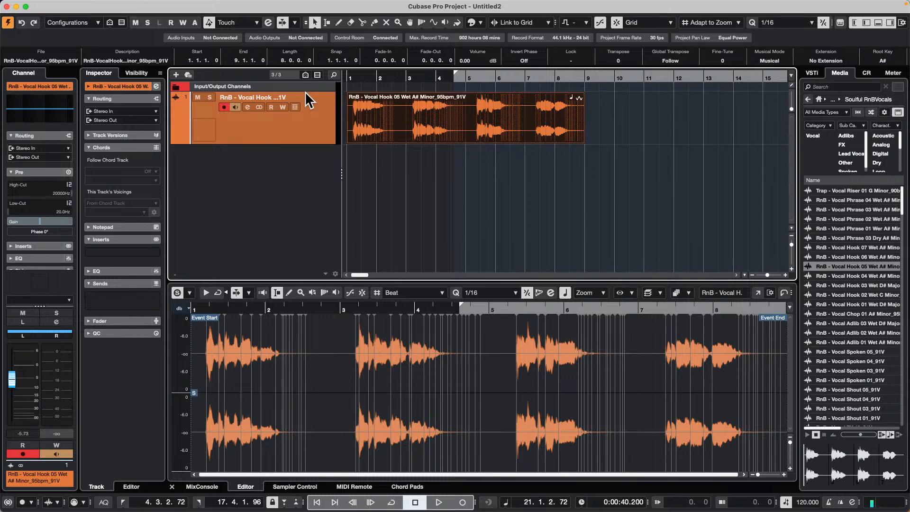
# Play the beginning of the vocal hook event from the project start and stop playback
pyautogui.press('h')
pyautogui.press('h')
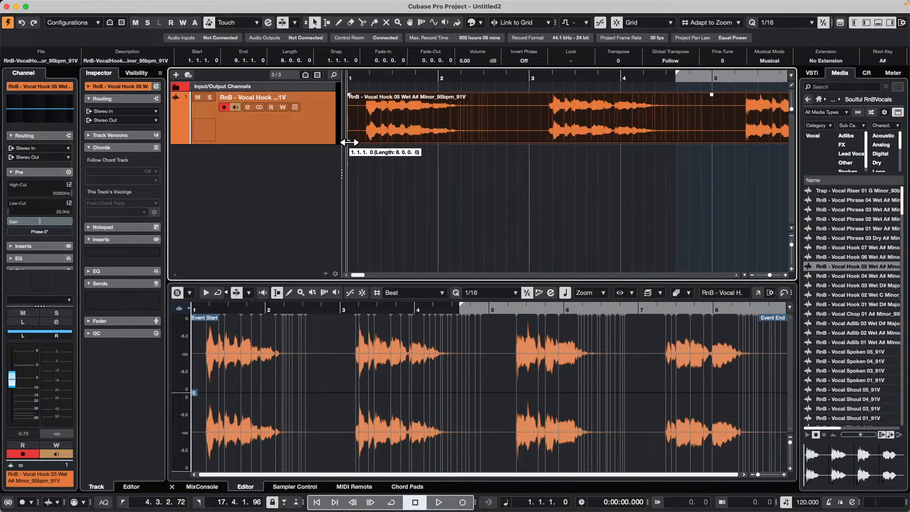
pyautogui.press('space')
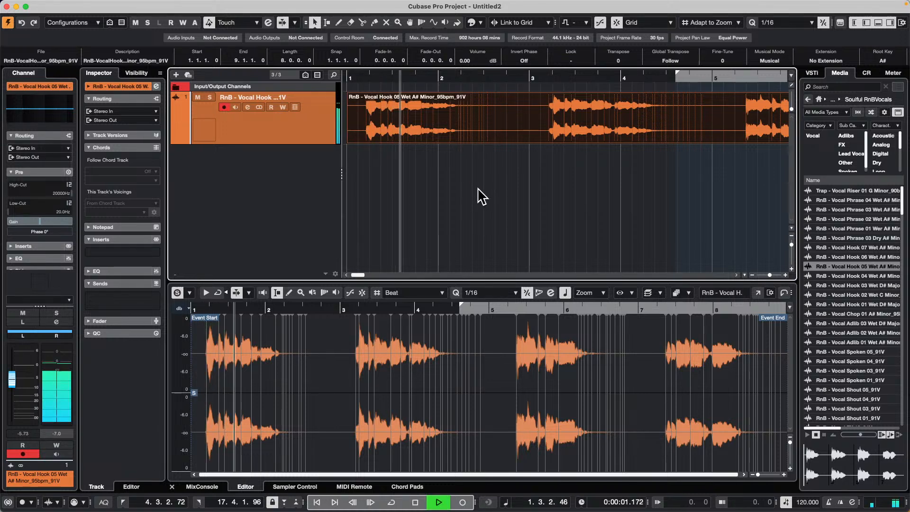
pyautogui.press('space')
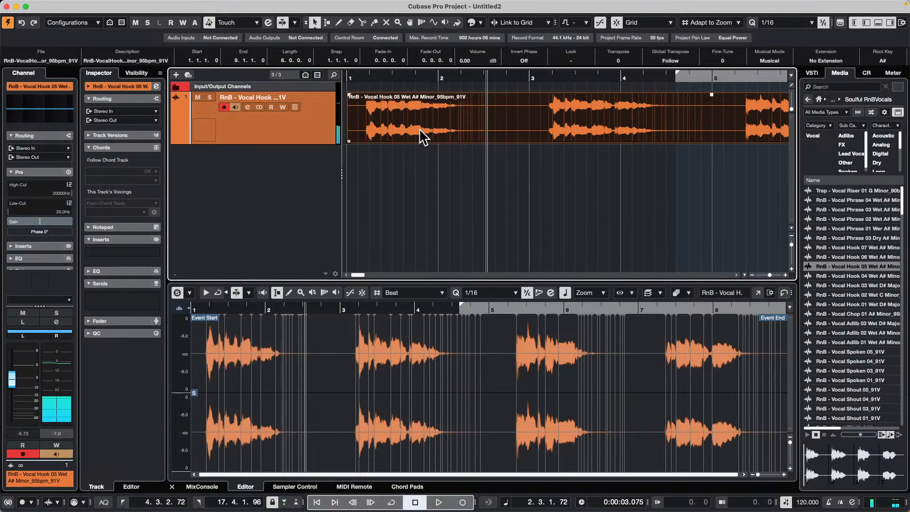
# Shift the vocal hook event to start at 1.1.2.19 and split it at 3.1.2.77, before the second phrase
pyautogui.moveTo(411, 72); pyautogui.dragTo(411, 96)
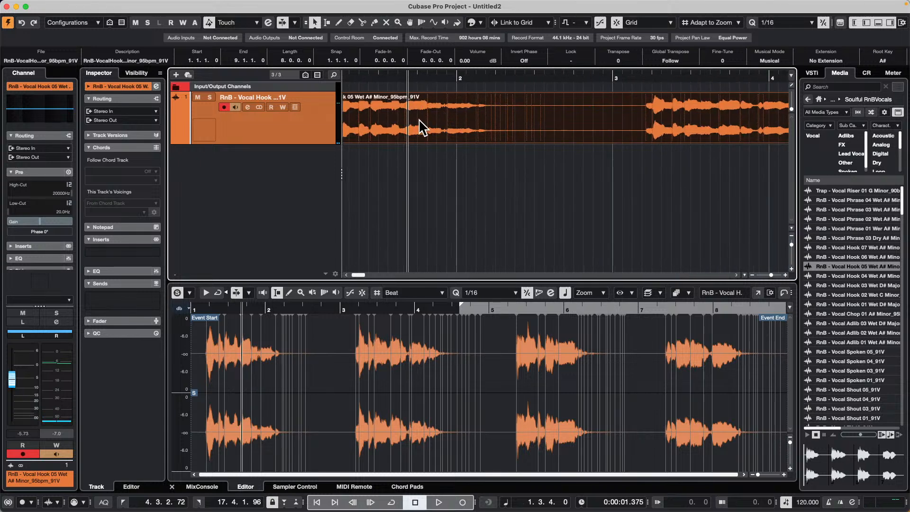
pyautogui.moveTo(434, 116); pyautogui.dragTo(435, 115)
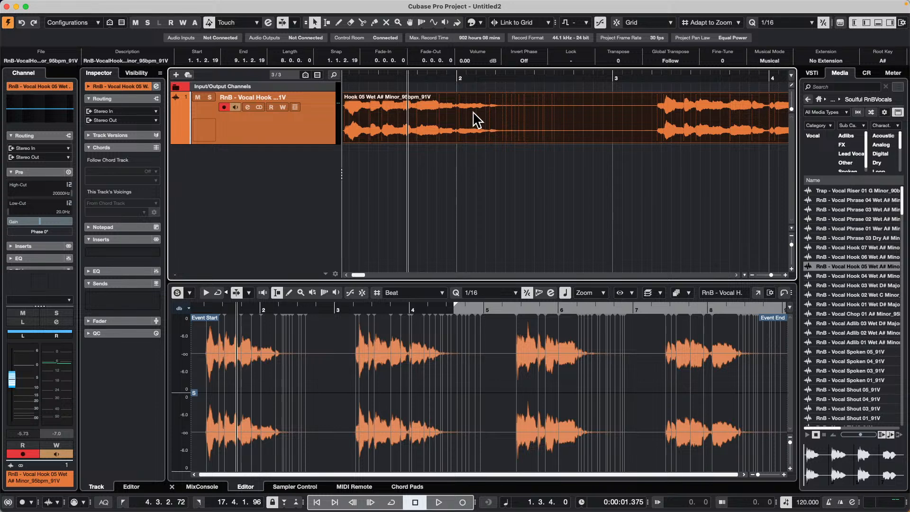
pyautogui.rightClick(618, 120)
pyautogui.click(666, 121)
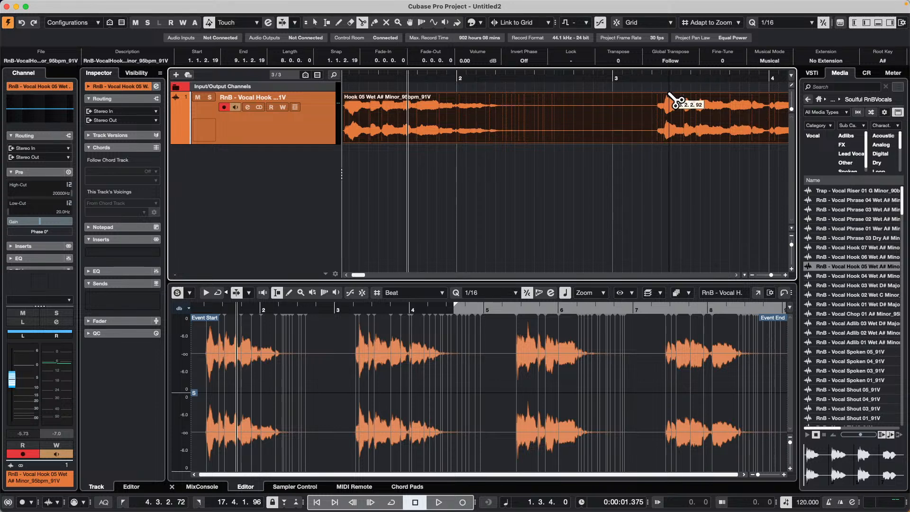
pyautogui.click(631, 126)
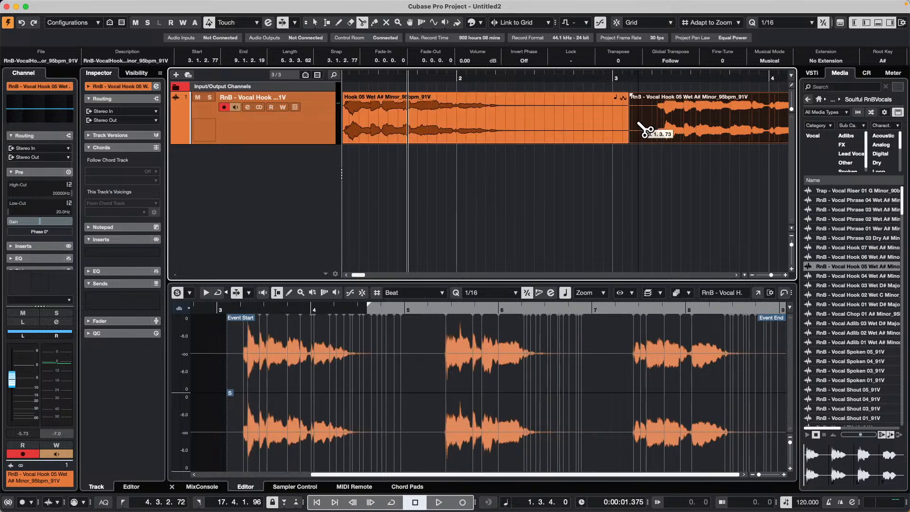
# Move the second vocal hook event to start at 5.4.1.95, leaving a gap after the first phrase
pyautogui.press('1')
pyautogui.moveTo(650, 131); pyautogui.dragTo(796, 138)
pyautogui.click(548, 70)
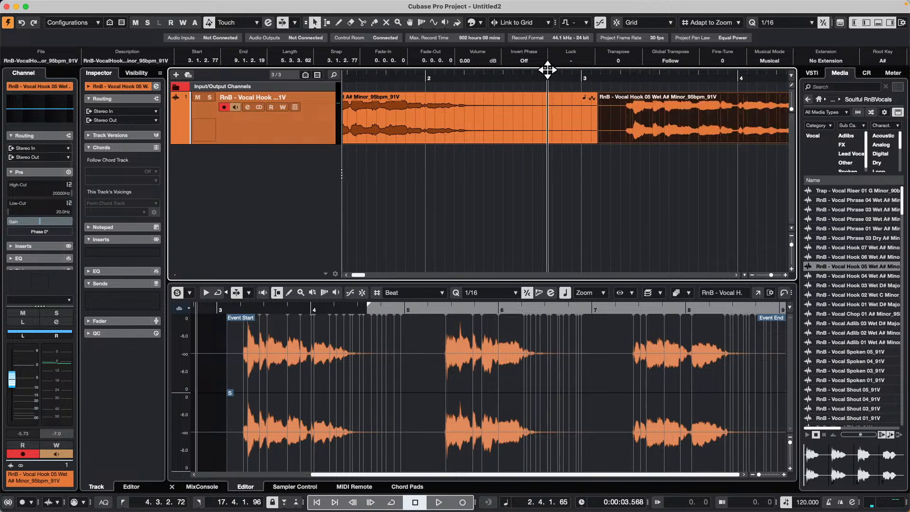
pyautogui.moveTo(548, 70); pyautogui.dragTo(545, 47)
pyautogui.moveTo(538, 126); pyautogui.dragTo(704, 125)
pyautogui.click(412, 141)
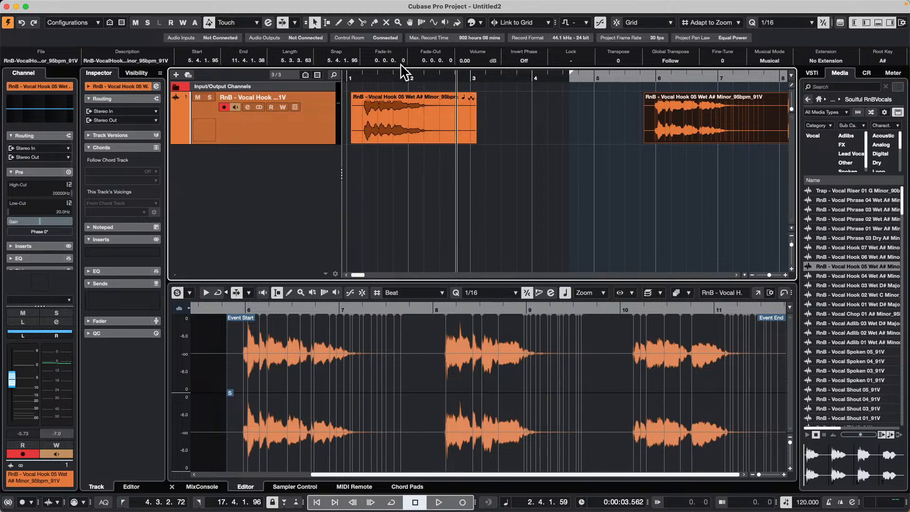
# Play the end of the first vocal phrase, then increase its track height and waveform display size
pyautogui.moveTo(404, 75); pyautogui.dragTo(406, 102)
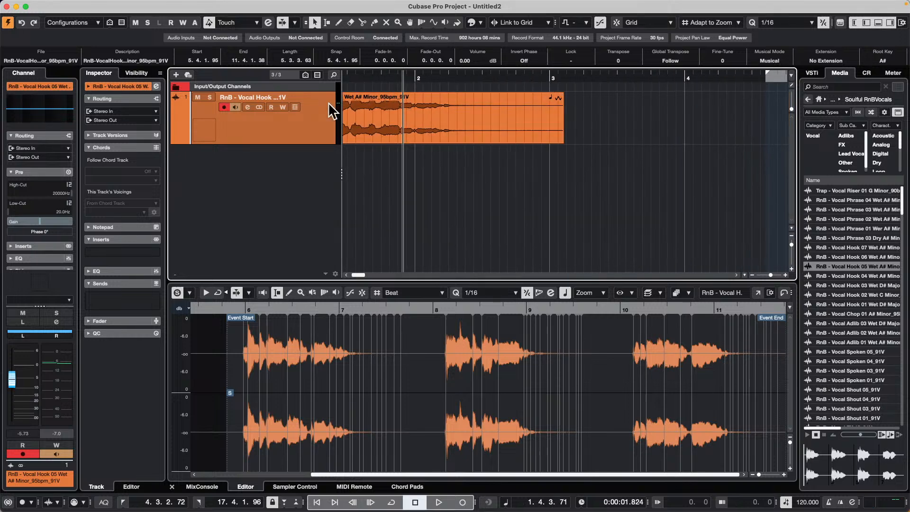
pyautogui.press('space')
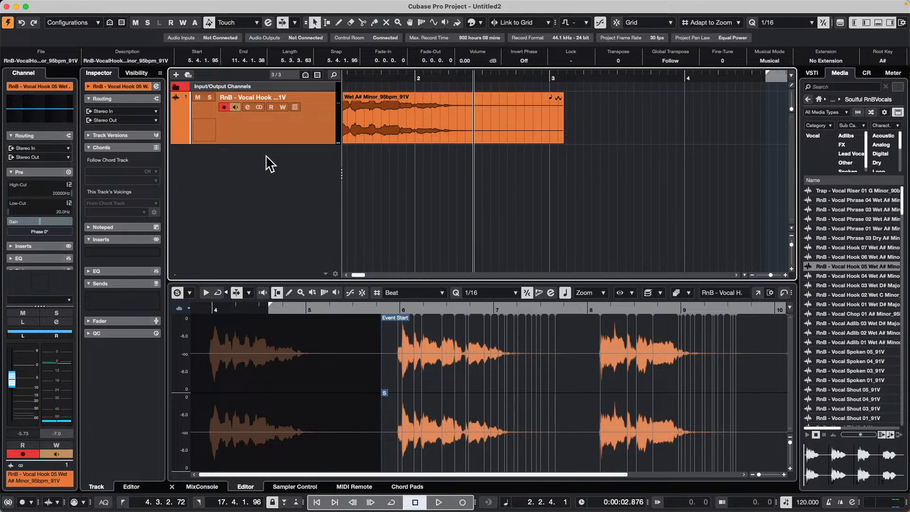
pyautogui.moveTo(292, 142); pyautogui.dragTo(290, 175)
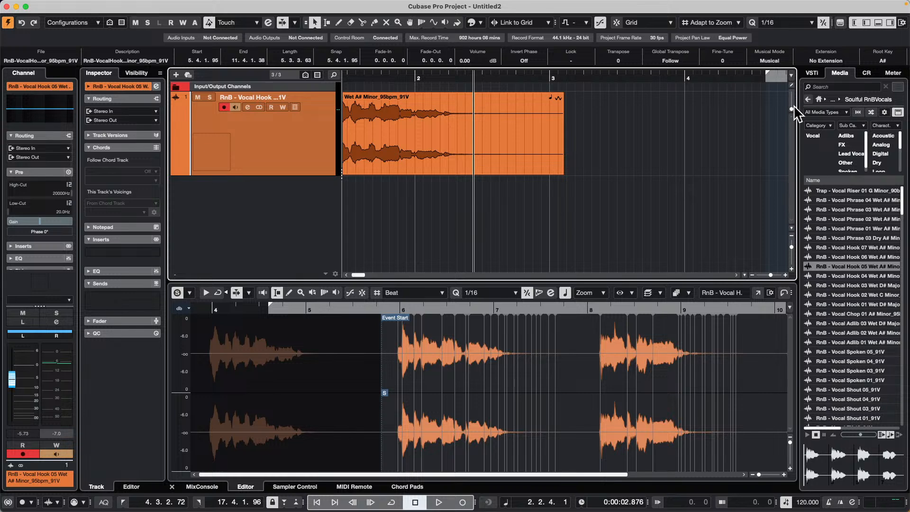
pyautogui.moveTo(791, 108); pyautogui.dragTo(791, 105)
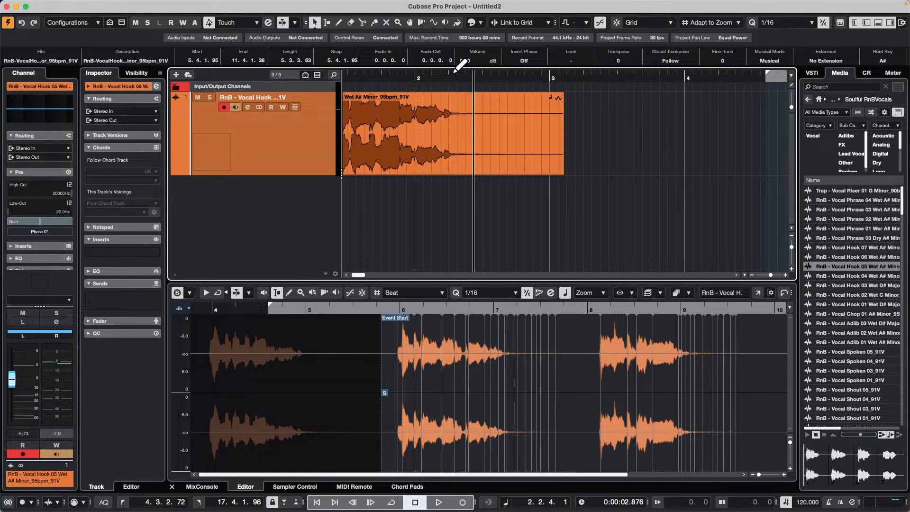
# Move the first vocal event to start at 1.1.1.108, aligning its sustained note with bar 2, and play from there
pyautogui.moveTo(431, 68); pyautogui.dragTo(411, 87)
pyautogui.click(457, 136)
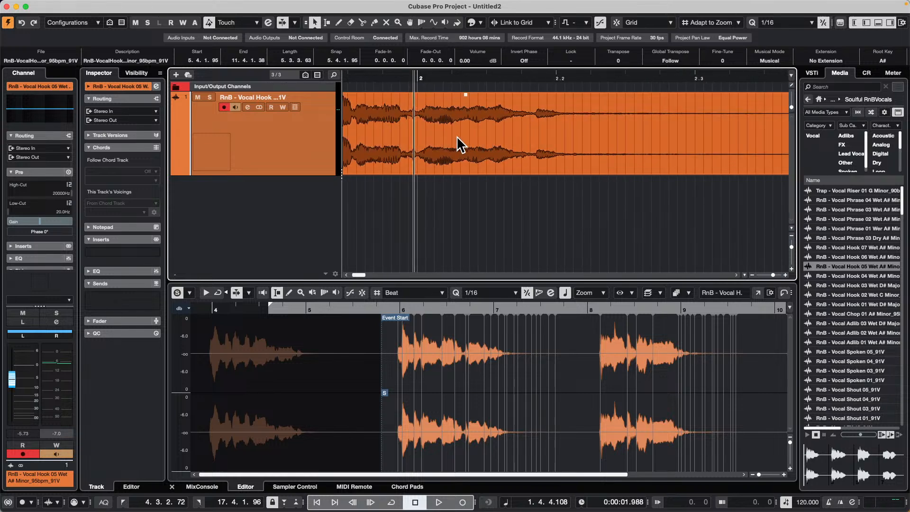
pyautogui.moveTo(457, 137); pyautogui.dragTo(451, 136)
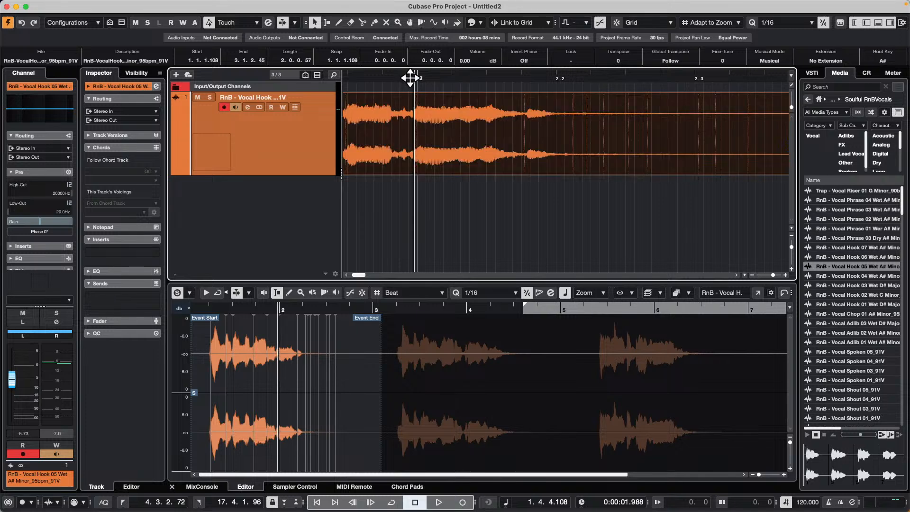
pyautogui.press('space')
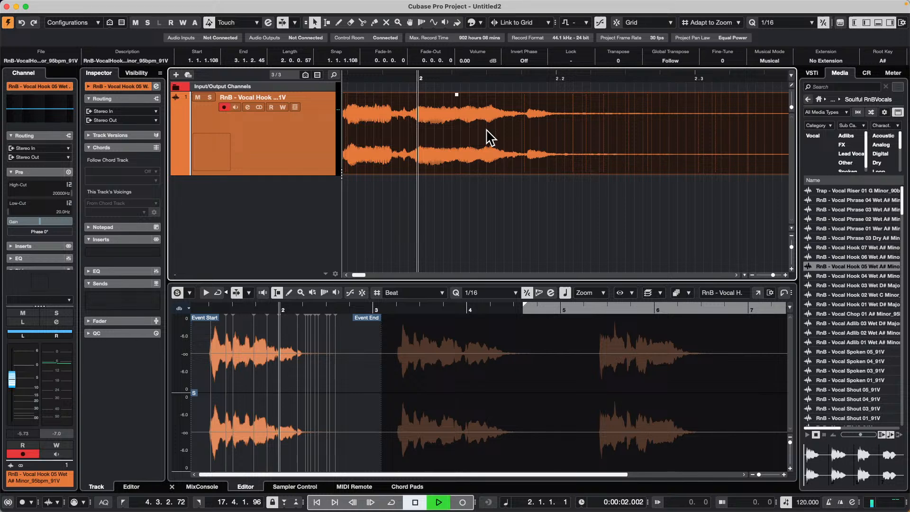
pyautogui.press('space')
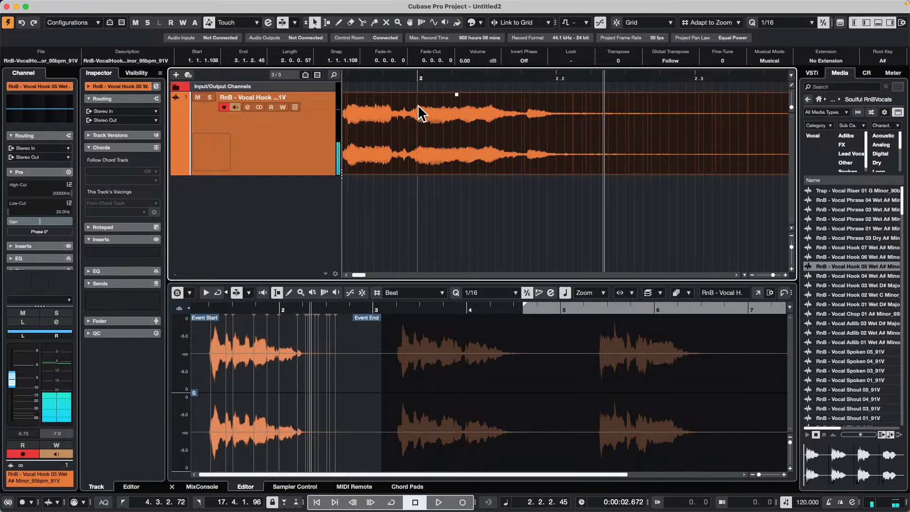
# Select a range over the sustained note from 1.4.4.115 to 2.1.3.30 in the first vocal event
pyautogui.rightClick(433, 138)
pyautogui.click(438, 131)
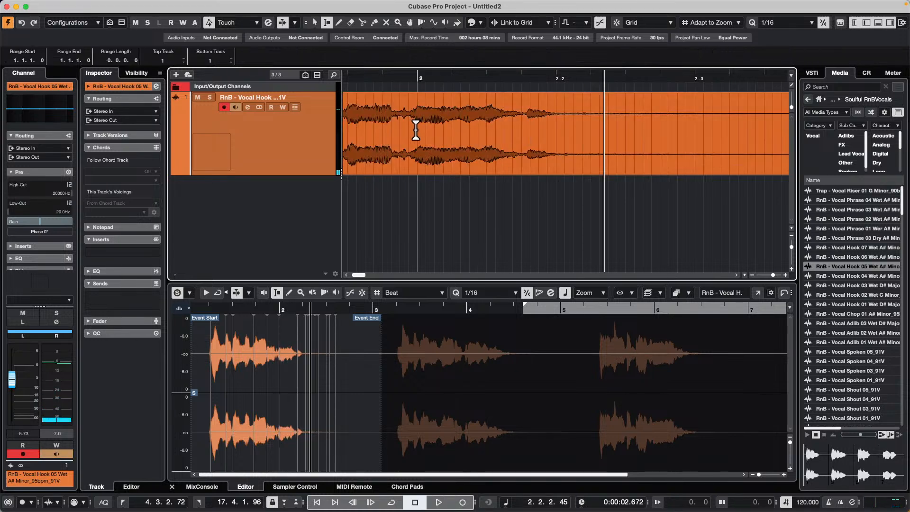
pyautogui.moveTo(415, 130); pyautogui.dragTo(451, 133)
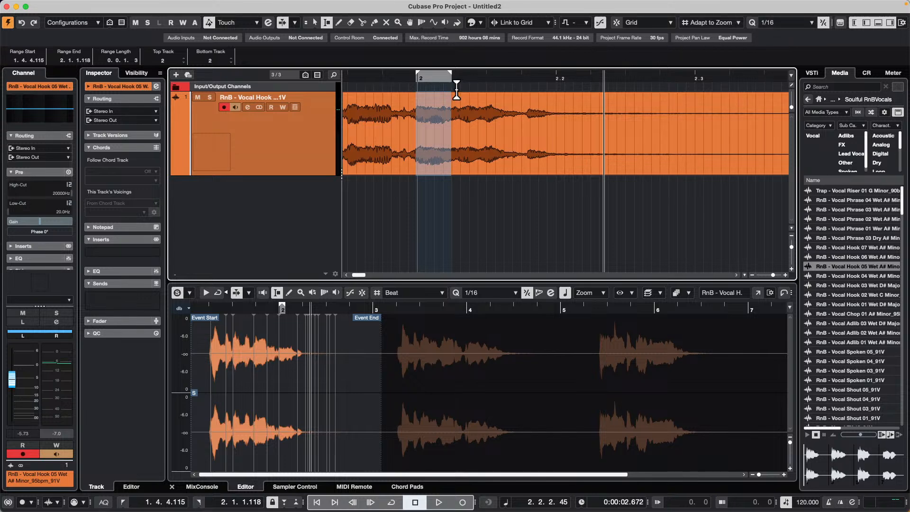
pyautogui.click(617, 22)
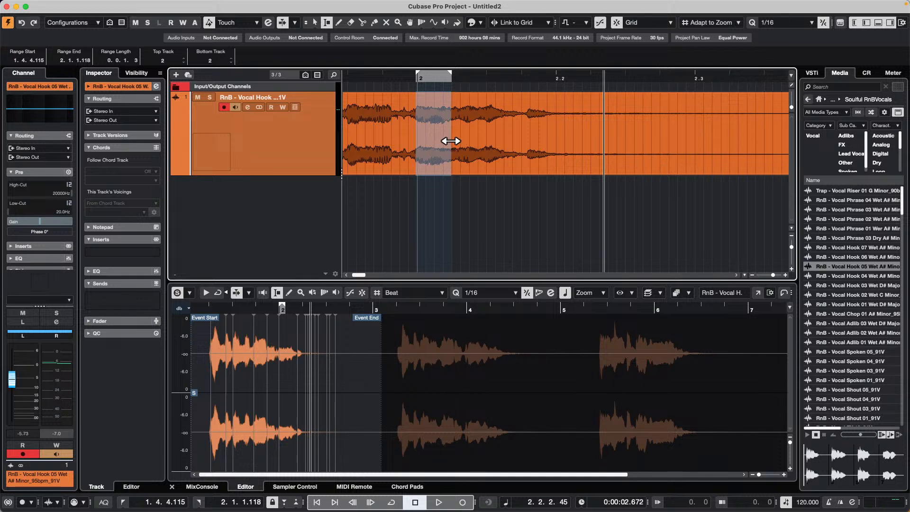
pyautogui.moveTo(451, 141); pyautogui.dragTo(493, 138)
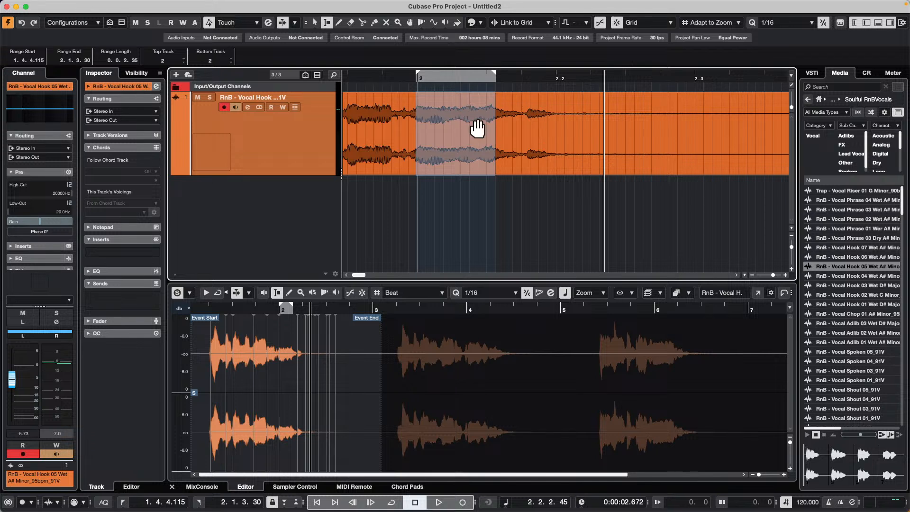
pyautogui.moveTo(413, 77); pyautogui.dragTo(413, 63)
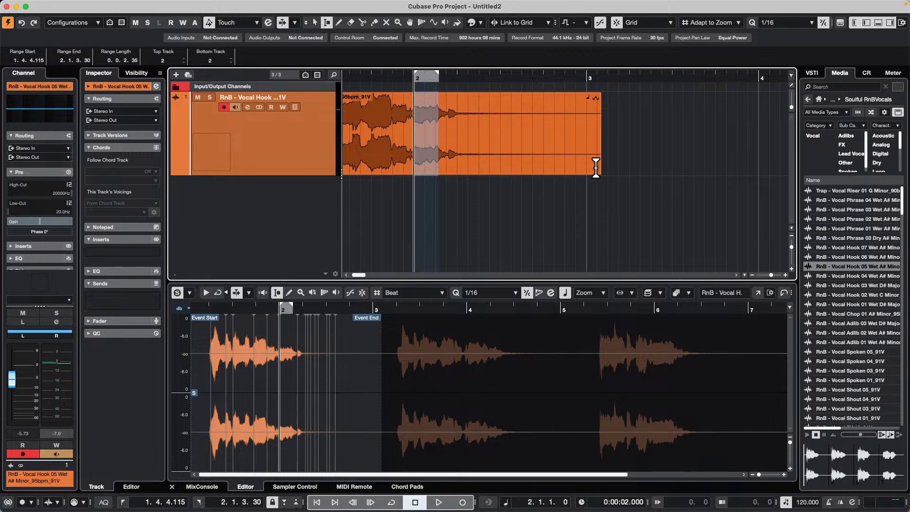
# Trim the end of the first vocal event to 2.1.3.59, cutting off the decaying tail
pyautogui.press('1')
pyautogui.moveTo(597, 173); pyautogui.dragTo(440, 172)
pyautogui.moveTo(405, 71); pyautogui.dragTo(405, 93)
pyautogui.rightClick(432, 113)
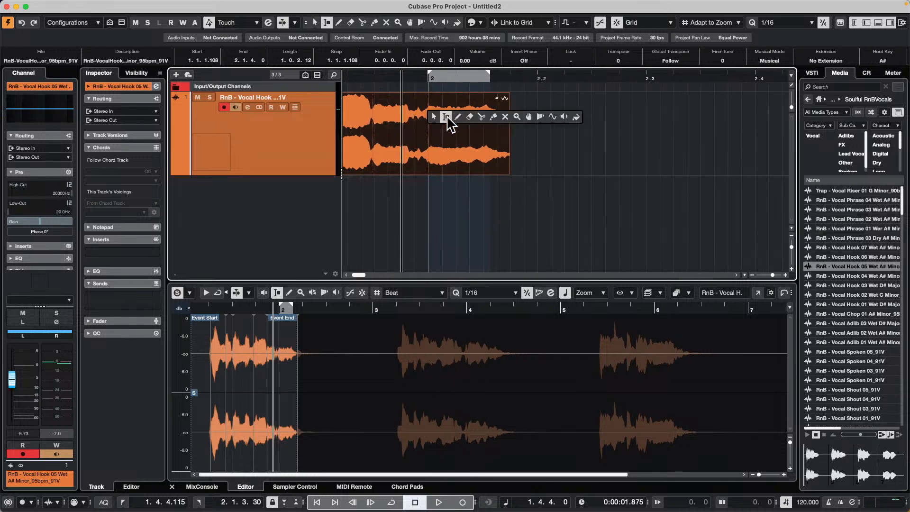
pyautogui.click(447, 117)
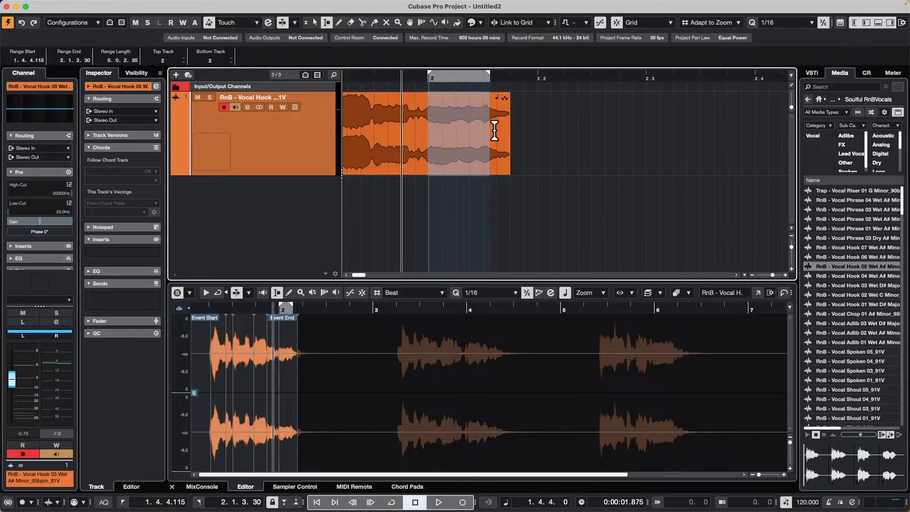
pyautogui.press('1')
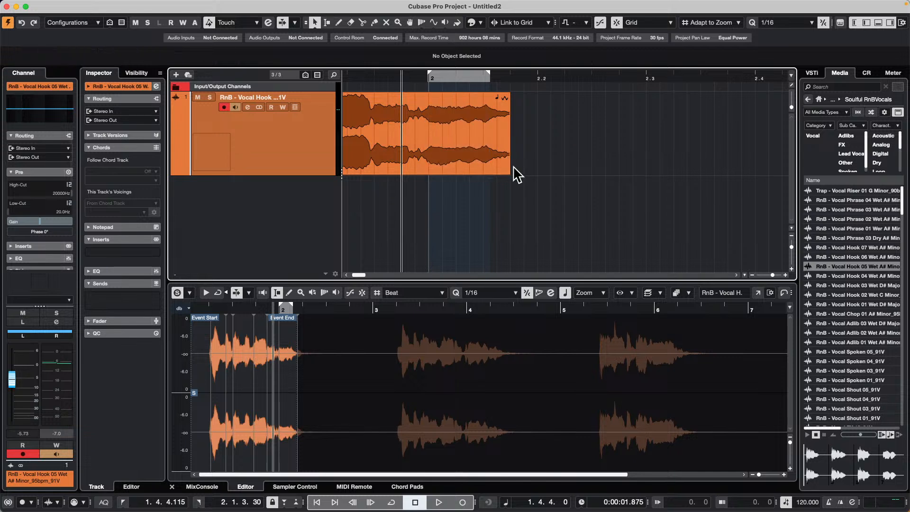
pyautogui.moveTo(511, 171); pyautogui.dragTo(492, 171)
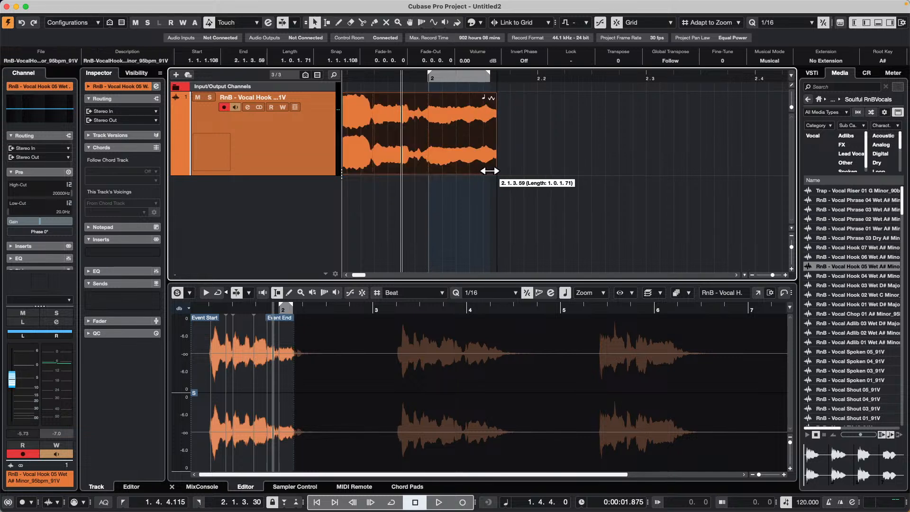
# Set the project grid type to Use Quantize and the quantize preset to 1/8
pyautogui.rightClick(442, 130)
pyautogui.click(454, 131)
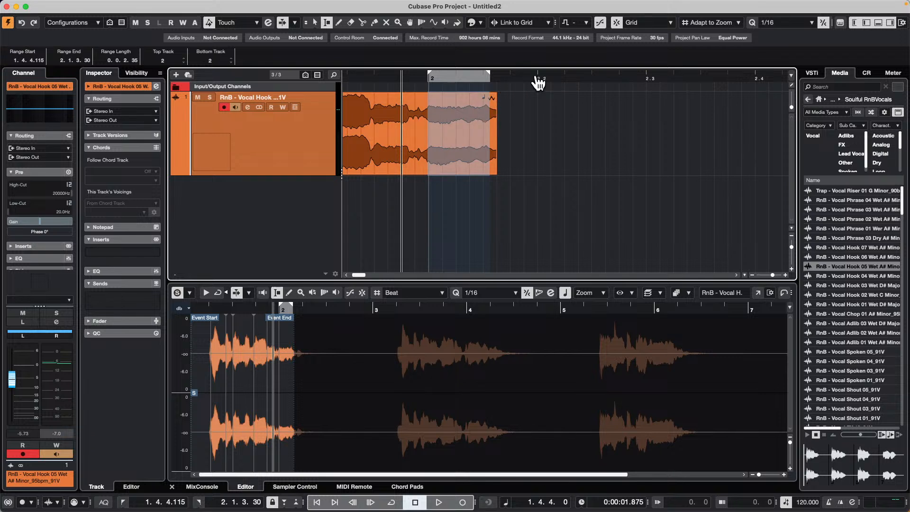
pyautogui.click(540, 115)
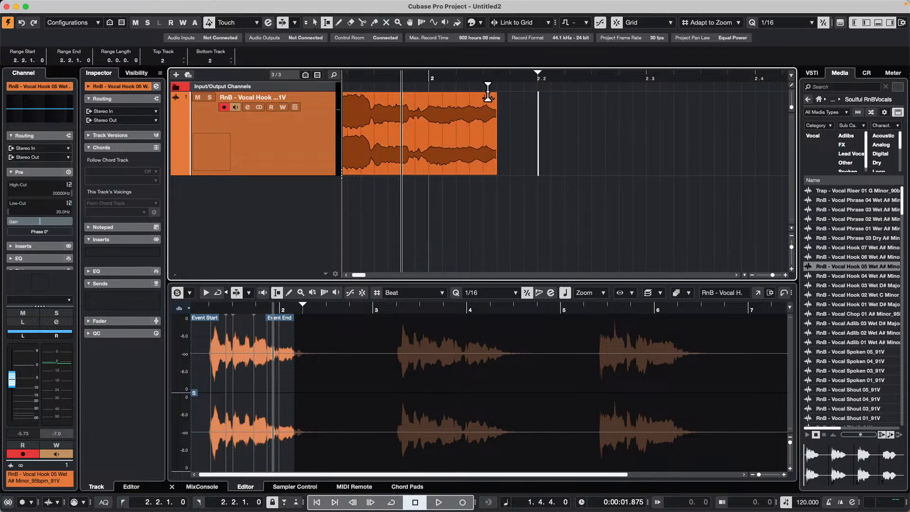
pyautogui.click(707, 21)
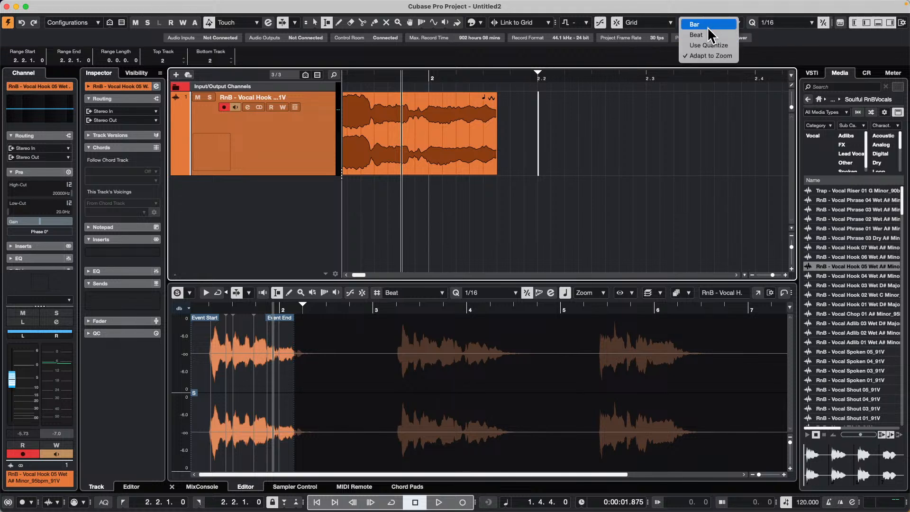
pyautogui.click(709, 45)
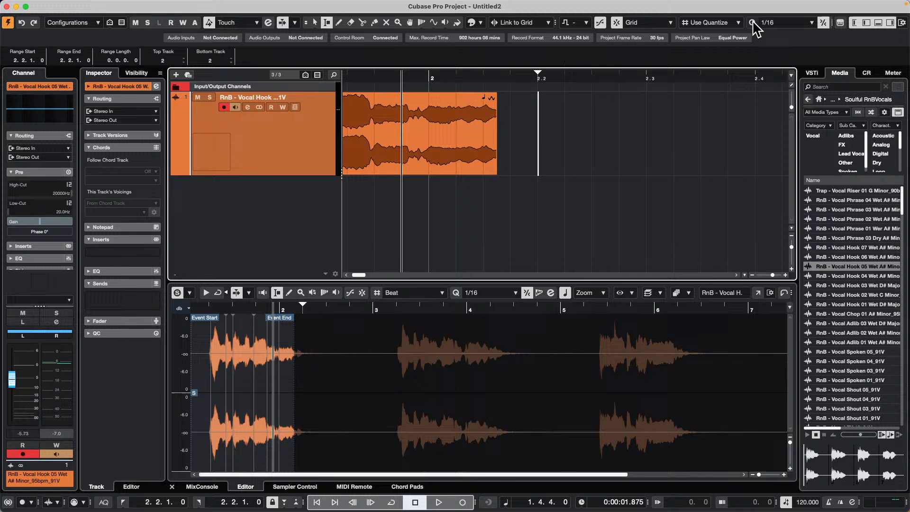
pyautogui.click(783, 22)
pyautogui.click(783, 53)
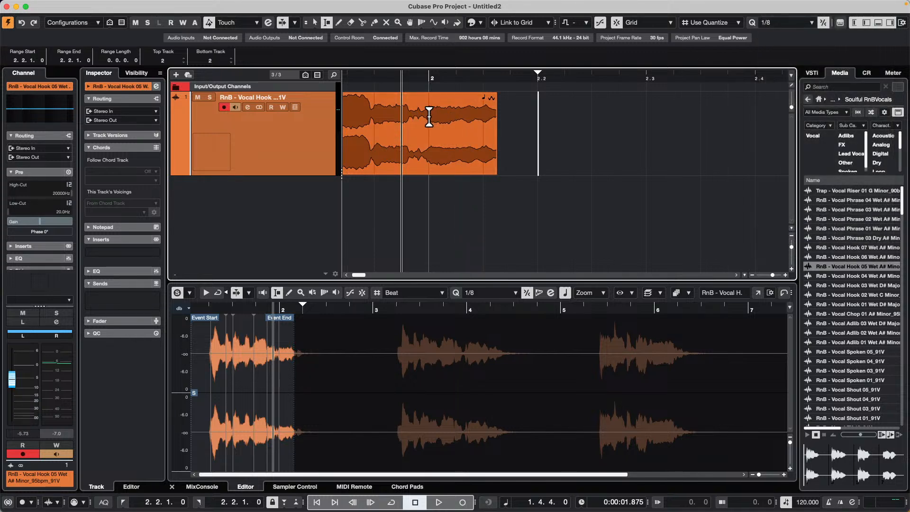
# Select the sustained note's range from 1.4.4.119 to 2.1.3.0 and trim the vocal event's end to the range end
pyautogui.moveTo(429, 116); pyautogui.dragTo(464, 117)
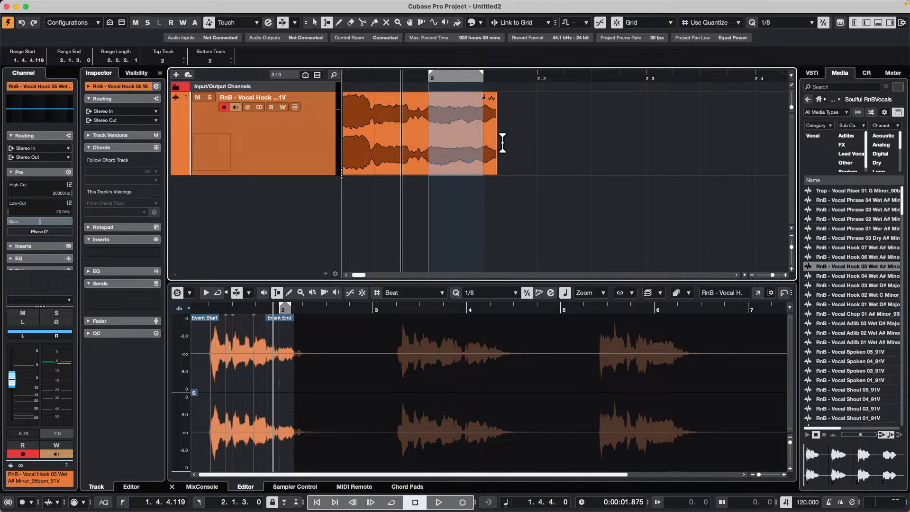
pyautogui.press('1')
pyautogui.moveTo(496, 173); pyautogui.dragTo(483, 172)
# Reselect the sustained note's range from 1.4.4.119 to 2.1.3.0 and duplicate it nine times in a row
pyautogui.rightClick(429, 128)
pyautogui.click(441, 129)
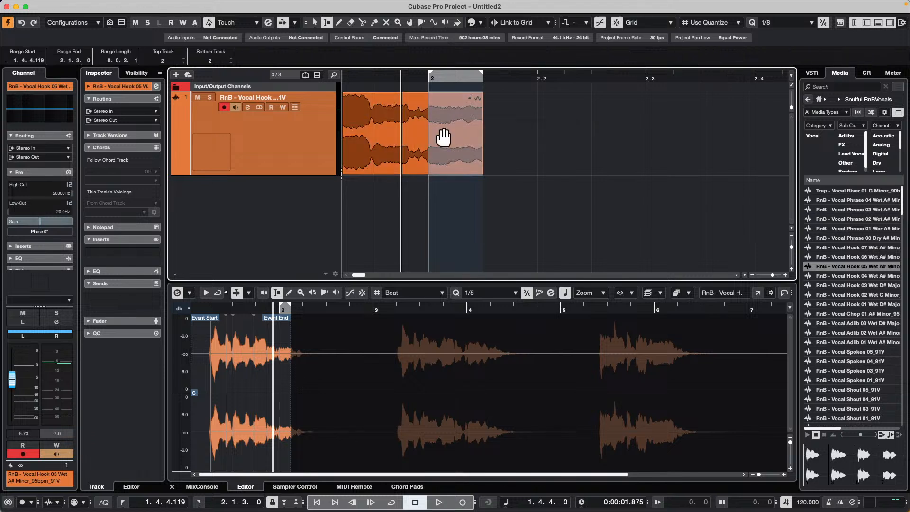
pyautogui.click(558, 128)
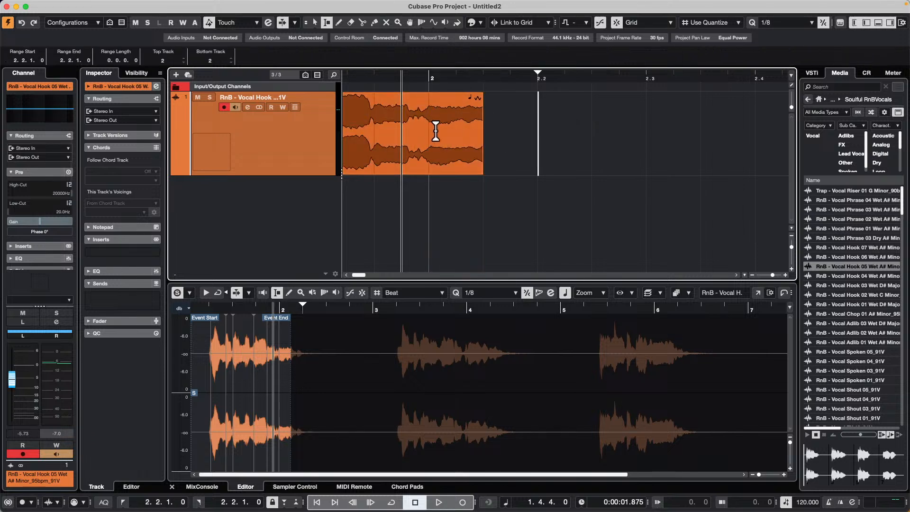
pyautogui.moveTo(426, 133); pyautogui.dragTo(482, 134)
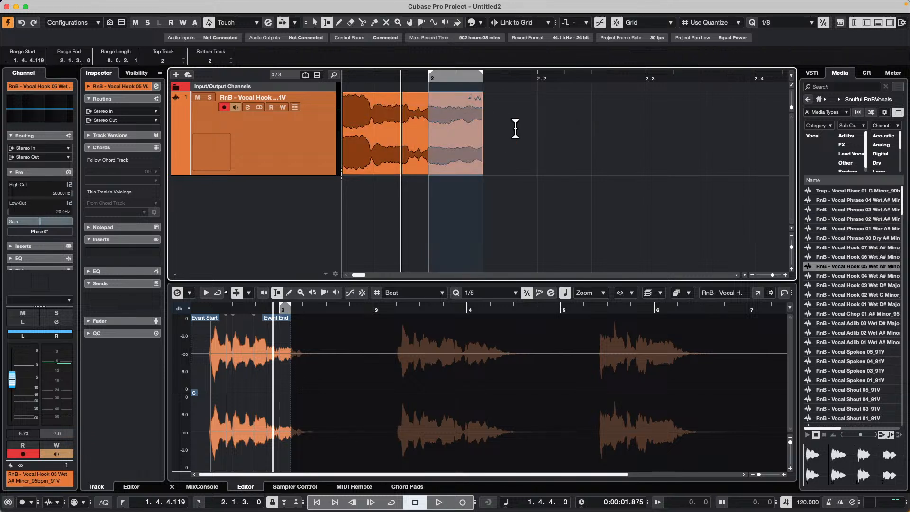
pyautogui.press('super+d')
pyautogui.press('super+d')
pyautogui.press('super+d')
pyautogui.press('super+d')
pyautogui.press('super+d')
pyautogui.press('super+d')
pyautogui.press('super+d')
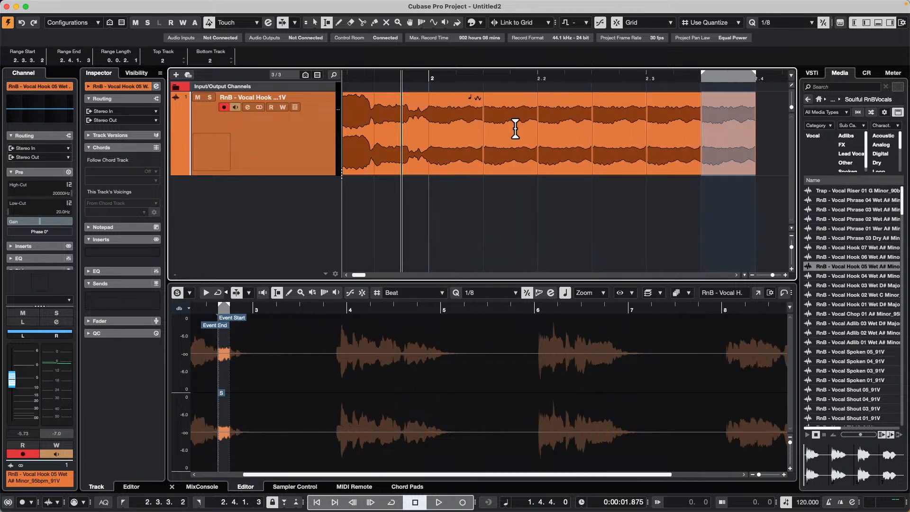
pyautogui.press('super+d')
pyautogui.press('super+d')
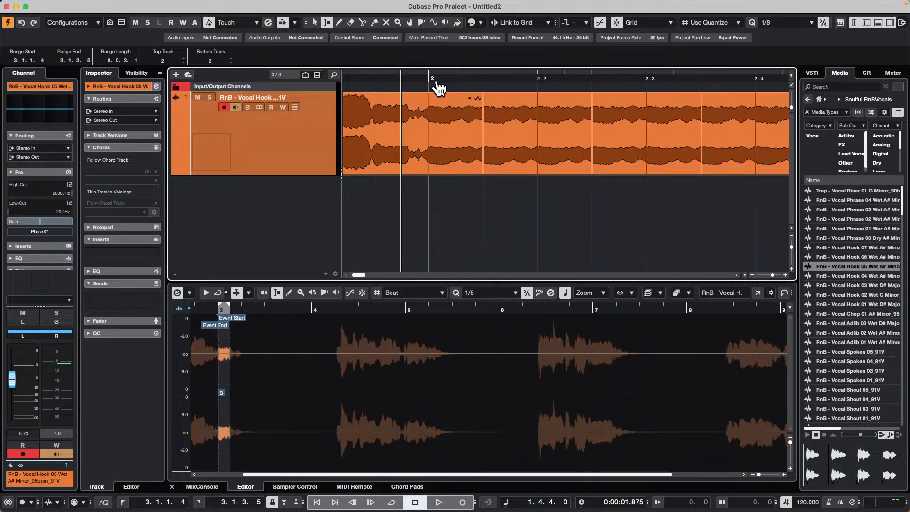
# Play the vocal phrase with its repeated sustained note and stop playback after the last copy
pyautogui.moveTo(428, 58); pyautogui.dragTo(366, 60)
pyautogui.press('space')
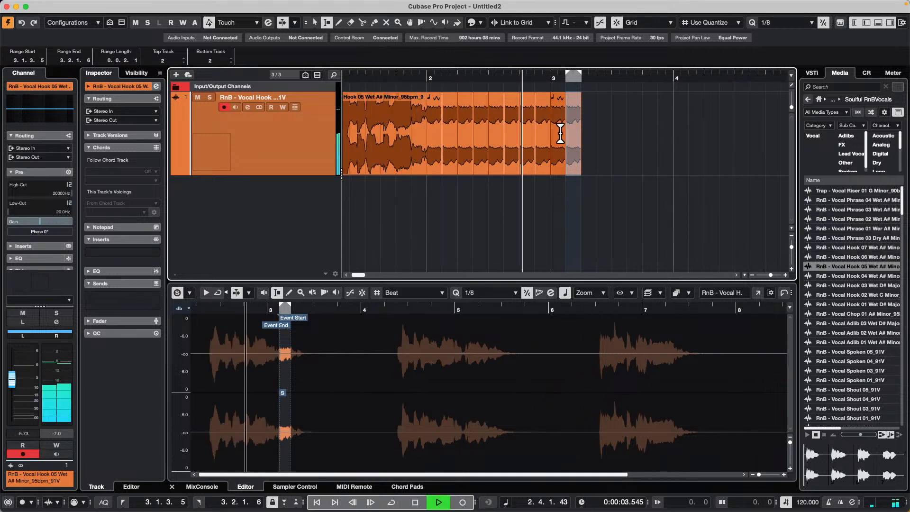
pyautogui.press('space')
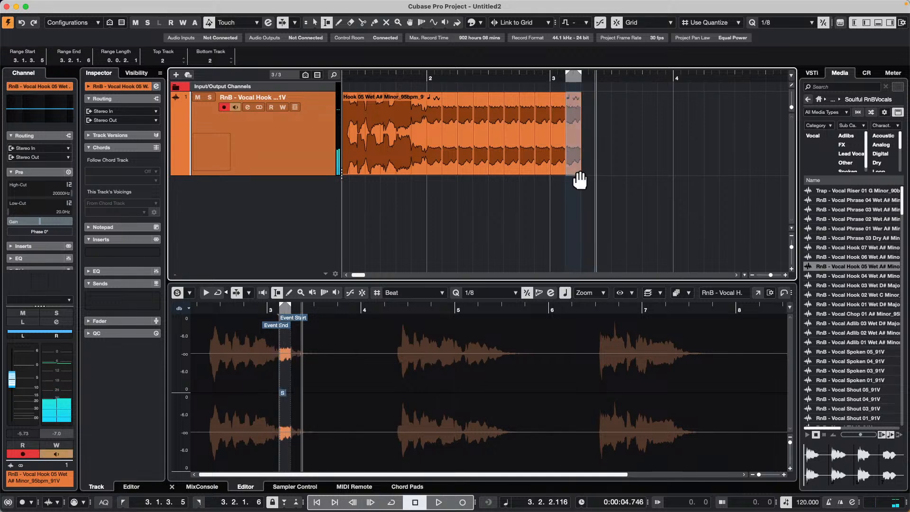
# Extend the range selection over the last copy to end at 3.2.3.0 and switch back to object selection
pyautogui.moveTo(580, 172); pyautogui.dragTo(598, 173)
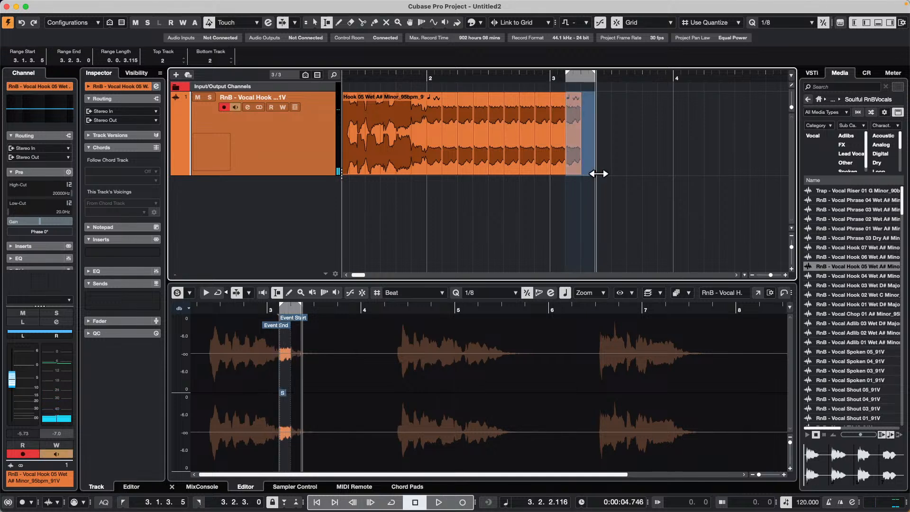
pyautogui.rightClick(594, 156)
pyautogui.click(596, 158)
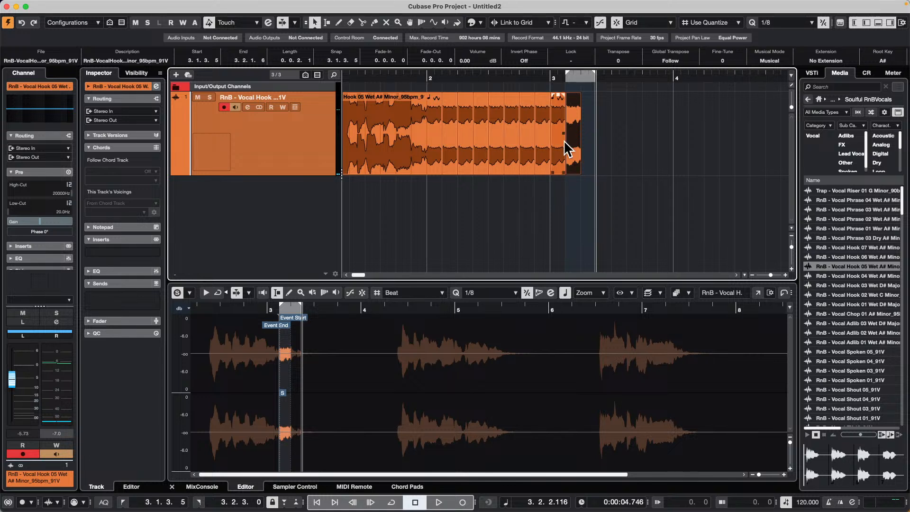
# Undo the duplications of the sustained note, leaving only the trimmed first vocal event
pyautogui.press('super+z')
pyautogui.press('super+z')
pyautogui.press('super+z')
pyautogui.press('super+z')
pyautogui.press('super+z')
pyautogui.press('super+z')
pyautogui.press('super+z')
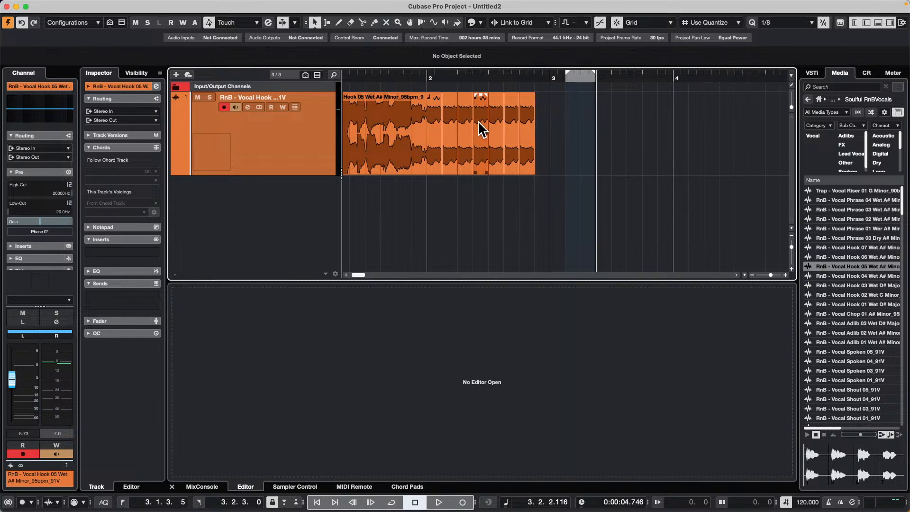
pyautogui.press('super+z')
pyautogui.press('super+z')
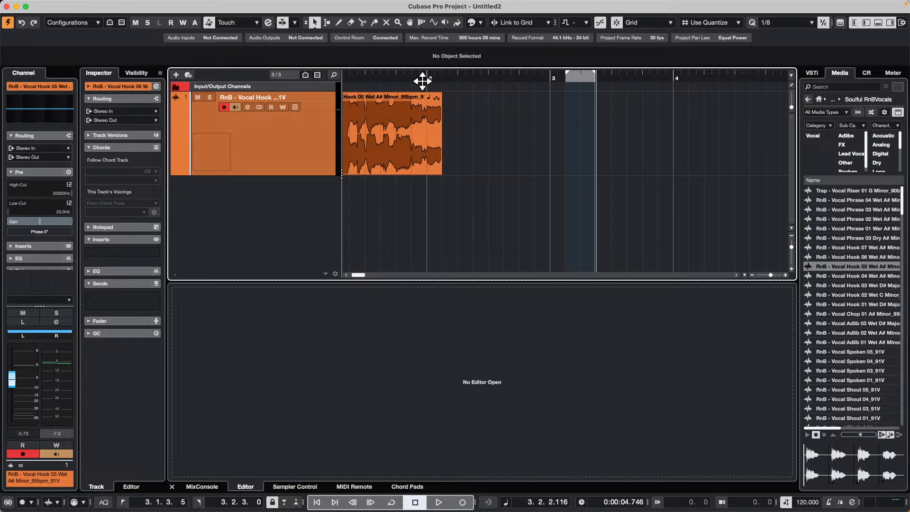
pyautogui.moveTo(422, 81); pyautogui.dragTo(425, 100)
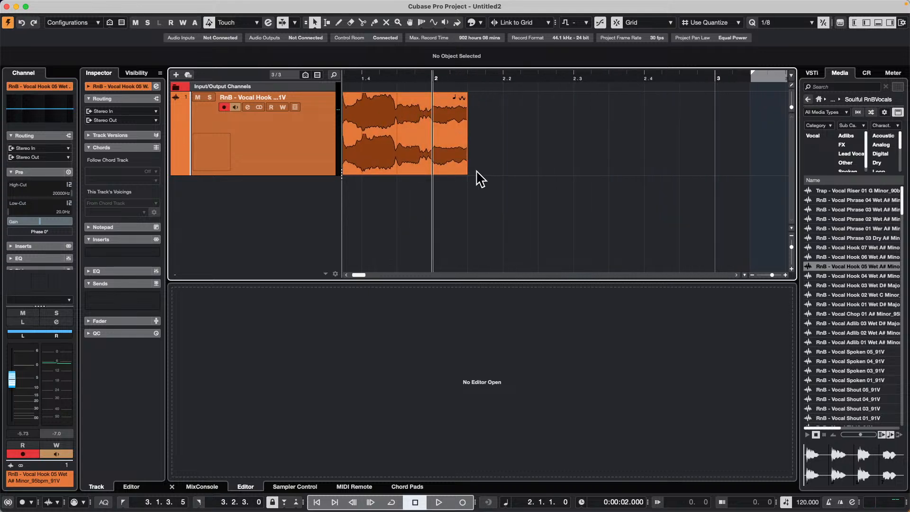
# Trim the end of the first vocal event slightly shorter and select the range from 1.4.4.116 to 2.1.3.0 over its sustained note
pyautogui.click(465, 174)
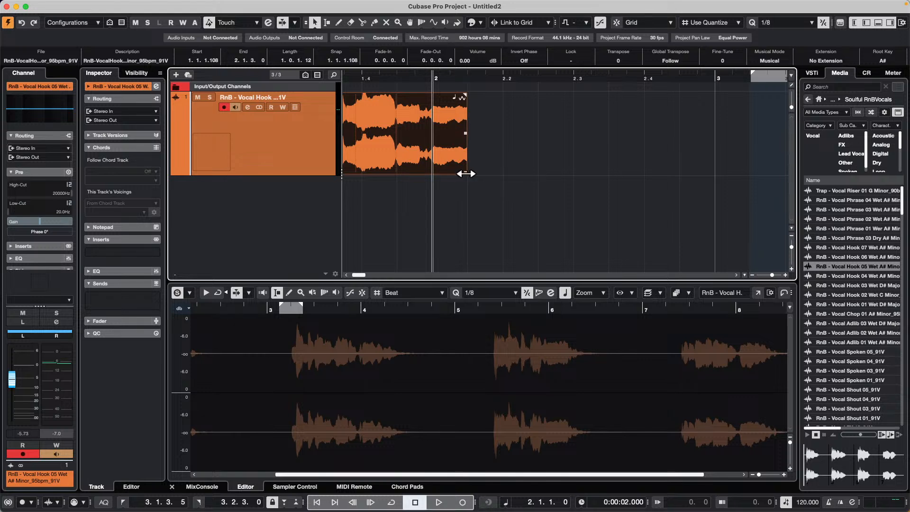
pyautogui.moveTo(465, 173); pyautogui.dragTo(456, 173)
pyautogui.rightClick(447, 132)
pyautogui.click(464, 133)
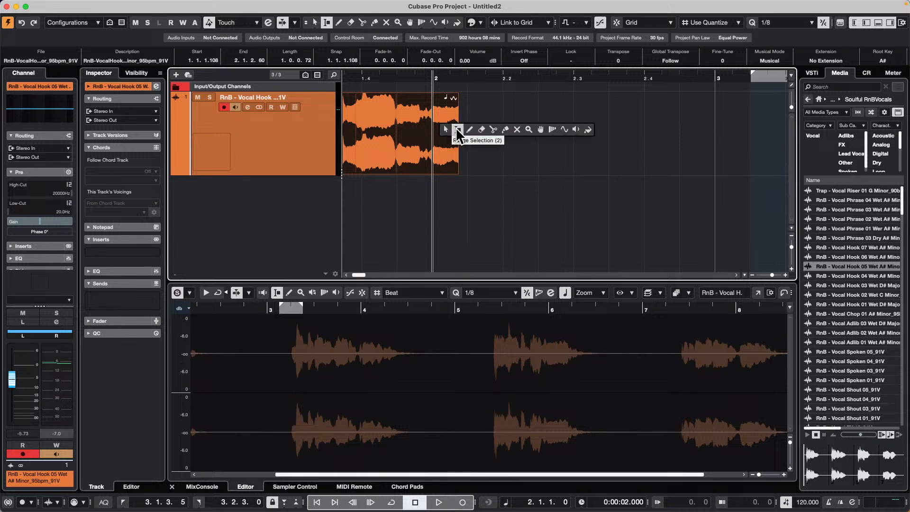
pyautogui.moveTo(430, 128); pyautogui.dragTo(468, 125)
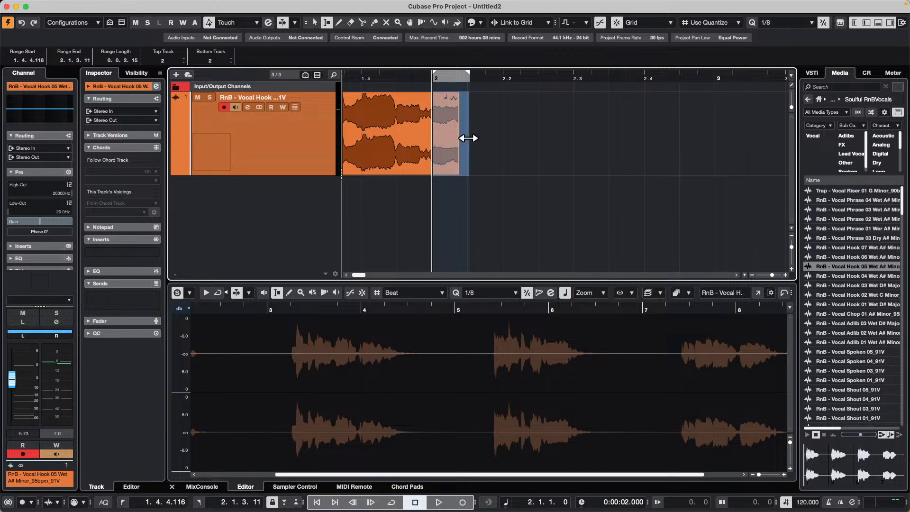
pyautogui.moveTo(468, 138); pyautogui.dragTo(470, 138)
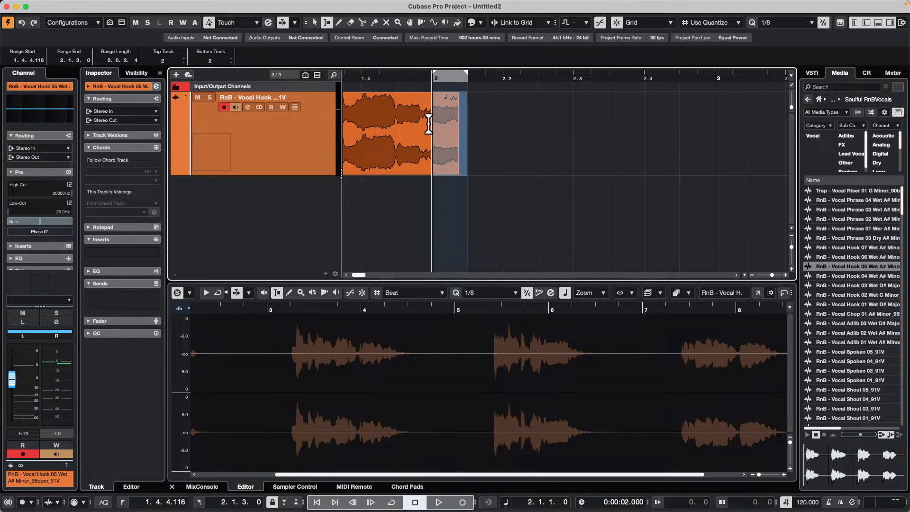
# Duplicate the selected sustained-note range repeatedly, continuing the copies past the start of bar 3
pyautogui.rightClick(470, 117)
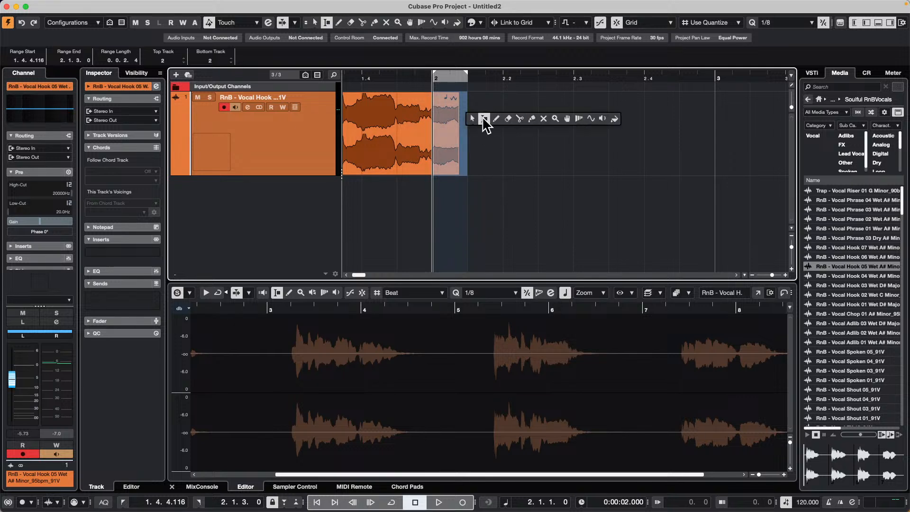
pyautogui.click(485, 119)
pyautogui.press('super+d')
pyautogui.press('super+d')
pyautogui.press('super+d')
pyautogui.press('super+d')
pyautogui.press('super+d')
pyautogui.press('super+d')
pyautogui.press('super+d')
pyautogui.press('super+d')
pyautogui.press('super+d')
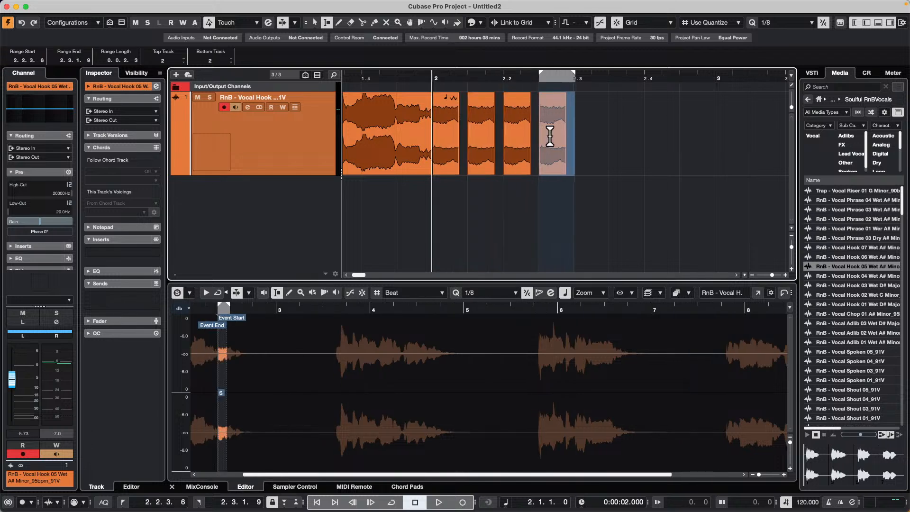
# Play the vocal with its repeated copies from 1.4.1.0 and stop playback after the last copy
pyautogui.click(416, 84)
pyautogui.moveTo(415, 78); pyautogui.dragTo(364, 65)
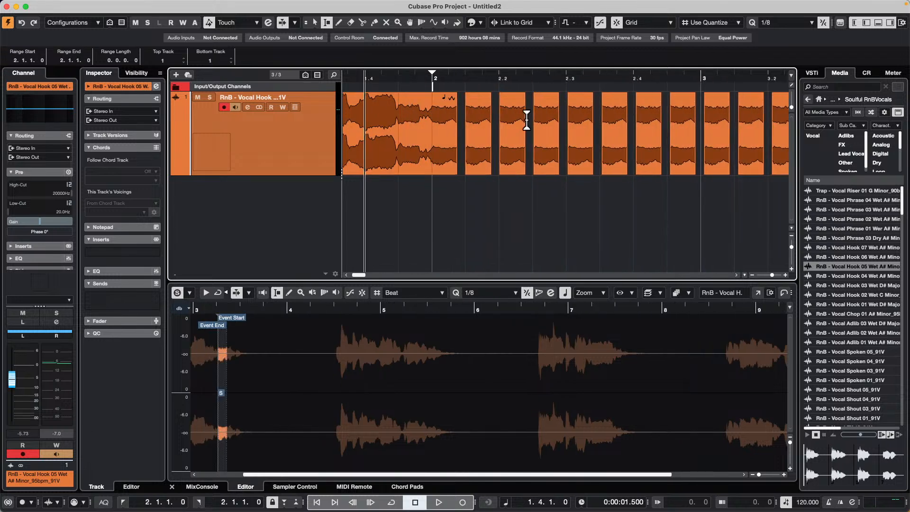
pyautogui.press('space')
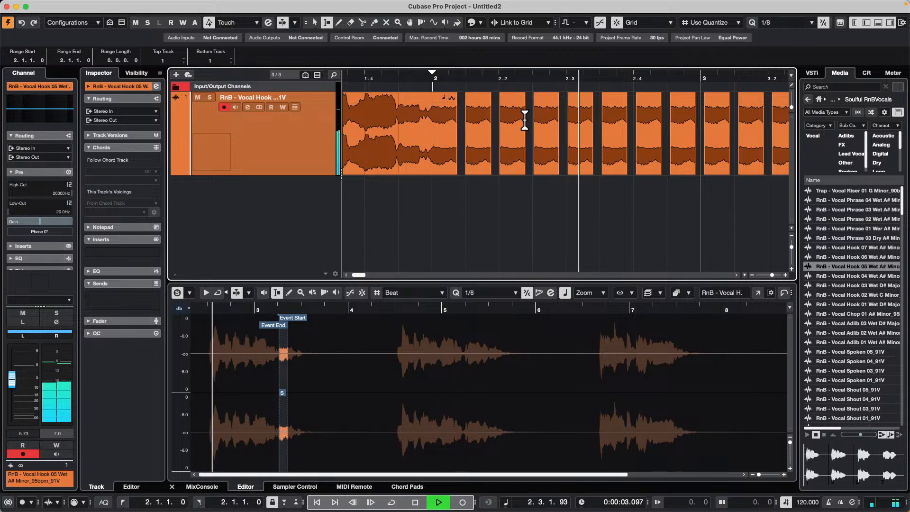
pyautogui.press('space')
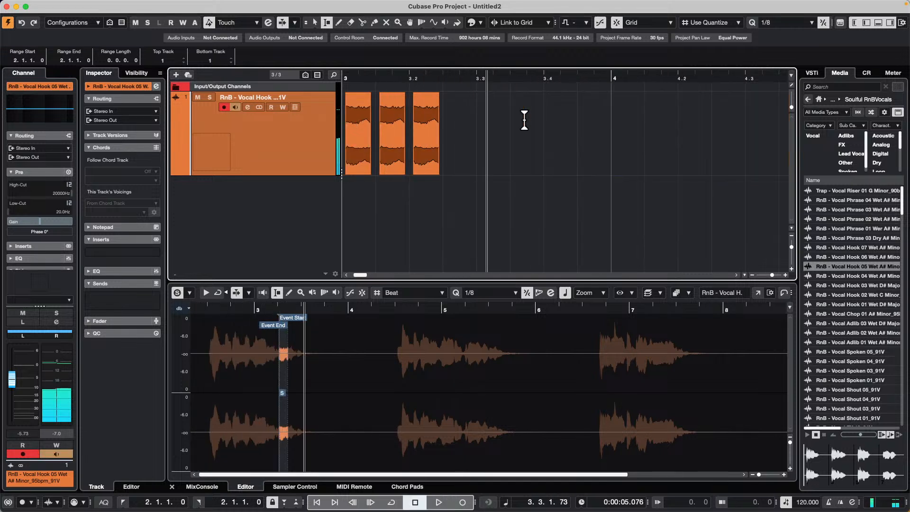
# Undo the last two duplications and duplicate the selected range once more
pyautogui.press('super+z')
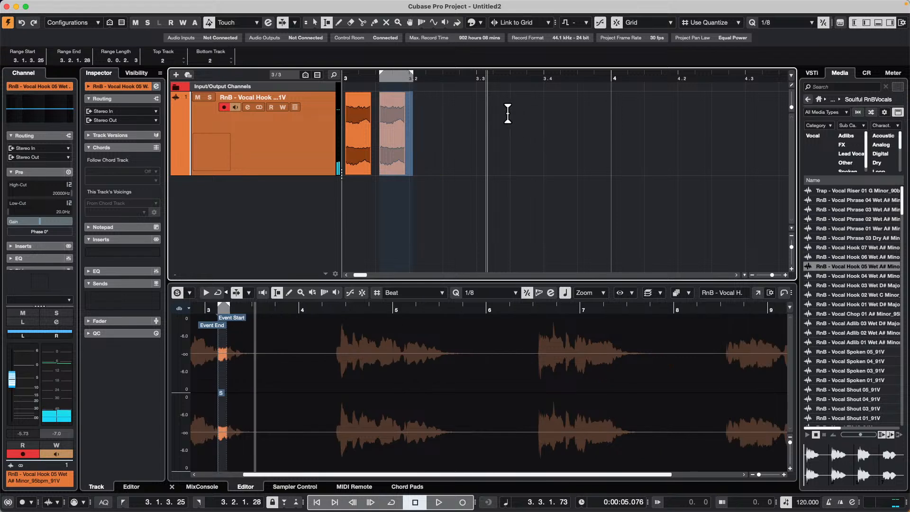
pyautogui.press('super+z')
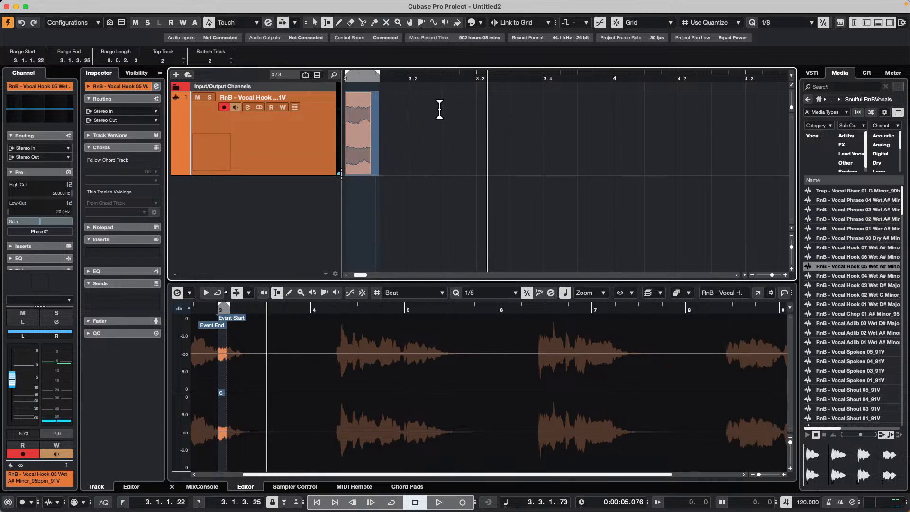
pyautogui.press('super+d')
# Set the quantize grid to 1/16 and select the range from 3.1.3.0 to 3.1.3.119 over the last vocal copy
pyautogui.click(348, 76)
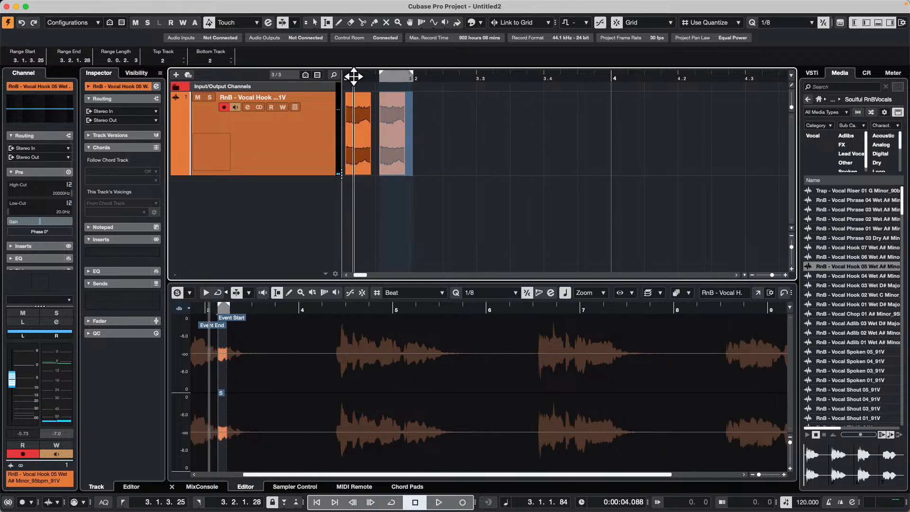
pyautogui.click(769, 20)
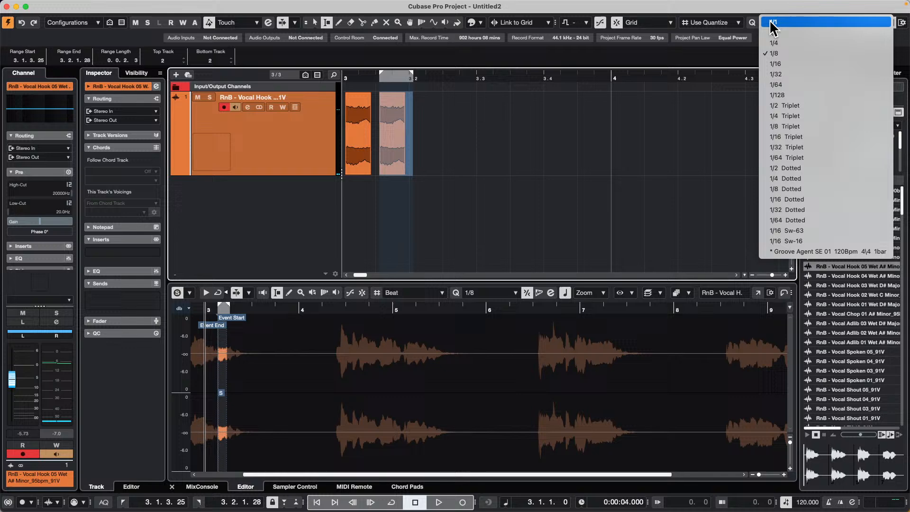
pyautogui.click(776, 64)
pyautogui.moveTo(381, 79)
pyautogui.mouseDown()
pyautogui.moveTo(398, 119)
pyautogui.moveTo(392, 127)
pyautogui.moveTo(425, 128)
pyautogui.mouseUp()
pyautogui.click(421, 129)
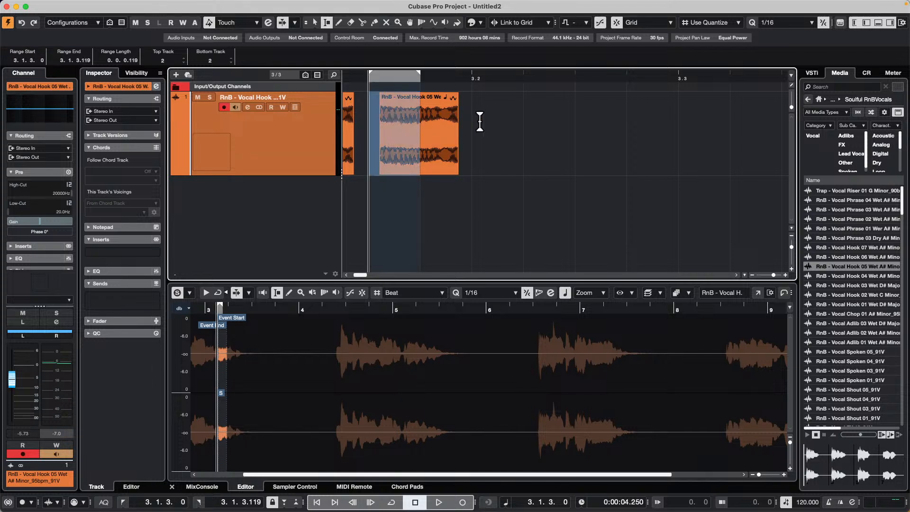
pyautogui.click(524, 127)
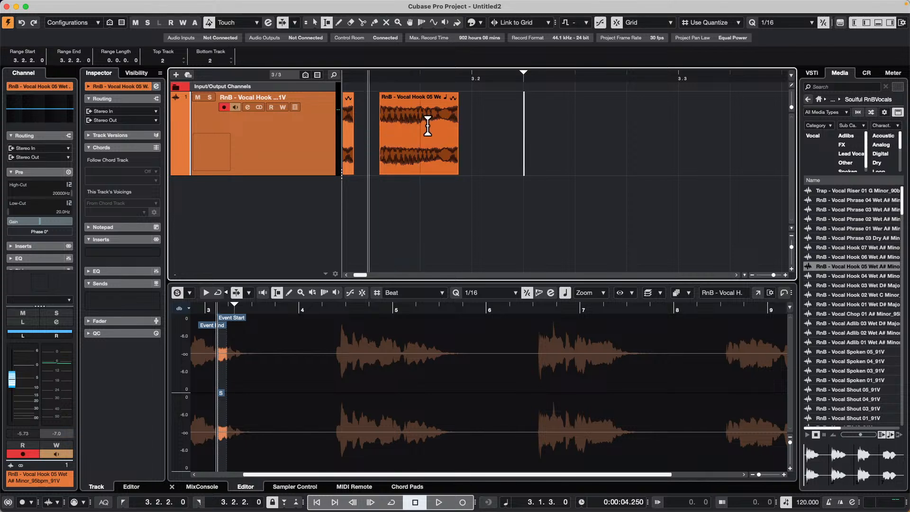
pyautogui.moveTo(418, 126); pyautogui.dragTo(352, 121)
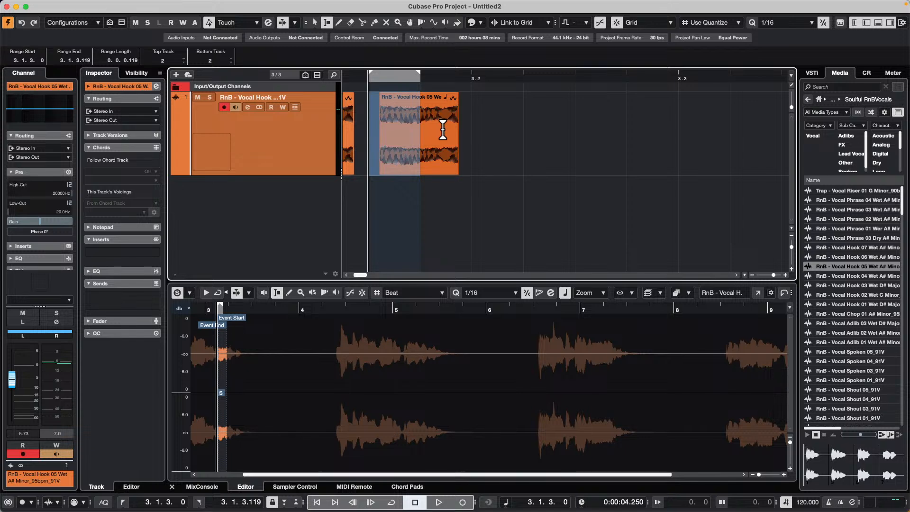
# Duplicate the short range over the last vocal copy eight times in a row
pyautogui.press('super+d')
pyautogui.press('super+d')
pyautogui.press('super+d')
pyautogui.press('super+d')
pyautogui.press('super+d')
pyautogui.press('super+d')
pyautogui.press('super+d')
pyautogui.press('super+d')
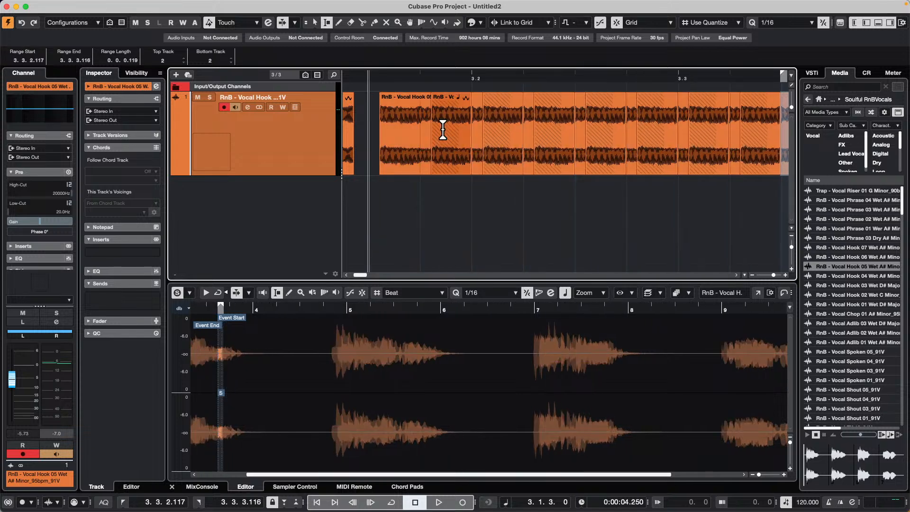
# Undo the eight duplications of the short range
pyautogui.press('super+z')
pyautogui.press('super+z')
pyautogui.press('super+z')
pyautogui.press('super+z')
pyautogui.press('super+z')
pyautogui.press('super+z')
pyautogui.press('super+z')
pyautogui.press('super+z')
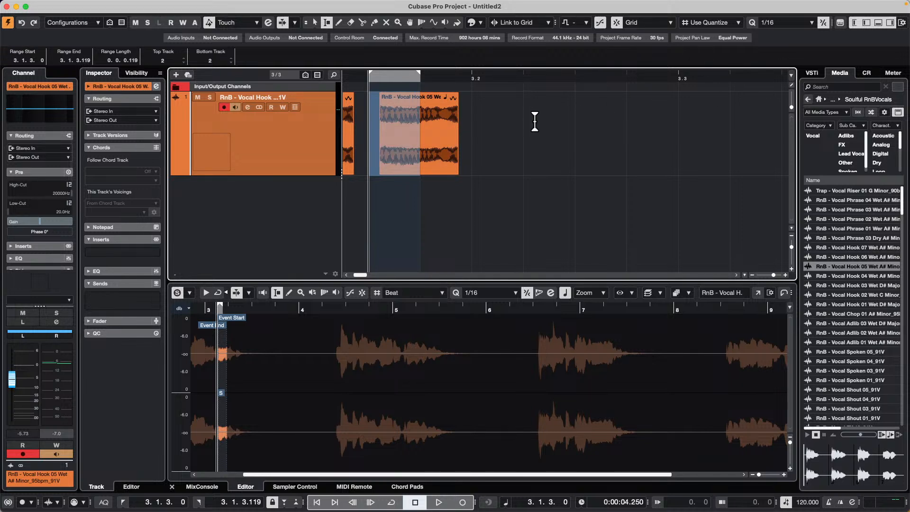
# Select the empty range from 3.2.2.0 to 3.2.4.0, and replace it with 3.1.3.0 to 3.2.1.0 around the last vocal copy
pyautogui.moveTo(535, 122); pyautogui.dragTo(618, 128)
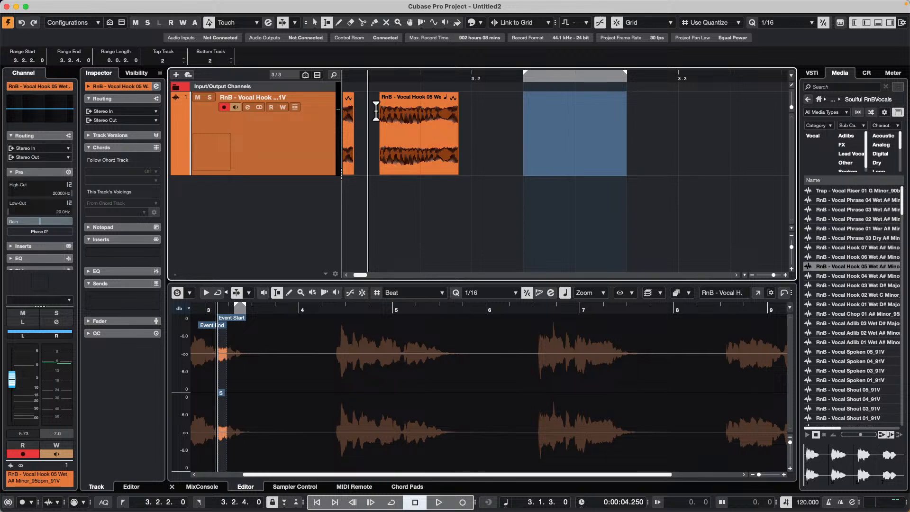
pyautogui.moveTo(377, 112); pyautogui.dragTo(455, 112)
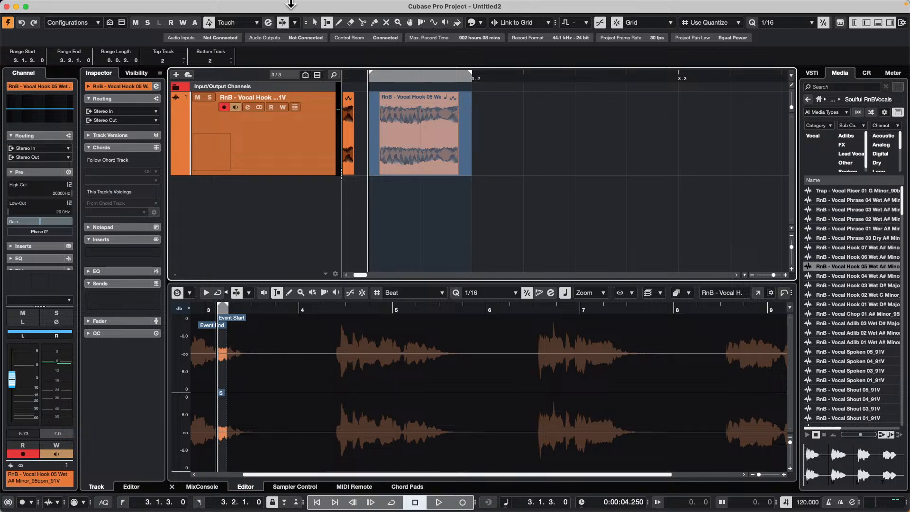
# Start opening another project and browse to the Projects folder
pyautogui.moveTo(291, 2)
pyautogui.click(63, 6)
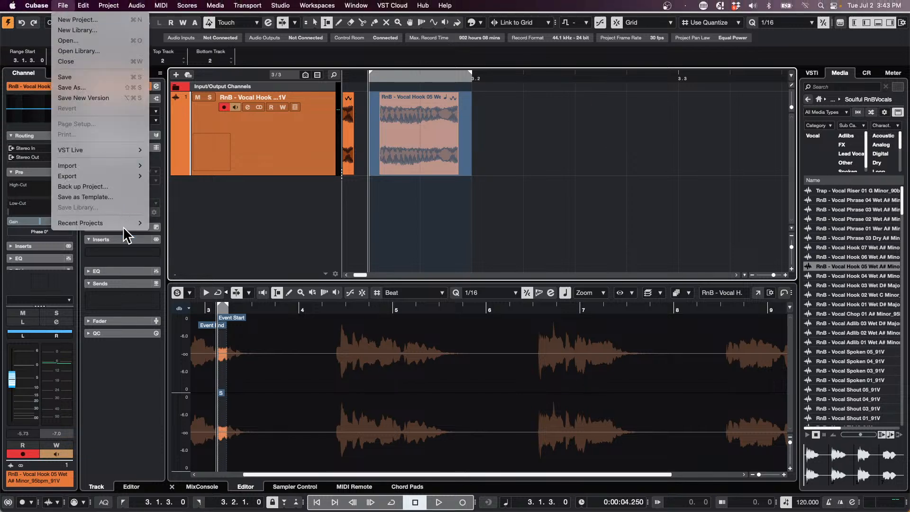
pyautogui.moveTo(123, 220)
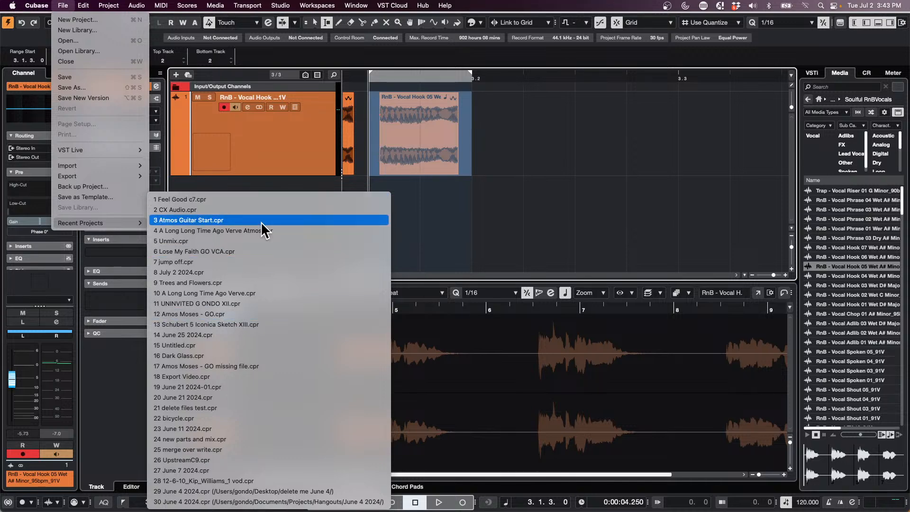
pyautogui.click(95, 40)
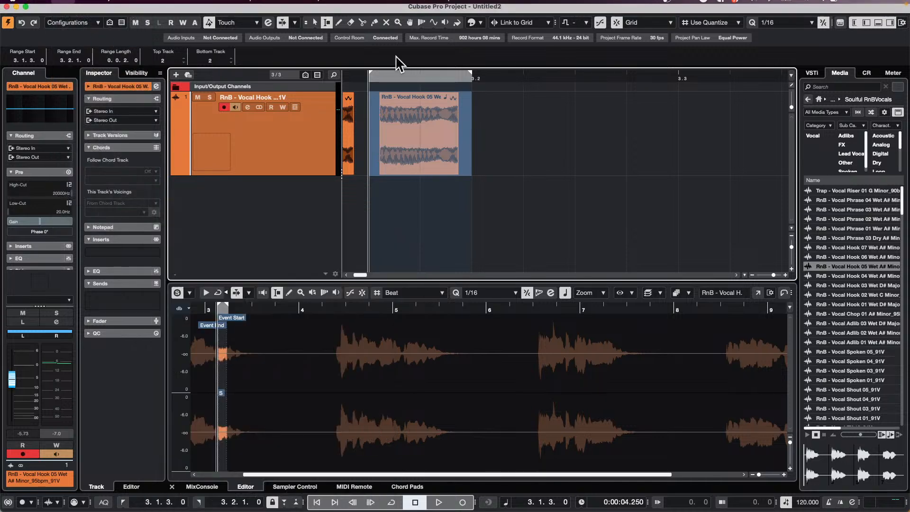
pyautogui.click(493, 76)
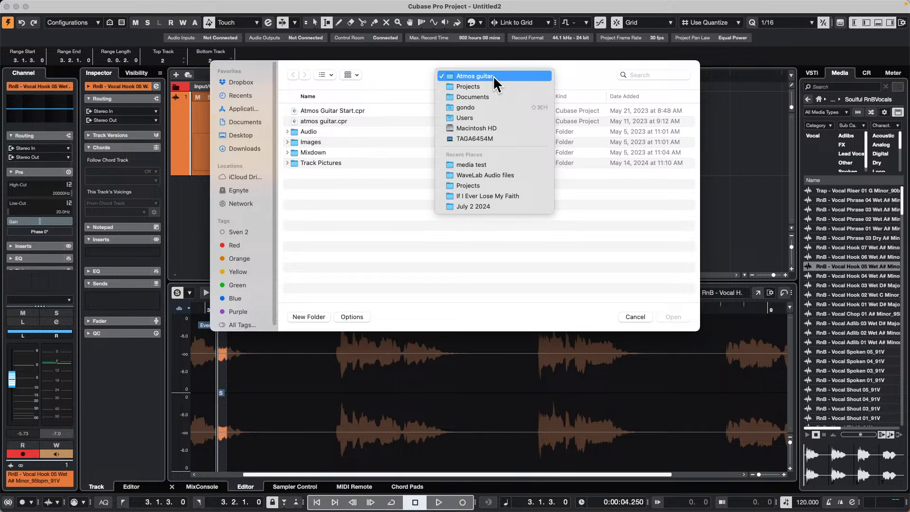
pyautogui.click(493, 83)
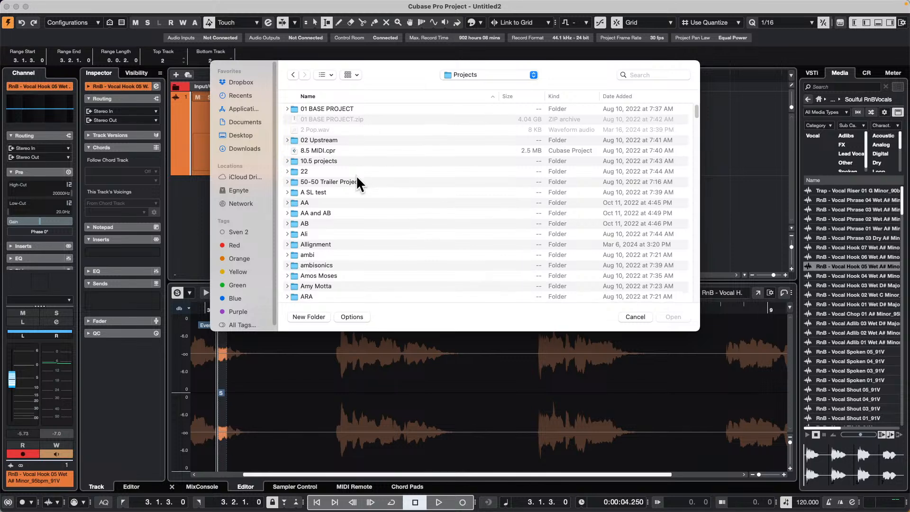
# Open Audio Quantize XII.cpr from the Audio Quantize folder and activate the project
pyautogui.scroll(-3, 357, 178)
pyautogui.scroll(-8, 356, 176)
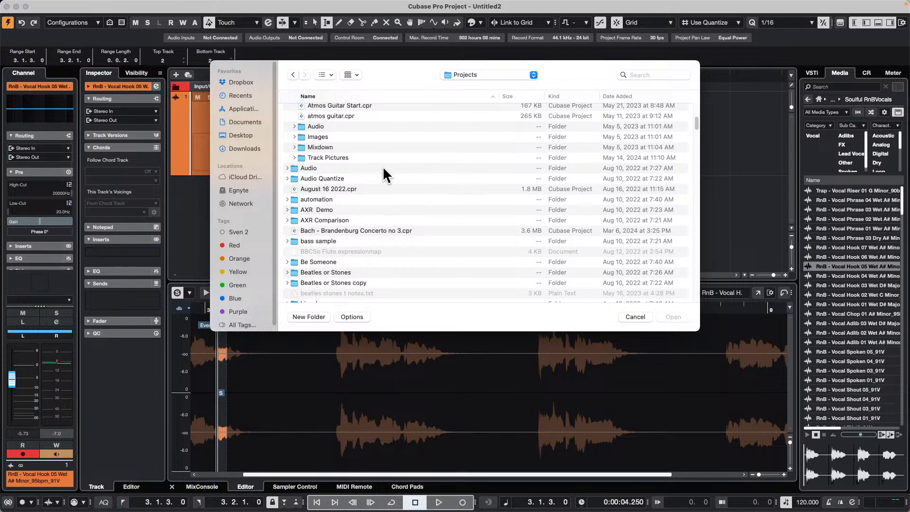
pyautogui.doubleClick(321, 177)
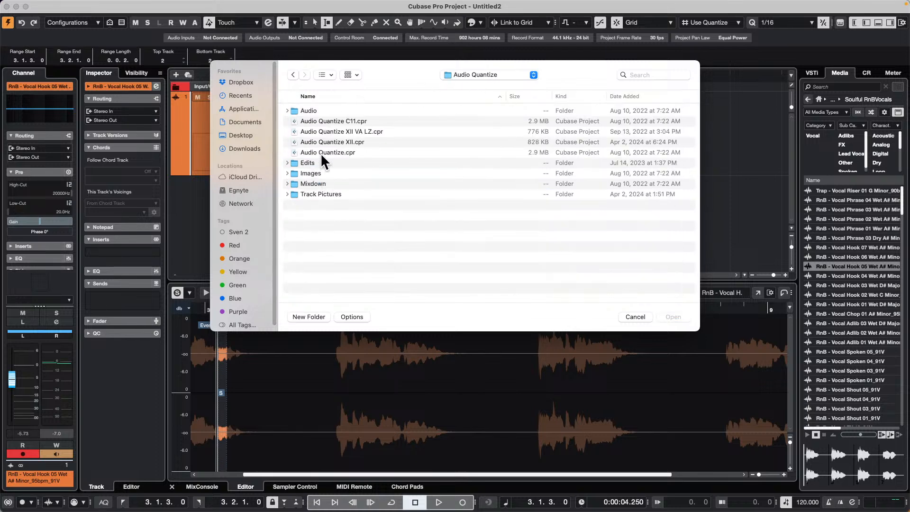
pyautogui.doubleClick(349, 140)
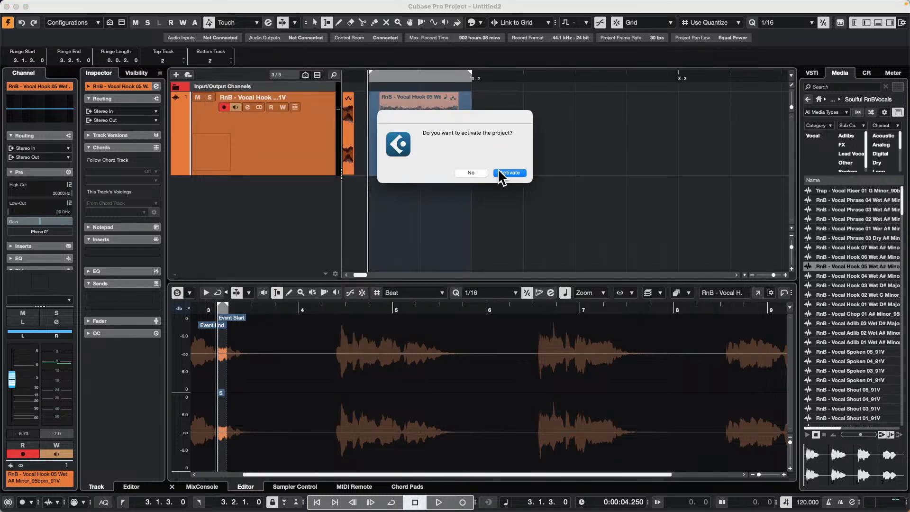
pyautogui.click(508, 173)
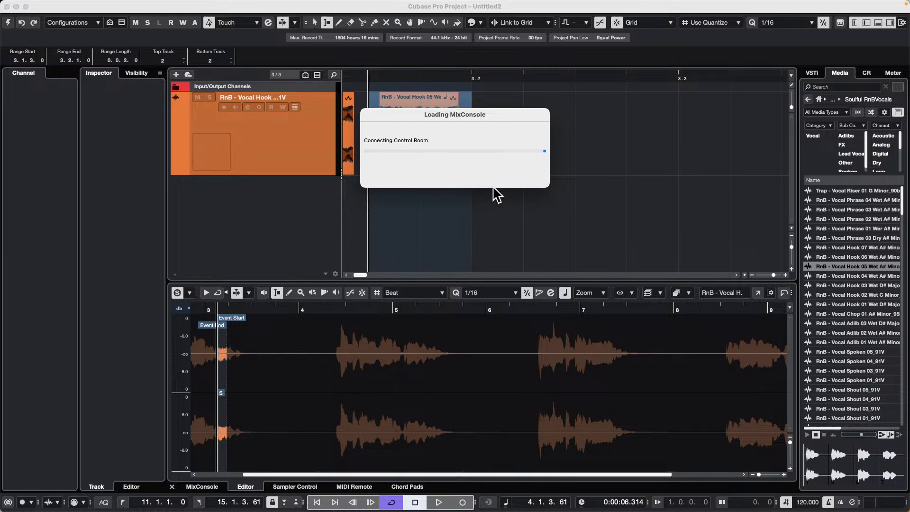
# Reduce the Lead L track's height, and enlarge and solo the Bass track
pyautogui.scroll(-5, 287, 204)
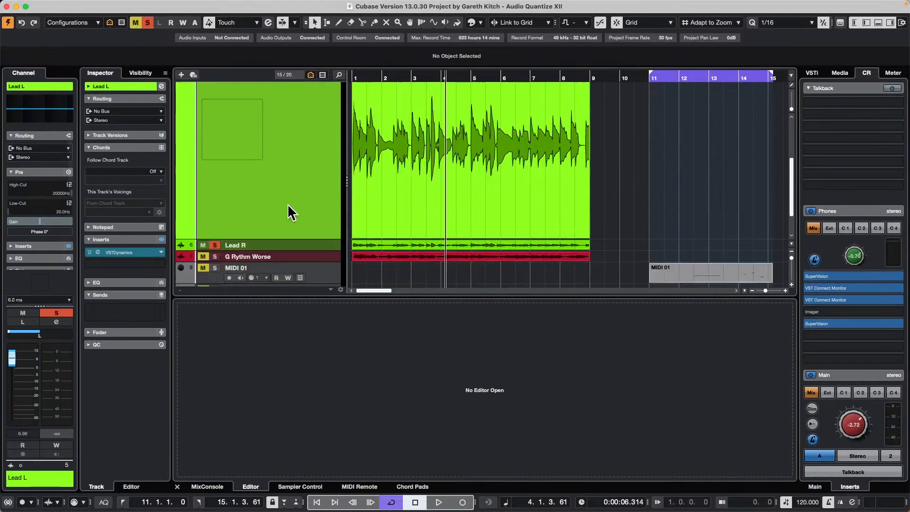
pyautogui.moveTo(313, 239); pyautogui.dragTo(304, 101)
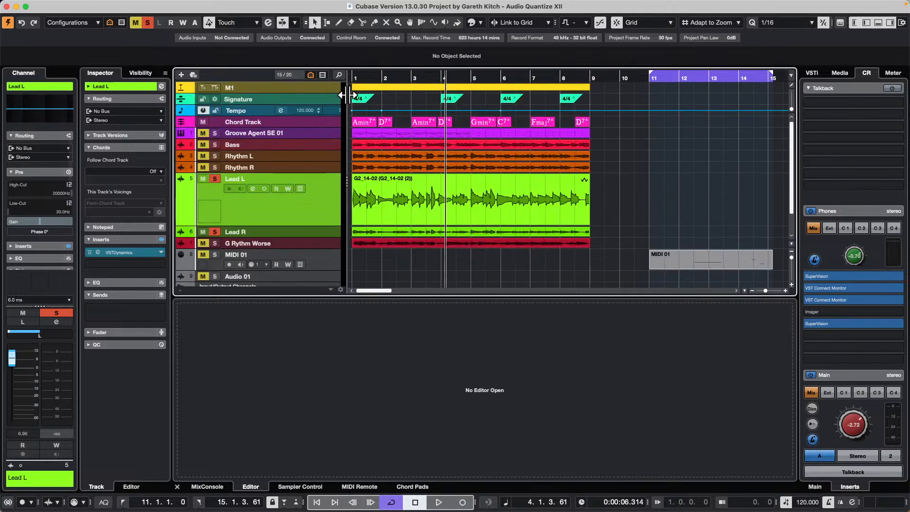
pyautogui.moveTo(310, 148); pyautogui.dragTo(309, 173)
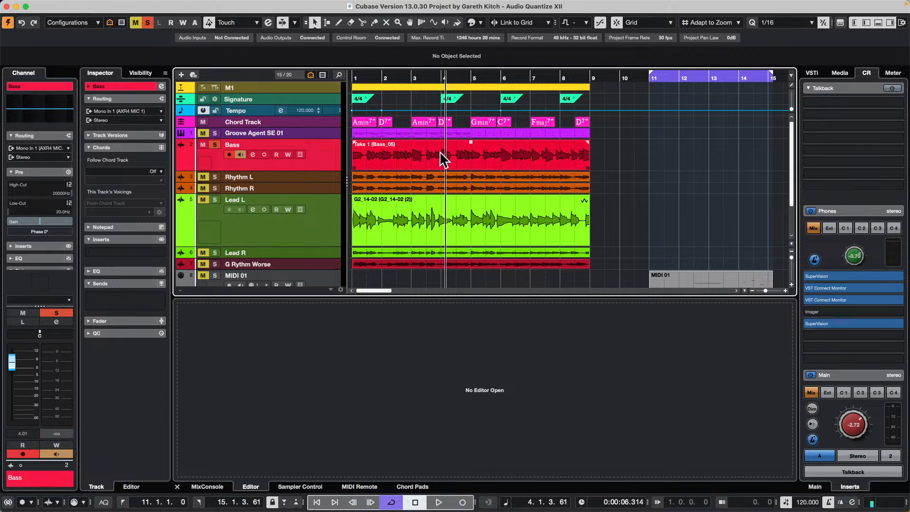
# Play the soloed bass with the Control Room main level lowered to -11.3, and select the Bass event for editing
pyautogui.press('space')
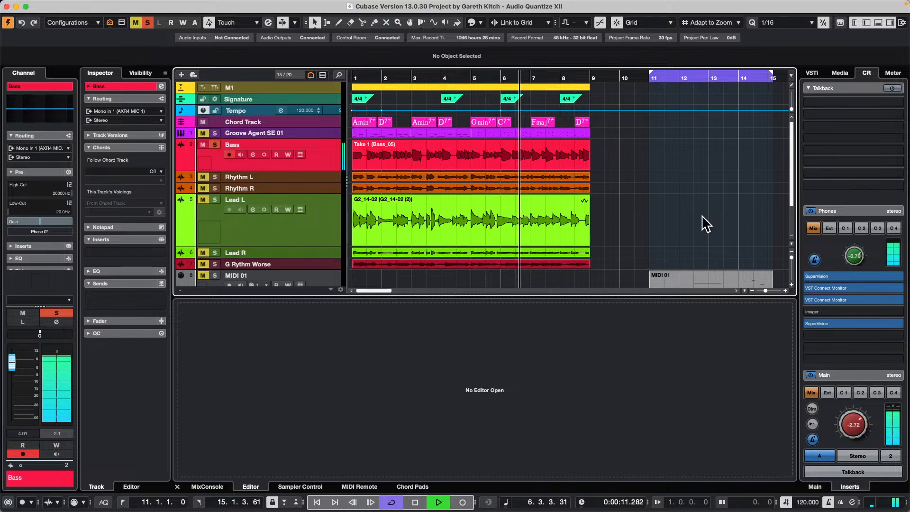
pyautogui.scroll(-8, 851, 422)
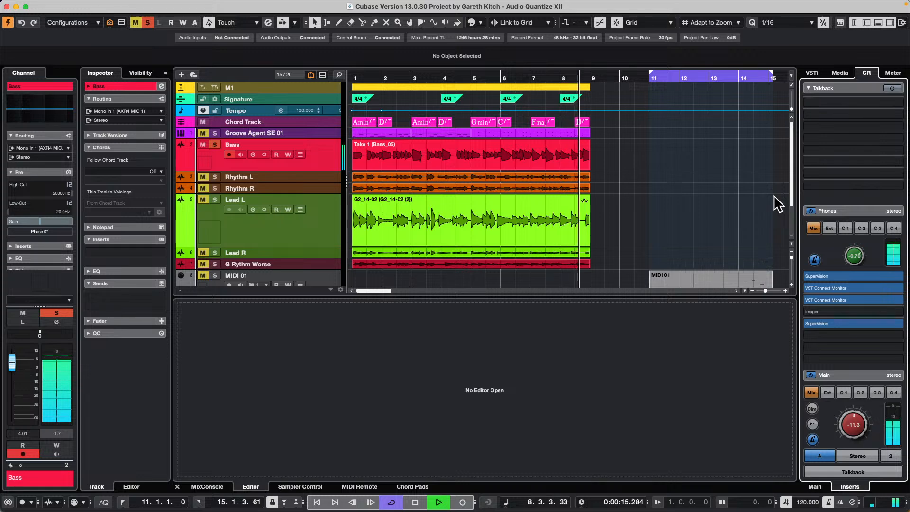
pyautogui.click(474, 163)
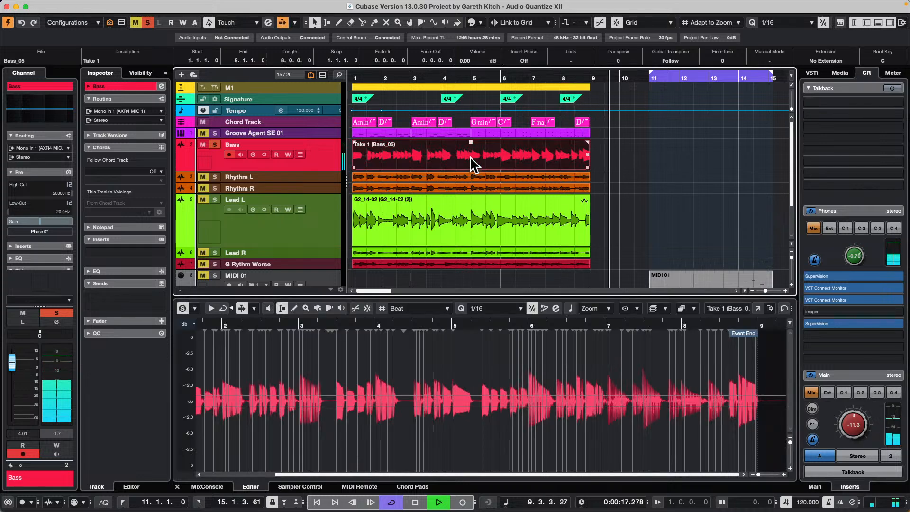
# Solo the Groove Agent SE 01 track with the bass, loop the Bass event's range, and enlarge the Bass track
pyautogui.click(220, 131)
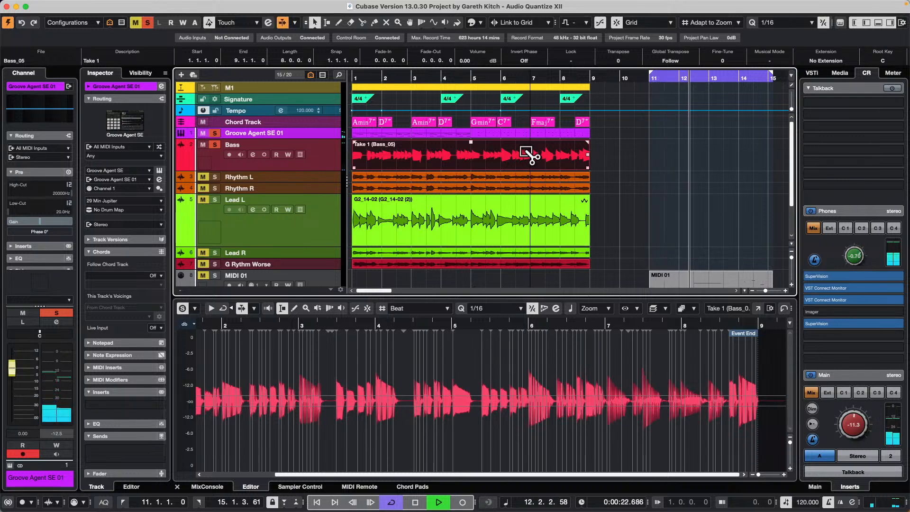
pyautogui.press('p')
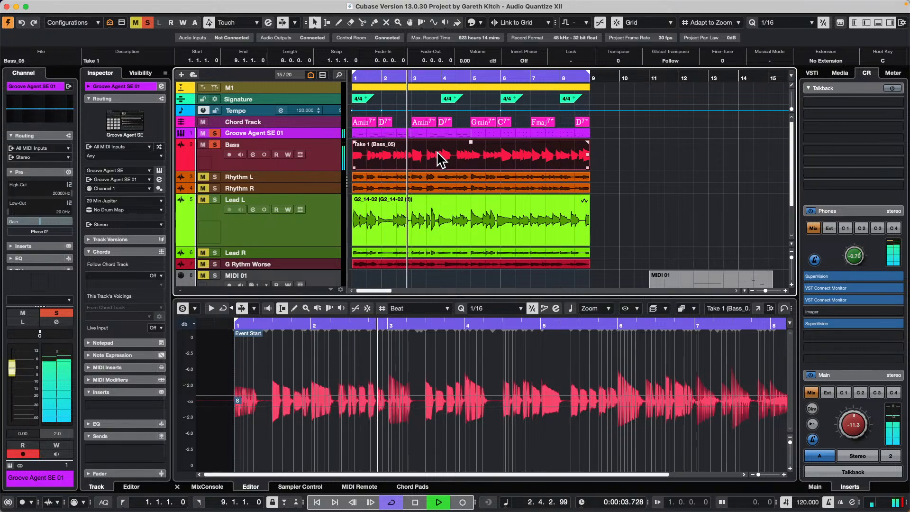
pyautogui.moveTo(325, 172); pyautogui.dragTo(326, 182)
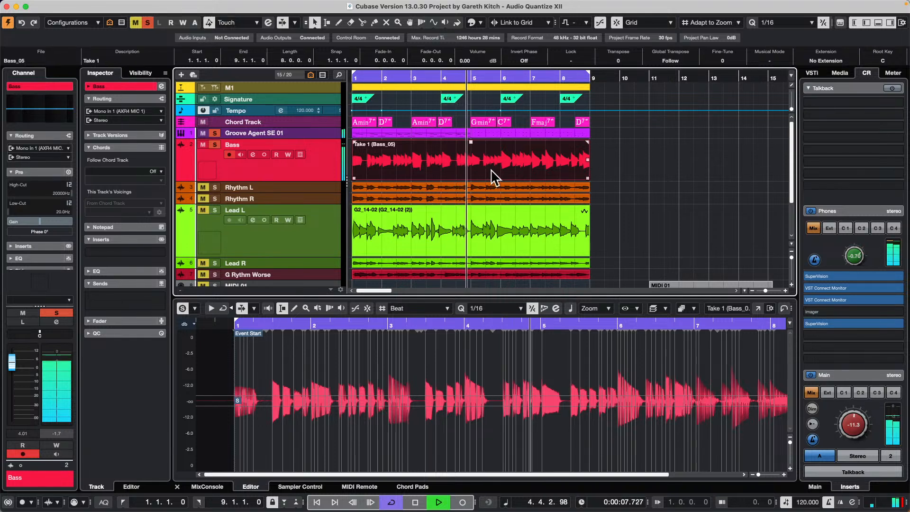
pyautogui.click(478, 167)
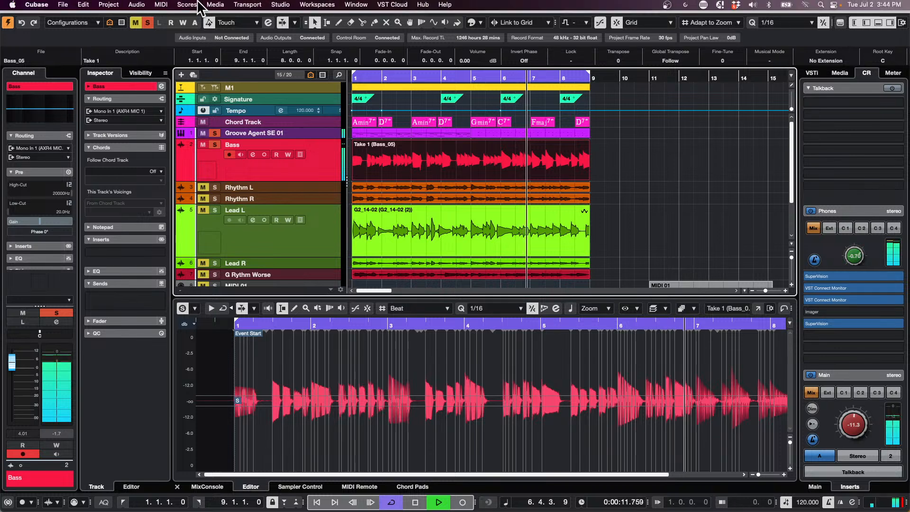
# Quantize the Bass event with the 1/8 preset in the Quantize Panel, using AudioWarp
pyautogui.click(87, 5)
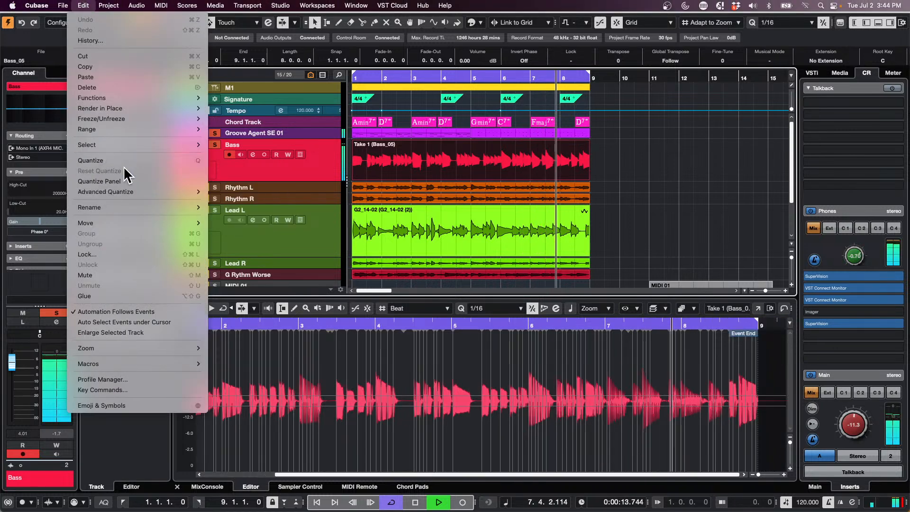
pyautogui.click(125, 181)
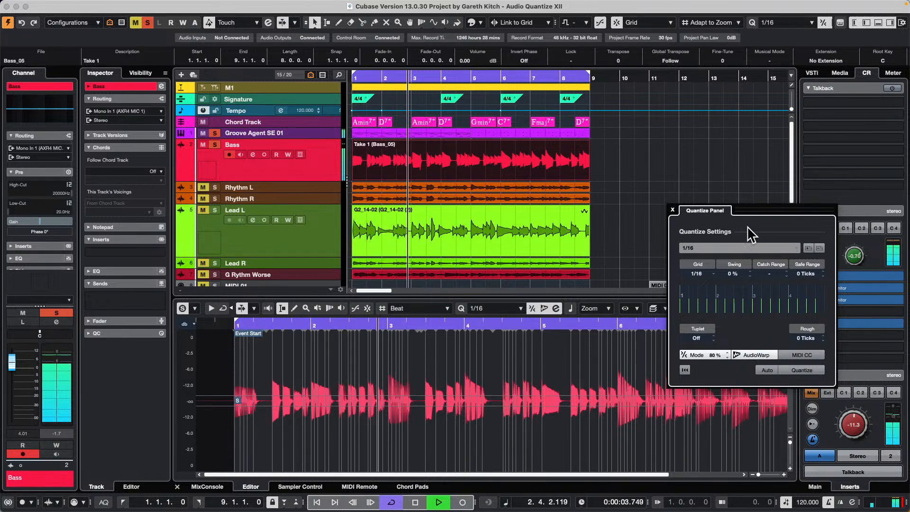
pyautogui.click(699, 251)
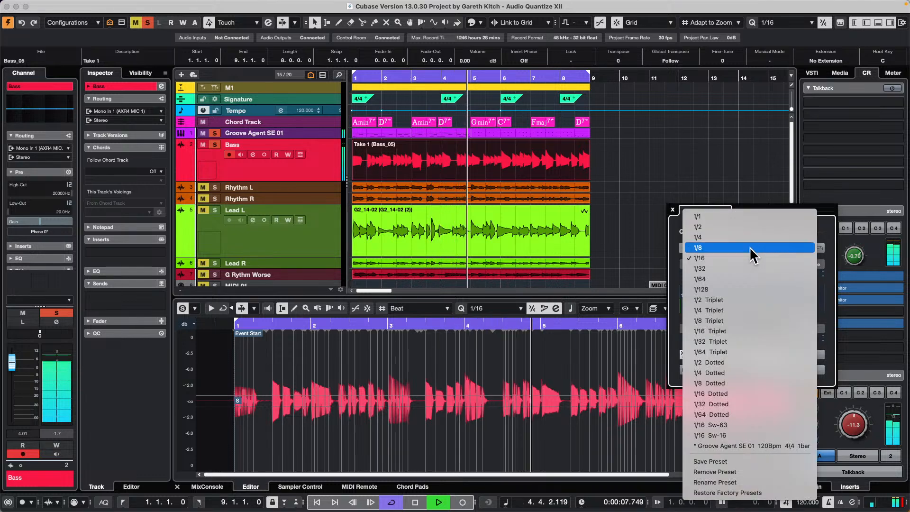
pyautogui.click(727, 248)
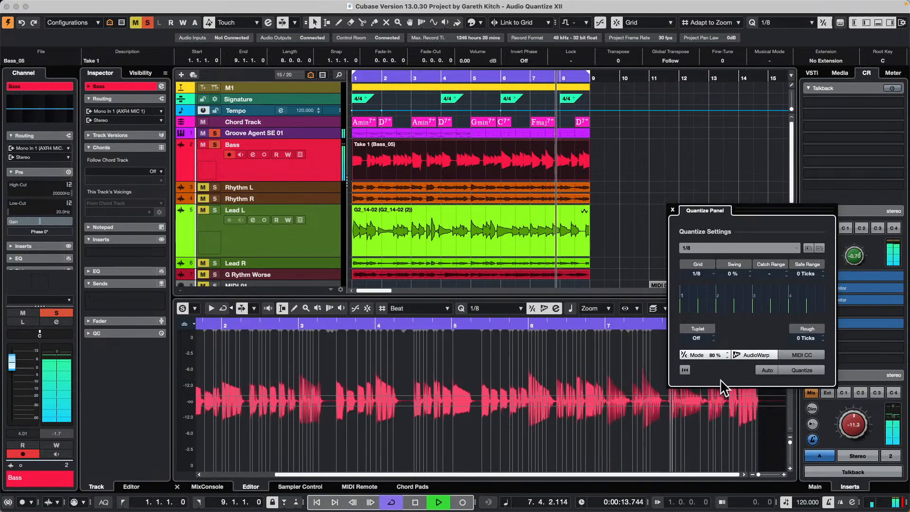
pyautogui.click(812, 369)
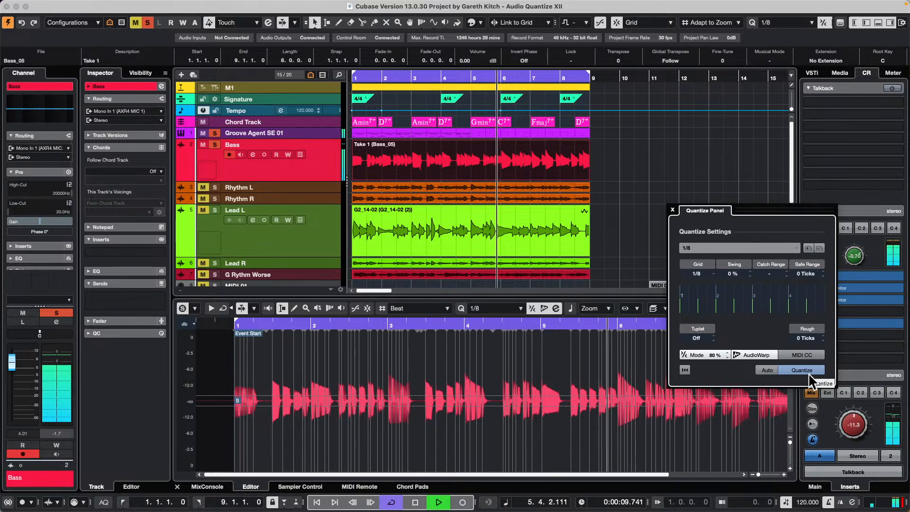
# Play the quantized bass with the drums from the start of the loop, stop playback, and close the Quantize Panel
pyautogui.click(480, 325)
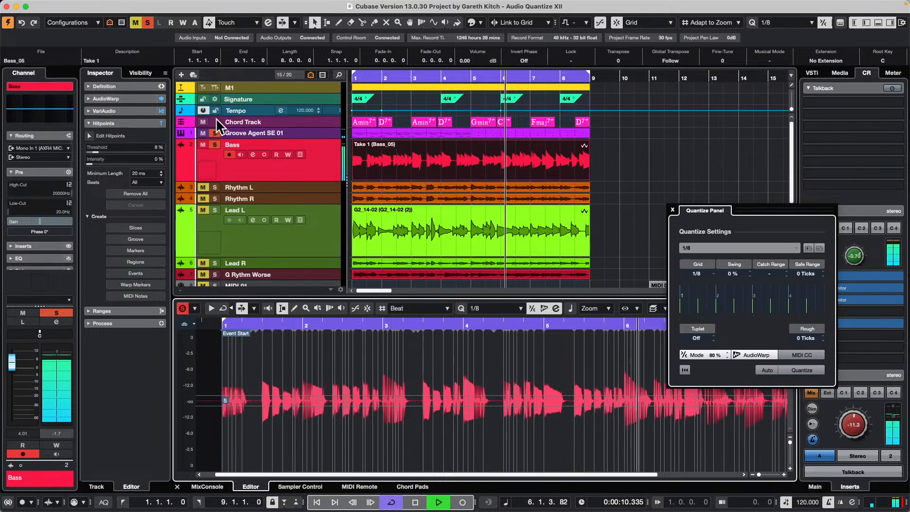
pyautogui.press('space')
pyautogui.press('space')
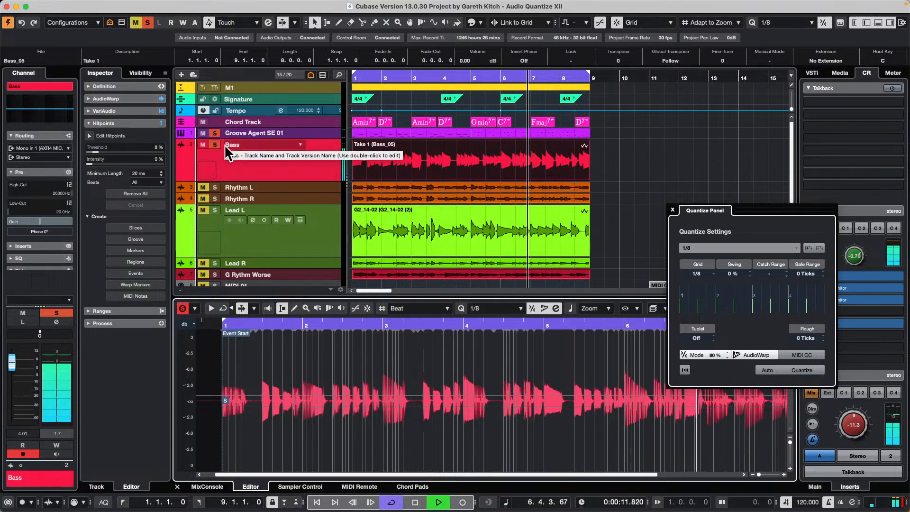
pyautogui.click(363, 77)
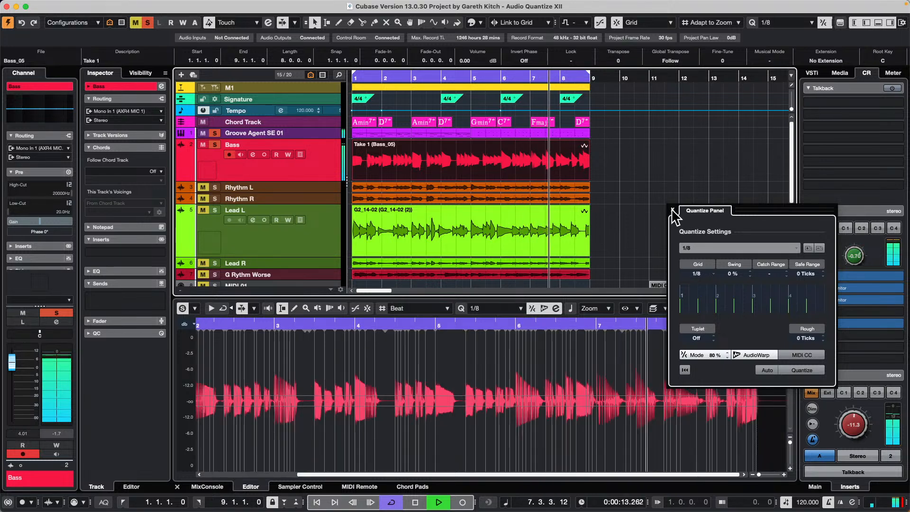
pyautogui.press('space')
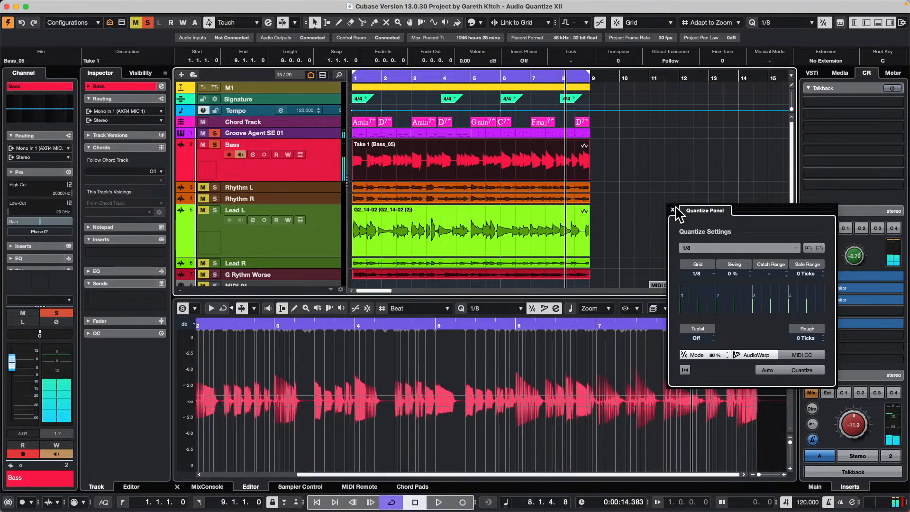
pyautogui.click(674, 210)
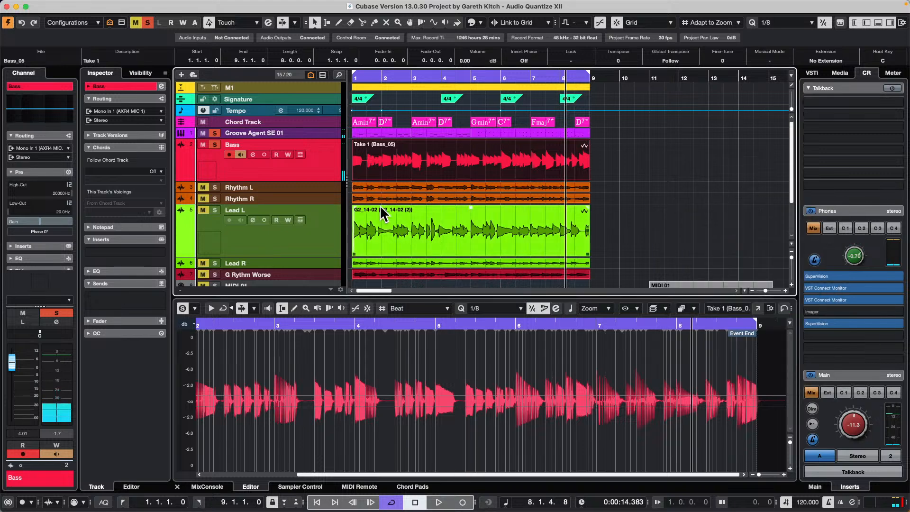
# Deactivate all solo states and enlarge the Lead R track
pyautogui.scroll(-1, 499, 198)
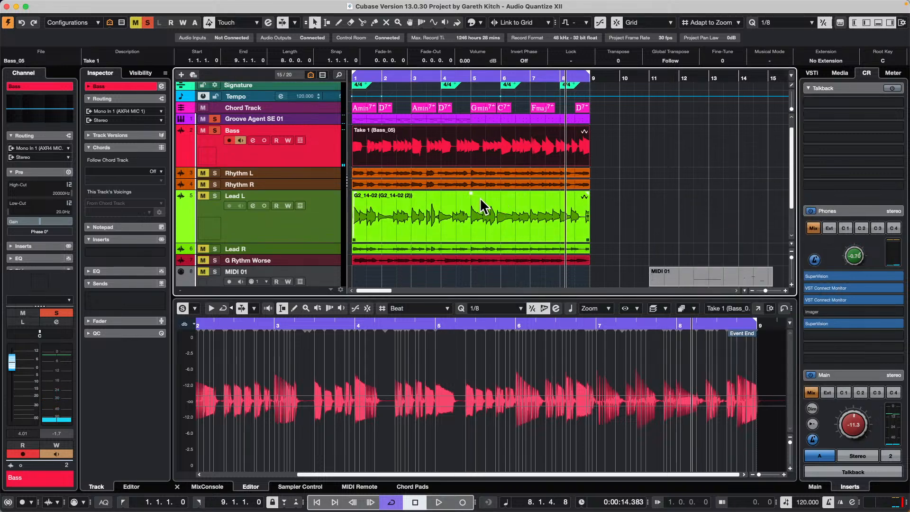
pyautogui.click(149, 22)
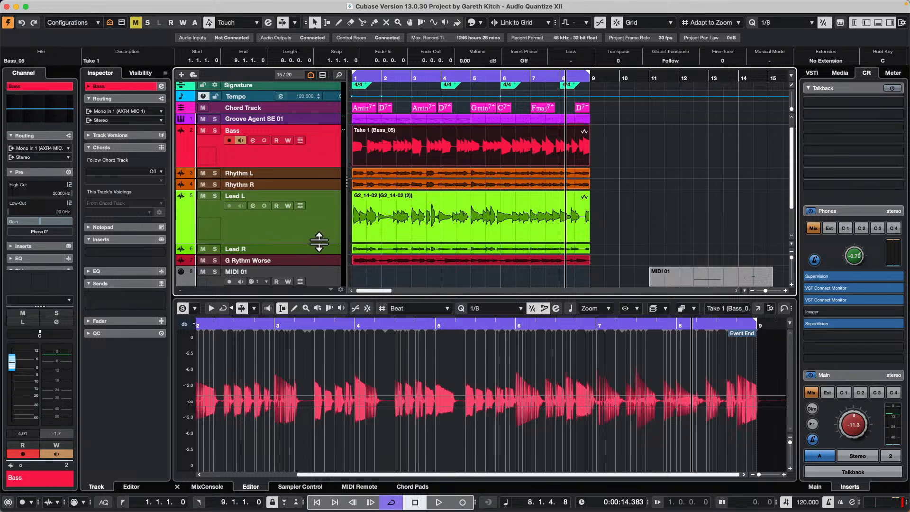
pyautogui.moveTo(319, 252); pyautogui.dragTo(318, 268)
pyautogui.scroll(-2, 491, 197)
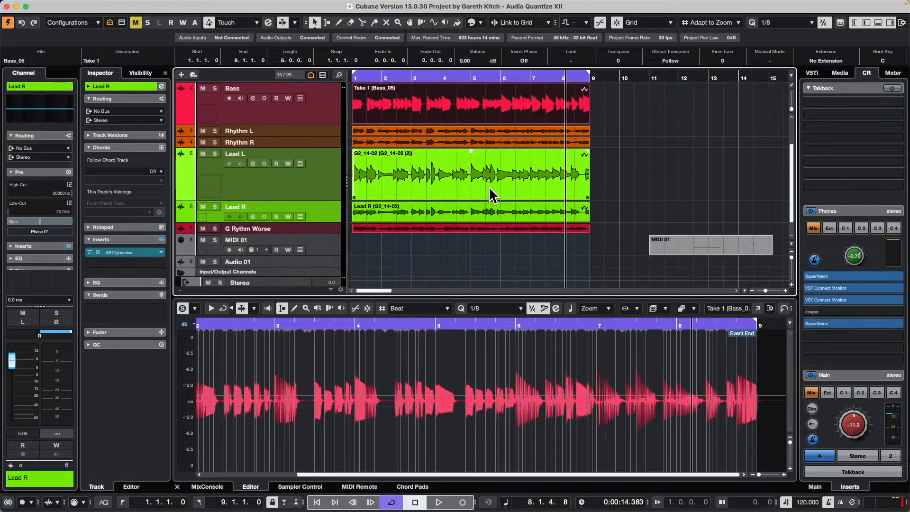
pyautogui.moveTo(320, 221); pyautogui.dragTo(319, 231)
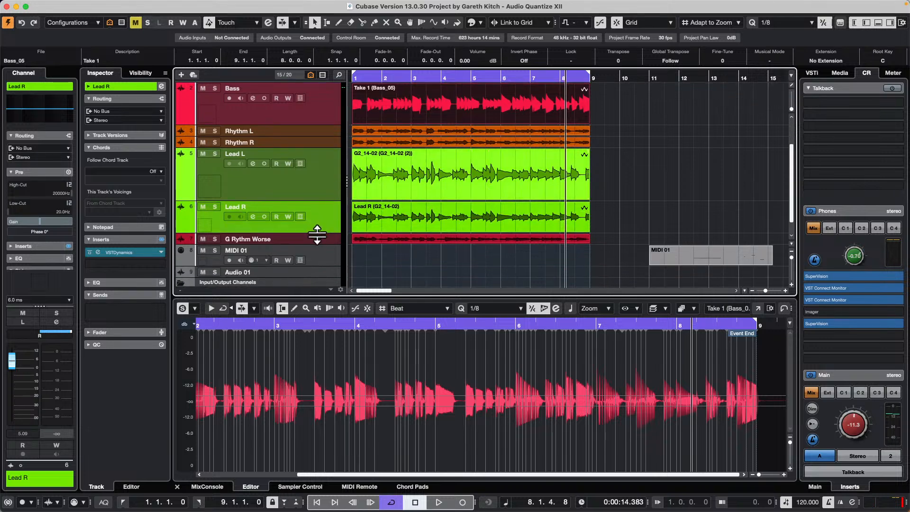
pyautogui.scroll(-2, 494, 197)
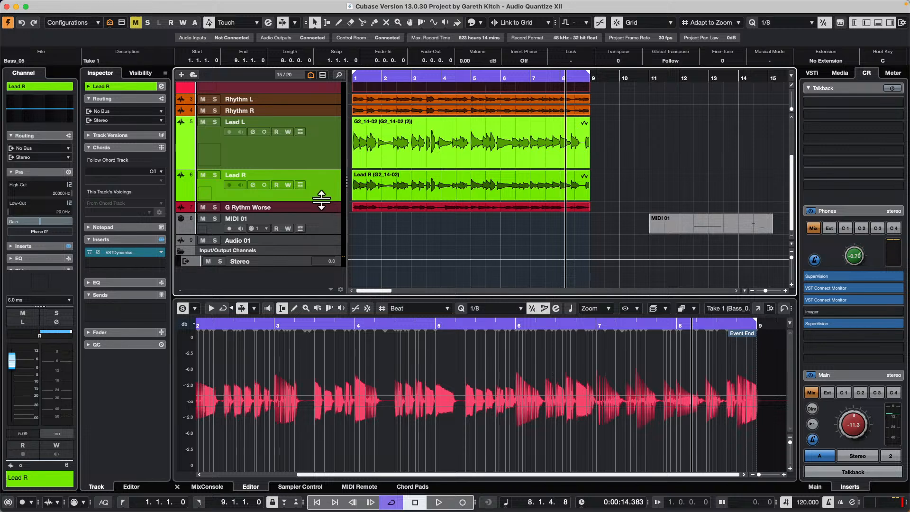
pyautogui.moveTo(321, 200); pyautogui.dragTo(320, 206)
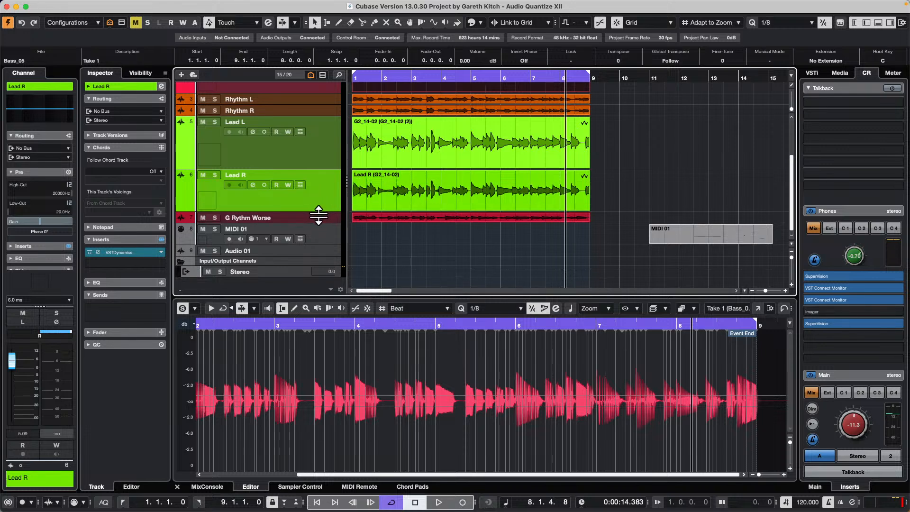
# Select the Lead L and Lead R events together and activate Edit Hitpoints for them in the Sample Editor
pyautogui.click(486, 151)
pyautogui.moveTo(616, 145); pyautogui.dragTo(443, 199)
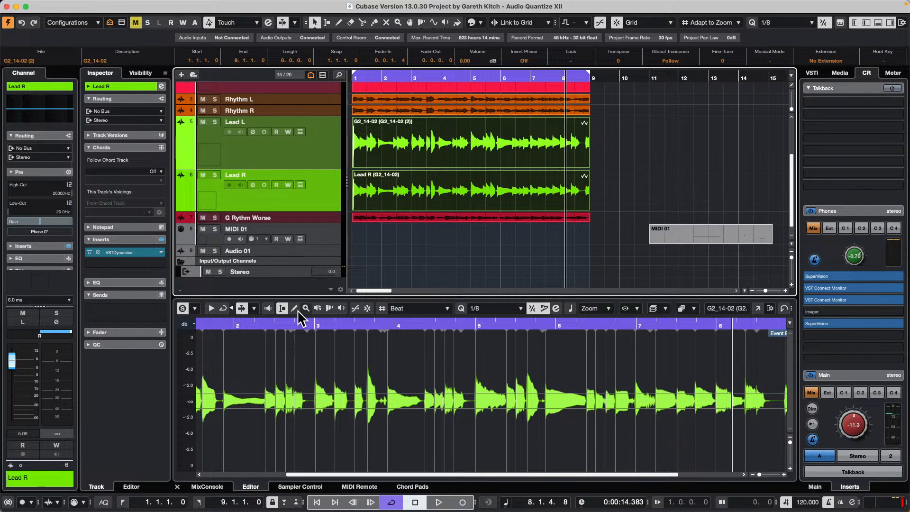
pyautogui.doubleClick(442, 148)
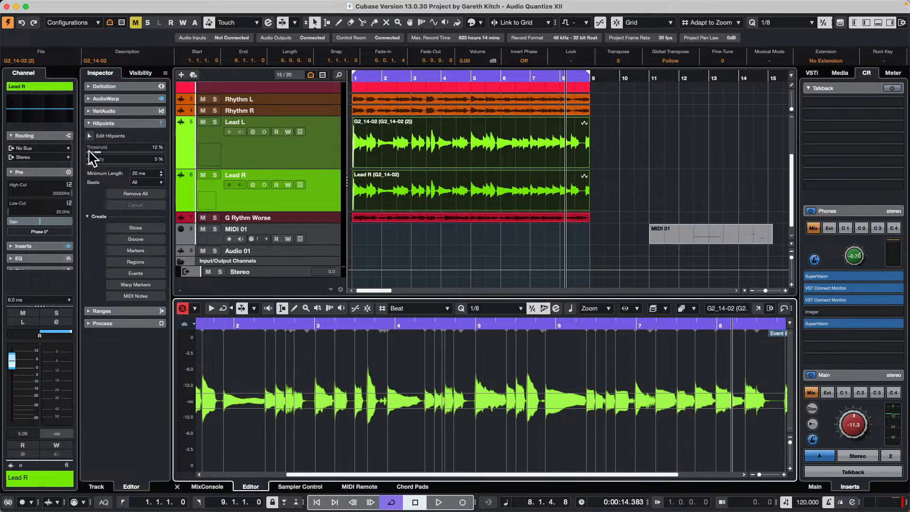
pyautogui.click(90, 136)
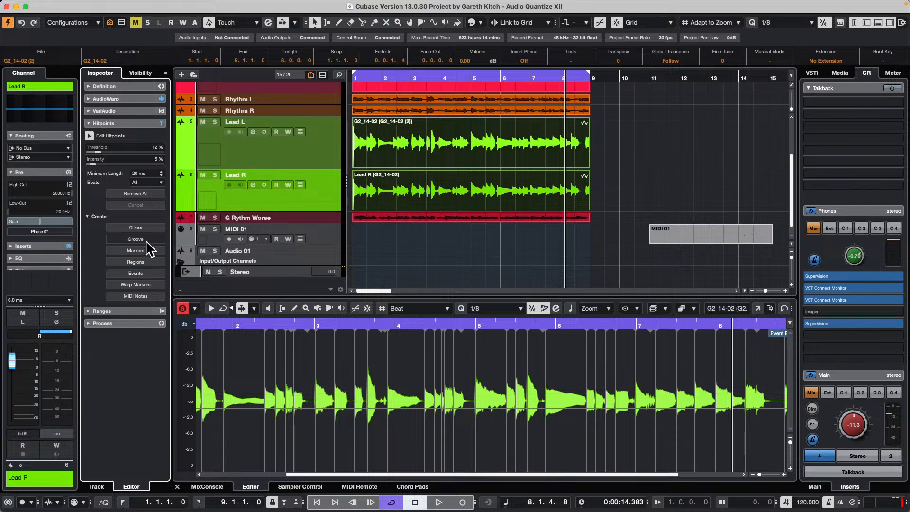
pyautogui.click(88, 216)
pyautogui.click(88, 217)
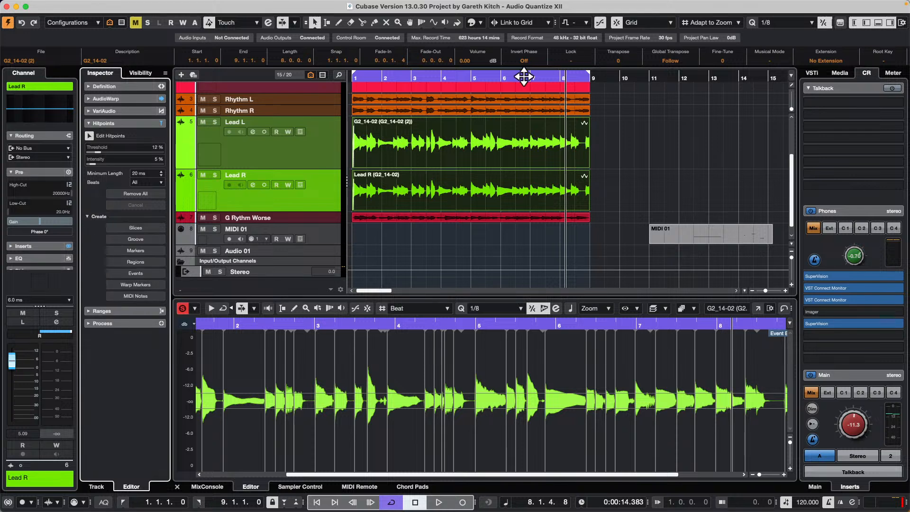
# Choose the Free Warp tool and shift the warp marker just before bar 4 on both lead tracks slightly toward the bar line
pyautogui.click(421, 22)
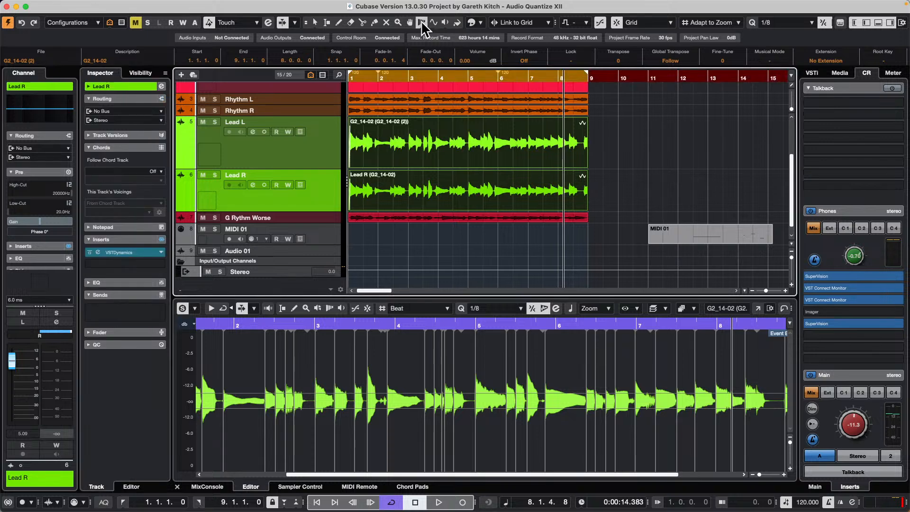
pyautogui.click(421, 21)
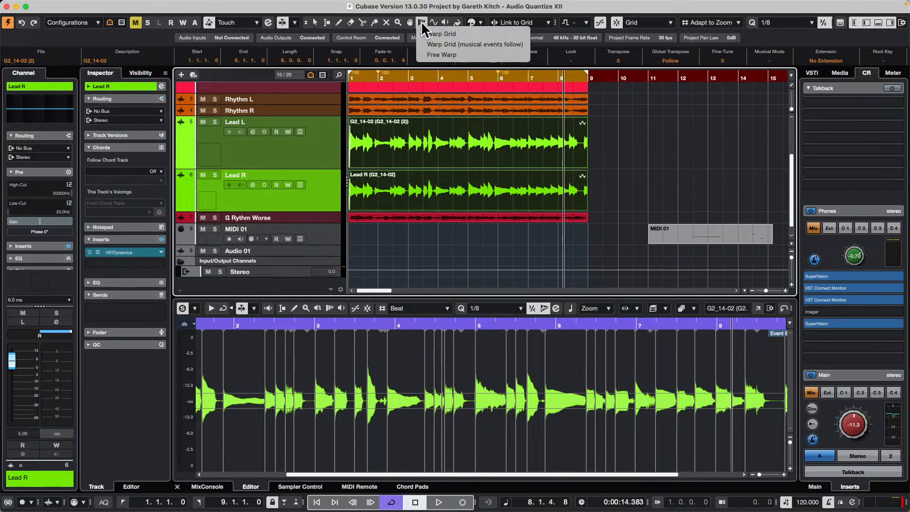
pyautogui.click(461, 56)
pyautogui.moveTo(393, 76); pyautogui.dragTo(410, 107)
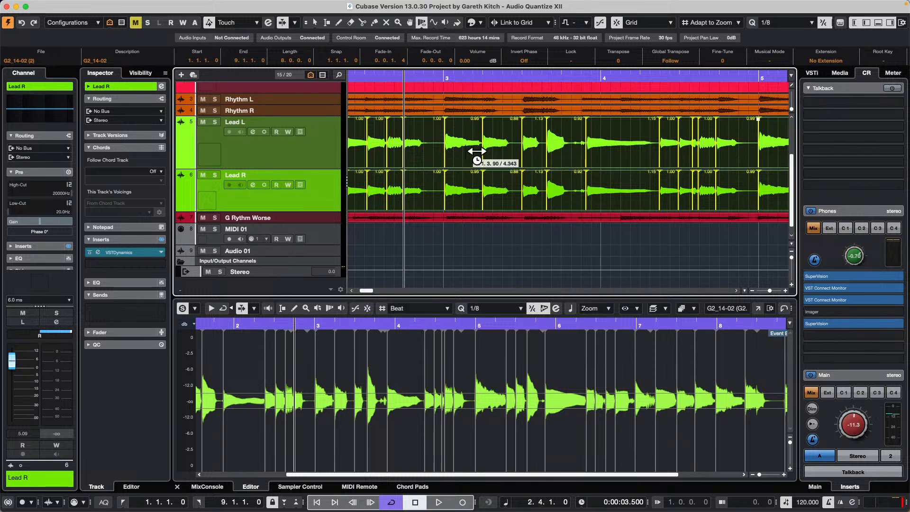
pyautogui.moveTo(459, 76)
pyautogui.mouseDown()
pyautogui.moveTo(467, 47)
pyautogui.moveTo(467, 66)
pyautogui.mouseUp()
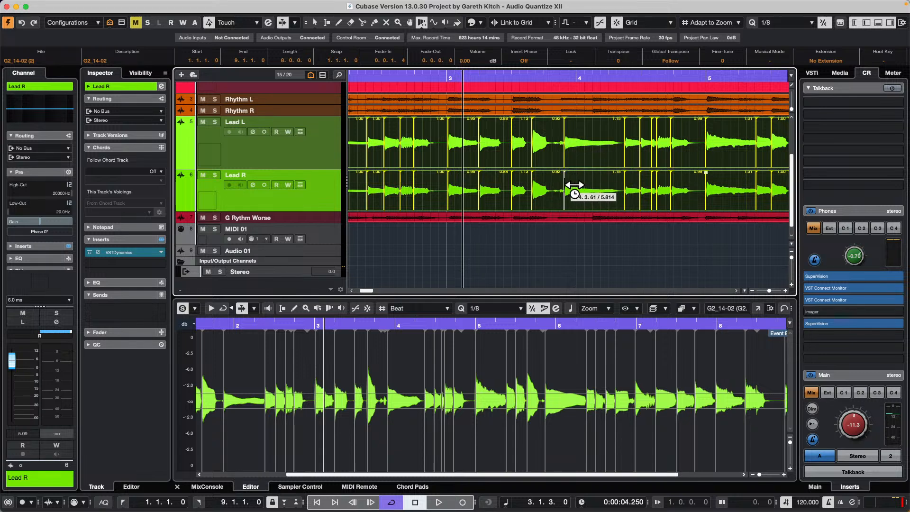
pyautogui.moveTo(575, 185); pyautogui.dragTo(587, 185)
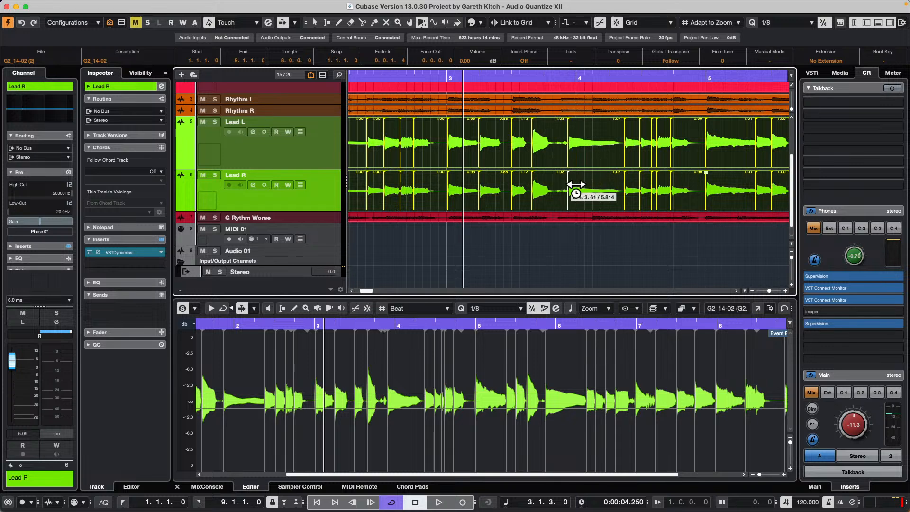
pyautogui.moveTo(585, 183); pyautogui.dragTo(581, 183)
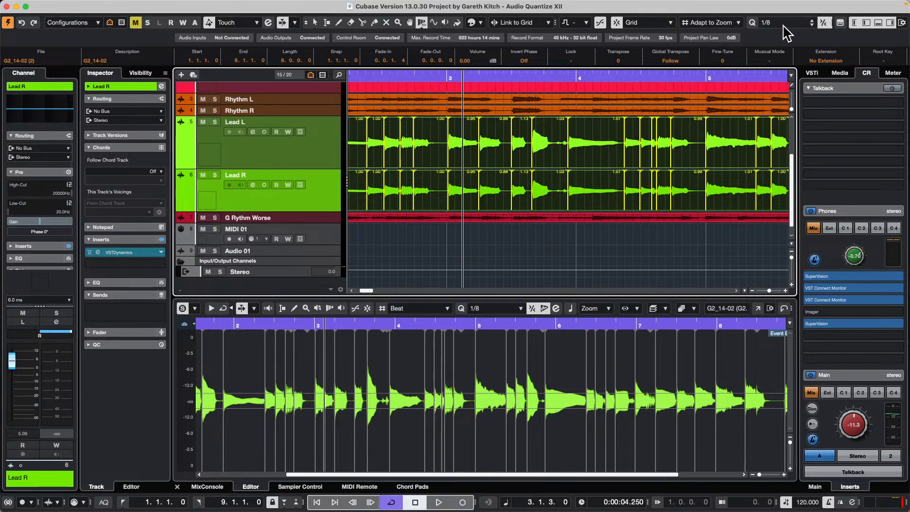
# Set the project grid type to Use Quantize and snap the warp marker before bar 4 to 4.1.1.0 on both lead tracks
pyautogui.click(706, 22)
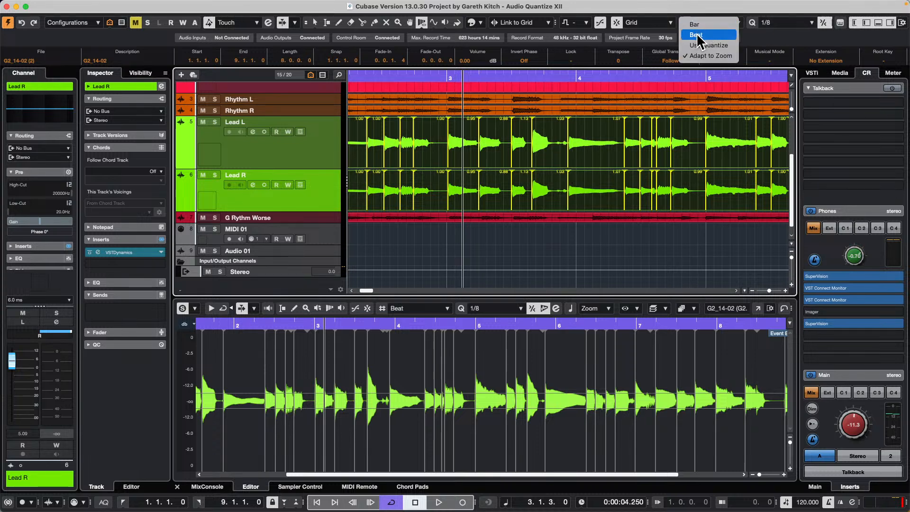
pyautogui.click(698, 35)
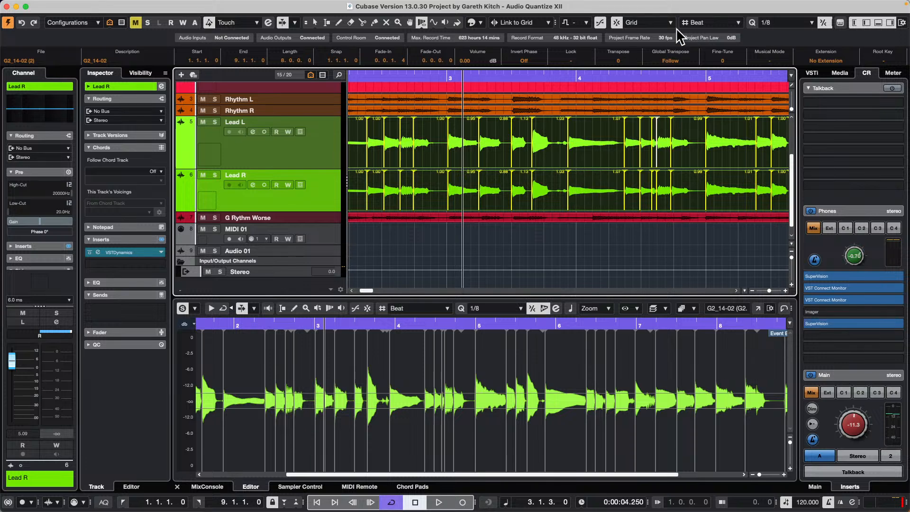
pyautogui.click(709, 32)
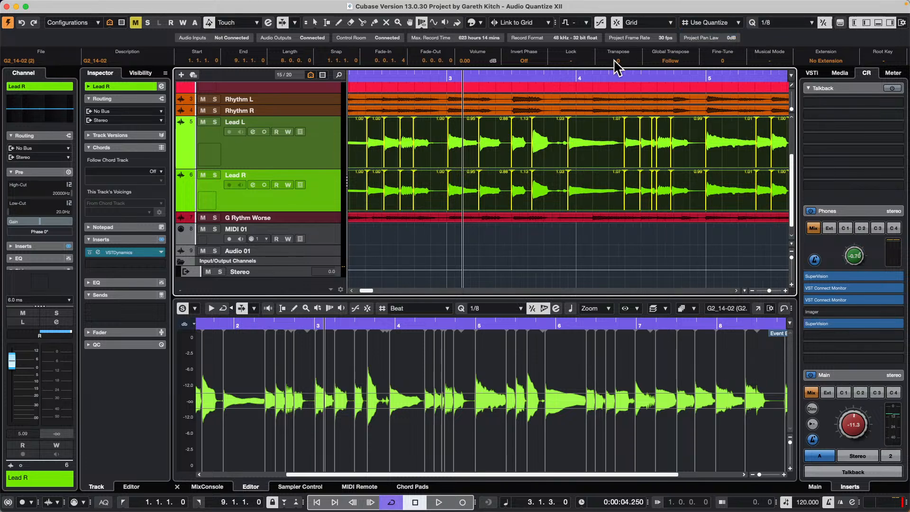
pyautogui.moveTo(581, 198)
pyautogui.mouseDown()
pyautogui.moveTo(591, 196)
pyautogui.moveTo(573, 197)
pyautogui.moveTo(592, 196)
pyautogui.moveTo(571, 196)
pyautogui.moveTo(584, 193)
pyautogui.mouseUp()
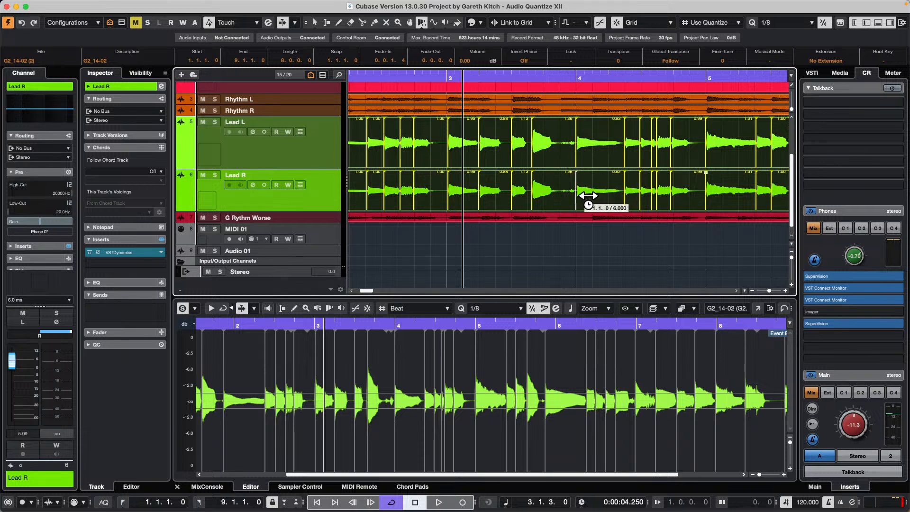
pyautogui.moveTo(589, 196)
pyautogui.mouseDown()
pyautogui.moveTo(599, 195)
pyautogui.moveTo(588, 195)
pyautogui.mouseUp()
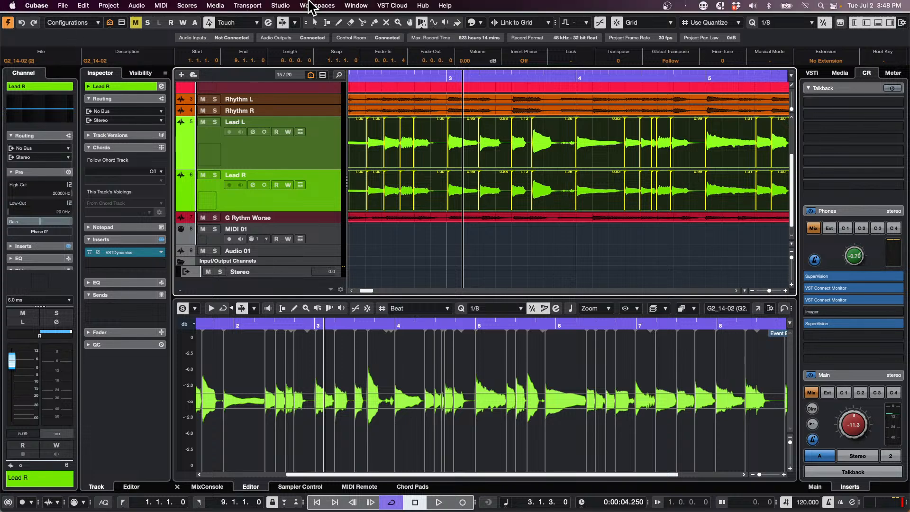
# Add an instrument track below Lead R using HALion Sonic with the Stereo output
pyautogui.click(285, 6)
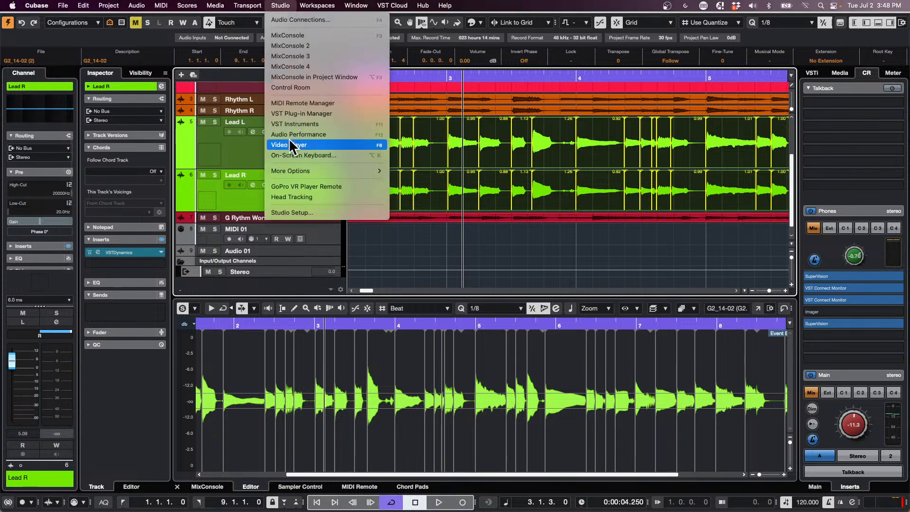
pyautogui.click(244, 197)
pyautogui.rightClick(243, 197)
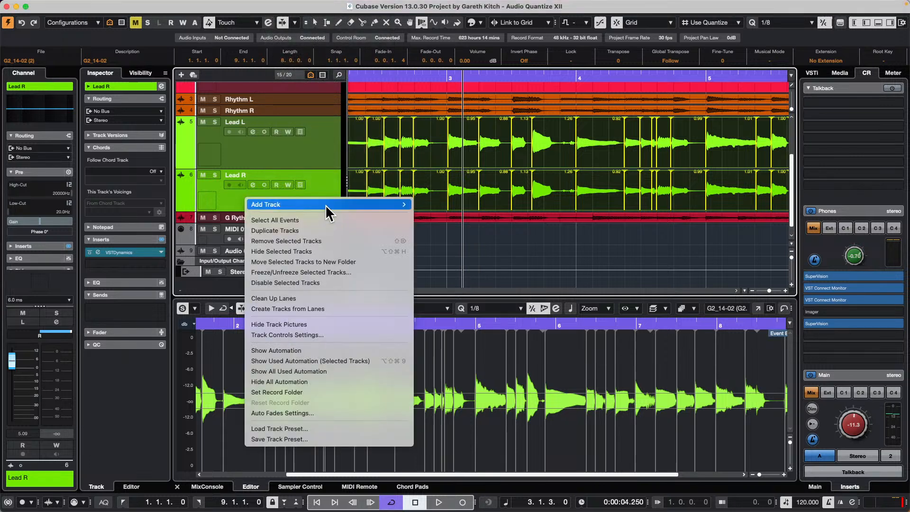
pyautogui.moveTo(325, 204)
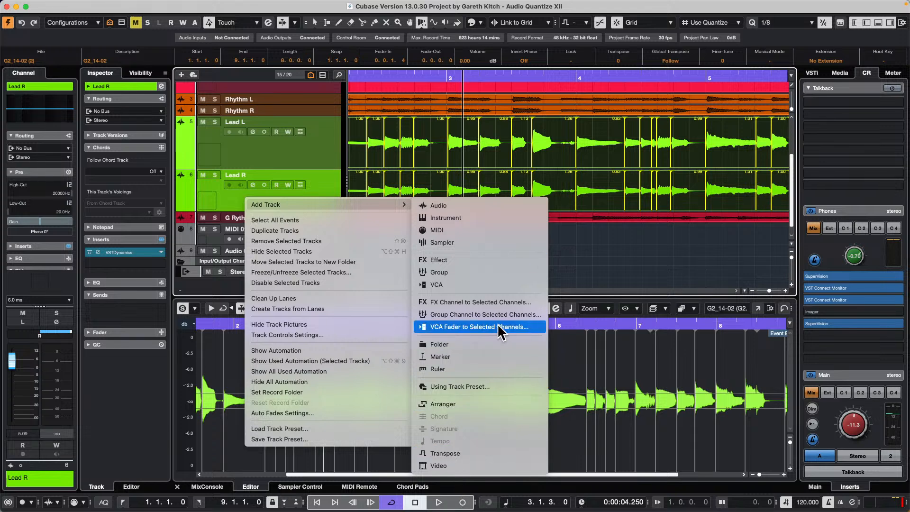
pyautogui.click(458, 218)
pyautogui.click(514, 179)
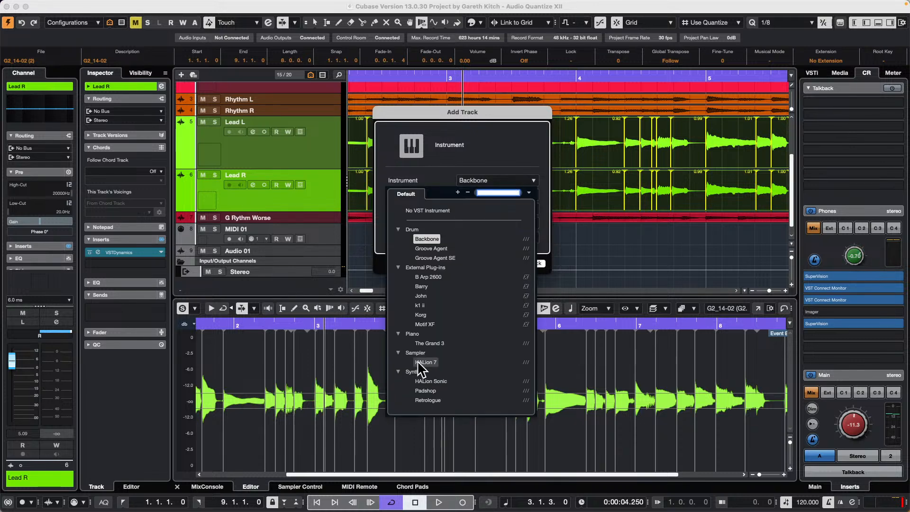
pyautogui.click(438, 381)
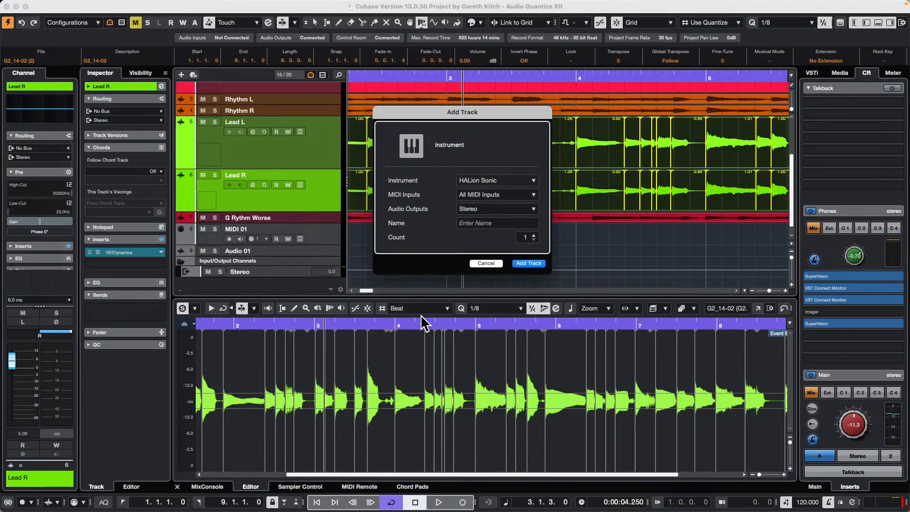
pyautogui.click(539, 265)
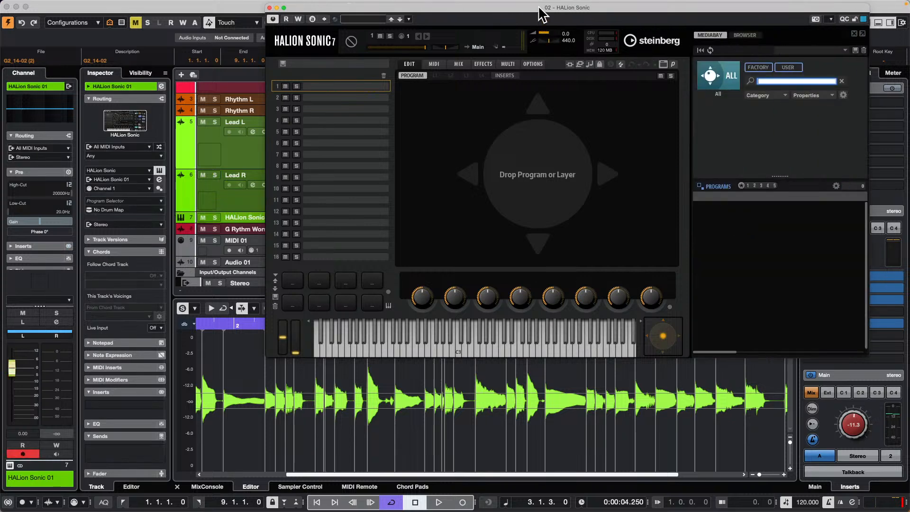
# Load the Clean MM-Bass program from the Electric Bass instrument into HALion Sonic's first slot
pyautogui.moveTo(539, 7); pyautogui.dragTo(330, 3)
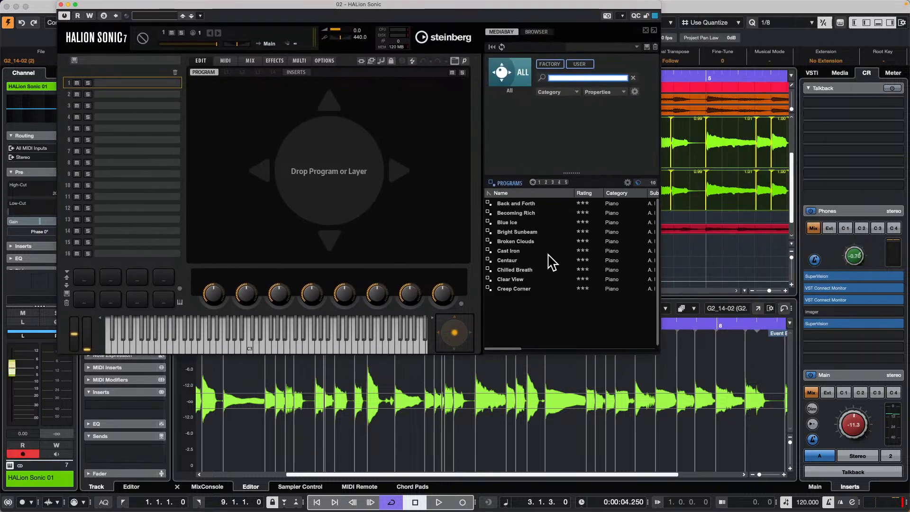
pyautogui.click(503, 72)
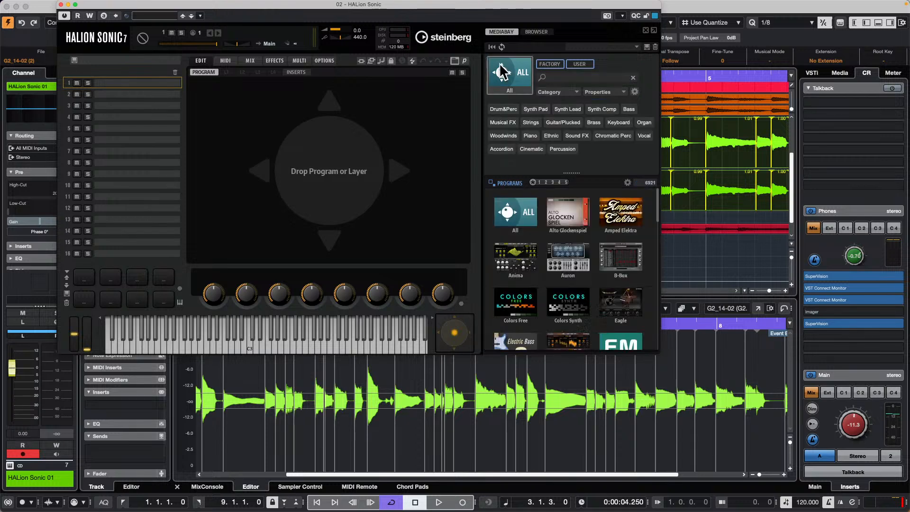
pyautogui.scroll(-8, 583, 271)
pyautogui.scroll(2, 580, 269)
pyautogui.scroll(4, 578, 263)
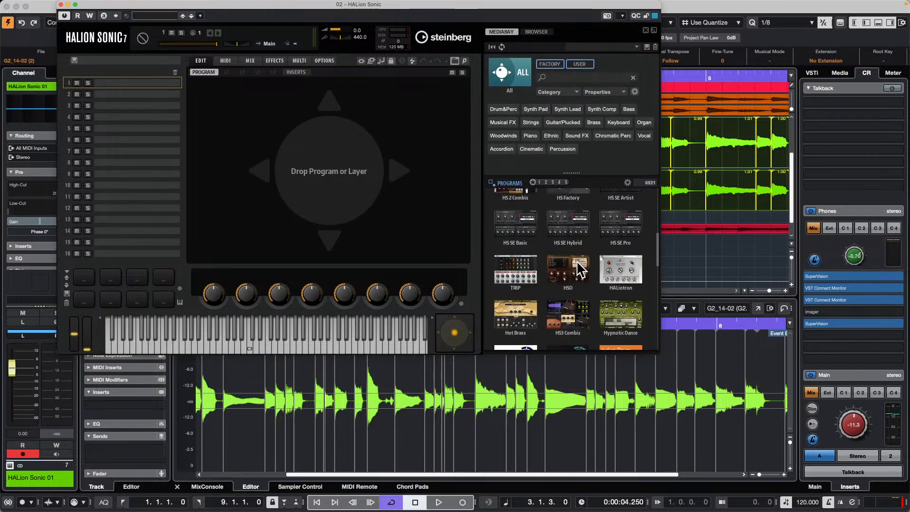
pyautogui.scroll(1, 579, 260)
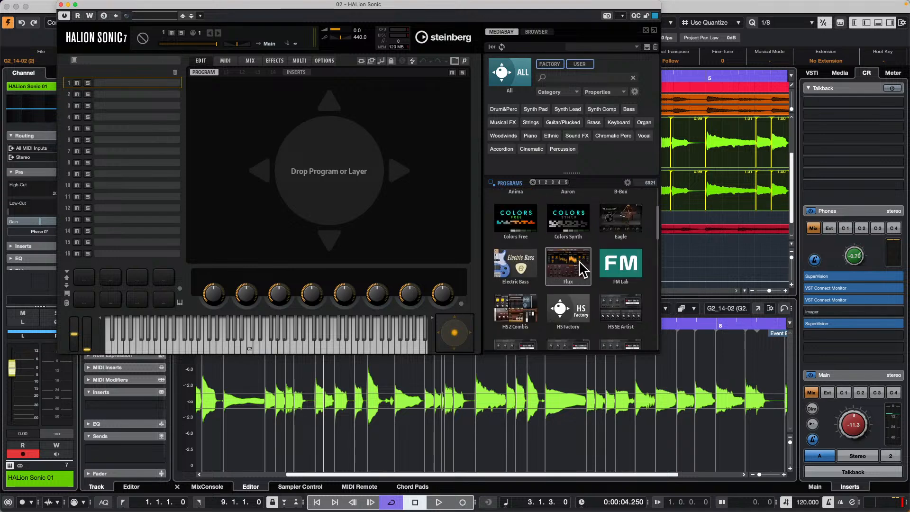
pyautogui.click(523, 271)
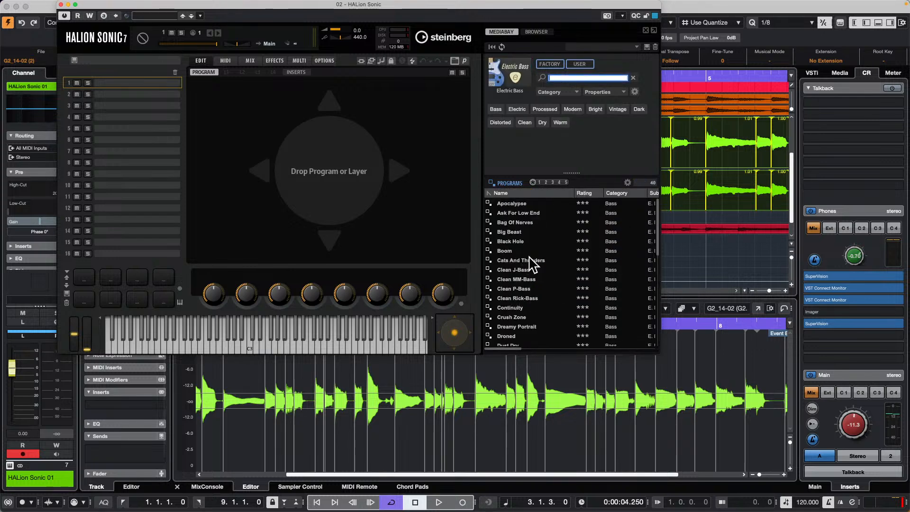
pyautogui.doubleClick(511, 278)
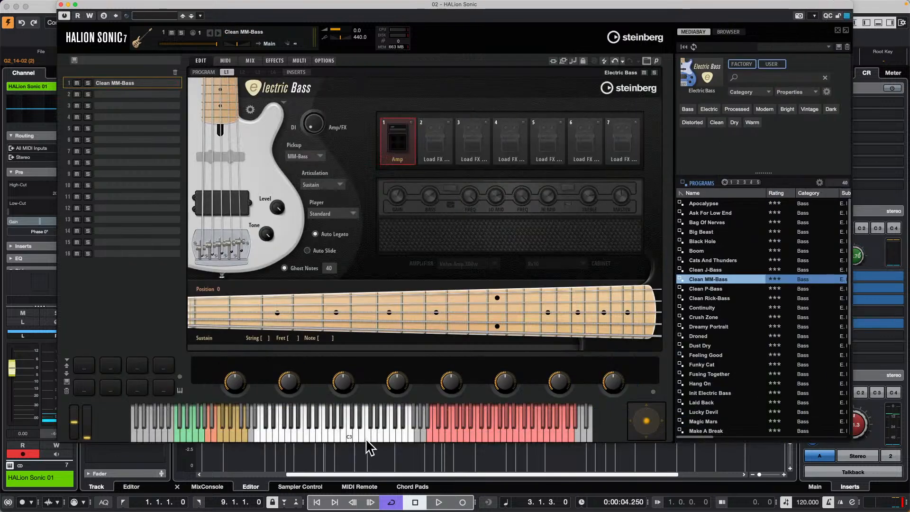
# Audition low and middle notes of the Clean MM-Bass program on the virtual keyboard, and close the HALion Sonic window
pyautogui.moveTo(373, 430)
pyautogui.mouseDown()
pyautogui.moveTo(262, 427)
pyautogui.moveTo(301, 425)
pyautogui.moveTo(286, 426)
pyautogui.mouseUp()
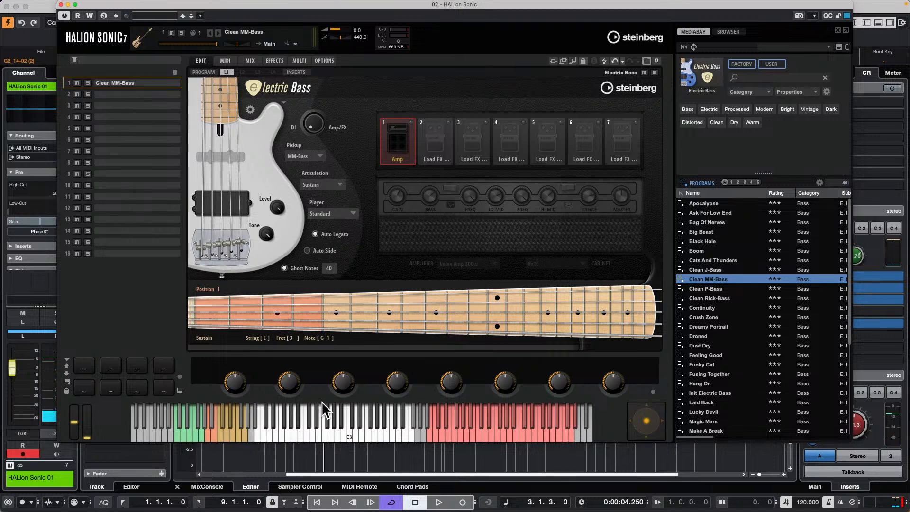
pyautogui.click(297, 431)
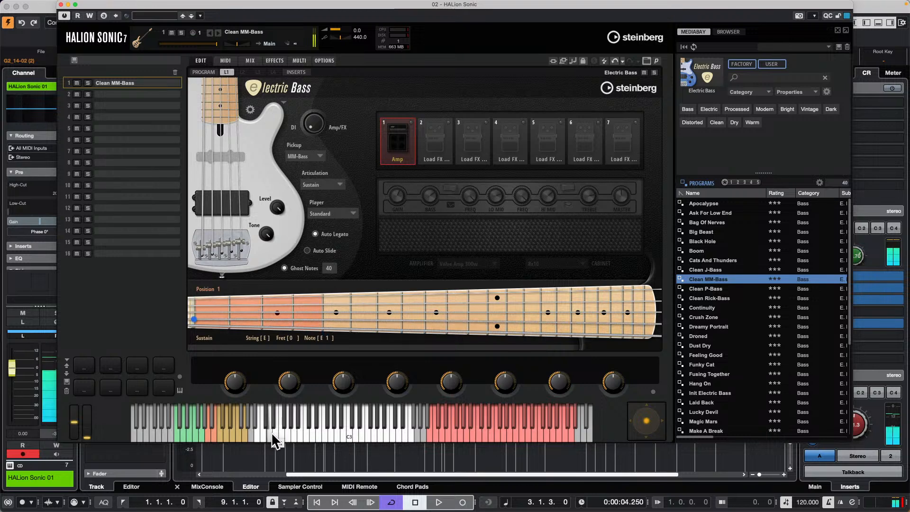
pyautogui.click(313, 431)
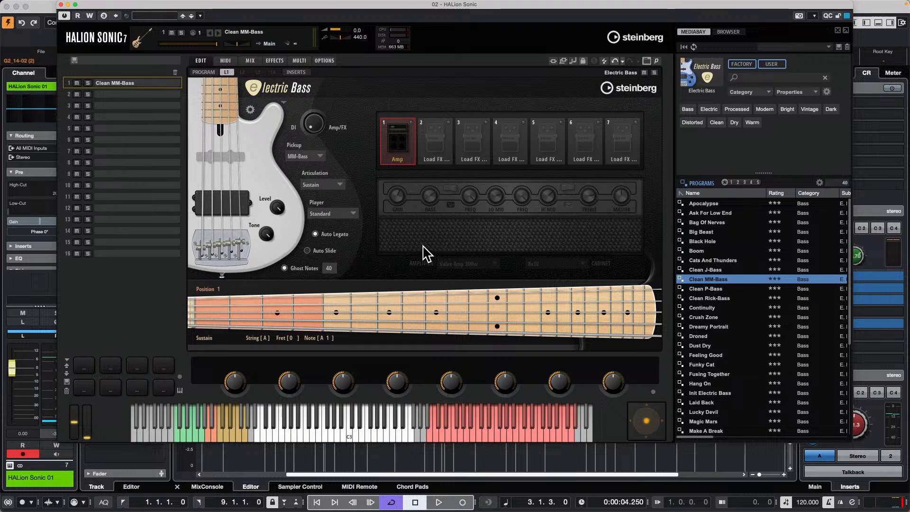
pyautogui.click(337, 433)
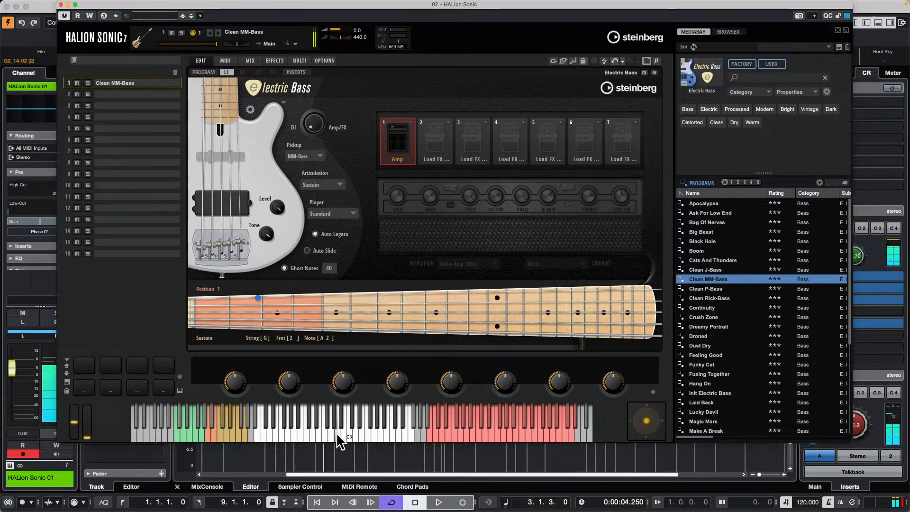
pyautogui.click(267, 429)
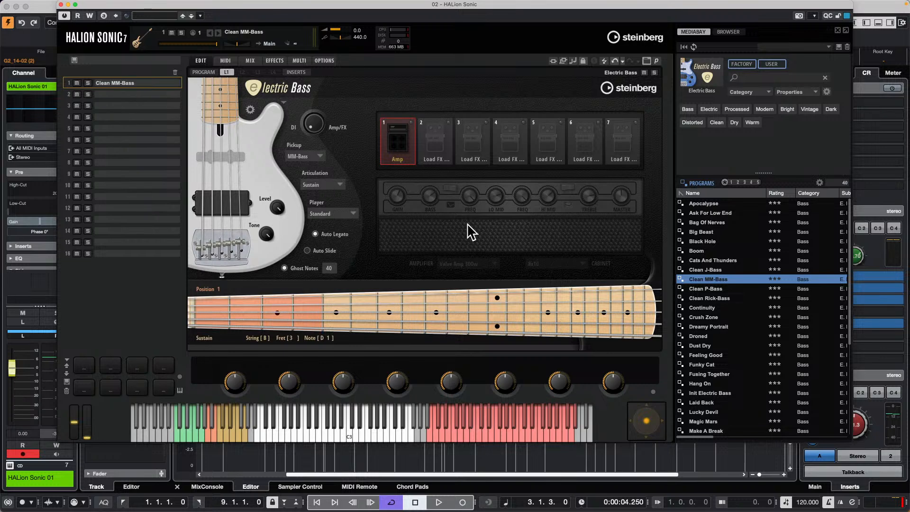
pyautogui.click(61, 4)
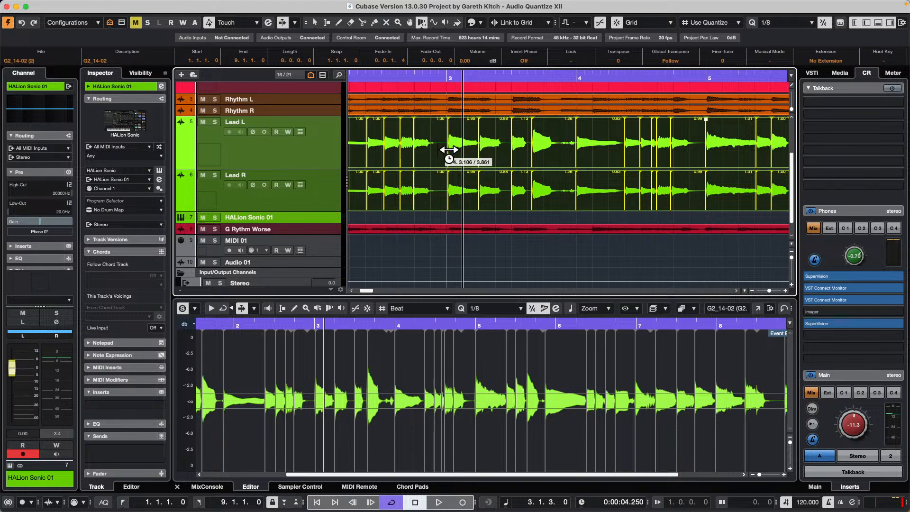
# Choose the Object Selection tool, open the Bass event in the Sample Editor and activate Edit VariAudio
pyautogui.rightClick(429, 149)
pyautogui.click(430, 149)
pyautogui.scroll(4, 430, 150)
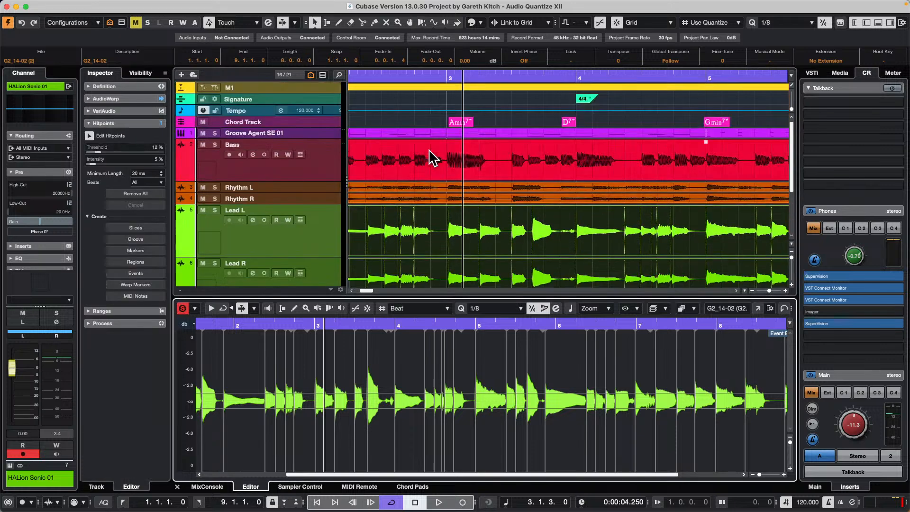
pyautogui.click(434, 164)
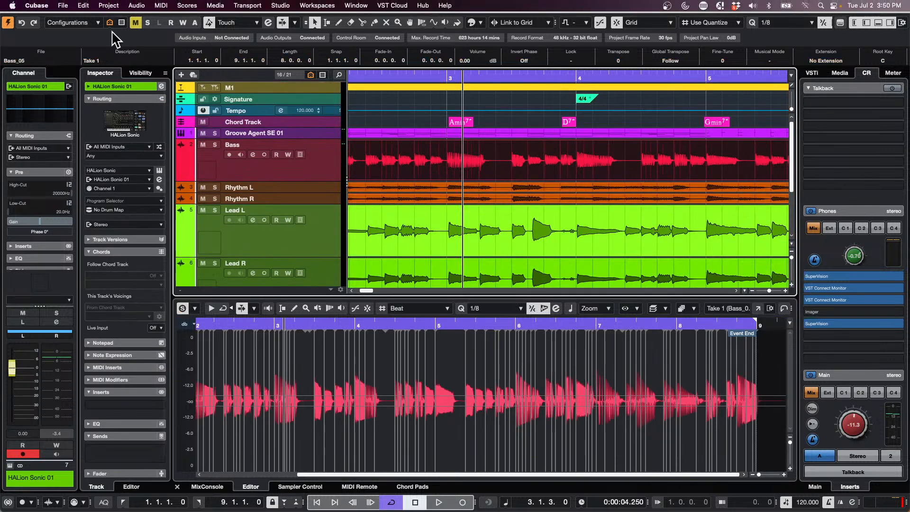
pyautogui.doubleClick(474, 159)
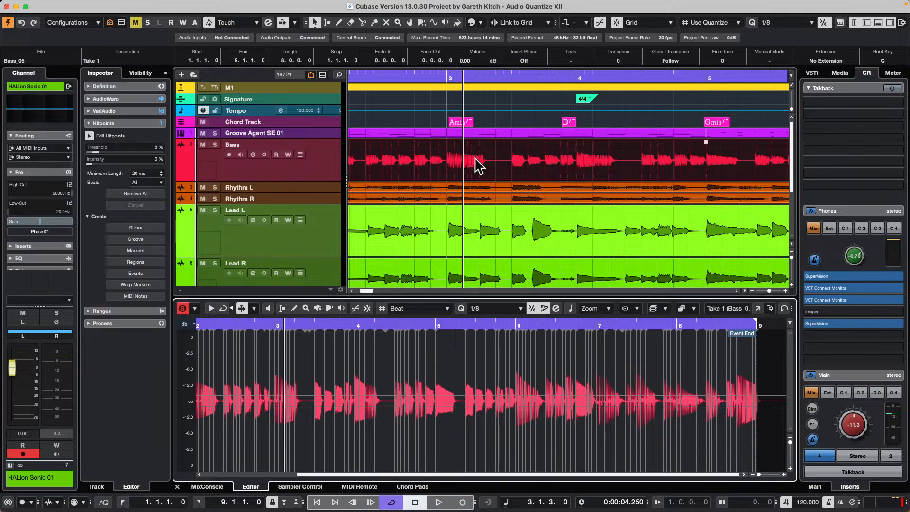
pyautogui.click(126, 111)
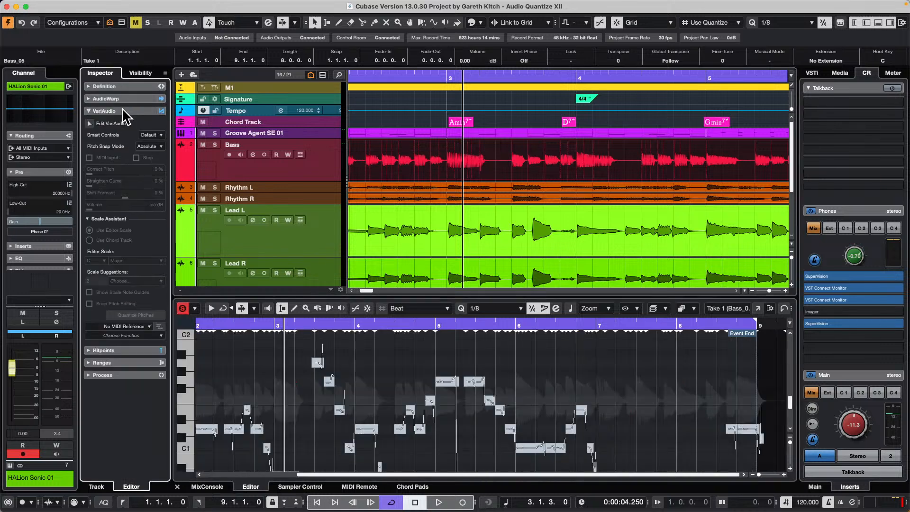
pyautogui.click(89, 123)
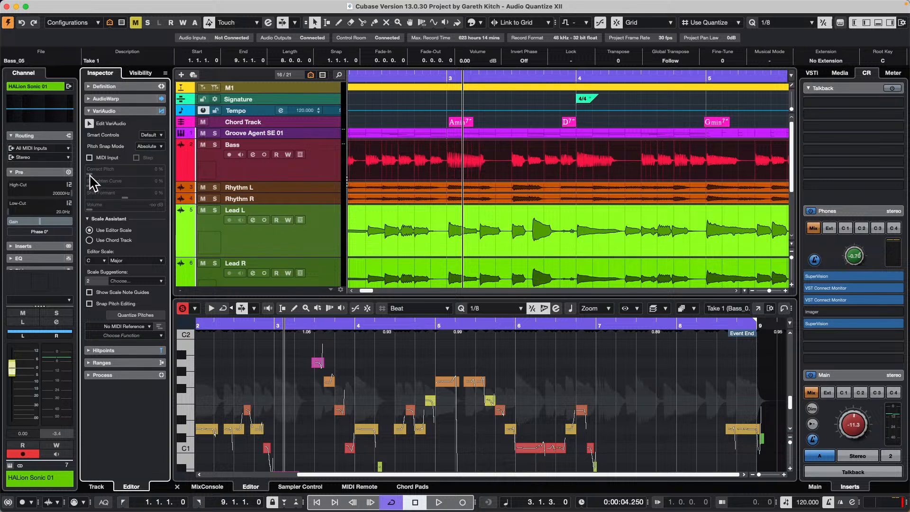
# Shift the bass note at bar 5 up and down in semitone steps and return it to its original pitch
pyautogui.click(444, 383)
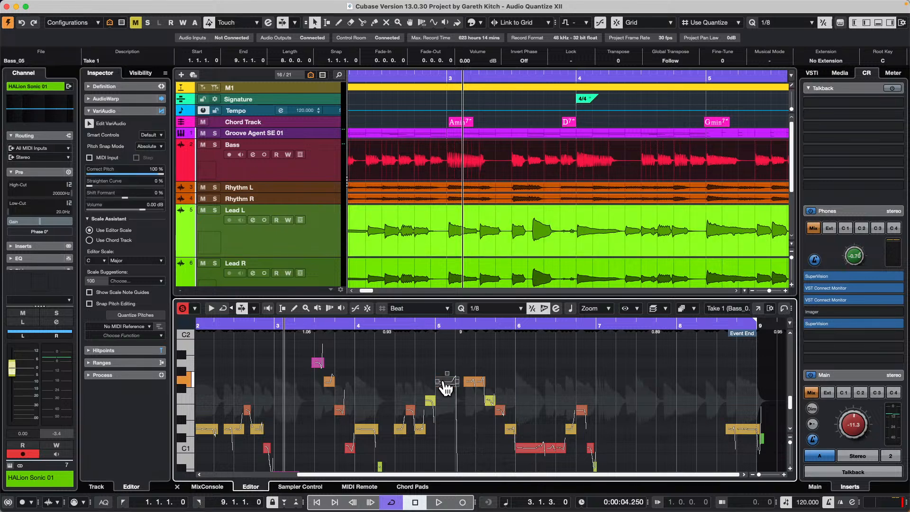
pyautogui.press('Up')
pyautogui.press('Up')
pyautogui.press('Up')
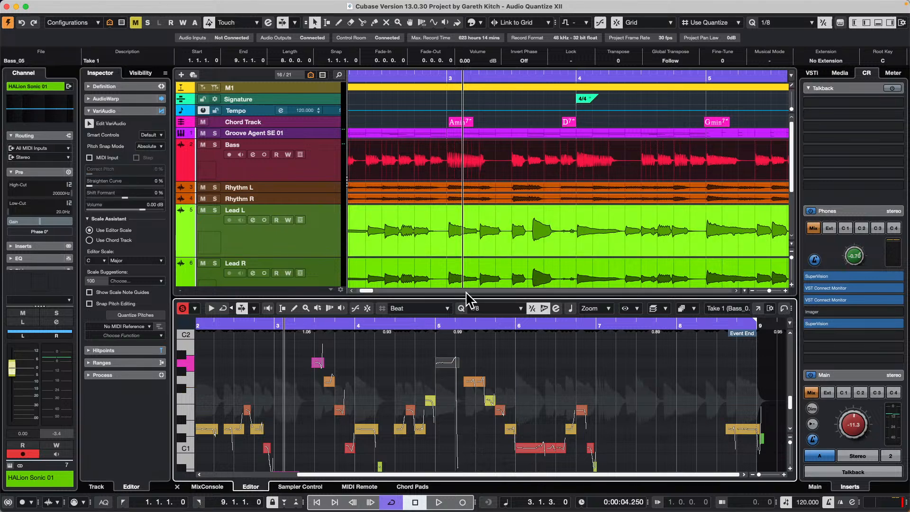
pyautogui.press('Down')
pyautogui.press('Down')
pyautogui.press('Down')
pyautogui.press('Up')
pyautogui.press('Up')
pyautogui.press('Down')
pyautogui.press('Down')
pyautogui.press('Down')
pyautogui.press('Down')
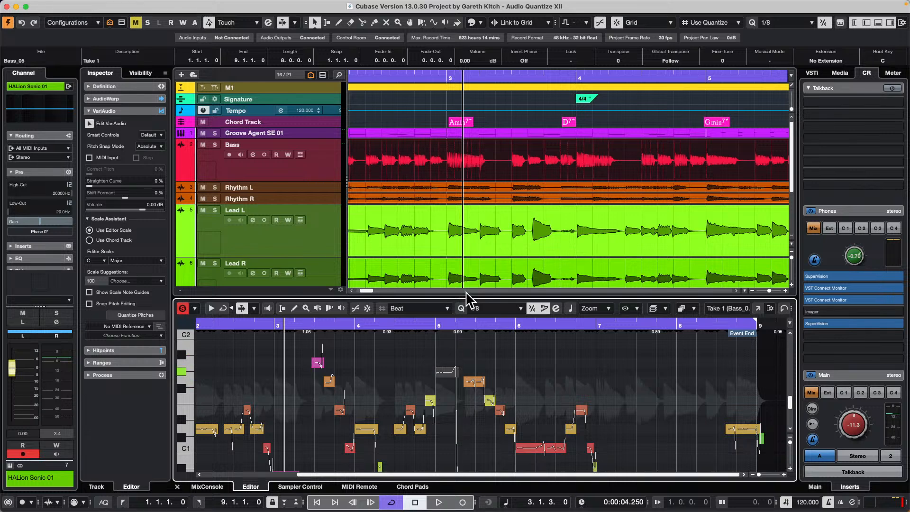
pyautogui.press('Up')
pyautogui.press('Up')
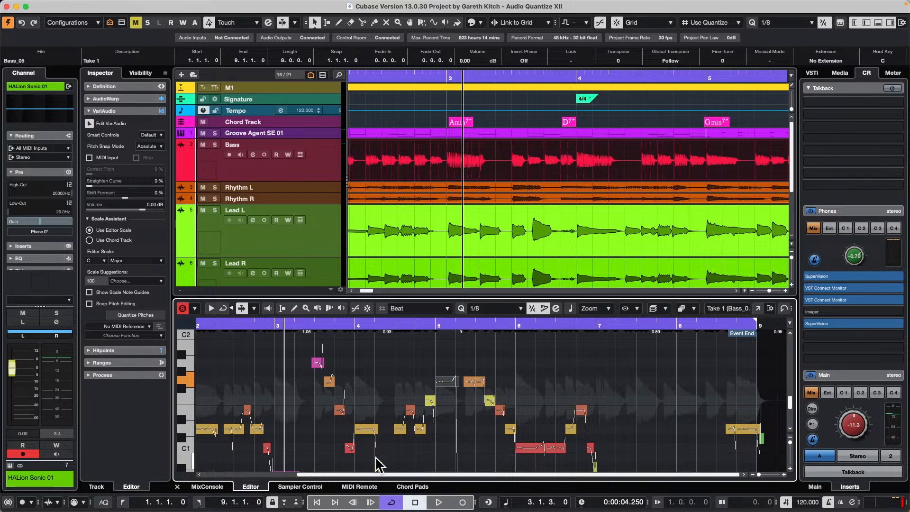
# Show the first Korg nanoKONTROL2 controller surface in the MIDI Remote
pyautogui.click(360, 487)
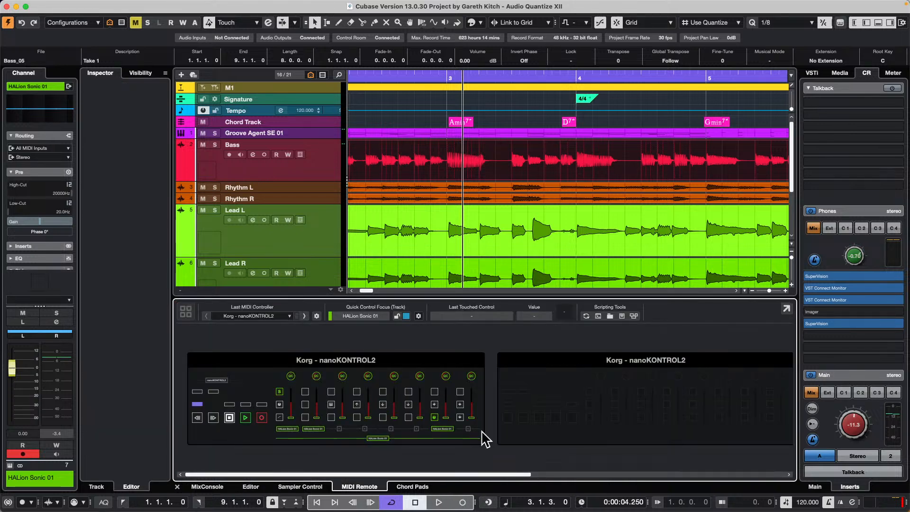
pyautogui.click(374, 380)
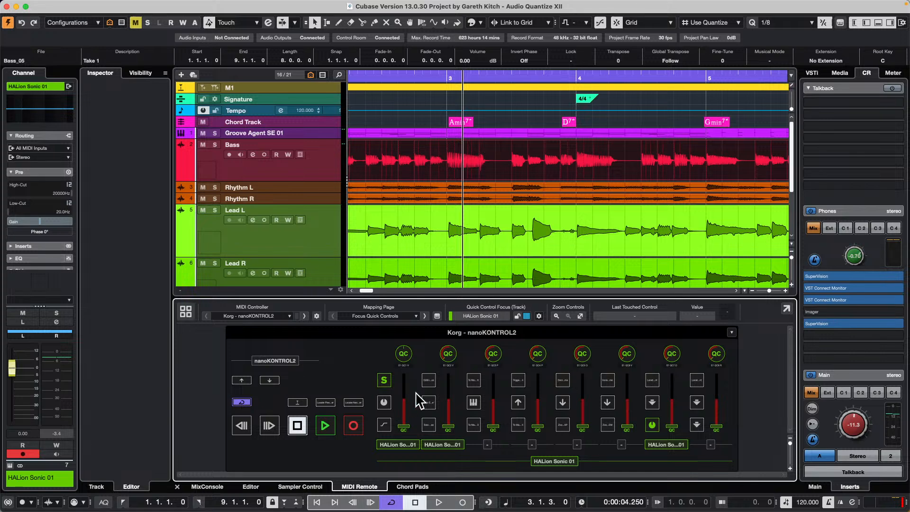
pyautogui.doubleClick(449, 354)
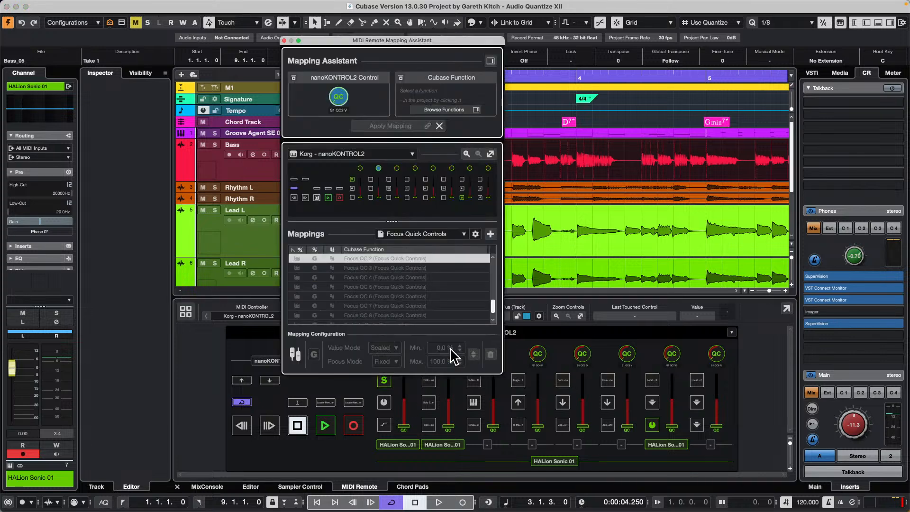
pyautogui.click(255, 342)
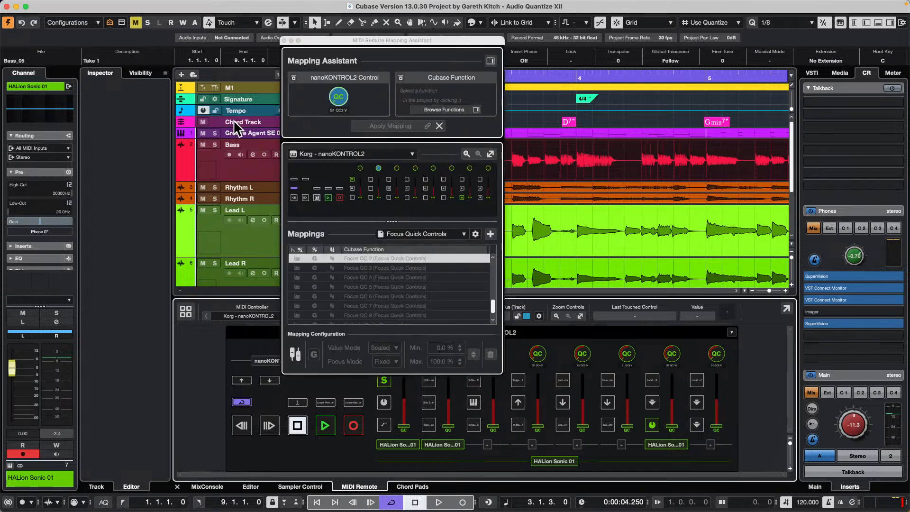
pyautogui.click(284, 40)
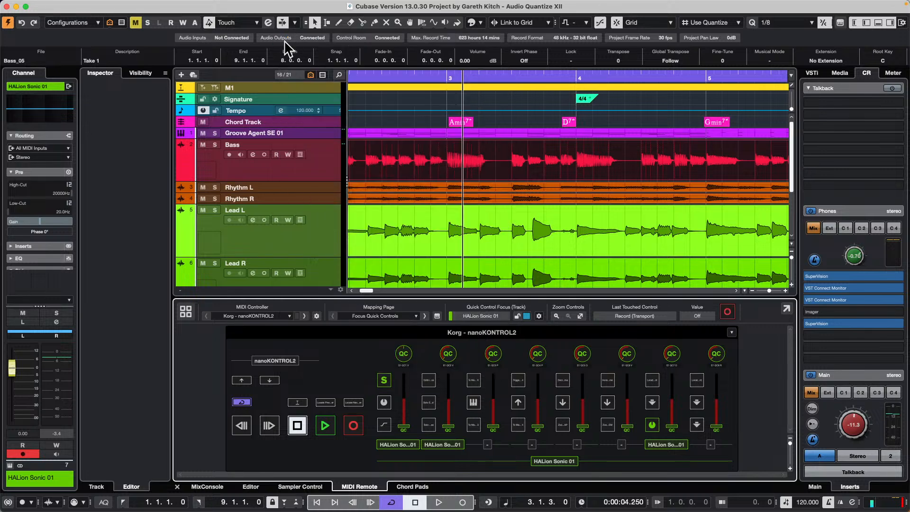
# Switch the nanoKONTROL2 mapping page to Untitled Page and open the Mapping Assistant for the second knob with the Functions Browser shown
pyautogui.click(360, 316)
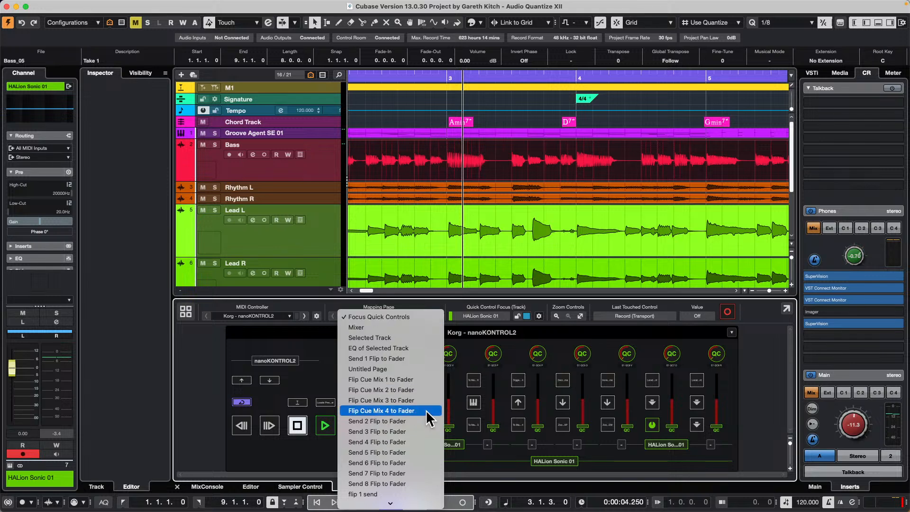
pyautogui.click(422, 367)
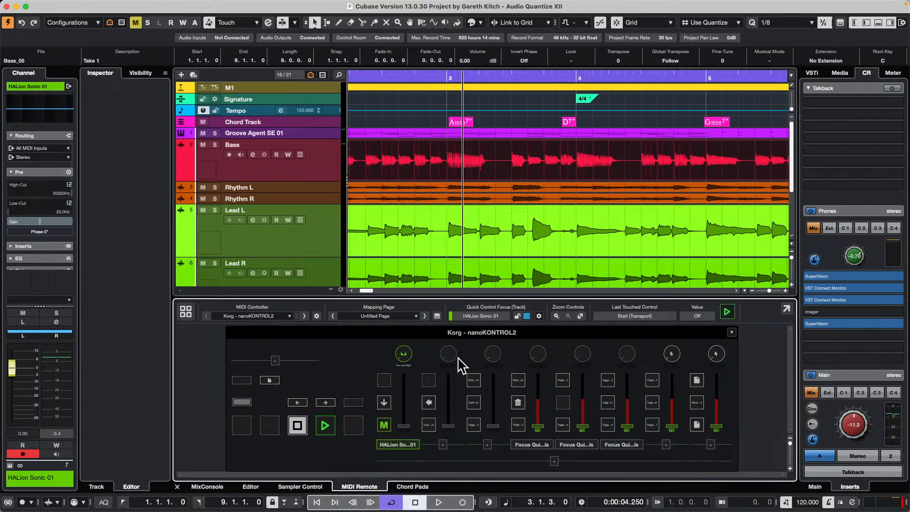
pyautogui.doubleClick(450, 354)
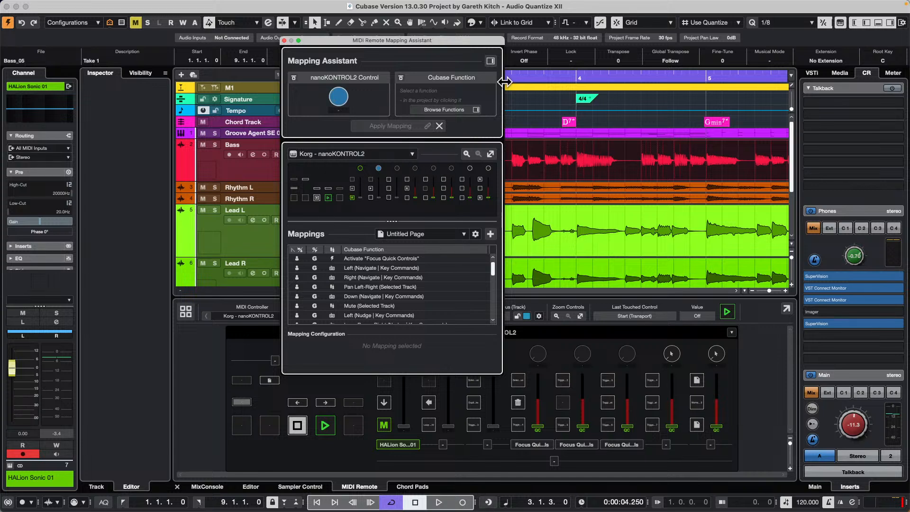
pyautogui.click(490, 60)
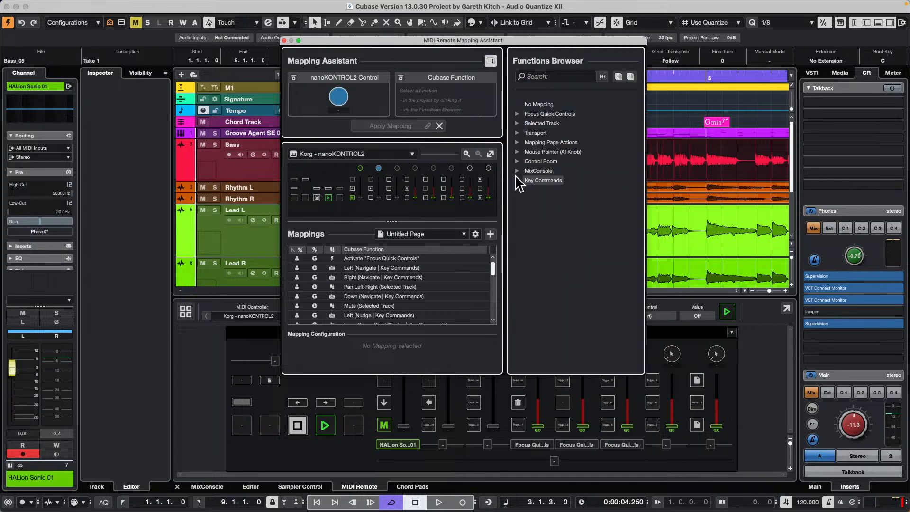
# Search the Functions Browser for "VariAu" to review the assignable VariAudio commands, and close the Mapping Assistant
pyautogui.click(544, 76)
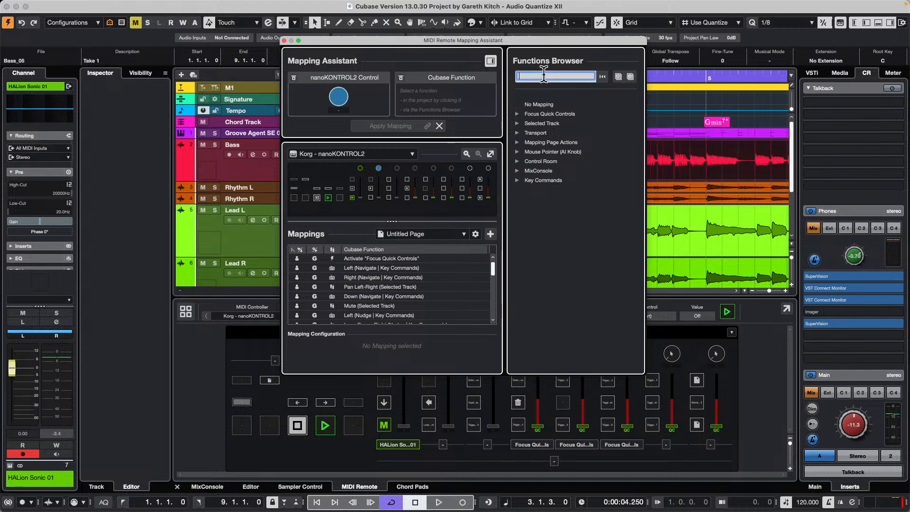
pyautogui.write('Va')
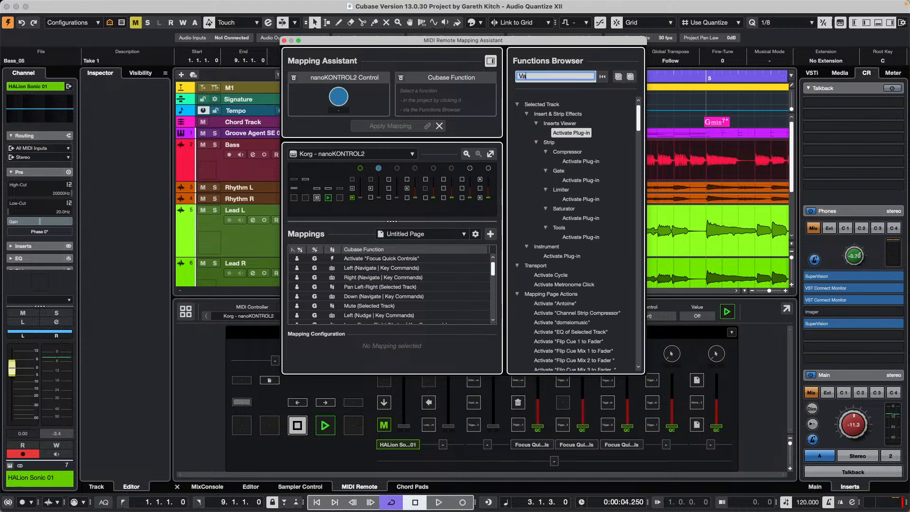
pyautogui.write('riAu')
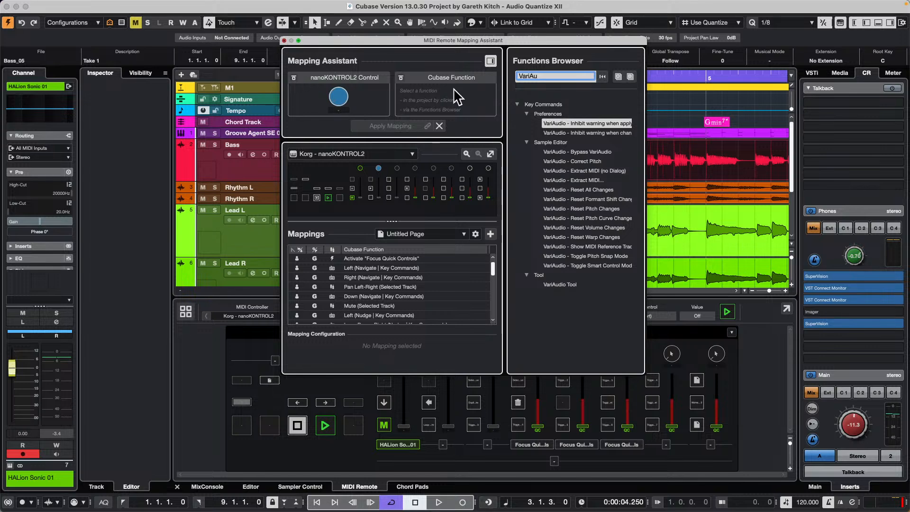
pyautogui.click(284, 41)
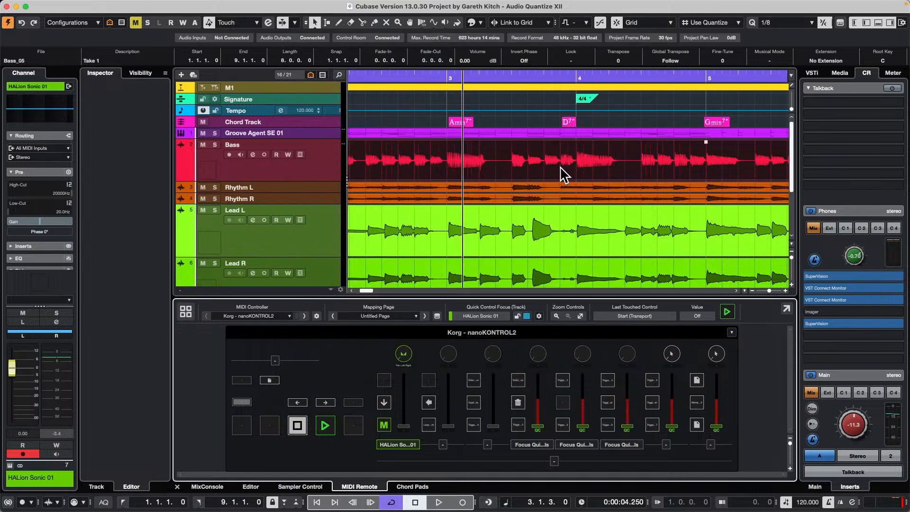
# Reopen the Bass event in the Sample Editor and move the bar 5 note down and up by semitones, ending on its original pitch
pyautogui.doubleClick(548, 166)
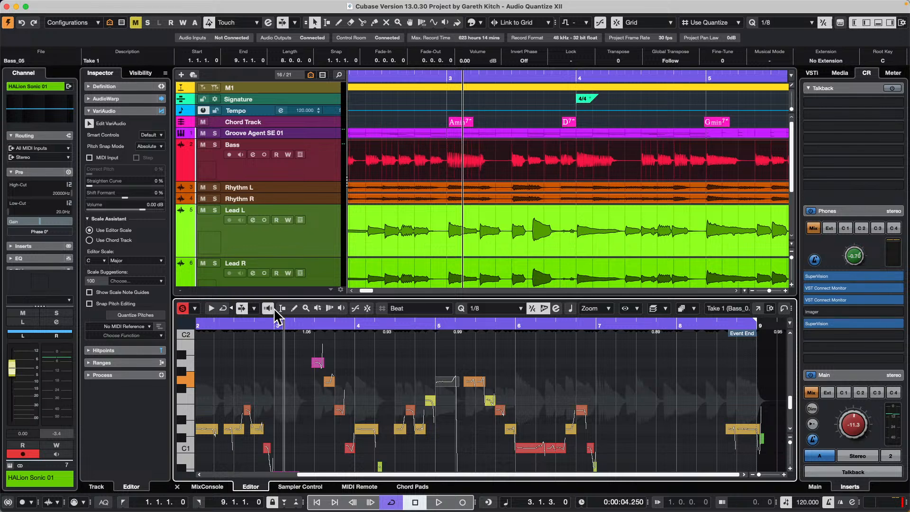
pyautogui.press('Down')
pyautogui.press('Down')
pyautogui.press('Down')
pyautogui.press('Down')
pyautogui.press('Down')
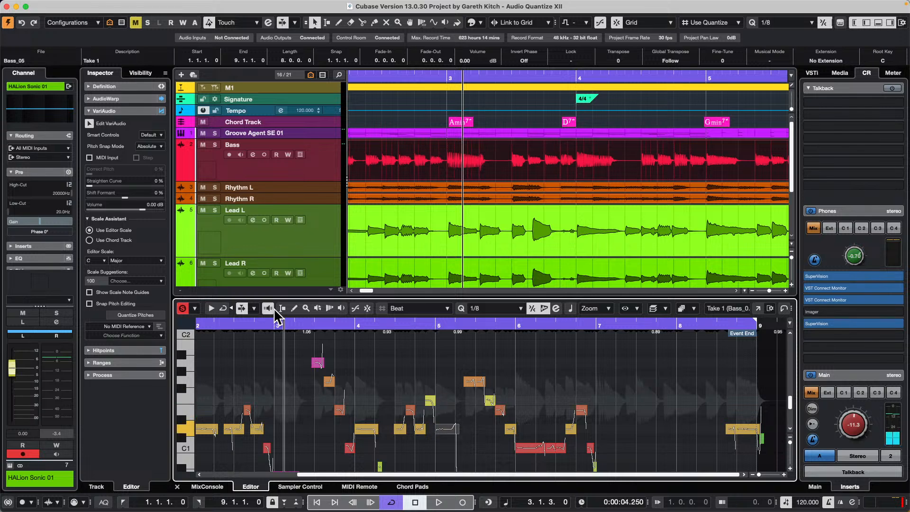
pyautogui.press('Up')
pyautogui.press('Up')
pyautogui.press('Up')
pyautogui.press('Up')
pyautogui.press('Up')
pyautogui.press('Up')
pyautogui.press('Up')
pyautogui.press('Up')
pyautogui.press('Up')
pyautogui.press('Down')
pyautogui.press('Down')
pyautogui.press('Down')
pyautogui.press('Down')
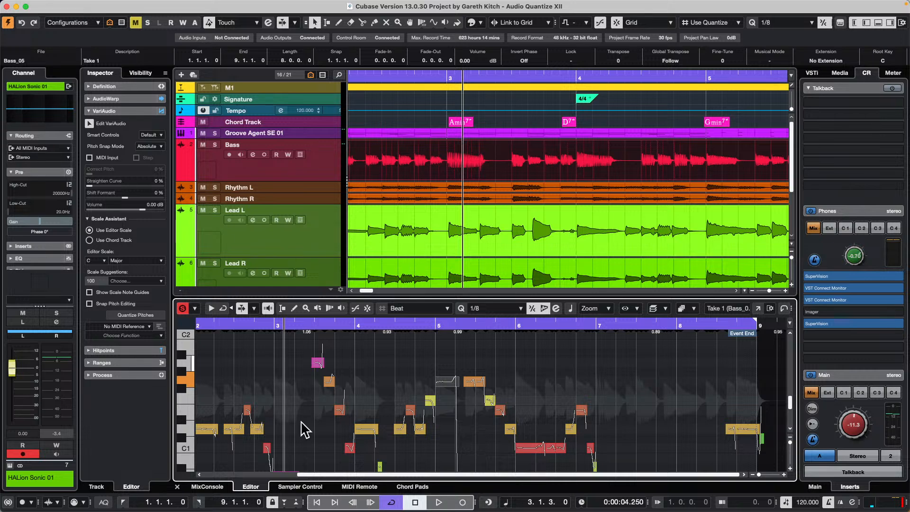
# Switch to Safari and enter the steinberg.net web address
pyautogui.moveTo(239, 510)
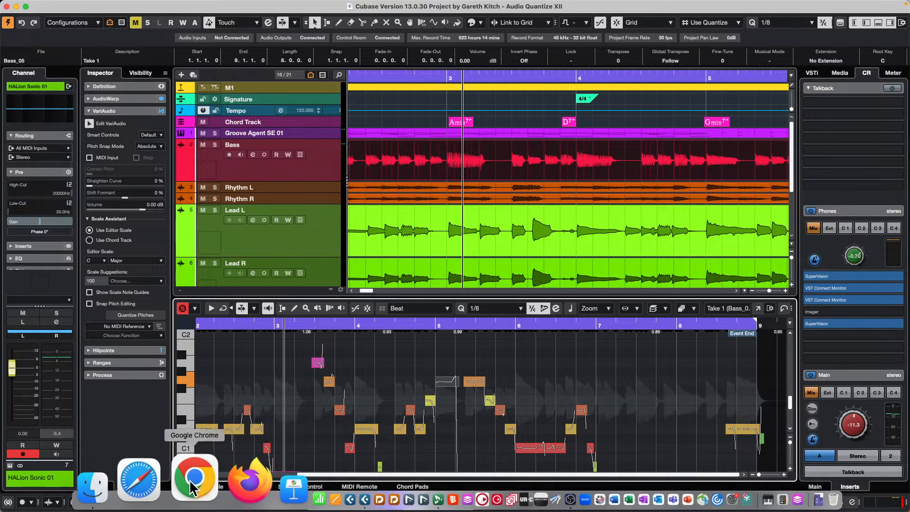
pyautogui.click(178, 486)
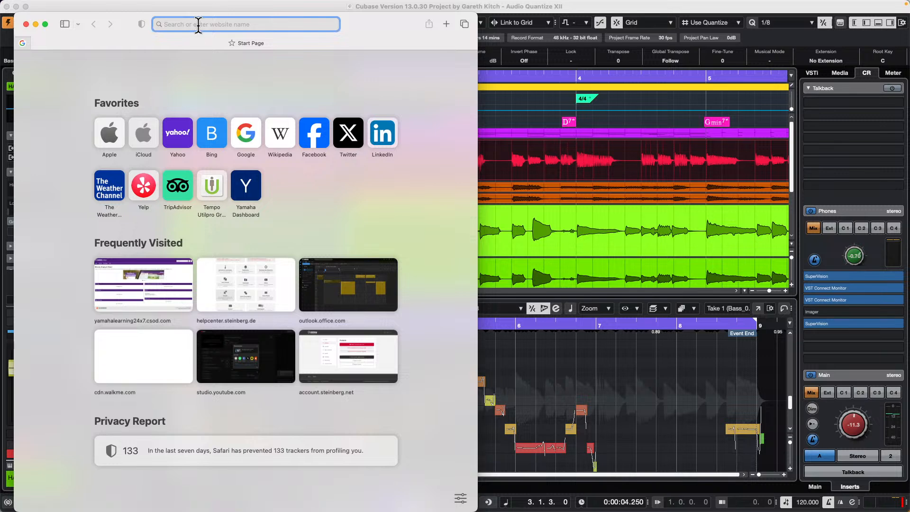
pyautogui.write('steinbe')
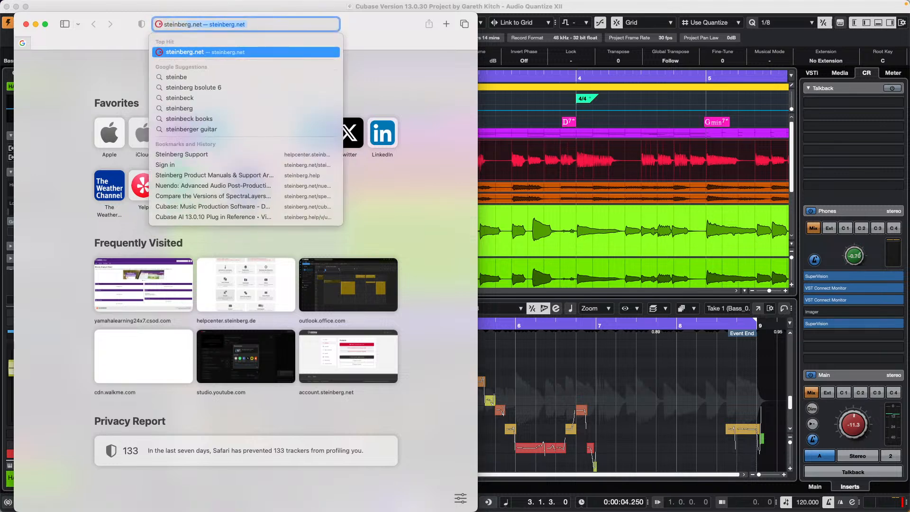
# Load steinberg.net in the browser and expand its window to full screen
pyautogui.write('rg.')
pyautogui.press('Return')
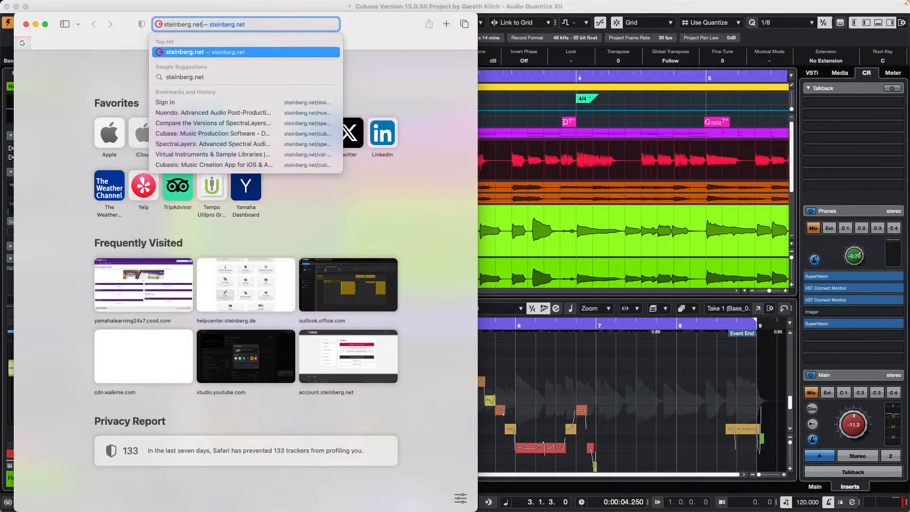
pyautogui.click(45, 24)
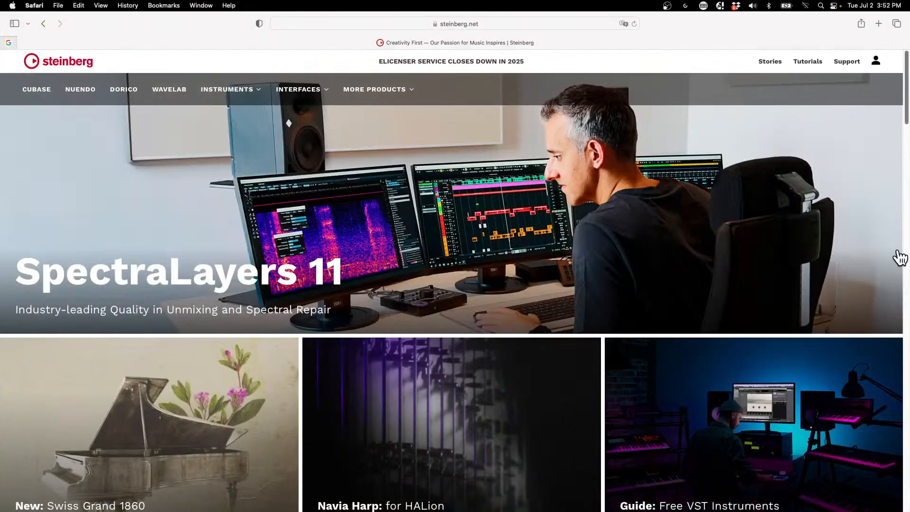
# Sign in to the Steinberg account using the saved e-mail and password
pyautogui.click(875, 60)
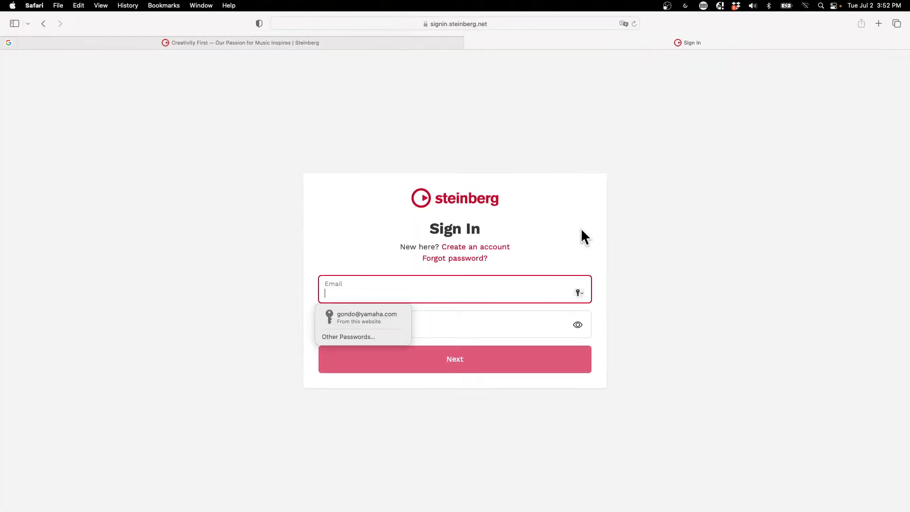
pyautogui.click(368, 315)
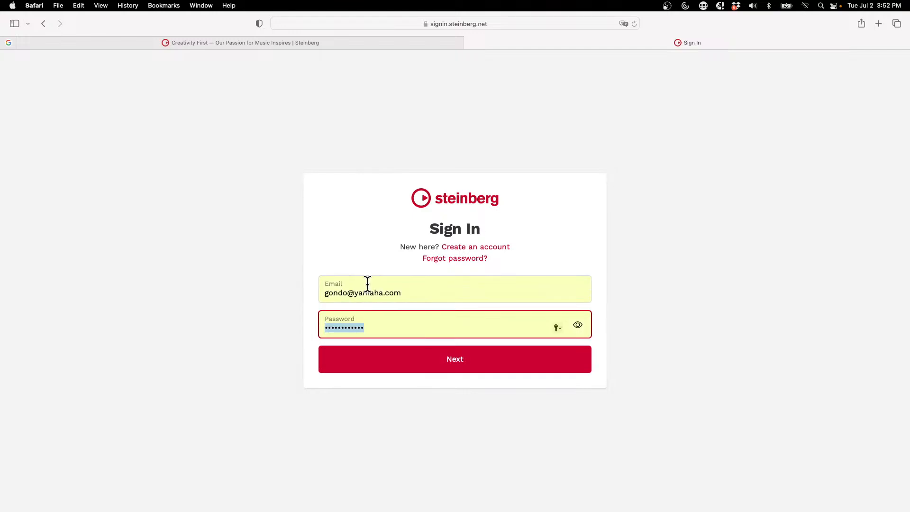
pyautogui.click(464, 356)
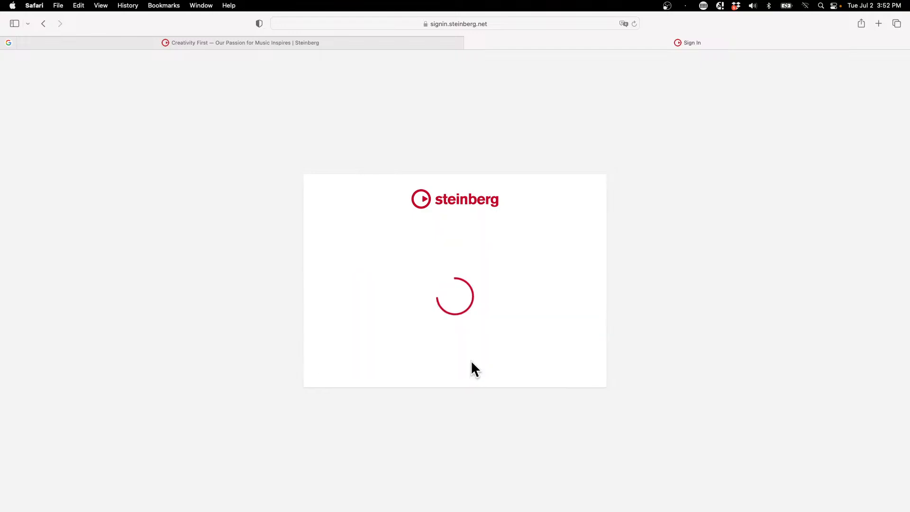
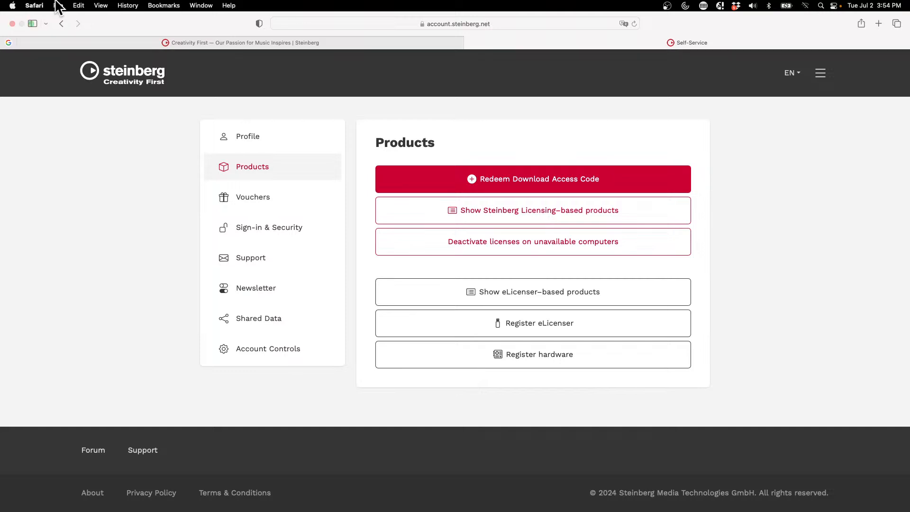
# Switch back to the Cubase project and open the first Groove Agent SE 01 MIDI part in the lower editor
pyautogui.hotkey('ctrl', 'Left')
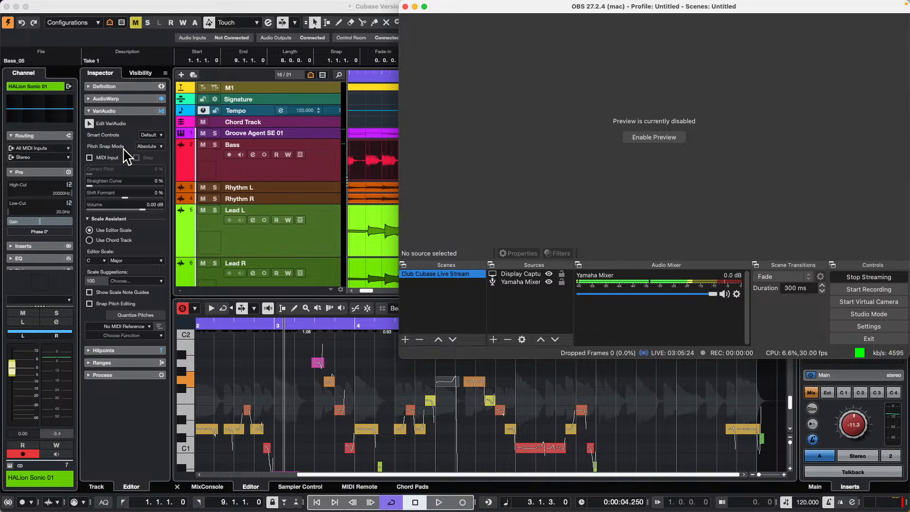
pyautogui.click(389, 118)
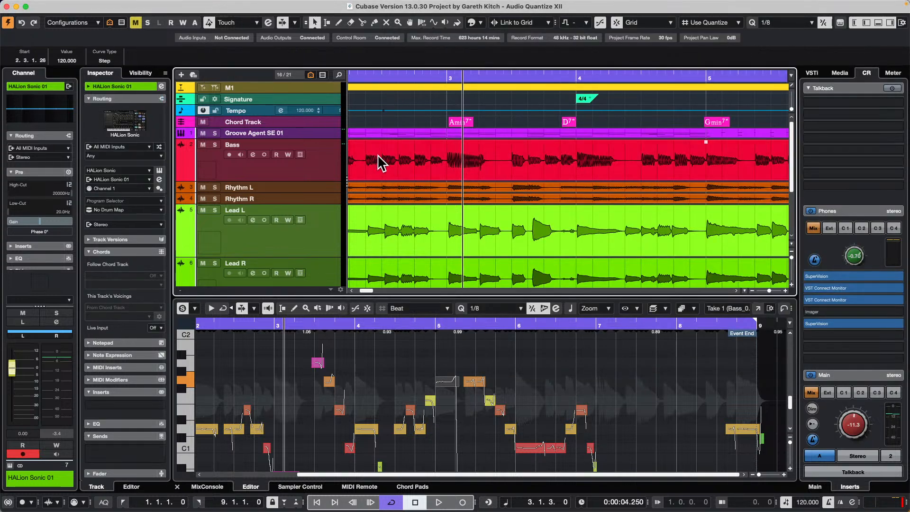
pyautogui.scroll(-3, 380, 156)
pyautogui.scroll(3, 382, 157)
pyautogui.click(439, 131)
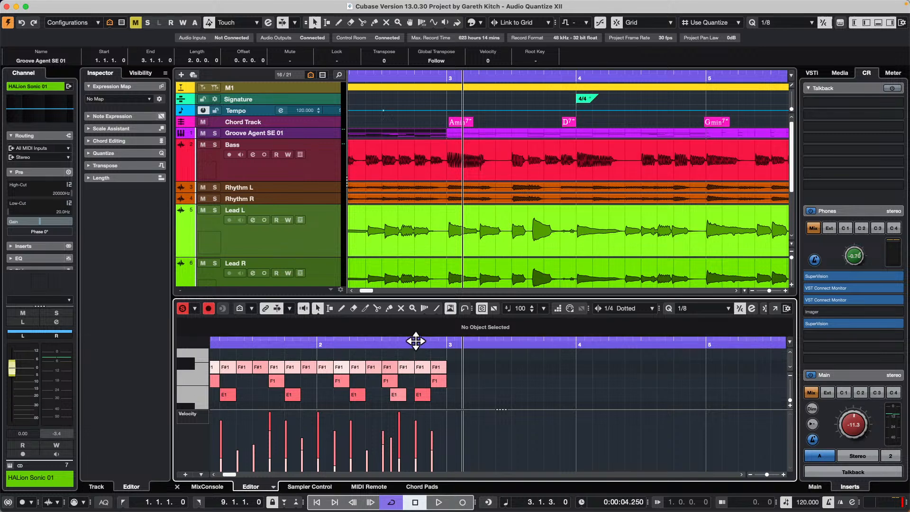
pyautogui.moveTo(417, 340); pyautogui.dragTo(419, 334)
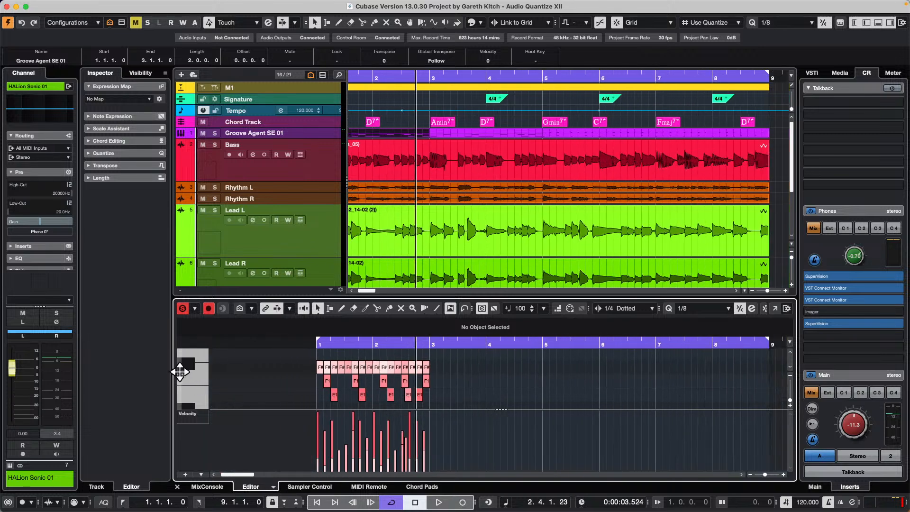
pyautogui.moveTo(180, 371)
pyautogui.mouseDown()
pyautogui.moveTo(223, 370)
pyautogui.moveTo(130, 376)
pyautogui.moveTo(162, 372)
pyautogui.mouseUp()
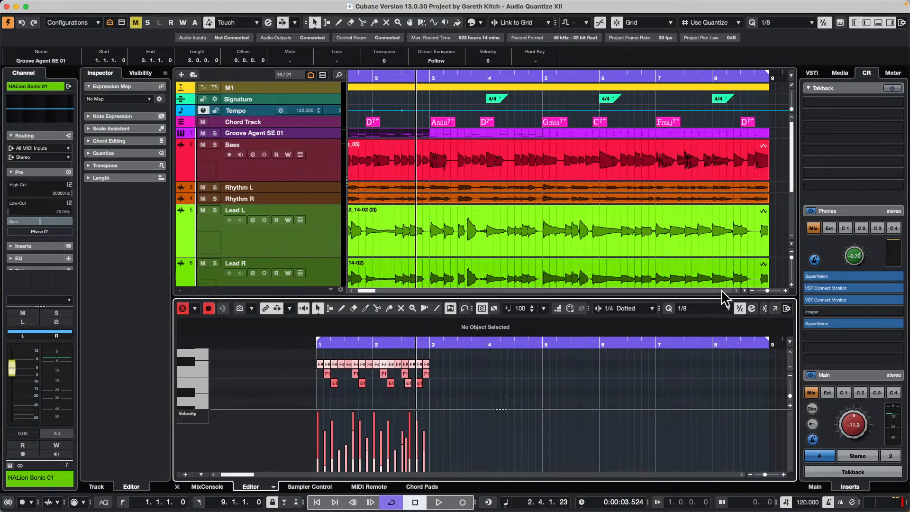
# Set the project window's grid type to Bar
pyautogui.click(790, 22)
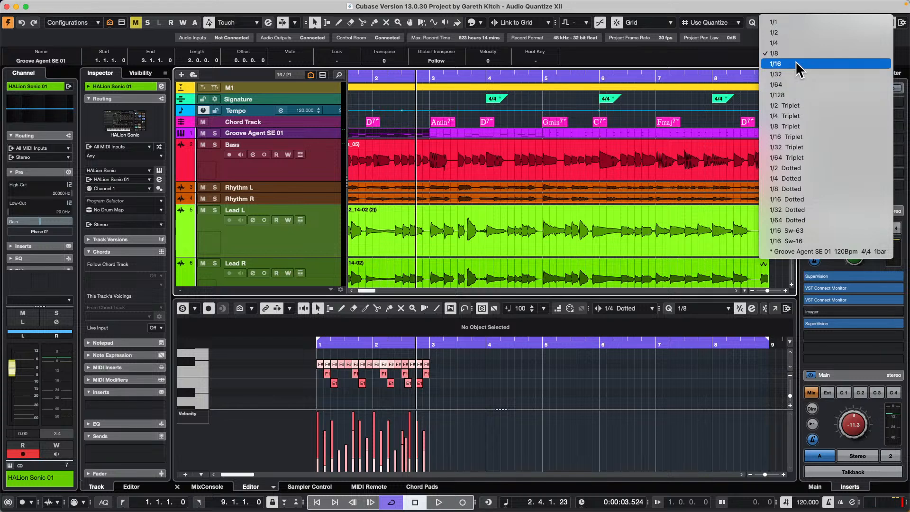
pyautogui.click(609, 40)
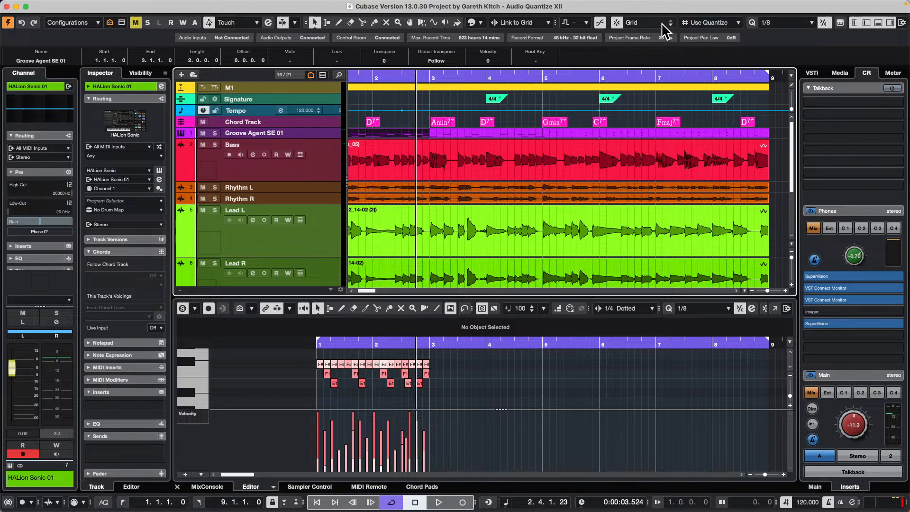
pyautogui.click(693, 22)
pyautogui.click(711, 22)
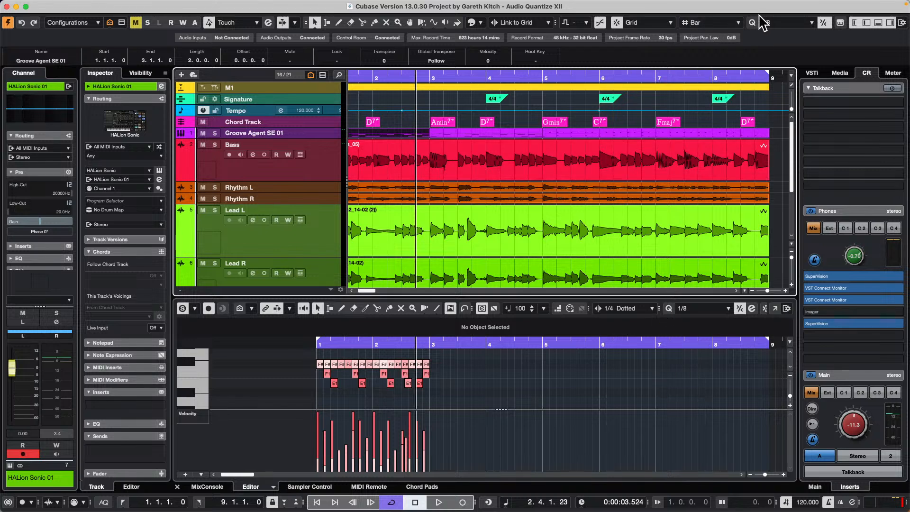
# Switch the MIDI editor's quantize preset to 1/16 and after that to 1/4
pyautogui.click(704, 313)
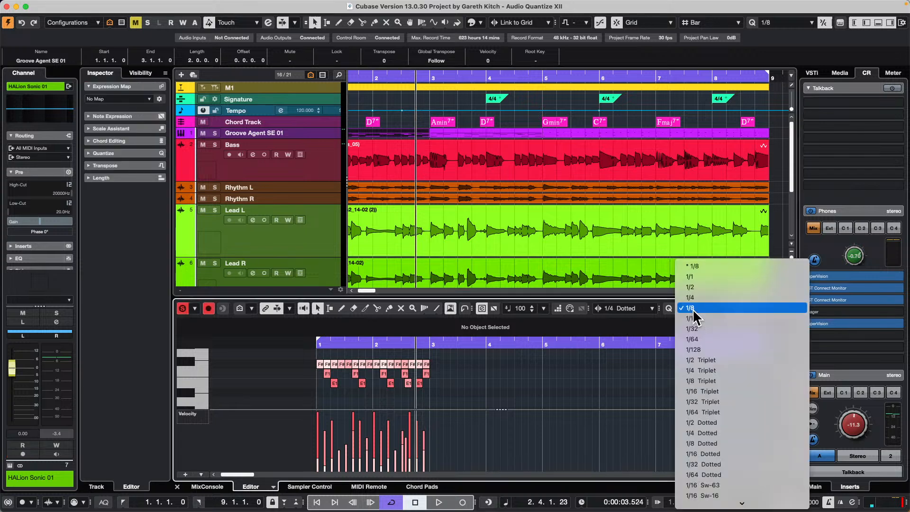
pyautogui.click(706, 318)
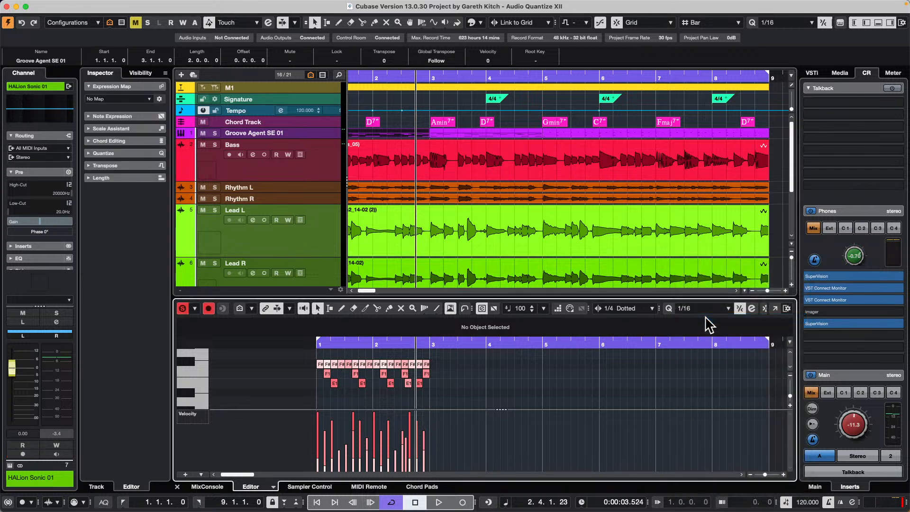
pyautogui.click(687, 313)
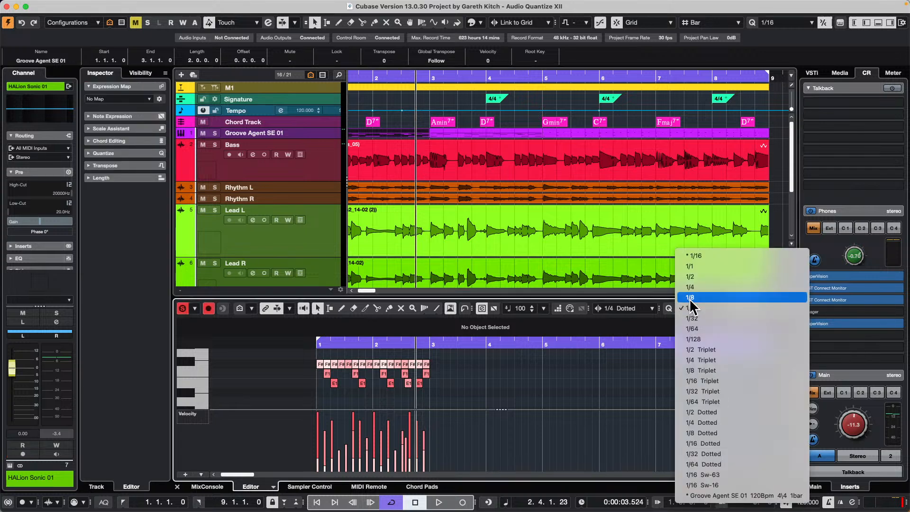
pyautogui.click(690, 286)
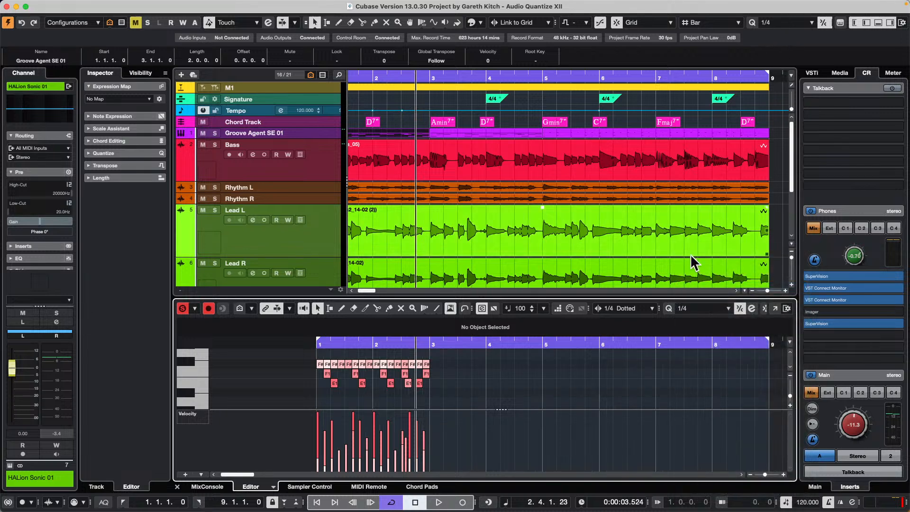
# Set the project window's quantize preset to 1/8
pyautogui.click(694, 312)
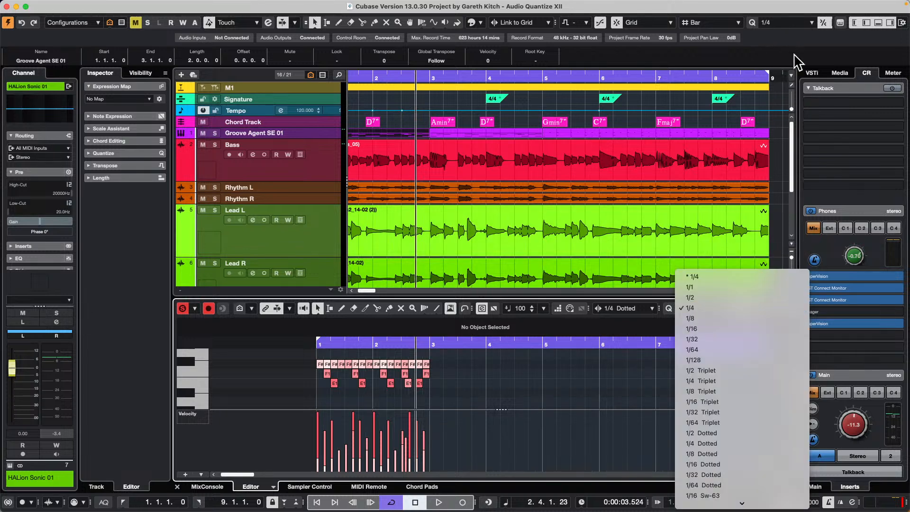
pyautogui.click(777, 22)
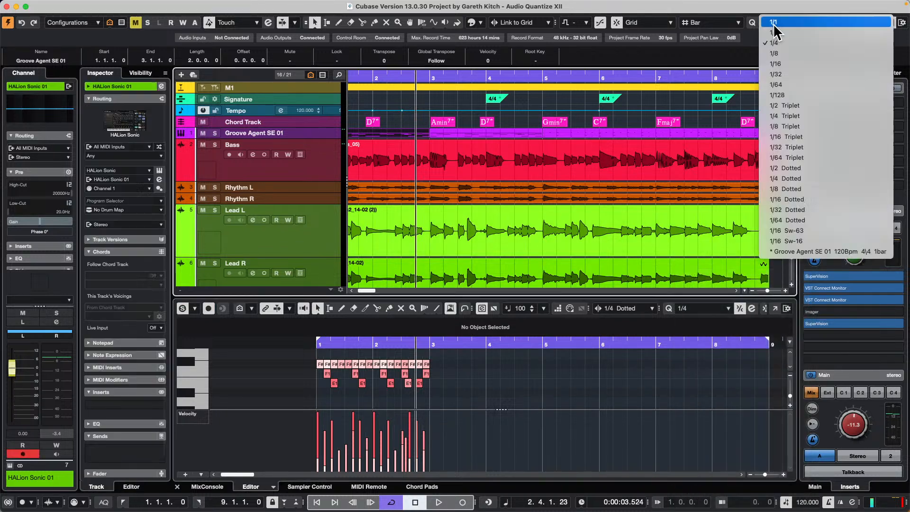
pyautogui.click(793, 54)
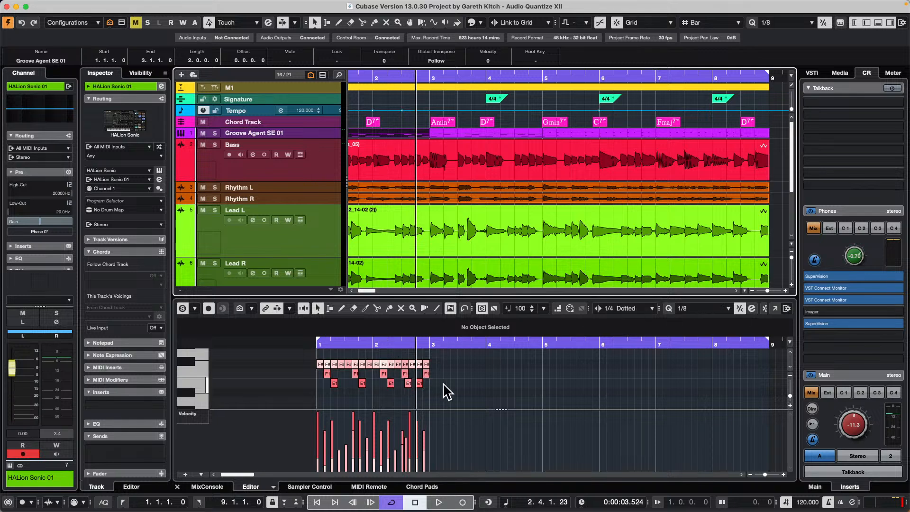
# Select the last C1 note of the Groove Agent part and nudge it along the grid to 4.1.1.0
pyautogui.click(426, 373)
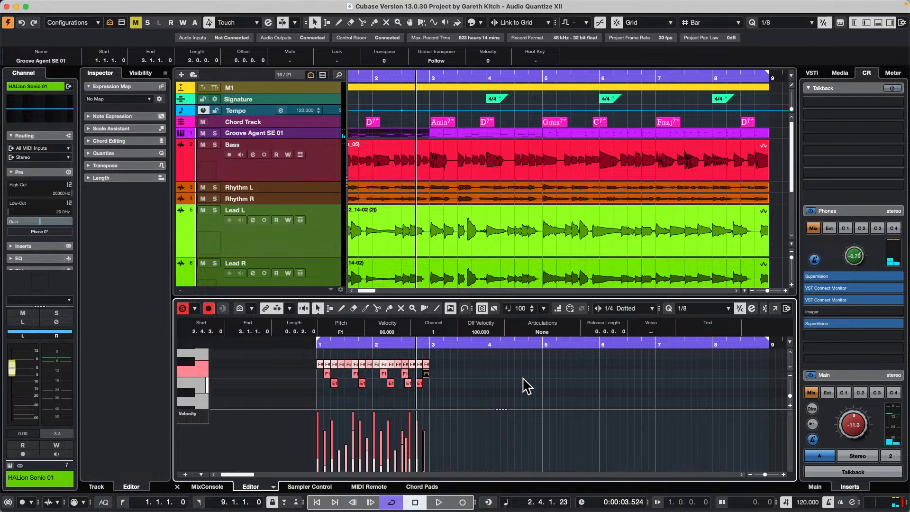
pyautogui.press('Right')
pyautogui.press('Right')
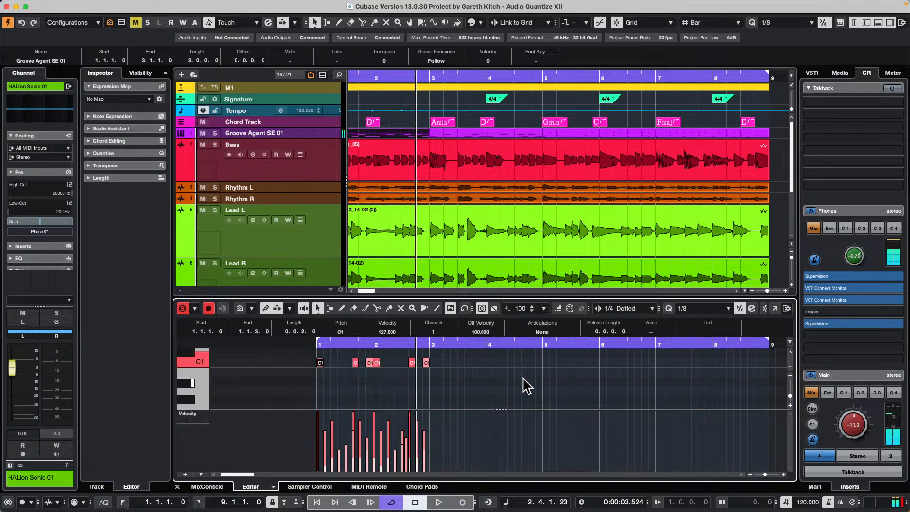
pyautogui.press('Left')
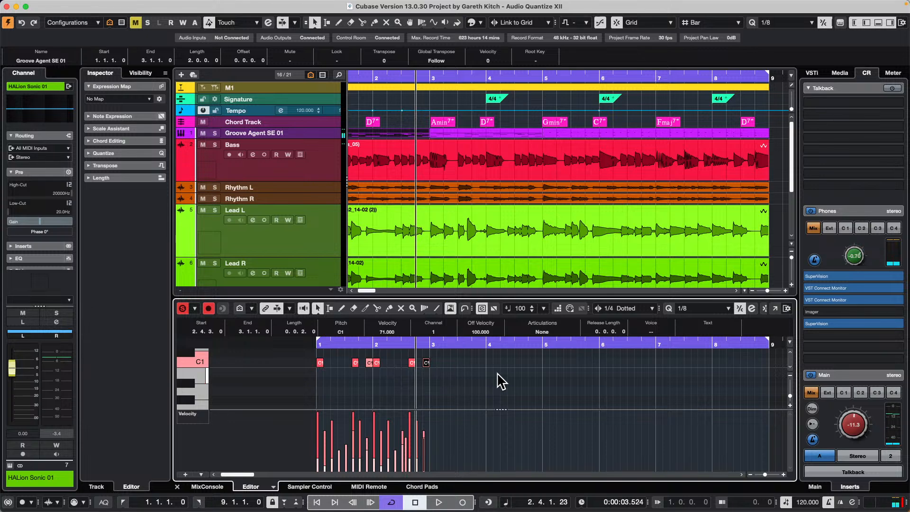
pyautogui.hotkey('ctrl', 'Right')
pyautogui.hotkey('ctrl', 'Right')
pyautogui.hotkey('ctrl', 'Right')
pyautogui.hotkey('ctrl', 'Right')
pyautogui.hotkey('ctrl', 'Right')
pyautogui.hotkey('ctrl', 'Right')
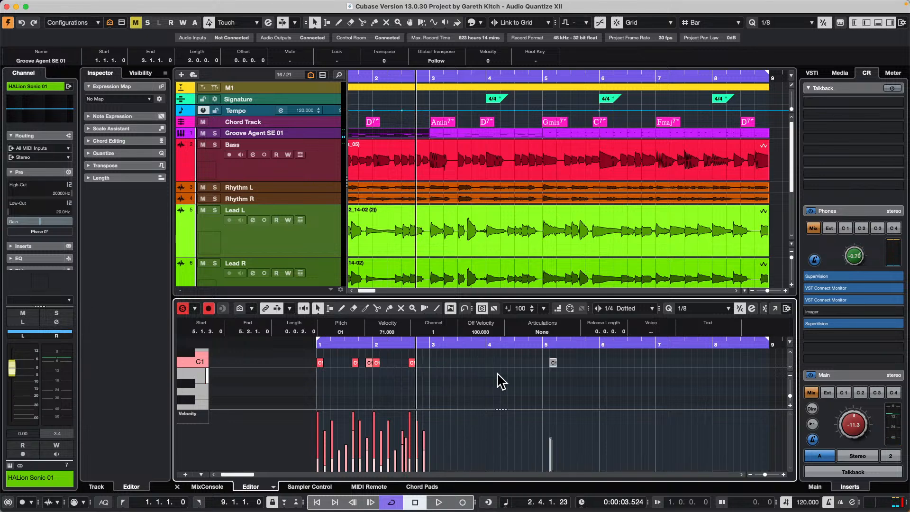
pyautogui.hotkey('ctrl', 'Right')
pyautogui.hotkey('ctrl', 'Right')
pyautogui.hotkey('ctrl', 'Right')
pyautogui.hotkey('ctrl', 'Left')
pyautogui.hotkey('ctrl', 'Left')
pyautogui.hotkey('ctrl', 'Left')
pyautogui.hotkey('ctrl', 'Left')
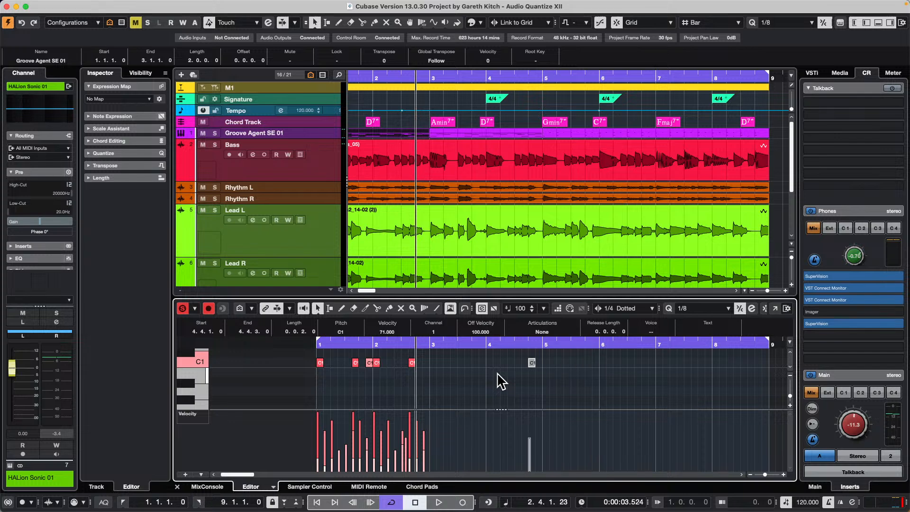
pyautogui.hotkey('ctrl', 'Left')
pyautogui.hotkey('ctrl', 'Left')
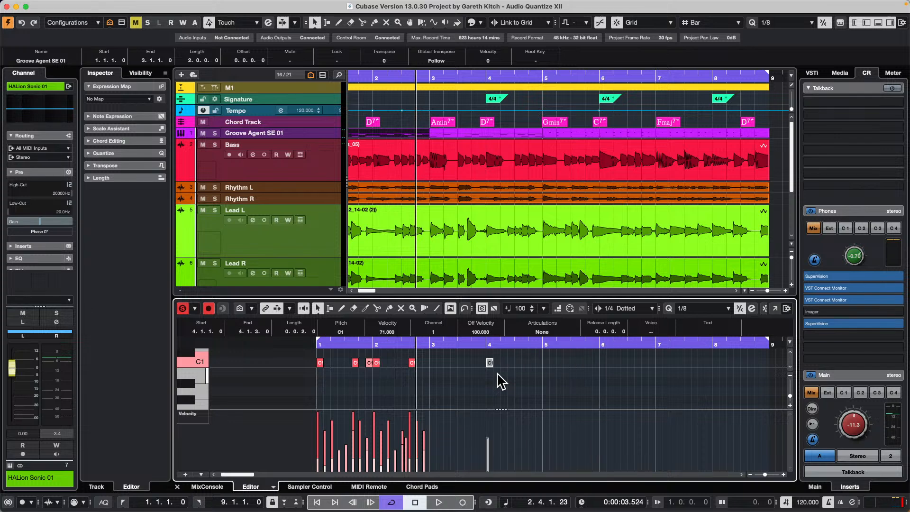
# Set the MIDI editor's length quantize to 1/8 and nudge the selected C1 note to 4.1.3.0
pyautogui.click(636, 310)
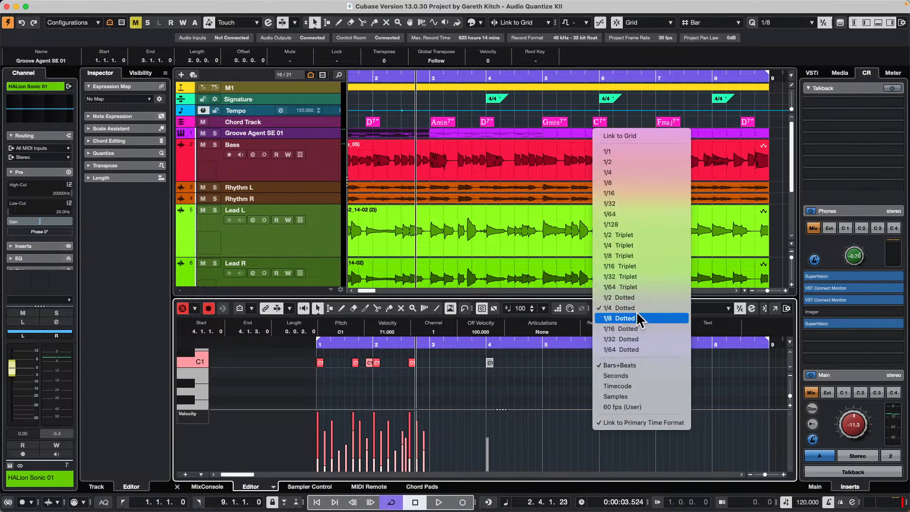
pyautogui.click(638, 177)
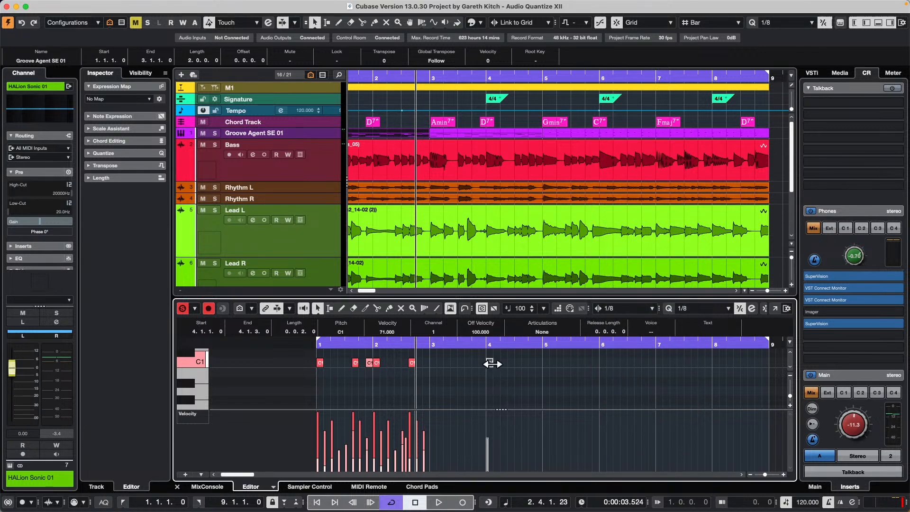
pyautogui.hotkey('ctrl', 'Right')
pyautogui.hotkey('ctrl', 'Right')
pyautogui.hotkey('ctrl', 'Right')
pyautogui.hotkey('ctrl', 'Right')
pyautogui.hotkey('ctrl', 'Right')
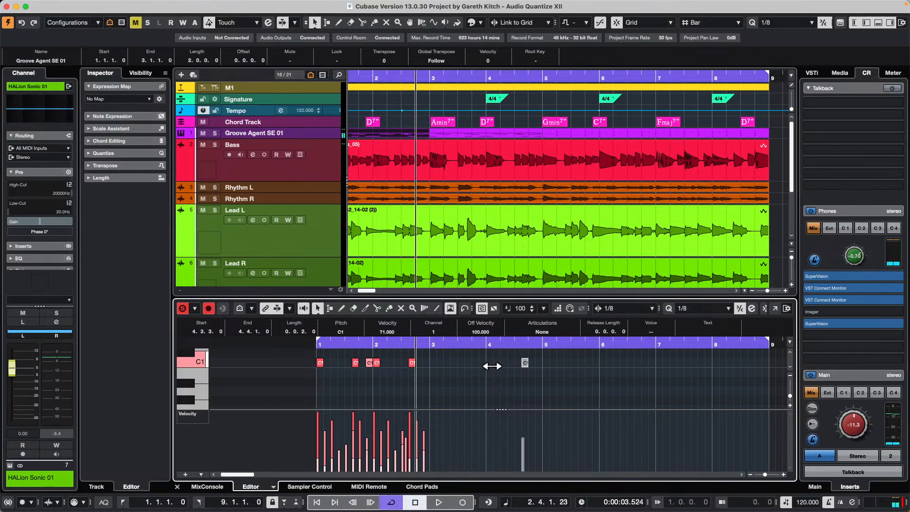
pyautogui.hotkey('ctrl', 'Left')
pyautogui.hotkey('ctrl', 'Left')
pyautogui.hotkey('ctrl', 'Left')
pyautogui.hotkey('ctrl', 'Left')
pyautogui.hotkey('ctrl', 'Left')
pyautogui.hotkey('ctrl', 'Right')
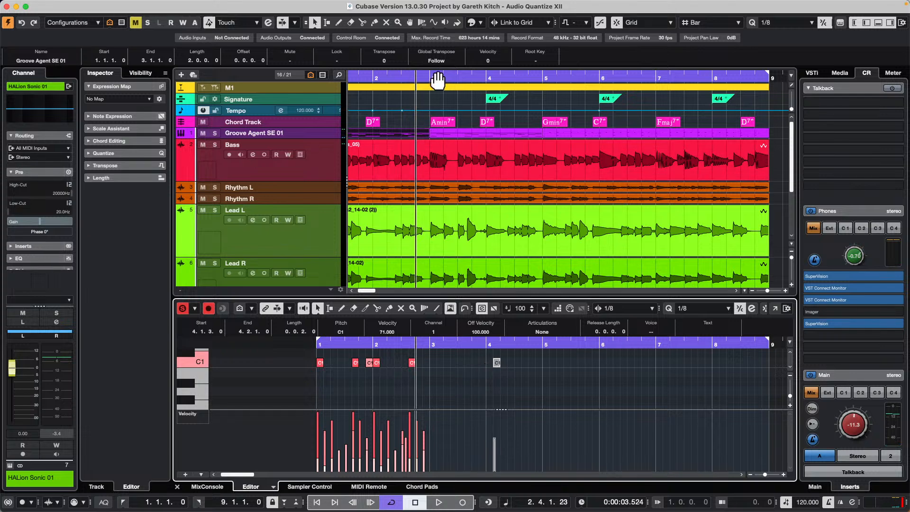
# Split the Bass track's audio event at bar 7 with the Split tool
pyautogui.moveTo(437, 80); pyautogui.dragTo(435, 65)
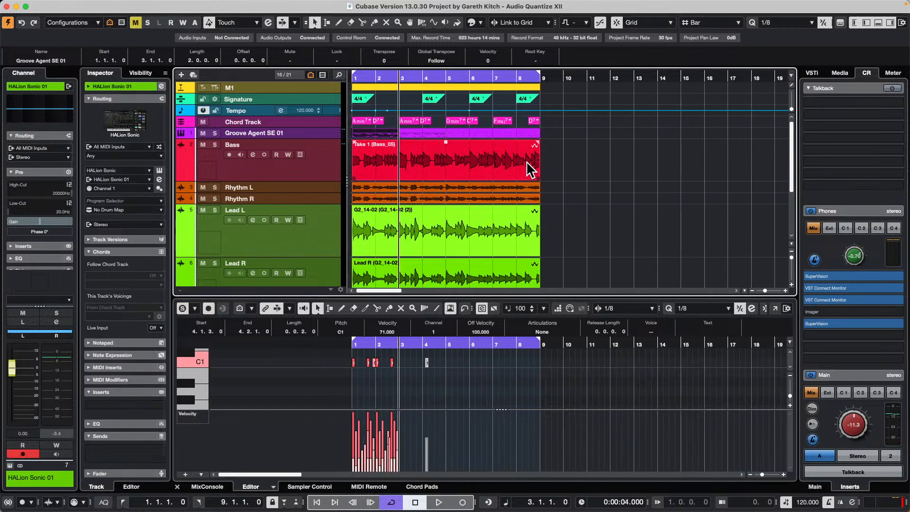
pyautogui.click(517, 248)
pyautogui.rightClick(471, 195)
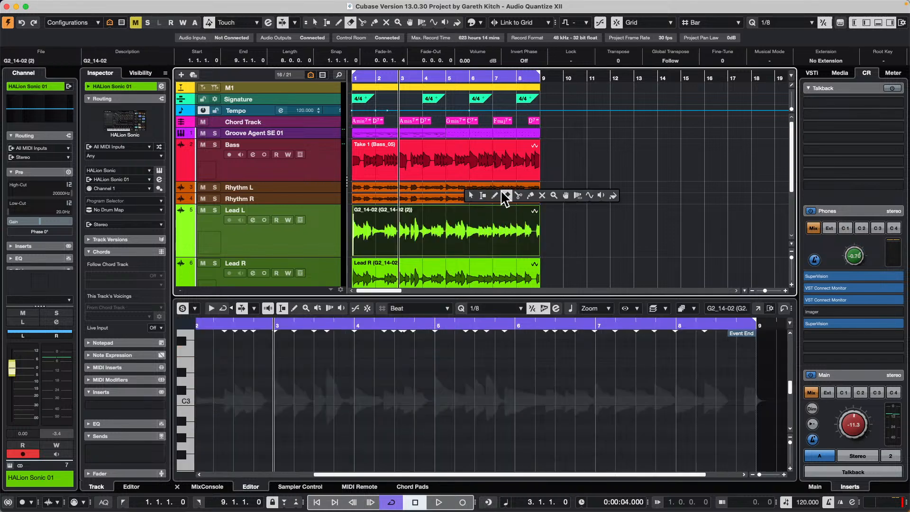
pyautogui.click(514, 193)
pyautogui.click(500, 146)
# Select the split-off second Bass event with the Object Selection tool and nudge it forward to start at about bar 8
pyautogui.rightClick(508, 161)
pyautogui.click(510, 162)
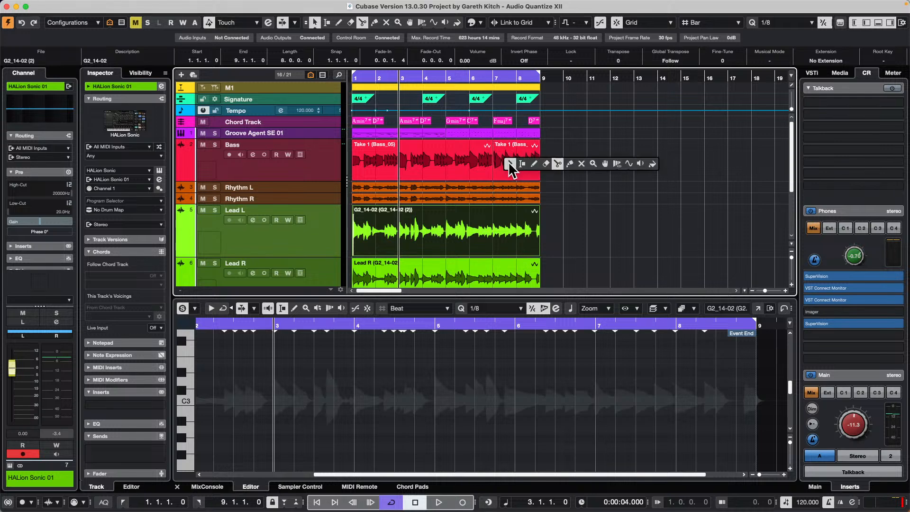
pyautogui.click(508, 160)
pyautogui.press('super+Right')
pyautogui.press('super+Right')
pyautogui.press('super+Right')
pyautogui.press('super+Right')
pyautogui.press('super+Right')
pyautogui.press('super+Right')
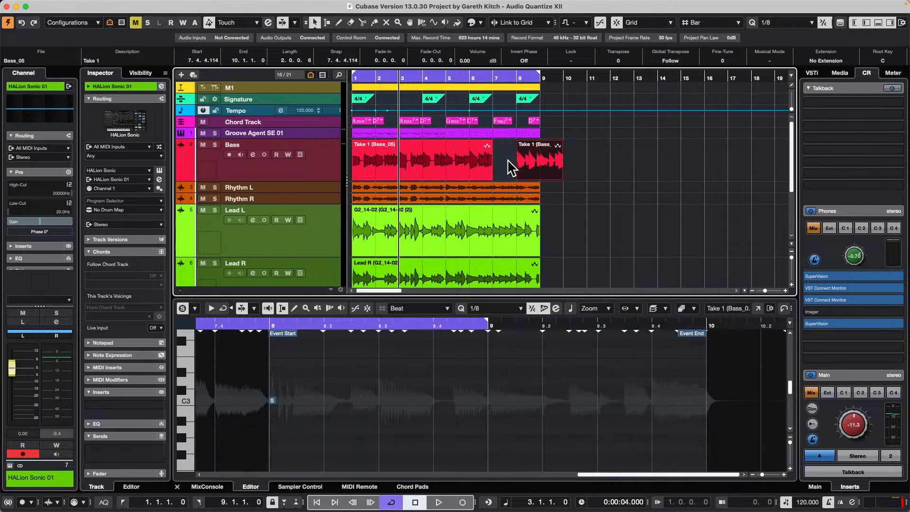
# Nudge the split-off second Bass event back along the timeline to start at bar 7
pyautogui.press('super+Left')
pyautogui.press('super+Left')
pyautogui.press('super+Left')
pyautogui.press('super+Left')
pyautogui.press('super+Left')
pyautogui.press('super+Left')
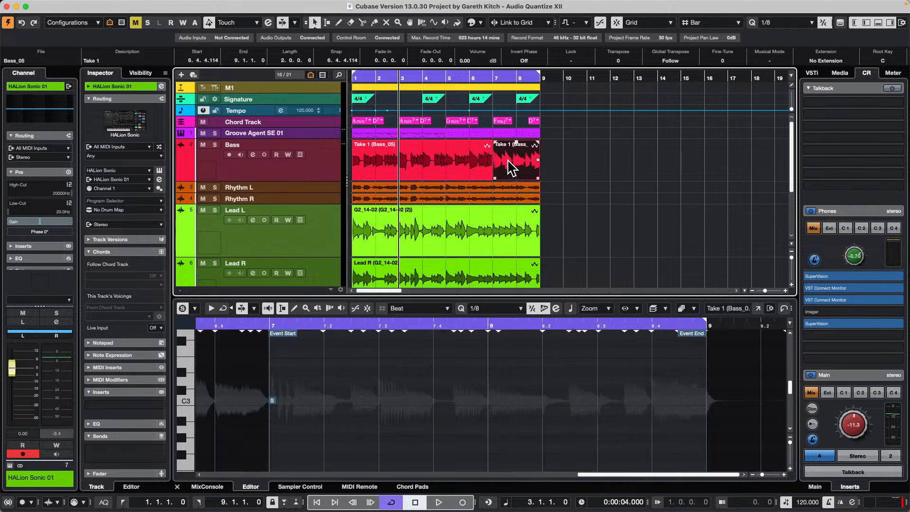
# Open the second Groove Agent part in the lower-zone editor and select its last C2 note in bar 8
pyautogui.click(509, 133)
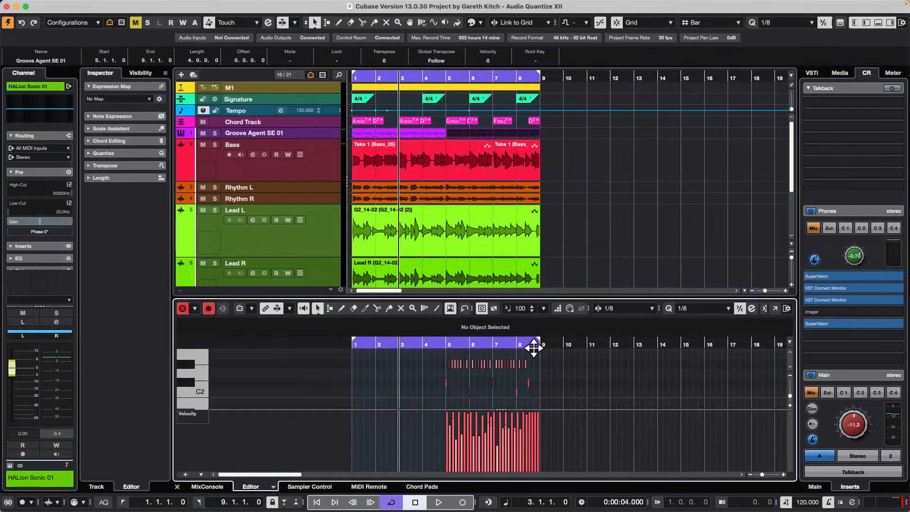
pyautogui.moveTo(522, 345); pyautogui.dragTo(521, 357)
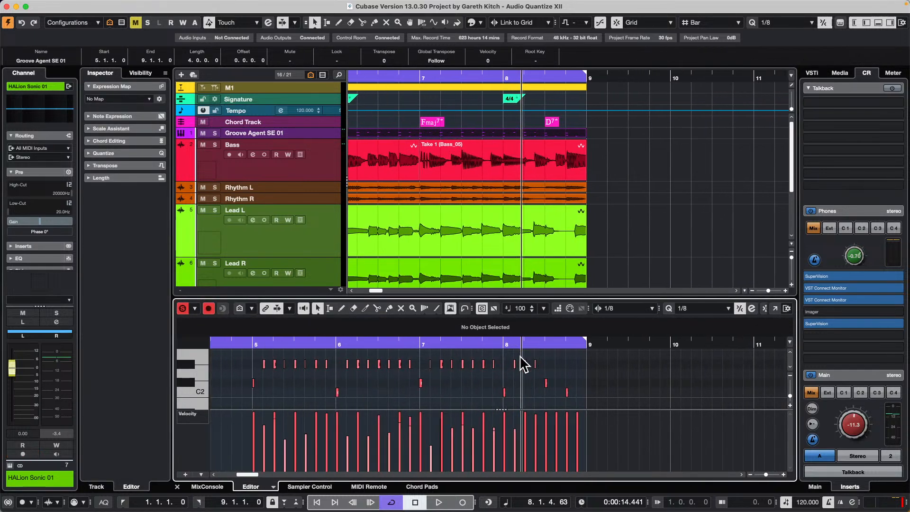
pyautogui.click(567, 393)
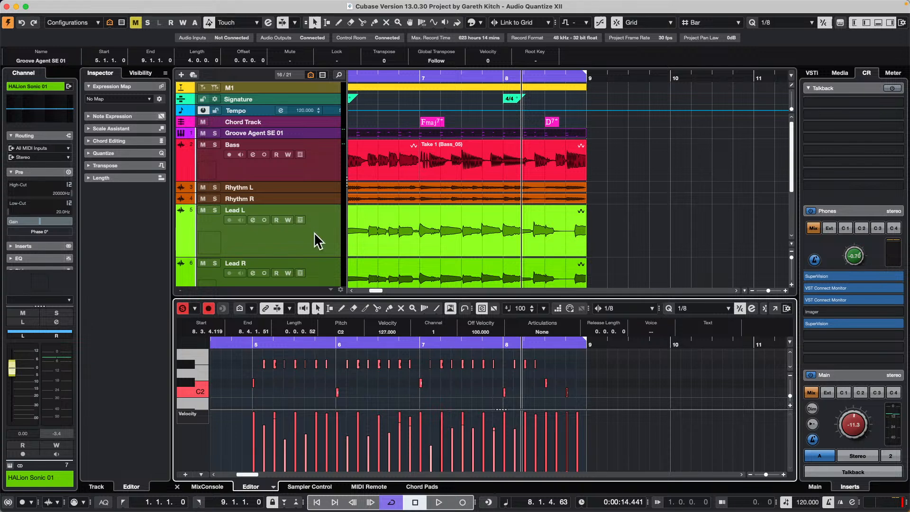
# Draw Tempo track steps of 110, 90 and 75 BPM at bars 6 to 8, plus 95, 90 and 90 BPM at bars 3 to 5
pyautogui.moveTo(267, 117); pyautogui.dragTo(268, 136)
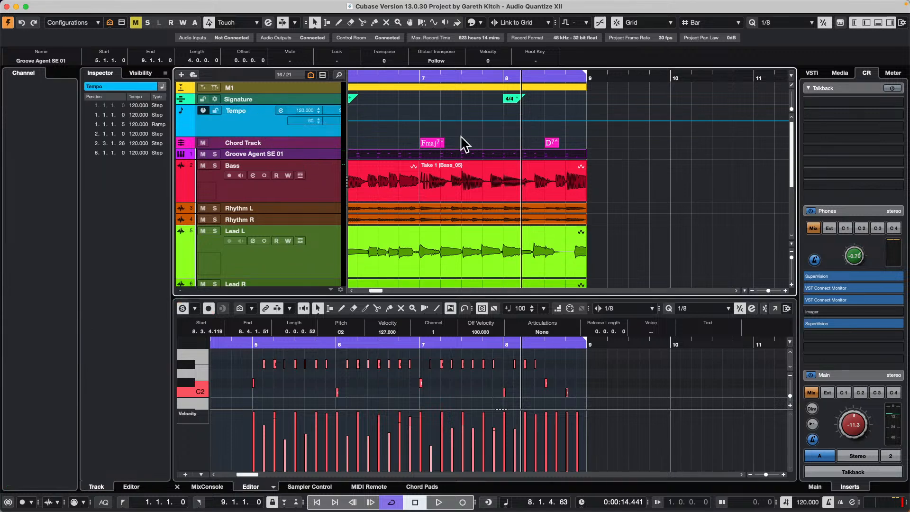
pyautogui.rightClick(375, 130)
pyautogui.click(400, 130)
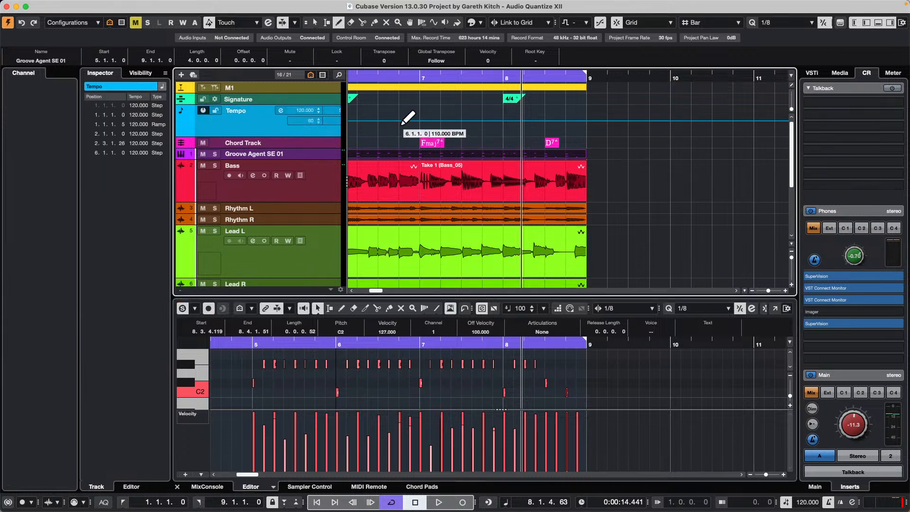
pyautogui.moveTo(403, 131)
pyautogui.mouseDown()
pyautogui.moveTo(531, 118)
pyautogui.moveTo(547, 127)
pyautogui.moveTo(536, 134)
pyautogui.mouseUp()
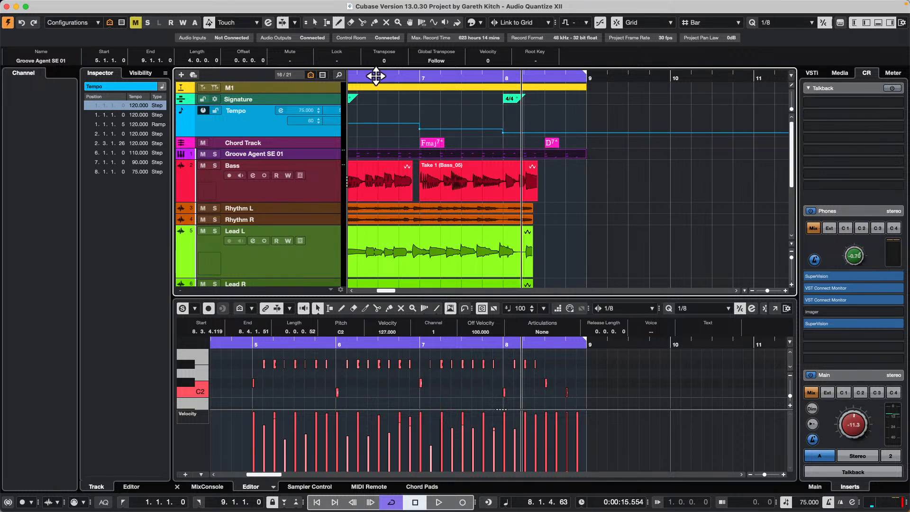
pyautogui.moveTo(375, 78); pyautogui.dragTo(297, 66)
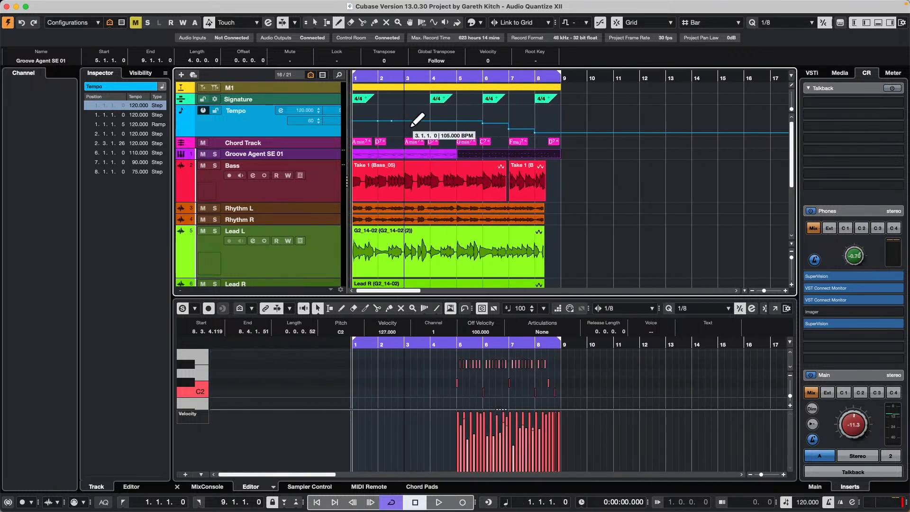
pyautogui.moveTo(414, 127)
pyautogui.mouseDown()
pyautogui.moveTo(443, 119)
pyautogui.moveTo(466, 129)
pyautogui.mouseUp()
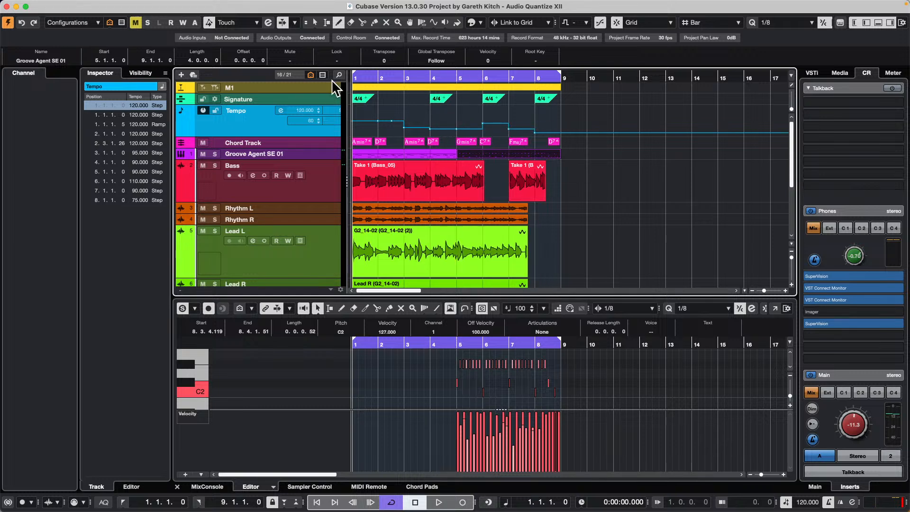
# Create a new Tempo track version with tempo steps falling from 120 BPM at bar 3 to 70 BPM at bar 8, and switch back to v1
pyautogui.click(265, 107)
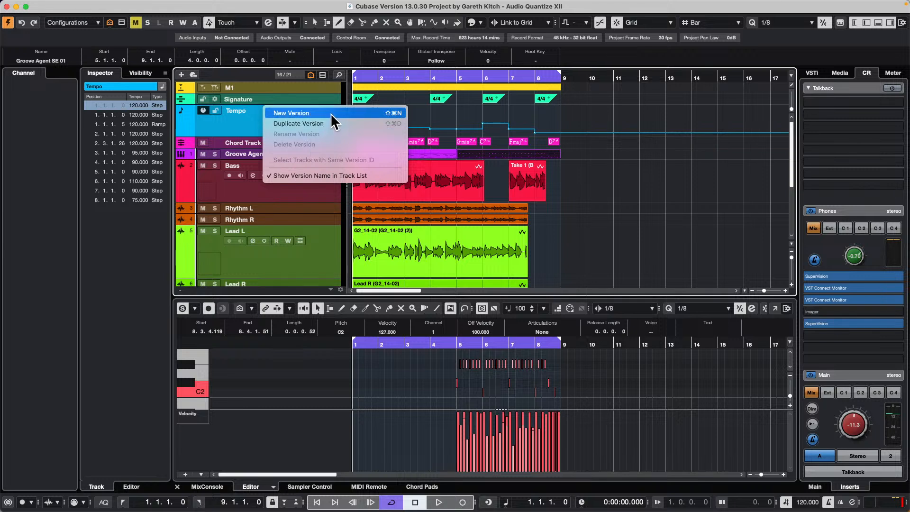
pyautogui.click(299, 113)
pyautogui.moveTo(403, 121); pyautogui.dragTo(544, 134)
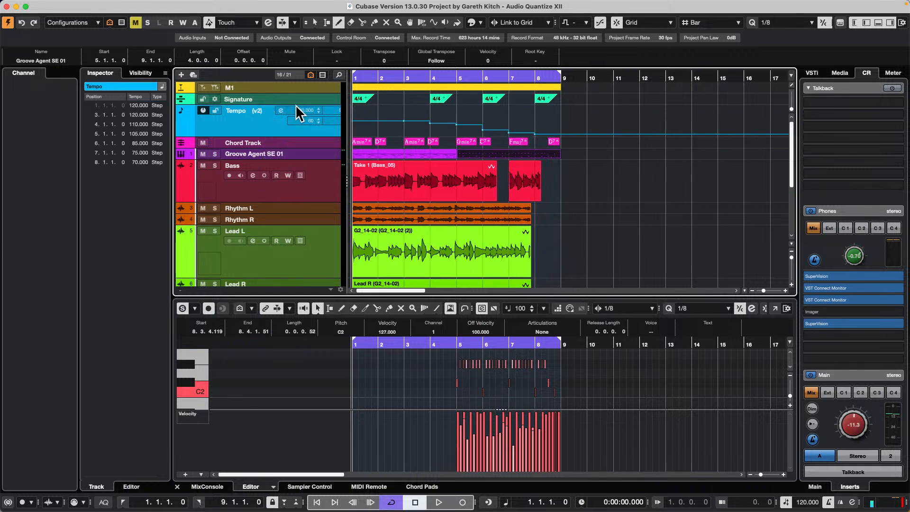
pyautogui.click(268, 110)
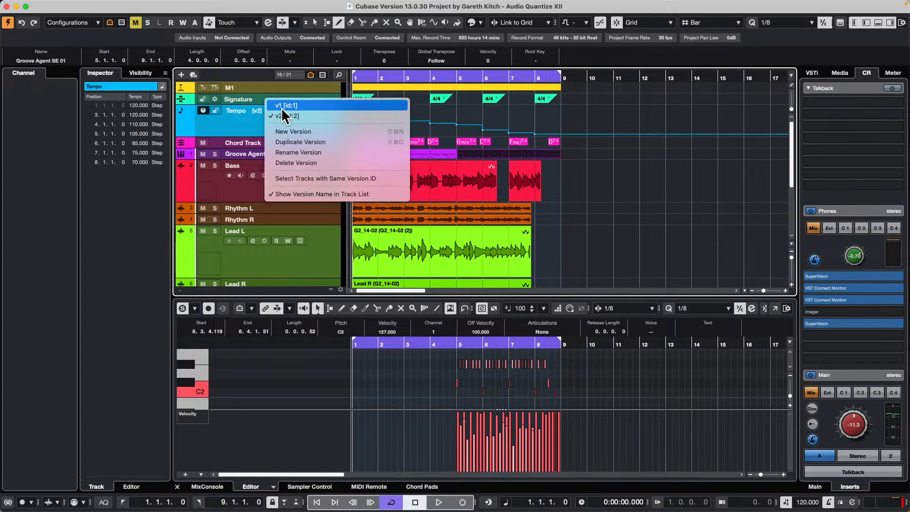
pyautogui.click(283, 107)
# Create a new empty project in the media test folder
pyautogui.click(63, 6)
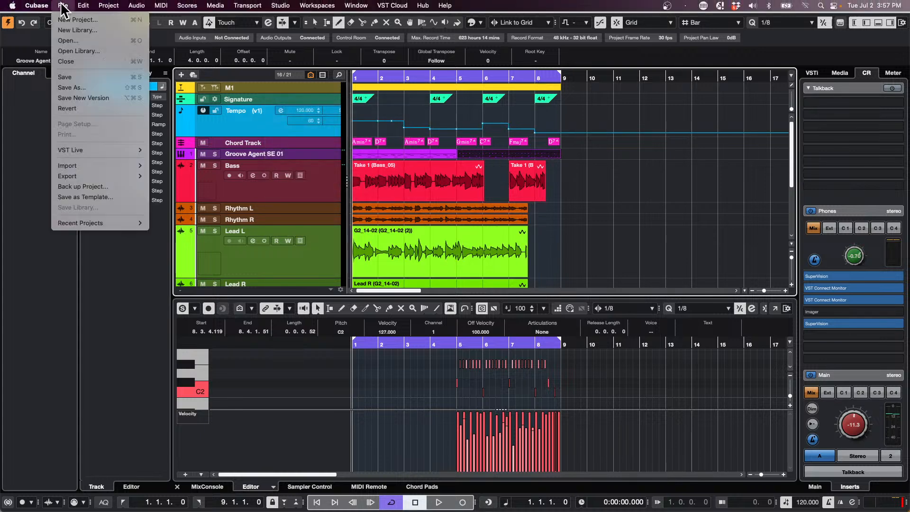
pyautogui.click(67, 20)
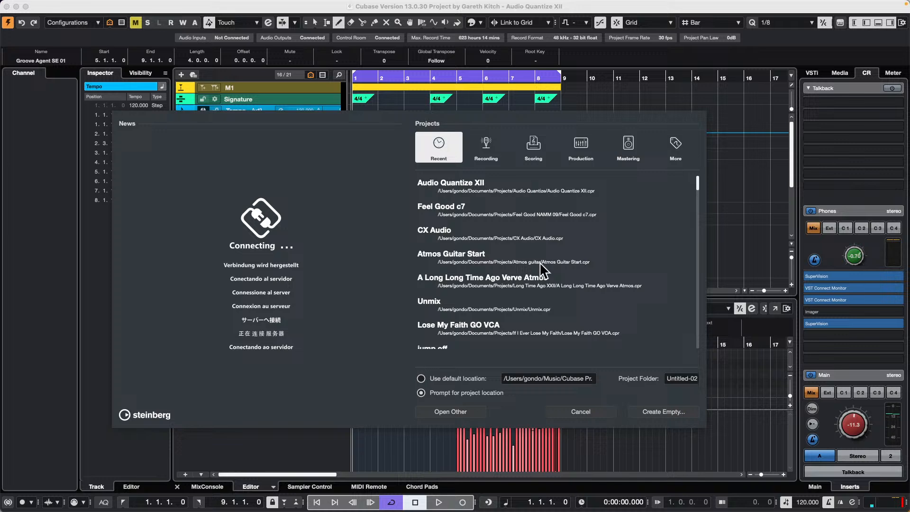
pyautogui.click(636, 411)
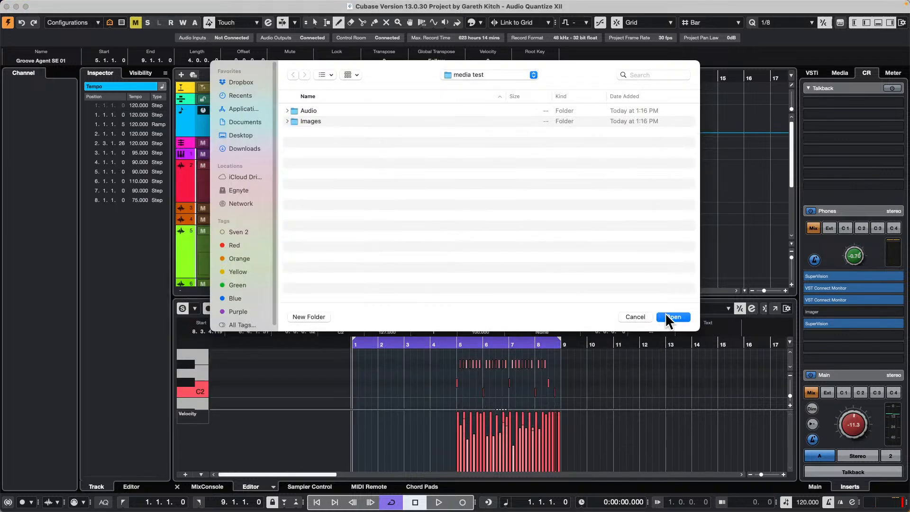
pyautogui.click(666, 314)
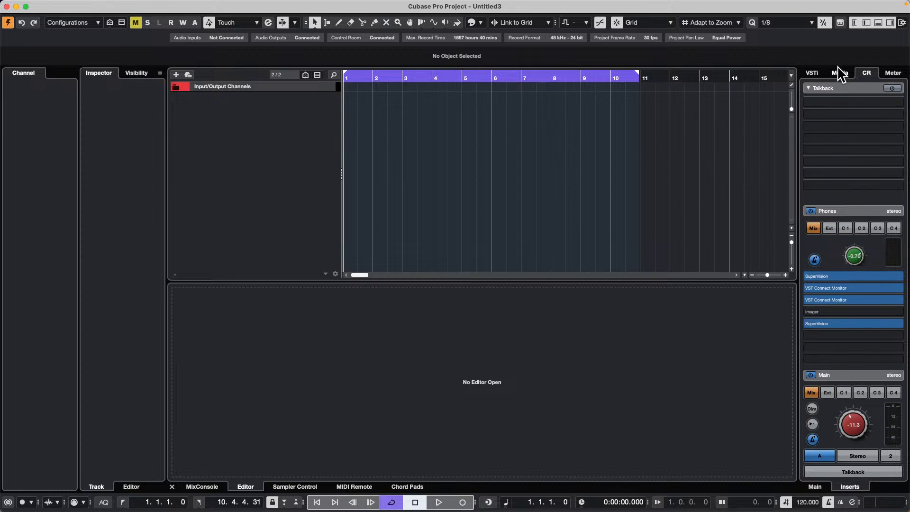
# Add the FC04_CK_1_RideEdge_v3_AM loop from the Rock Pop Toolbox samples to the project as a new audio track
pyautogui.click(840, 72)
pyautogui.click(832, 199)
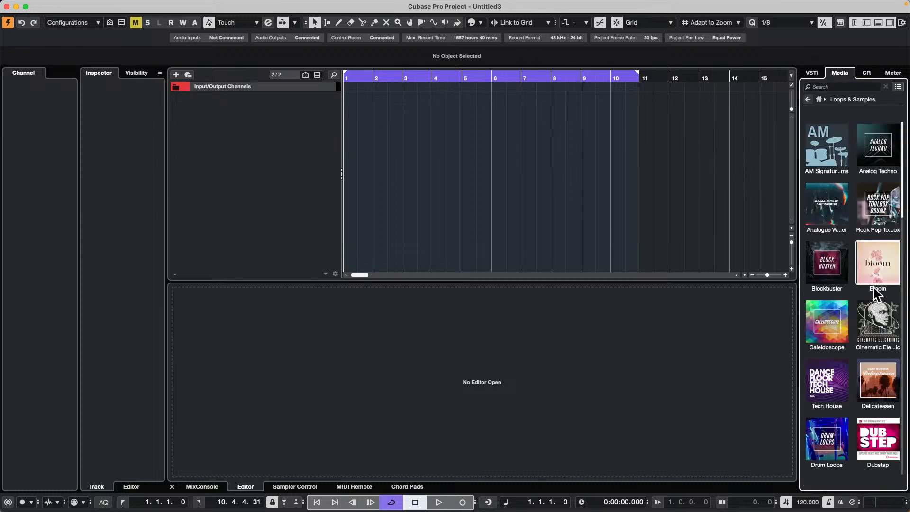
pyautogui.click(884, 295)
pyautogui.click(853, 294)
pyautogui.moveTo(729, 272); pyautogui.dragTo(250, 142)
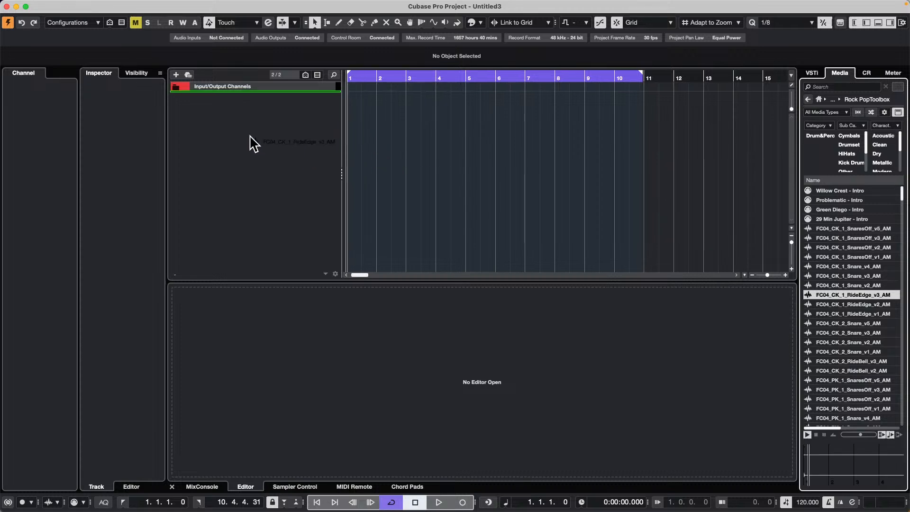
# Add a Tempo track and set its new tempo points to the Ramp type
pyautogui.rightClick(232, 122)
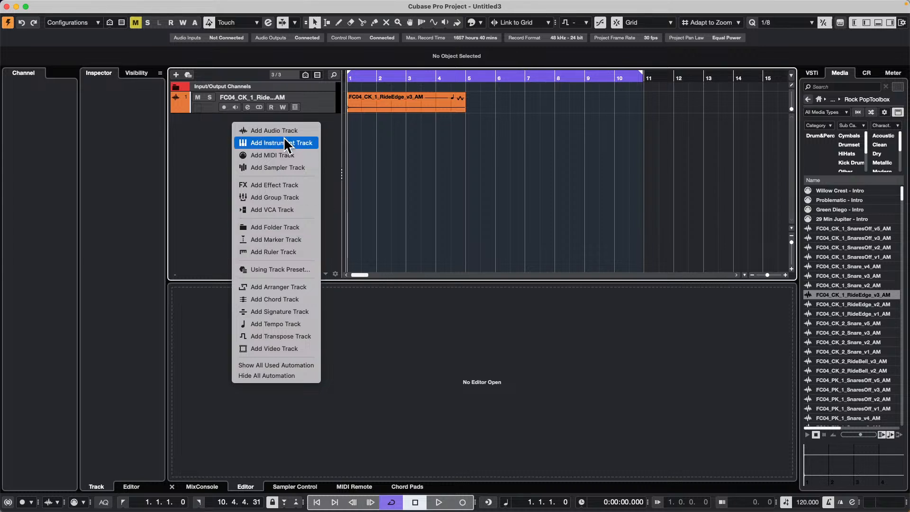
pyautogui.click(290, 324)
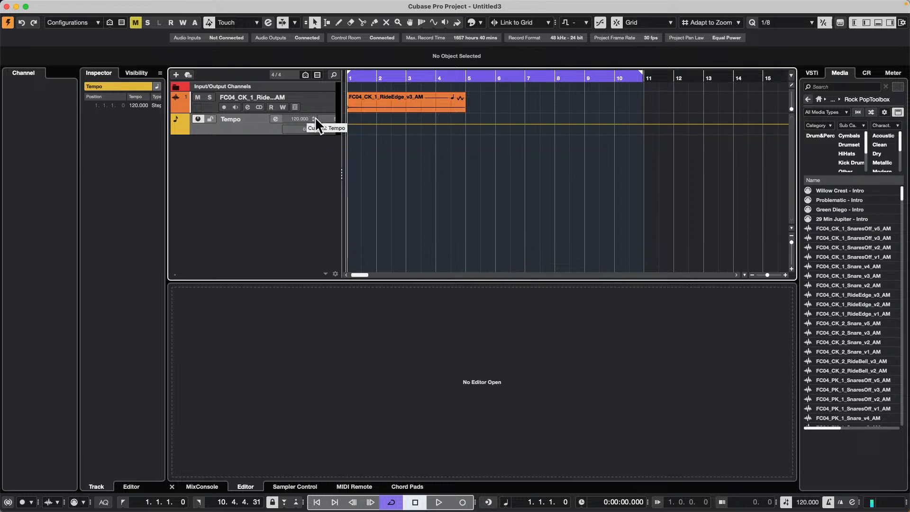
pyautogui.click(335, 119)
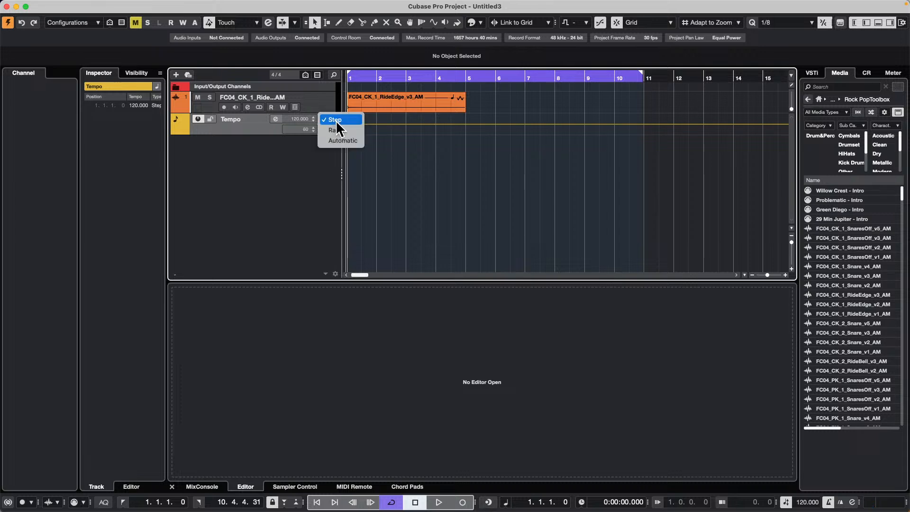
pyautogui.click(339, 129)
# Add tempo ramp points of 75 BPM at 1.3.1, 145 BPM at 3.1.1 and 85 BPM at 4.3.1
pyautogui.click(402, 118)
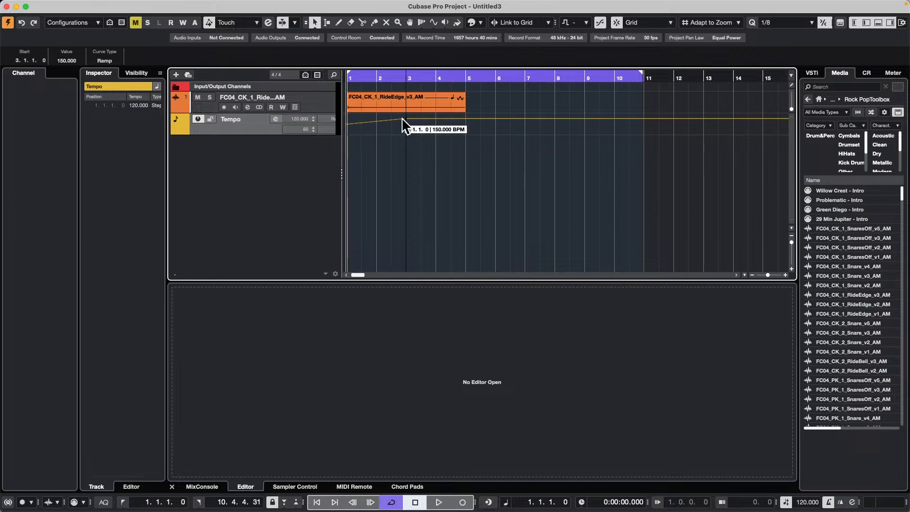
pyautogui.click(452, 131)
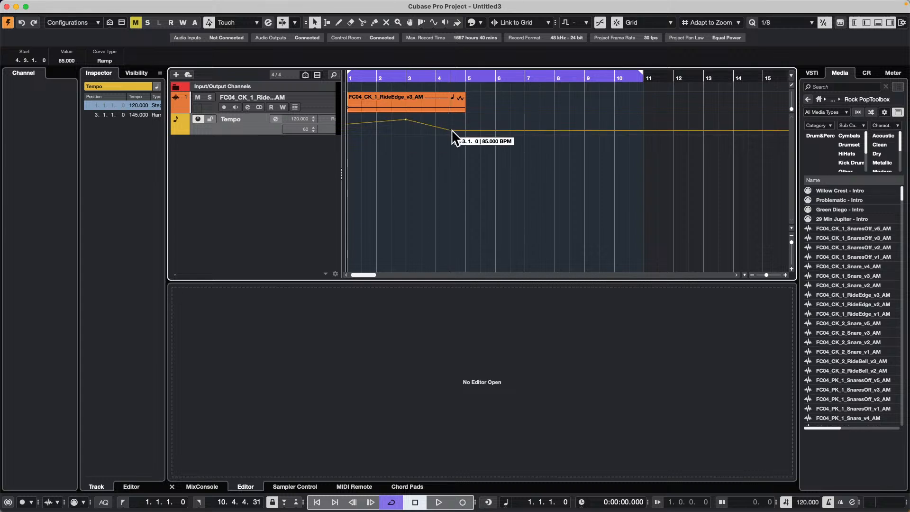
pyautogui.click(363, 129)
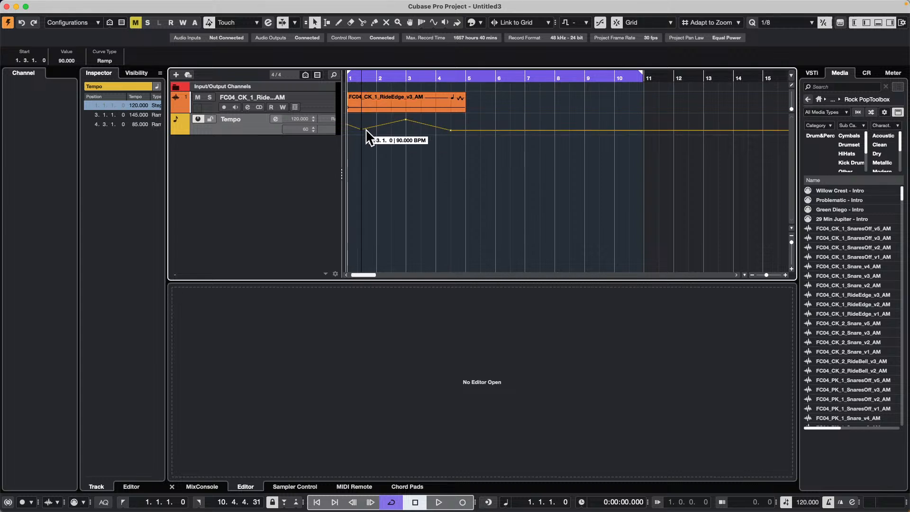
pyautogui.moveTo(367, 129); pyautogui.dragTo(365, 134)
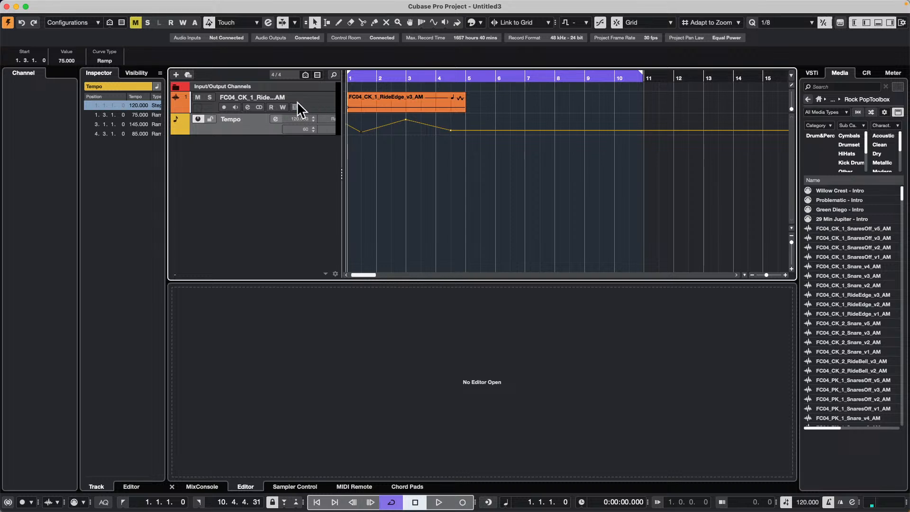
# Save the project as tempo 1 in the July 2 2024 folder
pyautogui.click(63, 6)
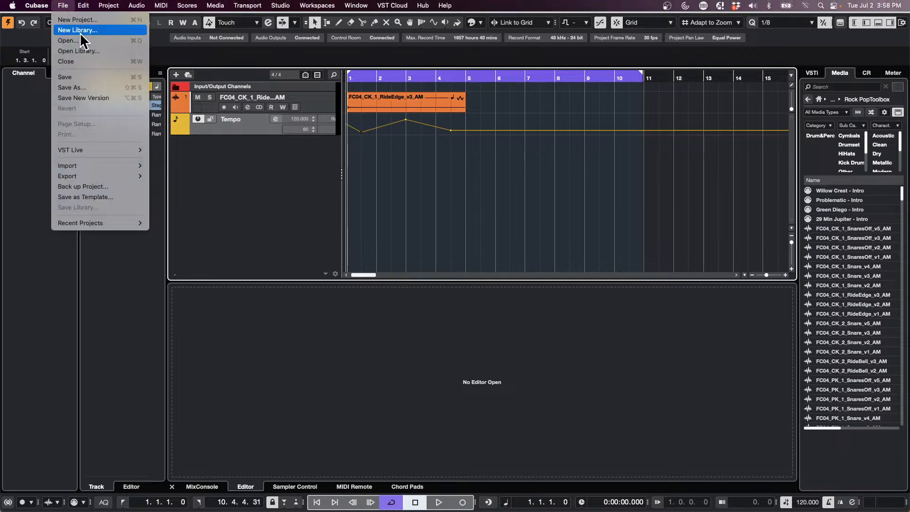
pyautogui.click(77, 87)
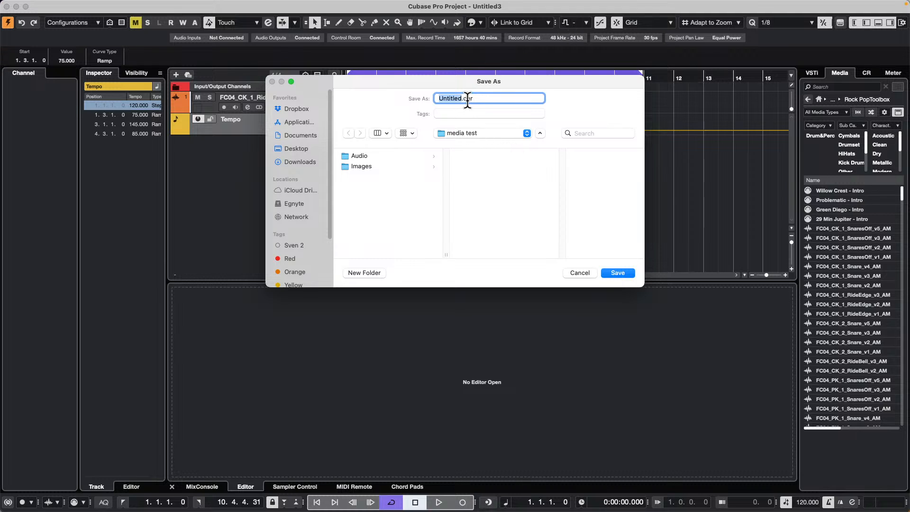
pyautogui.click(482, 134)
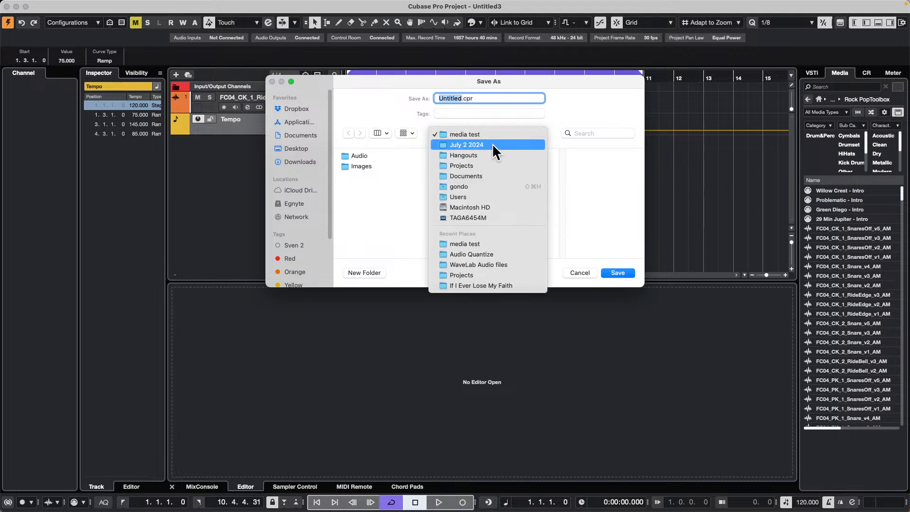
pyautogui.click(492, 144)
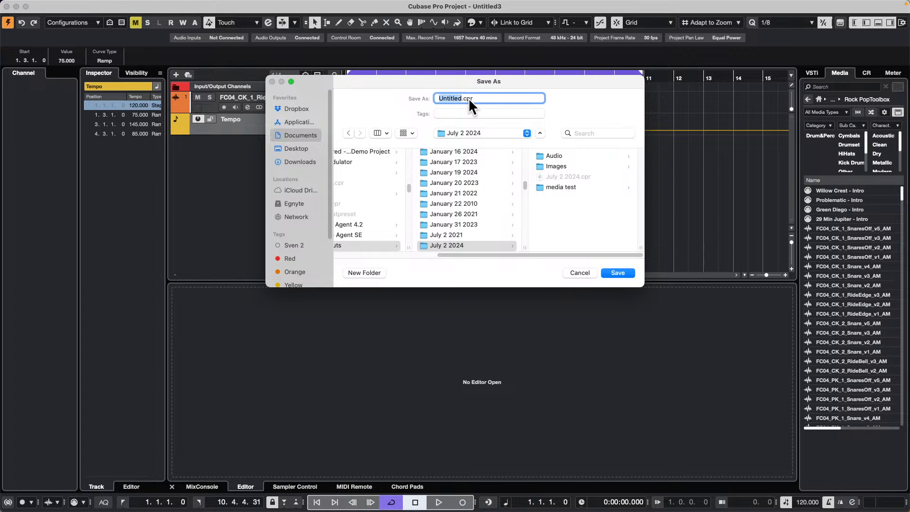
pyautogui.write('tempo 1')
pyautogui.press('Return')
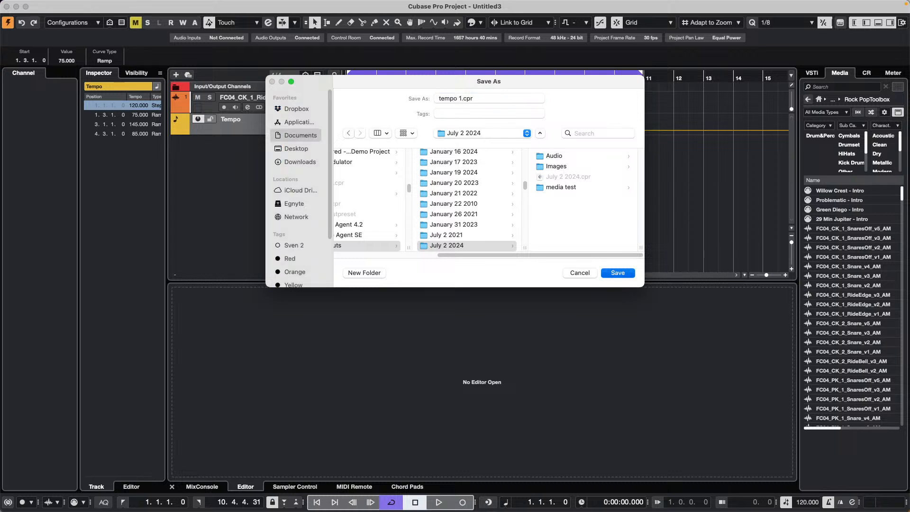
pyautogui.click(623, 274)
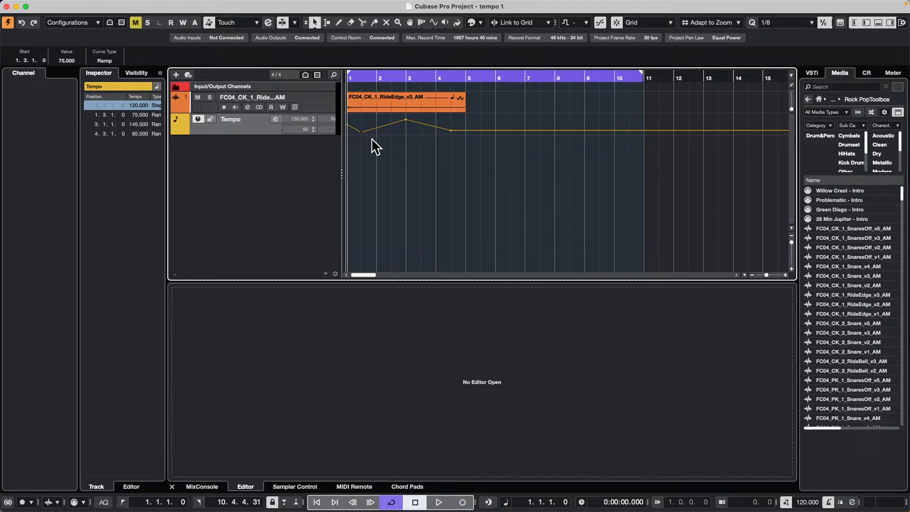
# Reshape the tempo curve with points of 175 BPM at 1.3.1, 85 at 2.1.1, 165 at 3.1.1 and 180 at 5.3.1
pyautogui.moveTo(362, 132)
pyautogui.mouseDown()
pyautogui.moveTo(364, 115)
pyautogui.moveTo(408, 125)
pyautogui.moveTo(389, 138)
pyautogui.moveTo(374, 131)
pyautogui.moveTo(411, 132)
pyautogui.moveTo(411, 118)
pyautogui.mouseUp()
pyautogui.moveTo(468, 134); pyautogui.dragTo(480, 114)
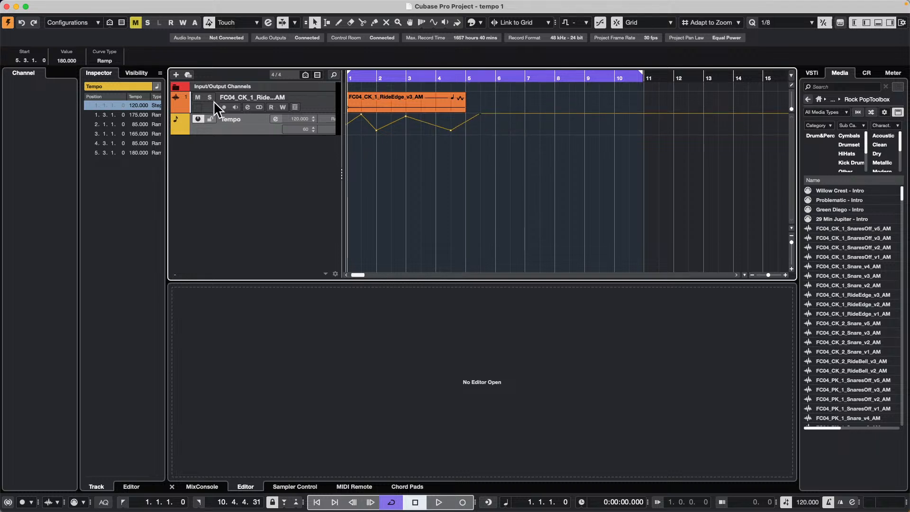
# Save a copy of the project as tempo 2 in the July 2 2024 folder
pyautogui.click(63, 5)
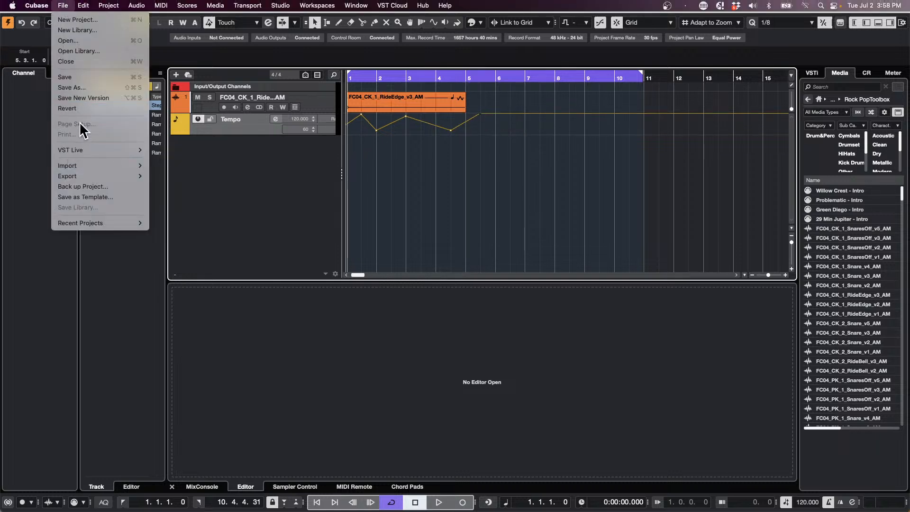
pyautogui.click(84, 87)
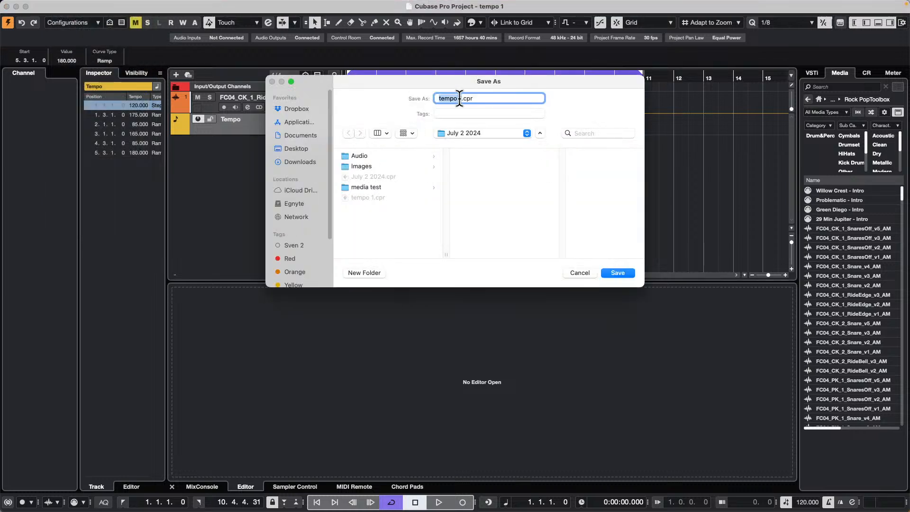
pyautogui.press('BackSpace')
pyautogui.write('2')
pyautogui.press('Return')
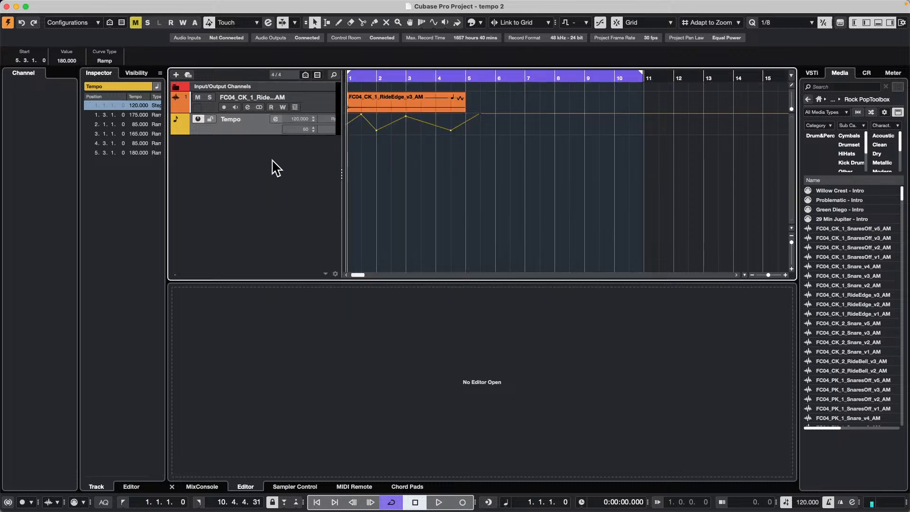
# Choose tempo 1.cpr from the July 2 2024 folder inside Projects > Hangouts as the source for importing tracks
pyautogui.click(42, 6)
pyautogui.moveTo(63, 5)
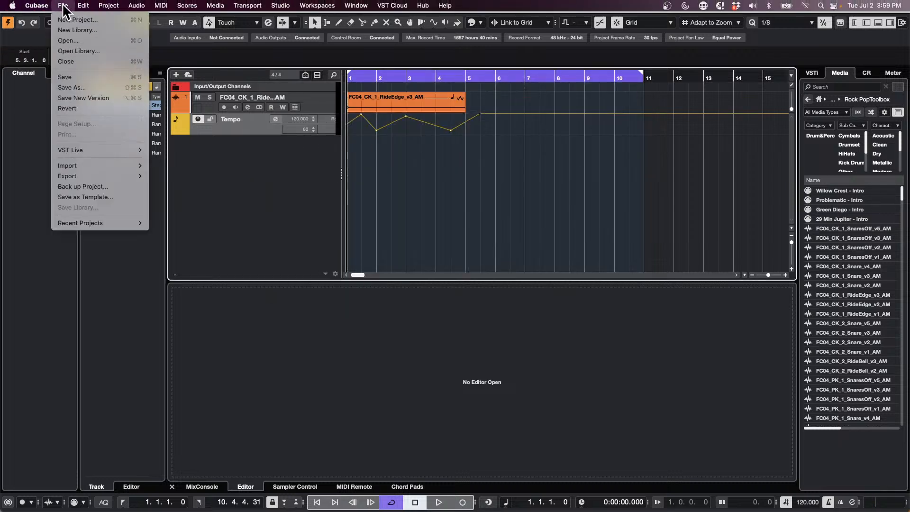
pyautogui.moveTo(102, 164)
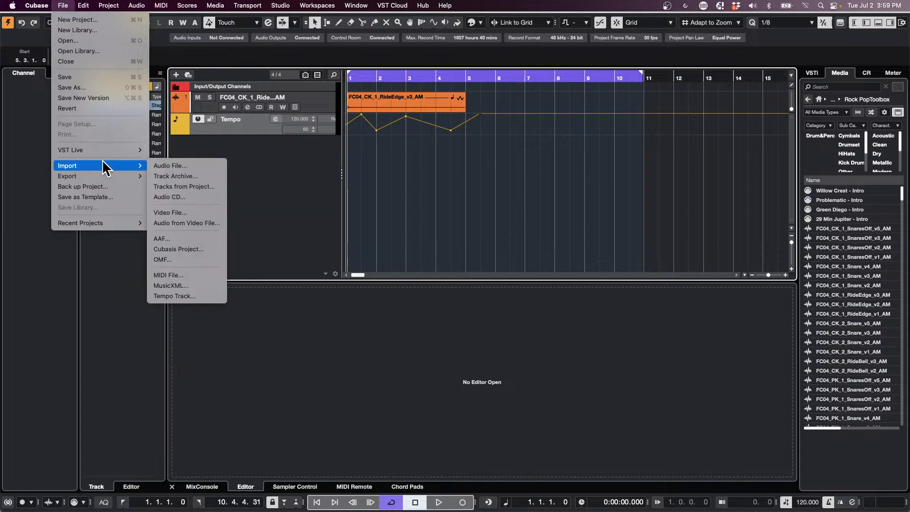
pyautogui.click(192, 186)
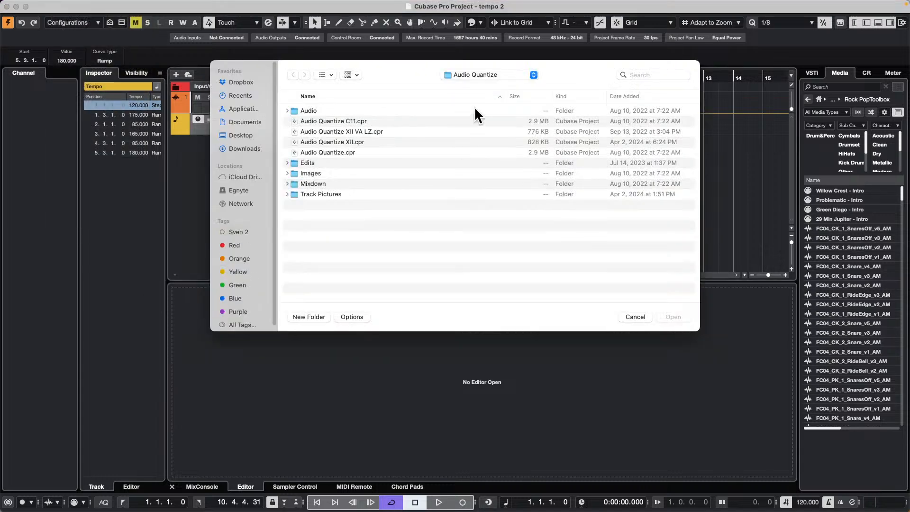
pyautogui.click(477, 76)
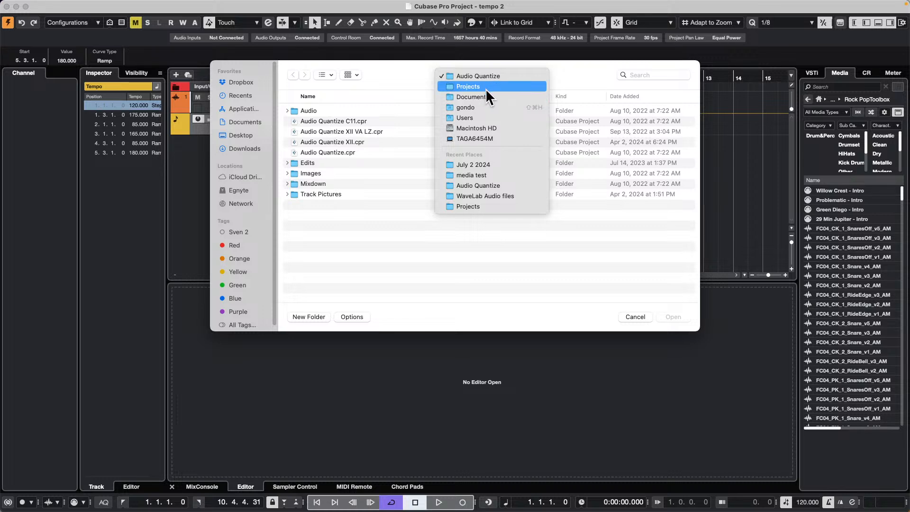
pyautogui.click(483, 86)
pyautogui.scroll(-15, 340, 251)
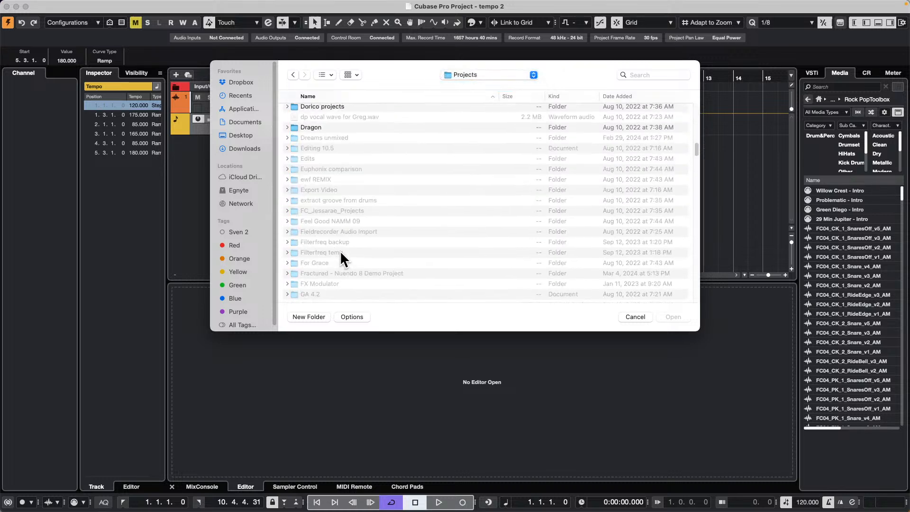
pyautogui.scroll(-5, 340, 248)
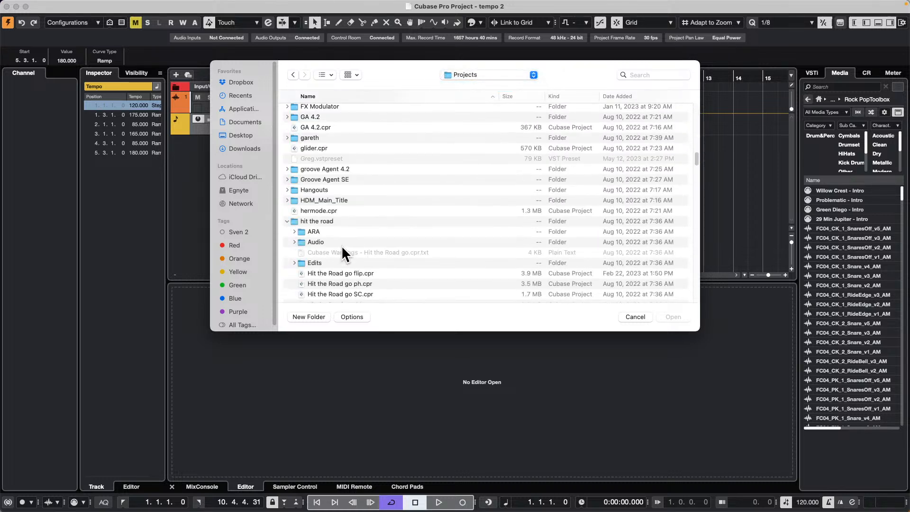
pyautogui.doubleClick(315, 190)
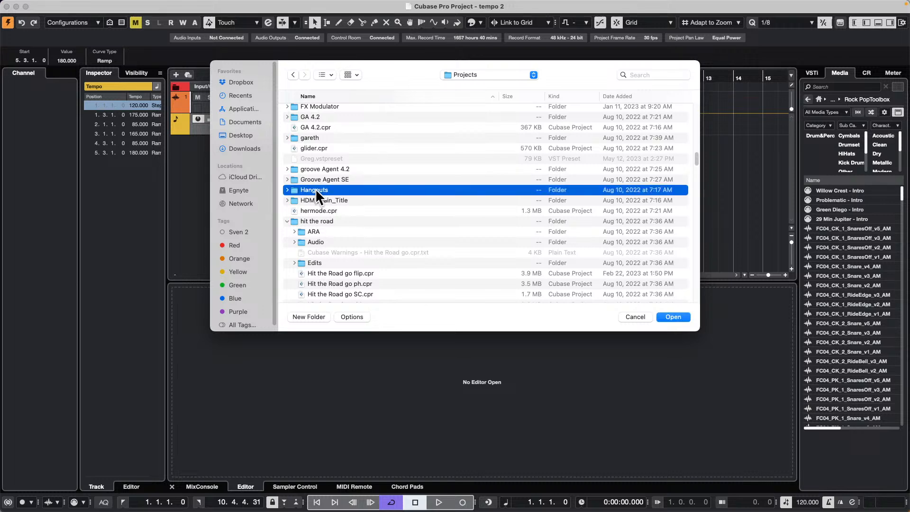
pyautogui.scroll(-5, 352, 213)
pyautogui.scroll(-10, 352, 216)
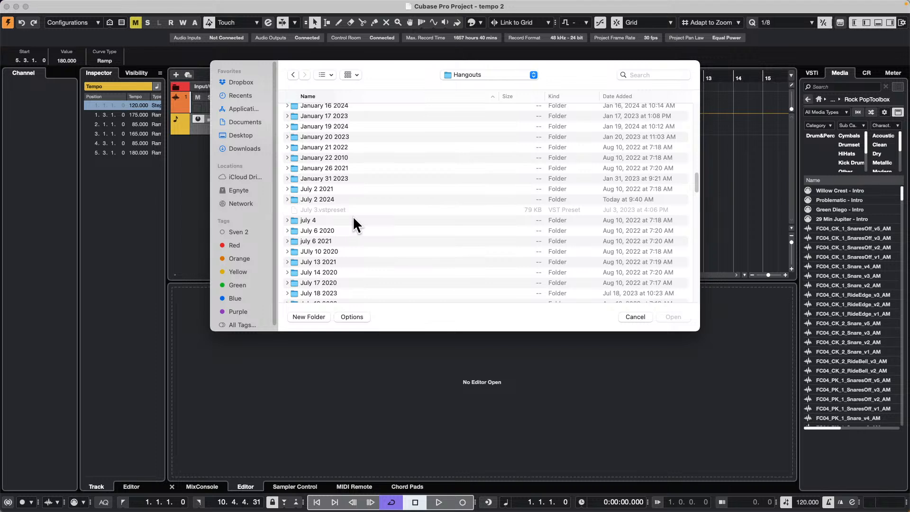
pyautogui.doubleClick(304, 199)
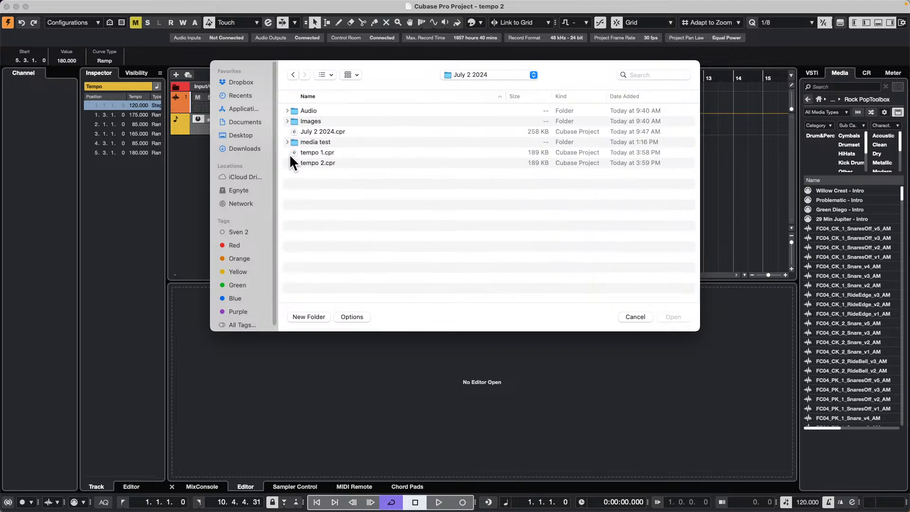
pyautogui.doubleClick(329, 152)
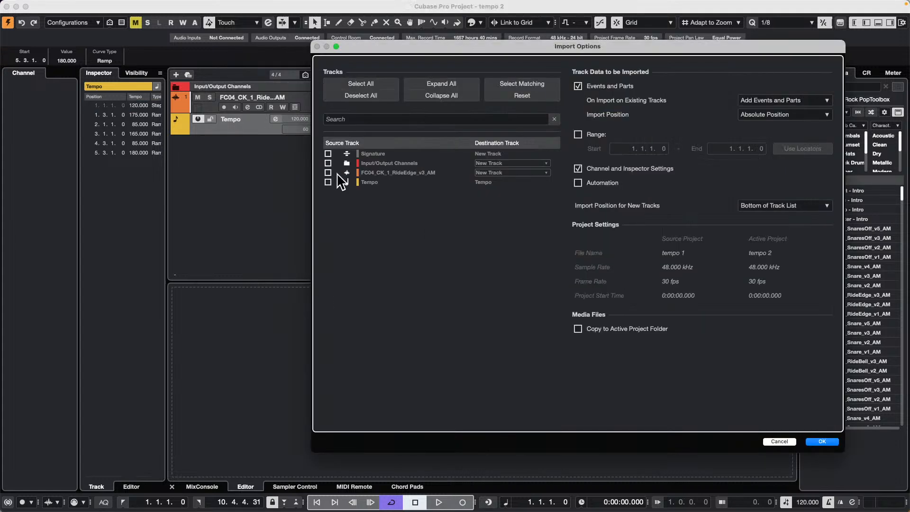
# Try importing only the Tempo track from tempo 1 directly onto the existing Tempo track
pyautogui.click(328, 182)
pyautogui.click(546, 173)
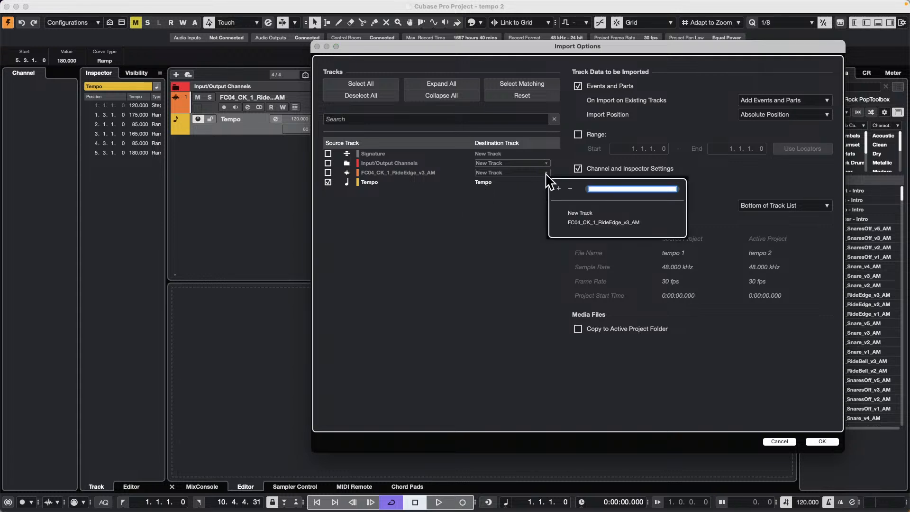
pyautogui.click(503, 205)
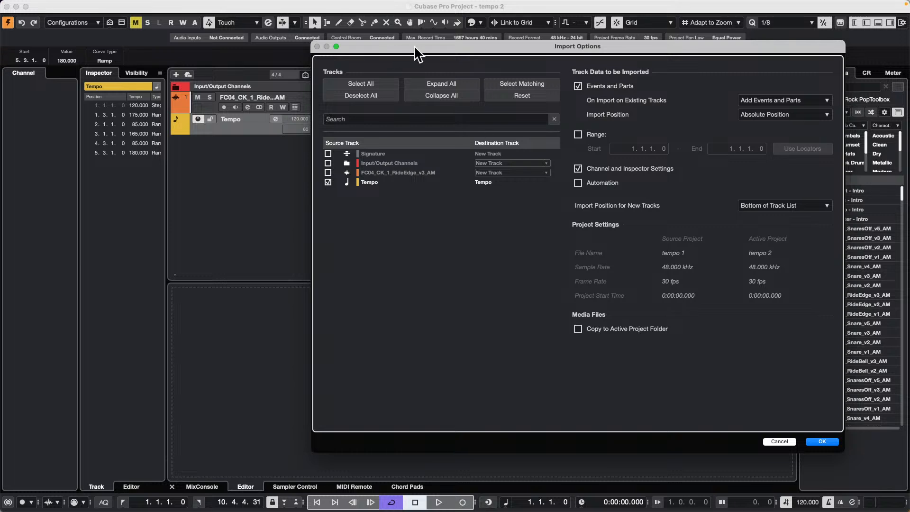
pyautogui.moveTo(416, 42); pyautogui.dragTo(417, 50)
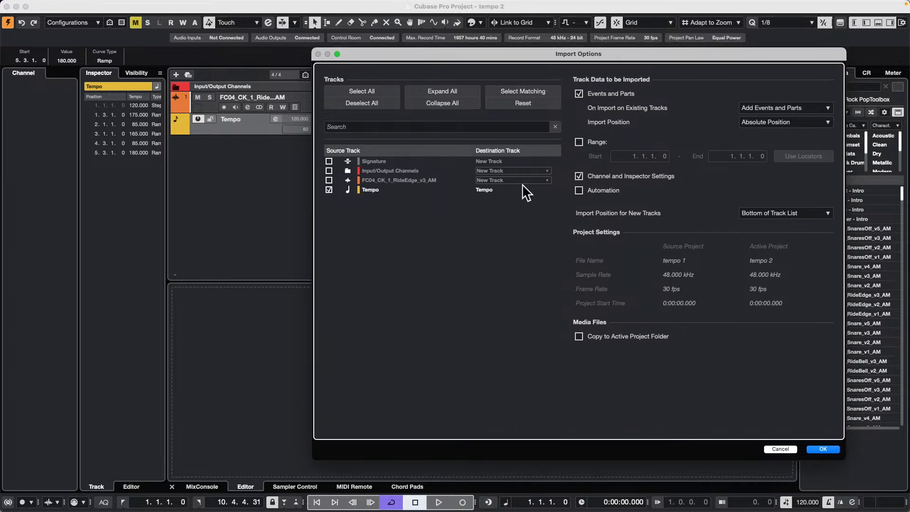
pyautogui.click(547, 180)
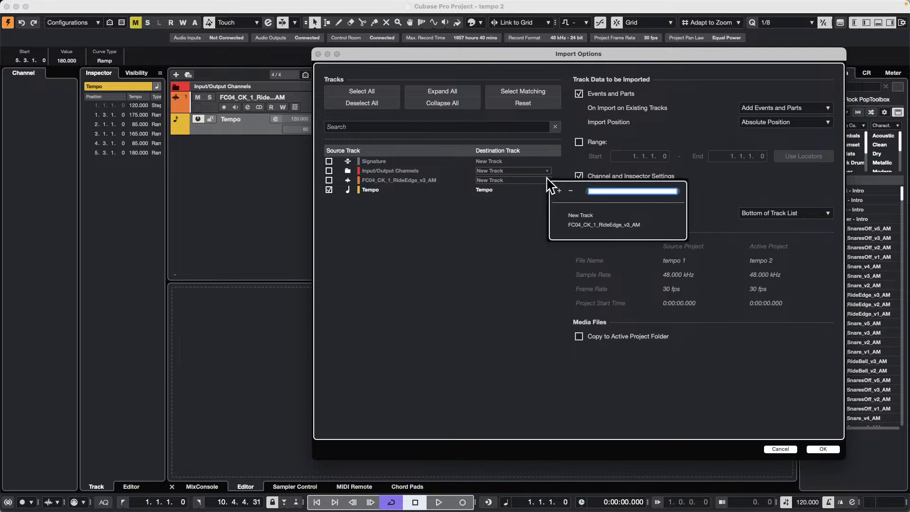
pyautogui.click(483, 197)
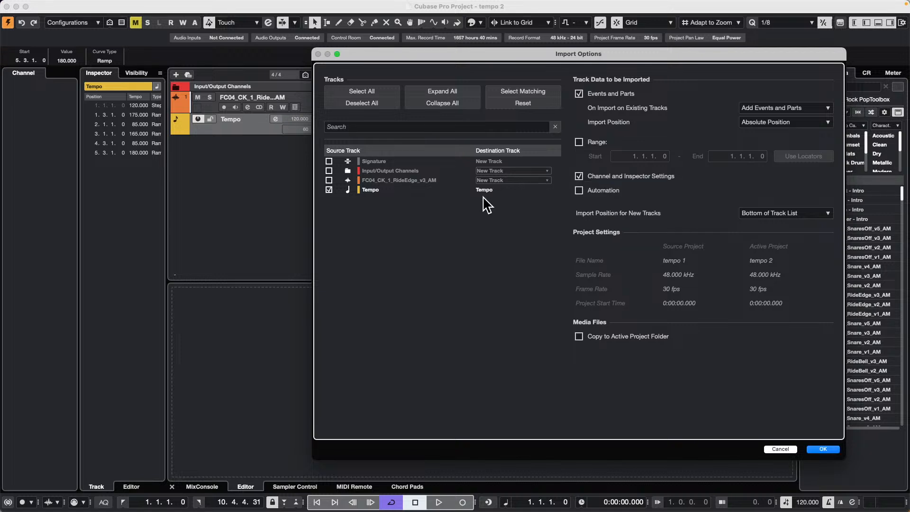
pyautogui.click(823, 449)
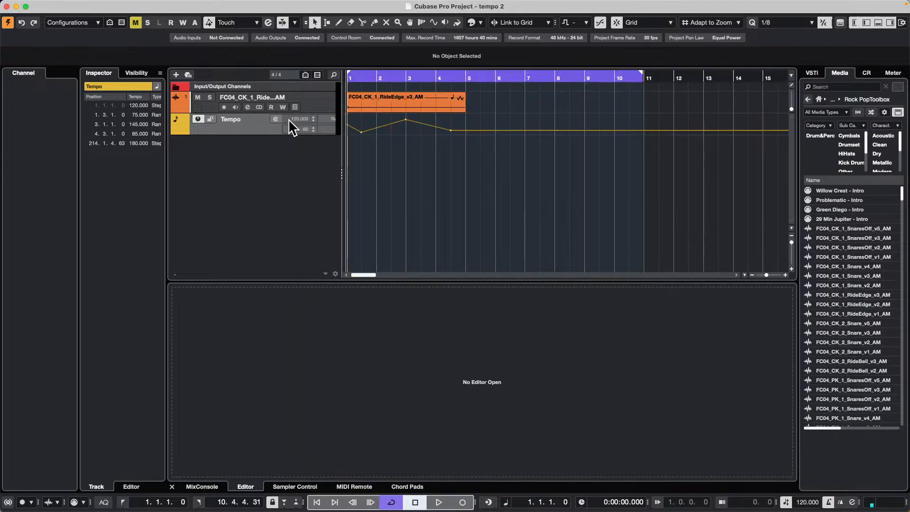
# Create a new, empty track version on the Tempo track
pyautogui.click(260, 119)
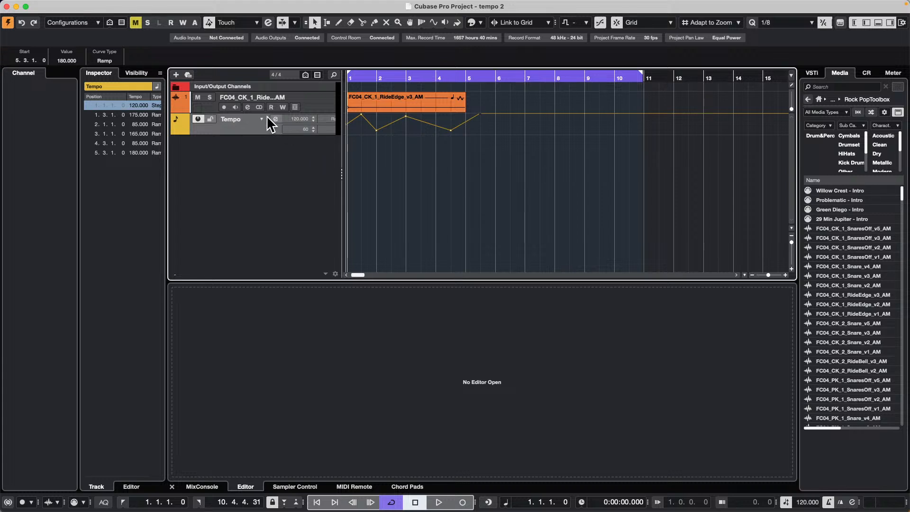
pyautogui.click(261, 118)
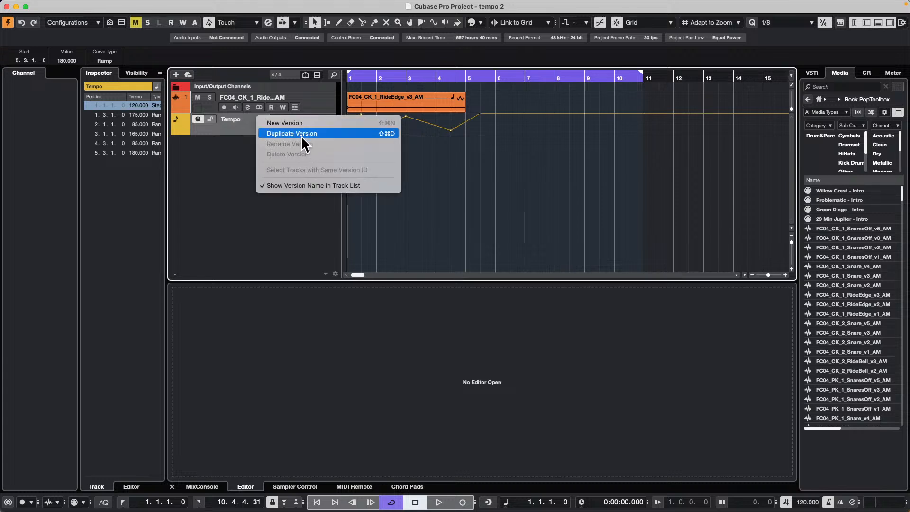
pyautogui.click(325, 122)
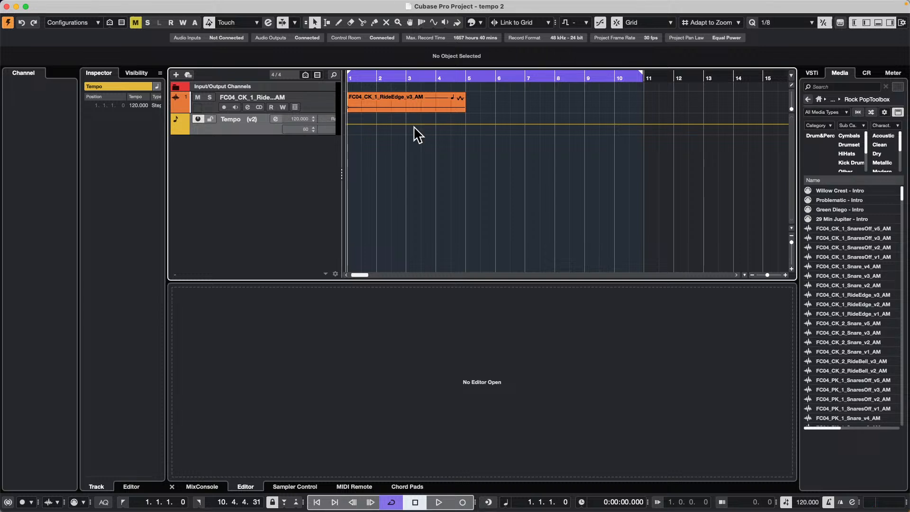
# Import only the Tempo track from tempo 1.cpr into version v2 of the Tempo track
pyautogui.moveTo(74, 6)
pyautogui.click(37, 5)
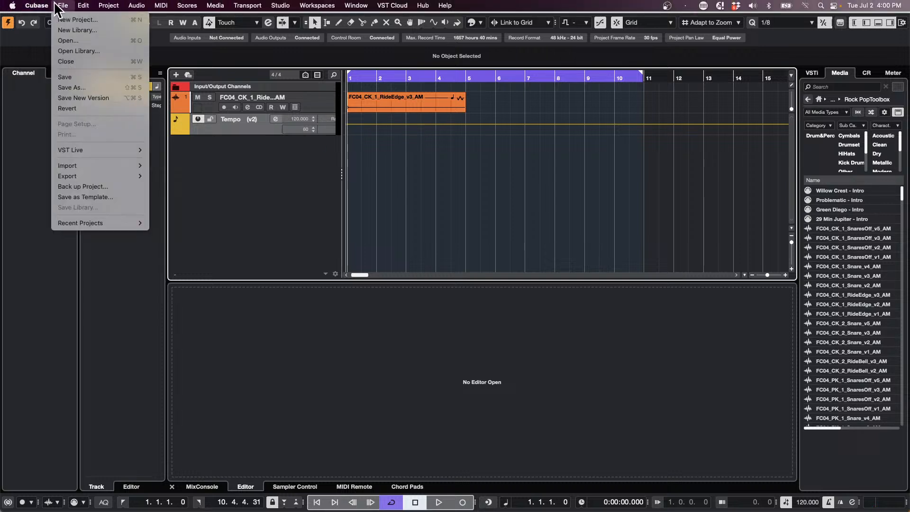
pyautogui.moveTo(85, 166)
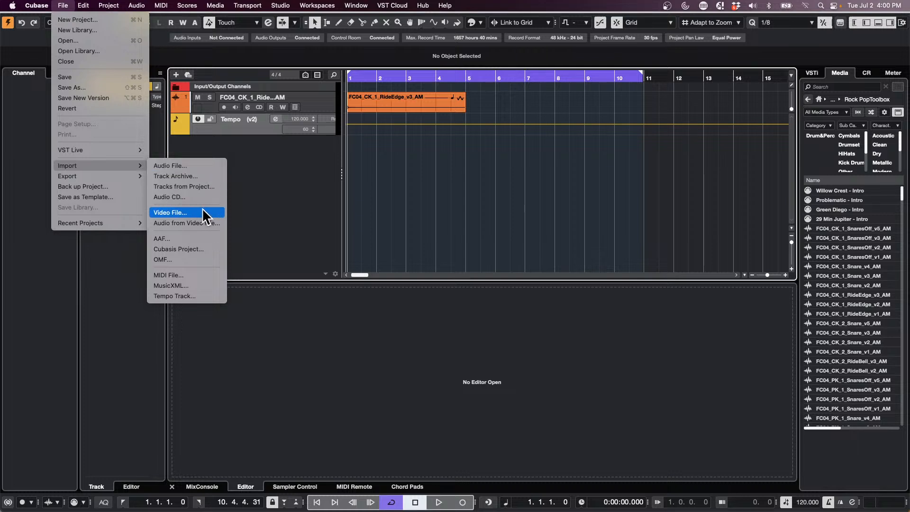
pyautogui.click(203, 186)
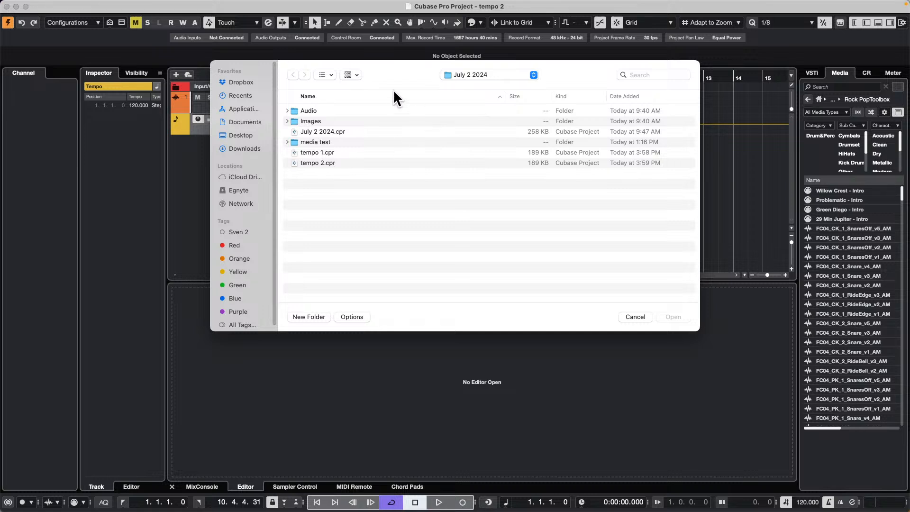
pyautogui.click(322, 152)
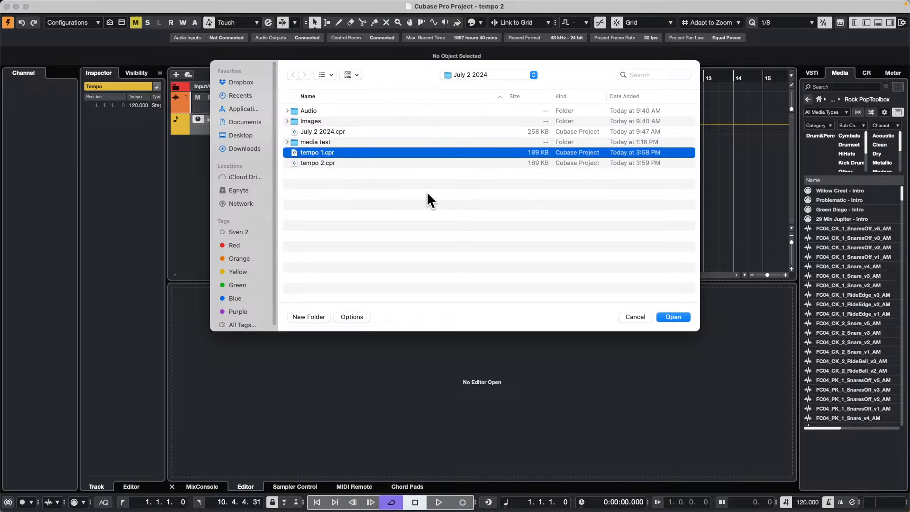
pyautogui.click(673, 317)
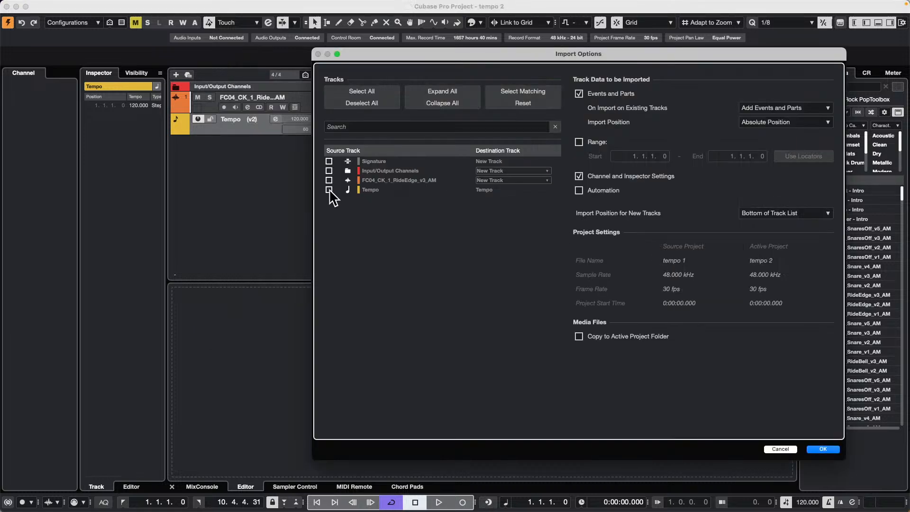
pyautogui.click(330, 189)
pyautogui.click(827, 450)
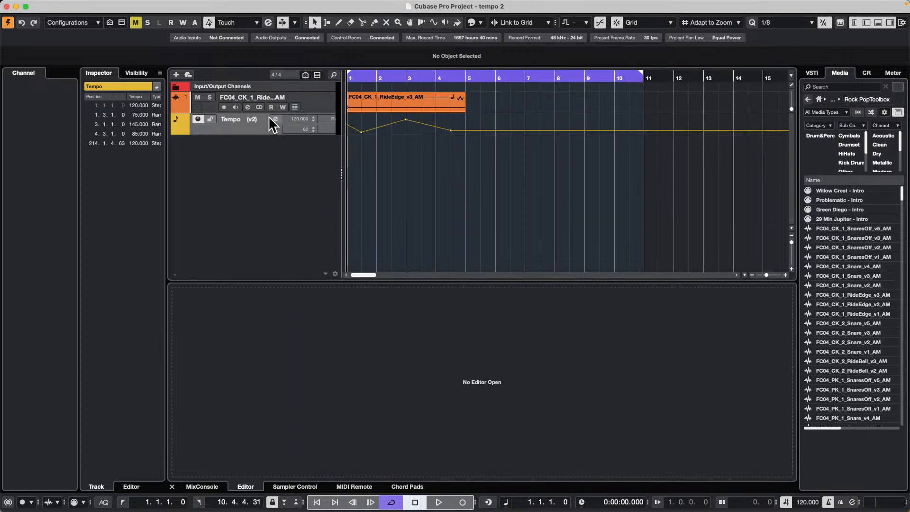
# Compare the two tempo maps by switching the Tempo track between versions v1 and v2, ending on v1
pyautogui.click(263, 118)
pyautogui.click(291, 112)
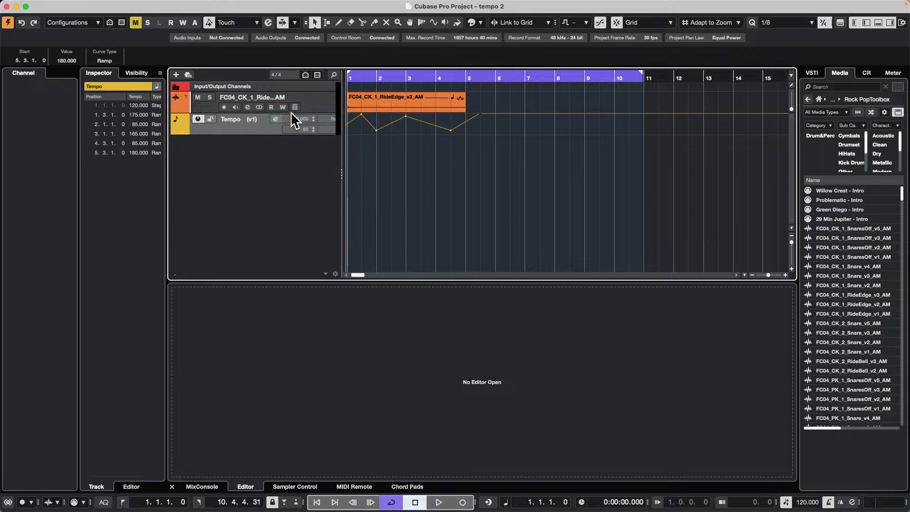
pyautogui.click(259, 118)
pyautogui.click(266, 135)
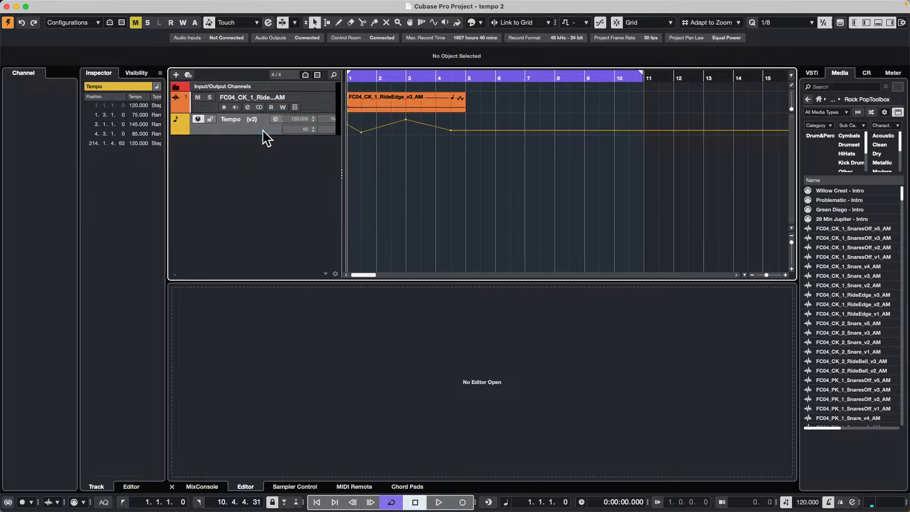
pyautogui.click(259, 118)
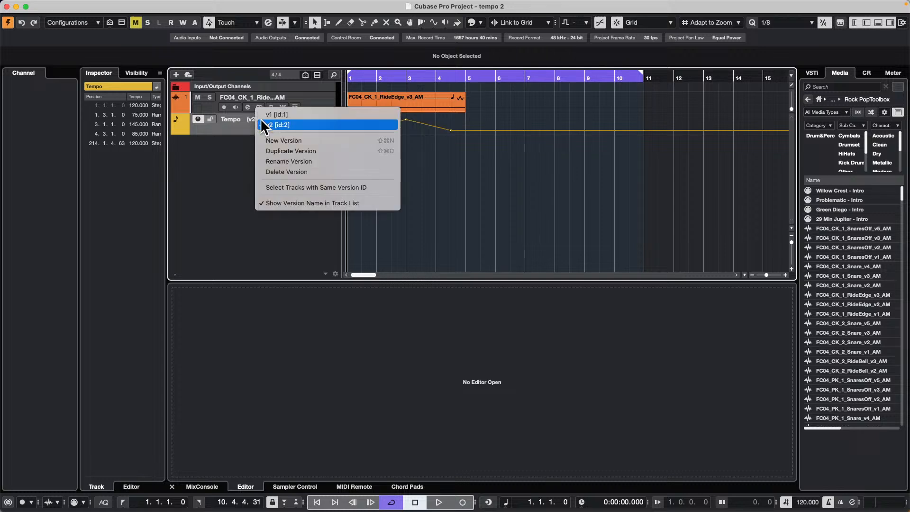
pyautogui.click(507, 182)
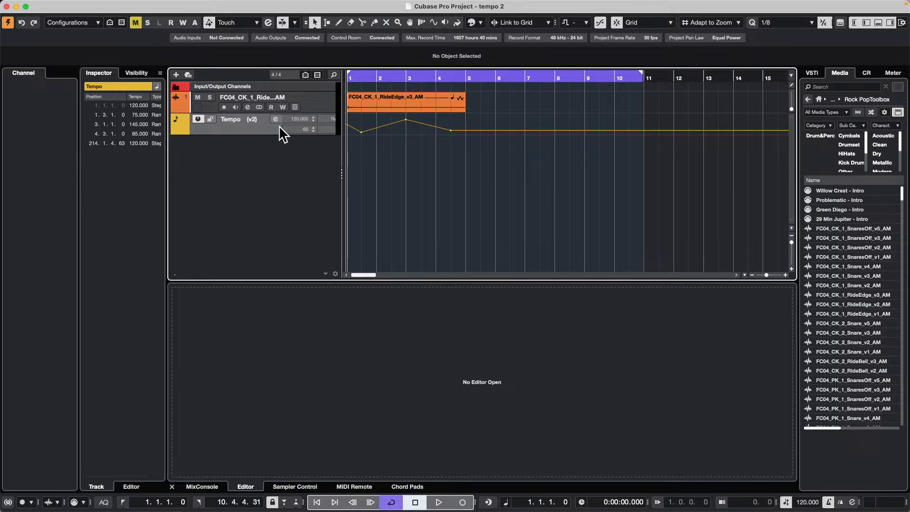
pyautogui.click(260, 118)
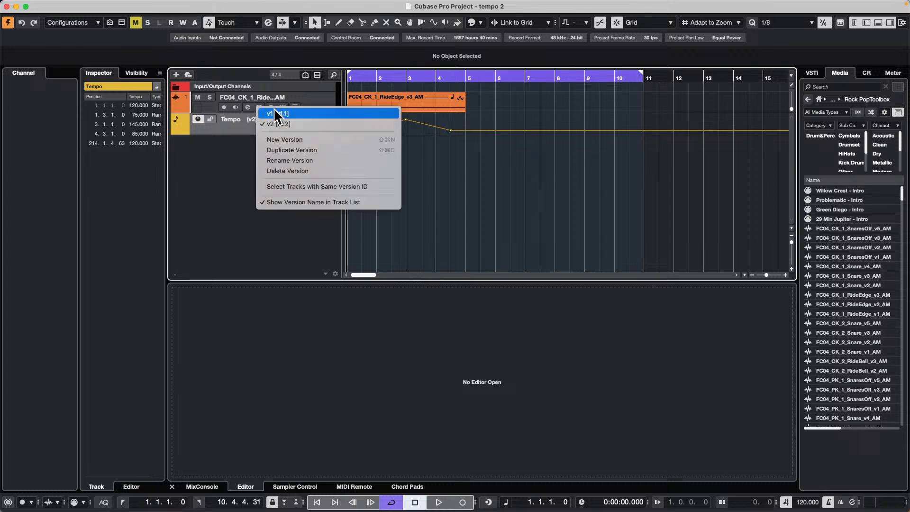
pyautogui.click(273, 110)
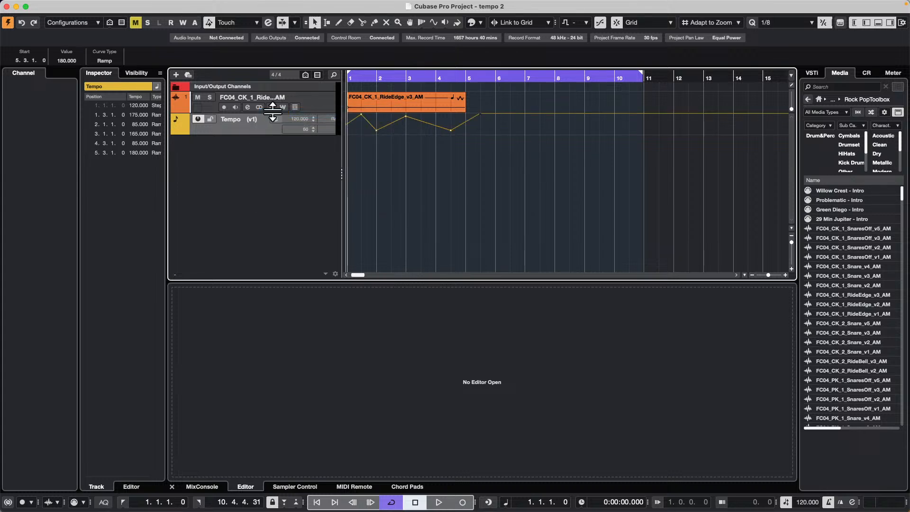
# Create a new version of the Tempo track and import only the Tempo track from tempo 1.cpr into it
pyautogui.click(254, 119)
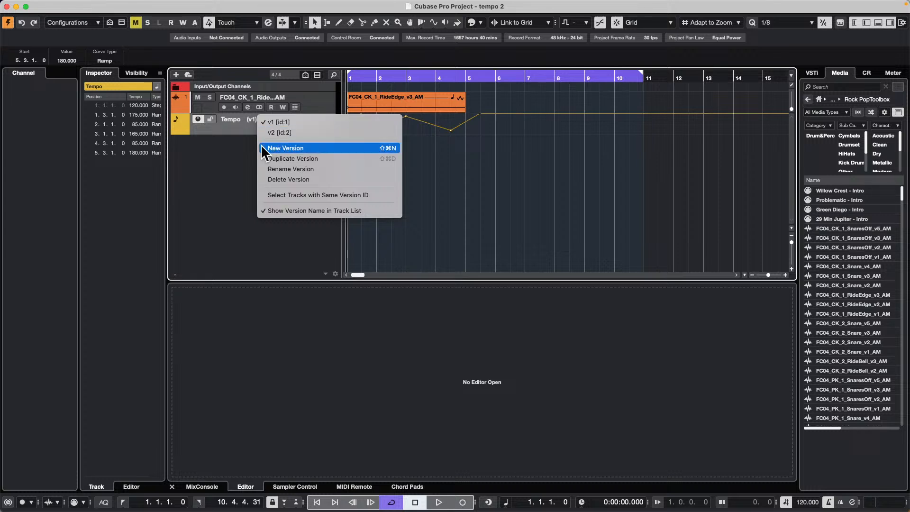
pyautogui.click(289, 148)
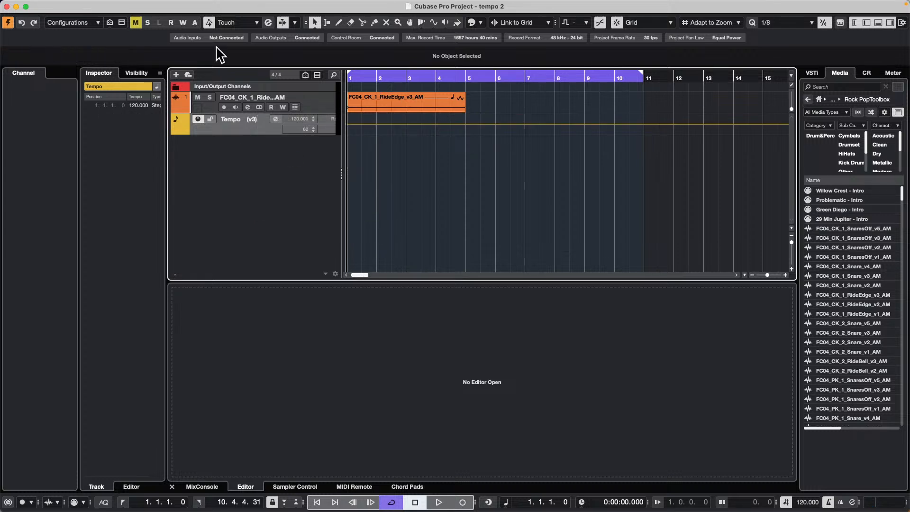
pyautogui.click(64, 5)
pyautogui.moveTo(105, 167)
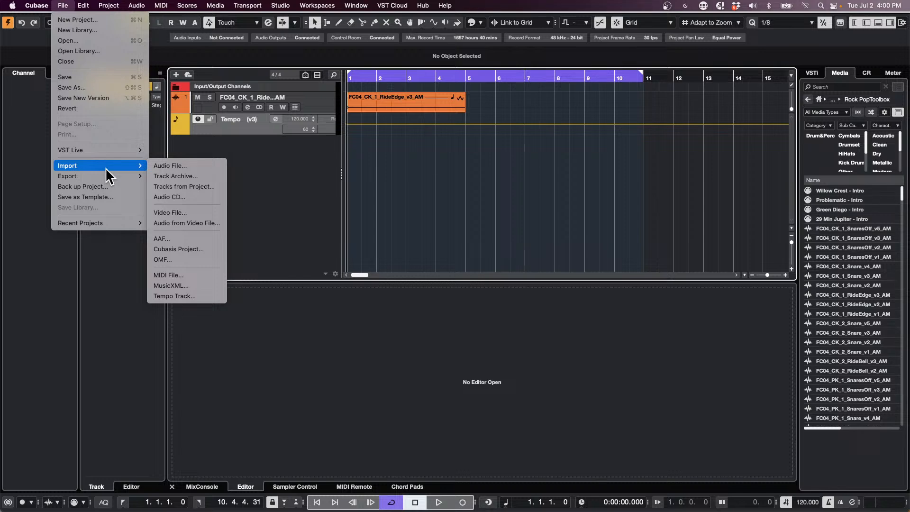
pyautogui.click(219, 187)
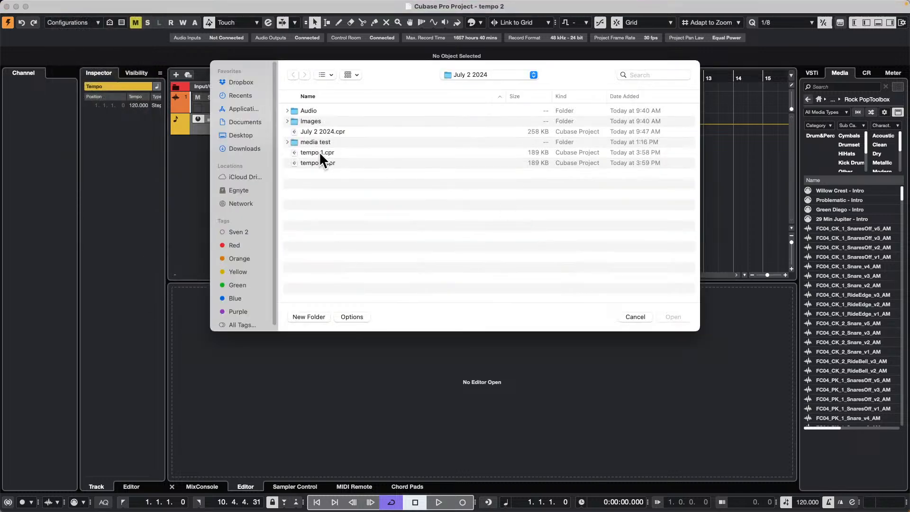
pyautogui.doubleClick(325, 151)
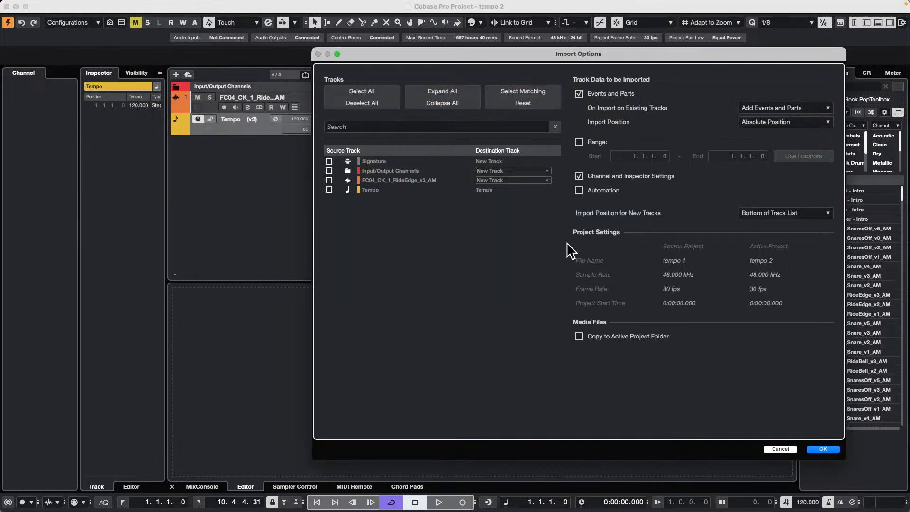
pyautogui.click(329, 190)
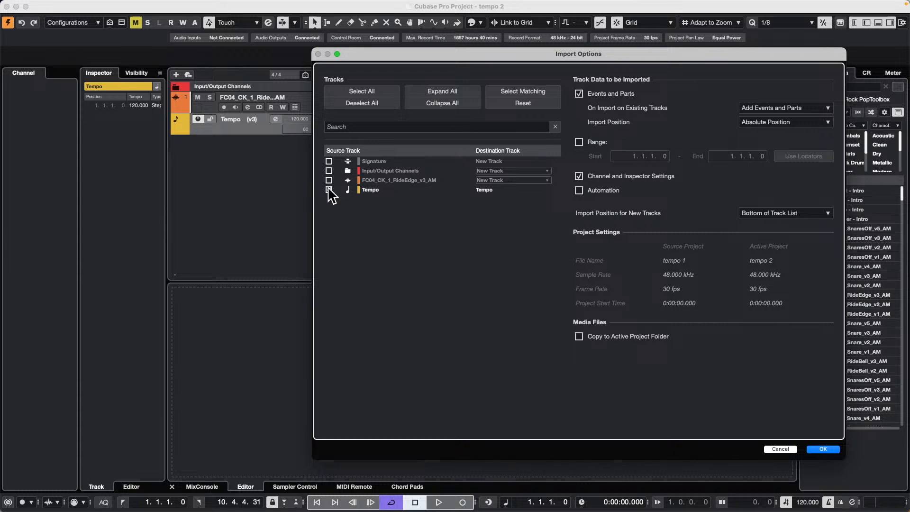
pyautogui.click(825, 450)
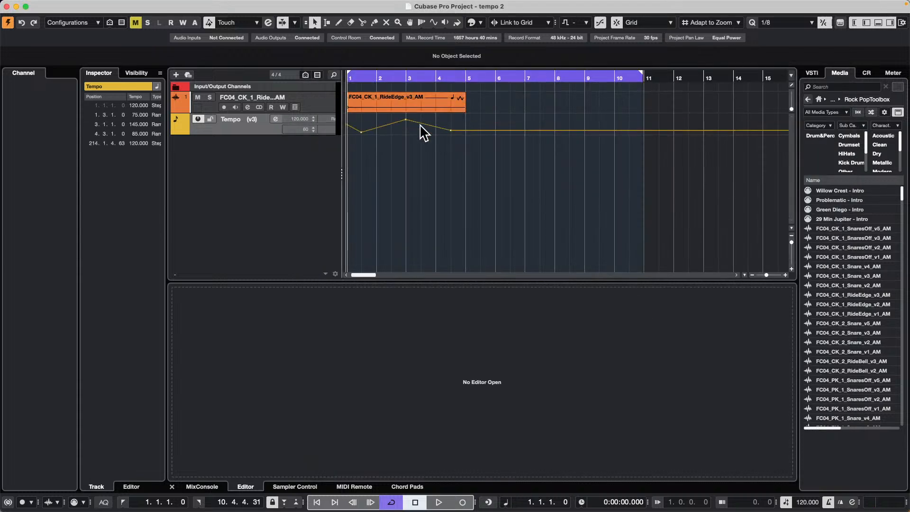
# Compare the tempo maps by switching the Tempo track through versions v2 and v1, ending on v3
pyautogui.click(263, 116)
pyautogui.click(271, 112)
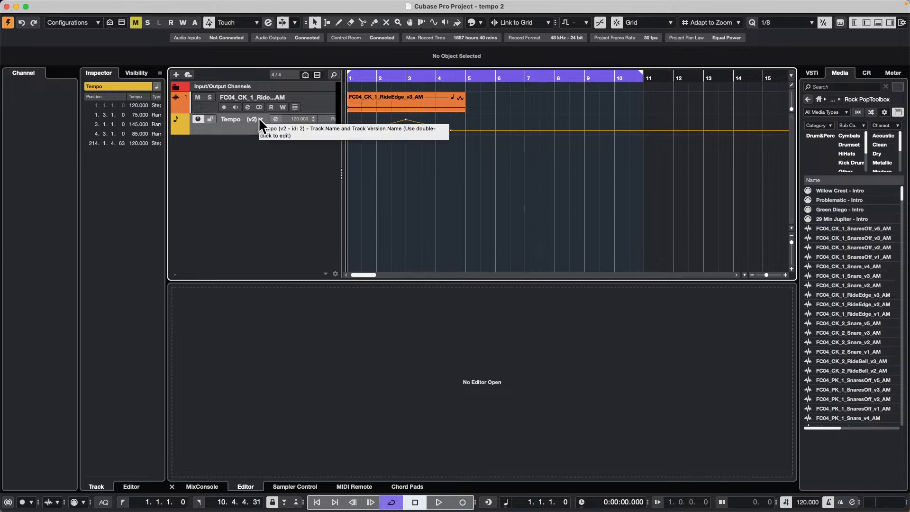
pyautogui.click(260, 116)
pyautogui.click(263, 112)
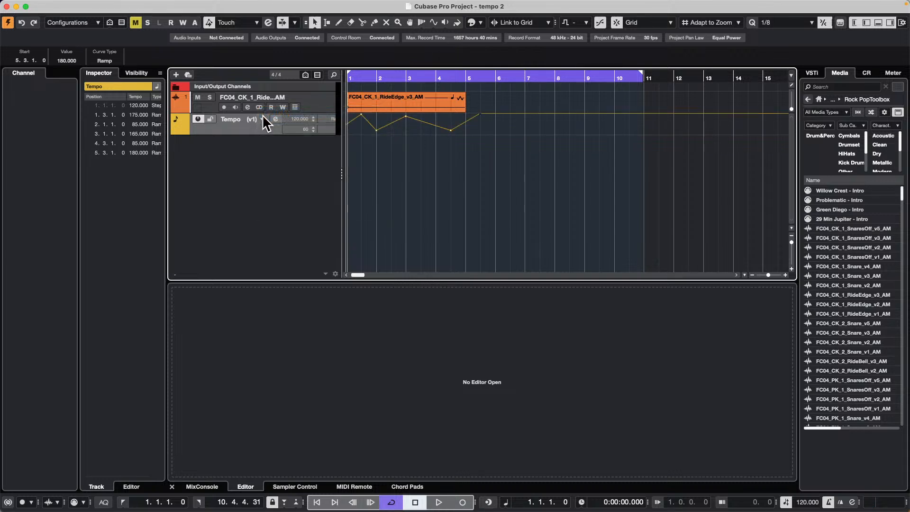
pyautogui.click(262, 115)
pyautogui.click(268, 131)
pyautogui.click(263, 118)
pyautogui.click(266, 133)
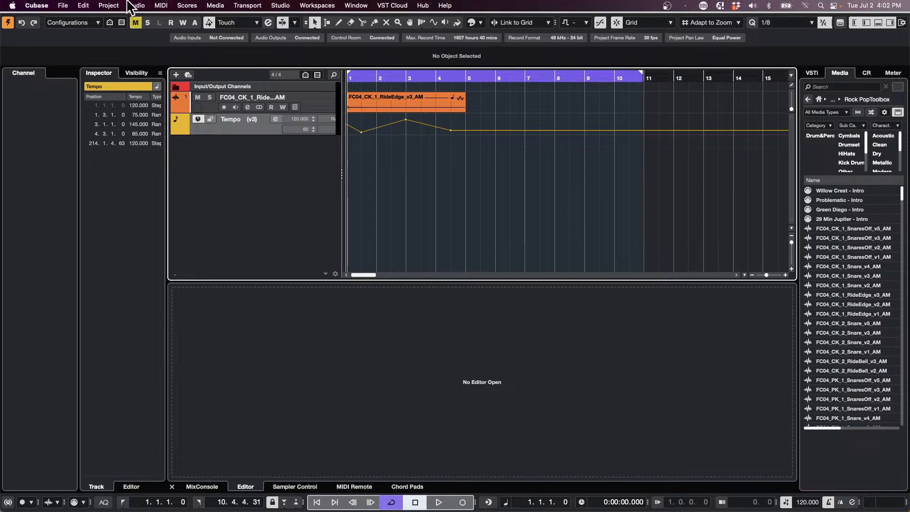
# Begin opening an existing project and go up to the Projects folder
pyautogui.click(86, 5)
pyautogui.moveTo(69, 7)
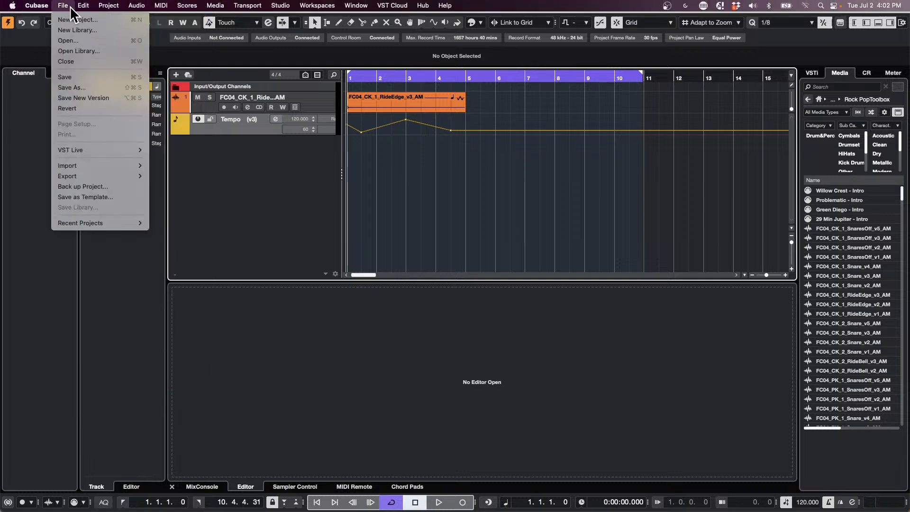
pyautogui.moveTo(101, 225)
pyautogui.click(101, 41)
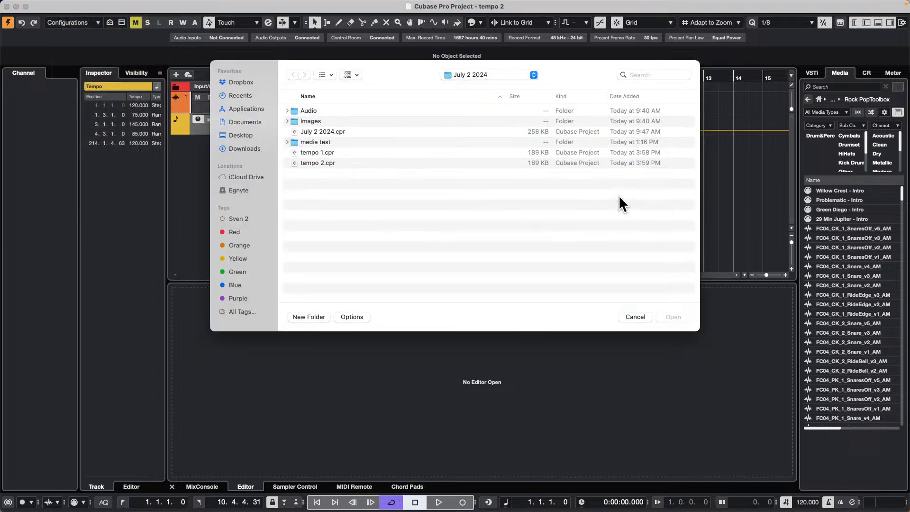
pyautogui.click(483, 75)
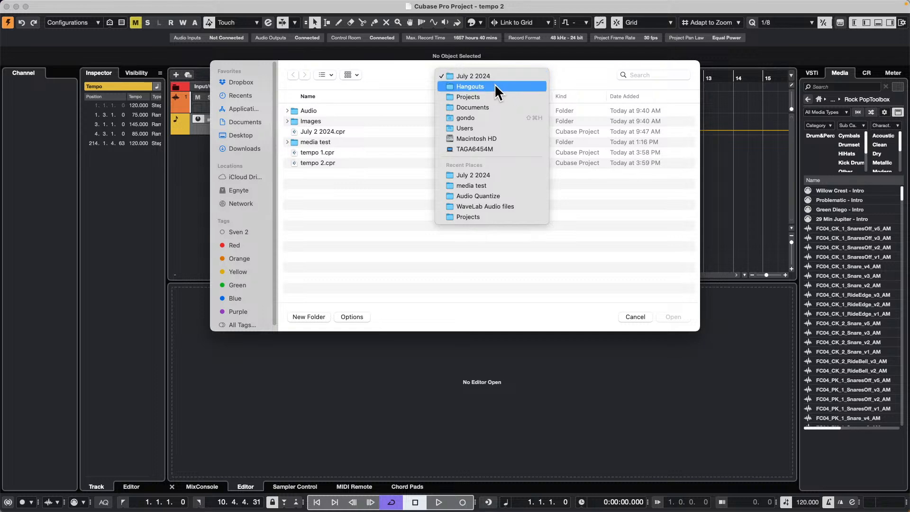
pyautogui.click(493, 97)
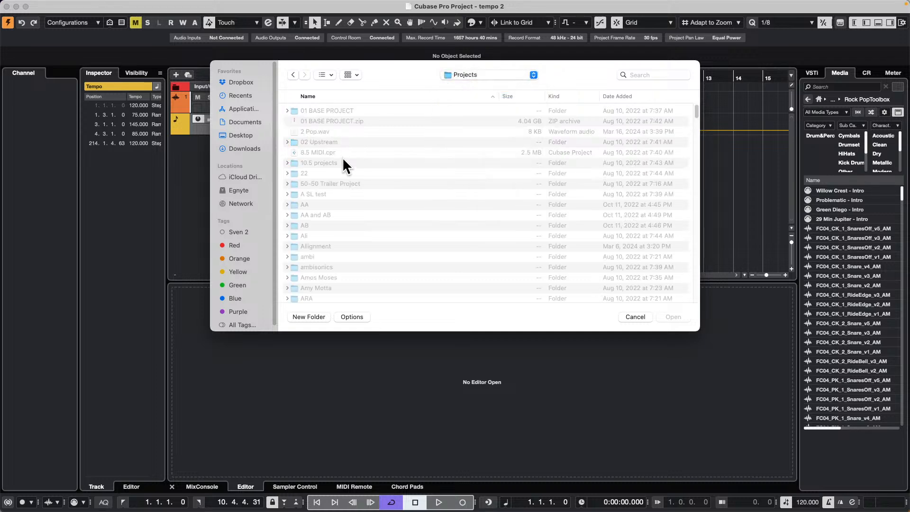
# Open the project file ending in "_1 vod.cpr" from the 12-6-10 session in the Jazz folder and activate it
pyautogui.scroll(-15, 352, 196)
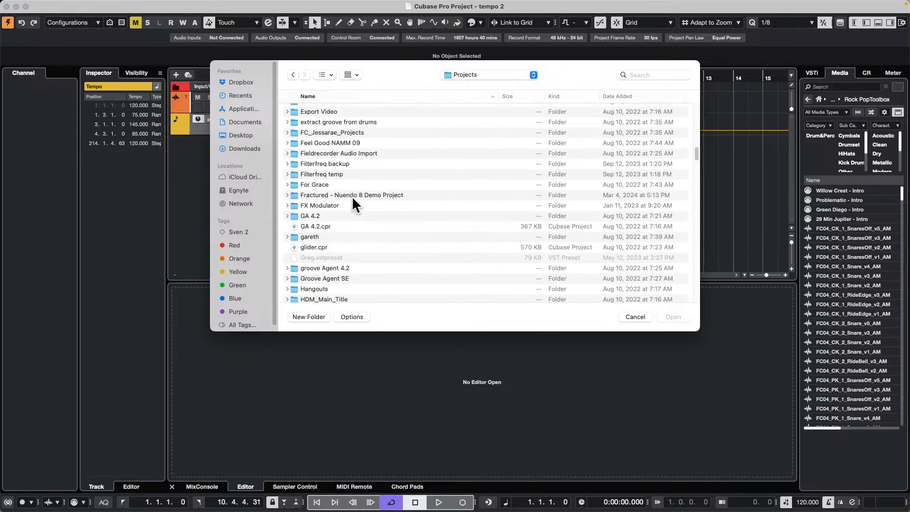
pyautogui.scroll(-5, 352, 195)
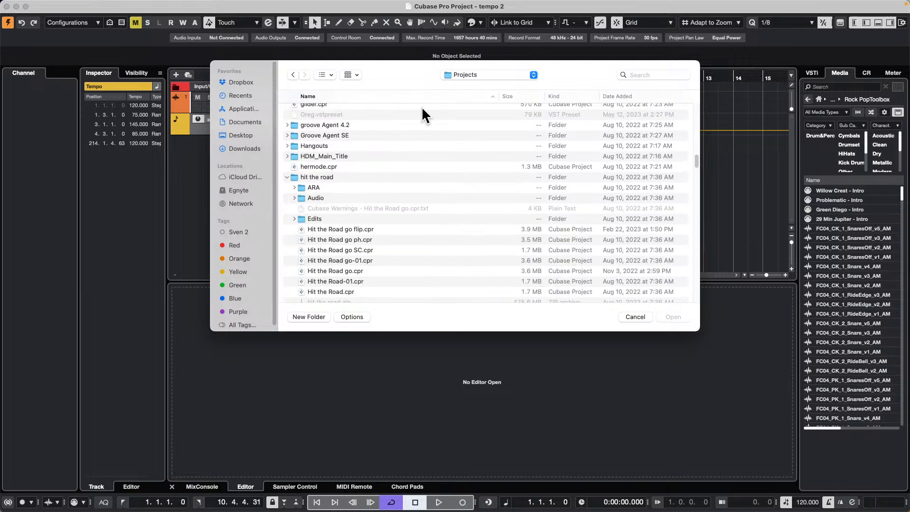
pyautogui.scroll(-5, 421, 108)
pyautogui.scroll(-2, 420, 109)
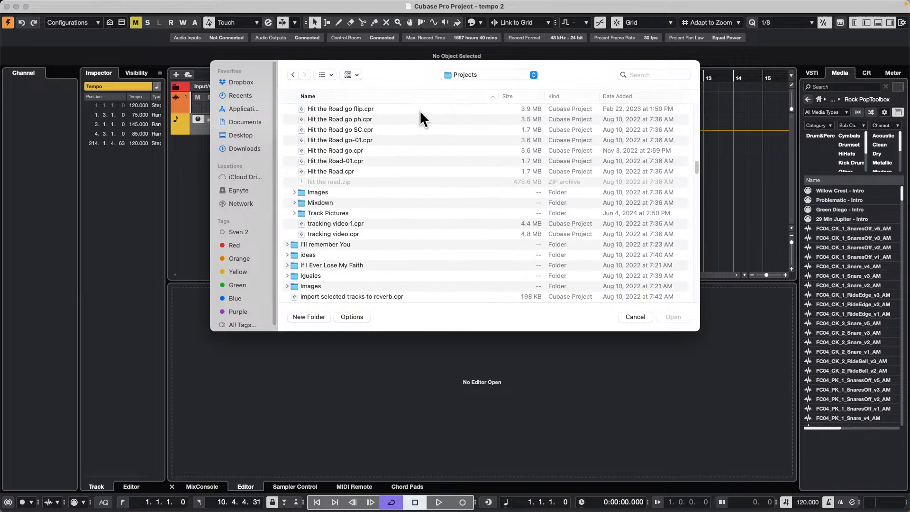
pyautogui.scroll(-2, 419, 110)
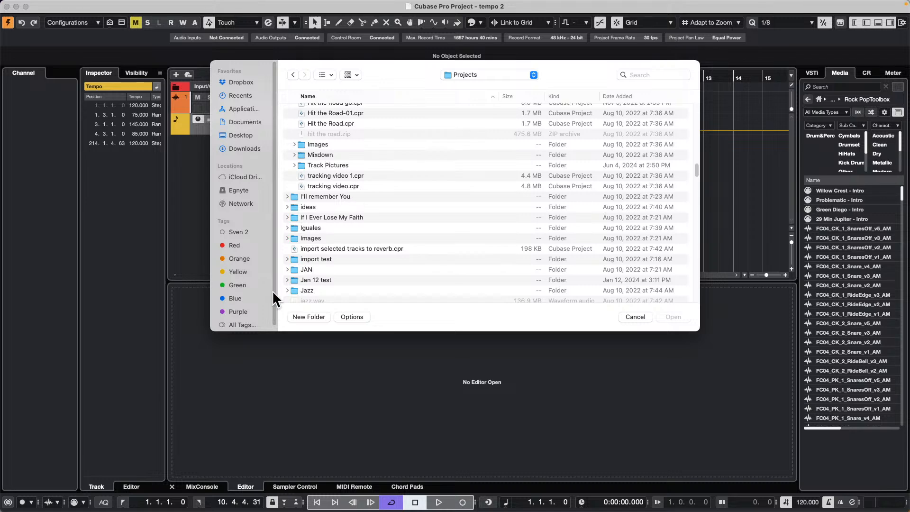
pyautogui.scroll(-8, 383, 172)
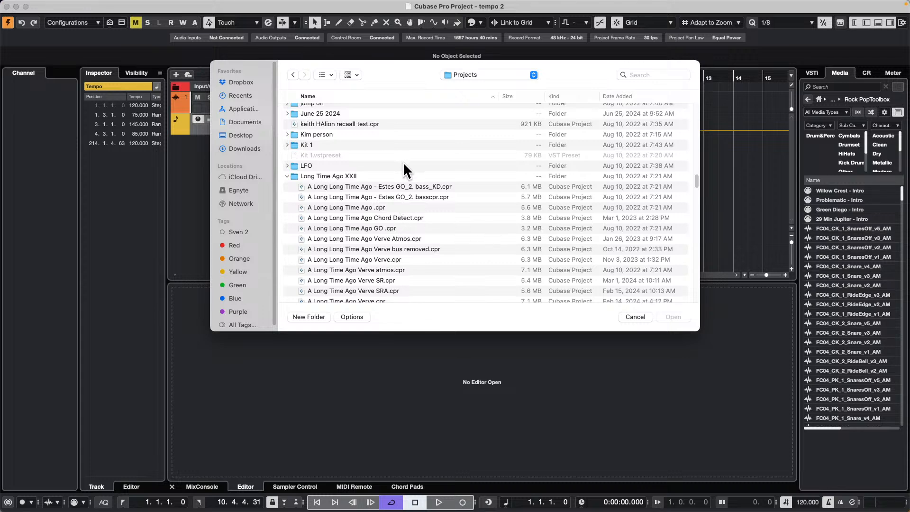
pyautogui.scroll(4, 374, 164)
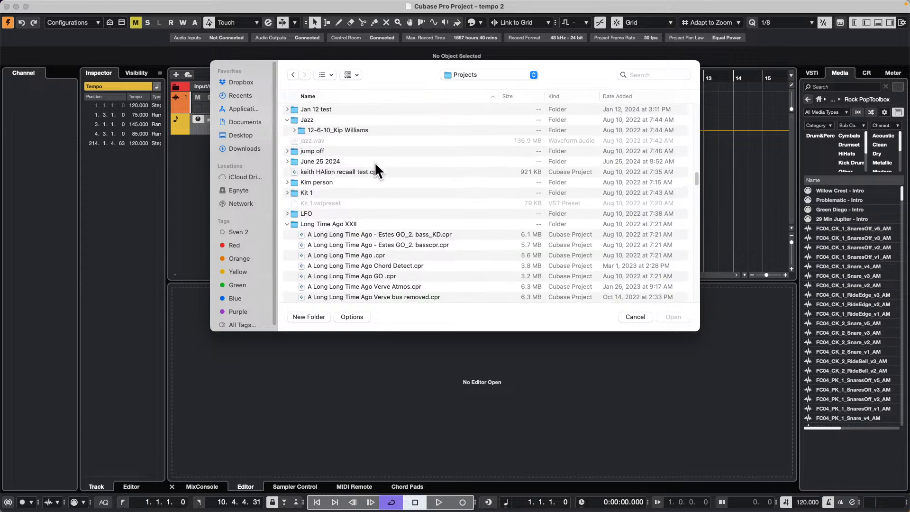
pyautogui.click(294, 129)
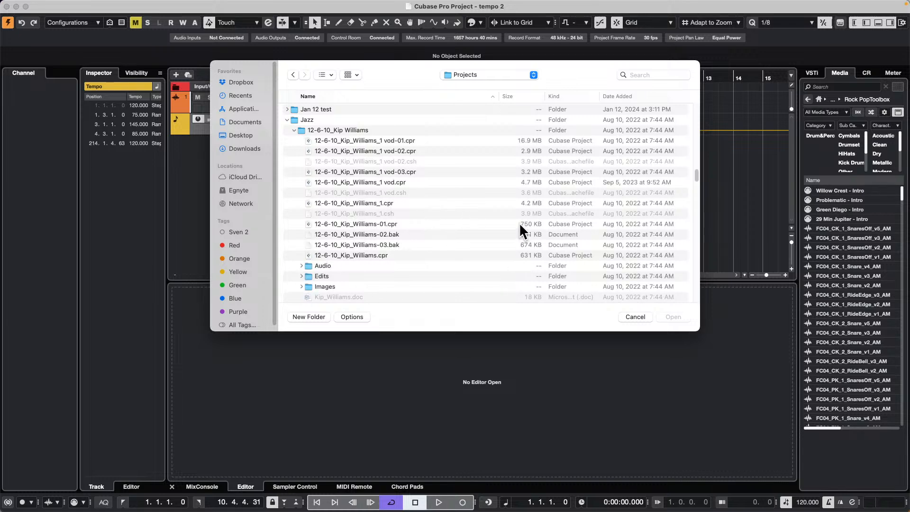
pyautogui.doubleClick(341, 181)
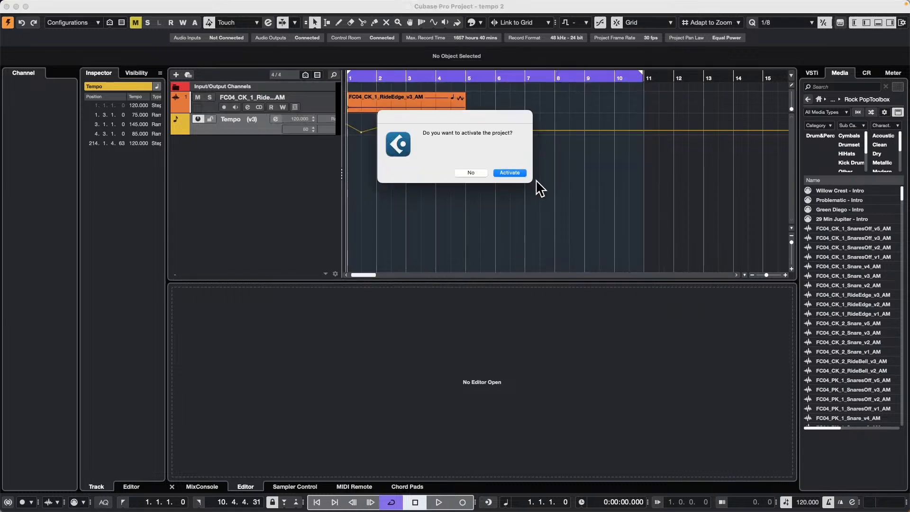
pyautogui.click(513, 174)
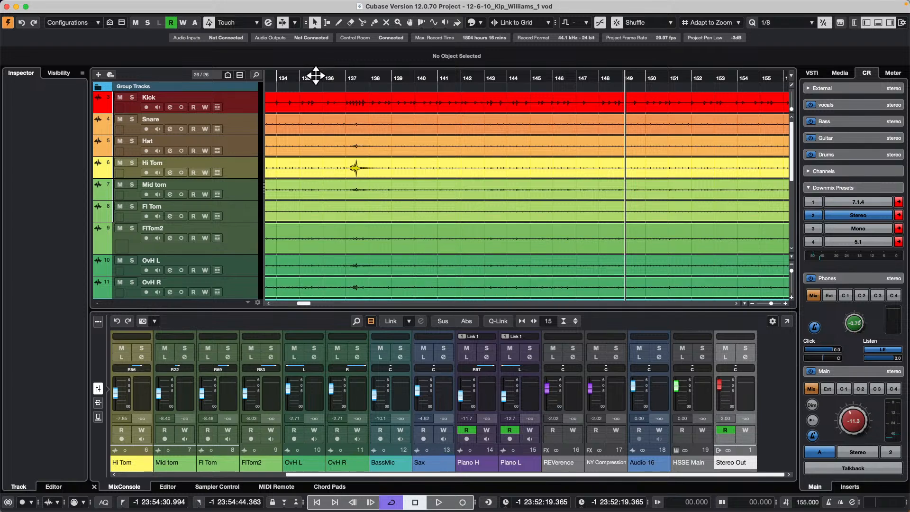
# Show the full length of the recording and select the events on the Sax track
pyautogui.moveTo(316, 78); pyautogui.dragTo(340, 24)
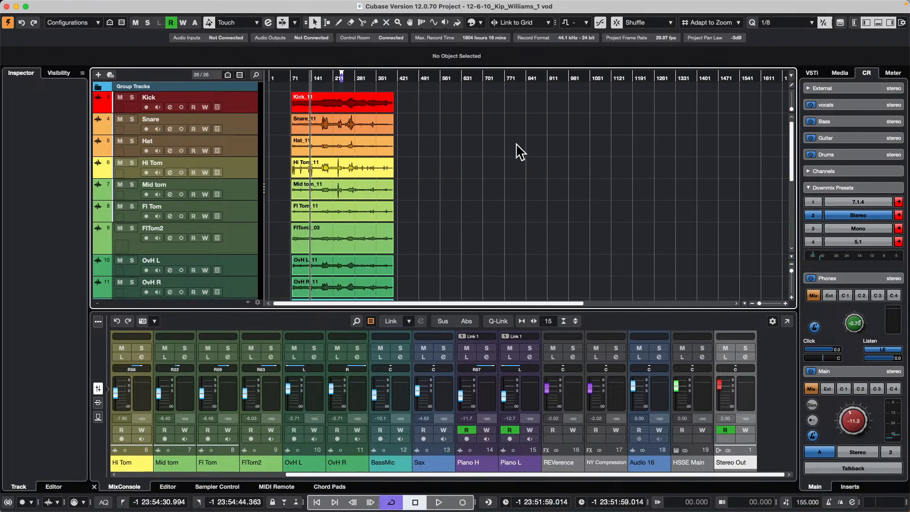
pyautogui.scroll(-1, 510, 162)
pyautogui.scroll(-3, 510, 162)
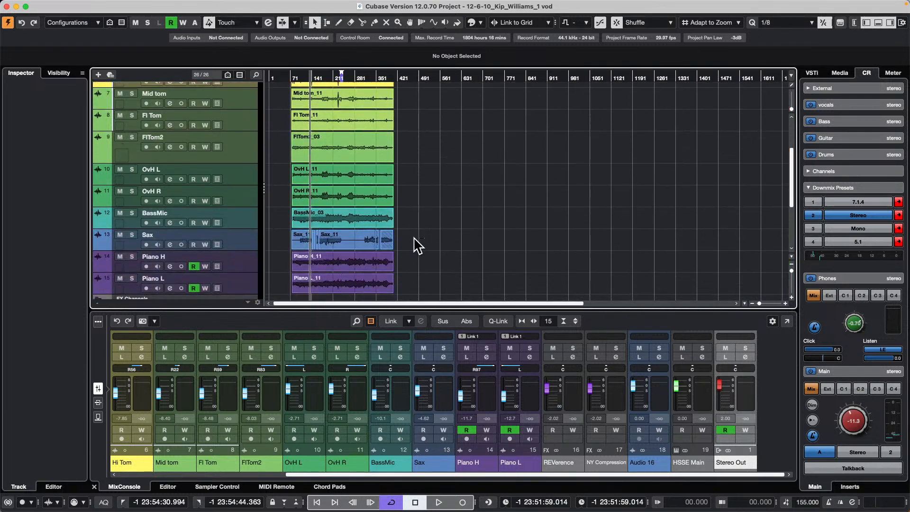
pyautogui.moveTo(424, 237); pyautogui.dragTo(279, 234)
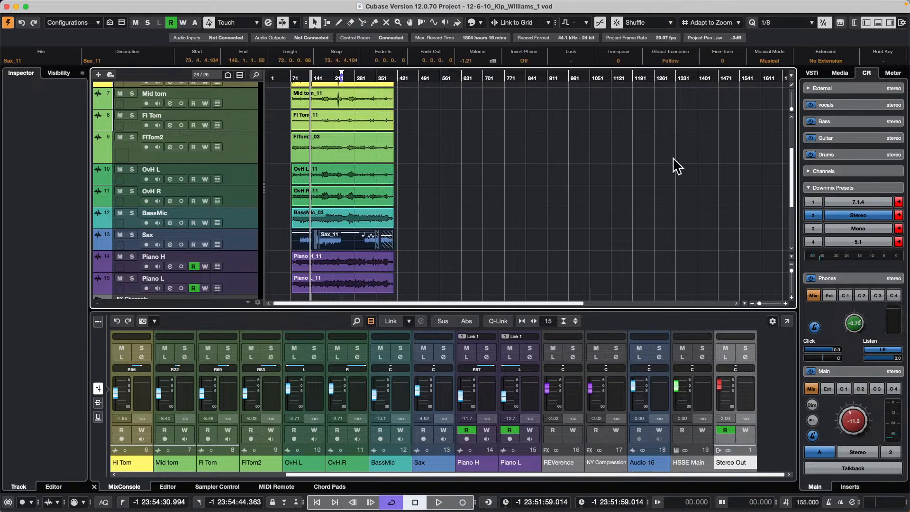
# Play the recording from near its beginning, raise the Control Room main level to -5.83 dB, and stop playback
pyautogui.click(301, 77)
pyautogui.press('space')
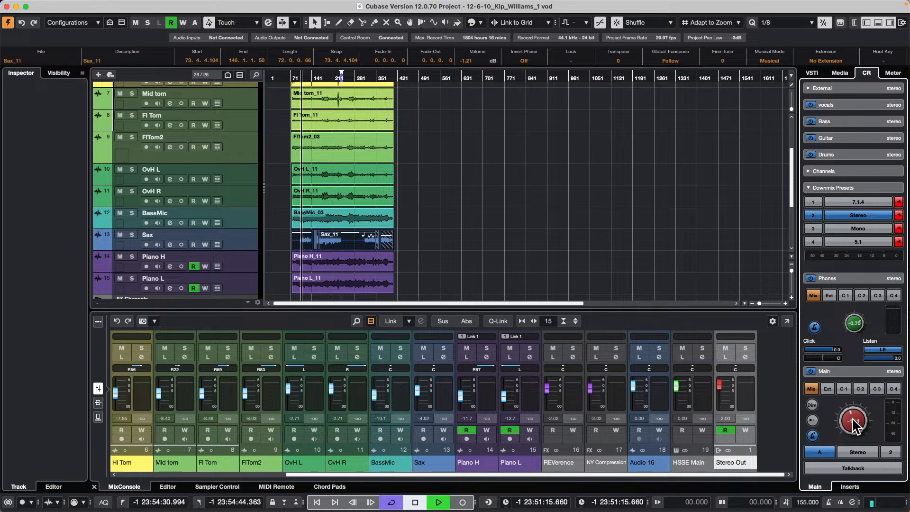
pyautogui.moveTo(853, 418); pyautogui.dragTo(856, 408)
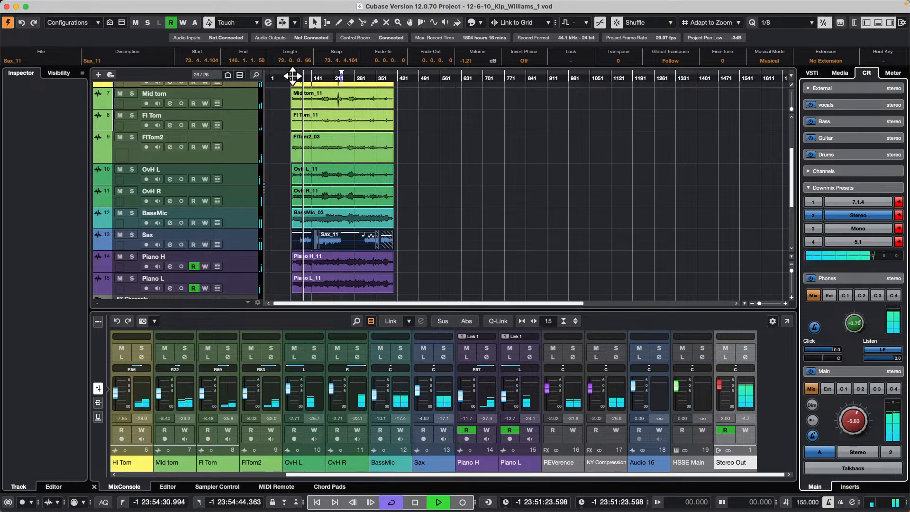
pyautogui.moveTo(290, 77); pyautogui.dragTo(290, 98)
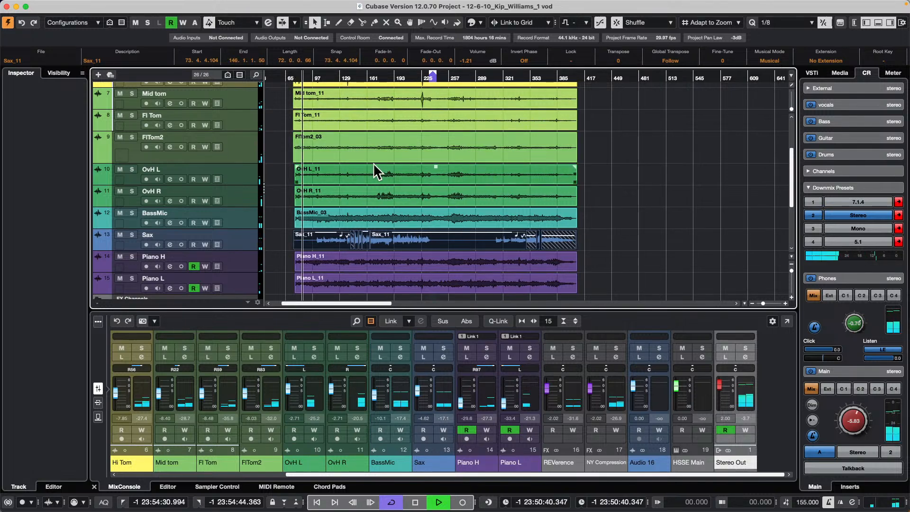
pyautogui.scroll(2, 341, 153)
pyautogui.scroll(2, 341, 153)
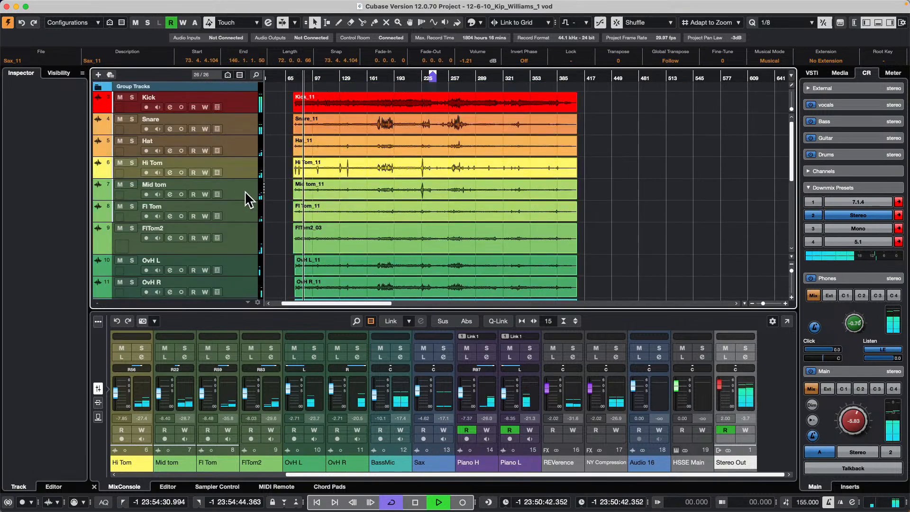
pyautogui.press('space')
# Analyze the tempo of the OvH L_11 event with Tempo Detection
pyautogui.click(317, 262)
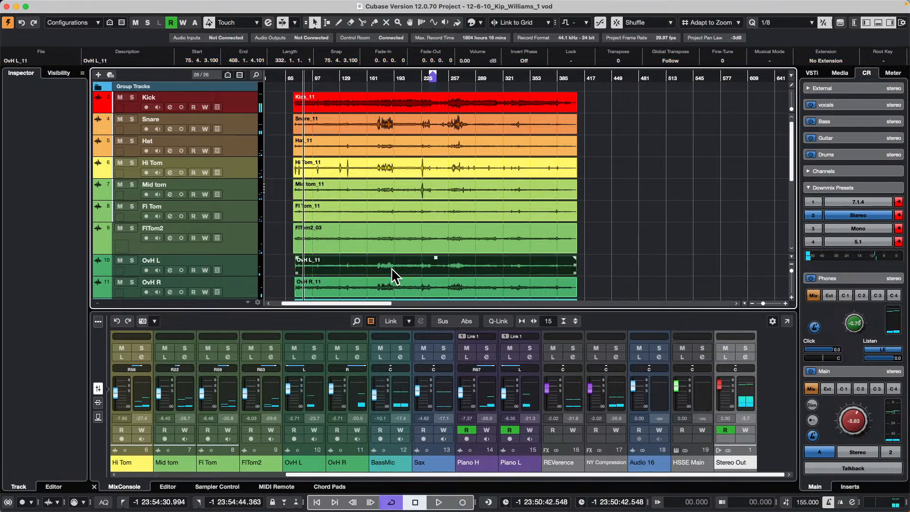
pyautogui.click(84, 5)
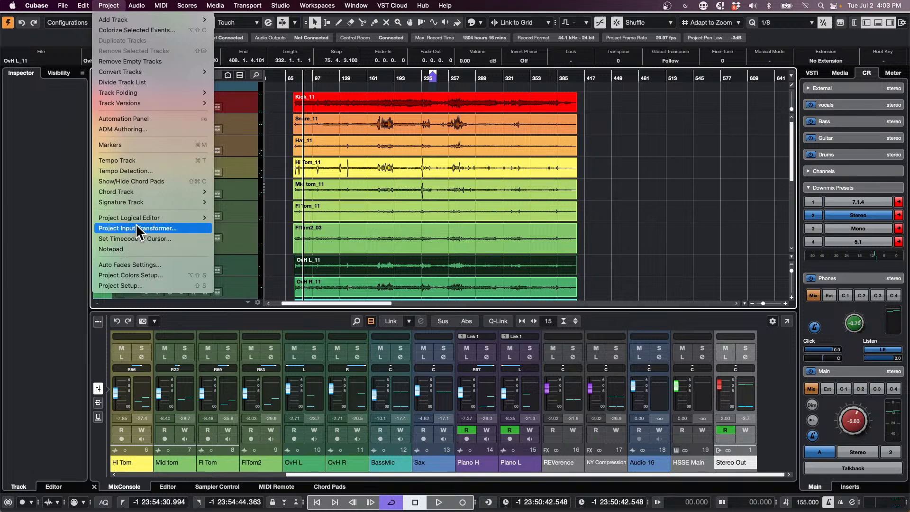
pyautogui.moveTo(141, 218)
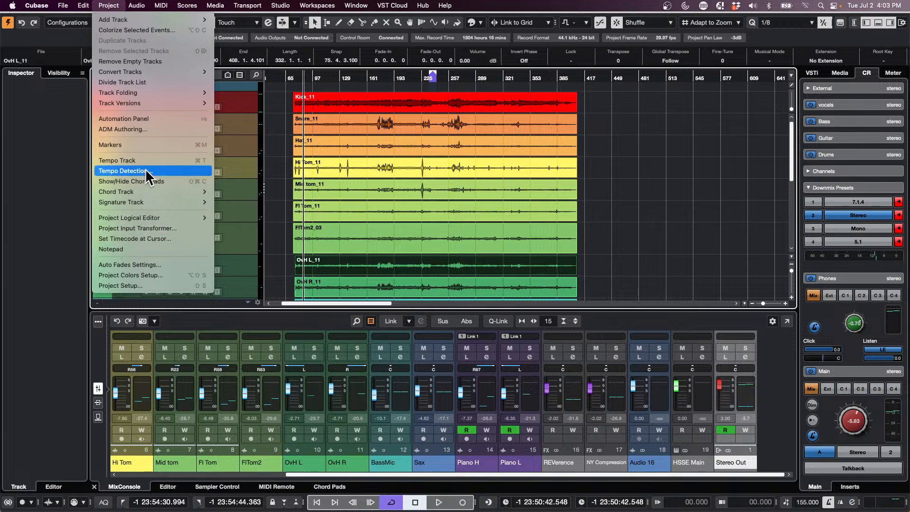
pyautogui.click(665, 221)
pyautogui.click(652, 189)
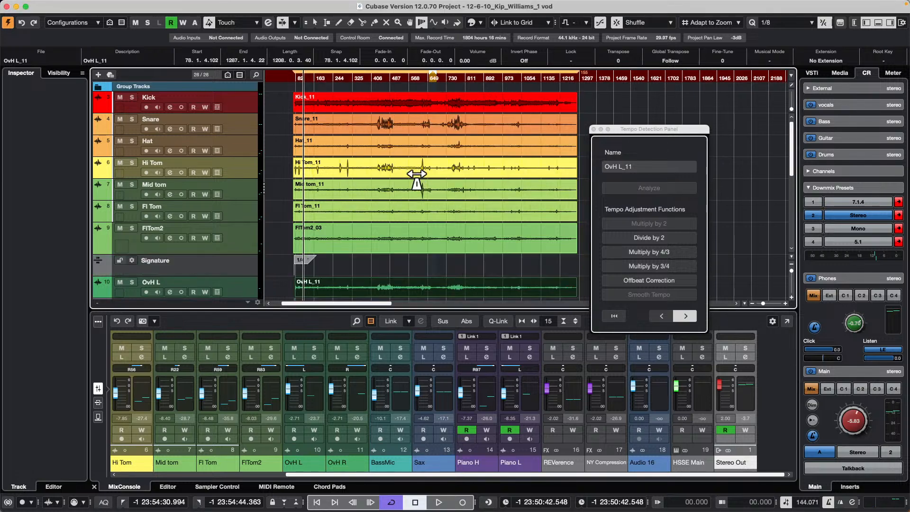
# Play the recording briefly to check it against the detected tempo, and close the Tempo Detection Panel
pyautogui.scroll(-8, 417, 178)
pyautogui.press('space')
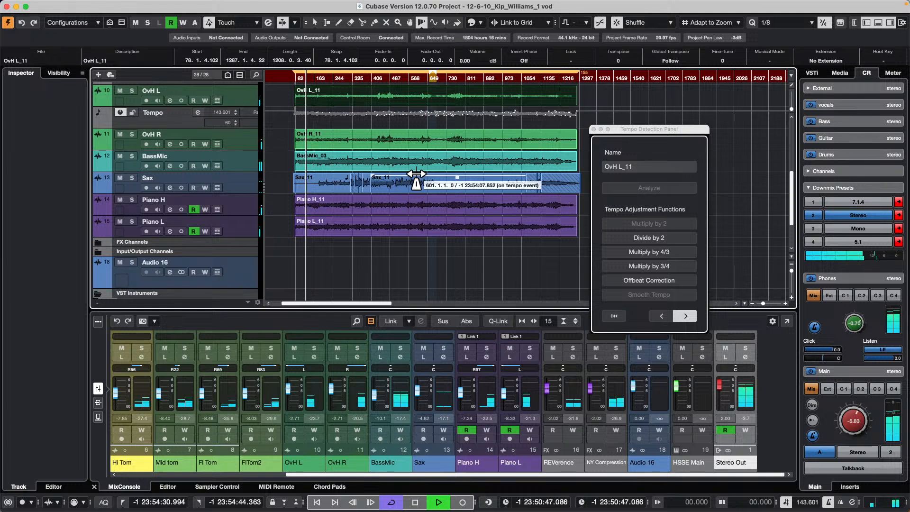
pyautogui.press('space')
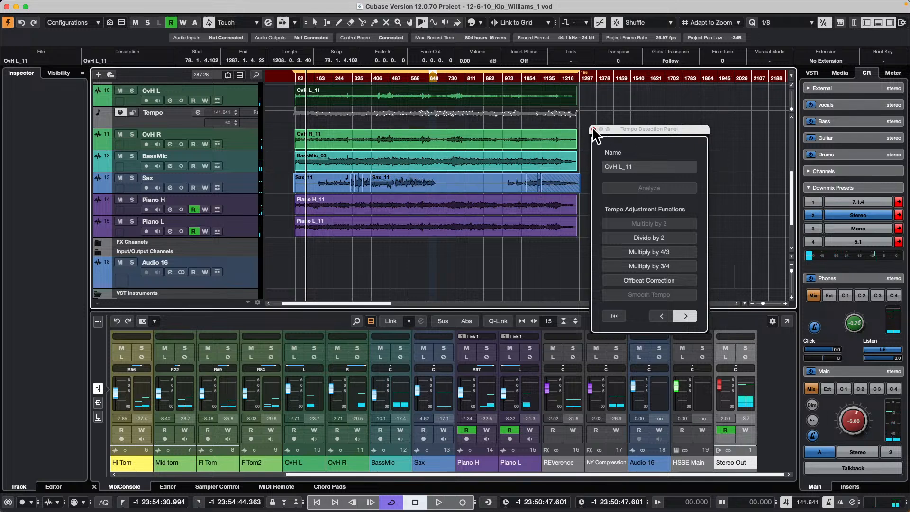
pyautogui.click(594, 129)
# Play the opening of the recording from just before the first events and examine where the first downbeat falls against the bar lines
pyautogui.scroll(1, 298, 105)
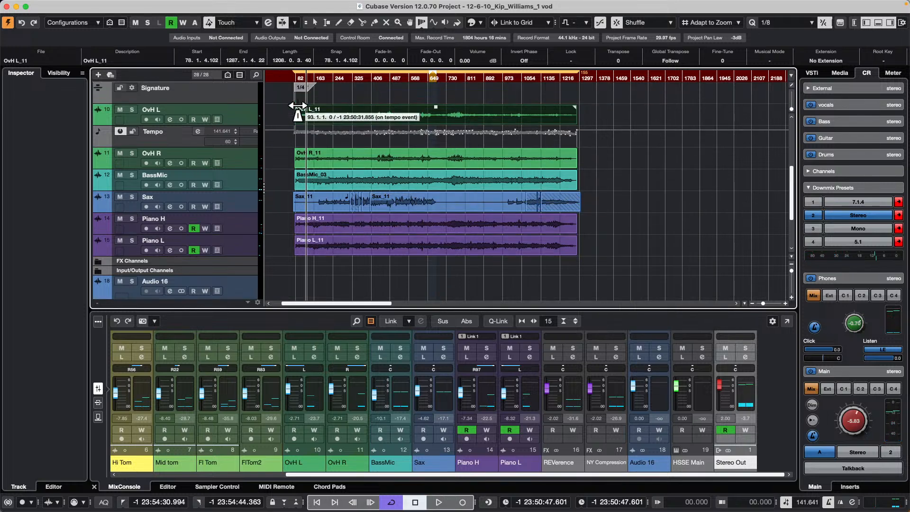
pyautogui.scroll(1, 297, 105)
pyautogui.moveTo(293, 76); pyautogui.dragTo(301, 113)
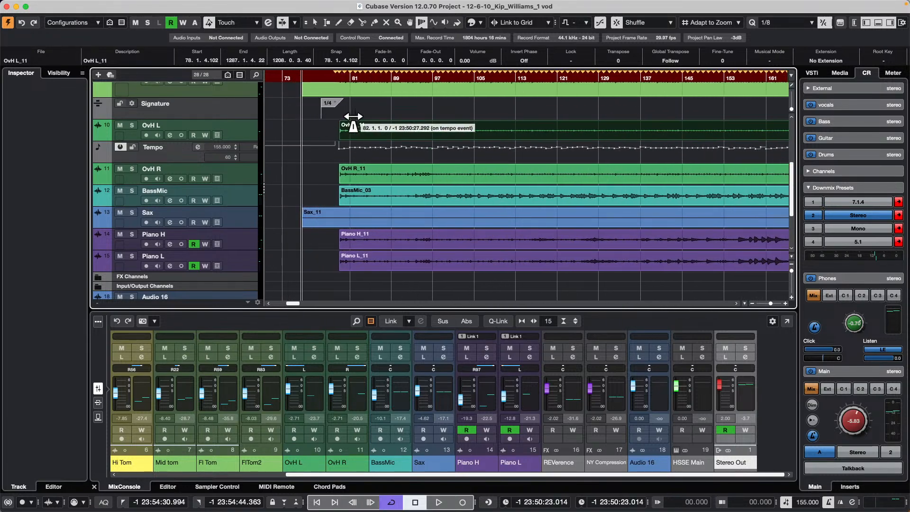
pyautogui.press('space')
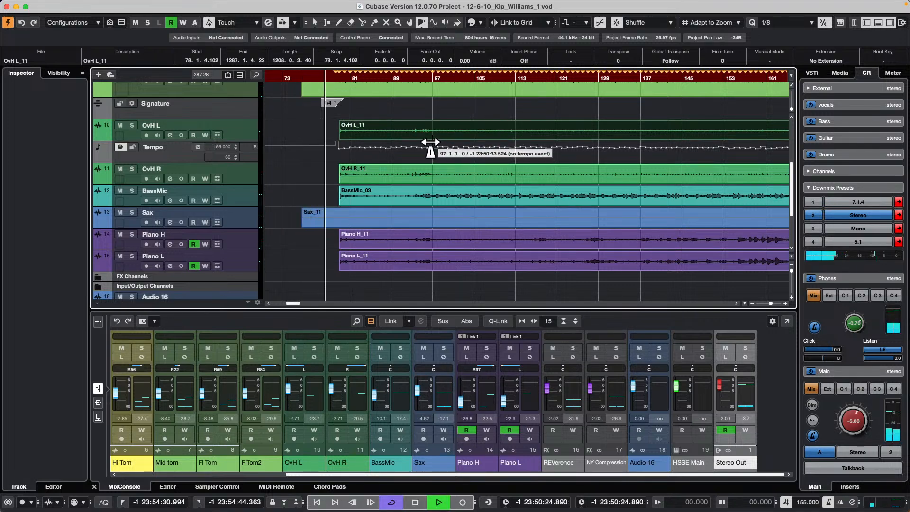
pyautogui.press('h')
pyautogui.press('h')
pyautogui.press('h')
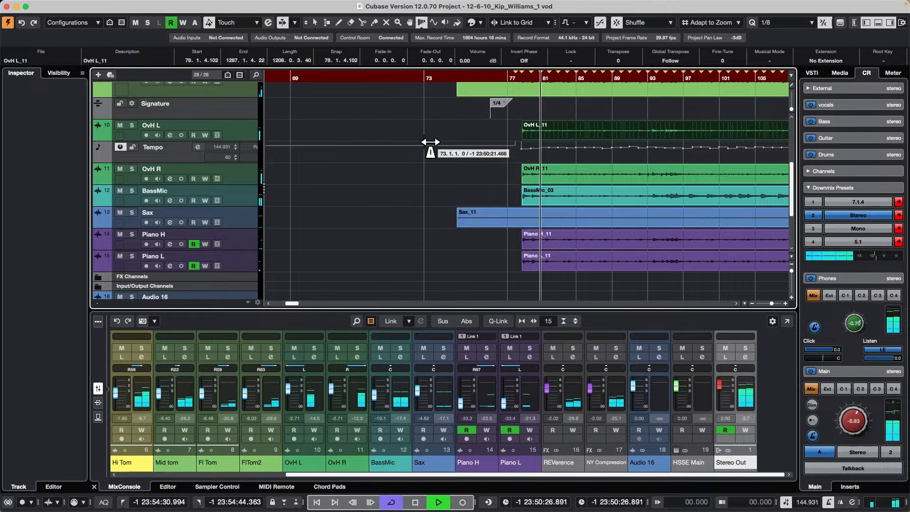
pyautogui.scroll(1, 505, 138)
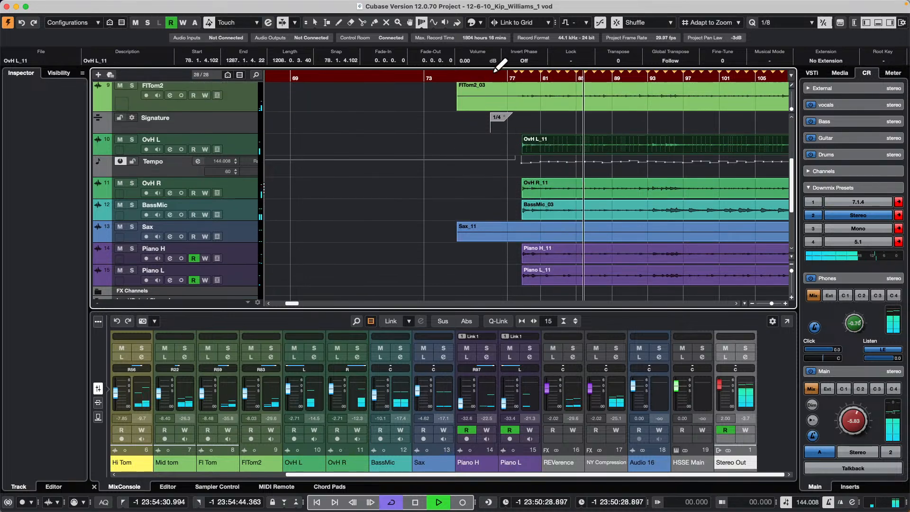
pyautogui.moveTo(490, 77); pyautogui.dragTo(491, 96)
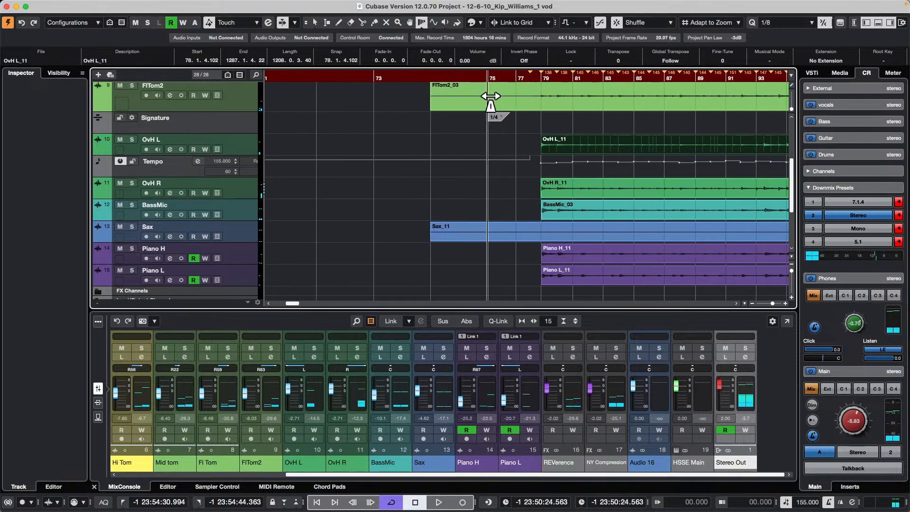
pyautogui.press('space')
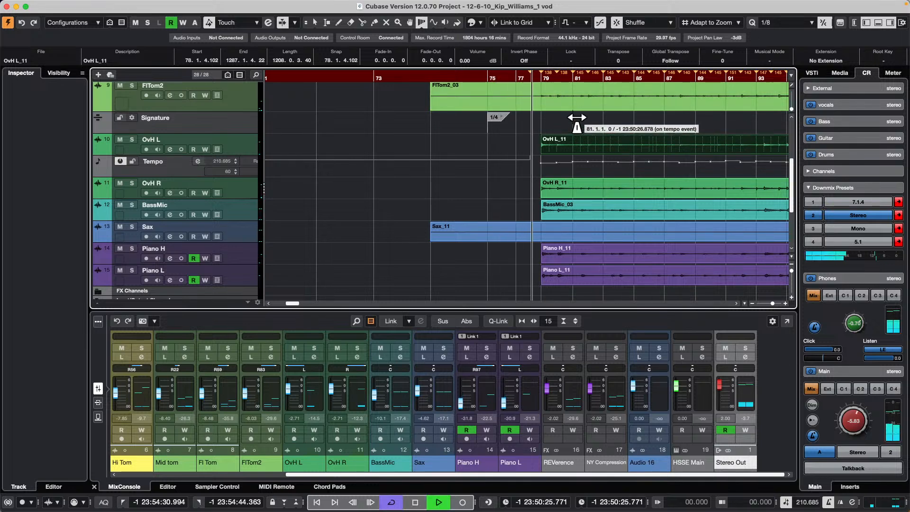
pyautogui.press('space')
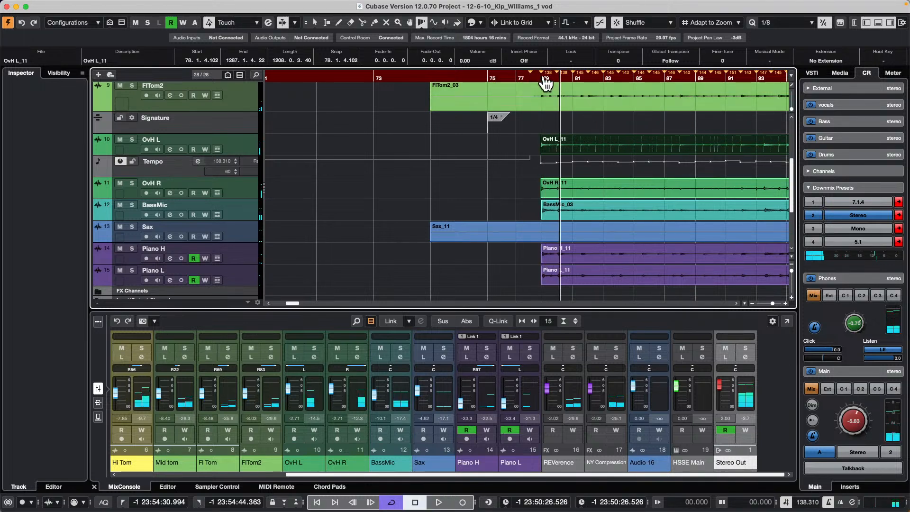
# Try inserting a 4/4 time signature at bar 79 on the Signature track with the Draw tool, and undo it
pyautogui.click(547, 84)
pyautogui.moveTo(538, 76); pyautogui.dragTo(567, 98)
pyautogui.rightClick(550, 126)
pyautogui.click(579, 127)
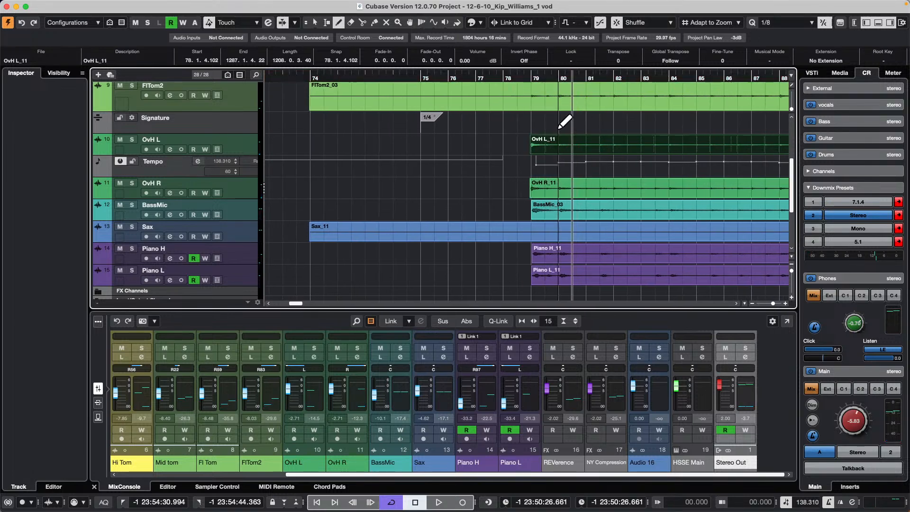
pyautogui.click(558, 129)
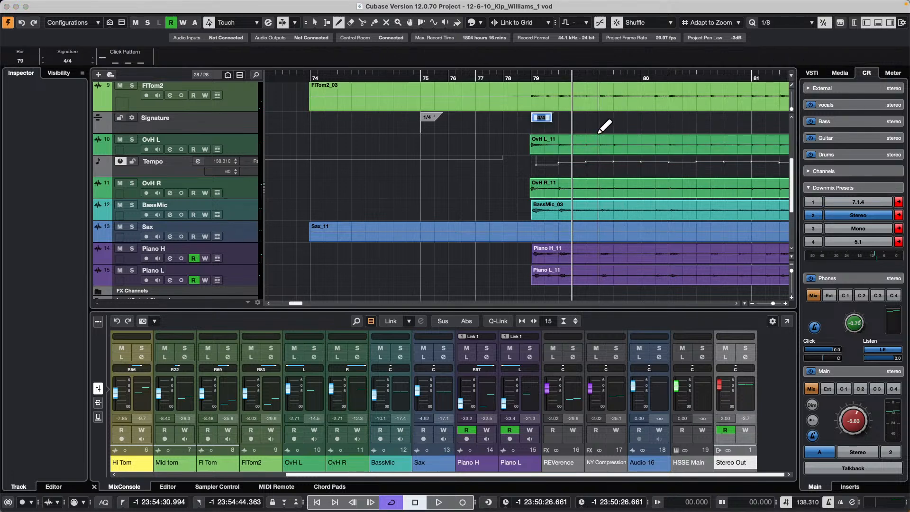
pyautogui.rightClick(571, 125)
pyautogui.press('super+z')
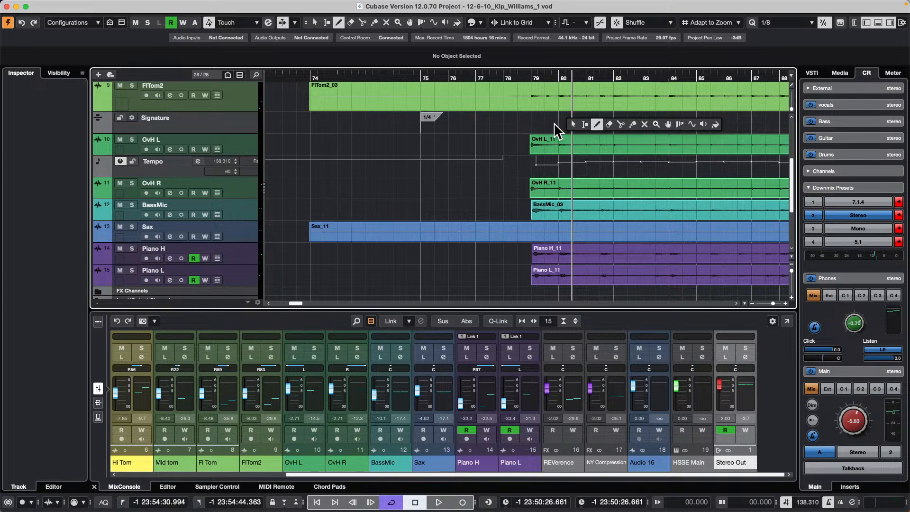
# Insert a 4/4 time signature at bar 80 on the Signature track and return to the Object Selection tool
pyautogui.click(555, 124)
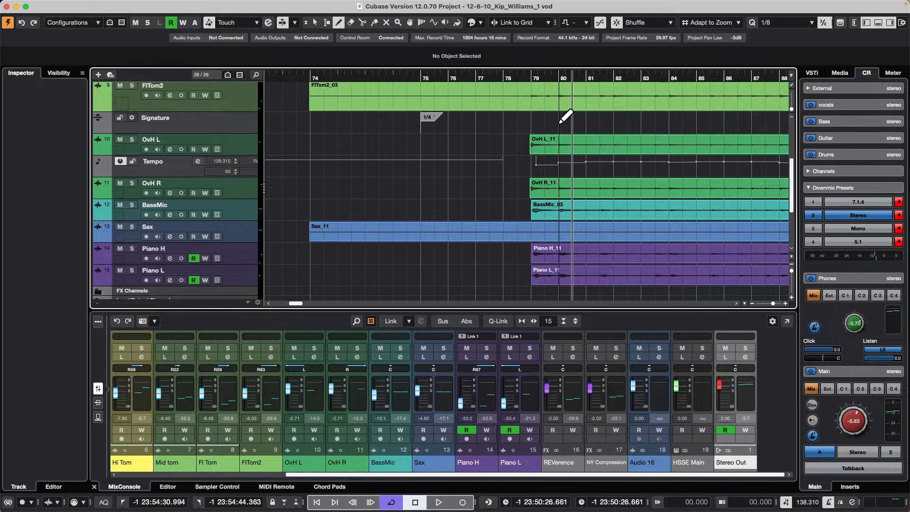
pyautogui.click(566, 116)
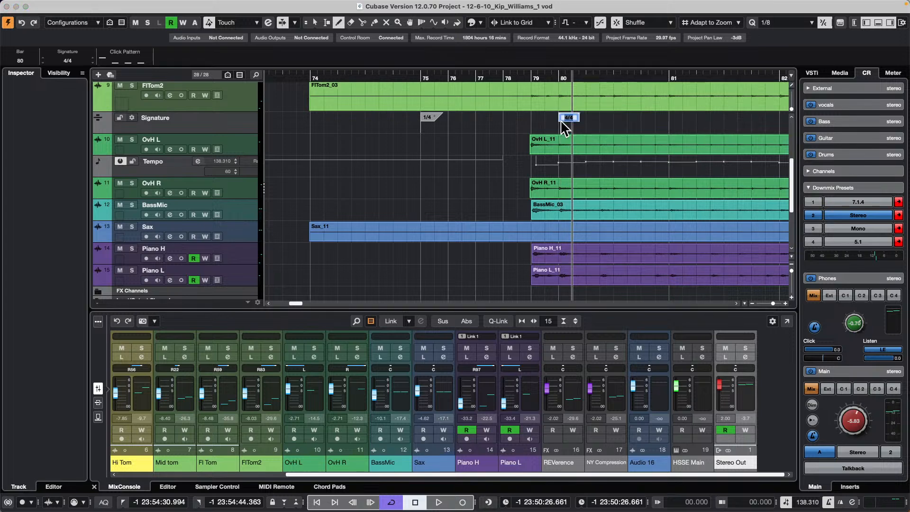
pyautogui.rightClick(527, 121)
pyautogui.click(528, 122)
# Play from the start of the recording, make the Tempo track taller to examine the detected tempo curve, and stop playback
pyautogui.moveTo(510, 75); pyautogui.dragTo(510, 57)
pyautogui.press('space')
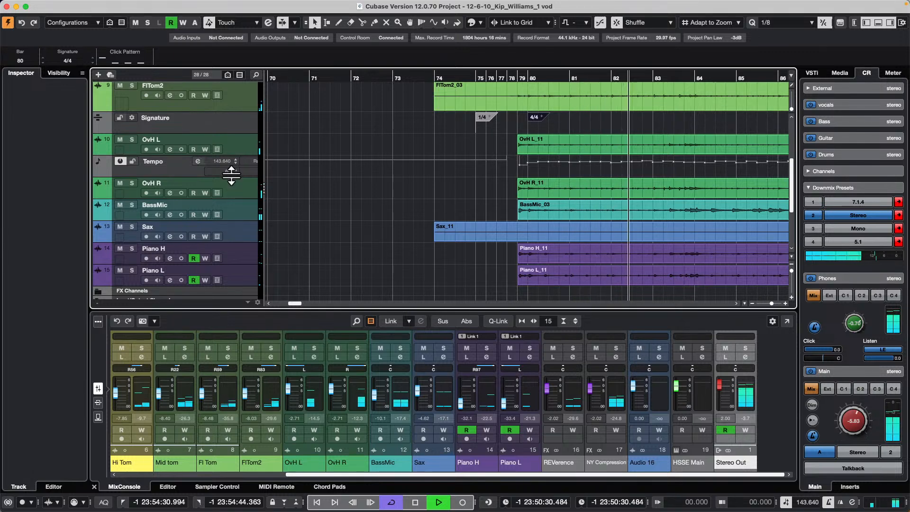
pyautogui.moveTo(230, 177); pyautogui.dragTo(231, 214)
pyautogui.press('g')
pyautogui.press('g')
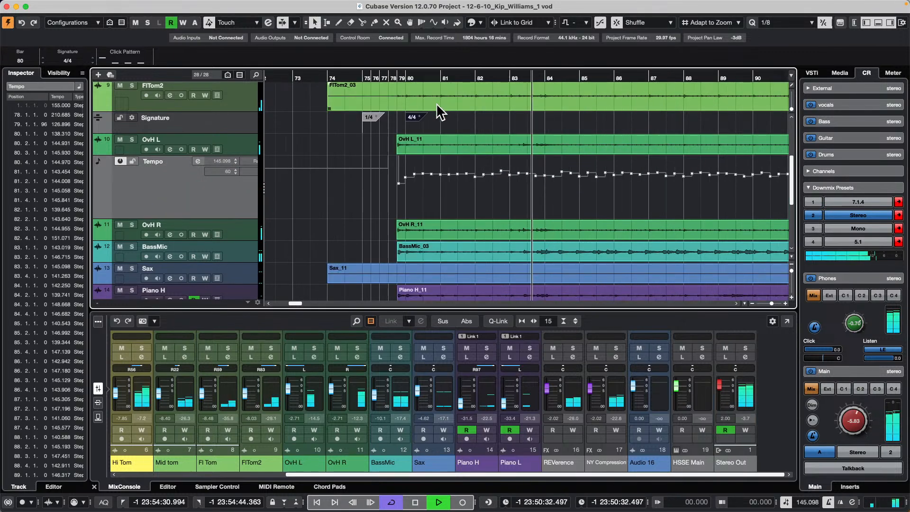
pyautogui.press('g')
pyautogui.press('g')
pyautogui.press('g')
pyautogui.press('g')
pyautogui.press('h')
pyautogui.press('h')
pyautogui.press('h')
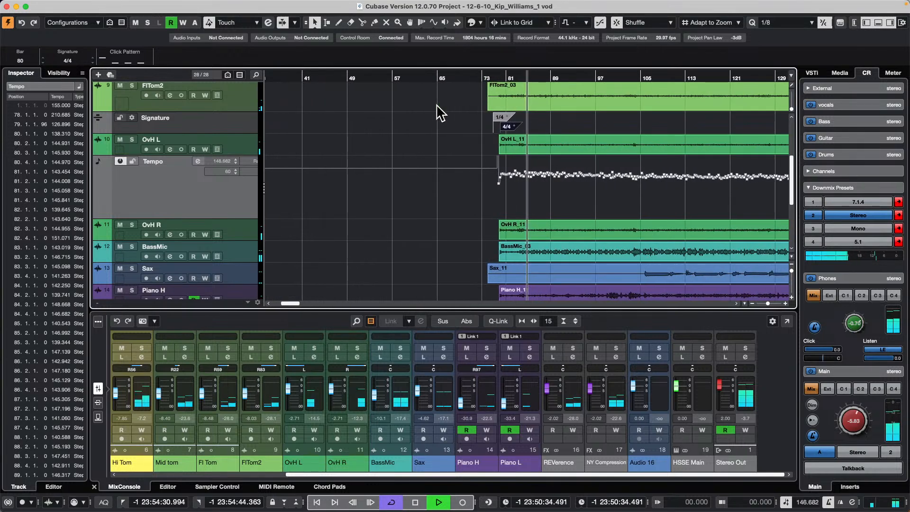
pyautogui.press('h')
pyautogui.press('h')
pyautogui.press('space')
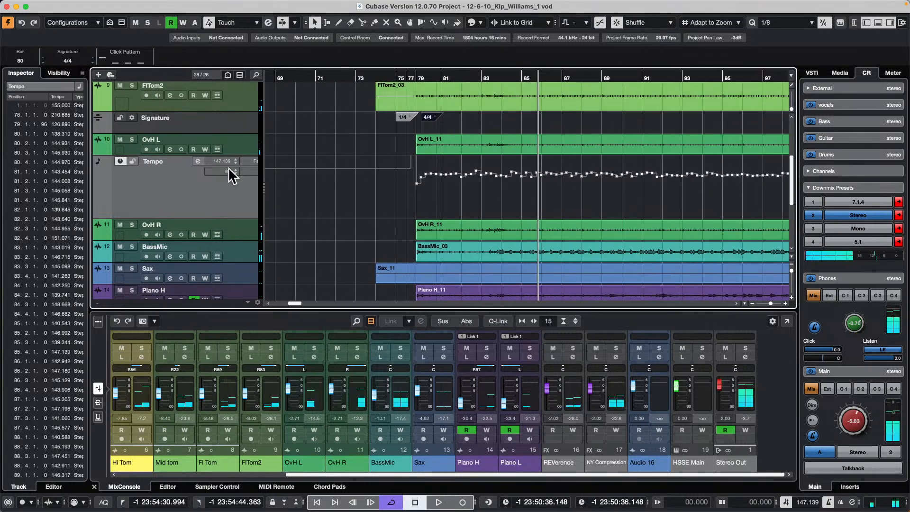
# Move the Signature and Tempo tracks up to sit above the Kick track
pyautogui.moveTo(243, 126)
pyautogui.mouseDown()
pyautogui.moveTo(247, 53)
pyautogui.moveTo(229, 105)
pyautogui.mouseUp()
pyautogui.scroll(-10, 224, 128)
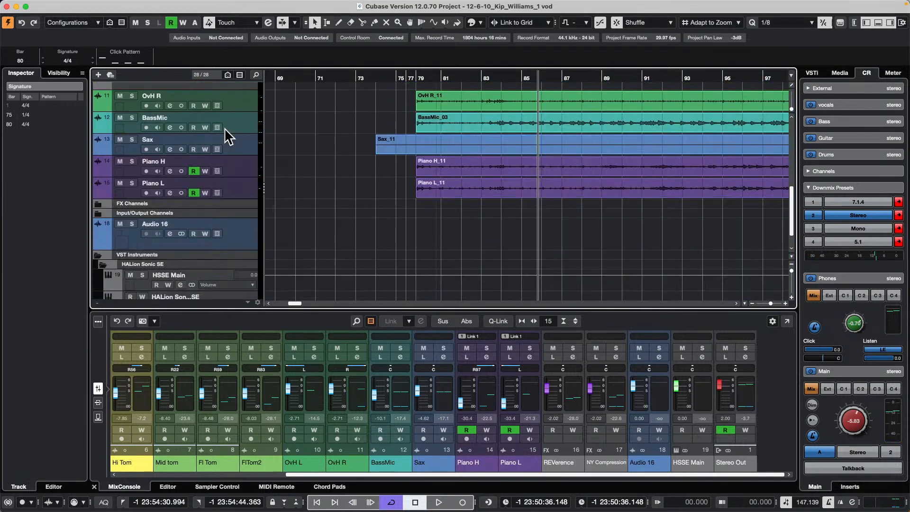
pyautogui.scroll(2, 293, 109)
pyautogui.moveTo(219, 148)
pyautogui.mouseDown()
pyautogui.moveTo(229, 85)
pyautogui.moveTo(230, 119)
pyautogui.mouseUp()
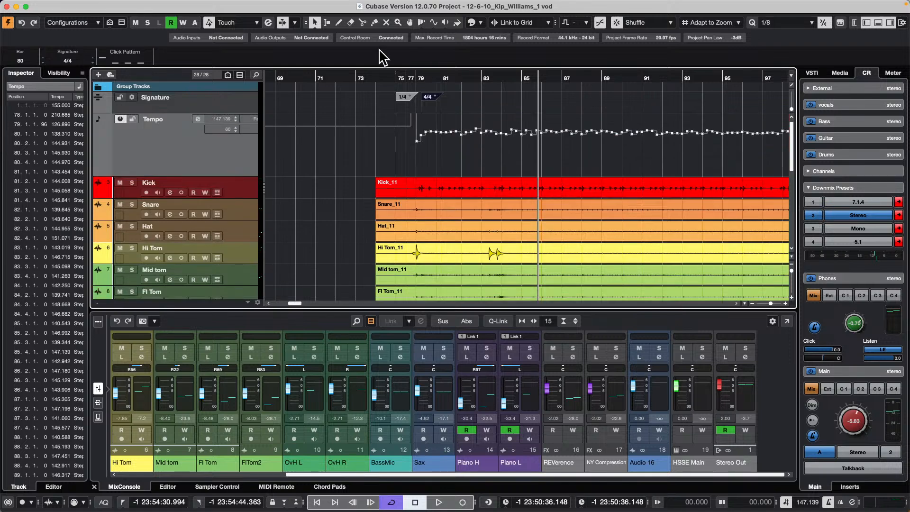
# Select all recorded audio events and apply Set Definition From Tempo, saving it in the project only with all tracks set to musical time base
pyautogui.click(343, 75)
pyautogui.moveTo(342, 64); pyautogui.dragTo(342, 33)
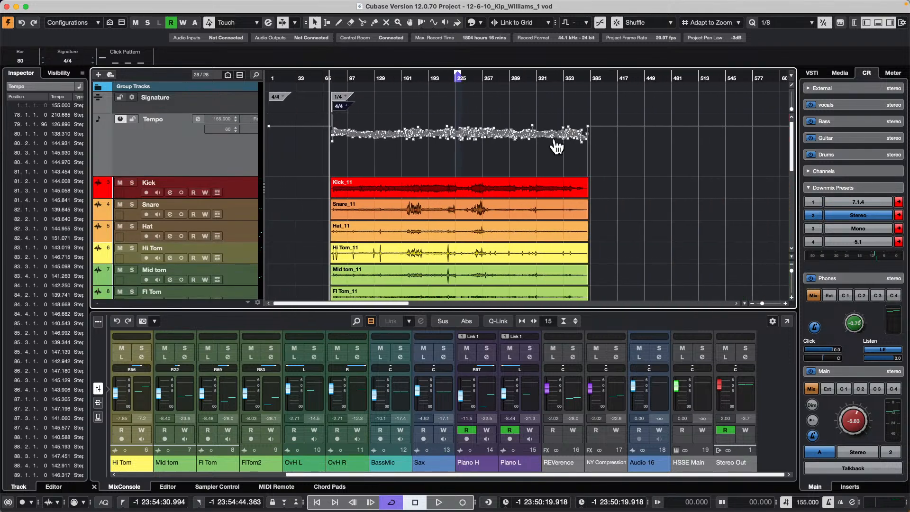
pyautogui.moveTo(610, 193); pyautogui.dragTo(337, 273)
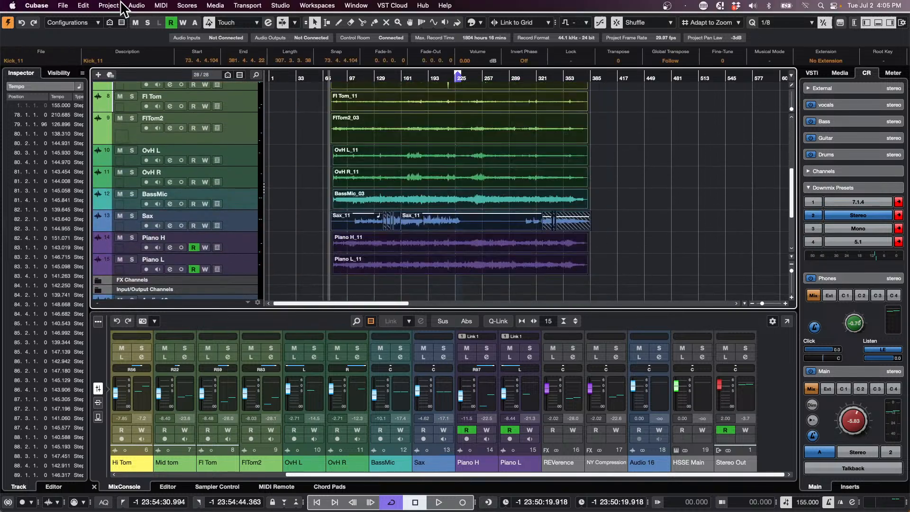
pyautogui.click(137, 6)
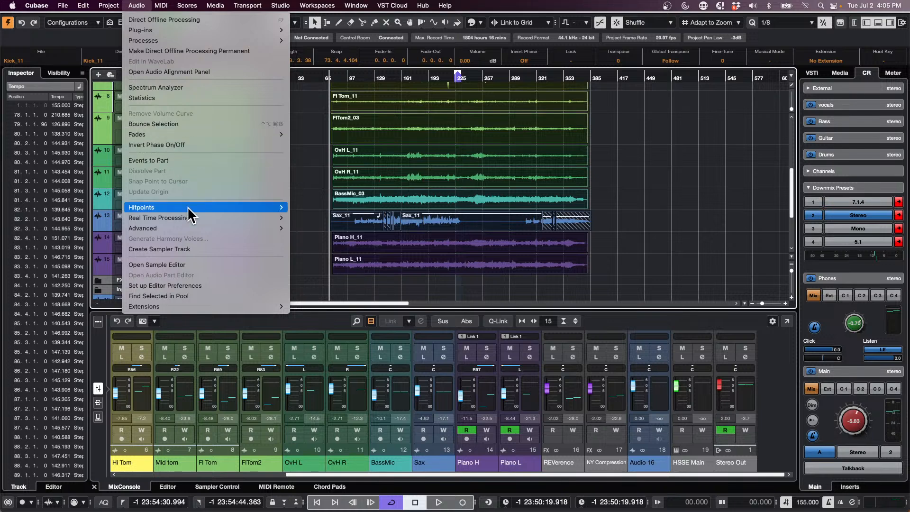
pyautogui.moveTo(194, 234)
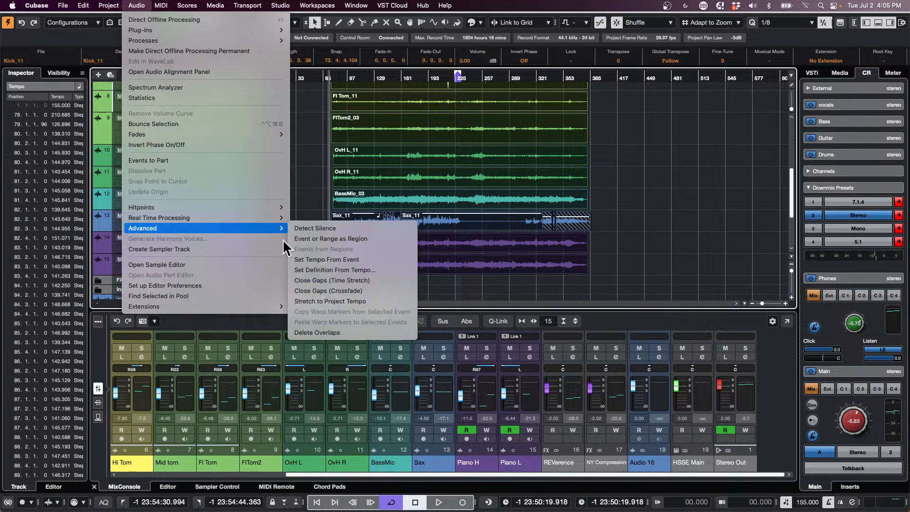
pyautogui.click(382, 268)
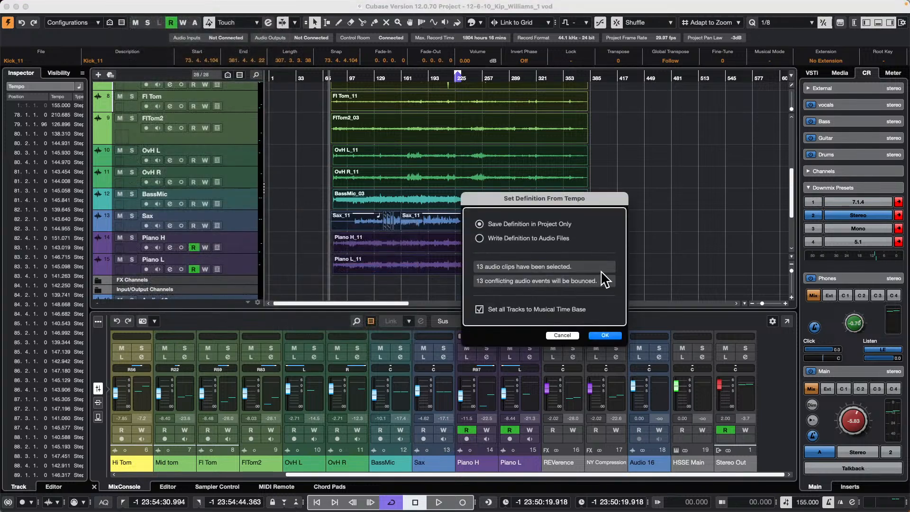
pyautogui.click(606, 335)
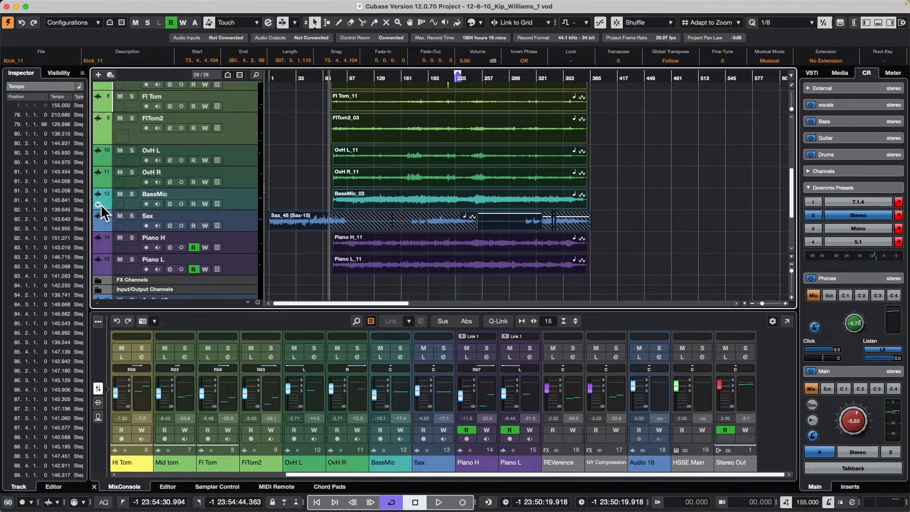
# Mute the Sax track and play the remaining tracks for a few bars with the tempo map active
pyautogui.click(120, 216)
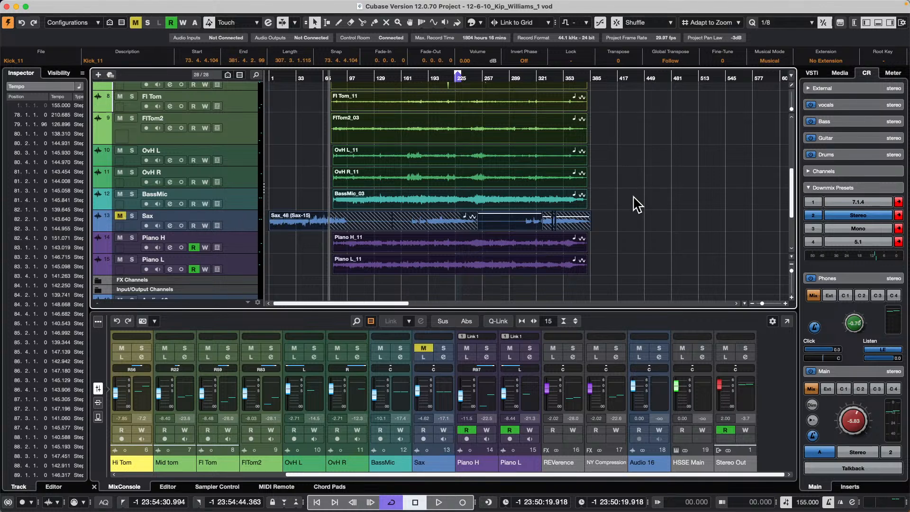
pyautogui.scroll(5, 637, 204)
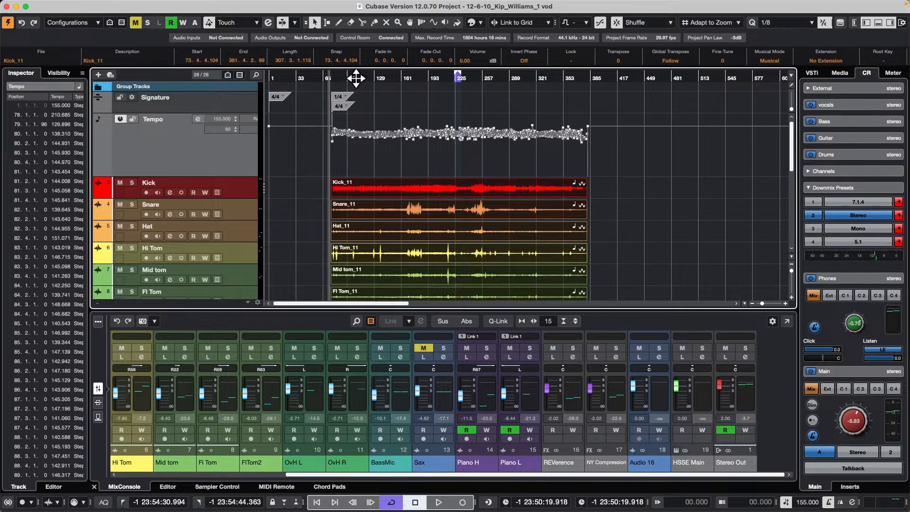
pyautogui.moveTo(356, 77); pyautogui.dragTo(354, 94)
pyautogui.press('space')
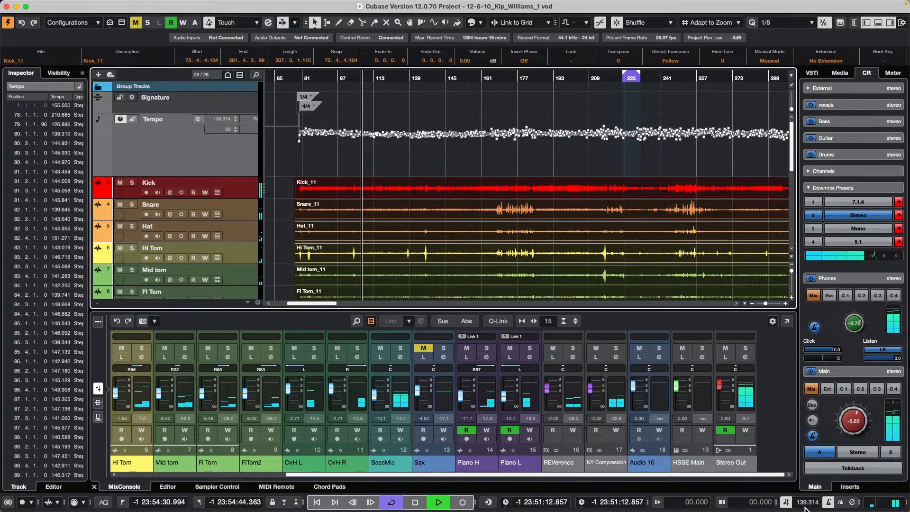
pyautogui.press('space')
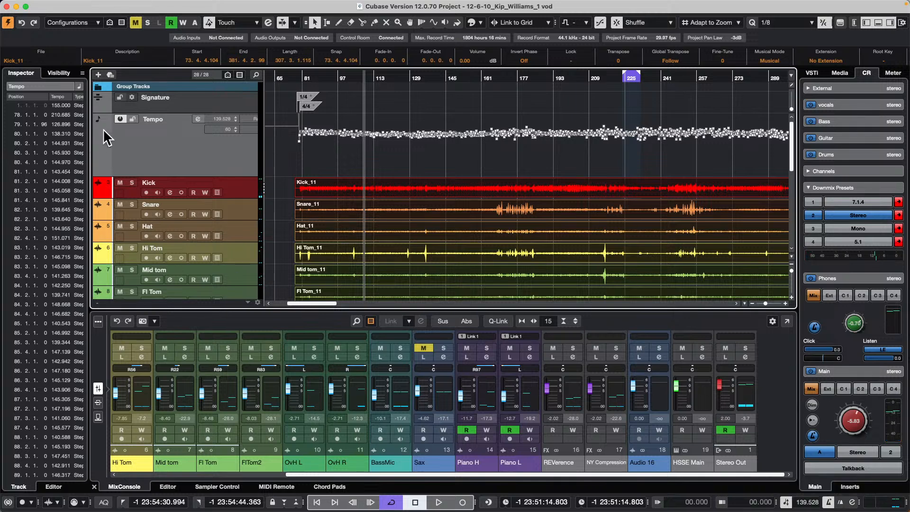
# Deactivate the Tempo track, set the fixed project tempo to 140, and play the recording
pyautogui.click(121, 119)
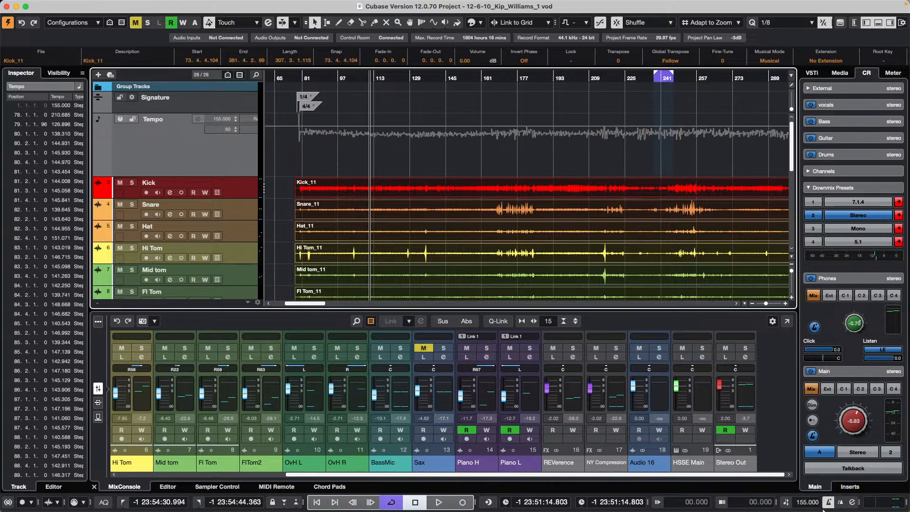
pyautogui.moveTo(865, 504)
pyautogui.click(807, 503)
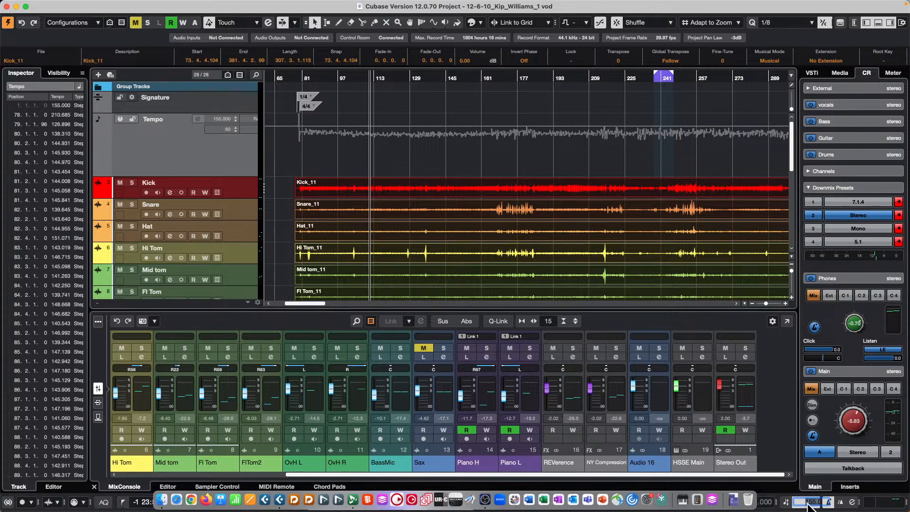
pyautogui.write('140')
pyautogui.press('Return')
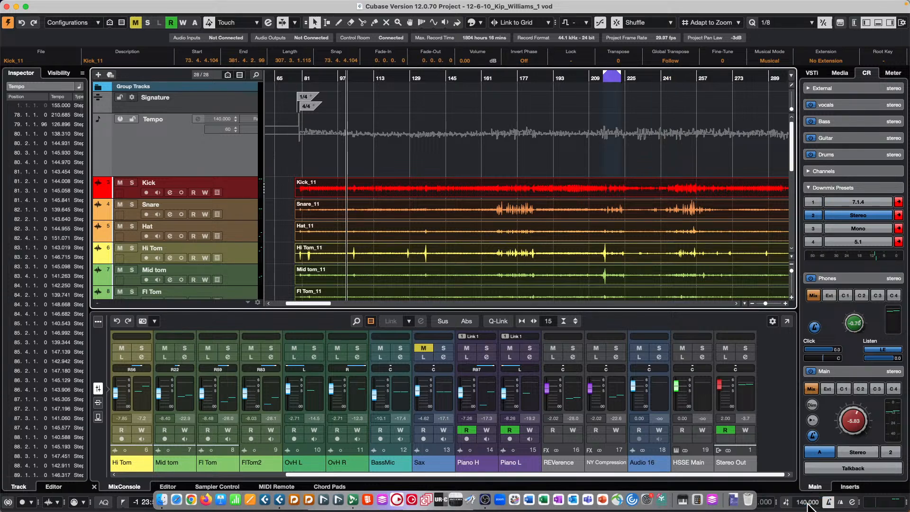
pyautogui.press('space')
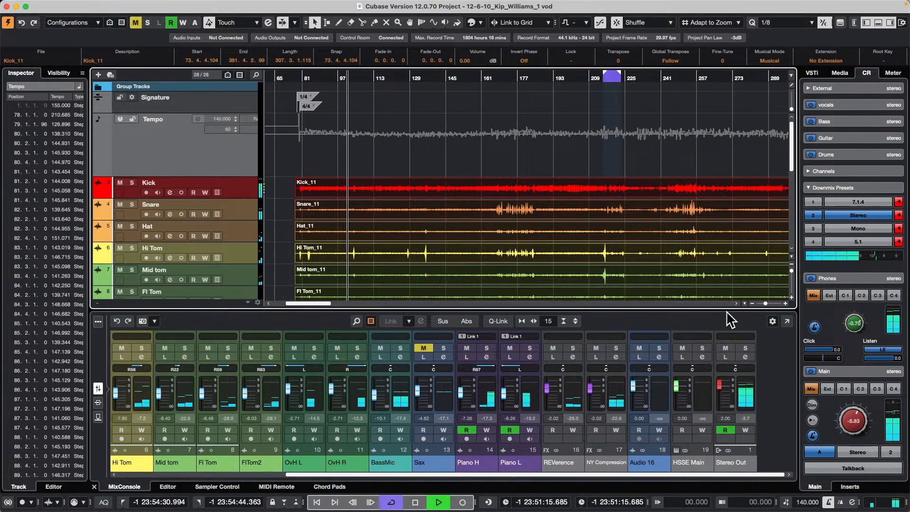
# Compare the playing recording with the Tempo track active and with the fixed 140 tempo, ending on fixed tempo with playback stopped
pyautogui.scroll(-1, 455, 219)
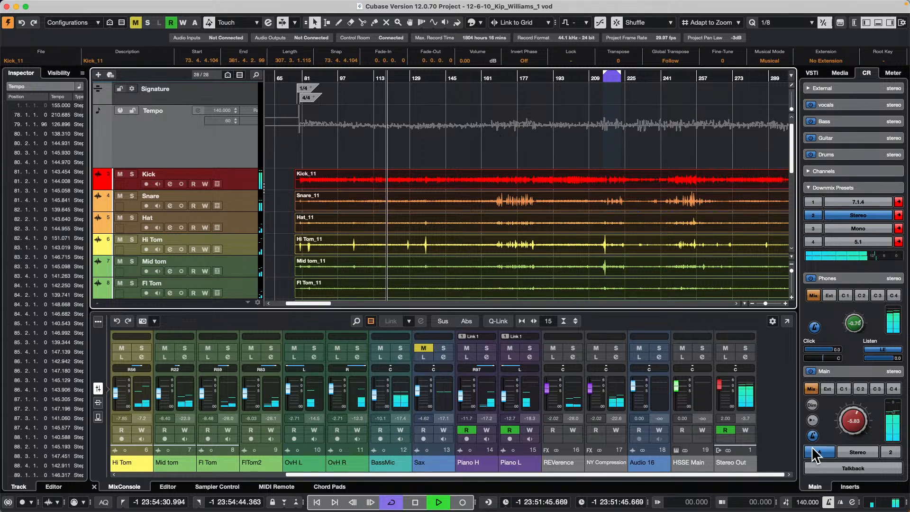
pyautogui.click(121, 112)
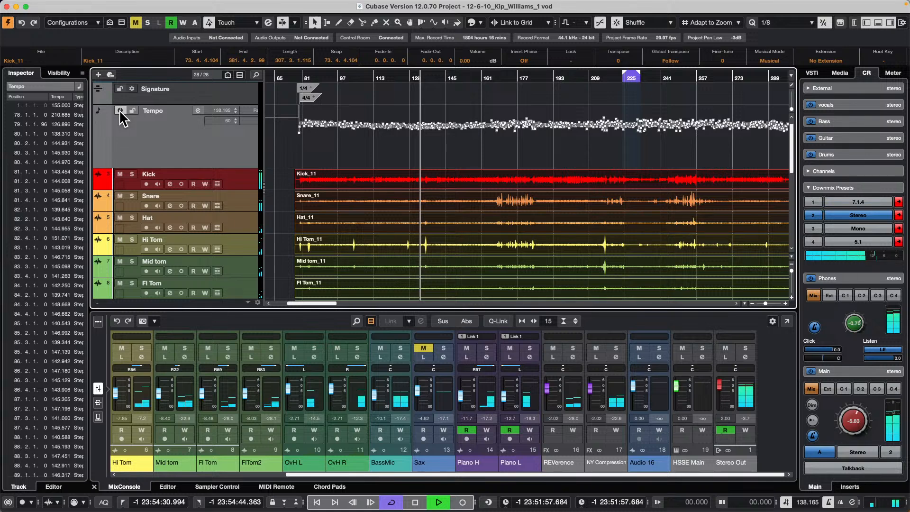
pyautogui.click(119, 111)
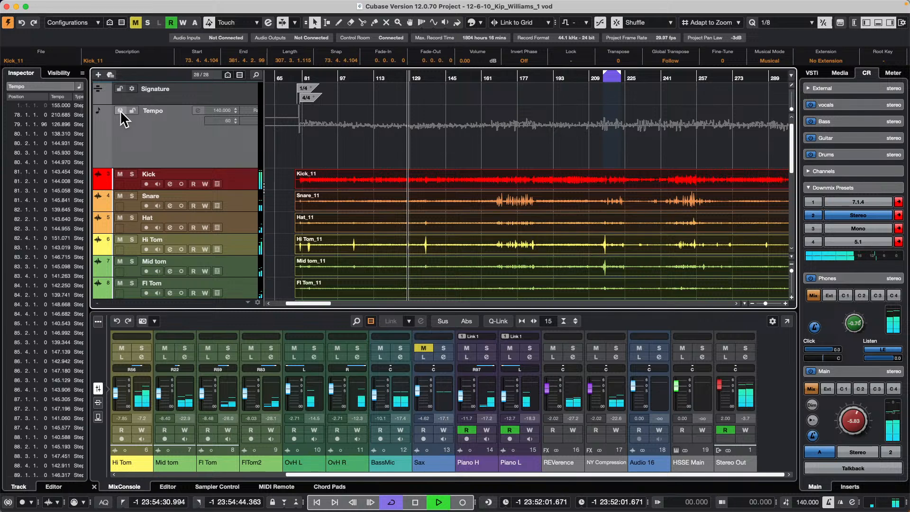
pyautogui.press('space')
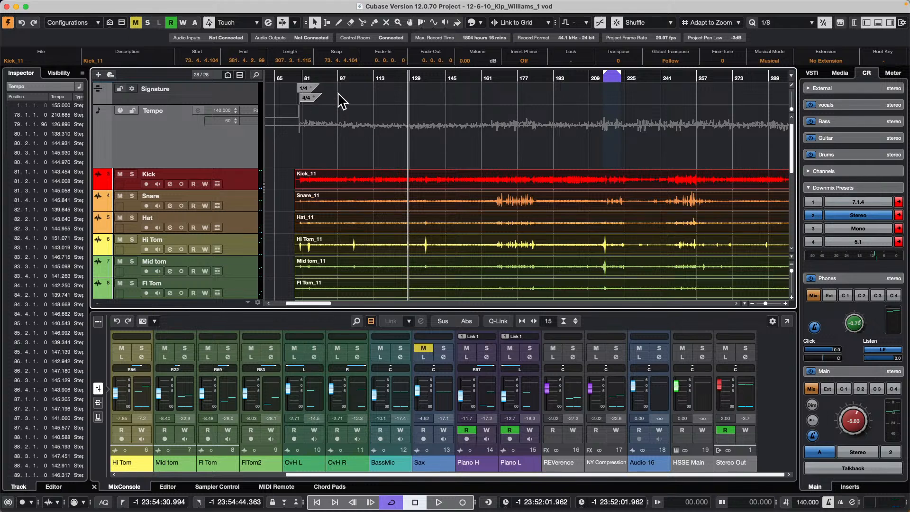
# Review the Advanced audio commands available for the selected events, including Set Definition From Tempo, without applying any
pyautogui.click(137, 6)
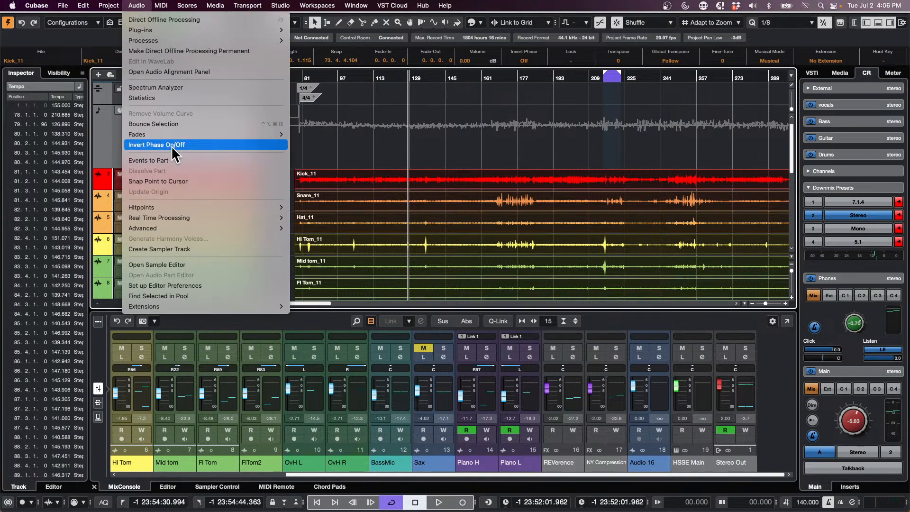
pyautogui.moveTo(179, 215)
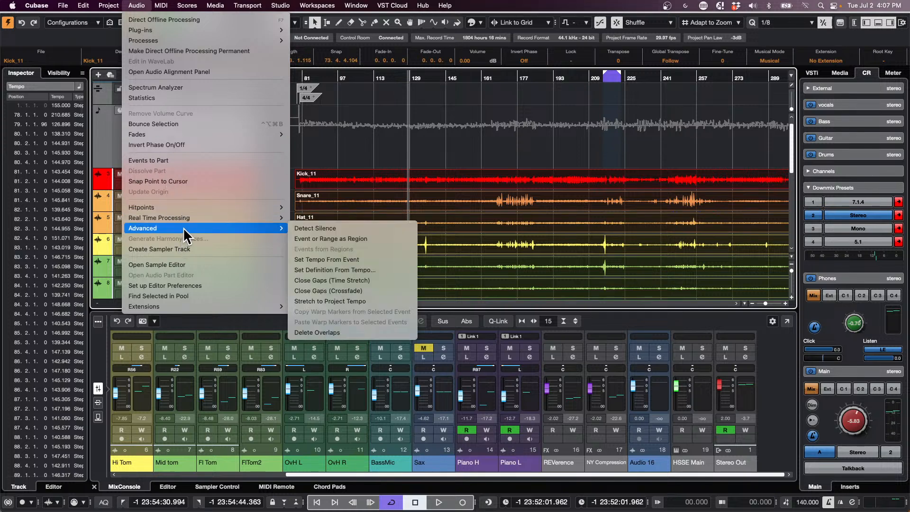
pyautogui.click(545, 170)
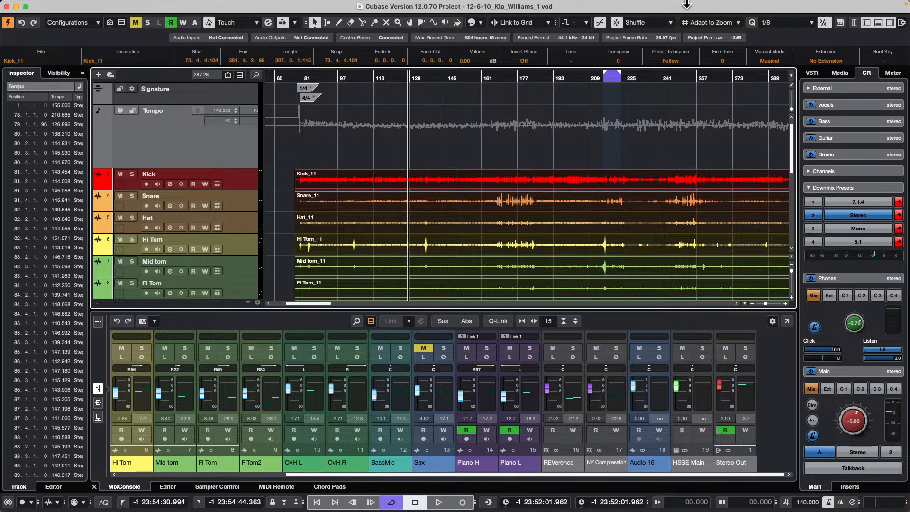
# Inspect the blocklist, VST instruments and VST effects in the VST Plug-in Manager, and close the manager
pyautogui.click(306, 6)
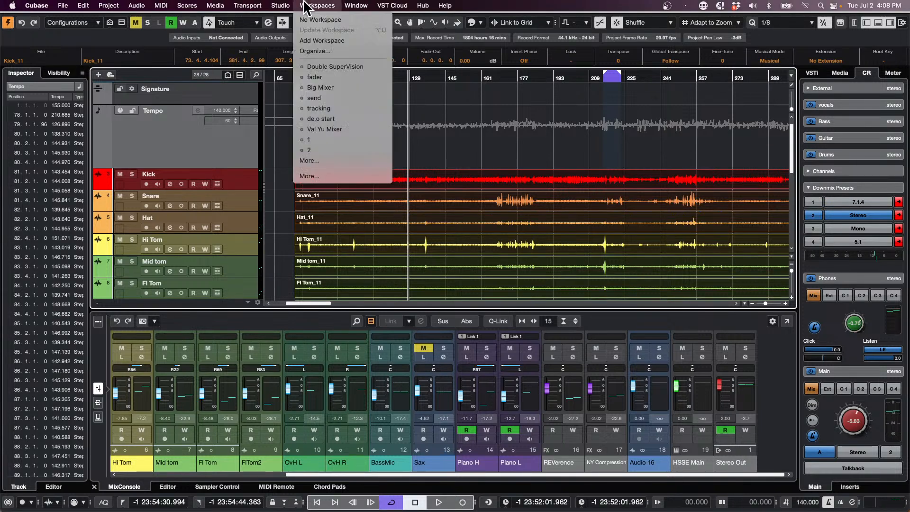
pyautogui.moveTo(280, 6)
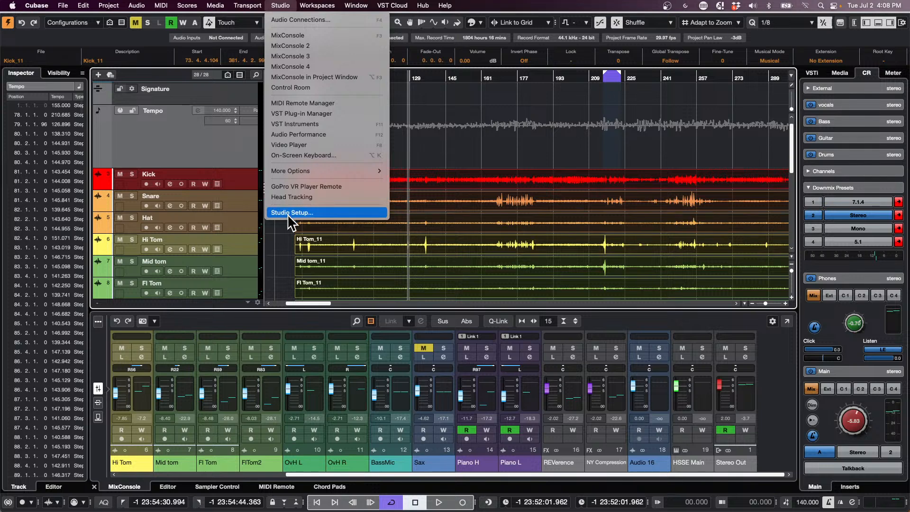
pyautogui.click(320, 113)
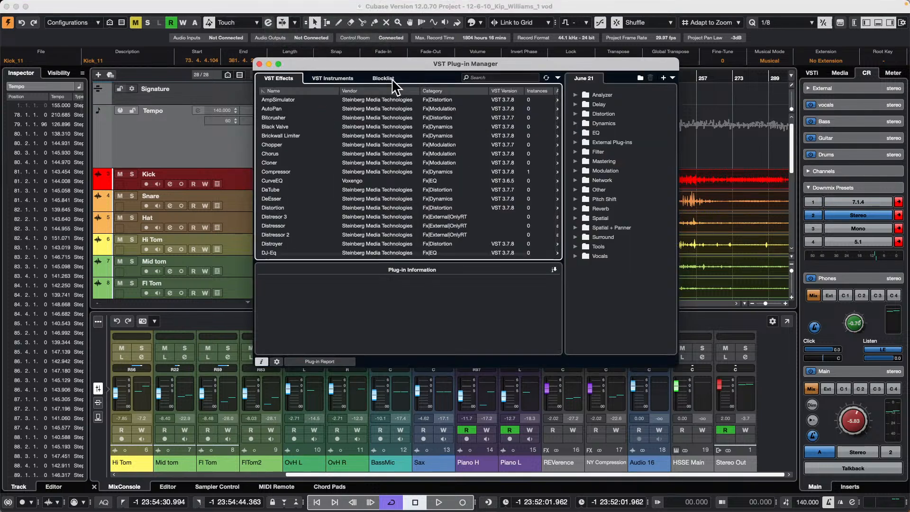
pyautogui.click(389, 79)
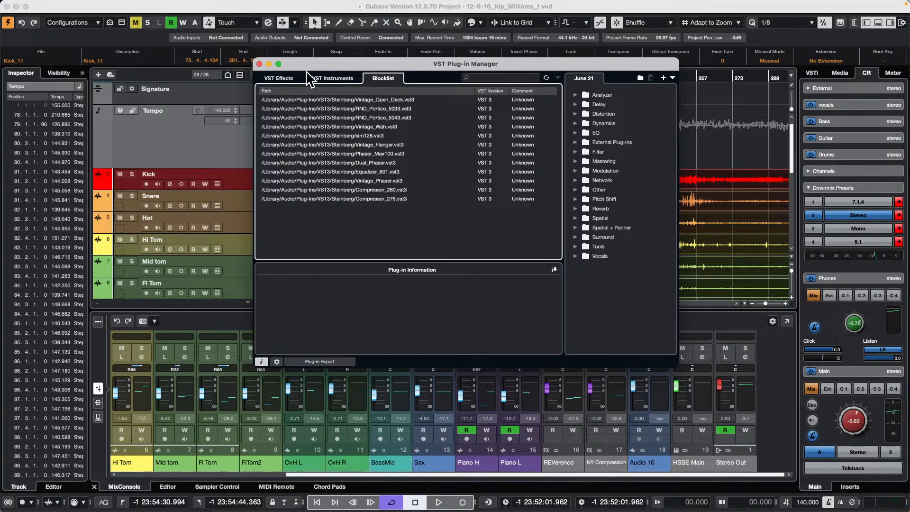
pyautogui.click(334, 79)
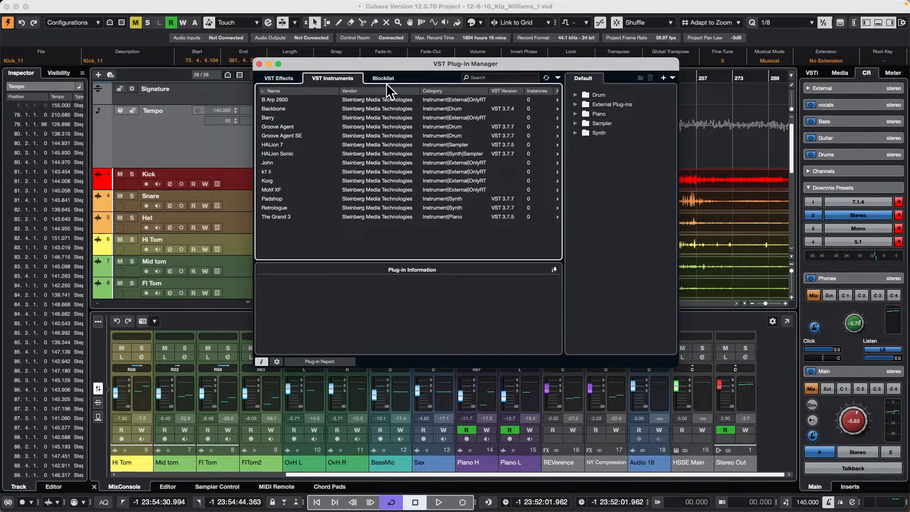
pyautogui.click(274, 76)
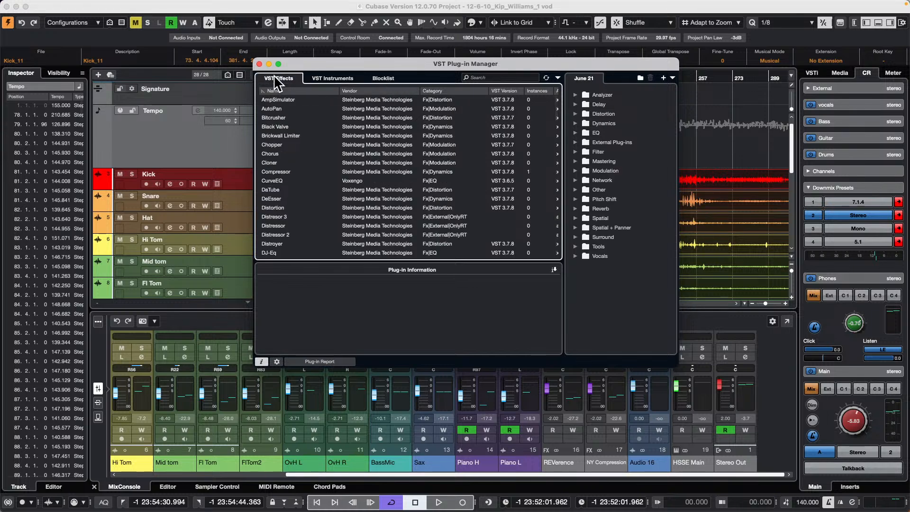
pyautogui.click(385, 77)
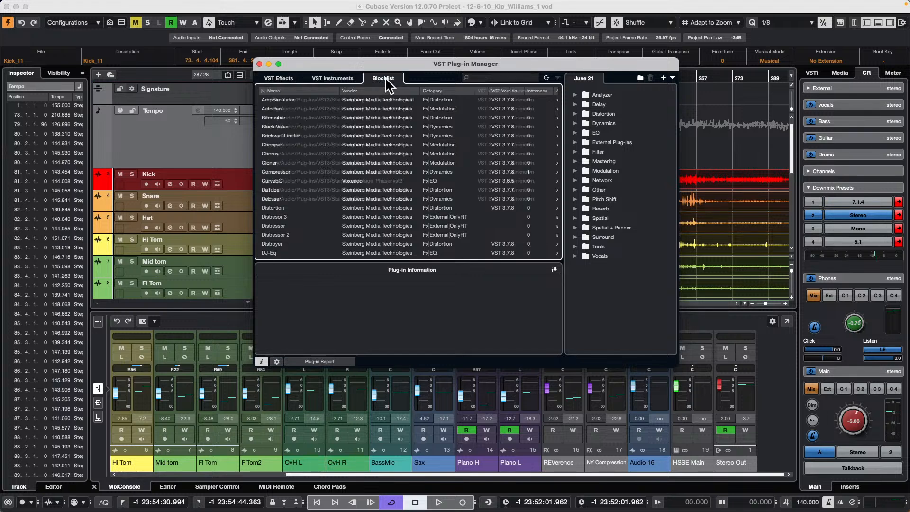
pyautogui.click(332, 77)
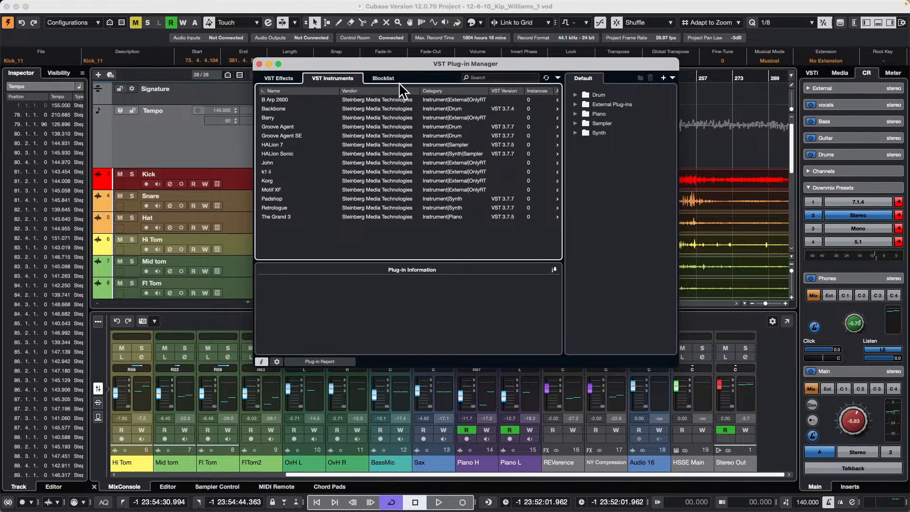
pyautogui.click(259, 63)
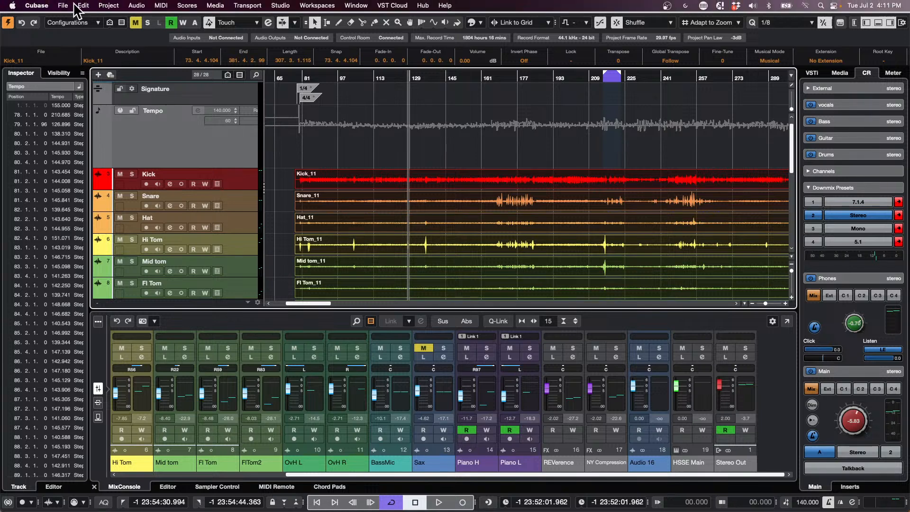
# Create a new empty project in the media test folder
pyautogui.click(64, 5)
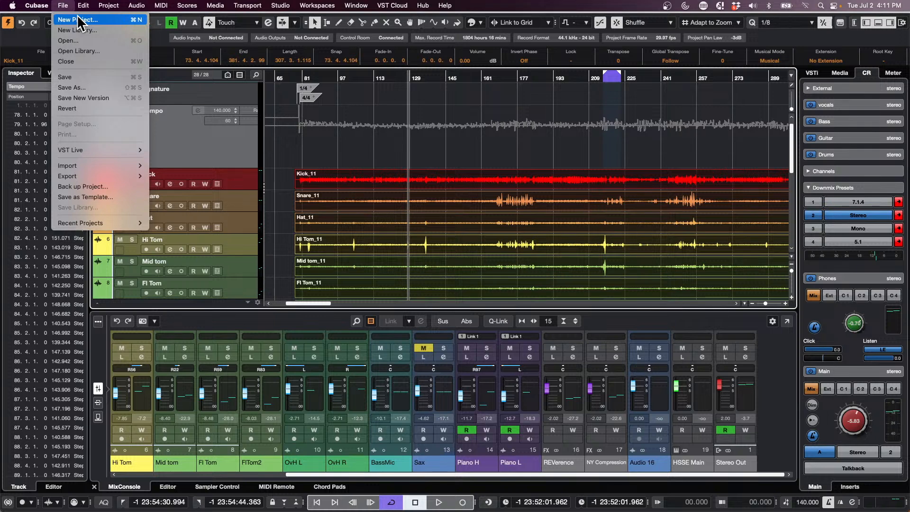
pyautogui.click(78, 20)
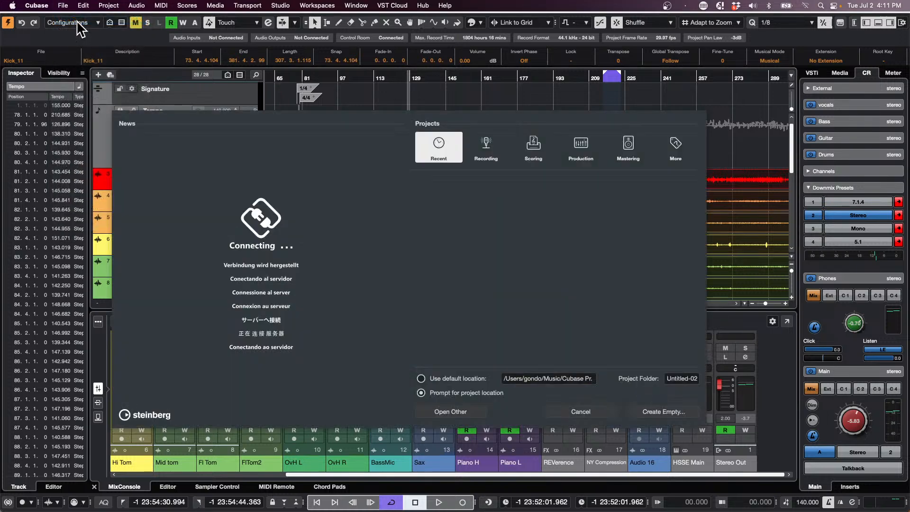
pyautogui.click(677, 414)
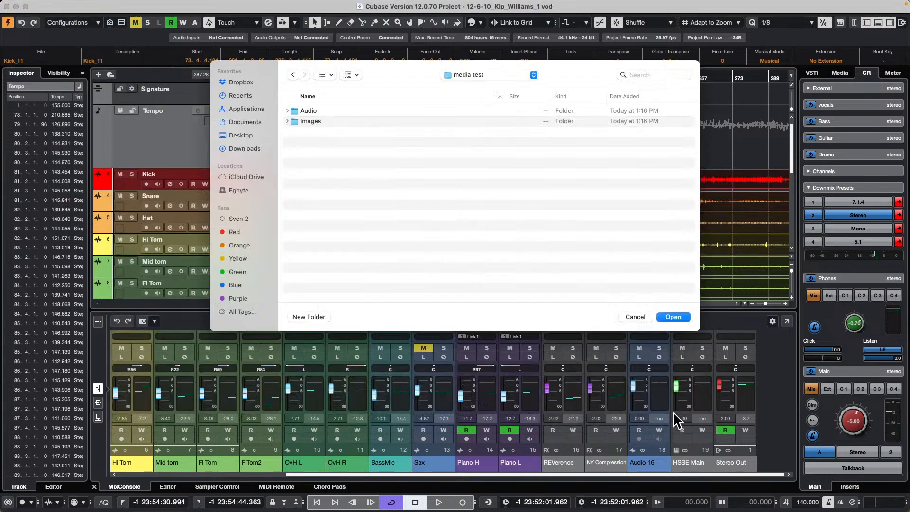
pyautogui.click(675, 317)
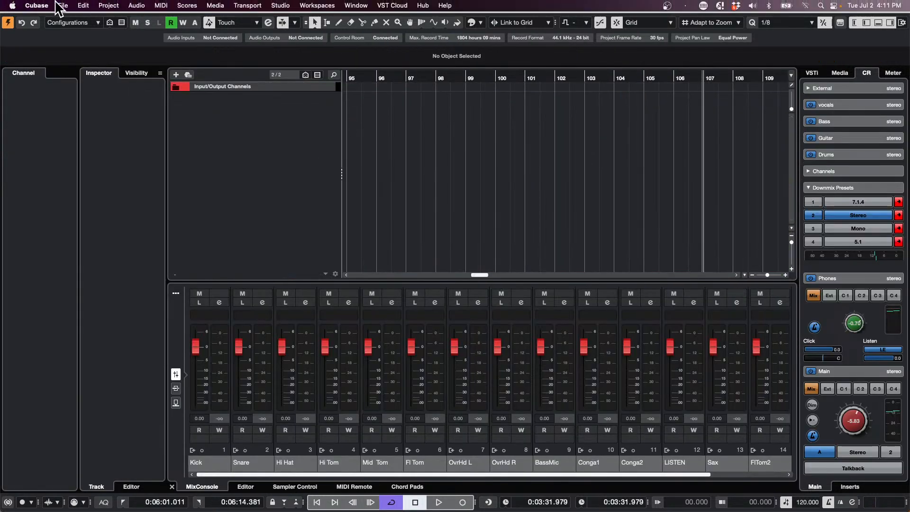
pyautogui.click(63, 6)
pyautogui.moveTo(105, 177)
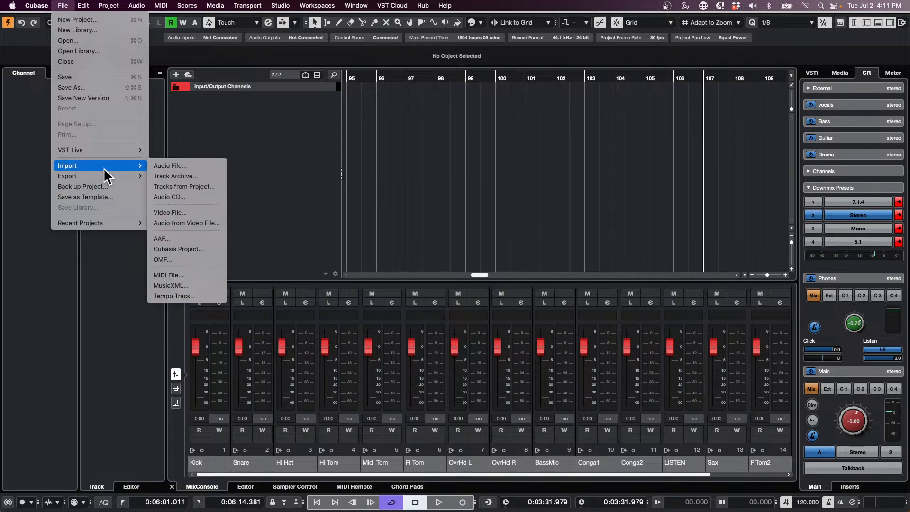
pyautogui.click(427, 175)
pyautogui.press('space')
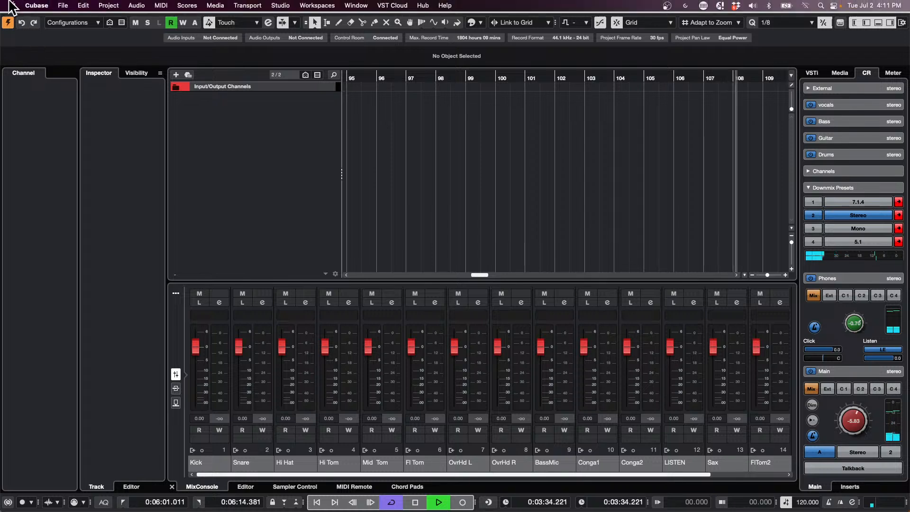
pyautogui.click(62, 5)
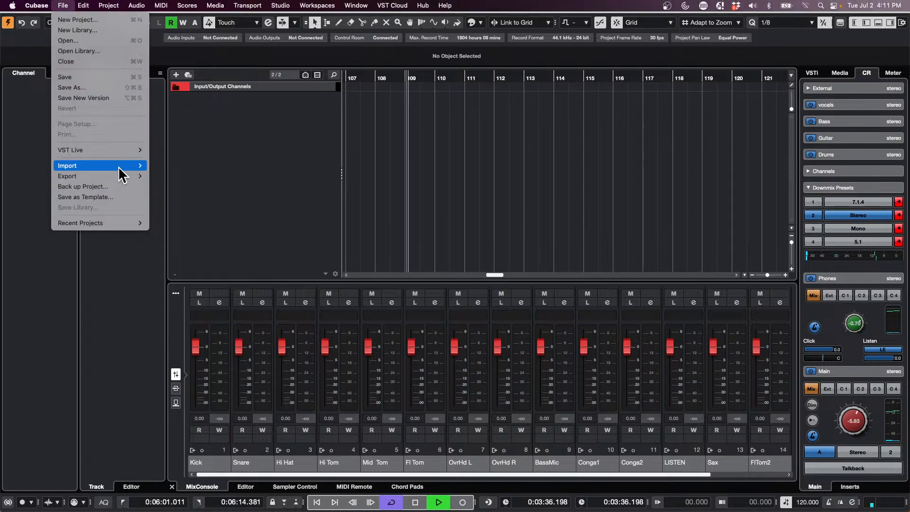
pyautogui.moveTo(122, 166)
pyautogui.click(211, 167)
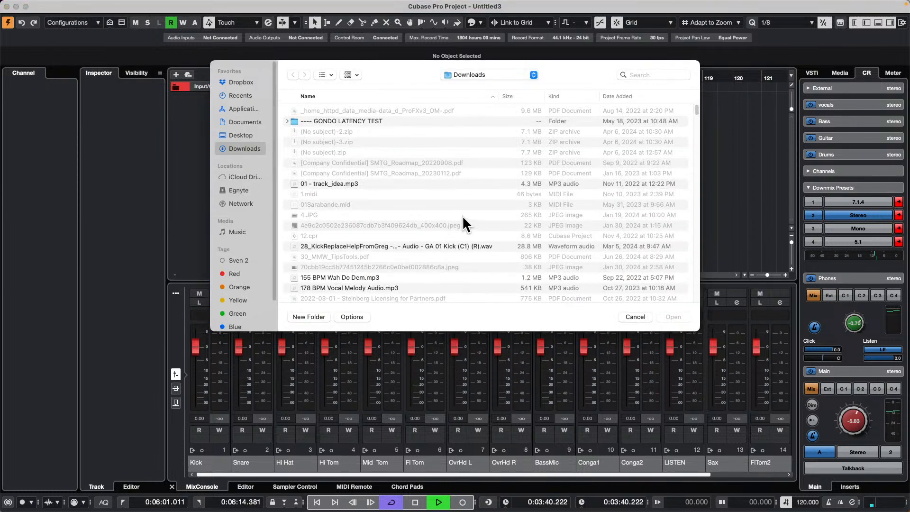
pyautogui.click(493, 74)
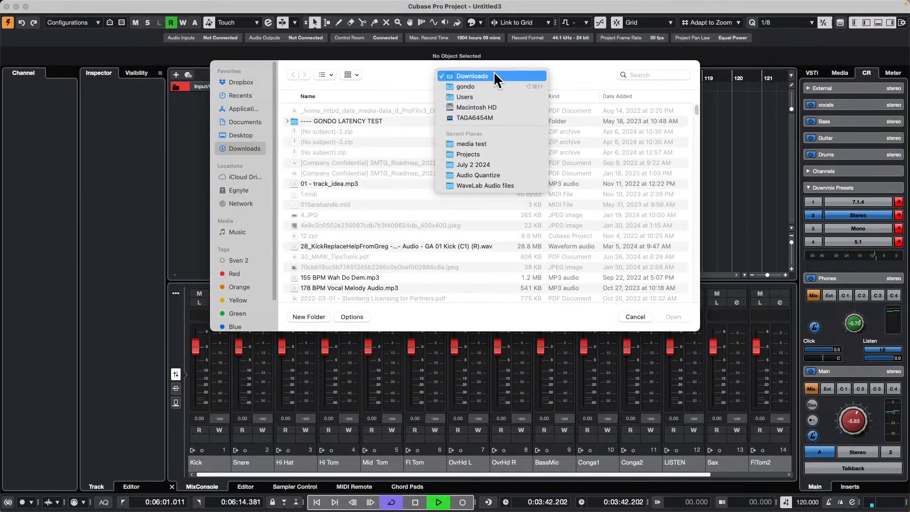
pyautogui.click(255, 119)
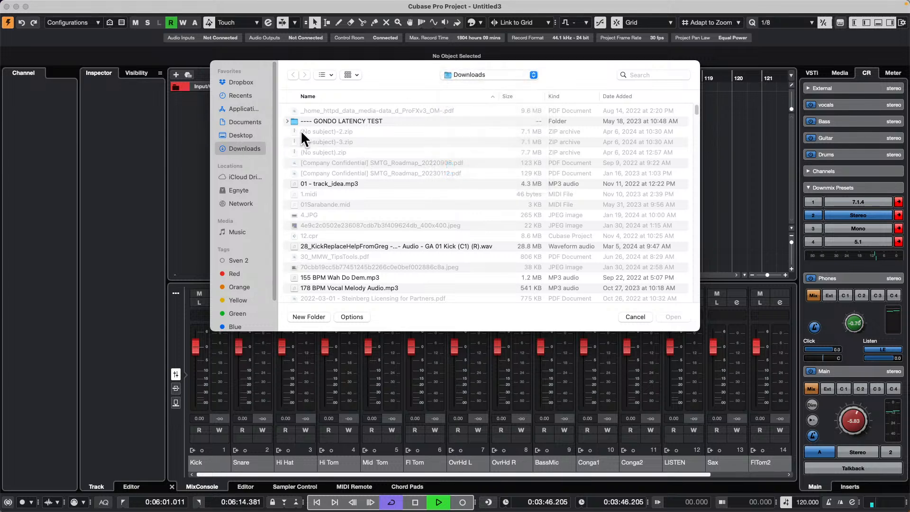
pyautogui.press('space')
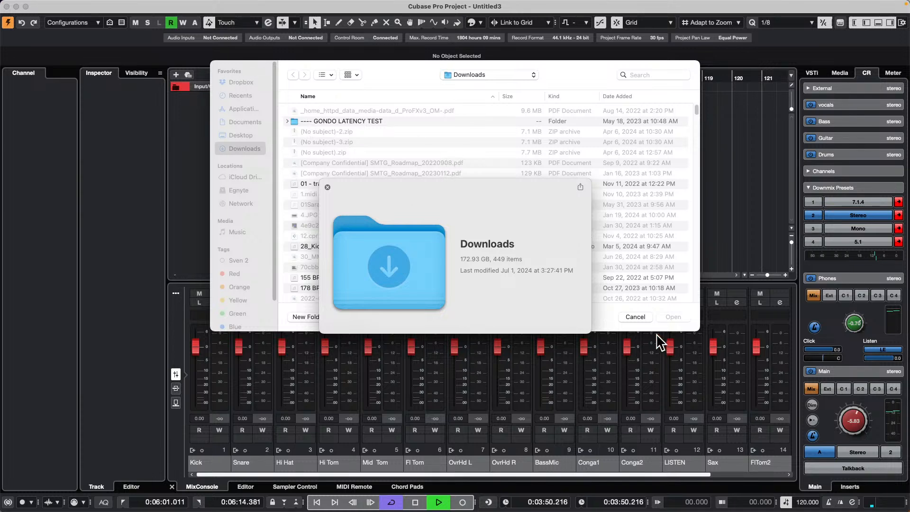
pyautogui.click(634, 315)
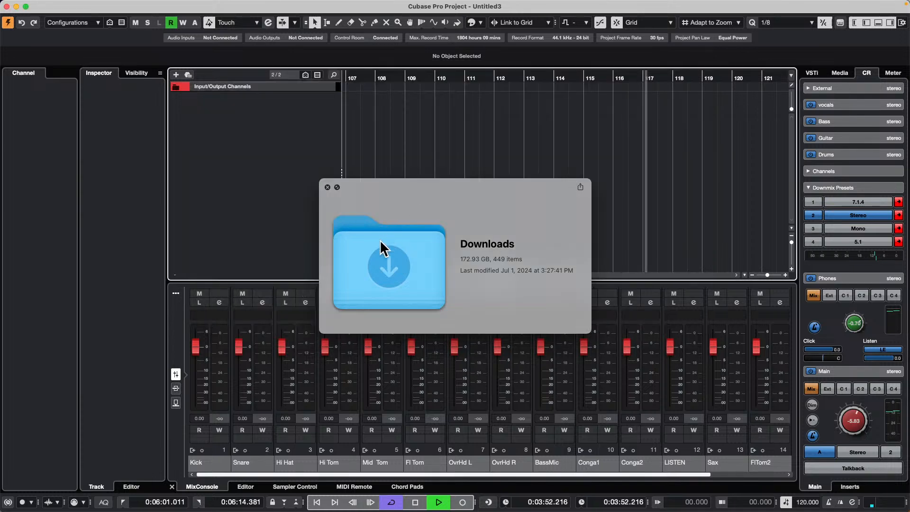
pyautogui.click(327, 187)
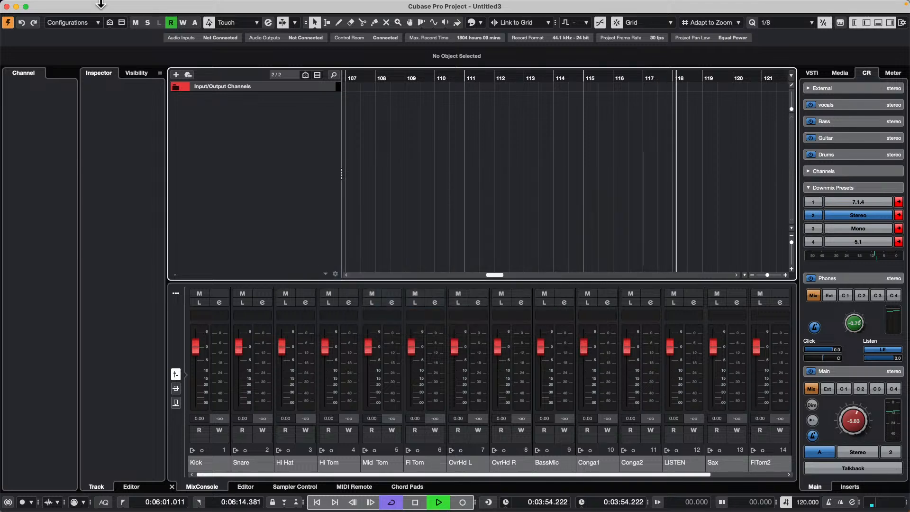
# Start an audio file import and go to the WaveLab Audio files folder inside Documents > Projects
pyautogui.click(63, 5)
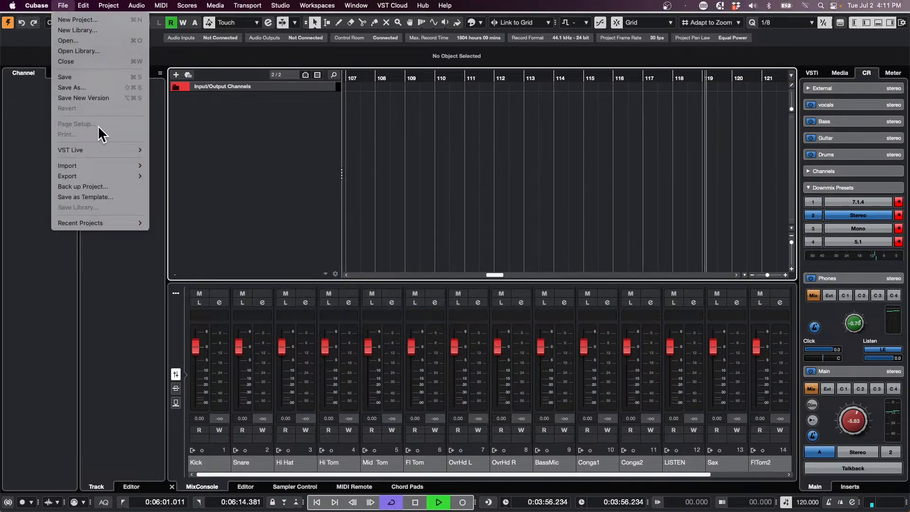
pyautogui.moveTo(93, 182)
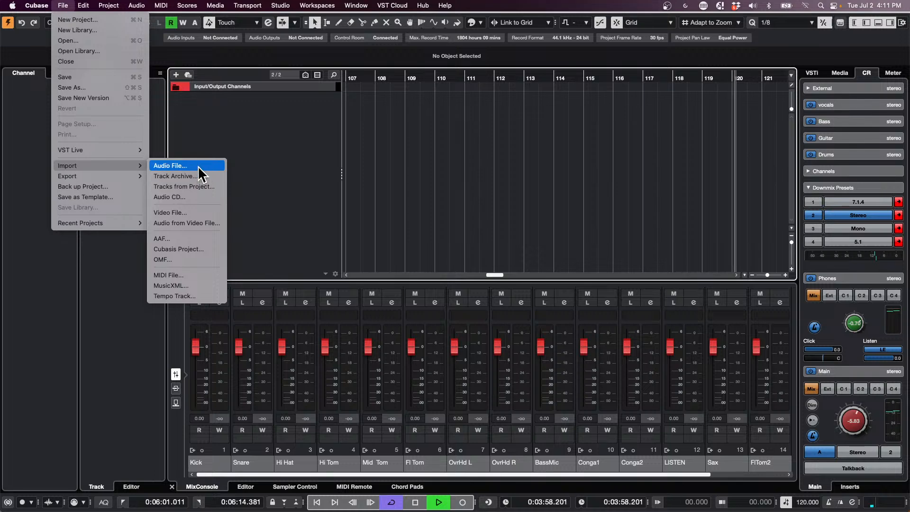
pyautogui.click(222, 165)
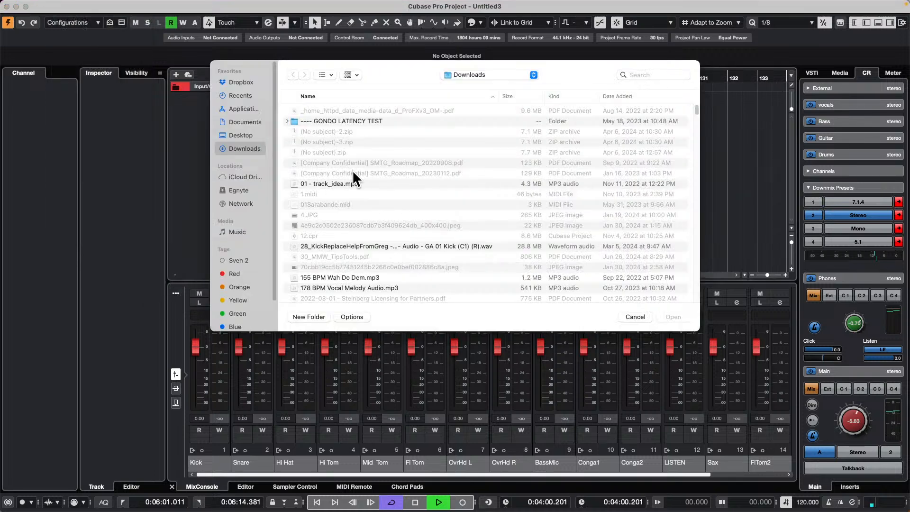
pyautogui.click(241, 119)
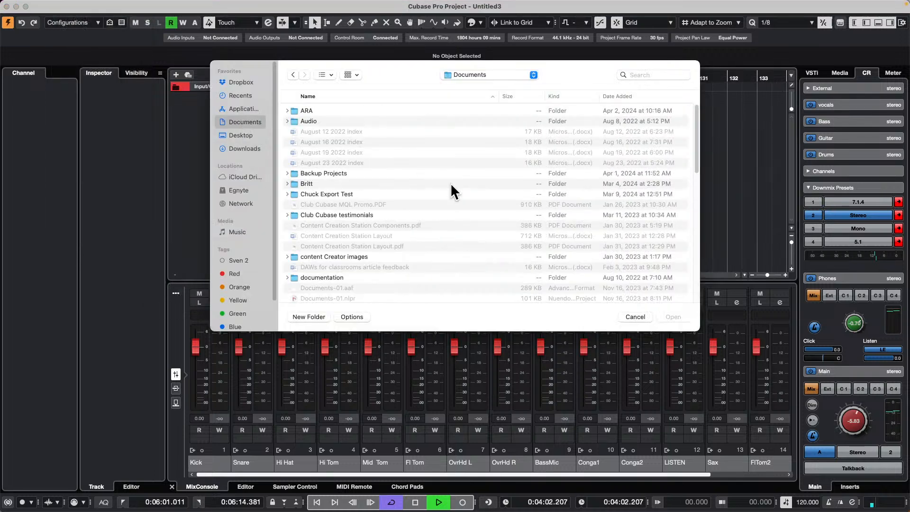
pyautogui.scroll(-10, 345, 185)
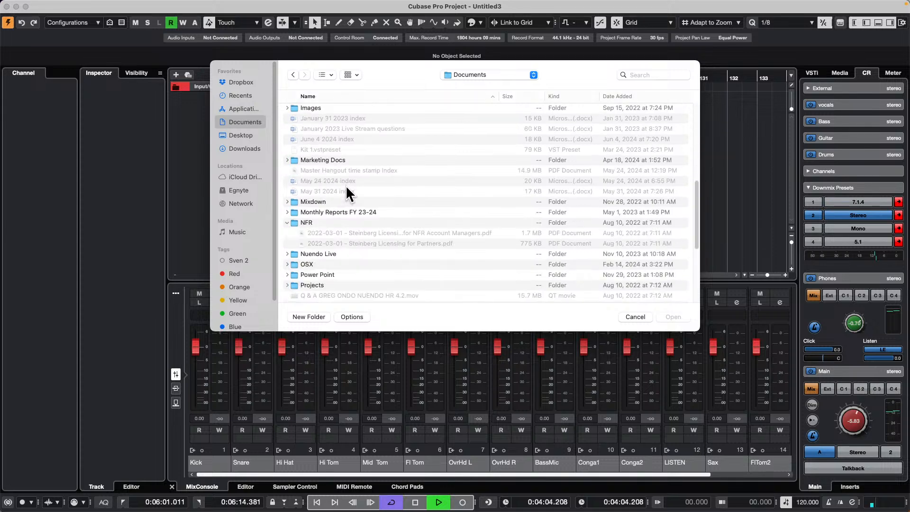
pyautogui.doubleClick(309, 283)
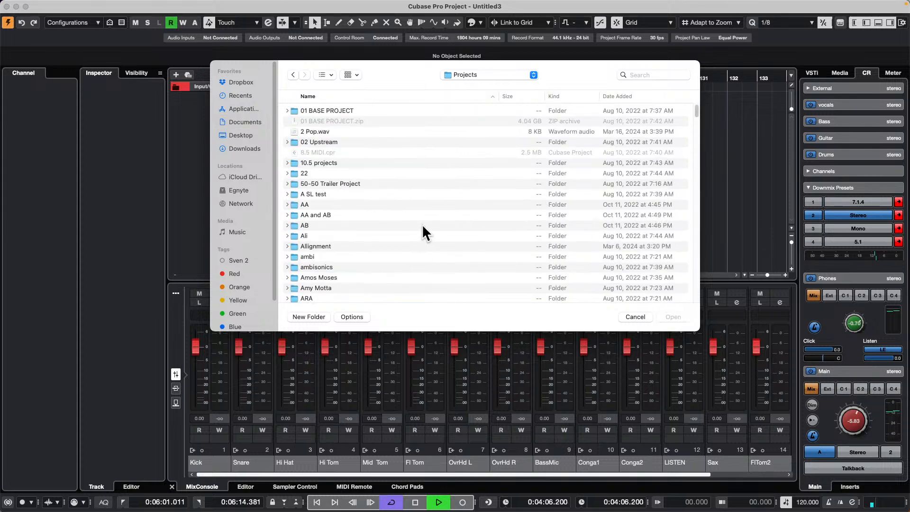
pyautogui.scroll(-15, 408, 237)
pyautogui.scroll(-20, 403, 245)
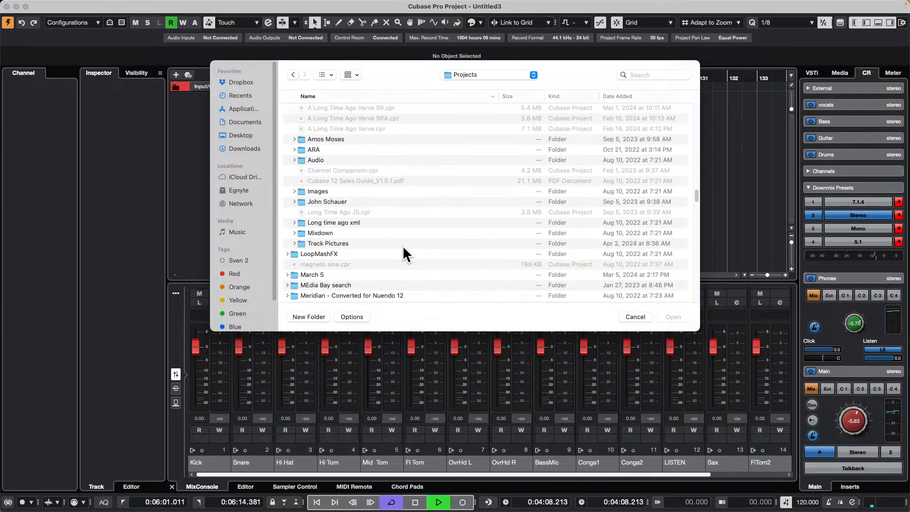
pyautogui.scroll(-15, 402, 246)
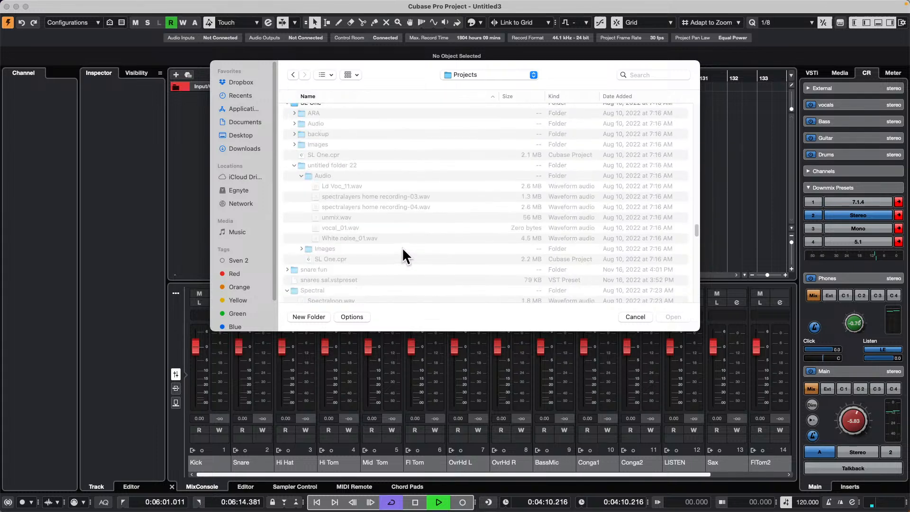
pyautogui.scroll(-20, 401, 263)
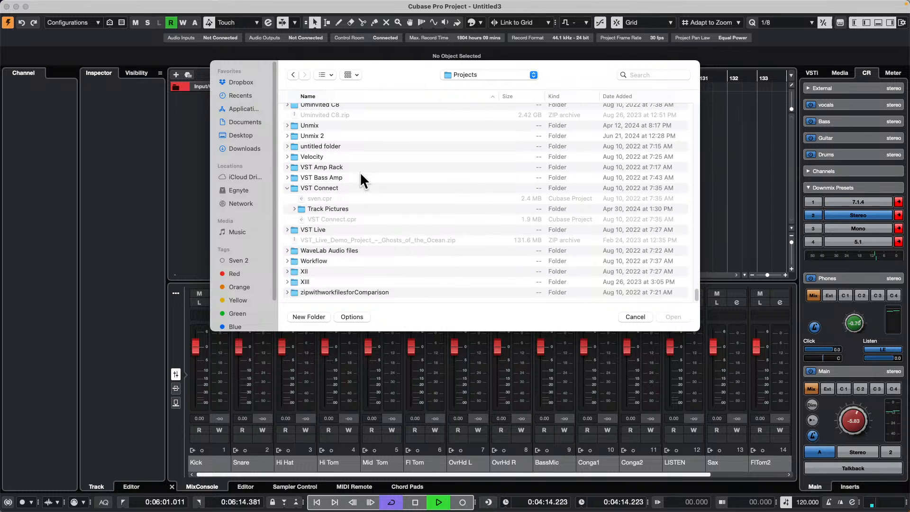
pyautogui.doubleClick(343, 247)
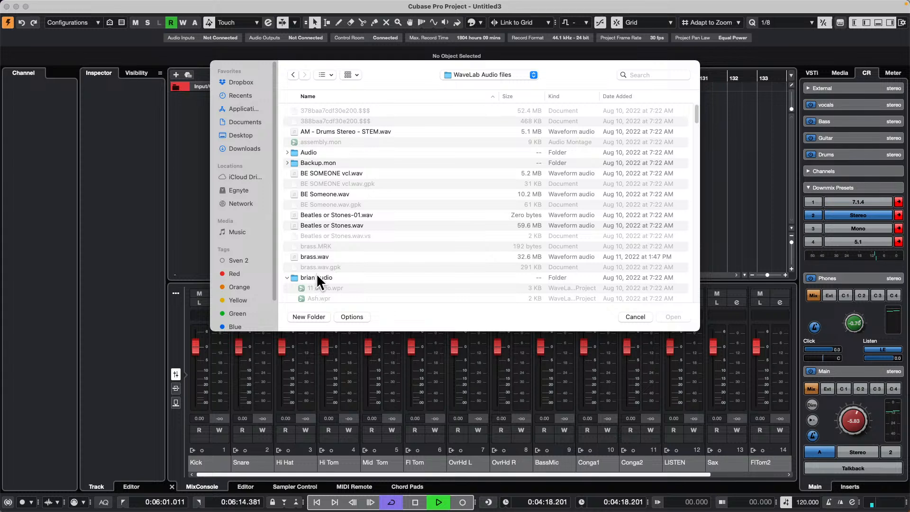
# Import the songs 1 Outlaw.wav through 10 Mirror Mirror.wav from the Cats copy folder onto one audio track
pyautogui.scroll(-1, 352, 246)
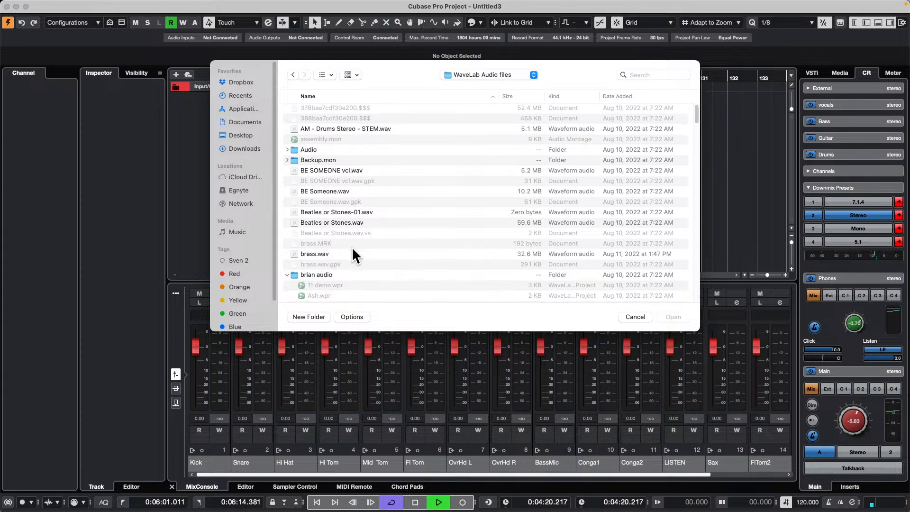
pyautogui.scroll(-2, 374, 208)
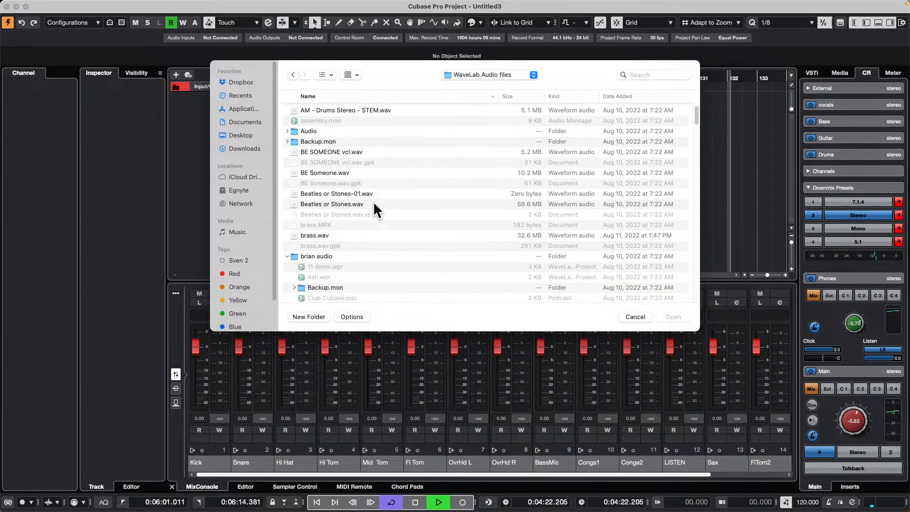
pyautogui.scroll(-10, 374, 204)
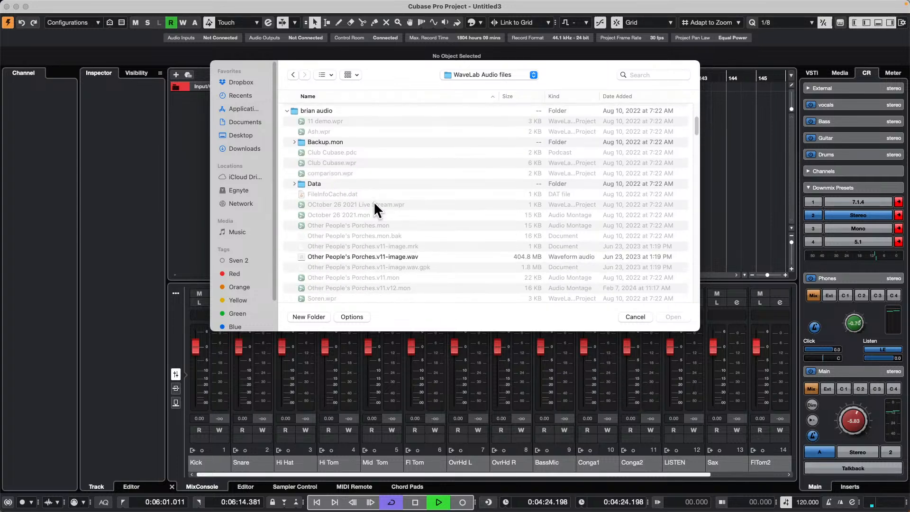
pyautogui.scroll(-8, 374, 203)
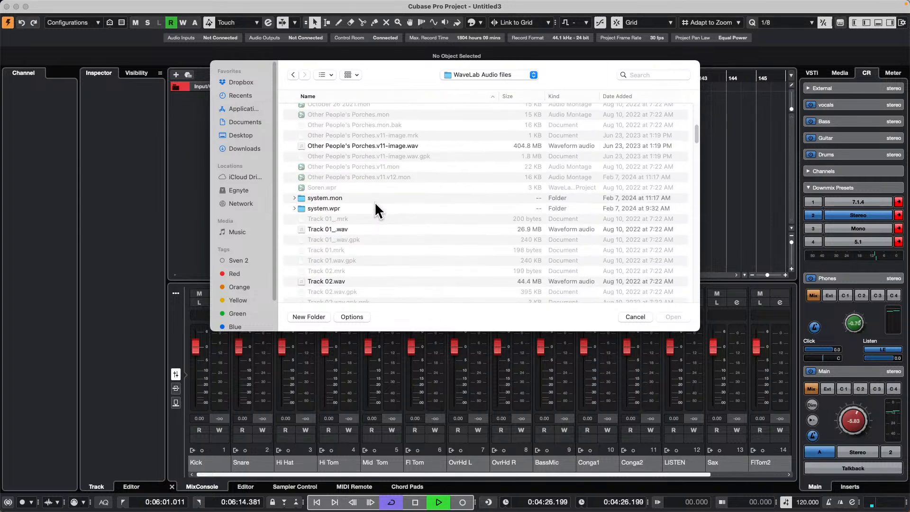
pyautogui.scroll(20, 375, 201)
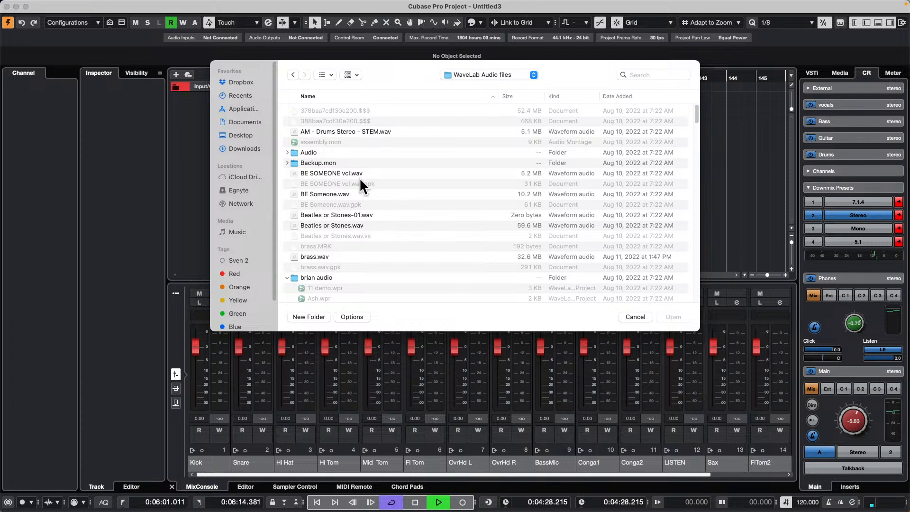
pyautogui.scroll(-1, 375, 217)
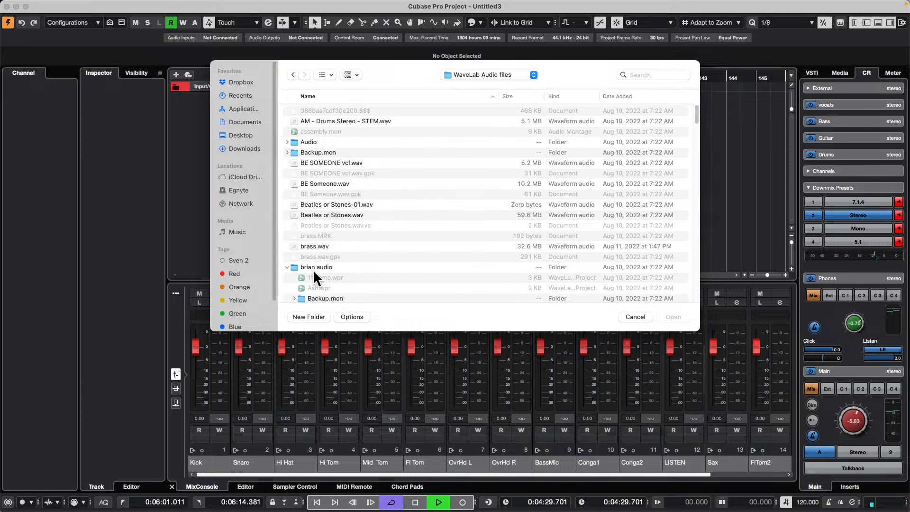
pyautogui.click(287, 267)
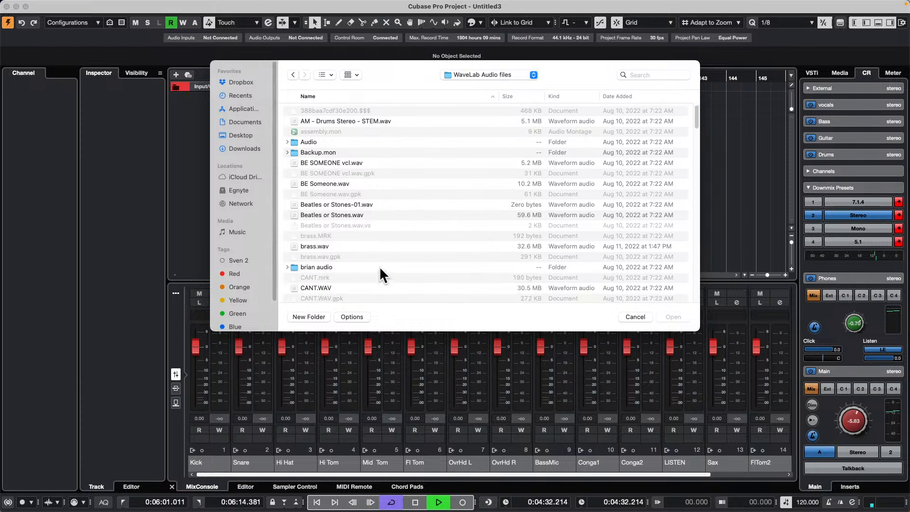
pyautogui.scroll(-6, 382, 265)
pyautogui.click(334, 249)
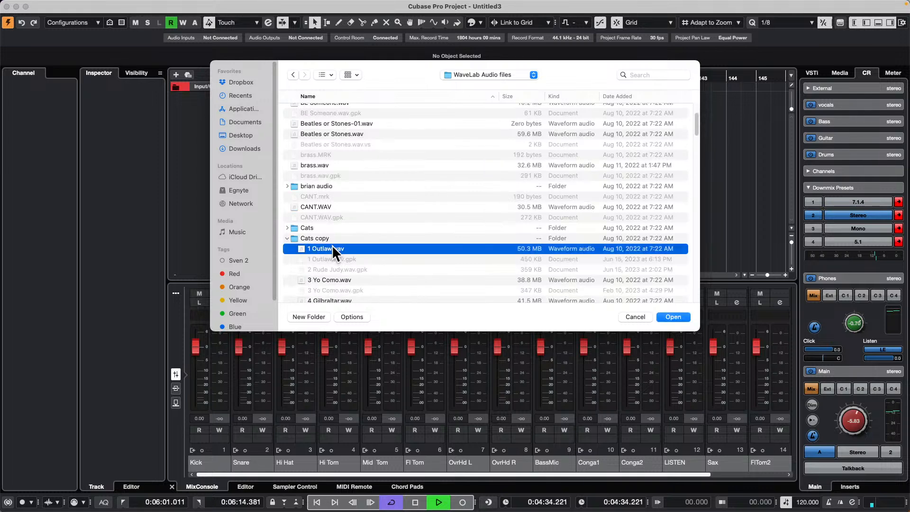
pyautogui.scroll(-5, 396, 237)
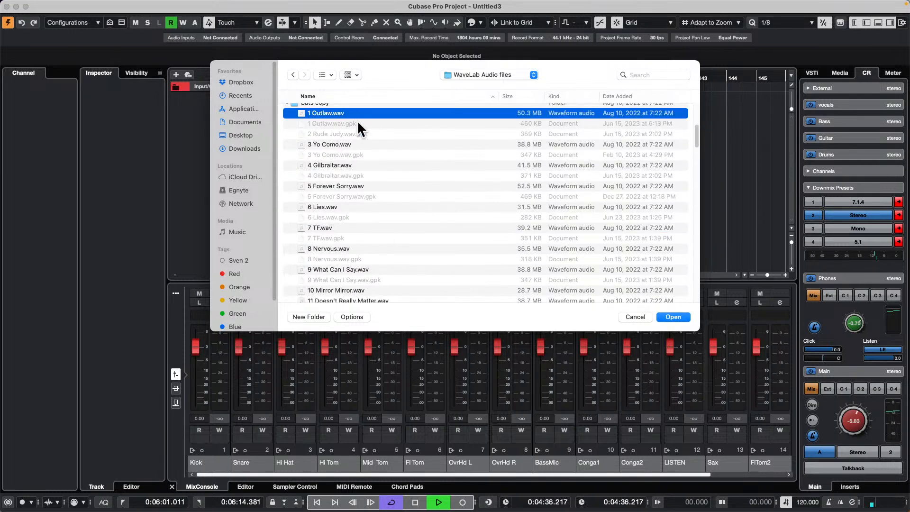
pyautogui.keyDown('shift'); pyautogui.click(358, 288); pyautogui.keyUp('shift')
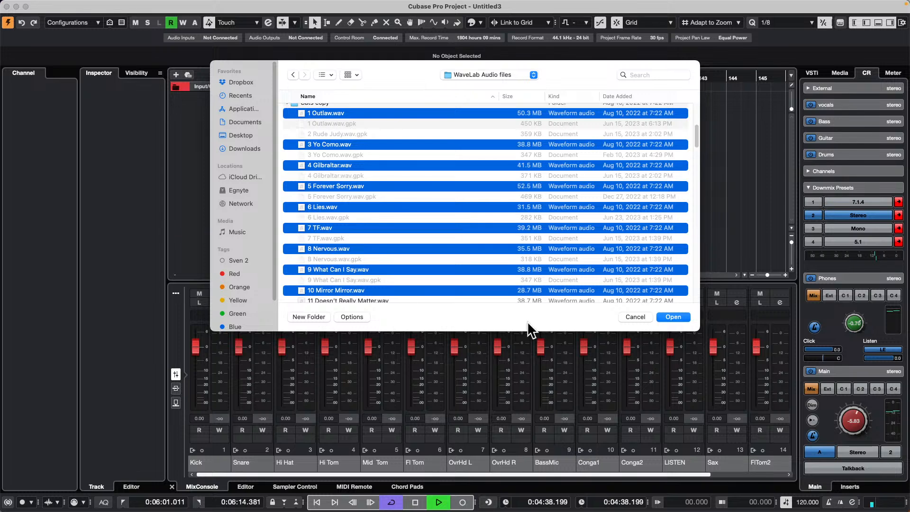
pyautogui.click(673, 317)
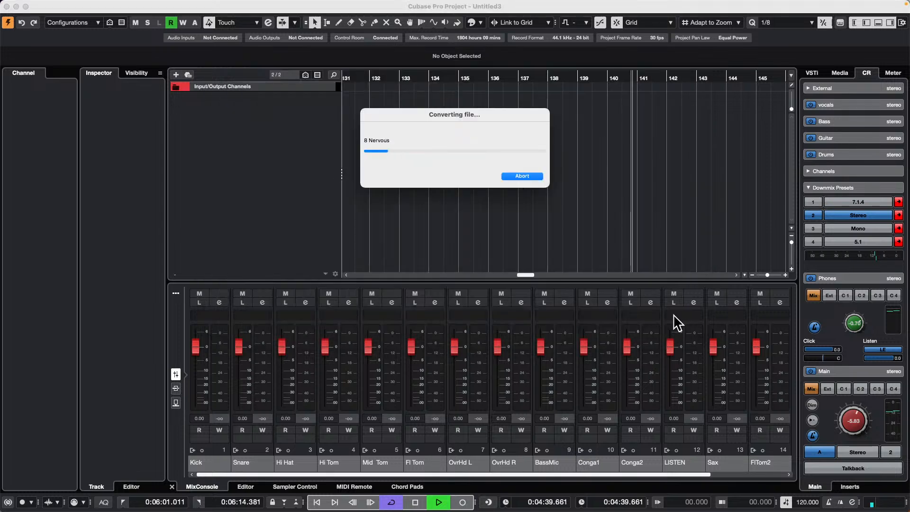
pyautogui.click(540, 173)
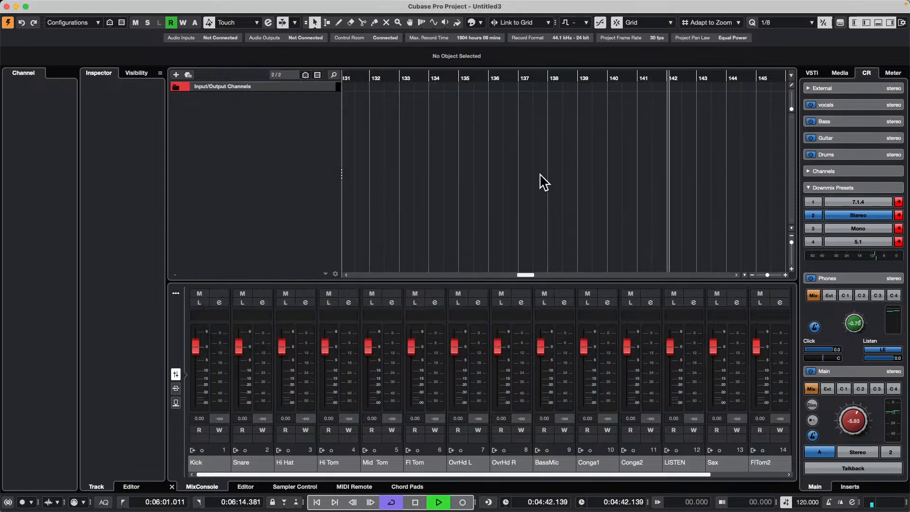
# Lower the Control Room main level to -19.0 and start playback of the imported songs
pyautogui.moveTo(500, 77); pyautogui.dragTo(479, 6)
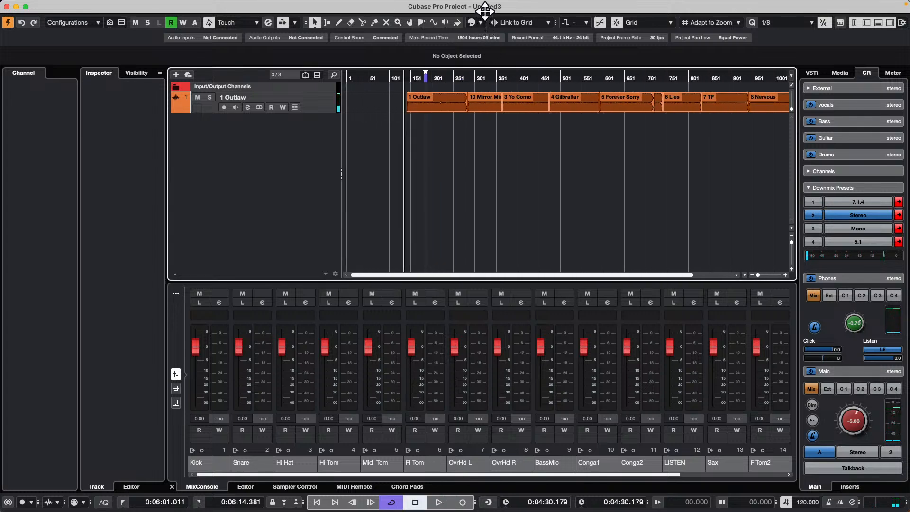
pyautogui.click(481, 105)
pyautogui.moveTo(863, 415); pyautogui.dragTo(839, 415)
pyautogui.press('space')
# Audition the imported songs in sequence from 10 Mirror Mirror to 9 What Can I Say, and stop playback
pyautogui.click(481, 77)
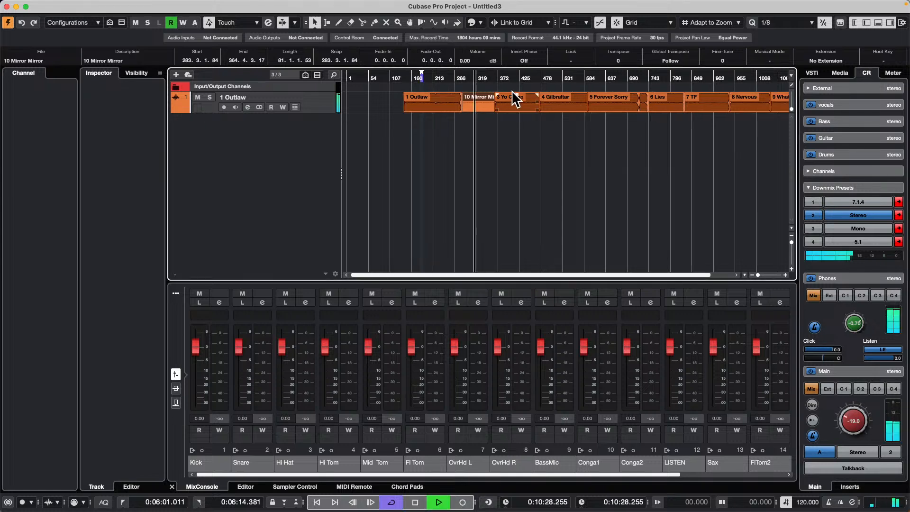
pyautogui.click(509, 76)
pyautogui.click(562, 77)
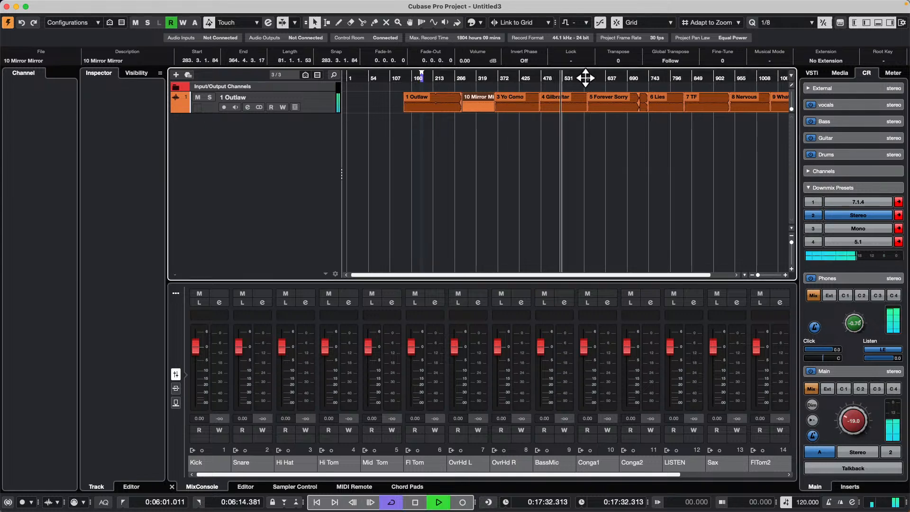
pyautogui.click(605, 78)
pyautogui.click(661, 77)
pyautogui.click(702, 78)
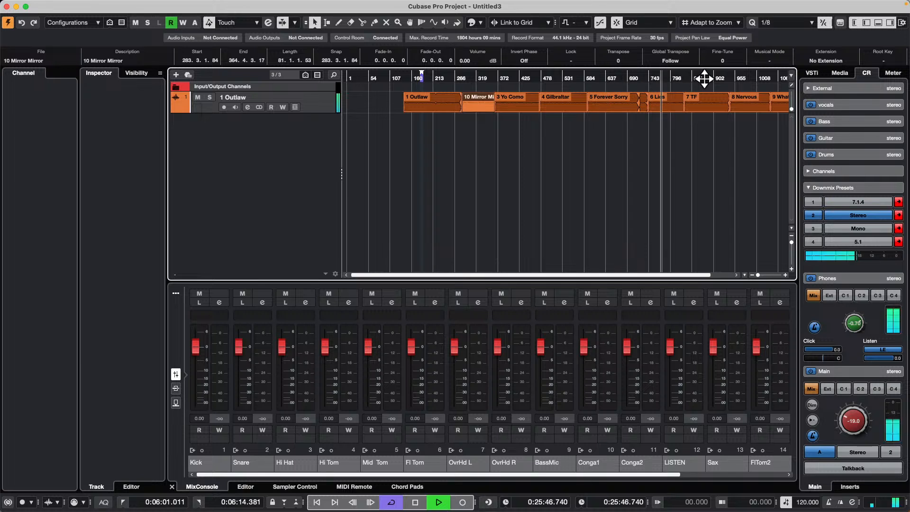
pyautogui.click(705, 78)
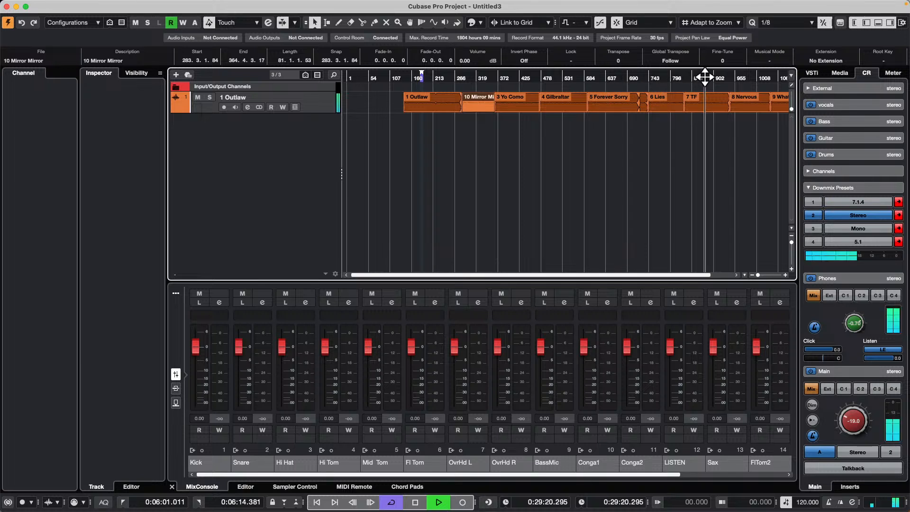
pyautogui.click(753, 78)
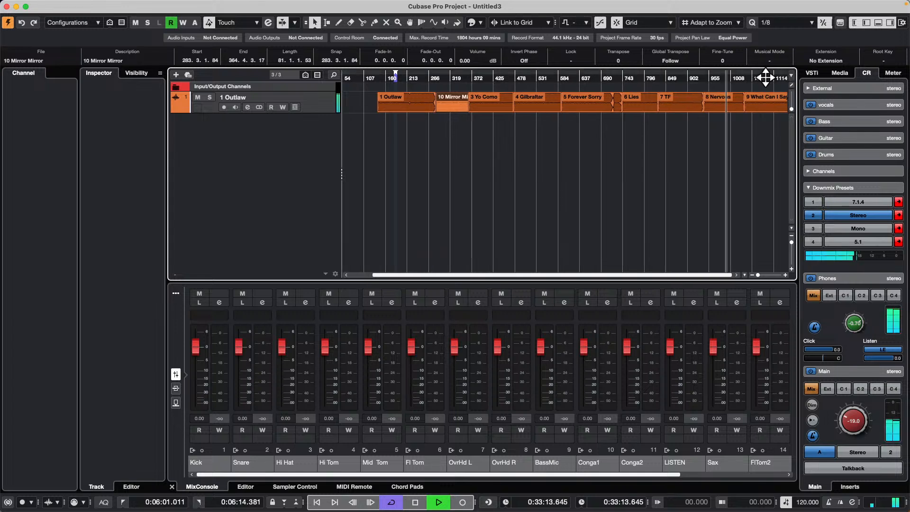
pyautogui.click(766, 77)
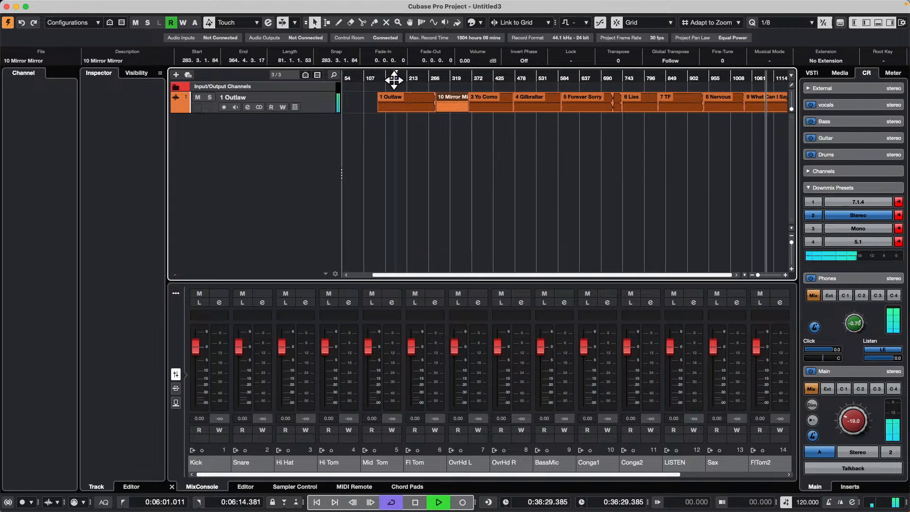
pyautogui.press('space')
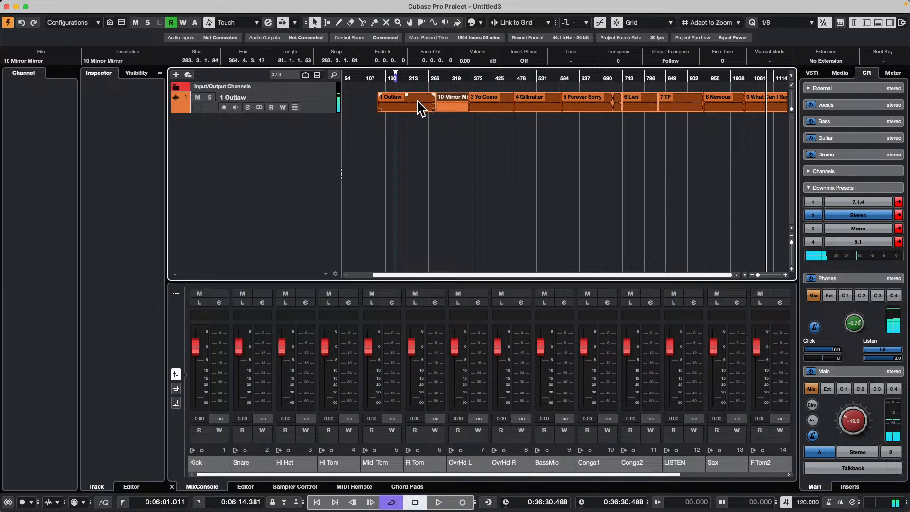
# Select all the imported song events and move them together so 1 Outlaw starts at 1.1.1.0
pyautogui.click(417, 101)
pyautogui.moveTo(452, 80); pyautogui.dragTo(479, 32)
pyautogui.click(420, 99)
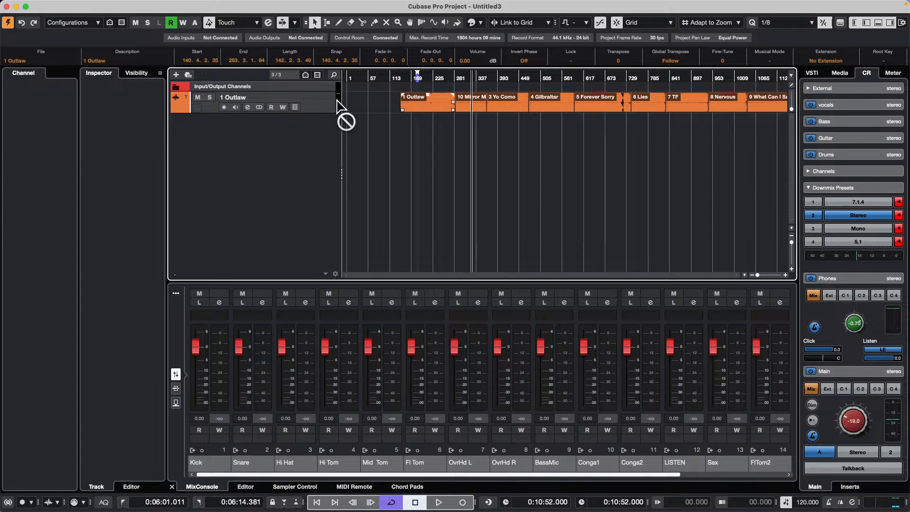
pyautogui.moveTo(411, 101); pyautogui.dragTo(351, 102)
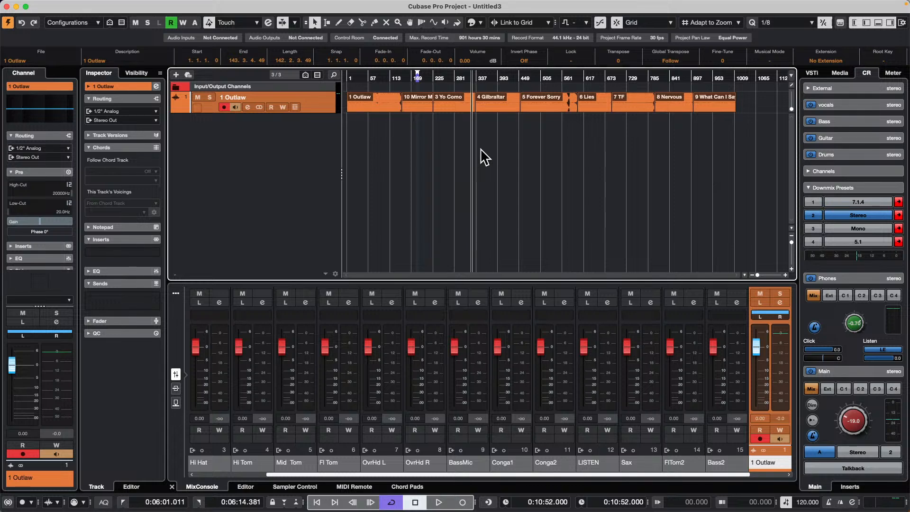
# Create a new empty project, using the media test folder as its location
pyautogui.click(63, 5)
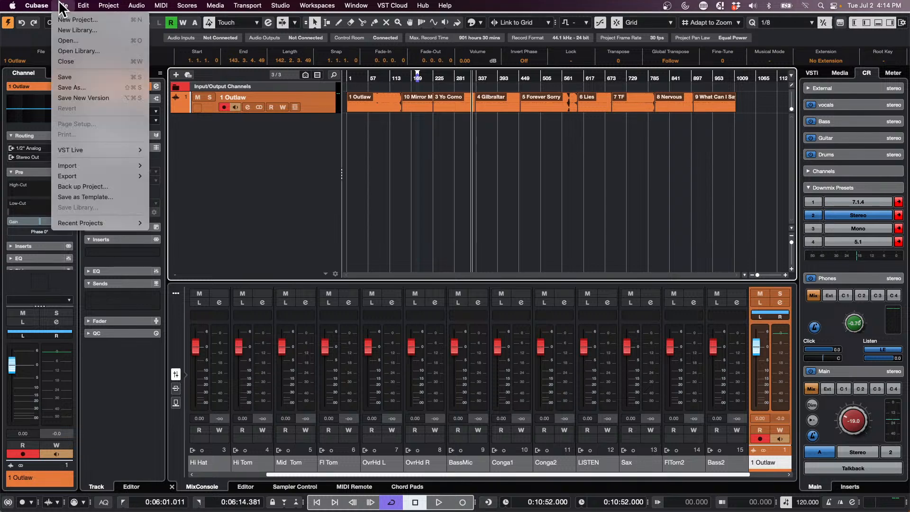
pyautogui.click(69, 20)
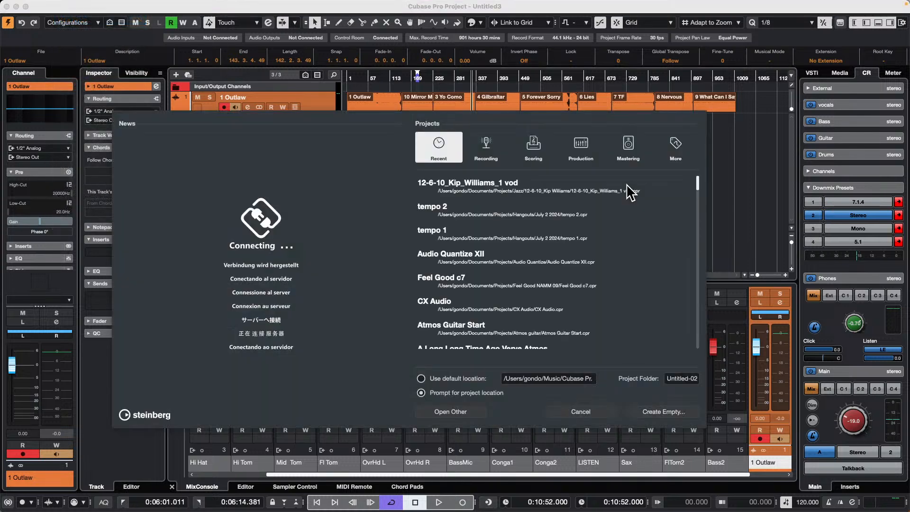
pyautogui.click(673, 412)
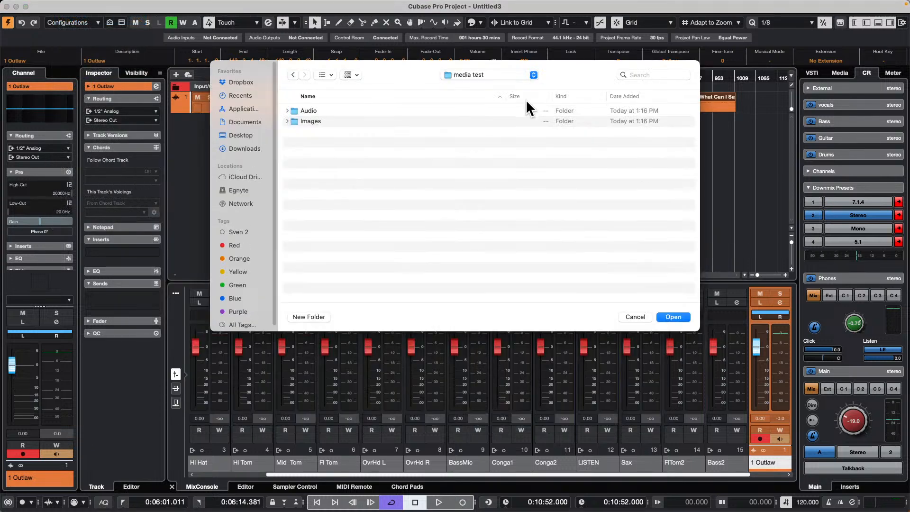
pyautogui.click(683, 317)
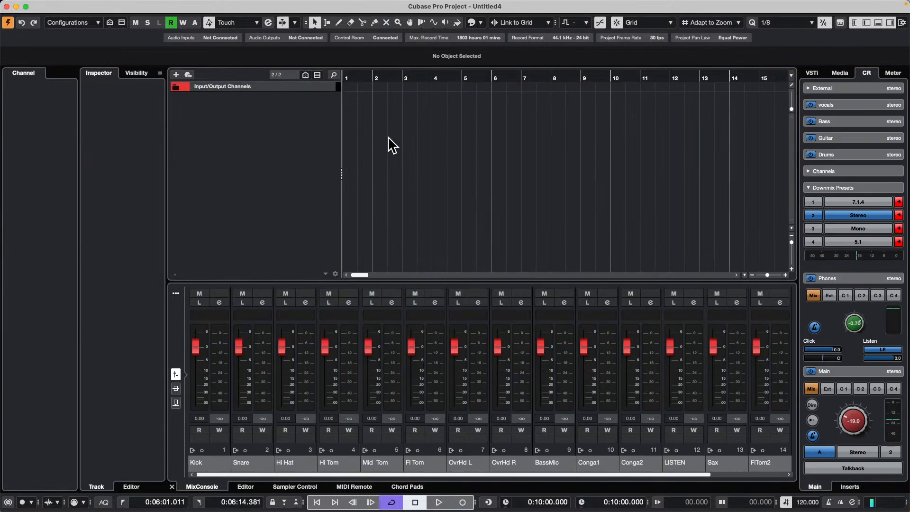
# Start importing tracks from another project and browse to the July 2 2024 folder inside Projects and Hangouts
pyautogui.click(67, 5)
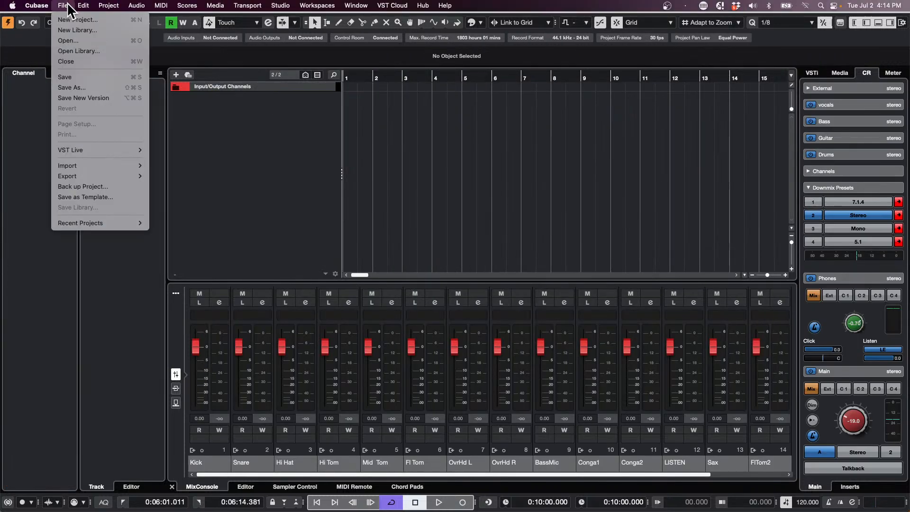
pyautogui.moveTo(97, 167)
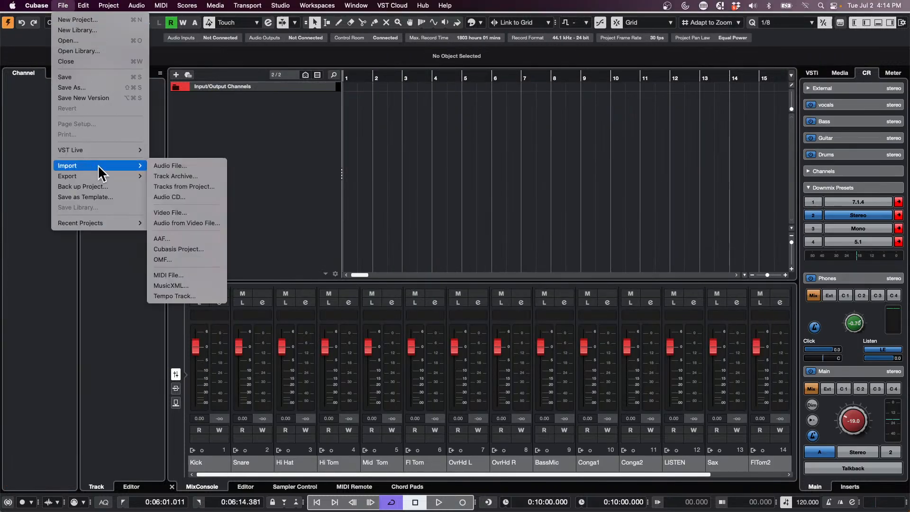
pyautogui.click(216, 186)
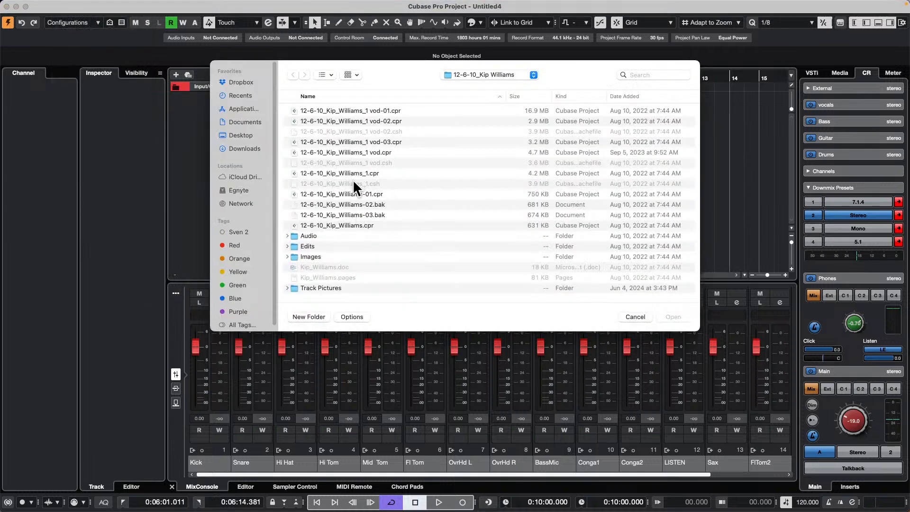
pyautogui.click(488, 74)
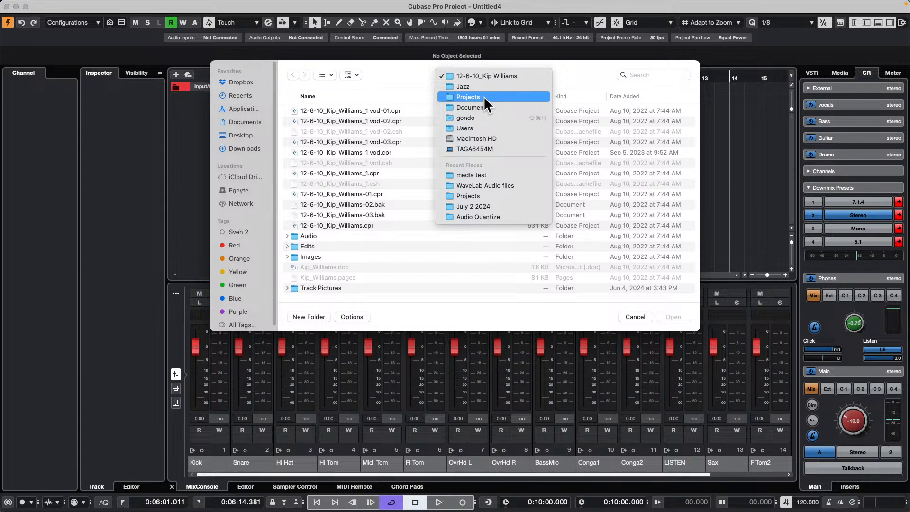
pyautogui.click(484, 96)
pyautogui.scroll(-10, 357, 176)
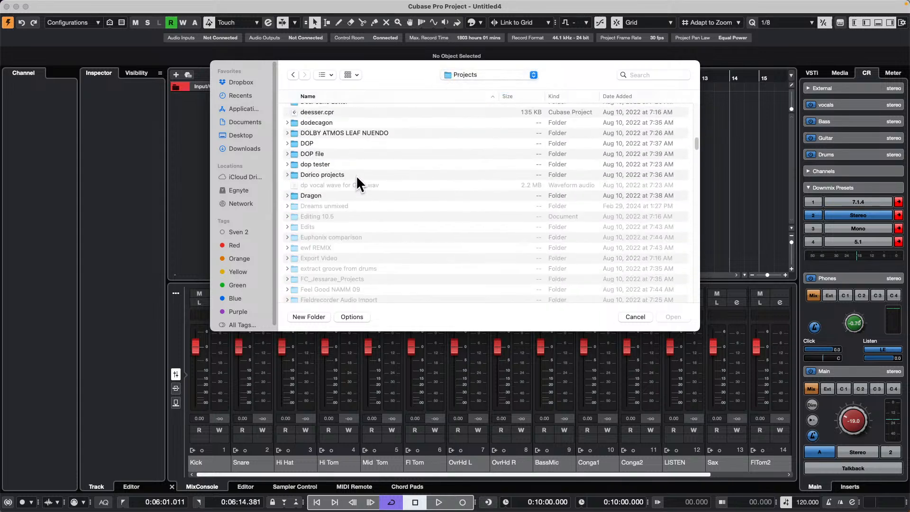
pyautogui.scroll(-5, 356, 174)
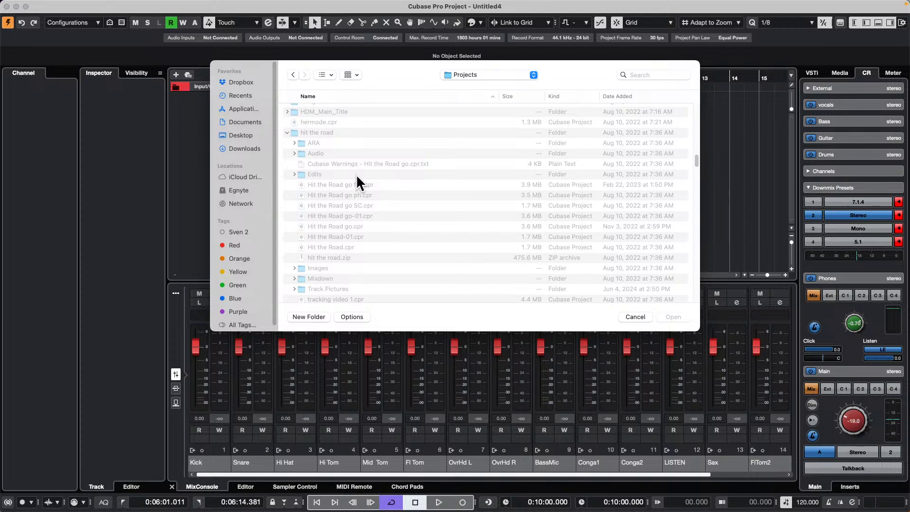
pyautogui.scroll(2, 413, 158)
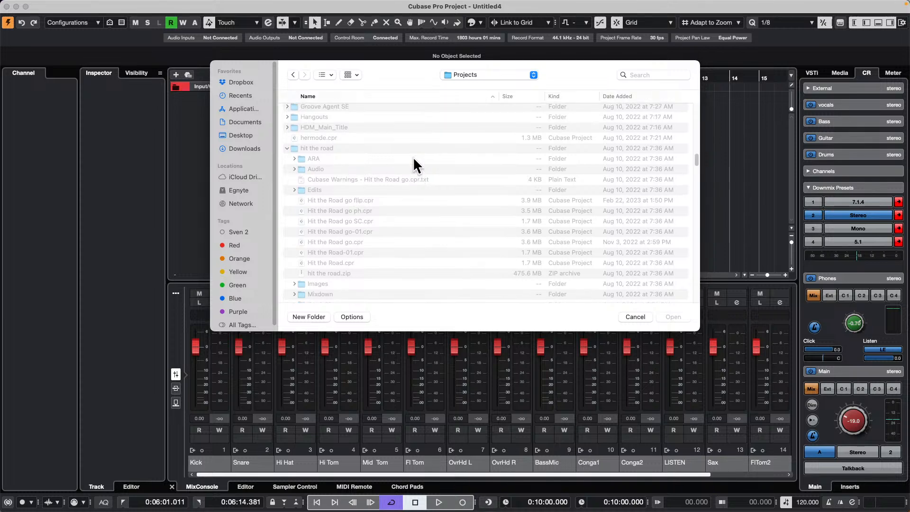
pyautogui.doubleClick(327, 118)
pyautogui.scroll(-15, 386, 209)
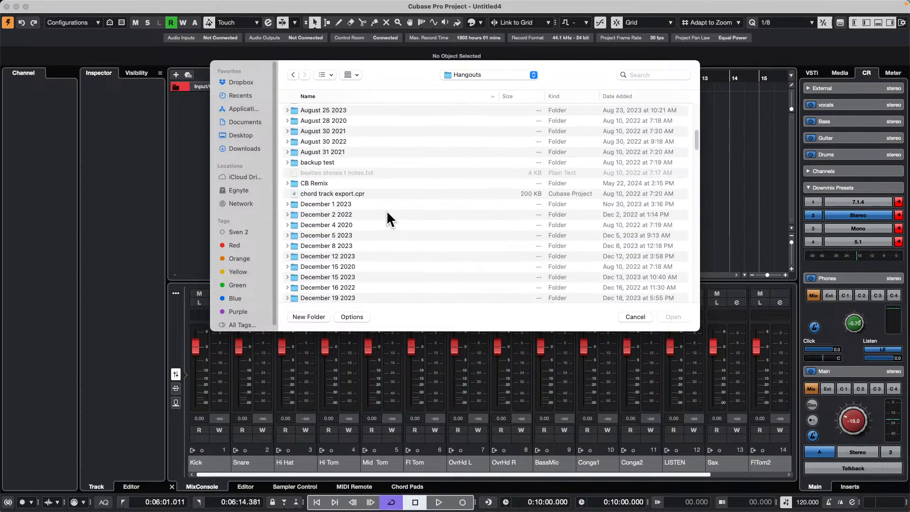
pyautogui.scroll(-8, 386, 209)
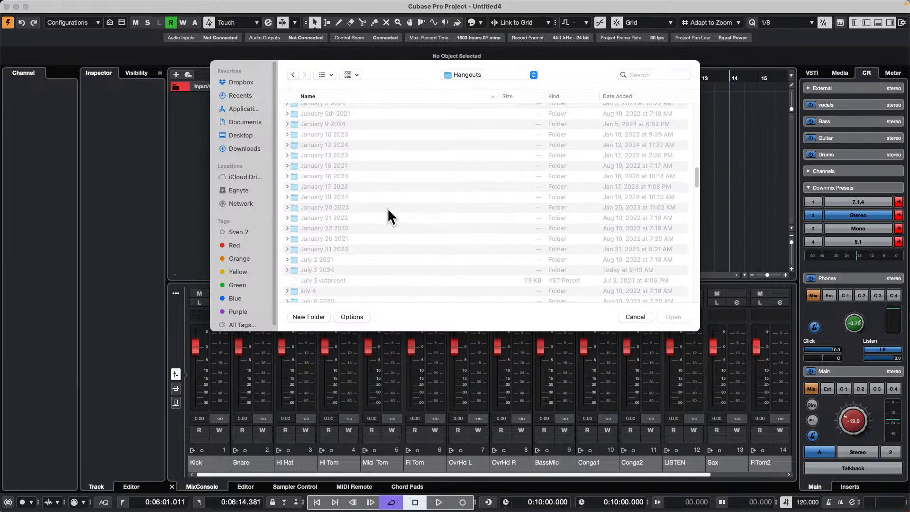
pyautogui.doubleClick(345, 271)
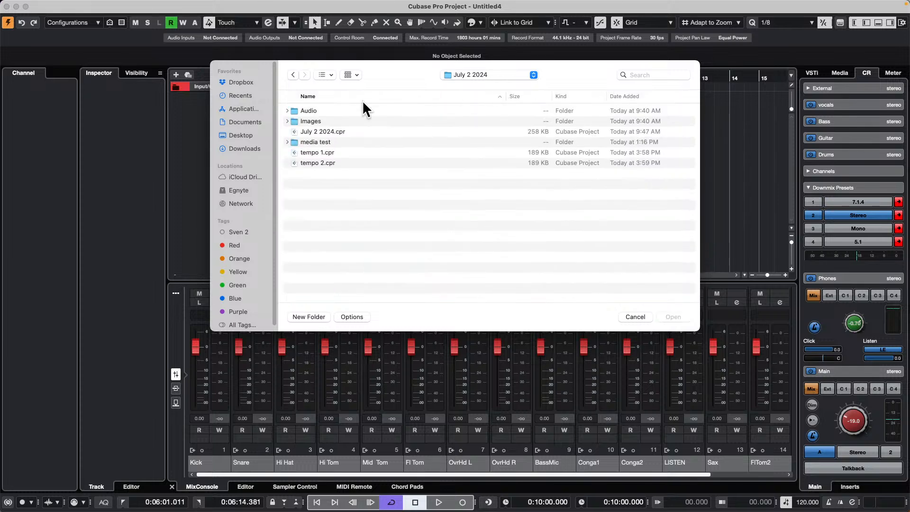
# Try to import tracks from the project file tempo 1.cpr
pyautogui.click(321, 151)
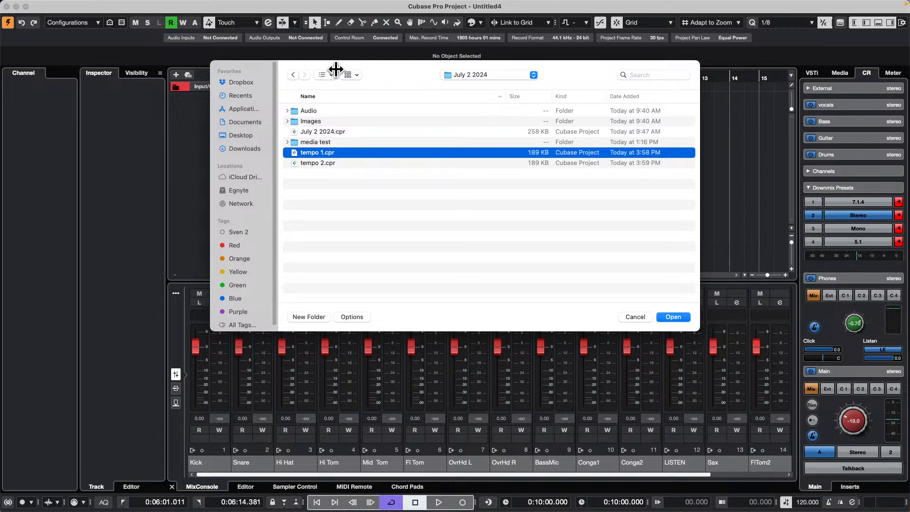
pyautogui.moveTo(334, 67); pyautogui.dragTo(420, 104)
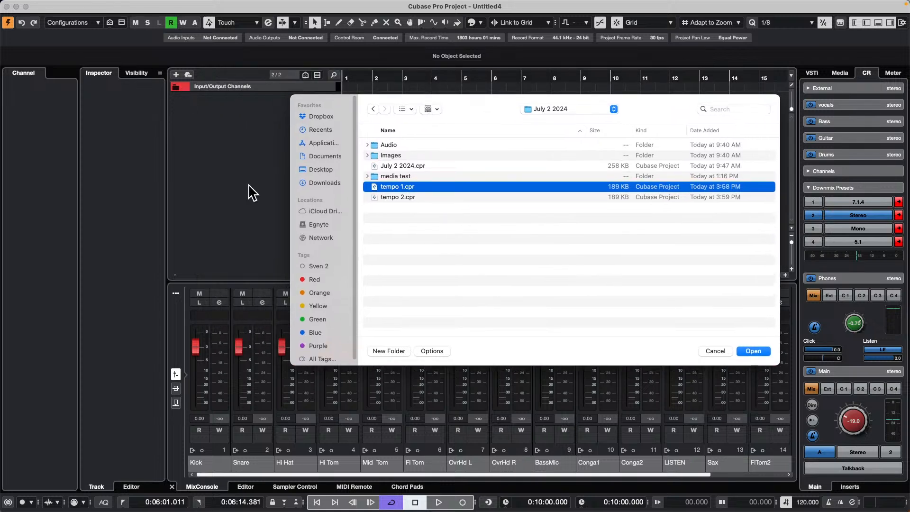
pyautogui.click(739, 351)
# Save the empty project in the media test folder as tempo 3
pyautogui.click(62, 6)
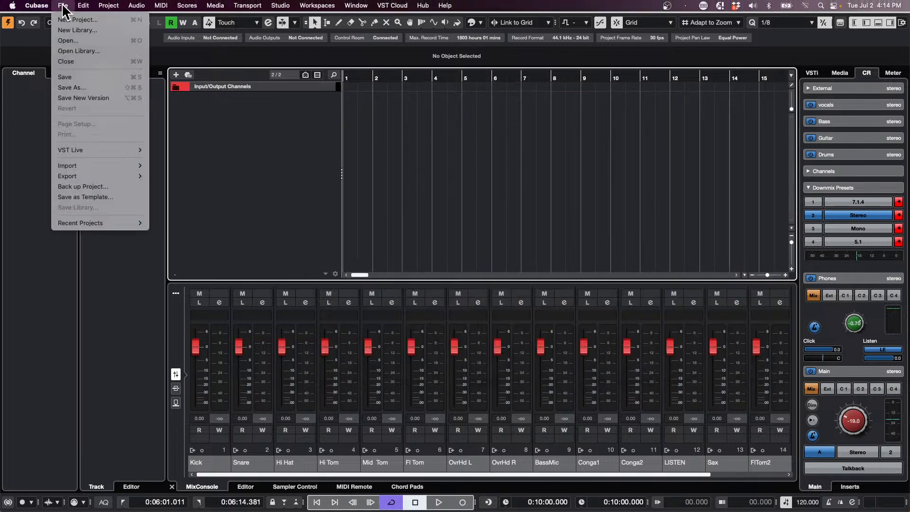
pyautogui.click(92, 89)
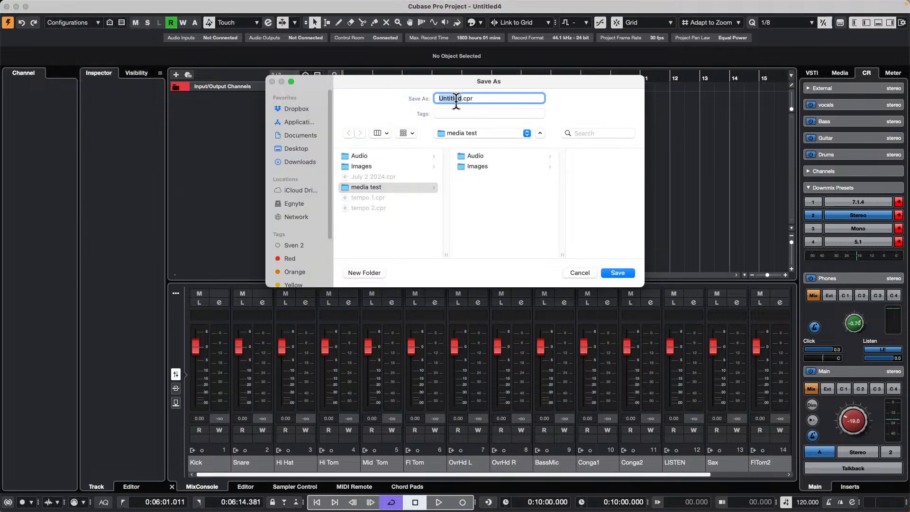
pyautogui.write('te')
pyautogui.press('Return')
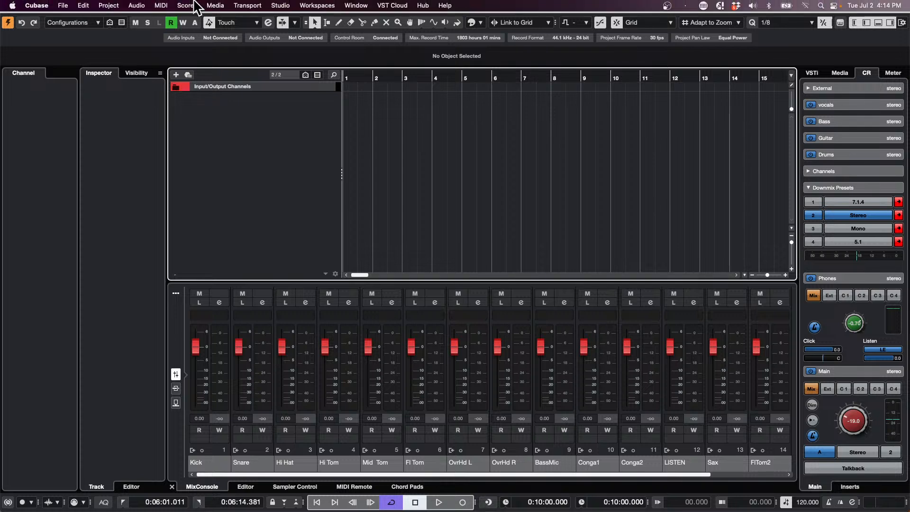
pyautogui.click(62, 5)
pyautogui.moveTo(99, 176)
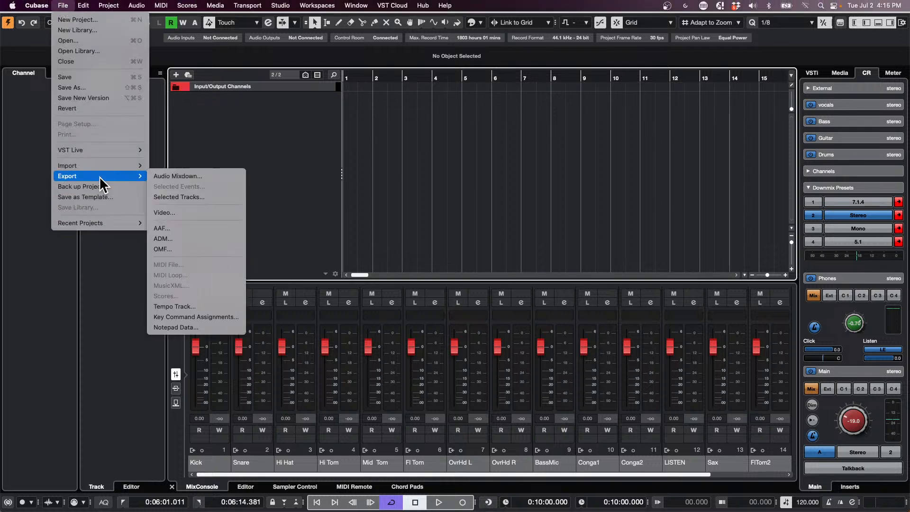
pyautogui.click(229, 137)
# Add a Tempo track to the empty project and save the project
pyautogui.rightClick(228, 132)
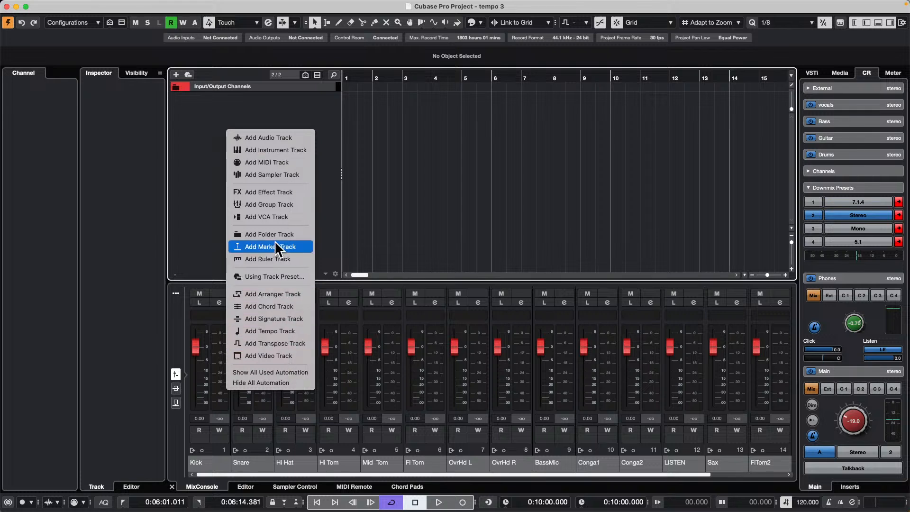
pyautogui.click(300, 336)
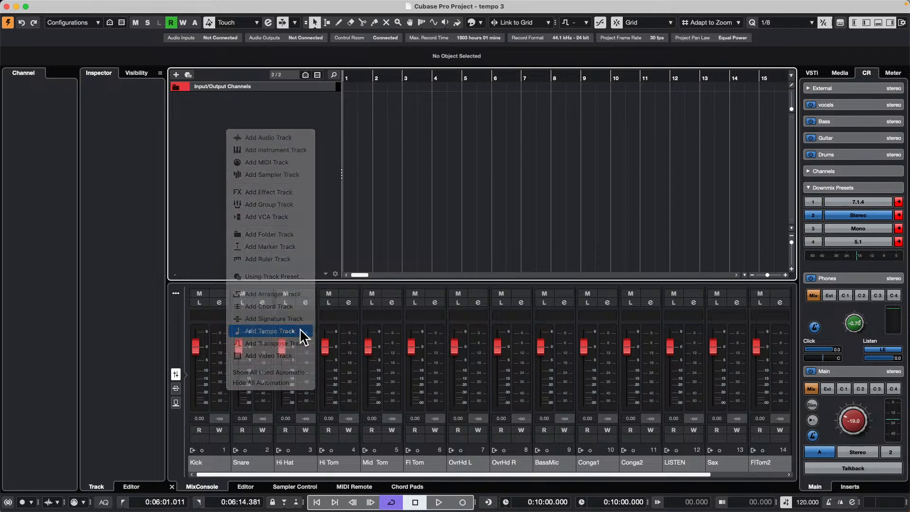
pyautogui.click(63, 5)
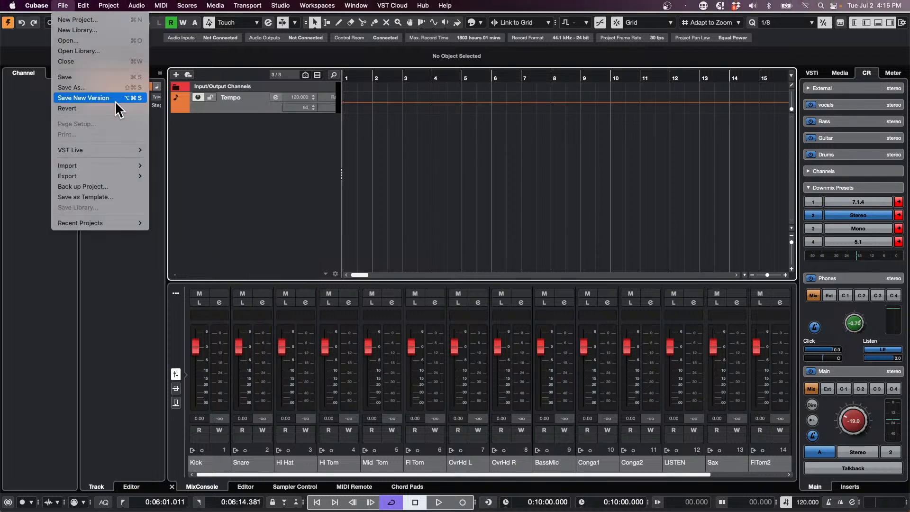
pyautogui.click(113, 76)
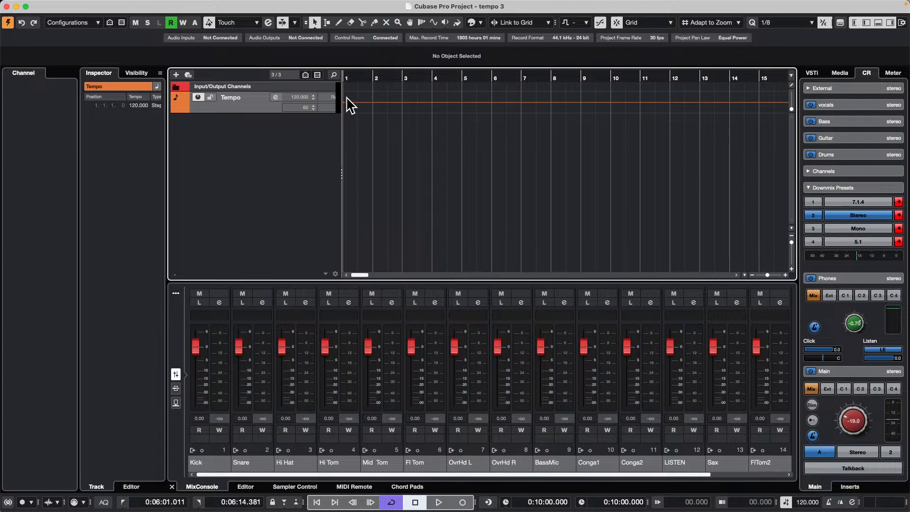
# Enlarge the Tempo track, choose the Step curve type, and raise the starting tempo to 180 BPM
pyautogui.moveTo(312, 113); pyautogui.dragTo(311, 144)
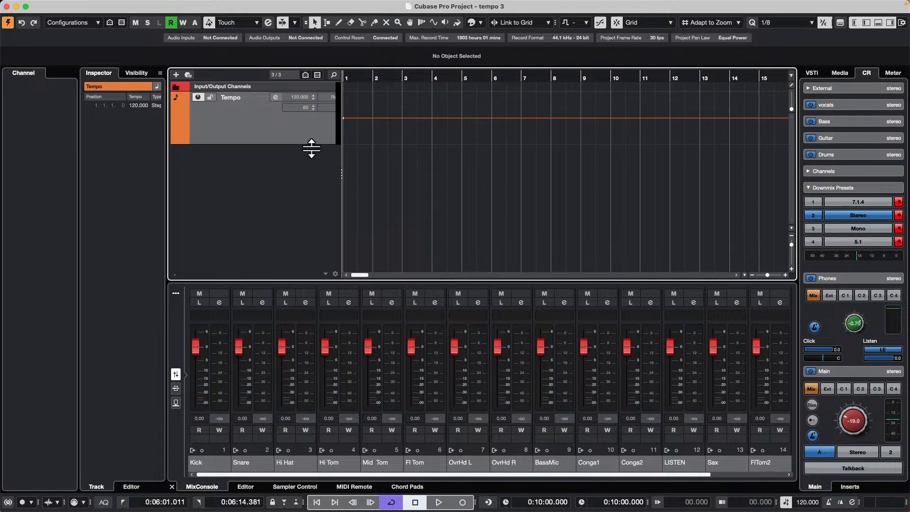
pyautogui.click(330, 96)
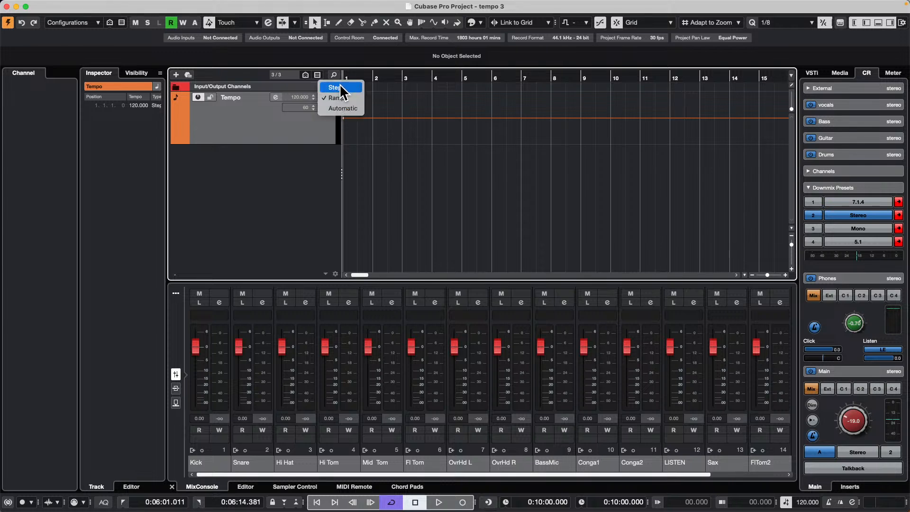
pyautogui.click(340, 86)
pyautogui.moveTo(345, 119); pyautogui.dragTo(345, 94)
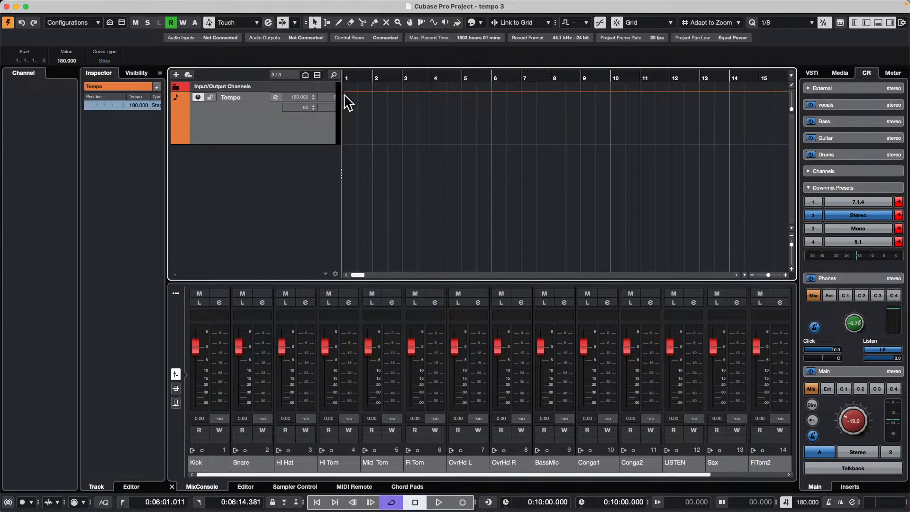
# Switch the Tempo track to Ramp and add tempo points of 60 BPM at bar 10, 90 BPM at bar 4 and 215 BPM at bar 6
pyautogui.click(335, 97)
pyautogui.click(339, 104)
pyautogui.moveTo(438, 92); pyautogui.dragTo(610, 144)
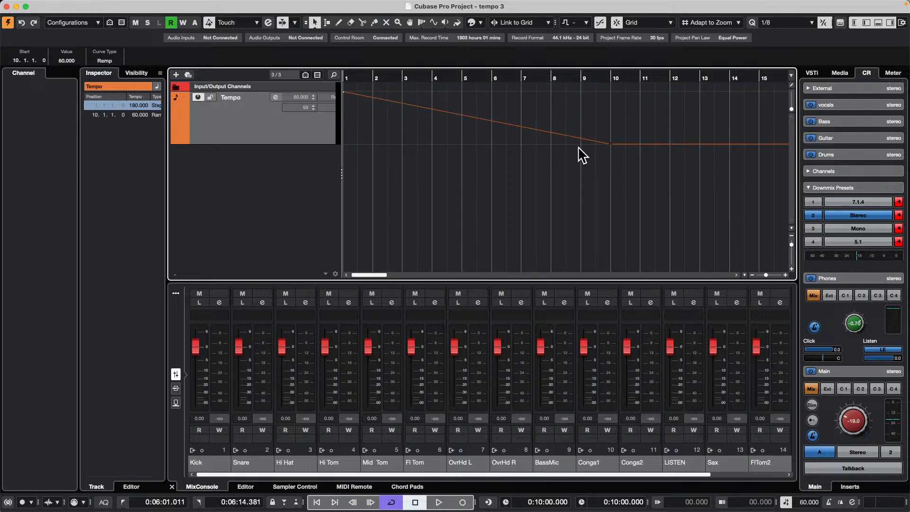
pyautogui.moveTo(443, 112); pyautogui.dragTo(439, 132)
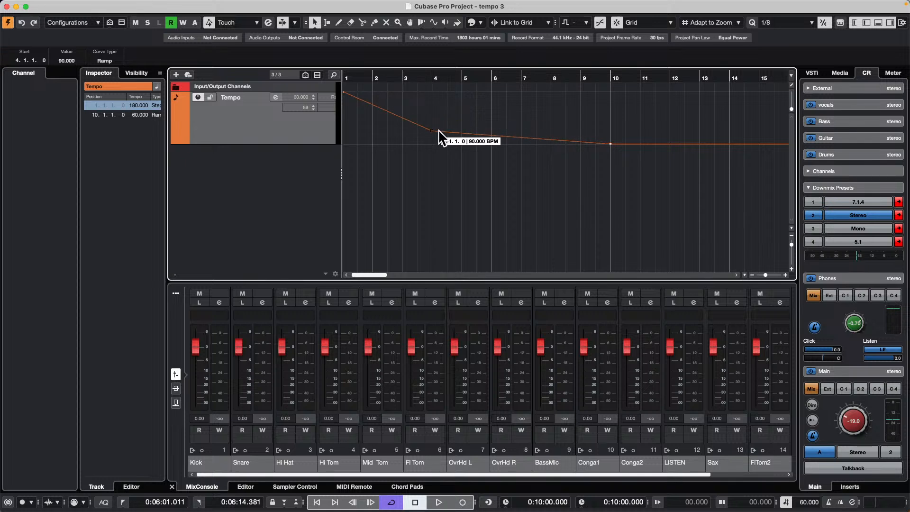
pyautogui.moveTo(499, 139); pyautogui.dragTo(495, 91)
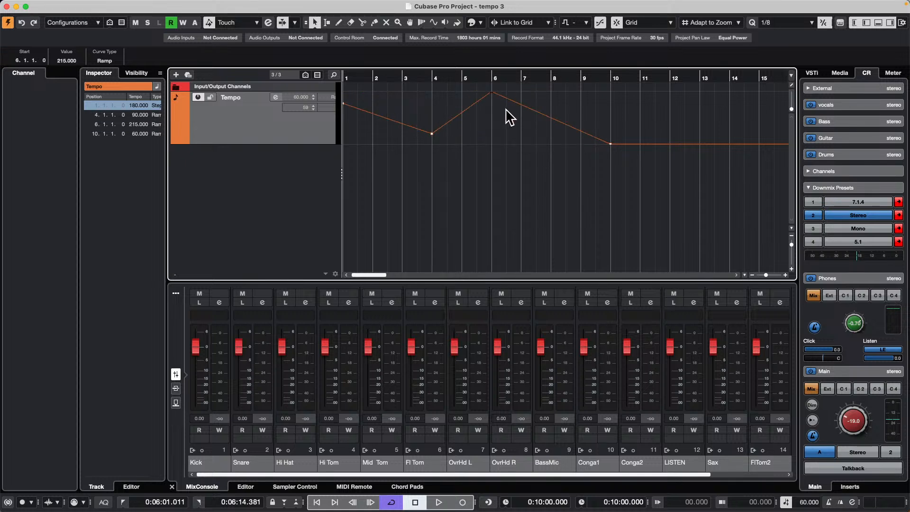
pyautogui.click(63, 6)
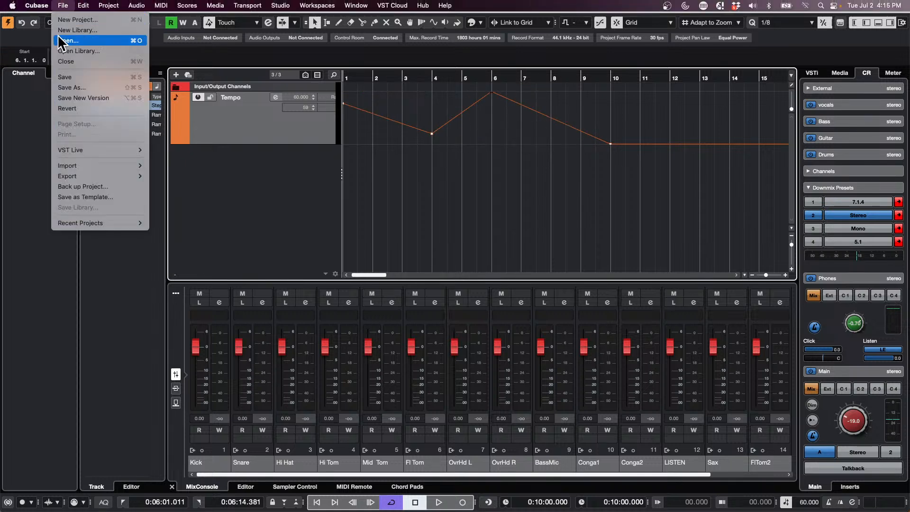
pyautogui.click(76, 88)
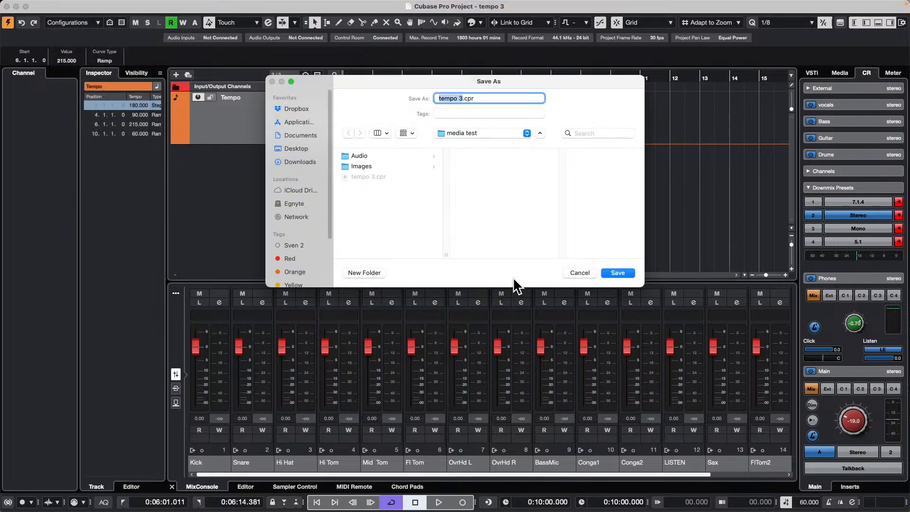
pyautogui.click(586, 272)
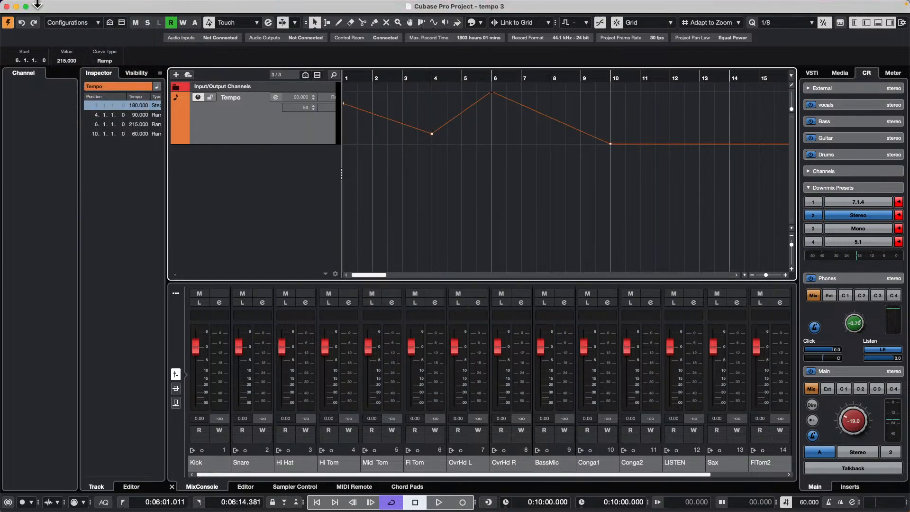
# Save the tempo 3 project with the edited tempo curve
pyautogui.click(64, 5)
pyautogui.click(80, 76)
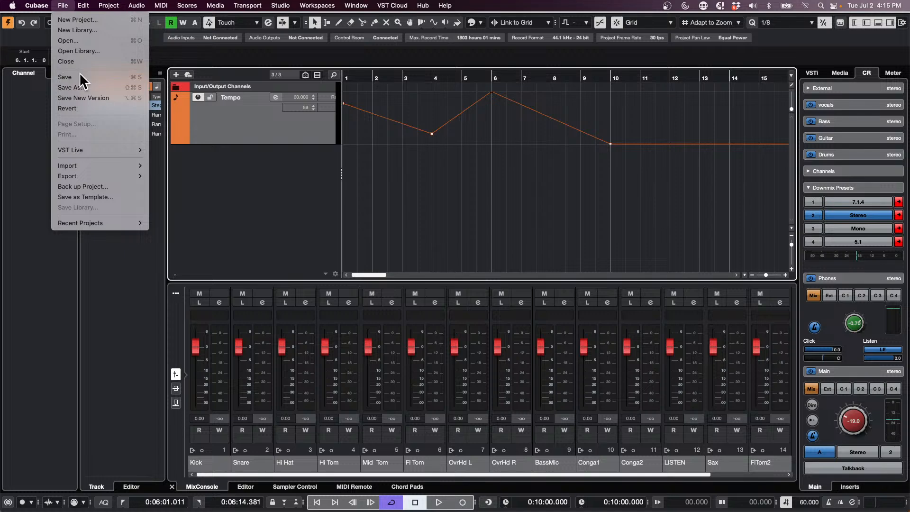
# Create a new empty version of the Tempo track
pyautogui.click(63, 5)
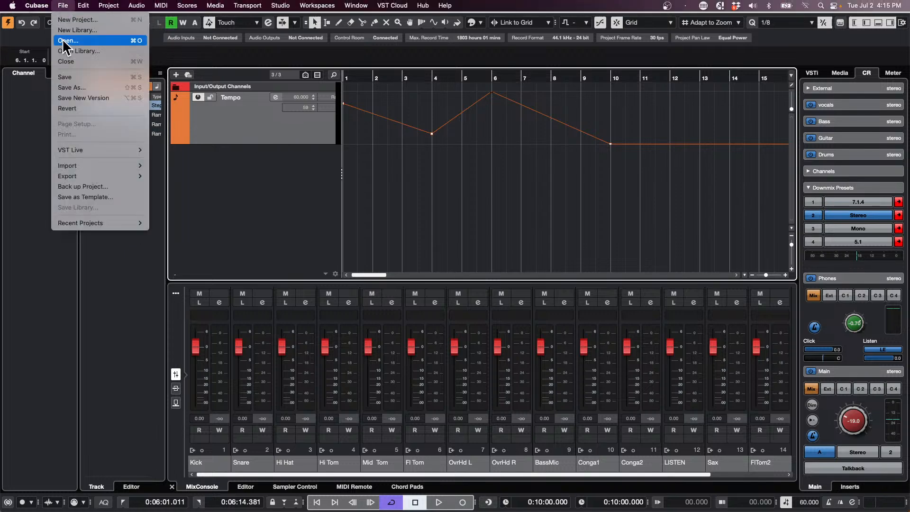
pyautogui.moveTo(87, 176)
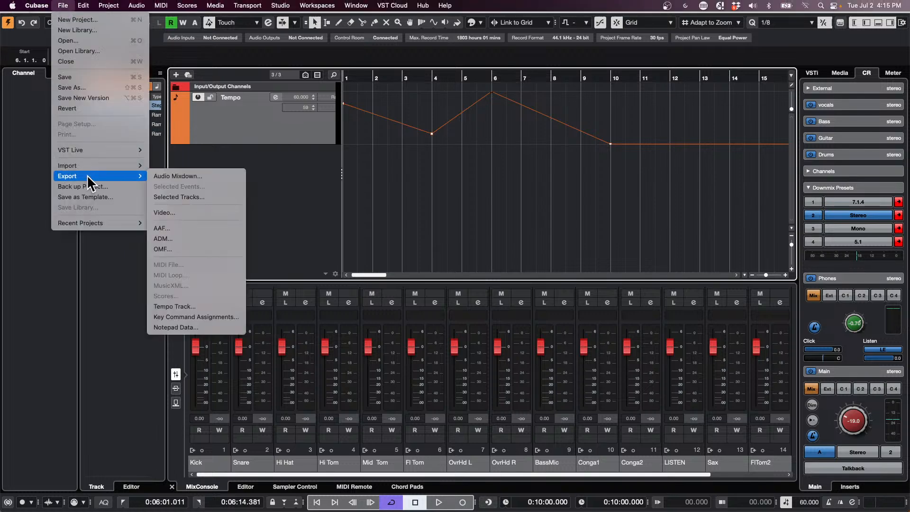
pyautogui.click(247, 113)
pyautogui.click(263, 101)
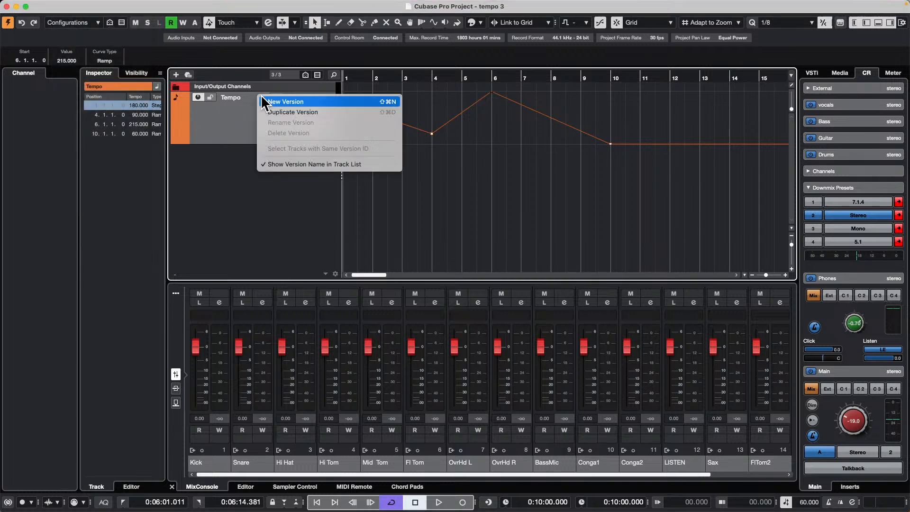
pyautogui.click(281, 101)
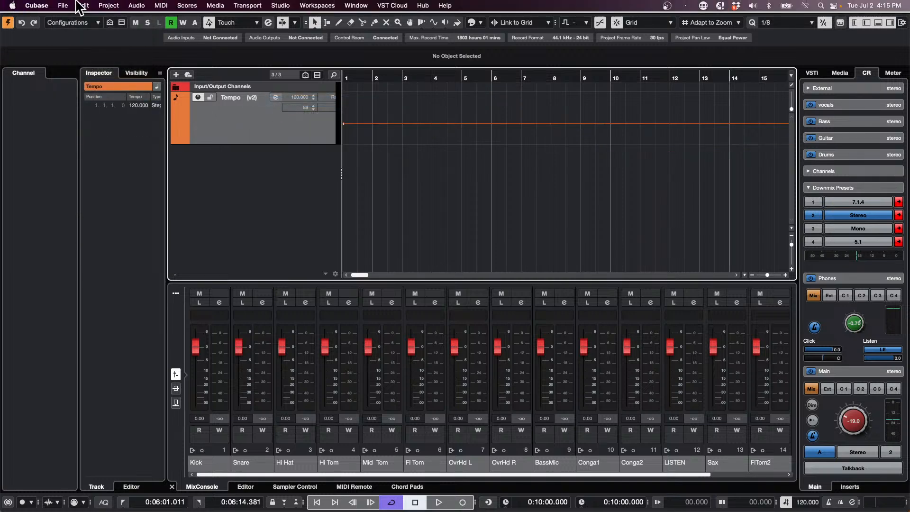
# Start importing tracks from another project and browse to the July 2 2024 folder inside Projects, Hangouts
pyautogui.click(63, 5)
pyautogui.moveTo(101, 166)
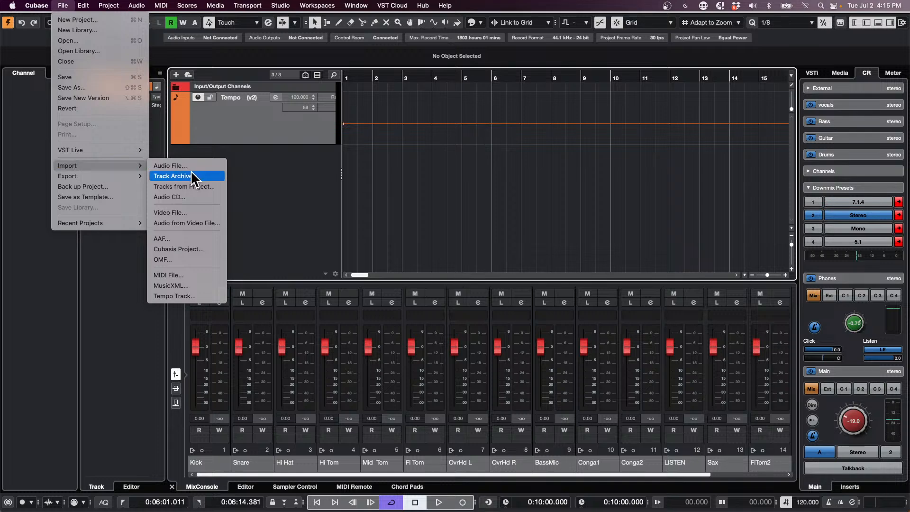
pyautogui.click(195, 186)
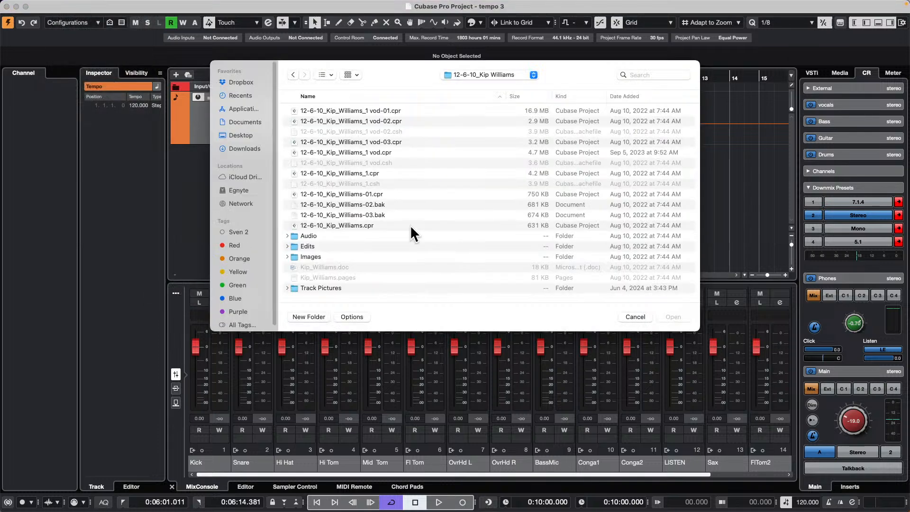
pyautogui.click(474, 75)
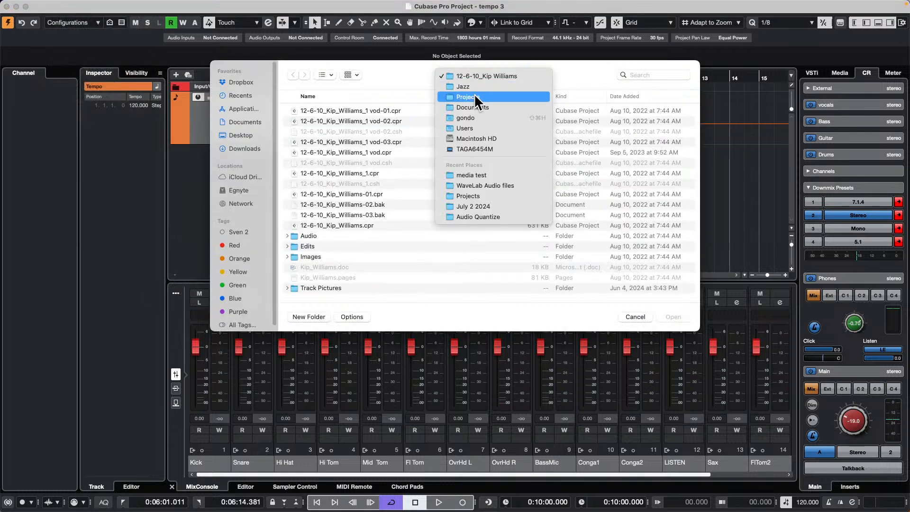
pyautogui.click(474, 93)
pyautogui.scroll(-15, 326, 192)
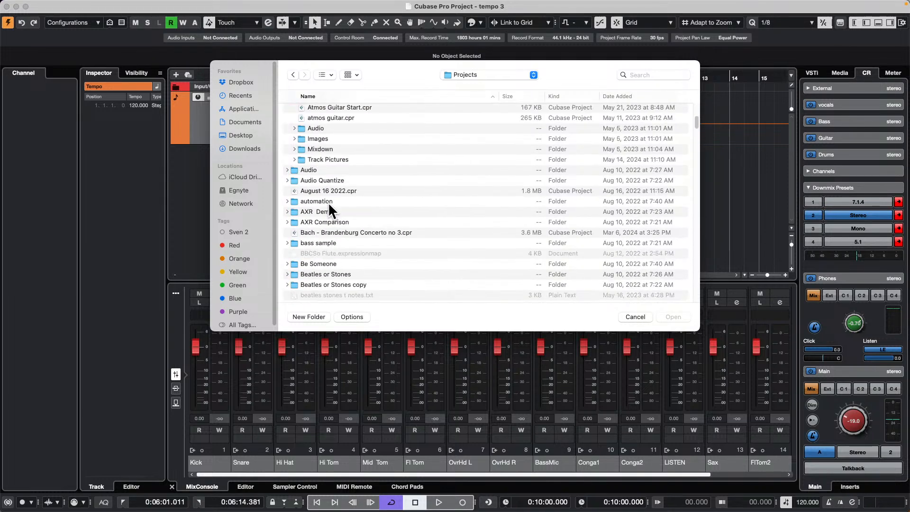
pyautogui.scroll(-8, 329, 203)
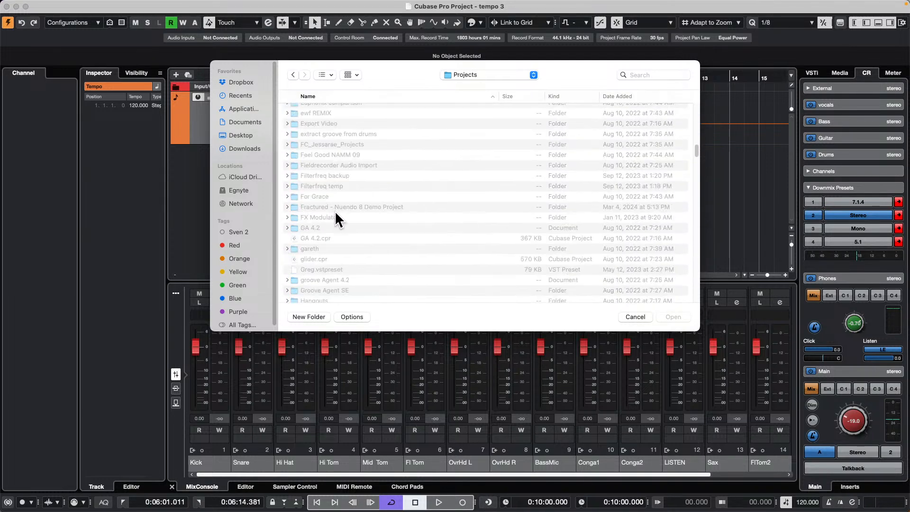
pyautogui.scroll(-2, 334, 213)
pyautogui.doubleClick(334, 294)
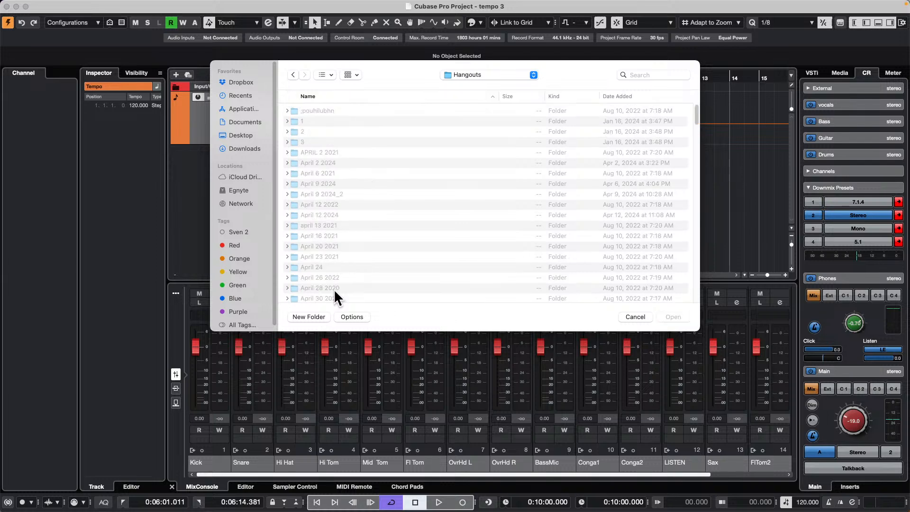
pyautogui.scroll(-15, 371, 231)
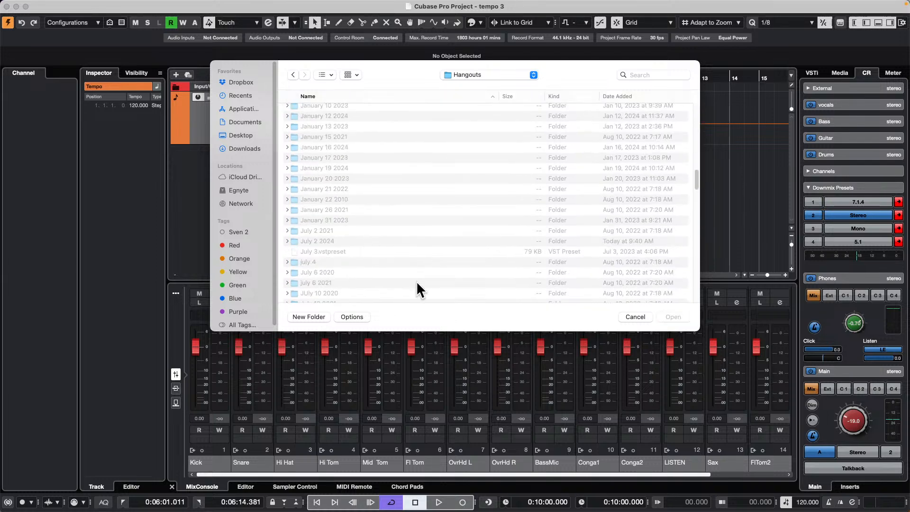
pyautogui.doubleClick(351, 239)
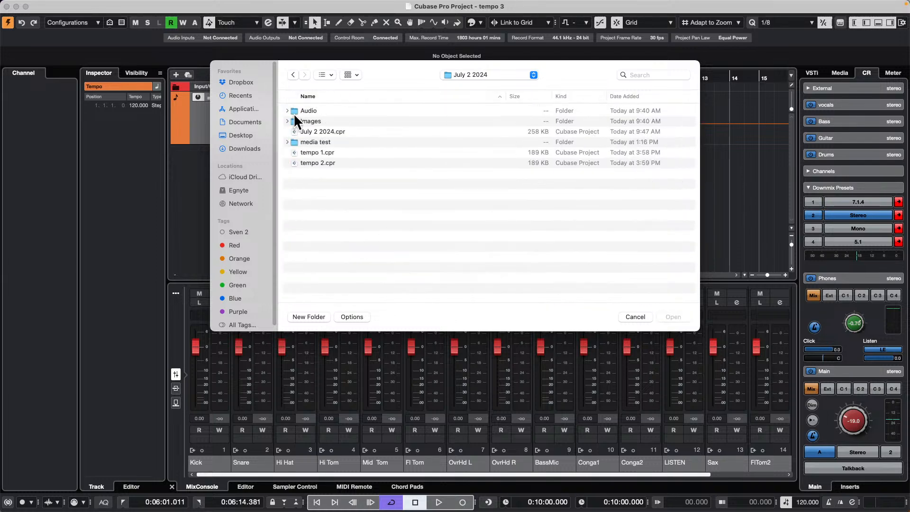
# Try to import the Tempo track from tempo 1.cpr, then cancel the import options
pyautogui.click(313, 152)
pyautogui.click(675, 318)
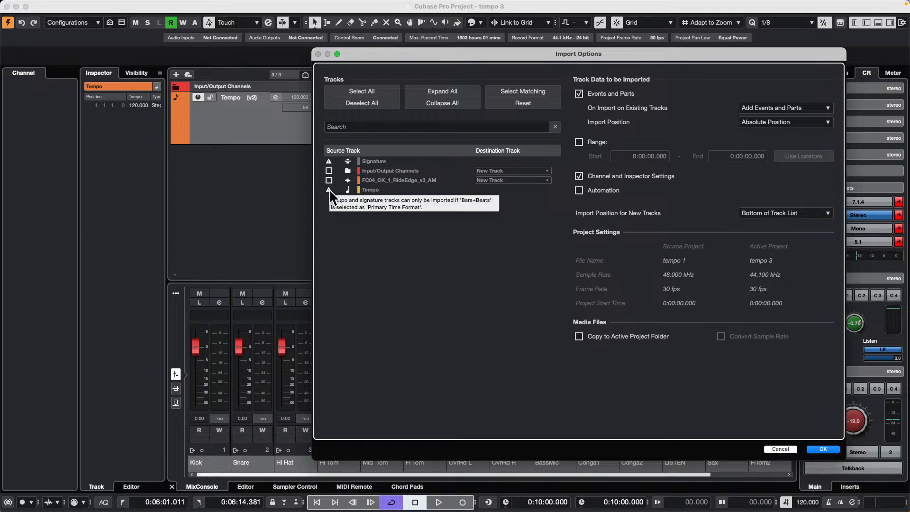
pyautogui.click(780, 449)
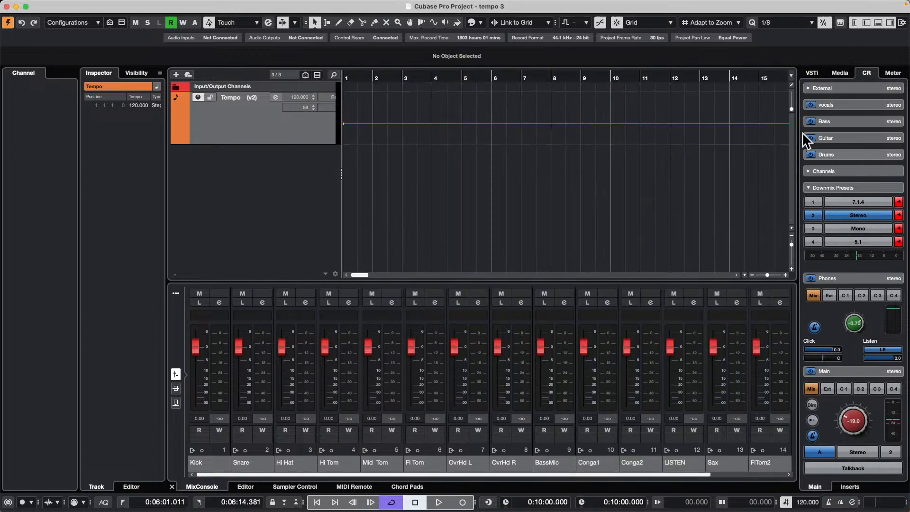
# Add the Cinema - Atmos 09 sample from the Blockbuster loop set to the project as a new audio track
pyautogui.click(840, 73)
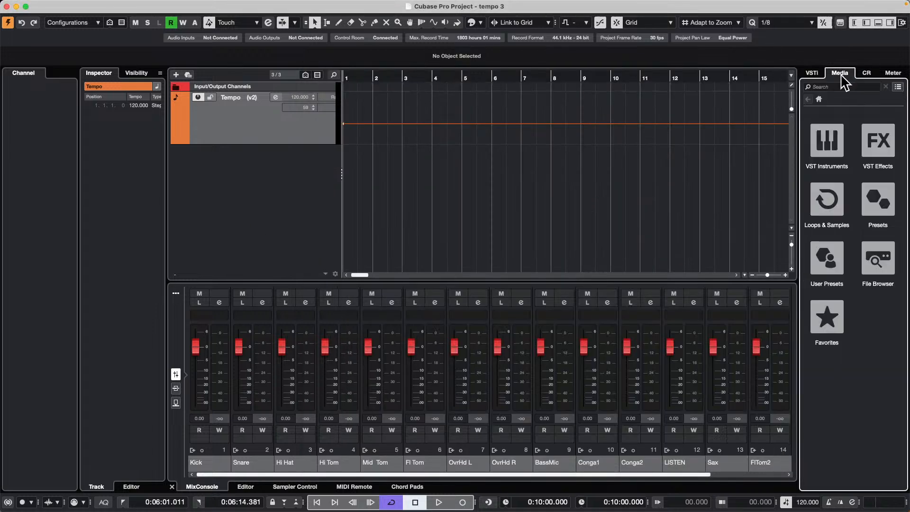
pyautogui.click(819, 207)
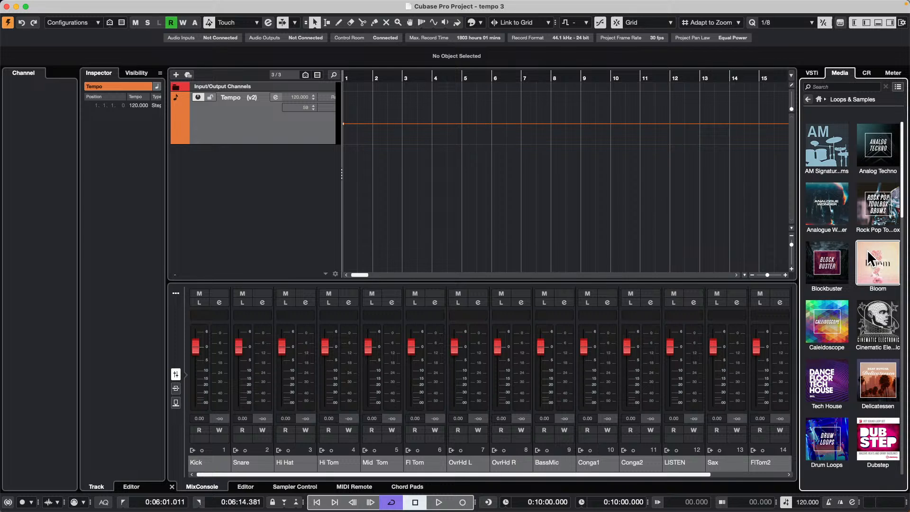
pyautogui.click(833, 266)
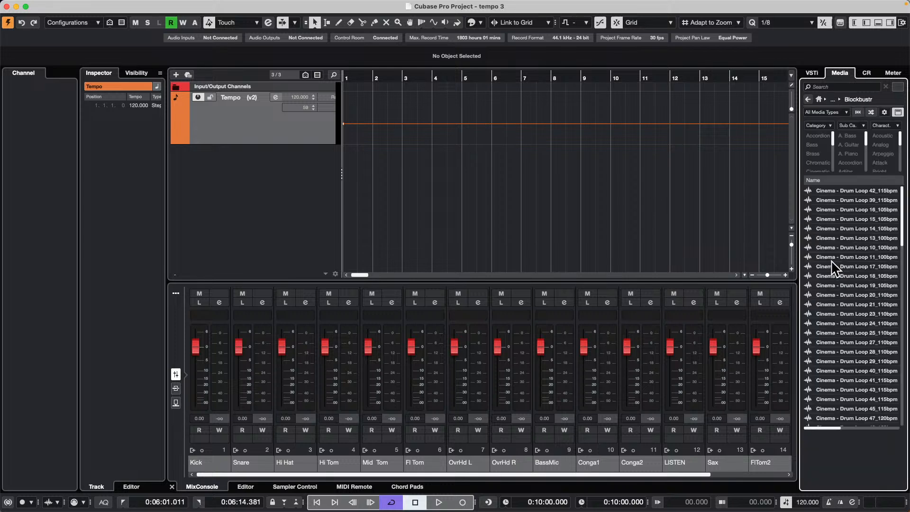
pyautogui.moveTo(849, 266); pyautogui.dragTo(132, 176)
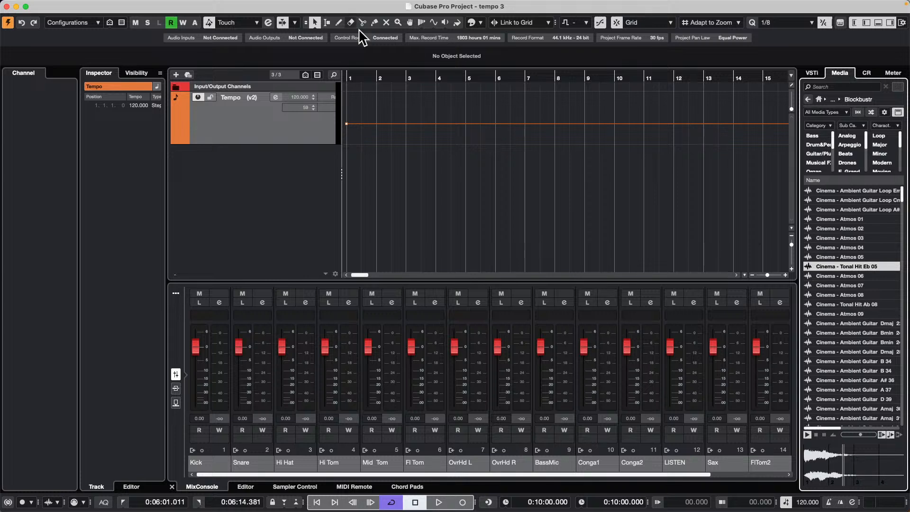
pyautogui.moveTo(396, 75); pyautogui.dragTo(397, 21)
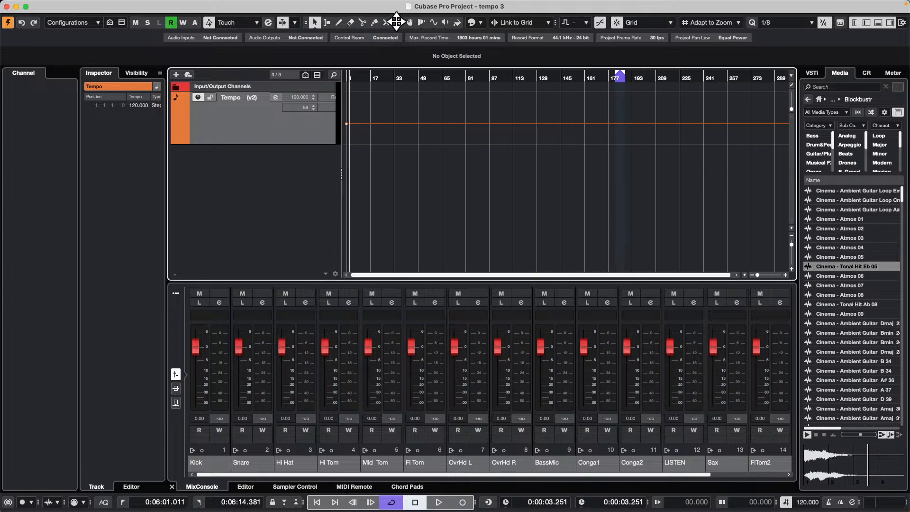
pyautogui.moveTo(837, 313); pyautogui.dragTo(249, 157)
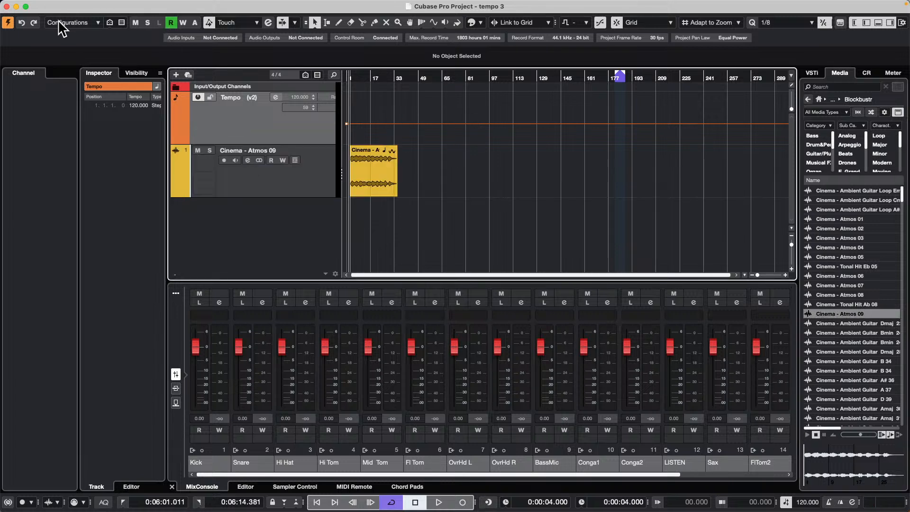
# Try to import tracks from tempo 2.cpr, toggling the Input/Output Channels selection before cancelling the import
pyautogui.click(64, 5)
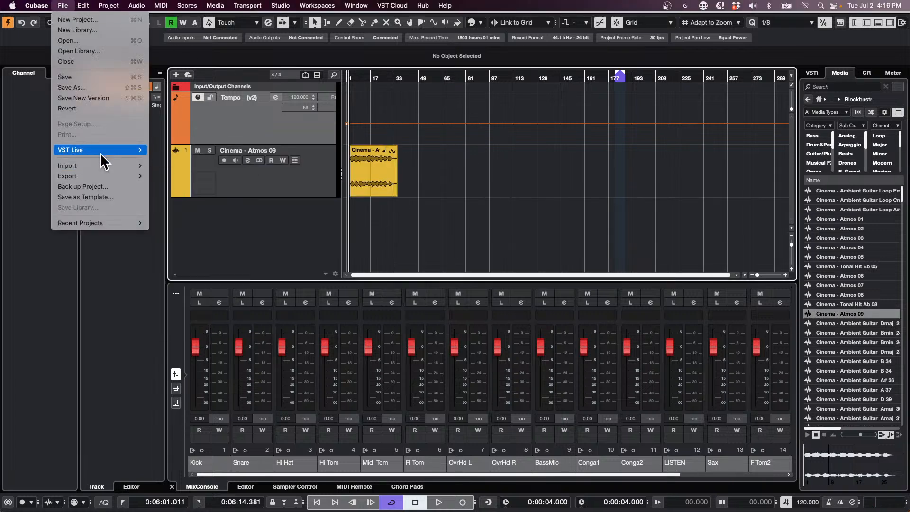
pyautogui.moveTo(99, 164)
pyautogui.click(181, 185)
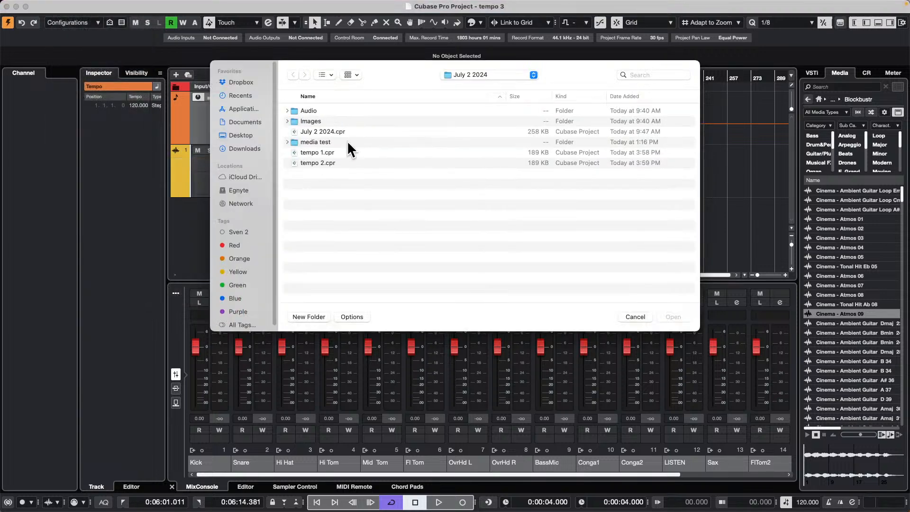
pyautogui.click(319, 163)
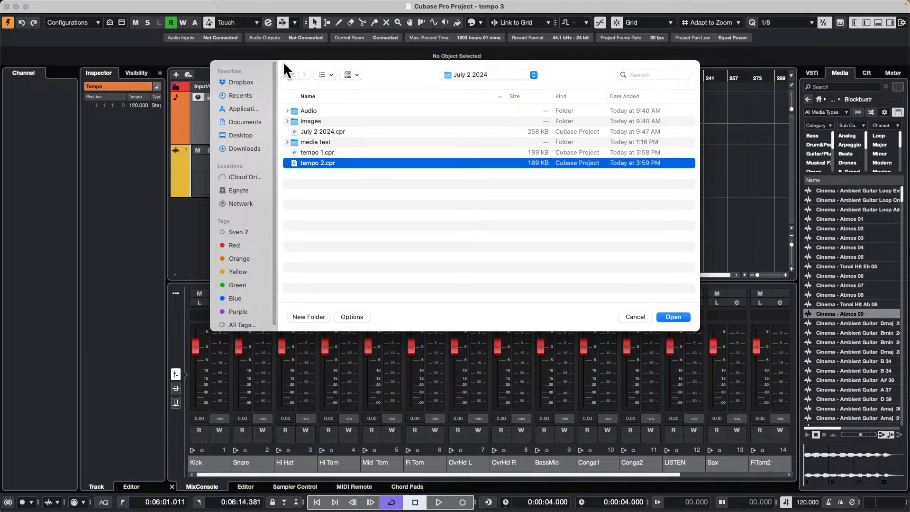
pyautogui.moveTo(285, 63); pyautogui.dragTo(448, 92)
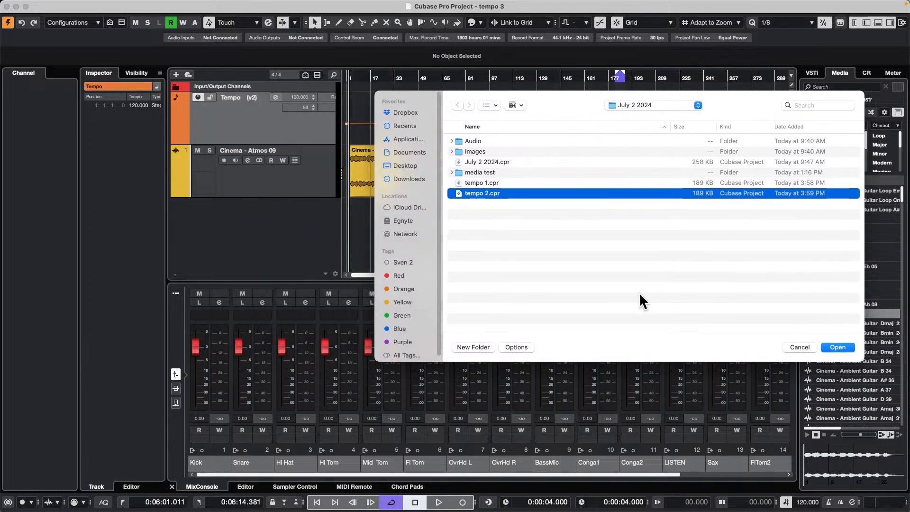
pyautogui.click(843, 338)
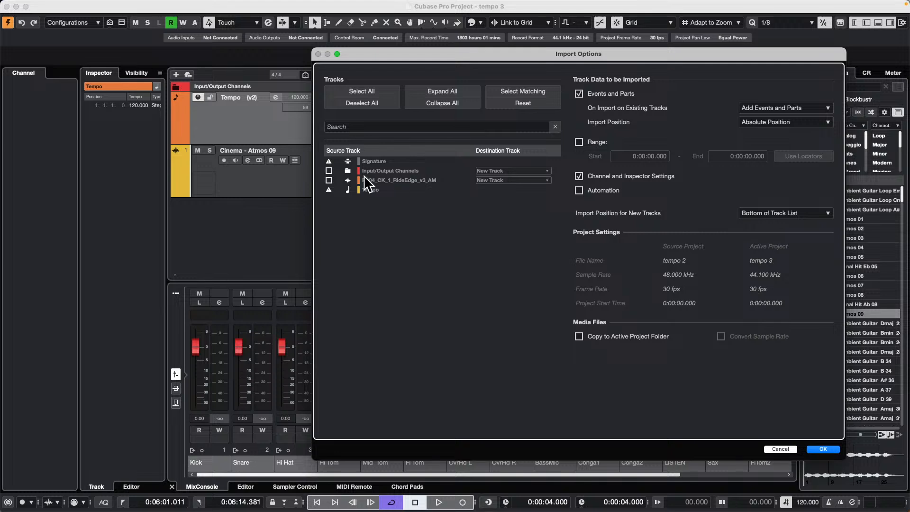
pyautogui.click(328, 171)
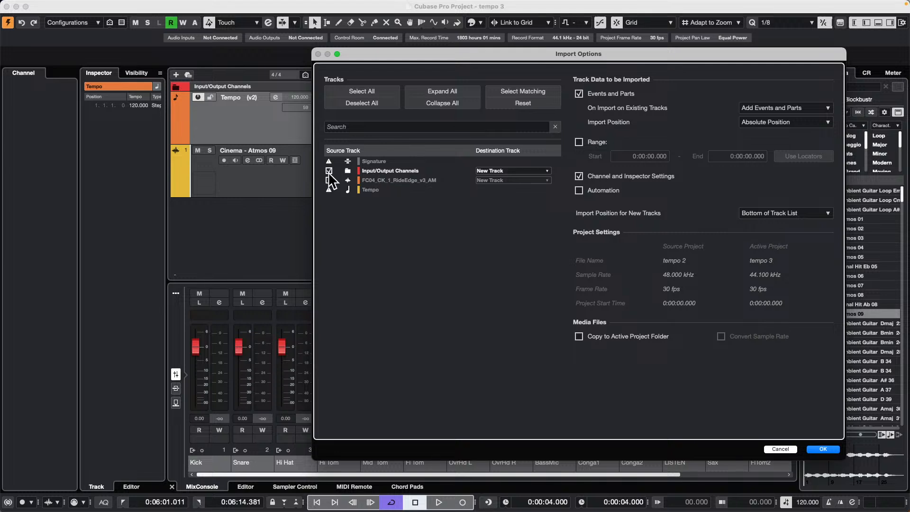
pyautogui.click(329, 171)
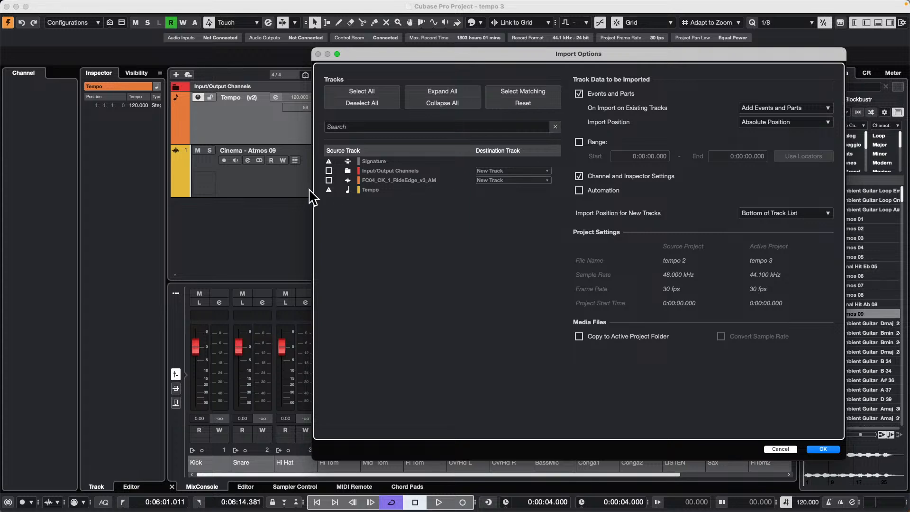
pyautogui.click(790, 449)
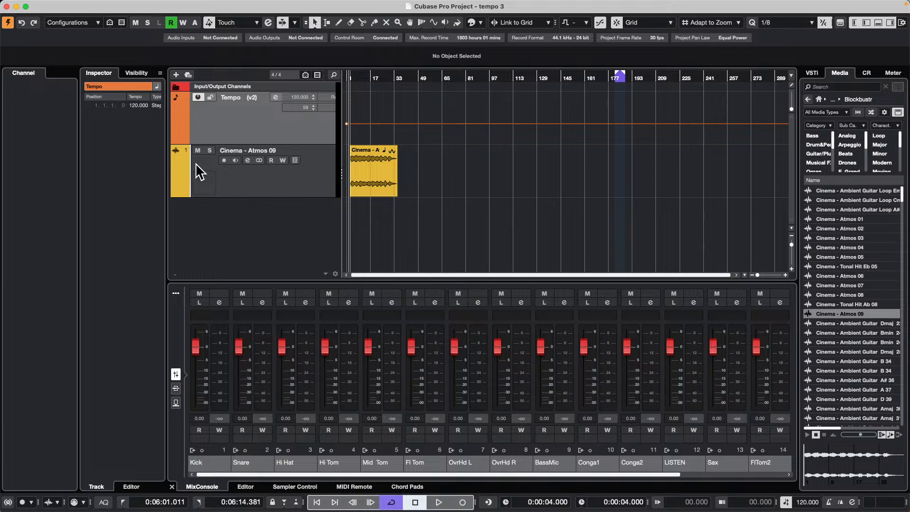
# Create a new empty project in the media test folder
pyautogui.click(63, 5)
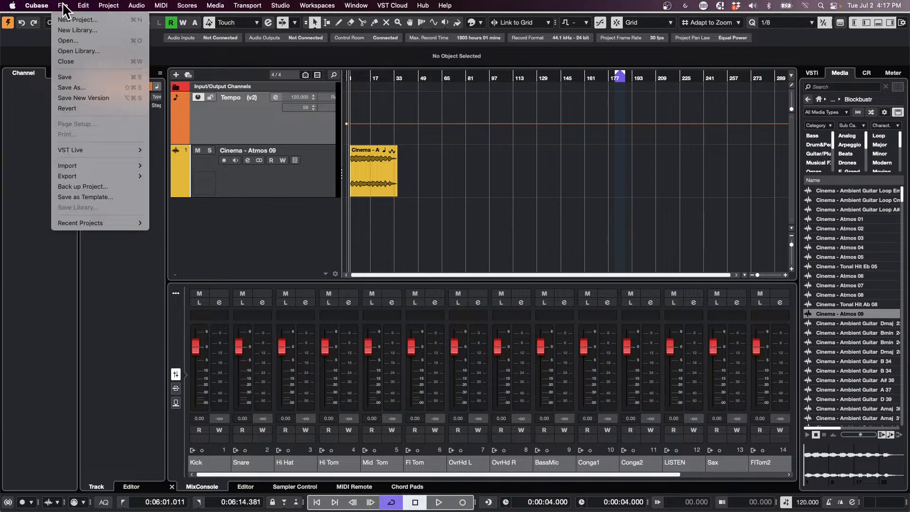
pyautogui.click(80, 18)
pyautogui.click(666, 419)
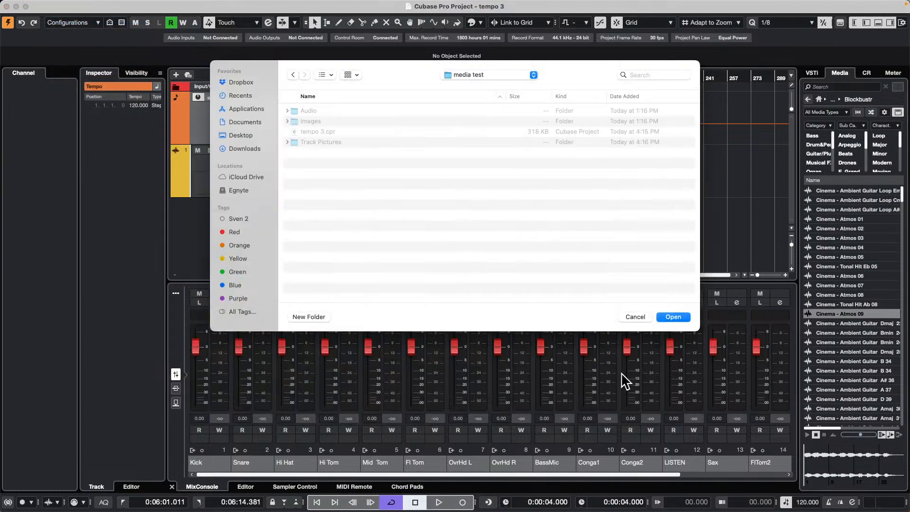
pyautogui.click(673, 316)
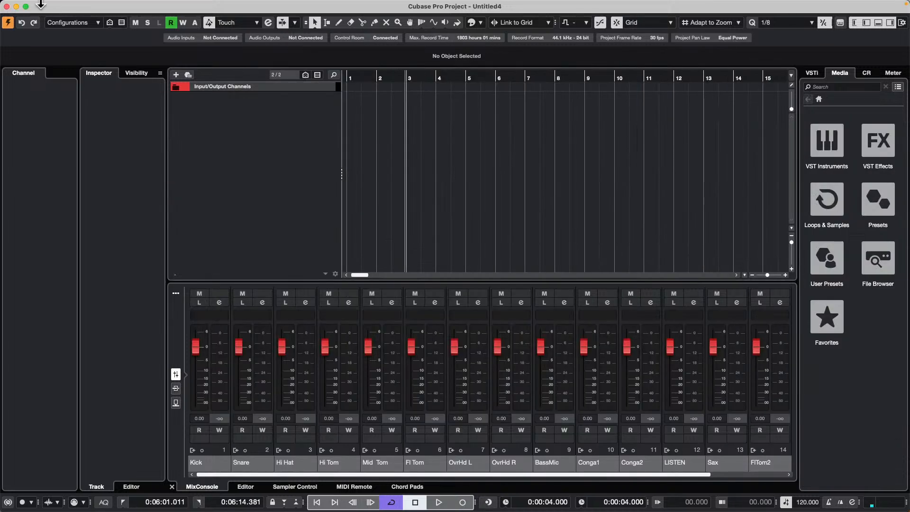
# Try to import tracks from tempo 1.cpr into the new empty project
pyautogui.click(64, 5)
pyautogui.moveTo(69, 167)
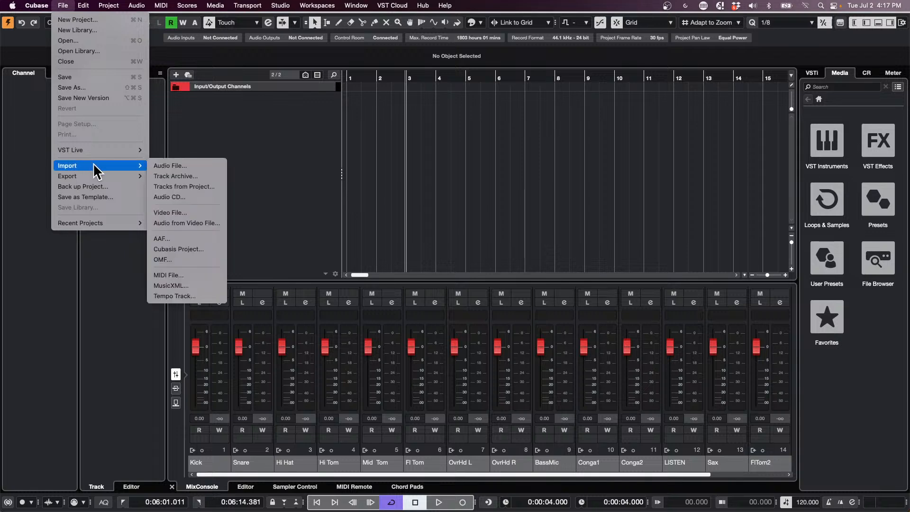
pyautogui.click(184, 186)
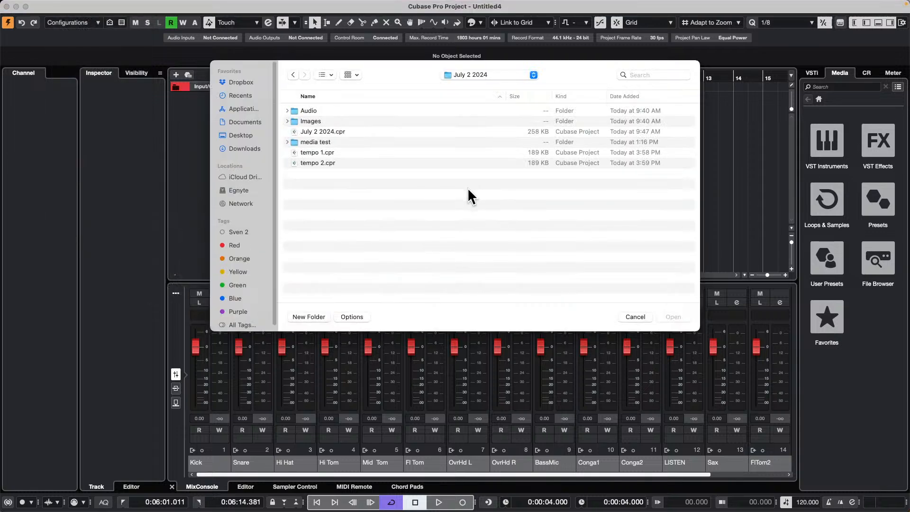
pyautogui.doubleClick(322, 153)
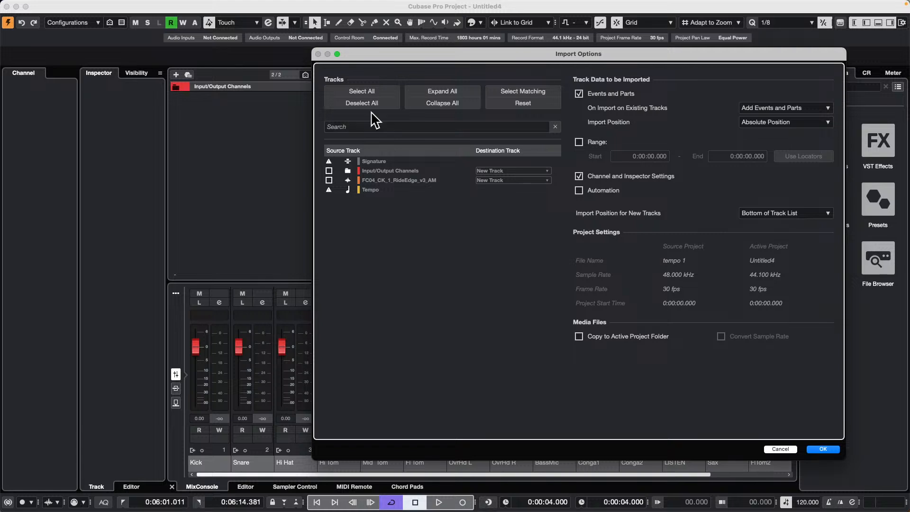
pyautogui.click(815, 450)
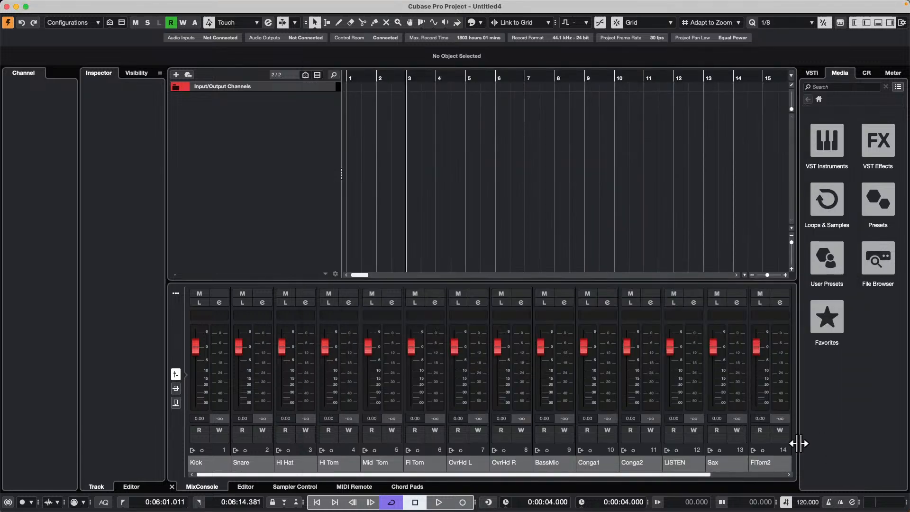
# Add a tempo track to the new project and try importing tracks from tempo 1.cpr again, cancelling at the import options
pyautogui.rightClick(248, 118)
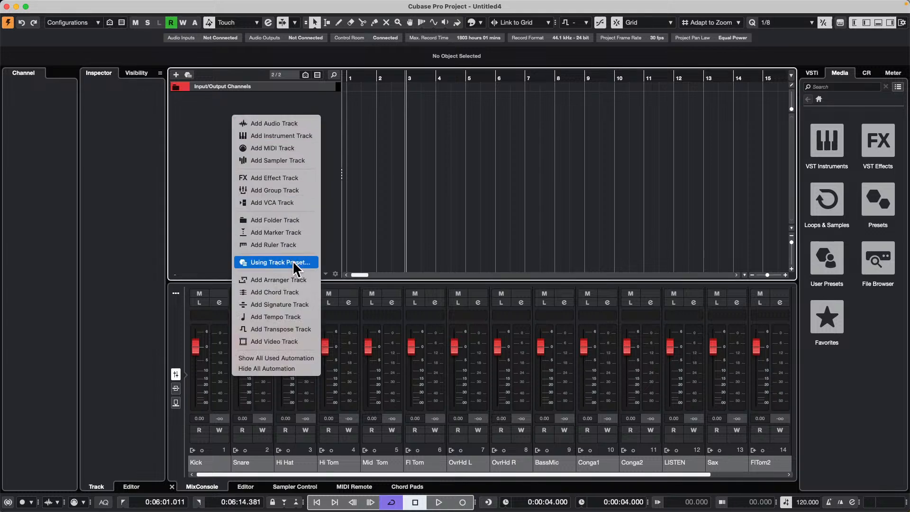
pyautogui.click(303, 317)
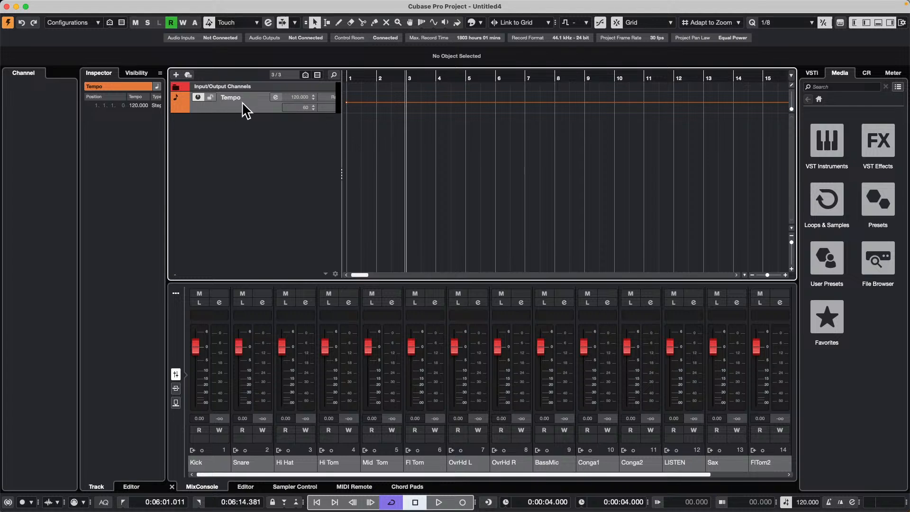
pyautogui.click(63, 5)
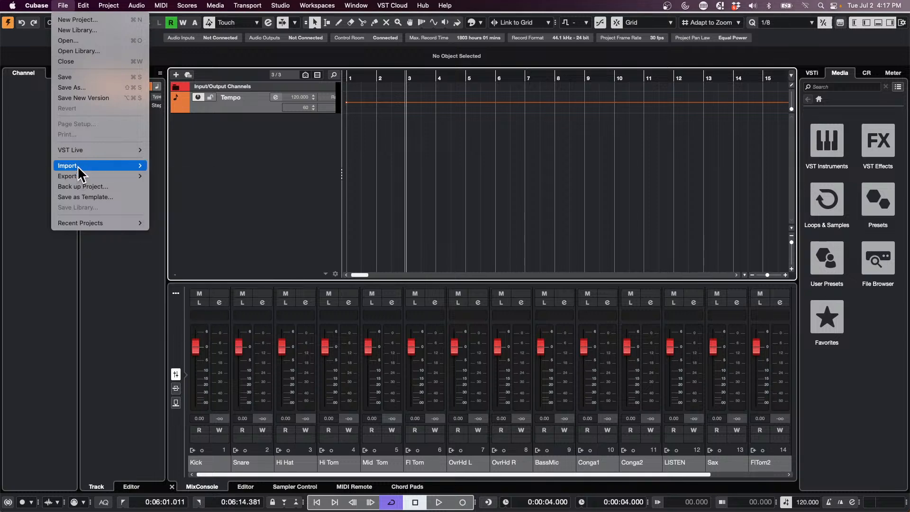
pyautogui.moveTo(81, 173)
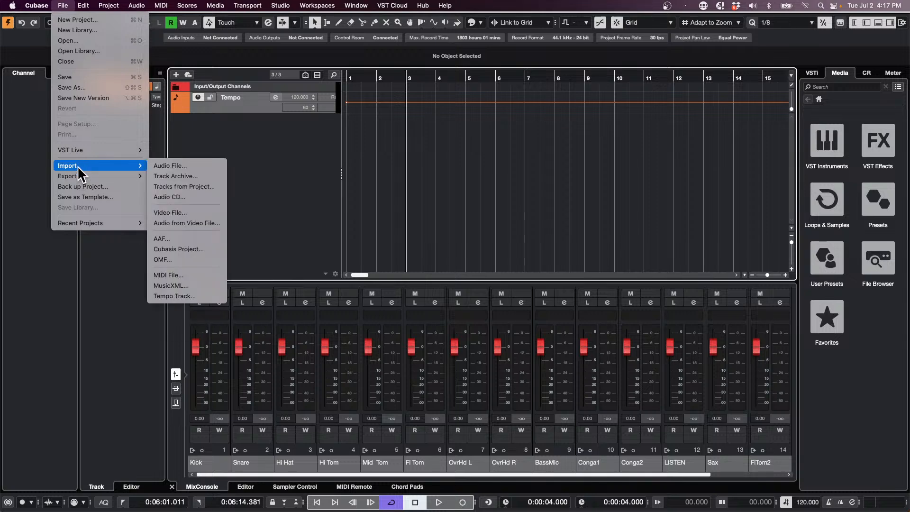
pyautogui.click(185, 187)
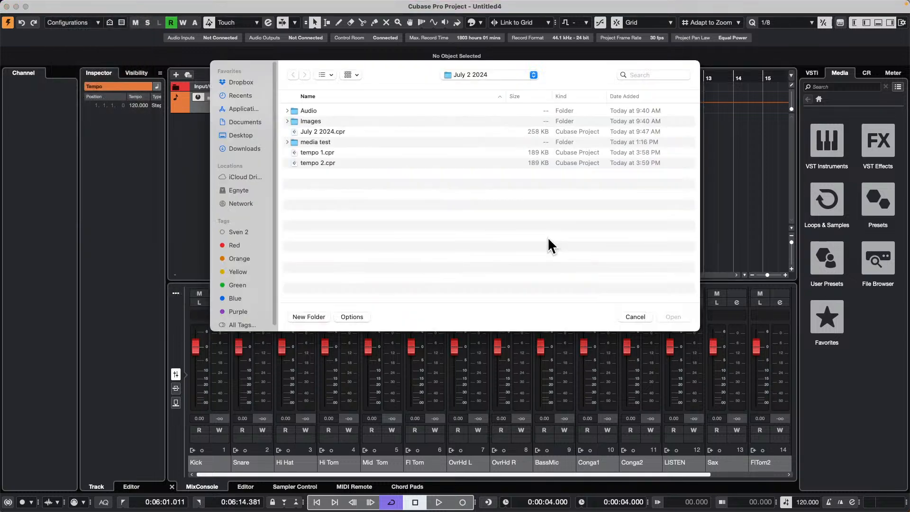
pyautogui.click(327, 153)
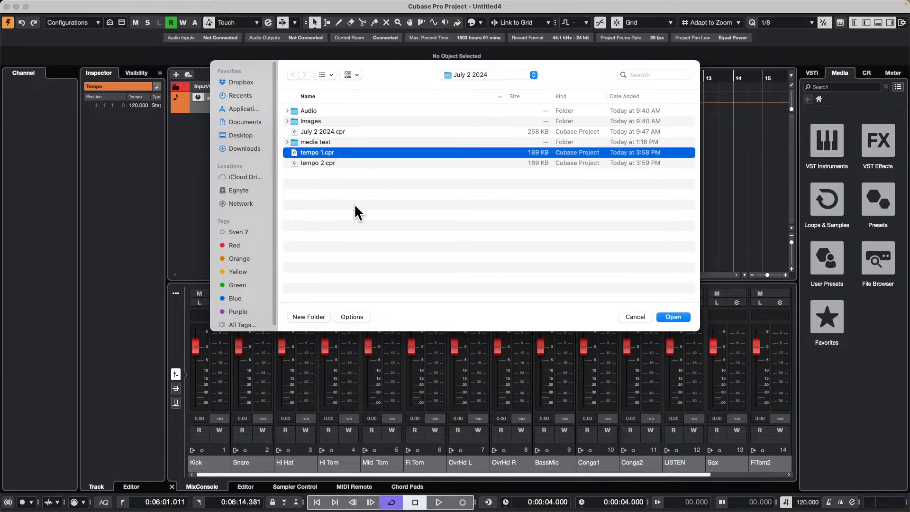
pyautogui.click(674, 316)
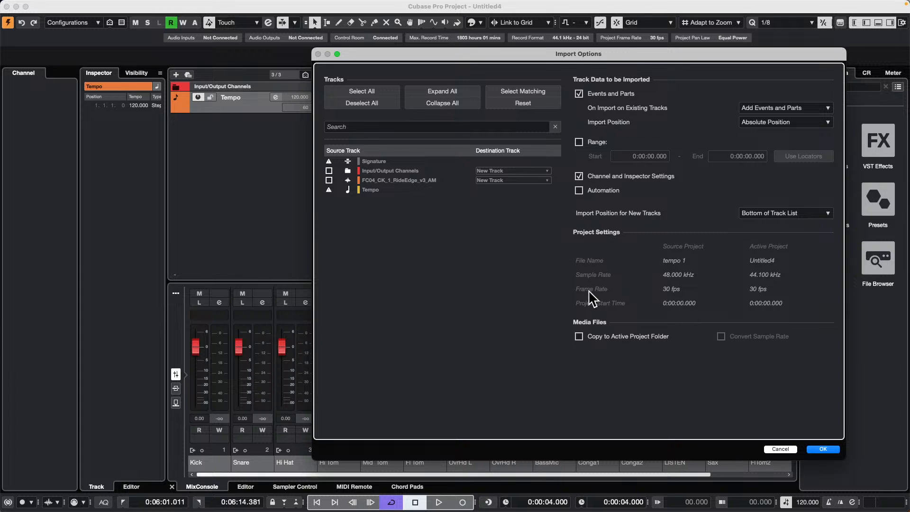
pyautogui.click(786, 450)
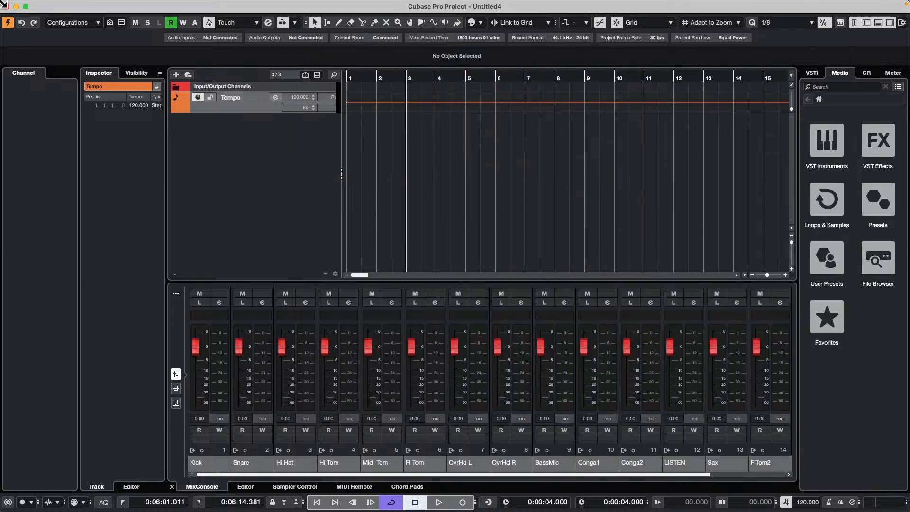
# Open the recent project tempo 1.cpr, activate it, and check the version options of its Tempo track
pyautogui.click(63, 6)
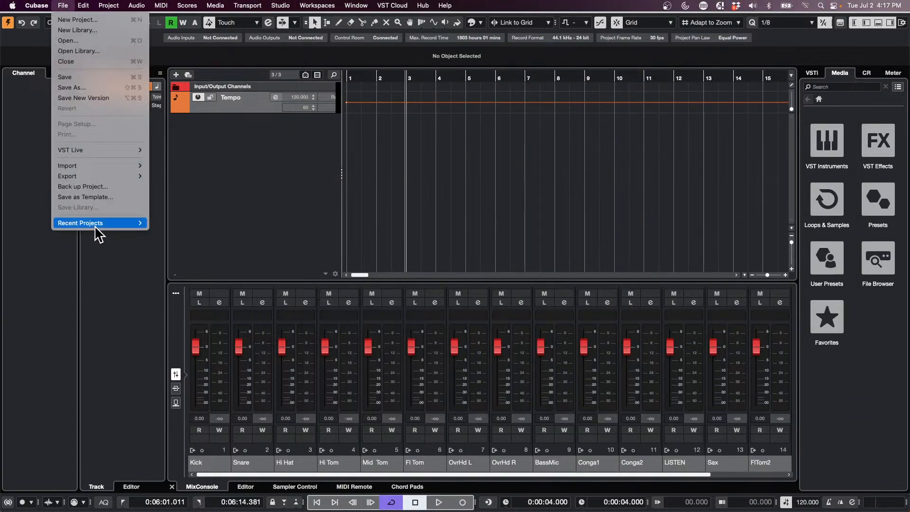
pyautogui.moveTo(99, 231)
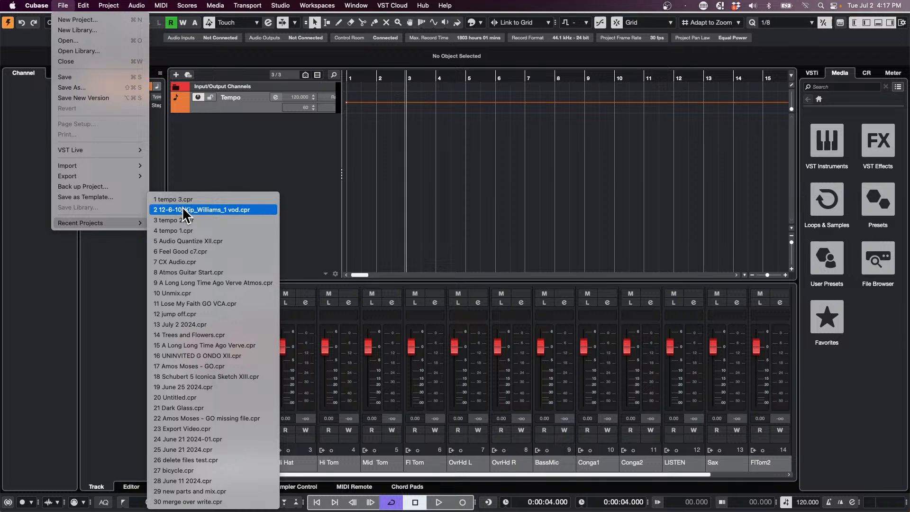
pyautogui.click(256, 233)
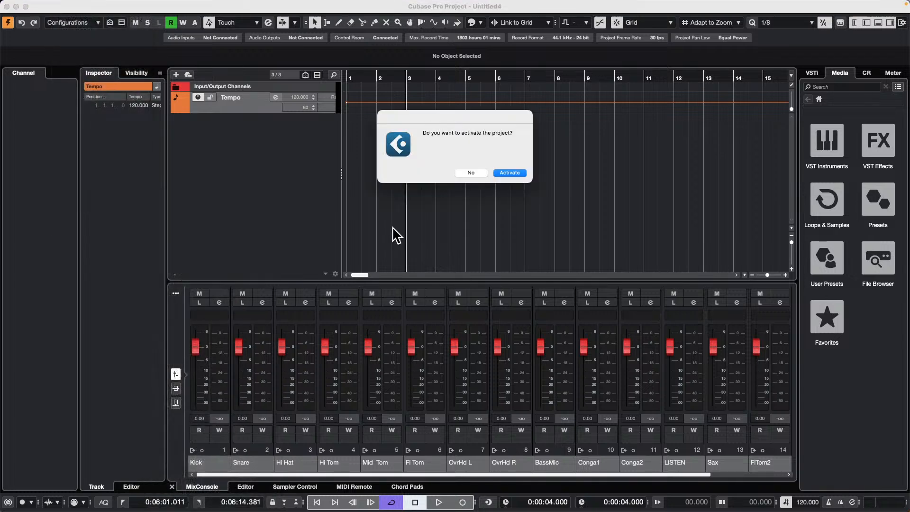
pyautogui.click(512, 174)
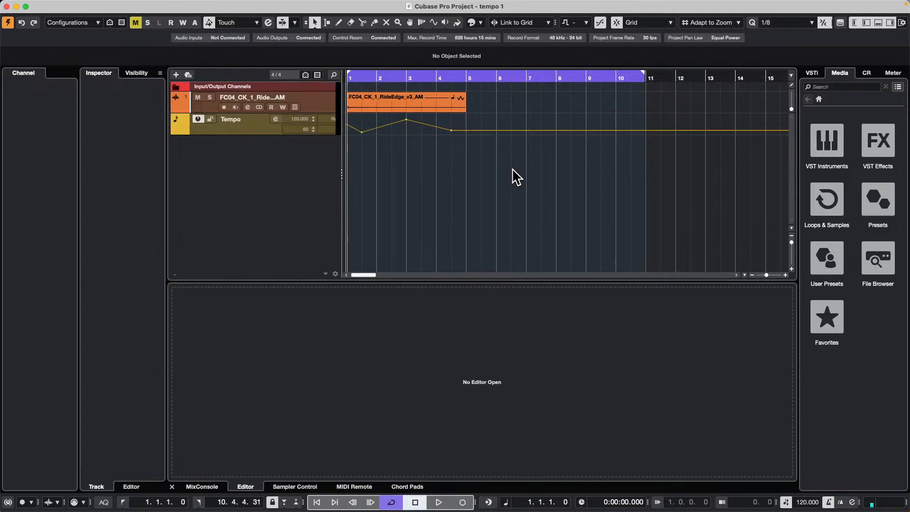
pyautogui.click(263, 118)
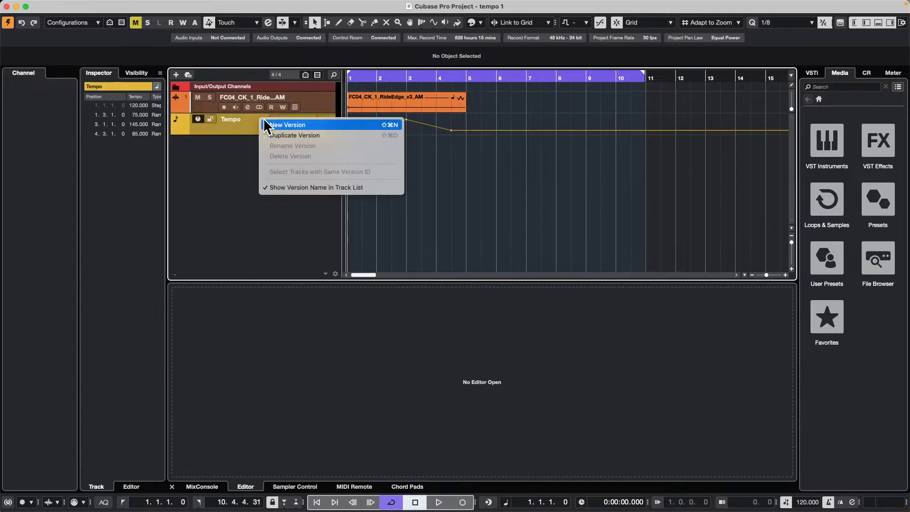
pyautogui.click(235, 178)
# Import only the Tempo track from tempo 2.cpr into the tempo 1 project
pyautogui.moveTo(71, 5)
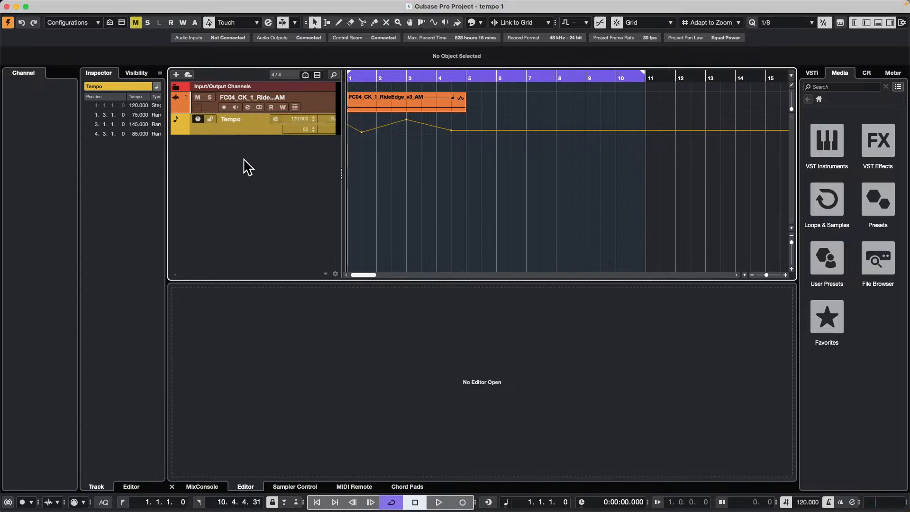
pyautogui.click(62, 6)
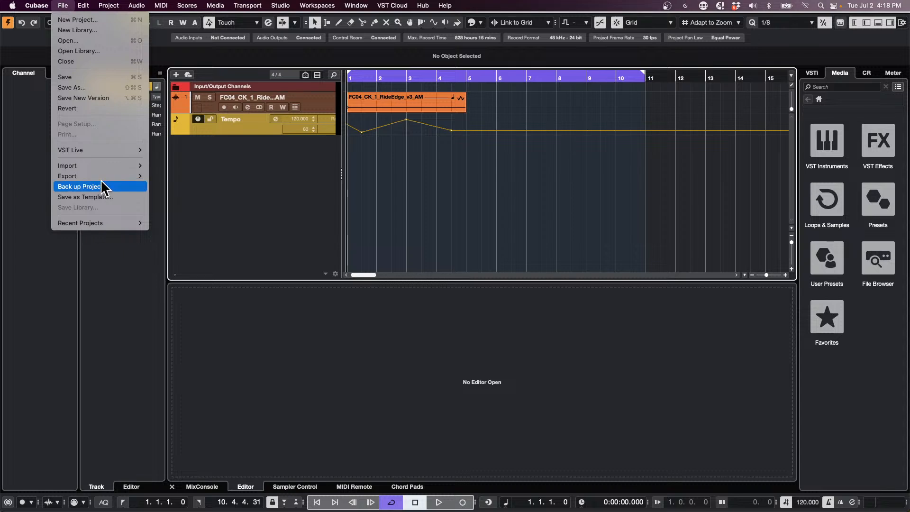
pyautogui.moveTo(87, 167)
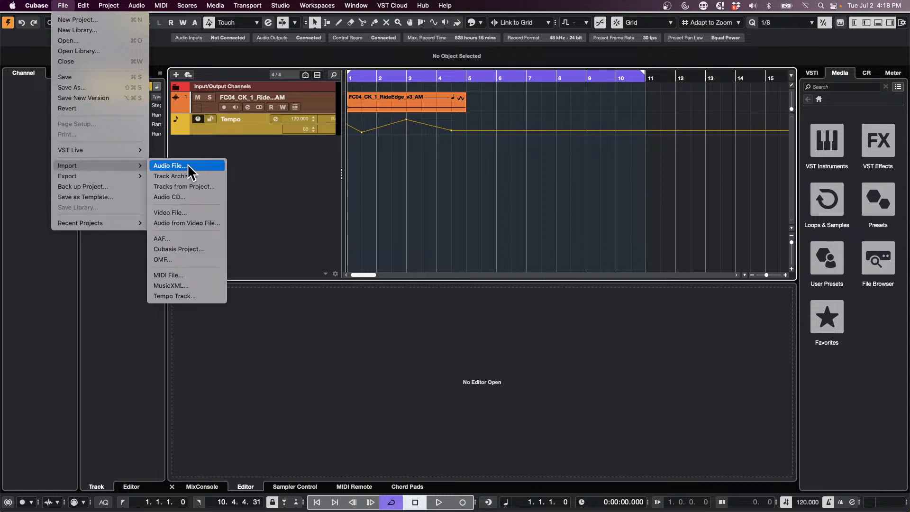
pyautogui.click(189, 186)
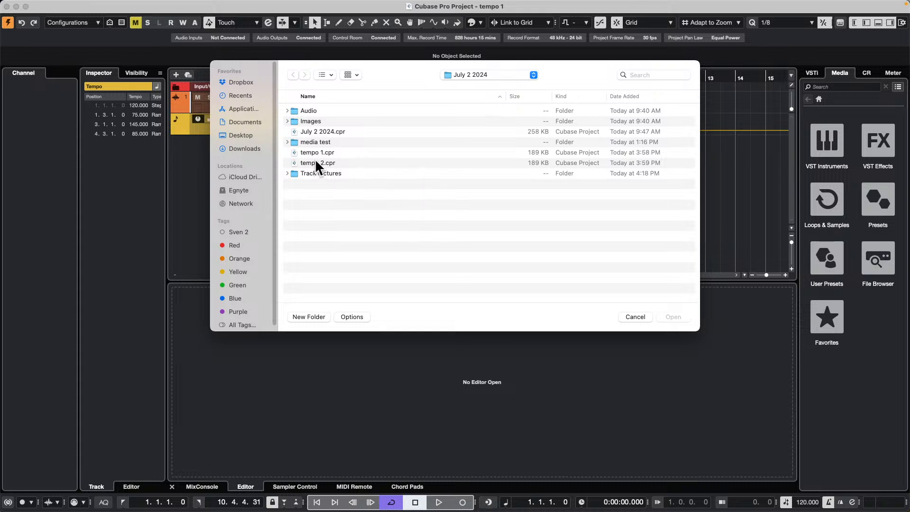
pyautogui.click(328, 160)
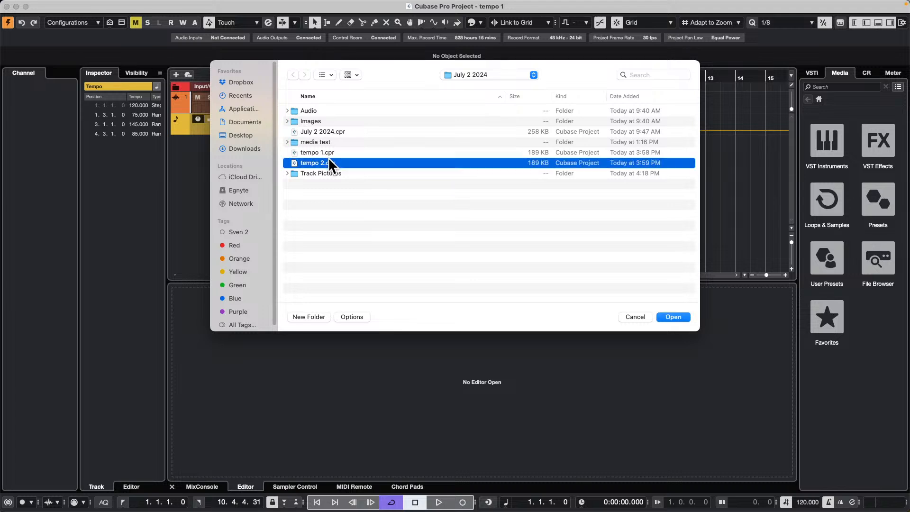
pyautogui.press('Return')
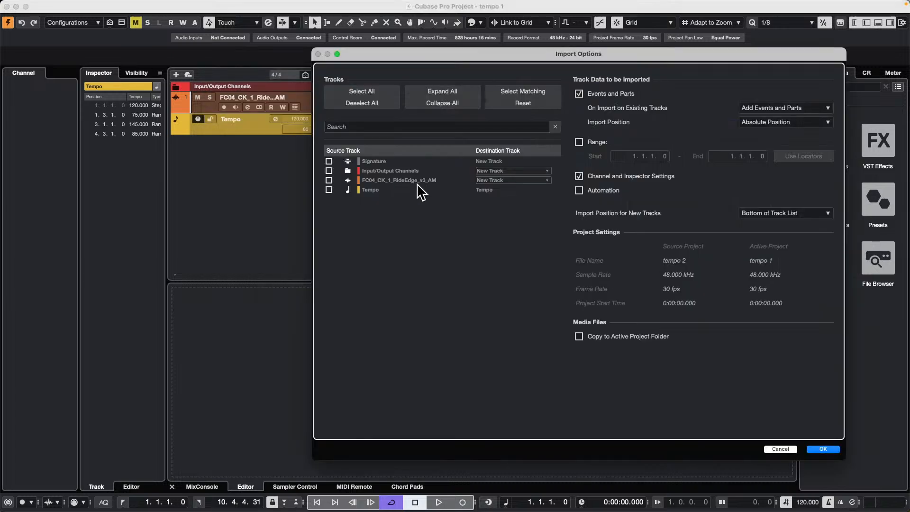
pyautogui.click(329, 190)
pyautogui.click(823, 450)
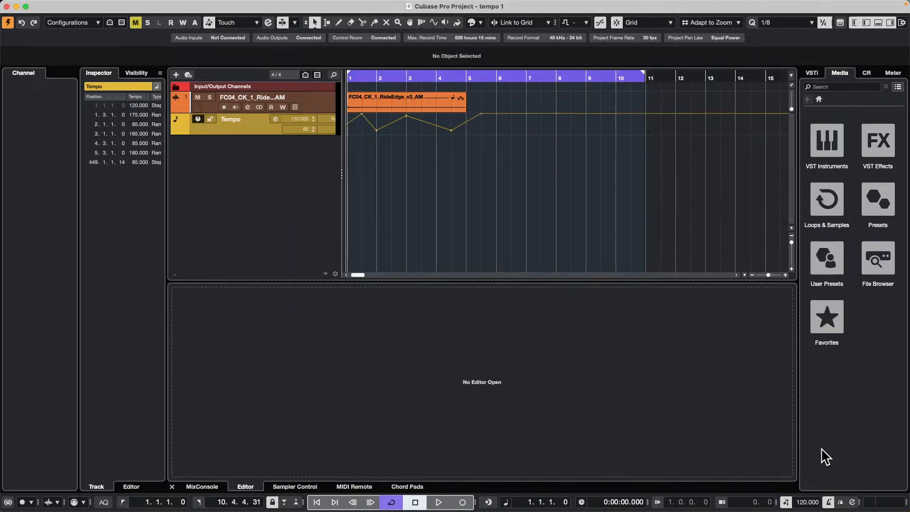
# Check the Tempo track's version options and undo the tempo import
pyautogui.click(260, 122)
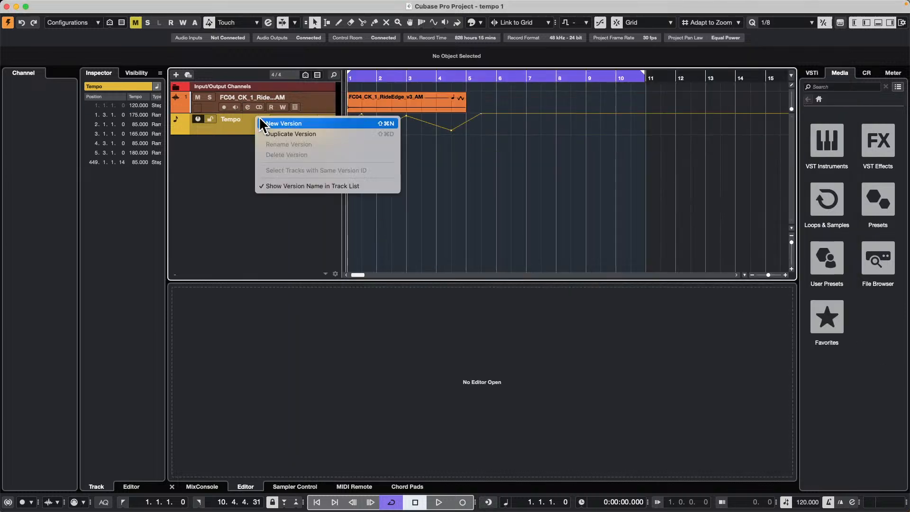
pyautogui.click(233, 147)
pyautogui.press('super+z')
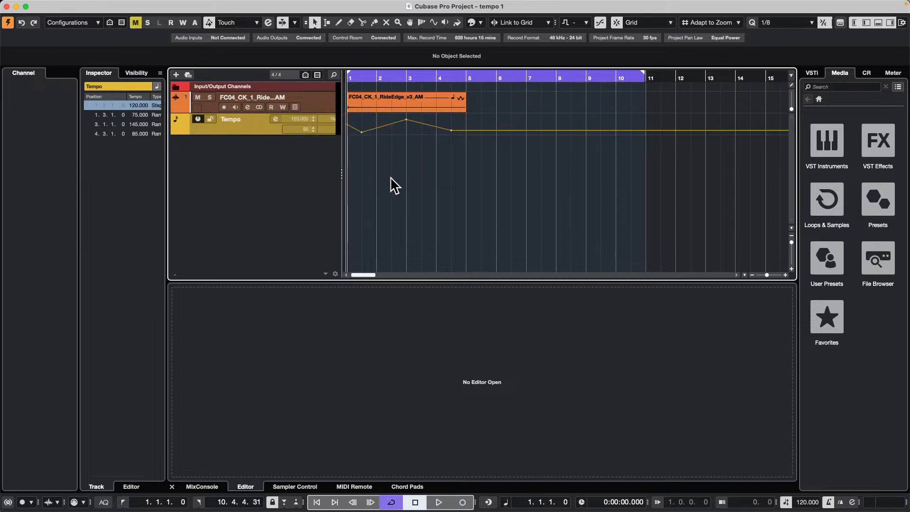
pyautogui.click(71, 4)
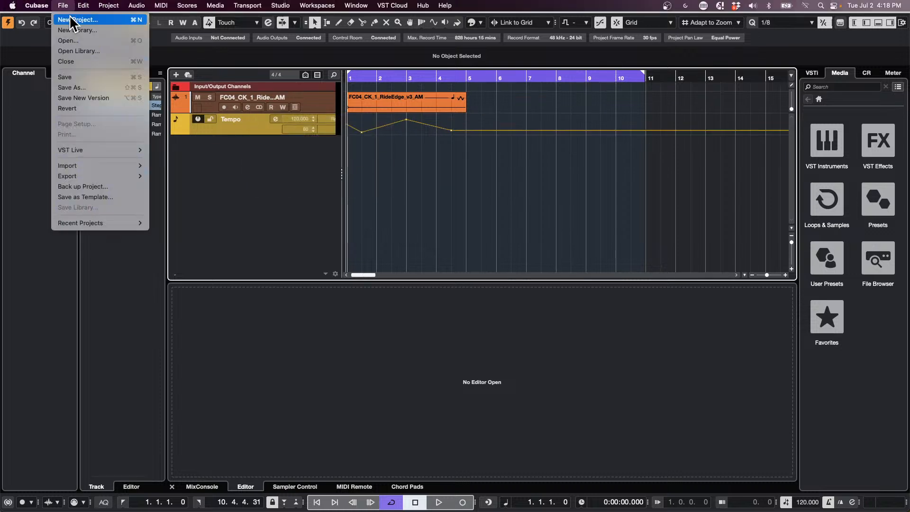
pyautogui.click(76, 20)
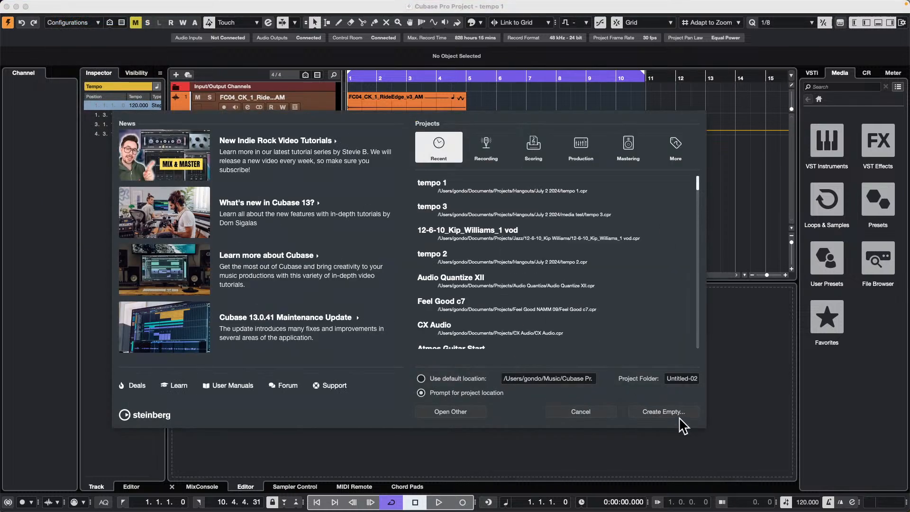
pyautogui.click(595, 412)
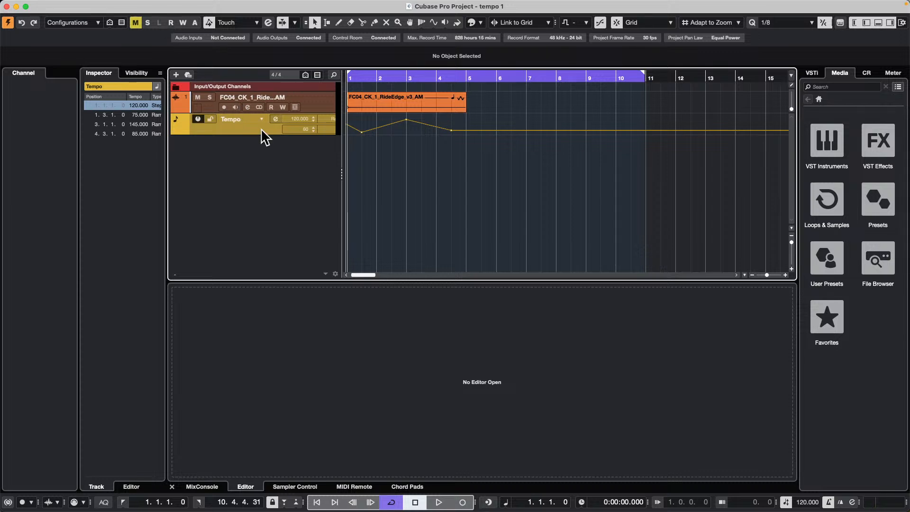
# Create another empty project in the media test folder
pyautogui.click(63, 5)
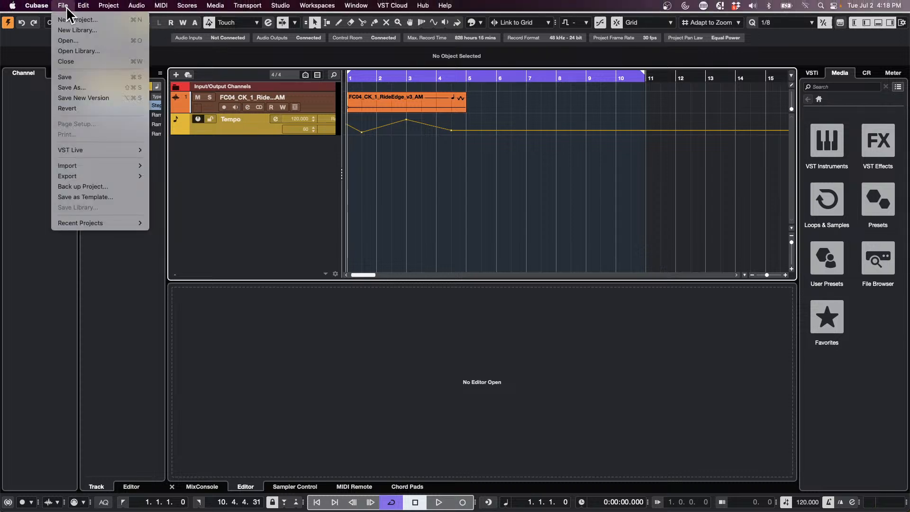
pyautogui.click(76, 20)
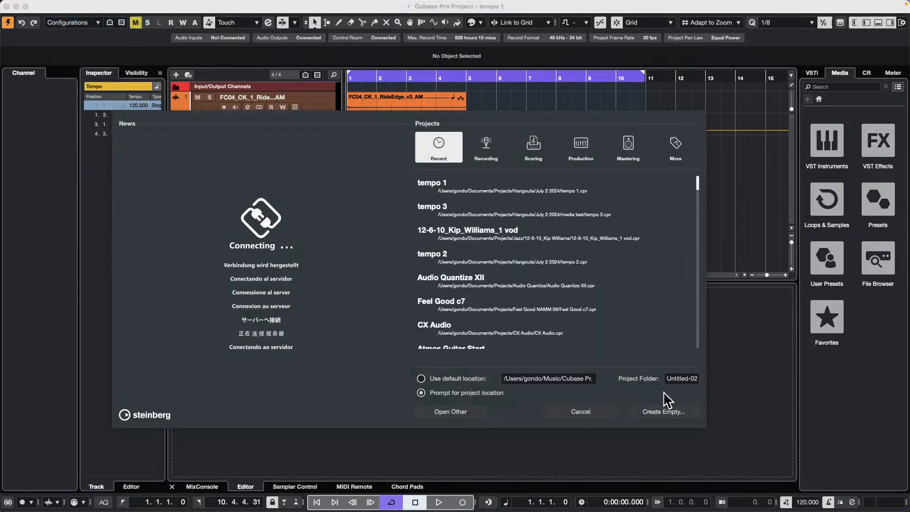
pyautogui.click(670, 410)
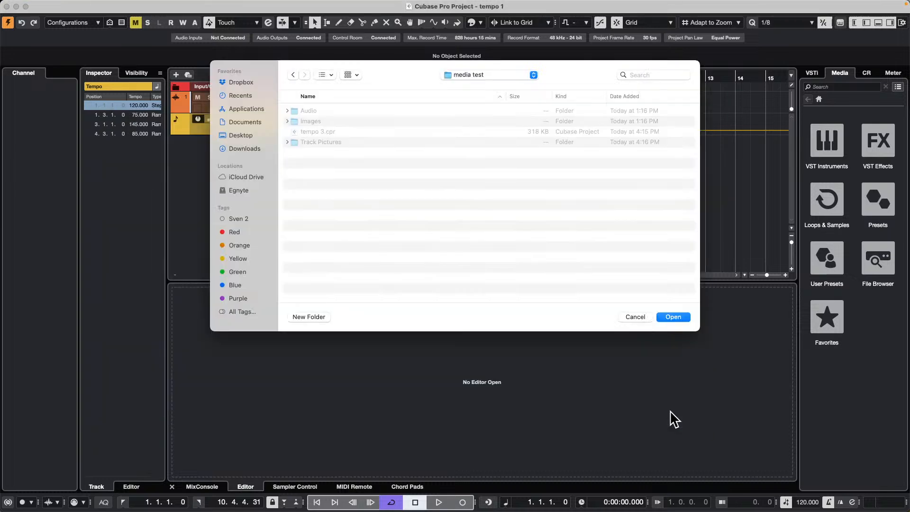
pyautogui.click(674, 316)
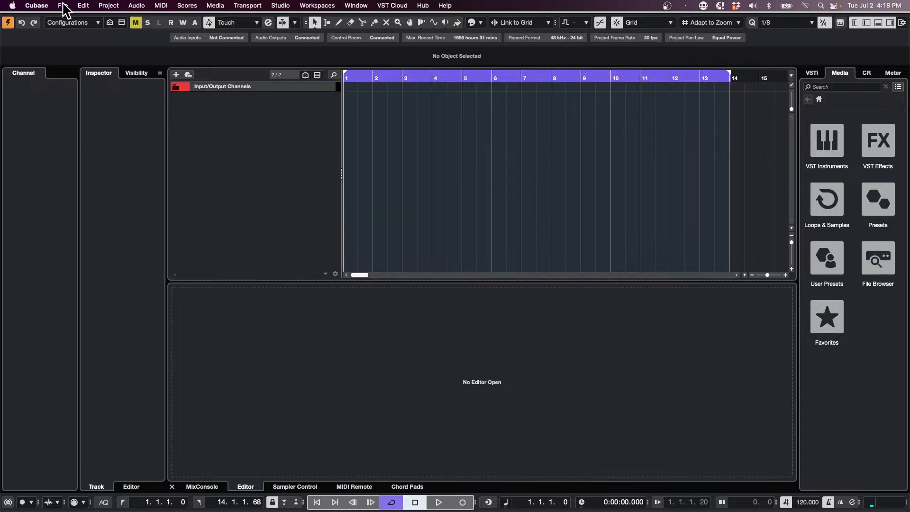
# Import only the Tempo track from tempo 2.cpr into the empty project and open its version options
pyautogui.click(82, 6)
pyautogui.moveTo(99, 166)
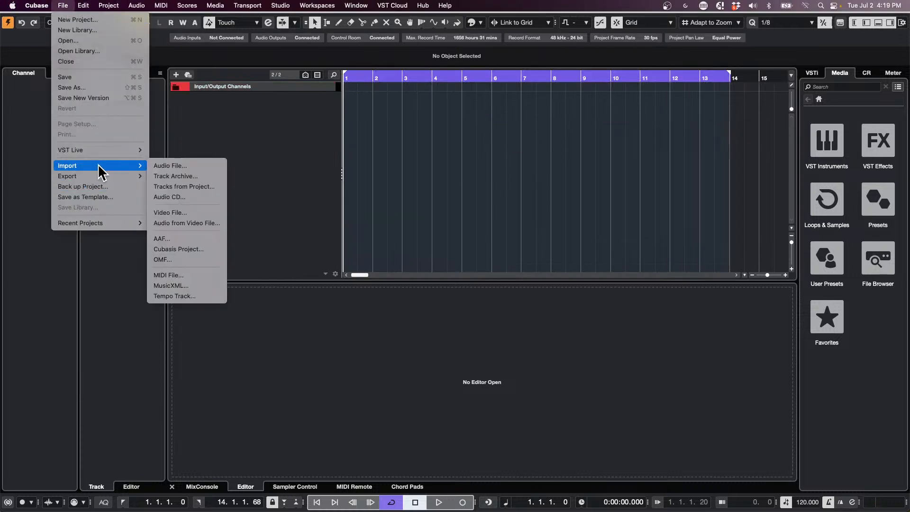
pyautogui.click(189, 186)
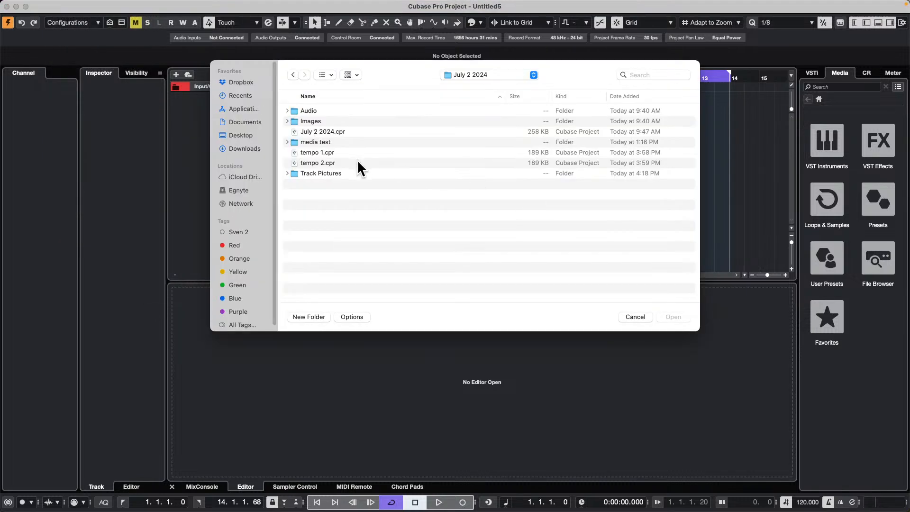
pyautogui.doubleClick(323, 162)
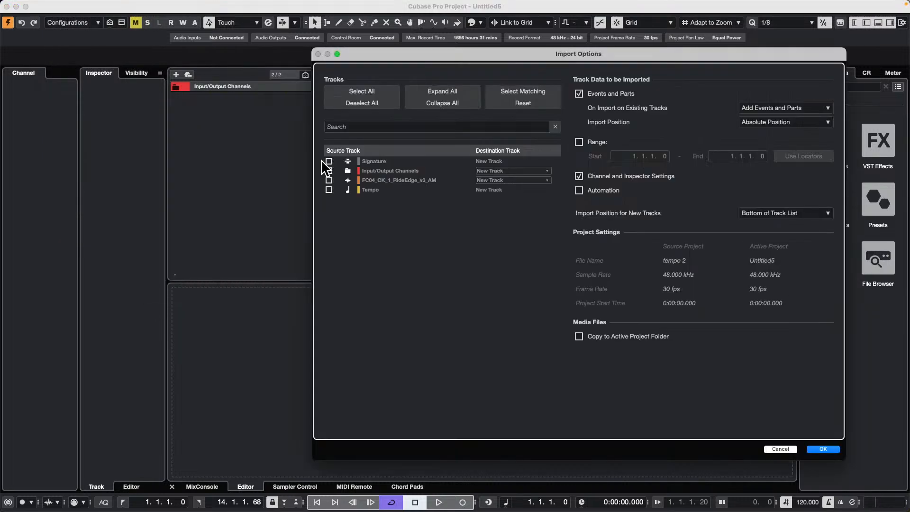
pyautogui.click(329, 189)
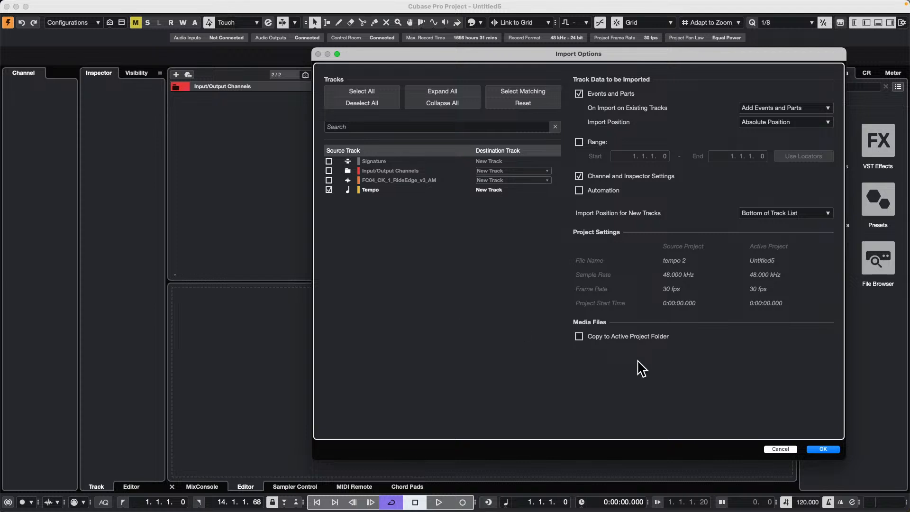
pyautogui.click(824, 448)
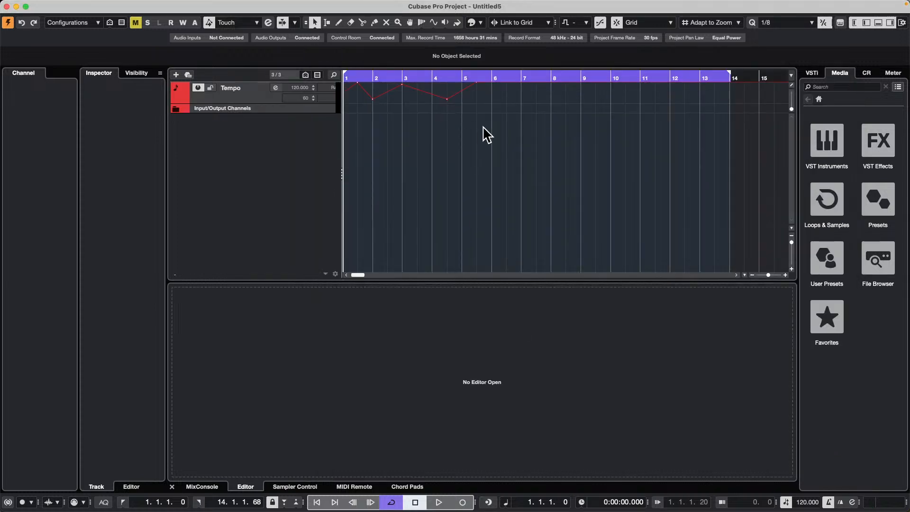
pyautogui.click(262, 88)
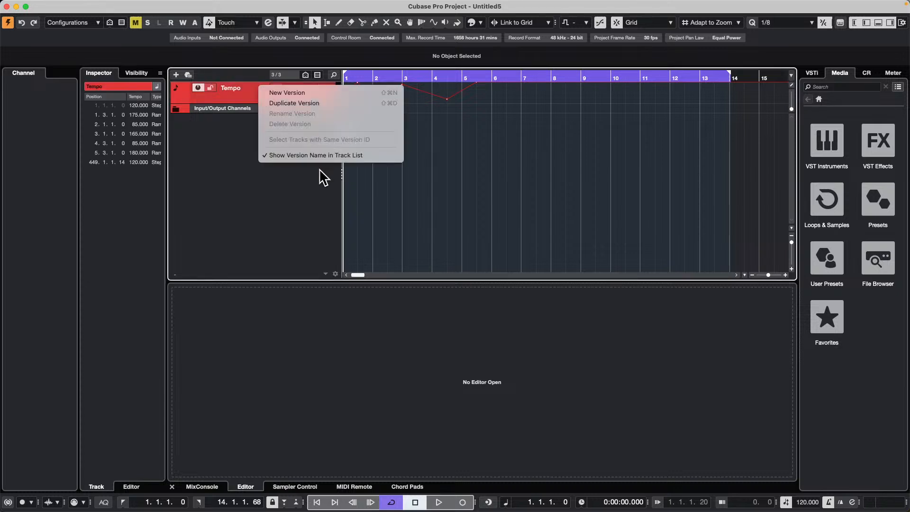
# Create a new version of the Tempo track and import only the Tempo track from tempo 2.cpr into it
pyautogui.click(323, 91)
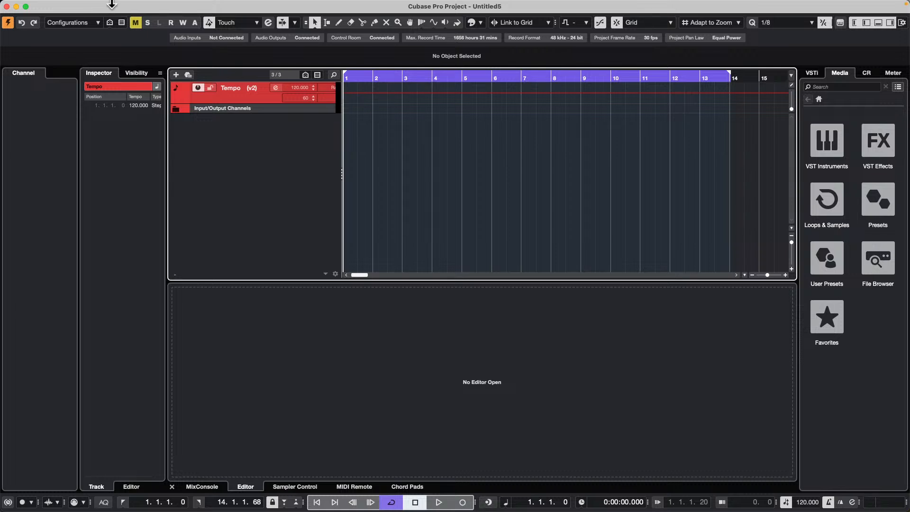
pyautogui.moveTo(158, 5)
pyautogui.click(63, 6)
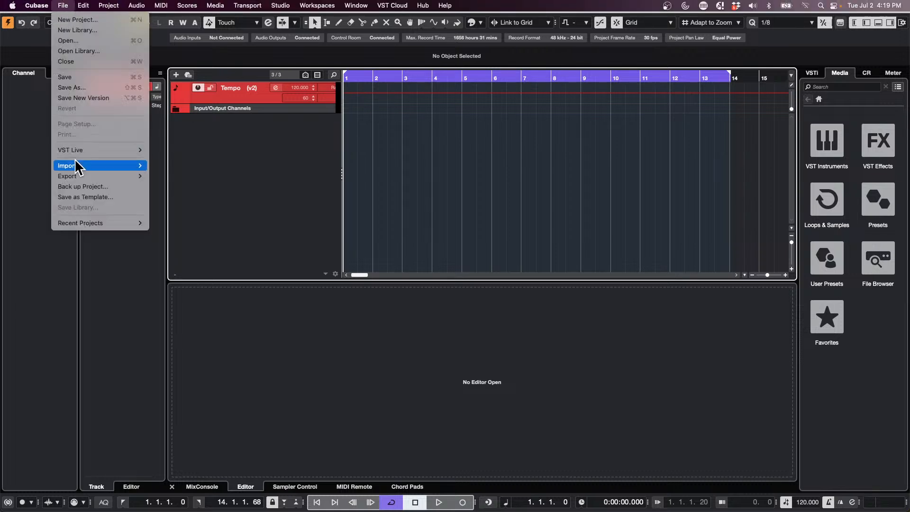
pyautogui.moveTo(76, 166)
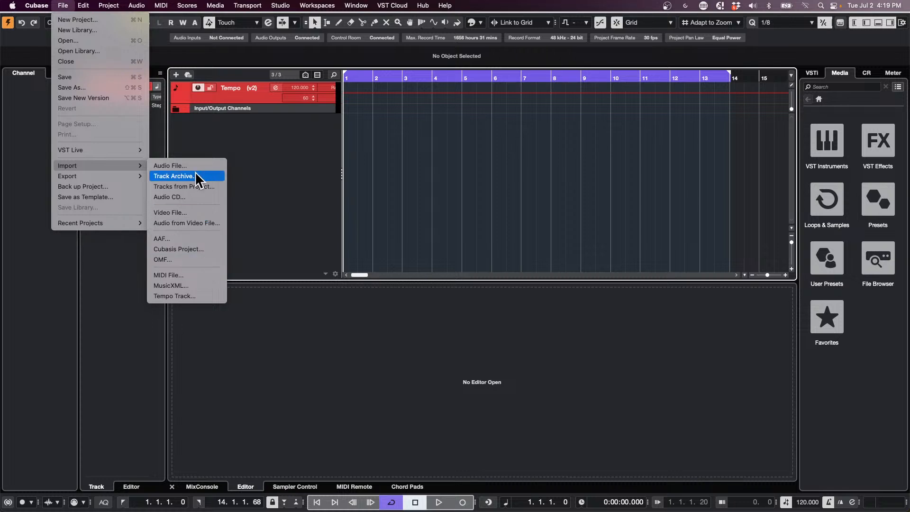
pyautogui.click(198, 187)
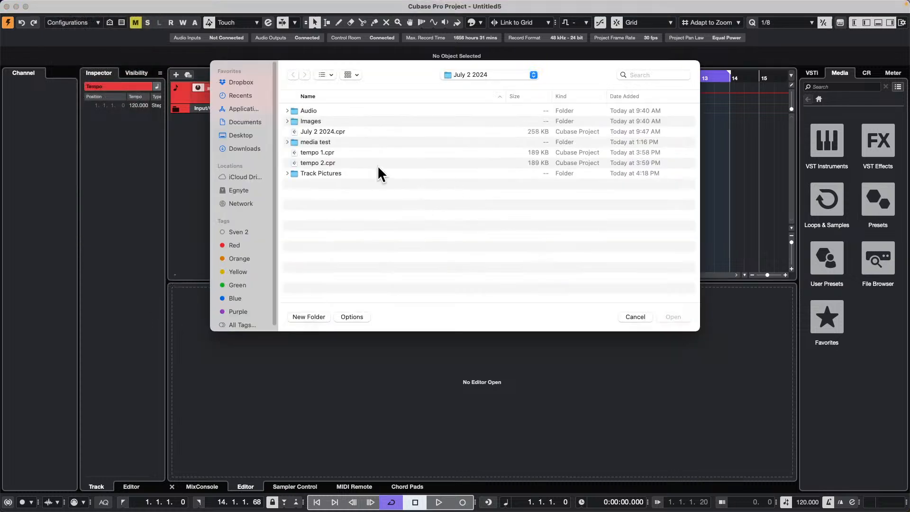
pyautogui.moveTo(363, 63); pyautogui.dragTo(508, 185)
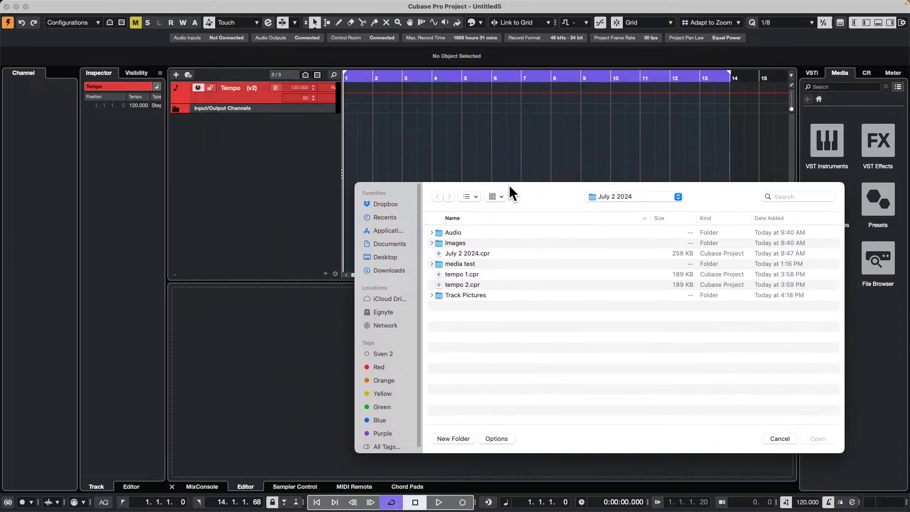
pyautogui.doubleClick(462, 284)
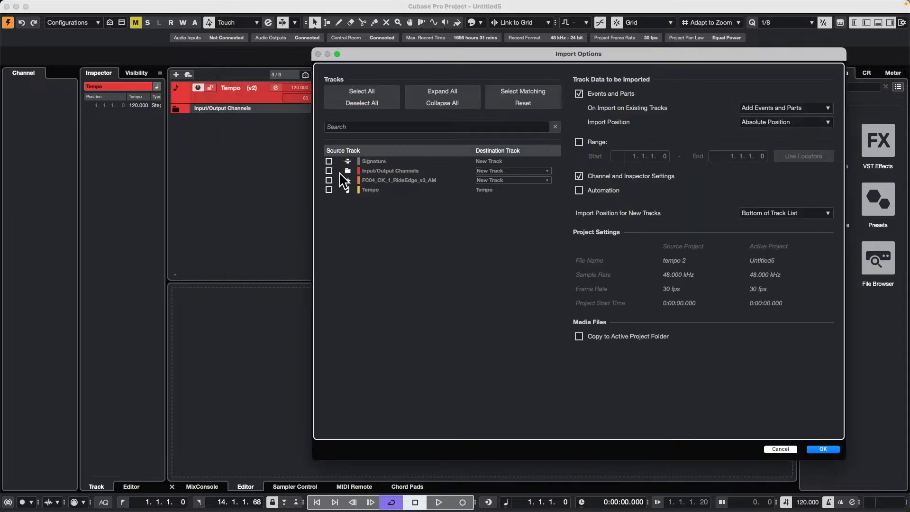
pyautogui.click(329, 189)
pyautogui.click(823, 449)
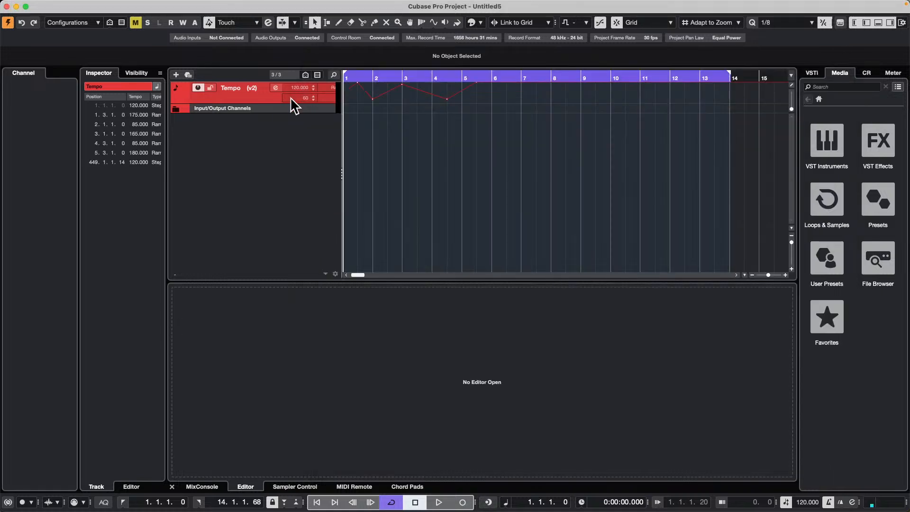
# Switch the Tempo track back to version v1 and create another new version of it
pyautogui.click(252, 89)
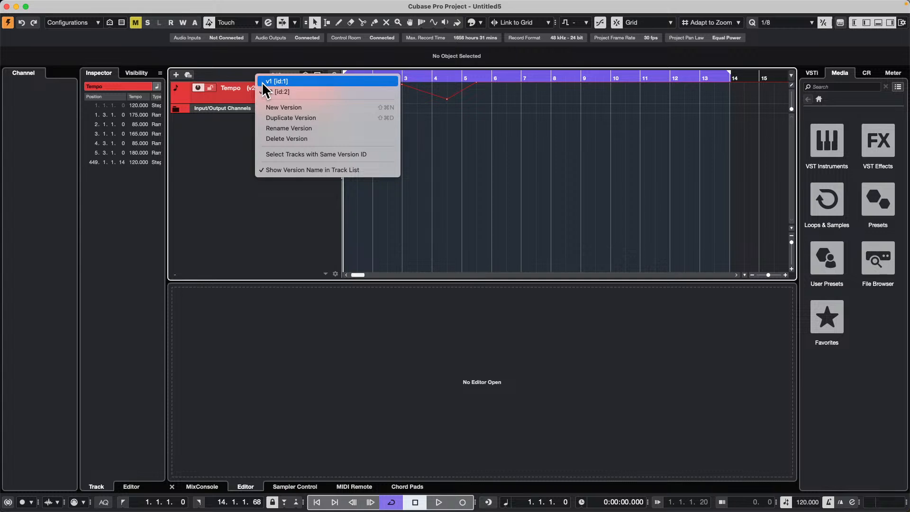
pyautogui.click(276, 81)
pyautogui.click(260, 89)
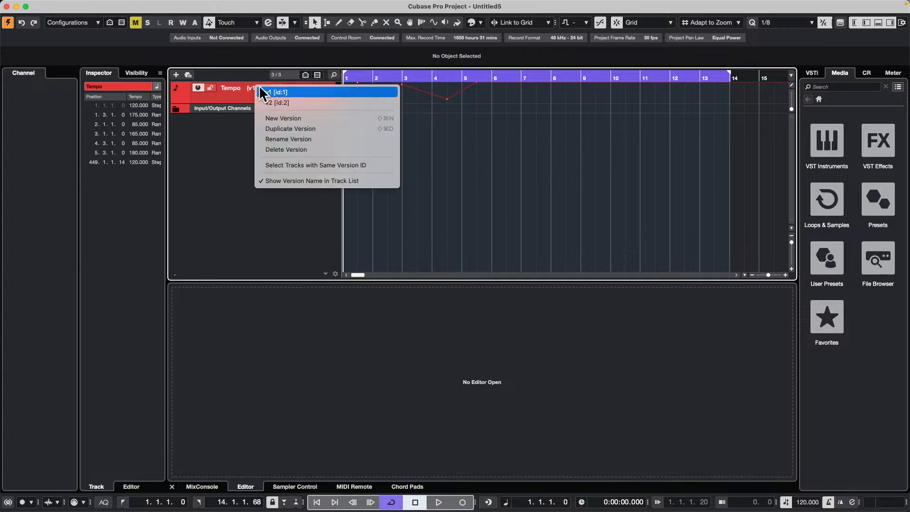
pyautogui.click(290, 119)
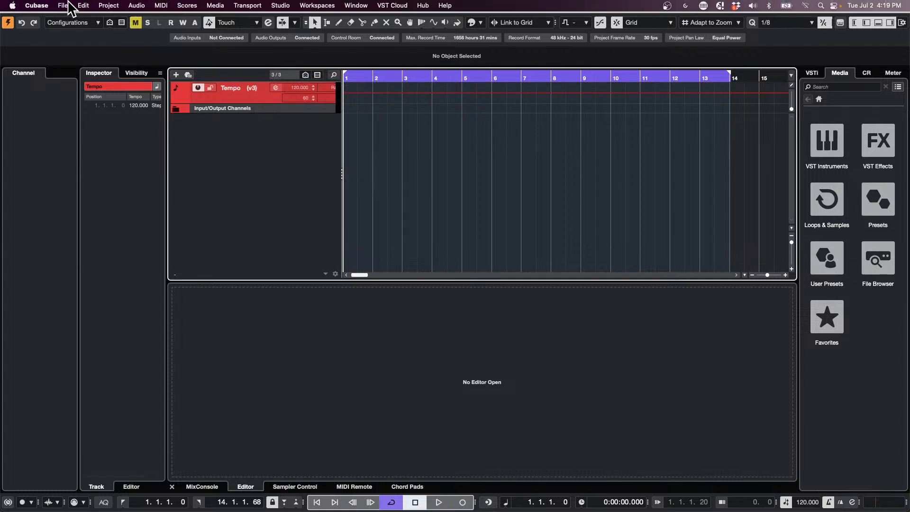
# Import only the Tempo track from tempo 1.cpr into the new Tempo track version
pyautogui.click(63, 5)
pyautogui.moveTo(104, 166)
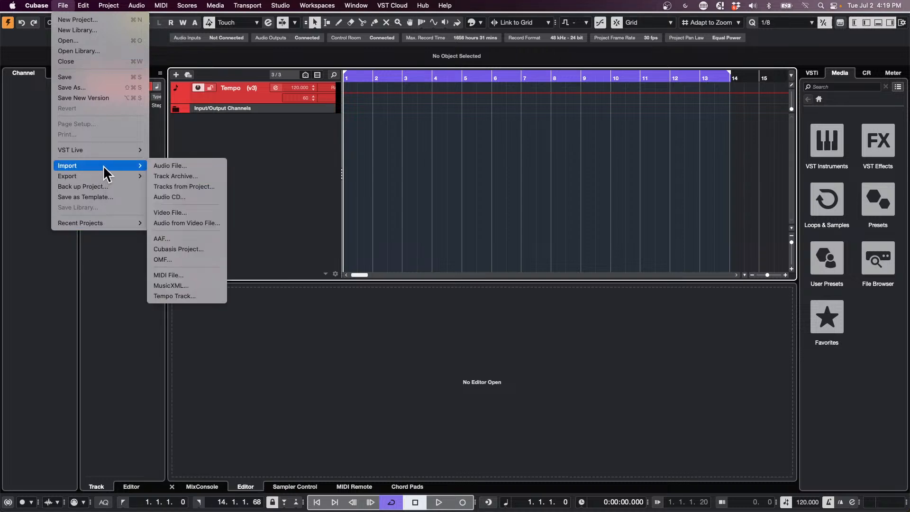
pyautogui.click(200, 186)
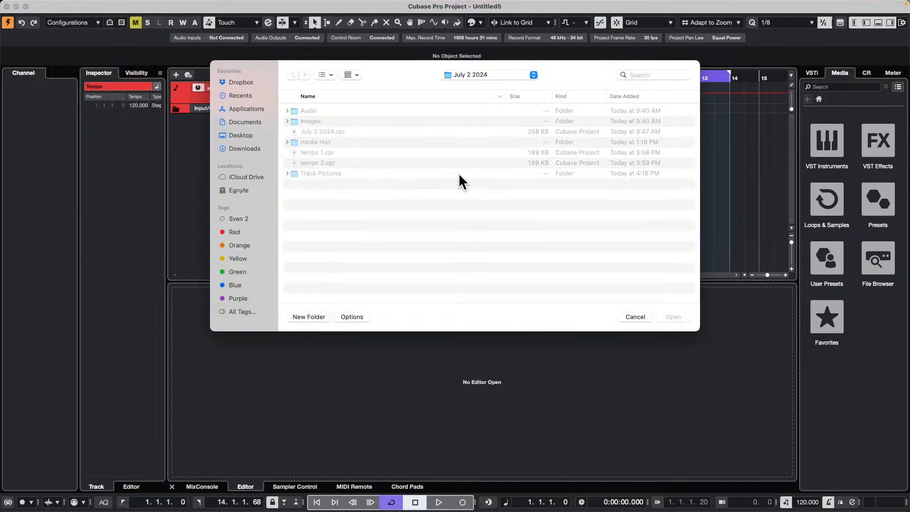
pyautogui.doubleClick(319, 153)
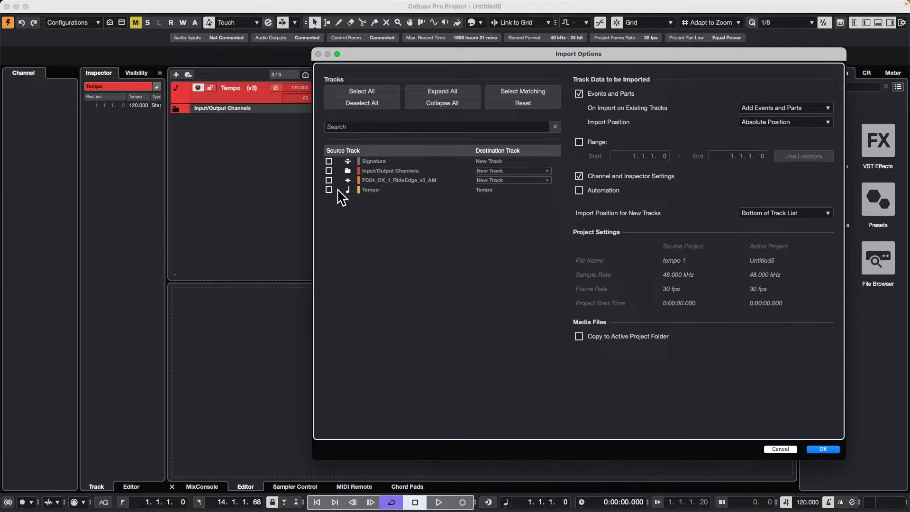
pyautogui.click(329, 190)
pyautogui.click(823, 450)
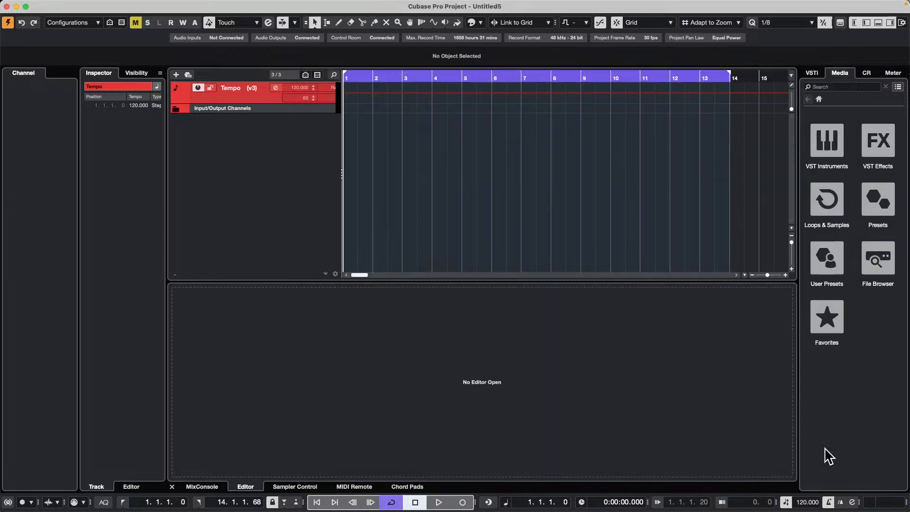
# Compare the imported tempo curves by switching the Tempo track to version v2 and back to v3
pyautogui.click(257, 86)
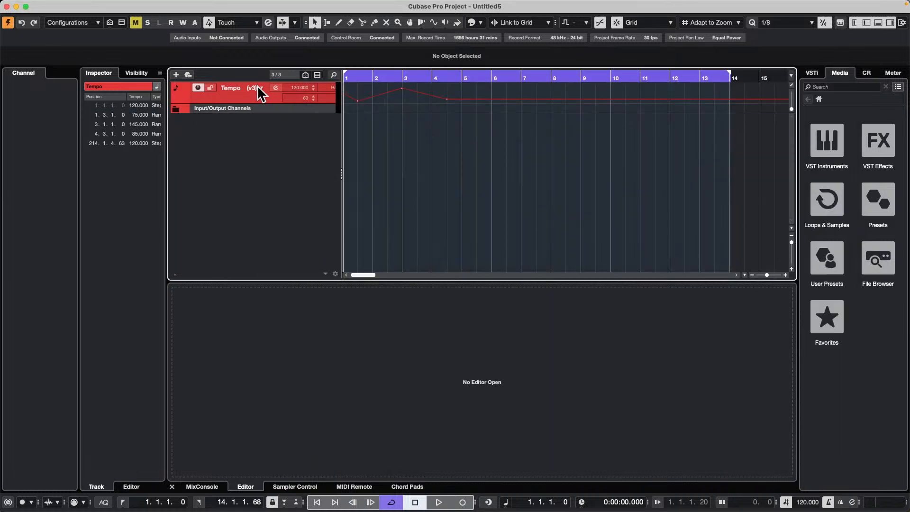
pyautogui.click(263, 90)
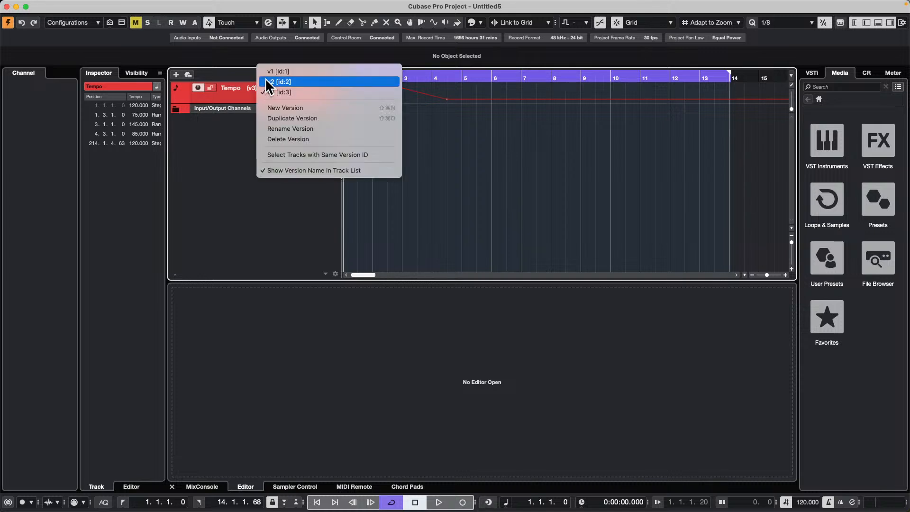
pyautogui.click(266, 81)
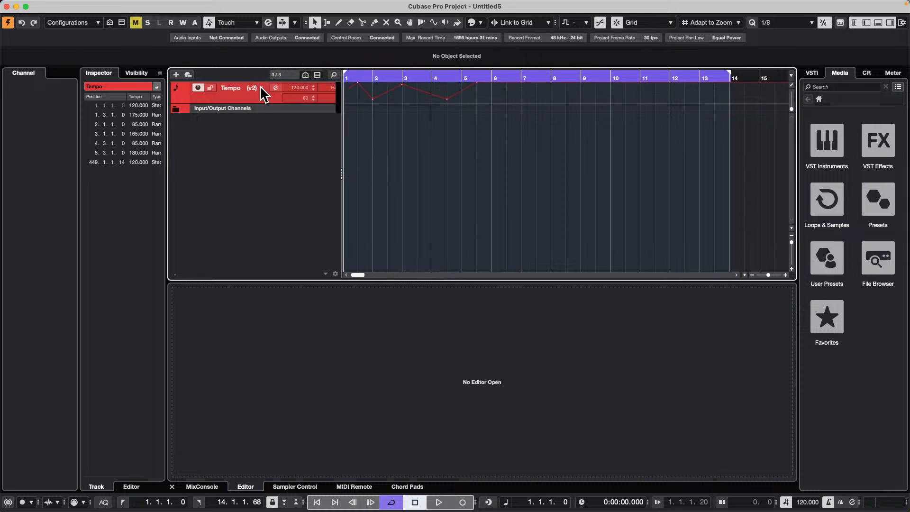
pyautogui.click(261, 86)
pyautogui.click(278, 104)
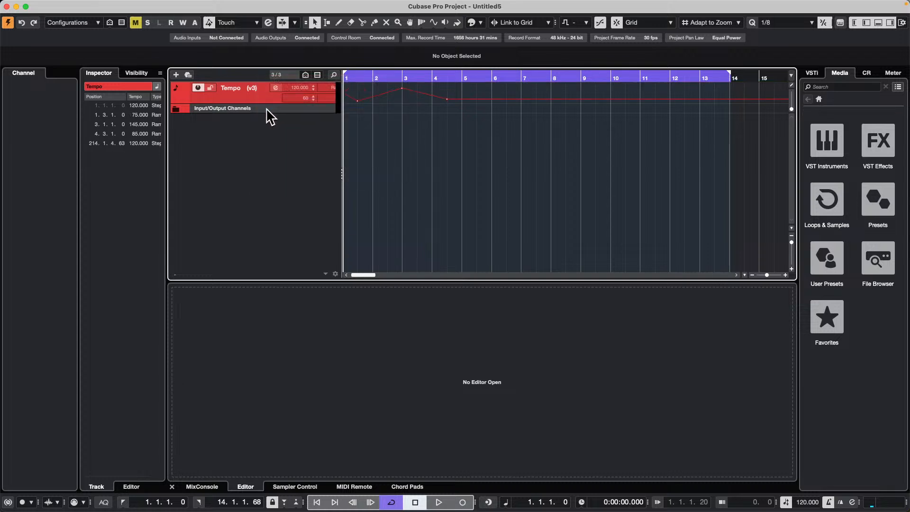
# Open the project's file commands
pyautogui.click(63, 5)
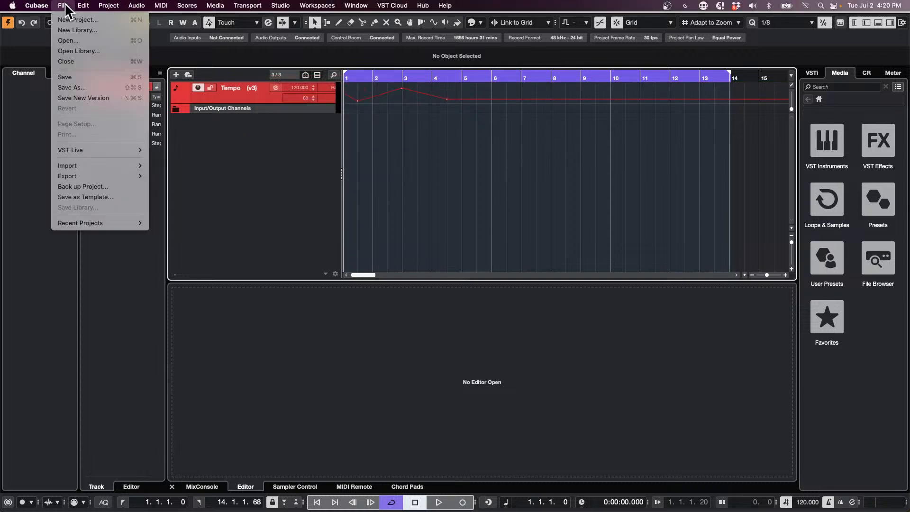
# Open the recent project Feel Good c7.cpr and activate it
pyautogui.moveTo(95, 223)
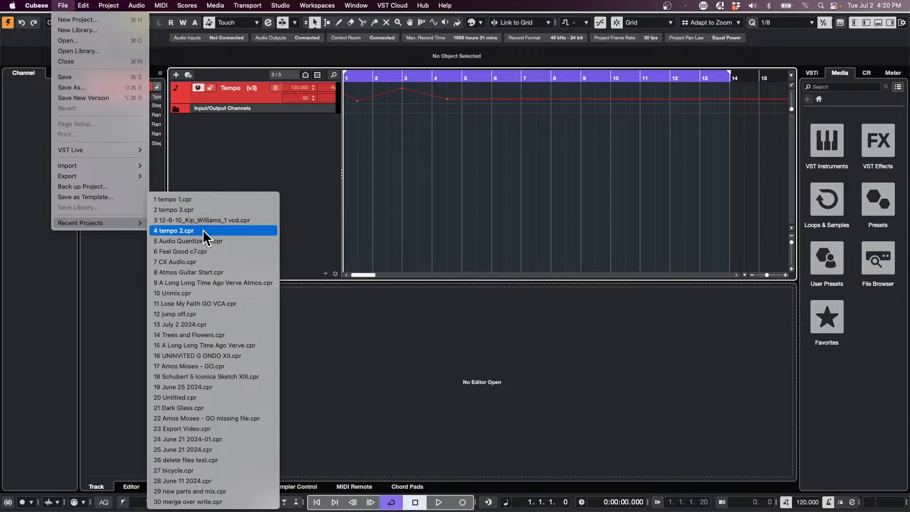
pyautogui.click(219, 252)
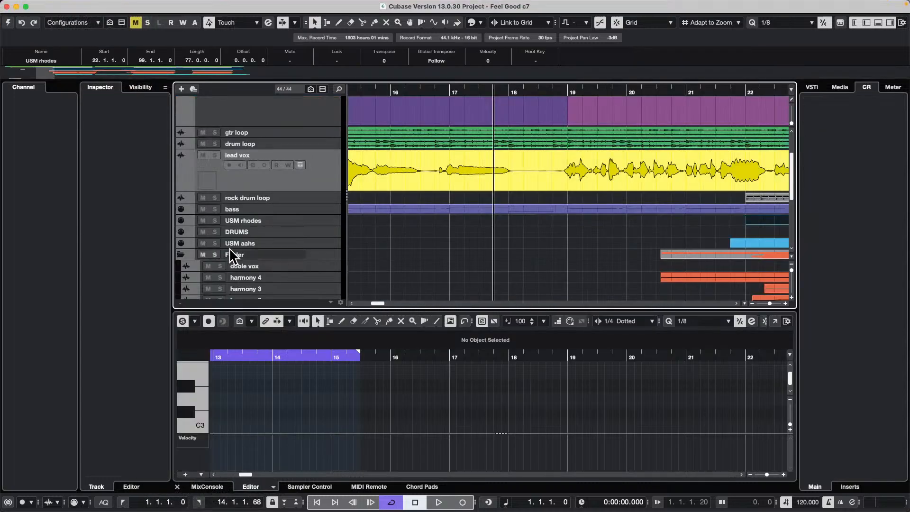
pyautogui.scroll(3, 265, 199)
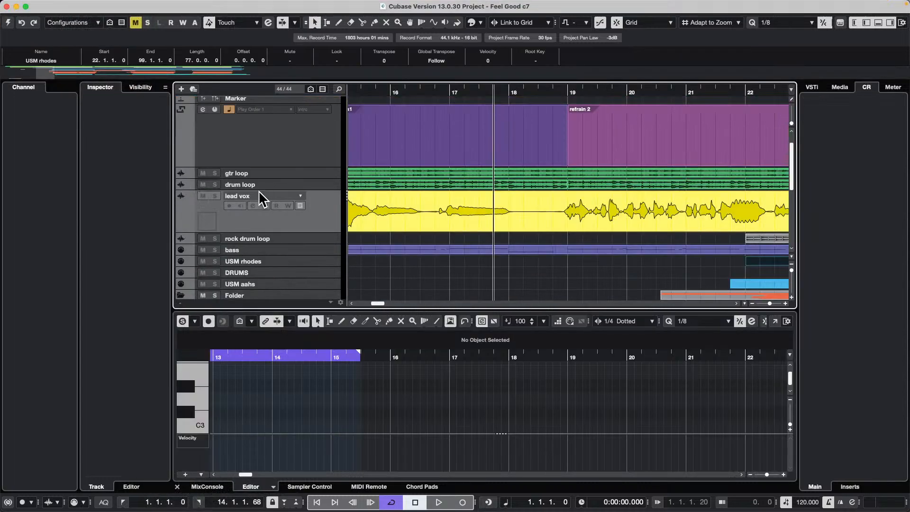
pyautogui.click(8, 23)
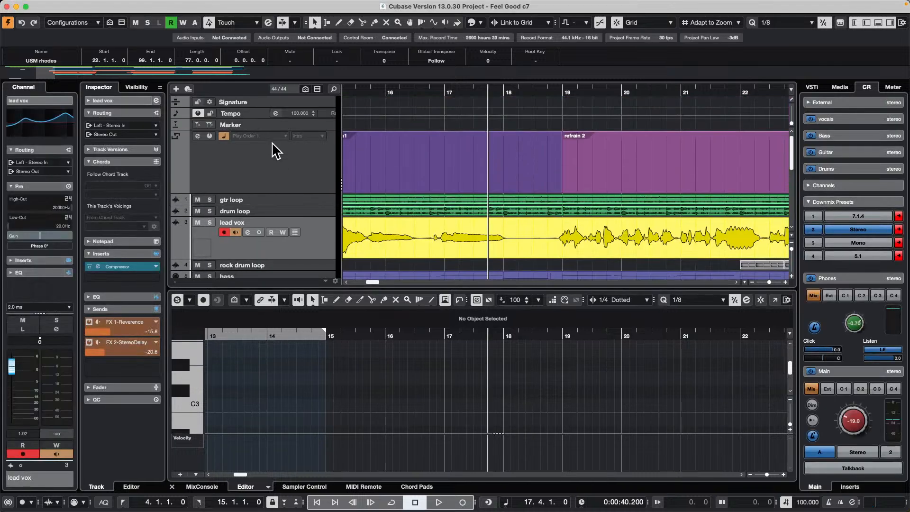
# Create a new, empty track version on the Tempo track
pyautogui.click(260, 115)
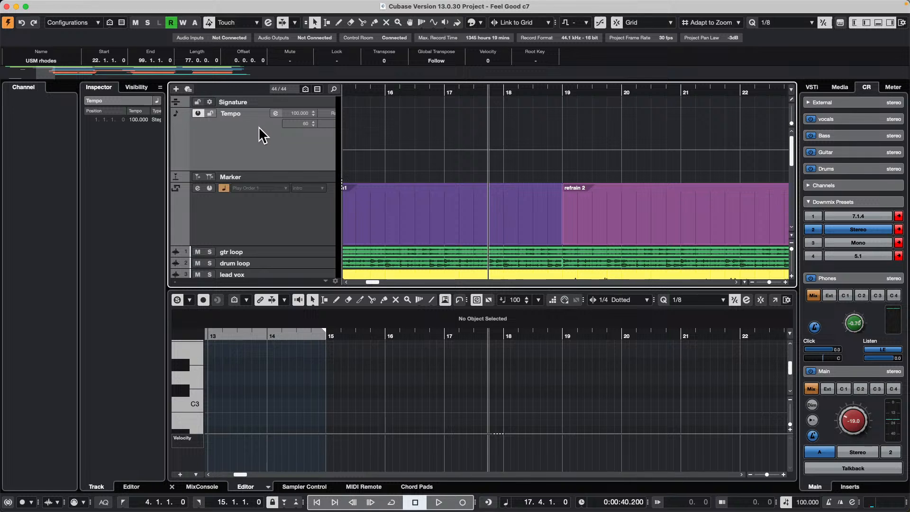
pyautogui.click(263, 114)
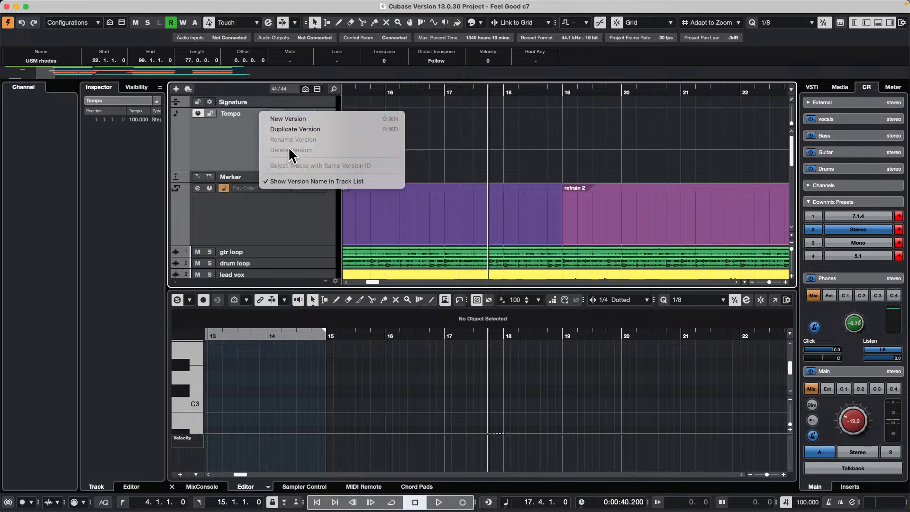
pyautogui.click(295, 118)
# Import only the Tempo track from the project tempo 1.cpr into the current tempo version and go to the project start
pyautogui.moveTo(185, 6)
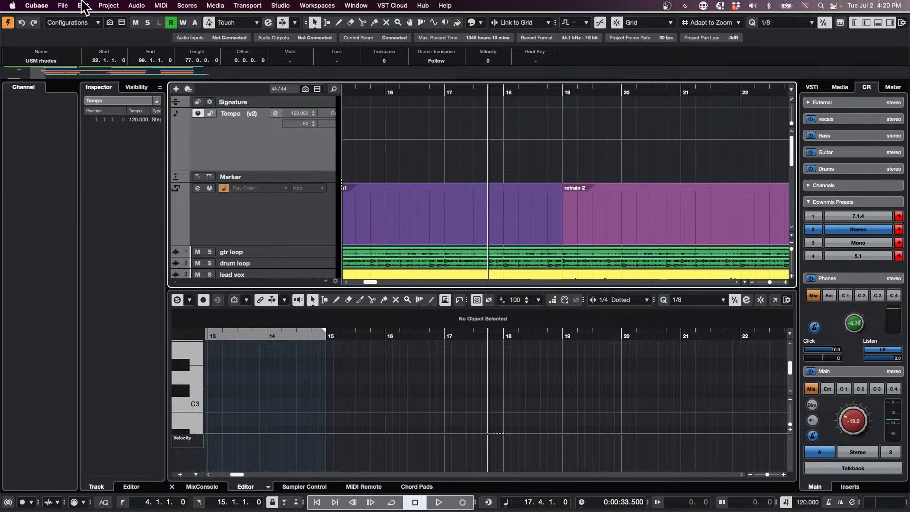
pyautogui.click(64, 5)
pyautogui.moveTo(84, 169)
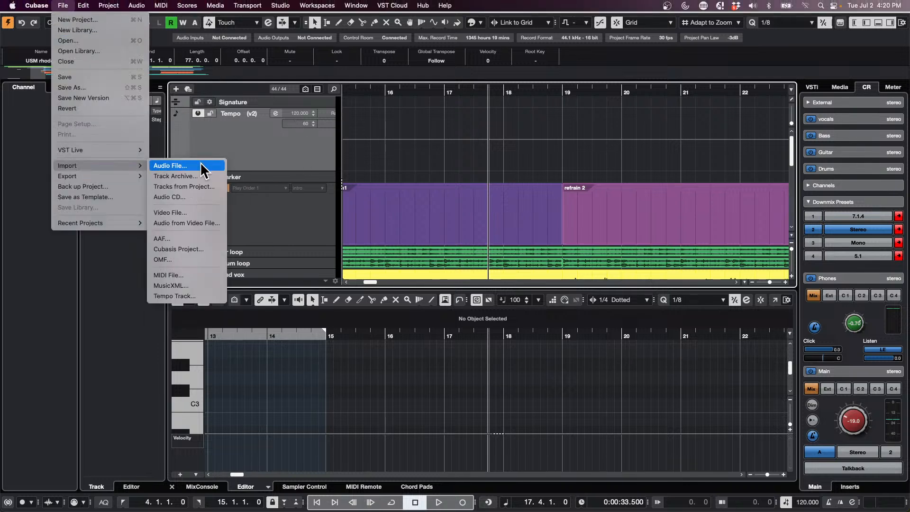
pyautogui.click(206, 188)
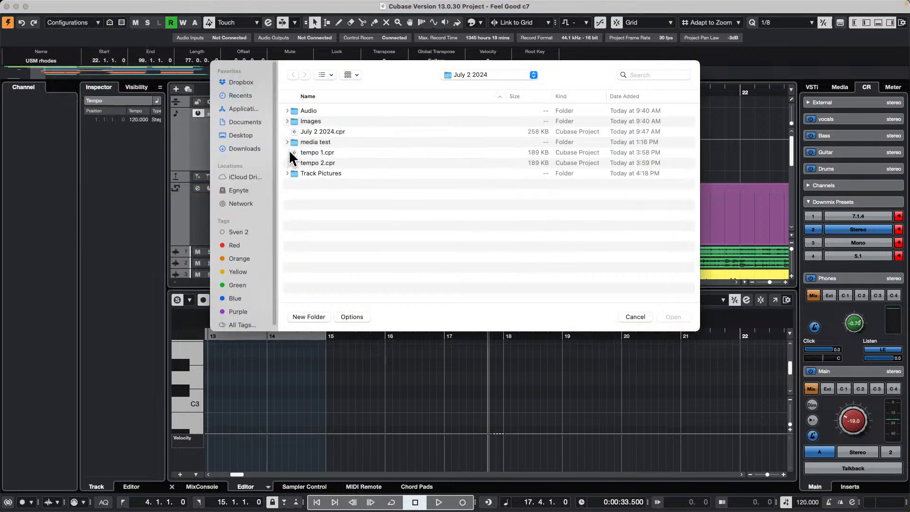
pyautogui.doubleClick(320, 152)
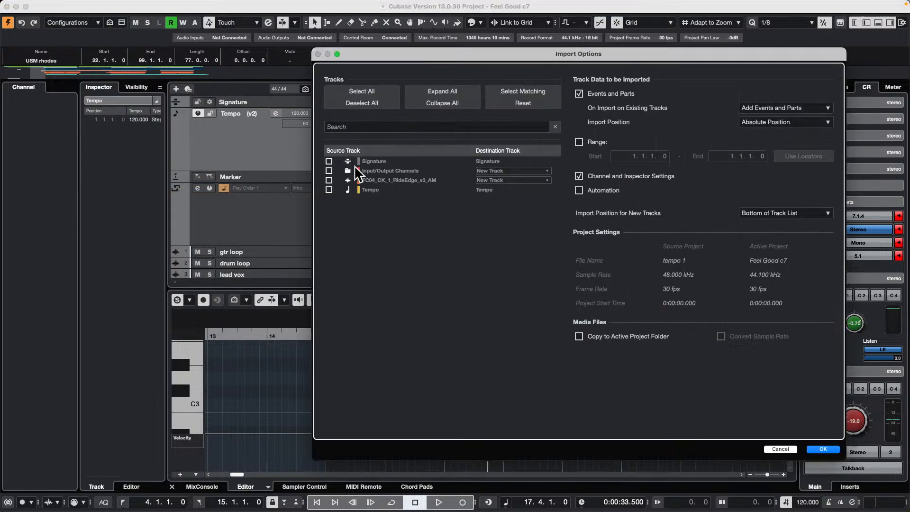
pyautogui.click(329, 189)
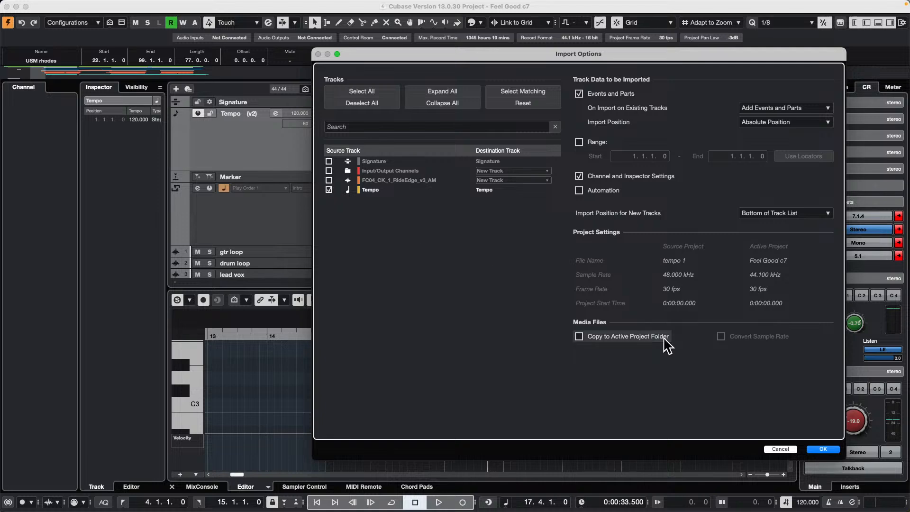
pyautogui.click(823, 449)
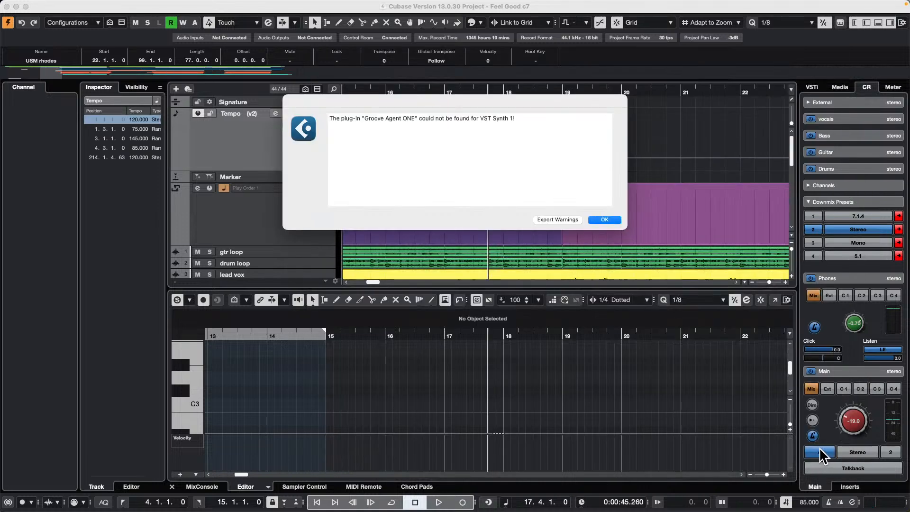
pyautogui.click(605, 220)
pyautogui.click(360, 90)
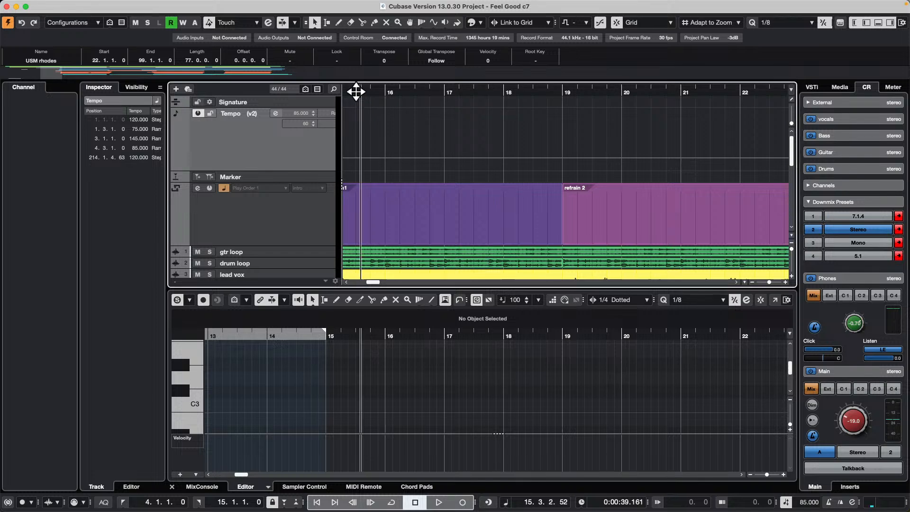
pyautogui.moveTo(356, 91)
pyautogui.mouseDown()
pyautogui.moveTo(217, 82)
pyautogui.moveTo(360, 92)
pyautogui.mouseUp()
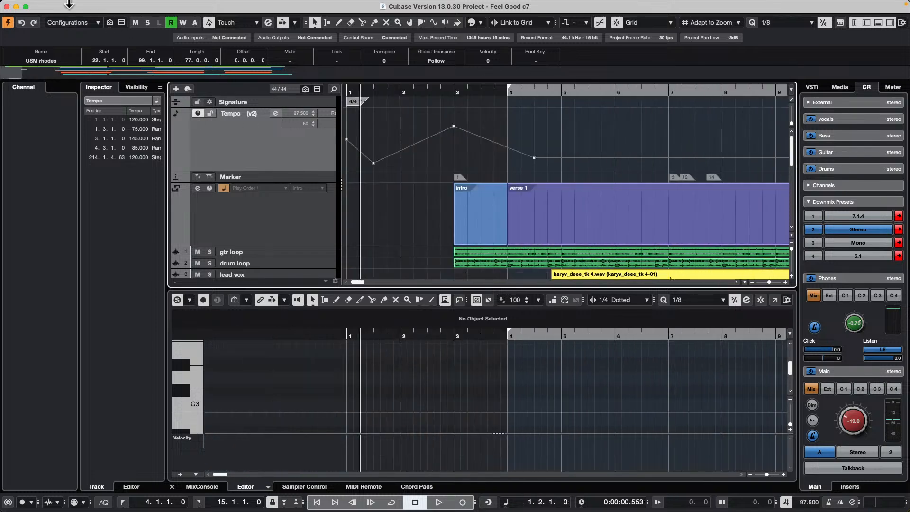
# Create another new Tempo track version and import only the Tempo track from tempo 2.cpr into it
pyautogui.click(263, 112)
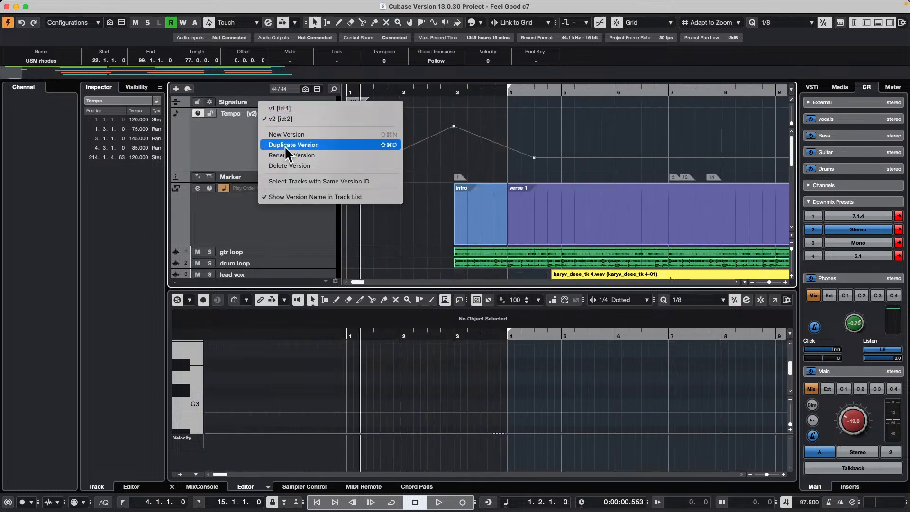
pyautogui.click(314, 135)
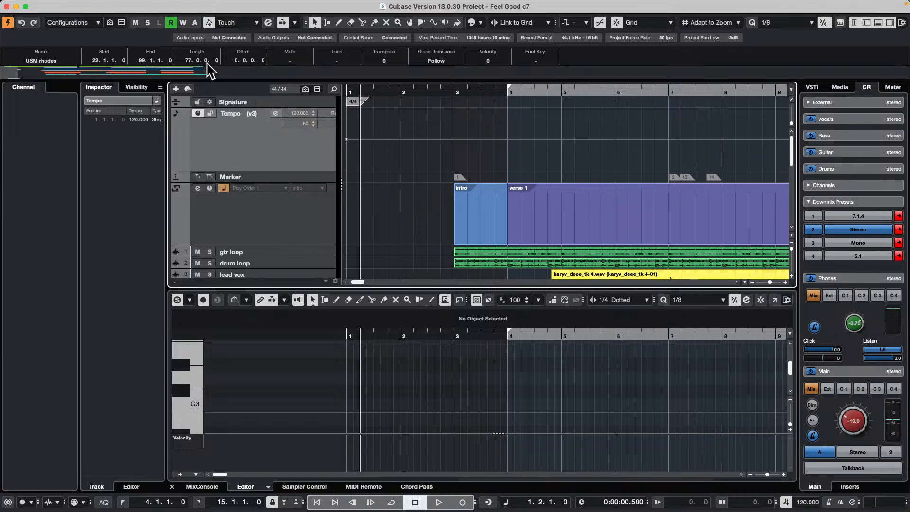
pyautogui.moveTo(137, 6)
pyautogui.click(58, 5)
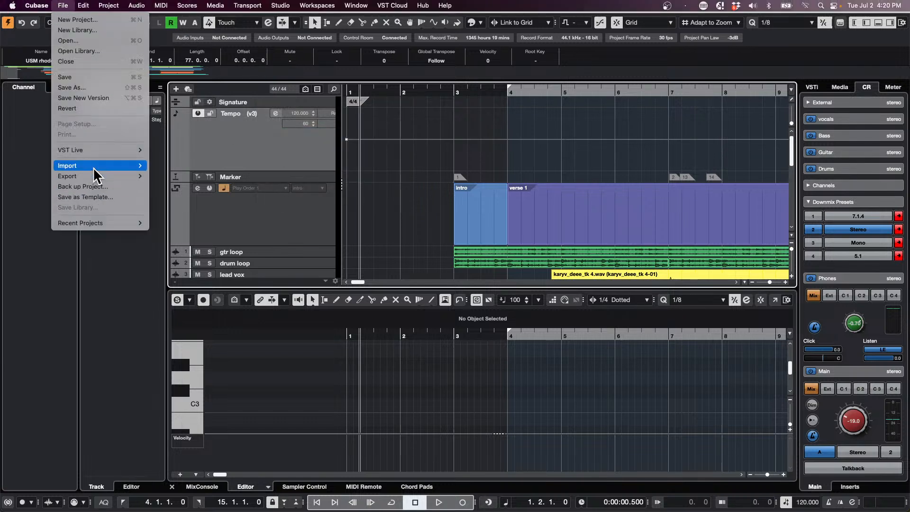
pyautogui.moveTo(92, 166)
pyautogui.click(208, 186)
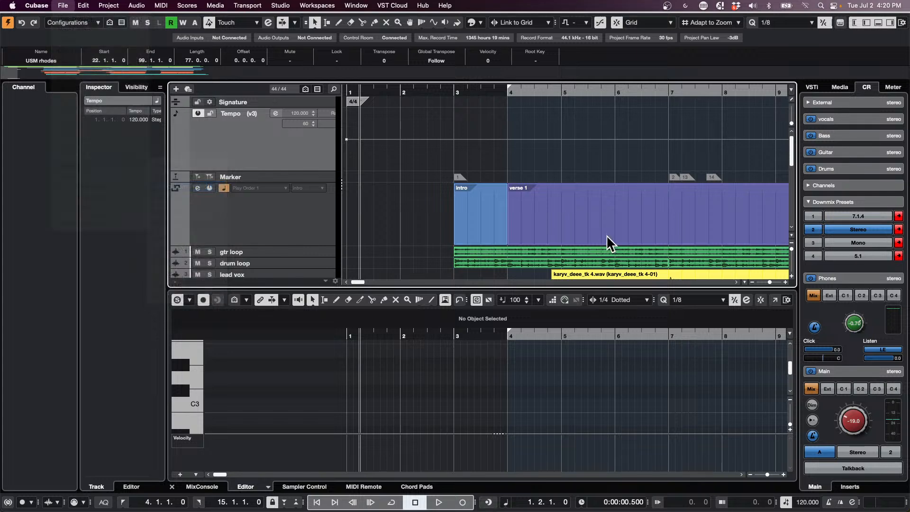
pyautogui.doubleClick(332, 163)
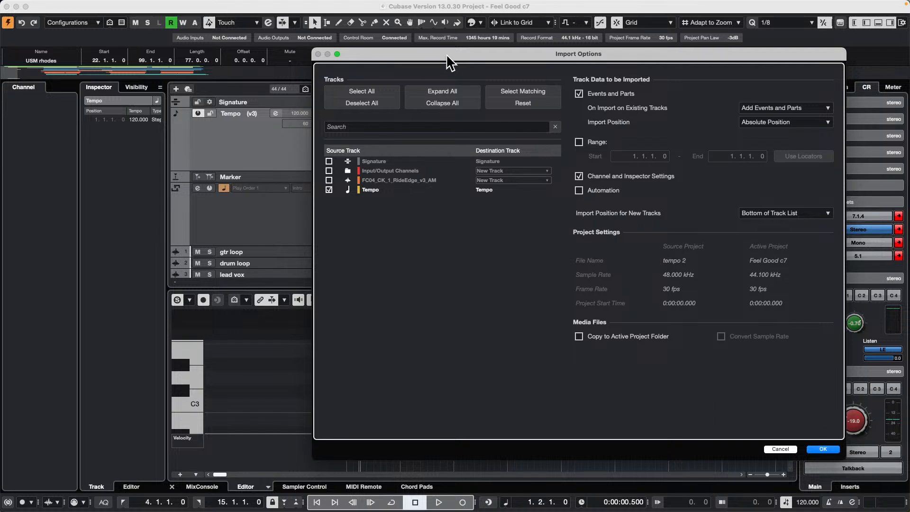
pyautogui.moveTo(446, 55); pyautogui.dragTo(448, 81)
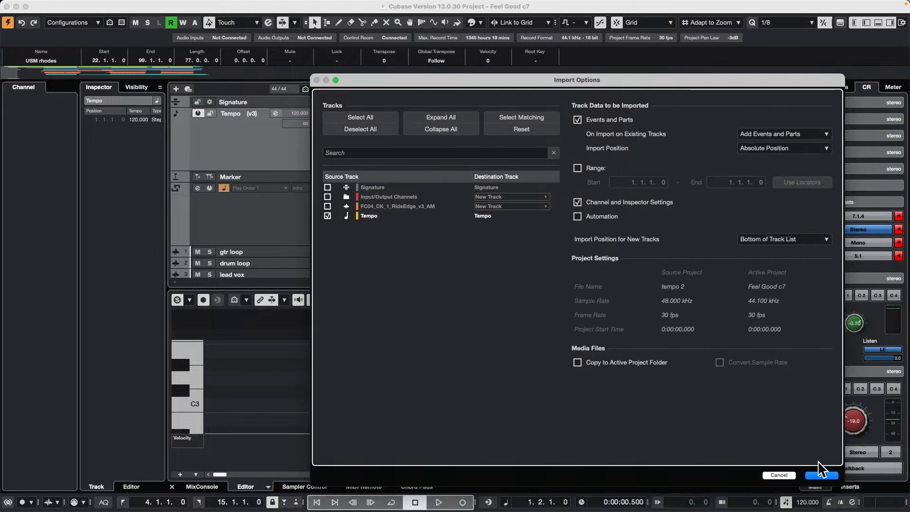
pyautogui.click(825, 474)
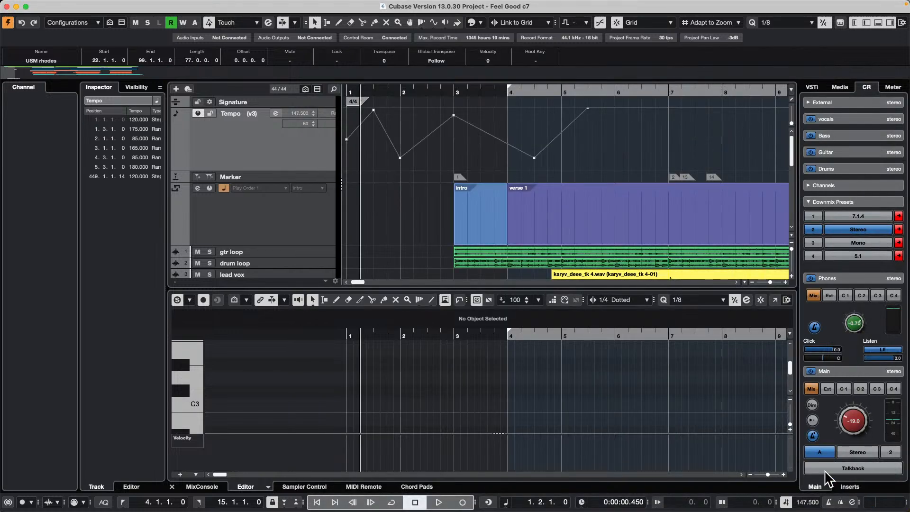
# Compare the tempo curves by switching the Tempo track through versions v1, v2 and v3
pyautogui.click(264, 112)
pyautogui.click(269, 97)
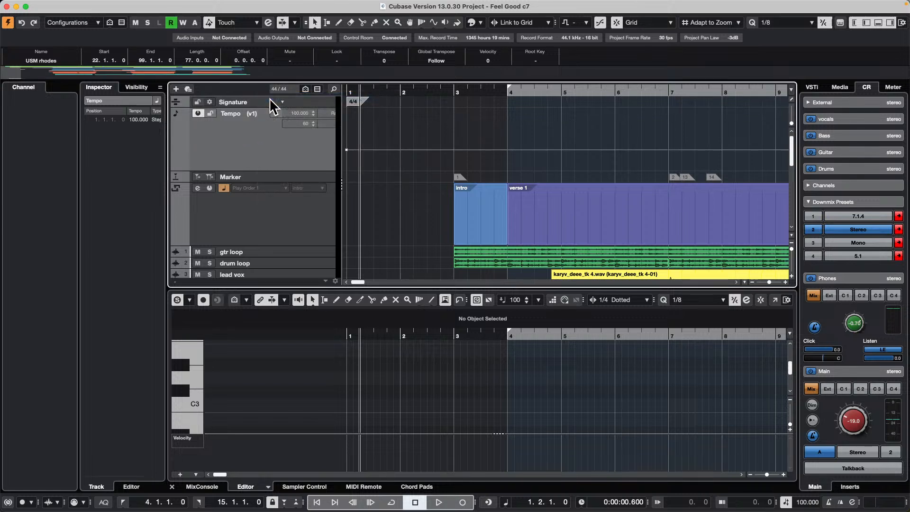
pyautogui.click(262, 113)
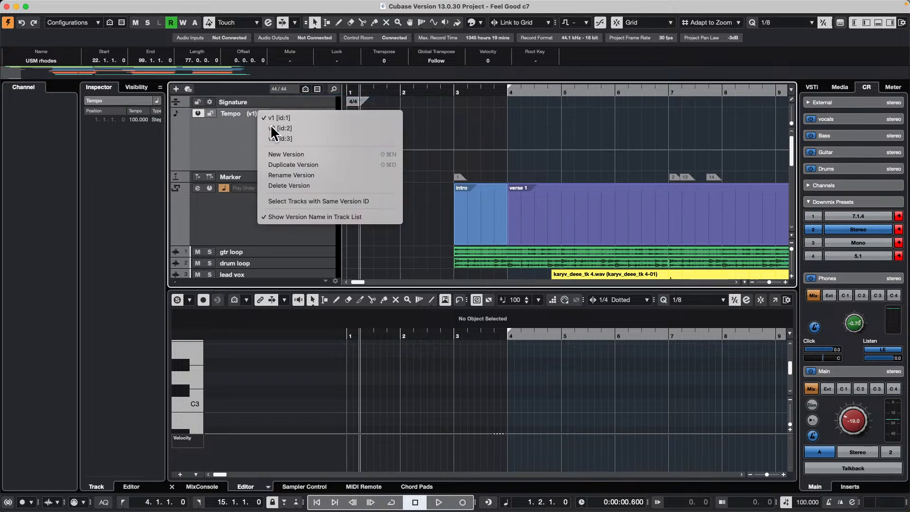
pyautogui.click(270, 124)
pyautogui.click(262, 113)
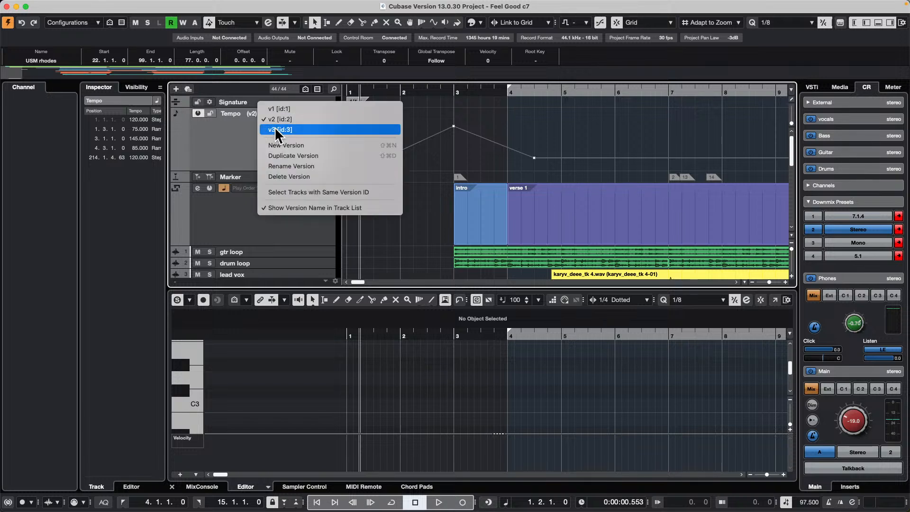
pyautogui.click(274, 126)
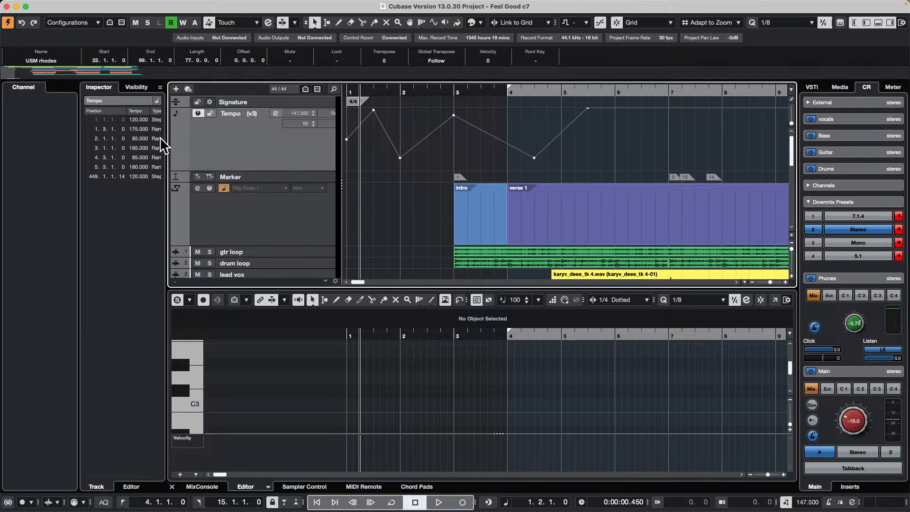
# Create and activate a new empty project, using the media test folder as its location
pyautogui.click(67, 5)
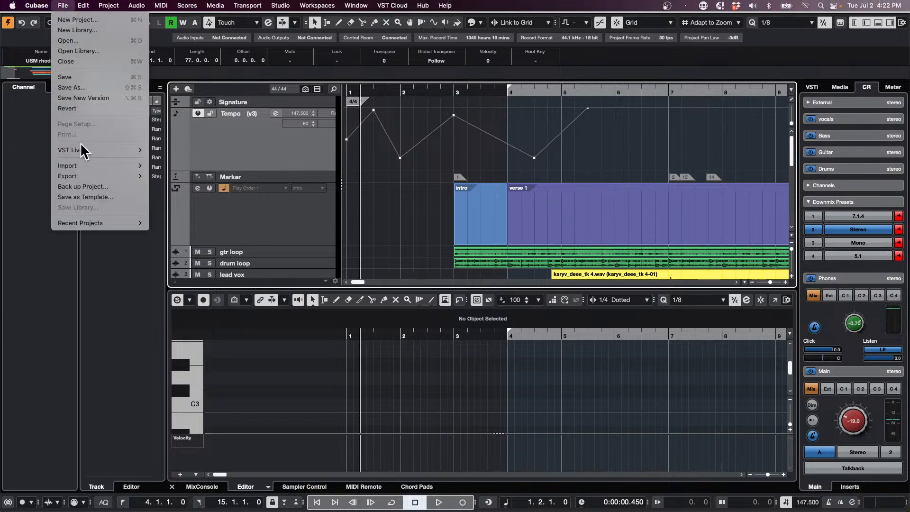
pyautogui.moveTo(102, 223)
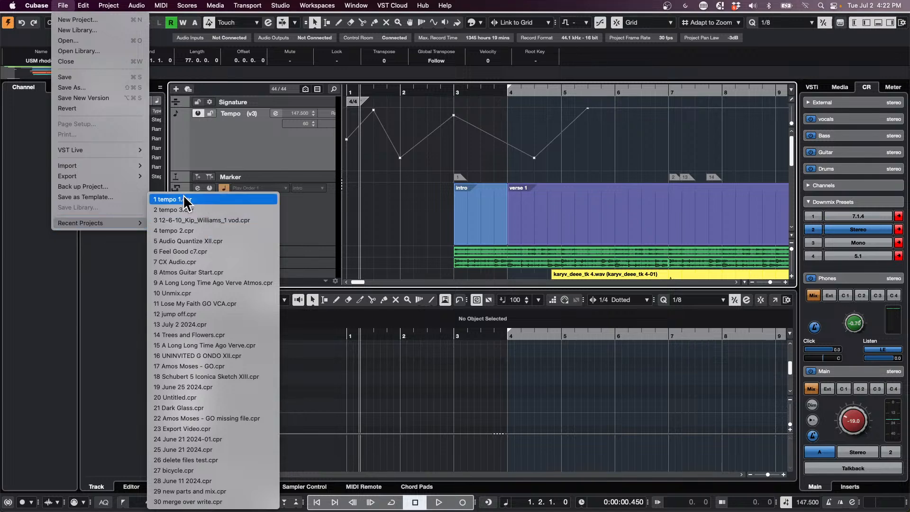
pyautogui.click(94, 19)
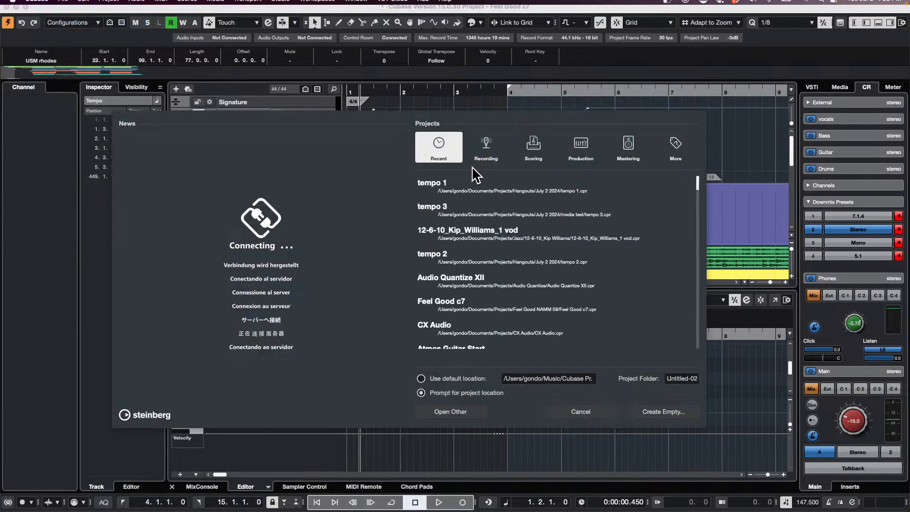
pyautogui.click(686, 415)
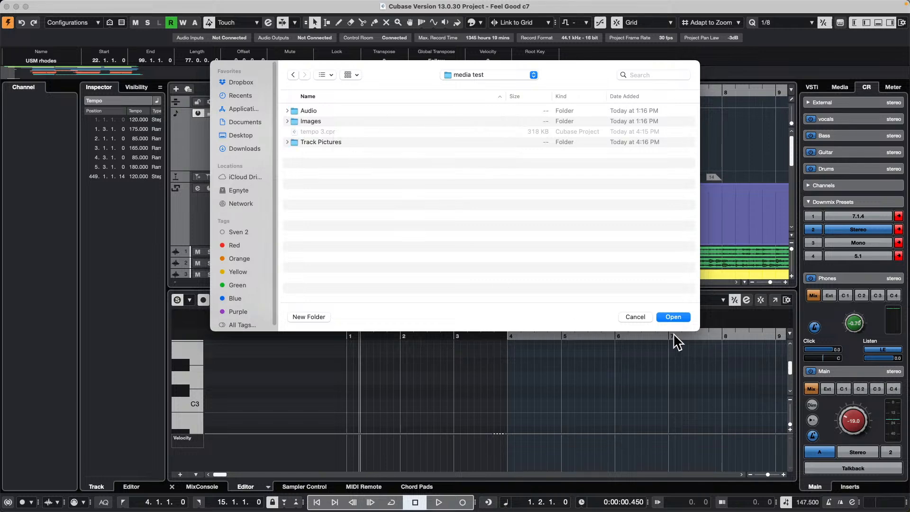
pyautogui.click(685, 319)
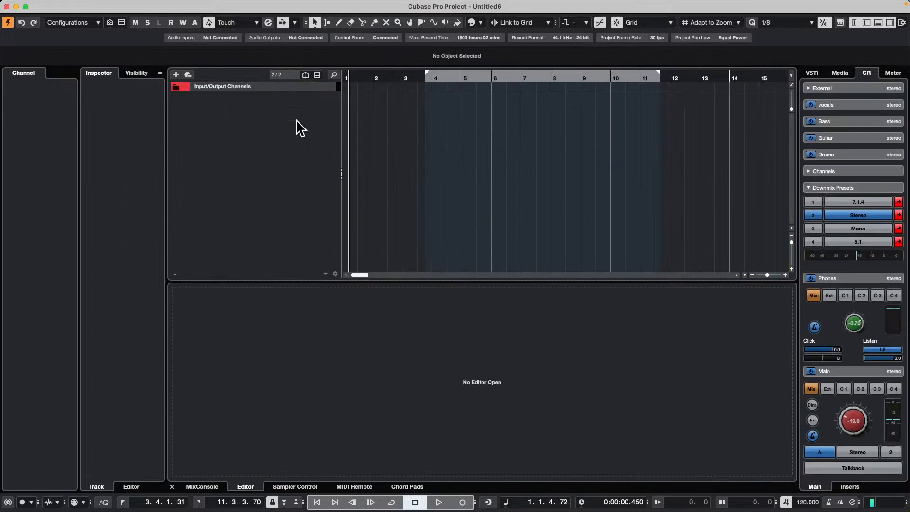
# Add an instrument track that uses Groove Agent SE as its instrument
pyautogui.rightClick(295, 121)
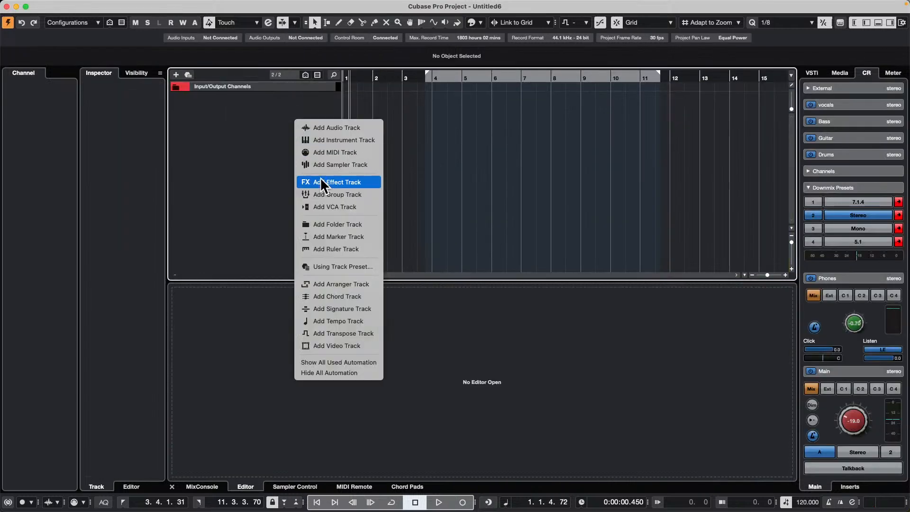
pyautogui.click(357, 137)
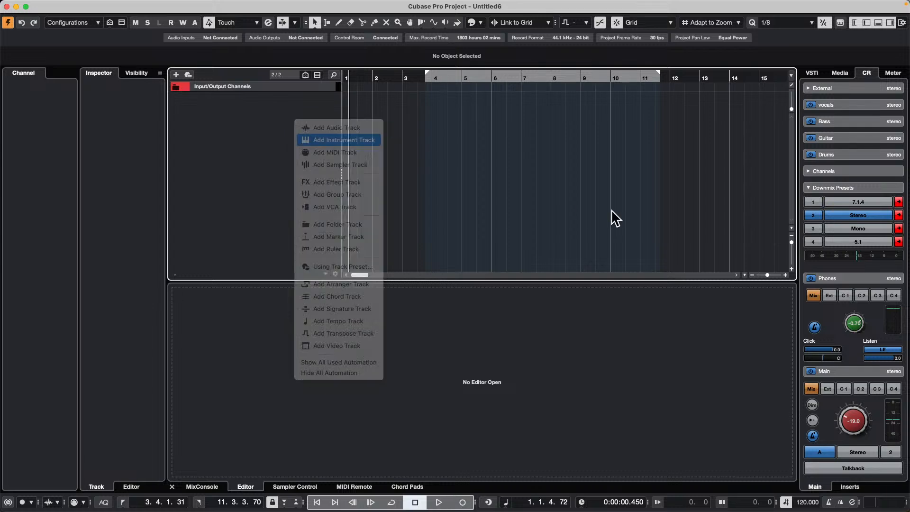
pyautogui.click(498, 181)
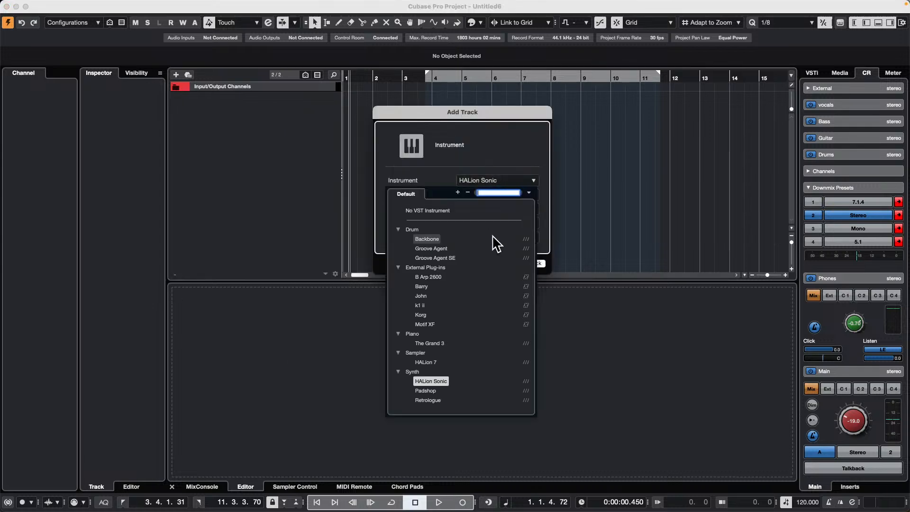
pyautogui.click(440, 257)
pyautogui.click(534, 268)
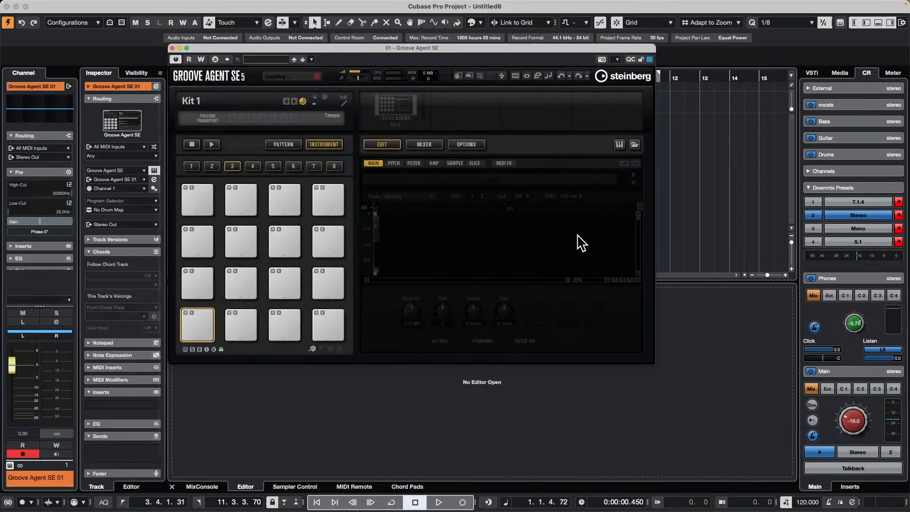
# Find the kits matching "urban" and load Urban Ballads Kit 01 with its patterns into Groove Agent SE
pyautogui.rightClick(402, 113)
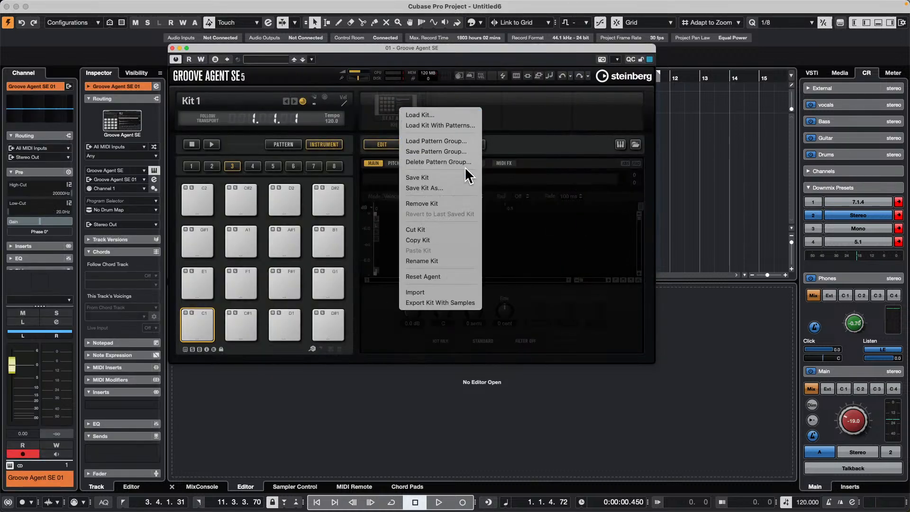
pyautogui.click(451, 124)
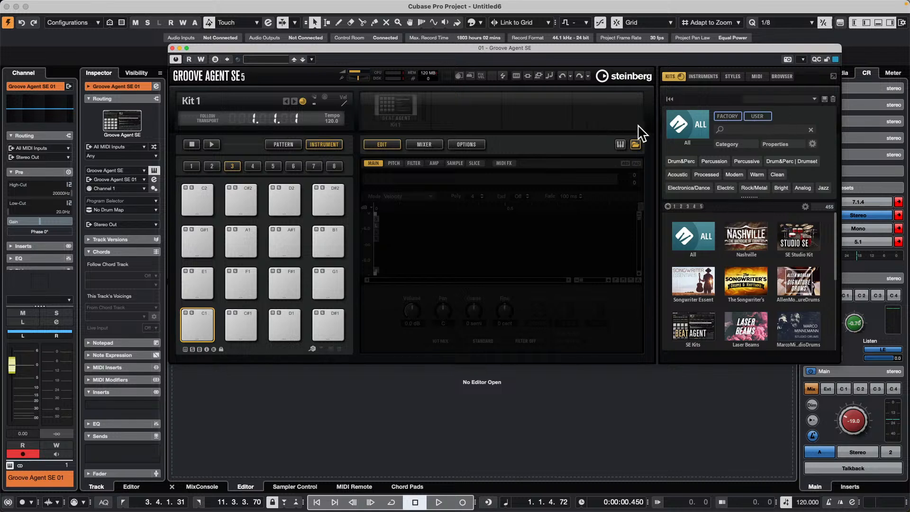
pyautogui.click(692, 241)
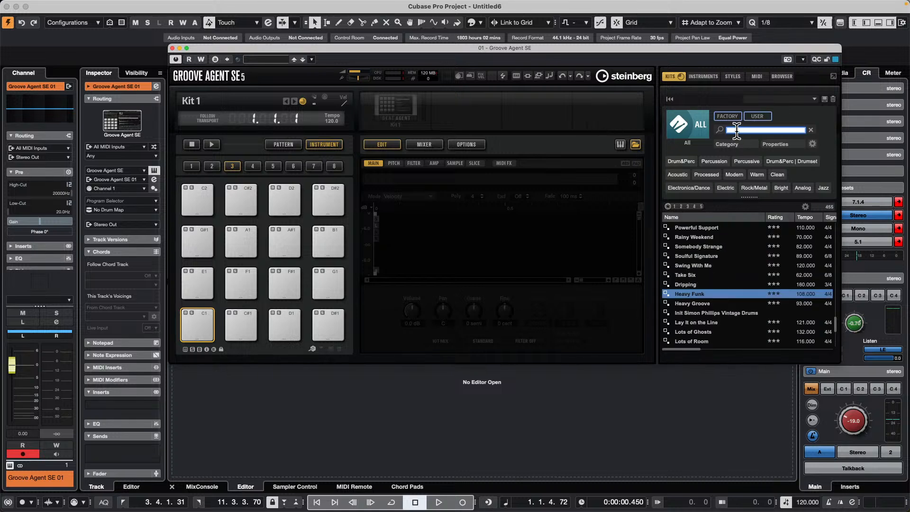
pyautogui.write('urban')
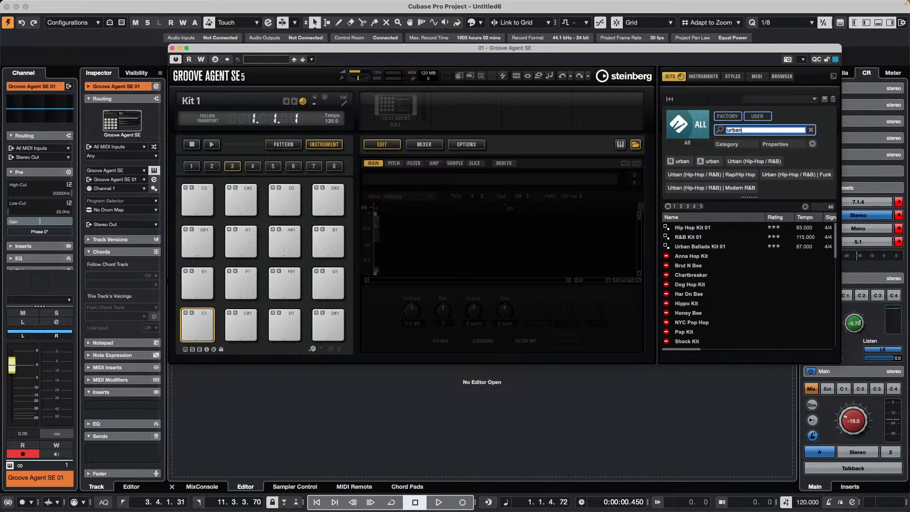
pyautogui.click(697, 246)
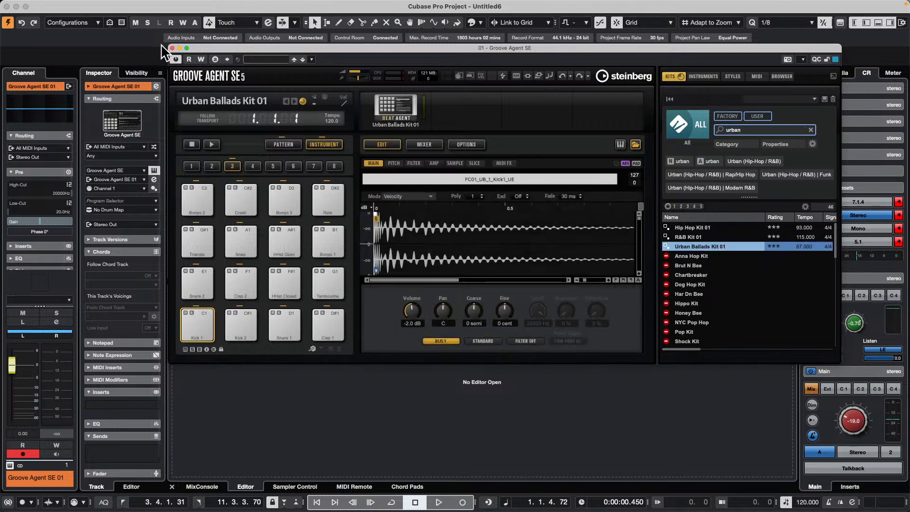
pyautogui.click(172, 48)
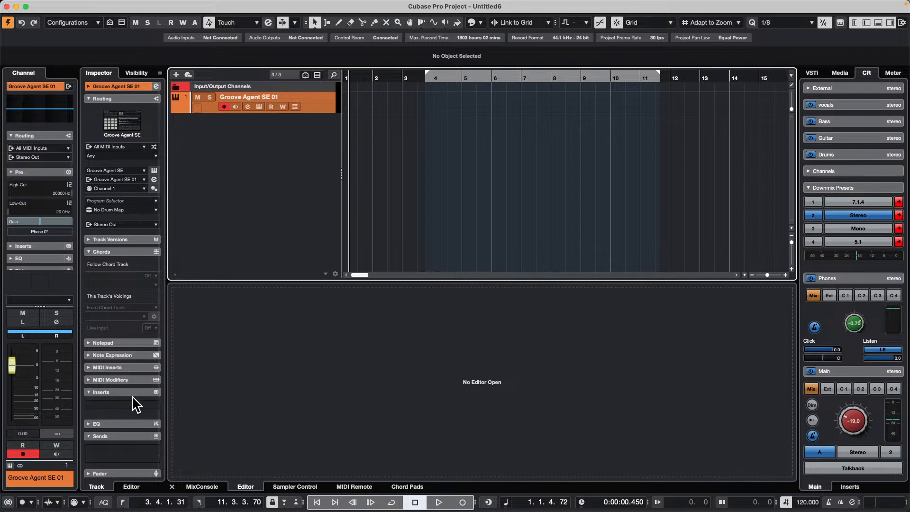
# Reopen the Groove Agent SE instrument and audition the Kick 1, Kick 2, Snare 1 and Clap 1 pads
pyautogui.scroll(-1, 126, 388)
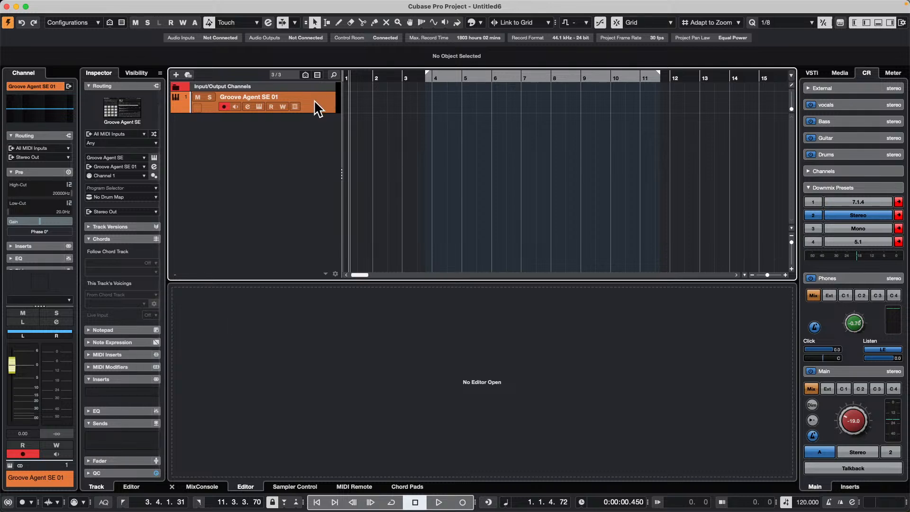
pyautogui.click(260, 104)
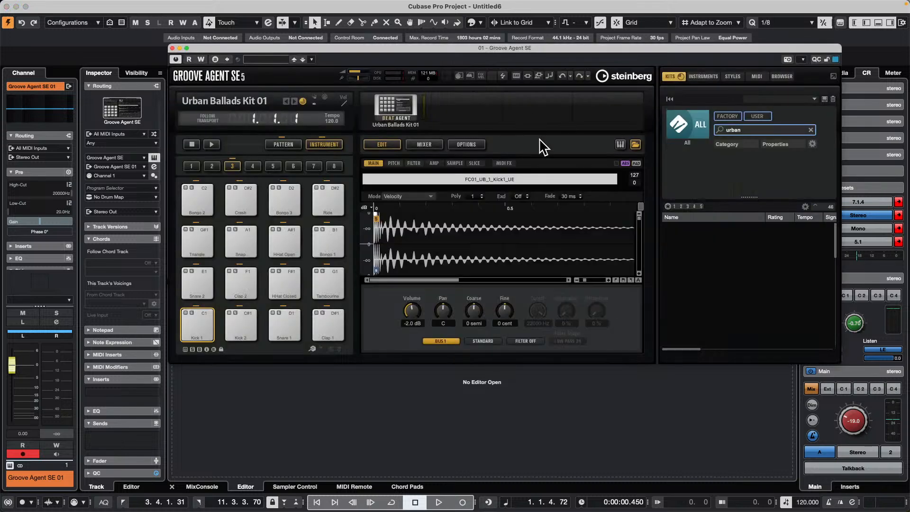
pyautogui.click(202, 318)
pyautogui.click(246, 319)
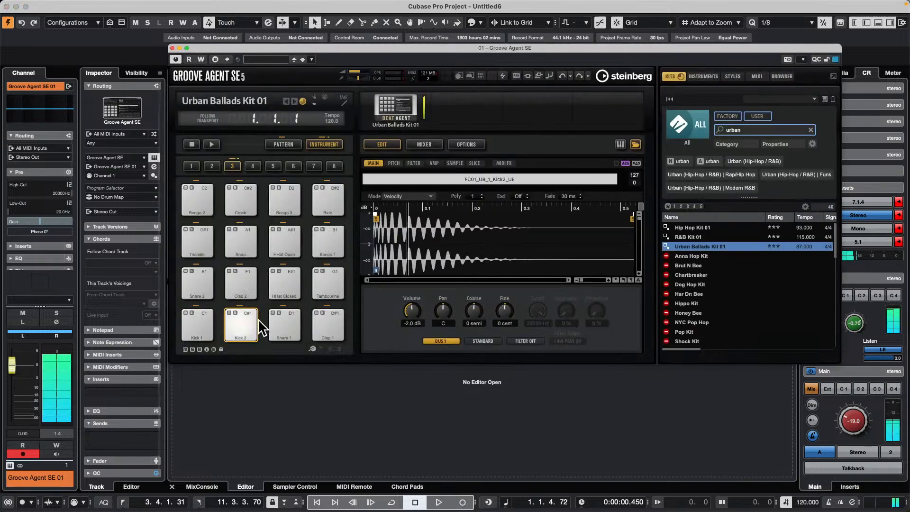
pyautogui.click(286, 329)
pyautogui.click(326, 325)
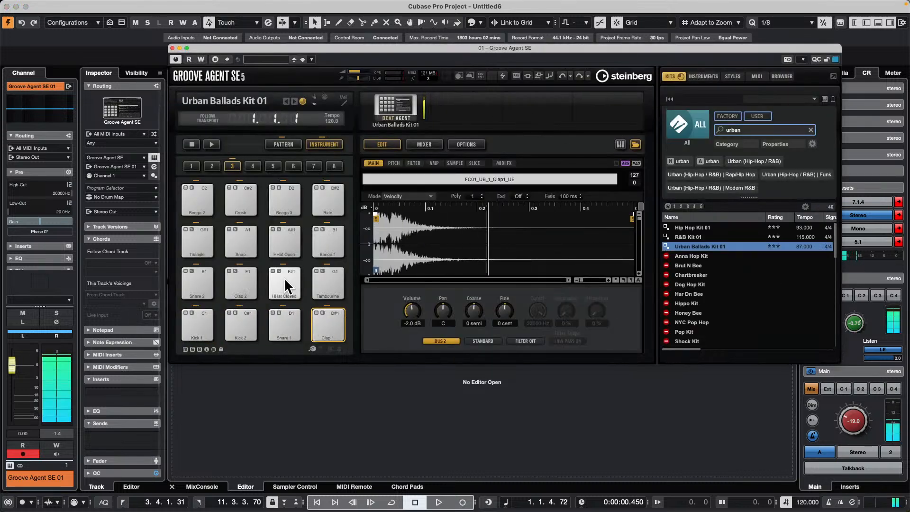
pyautogui.click(172, 48)
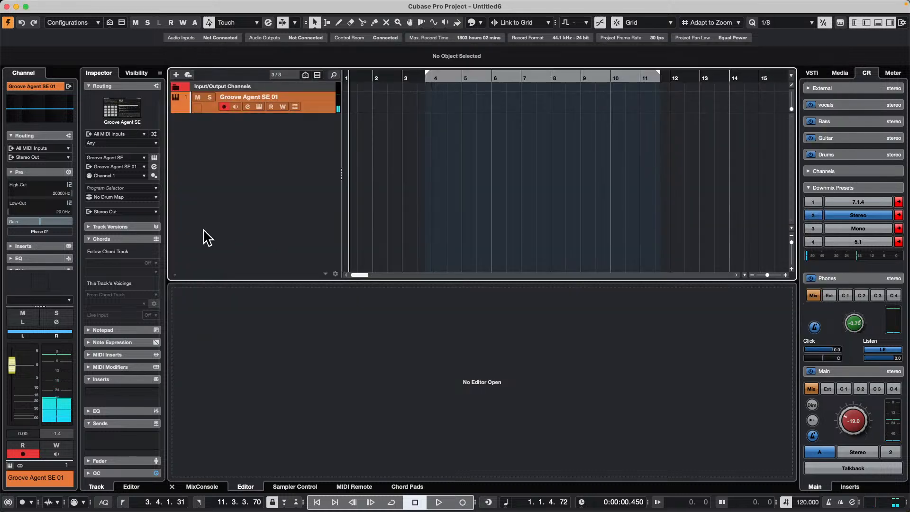
# Create a drum map from the instrument and load Beat Designer in the Groove Agent SE track's first MIDI insert slot
pyautogui.click(119, 197)
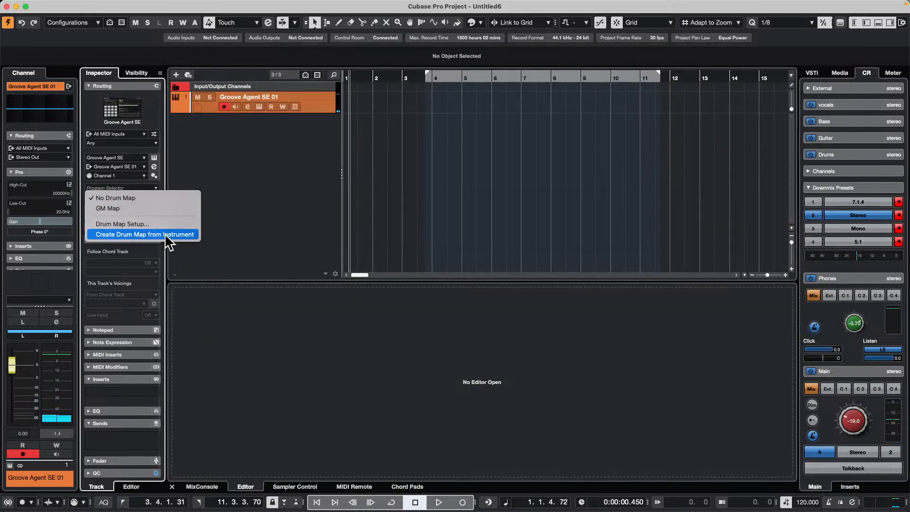
pyautogui.click(140, 235)
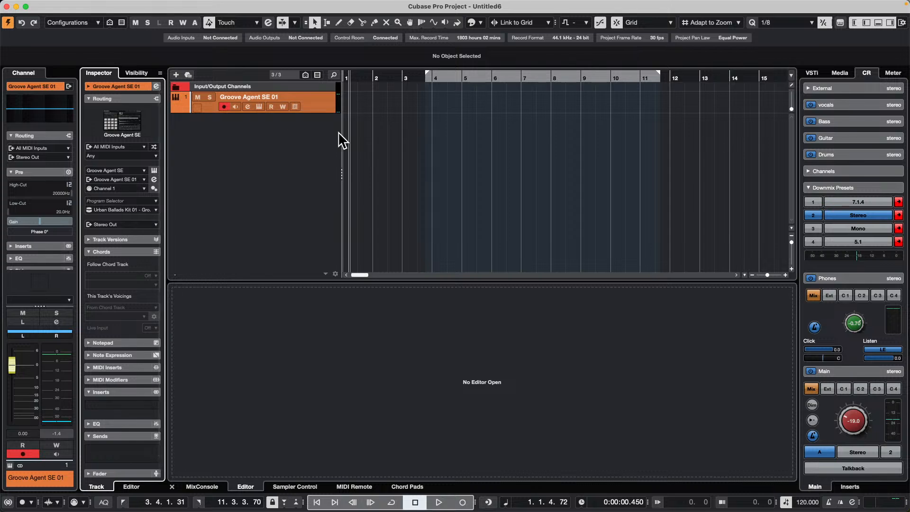
pyautogui.click(314, 111)
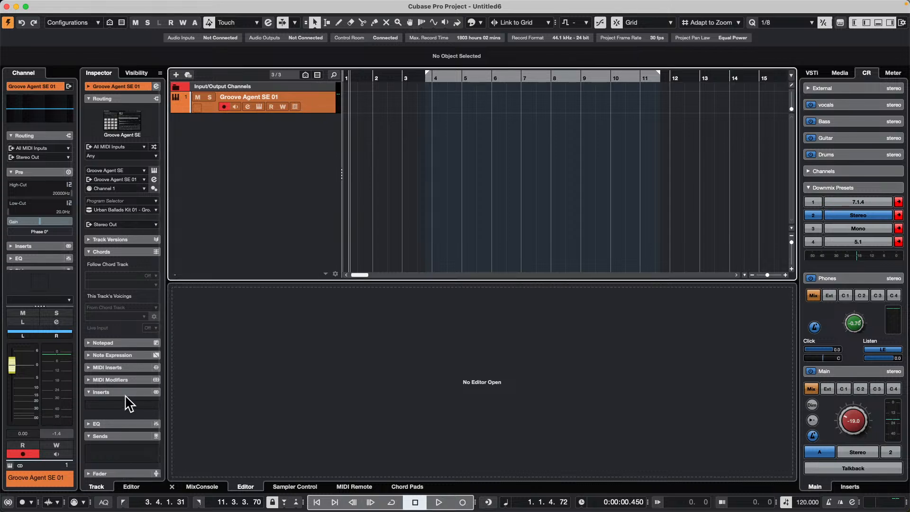
pyautogui.click(130, 374)
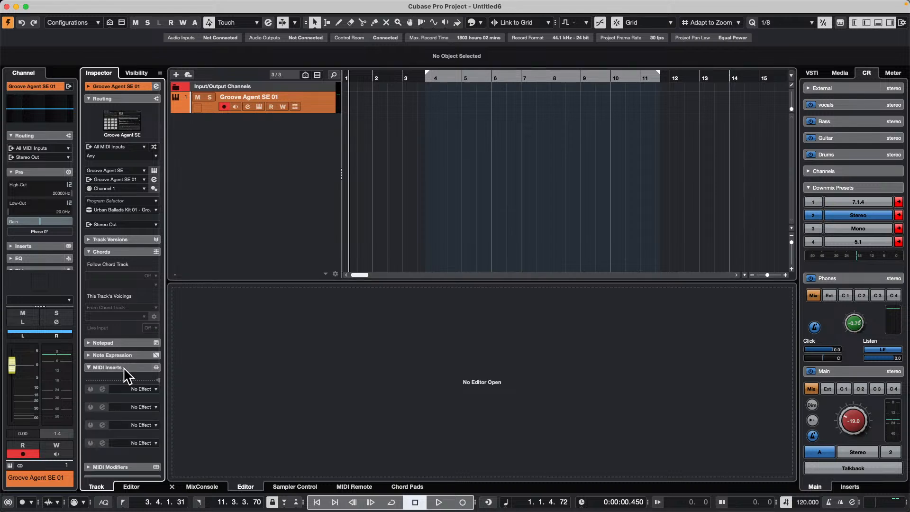
pyautogui.click(144, 390)
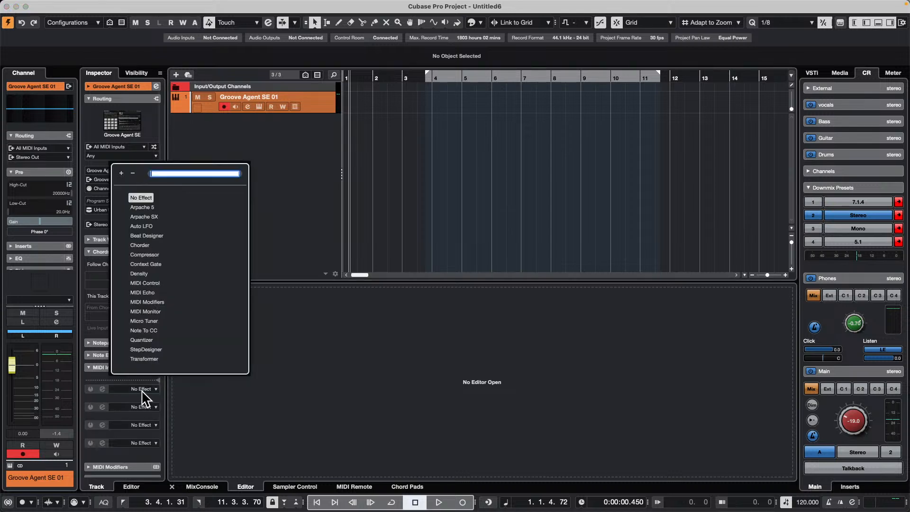
pyautogui.click(157, 235)
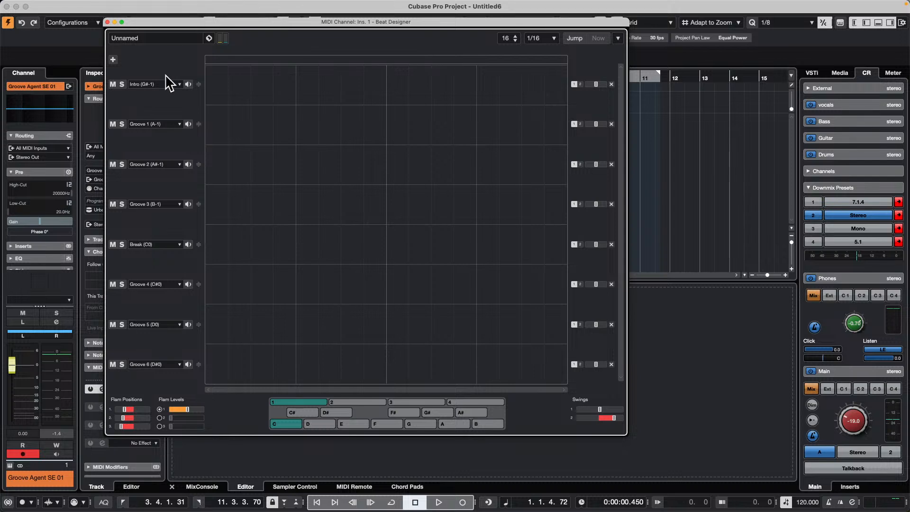
# Add lanes to Beat Designer until it has fourteen, and widen its window
pyautogui.click(113, 60)
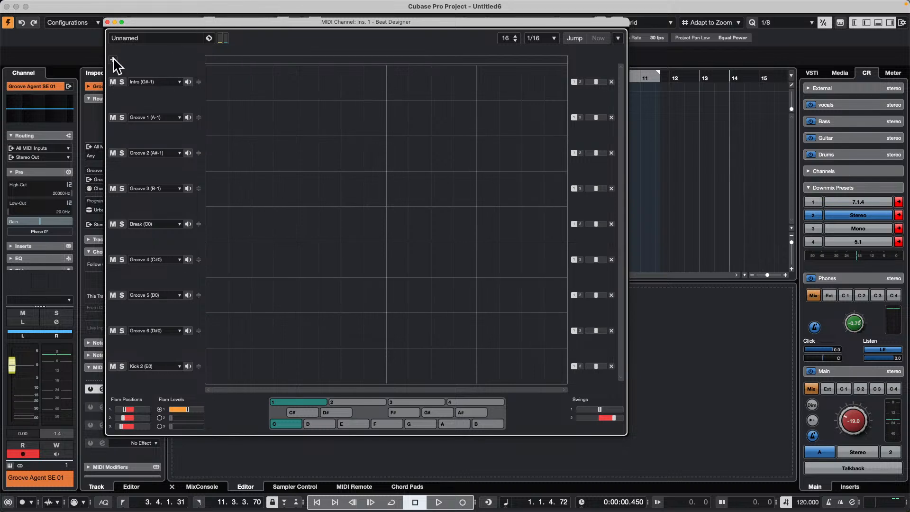
pyautogui.click(113, 59)
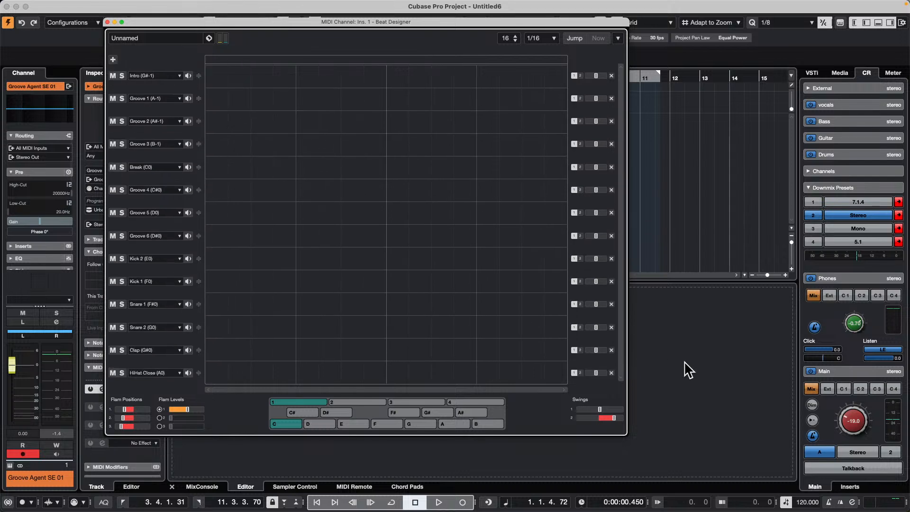
pyautogui.moveTo(629, 431); pyautogui.dragTo(798, 378)
# Assign Kick 1 (C1), Snare 1 (F#0), Clap 1 (D#1) and HHat Closed (F#1) to Beat Designer's first four lanes
pyautogui.click(152, 75)
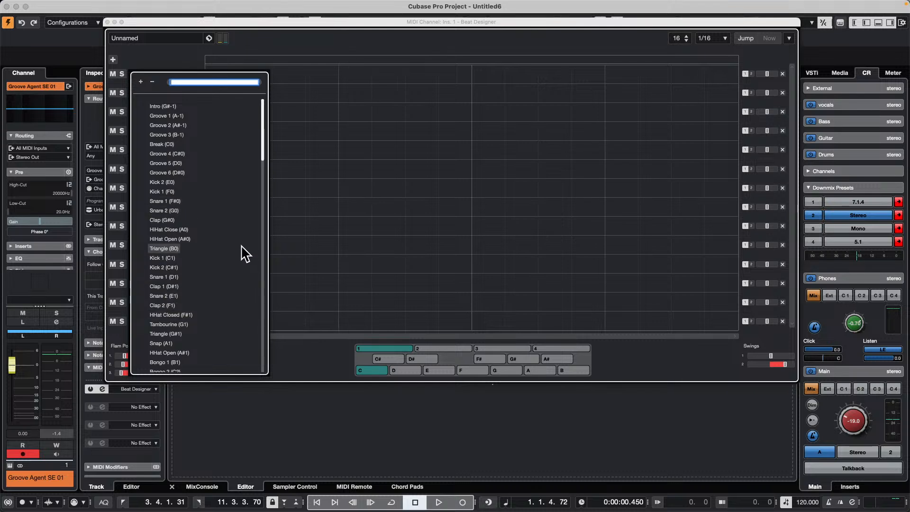
pyautogui.click(167, 257)
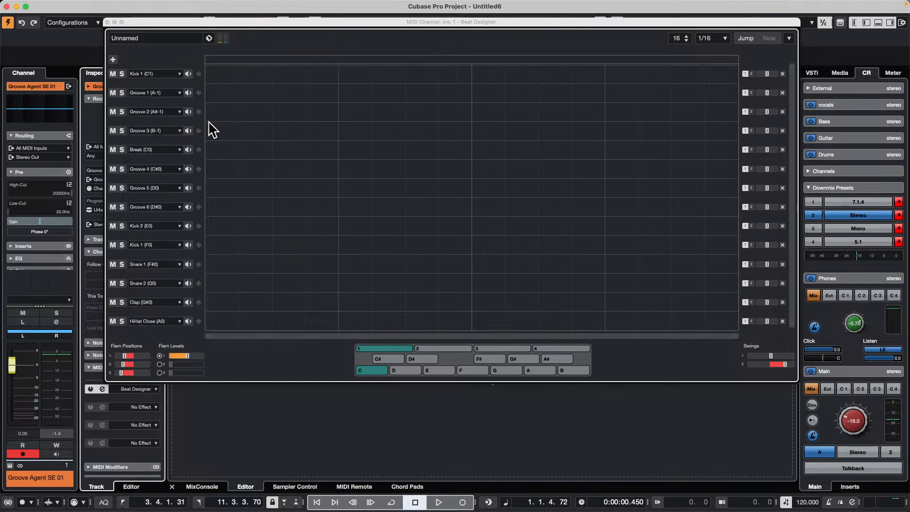
pyautogui.click(156, 93)
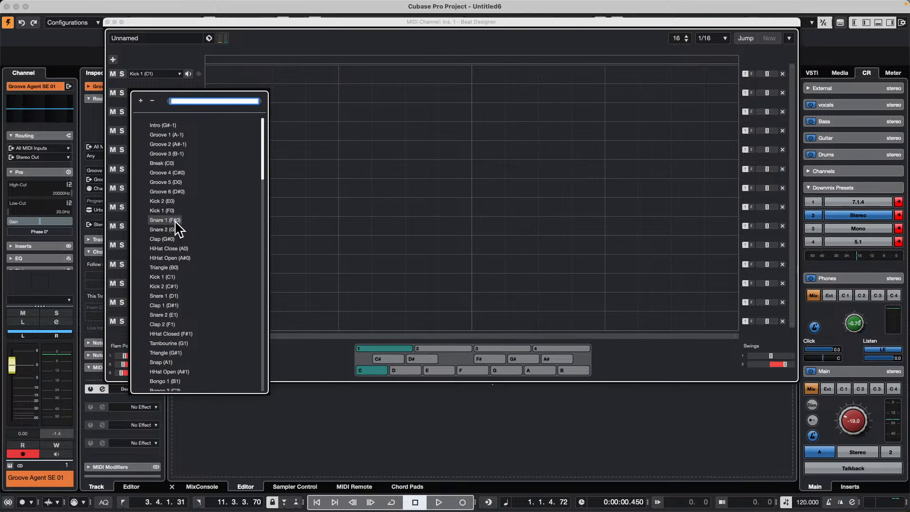
pyautogui.click(175, 220)
pyautogui.click(161, 111)
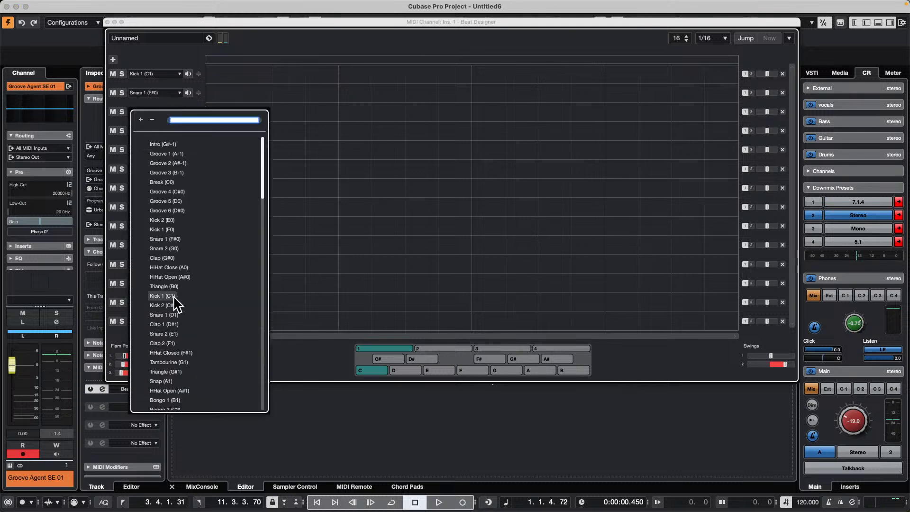
pyautogui.click(173, 325)
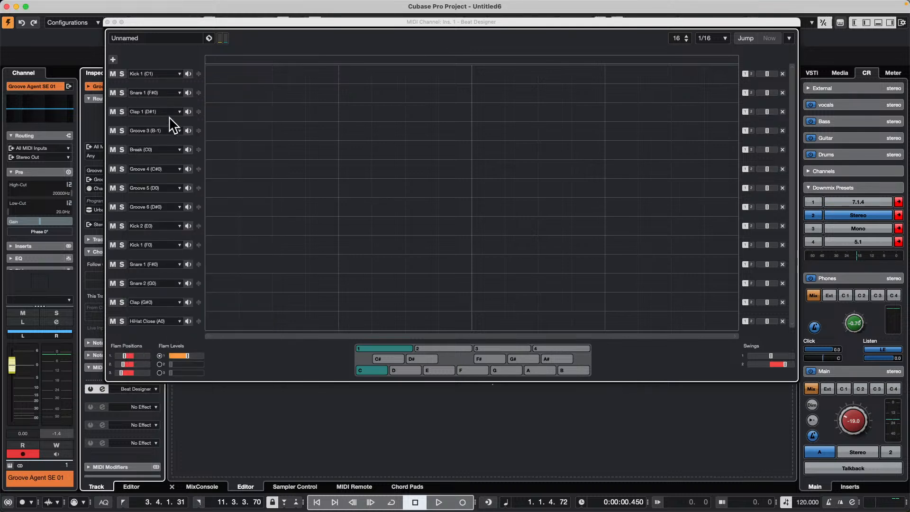
pyautogui.click(146, 130)
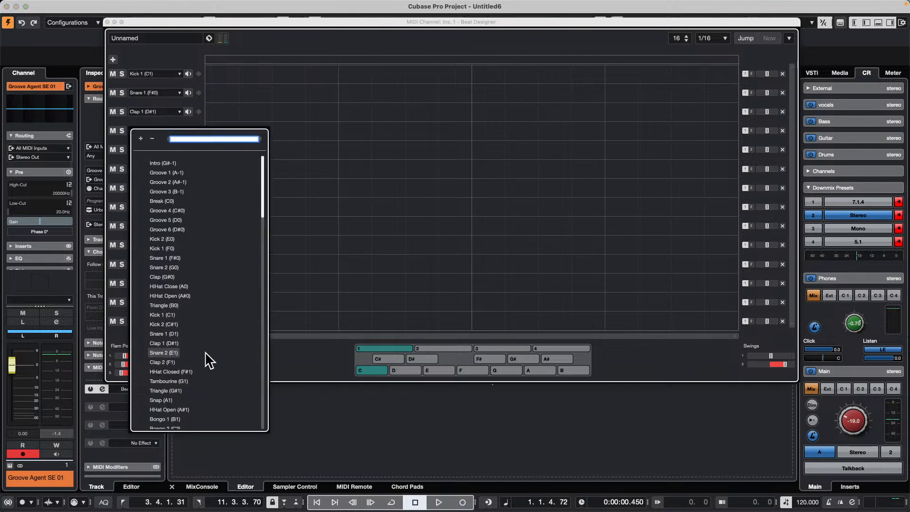
pyautogui.click(172, 372)
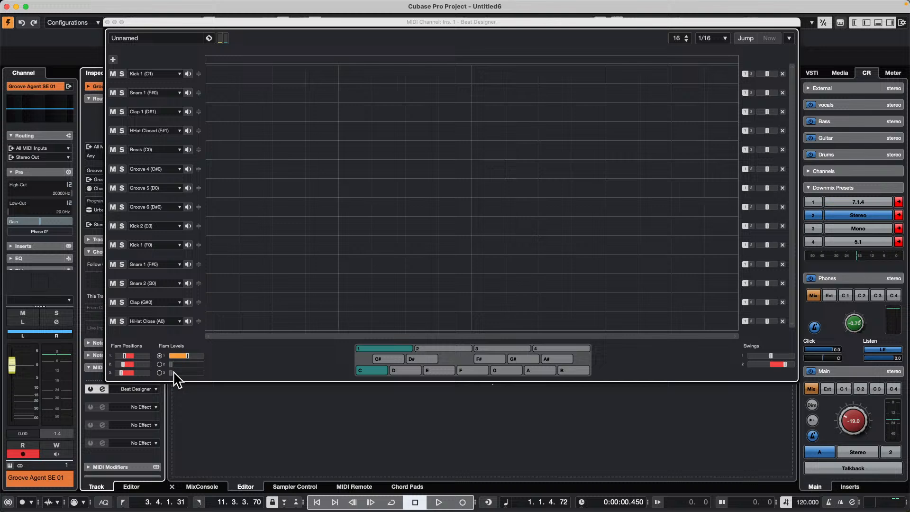
# Assign Bongo 3 (D2), Bongo 1 (B1) and Triangle (G#1) to Beat Designer's fifth, sixth and seventh lanes
pyautogui.click(162, 150)
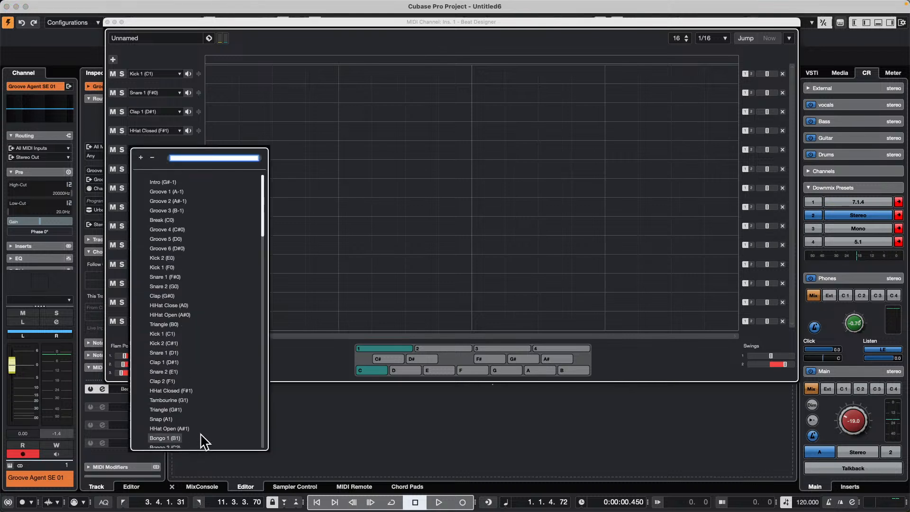
pyautogui.scroll(-3, 177, 375)
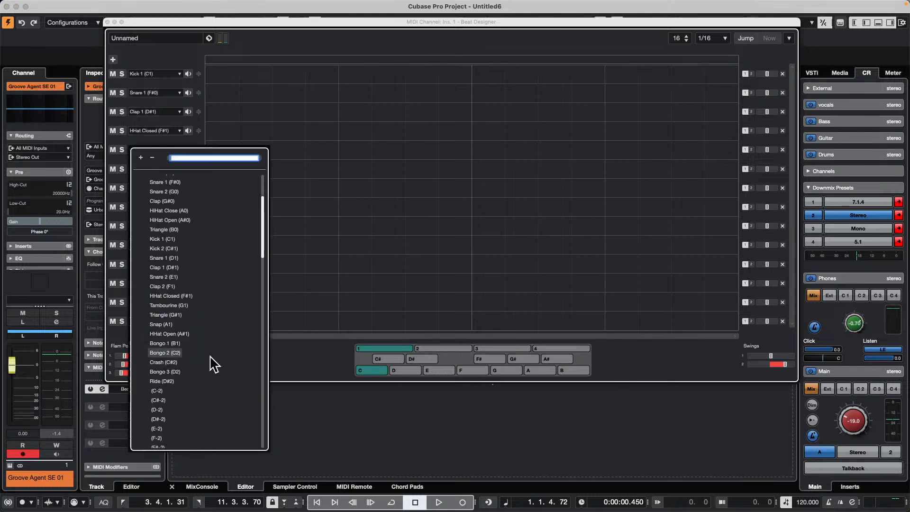
pyautogui.click(169, 371)
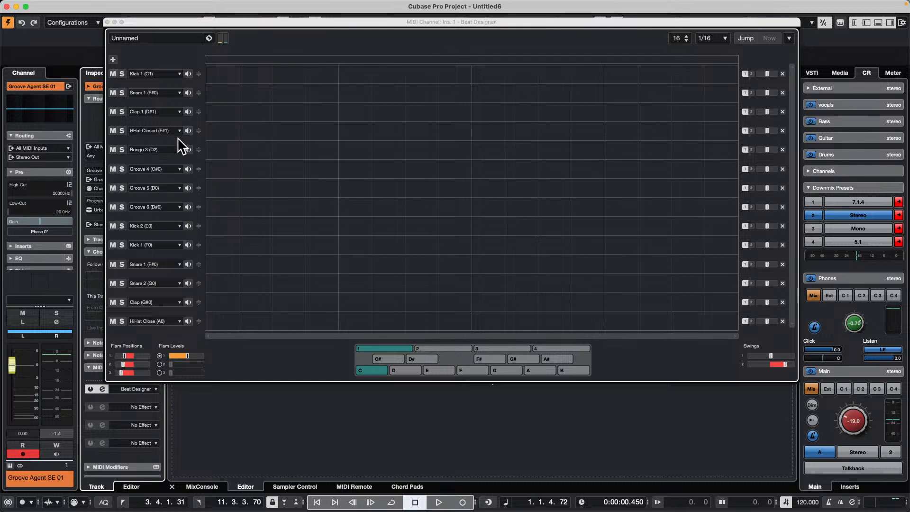
pyautogui.click(156, 171)
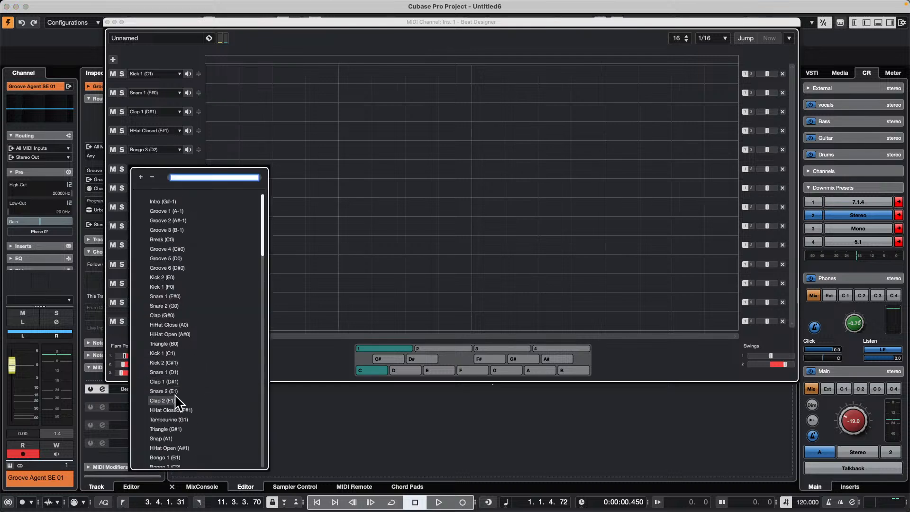
pyautogui.click(176, 456)
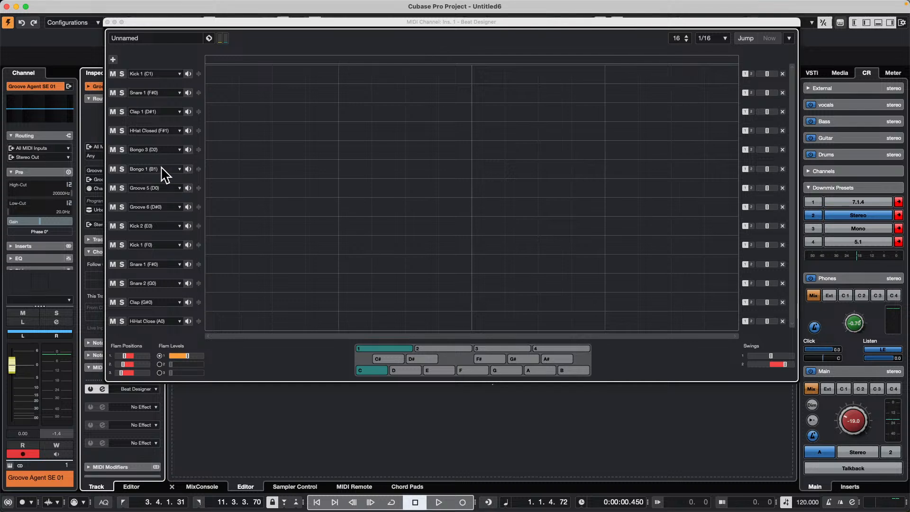
pyautogui.click(162, 188)
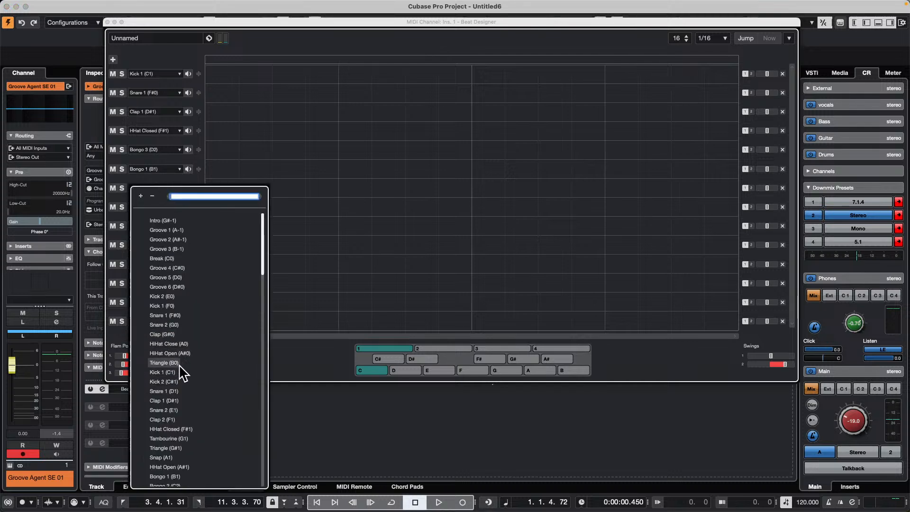
pyautogui.click(174, 354)
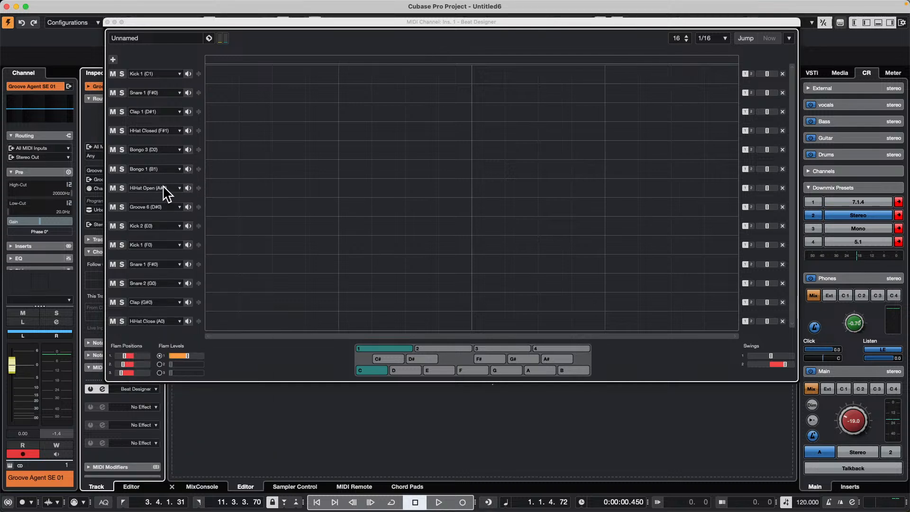
pyautogui.click(162, 185)
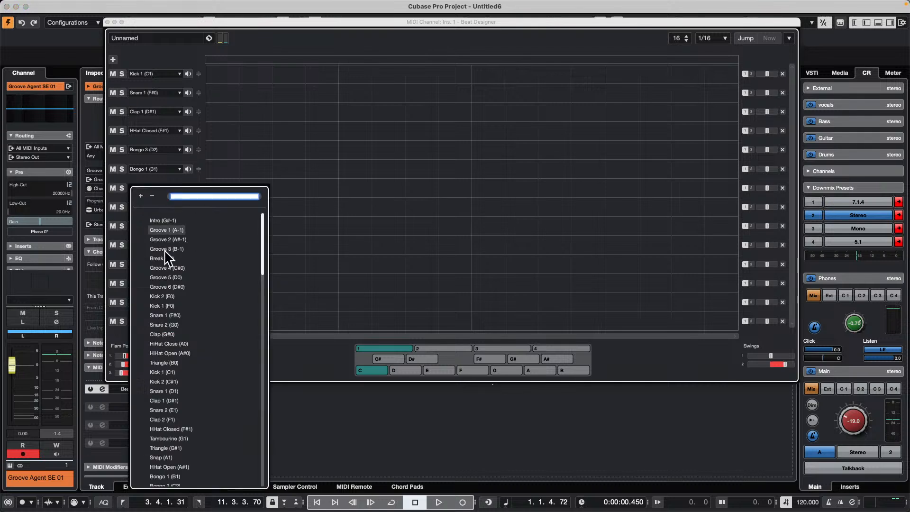
pyautogui.click(183, 448)
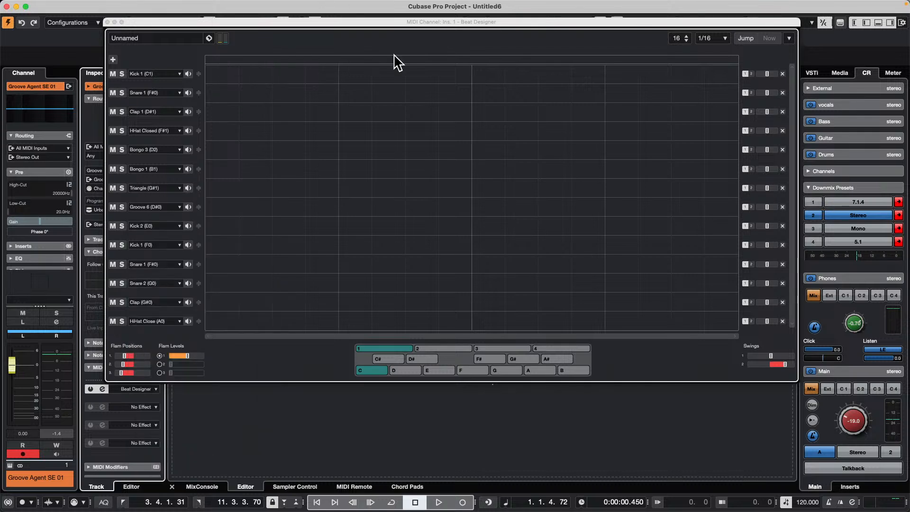
# Set the Beat Designer pattern length to 32 steps
pyautogui.click(687, 35)
pyautogui.click(687, 35)
pyautogui.click(687, 35)
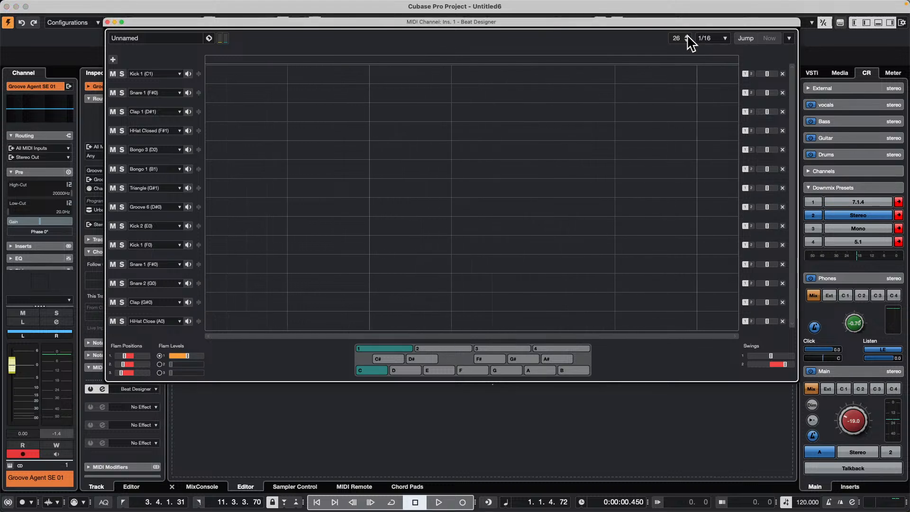
pyautogui.click(687, 36)
pyautogui.click(687, 35)
pyautogui.click(687, 35)
pyautogui.click(687, 35)
pyautogui.click(687, 36)
pyautogui.click(687, 35)
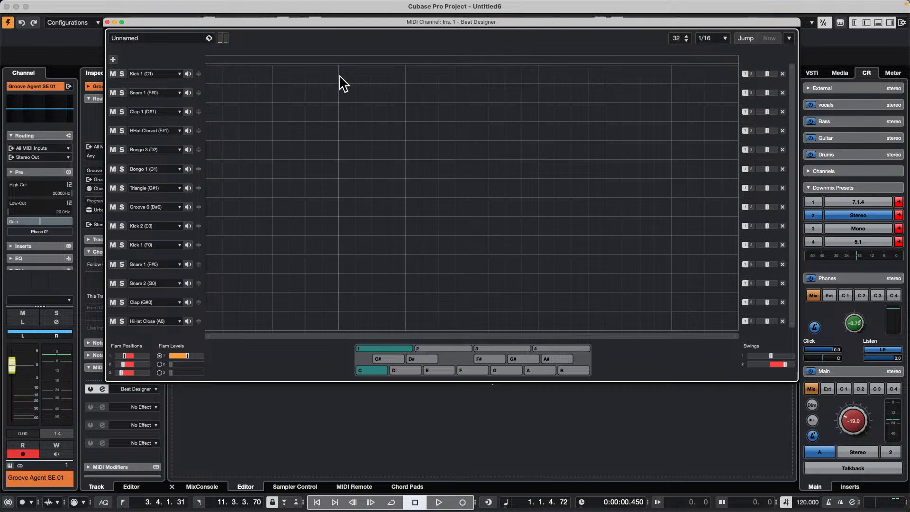
# Start playback, place Kick 1 hits on steps 1 and 9, and set the Control Room main level to about -8.30 dB
pyautogui.press('space')
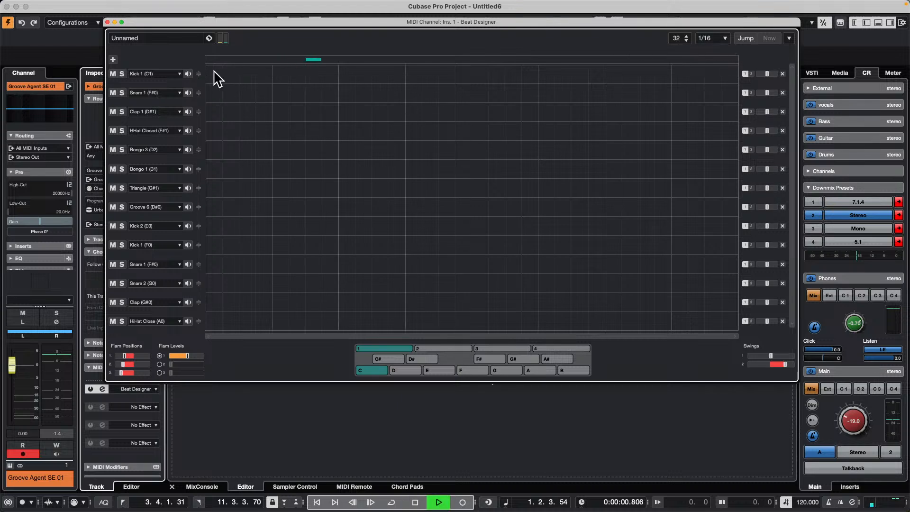
pyautogui.click(215, 75)
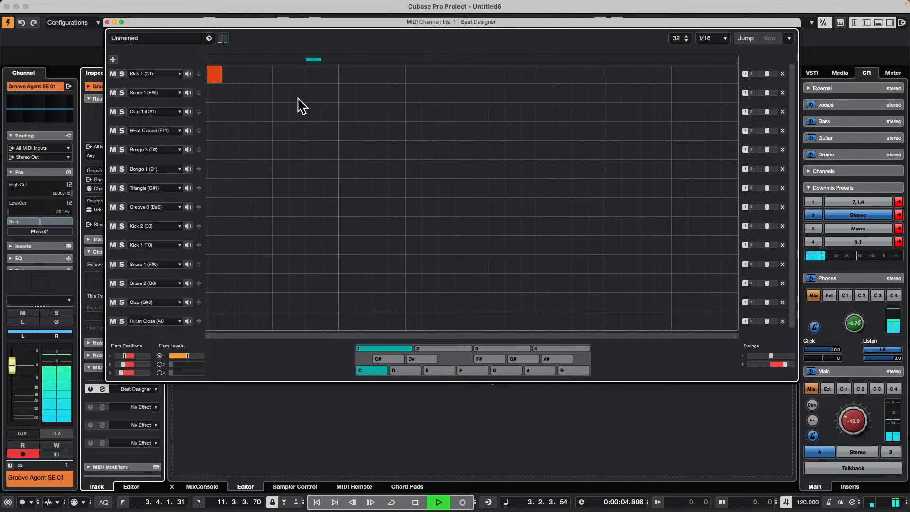
pyautogui.moveTo(852, 421); pyautogui.dragTo(841, 386)
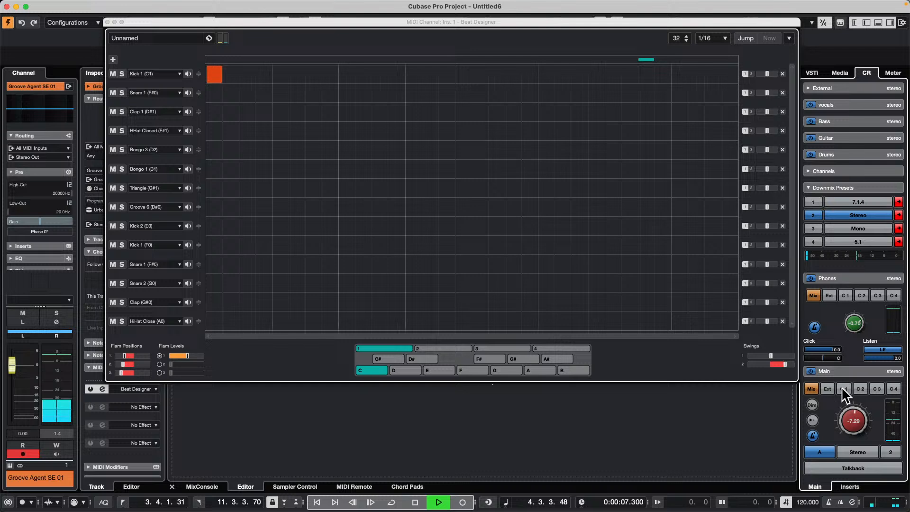
pyautogui.click(346, 75)
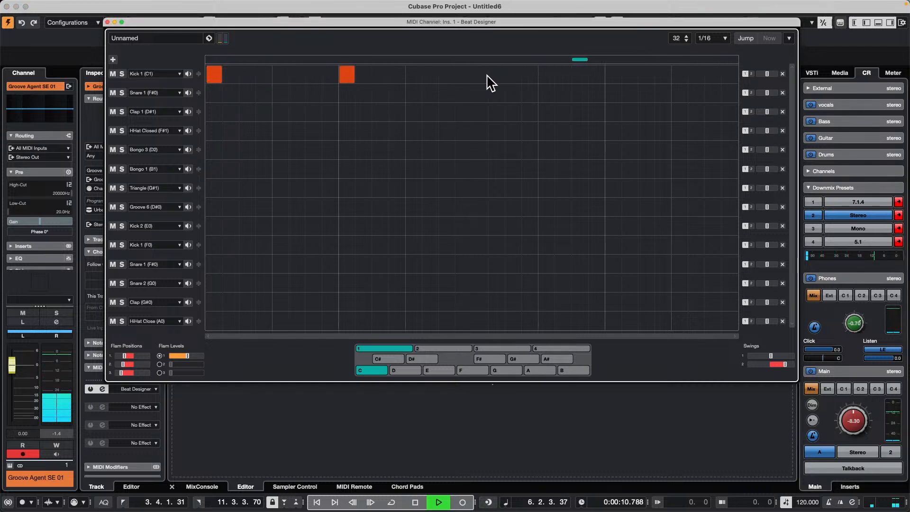
# Place Snare 1 hits on steps 5, 13, 21 and 29, a soft one on step 32, and Kick 1 hits on steps 17 and 25
pyautogui.click(280, 94)
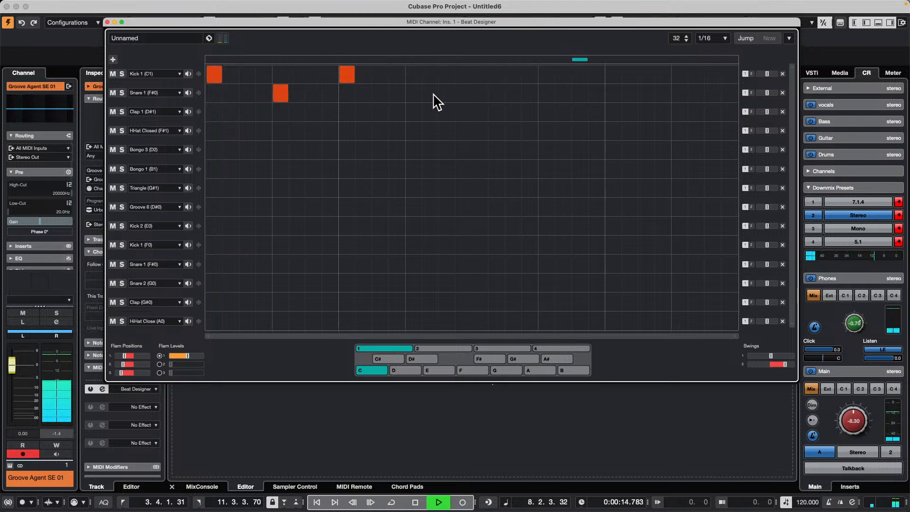
pyautogui.click(413, 93)
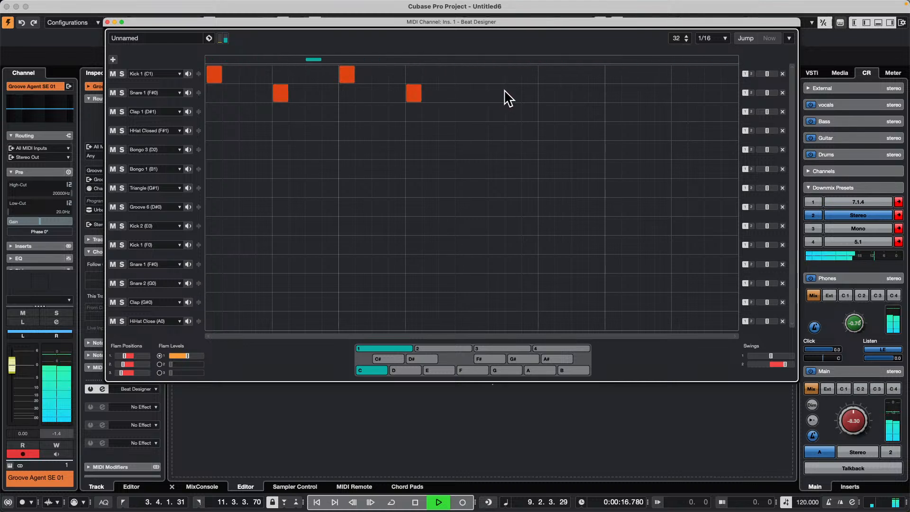
pyautogui.click(477, 77)
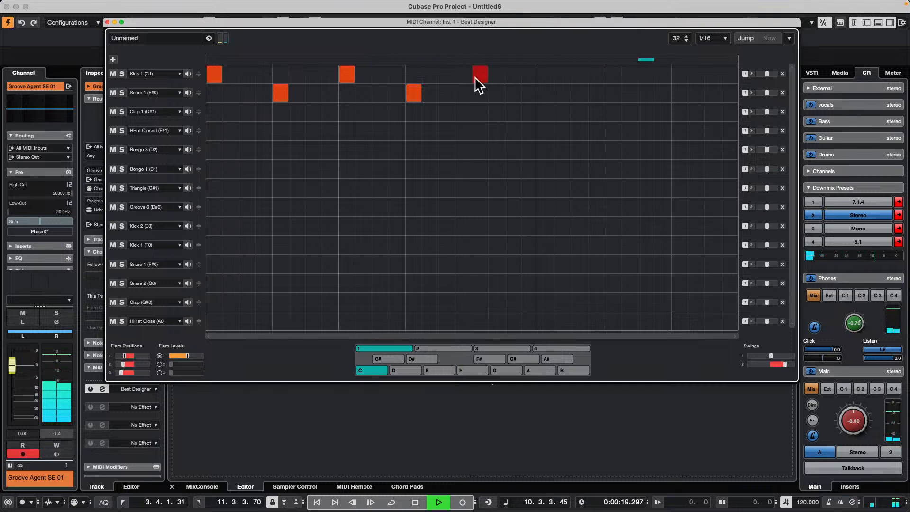
pyautogui.click(547, 94)
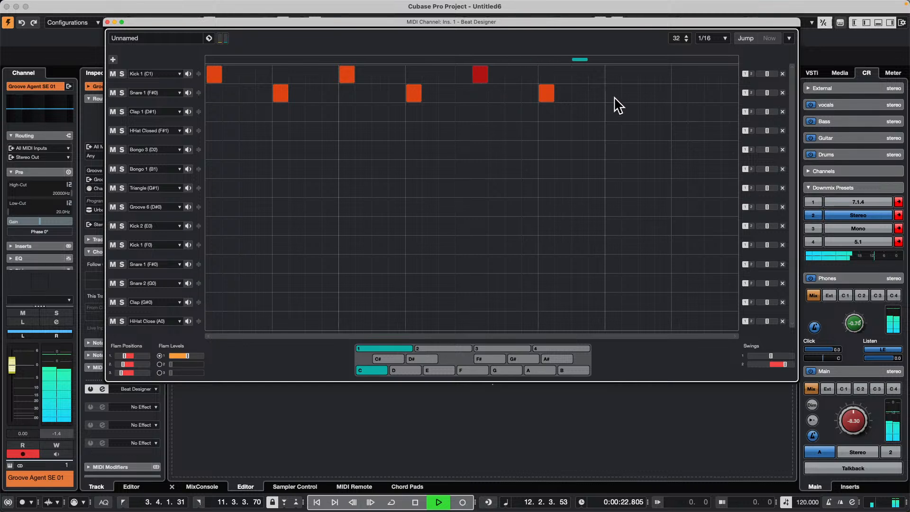
pyautogui.click(615, 75)
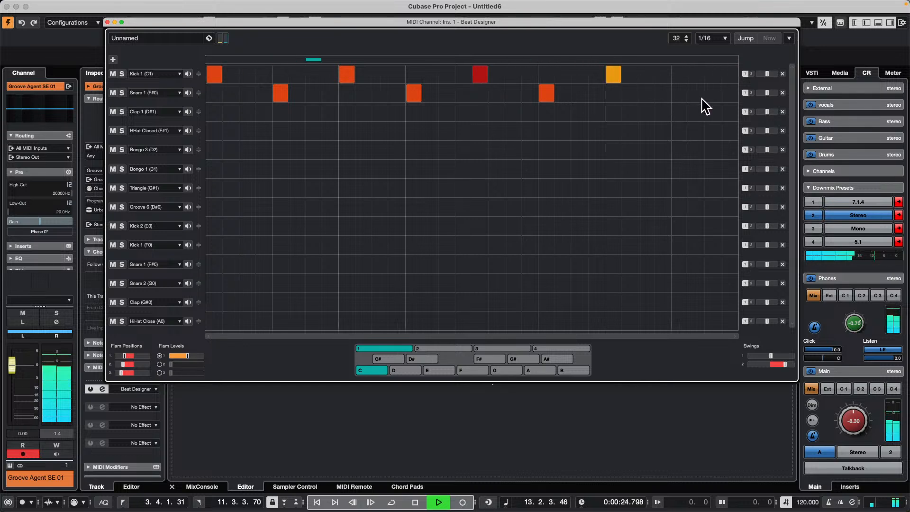
pyautogui.click(730, 94)
pyautogui.moveTo(730, 84); pyautogui.dragTo(729, 120)
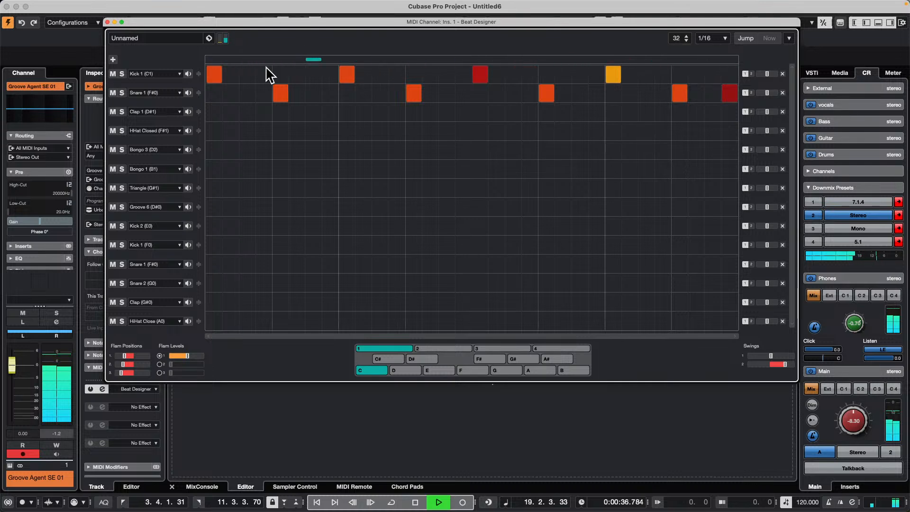
# Add a low-velocity Kick 1 hit on step 16, leaving step 15 empty
pyautogui.click(446, 74)
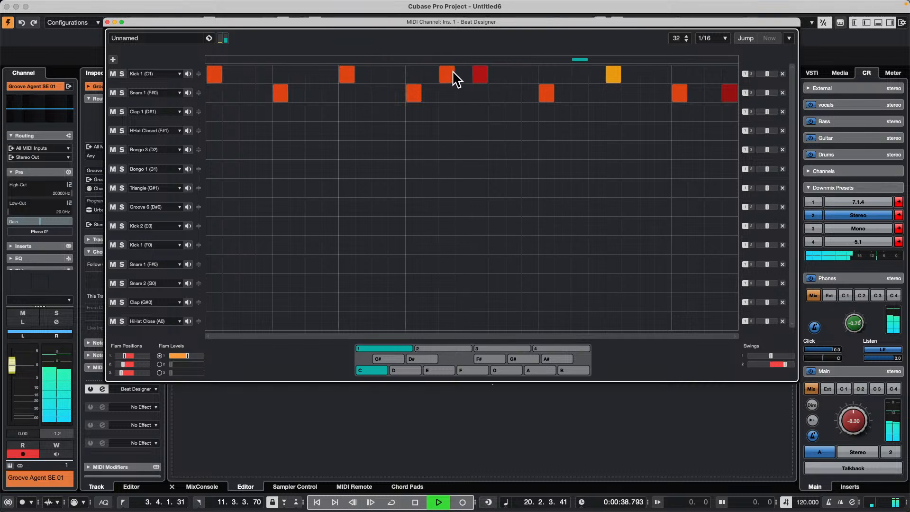
pyautogui.moveTo(451, 85); pyautogui.dragTo(449, 95)
pyautogui.click(448, 74)
pyautogui.click(464, 70)
pyautogui.moveTo(468, 88); pyautogui.dragTo(466, 101)
# Place Clap 1 hits on steps 5, 13, 20 and 22, lowering the velocity of the last two, with step 20 at 47
pyautogui.click(415, 112)
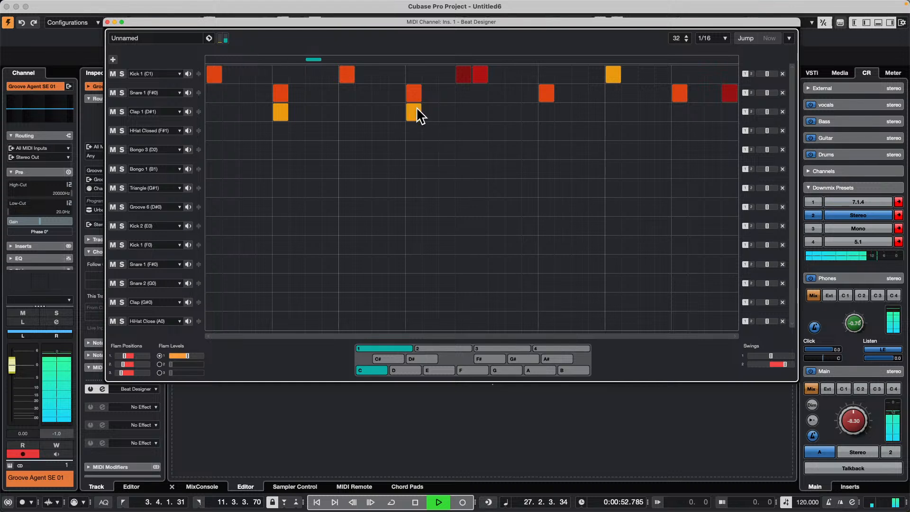
pyautogui.click(529, 113)
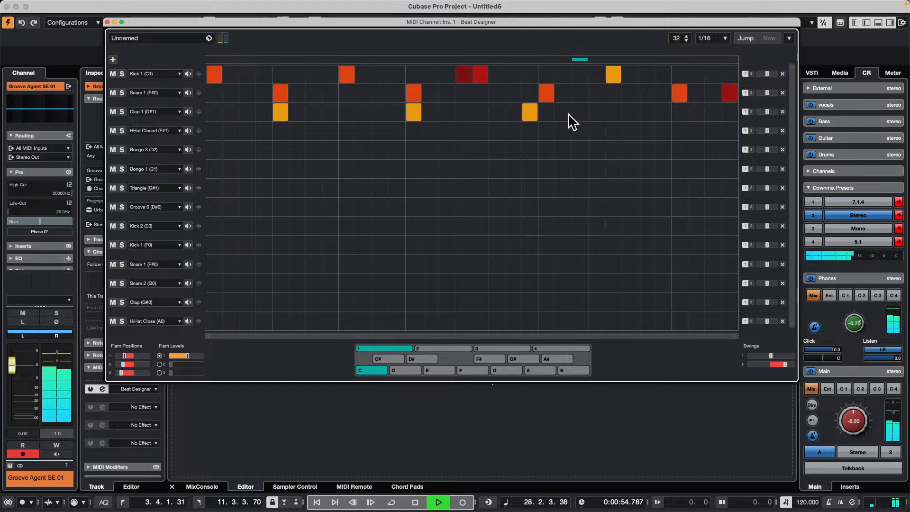
pyautogui.click(565, 114)
pyautogui.moveTo(567, 127); pyautogui.dragTo(530, 134)
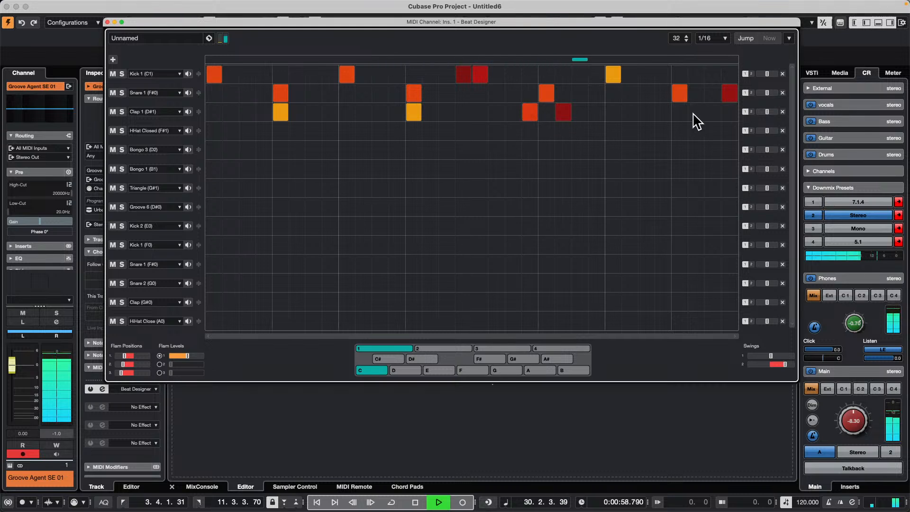
pyautogui.moveTo(530, 102); pyautogui.dragTo(527, 120)
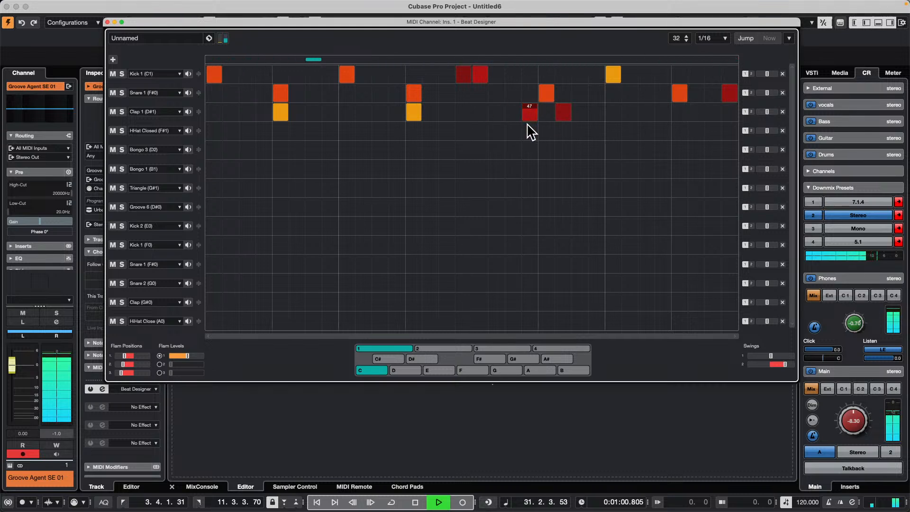
# Raise the velocity of the Snare 1 hits on steps 21, 13 and 5
pyautogui.moveTo(548, 90); pyautogui.dragTo(557, 61)
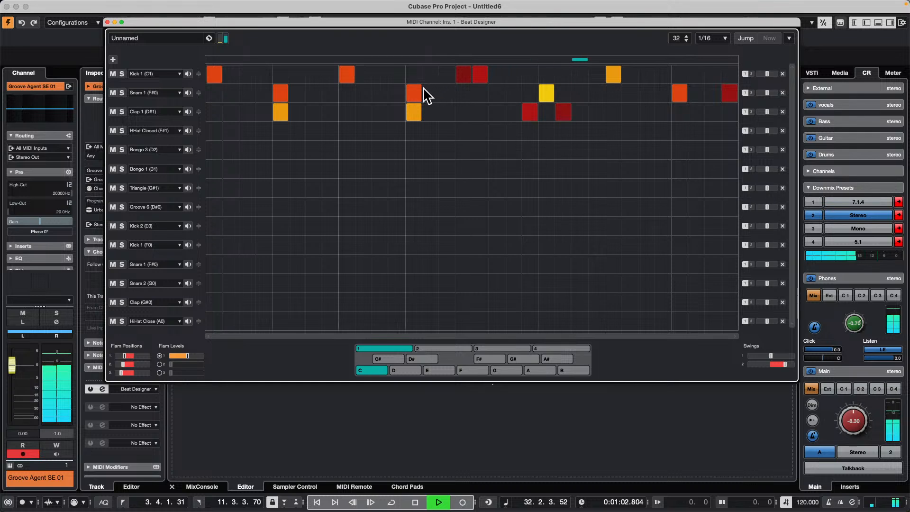
pyautogui.moveTo(424, 61); pyautogui.dragTo(422, 64)
pyautogui.moveTo(294, 84); pyautogui.dragTo(297, 66)
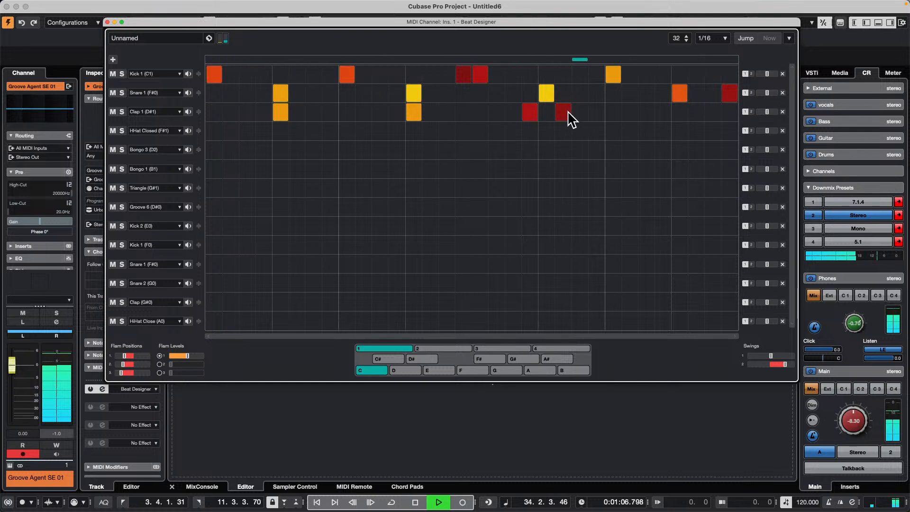
# Lower the Clap 1 hit on step 22 to velocity 19 and re-enter the step 20 clap at low velocity
pyautogui.moveTo(567, 117); pyautogui.dragTo(565, 135)
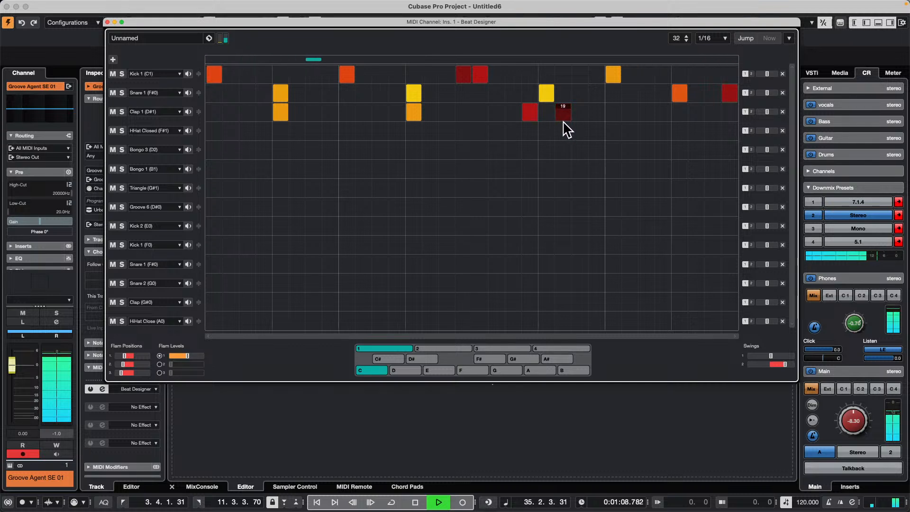
pyautogui.click(533, 114)
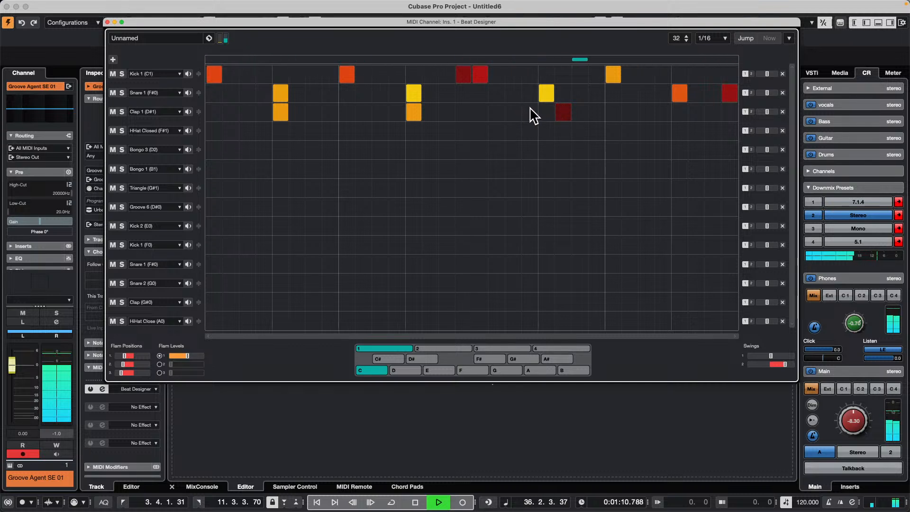
pyautogui.moveTo(531, 113)
pyautogui.mouseDown()
pyautogui.moveTo(533, 96)
pyautogui.moveTo(530, 130)
pyautogui.mouseUp()
# Place HHat Closed hits on steps 2–5, 9–12, 16–17, 20–21, 24–25 and 28–29, removing stray claps on steps 26–28
pyautogui.click(231, 131)
pyautogui.moveTo(249, 139)
pyautogui.mouseDown()
pyautogui.moveTo(449, 138)
pyautogui.moveTo(532, 127)
pyautogui.moveTo(605, 133)
pyautogui.moveTo(667, 123)
pyautogui.mouseUp()
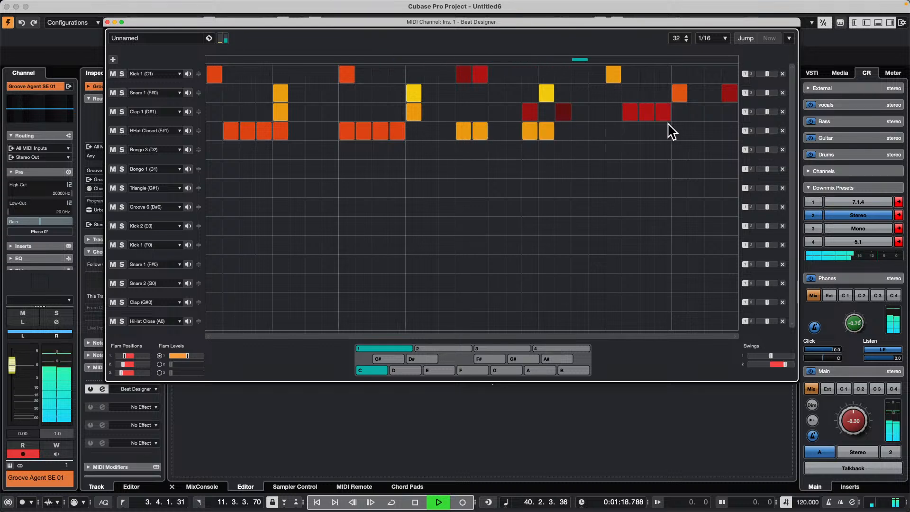
pyautogui.click(625, 113)
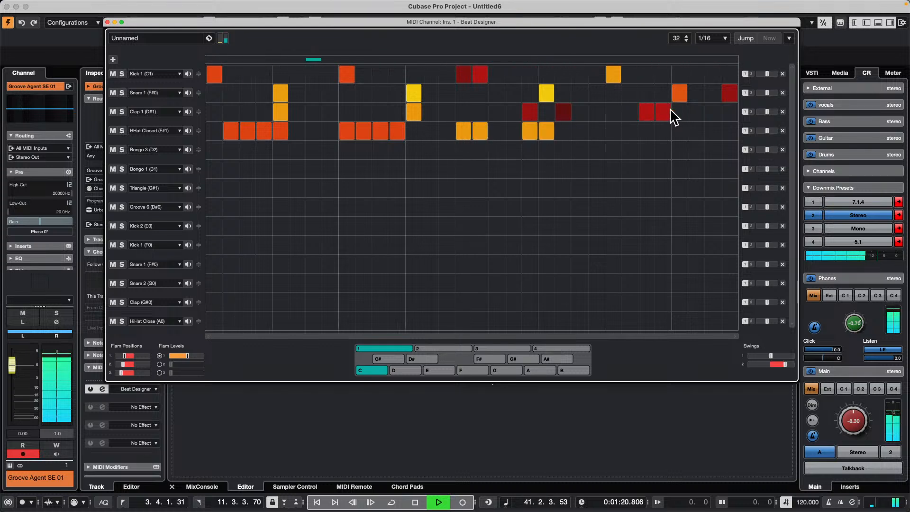
pyautogui.click(665, 113)
pyautogui.click(647, 113)
pyautogui.moveTo(597, 132)
pyautogui.mouseDown()
pyautogui.moveTo(665, 133)
pyautogui.moveTo(630, 132)
pyautogui.mouseUp()
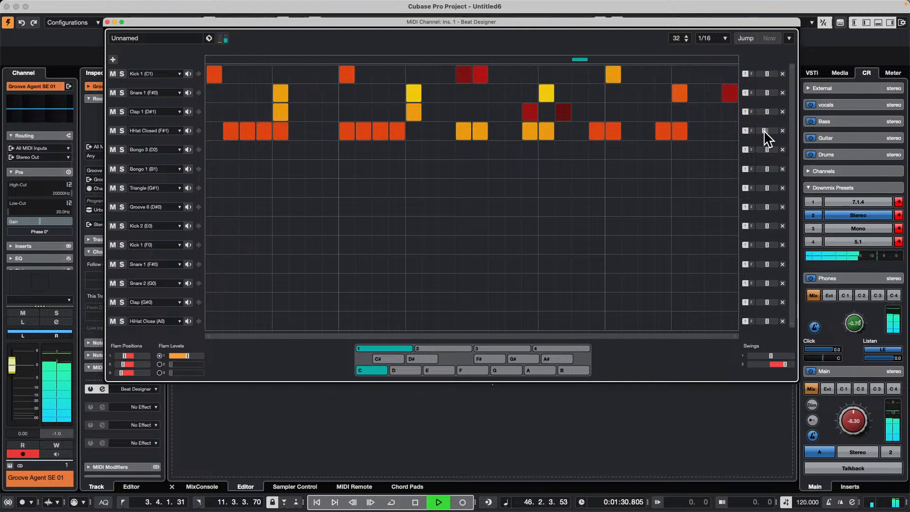
# Place Bongo 1 hits on steps 3, 4 and 15 and Triangle hits on 6, 9, 13, 14 and 19, keeping the Groove 6 lane empty
pyautogui.moveTo(253, 173); pyautogui.dragTo(265, 171)
pyautogui.moveTo(330, 207); pyautogui.dragTo(347, 207)
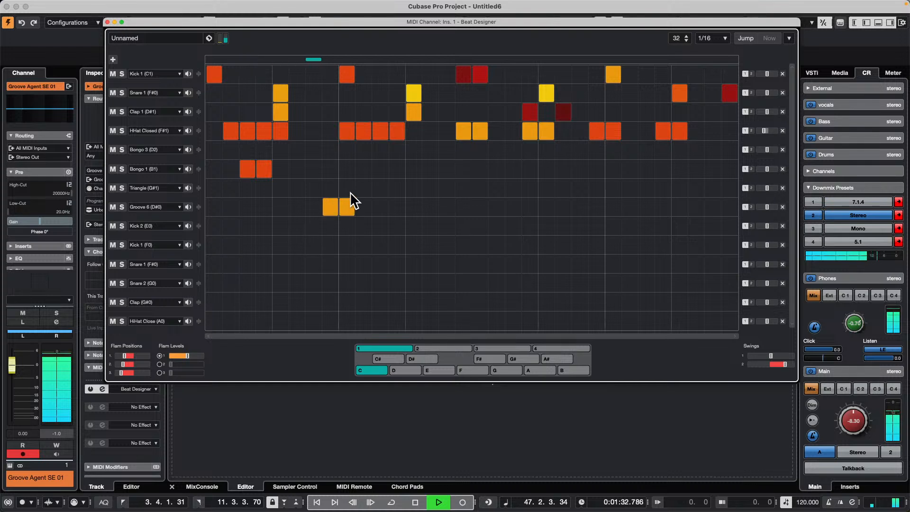
pyautogui.click(348, 189)
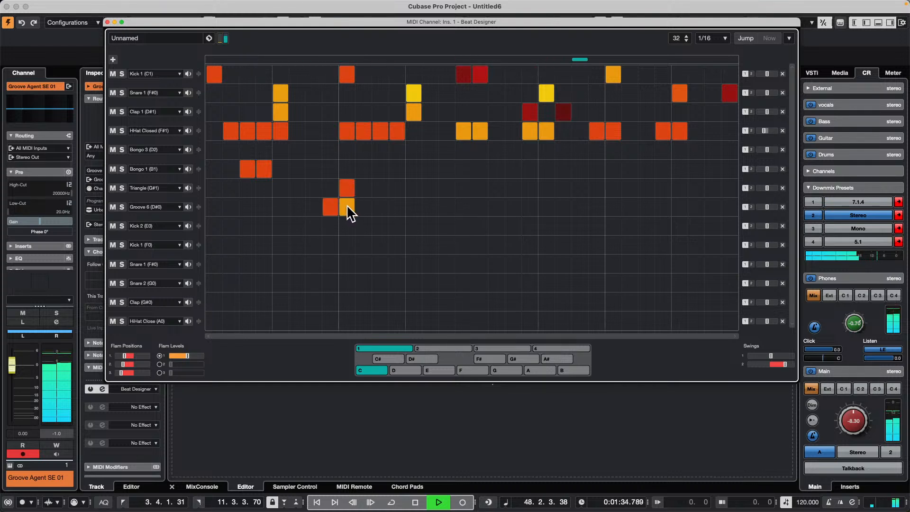
pyautogui.moveTo(414, 189); pyautogui.dragTo(430, 189)
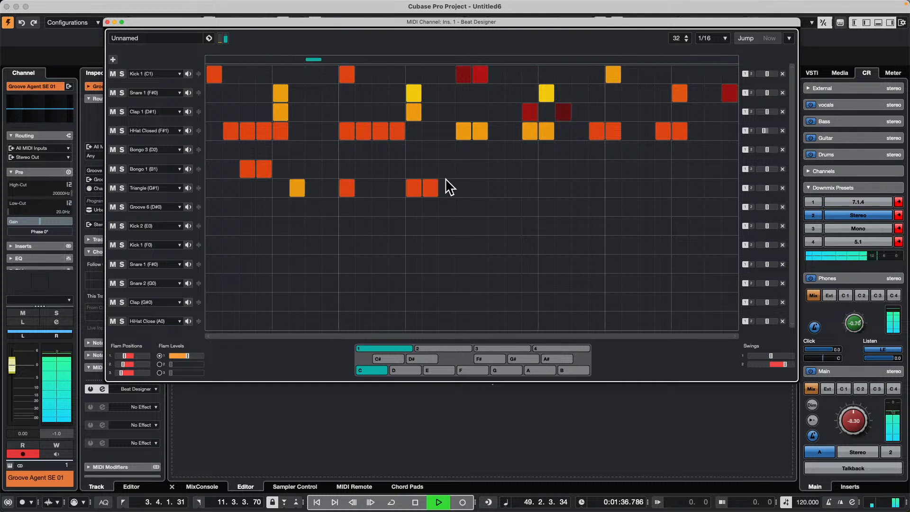
pyautogui.click(447, 170)
pyautogui.click(513, 188)
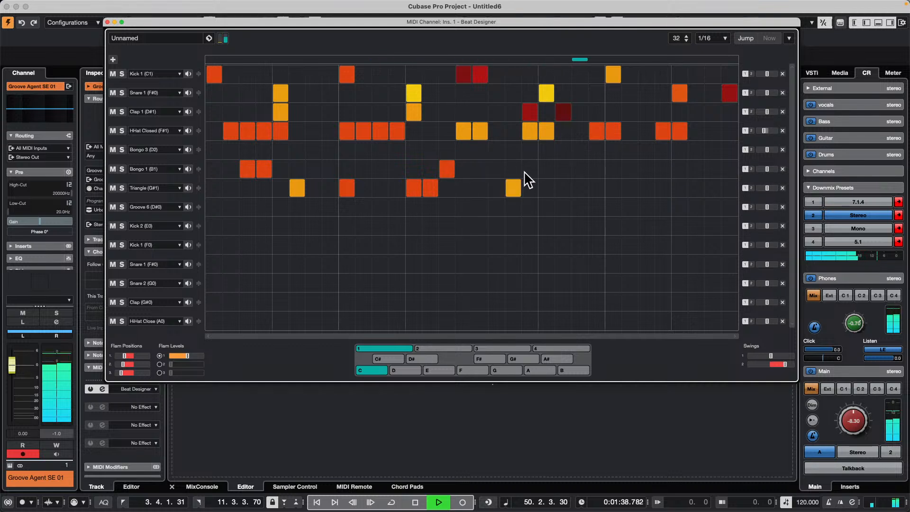
# Add Bongo 1 hits on steps 20–23, 27, 31 and 32, softening 20–22 and accenting 32, plus Triangle hits on steps 25, 26 and 30
pyautogui.moveTo(563, 169); pyautogui.dragTo(578, 171)
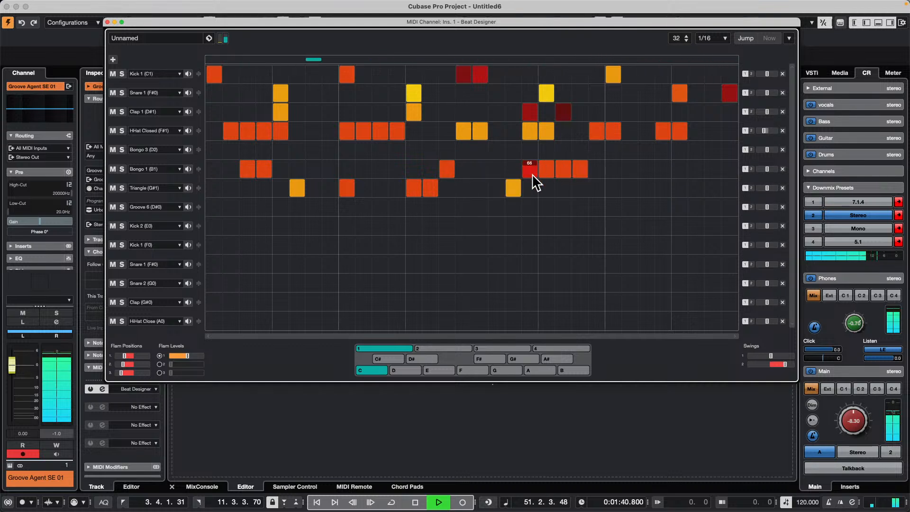
pyautogui.moveTo(549, 171); pyautogui.dragTo(567, 204)
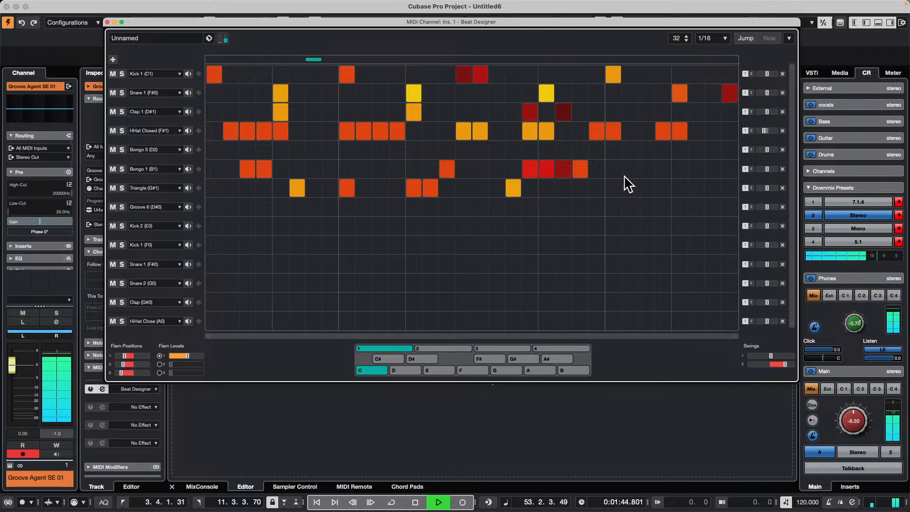
pyautogui.click(647, 169)
pyautogui.click(696, 188)
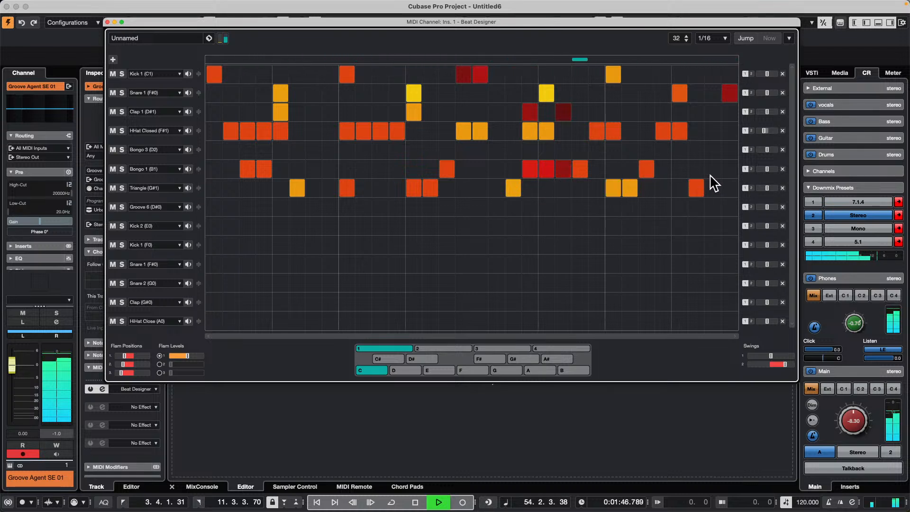
pyautogui.click(713, 169)
pyautogui.moveTo(730, 164); pyautogui.dragTo(734, 148)
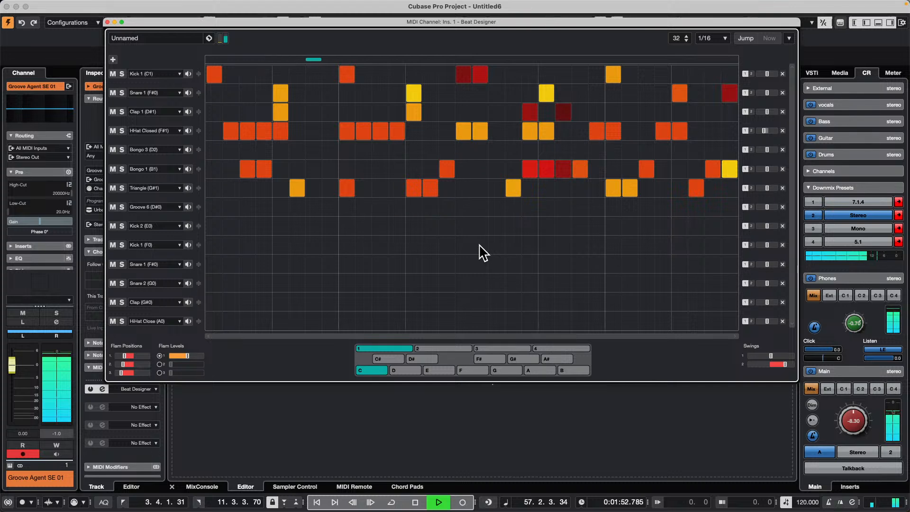
# Place Bongo 3 hits on steps 6, 7, 15, 23 and 28–30, and stop playback
pyautogui.click(448, 150)
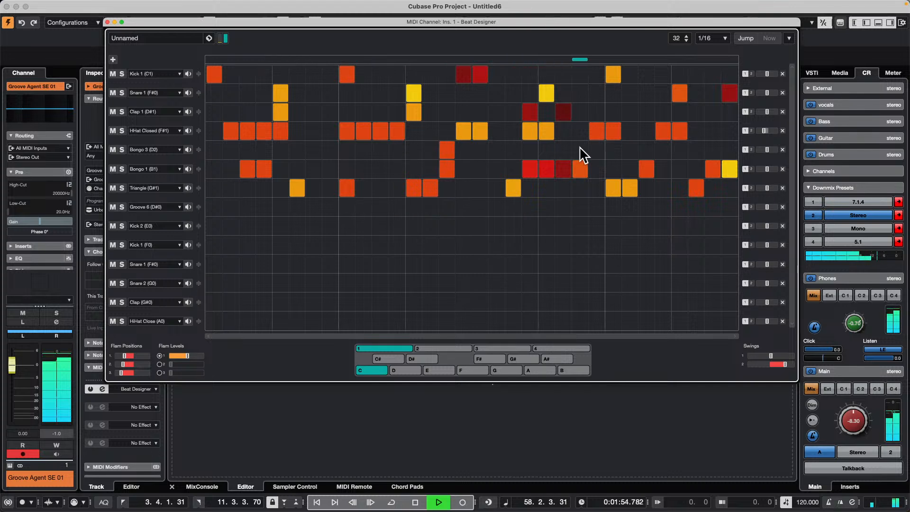
pyautogui.click(580, 149)
pyautogui.moveTo(662, 149); pyautogui.dragTo(702, 145)
pyautogui.moveTo(314, 150); pyautogui.dragTo(304, 150)
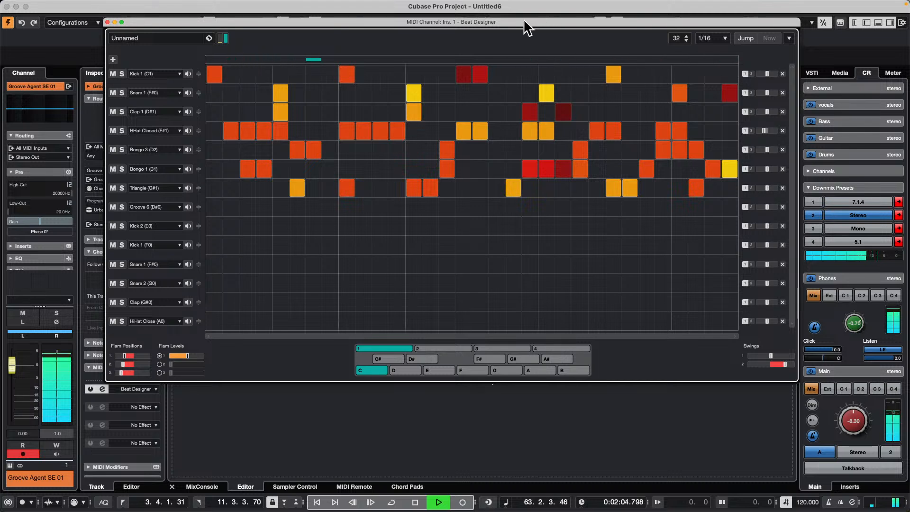
pyautogui.press('space')
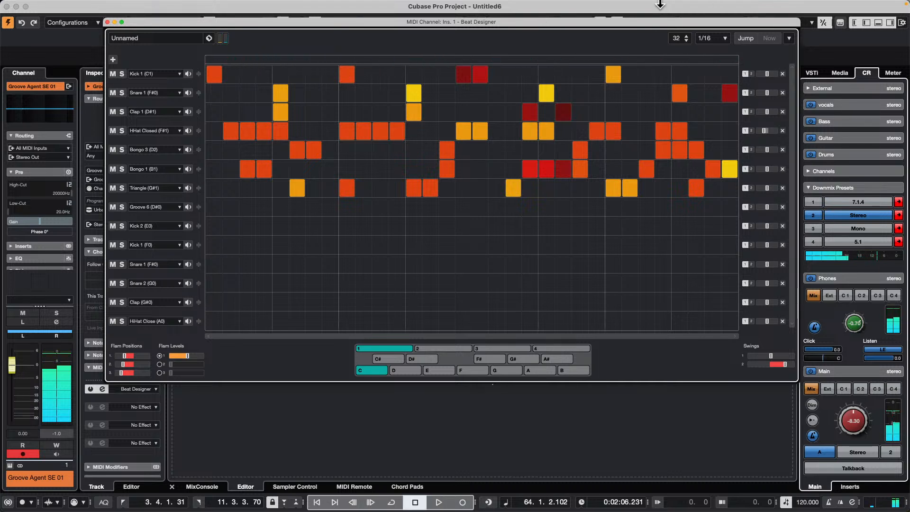
# Copy the 32-step drum pattern from slot C and paste it into the empty pattern slot C#
pyautogui.click(789, 38)
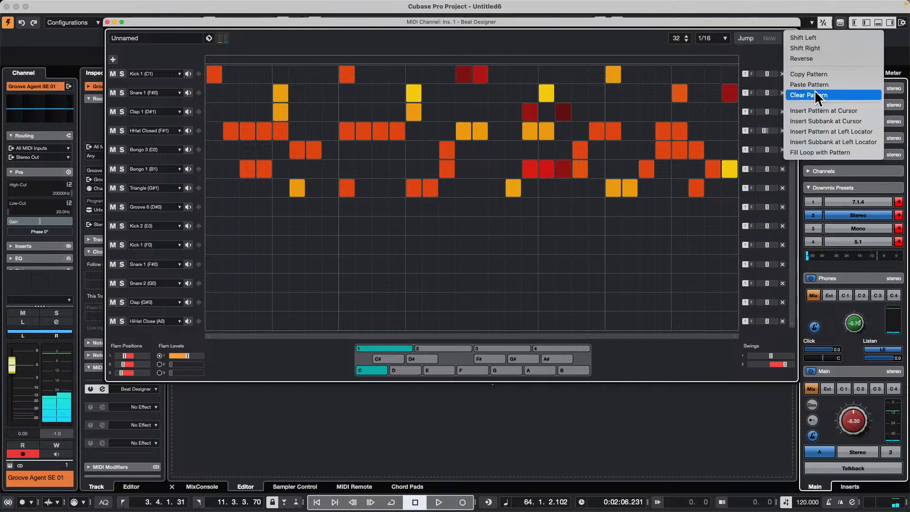
pyautogui.click(814, 74)
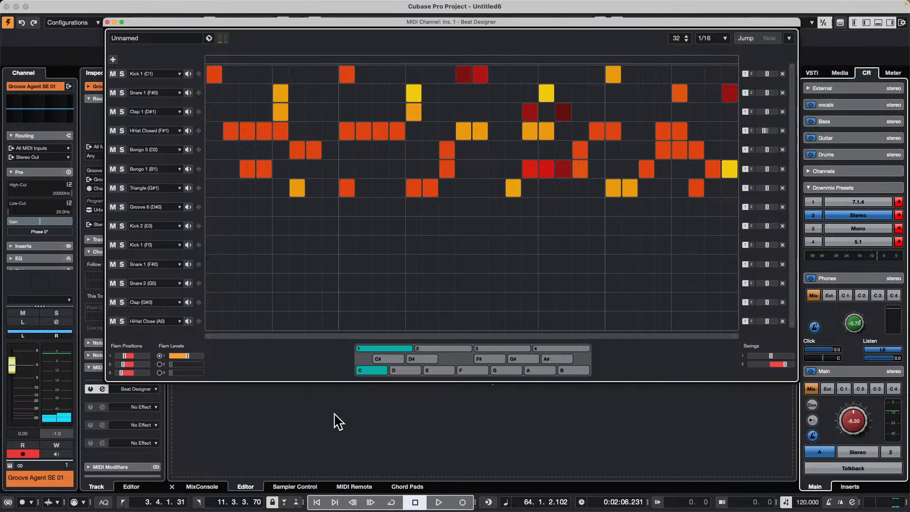
pyautogui.click(387, 359)
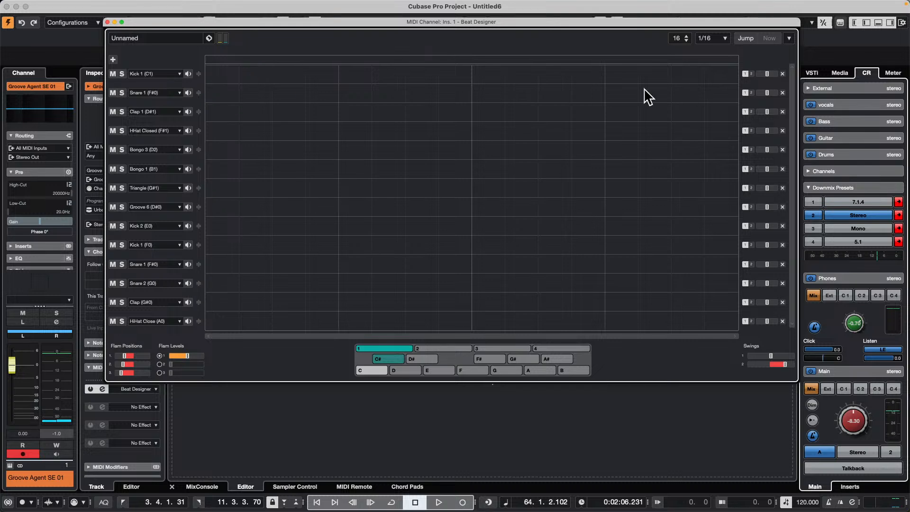
pyautogui.click(788, 37)
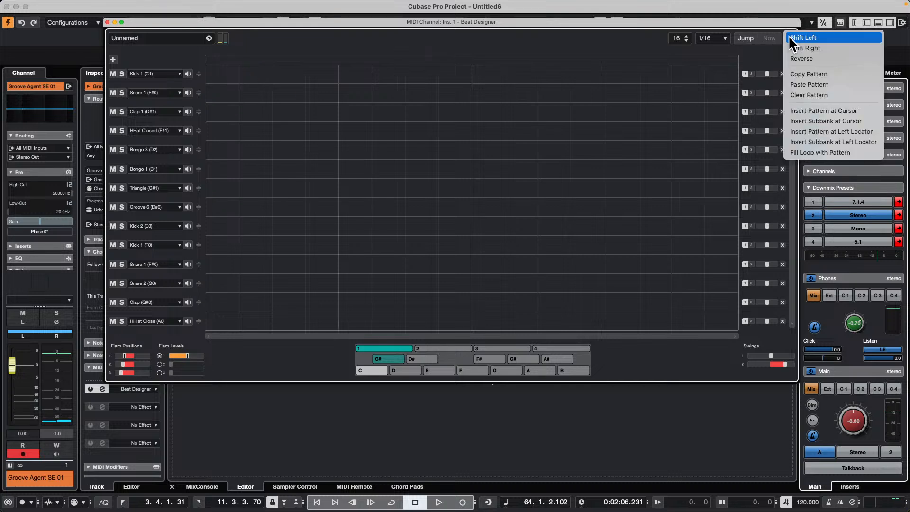
pyautogui.click(816, 84)
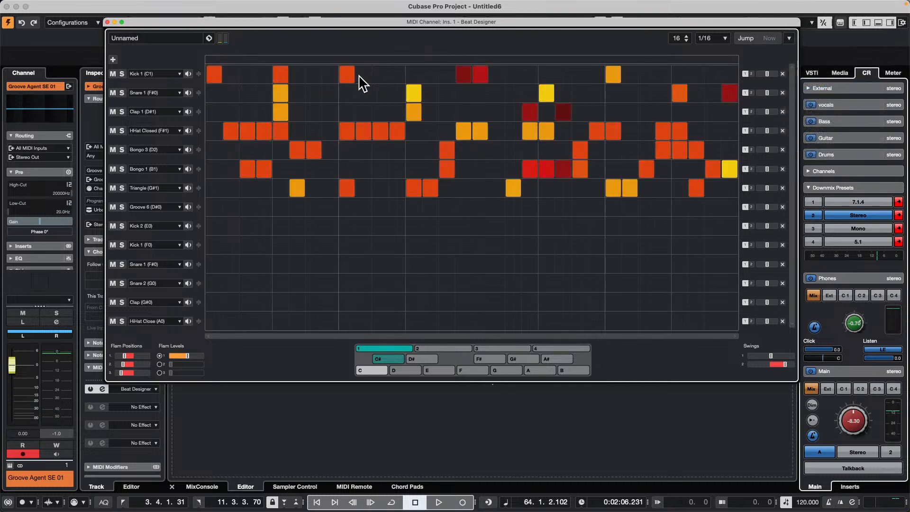
# Add Kick 1 hits on steps 5, 13, 21 and 29 and Snare 1 hits on steps 7 and 8, with playback running
pyautogui.click(414, 74)
pyautogui.click(679, 74)
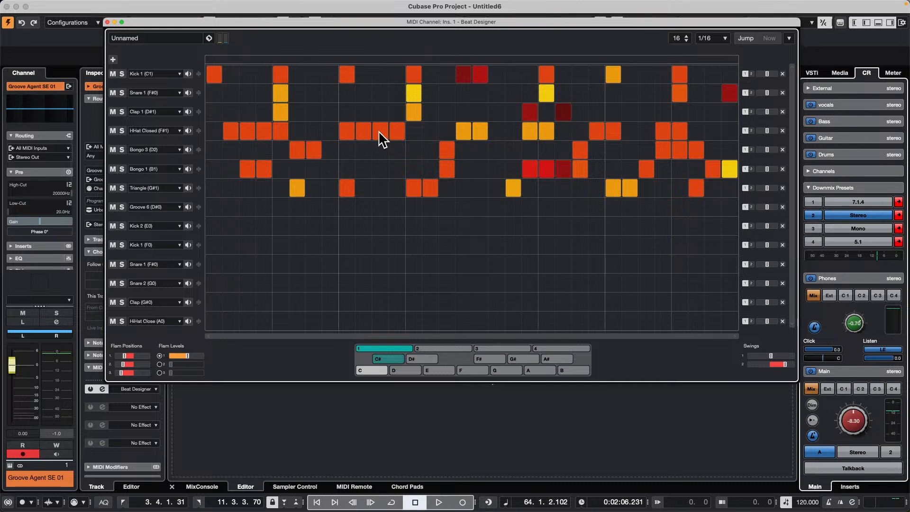
pyautogui.press('space')
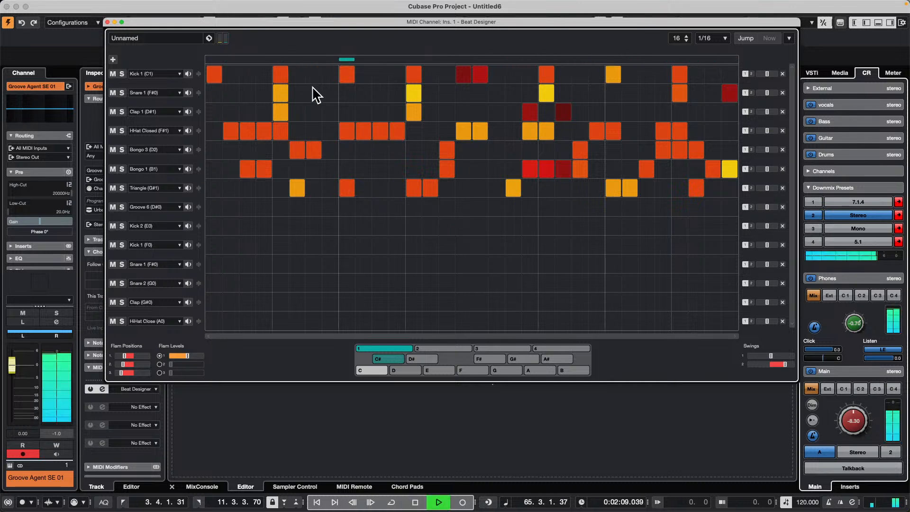
pyautogui.moveTo(315, 96); pyautogui.dragTo(321, 108)
# Add Clap 1 hits on steps 24, 27, 28 and 31, softening the hits on 27 and 28 and leaving step 29 empty
pyautogui.click(595, 109)
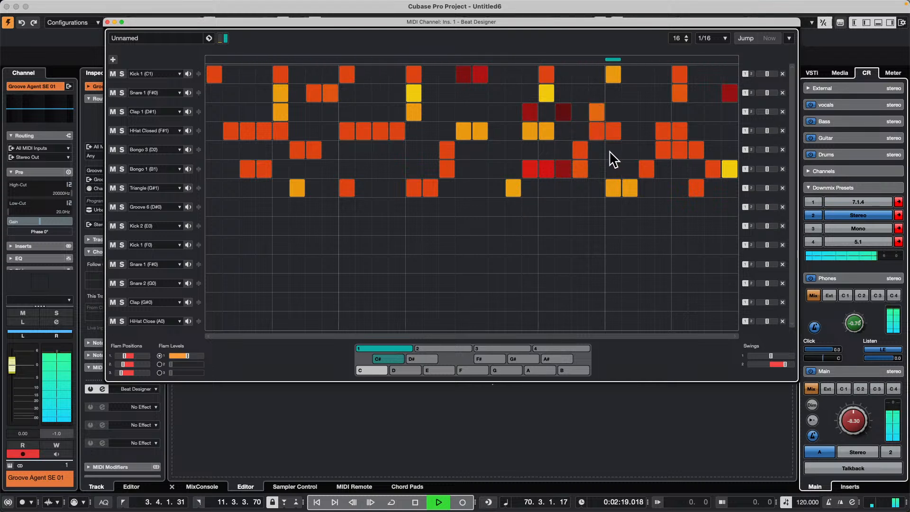
pyautogui.click(713, 112)
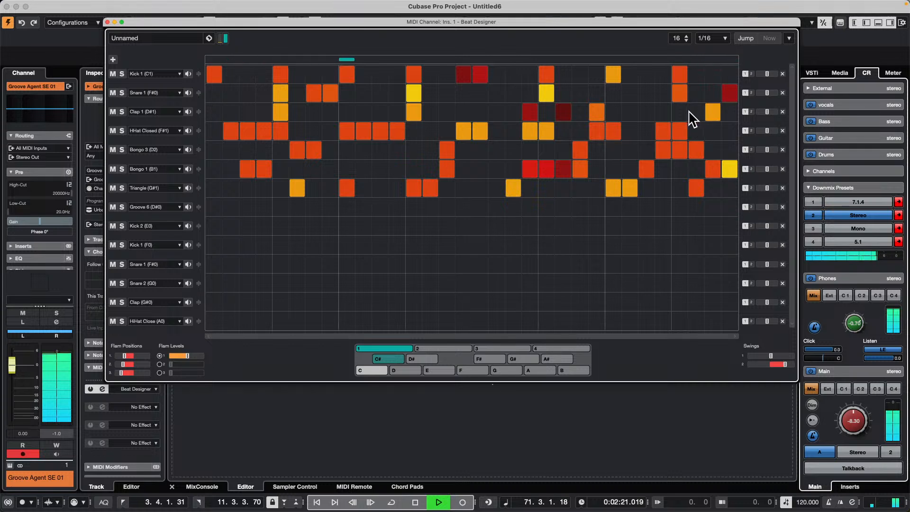
pyautogui.click(648, 109)
pyautogui.click(667, 109)
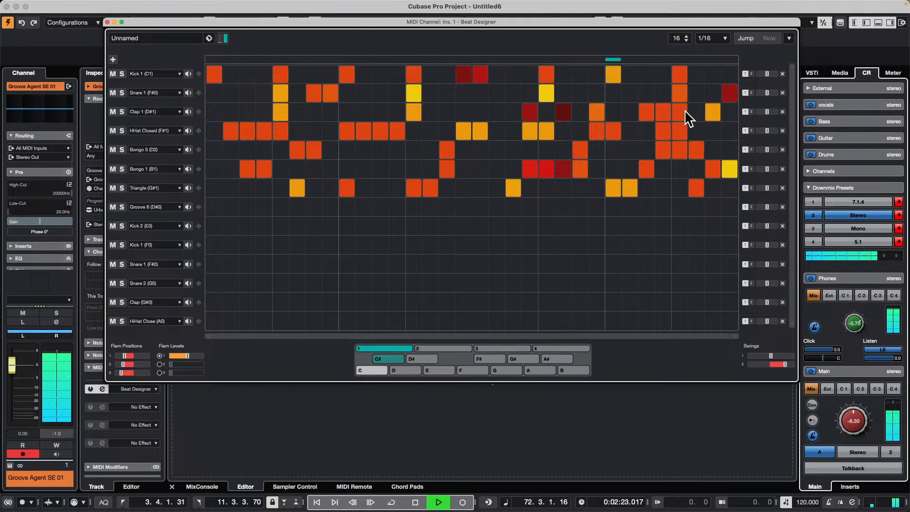
pyautogui.moveTo(661, 114)
pyautogui.mouseDown()
pyautogui.moveTo(660, 126)
pyautogui.moveTo(646, 126)
pyautogui.mouseUp()
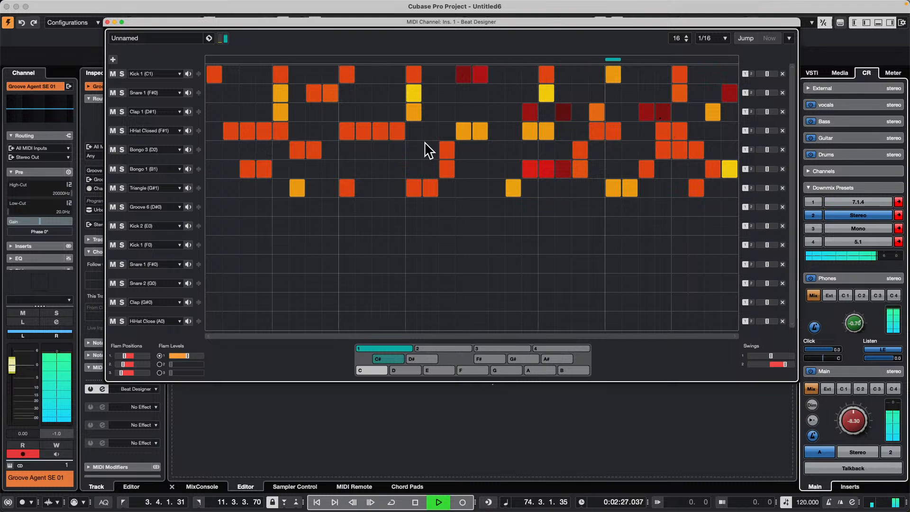
# Play pattern C and pattern C# in turn for comparison, stop playback and close Beat Designer
pyautogui.click(375, 369)
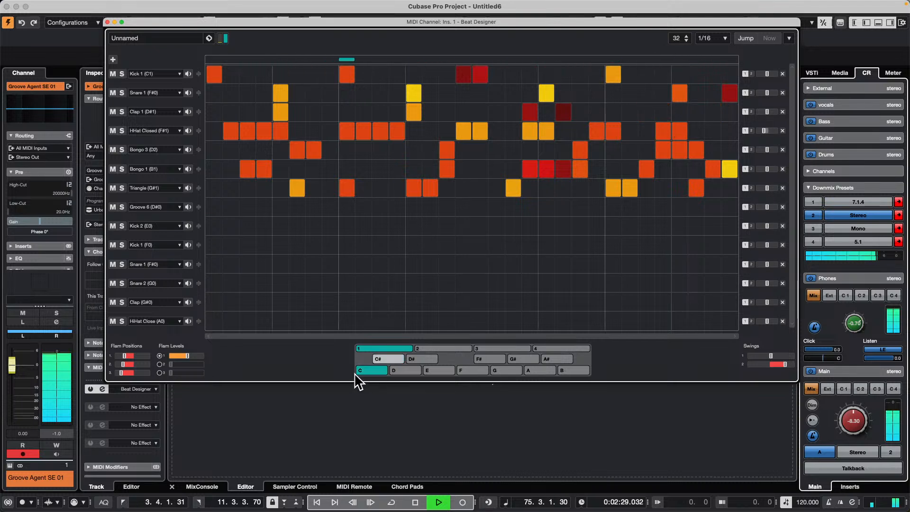
pyautogui.click(392, 359)
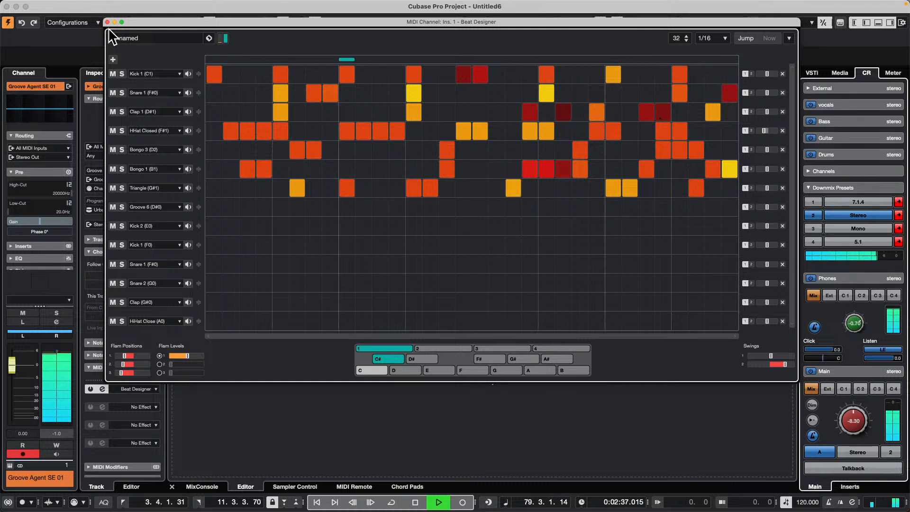
pyautogui.press('space')
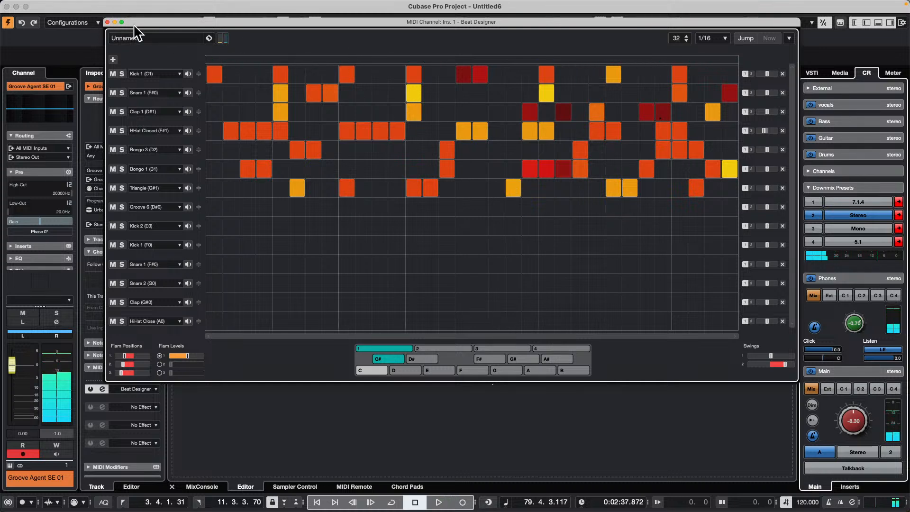
pyautogui.click(108, 22)
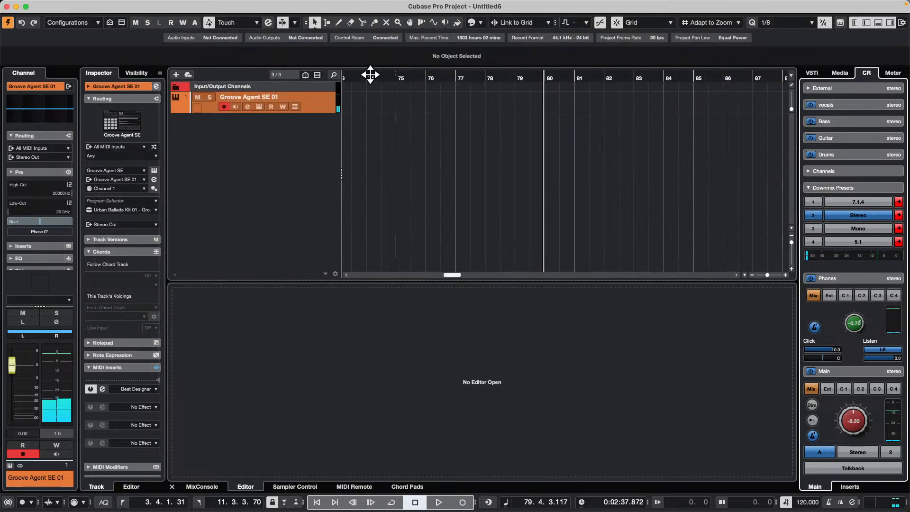
# Move the locator range back to start at bar 1 and create a Groove Agent SE 01 part across it, opened in the drum editor
pyautogui.moveTo(366, 79); pyautogui.dragTo(242, 70)
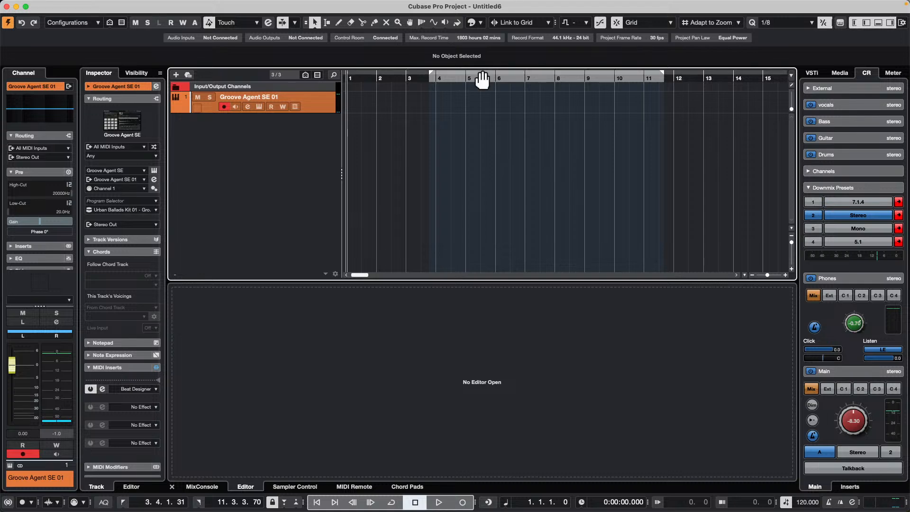
pyautogui.moveTo(479, 78); pyautogui.dragTo(368, 69)
pyautogui.doubleClick(367, 104)
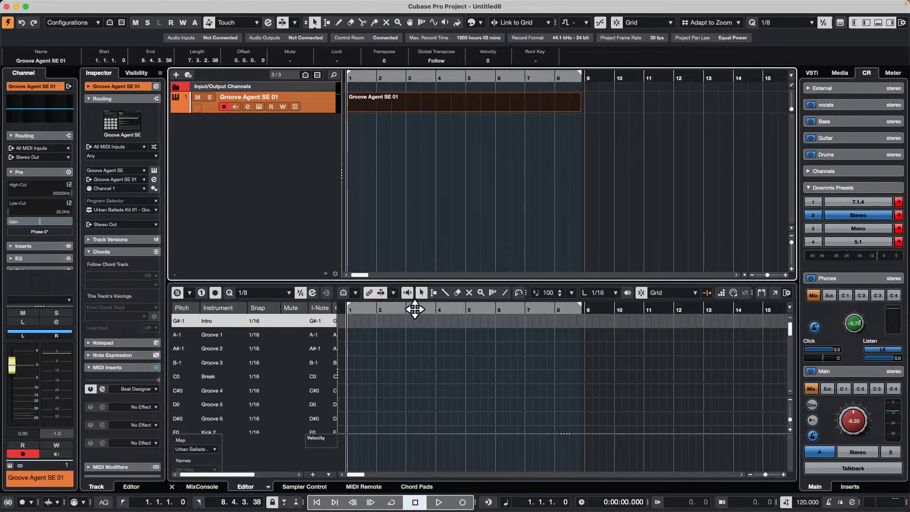
pyautogui.moveTo(412, 309); pyautogui.dragTo(438, 196)
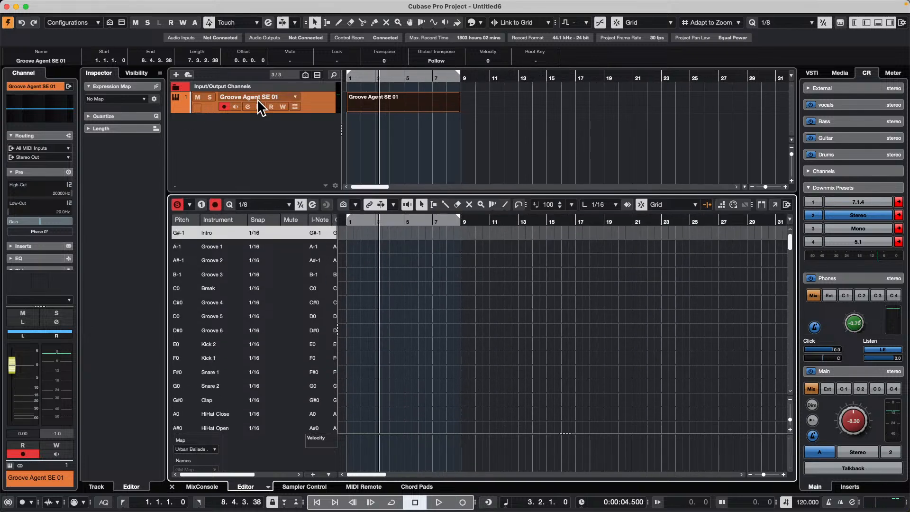
# Bypass the track's Beat Designer insert and shorten the locator range to bar 1 only
pyautogui.click(328, 105)
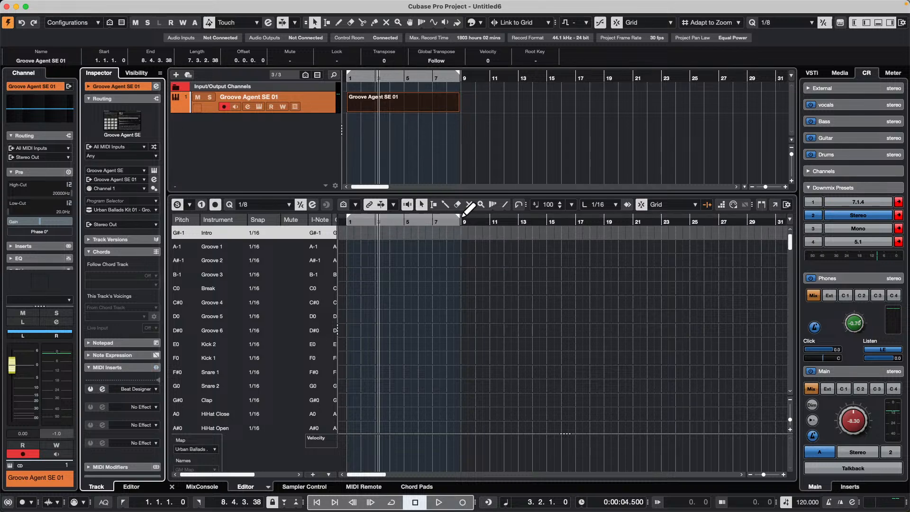
pyautogui.moveTo(459, 223); pyautogui.dragTo(330, 247)
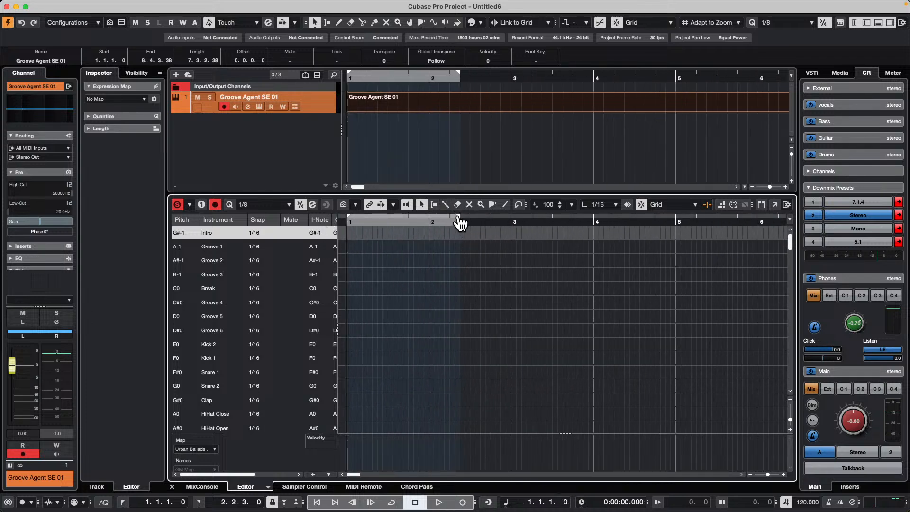
pyautogui.moveTo(460, 222); pyautogui.dragTo(426, 232)
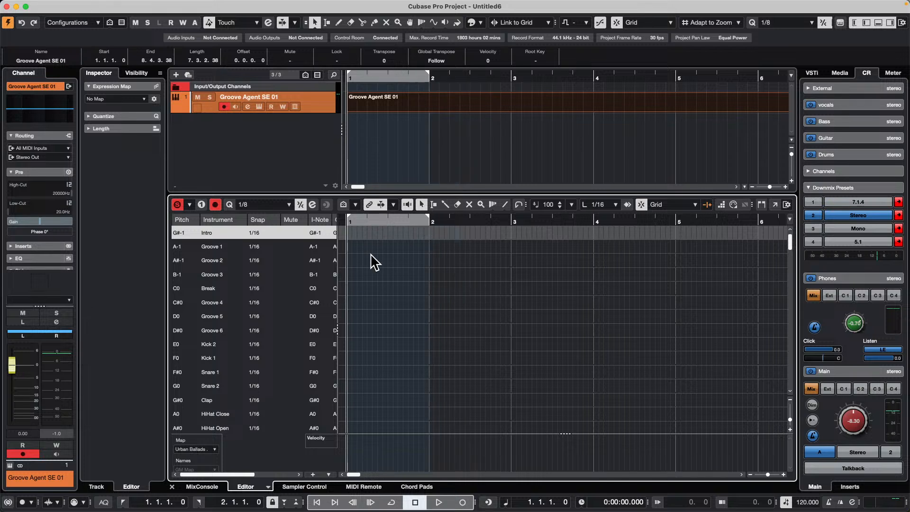
# Draw Kick 1 hits on the 1st and 8th sixteenths of bar 1 and loop playback of the bar from its start
pyautogui.scroll(-5, 354, 341)
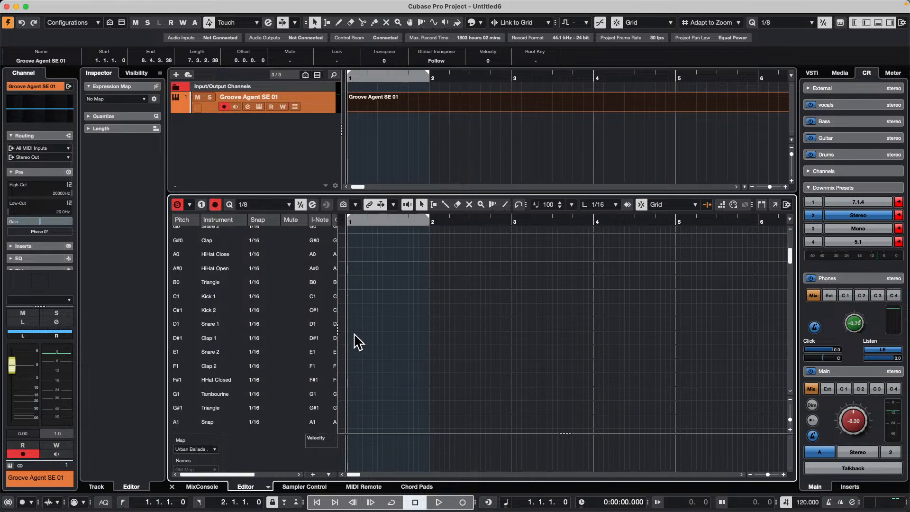
pyautogui.rightClick(356, 306)
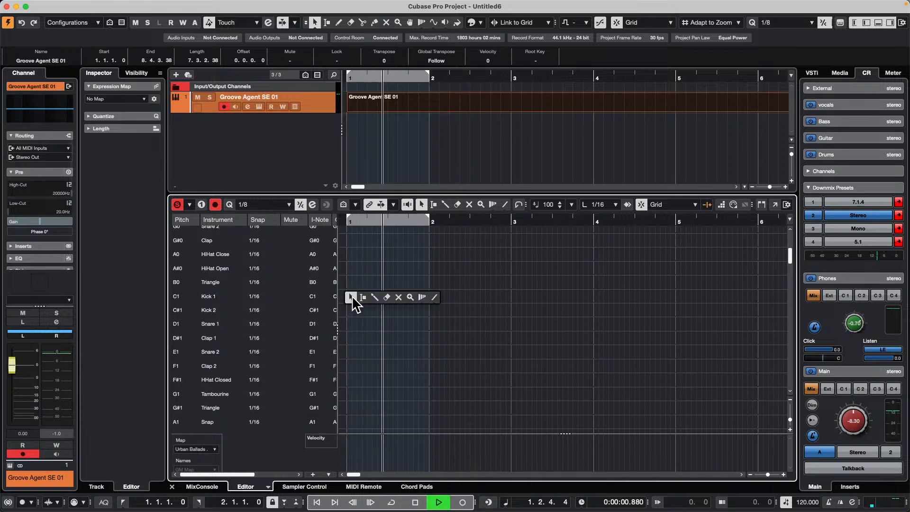
pyautogui.click(378, 305)
pyautogui.moveTo(348, 297); pyautogui.dragTo(384, 297)
pyautogui.click(384, 296)
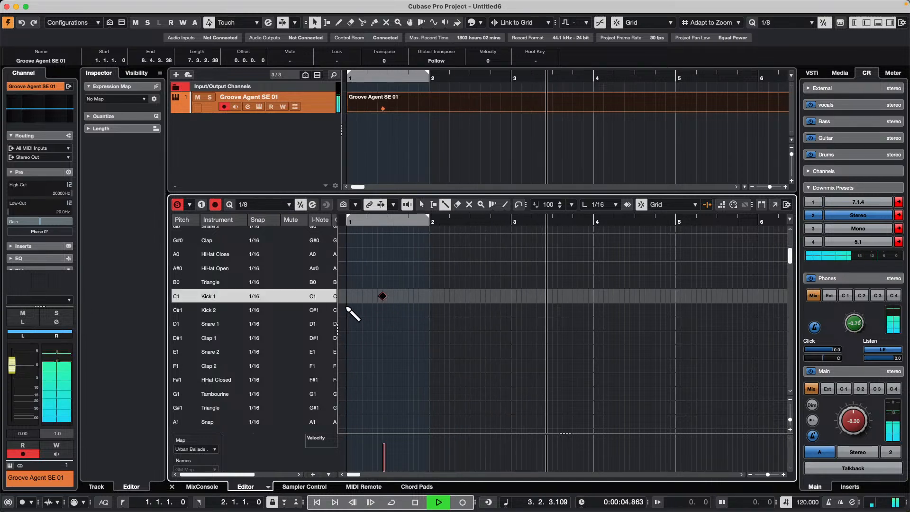
pyautogui.click(349, 296)
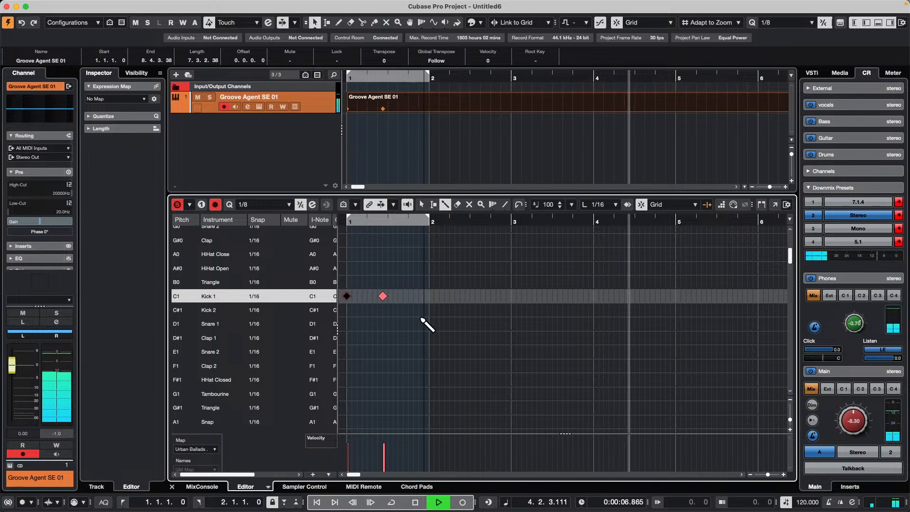
pyautogui.press('.')
pyautogui.press('/')
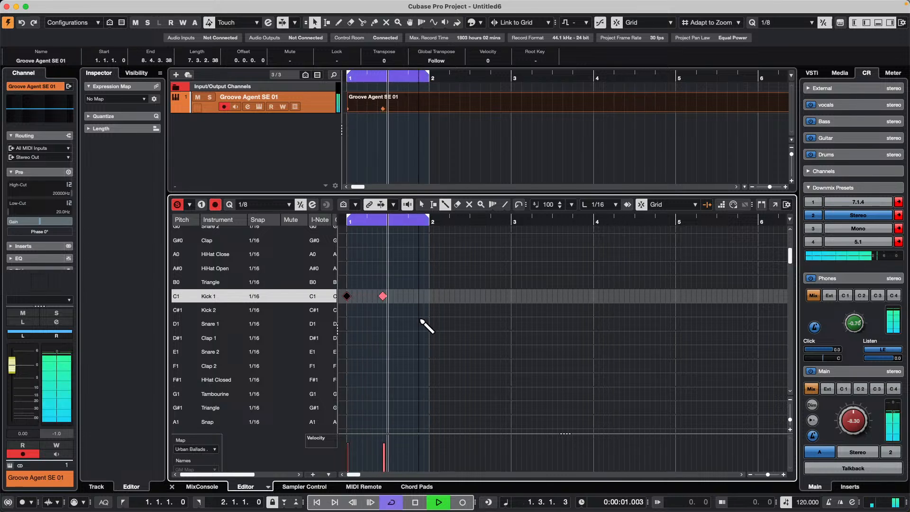
# Draw Snare 1 and Clap 1 hits on beats 2 and 4, plus a low-velocity Clap 1 hit on the bar's last sixteenth
pyautogui.click(368, 324)
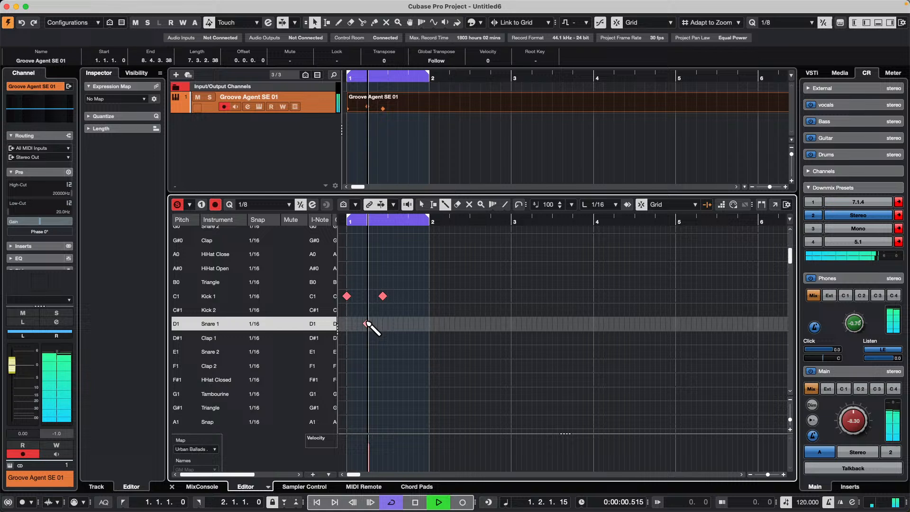
pyautogui.click(408, 324)
pyautogui.click(367, 338)
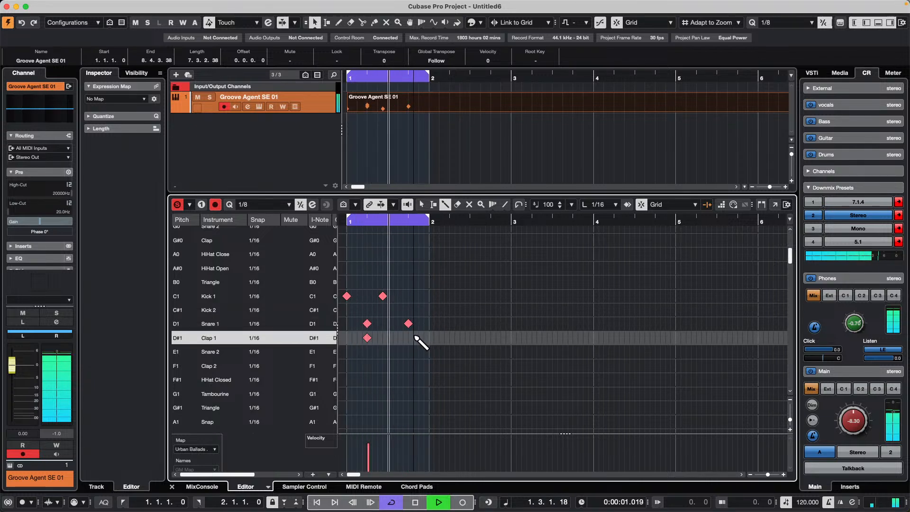
pyautogui.click(409, 338)
pyautogui.click(426, 338)
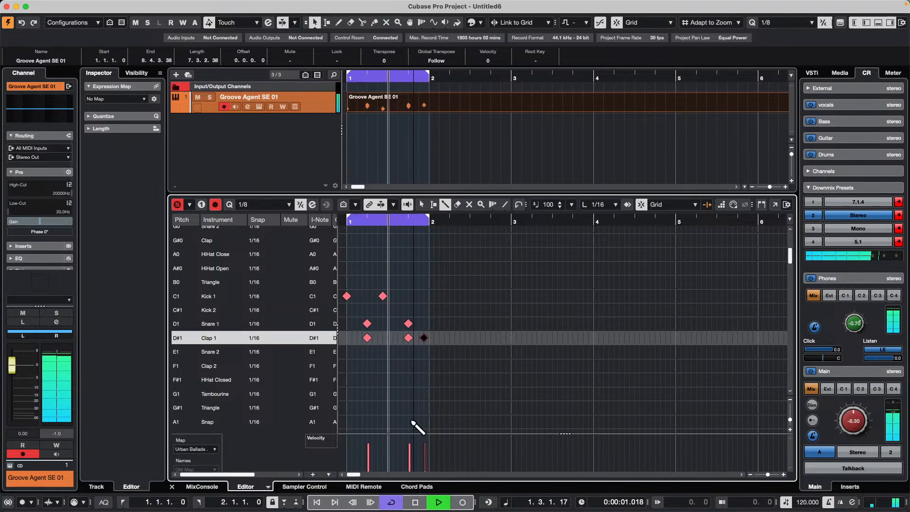
pyautogui.click(426, 463)
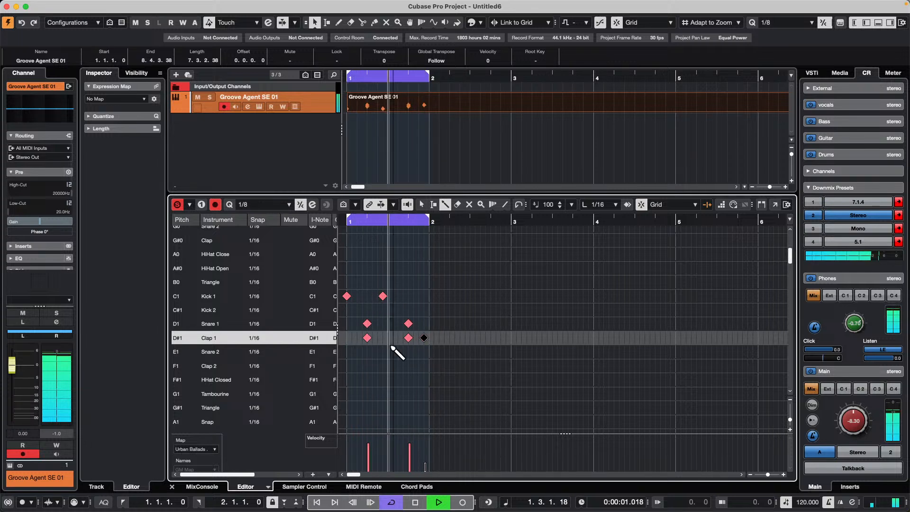
# Try a 1/32 snap value for the HHat Closed lane and restore it to 1/16
pyautogui.click(259, 381)
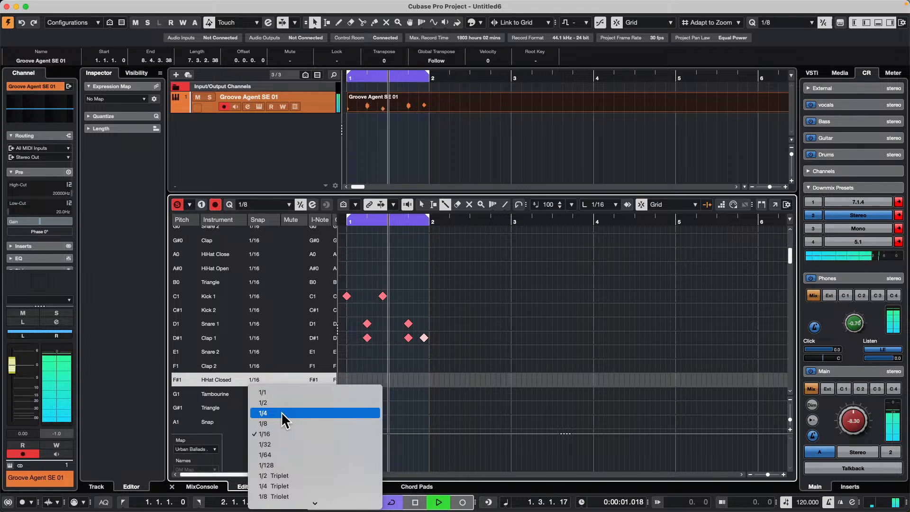
pyautogui.click(283, 445)
pyautogui.click(254, 380)
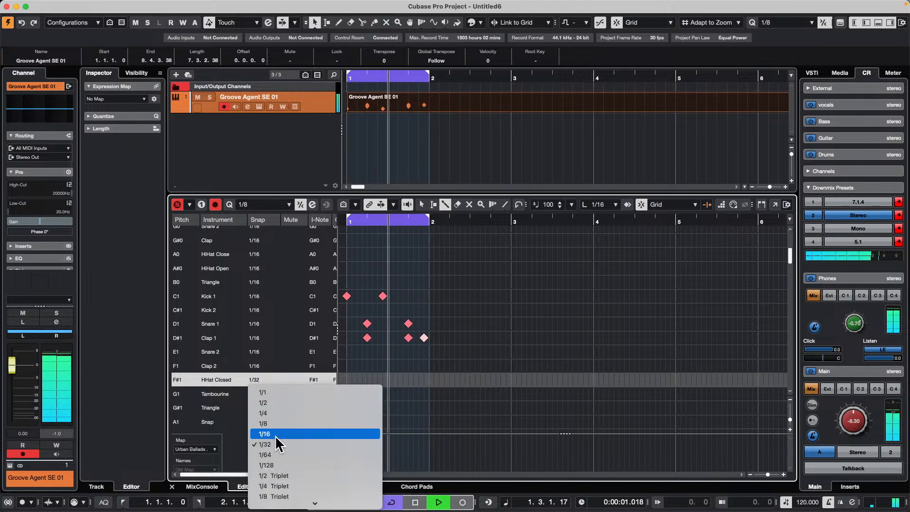
pyautogui.click(278, 435)
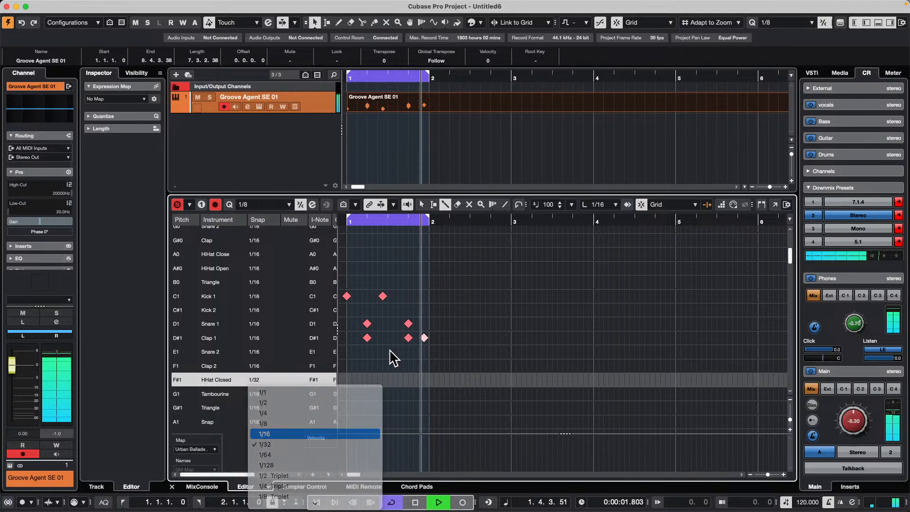
# Draw HHat Closed hits on sixteenths 4, 5 and 8 to 11, plus a 1/32-snap roll across beat 4 with rising velocities
pyautogui.click(374, 379)
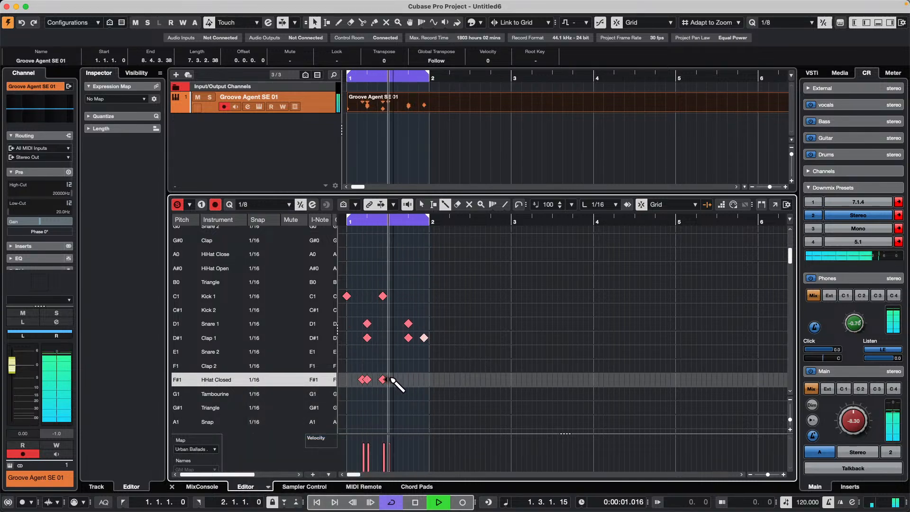
pyautogui.click(398, 380)
pyautogui.click(258, 379)
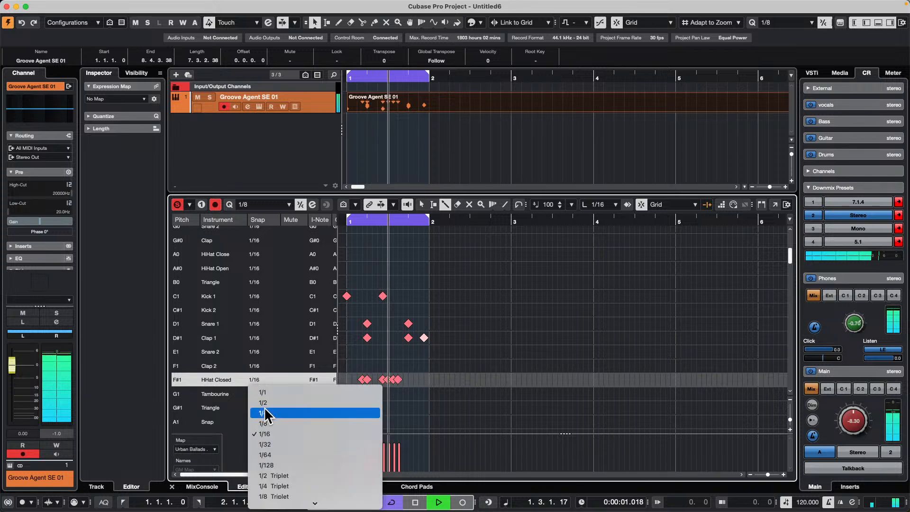
pyautogui.click(278, 444)
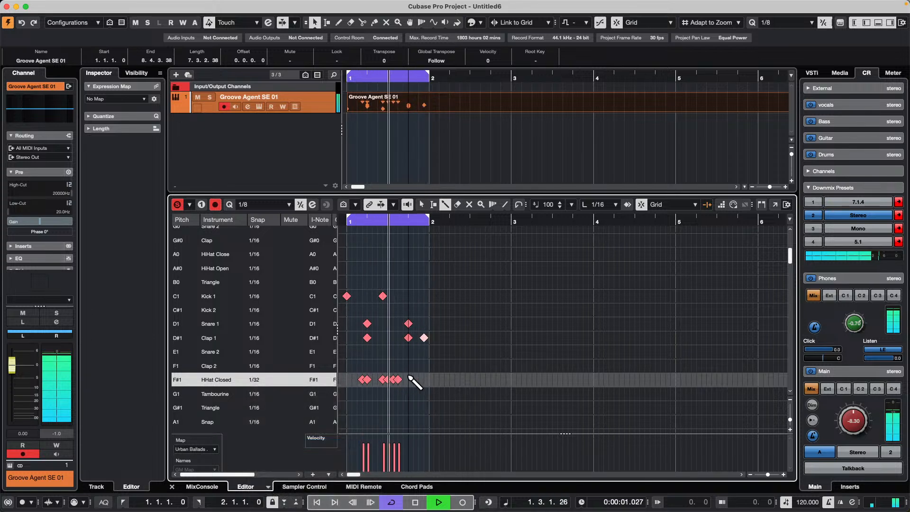
pyautogui.moveTo(410, 379); pyautogui.dragTo(430, 379)
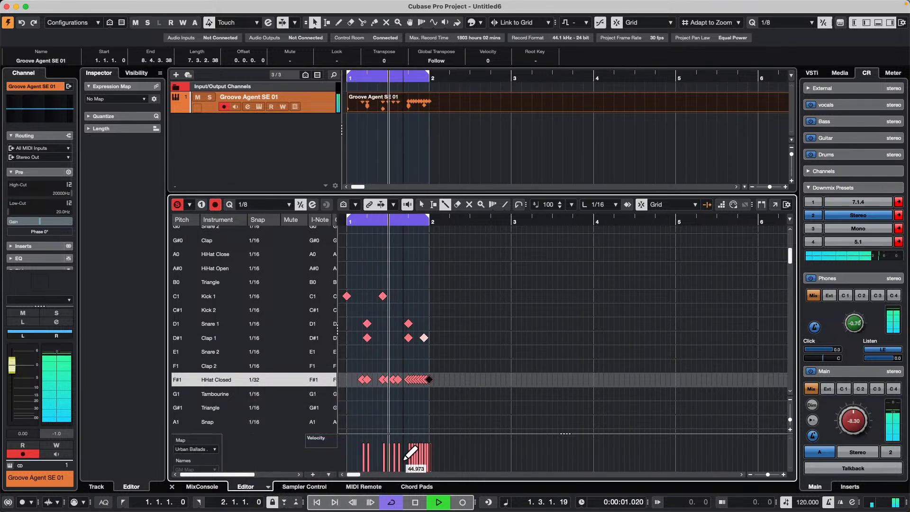
pyautogui.moveTo(411, 470); pyautogui.dragTo(429, 438)
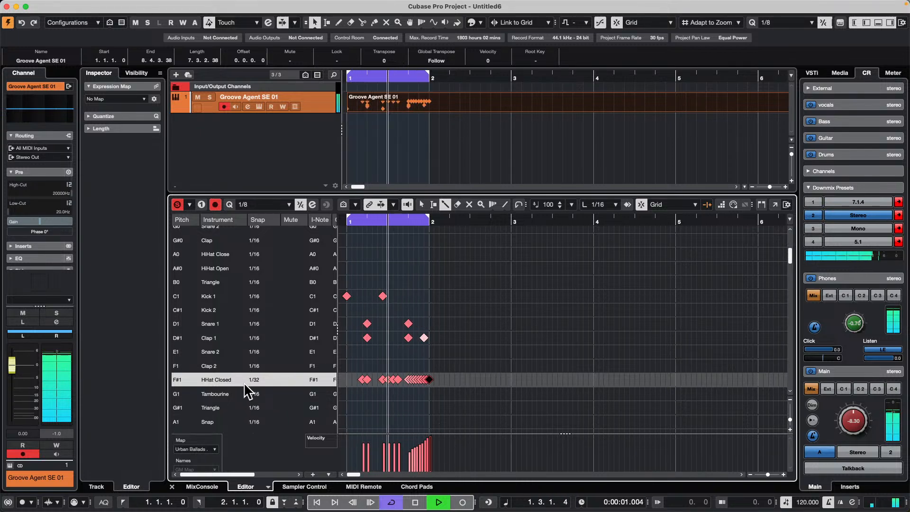
# Set the snap value of the Bongo 1 and Bongo 2 lanes to 1/8 Triplet
pyautogui.scroll(-3, 244, 382)
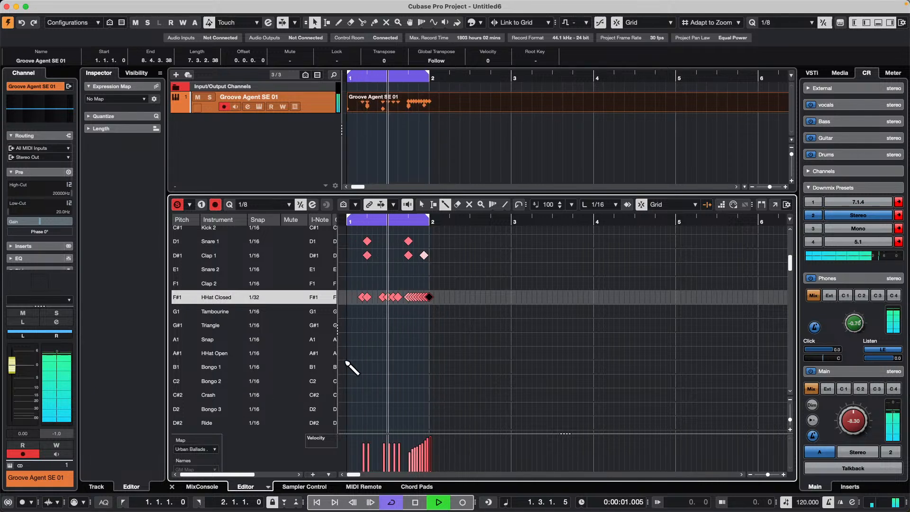
pyautogui.click(260, 367)
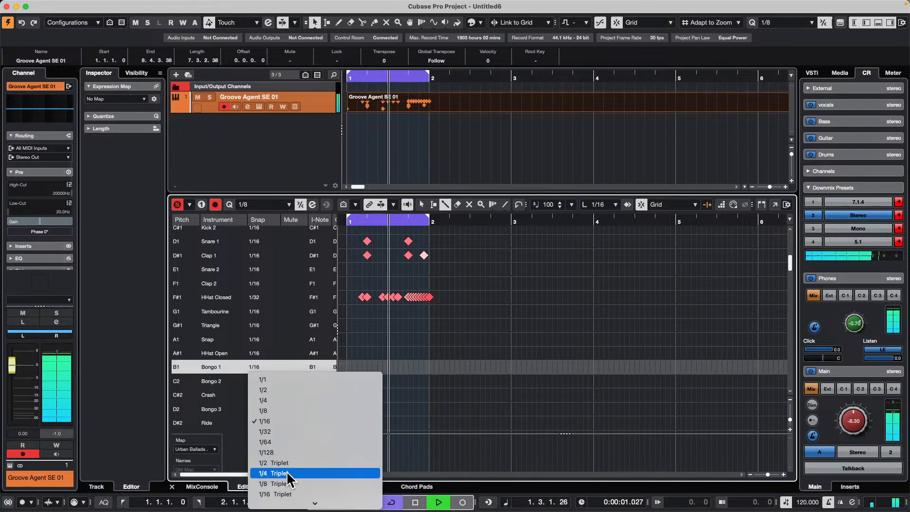
pyautogui.click(289, 482)
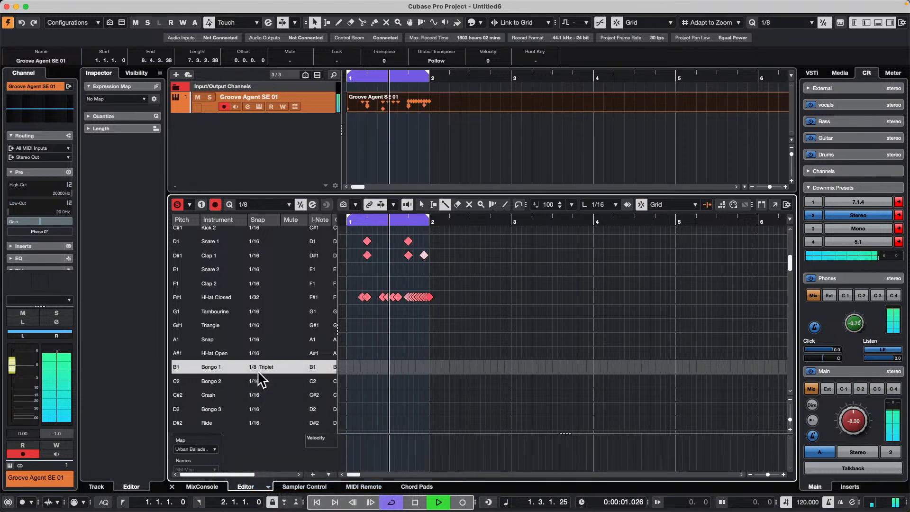
pyautogui.click(259, 381)
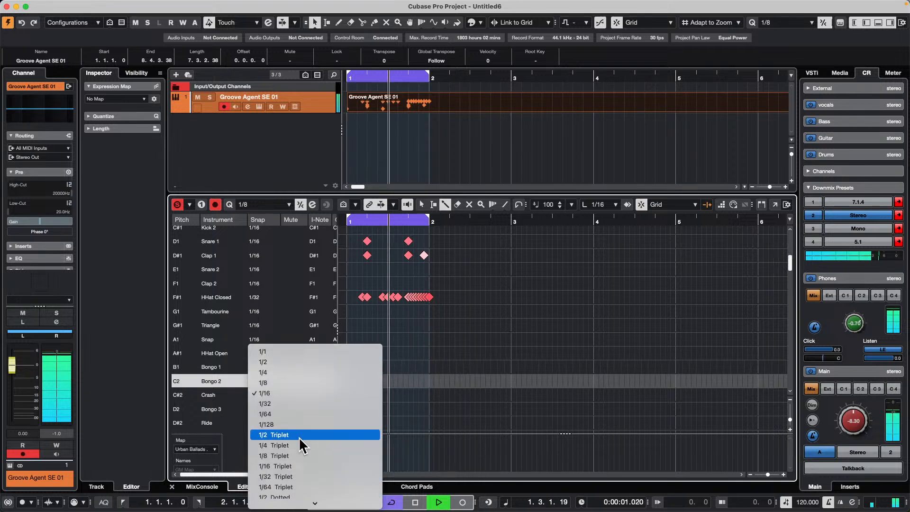
pyautogui.click(293, 455)
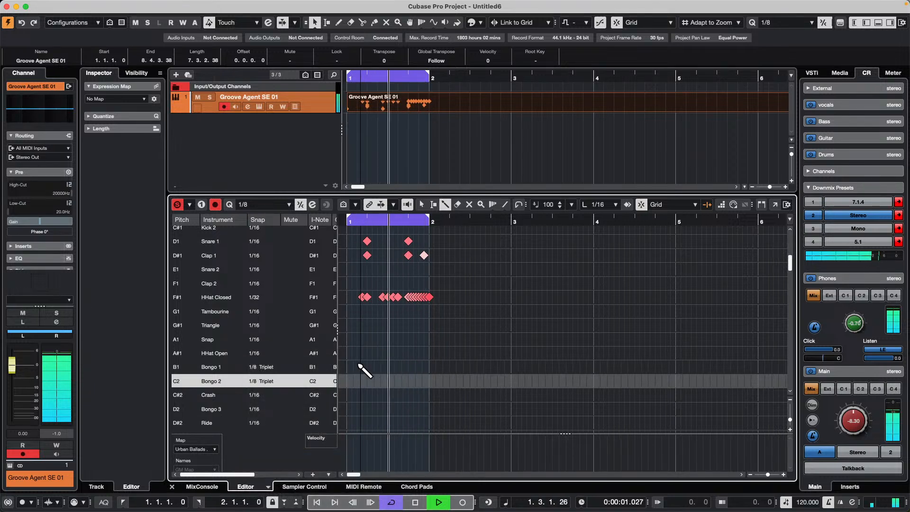
# Draw Bongo 1 hits on eighth-triplets 3, 5, 7, 8 and 10 of bar 1, and Bongo 2 hits on 4 and 6 to 10
pyautogui.moveTo(360, 366); pyautogui.dragTo(409, 367)
pyautogui.click(368, 381)
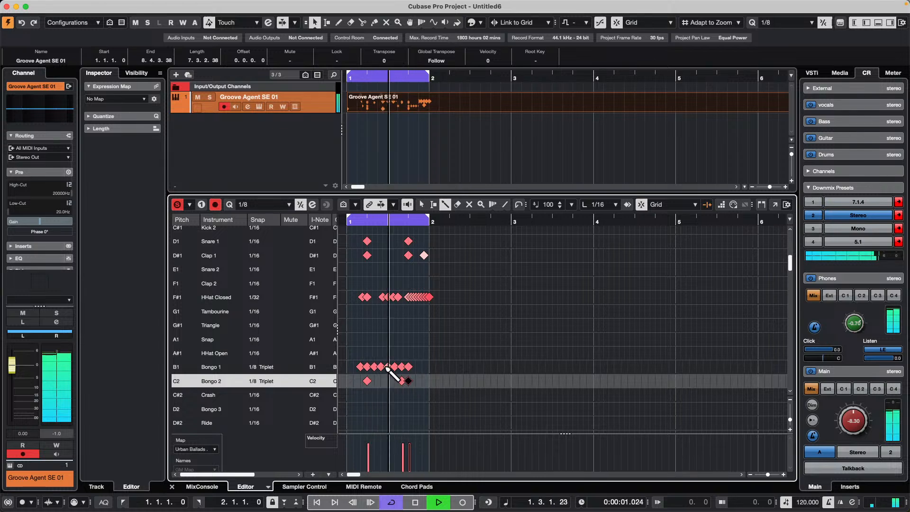
pyautogui.click(381, 367)
pyautogui.click(367, 367)
pyautogui.click(402, 367)
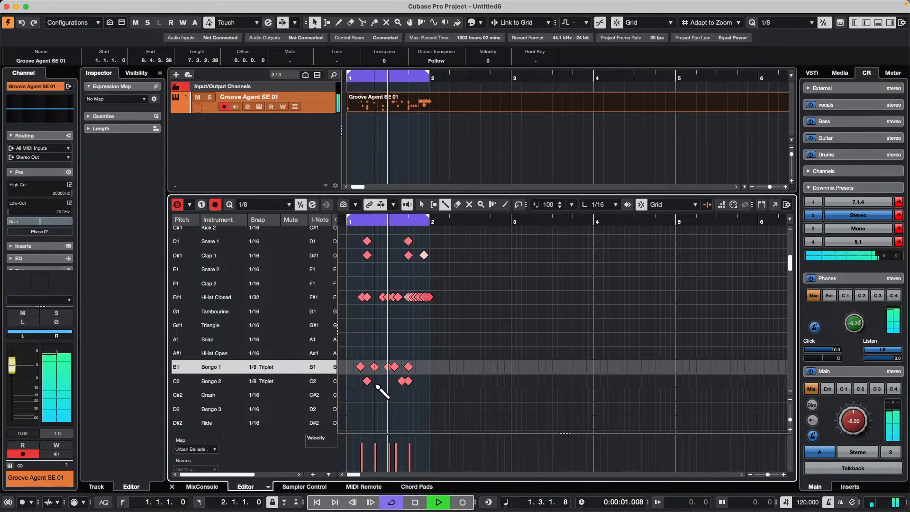
pyautogui.moveTo(381, 381); pyautogui.dragTo(395, 381)
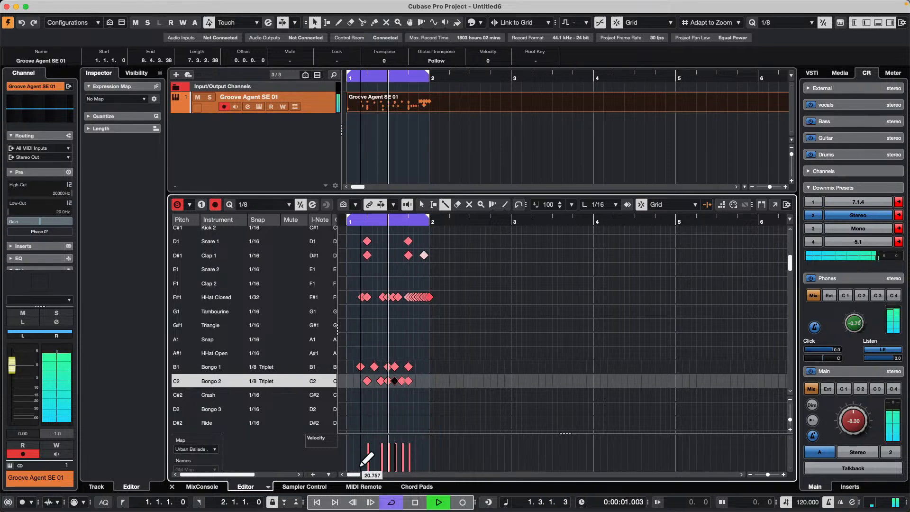
# Lower the velocities of the Bongo 2 and Bongo 1 hits and of several HHat Closed hits before beat 4
pyautogui.moveTo(368, 462); pyautogui.dragTo(406, 457)
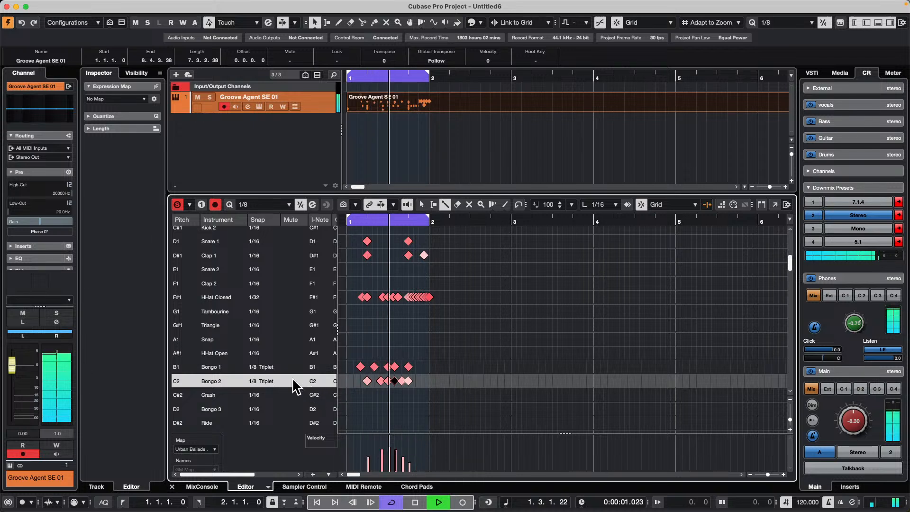
pyautogui.click(222, 369)
pyautogui.moveTo(361, 458); pyautogui.dragTo(420, 454)
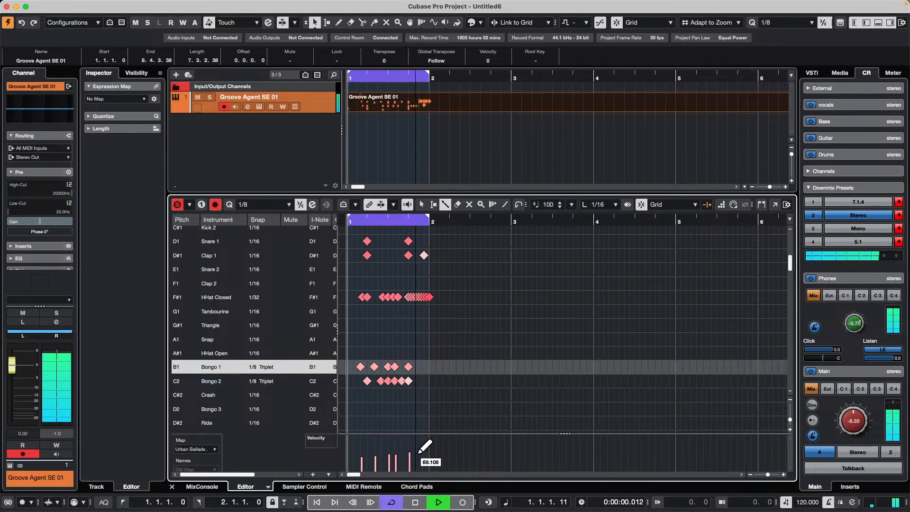
pyautogui.click(205, 297)
pyautogui.click(369, 455)
pyautogui.click(390, 458)
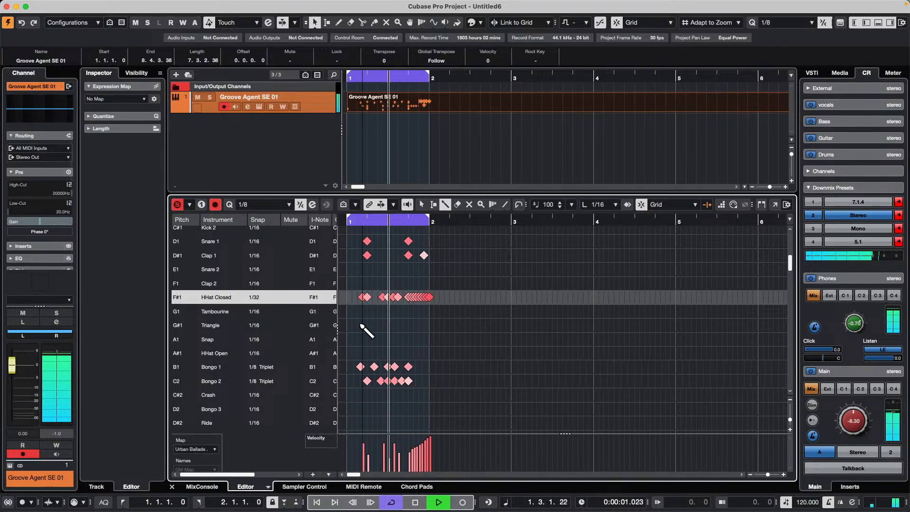
# Set the Triangle lane's snap to 1/2 Triplet and draw hits on that grid from bar 1 to the start of bar 2
pyautogui.click(254, 326)
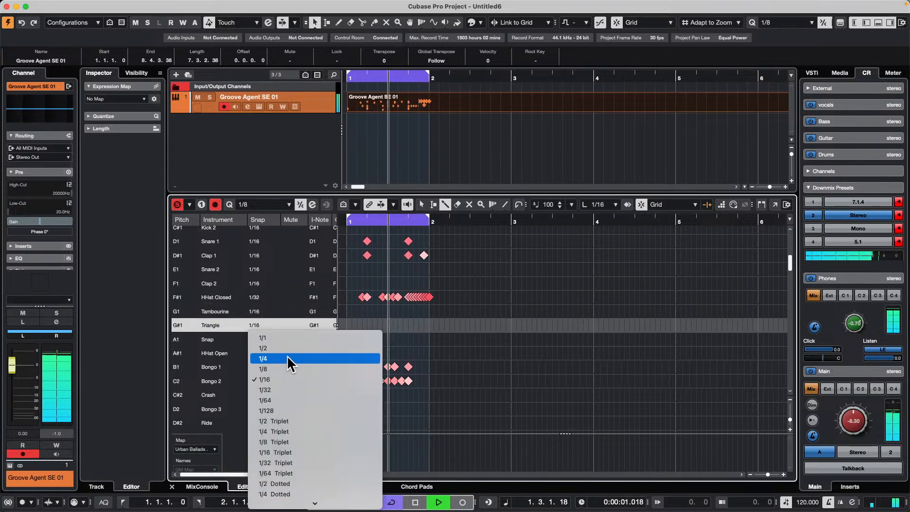
pyautogui.click(299, 420)
pyautogui.moveTo(350, 327); pyautogui.dragTo(456, 325)
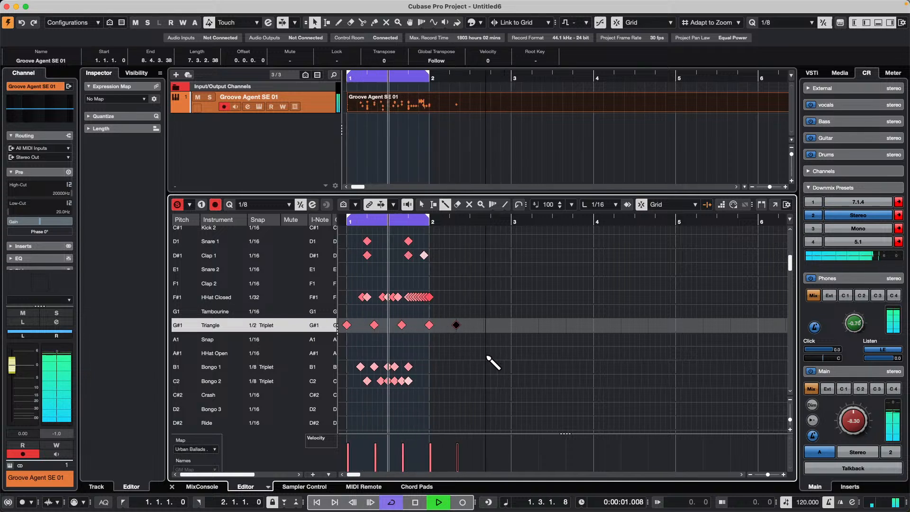
pyautogui.click(456, 325)
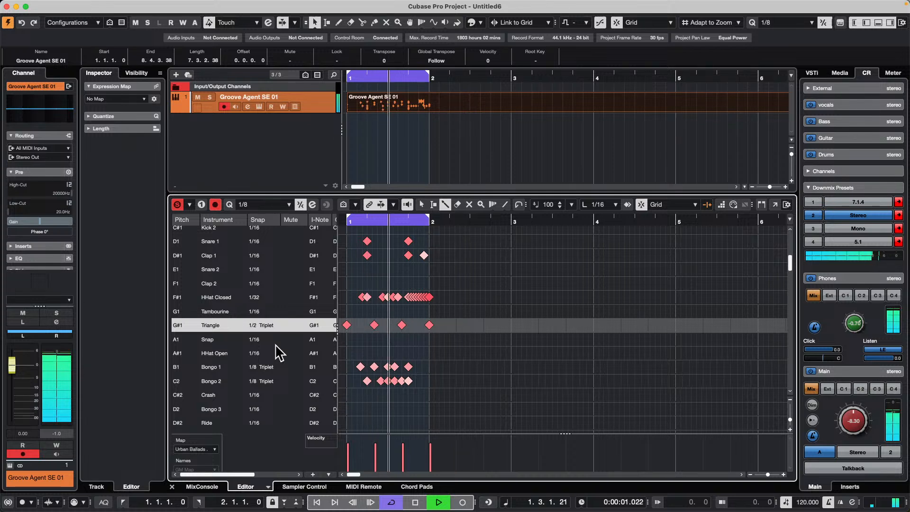
# Draw Snap hits on sixteenths 5, 9 to 12 and 15 of bar 1 and reduce them to low velocities
pyautogui.click(368, 339)
pyautogui.moveTo(387, 339); pyautogui.dragTo(402, 339)
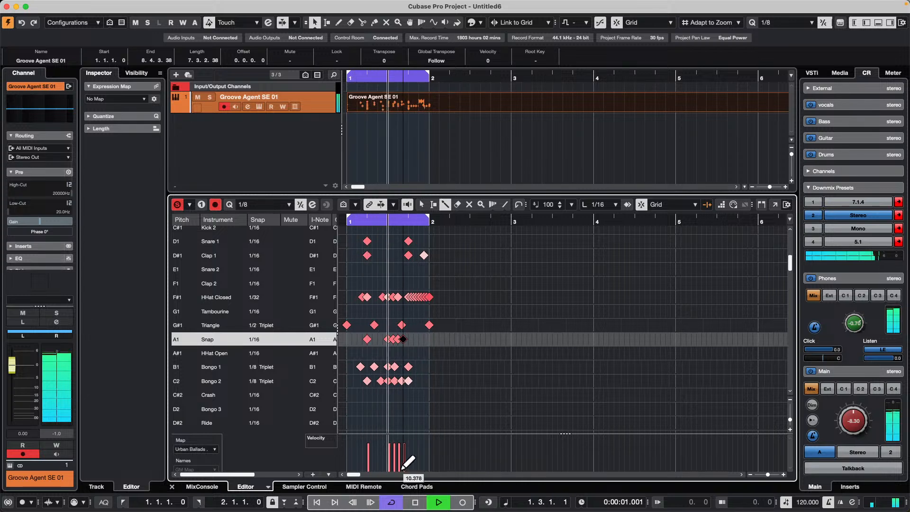
pyautogui.moveTo(396, 460); pyautogui.dragTo(393, 459)
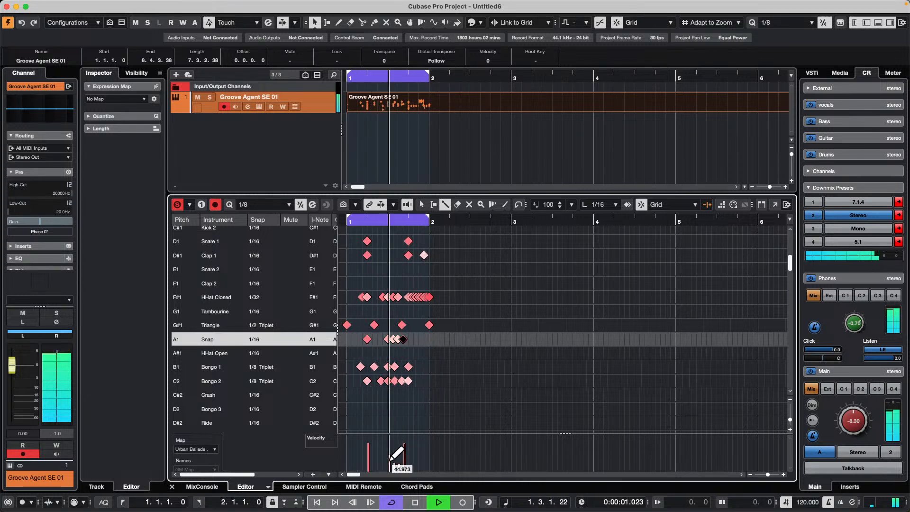
pyautogui.click(419, 339)
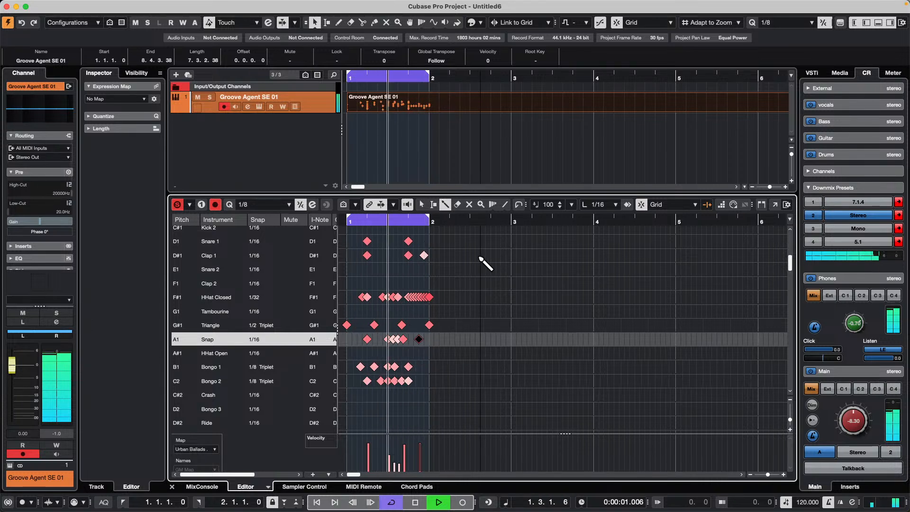
pyautogui.moveTo(417, 459)
pyautogui.mouseDown()
pyautogui.moveTo(365, 464)
pyautogui.moveTo(430, 468)
pyautogui.mouseUp()
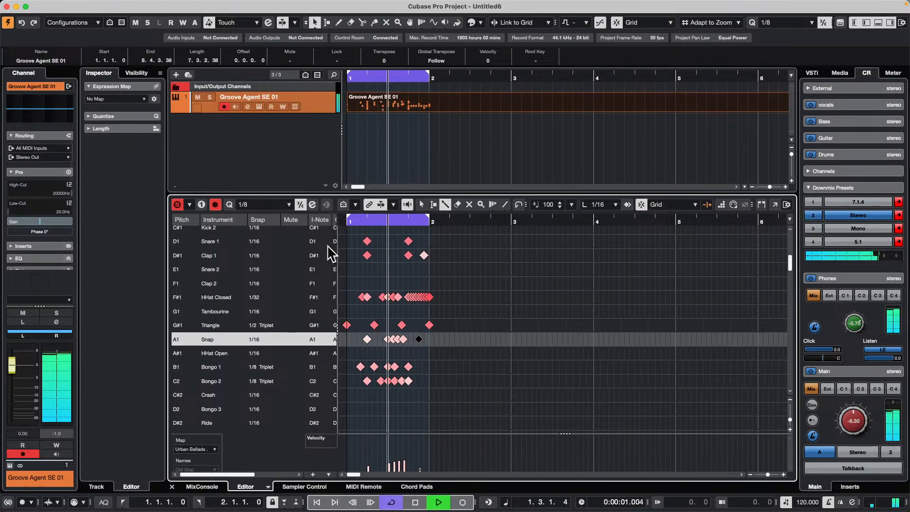
# Add four Clap 2 hits on sixteenths 8 to 11 of bar 1 with low, falling velocities, and stop playback
pyautogui.click(383, 269)
pyautogui.moveTo(383, 269)
pyautogui.mouseDown()
pyautogui.moveTo(398, 269)
pyautogui.moveTo(383, 269)
pyautogui.moveTo(386, 284)
pyautogui.mouseUp()
pyautogui.press('1')
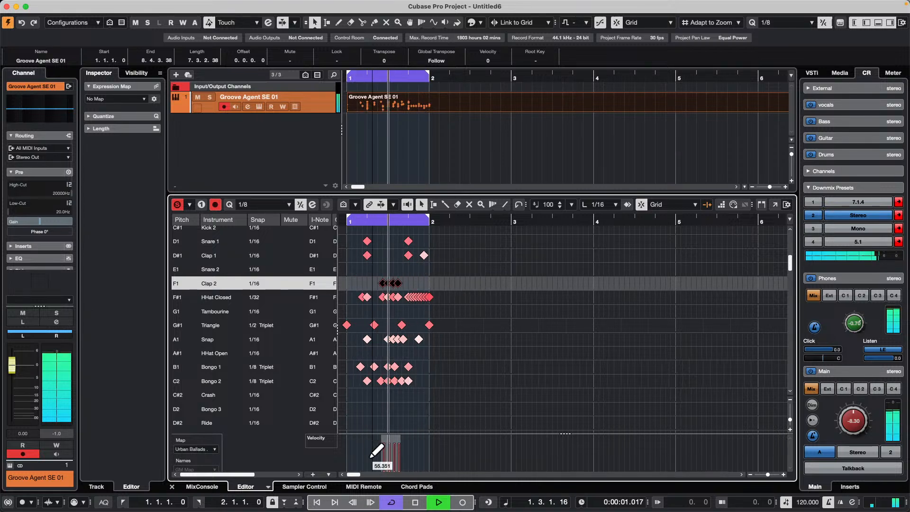
pyautogui.moveTo(379, 466)
pyautogui.mouseDown()
pyautogui.moveTo(406, 444)
pyautogui.moveTo(392, 462)
pyautogui.moveTo(402, 469)
pyautogui.mouseUp()
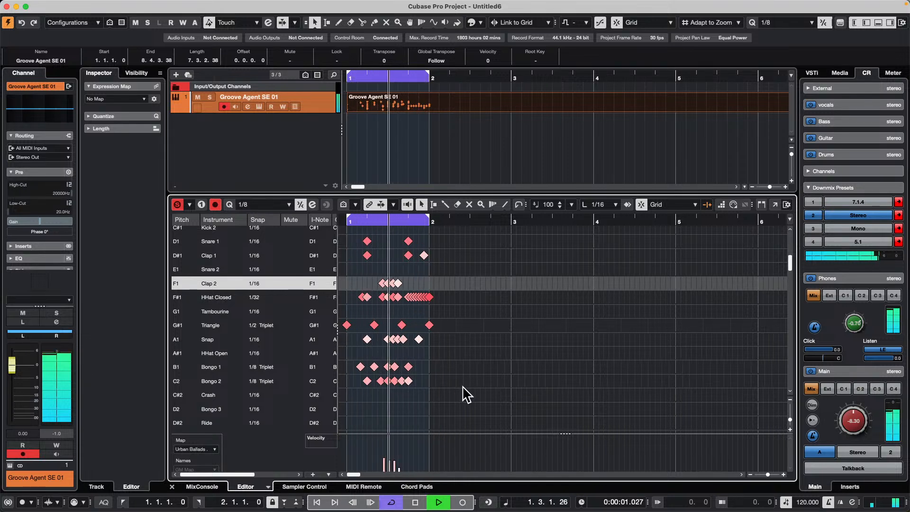
pyautogui.click(461, 400)
pyautogui.press('space')
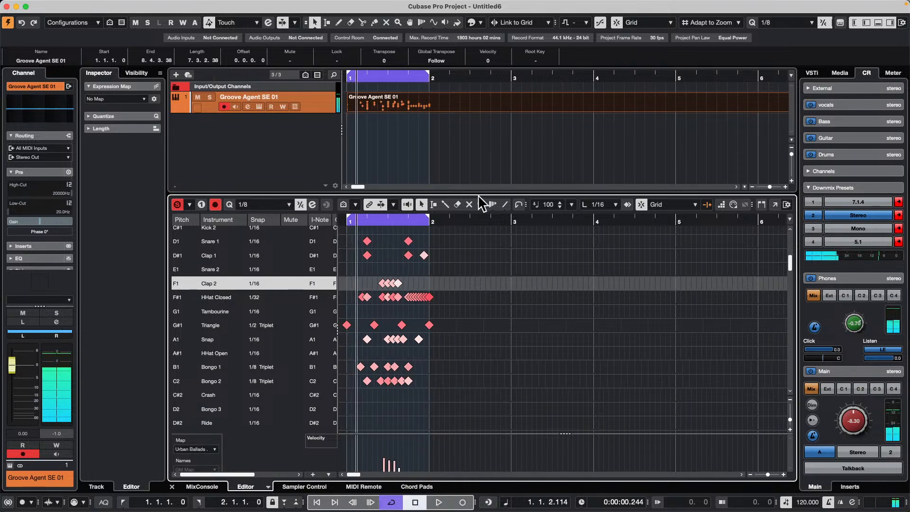
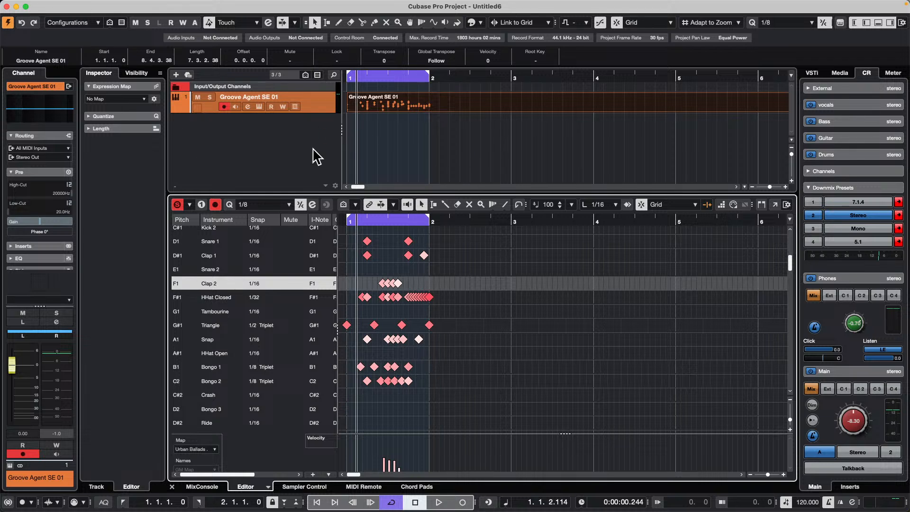
# Reactivate the Groove Agent SE 01 track's Beat Designer insert and briefly view its pattern editor
pyautogui.click(326, 104)
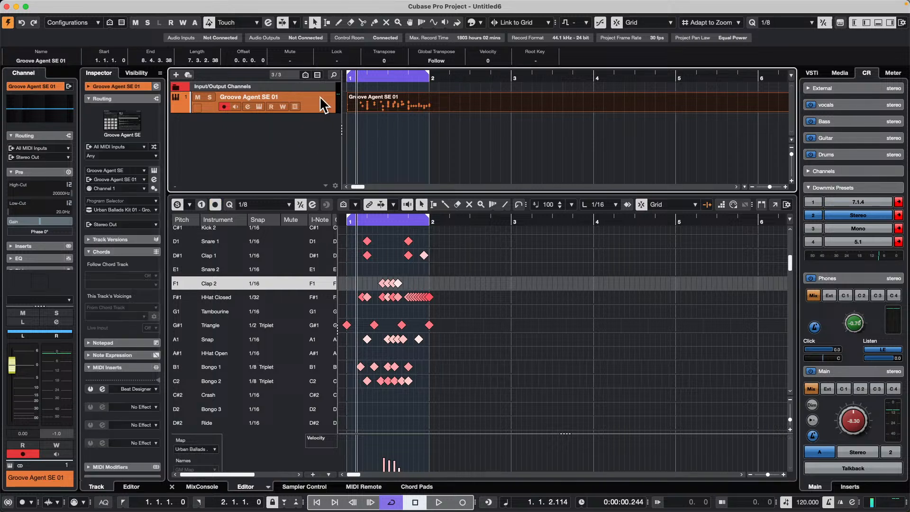
pyautogui.click(90, 388)
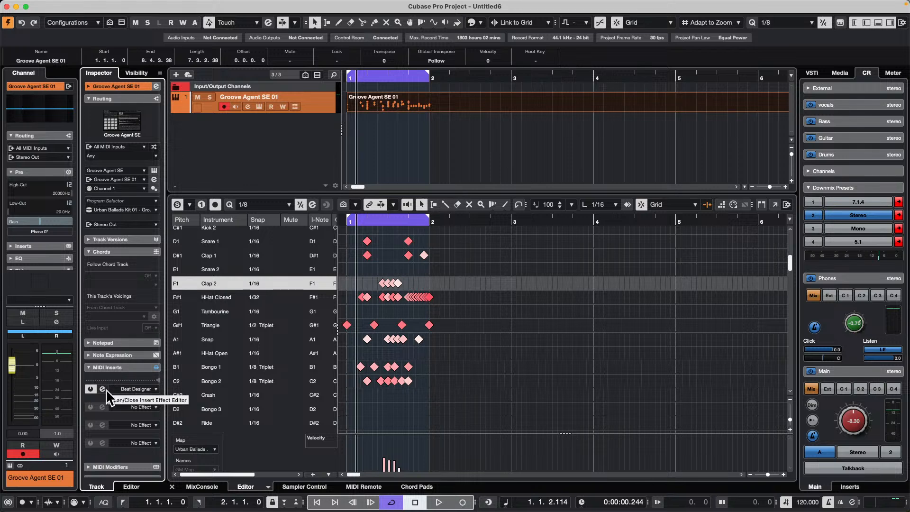
pyautogui.click(102, 390)
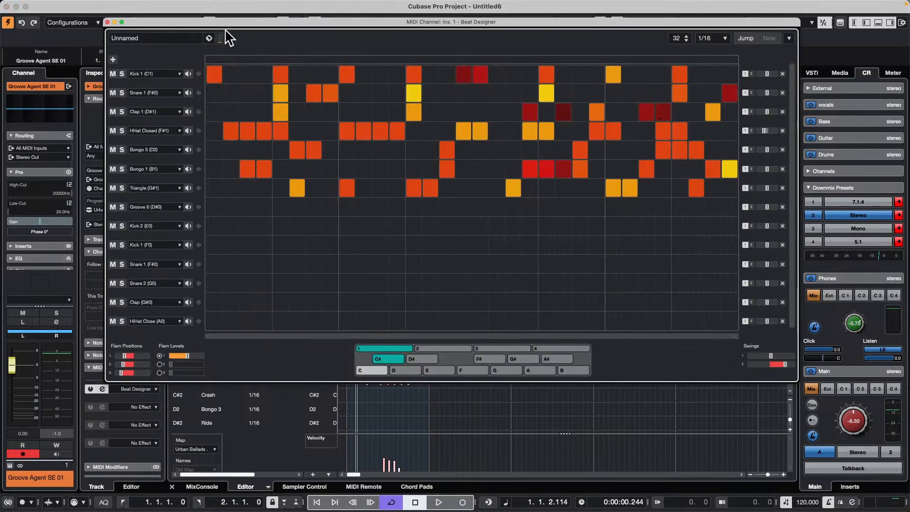
pyautogui.moveTo(223, 21); pyautogui.dragTo(279, 270)
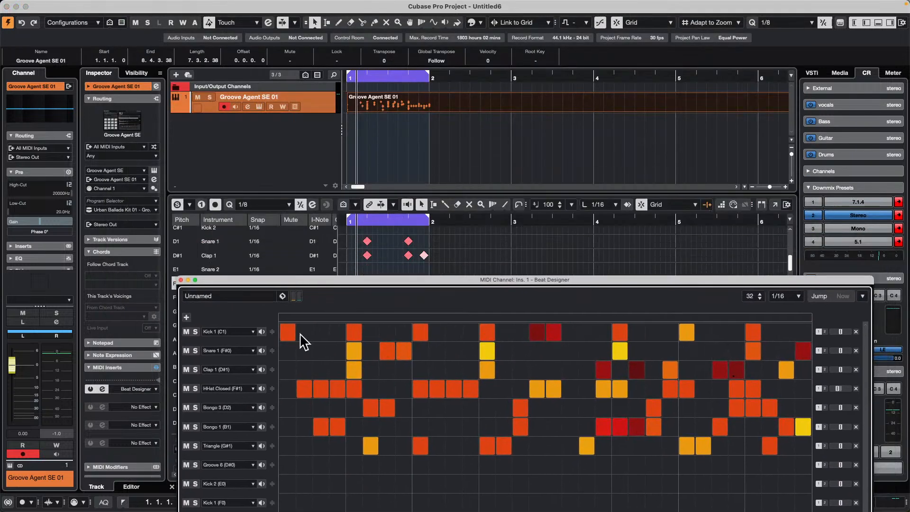
pyautogui.click(180, 279)
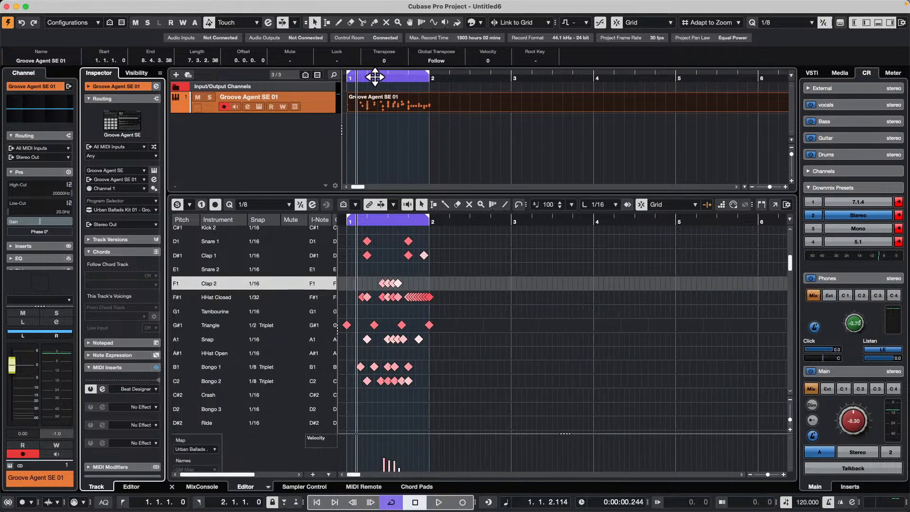
# Shorten the Groove Agent SE 01 part to one bar, ending at bar 2, and reopen the Beat Designer editor
pyautogui.moveTo(376, 75); pyautogui.dragTo(374, 72)
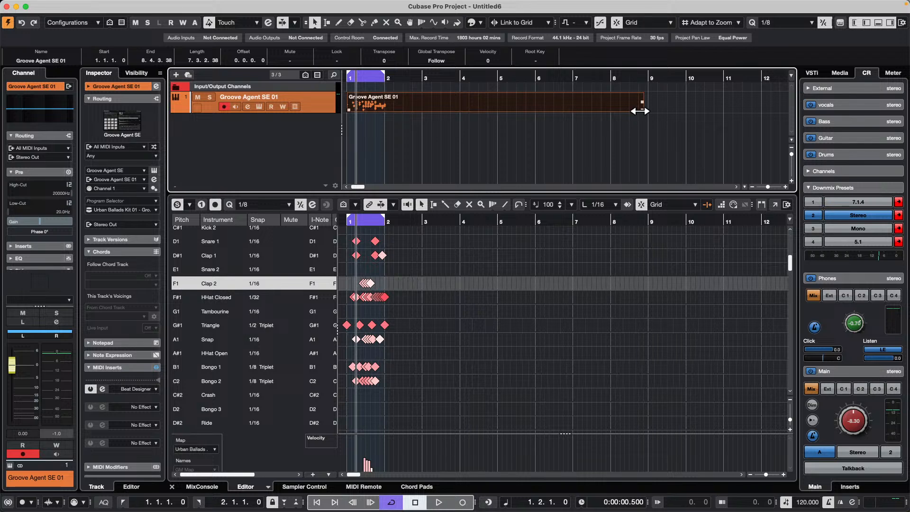
pyautogui.moveTo(640, 111); pyautogui.dragTo(384, 111)
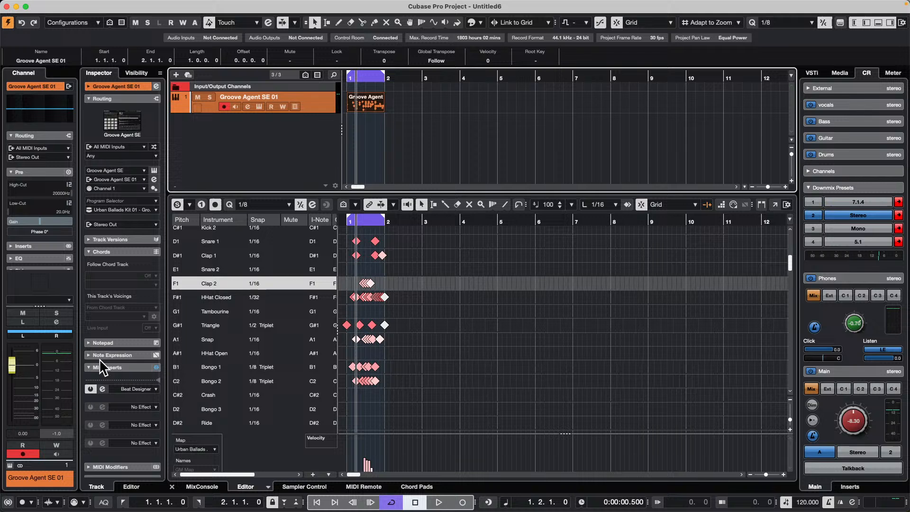
pyautogui.click(97, 389)
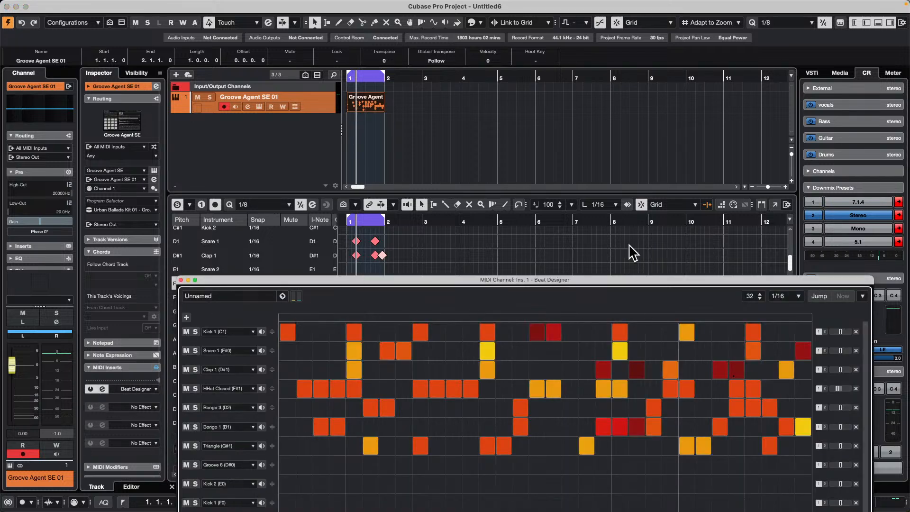
# Insert the Beat Designer subbank at the cursor at bar 2 of the Groove Agent SE 01 track and close the pattern editor
pyautogui.click(389, 77)
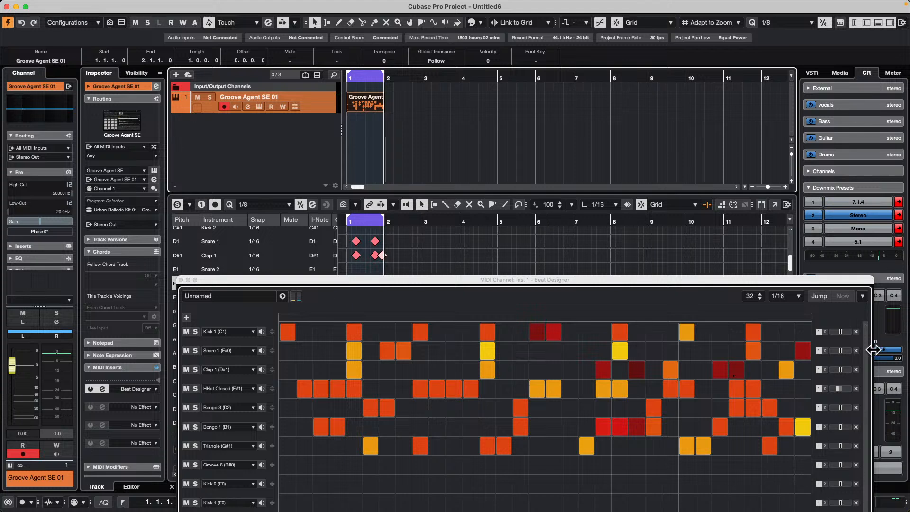
pyautogui.click(863, 296)
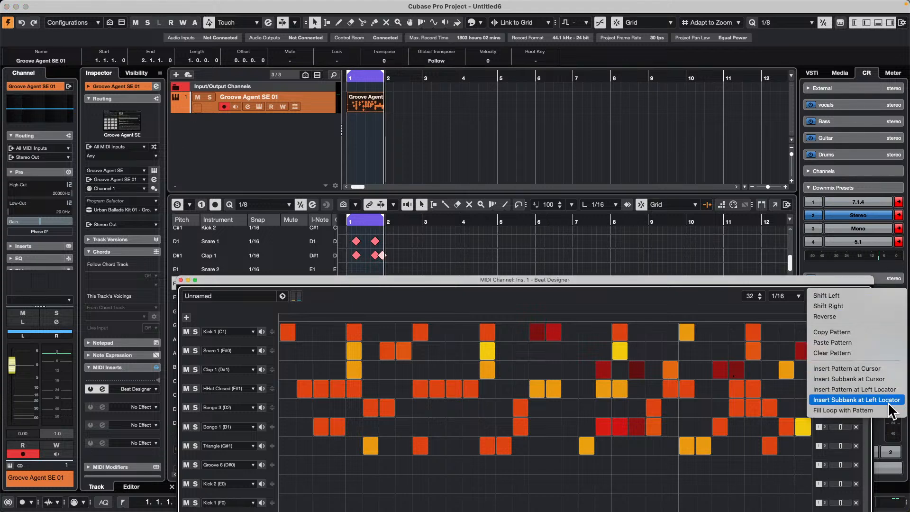
pyautogui.click(849, 379)
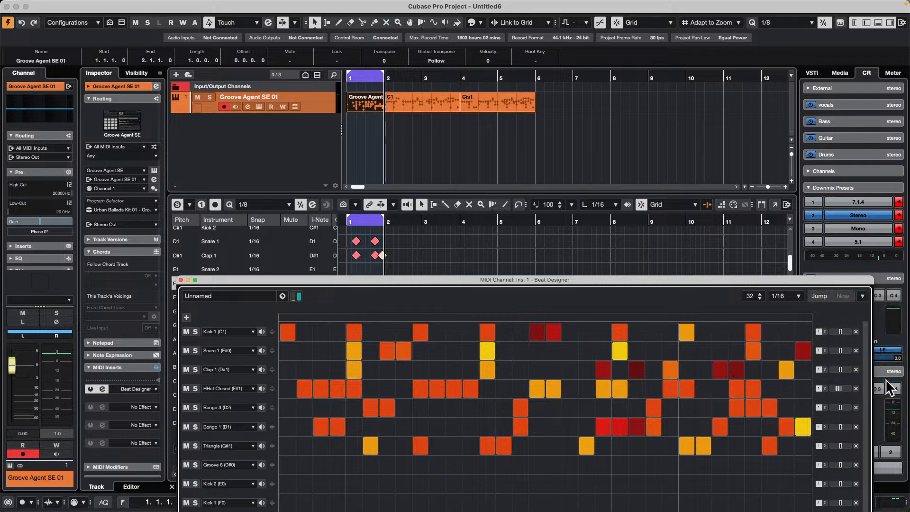
pyautogui.click(420, 108)
pyautogui.click(180, 279)
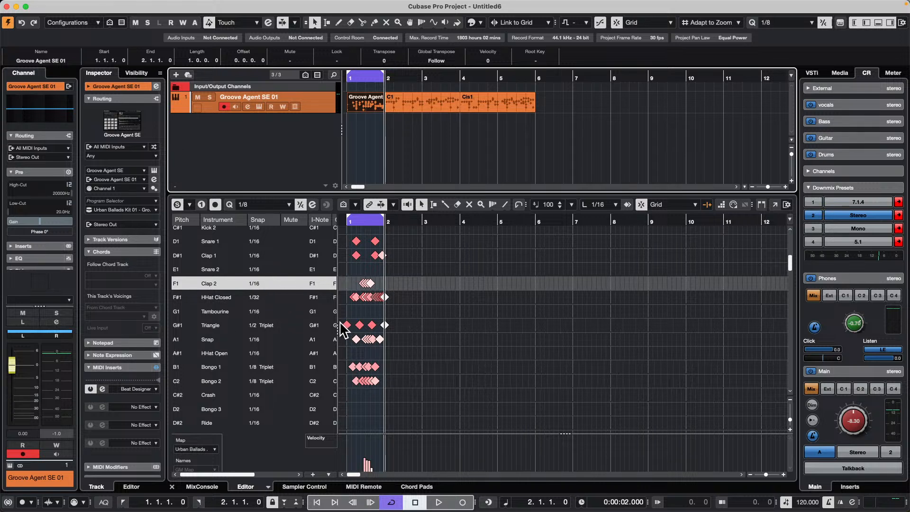
# Widen the drum editor's sound list to view the O-Note, channel and output columns, and narrow it back past O-Note
pyautogui.moveTo(338, 322); pyautogui.dragTo(458, 320)
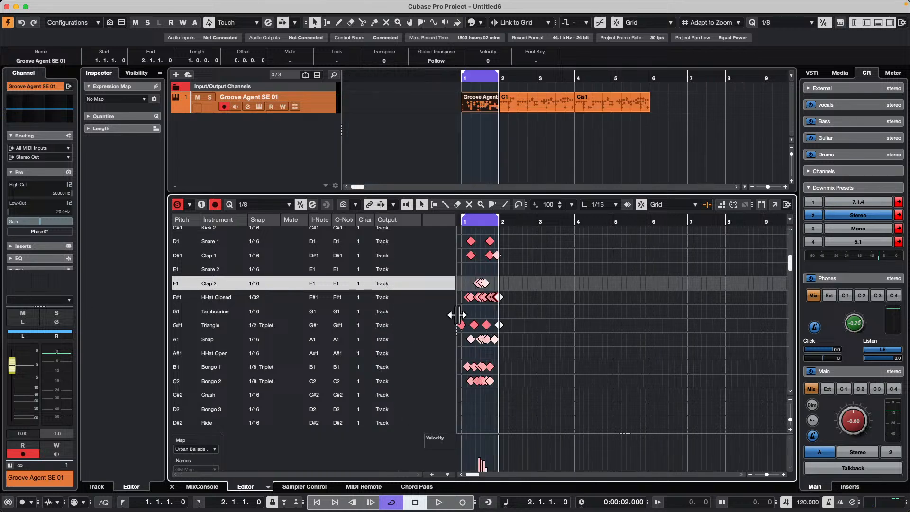
pyautogui.moveTo(456, 315); pyautogui.dragTo(362, 317)
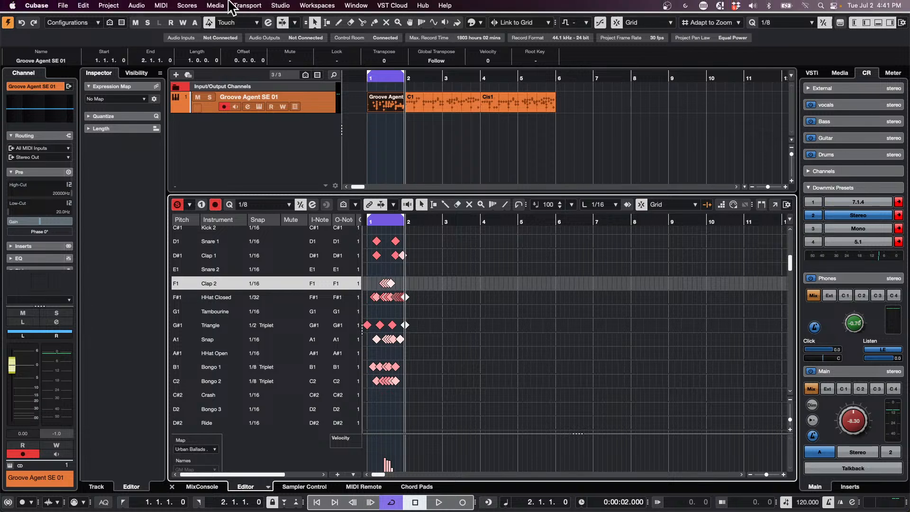
# Open the project July 2 2024.cpr and activate it
pyautogui.click(63, 5)
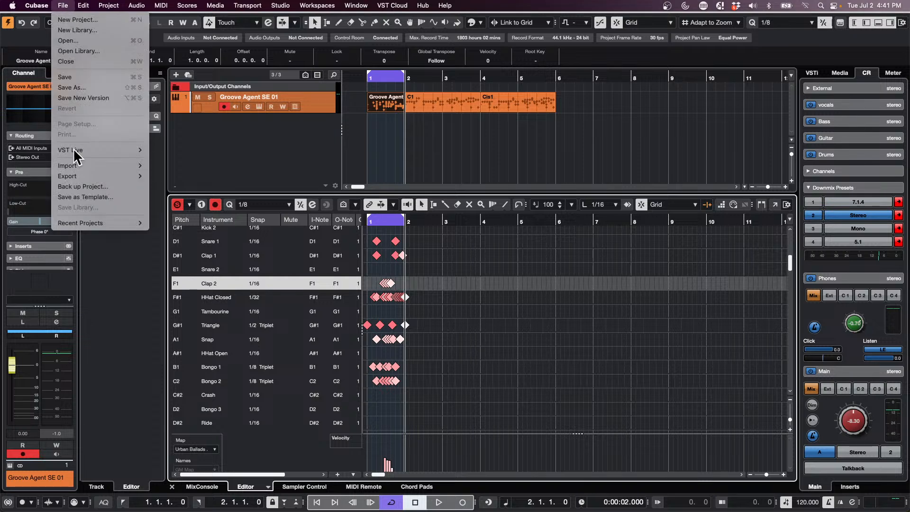
pyautogui.moveTo(100, 226)
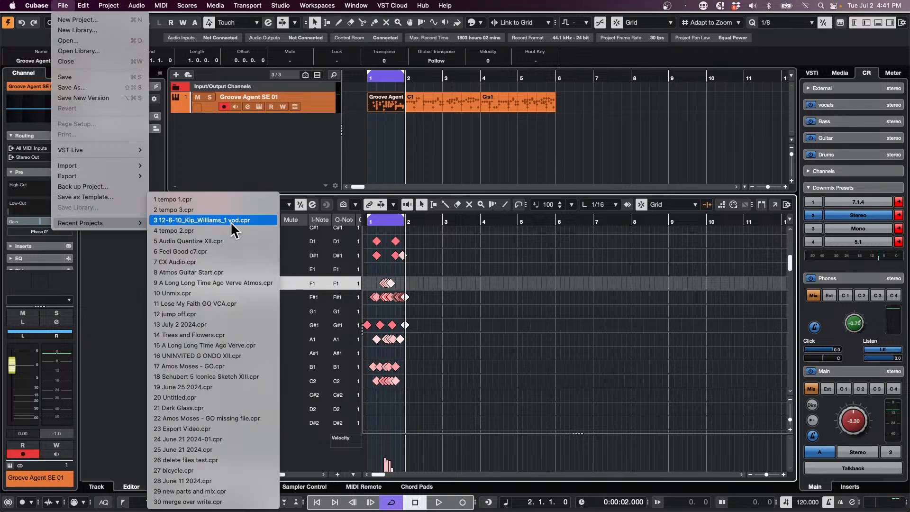
pyautogui.click(76, 41)
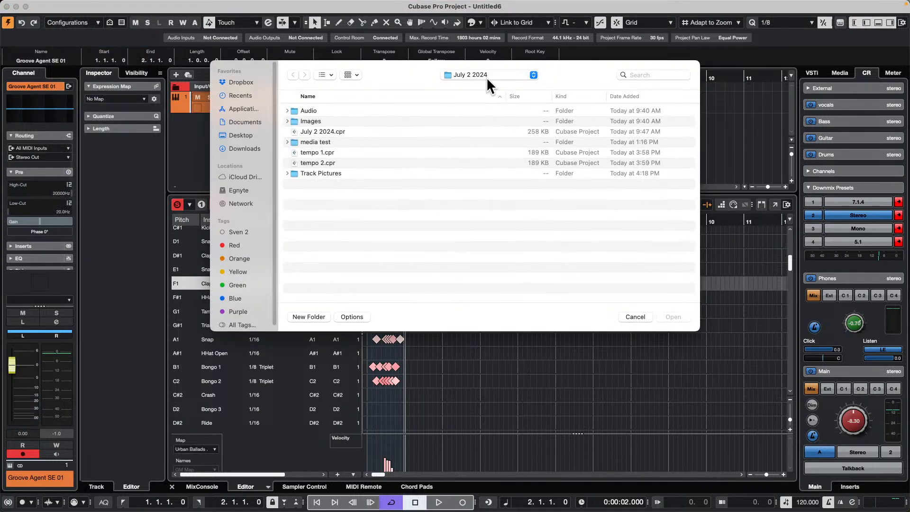
pyautogui.doubleClick(335, 131)
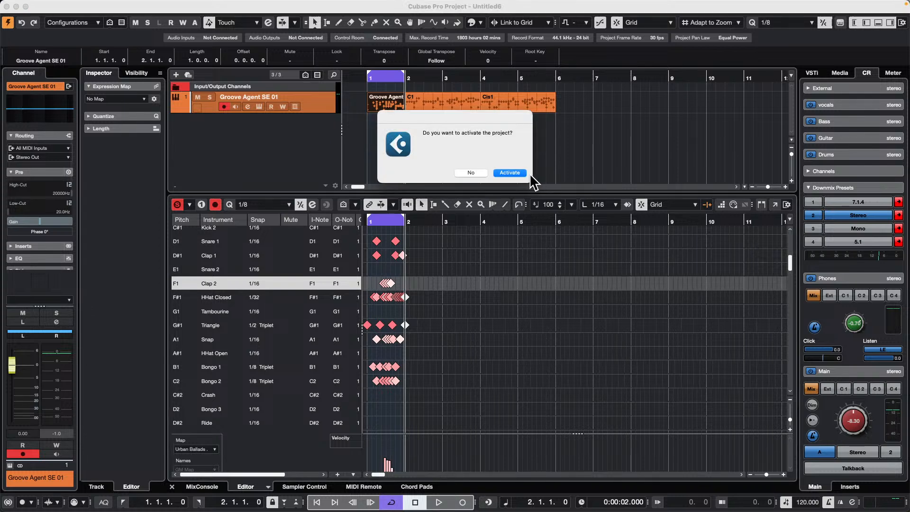
pyautogui.press('Return')
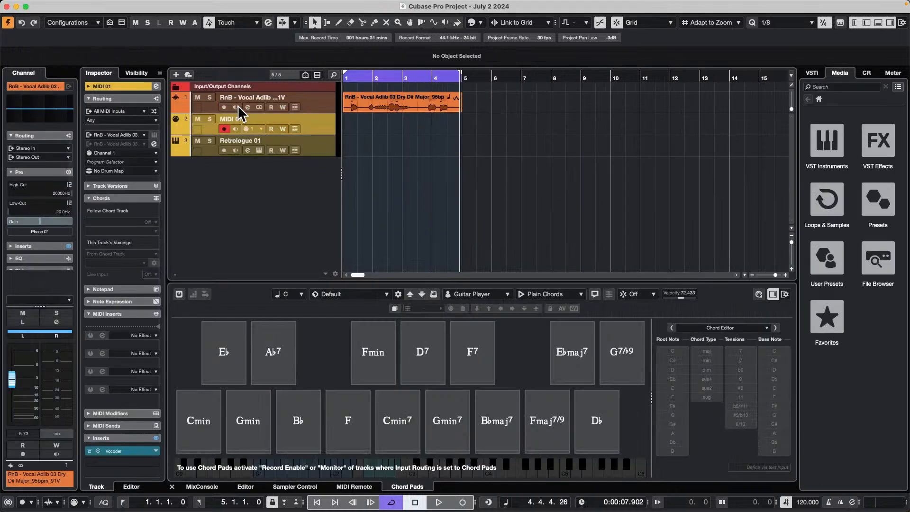
# Select the Retrologue 01 track and briefly view its instrument editor
pyautogui.click(322, 146)
pyautogui.rightClick(327, 128)
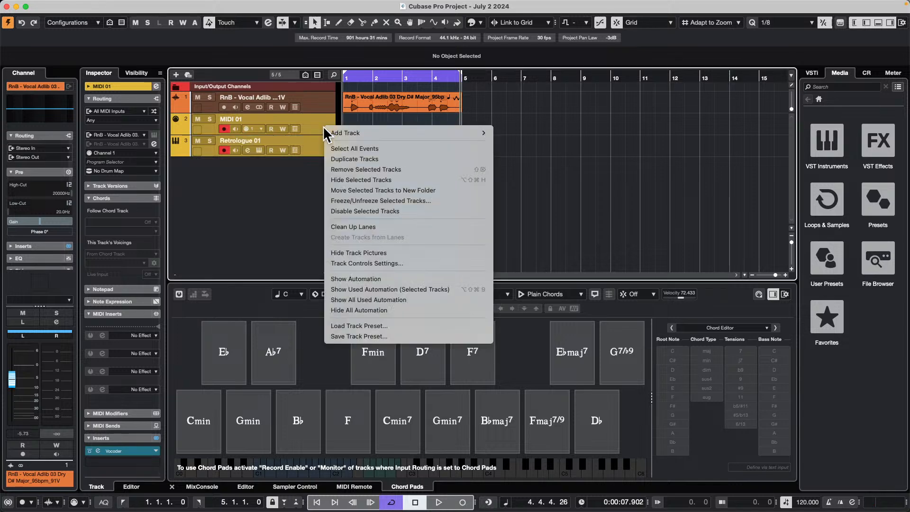
pyautogui.click(304, 141)
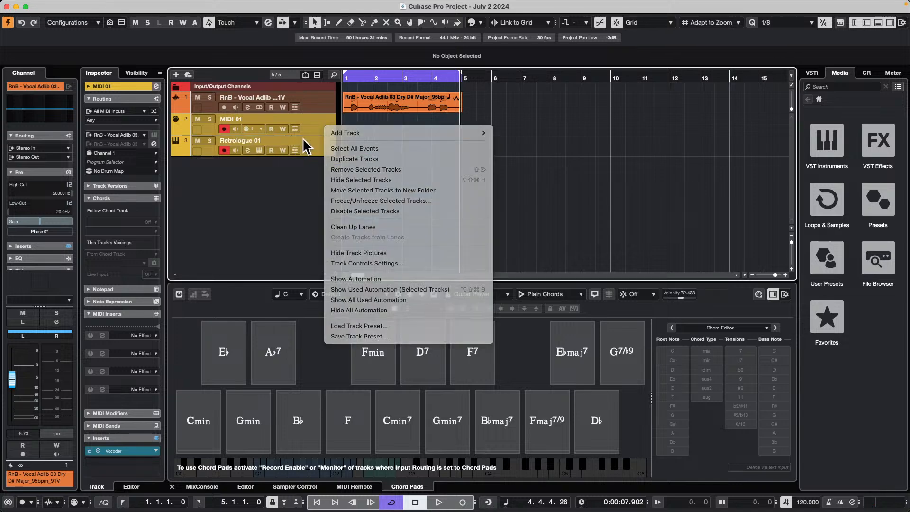
pyautogui.click(311, 141)
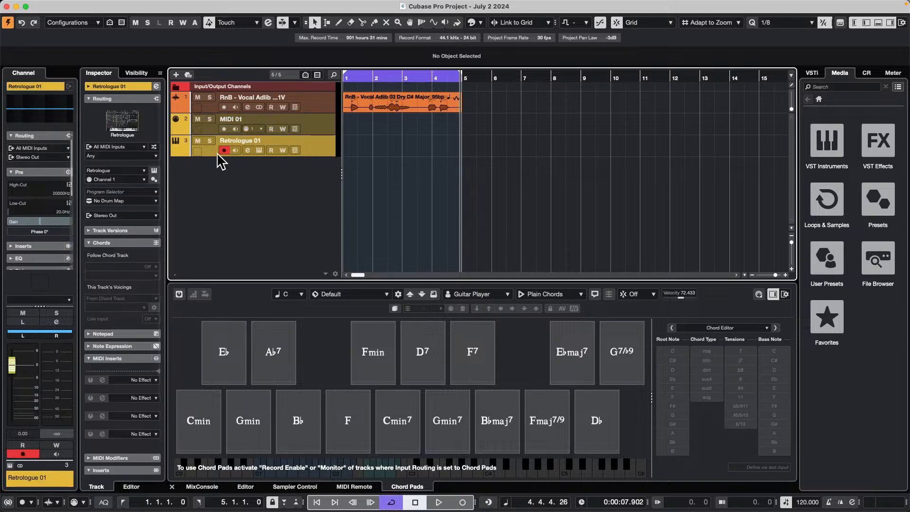
pyautogui.click(154, 171)
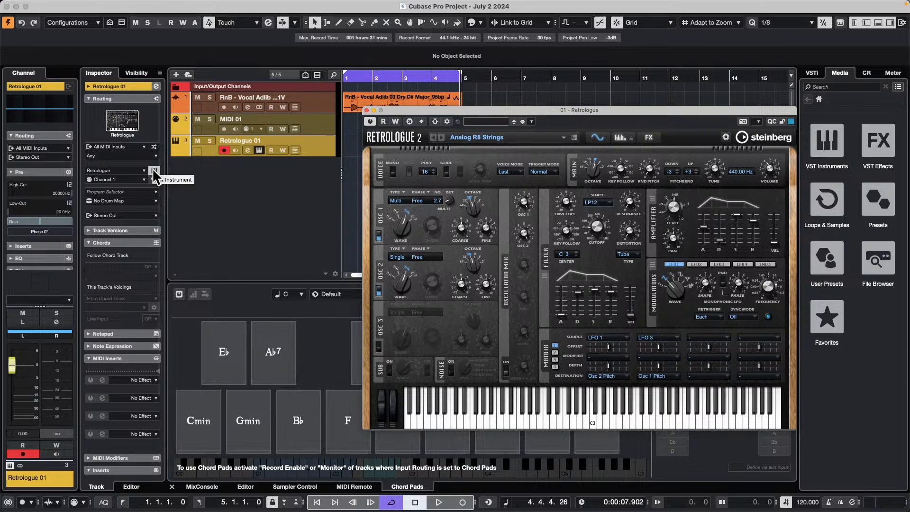
pyautogui.click(367, 110)
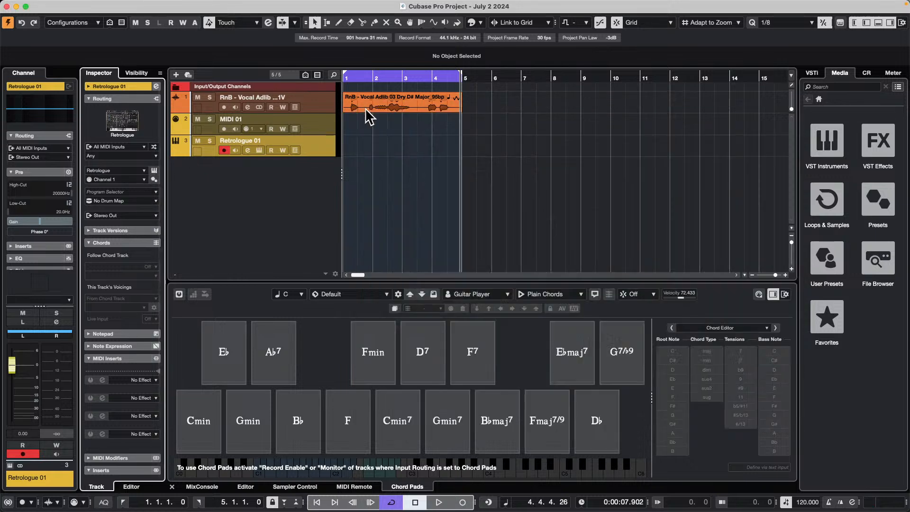
# Remove the MIDI 01 and Retrologue 01 tracks together, leaving only the vocal audio track
pyautogui.rightClick(321, 121)
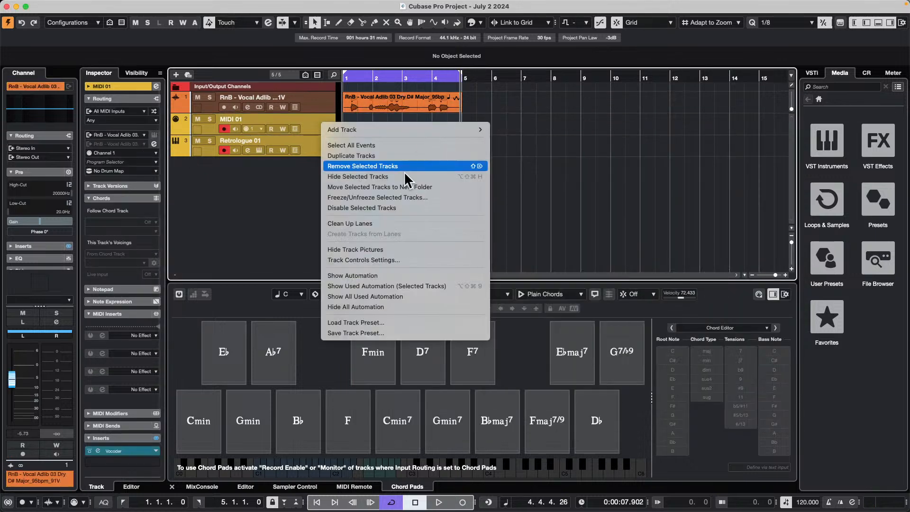
pyautogui.moveTo(377, 133)
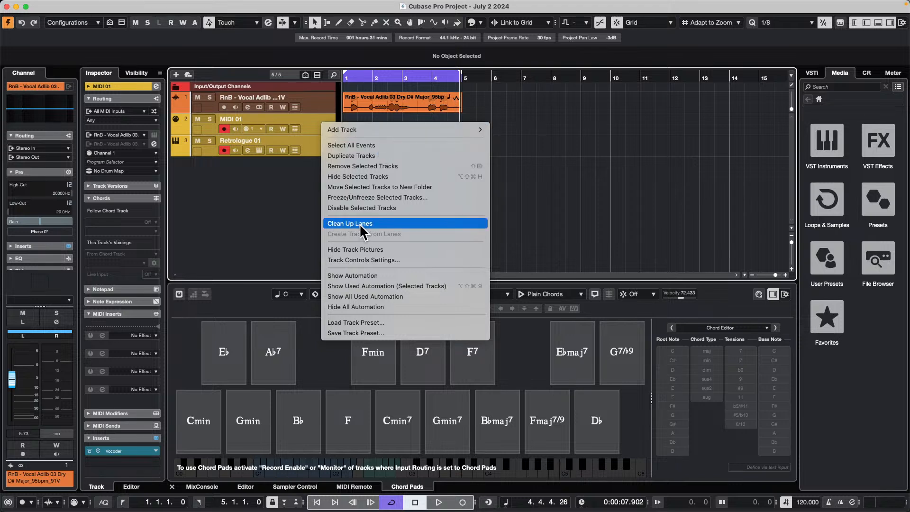
pyautogui.click(384, 166)
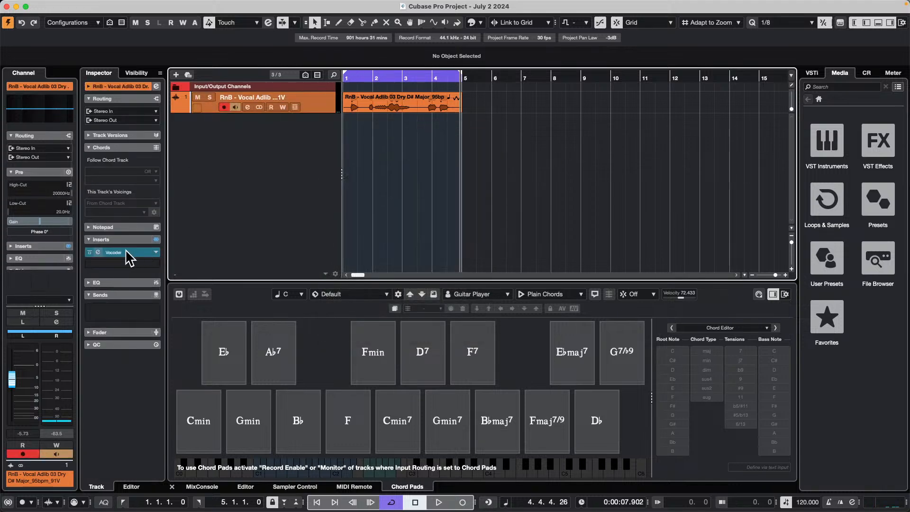
# Remove the vocal track's Vocoder insert and audition the dry vocal from bar 1 while enlarging the track's height
pyautogui.moveTo(125, 252); pyautogui.dragTo(415, 211)
pyautogui.moveTo(355, 78); pyautogui.dragTo(317, 81)
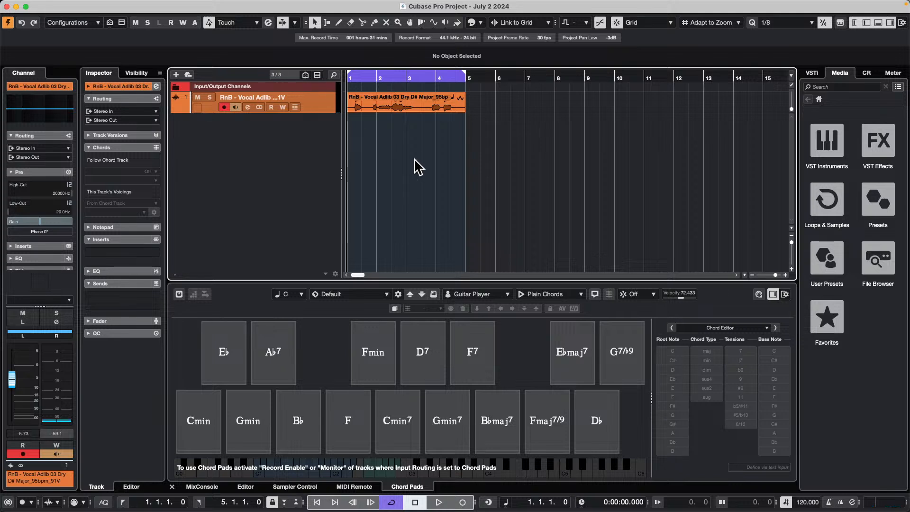
pyautogui.press('space')
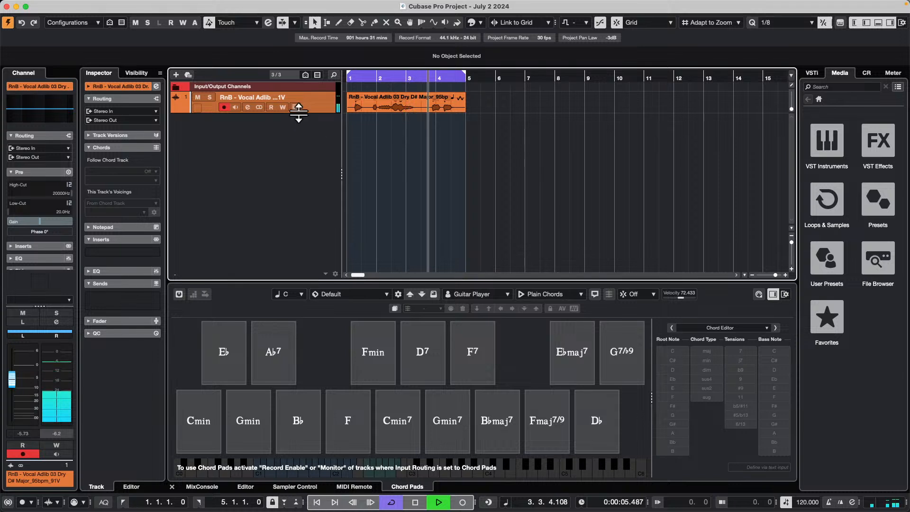
pyautogui.moveTo(298, 112); pyautogui.dragTo(301, 133)
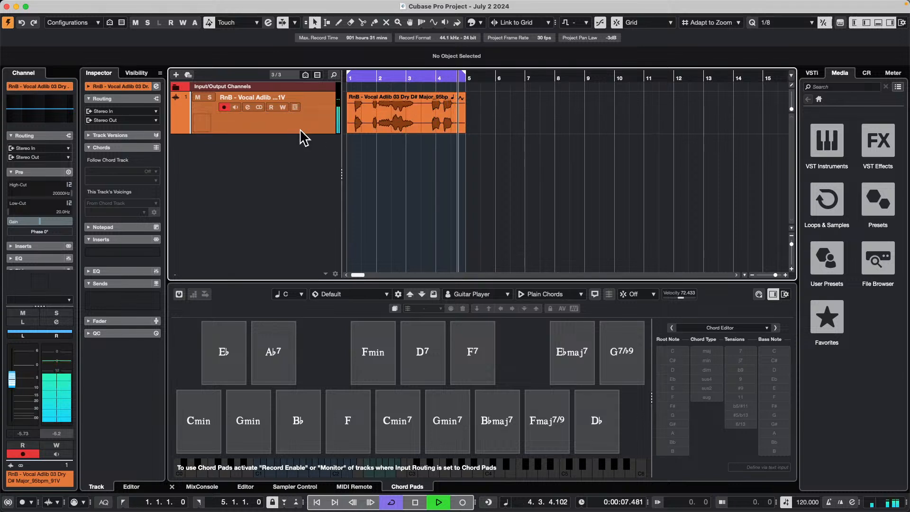
pyautogui.press('space')
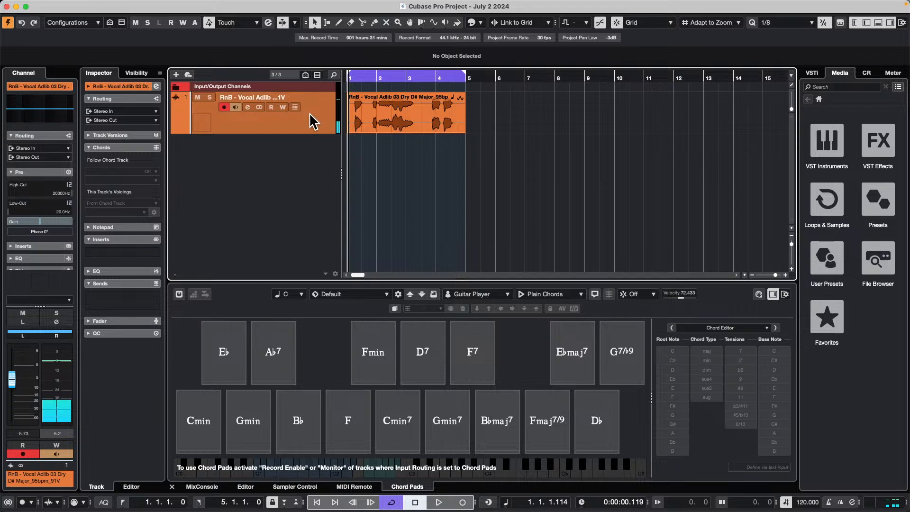
# Insert the Vocoder from the Pitch Shift effects in the vocal track's first insert slot
pyautogui.click(142, 253)
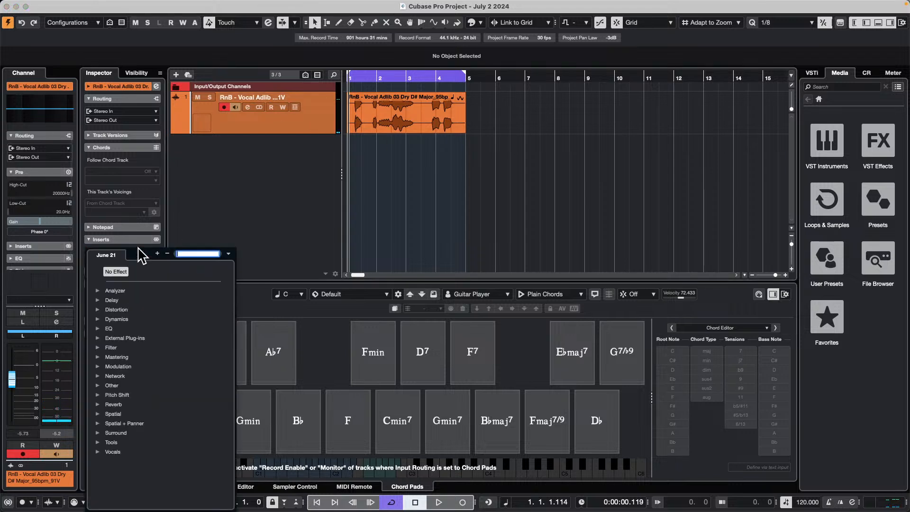
pyautogui.click(103, 404)
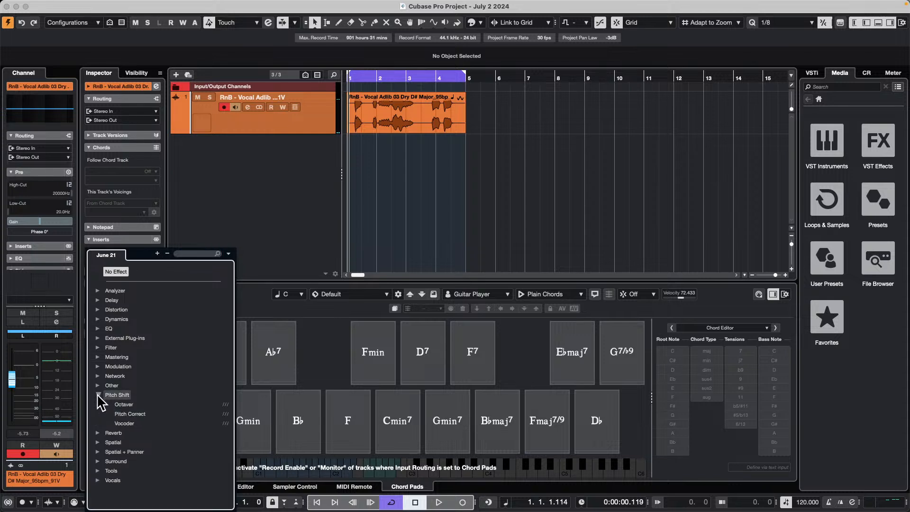
pyautogui.click(127, 424)
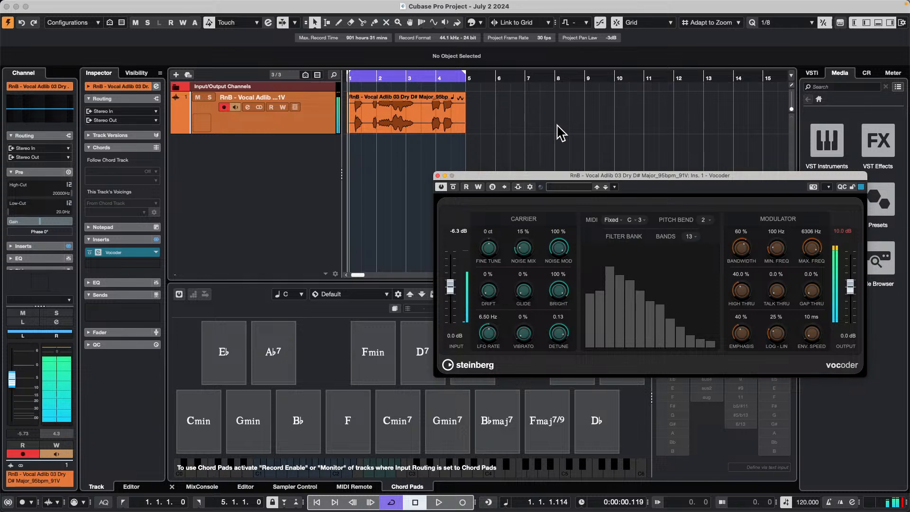
# Audition the vocal through the Vocoder with its fixed MIDI note set to D3, and return the stopped cursor to bar 1
pyautogui.press('space')
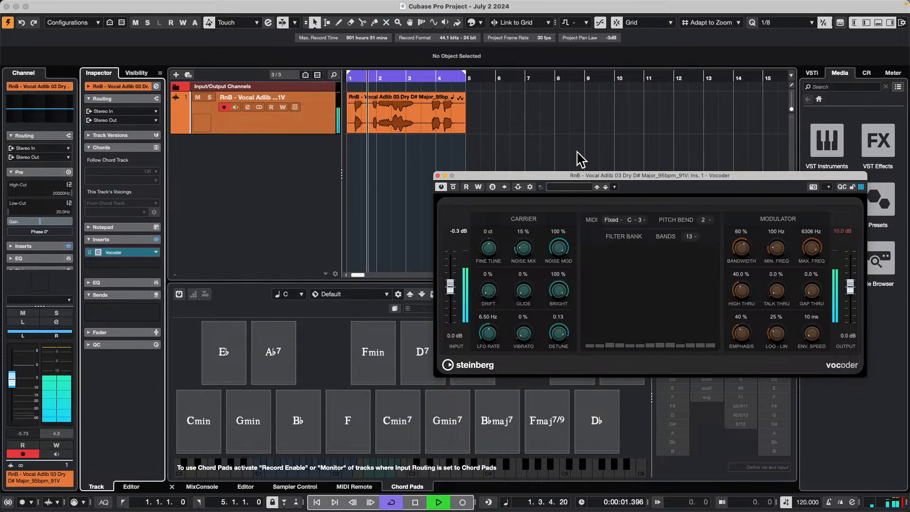
pyautogui.click(632, 221)
pyautogui.click(639, 250)
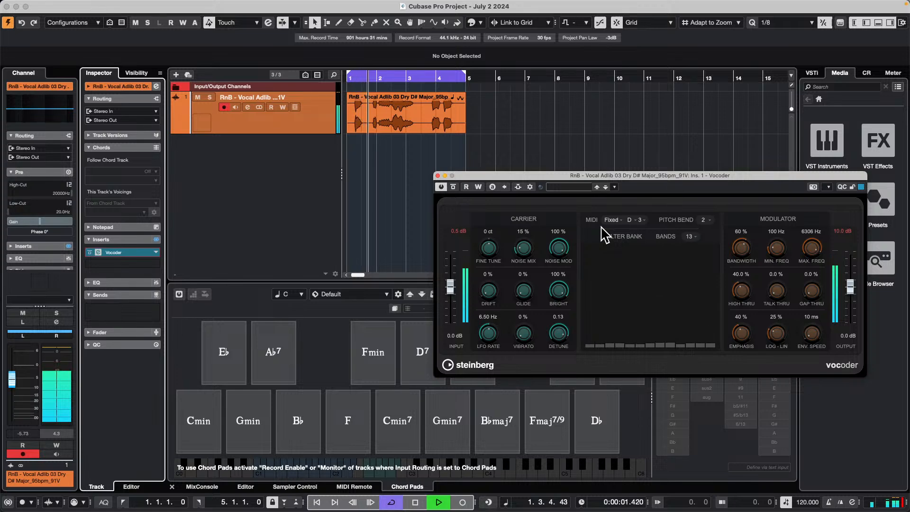
pyautogui.press('space')
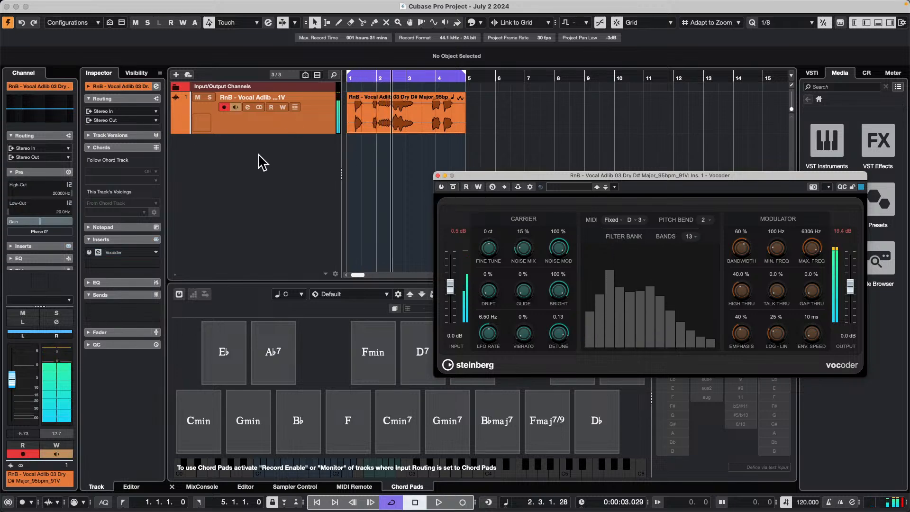
pyautogui.click(387, 241)
pyautogui.moveTo(369, 78); pyautogui.dragTo(202, 60)
pyautogui.click(436, 194)
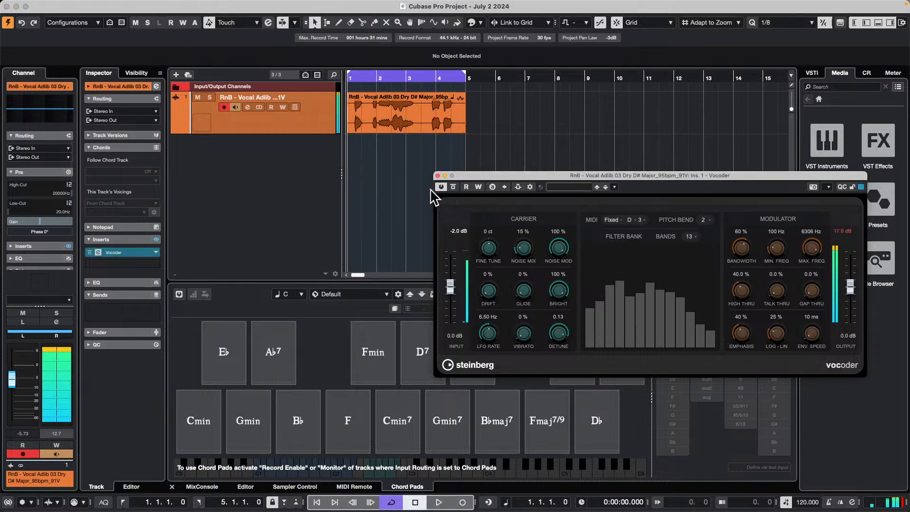
pyautogui.click(419, 189)
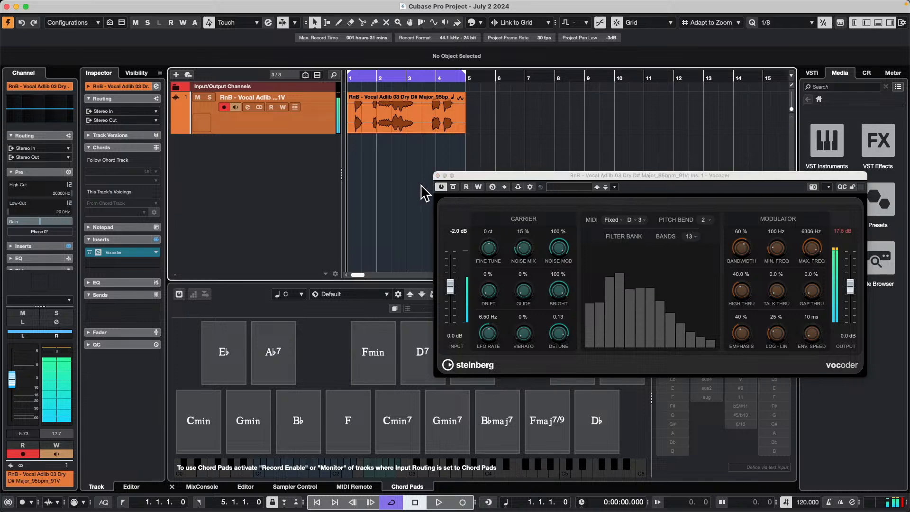
# Add a MIDI track with its MIDI output routed to the vocal track's Vocoder side-chain and inputs left at All MIDI Inputs
pyautogui.rightClick(263, 171)
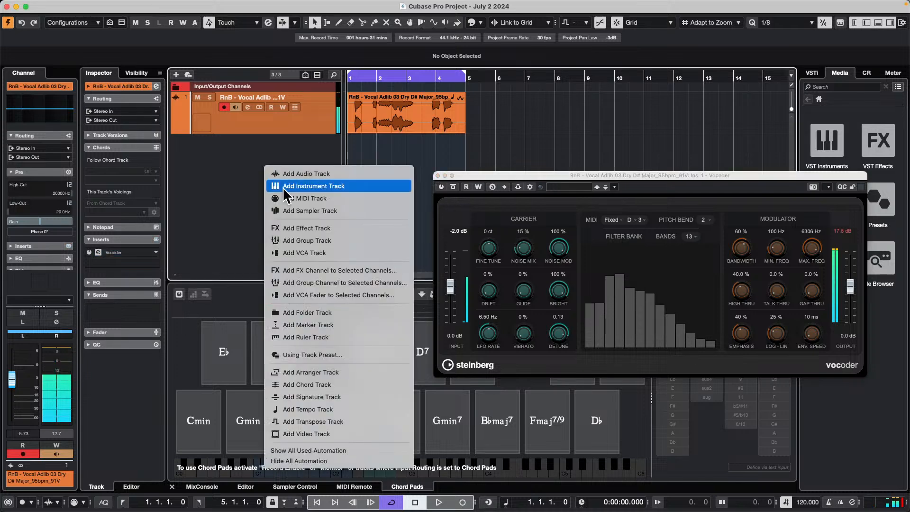
pyautogui.click(325, 200)
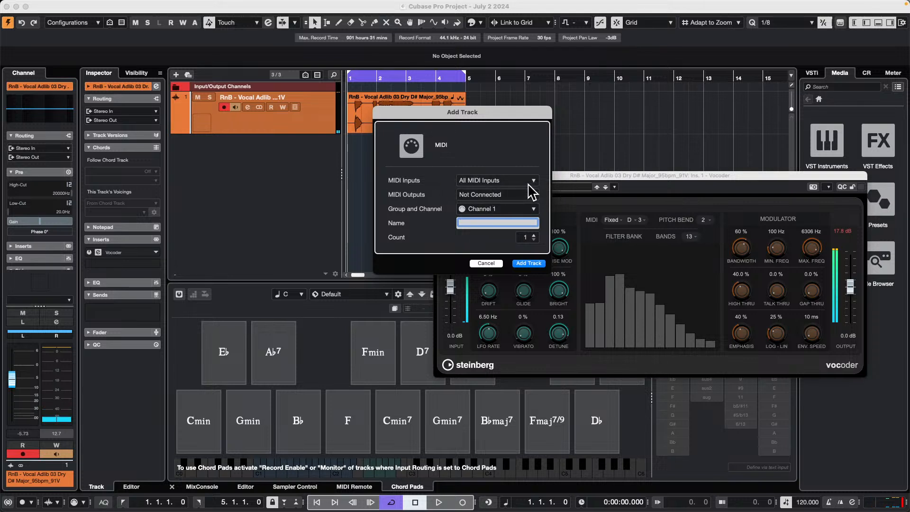
pyautogui.click(500, 196)
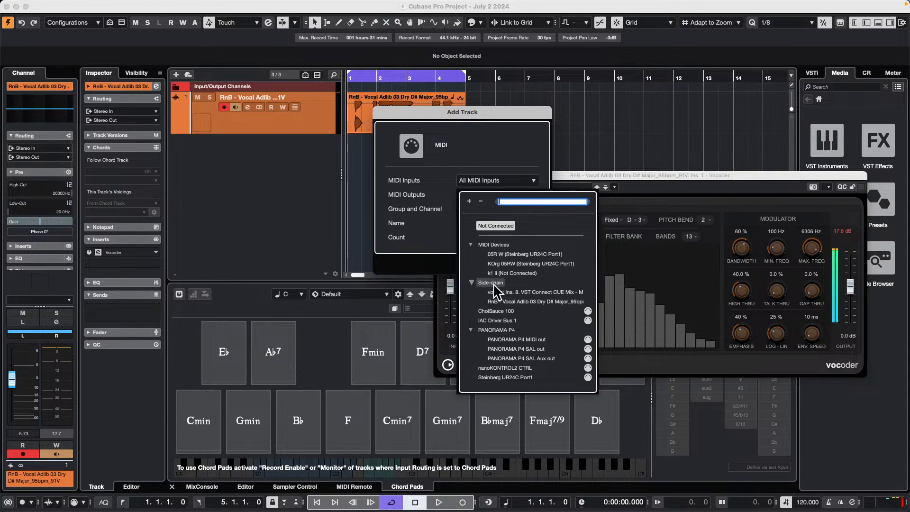
pyautogui.click(543, 302)
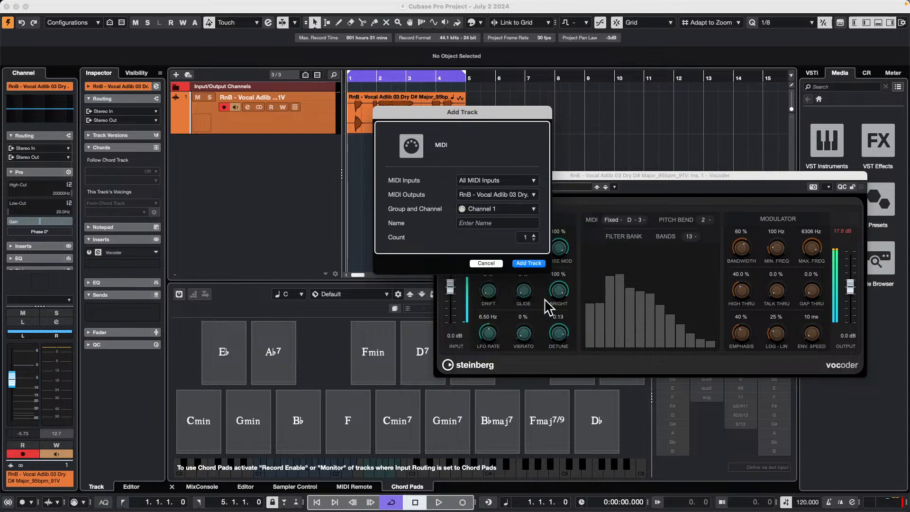
pyautogui.click(529, 264)
# Set the Vocoder's MIDI mode to External and audition the vocal with the MIDI 01 track selected
pyautogui.click(621, 226)
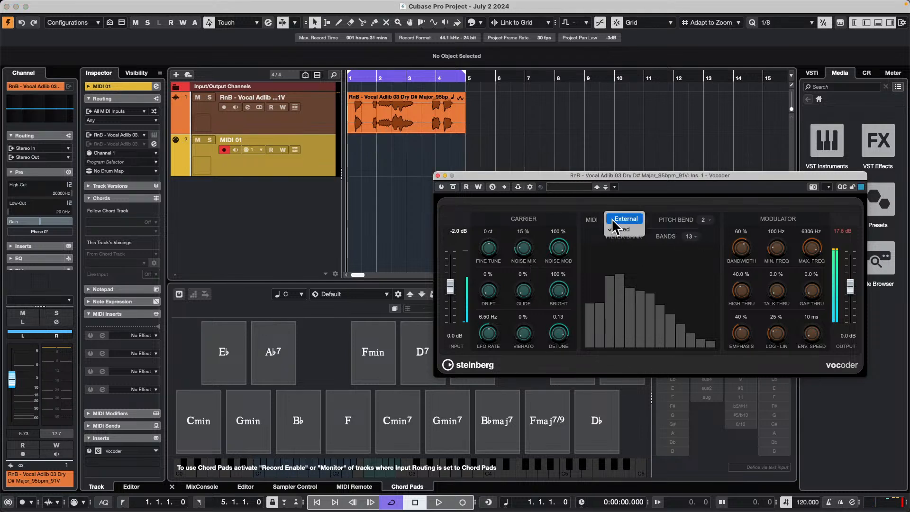
pyautogui.click(642, 224)
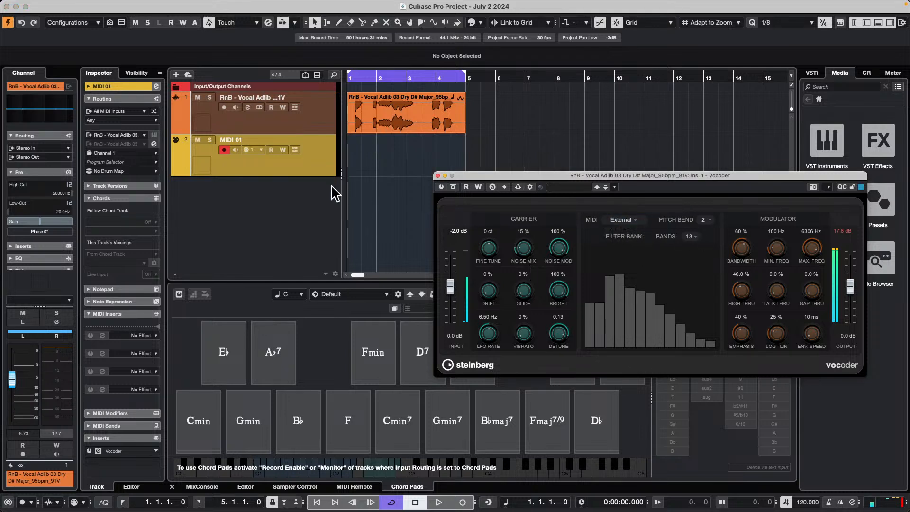
pyautogui.click(302, 164)
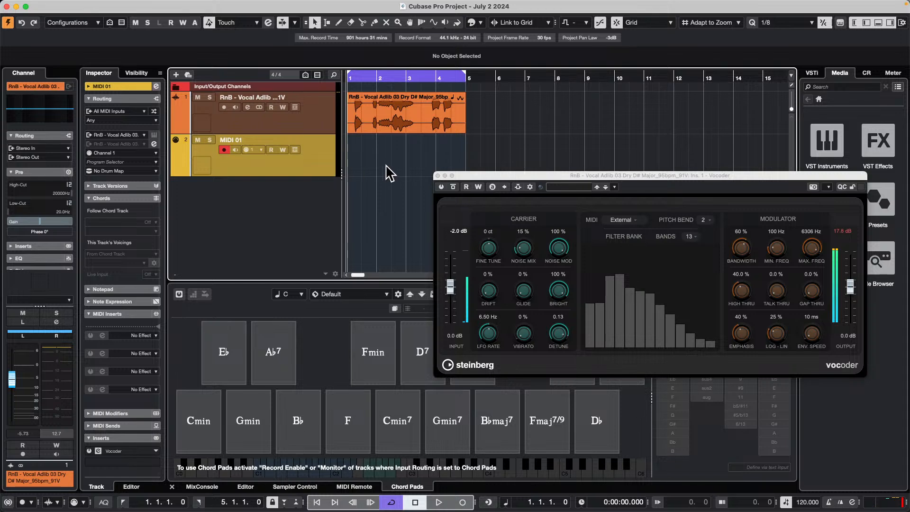
pyautogui.press('space')
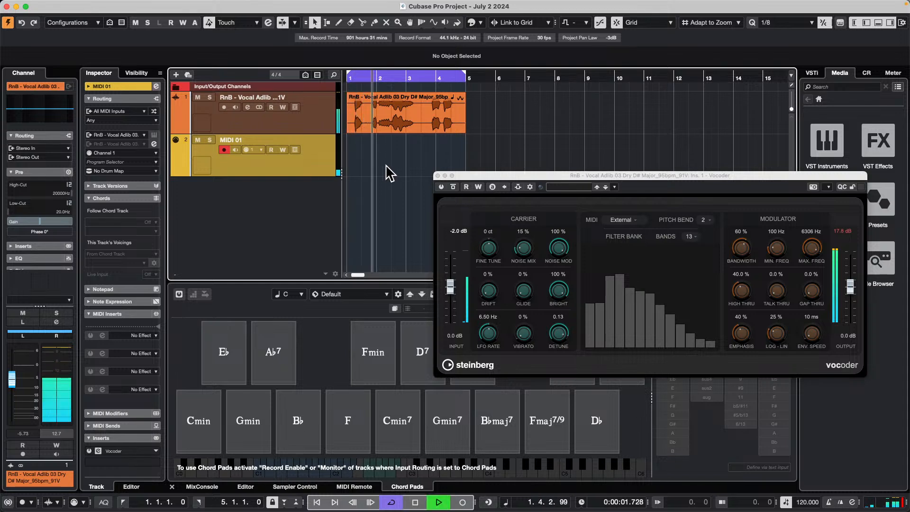
pyautogui.press('space')
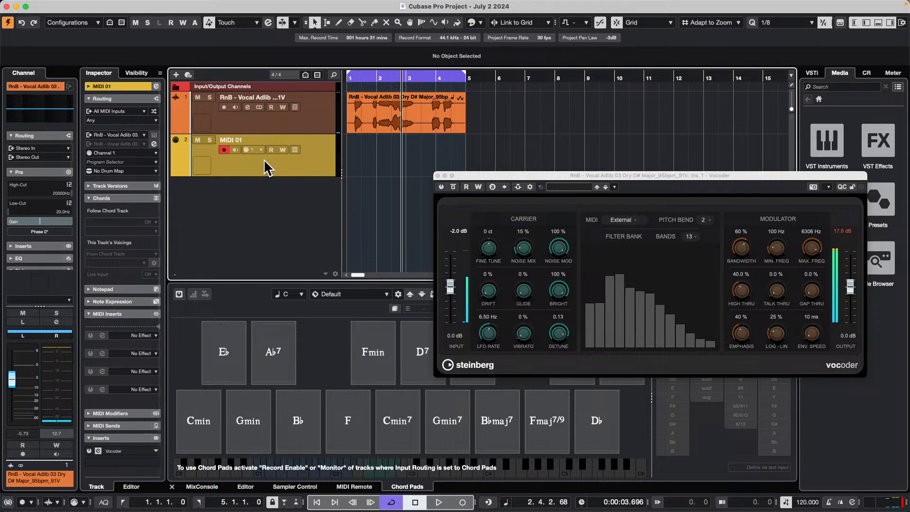
# Reselect the vocal's Vocoder side-chain as the MIDI 01 output and switch the Vocoder on
pyautogui.click(131, 136)
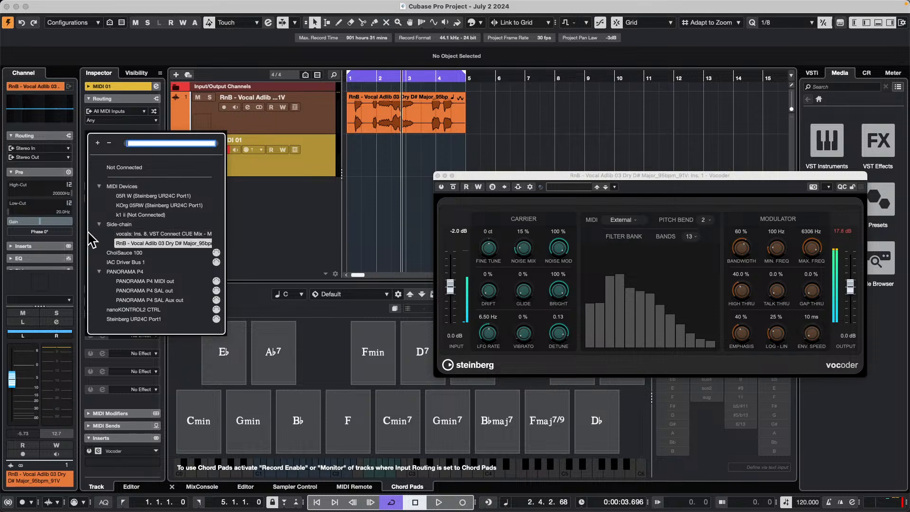
pyautogui.click(172, 242)
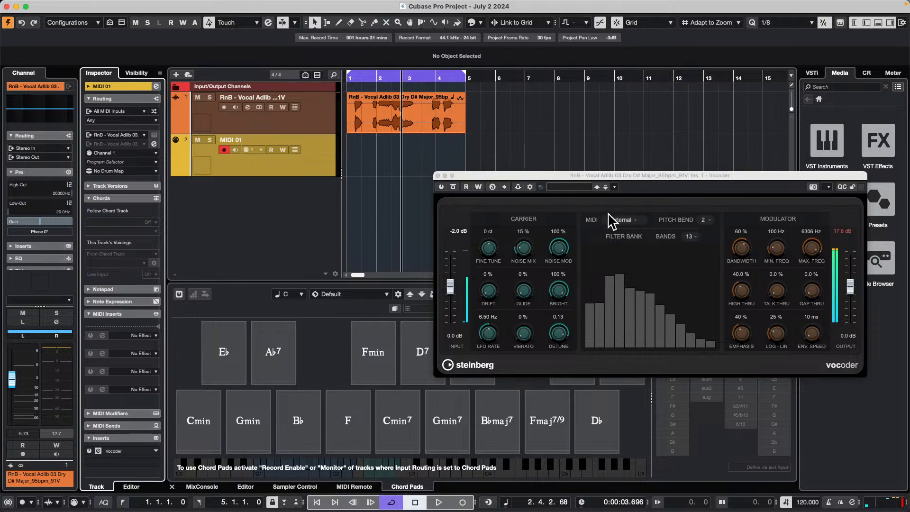
pyautogui.click(440, 187)
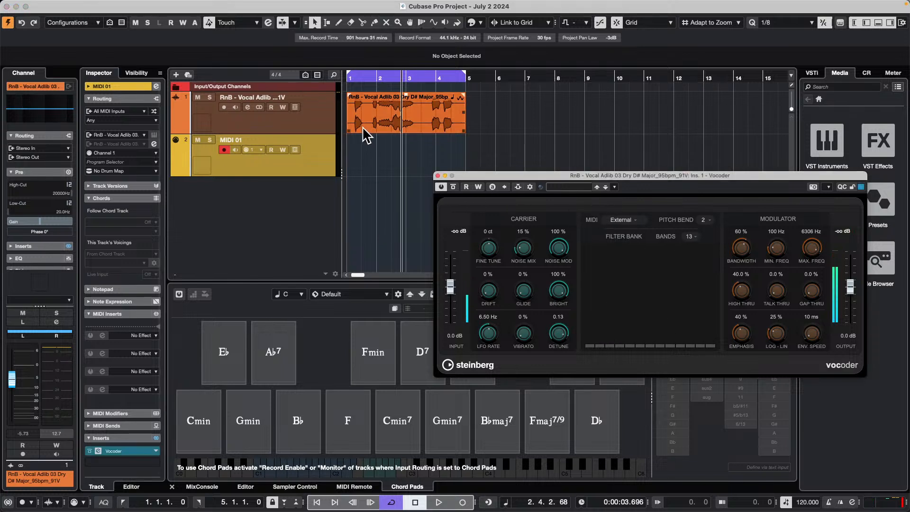
# Audition the vocal through the MIDI-controlled Vocoder, bringing up the On-Screen Keyboard to play notes during playback
pyautogui.press('space')
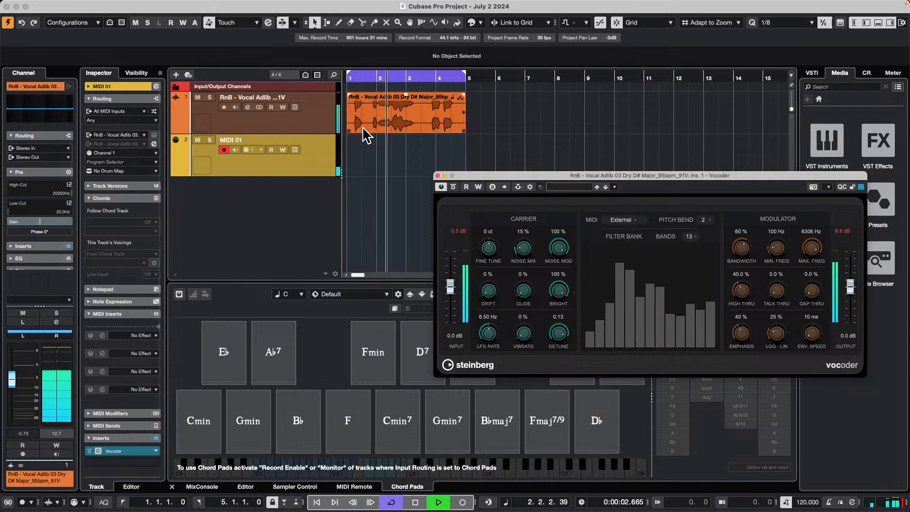
pyautogui.press('space')
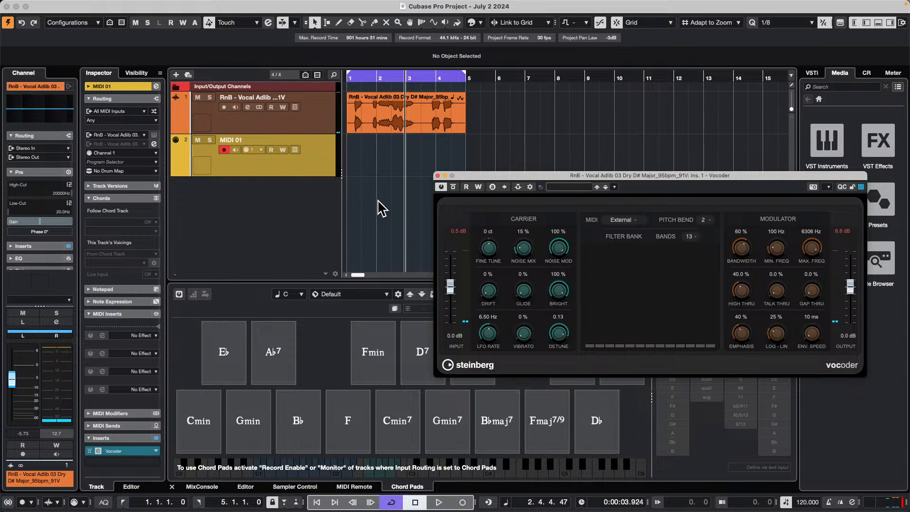
pyautogui.press('space')
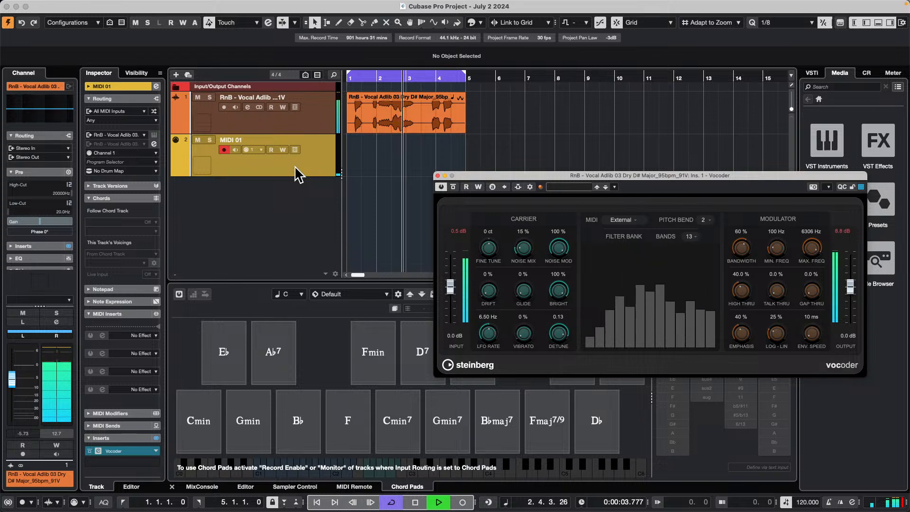
pyautogui.press('space')
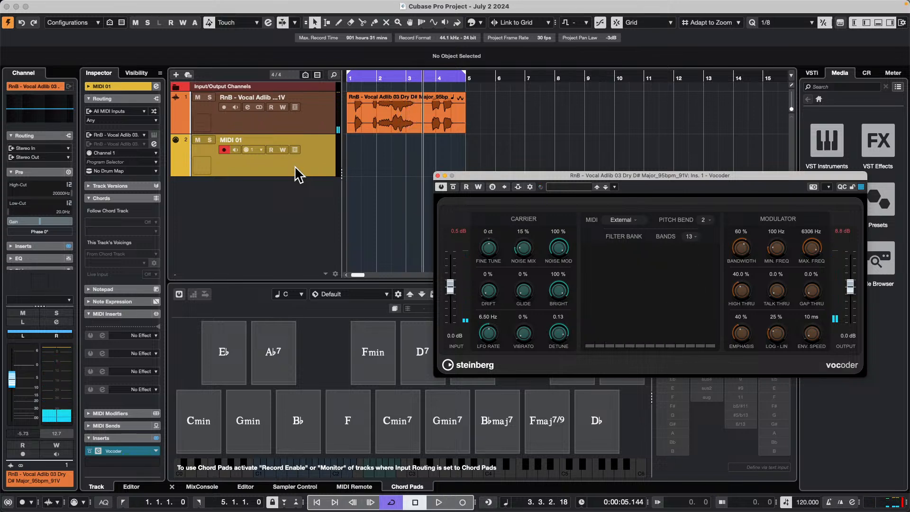
pyautogui.hotkey('alt', 'k')
pyautogui.press('space')
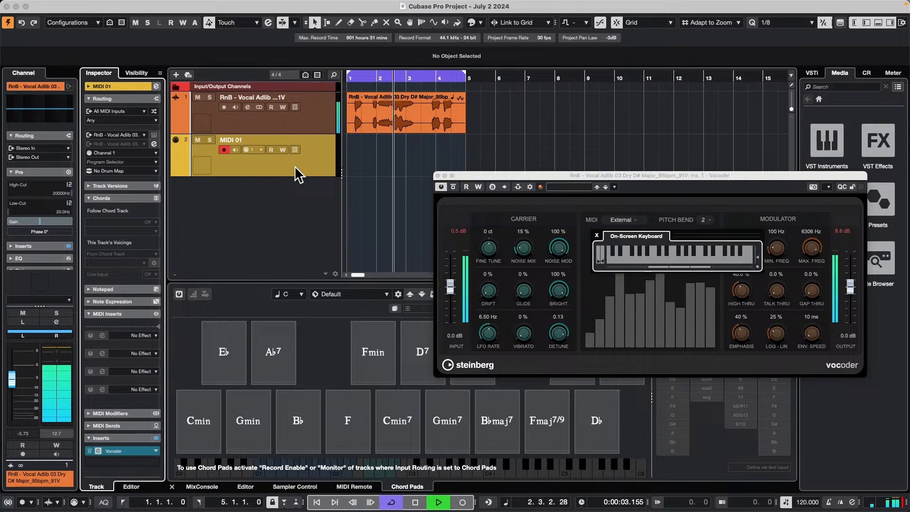
pyautogui.press('space')
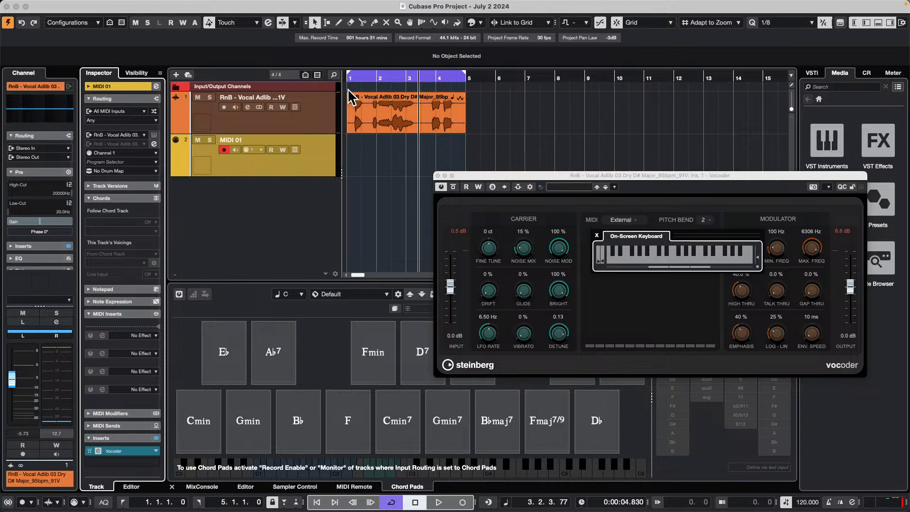
# Add an instrument track using the Retrologue synth
pyautogui.rightClick(229, 221)
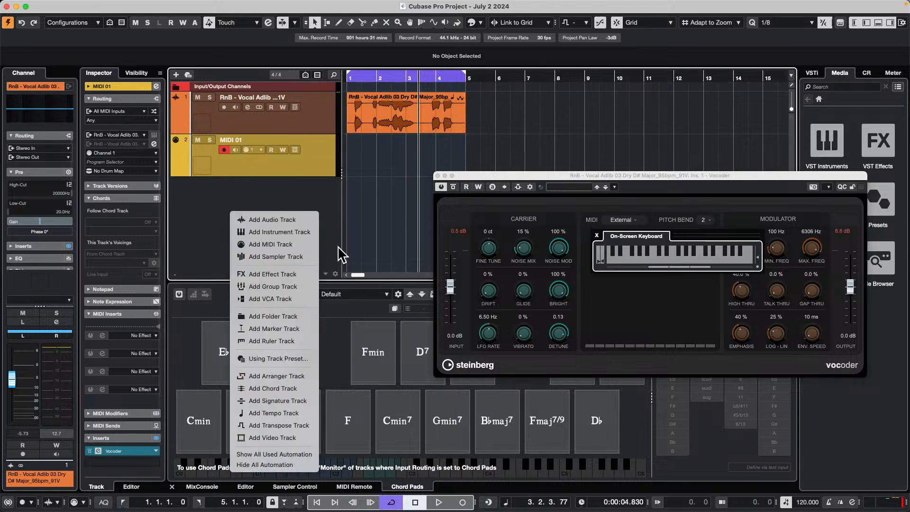
pyautogui.click(278, 233)
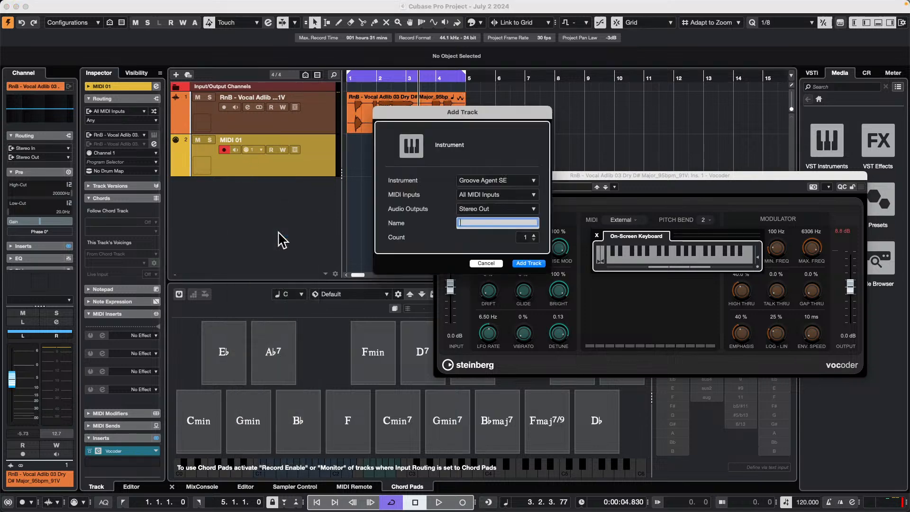
pyautogui.click(503, 181)
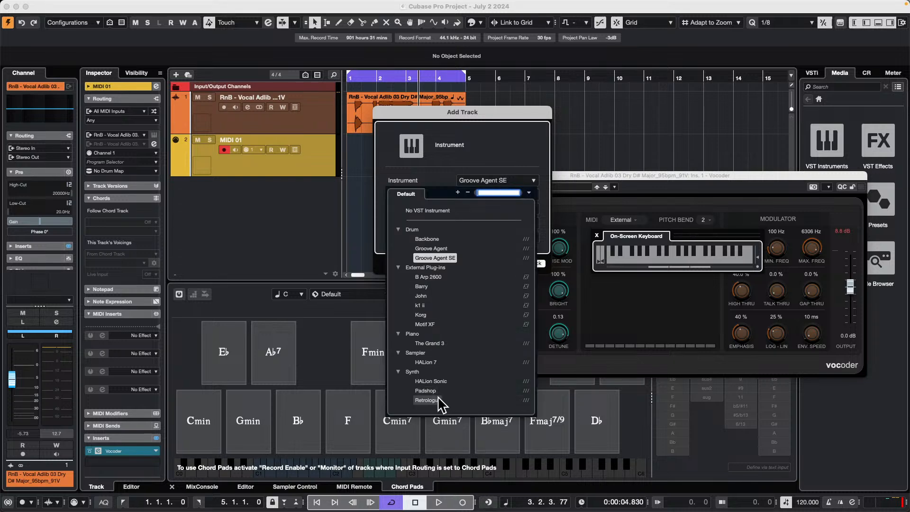
pyautogui.click(427, 400)
pyautogui.click(526, 266)
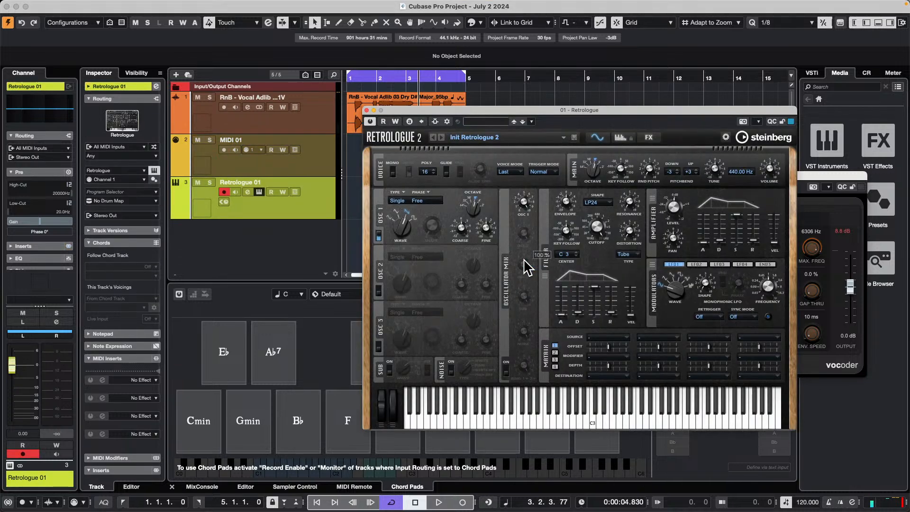
# Load the Amiable Keys preset in Retrologue and sound a note on its keyboard
pyautogui.click(441, 137)
pyautogui.click(441, 138)
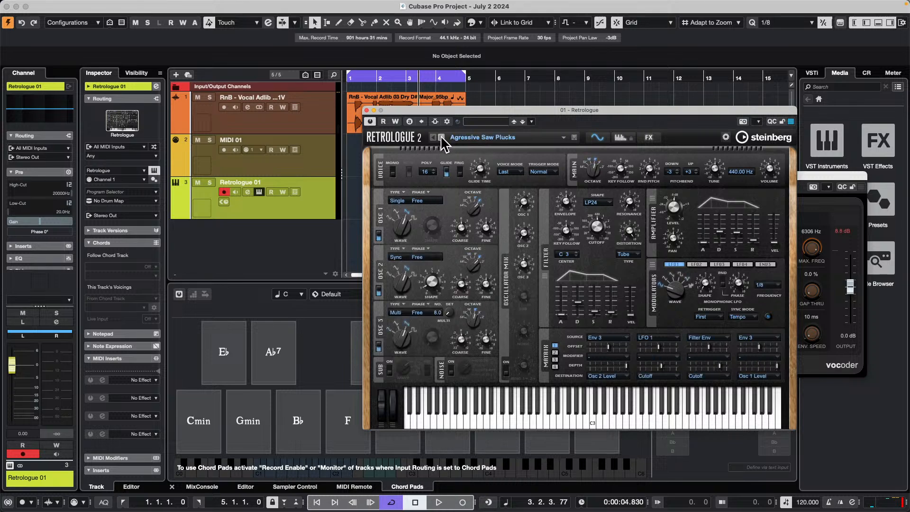
pyautogui.click(441, 138)
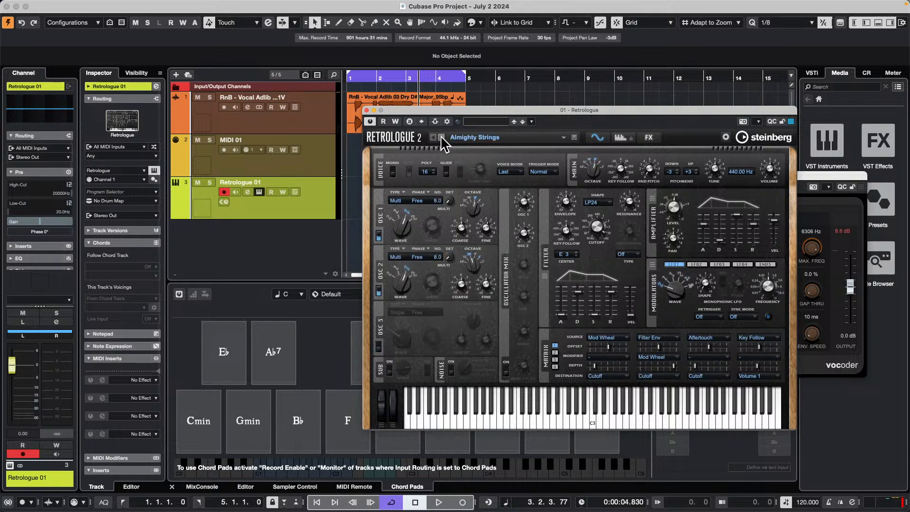
pyautogui.click(441, 137)
pyautogui.click(622, 416)
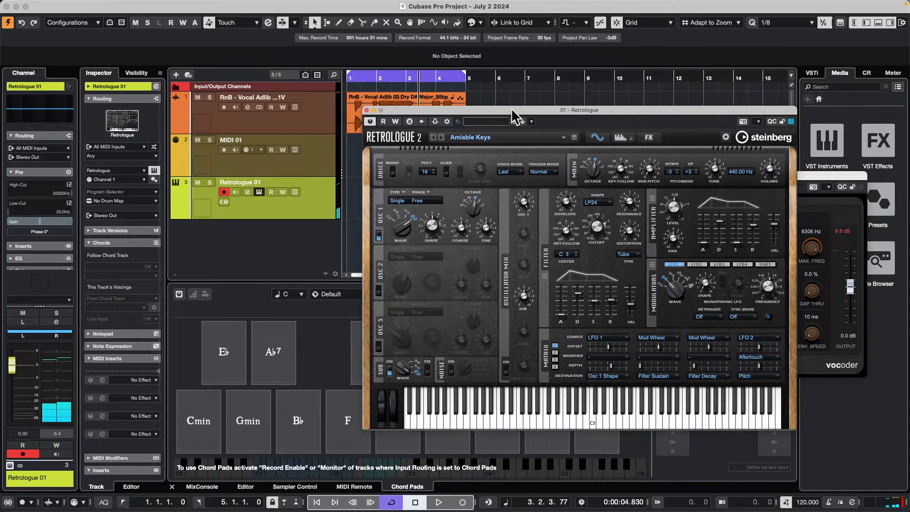
# Uncover the Vocoder window, close the On-Screen Keyboard, and activate the Vocoder's side-chain input
pyautogui.moveTo(512, 112); pyautogui.dragTo(308, 230)
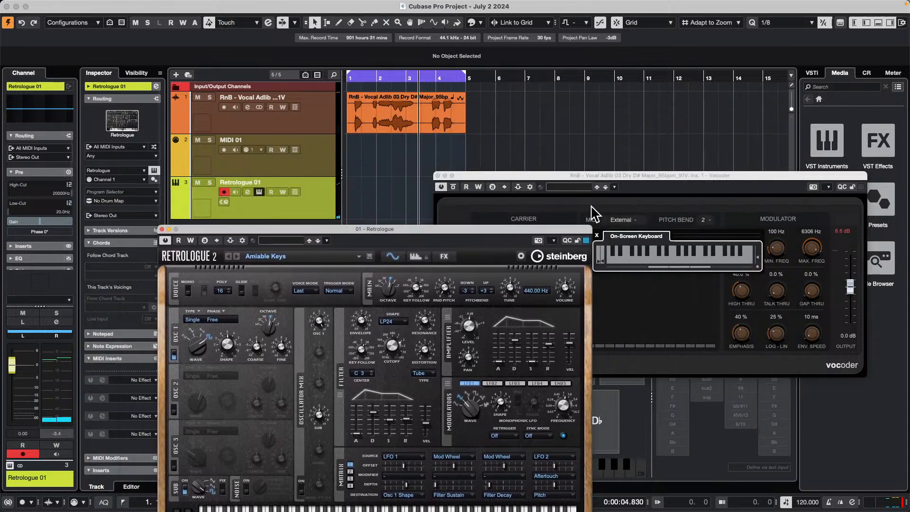
pyautogui.click(597, 235)
pyautogui.click(518, 187)
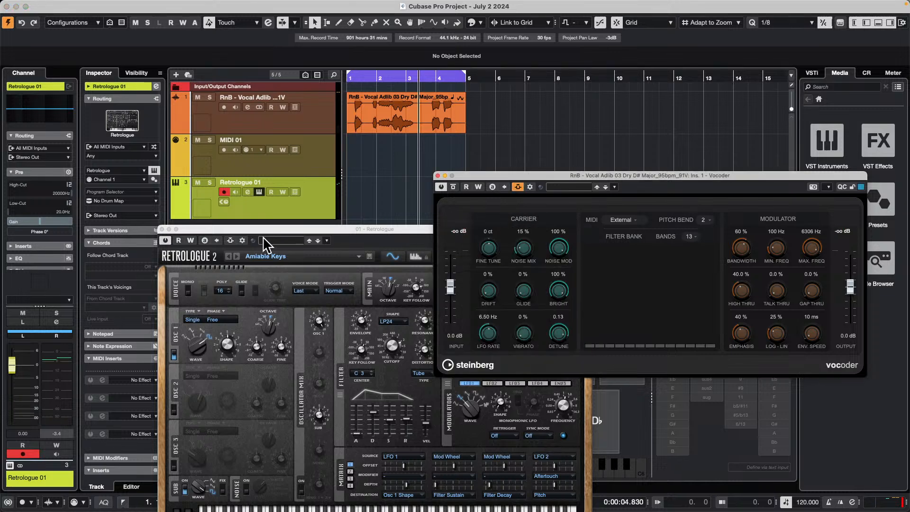
# Route the Retrologue 01 track's audio output to the vocal track's Vocoder side-chain
pyautogui.click(299, 208)
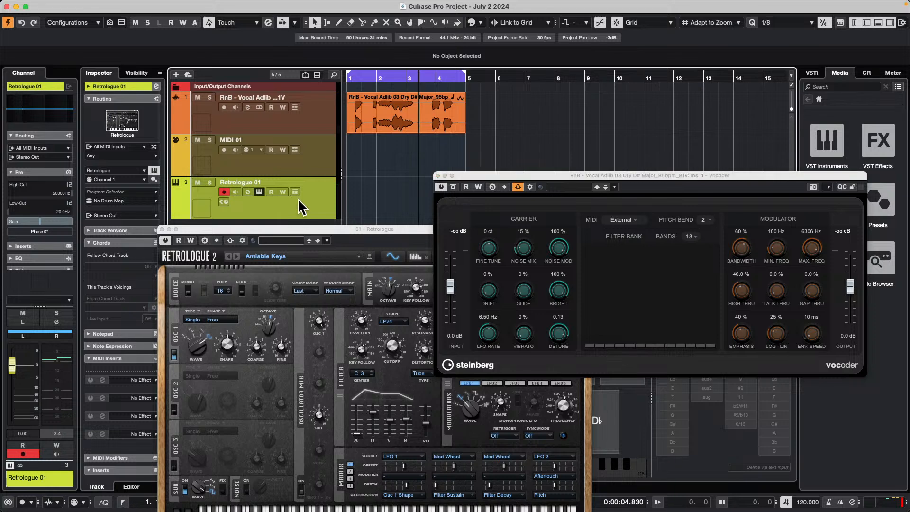
pyautogui.click(47, 158)
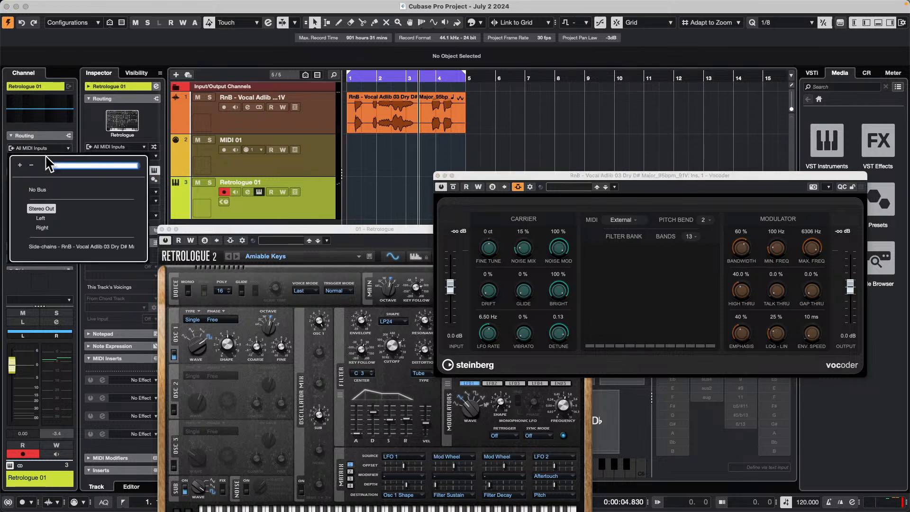
pyautogui.click(97, 247)
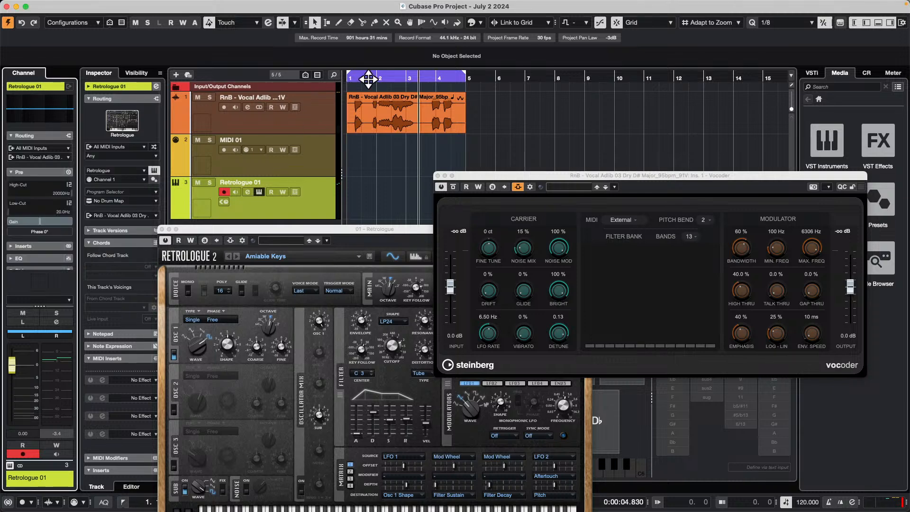
# Play the project from the start, step through the Retrologue presets to Analog R8 Strings, and stop playback
pyautogui.click(351, 76)
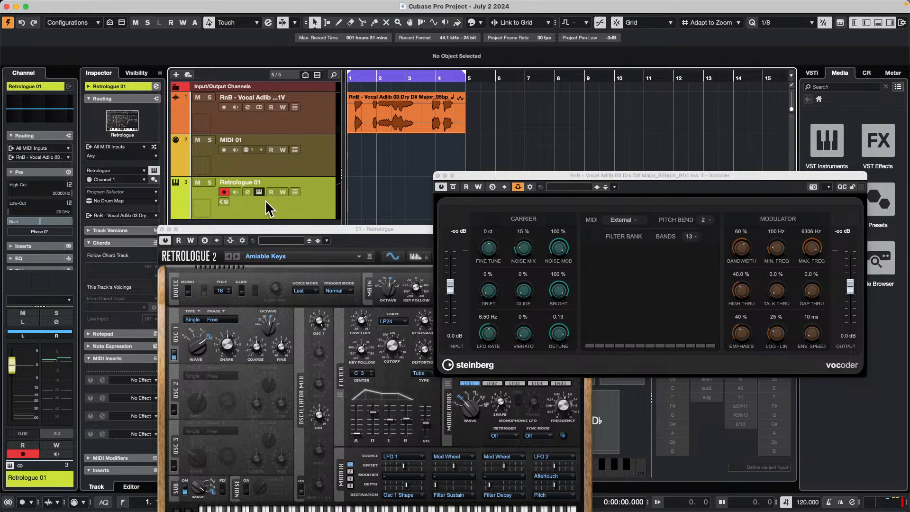
pyautogui.press('space')
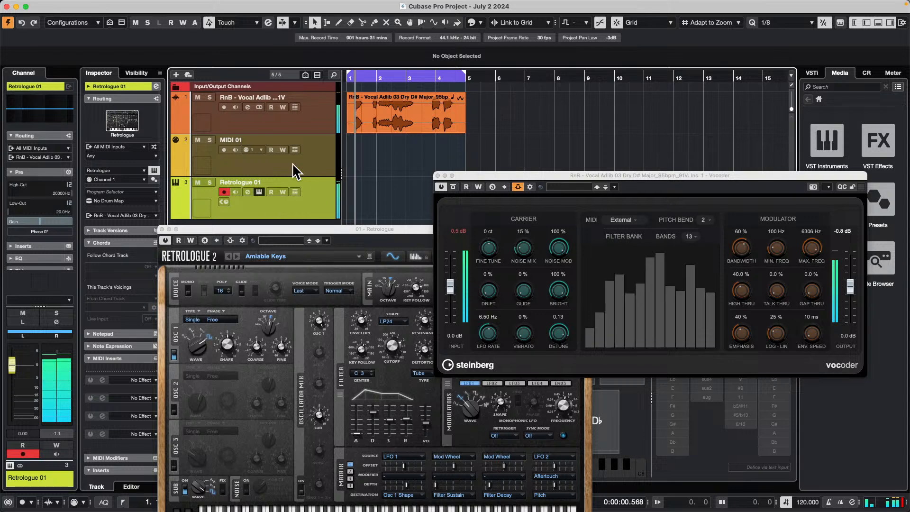
pyautogui.moveTo(365, 230); pyautogui.dragTo(394, 123)
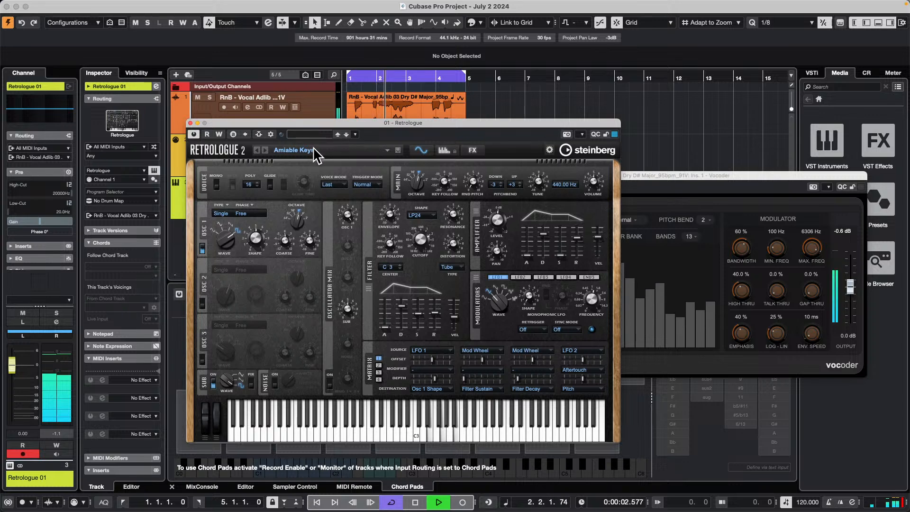
pyautogui.click(265, 151)
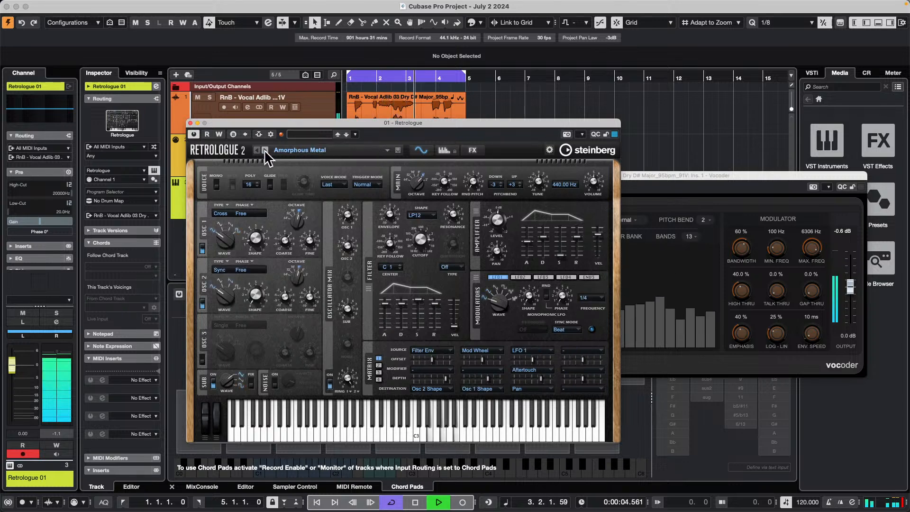
pyautogui.click(264, 151)
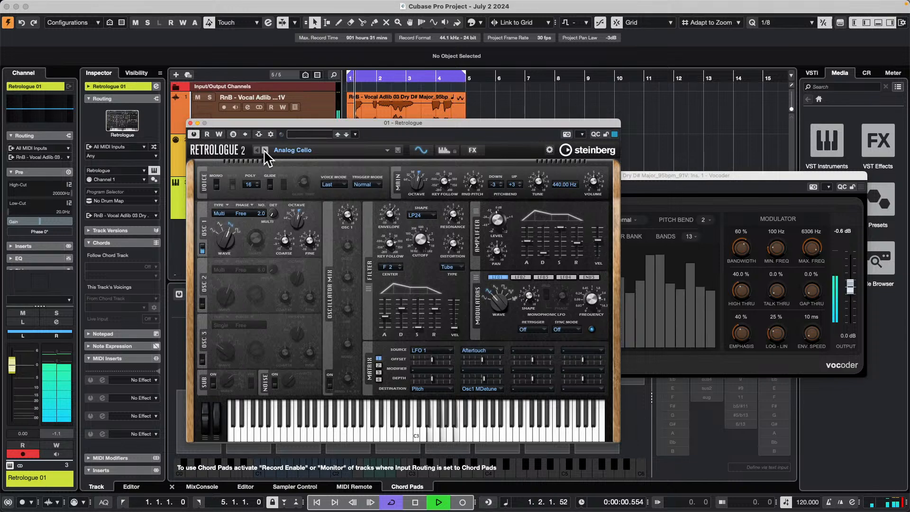
pyautogui.click(264, 150)
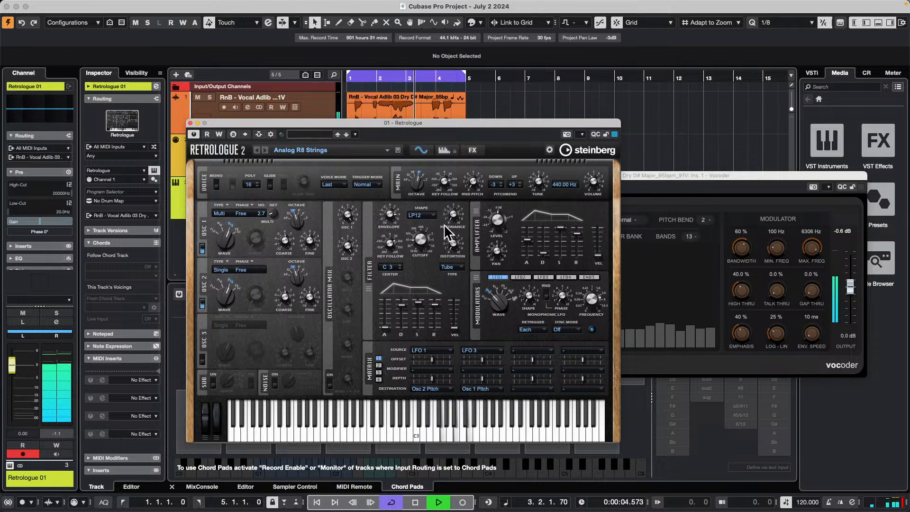
pyautogui.press('space')
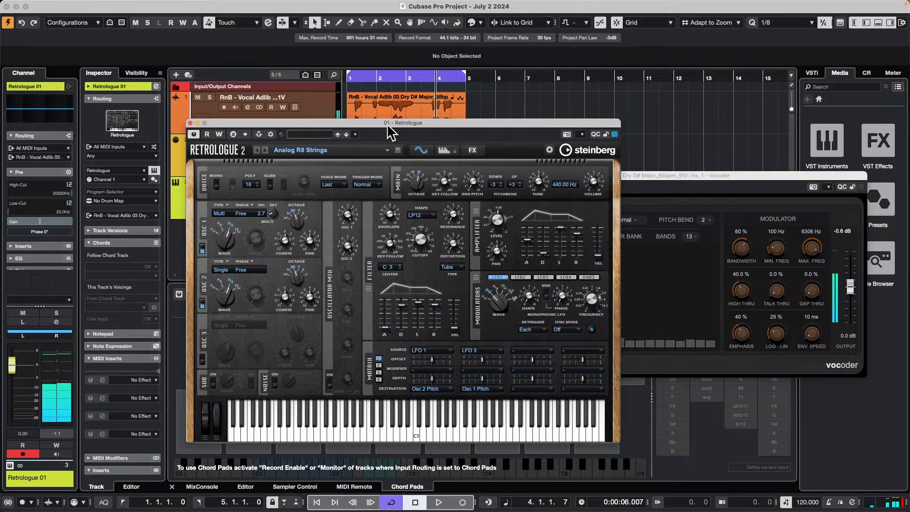
# Arrange the Retrologue and Vocoder windows clear of the track list and view the Retrologue 01 track's audio output choices
pyautogui.moveTo(373, 125); pyautogui.dragTo(652, 140)
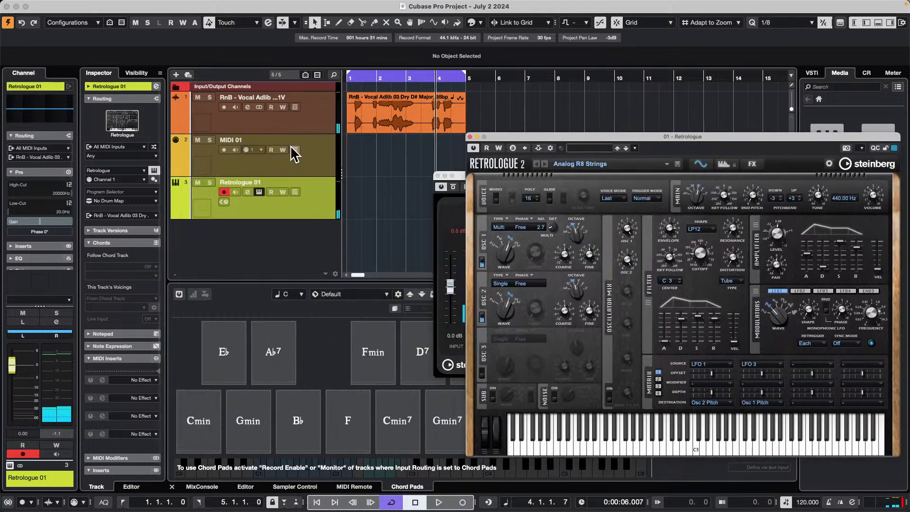
pyautogui.click(275, 164)
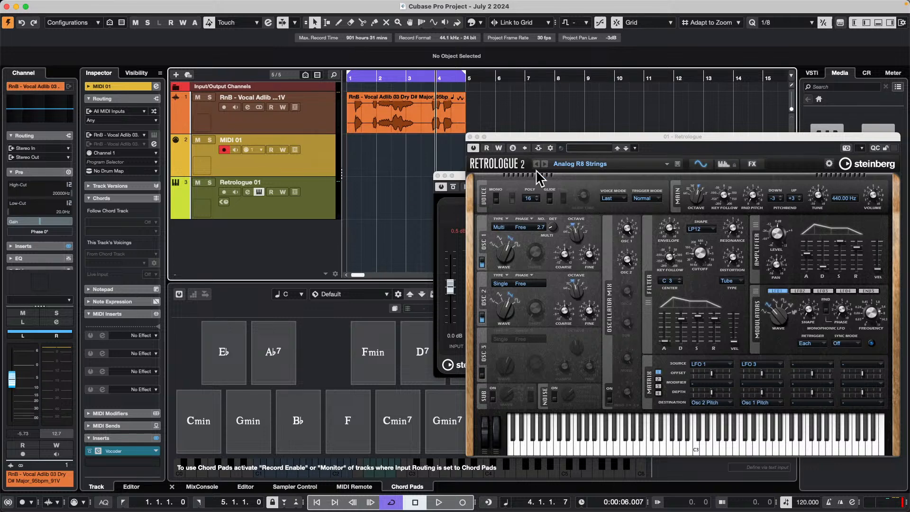
pyautogui.click(460, 179)
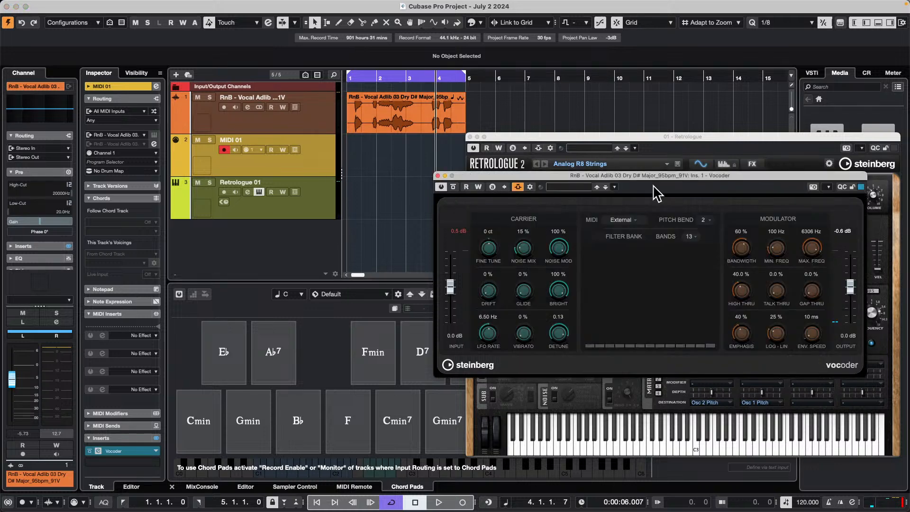
pyautogui.moveTo(640, 183); pyautogui.dragTo(449, 275)
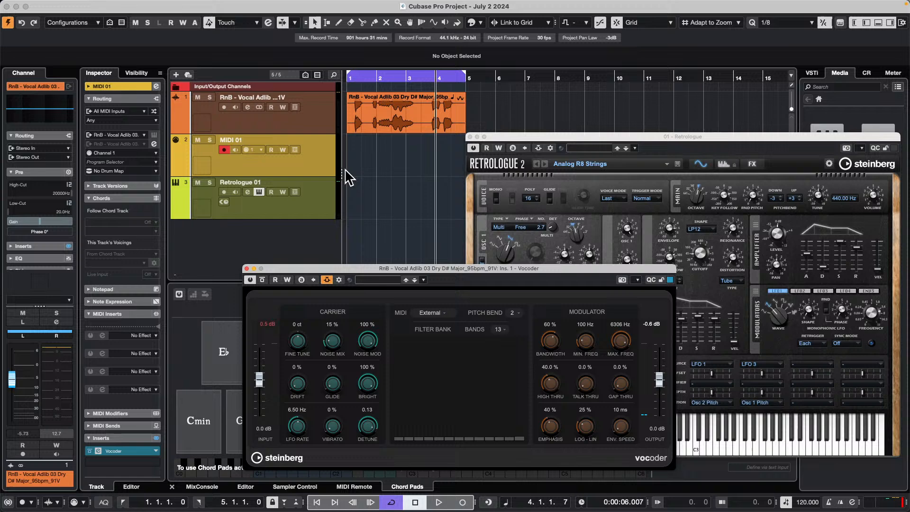
pyautogui.click(331, 205)
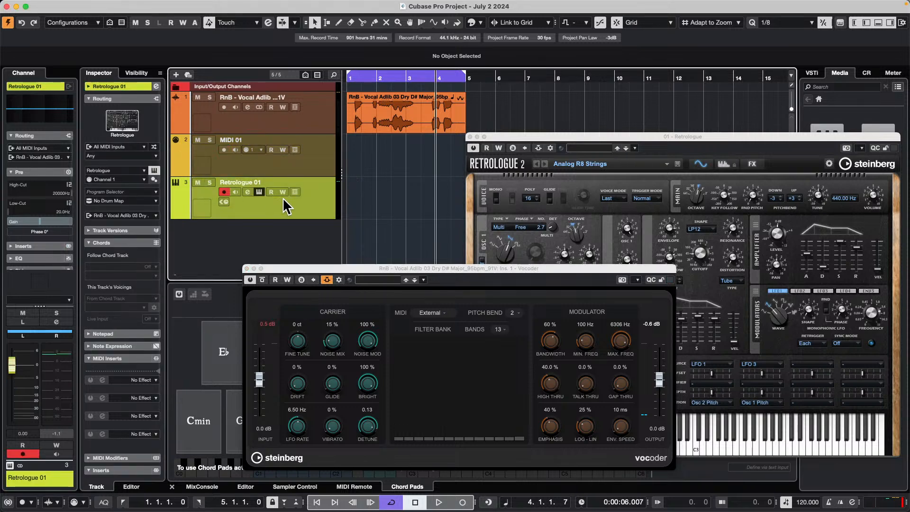
pyautogui.click(56, 157)
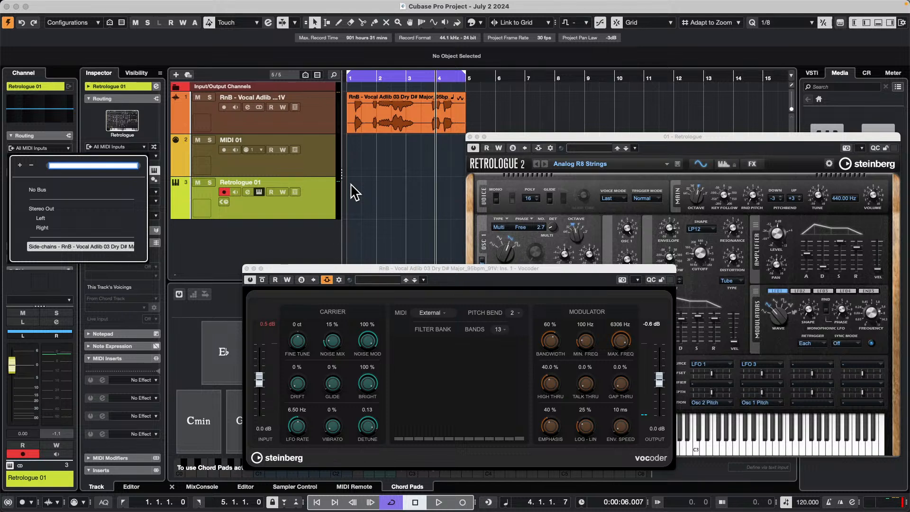
# Close the Vocoder and Retrologue windows
pyautogui.click(246, 269)
pyautogui.click(473, 136)
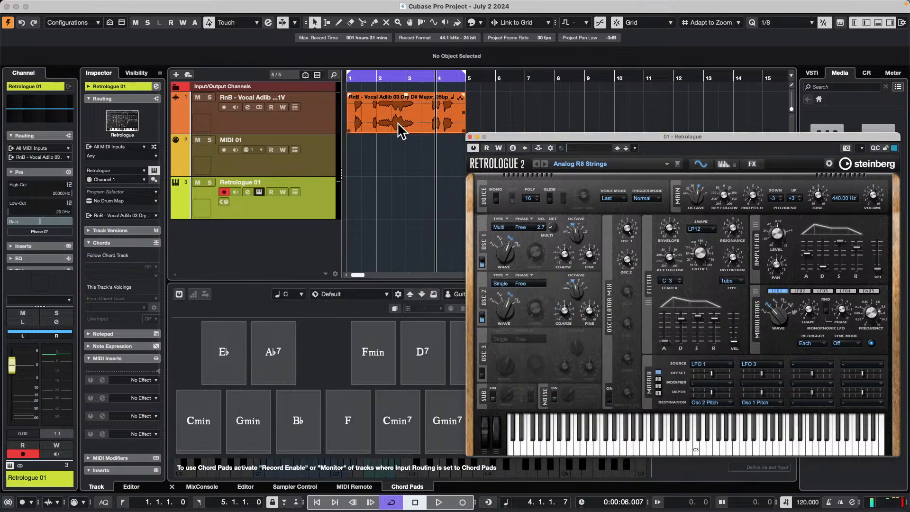
pyautogui.click(470, 137)
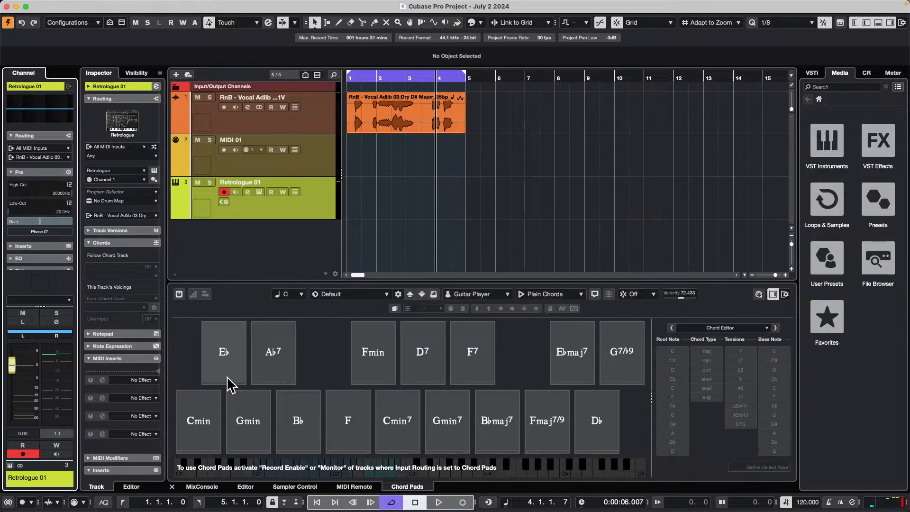
# Mute the vocal, MIDI 01 and Retrologue 01 tracks
pyautogui.rightClick(297, 208)
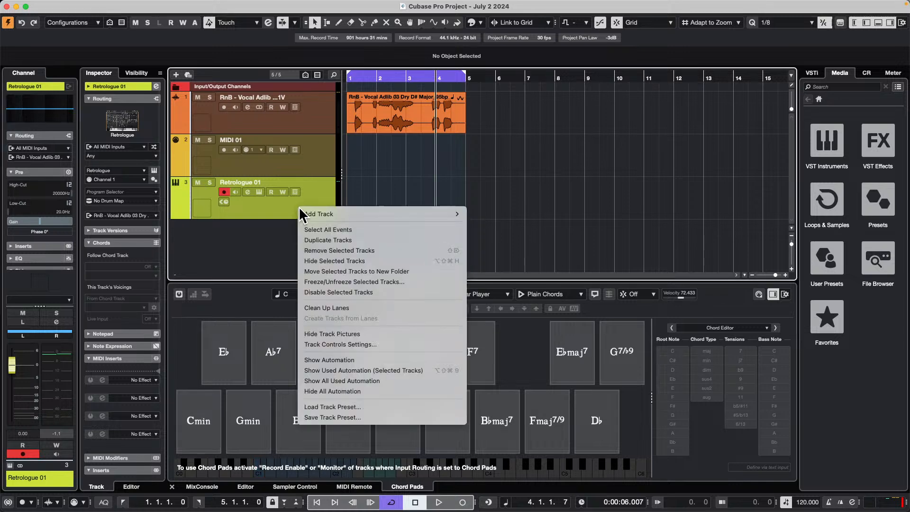
pyautogui.moveTo(349, 212)
pyautogui.click(198, 103)
pyautogui.click(197, 98)
pyautogui.click(198, 140)
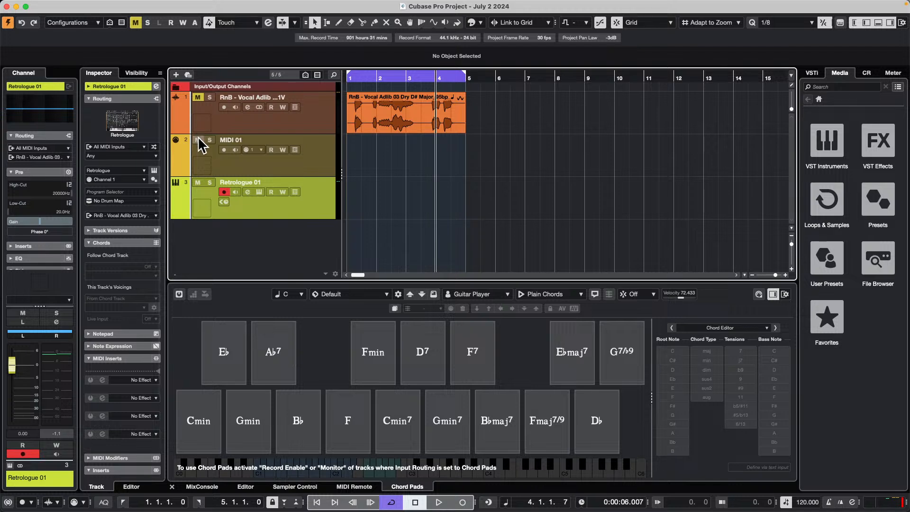
pyautogui.click(197, 183)
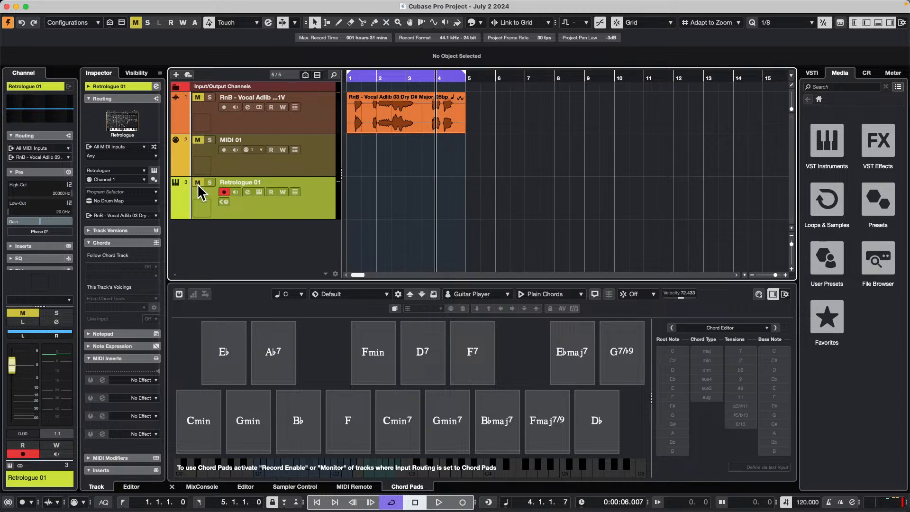
# Add one instrument track using HALion Sonic, routed to Stereo Out
pyautogui.rightClick(332, 148)
pyautogui.moveTo(430, 155)
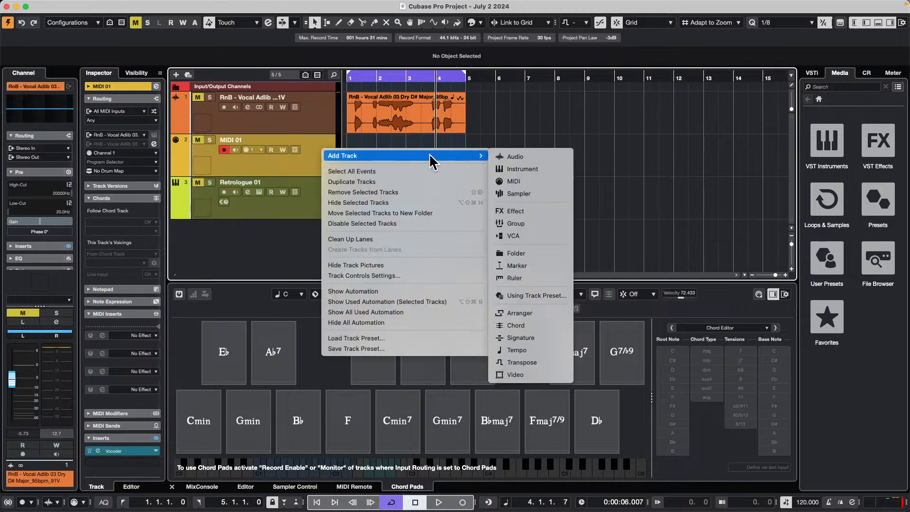
pyautogui.click(551, 169)
pyautogui.click(491, 180)
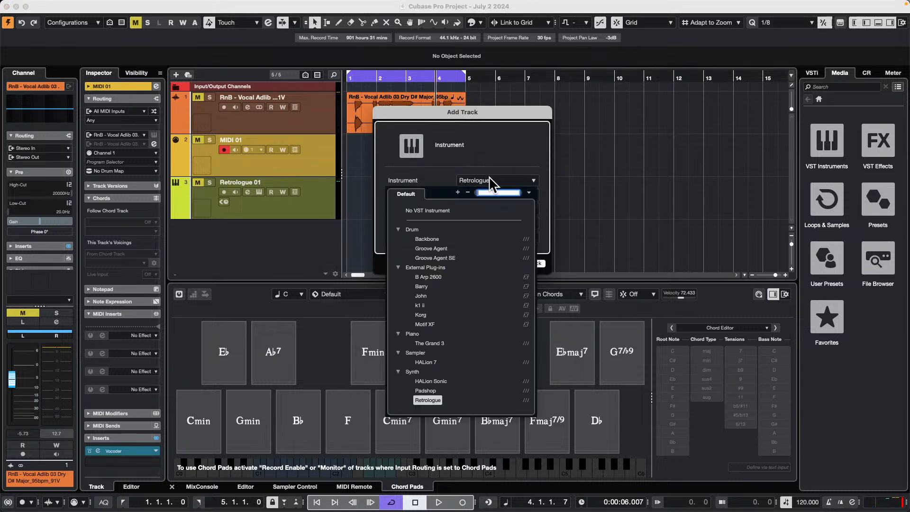
pyautogui.click(440, 387)
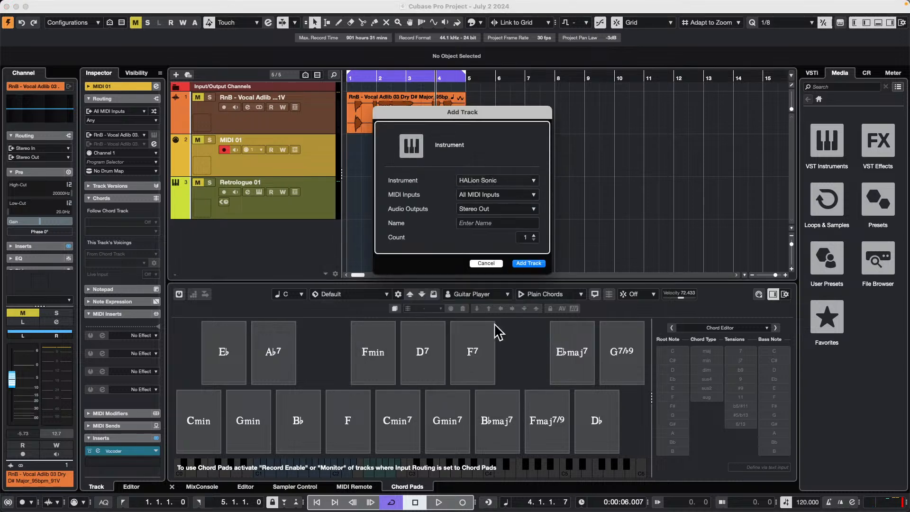
pyautogui.click(538, 264)
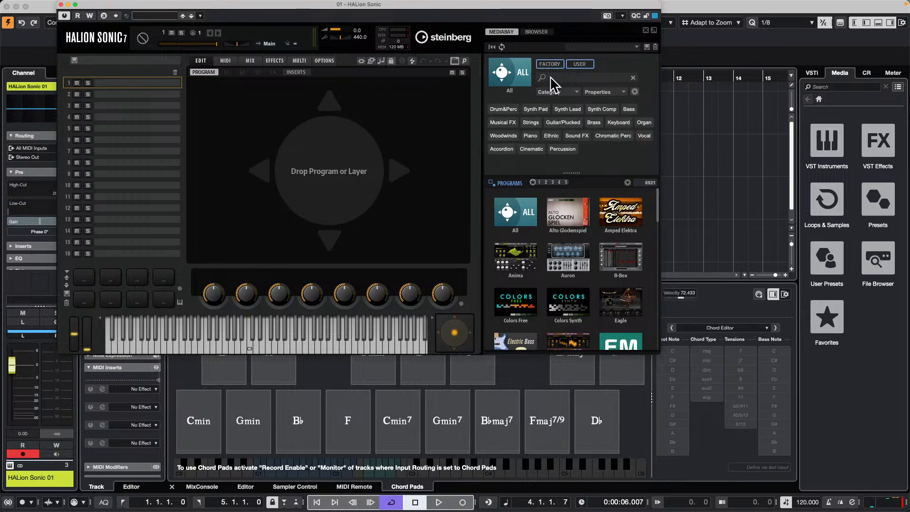
# Search the HALion Sonic programs for "warm grand" and load the Warm Grand piano
pyautogui.click(510, 204)
pyautogui.click(568, 77)
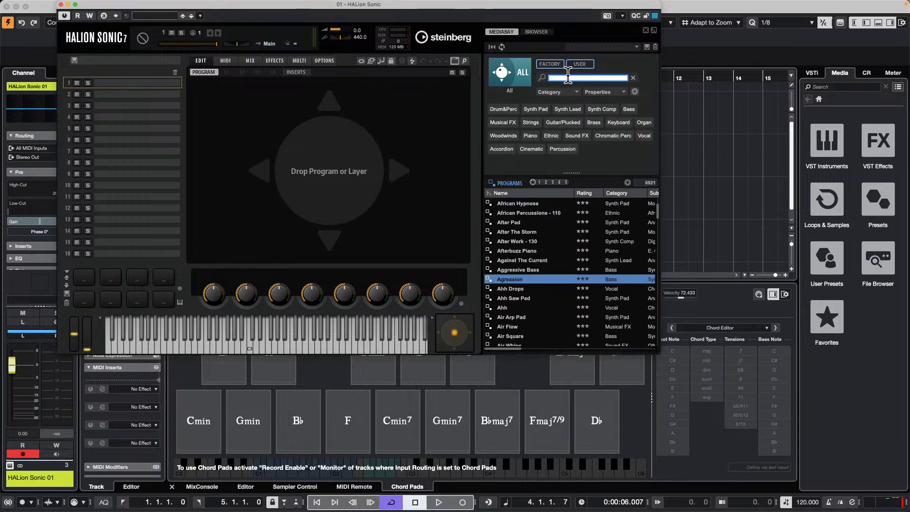
pyautogui.write('warm grand')
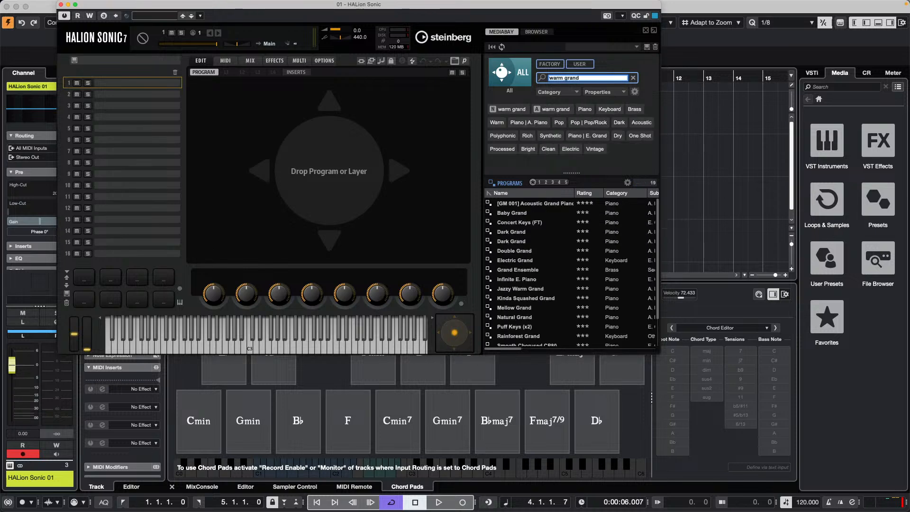
pyautogui.scroll(-3, 539, 234)
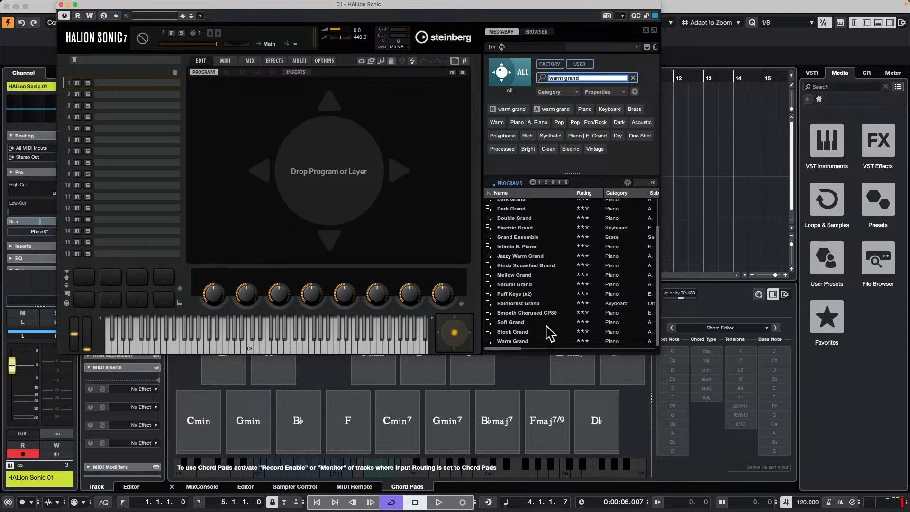
pyautogui.doubleClick(537, 342)
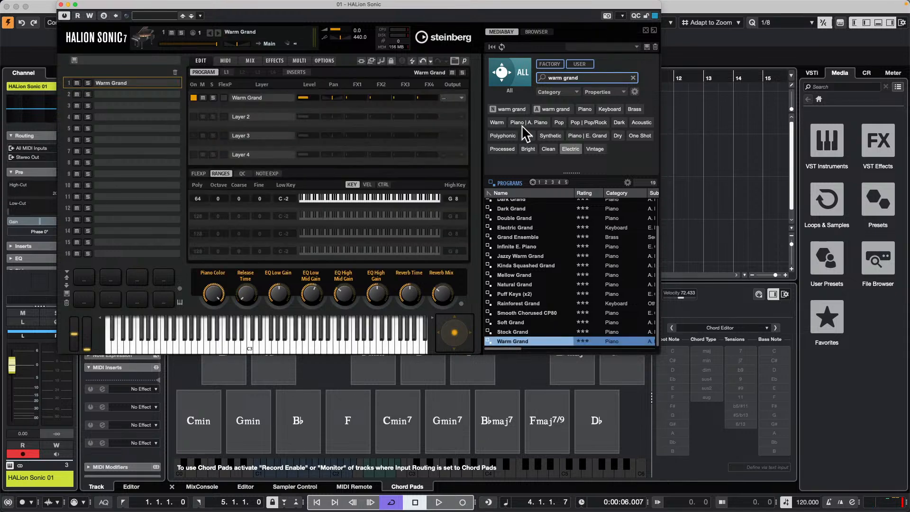
# Activate the Chord Pads for the HALion Sonic 01 track and close the HALion Sonic window
pyautogui.moveTo(123, 6); pyautogui.dragTo(424, 32)
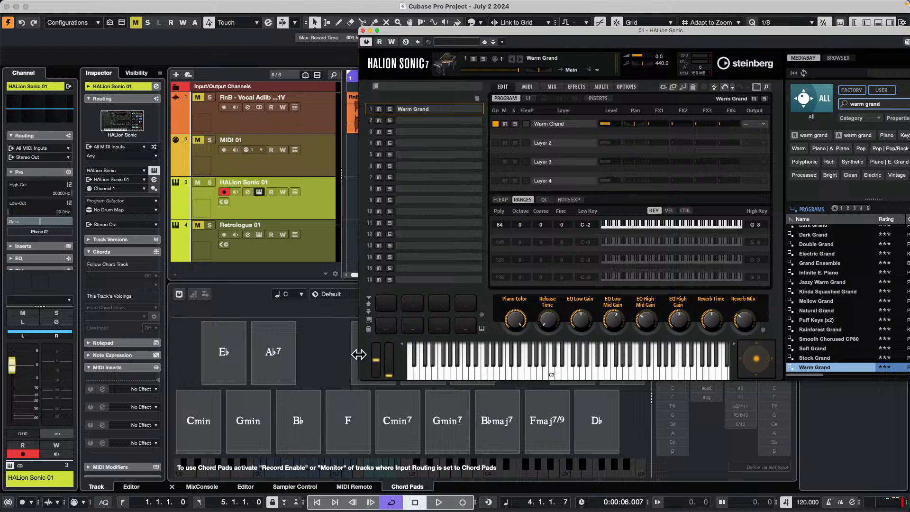
pyautogui.click(179, 294)
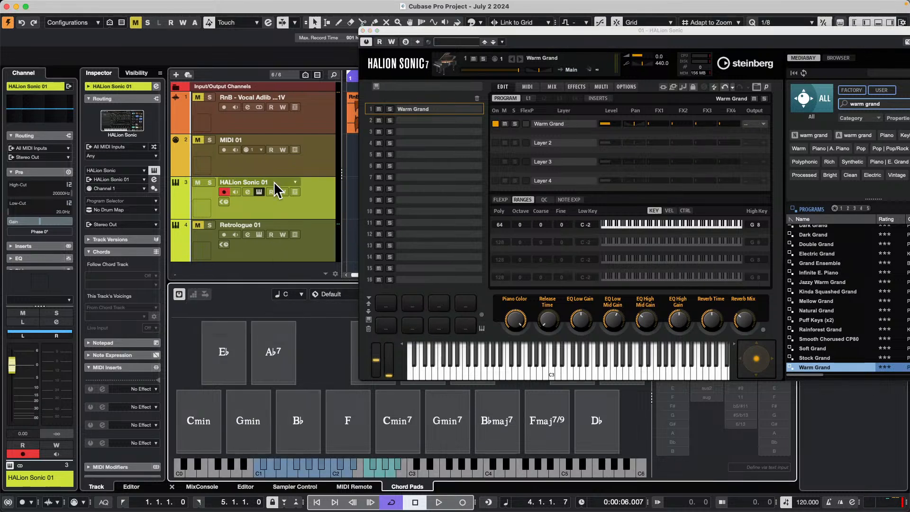
pyautogui.click(363, 29)
# Audition the Cmin, Gmin, B♭, F, Cmin7 and D7 chord pads with the piano sound
pyautogui.click(202, 417)
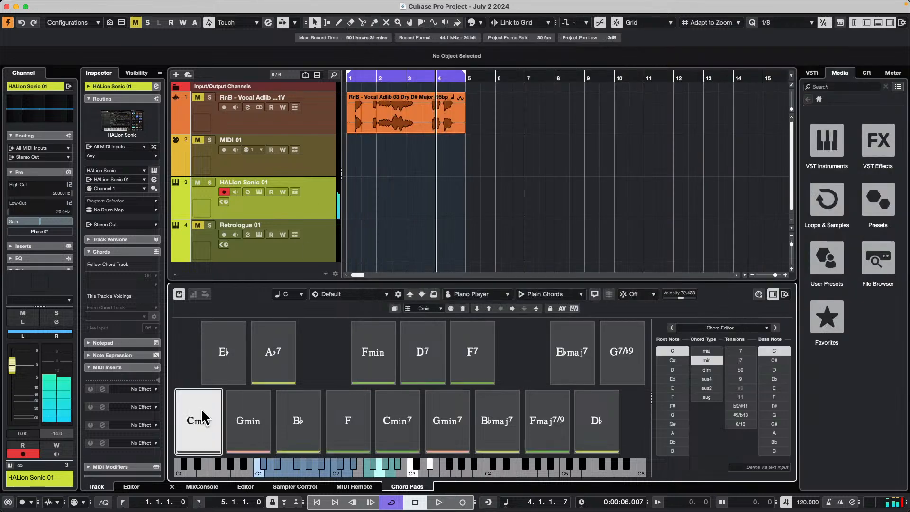
pyautogui.click(256, 422)
pyautogui.click(294, 420)
pyautogui.click(346, 420)
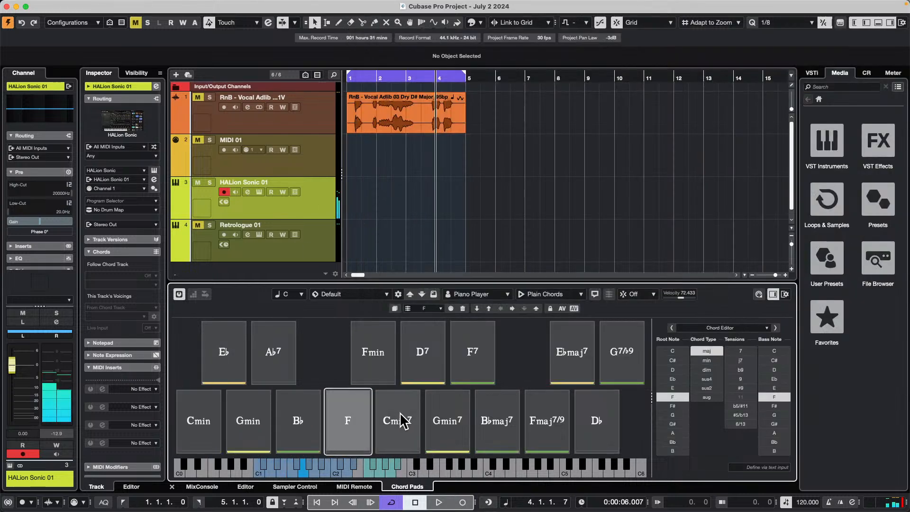
pyautogui.click(401, 415)
pyautogui.click(435, 348)
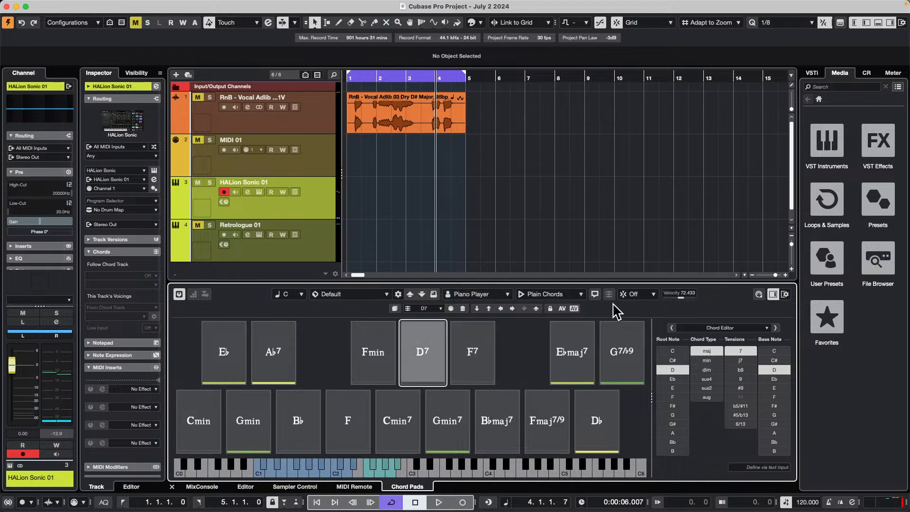
# Open the Chord Assistant for the D7 pad, check its List view, and return to the Proximity view
pyautogui.click(595, 294)
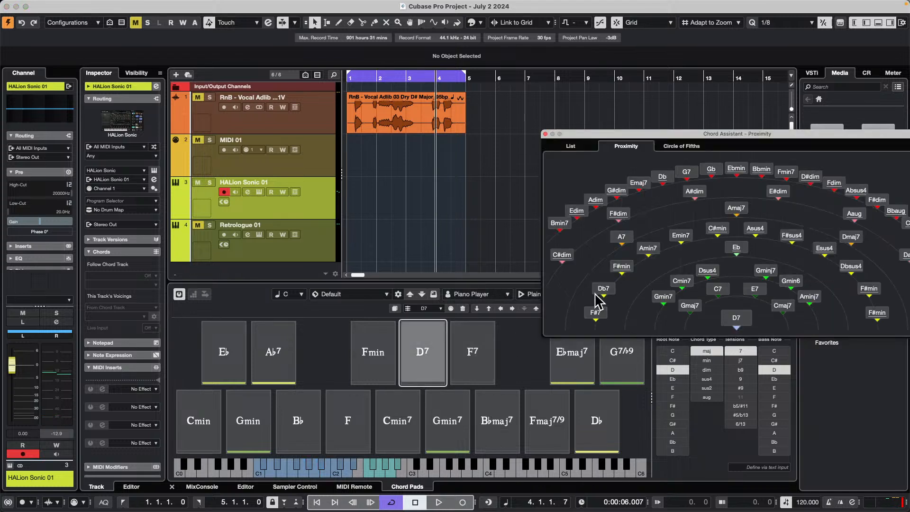
pyautogui.moveTo(621, 131); pyautogui.dragTo(397, 112)
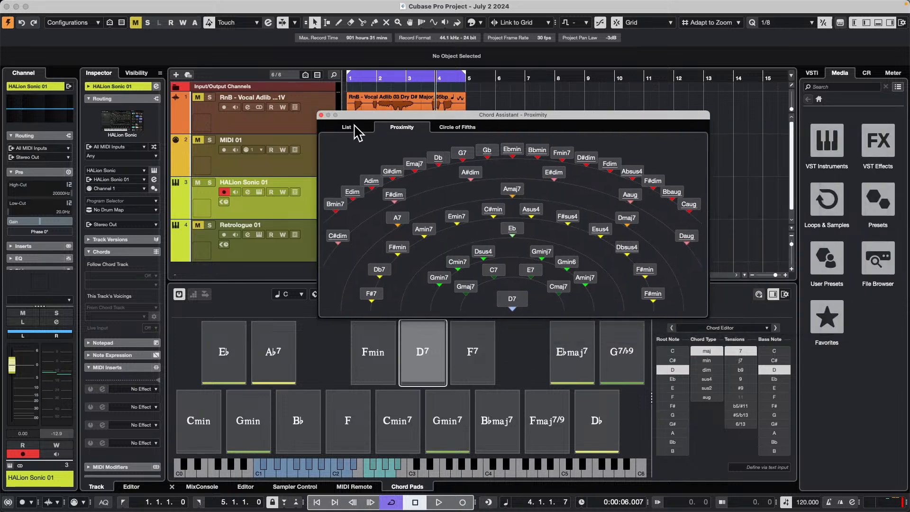
pyautogui.click(353, 129)
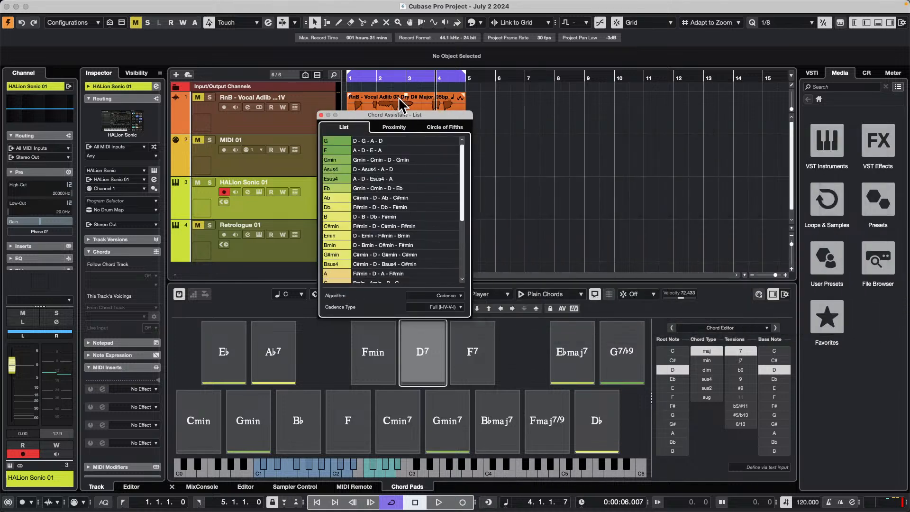
pyautogui.click(397, 129)
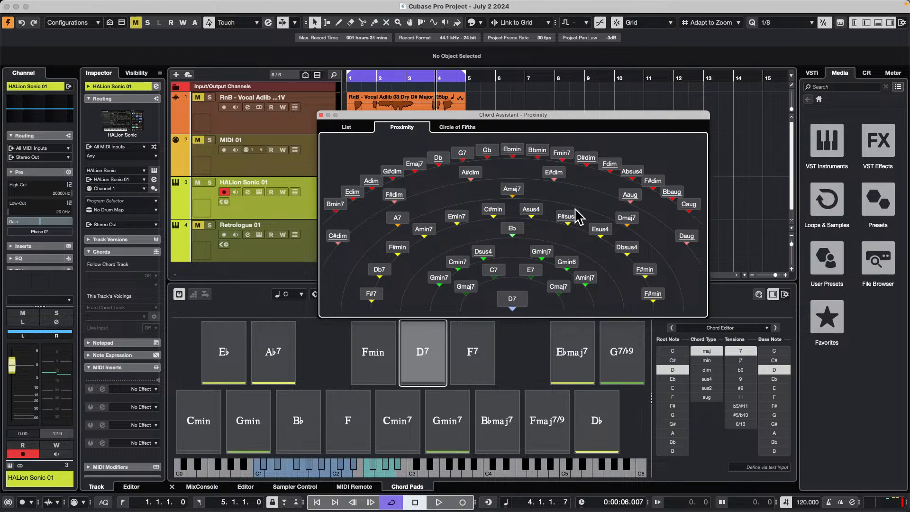
# Audition the Asus4, Amaj7, E#dim and Bbmin suggestions in the Chord Assistant's Proximity view
pyautogui.click(534, 214)
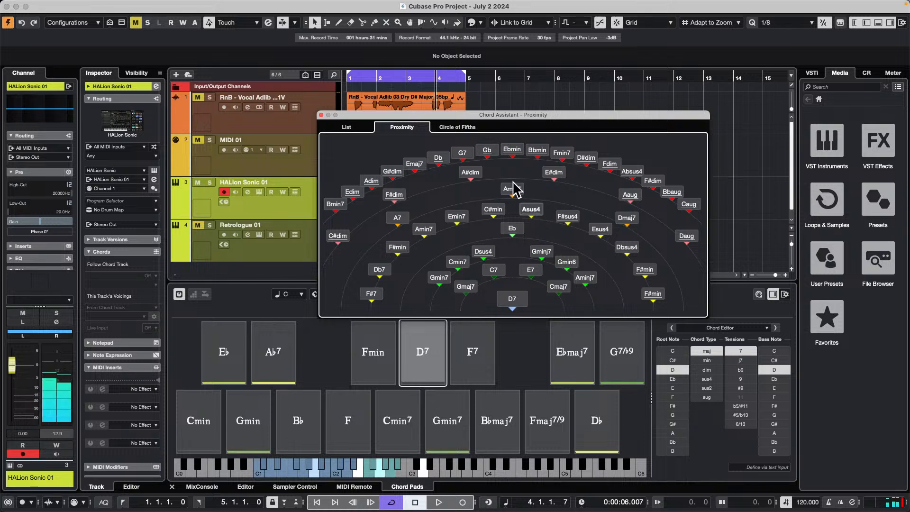
pyautogui.click(513, 189)
pyautogui.click(551, 174)
pyautogui.click(540, 154)
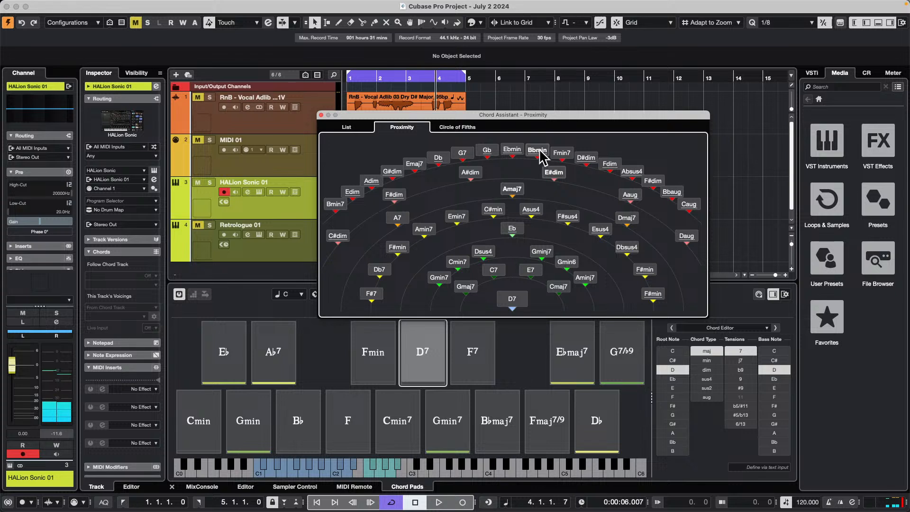
pyautogui.doubleClick(540, 154)
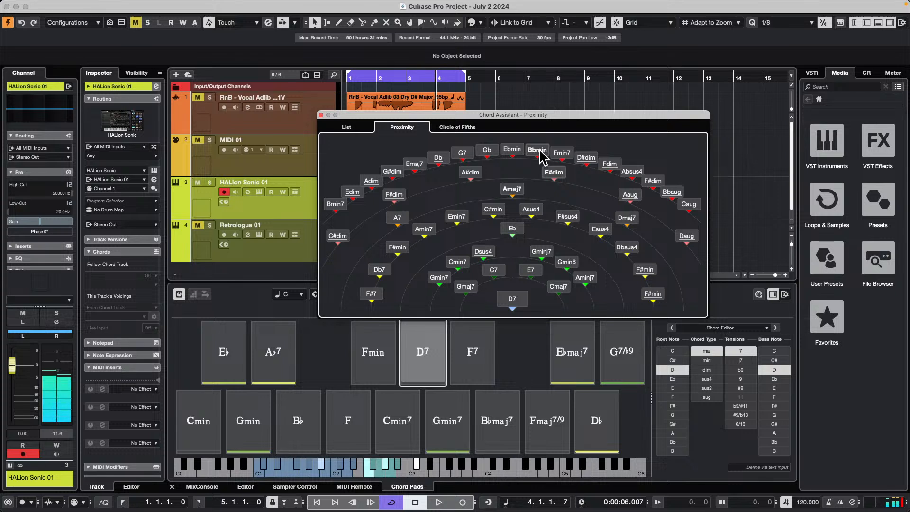
# Close the Chord Assistant and audition the D7, F7, E♭maj7 and G7/♭9 chord pads
pyautogui.click(426, 352)
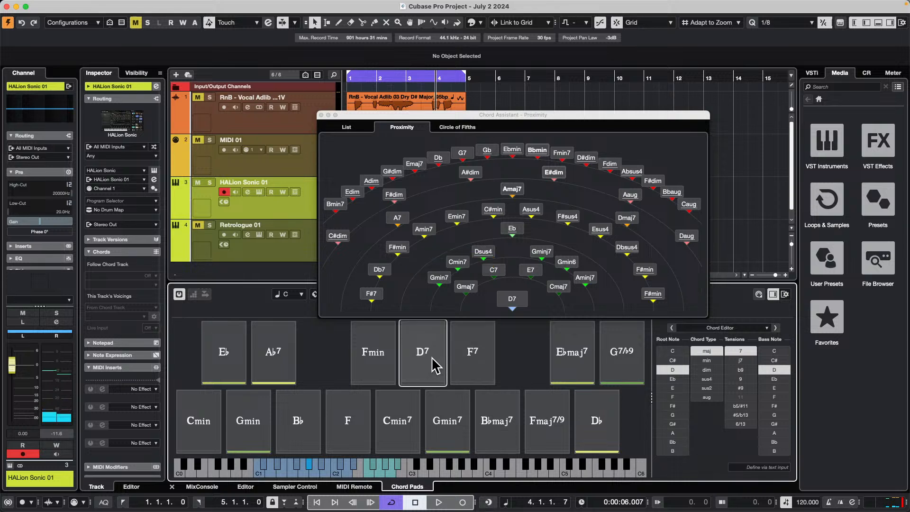
pyautogui.click(435, 336)
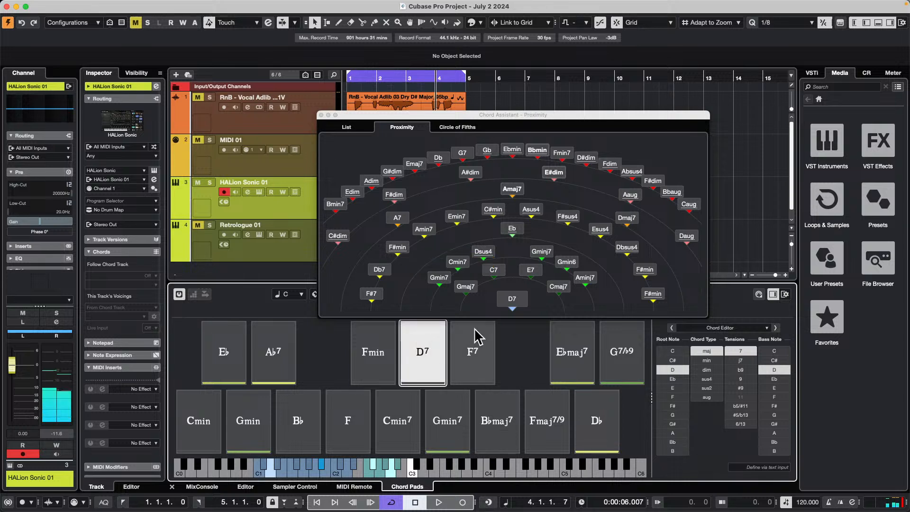
pyautogui.click(321, 115)
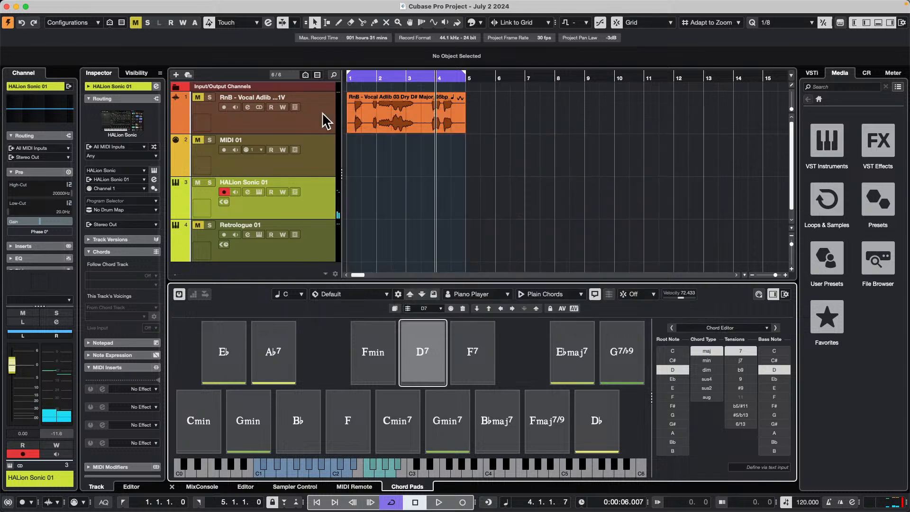
pyautogui.click(428, 331)
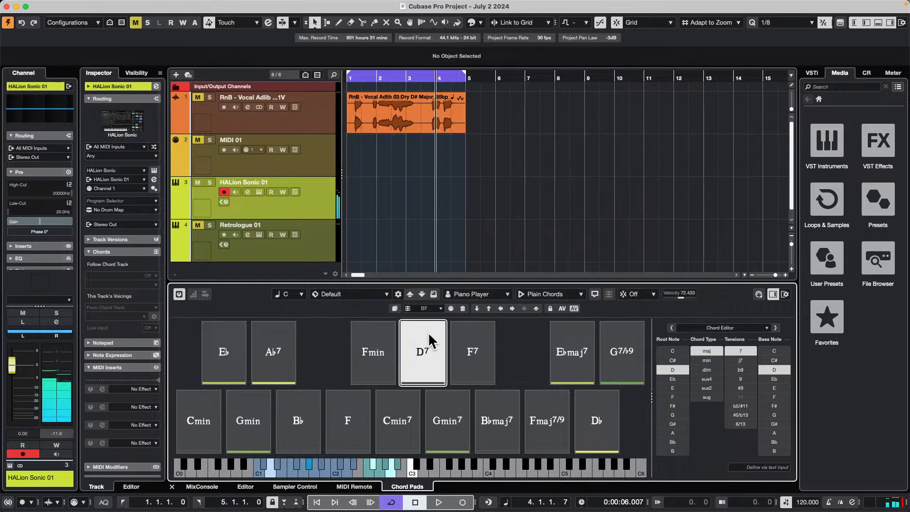
pyautogui.click(470, 352)
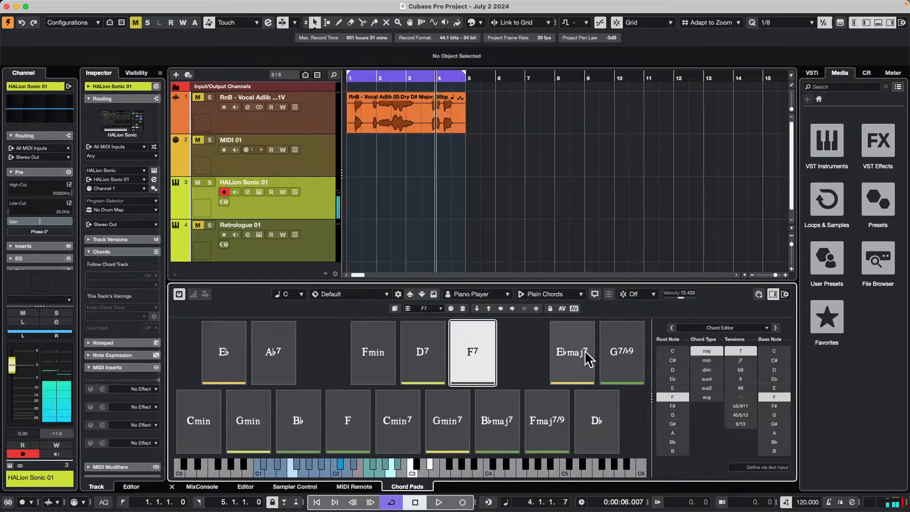
pyautogui.click(571, 361)
pyautogui.click(619, 355)
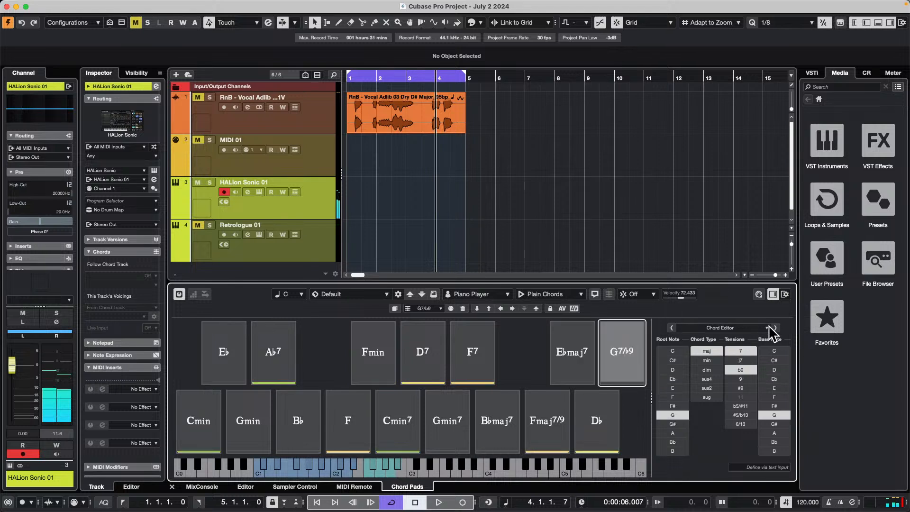
# Check the List and Circle of Fifths views beside the chord pads and return to the Chord Editor
pyautogui.click(767, 328)
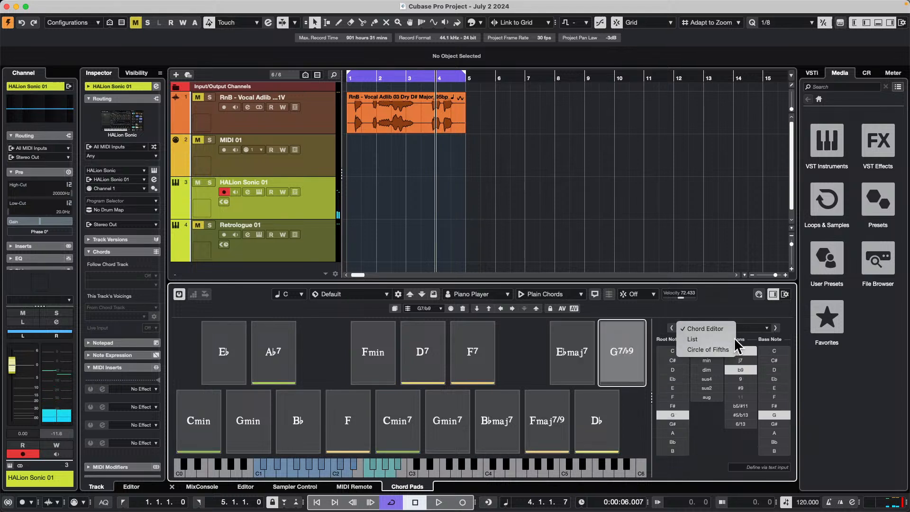
pyautogui.click(730, 339)
pyautogui.click(740, 329)
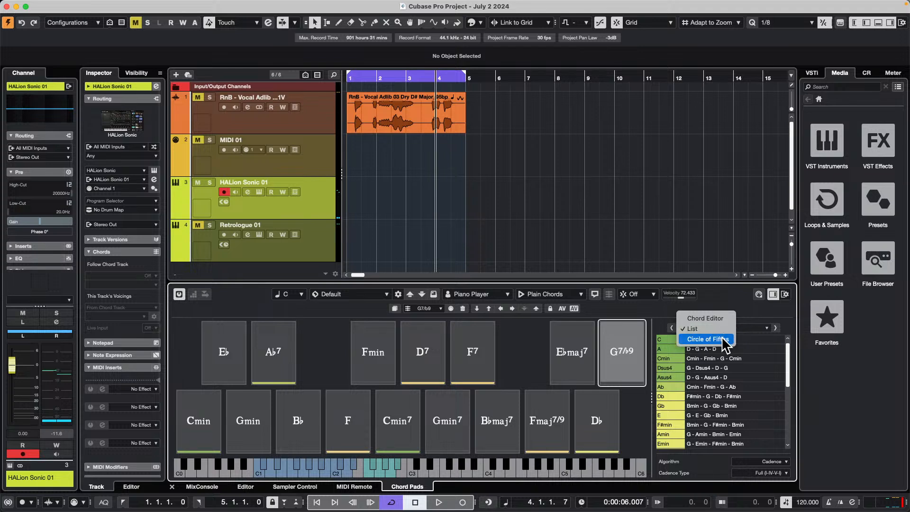
pyautogui.click(725, 344)
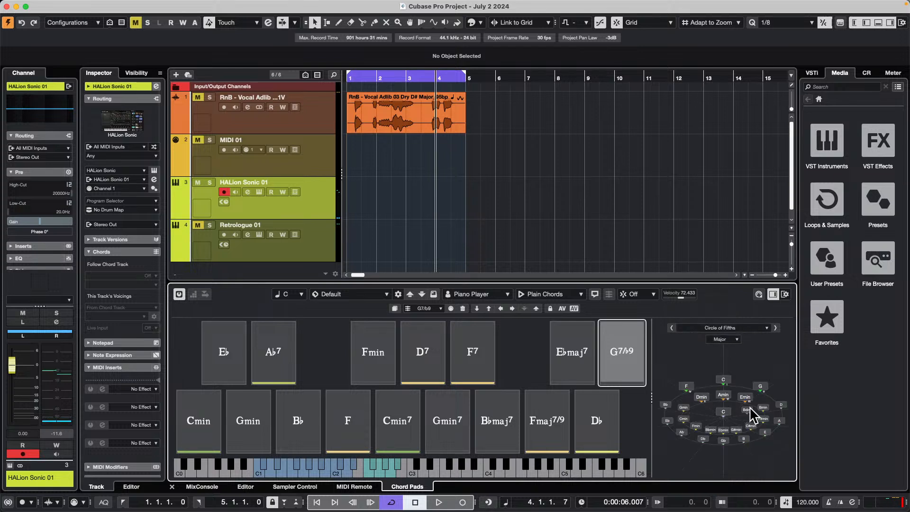
pyautogui.click(749, 327)
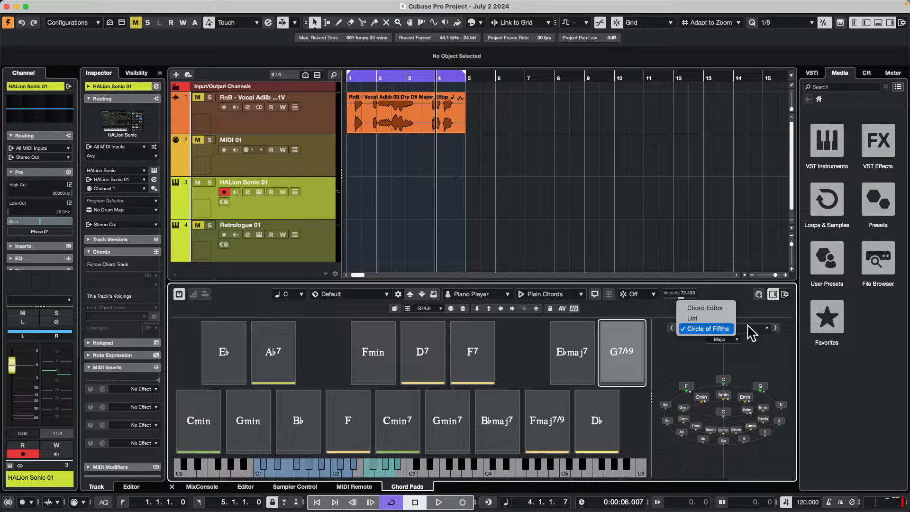
pyautogui.click(716, 309)
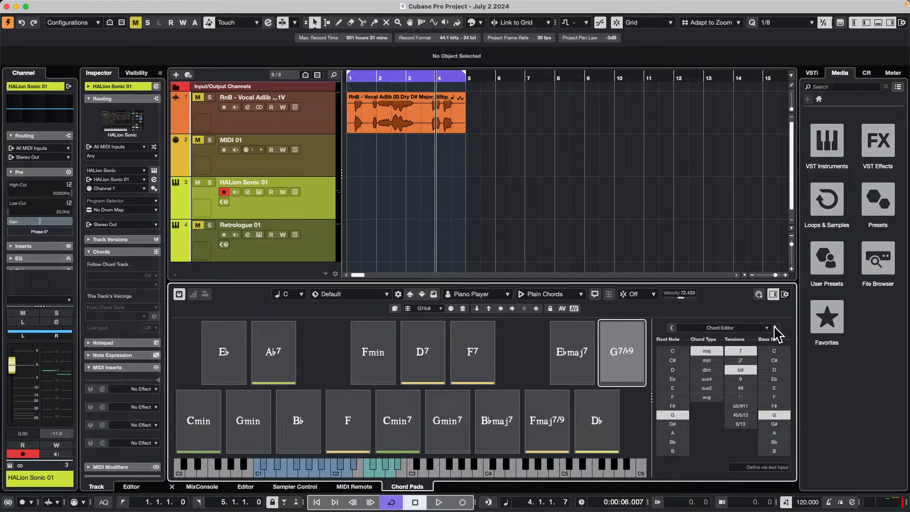
# Try Roman Numerals and Nashville Number System as the chord pads' primary symbol type and return to Note Name
pyautogui.click(787, 294)
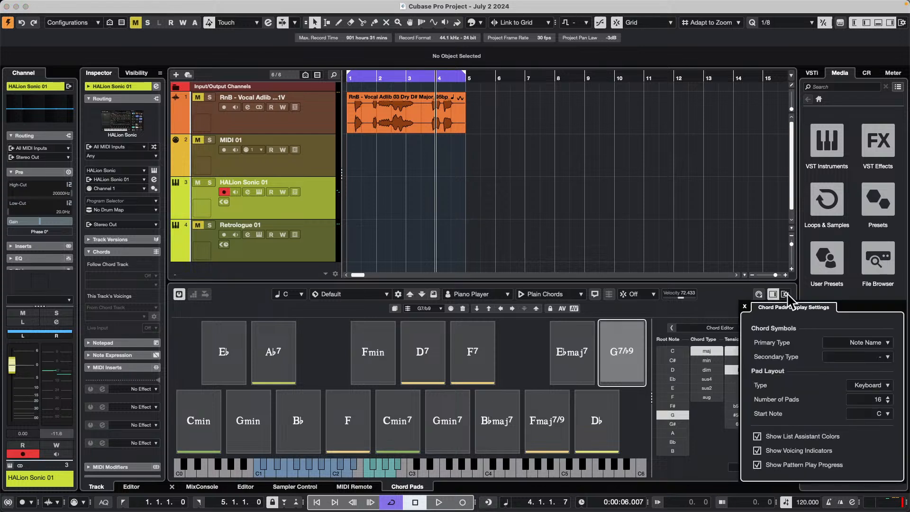
pyautogui.click(876, 343)
pyautogui.click(858, 353)
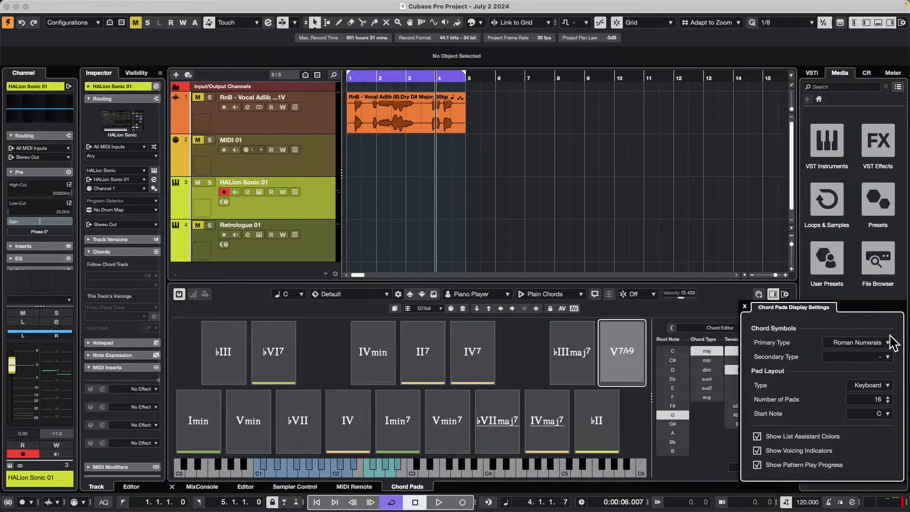
pyautogui.click(870, 341)
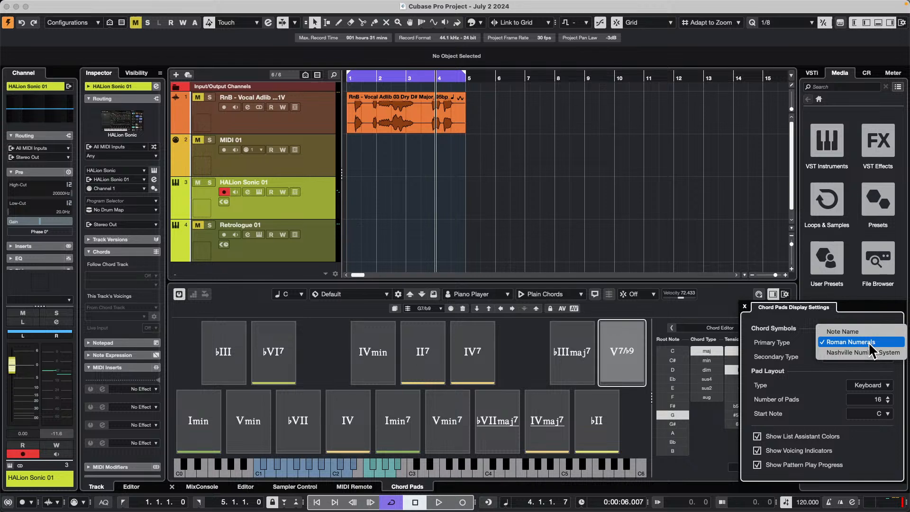
pyautogui.click(866, 353)
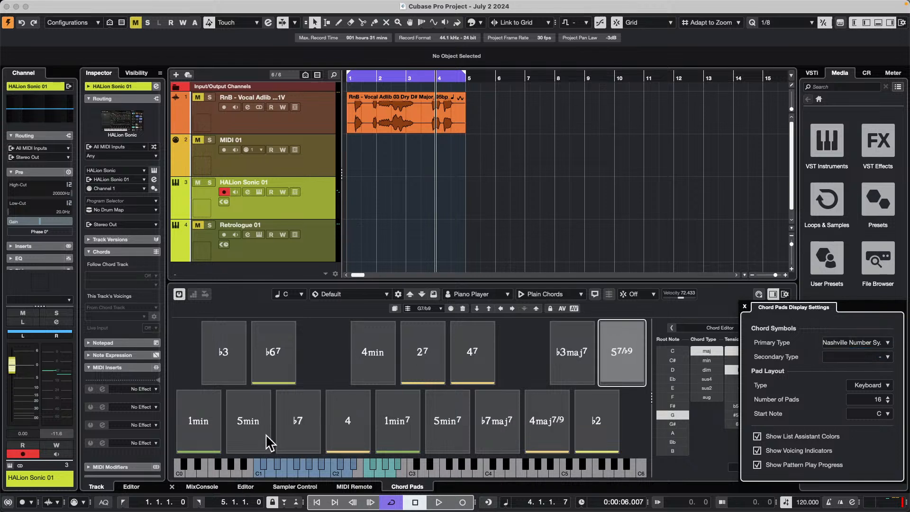
pyautogui.click(837, 340)
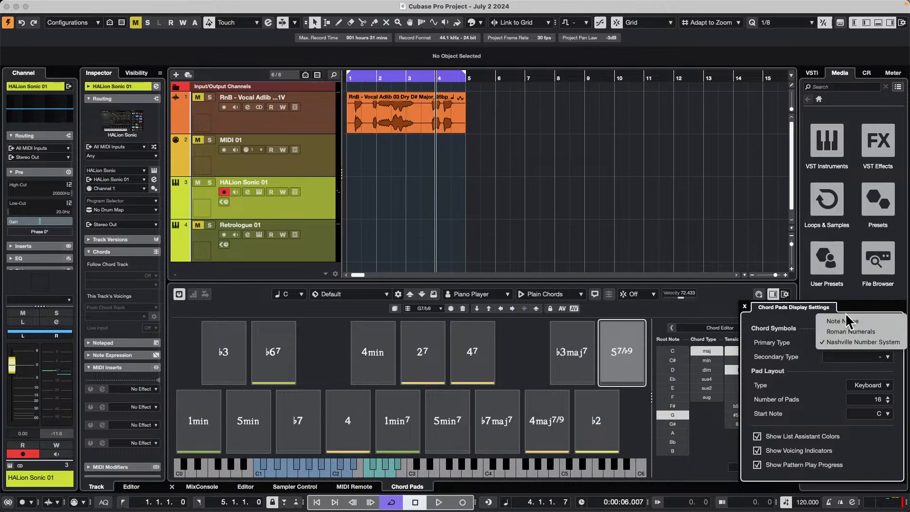
pyautogui.click(845, 318)
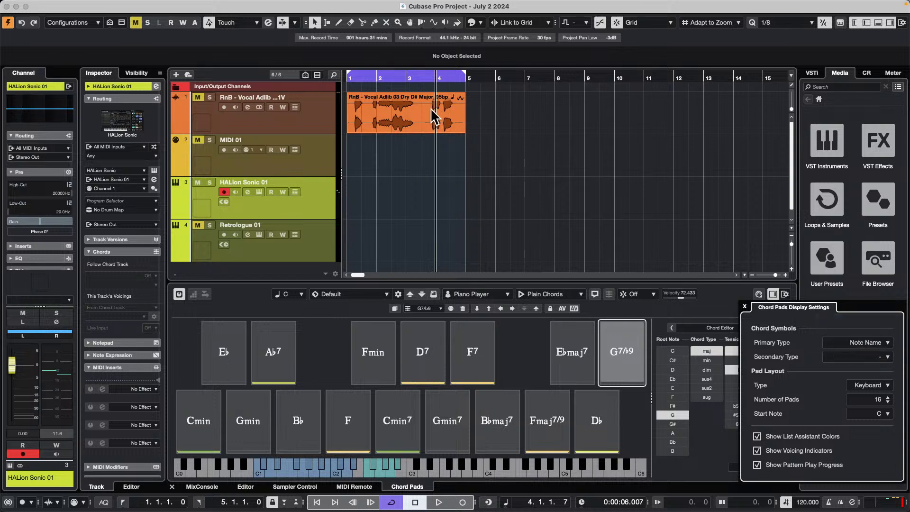
# Close the display settings and record a plain chord pad performance on the HALion Sonic 01 track starting at bar 6
pyautogui.click(494, 86)
pyautogui.click(490, 76)
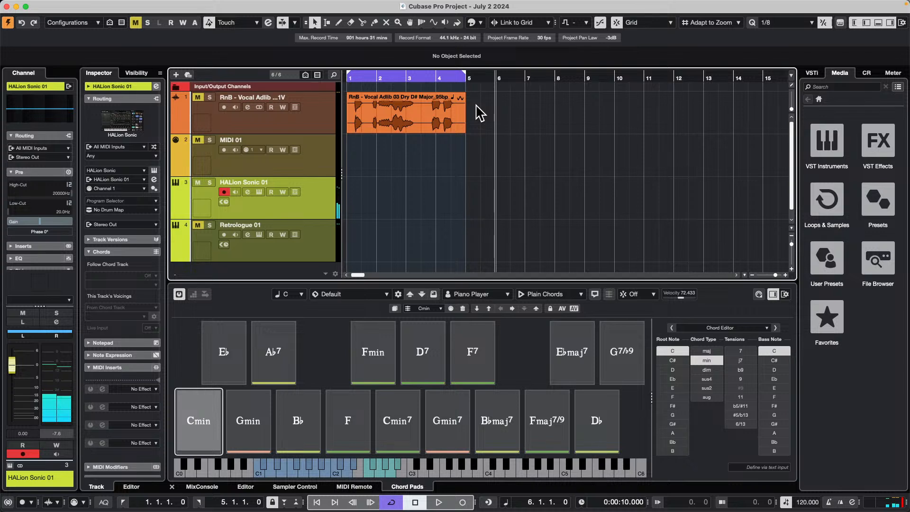
pyautogui.press('KP_Multiply')
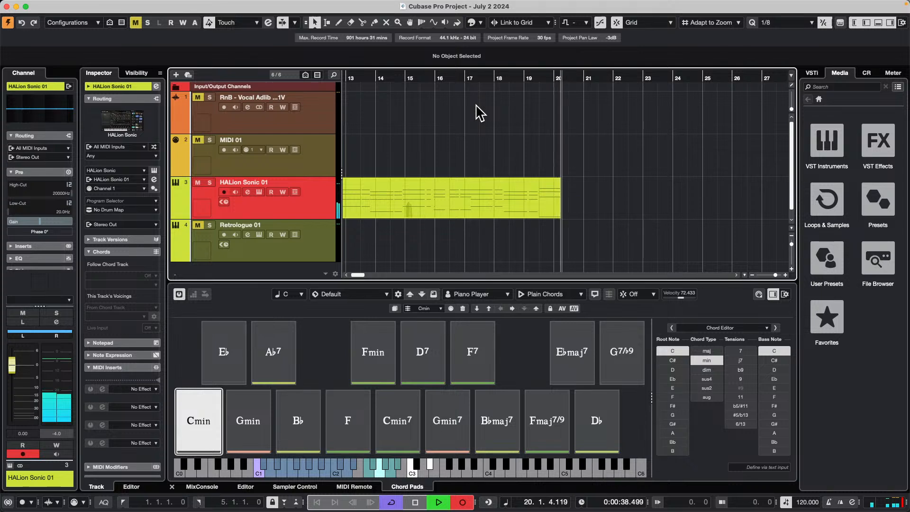
pyautogui.press('space')
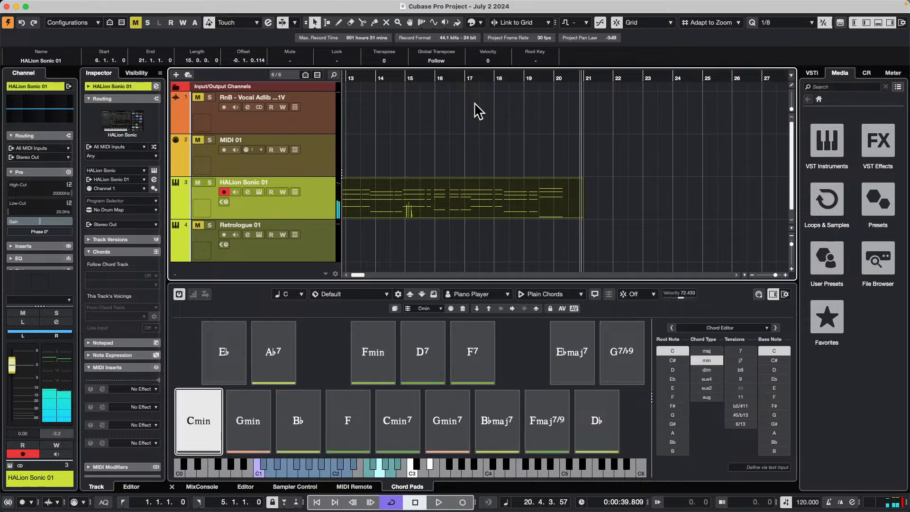
# Set the chord pad player to Pattern mode with the Mambo 1 preset from Piano Mappable Sequences
pyautogui.click(550, 291)
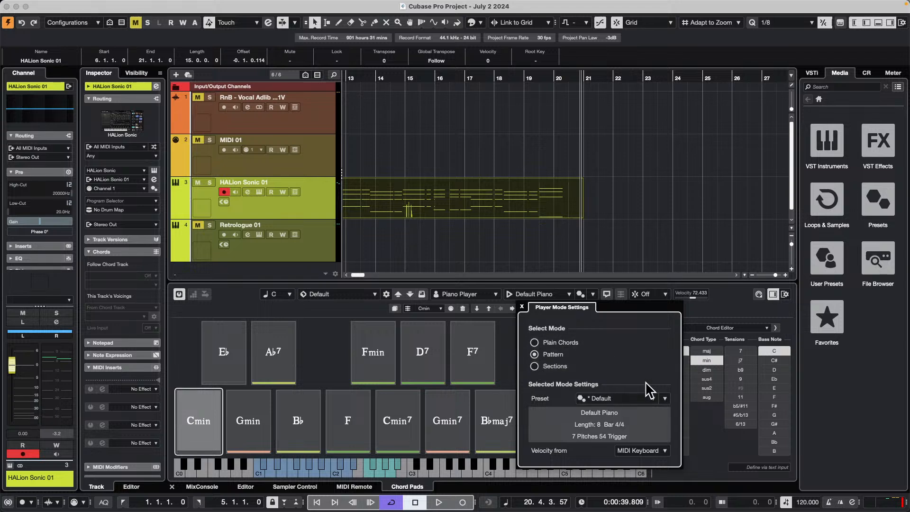
pyautogui.click(624, 402)
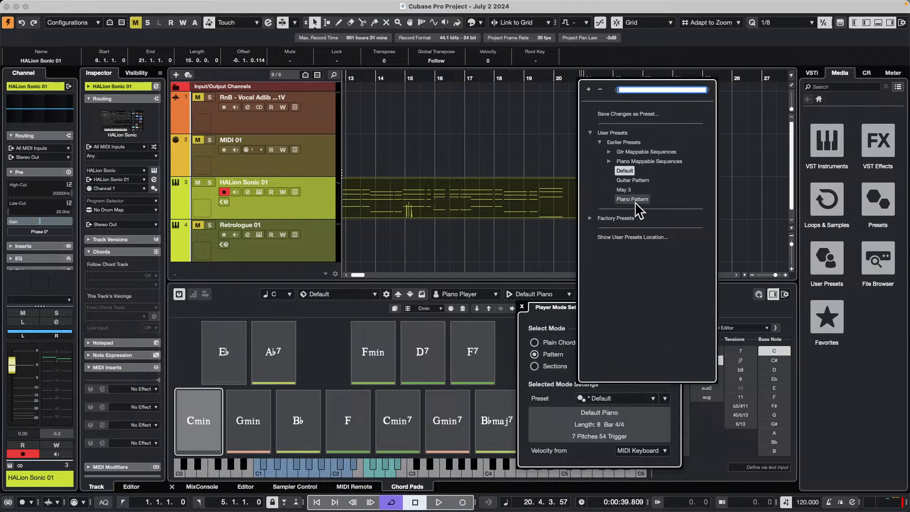
pyautogui.click(609, 161)
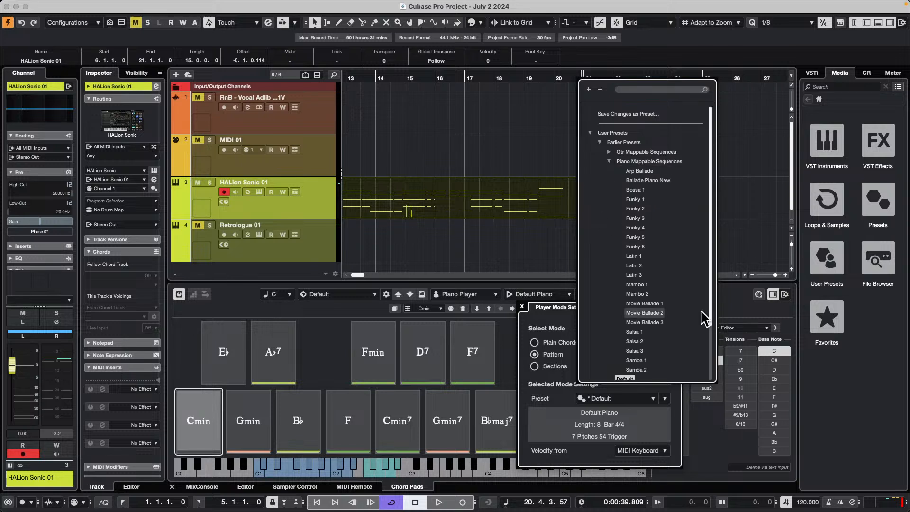
pyautogui.click(645, 285)
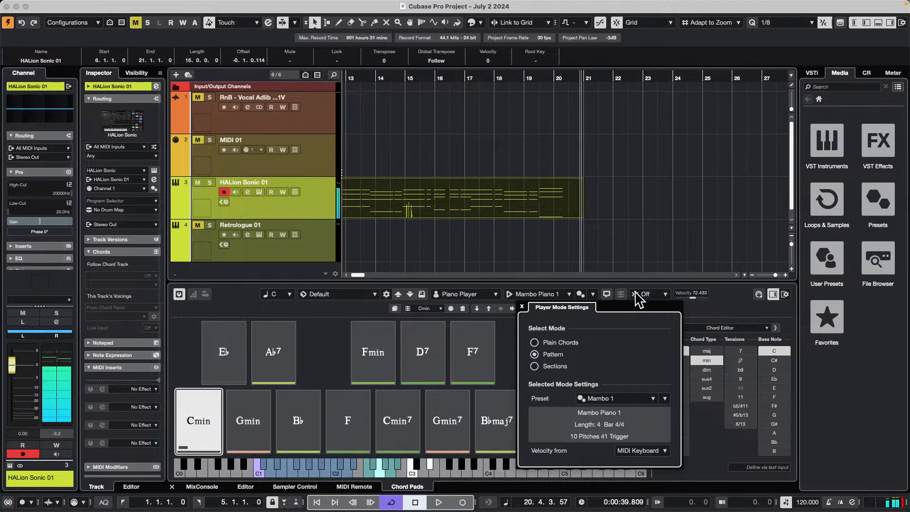
# Record a Mambo 1 pattern performance on HALion Sonic 01, changing the chord pads' root key to D during the recording
pyautogui.press('space')
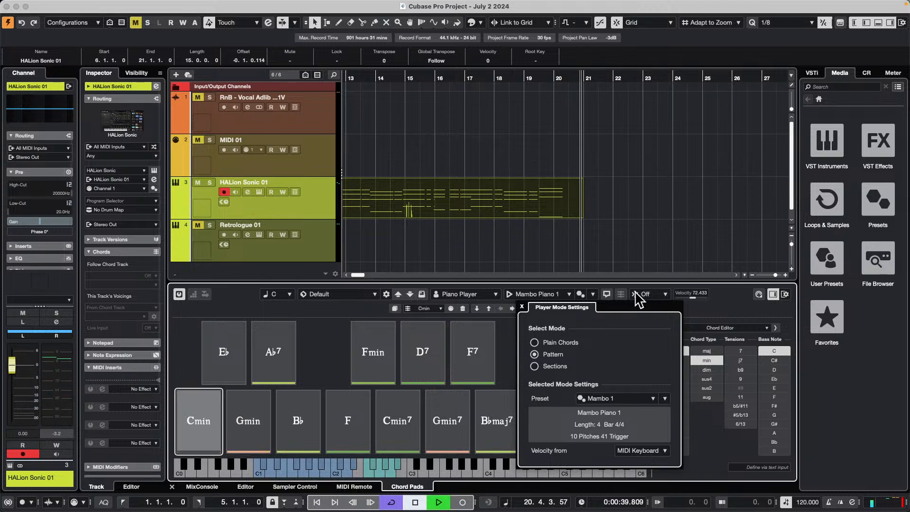
pyautogui.press('KP_Multiply')
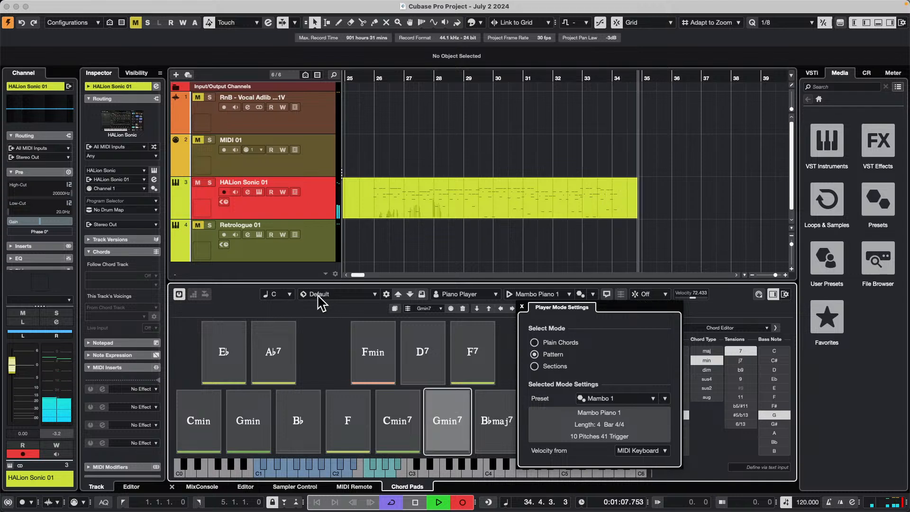
pyautogui.click(285, 293)
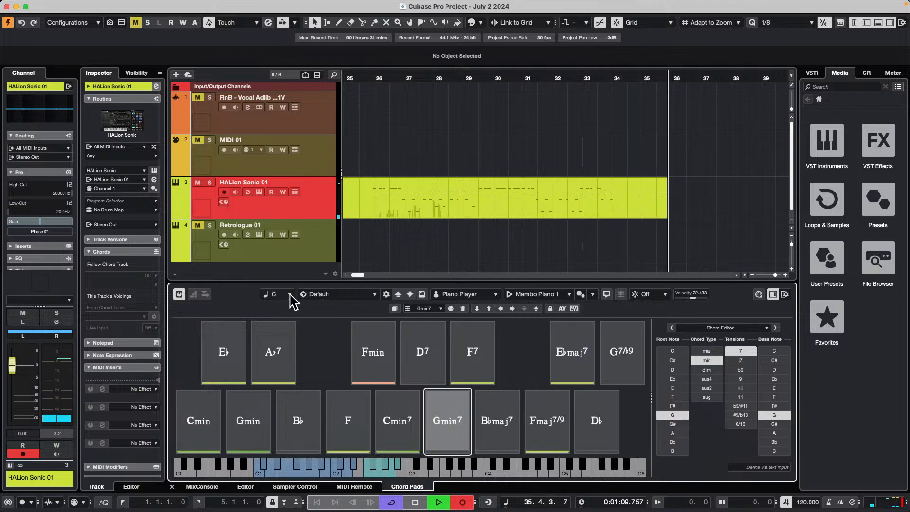
pyautogui.click(286, 294)
pyautogui.click(291, 337)
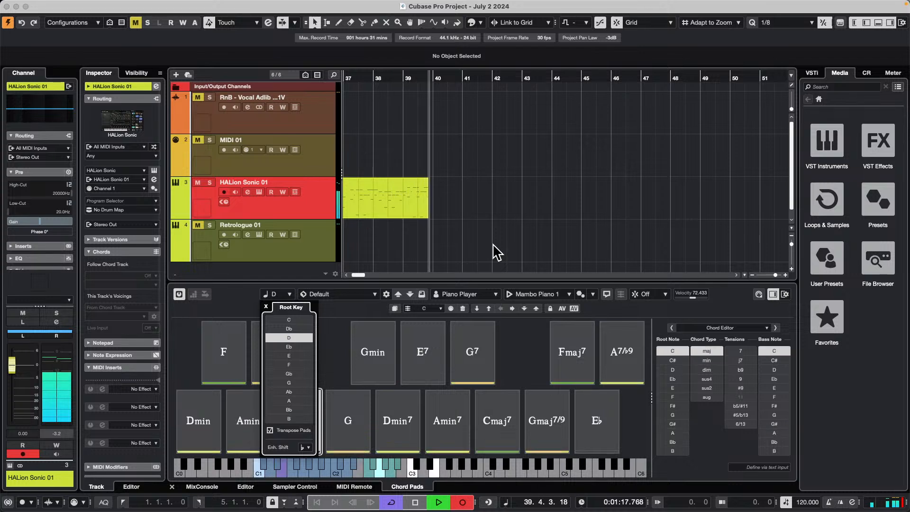
pyautogui.click(508, 195)
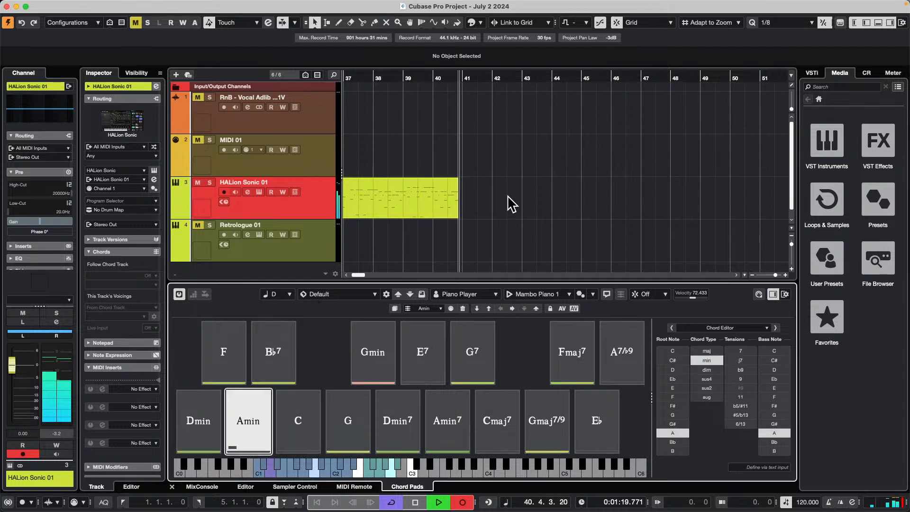
pyautogui.press('space')
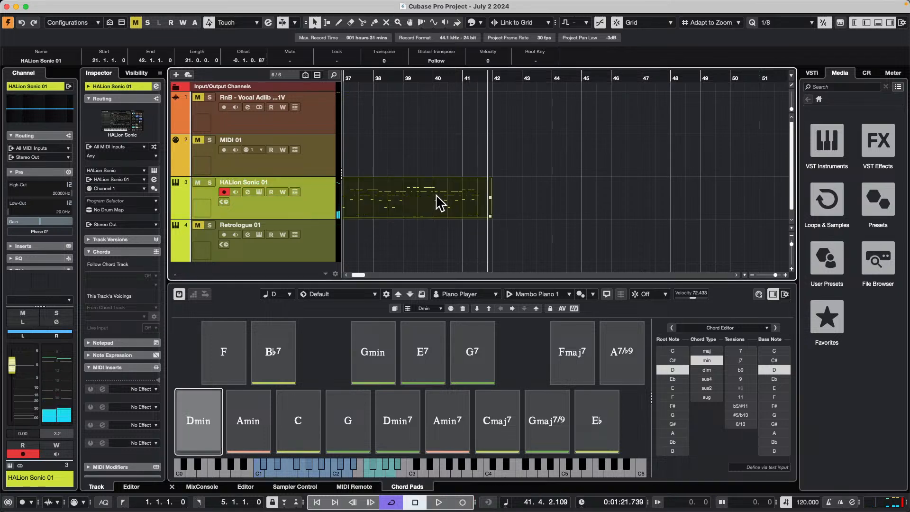
# Open the recorded Mambo part on HALion Sonic 01 in the Key Editor and examine its notes
pyautogui.doubleClick(440, 202)
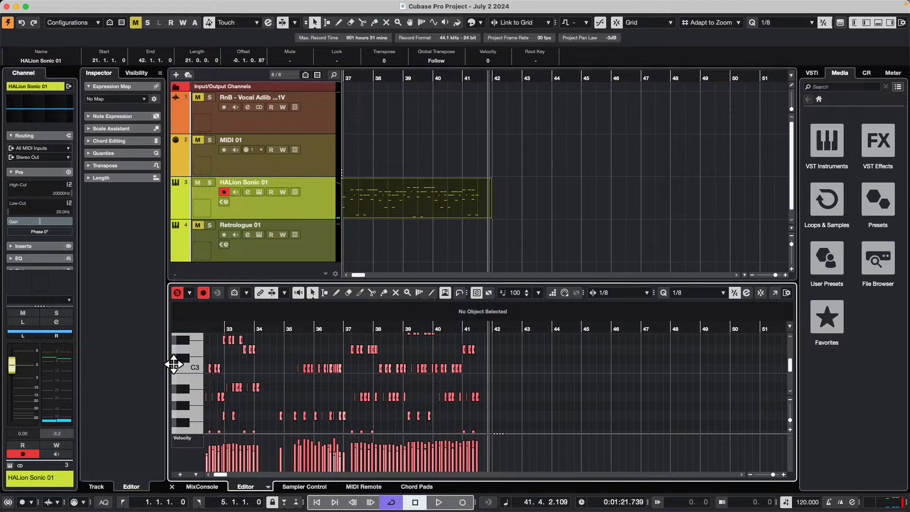
pyautogui.moveTo(174, 369); pyautogui.dragTo(140, 381)
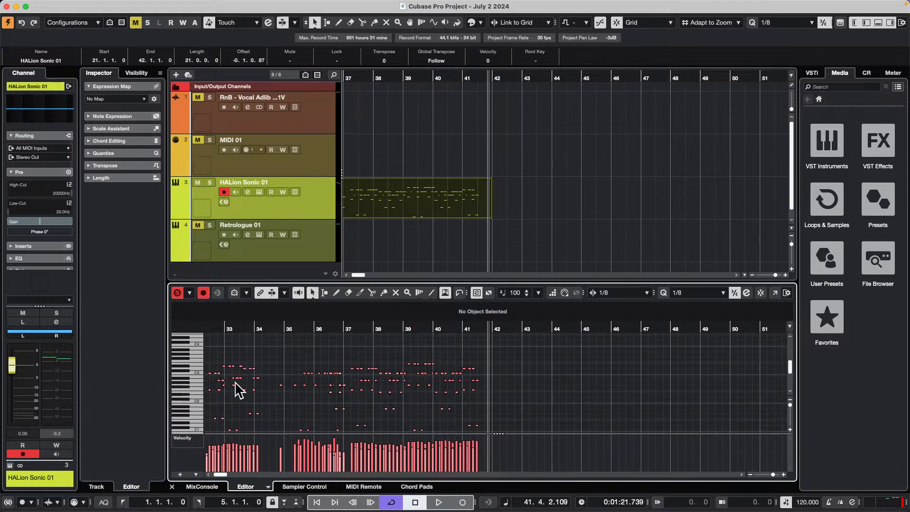
# Zoom in on the recorded Mambo notes around bars 35 to 41 and return to the chord pads
pyautogui.scroll(-2, 477, 397)
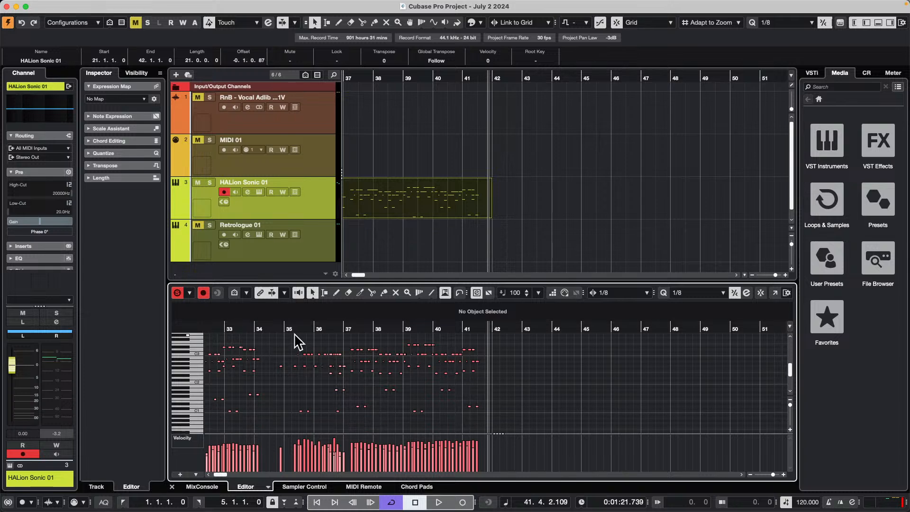
pyautogui.moveTo(297, 328)
pyautogui.mouseDown()
pyautogui.moveTo(297, 348)
pyautogui.moveTo(299, 338)
pyautogui.mouseUp()
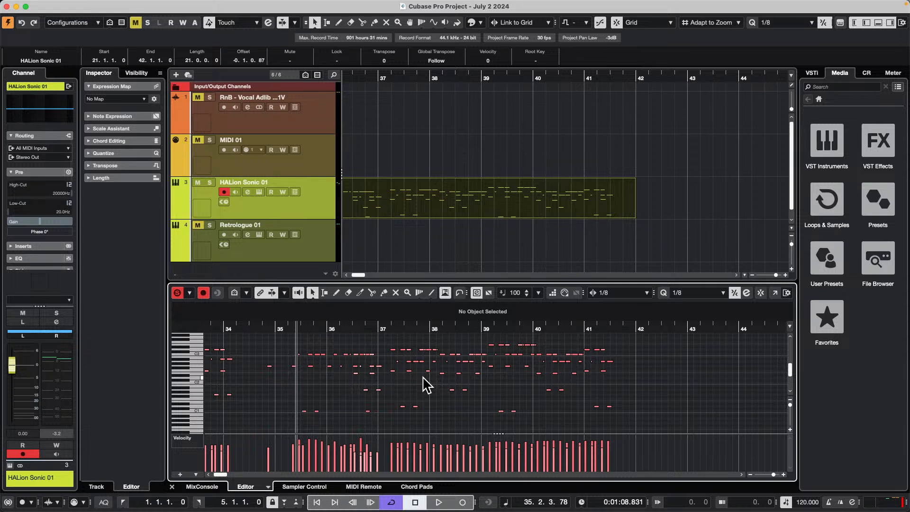
pyautogui.click(418, 486)
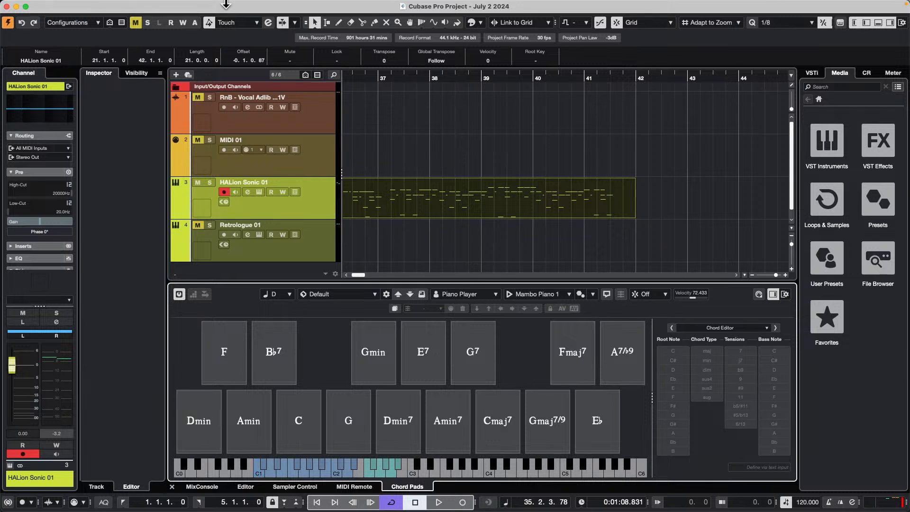
# Open the recent project jump off.cpr and activate it
pyautogui.moveTo(139, 6)
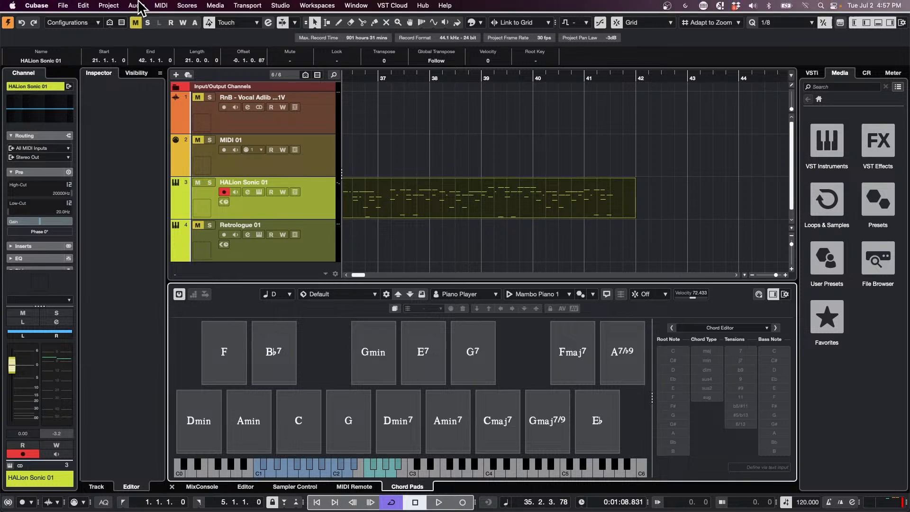
pyautogui.click(63, 5)
pyautogui.moveTo(110, 223)
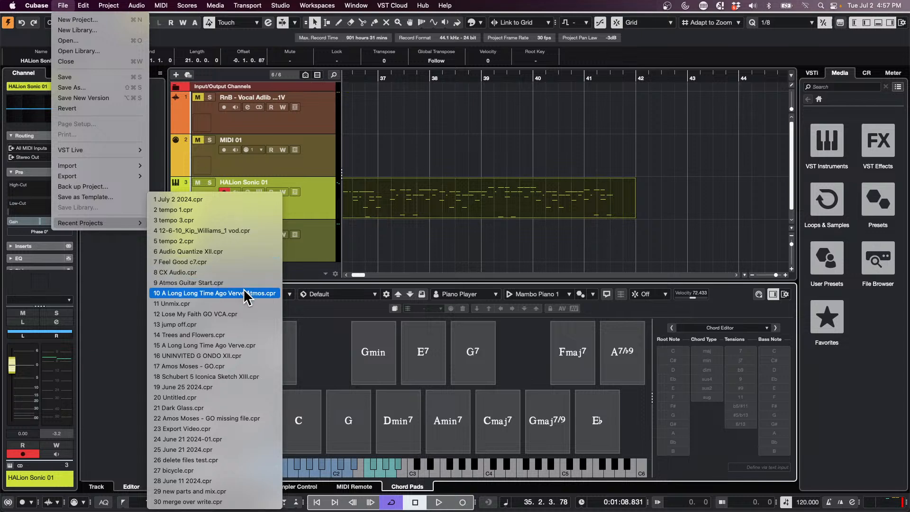
pyautogui.click(242, 325)
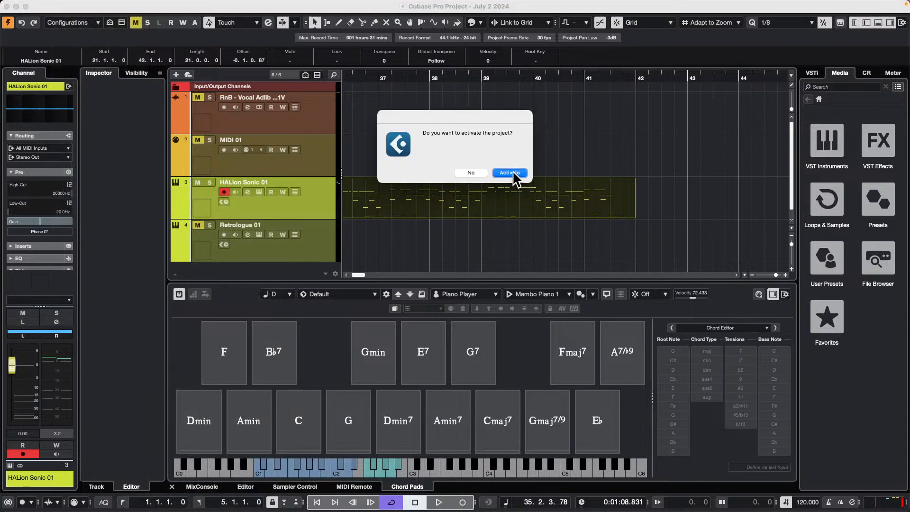
pyautogui.click(510, 173)
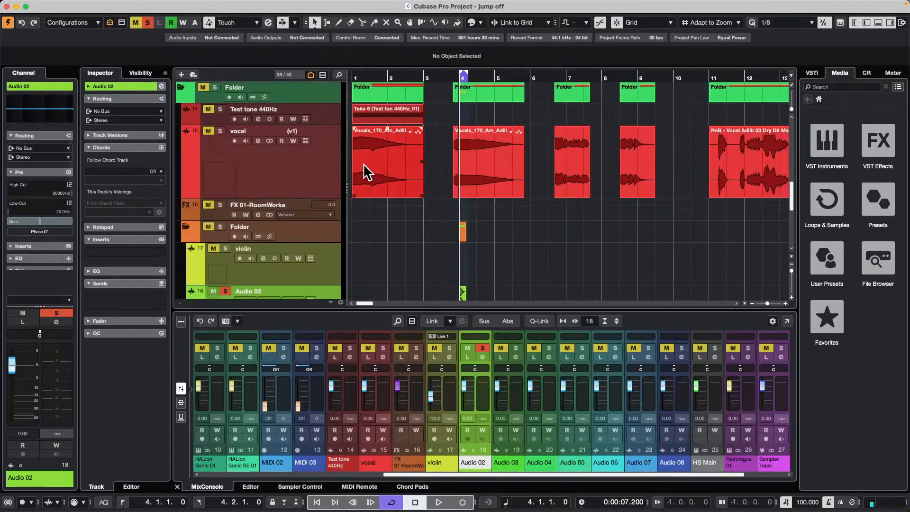
# Clear all active solos, solo the urban ballads track and open its Groove Agent SE instrument
pyautogui.scroll(10, 380, 170)
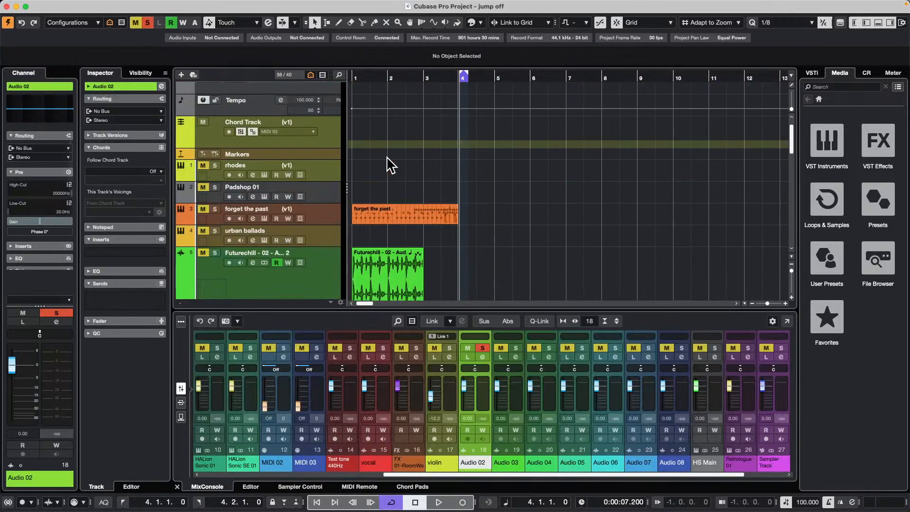
pyautogui.click(147, 22)
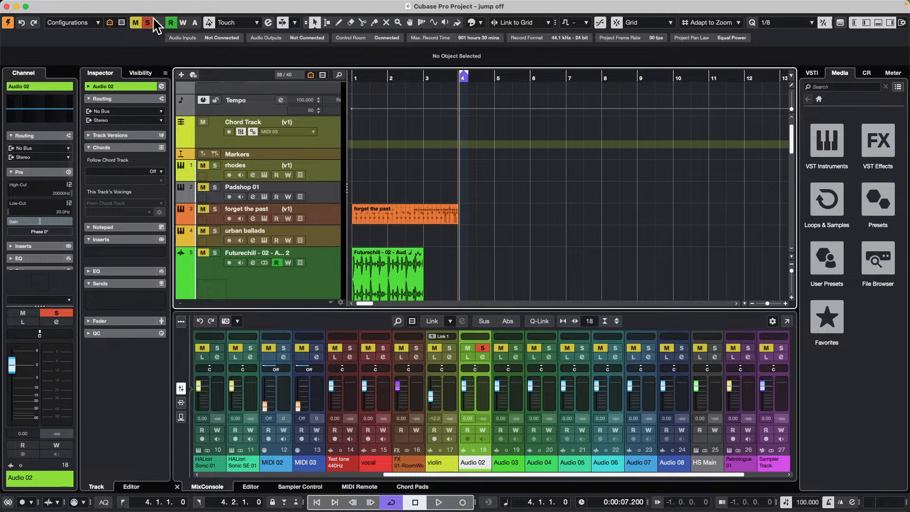
pyautogui.click(215, 231)
pyautogui.click(265, 241)
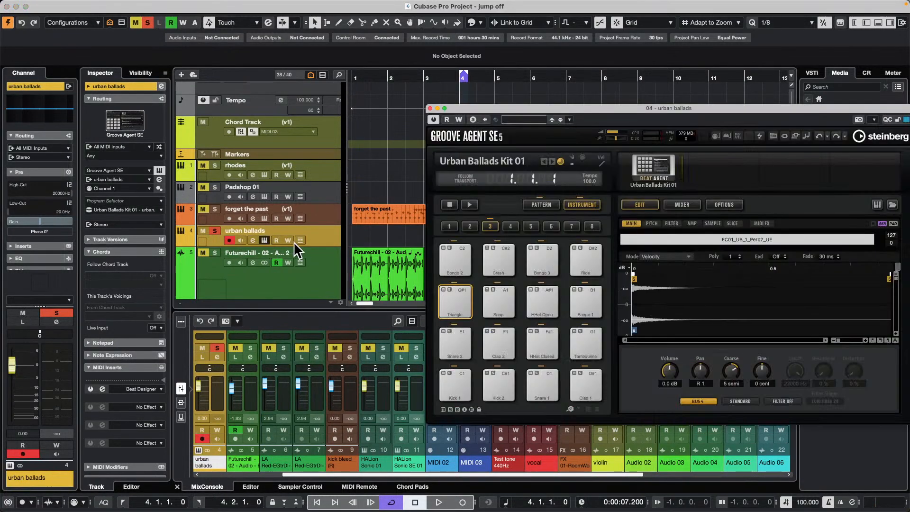
# Show Groove Agent's pattern pads and place the Groove 4 pattern on the urban ballads track at bar 1
pyautogui.click(540, 205)
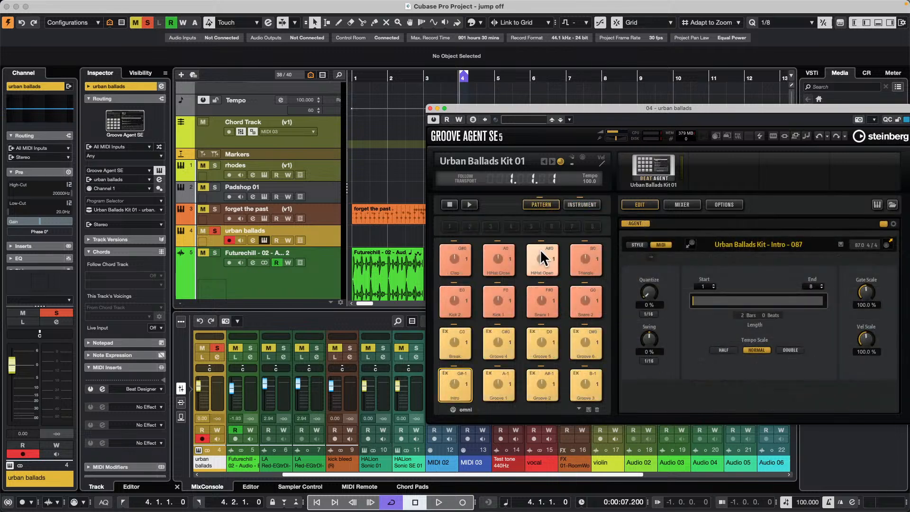
pyautogui.moveTo(455, 349); pyautogui.dragTo(360, 213)
pyautogui.click(502, 348)
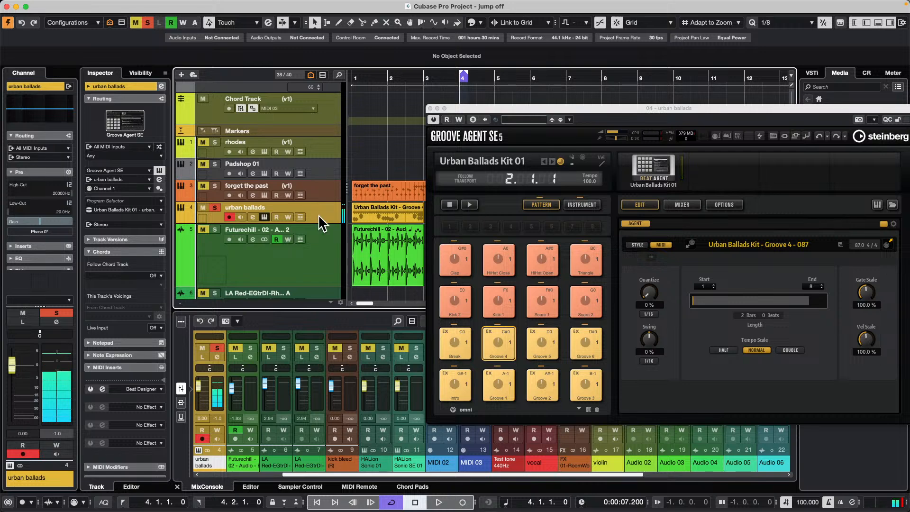
# Set the locators around the Groove 4 part and play it in a loop from bar 1
pyautogui.click(379, 211)
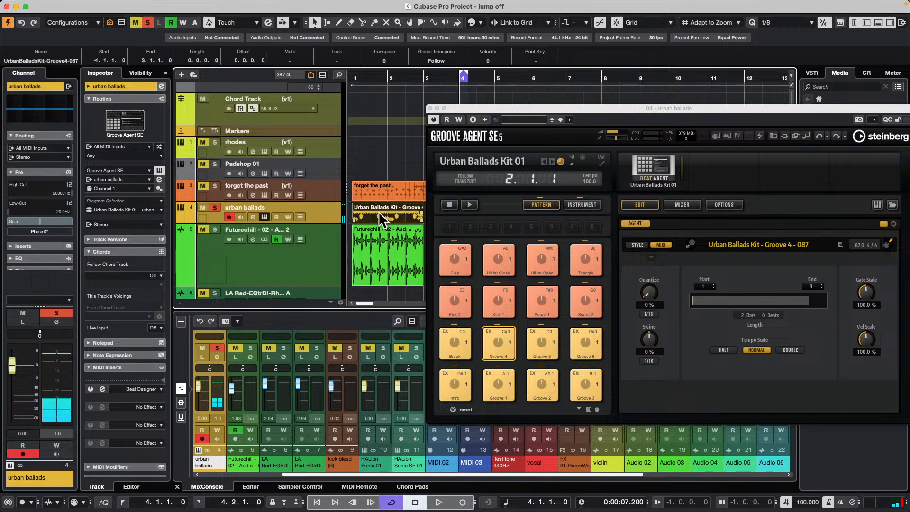
pyautogui.press('p')
pyautogui.press('space')
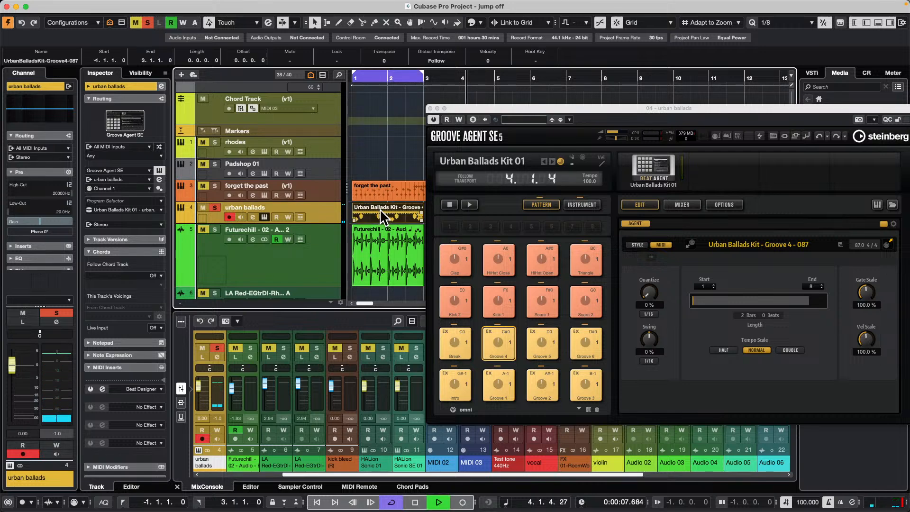
pyautogui.press('KP_1')
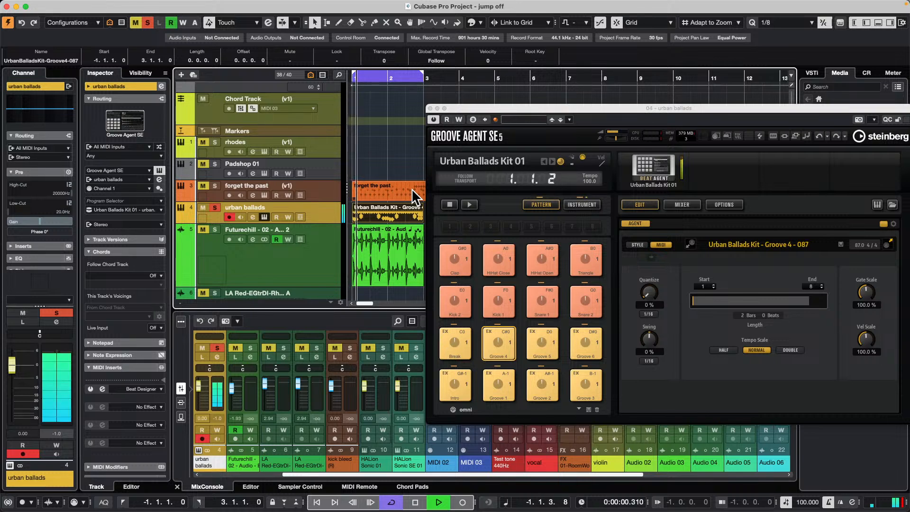
# Show Groove Agent's instrument pads and route Kick 1 and Kick 2 to Out 2
pyautogui.click(581, 205)
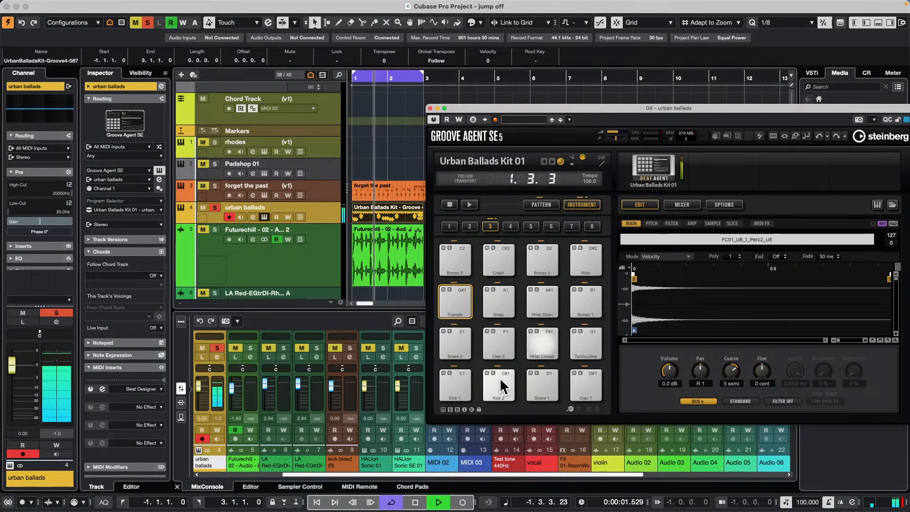
pyautogui.click(455, 382)
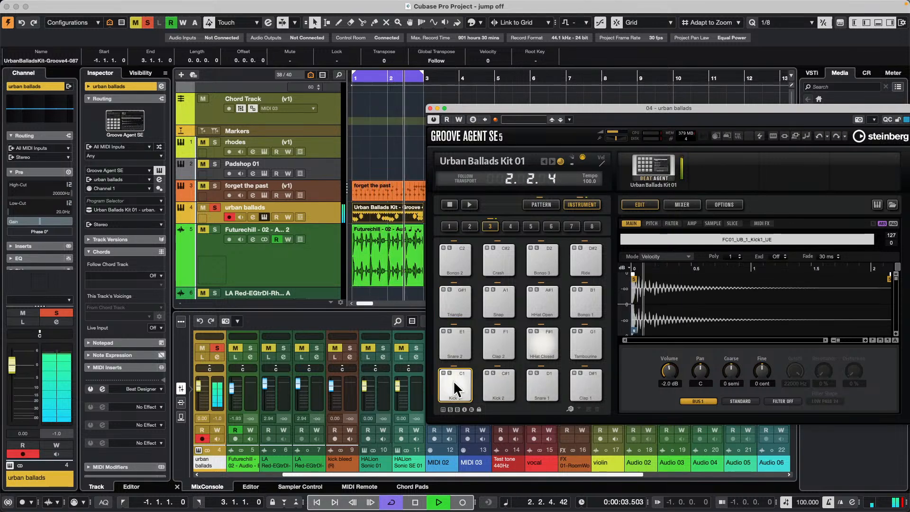
pyautogui.click(697, 401)
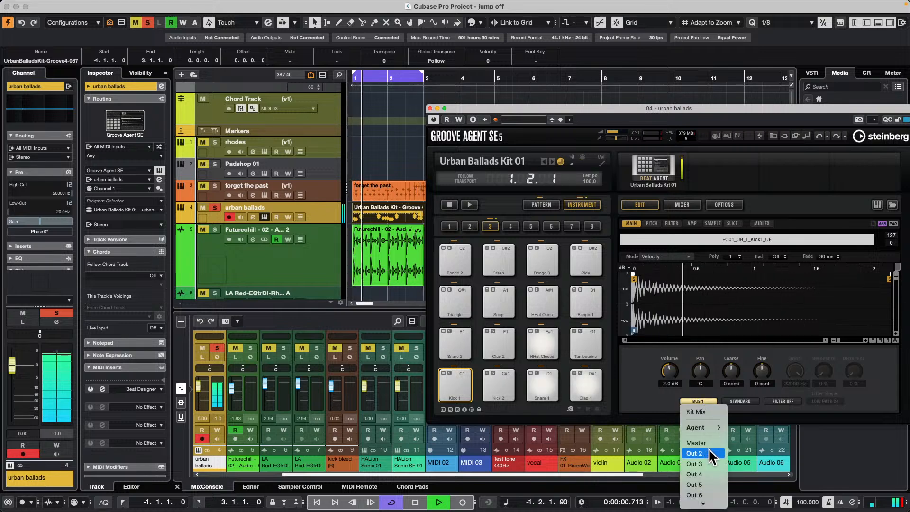
pyautogui.click(709, 463)
pyautogui.click(498, 378)
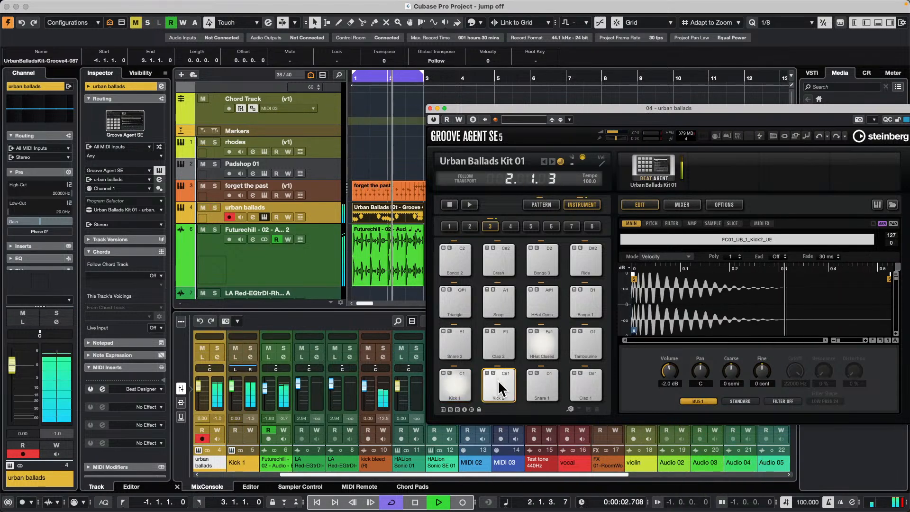
pyautogui.click(694, 402)
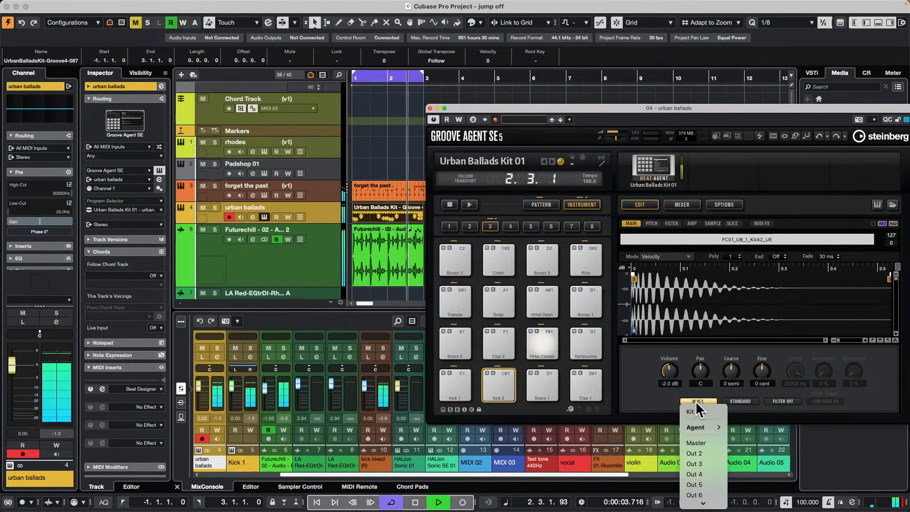
pyautogui.click(706, 448)
# Route the Snare 1 and Clap 1 pads to Out 3
pyautogui.click(544, 378)
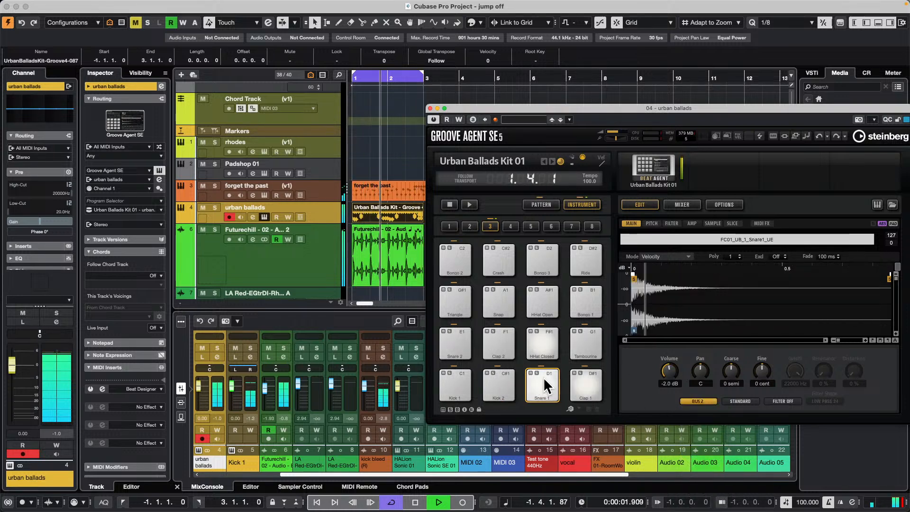
pyautogui.click(694, 401)
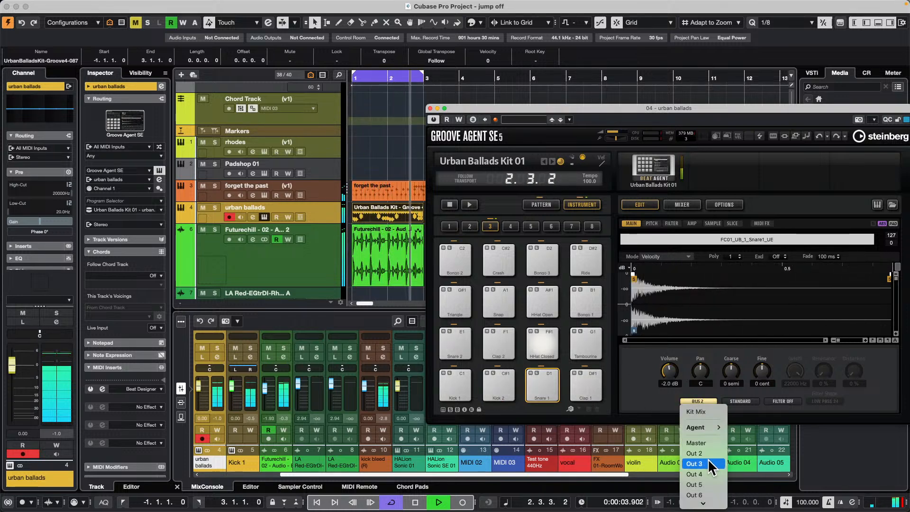
pyautogui.click(587, 383)
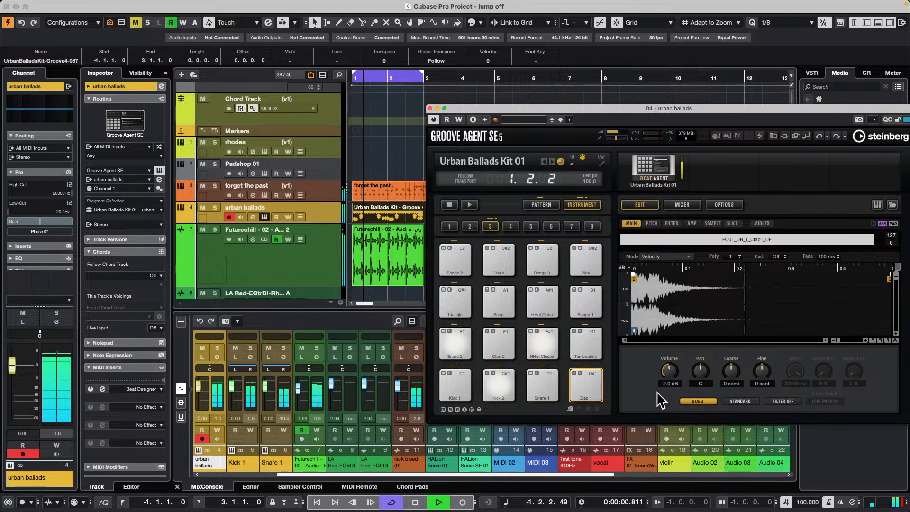
pyautogui.click(697, 401)
pyautogui.click(694, 463)
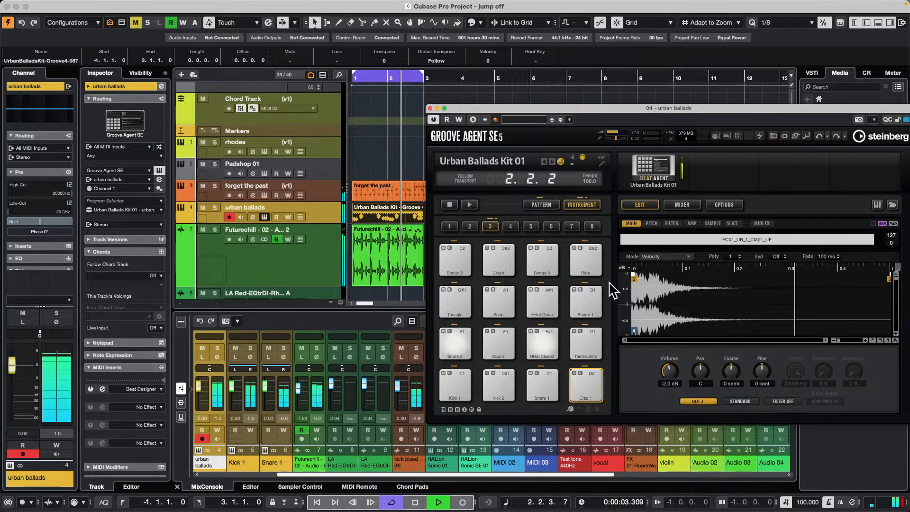
# Route the HHat Closed pad to Out 4
pyautogui.click(544, 342)
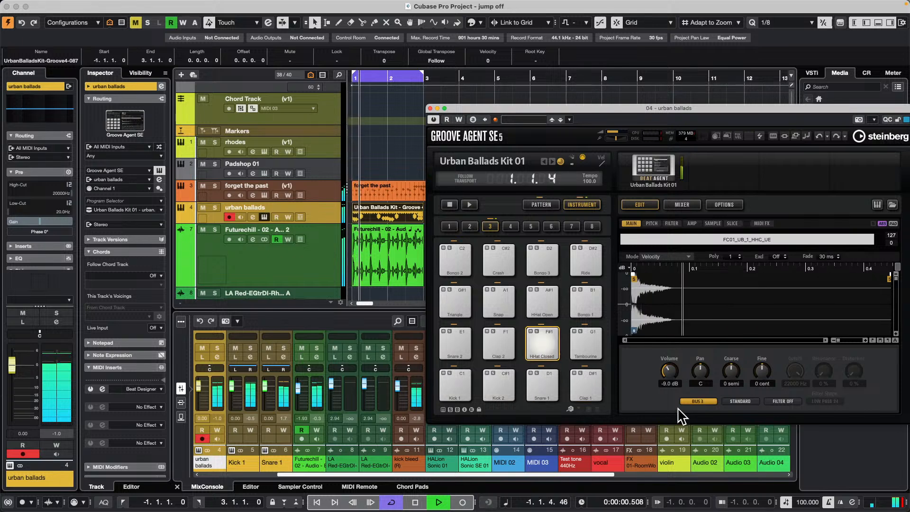
pyautogui.click(707, 403)
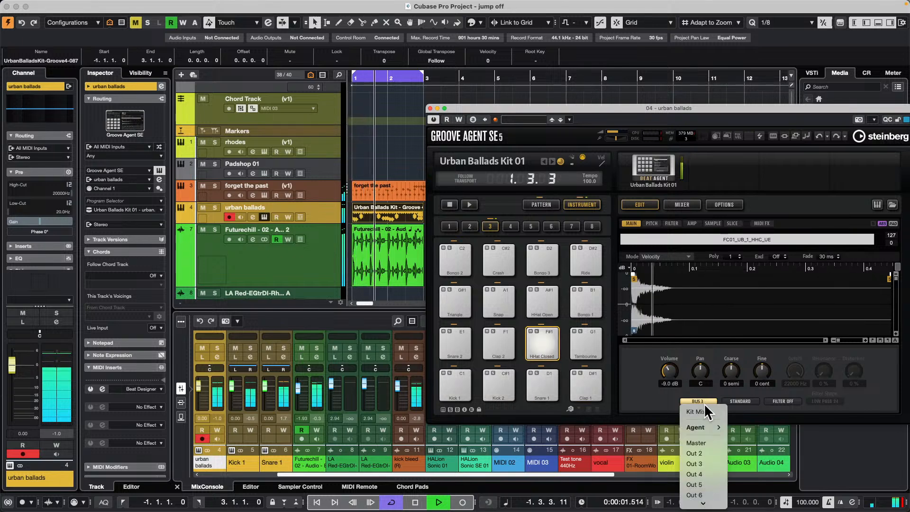
pyautogui.click(694, 475)
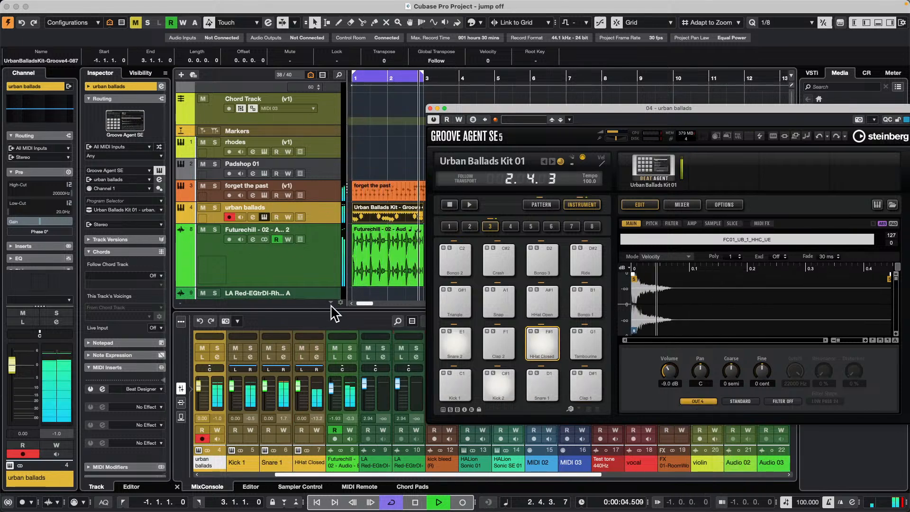
# Enlarge the mixer area and audition the Kick 1, Snare 1 and HHat Closed channels by soloing each in turn
pyautogui.moveTo(331, 309); pyautogui.dragTo(331, 266)
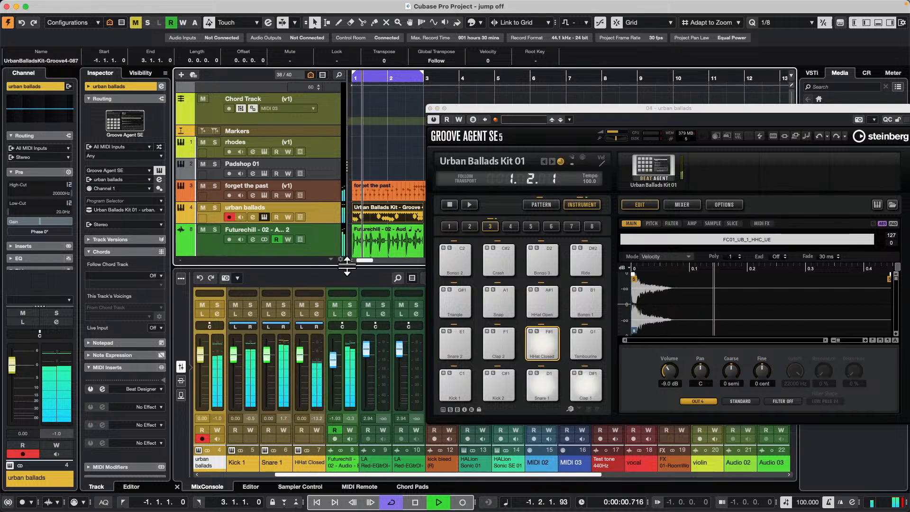
pyautogui.click(250, 313)
pyautogui.click(250, 304)
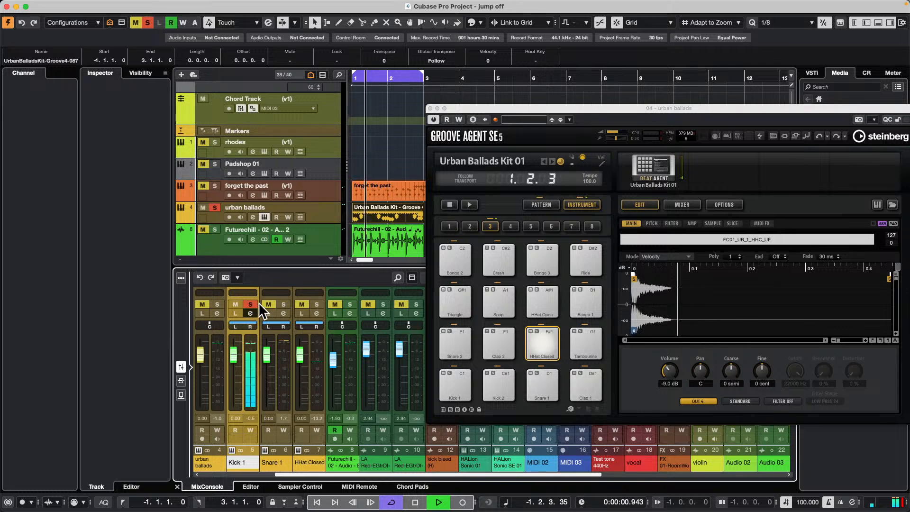
pyautogui.click(286, 303)
pyautogui.click(249, 304)
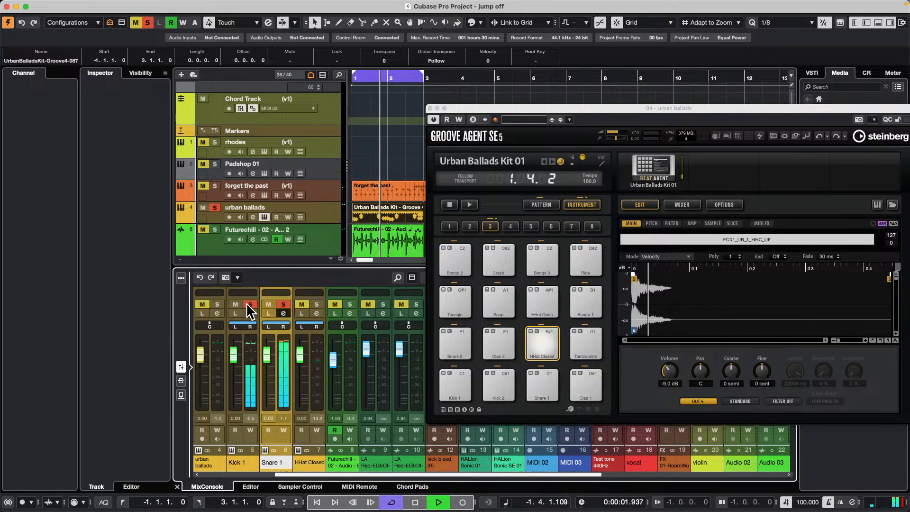
pyautogui.click(316, 304)
pyautogui.click(282, 304)
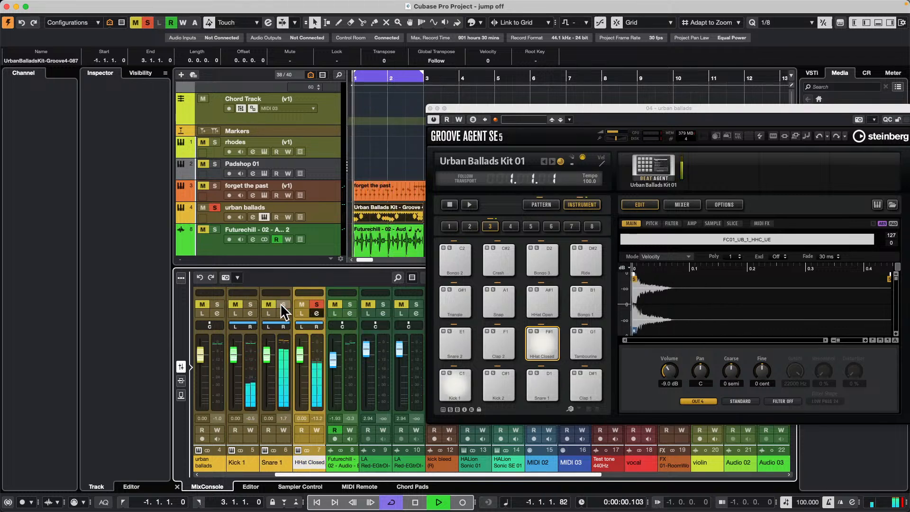
pyautogui.click(317, 304)
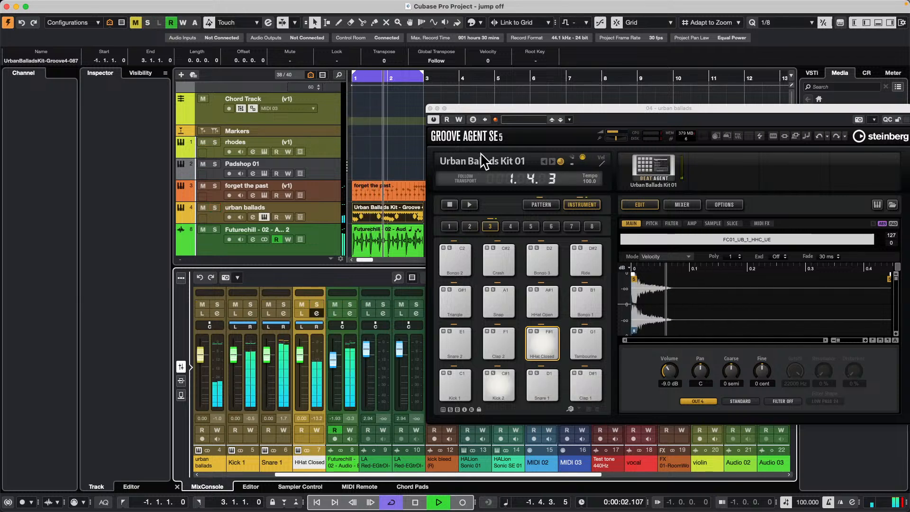
# Stop playback and render the urban ballads track in place as separate events with Channel Settings, muting the source events
pyautogui.press('space')
pyautogui.moveTo(475, 110); pyautogui.dragTo(583, 217)
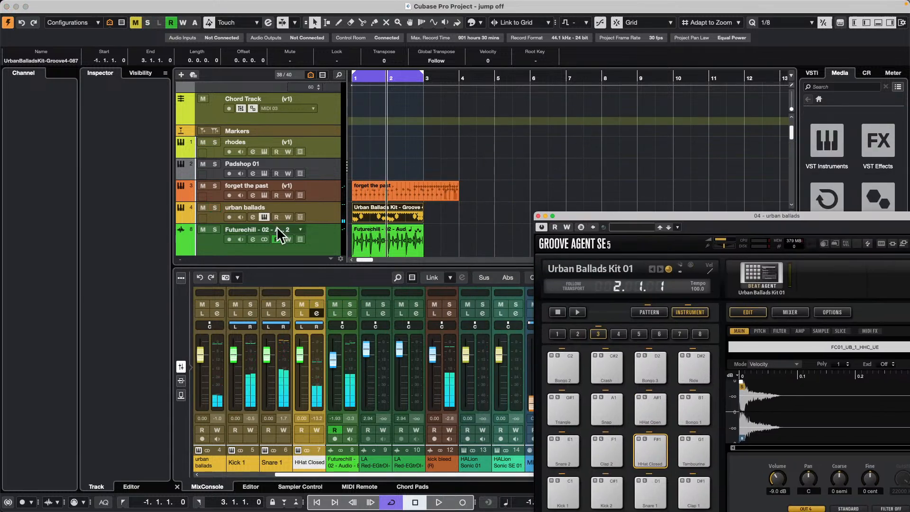
pyautogui.click(316, 217)
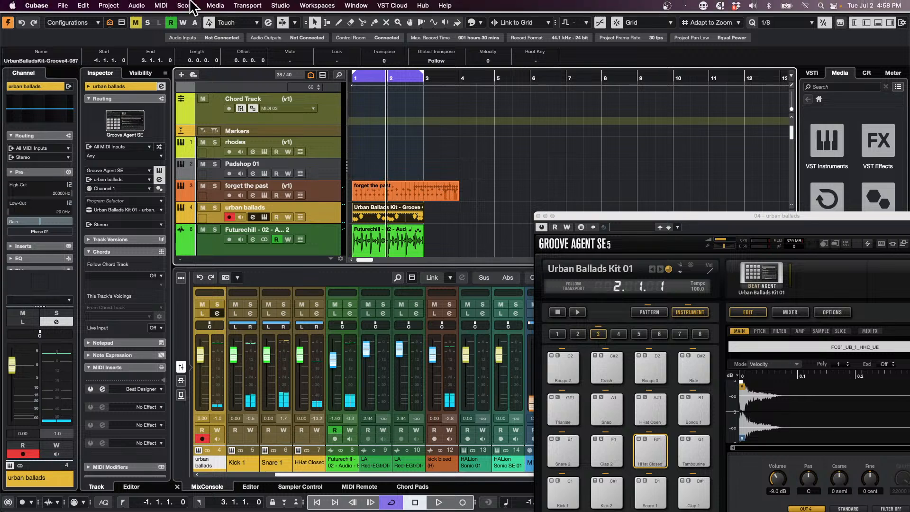
pyautogui.click(102, 3)
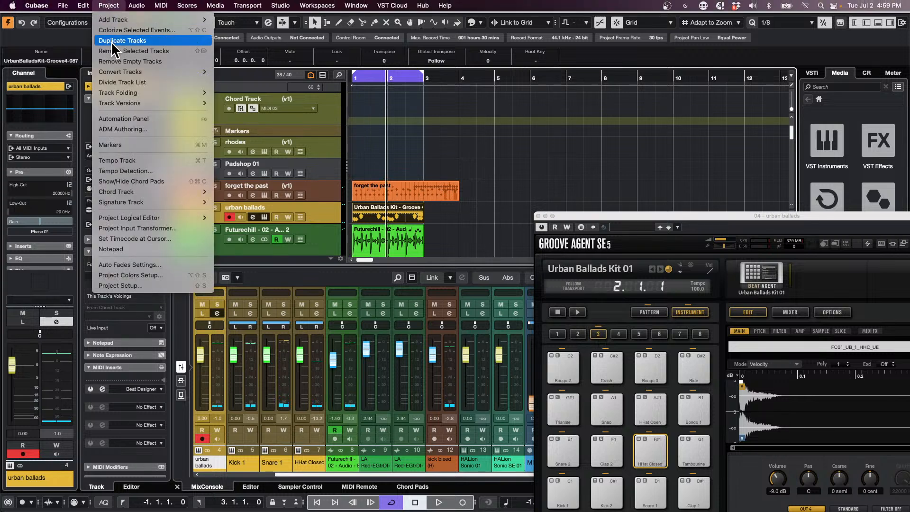
pyautogui.moveTo(91, 4)
pyautogui.moveTo(110, 108)
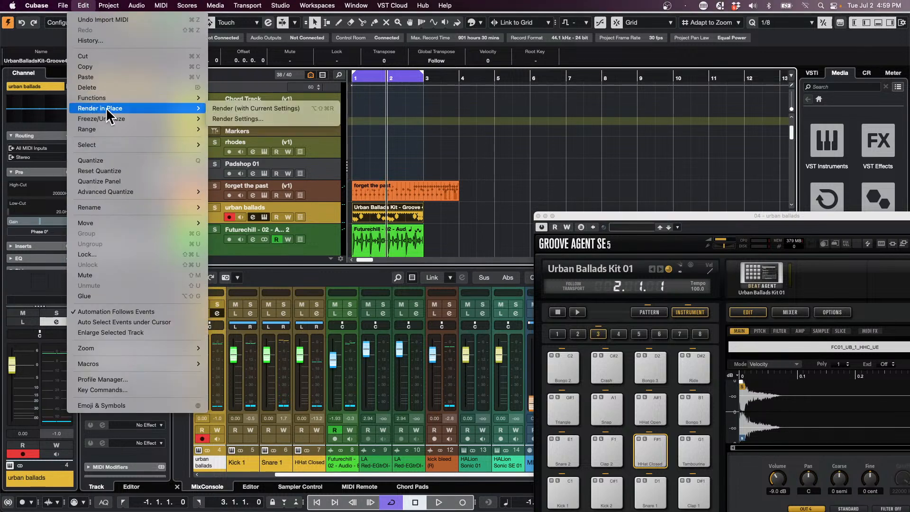
pyautogui.click(260, 119)
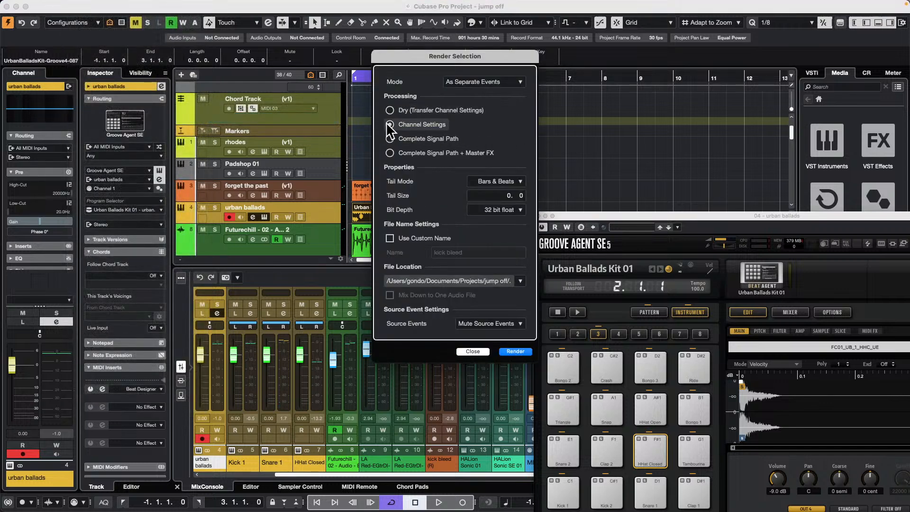
pyautogui.click(510, 352)
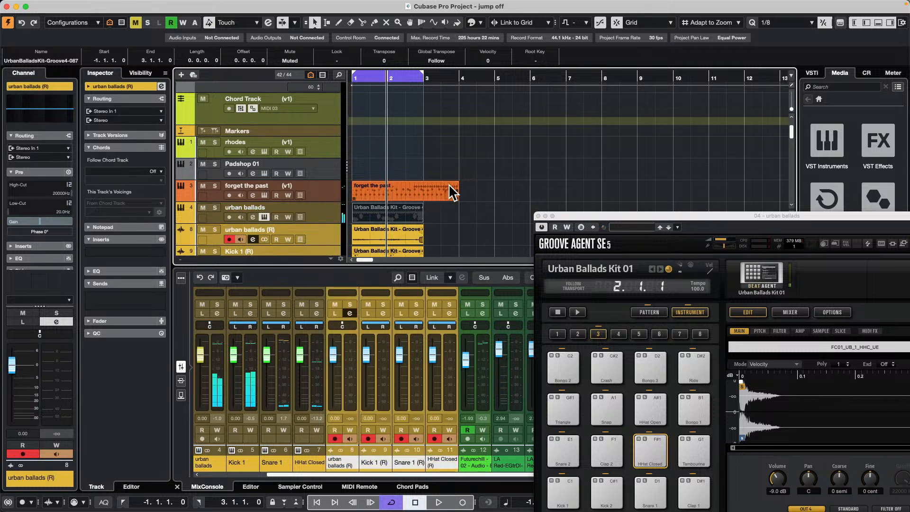
# Audition the rendered Kick 1, Snare 1 and HHat Closed audio events individually with the Play tool
pyautogui.scroll(-5, 468, 200)
pyautogui.scroll(4, 469, 200)
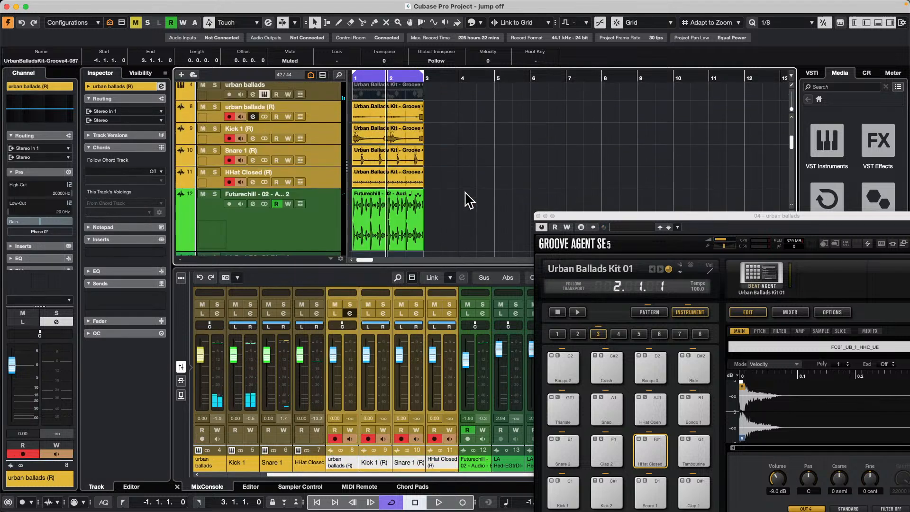
pyautogui.rightClick(372, 158)
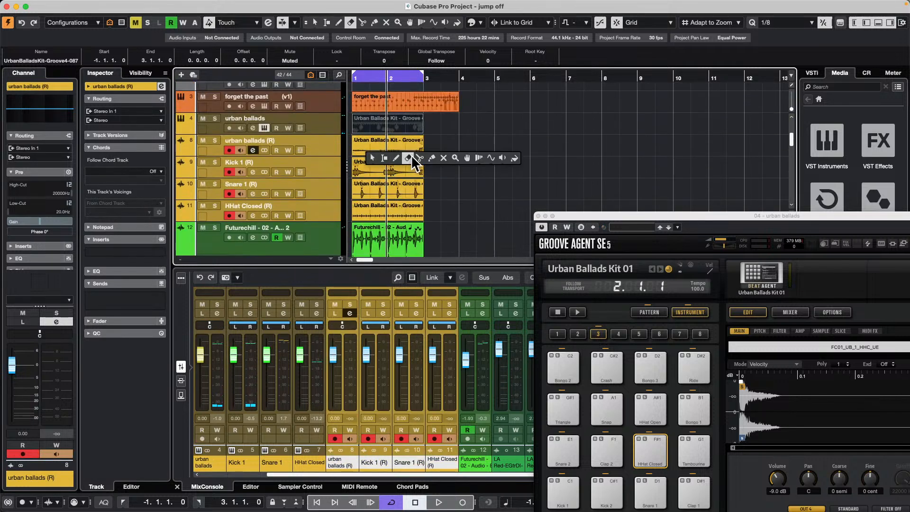
pyautogui.click(503, 158)
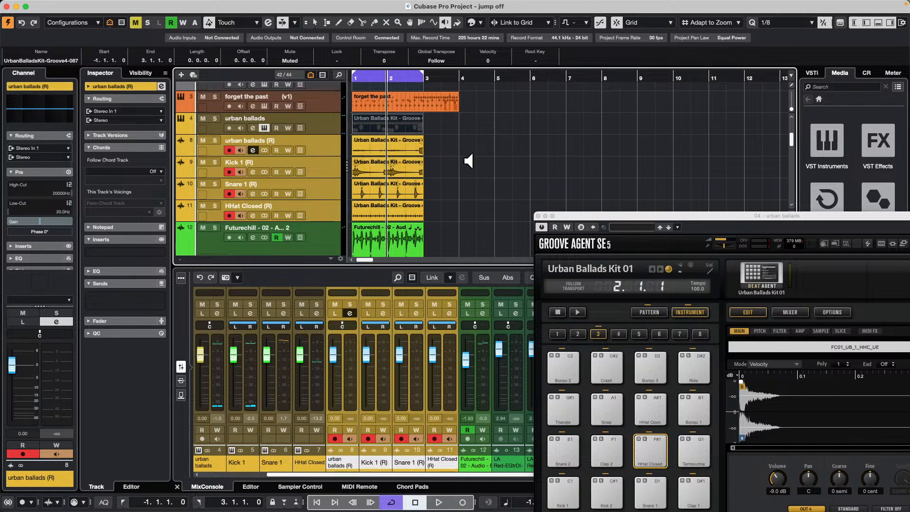
pyautogui.click(359, 168)
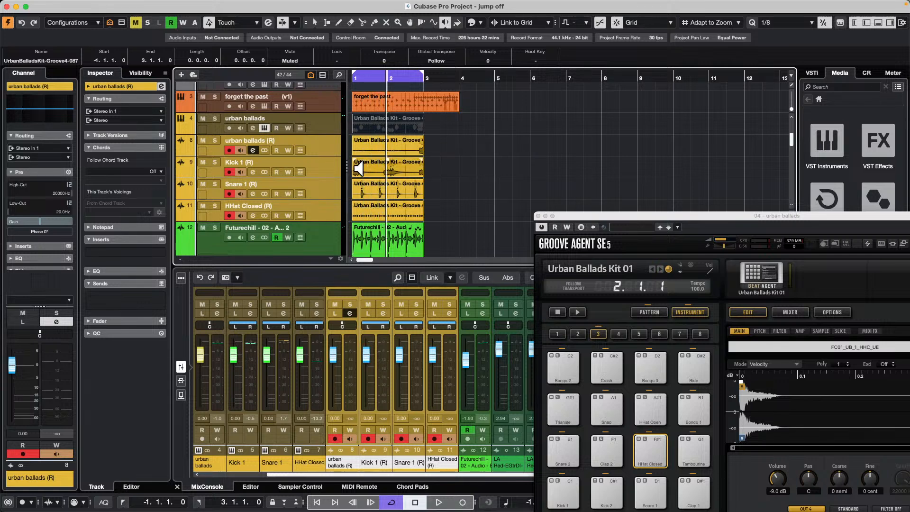
pyautogui.click(356, 190)
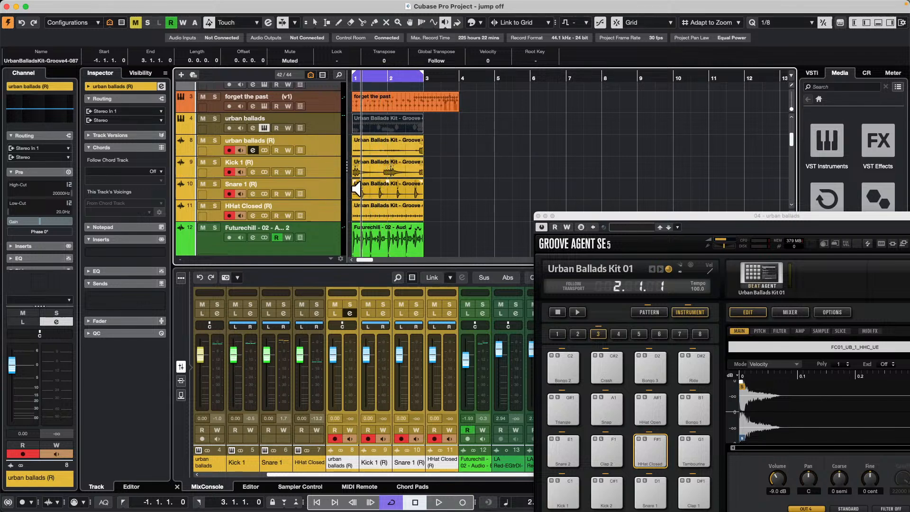
pyautogui.click(356, 217)
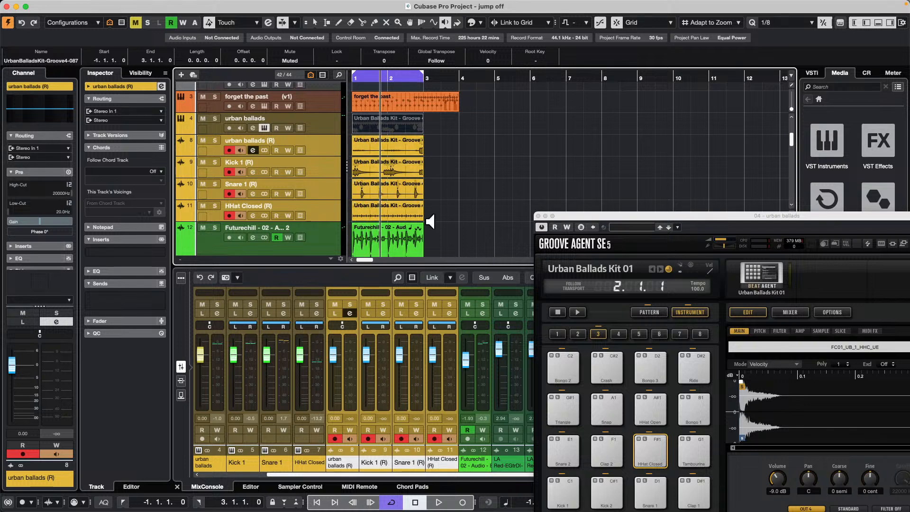
# Bring Groove Agent into full view and load the Empty Circles kit in place of the current kit
pyautogui.moveTo(682, 219); pyautogui.dragTo(505, 117)
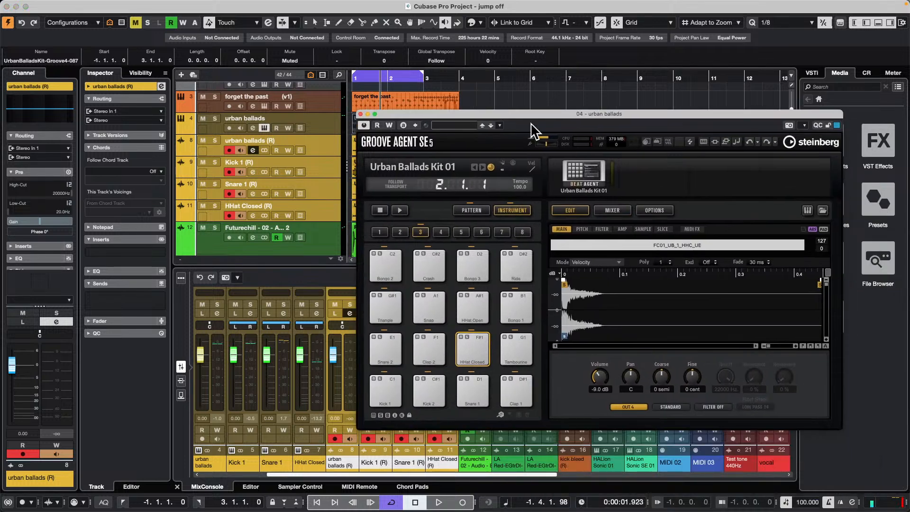
pyautogui.rightClick(591, 184)
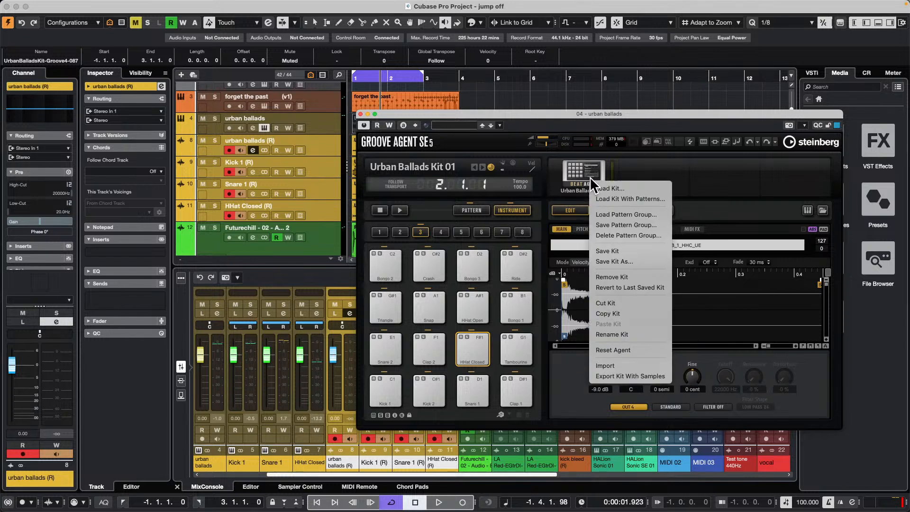
pyautogui.click(636, 190)
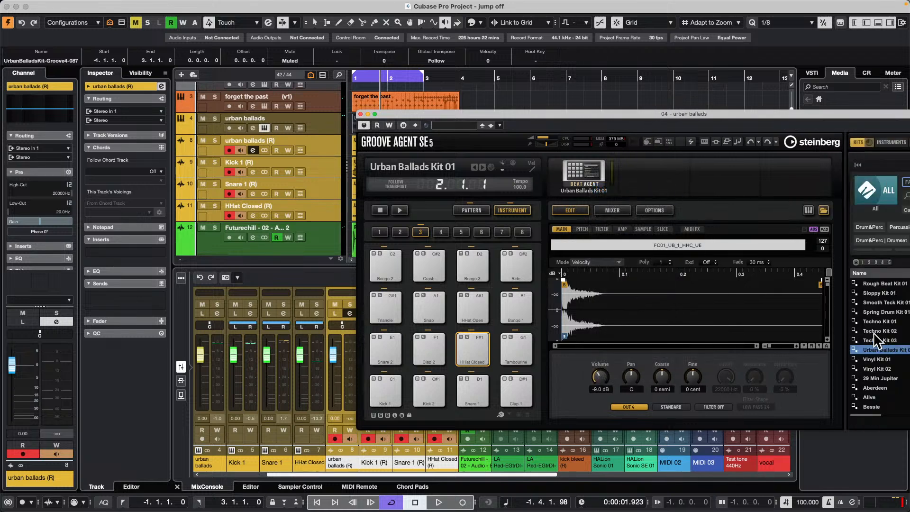
pyautogui.scroll(-4, 877, 340)
pyautogui.click(870, 331)
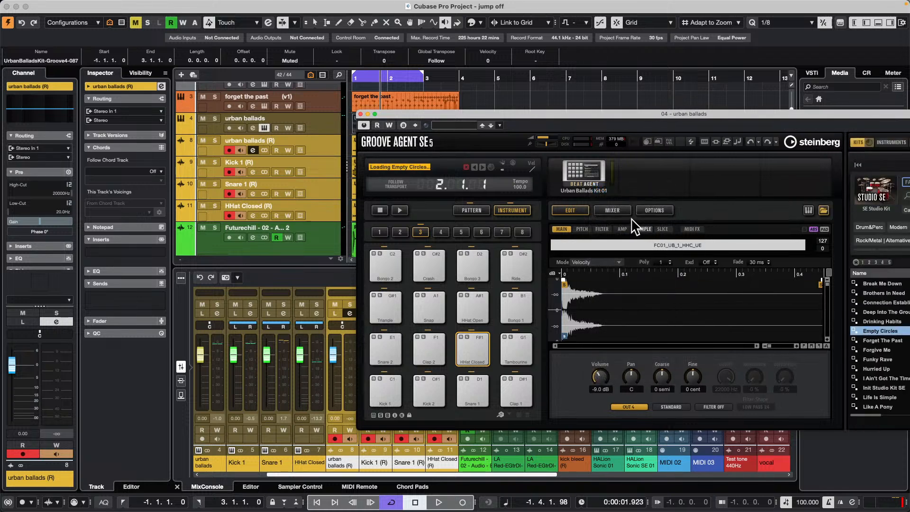
# Show the output routing choices for the Kick channel in Groove Agent's mixer, leave them unchanged, and move the plug-in window aside
pyautogui.click(616, 210)
pyautogui.click(557, 246)
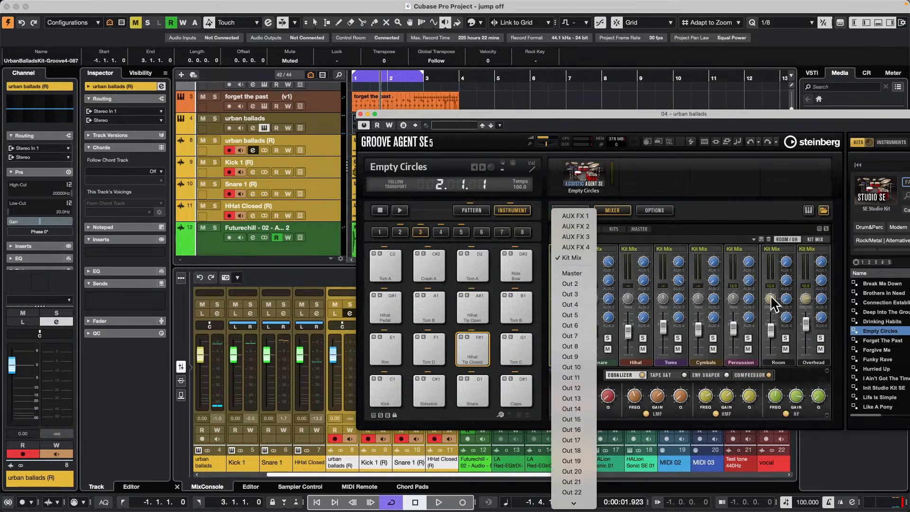
pyautogui.click(525, 114)
pyautogui.moveTo(525, 114); pyautogui.dragTo(610, 126)
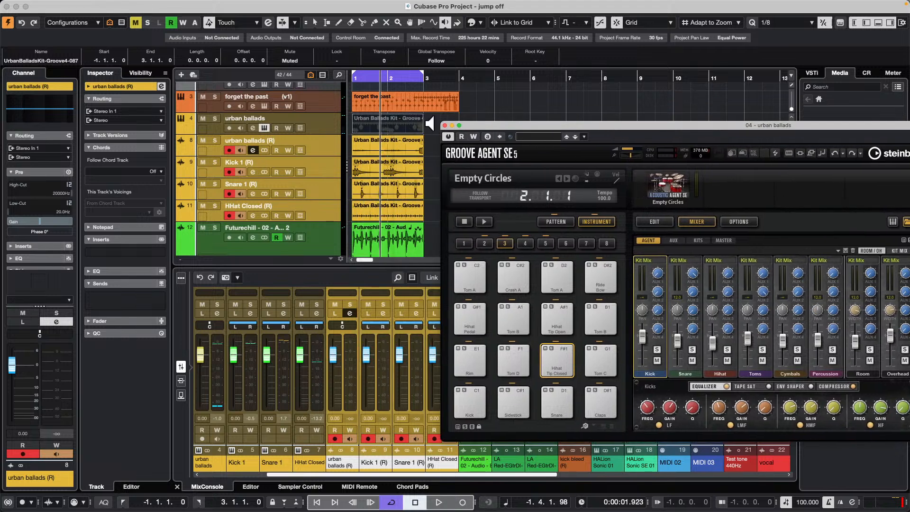